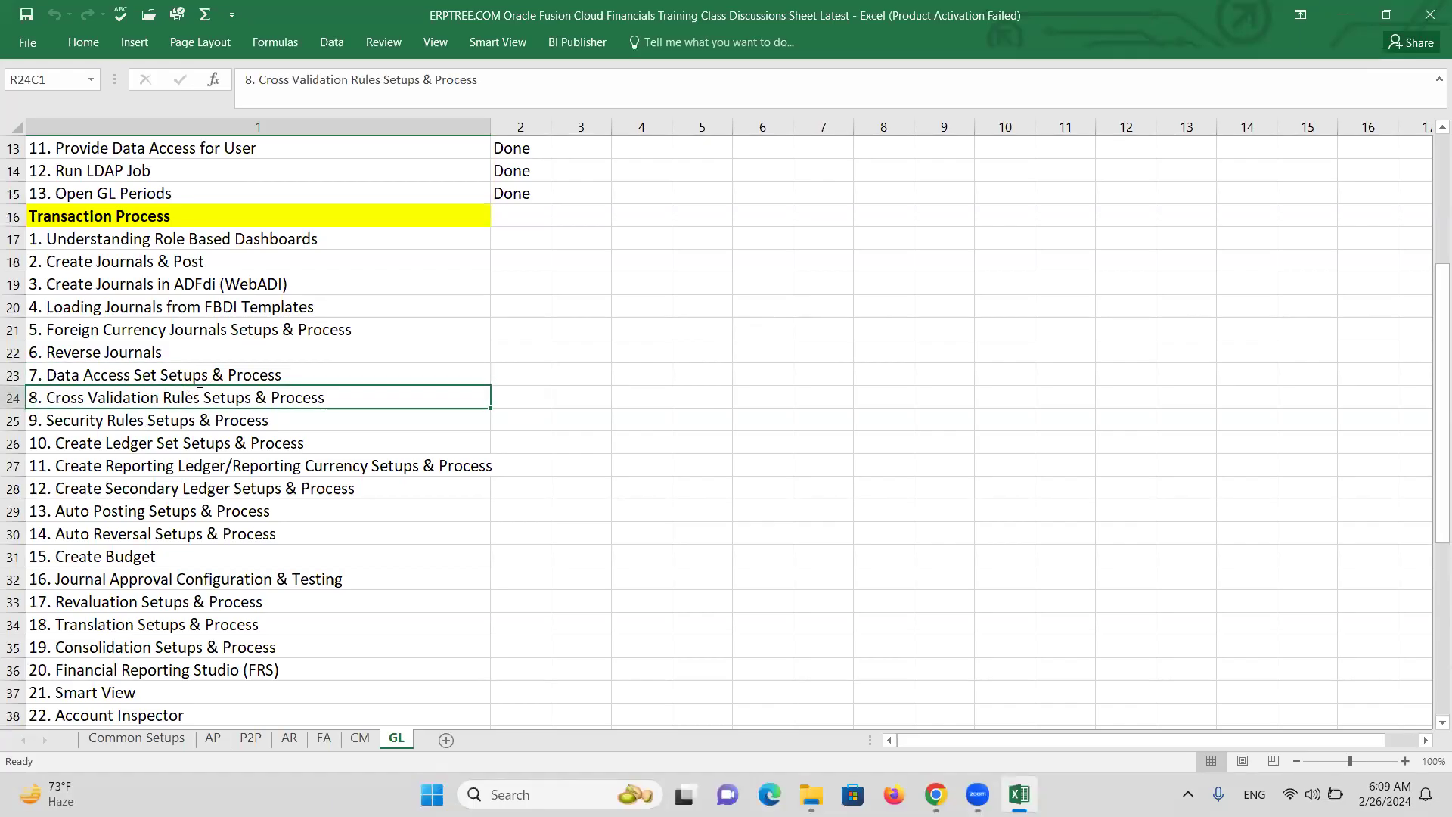
Copy 'Cross Validation Rules' into row 56 and extend it to 'Cross Validation Rules (CVR)'.
{"action": "double_click", "coordinate": [197, 394]}
{"action": "left_click_drag", "start_coordinate": [199, 397], "coordinate": [48, 405]}
{"action": "key", "text": "ctrl+c"}
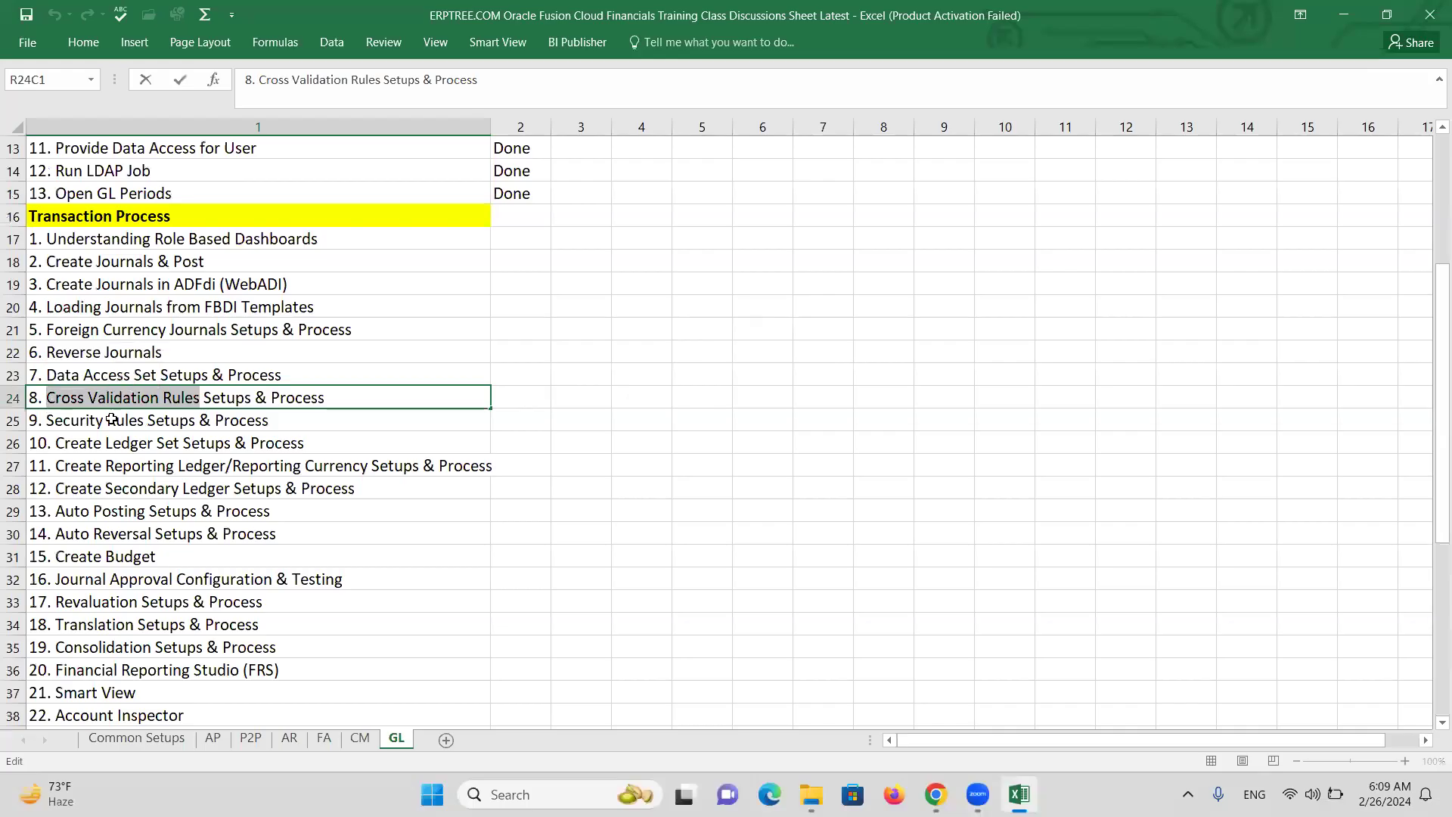
{"action": "scroll", "coordinate": [303, 480], "scroll_direction": "down", "scroll_amount": 12}
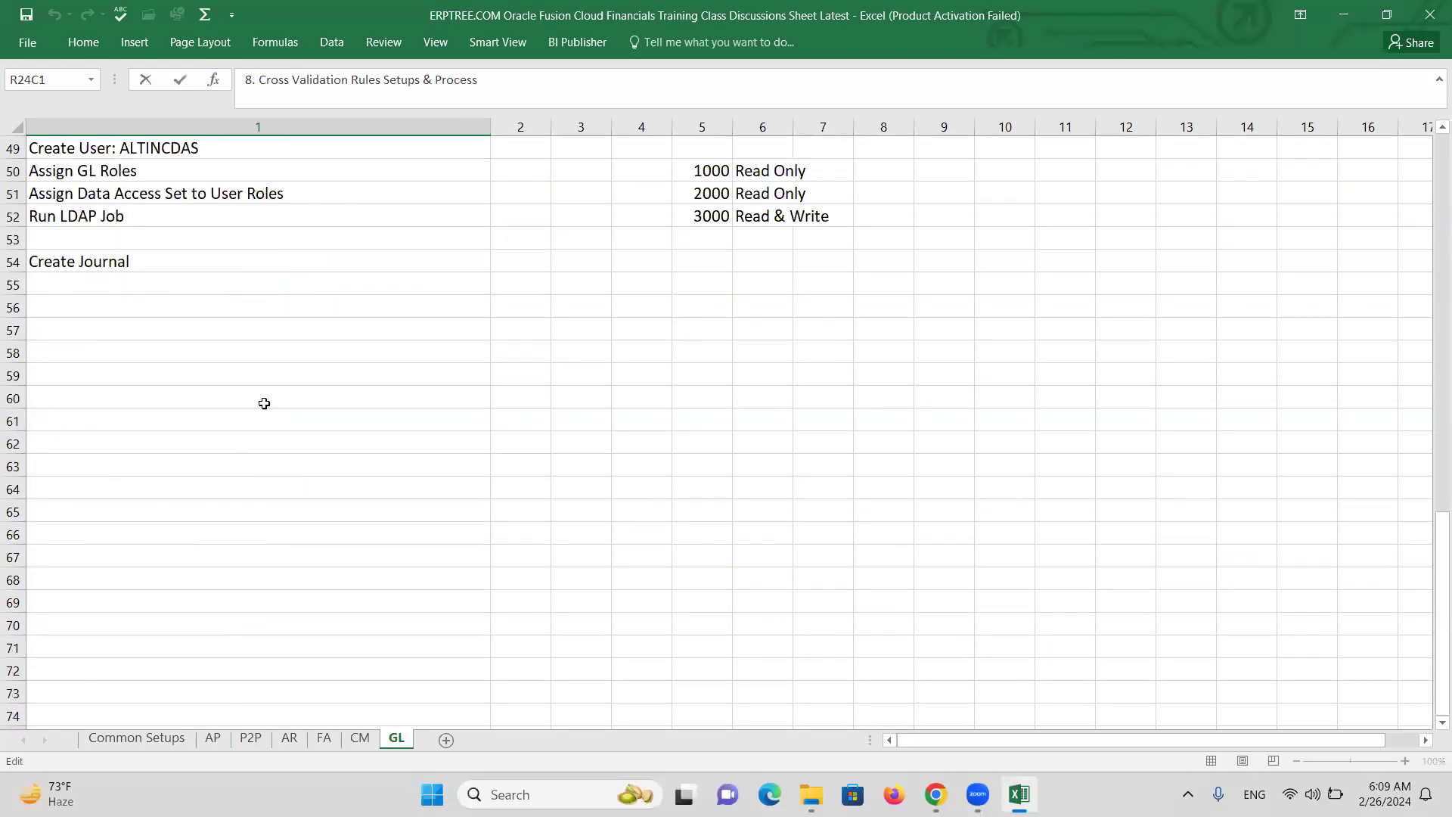
{"action": "left_click", "coordinate": [78, 303]}
{"action": "key", "text": "ctrl+v"}
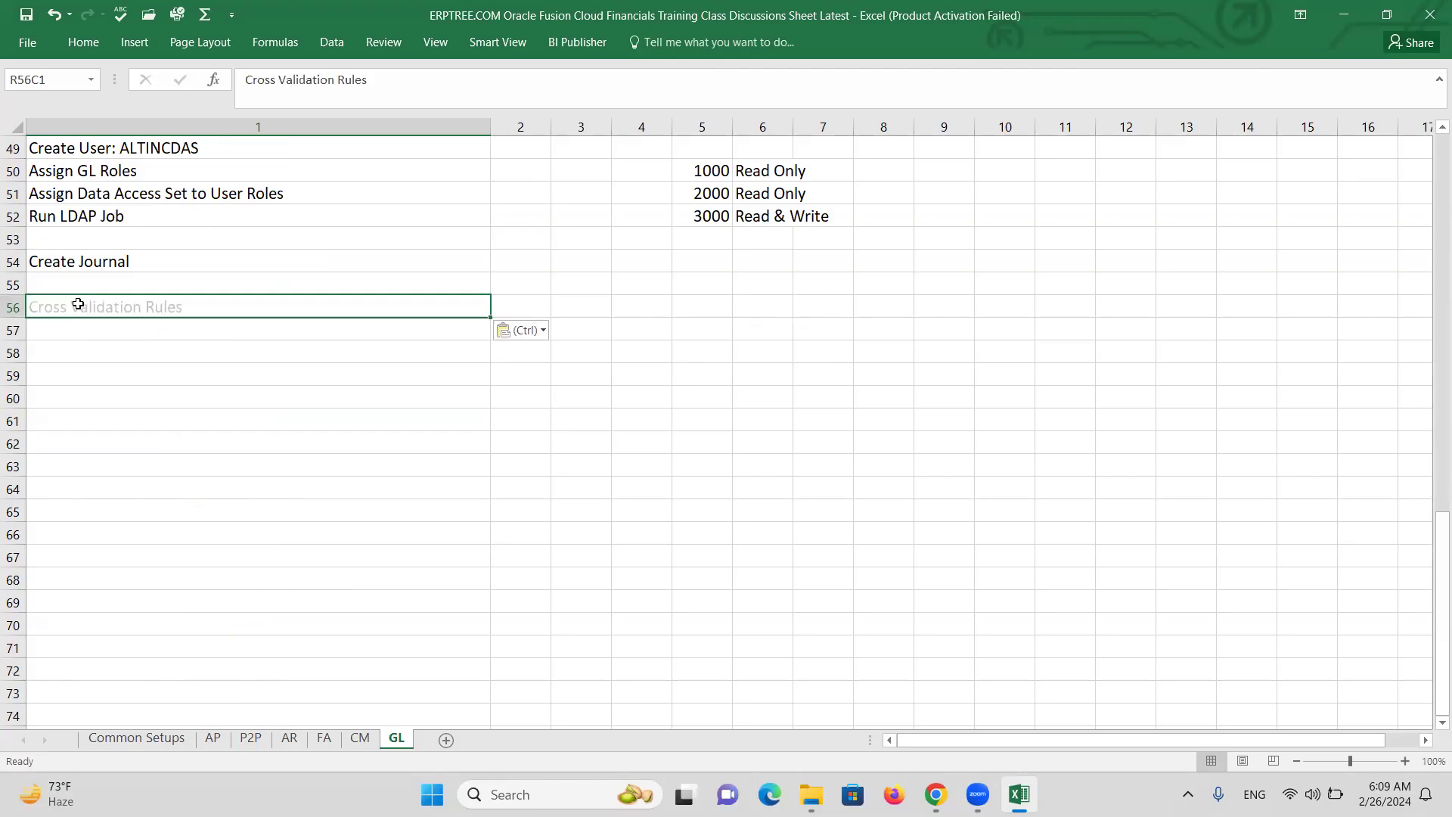
{"action": "double_click", "coordinate": [183, 317]}
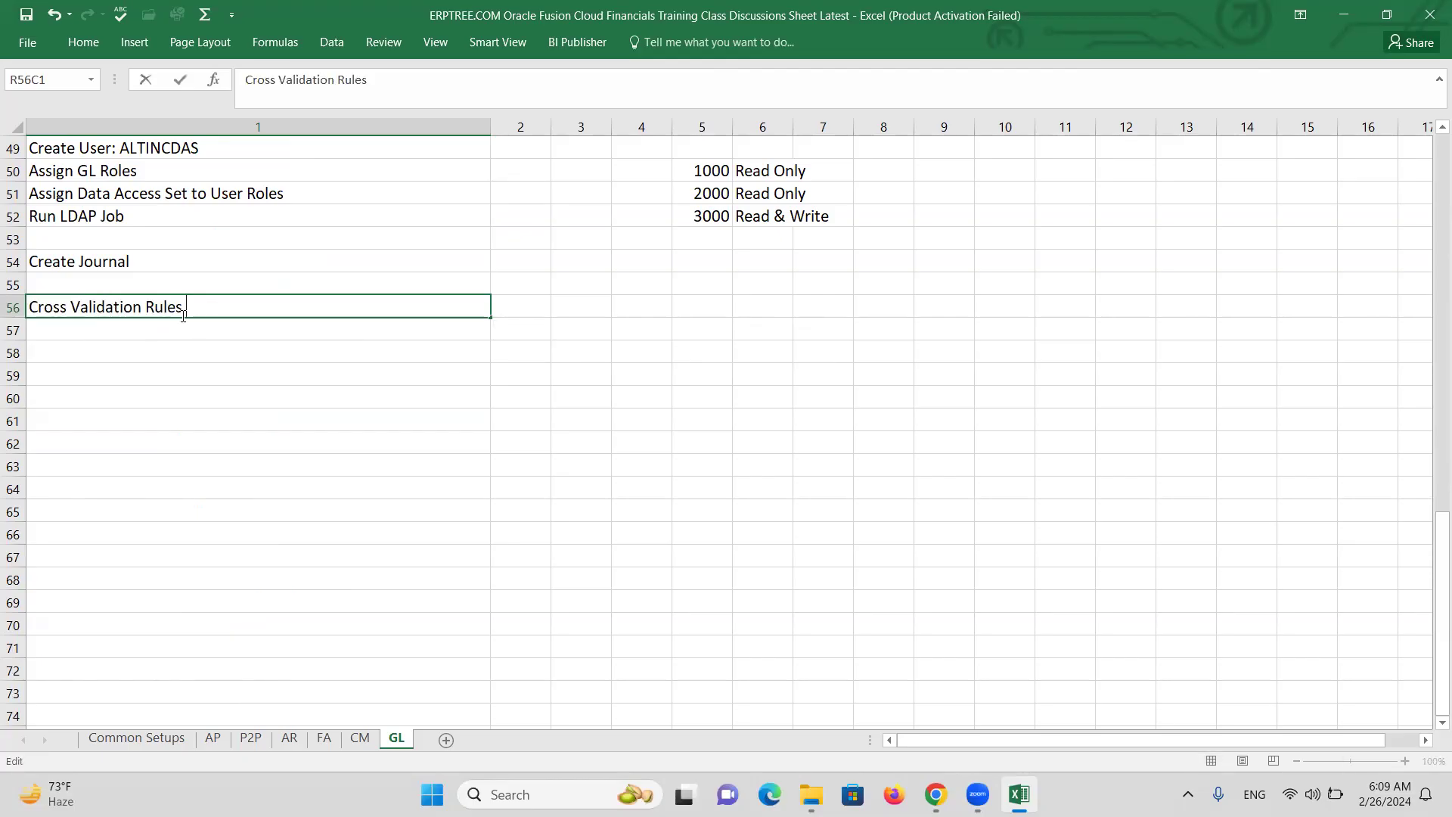
{"action": "type", "text": "(CVR)"}
{"action": "key", "text": "ctrl+Return"}
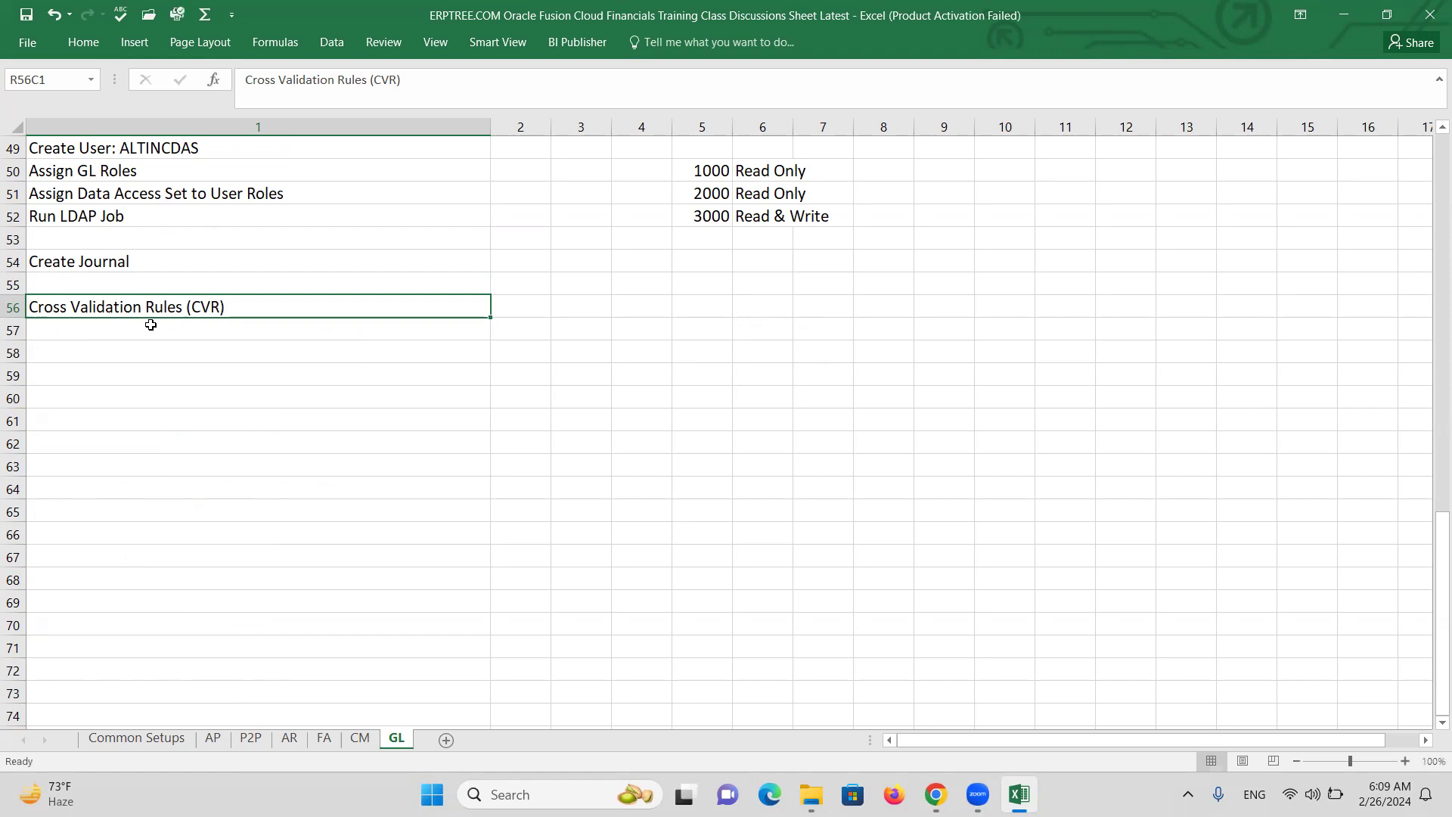
Fill the whole of row 56 with yellow.
{"action": "left_click", "coordinate": [13, 307]}
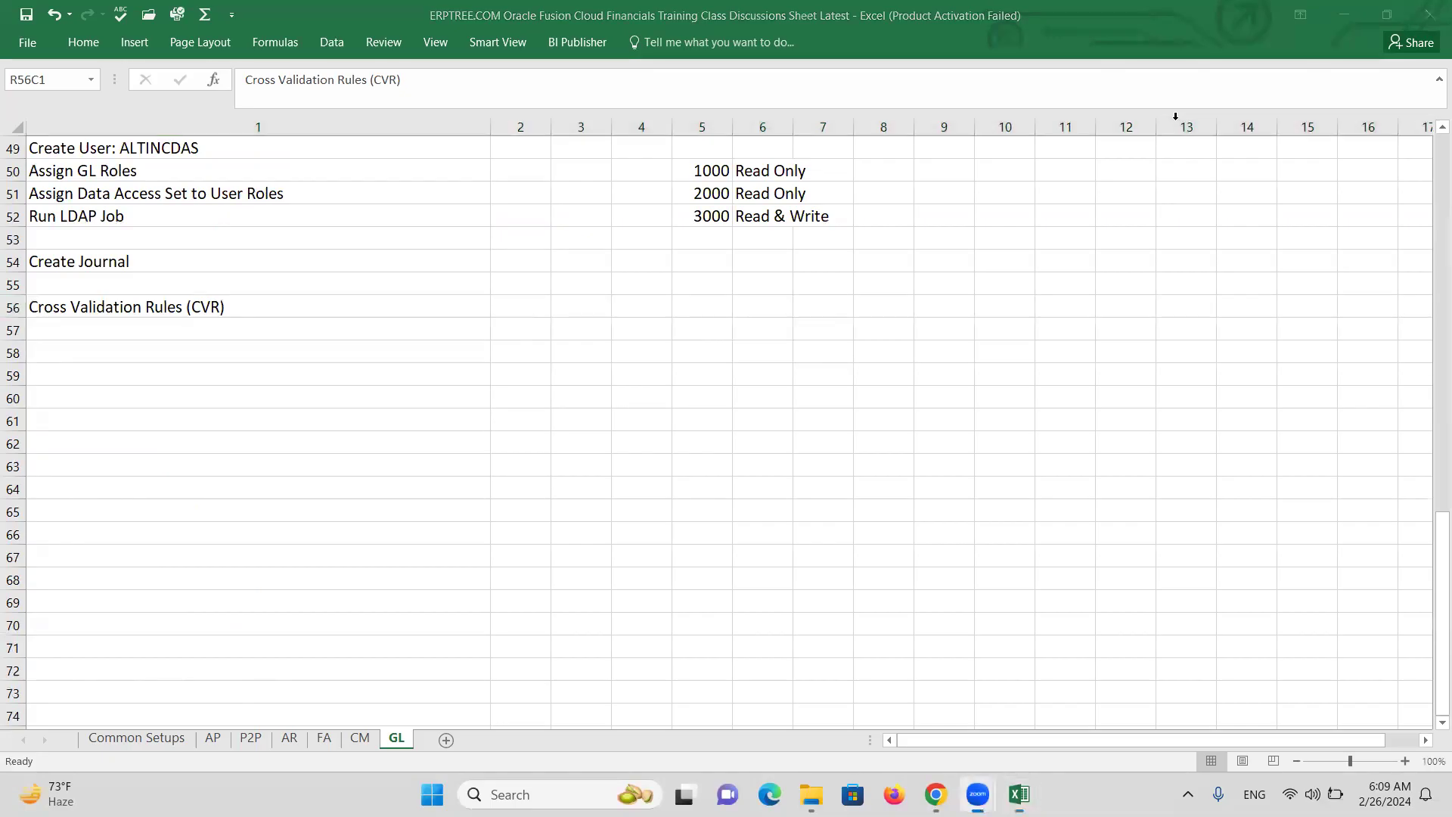
{"action": "left_click", "coordinate": [13, 307]}
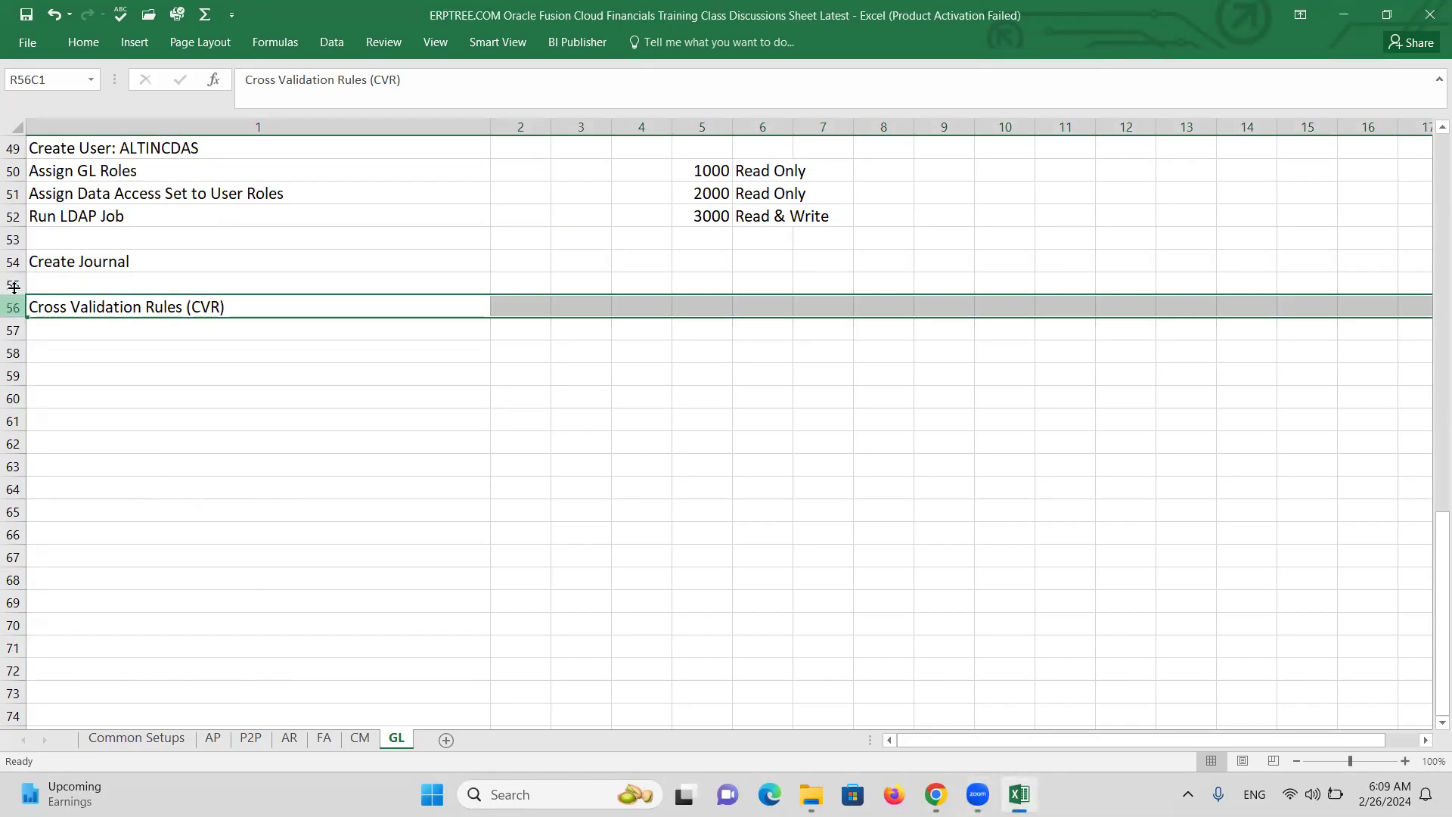
{"action": "left_click", "coordinate": [80, 45]}
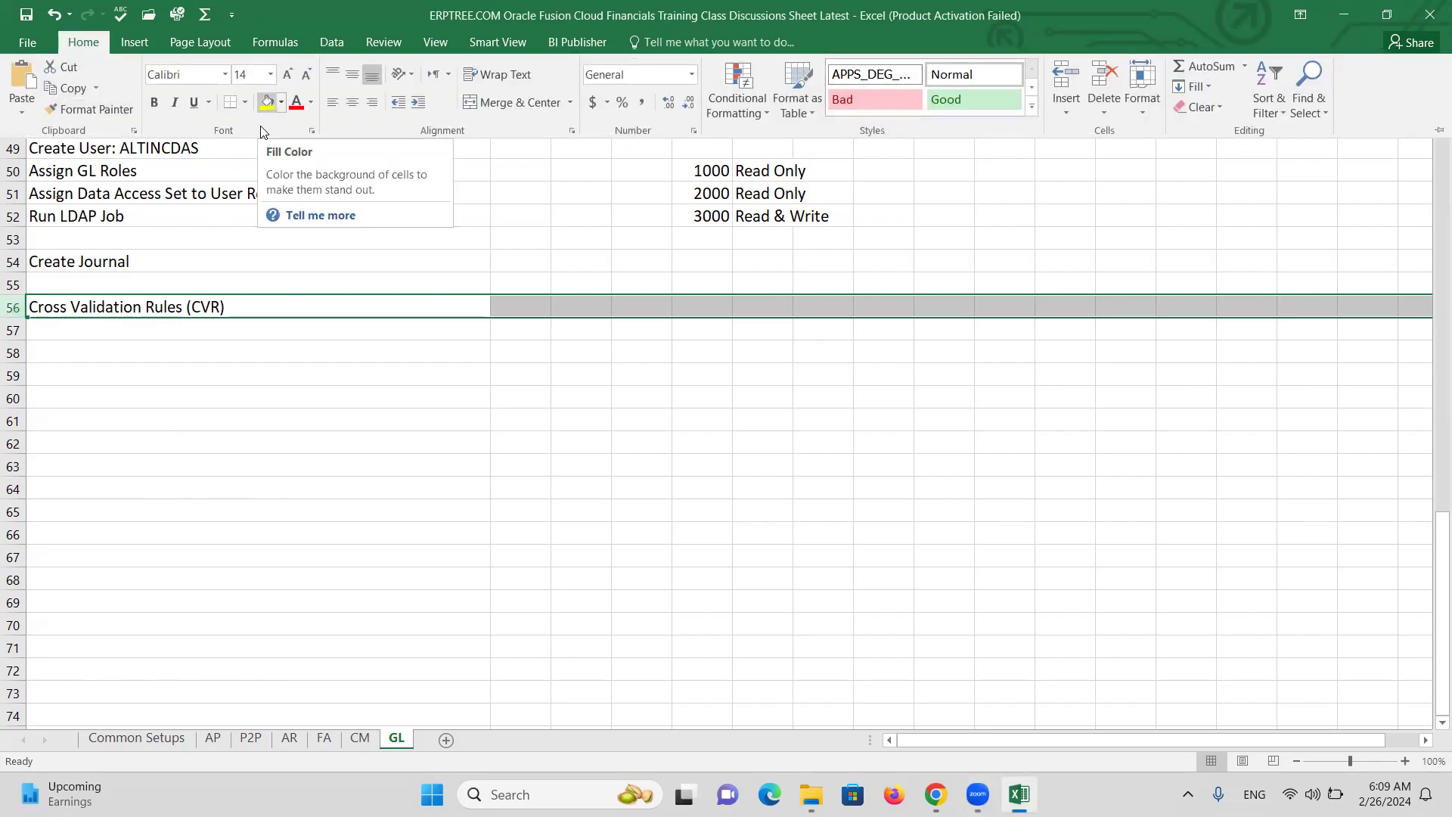
{"action": "left_click", "coordinate": [267, 101]}
{"action": "left_click", "coordinate": [726, 355]}
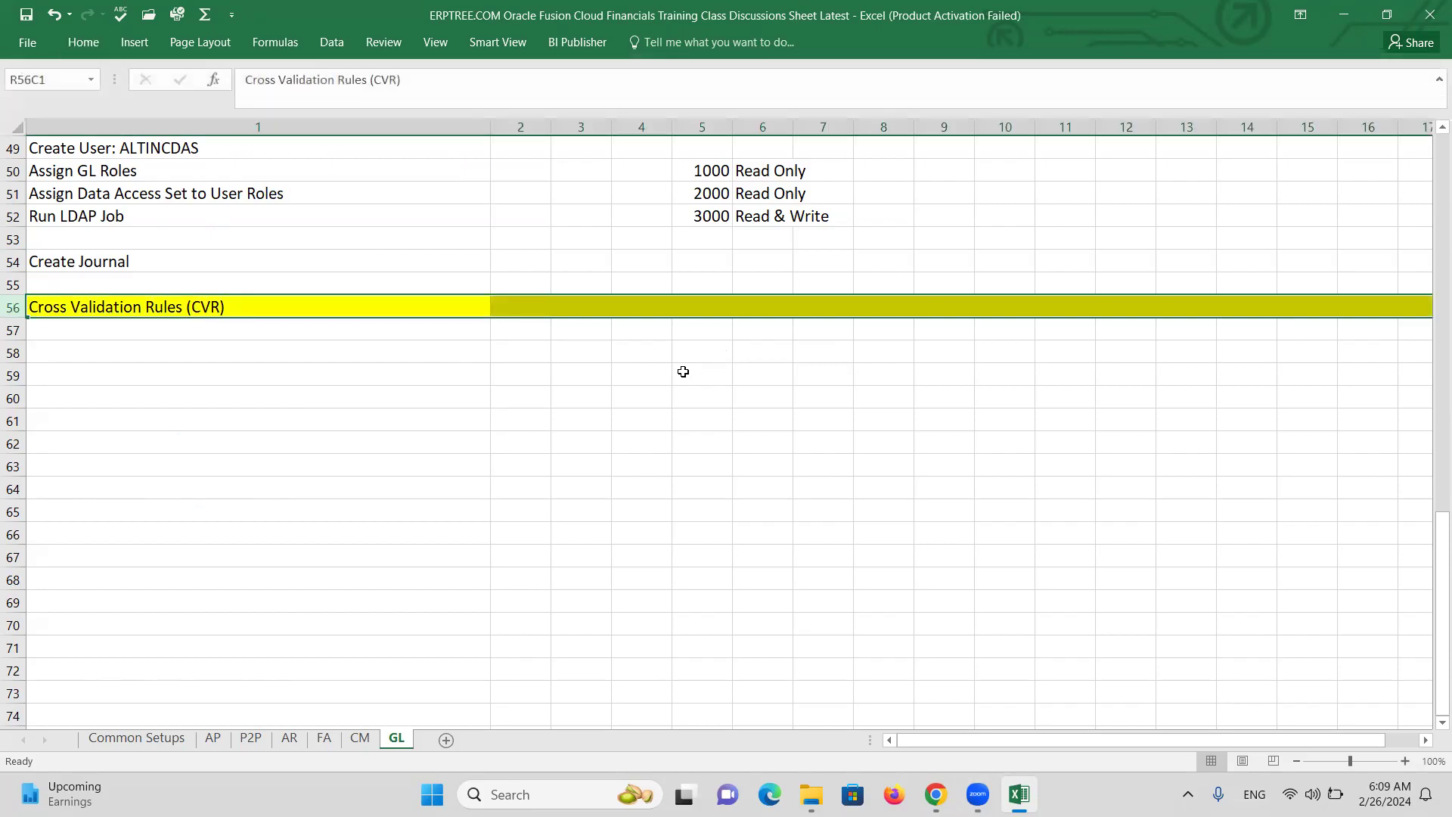
{"action": "left_click", "coordinate": [682, 373]}
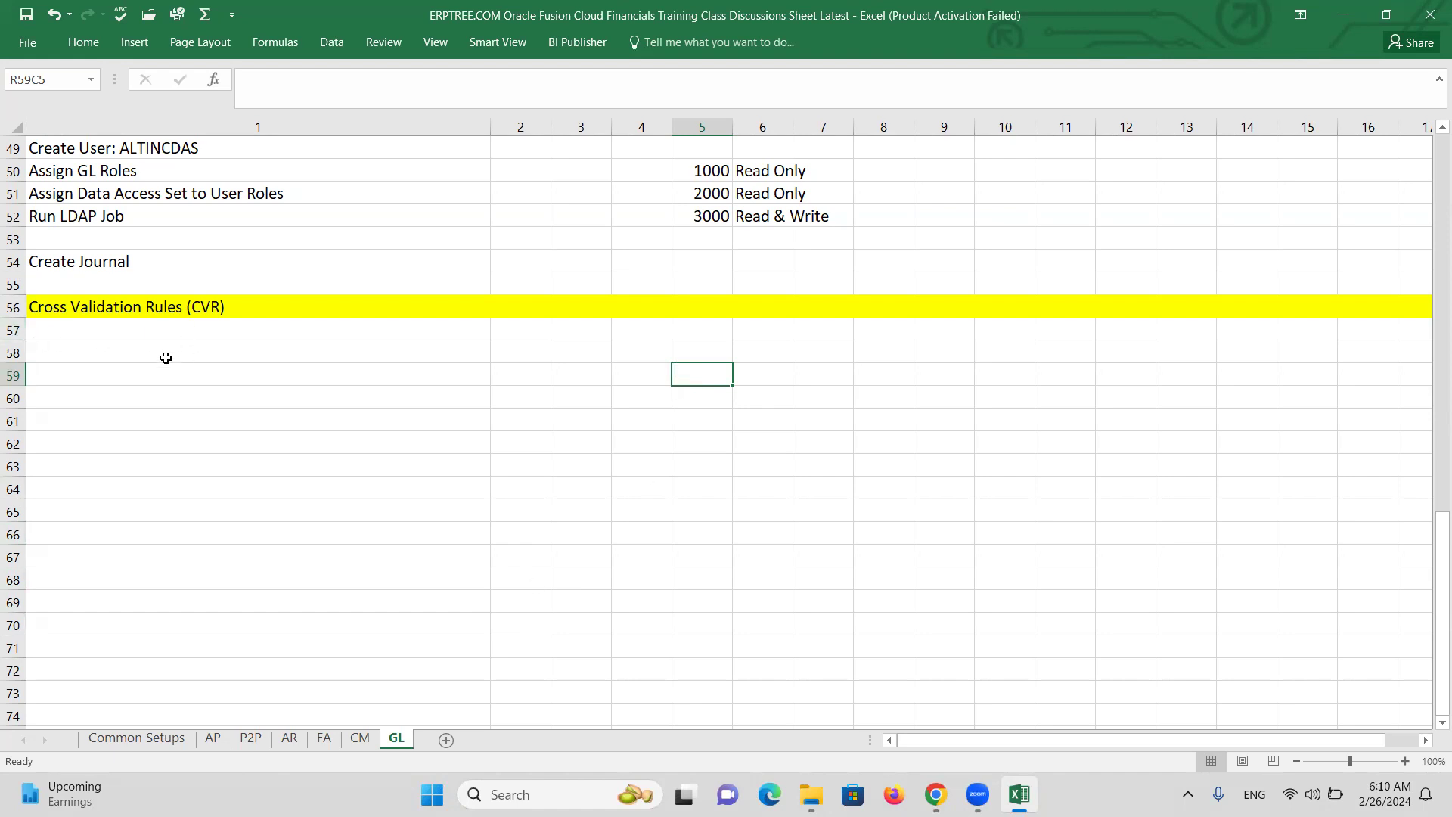
Enter 1000 in row 59, column 4 under the CVR heading.
{"action": "left_click", "coordinate": [646, 379]}
{"action": "type", "text": "1000"}
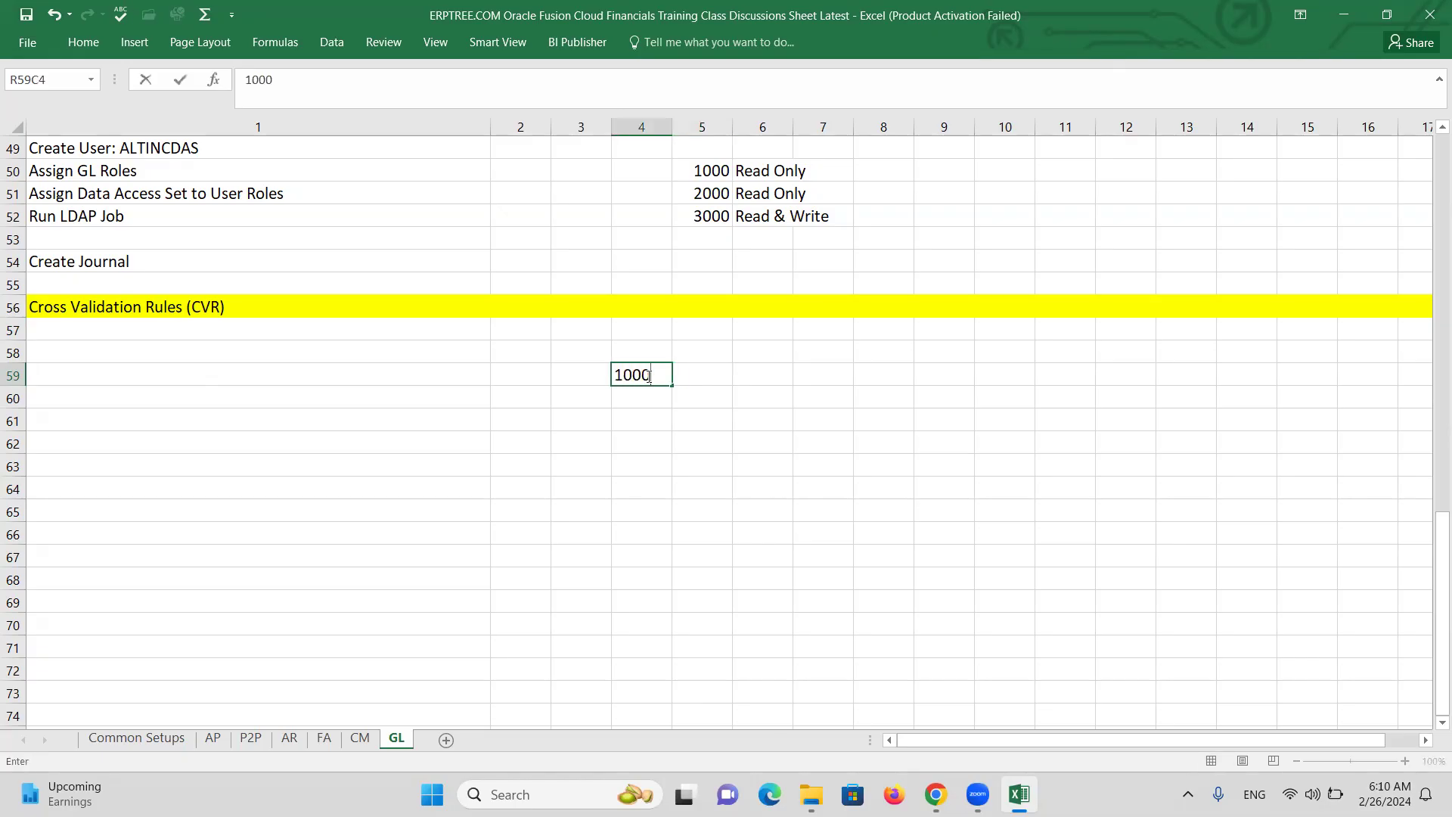
{"action": "key", "text": "Tab"}
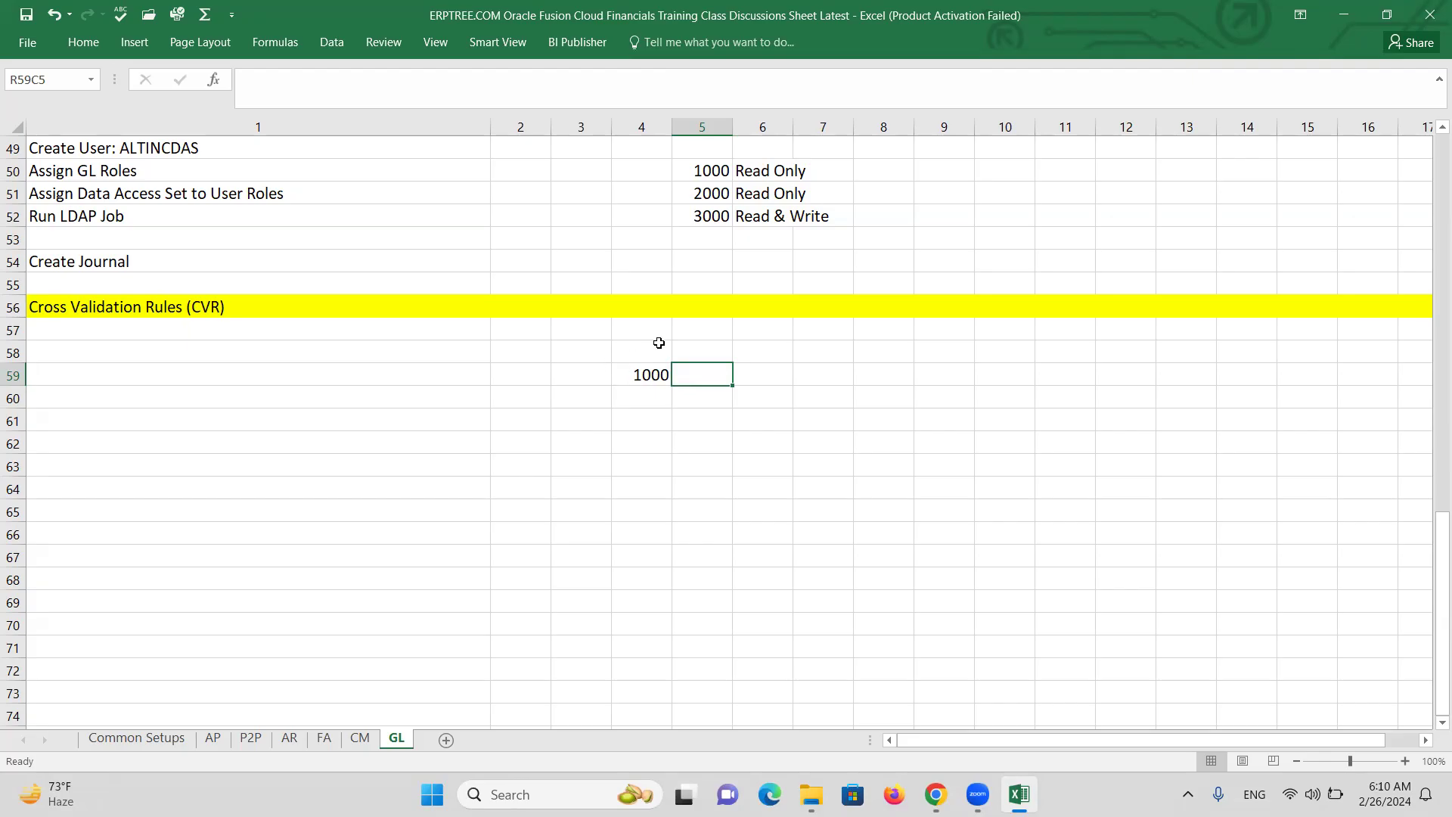
Clear the 1000 and write 'If company is 1000, then department 3000 is invalid' in row 58, column 4.
{"action": "left_click", "coordinate": [641, 367]}
{"action": "key", "text": "Delete"}
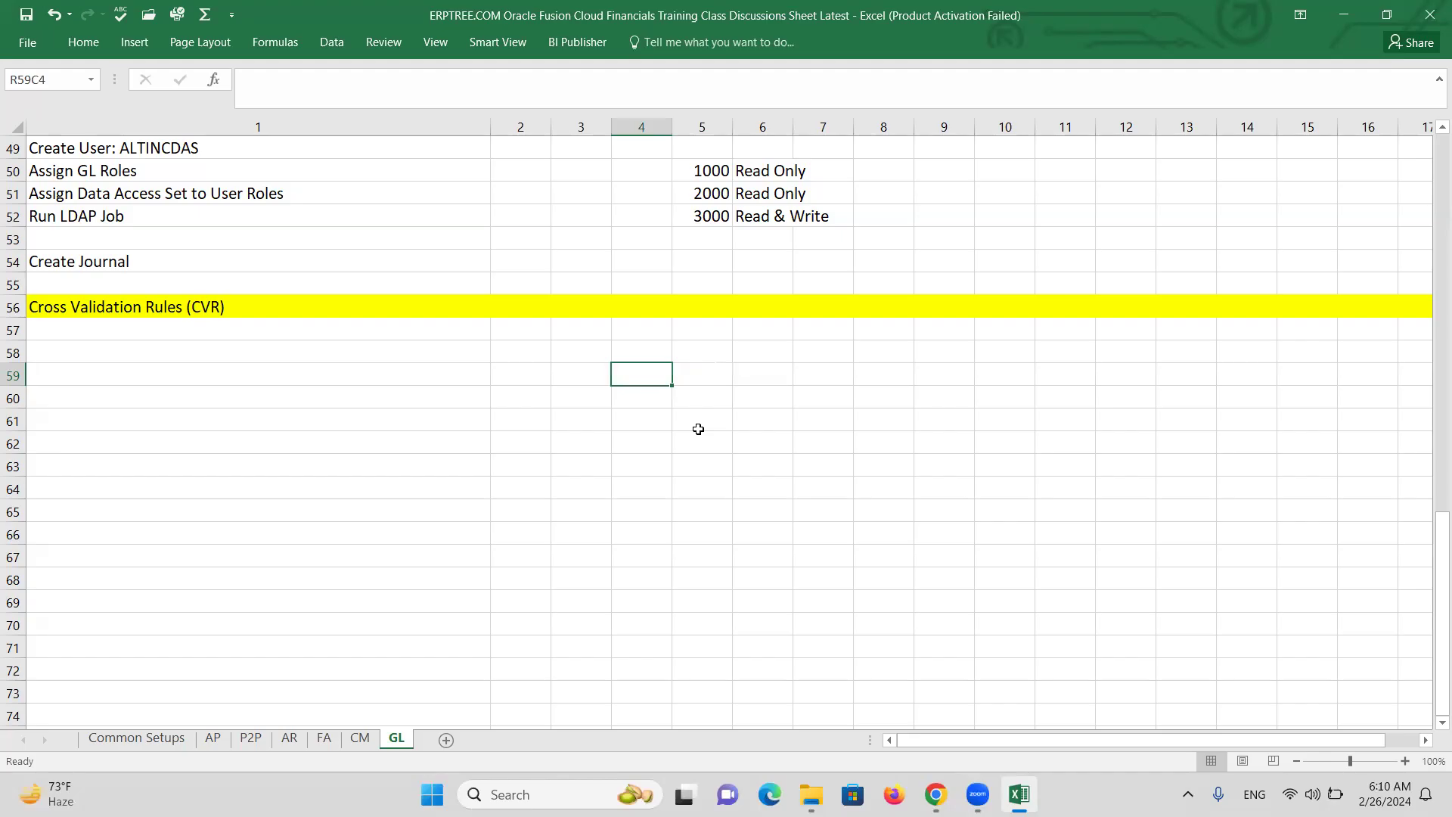
{"action": "key", "text": "Up"}
{"action": "key", "text": "Up"}
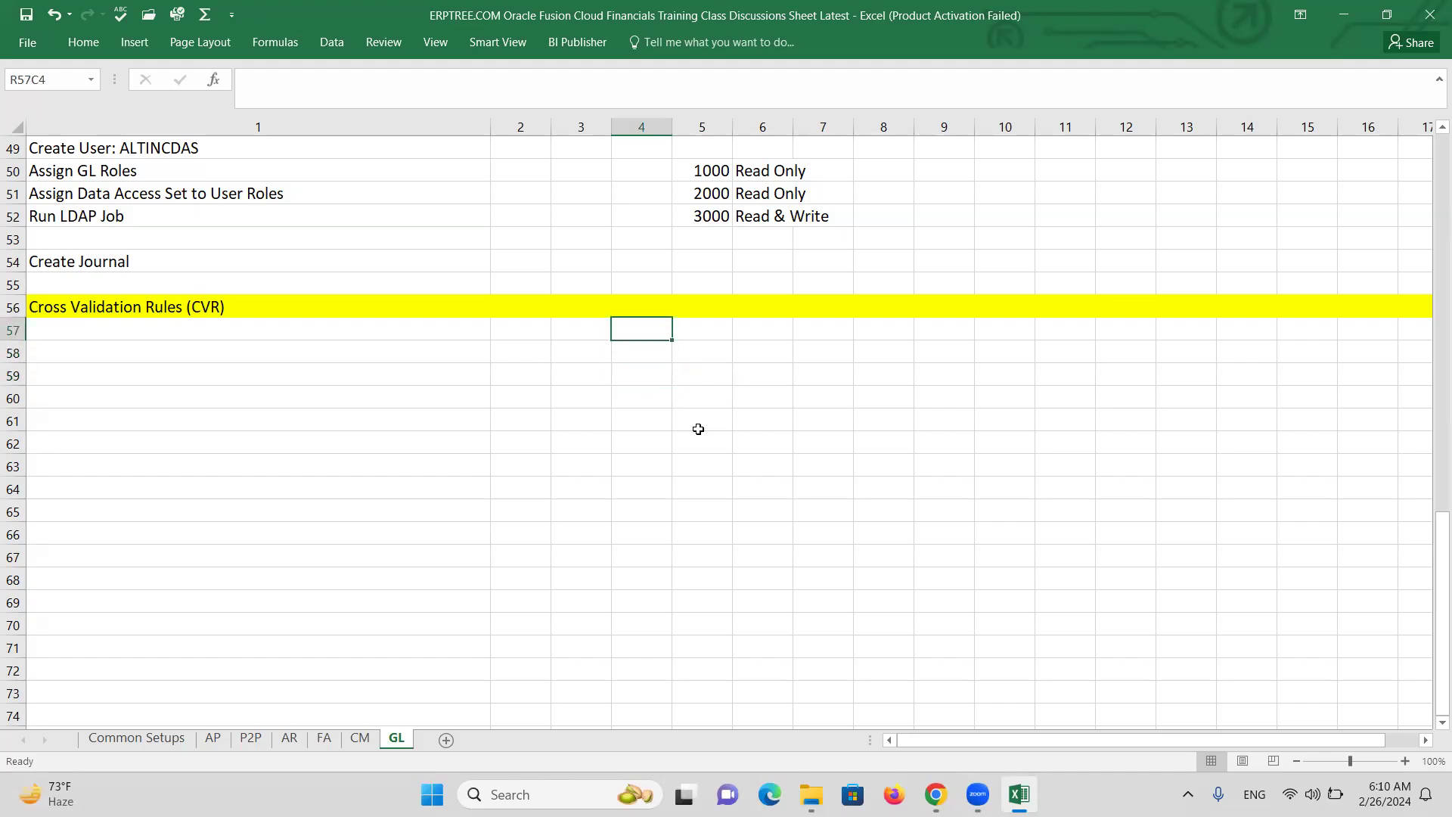
{"action": "key", "text": "Down"}
{"action": "type", "text": "If company is 1000, then"}
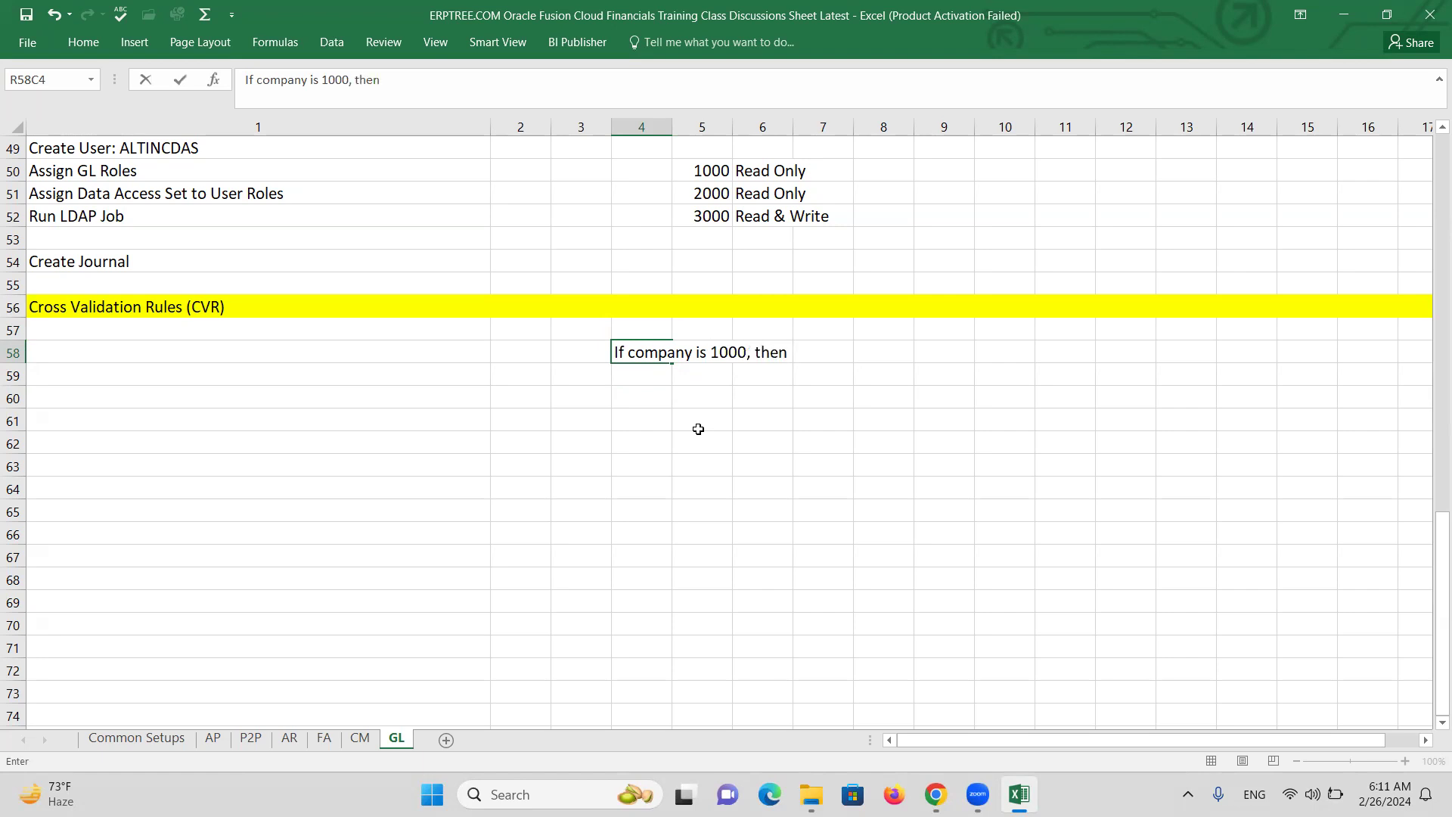
{"action": "type", "text": " department 3000 is invalid"}
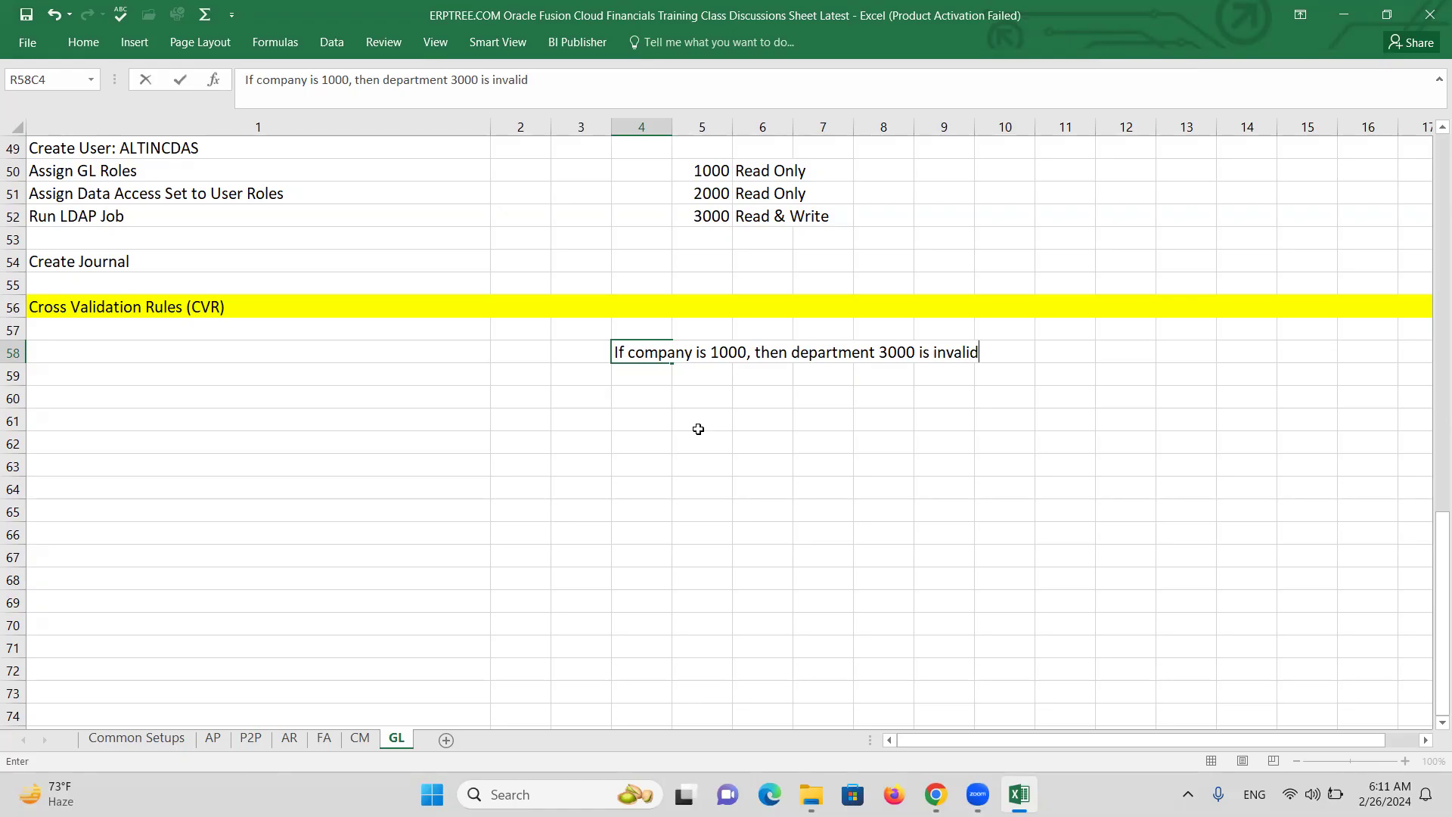
{"action": "key", "text": "ctrl+Return"}
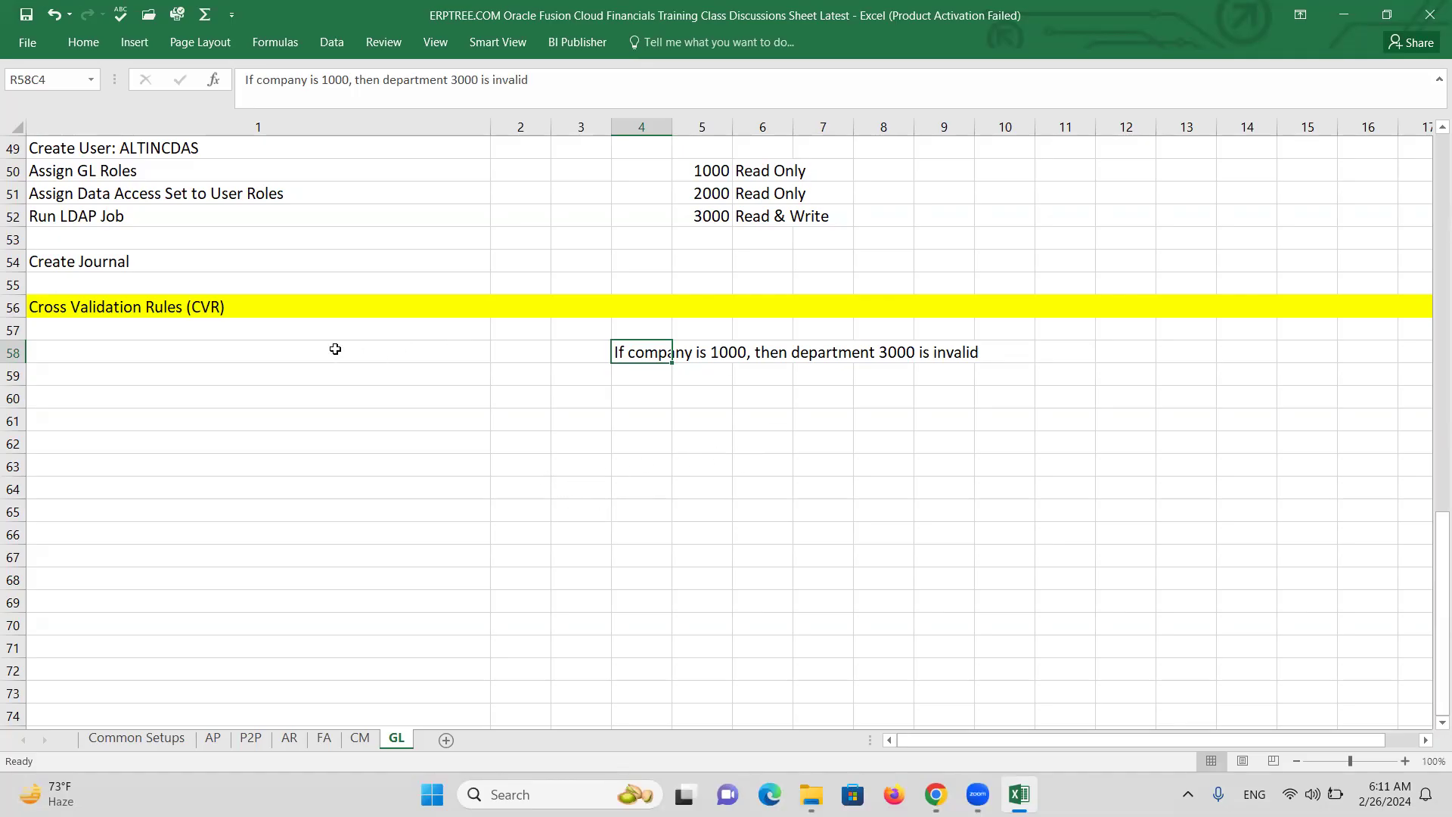
Enter 'Create CVR' in row 57 and 'Create Journal' in row 59, then save the workbook.
{"action": "left_click", "coordinate": [180, 333]}
{"action": "type", "text": "C"}
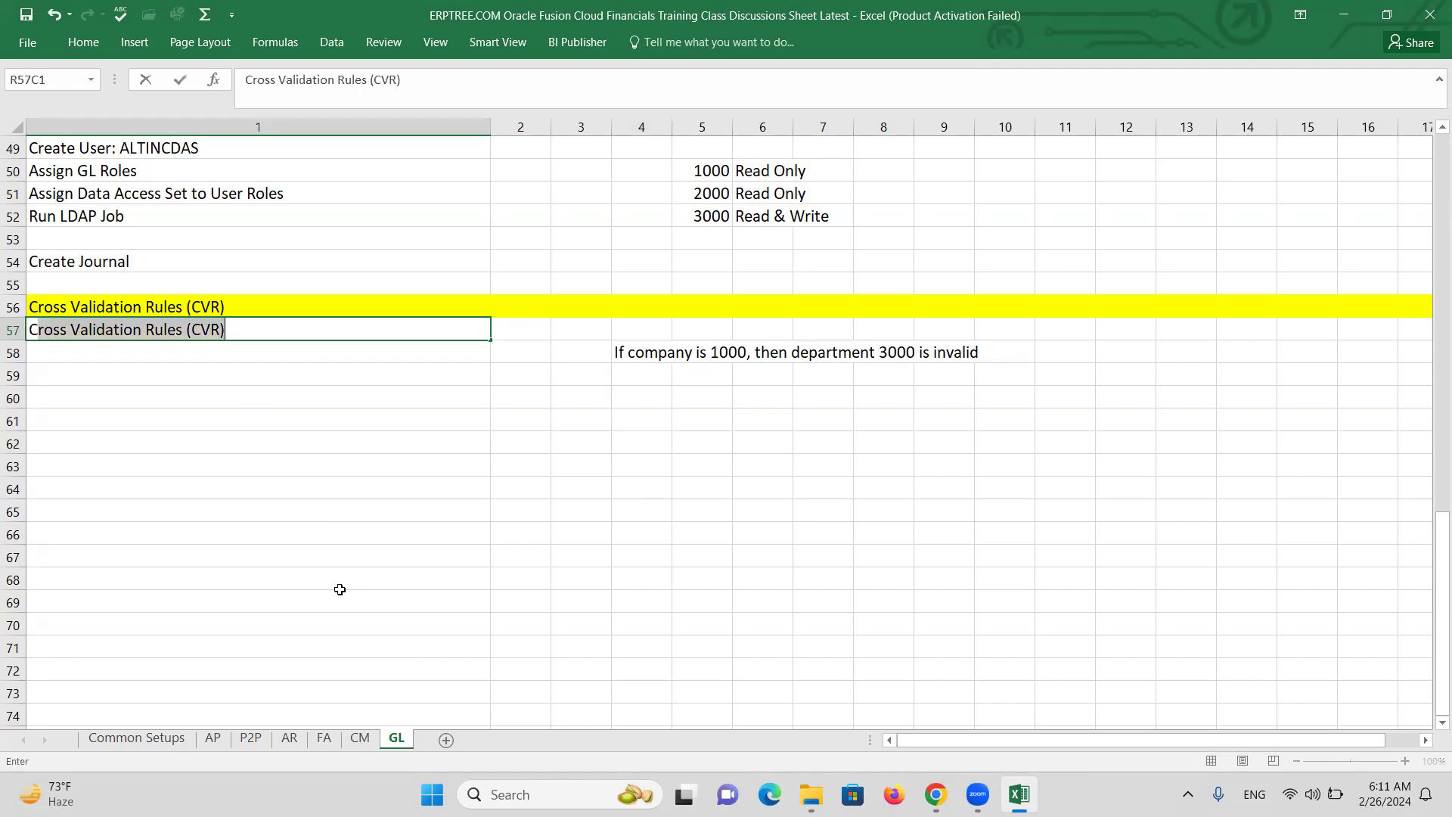
{"action": "type", "text": "reate CVR"}
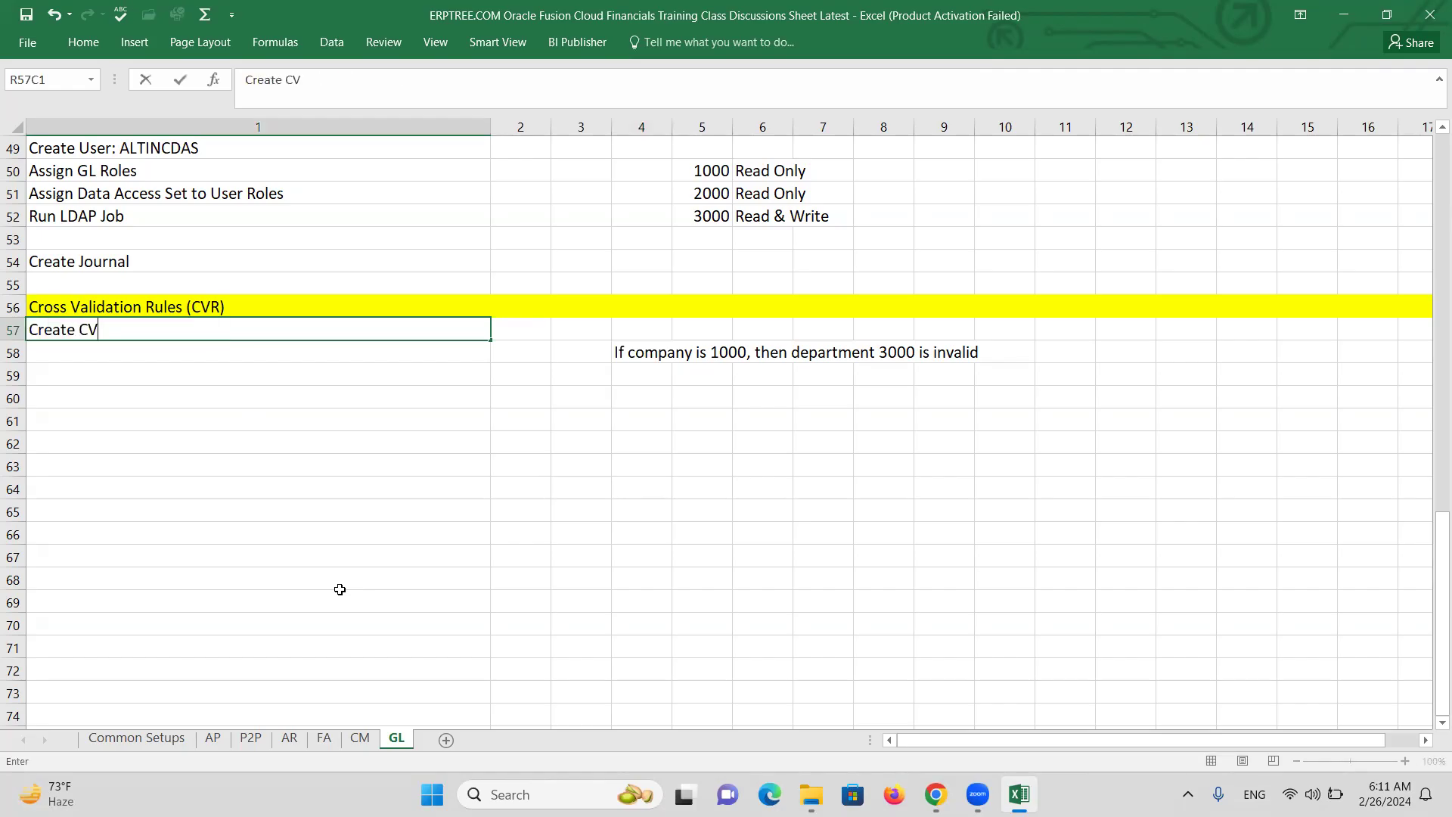
{"action": "left_click", "coordinate": [107, 369]}
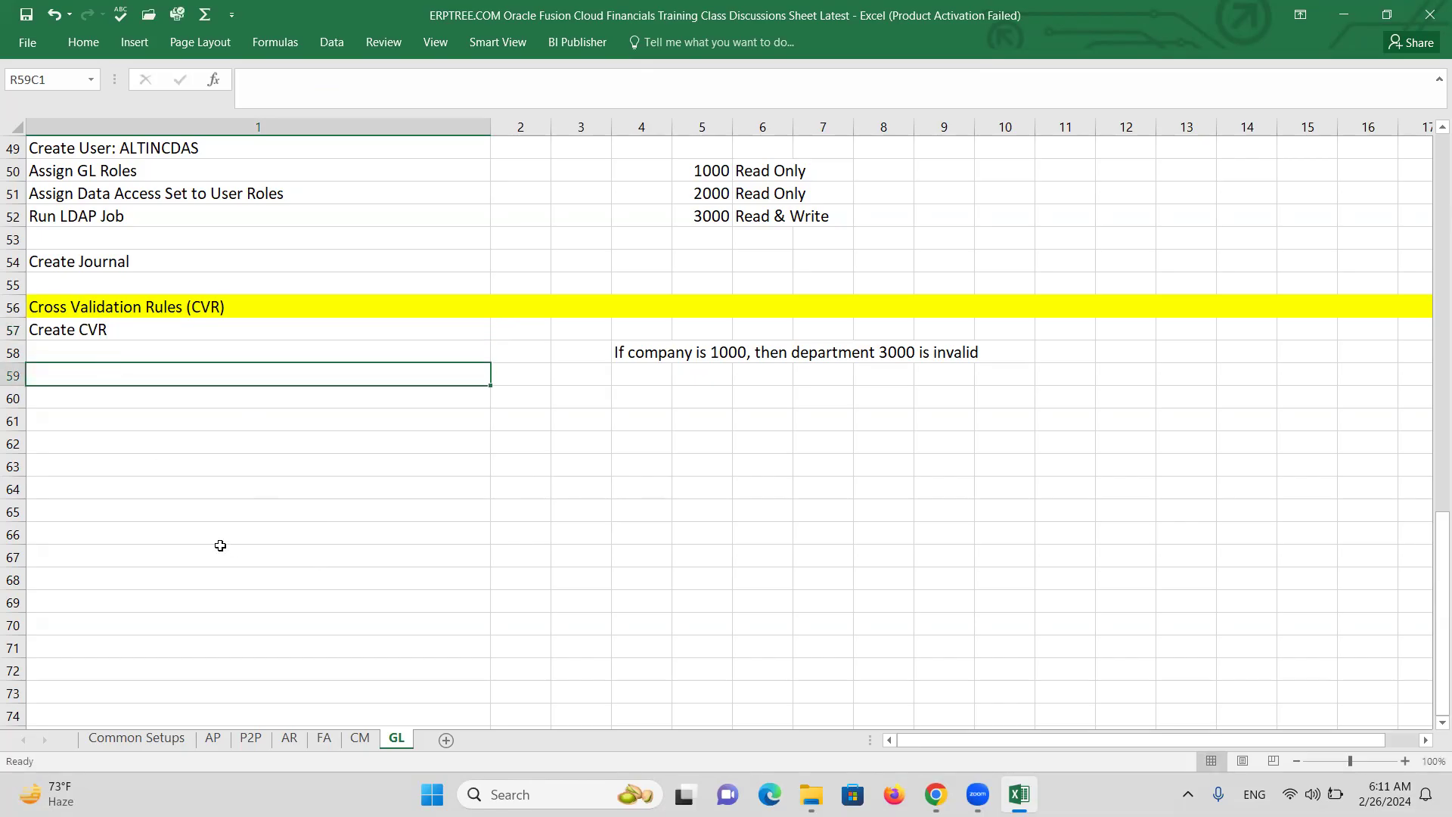
{"action": "type", "text": "c"}
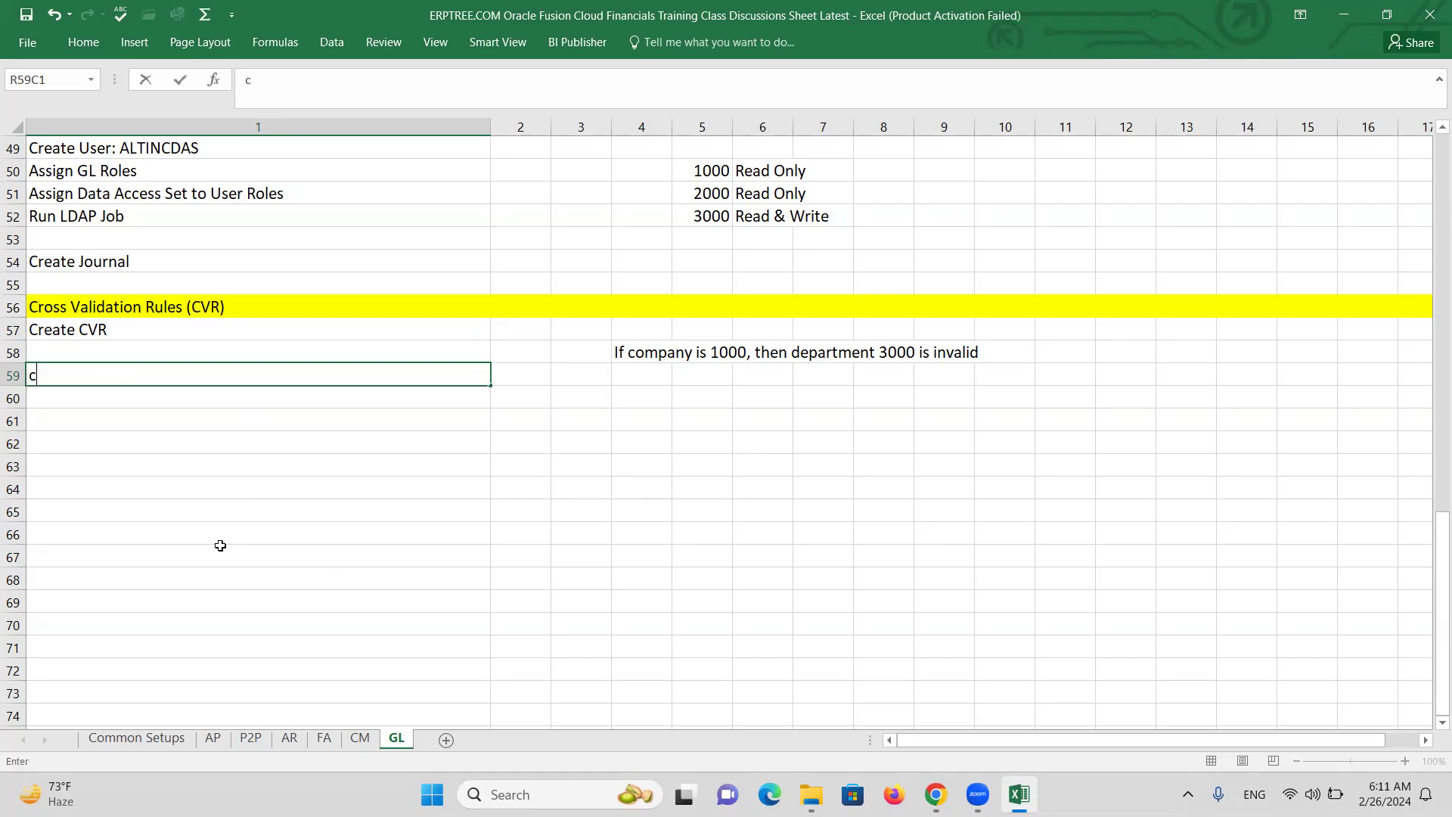
{"action": "key", "text": "BackSpace"}
{"action": "type", "text": "Create Journal"}
{"action": "key", "text": "ctrl+Return"}
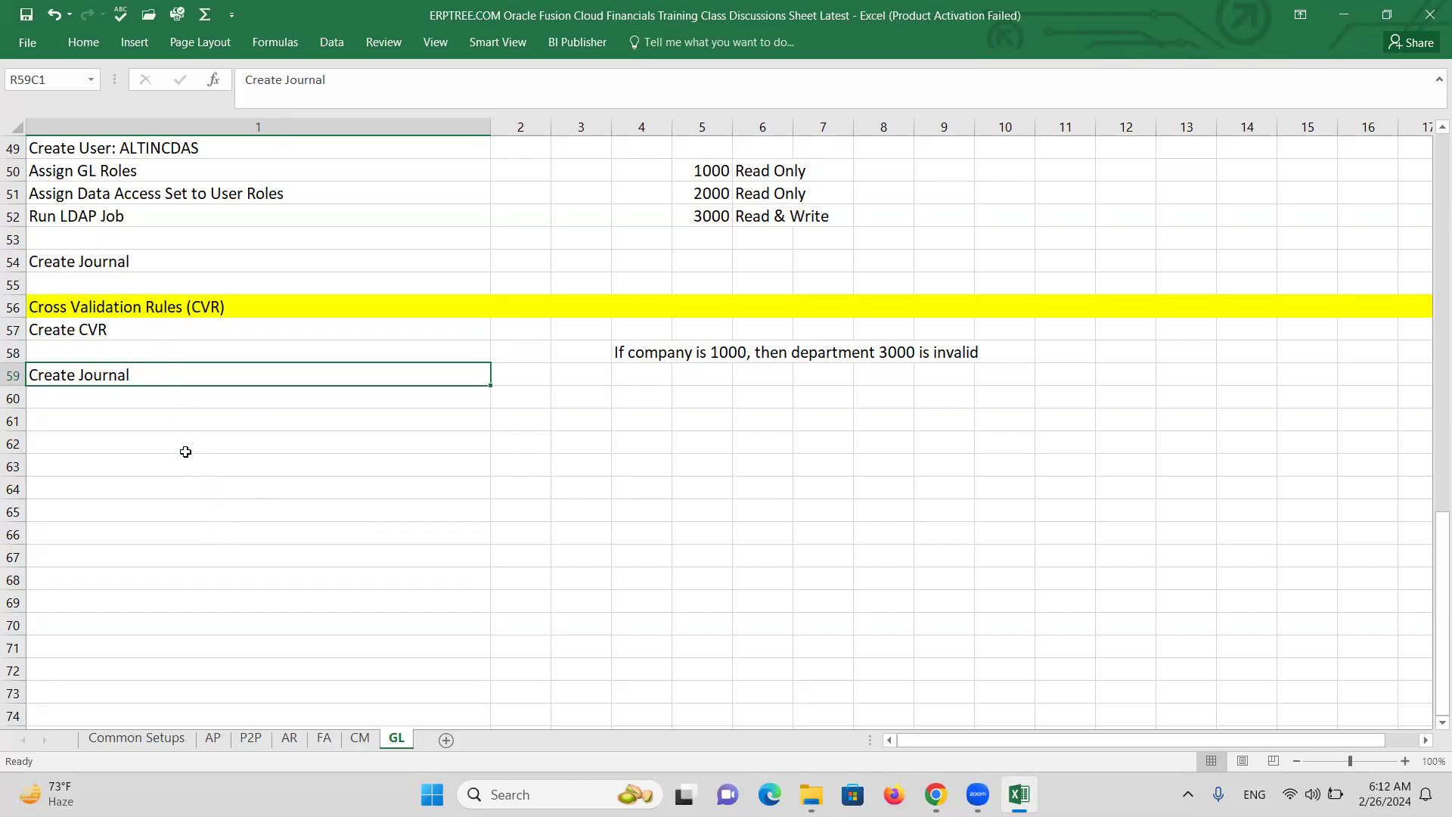
{"action": "key", "text": "ctrl+s"}
{"action": "key", "text": "alt+Tab"}
{"action": "key", "text": "alt+Tab"}
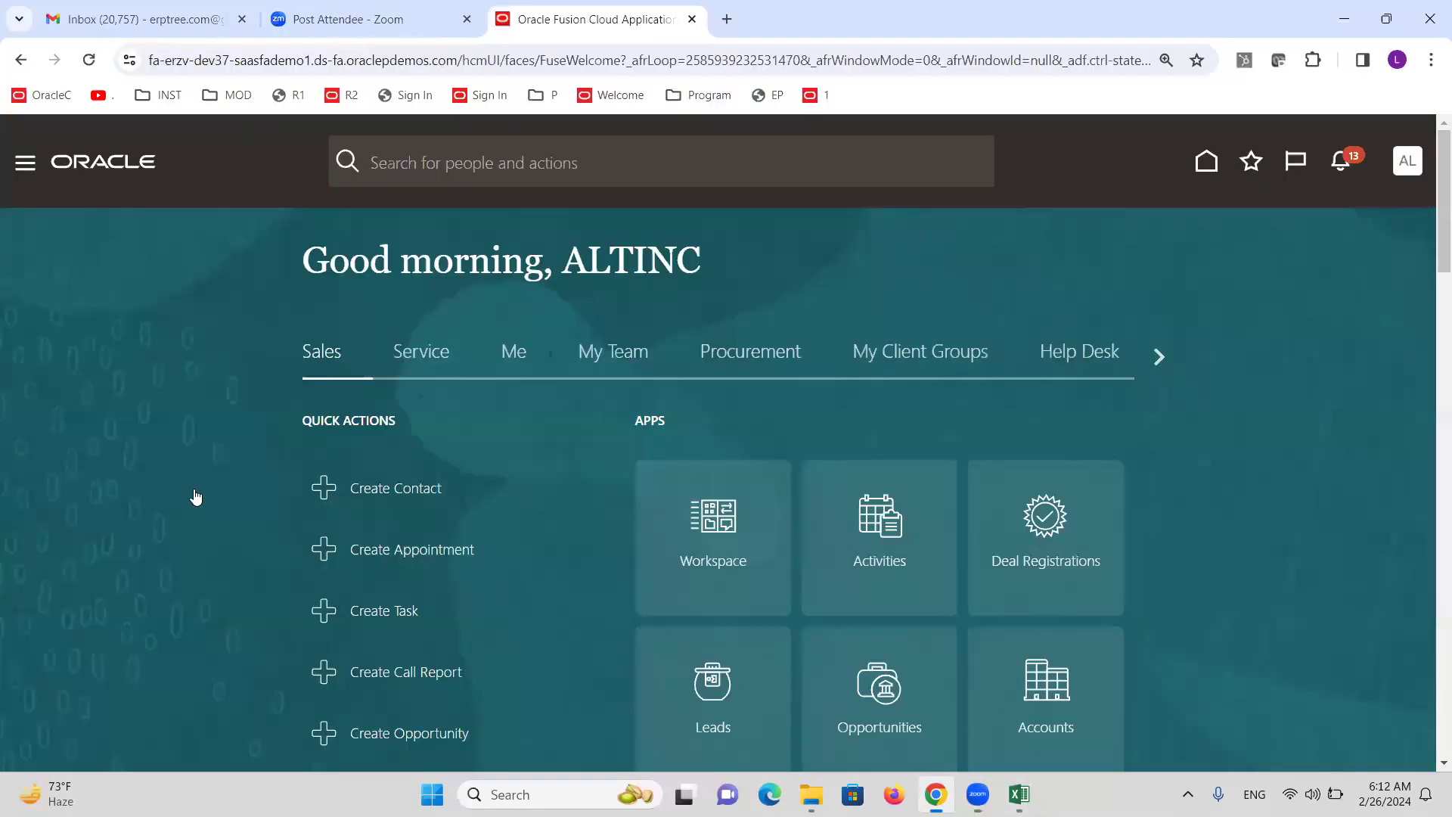
In Setup and Maintenance, search tasks for 'cross-v' and open Manage Cross-Validation Rules.
{"action": "left_click", "coordinate": [1408, 160]}
{"action": "left_click", "coordinate": [1038, 476]}
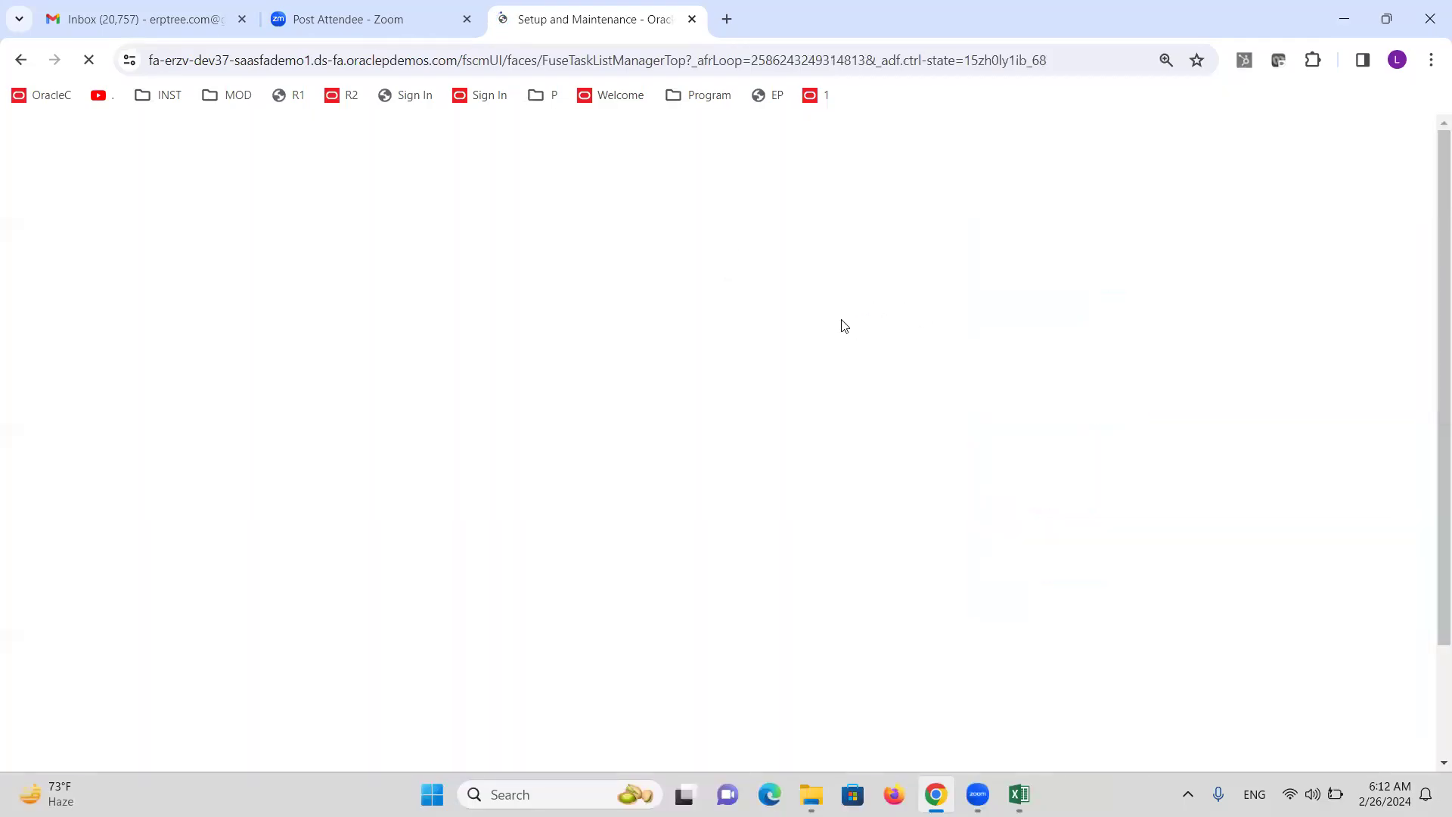
{"action": "left_click", "coordinate": [749, 267]}
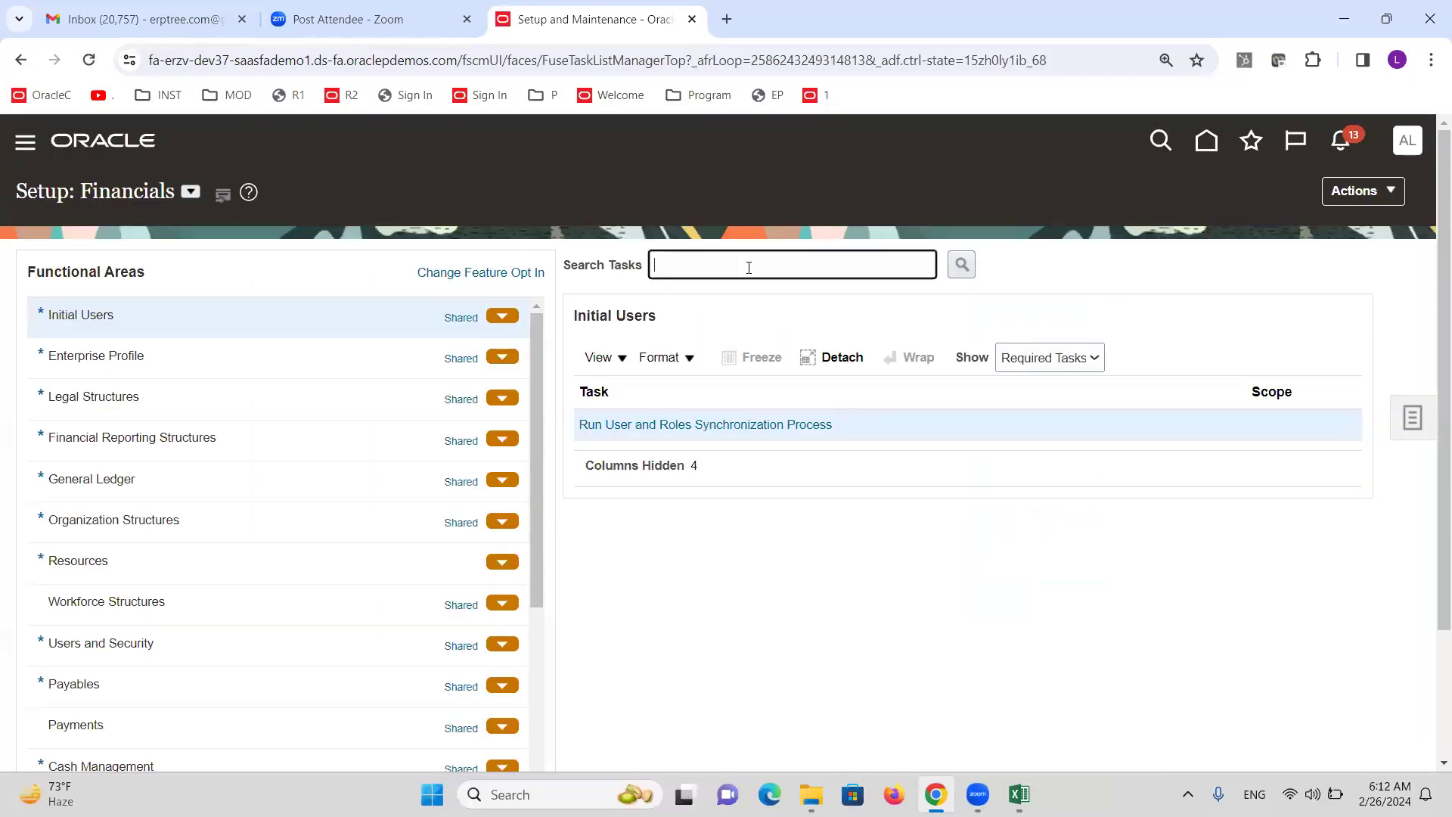
{"action": "type", "text": "cross-v"}
{"action": "key", "text": "Return"}
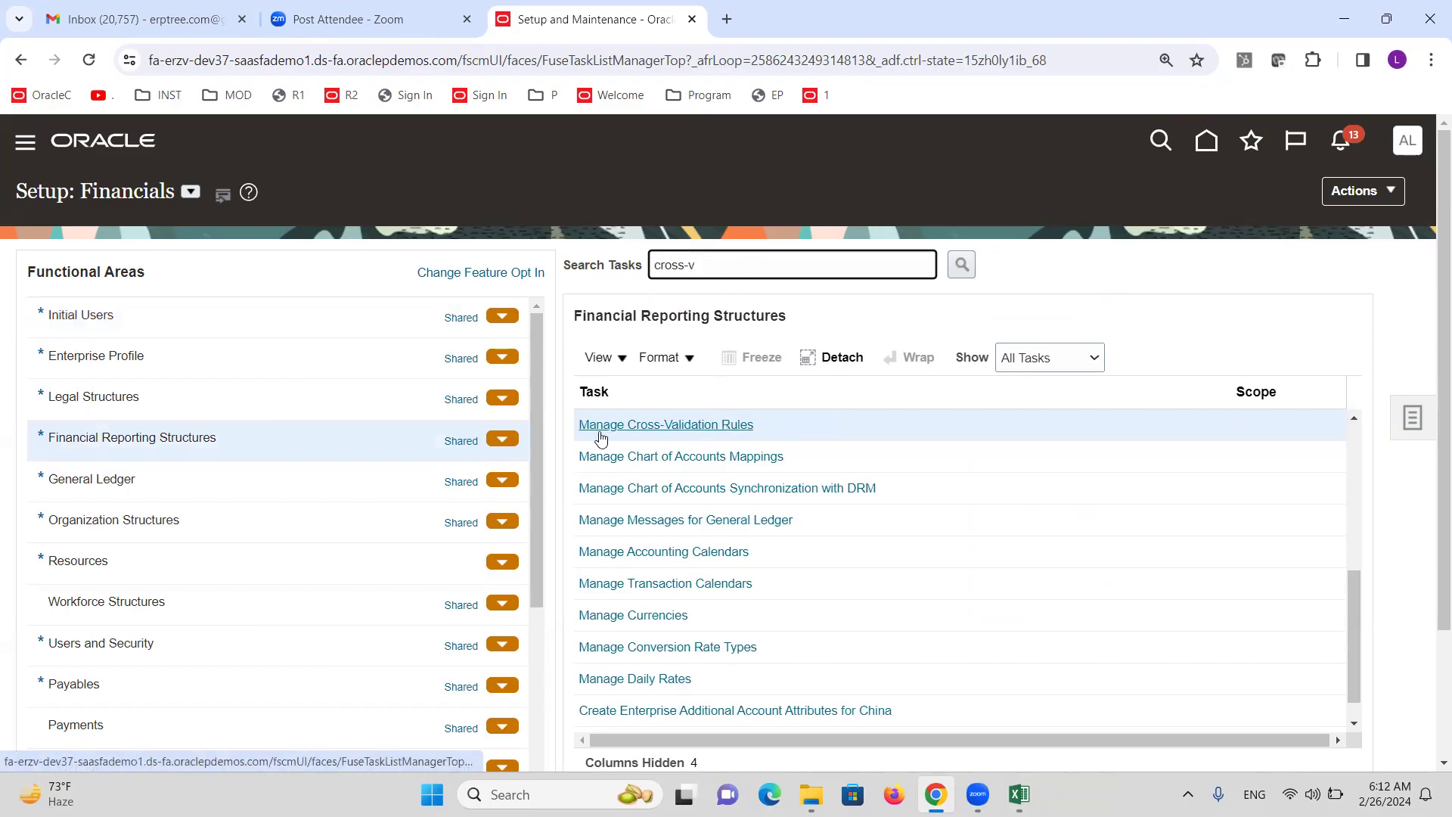
{"action": "left_click", "coordinate": [719, 427]}
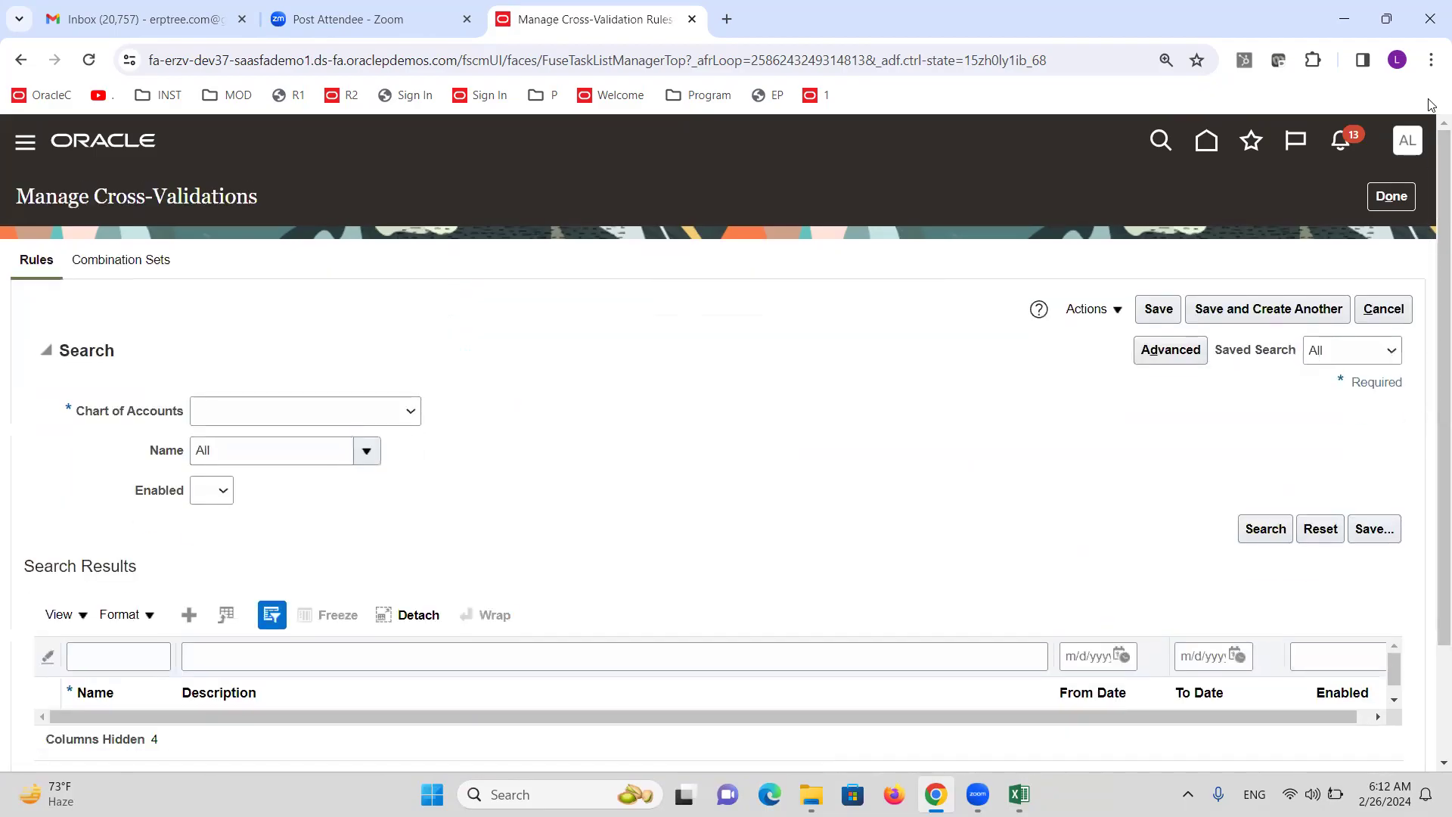
Zoom the browser page in and look over the Manage Cross-Validations page.
{"action": "left_click", "coordinate": [1432, 60]}
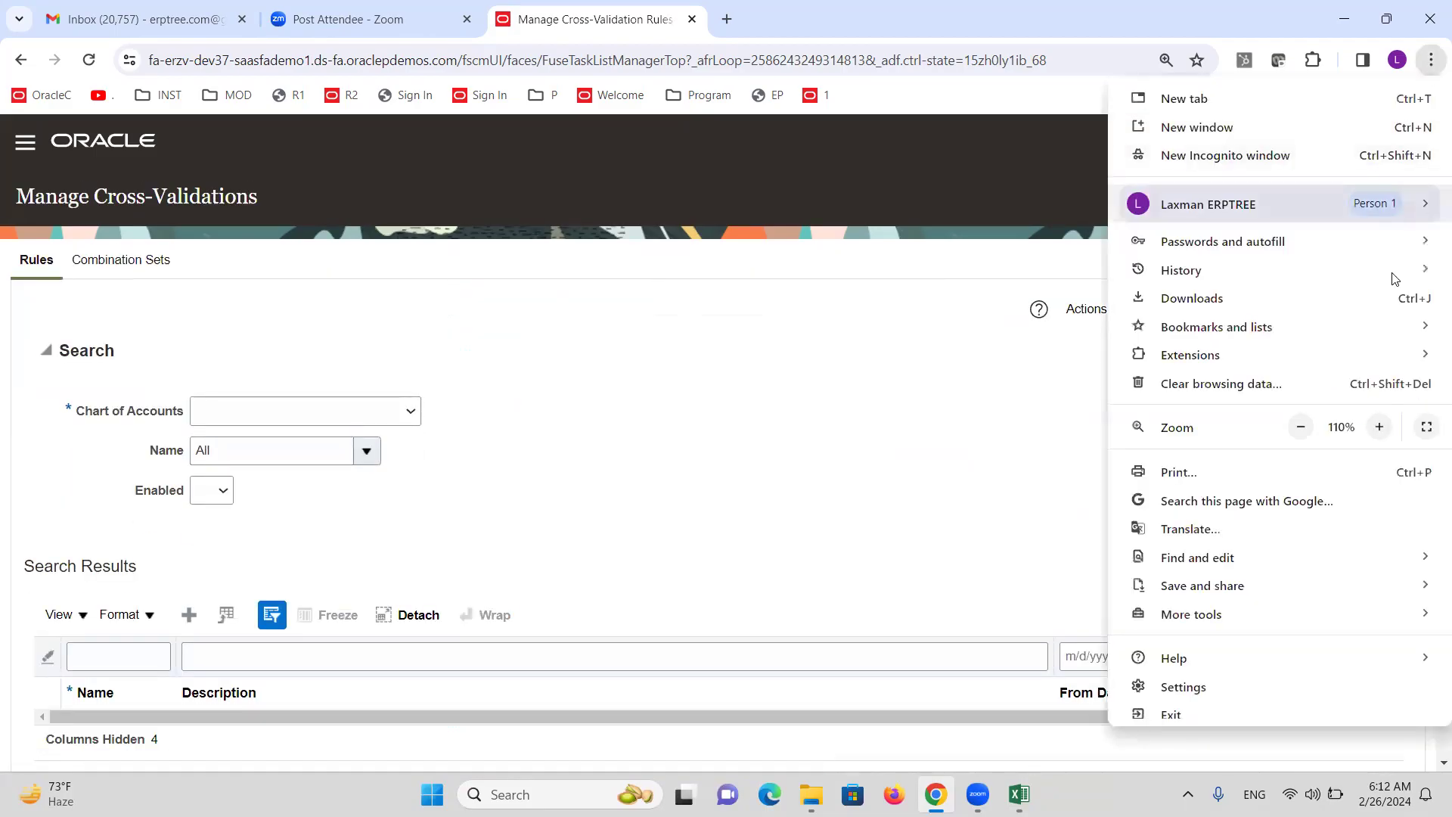
{"action": "left_click", "coordinate": [1382, 427]}
{"action": "left_click", "coordinate": [806, 388]}
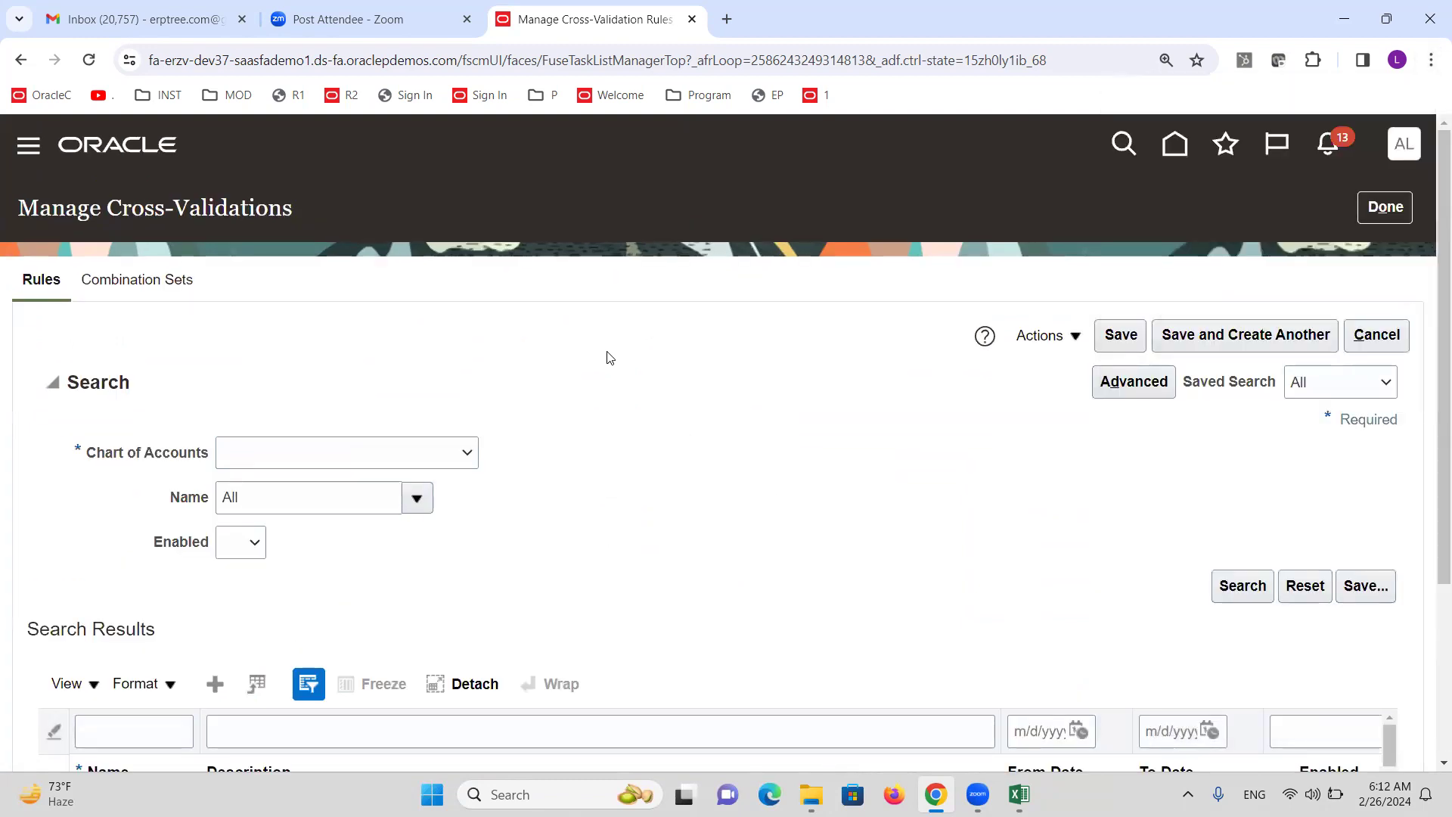
{"action": "scroll", "coordinate": [609, 356], "scroll_direction": "down", "scroll_amount": 2}
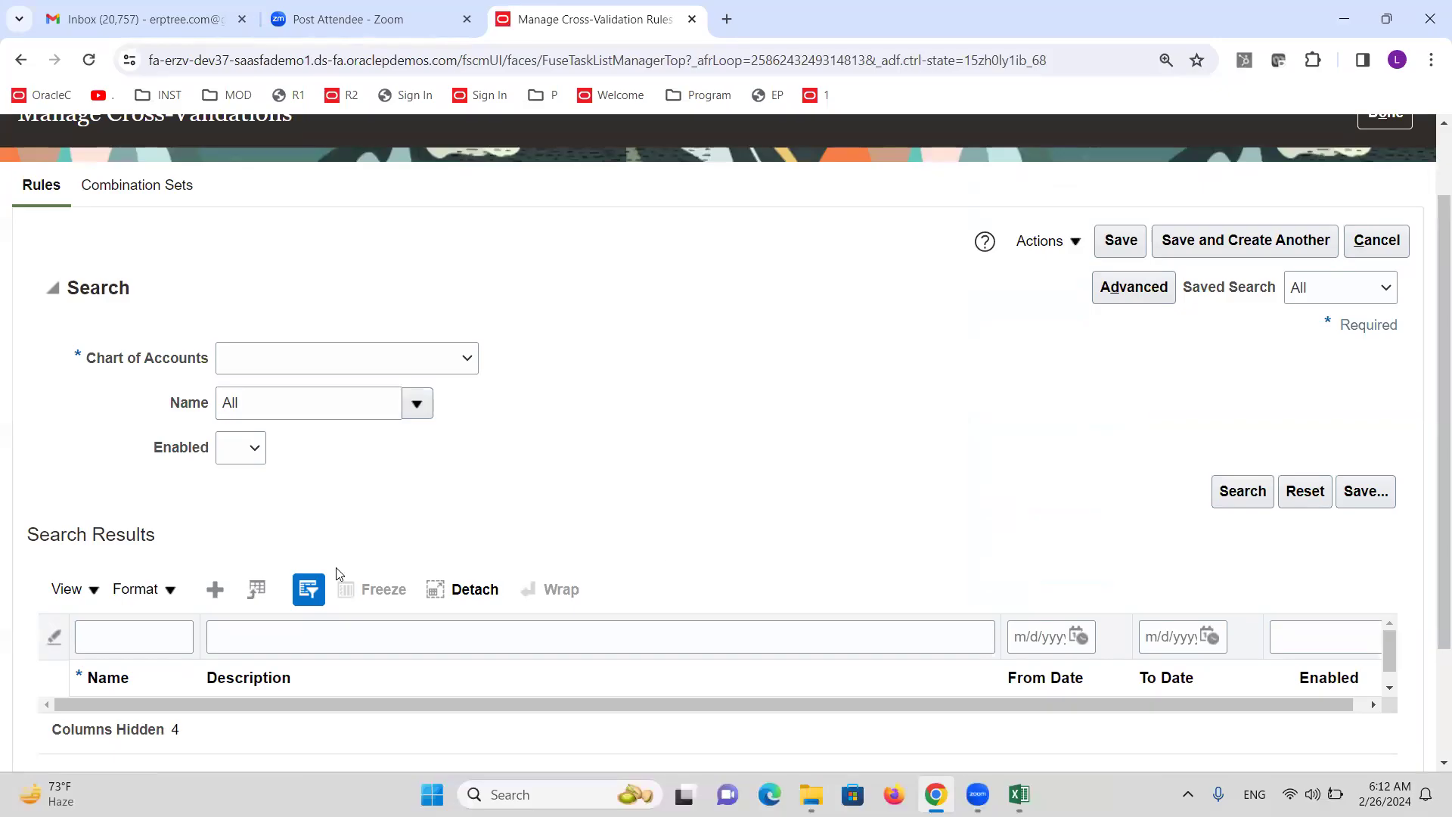
{"action": "left_click", "coordinate": [214, 595]}
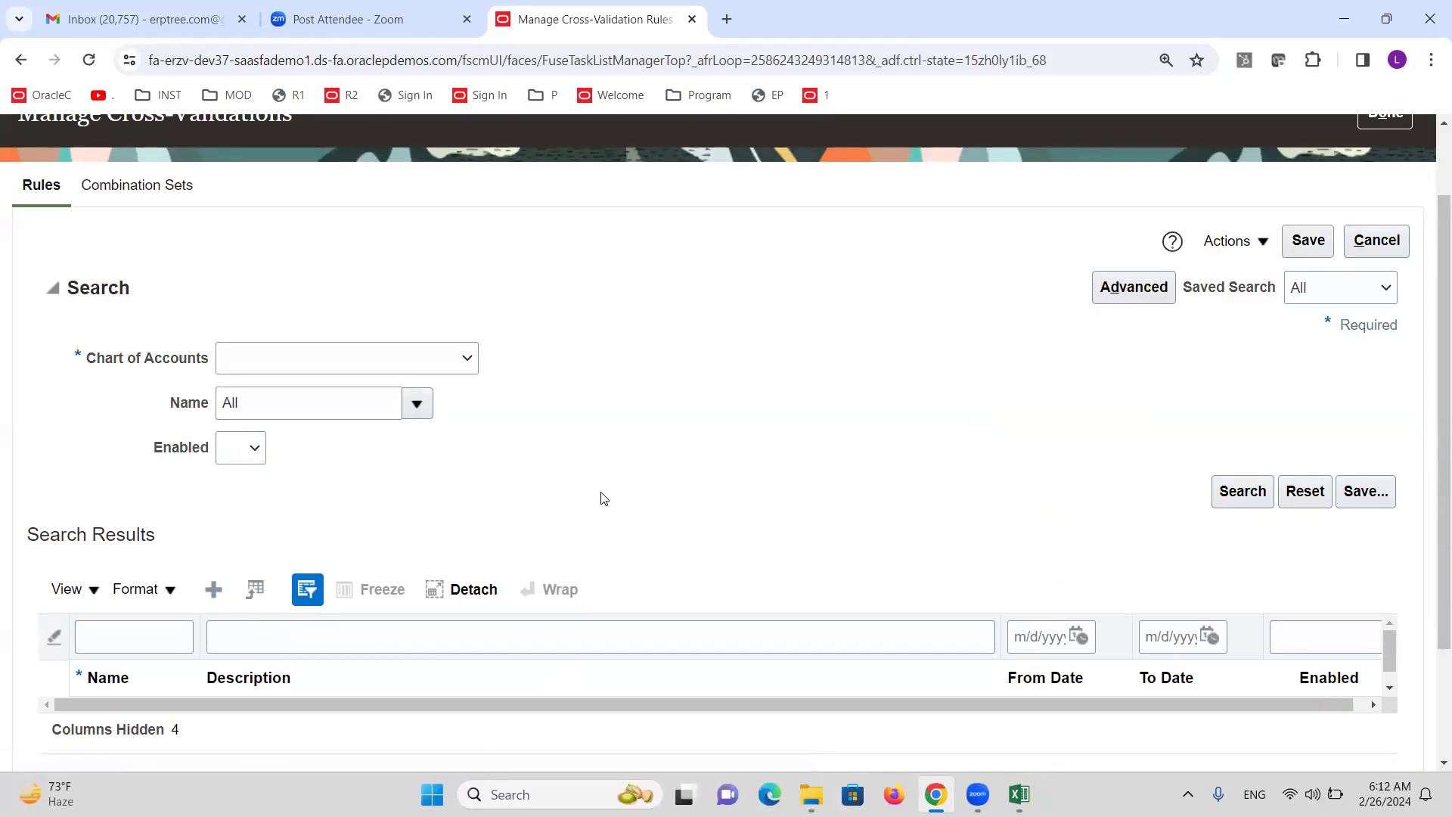
{"action": "scroll", "coordinate": [530, 460], "scroll_direction": "down", "scroll_amount": 1}
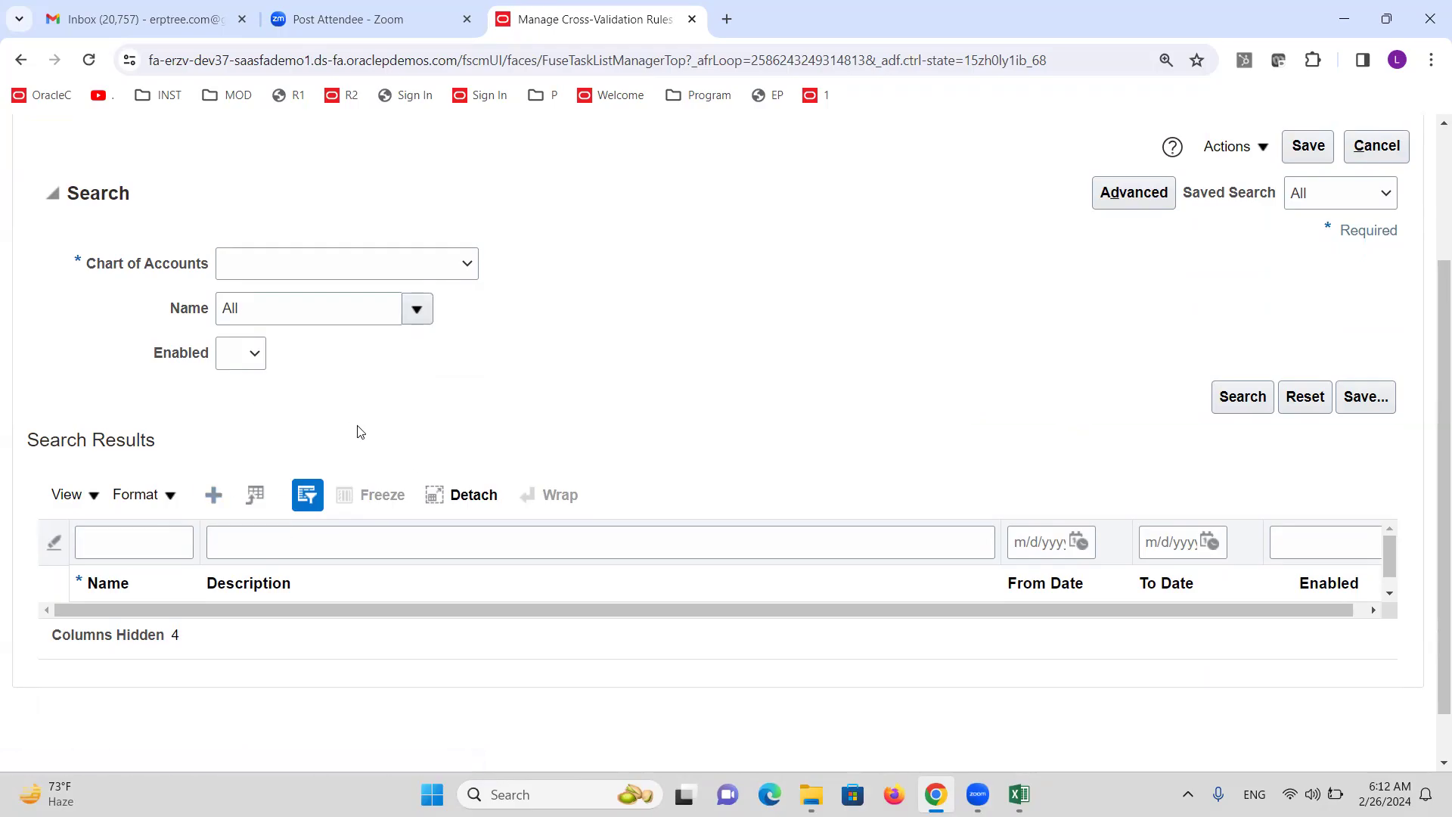
{"action": "scroll", "coordinate": [349, 427], "scroll_direction": "up", "scroll_amount": 2}
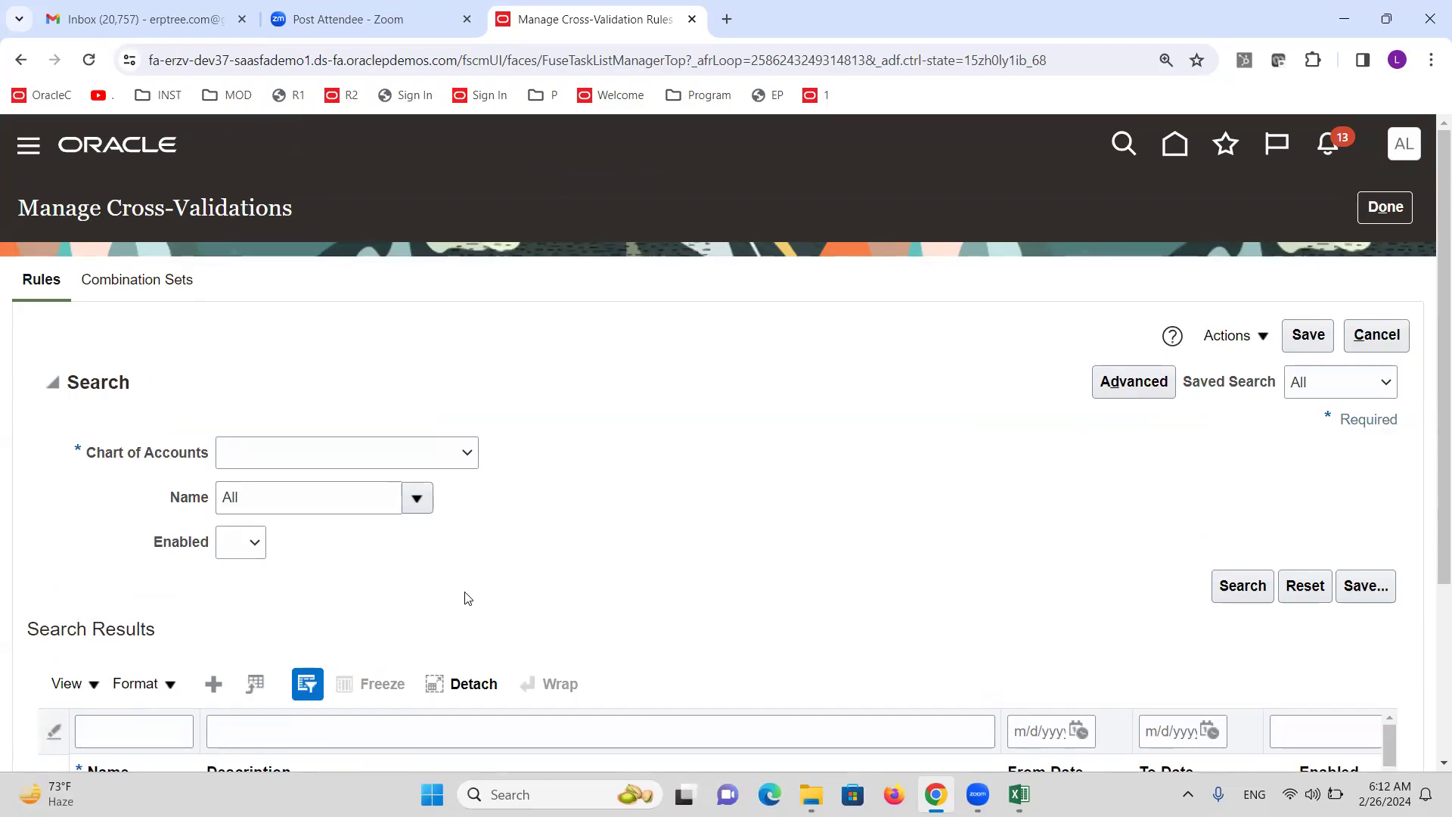
{"action": "scroll", "coordinate": [416, 581], "scroll_direction": "down", "scroll_amount": 1}
{"action": "scroll", "coordinate": [454, 530], "scroll_direction": "up", "scroll_amount": 1}
Choose ALTINC as the chart of accounts.
{"action": "left_click", "coordinate": [470, 452]}
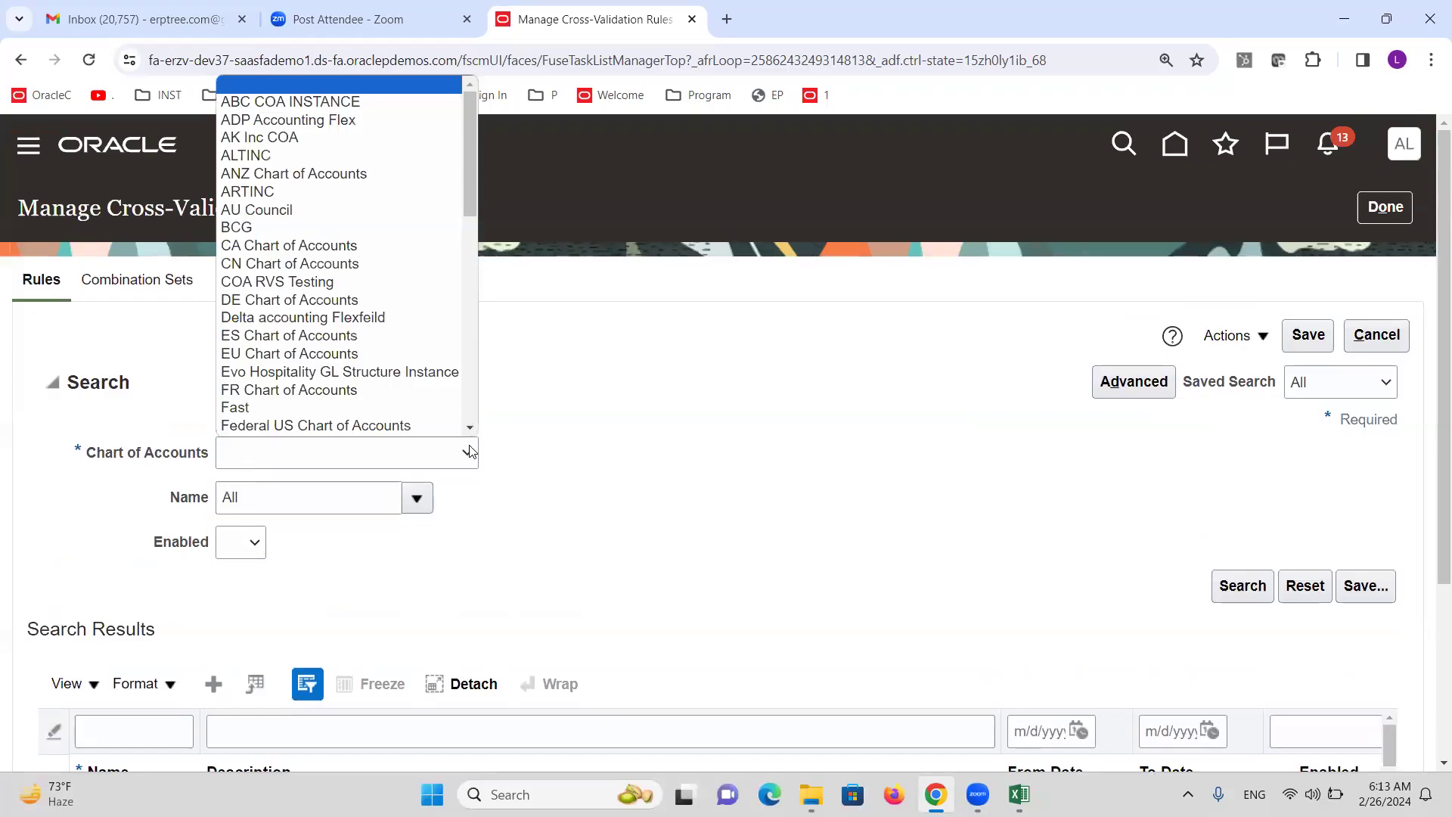
{"action": "key", "text": "a"}
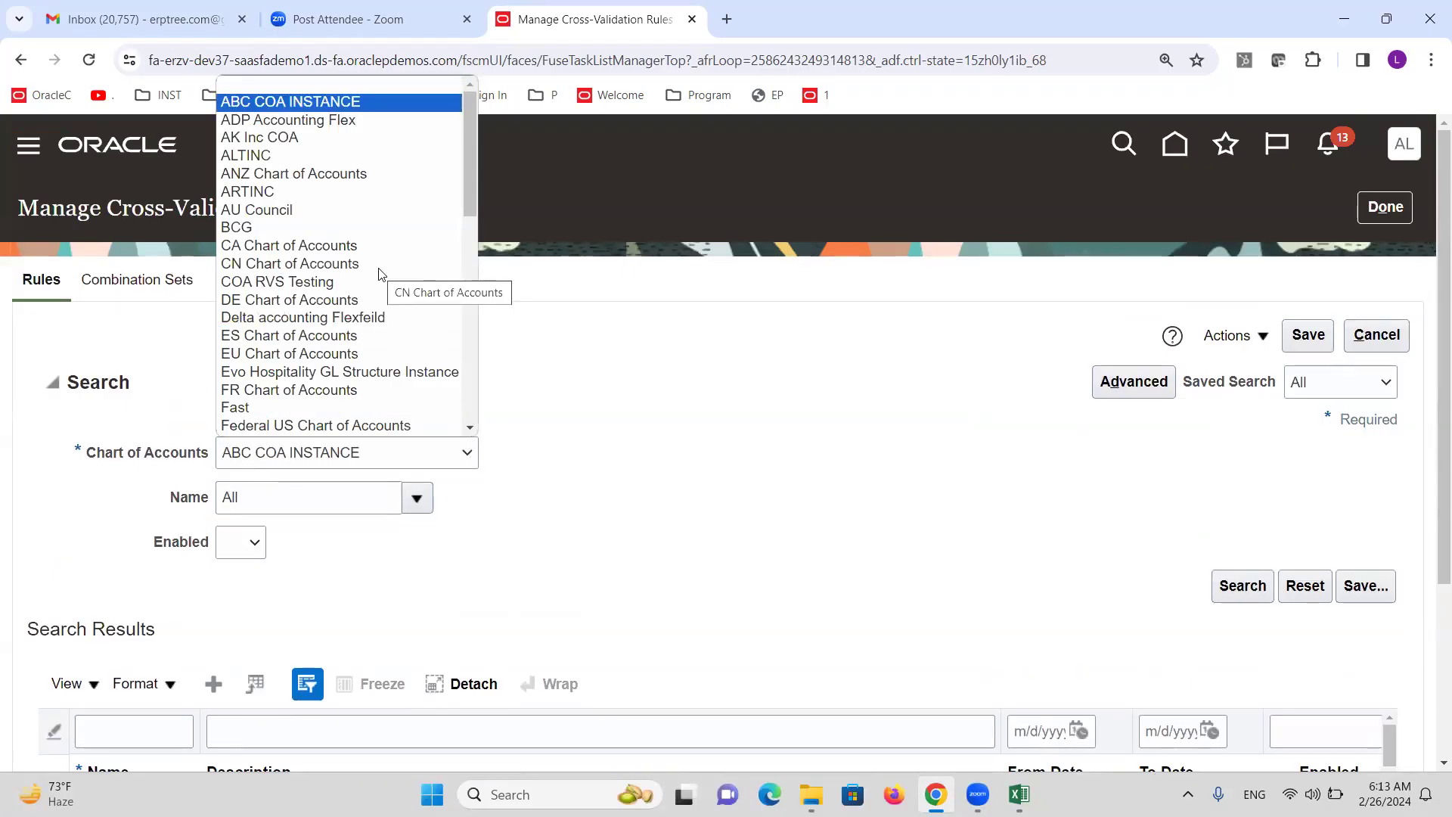
{"action": "key", "text": "a"}
{"action": "key", "text": "a"}
{"action": "key", "text": "a"}
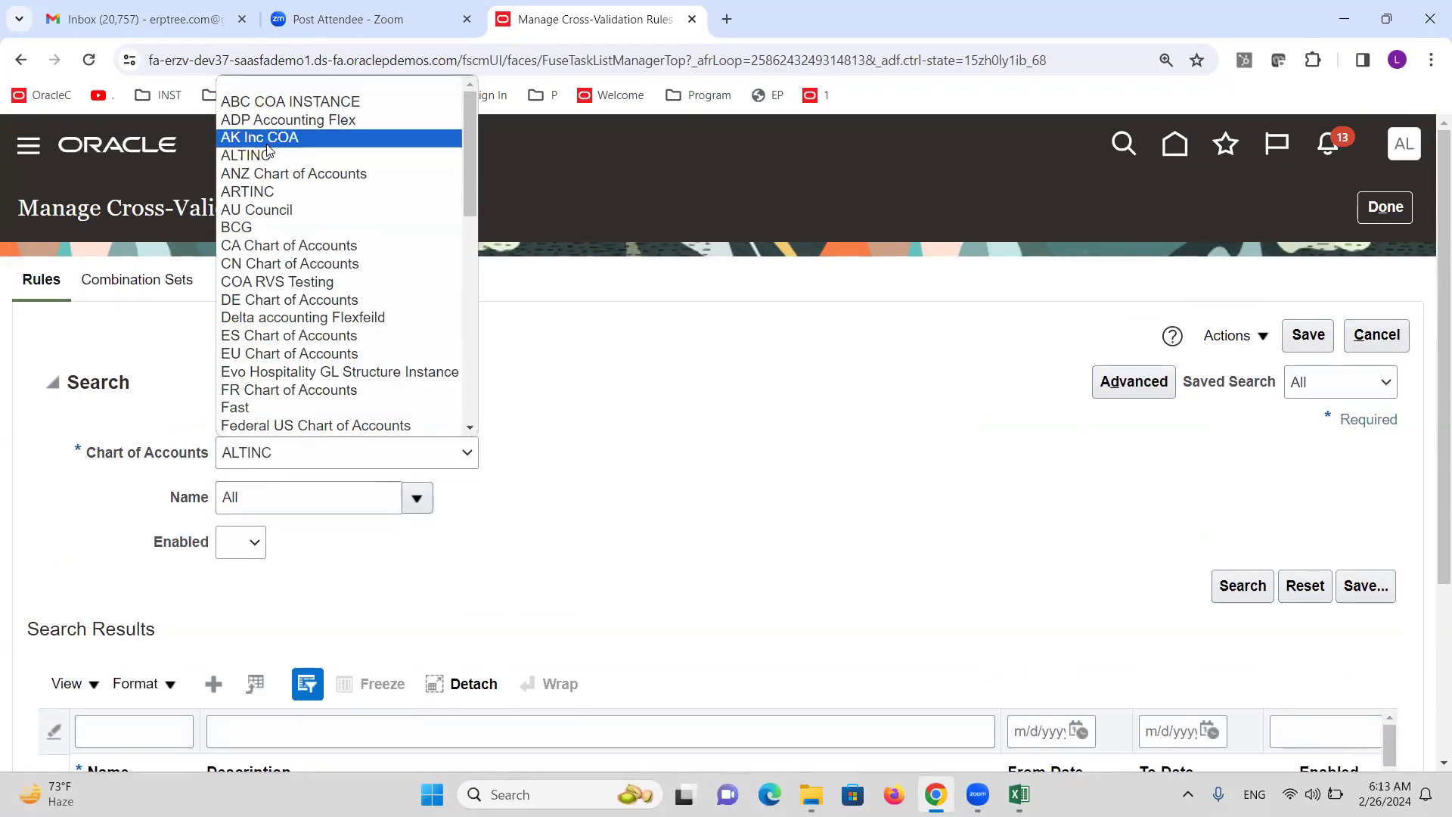
{"action": "left_click", "coordinate": [268, 154]}
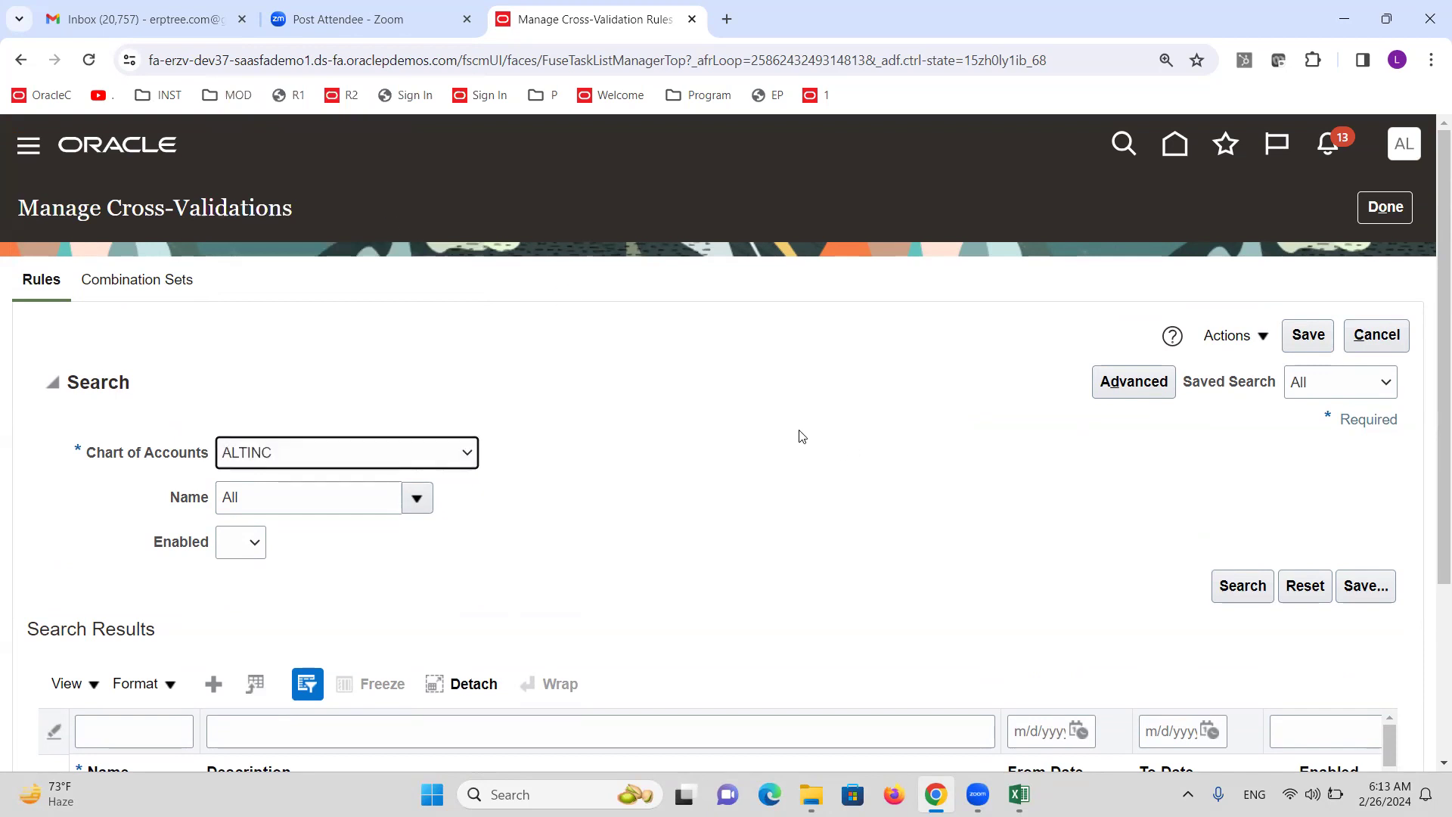
Add a new cross-validation rule row named CVR1.
{"action": "left_click", "coordinate": [210, 686]}
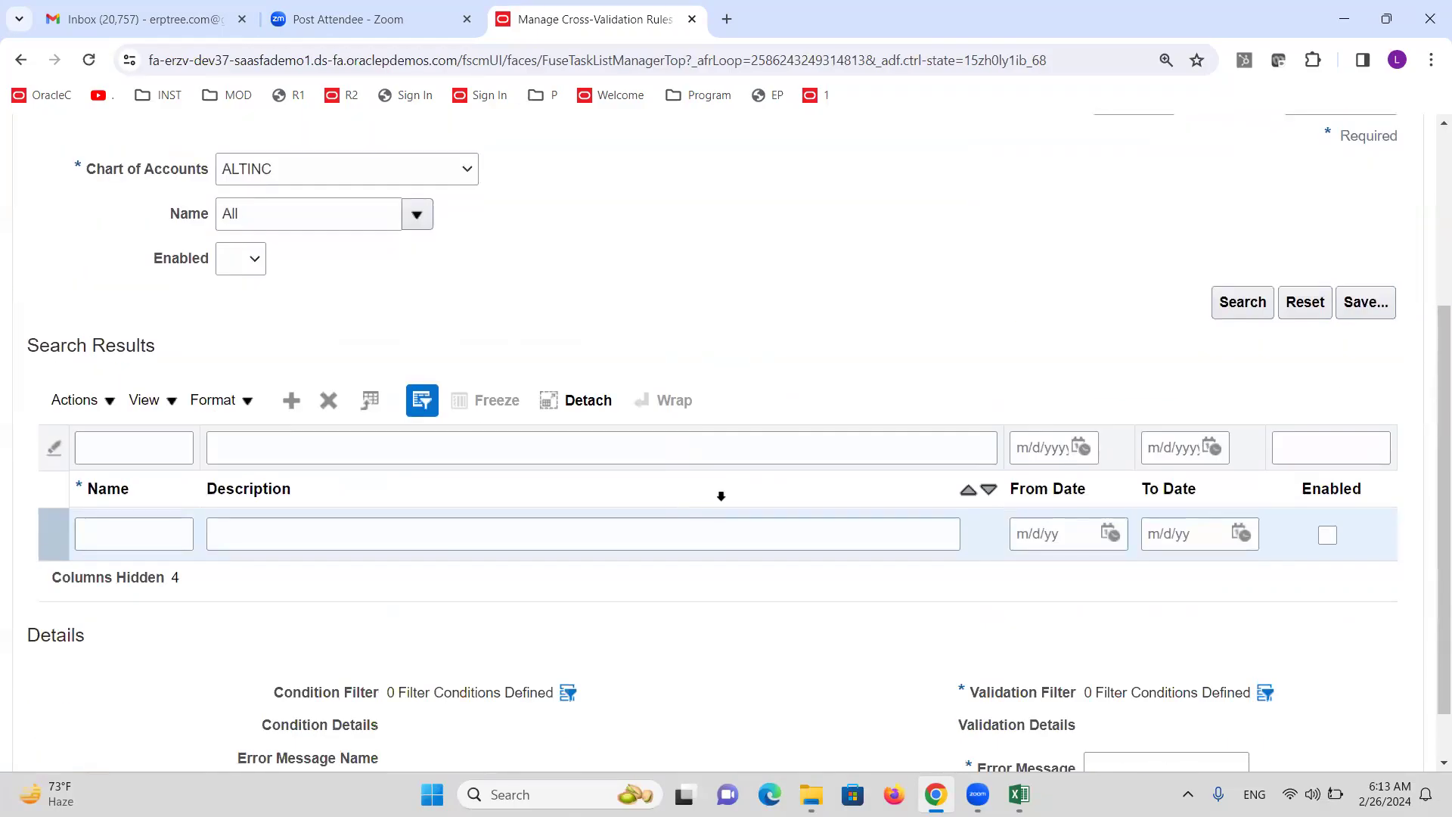
{"action": "left_click", "coordinate": [136, 634]}
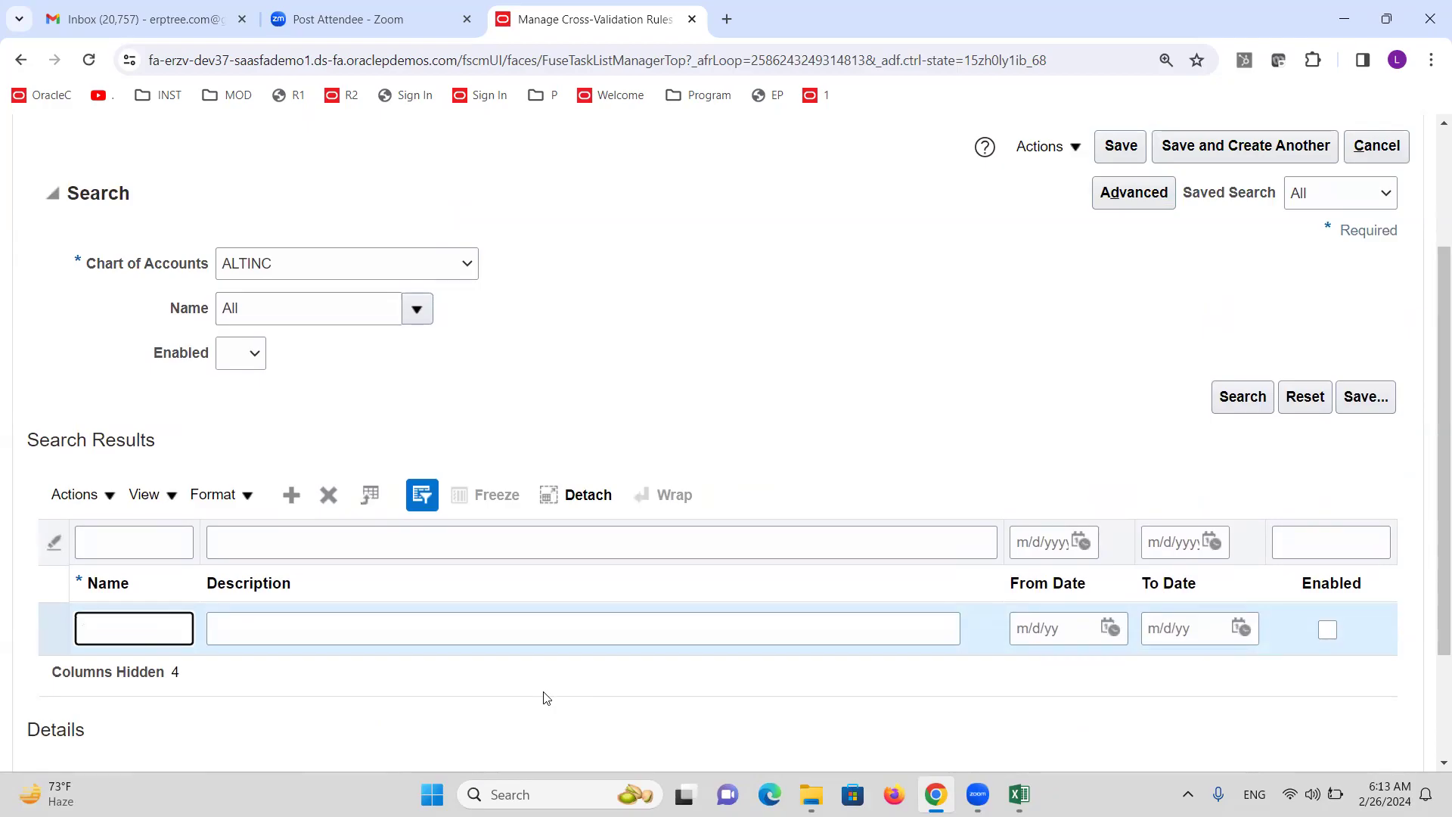
{"action": "type", "text": "cVR1"}
{"action": "key", "text": "Tab"}
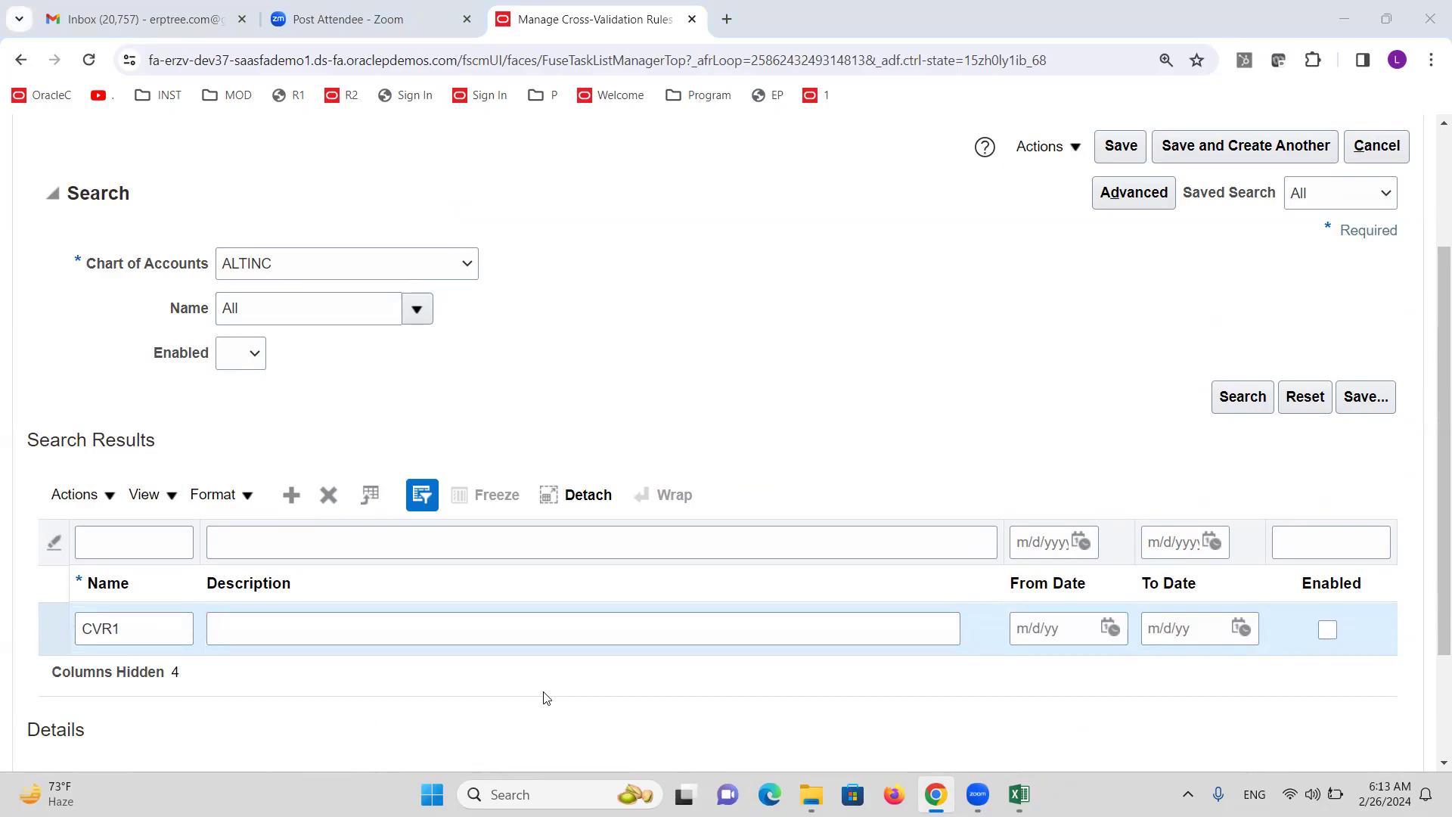
{"action": "key", "text": "alt+Tab"}
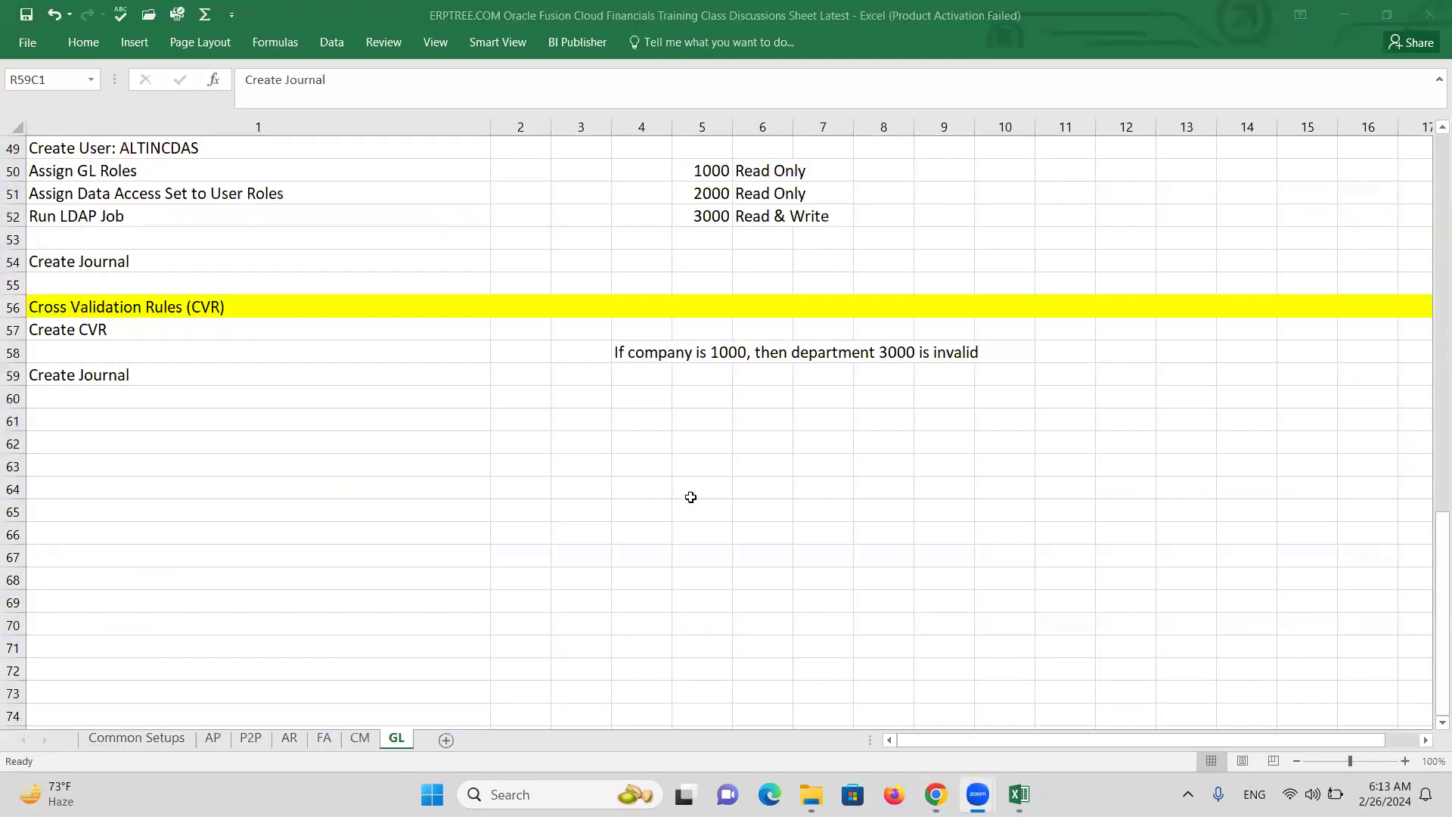
Copy the rule sentence from Excel into CVR1's Description field.
{"action": "left_click", "coordinate": [632, 359]}
{"action": "key", "text": "ctrl+c"}
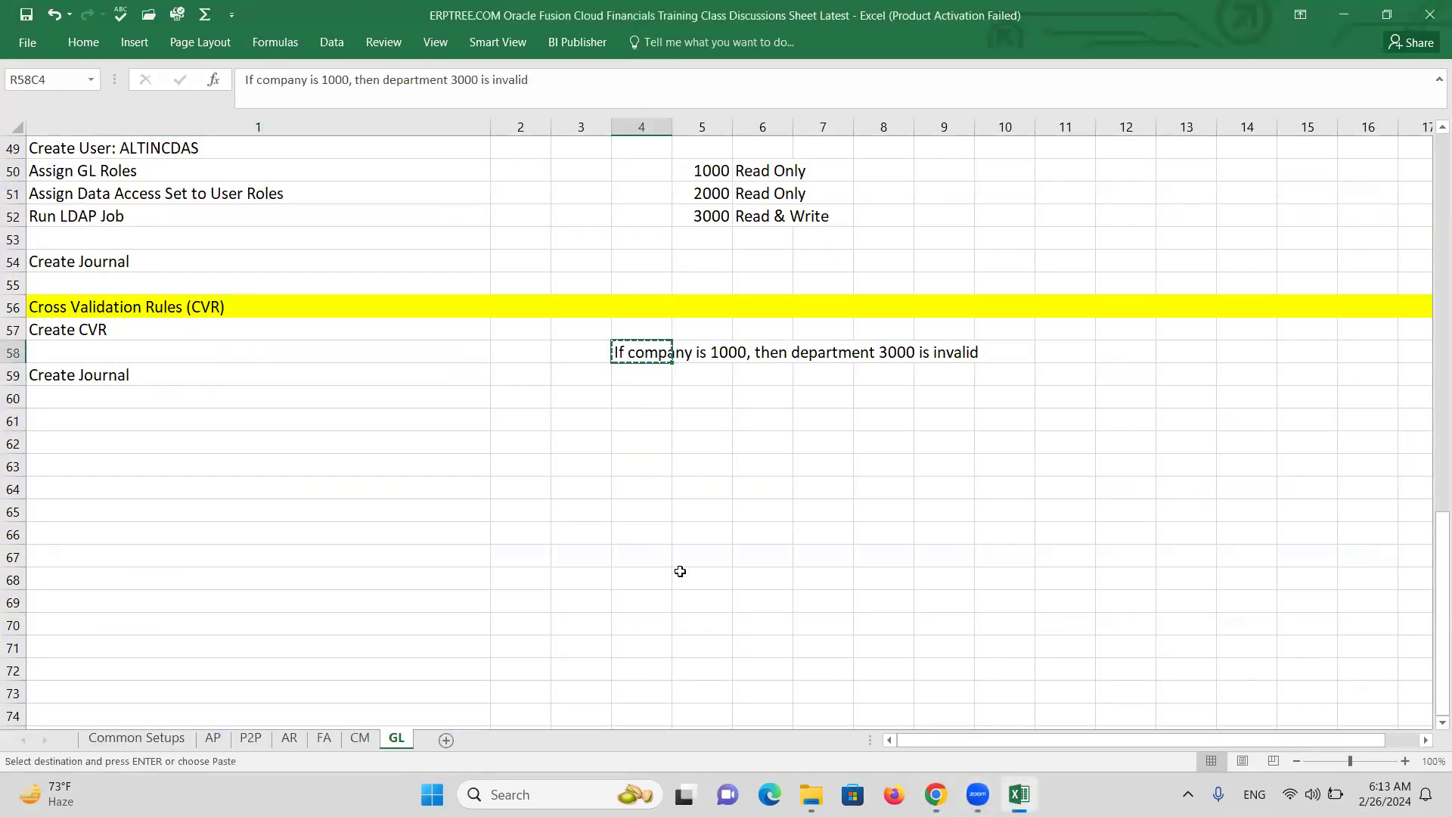
{"action": "key", "text": "alt+Tab"}
{"action": "left_click", "coordinate": [469, 619]}
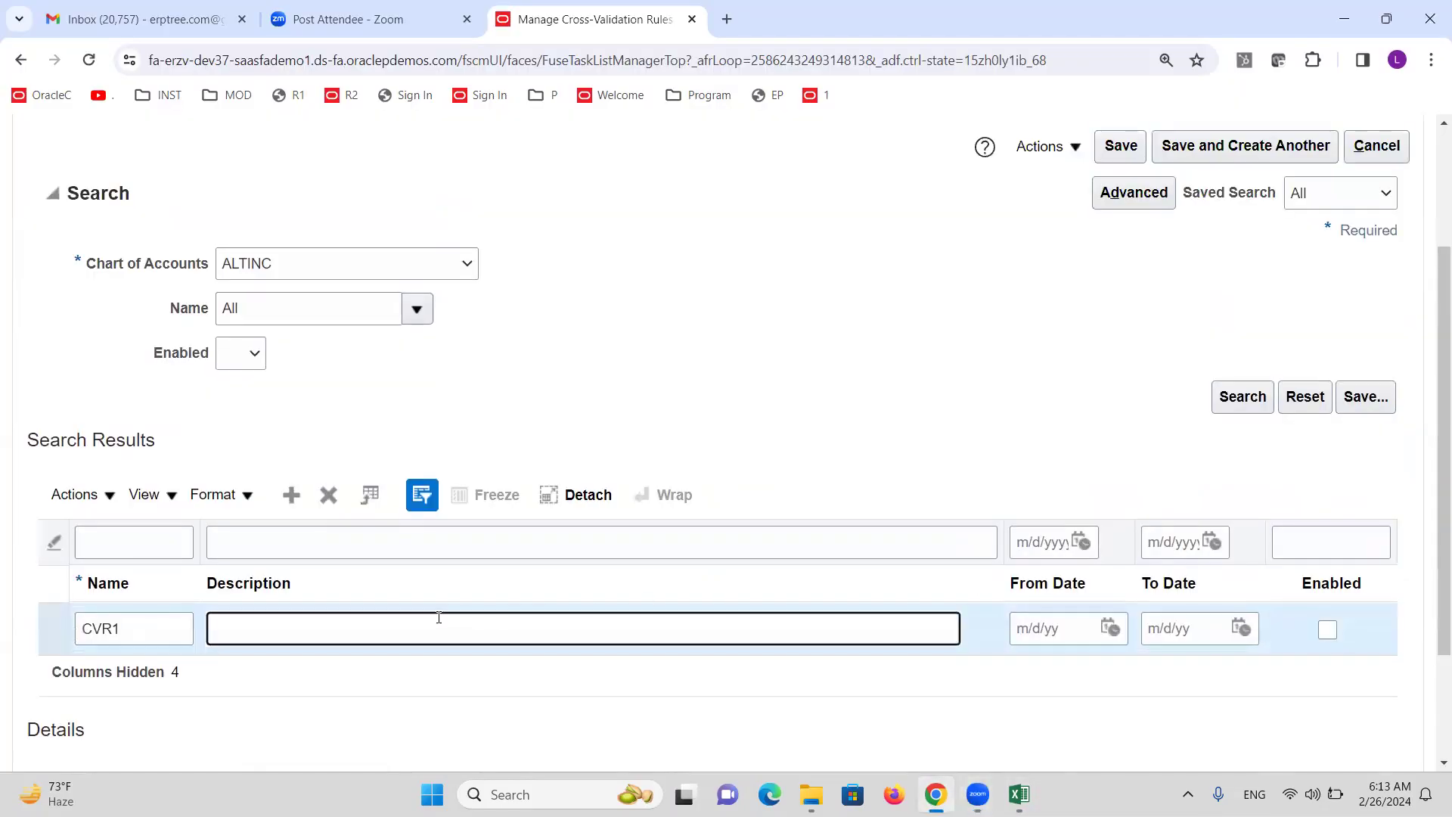
{"action": "key", "text": "ctrl+v"}
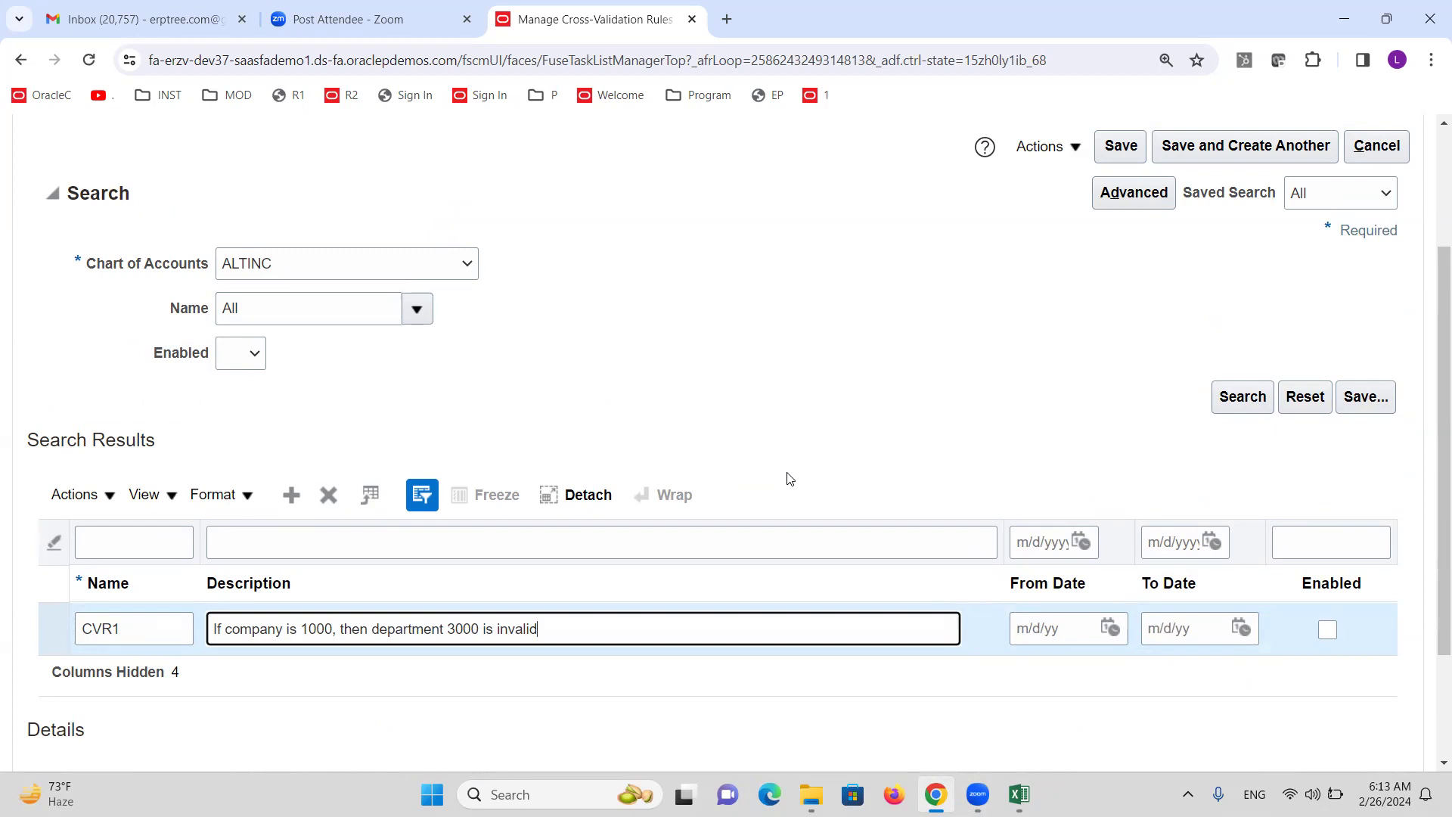
Set CVR1's From Date to 2/1/24 and mark the rule enabled.
{"action": "left_click", "coordinate": [1112, 629]}
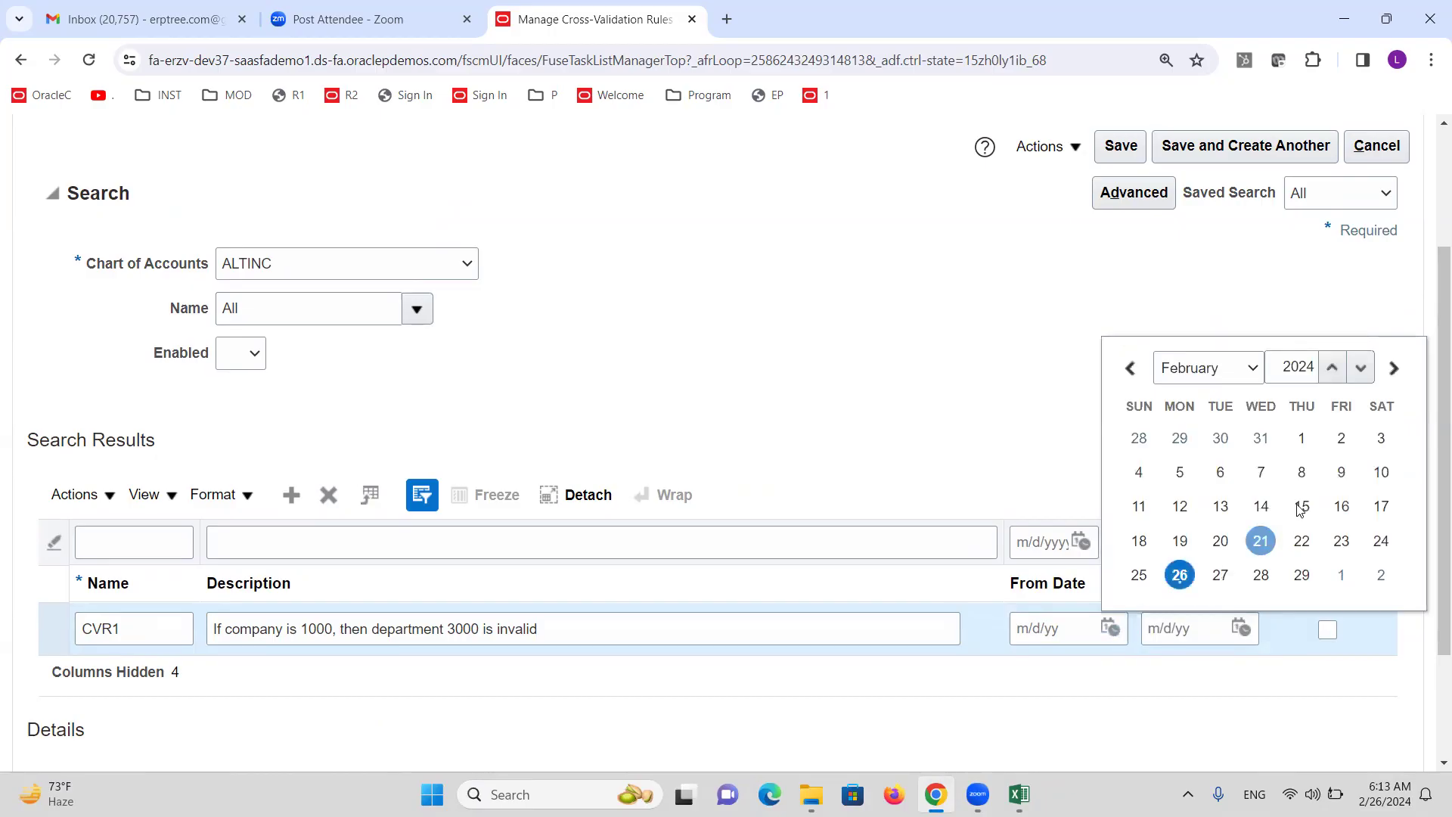
{"action": "left_click", "coordinate": [1303, 438]}
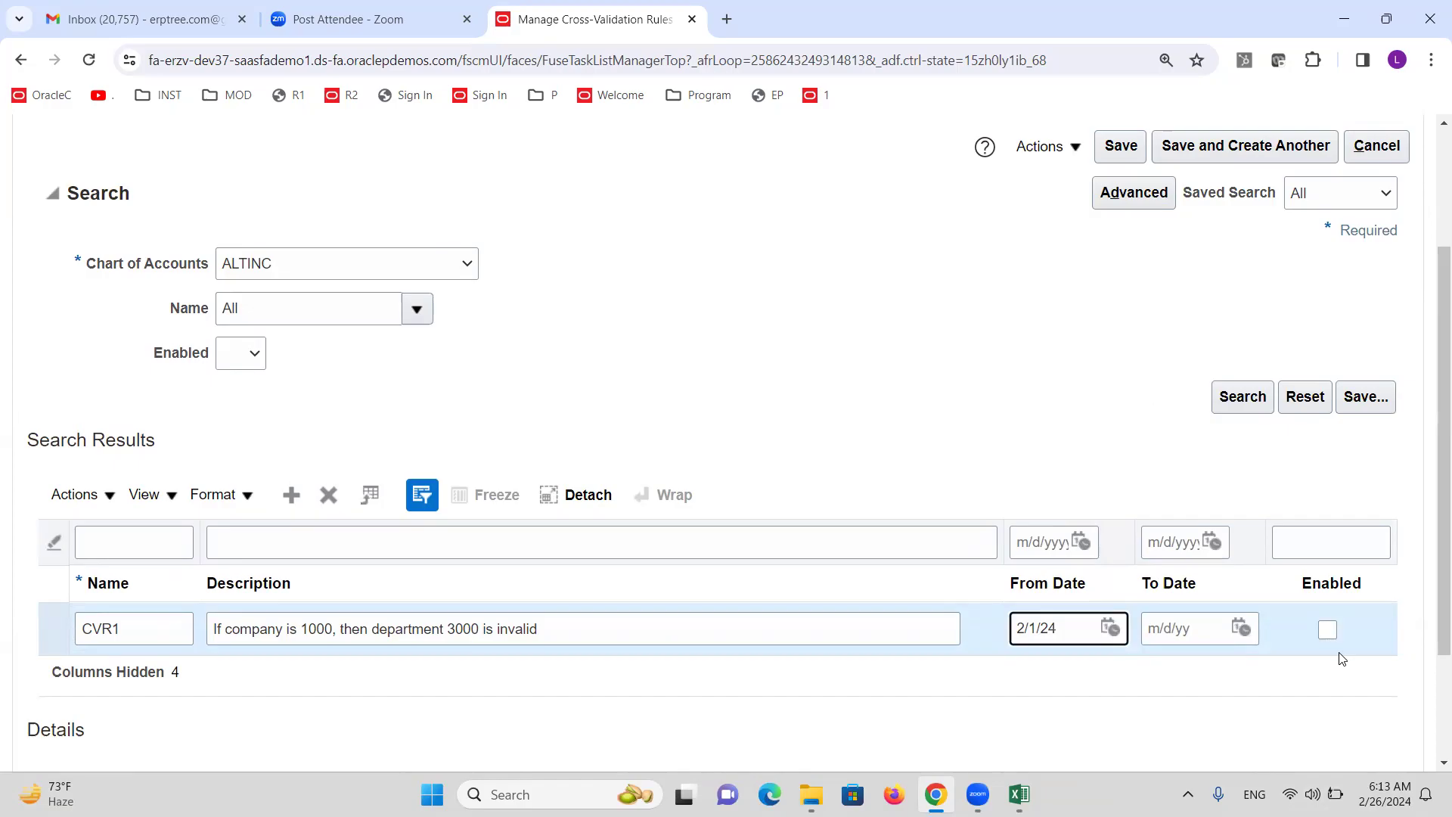
{"action": "left_click", "coordinate": [1328, 631]}
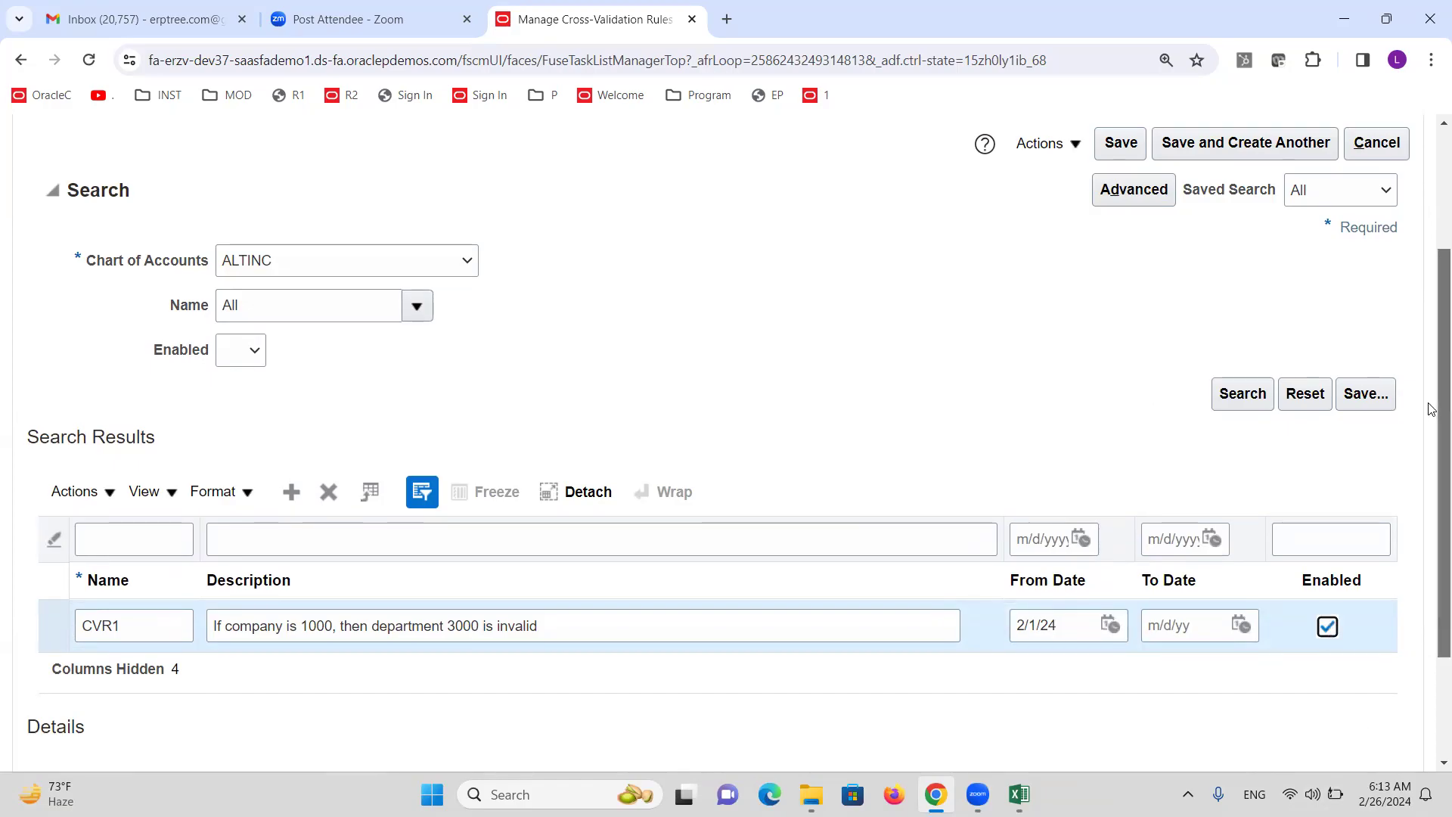
{"action": "scroll", "coordinate": [1432, 390], "scroll_direction": "down", "scroll_amount": 2}
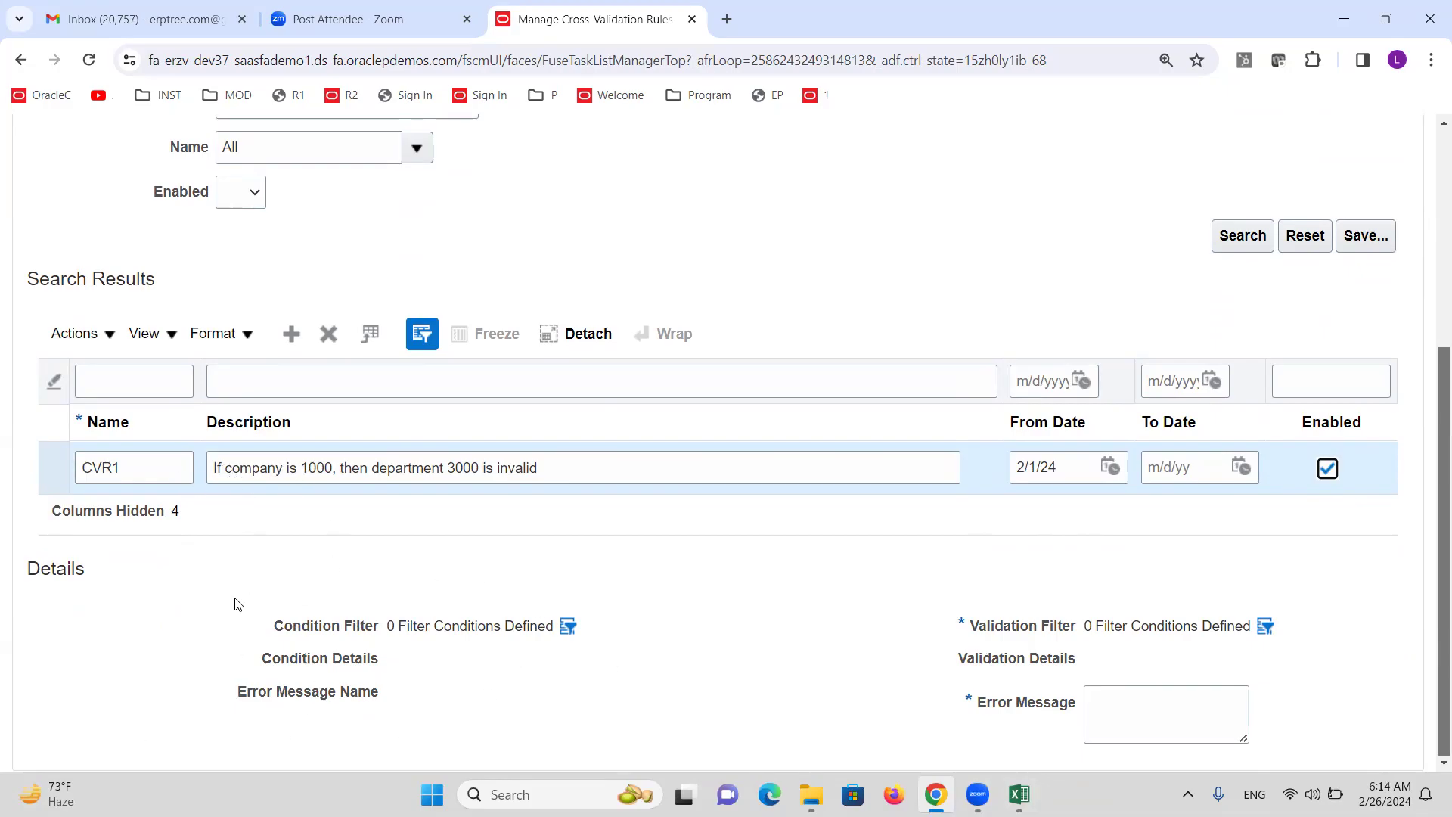
Add Company as a CVR1 condition field with value 1000 and confirm.
{"action": "left_click", "coordinate": [566, 628]}
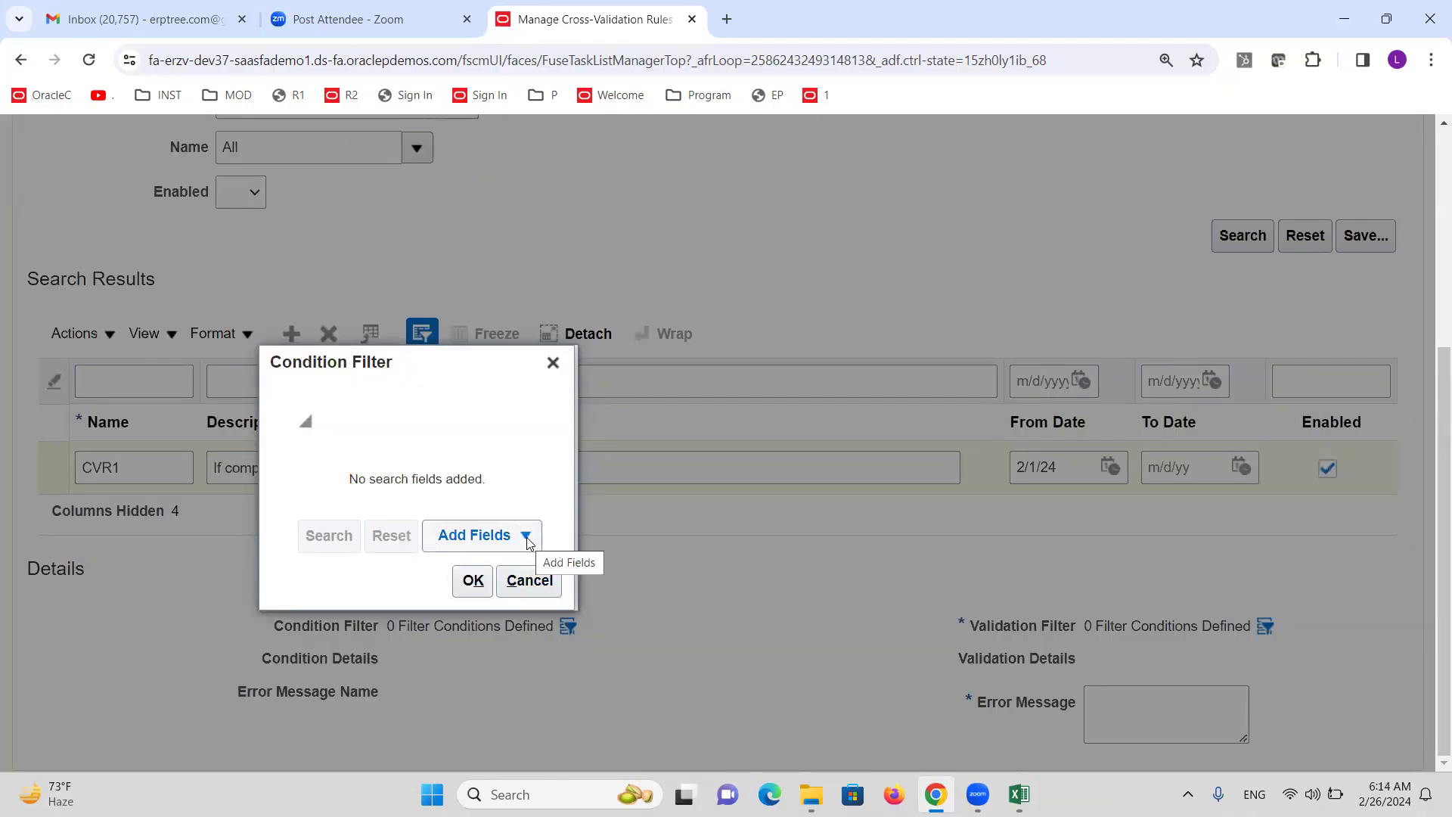
{"action": "left_click", "coordinate": [525, 536]}
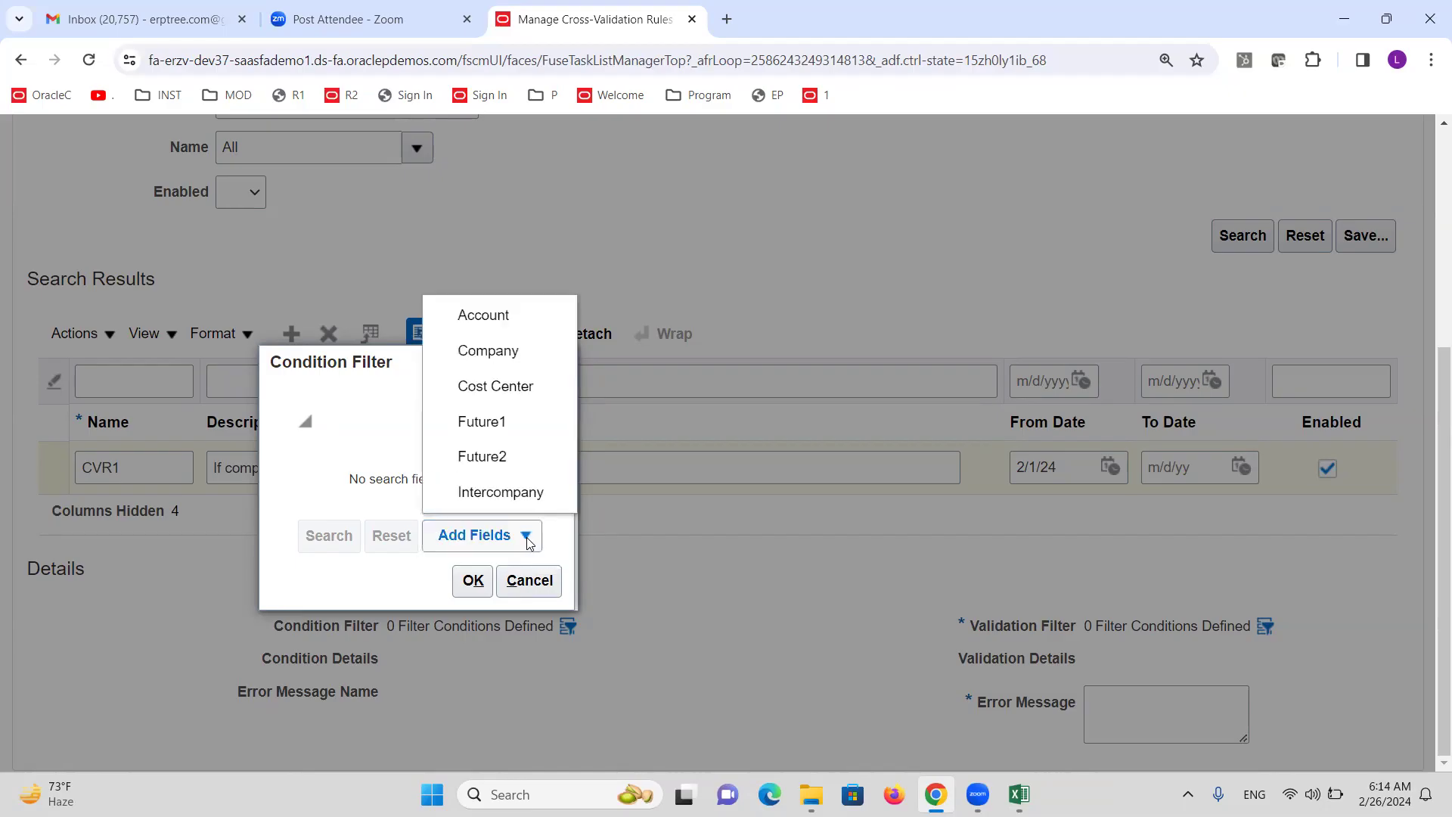
{"action": "left_click", "coordinate": [478, 362]}
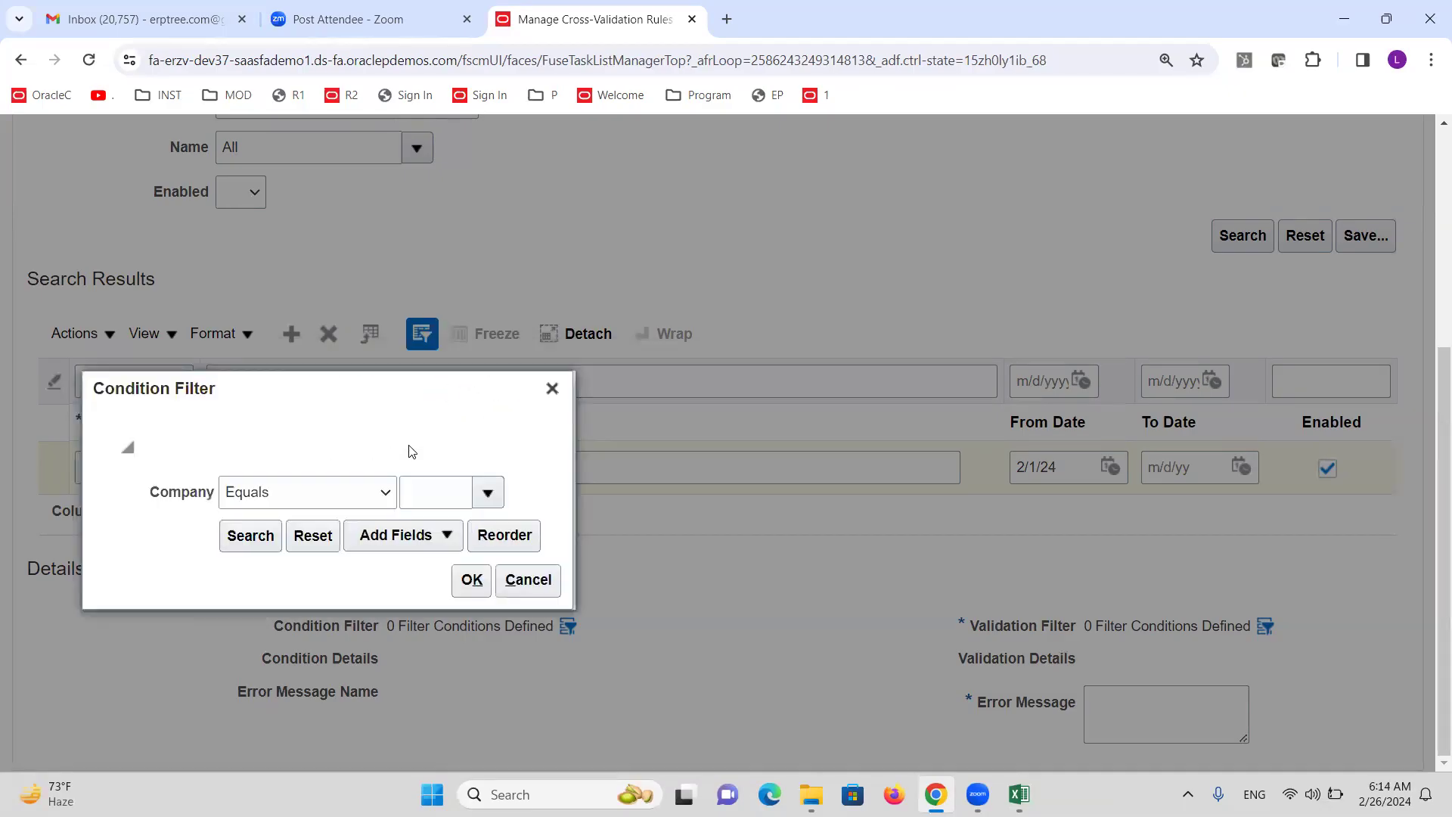
{"action": "left_click", "coordinate": [489, 495]}
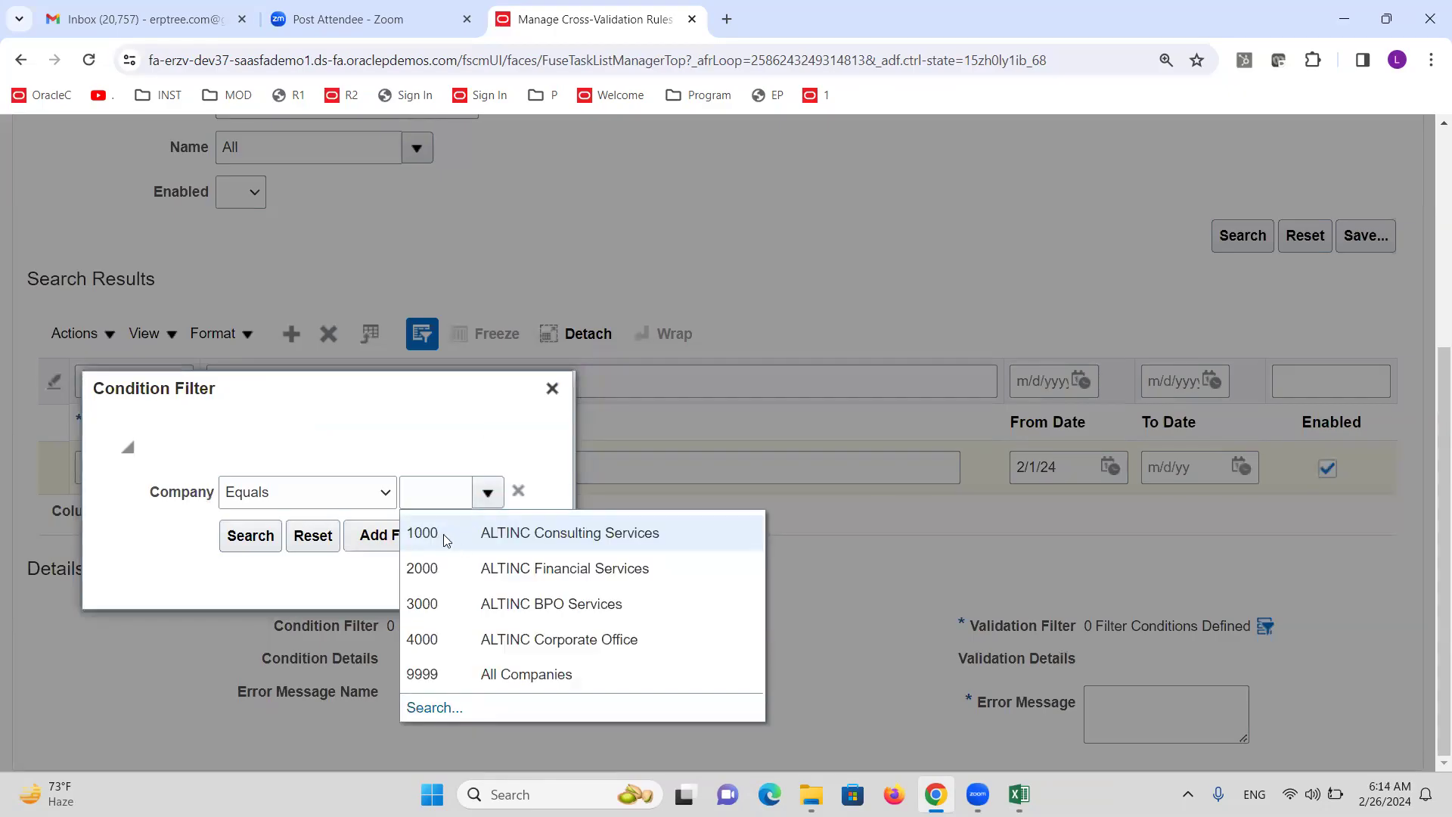
{"action": "left_click", "coordinate": [443, 534]}
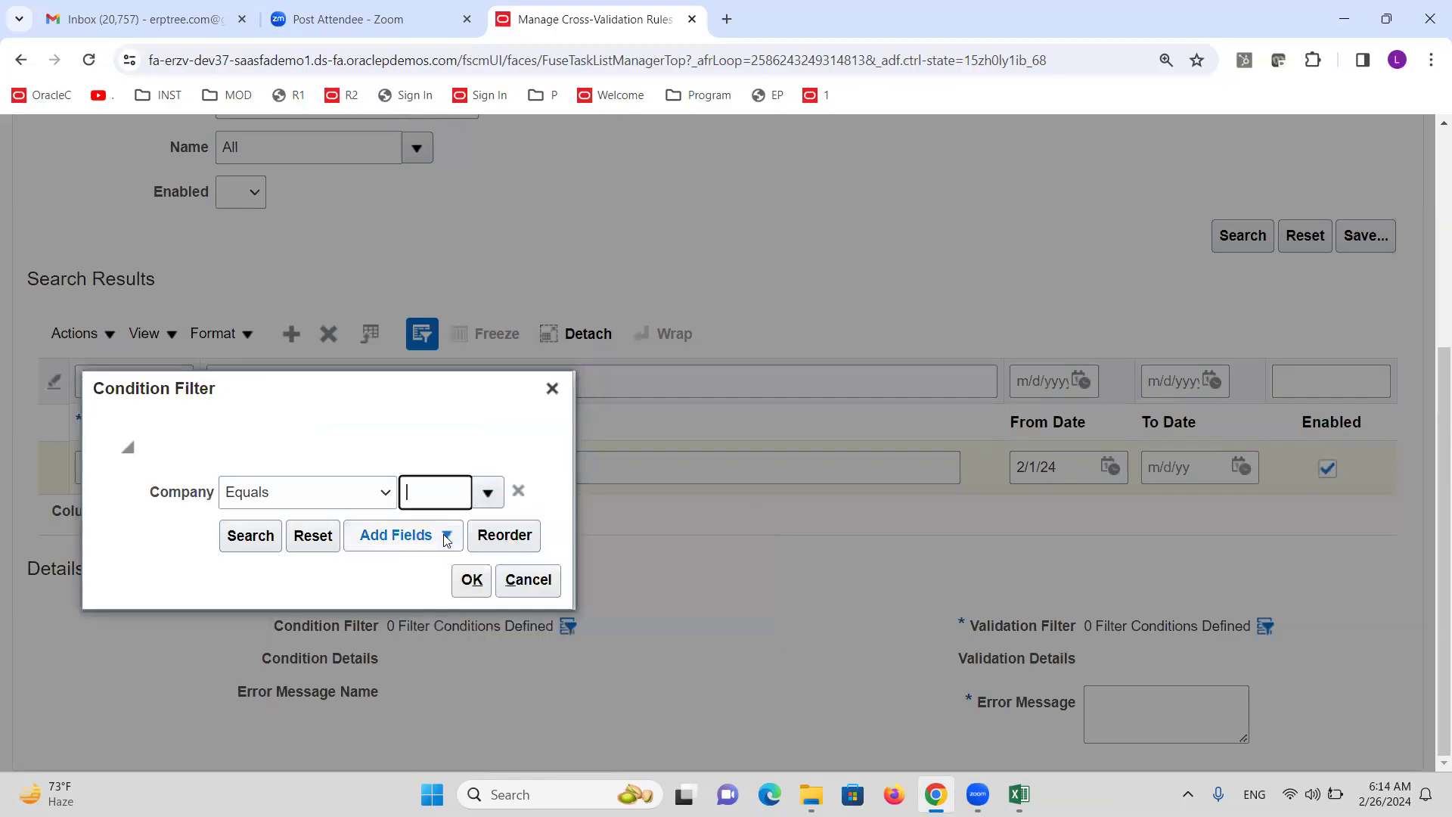
{"action": "left_click", "coordinate": [470, 580]}
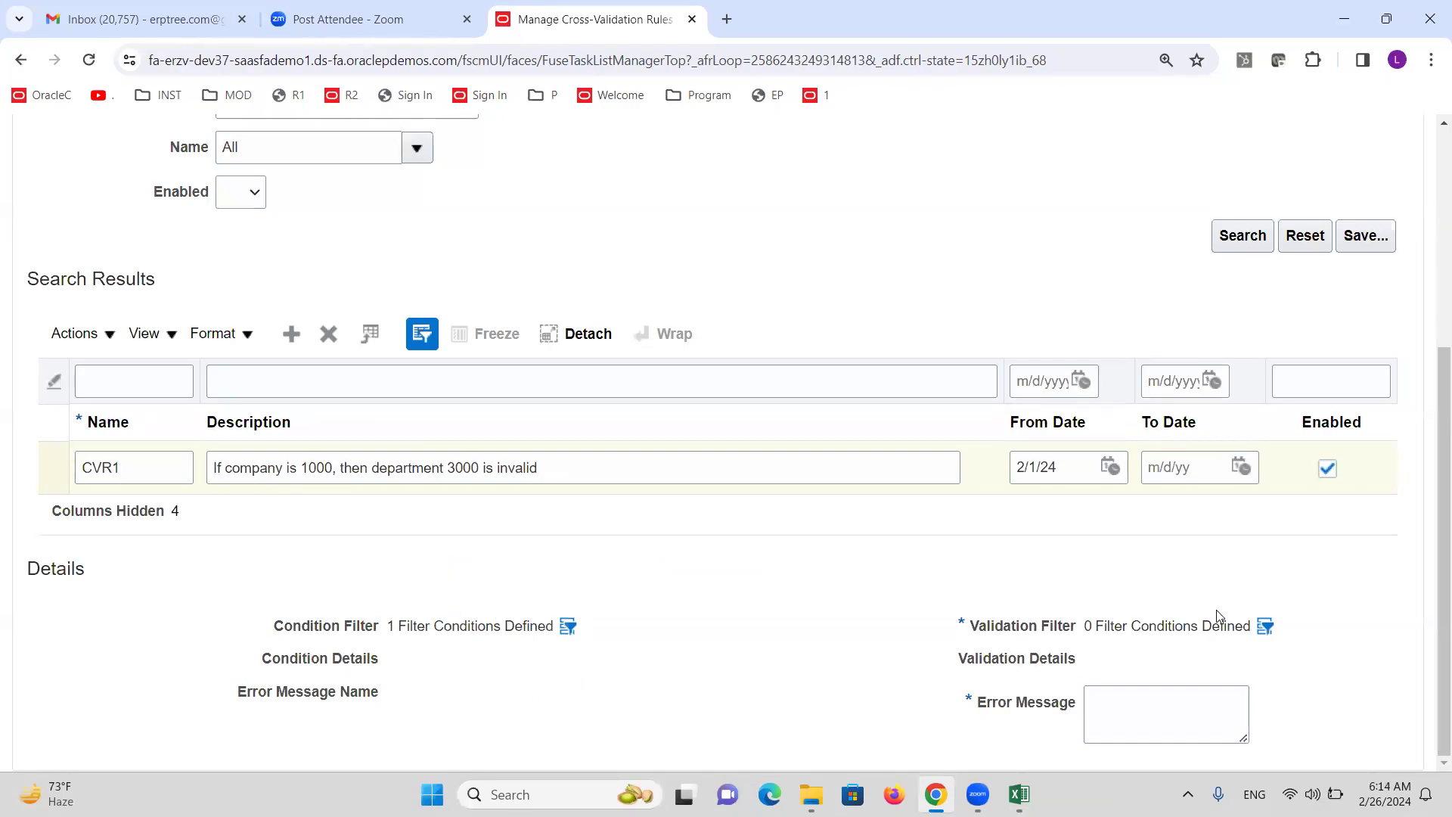
Add Cost Center to CVR1's validation filter and choose value 3000 Sales.
{"action": "left_click", "coordinate": [1266, 627]}
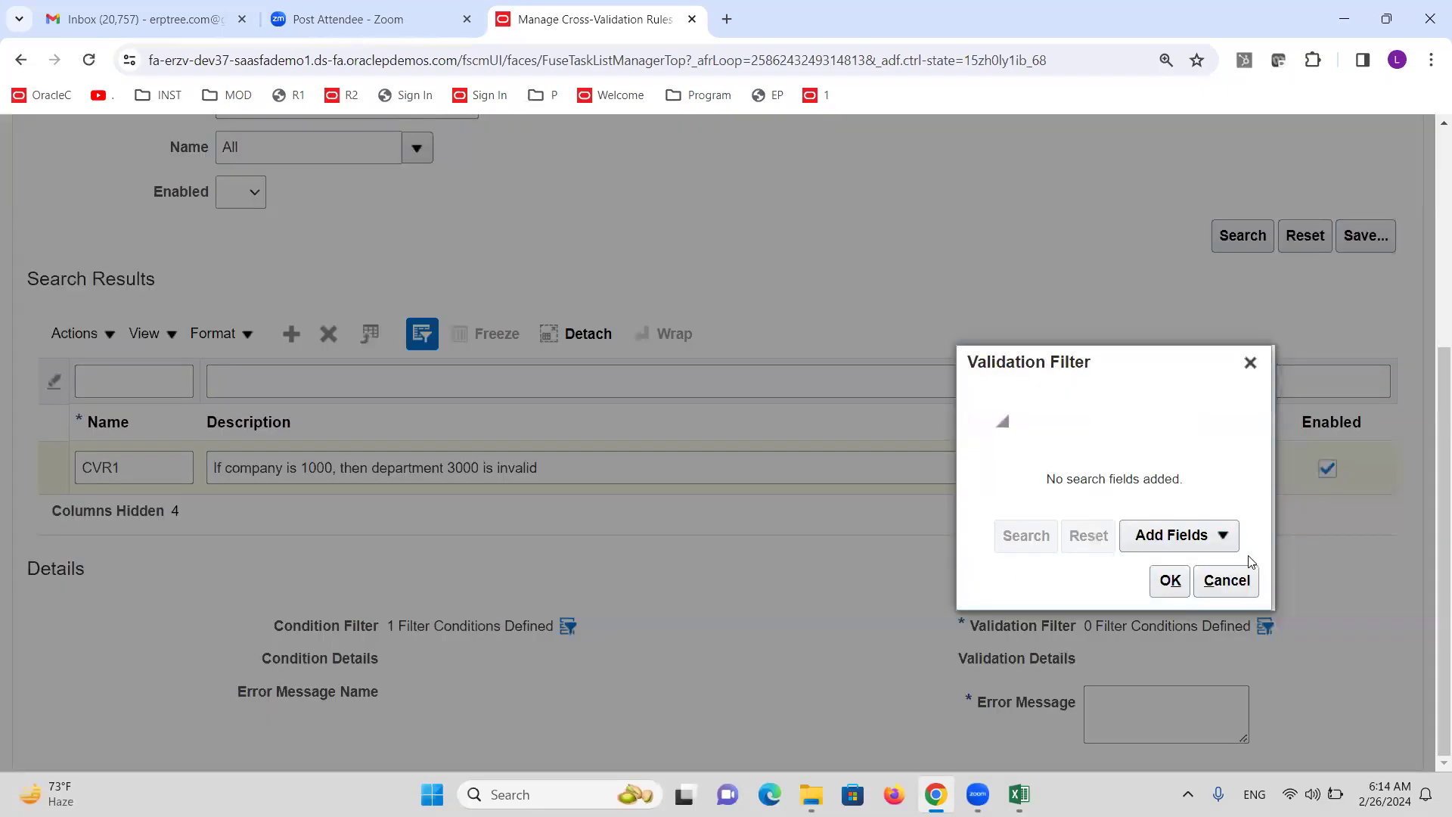
{"action": "left_click", "coordinate": [1224, 541]}
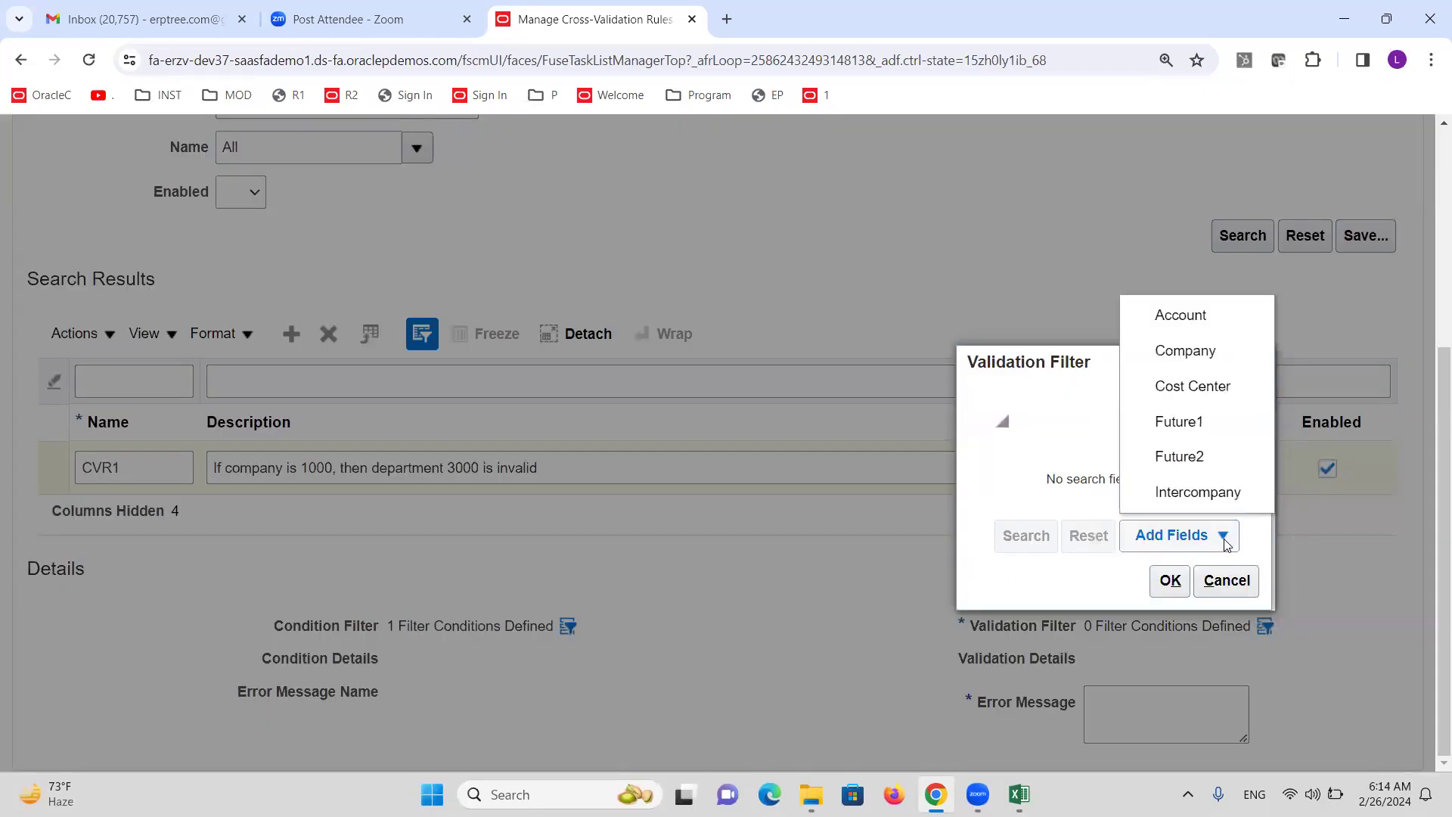
{"action": "left_click", "coordinate": [1192, 389]}
{"action": "left_click", "coordinate": [1184, 493]}
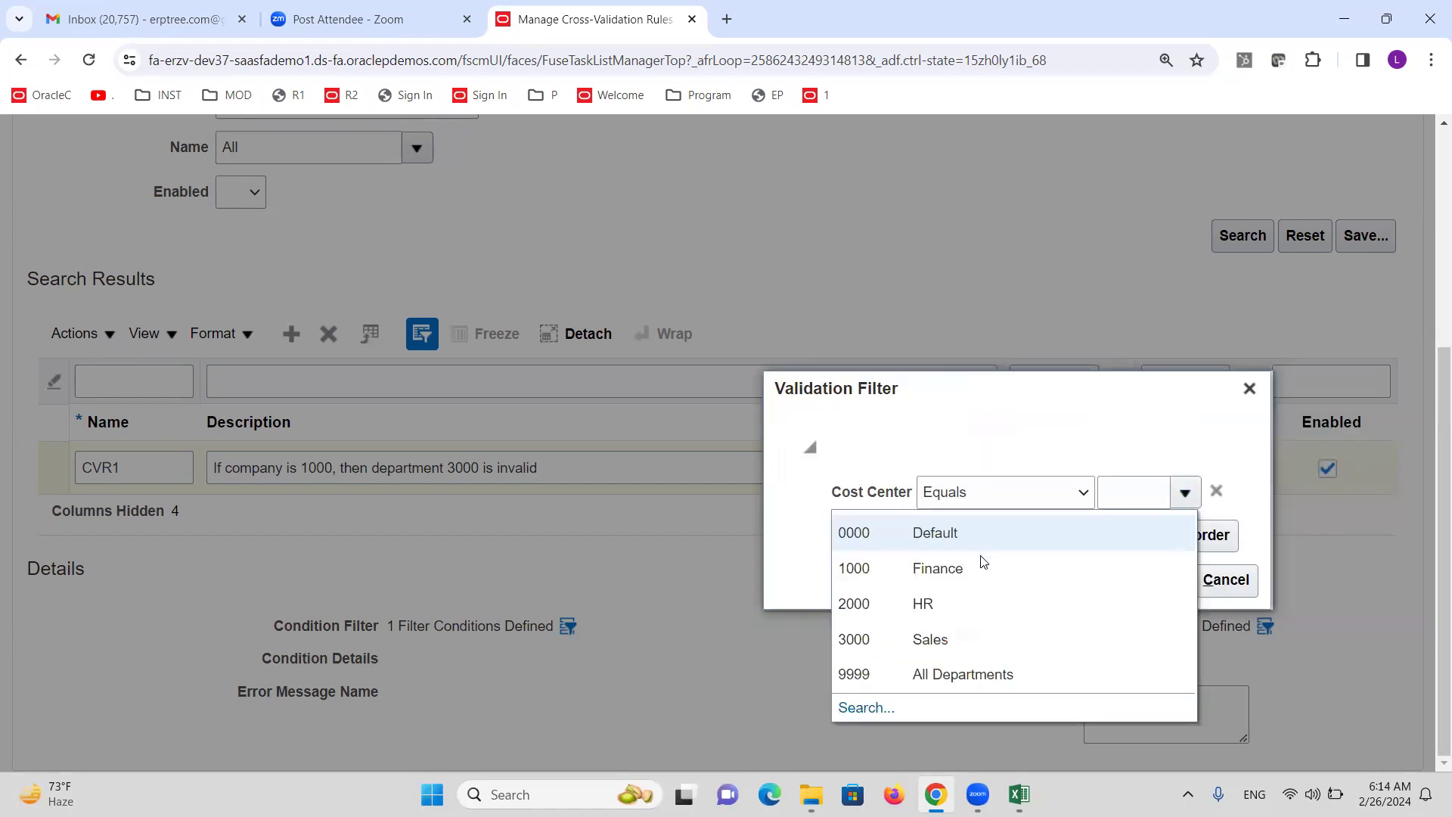
{"action": "left_click", "coordinate": [1185, 493]}
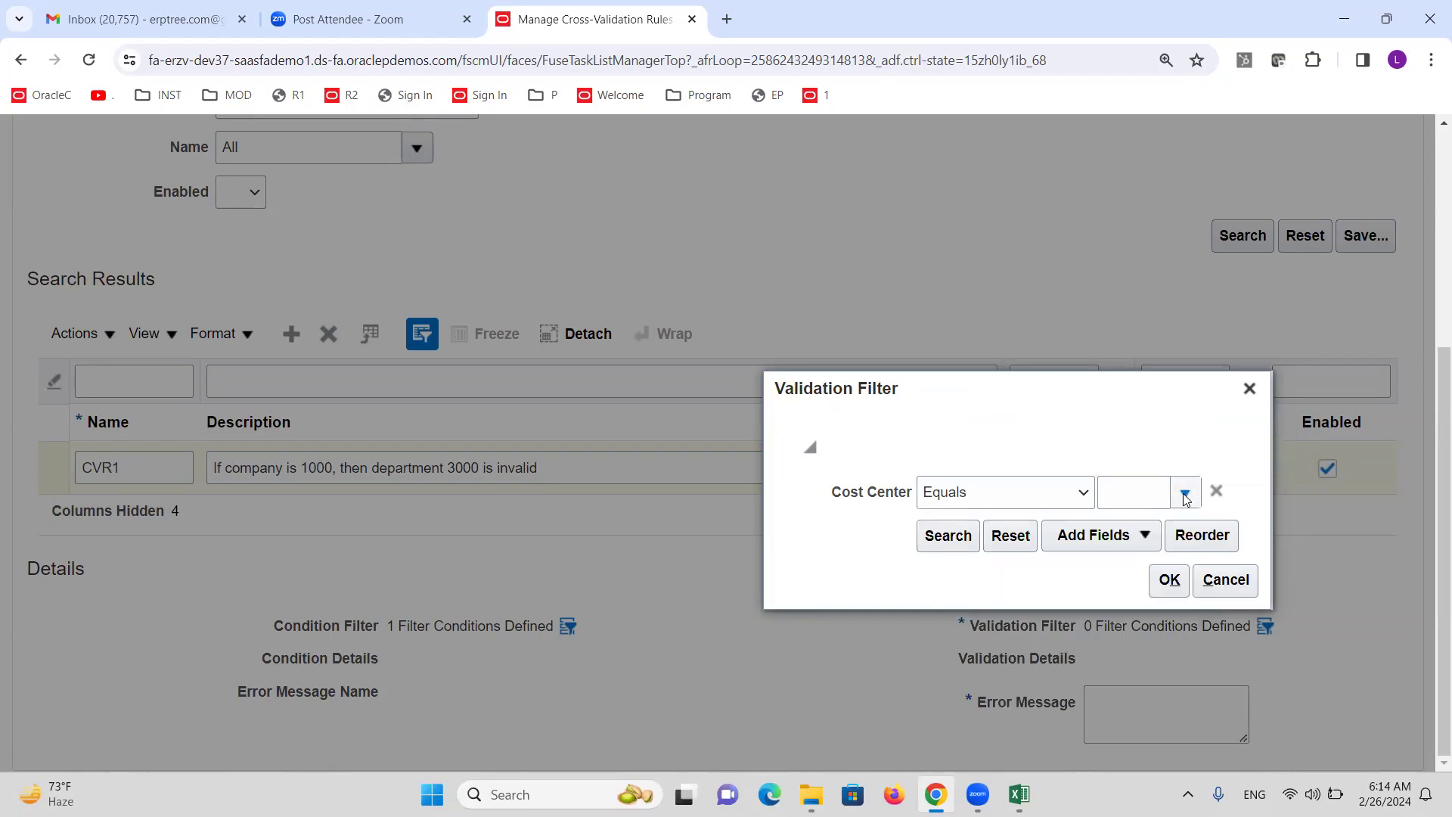
{"action": "left_click", "coordinate": [1185, 493]}
{"action": "left_click", "coordinate": [964, 641]}
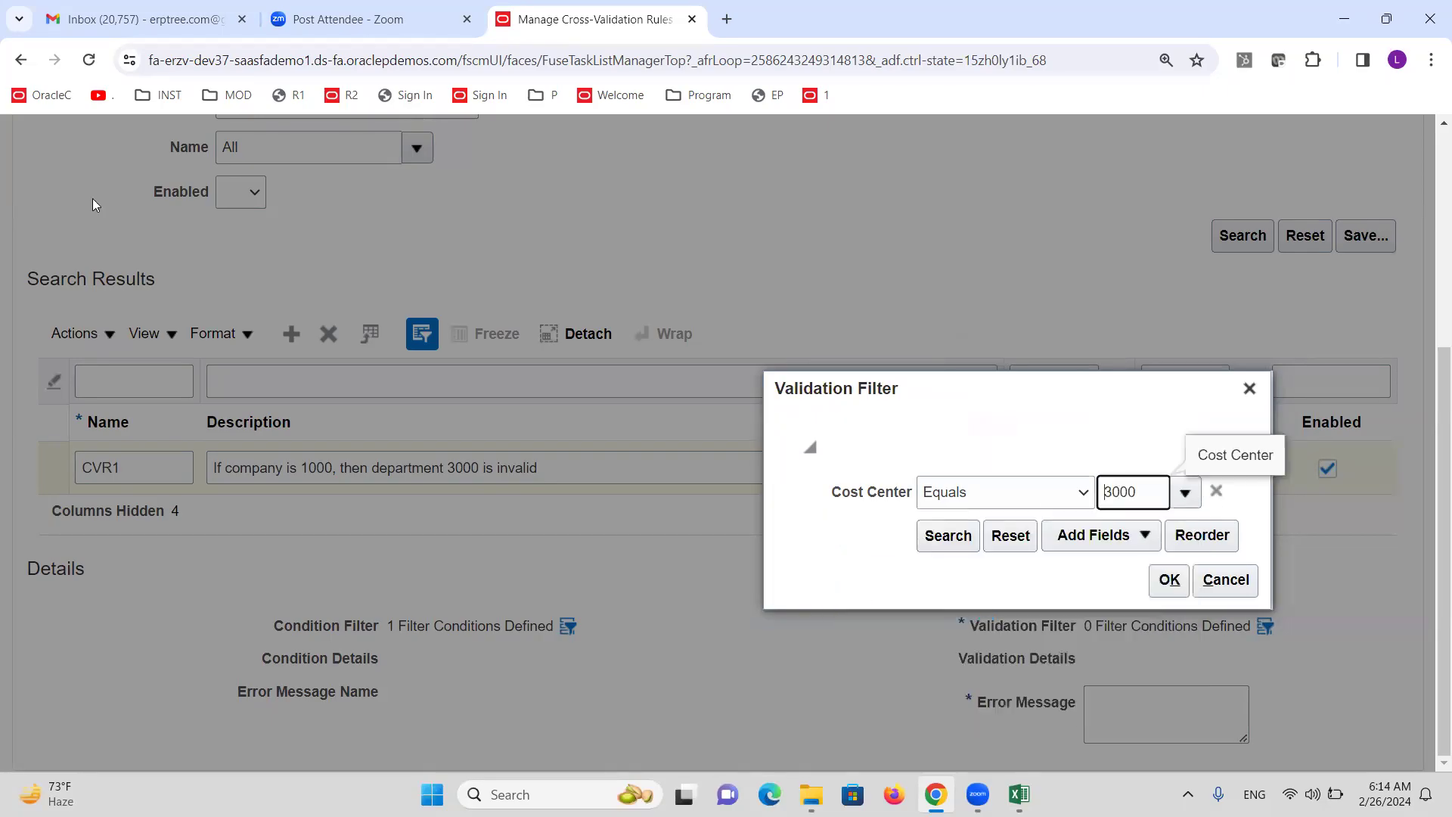
{"action": "left_click", "coordinate": [186, 114]}
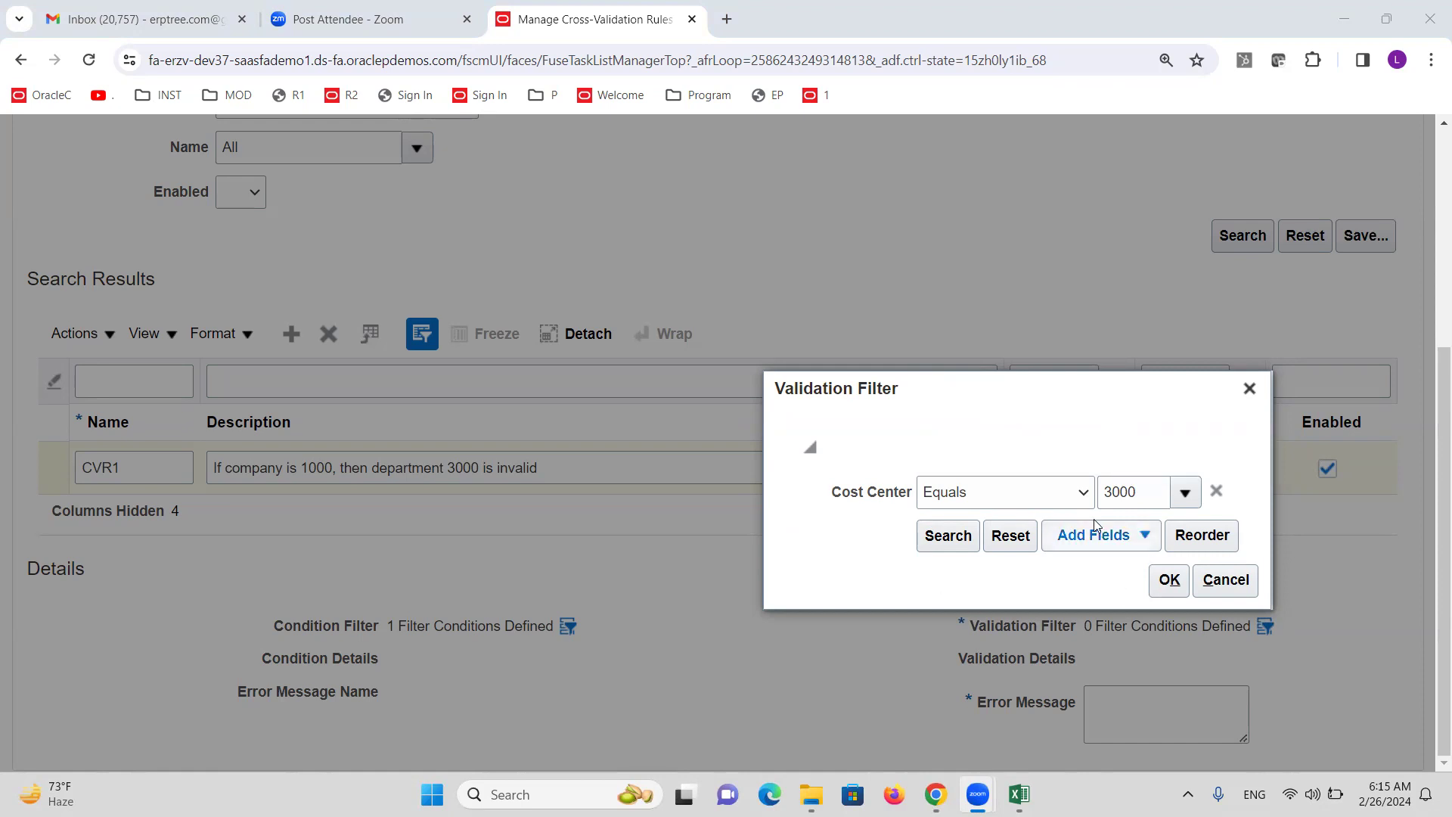
Set CVR1's Cost Center operator to 'Does not equal' for 3000 and confirm the validation filter.
{"action": "left_click", "coordinate": [1083, 493]}
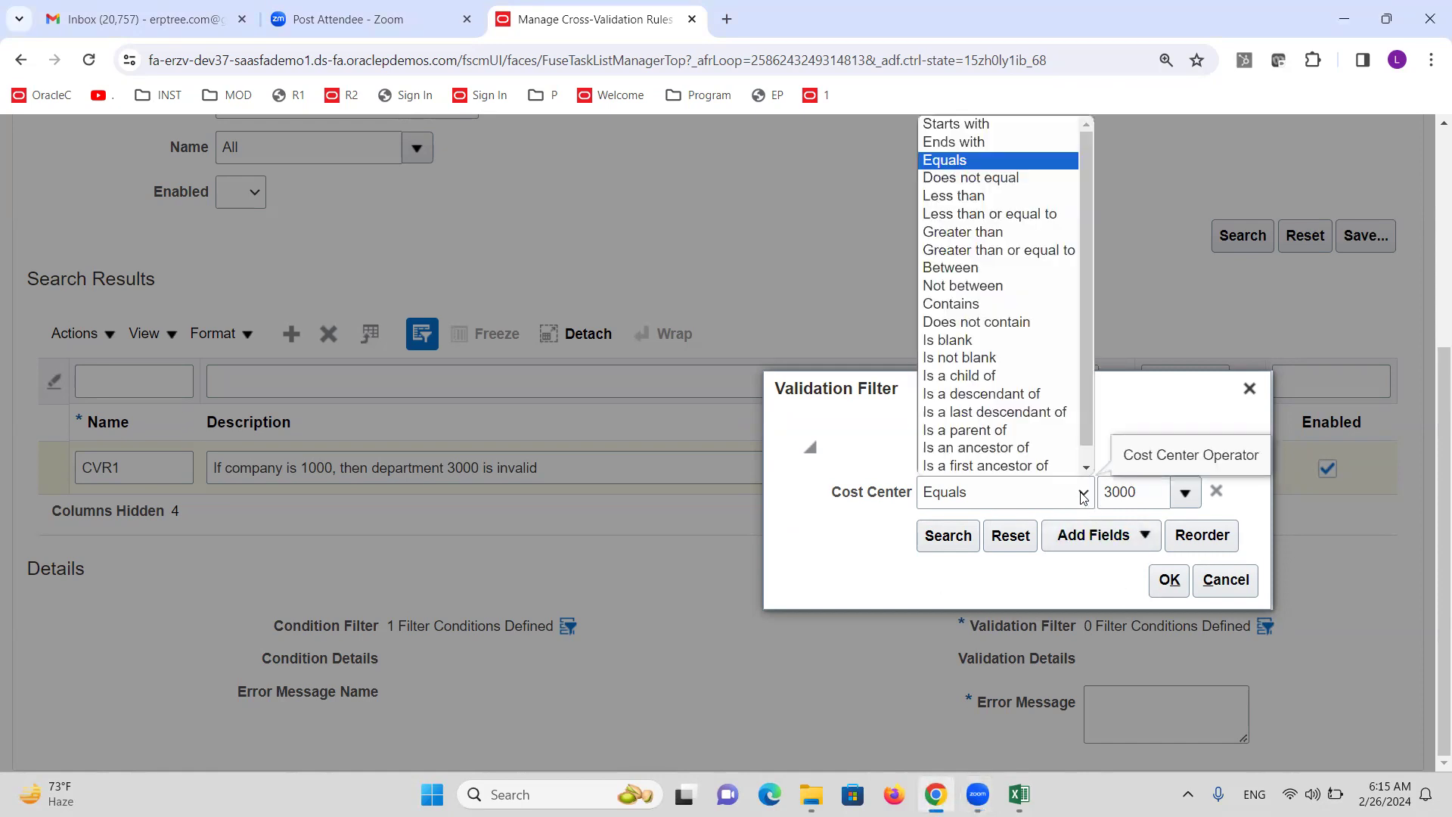
{"action": "left_click", "coordinate": [970, 177]}
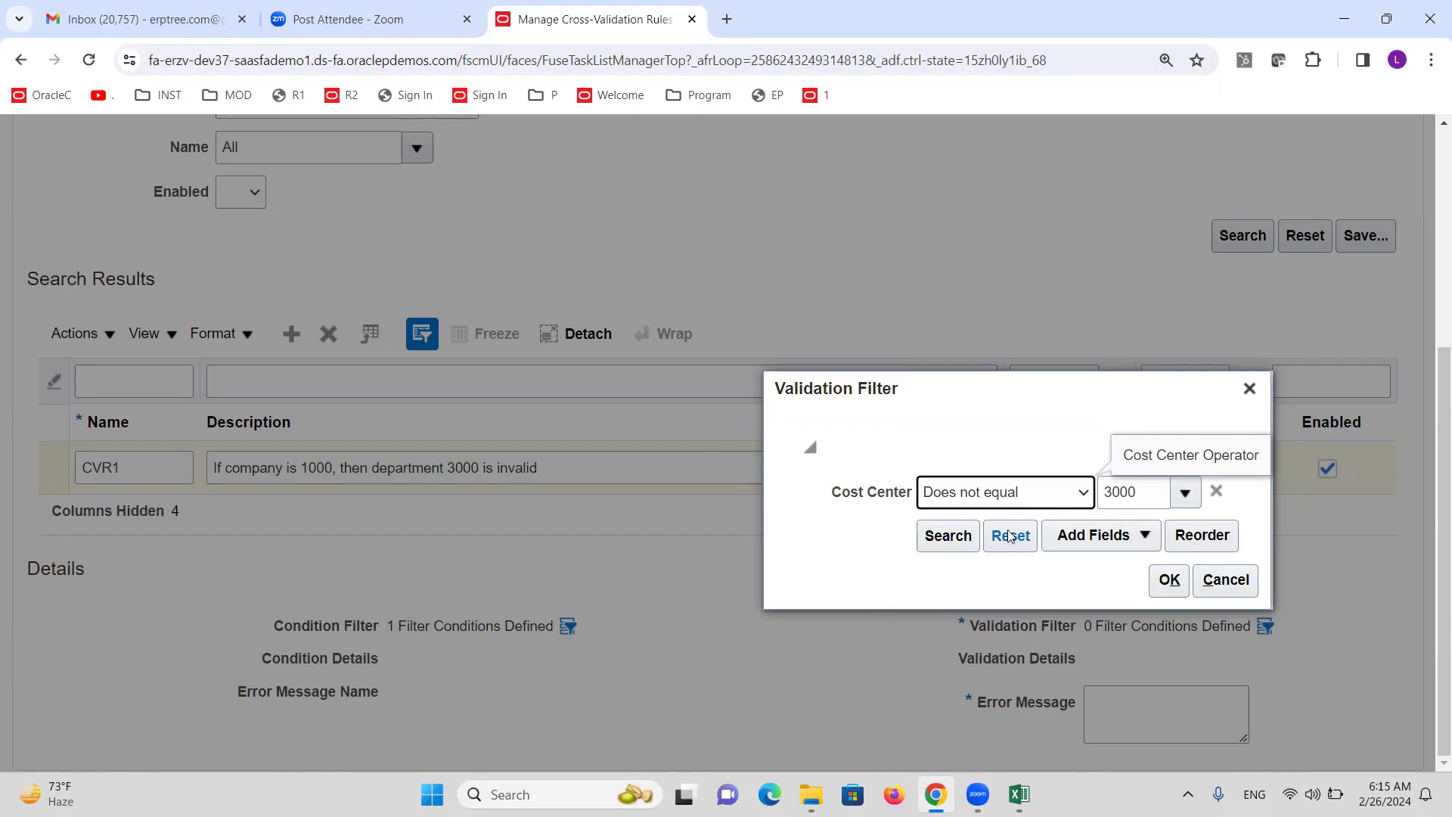
{"action": "left_click", "coordinate": [997, 499]}
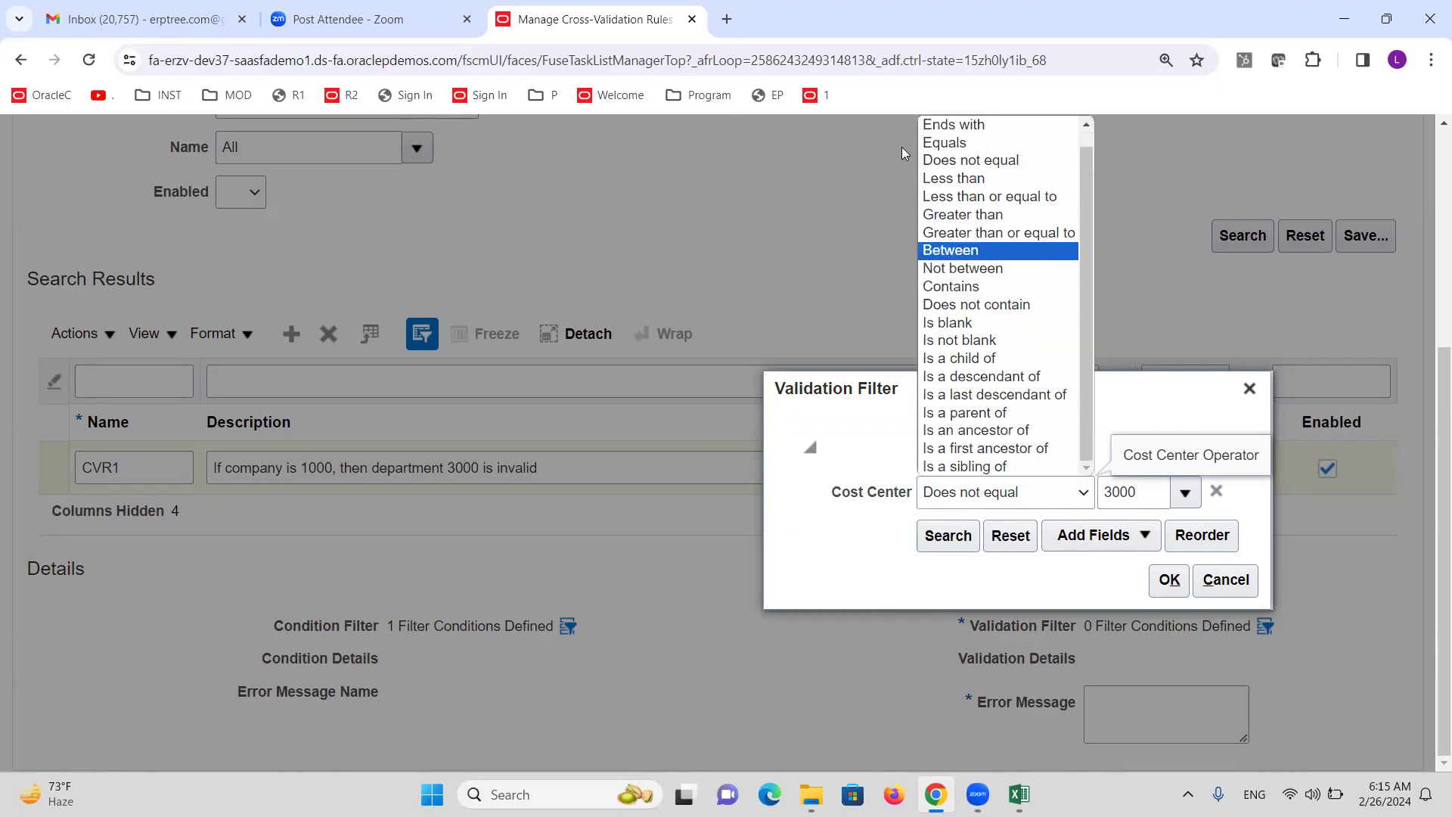
{"action": "scroll", "coordinate": [976, 291], "scroll_direction": "up", "scroll_amount": 1}
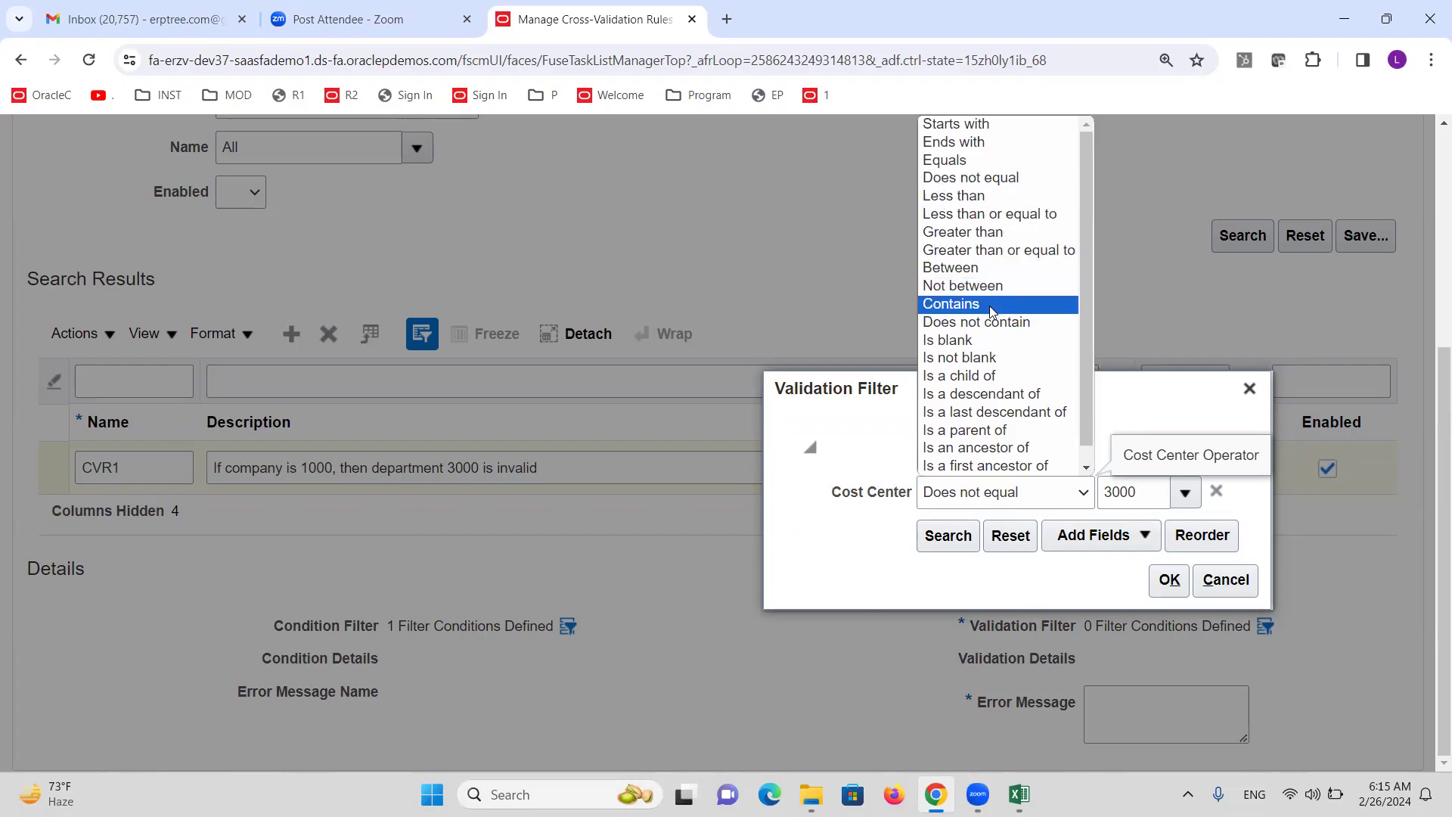
{"action": "left_click", "coordinate": [957, 160]}
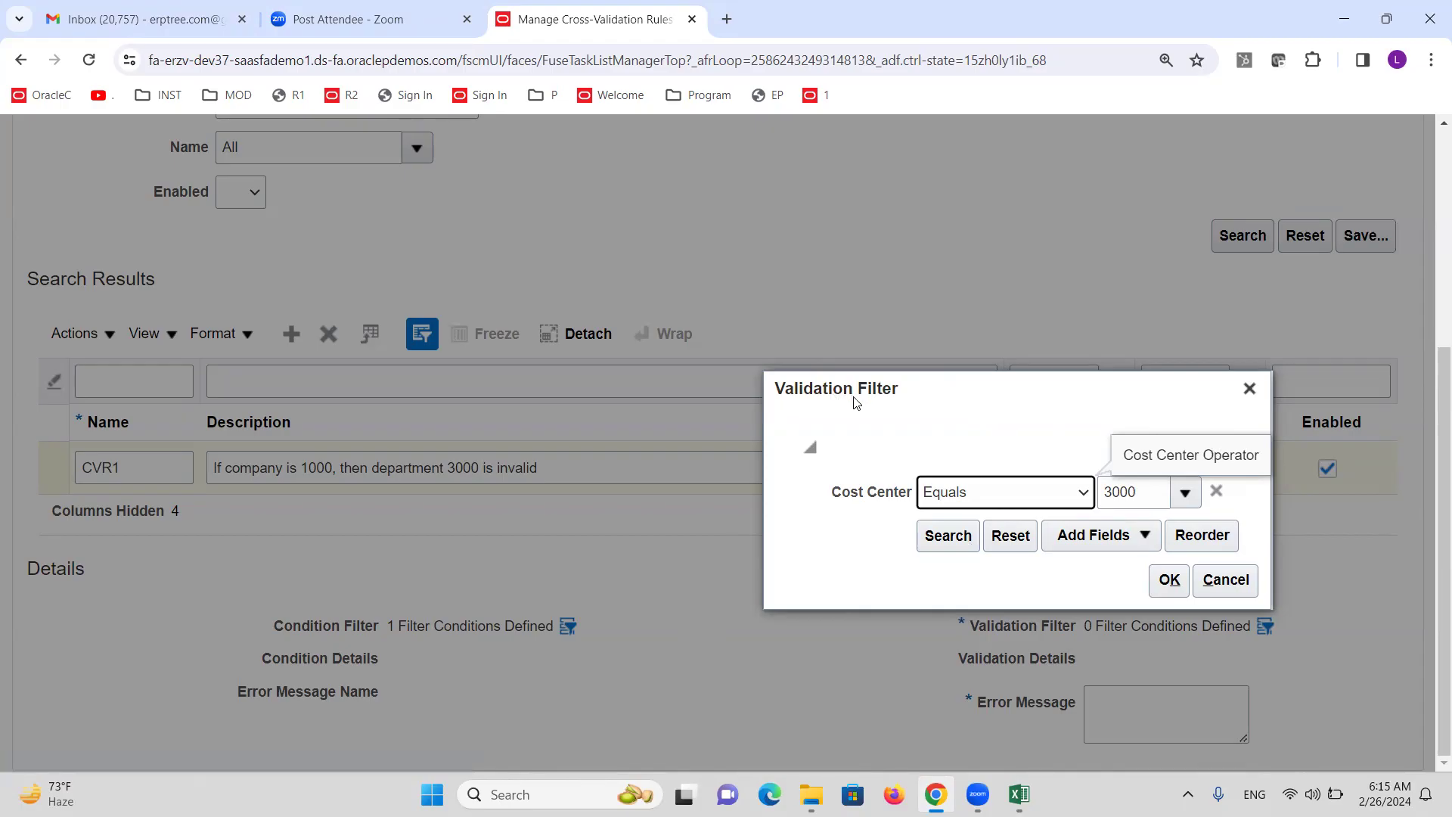
{"action": "left_click", "coordinate": [1074, 492]}
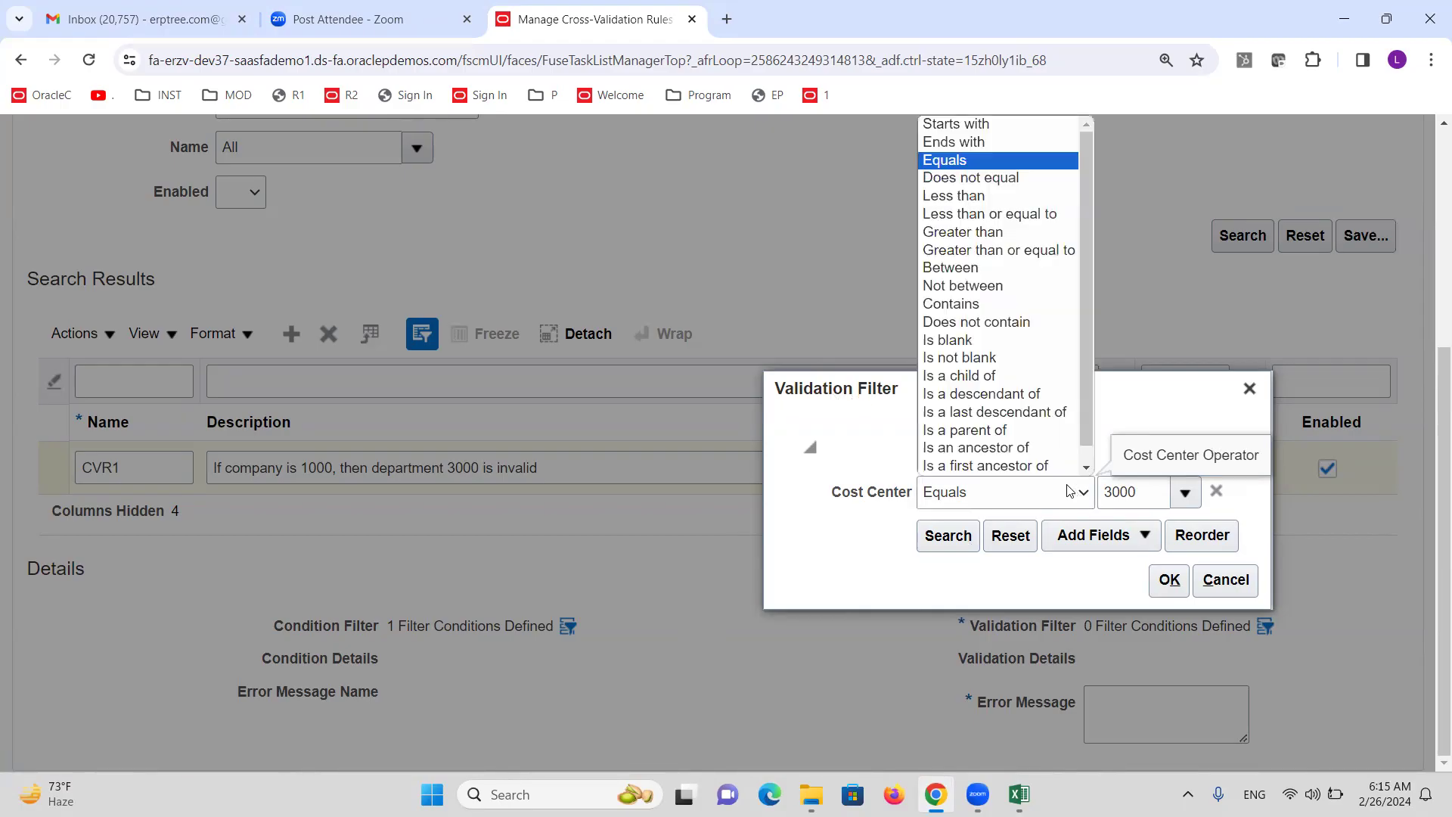
{"action": "scroll", "coordinate": [973, 249], "scroll_direction": "down", "scroll_amount": 1}
{"action": "left_click", "coordinate": [971, 160]}
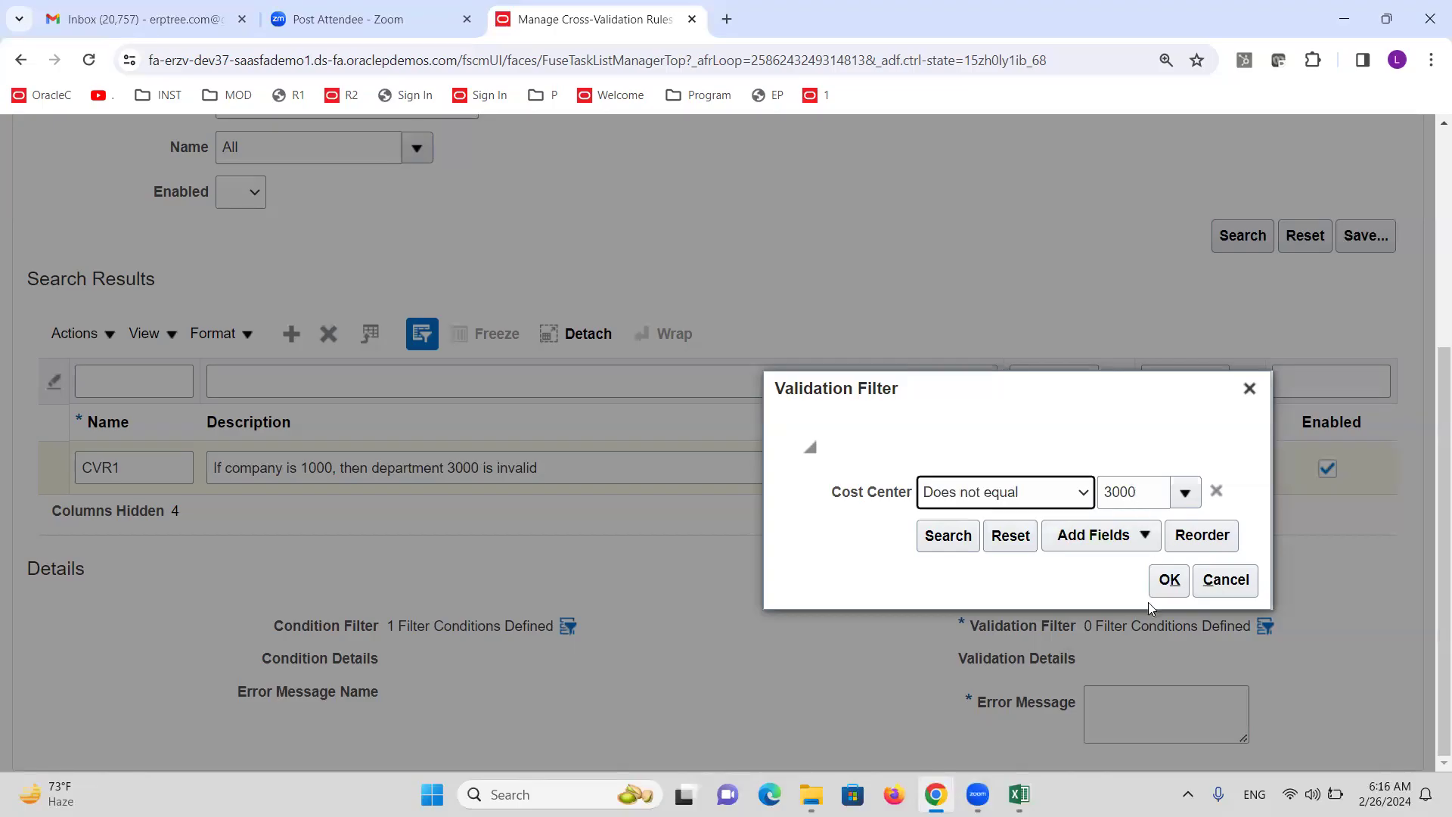
{"action": "left_click", "coordinate": [1169, 581]}
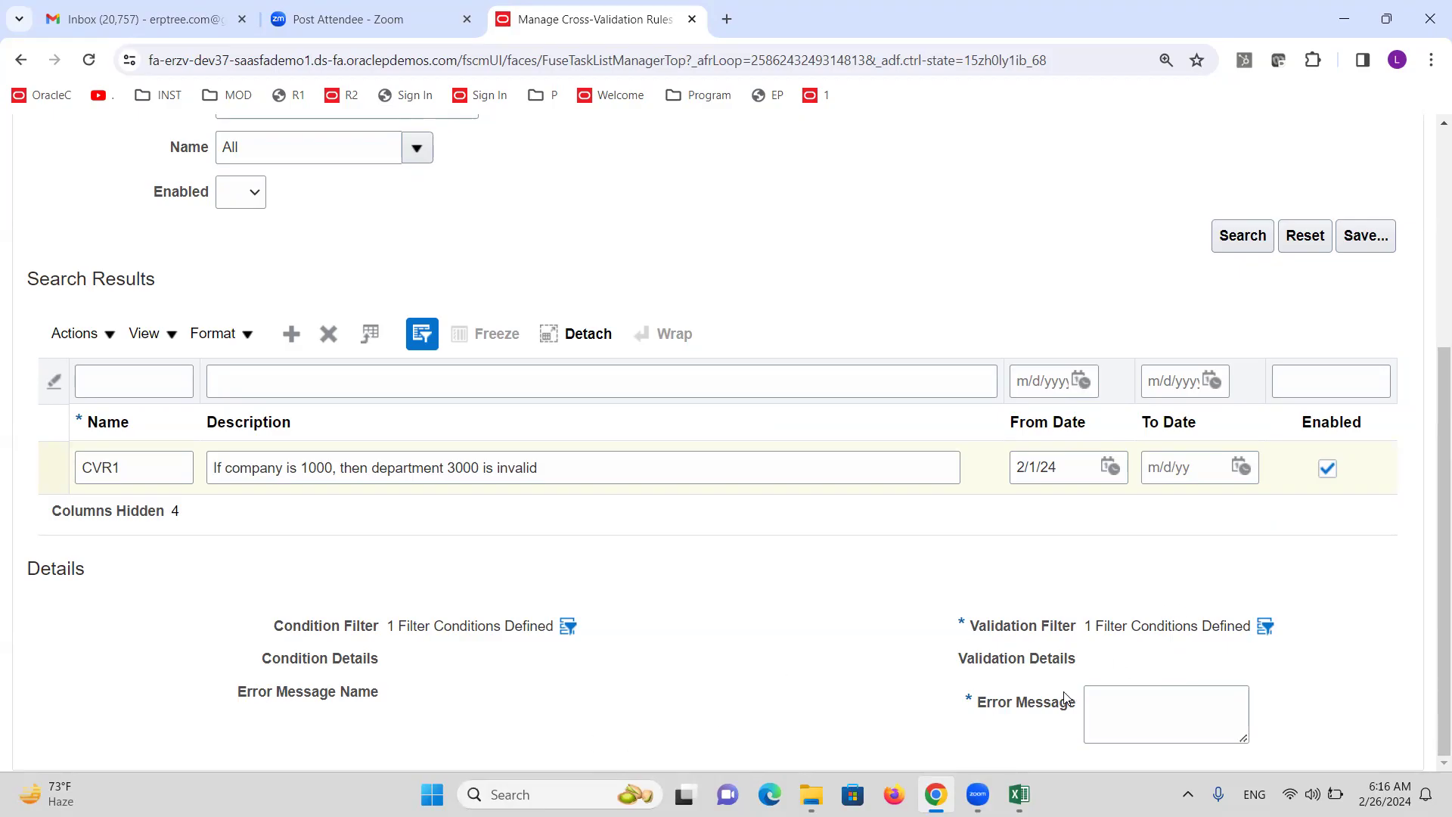
Enter 'Department 3000 is invalid' as CVR1's error message.
{"action": "left_click", "coordinate": [1101, 714]}
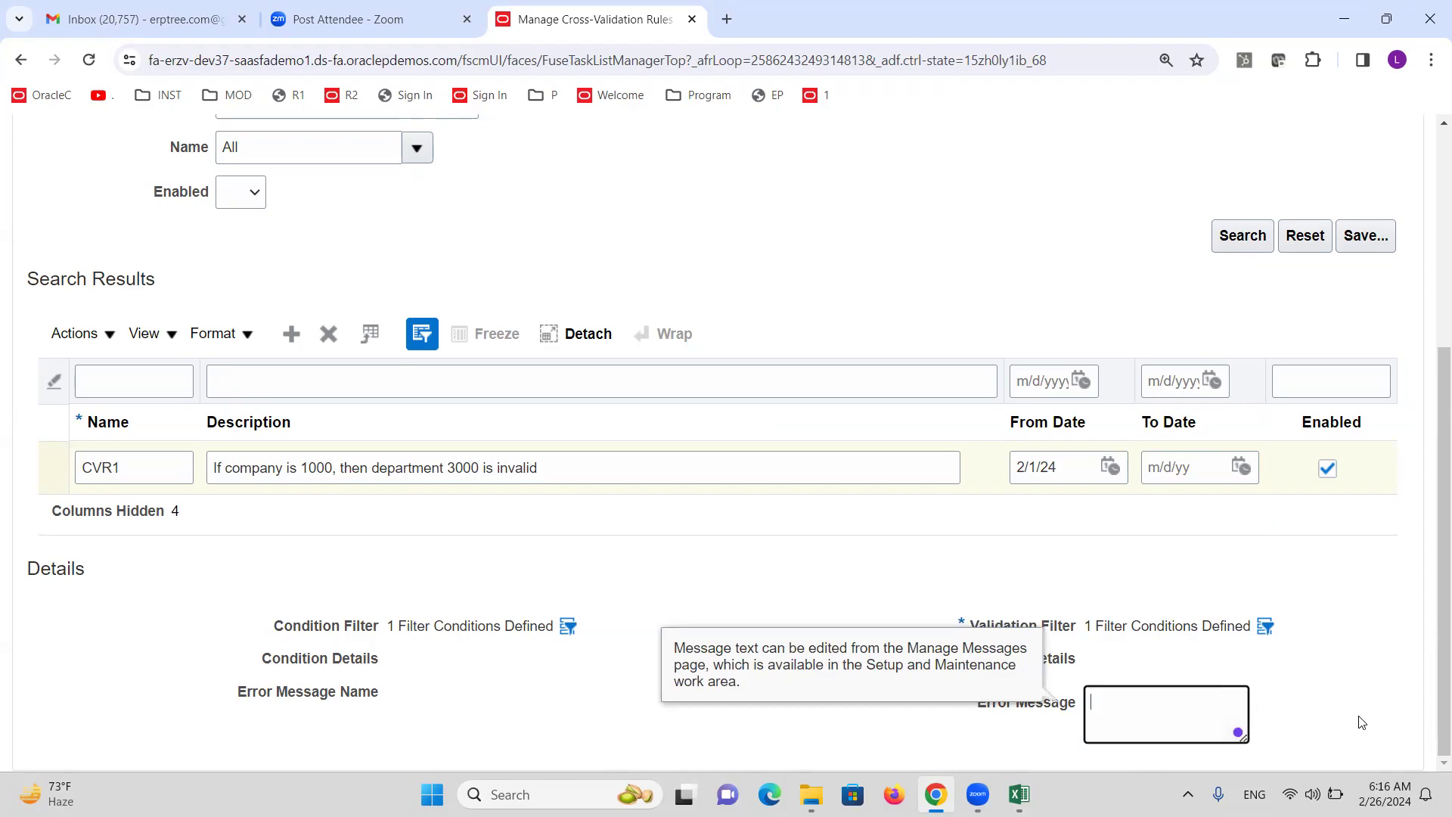
{"action": "type", "text": "Department 3000 is invalid"}
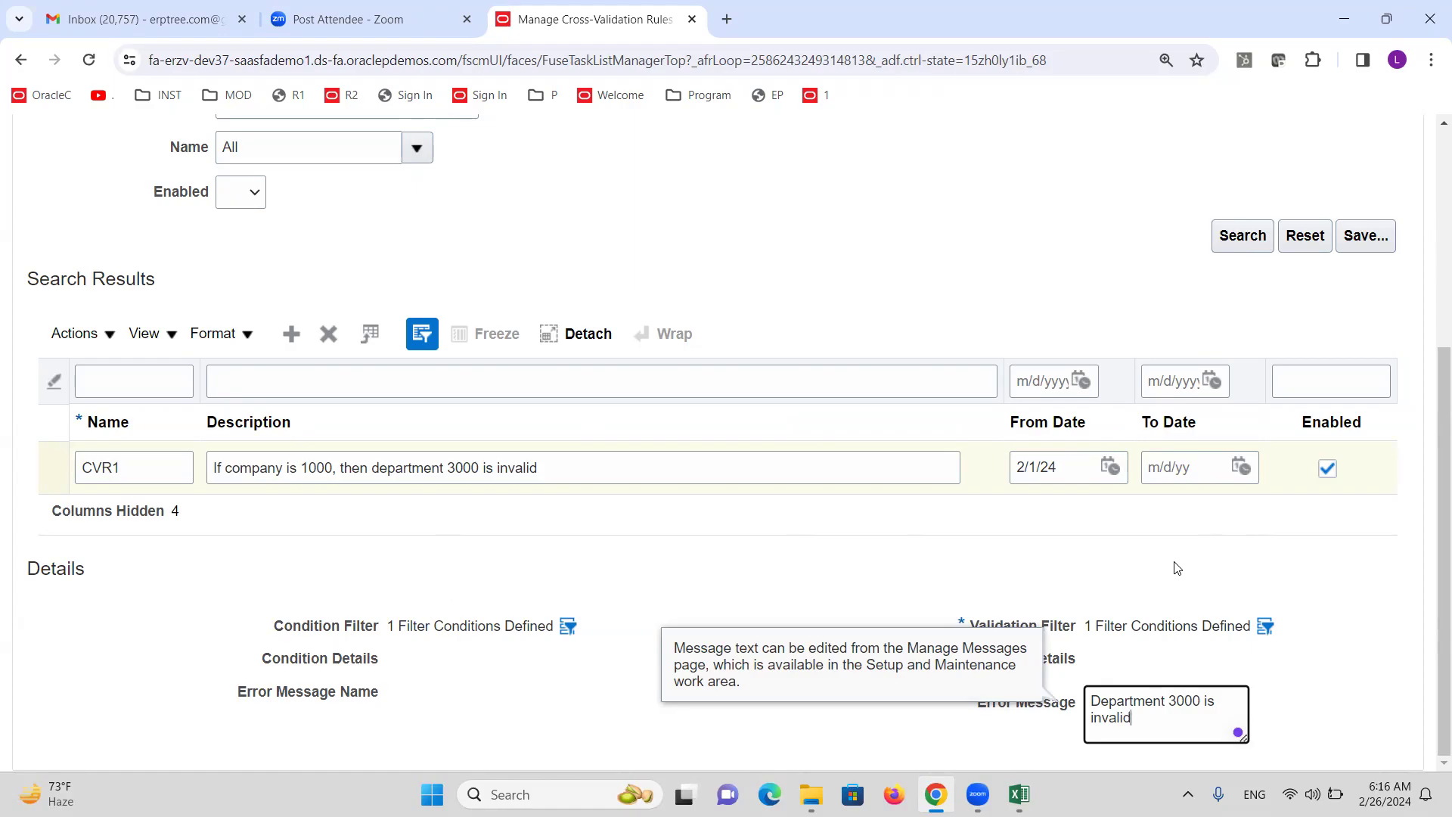
{"action": "left_click", "coordinate": [760, 609]}
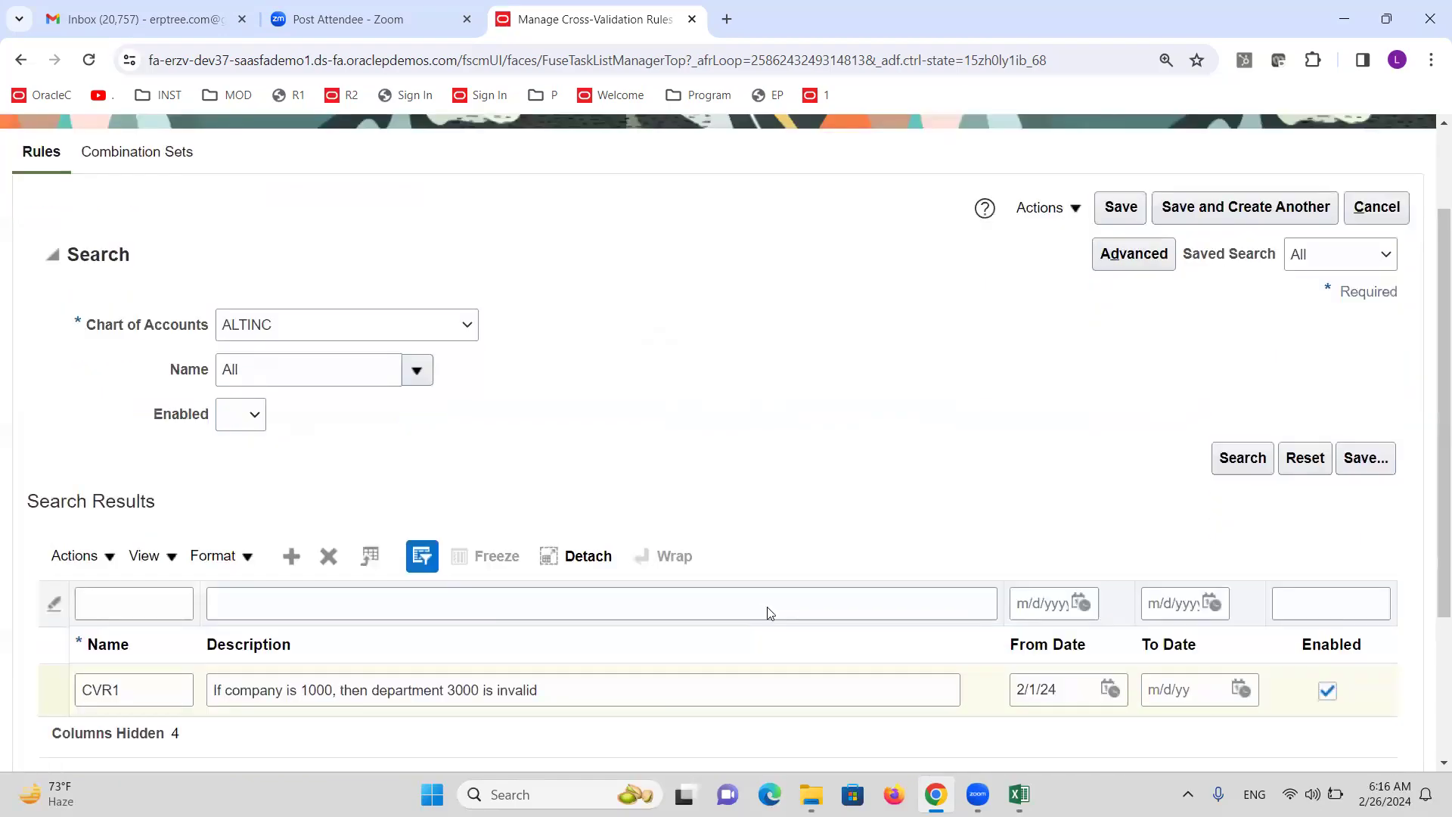
{"action": "scroll", "coordinate": [711, 640], "scroll_direction": "up", "scroll_amount": 5}
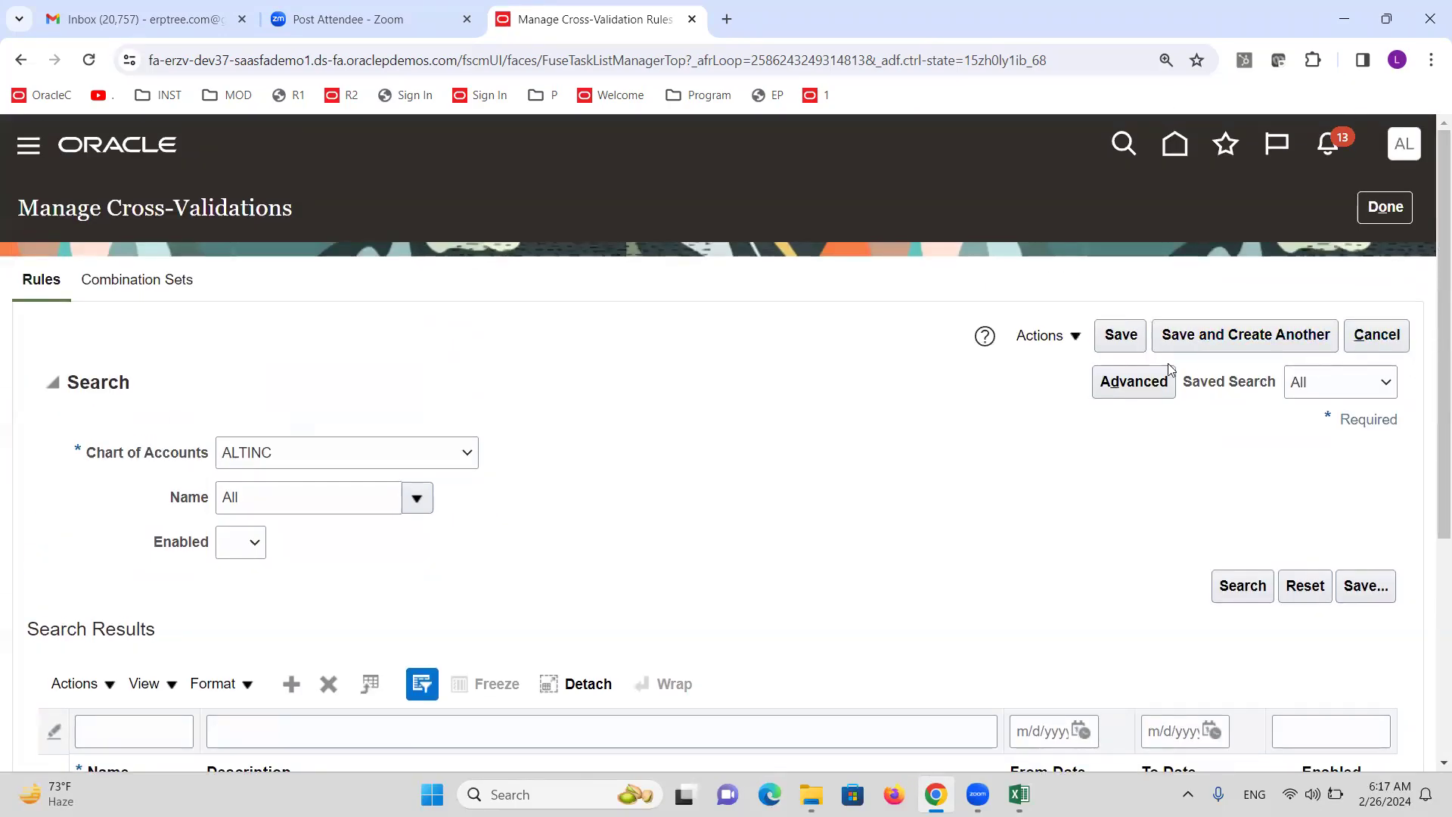
Save the CVR1 cross-validation rule.
{"action": "left_click", "coordinate": [1077, 341]}
{"action": "left_click", "coordinate": [933, 410]}
{"action": "left_click", "coordinate": [1121, 337]}
{"action": "scroll", "coordinate": [991, 560], "scroll_direction": "down", "scroll_amount": 4}
{"action": "scroll", "coordinate": [989, 551], "scroll_direction": "down", "scroll_amount": 1}
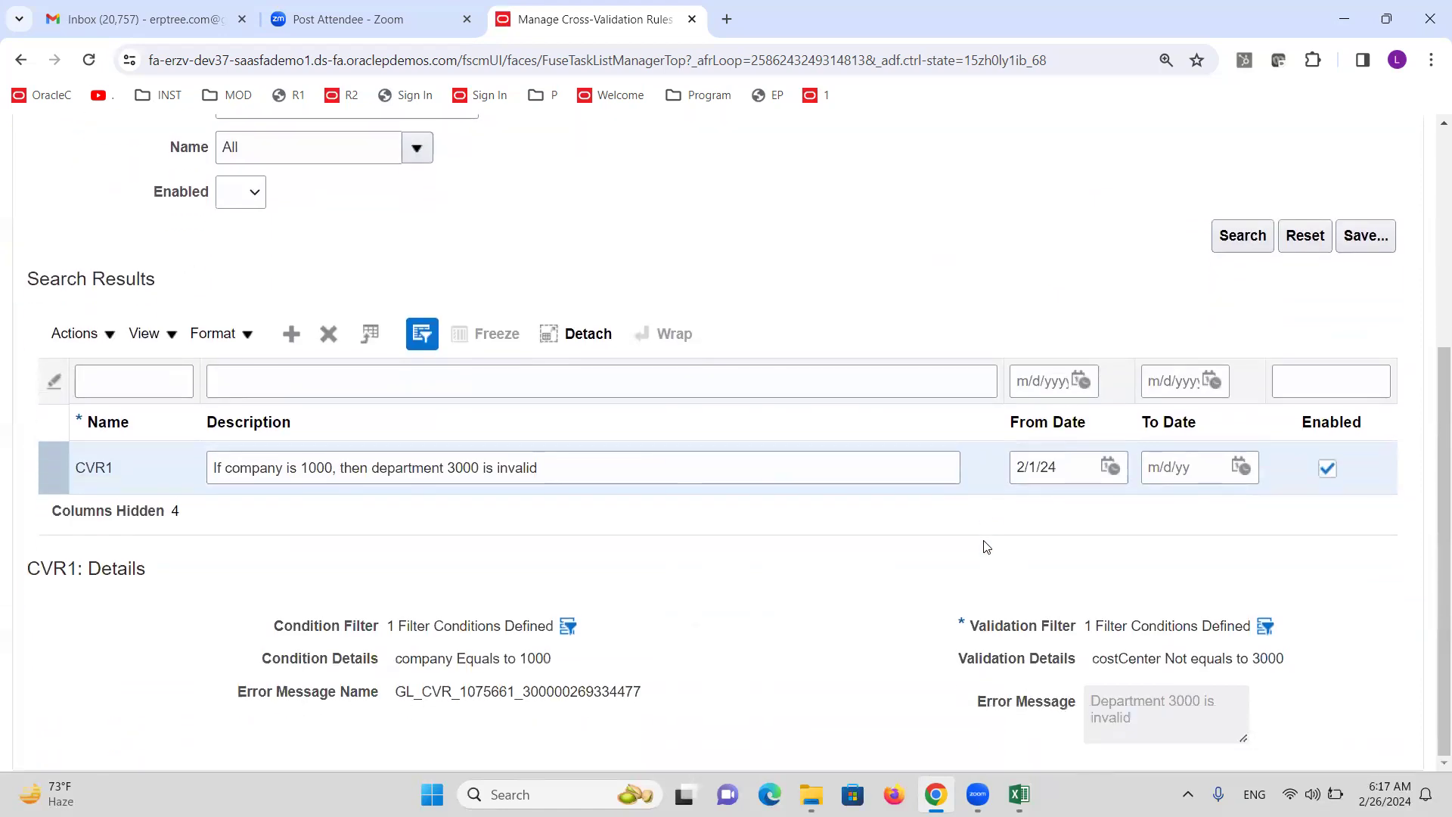
{"action": "scroll", "coordinate": [888, 587], "scroll_direction": "up", "scroll_amount": 5}
{"action": "left_click", "coordinate": [1115, 339]}
Review the CVR1 details and finish with Done, back to Setup: Financials.
{"action": "scroll", "coordinate": [1072, 461], "scroll_direction": "down", "scroll_amount": 4}
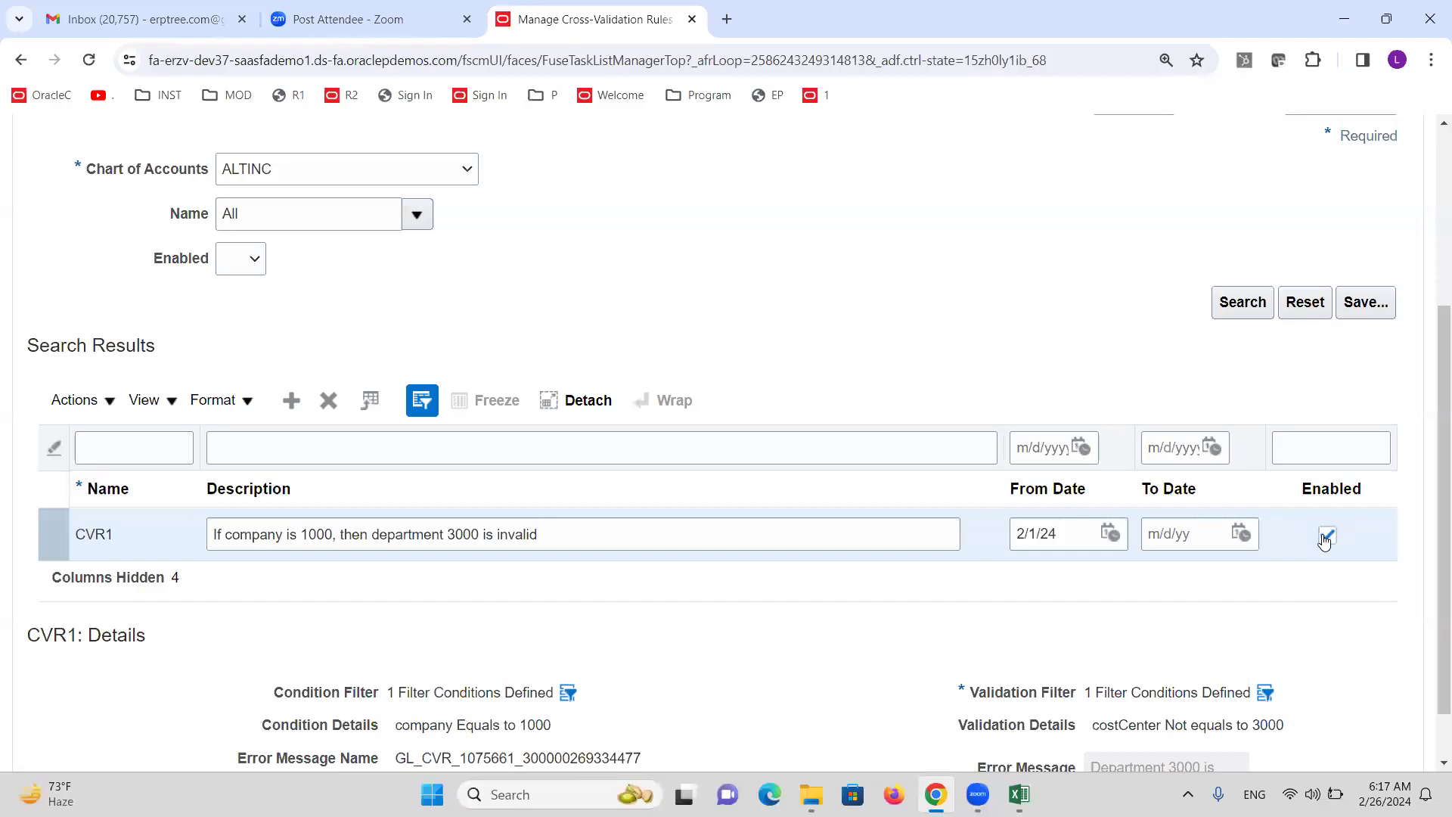
{"action": "scroll", "coordinate": [1072, 461], "scroll_direction": "up", "scroll_amount": 4}
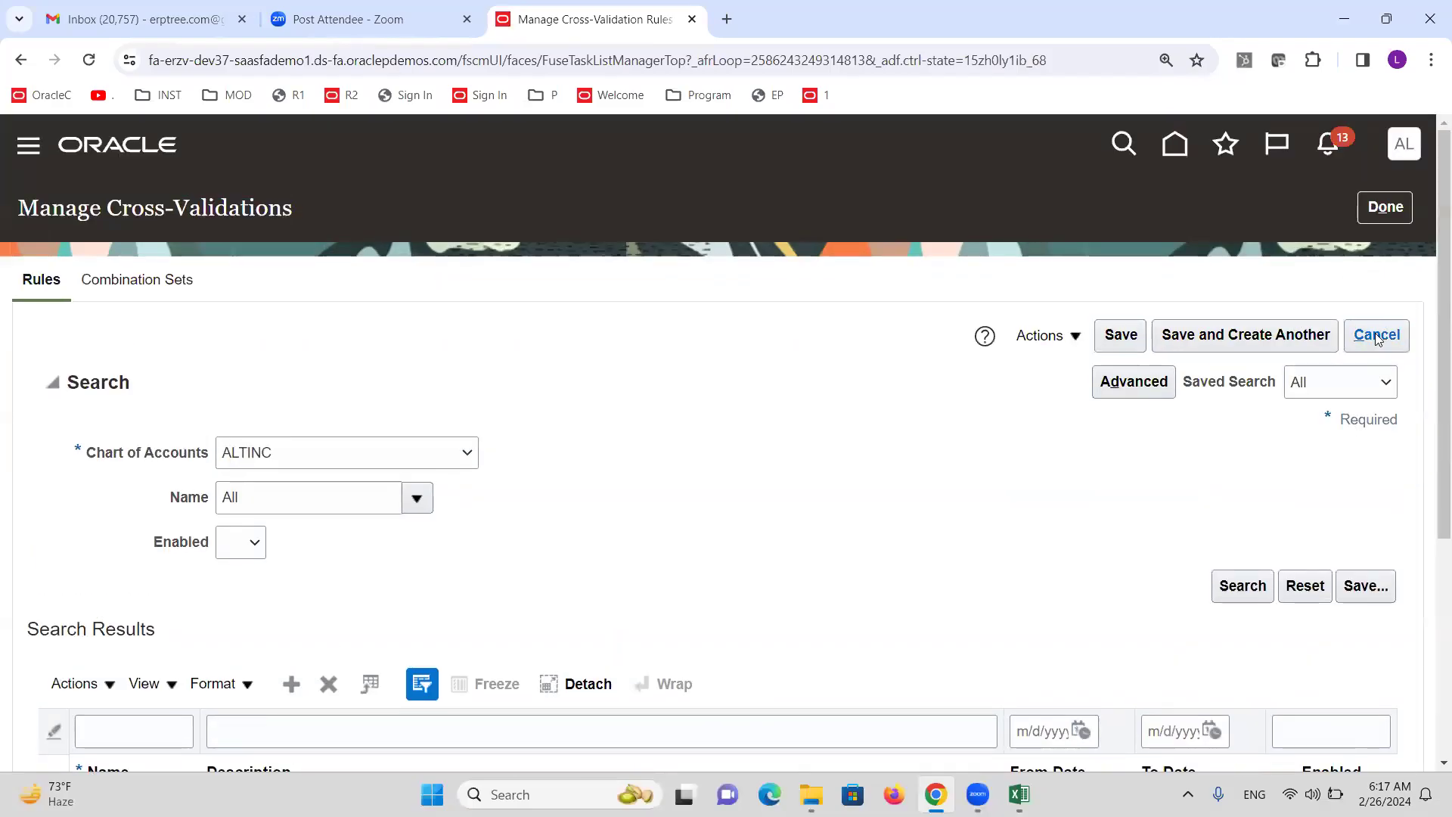
{"action": "left_click", "coordinate": [1376, 334]}
{"action": "left_click", "coordinate": [1389, 216]}
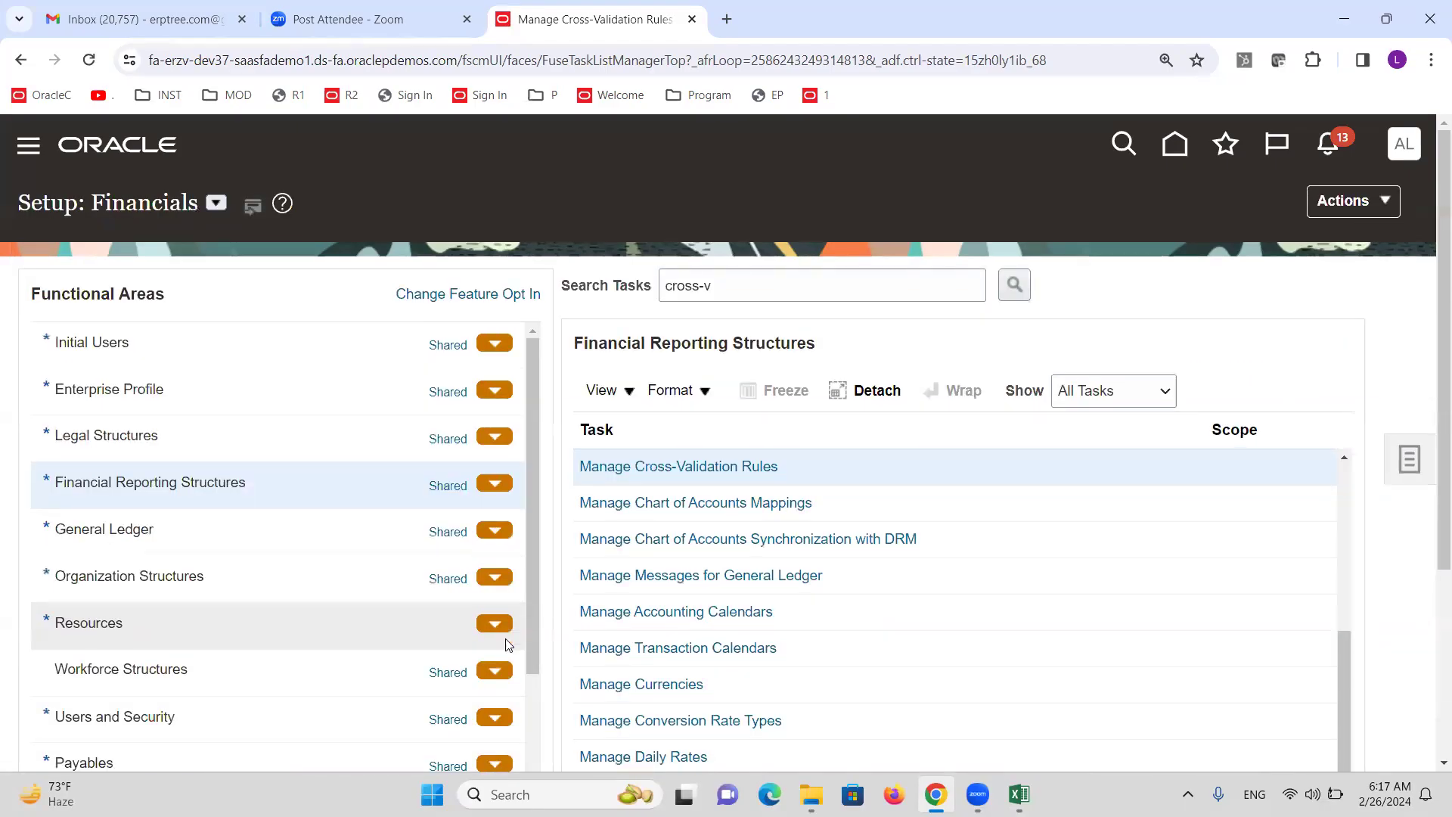
{"action": "key", "text": "alt+Tab"}
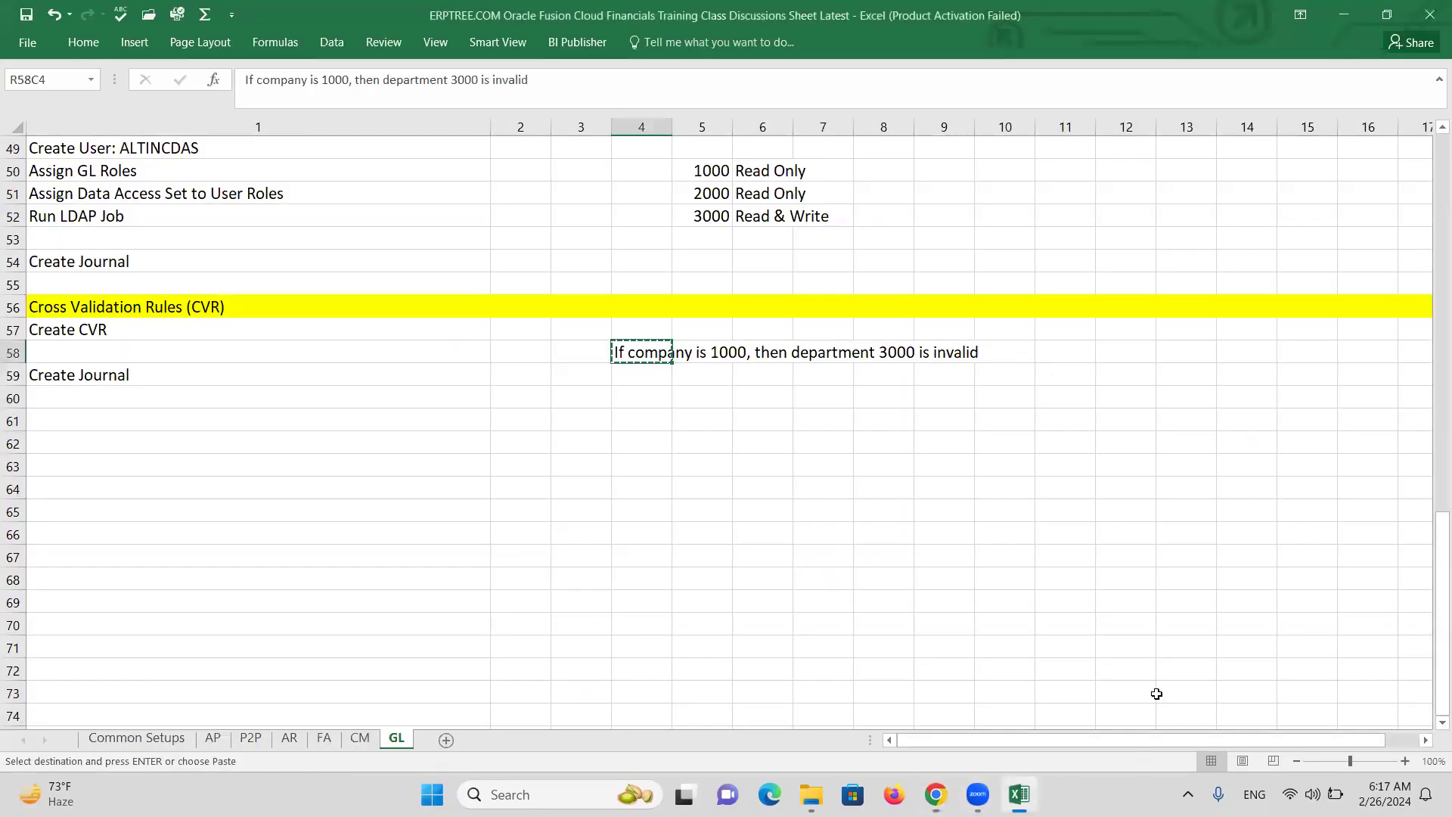
{"action": "left_click", "coordinate": [118, 374]}
{"action": "key", "text": "Escape"}
{"action": "key", "text": "alt+Tab"}
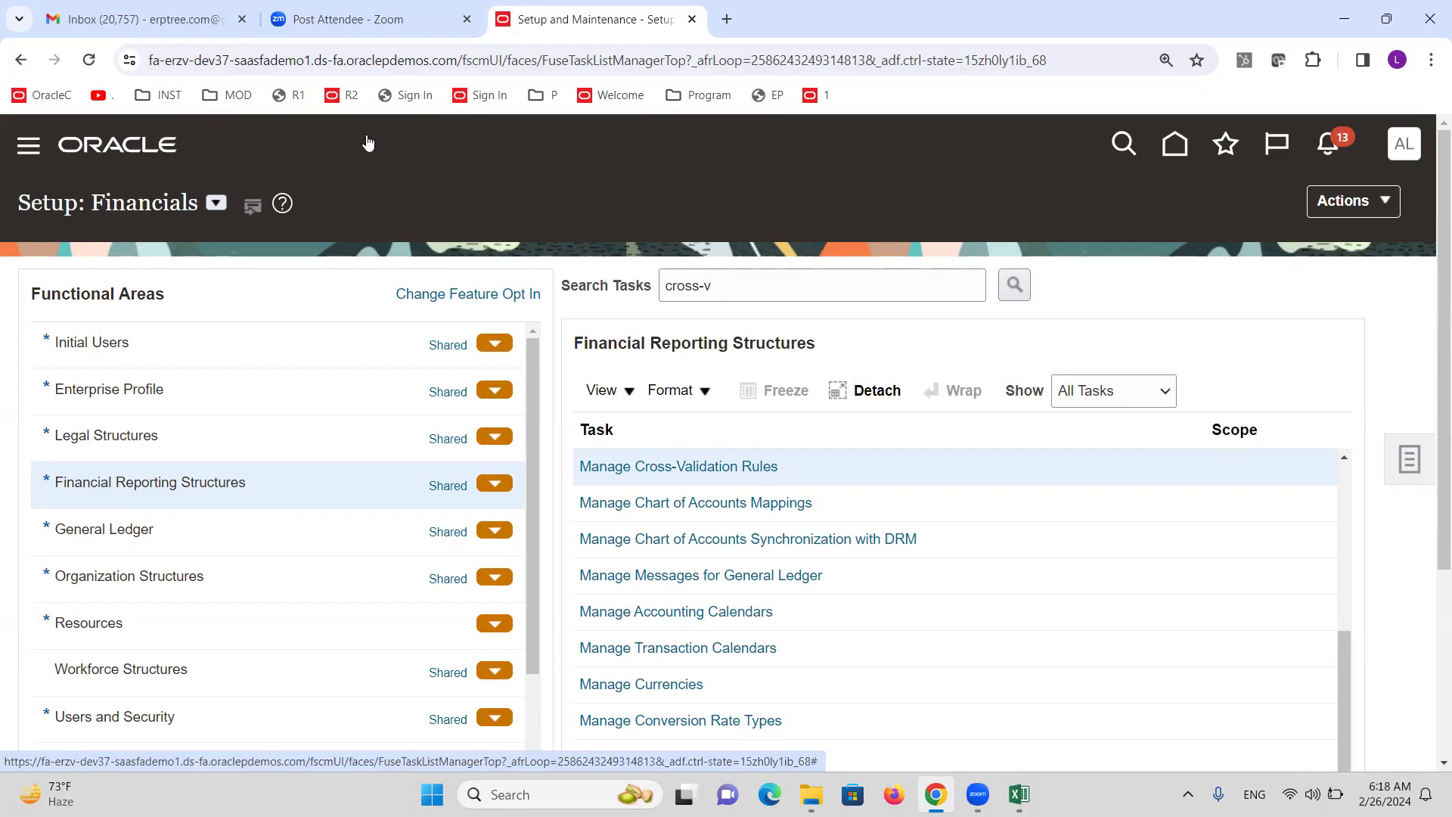
Duplicate the Setup and Maintenance browser tab and scroll down to General Accounting.
{"action": "right_click", "coordinate": [567, 19]}
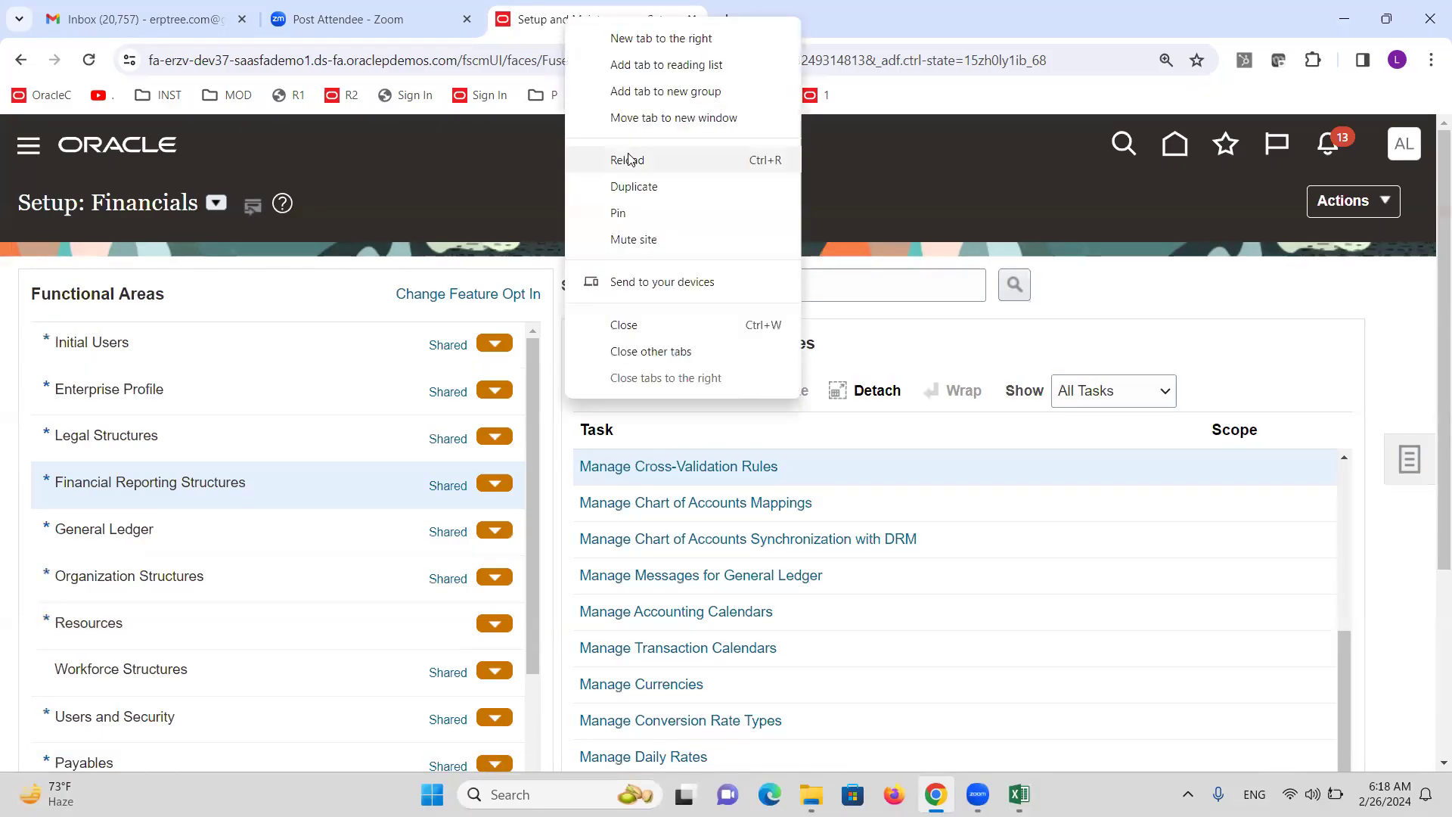
{"action": "left_click", "coordinate": [637, 186]}
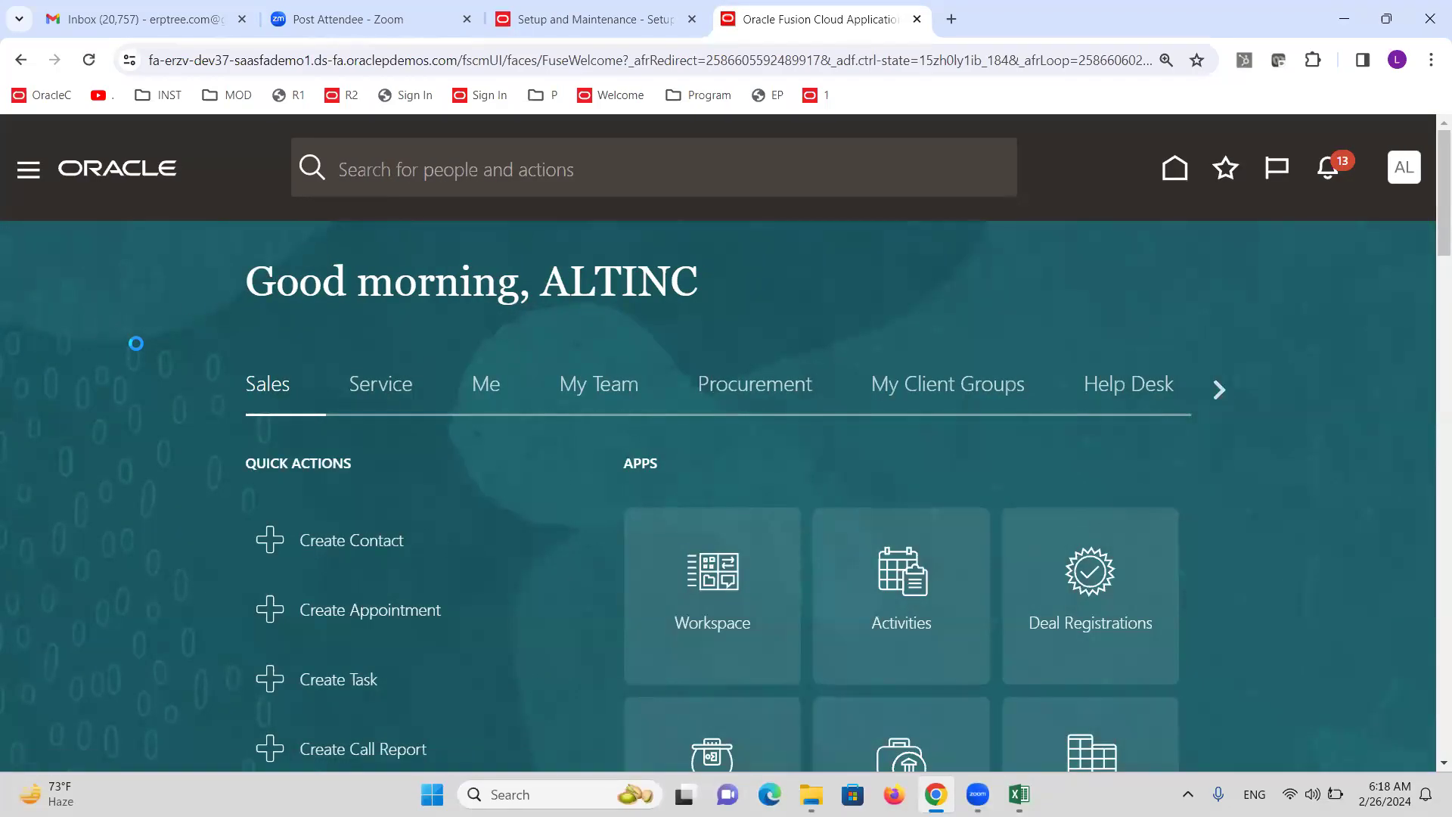
{"action": "scroll", "coordinate": [88, 336], "scroll_direction": "down", "scroll_amount": 3}
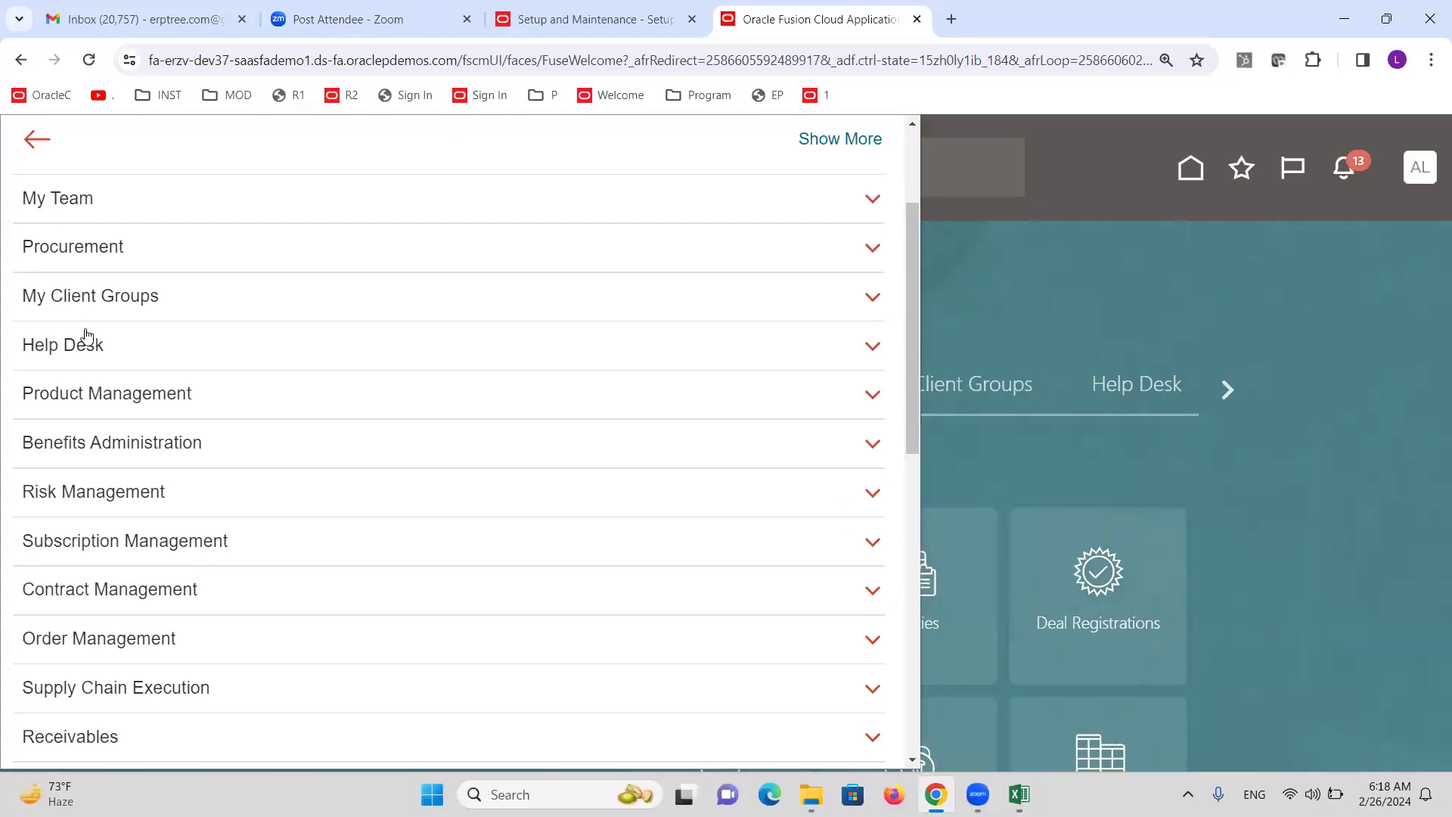
{"action": "scroll", "coordinate": [88, 336], "scroll_direction": "down", "scroll_amount": 5}
Go to General Accounting > Journals and start a new journal via Create Journal.
{"action": "left_click", "coordinate": [150, 562]}
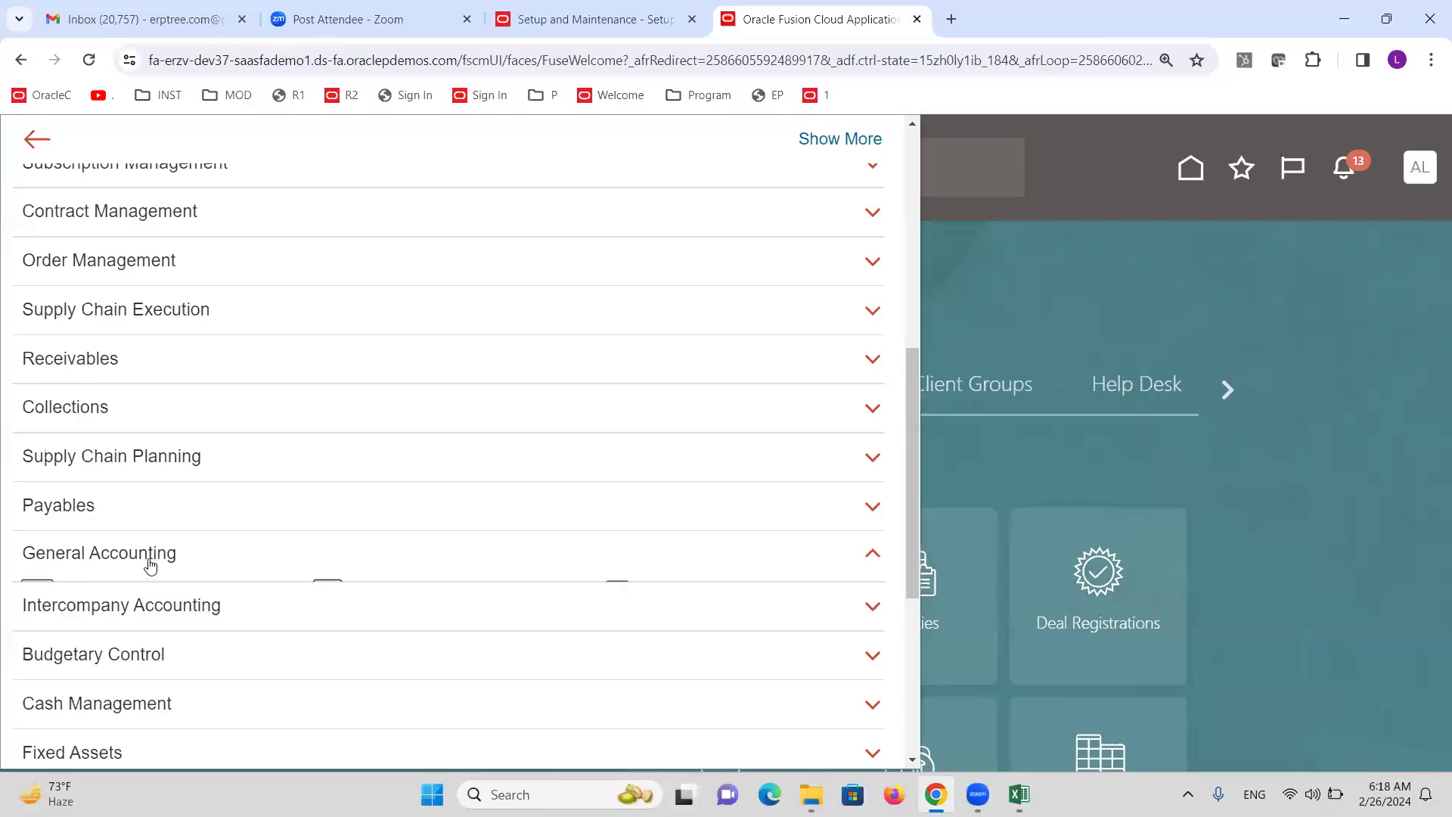
{"action": "left_click", "coordinate": [391, 592]}
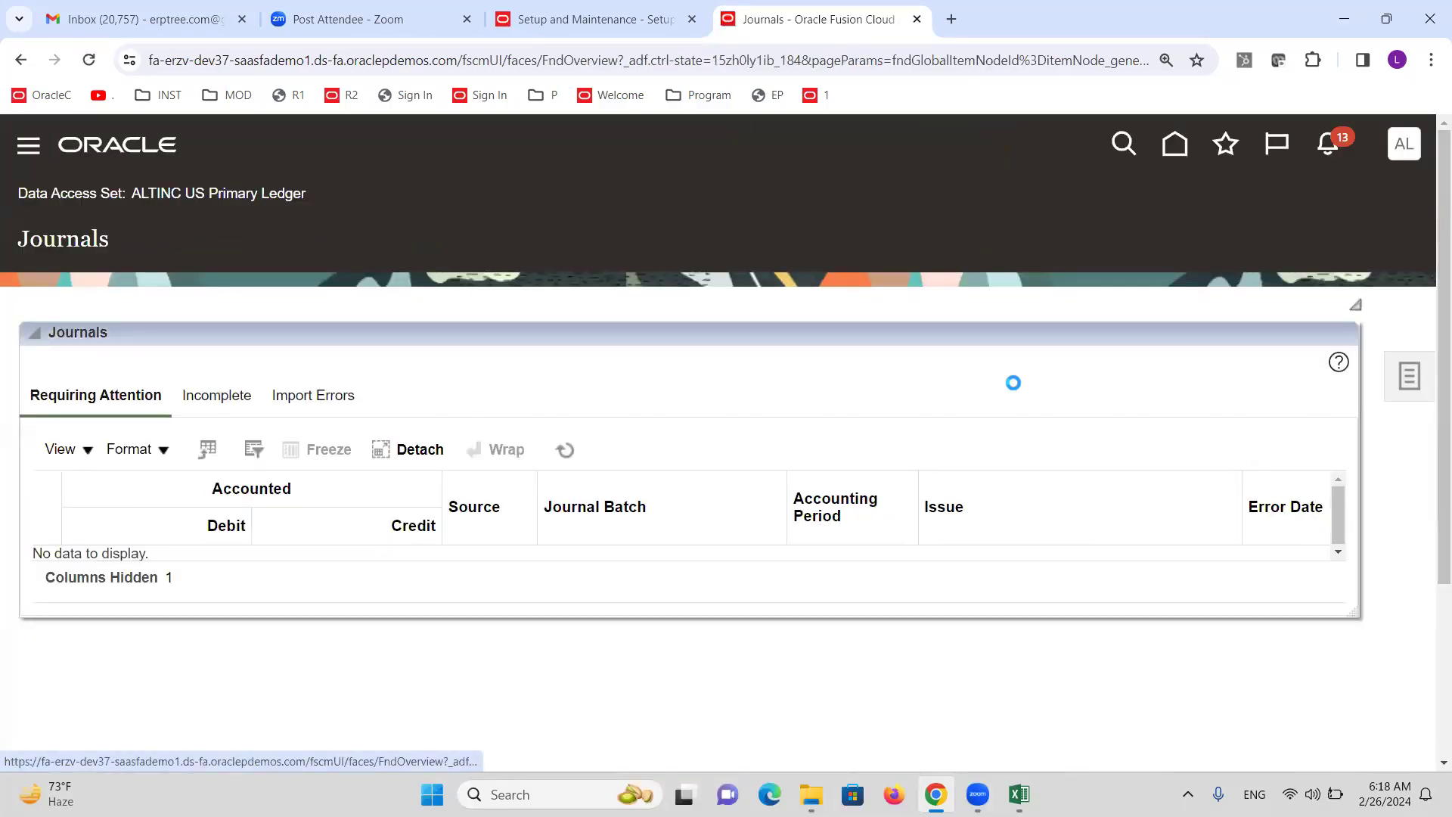
{"action": "left_click", "coordinate": [1160, 255]}
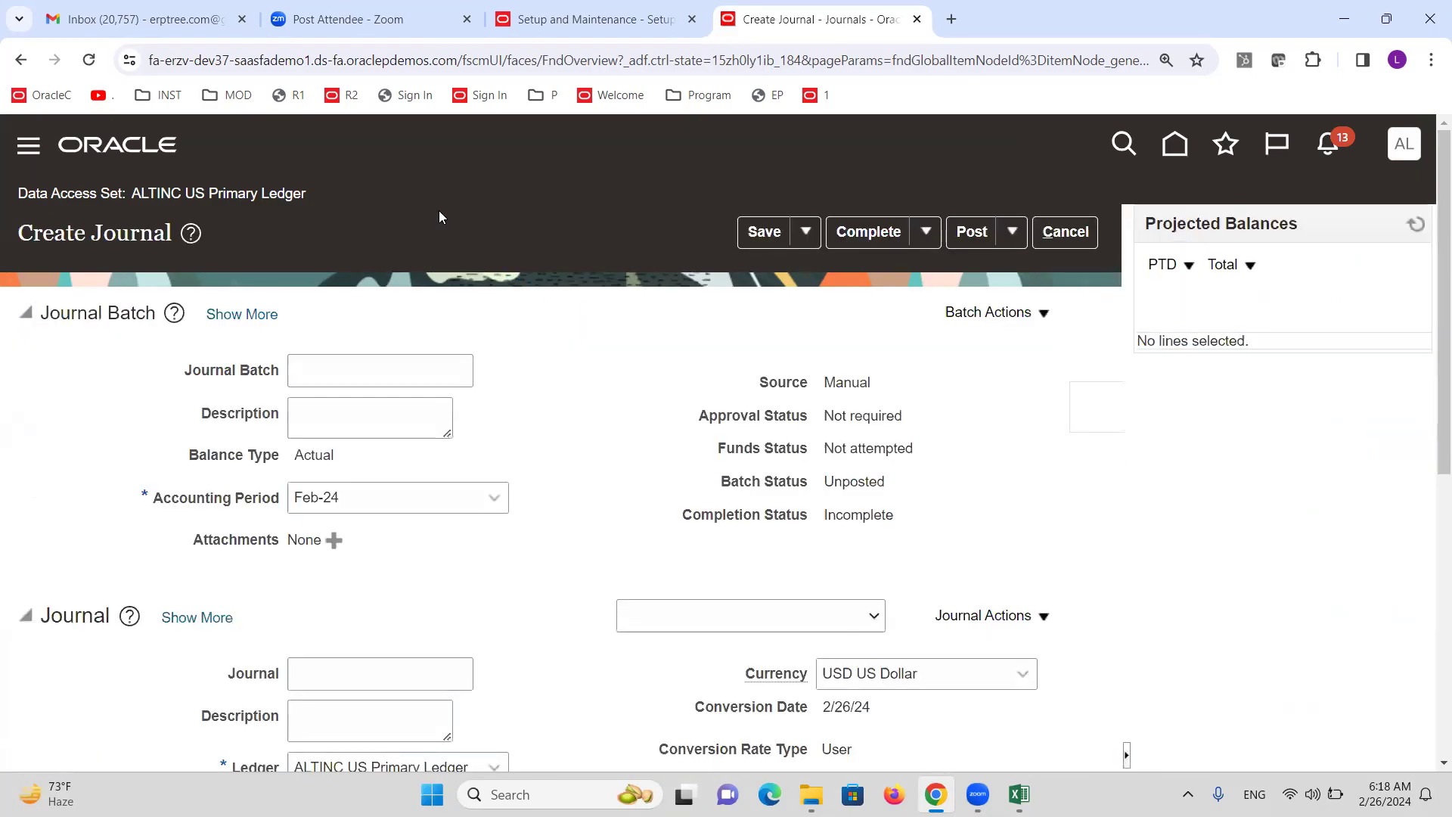
Name the new journal CVR.
{"action": "left_click", "coordinate": [362, 366]}
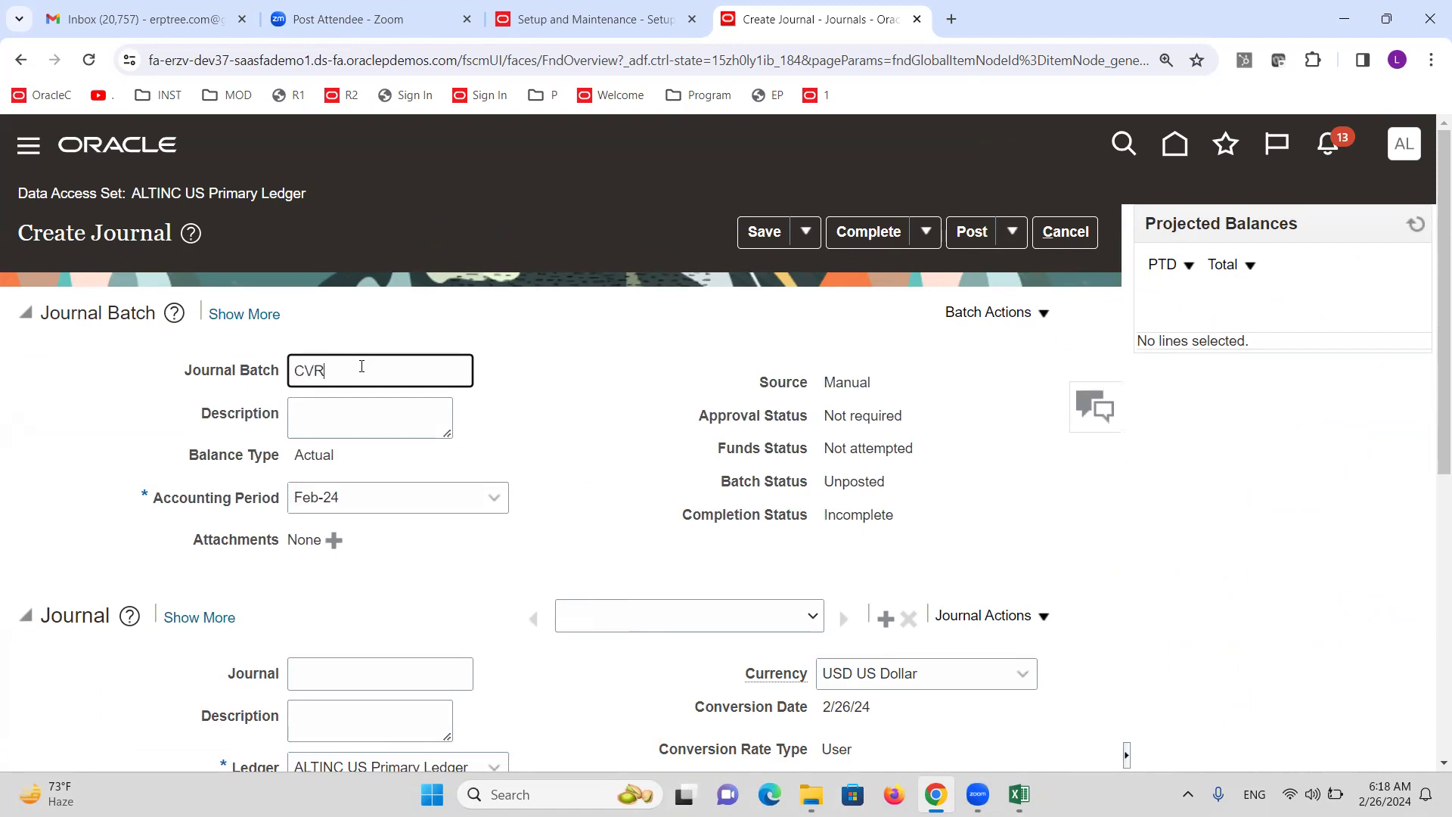
{"action": "scroll", "coordinate": [507, 416], "scroll_direction": "down", "scroll_amount": 3}
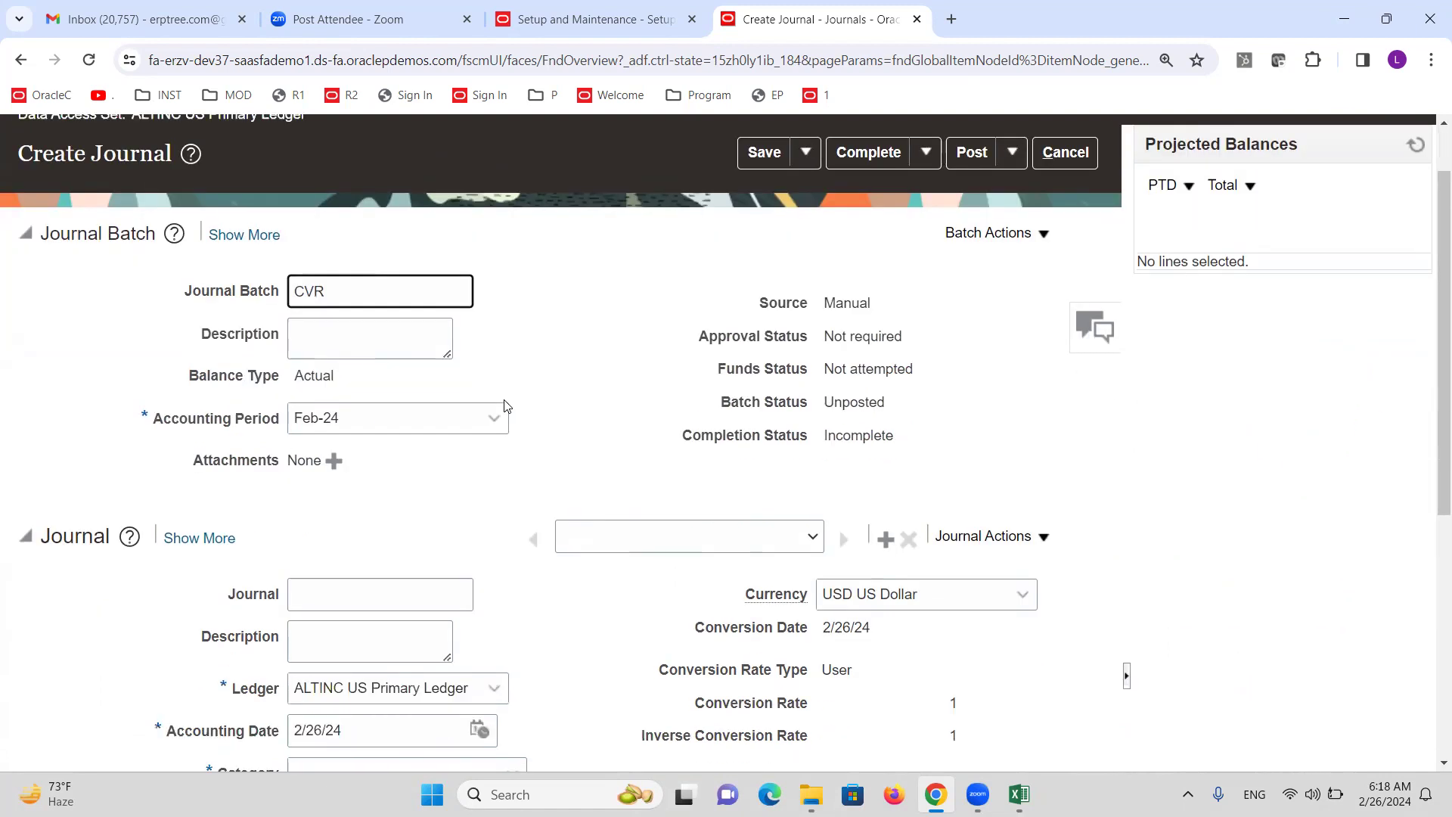
{"action": "left_click", "coordinate": [413, 387]}
{"action": "type", "text": "CG"}
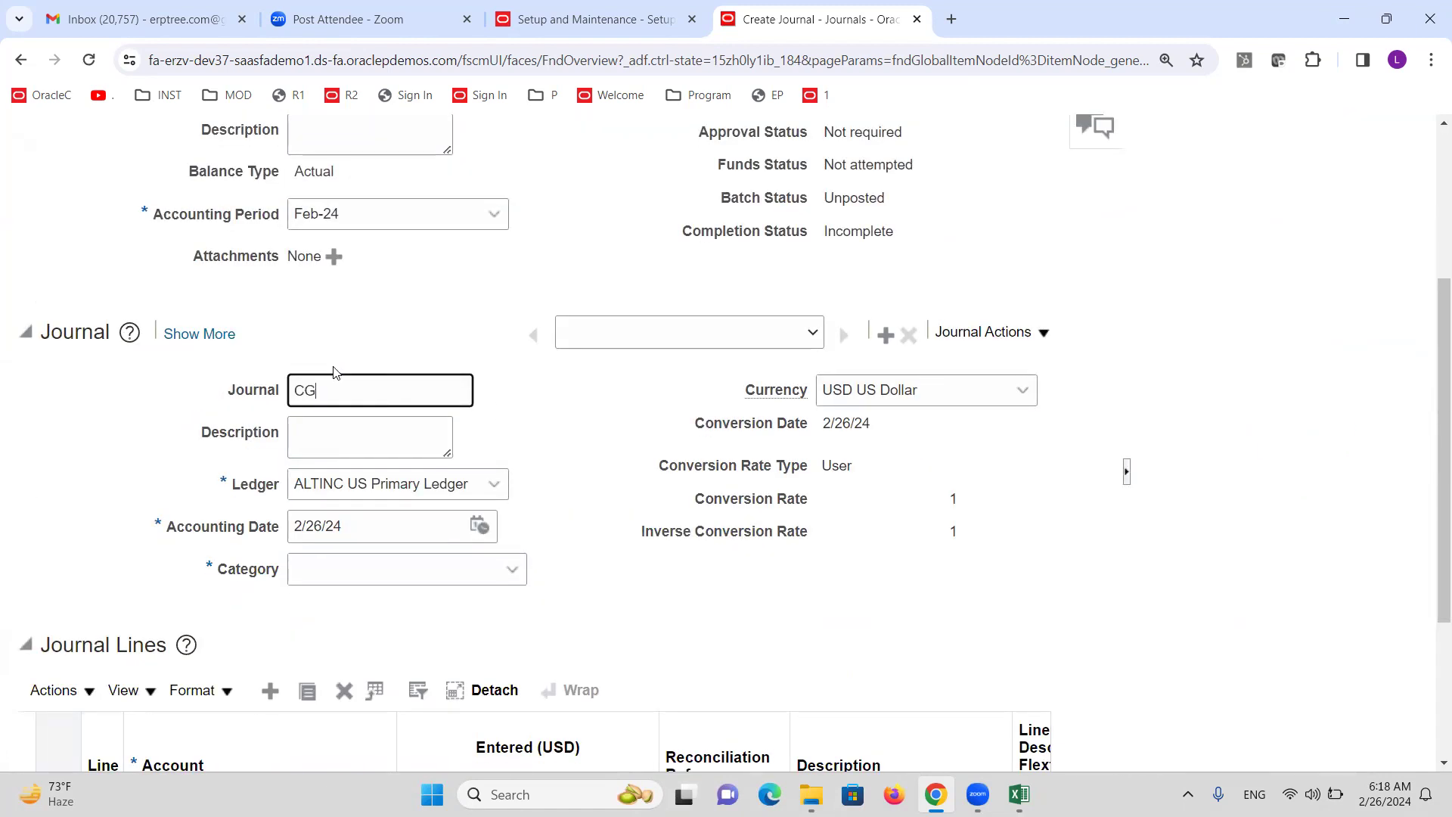
{"action": "key", "text": "BackSpace"}
Set the journal category to Adjustment and widen the journal lines' Account column.
{"action": "left_click", "coordinate": [456, 568]}
{"action": "type", "text": "AD"}
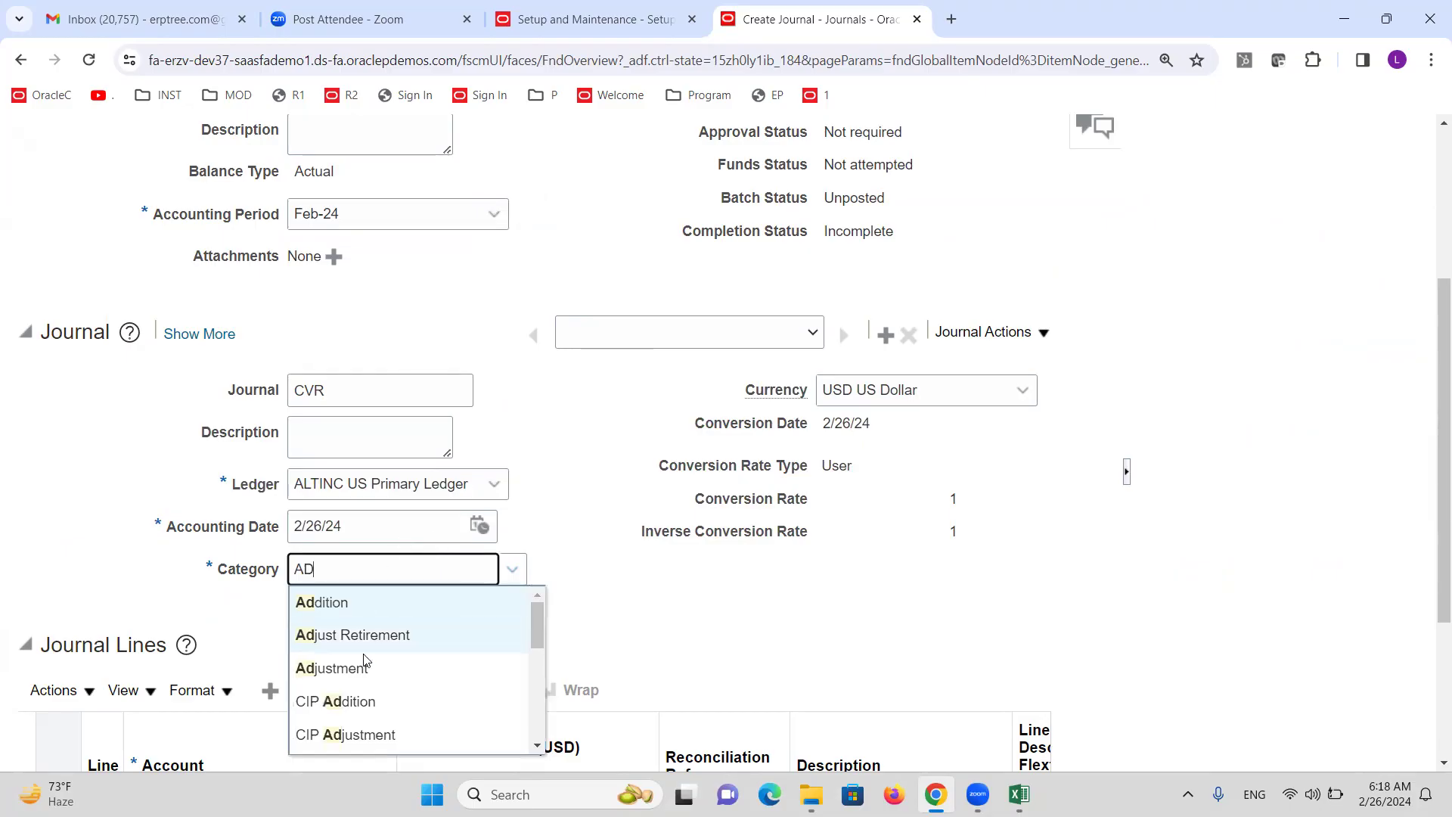
{"action": "left_click", "coordinate": [366, 666]}
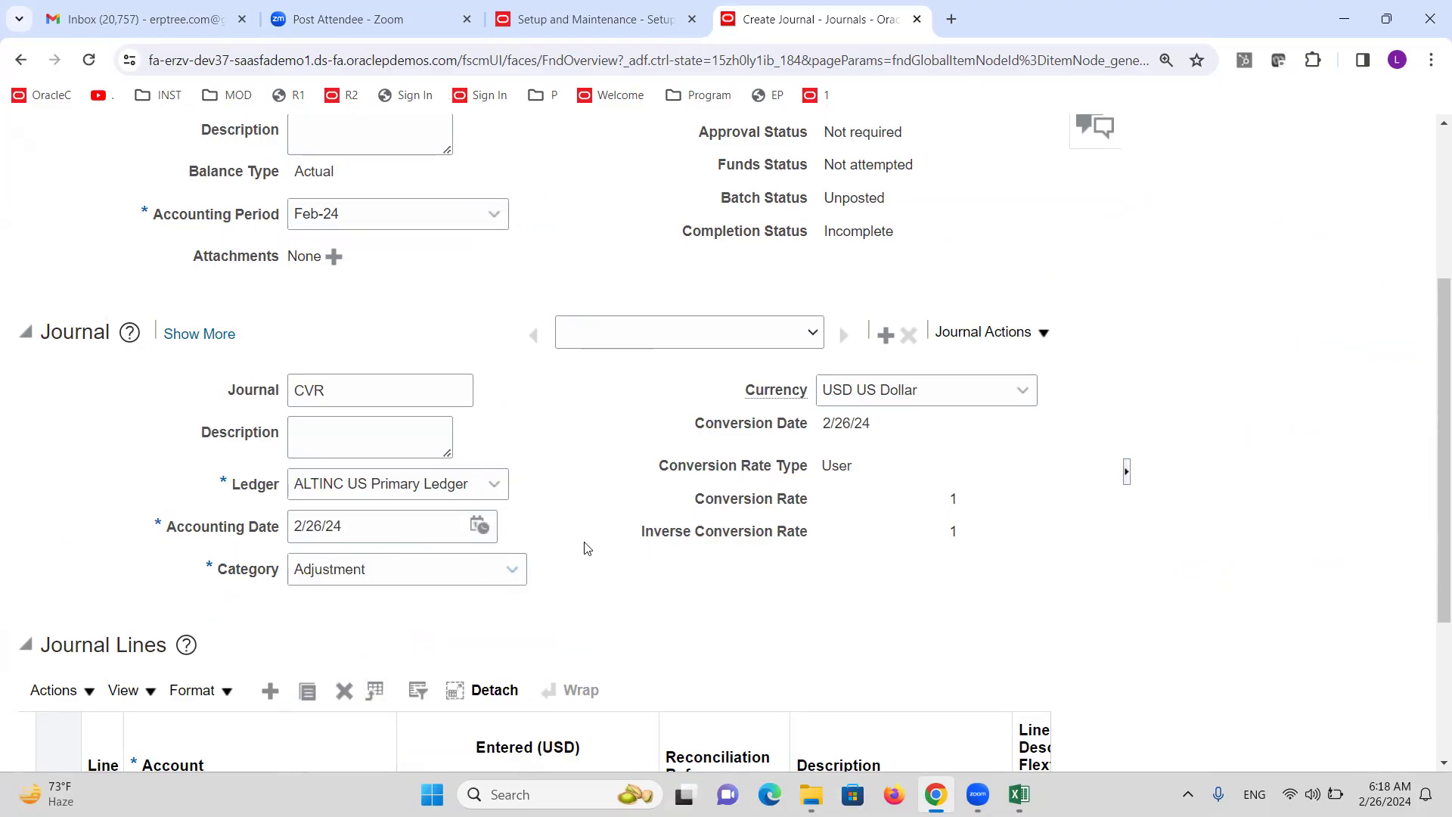
{"action": "scroll", "coordinate": [560, 432], "scroll_direction": "down", "scroll_amount": 1}
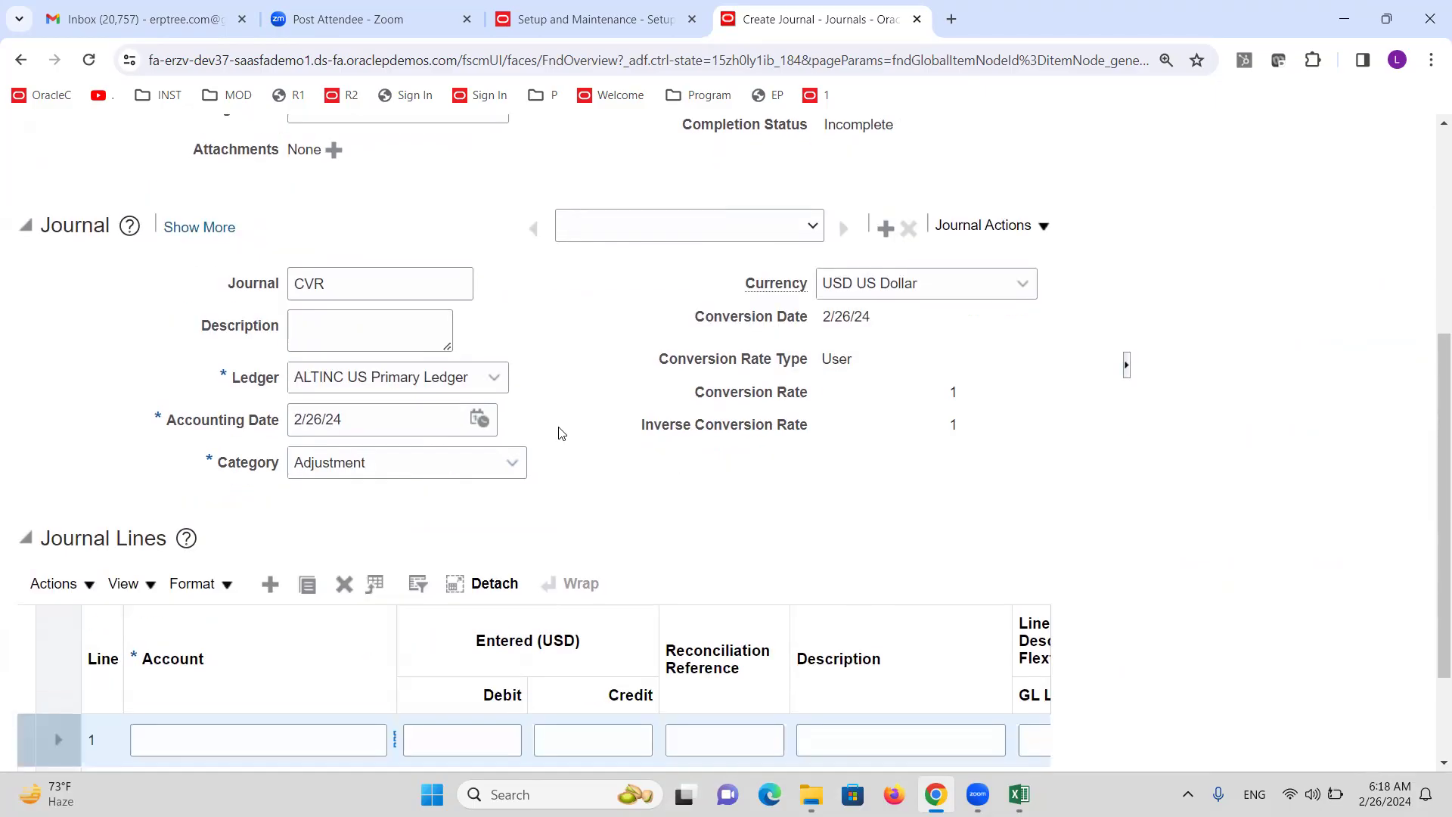
{"action": "scroll", "coordinate": [560, 433], "scroll_direction": "down", "scroll_amount": 2}
{"action": "left_click_drag", "start_coordinate": [400, 486], "coordinate": [499, 492]}
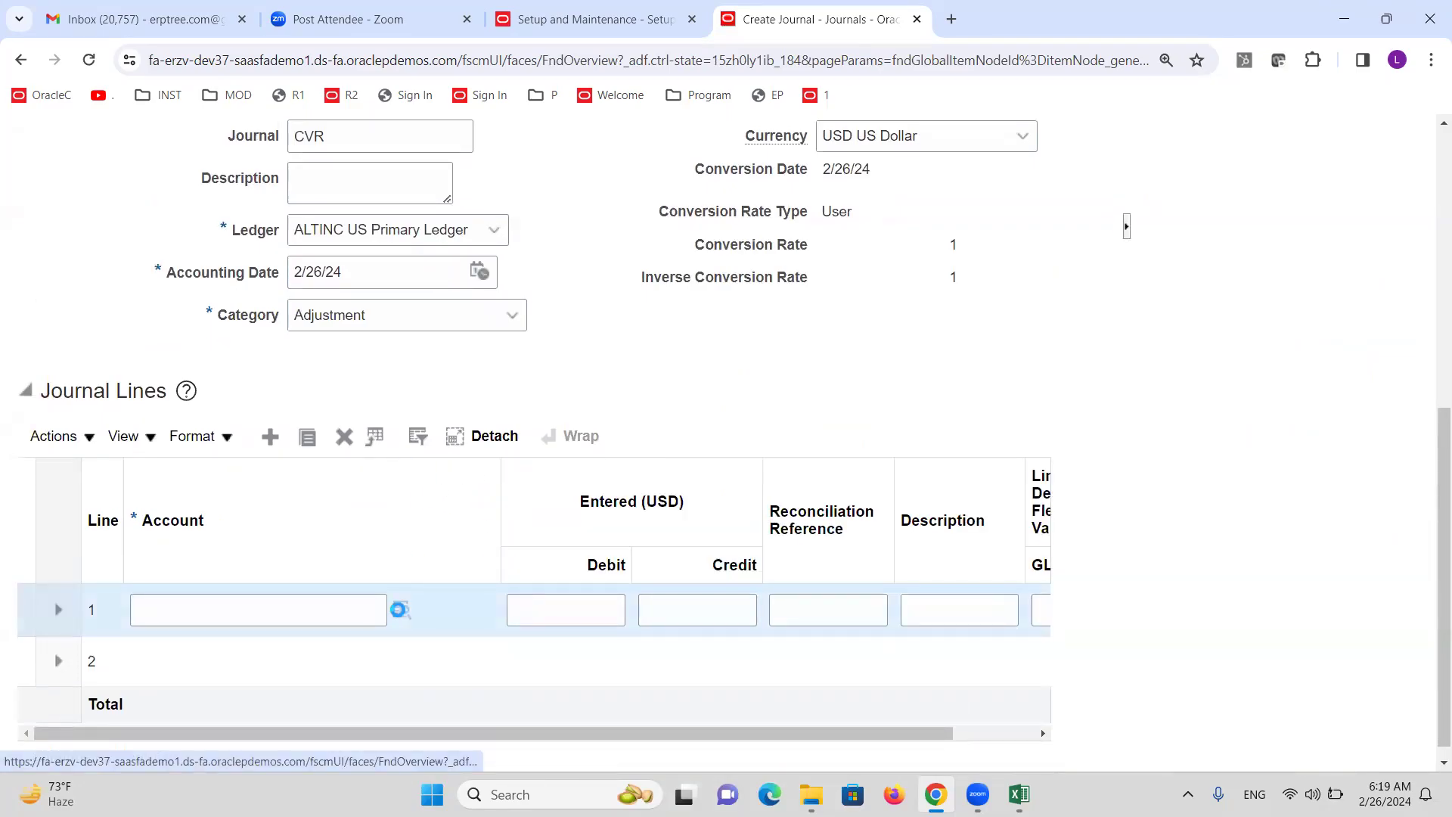
{"action": "left_click", "coordinate": [401, 612]}
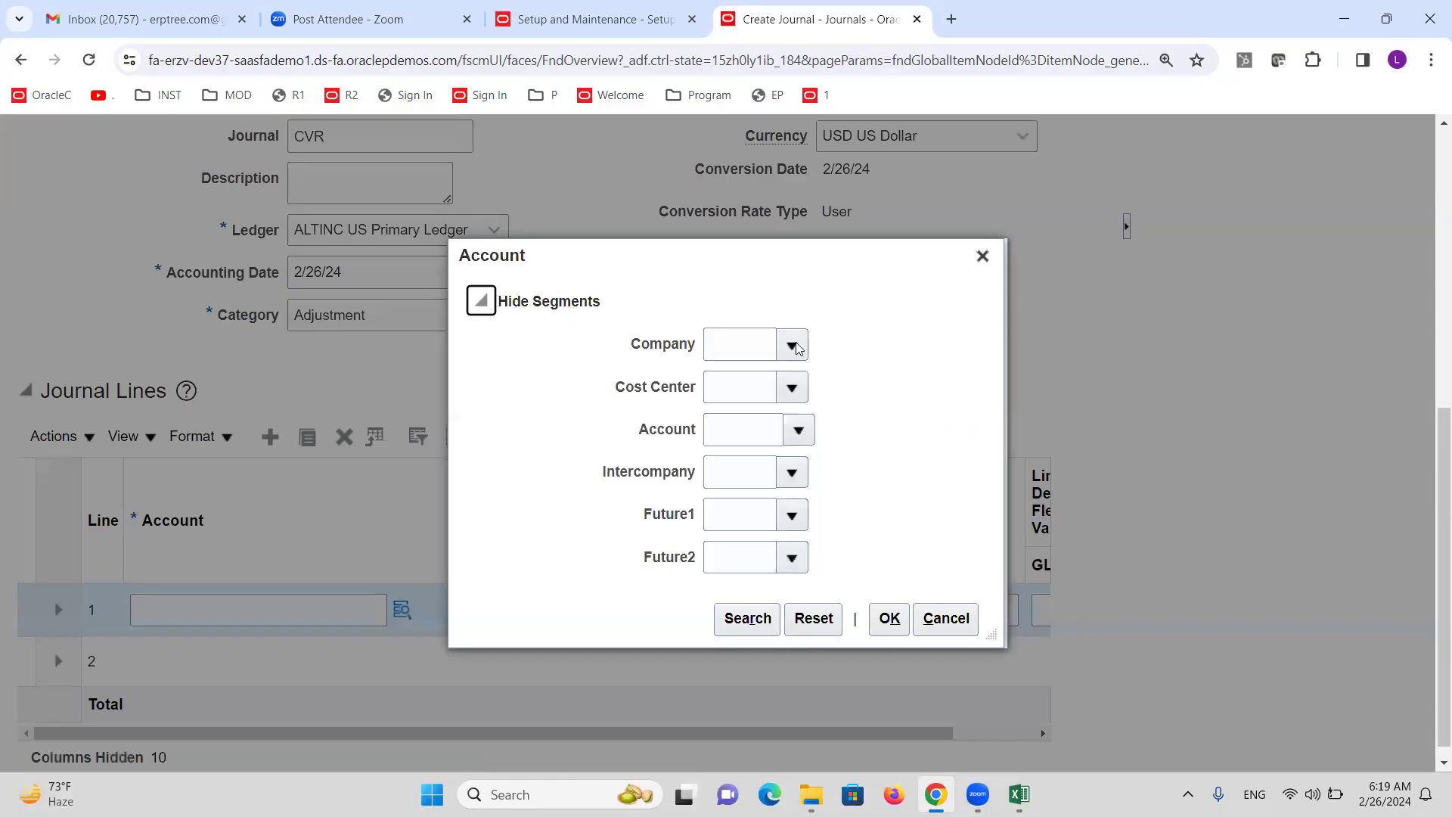
{"action": "left_click", "coordinate": [793, 341]}
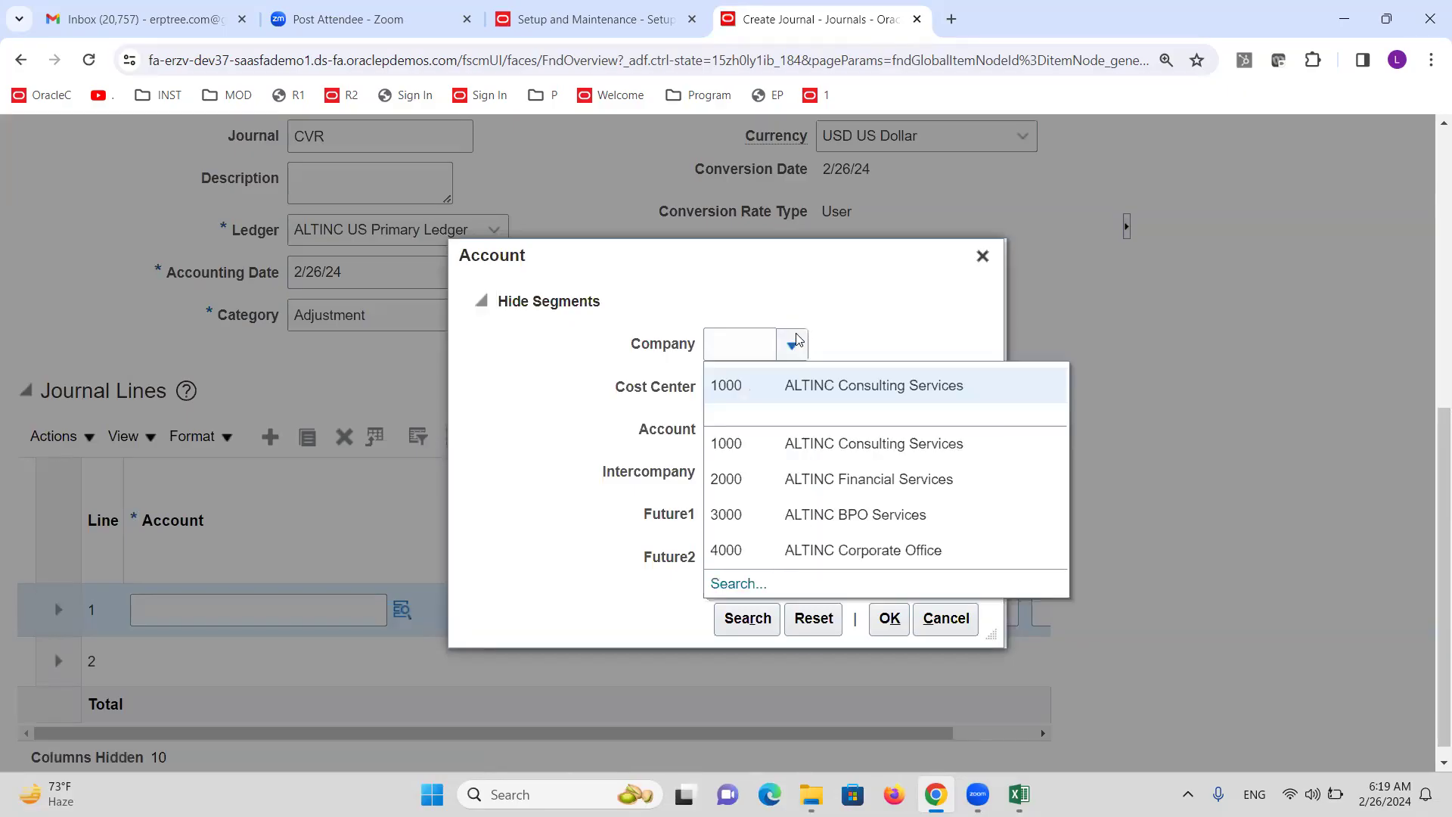
{"action": "left_click", "coordinate": [779, 379]}
{"action": "left_click", "coordinate": [791, 387]}
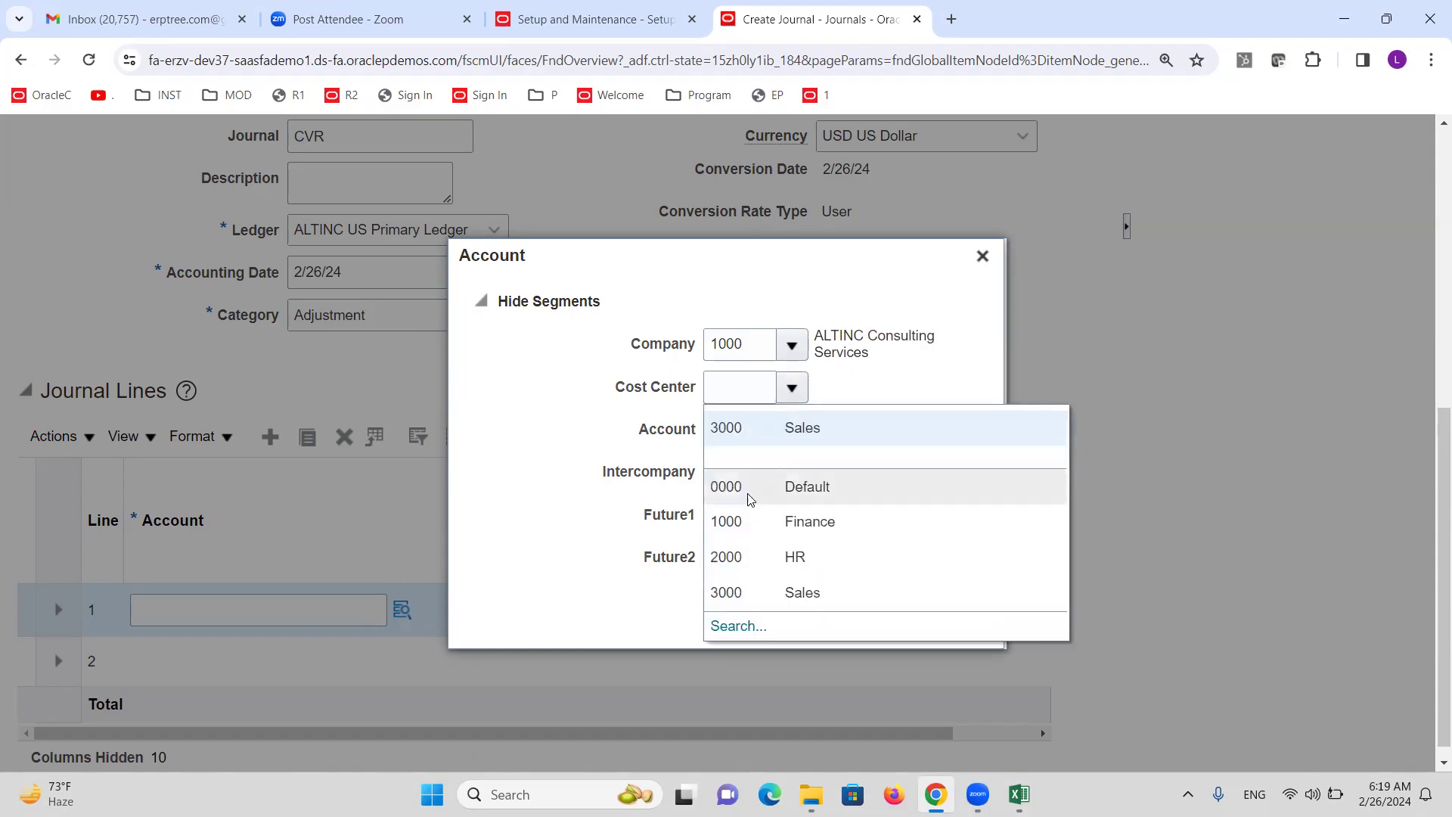
{"action": "left_click", "coordinate": [749, 521]}
{"action": "left_click", "coordinate": [798, 429]}
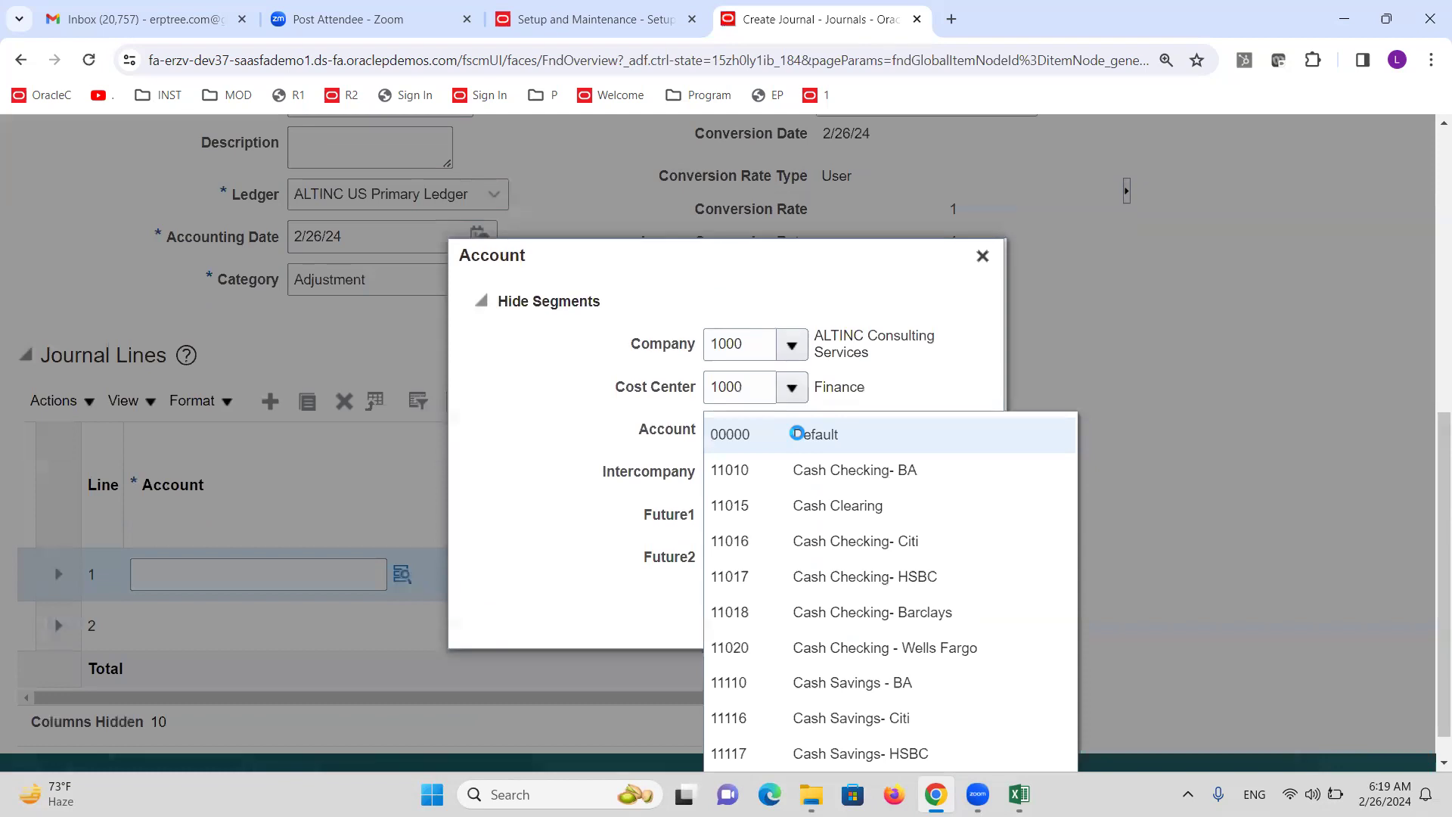
{"action": "left_click", "coordinate": [833, 469]}
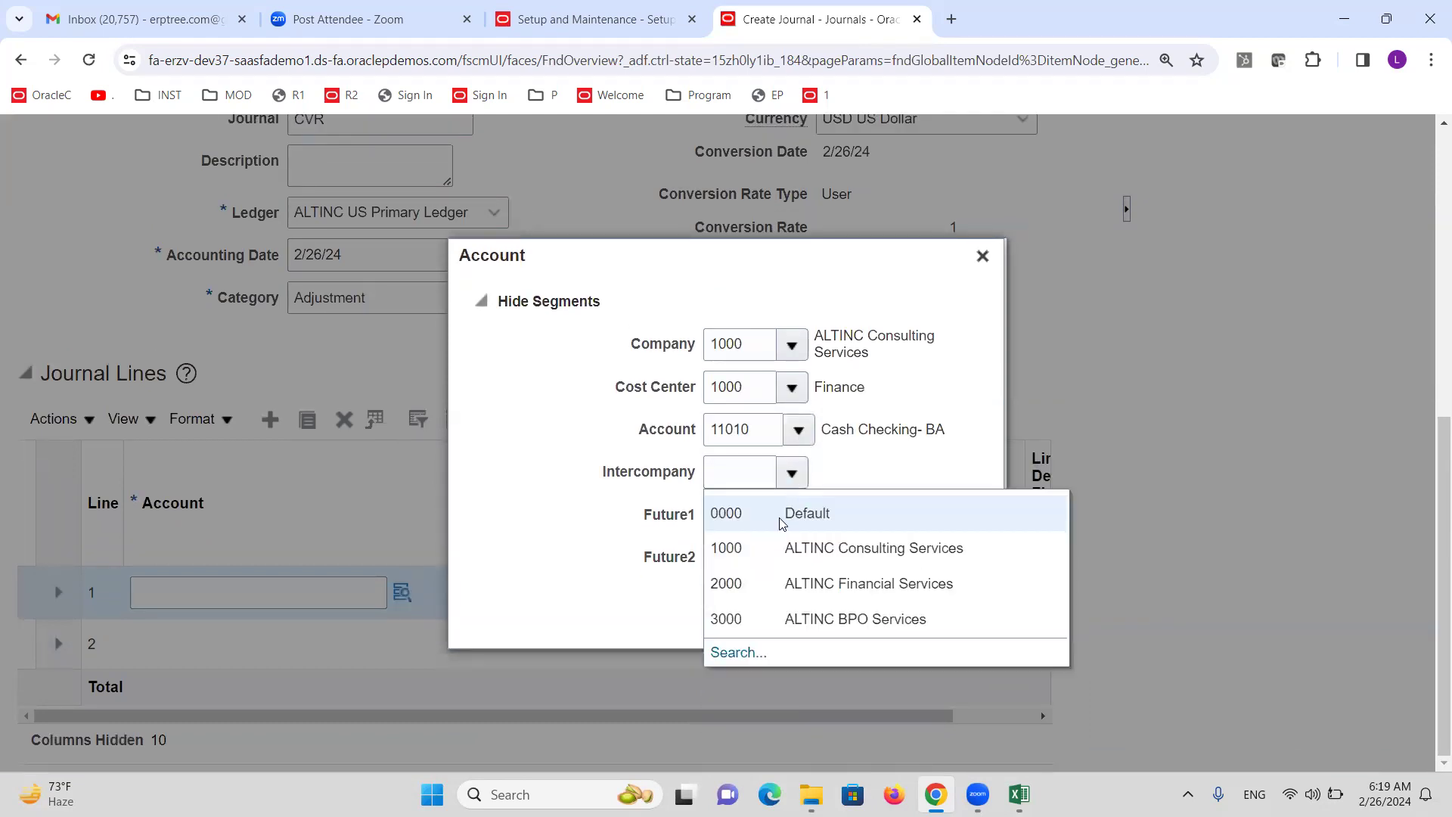
{"action": "left_click", "coordinate": [790, 513]}
{"action": "left_click", "coordinate": [792, 516]}
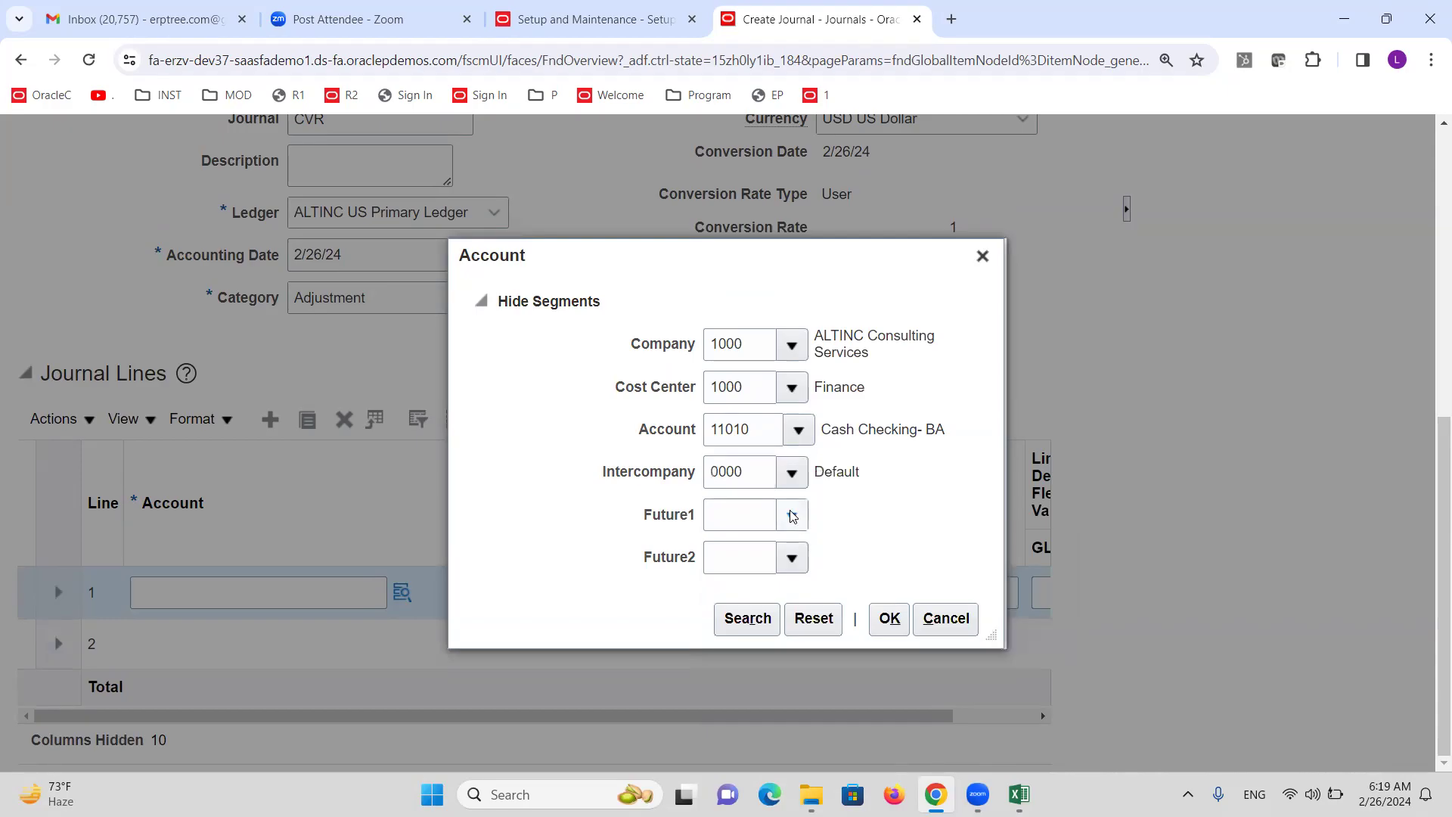
{"action": "left_click", "coordinate": [764, 565]}
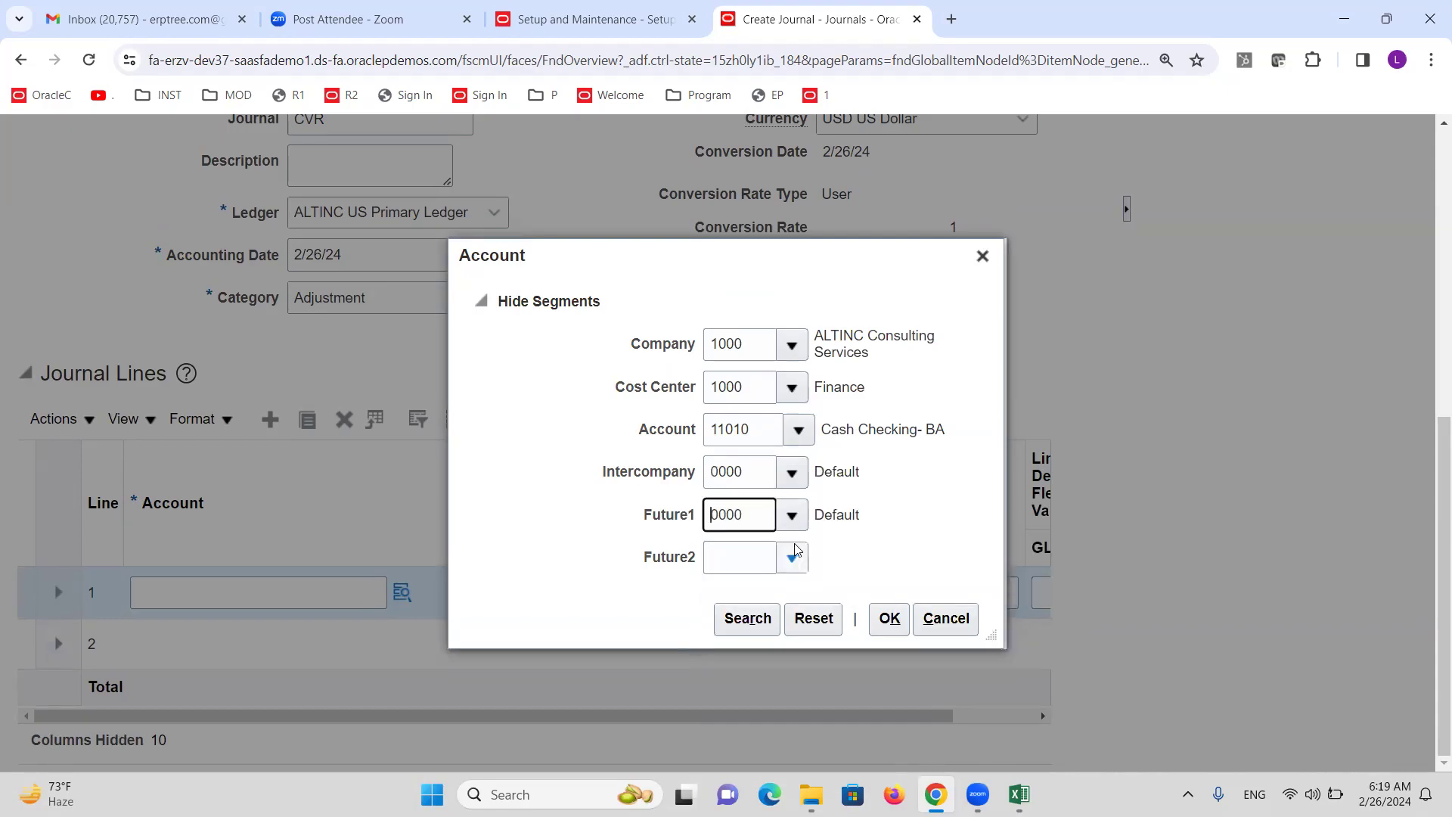
{"action": "left_click", "coordinate": [792, 558]}
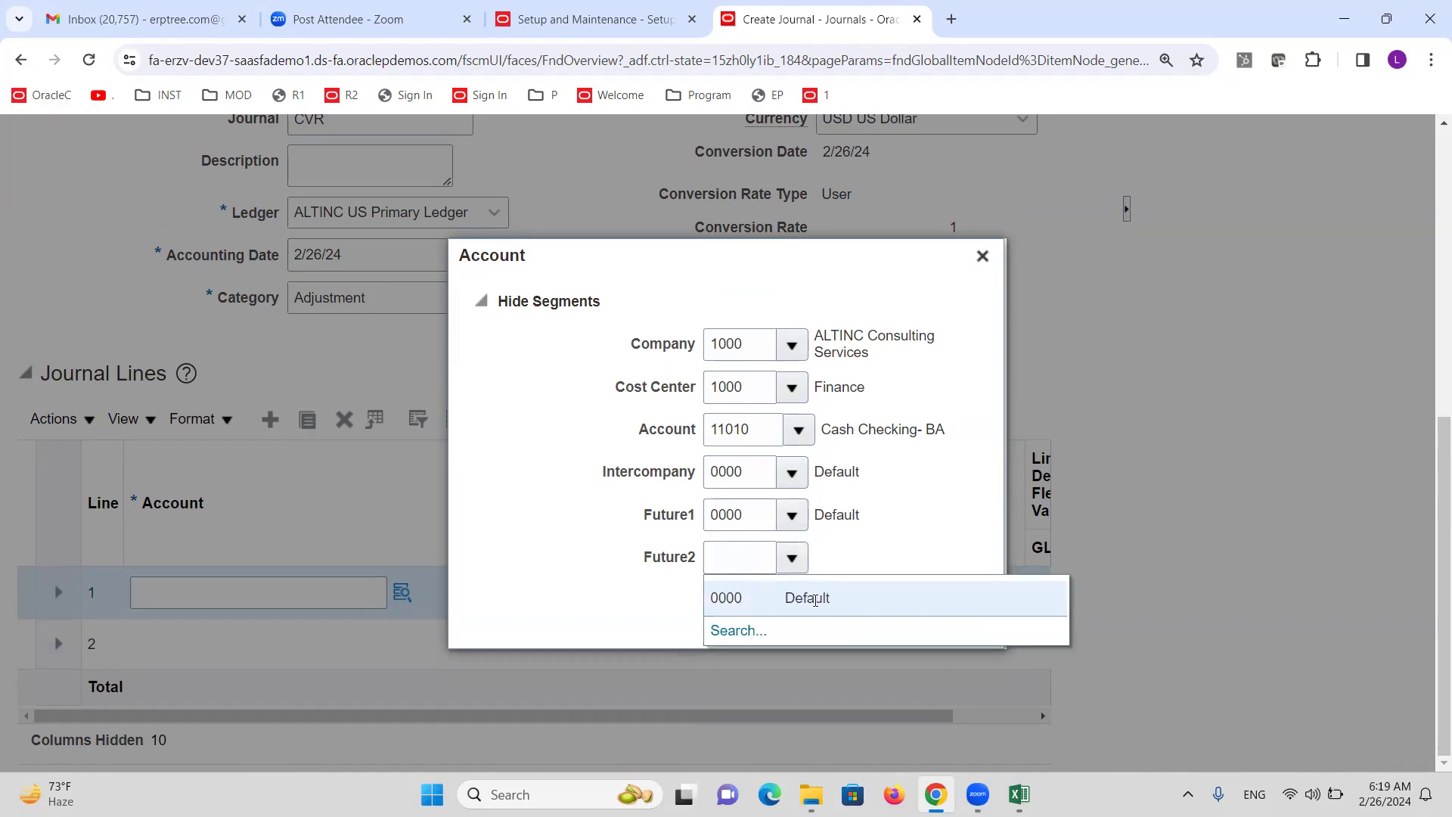
{"action": "left_click", "coordinate": [757, 594]}
{"action": "left_click", "coordinate": [890, 619]}
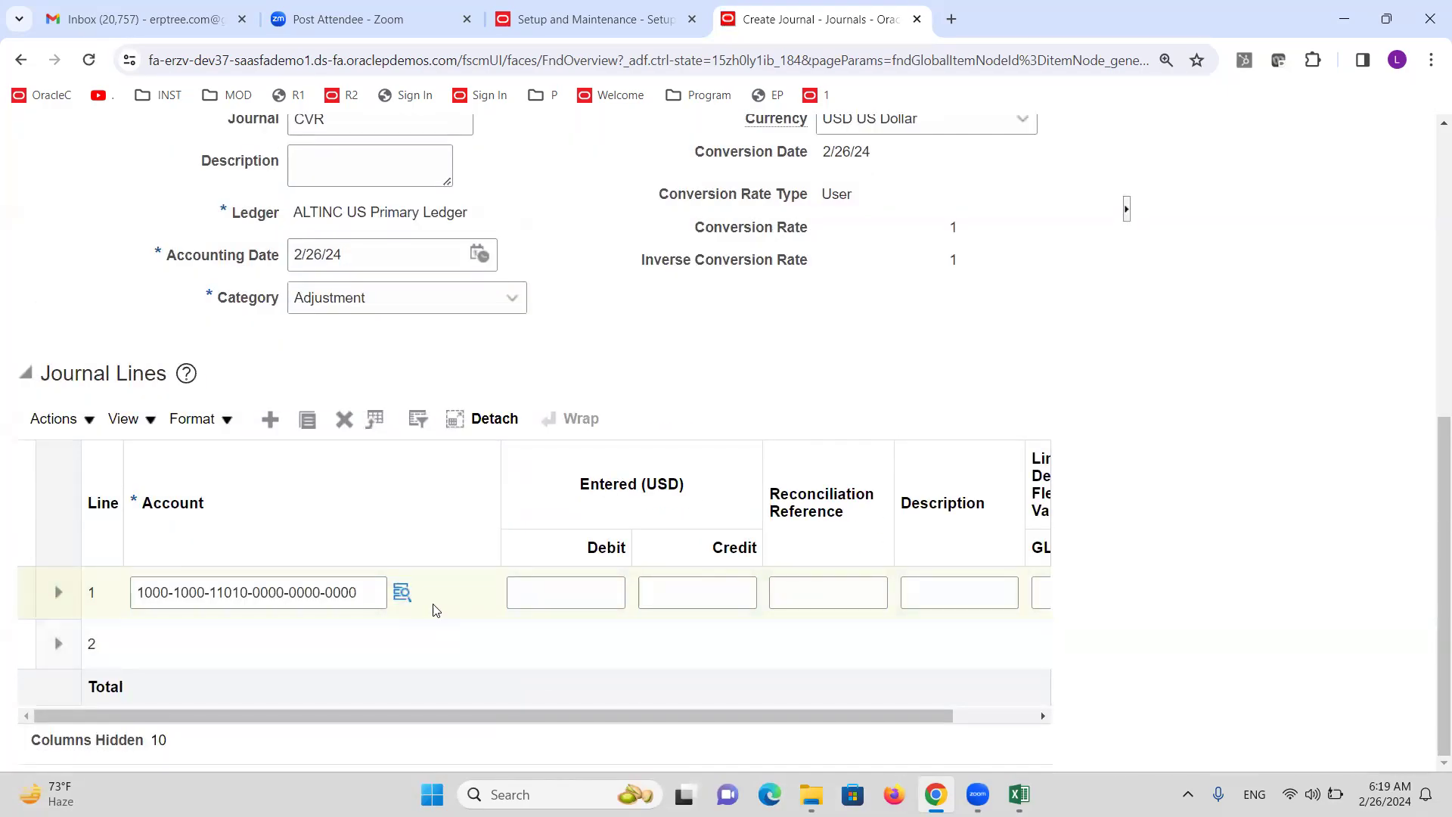
{"action": "left_click", "coordinate": [401, 591]}
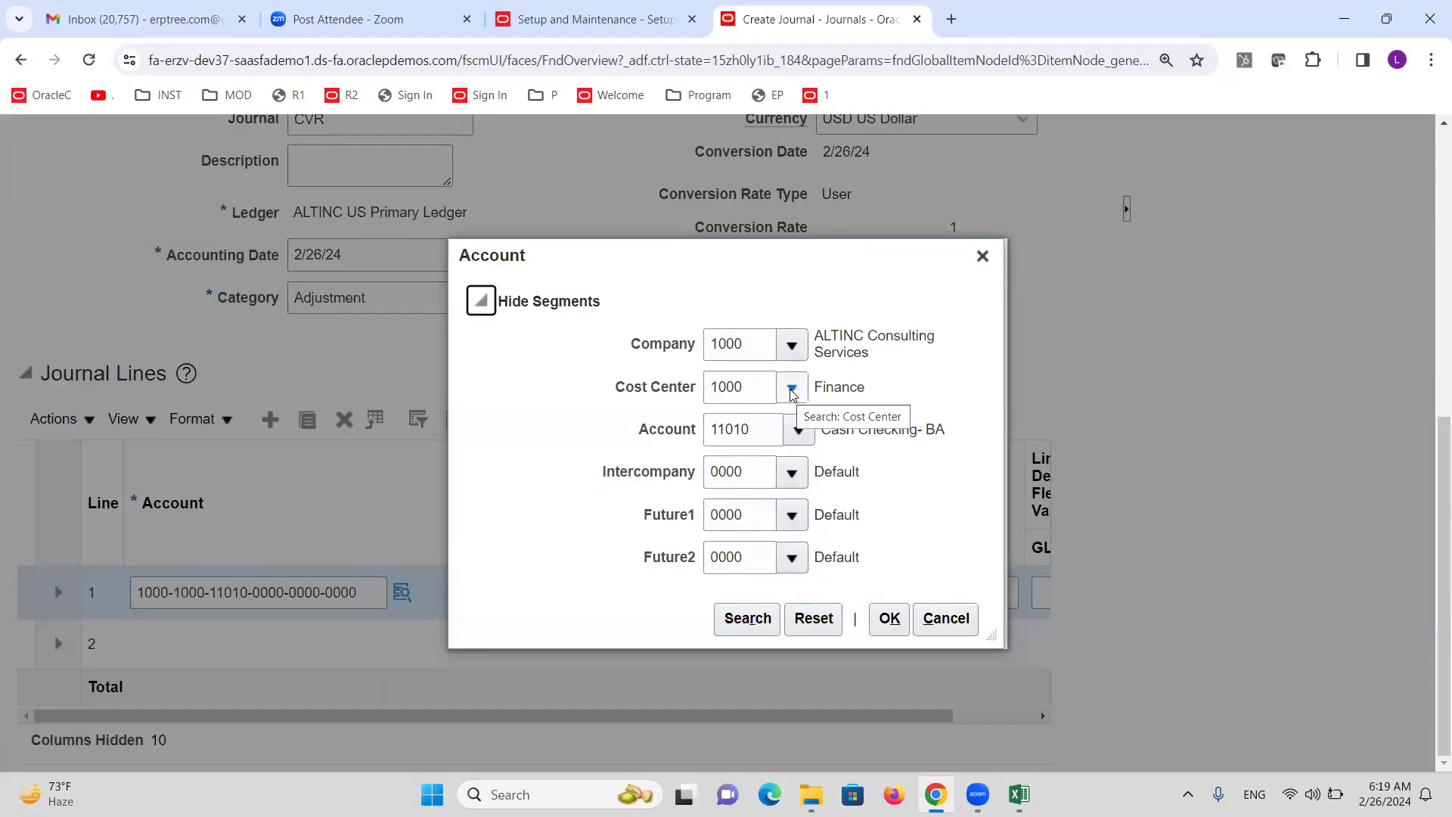
Switch line 1's cost center to 3000 Sales, see 'Department 3000 is invalid', then close the dialog.
{"action": "left_click", "coordinate": [792, 387]}
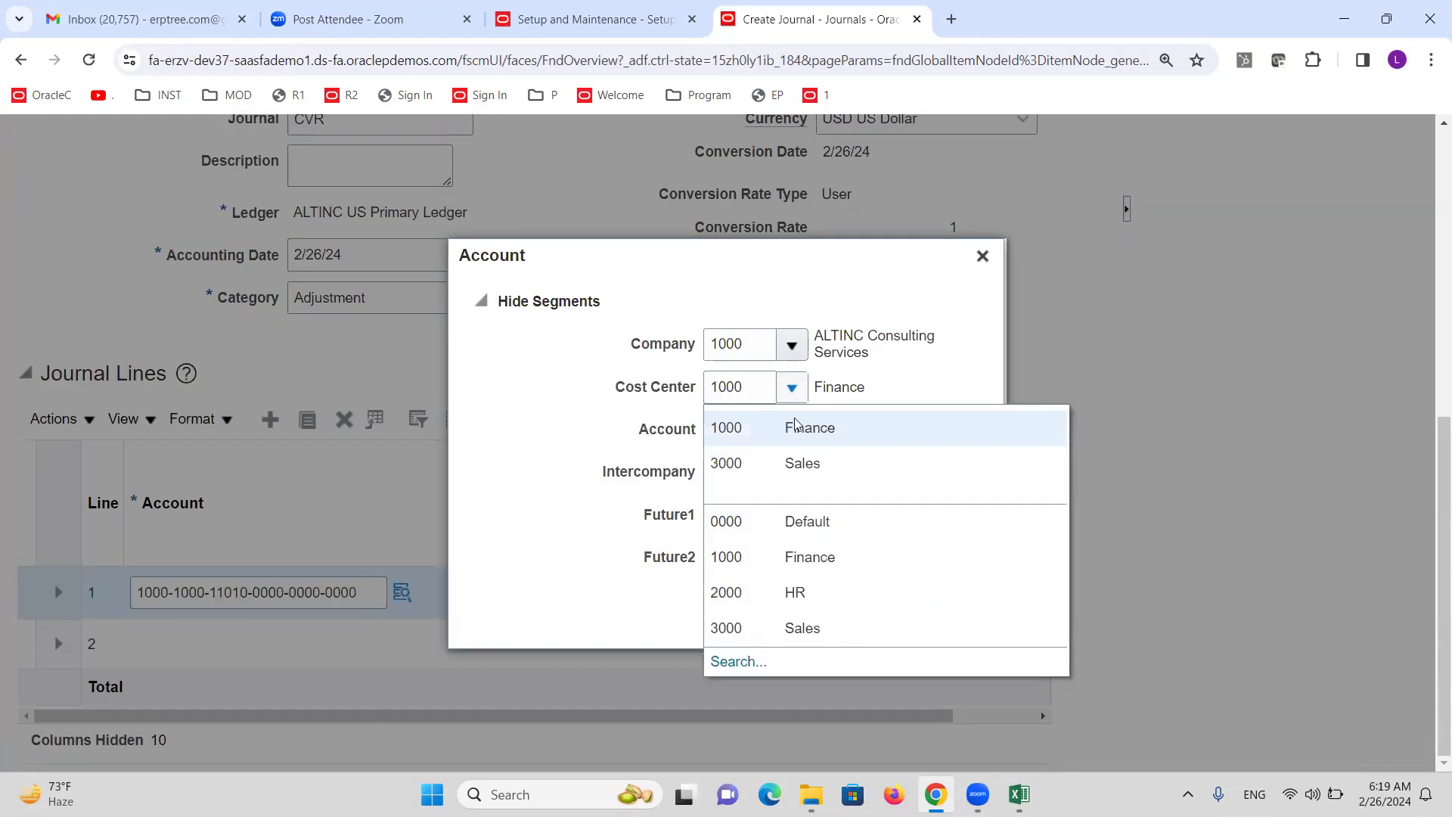
{"action": "left_click", "coordinate": [799, 465]}
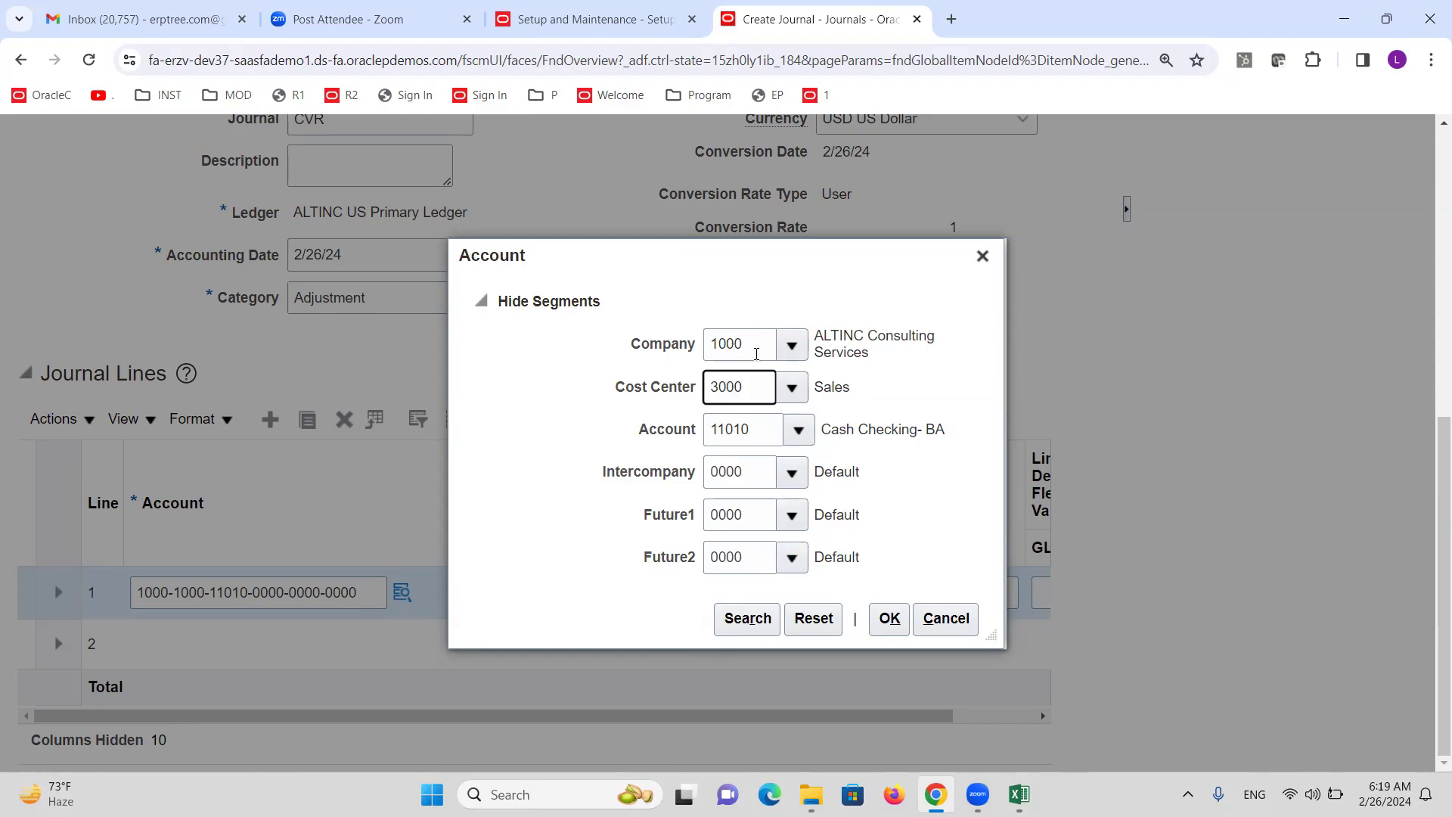
{"action": "left_click", "coordinate": [893, 618]}
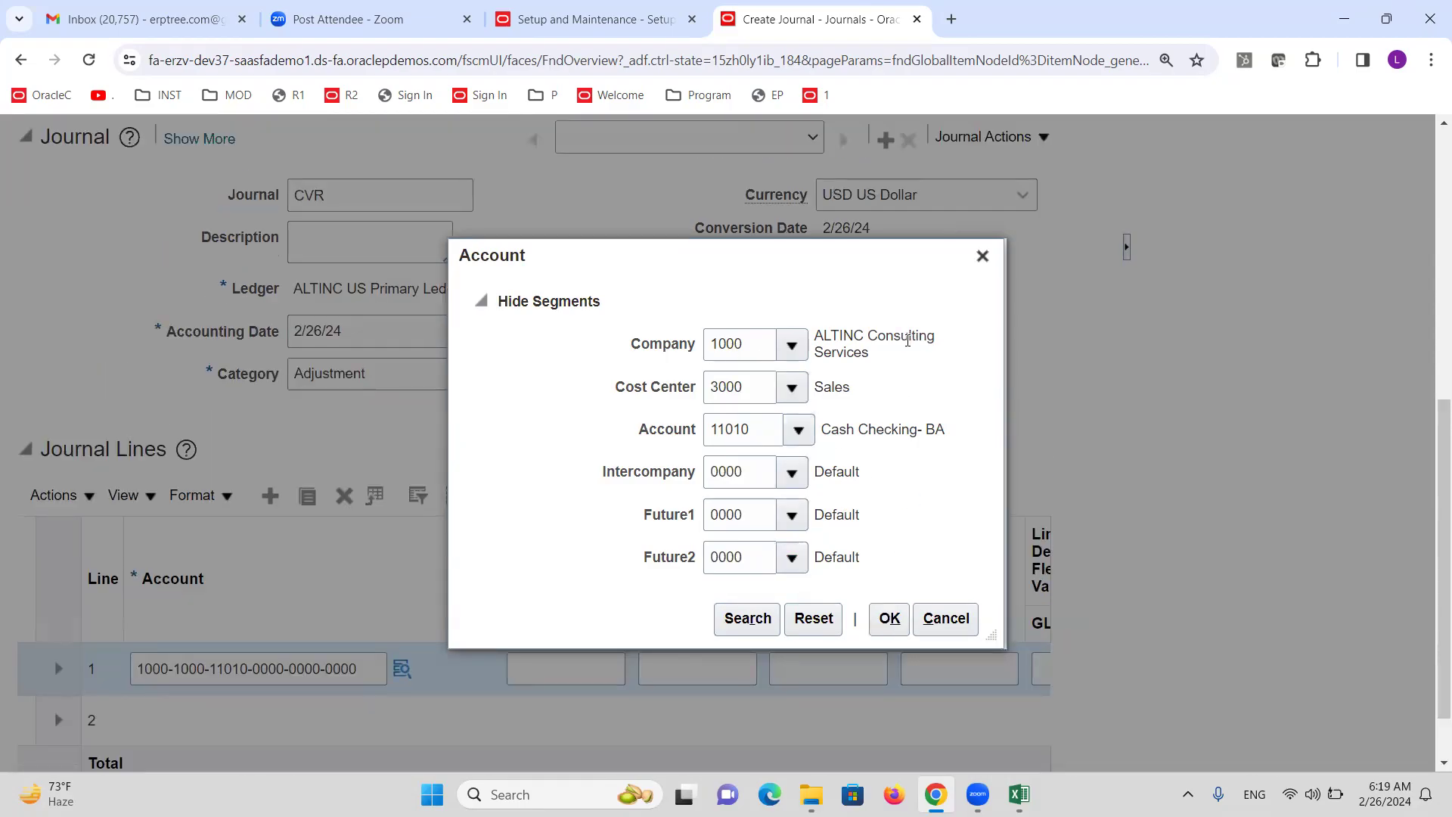
{"action": "left_click", "coordinate": [890, 618]}
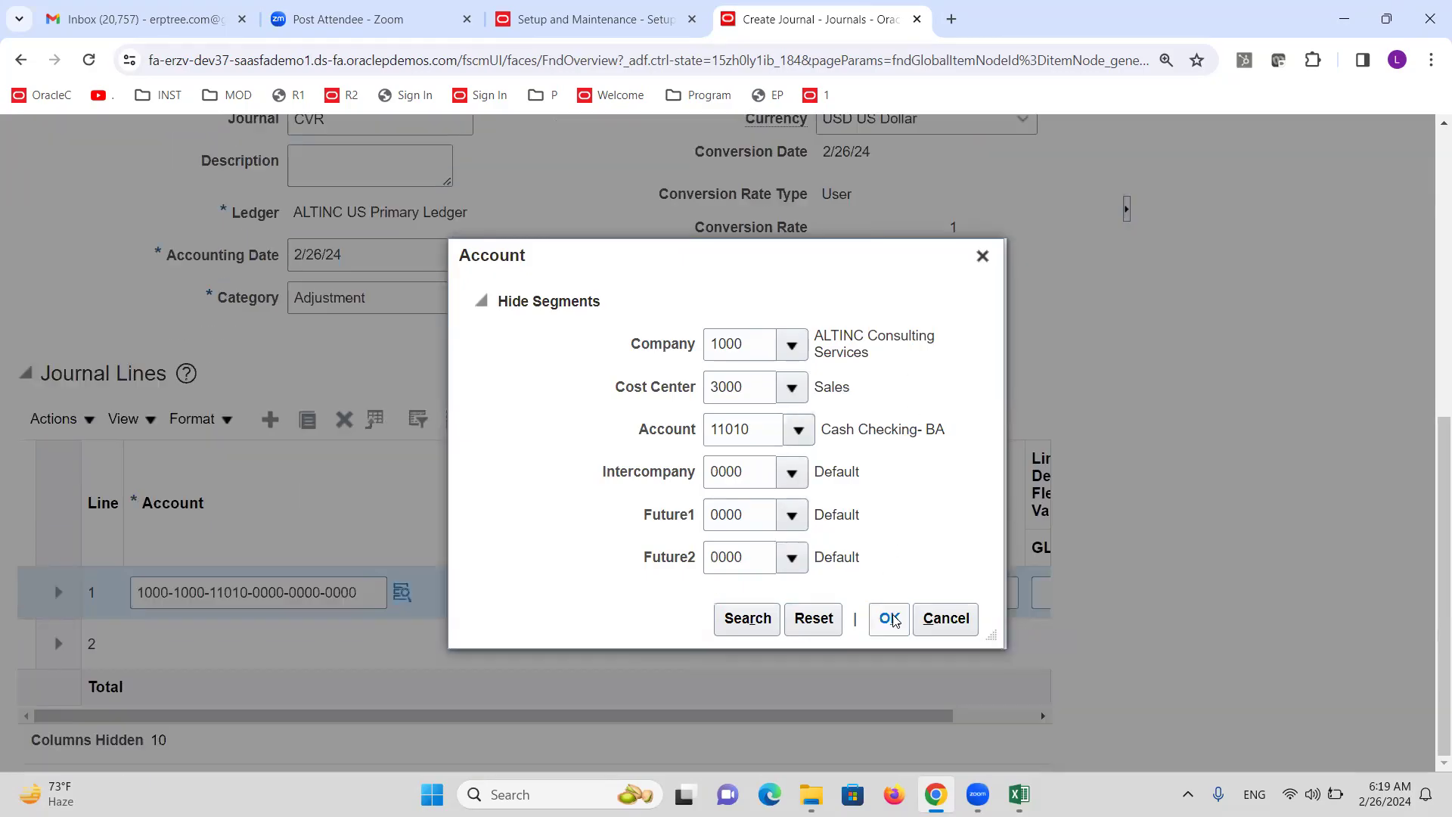
{"action": "left_click", "coordinate": [890, 613]}
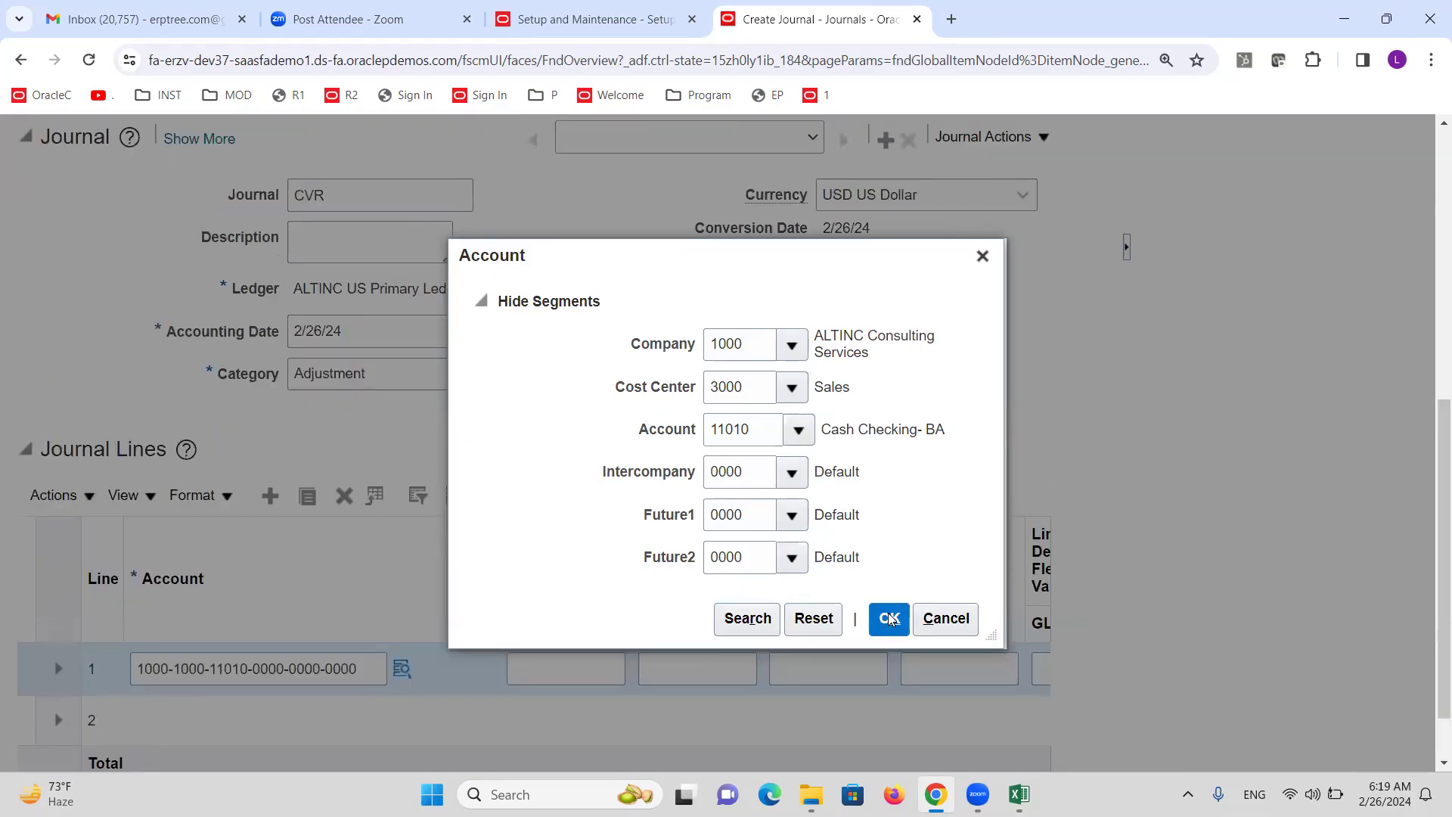
{"action": "left_click", "coordinate": [888, 616]}
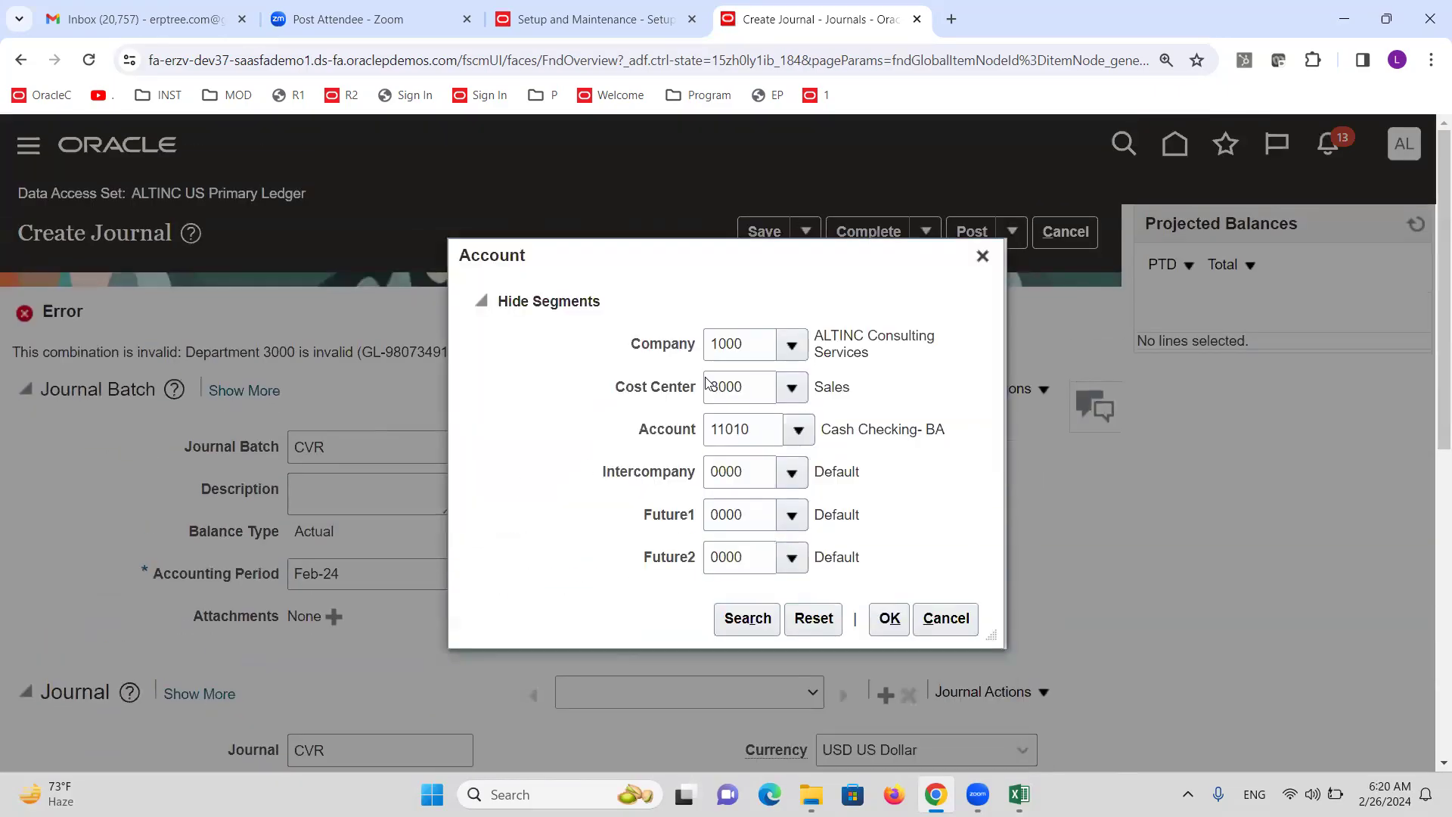
{"action": "left_click_drag", "start_coordinate": [787, 261], "coordinate": [981, 400]}
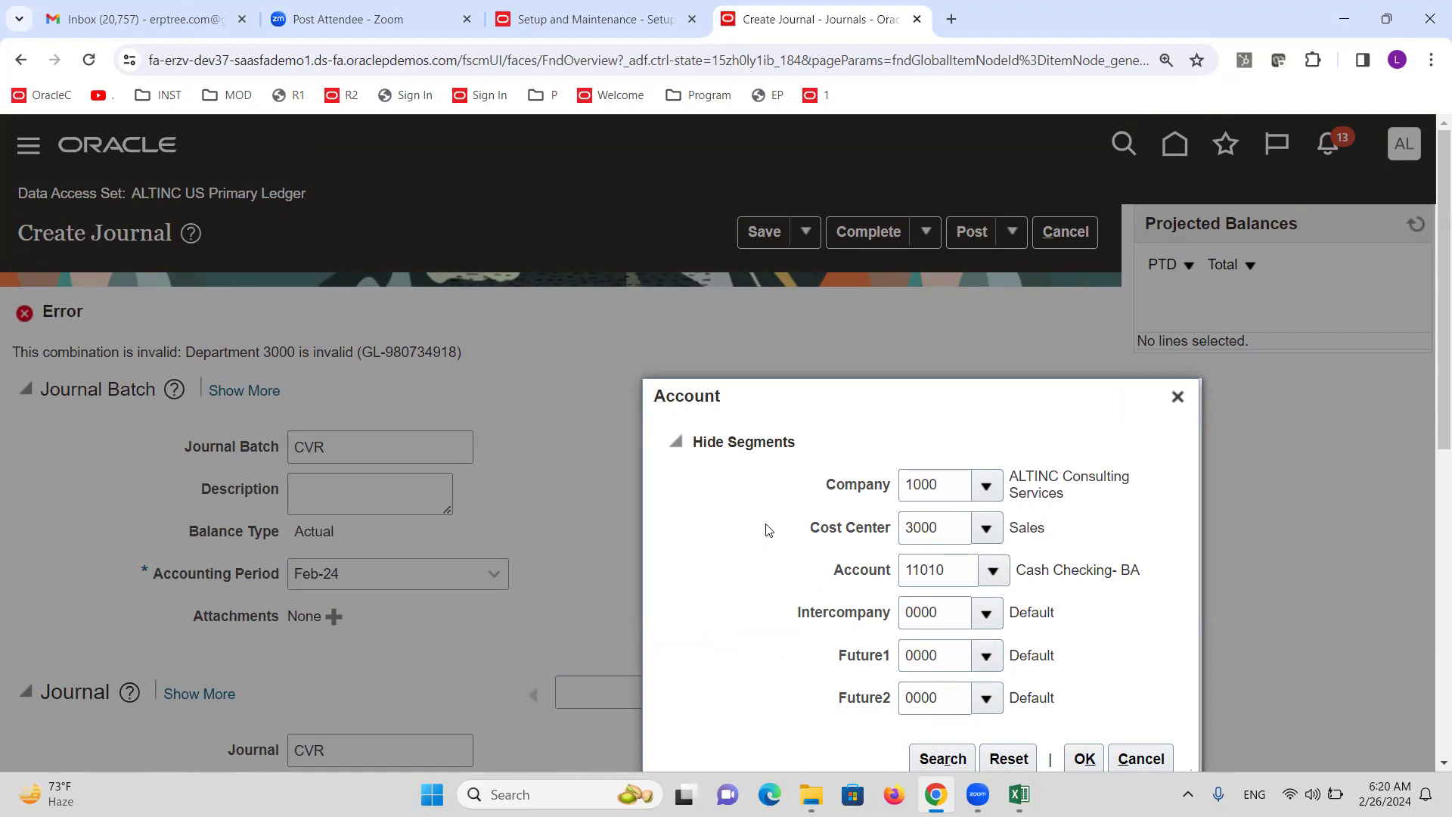
{"action": "left_click_drag", "start_coordinate": [820, 411], "coordinate": [786, 315]}
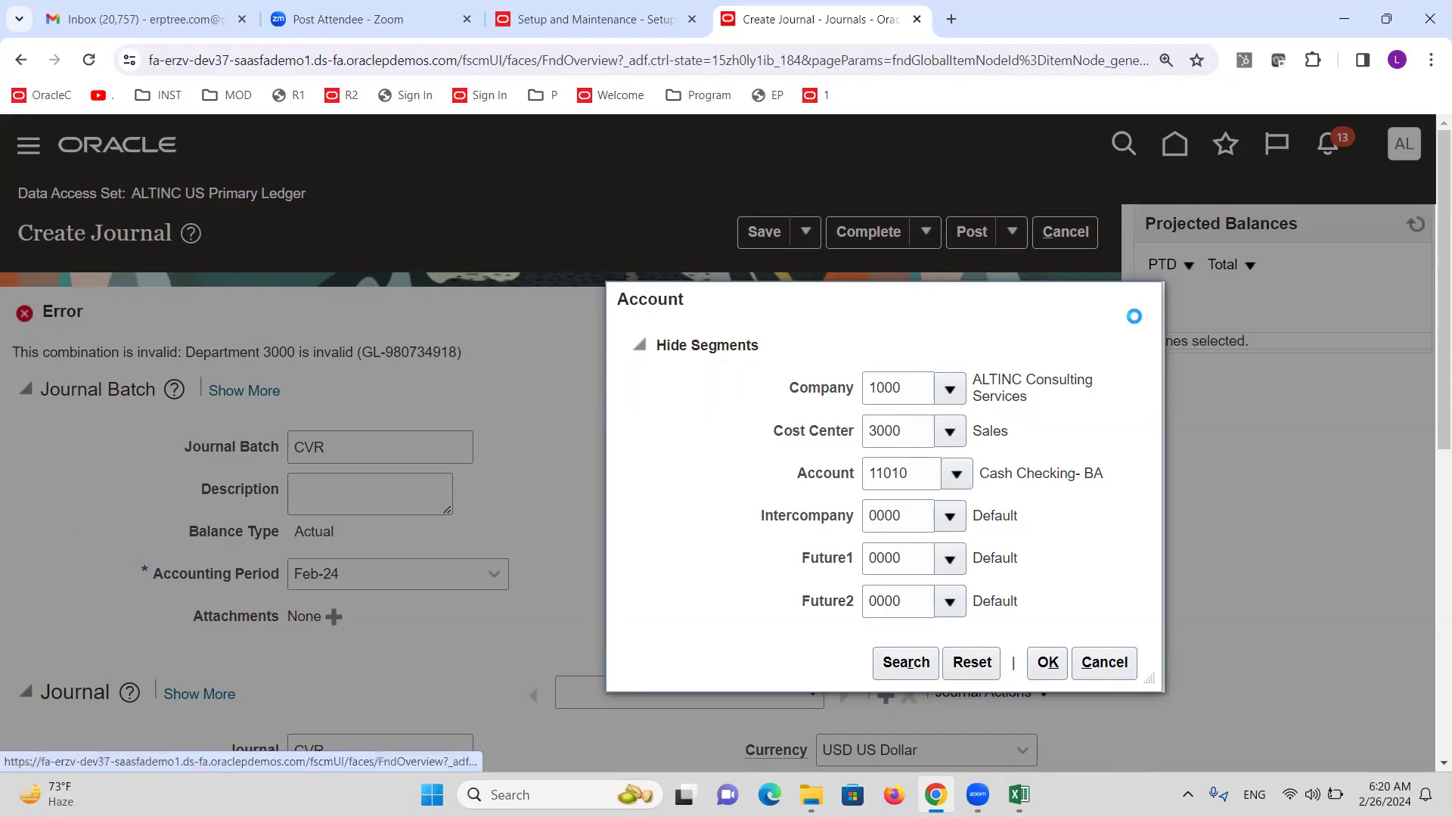
{"action": "left_click", "coordinate": [1141, 300]}
Reopen Manage Cross-Validations and search the rules for the ALTINC chart of accounts.
{"action": "left_click", "coordinate": [634, 7]}
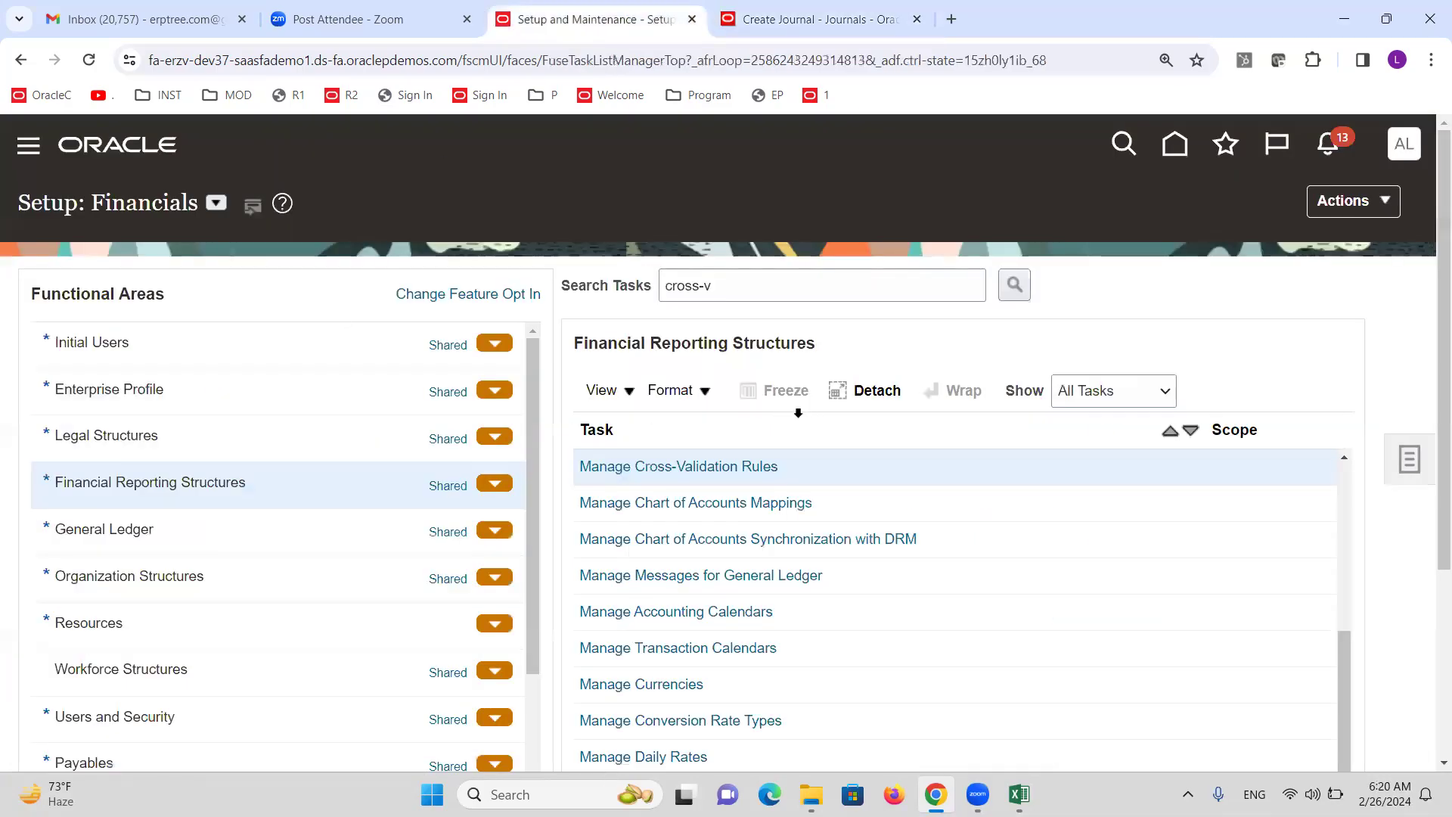
{"action": "left_click", "coordinate": [723, 466]}
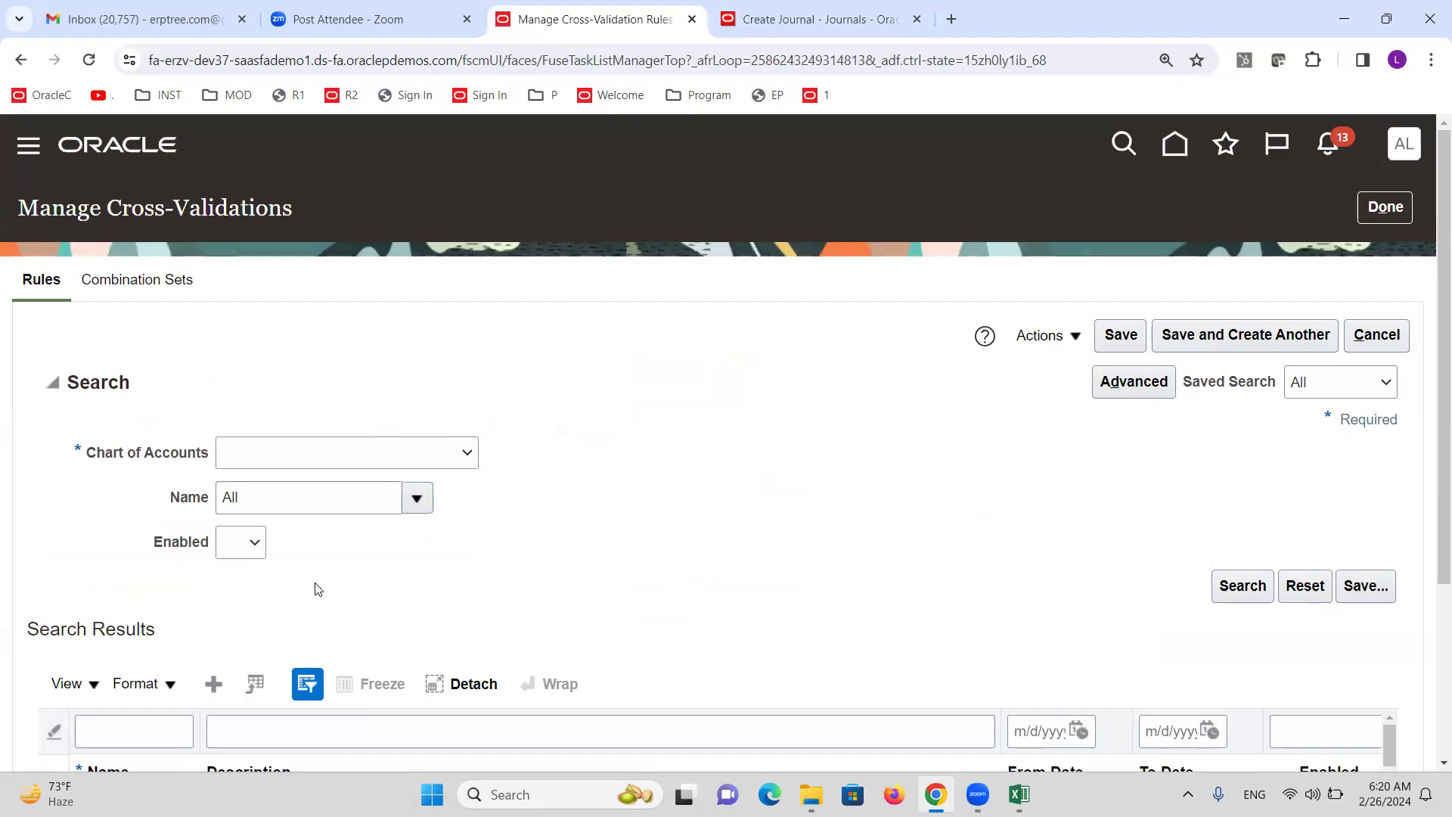
{"action": "left_click", "coordinate": [359, 454]}
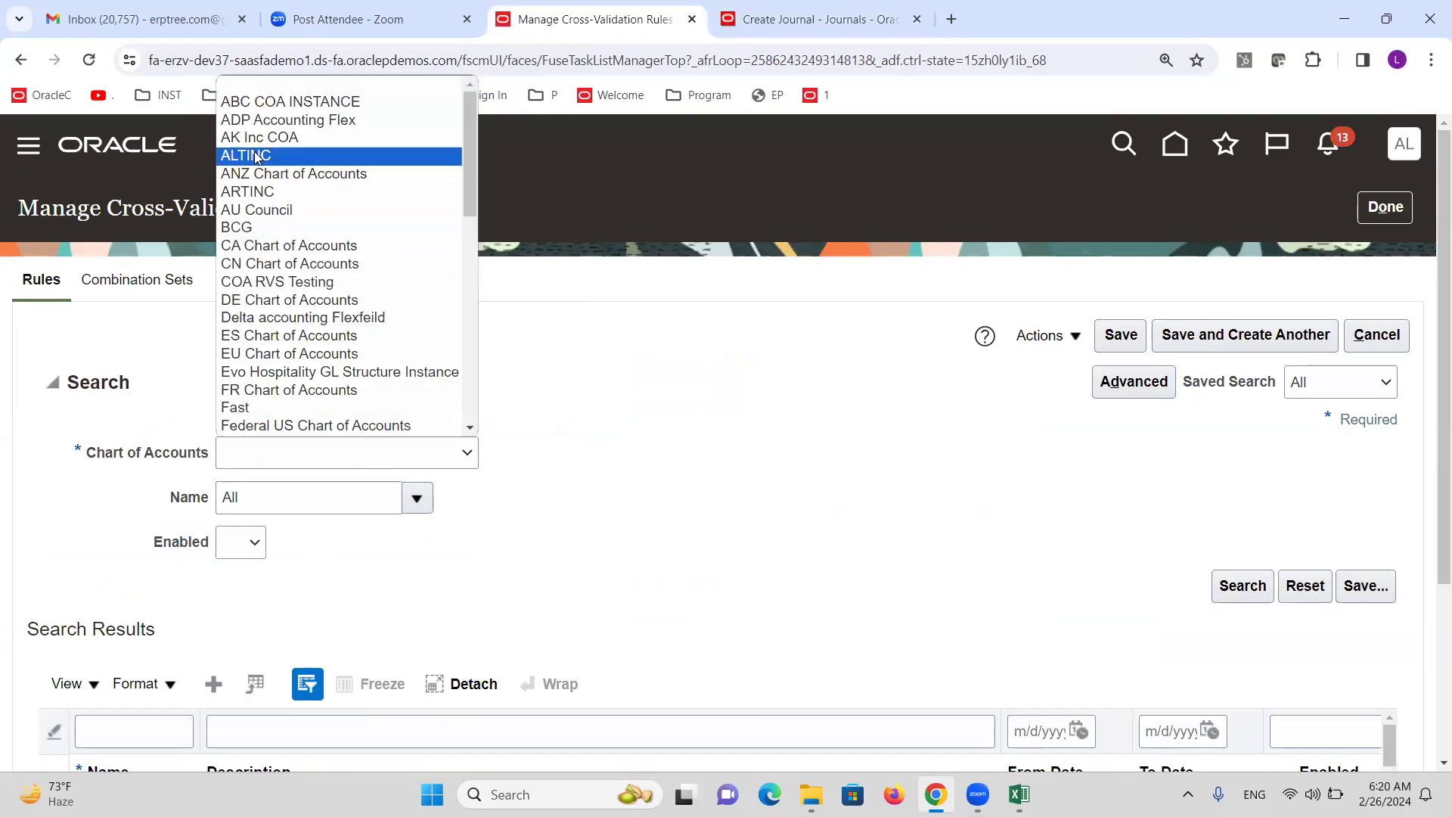
{"action": "left_click", "coordinate": [246, 155]}
{"action": "left_click", "coordinate": [1259, 594]}
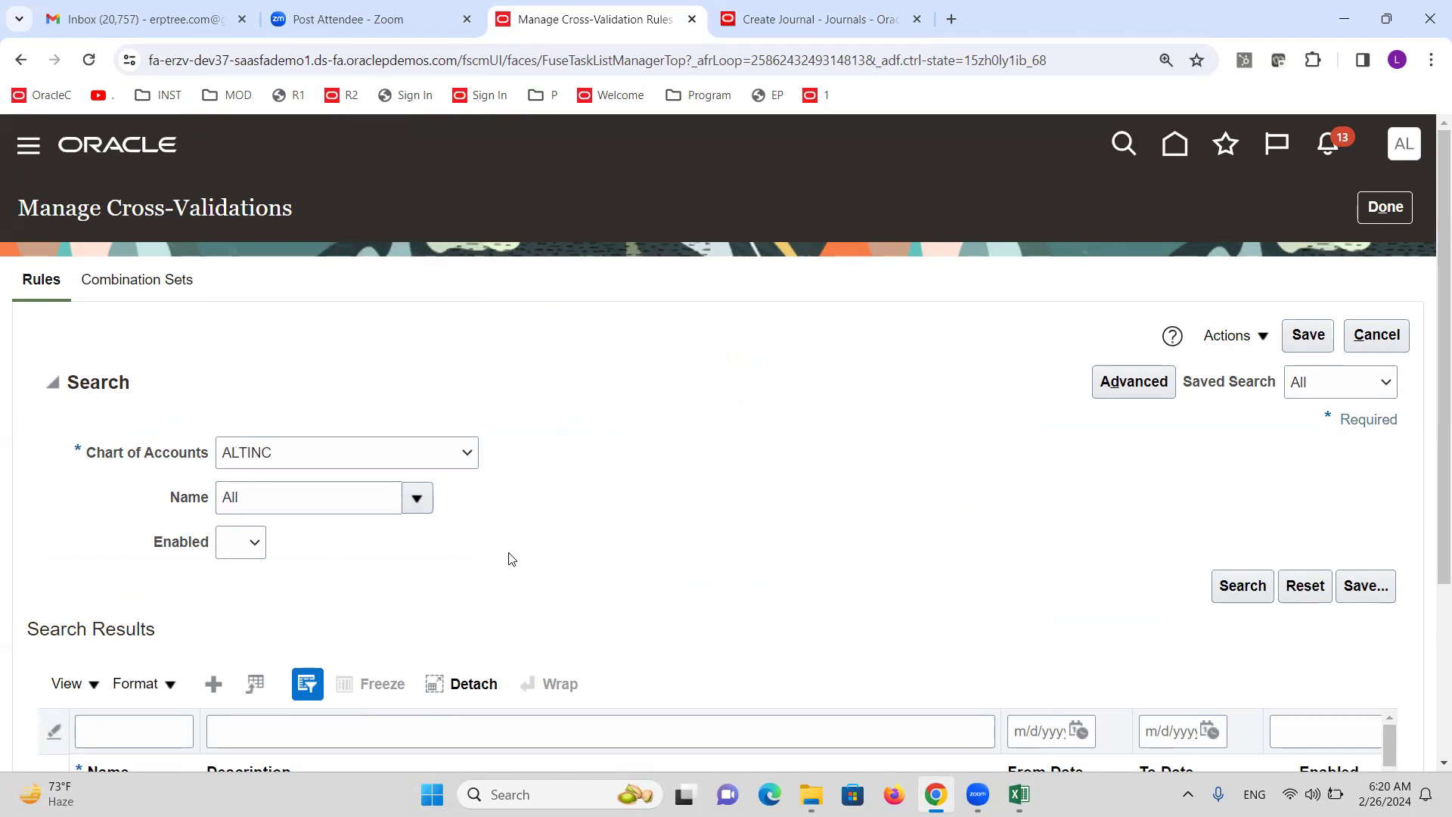
{"action": "scroll", "coordinate": [625, 506], "scroll_direction": "down", "scroll_amount": 2}
{"action": "scroll", "coordinate": [612, 483], "scroll_direction": "down", "scroll_amount": 2}
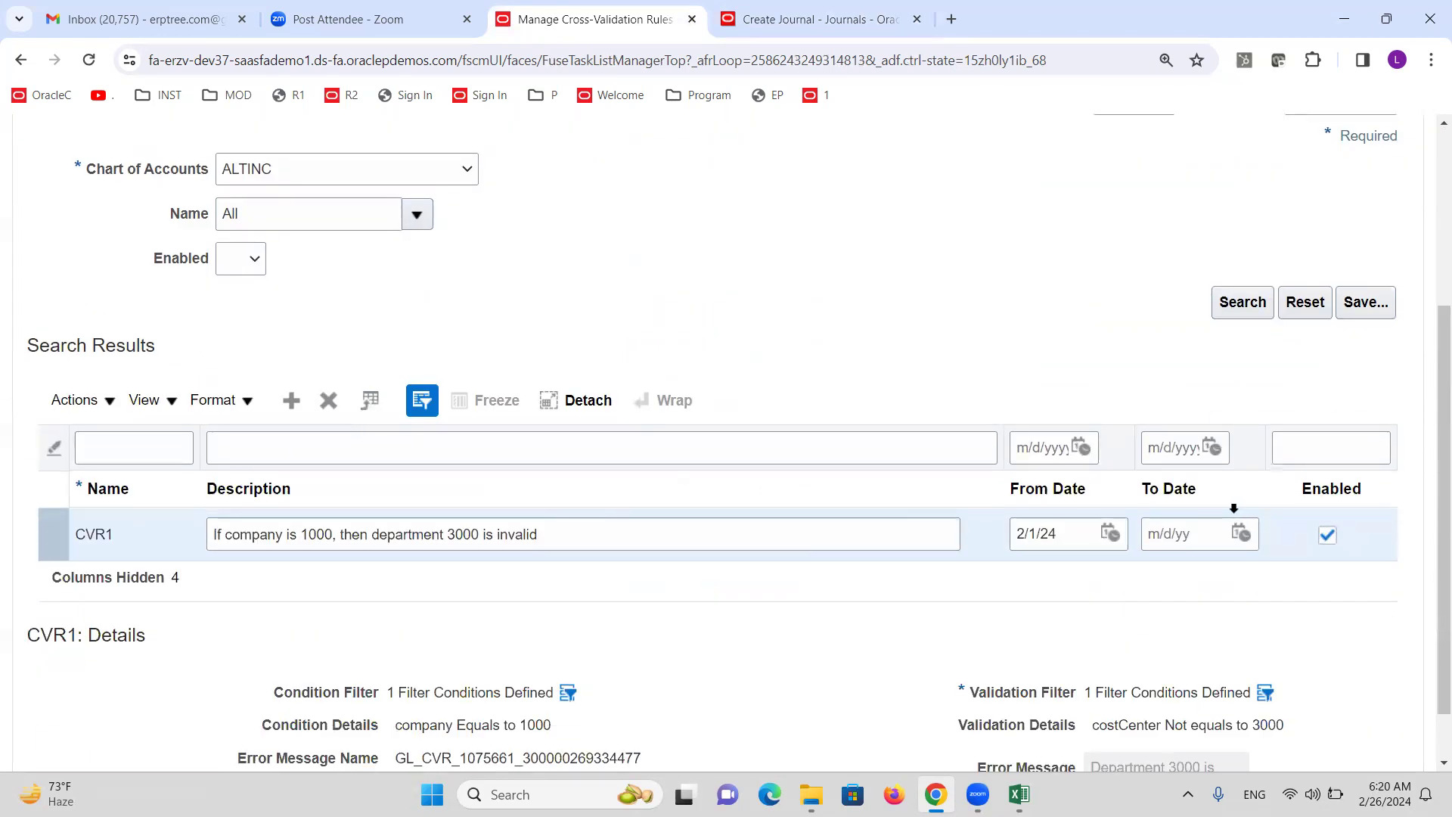
Disable CVR1, save it, and return to the Setup: Financials task list.
{"action": "left_click", "coordinate": [1326, 535]}
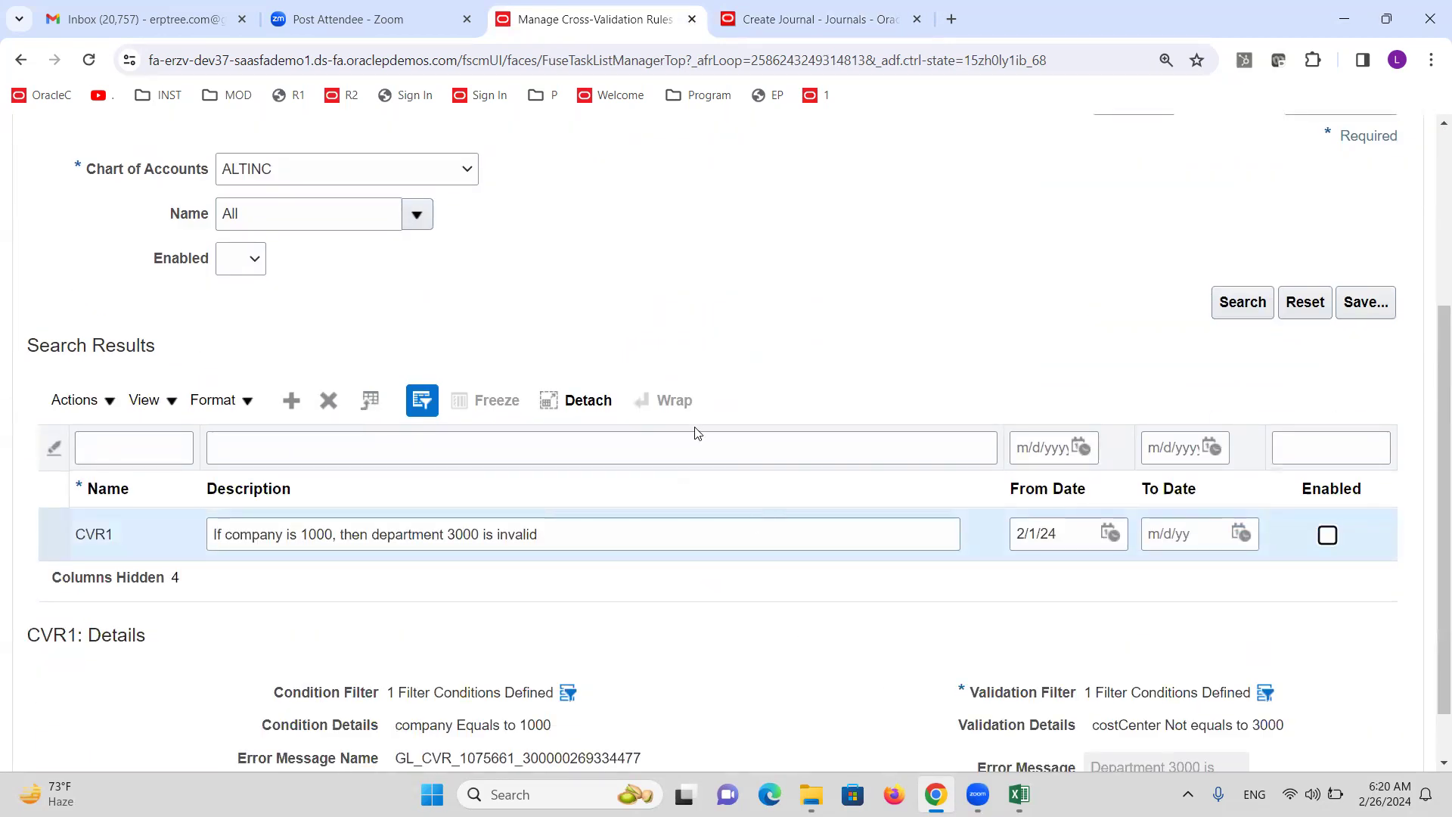
{"action": "scroll", "coordinate": [714, 433], "scroll_direction": "up", "scroll_amount": 4}
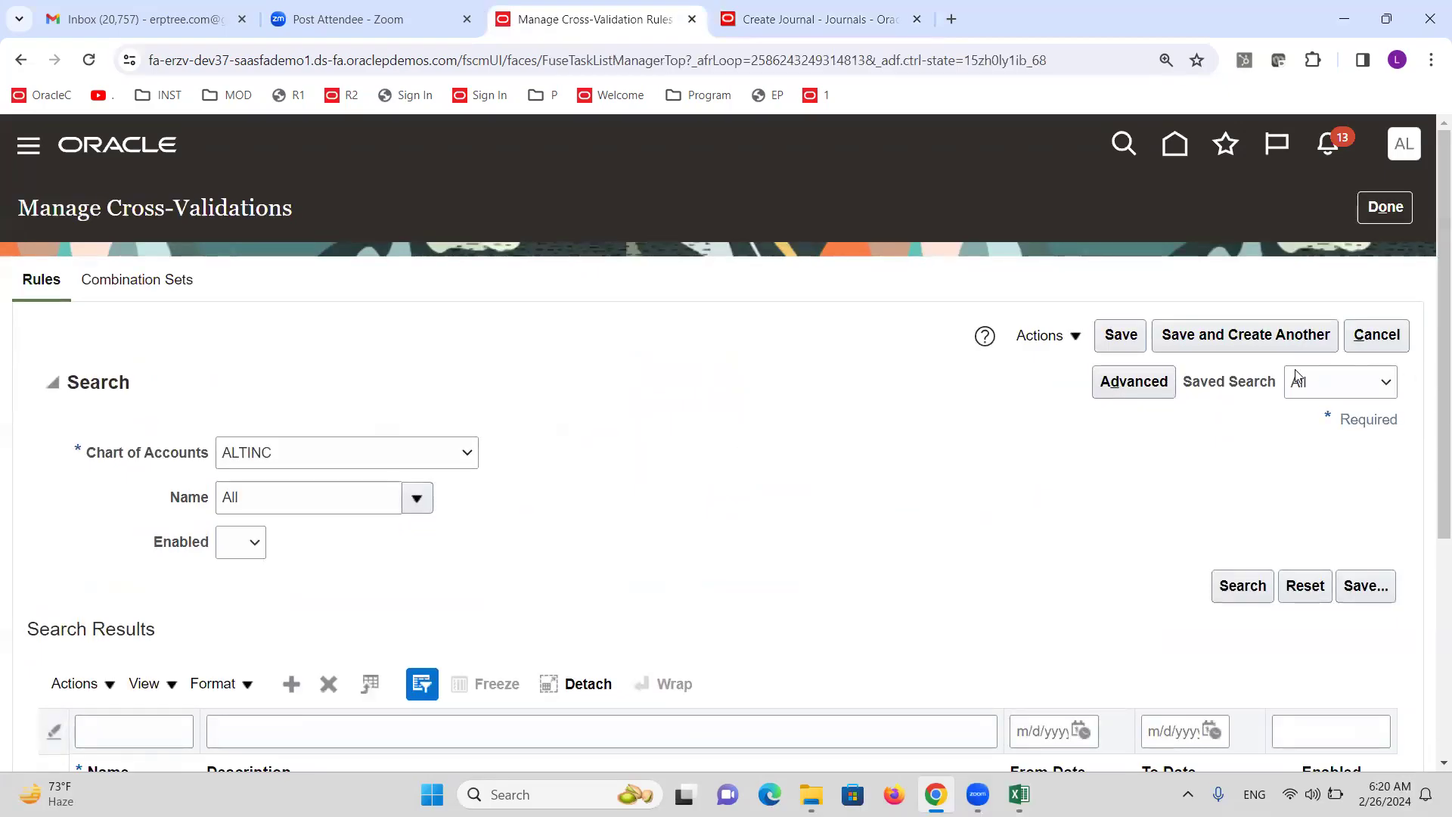
{"action": "left_click", "coordinate": [1124, 334]}
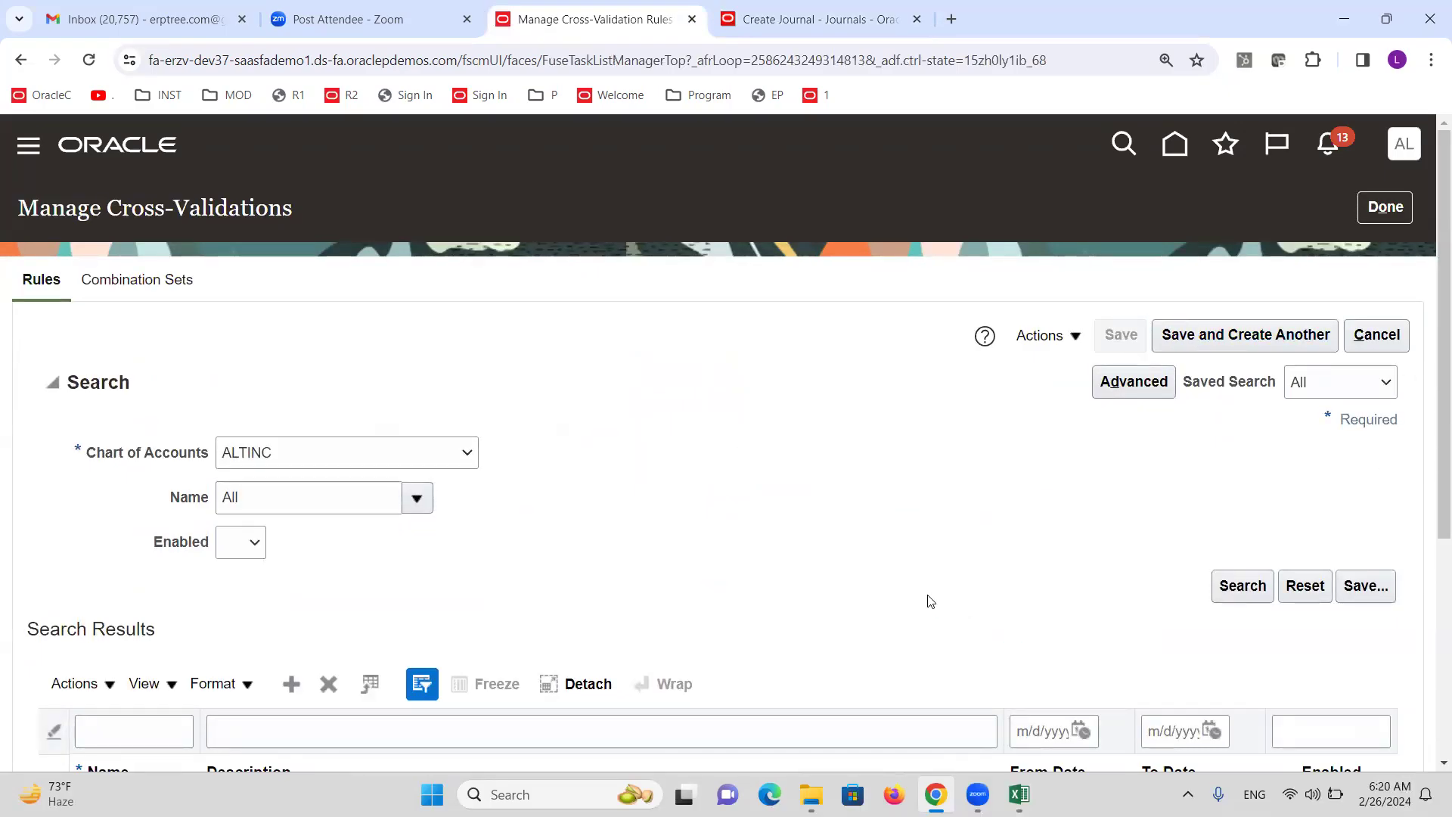
{"action": "left_click", "coordinate": [1389, 216]}
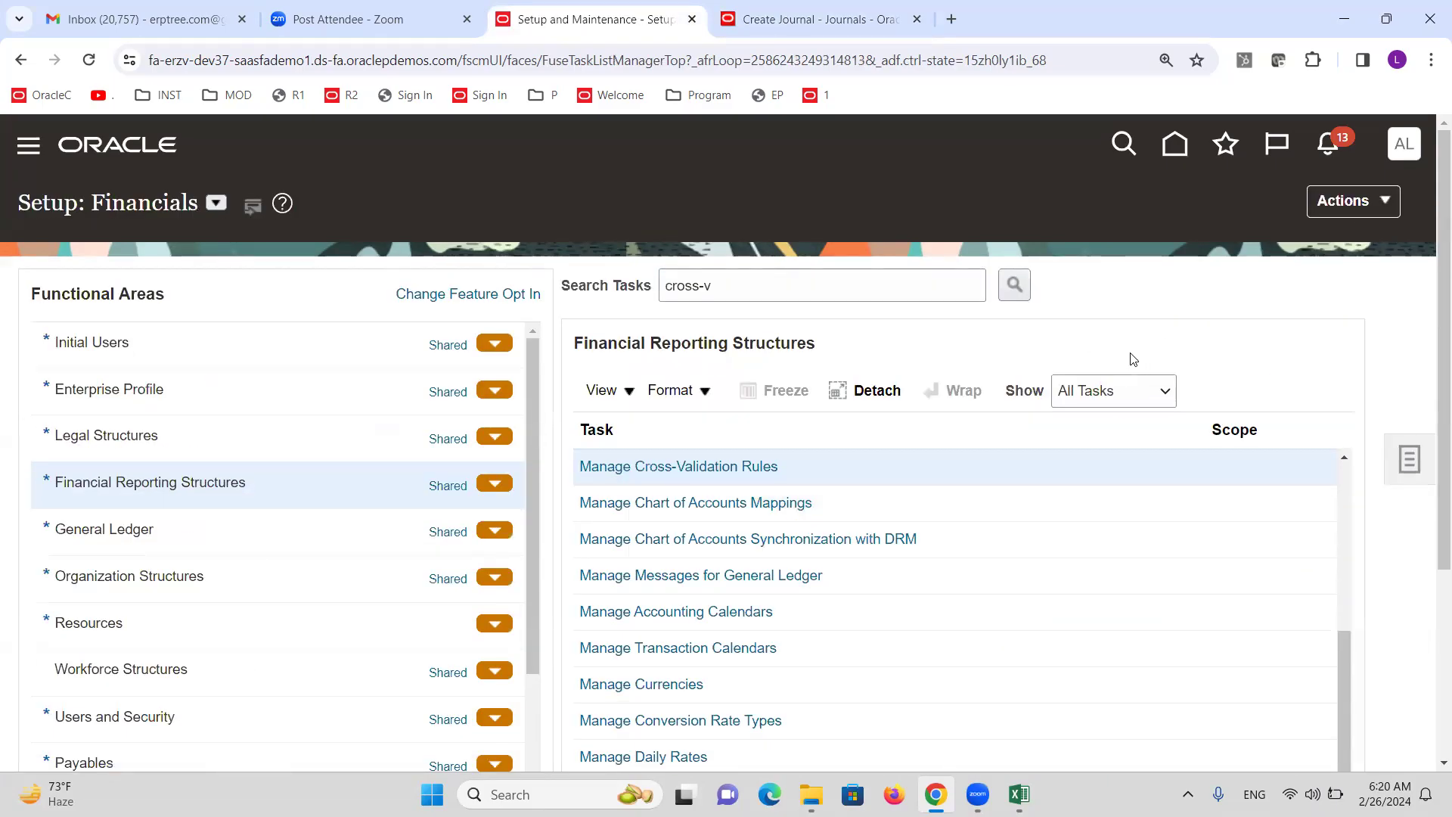
{"action": "key", "text": "alt+Tab"}
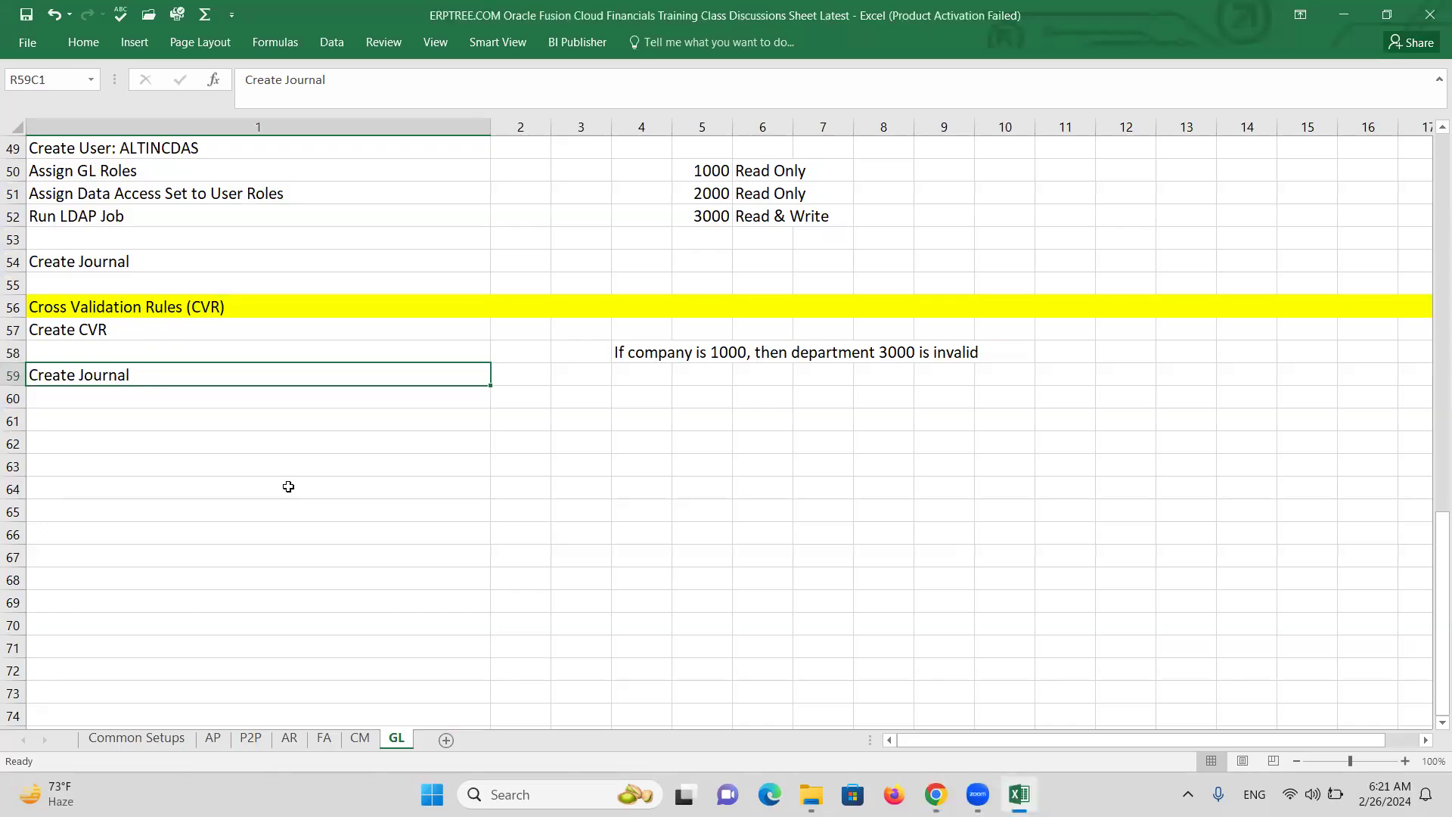
Bring the Excel GL class notes sheet back into focus by way of the Zoom window.
{"action": "left_click", "coordinate": [257, 122]}
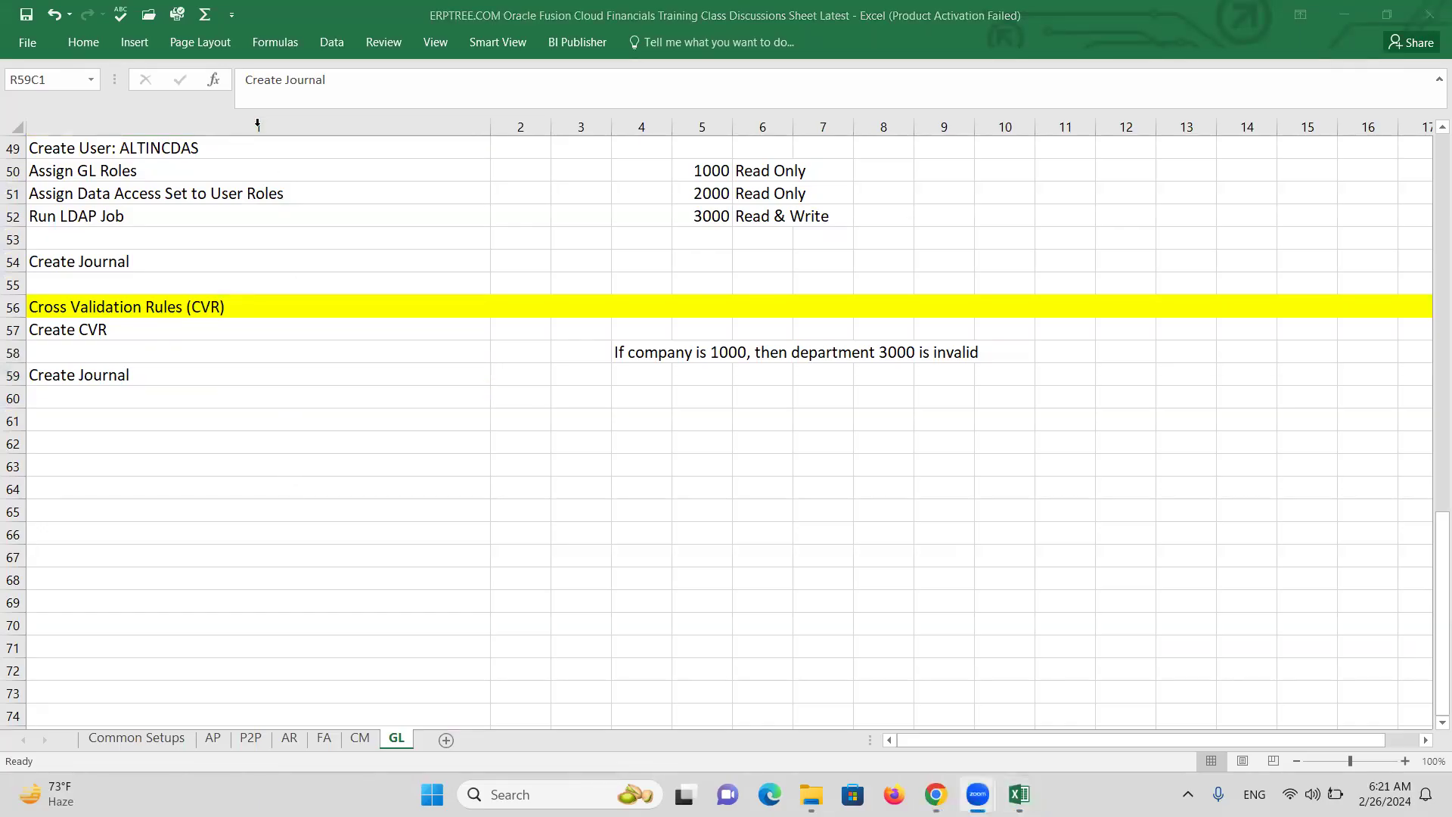
{"action": "left_click", "coordinate": [272, 472]}
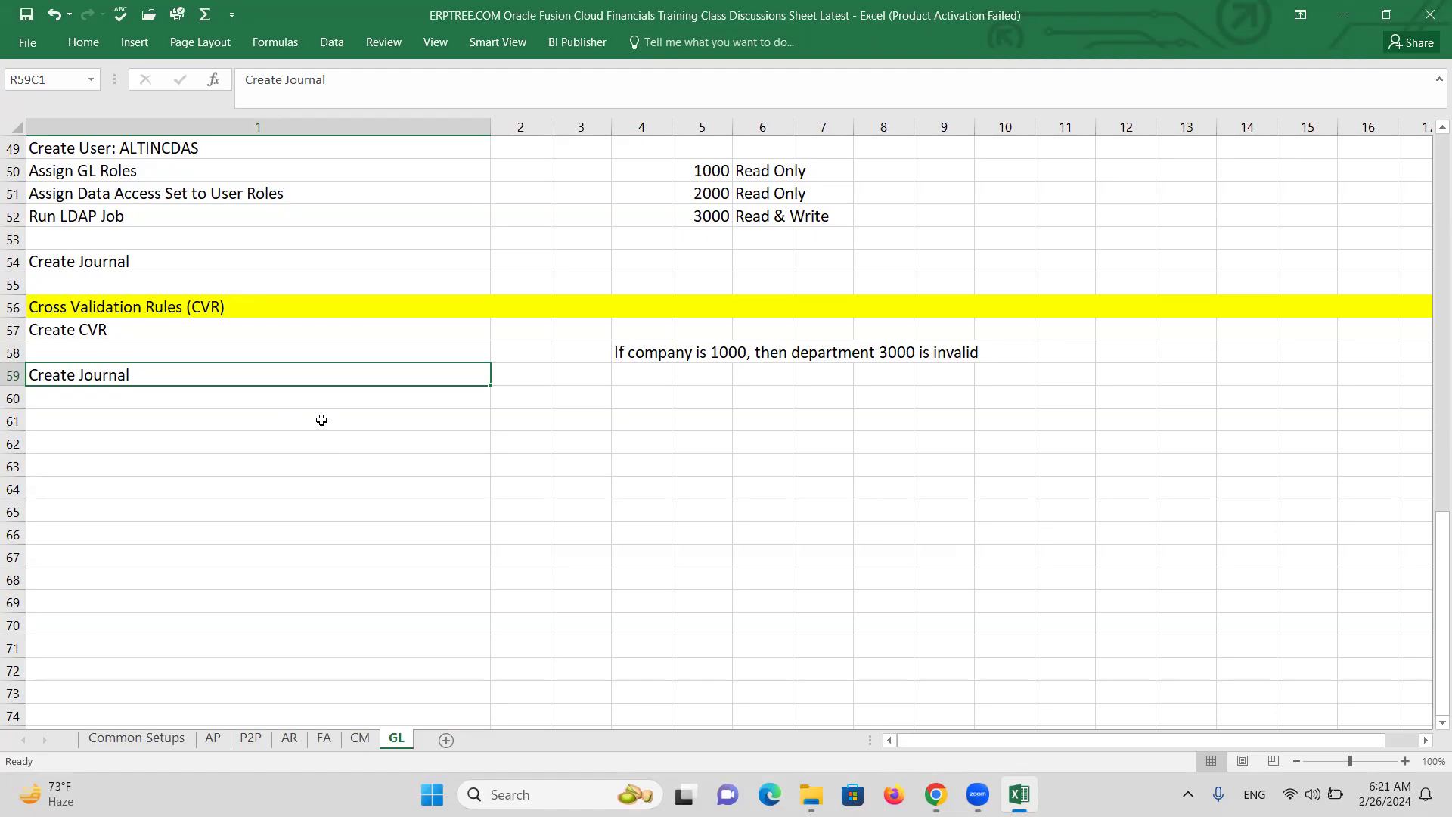
{"action": "mouse_move", "coordinate": [936, 790]}
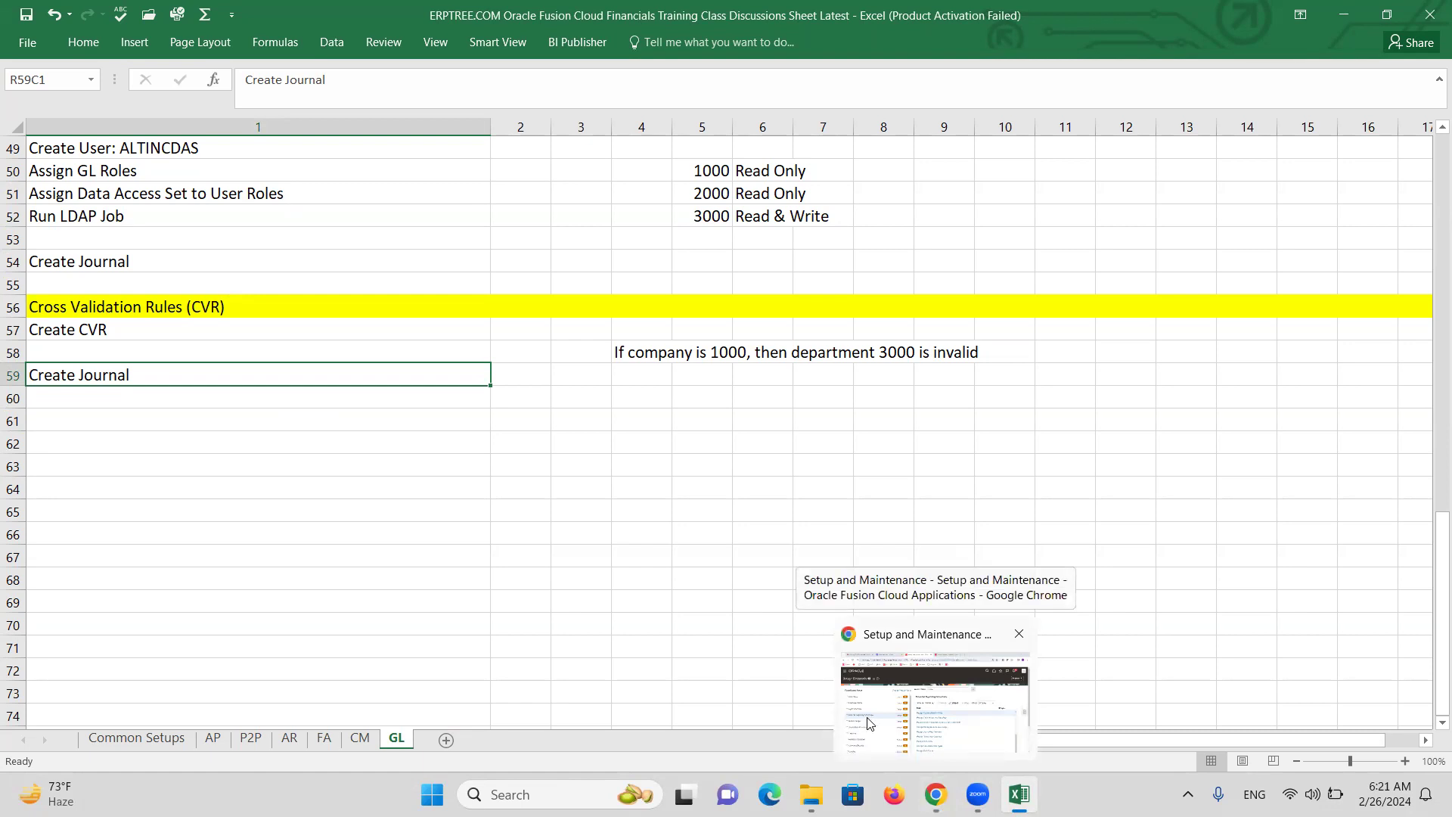
Return to setup, open Manage Cross-Validation Rules, and search the ALTINC chart of accounts.
{"action": "left_click", "coordinate": [886, 724]}
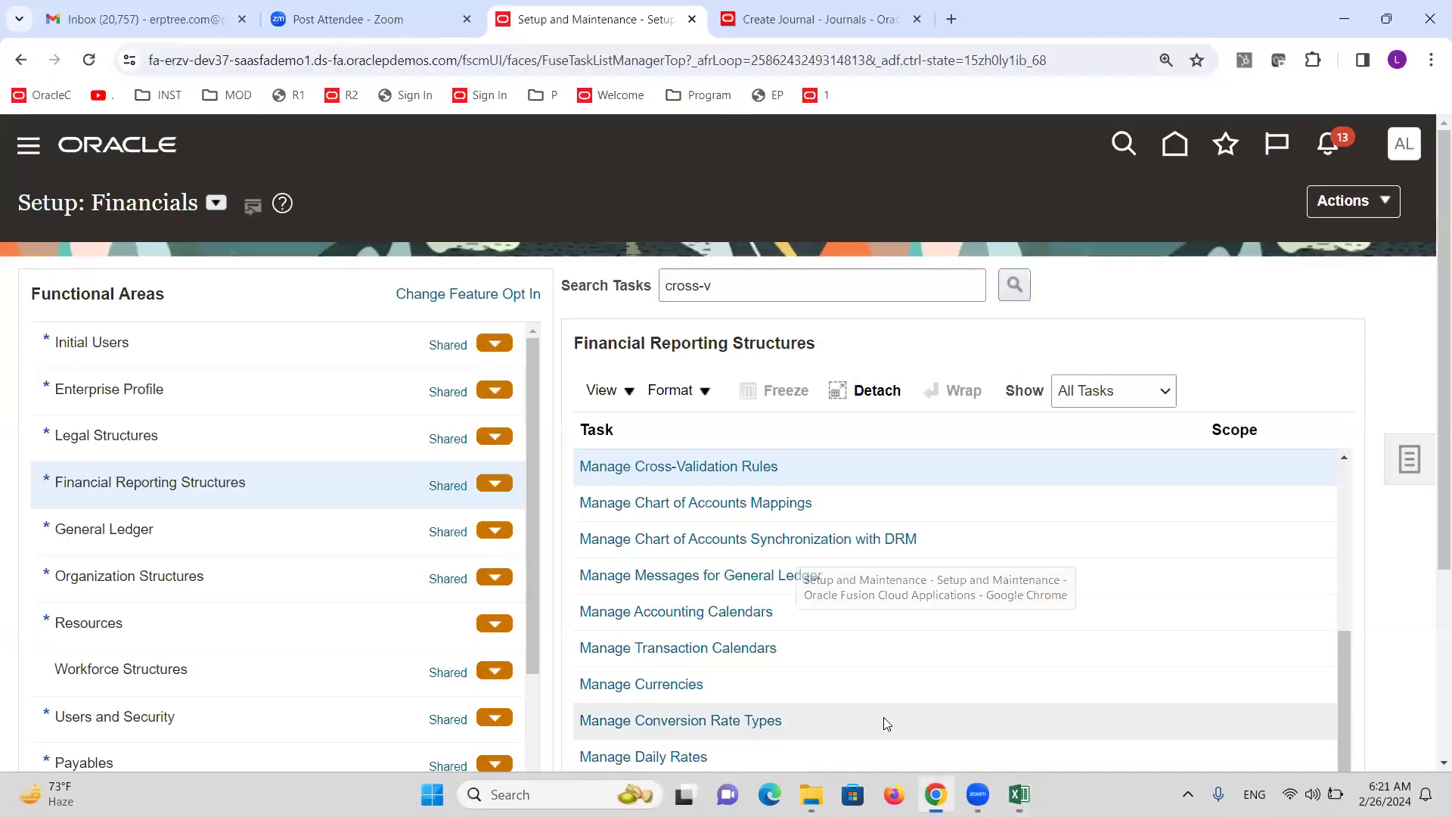
{"action": "left_click", "coordinate": [722, 468]}
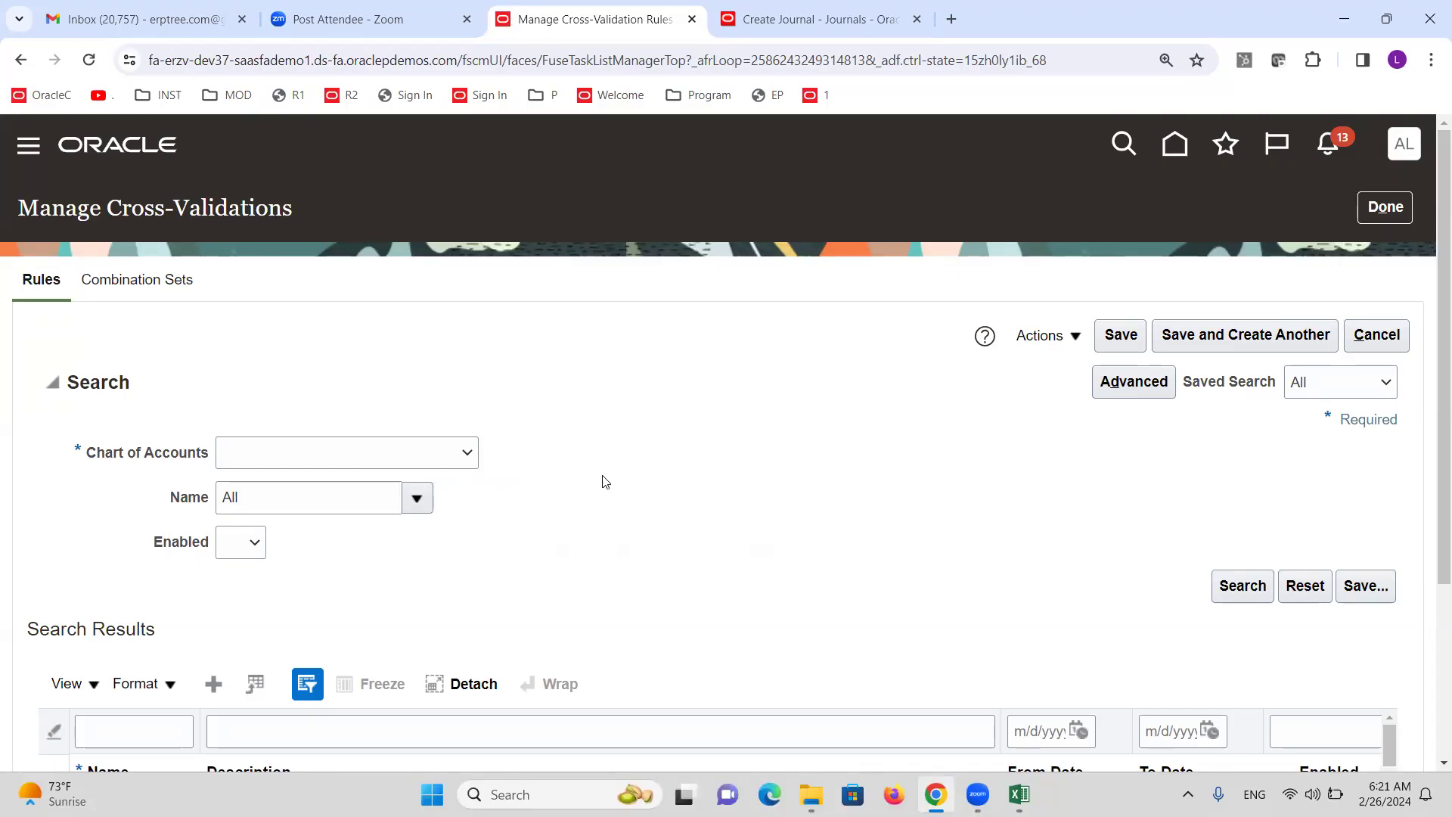
{"action": "left_click", "coordinate": [462, 454]}
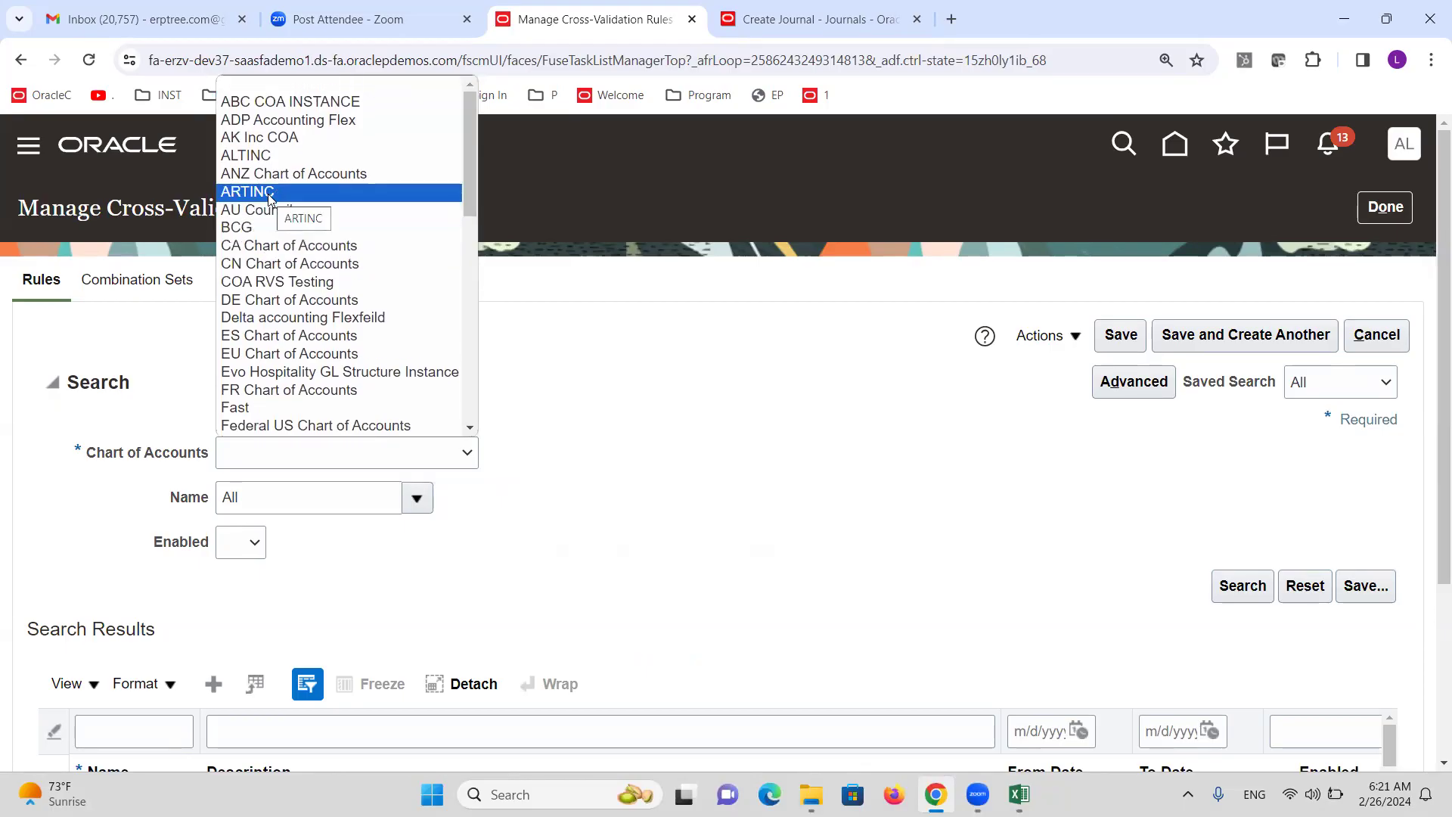
{"action": "left_click", "coordinate": [253, 156]}
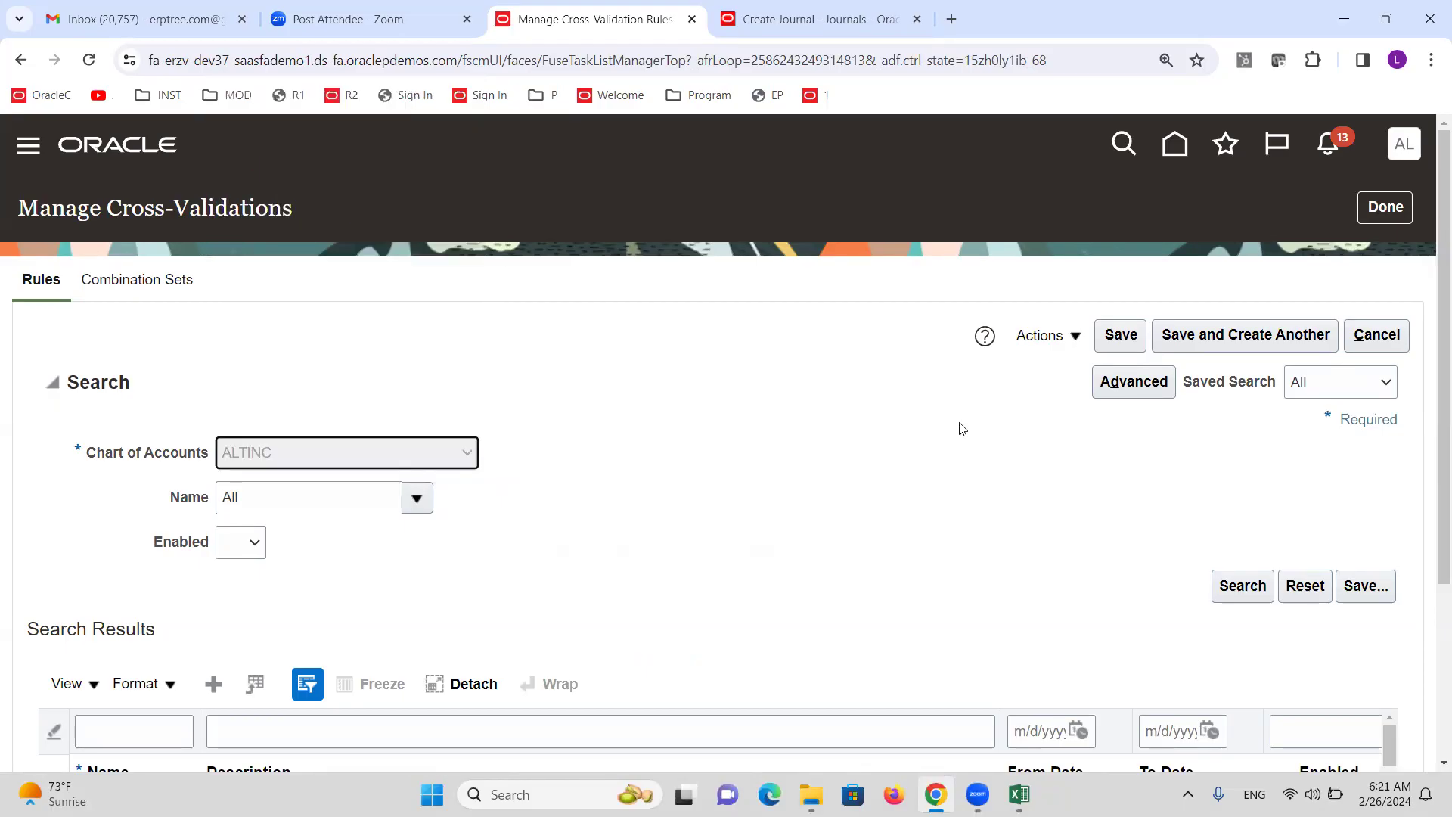
{"action": "left_click", "coordinate": [1247, 590]}
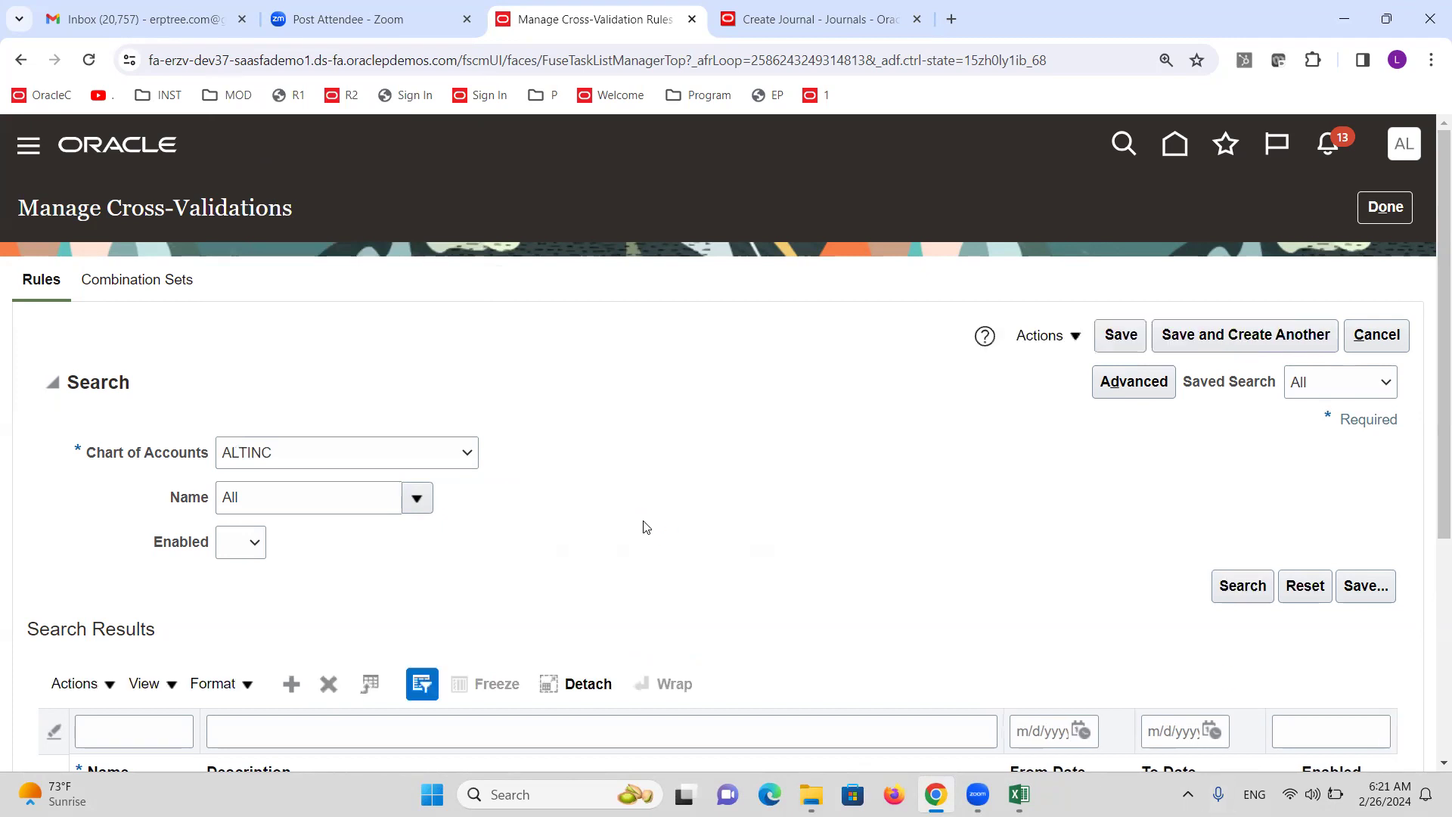
Set CVR1's validation filter Cost Center operator to Between, with 8000 as the upper limit.
{"action": "scroll", "coordinate": [628, 479], "scroll_direction": "down", "scroll_amount": 5}
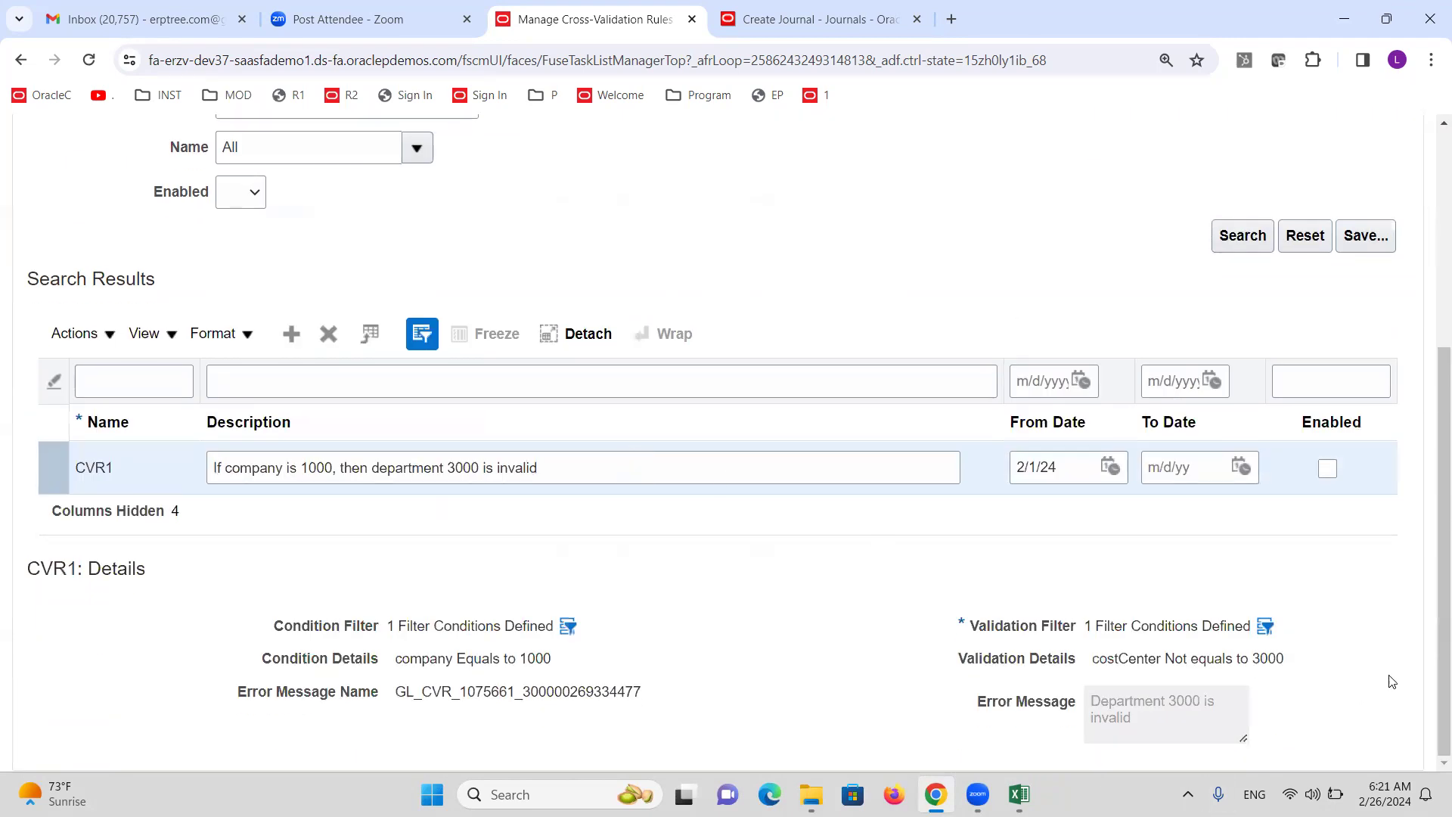
{"action": "left_click", "coordinate": [1265, 626]}
{"action": "left_click", "coordinate": [1083, 493]}
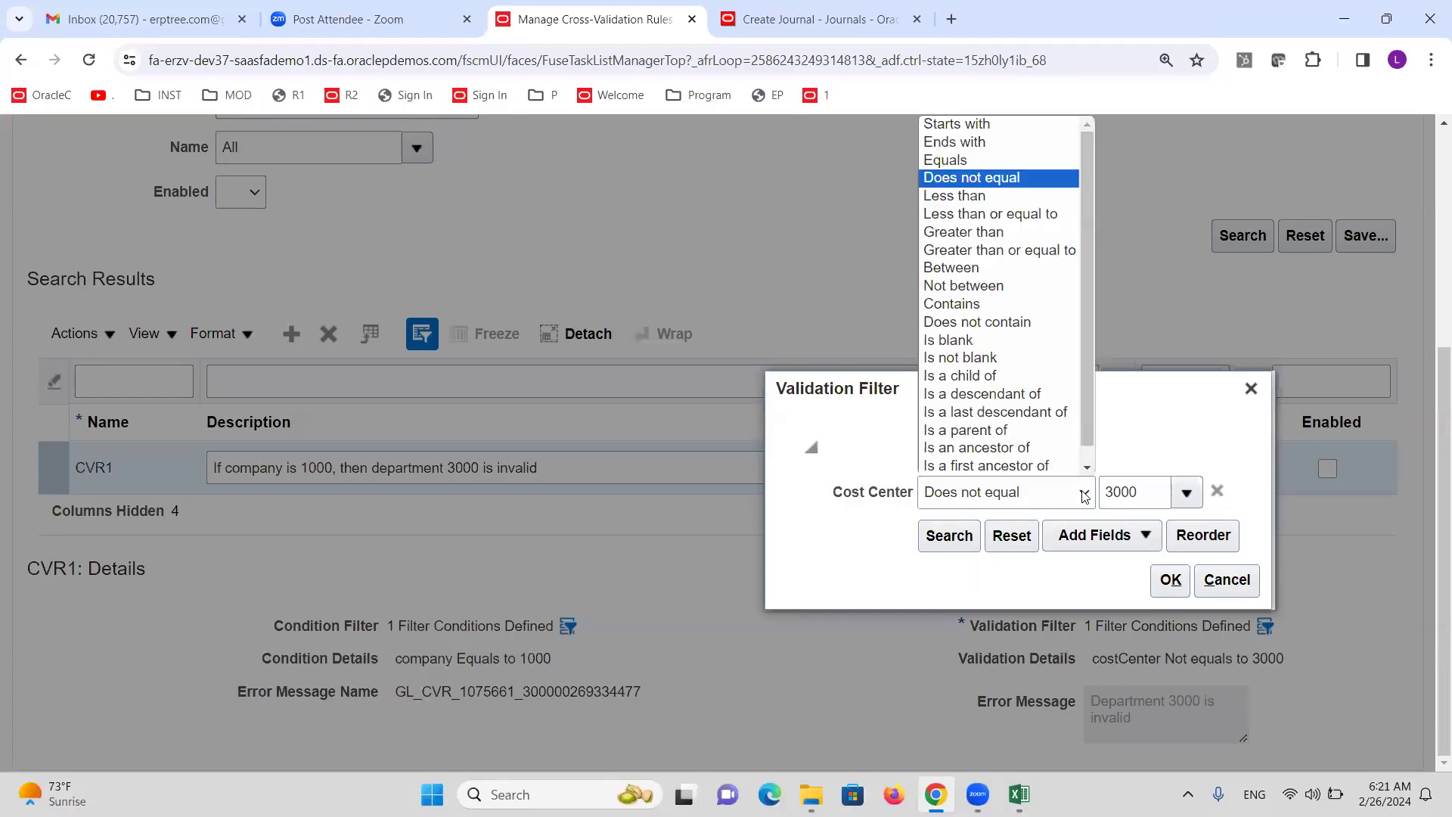
{"action": "scroll", "coordinate": [1077, 450], "scroll_direction": "down", "scroll_amount": 1}
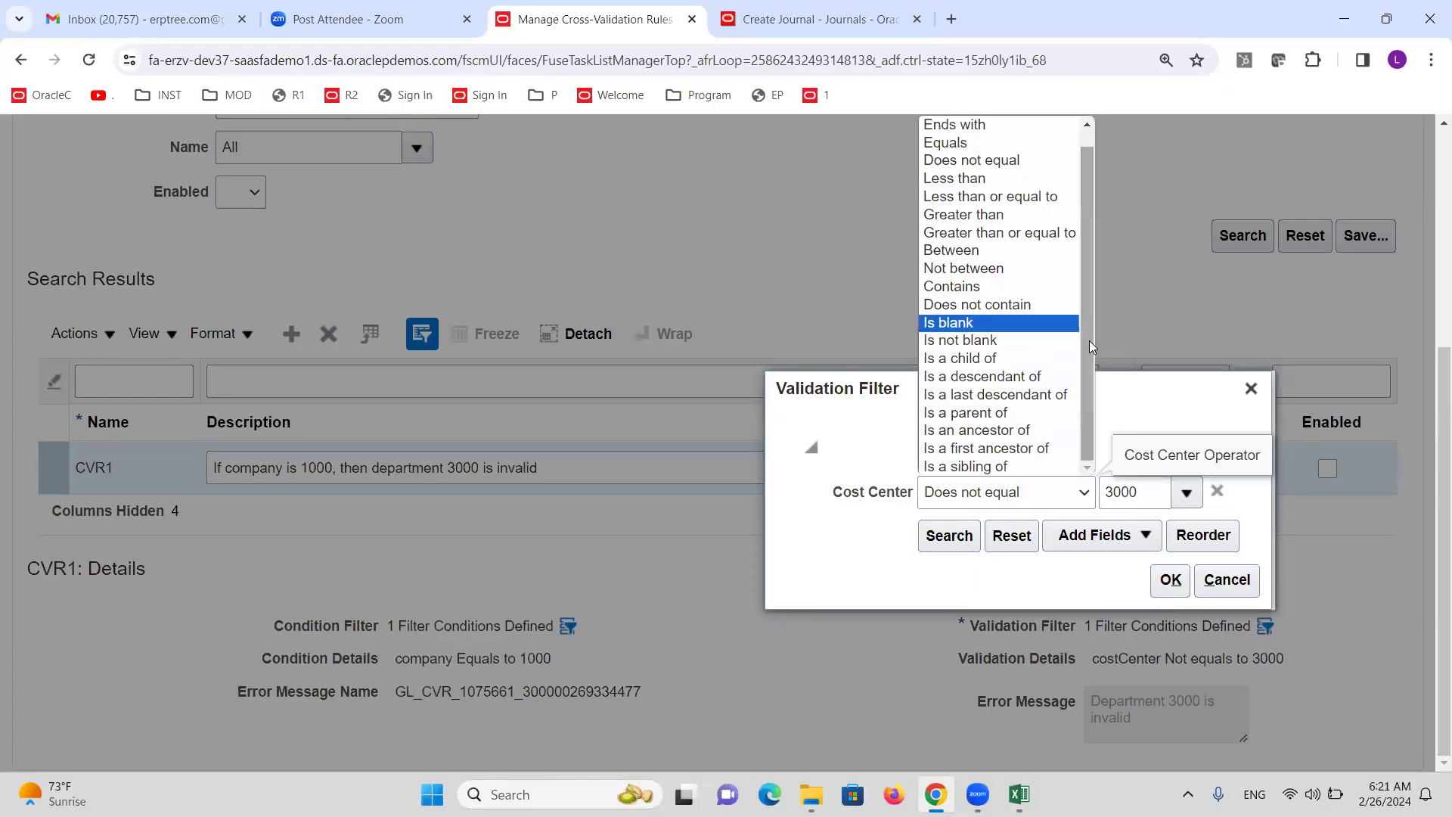
{"action": "left_click_drag", "start_coordinate": [1087, 340], "coordinate": [1083, 295]}
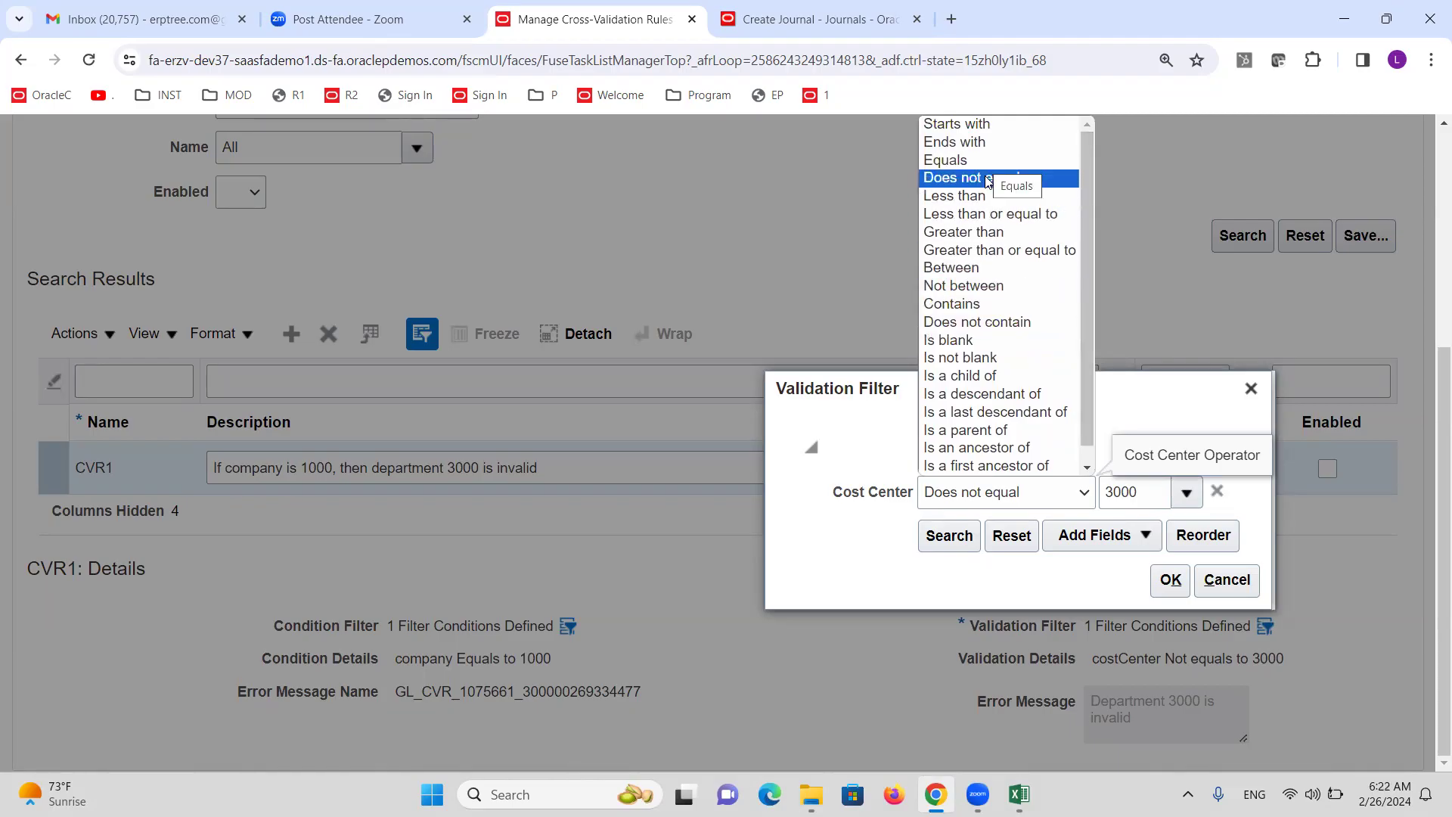
{"action": "left_click", "coordinate": [983, 268]}
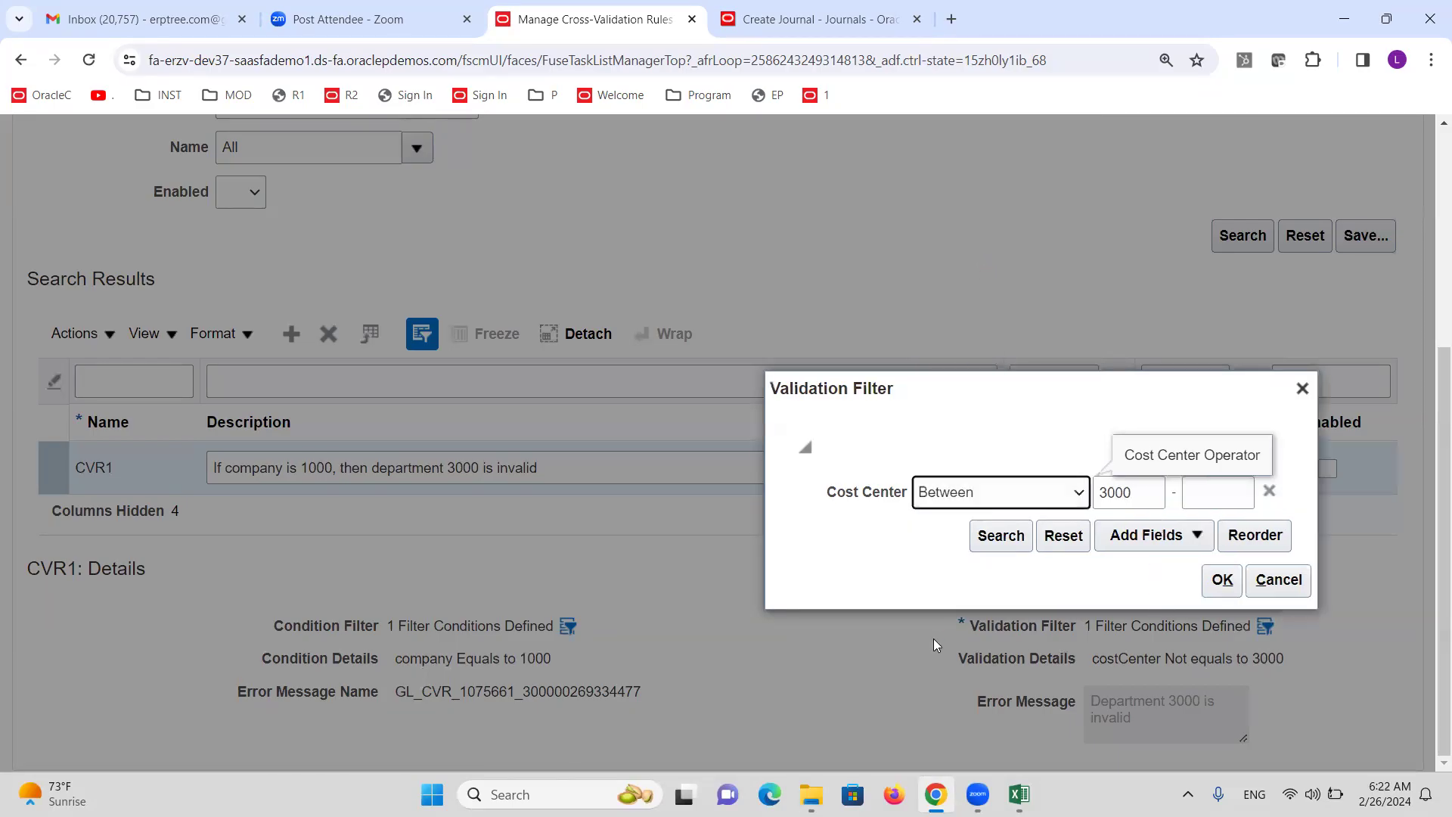
{"action": "left_click", "coordinate": [1161, 492]}
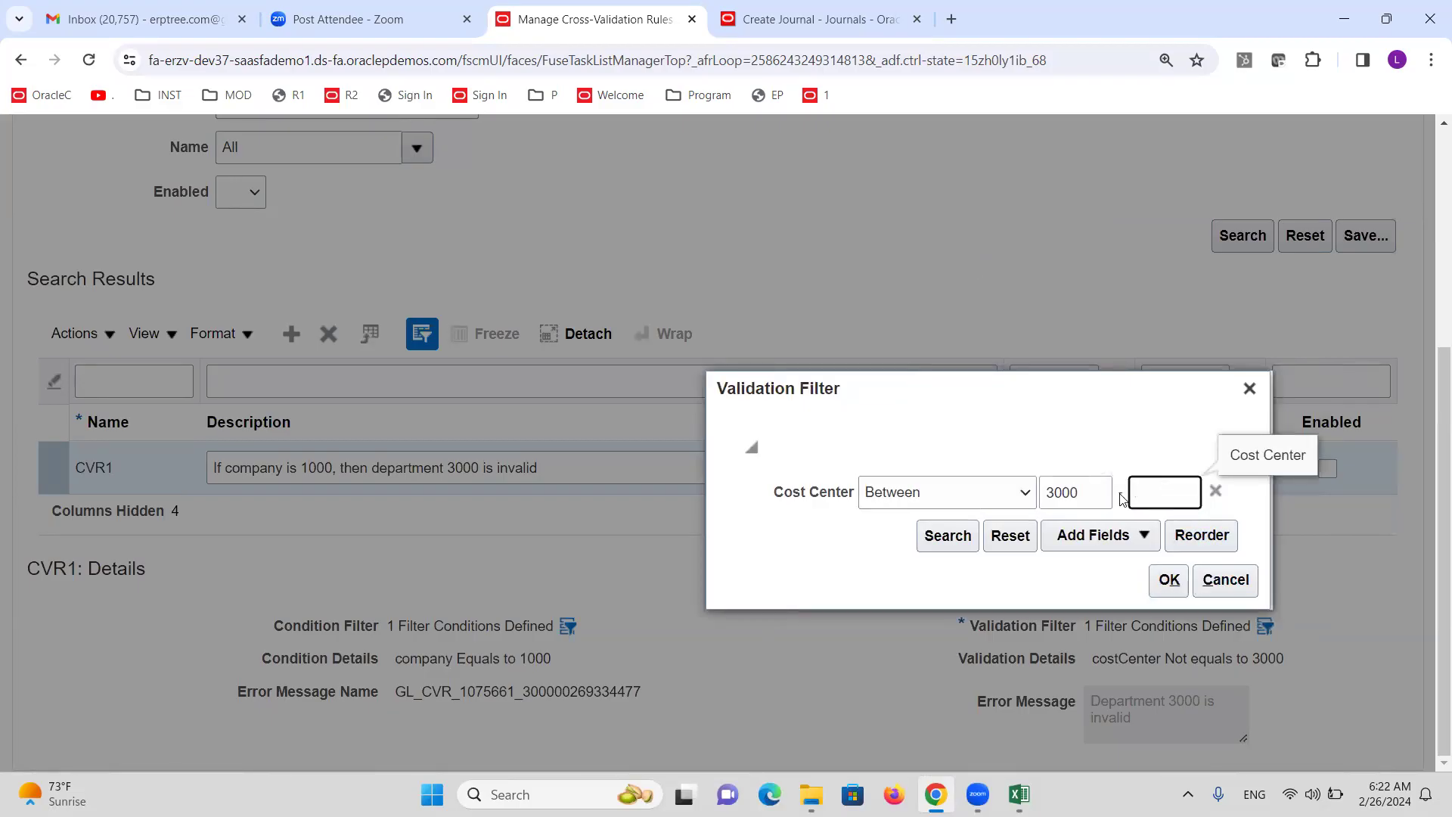
{"action": "type", "text": "8000"}
{"action": "left_click", "coordinate": [1111, 428]}
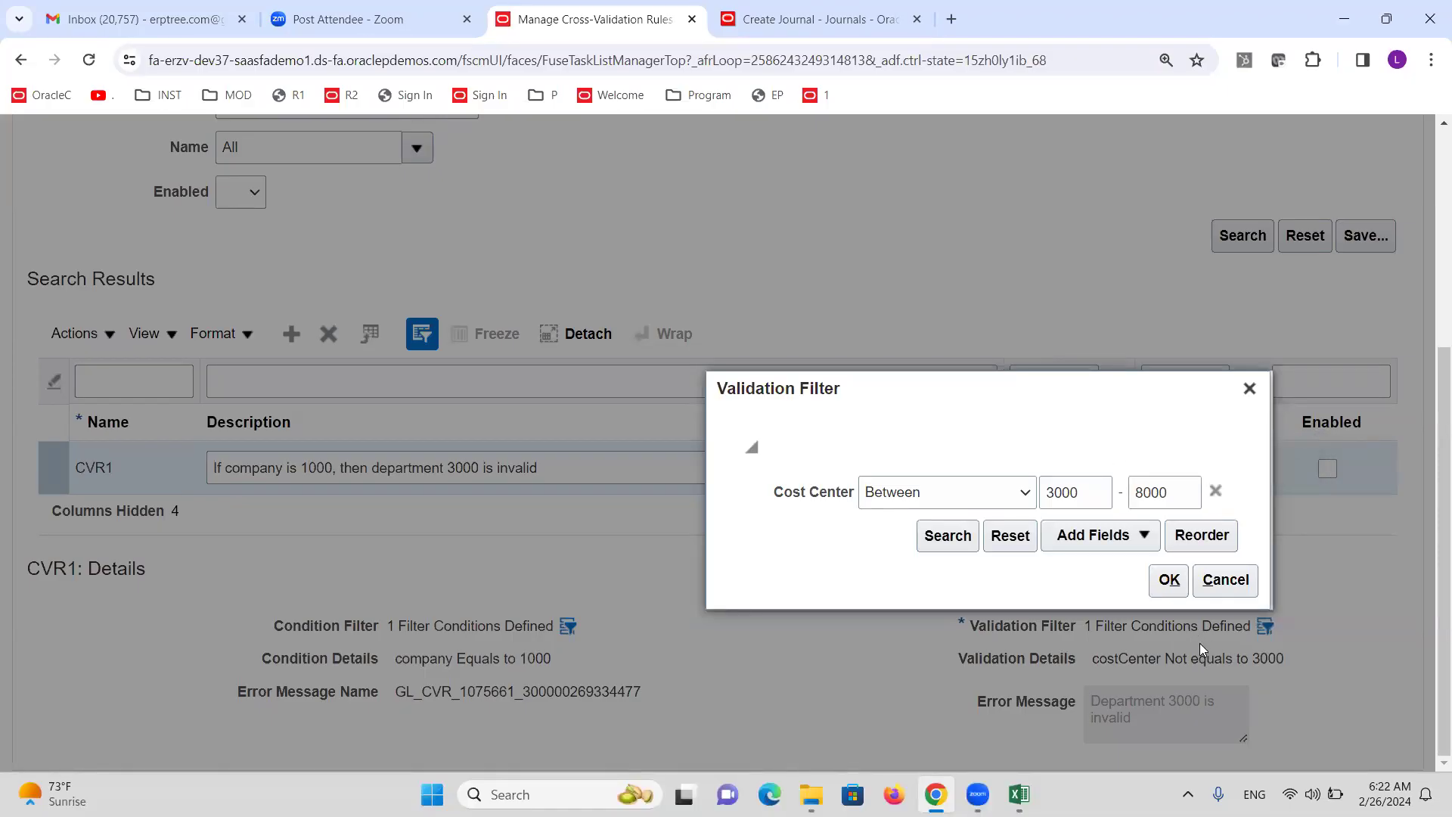
Add an Account condition to CVR1's validation filter, then dismiss the operator list.
{"action": "left_click", "coordinate": [1145, 539]}
{"action": "left_click", "coordinate": [1096, 311]}
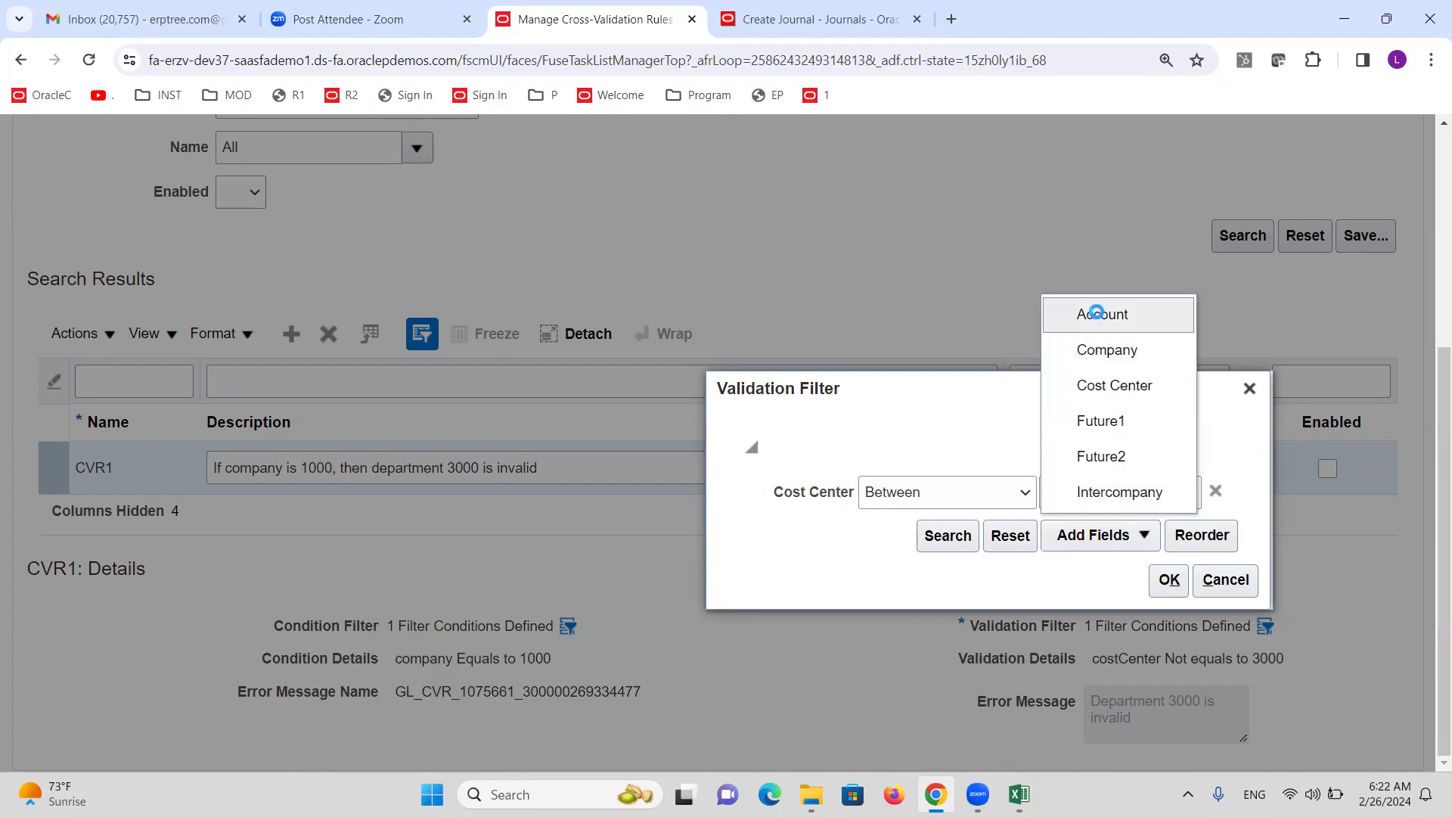
{"action": "left_click", "coordinate": [1023, 493]}
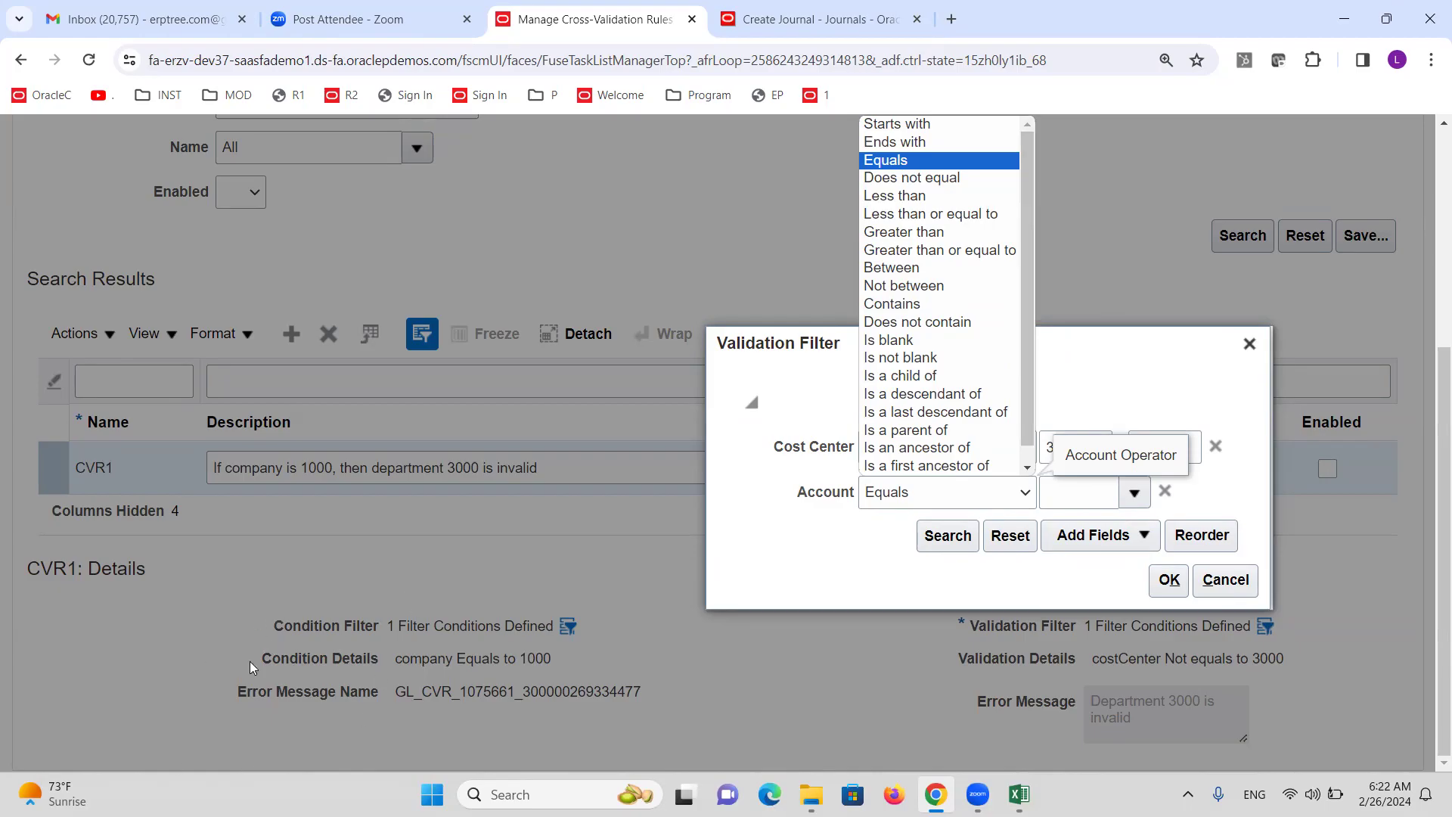
{"action": "left_click", "coordinate": [1250, 343]}
Discard the validation filter changes and add a Cost Center condition to CVR1's condition filter.
{"action": "left_click", "coordinate": [1249, 343]}
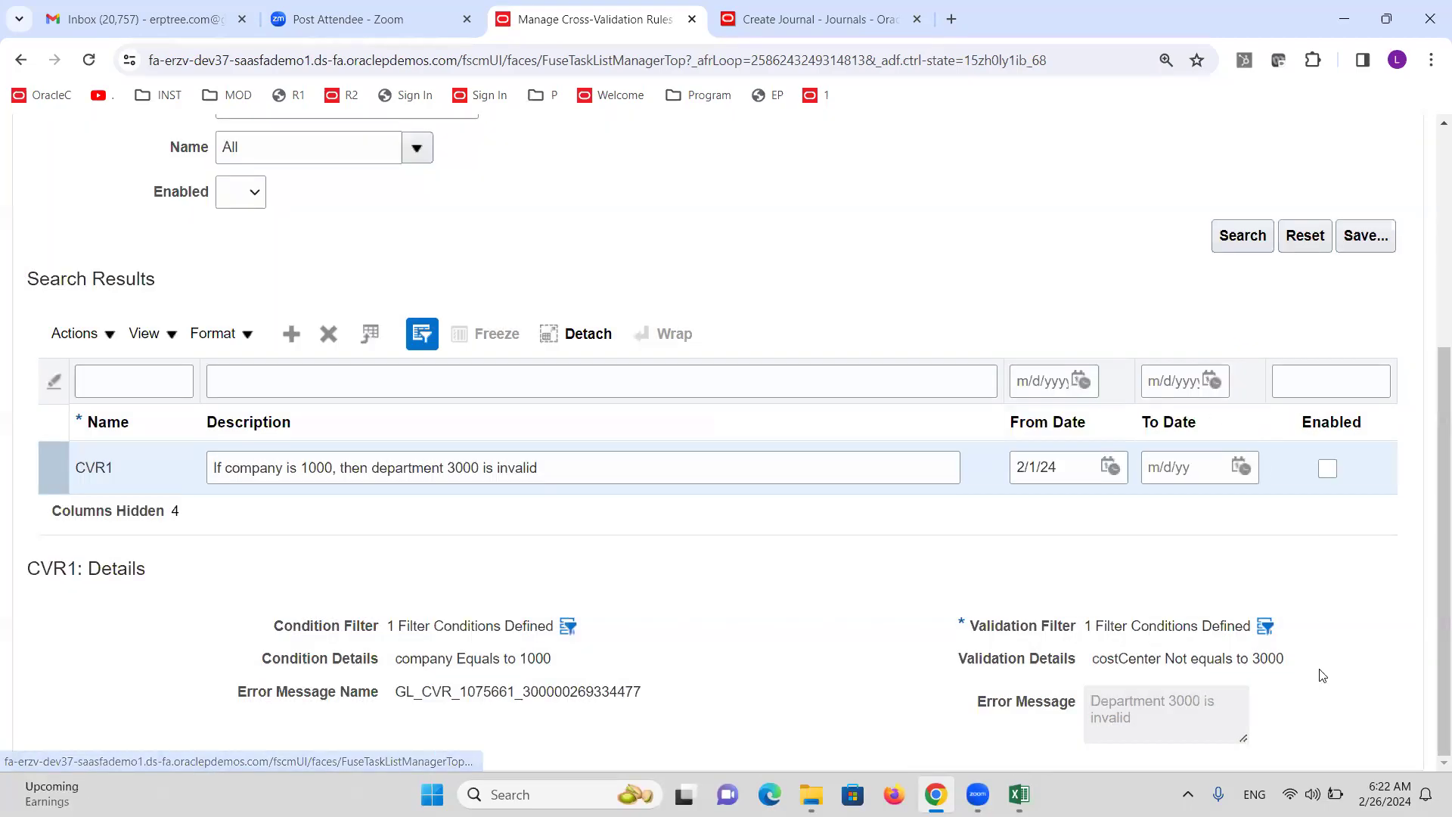
{"action": "left_click", "coordinate": [568, 626]}
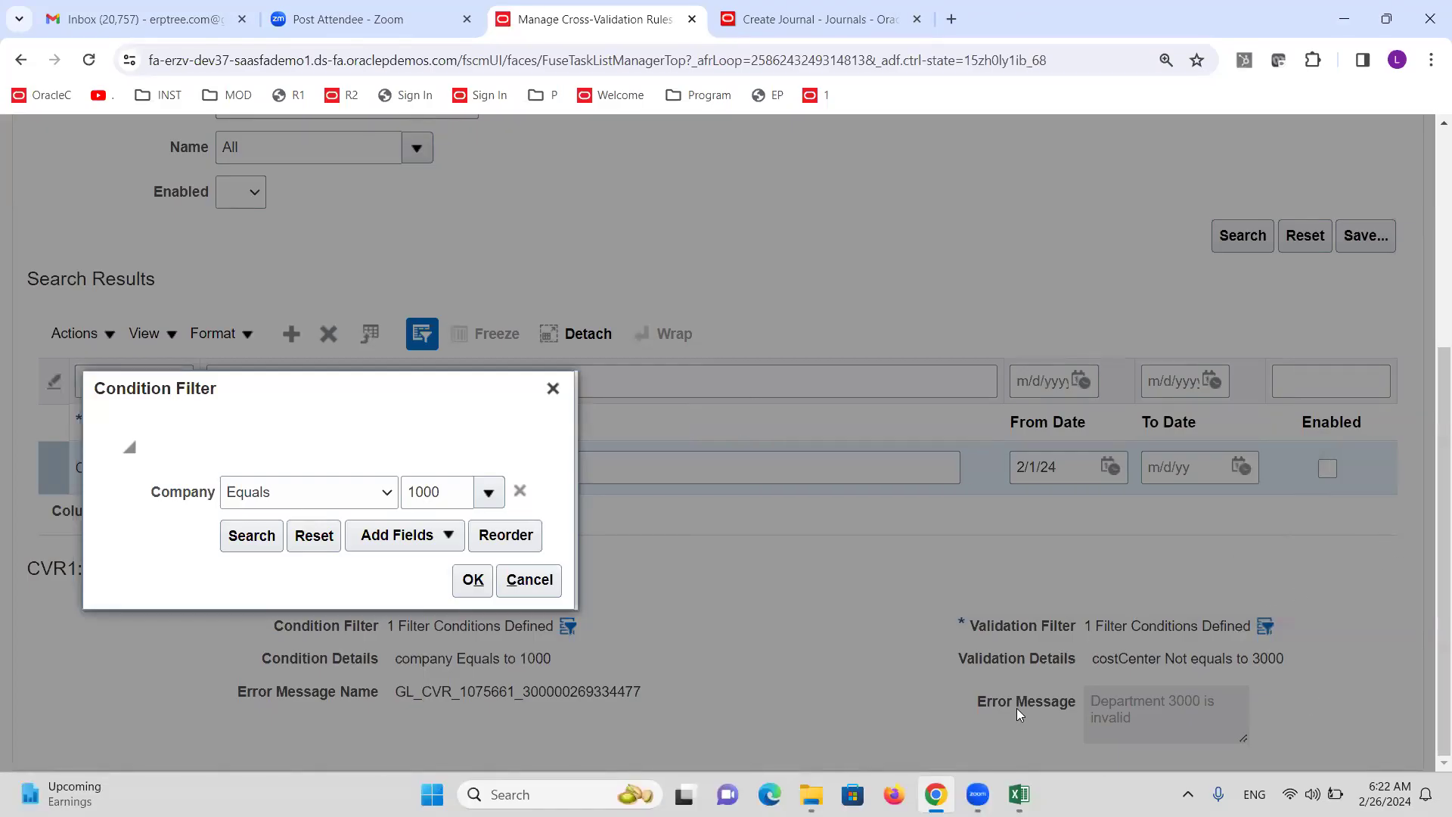
{"action": "left_click", "coordinate": [449, 537]}
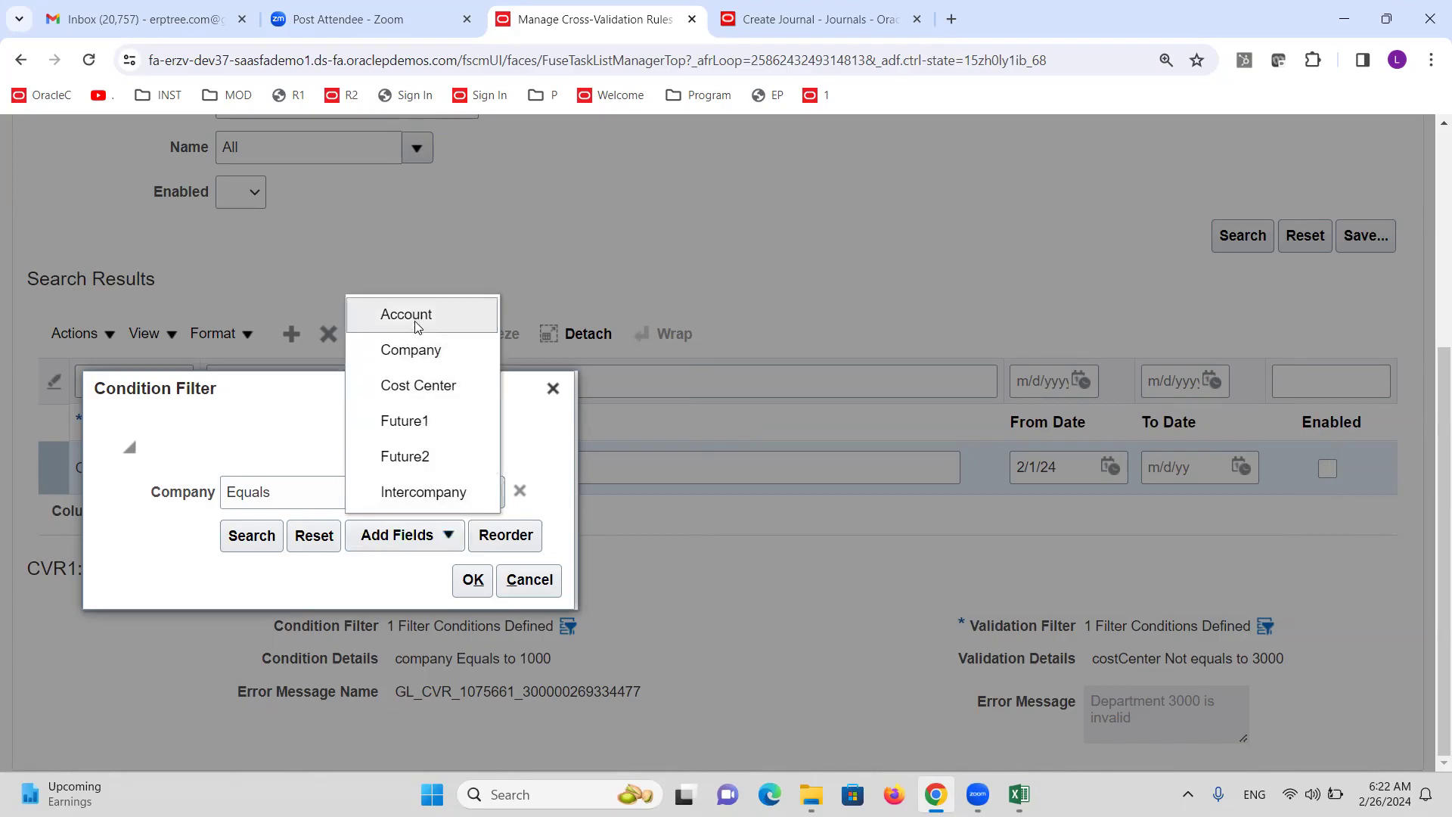
{"action": "left_click", "coordinate": [420, 387]}
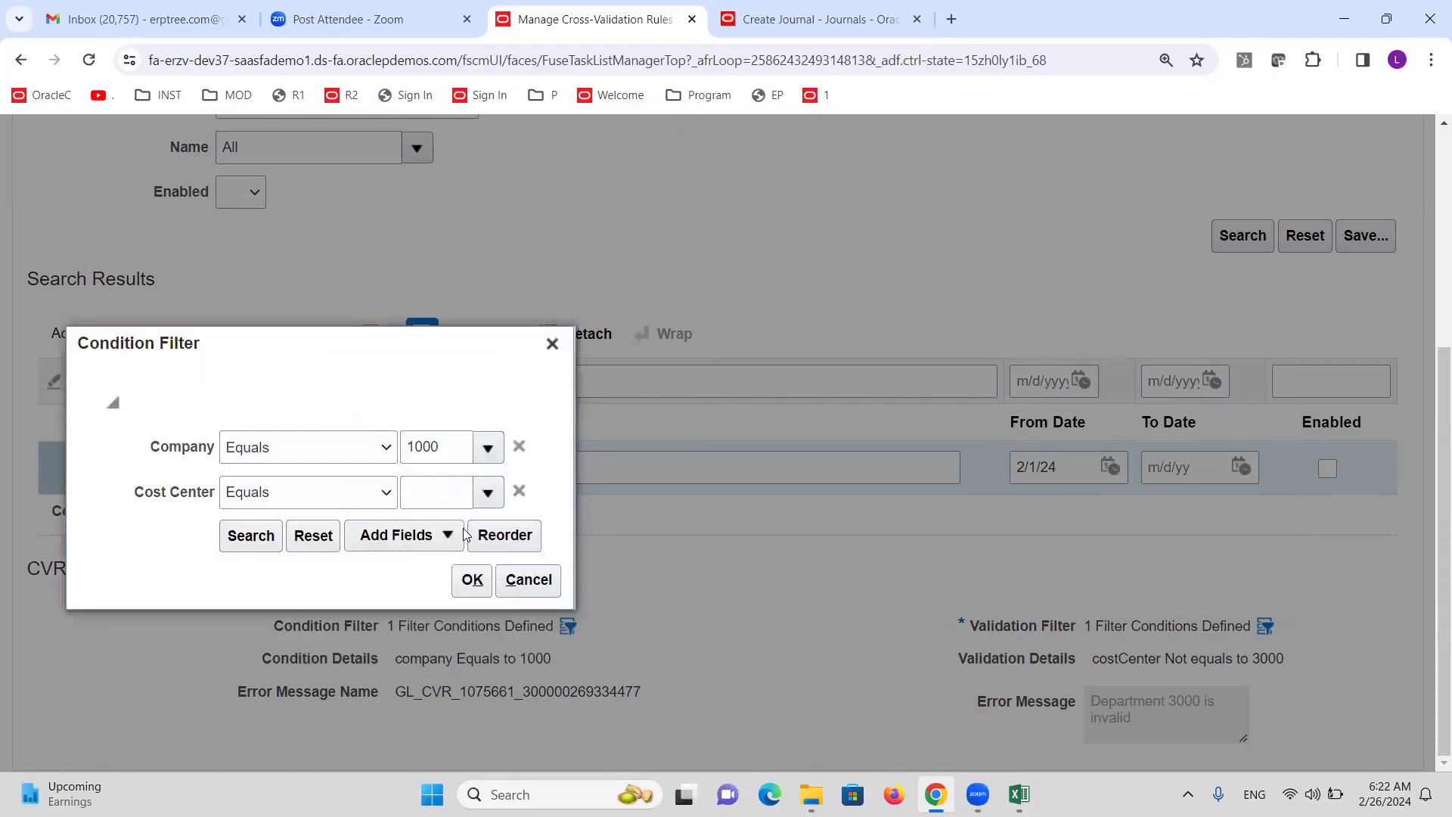
{"action": "left_click", "coordinate": [486, 493]}
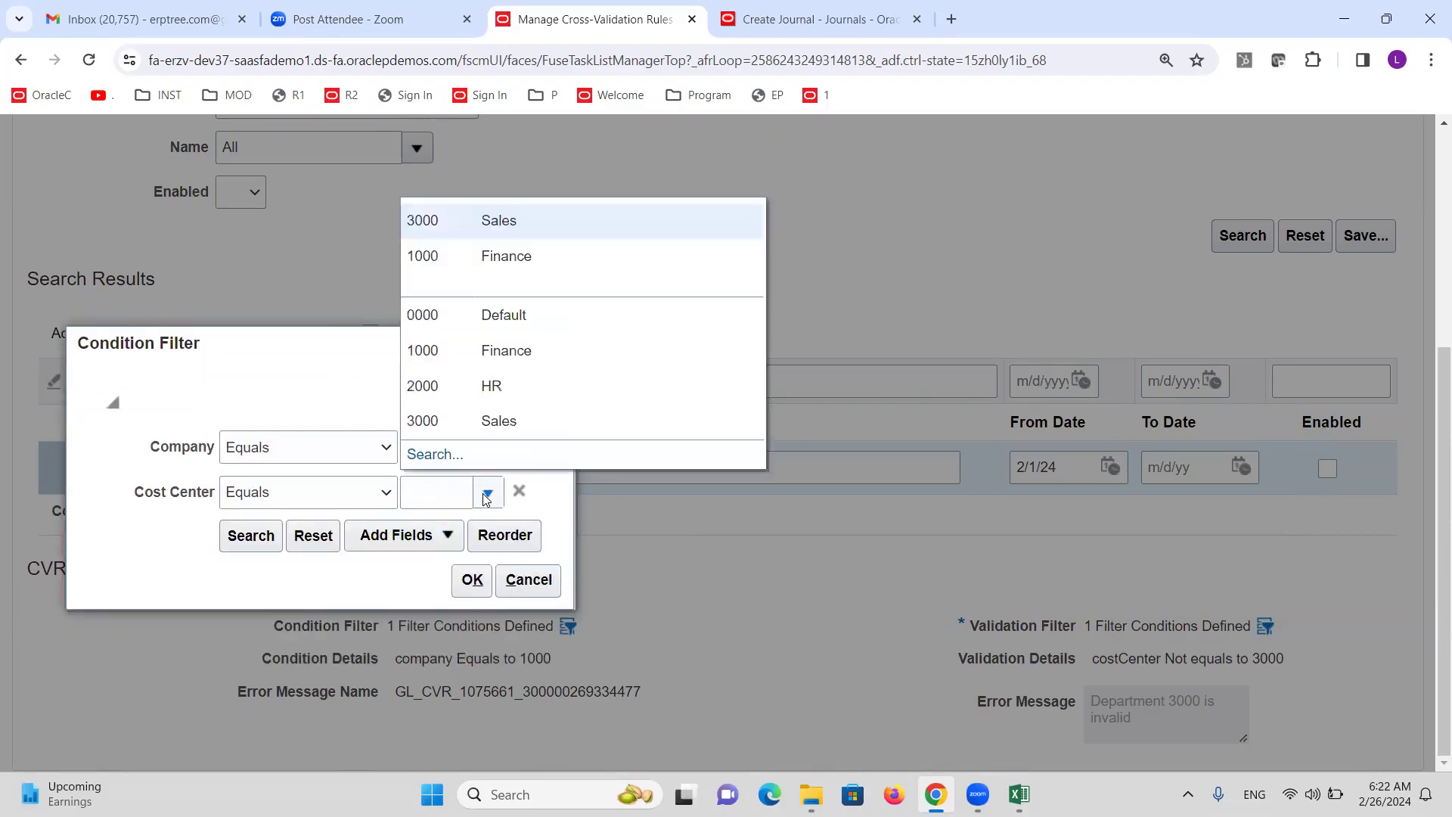
{"action": "left_click", "coordinate": [300, 406]}
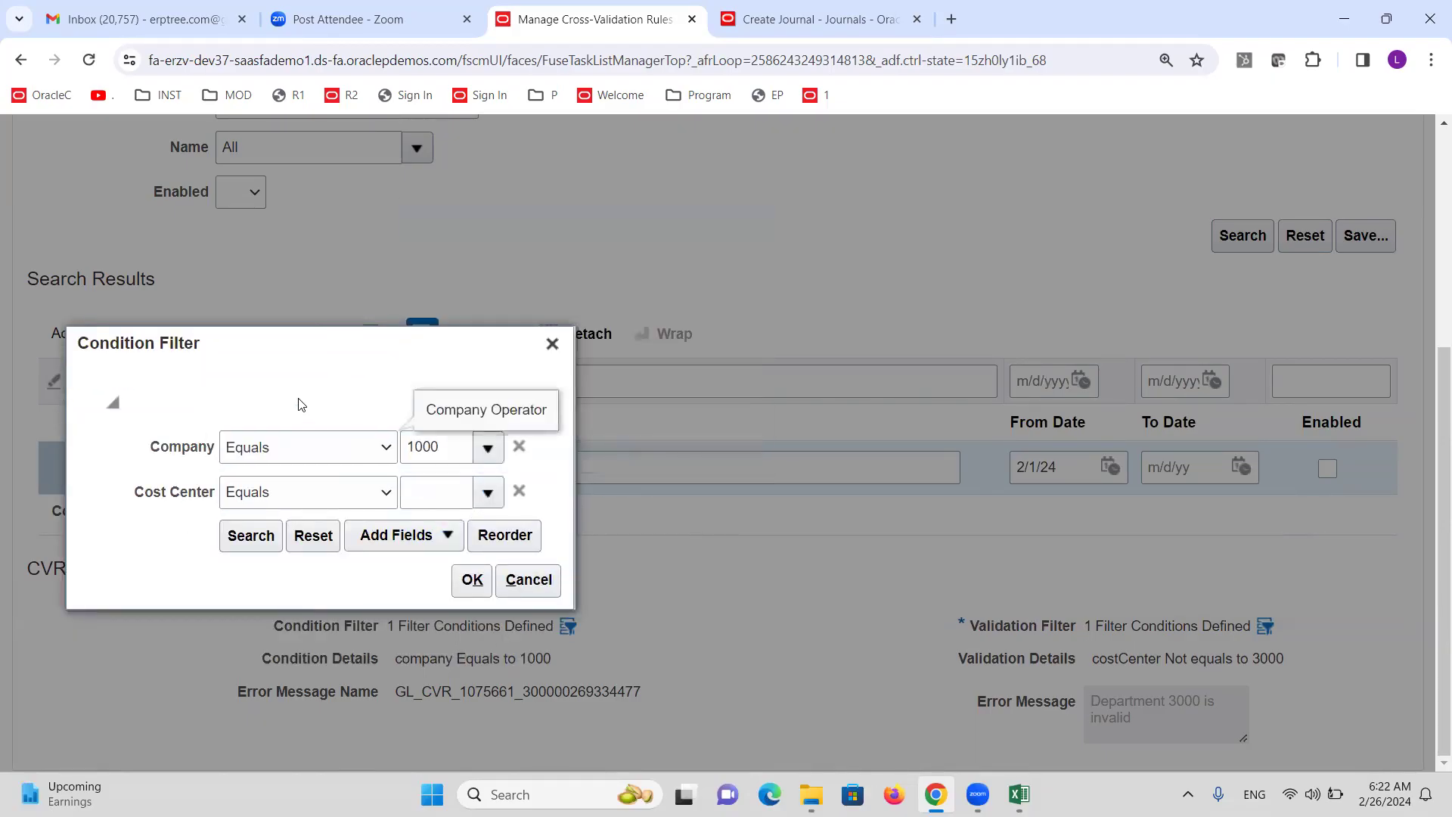
{"action": "left_click", "coordinate": [678, 583]}
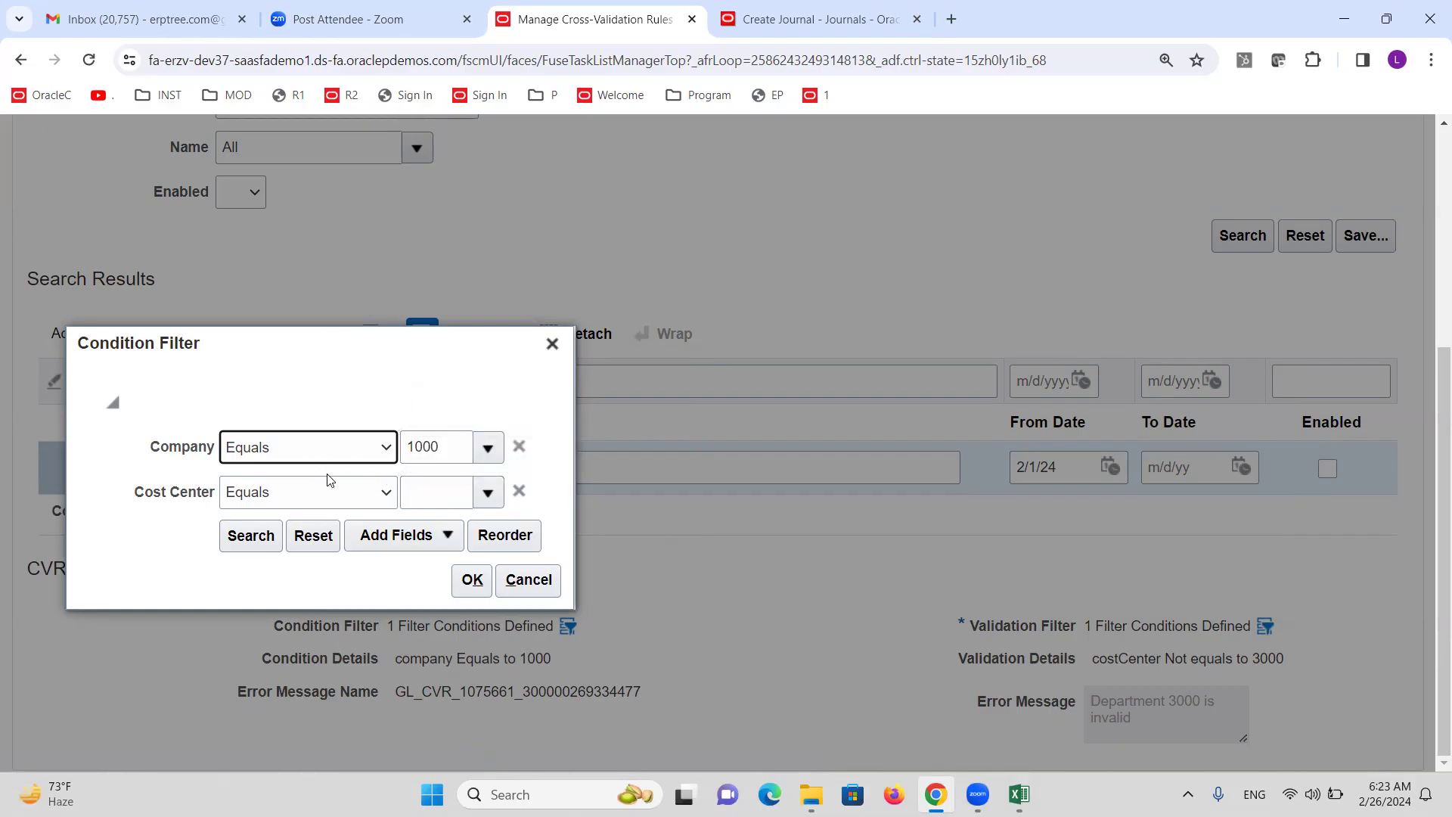
Set the condition filter to Cost Center Equals 2000 HR and Account 11016 Cash Checking- Citi.
{"action": "left_click", "coordinate": [381, 498]}
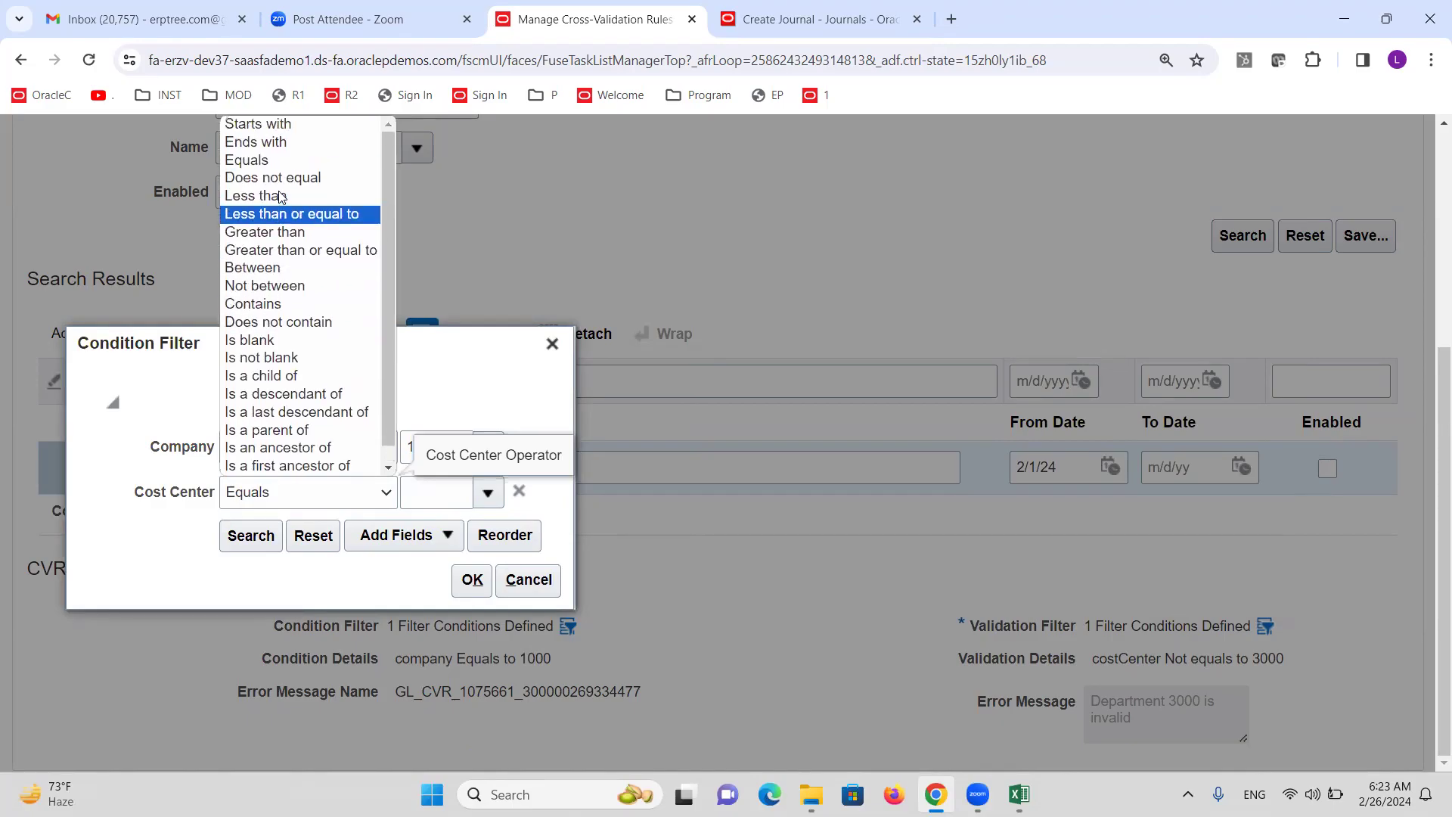
{"action": "left_click", "coordinate": [282, 160]}
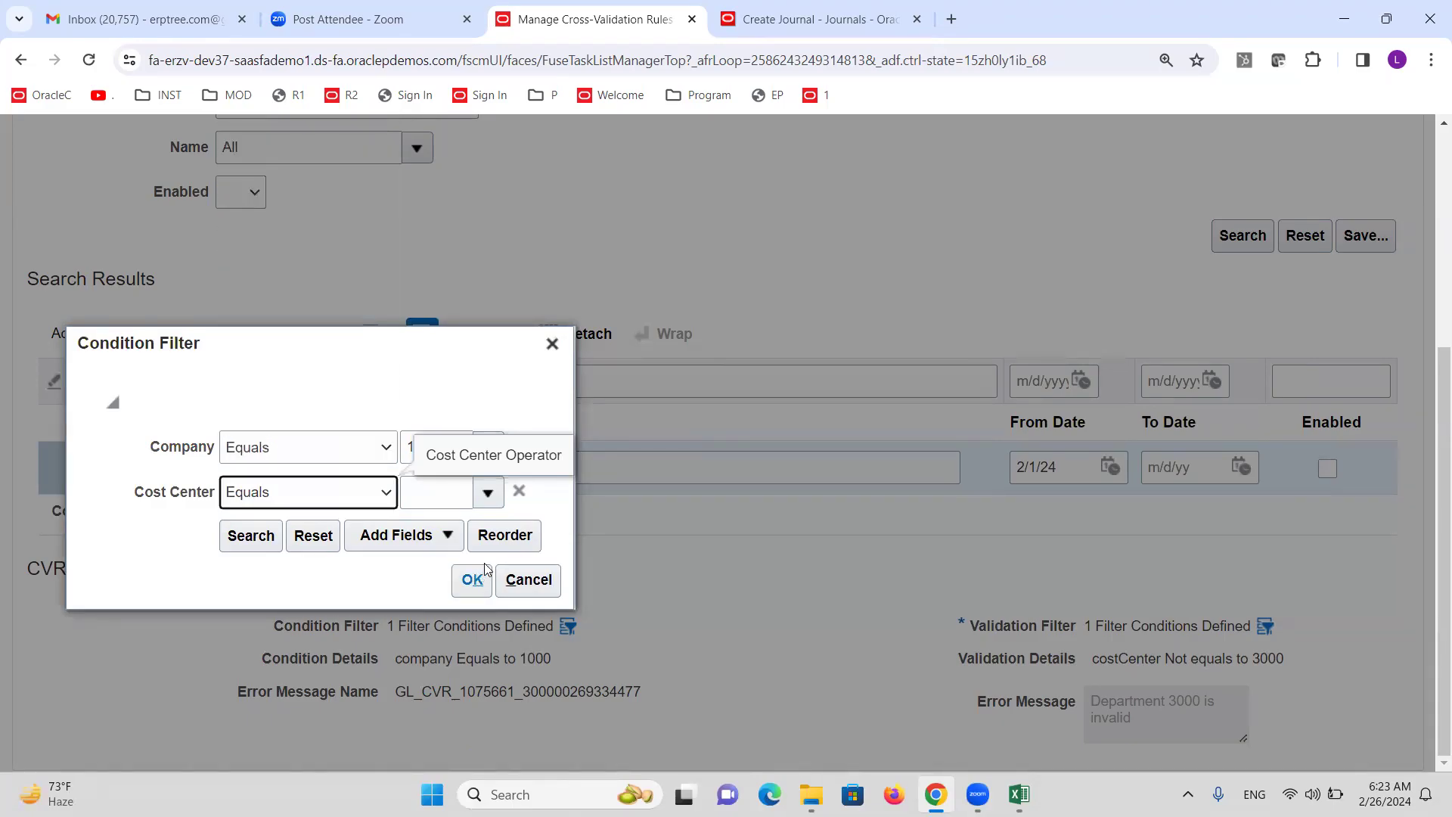
{"action": "left_click", "coordinate": [487, 492]}
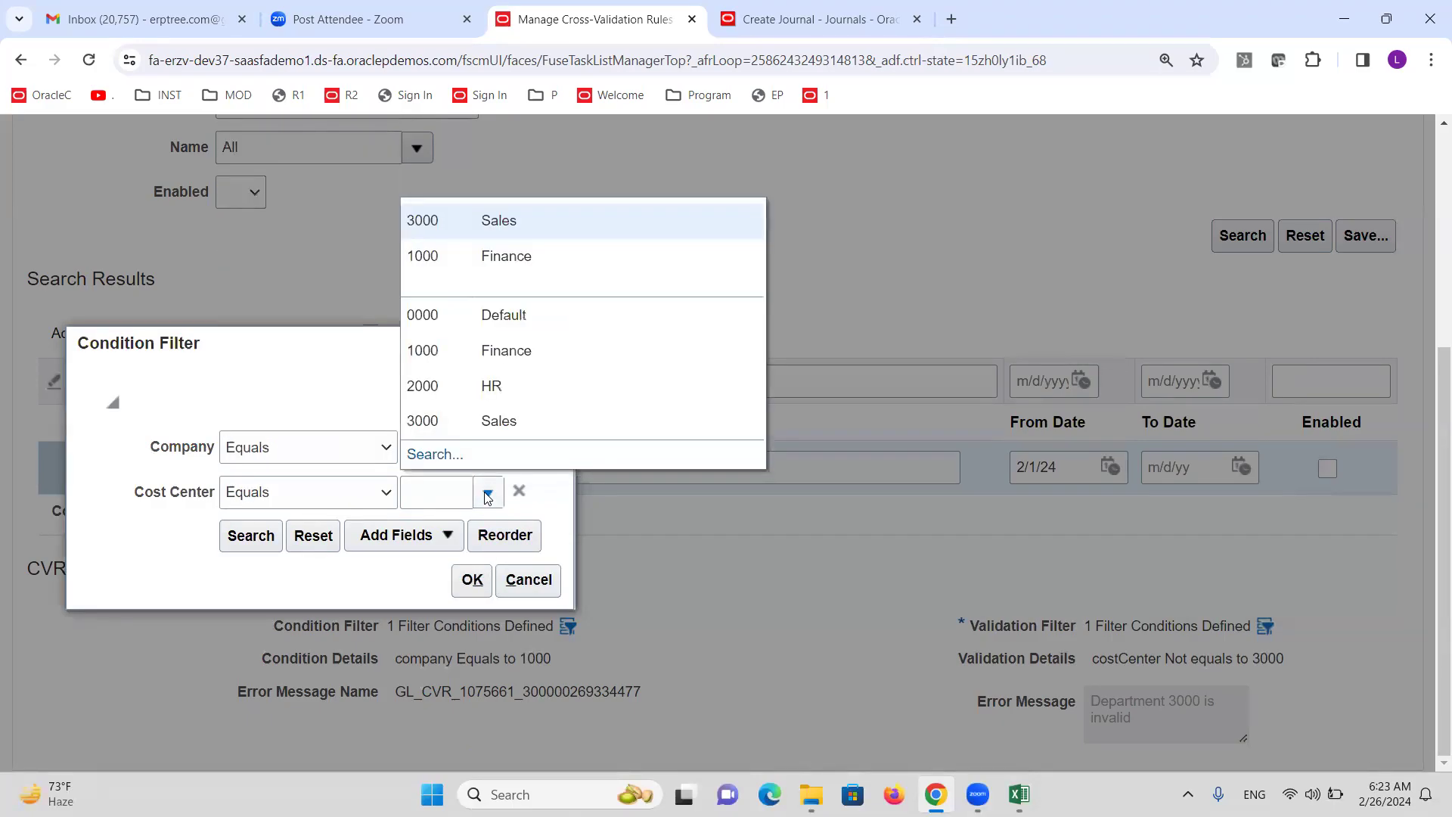
{"action": "left_click", "coordinate": [496, 384]}
{"action": "left_click", "coordinate": [447, 532]}
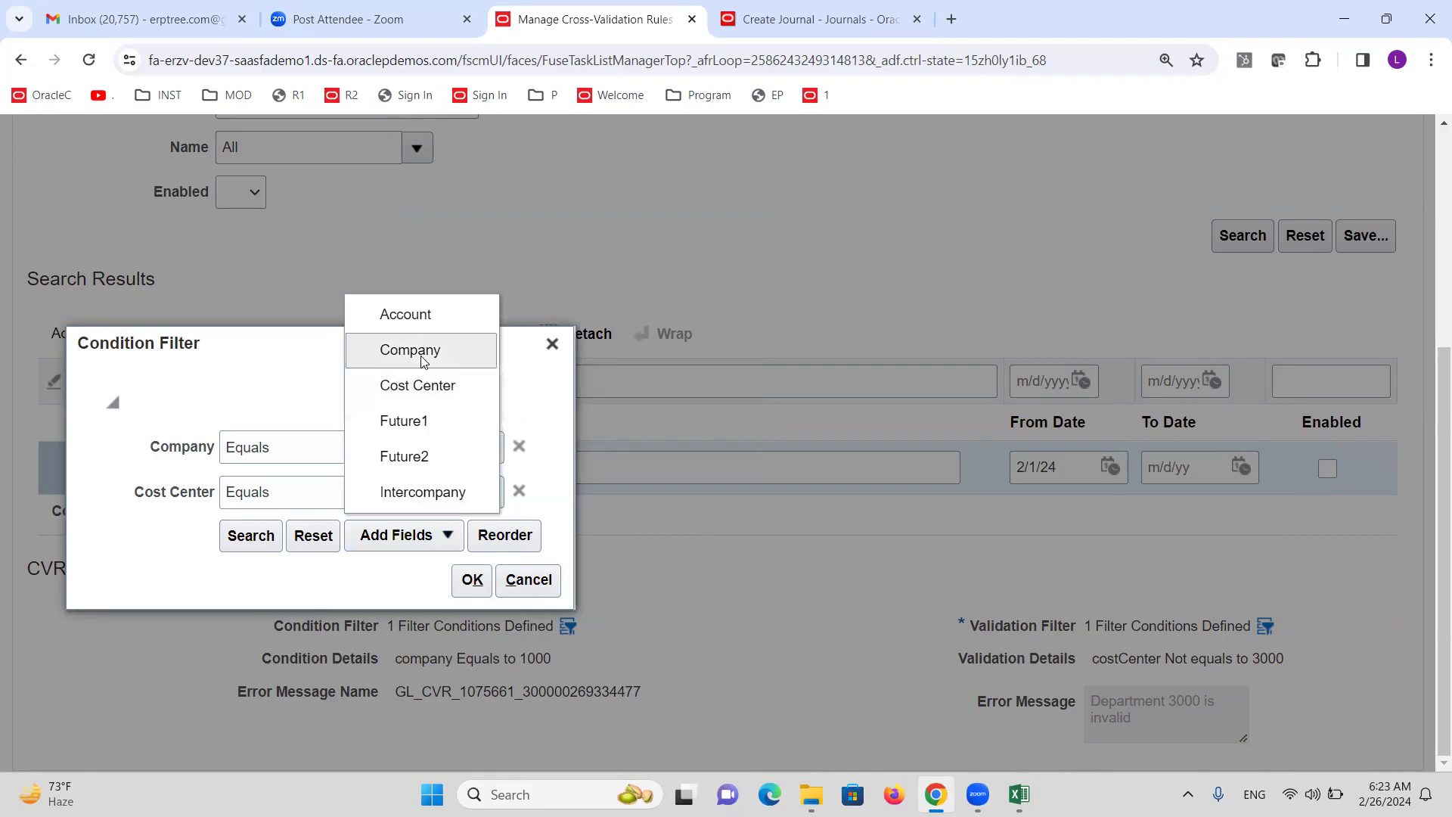
{"action": "left_click", "coordinate": [409, 314]}
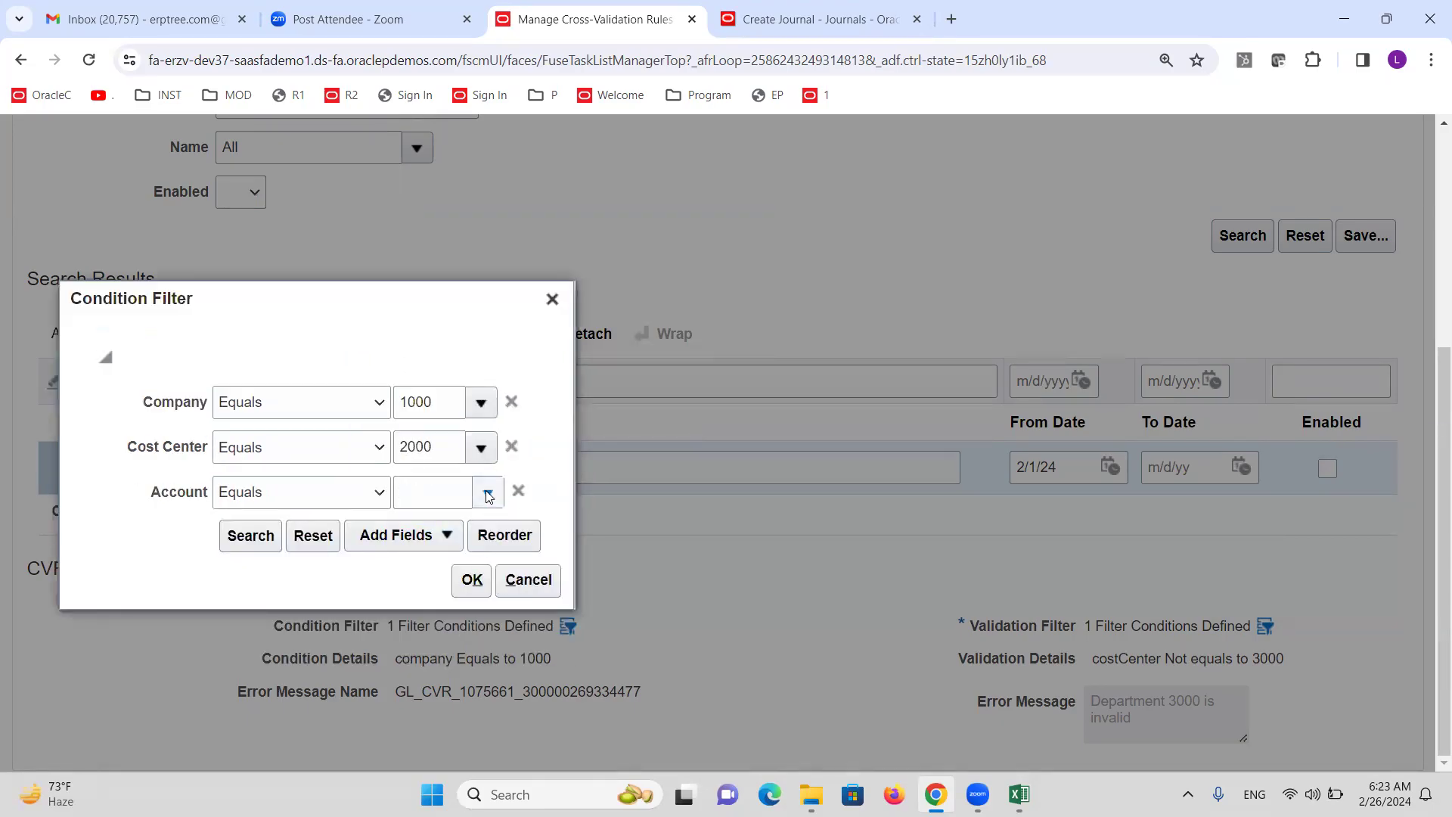
{"action": "left_click", "coordinate": [488, 493]}
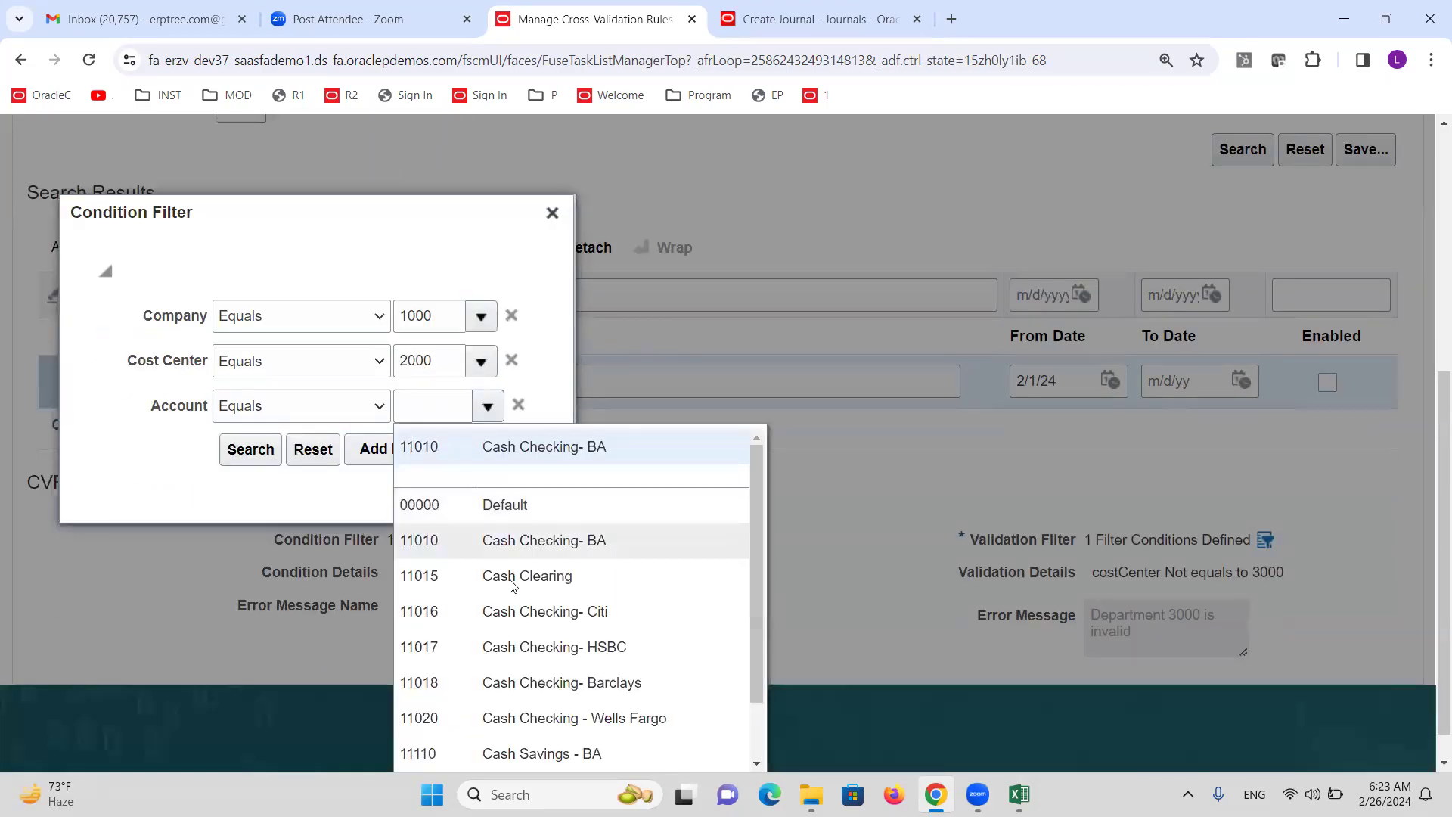
{"action": "left_click", "coordinate": [514, 611]}
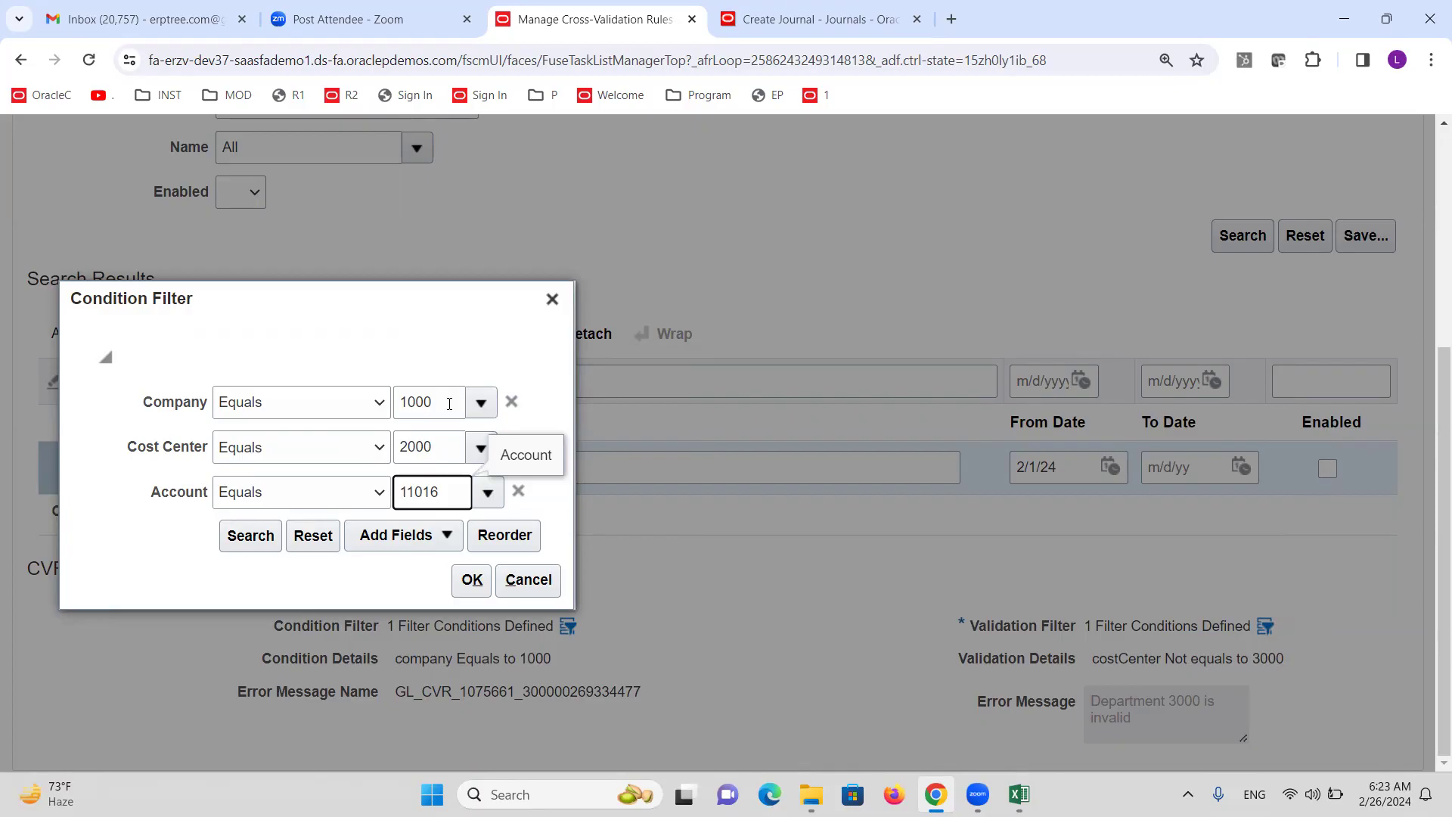
Discard the condition filter, leave cross-validations for the setup tasks, and switch to the Excel notes.
{"action": "left_click", "coordinate": [551, 301]}
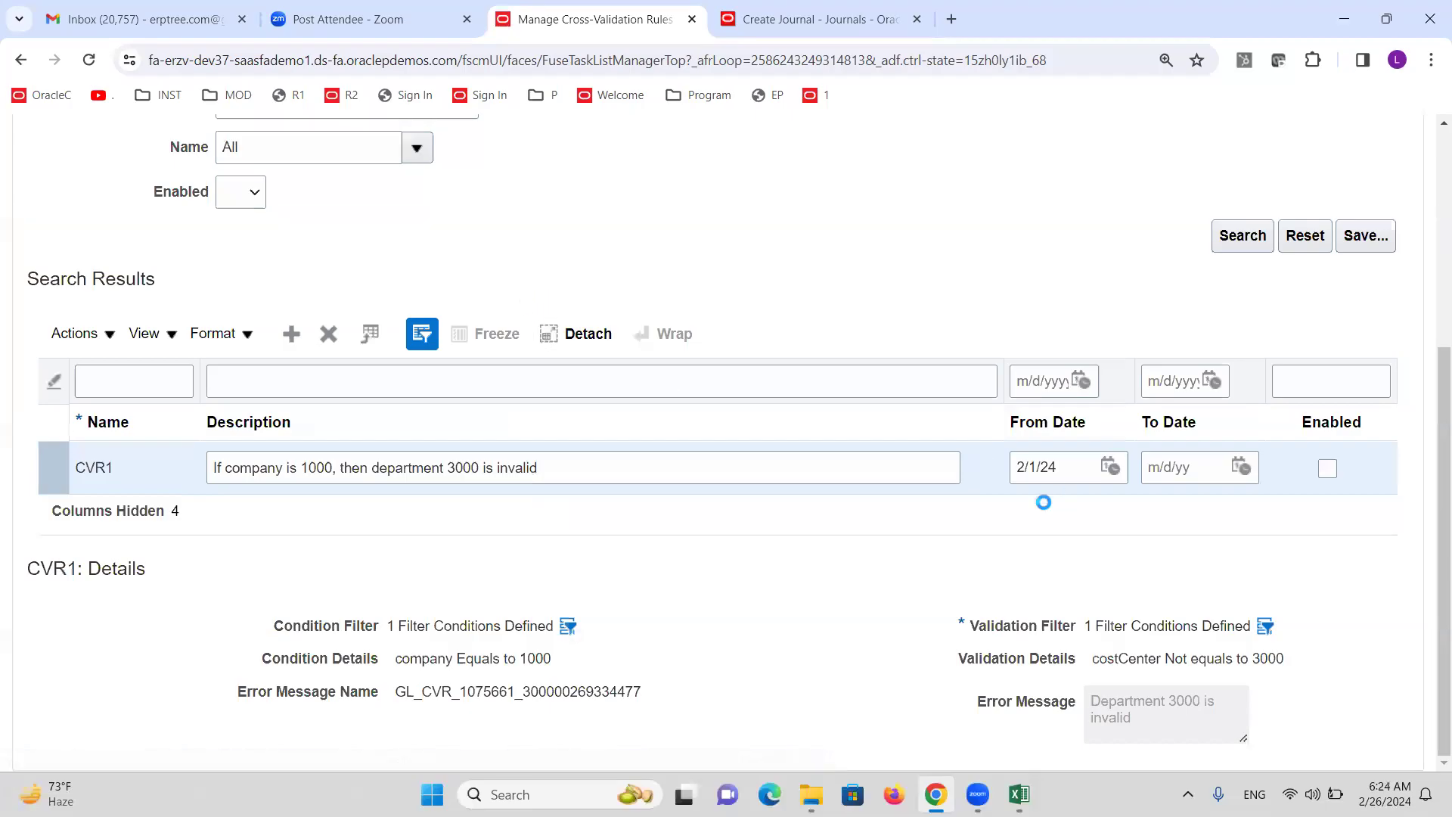
{"action": "scroll", "coordinate": [968, 522], "scroll_direction": "up", "scroll_amount": 5}
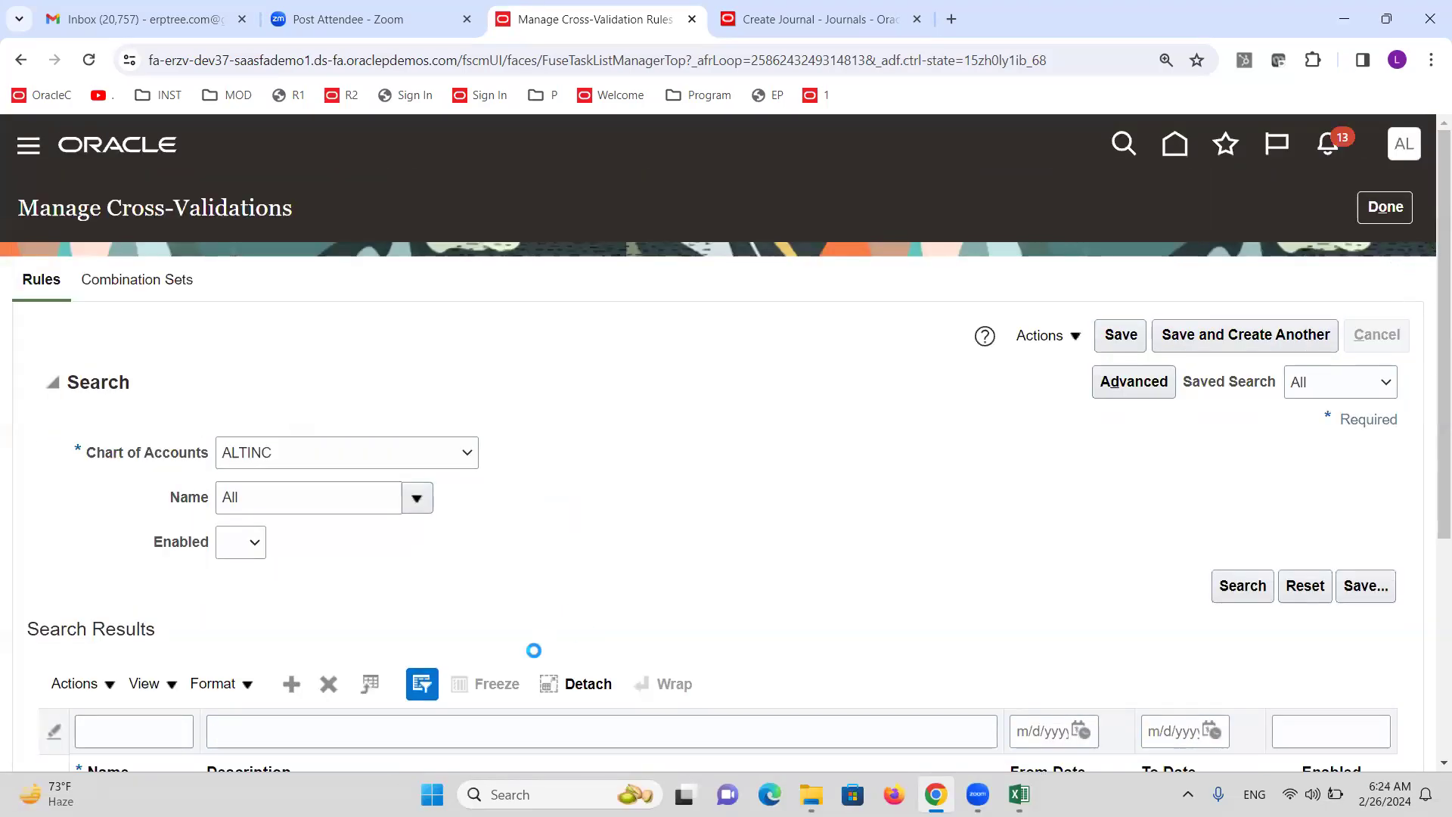
{"action": "left_click", "coordinate": [1386, 215]}
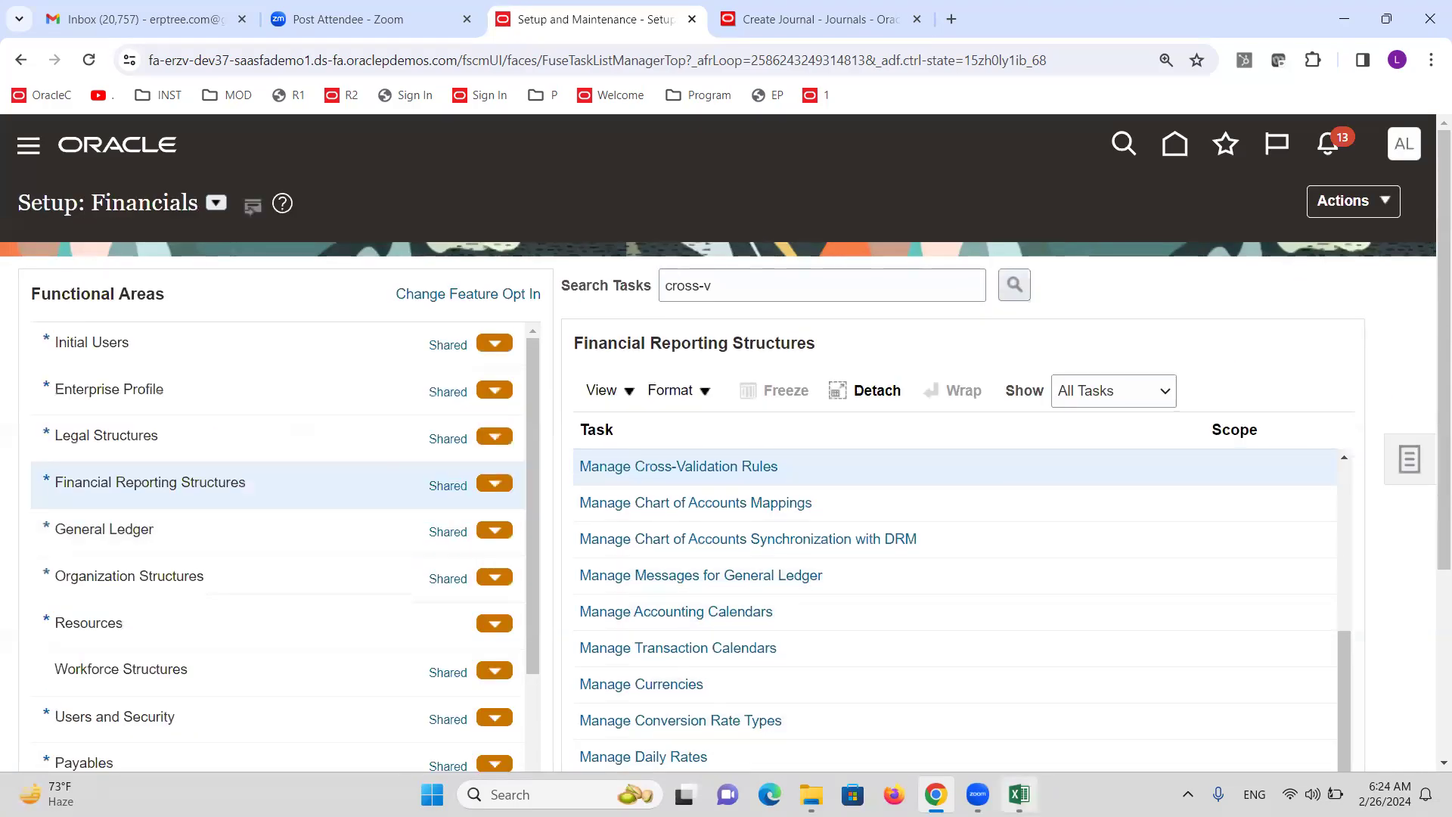
{"action": "left_click", "coordinate": [1019, 795]}
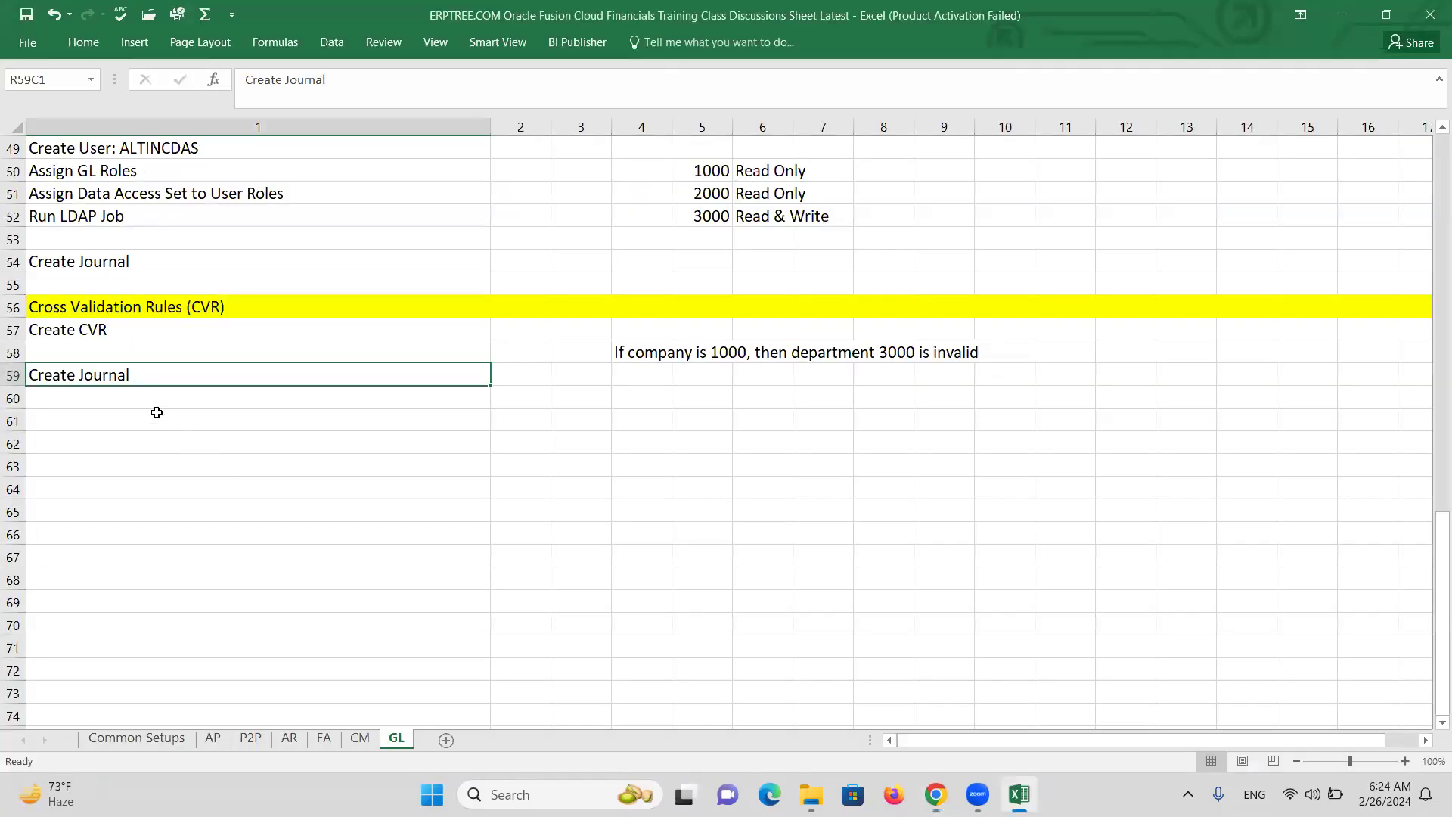
Copy 'Security Rules' from the existing Security Rules Setups item and paste it into row 62.
{"action": "scroll", "coordinate": [250, 389], "scroll_direction": "up", "scroll_amount": 11}
{"action": "scroll", "coordinate": [249, 374], "scroll_direction": "up", "scroll_amount": 5}
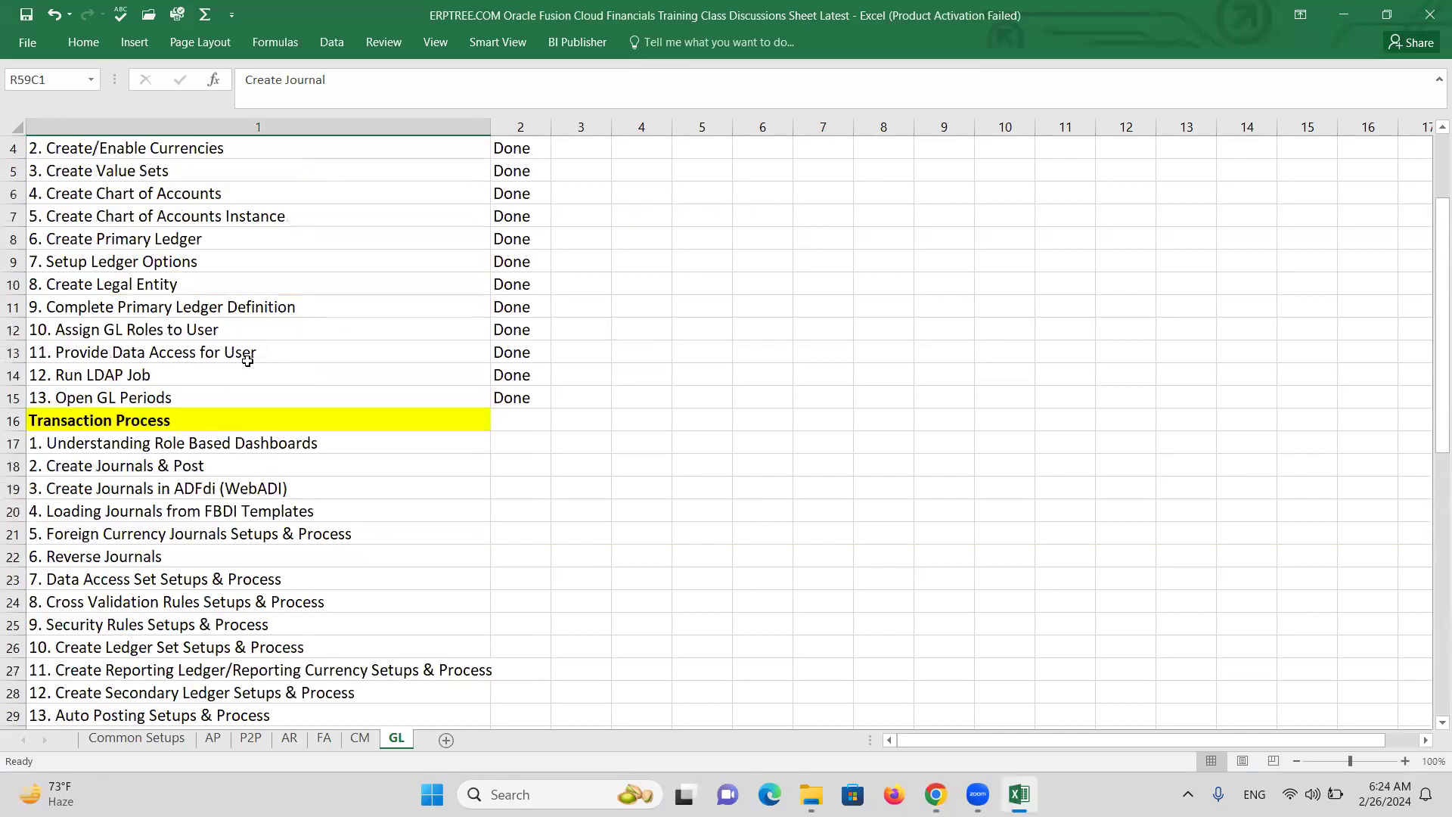
{"action": "scroll", "coordinate": [248, 372], "scroll_direction": "down", "scroll_amount": 3}
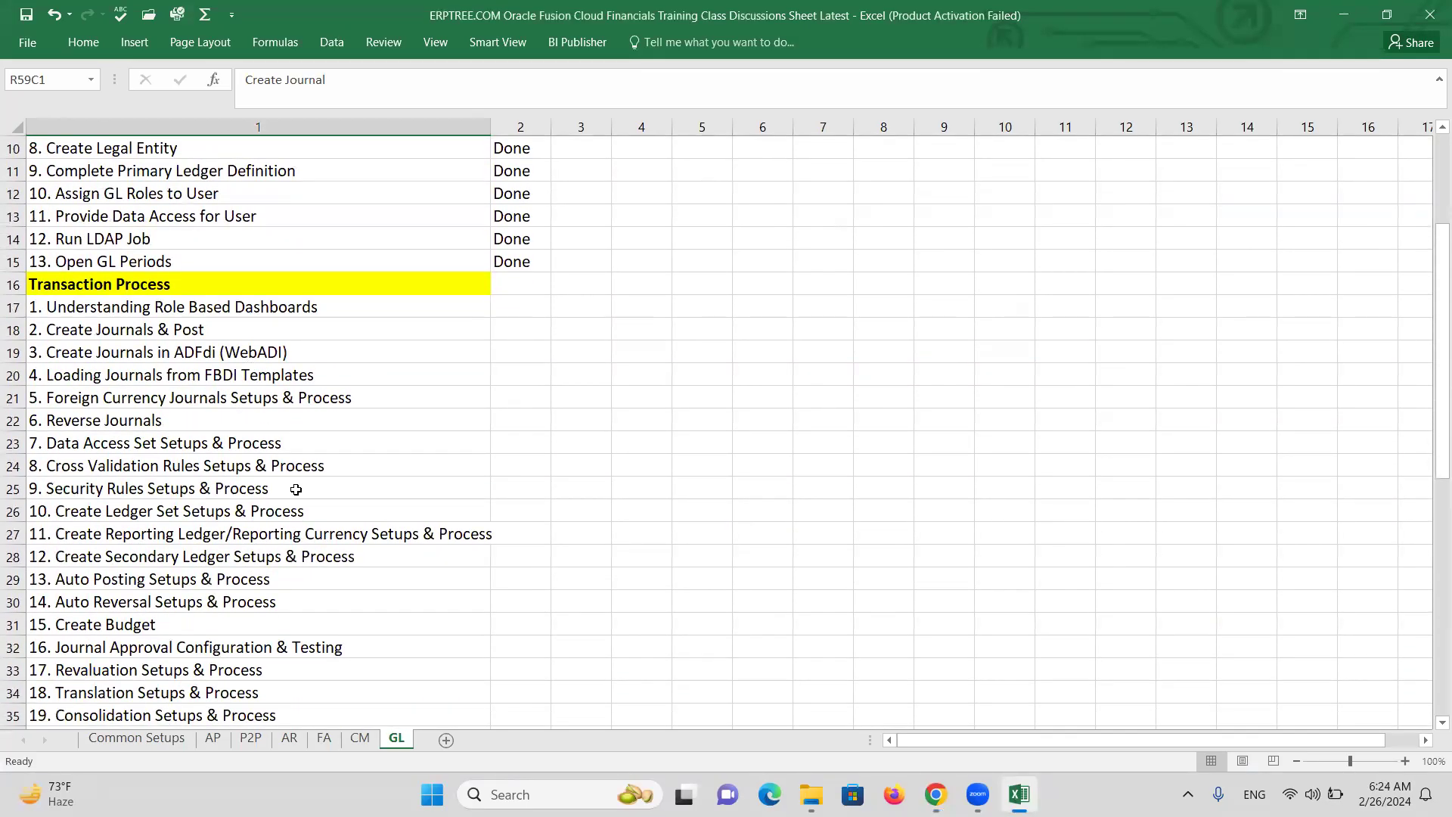
{"action": "double_click", "coordinate": [138, 488]}
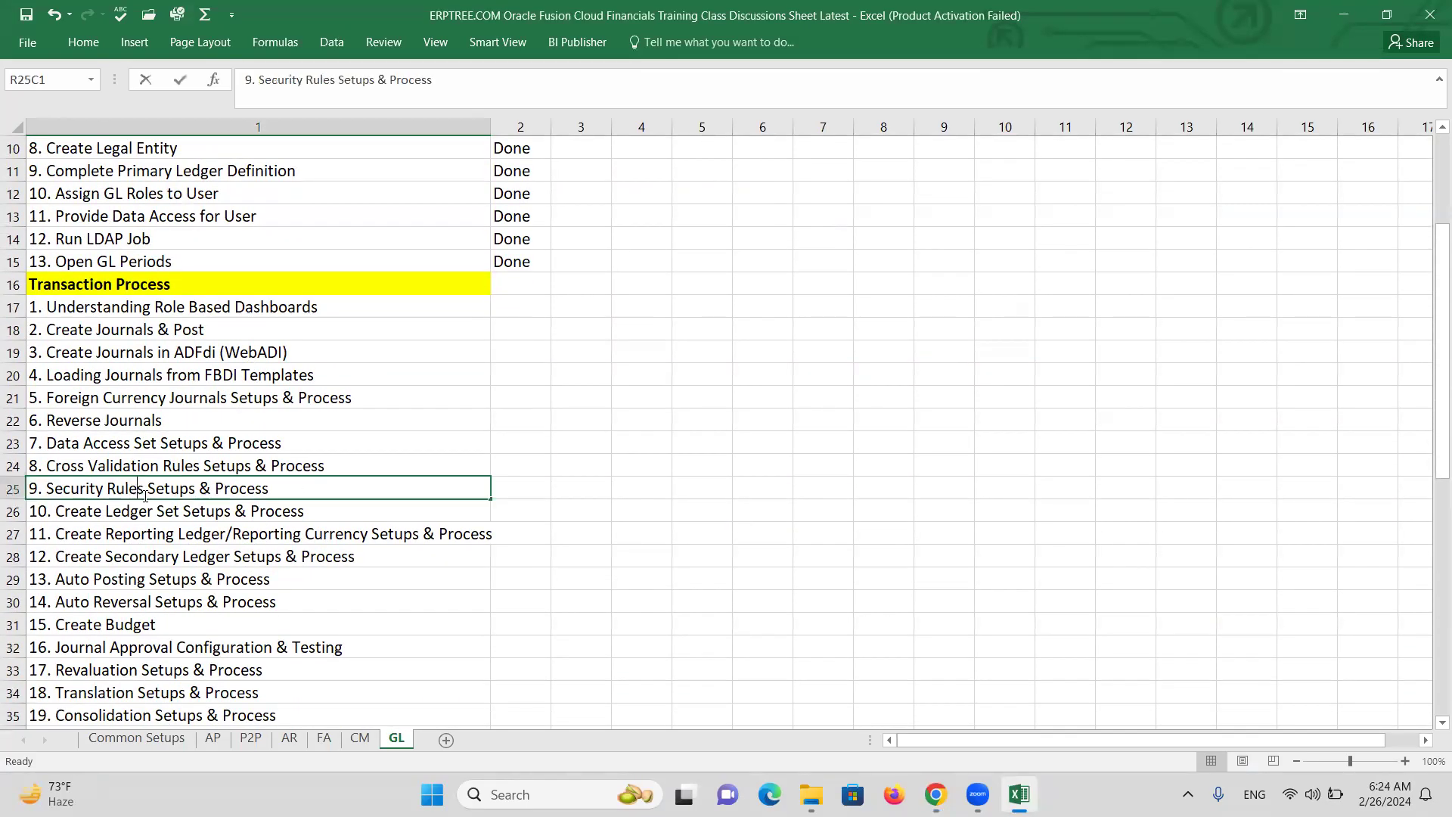
{"action": "left_click_drag", "start_coordinate": [144, 490], "coordinate": [46, 492]}
{"action": "key", "text": "ctrl+c"}
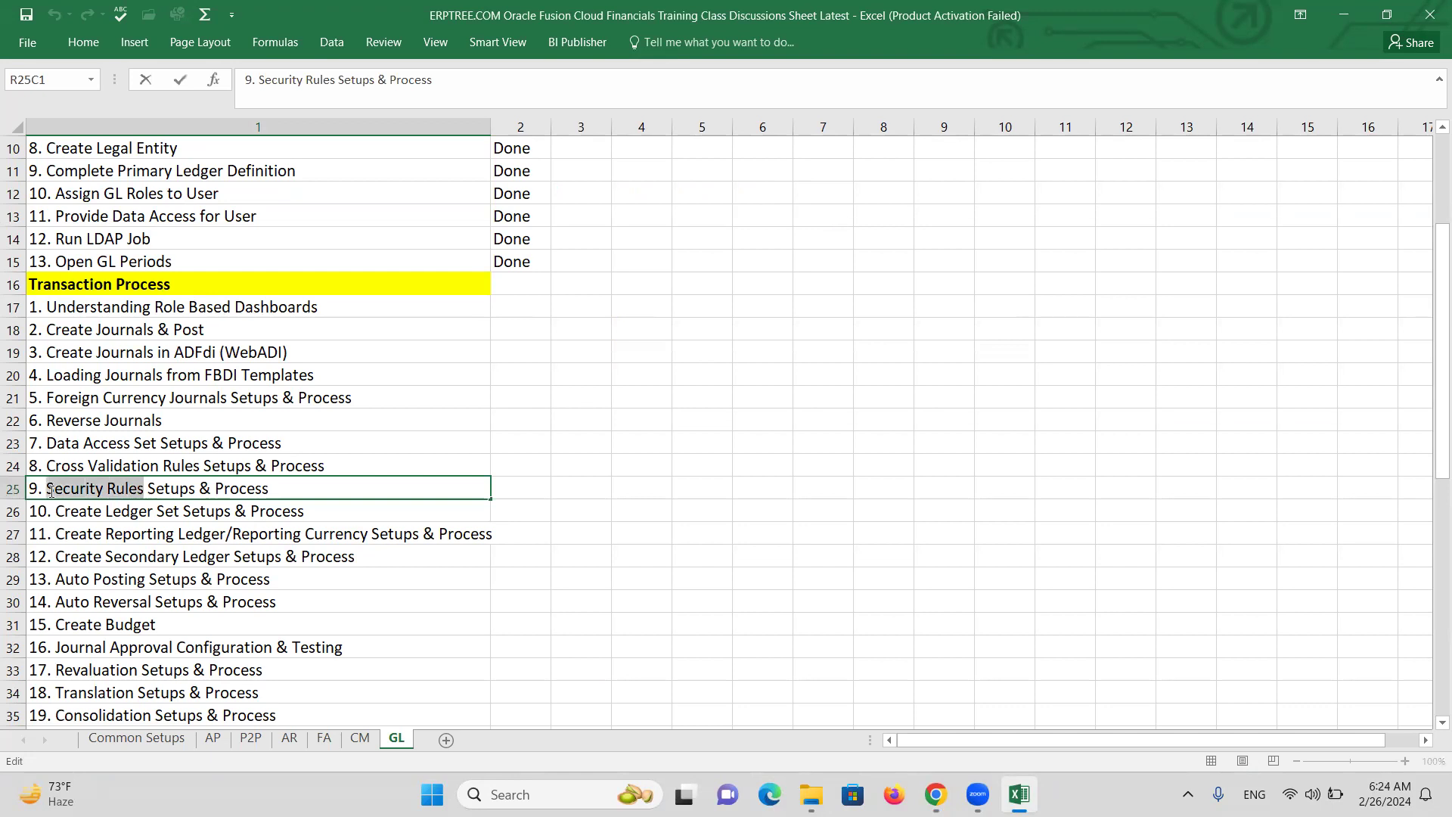
{"action": "left_click", "coordinate": [464, 496]}
{"action": "scroll", "coordinate": [454, 508], "scroll_direction": "down", "scroll_amount": 13}
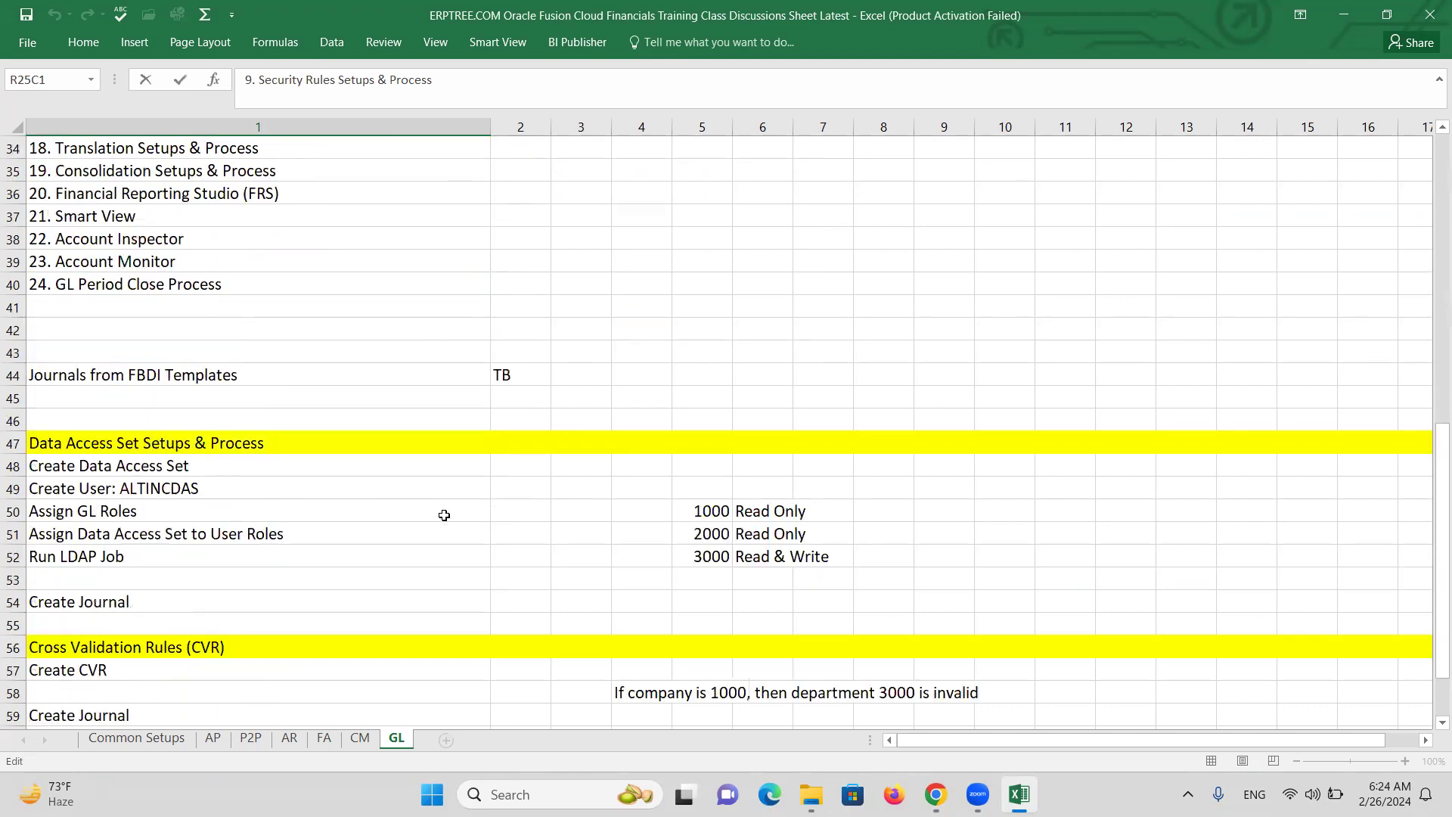
{"action": "left_click", "coordinate": [100, 439]}
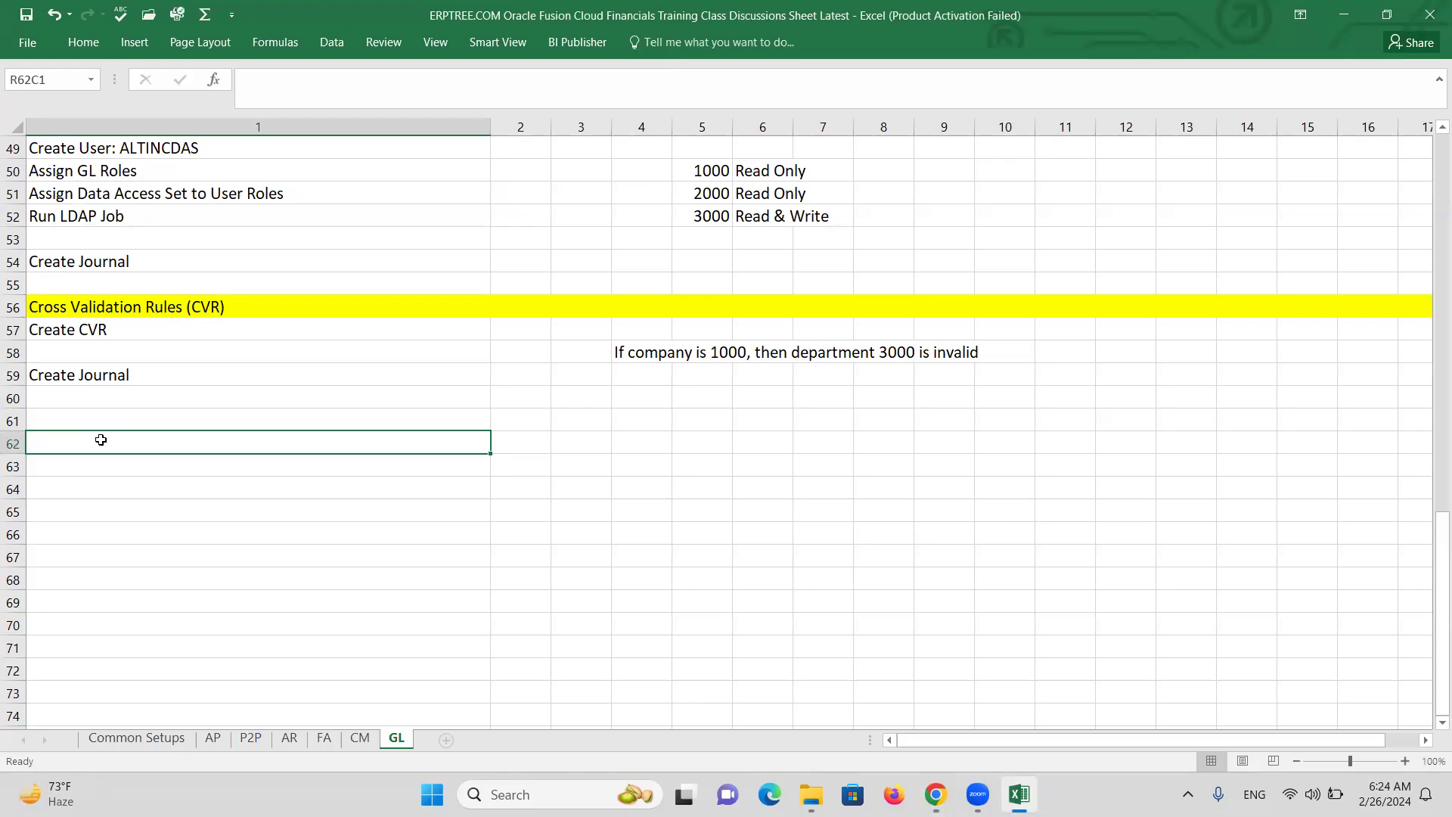
{"action": "key", "text": "ctrl+v"}
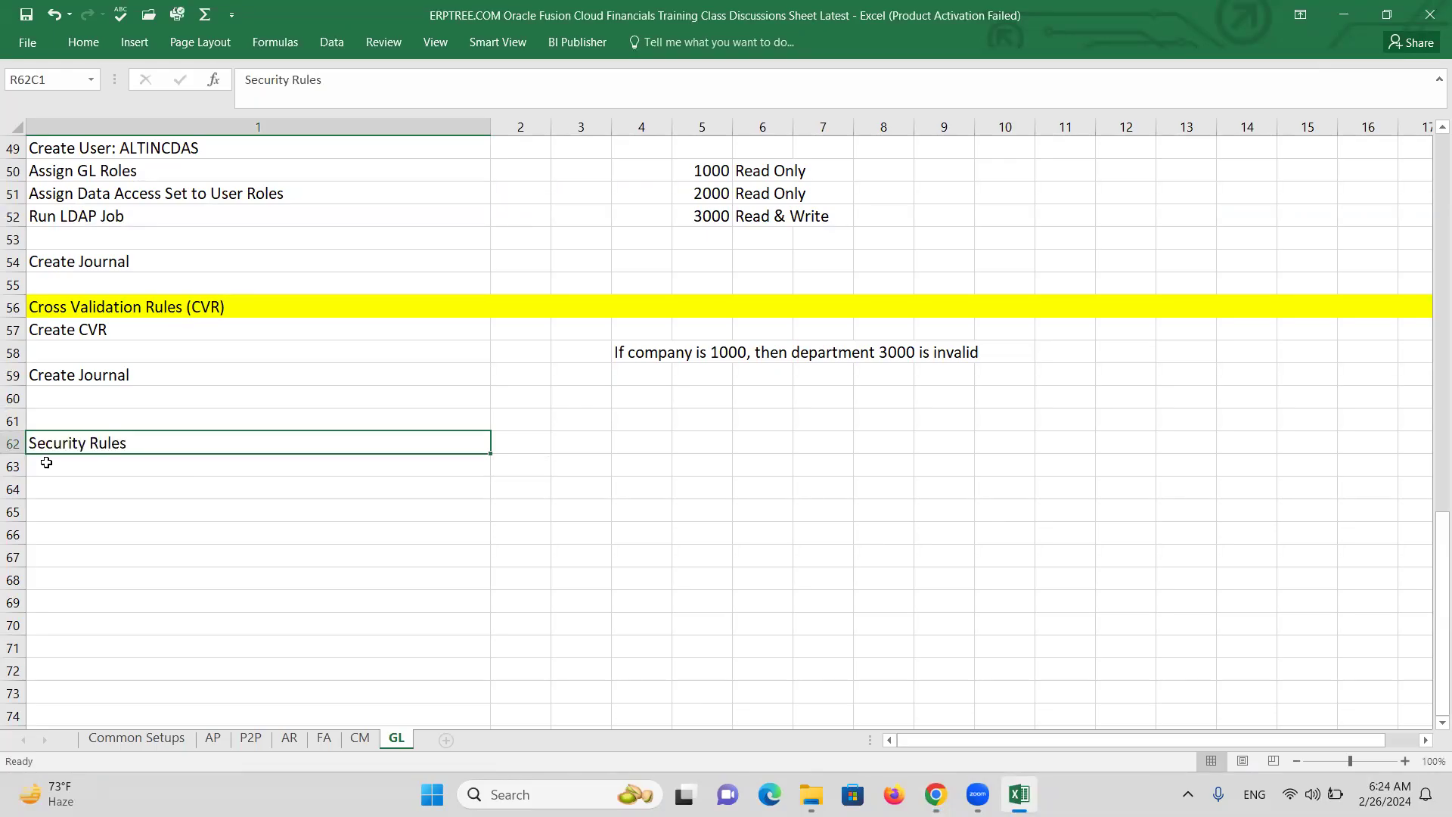
Fill all of row 62 with yellow.
{"action": "left_click", "coordinate": [15, 444]}
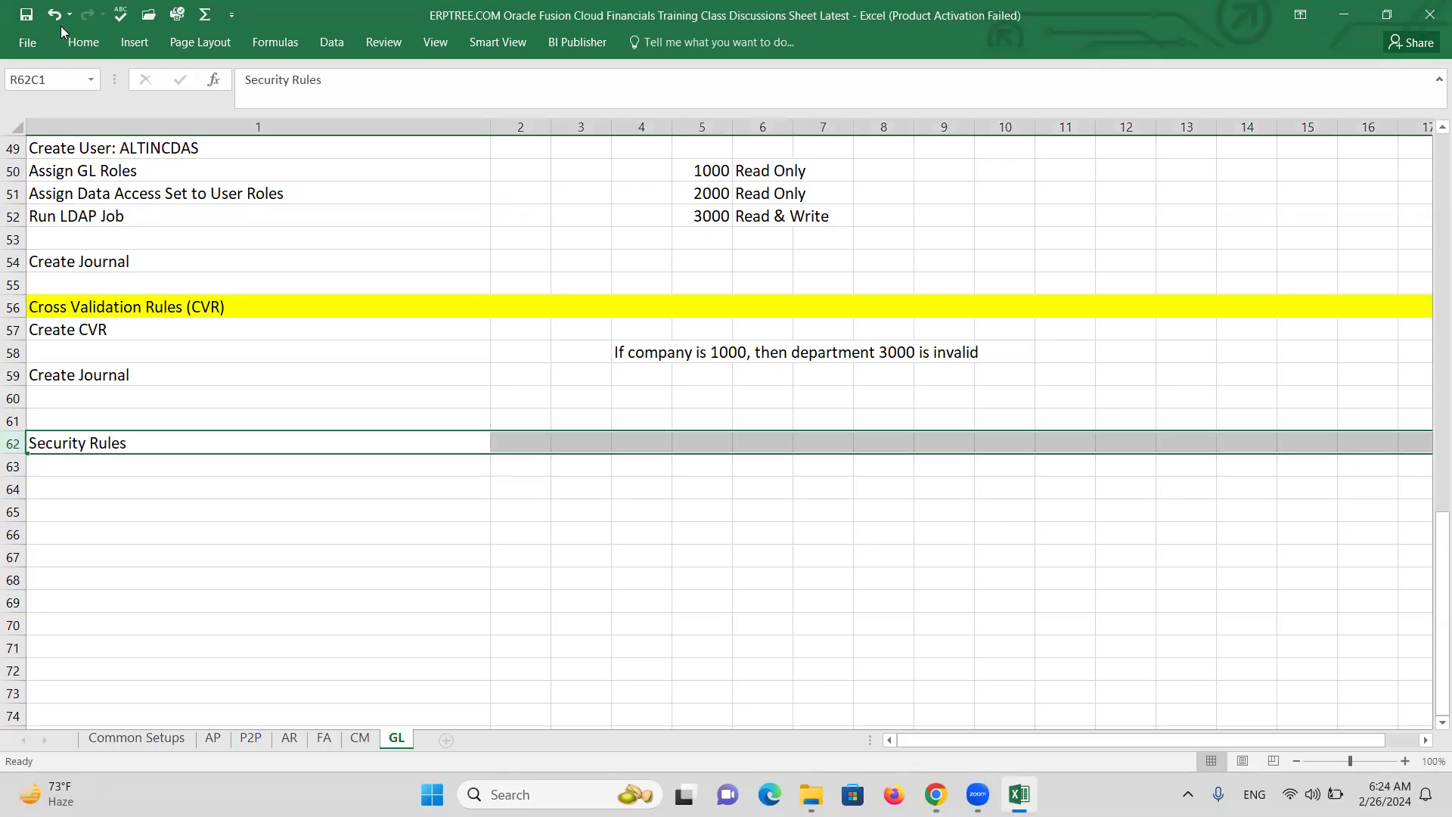
{"action": "left_click", "coordinate": [81, 46]}
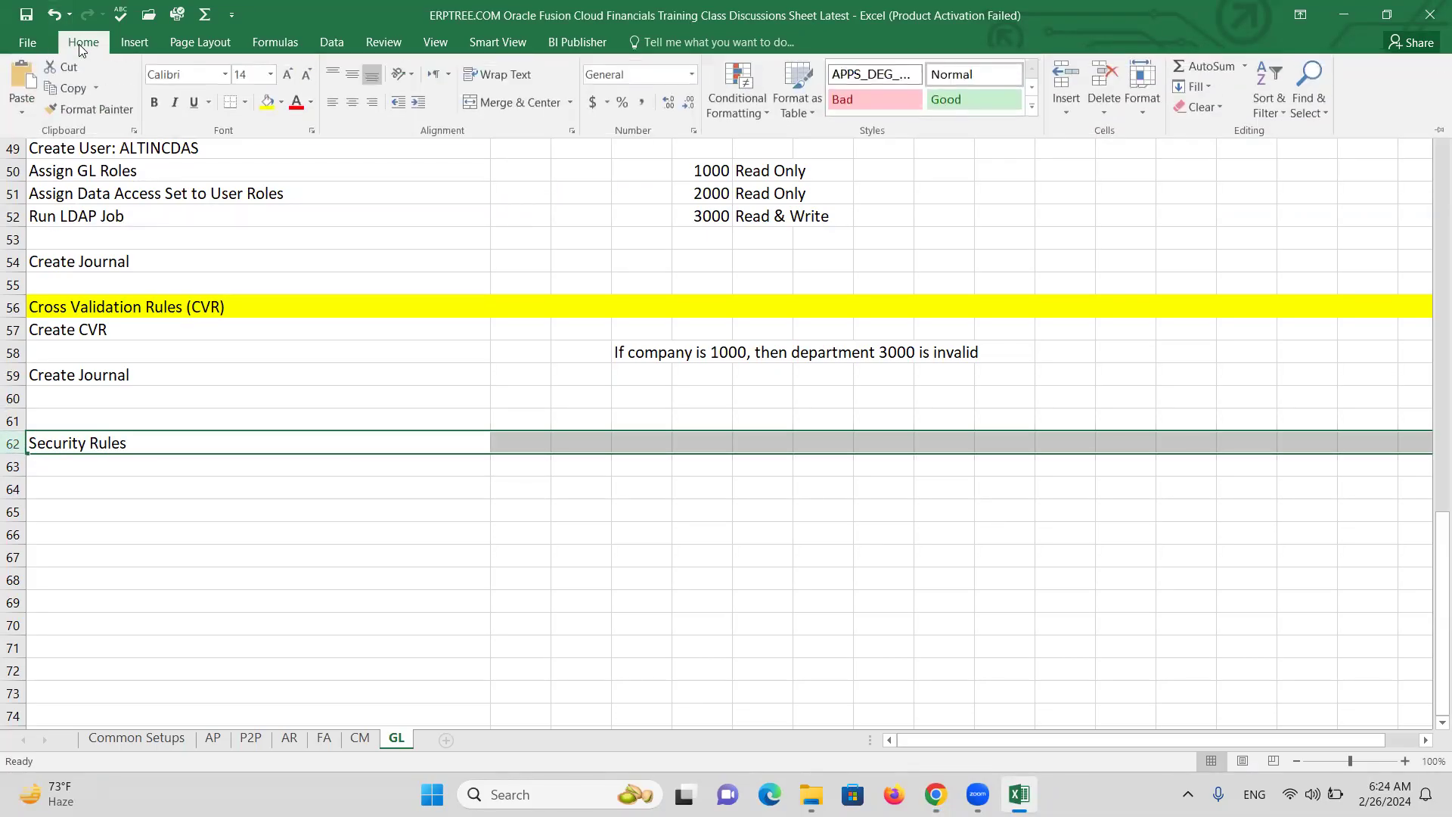
{"action": "left_click", "coordinate": [267, 102]}
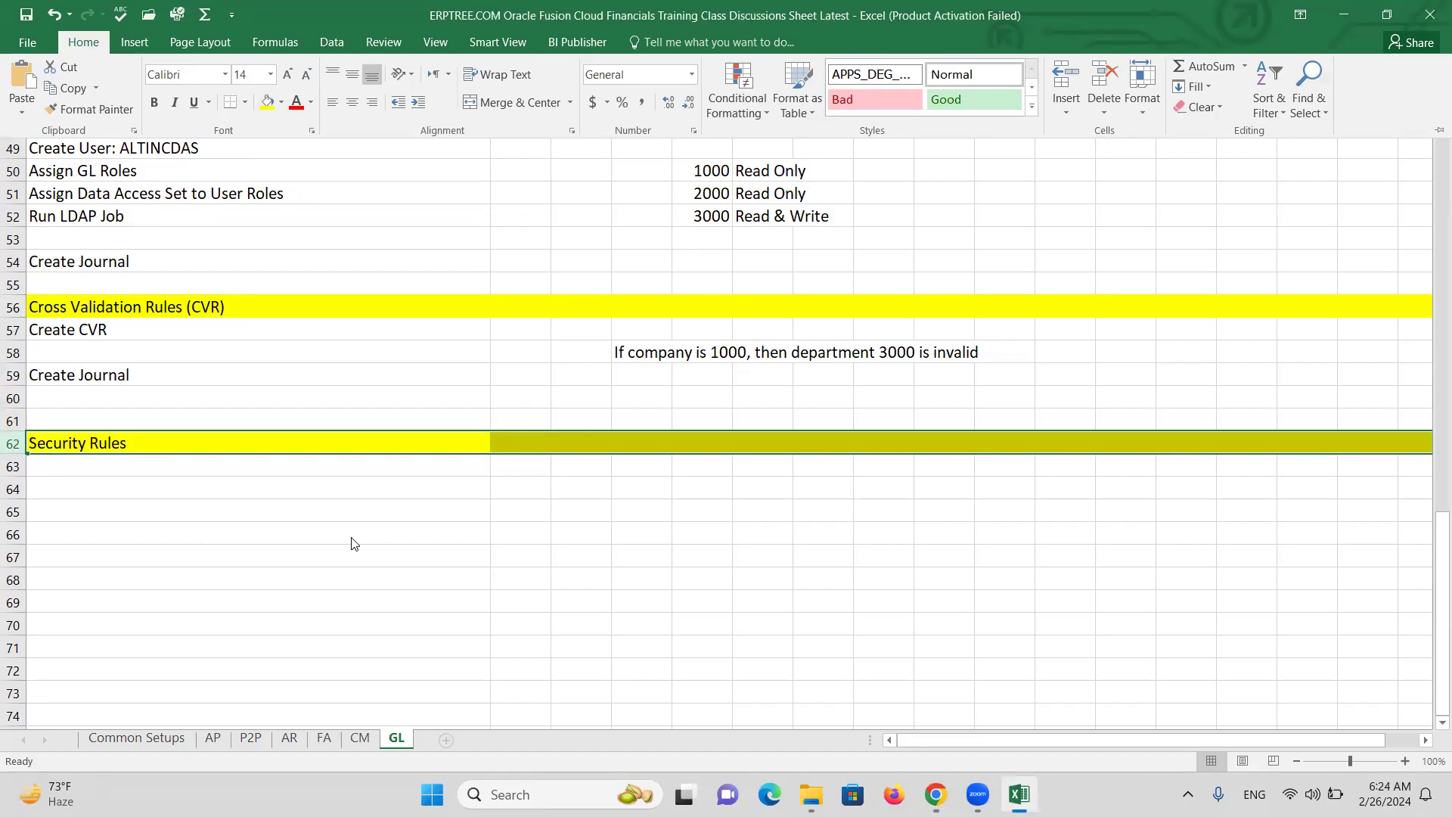
{"action": "left_click", "coordinate": [325, 340]}
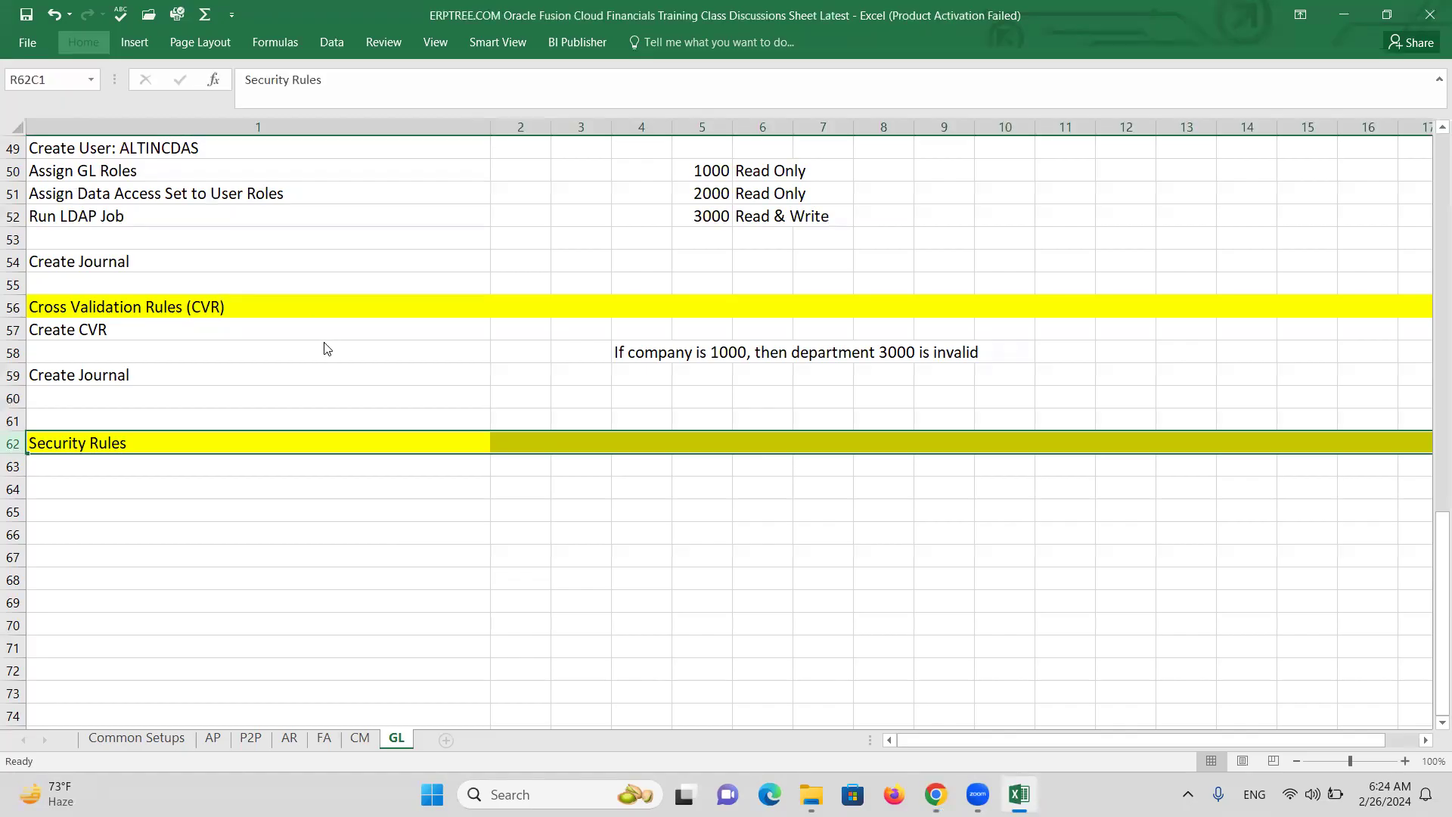
{"action": "left_click", "coordinate": [324, 350]}
Review the company access entries, then rename the row 62 heading to 'Security Rules (SR)'.
{"action": "scroll", "coordinate": [300, 378], "scroll_direction": "up", "scroll_amount": 3}
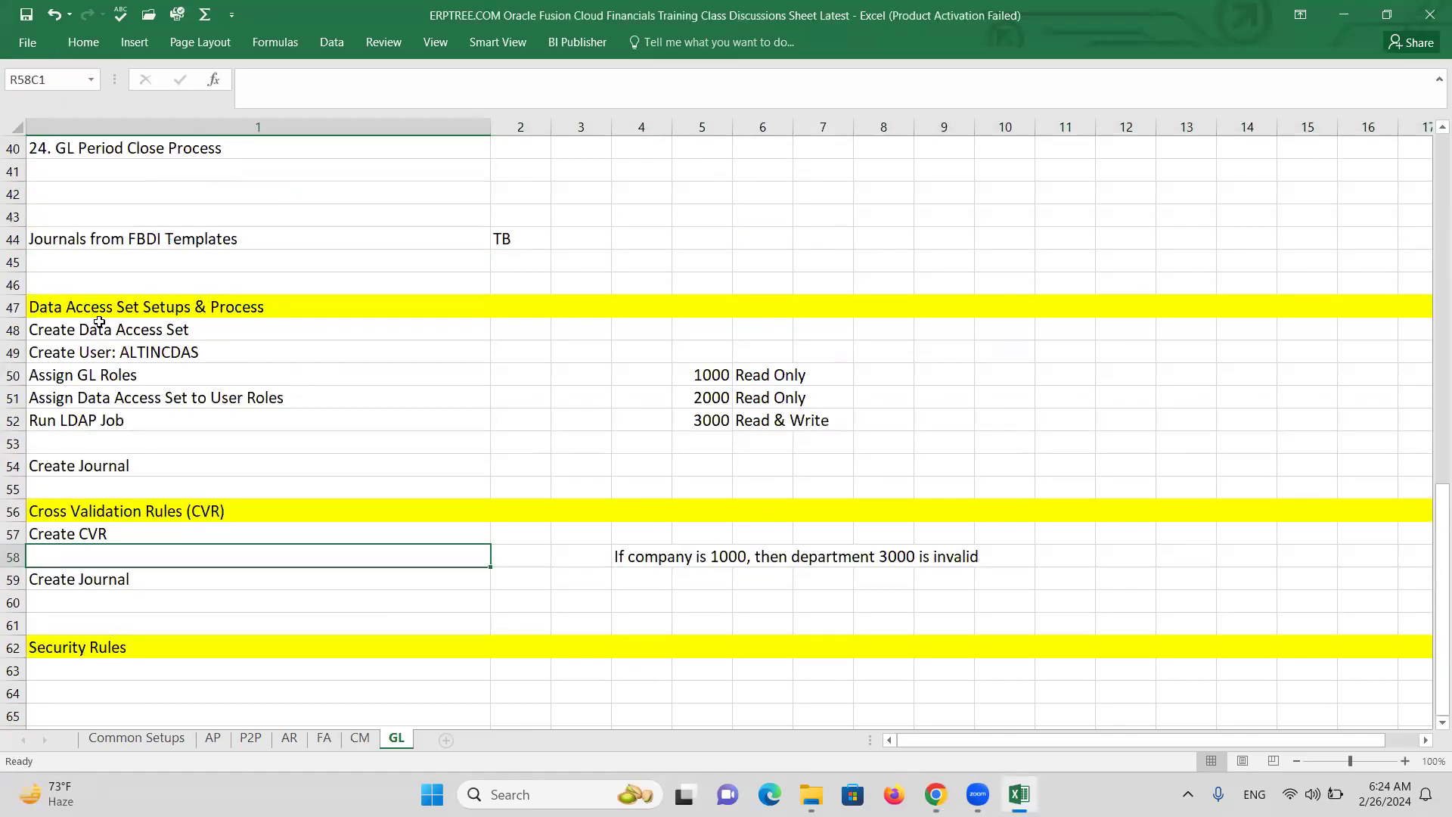
{"action": "left_click_drag", "start_coordinate": [718, 373], "coordinate": [715, 421]}
{"action": "left_click", "coordinate": [759, 374]}
{"action": "left_click_drag", "start_coordinate": [759, 374], "coordinate": [832, 422]}
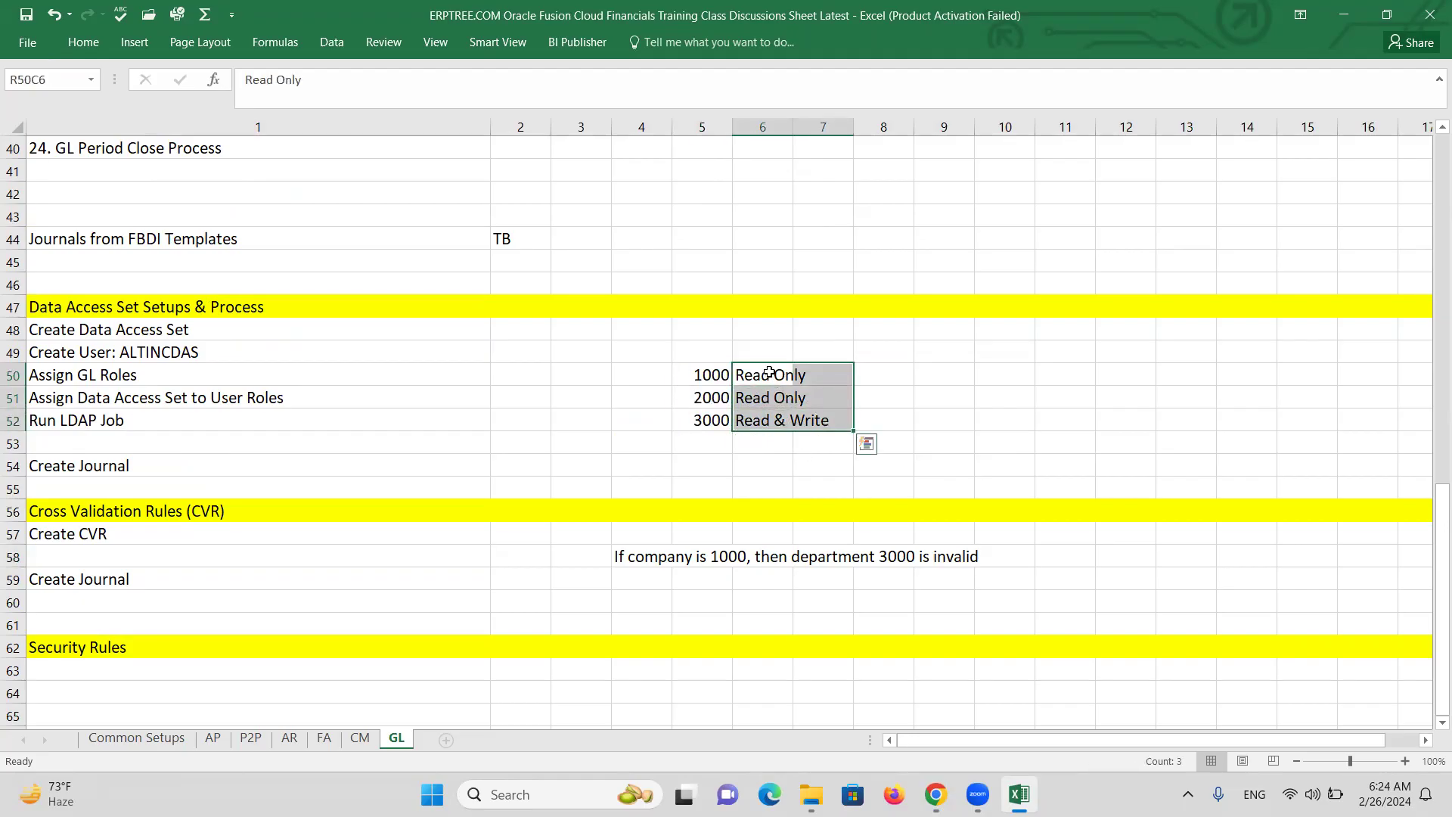
{"action": "left_click", "coordinate": [183, 658]}
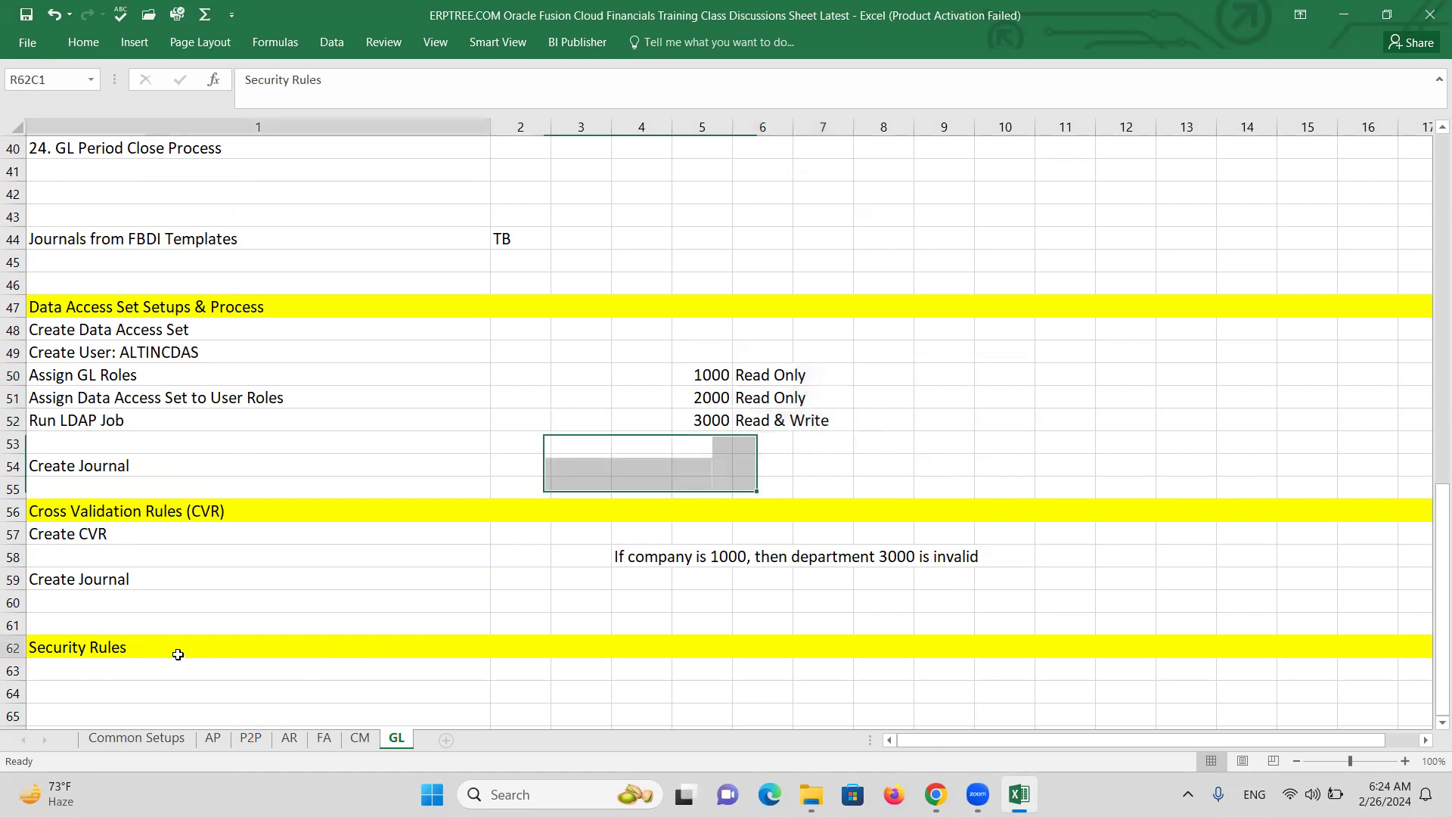
{"action": "double_click", "coordinate": [177, 659]}
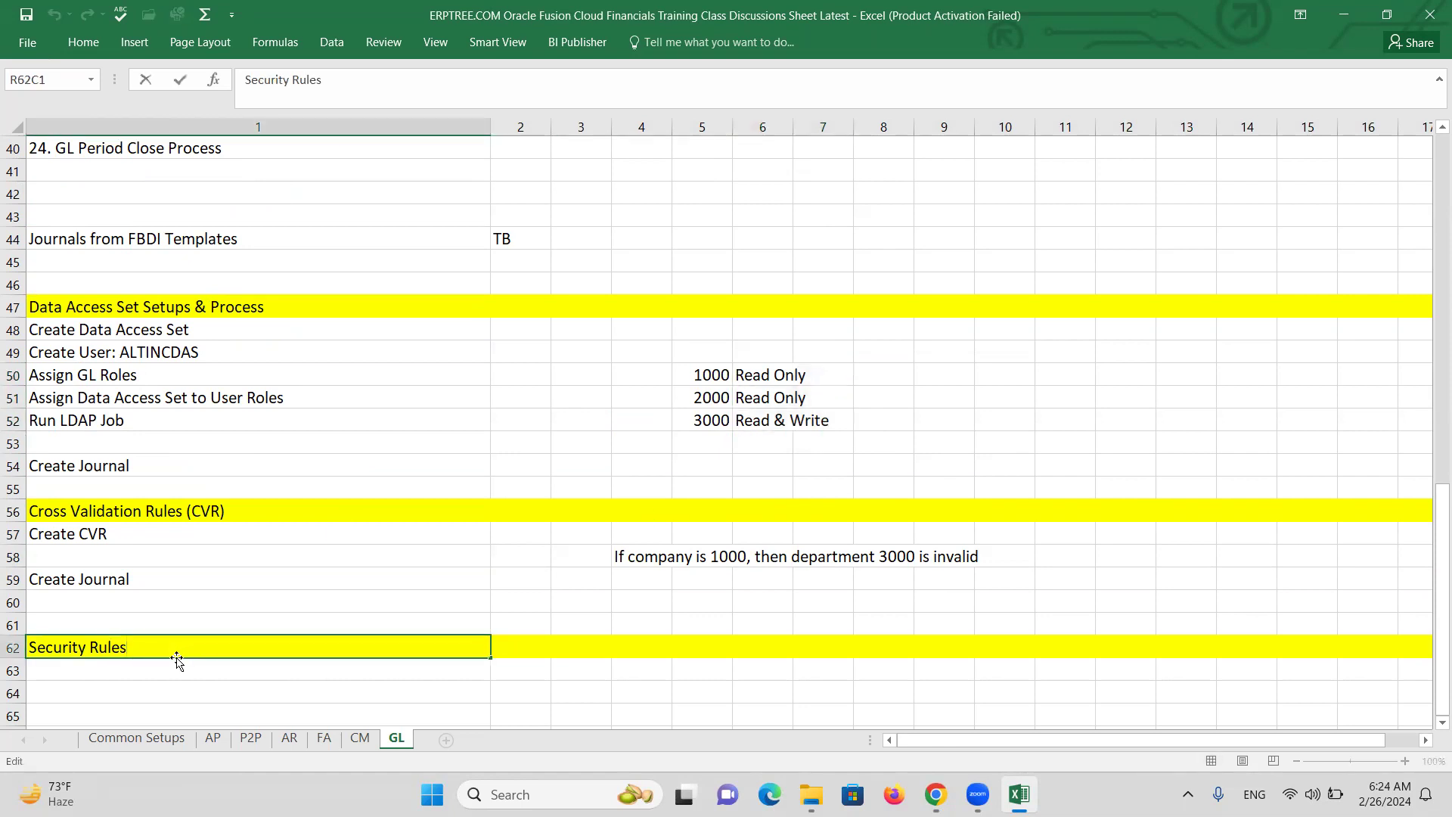
{"action": "type", "text": "(SR"}
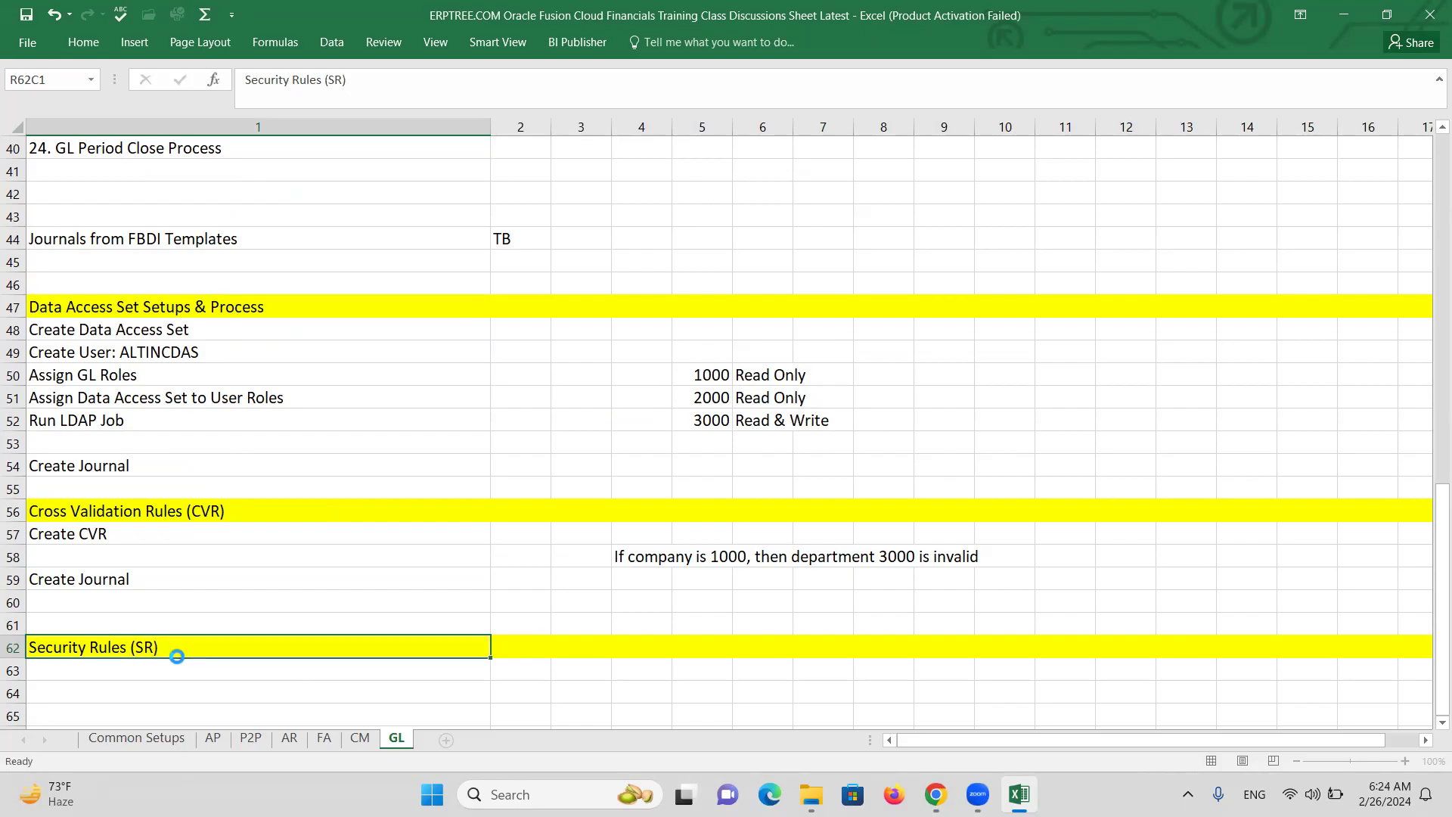
{"action": "key", "text": "ctrl+Return"}
{"action": "scroll", "coordinate": [311, 508], "scroll_direction": "down", "scroll_amount": 2}
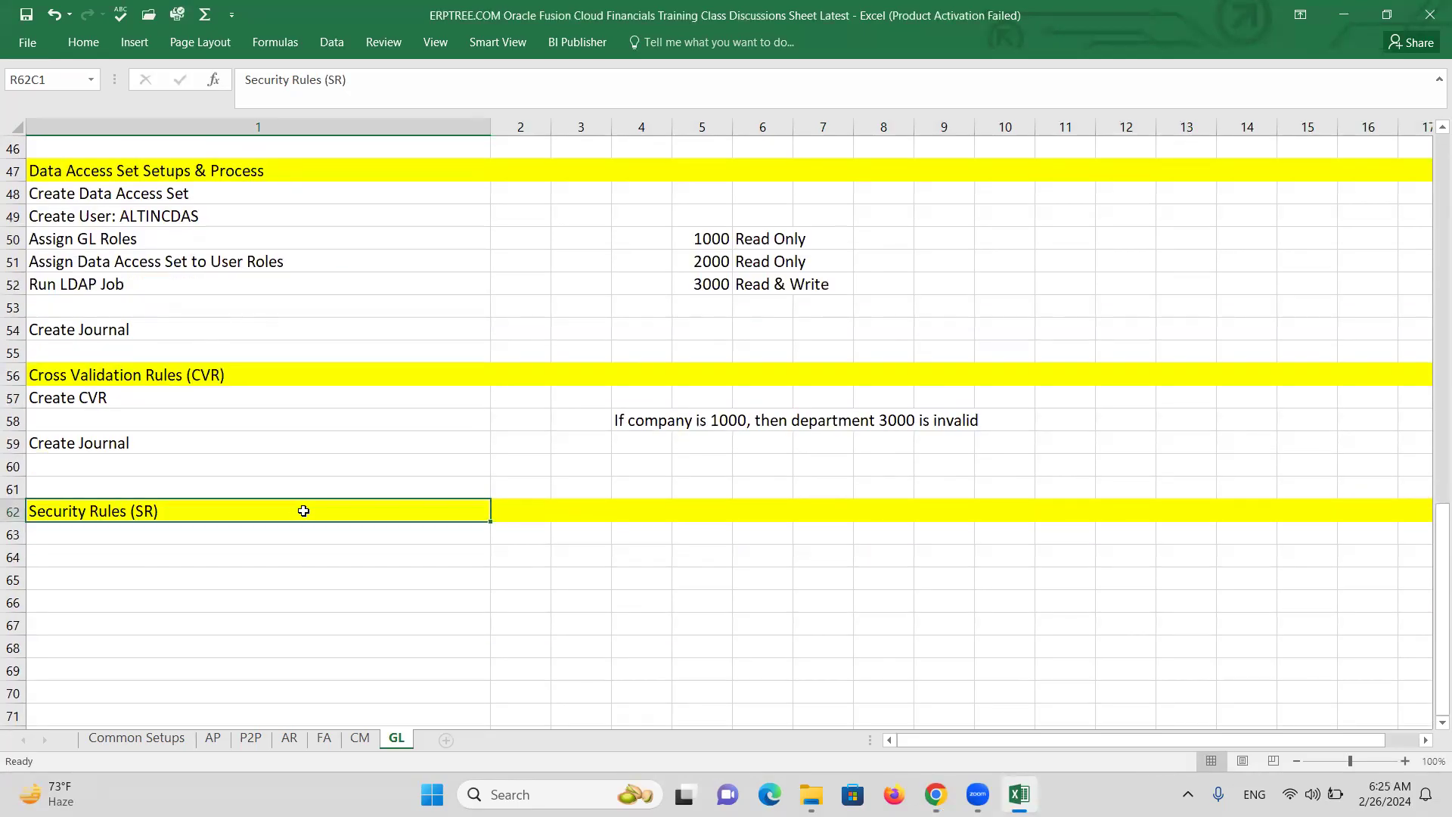
{"action": "left_click", "coordinate": [200, 557]}
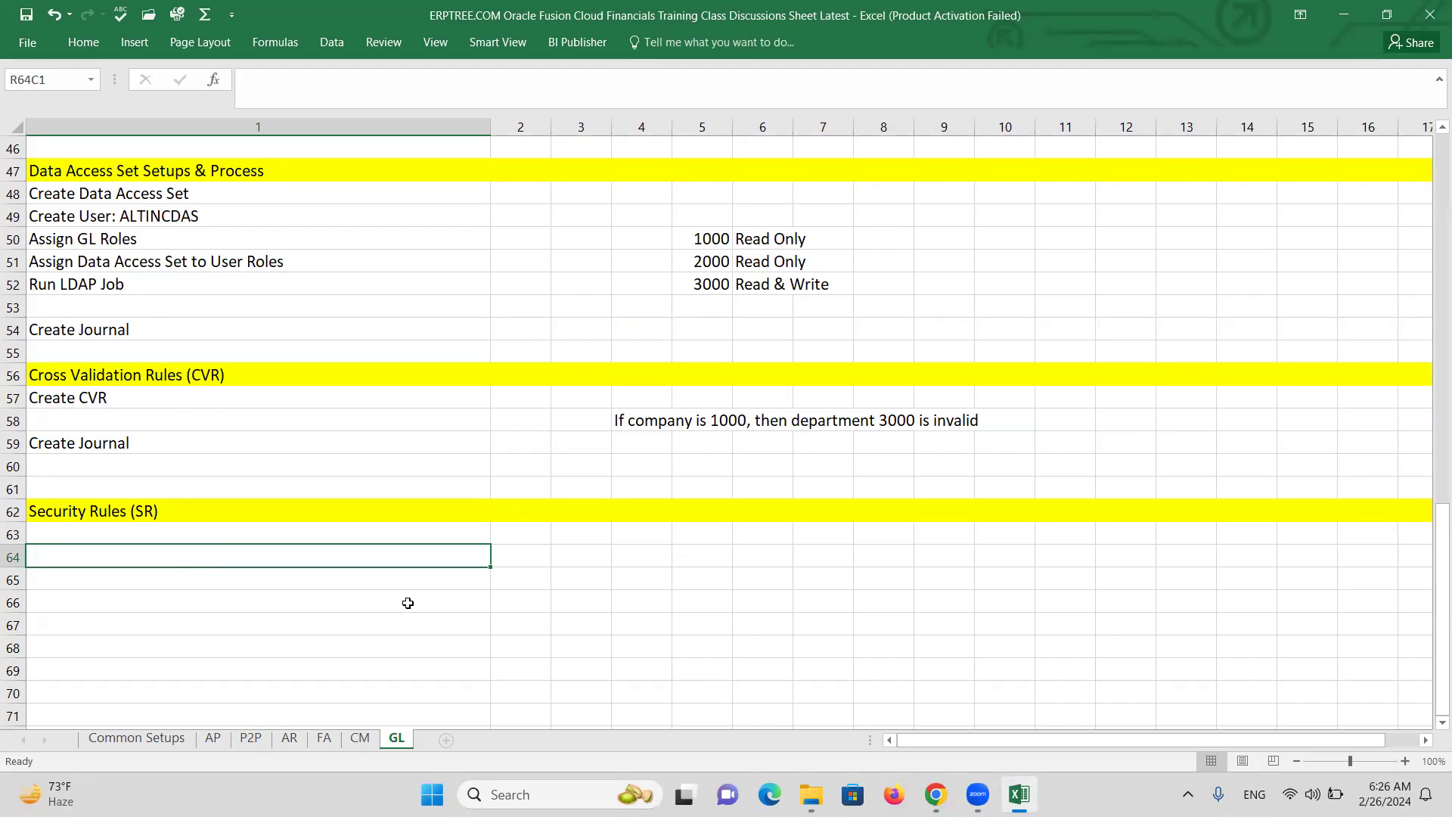
{"action": "left_click_drag", "start_coordinate": [703, 236], "coordinate": [794, 285]}
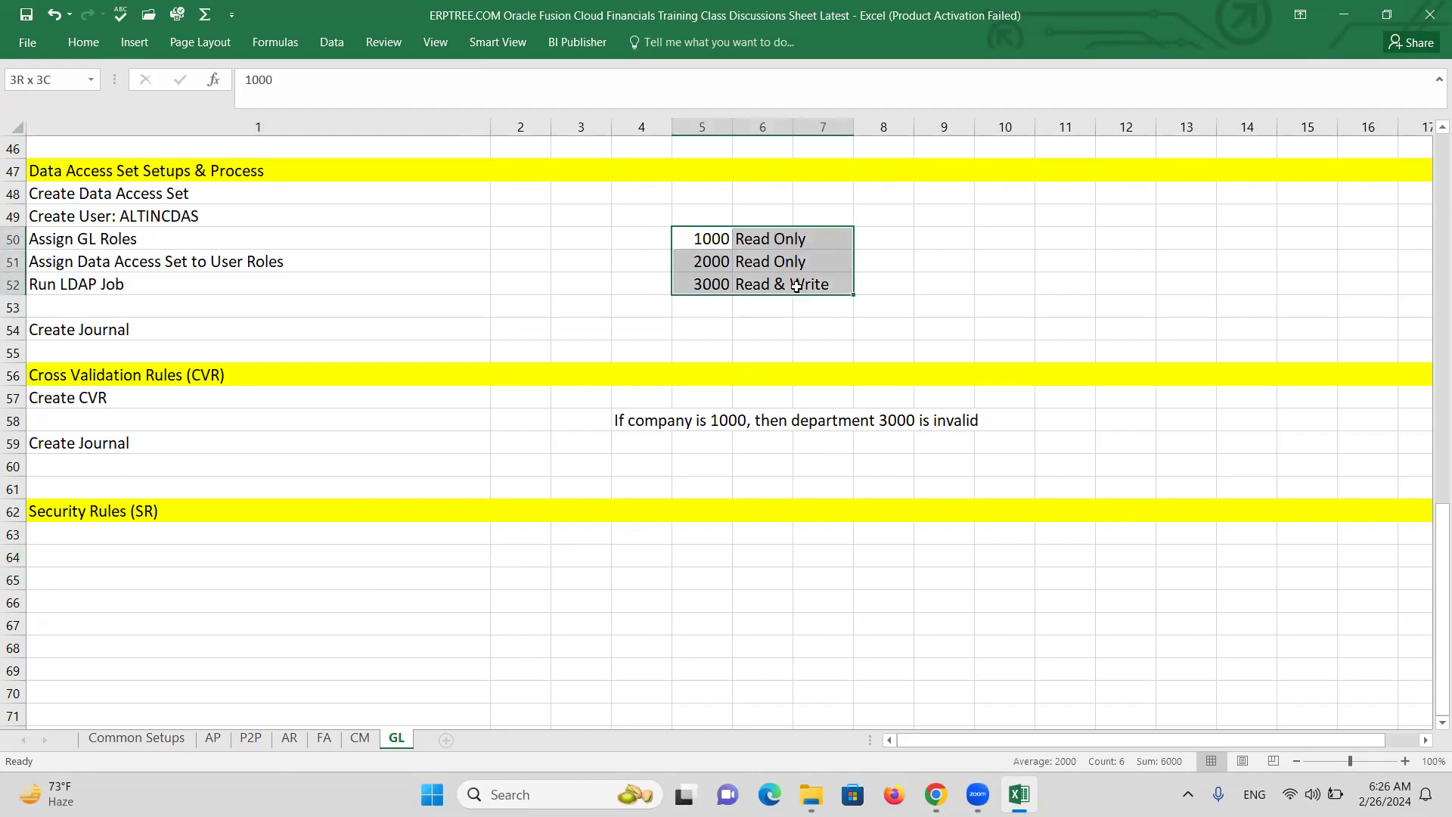
{"action": "key", "text": "ctrl+c"}
{"action": "left_click", "coordinate": [638, 578]}
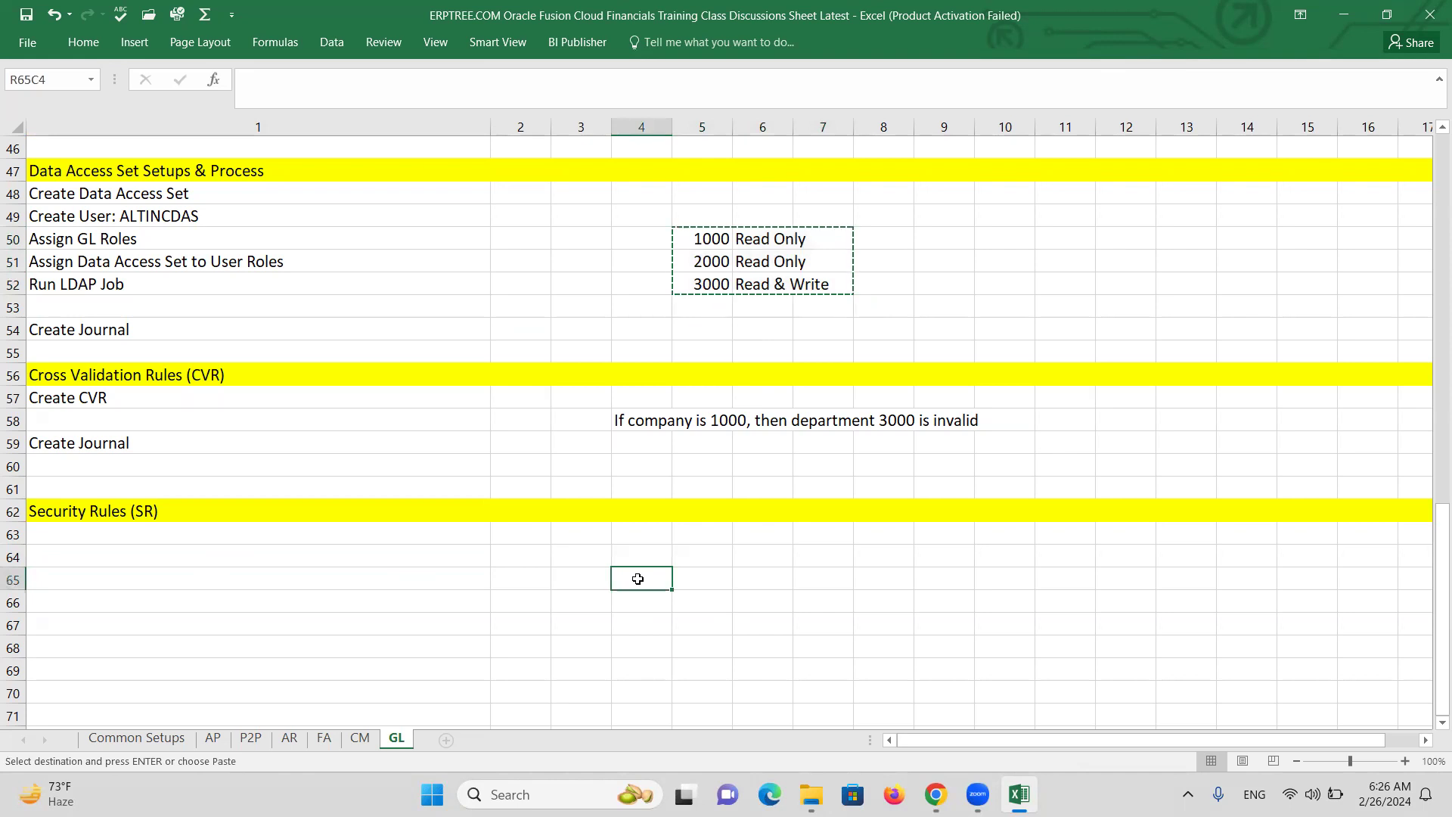
{"action": "key", "text": "ctrl+v"}
{"action": "left_click_drag", "start_coordinate": [644, 579], "coordinate": [764, 601]}
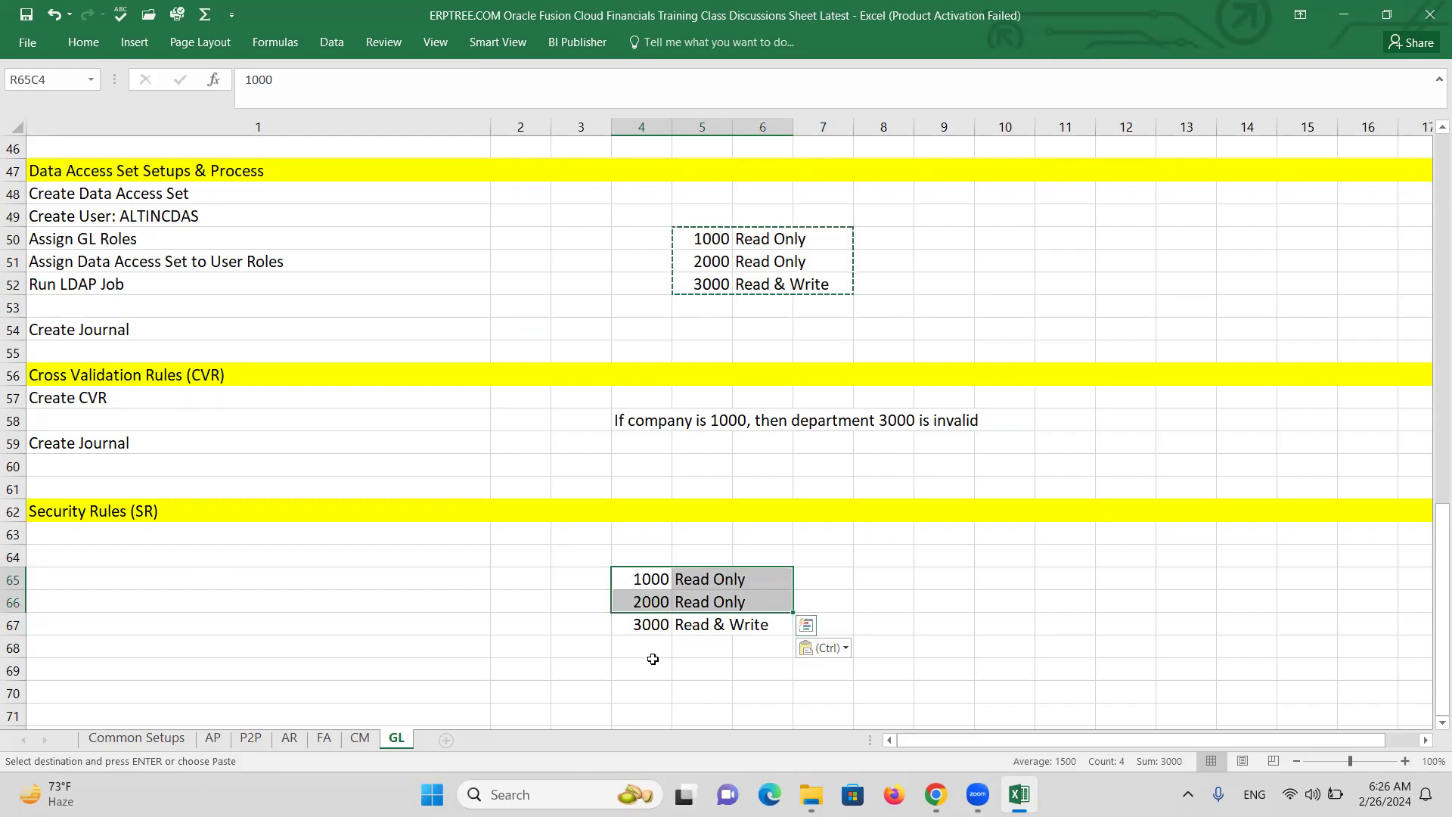
{"action": "key", "text": "Delete"}
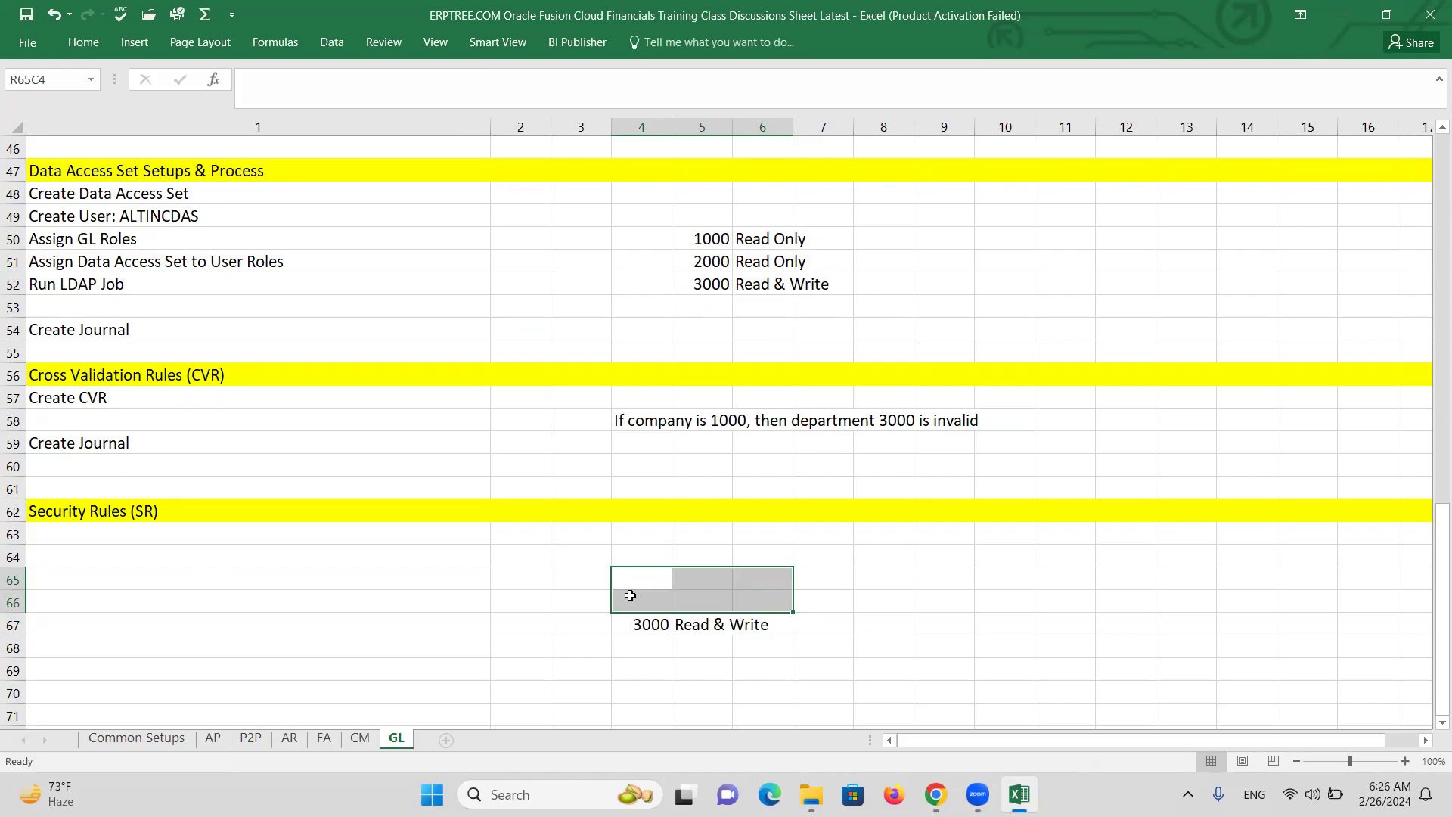
{"action": "left_click", "coordinate": [657, 649]}
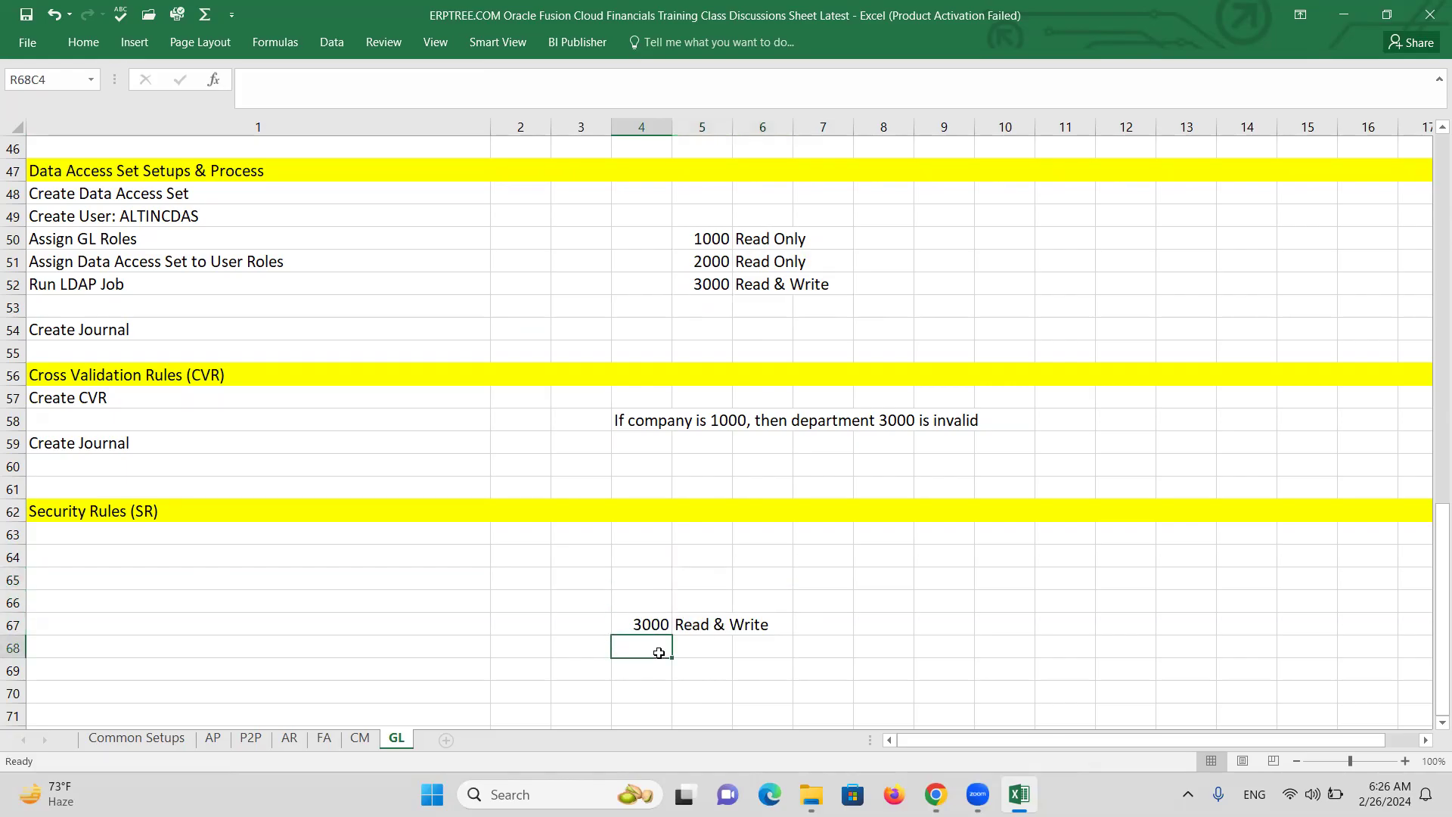
{"action": "left_click", "coordinate": [576, 621]}
{"action": "type", "text": "SR"}
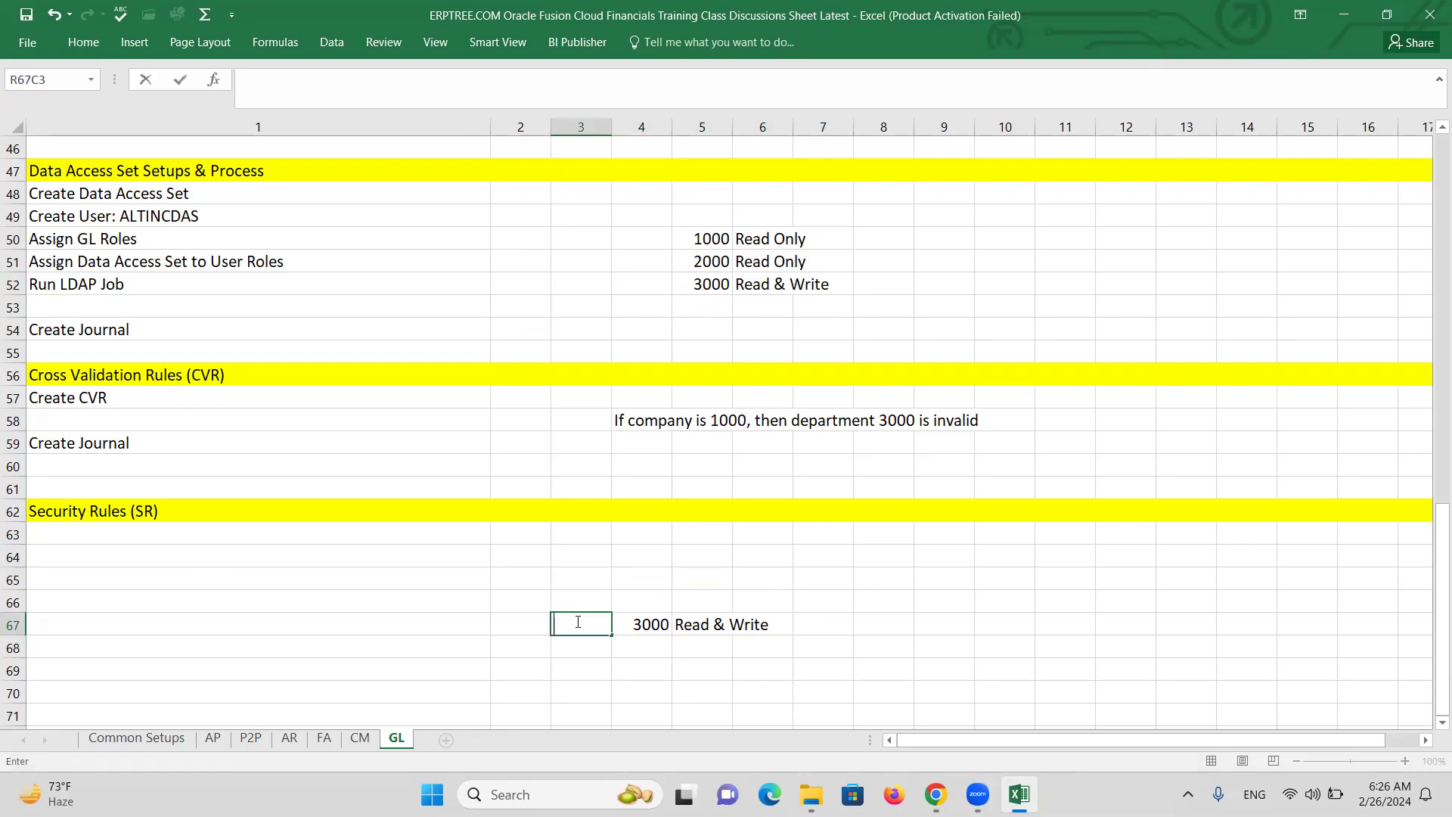
{"action": "left_click", "coordinate": [586, 645]}
{"action": "type", "text": "SR2"}
{"action": "key", "text": "Tab"}
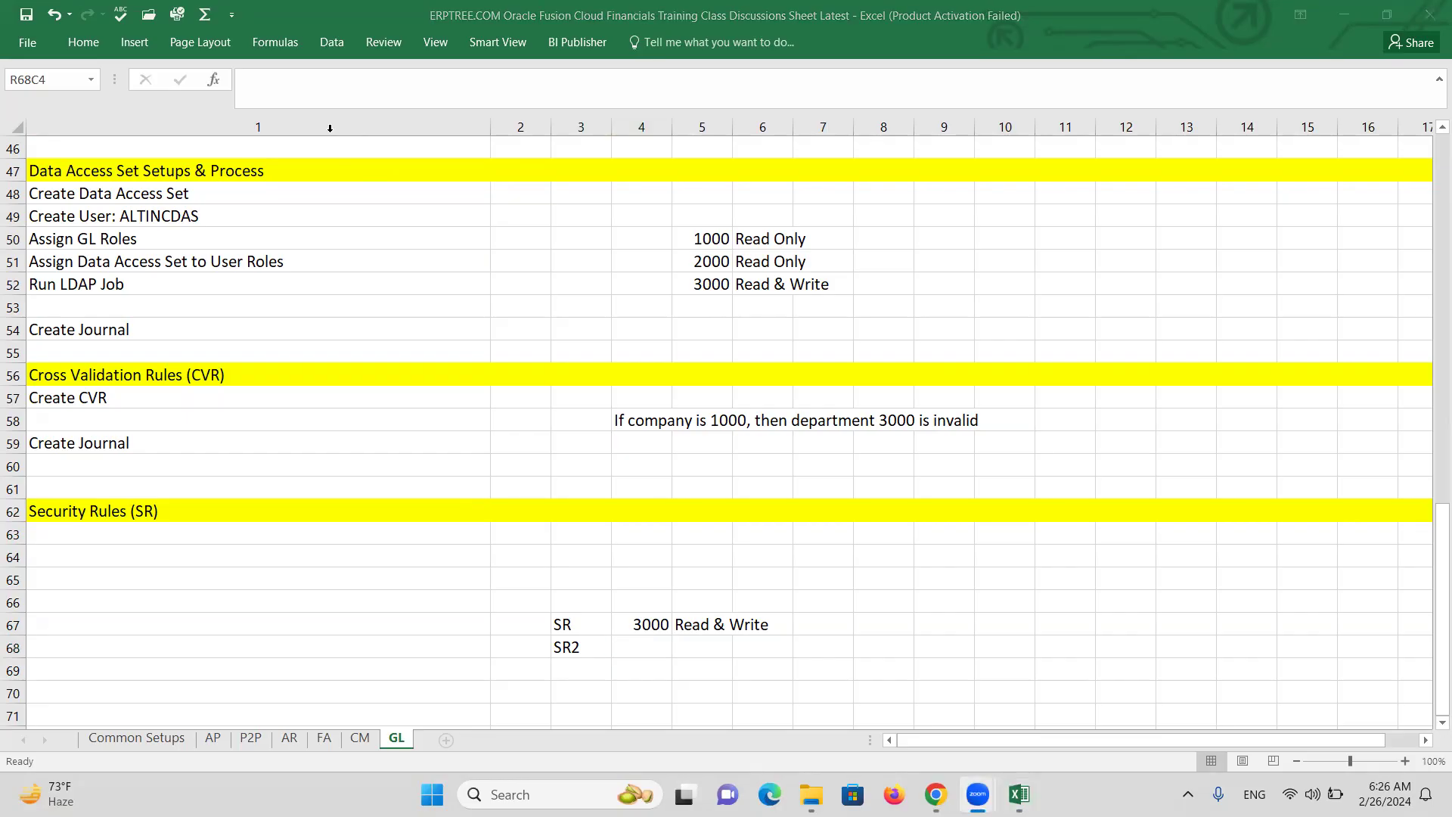
{"action": "left_click", "coordinate": [643, 649]}
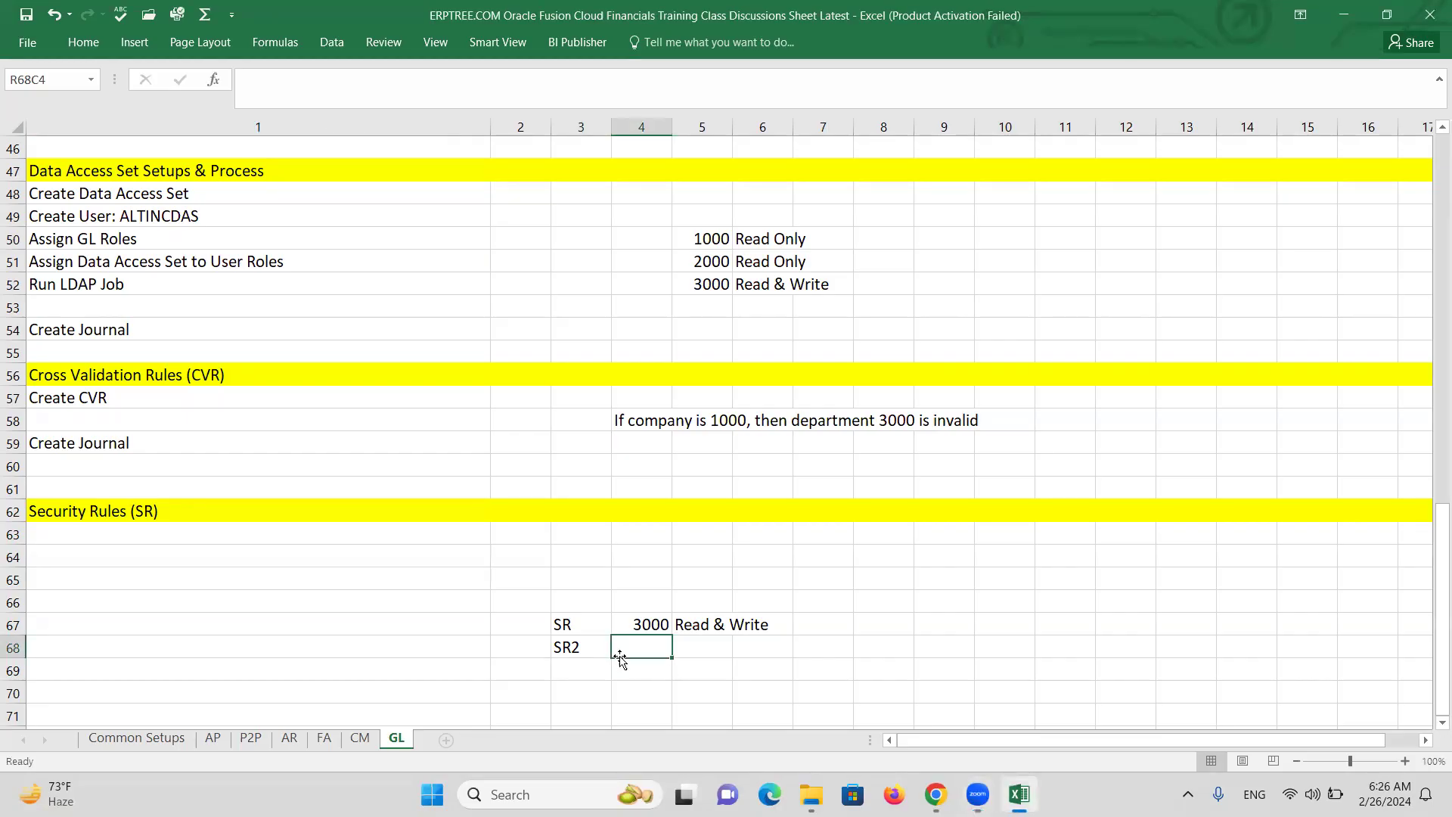
{"action": "left_click", "coordinate": [571, 627]}
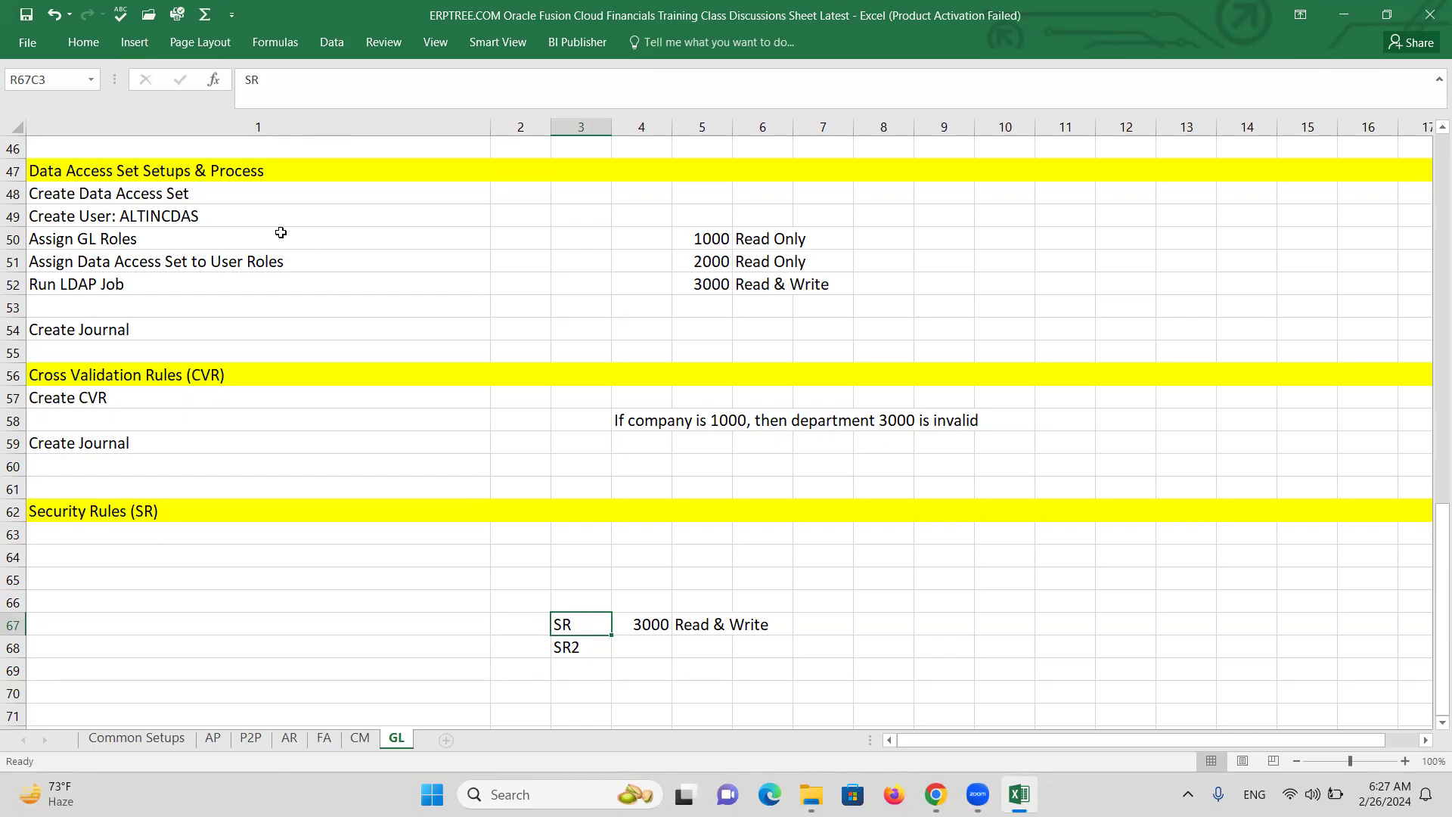
{"action": "left_click_drag", "start_coordinate": [591, 624], "coordinate": [760, 646]}
{"action": "key", "text": "Delete"}
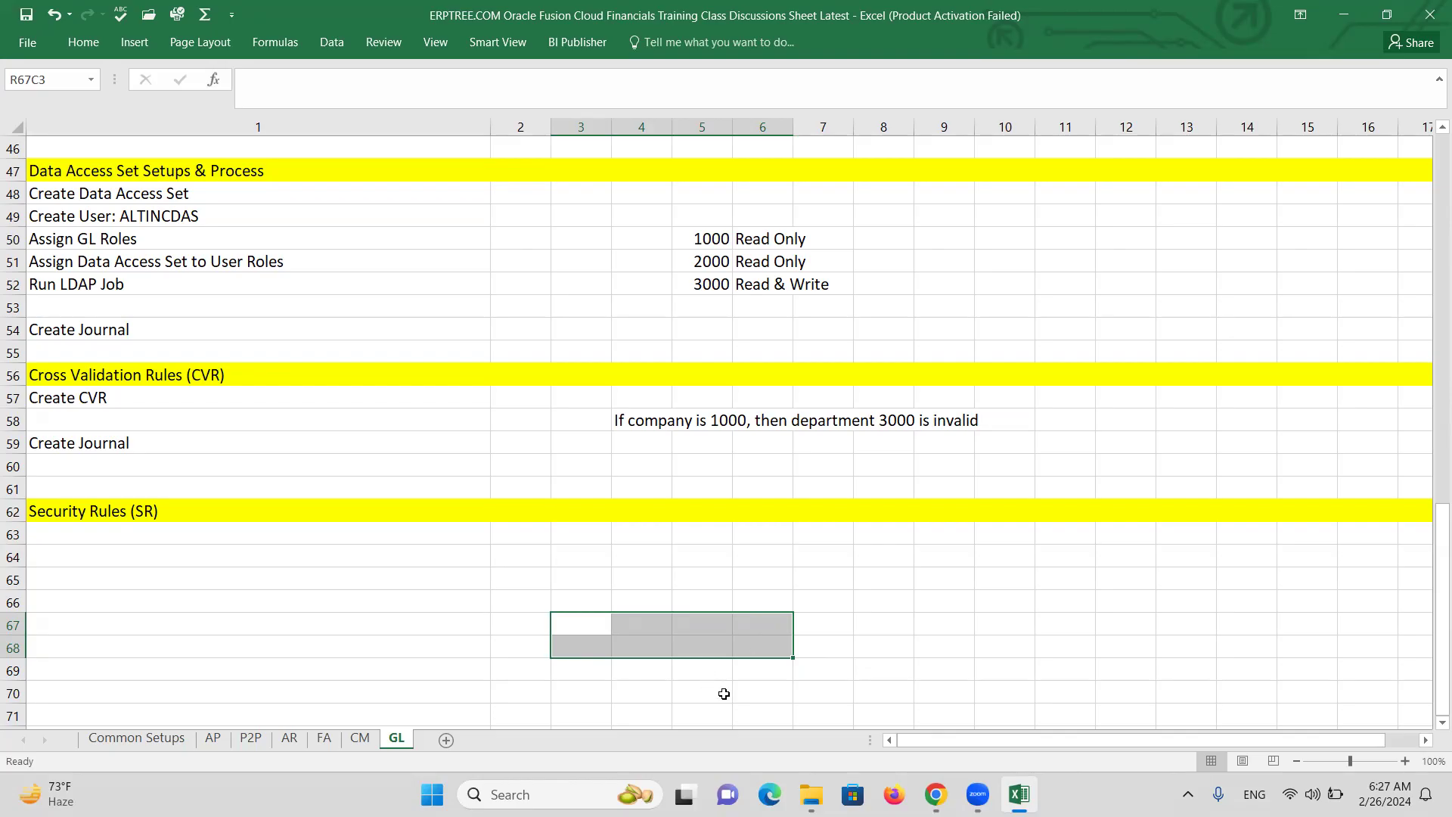
Enter 'Create SR: Allow Dep1000' in R63C1, correcting the typo in 'Create'.
{"action": "left_click", "coordinate": [198, 539]}
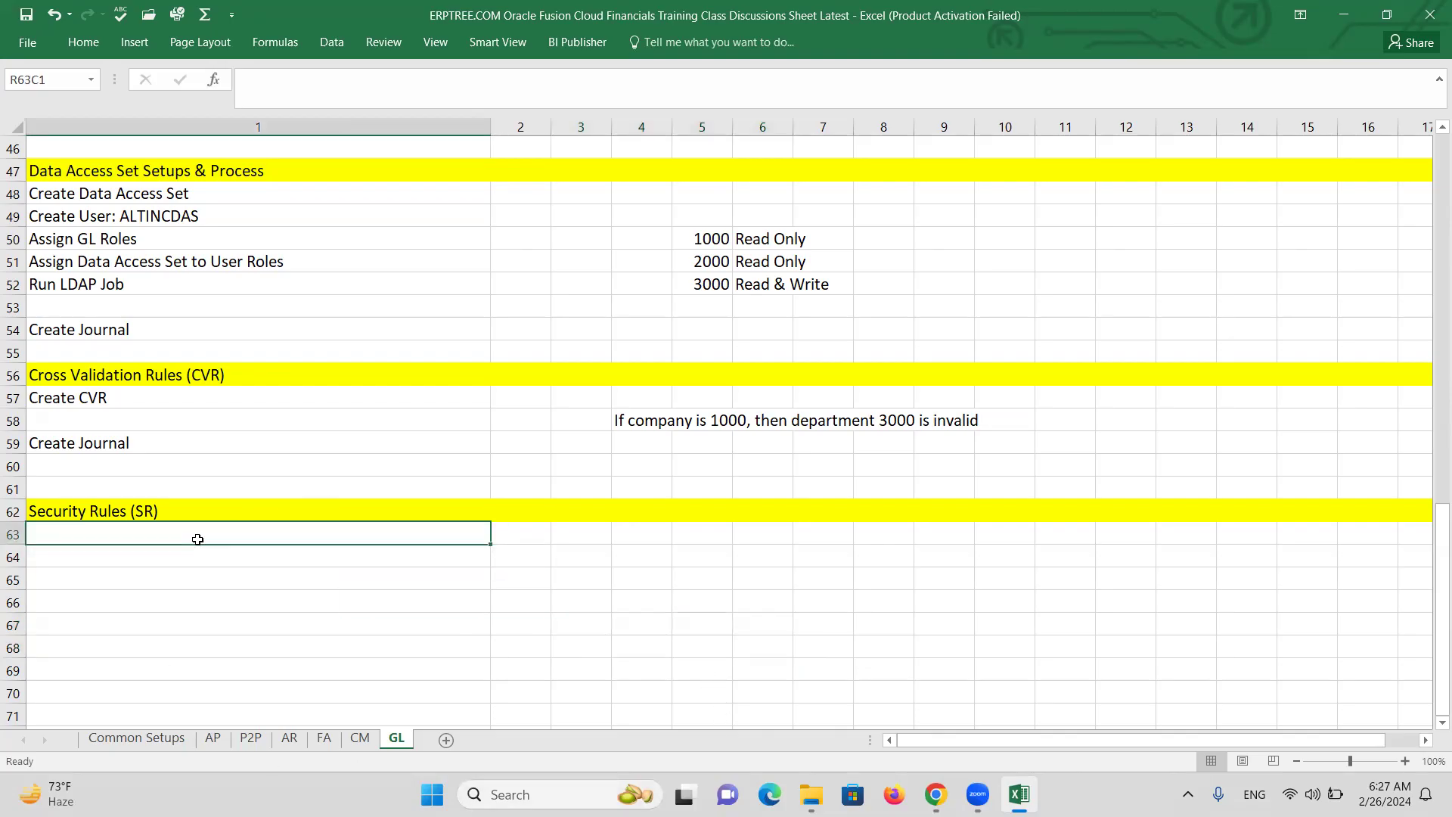
{"action": "type", "text": "Cret"}
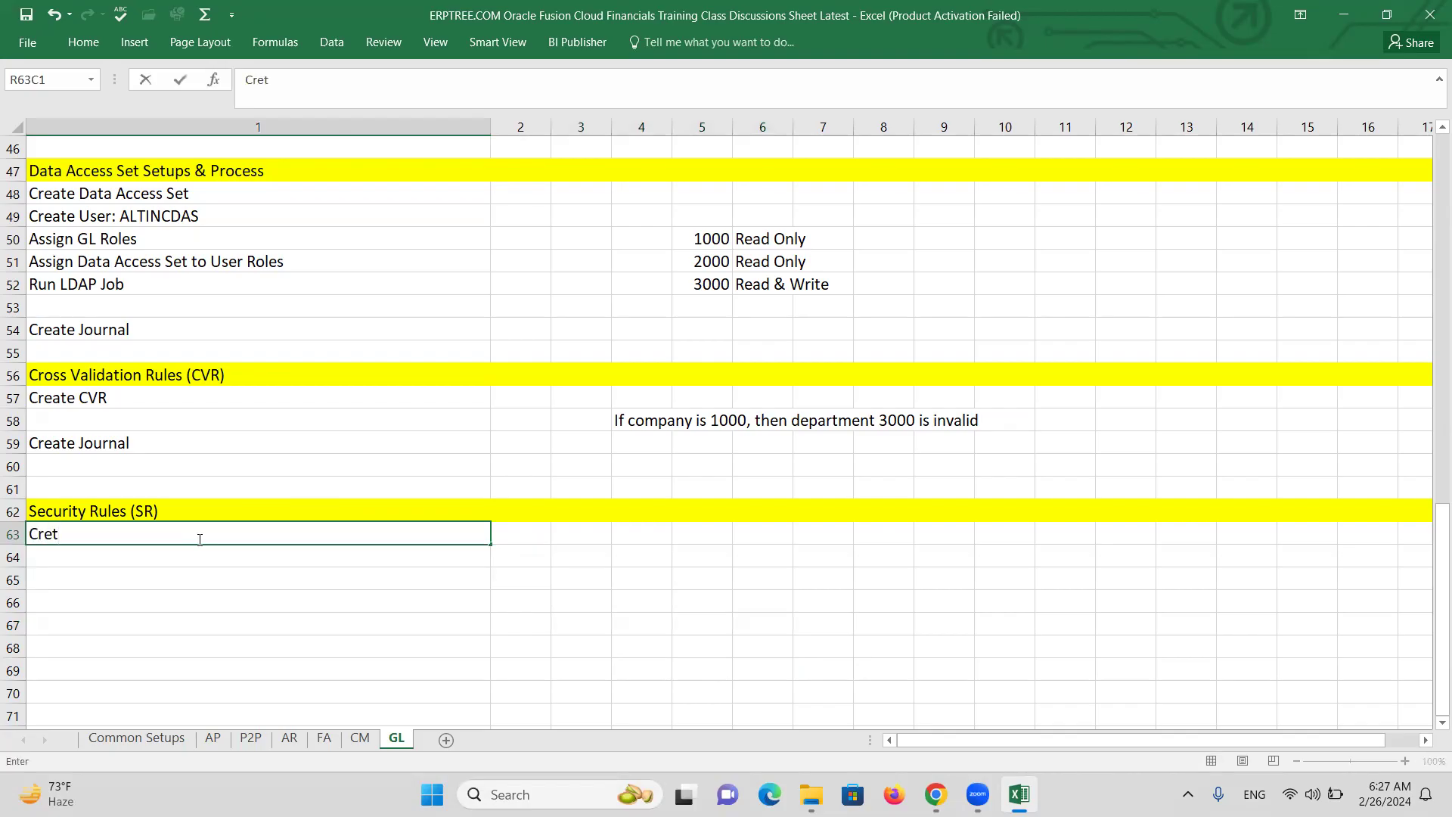
{"action": "key", "text": "BackSpace"}
{"action": "type", "text": "ate SR:"}
{"action": "type", "text": "Allow"}
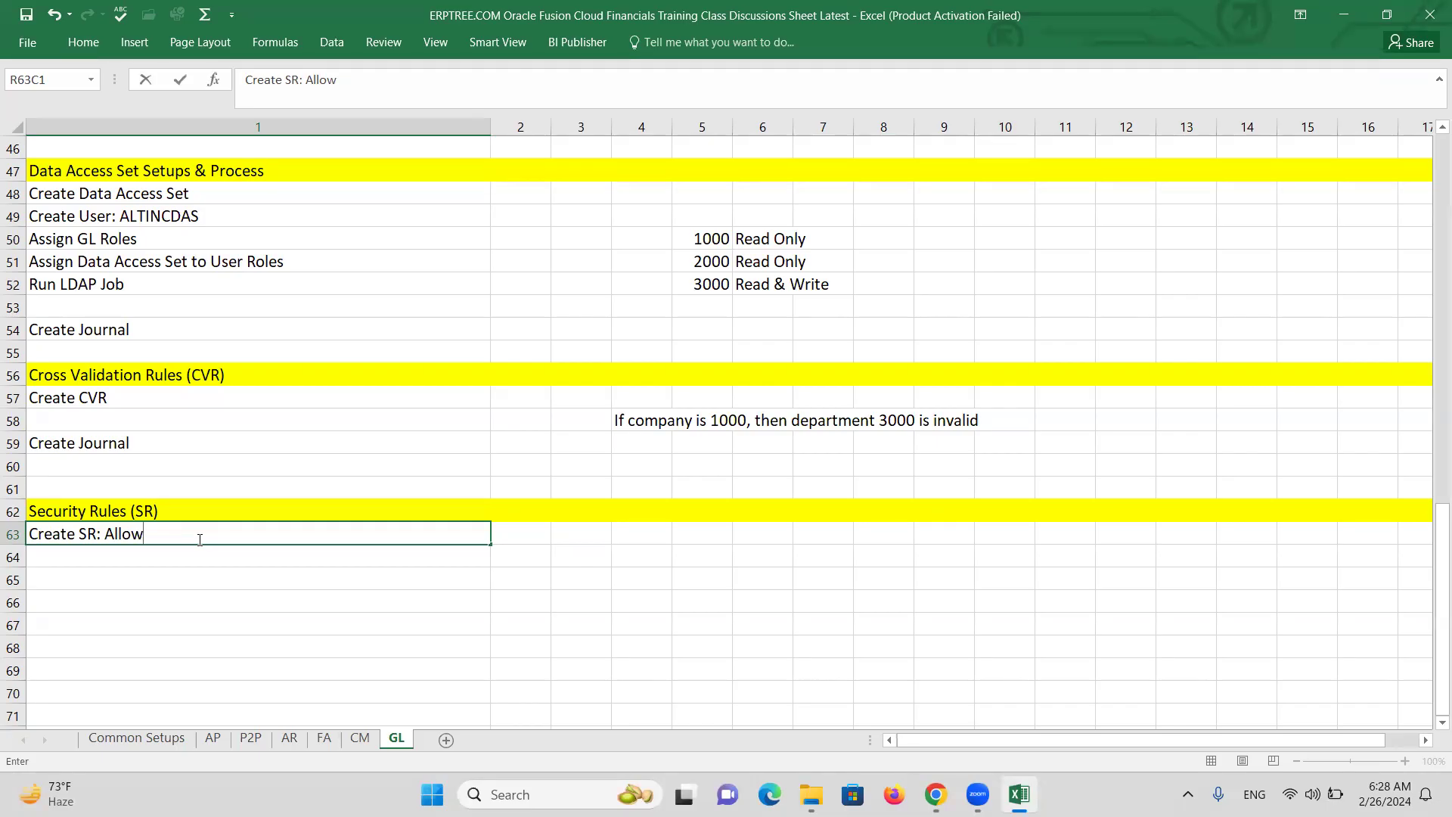
{"action": "type", "text": "Dep1000"}
{"action": "left_click", "coordinate": [119, 559]}
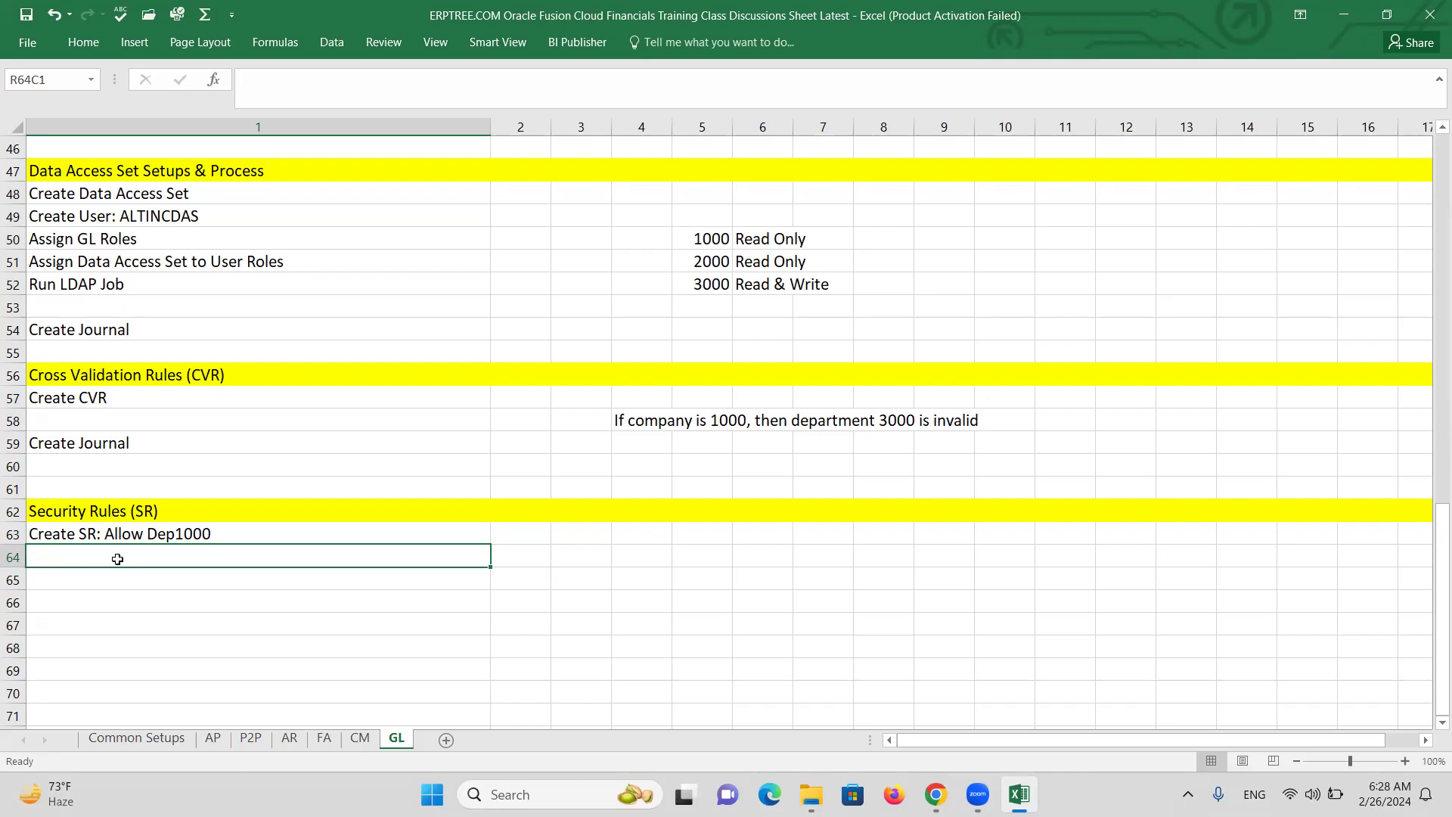
Enter 'Assign Rule toRole' in row 64 and 'Deploy accounting flexfield' in row 65.
{"action": "type", "text": "Assig"}
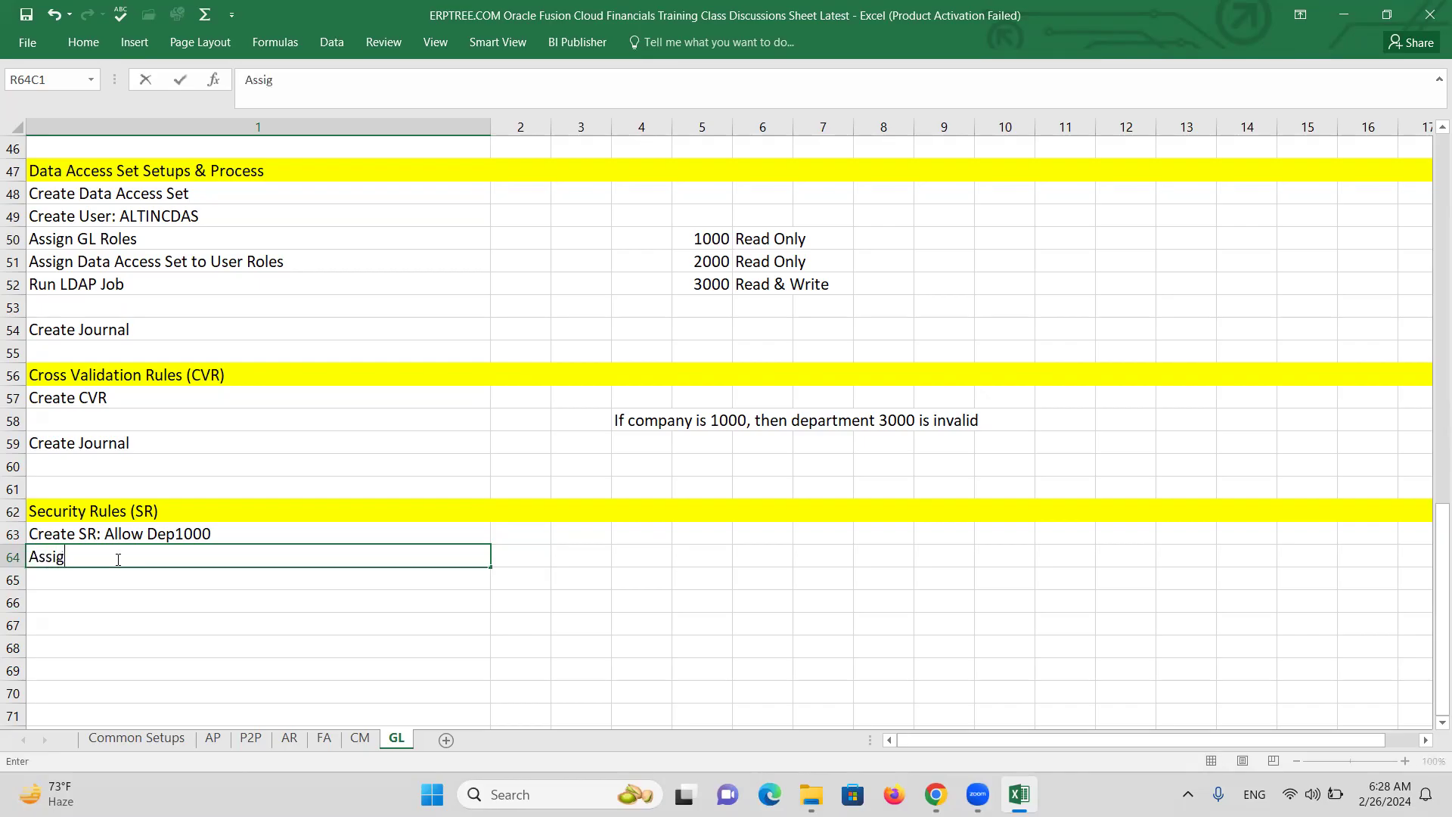
{"action": "type", "text": "n Rule toRole"}
{"action": "key", "text": "Return"}
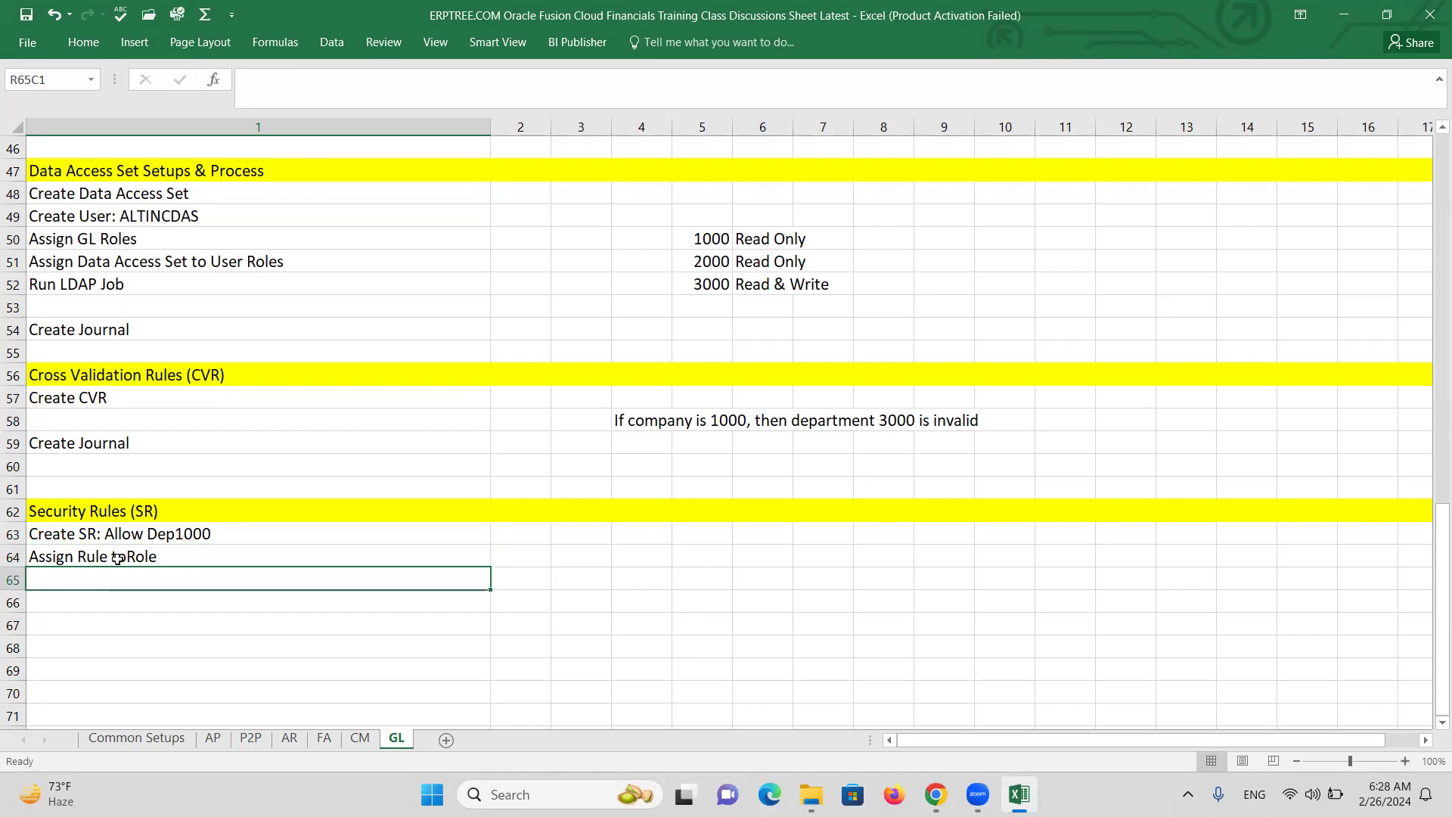
{"action": "type", "text": "Deploy"}
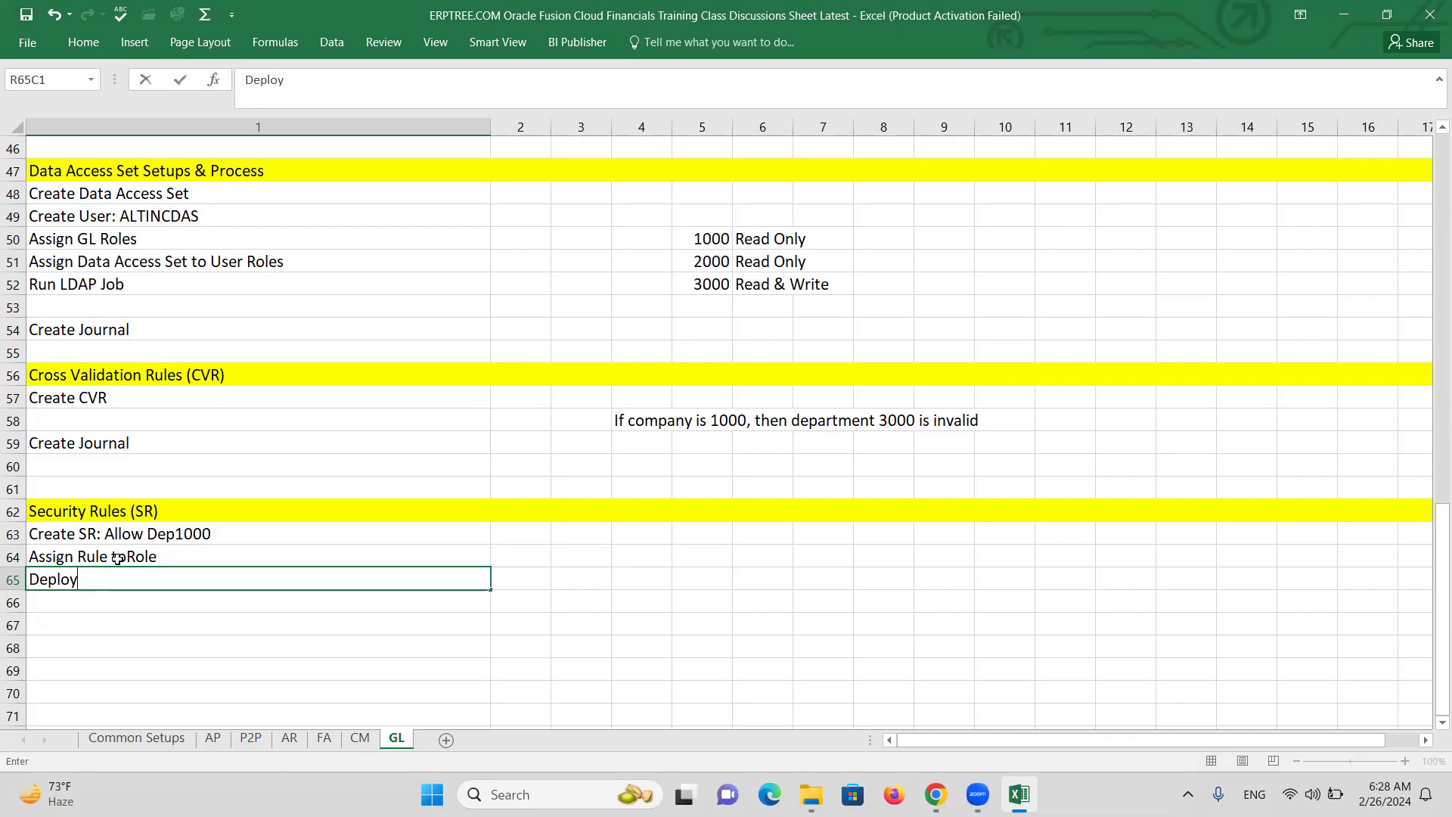
{"action": "type", "text": " accounting flexfield"}
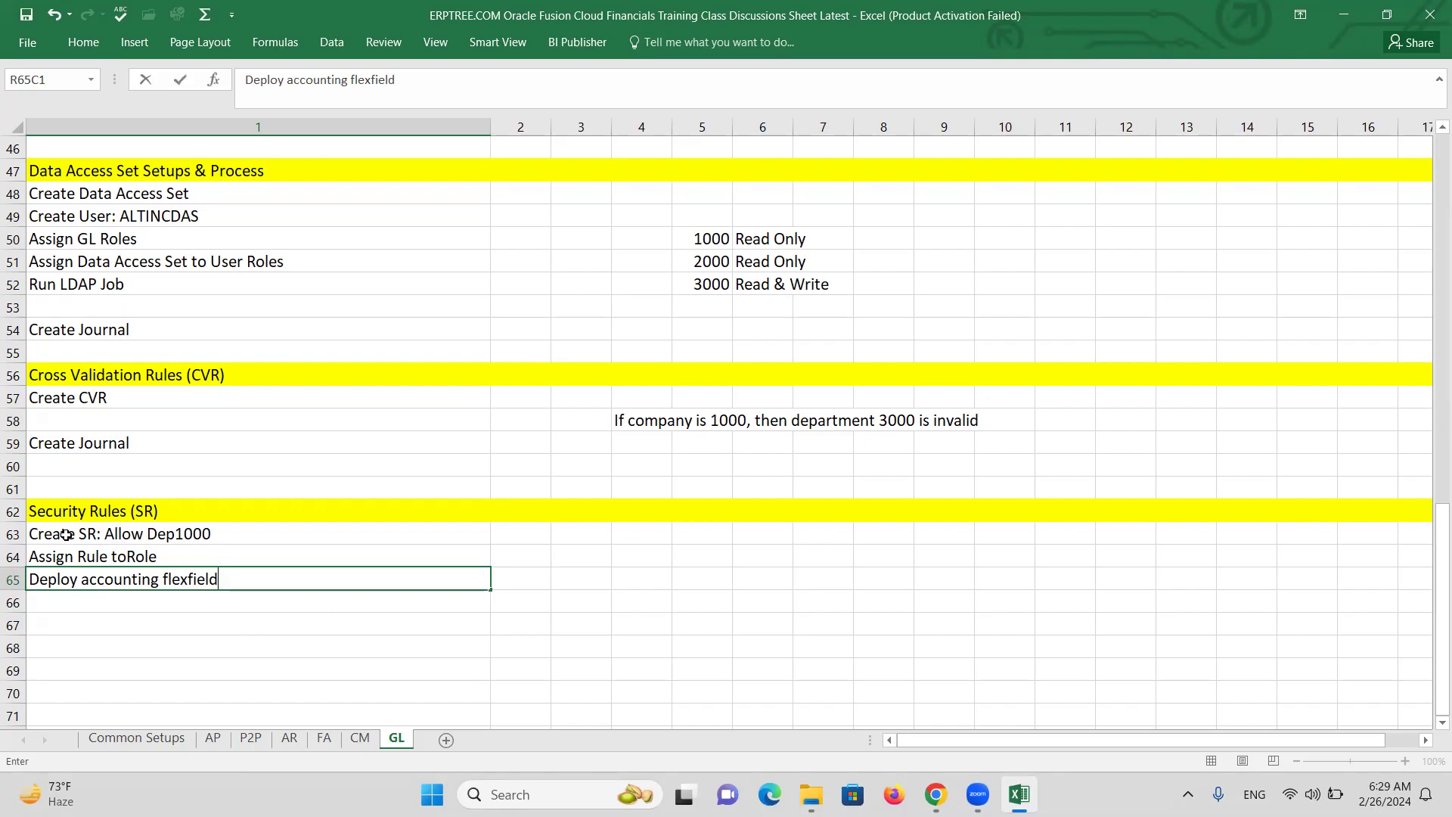
Append '- at Department Value Set' to the Create SR step in row 63.
{"action": "double_click", "coordinate": [236, 534]}
{"action": "type", "text": "-"}
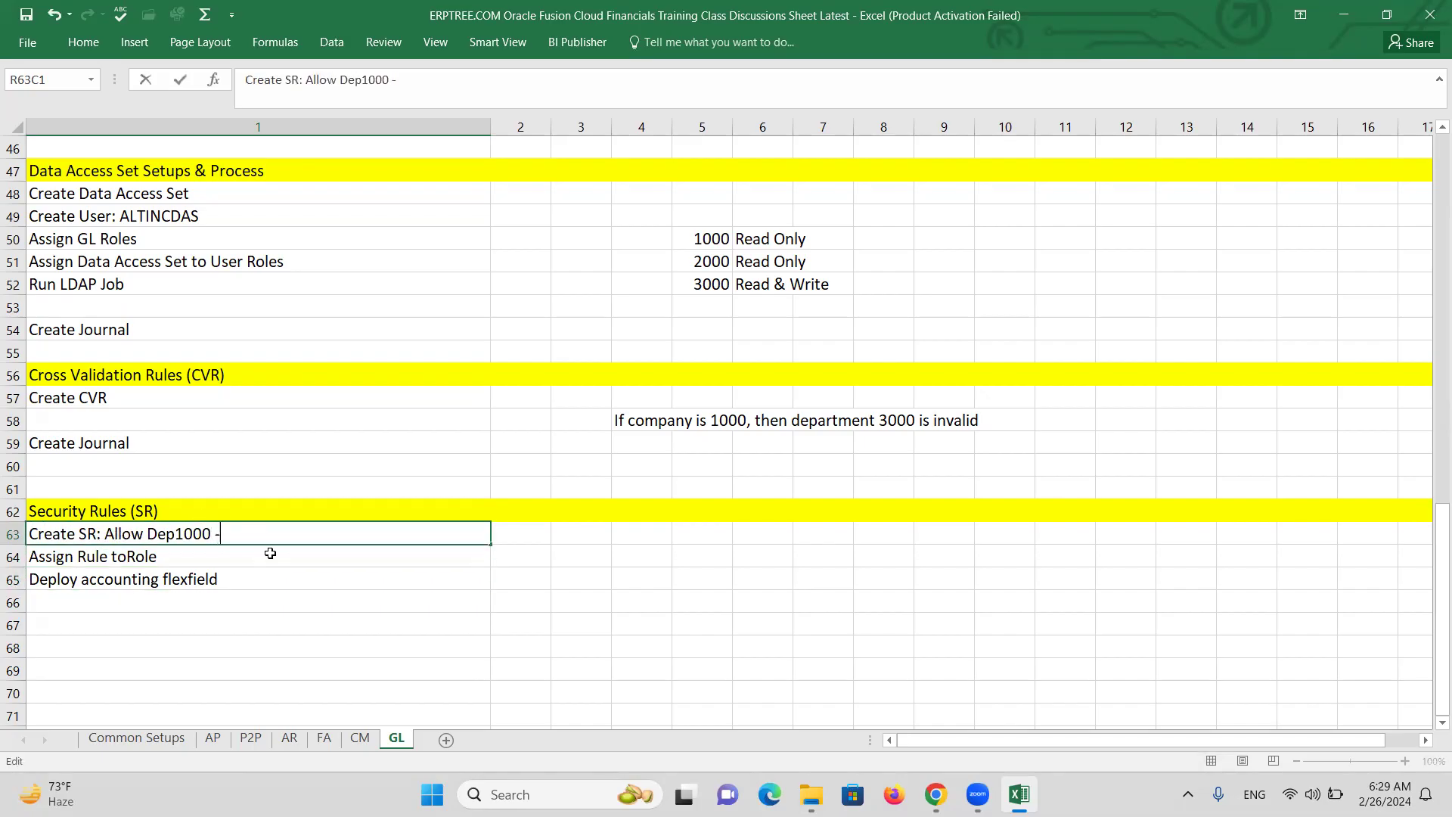
{"action": "type", "text": " at Departm"}
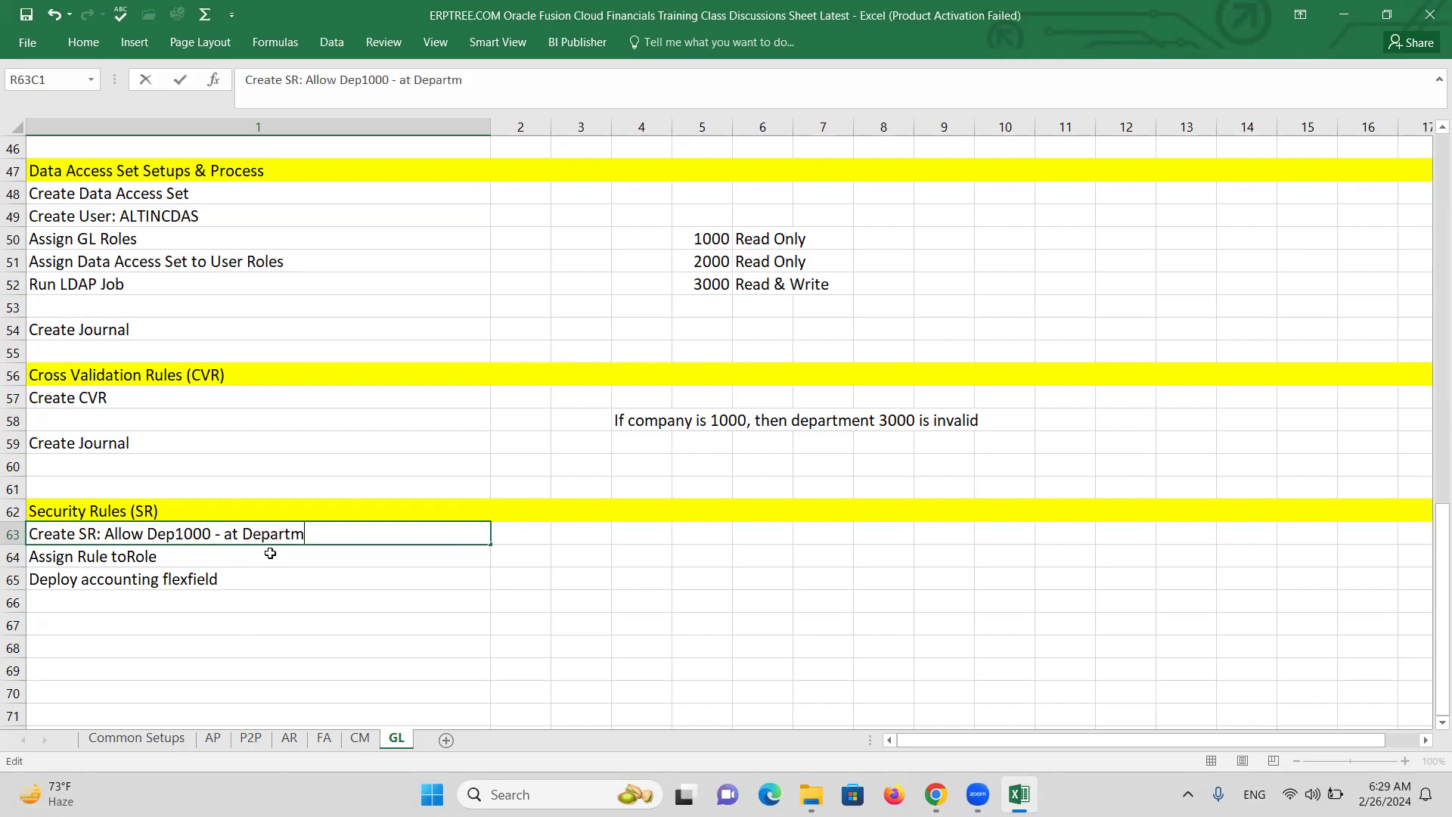
{"action": "type", "text": "ent Value Set"}
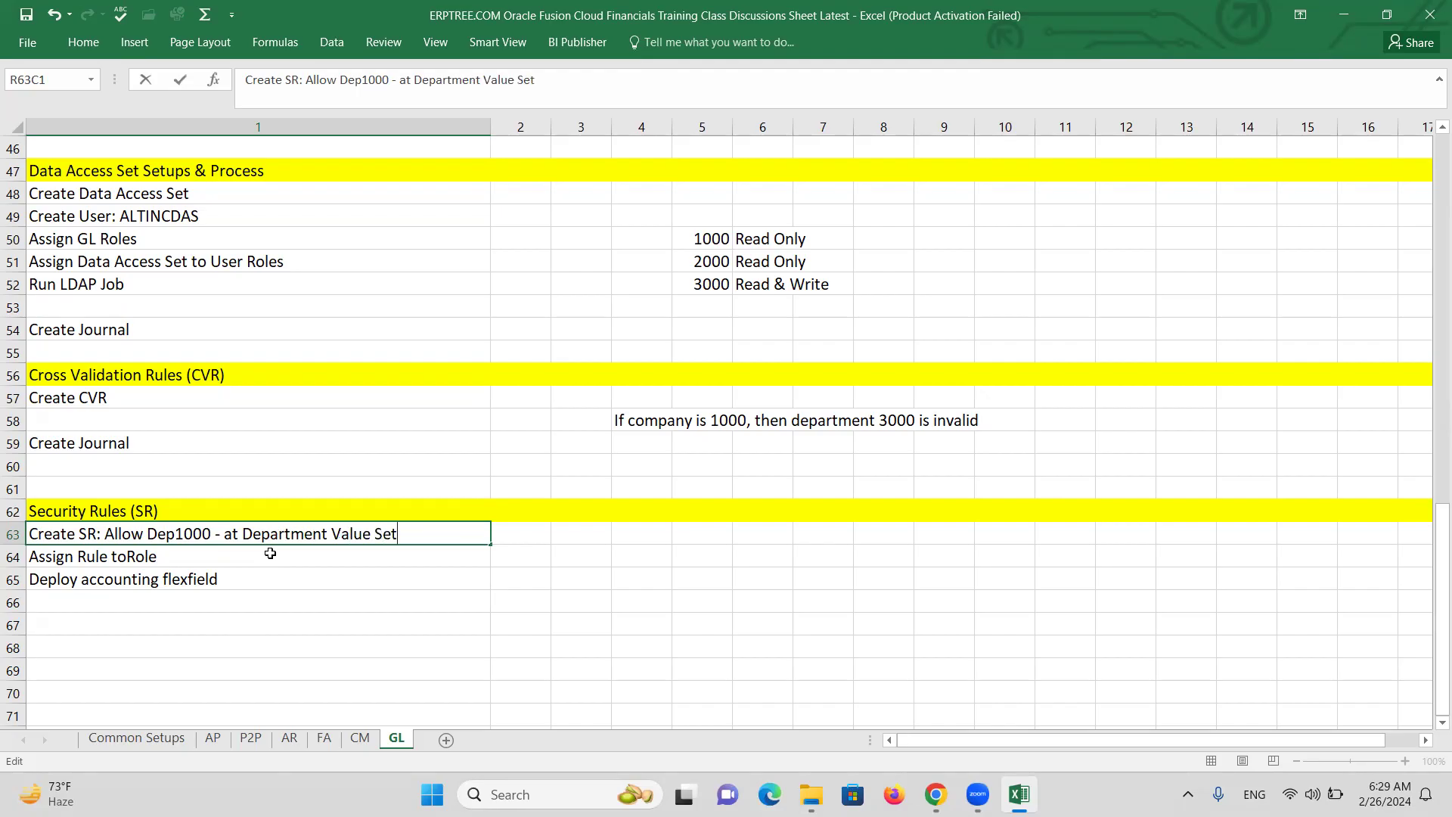
{"action": "key", "text": "ctrl+Return"}
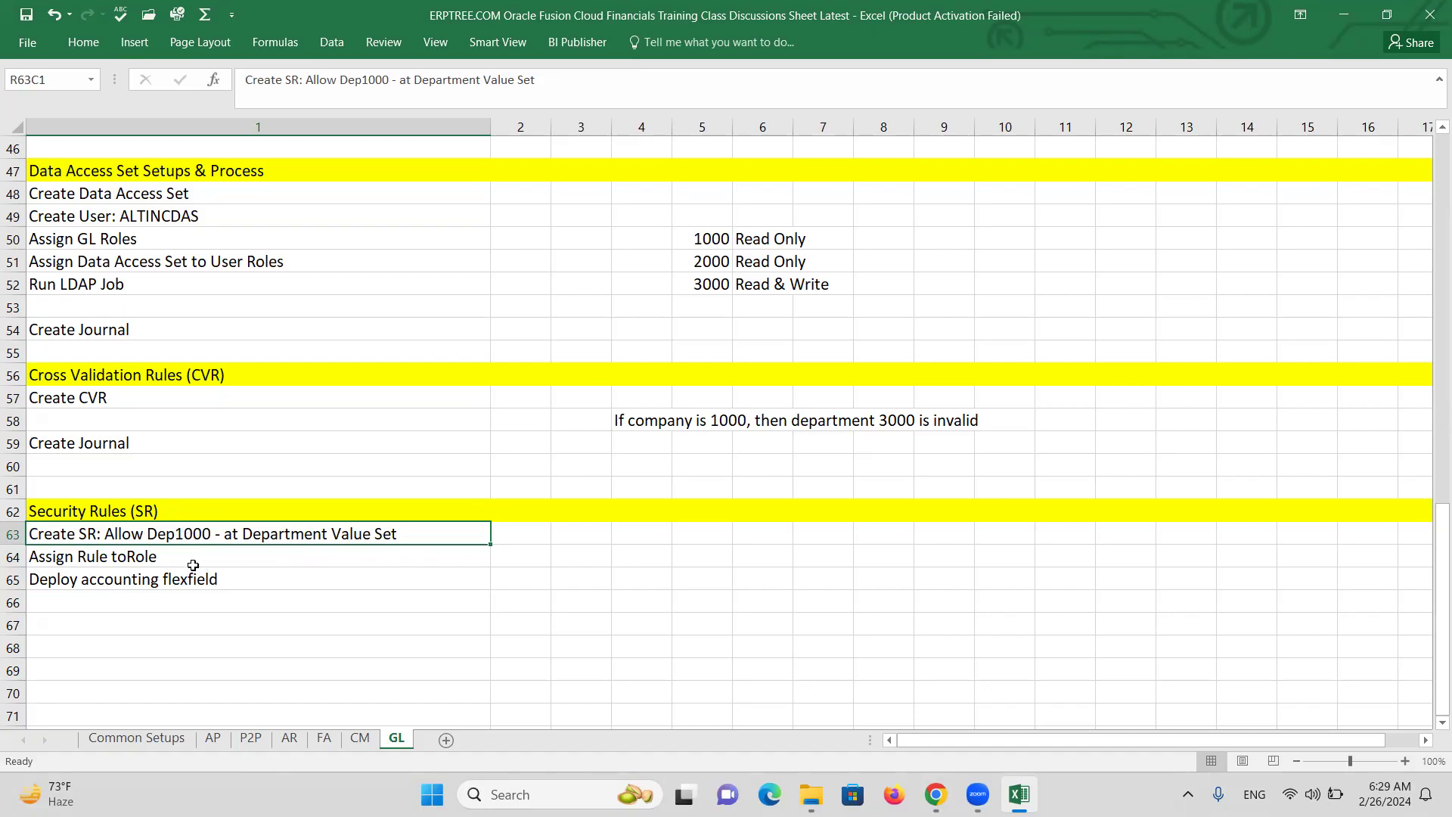
Add 'Create User:' in row 66 and name the row 64 role 'General Accounting Manager'.
{"action": "left_click", "coordinate": [146, 578]}
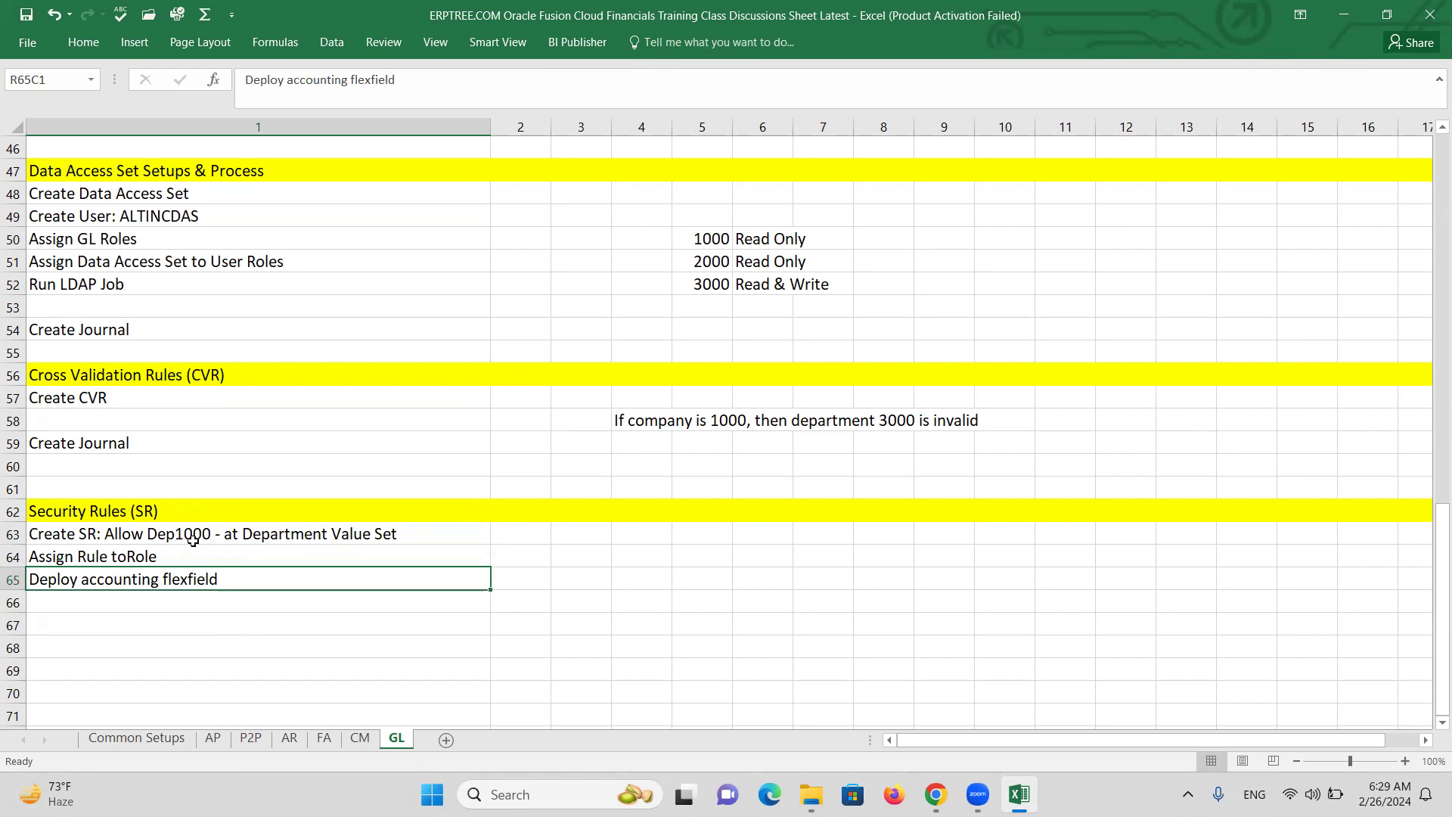
{"action": "left_click", "coordinate": [136, 608]}
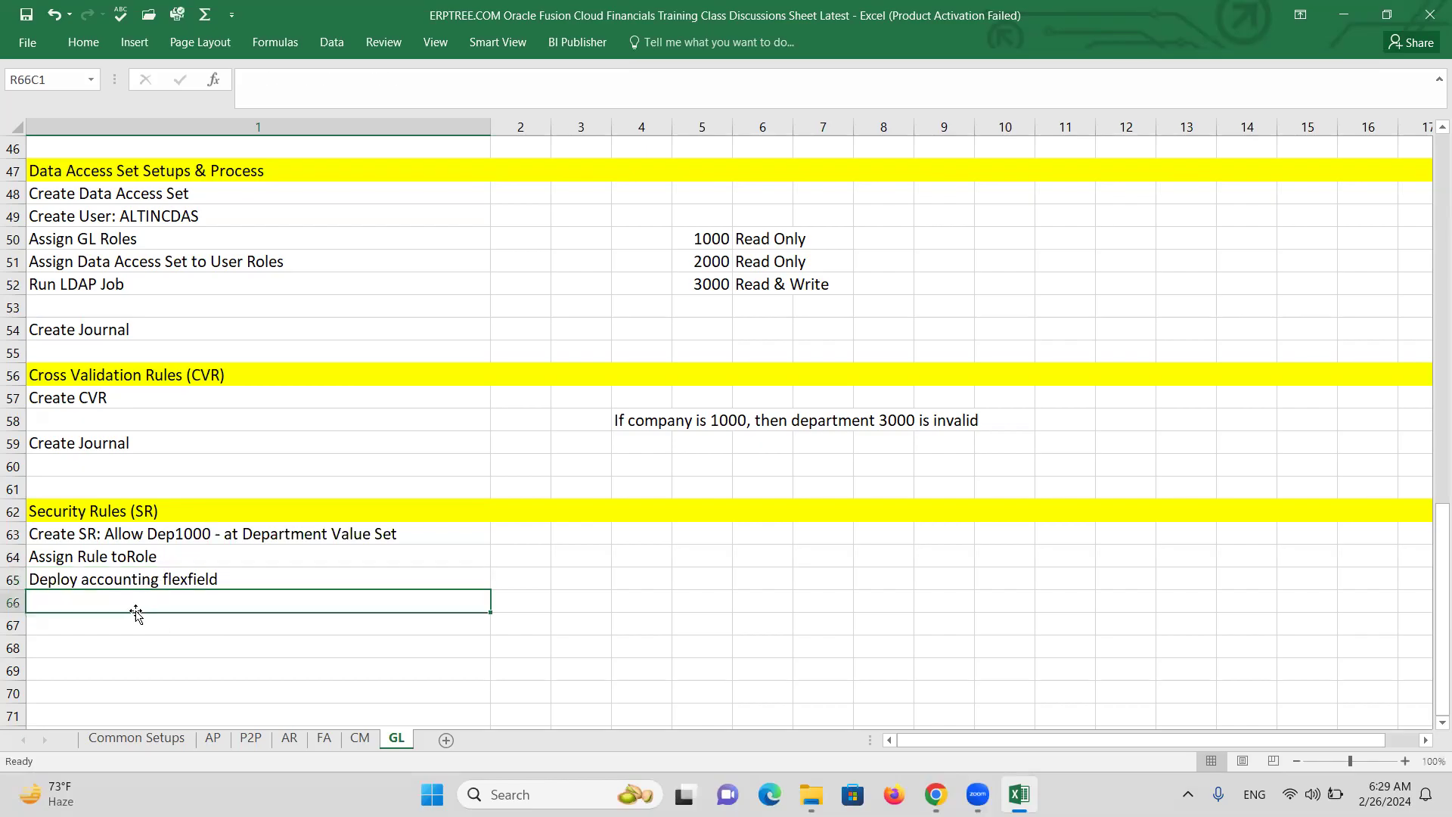
{"action": "type", "text": "Create "}
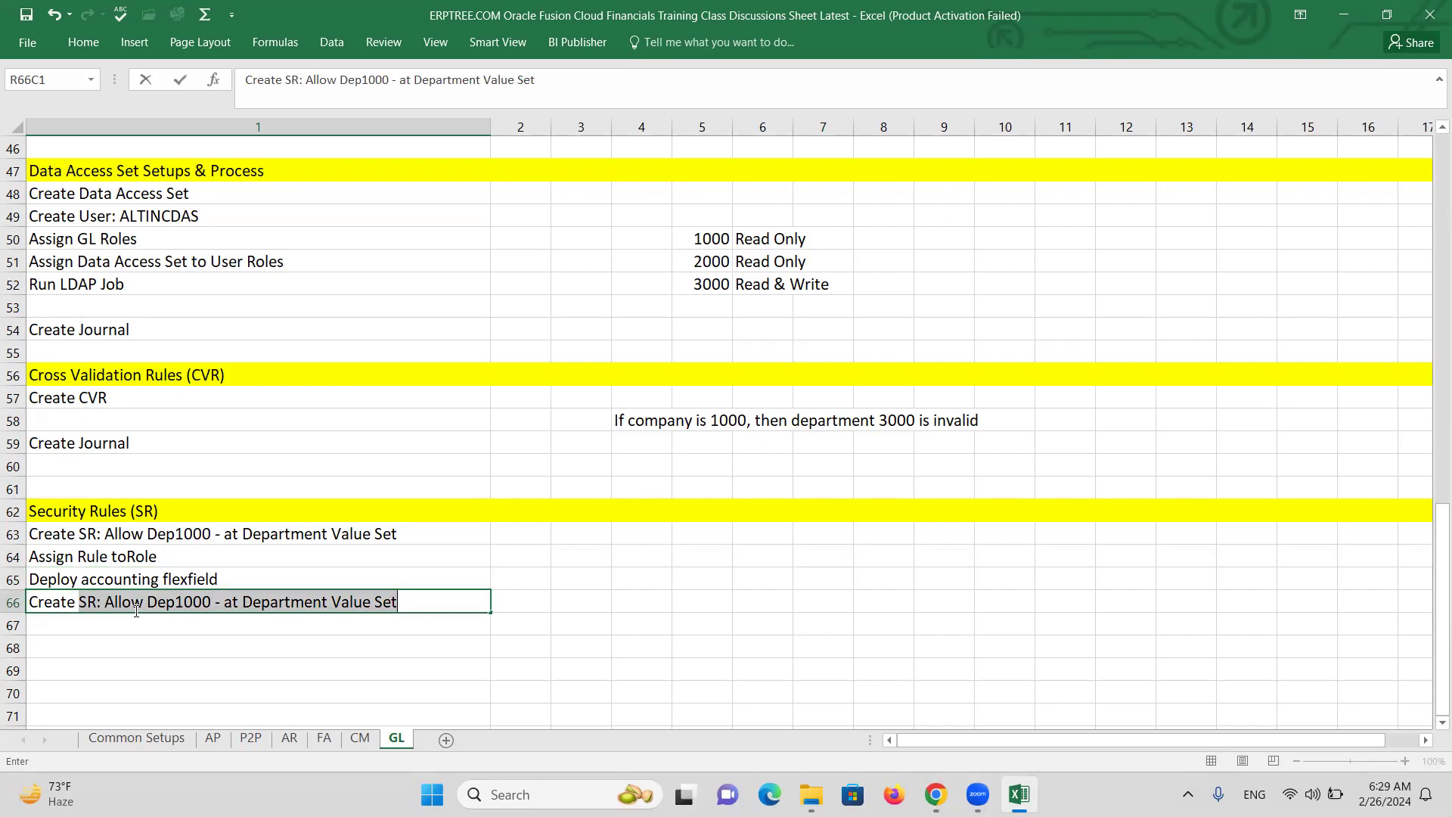
{"action": "type", "text": "User:"}
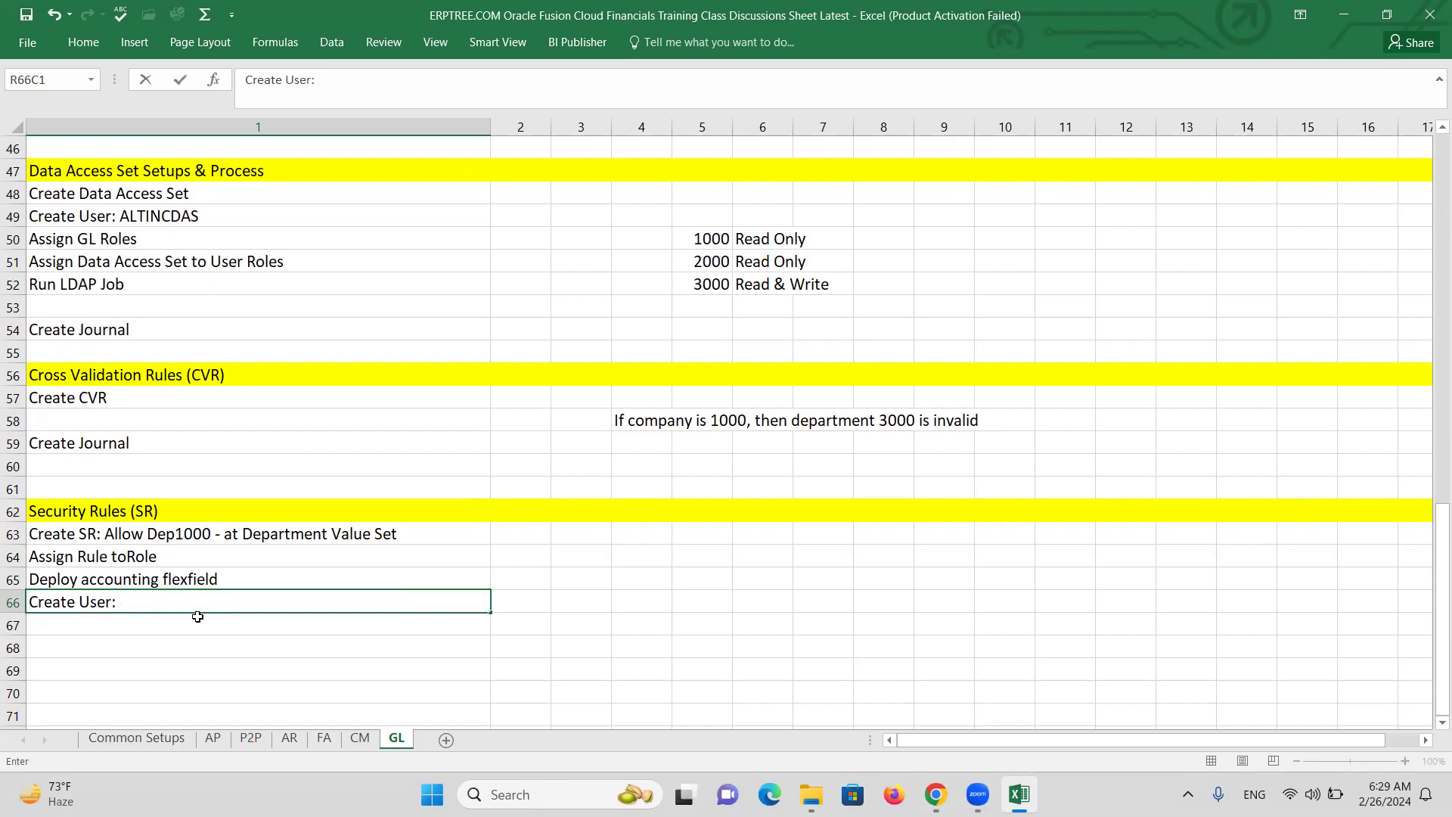
{"action": "double_click", "coordinate": [130, 559]}
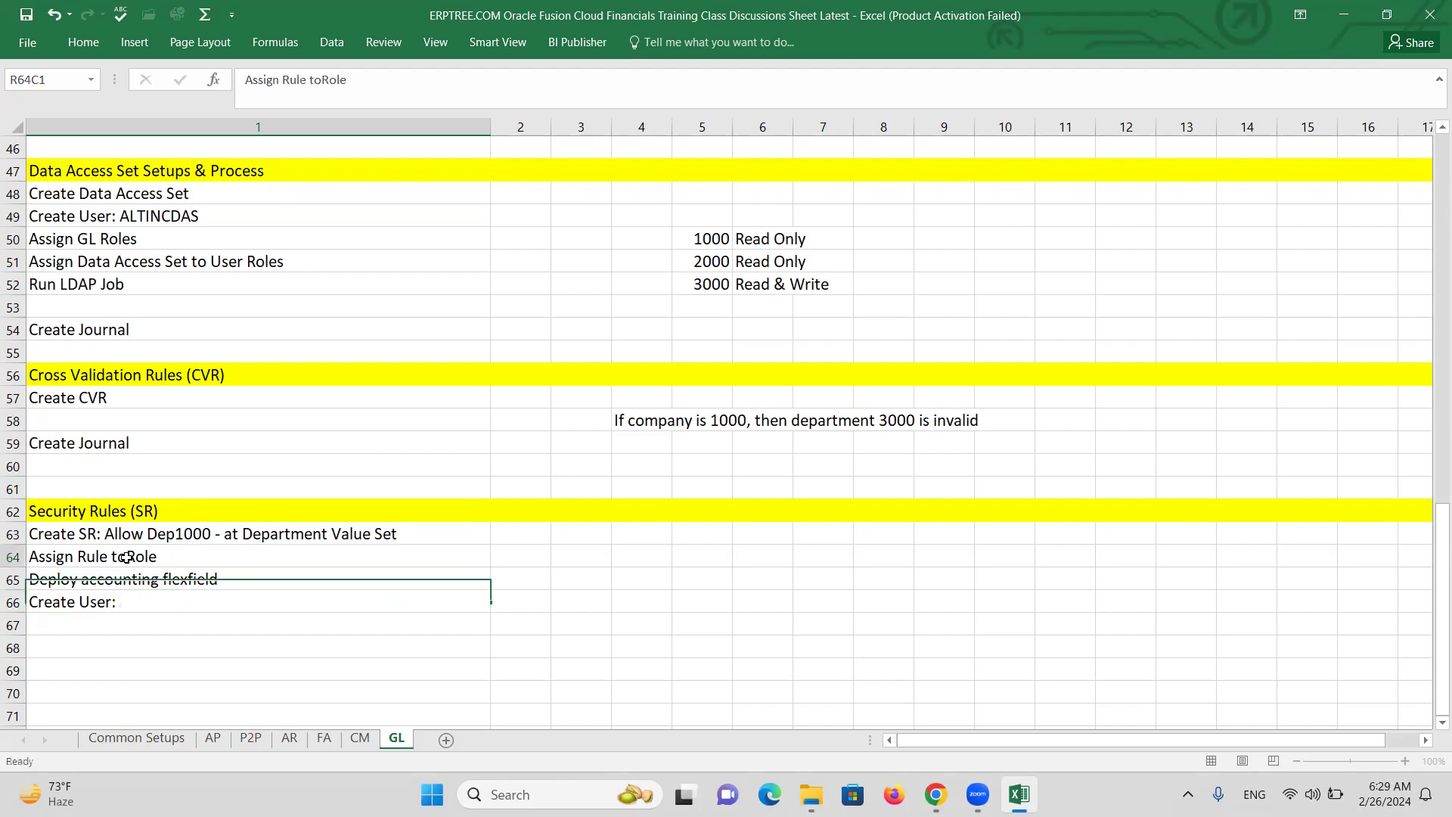
{"action": "type", "text": "Role"}
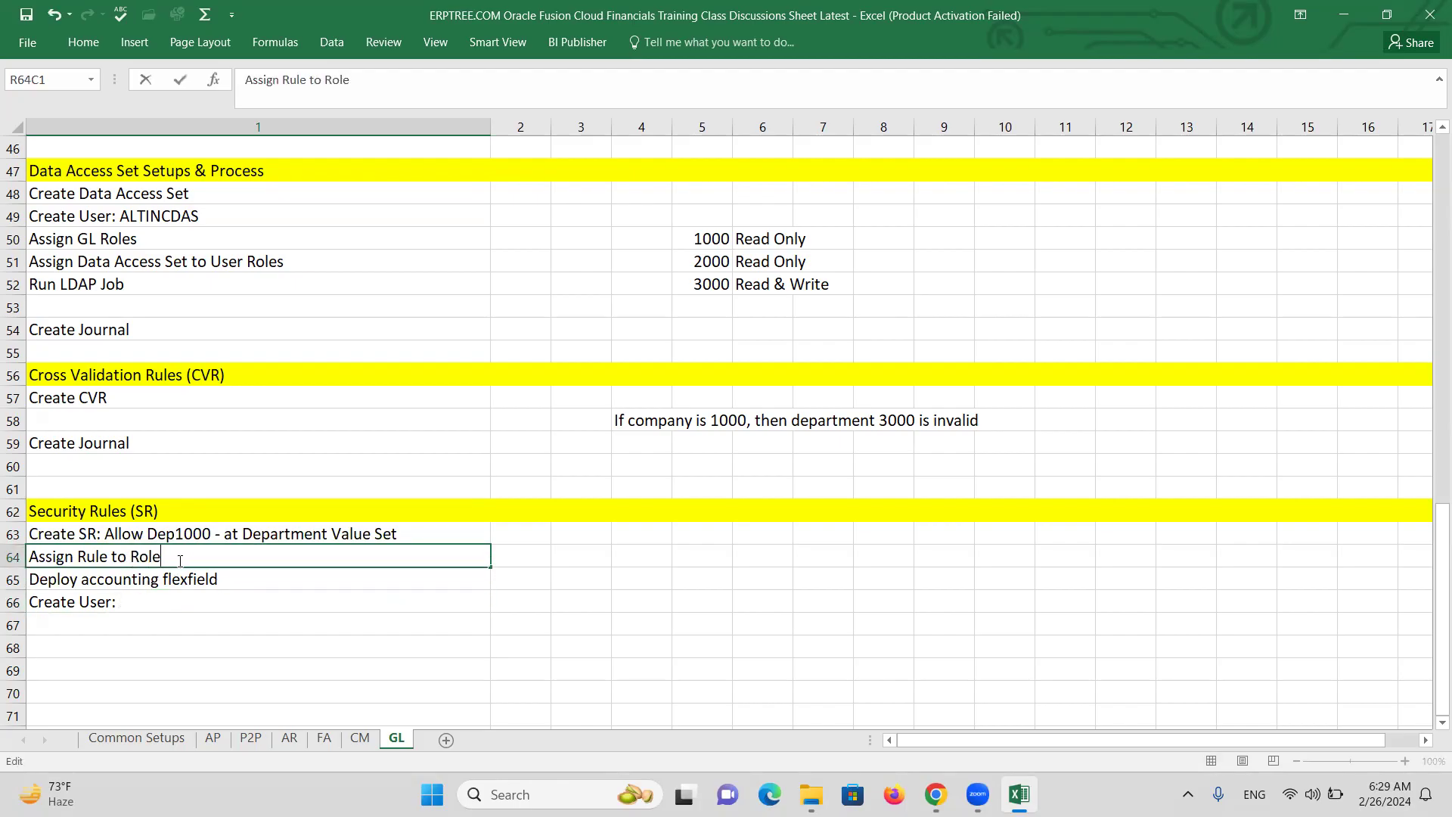
{"action": "type", "text": ": General Accounting Manager"}
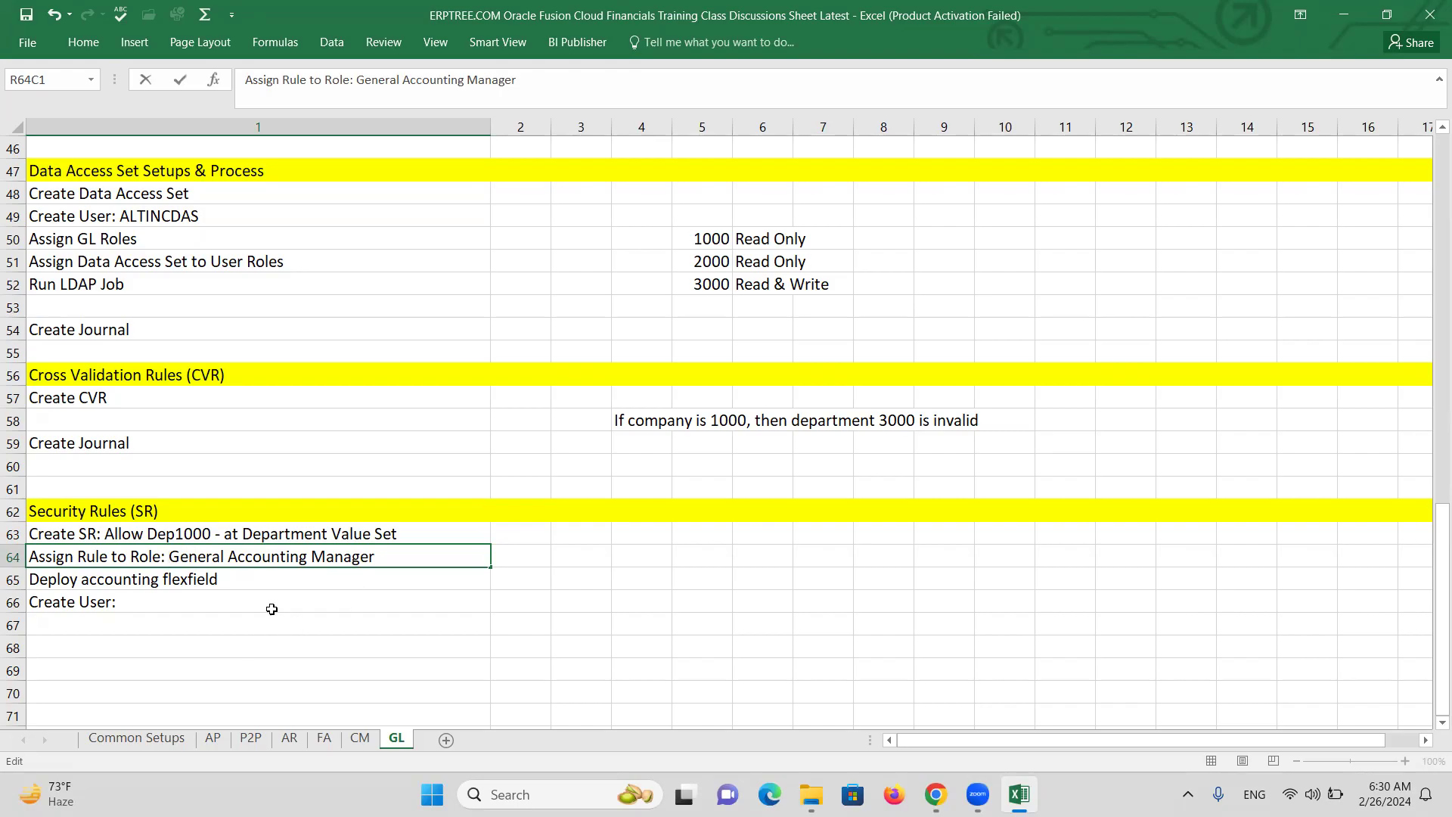
Append ' (Copy)' to the row 64 role and enter 'Create User: ALTINCSR' in row 66.
{"action": "left_click", "coordinate": [382, 556]}
{"action": "type", "text": "(Copy)"}
{"action": "double_click", "coordinate": [155, 606]}
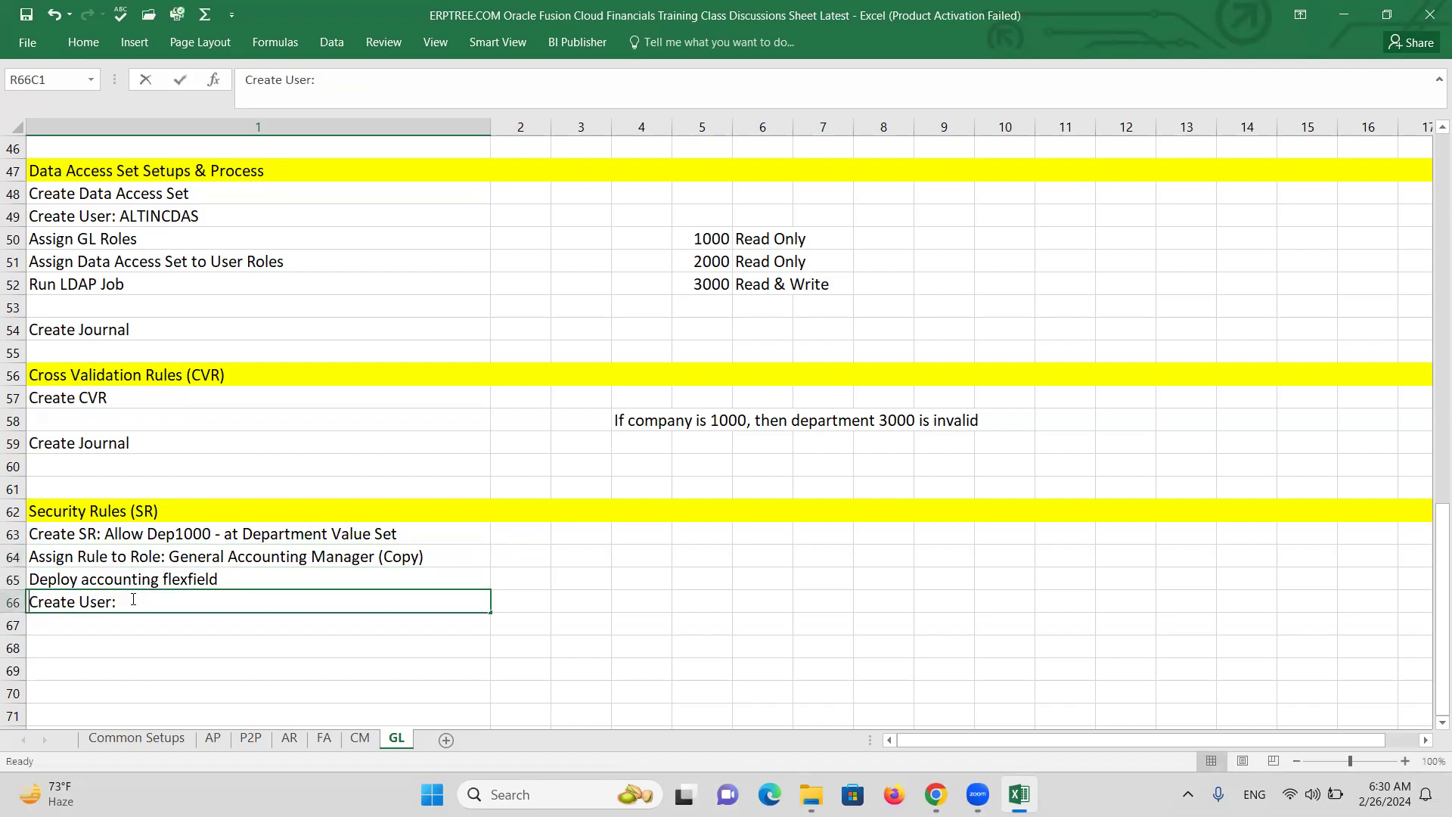
{"action": "type", "text": "a"}
{"action": "key", "text": "BackSpace"}
{"action": "type", "text": "ALTINCSR"}
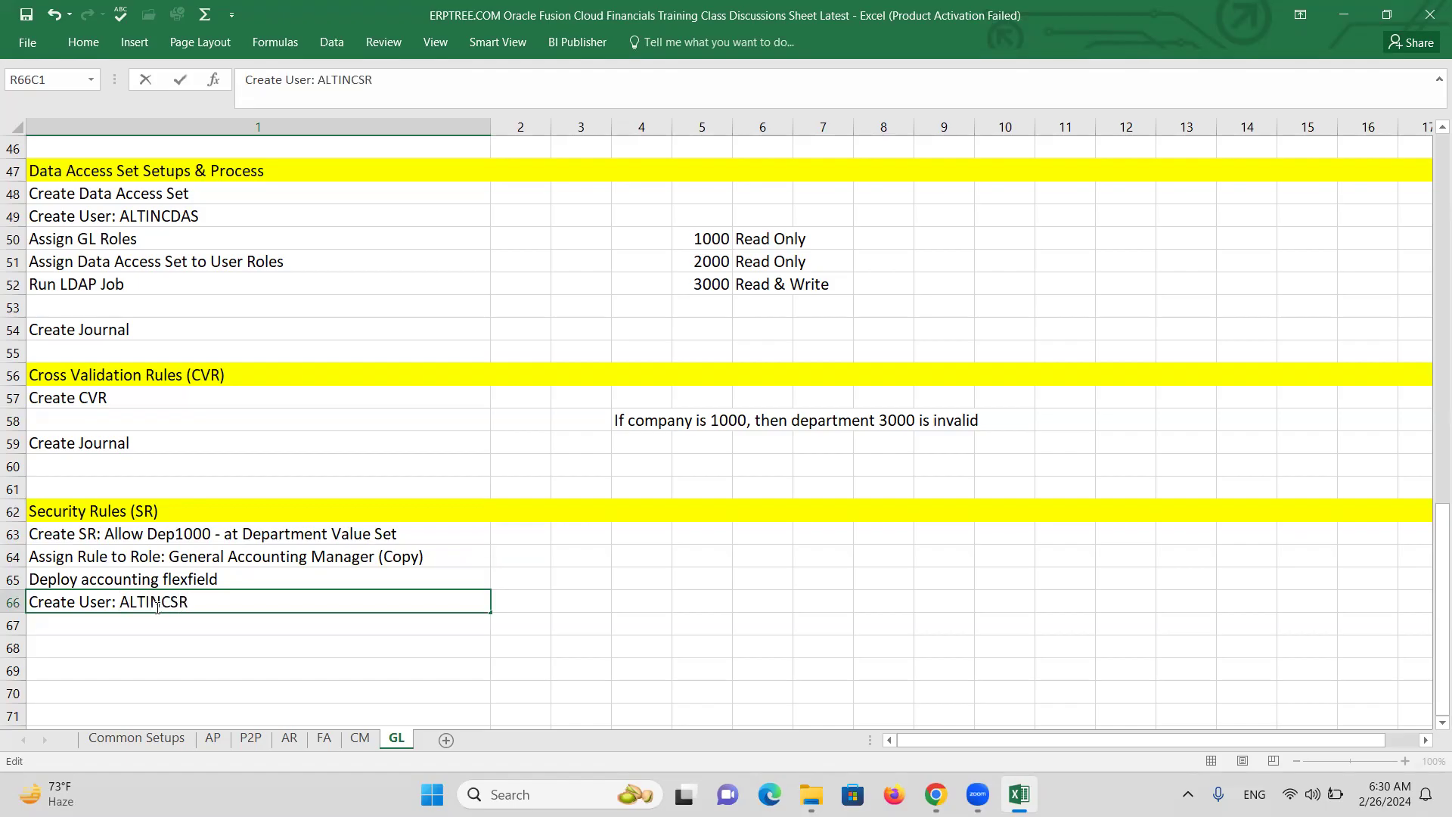
{"action": "left_click", "coordinate": [178, 629]}
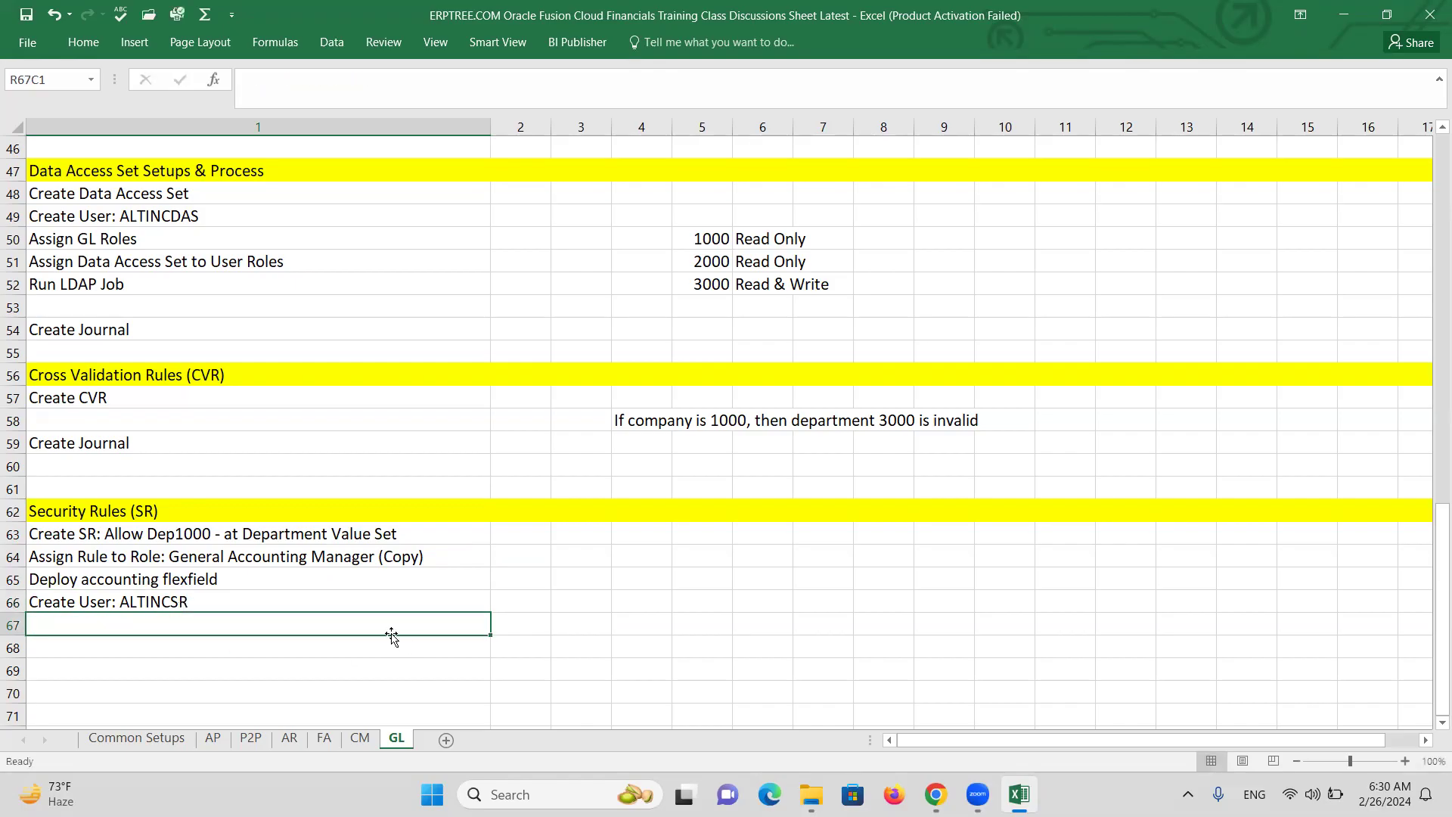
Prefix the row 64 role name with 'XX '.
{"action": "double_click", "coordinate": [171, 555]}
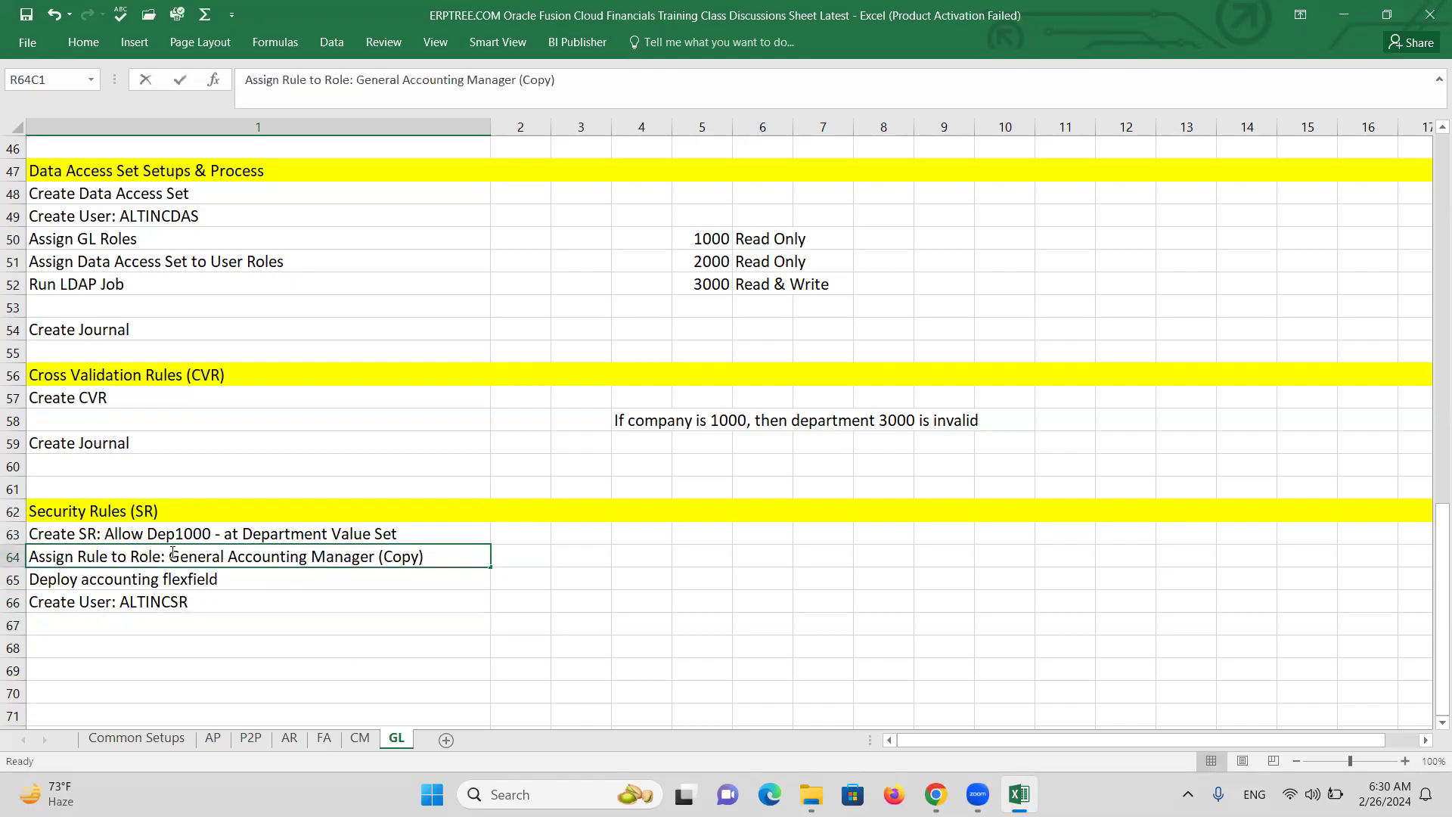
{"action": "type", "text": "xx"}
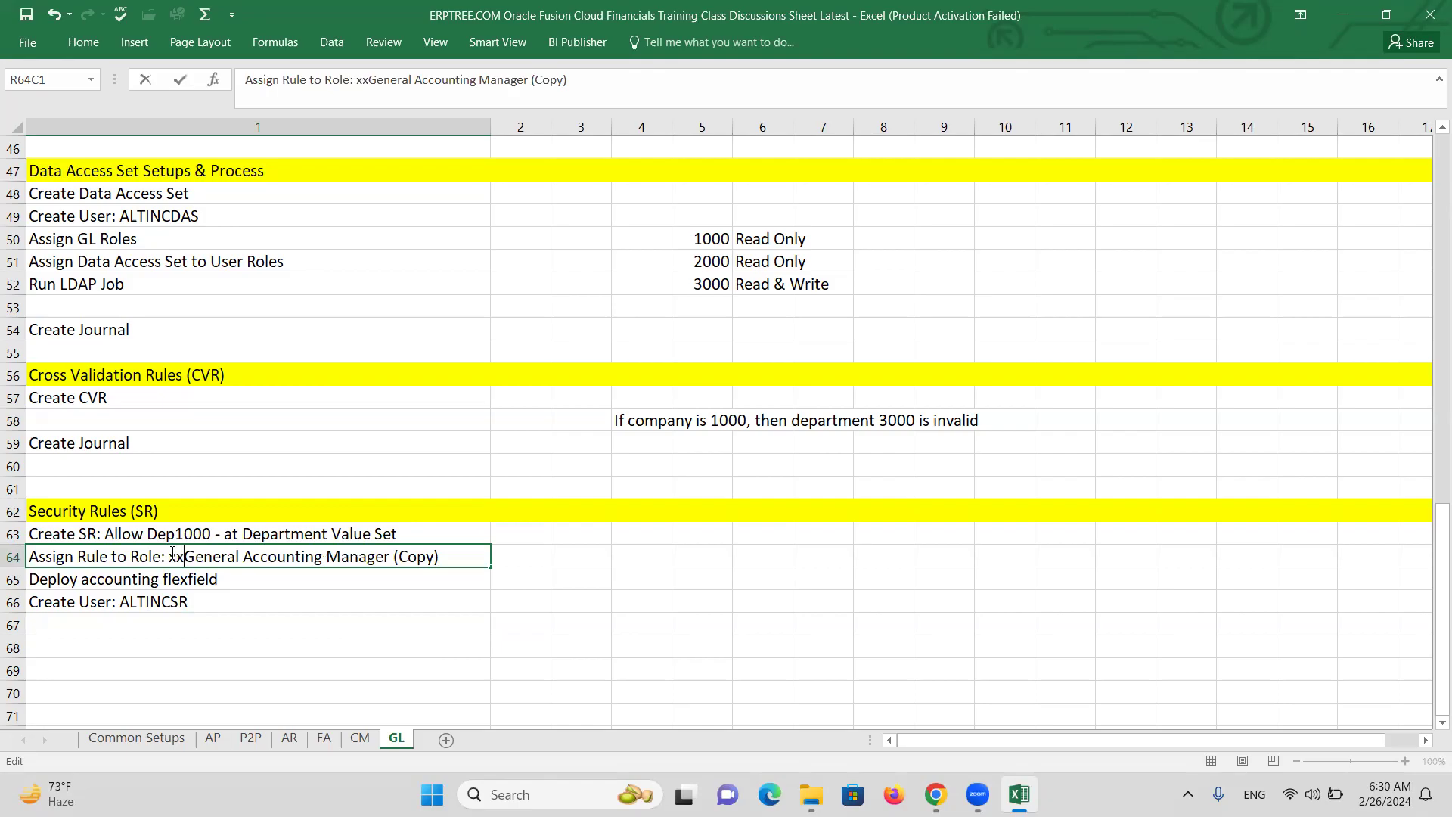
{"action": "key", "text": "BackSpace"}
{"action": "type", "text": "XX"}
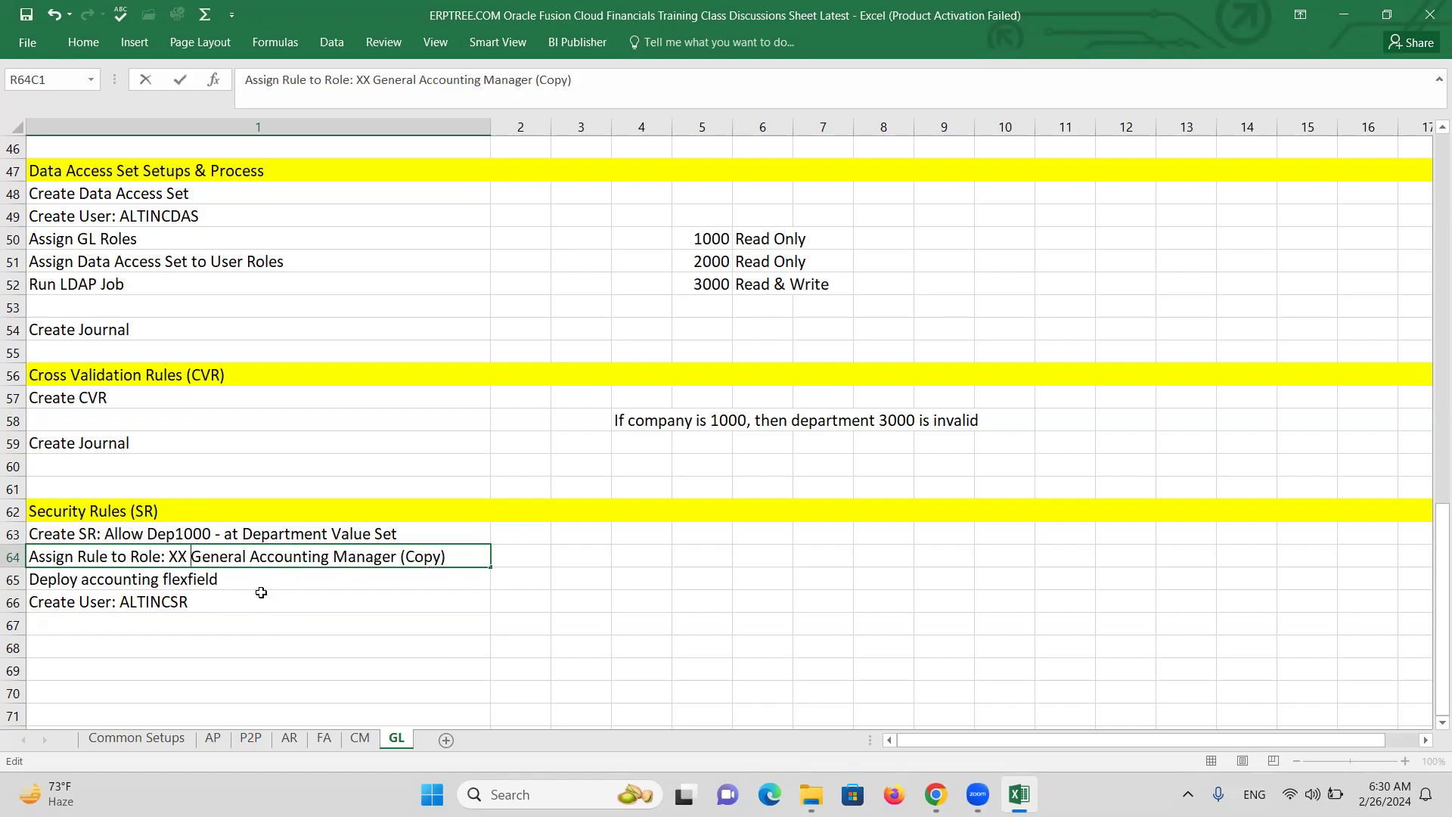
Enter 'Assign Role to User :XX General Accounting Manager' in row 67.
{"action": "left_click", "coordinate": [146, 621]}
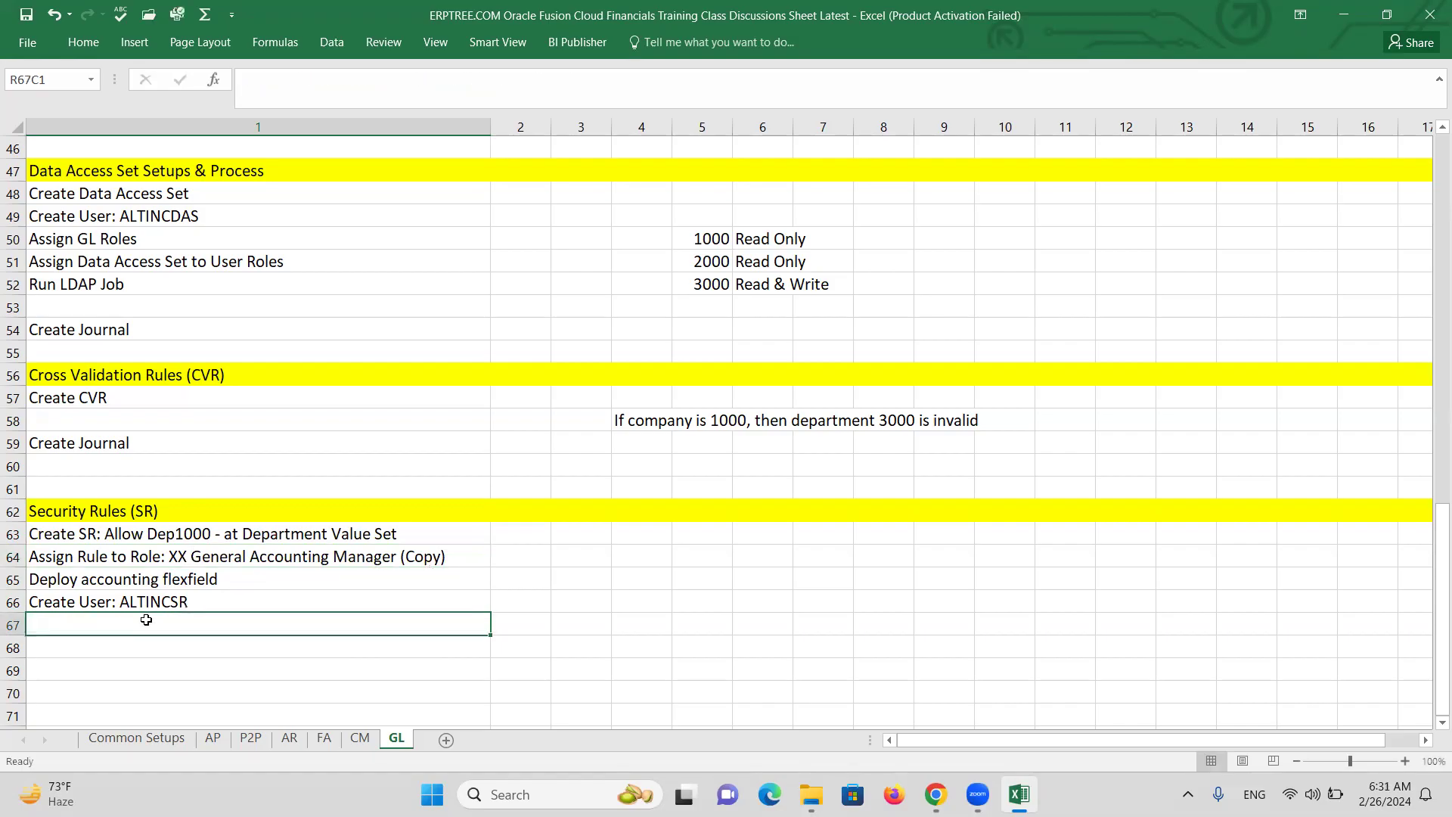
{"action": "type", "text": "Assign "}
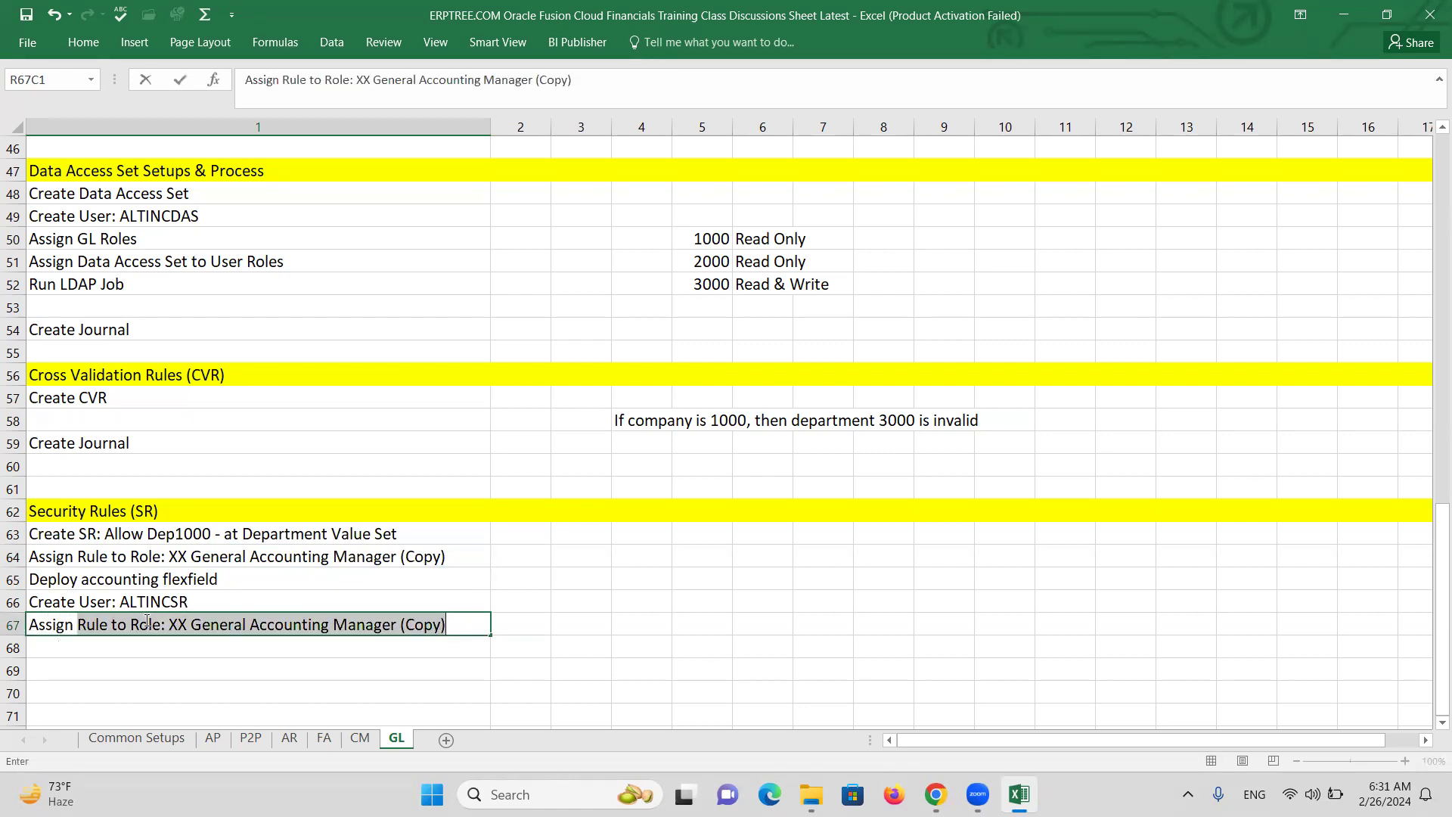
{"action": "type", "text": "Raol"}
{"action": "key", "text": "BackSpace"}
{"action": "key", "text": "BackSpace"}
{"action": "key", "text": "BackSpace"}
{"action": "type", "text": "ole to User"}
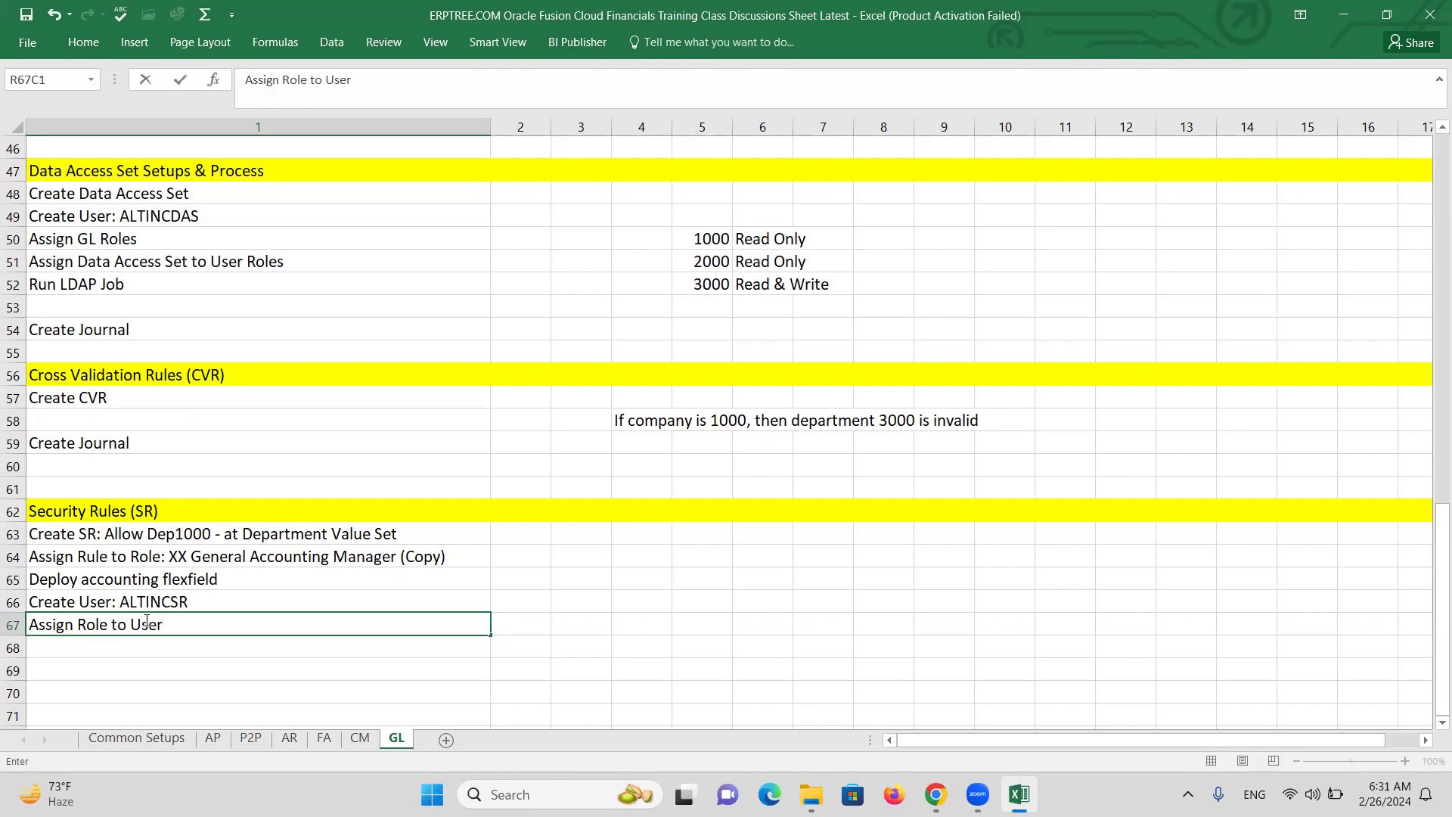
{"action": "type", "text": " :XX"}
{"action": "type", "text": "General Accou"}
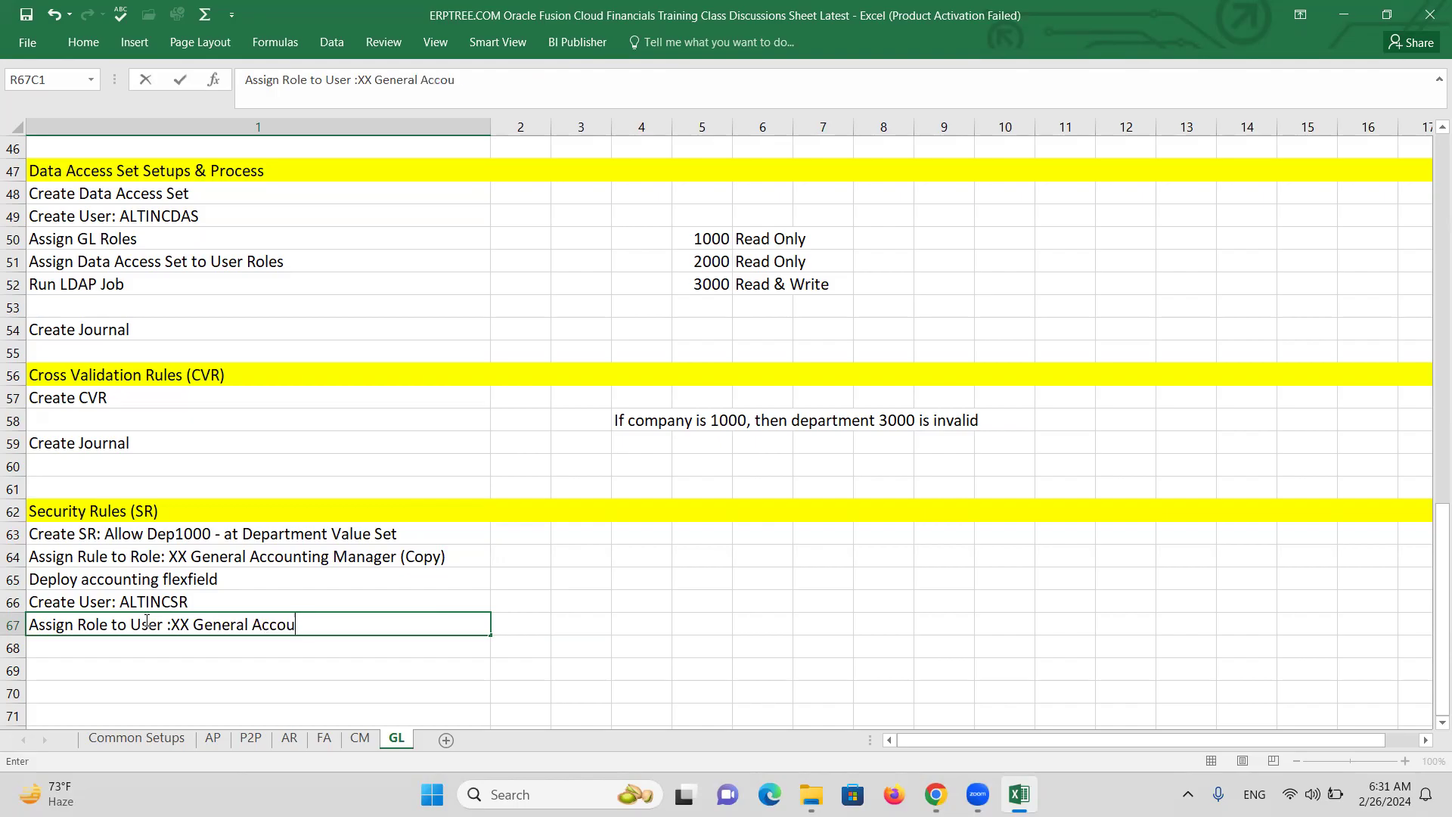
{"action": "type", "text": "nting Manager"}
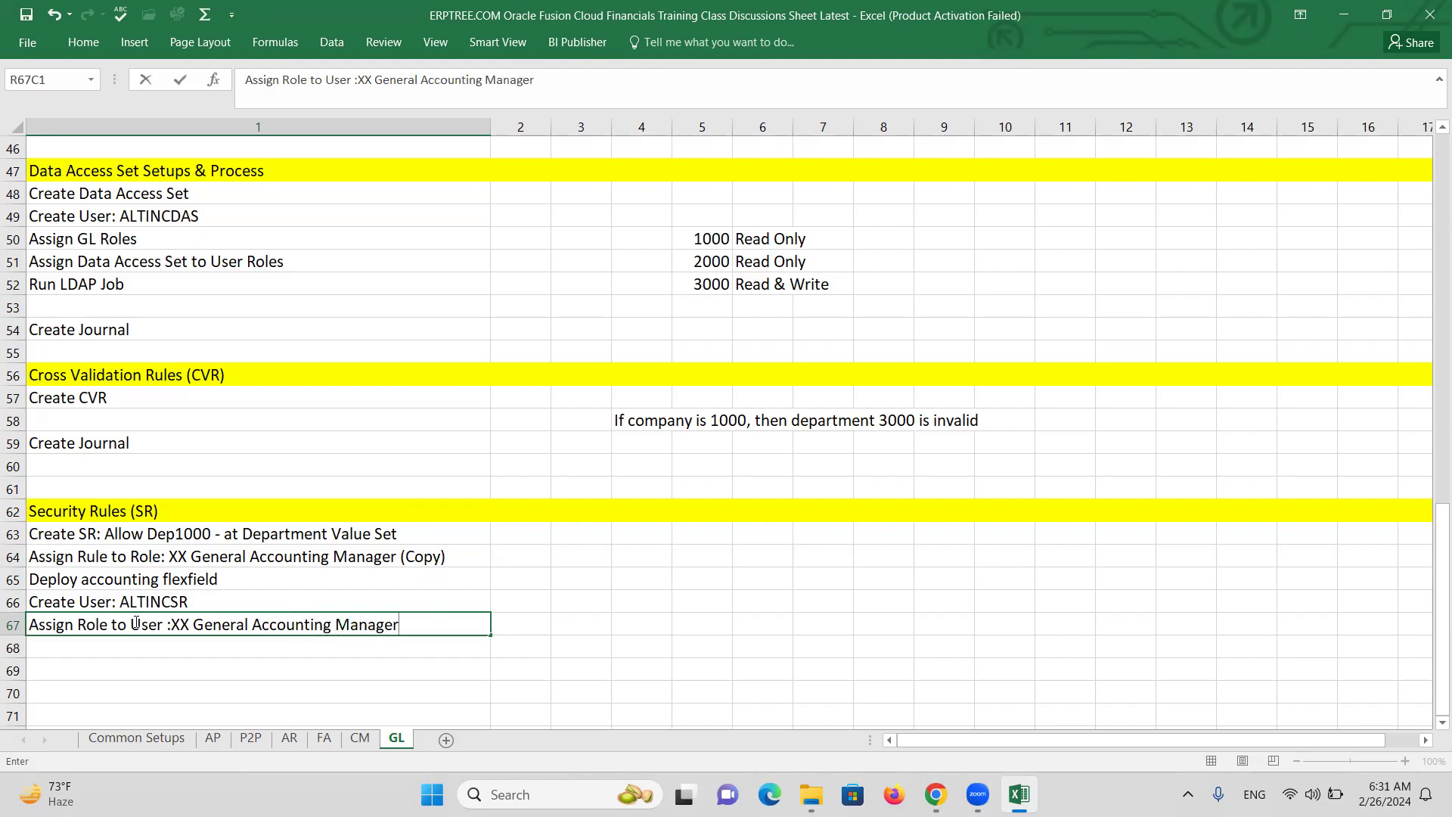
{"action": "left_click", "coordinate": [89, 652]}
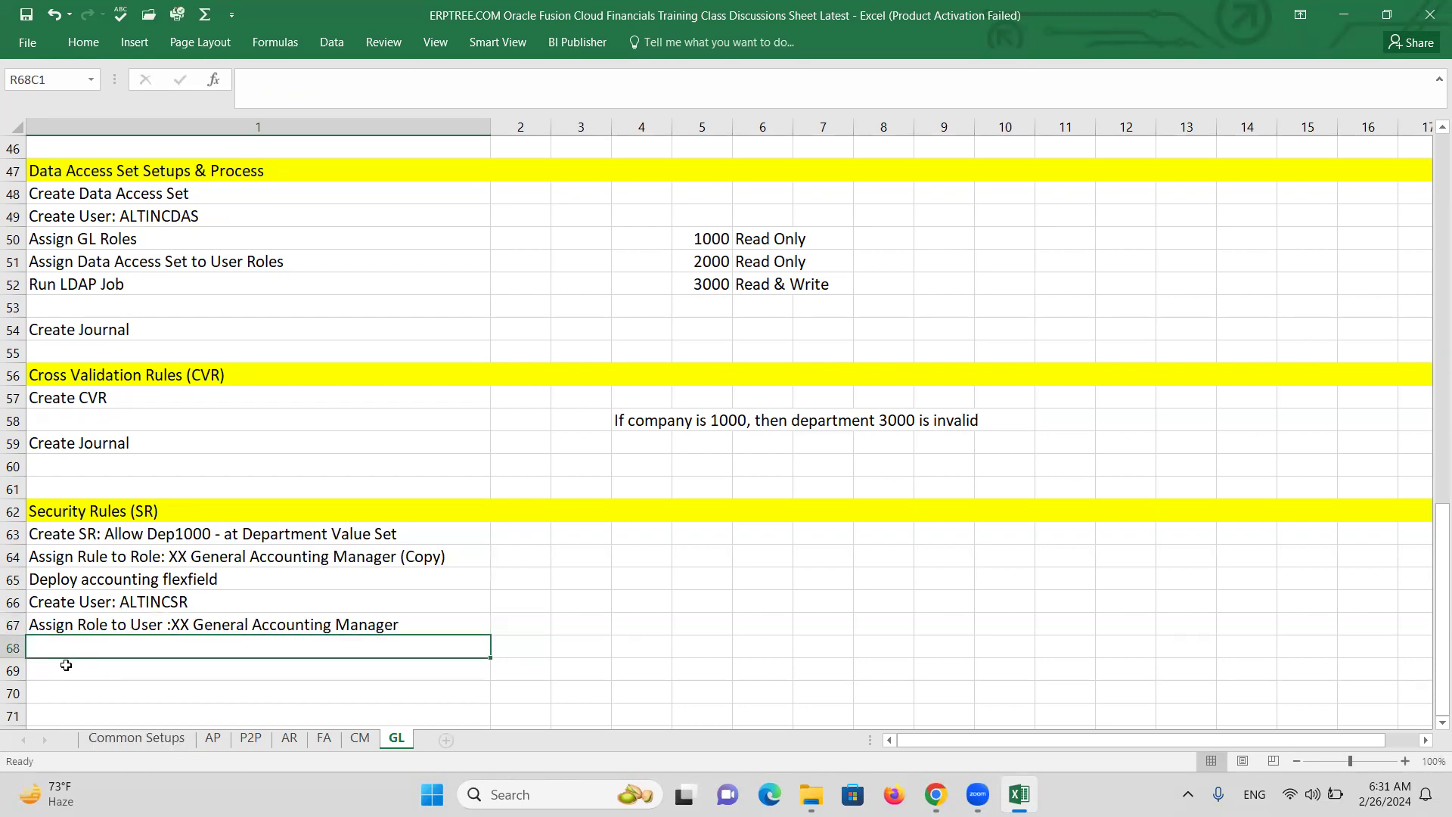
Fix row 67 spacing and add 'Assign PL to User Roles' and 'Run LDAP Job' in rows 68–69.
{"action": "double_click", "coordinate": [174, 625]}
{"action": "left_click", "coordinate": [139, 649]}
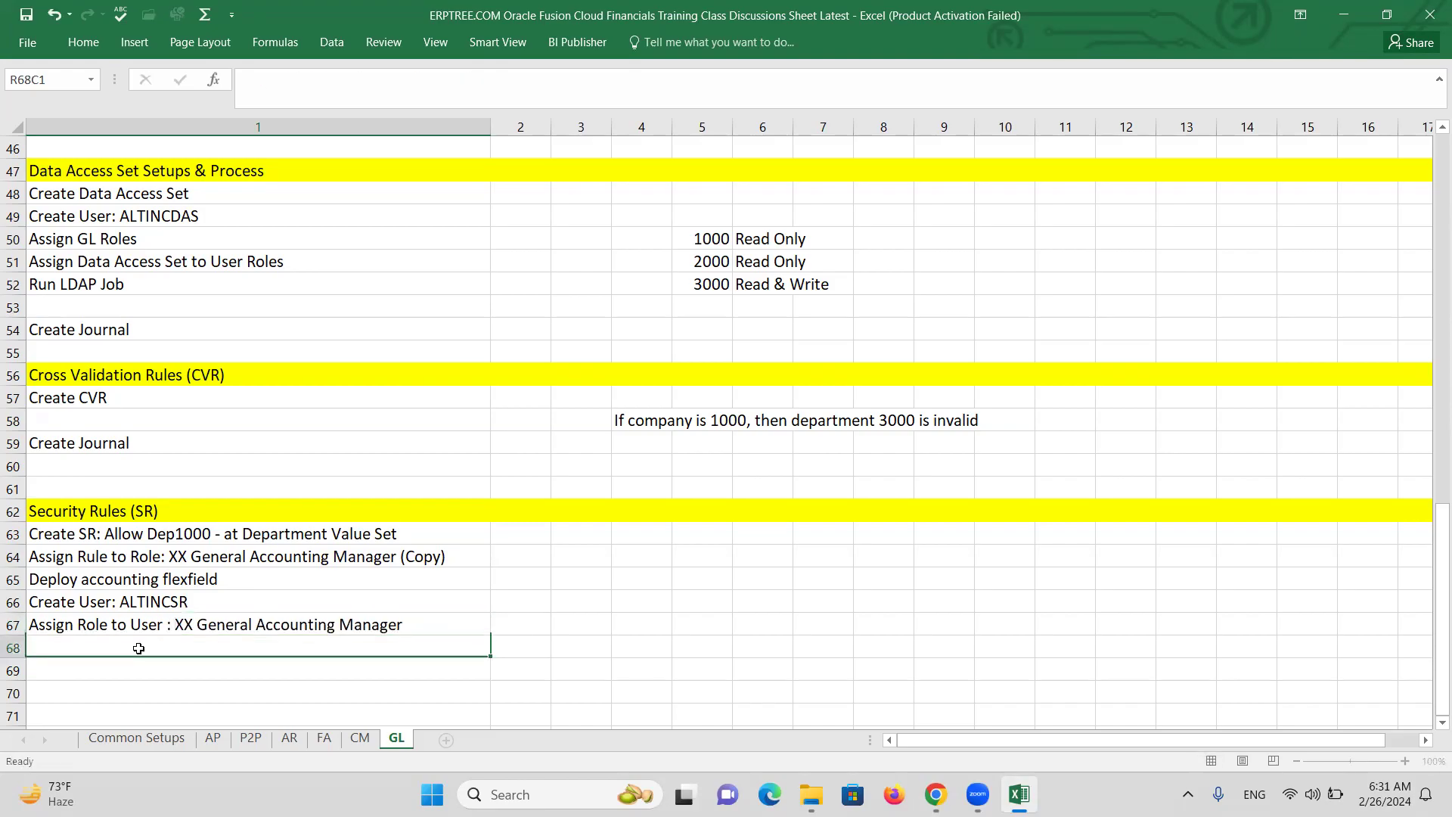
{"action": "type", "text": "Assig"}
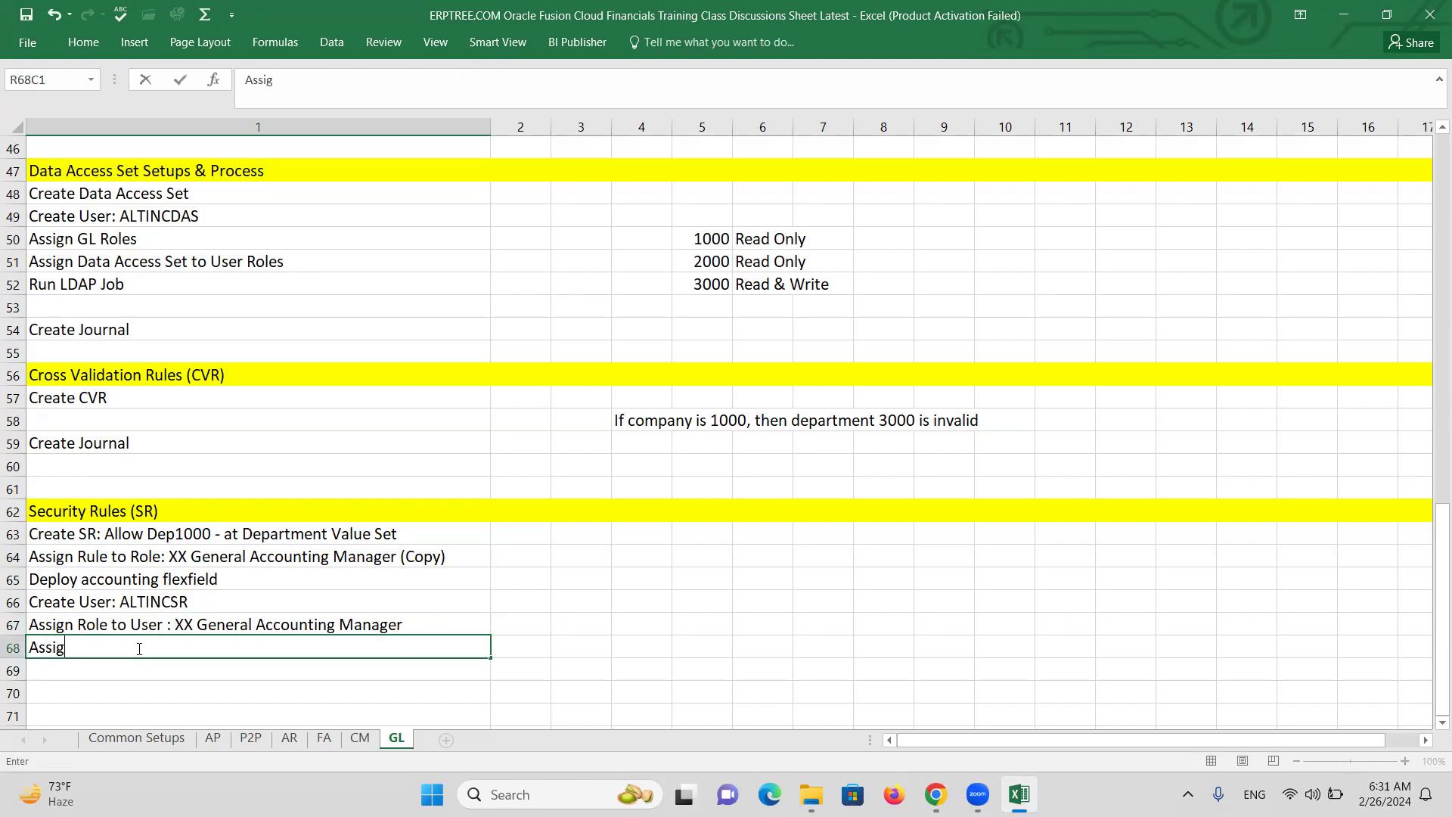
{"action": "type", "text": "n PL to User Roles"}
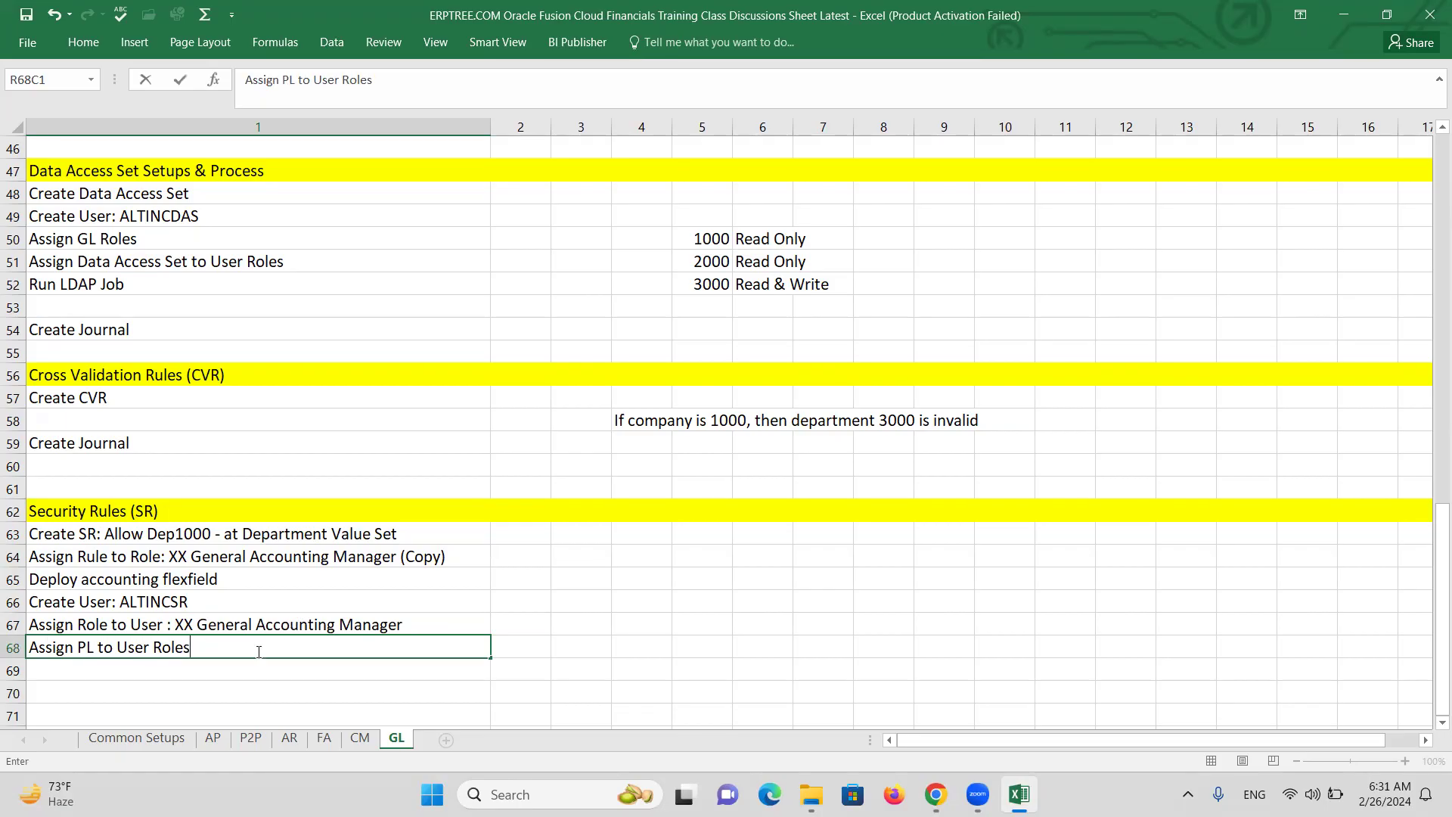
{"action": "left_click", "coordinate": [118, 668]}
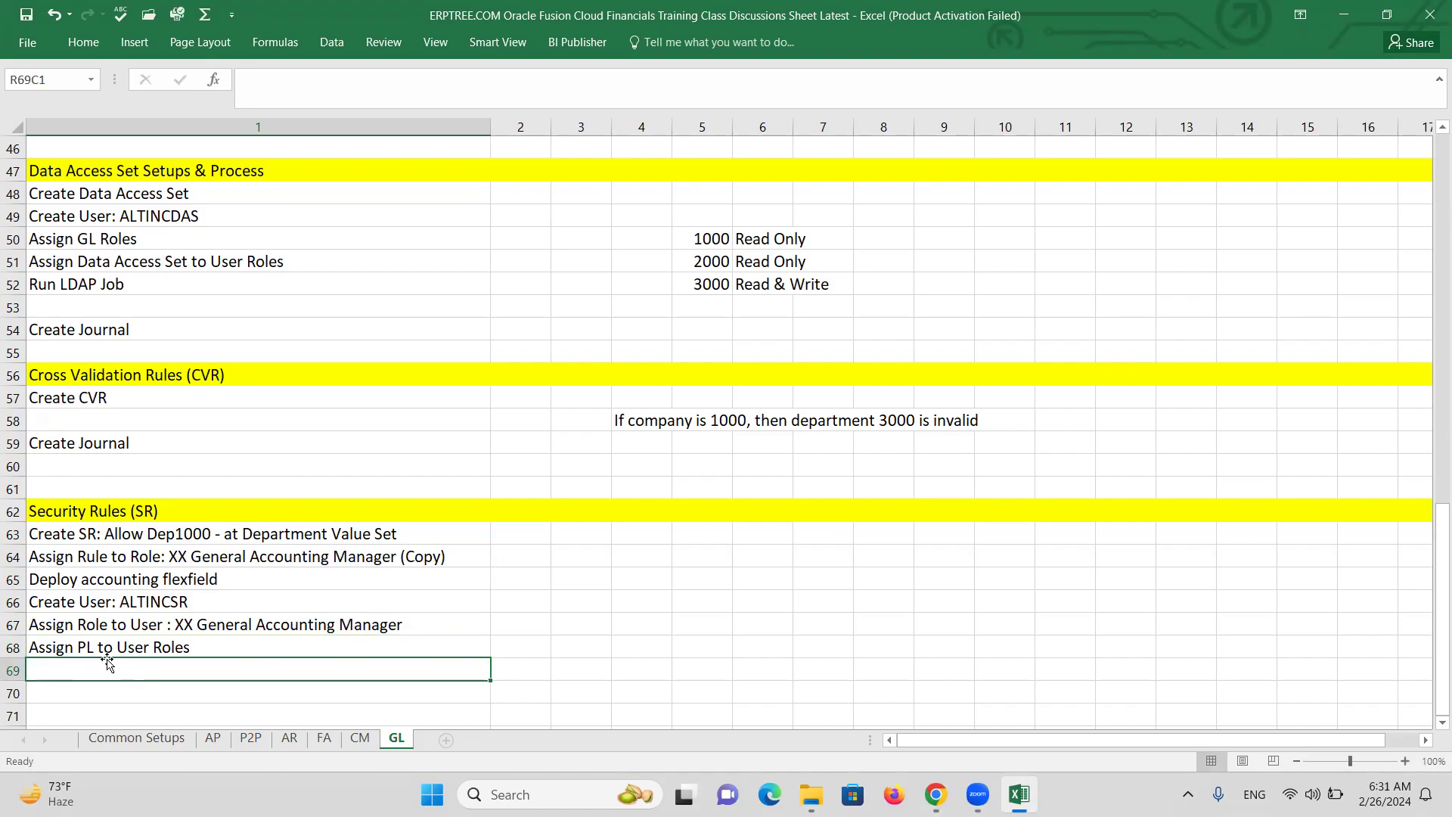
{"action": "type", "text": "R"}
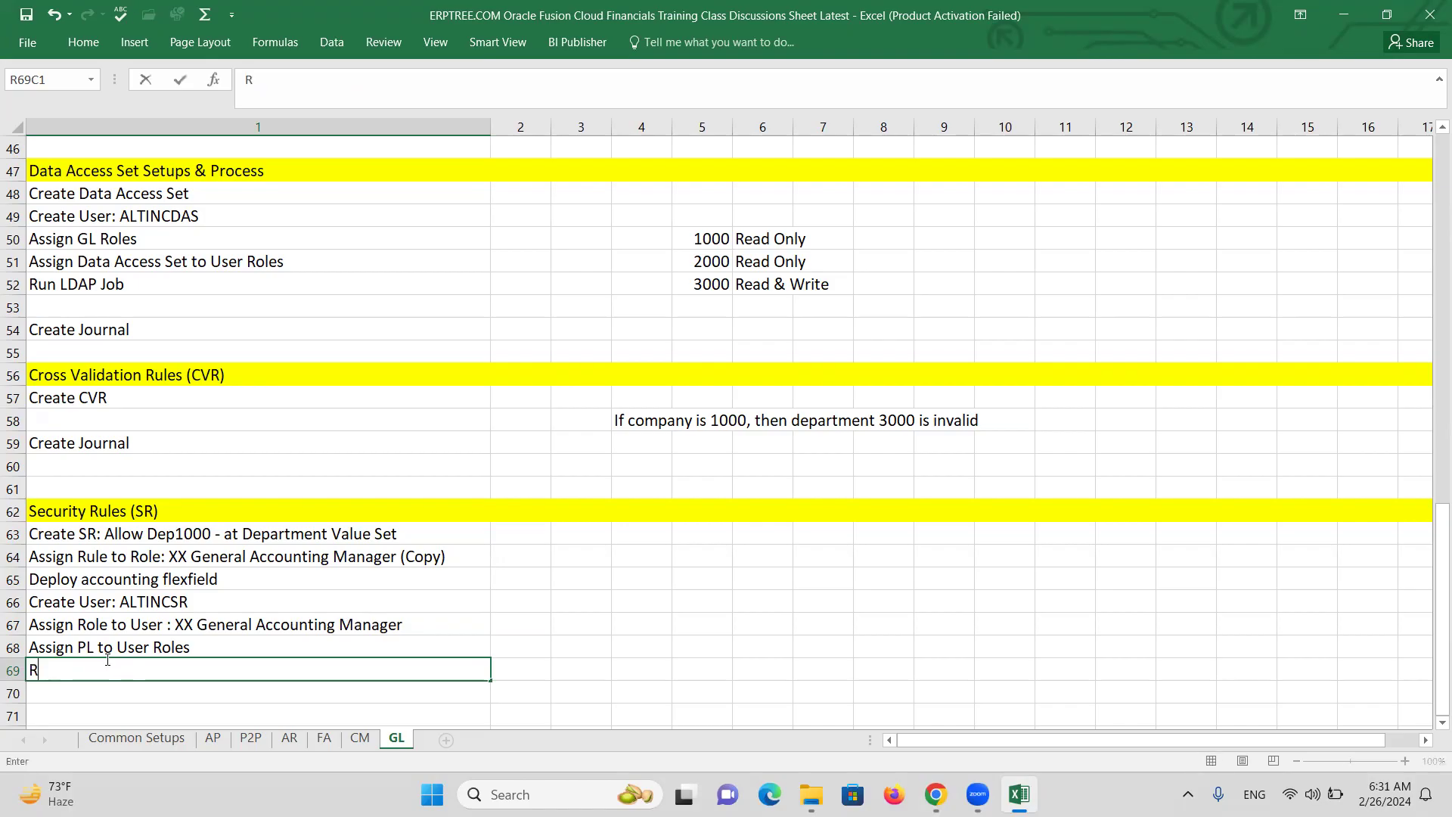
{"action": "type", "text": "un LDAP Job"}
{"action": "key", "text": "Return"}
{"action": "key", "text": "Return"}
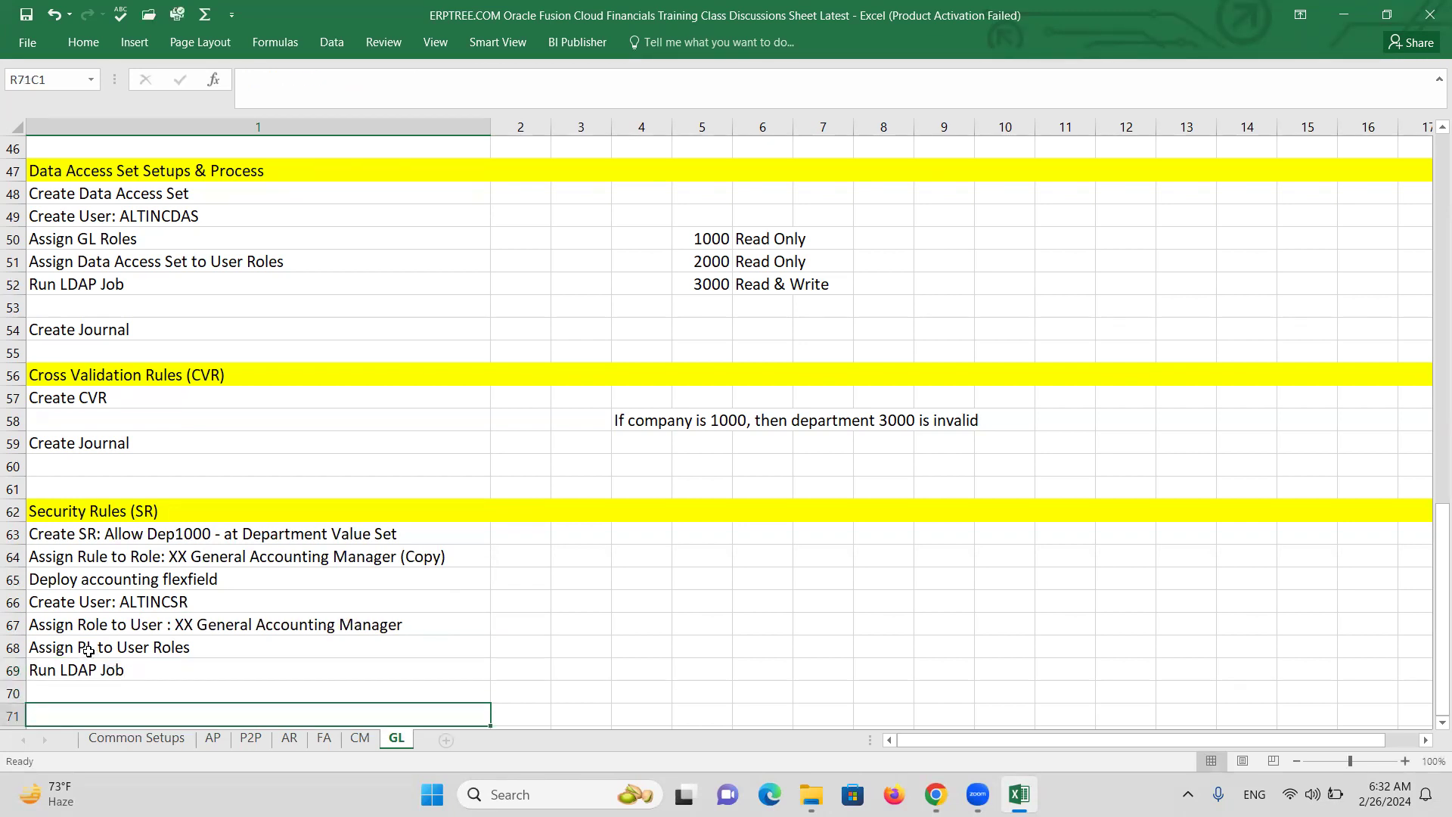
Copy the Create Journal entry from row 59 into row 71.
{"action": "left_click", "coordinate": [193, 442]}
{"action": "key", "text": "ctrl+c"}
{"action": "scroll", "coordinate": [189, 575], "scroll_direction": "down", "scroll_amount": 2}
{"action": "left_click", "coordinate": [191, 571]}
{"action": "key", "text": "ctrl+v"}
{"action": "key", "text": "Escape"}
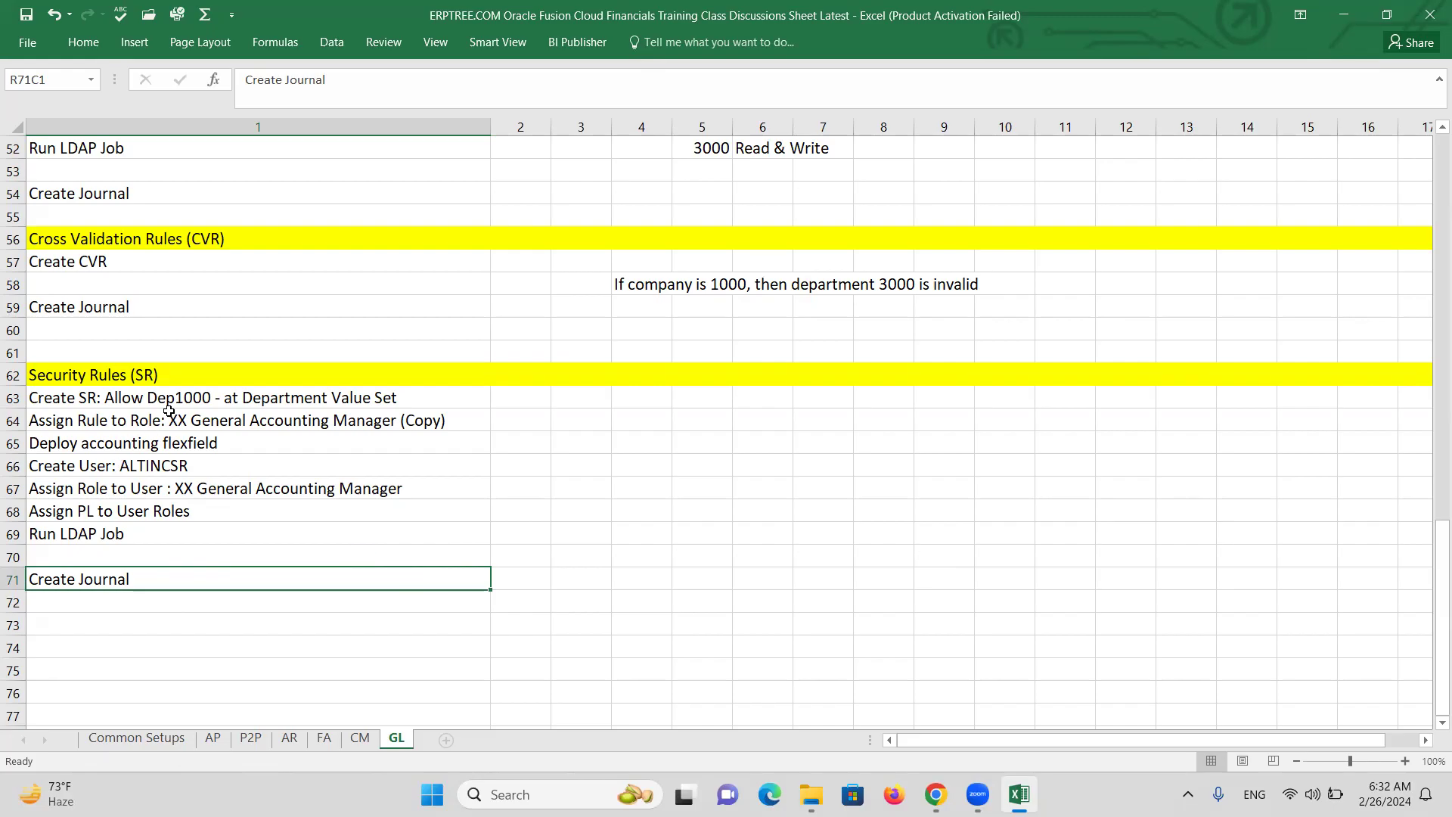
{"action": "left_click", "coordinate": [135, 394]}
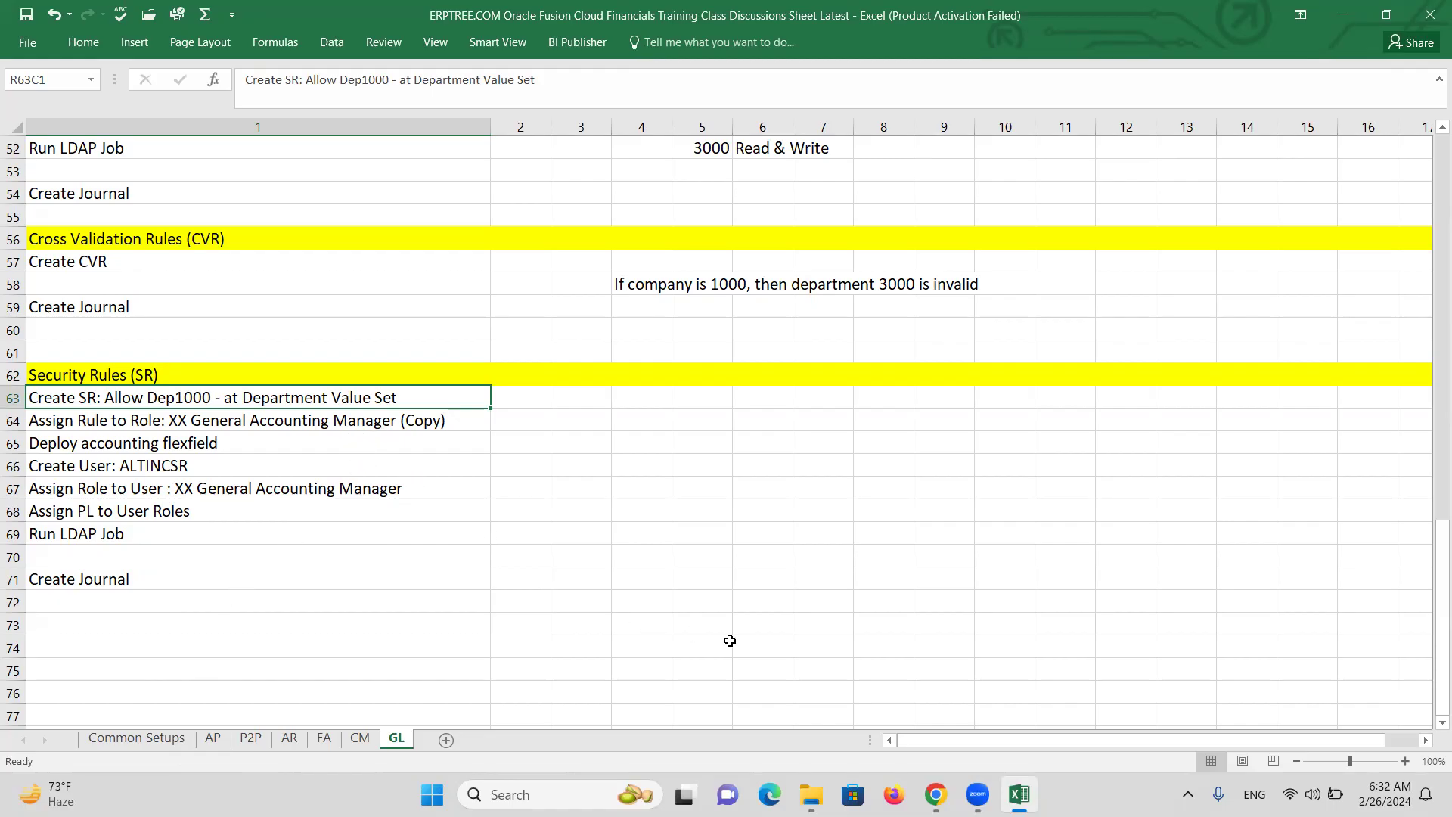
Search setup tasks for 'accounts value' and open Manage Chart of Accounts Value Sets.
{"action": "left_click", "coordinate": [936, 794]}
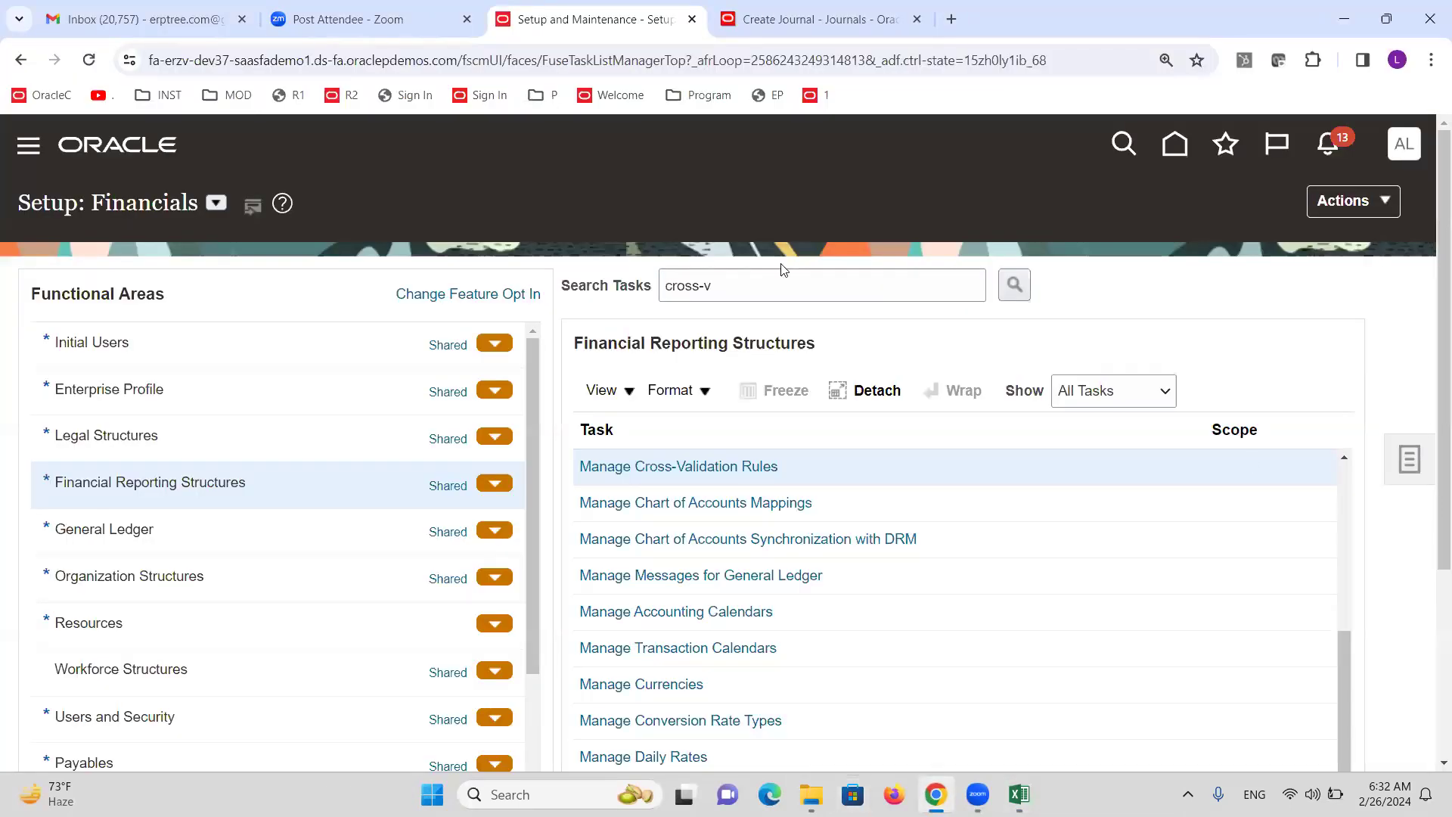
{"action": "triple_click", "coordinate": [745, 278]}
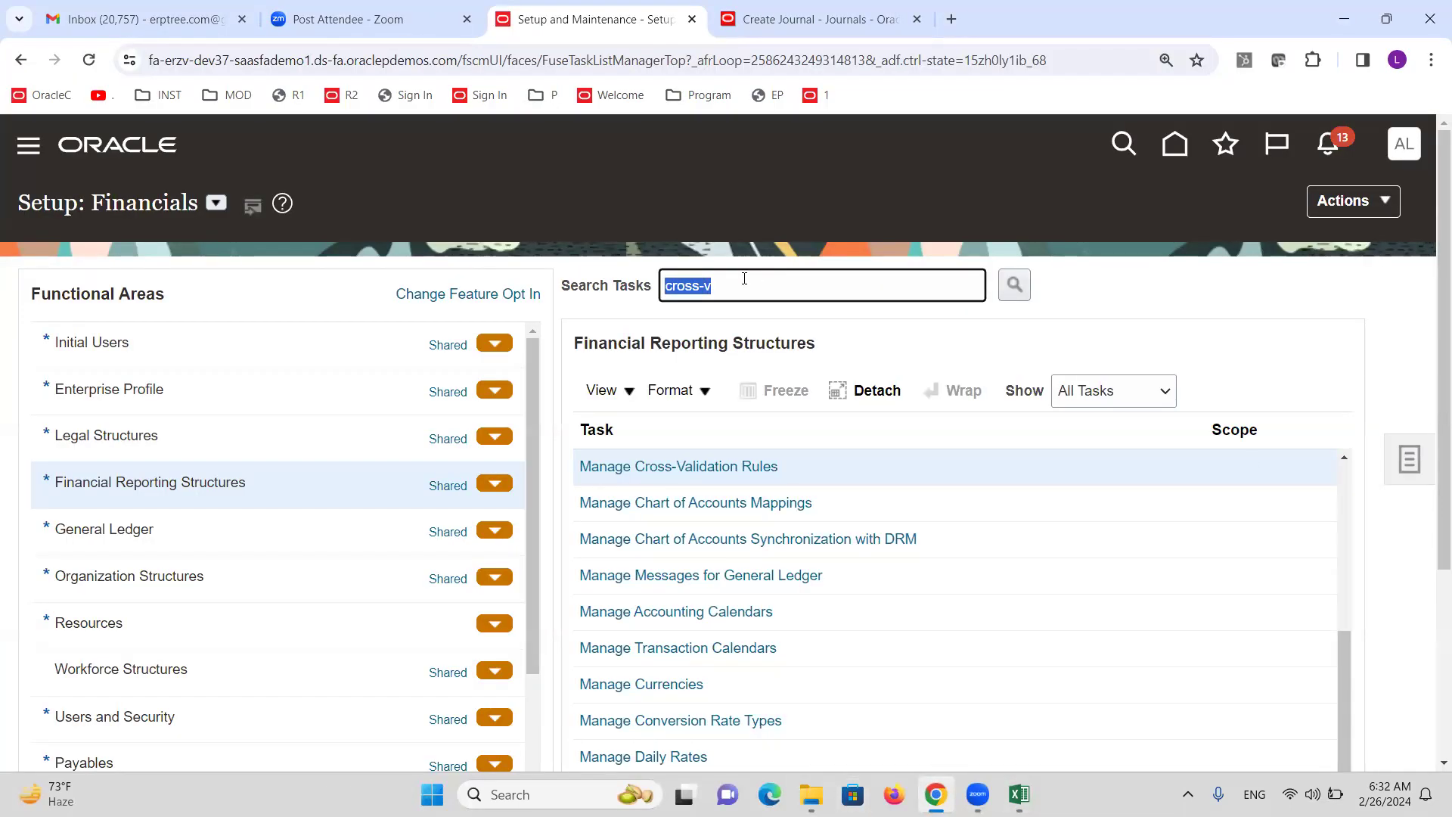
{"action": "type", "text": "a"}
{"action": "key", "text": "BackSpace"}
{"action": "type", "text": "accounts value"}
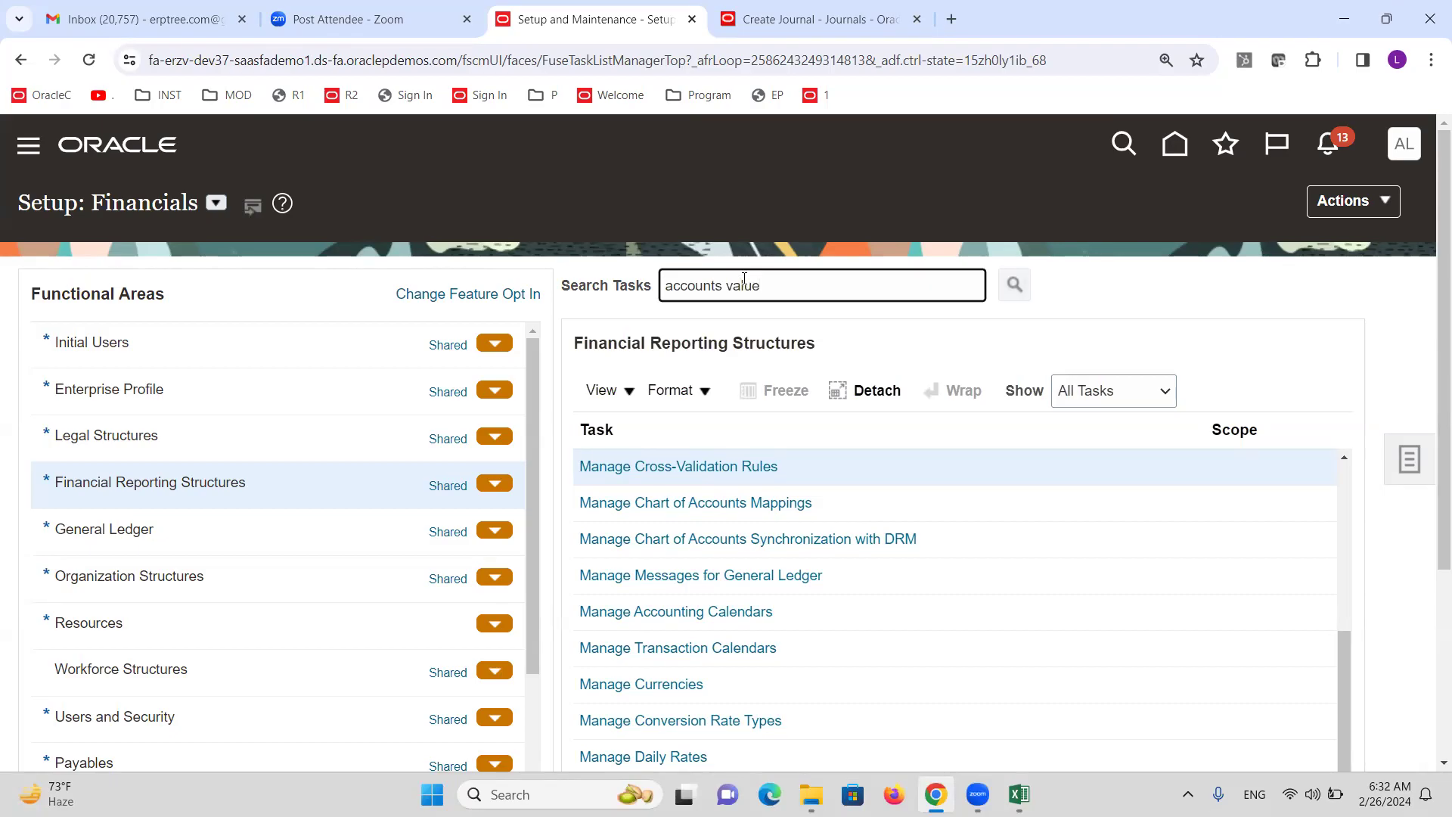
{"action": "key", "text": "Return"}
{"action": "left_click", "coordinate": [538, 438]}
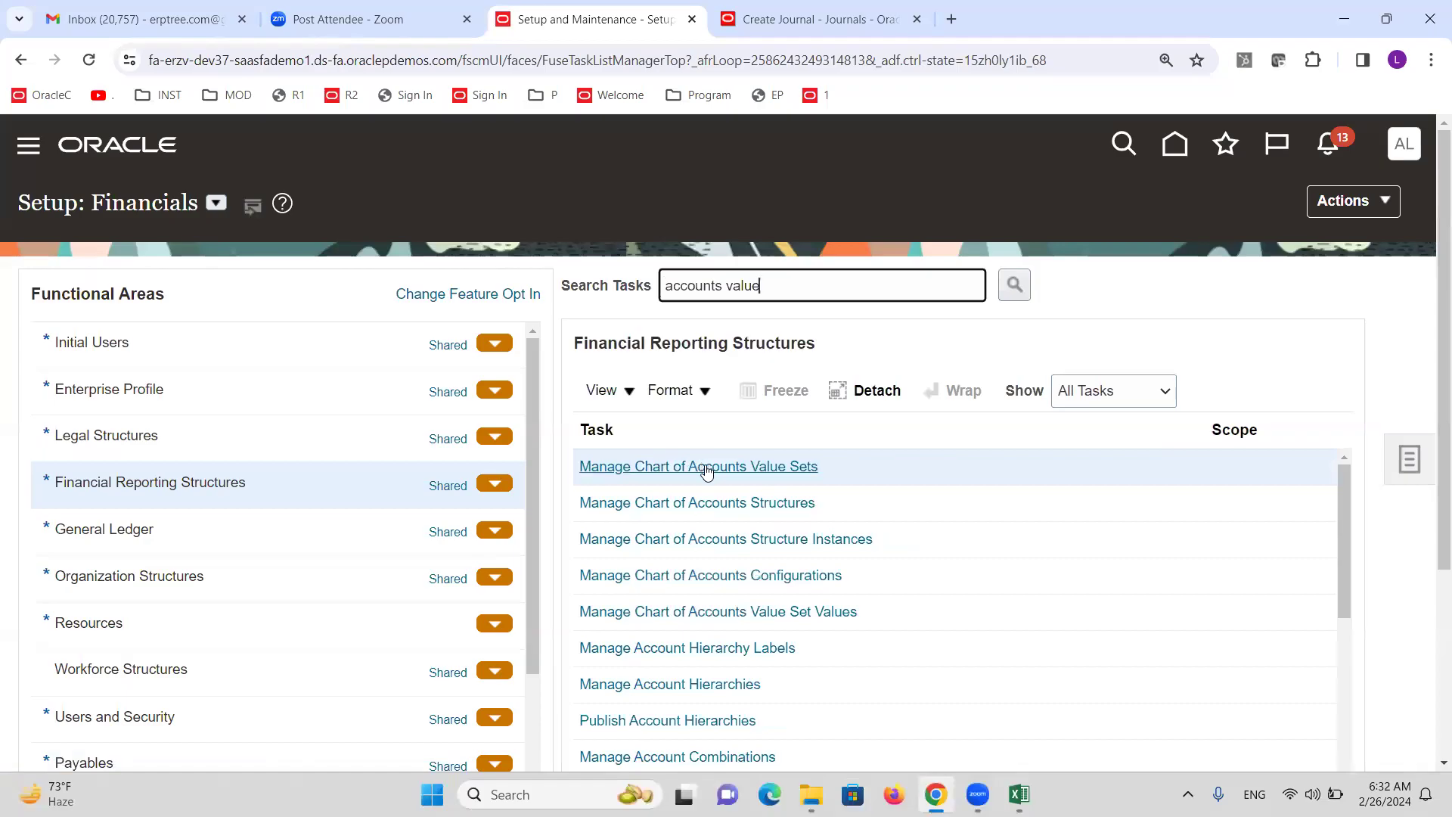
{"action": "left_click", "coordinate": [707, 469]}
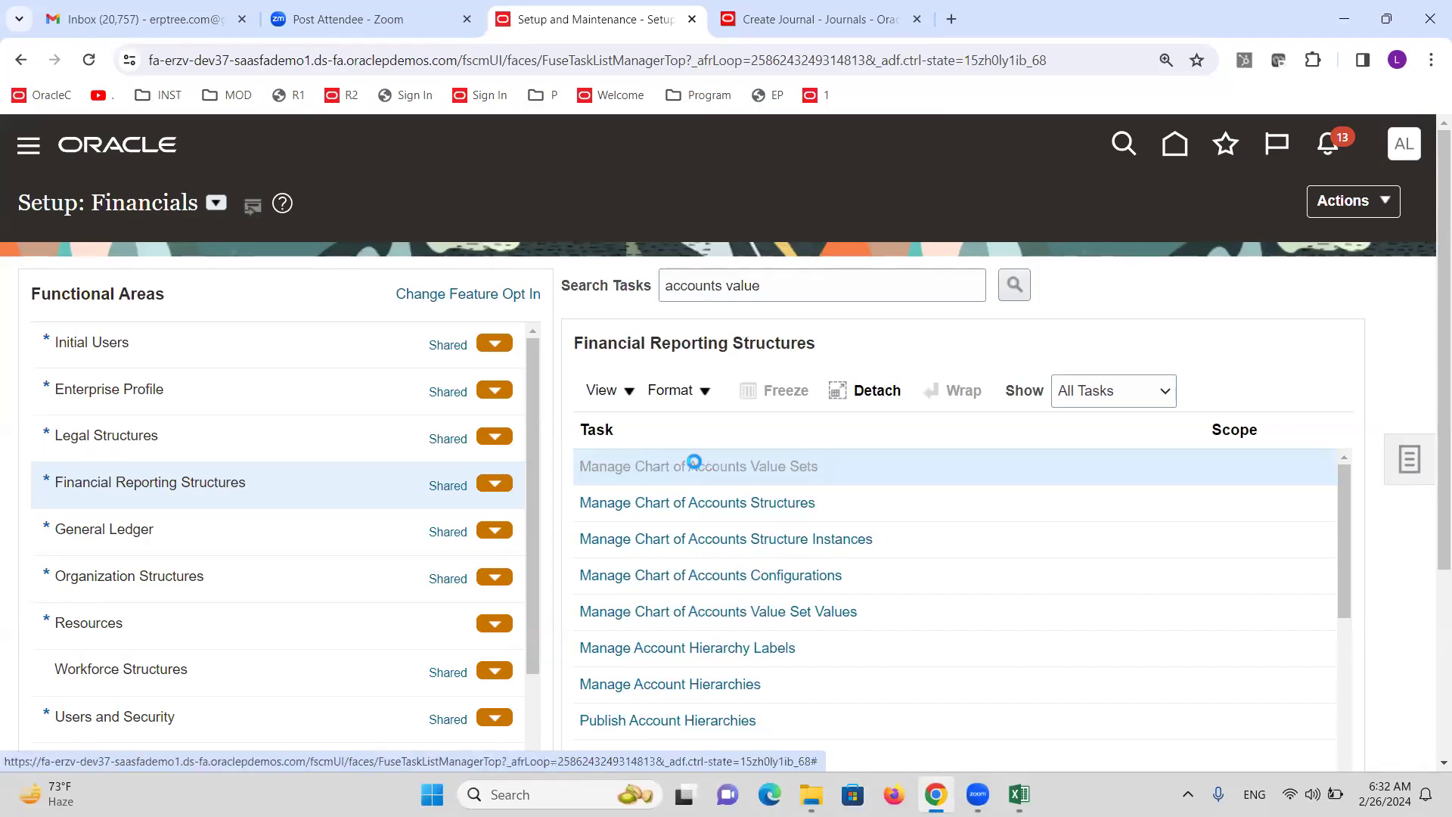
{"action": "left_click", "coordinate": [379, 313]}
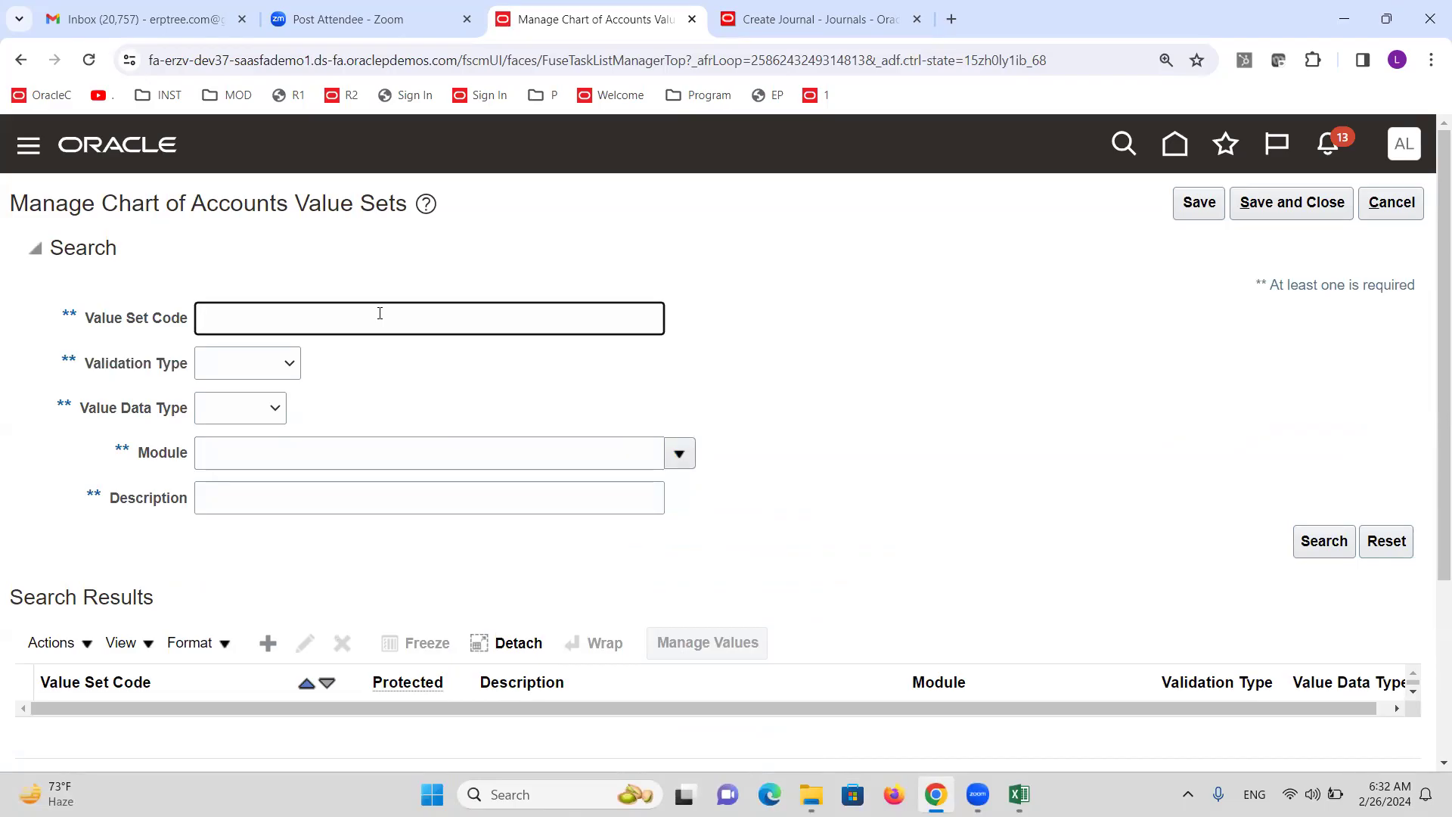
Search value set codes for 'Department ALTINC', then 'Department altin'.
{"action": "type", "text": "Department ALTINC"}
{"action": "left_click", "coordinate": [1298, 538]}
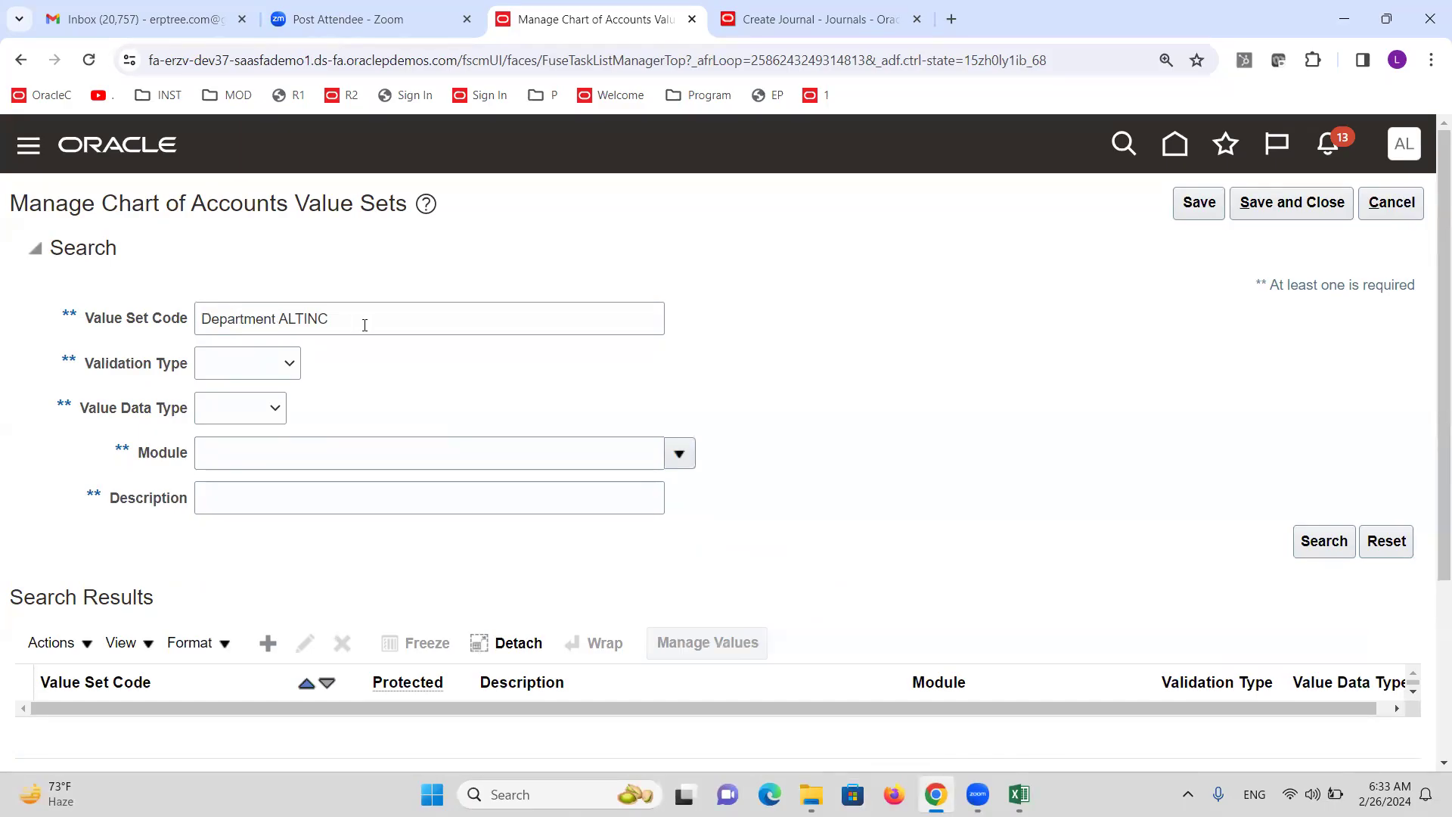
{"action": "scroll", "coordinate": [720, 454], "scroll_direction": "down", "scroll_amount": 3}
{"action": "scroll", "coordinate": [721, 454], "scroll_direction": "up", "scroll_amount": 3}
{"action": "left_click", "coordinate": [384, 321]}
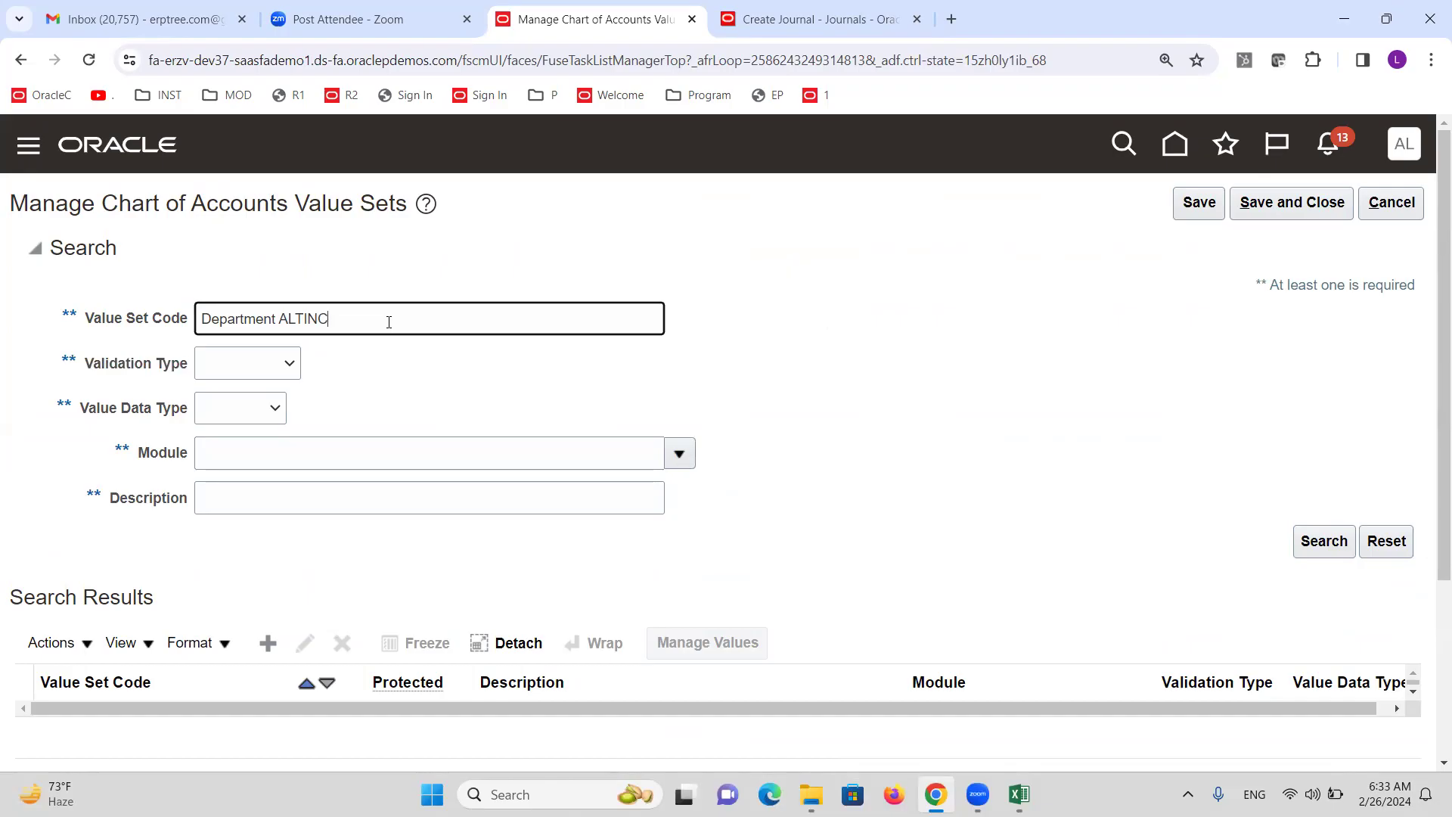
{"action": "triple_click", "coordinate": [337, 318]}
{"action": "type", "text": "D"}
{"action": "type", "text": "epartment altin"}
{"action": "left_click", "coordinate": [1327, 551]}
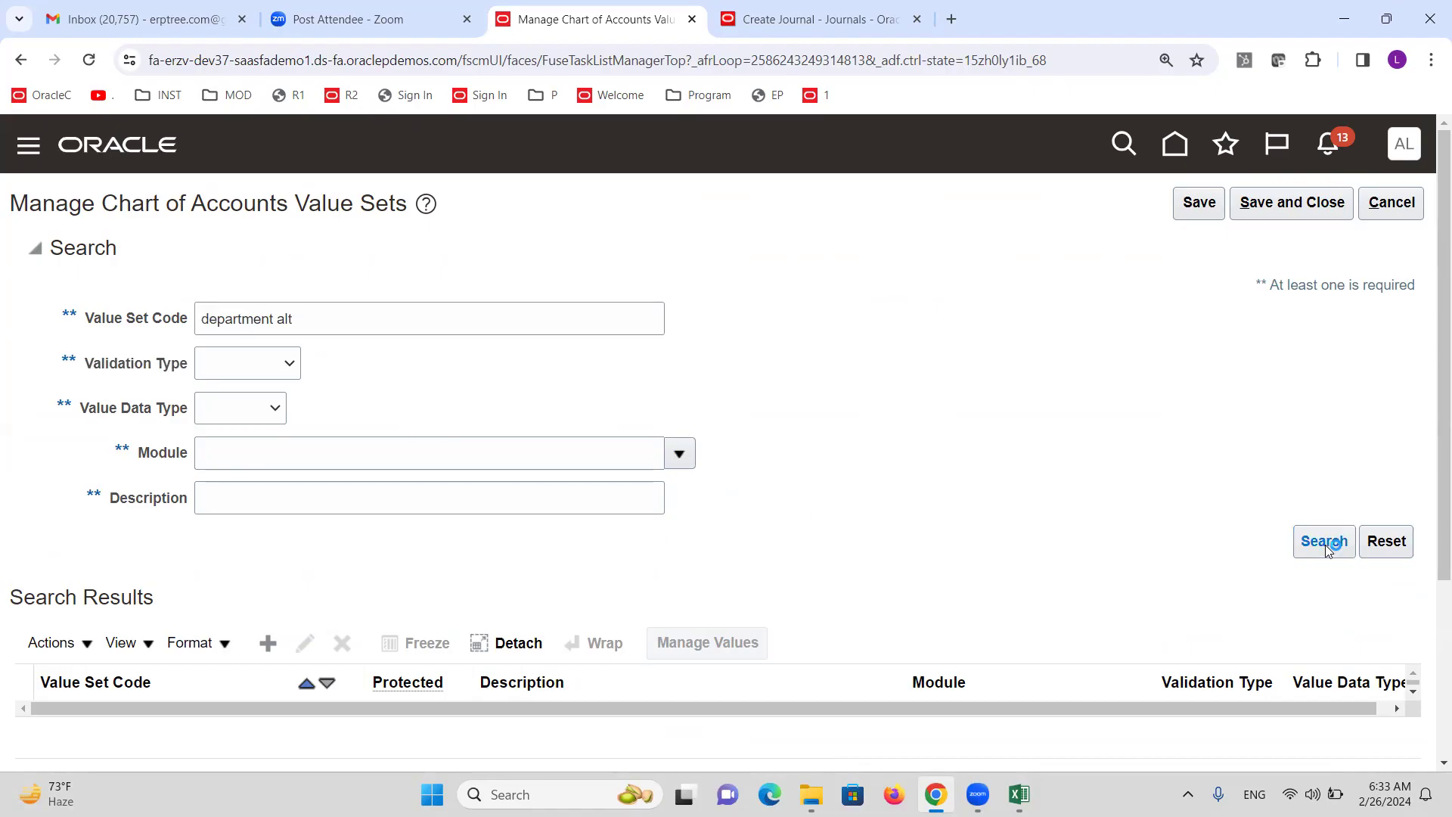
Search value set codes for 'Cost Center Altin' to list Cost Center ALTINC.
{"action": "triple_click", "coordinate": [318, 324]}
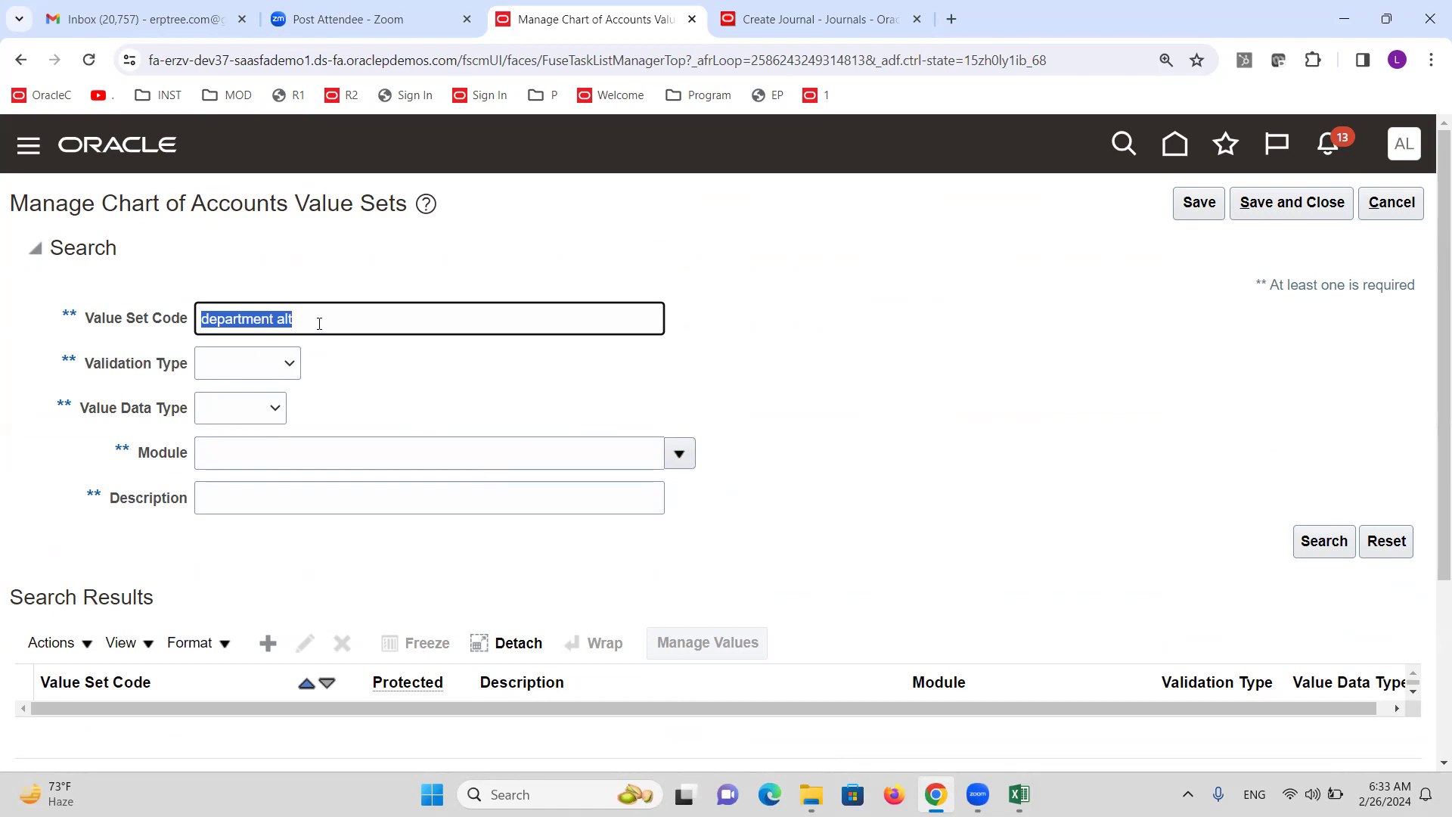
{"action": "left_click", "coordinate": [319, 323]}
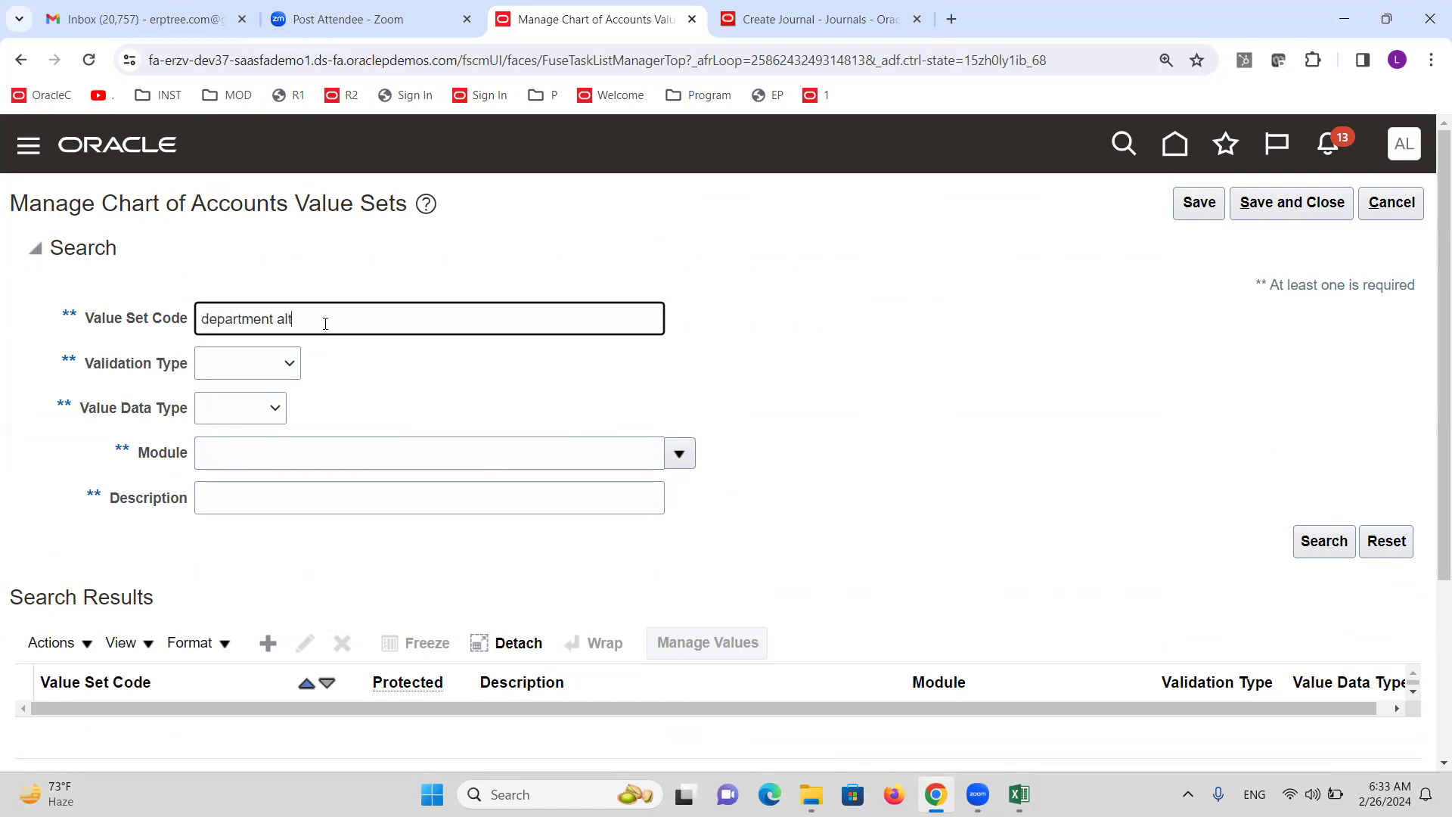
{"action": "left_click_drag", "start_coordinate": [323, 319], "coordinate": [106, 300]}
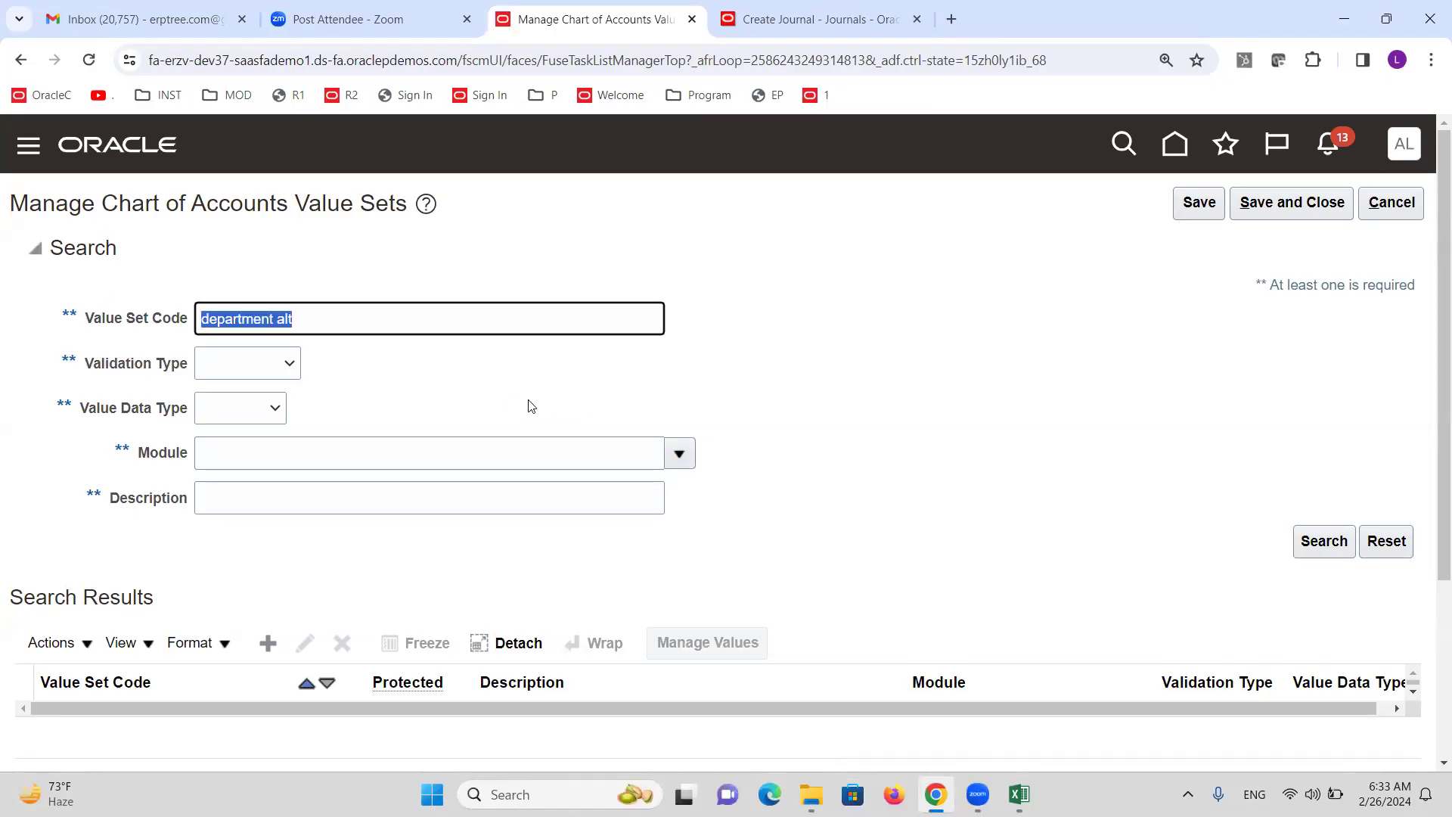
{"action": "type", "text": "Cost Center"}
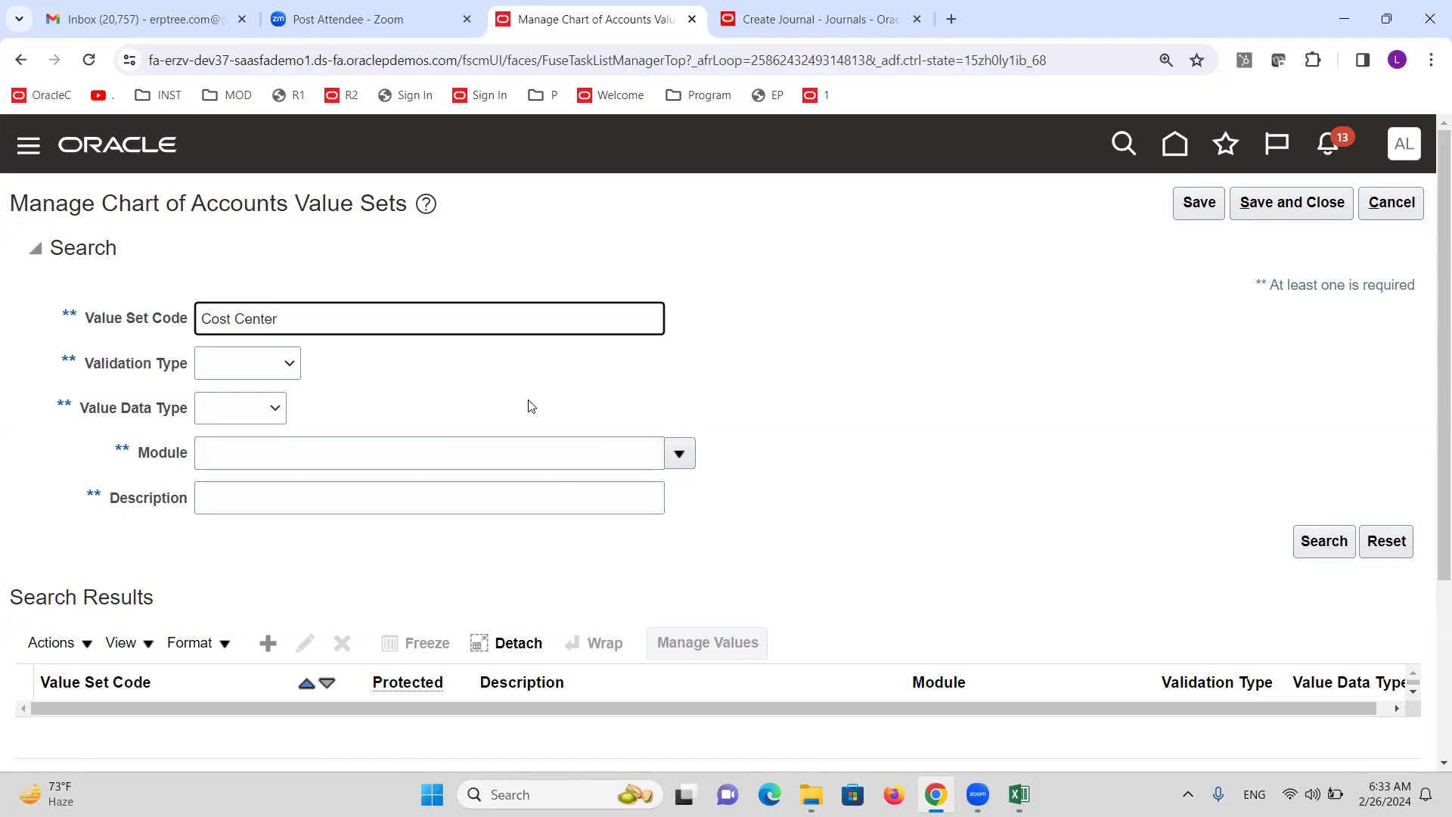
{"action": "type", "text": " Altinc"}
{"action": "left_click", "coordinate": [1324, 541]}
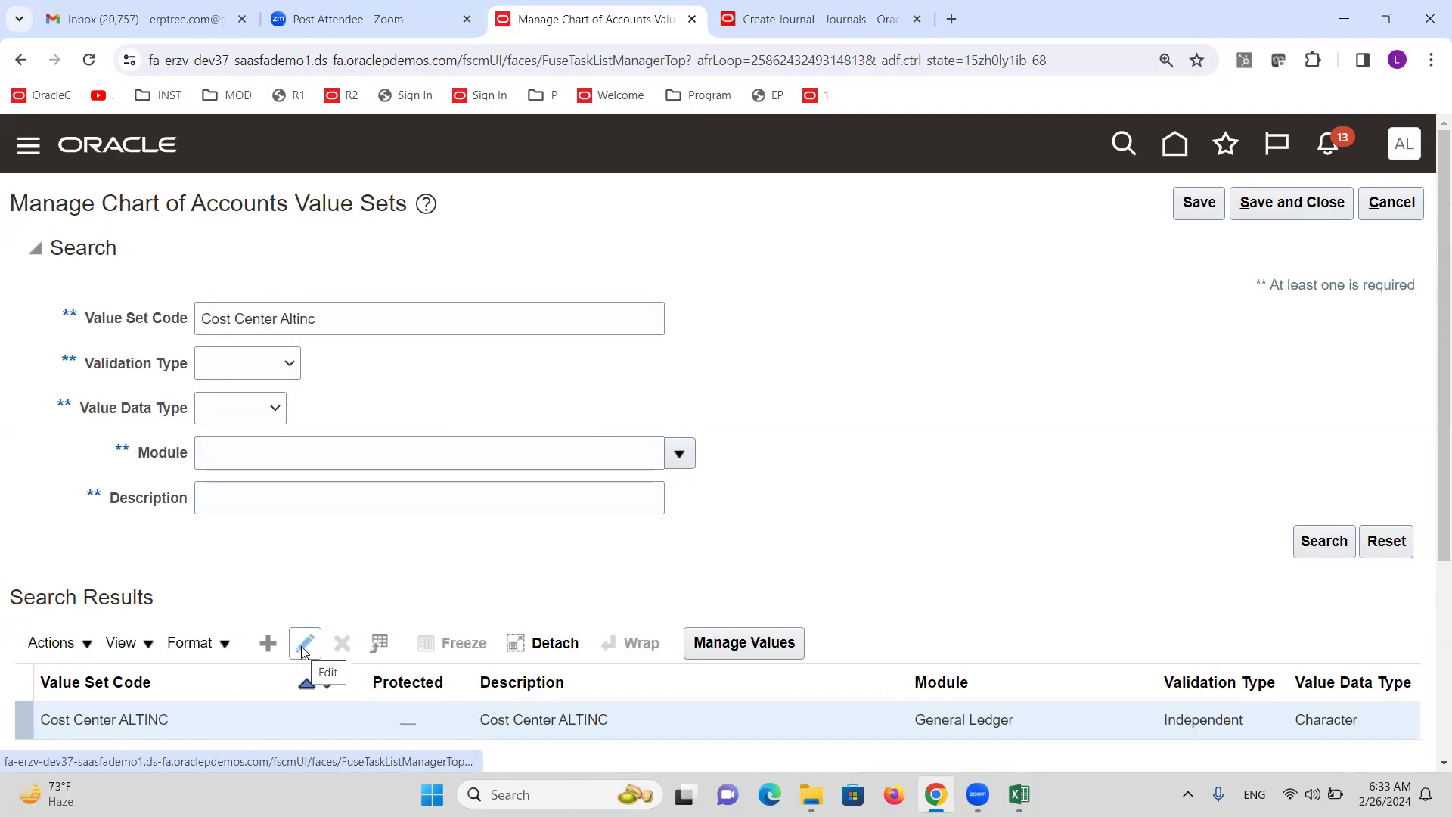
Edit Cost Center ALTINC, tick Security enabled, and set resource name 'Security for Department'.
{"action": "left_click", "coordinate": [303, 651]}
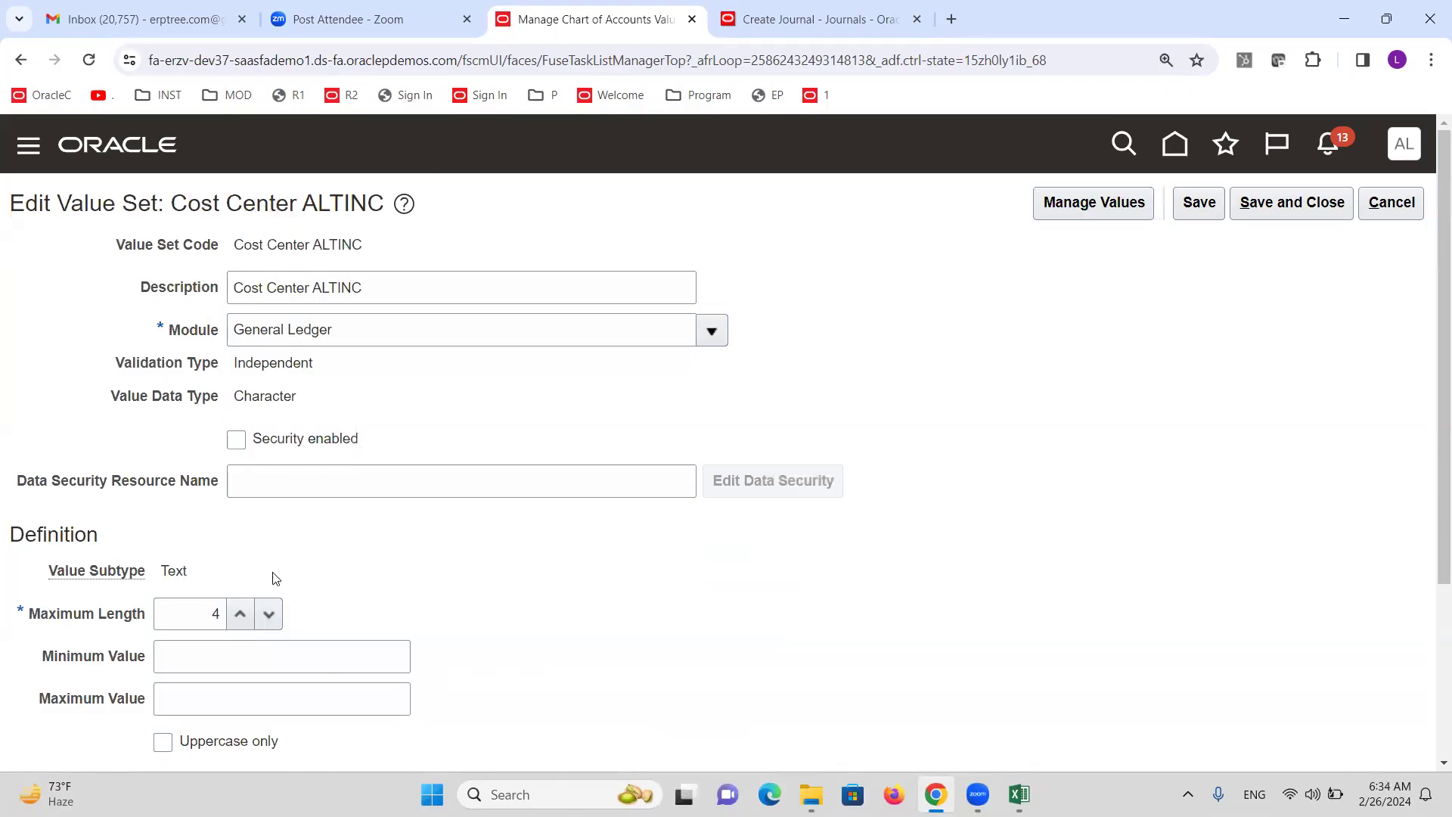
{"action": "left_click", "coordinate": [236, 439]}
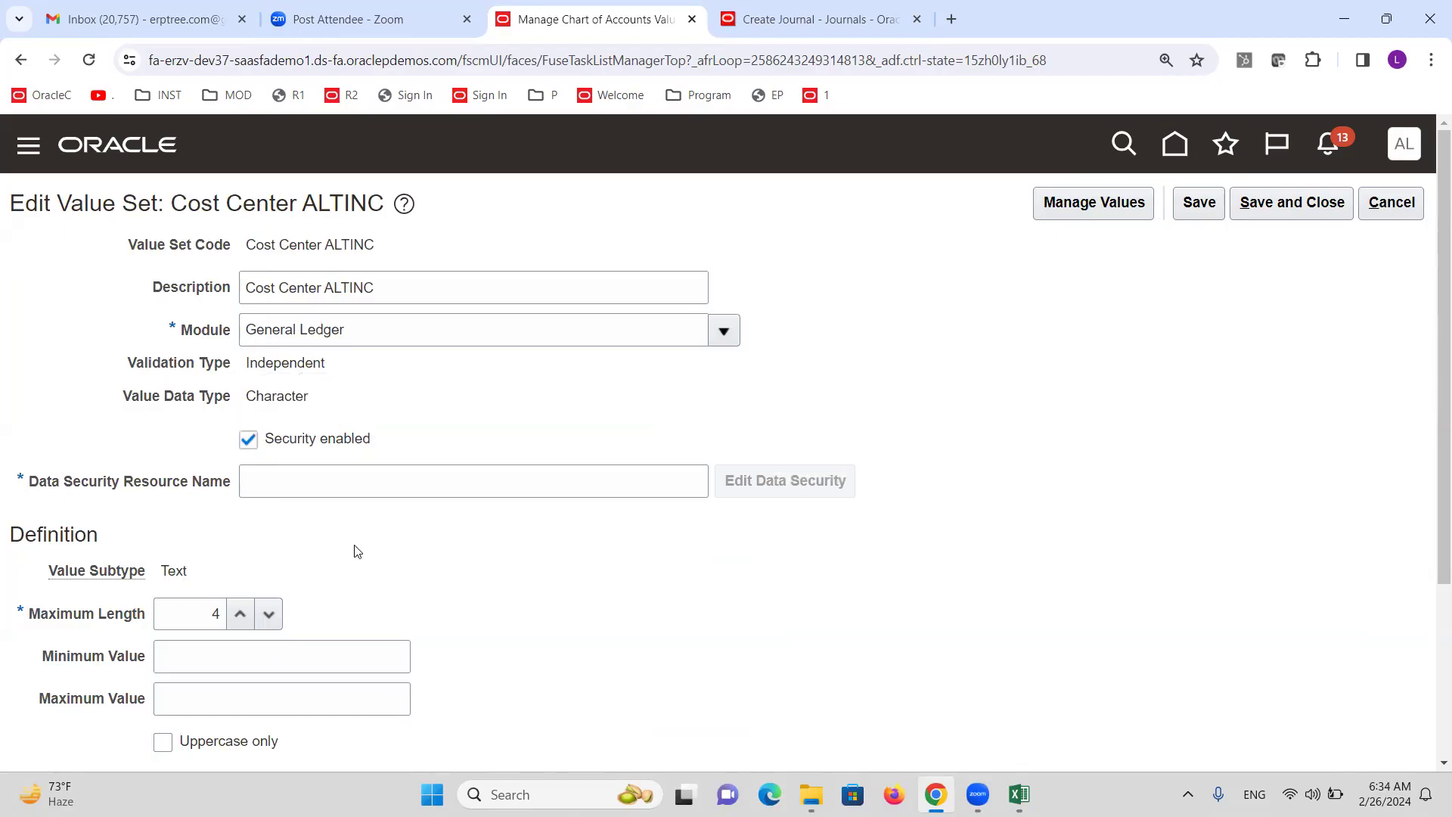
{"action": "left_click", "coordinate": [286, 475]}
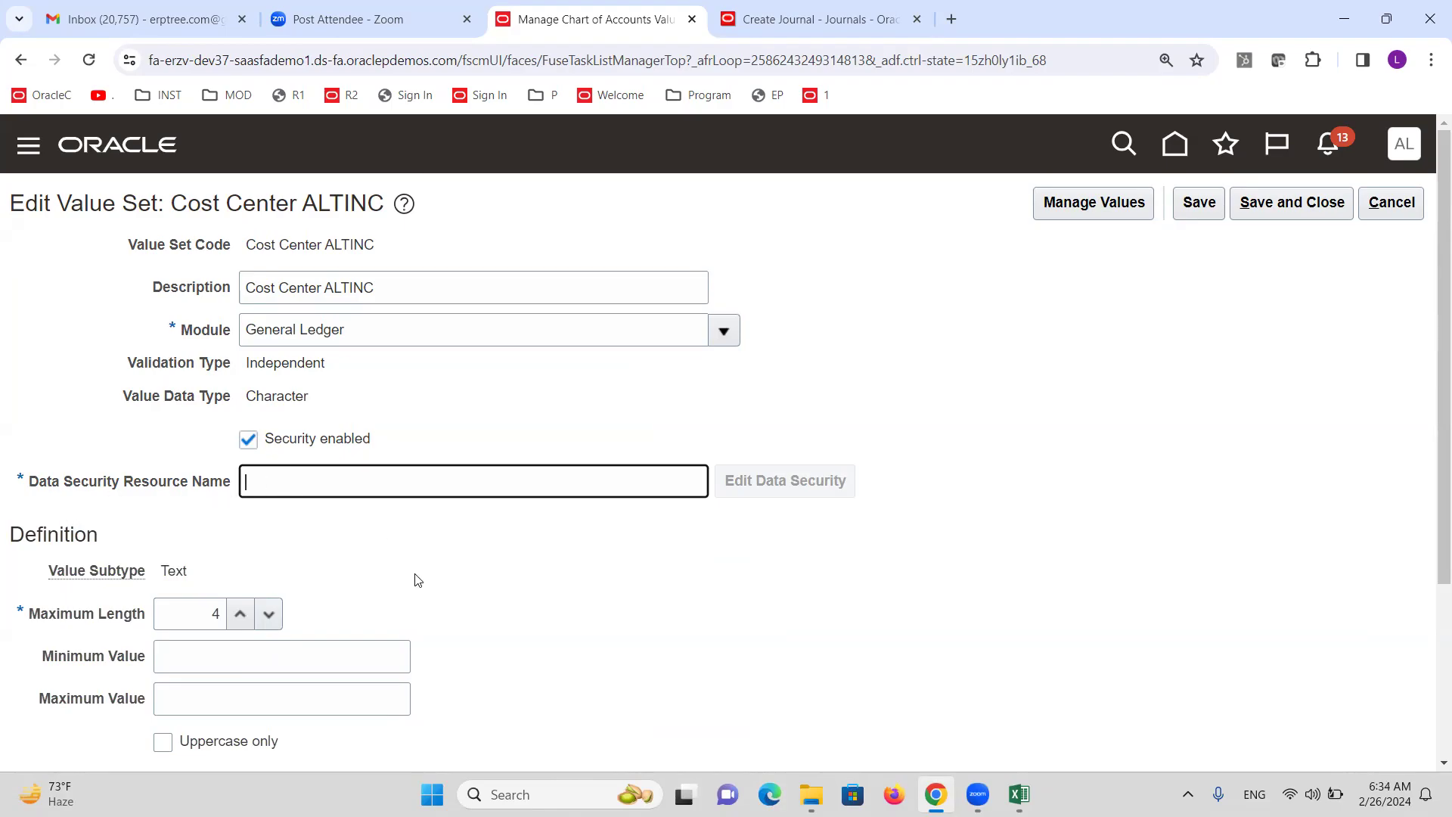
{"action": "type", "text": "Security for Department"}
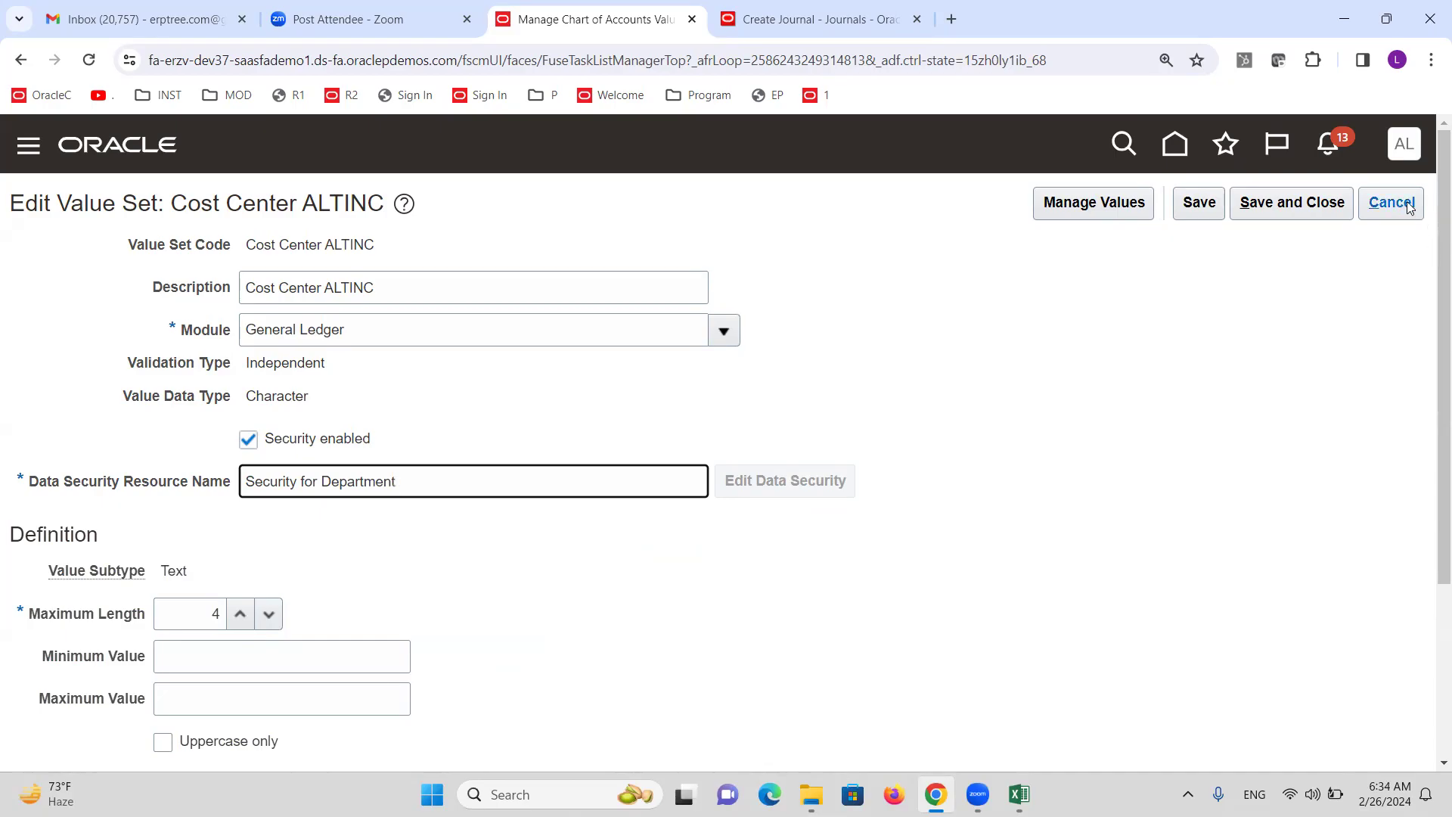
Cancel the invalid Create Journal draft and expand Tools in the Navigator menu.
{"action": "left_click", "coordinate": [809, 23]}
{"action": "scroll", "coordinate": [429, 321], "scroll_direction": "up", "scroll_amount": 8}
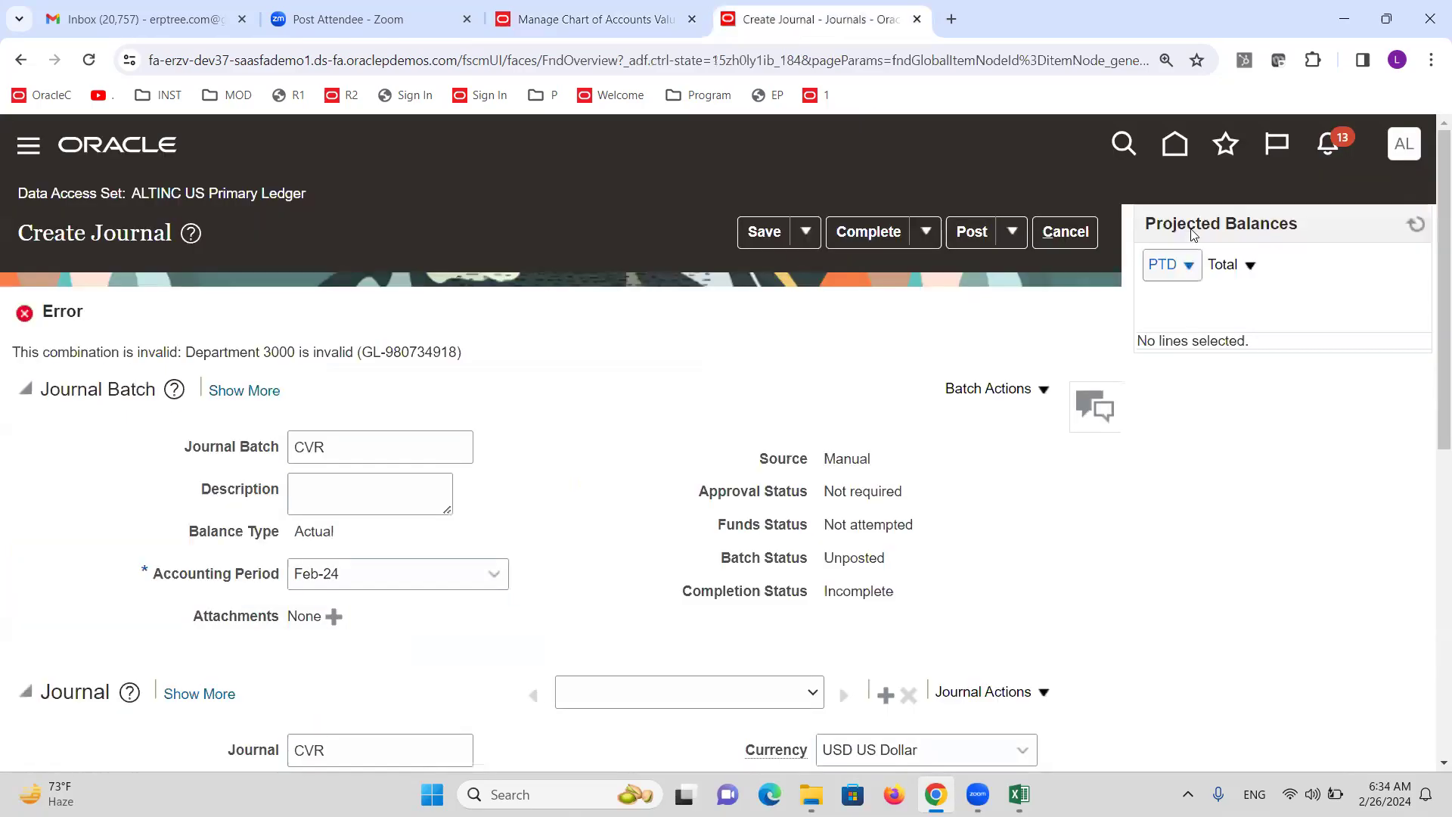
{"action": "left_click", "coordinate": [1077, 236]}
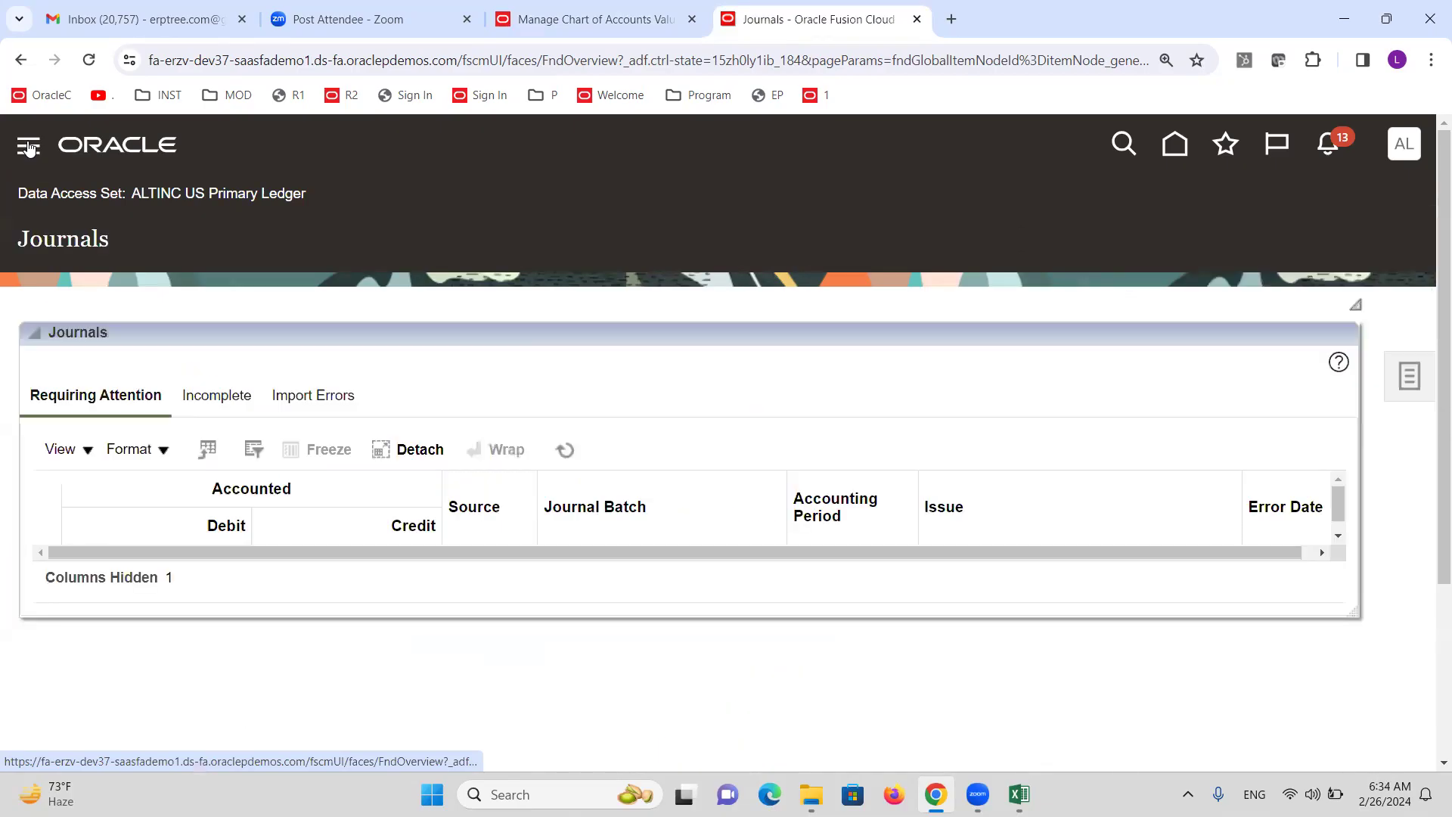
{"action": "left_click", "coordinate": [29, 146]}
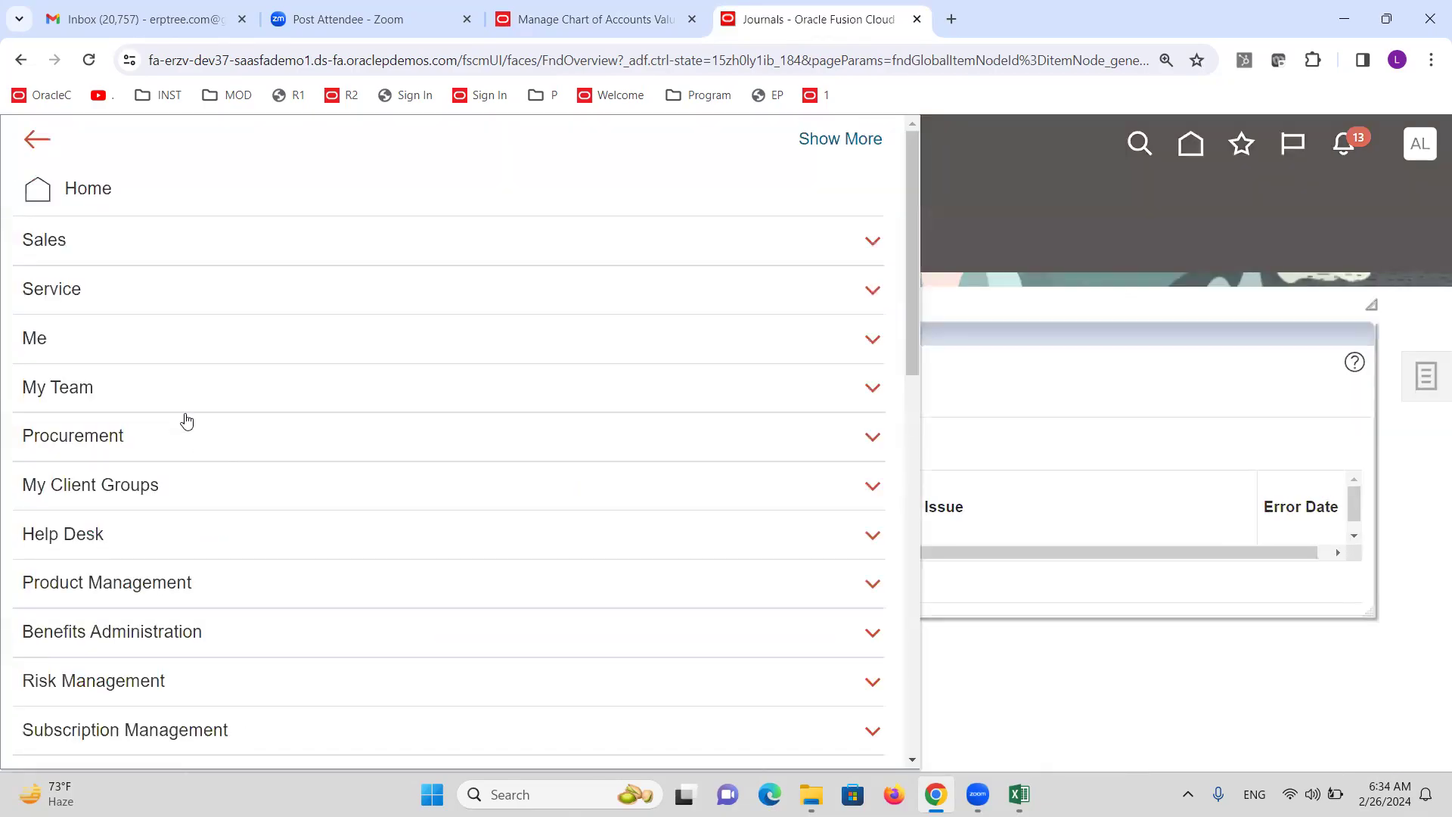
{"action": "scroll", "coordinate": [189, 416], "scroll_direction": "down", "scroll_amount": 6}
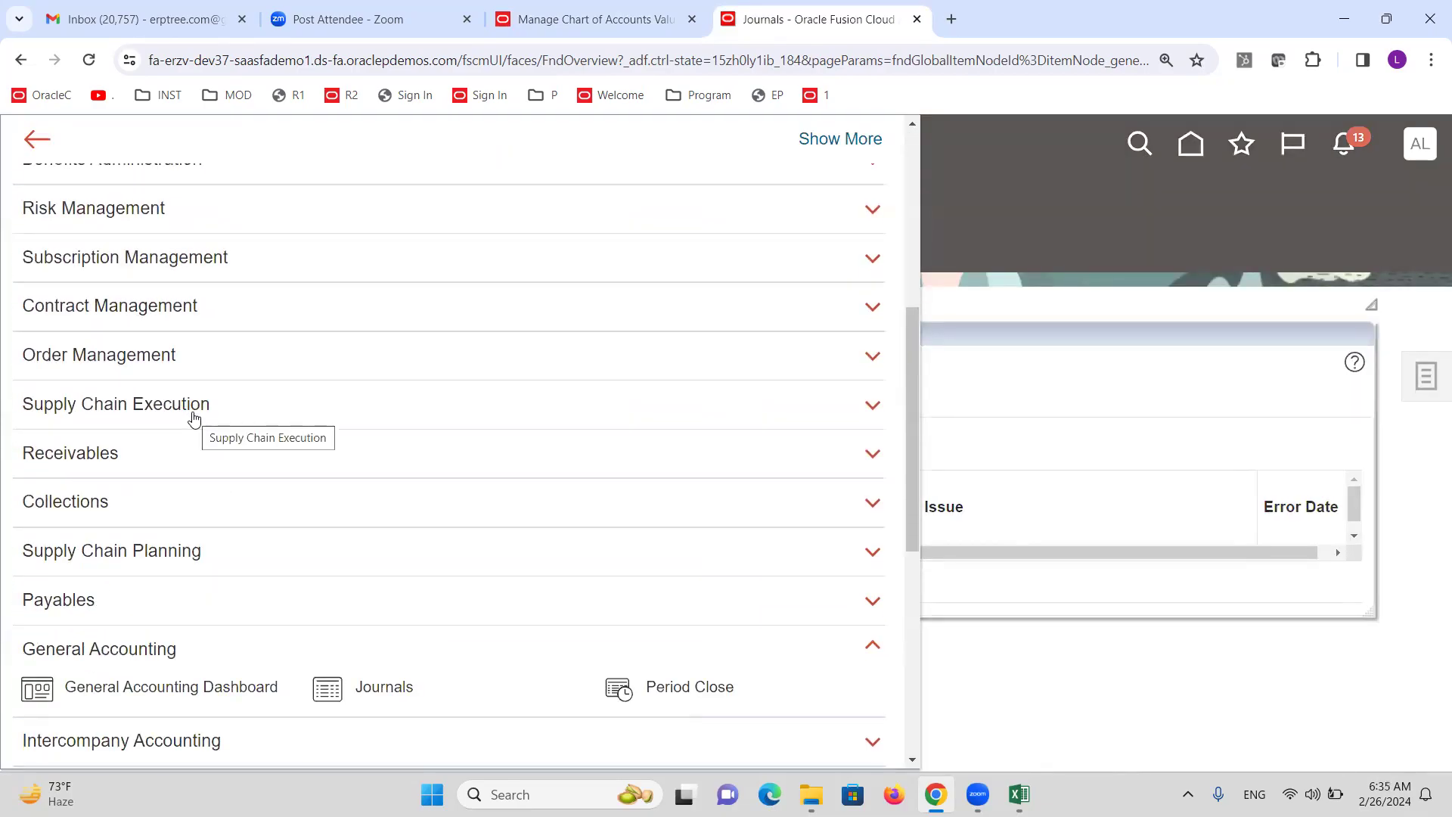
{"action": "scroll", "coordinate": [195, 418], "scroll_direction": "down", "scroll_amount": 5}
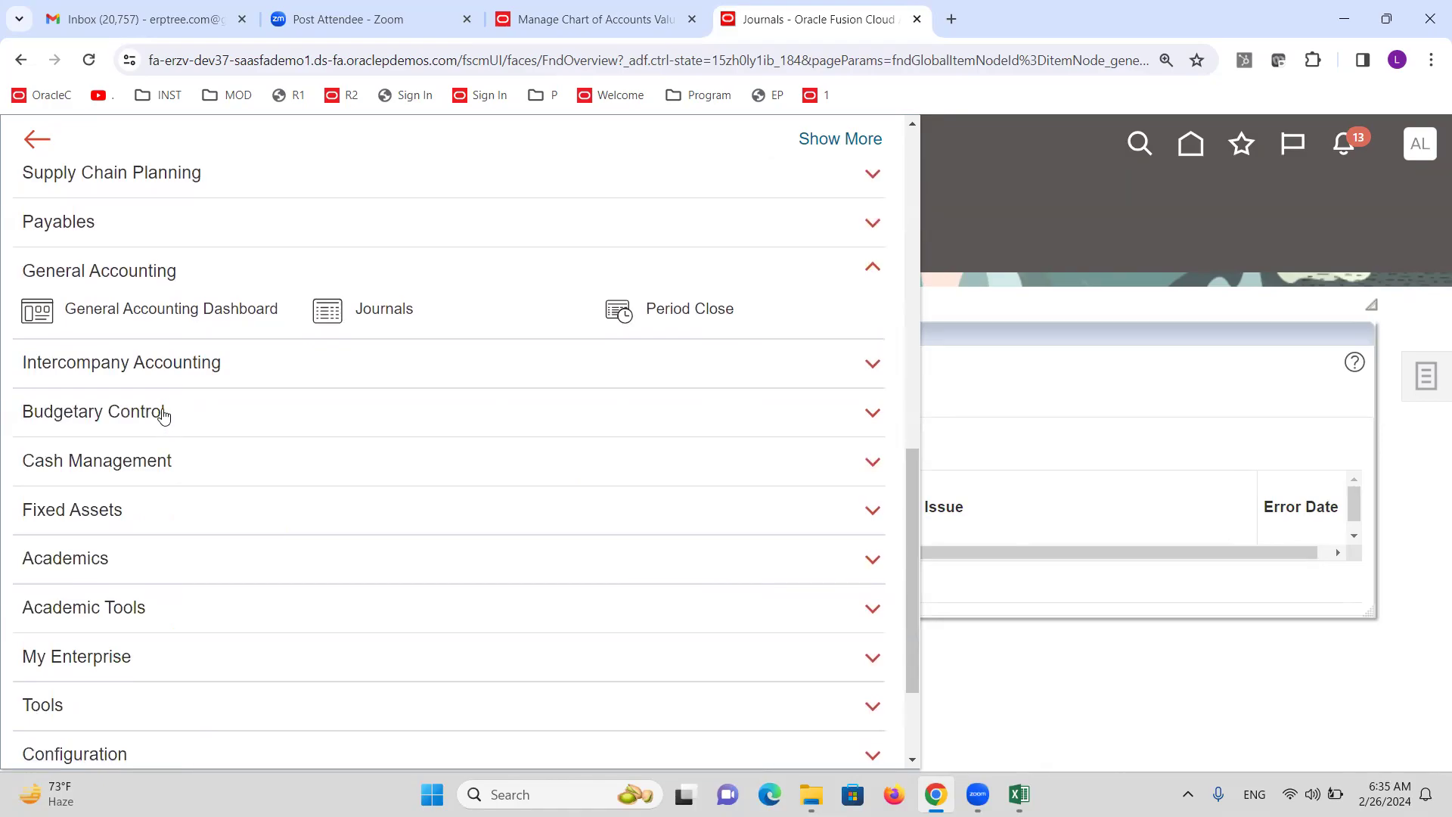
{"action": "scroll", "coordinate": [162, 415], "scroll_direction": "down", "scroll_amount": 2}
{"action": "left_click", "coordinate": [44, 545]}
{"action": "scroll", "coordinate": [297, 648], "scroll_direction": "down", "scroll_amount": 2}
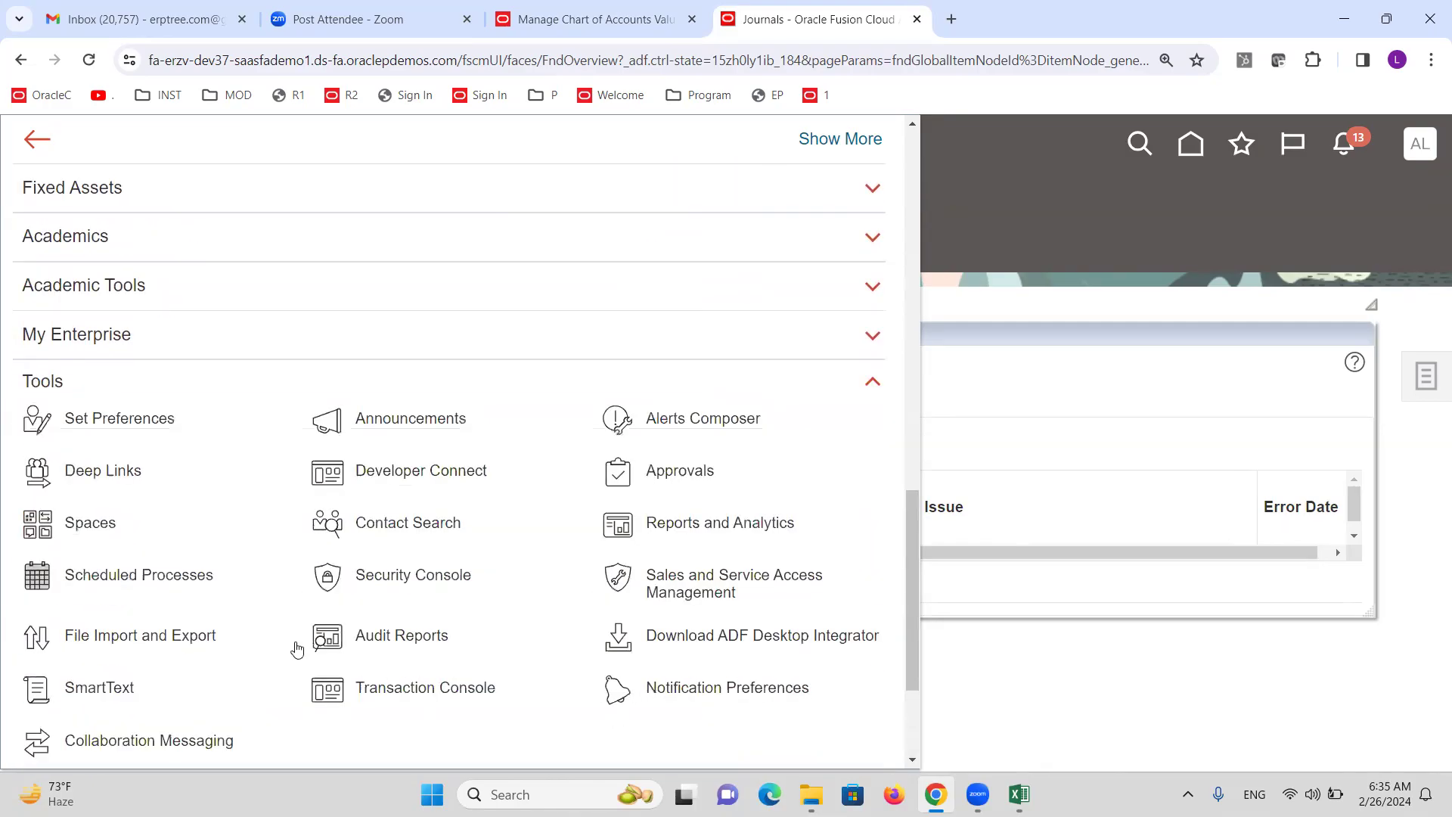
In the Security Console, search roles for 'General Accounting M' and pick General Accounting Manager.
{"action": "left_click", "coordinate": [453, 580]}
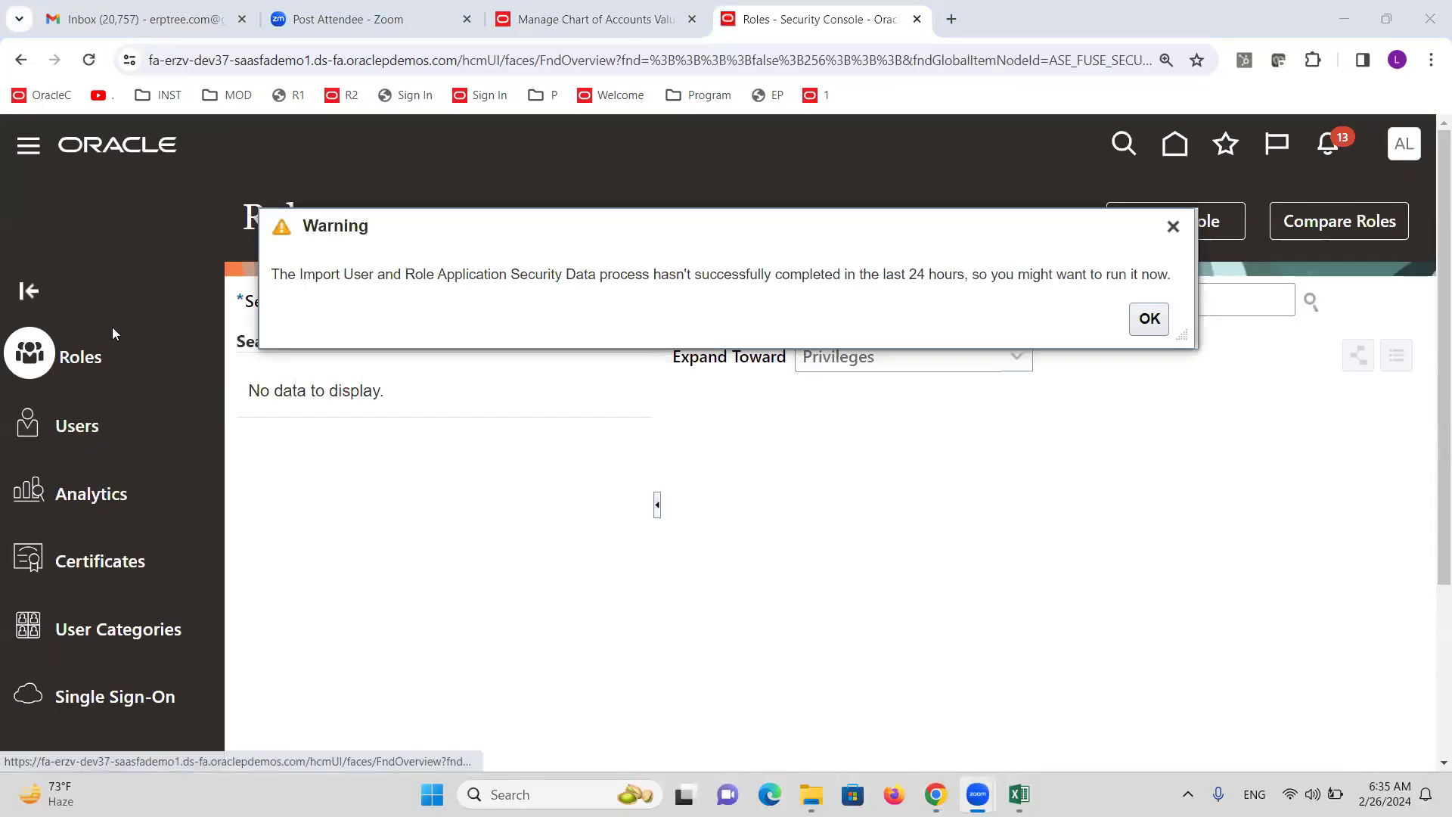
{"action": "left_click", "coordinate": [1172, 227]}
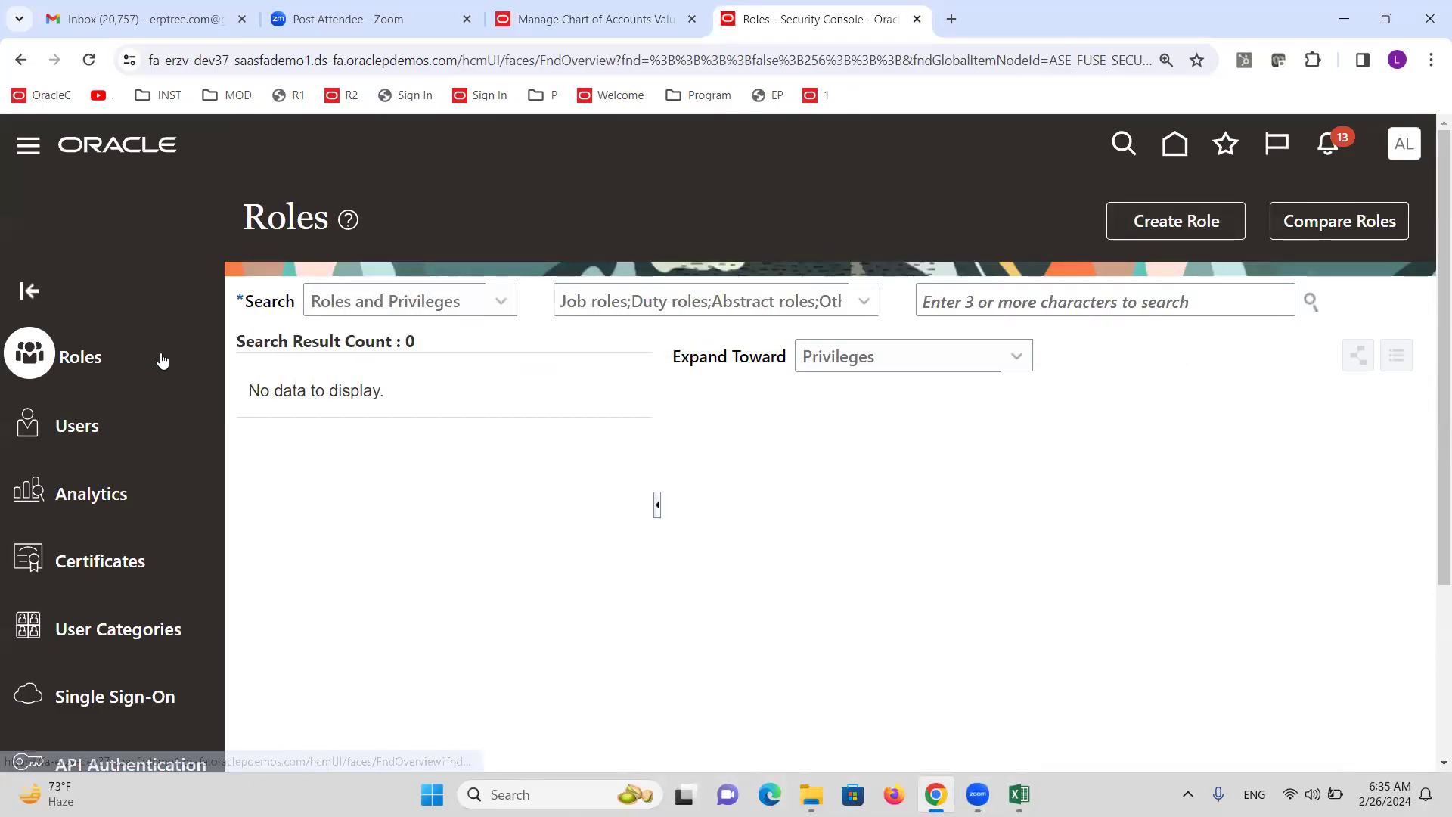
{"action": "left_click", "coordinate": [987, 300]}
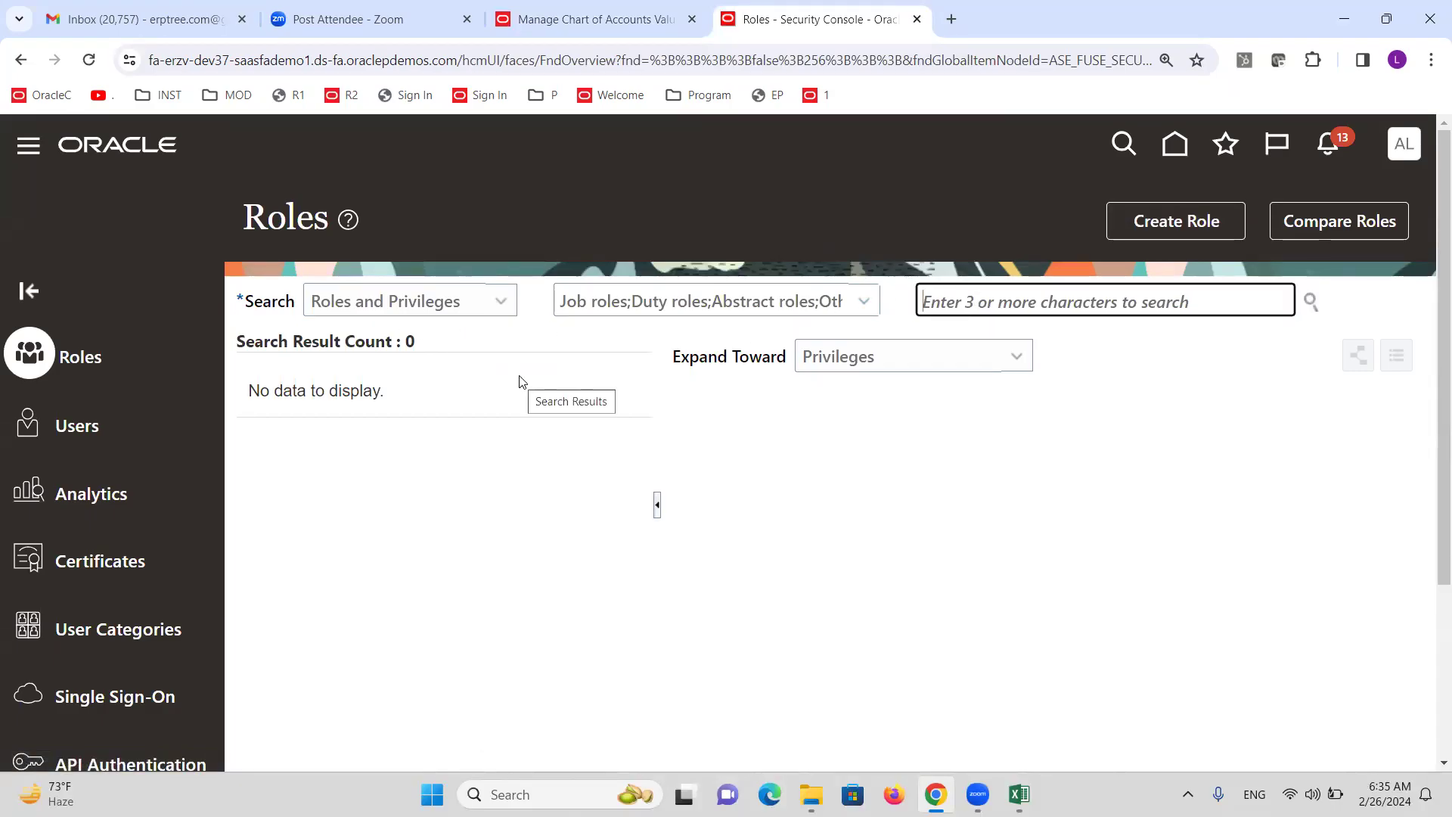
{"action": "type", "text": "Gener"}
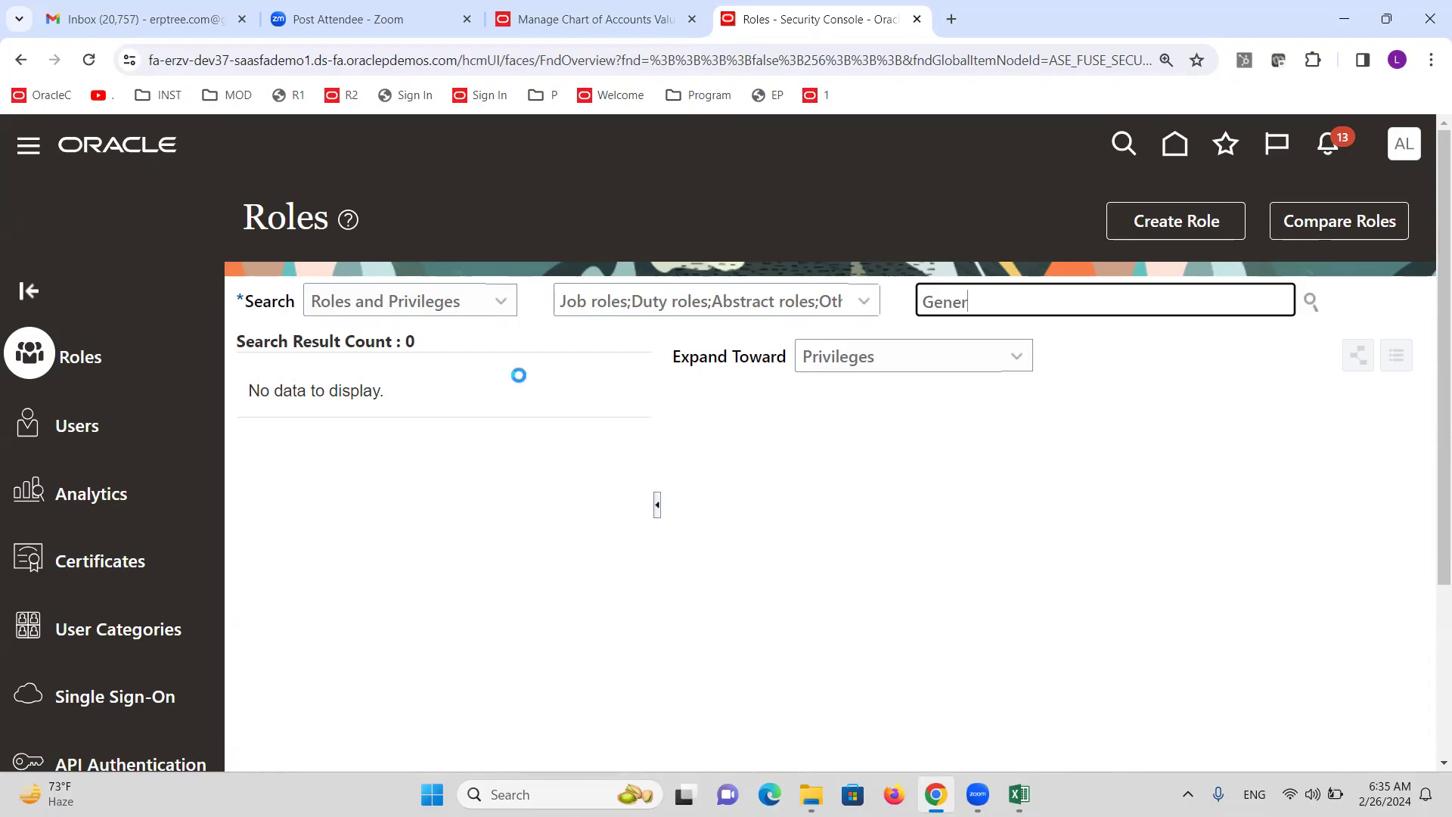
{"action": "type", "text": "al Acc"}
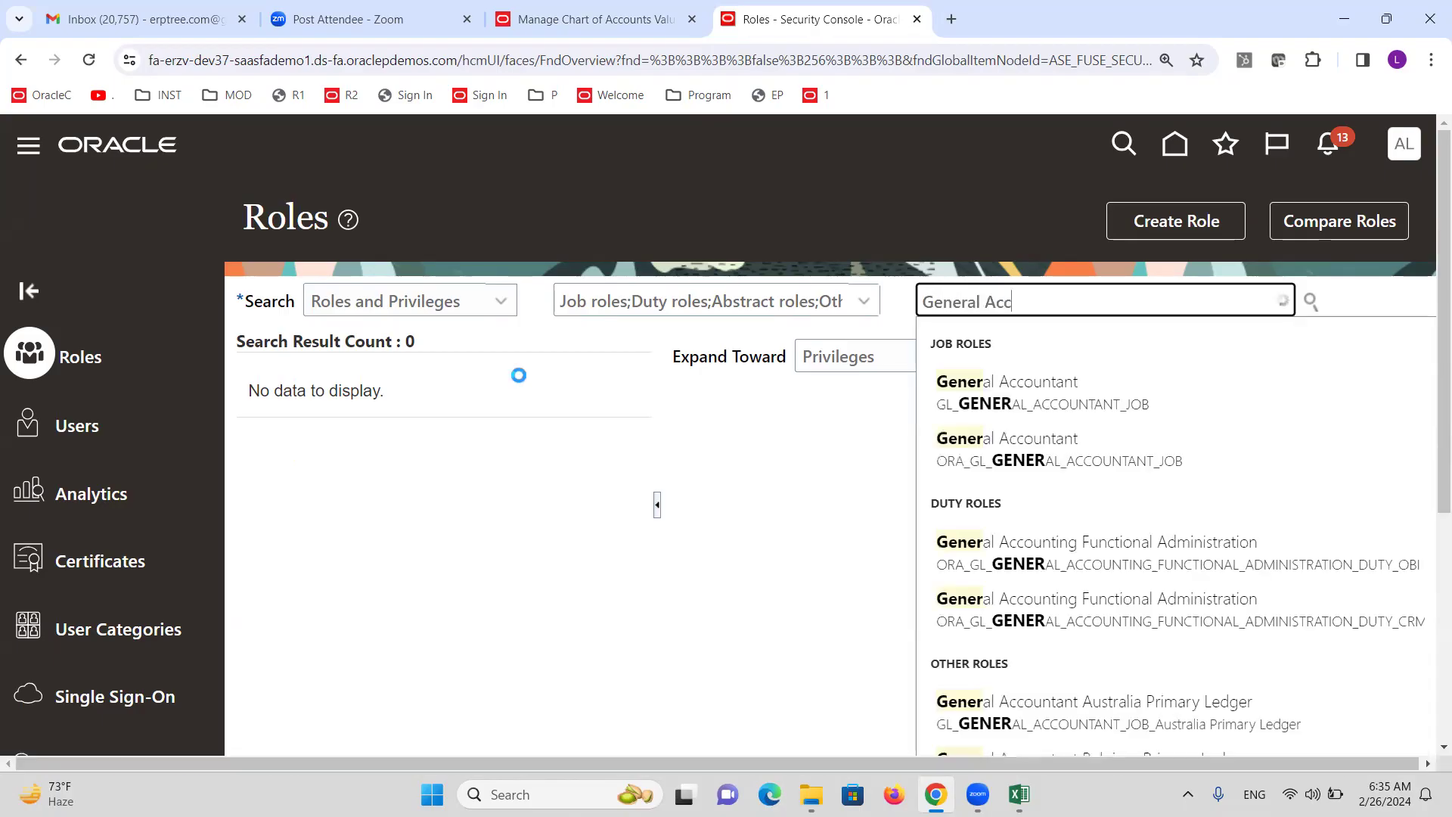
{"action": "type", "text": "ounting"}
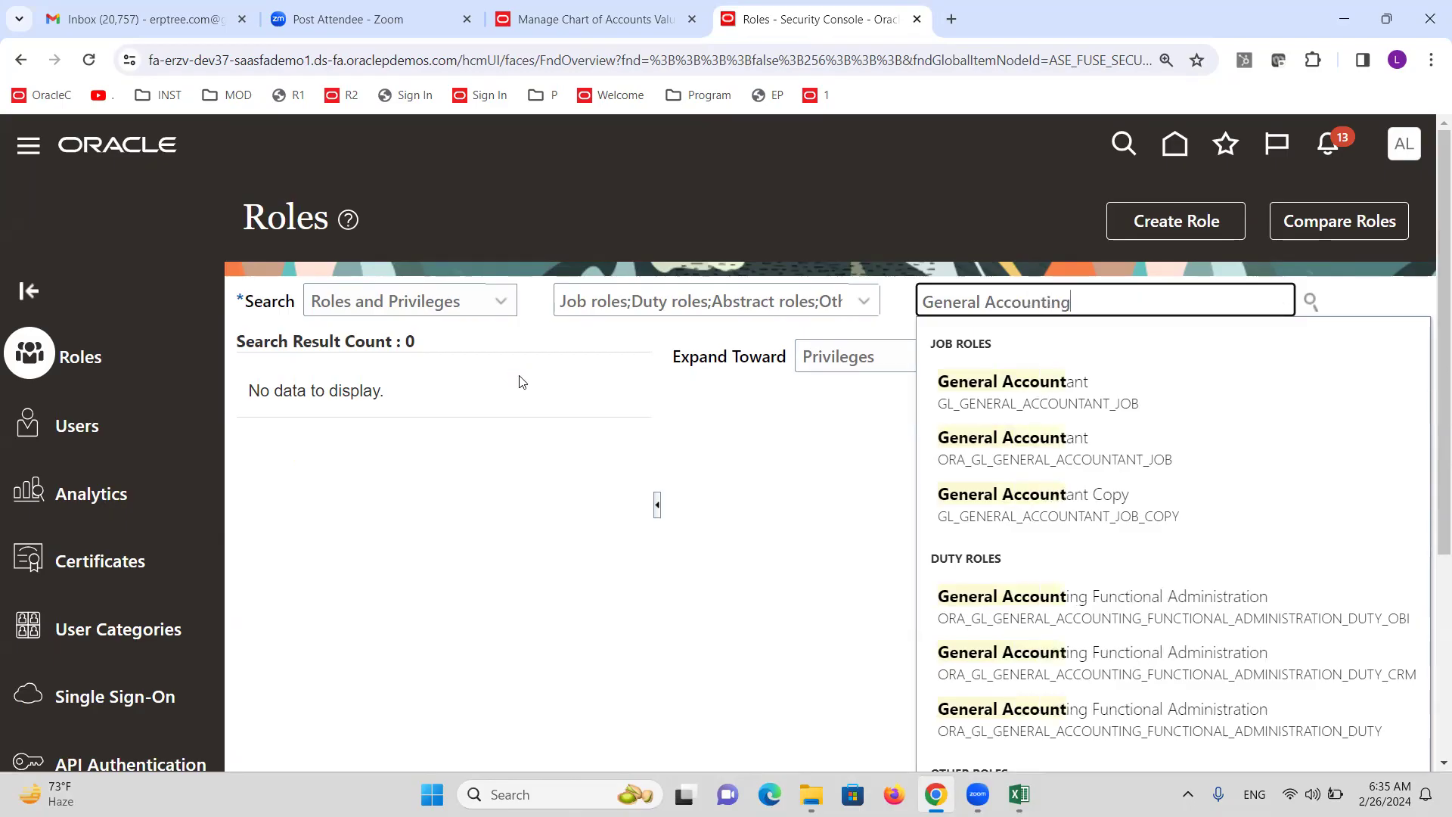
{"action": "type", "text": " M"}
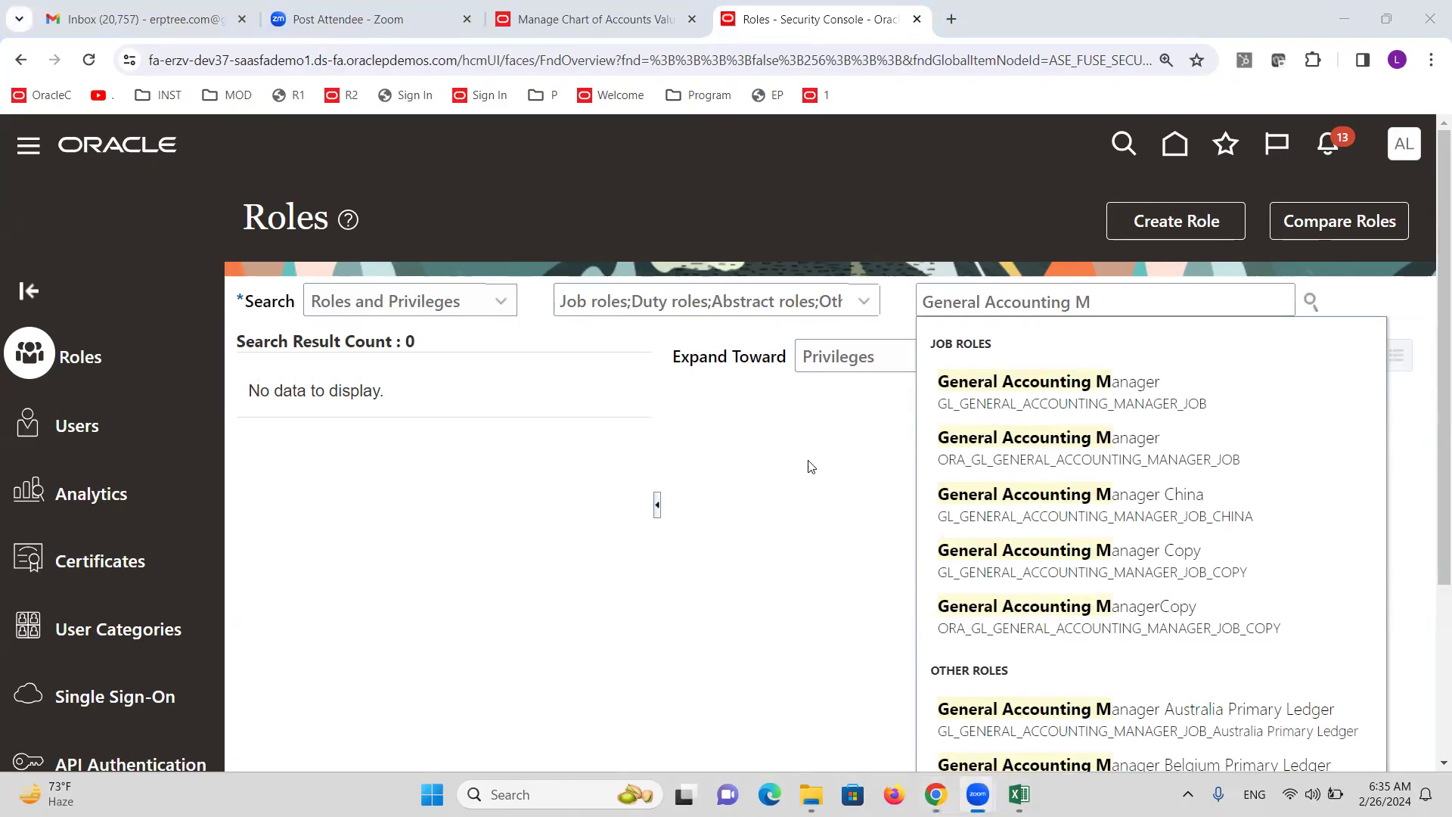
{"action": "left_click", "coordinate": [1073, 432]}
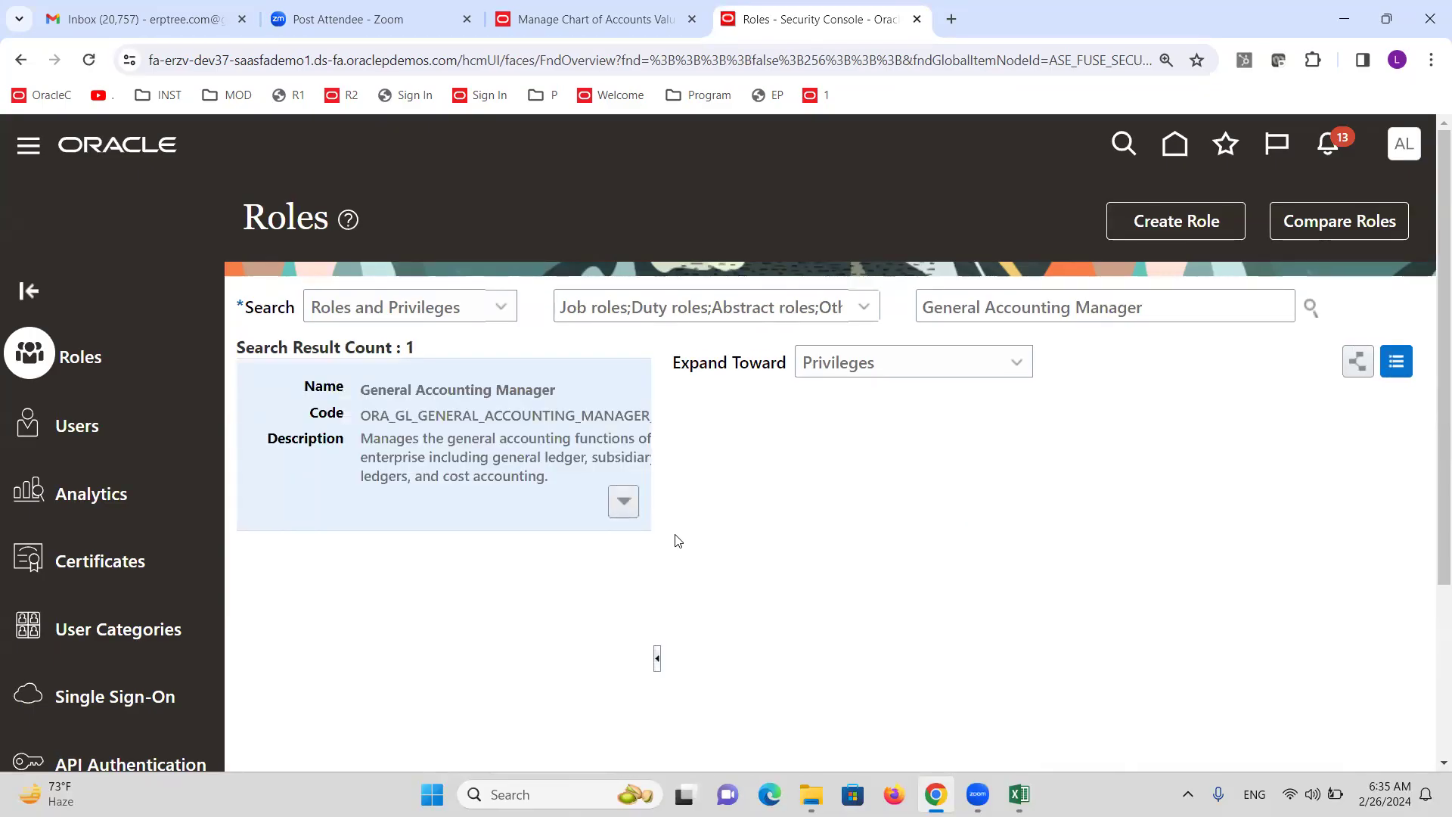
Copy the General Accounting Manager role, trimming the name and code prefix to XX.
{"action": "left_click", "coordinate": [622, 504]}
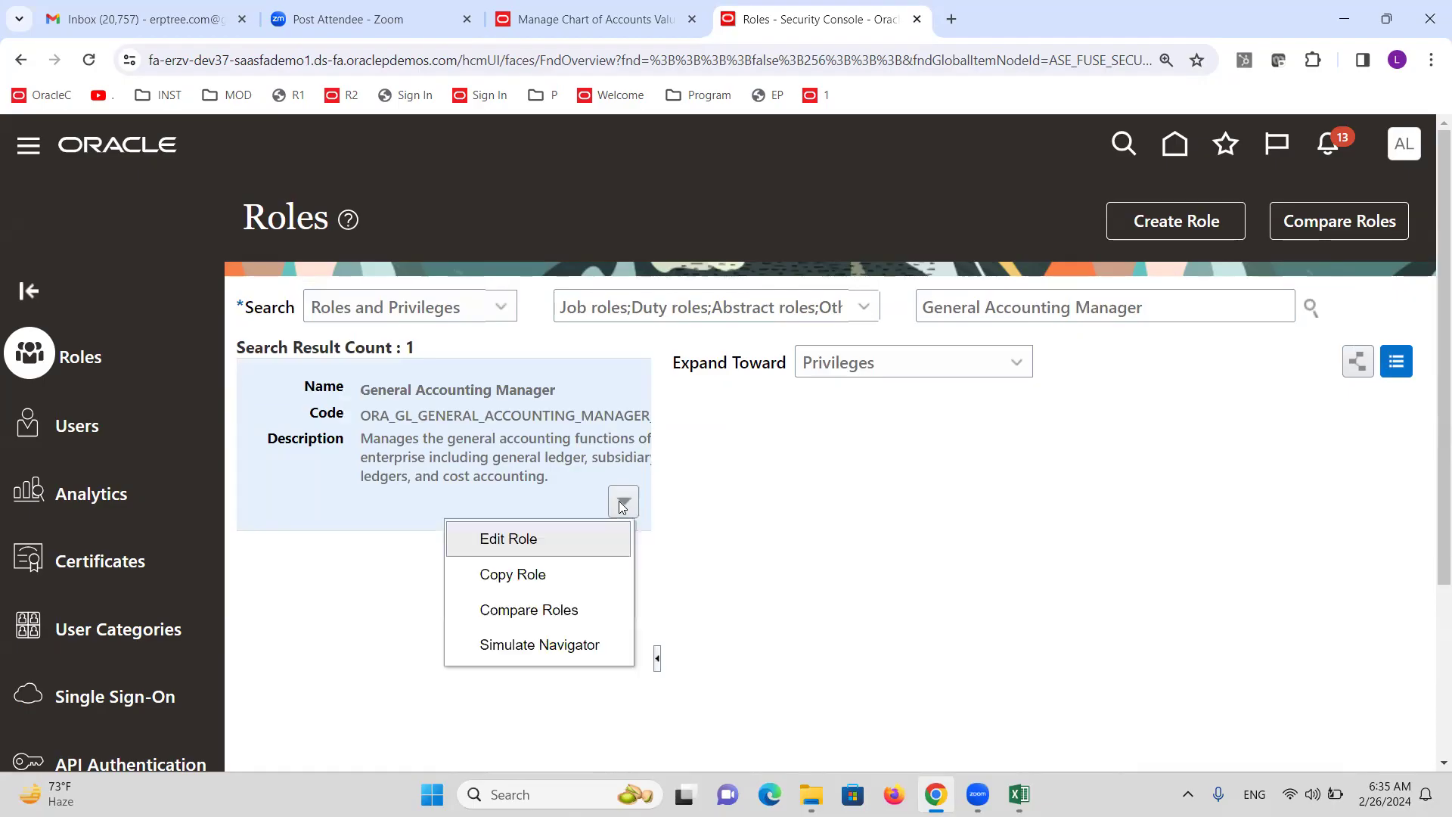
{"action": "left_click", "coordinate": [527, 576]}
{"action": "left_click", "coordinate": [790, 505]}
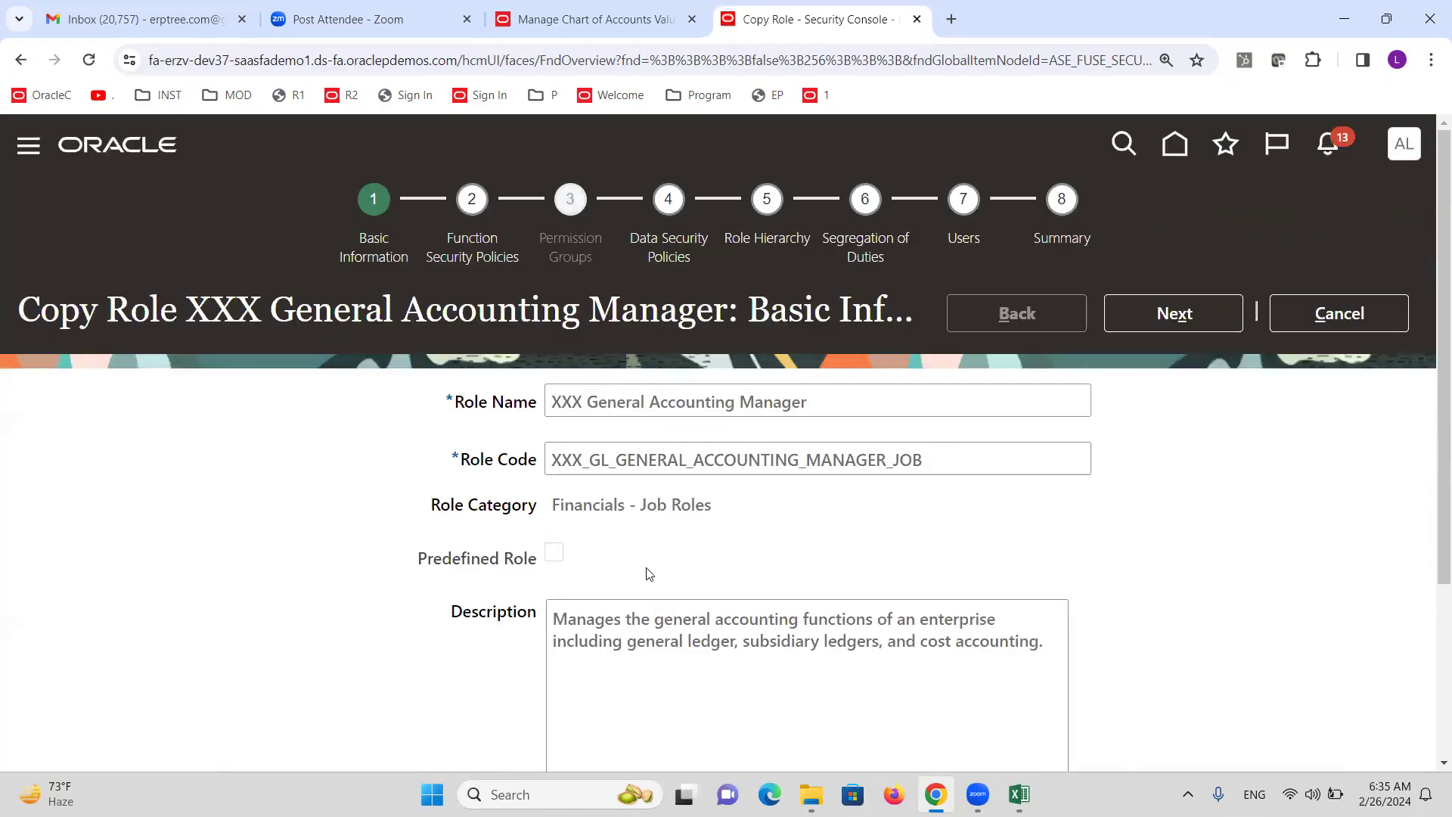
{"action": "left_click", "coordinate": [584, 403]}
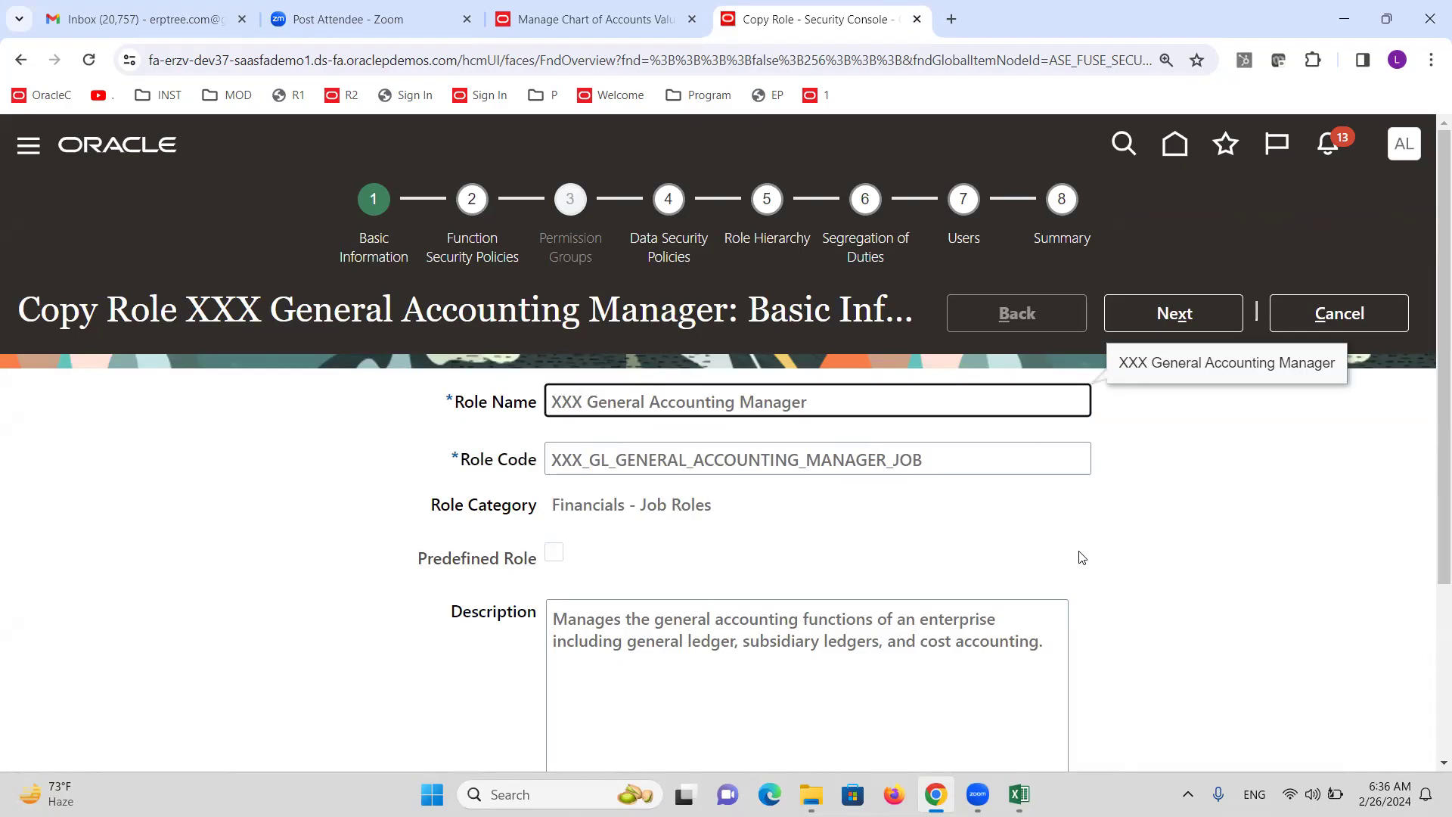
{"action": "key", "text": "BackSpace"}
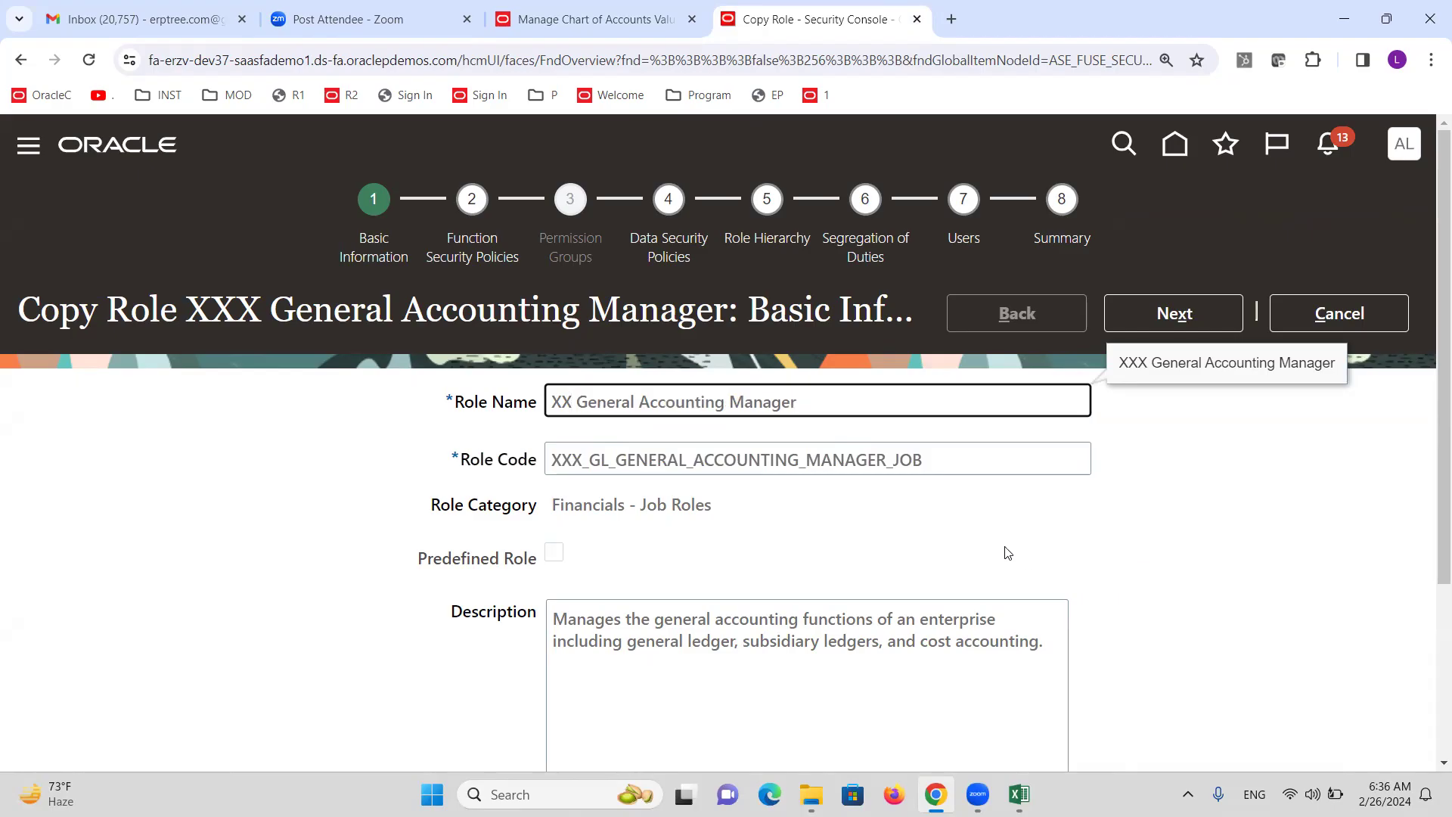
{"action": "left_click", "coordinate": [585, 467]}
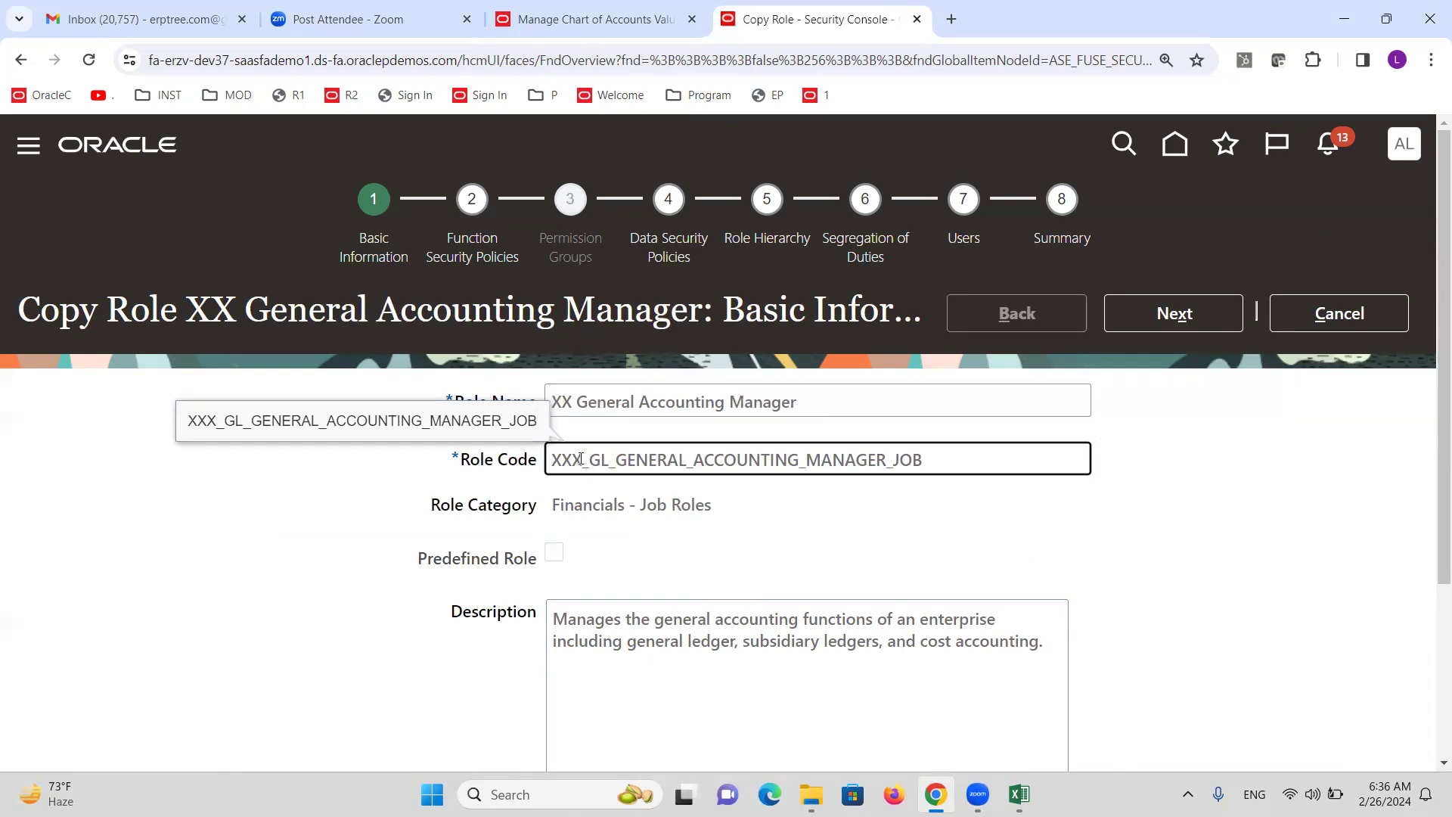
{"action": "key", "text": "BackSpace"}
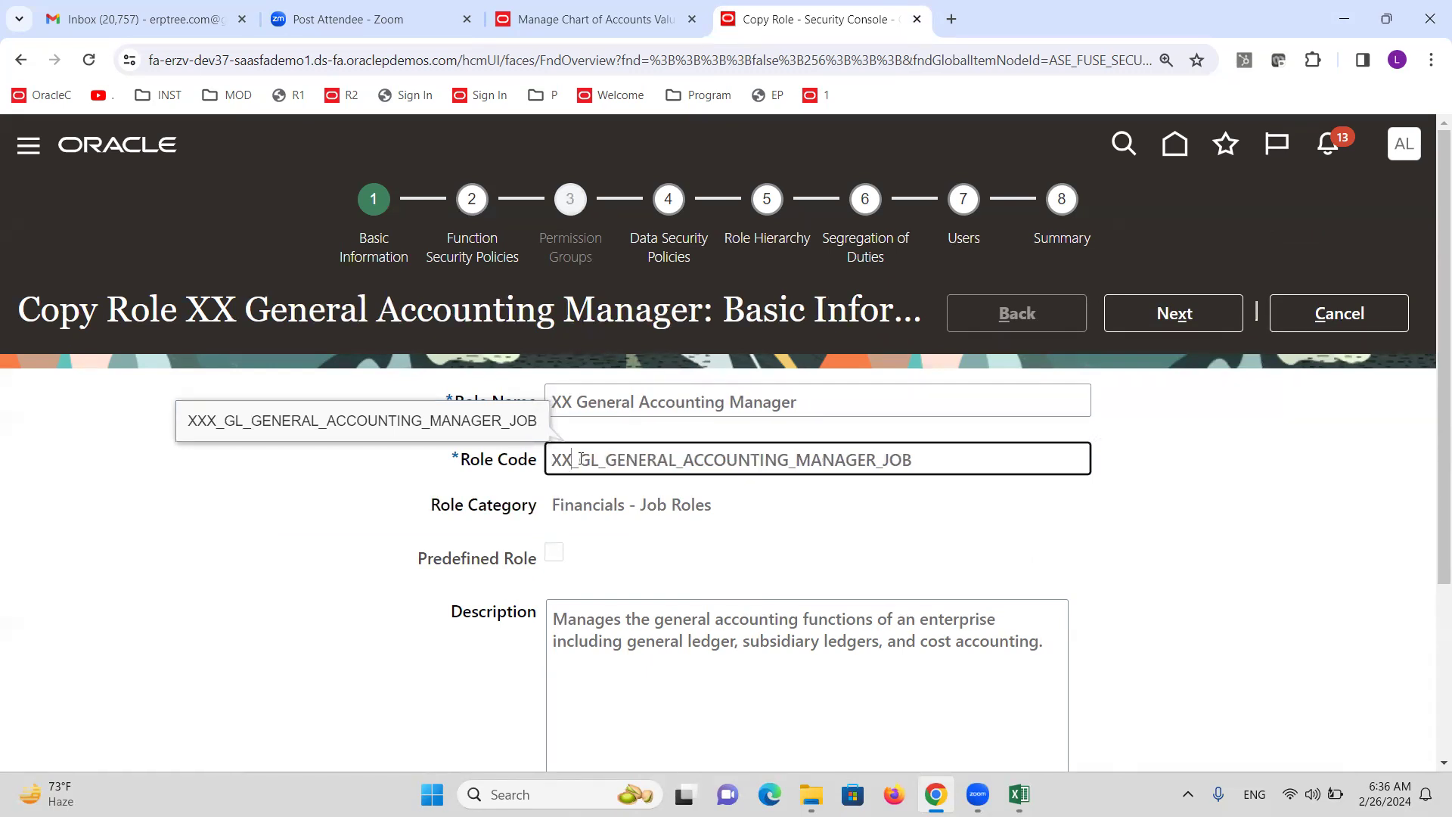
Advance through the remaining wizard steps to Summary, submit the role, and confirm.
{"action": "left_click", "coordinate": [1155, 325]}
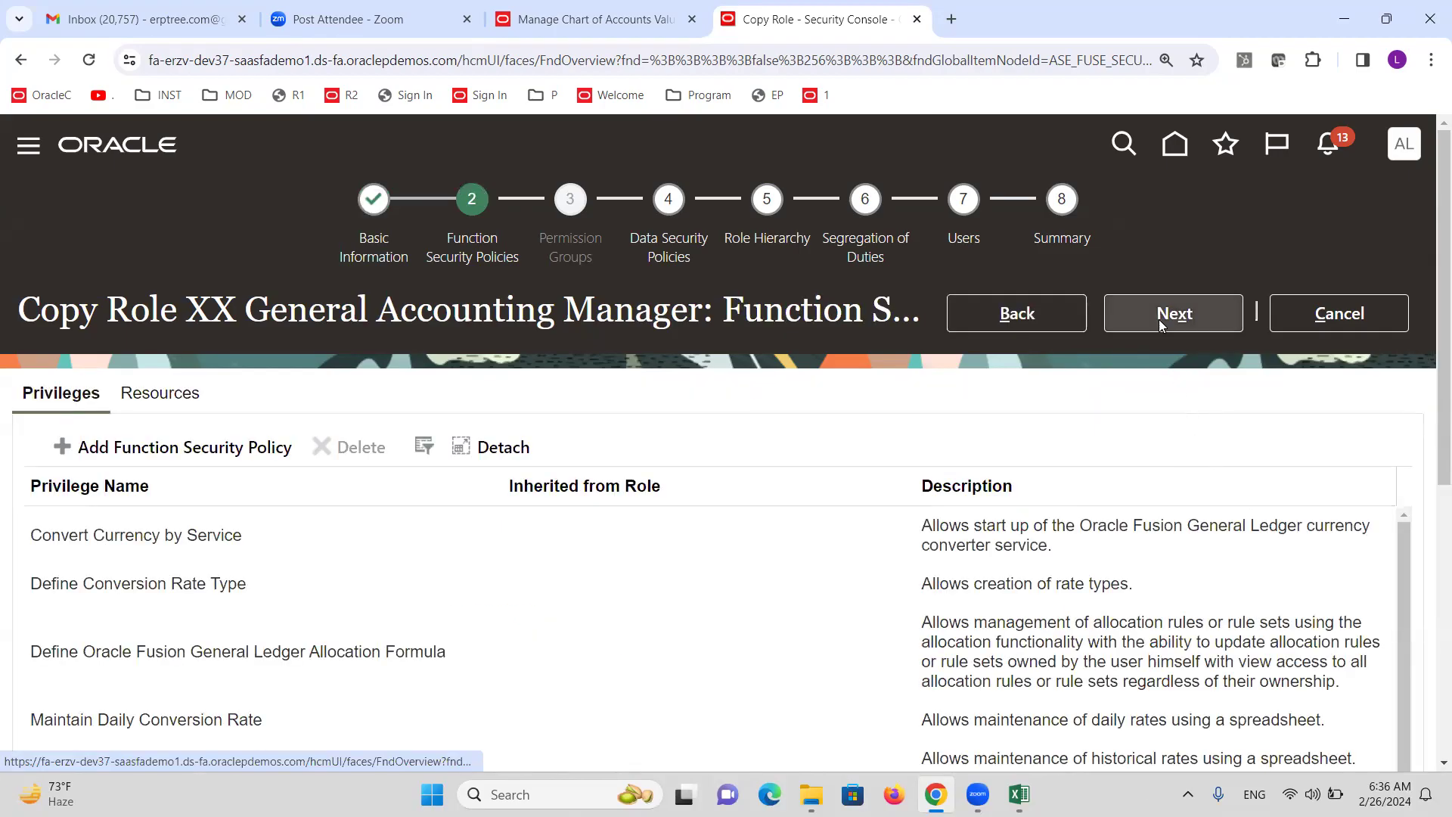
{"action": "left_click", "coordinate": [1159, 319]}
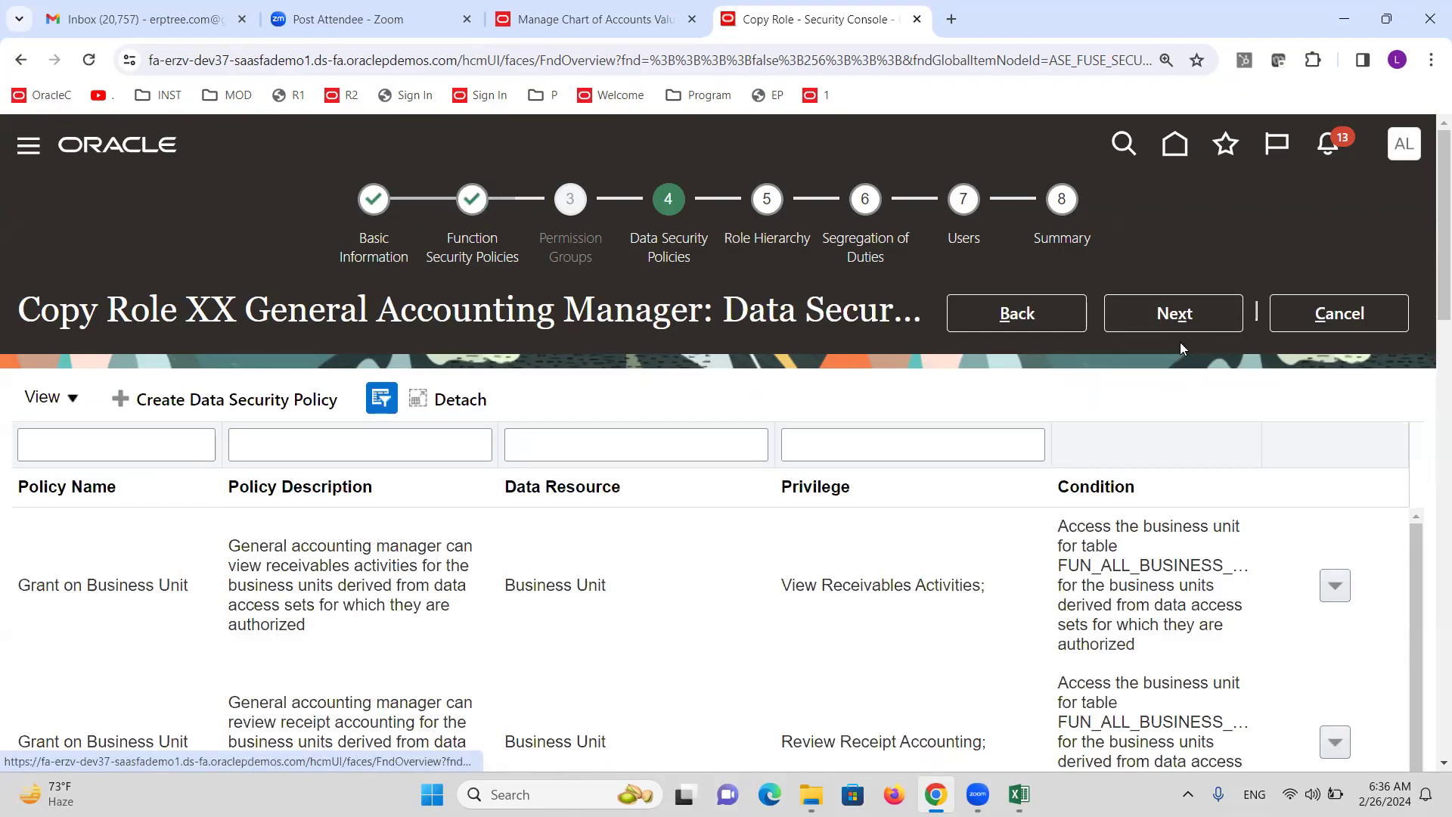
{"action": "left_click", "coordinate": [1175, 326]}
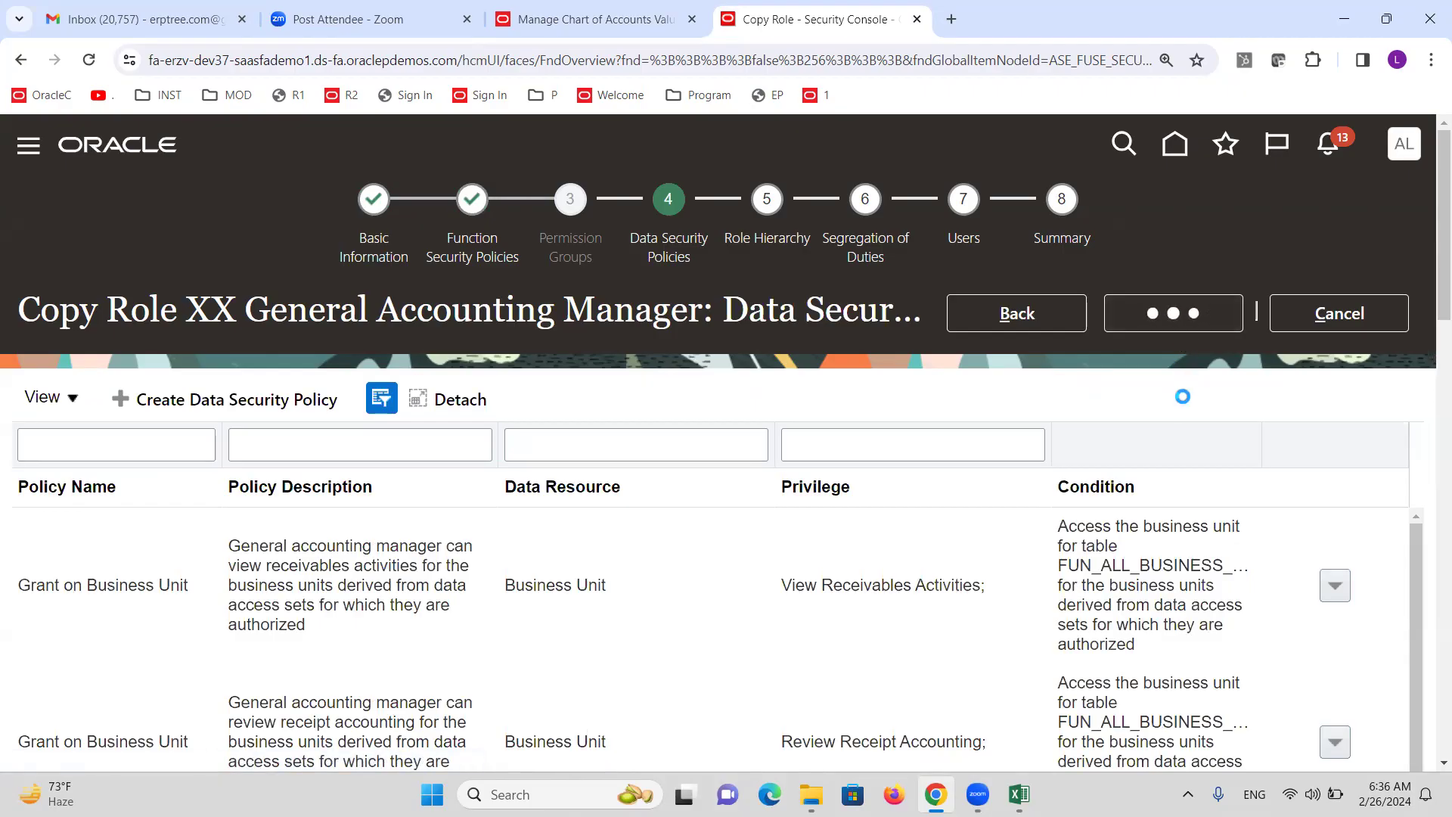
{"action": "left_click", "coordinate": [1167, 305]}
{"action": "left_click", "coordinate": [1161, 313]}
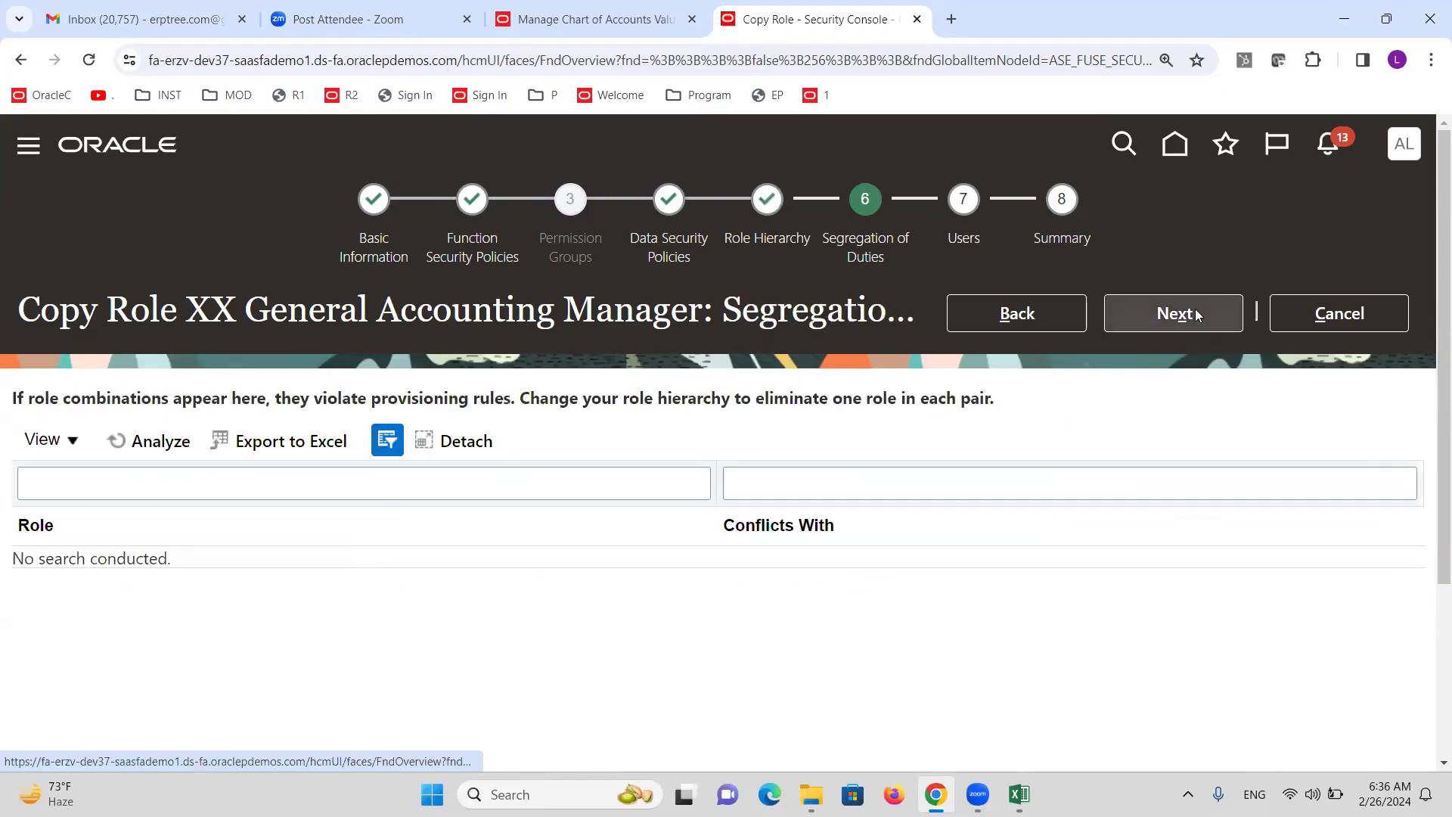
{"action": "left_click", "coordinate": [1195, 312]}
{"action": "left_click", "coordinate": [1183, 316]}
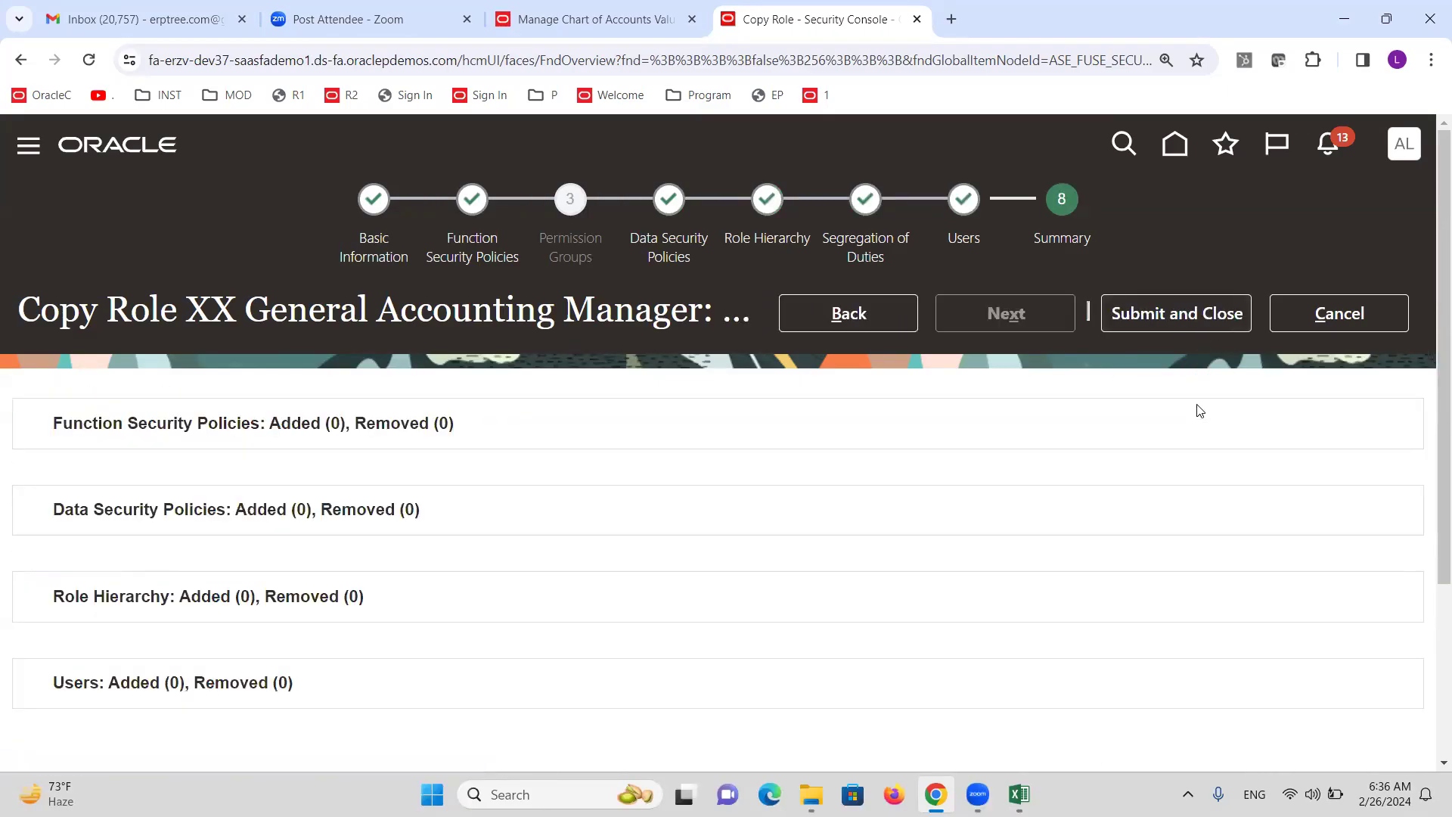
{"action": "left_click", "coordinate": [1165, 306]}
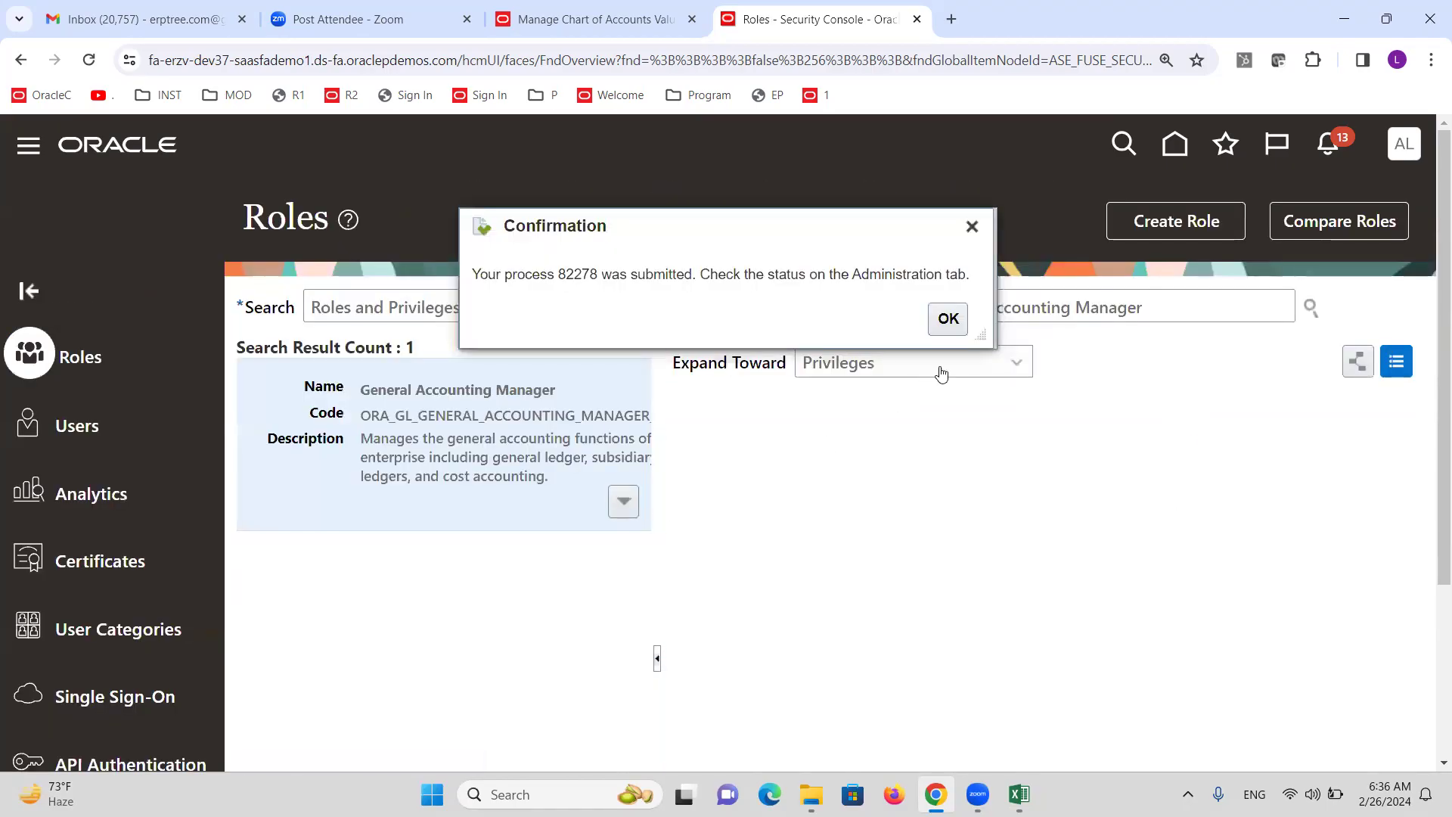
{"action": "left_click", "coordinate": [949, 330]}
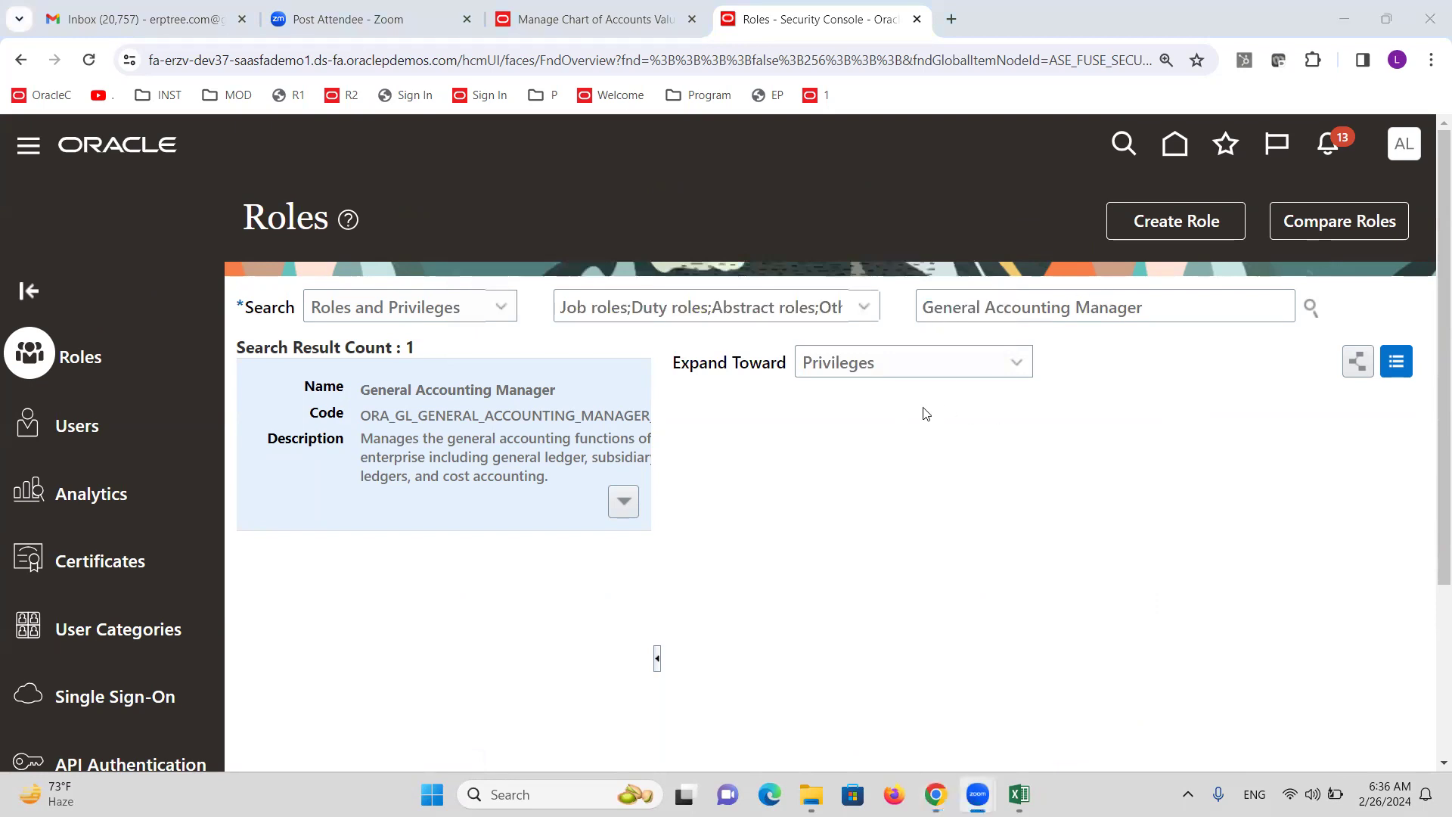
Replace 'Security for Department' with SECURITYRULE on Cost Center ALTINC and save.
{"action": "key", "text": "alt+Tab"}
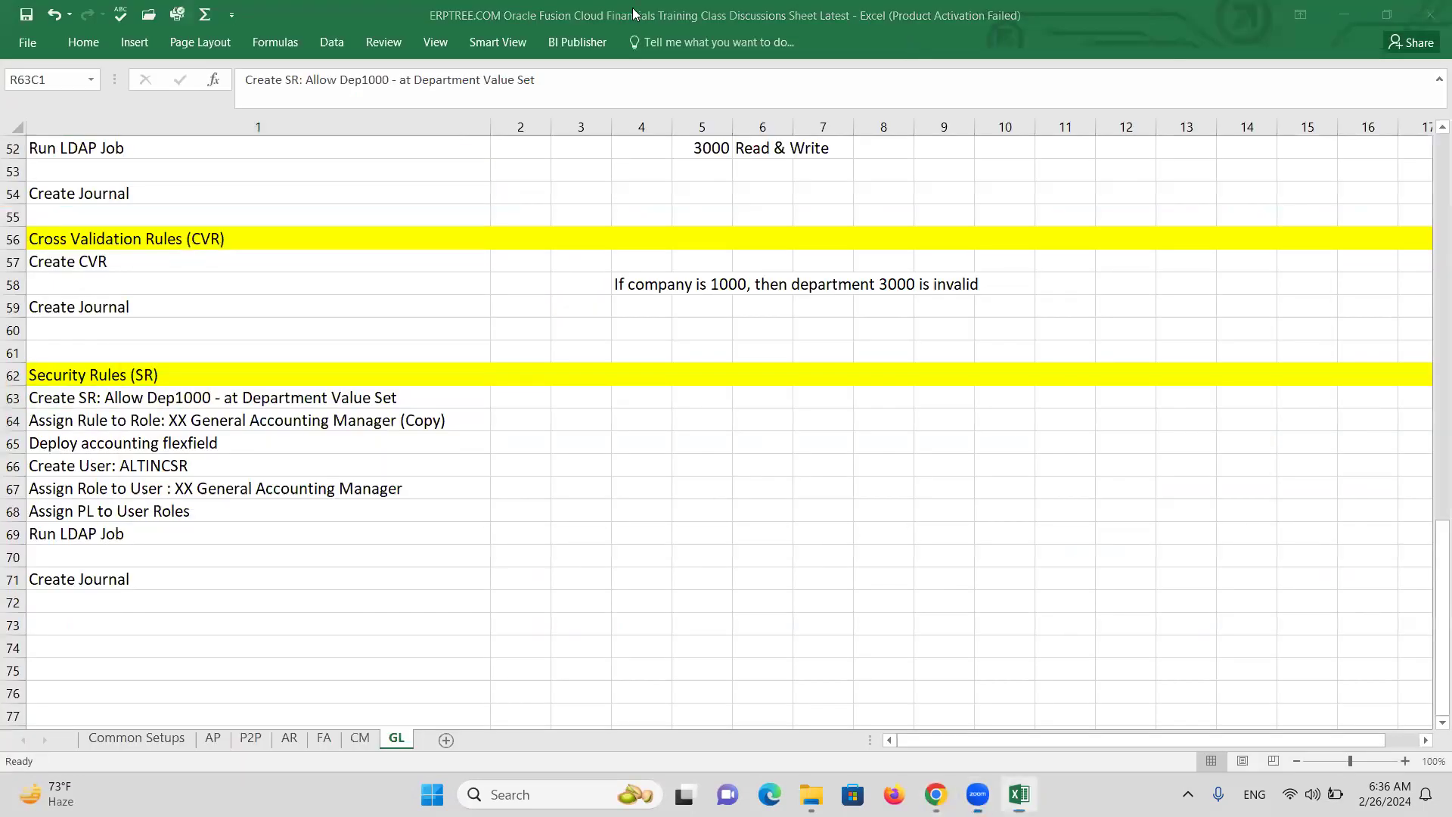
{"action": "key", "text": "alt+Tab"}
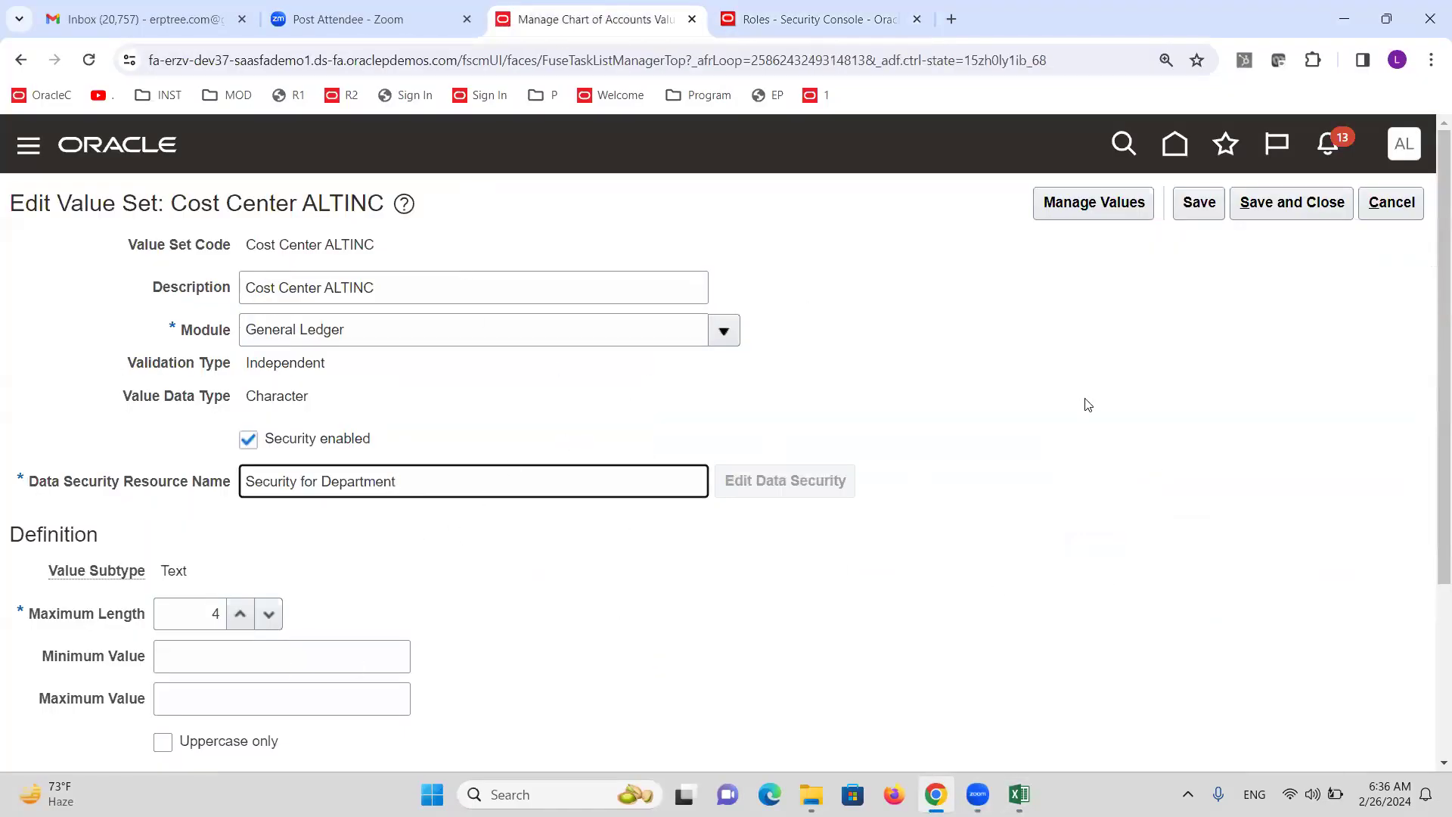
{"action": "left_click", "coordinate": [1200, 203]}
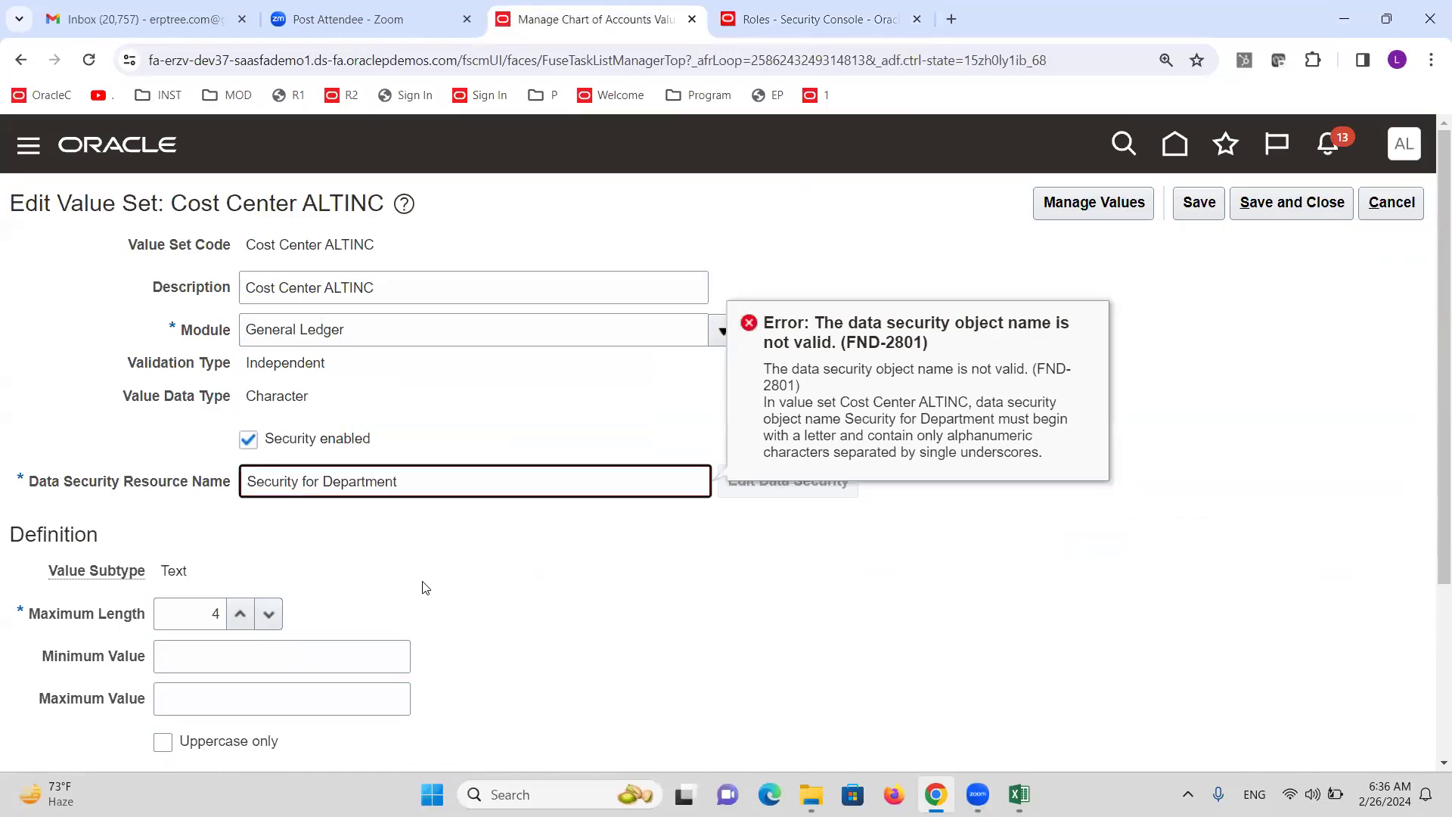
{"action": "key", "text": "ctrl+shift+Left"}
{"action": "key", "text": "ctrl+shift+Left"}
{"action": "key", "text": "ctrl+shift+Left"}
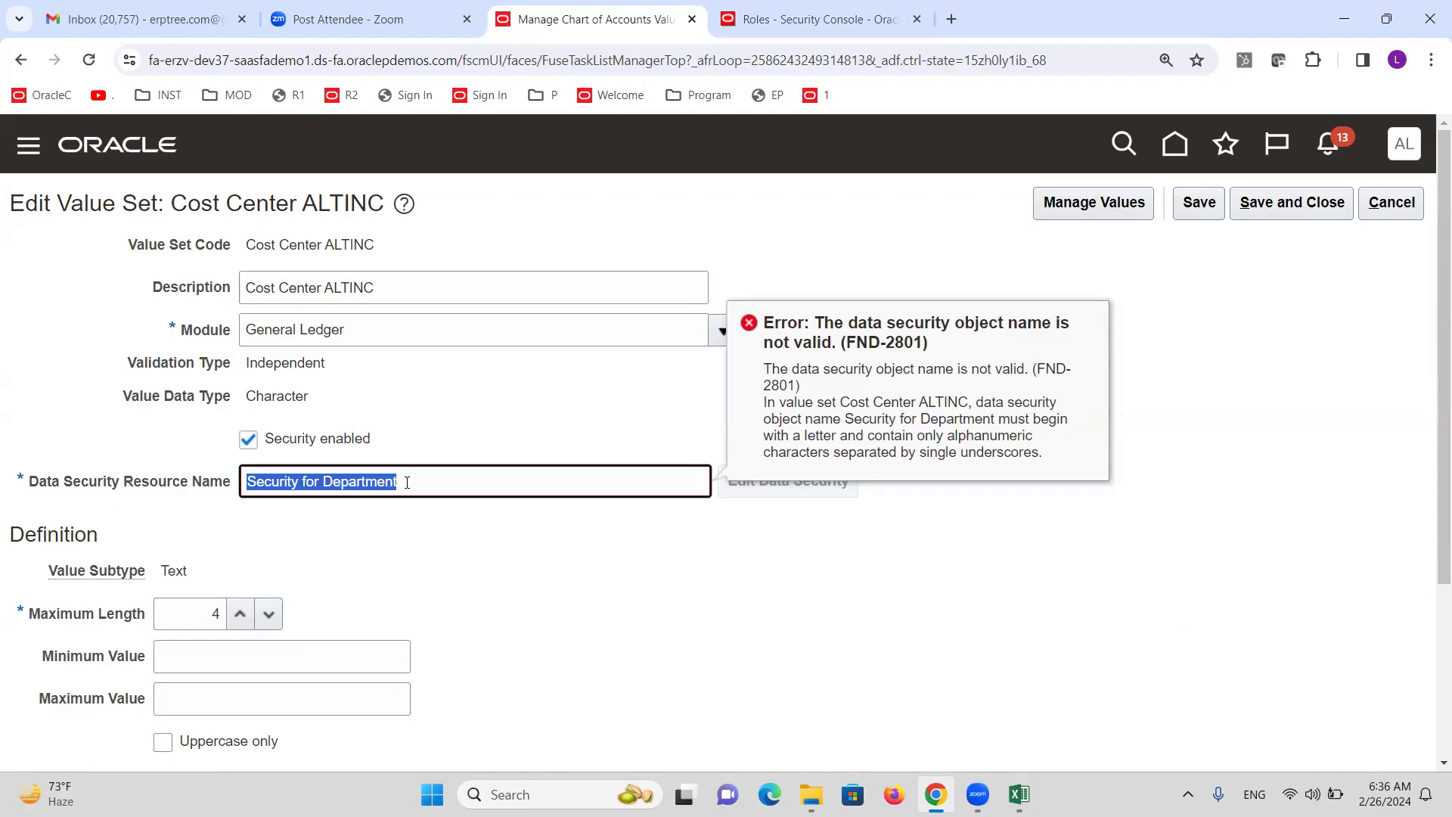
{"action": "type", "text": "Se"}
{"action": "key", "text": "BackSpace"}
{"action": "key", "text": "BackSpace"}
{"action": "type", "text": "SECURITYRULE"}
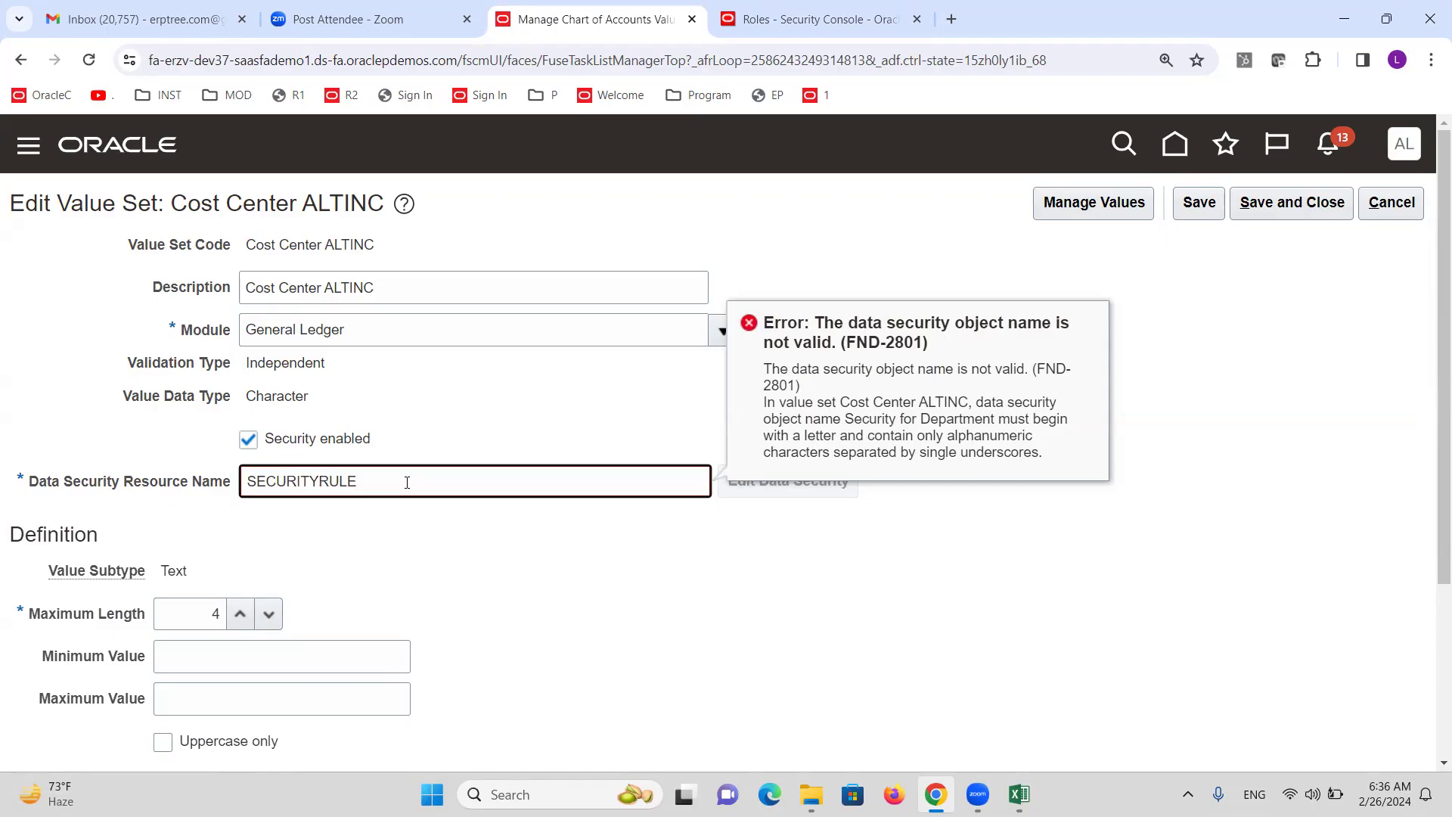
{"action": "left_click", "coordinate": [1186, 293]}
{"action": "left_click", "coordinate": [1203, 206]}
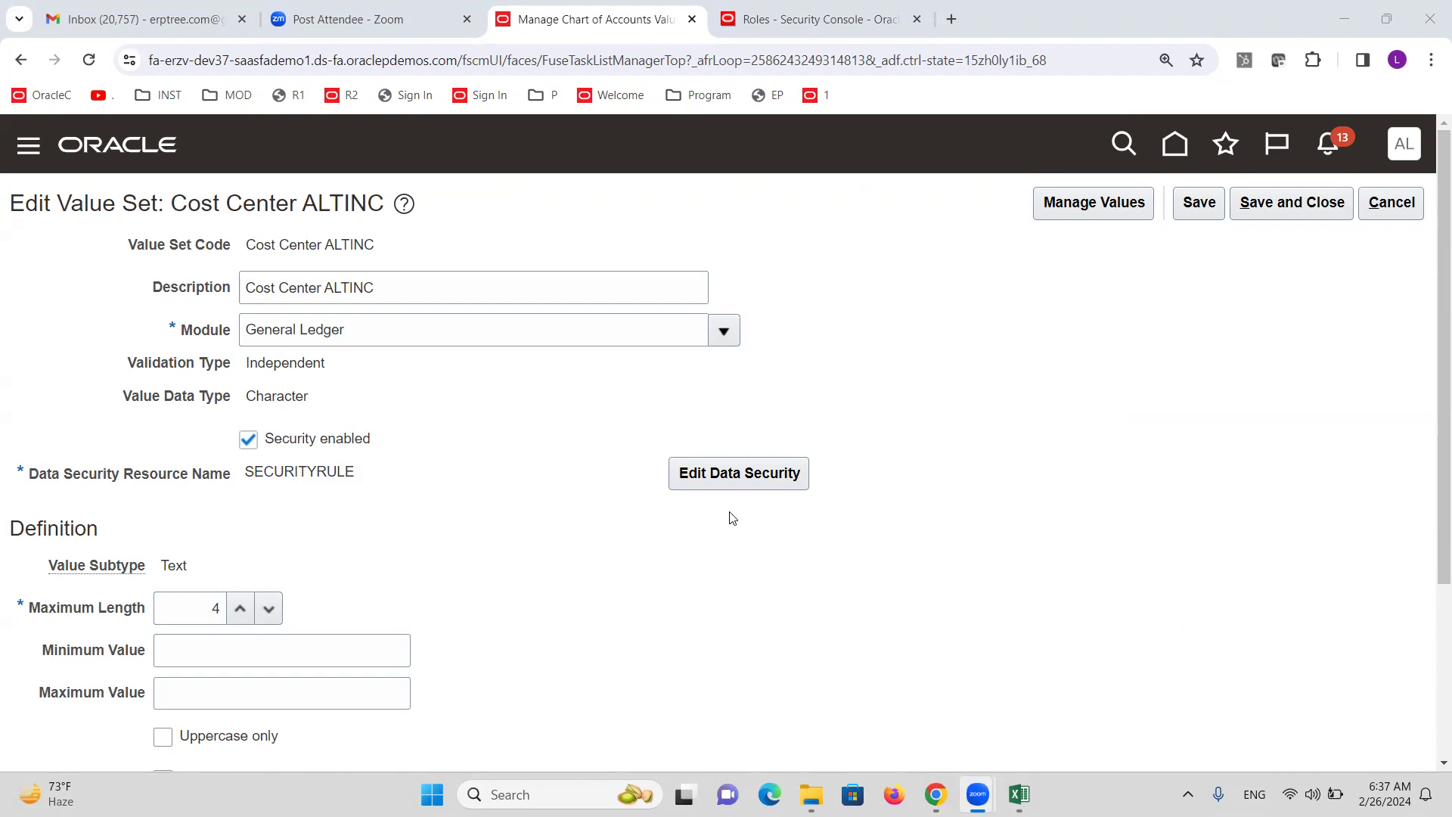
Open the value set's data security settings and start a new condition, glancing at the Excel notes.
{"action": "left_click", "coordinate": [715, 475]}
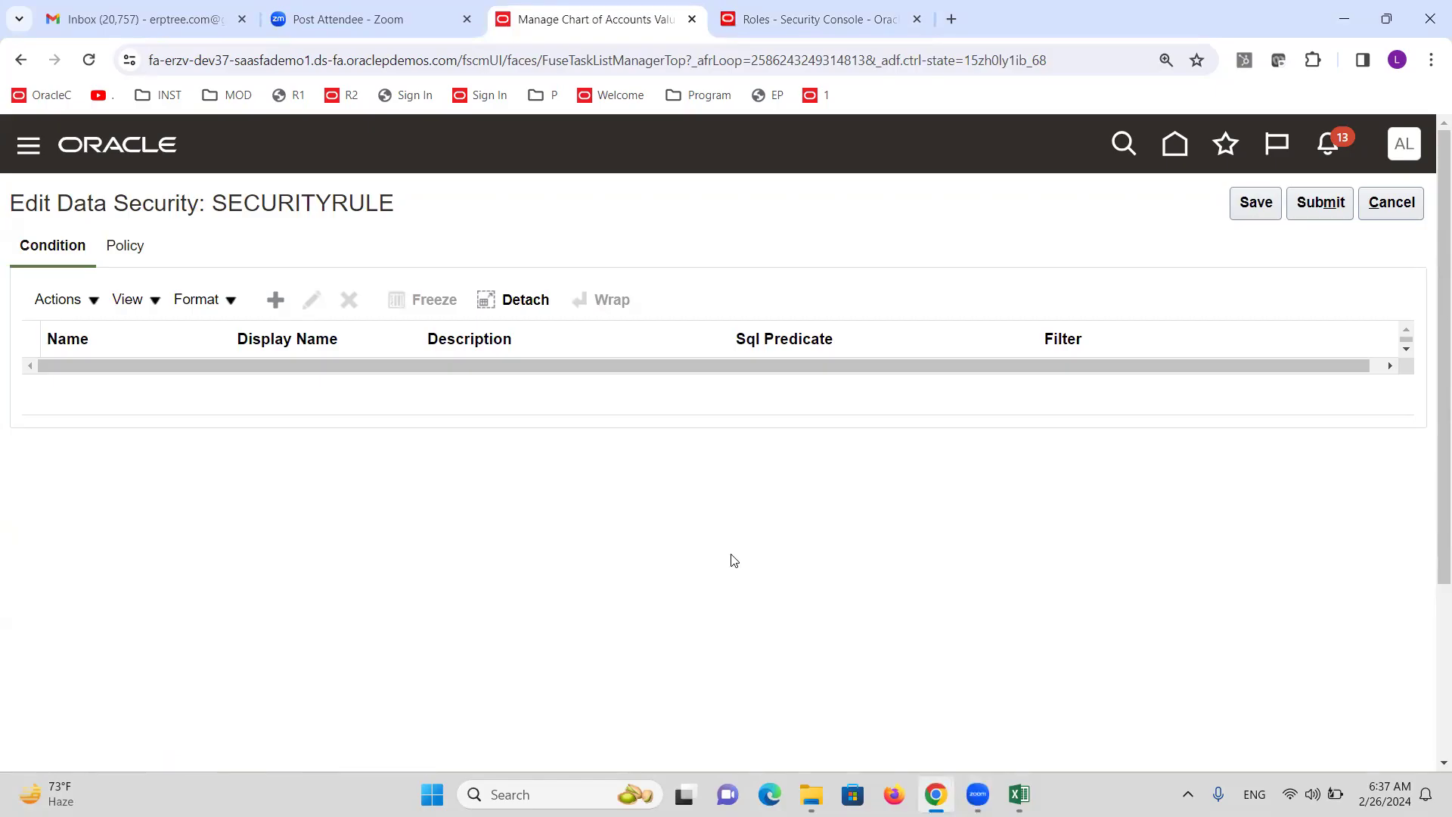
{"action": "left_click", "coordinate": [273, 299]}
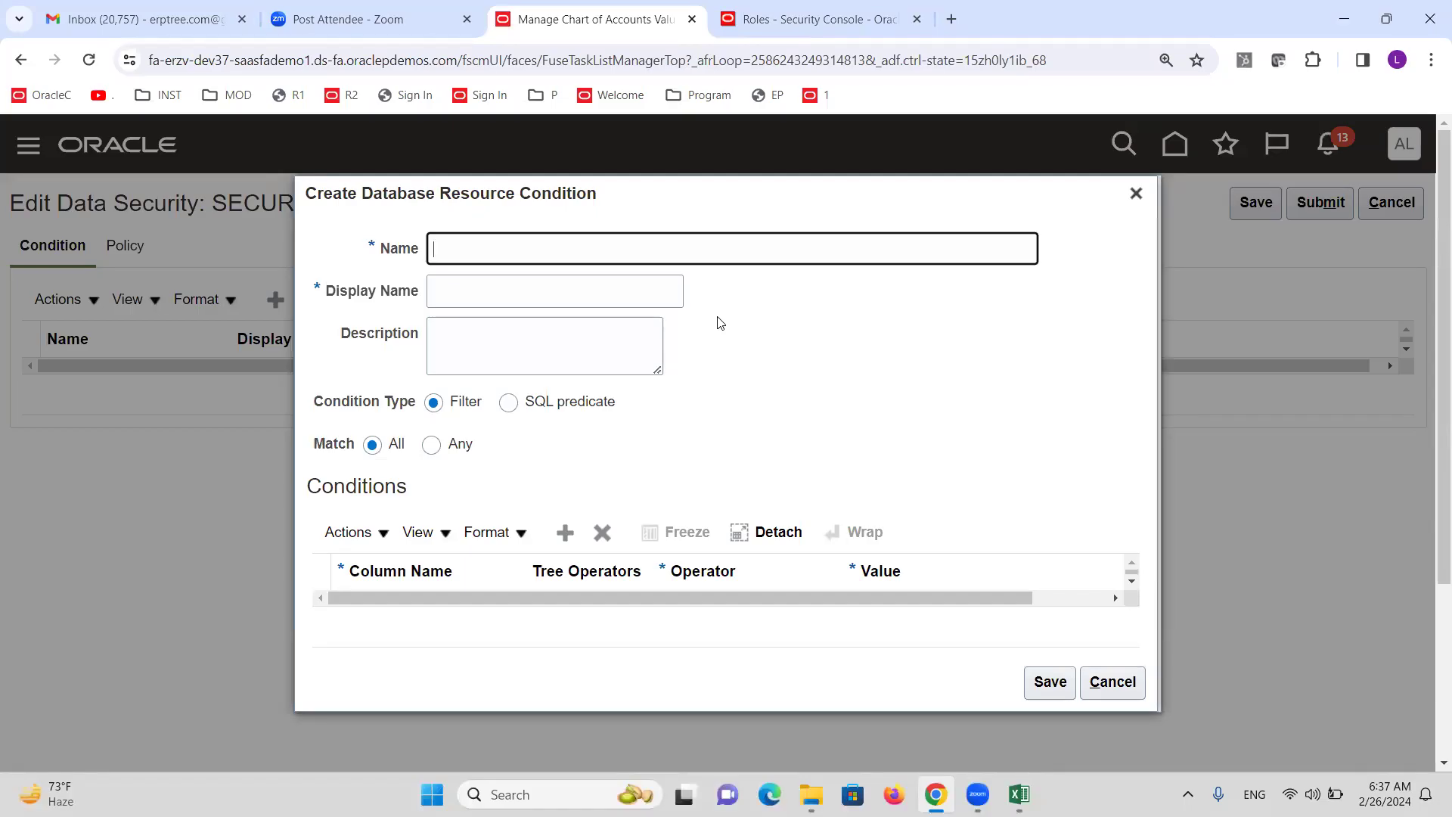
{"action": "key", "text": "alt+Tab"}
{"action": "key", "text": "Tab"}
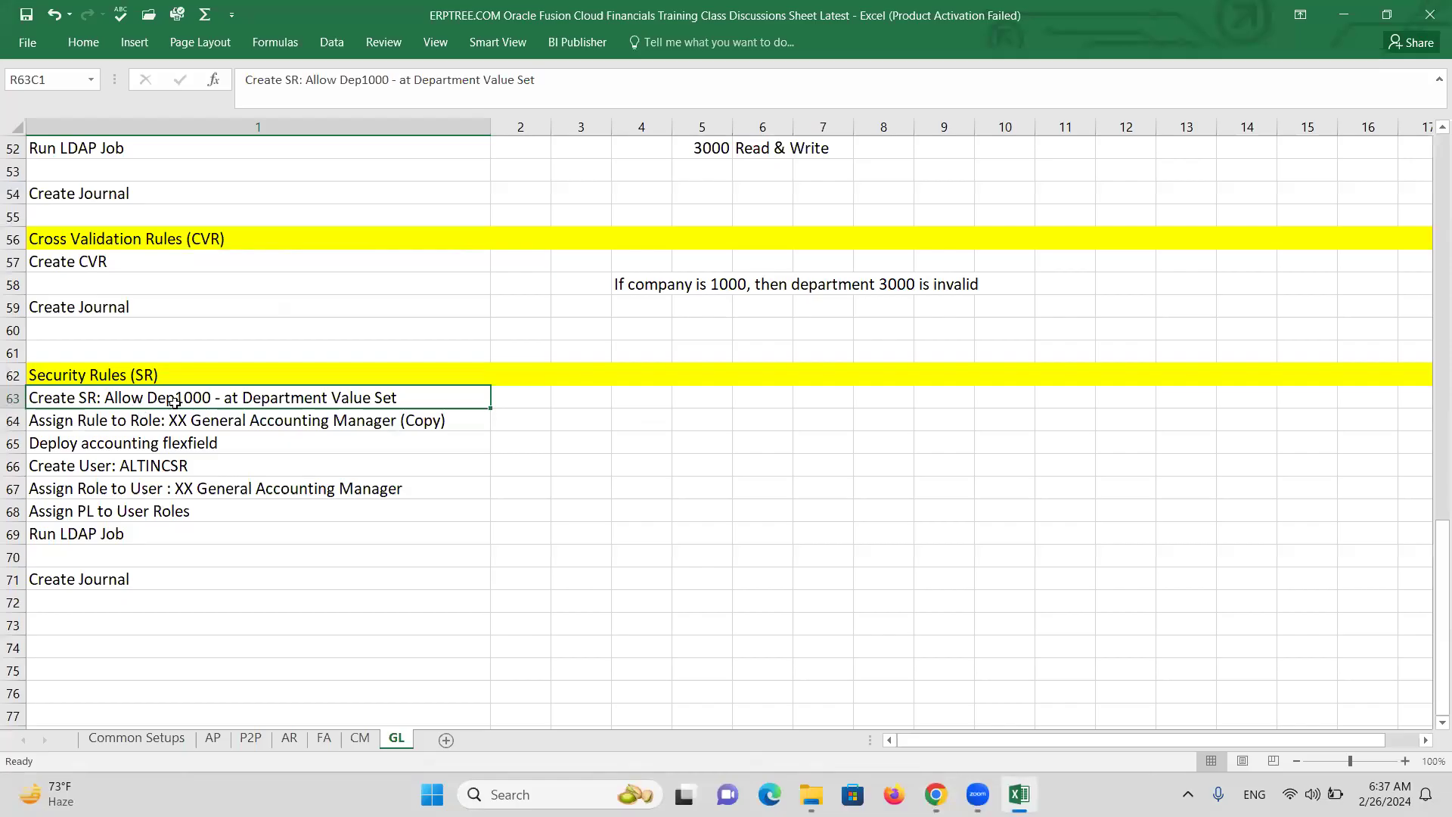
{"action": "key", "text": "alt+Tab"}
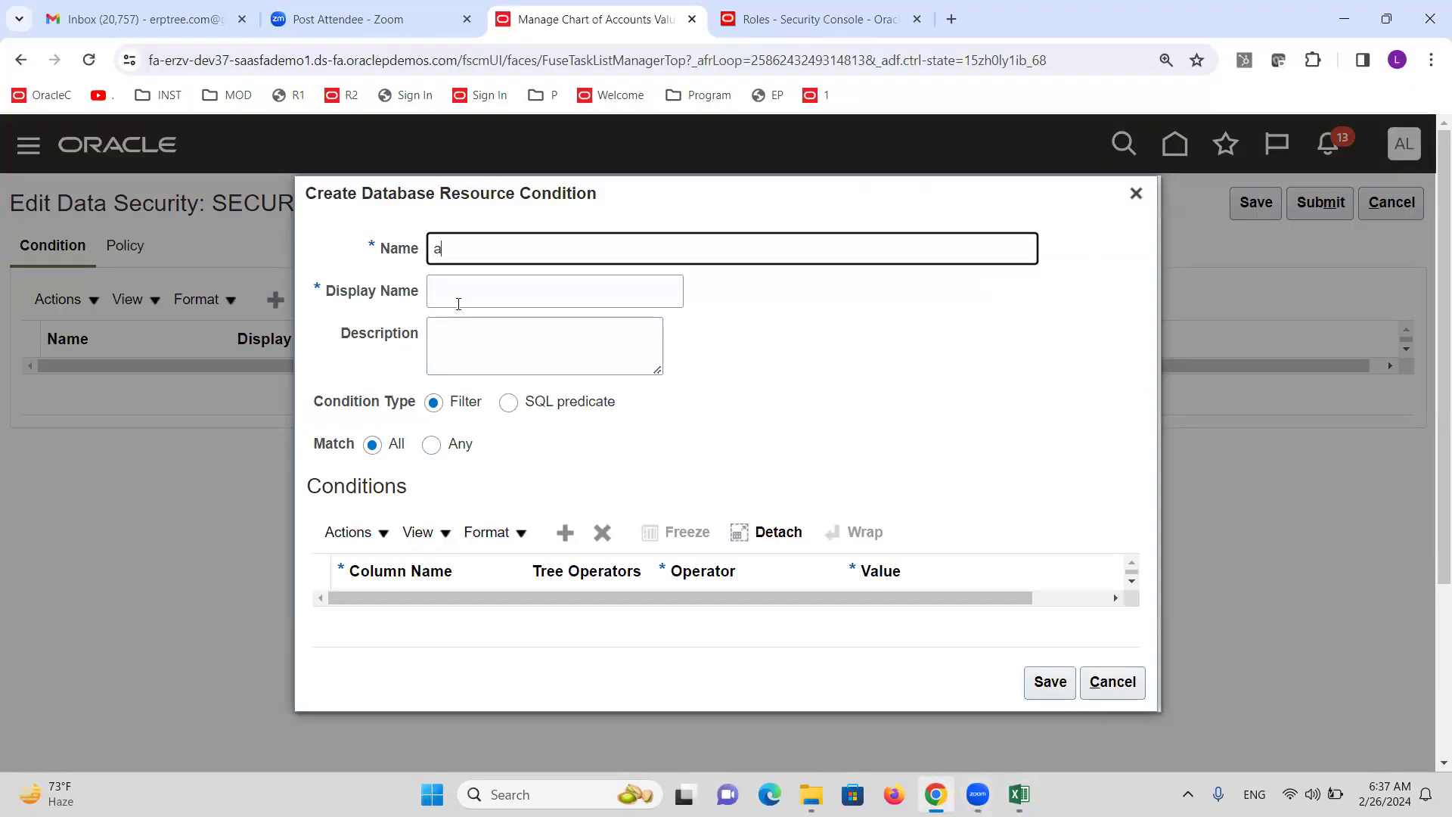
Name the condition and its display name Allow Department1000, and add a blank filter row.
{"action": "type", "text": "Allow Department1000"}
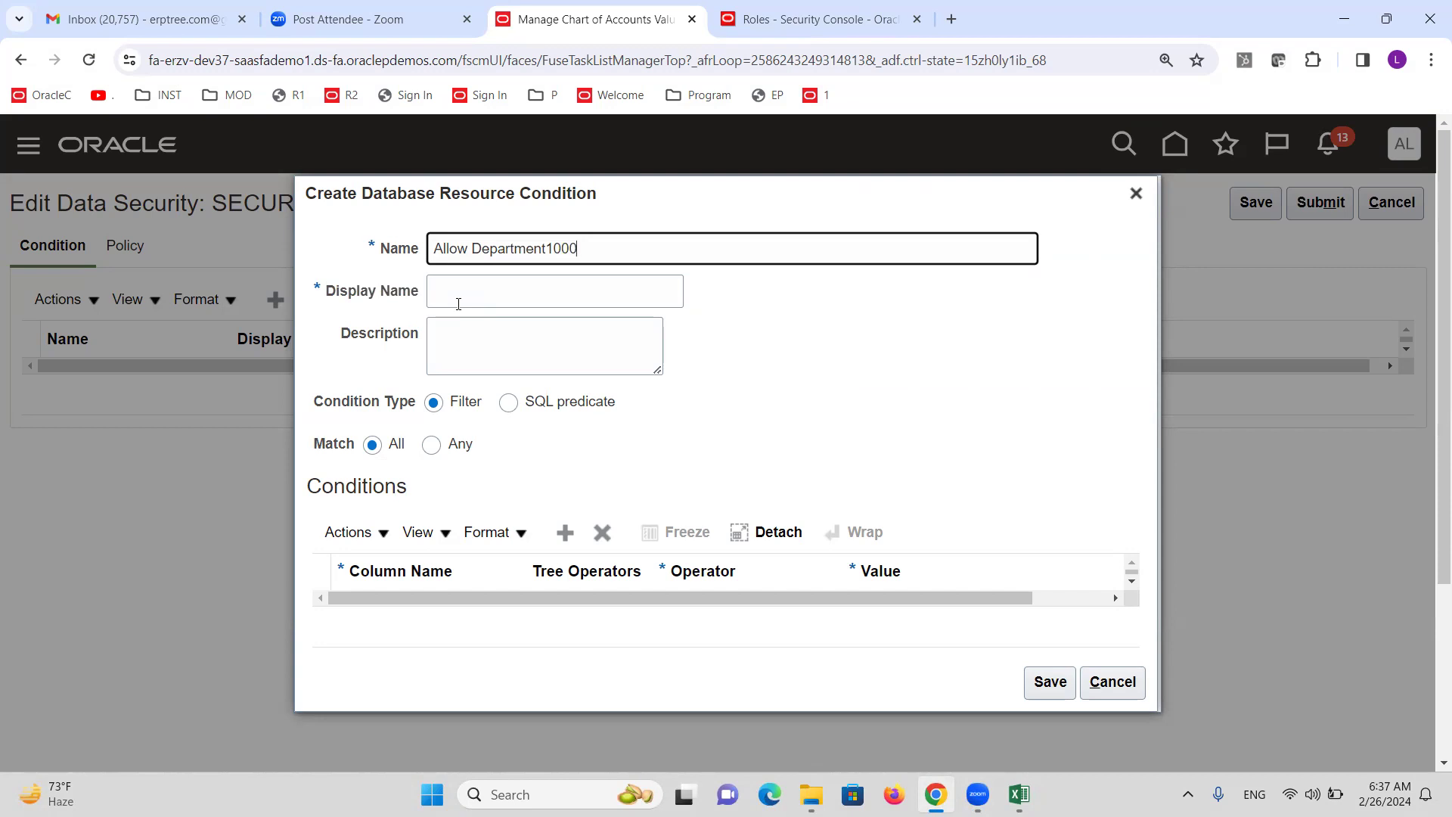
{"action": "left_click_drag", "start_coordinate": [608, 239], "coordinate": [408, 253]}
{"action": "key", "text": "ctrl+c"}
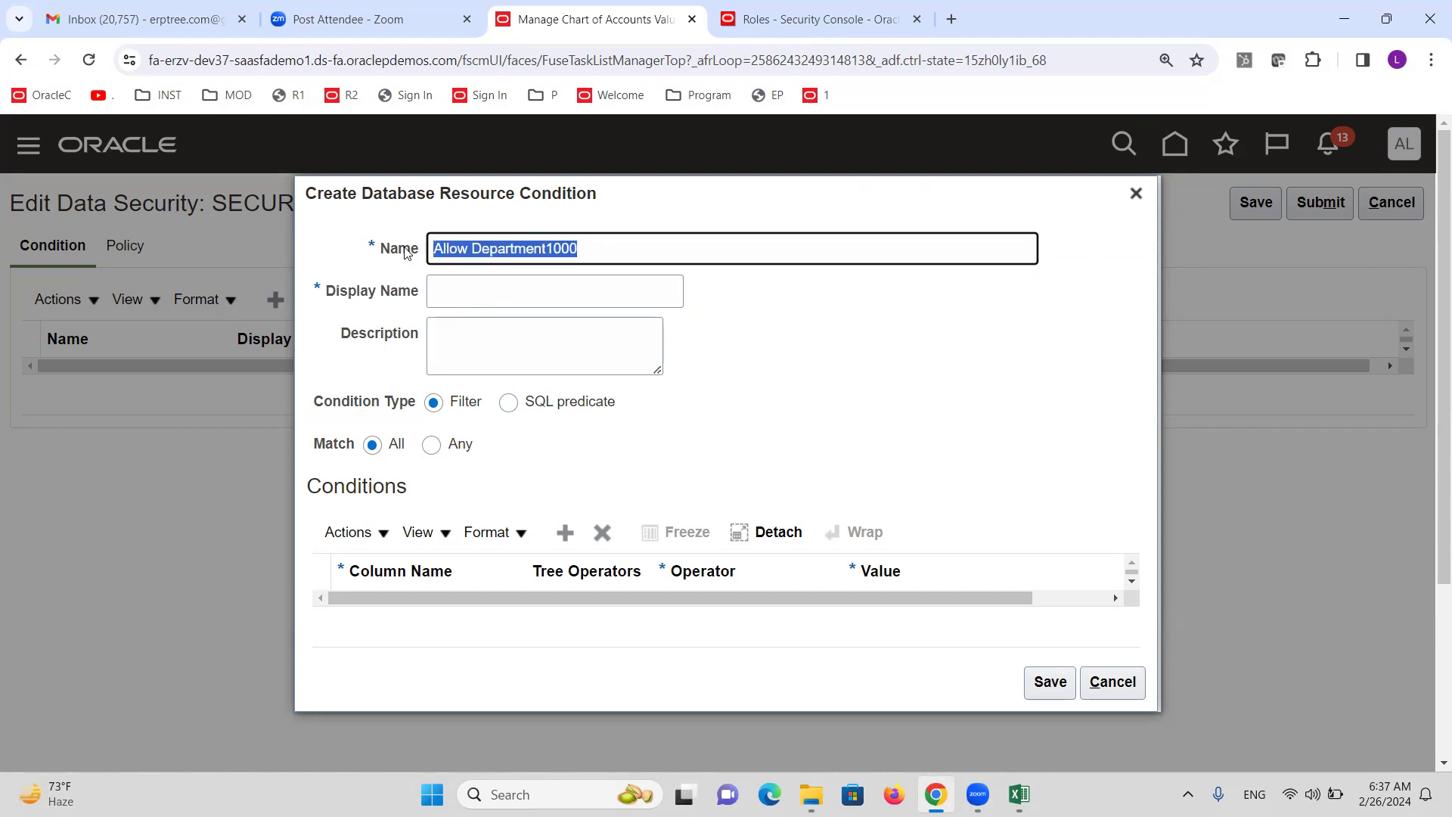
{"action": "left_click", "coordinate": [448, 278]}
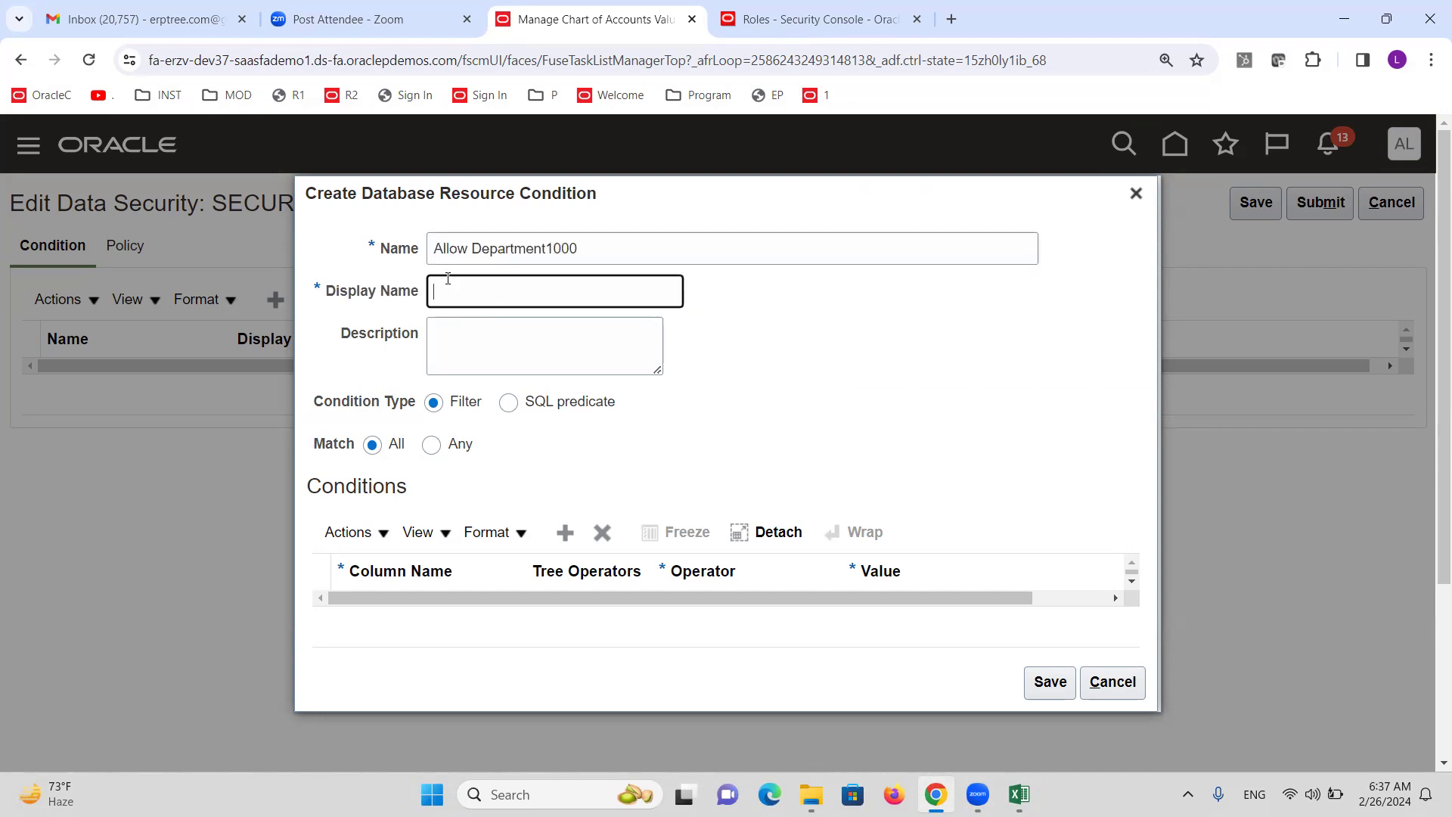
{"action": "key", "text": "ctrl+v"}
{"action": "left_click", "coordinate": [560, 533]}
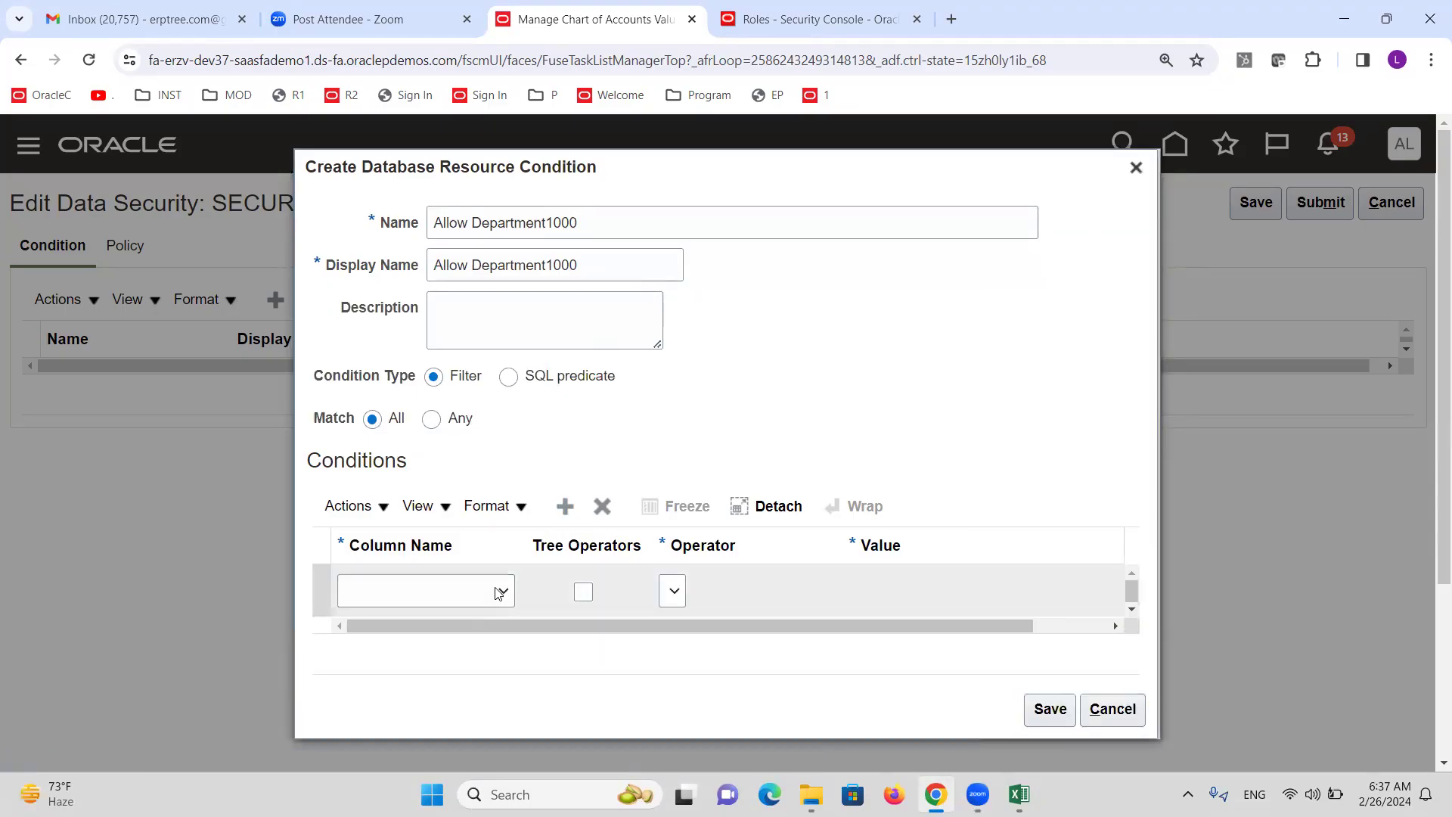
Make the condition filter VALUE Equal to 1000 and save the Allow Department1000 condition.
{"action": "left_click", "coordinate": [504, 592]}
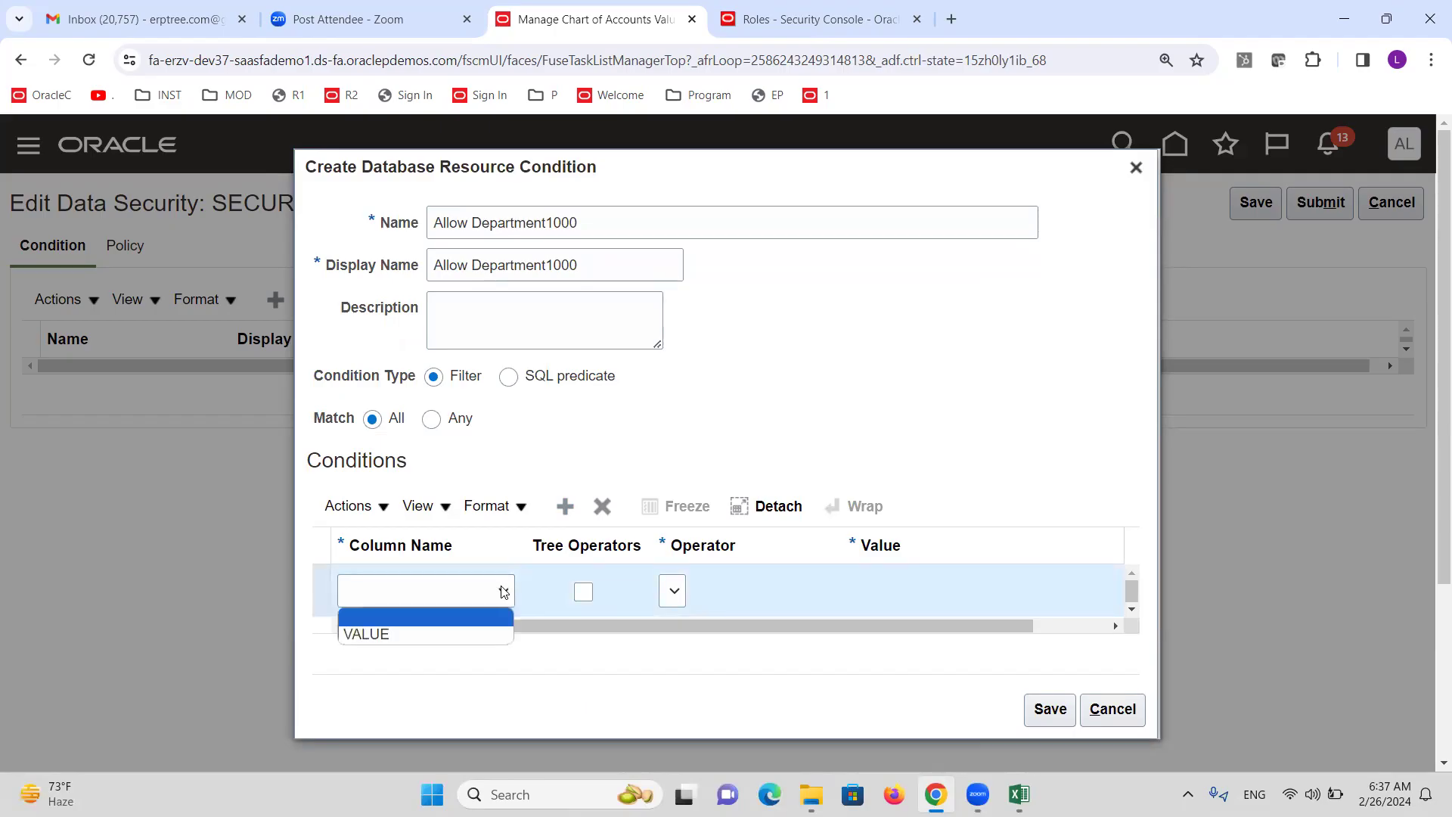
{"action": "left_click", "coordinate": [420, 635]}
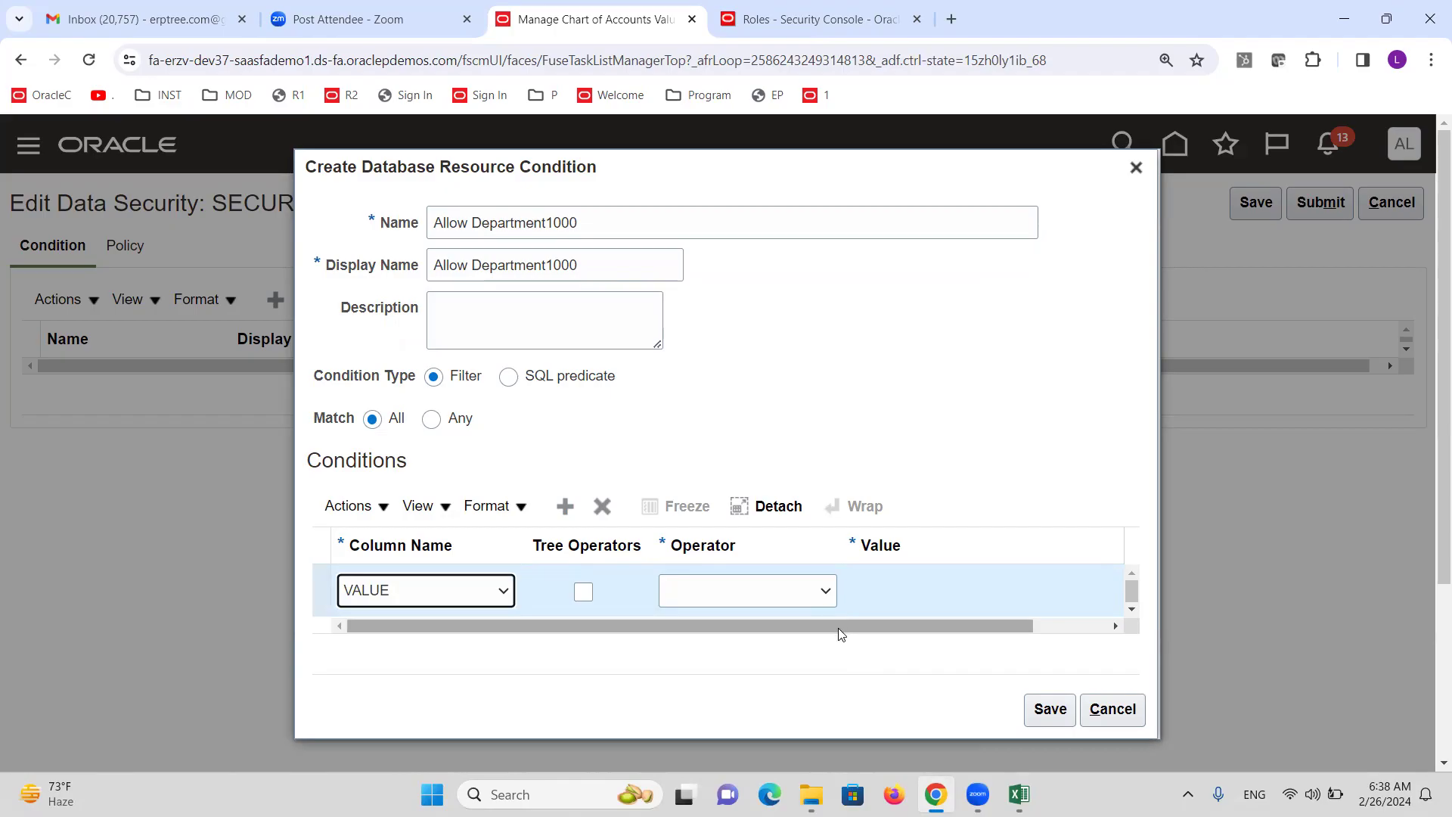
{"action": "left_click", "coordinate": [826, 597]}
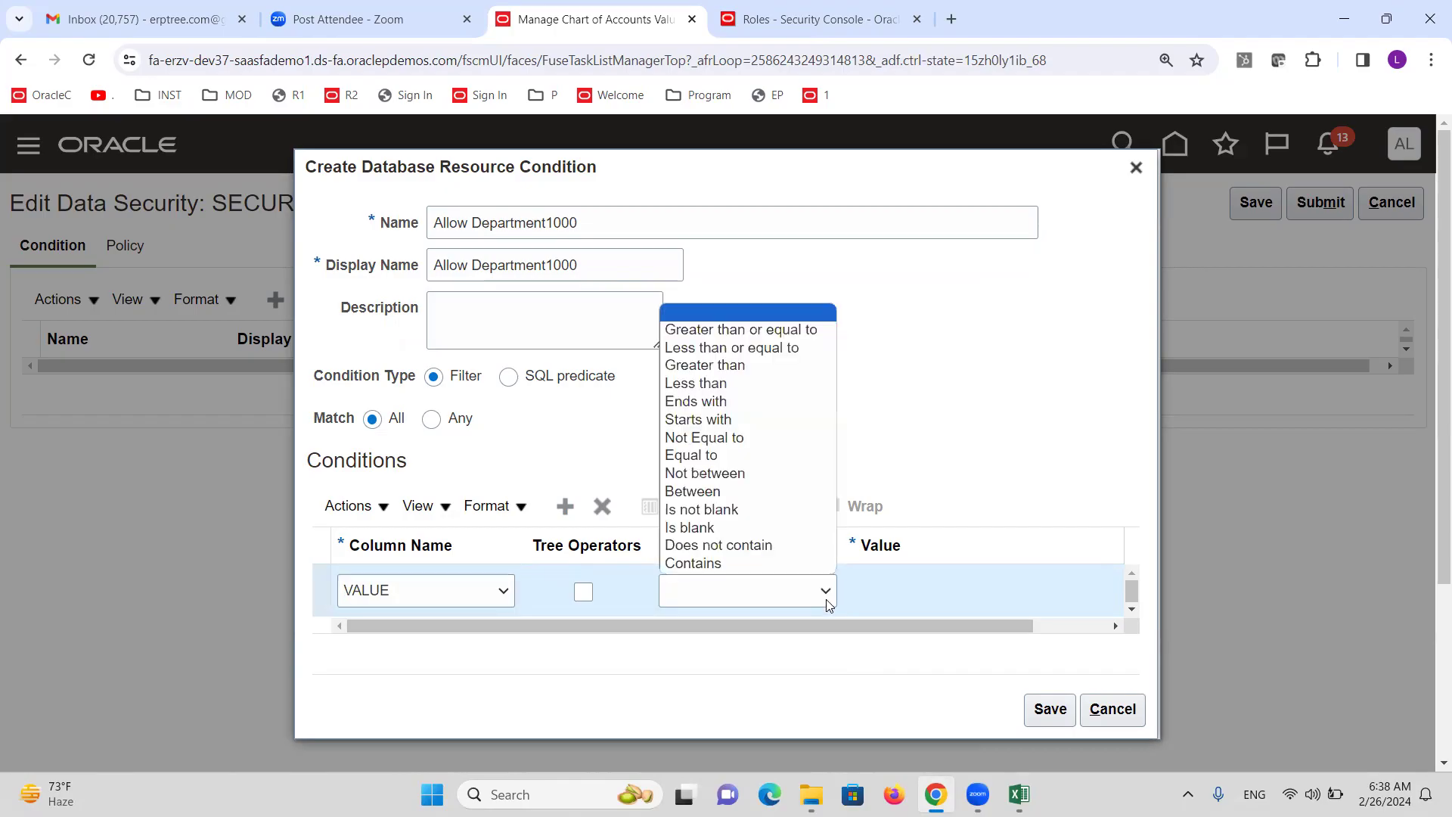
{"action": "left_click", "coordinate": [746, 455]}
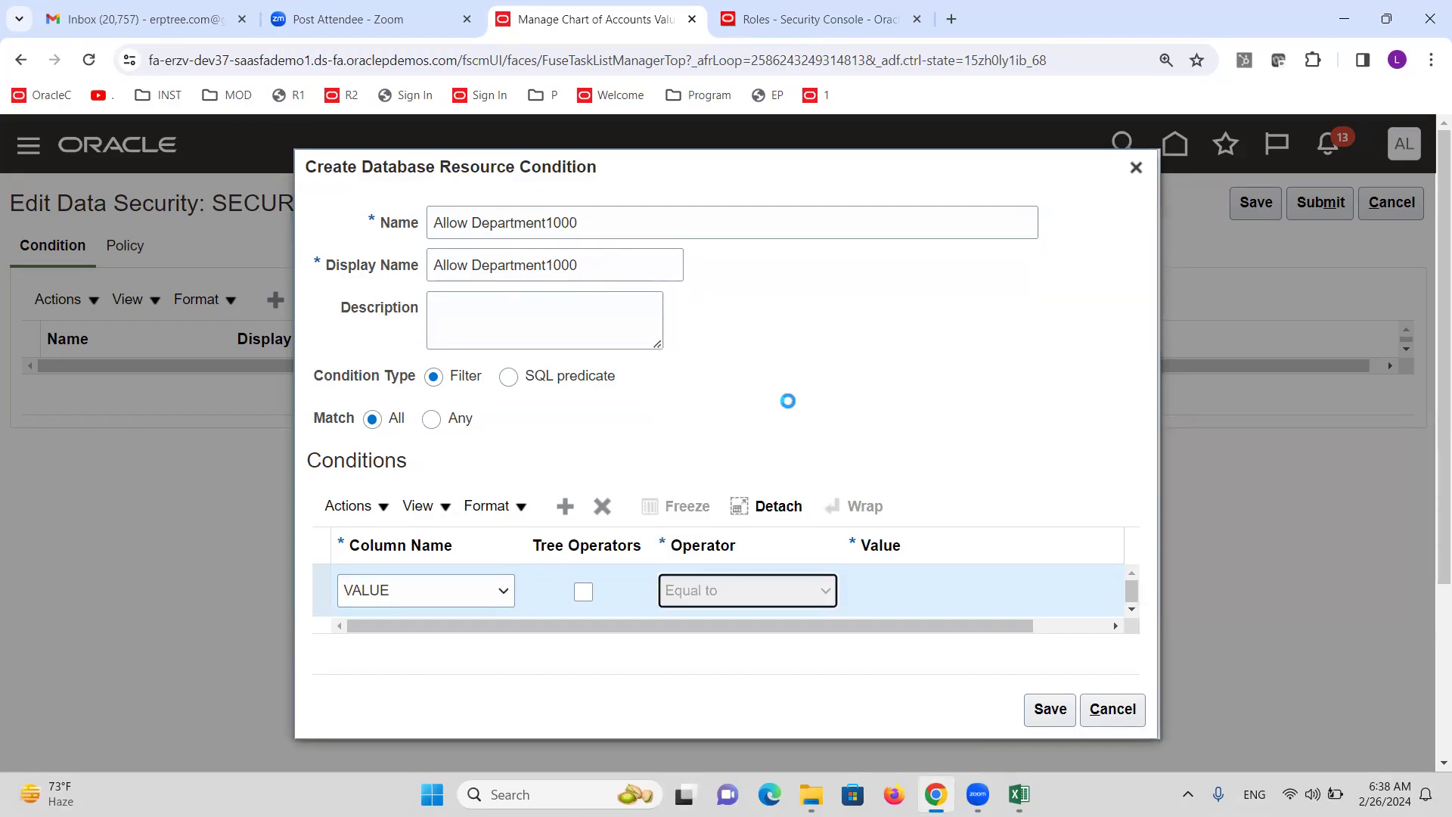
{"action": "left_click", "coordinate": [922, 581]}
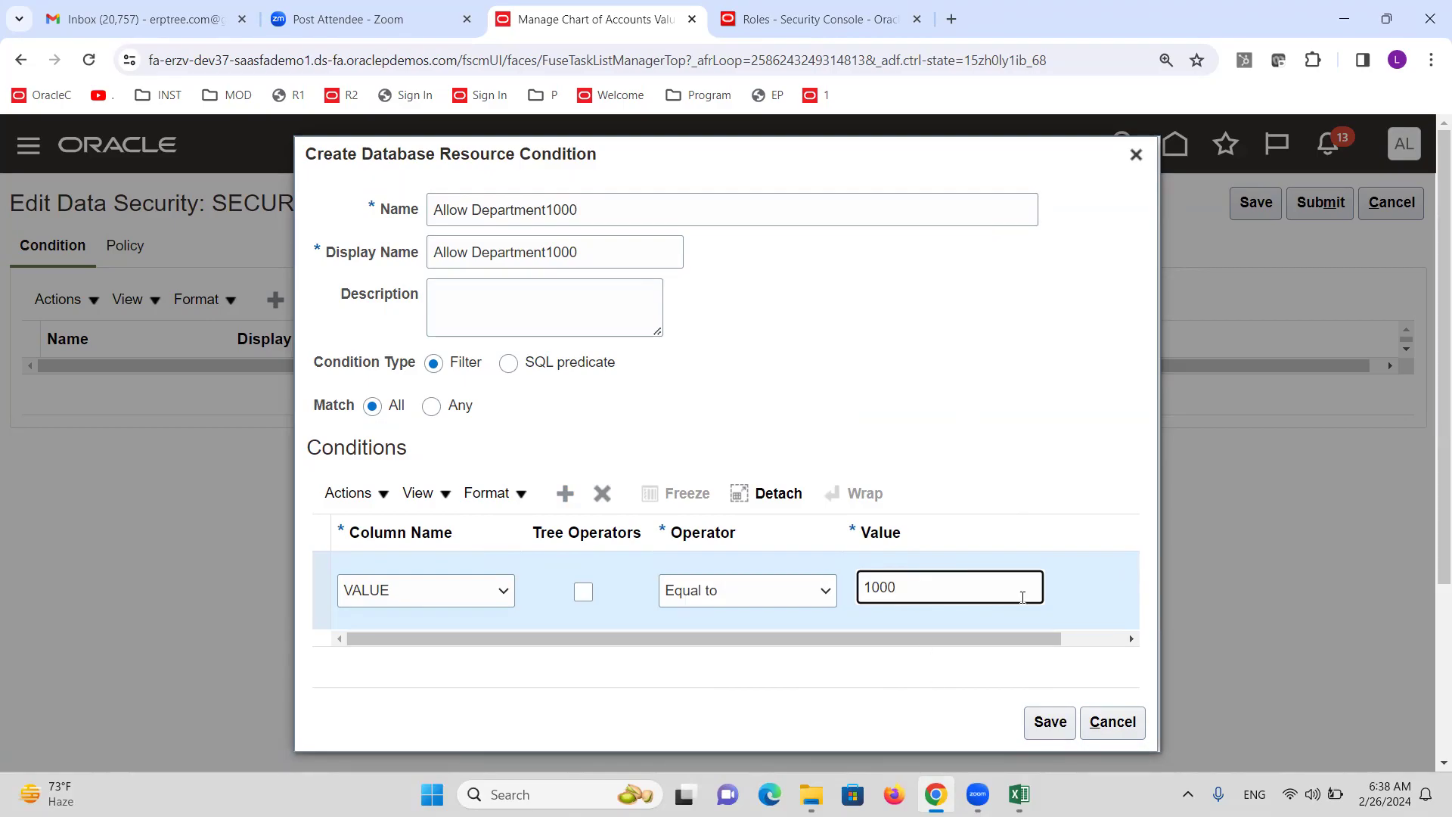
{"action": "left_click", "coordinate": [1051, 723]}
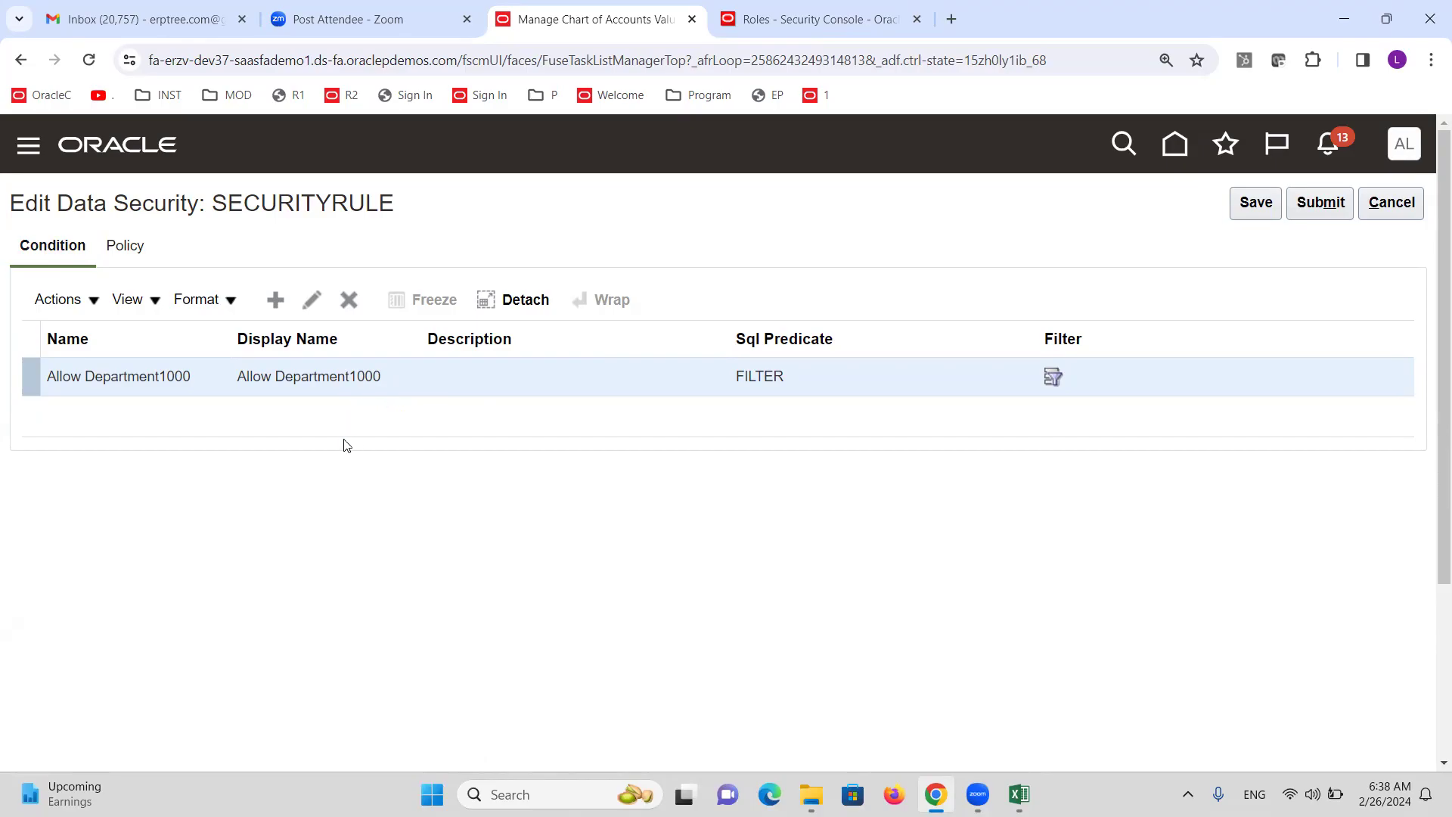
Create a data security policy named Allow Department1000 for General Ledger starting 2/1/24.
{"action": "left_click", "coordinate": [131, 253]}
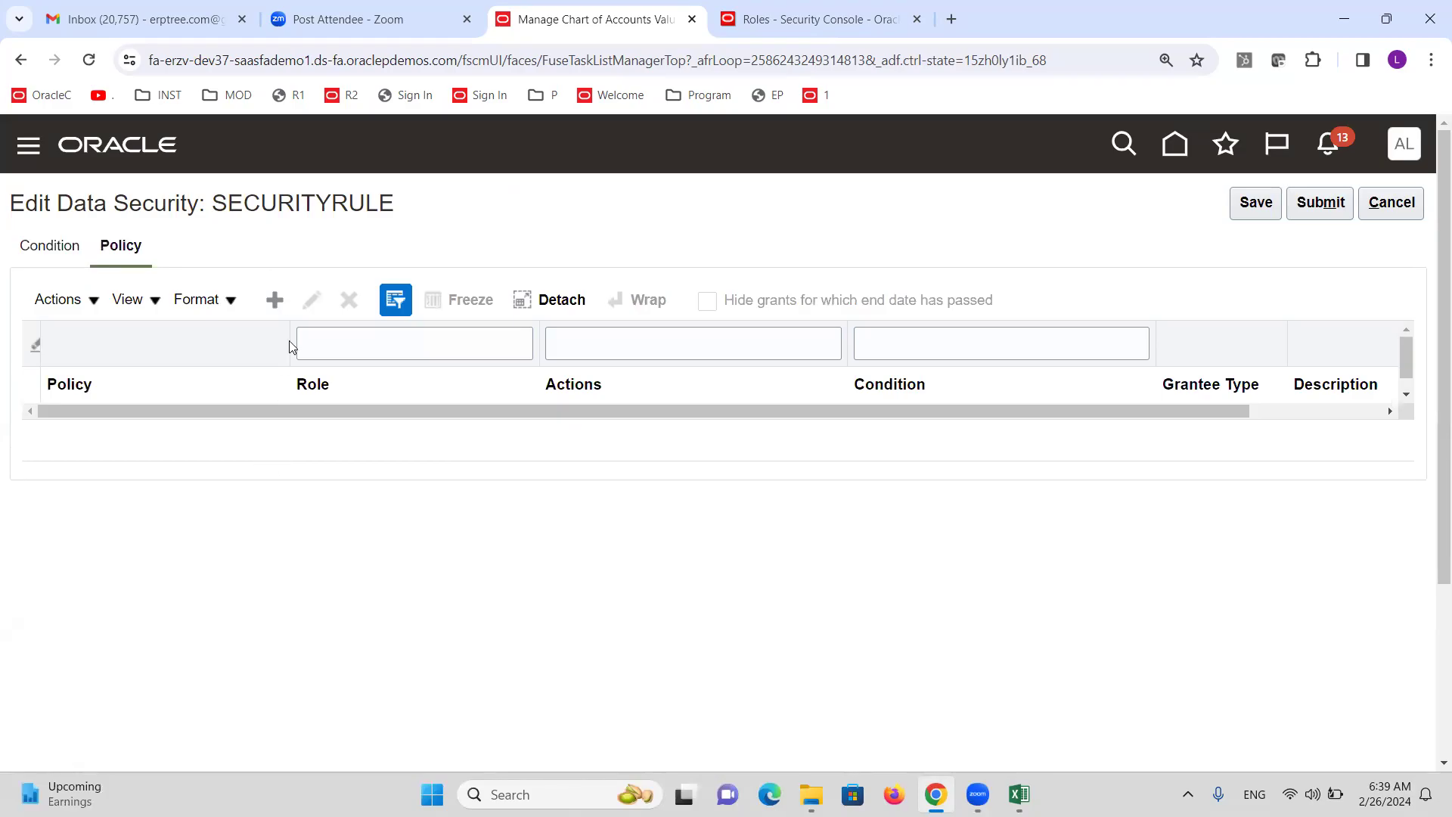
{"action": "left_click", "coordinate": [274, 303]}
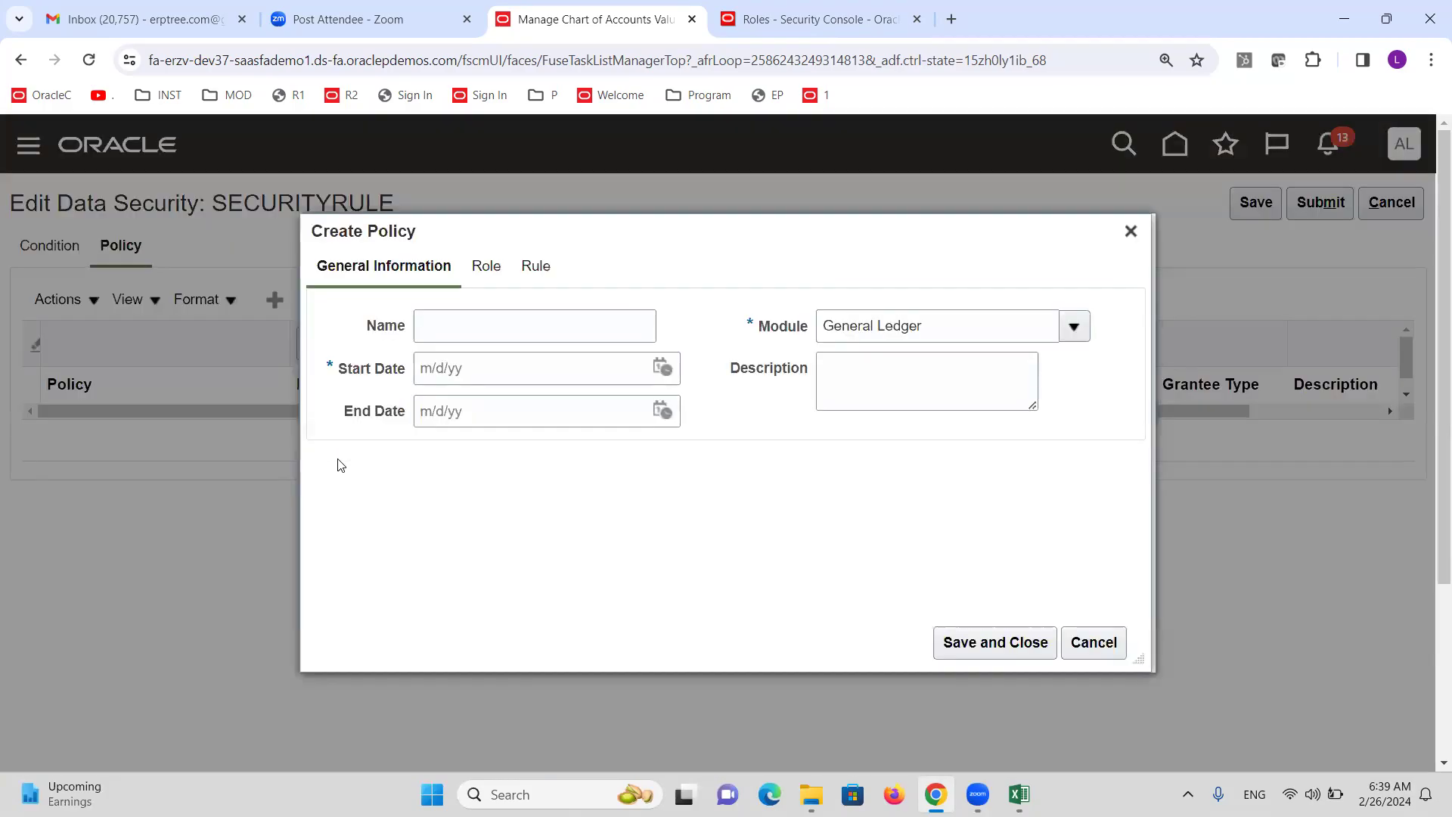
{"action": "left_click", "coordinate": [491, 330]}
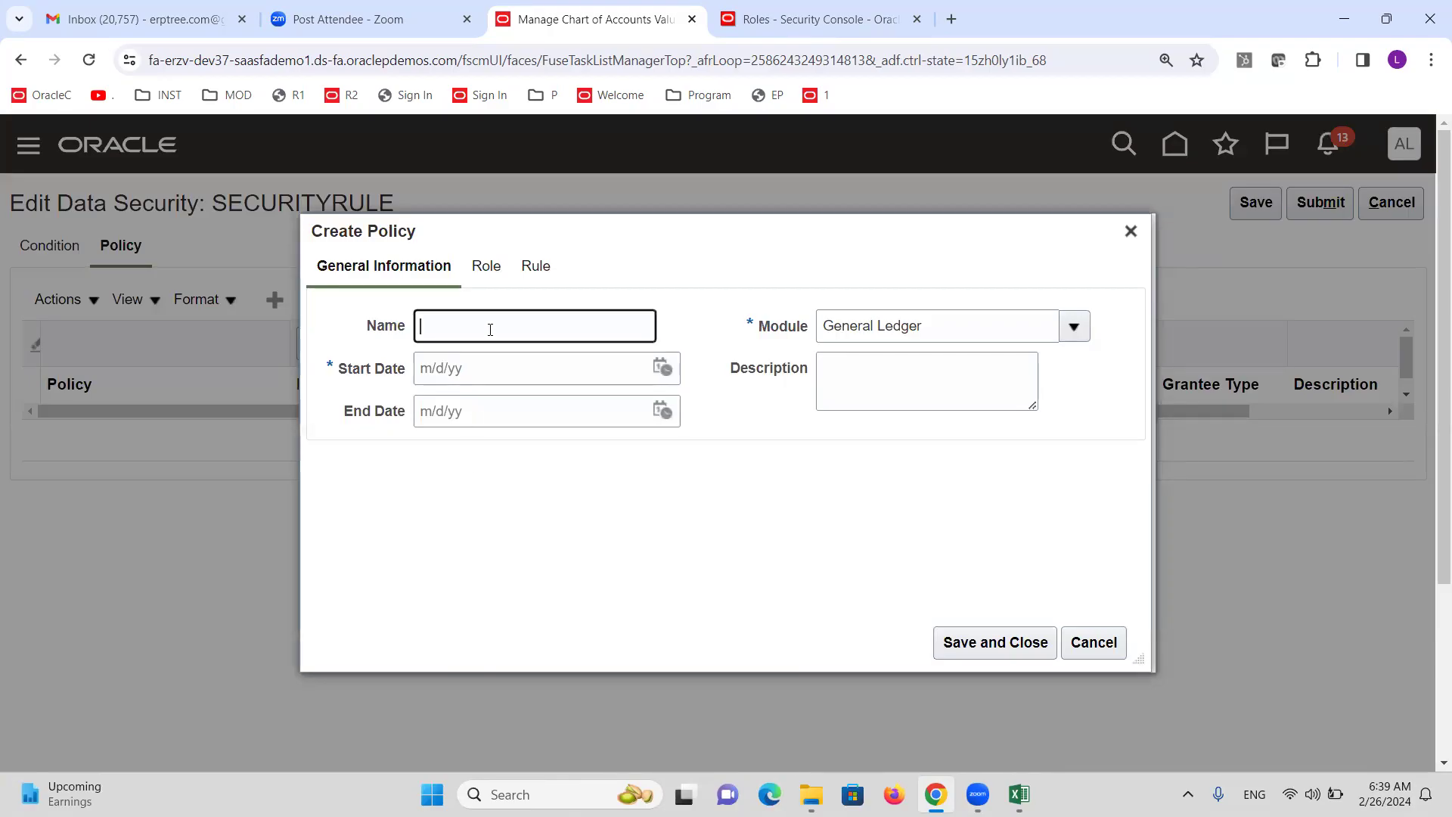
{"action": "key", "text": "ctrl+v"}
{"action": "left_click", "coordinate": [662, 369]}
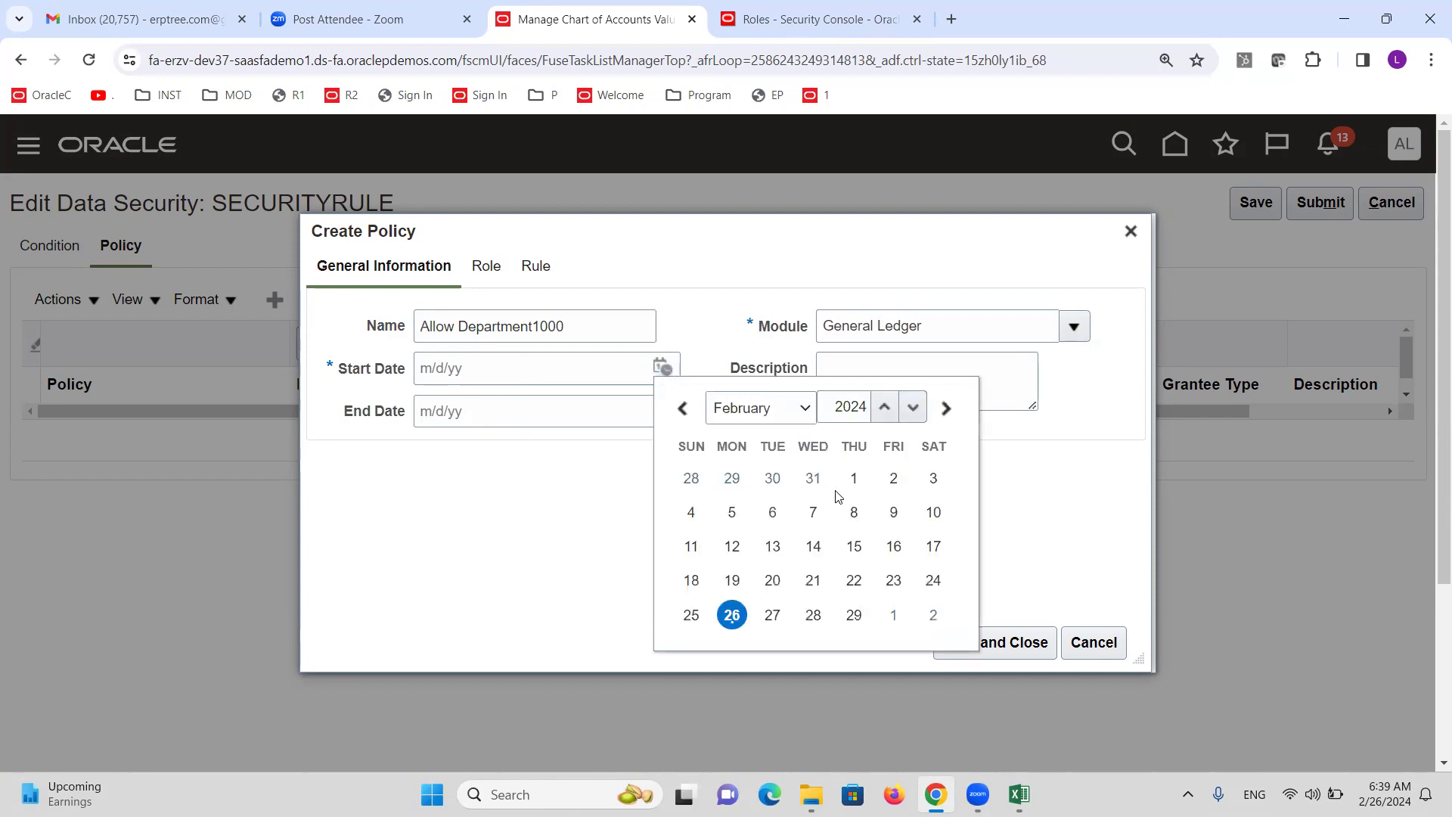
{"action": "left_click", "coordinate": [853, 479]}
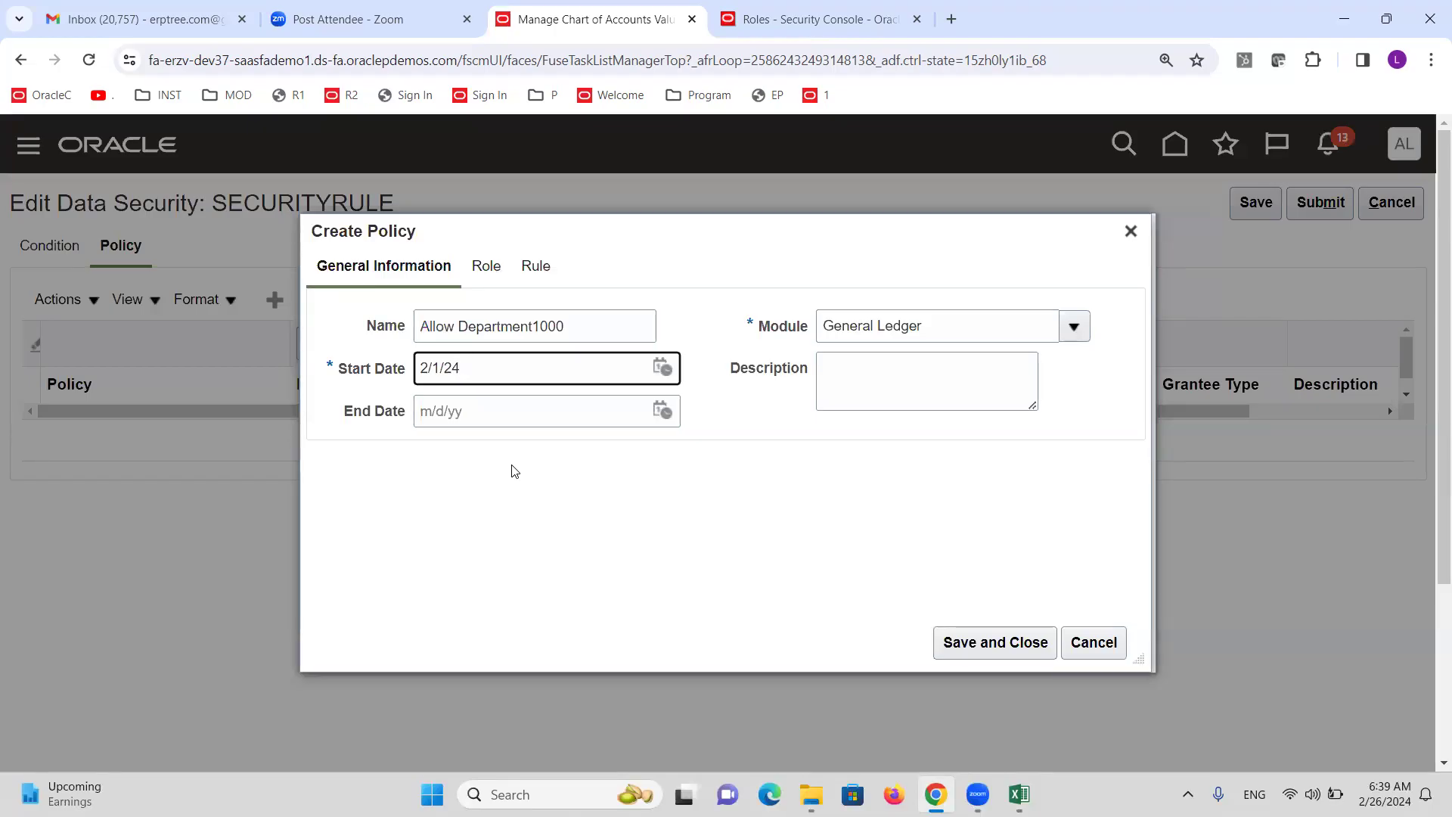
{"action": "left_click", "coordinate": [488, 270]}
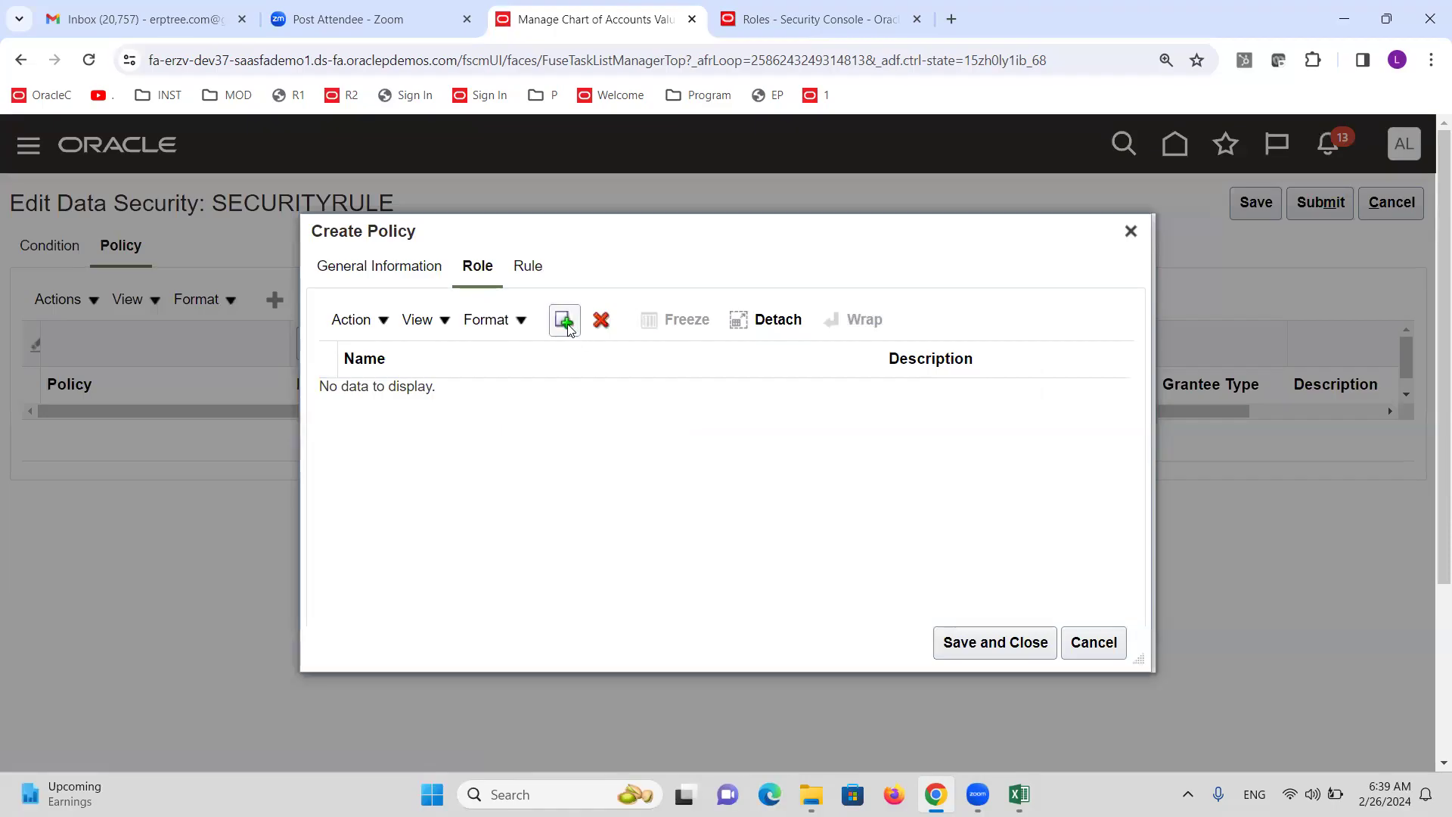
Search the fscm application for roles named XX Gene.
{"action": "left_click", "coordinate": [564, 321]}
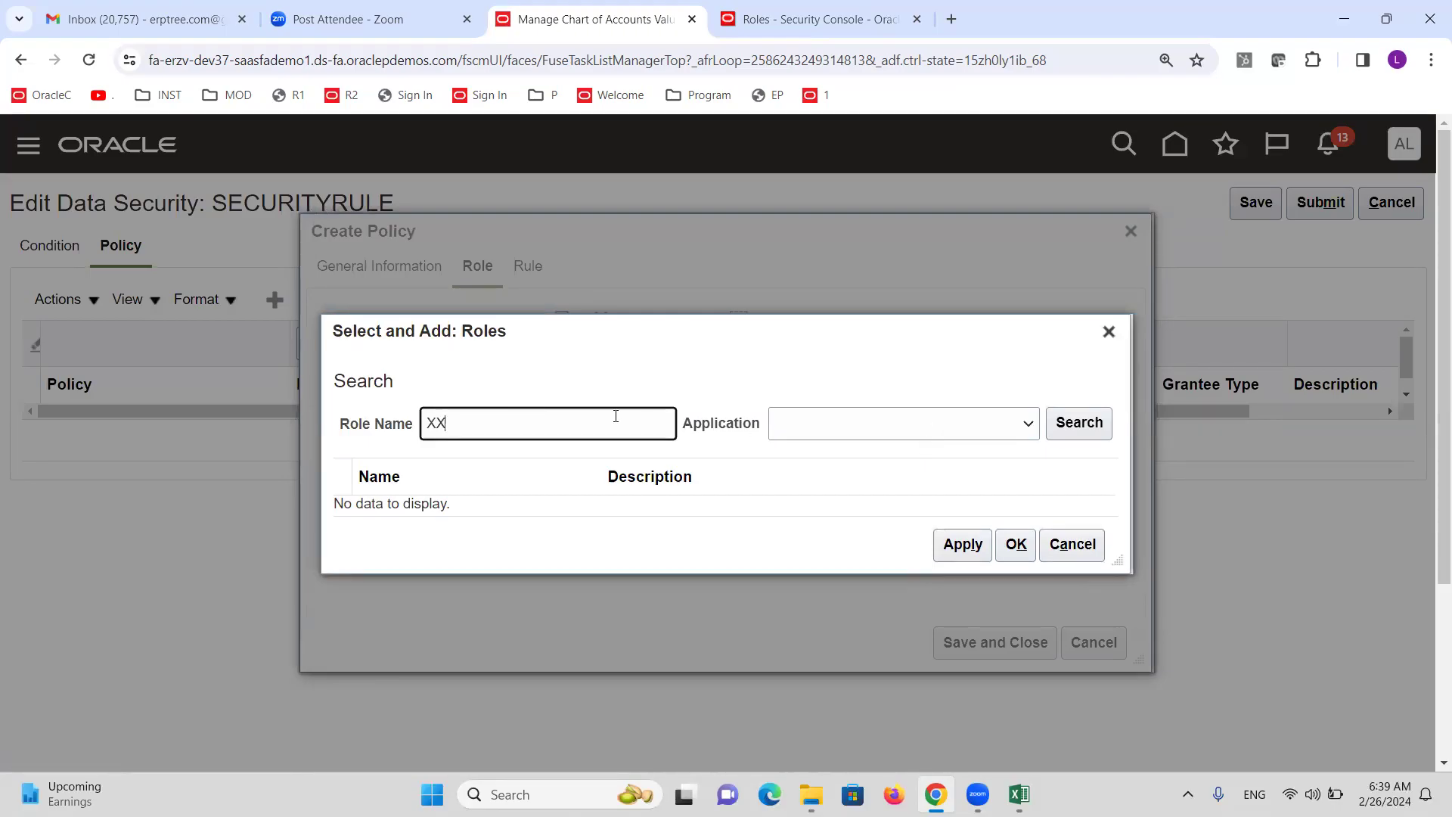
{"action": "left_click", "coordinate": [1028, 427]}
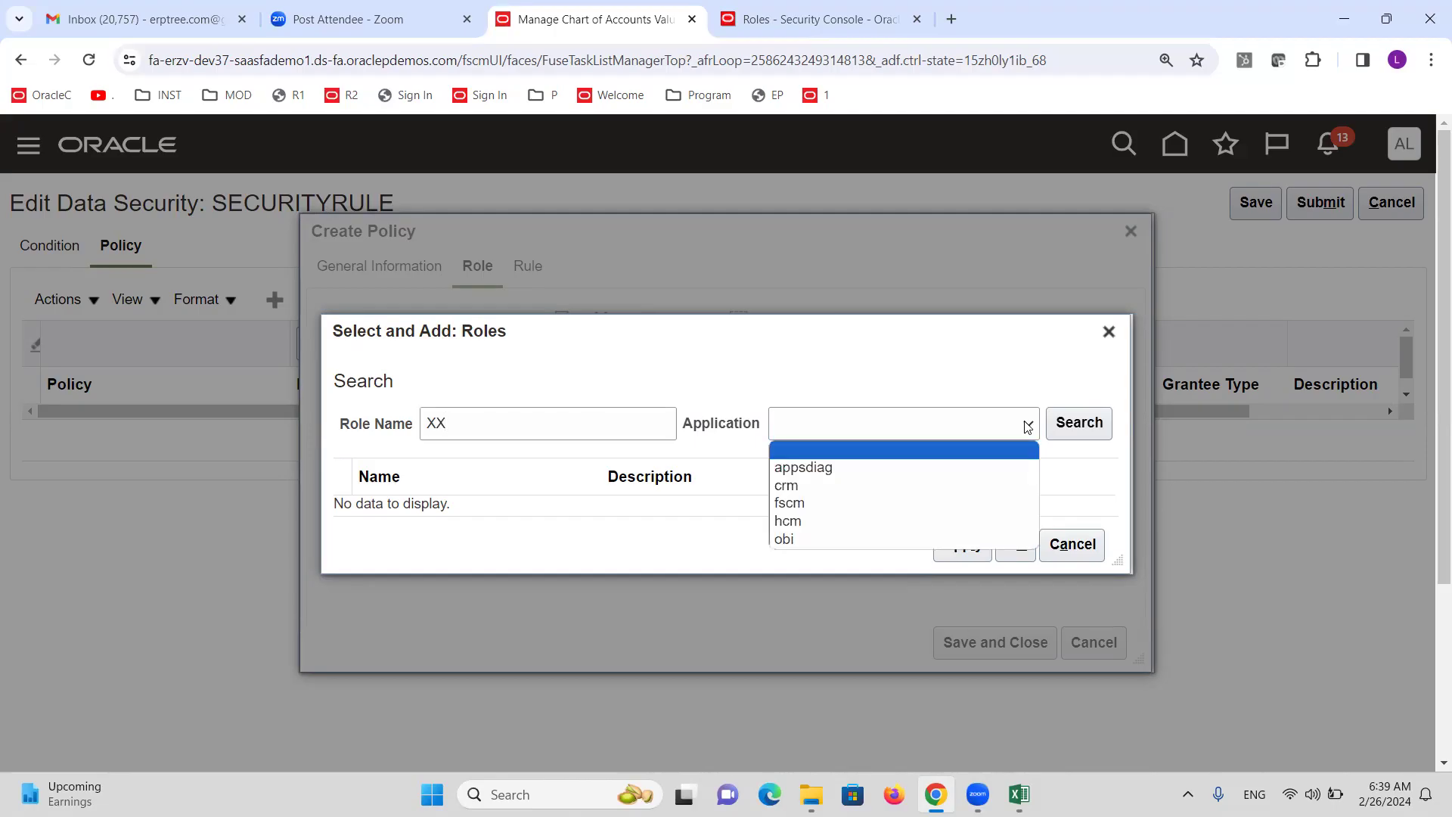
{"action": "left_click", "coordinate": [805, 506]}
{"action": "left_click", "coordinate": [1091, 421]}
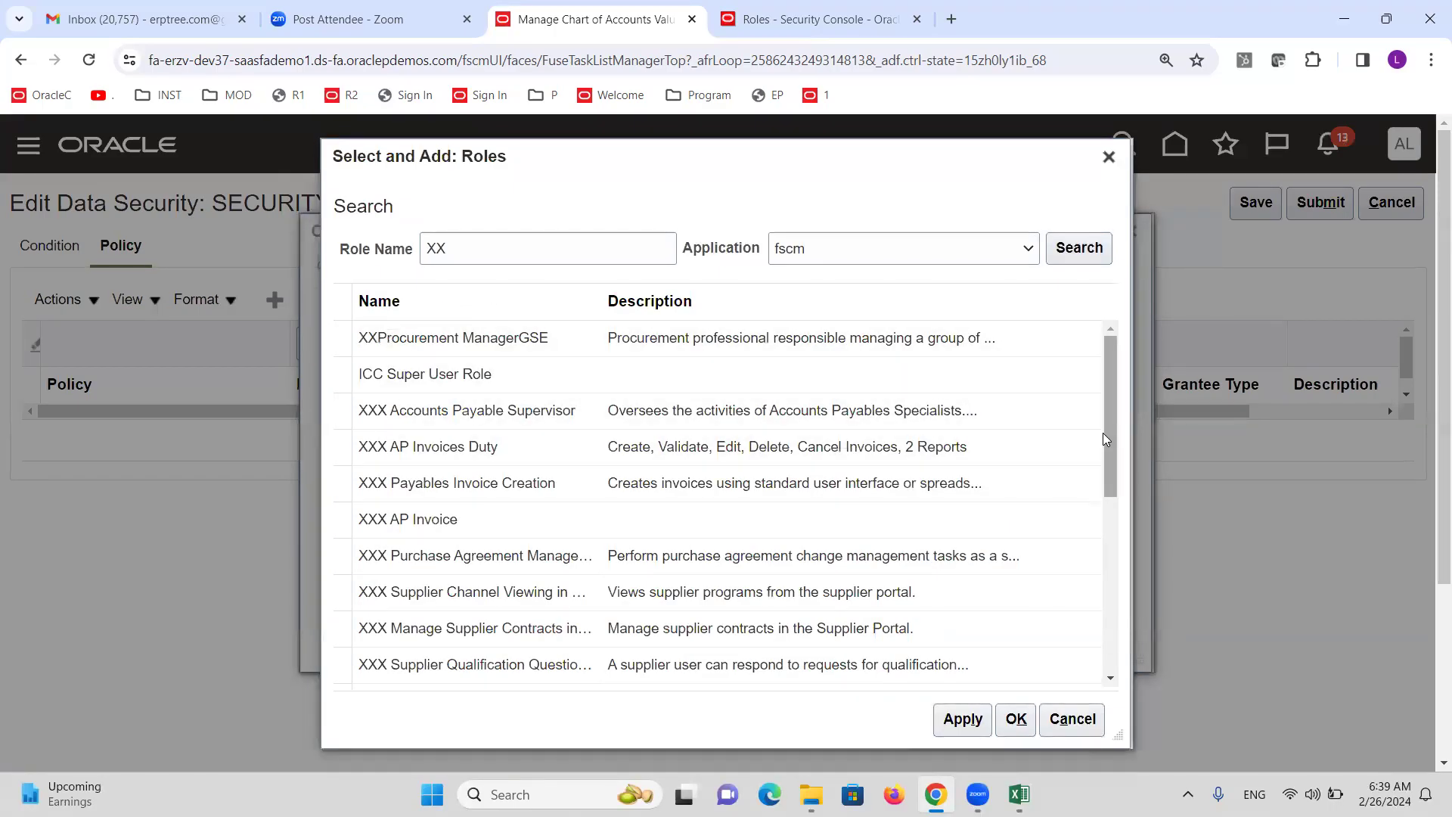
{"action": "left_click", "coordinate": [594, 247]}
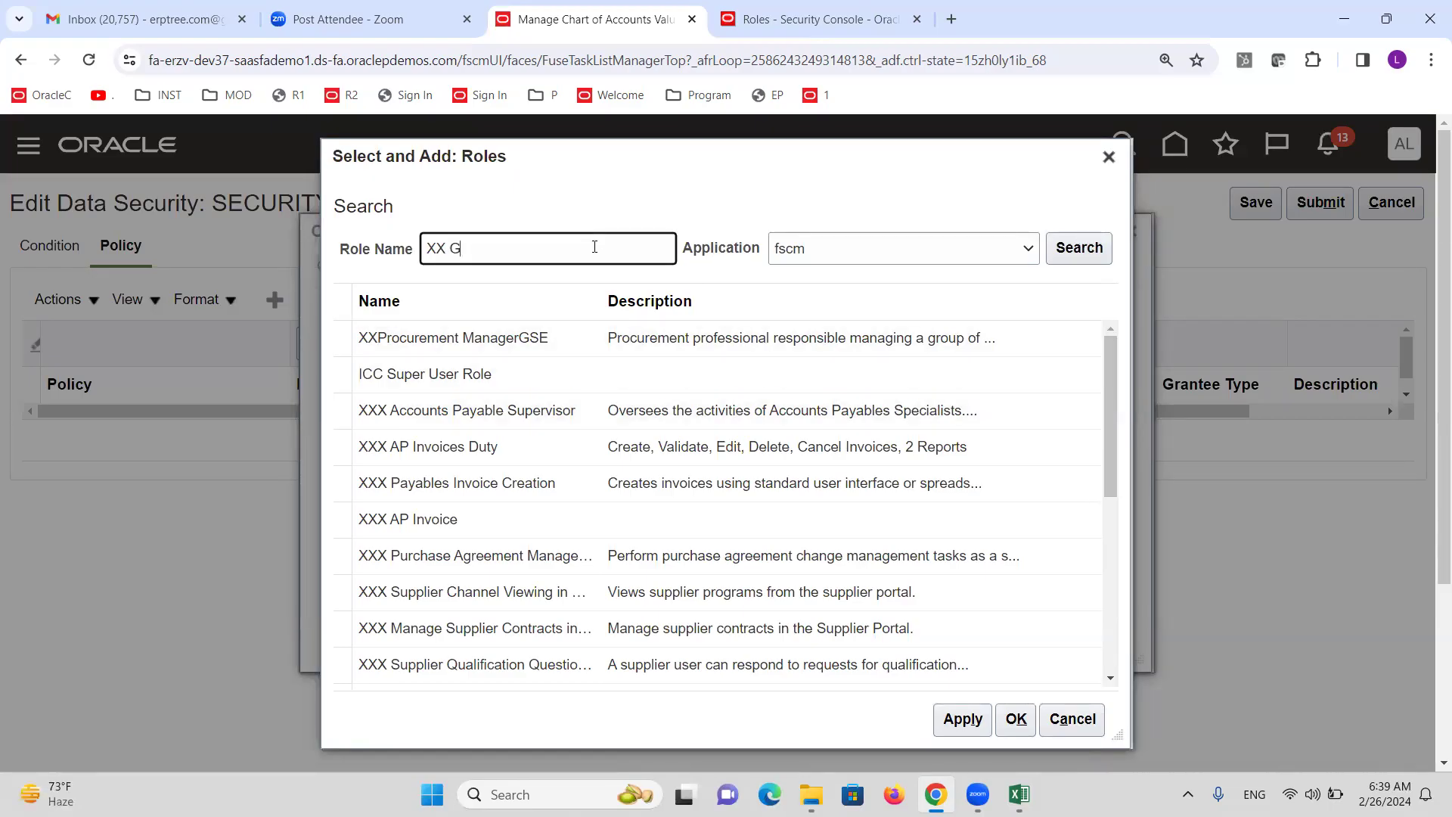
{"action": "type", "text": "Gene"}
{"action": "left_click", "coordinate": [1078, 250]}
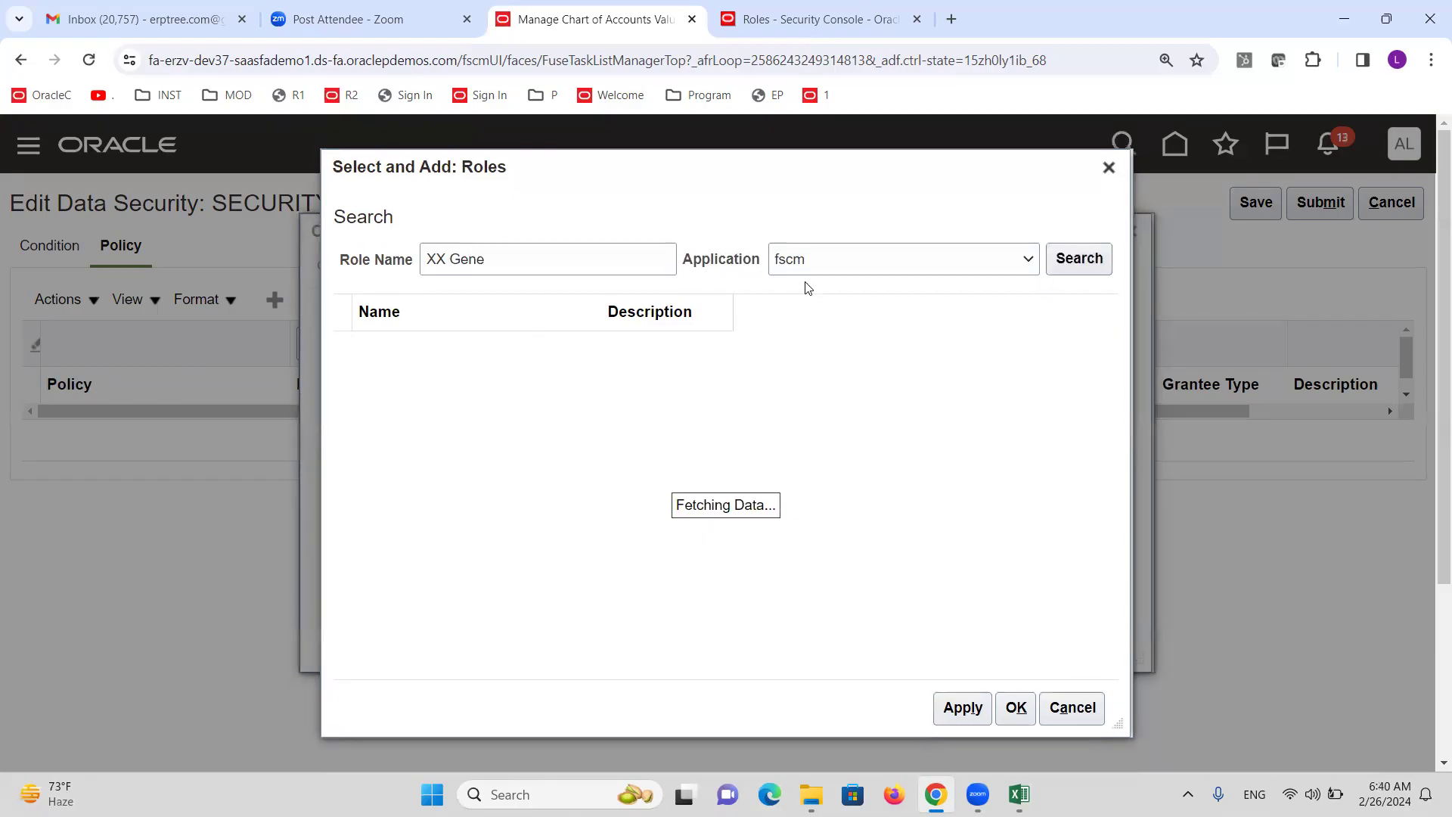
Add the XX General Accounting Manager role (XX_GL_GENERAL_ACCOUNTING_MANAGER_JOB) to the policy.
{"action": "left_click", "coordinate": [498, 426]}
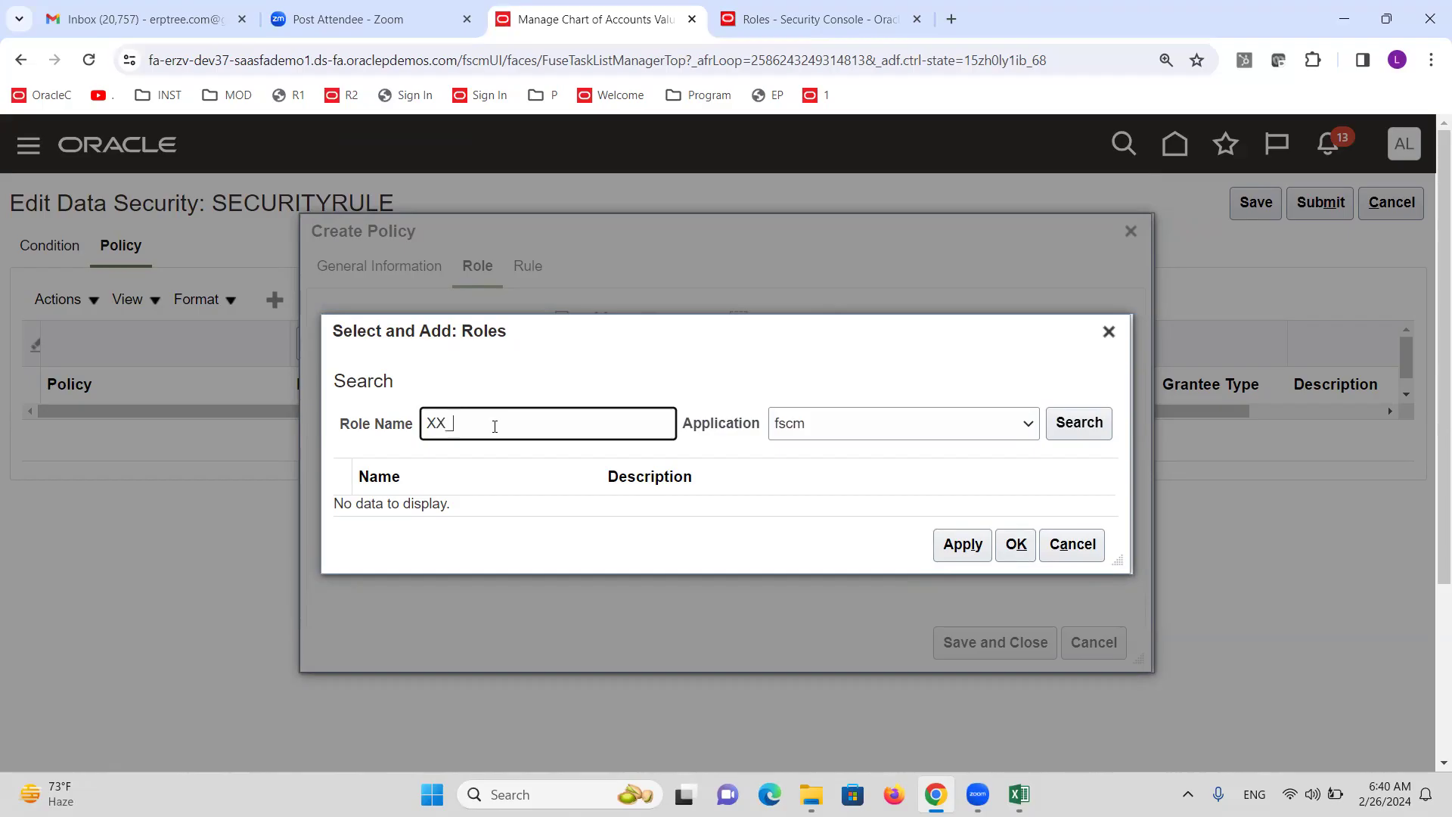
{"action": "left_click", "coordinate": [1079, 422]}
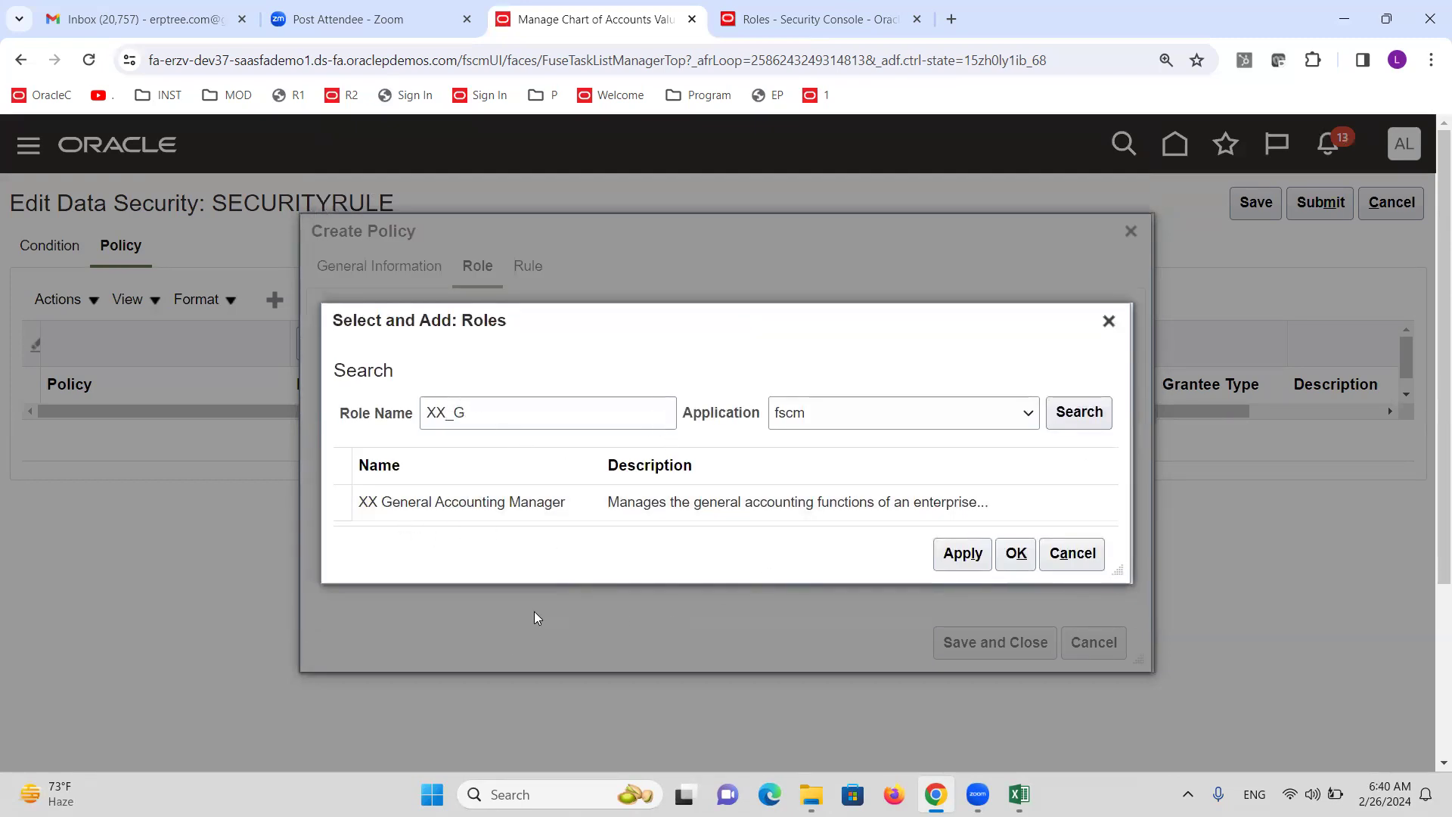
{"action": "left_click", "coordinate": [262, 36]}
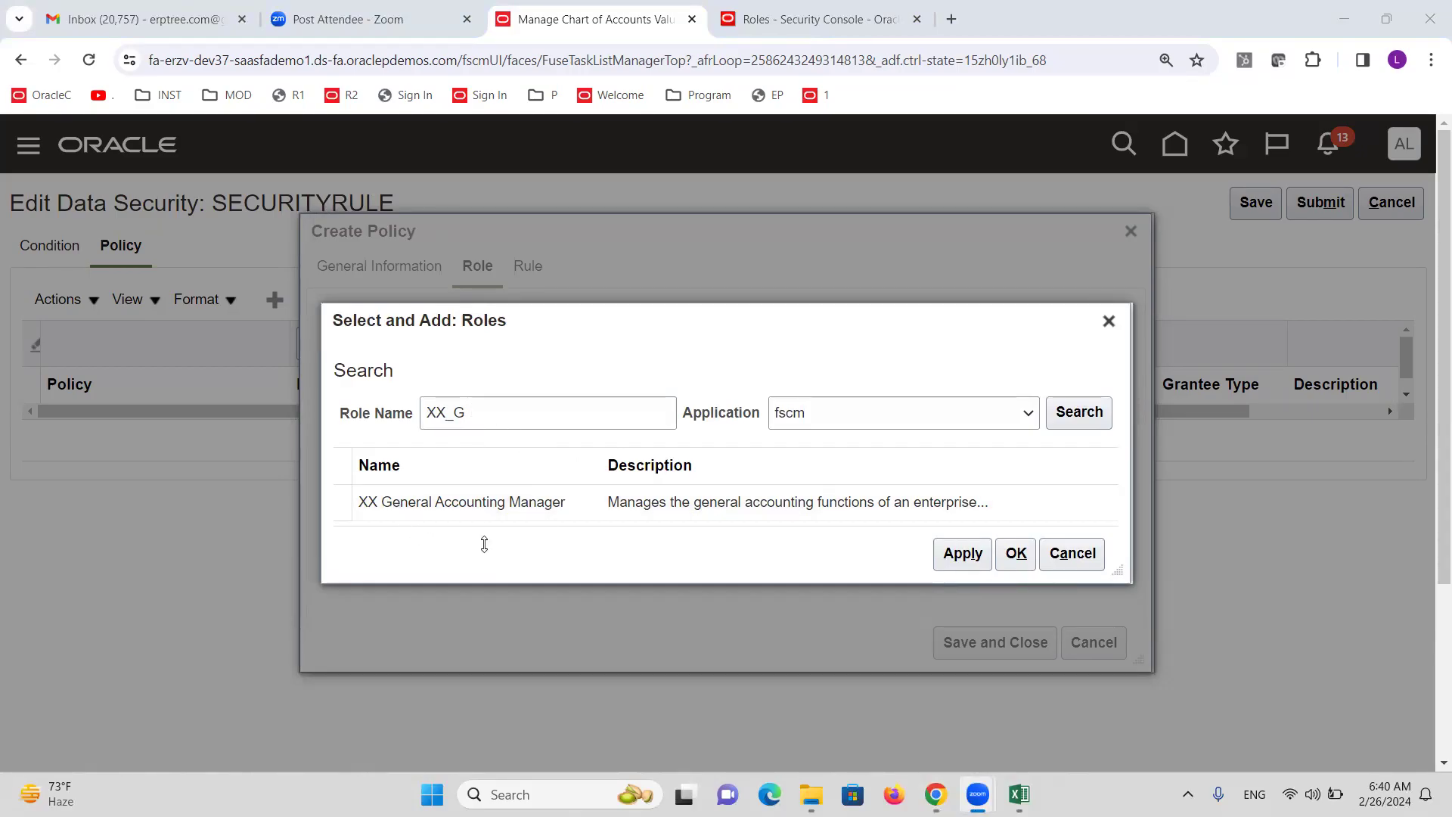
{"action": "left_click", "coordinate": [406, 506]}
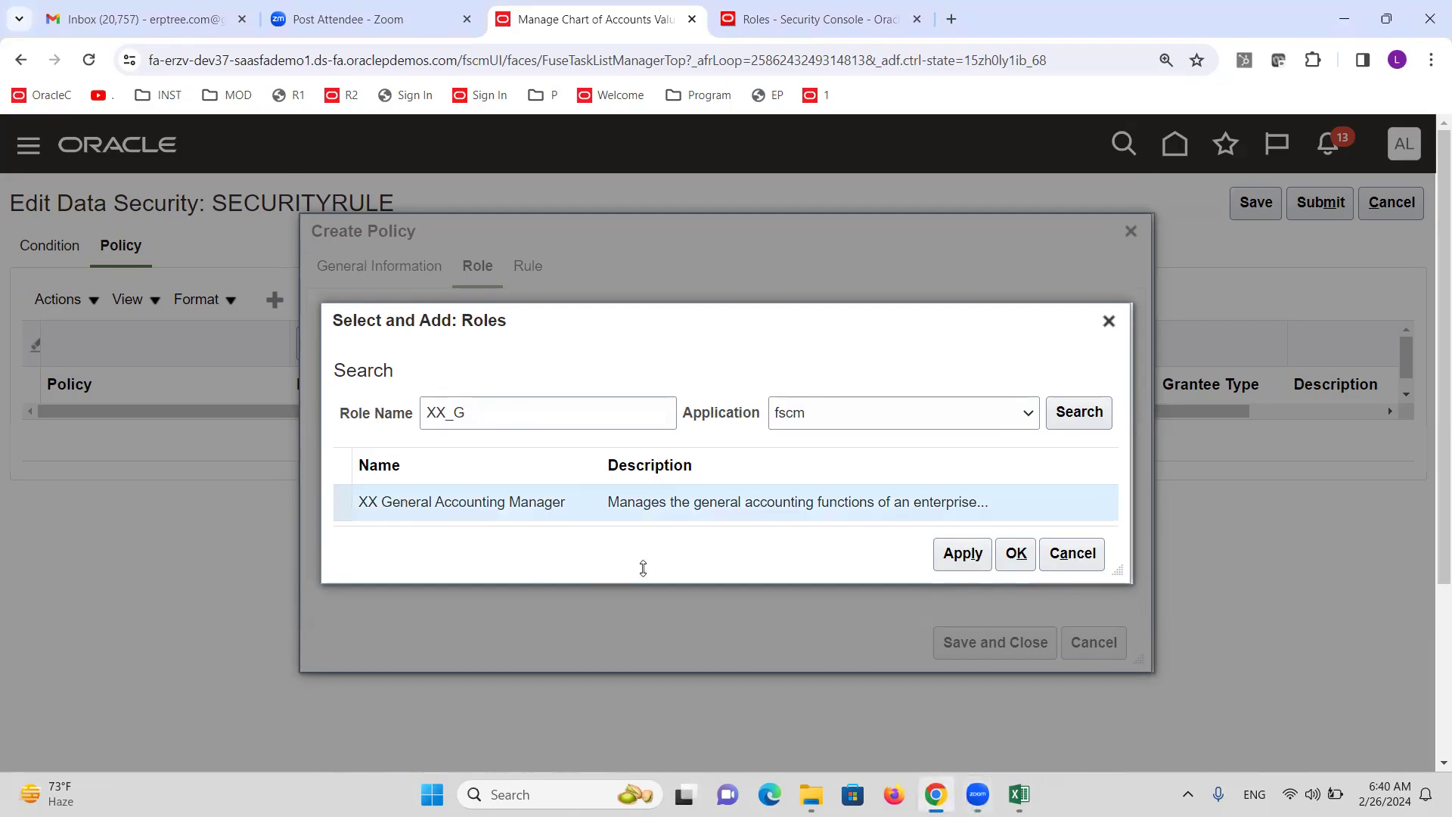
{"action": "left_click", "coordinate": [972, 561]}
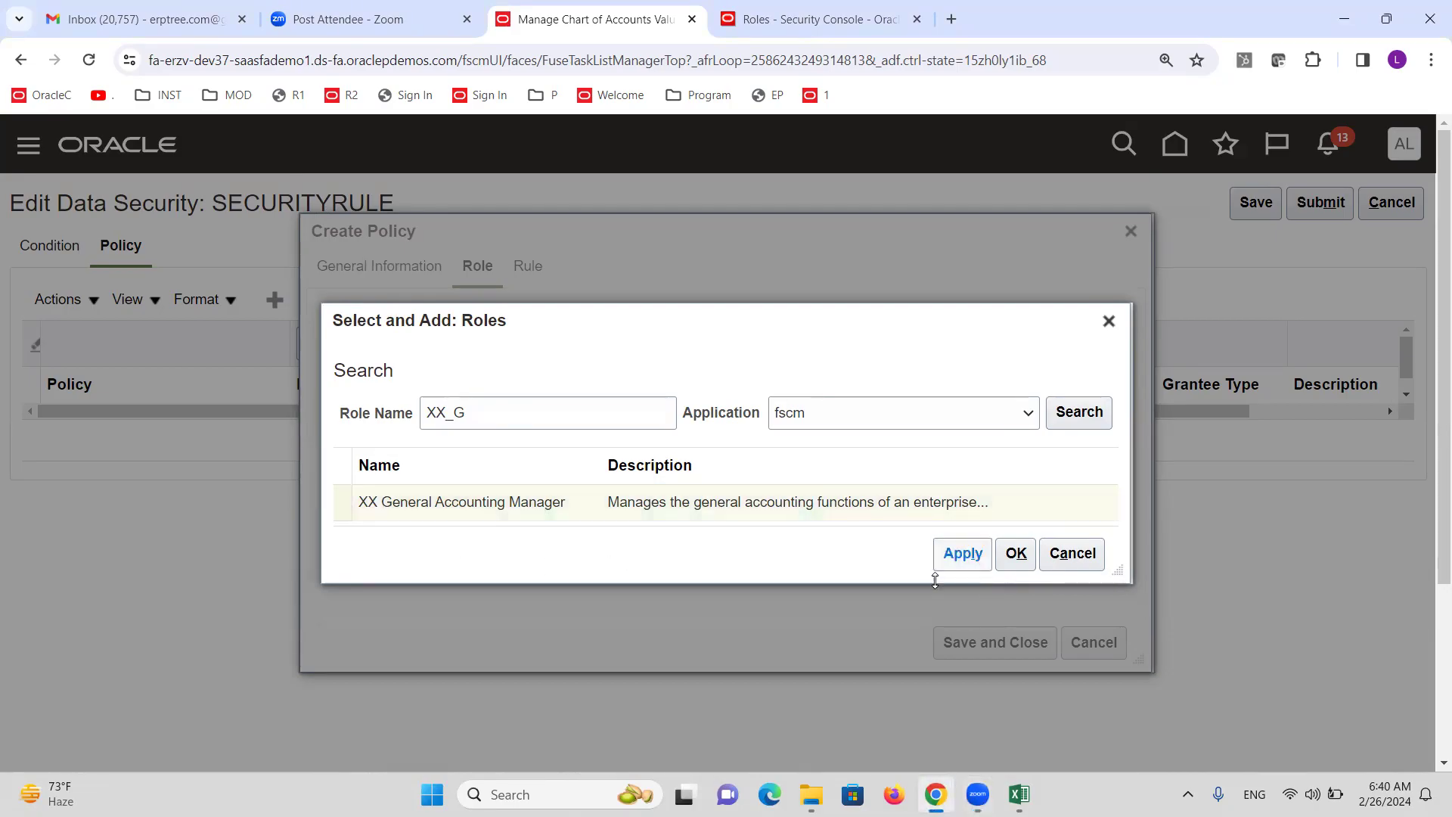
{"action": "left_click", "coordinate": [1026, 555]}
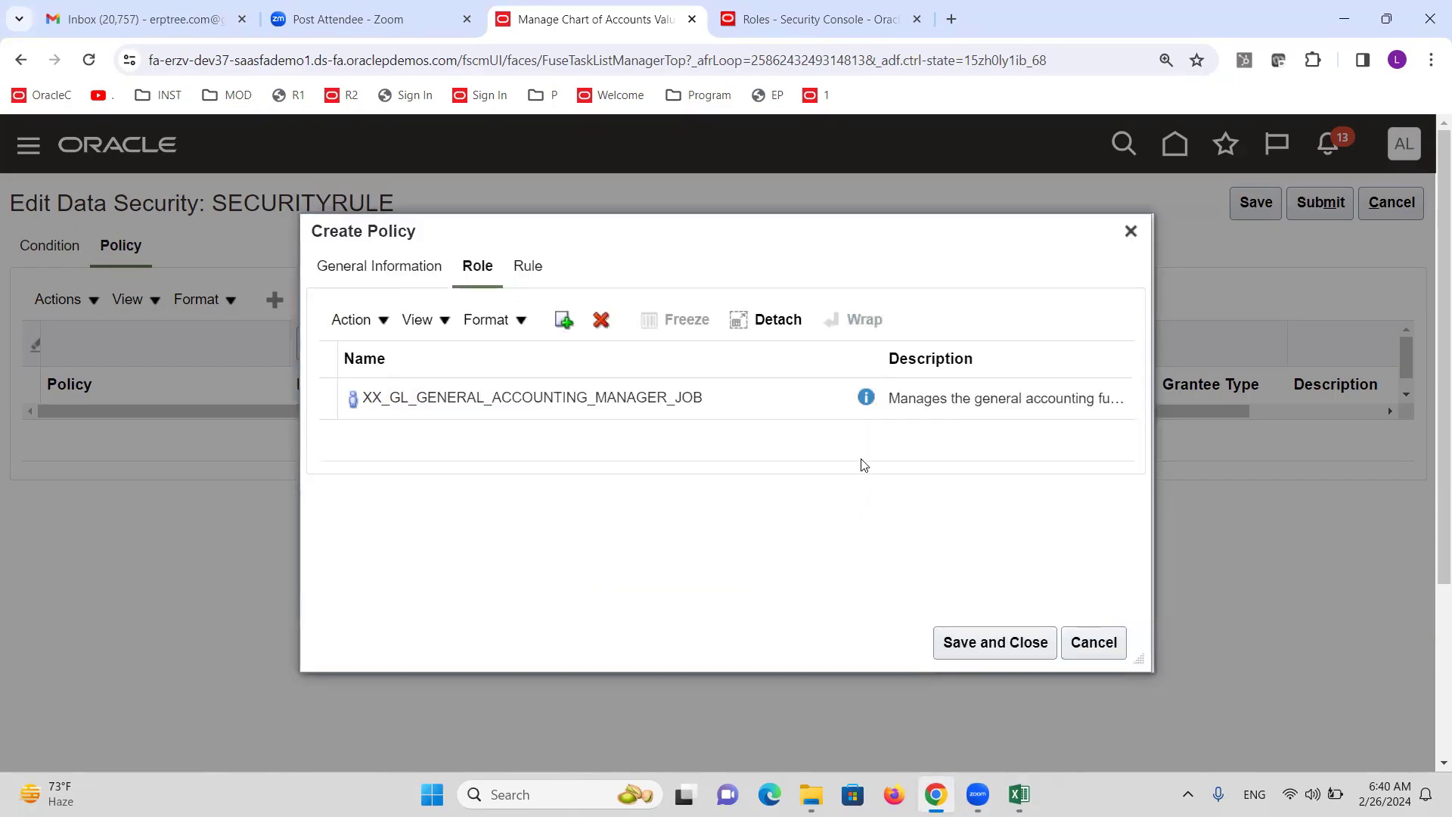
{"action": "left_click", "coordinate": [529, 270]}
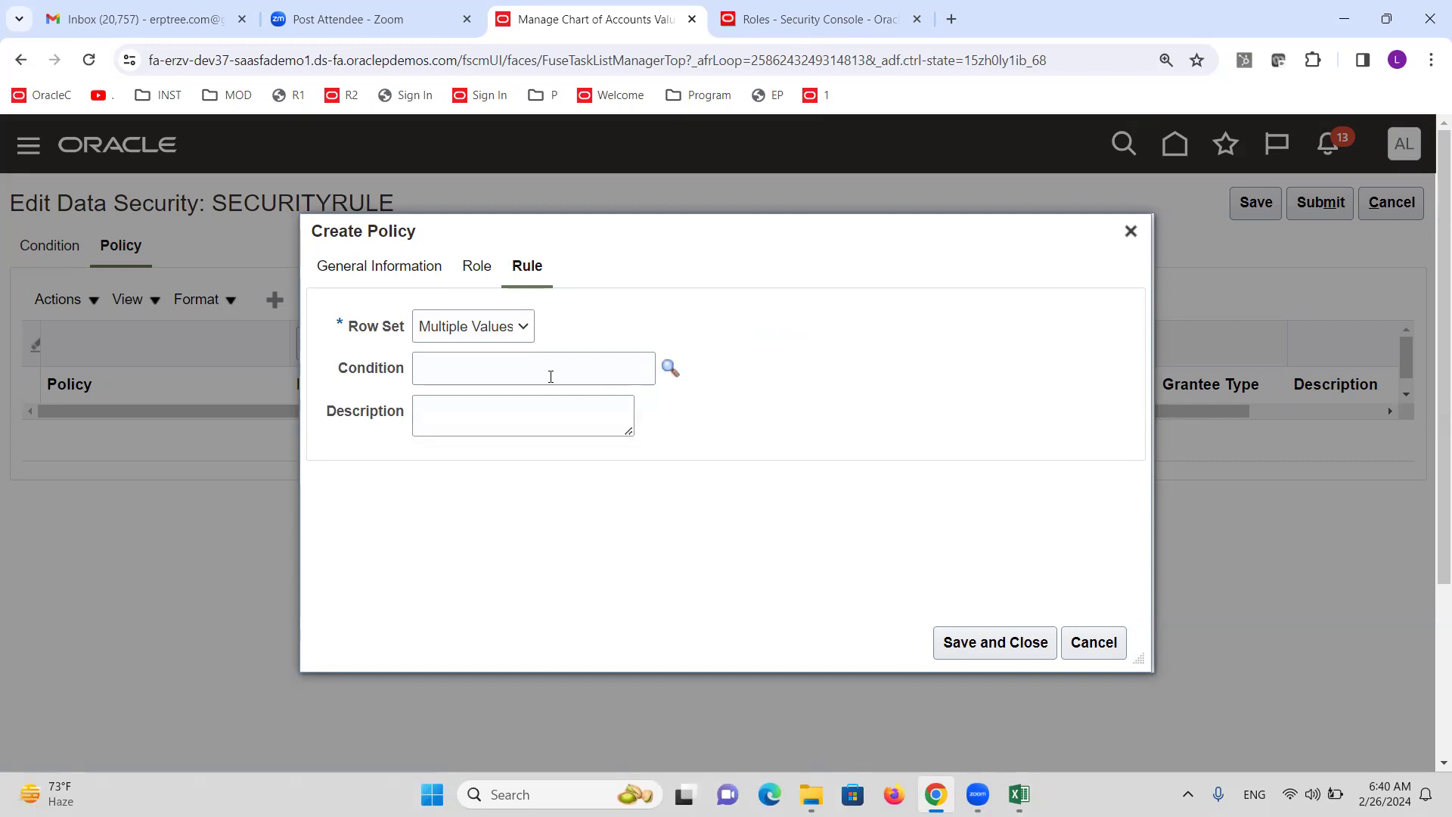
Restrict the policy rule to condition Allow Department1000, save it, and submit the data security changes.
{"action": "left_click", "coordinate": [670, 369]}
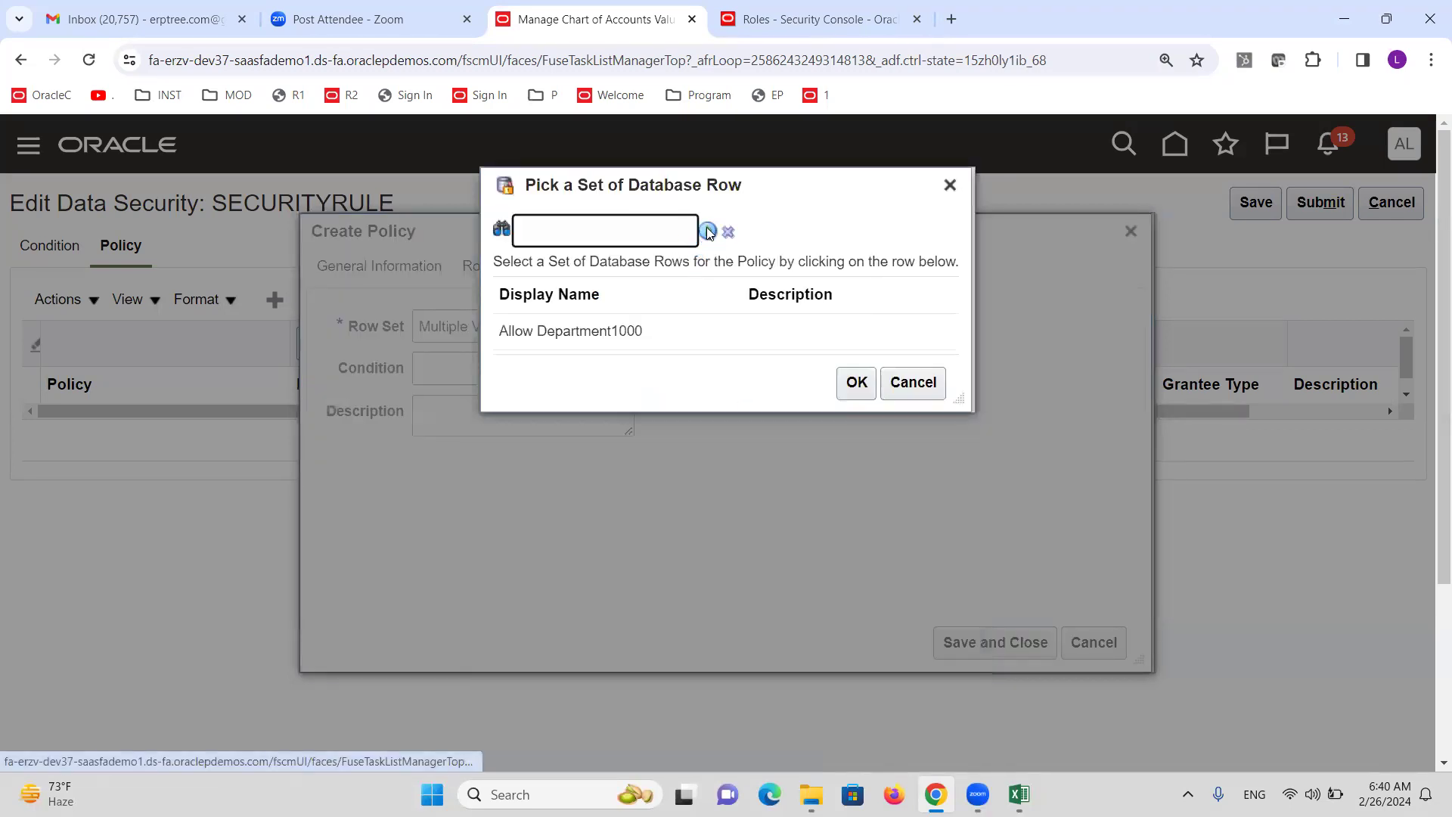
{"action": "left_click", "coordinate": [592, 484]}
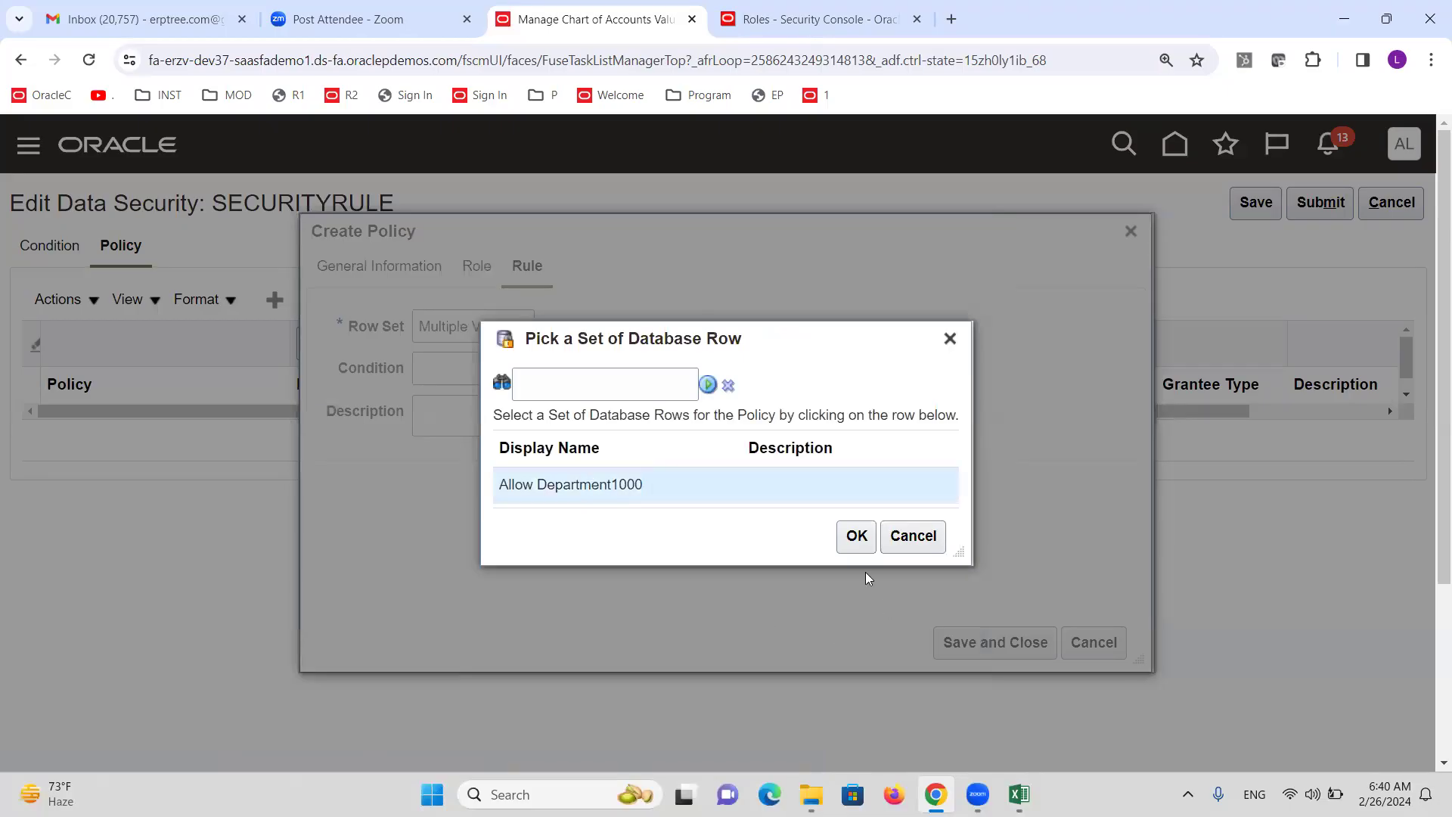
{"action": "left_click", "coordinate": [853, 527]}
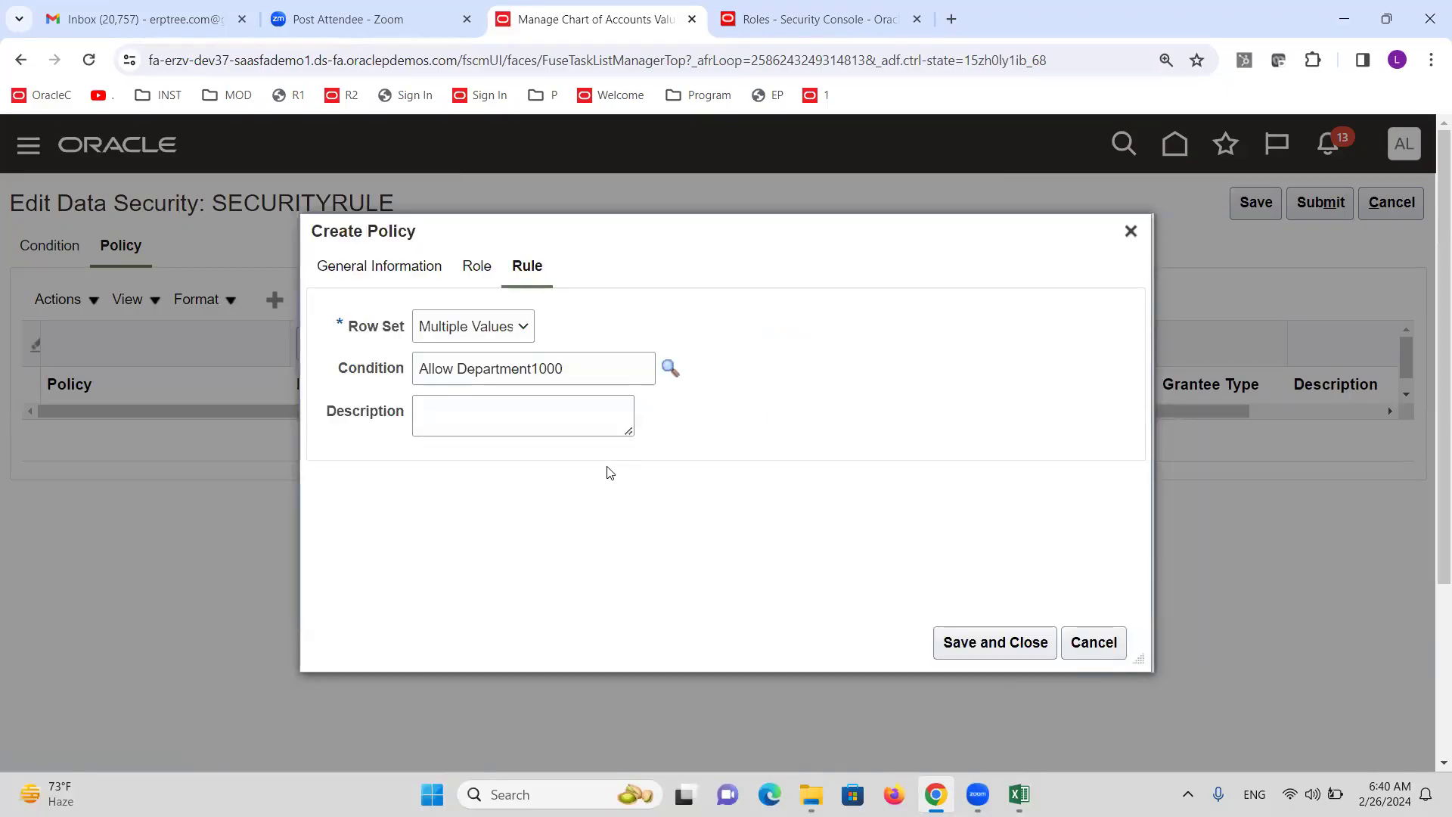
{"action": "left_click", "coordinate": [991, 640]}
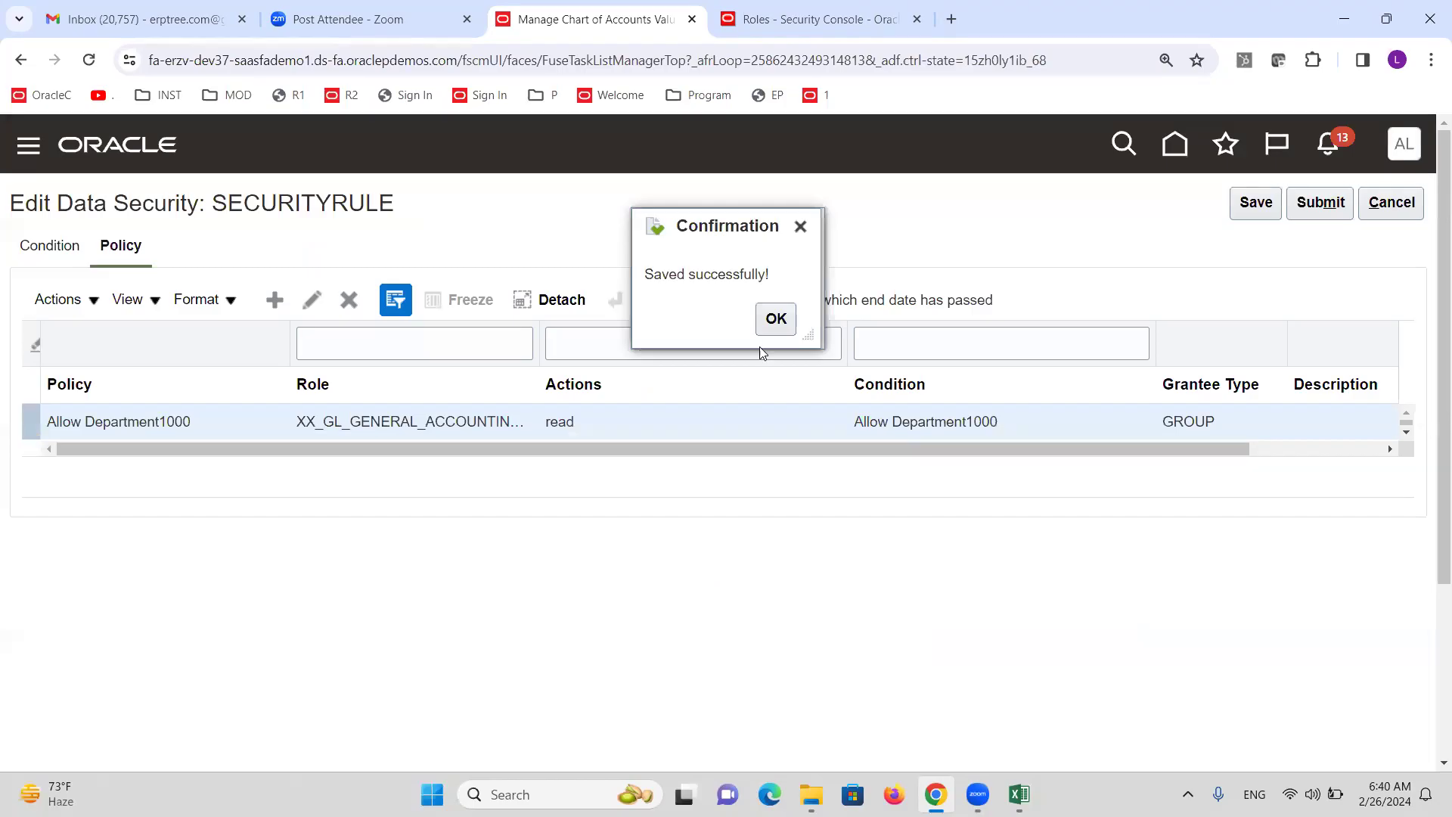
{"action": "left_click", "coordinate": [774, 318]}
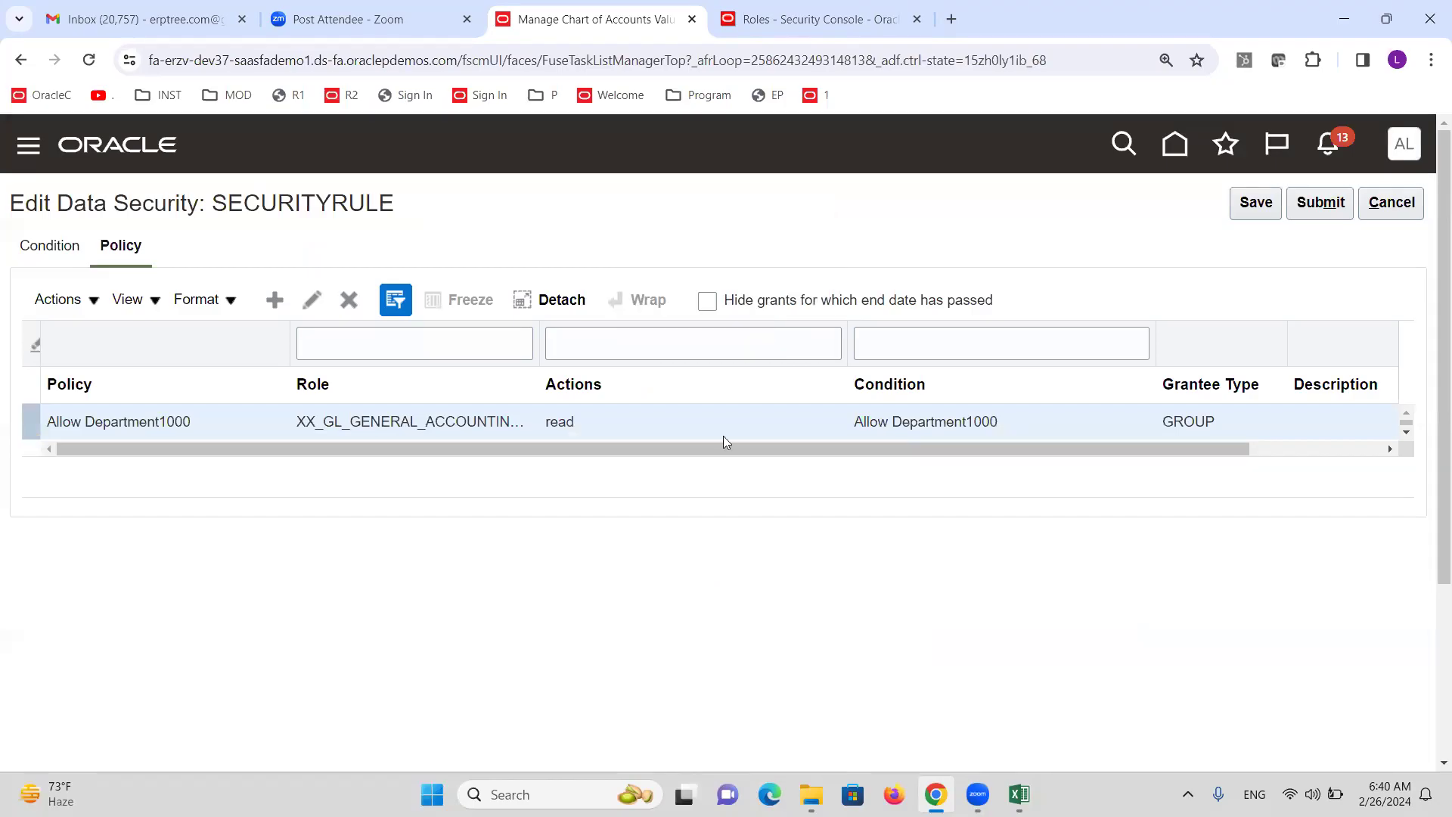
{"action": "left_click", "coordinate": [1320, 202]}
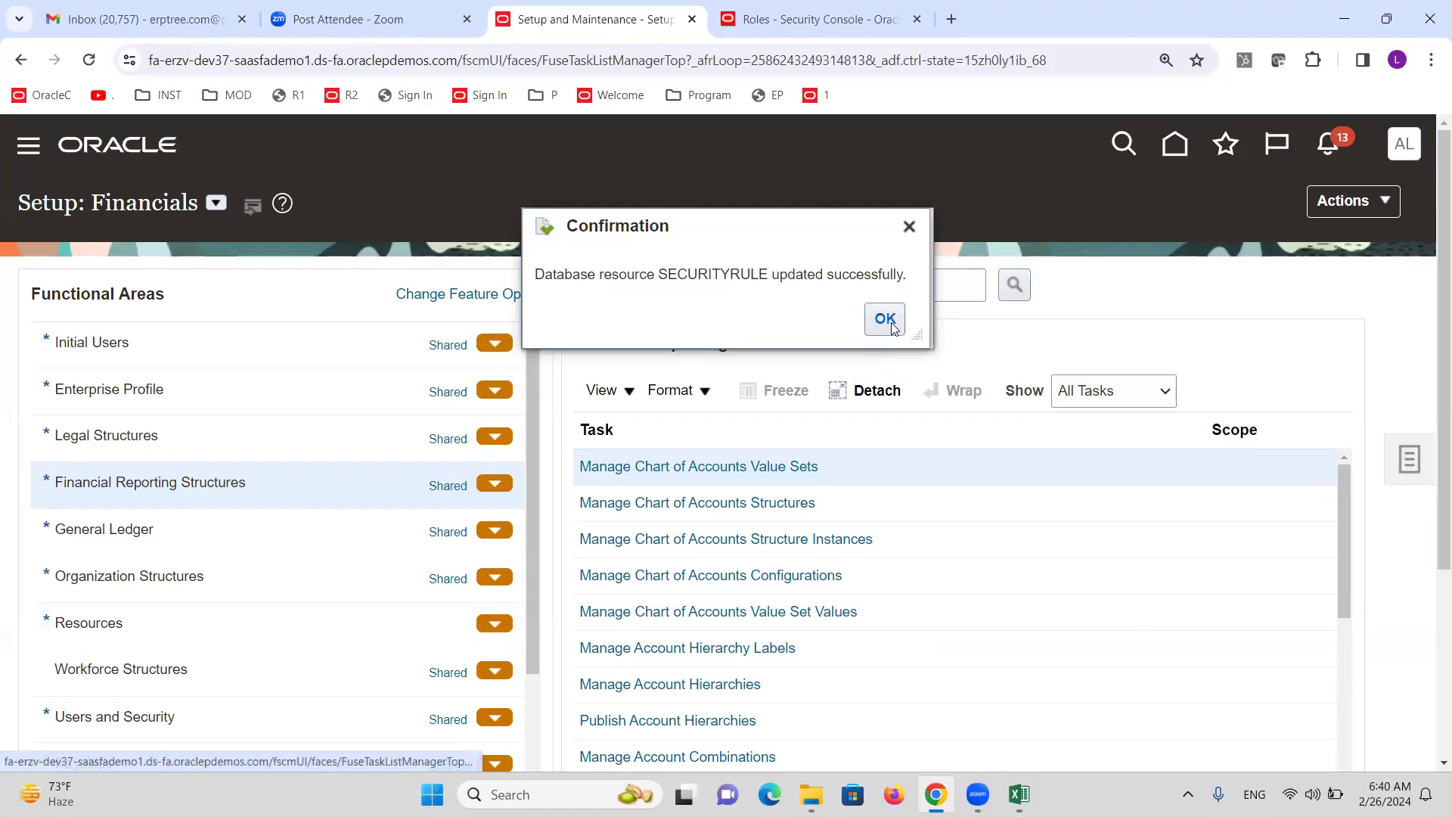
{"action": "left_click", "coordinate": [882, 319]}
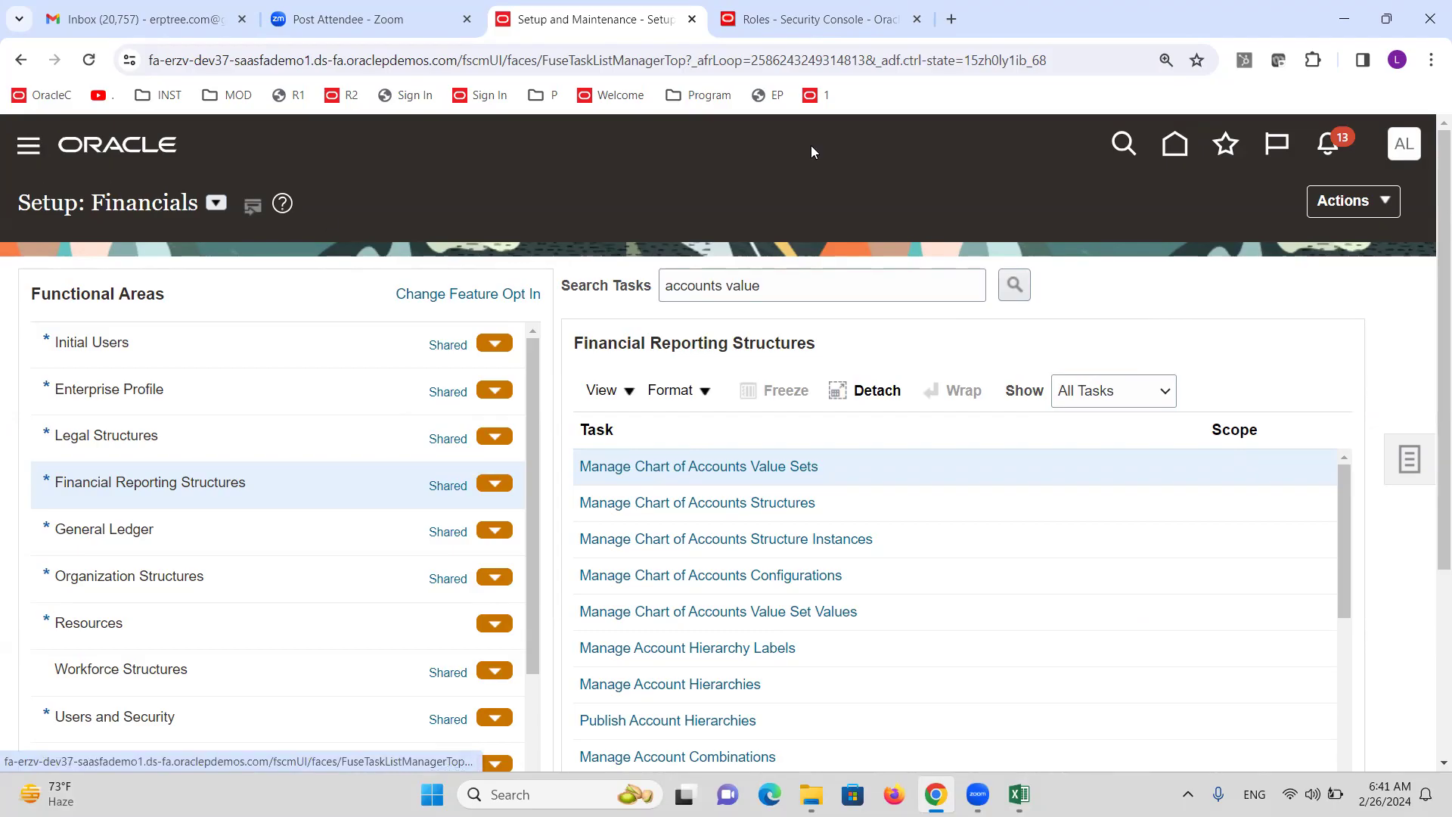
Reopen the Security Console from the Roles page, then head to Scheduled Processes via Navigator Tools.
{"action": "left_click", "coordinate": [814, 28]}
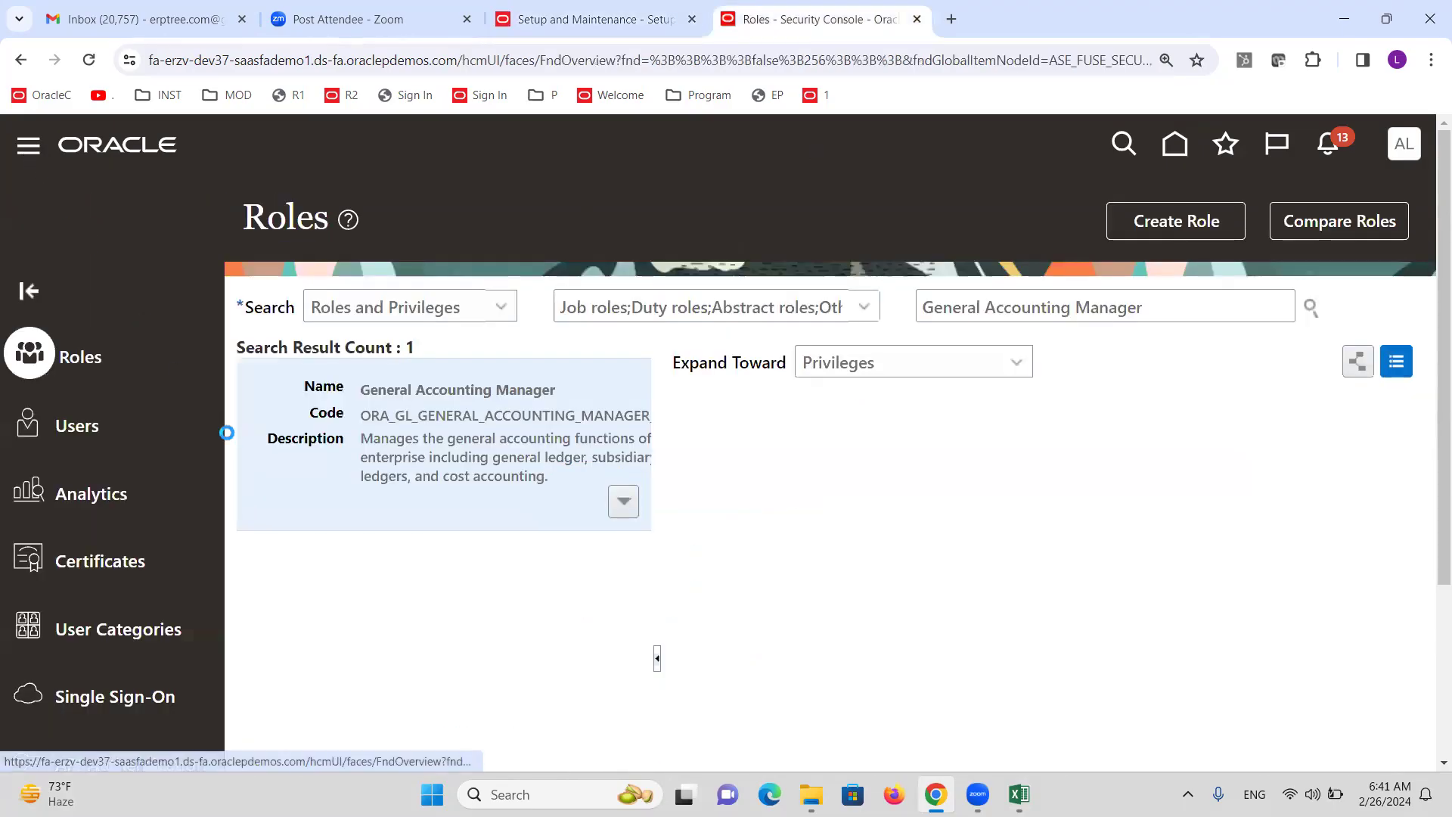
{"action": "scroll", "coordinate": [196, 439], "scroll_direction": "down", "scroll_amount": 15}
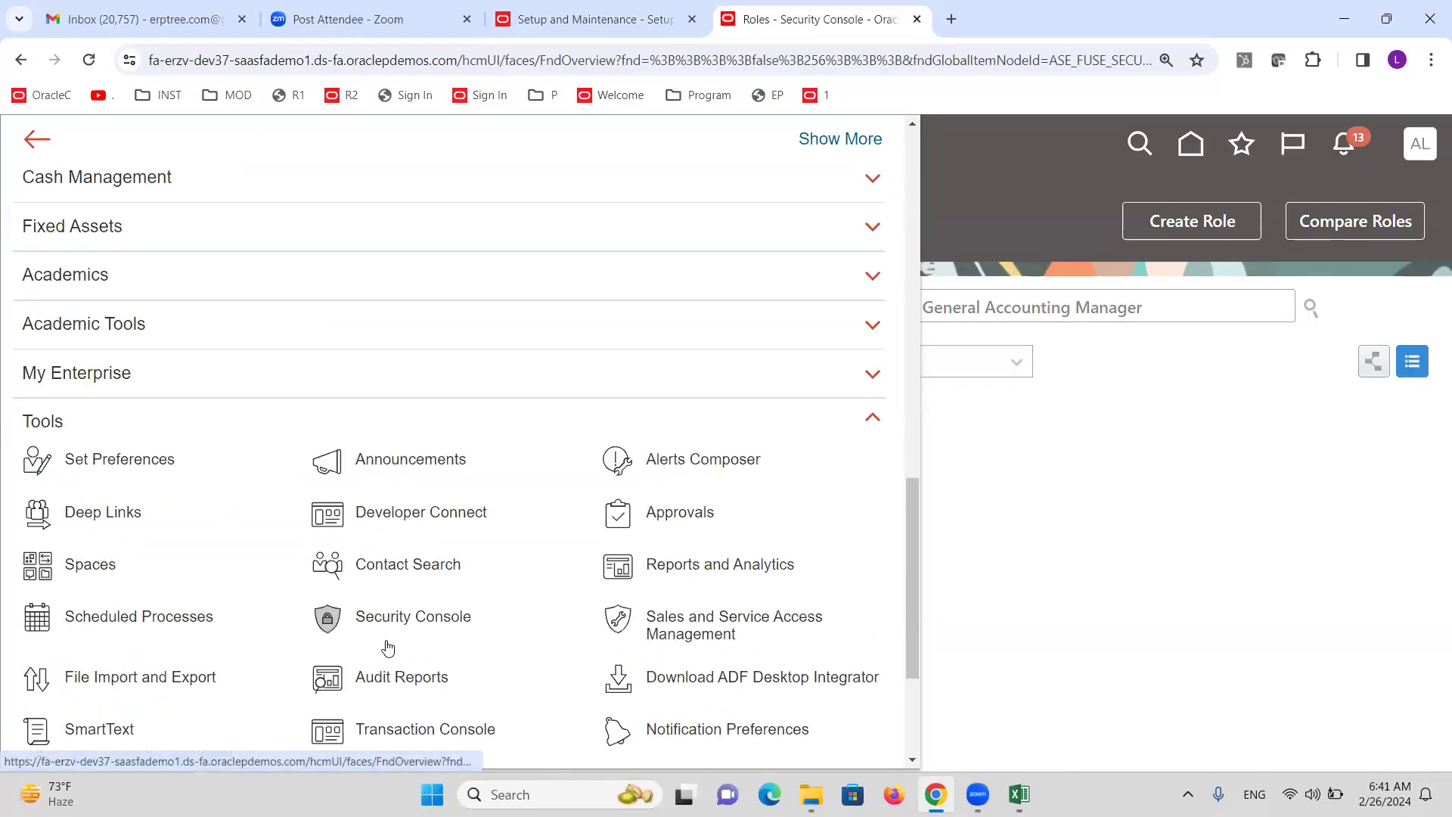
{"action": "left_click", "coordinate": [390, 624]}
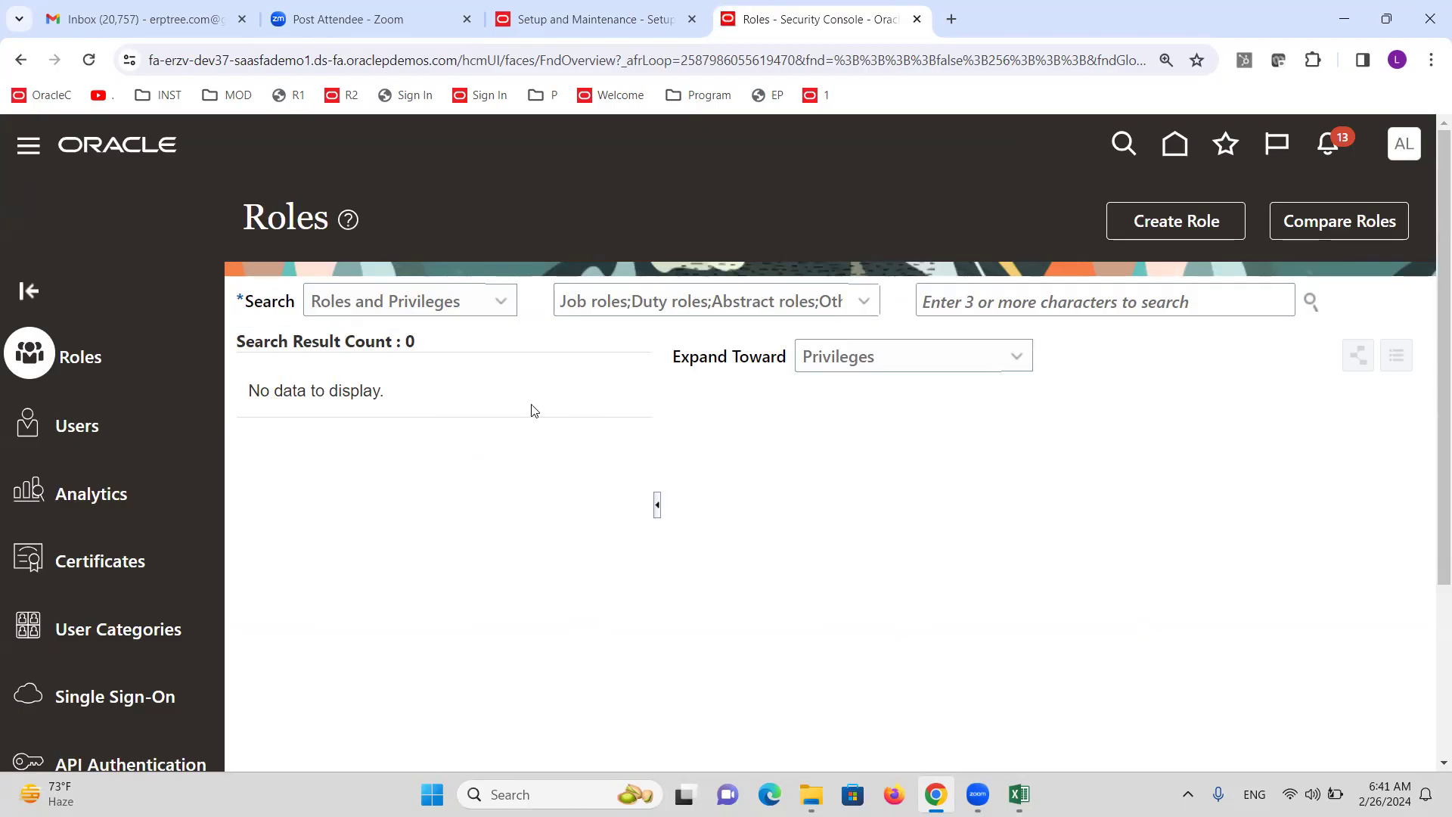
{"action": "left_click", "coordinate": [28, 147]}
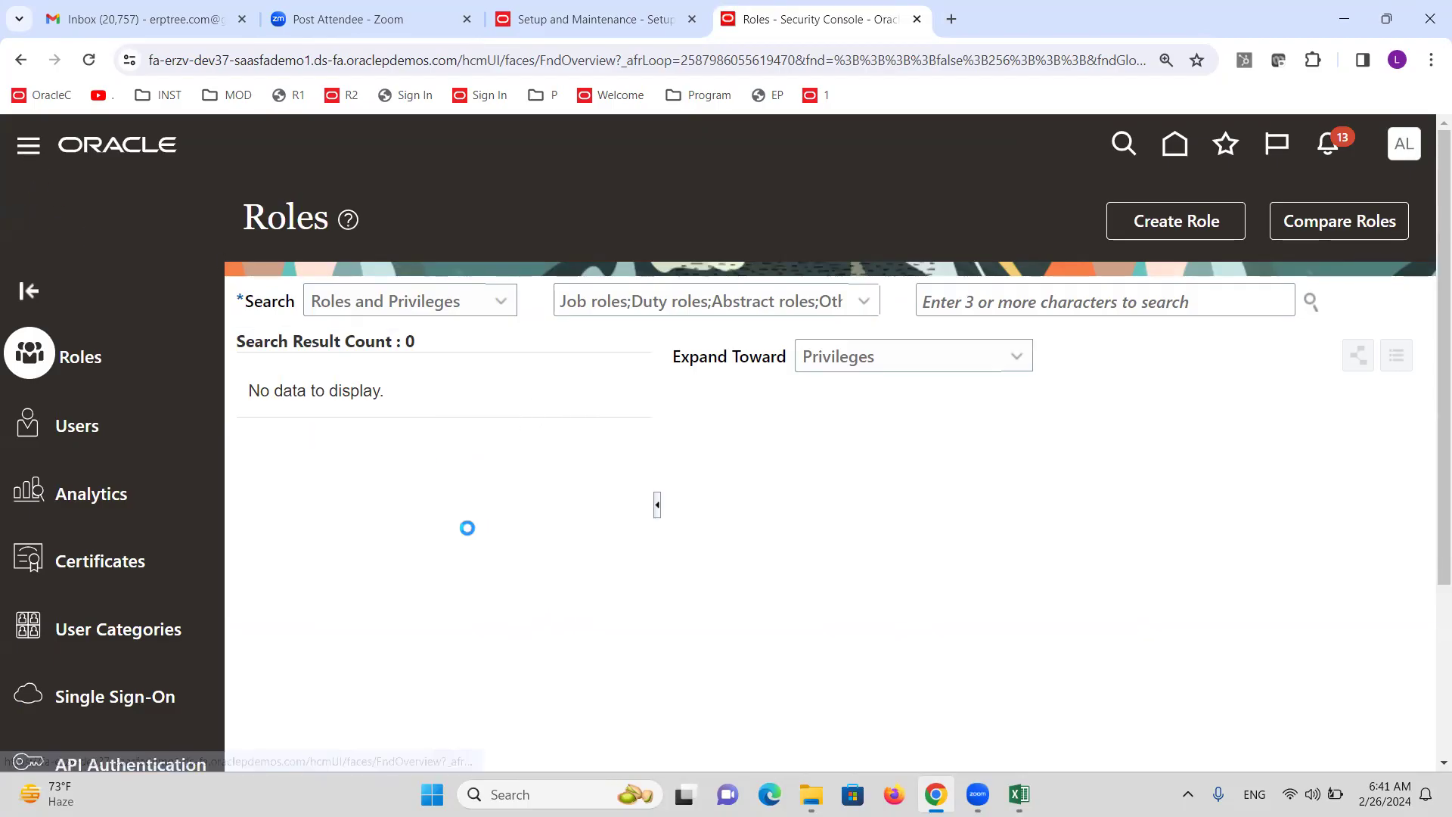
{"action": "scroll", "coordinate": [201, 564], "scroll_direction": "down", "scroll_amount": 15}
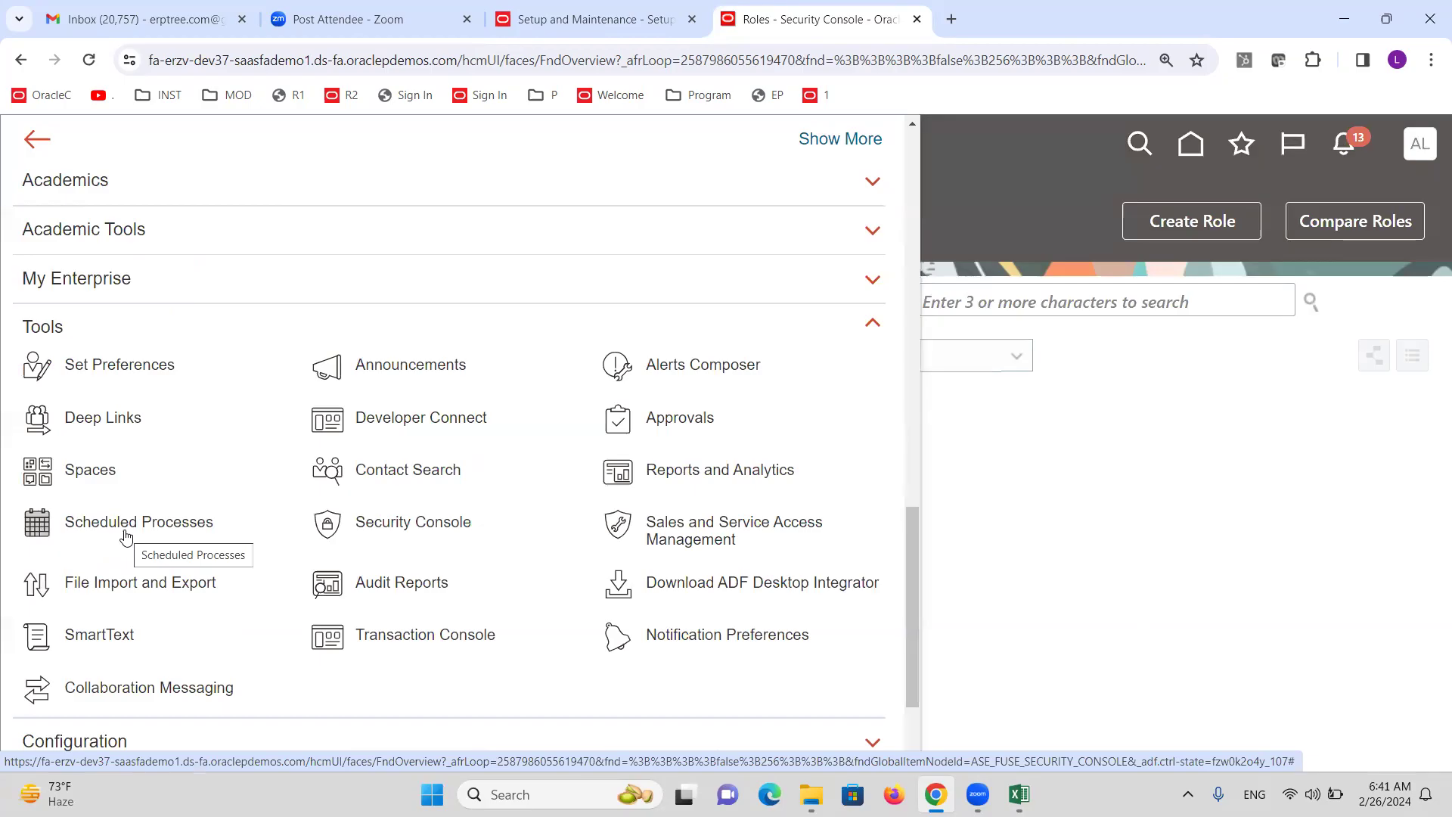
{"action": "left_click", "coordinate": [127, 537]}
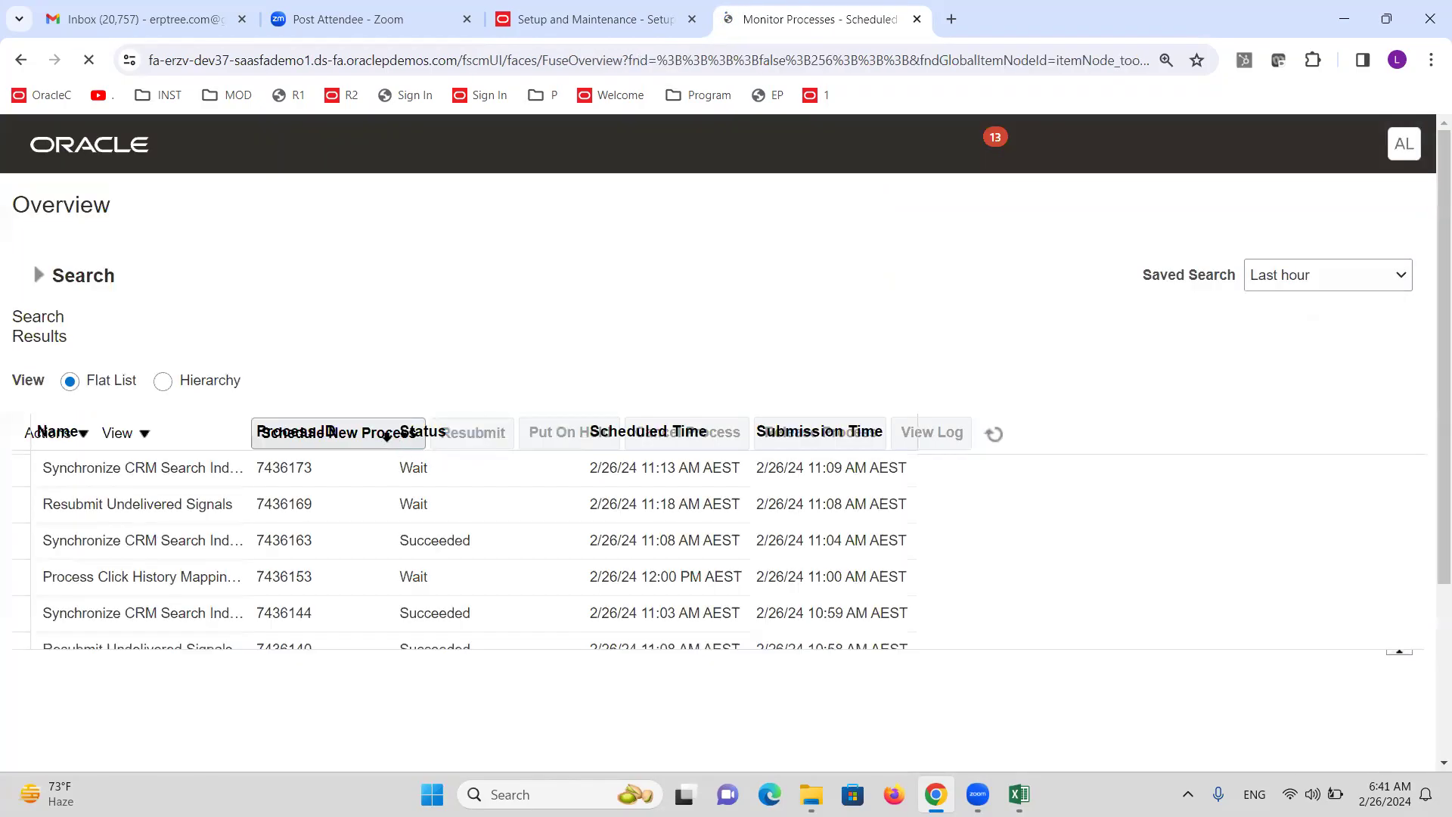
Schedule and submit the Import User and Role Application Security Data process.
{"action": "left_click", "coordinate": [291, 434]}
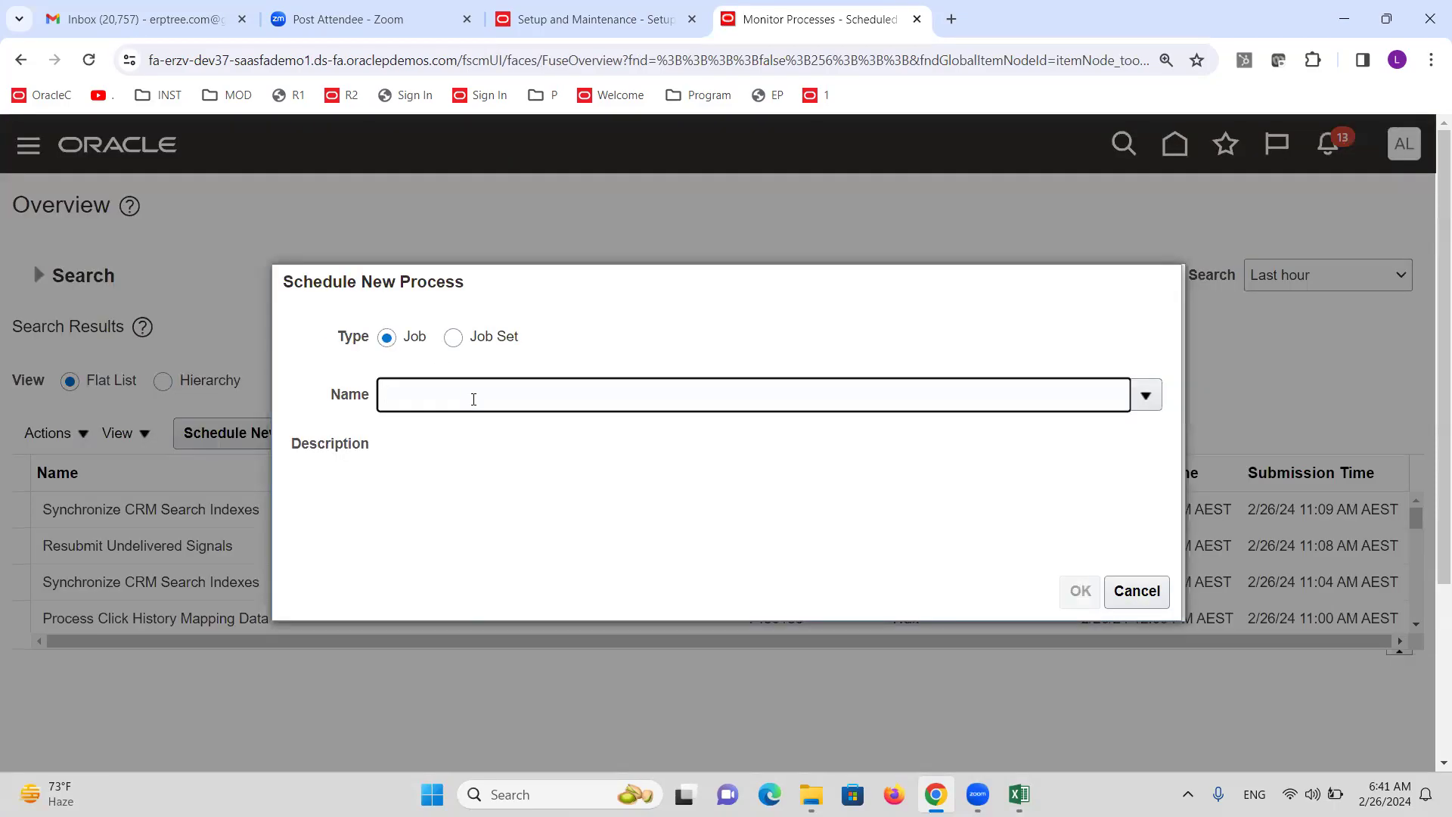
{"action": "type", "text": "IMPORT USER"}
{"action": "key", "text": "Tab"}
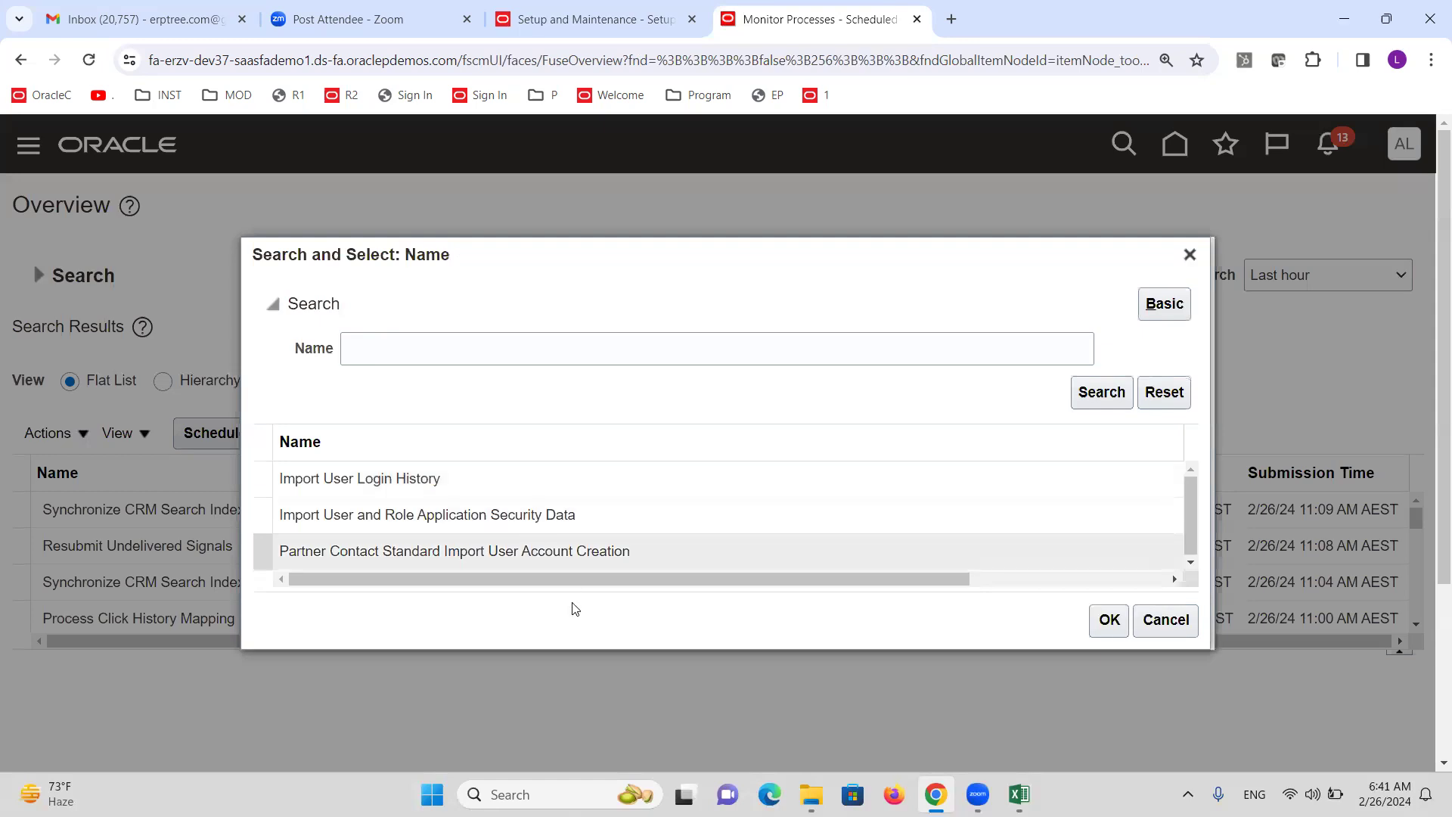
{"action": "left_click", "coordinate": [403, 522]}
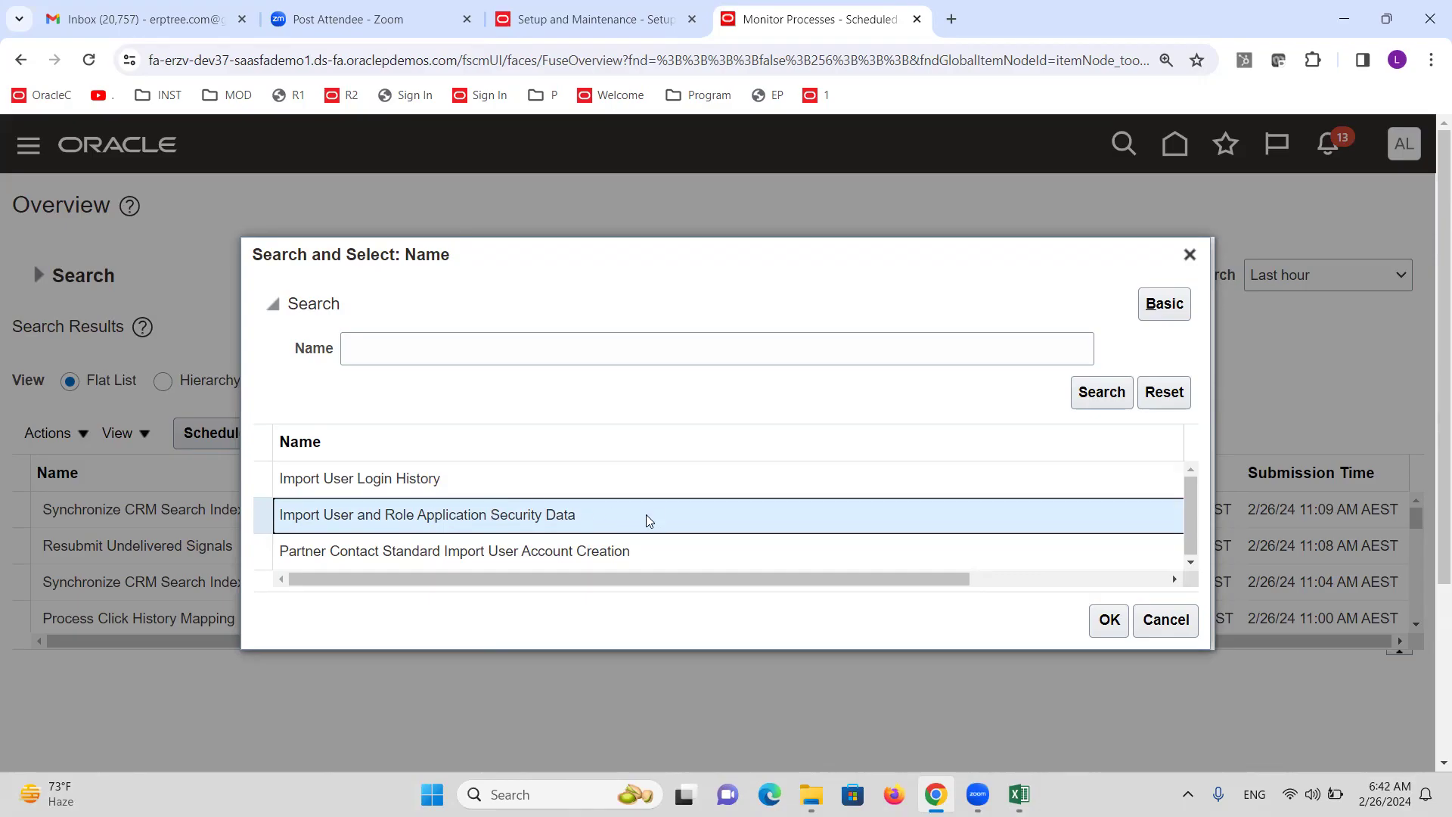
{"action": "left_click", "coordinate": [1112, 632]}
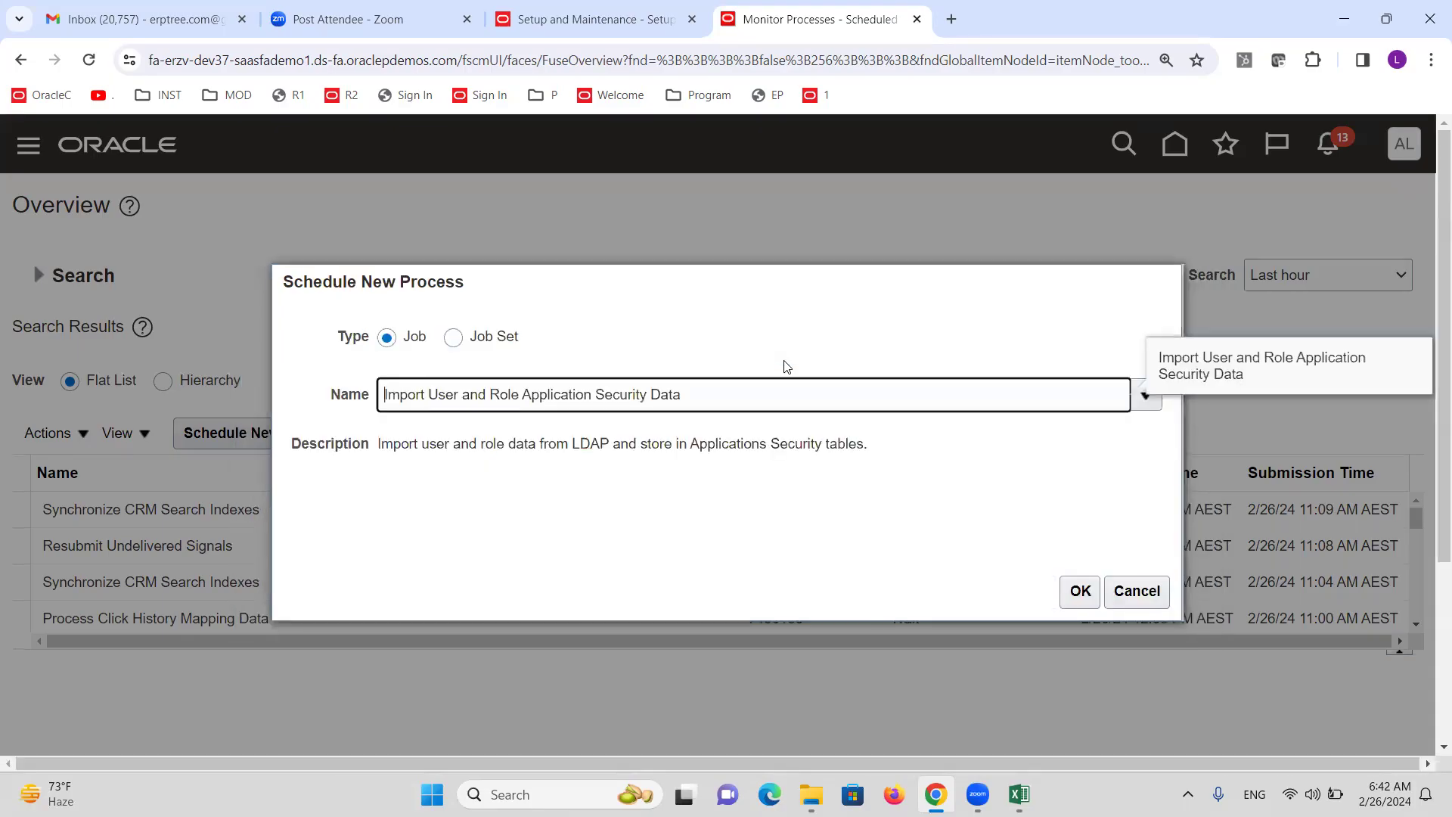
{"action": "left_click", "coordinate": [1080, 591]}
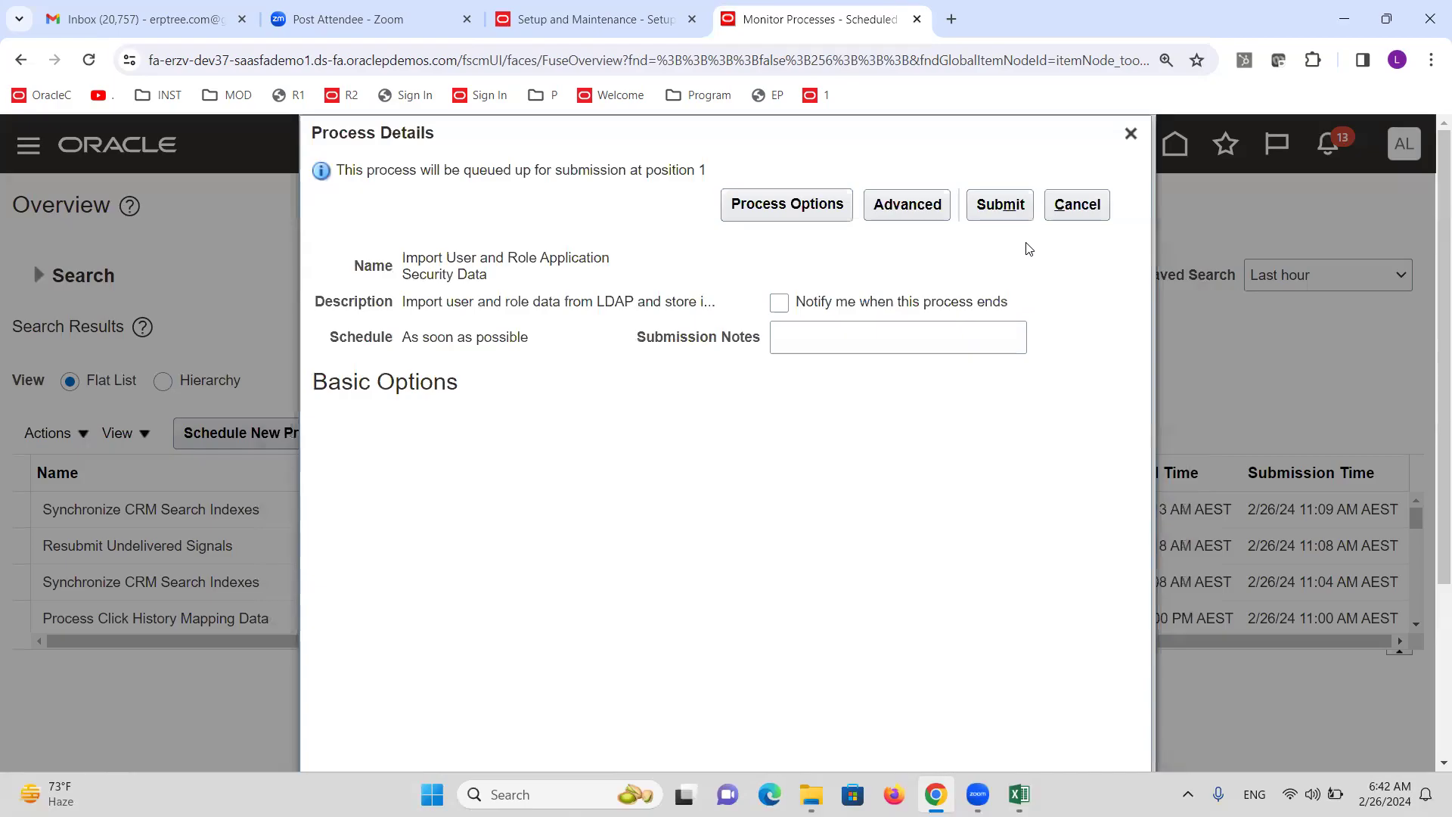
{"action": "left_click", "coordinate": [997, 204]}
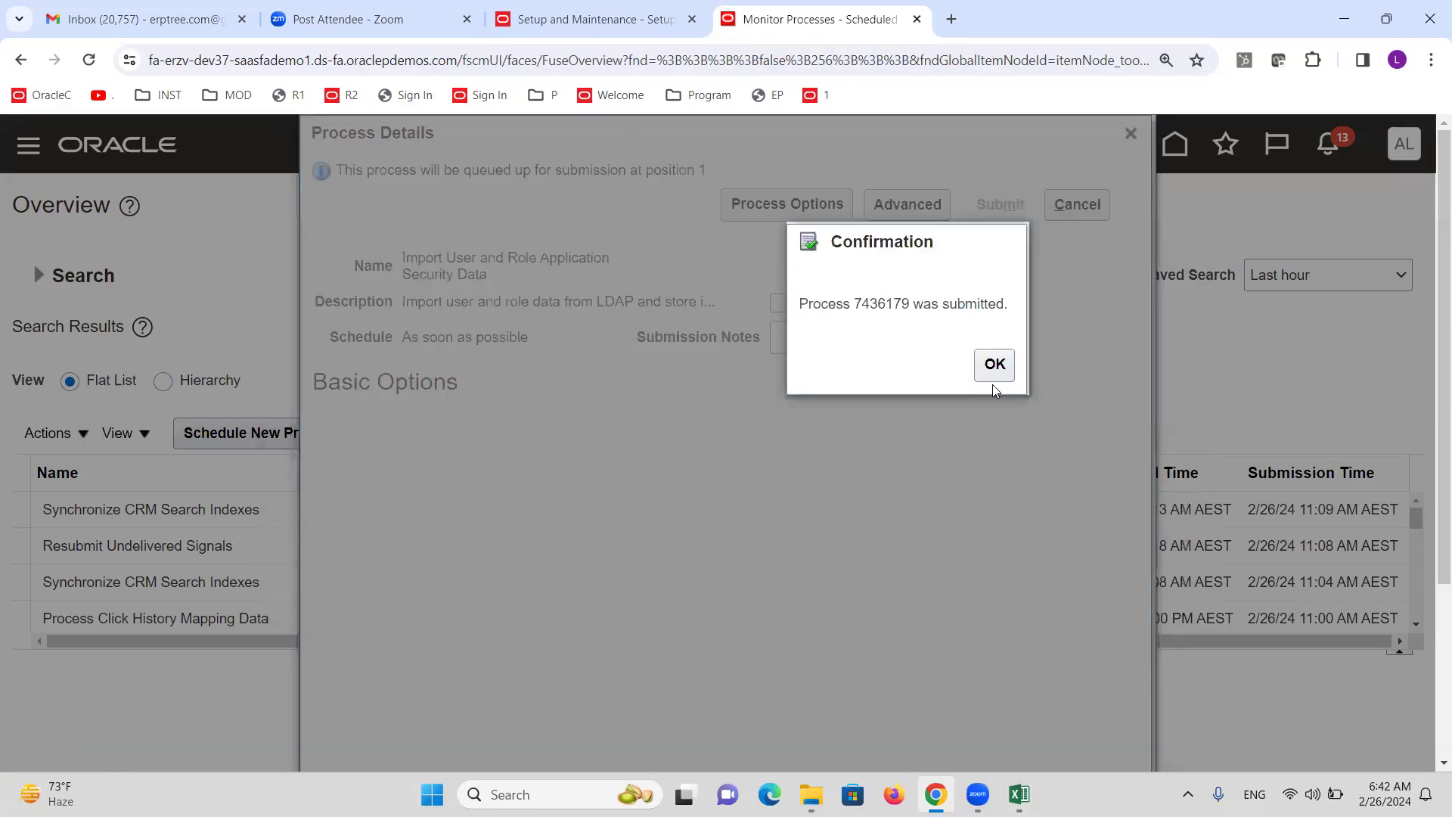
{"action": "left_click", "coordinate": [995, 365]}
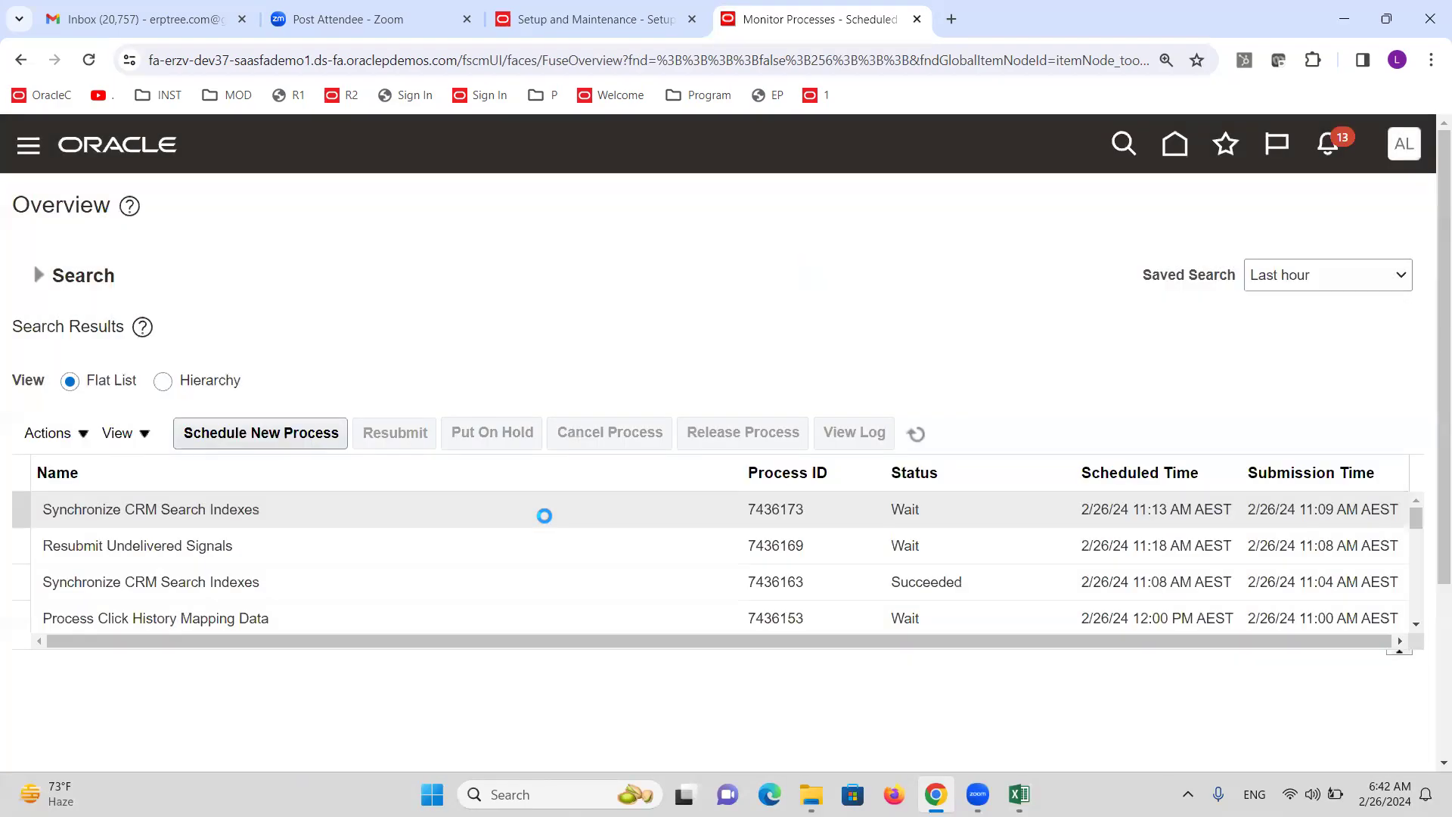
Refresh the process list until the import job shows Running, then go to the Excel notes.
{"action": "left_click", "coordinate": [917, 435]}
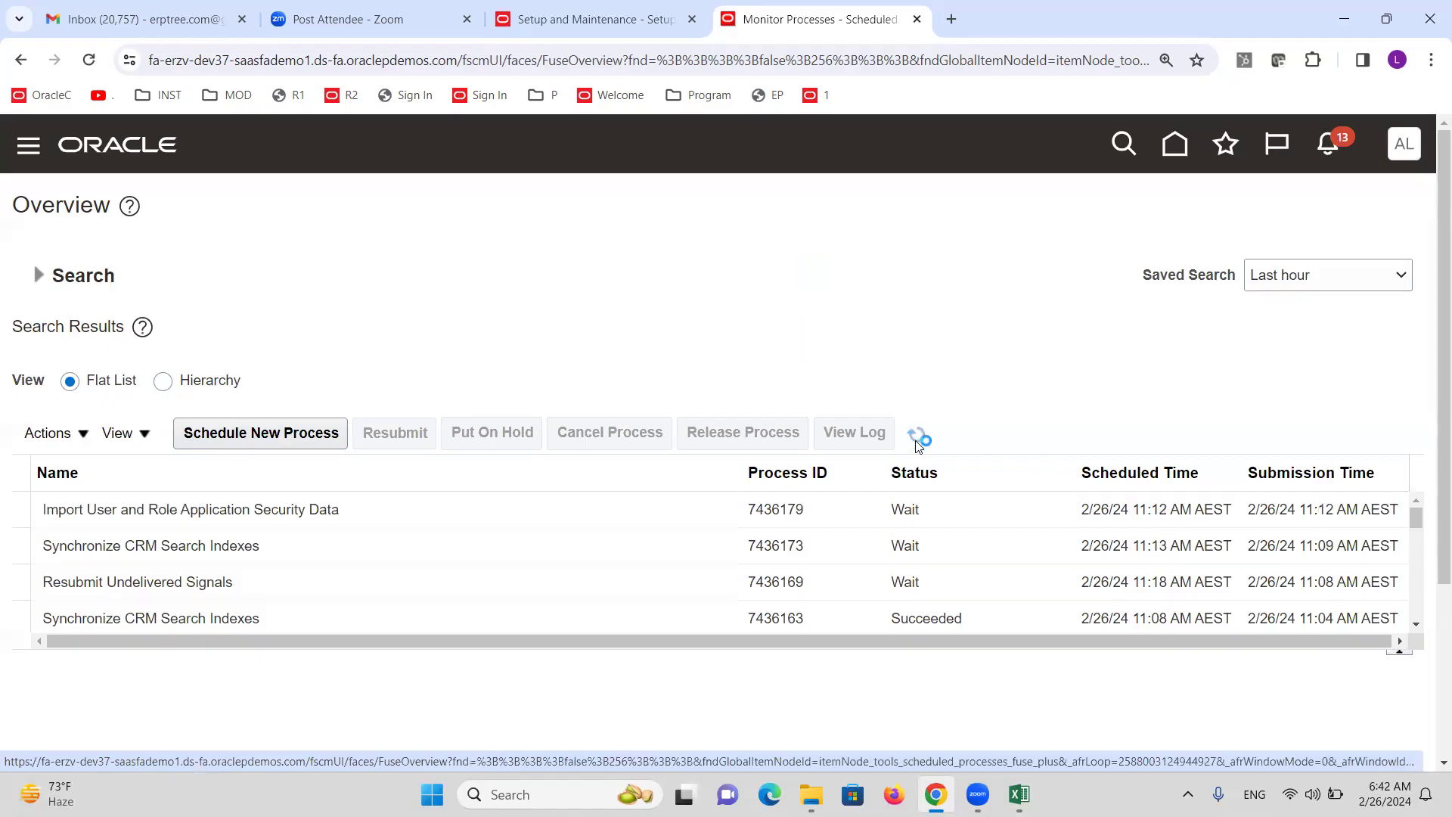
{"action": "left_click", "coordinate": [916, 435]}
{"action": "left_click", "coordinate": [916, 435]}
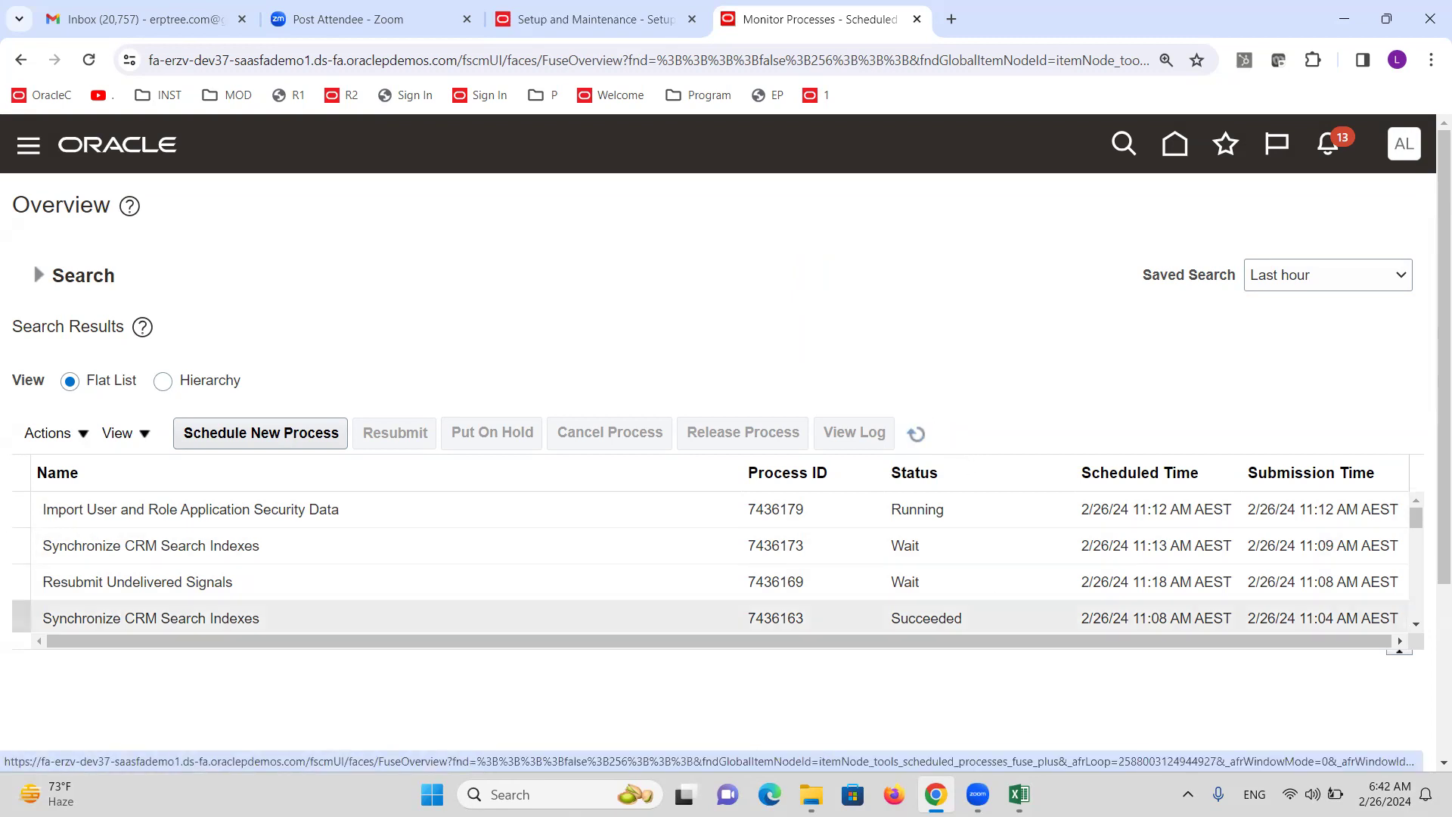
{"action": "left_click", "coordinate": [1019, 794]}
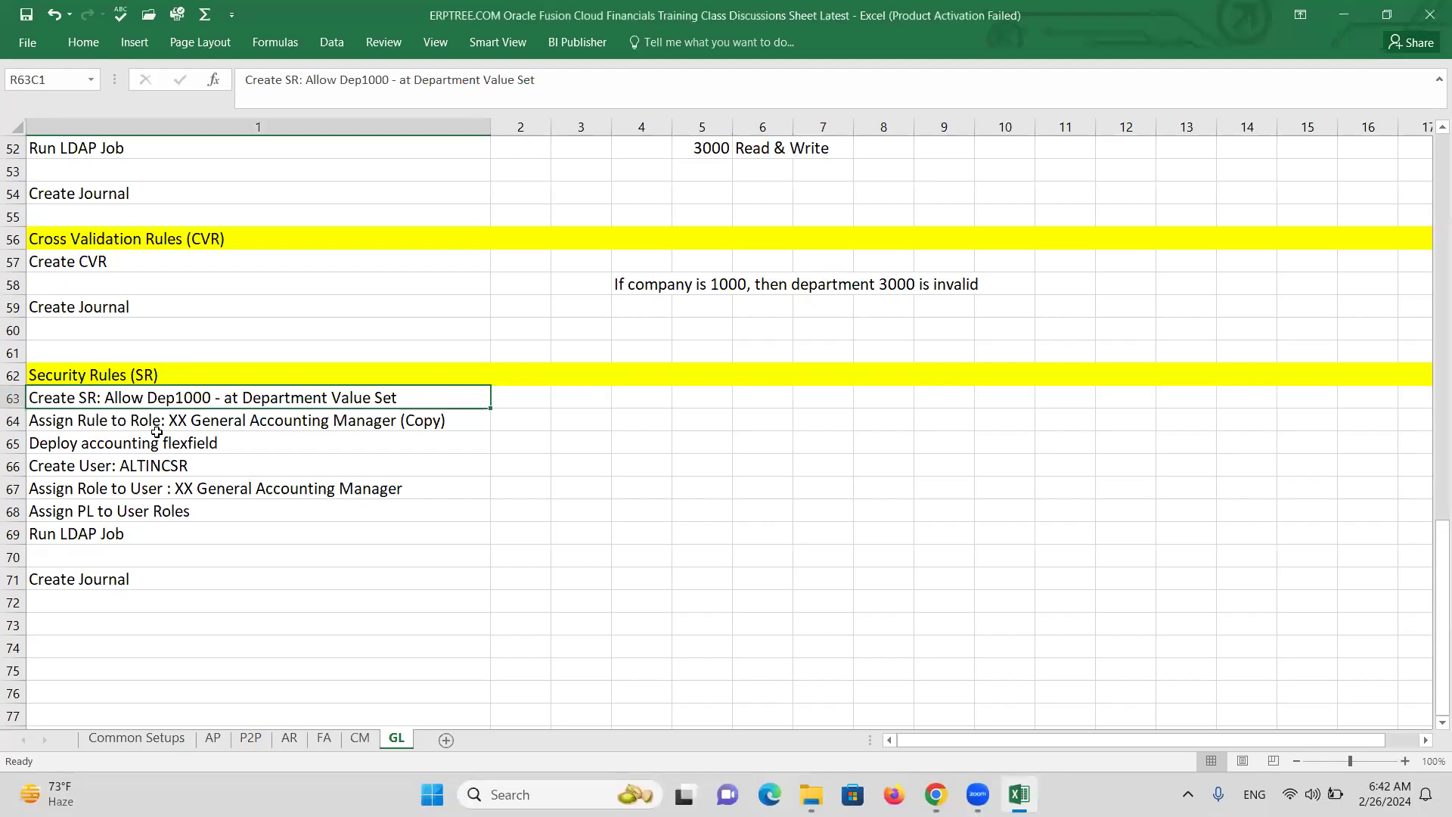
Read the Assign Rule to Role and Deploy accounting flexfield notes, then return to Oracle.
{"action": "left_click", "coordinate": [177, 422]}
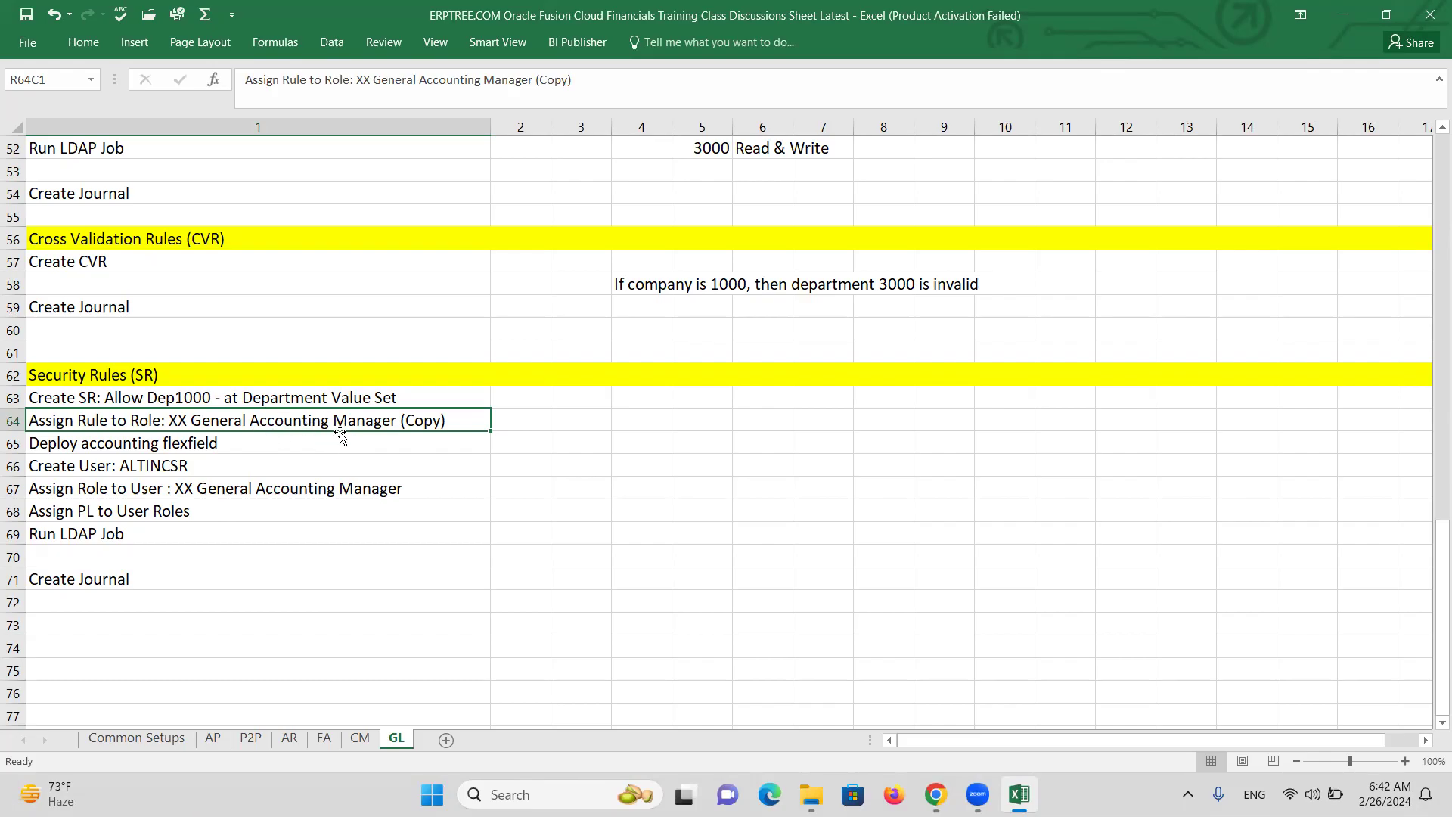
{"action": "left_click", "coordinate": [216, 448]}
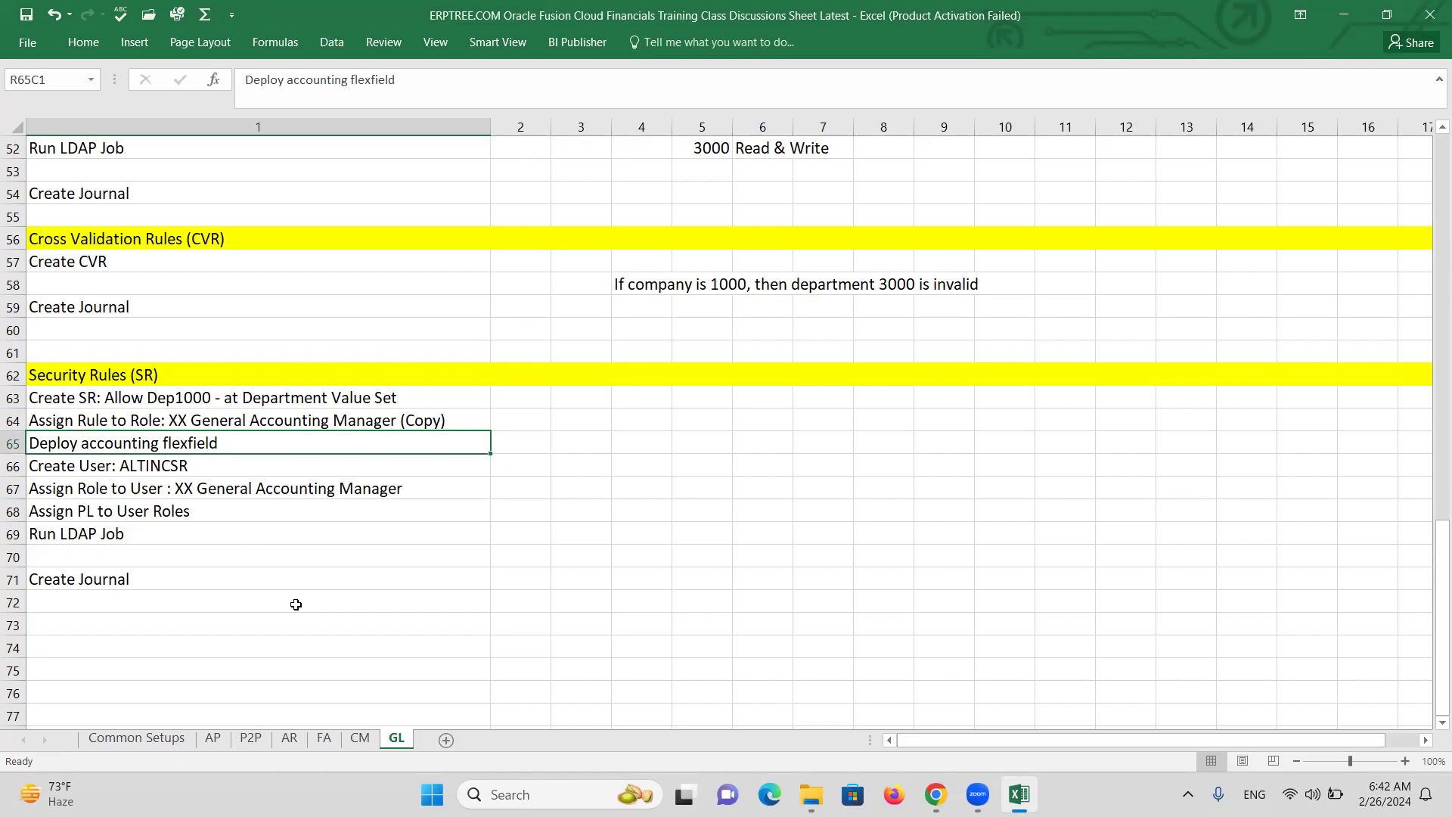
{"action": "key", "text": "alt+Tab"}
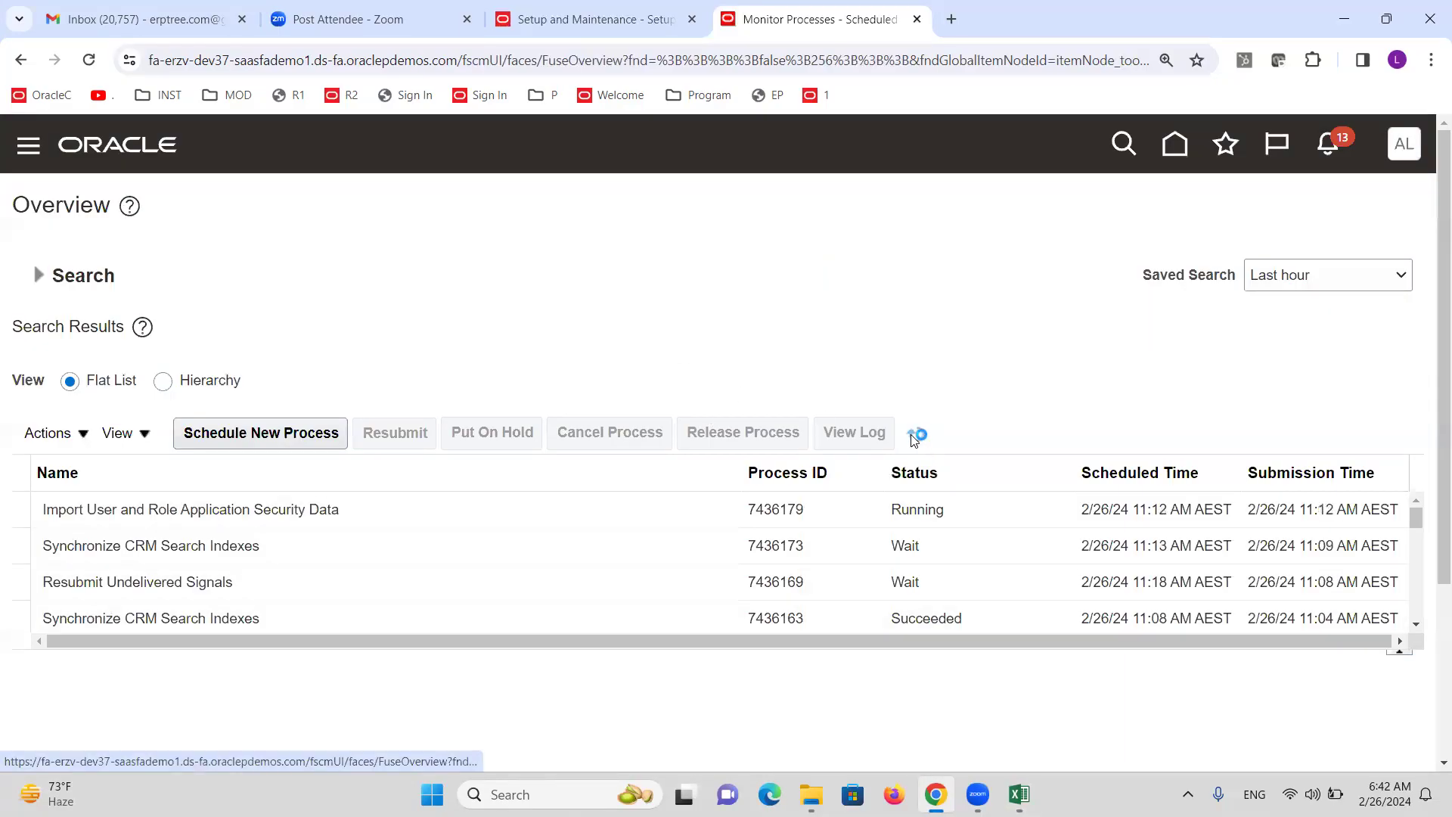
Search Setup and Maintenance tasks for 'Chart of accounts s' and open Manage Chart of Accounts Structures.
{"action": "left_click", "coordinate": [1405, 145]}
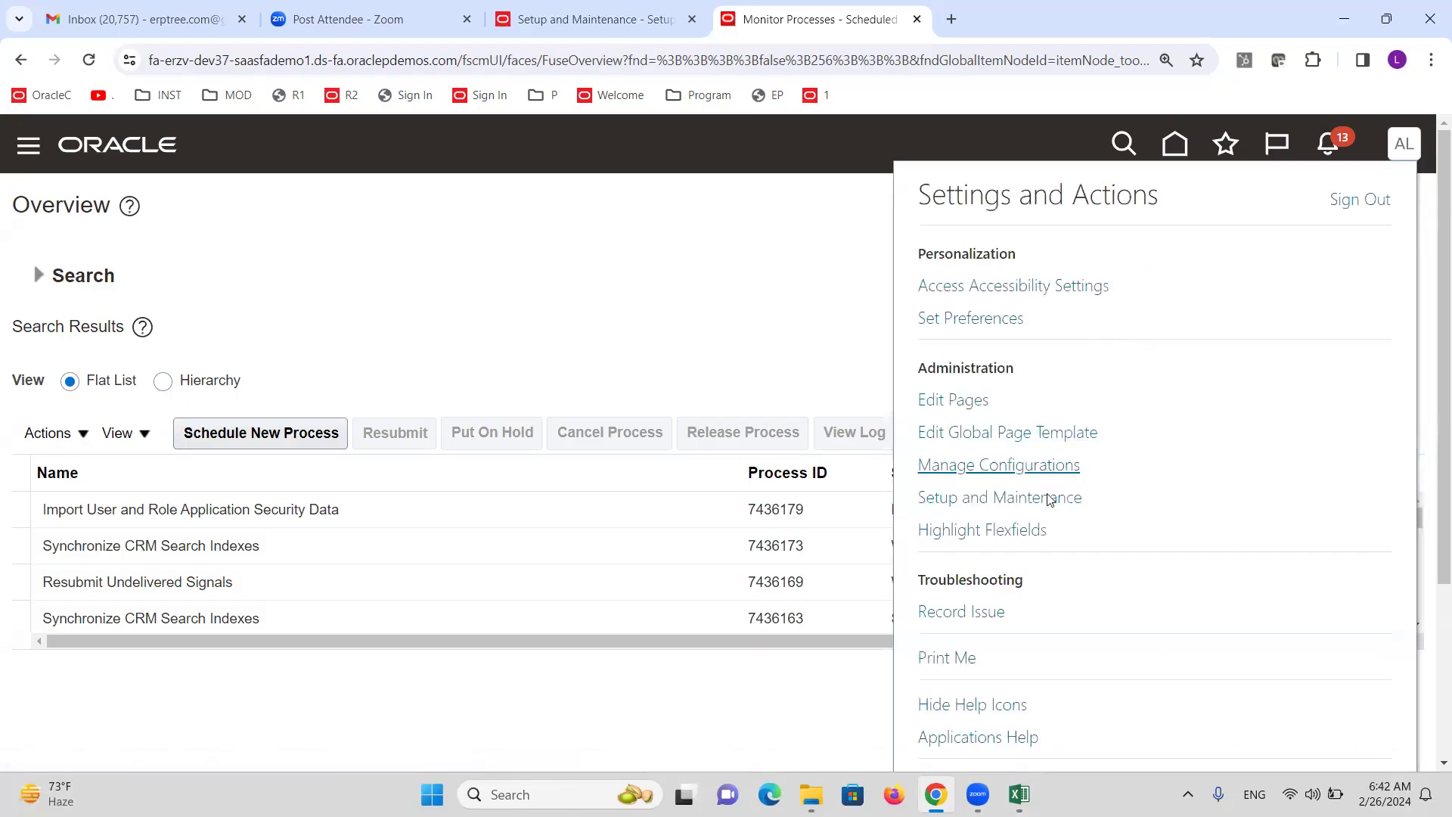
{"action": "left_click", "coordinate": [1050, 500]}
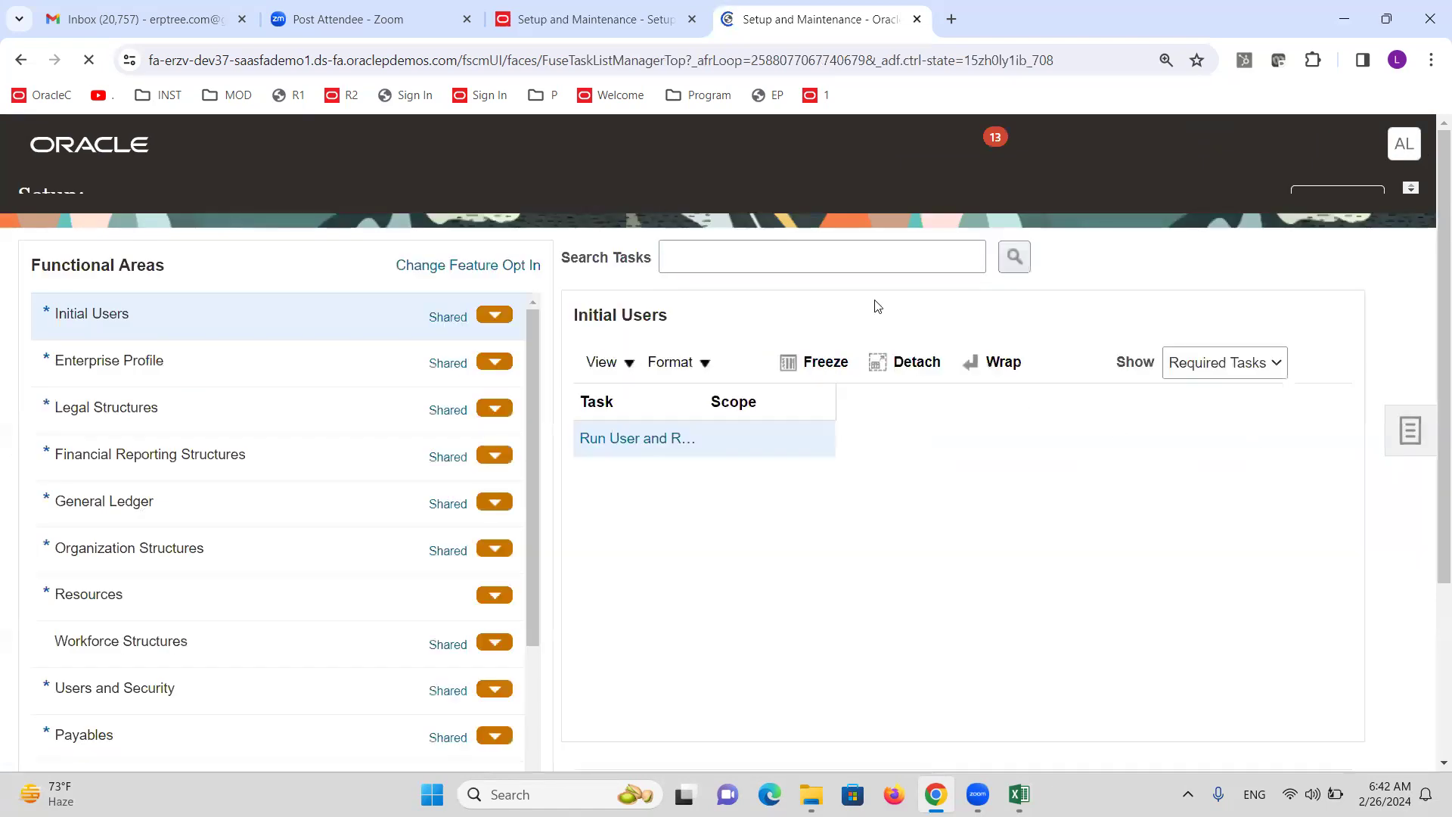
{"action": "left_click", "coordinate": [794, 297]}
{"action": "type", "text": "Chart"}
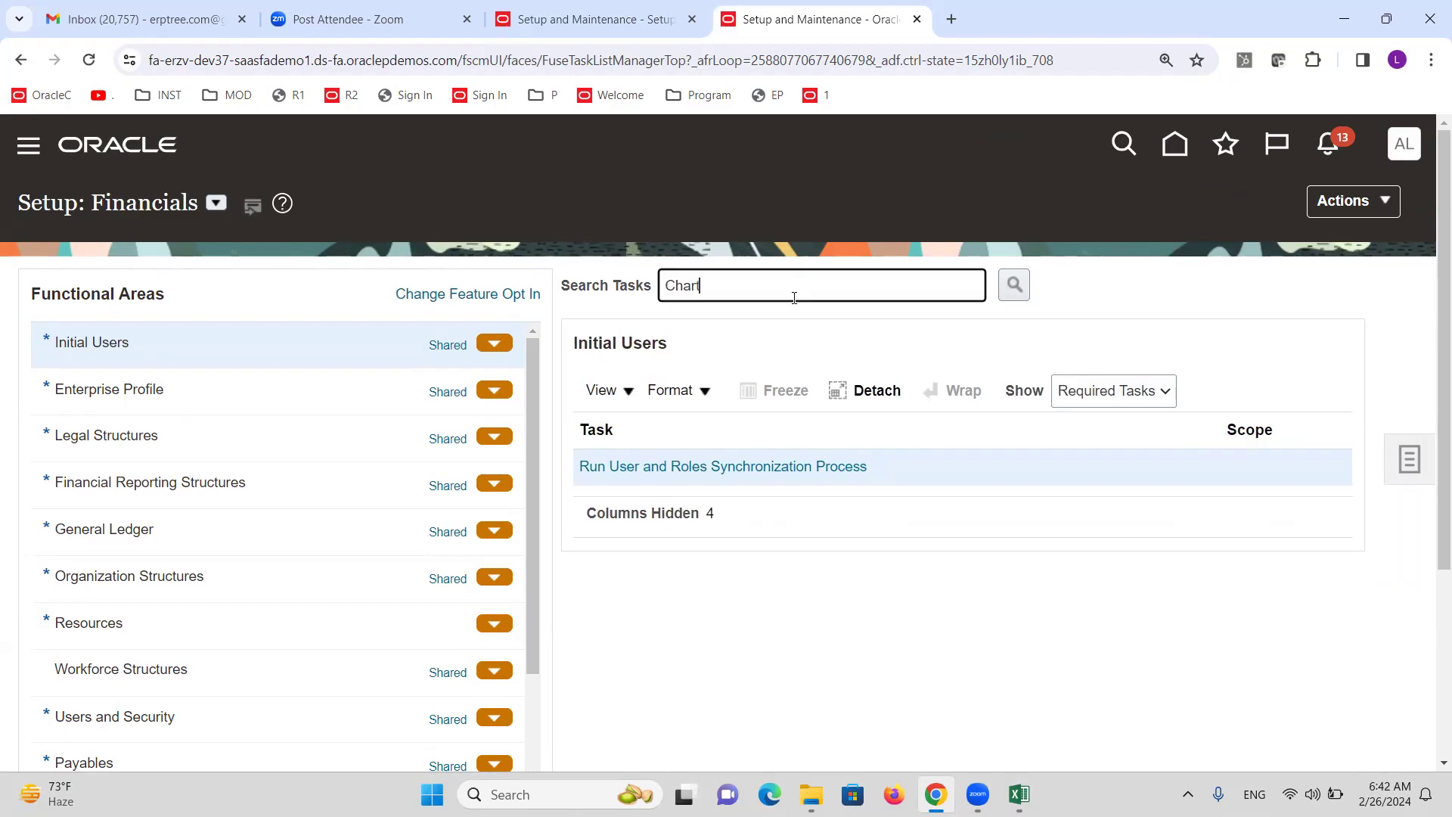
{"action": "type", "text": " of accounts s"}
{"action": "key", "text": "Return"}
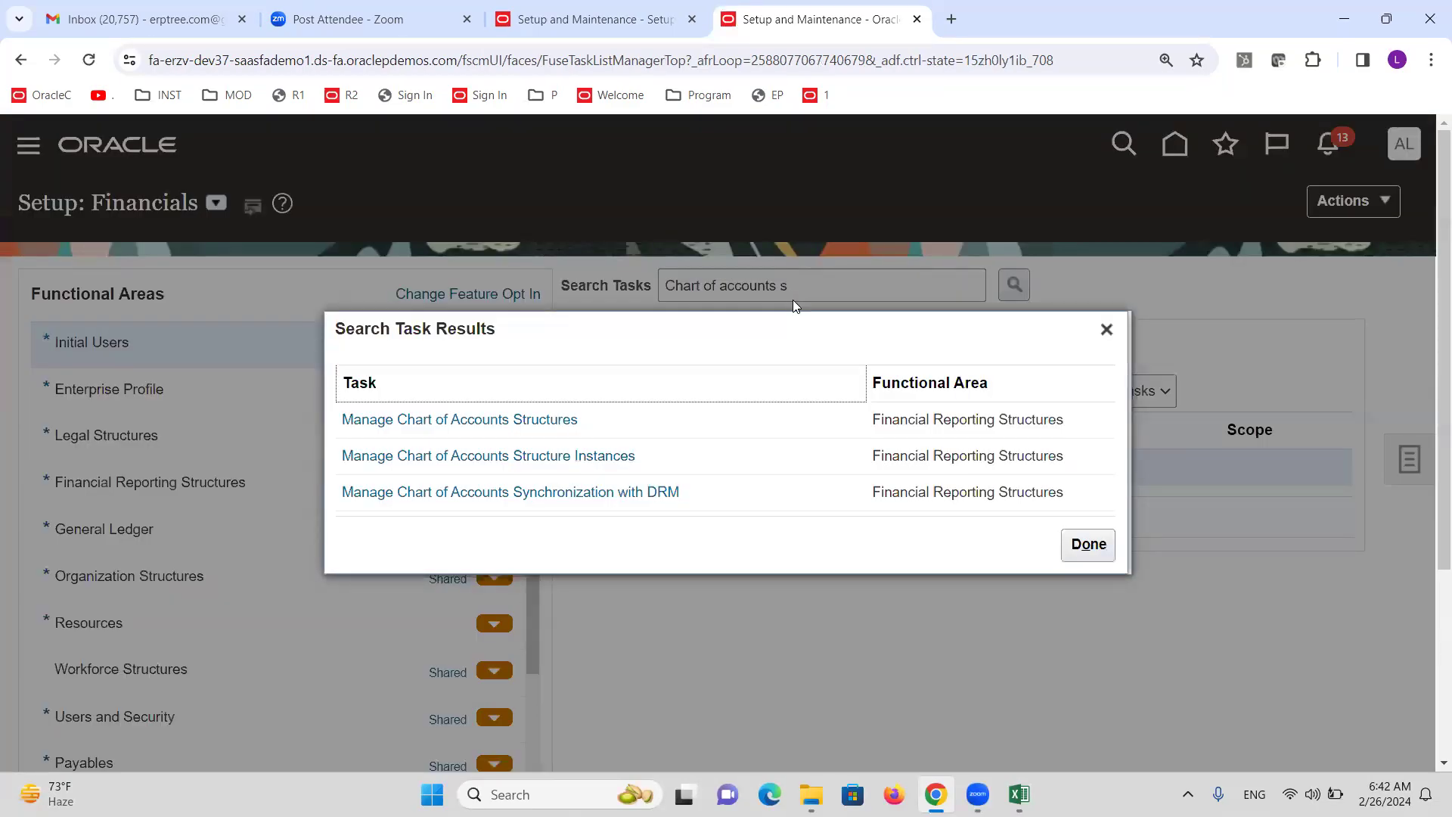
{"action": "left_click", "coordinate": [490, 419]}
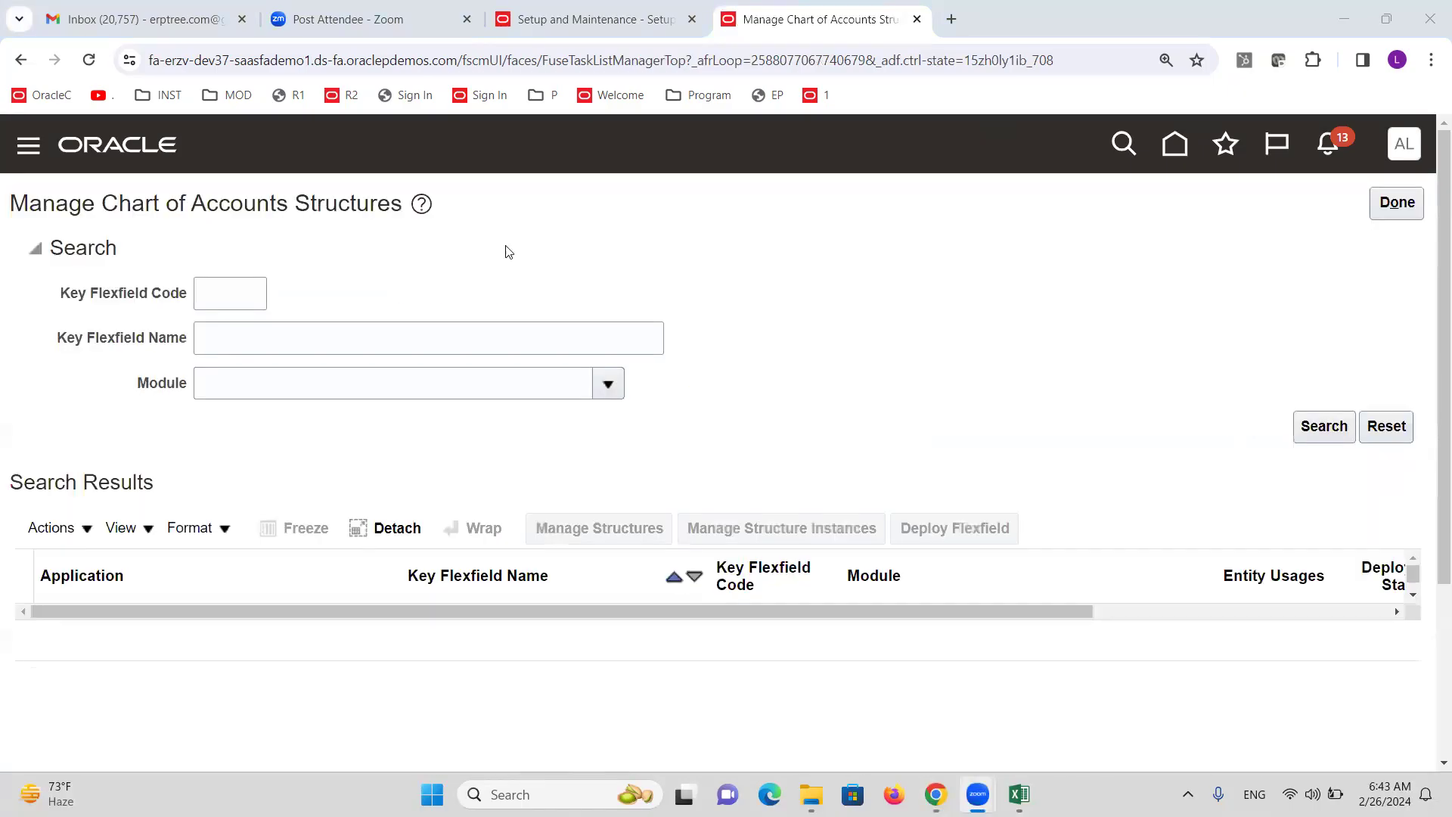
List the chart of accounts structures and deploy the GL# Accounting Flexfield.
{"action": "left_click", "coordinate": [1326, 426]}
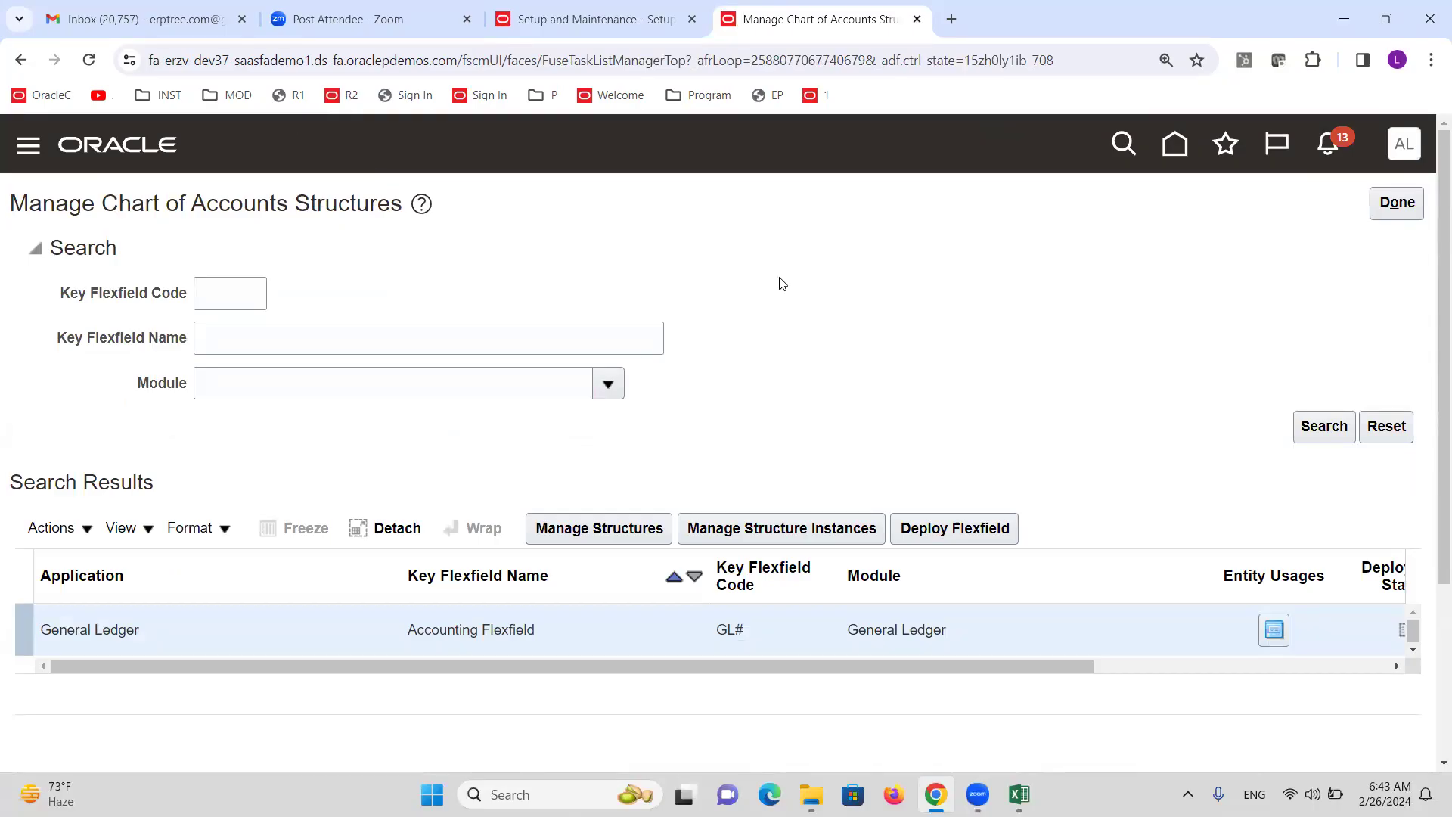
{"action": "left_click_drag", "start_coordinate": [918, 666], "coordinate": [1159, 650]}
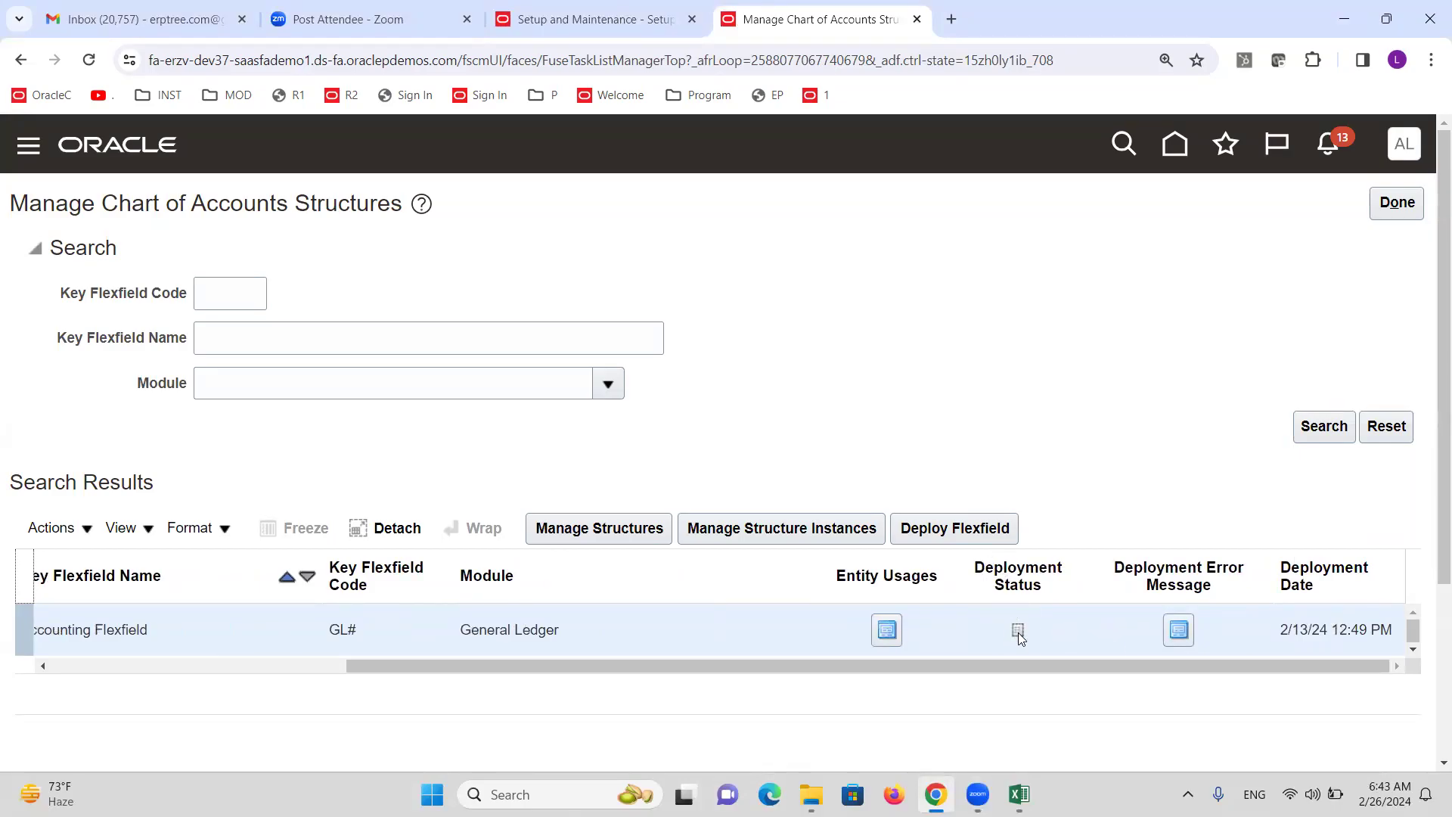
{"action": "left_click", "coordinate": [954, 528]}
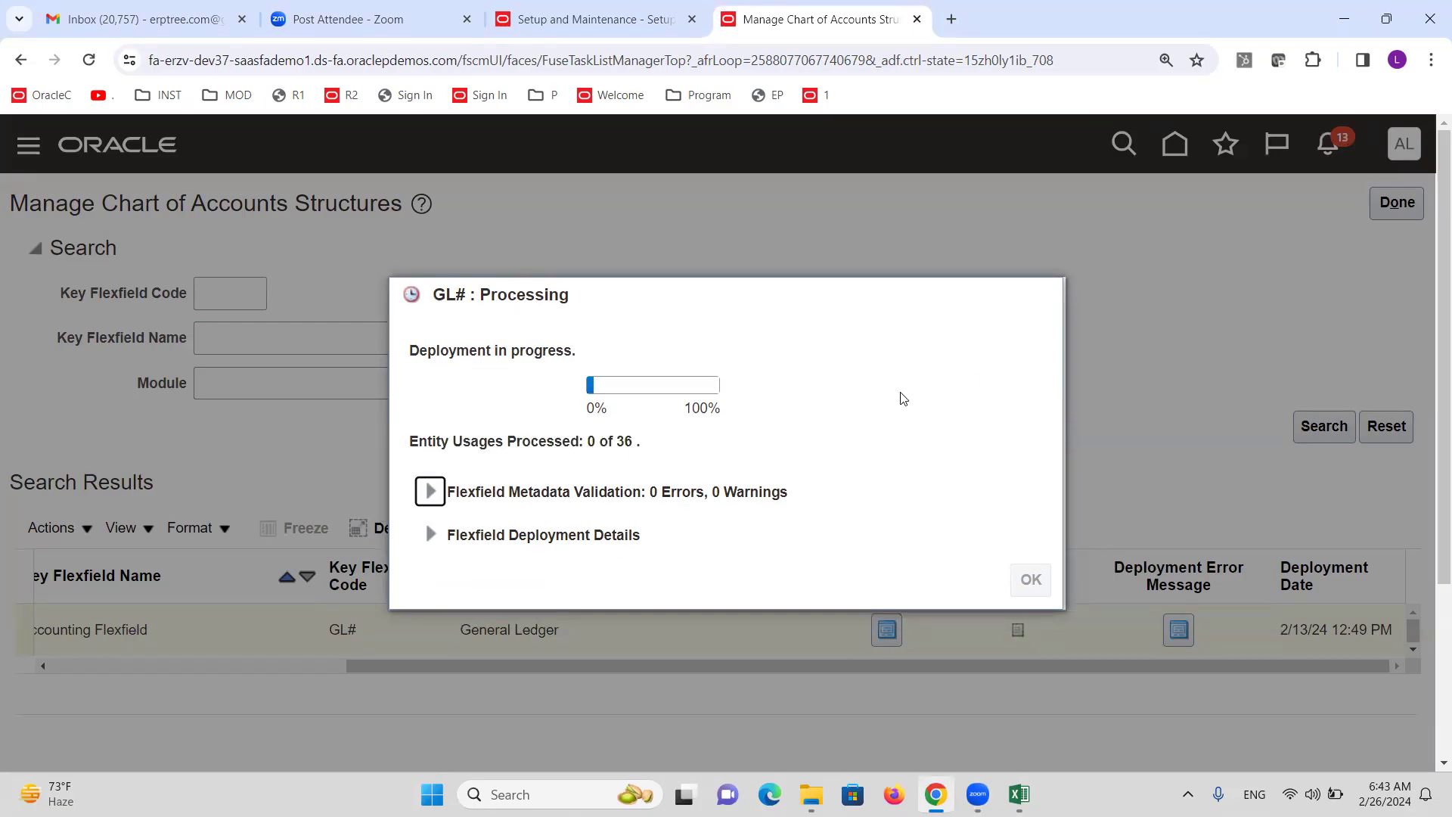
Check the create user note in Excel, then return to the Setup and Maintenance browser tab.
{"action": "key", "text": "alt+Tab"}
{"action": "left_click", "coordinate": [132, 468]}
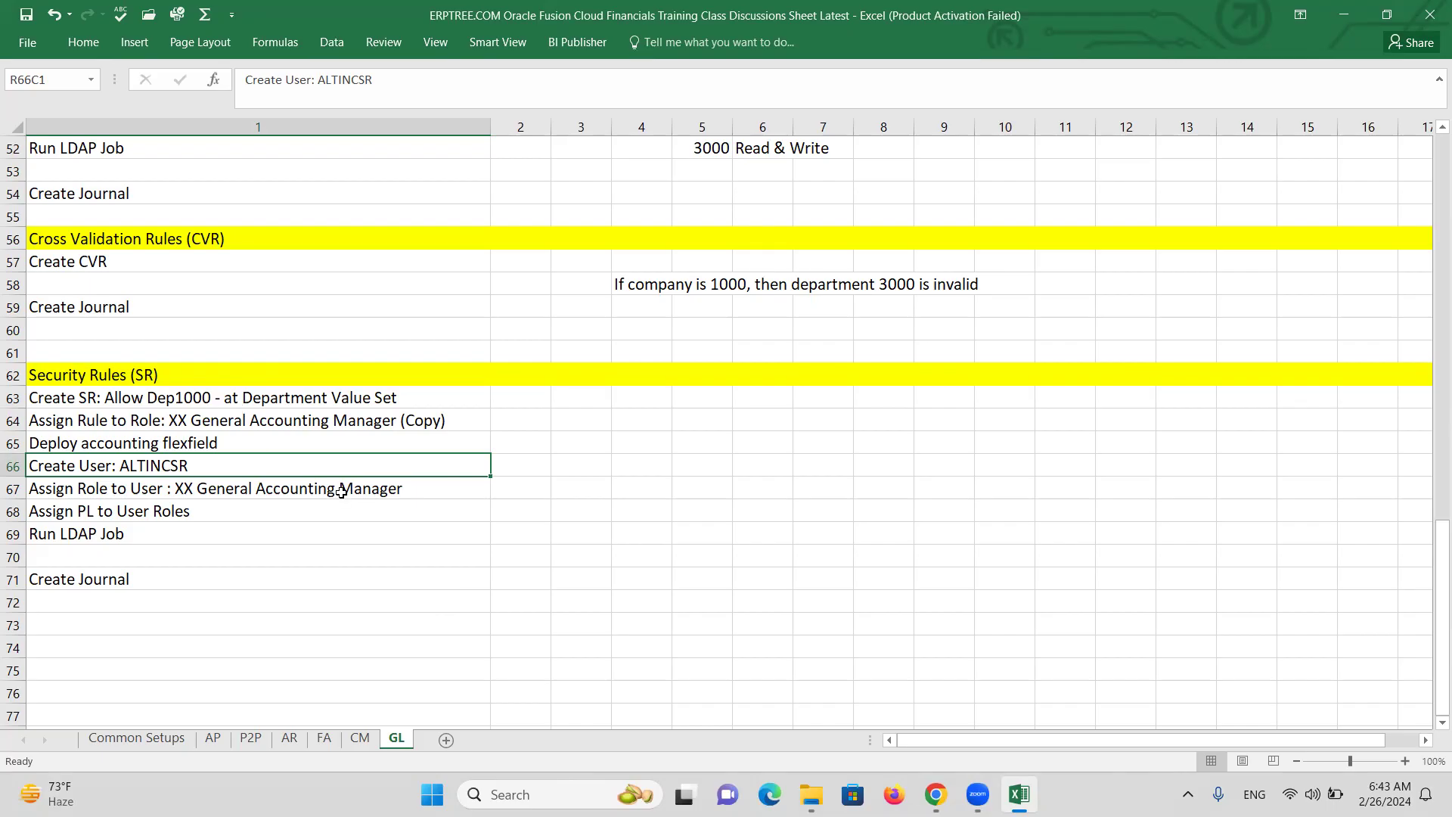
{"action": "left_click", "coordinate": [330, 513]}
{"action": "key", "text": "alt+Tab"}
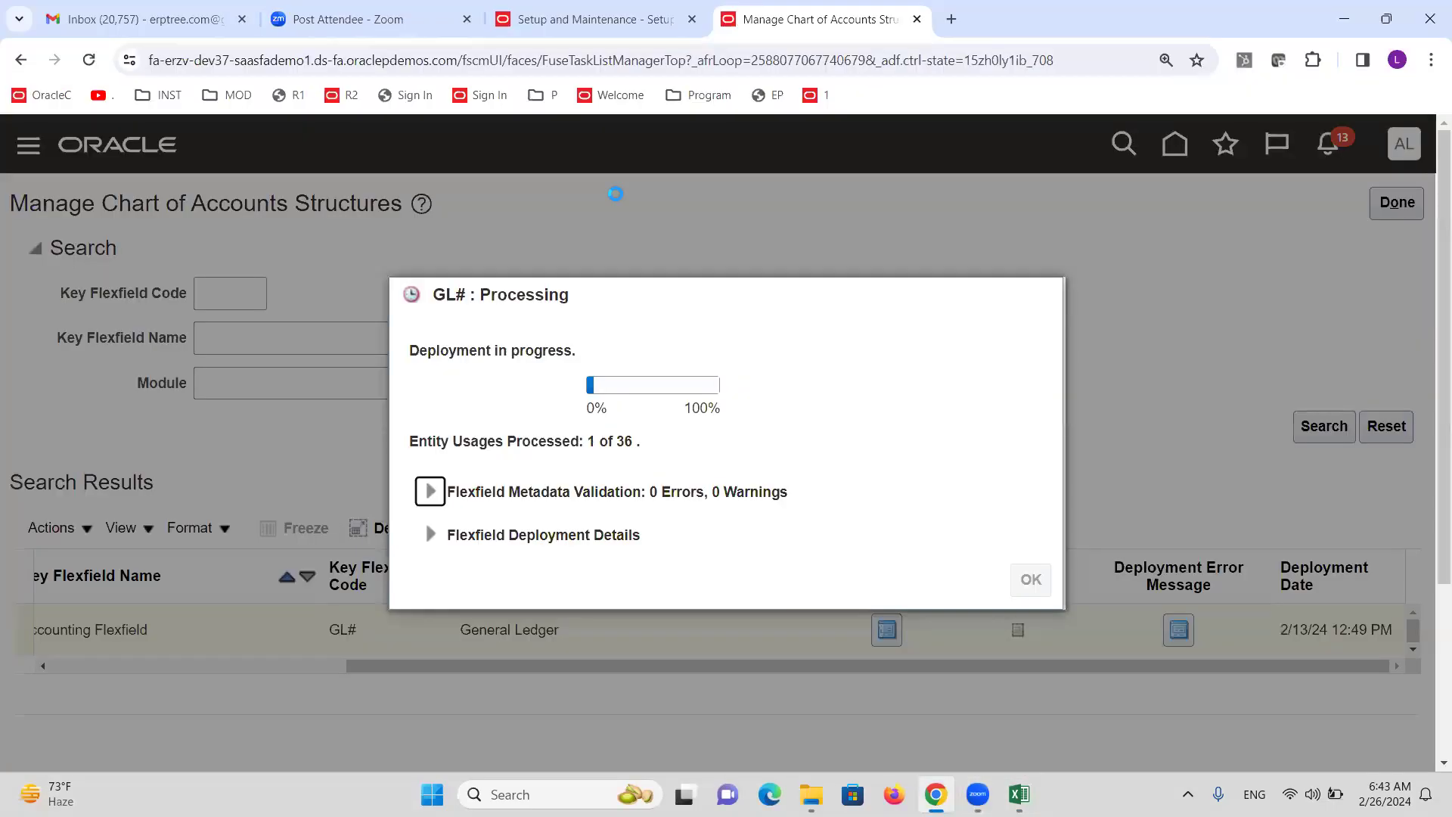
{"action": "left_click", "coordinate": [566, 13]}
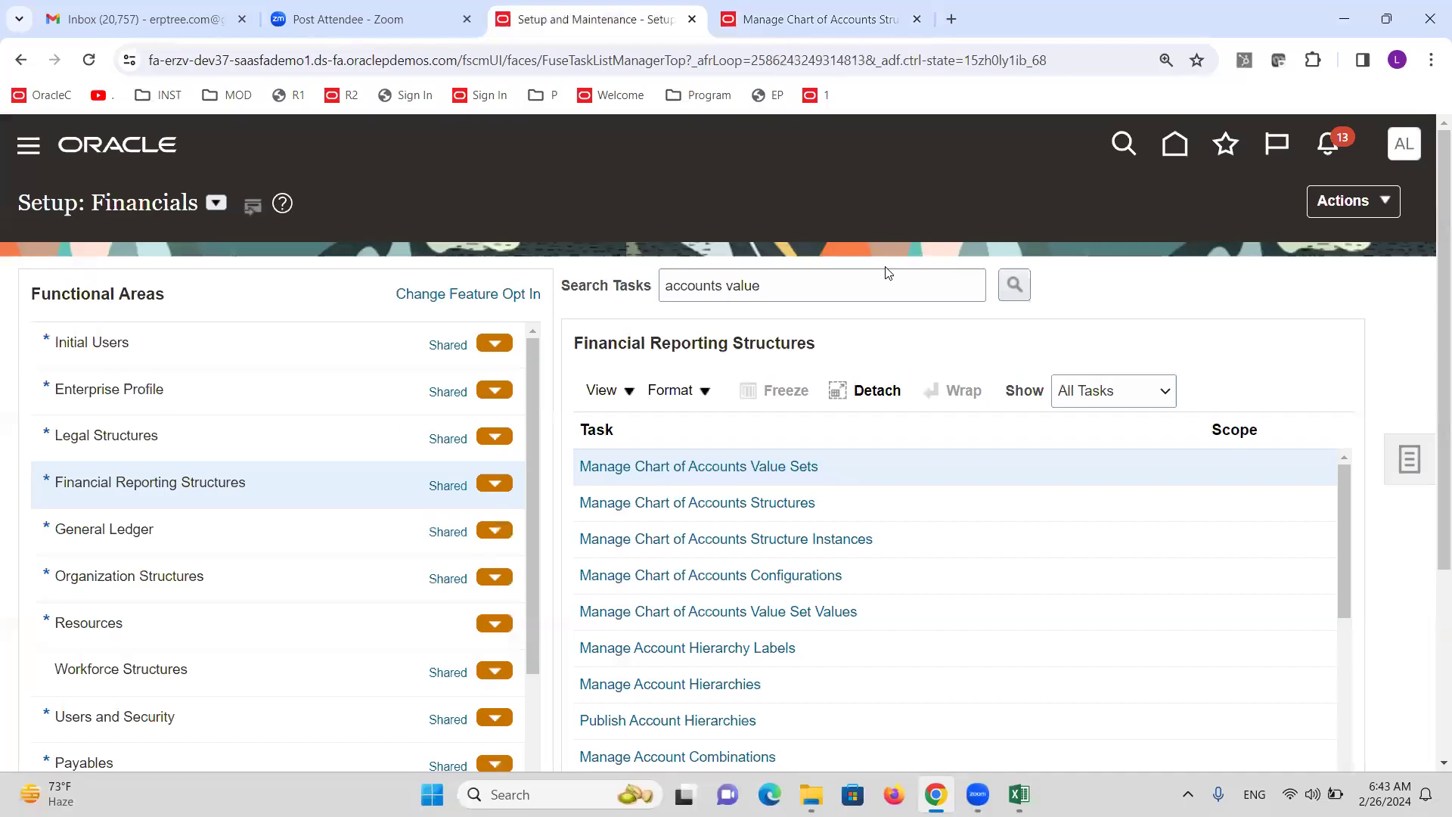
Go to Tools > Security Console from the Navigator and show the Users page.
{"action": "left_click", "coordinate": [28, 154]}
{"action": "scroll", "coordinate": [269, 495], "scroll_direction": "down", "scroll_amount": 10}
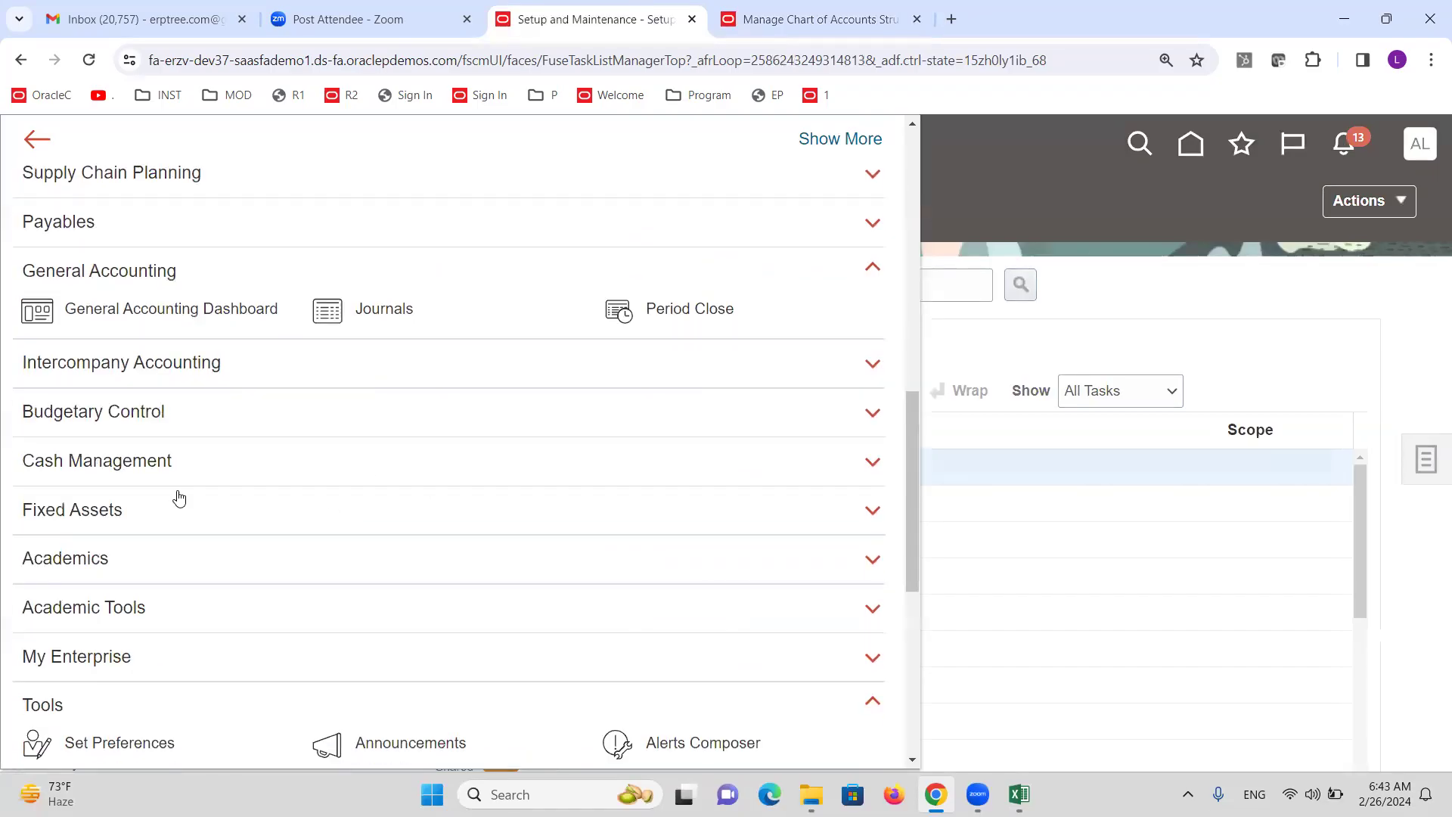
{"action": "scroll", "coordinate": [178, 496], "scroll_direction": "down", "scroll_amount": 3}
{"action": "left_click", "coordinate": [388, 625]}
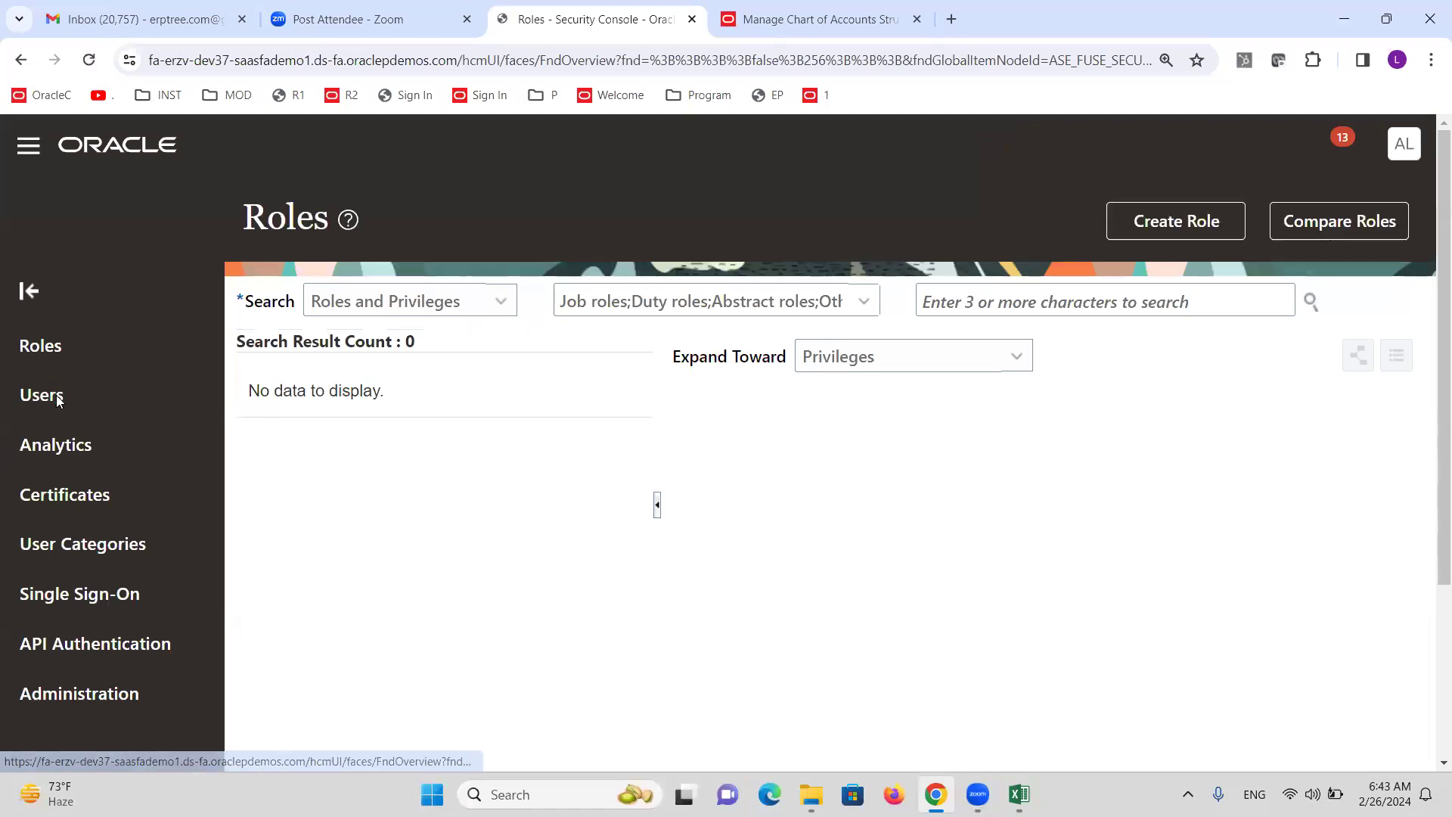
{"action": "left_click", "coordinate": [82, 428]}
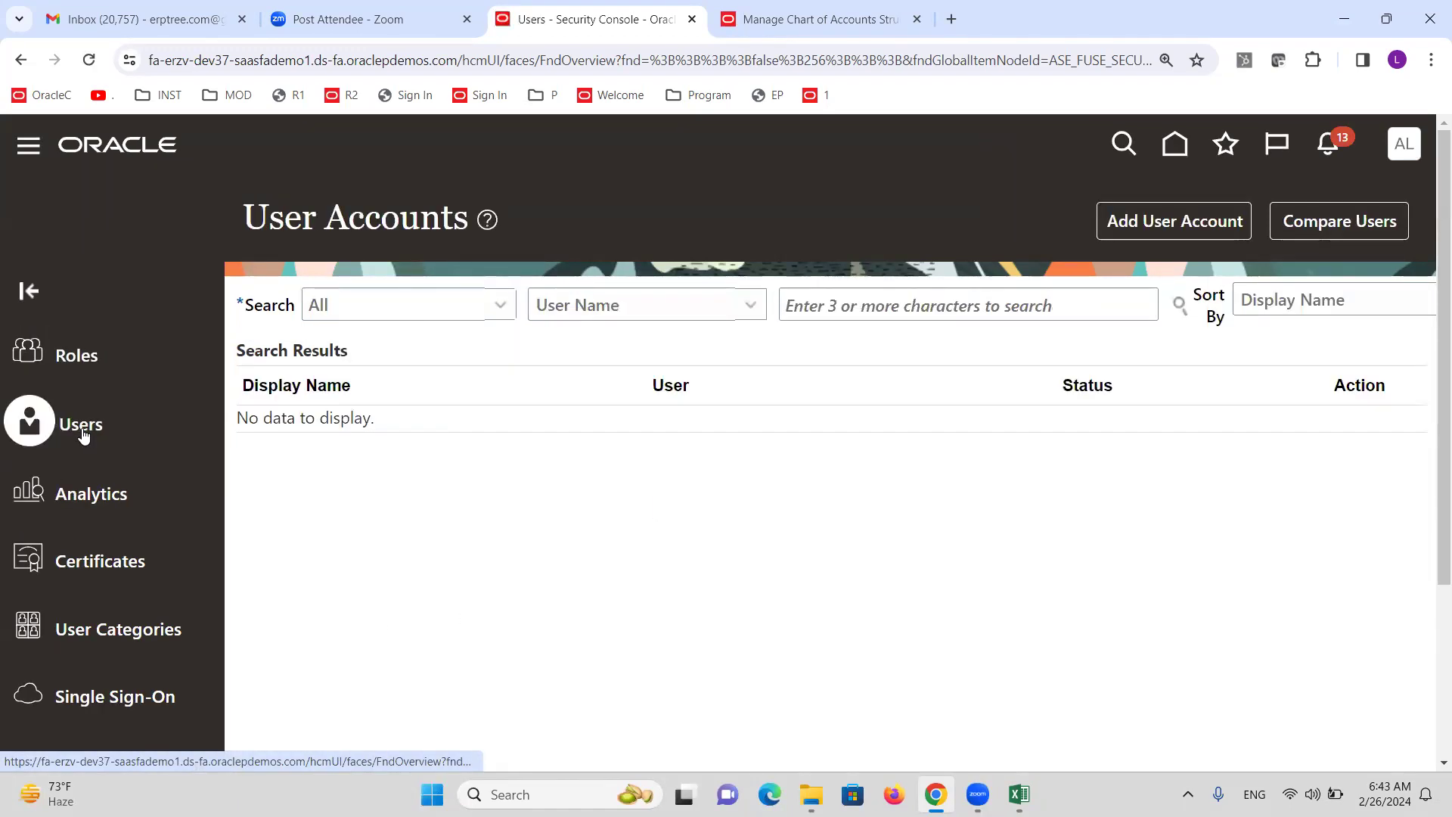
Start a new user account with last name ALTINCSR, auto-filling the matching user name.
{"action": "left_click", "coordinate": [1162, 228]}
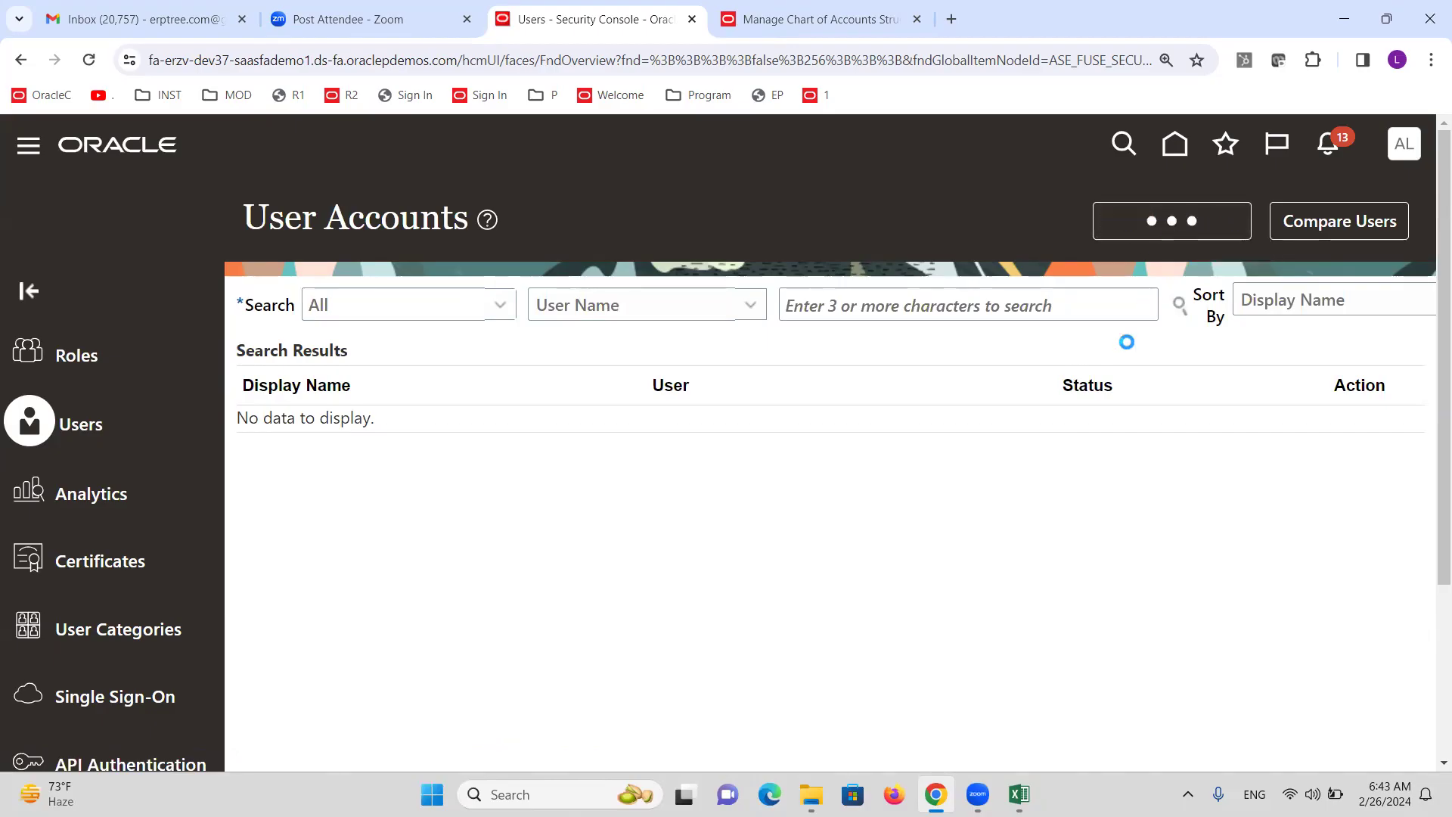
{"action": "left_click", "coordinate": [1048, 432]}
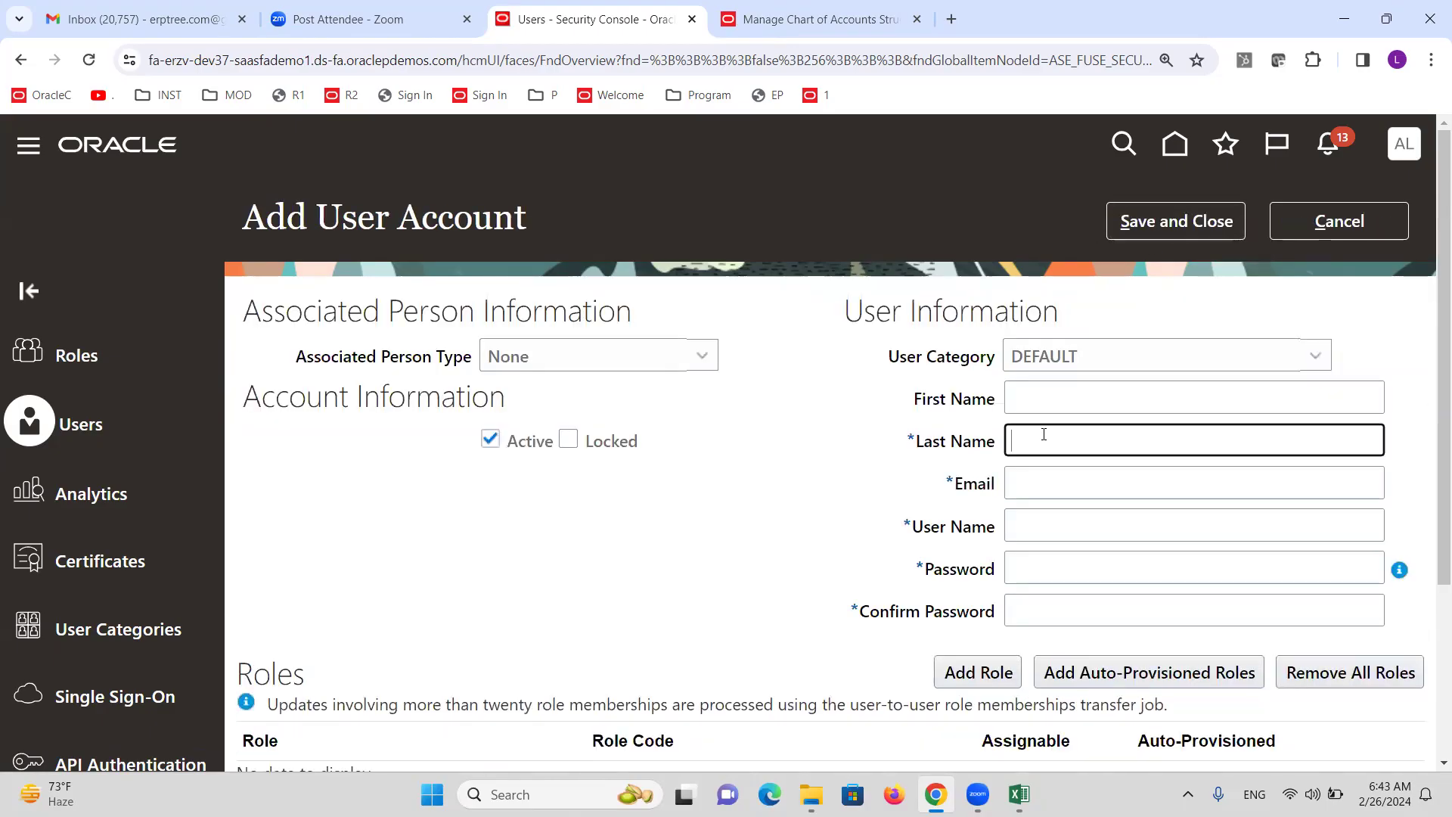
{"action": "type", "text": "ALTNCSR"}
{"action": "key", "text": "Tab"}
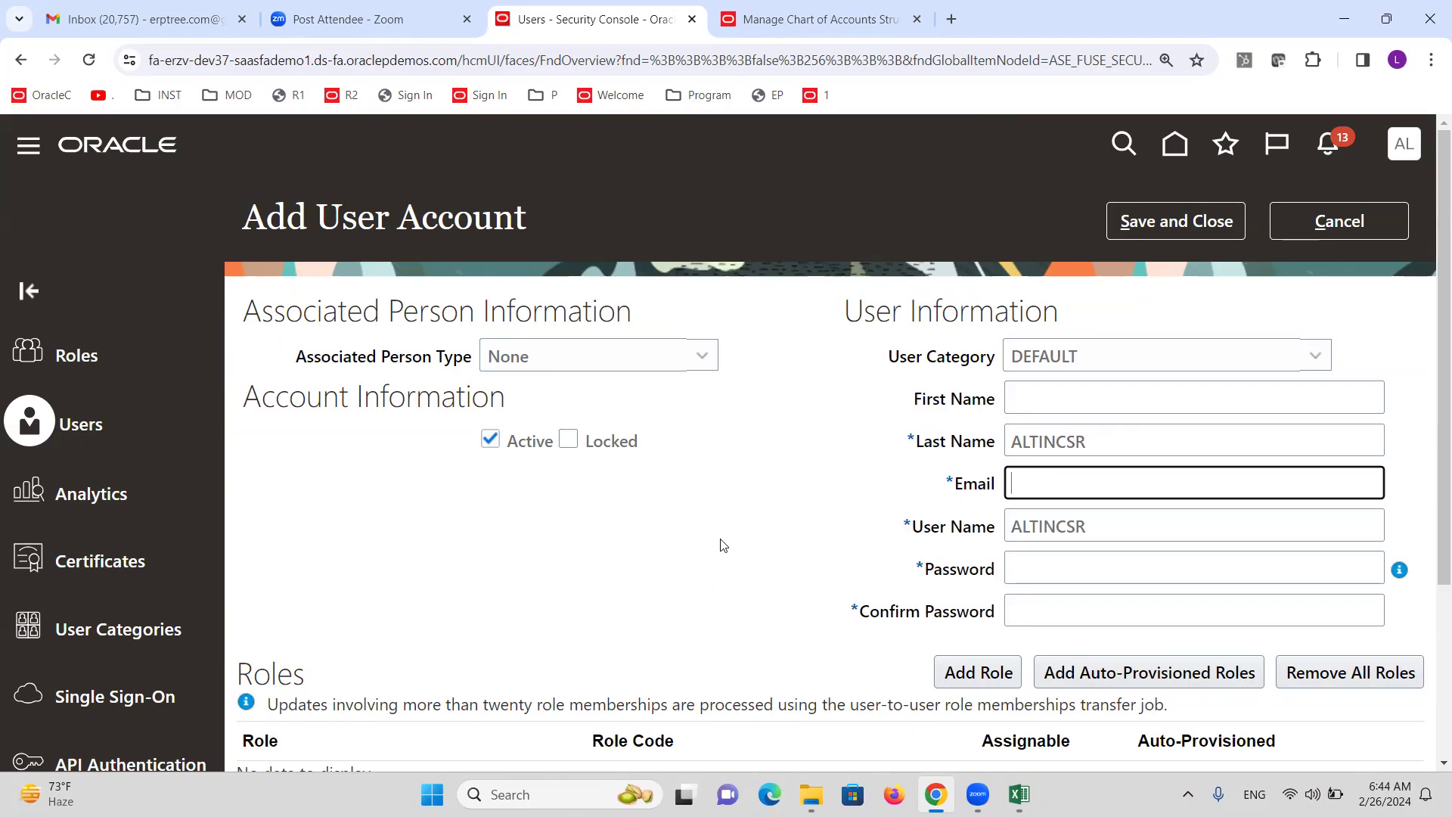
{"action": "left_click", "coordinate": [977, 672]}
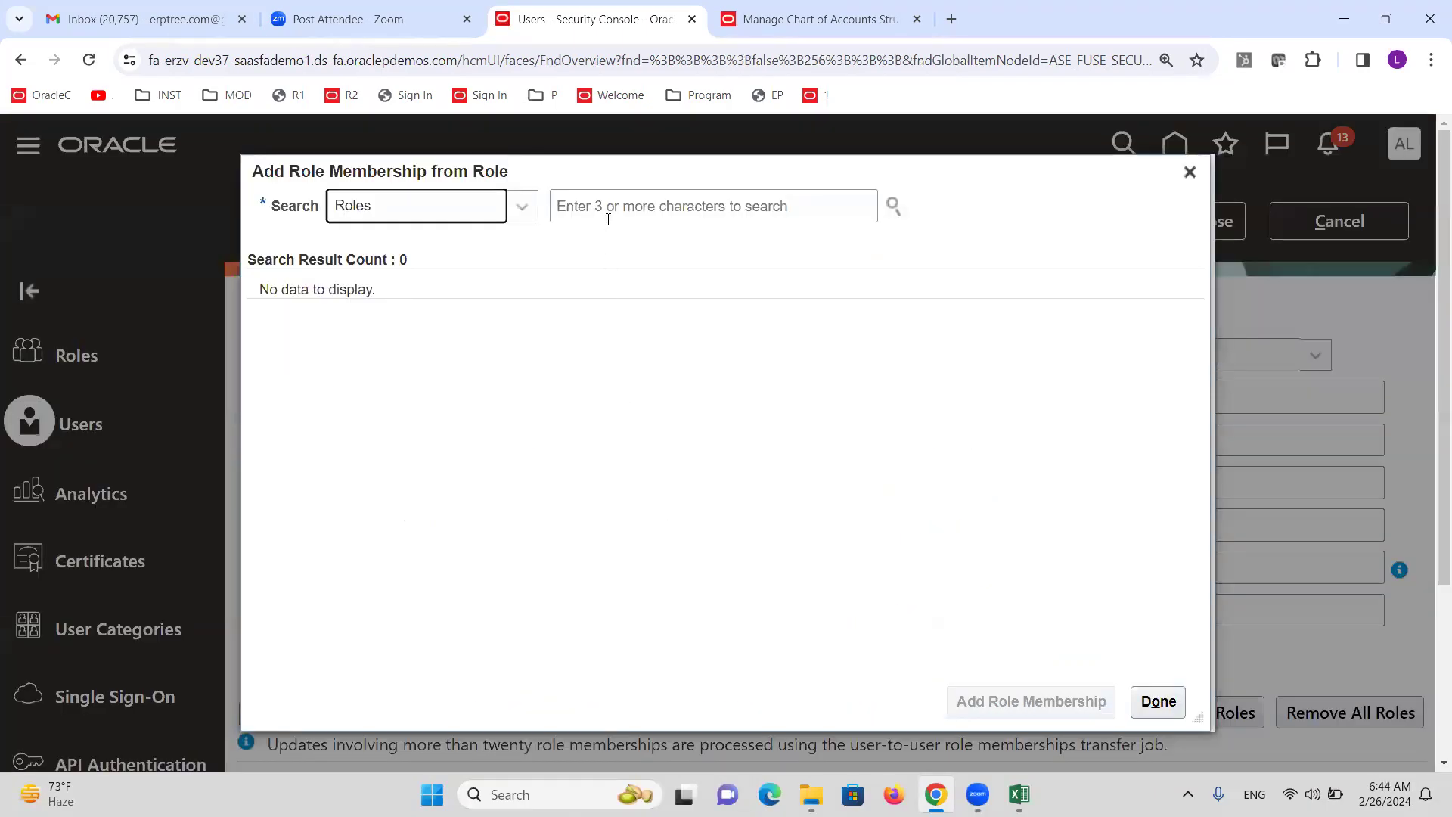
Search for and add the XX General Accounting Manager role to the new user.
{"action": "left_click", "coordinate": [607, 211]}
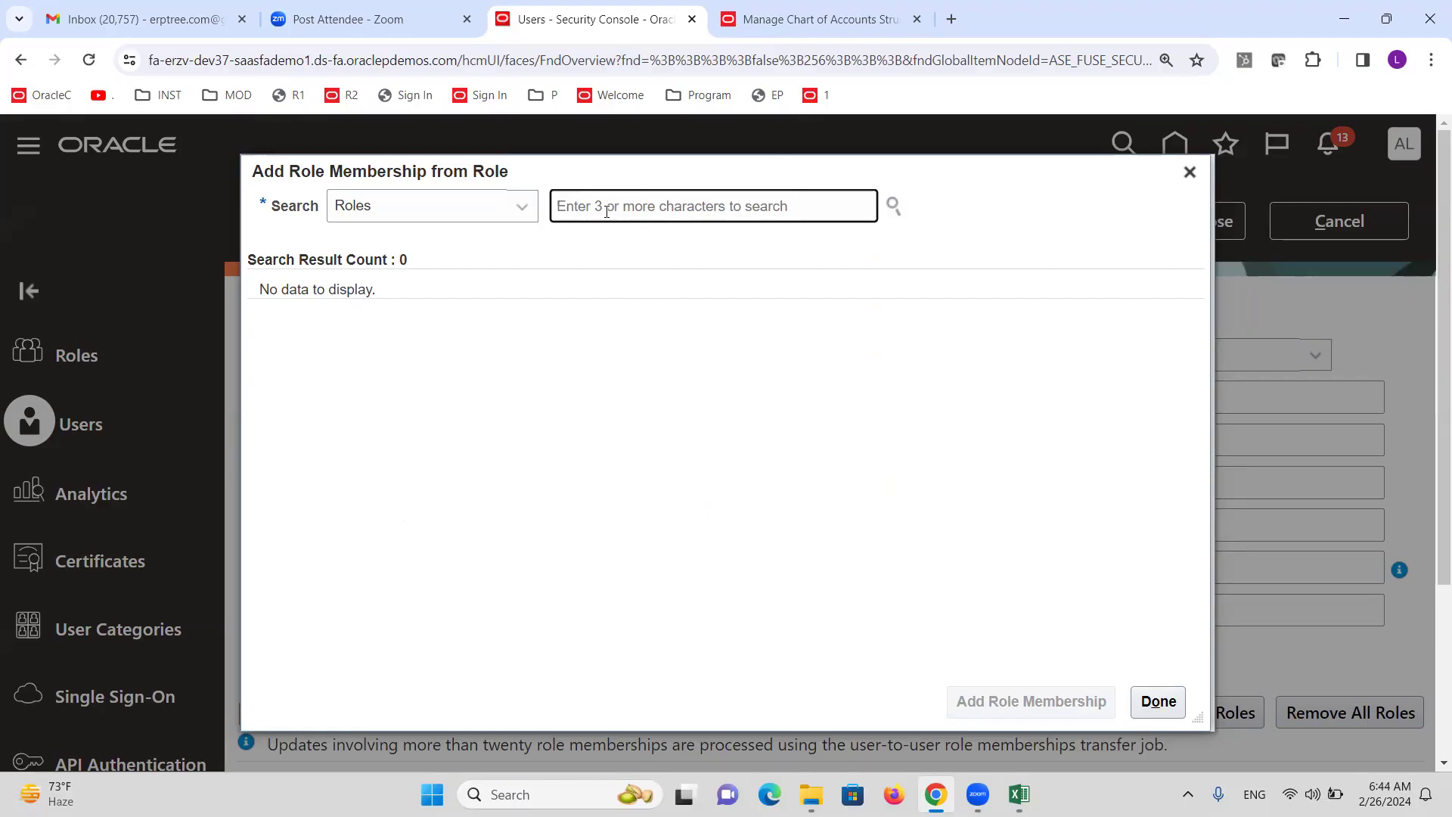
{"action": "type", "text": "XX GENE"}
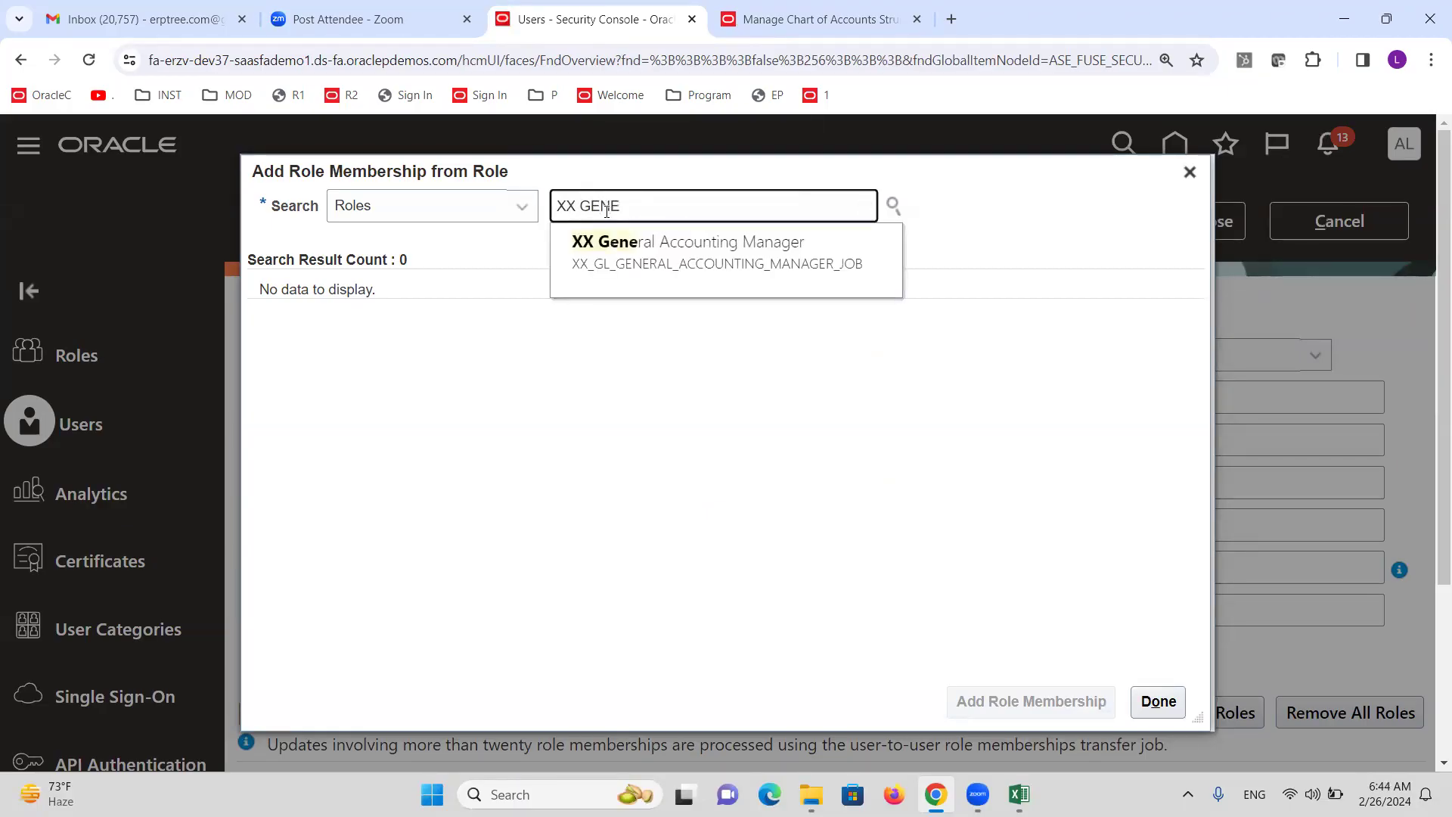
{"action": "left_click", "coordinate": [637, 251]}
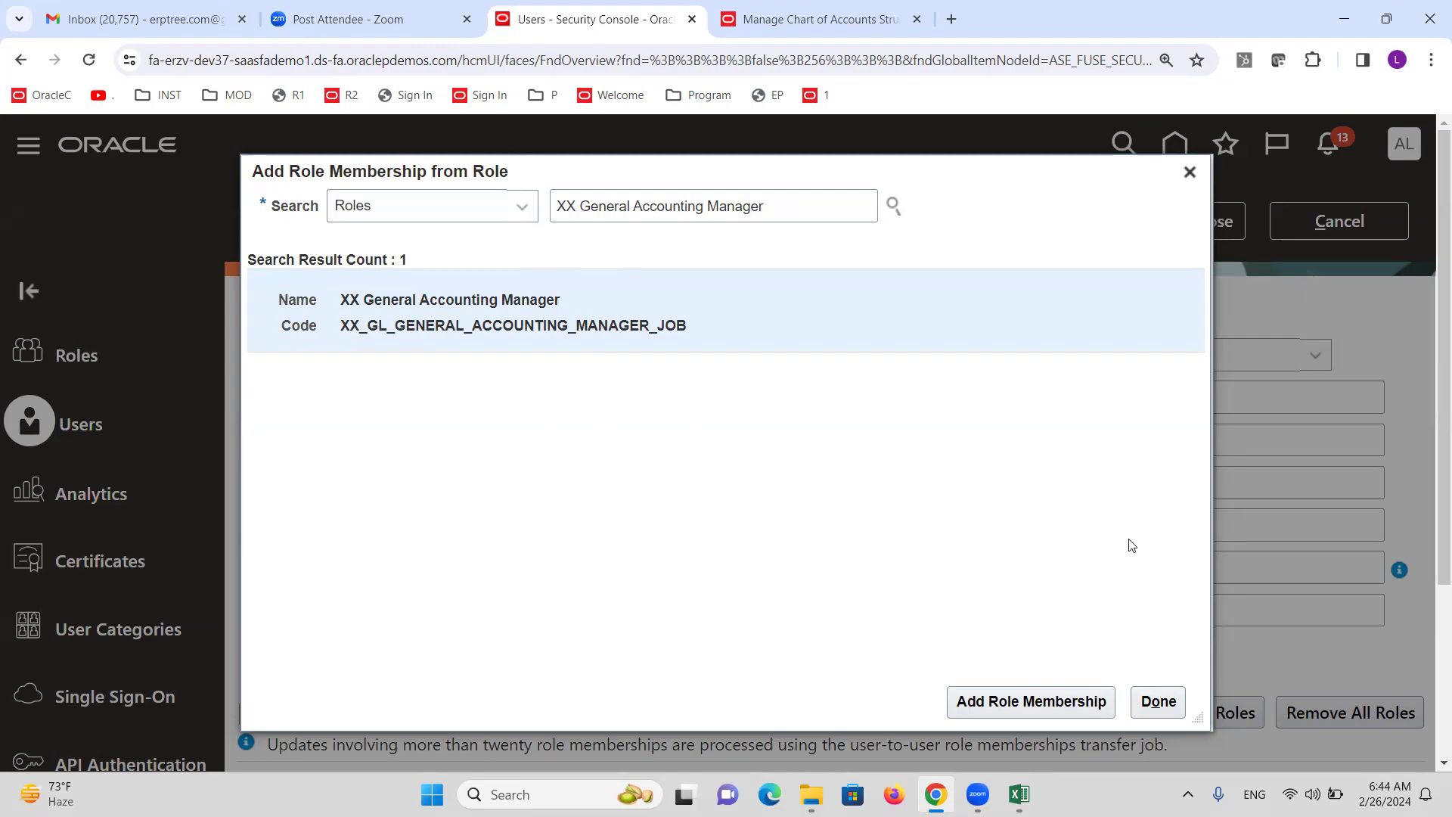
{"action": "left_click", "coordinate": [1016, 701]}
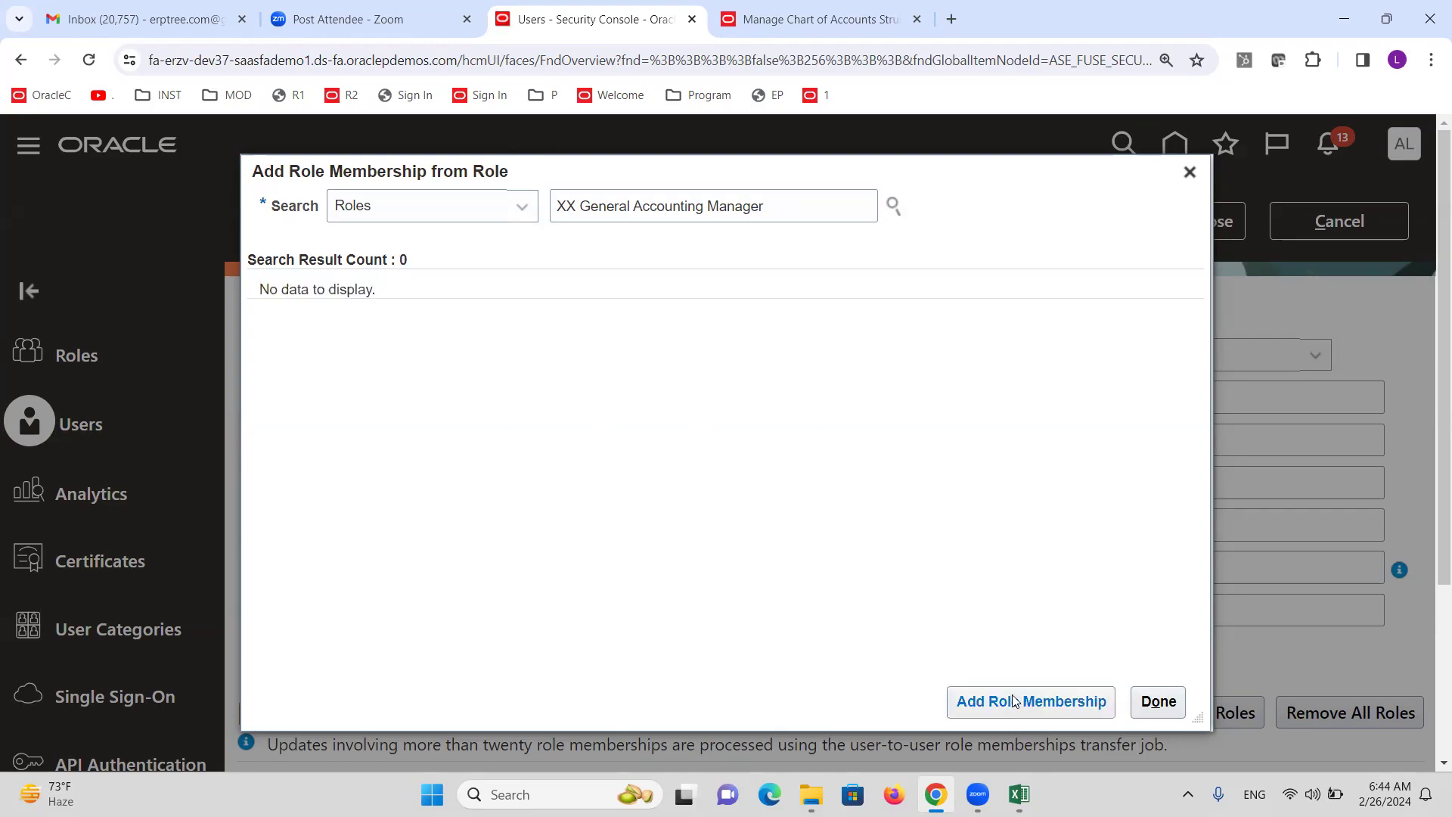
{"action": "left_click", "coordinate": [1162, 703]}
{"action": "left_click", "coordinate": [1028, 574]}
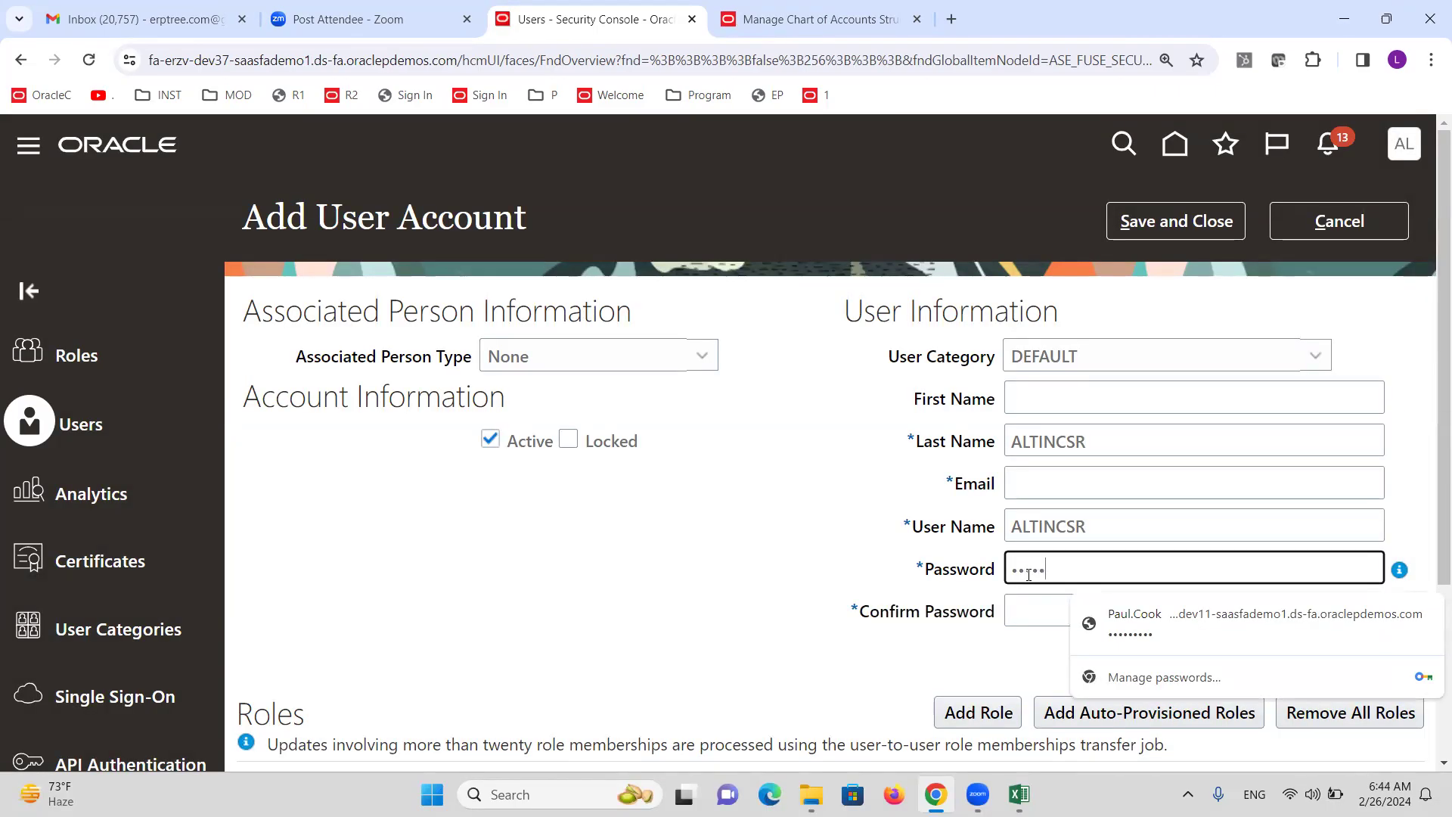
Confirm the account password, fill in the required e-mail address, and save the user.
{"action": "key", "text": "Tab"}
{"action": "type", "text": "W"}
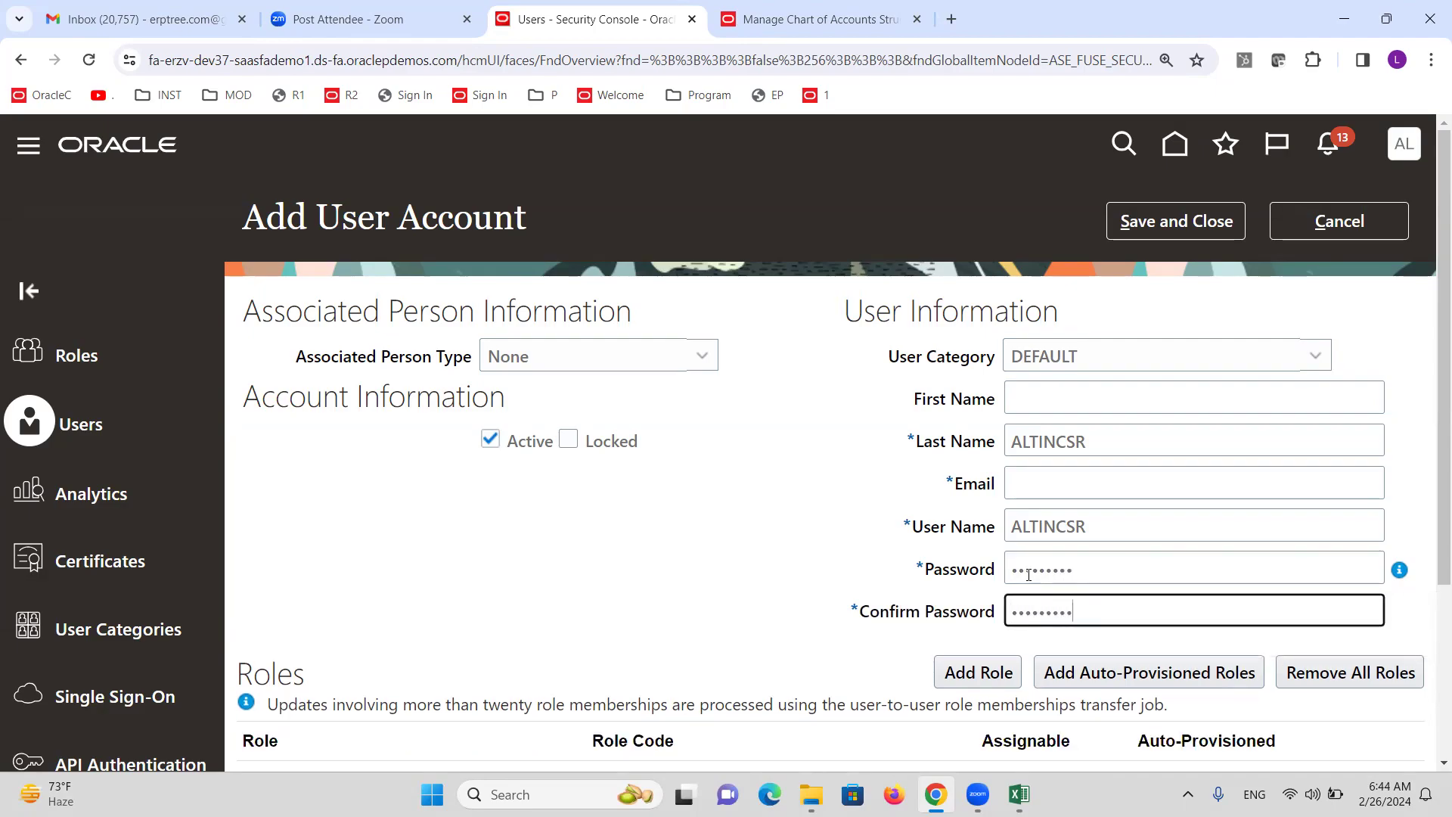
{"action": "left_click", "coordinate": [1168, 224]}
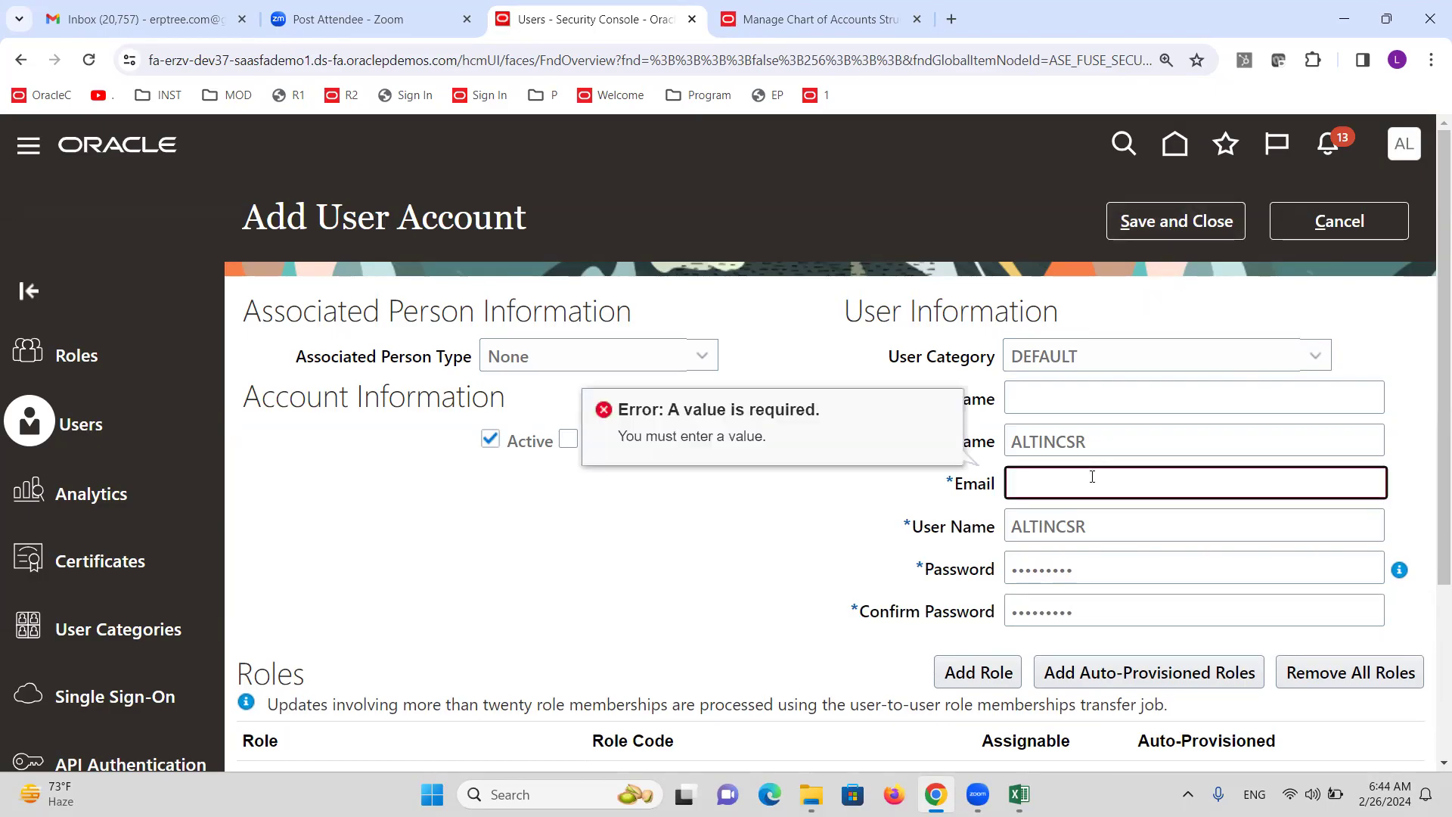
{"action": "left_click", "coordinate": [1170, 234]}
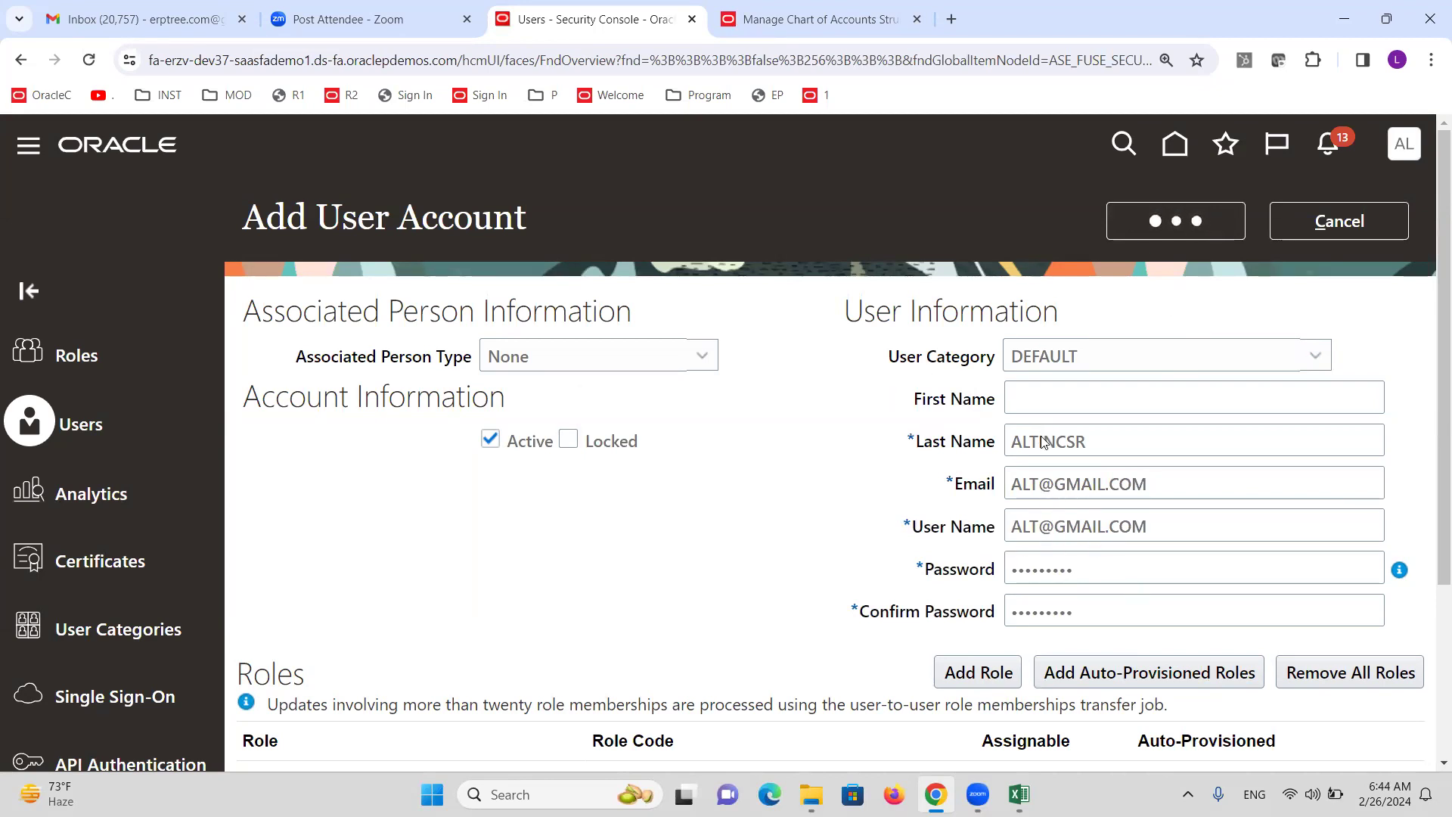
{"action": "left_click", "coordinate": [829, 312]}
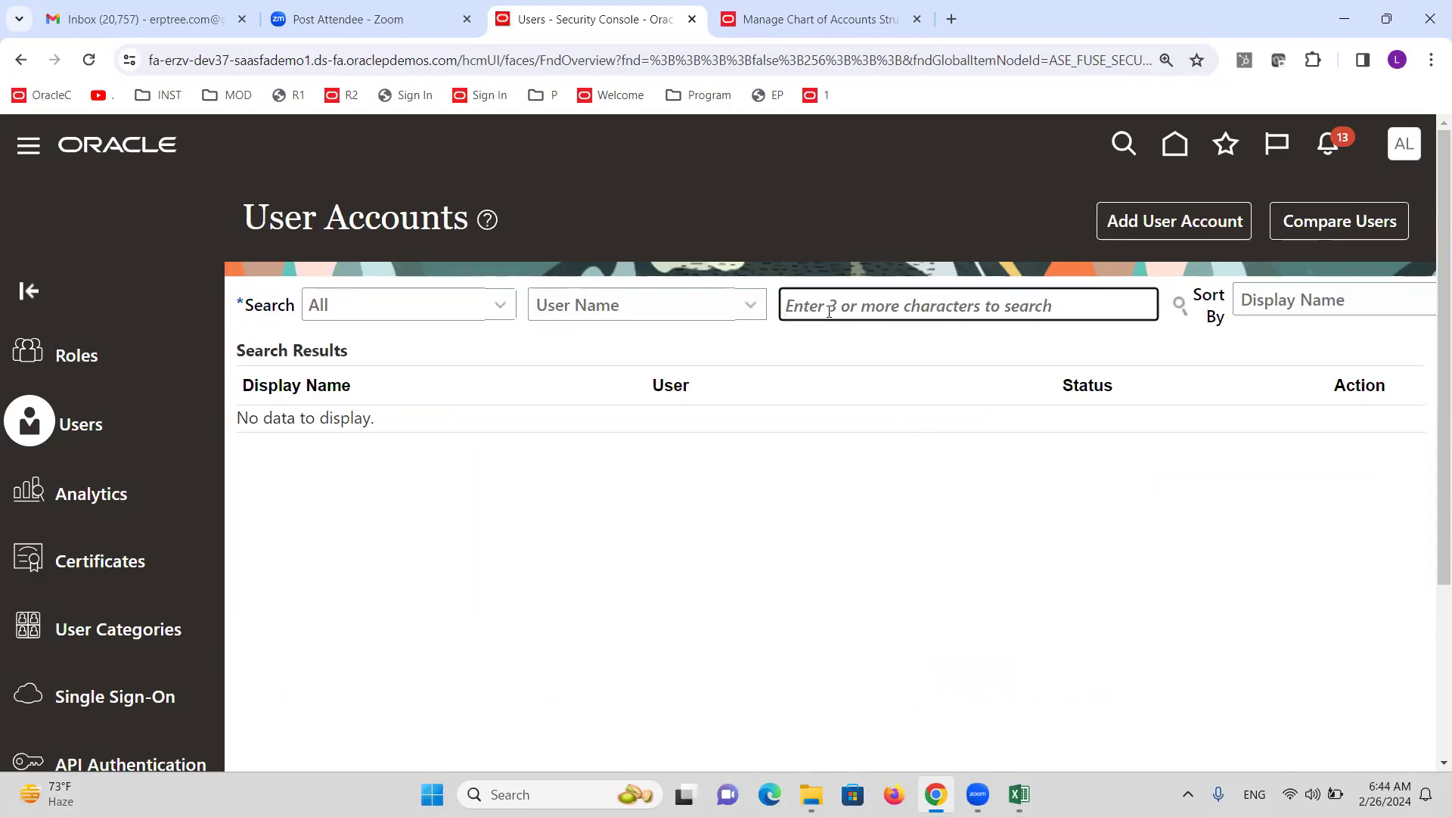
{"action": "type", "text": "ALTINCSR"}
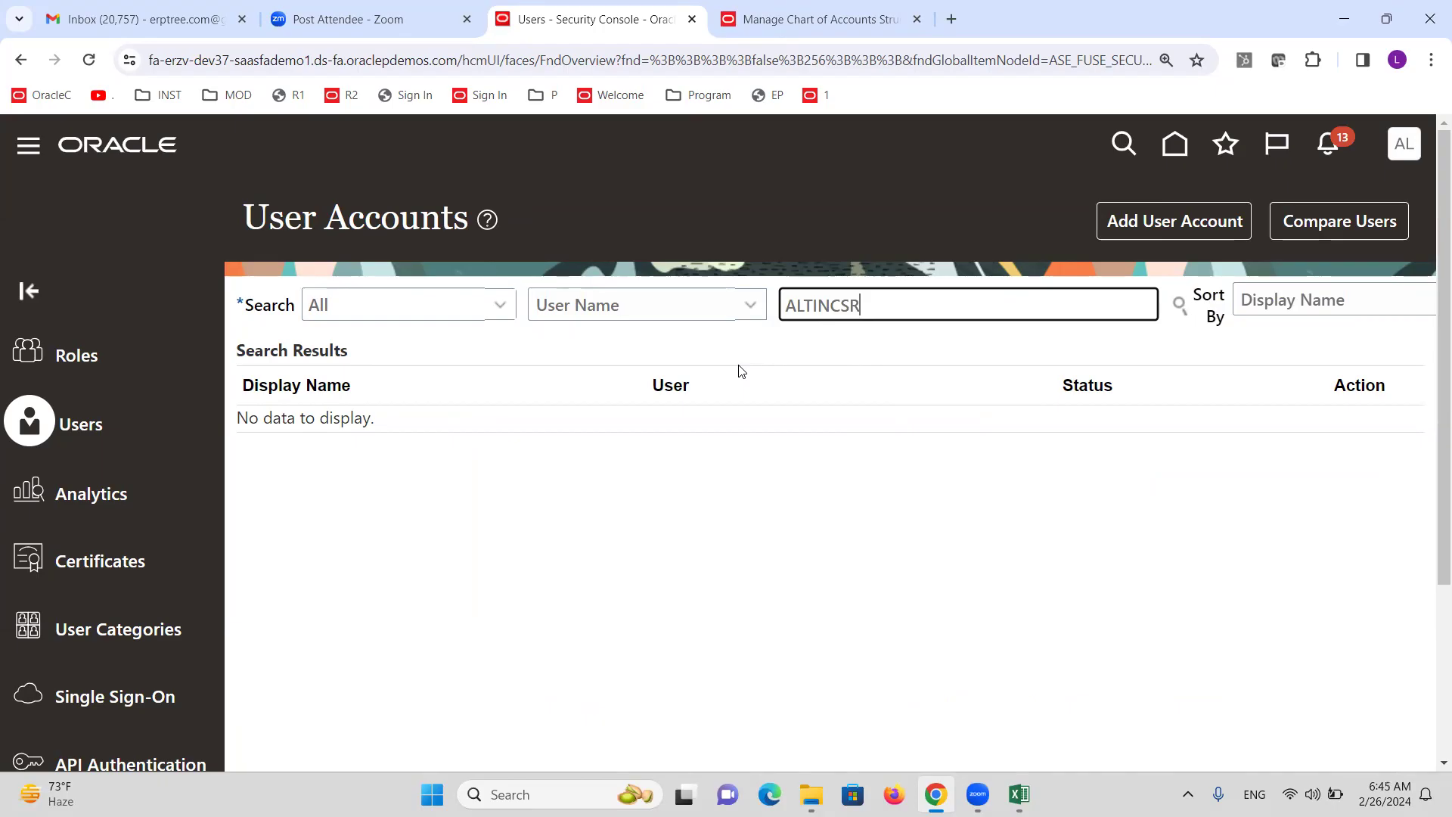
{"action": "left_click", "coordinate": [751, 305]}
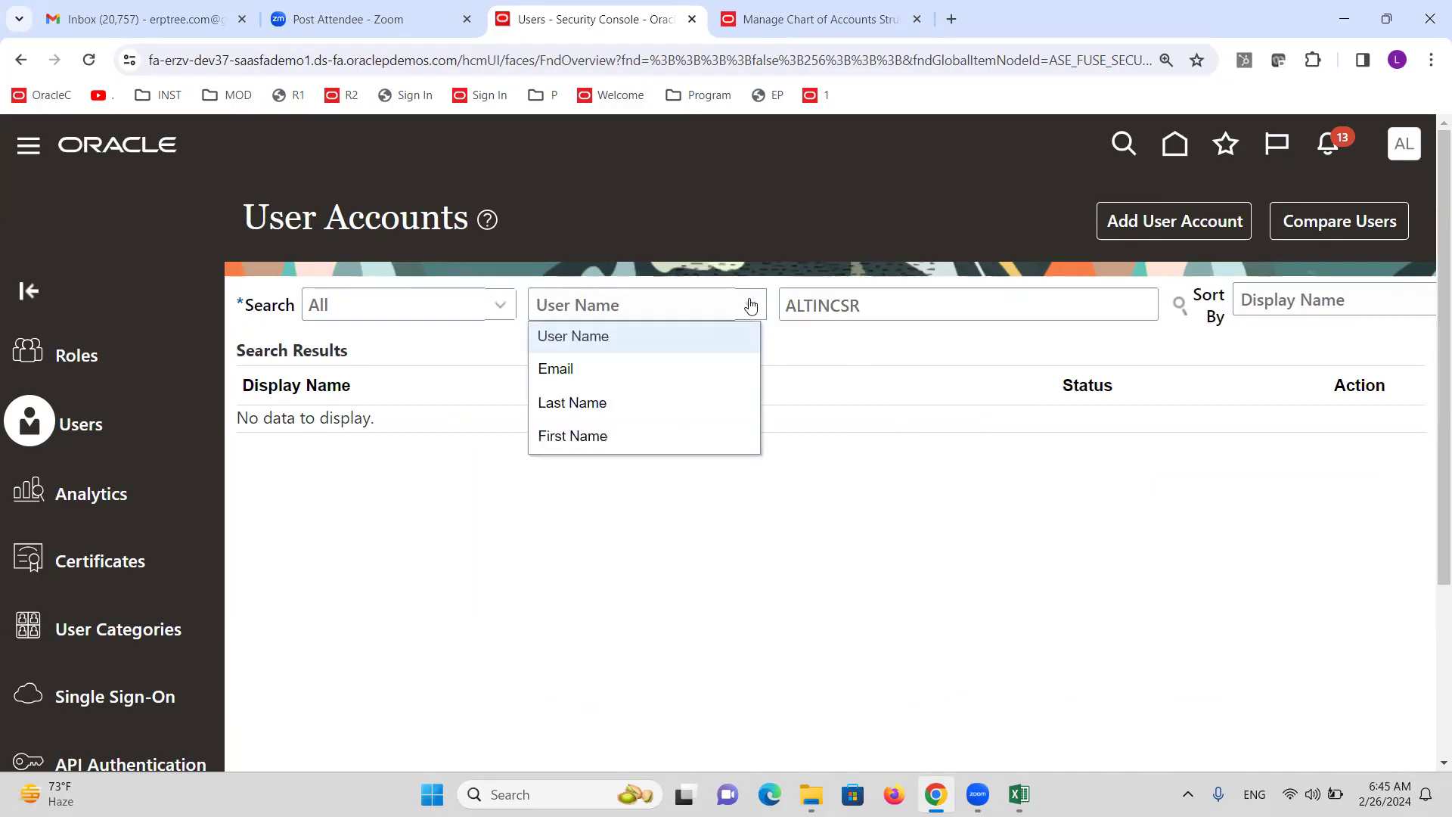
{"action": "left_click", "coordinate": [614, 401]}
{"action": "left_click", "coordinate": [1178, 305]}
{"action": "left_click", "coordinate": [819, 444]}
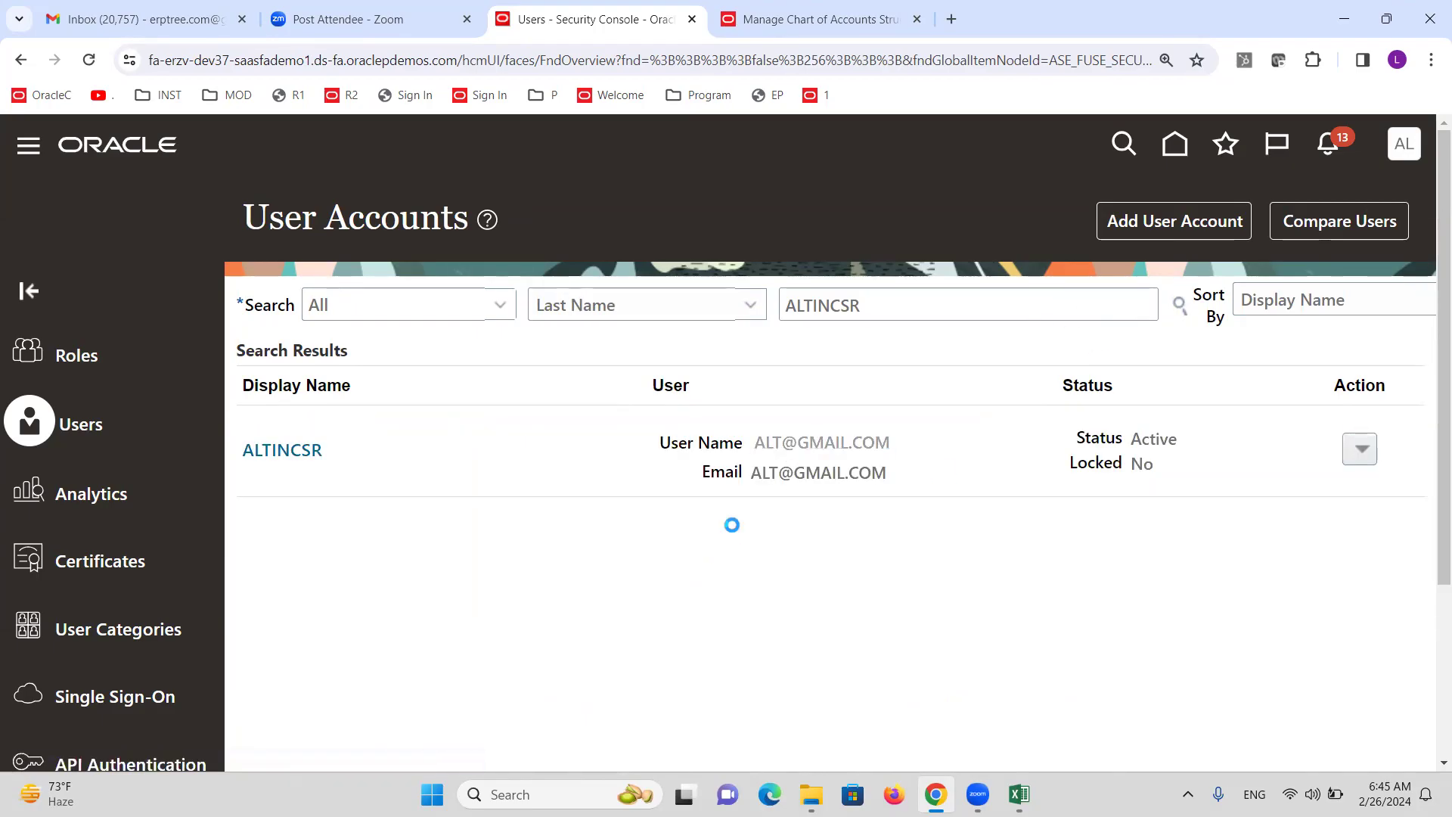
Replace the e-mail user name with the last name ALTINCSR and save the account.
{"action": "left_click", "coordinate": [1149, 221]}
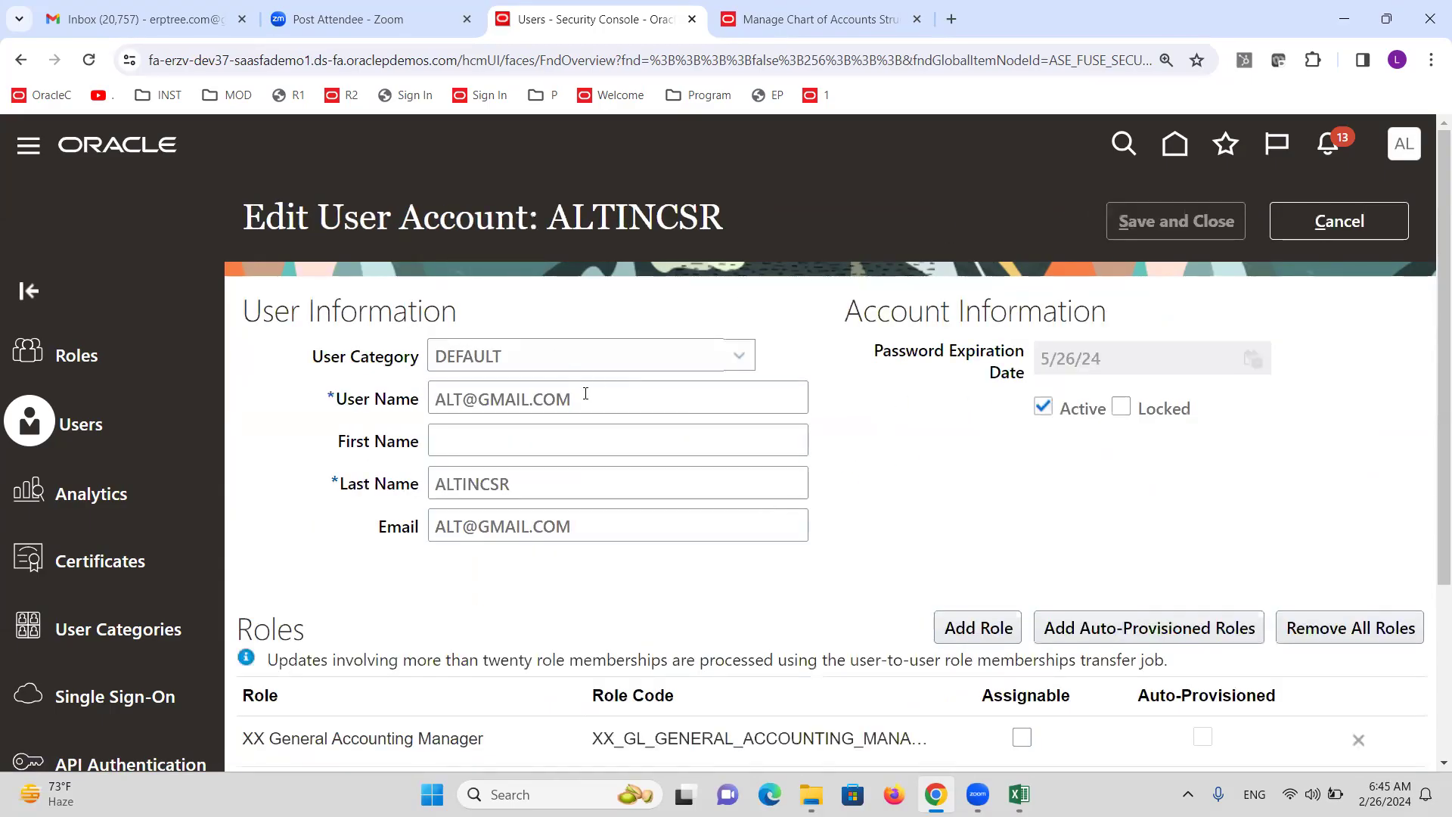
{"action": "left_click_drag", "start_coordinate": [530, 487], "coordinate": [404, 497]}
{"action": "key", "text": "ctrl+c"}
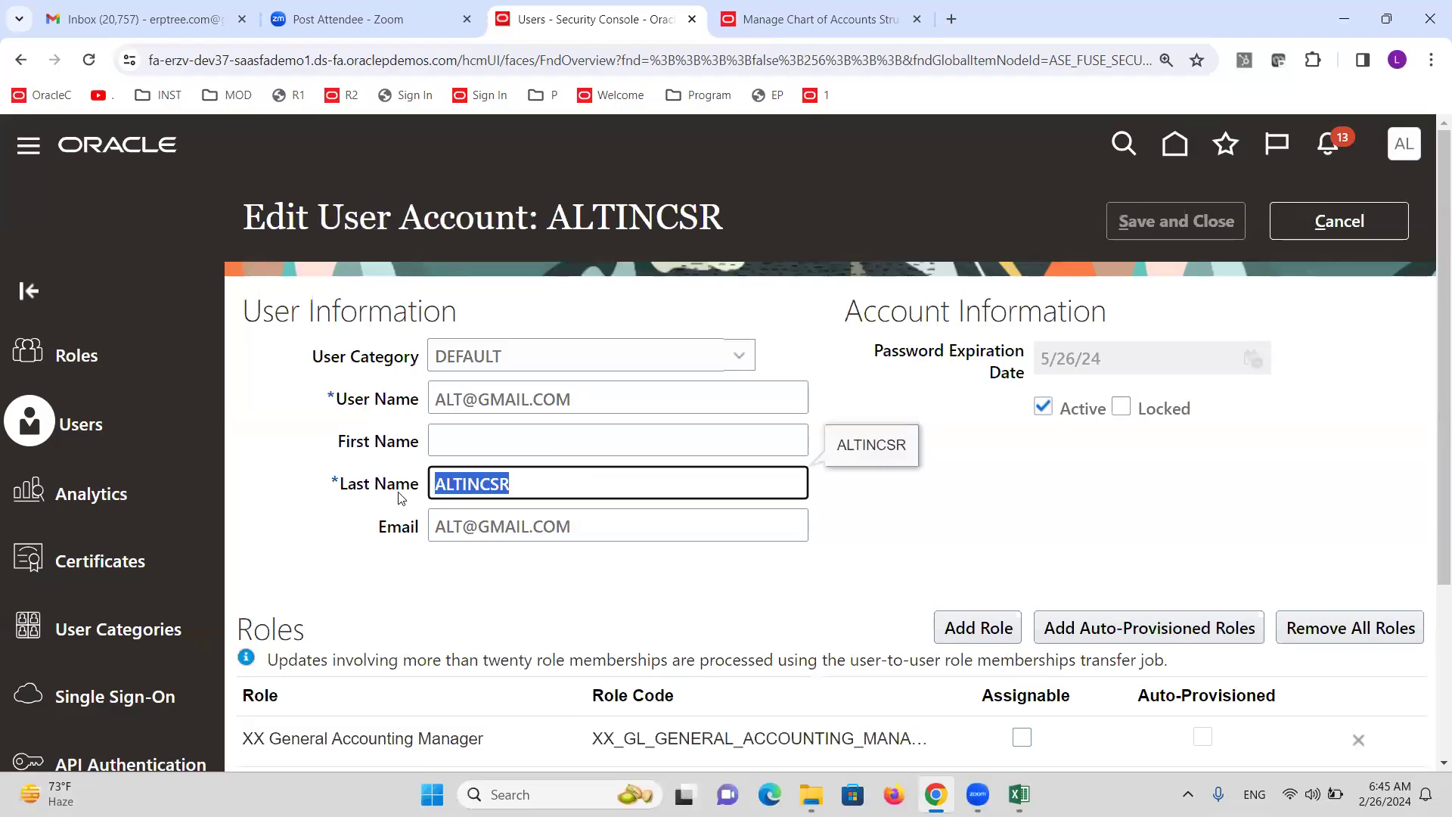
{"action": "left_click_drag", "start_coordinate": [587, 404], "coordinate": [414, 409]}
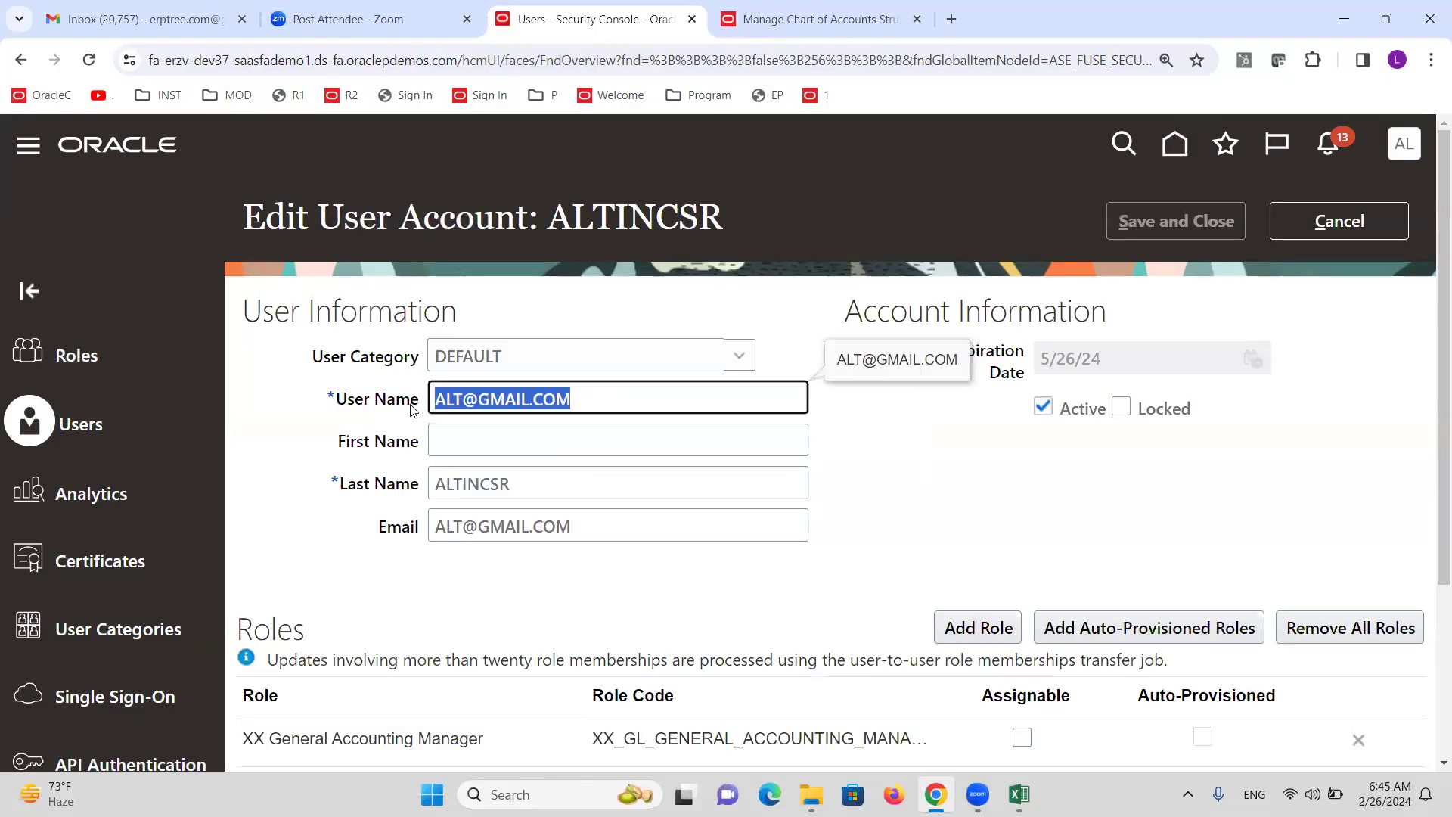
{"action": "key", "text": "ctrl+v"}
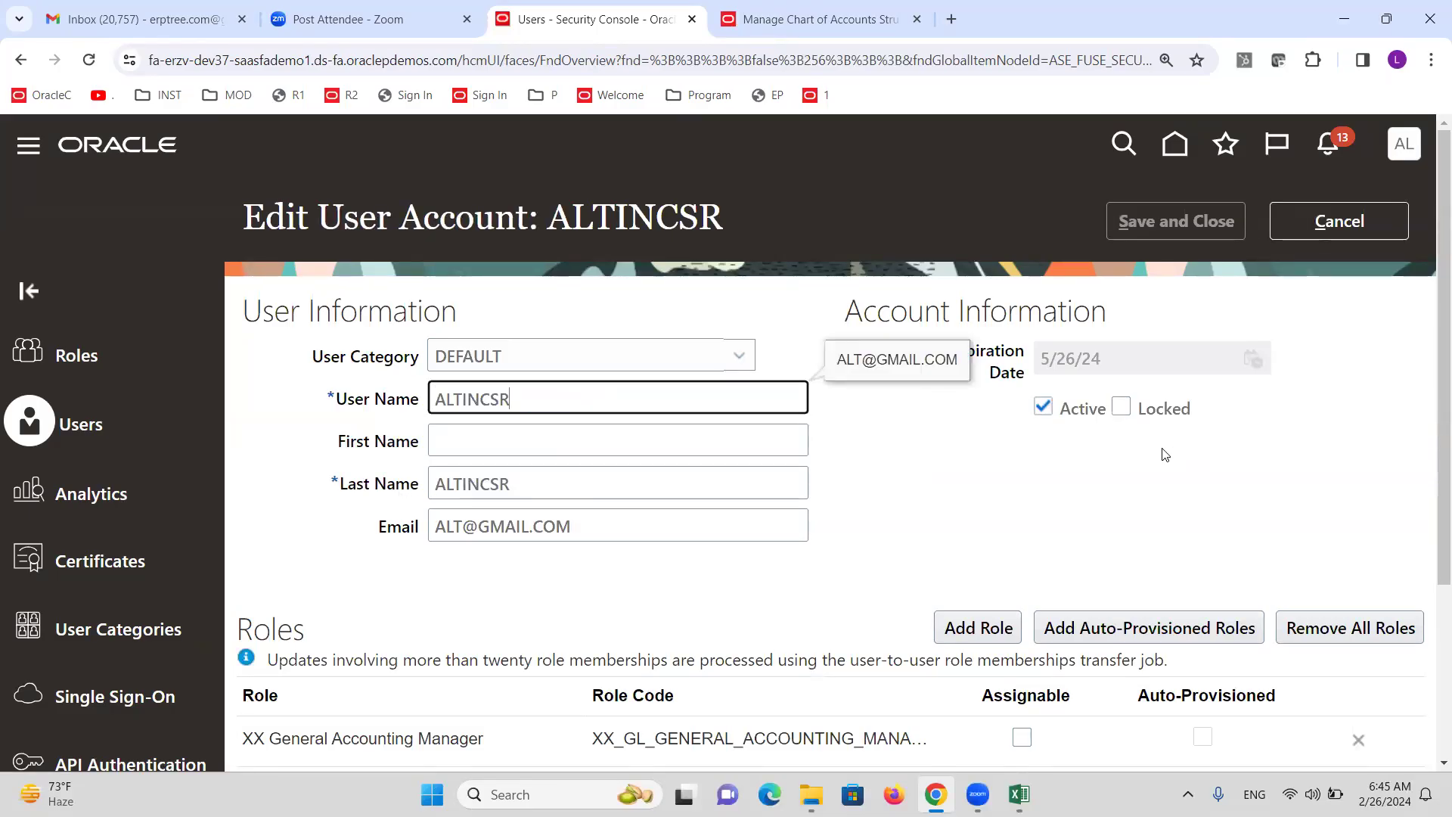
{"action": "left_click", "coordinate": [1076, 452]}
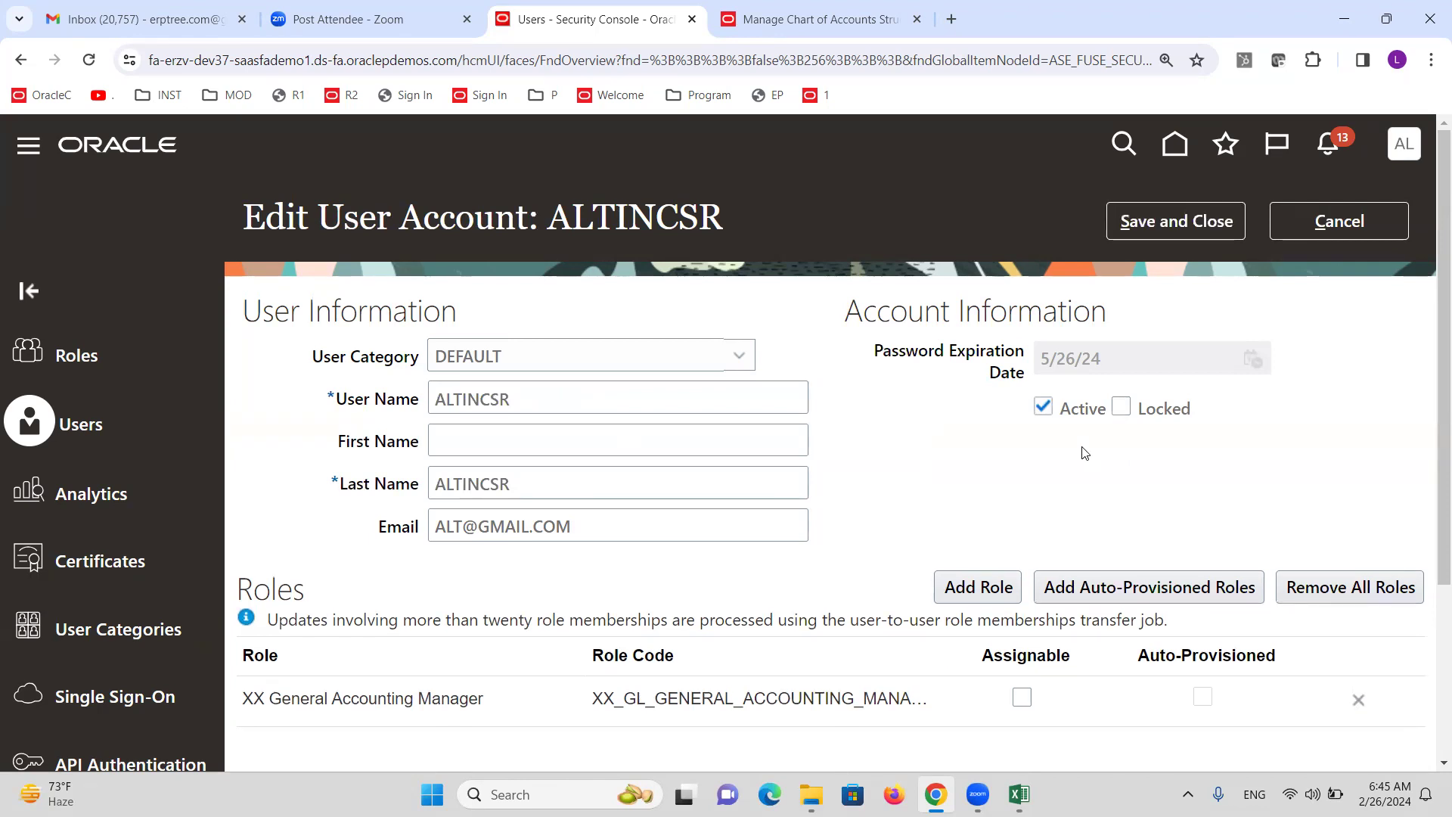
{"action": "left_click", "coordinate": [1177, 225]}
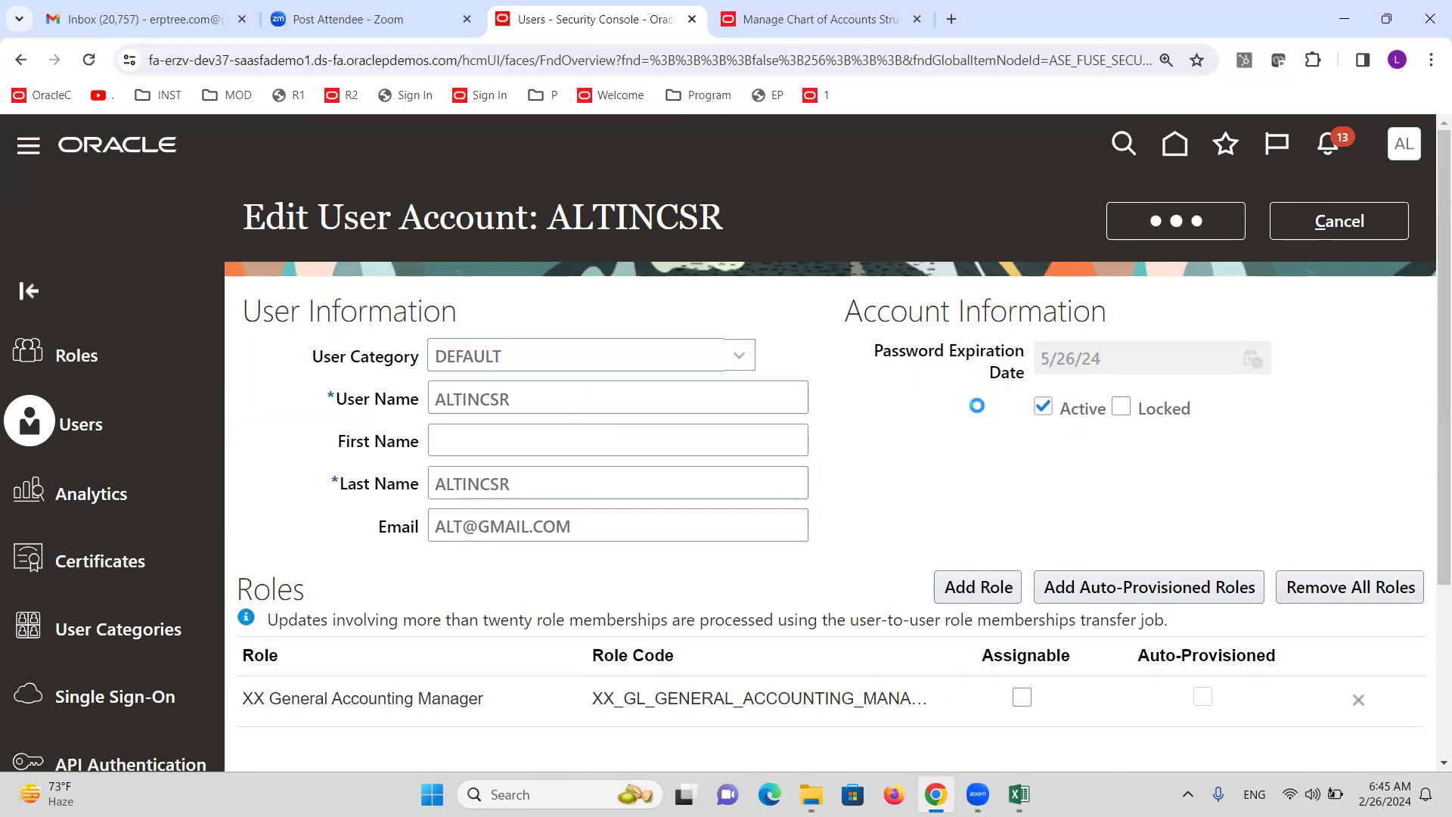
Manually reset the user's password, entering and confirming the new password.
{"action": "left_click", "coordinate": [1006, 224]}
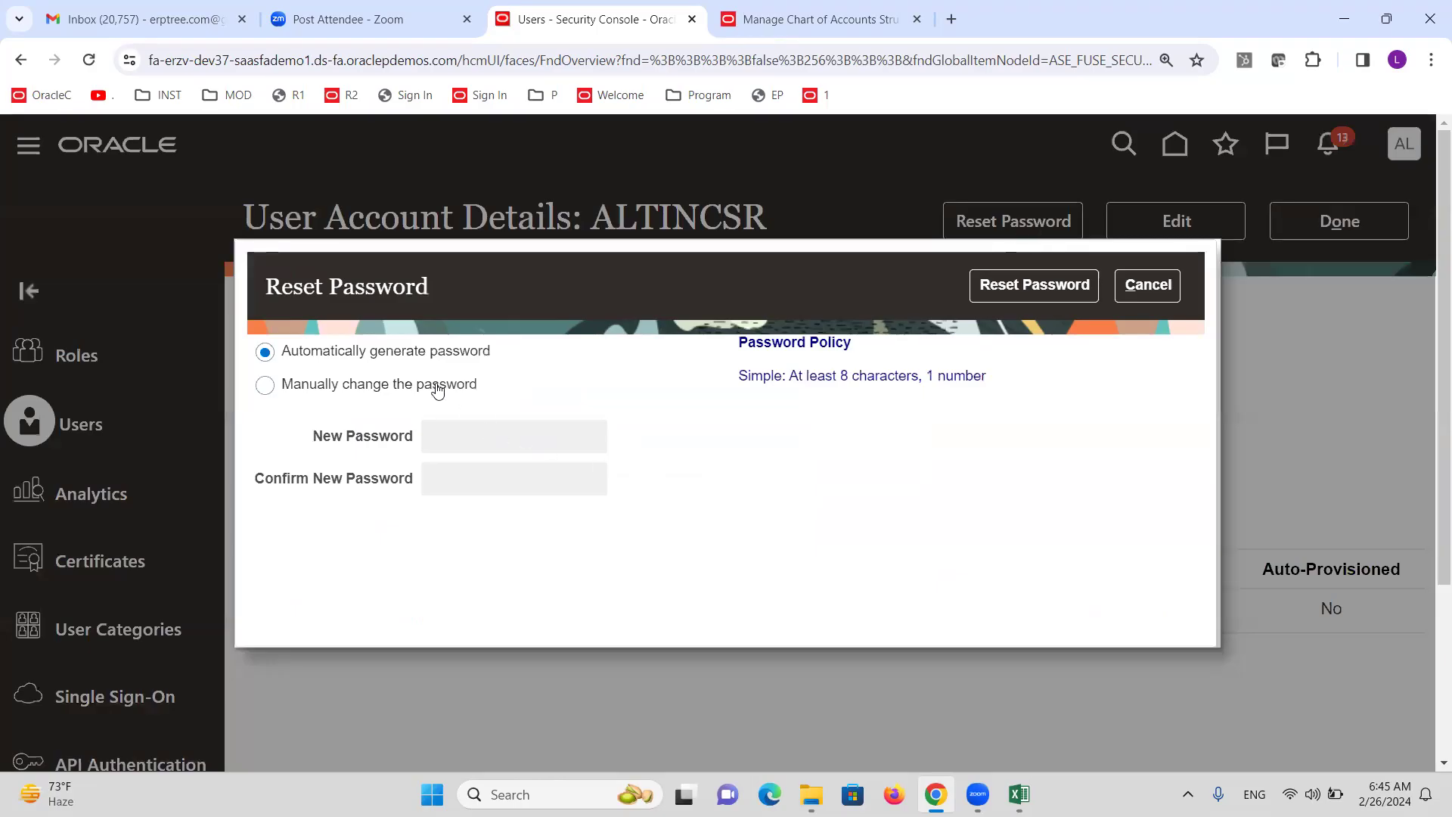
{"action": "left_click", "coordinate": [435, 385]}
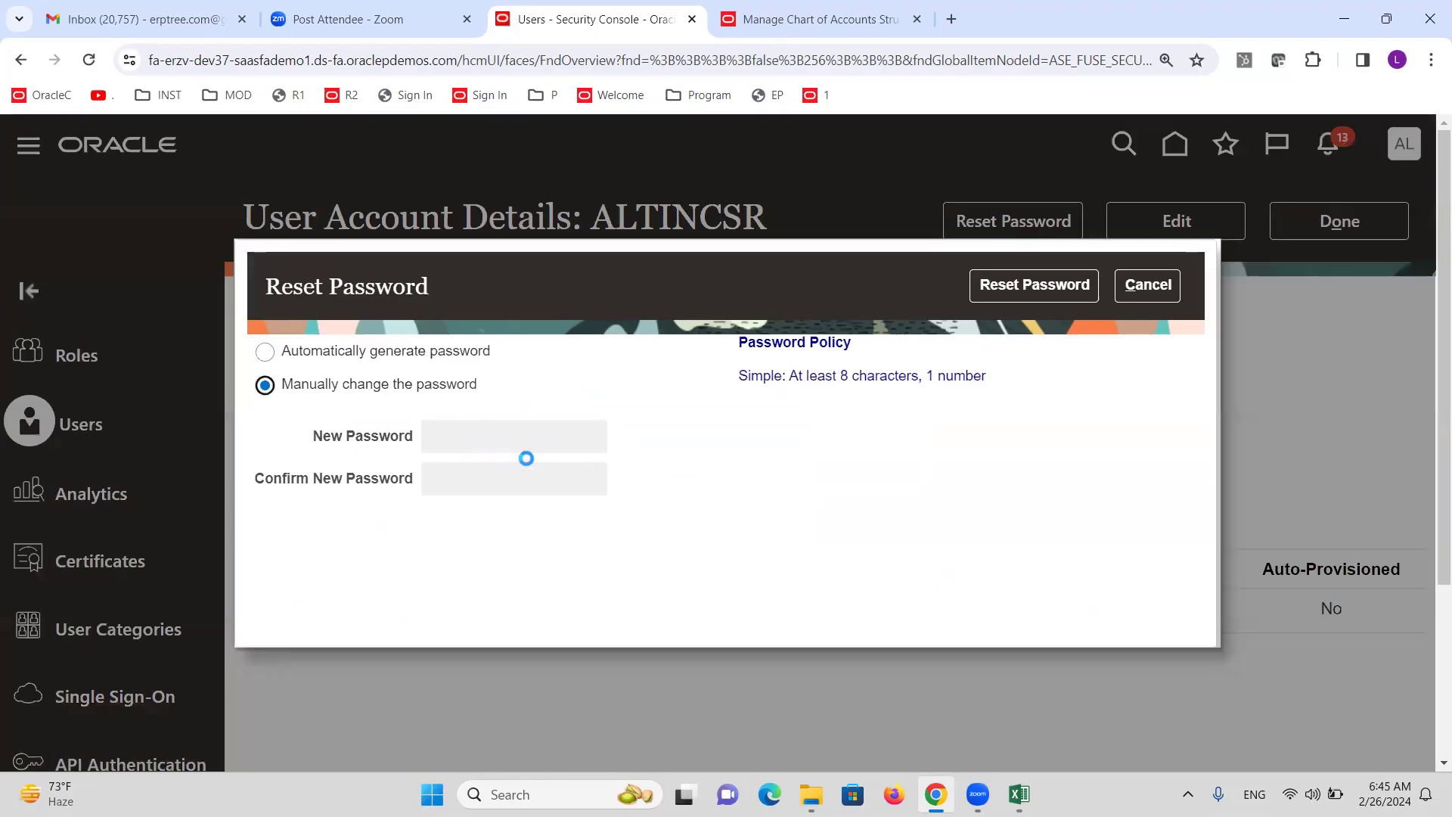
{"action": "left_click", "coordinate": [532, 452]}
{"action": "type", "text": "•••••••••"}
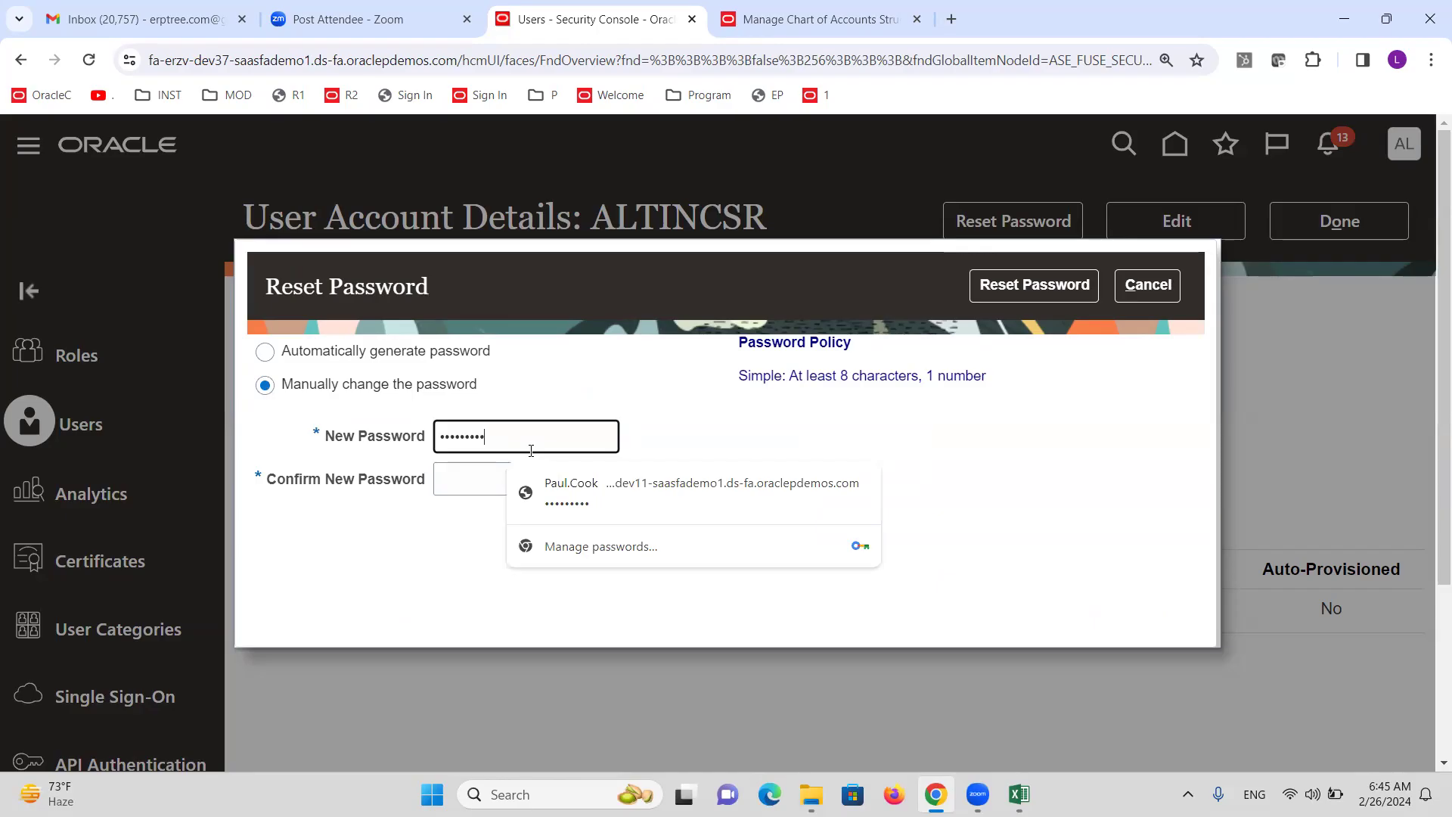
{"action": "key", "text": "Tab"}
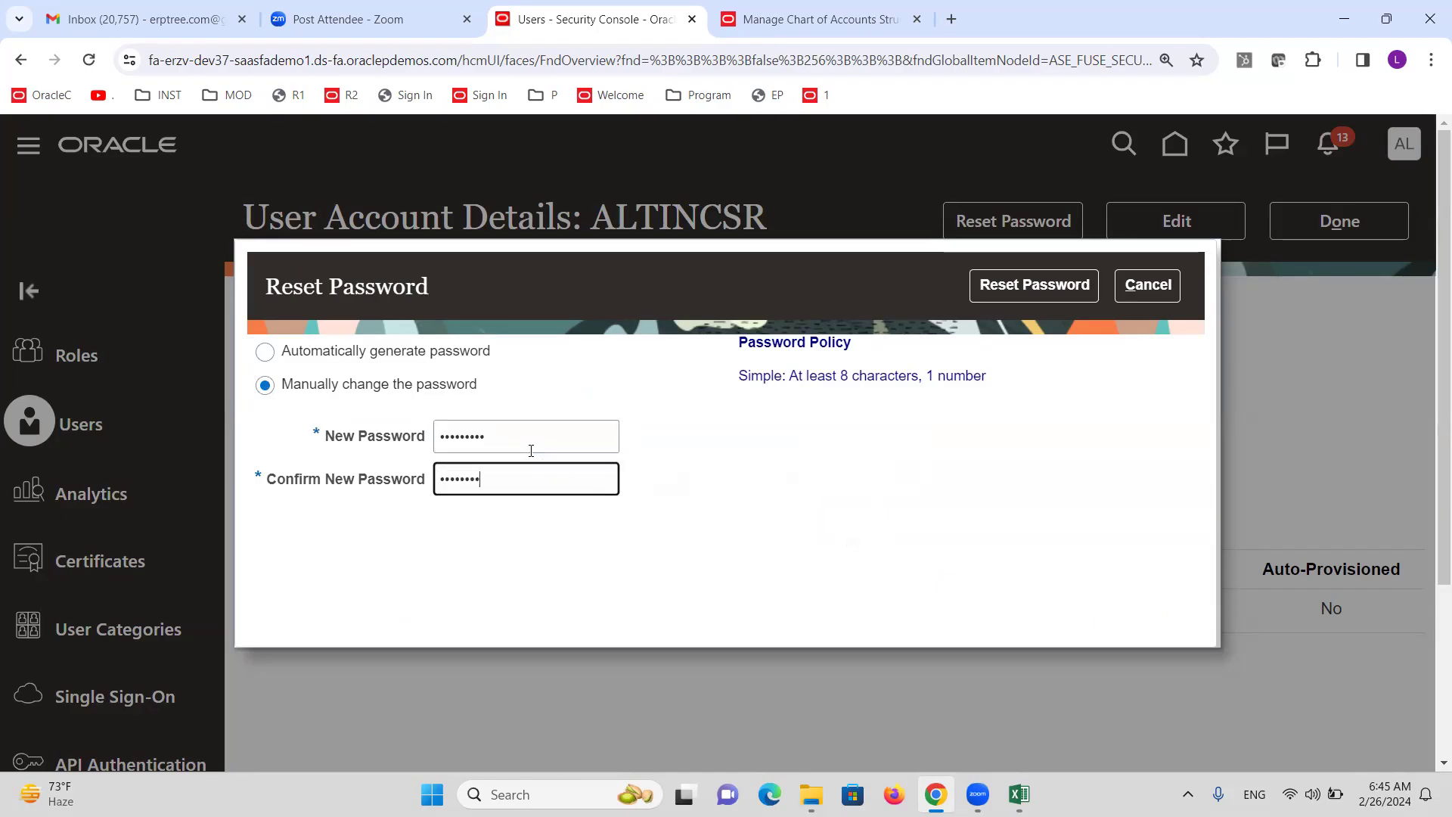
{"action": "left_click", "coordinate": [1058, 301]}
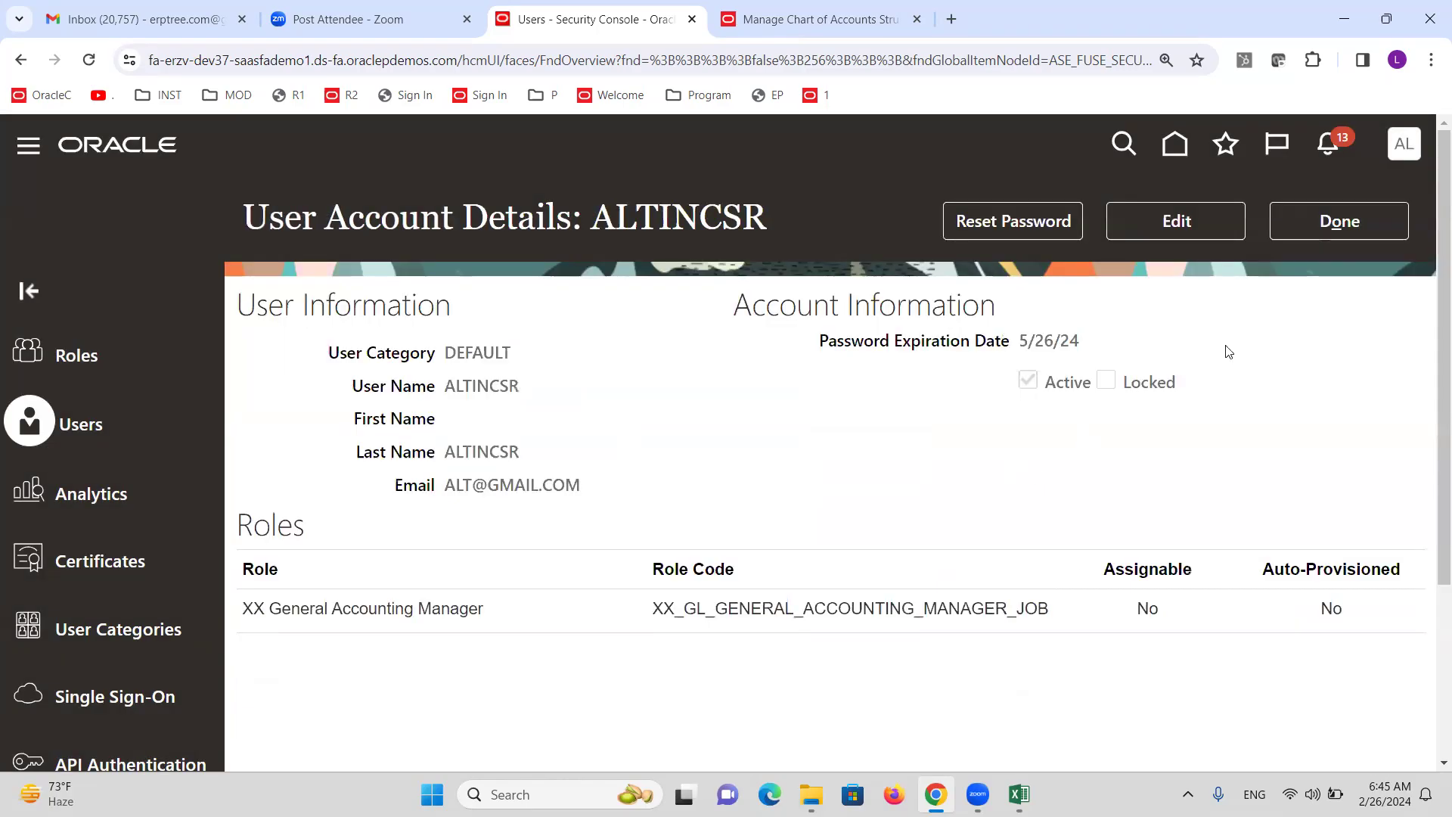
Return to the User Accounts list and switch to the Excel notes workbook.
{"action": "left_click", "coordinate": [1333, 220]}
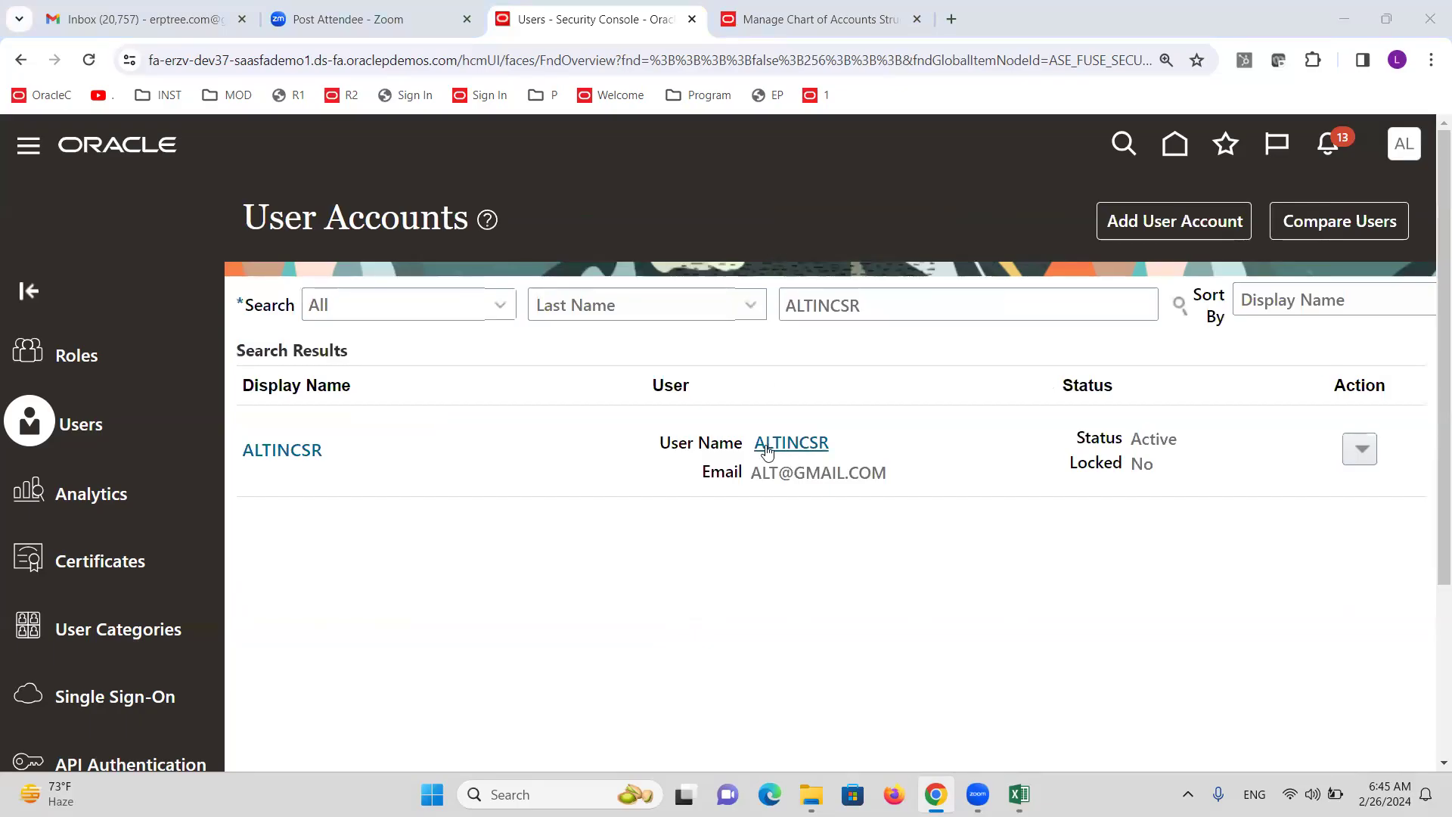
{"action": "key", "text": "alt+Tab"}
{"action": "key", "text": "Tab"}
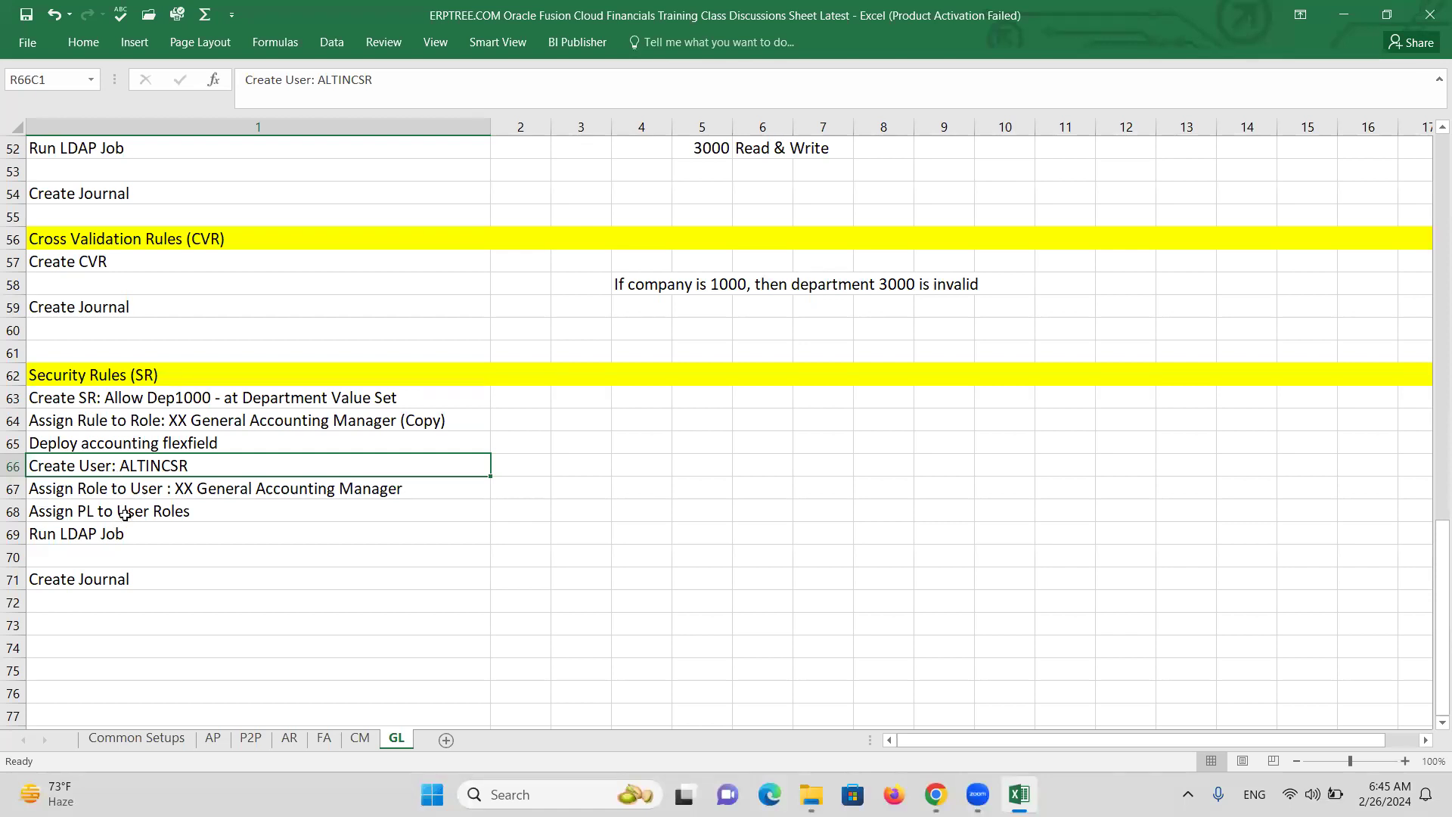
Read the role assignment and Assign PL to User Roles steps, then return to Oracle.
{"action": "left_click", "coordinate": [119, 494]}
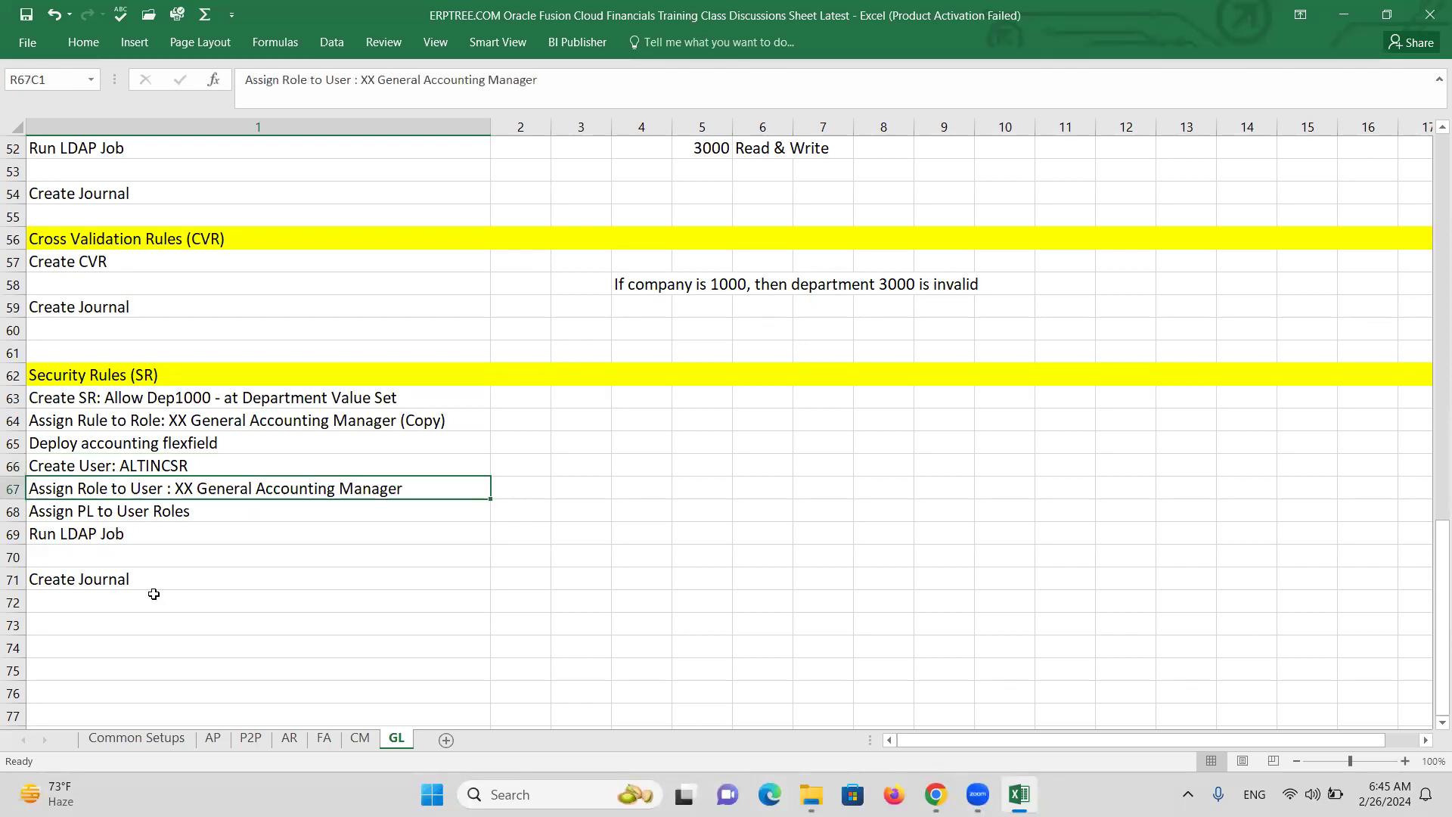
{"action": "left_click", "coordinate": [101, 510]}
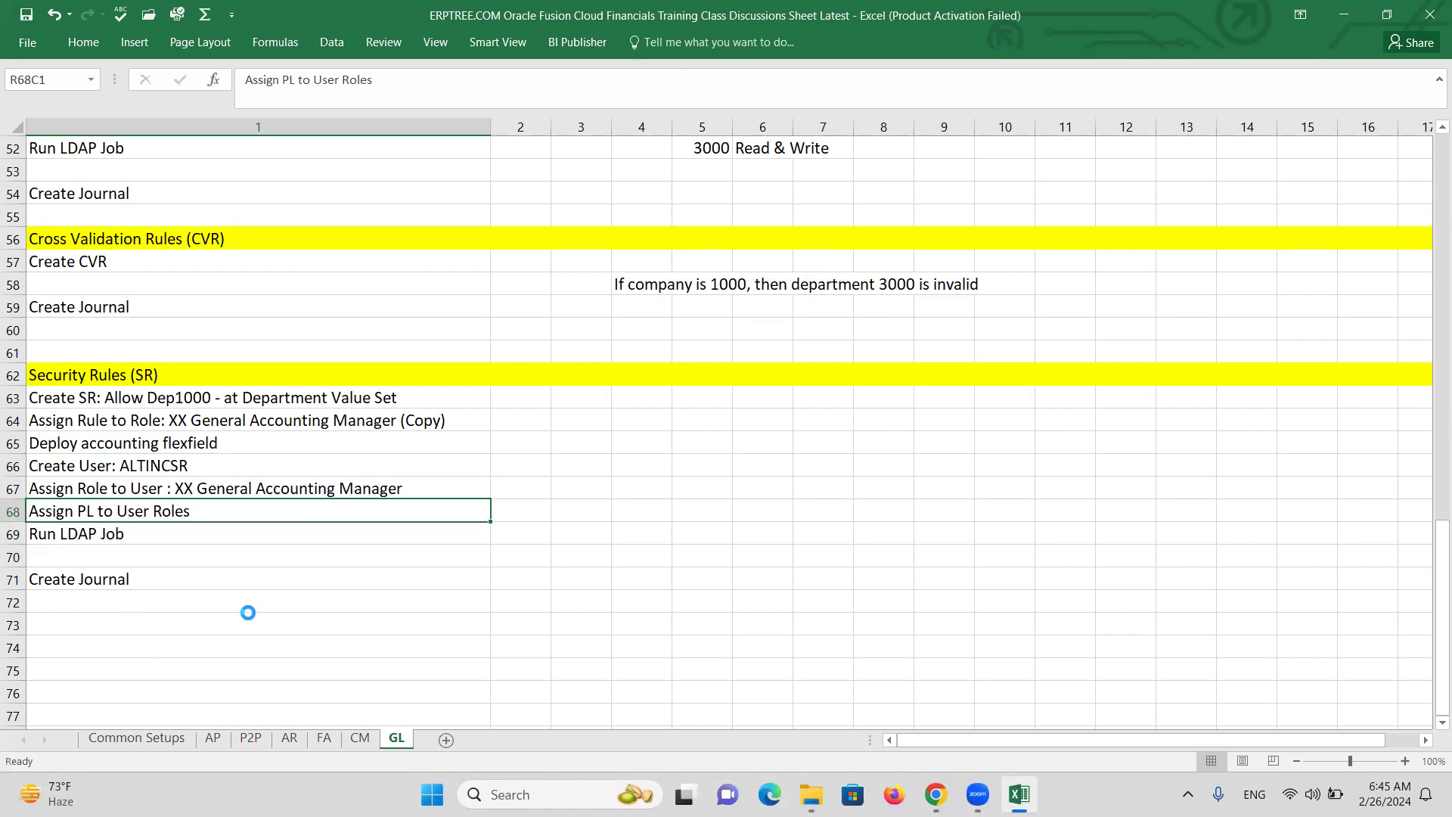
{"action": "left_click", "coordinate": [389, 544]}
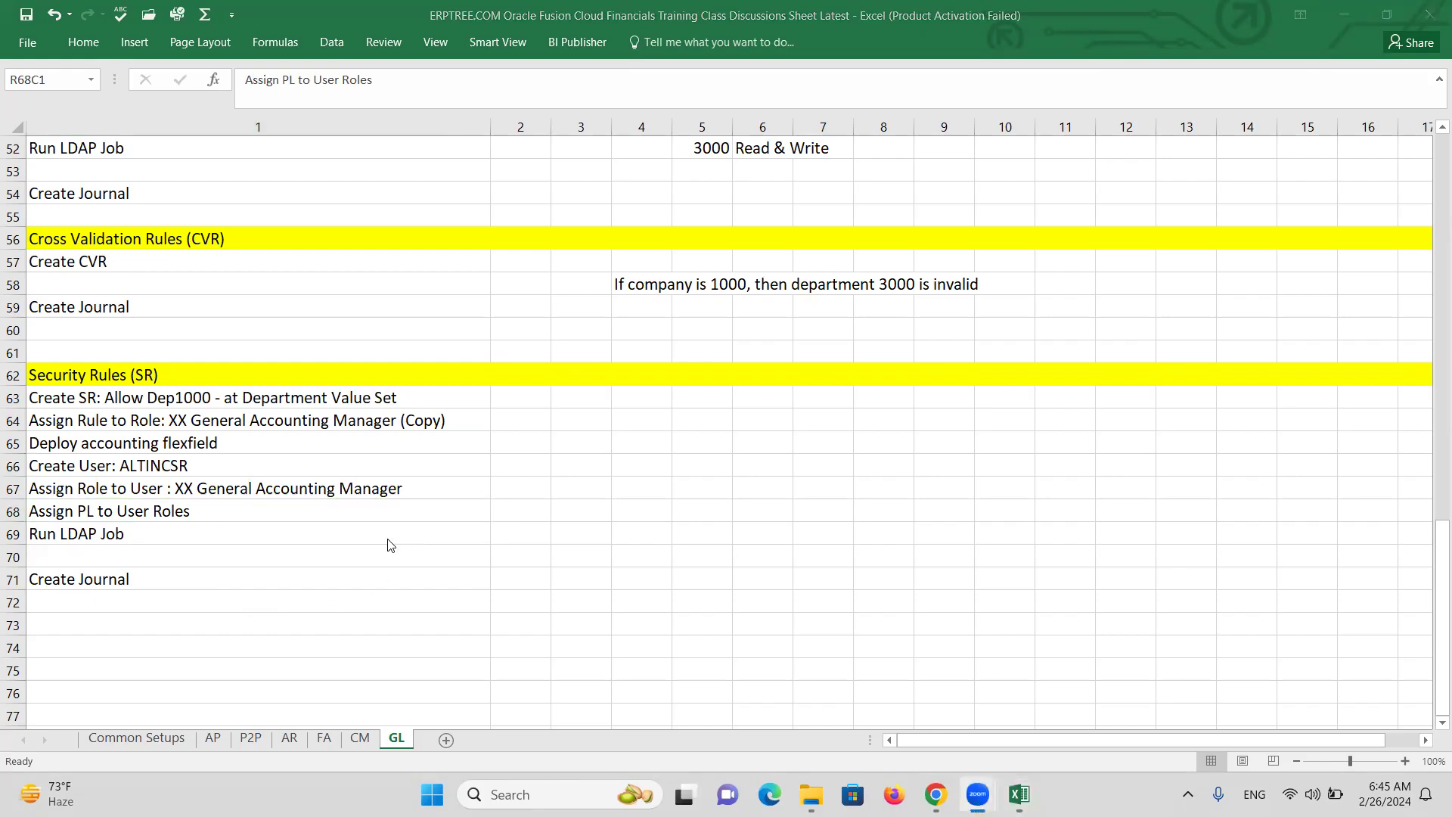
{"action": "key", "text": "alt+Tab"}
{"action": "key", "text": "Tab"}
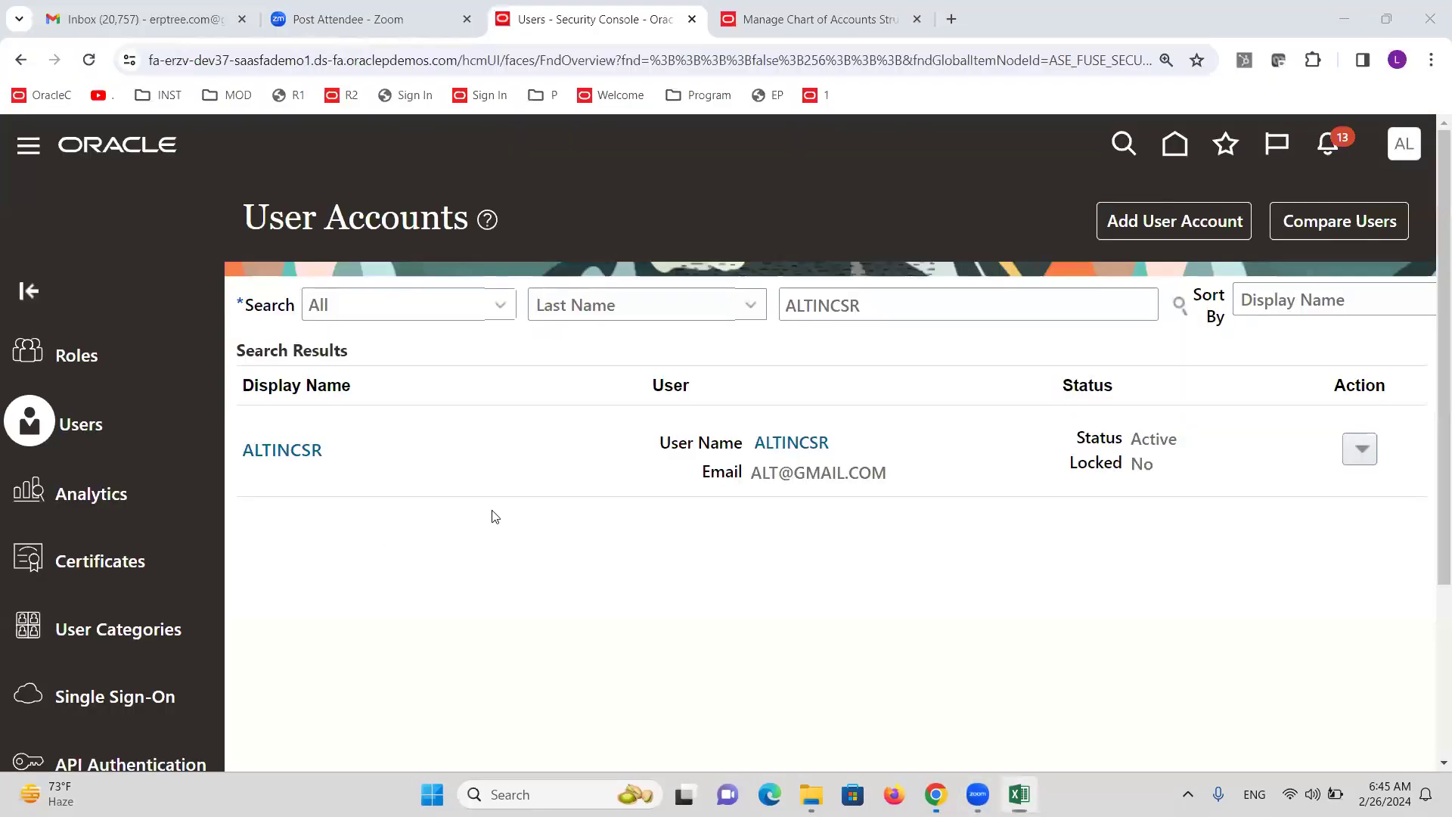
Search Setup and Maintenance for 'Data access for users' and open Manage Data Access for Users.
{"action": "left_click", "coordinate": [1403, 144]}
{"action": "left_click", "coordinate": [1029, 499]}
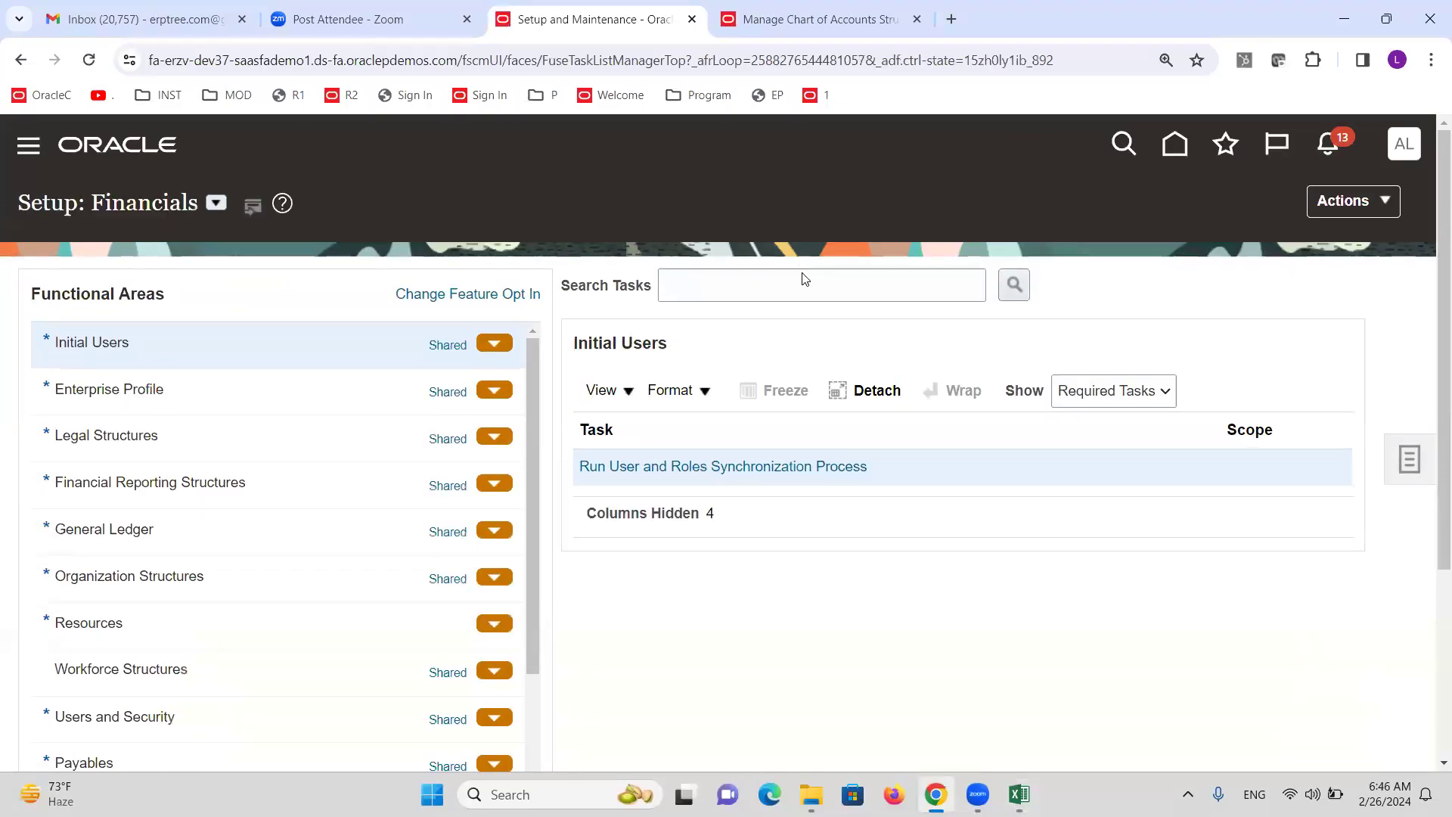
{"action": "left_click", "coordinate": [807, 289]}
{"action": "type", "text": "Data access for users"}
{"action": "key", "text": "Return"}
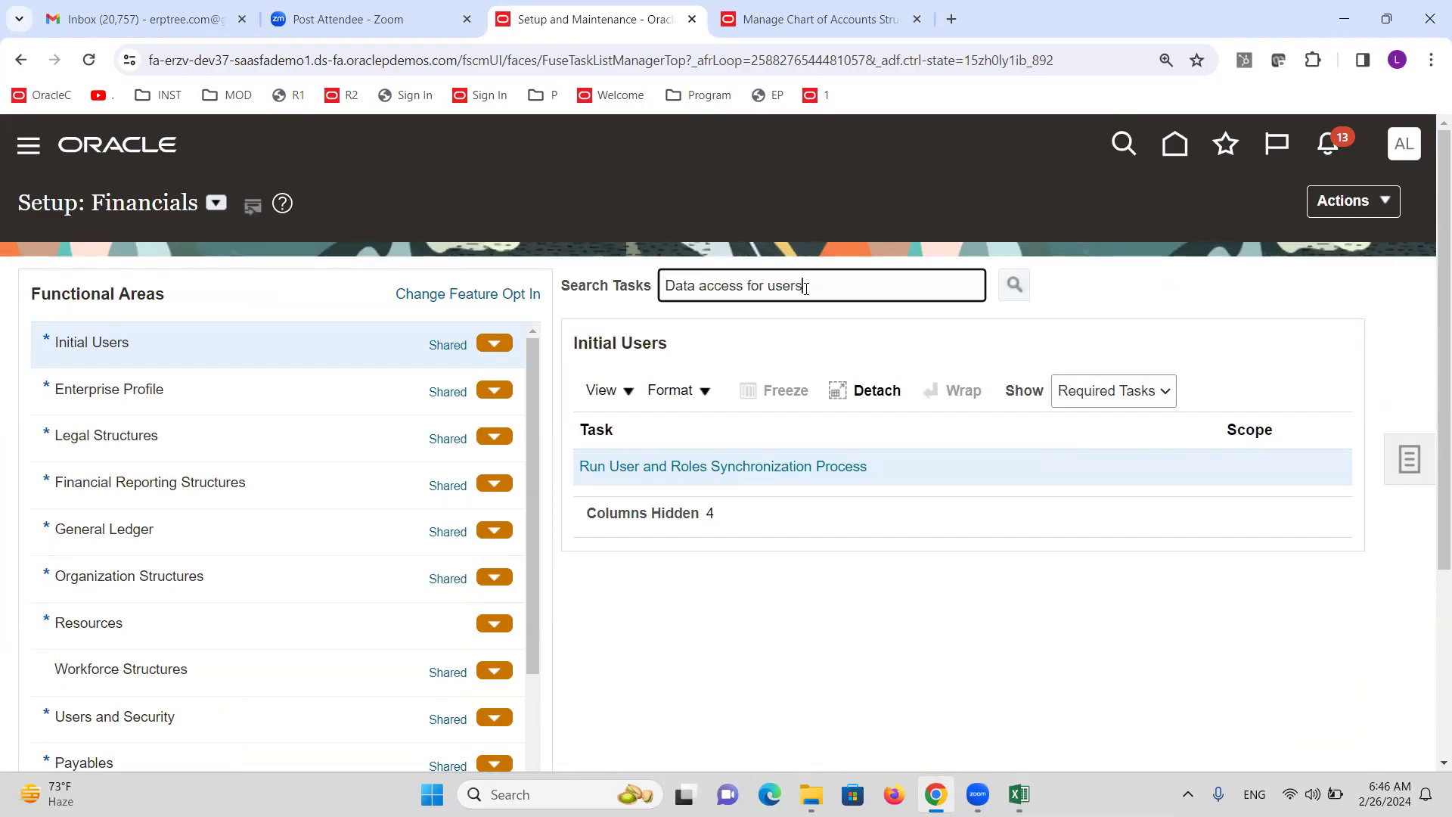
{"action": "left_click", "coordinate": [479, 475]}
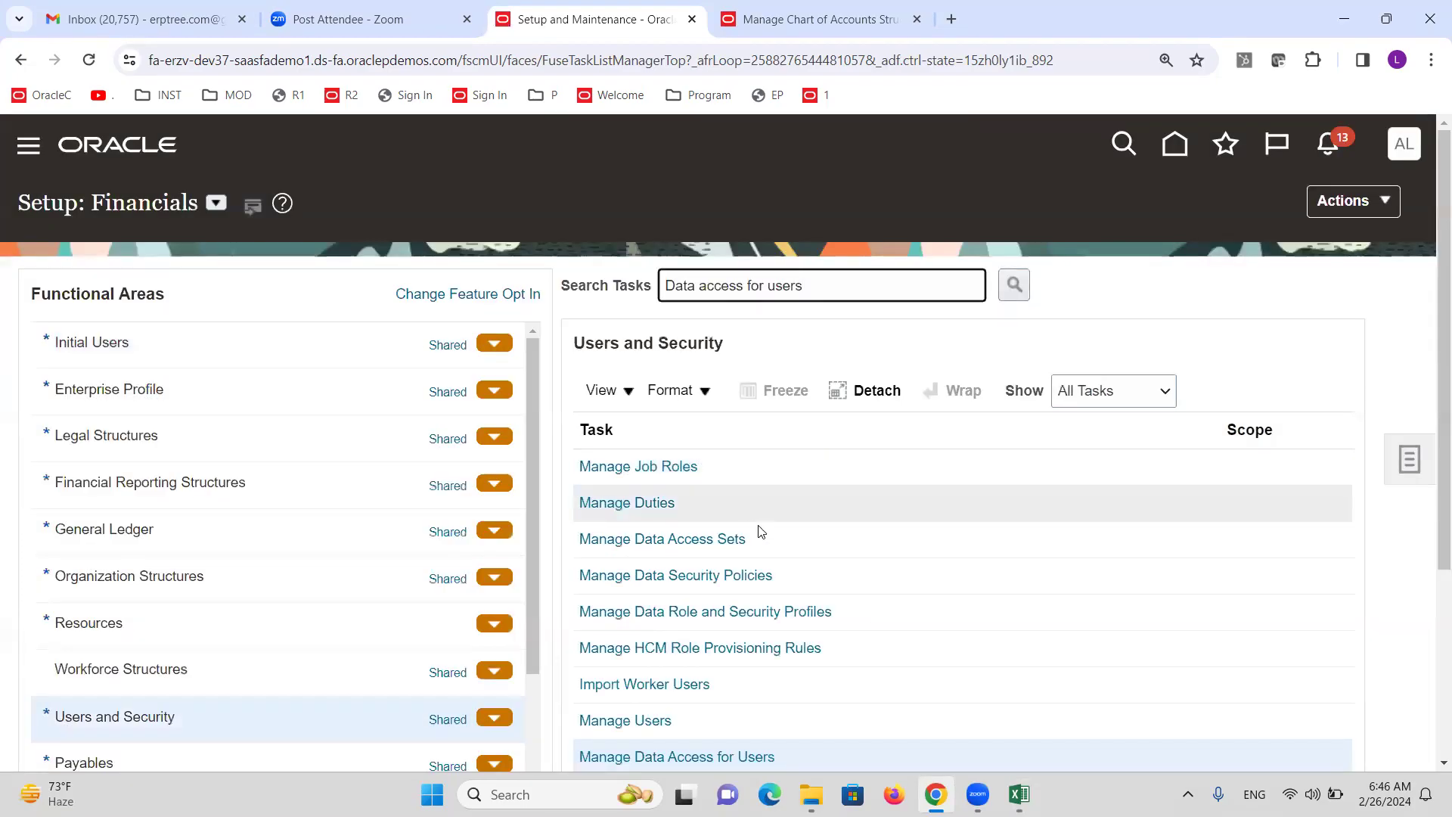
{"action": "left_click", "coordinate": [693, 760]}
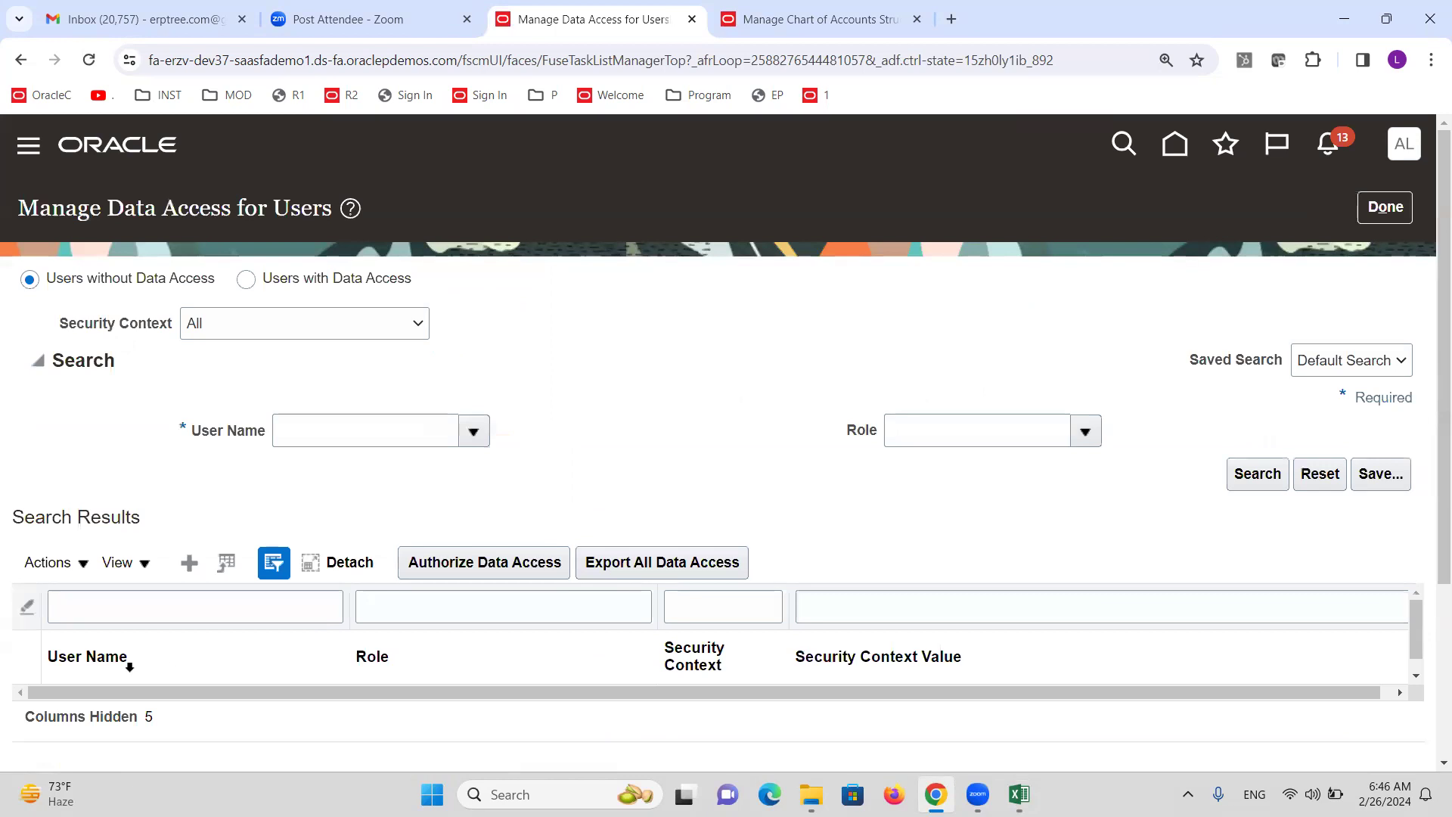
{"action": "left_click", "coordinate": [190, 562]}
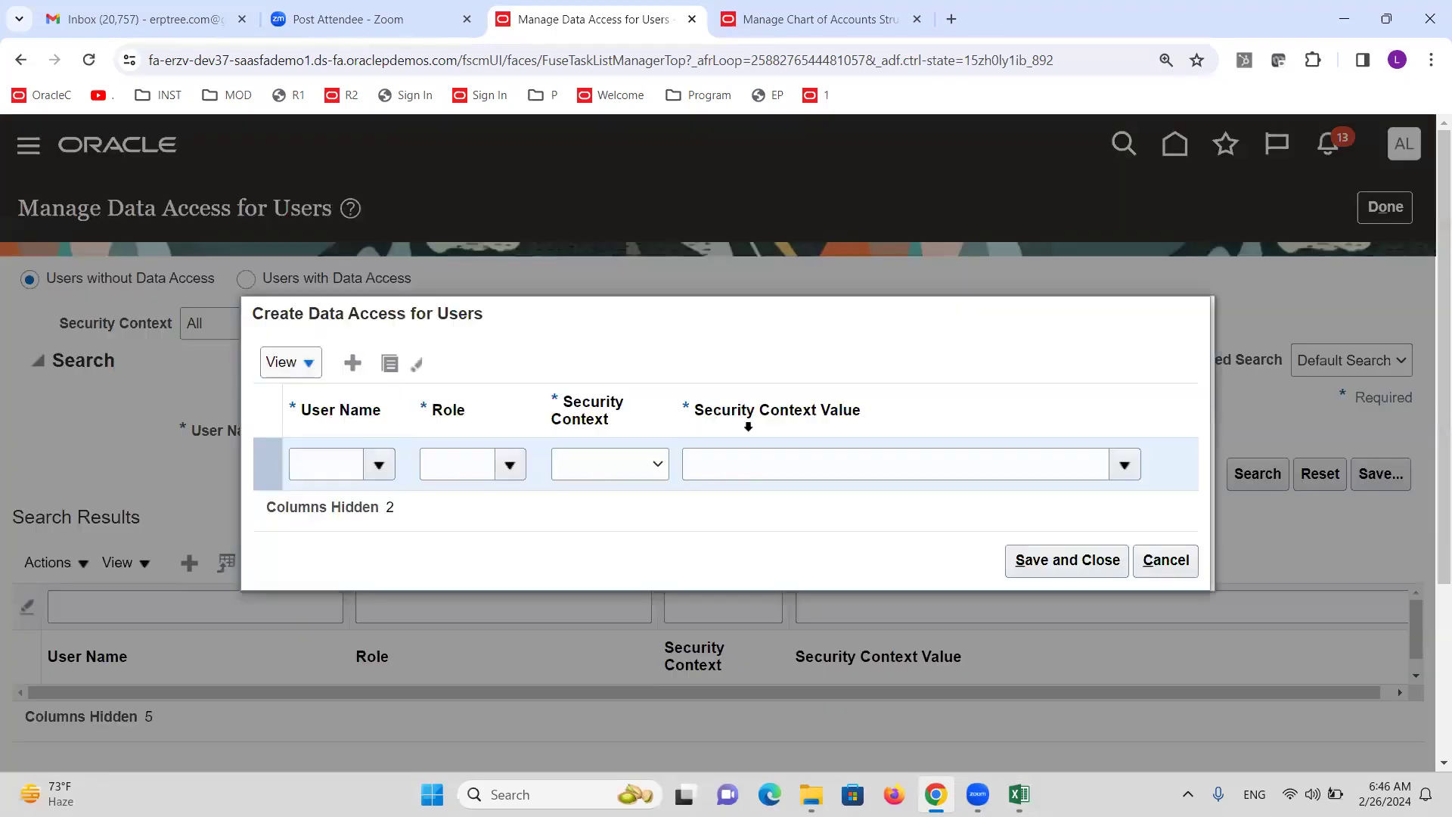
{"action": "left_click", "coordinate": [333, 466]}
{"action": "type", "text": "ALTINCSR"}
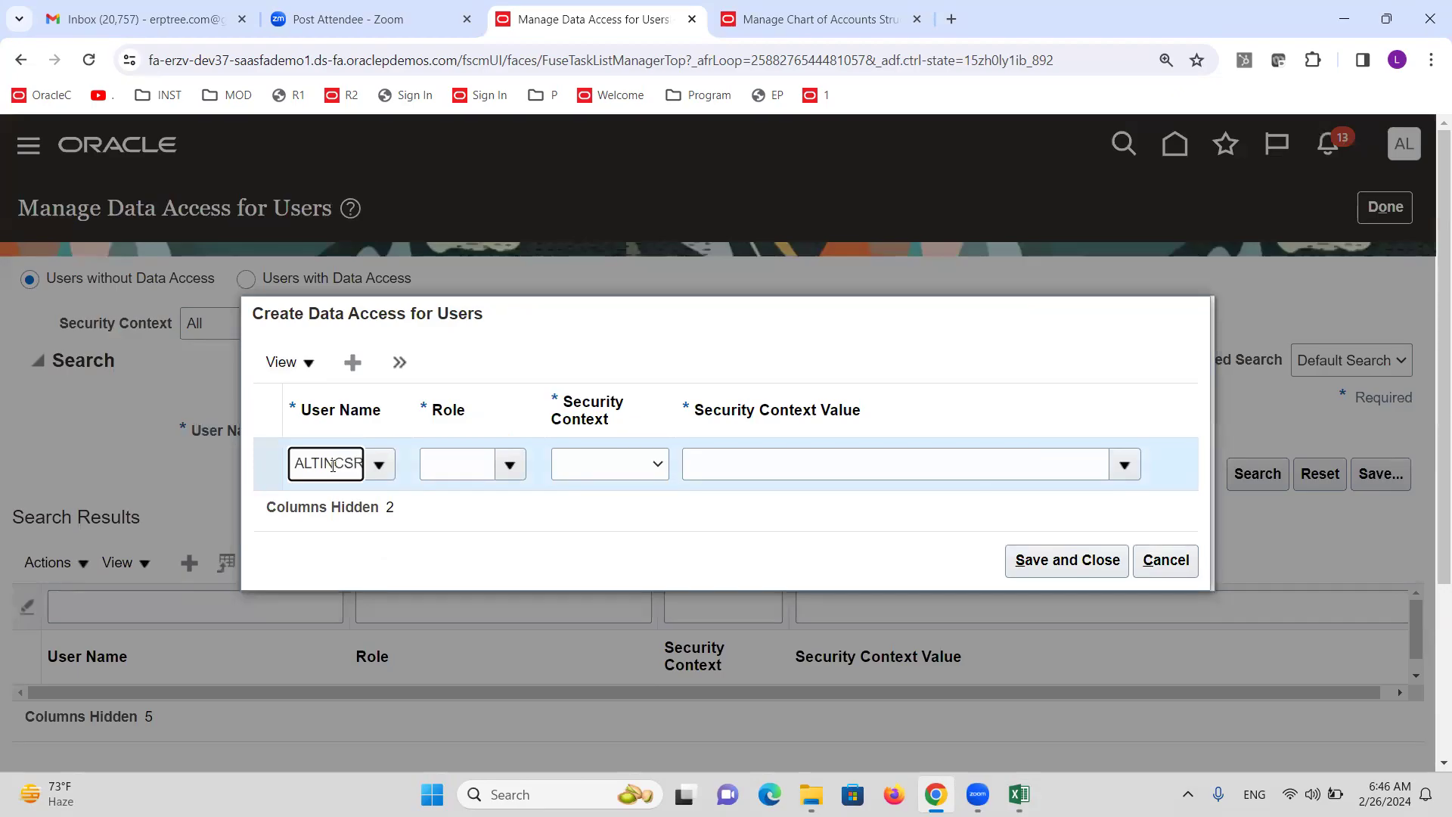
{"action": "left_click", "coordinate": [348, 500]}
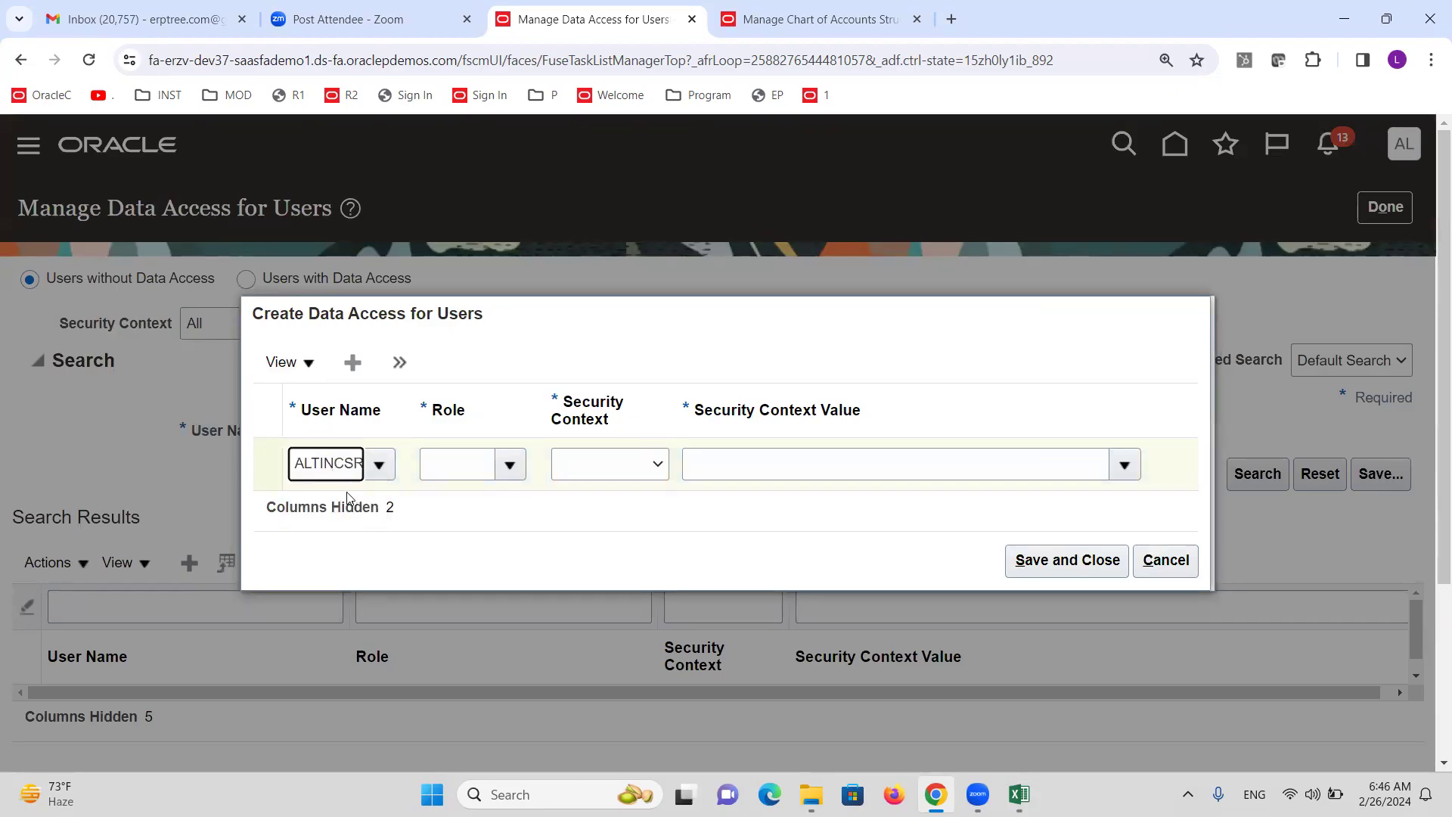
{"action": "left_click", "coordinate": [512, 469]}
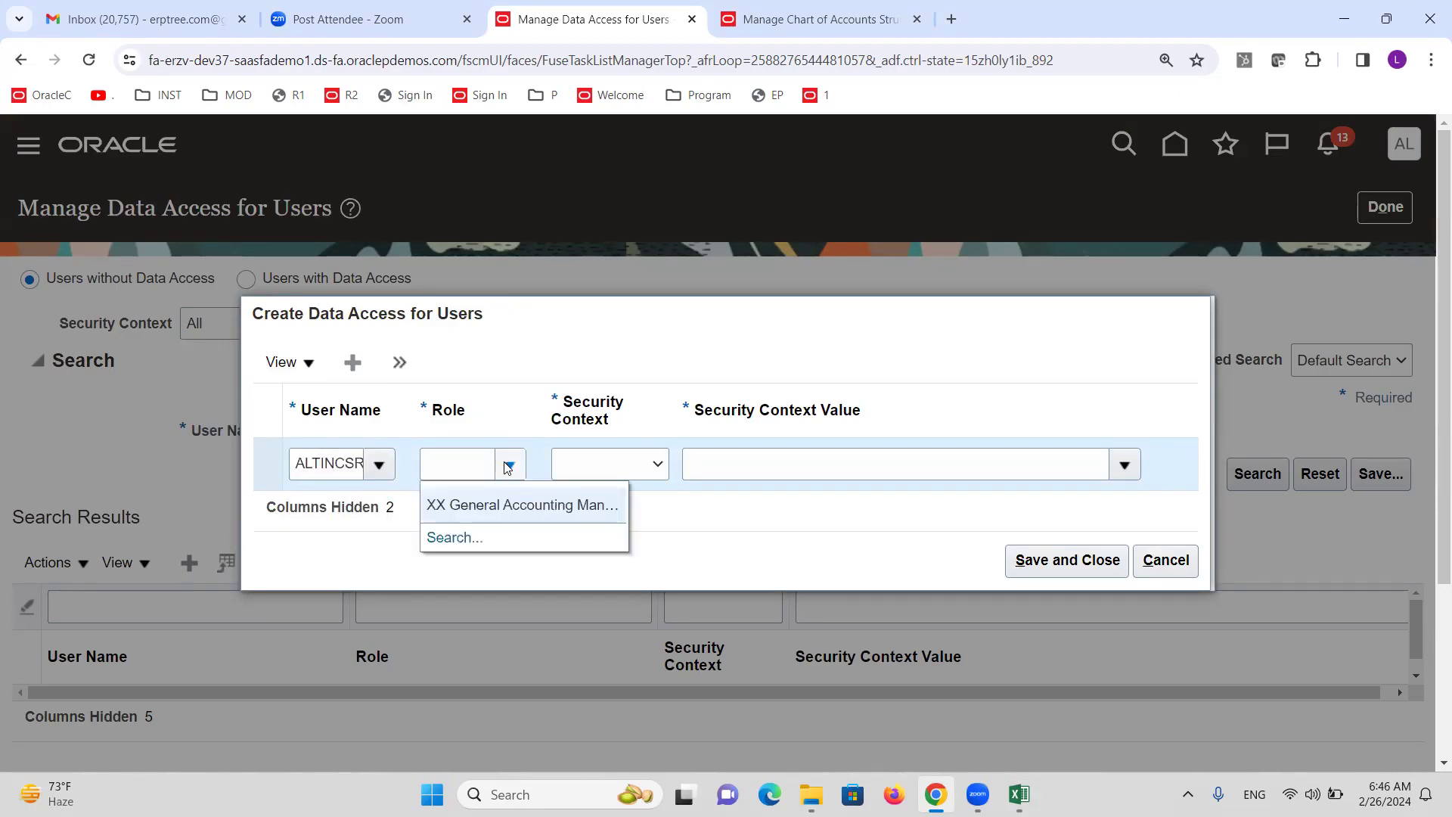
{"action": "left_click", "coordinate": [516, 500]}
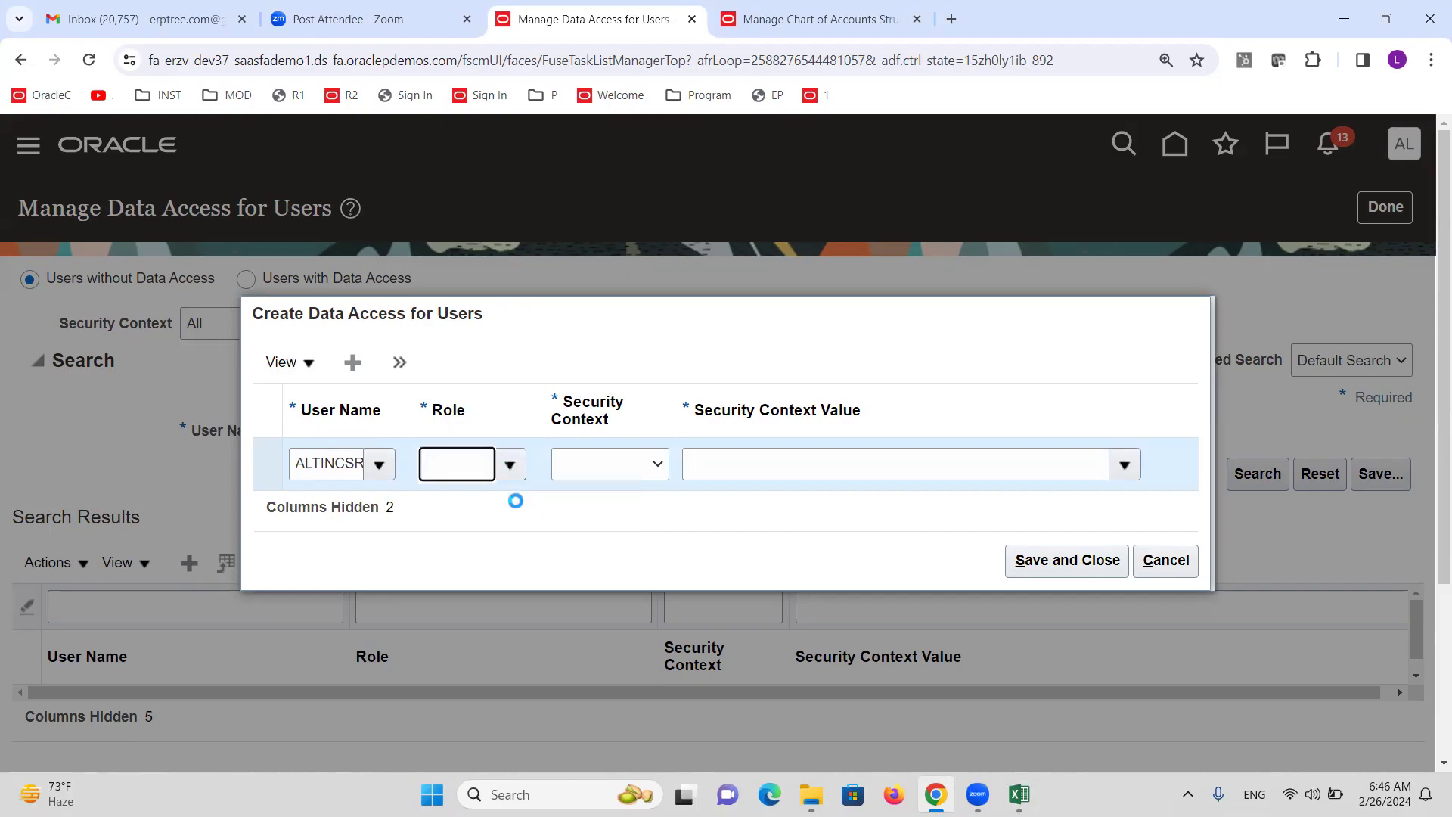
Set the security context to Data access set with value ALTINC US Primary Ledger.
{"action": "left_click", "coordinate": [655, 465]}
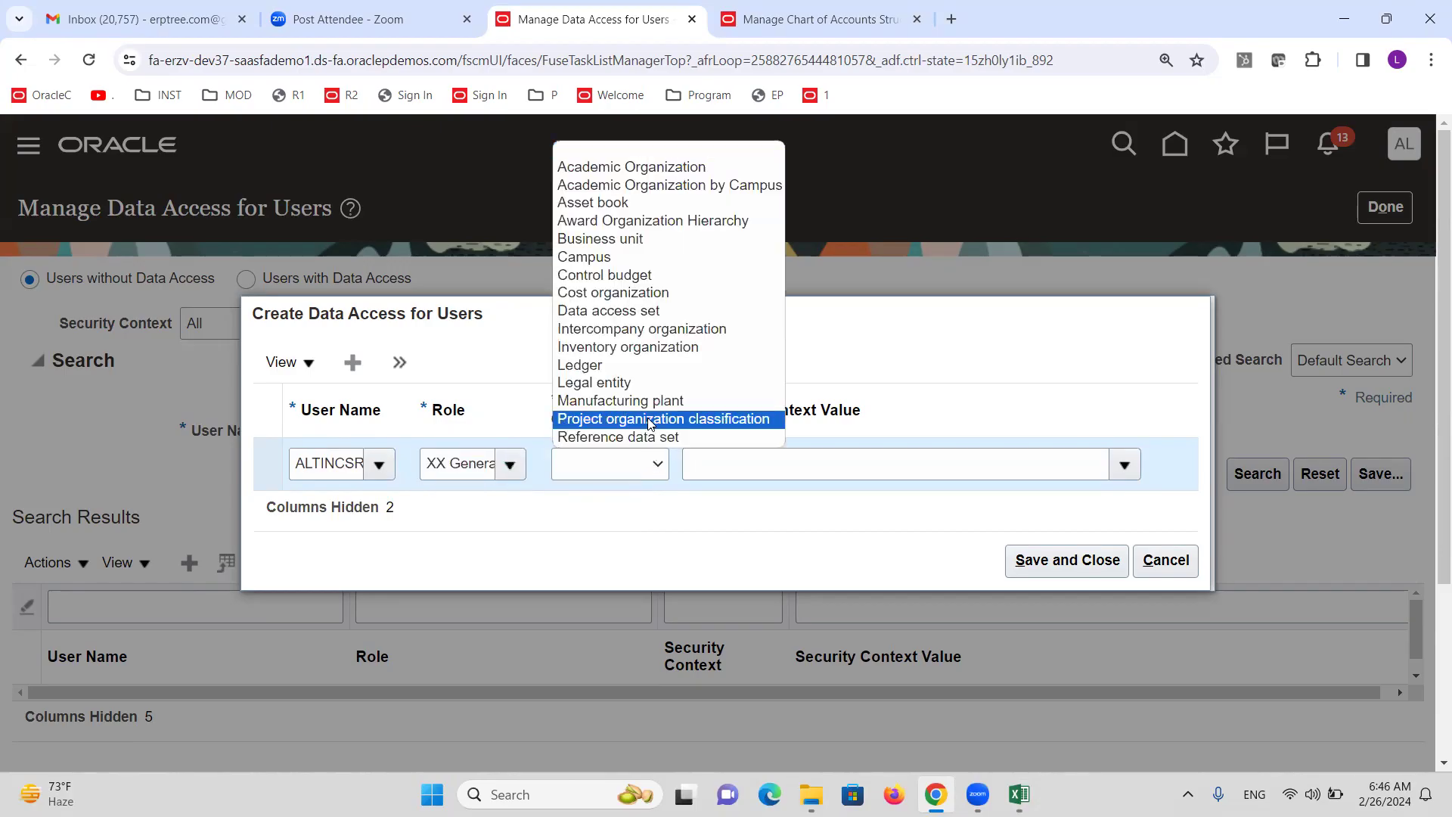
{"action": "left_click", "coordinate": [622, 312]}
{"action": "left_click", "coordinate": [788, 460]}
{"action": "left_click", "coordinate": [750, 466]}
{"action": "type", "text": "ALTINC"}
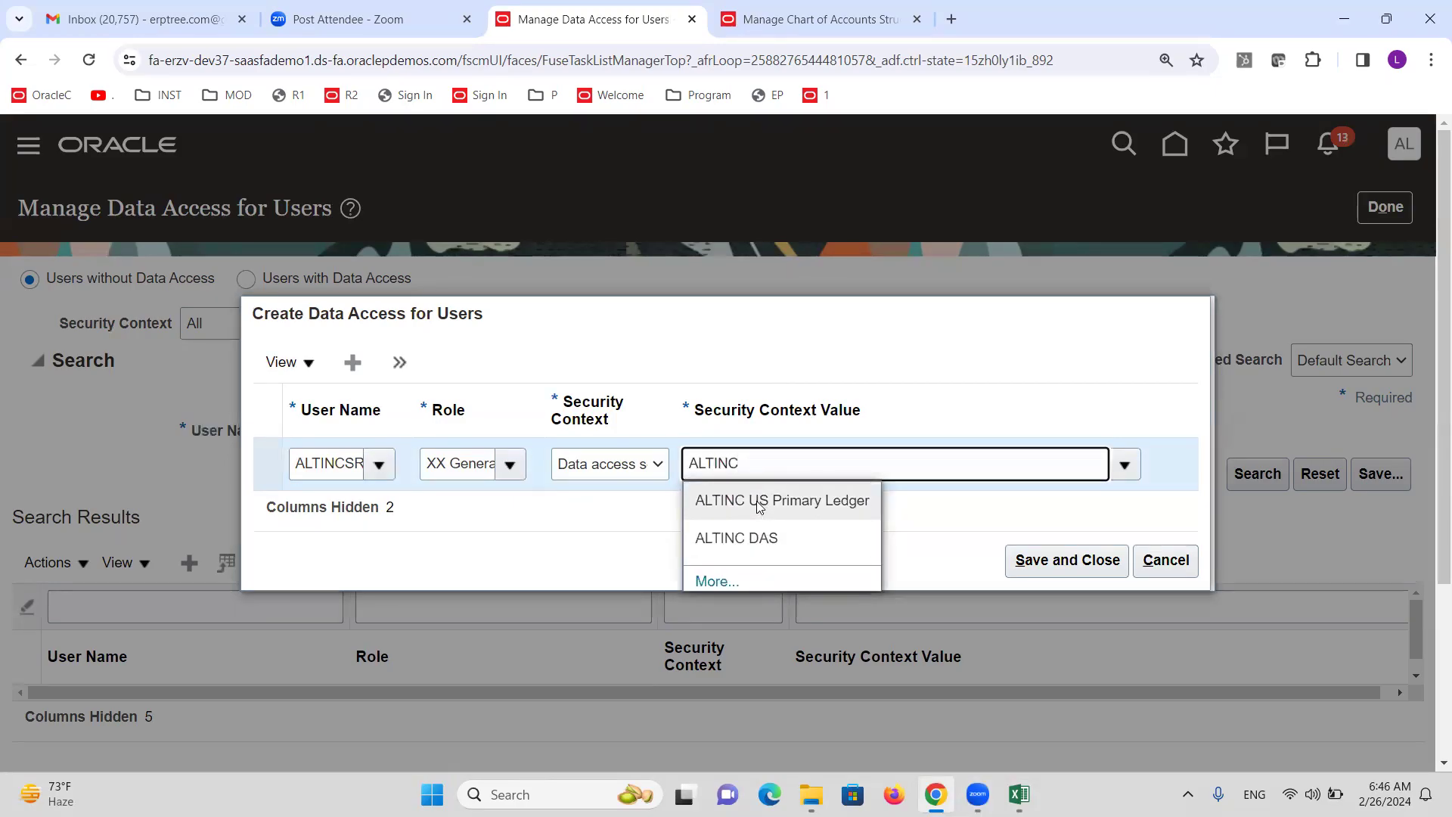
{"action": "left_click", "coordinate": [766, 500]}
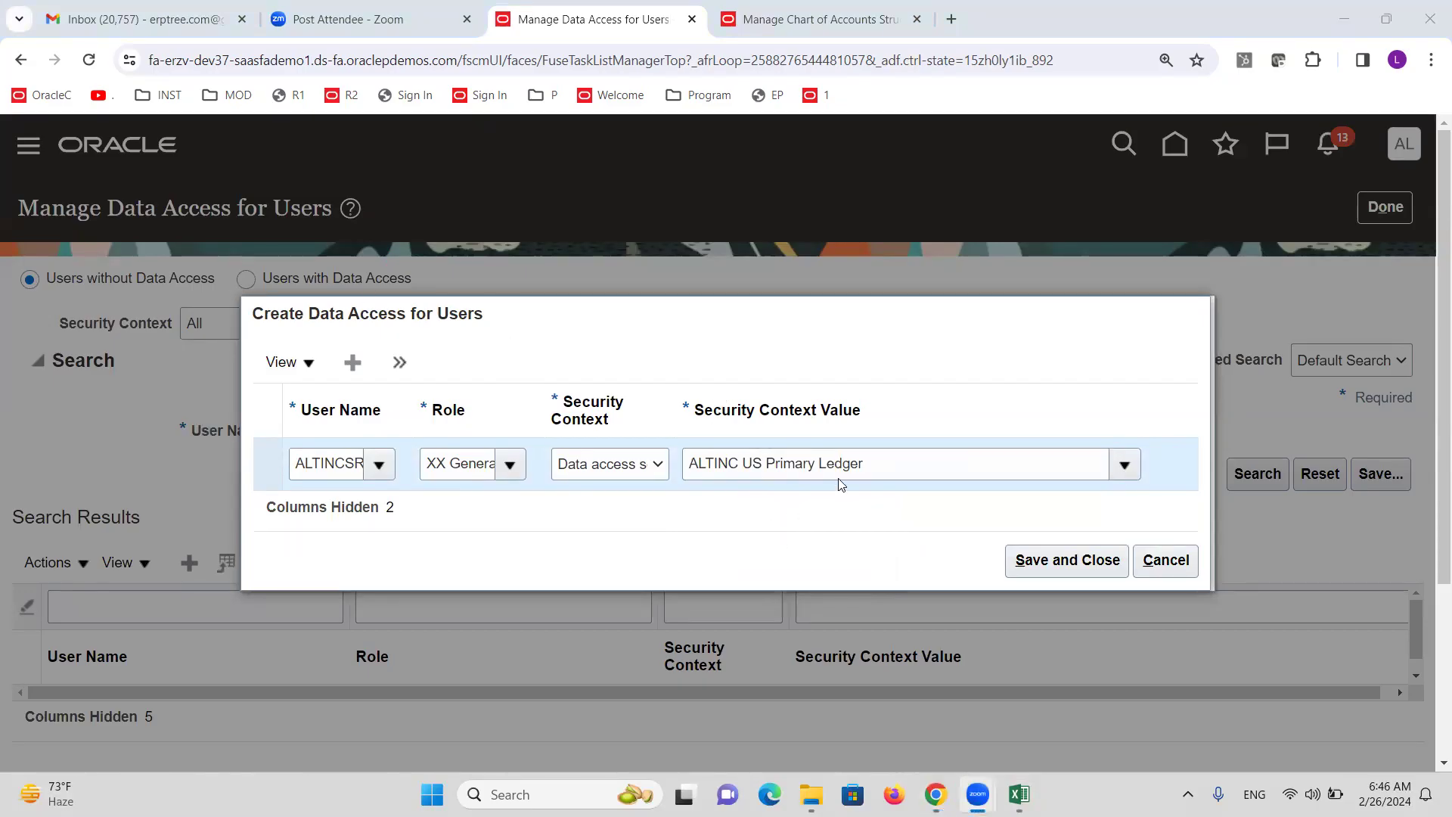
{"action": "left_click_drag", "start_coordinate": [879, 465], "coordinate": [680, 470]}
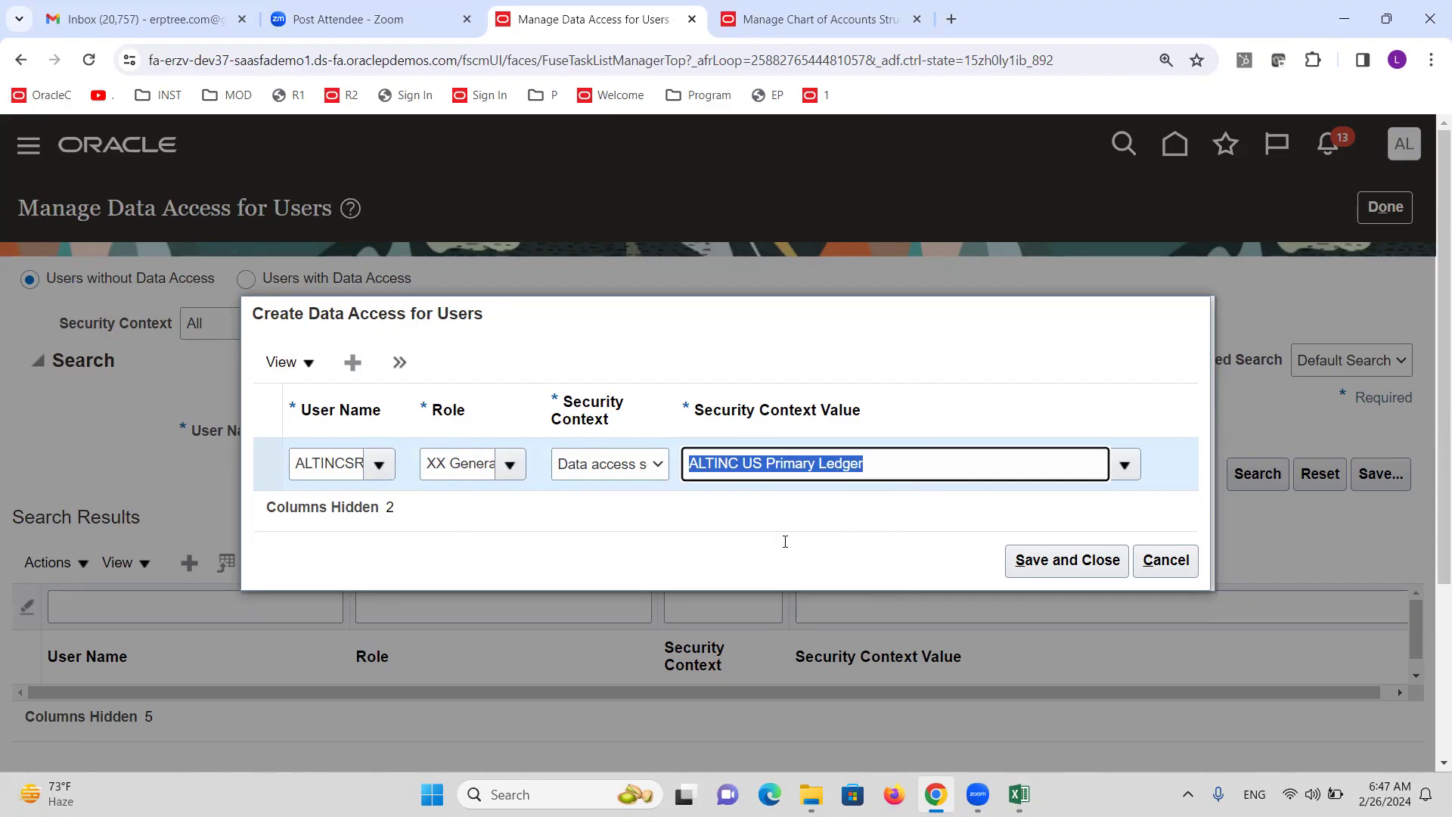
Save the data access assignment, leave the page, and switch to the Excel notes.
{"action": "left_click", "coordinate": [1029, 560]}
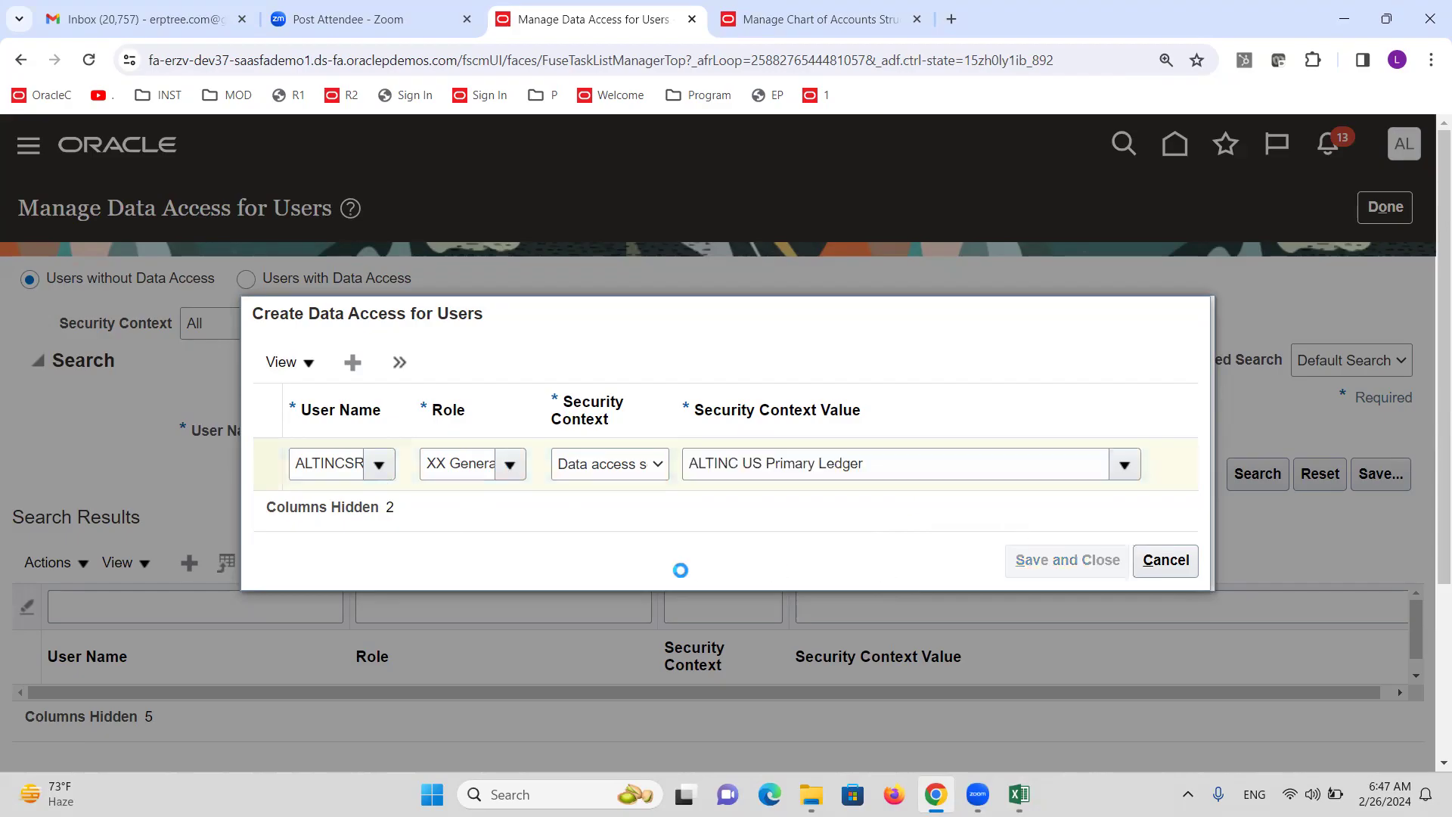
{"action": "left_click", "coordinate": [1385, 207]}
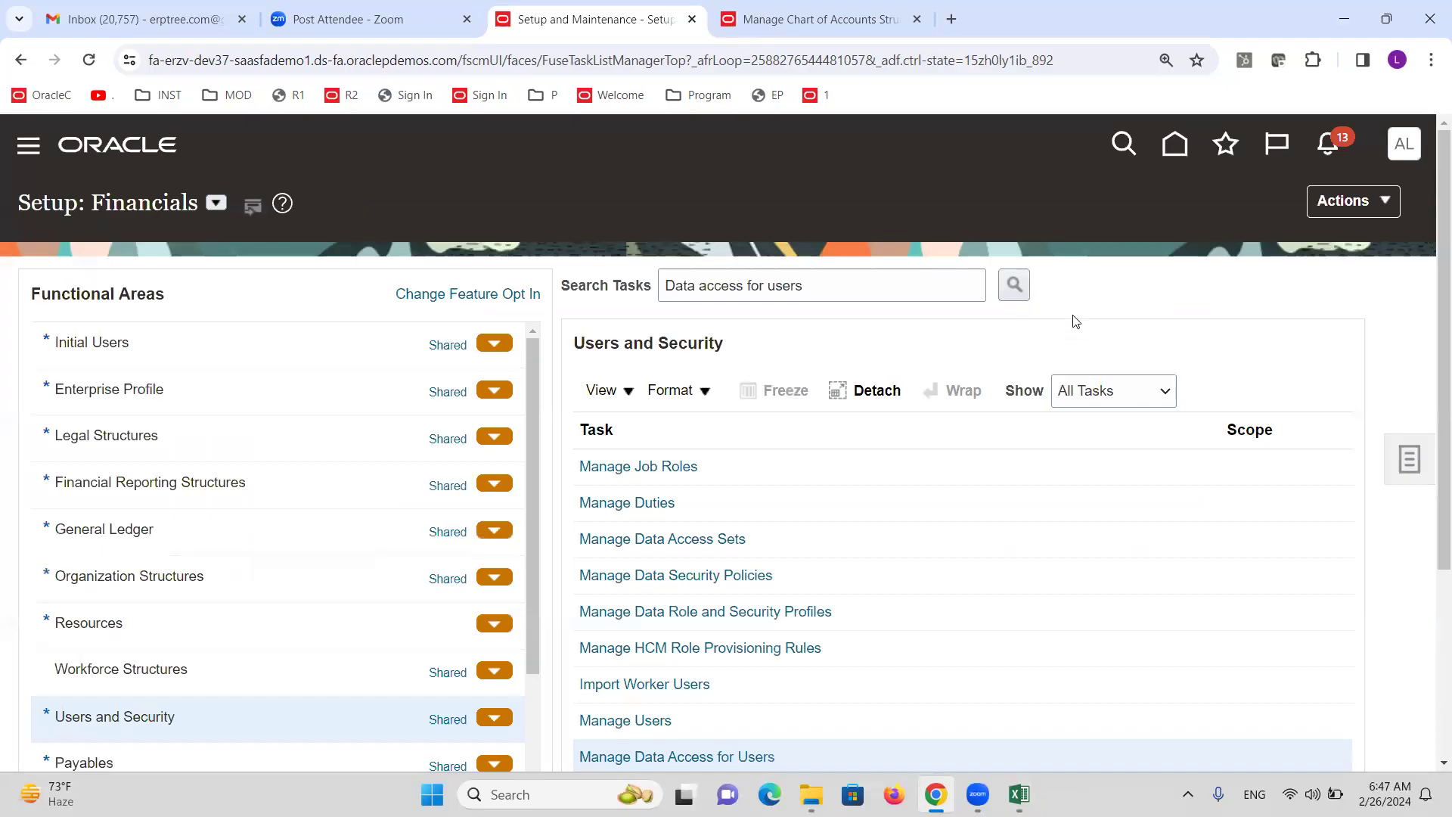
{"action": "left_click", "coordinate": [1020, 795]}
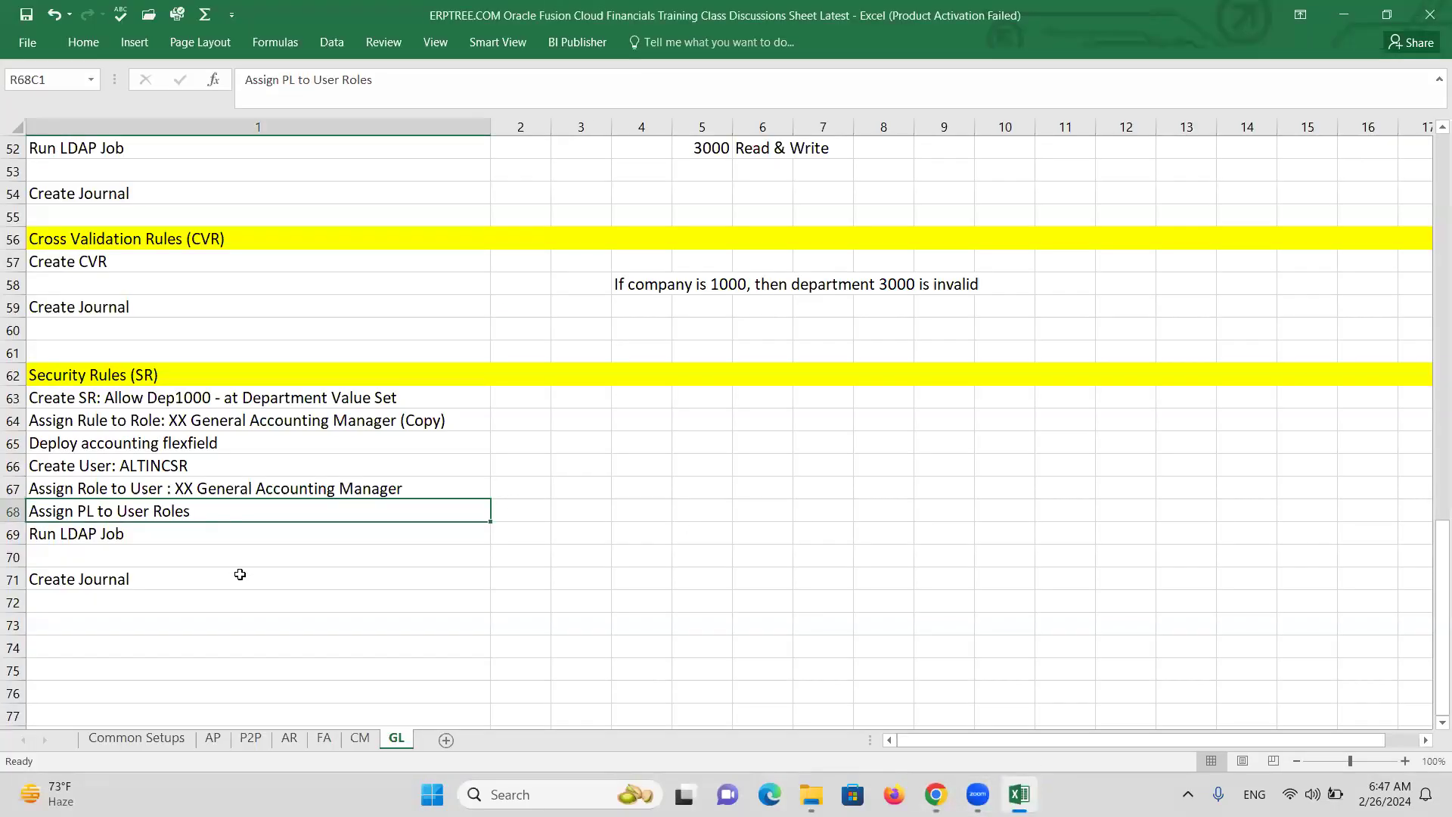
Submit the Run User and Roles Synchronization Process from the Initial Users tasks.
{"action": "left_click", "coordinate": [132, 531]}
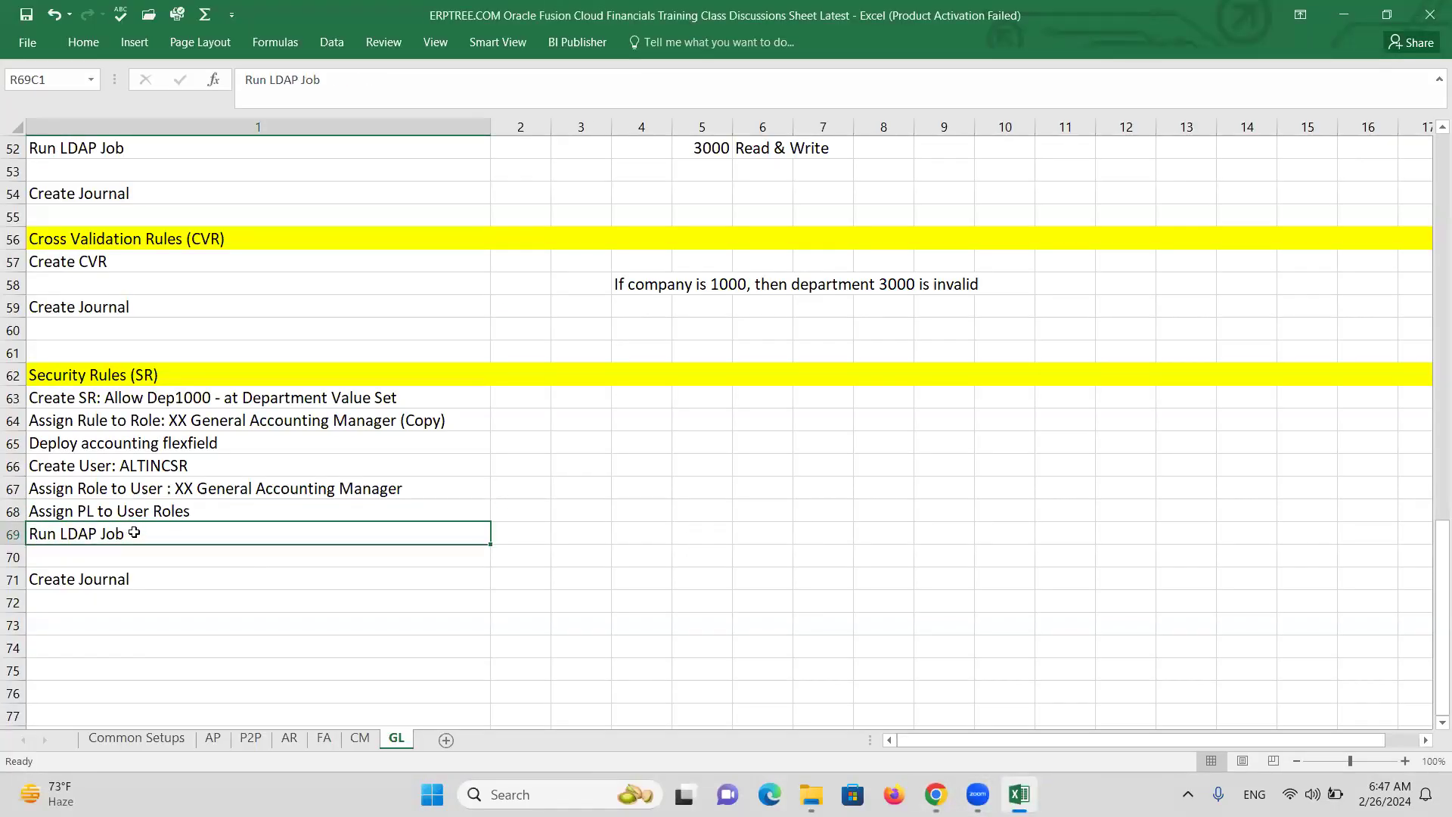
{"action": "key", "text": "alt+Tab"}
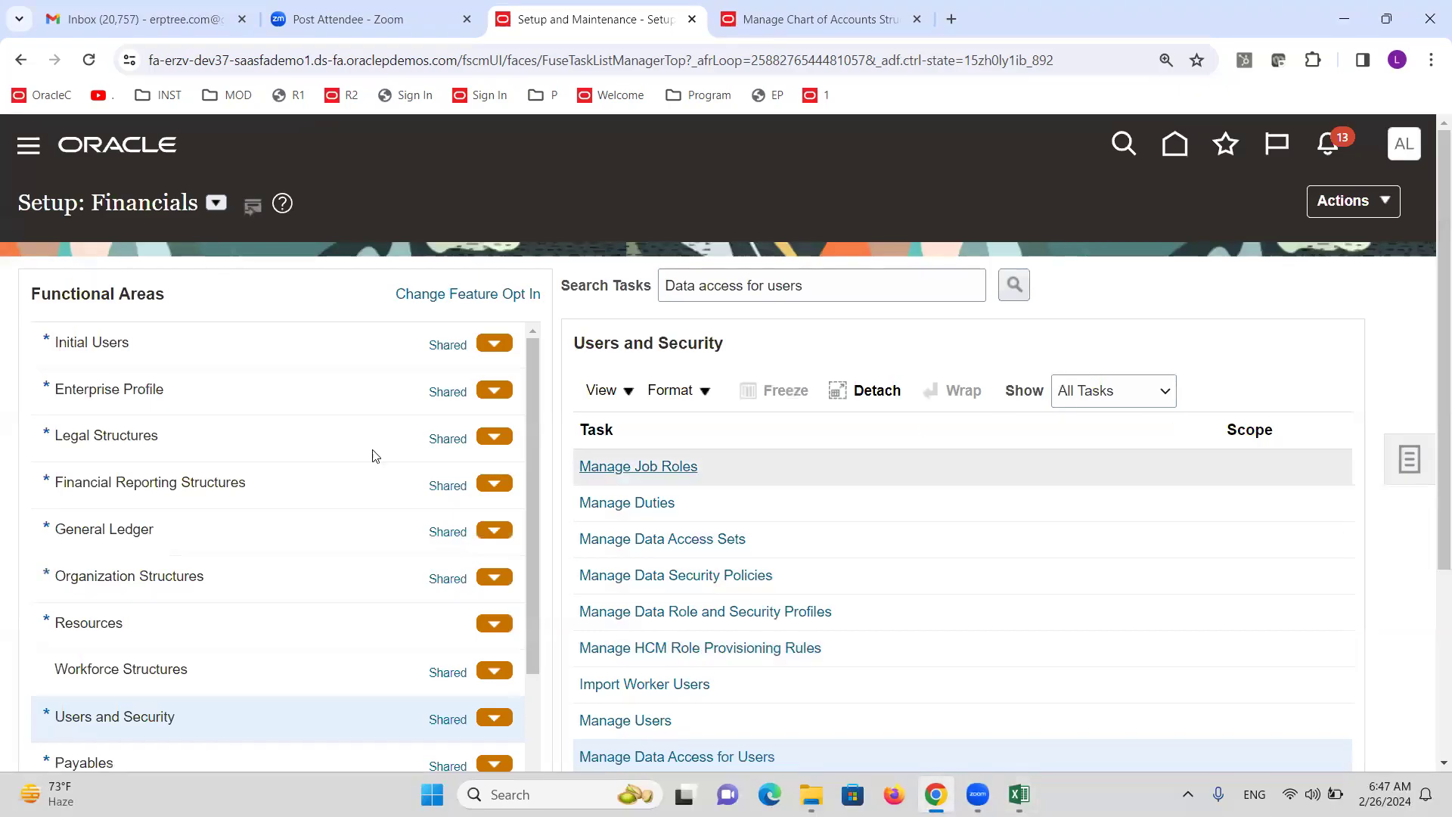
{"action": "left_click", "coordinate": [97, 342]}
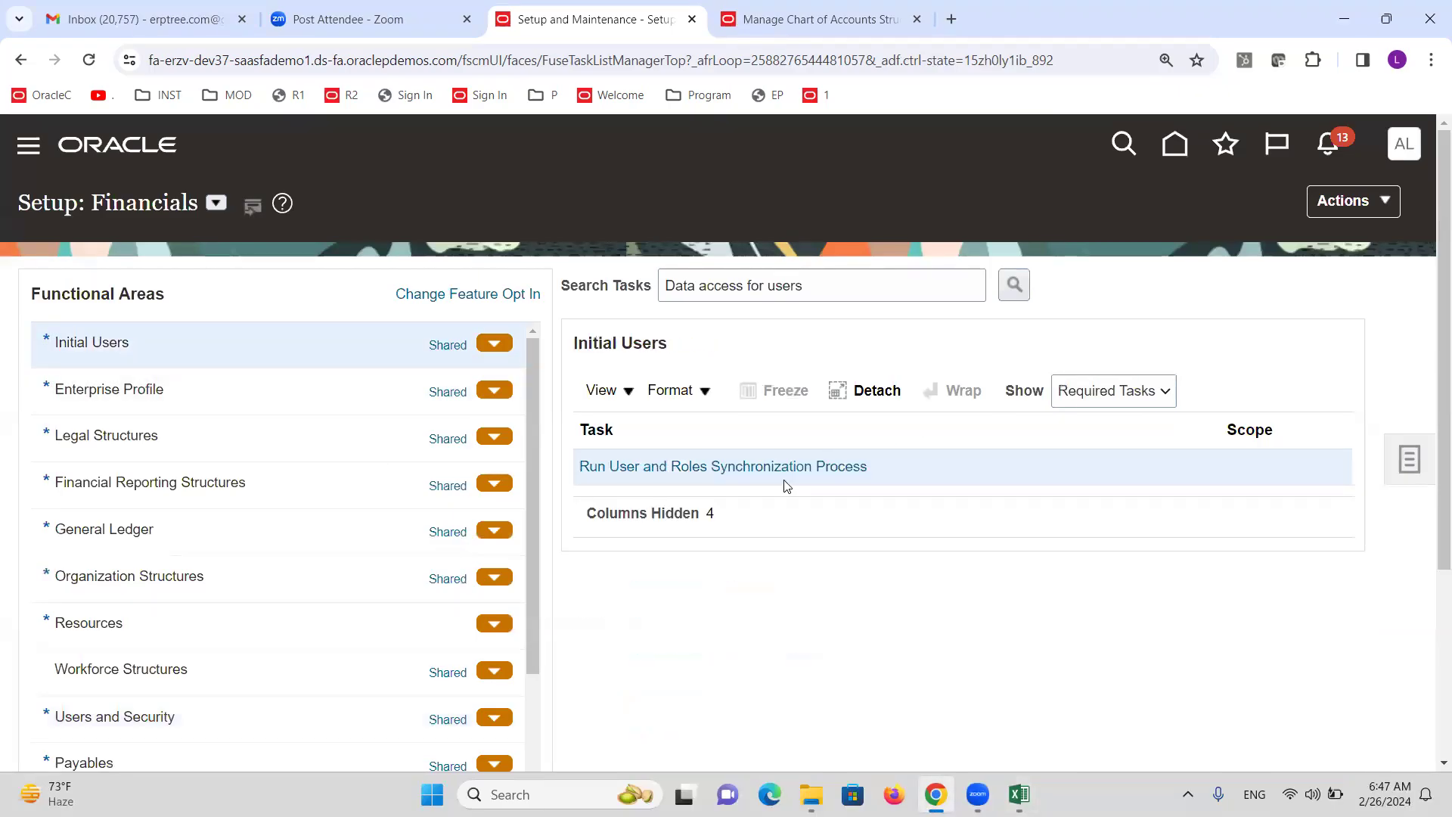
{"action": "left_click", "coordinate": [764, 467]}
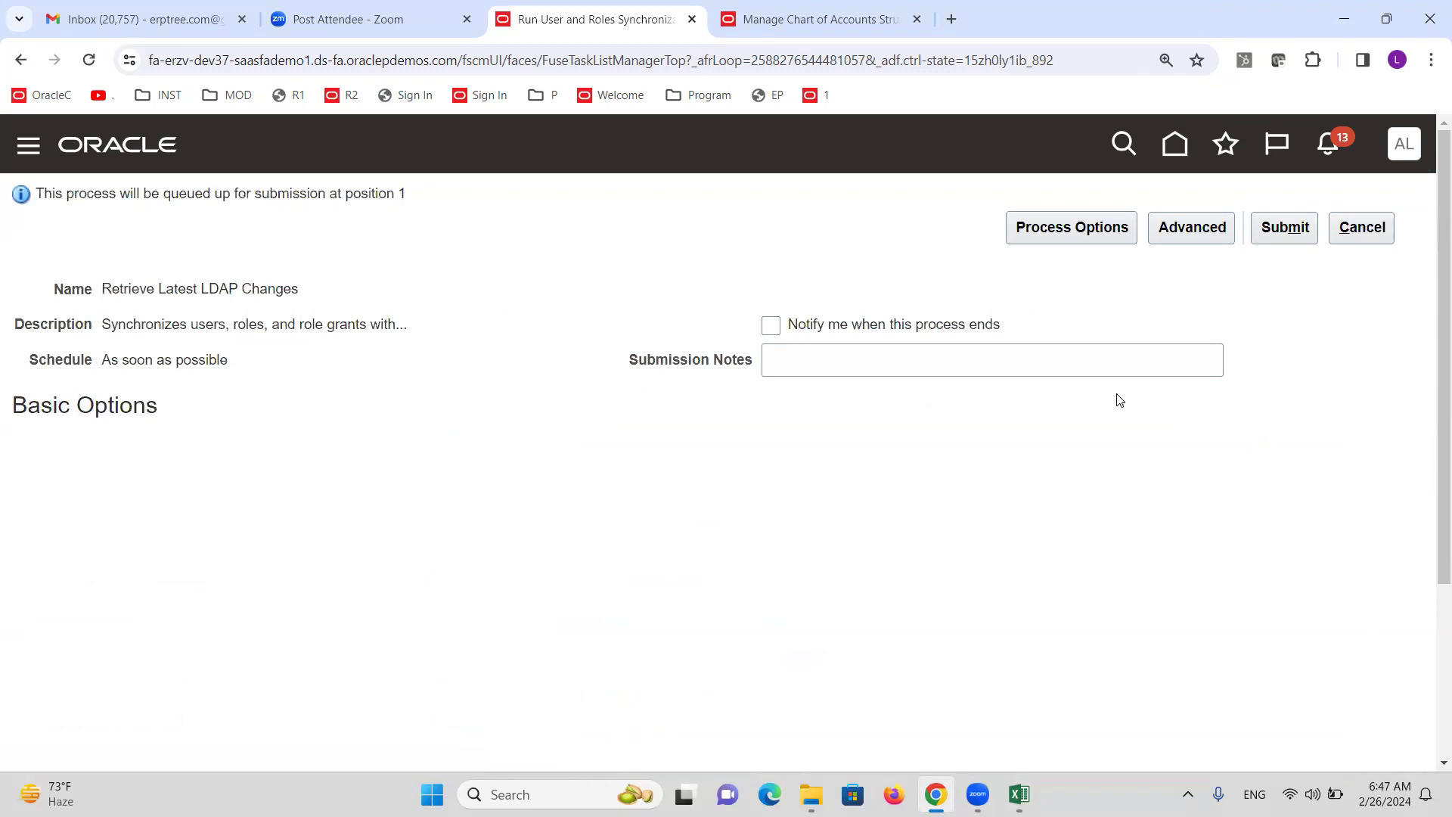
{"action": "left_click", "coordinate": [1278, 226]}
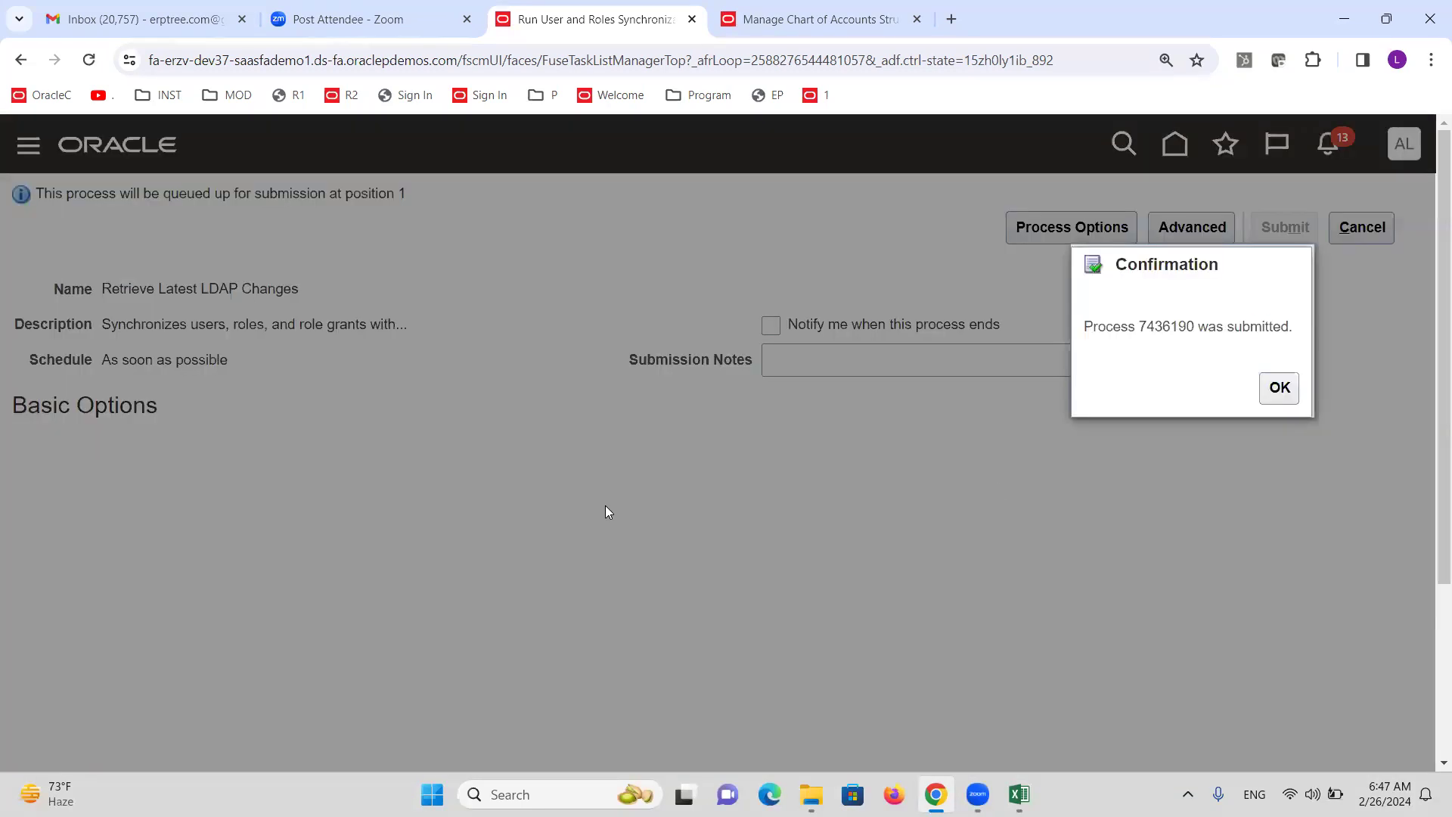
{"action": "left_click", "coordinate": [1278, 387]}
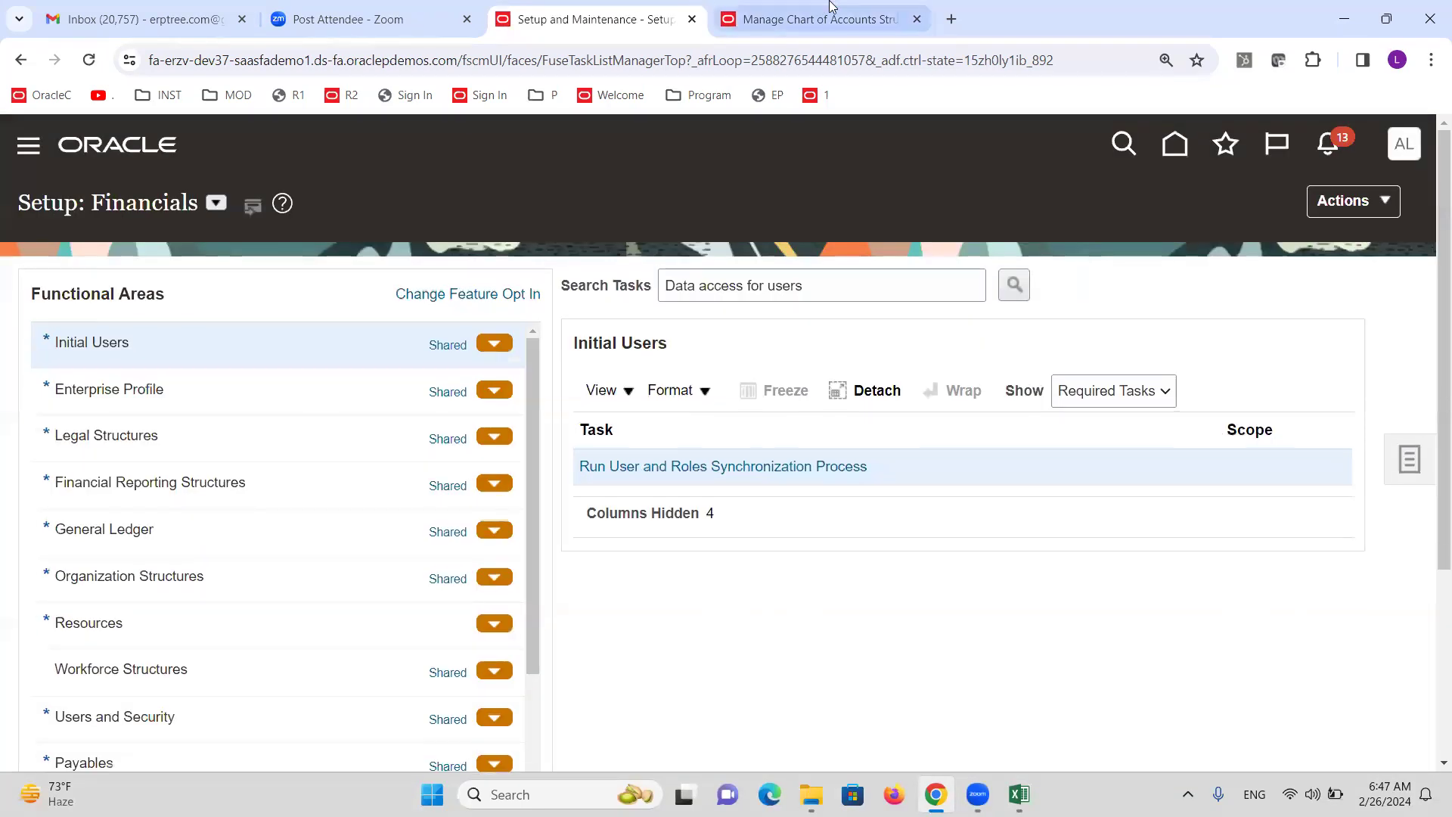
Acknowledge the completed flexfield deployment, close the chart of accounts tab, and sign out.
{"action": "left_click", "coordinate": [817, 18]}
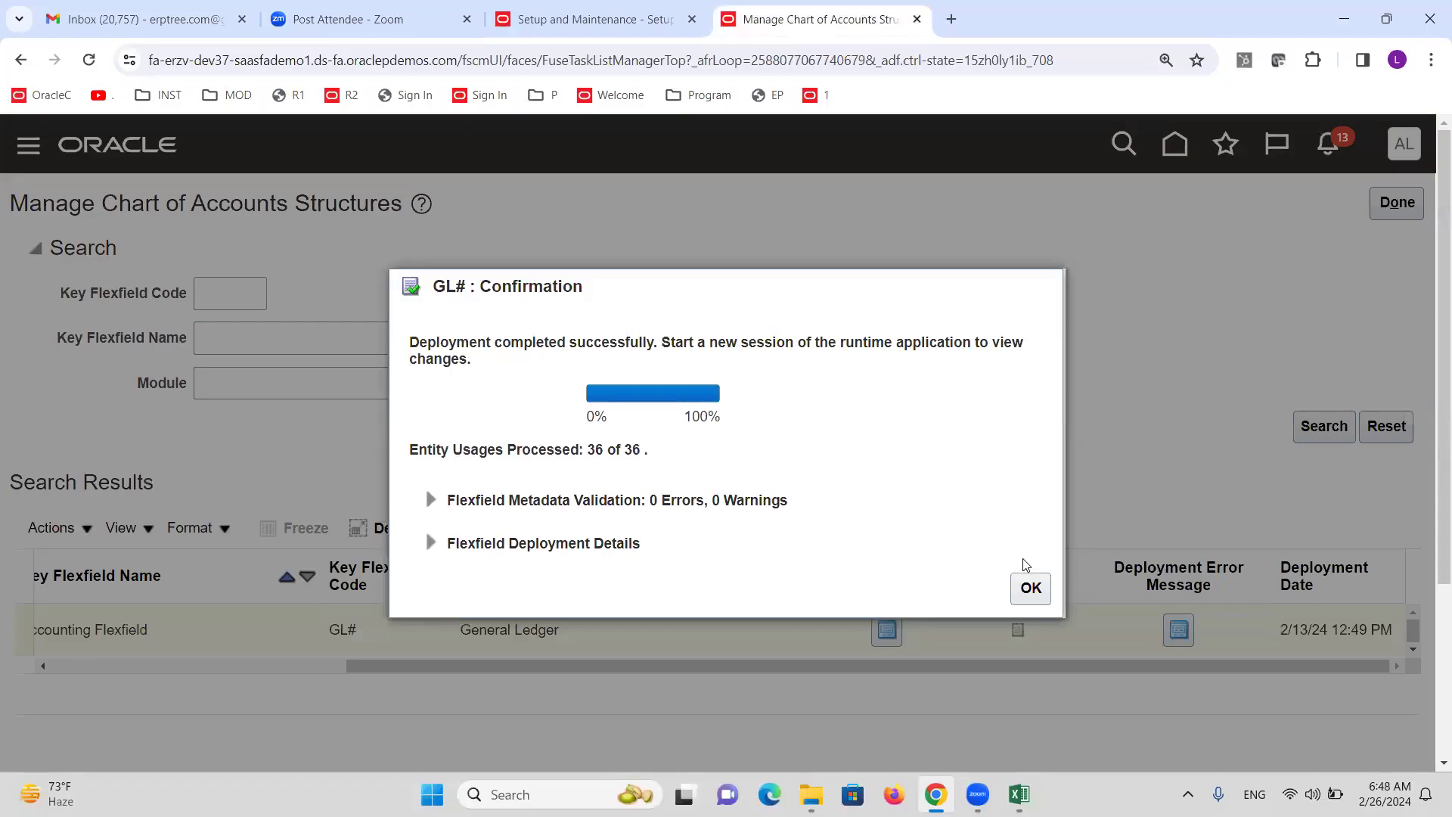
{"action": "left_click", "coordinate": [1031, 589]}
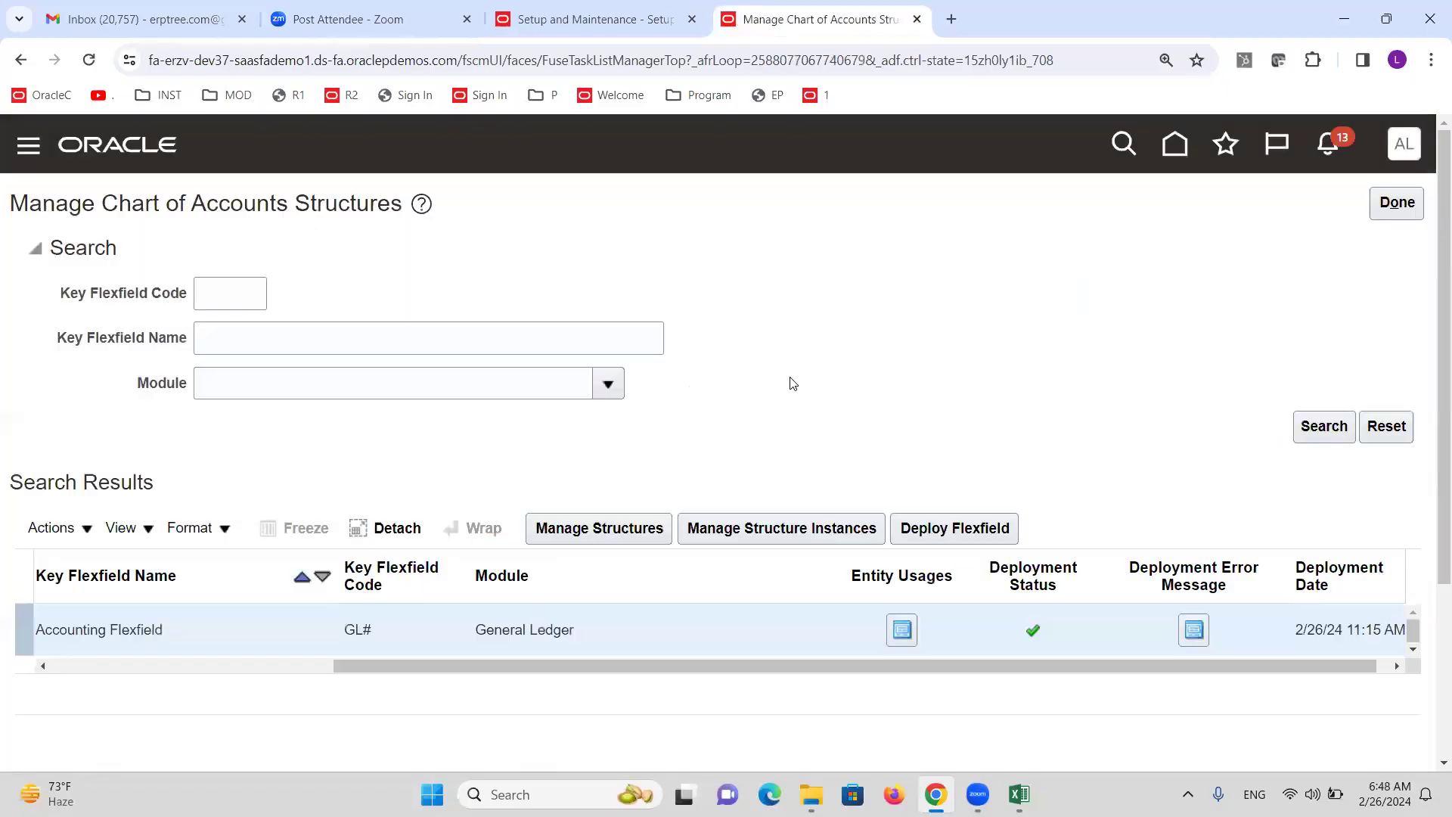
{"action": "left_click", "coordinate": [542, 6]}
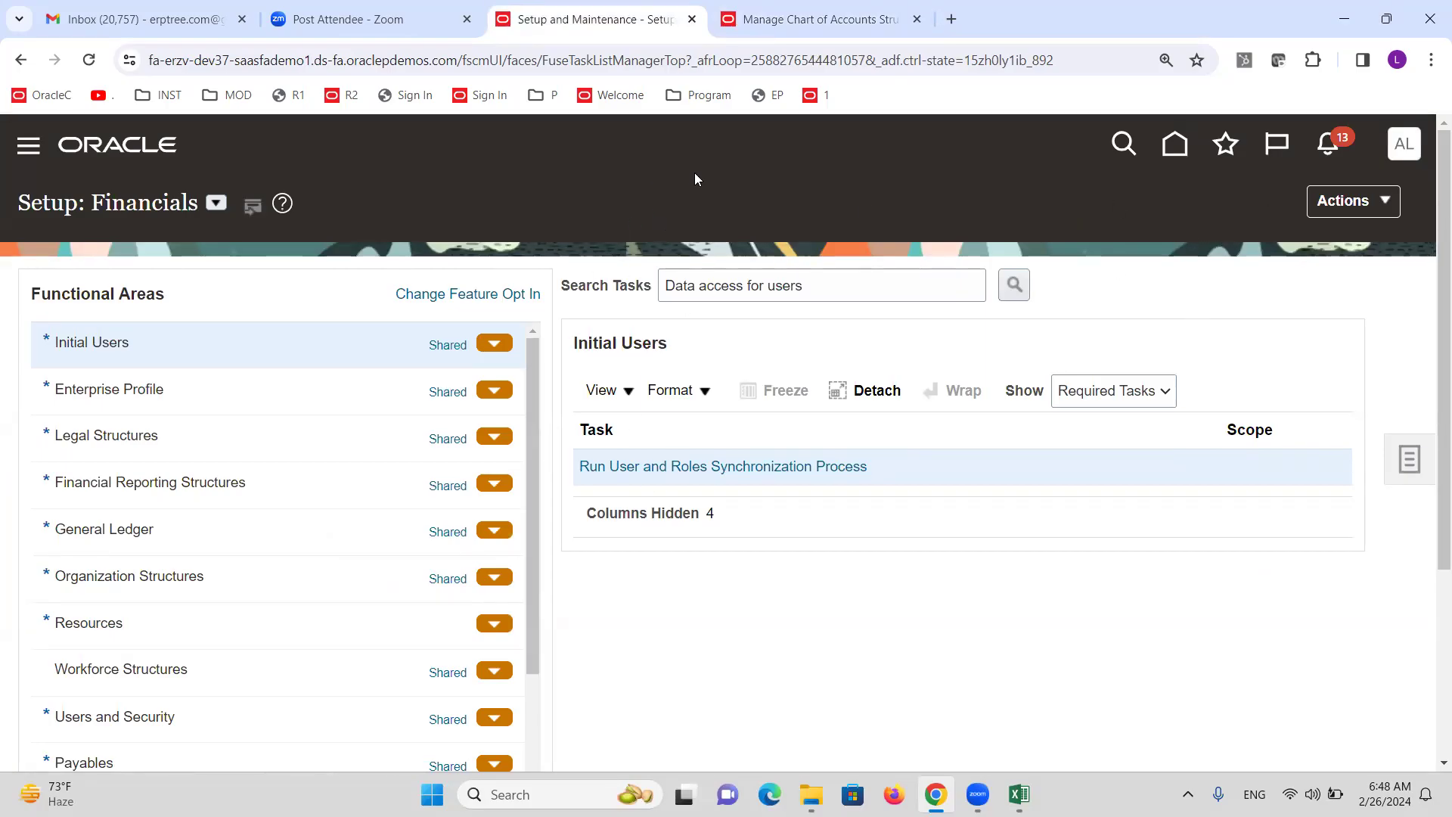
{"action": "left_click", "coordinate": [916, 21]}
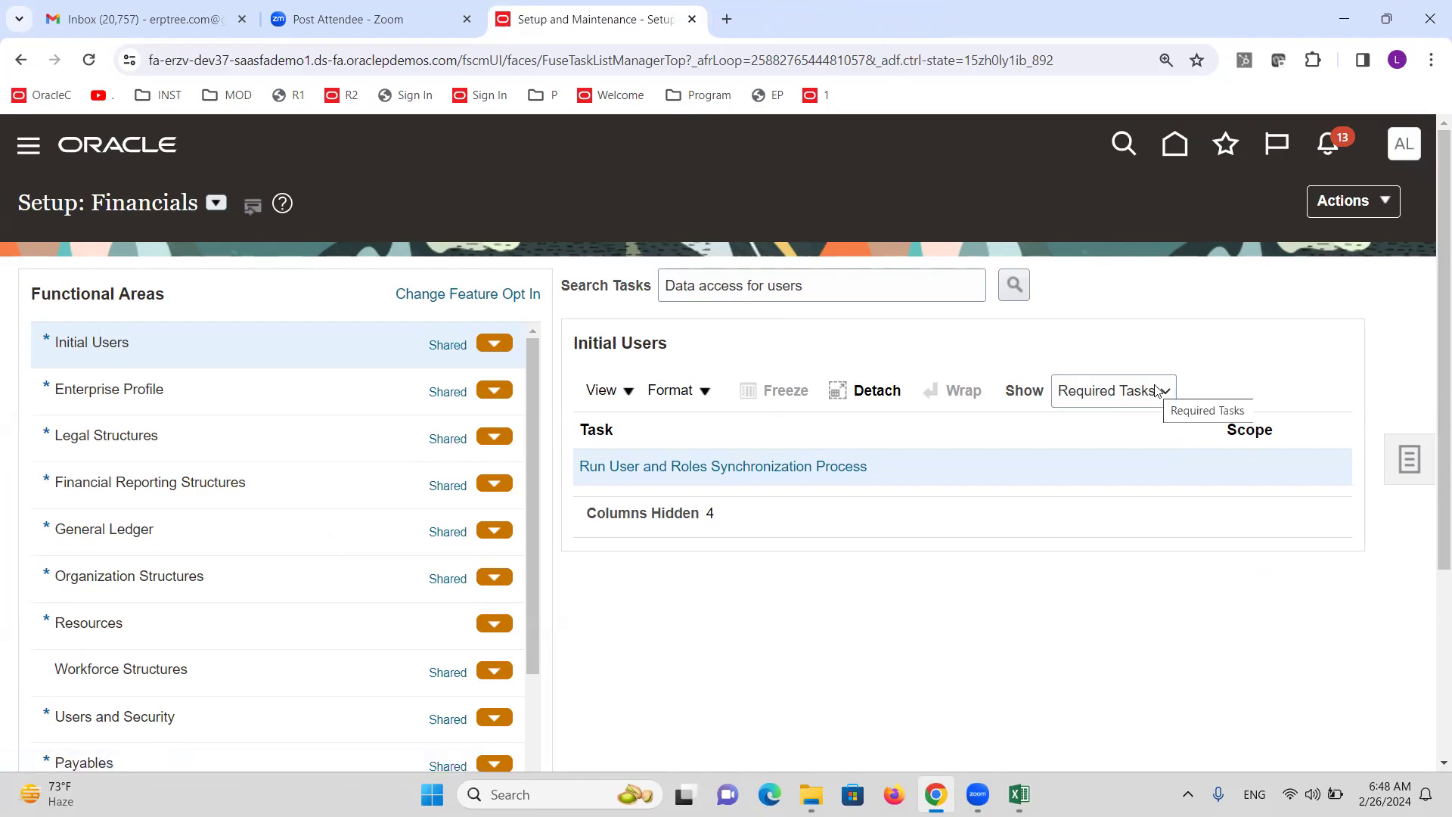
{"action": "left_click", "coordinate": [1356, 203]}
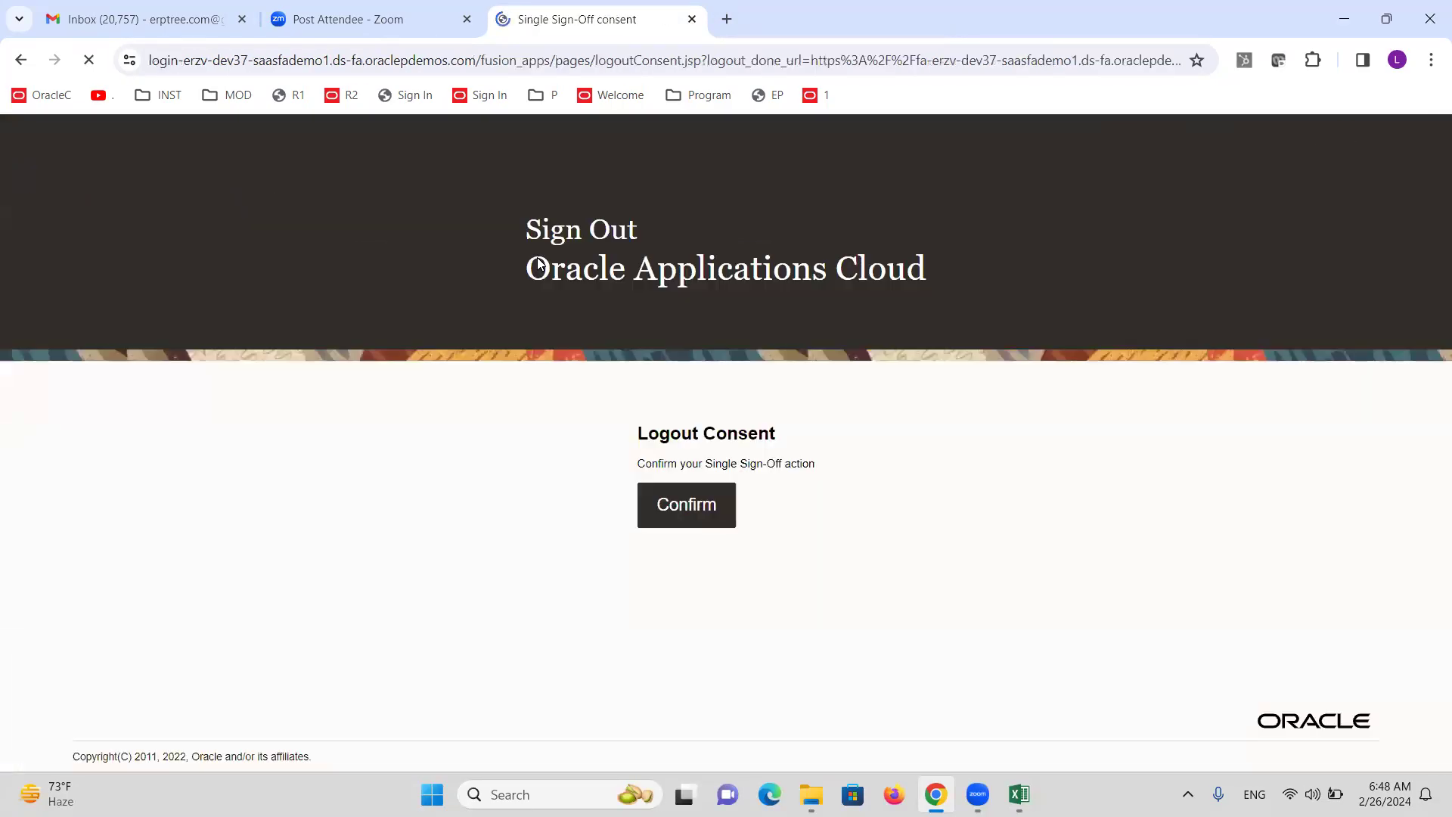
Confirm sign-out, sign back in with the new test user's ID and password, then return to Excel.
{"action": "left_click", "coordinate": [689, 517]}
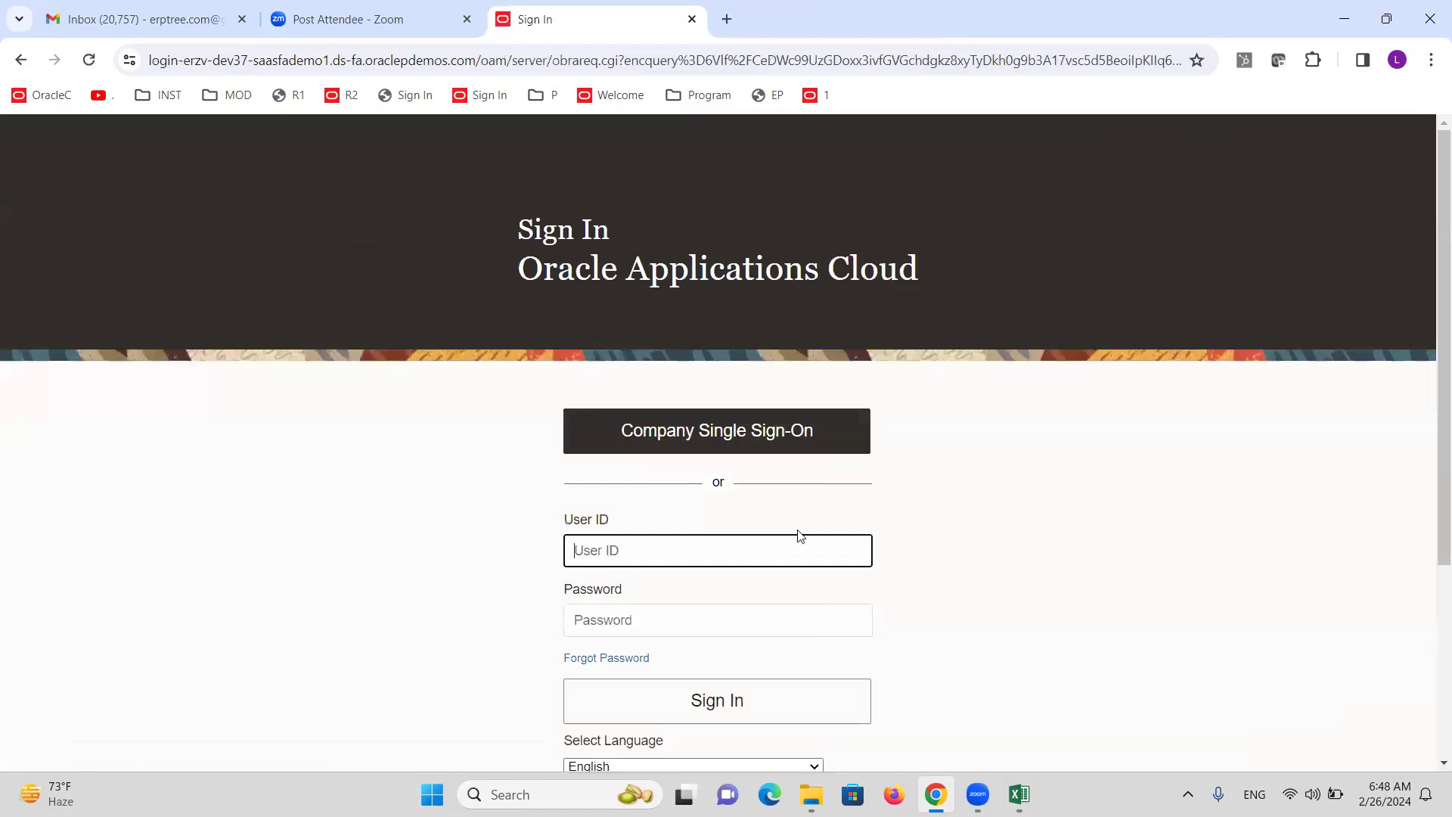
{"action": "type", "text": "ALTINCSR"}
{"action": "key", "text": "Tab"}
{"action": "type", "text": "•"}
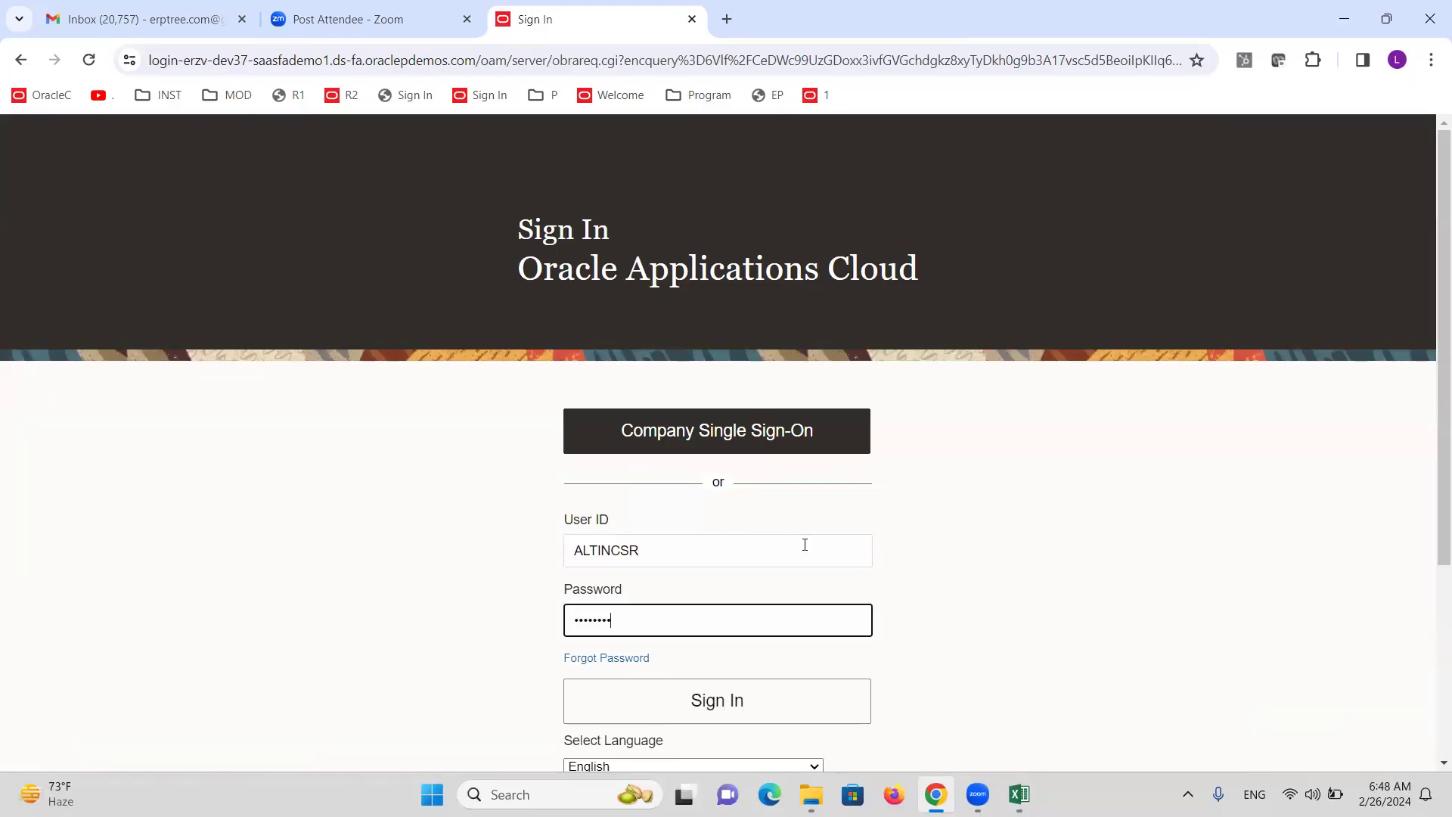
{"action": "left_click", "coordinate": [728, 707]}
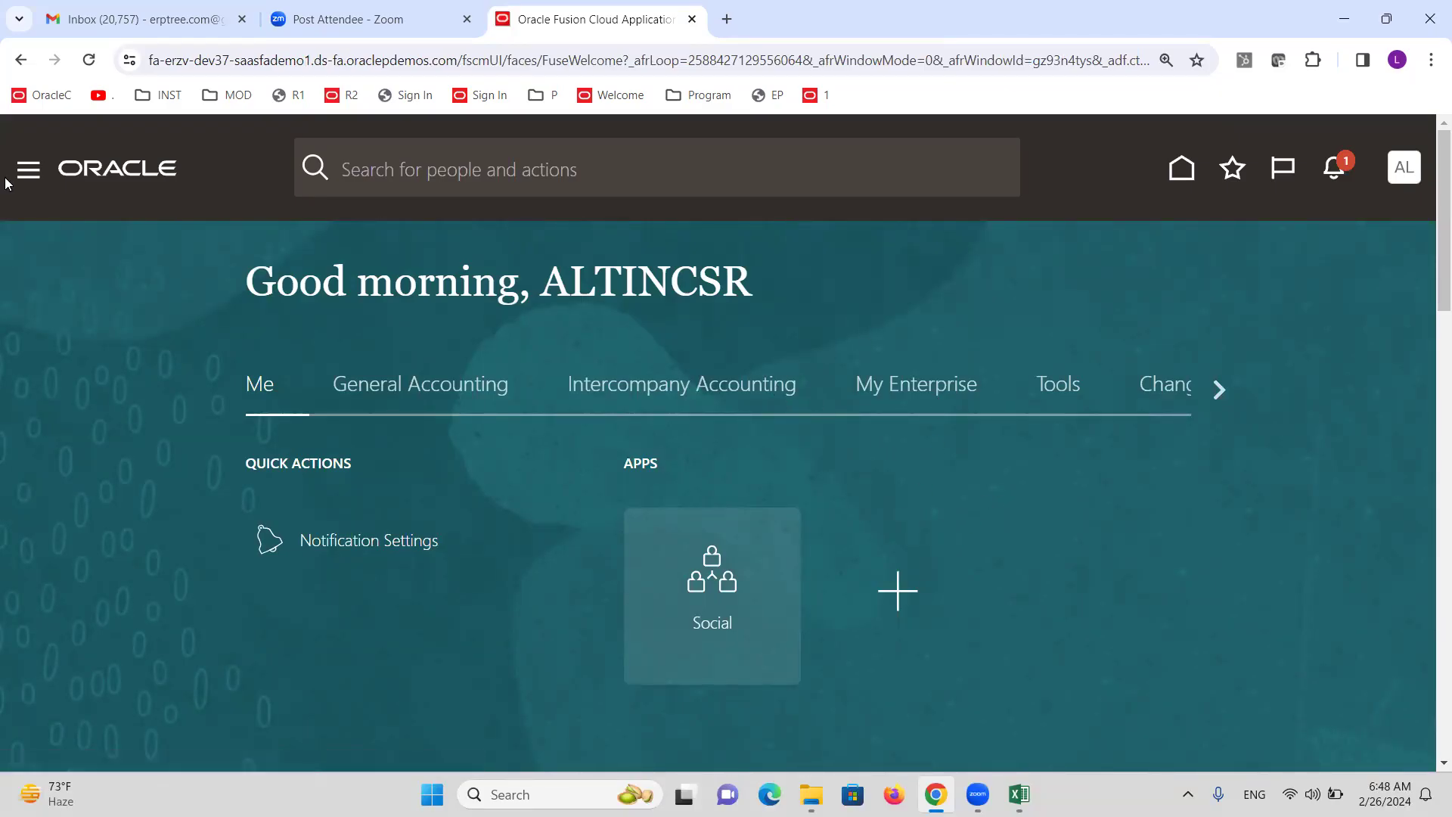
{"action": "key", "text": "alt+Tab"}
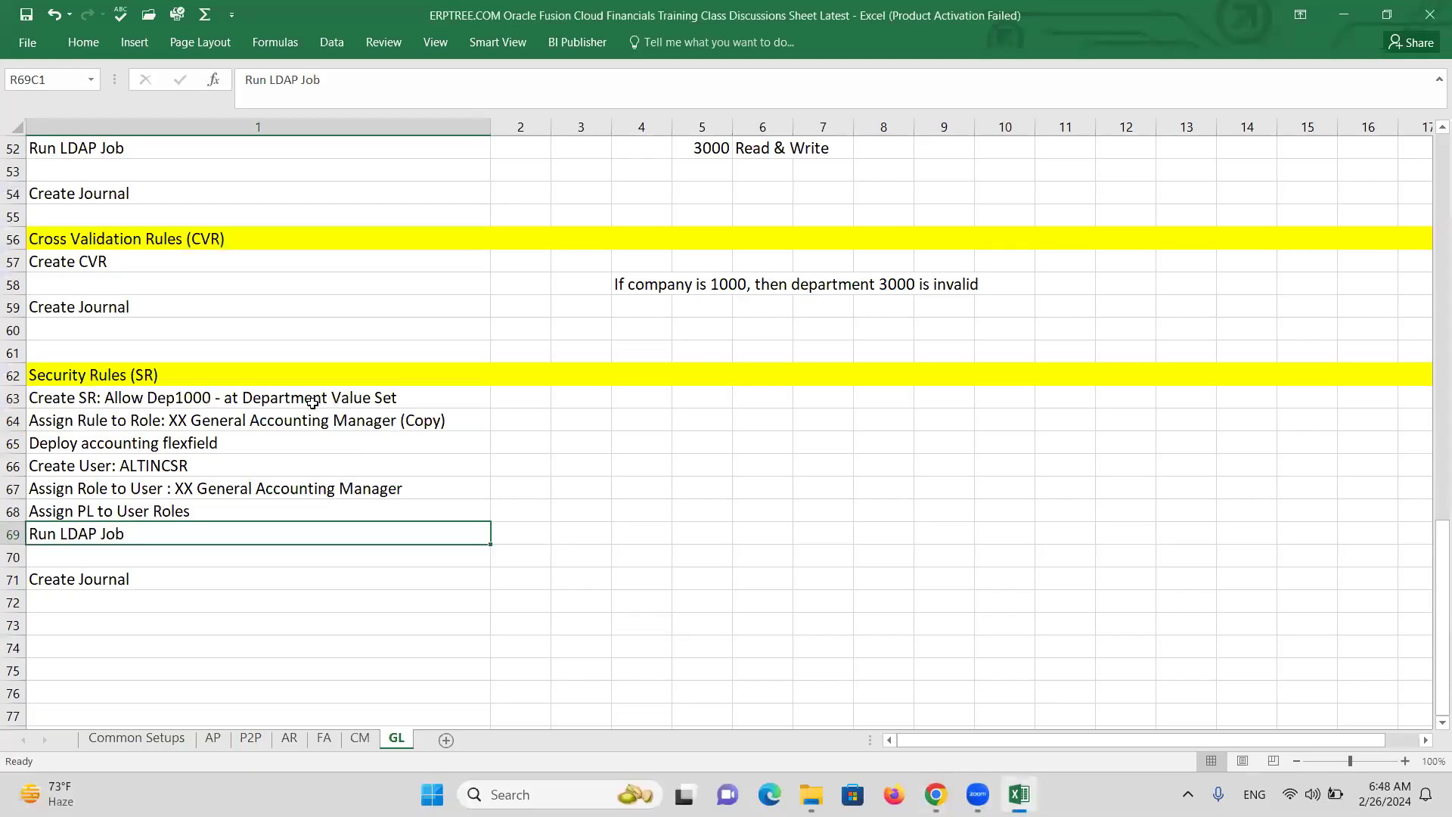
{"action": "left_click", "coordinate": [118, 398]}
{"action": "left_click_drag", "start_coordinate": [118, 398], "coordinate": [142, 536]}
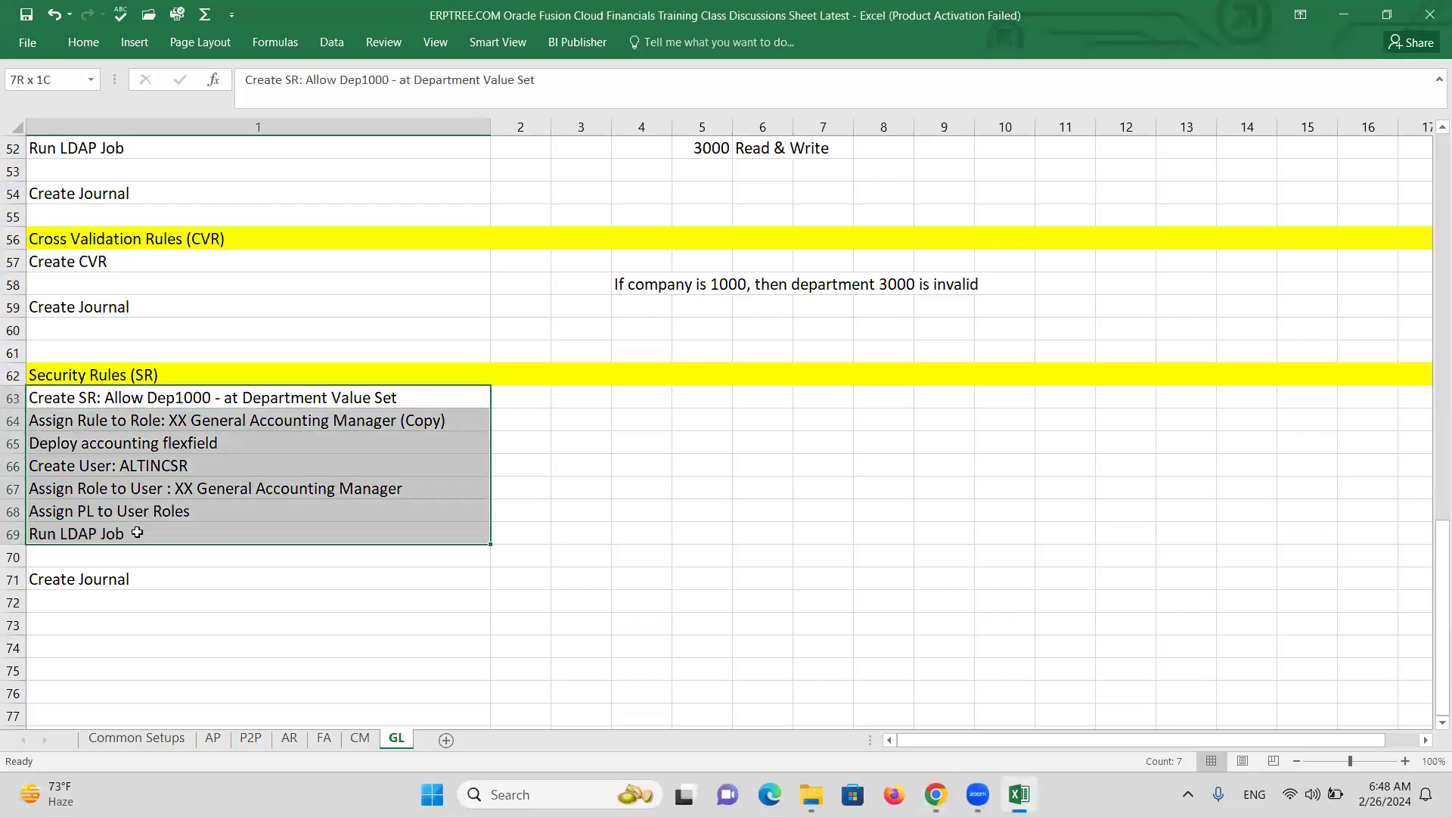
{"action": "left_click", "coordinate": [125, 585]}
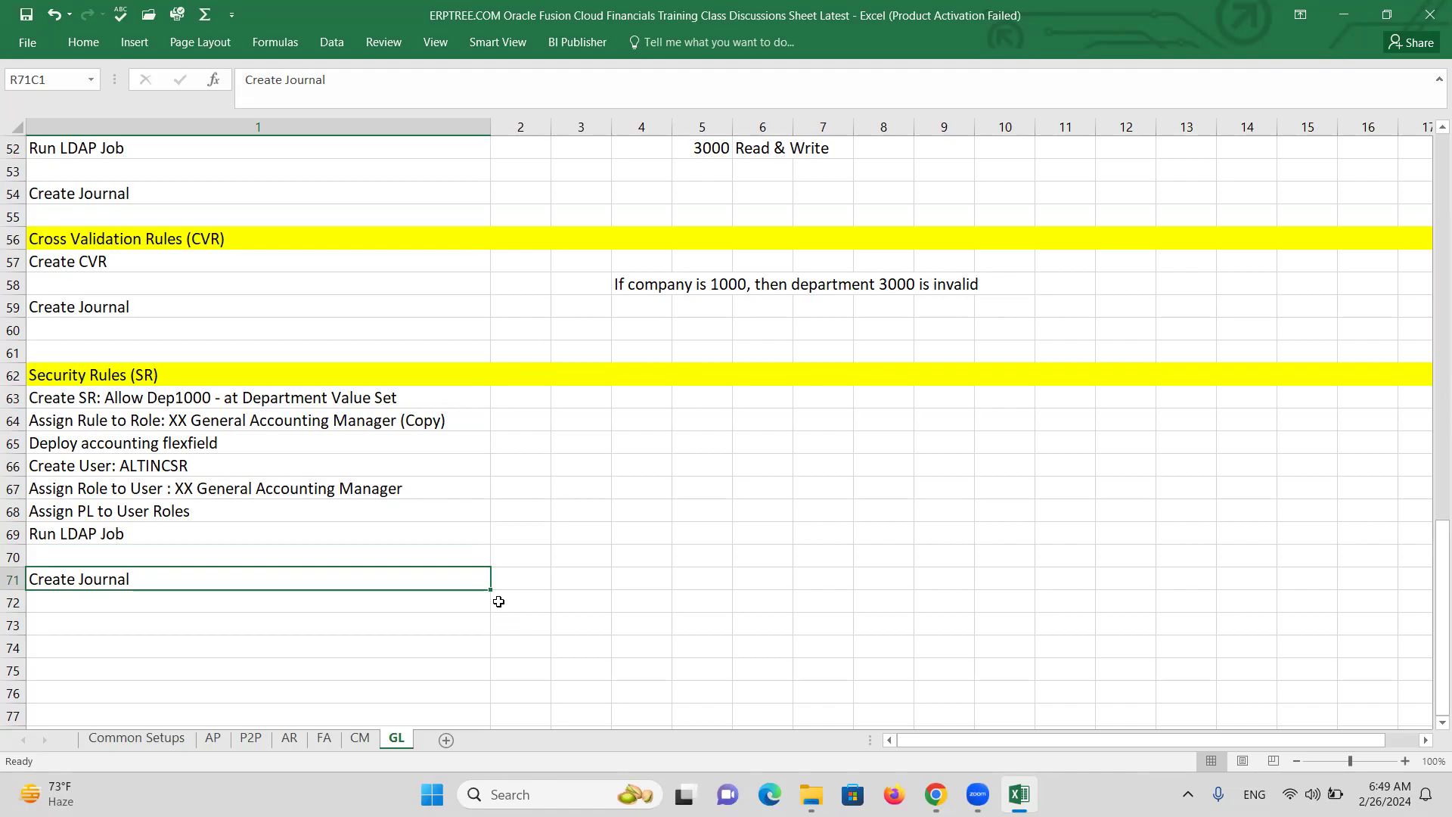
{"action": "key", "text": "alt+Tab"}
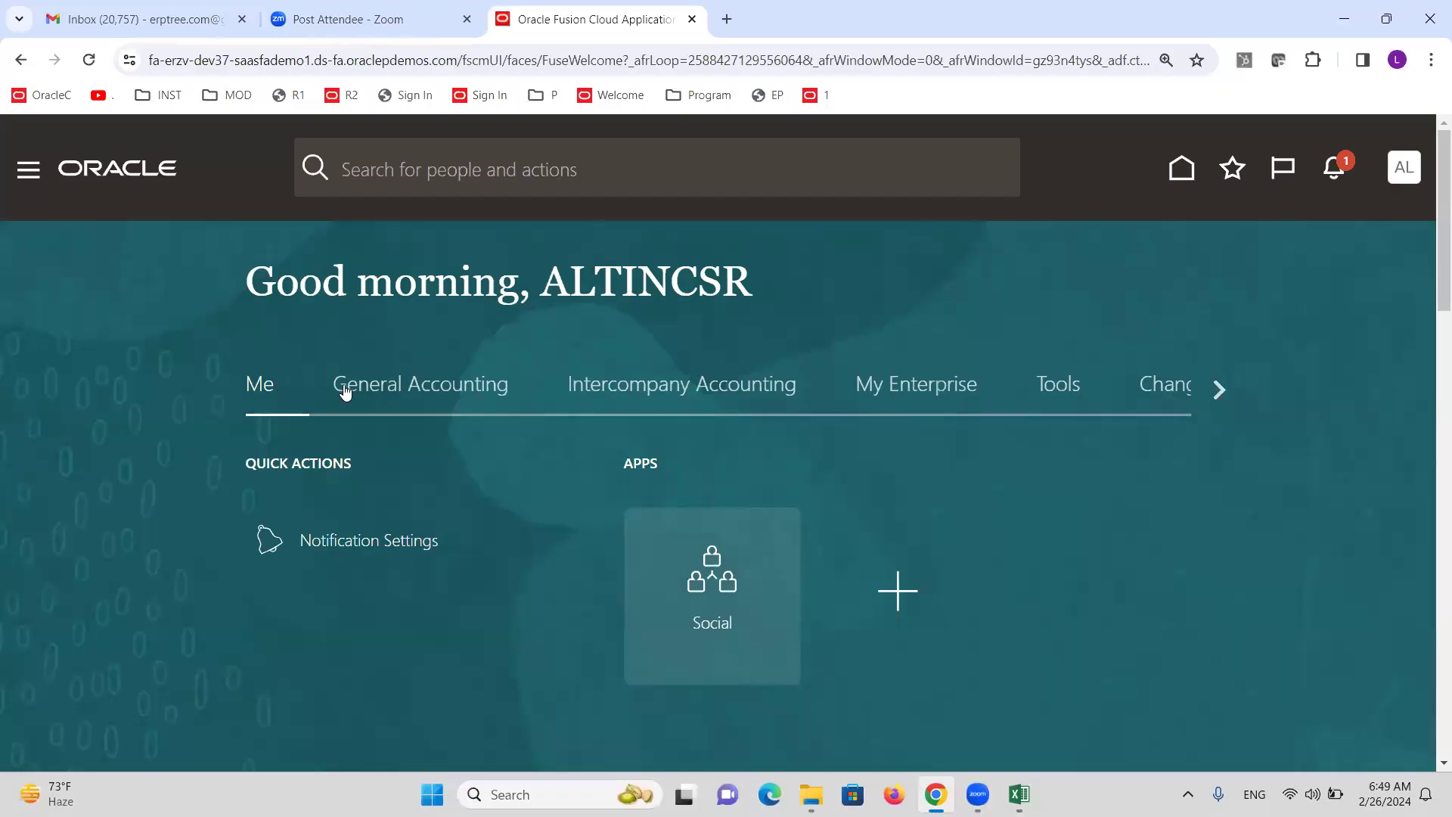
Start a new journal via General Accounting > Journals > Create Journal.
{"action": "left_click", "coordinate": [373, 384]}
{"action": "left_click", "coordinate": [886, 573]}
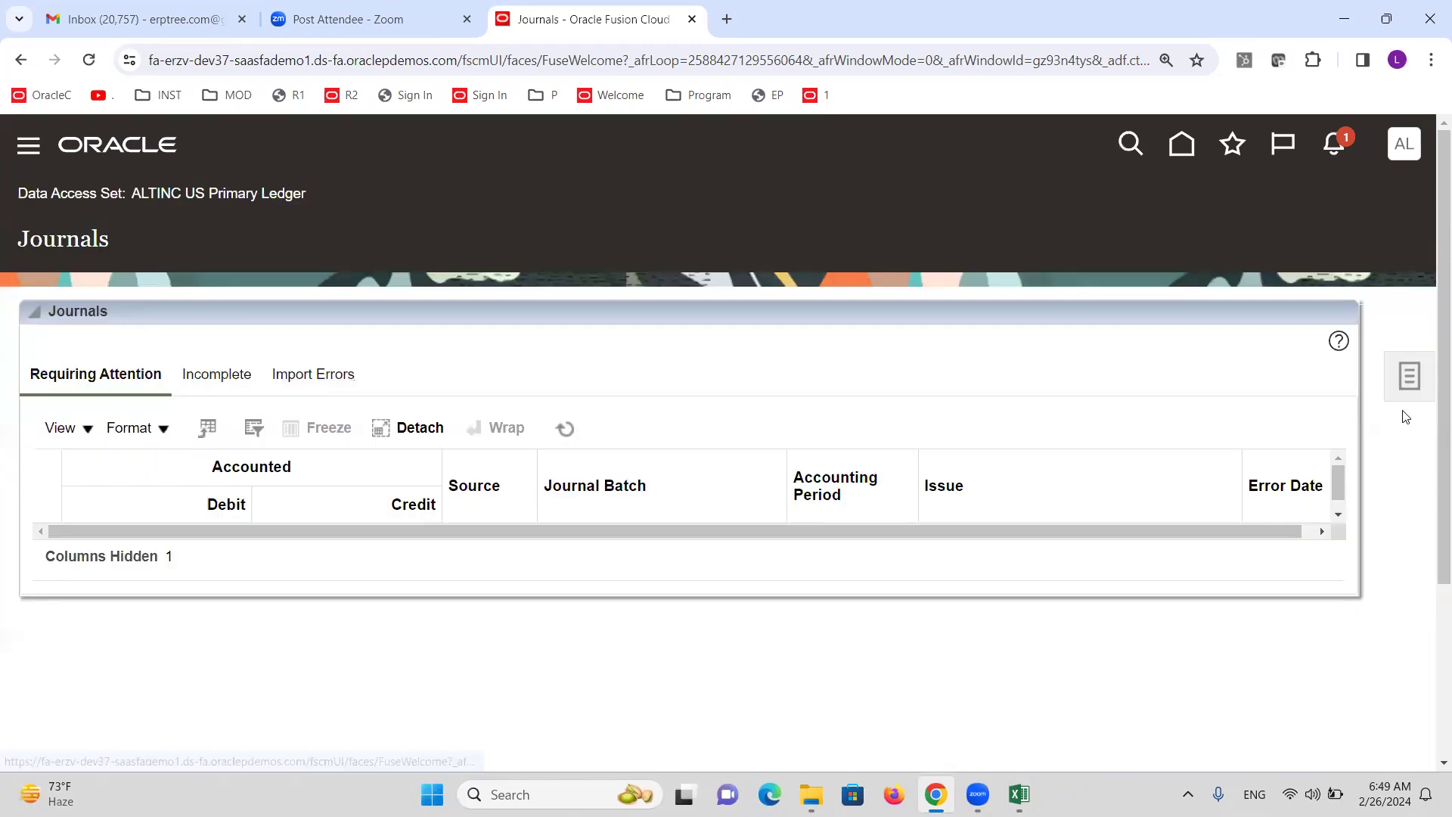
{"action": "left_click", "coordinate": [1410, 376]}
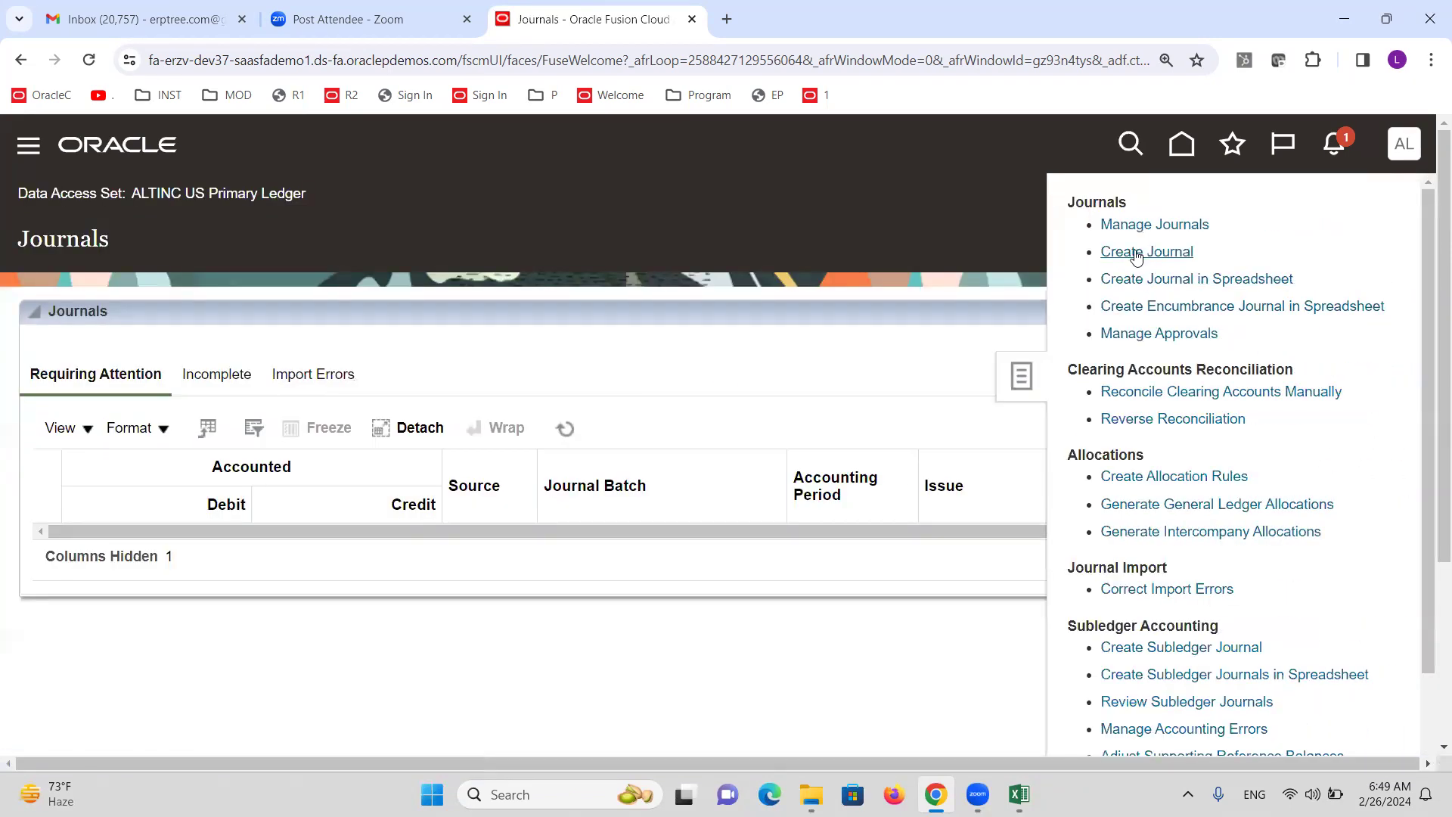
{"action": "left_click", "coordinate": [1159, 251]}
Focus line 1's account field, dismiss the value-required error, and widen the Account column.
{"action": "scroll", "coordinate": [553, 466], "scroll_direction": "down", "scroll_amount": 6}
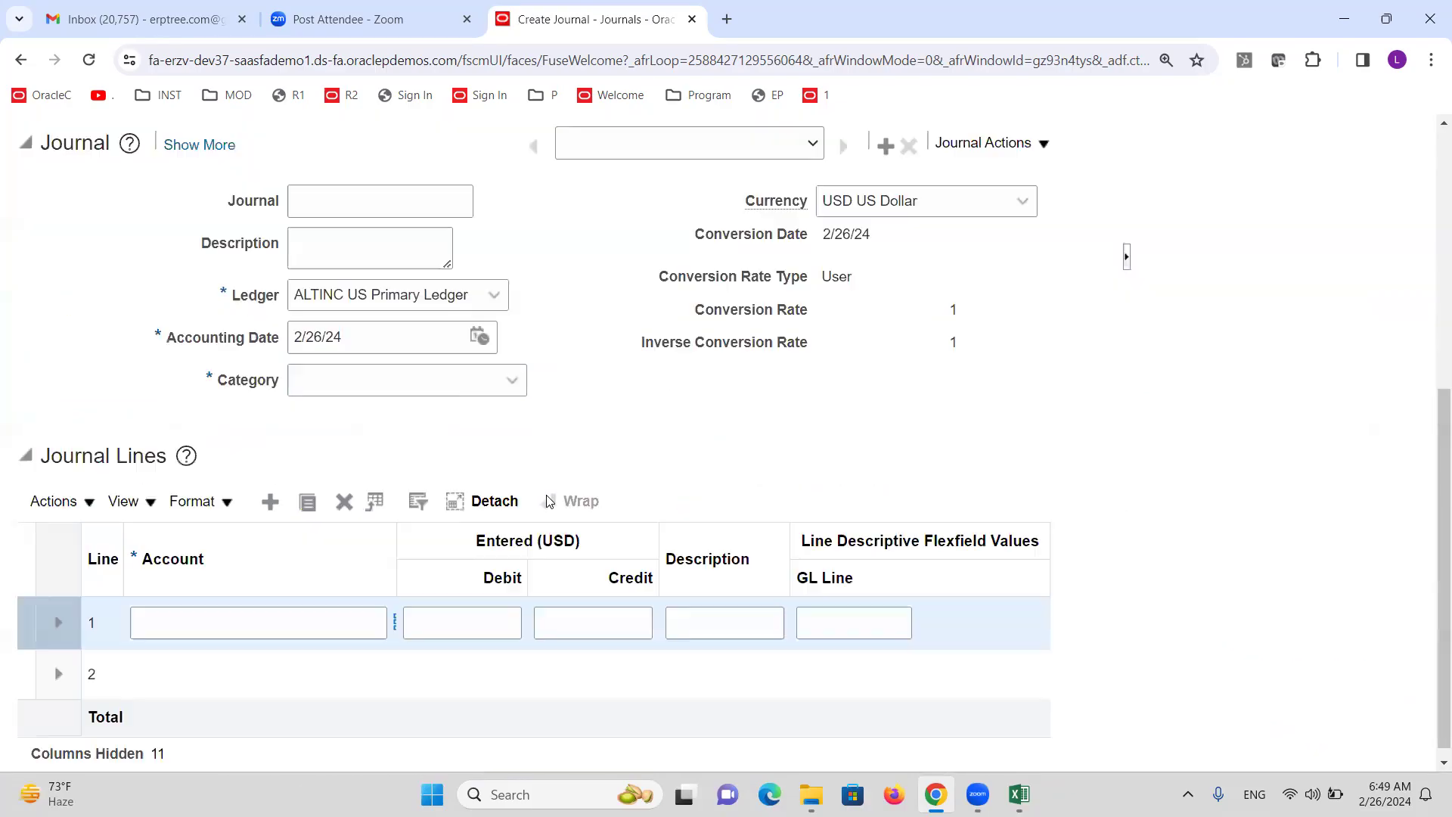
{"action": "left_click_drag", "start_coordinate": [406, 530], "coordinate": [489, 542]}
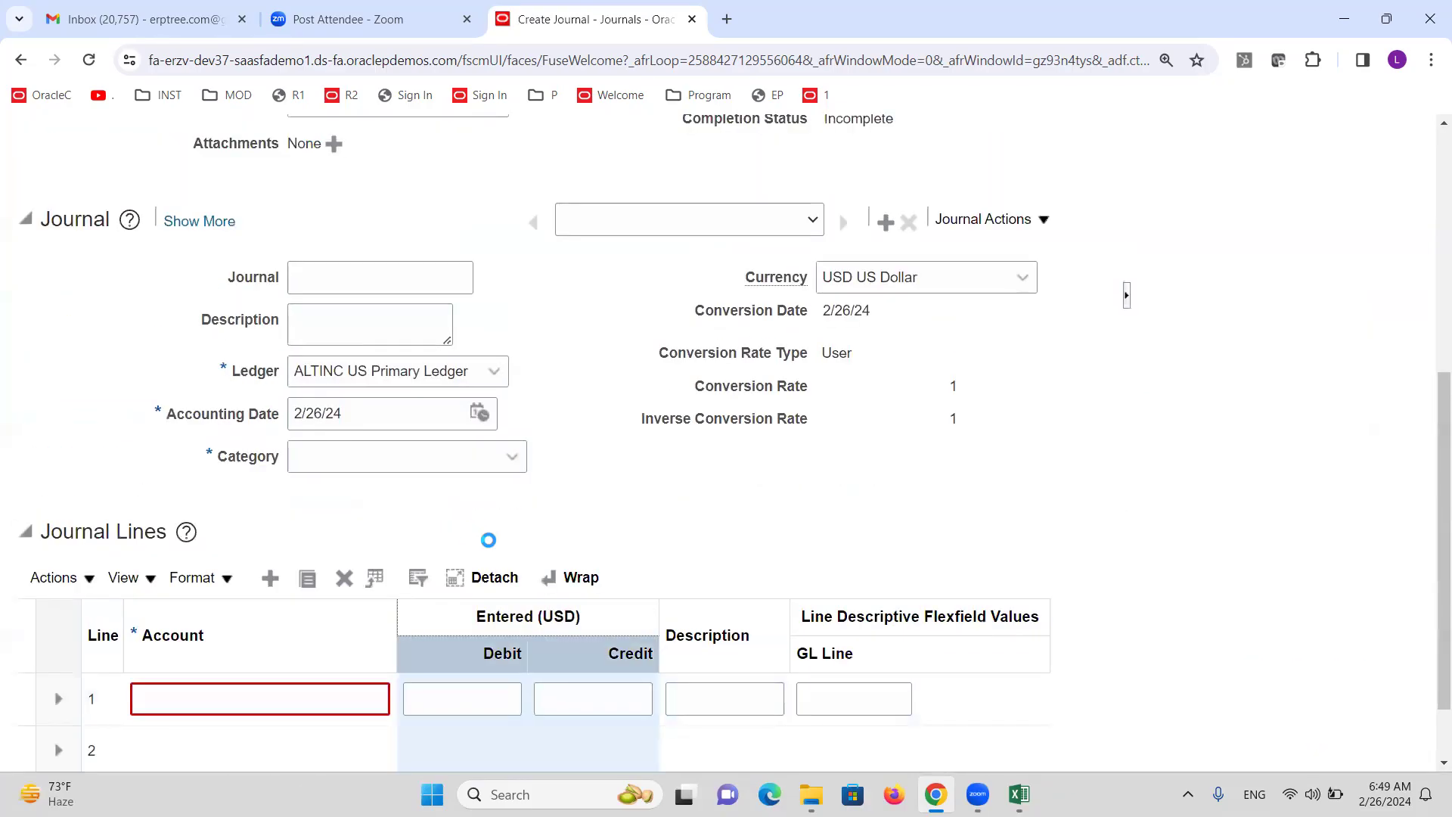
{"action": "left_click", "coordinate": [397, 613]}
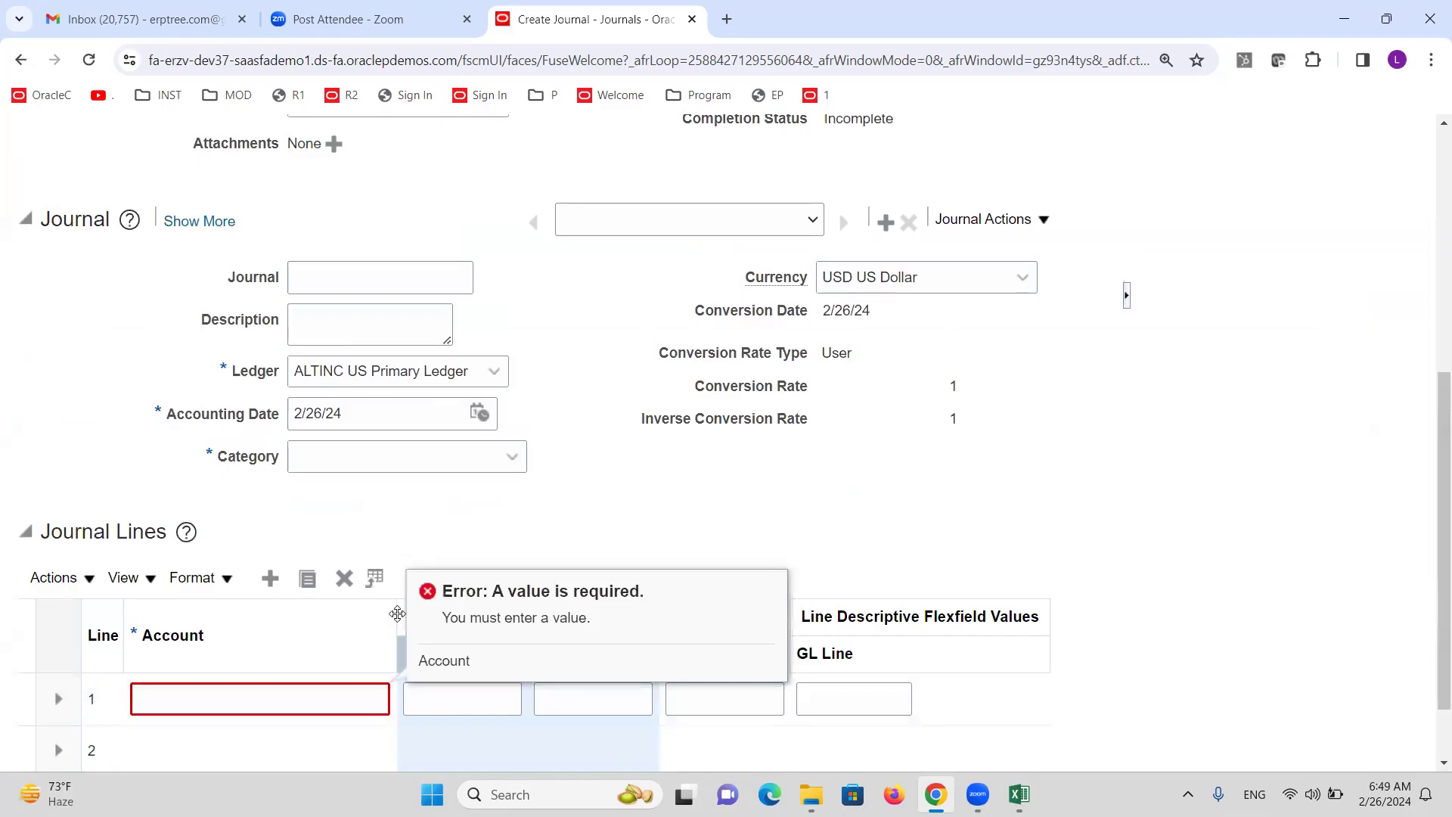
{"action": "left_click_drag", "start_coordinate": [399, 611], "coordinate": [544, 614]}
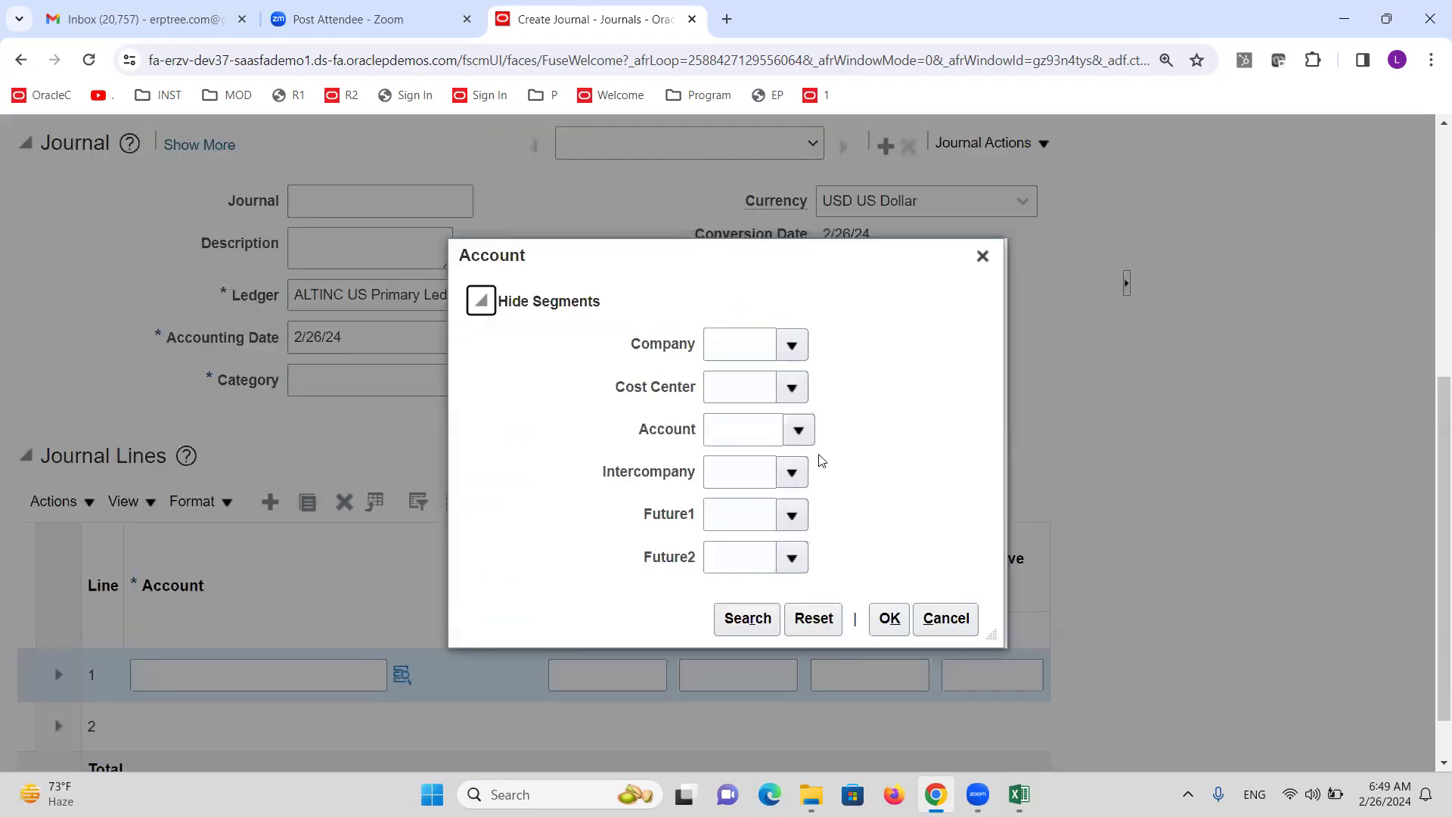
Browse the account lookup's company, natural account and intercompany value lists.
{"action": "left_click", "coordinate": [790, 388]}
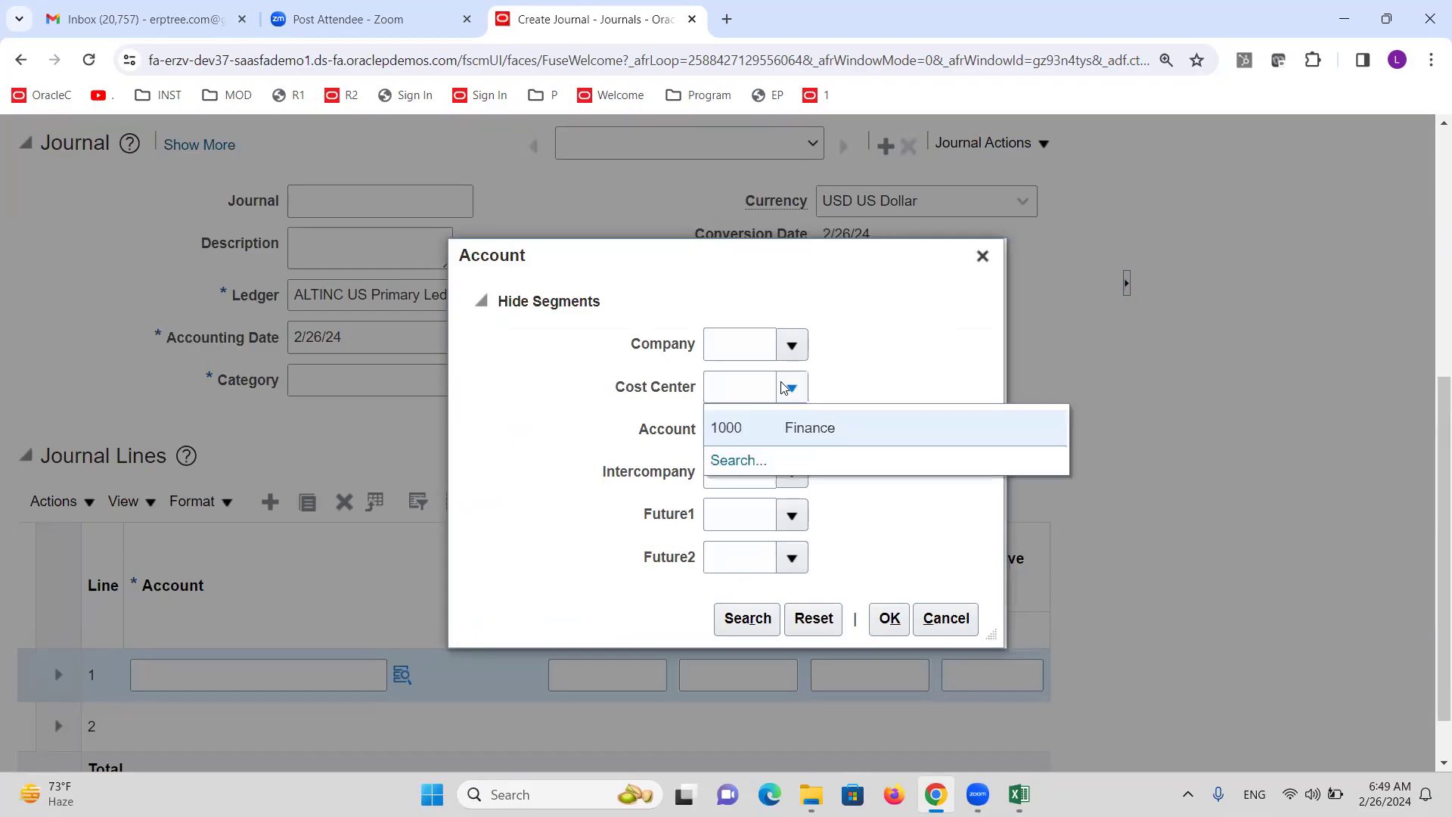
{"action": "left_click", "coordinate": [793, 345]}
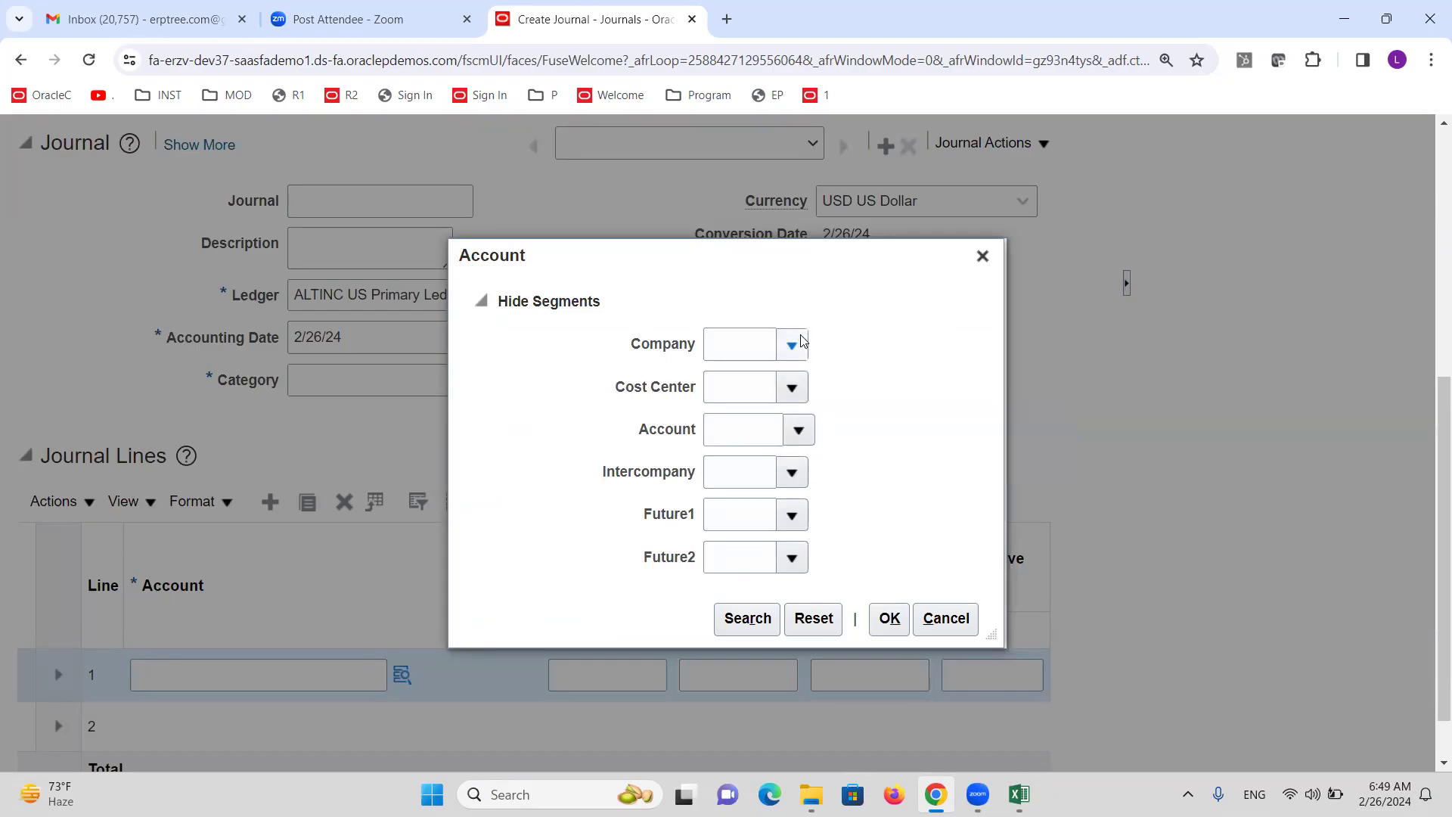
{"action": "left_click", "coordinate": [798, 430]}
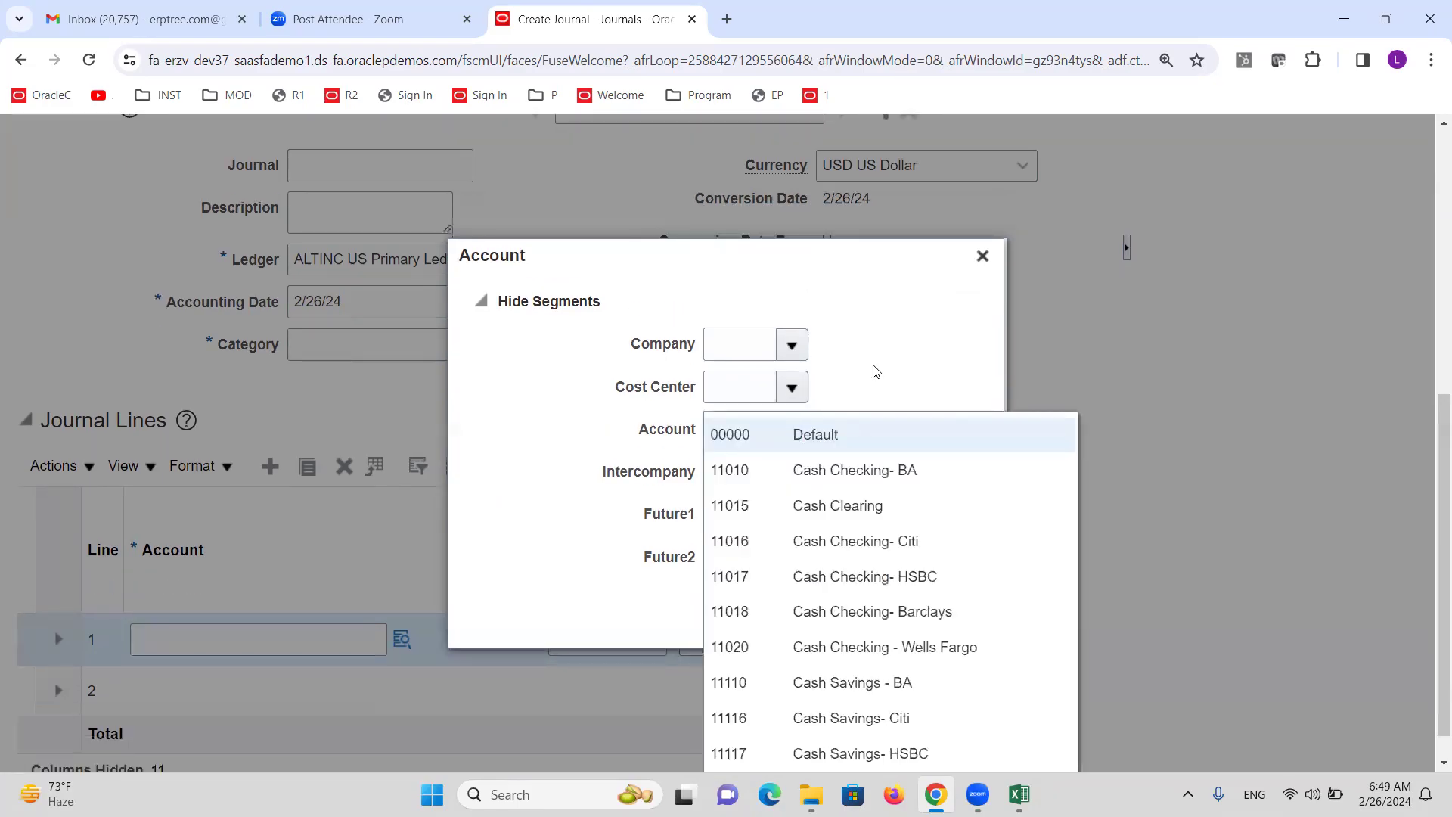
{"action": "left_click", "coordinate": [874, 368]}
{"action": "left_click", "coordinate": [787, 469]}
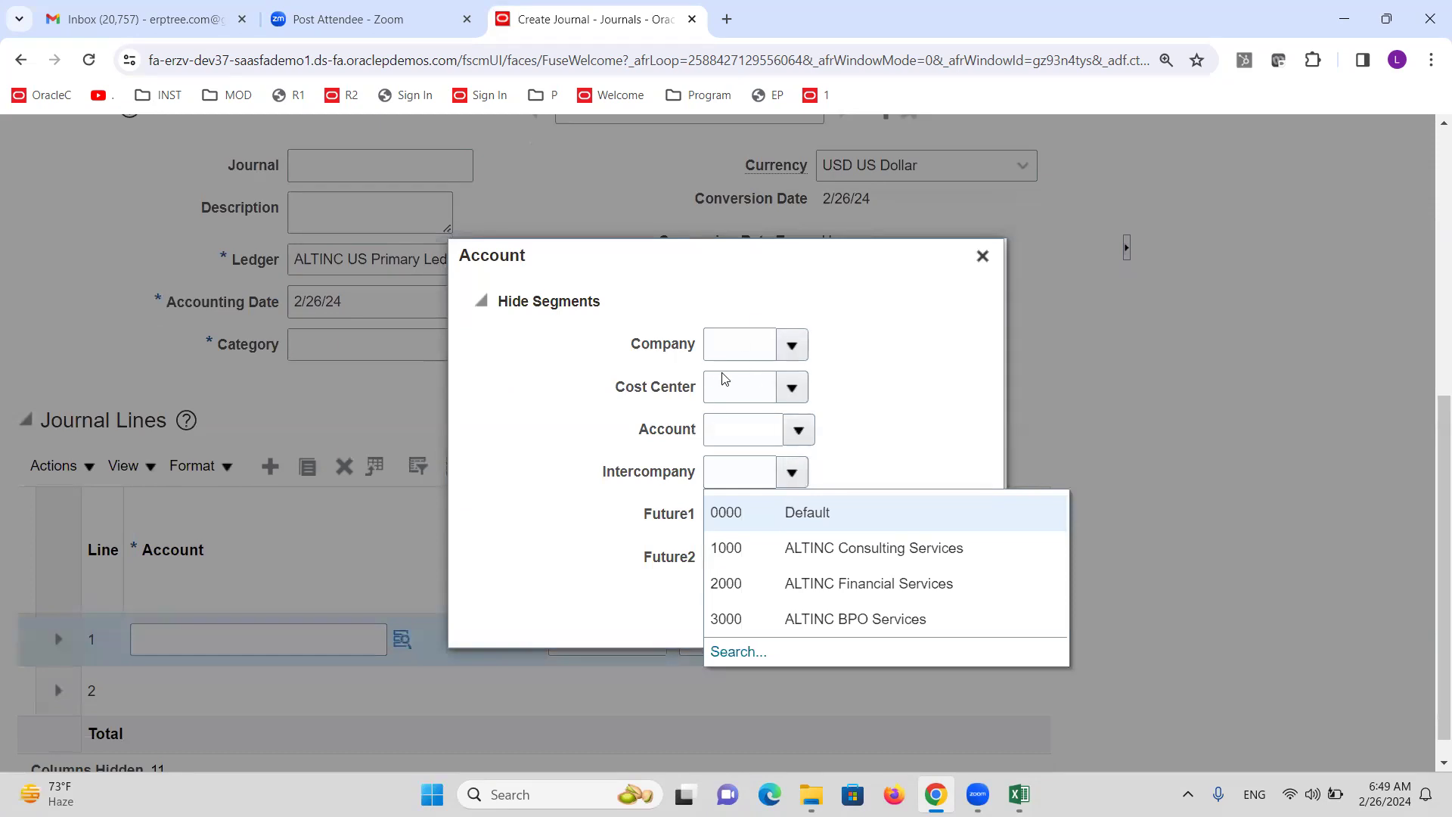
{"action": "left_click", "coordinate": [795, 352]}
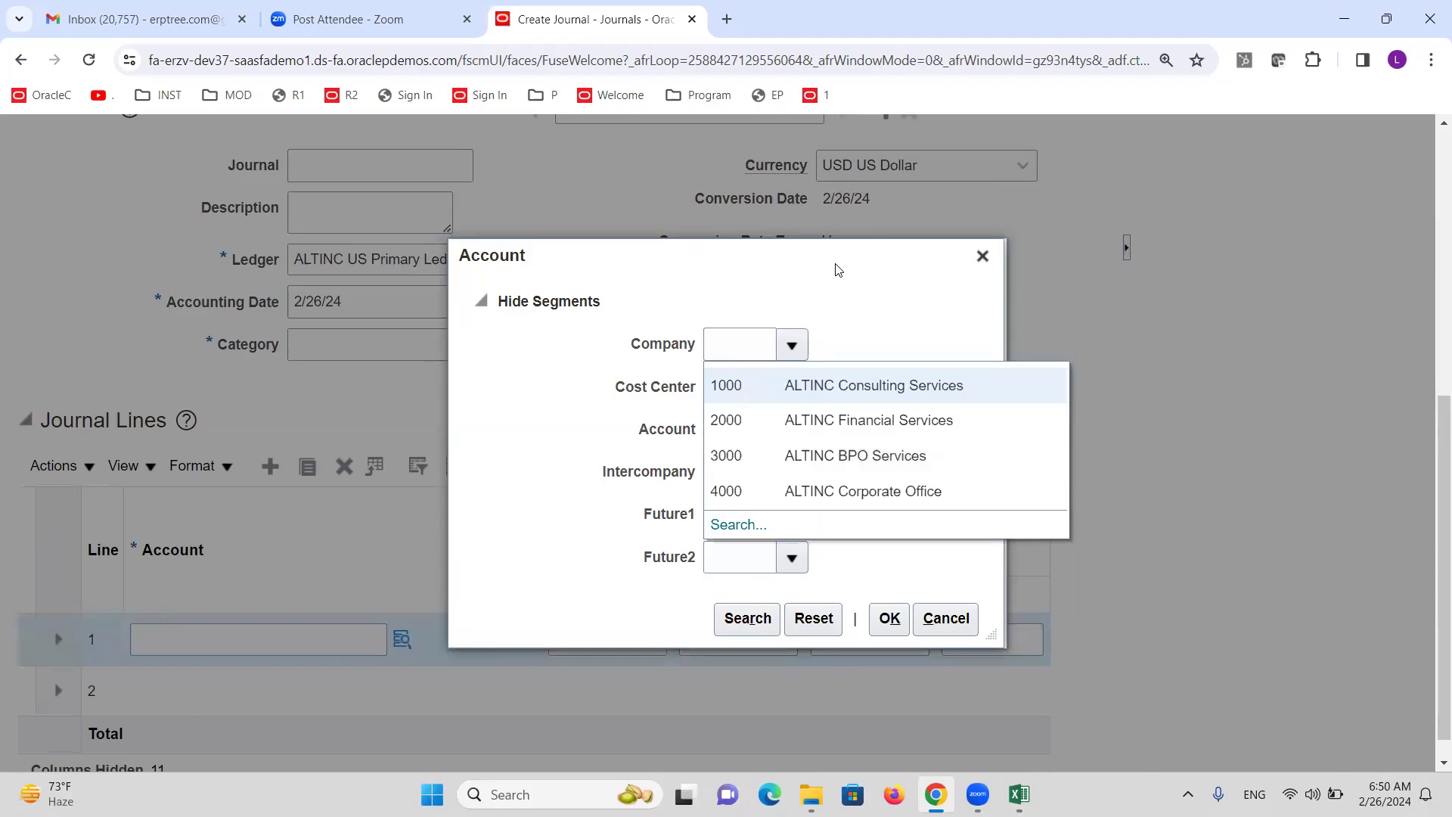
{"action": "left_click", "coordinate": [851, 281]}
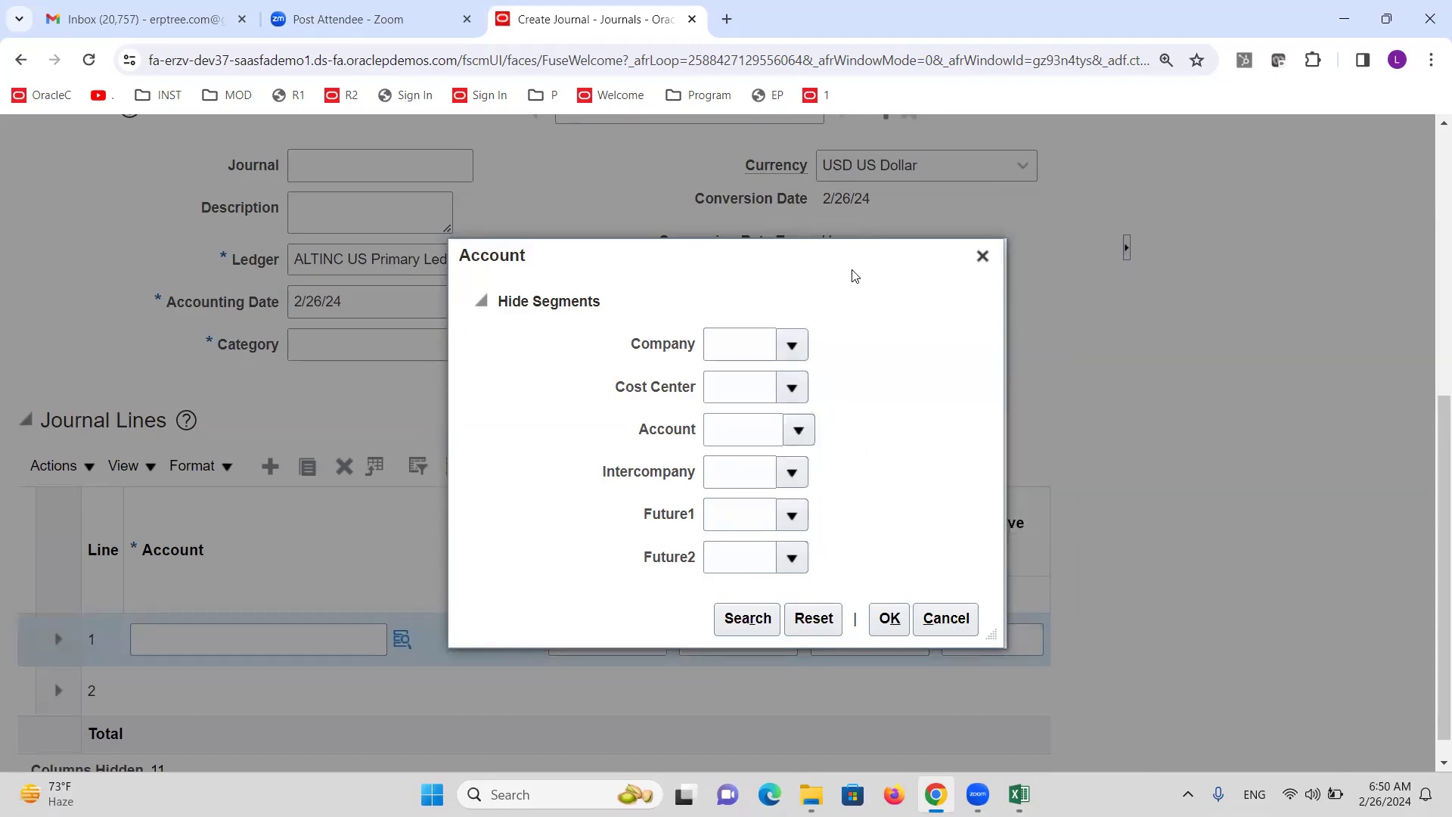
Confirm the cost center list offers only 1000 Finance, then close the lookup and cancel the journal.
{"action": "left_click", "coordinate": [793, 387]}
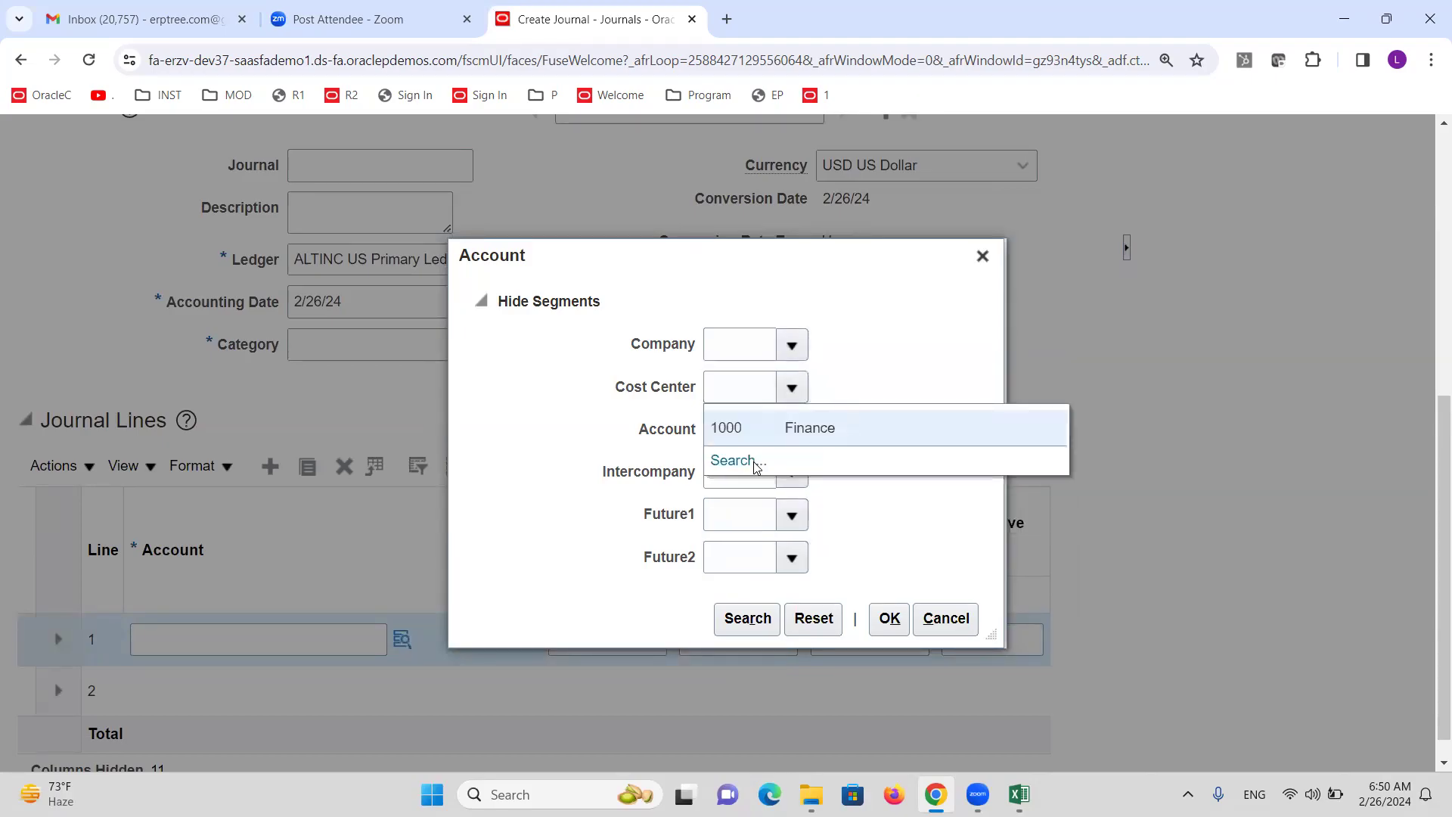
{"action": "left_click", "coordinate": [982, 256]}
{"action": "scroll", "coordinate": [911, 426], "scroll_direction": "up", "scroll_amount": 6}
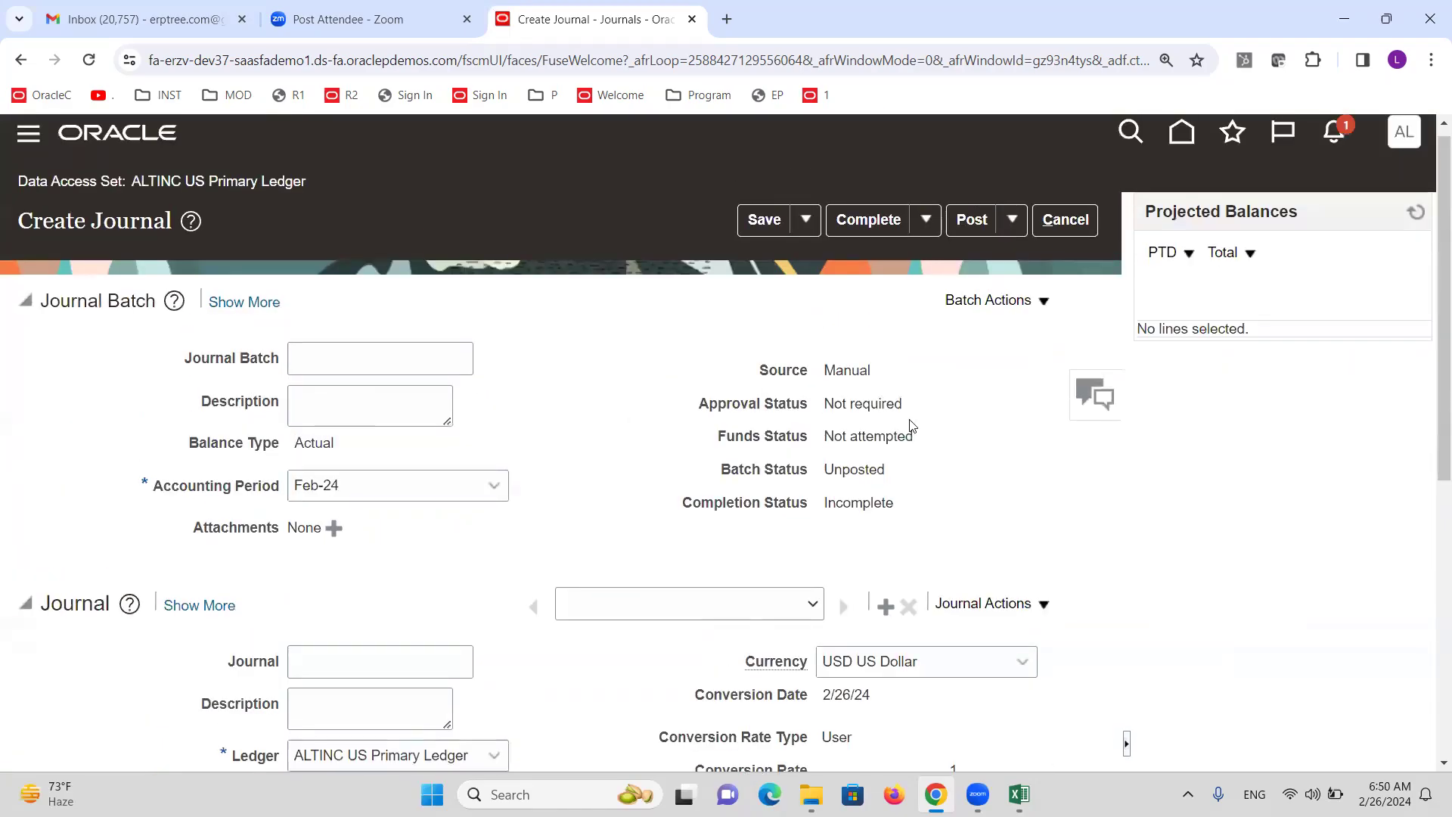
{"action": "left_click", "coordinate": [1065, 220]}
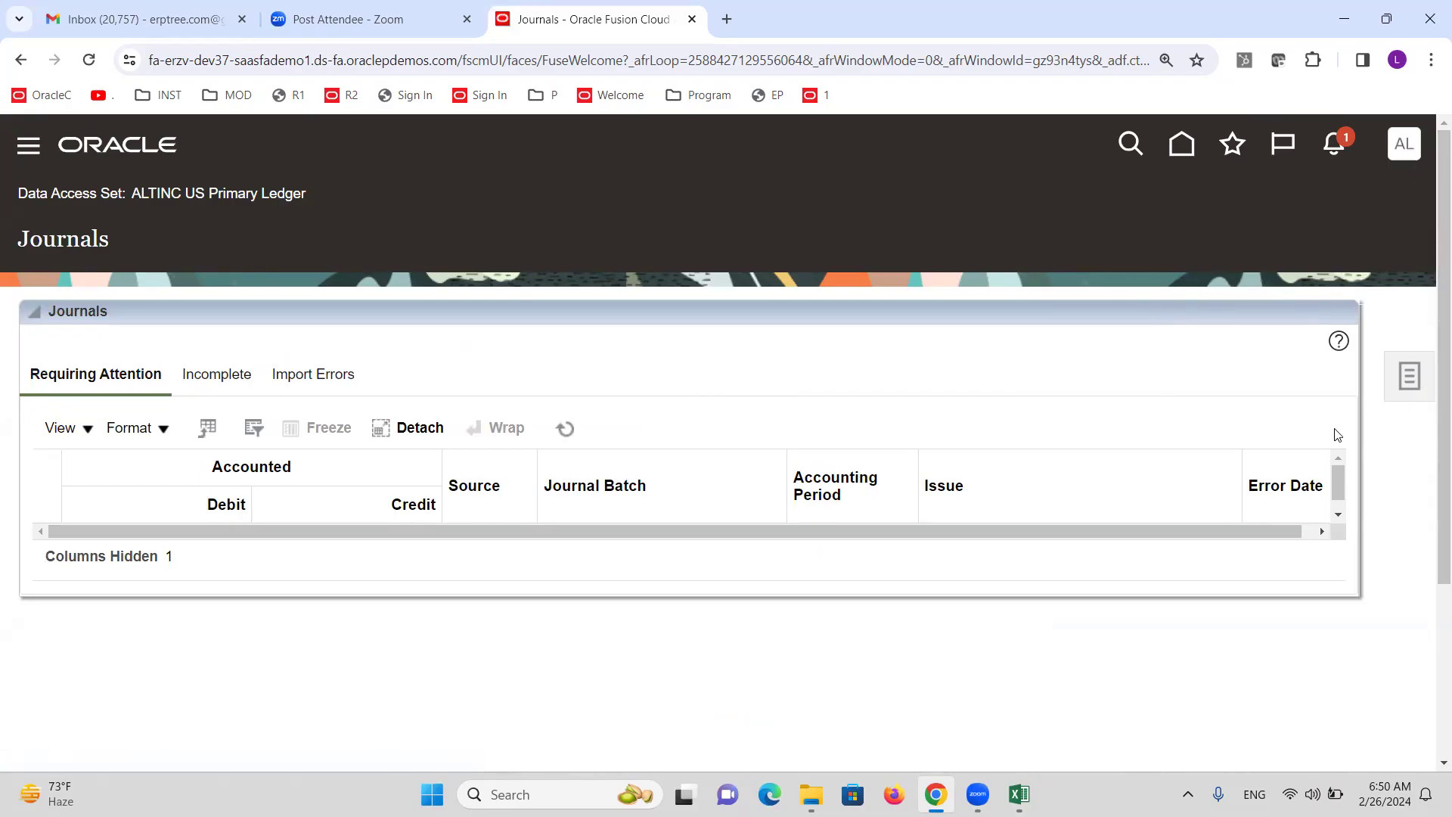
Bring the training notes workbook forward and scroll the GL sheet to the Security Rules steps.
{"action": "left_click", "coordinate": [1019, 794]}
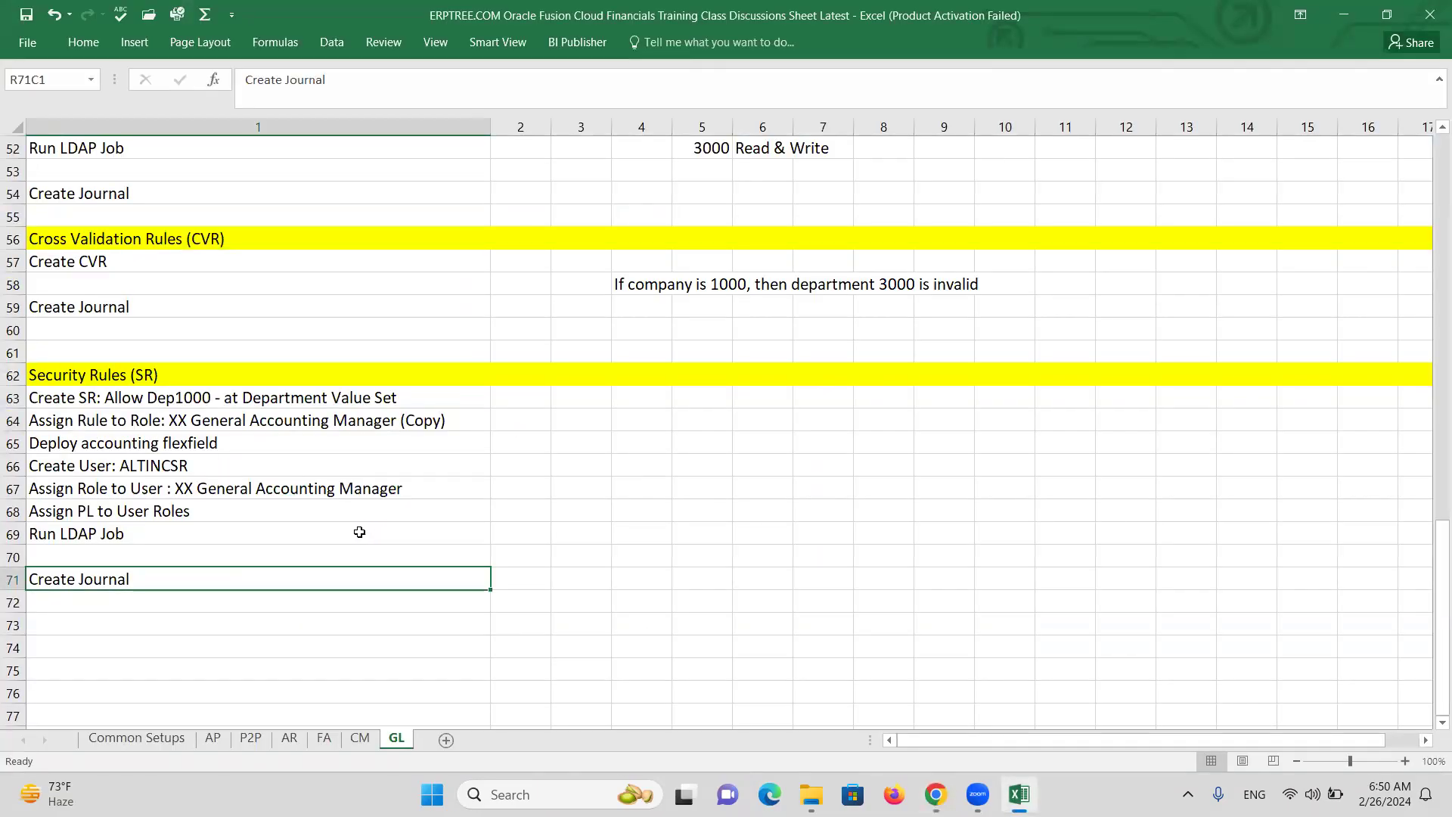
{"action": "scroll", "coordinate": [357, 512], "scroll_direction": "up", "scroll_amount": 4}
{"action": "scroll", "coordinate": [350, 504], "scroll_direction": "down", "scroll_amount": 1}
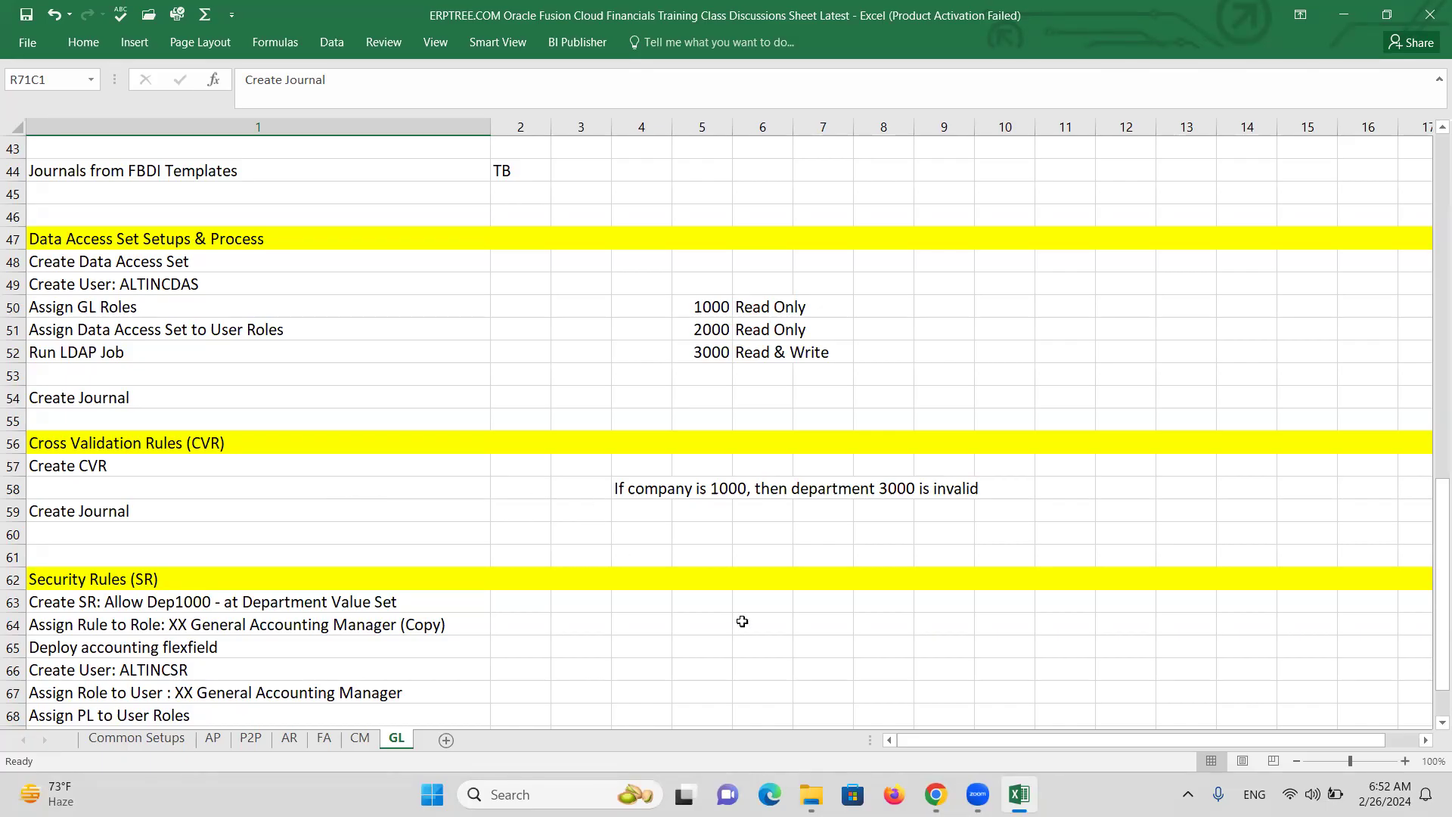
{"action": "scroll", "coordinate": [802, 657], "scroll_direction": "down", "scroll_amount": 2}
{"action": "scroll", "coordinate": [803, 657], "scroll_direction": "down", "scroll_amount": 1}
{"action": "left_click", "coordinate": [887, 537]}
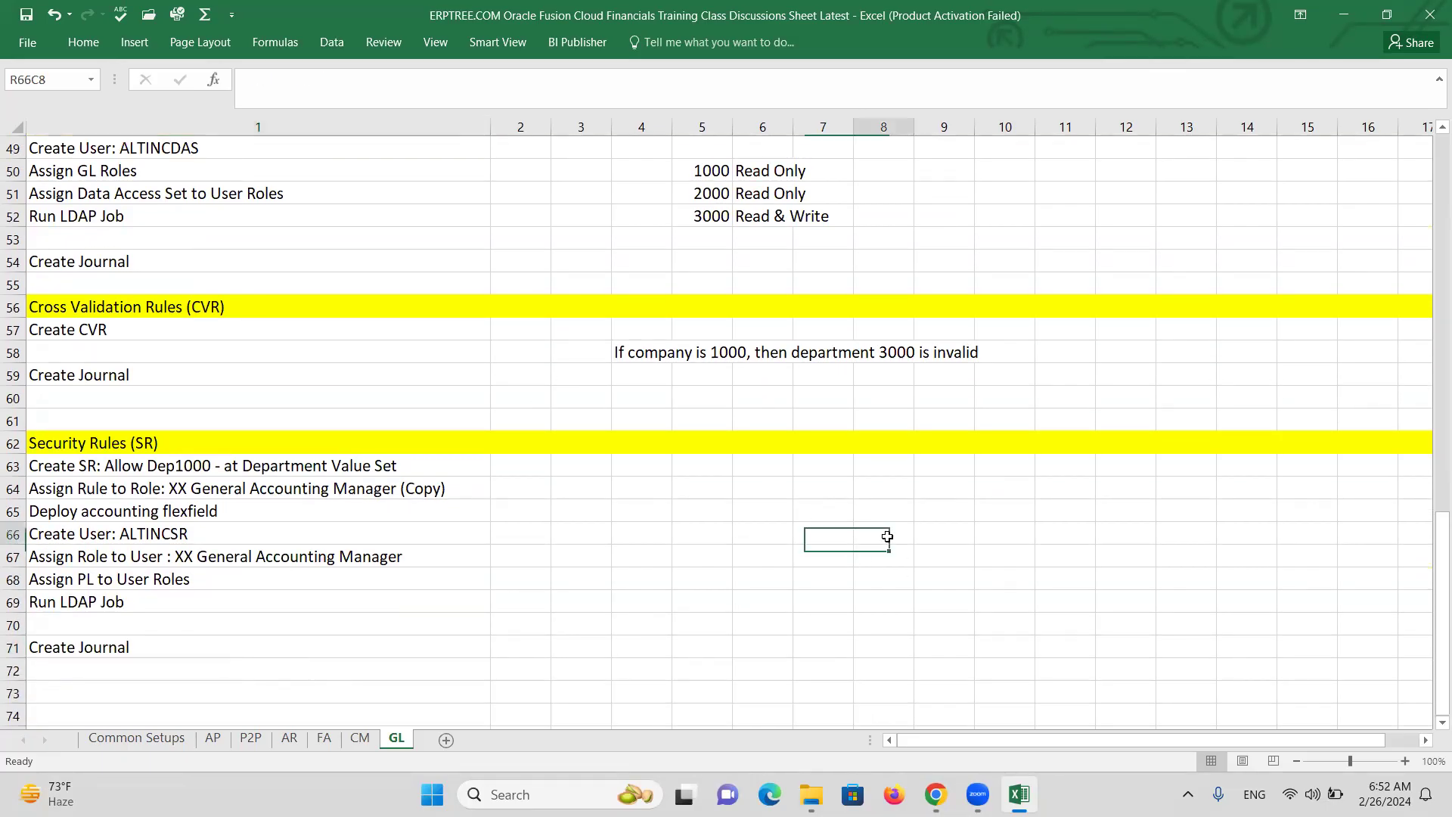
{"action": "type", "text": "a"}
{"action": "key", "text": "BackSpace"}
{"action": "key", "text": "BackSpace"}
{"action": "type", "text": "X"}
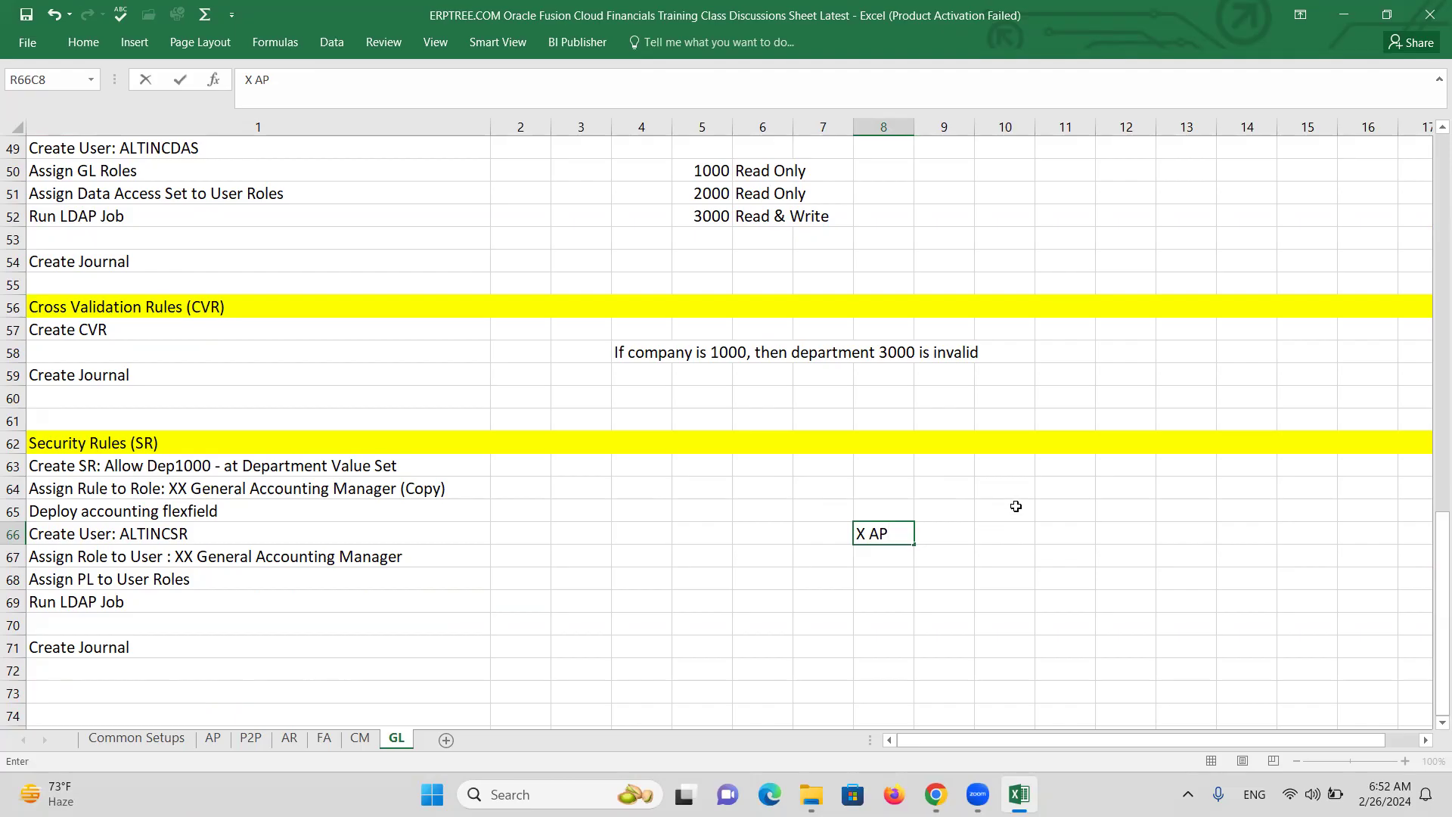
{"action": "type", "text": "AP >"}
{"action": "key", "text": "BackSpace"}
{"action": "key", "text": "BackSpace"}
{"action": "type", "text": "<"}
{"action": "key", "text": "BackSpace"}
{"action": "type", "text": "<---SR"}
List BU1, BU2 and BU3 in R65C10:R67C10 and select the three cells.
{"action": "left_click", "coordinate": [1011, 511]}
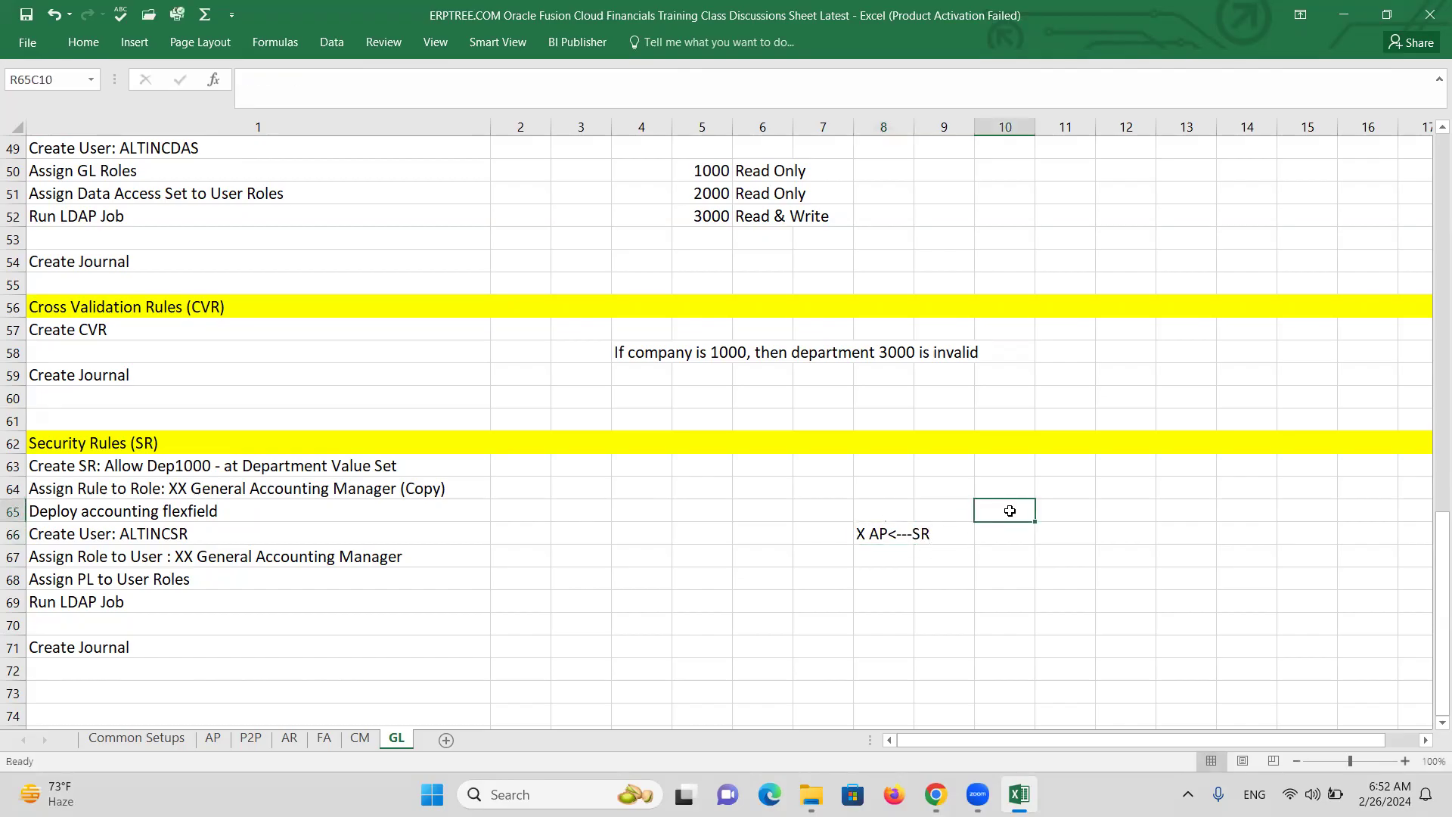
{"action": "type", "text": "BU"}
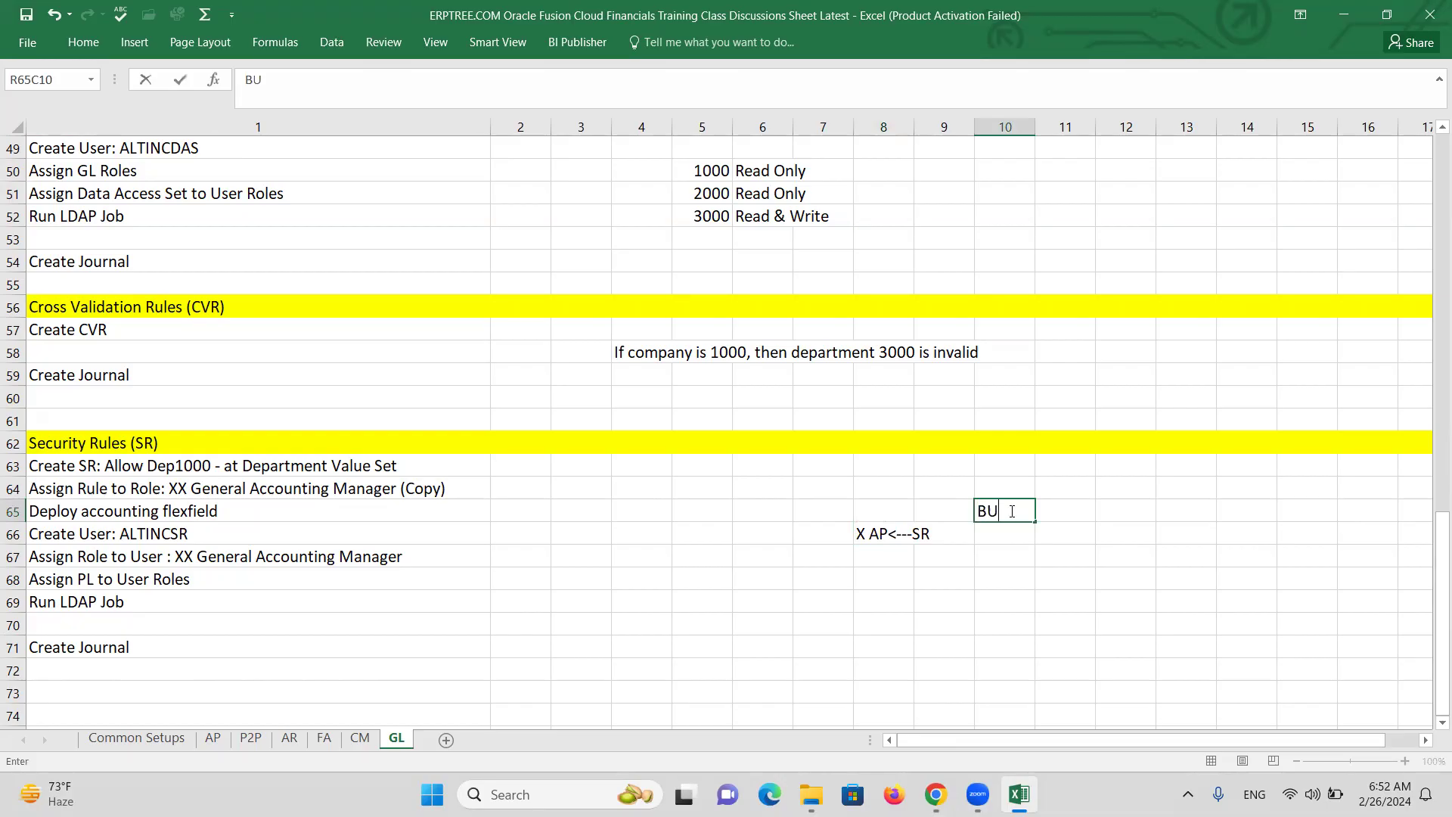
{"action": "type", "text": "1"}
{"action": "key", "text": "Return"}
{"action": "type", "text": "BU"}
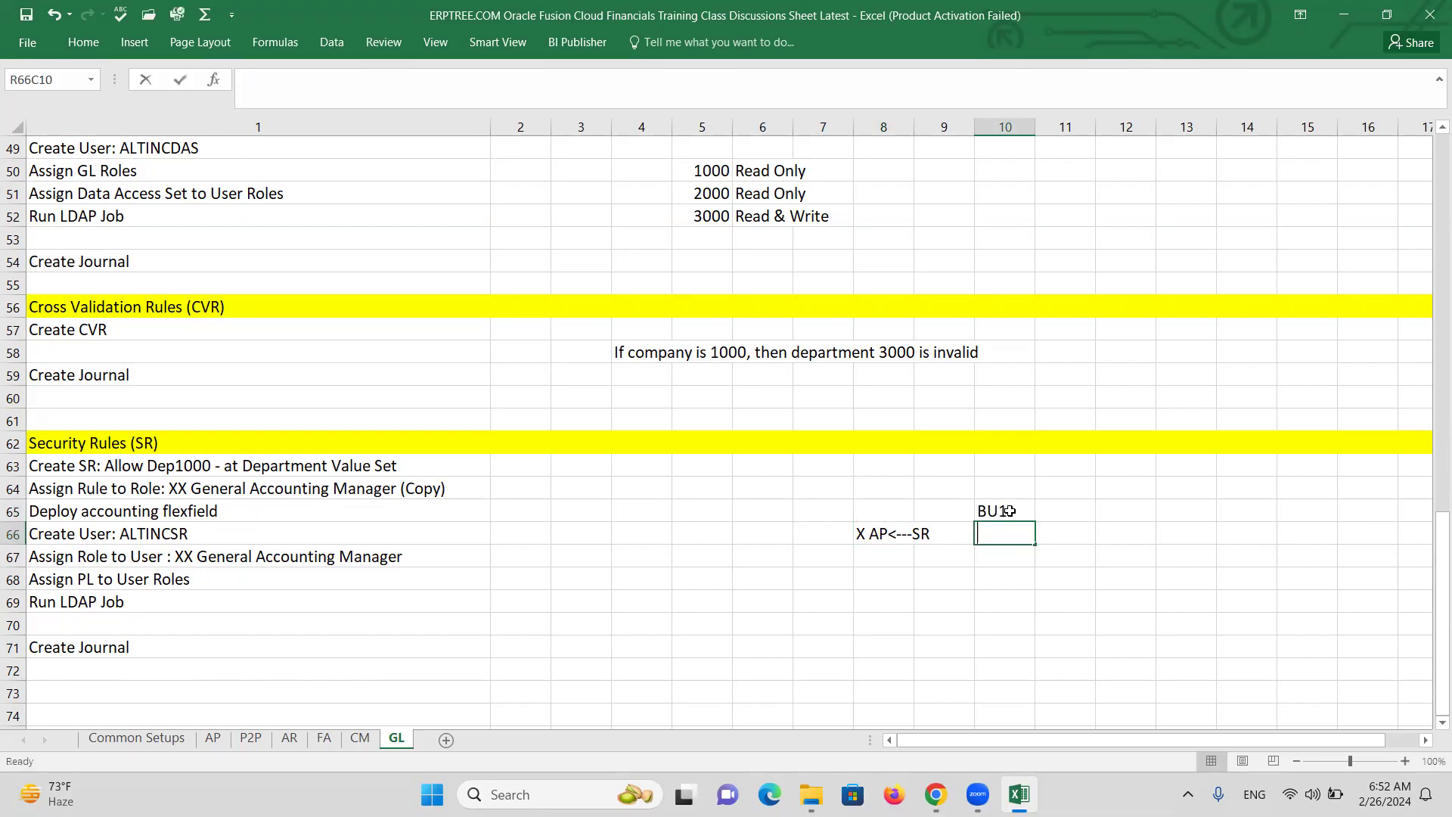
{"action": "type", "text": "2"}
{"action": "key", "text": "Return"}
{"action": "type", "text": "BU3"}
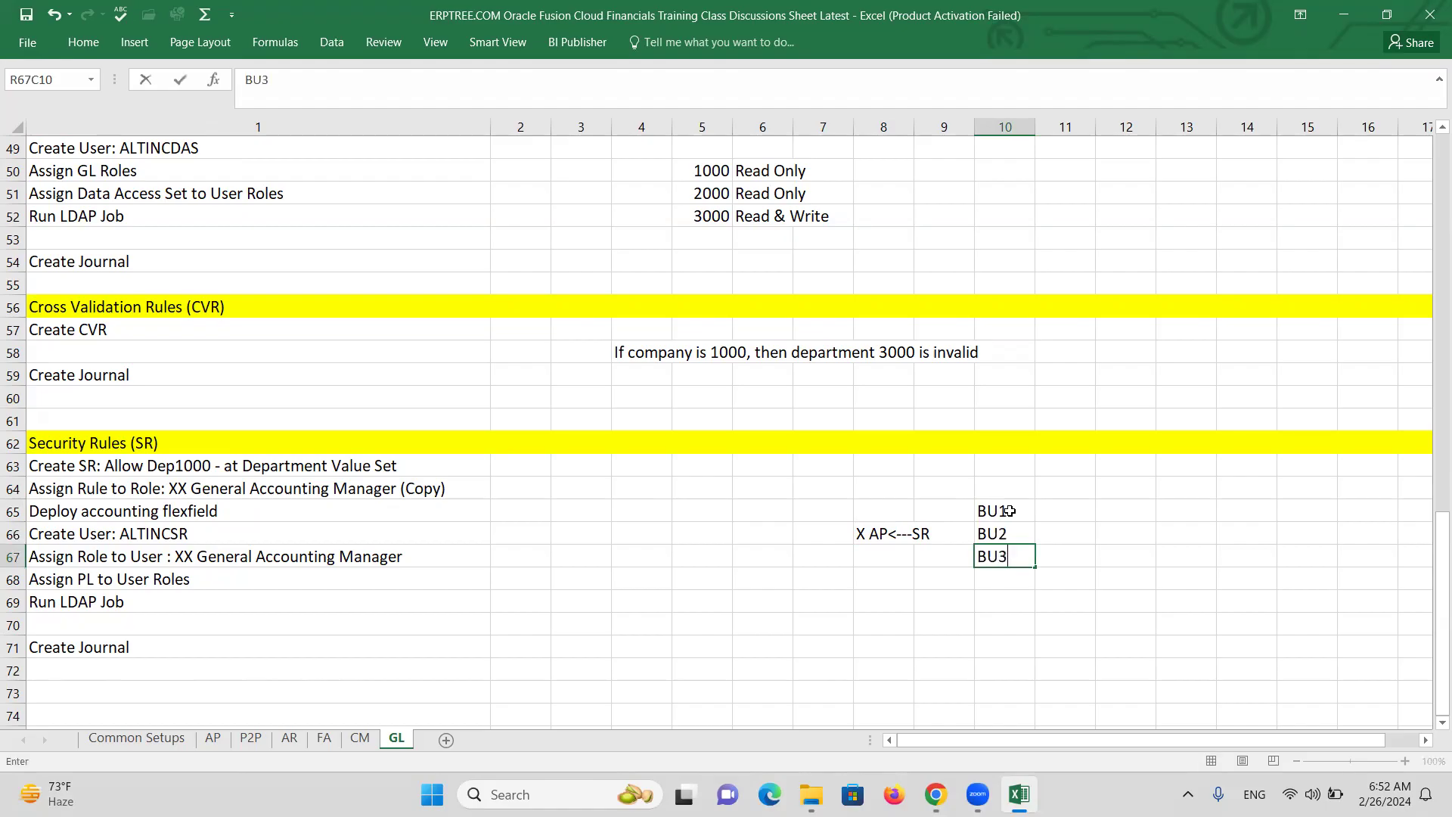
{"action": "left_click_drag", "start_coordinate": [1016, 512], "coordinate": [1025, 555]}
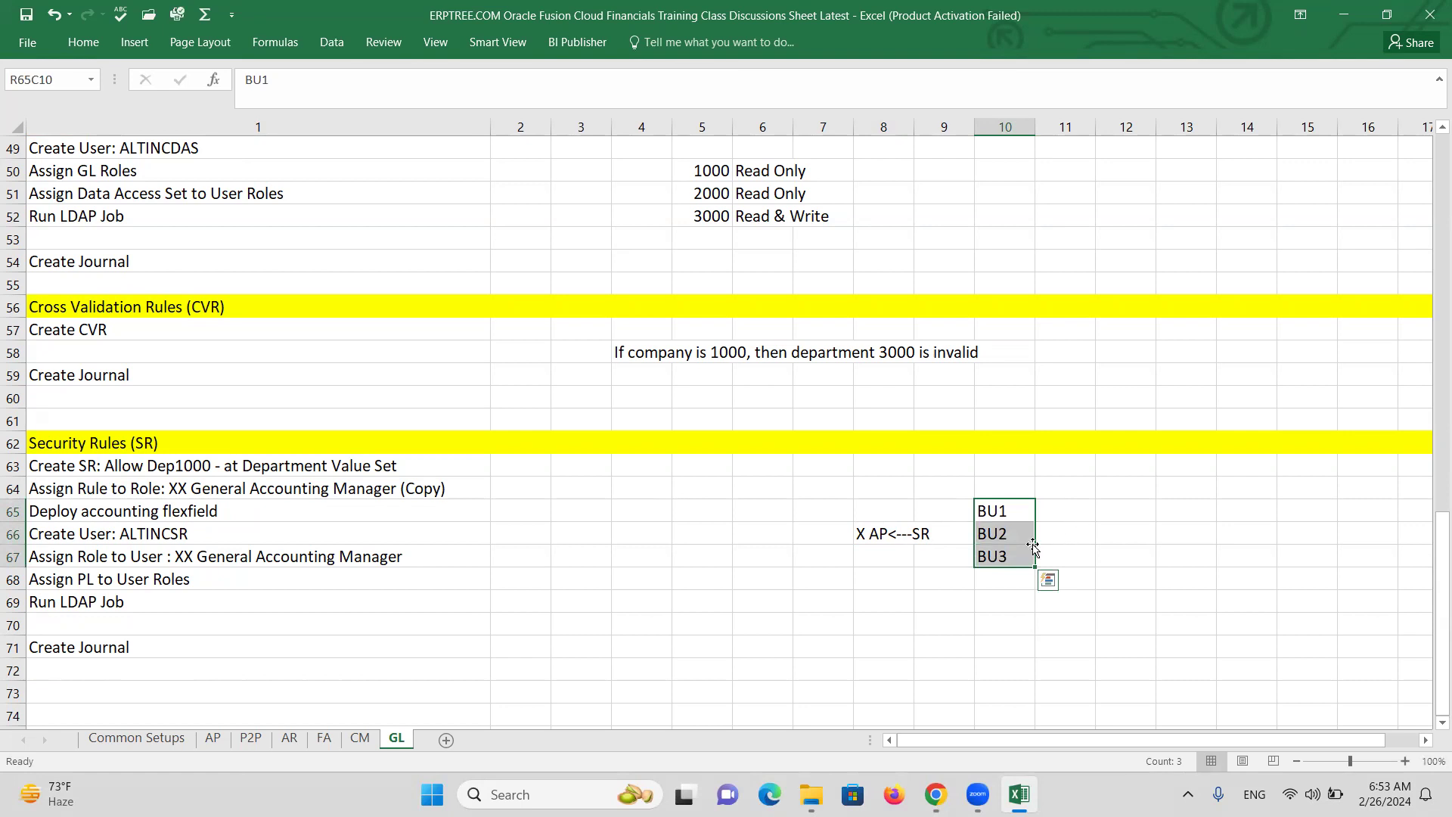
{"action": "left_click", "coordinate": [1000, 511]}
{"action": "left_click_drag", "start_coordinate": [1023, 516], "coordinate": [1025, 560]}
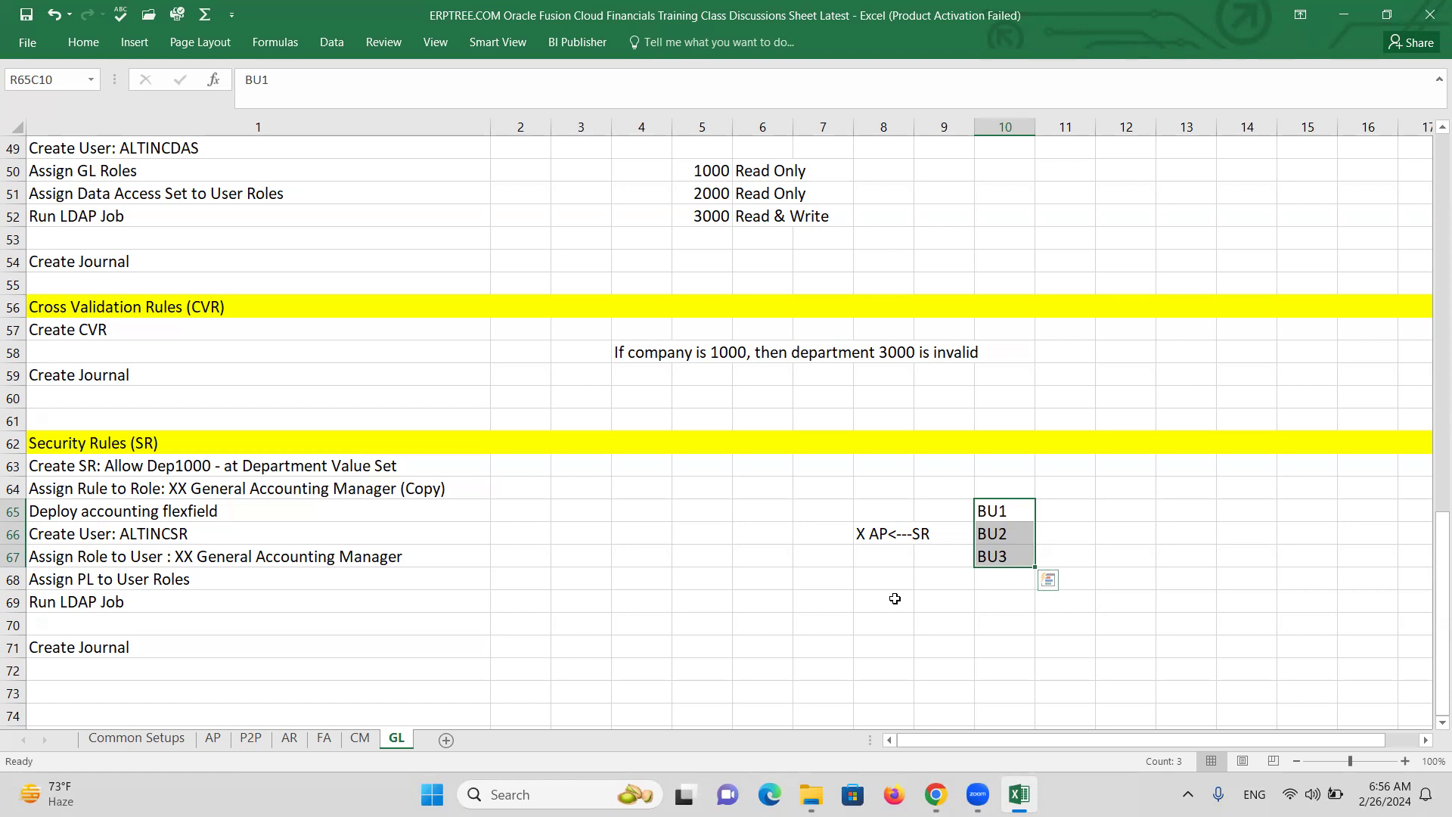
Enter the labels Data Acccess Set, SR and CVR in rows 68–70 of column 4.
{"action": "left_click", "coordinate": [683, 559]}
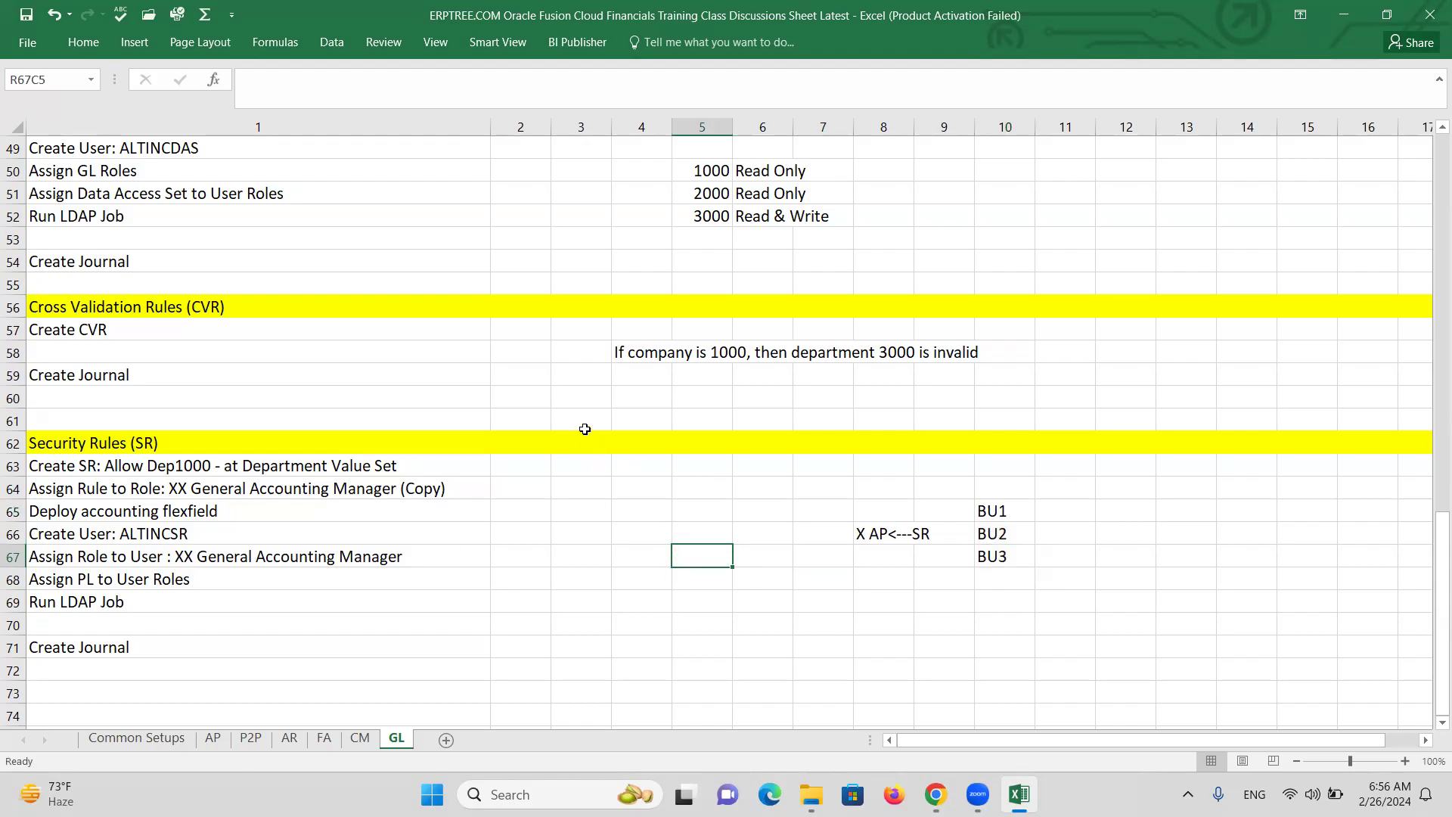
{"action": "left_click", "coordinate": [631, 581]}
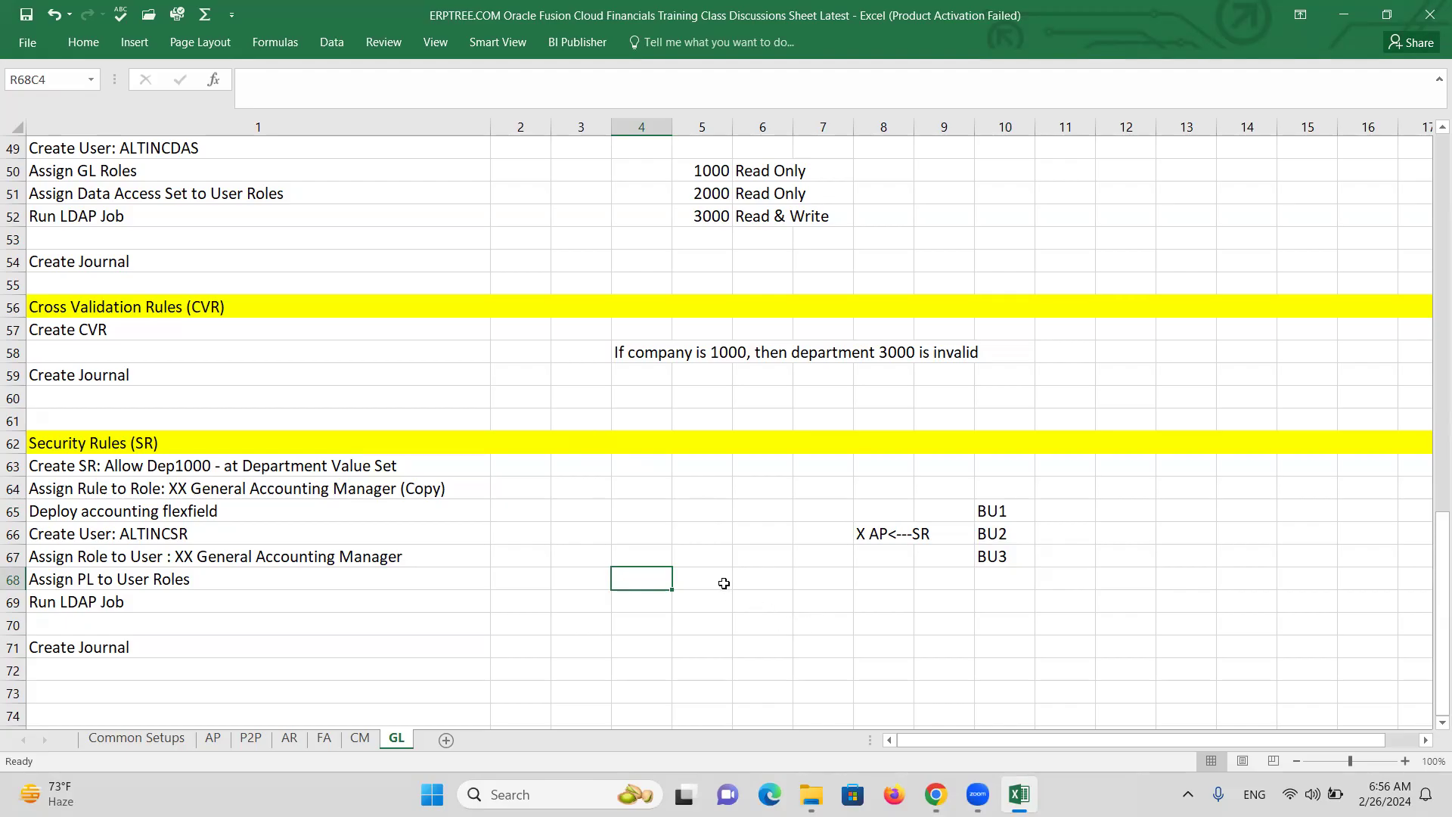
{"action": "type", "text": "d"}
{"action": "key", "text": "BackSpace"}
{"action": "type", "text": "Data Acccess Set"}
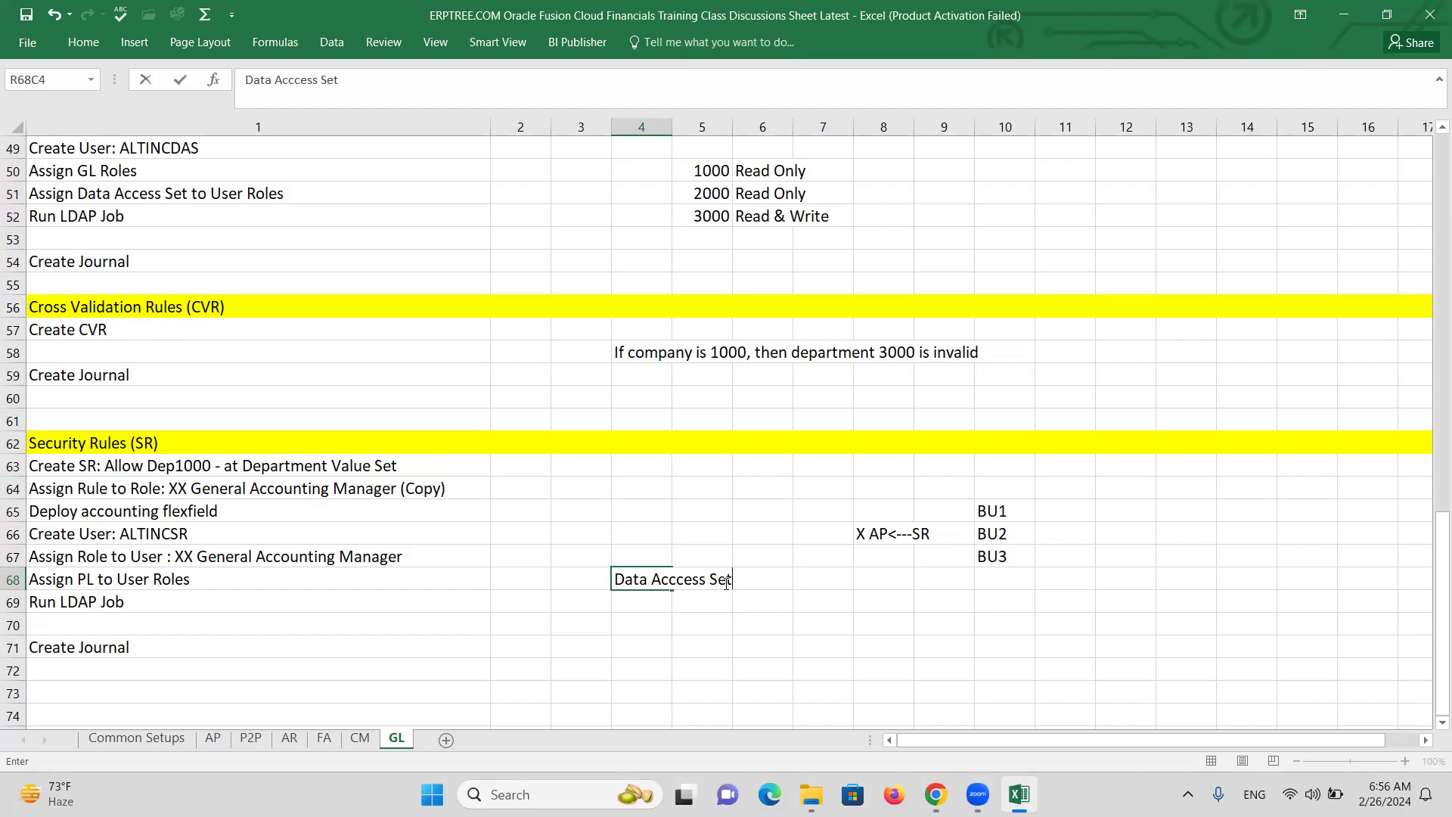
{"action": "key", "text": "Return"}
{"action": "type", "text": "SR"}
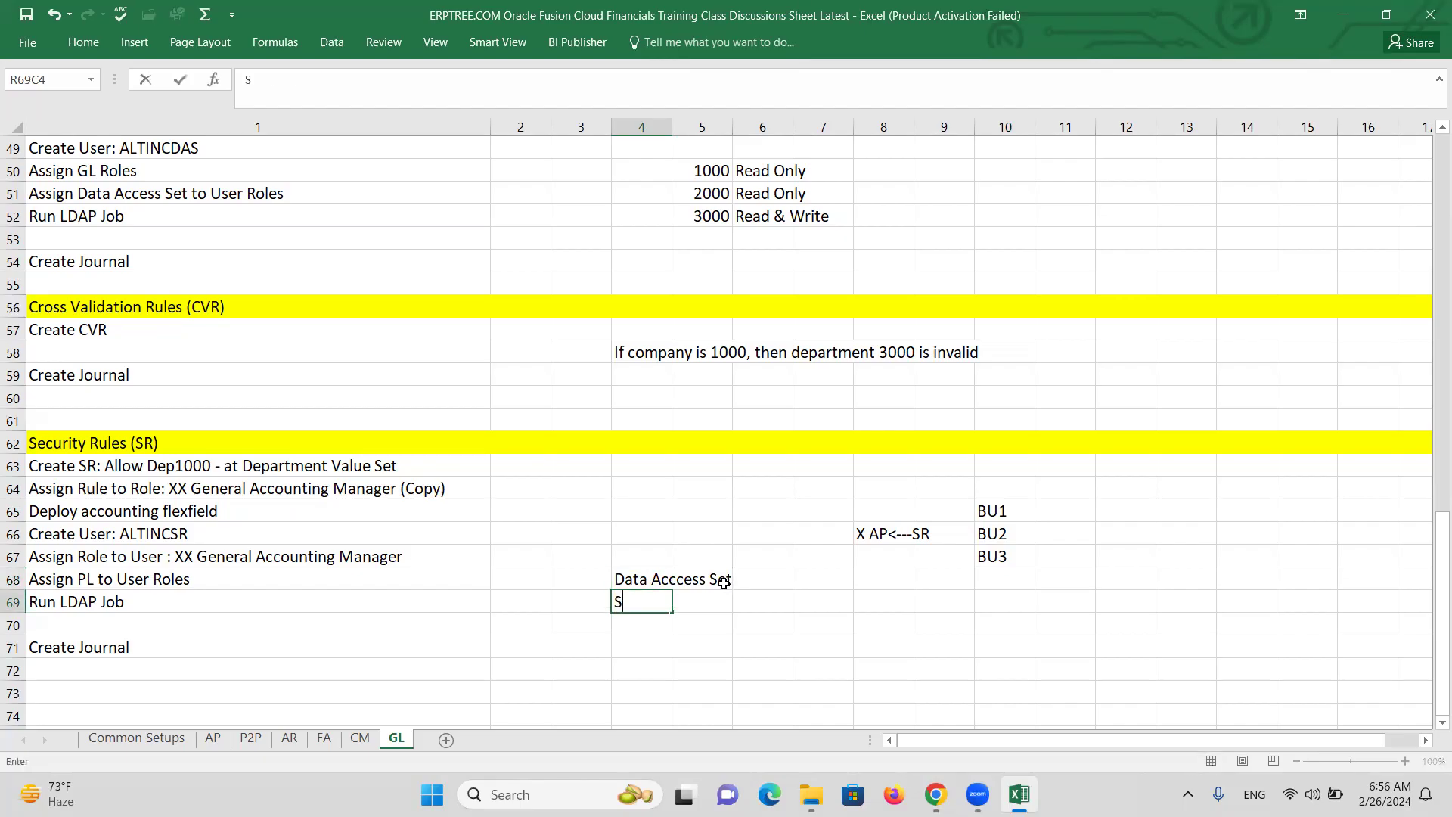
{"action": "key", "text": "Return"}
{"action": "type", "text": "CVR"}
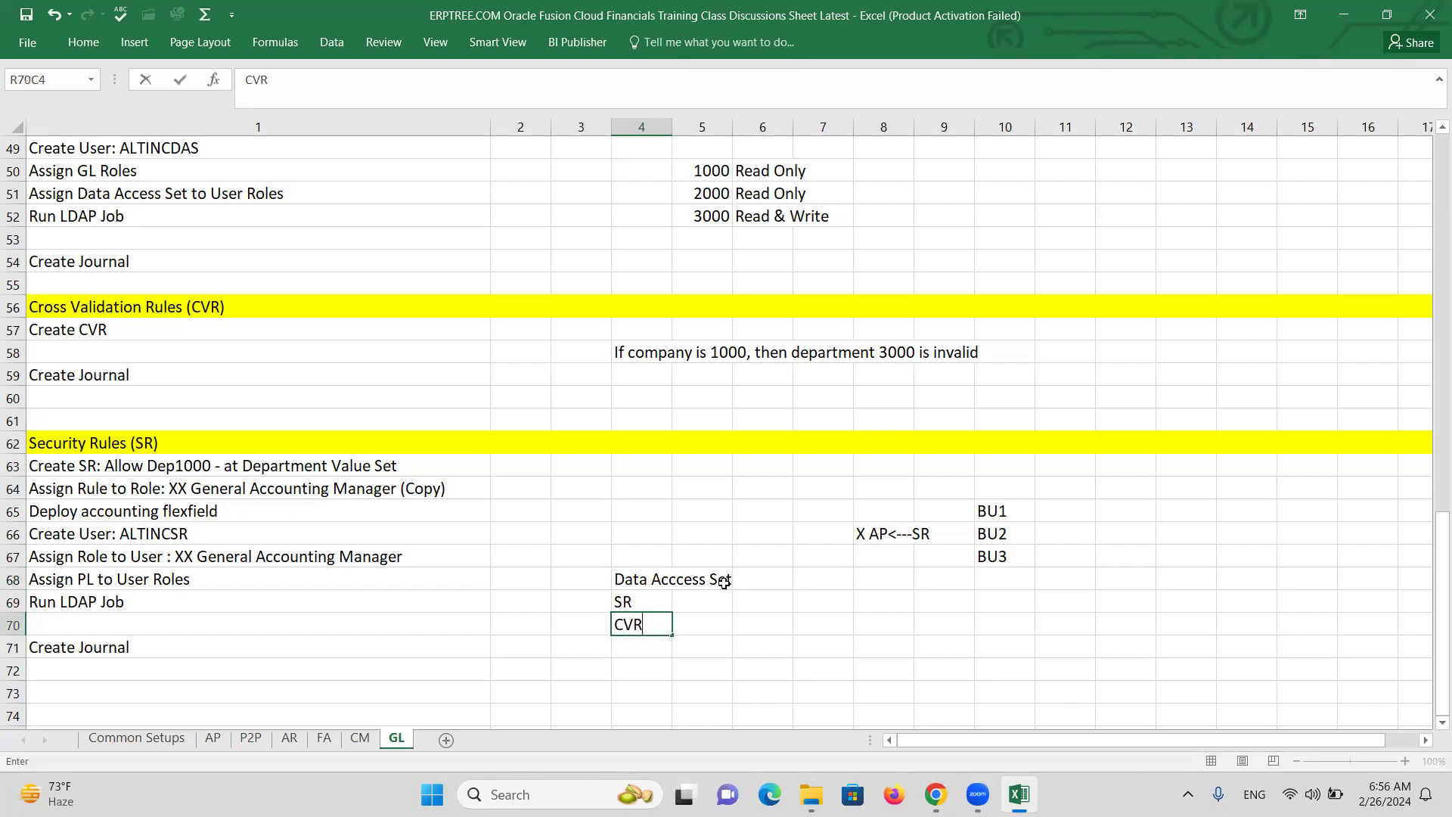
{"action": "key", "text": "Tab"}
Describe them as 'Only for BSV - Read Only/Read & Write', 'Any Segment Values - Read & Write' and 'For specific Invalid Code Combination'.
{"action": "left_click", "coordinate": [770, 582]}
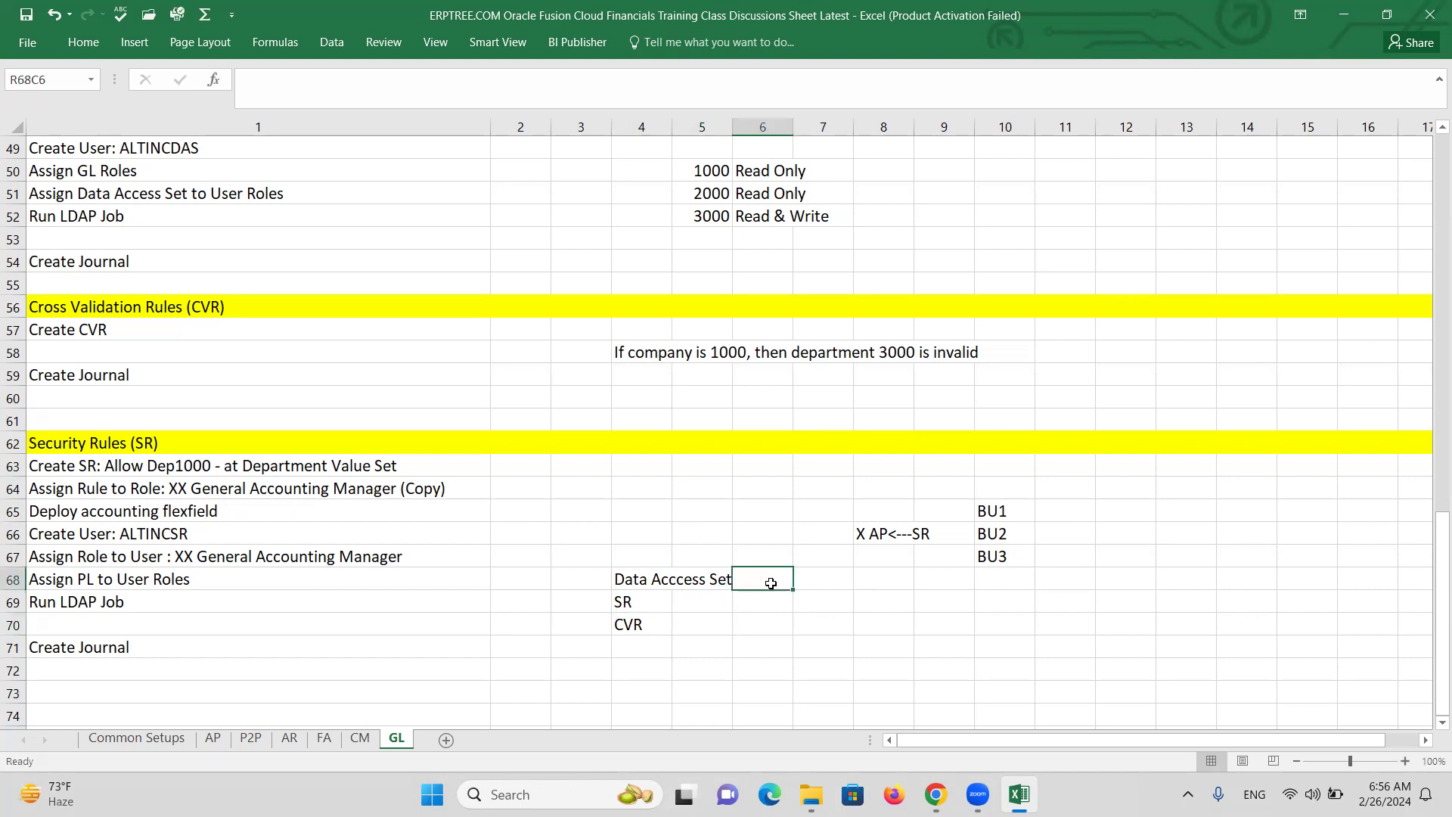
{"action": "type", "text": "ON"}
{"action": "key", "text": "BackSpace"}
{"action": "key", "text": "BackSpace"}
{"action": "type", "text": "Only"}
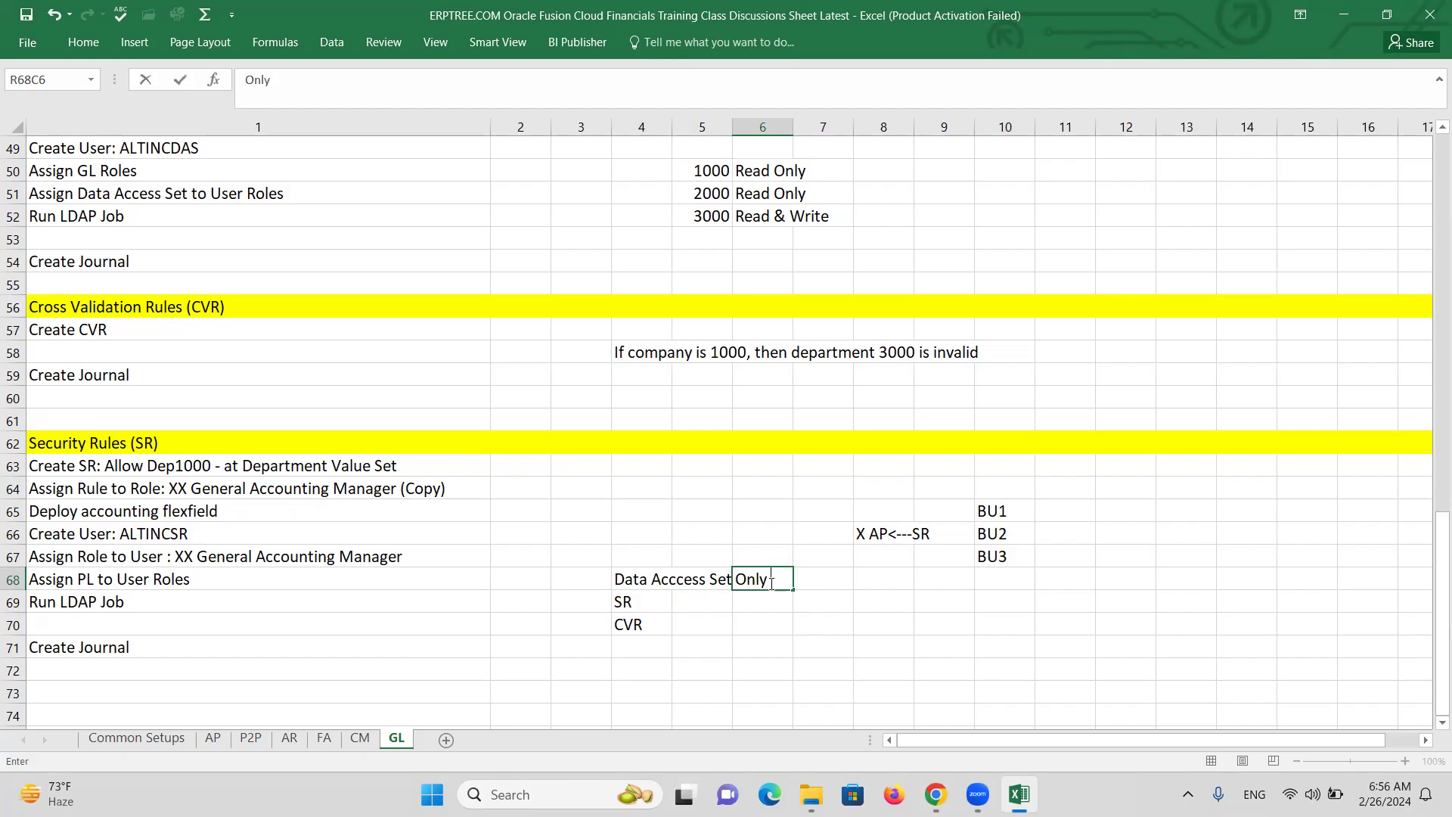
{"action": "type", "text": " for BSV - Read Only/Read"}
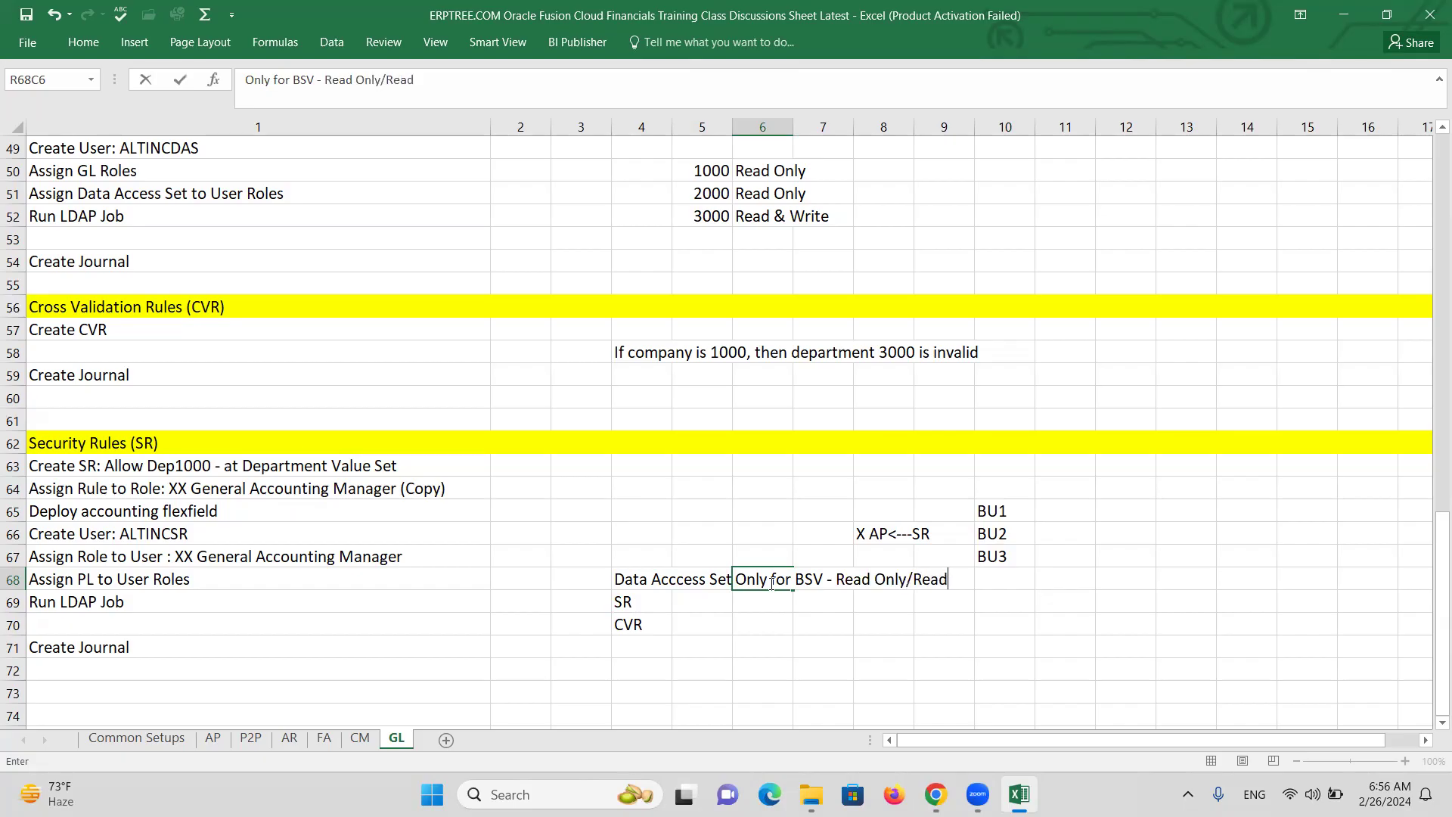
{"action": "type", "text": " & Write"}
{"action": "left_click", "coordinate": [751, 604]}
{"action": "type", "text": "Any Segment Values - Read"}
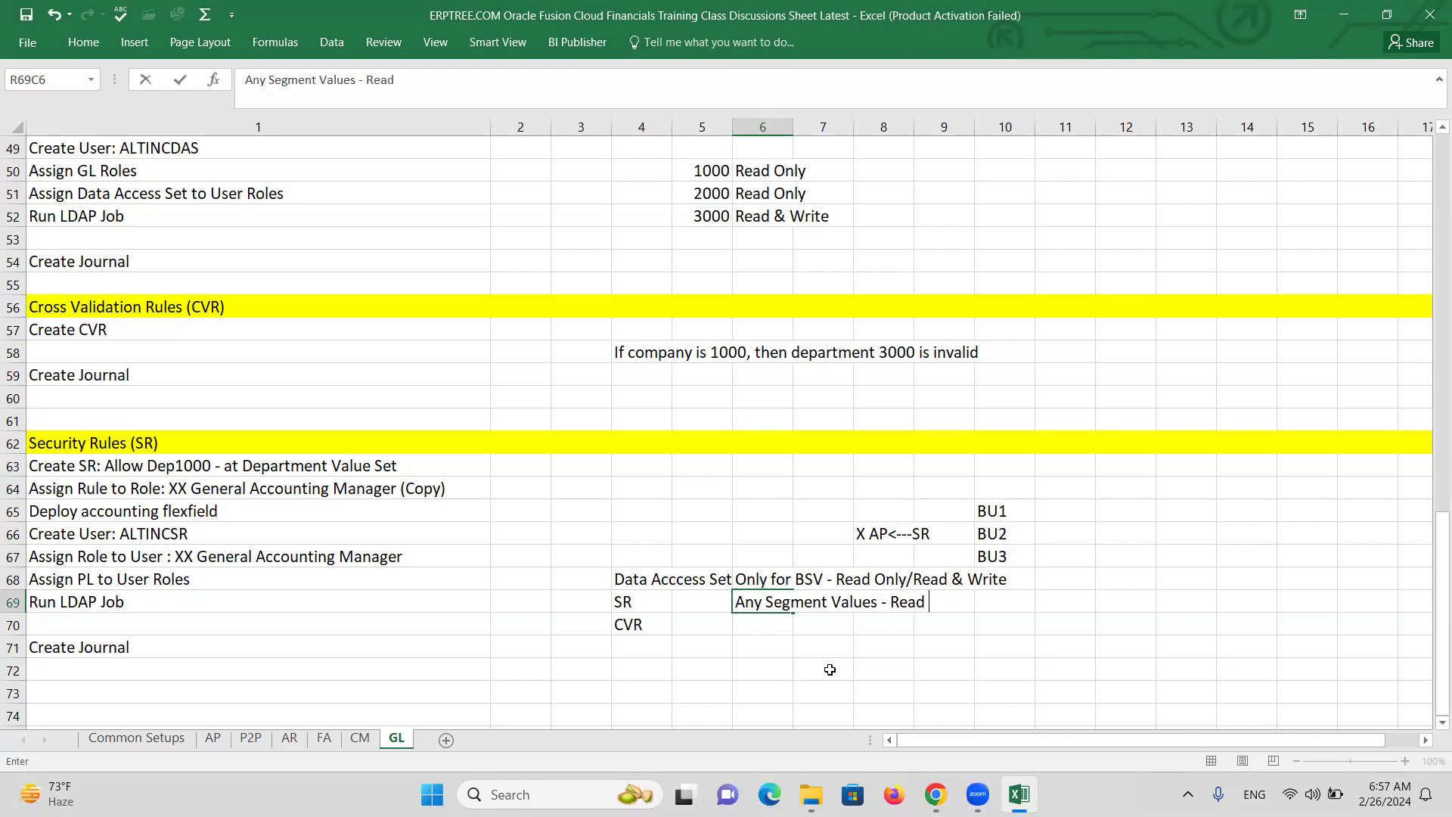
{"action": "type", "text": " & Write"}
{"action": "left_click", "coordinate": [767, 623]}
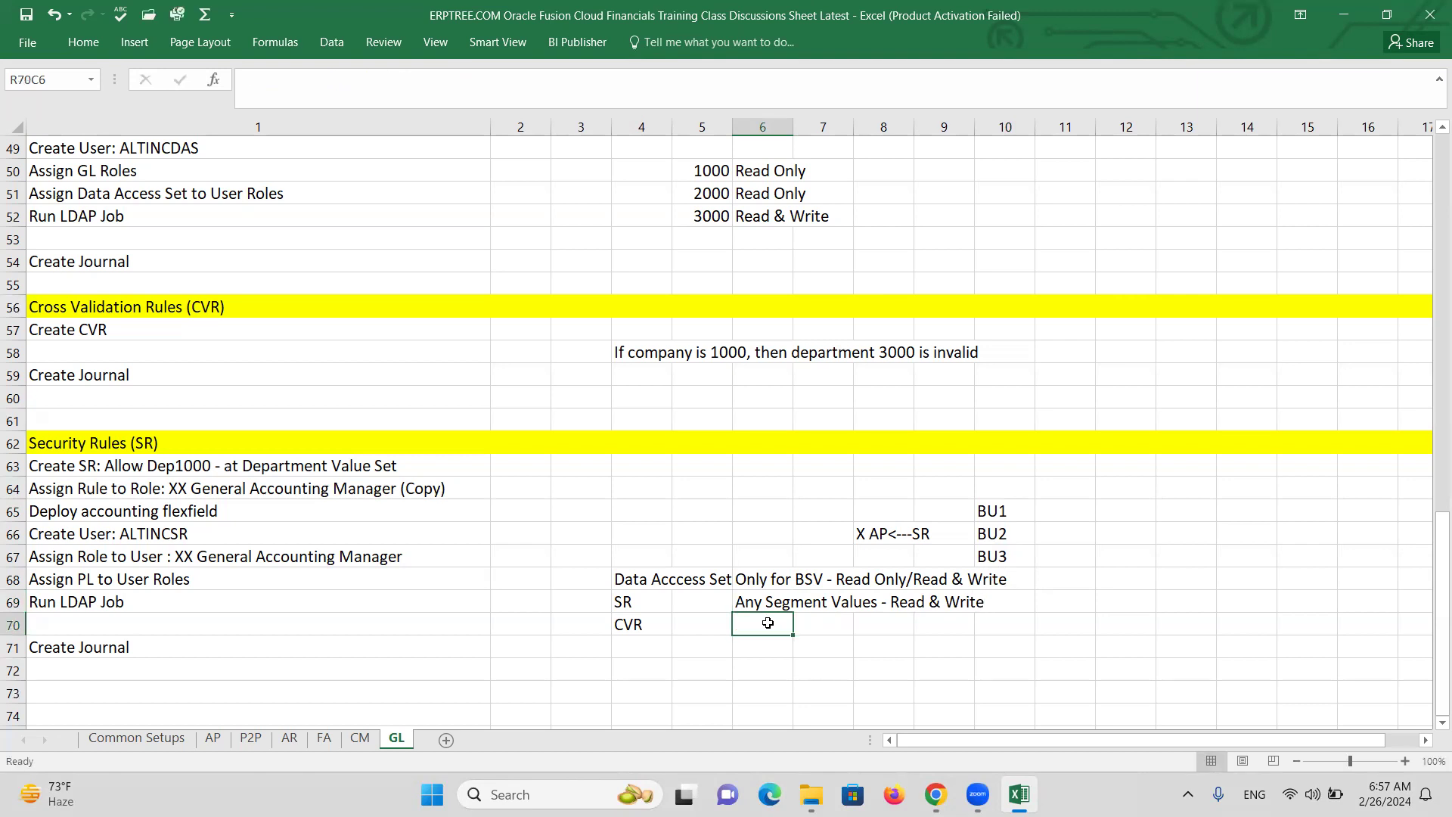
{"action": "type", "text": "F"}
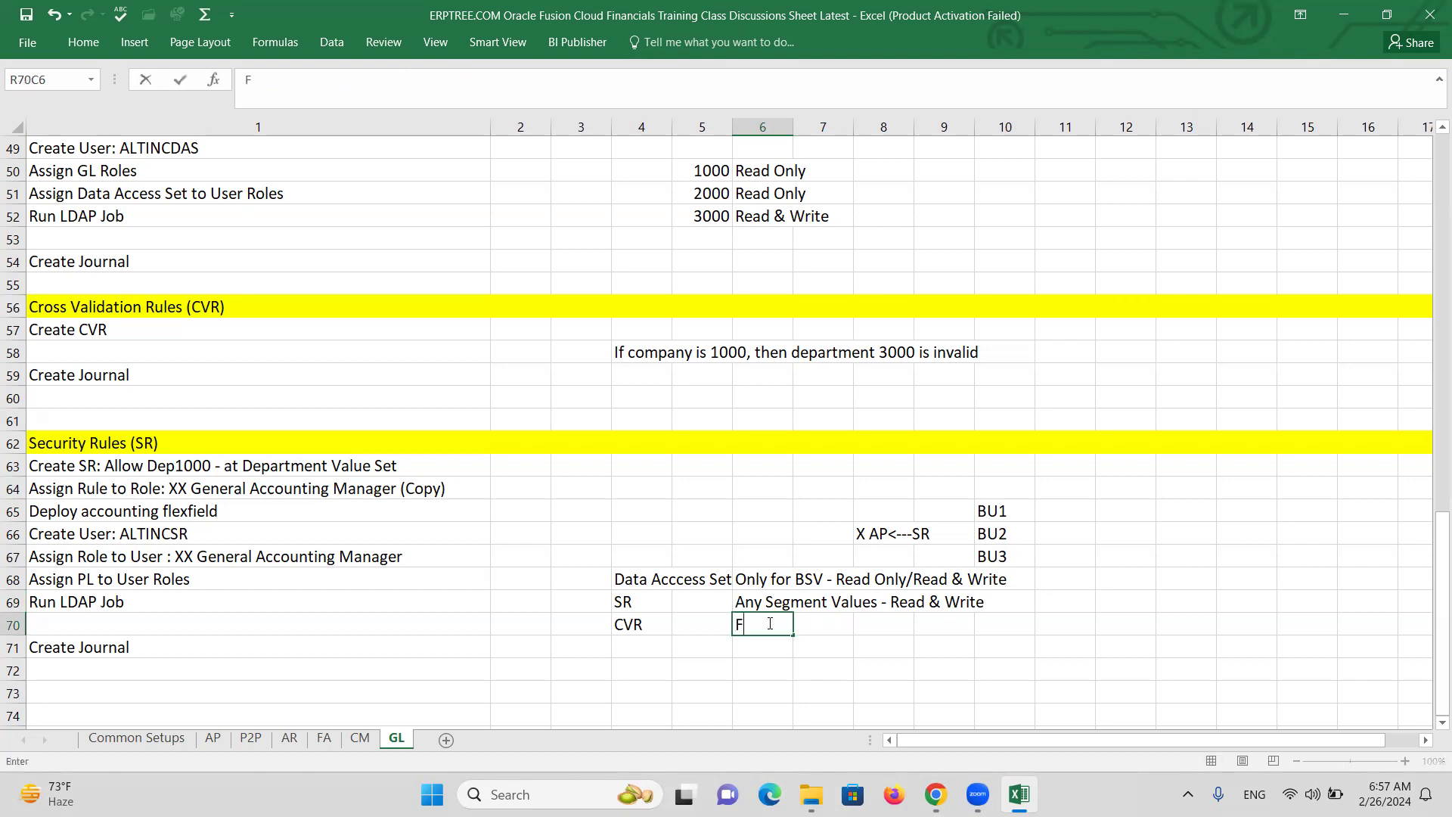
{"action": "type", "text": "or specific In"}
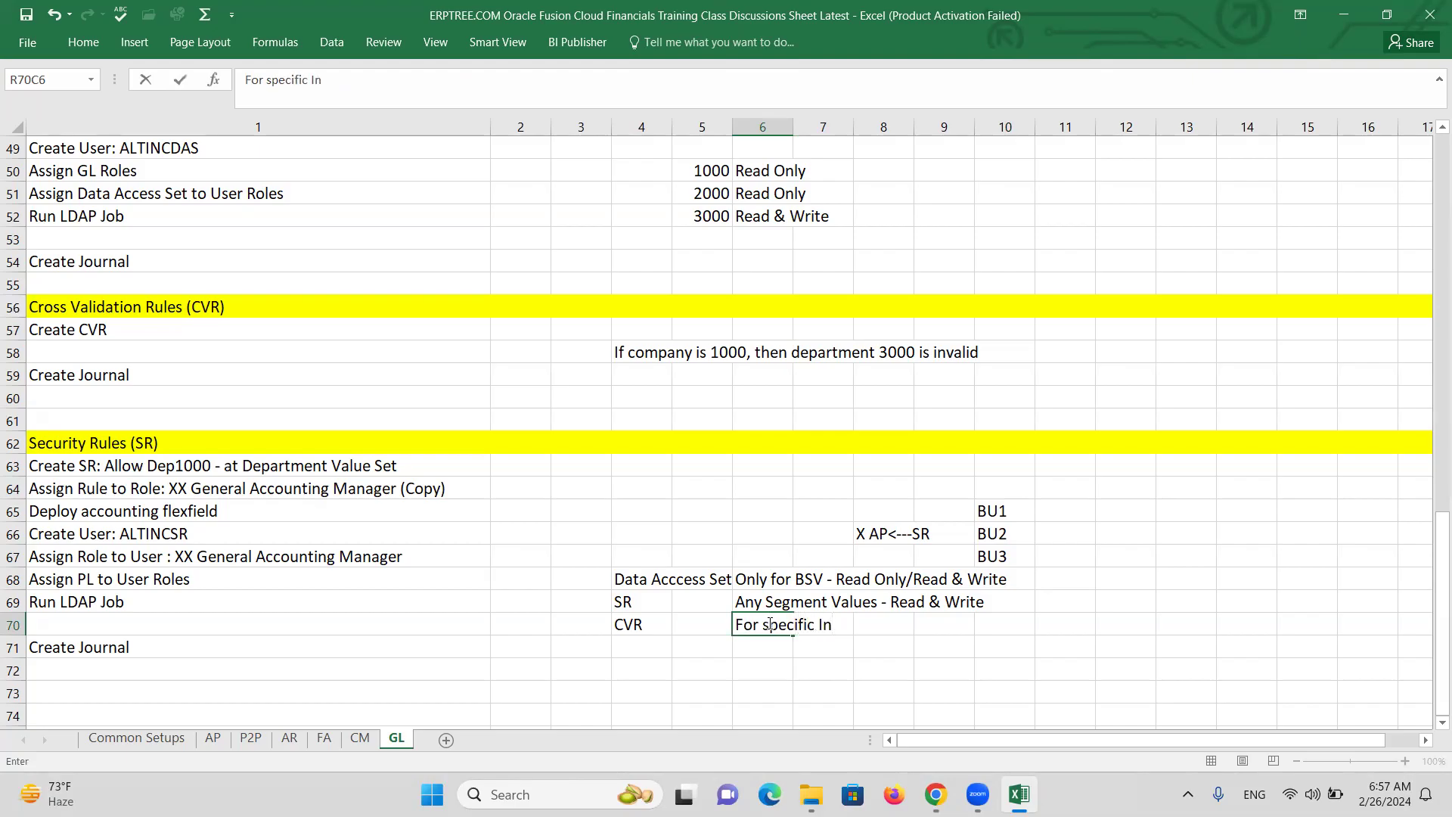
{"action": "type", "text": "valid Code Combination"}
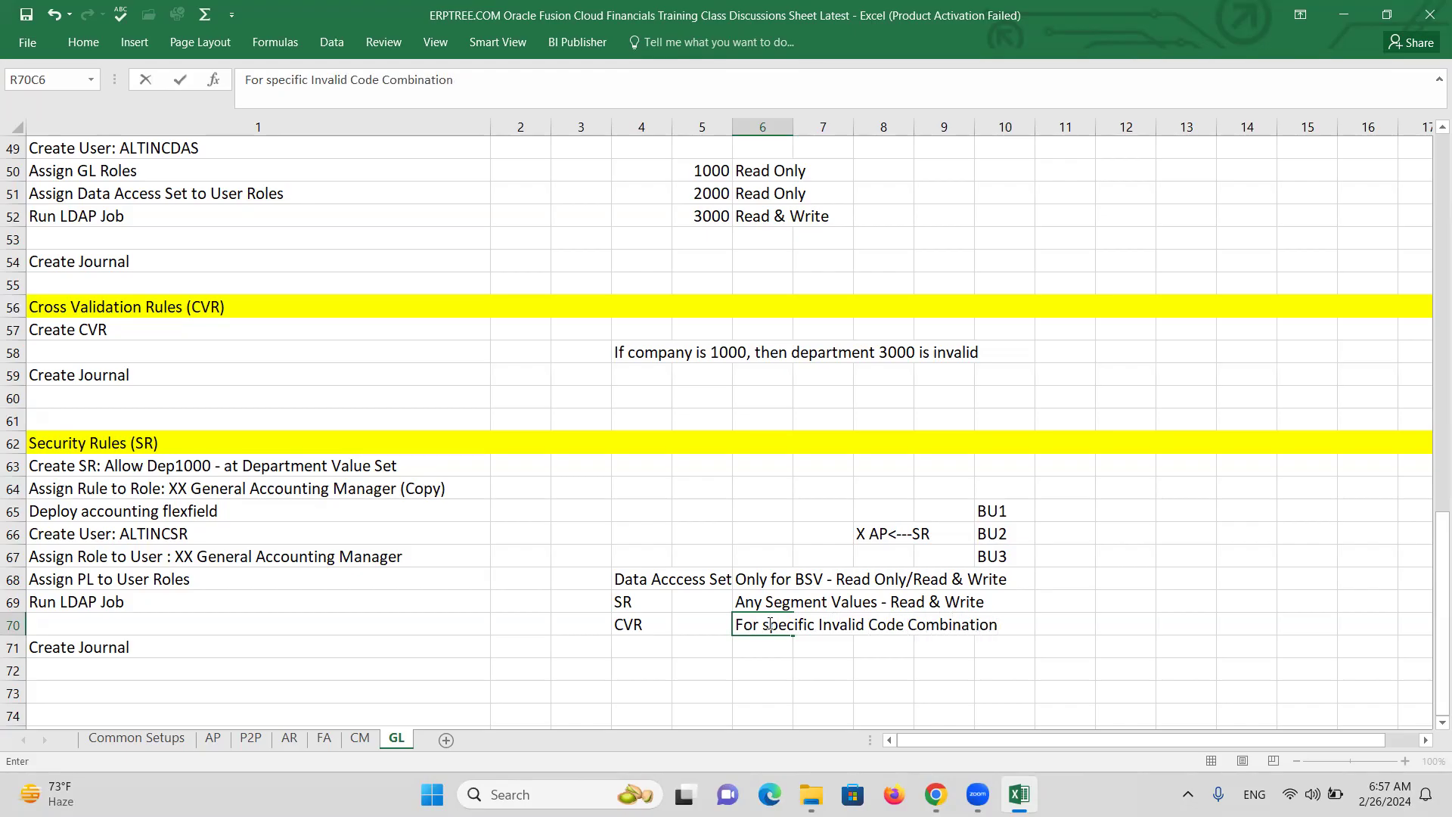
Commit 'For specific Invalid Code Combination' as the CVR description in R70C6.
{"action": "left_click", "coordinate": [769, 647]}
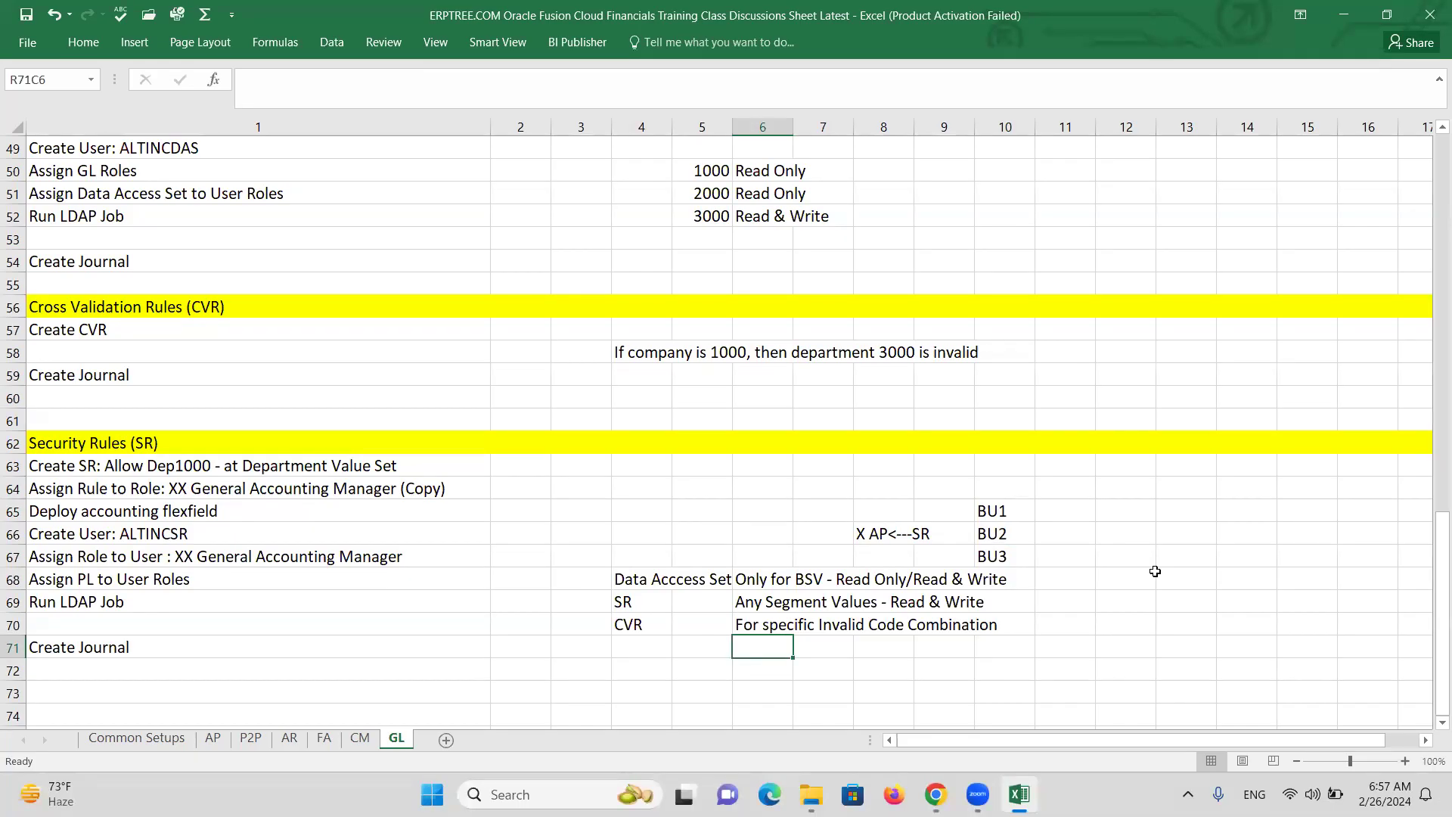
Copy 'XX General Accounting Manager' into R67C13 and label rows 66–67 X and Y.
{"action": "left_click", "coordinate": [178, 556]}
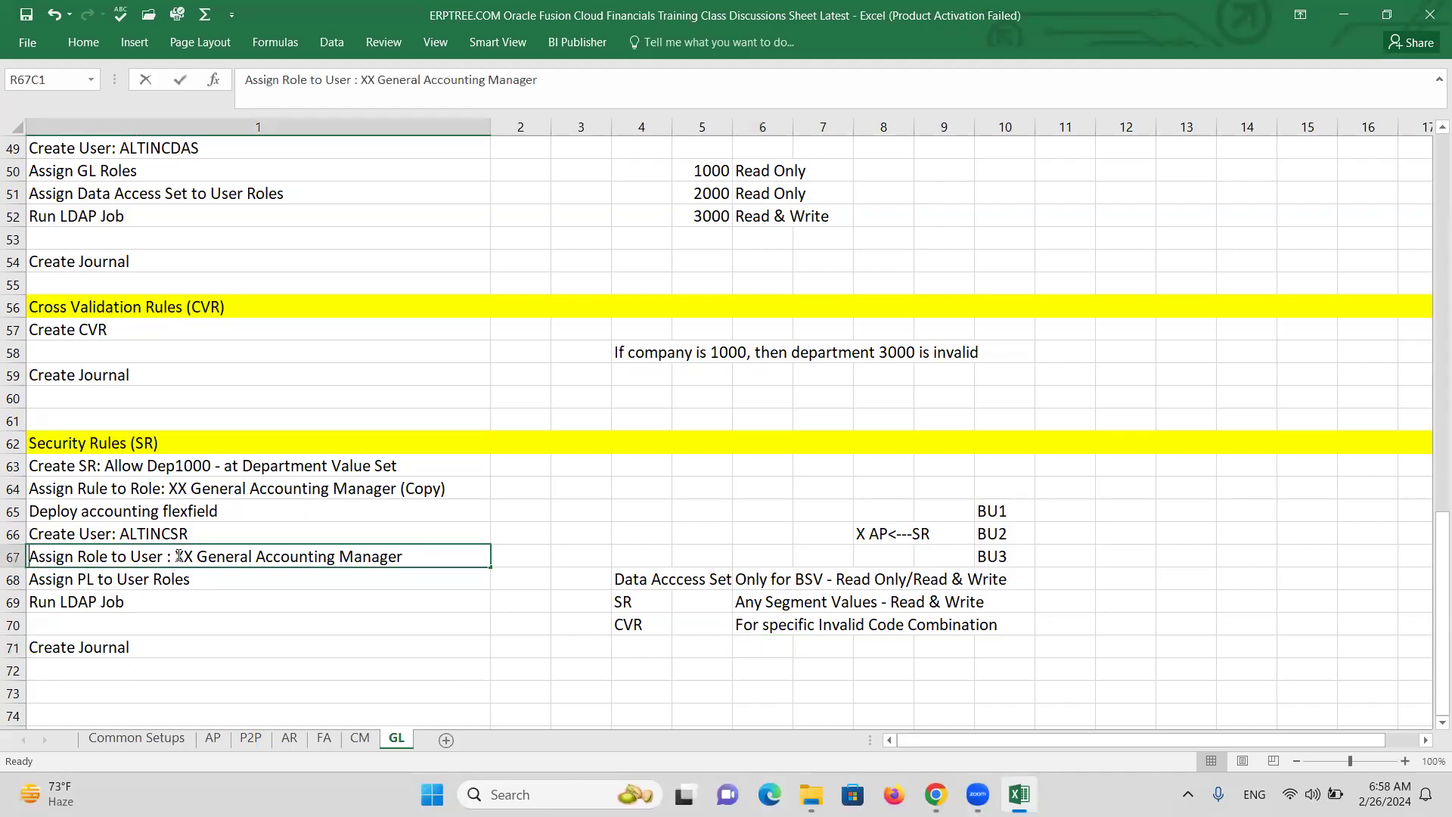
{"action": "double_click", "coordinate": [179, 556]}
{"action": "left_click_drag", "start_coordinate": [176, 556], "coordinate": [413, 553]}
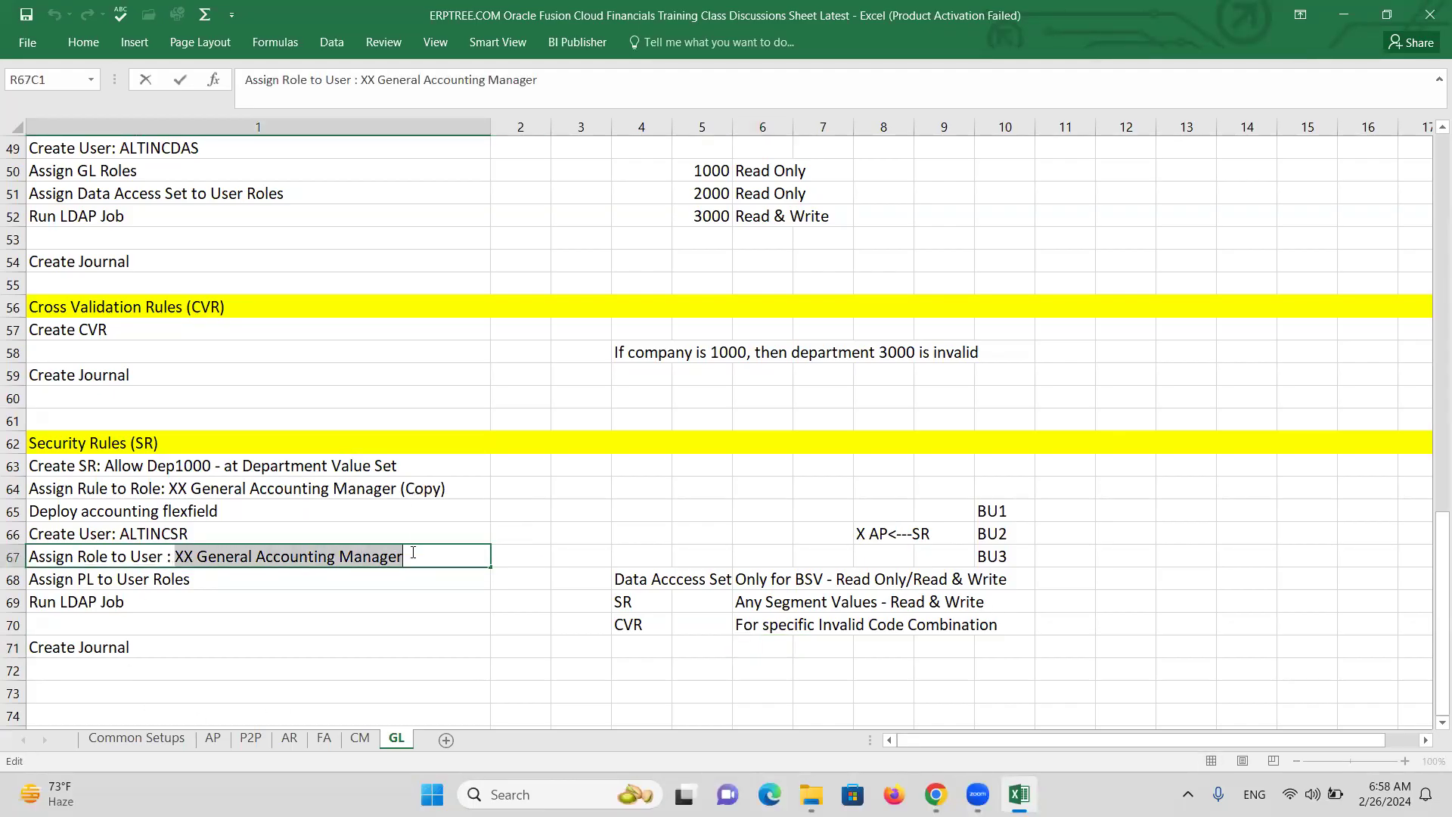
{"action": "key", "text": "ctrl+c"}
{"action": "left_click", "coordinate": [1165, 555]}
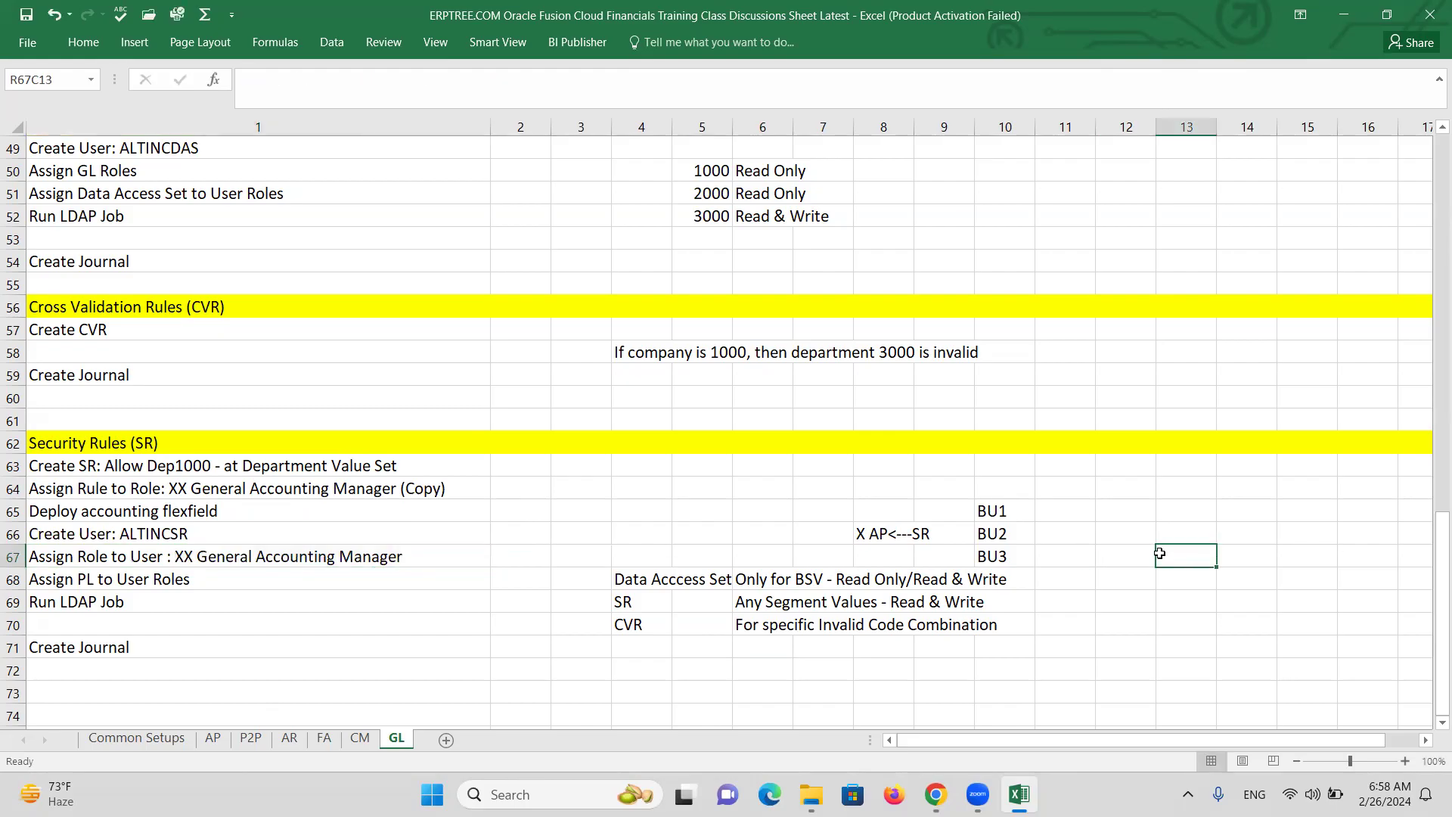
{"action": "key", "text": "ctrl+v"}
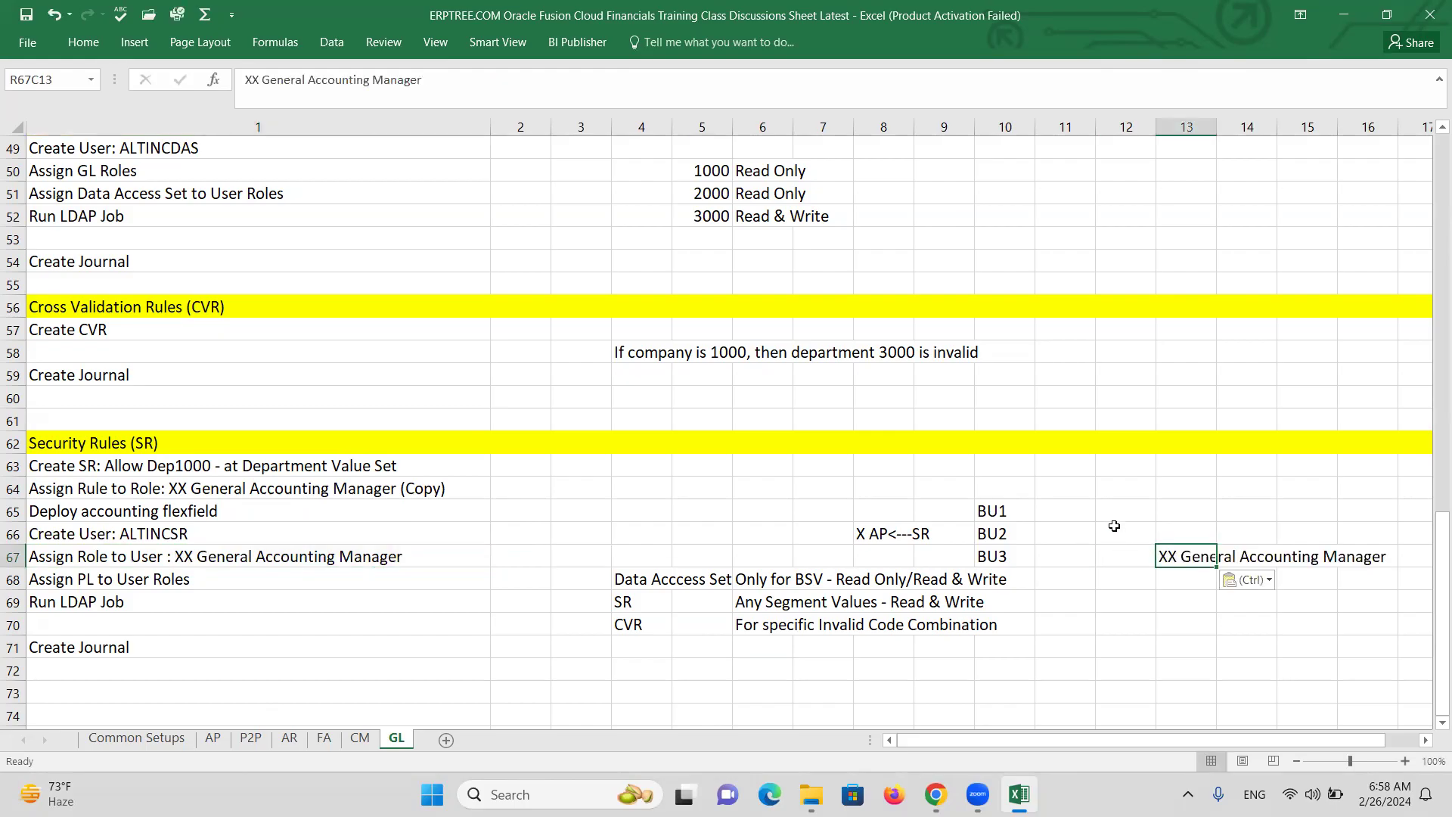
{"action": "left_click", "coordinate": [1121, 532]}
{"action": "type", "text": "X"}
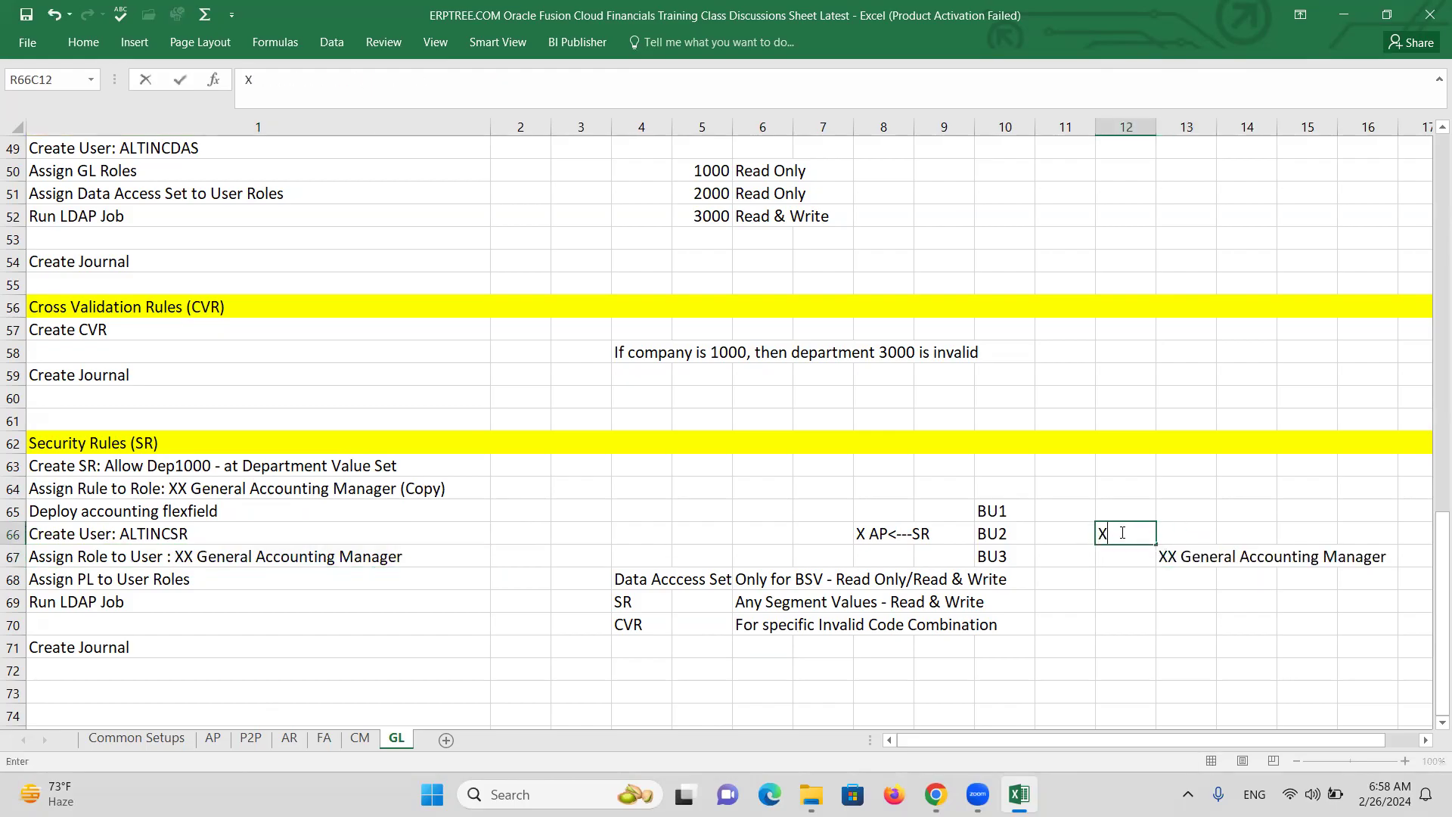
{"action": "key", "text": "Return"}
{"action": "type", "text": "Y"}
{"action": "key", "text": "Tab"}
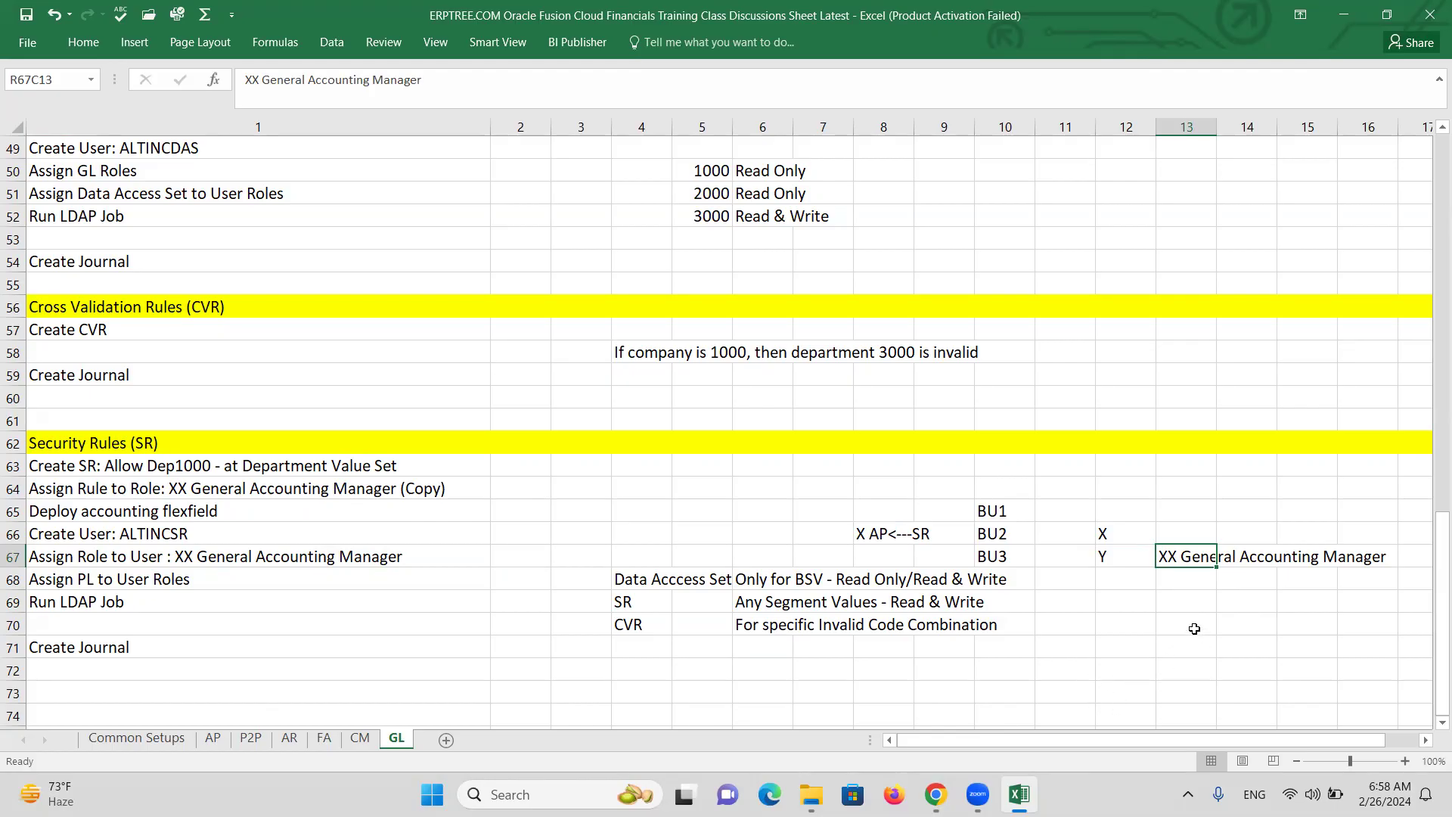
Rename the pasted role to 'XY General Accounting Manager' and review the X and Y labels.
{"action": "key", "text": "ctrl+c"}
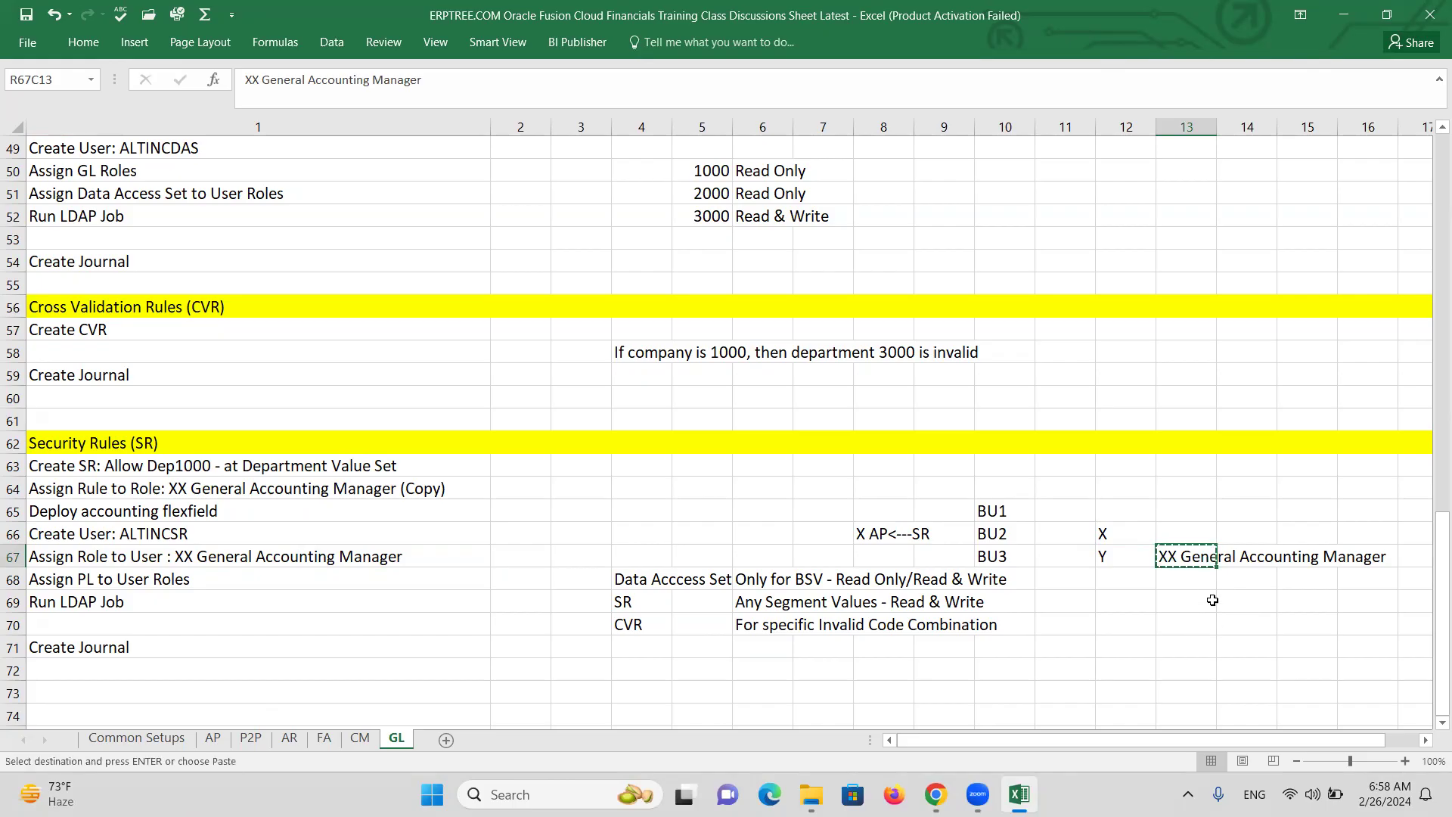
{"action": "double_click", "coordinate": [1180, 558]}
{"action": "key", "text": "BackSpace"}
{"action": "type", "text": "Y"}
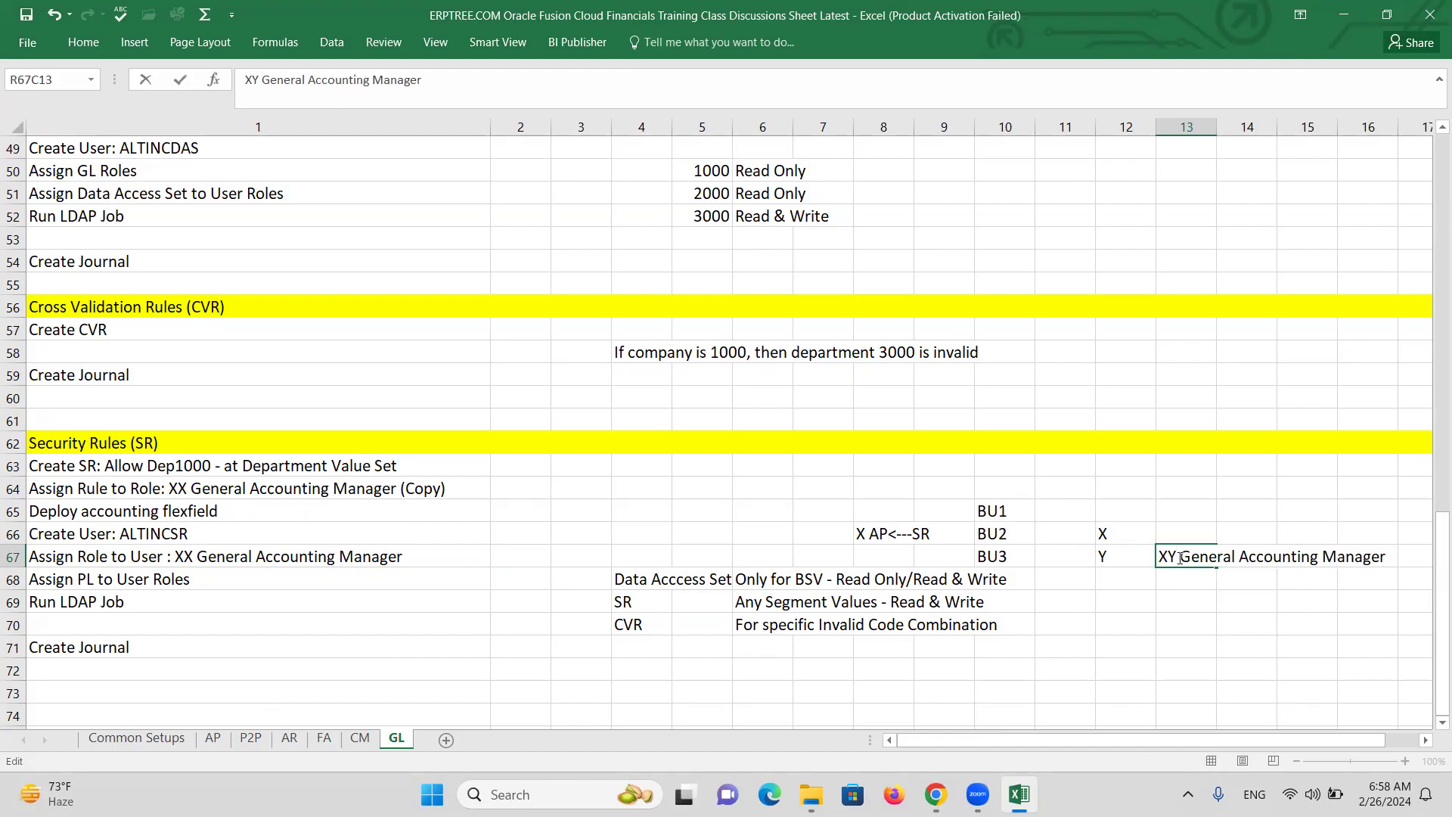
{"action": "left_click", "coordinate": [1175, 532]}
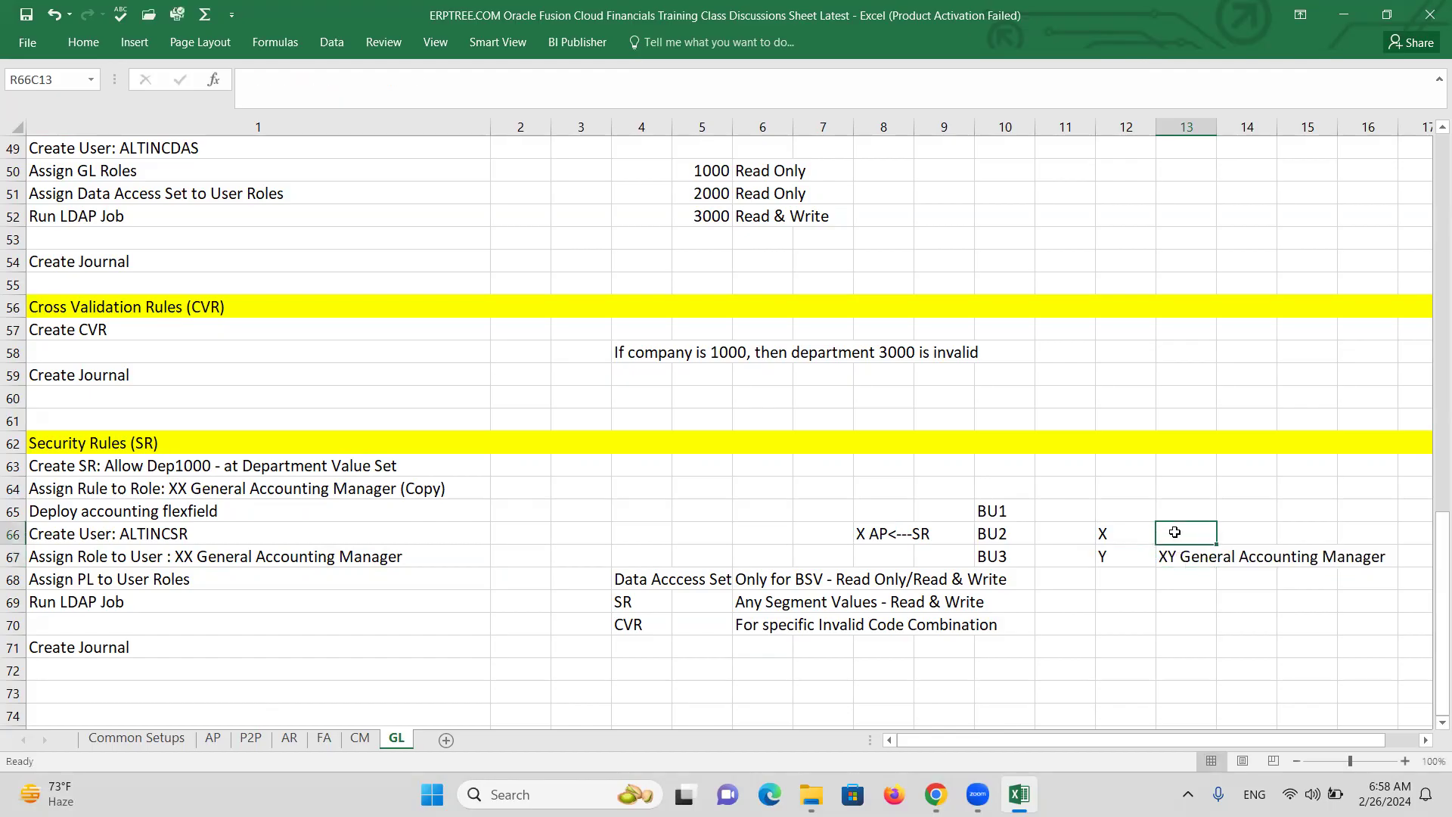
{"action": "left_click", "coordinate": [1117, 559]}
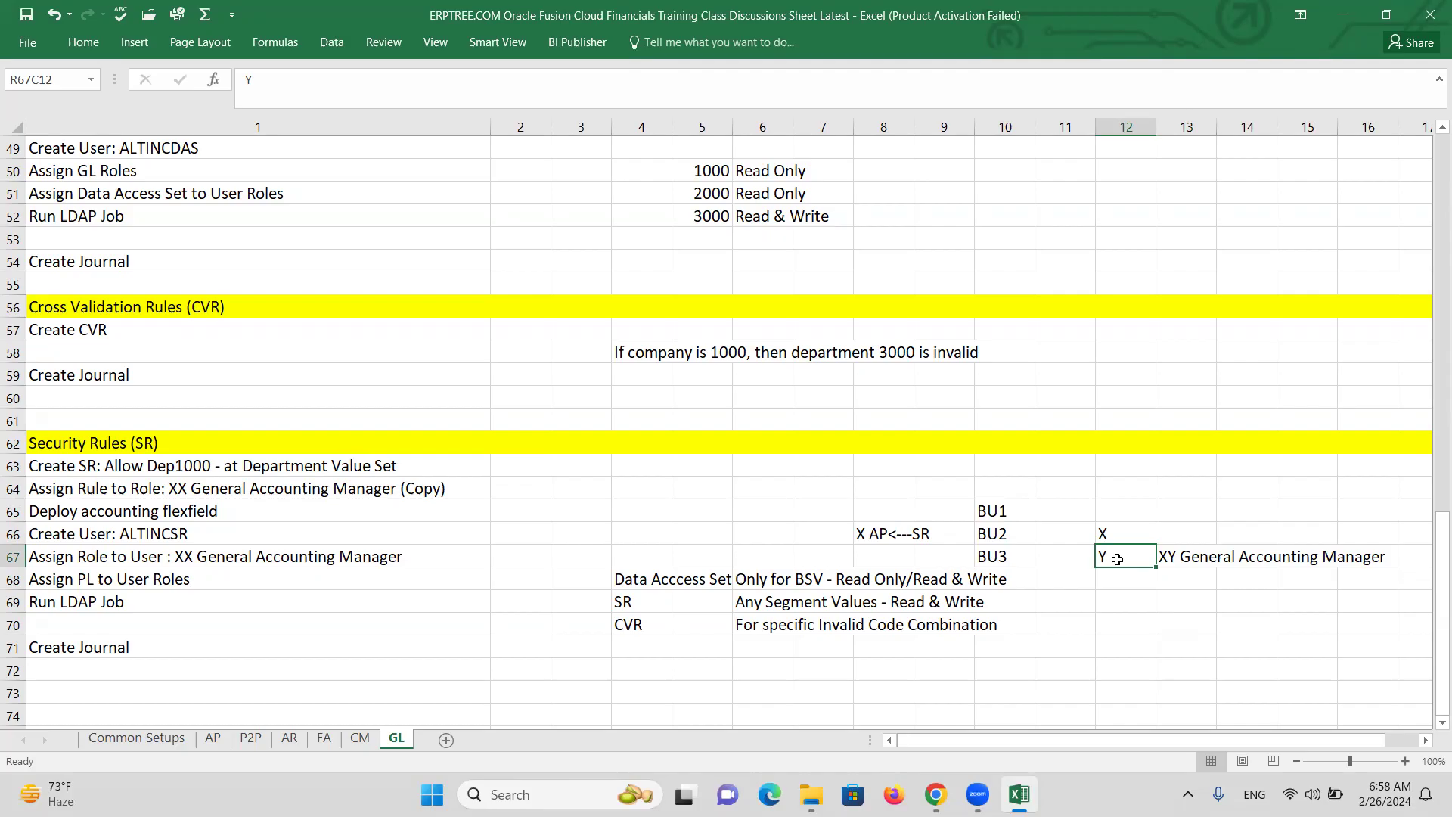
{"action": "left_click", "coordinate": [1117, 535]}
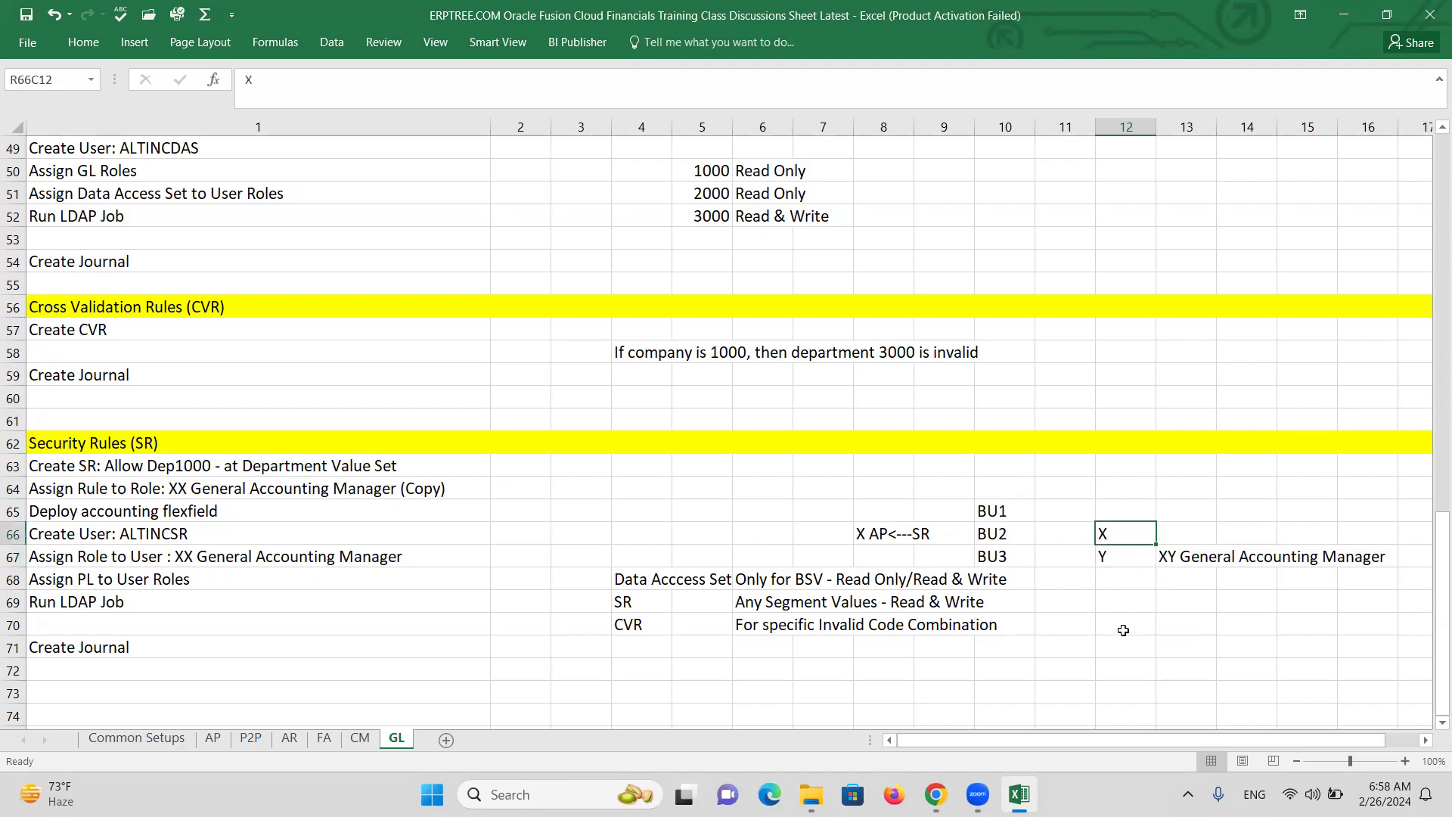
{"action": "left_click", "coordinate": [1173, 531]}
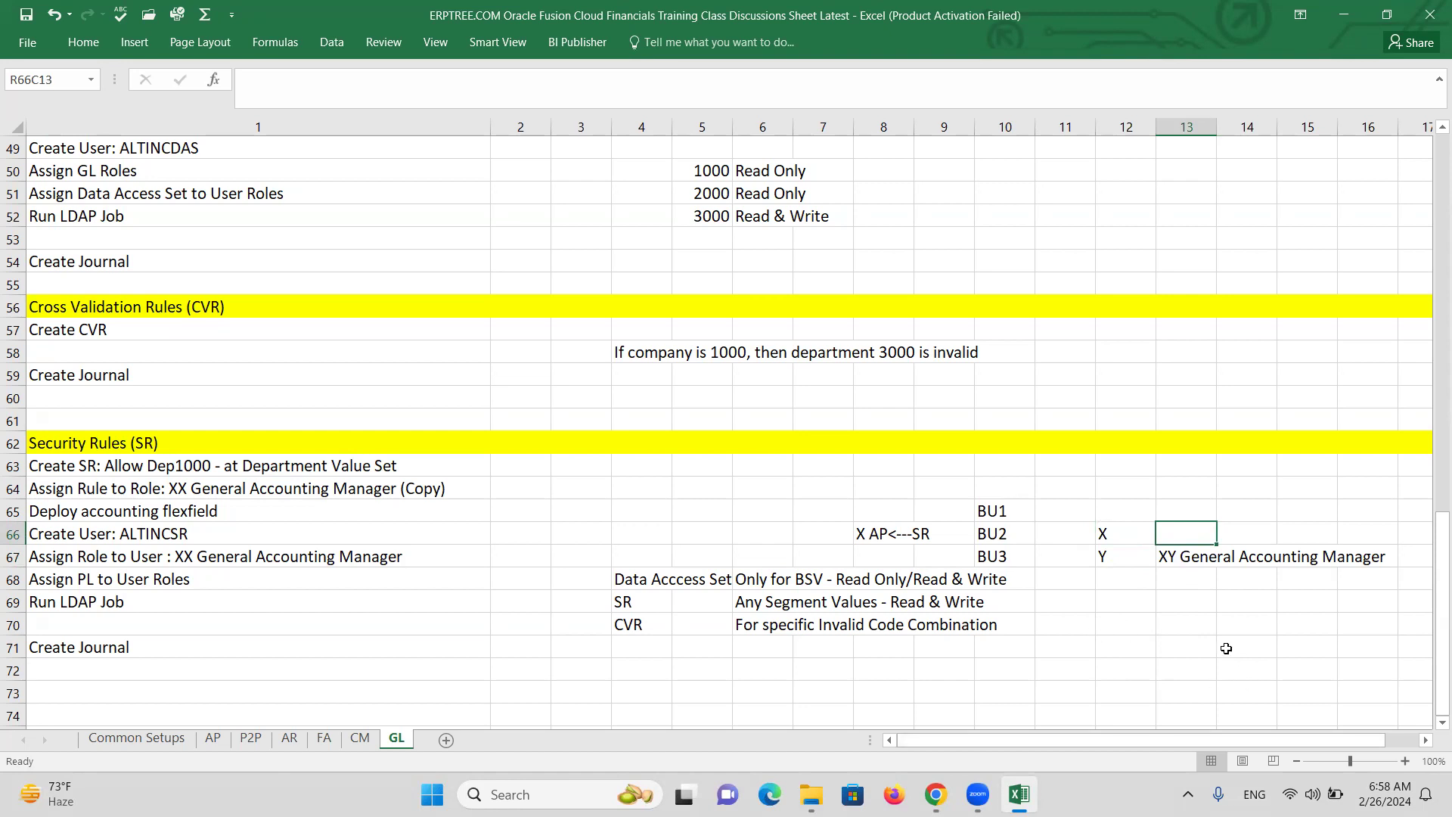
{"action": "left_click", "coordinate": [1205, 622]}
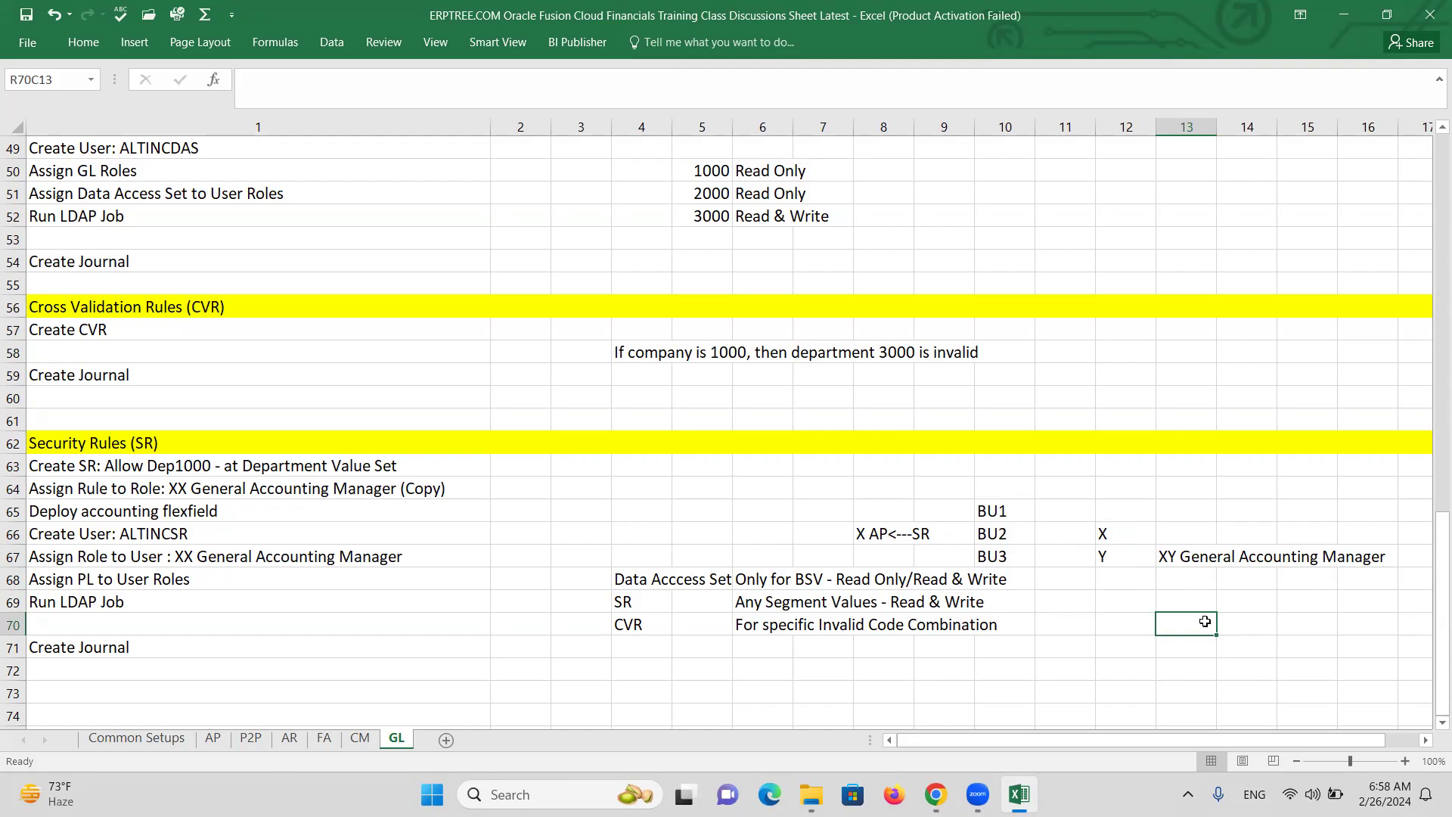
Write the note 'Department1000<-----1000' on row 70 beside the CVR description.
{"action": "type", "text": "D"}
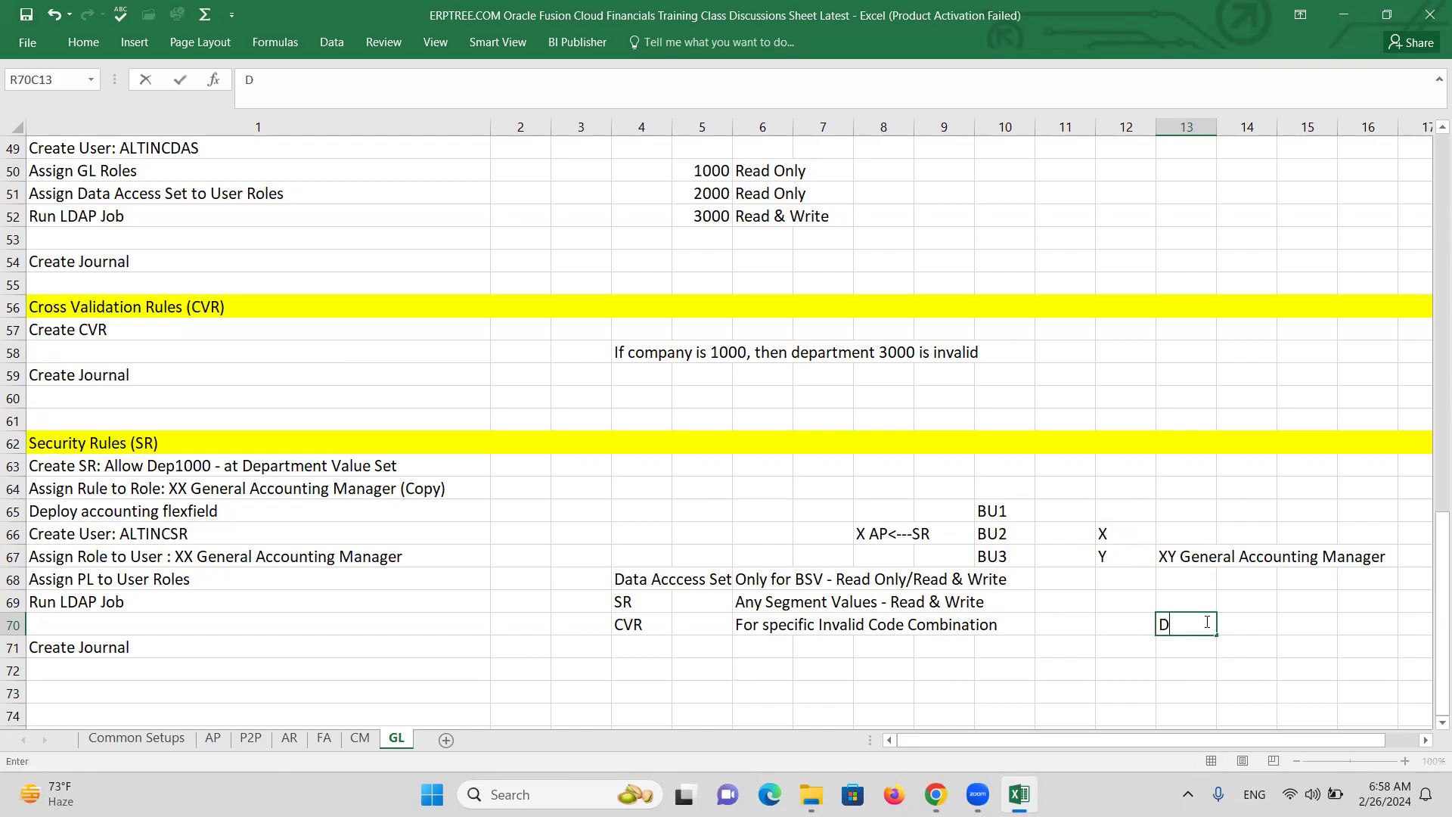
{"action": "type", "text": "epartment1000"}
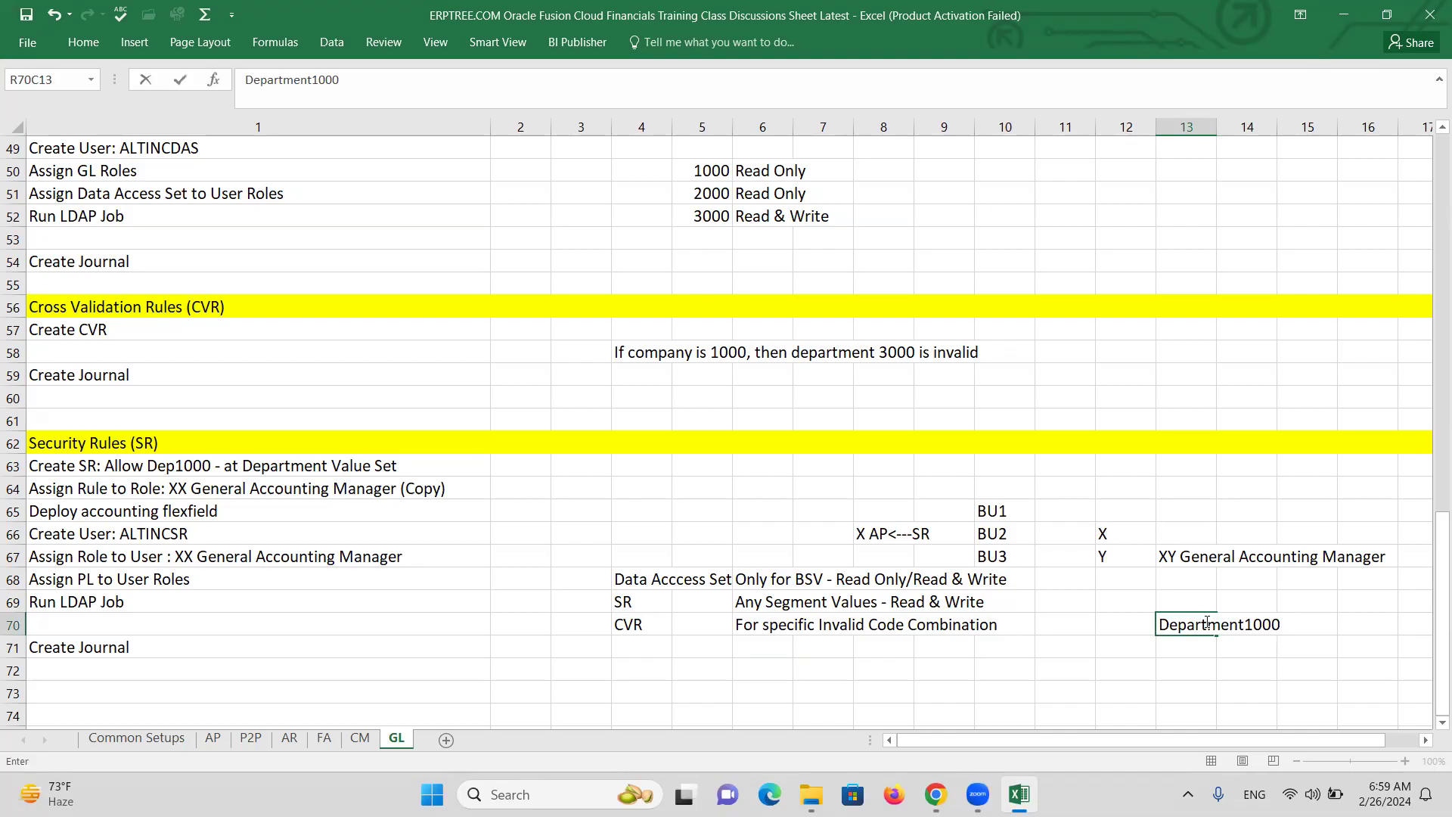
{"action": "left_click", "coordinate": [1248, 628]}
{"action": "left_click_drag", "start_coordinate": [1161, 624], "coordinate": [1282, 625]}
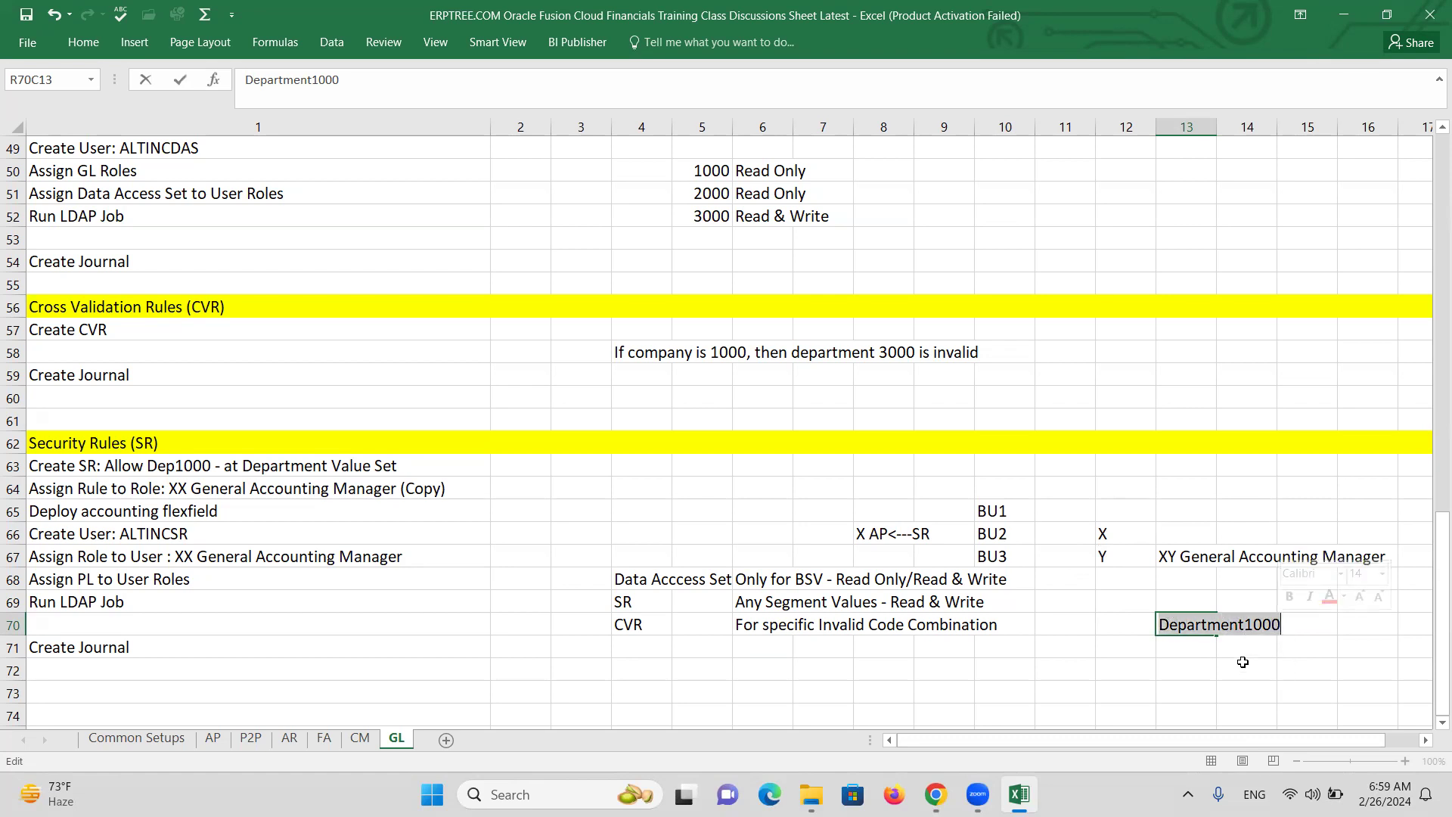
{"action": "left_click", "coordinate": [1295, 630]}
{"action": "type", "text": "<----"}
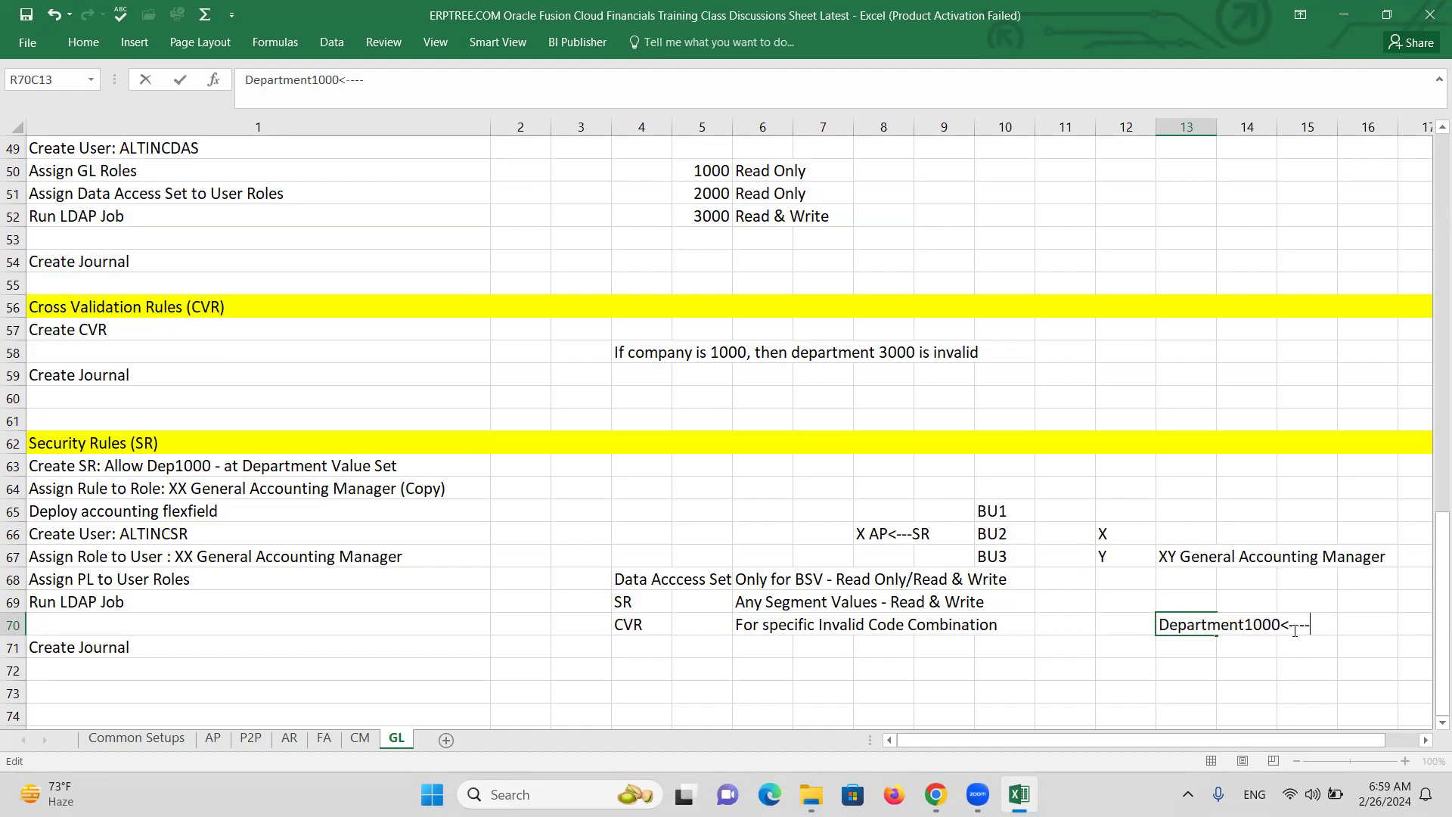
{"action": "type", "text": "-1000"}
{"action": "left_click_drag", "start_coordinate": [1160, 625], "coordinate": [1280, 625]}
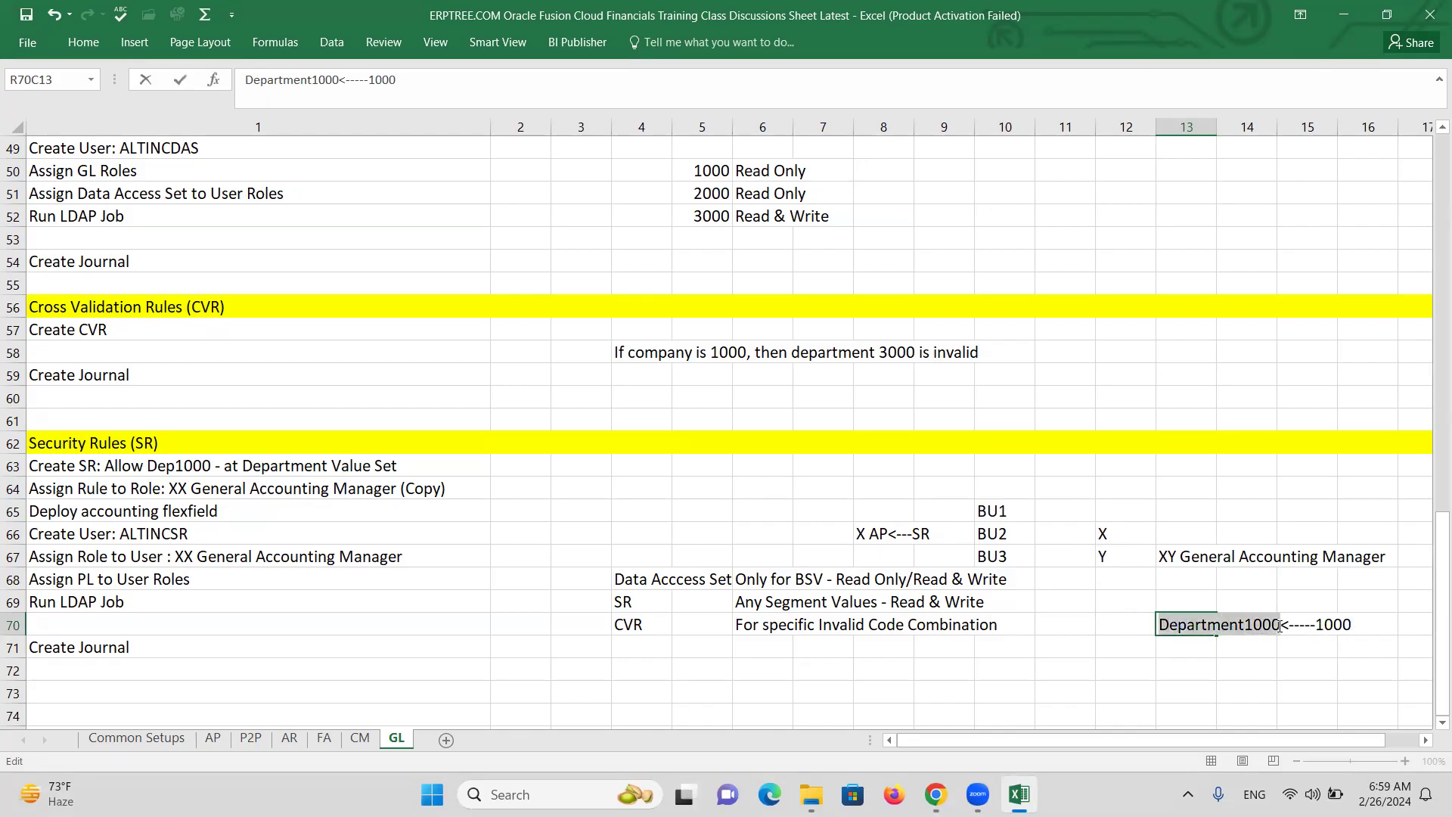
{"action": "left_click", "coordinate": [1227, 674]}
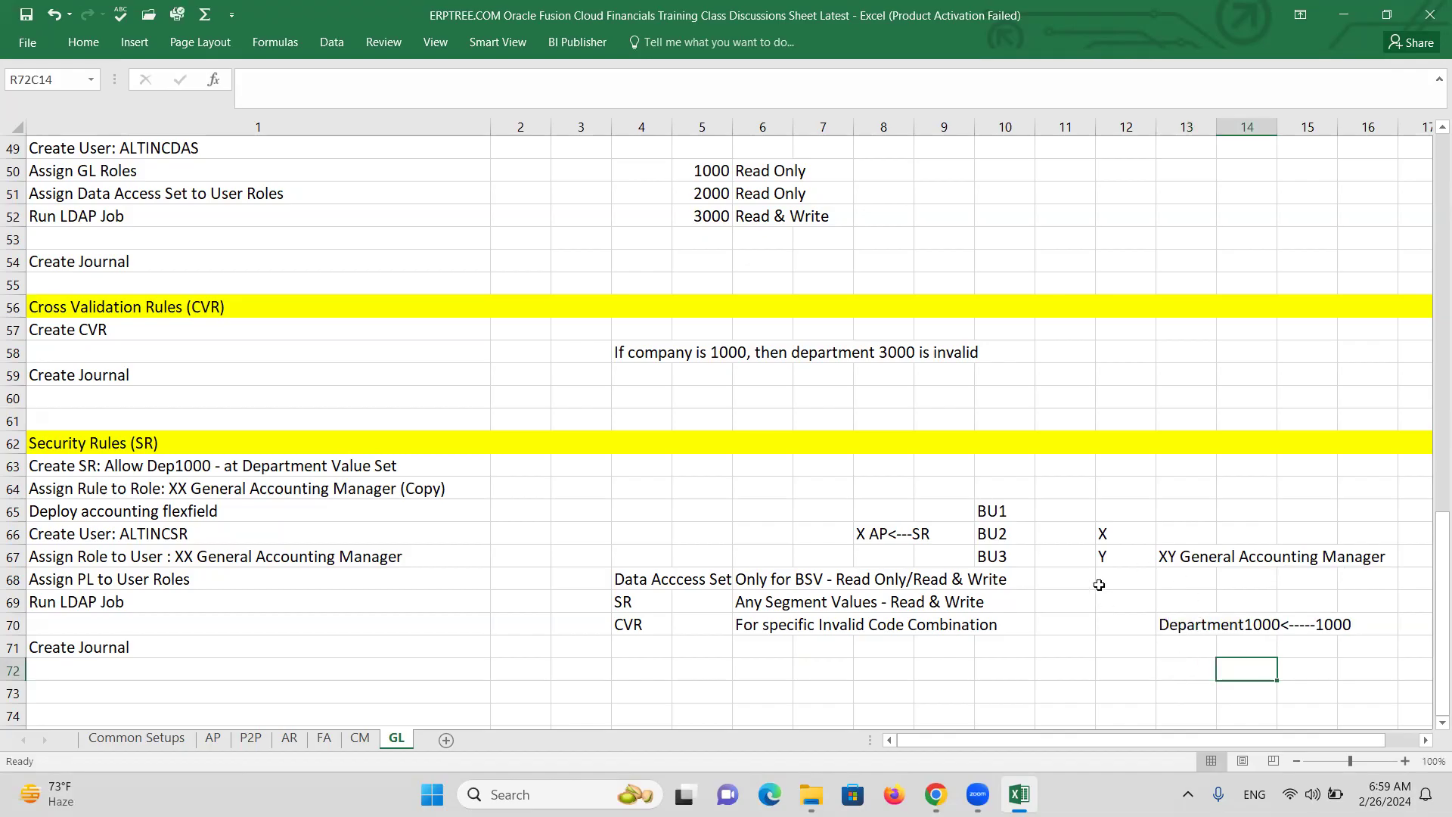
Delete the Department1000<-----1000 note from R70C13:R70C16.
{"action": "left_click_drag", "start_coordinate": [1187, 630], "coordinate": [1344, 617]}
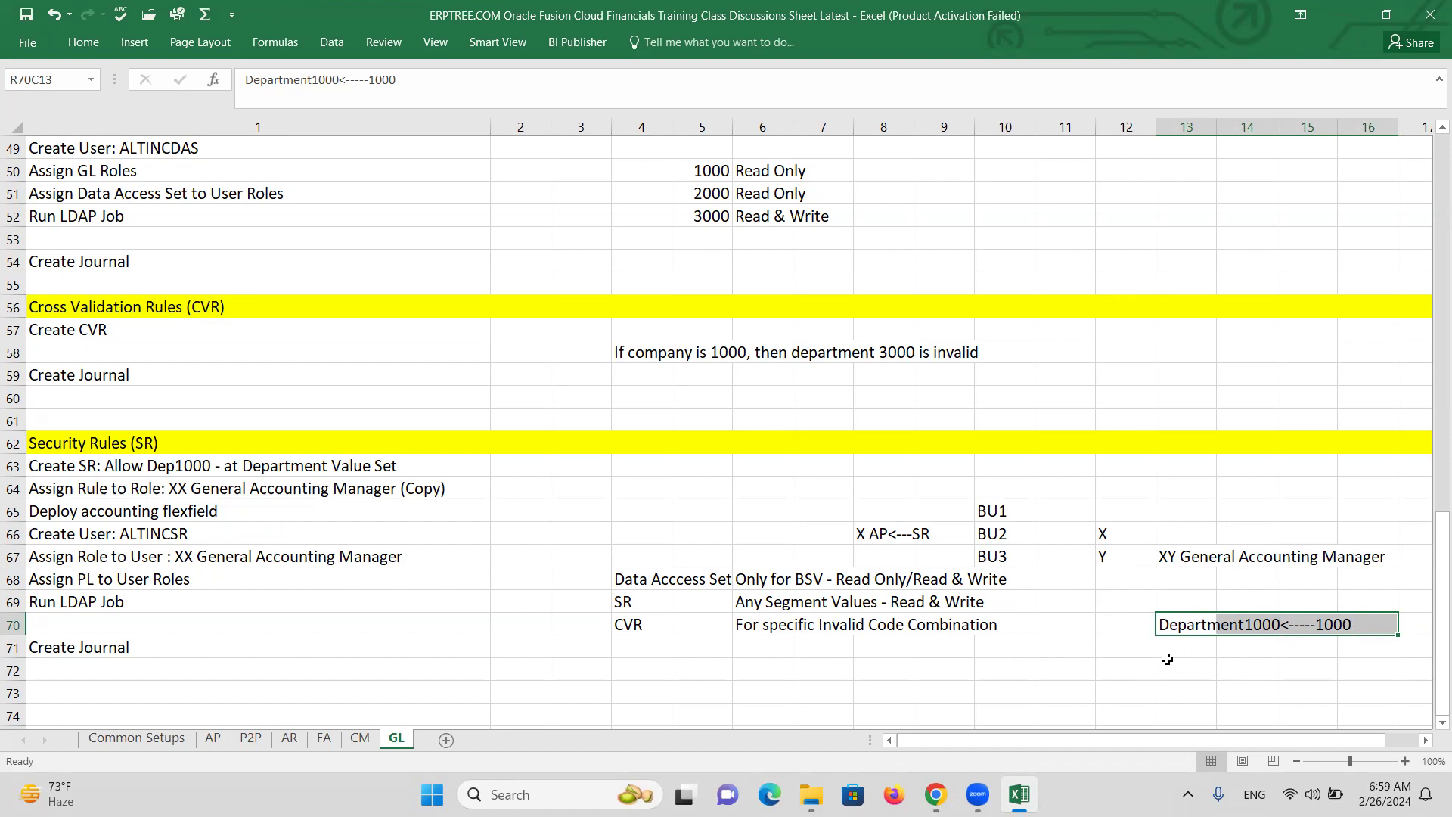
{"action": "key", "text": "Delete"}
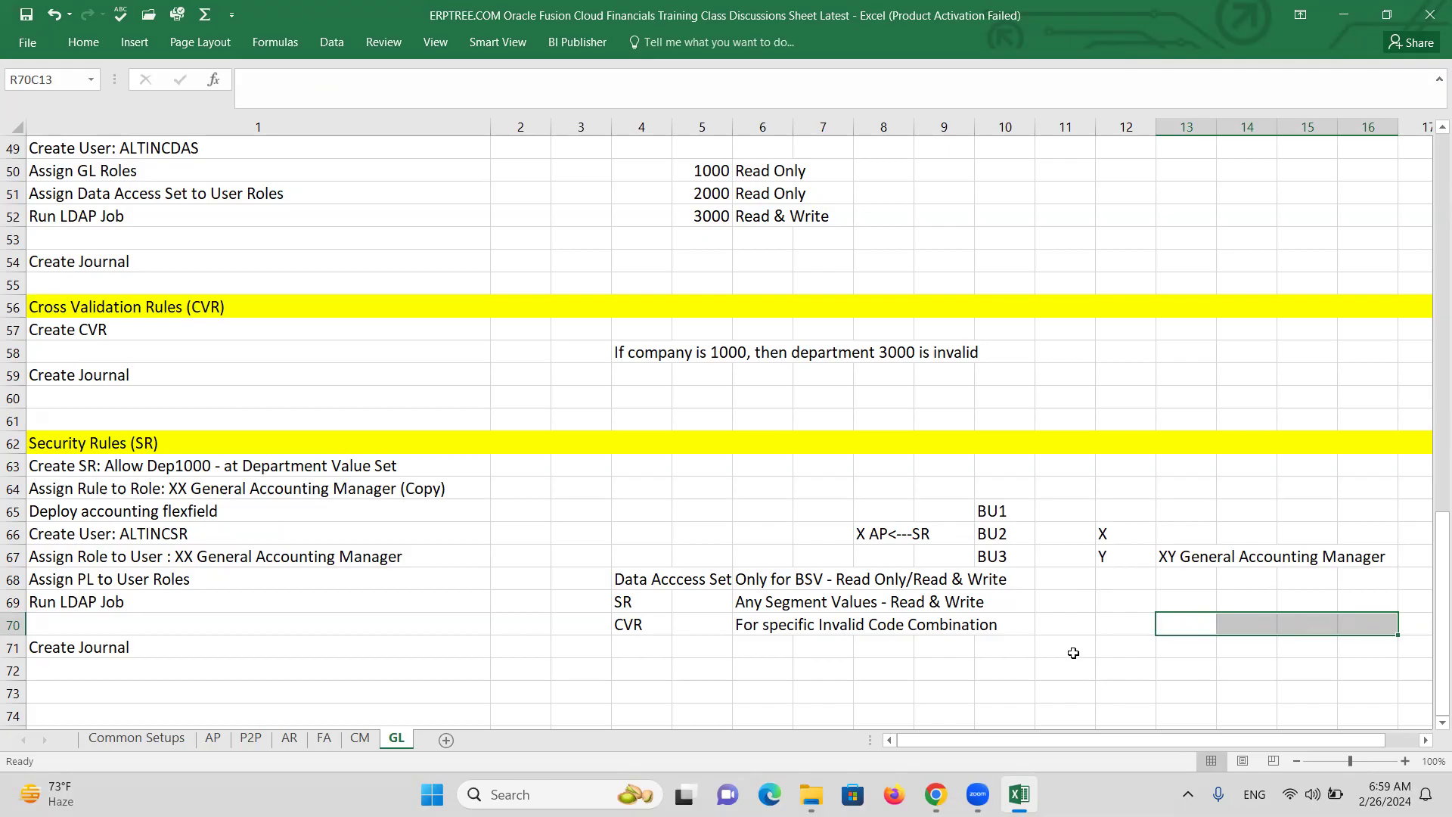
{"action": "left_click_drag", "start_coordinate": [1106, 534], "coordinate": [1387, 554]}
Delete the X, Y and XY General Accounting Manager notes from rows 66–67.
{"action": "key", "text": "Delete"}
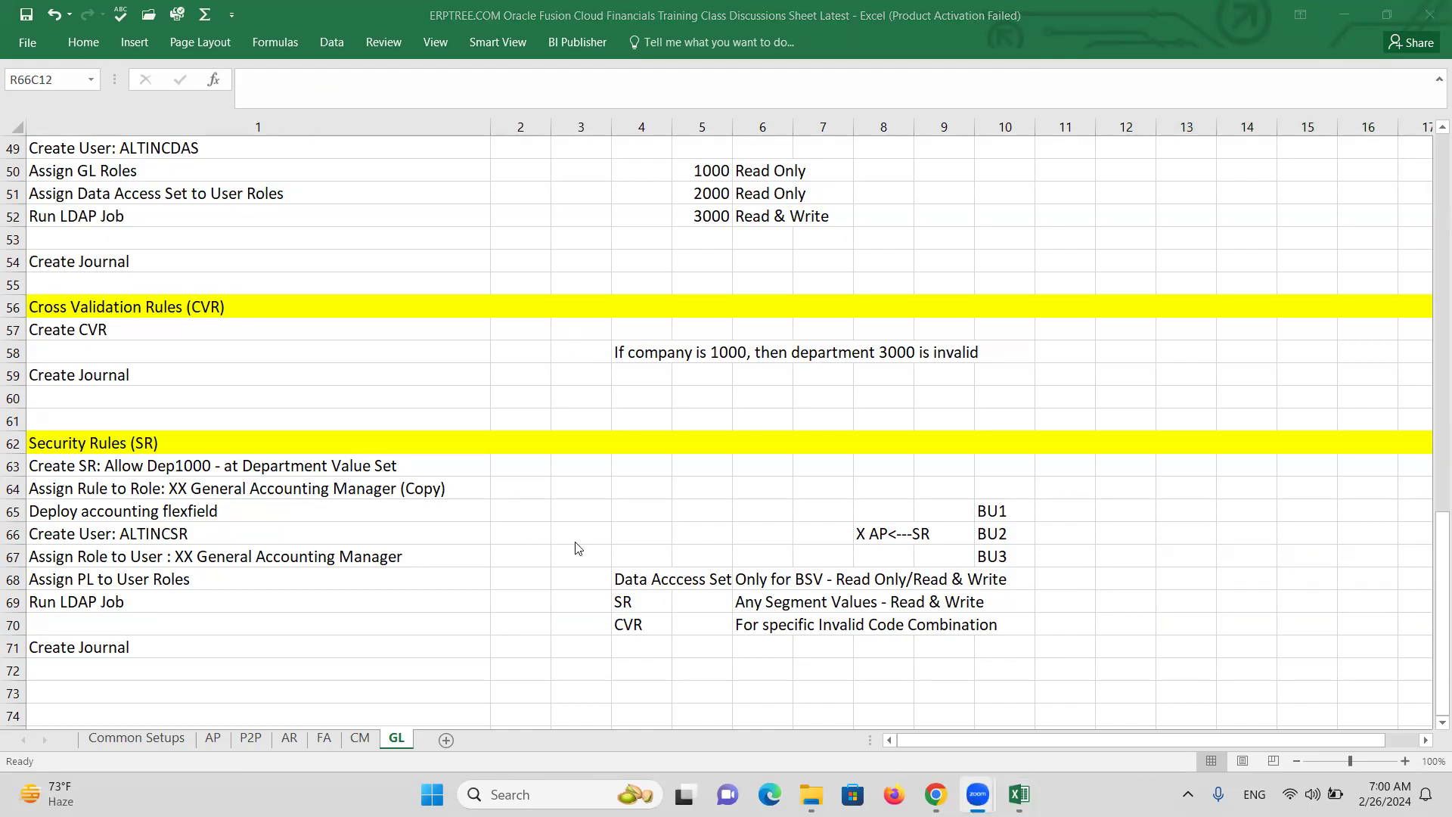
{"action": "left_click", "coordinate": [546, 519]}
{"action": "scroll", "coordinate": [529, 551], "scroll_direction": "up", "scroll_amount": 1}
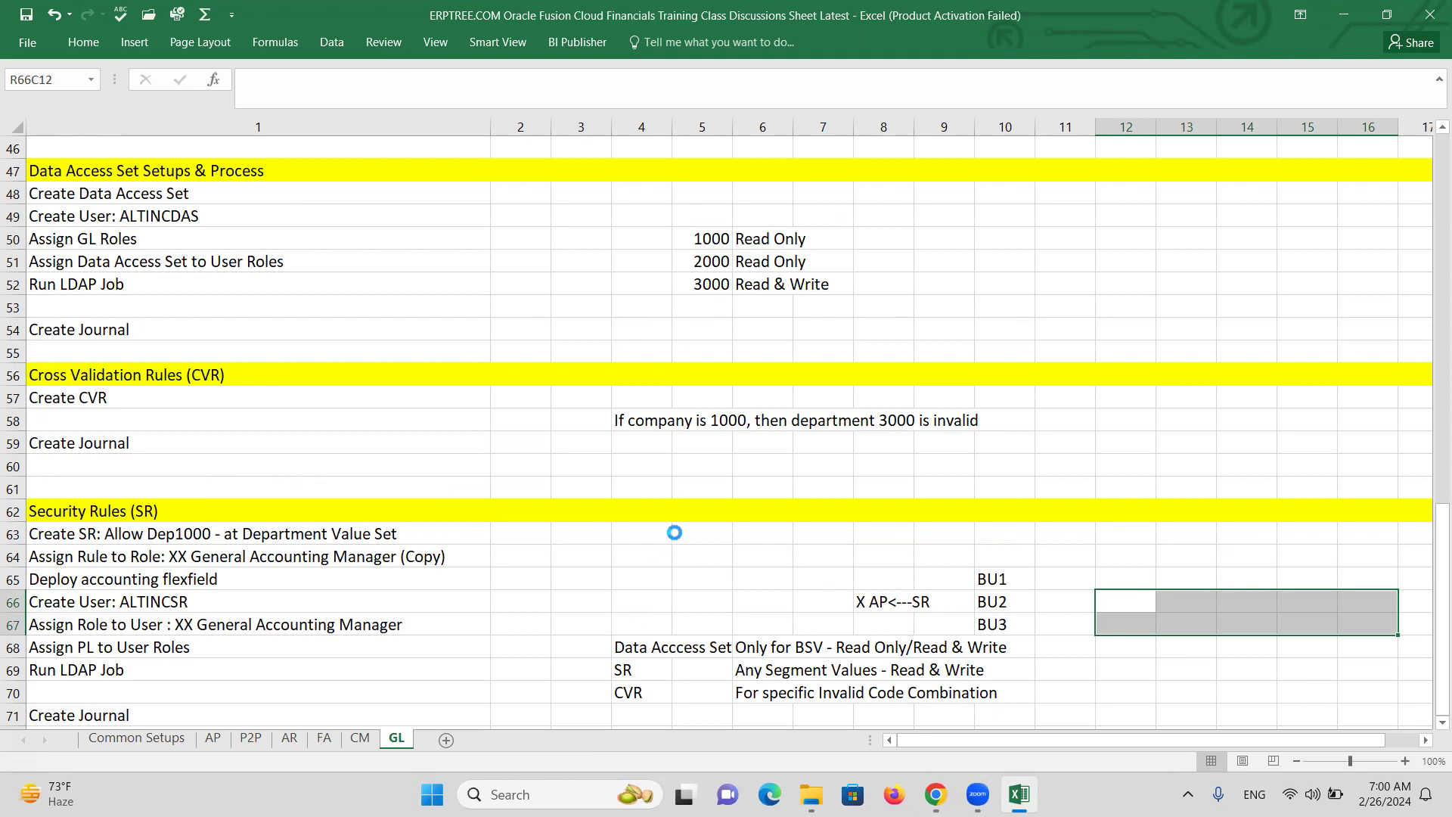
{"action": "scroll", "coordinate": [618, 541], "scroll_direction": "down", "scroll_amount": 2}
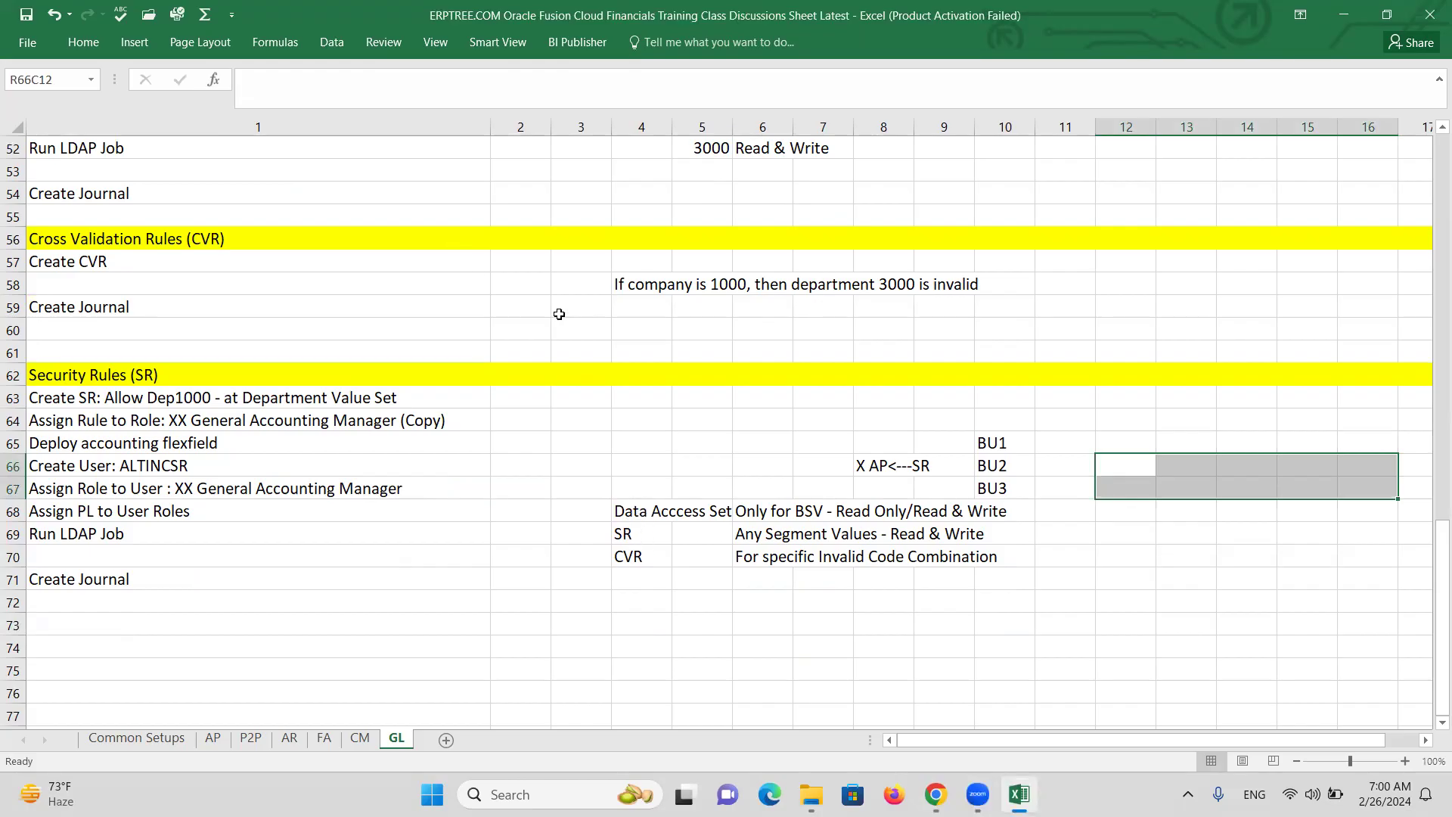
{"action": "scroll", "coordinate": [367, 426], "scroll_direction": "up", "scroll_amount": 1}
{"action": "scroll", "coordinate": [367, 426], "scroll_direction": "up", "scroll_amount": 2}
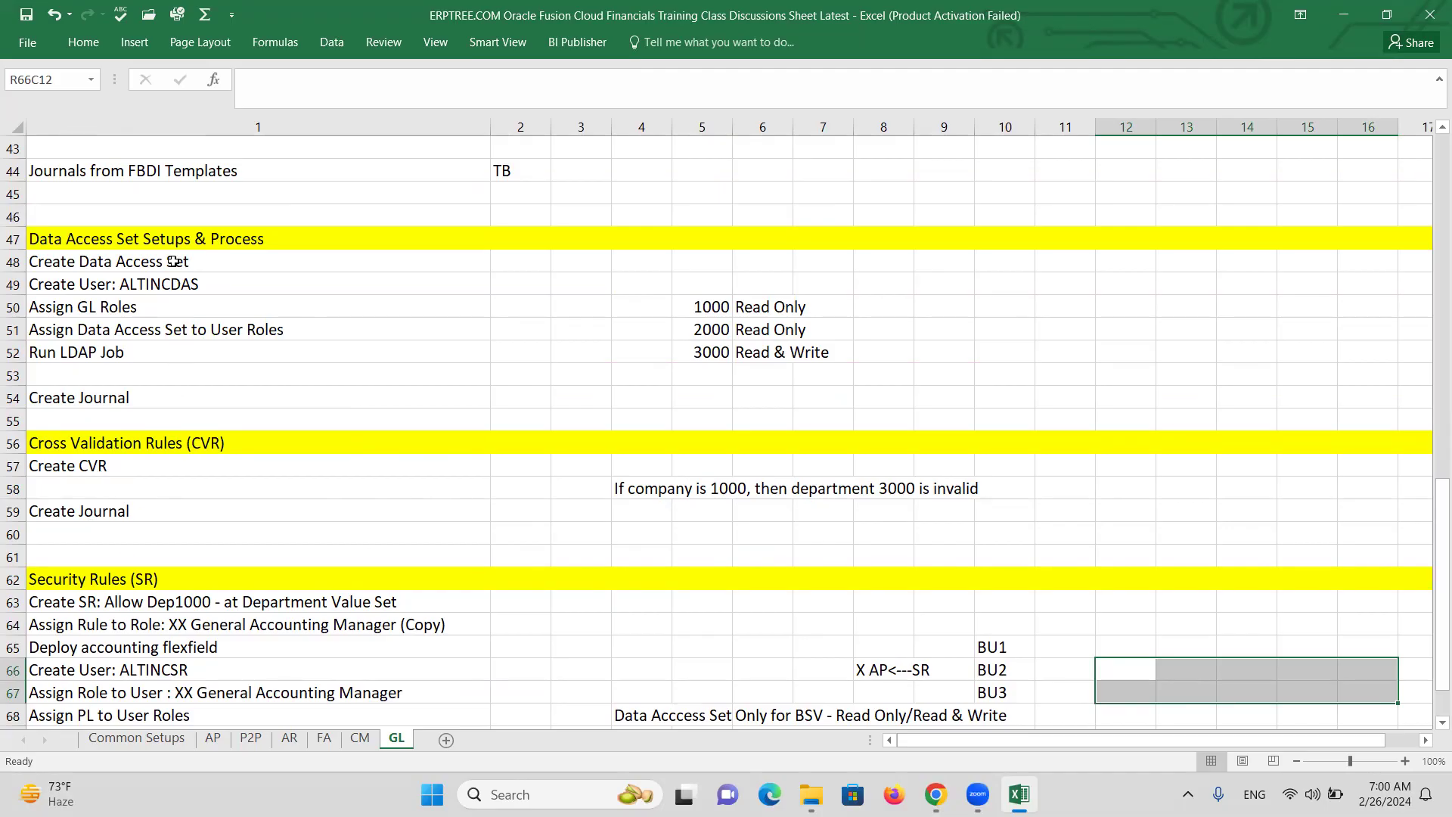
{"action": "scroll", "coordinate": [162, 408], "scroll_direction": "down", "scroll_amount": 3}
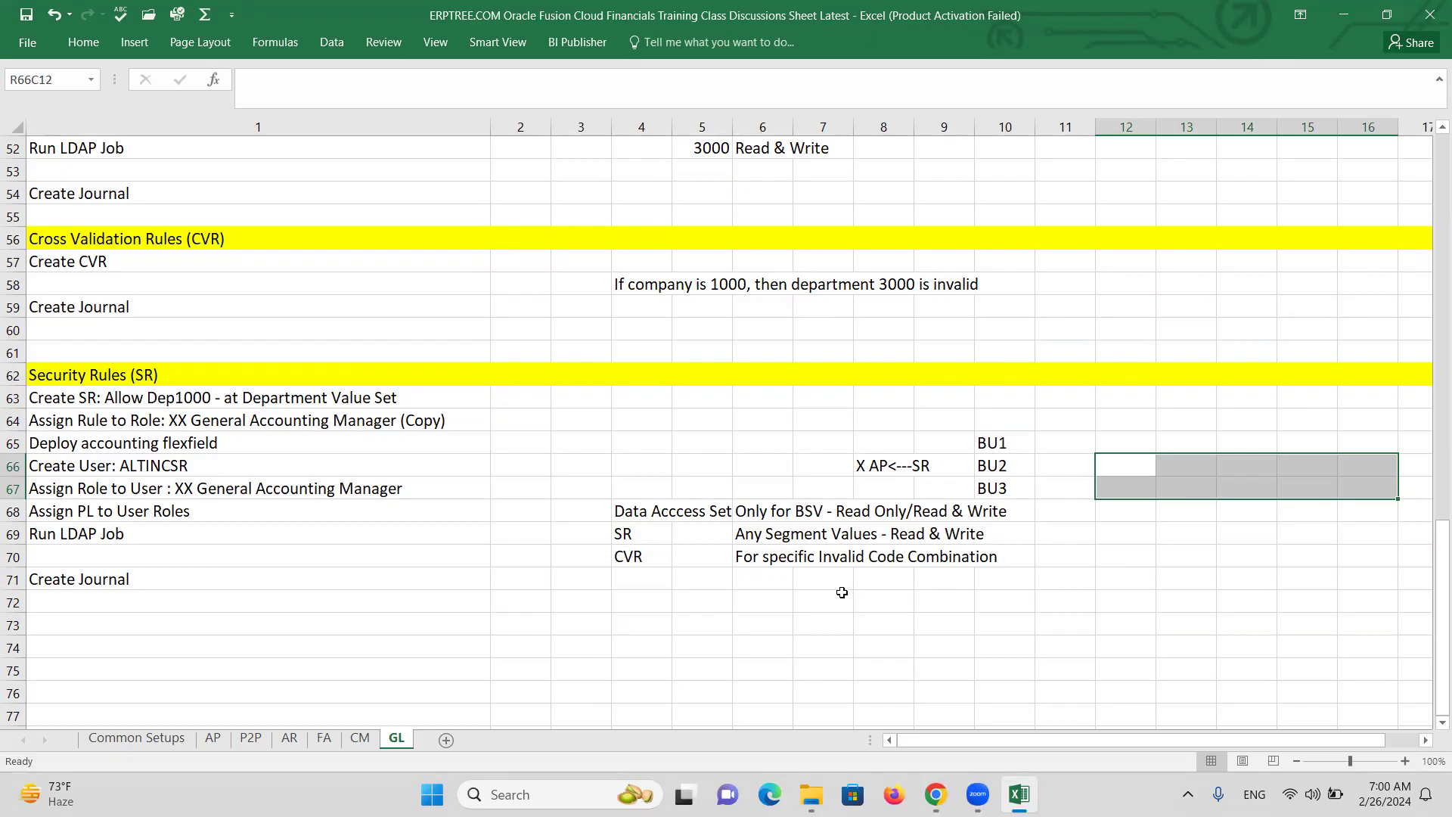
{"action": "left_click", "coordinate": [664, 580]}
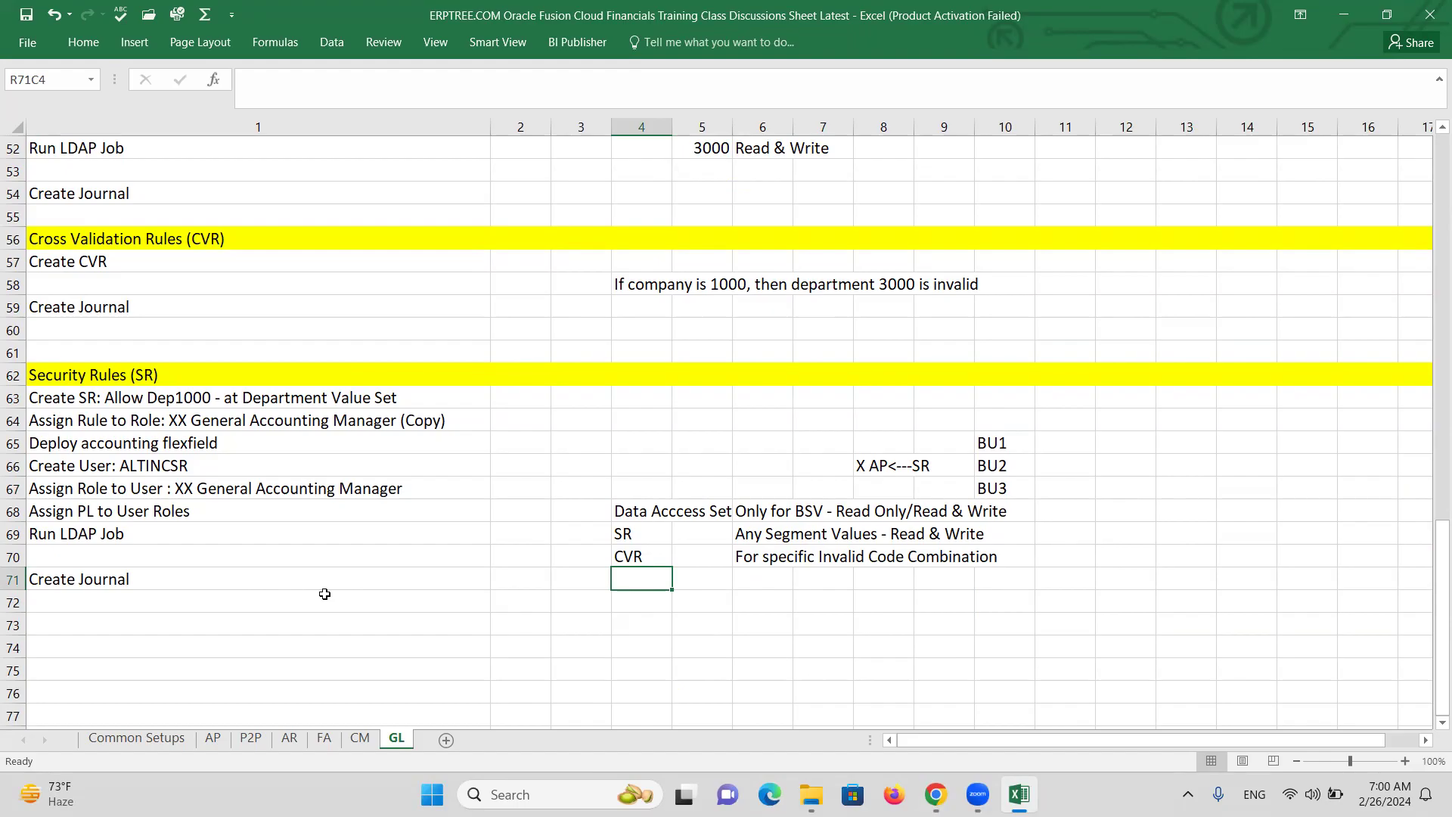
{"action": "left_click", "coordinate": [643, 556]}
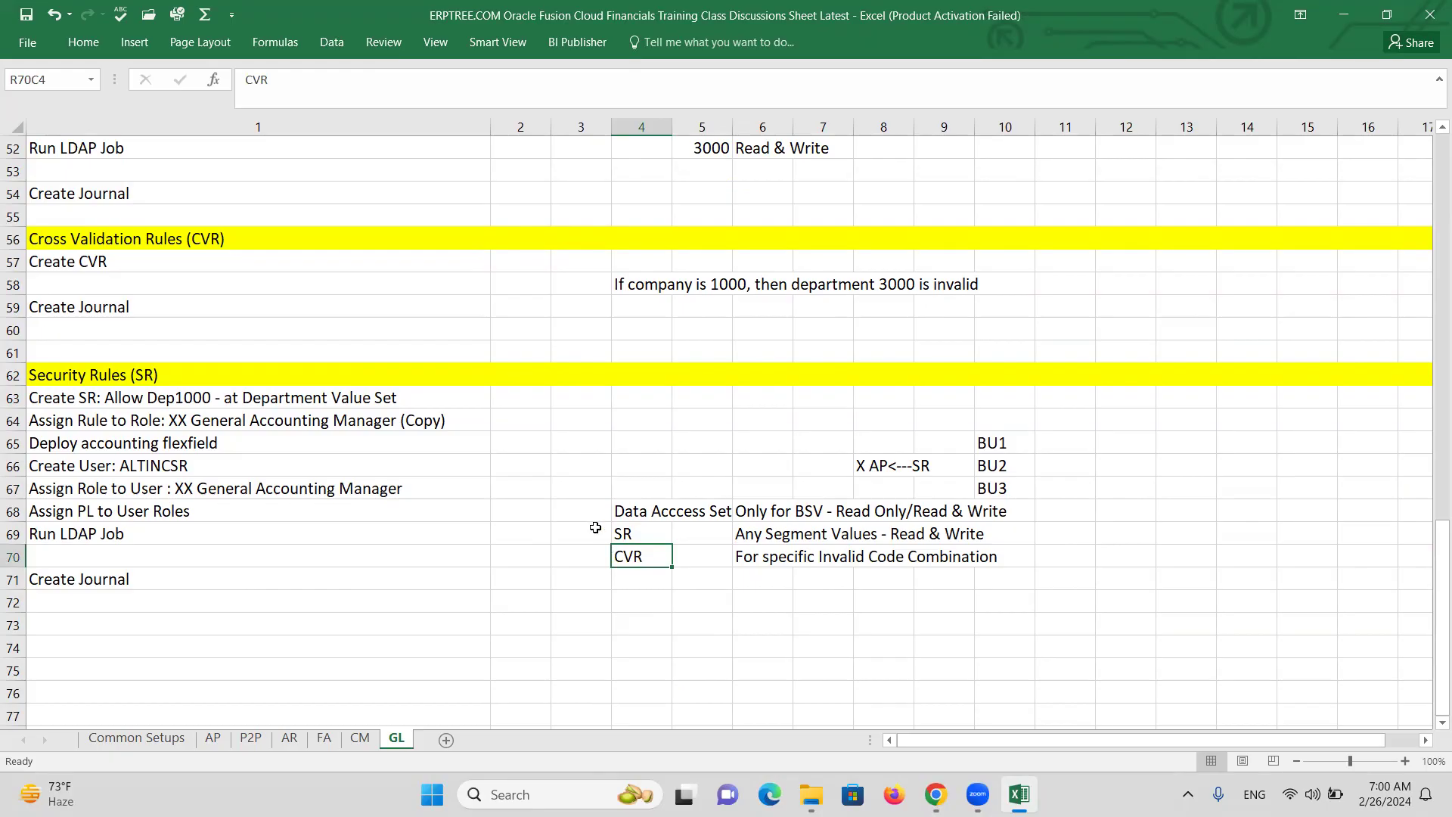
Add a Level column listing BSV/Ledger, Value Set and COA, widening column 3 to fit.
{"action": "left_click", "coordinate": [577, 498]}
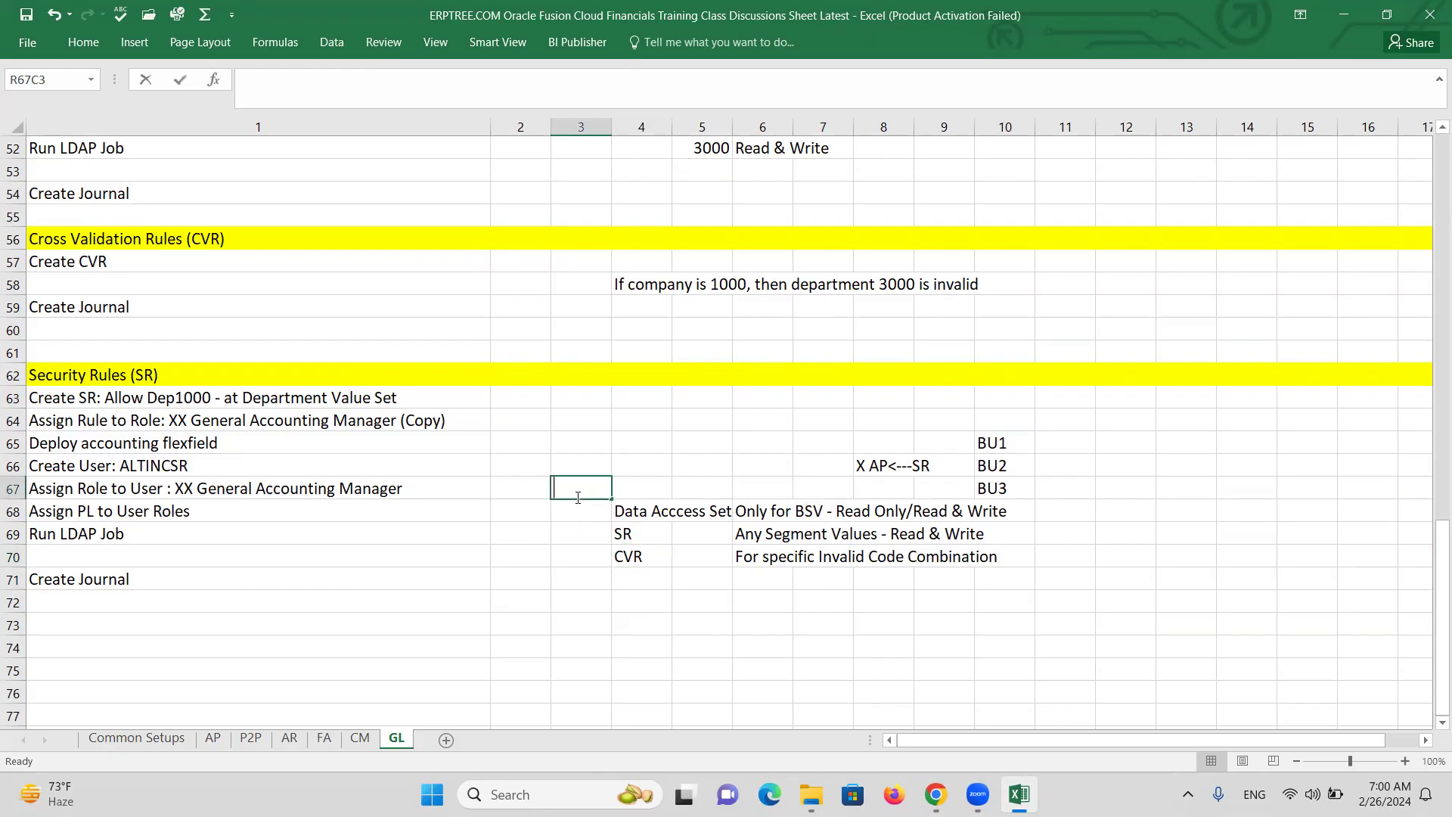
{"action": "type", "text": "Level"}
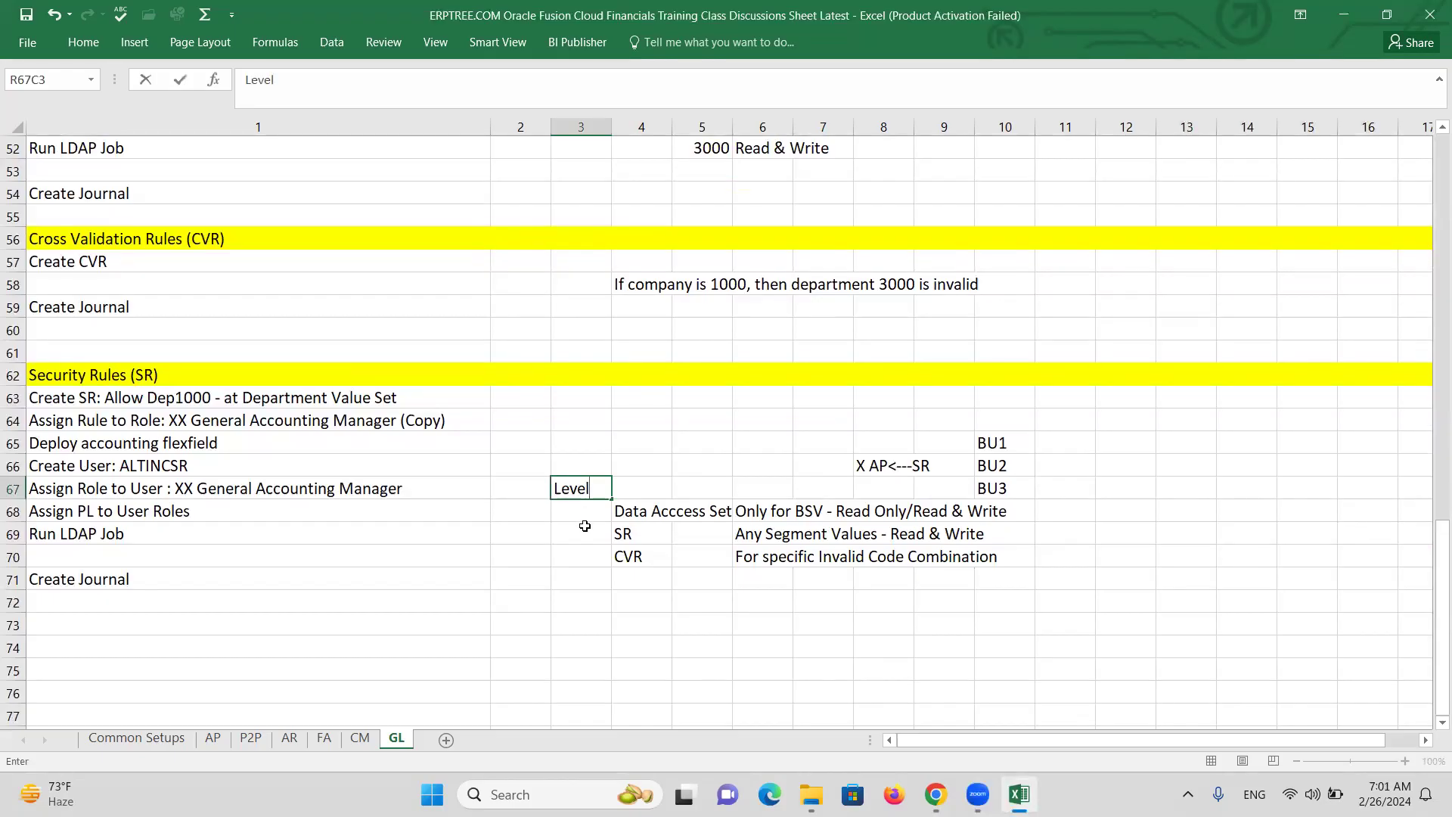
{"action": "key", "text": "Return"}
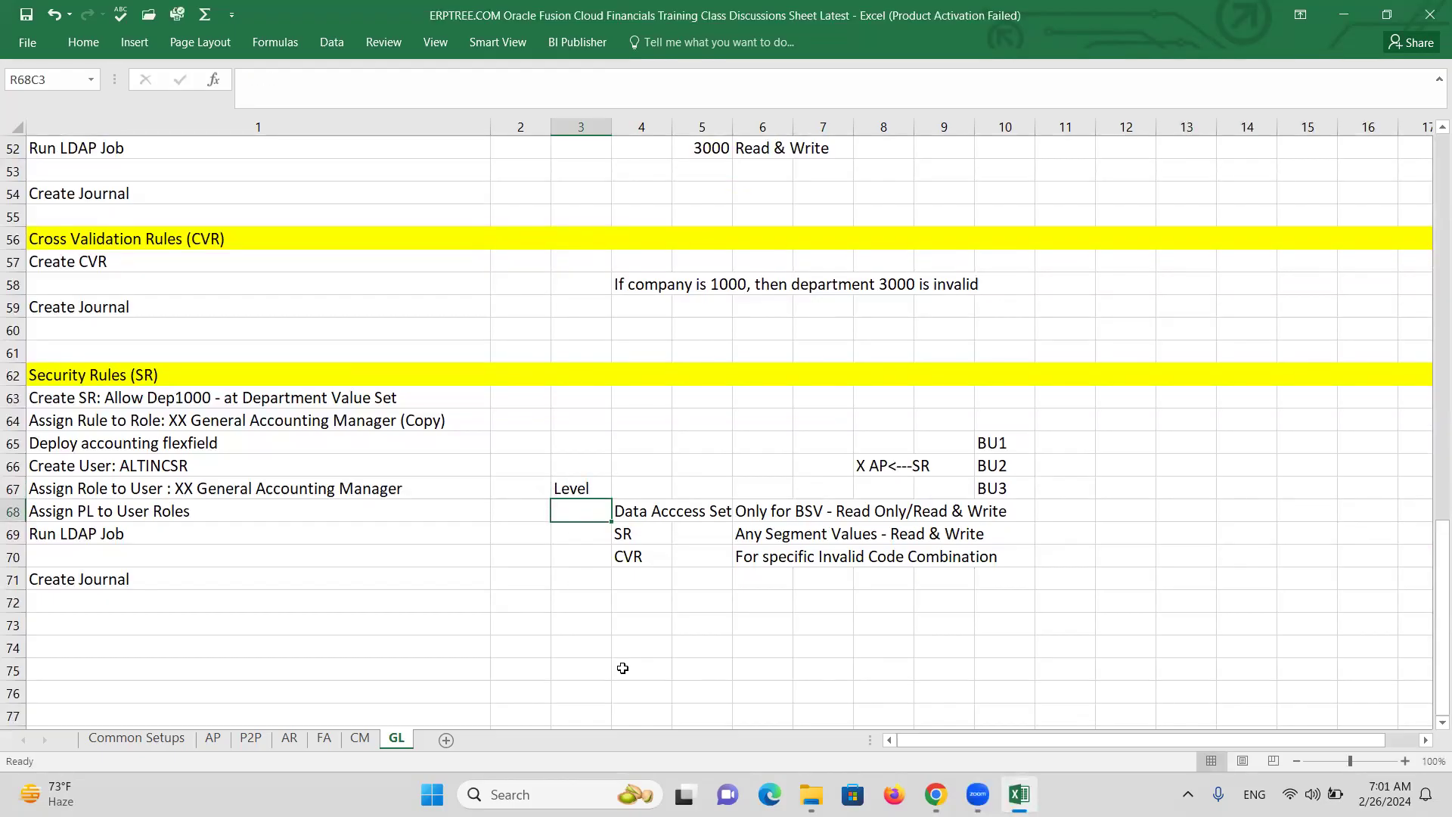
{"action": "type", "text": "BSV"}
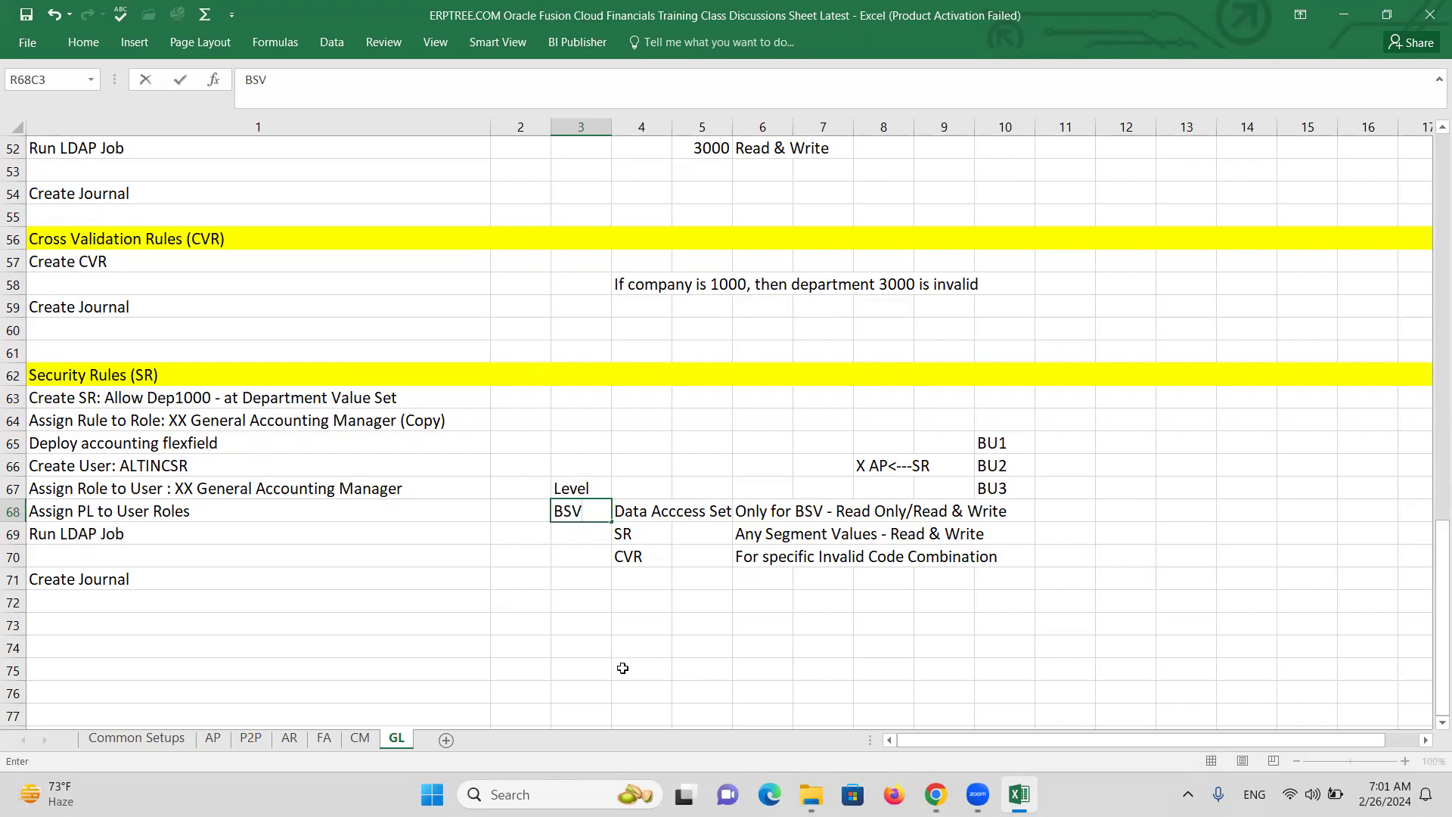
{"action": "type", "text": "/Ledger"}
{"action": "key", "text": "Tab"}
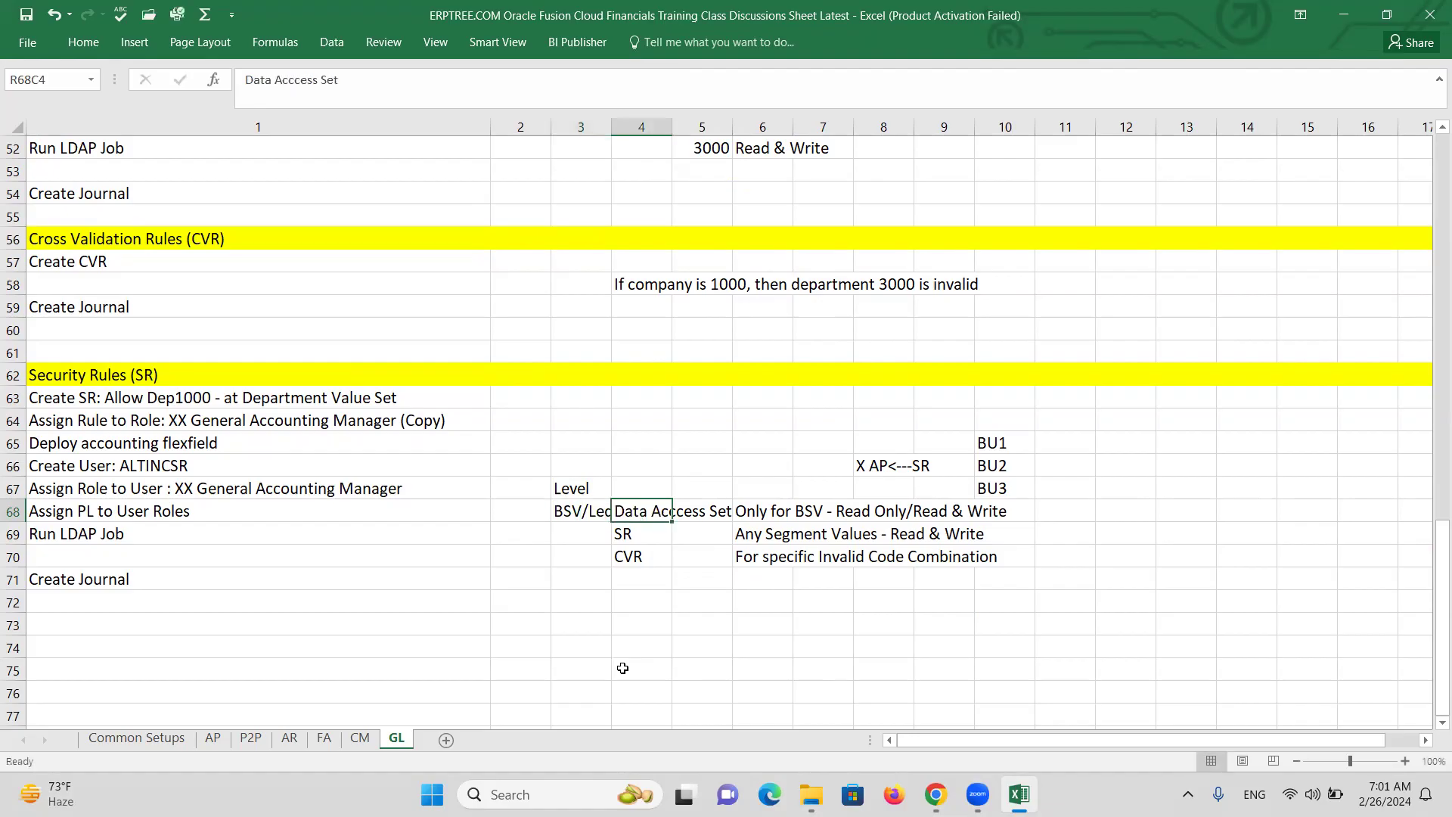
{"action": "left_click_drag", "start_coordinate": [611, 125], "coordinate": [640, 128]}
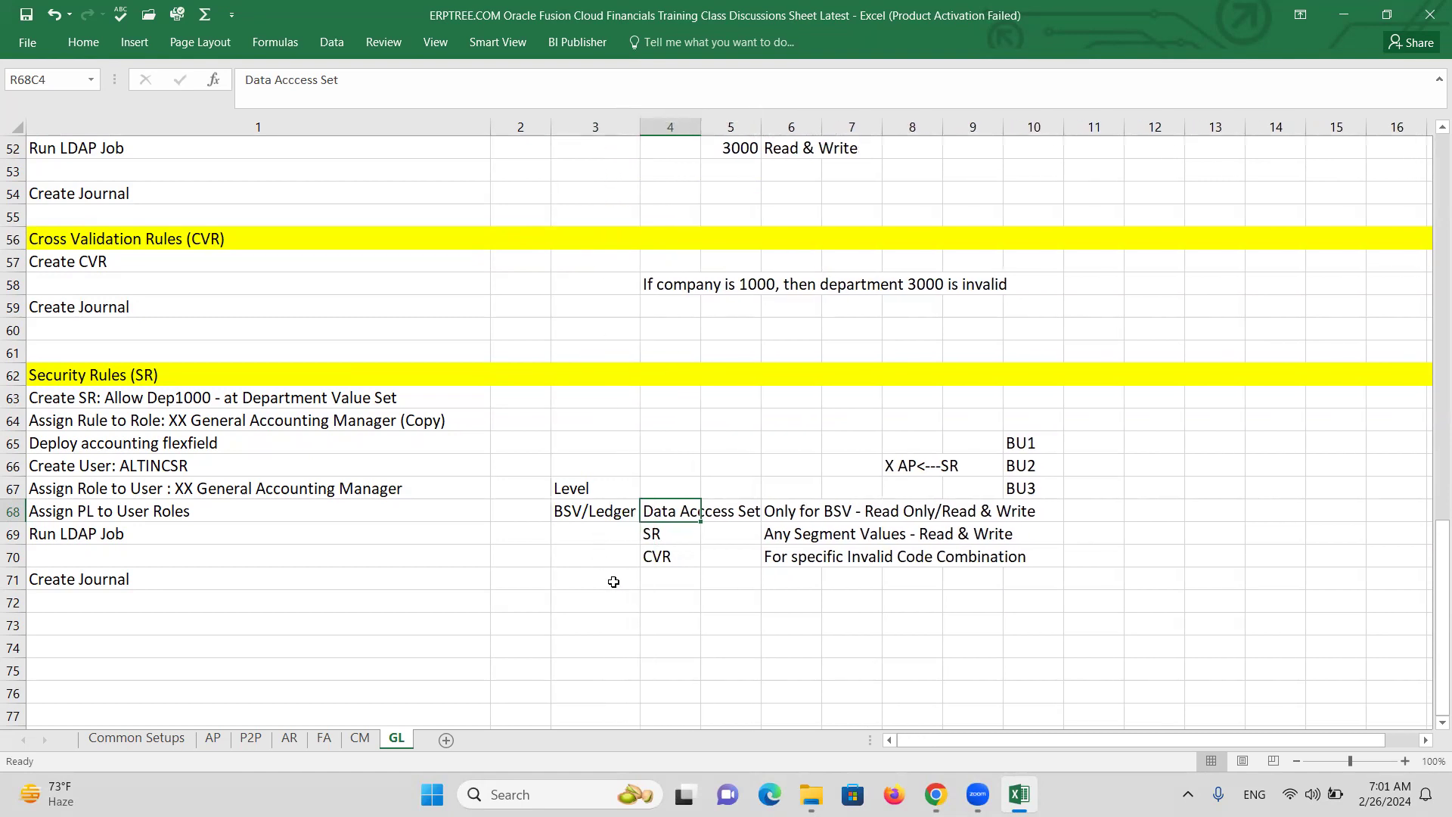
{"action": "left_click", "coordinate": [596, 540]}
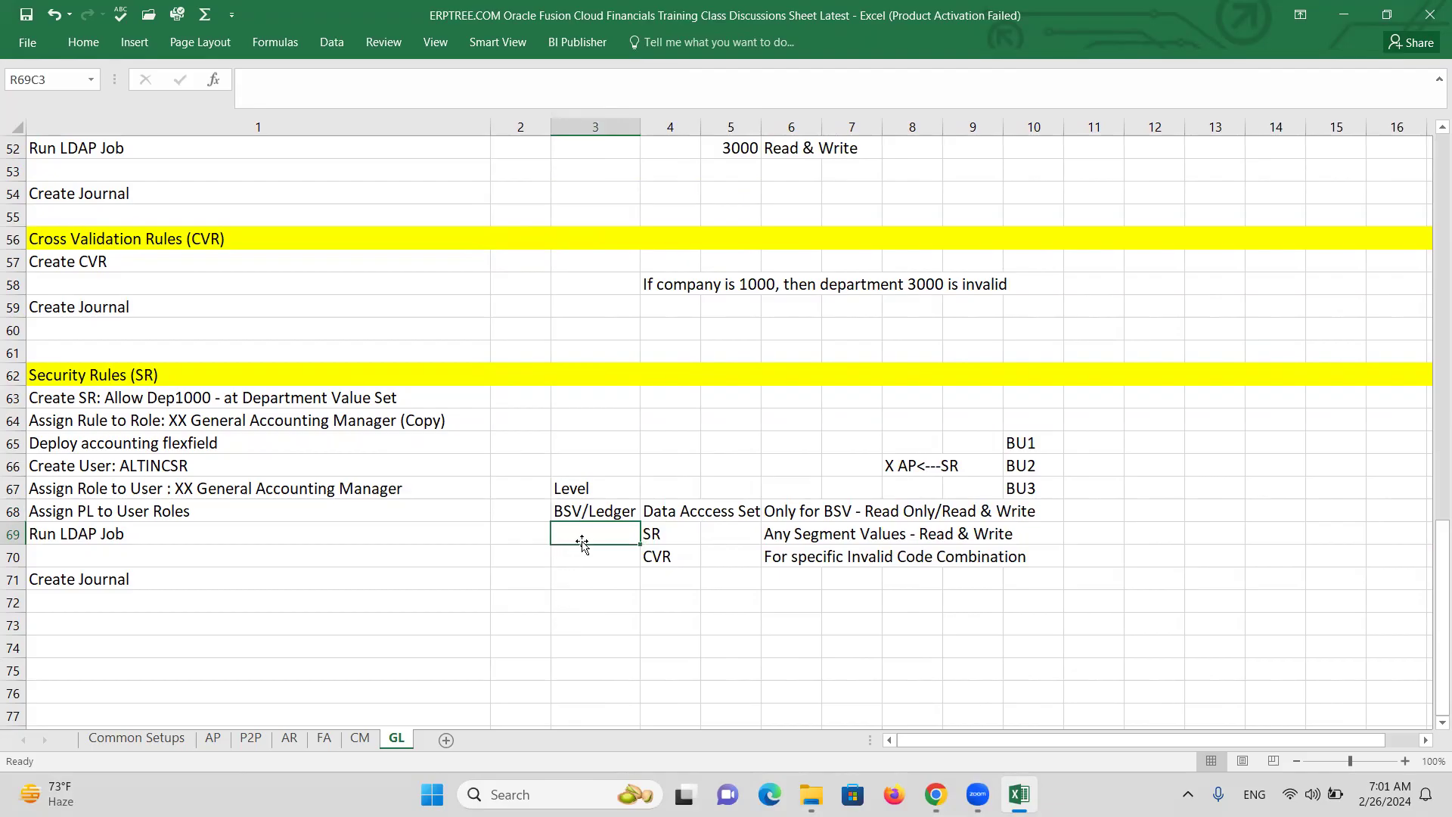
{"action": "type", "text": "Value Set"}
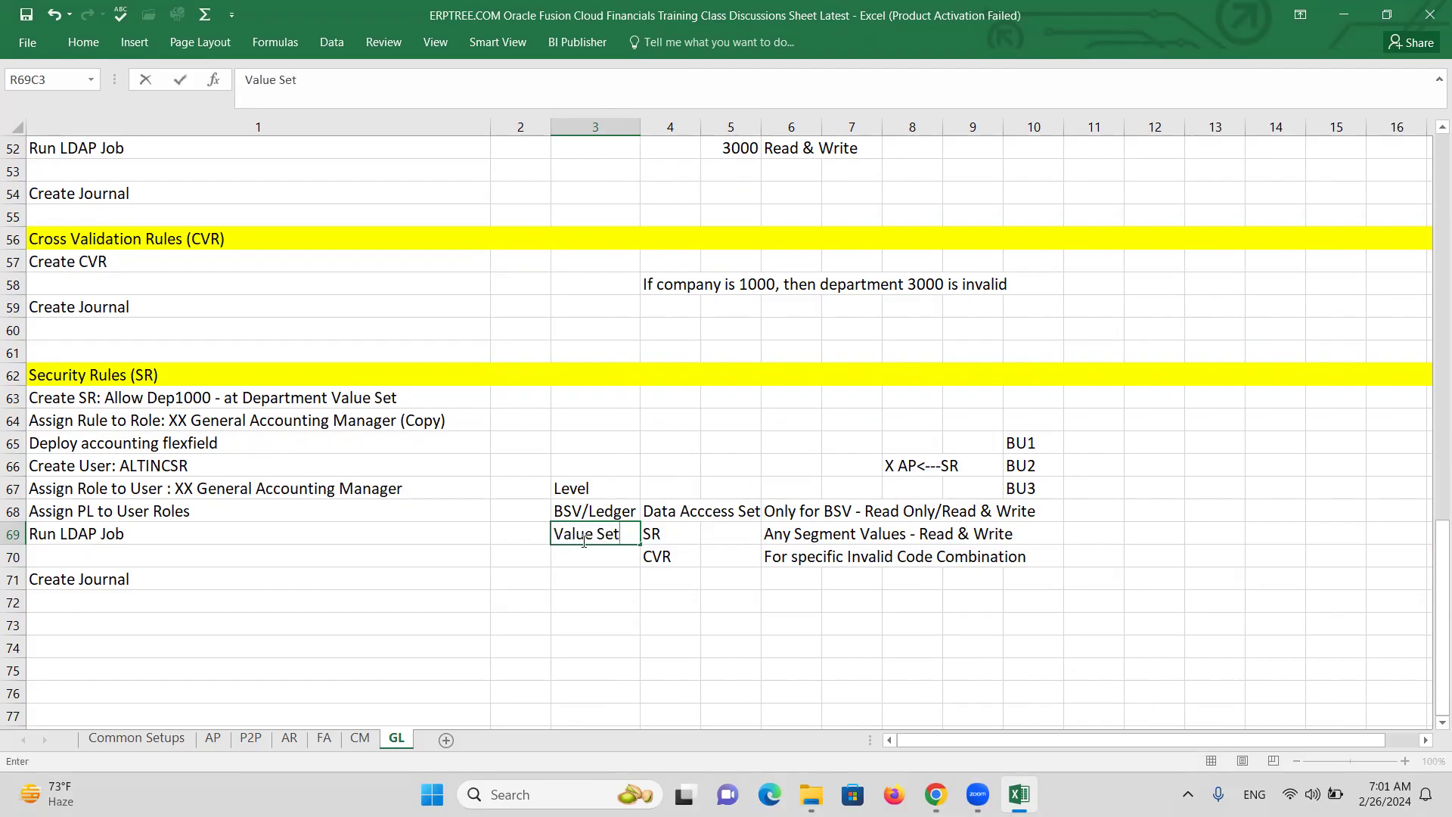
{"action": "key", "text": "Return"}
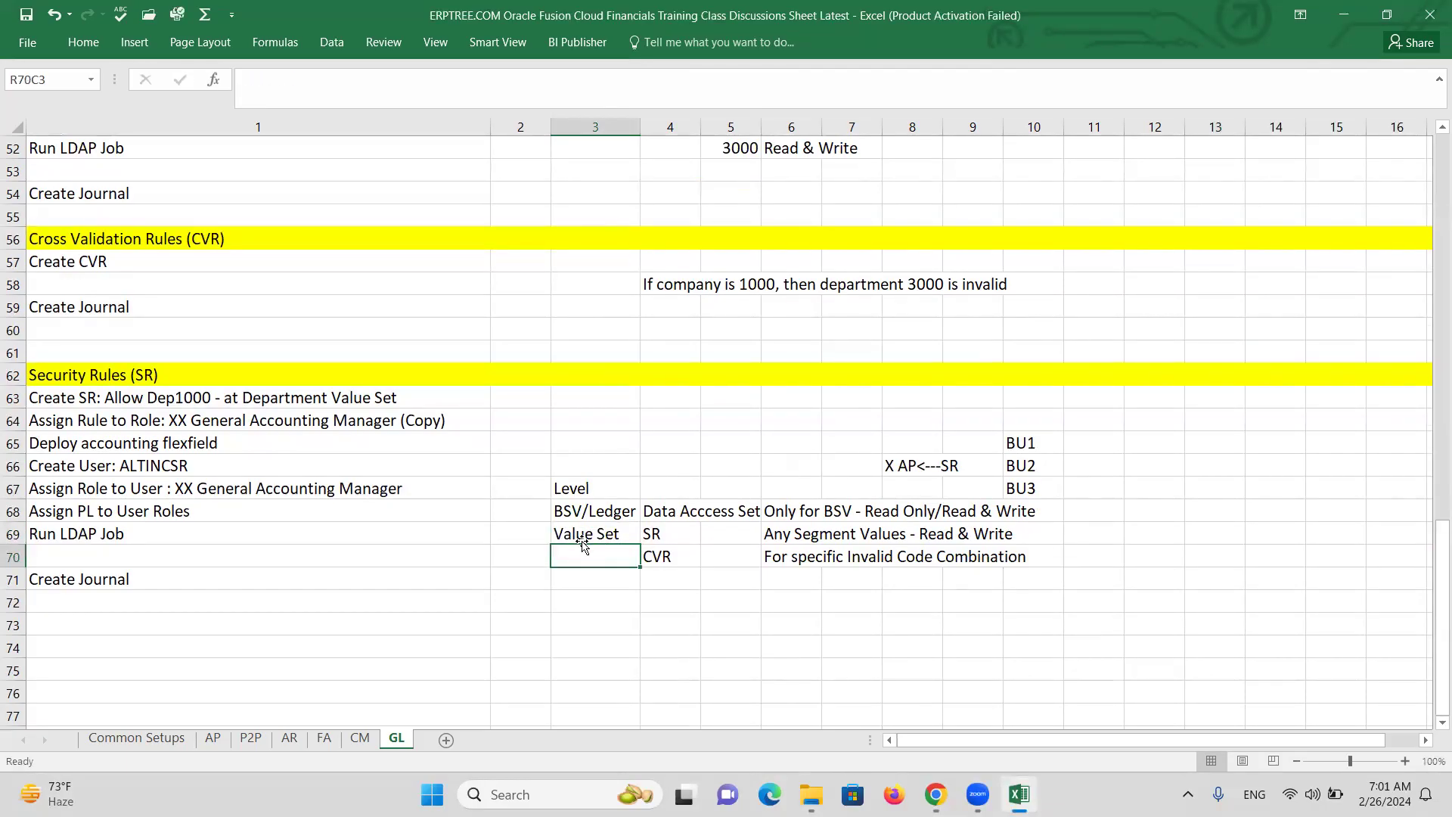
{"action": "type", "text": "COA"}
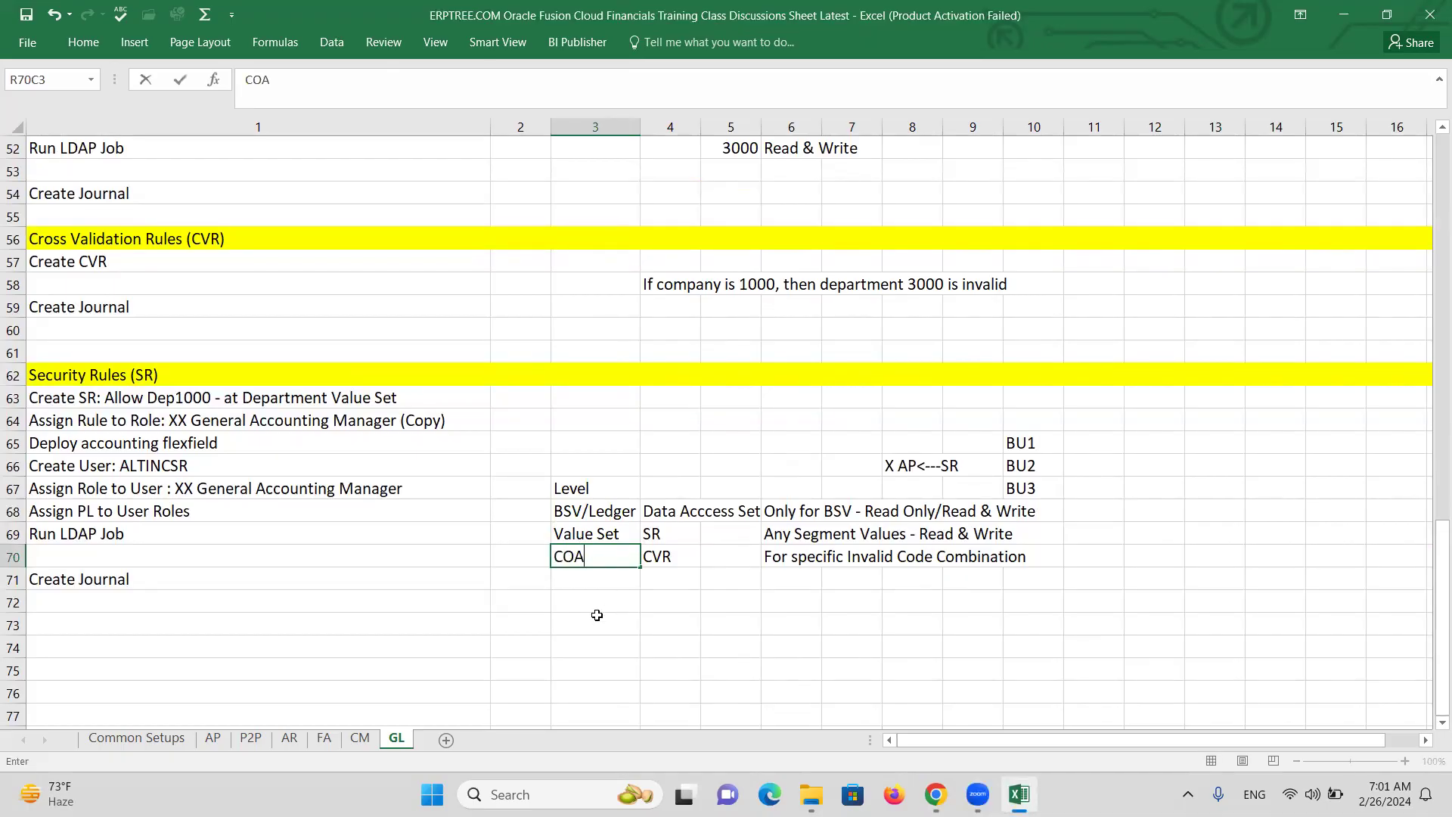
{"action": "left_click", "coordinate": [597, 615]}
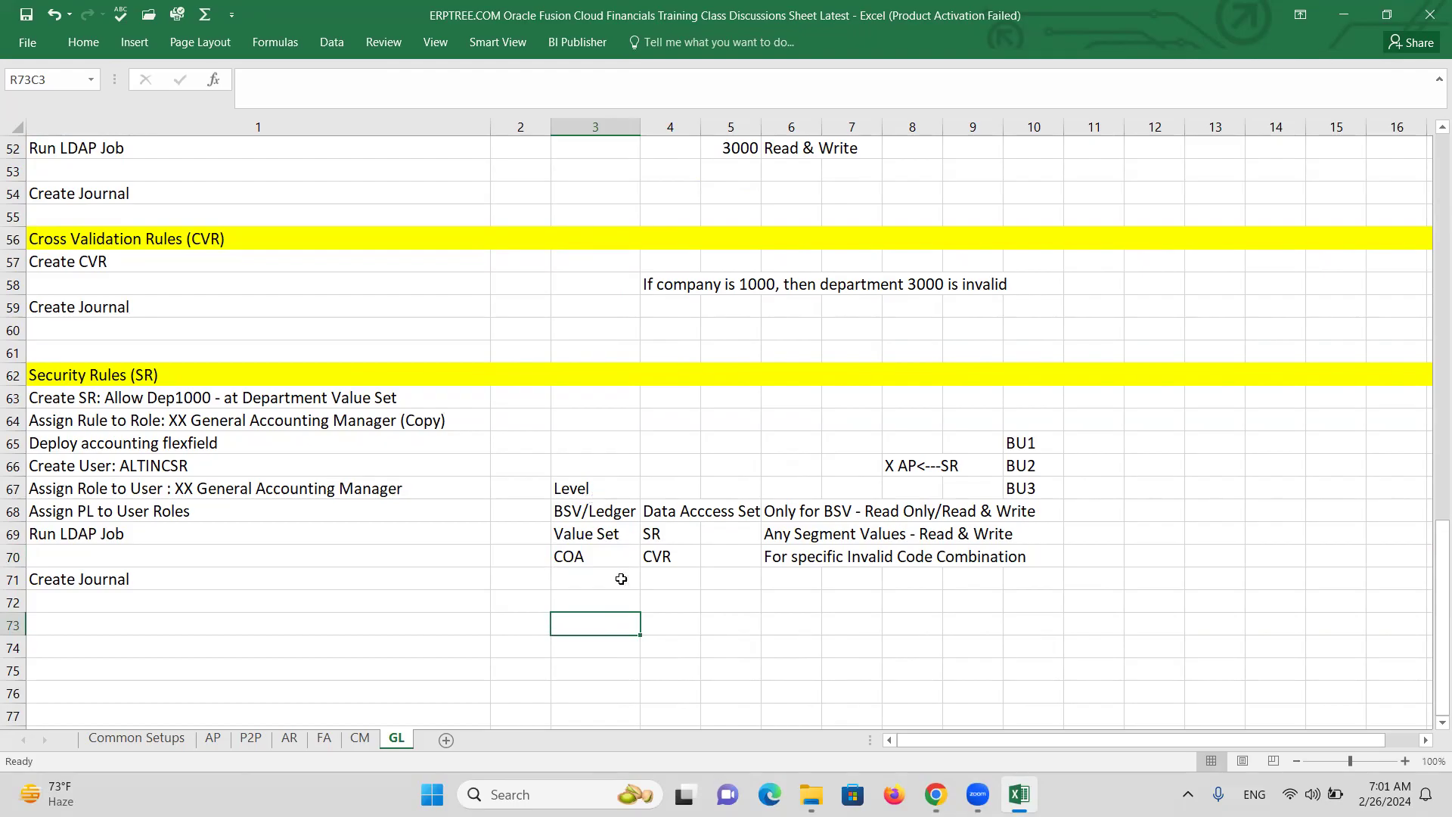
Copy the words 'Ledger Set' from the item '10. Create Ledger Set Setups & Process'.
{"action": "left_click", "coordinate": [573, 559]}
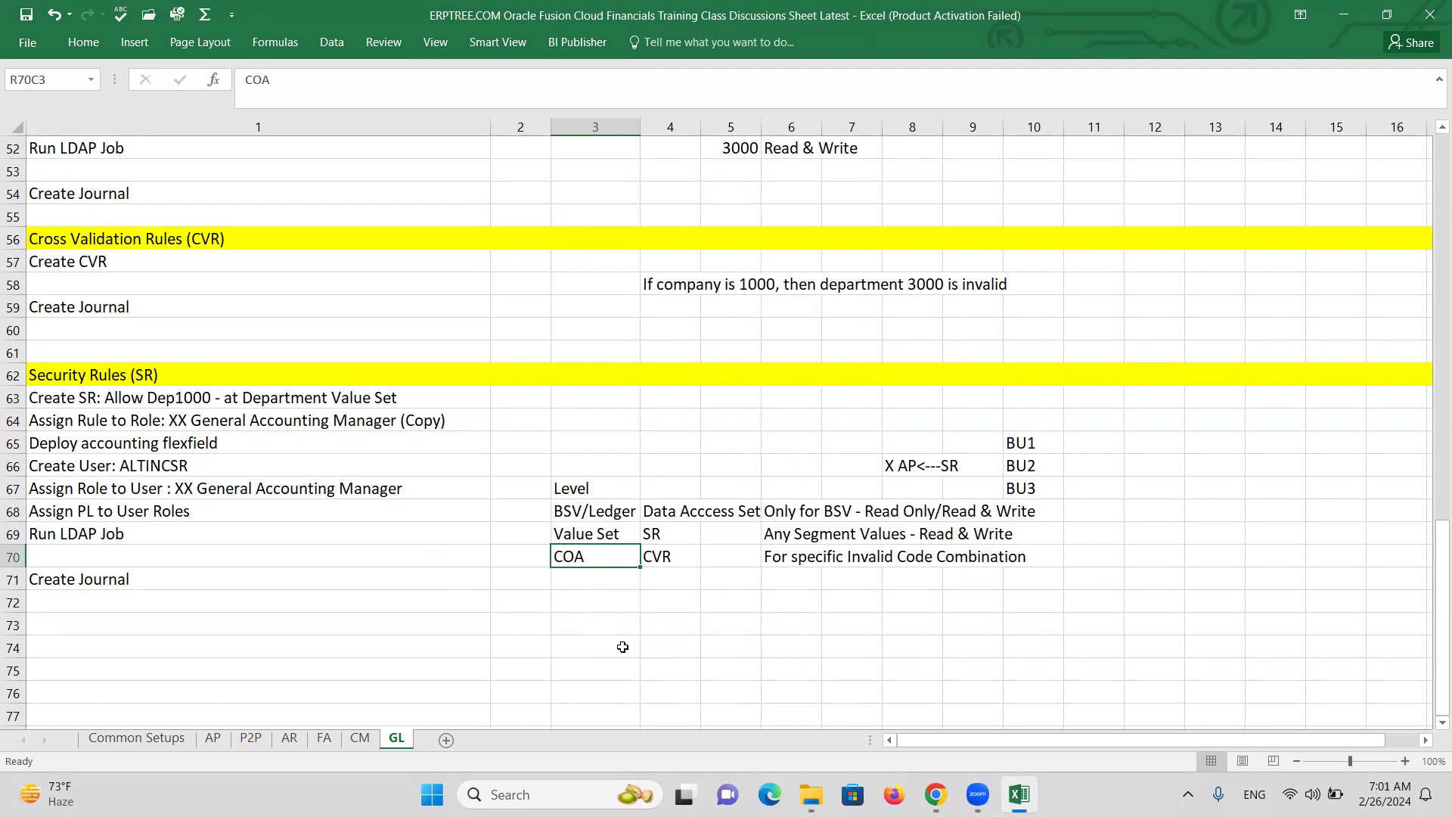
{"action": "key", "text": "alt+Tab"}
{"action": "key", "text": "alt+Tab"}
{"action": "scroll", "coordinate": [452, 493], "scroll_direction": "up", "scroll_amount": 1}
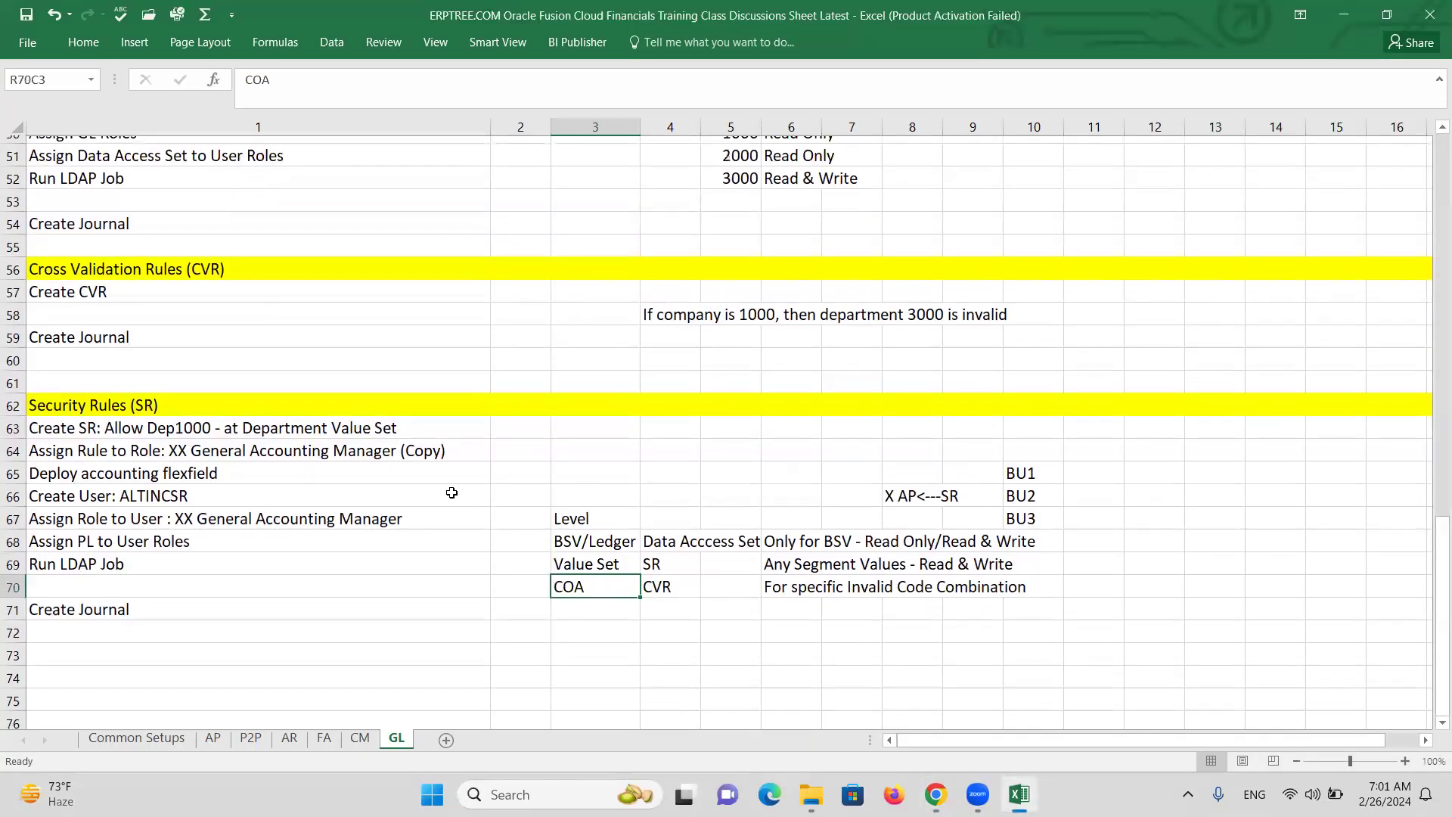
{"action": "scroll", "coordinate": [451, 493], "scroll_direction": "up", "scroll_amount": 12}
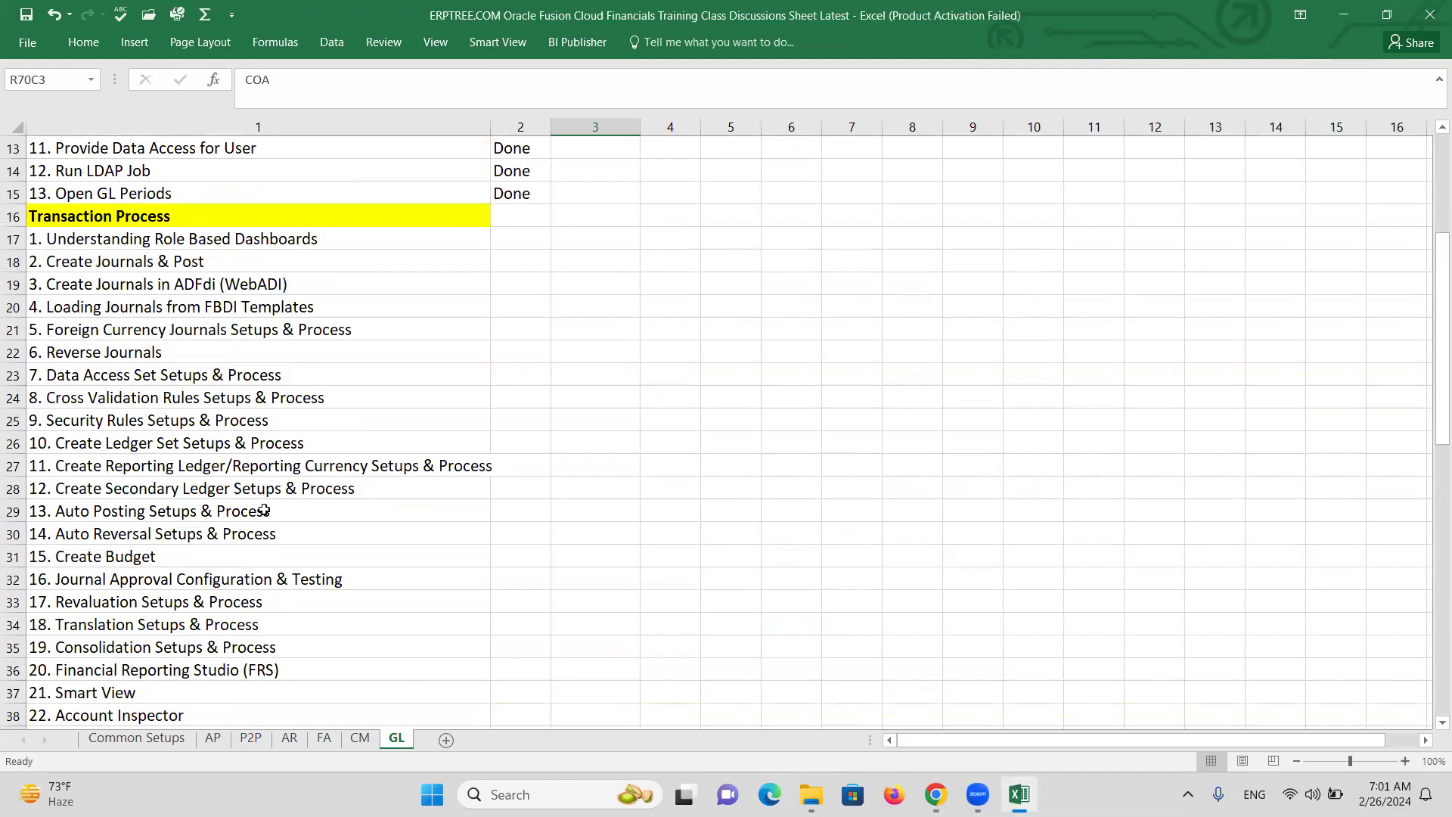
{"action": "left_click", "coordinate": [188, 422]}
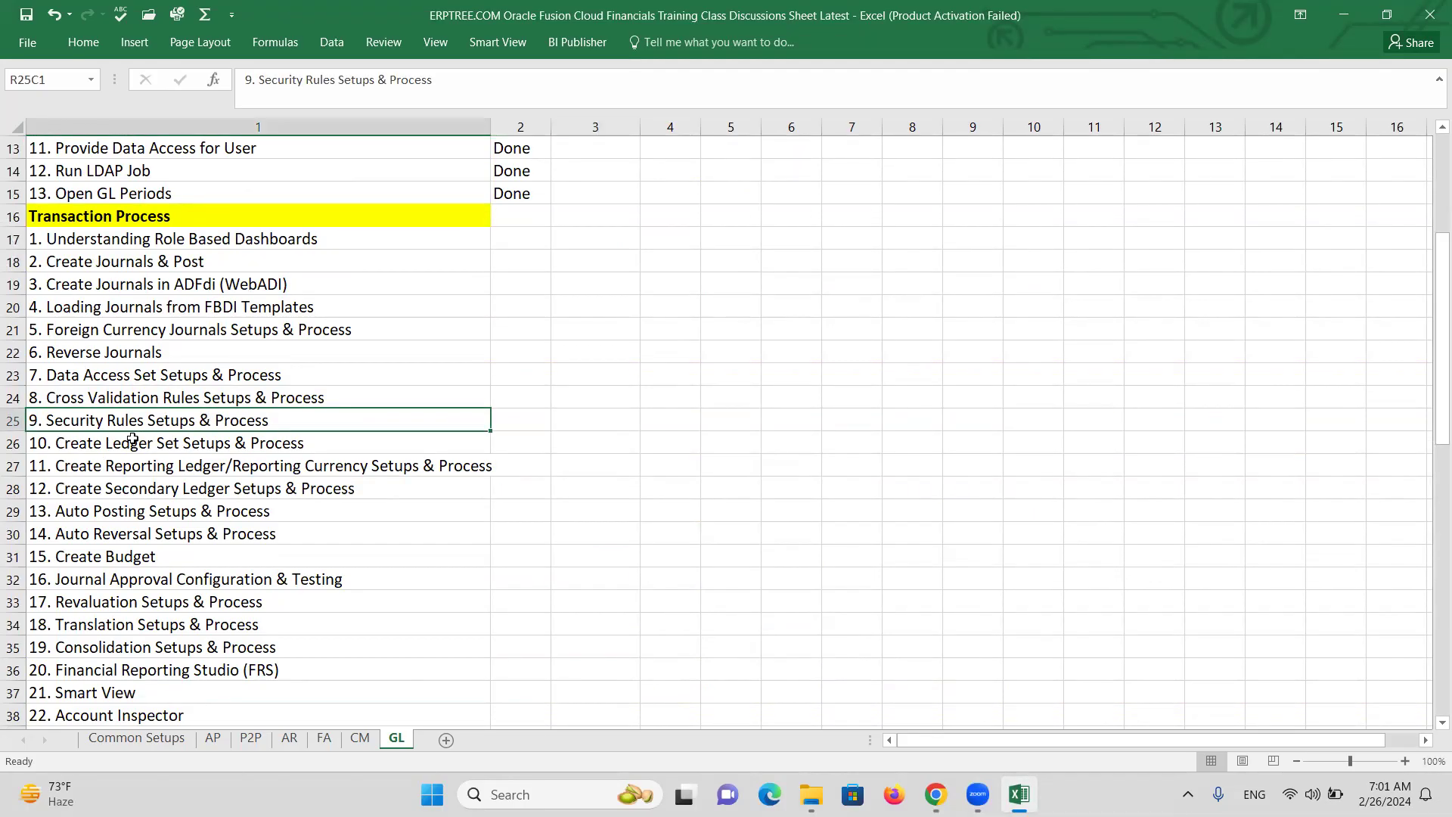
{"action": "double_click", "coordinate": [104, 445]}
{"action": "left_click_drag", "start_coordinate": [105, 444], "coordinate": [179, 441]}
{"action": "key", "text": "ctrl+c"}
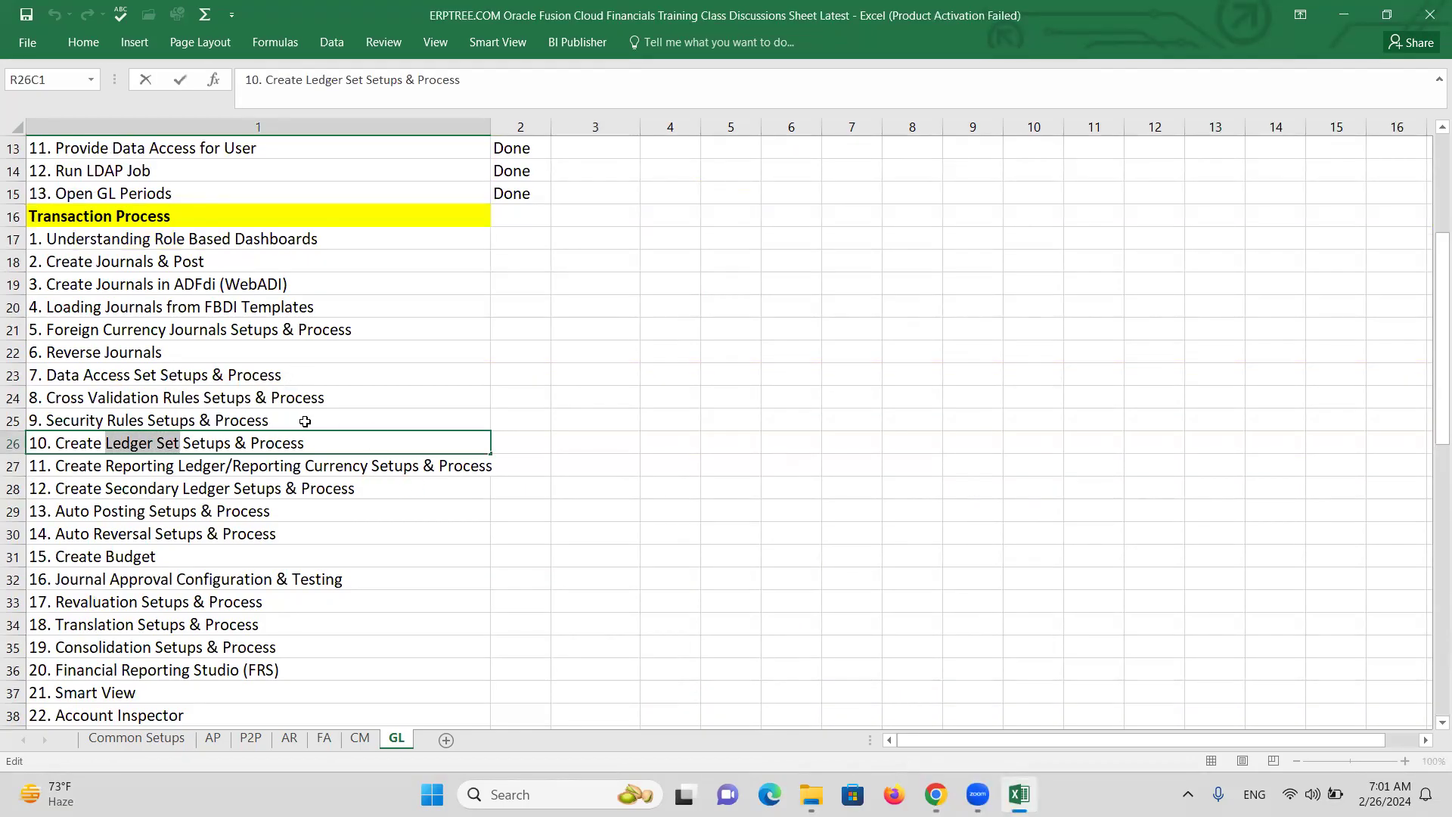
{"action": "scroll", "coordinate": [288, 417], "scroll_direction": "down", "scroll_amount": 5}
{"action": "scroll", "coordinate": [288, 417], "scroll_direction": "down", "scroll_amount": 11}
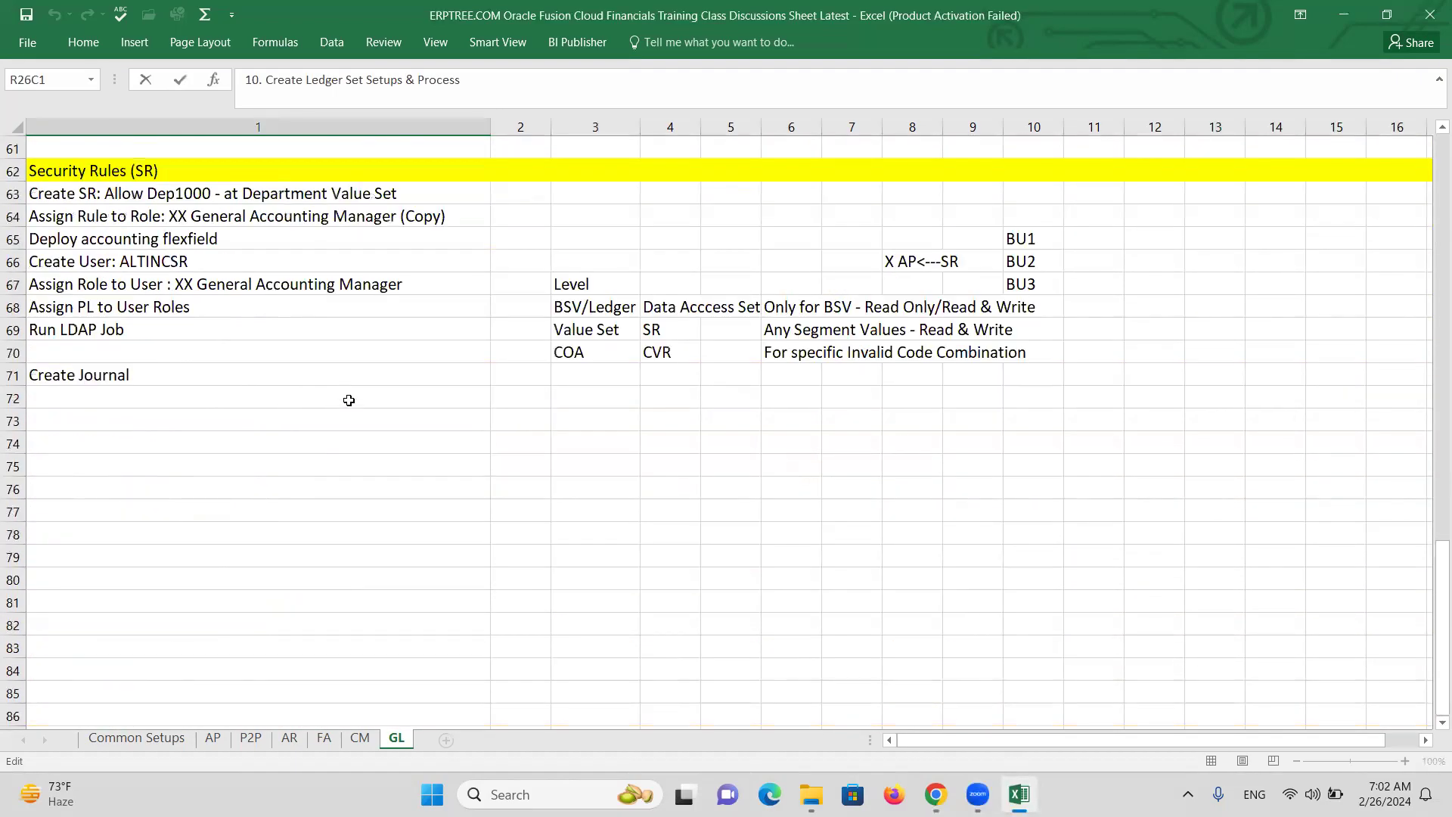
Paste 'Ledger Set' into row 74 and fill the whole row yellow as a heading.
{"action": "left_click", "coordinate": [72, 441]}
{"action": "key", "text": "ctrl+v"}
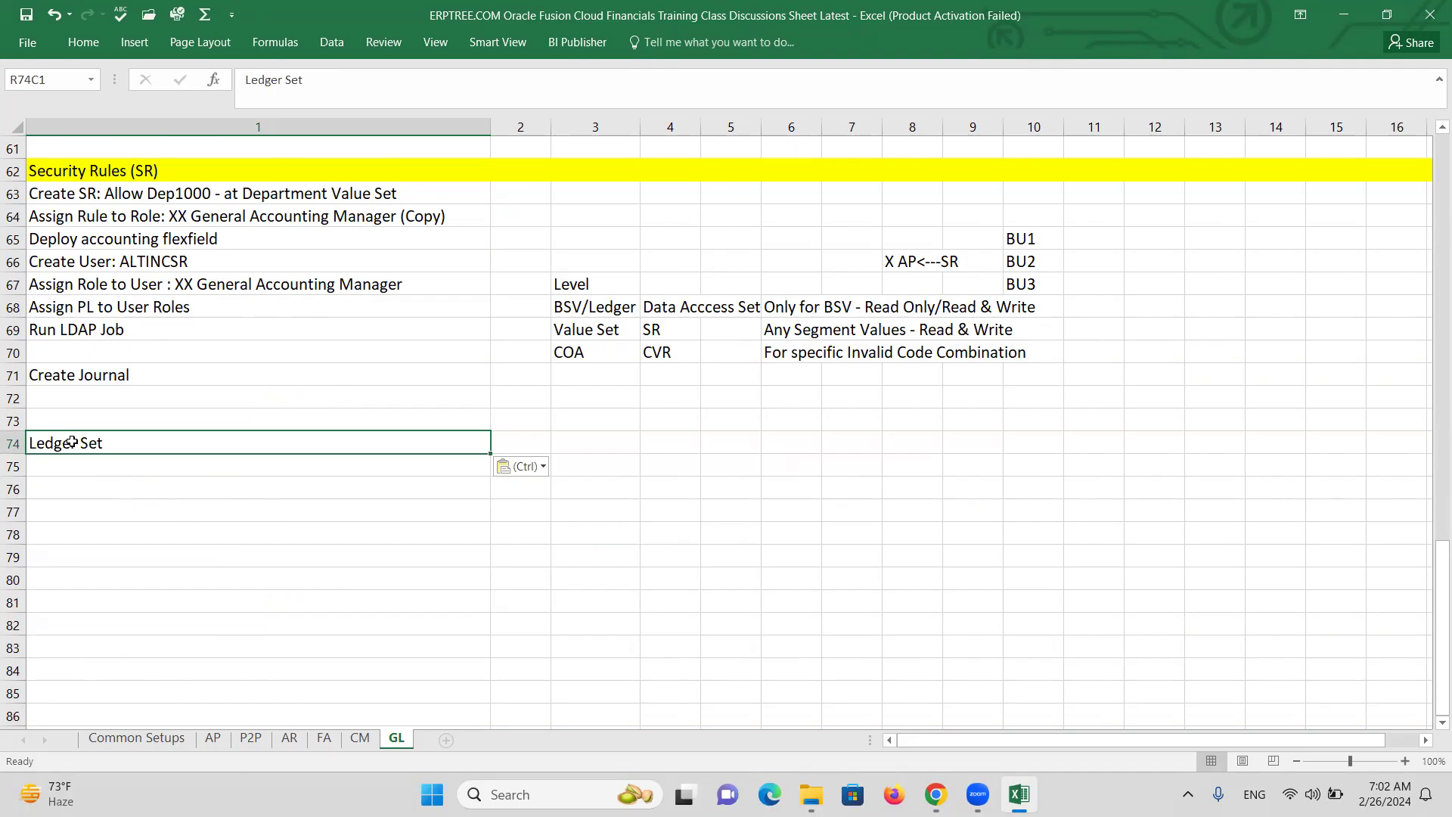
{"action": "left_click", "coordinate": [11, 443]}
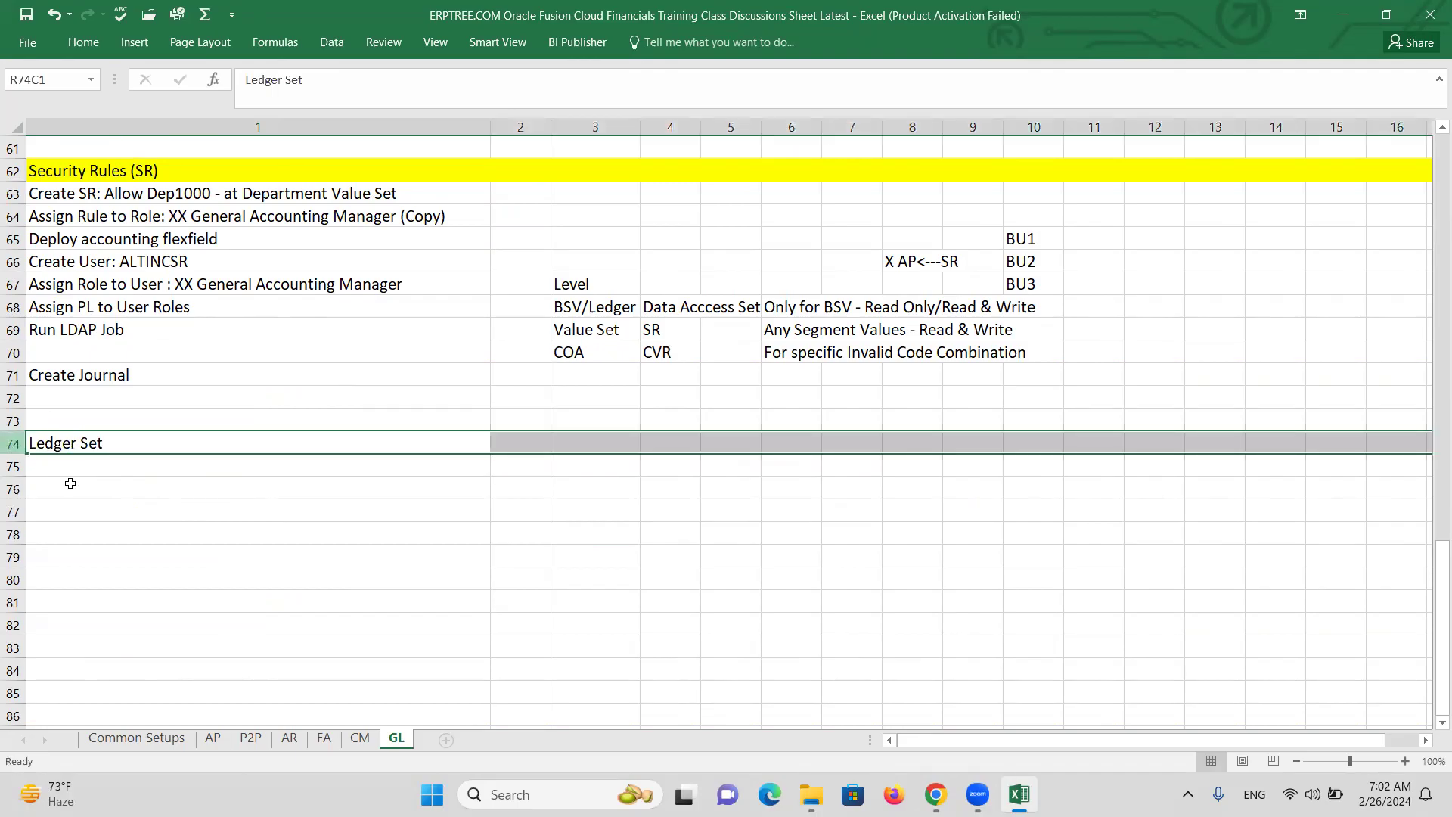
{"action": "left_click", "coordinate": [1371, 52]}
{"action": "left_click", "coordinate": [12, 443]}
{"action": "left_click", "coordinate": [83, 42]}
{"action": "left_click", "coordinate": [268, 102]}
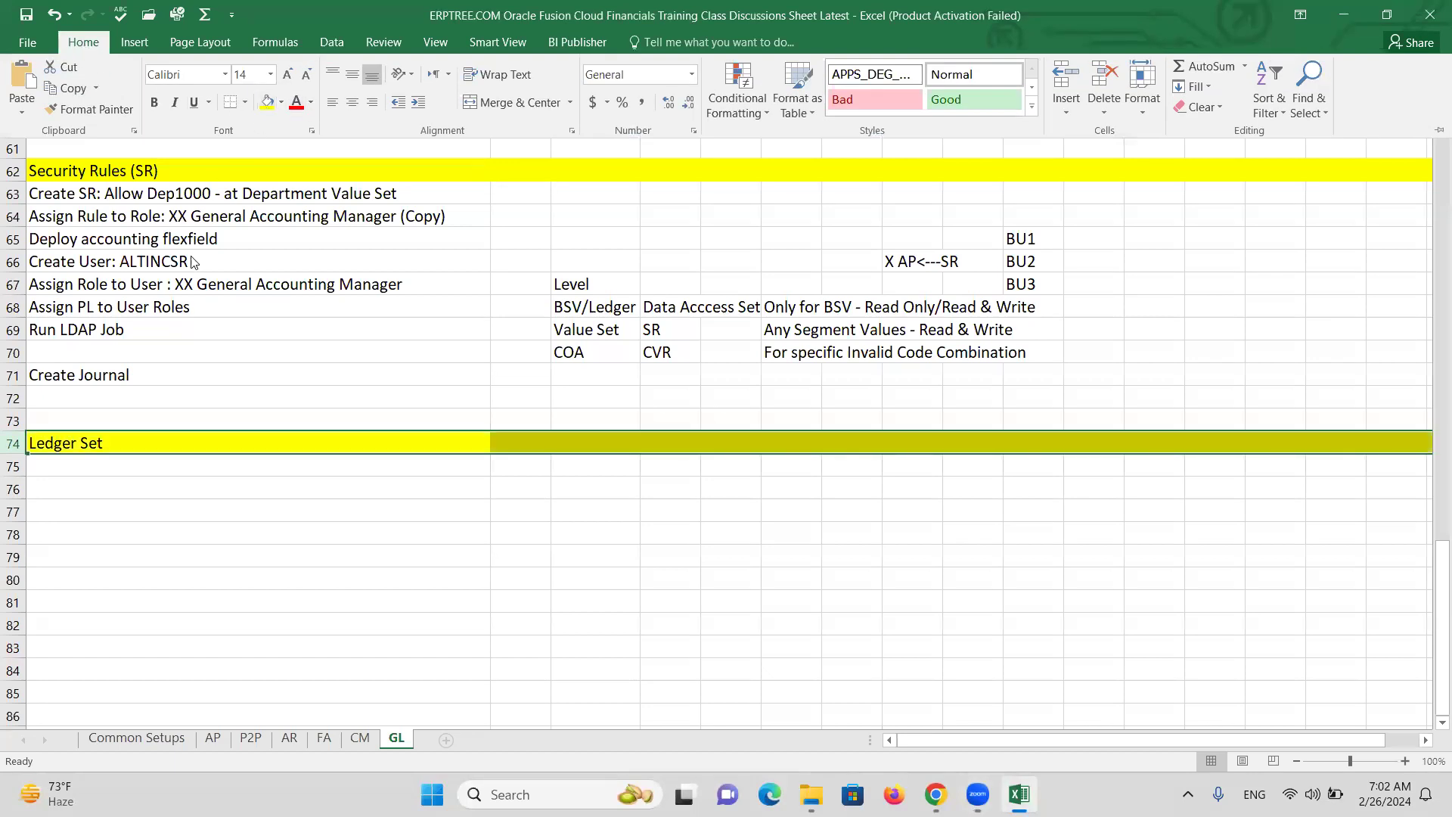
{"action": "left_click", "coordinate": [129, 464]}
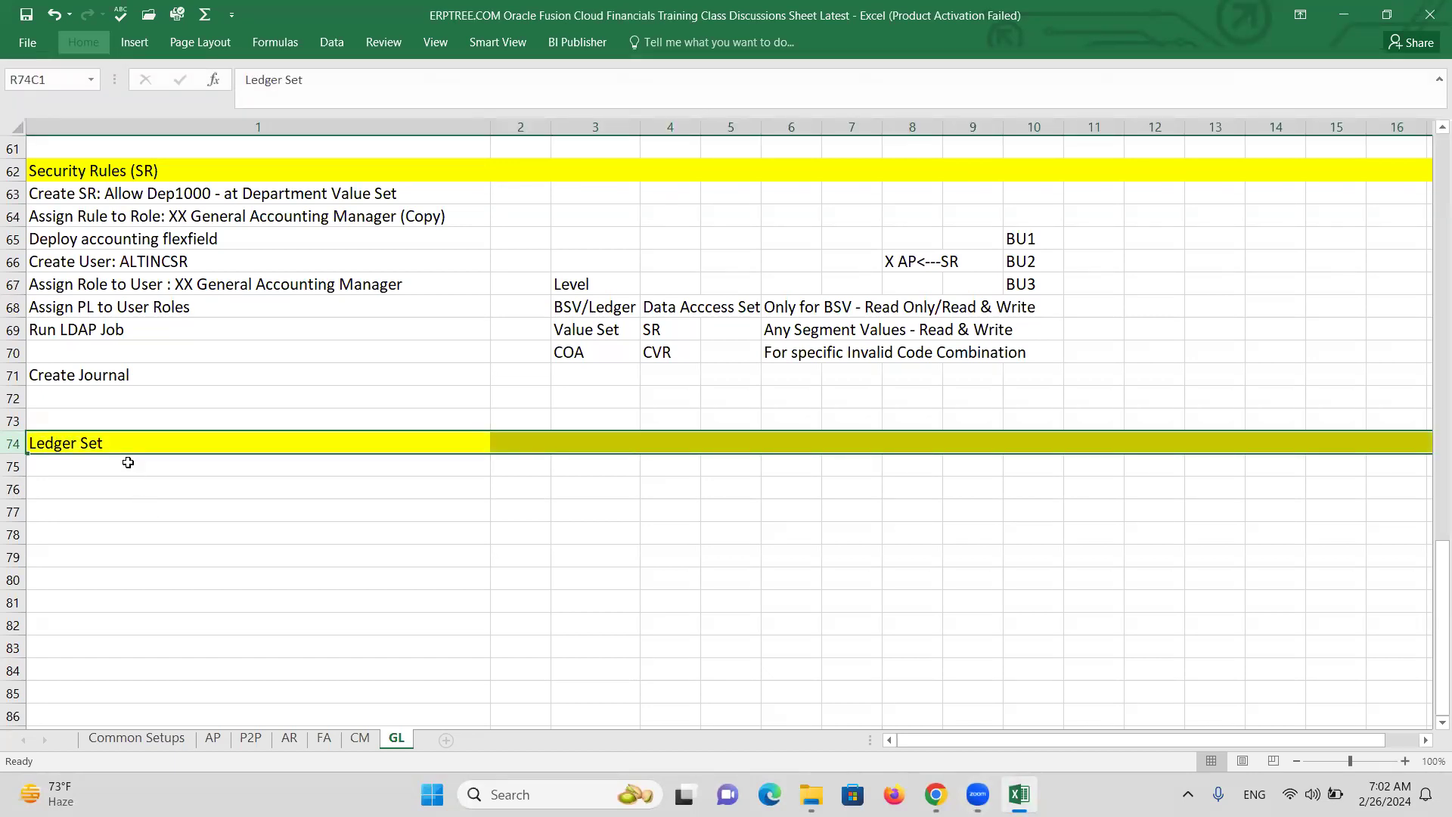
{"action": "left_click", "coordinate": [128, 462]}
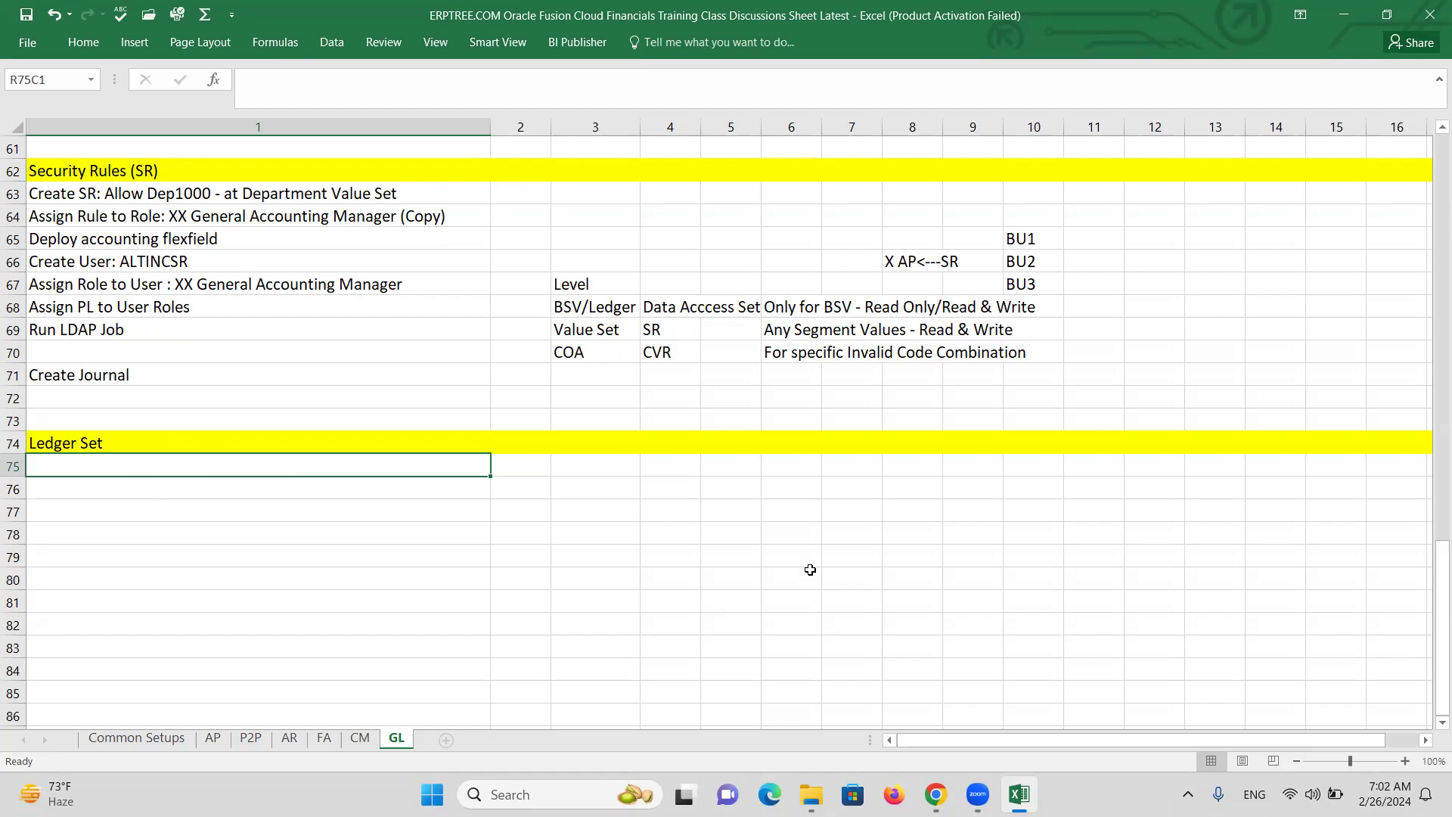
Type the side notes COA in R76C4 and Calendar in R77C4.
{"action": "left_click", "coordinate": [652, 486]}
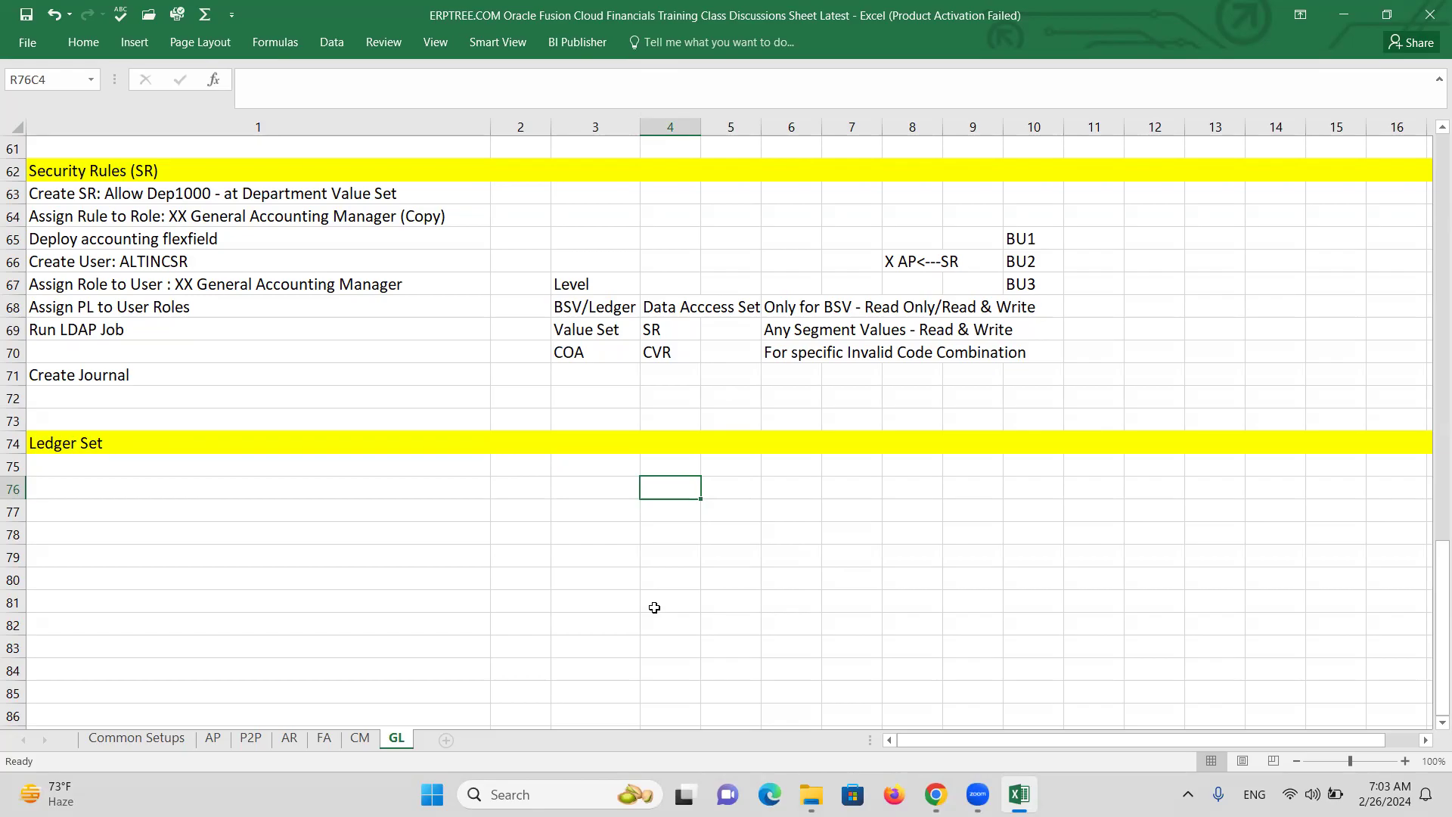
{"action": "type", "text": "COA"}
{"action": "key", "text": "Return"}
{"action": "type", "text": "C"}
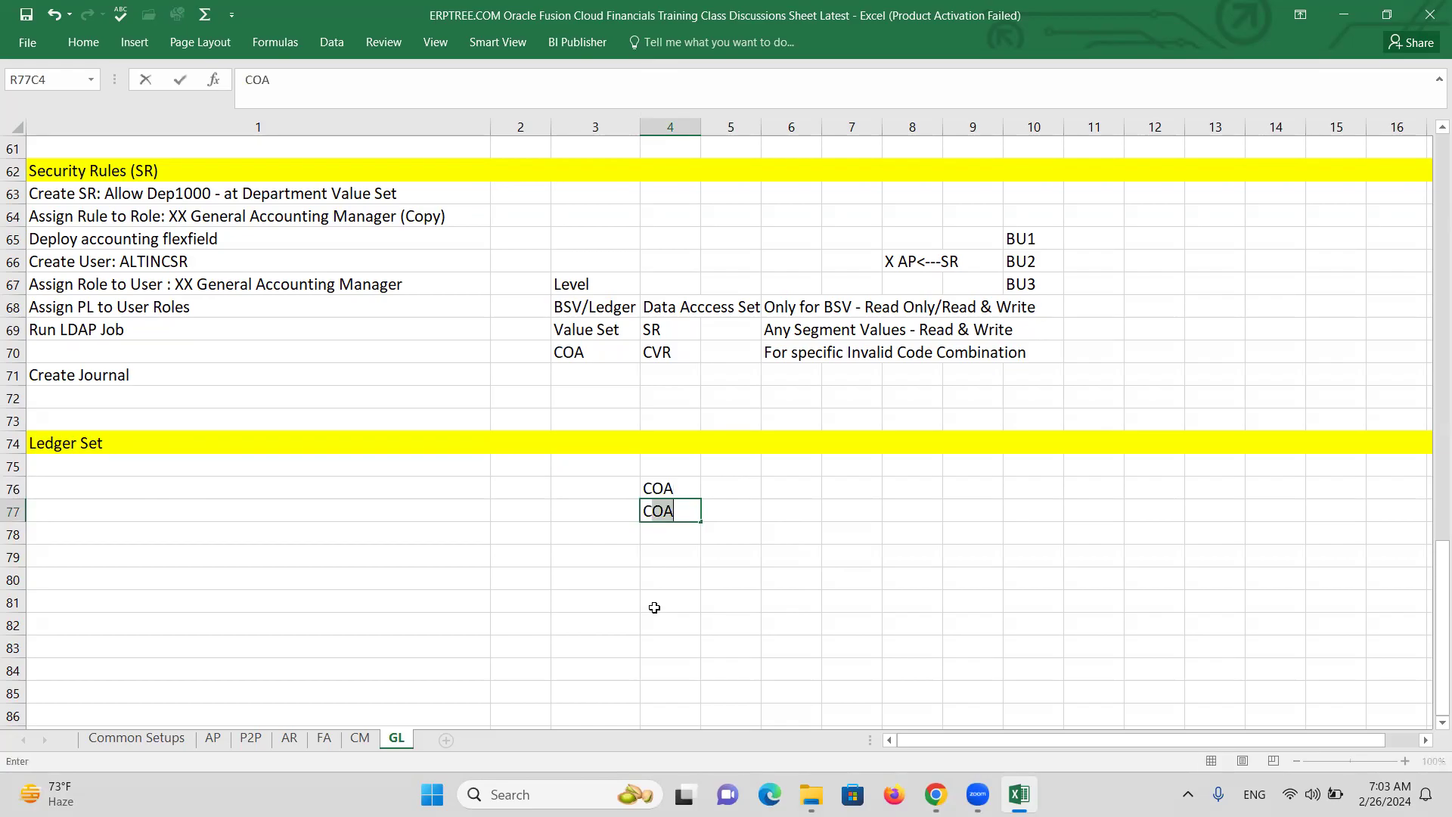
{"action": "type", "text": "alendar"}
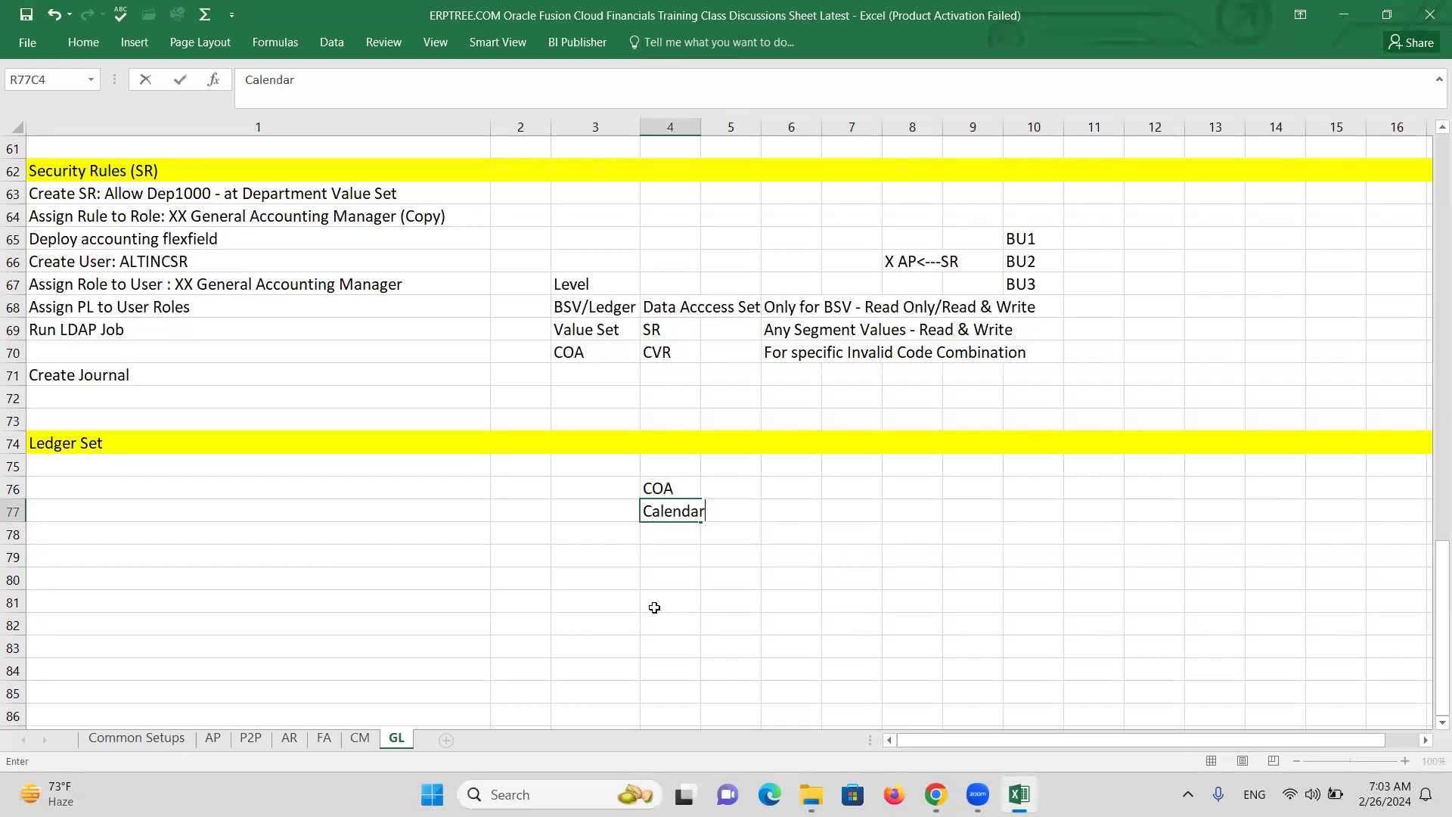
{"action": "left_click", "coordinate": [664, 534]}
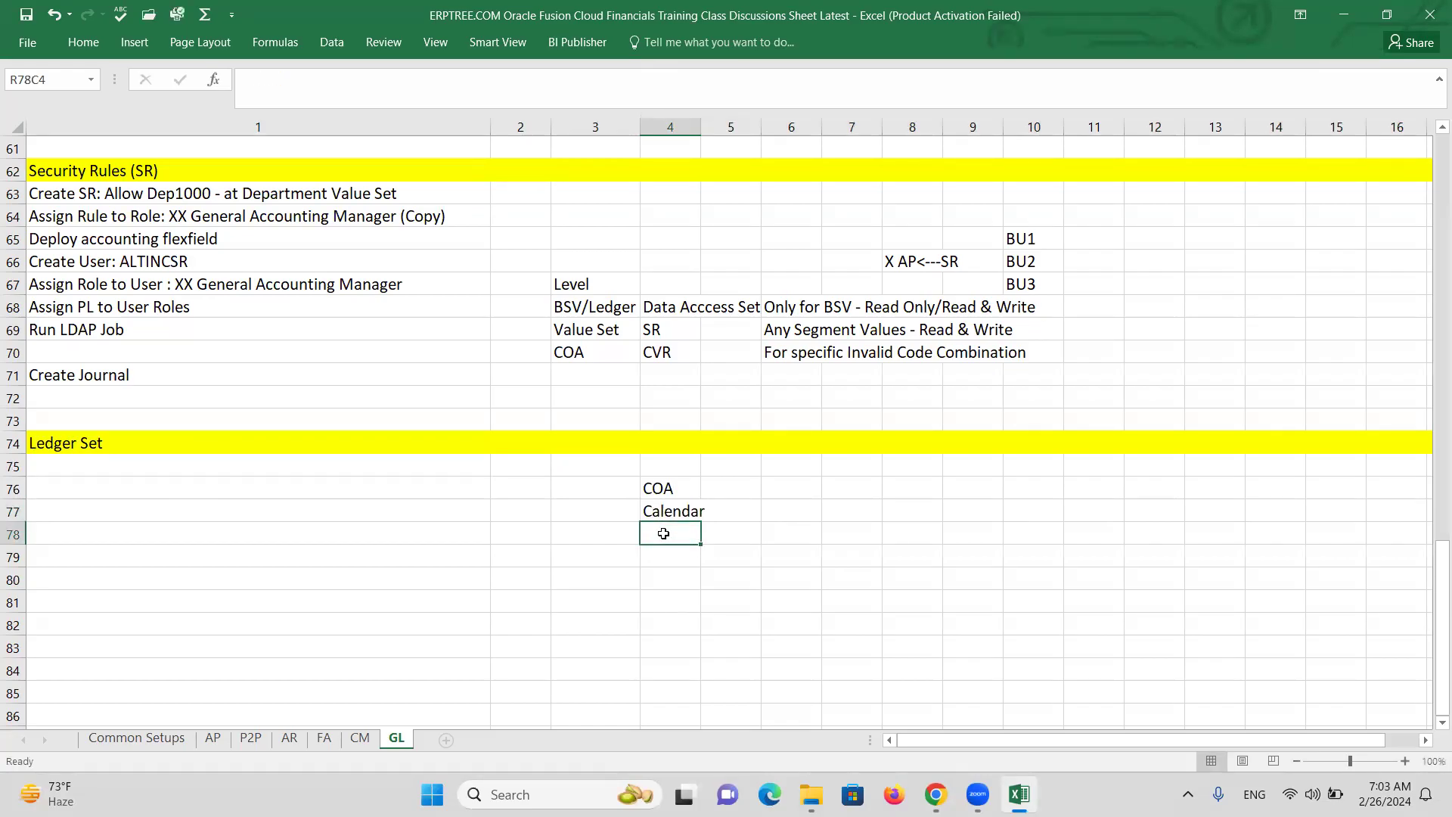
{"action": "left_click", "coordinate": [862, 514]}
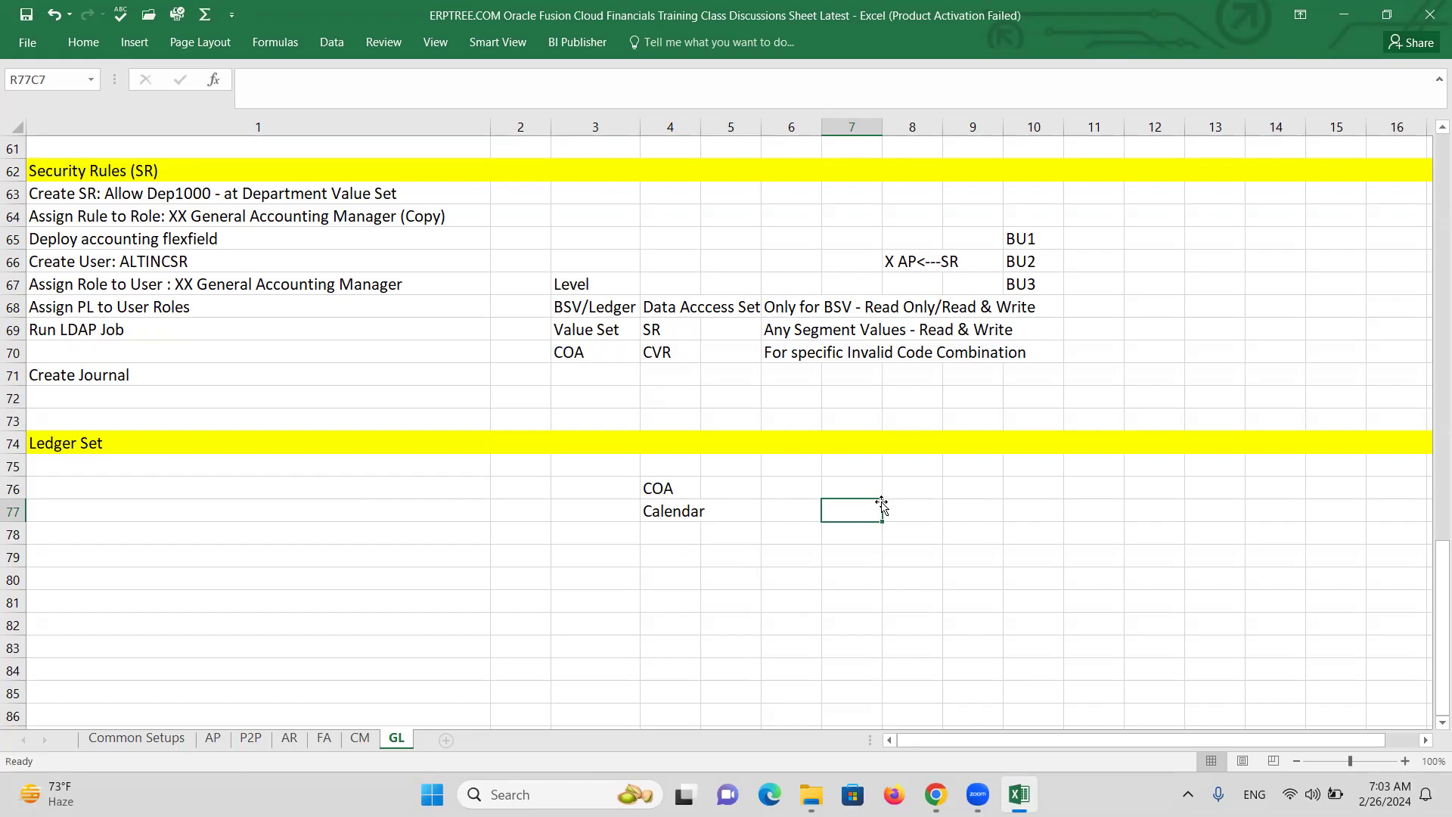
{"action": "left_click", "coordinate": [193, 486]}
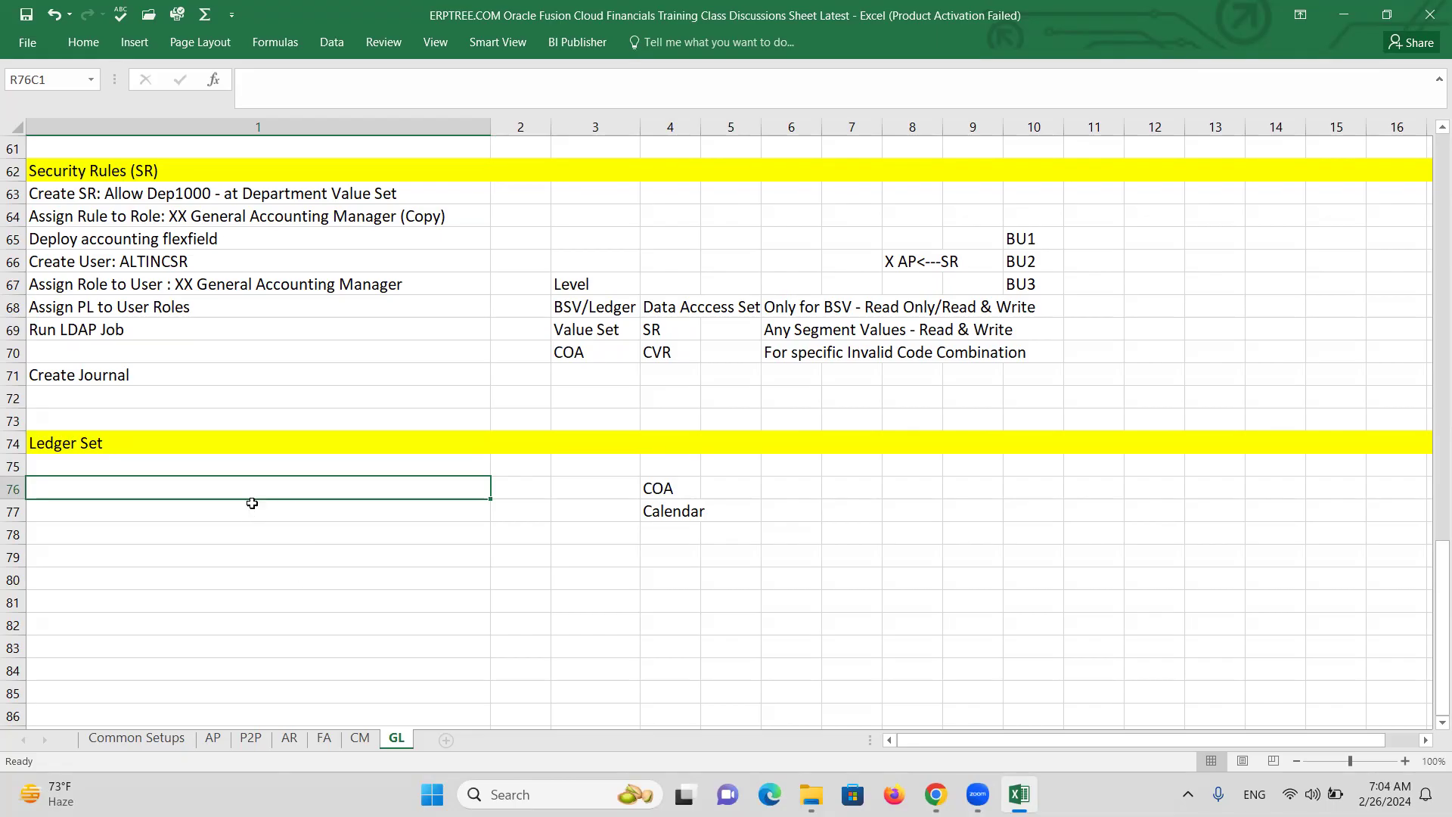
List the steps Create AE Primary Ledger, Create Ledger Set, Create User: ALTINCLS and Assign GL Roles.
{"action": "left_click", "coordinate": [132, 467]}
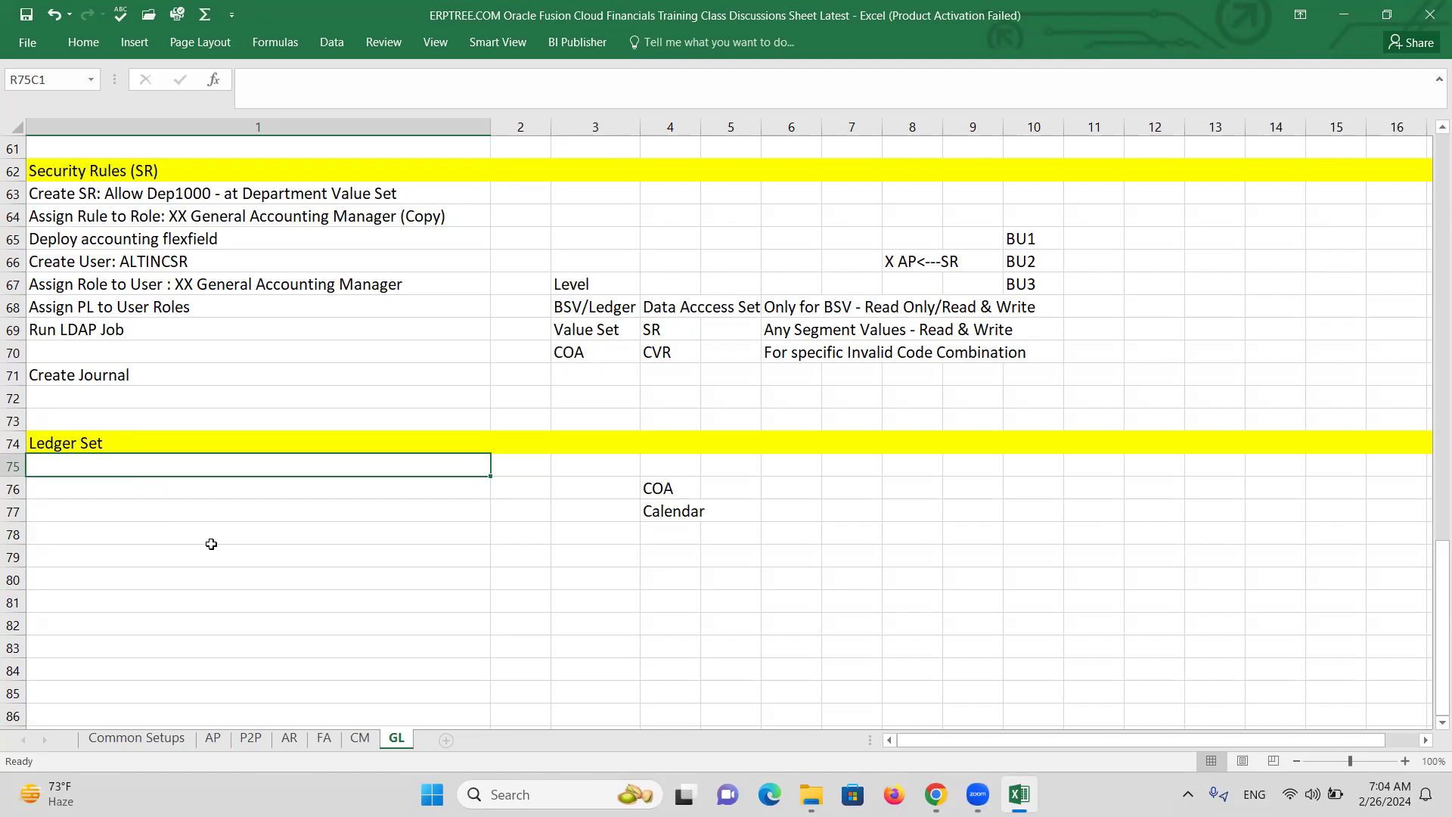
{"action": "type", "text": "Create"}
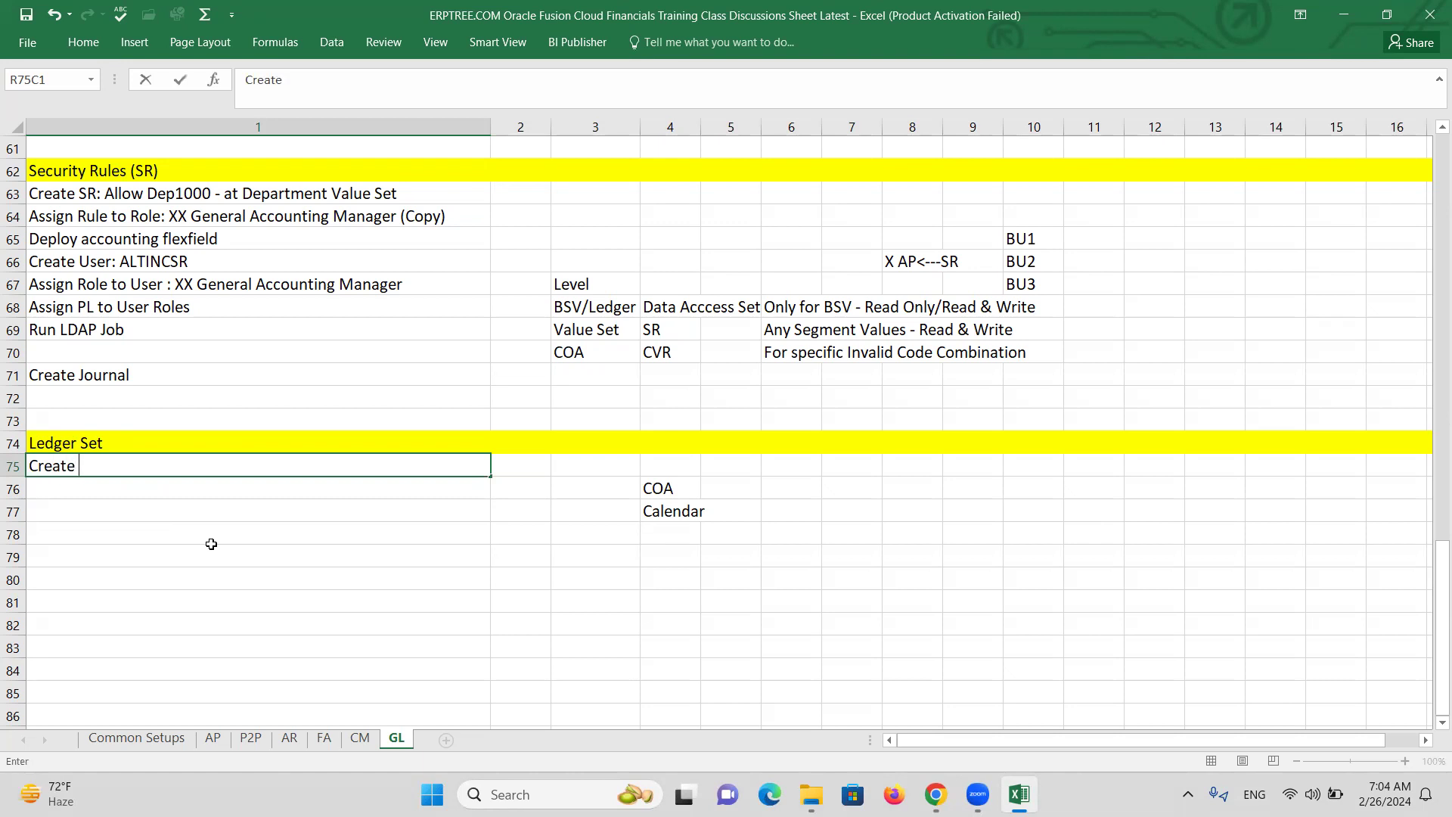
{"action": "type", "text": " AE Primary L"}
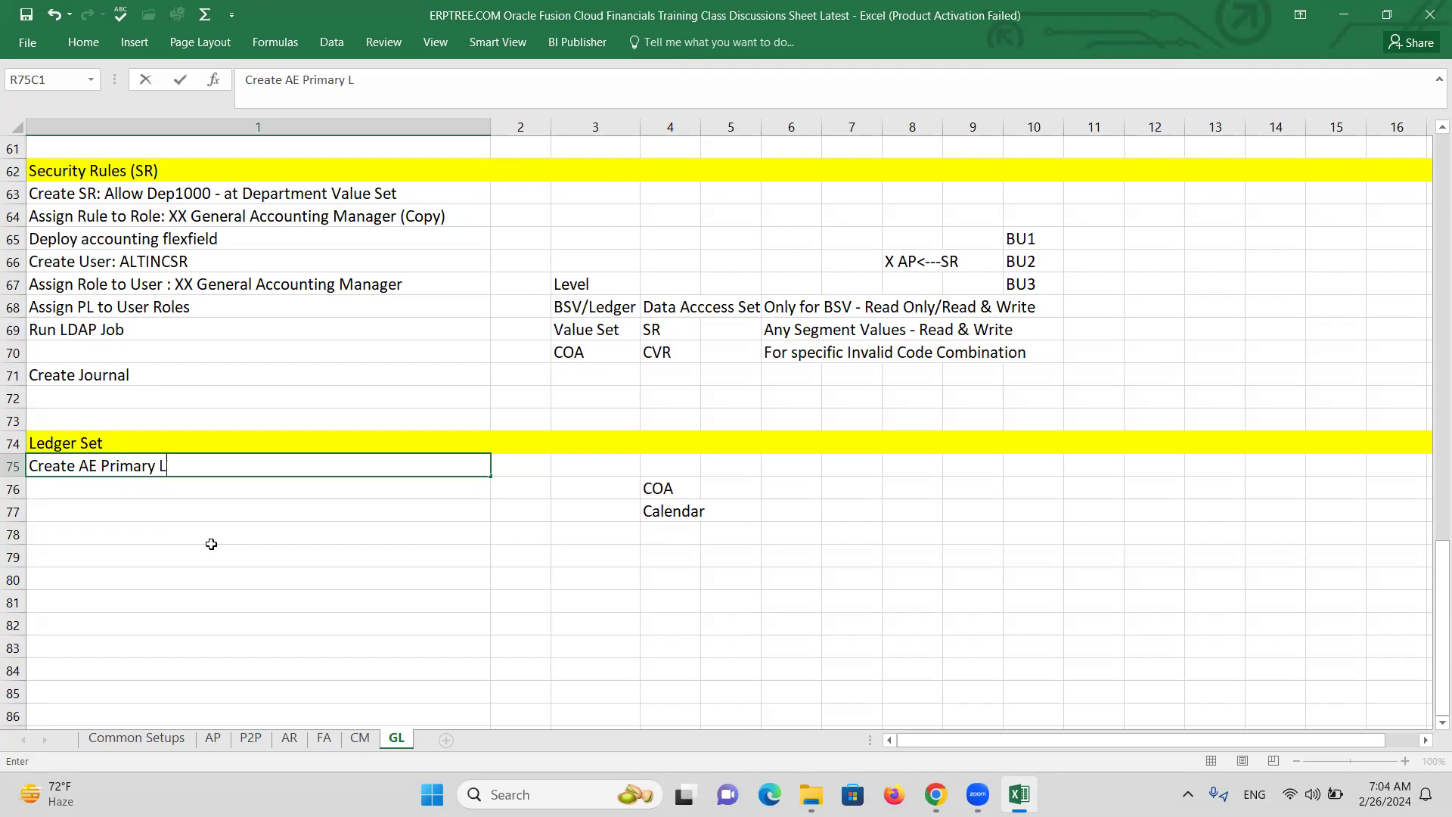
{"action": "type", "text": "edger"}
{"action": "left_click", "coordinate": [161, 488]}
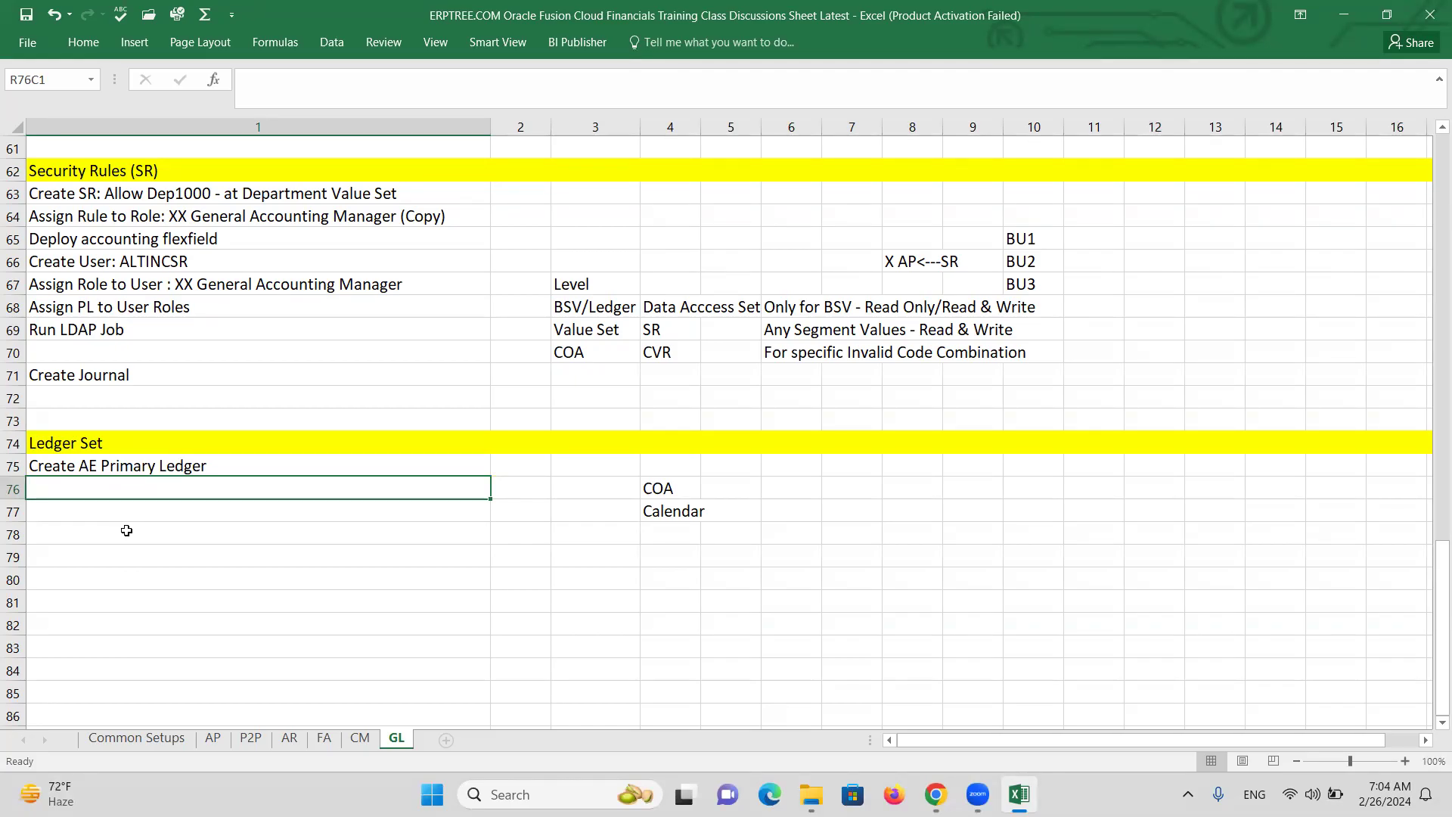
{"action": "type", "text": "Create Ledger Set"}
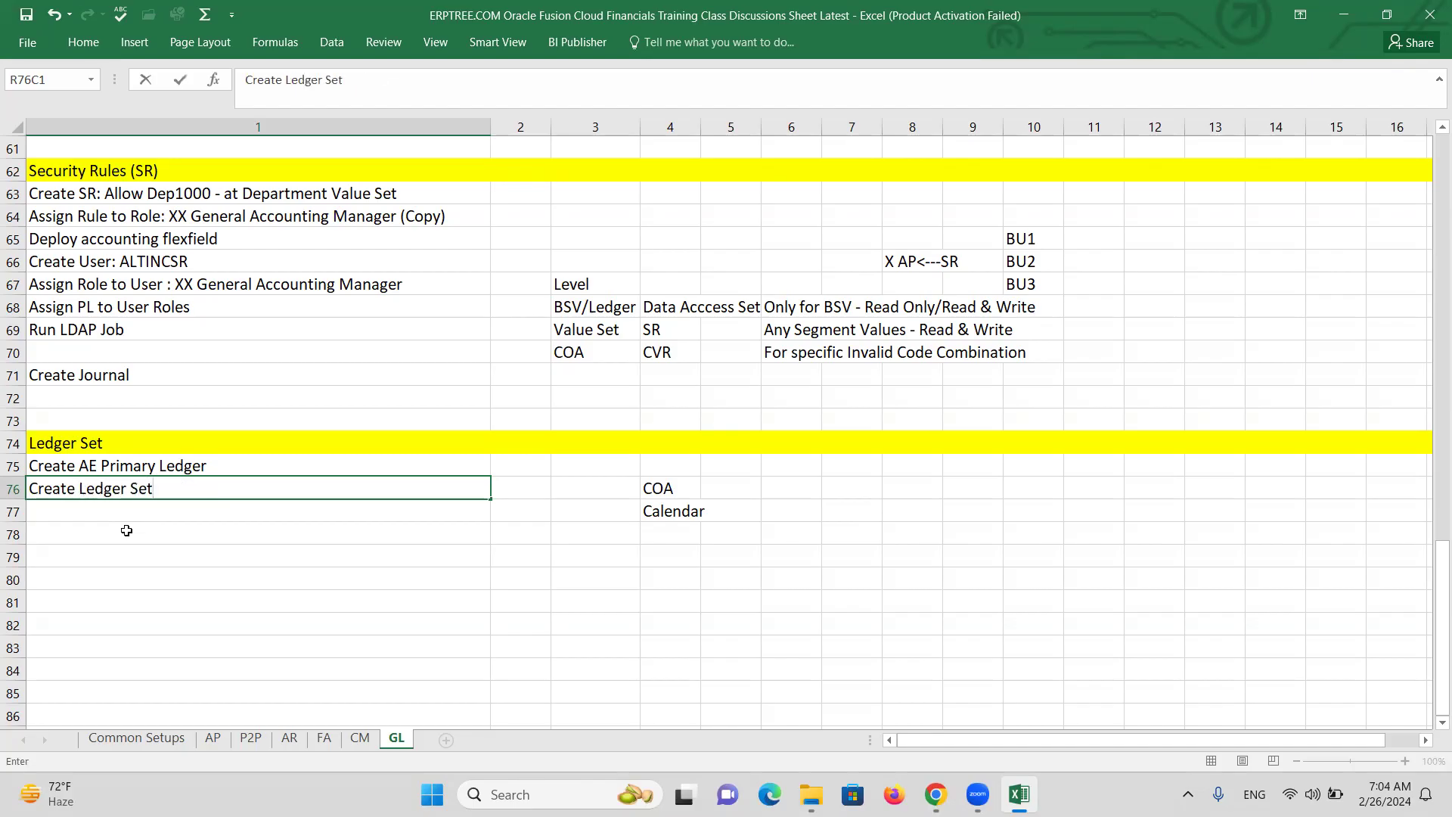
{"action": "key", "text": "Return"}
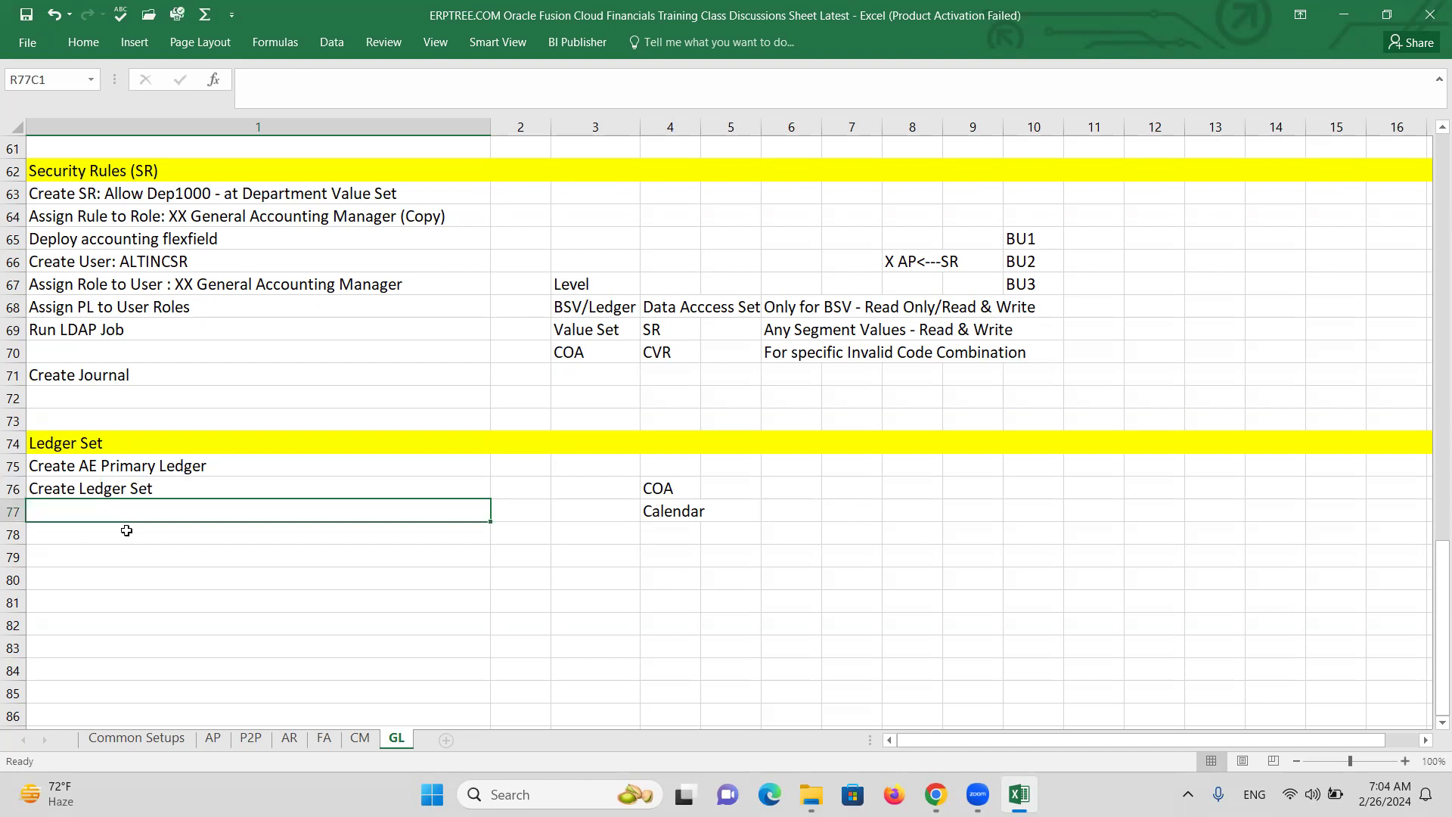
{"action": "type", "text": "Create "}
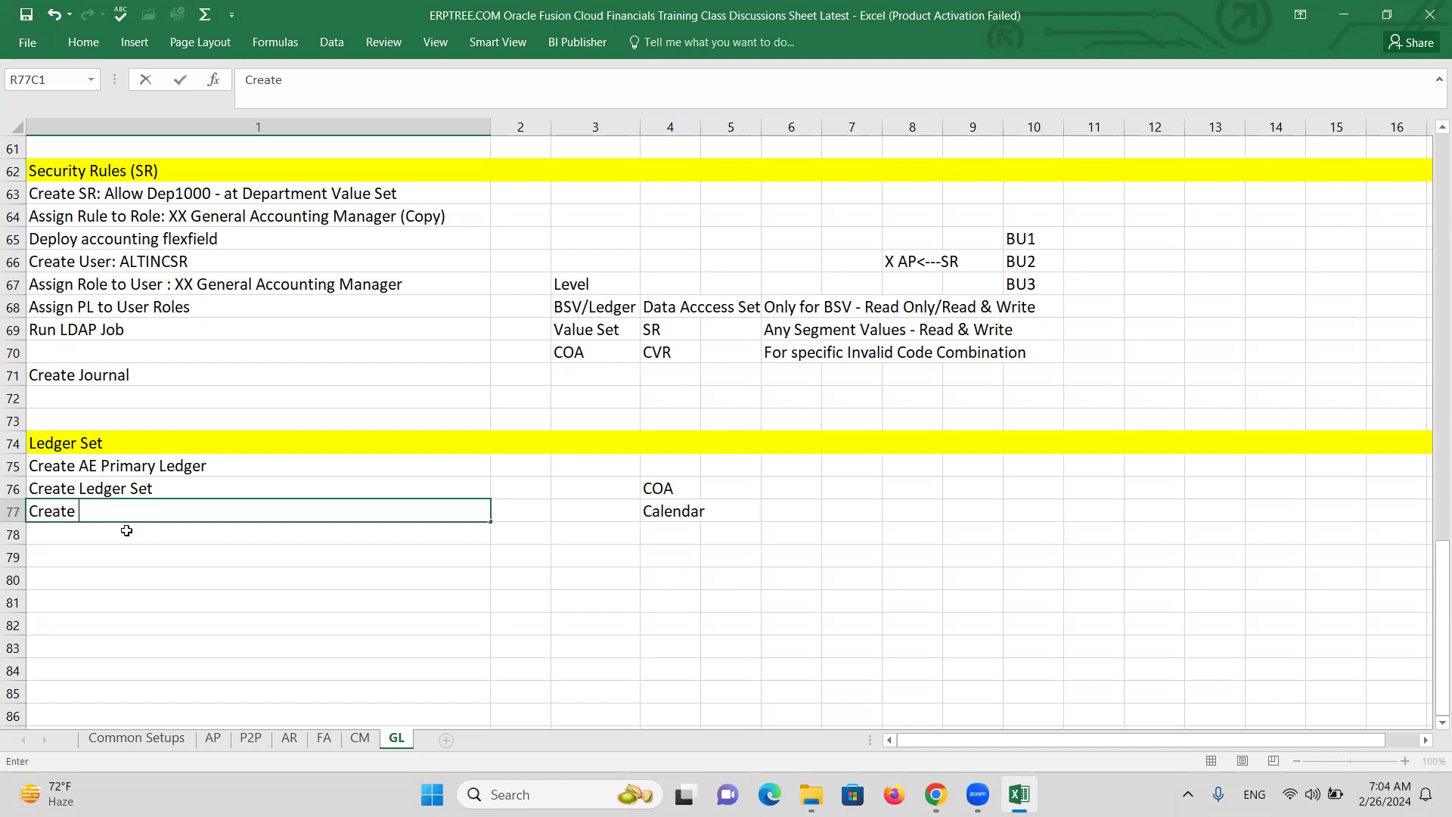
{"action": "type", "text": "User: ALTINCL"}
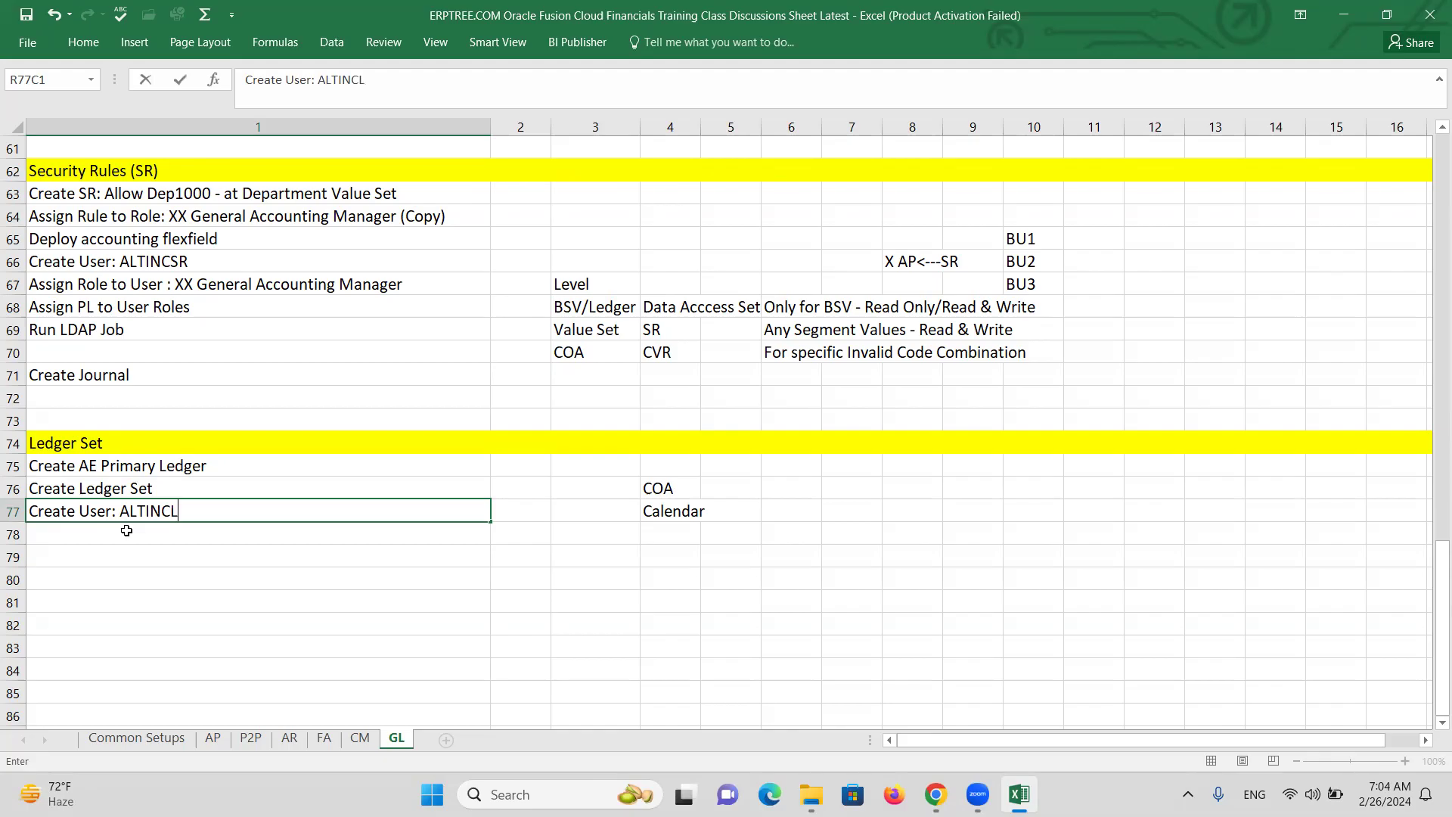
{"action": "type", "text": "S"}
{"action": "key", "text": "Return"}
{"action": "type", "text": "A"}
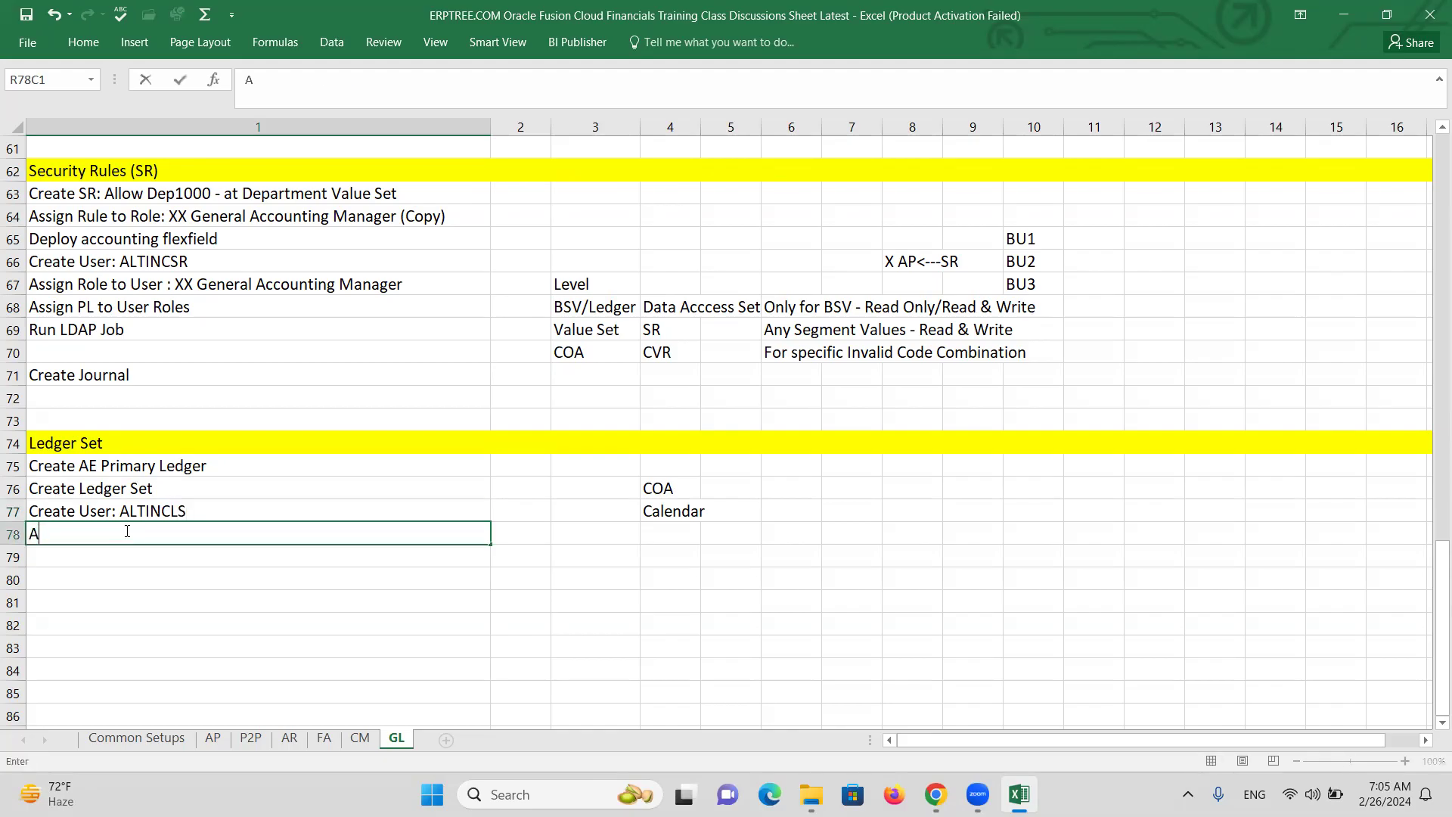
{"action": "type", "text": "ssign GL Roles"}
{"action": "key", "text": "Return"}
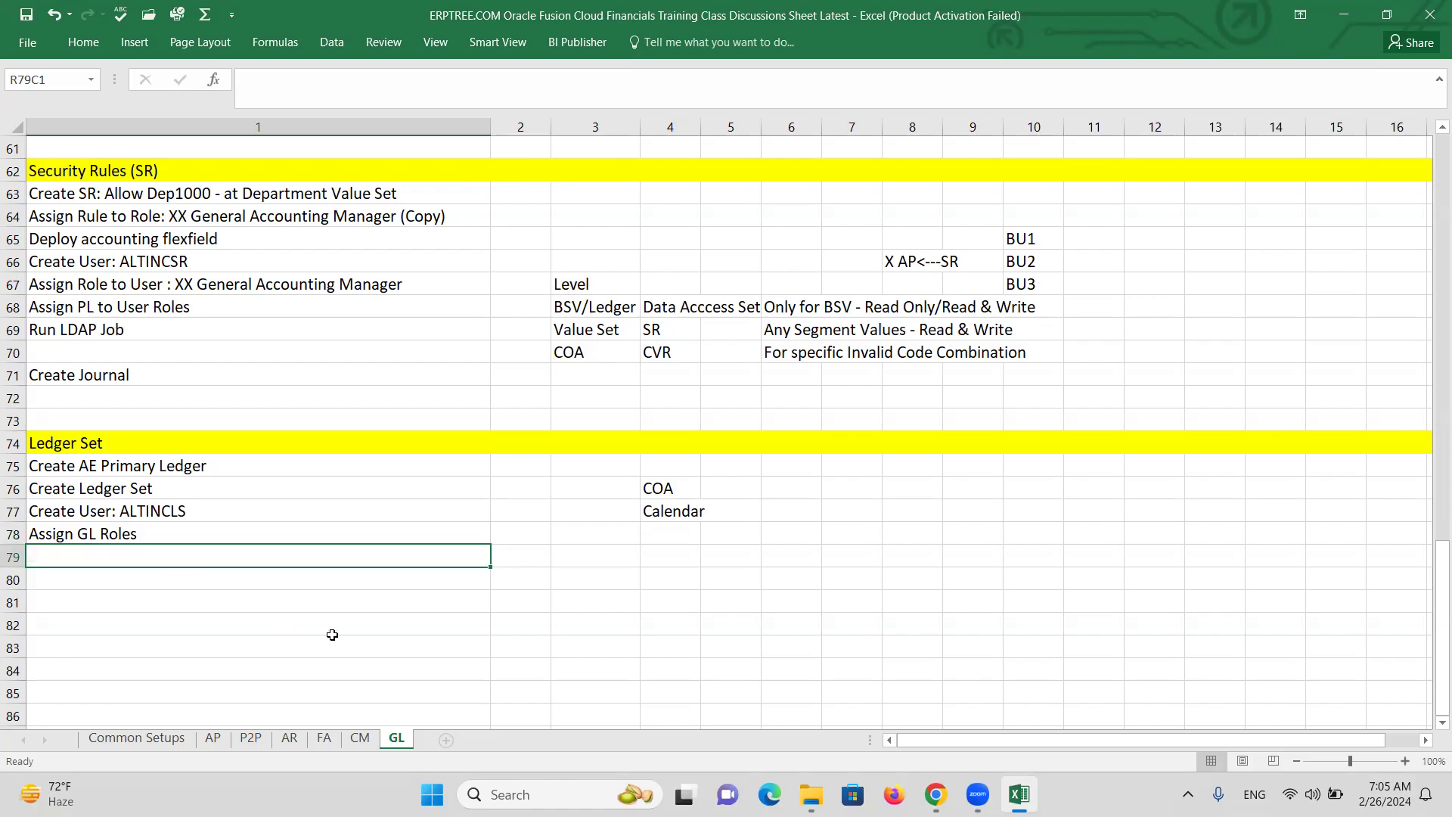
Add Assign Ledger Set to User Roles, Run LDAP Job, Open periods in AE Primary Ledger, and Create Journal in row 83.
{"action": "type", "text": "a"}
{"action": "key", "text": "BackSpace"}
{"action": "key", "text": "BackSpace"}
{"action": "type", "text": "Assign L"}
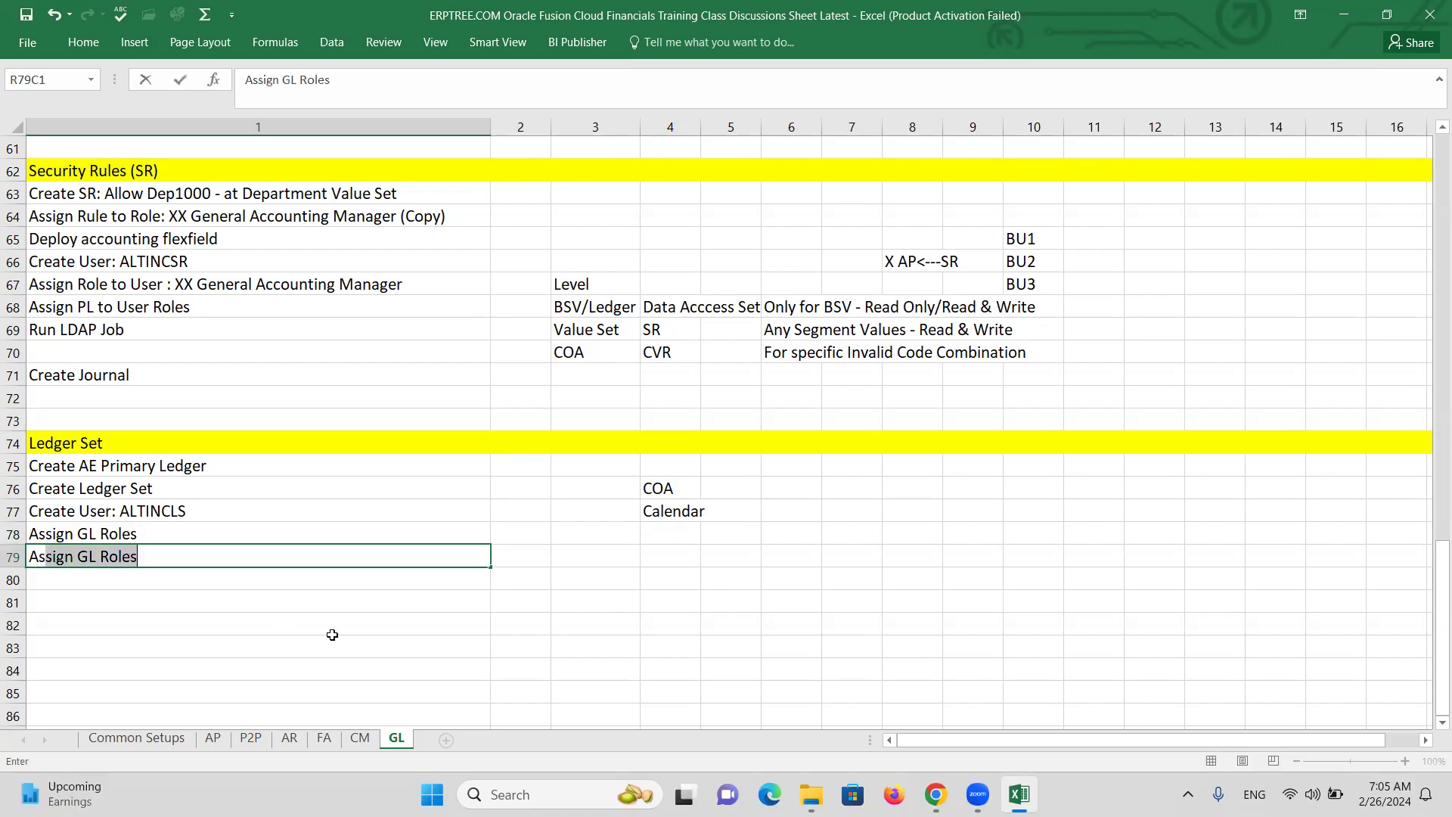
{"action": "type", "text": "edge"}
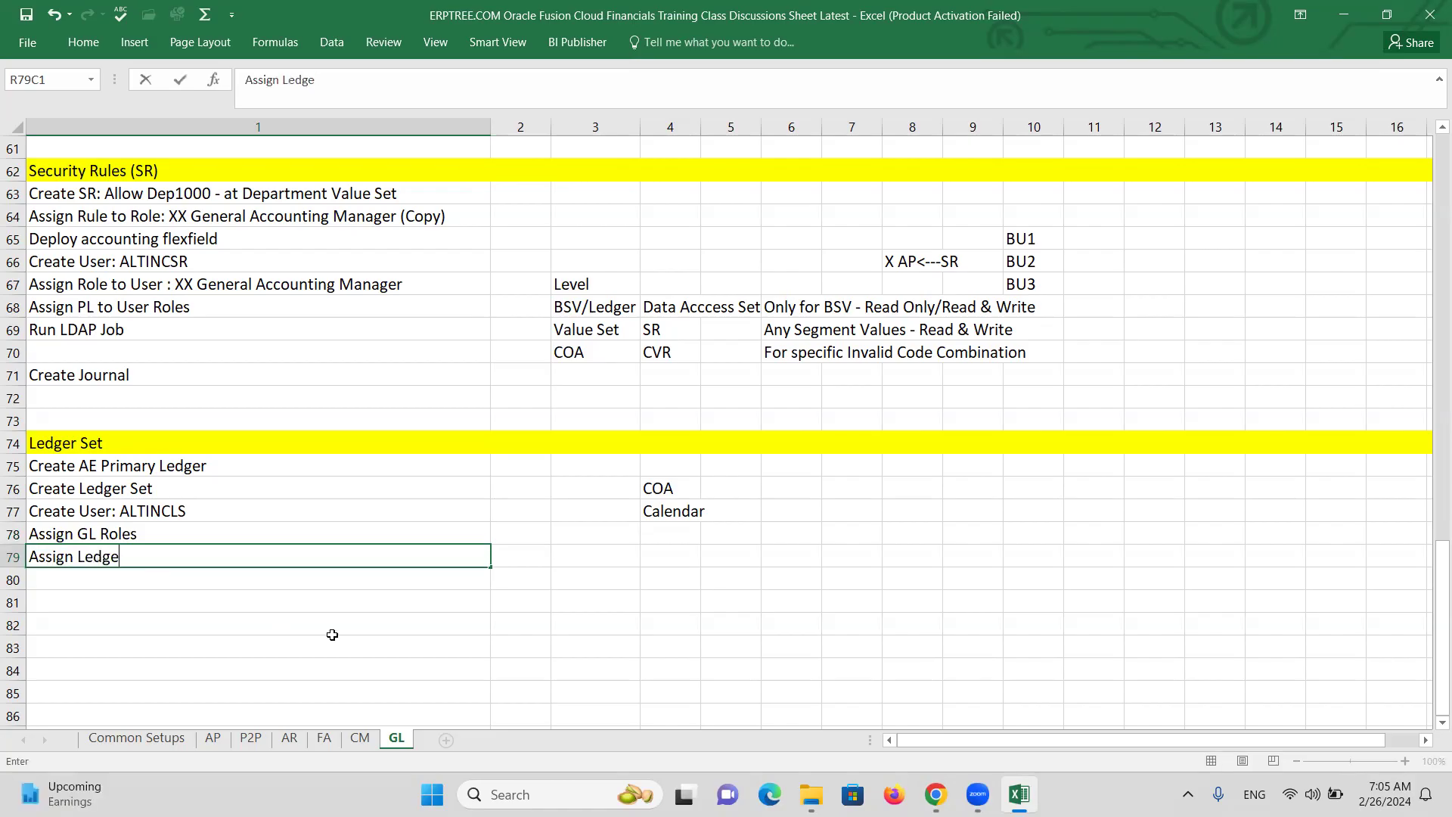
{"action": "type", "text": "r Set to User Roles"}
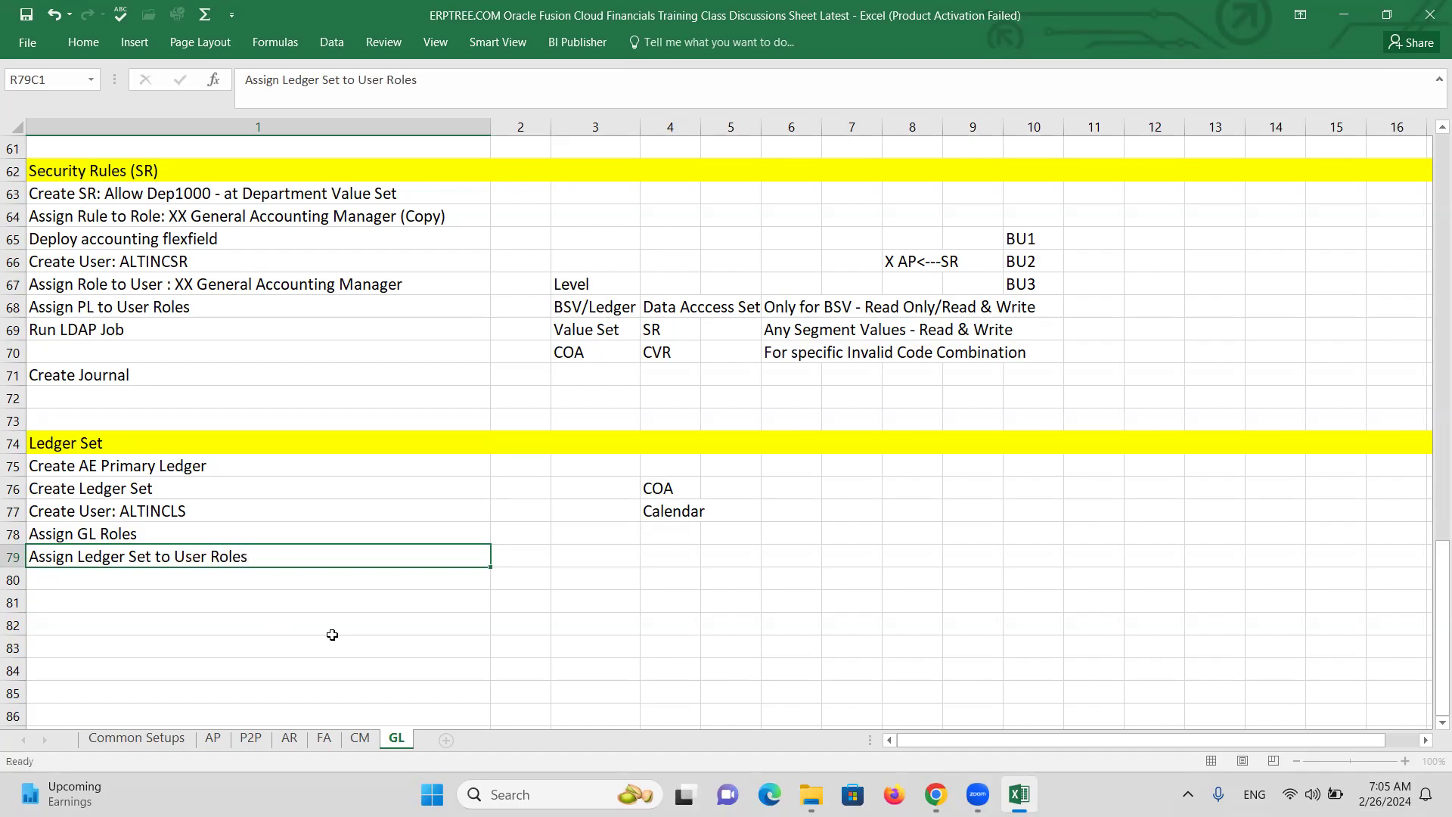
{"action": "key", "text": "Return"}
{"action": "type", "text": "Run LDA"}
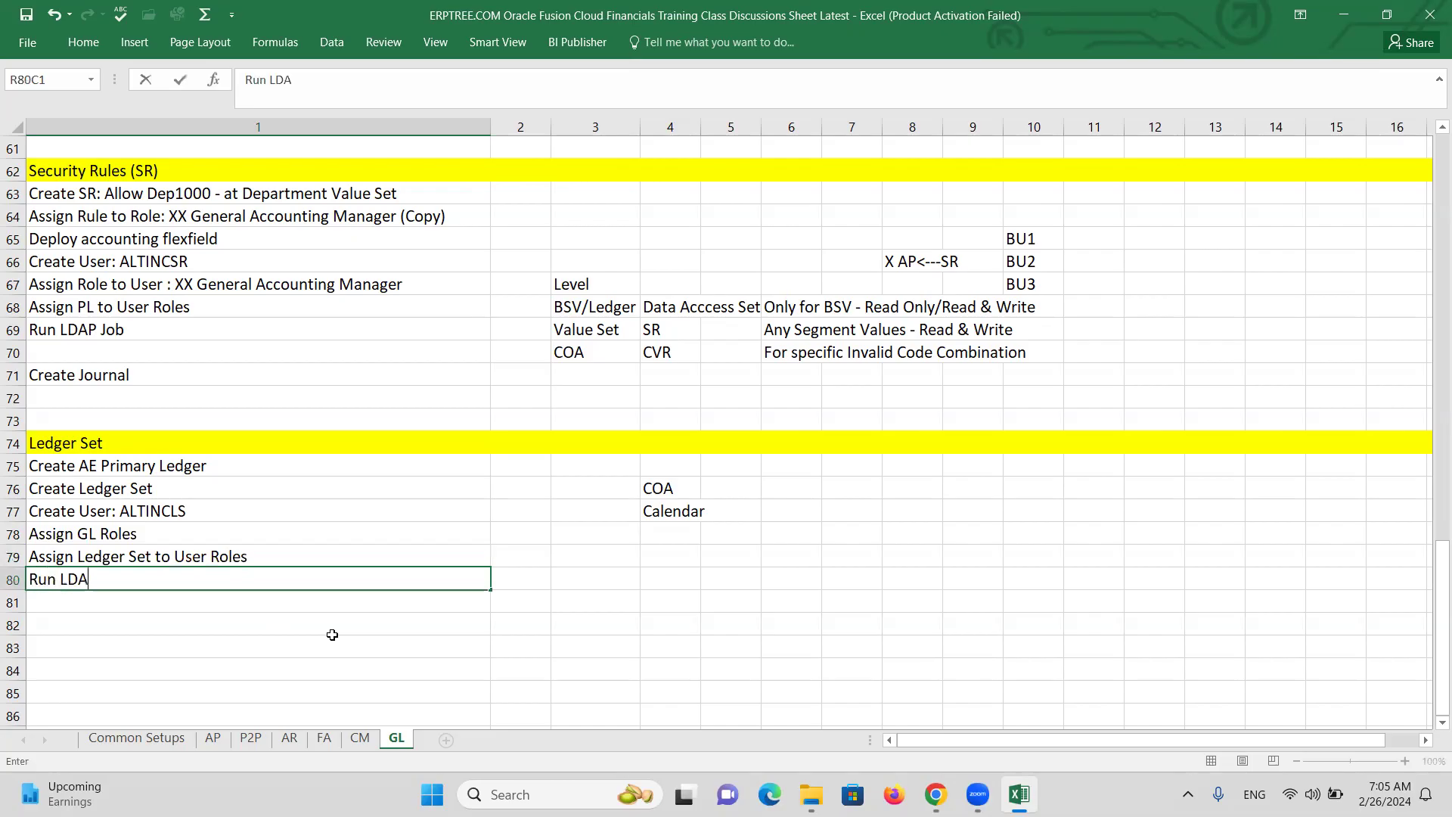
{"action": "type", "text": "P Job"}
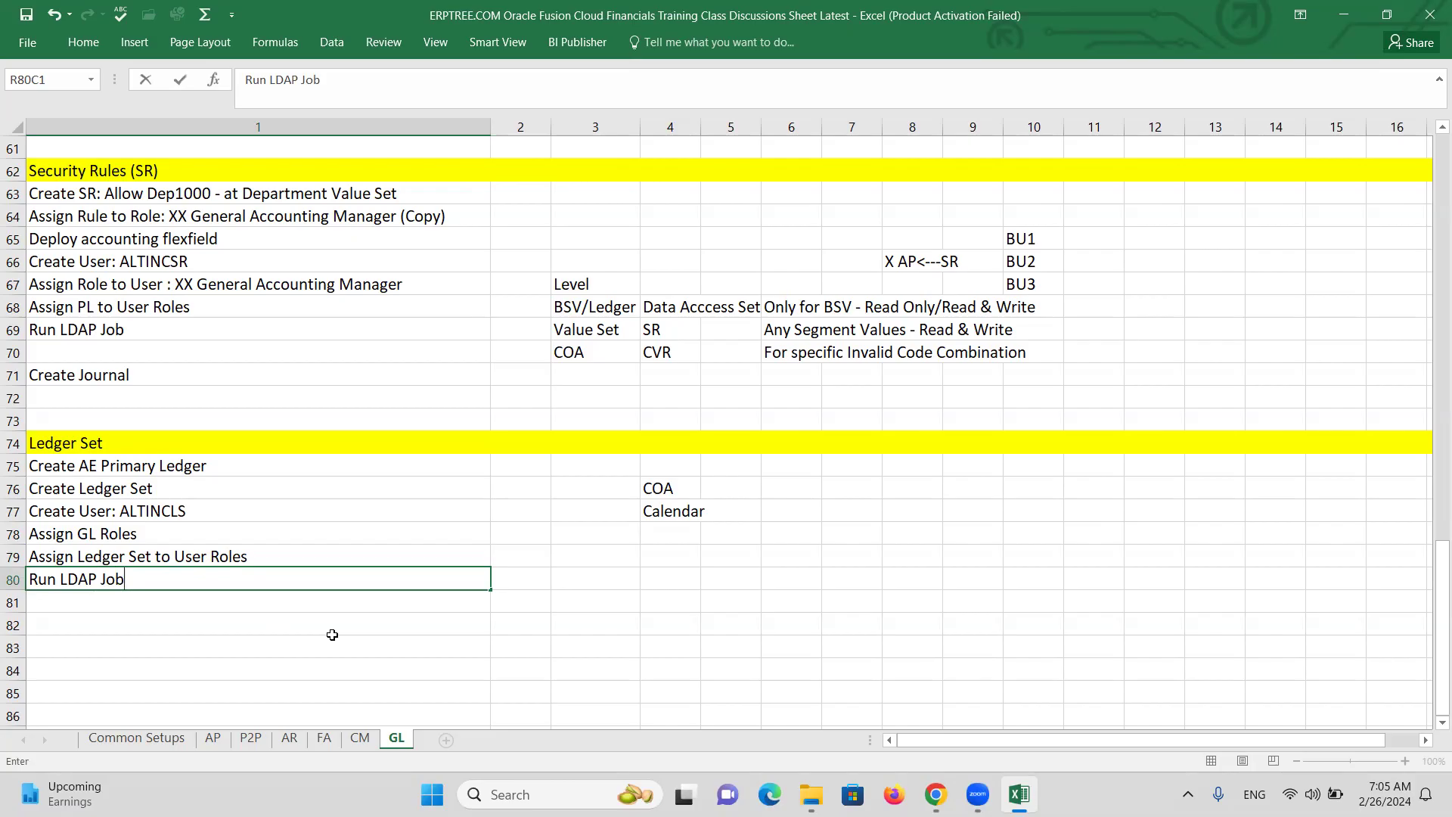
{"action": "key", "text": "Return"}
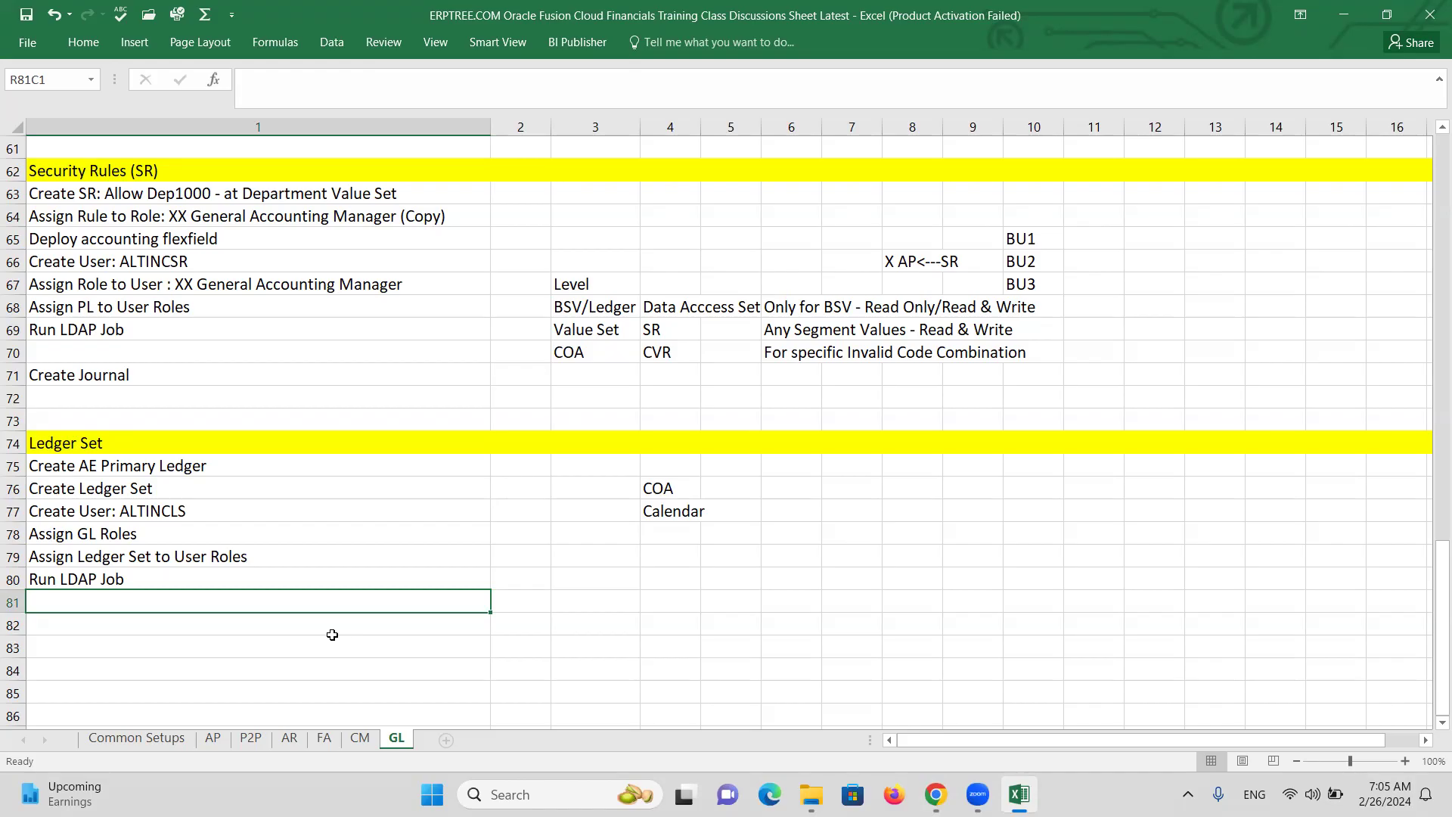
{"action": "type", "text": "Open periods in"}
{"action": "type", "text": "rimary Ledger"}
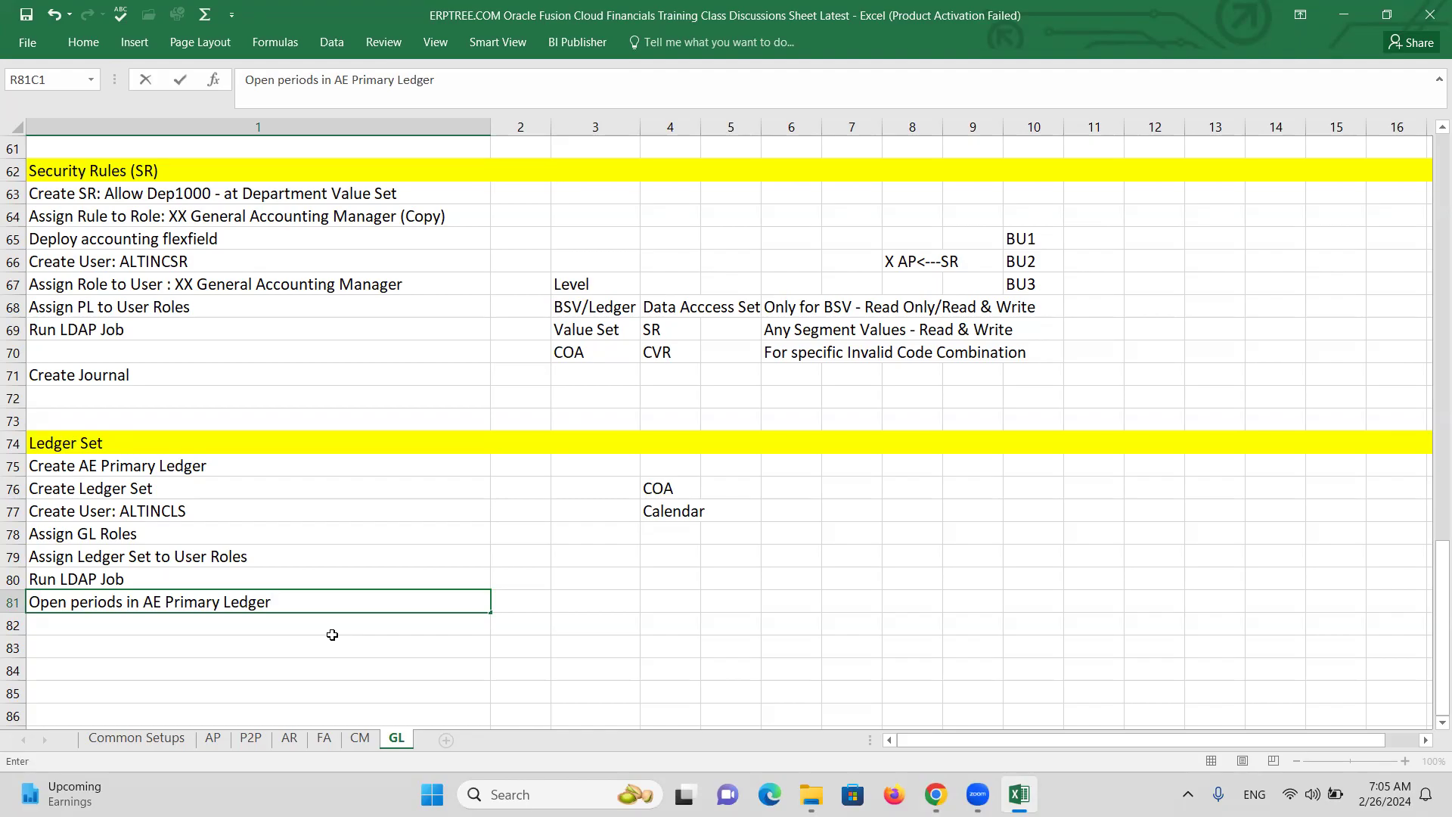
{"action": "key", "text": "Return"}
{"action": "key", "text": "Return"}
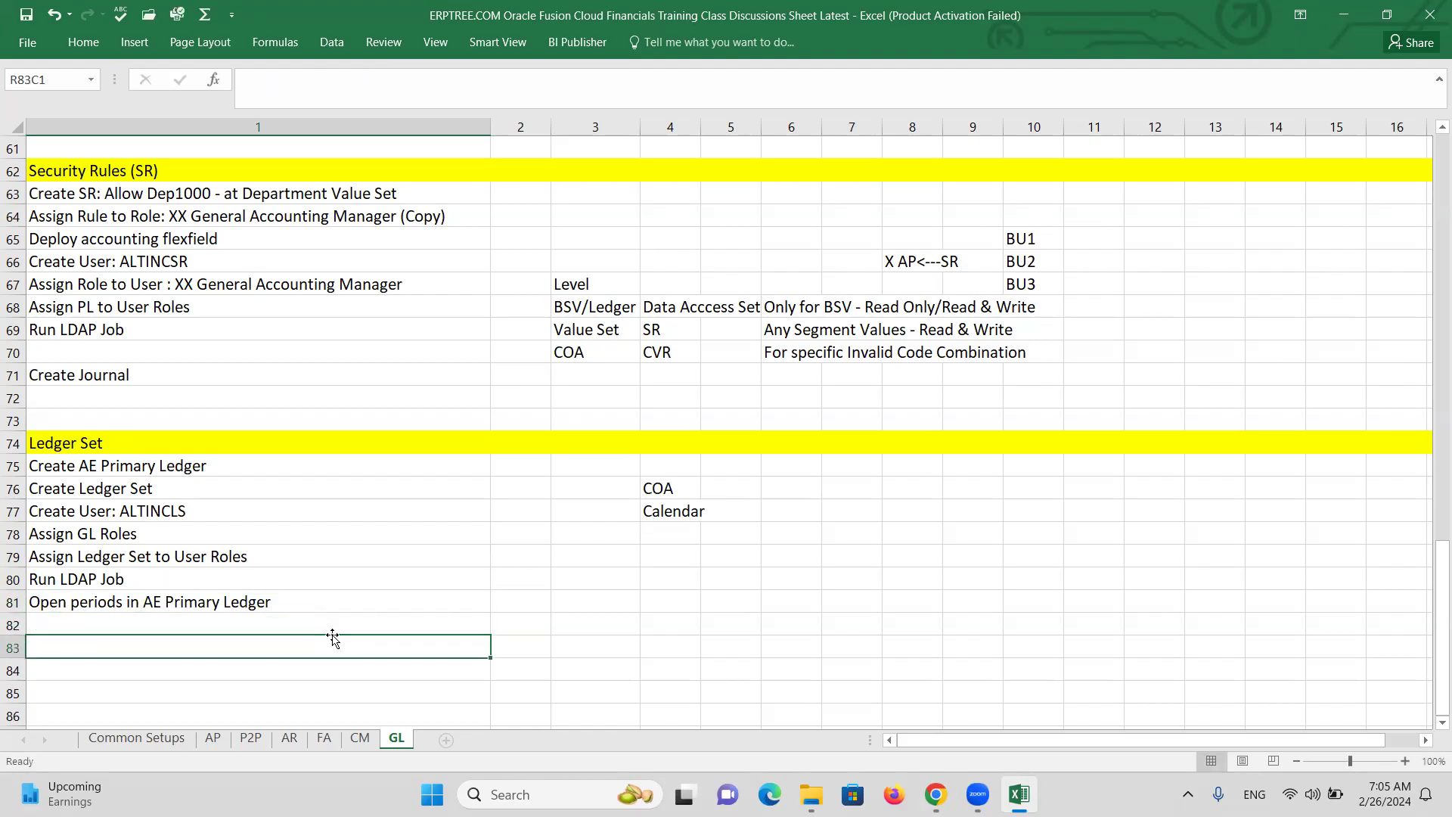
{"action": "left_click", "coordinate": [260, 605]}
{"action": "left_click", "coordinate": [120, 646]}
{"action": "type", "text": "Create Journal"}
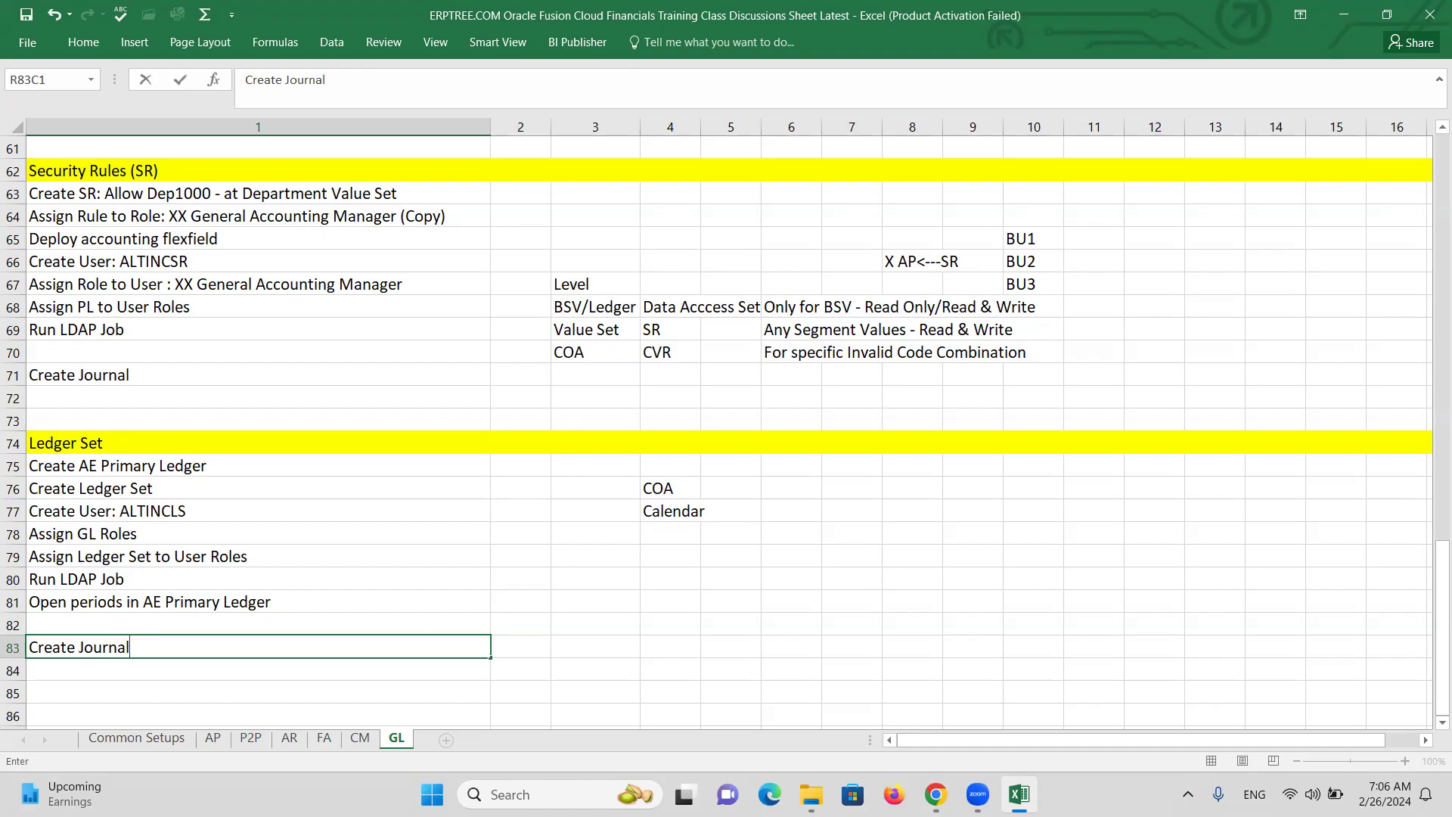
{"action": "key", "text": "ctrl+Return"}
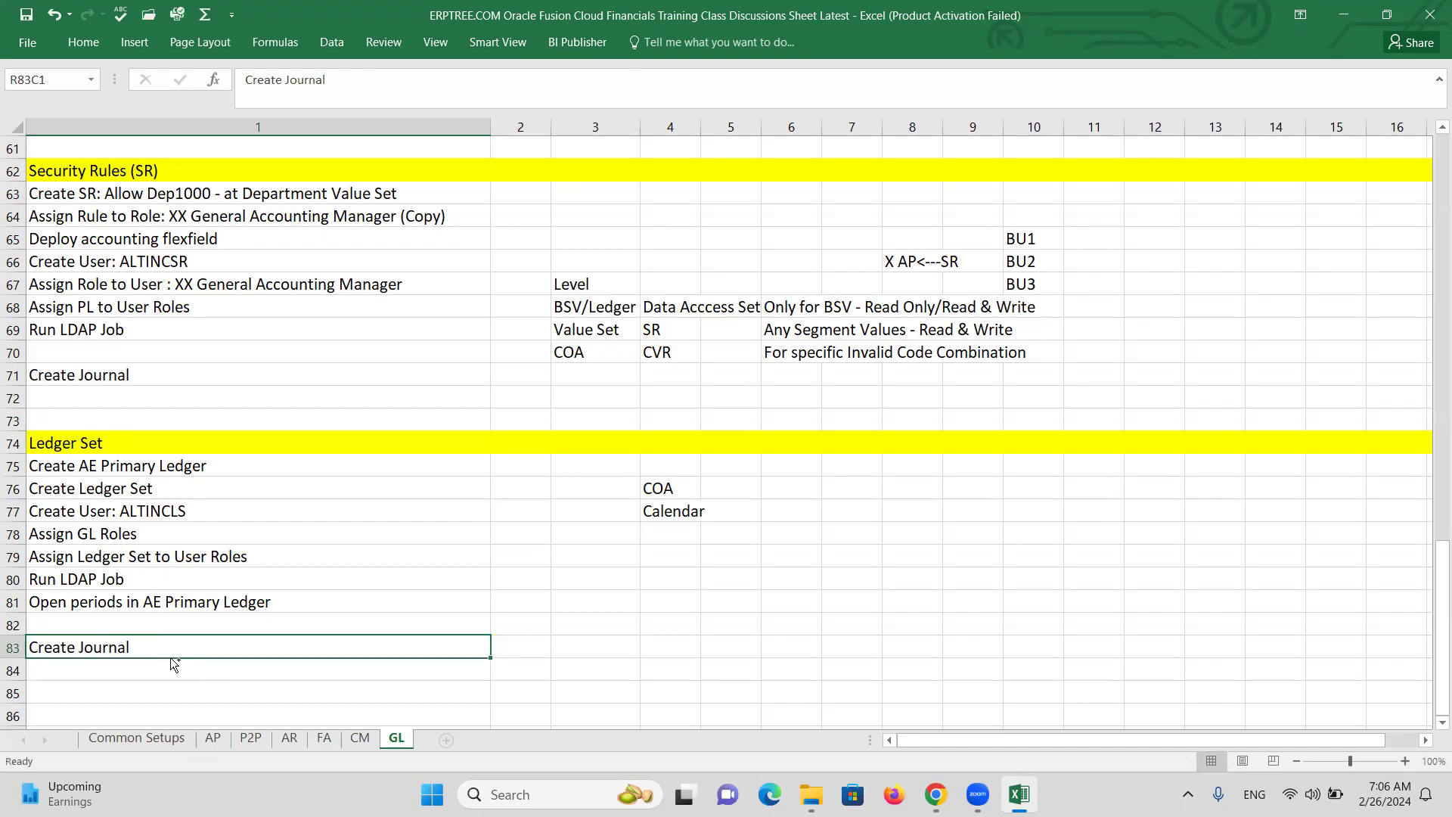
{"action": "left_click", "coordinate": [559, 642]}
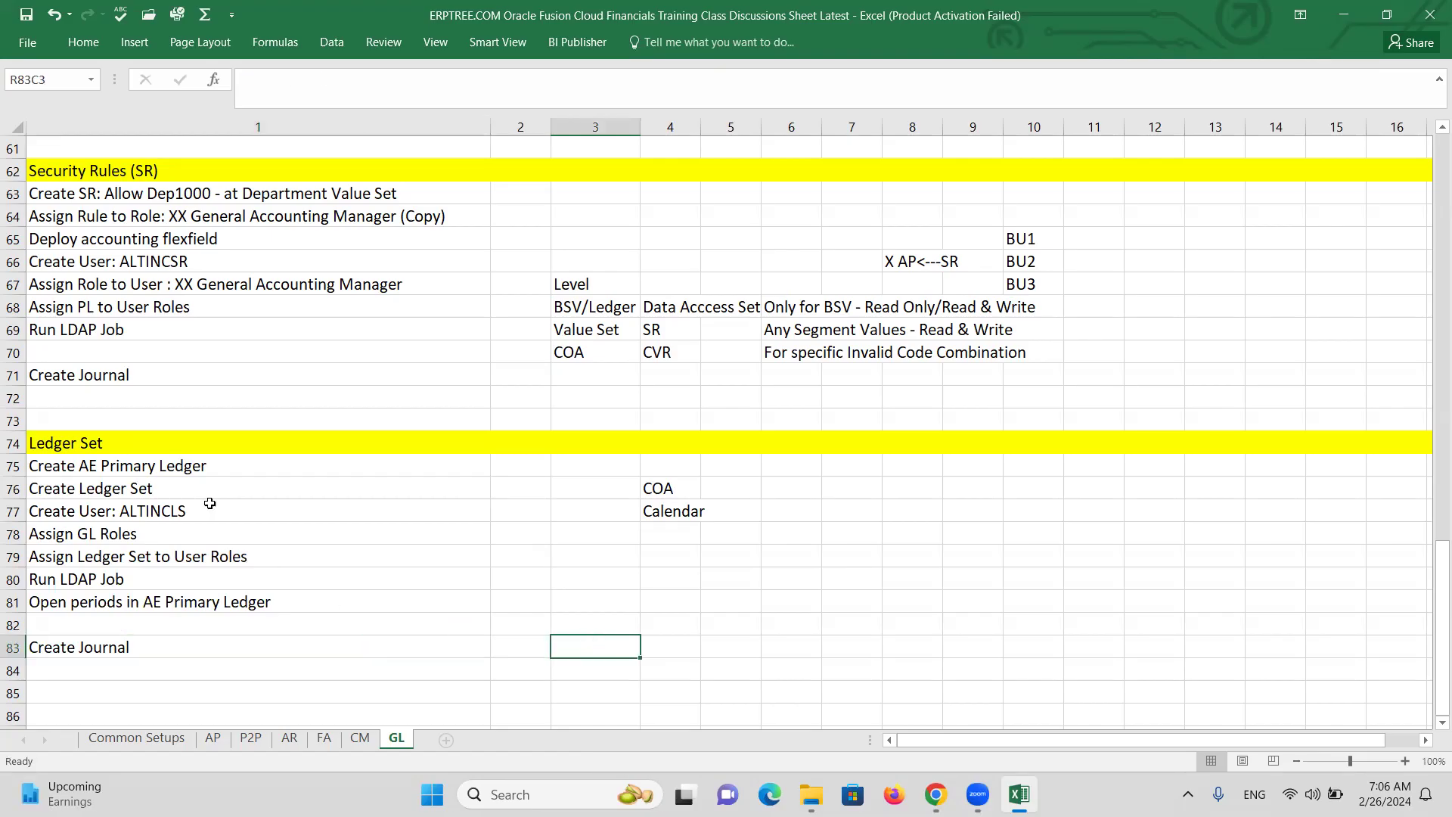
{"action": "left_click", "coordinate": [182, 468]}
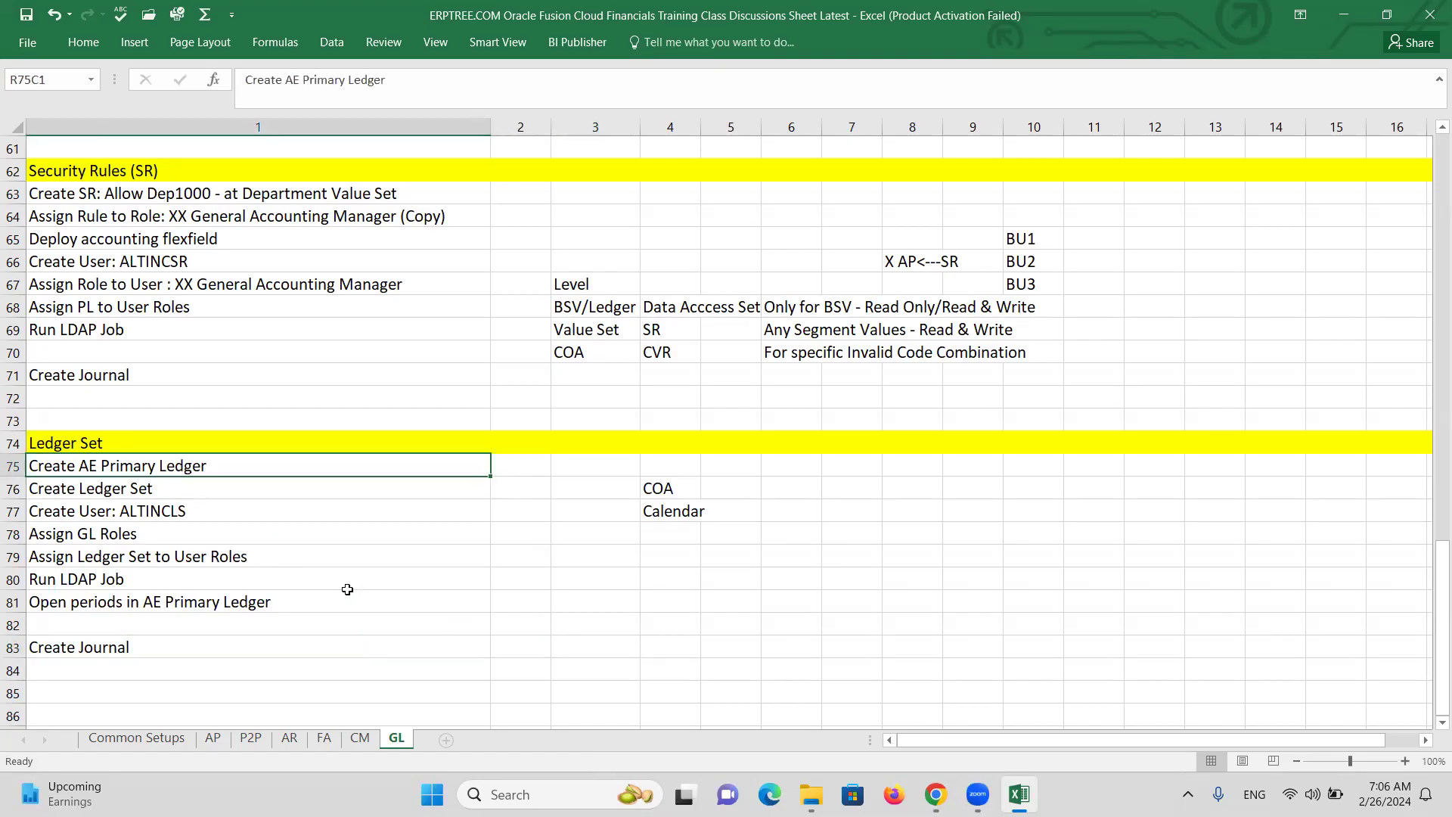
Sign out of Oracle Fusion from the Journals page.
{"action": "key", "text": "alt+Tab"}
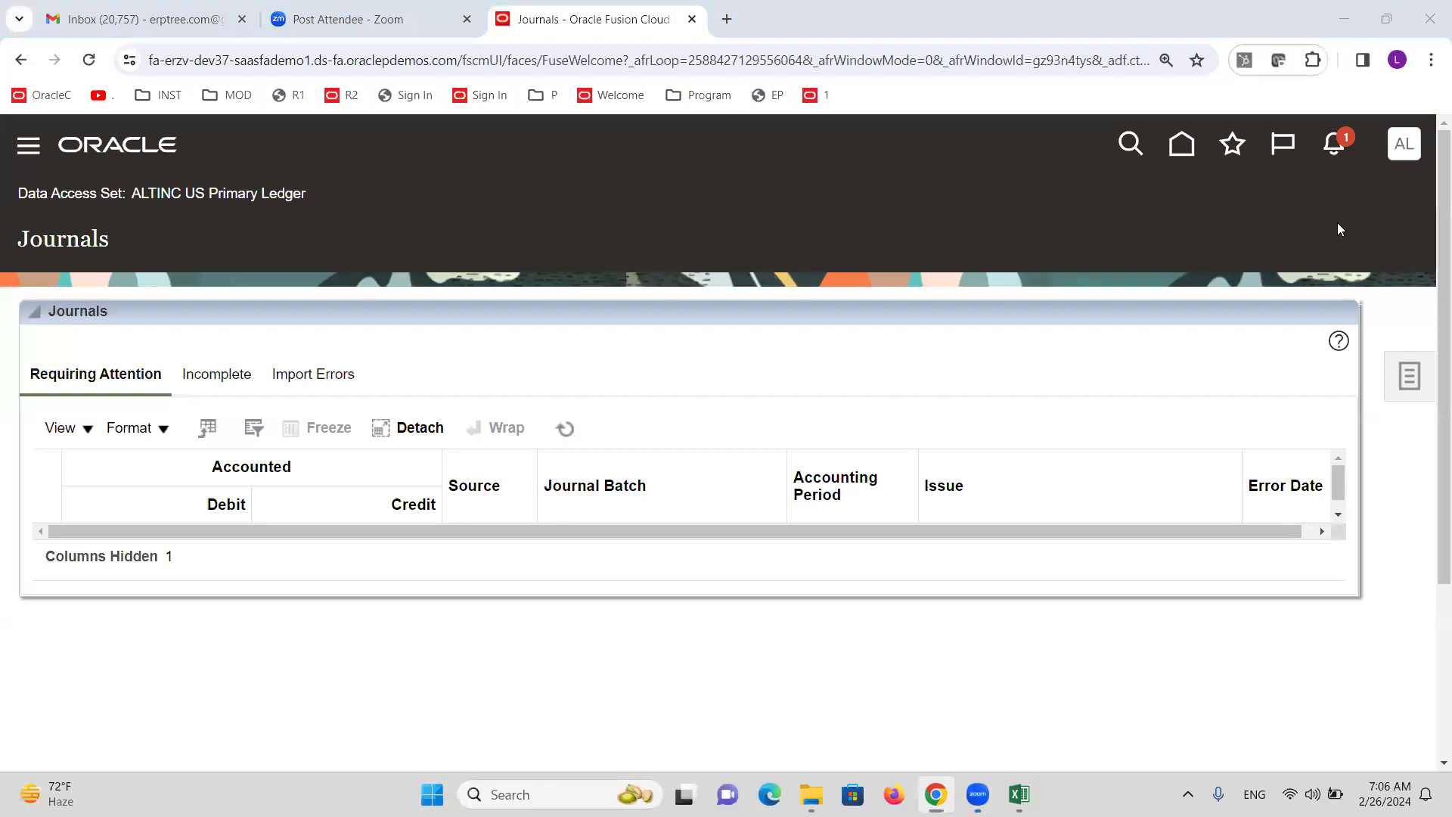
{"action": "left_click", "coordinate": [1408, 155]}
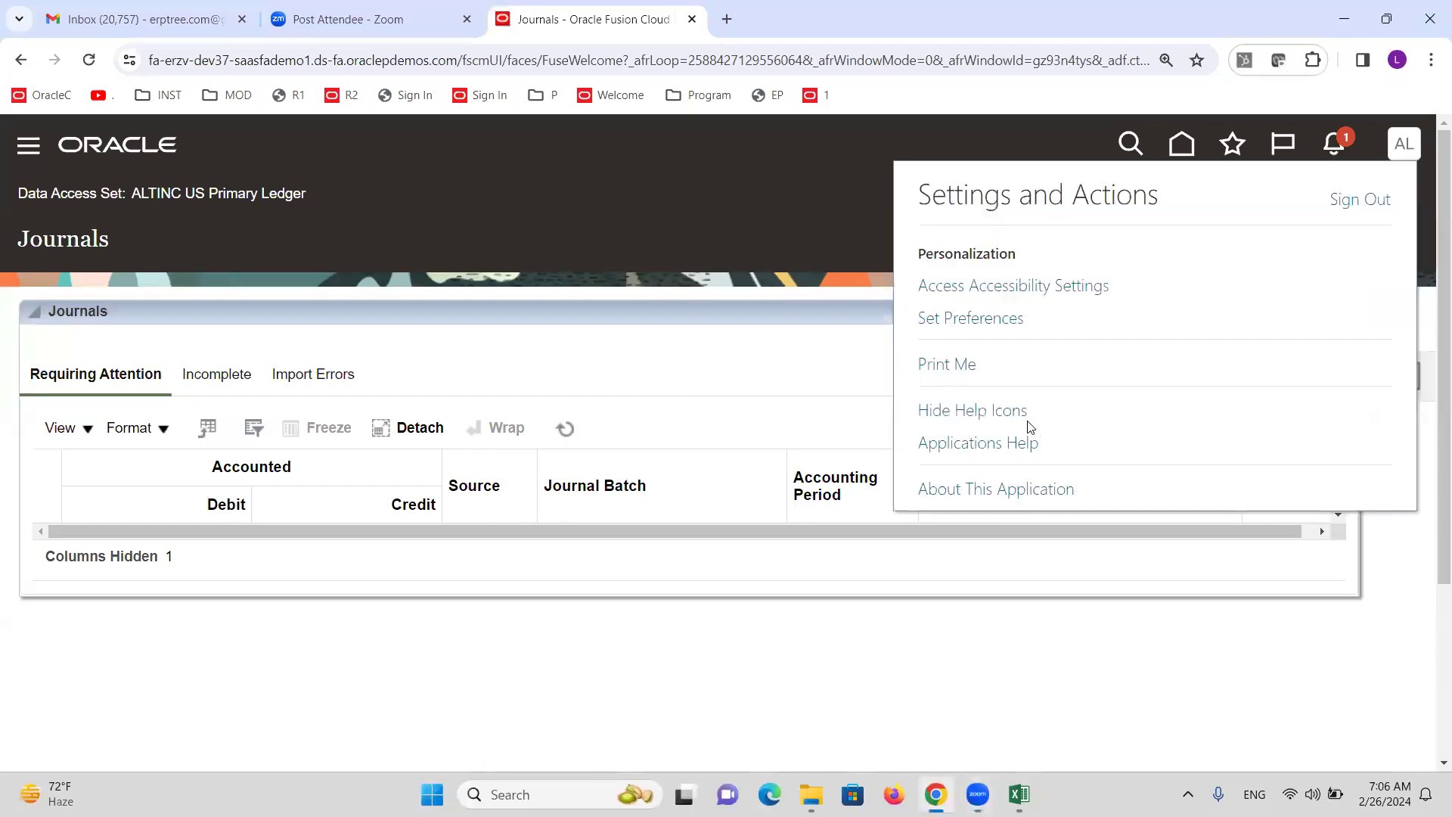
{"action": "left_click", "coordinate": [1365, 199]}
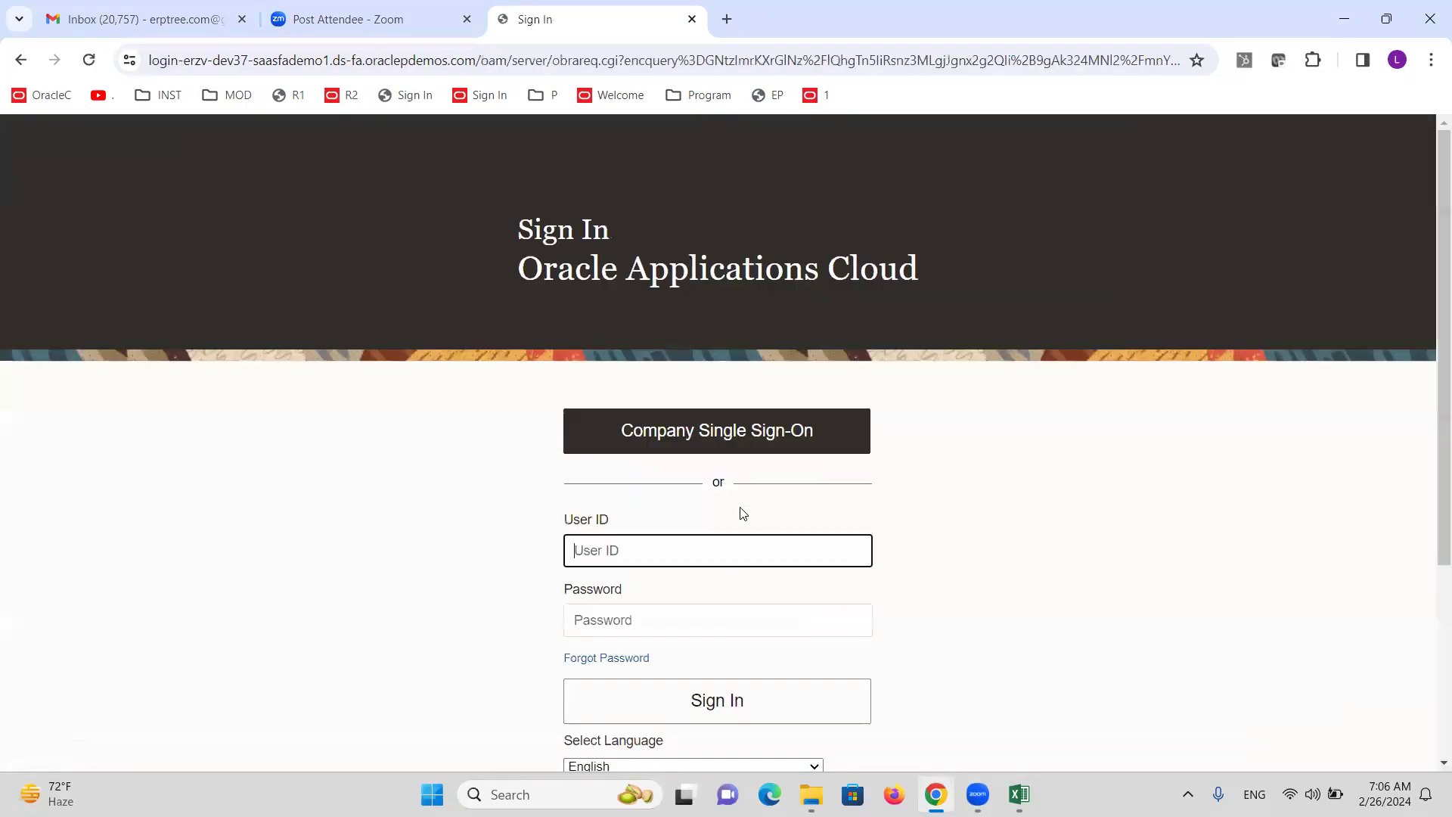
Sign back in with the demo user's ID and password and go to Setup and Maintenance.
{"action": "type", "text": "ALTINC"}
{"action": "key", "text": "Tab"}
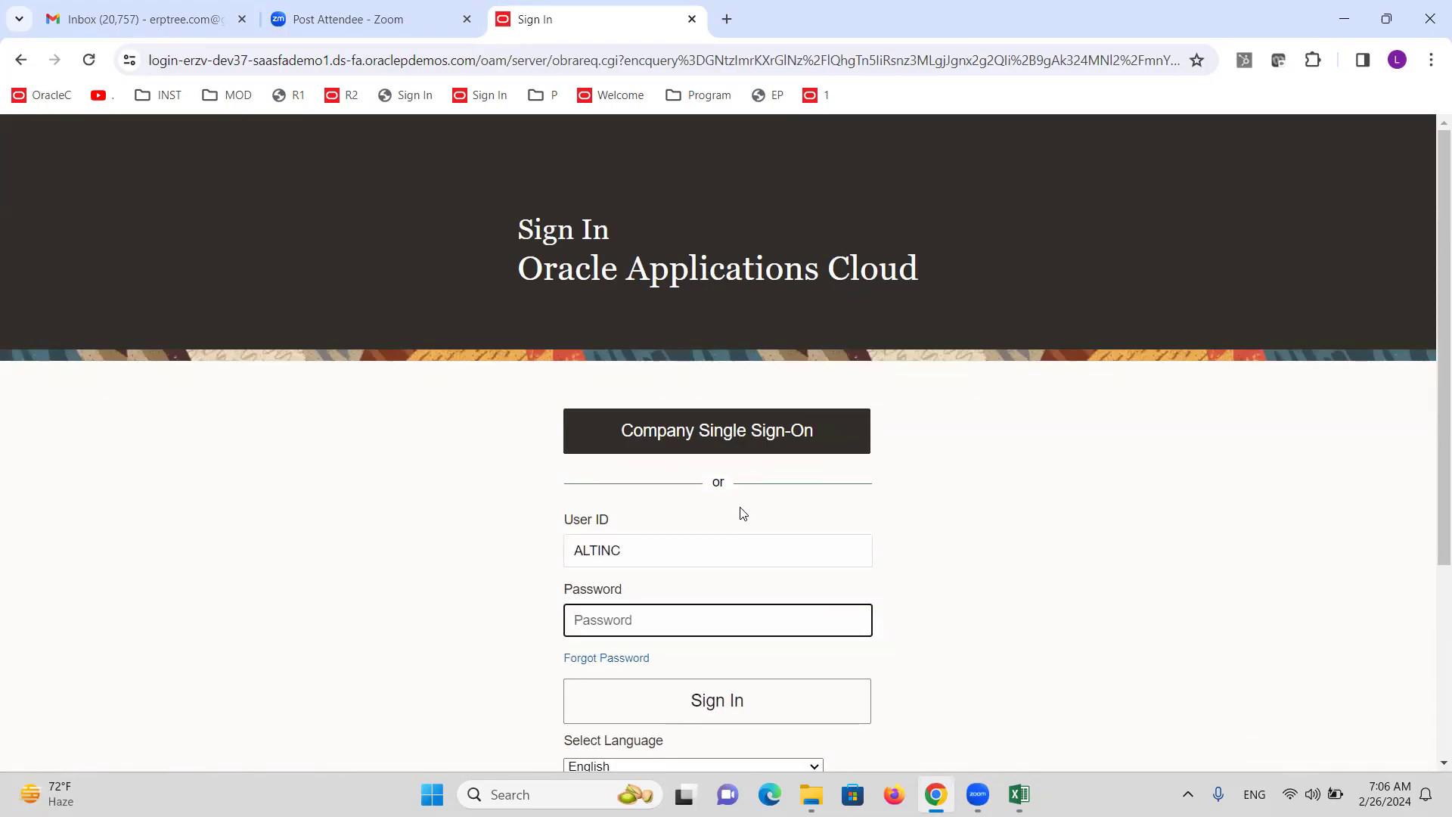
{"action": "type", "text": "•••"}
{"action": "key", "text": "Return"}
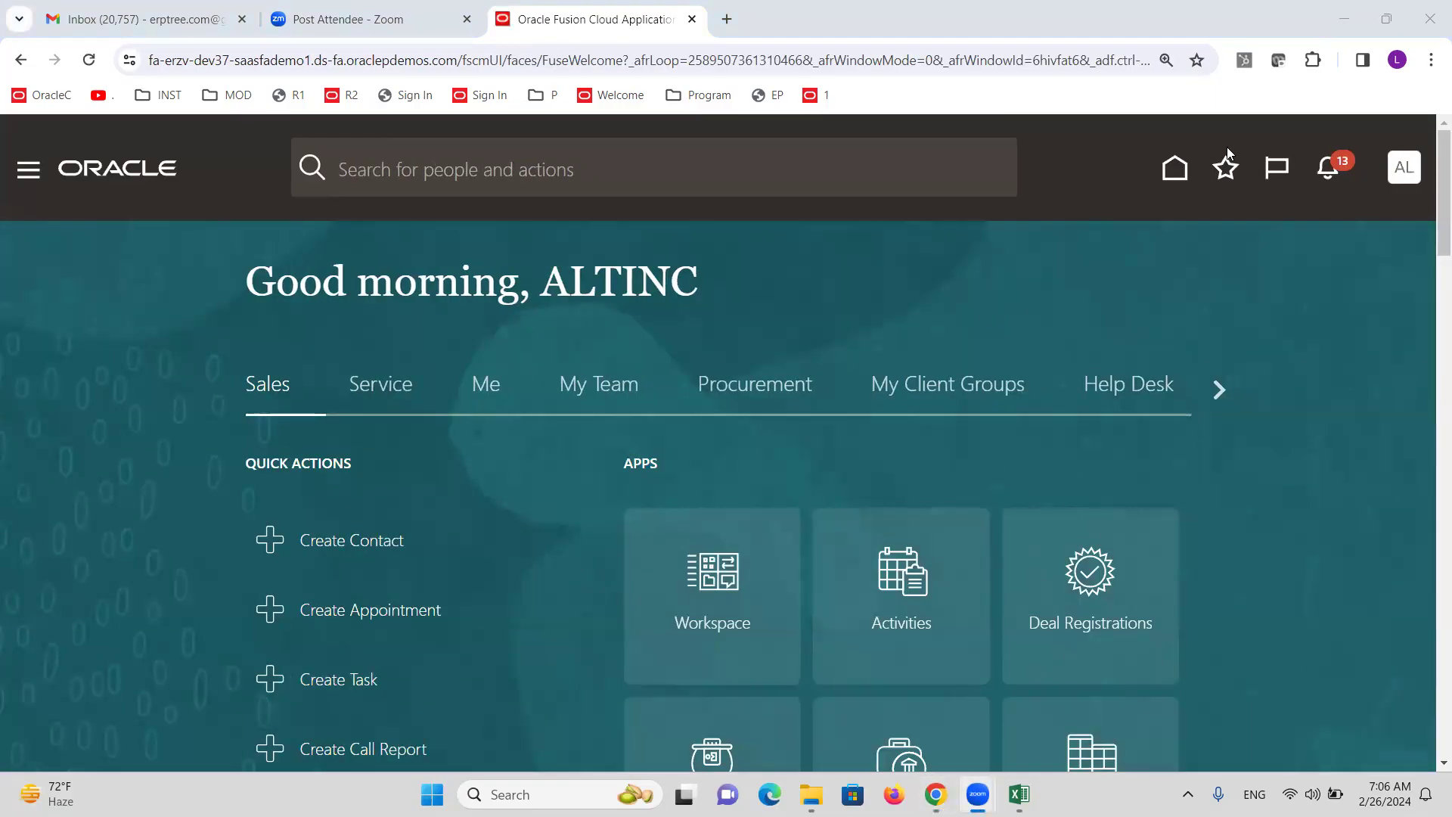
{"action": "left_click", "coordinate": [1404, 167]}
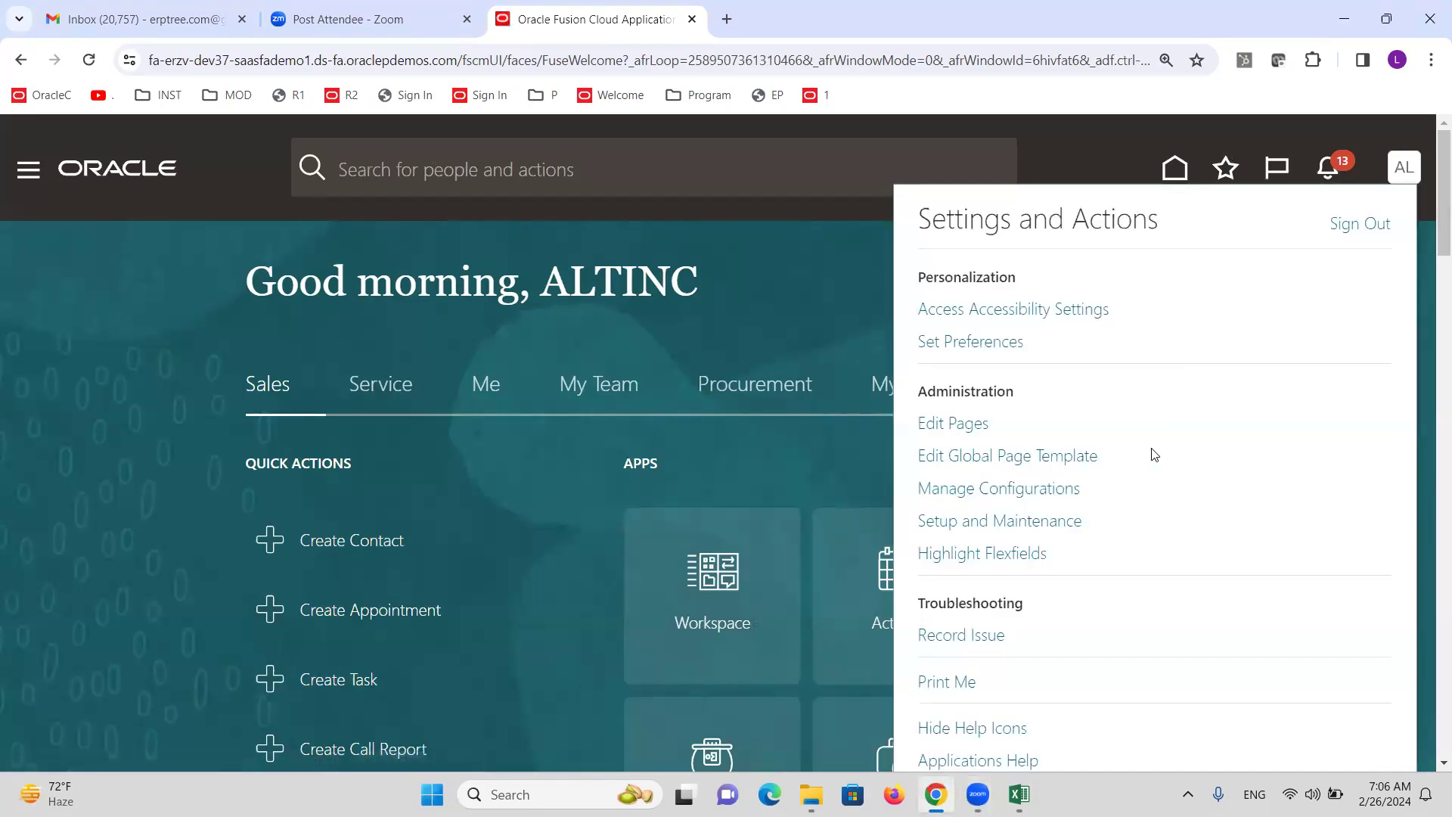
{"action": "left_click", "coordinate": [1034, 520]}
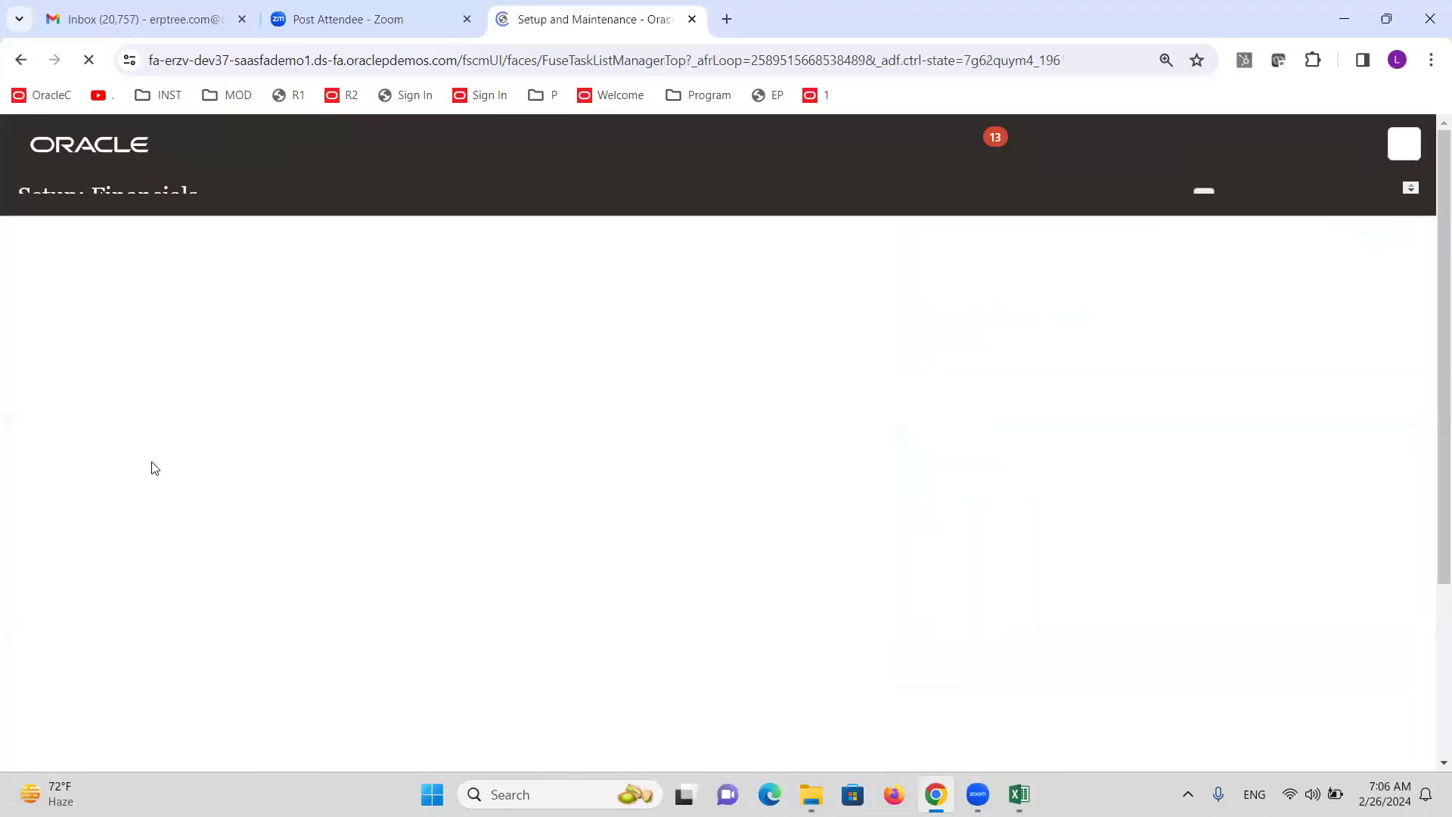
Search setup tasks for 'PRIMARY LE' and open Manage Primary Ledgers under General Ledger.
{"action": "left_click", "coordinate": [742, 292]}
{"action": "type", "text": "PRIMARY LE"}
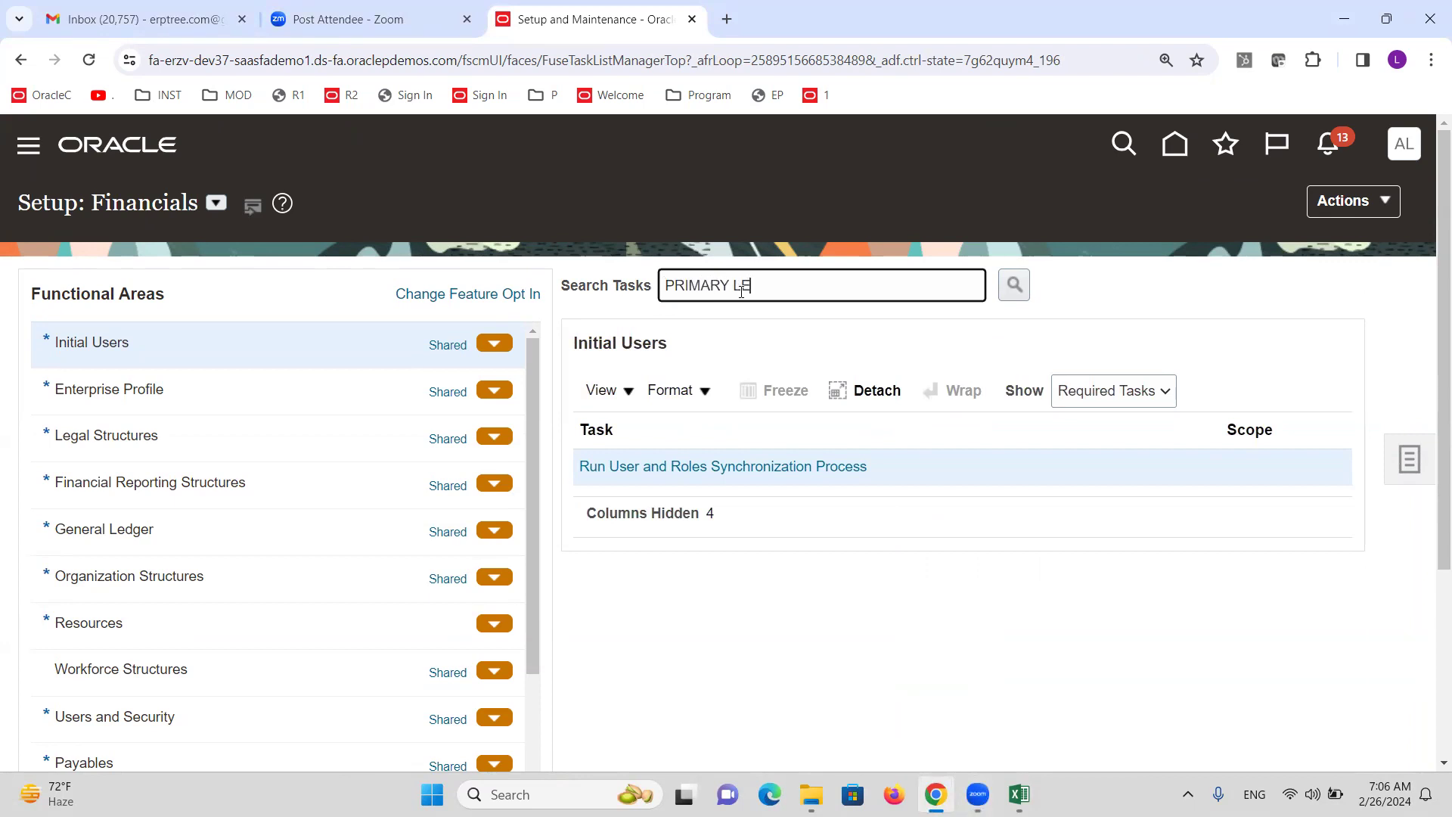
{"action": "left_click", "coordinate": [454, 531]}
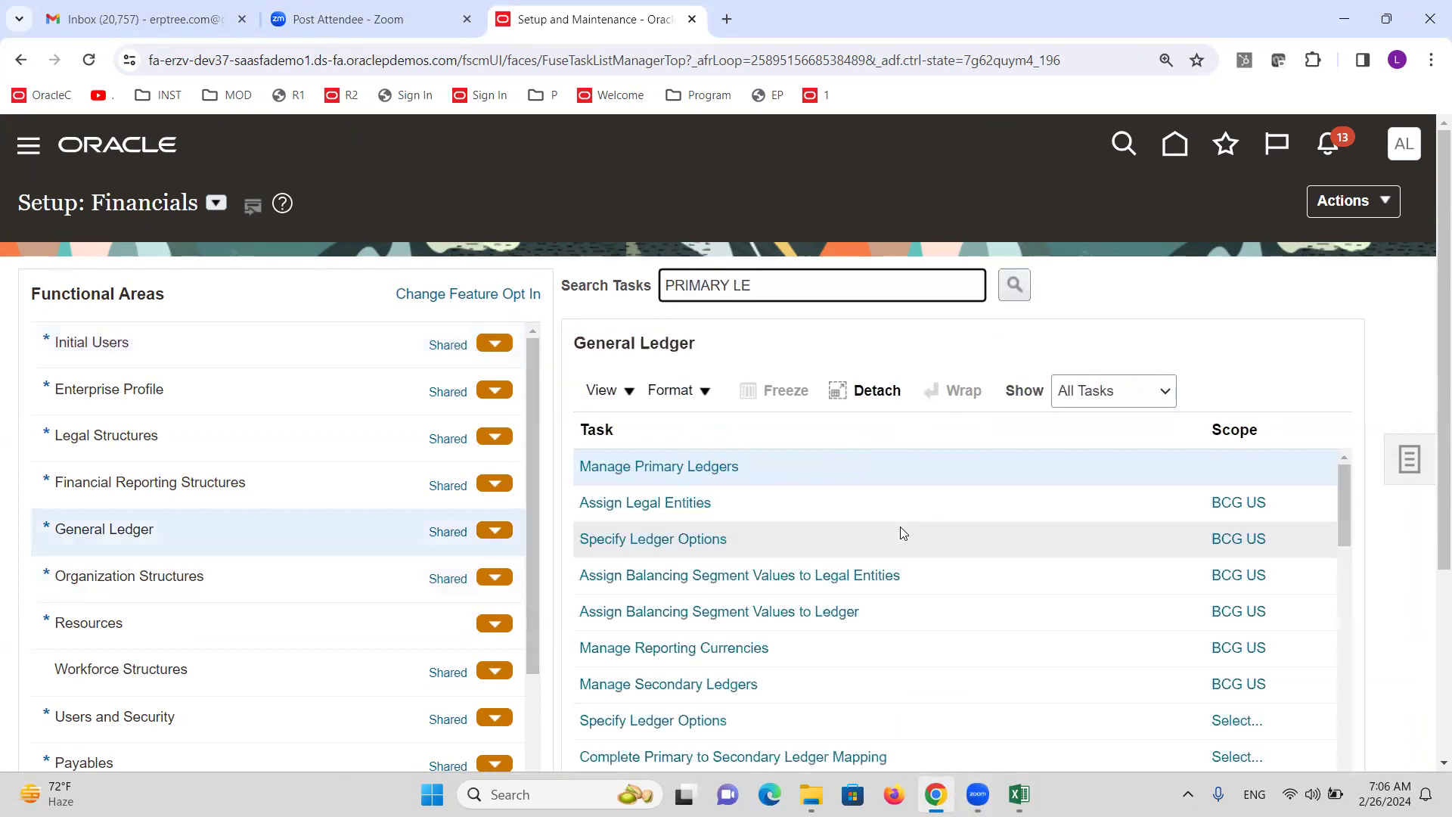
{"action": "left_click", "coordinate": [679, 465]}
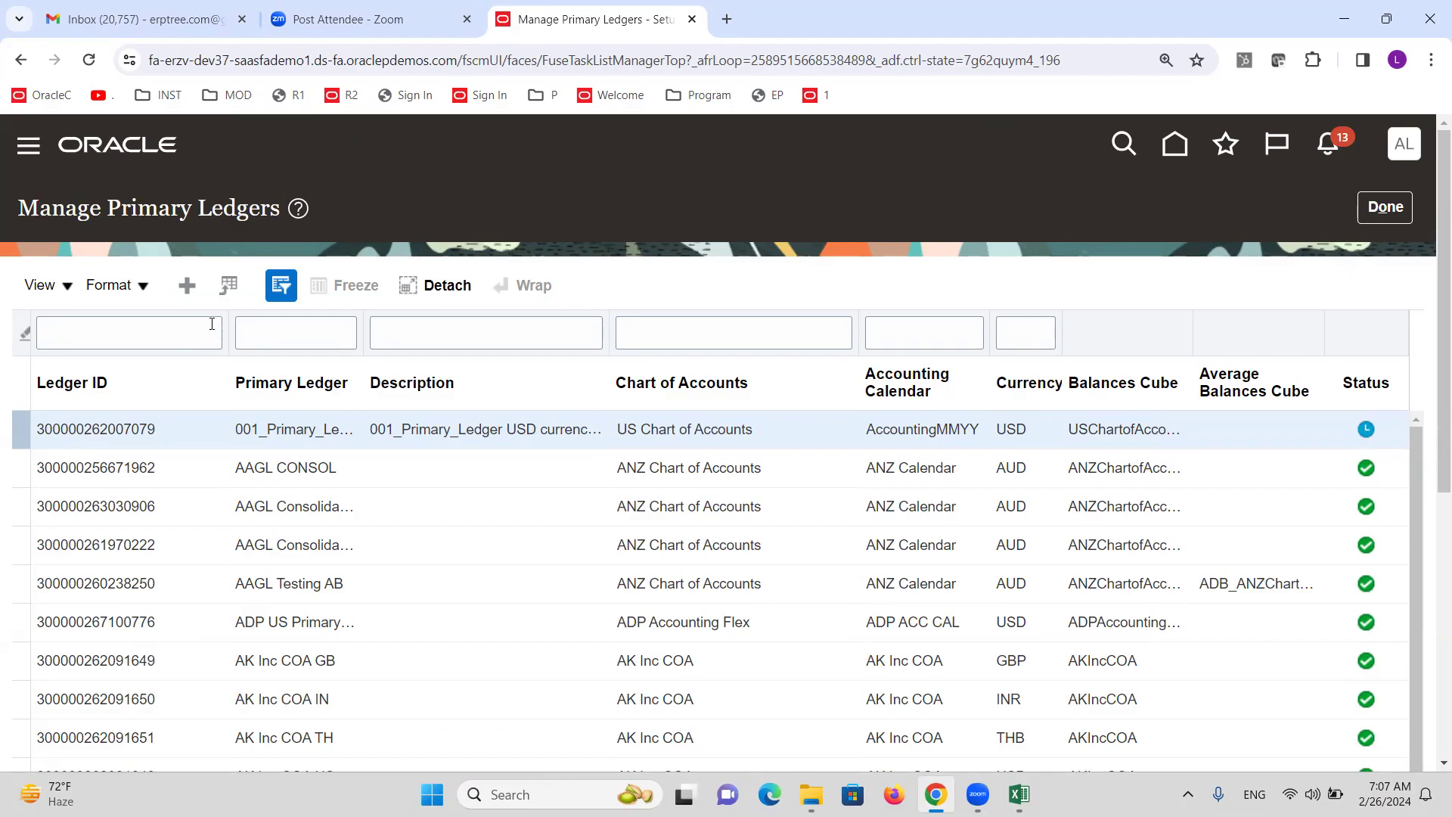
Create a new primary ledger named 'ALTINC AE Primary Ledger'.
{"action": "left_click", "coordinate": [184, 289]}
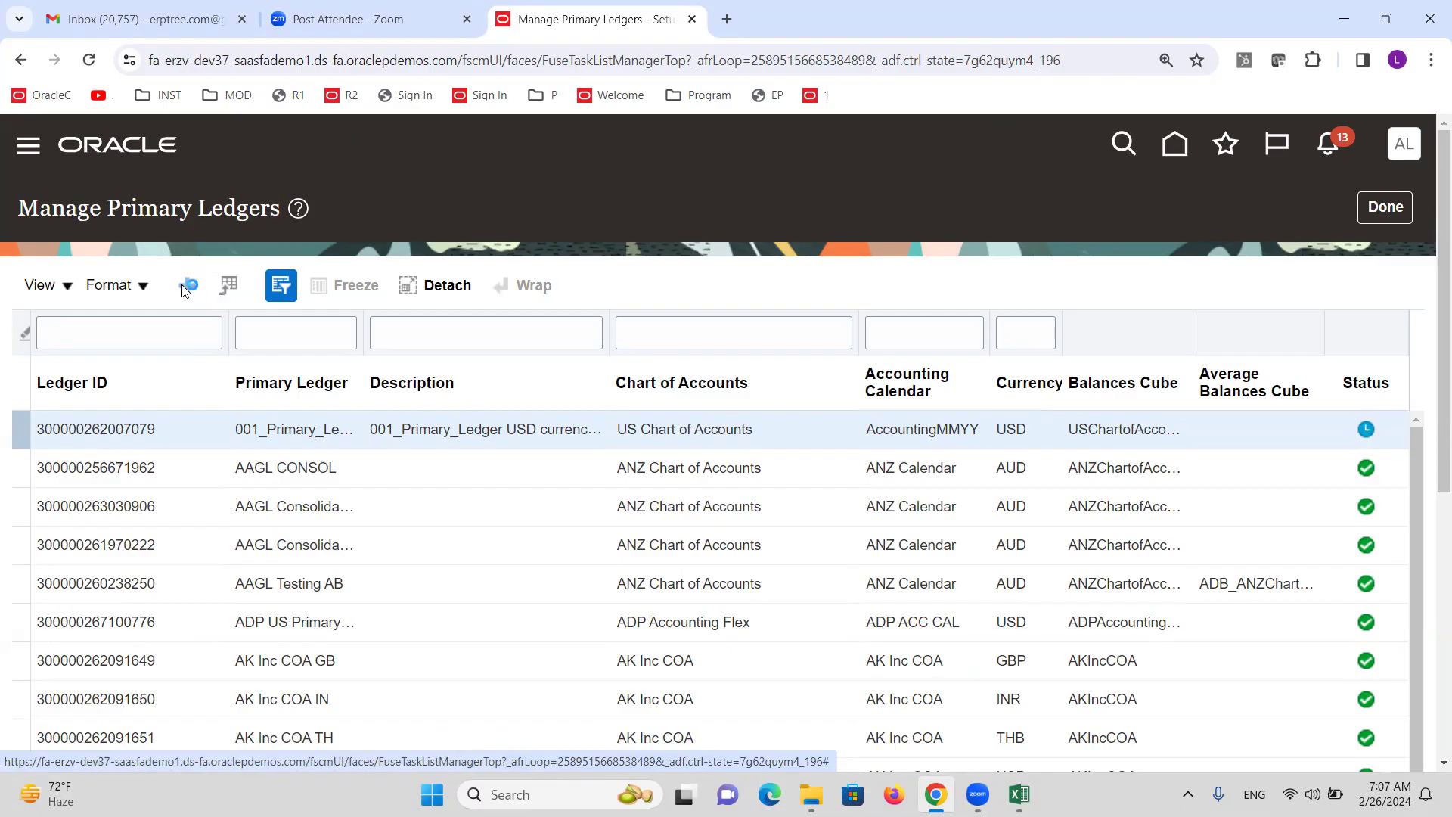
{"action": "left_click", "coordinate": [436, 331]}
{"action": "type", "text": "ALTINCAE Primary Ledger"}
Give the ledger ALTINC chart of accounts and calendar, AED - UAE Dirham currency and Standard Accrual, then save.
{"action": "key", "text": "Tab"}
{"action": "key", "text": "Tab"}
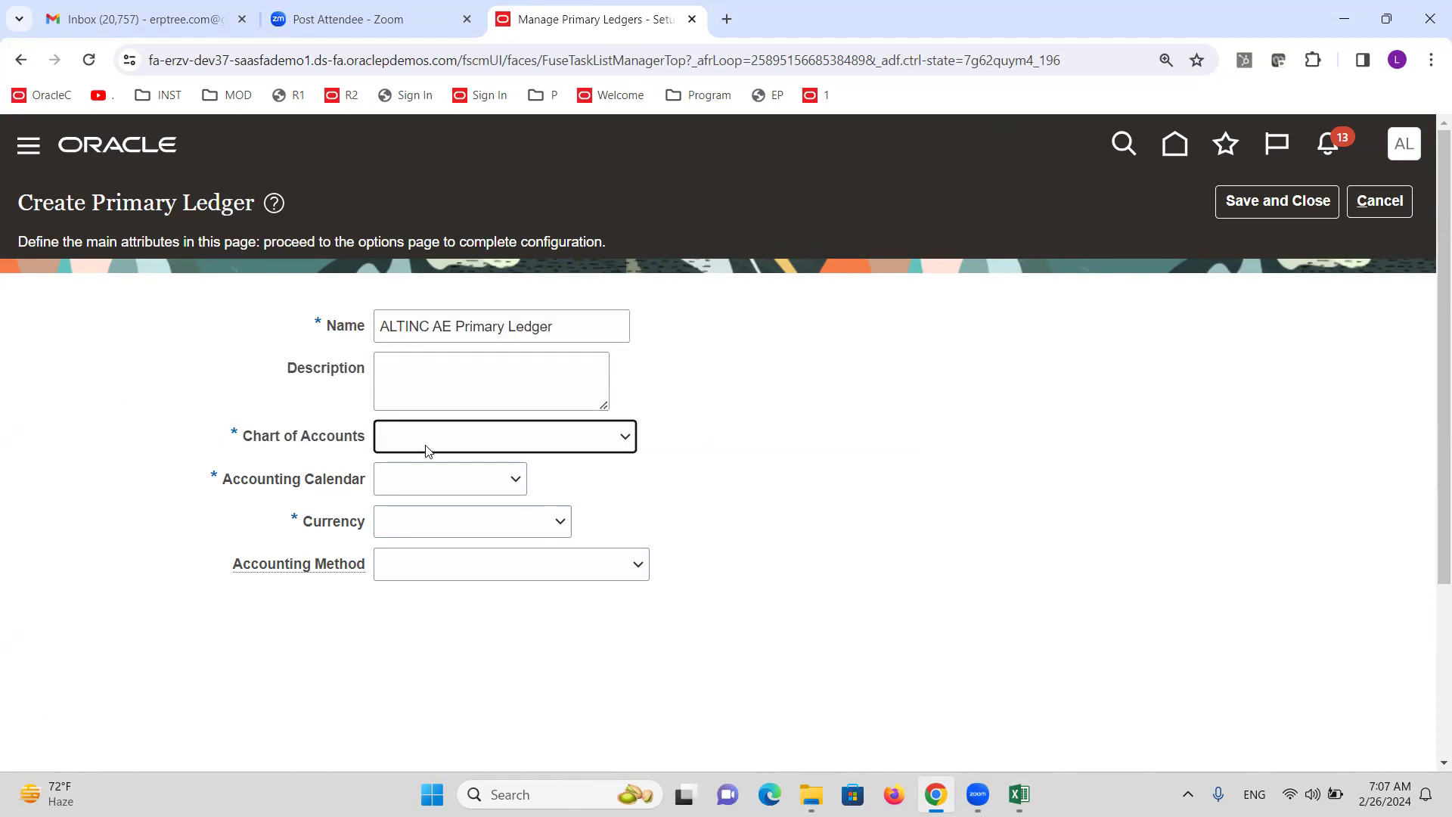
{"action": "left_click", "coordinate": [426, 444]}
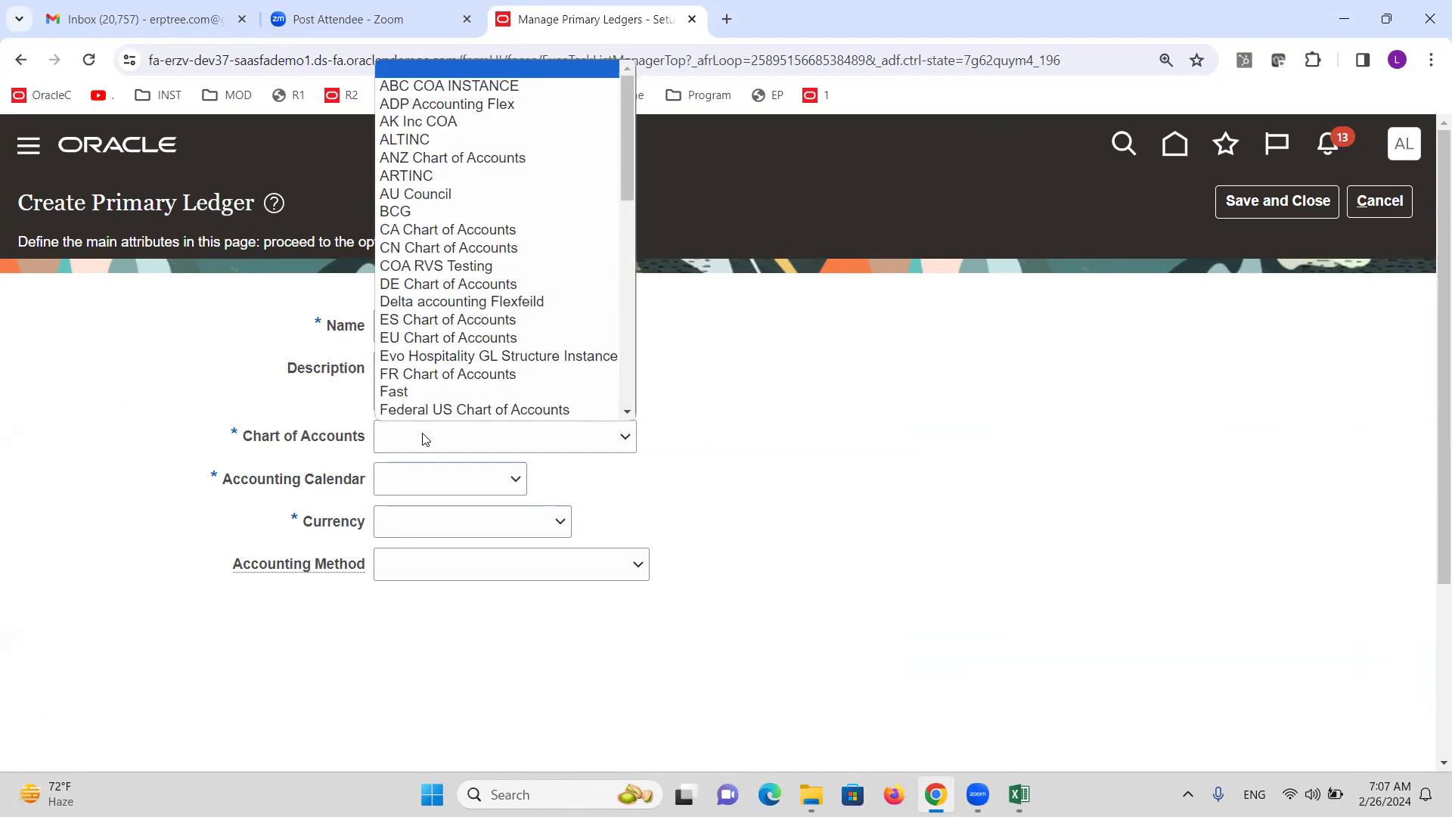
{"action": "left_click", "coordinate": [409, 140]}
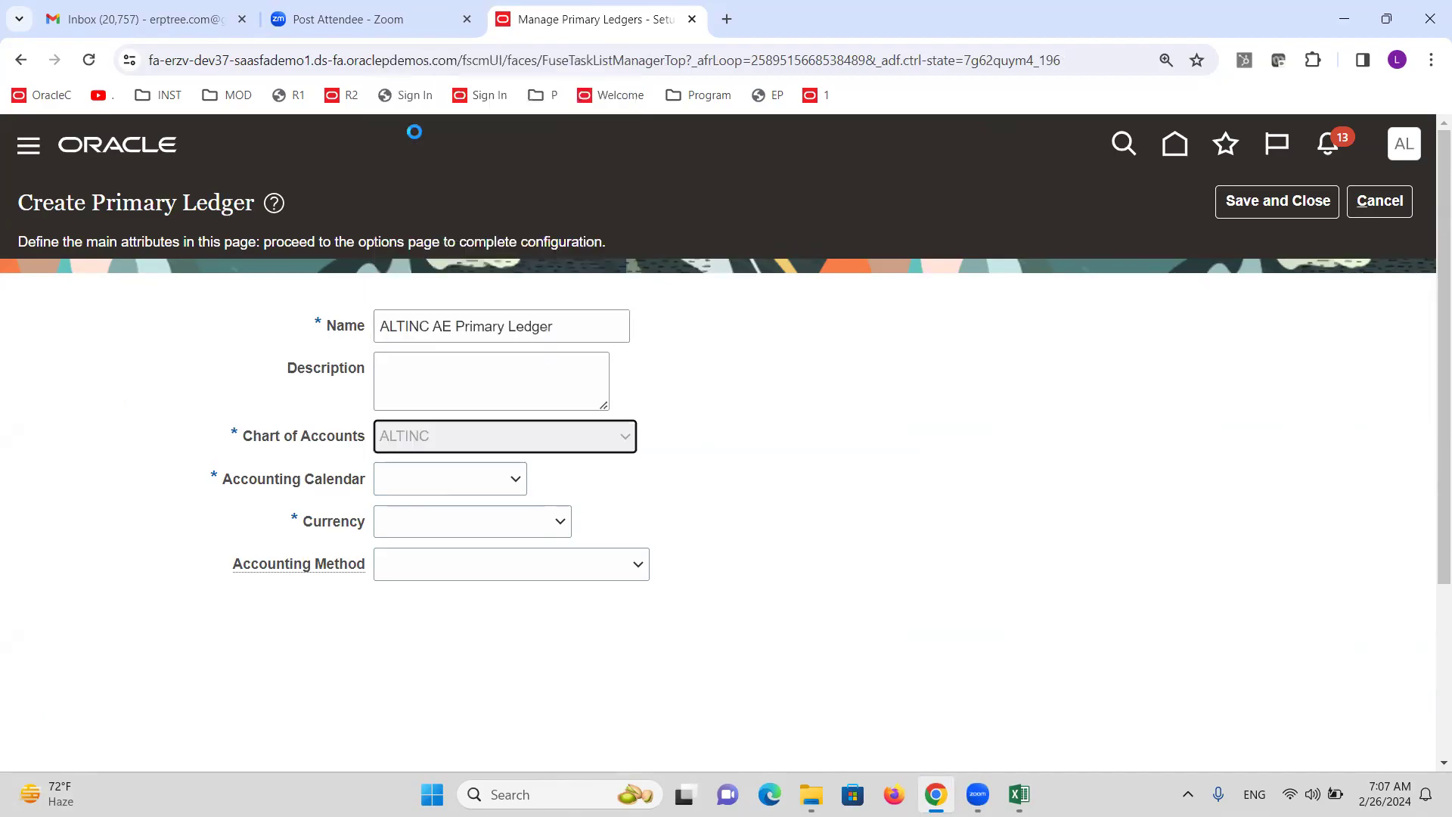
{"action": "left_click", "coordinate": [475, 476]}
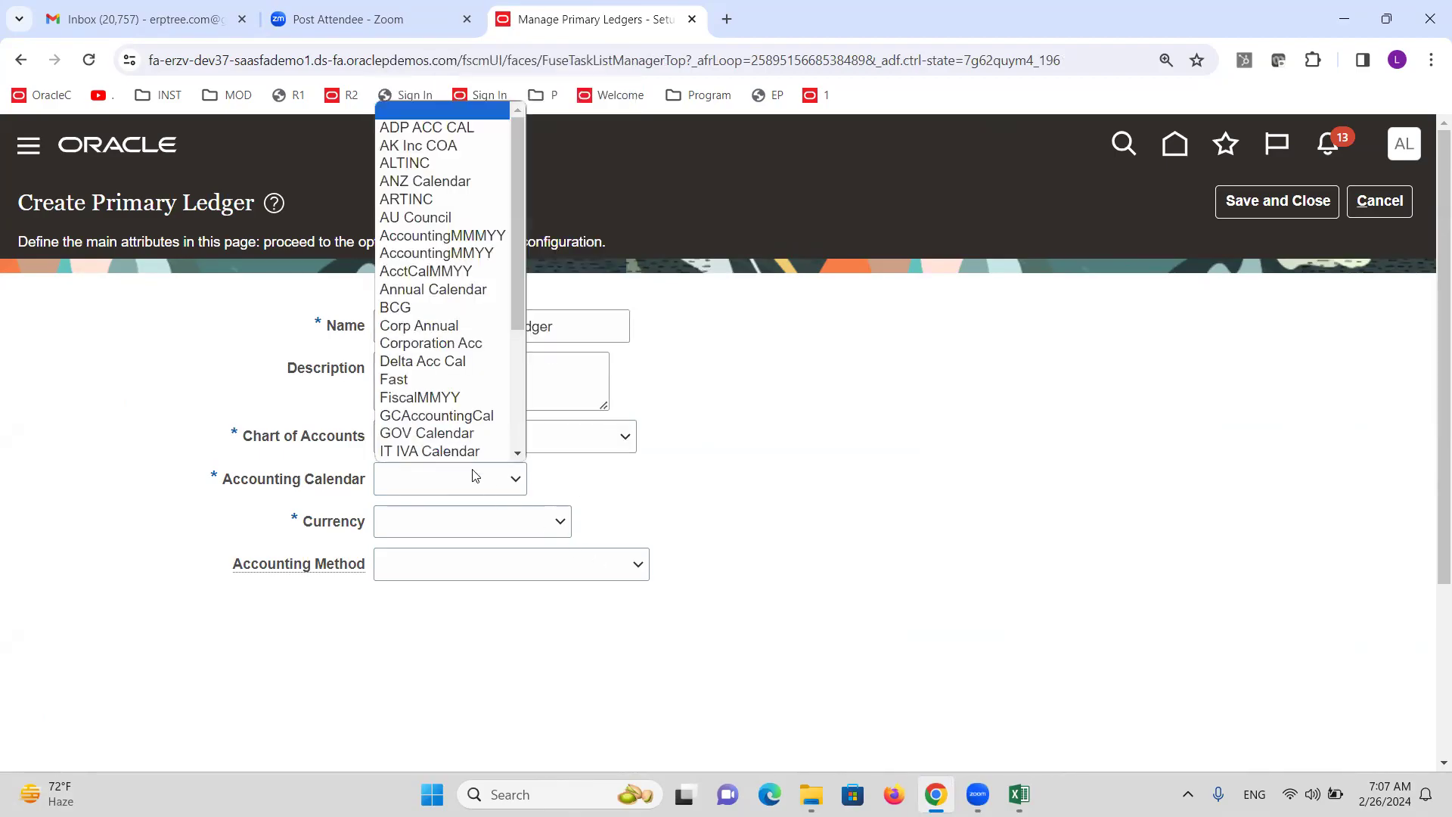
{"action": "left_click", "coordinate": [439, 127]}
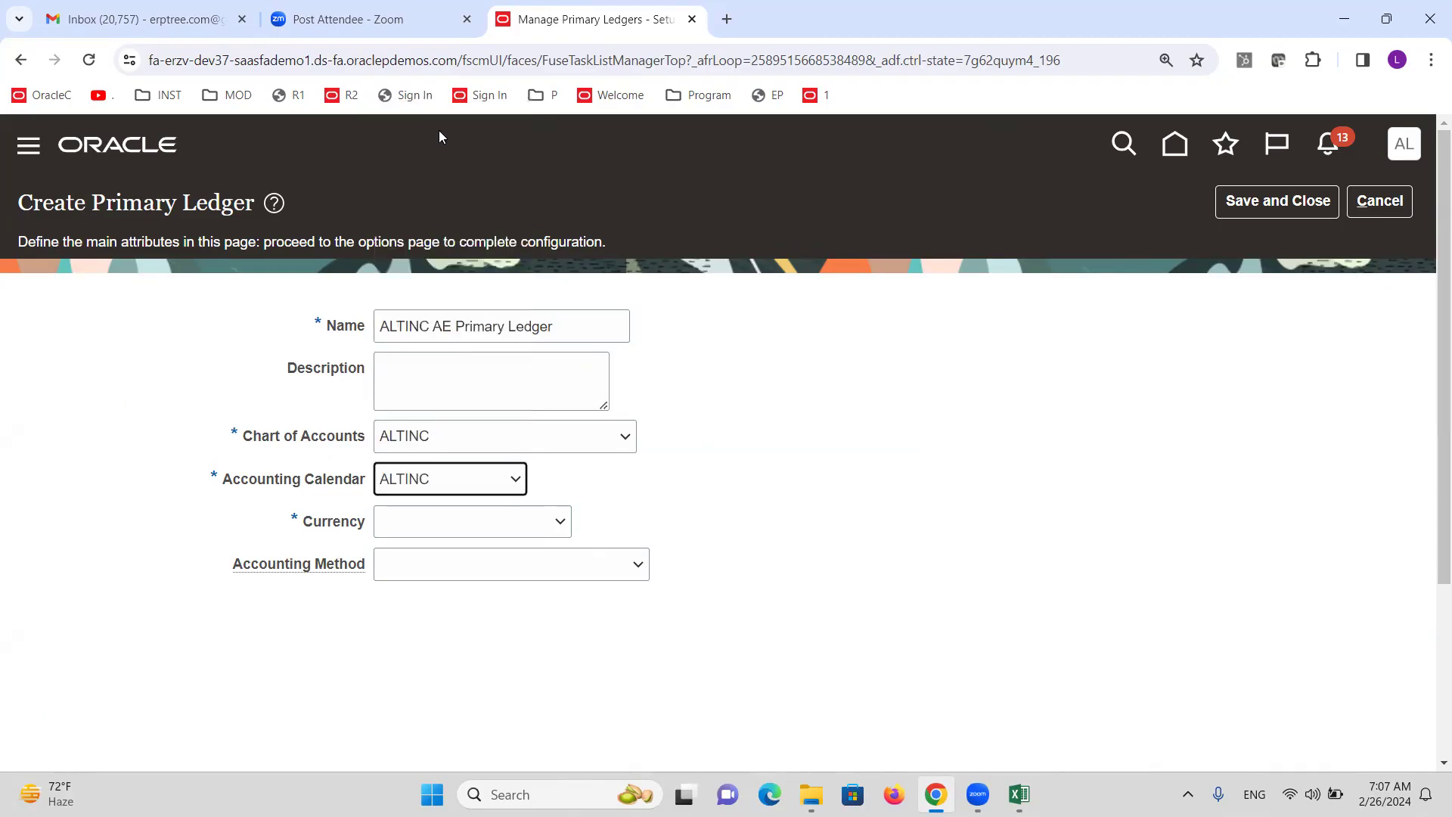
{"action": "left_click", "coordinate": [509, 520]}
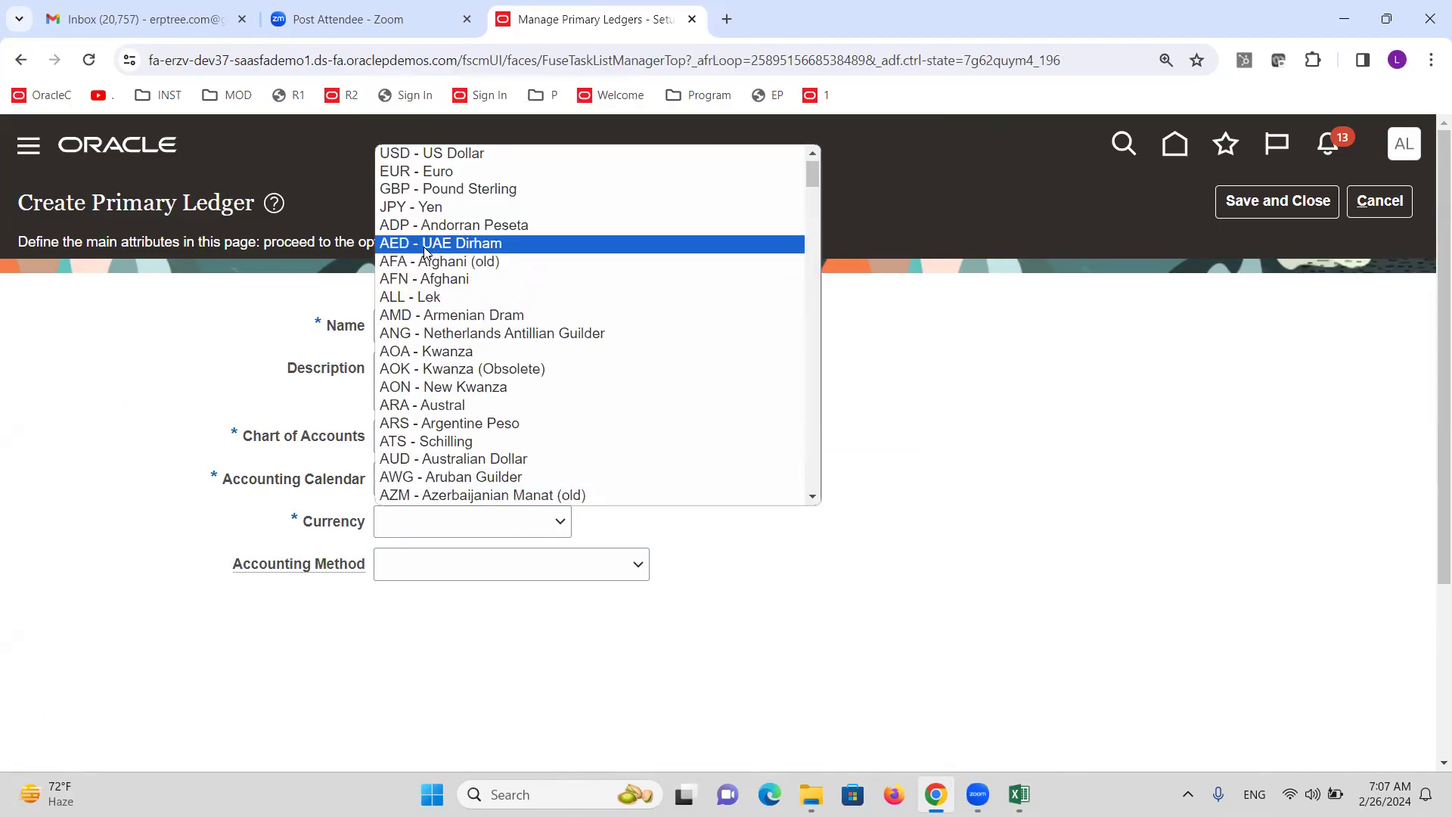
{"action": "left_click", "coordinate": [454, 261]}
{"action": "left_click", "coordinate": [500, 571]}
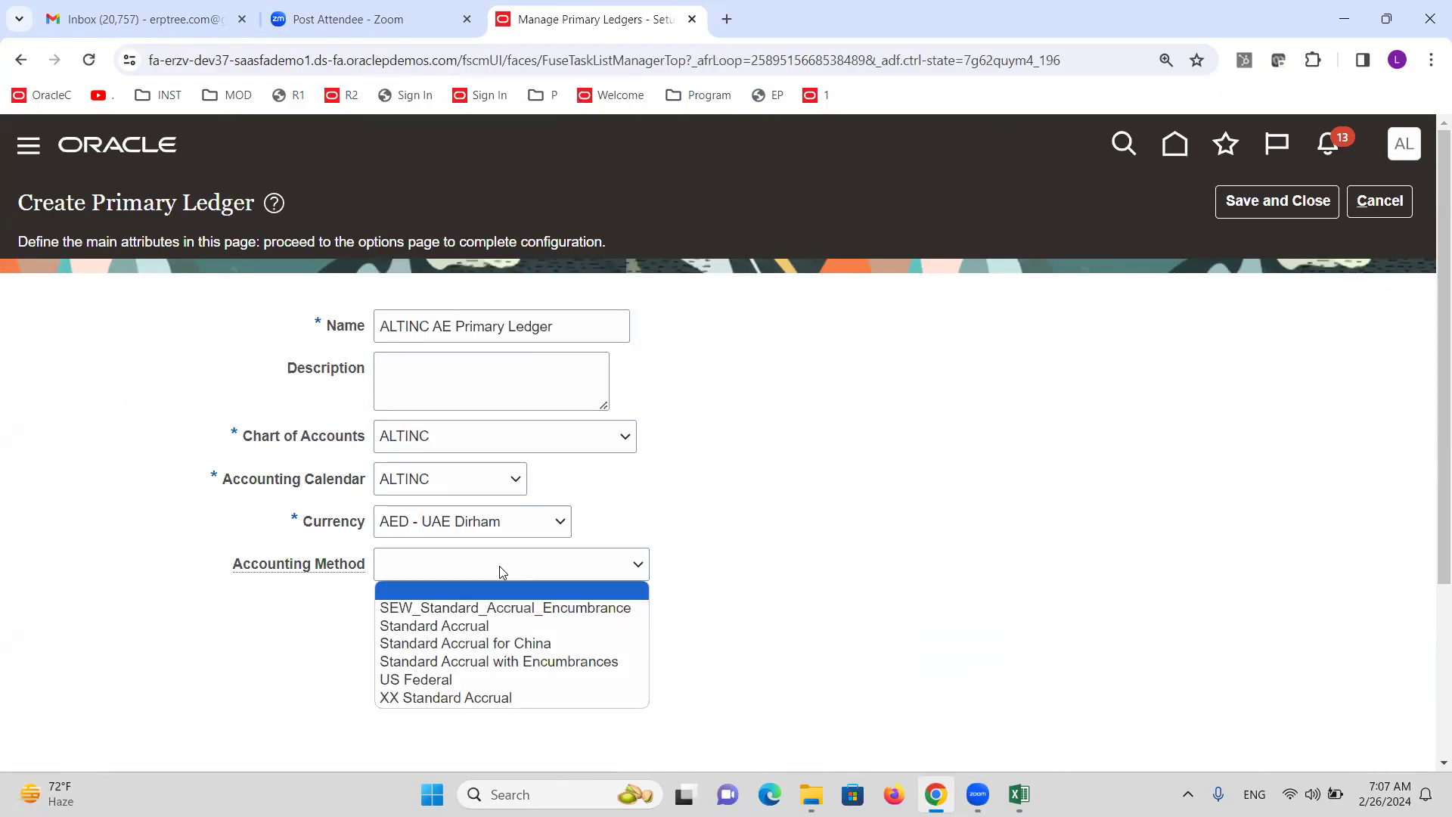
{"action": "left_click", "coordinate": [498, 620]}
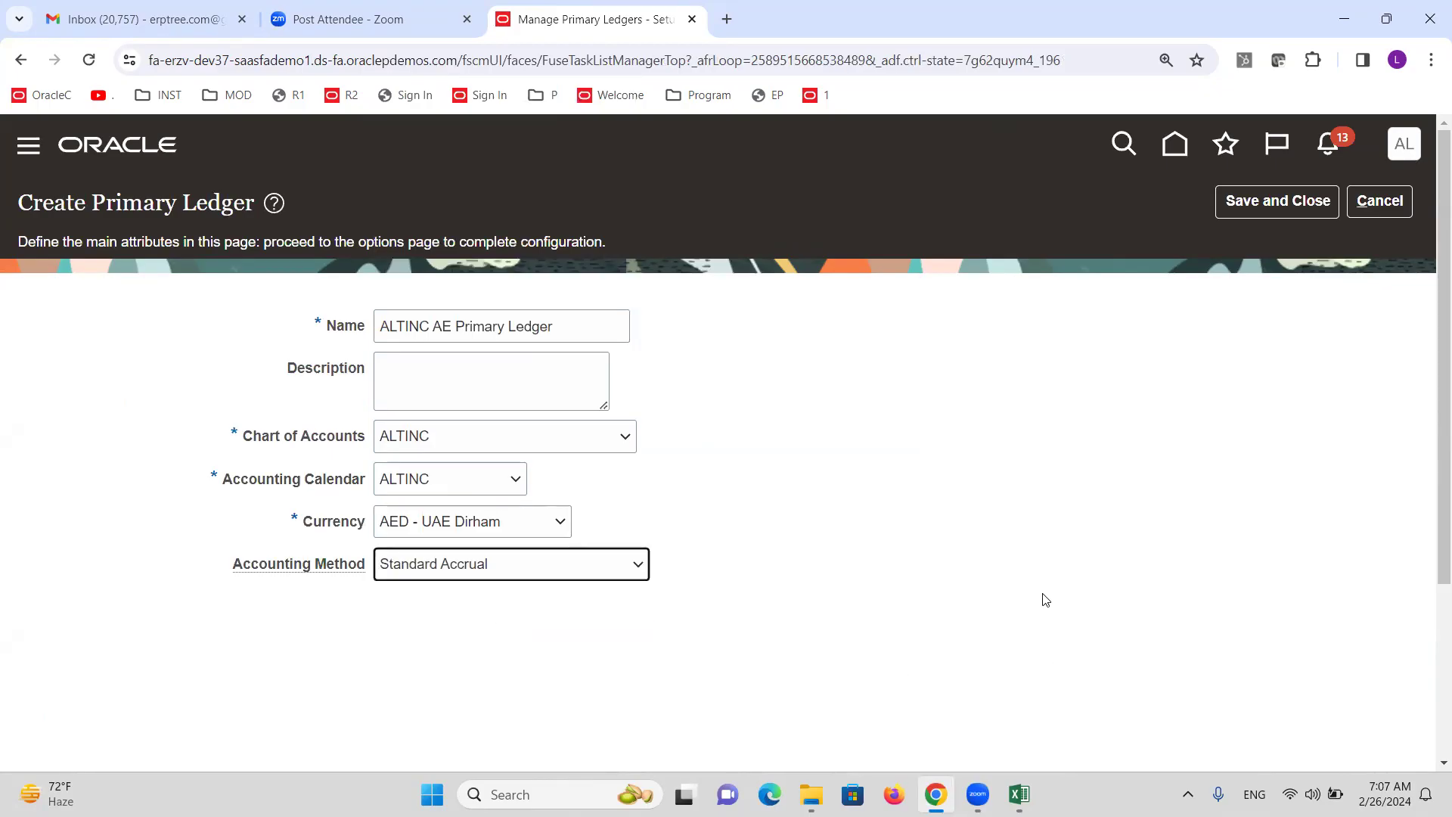
{"action": "left_click", "coordinate": [1280, 213]}
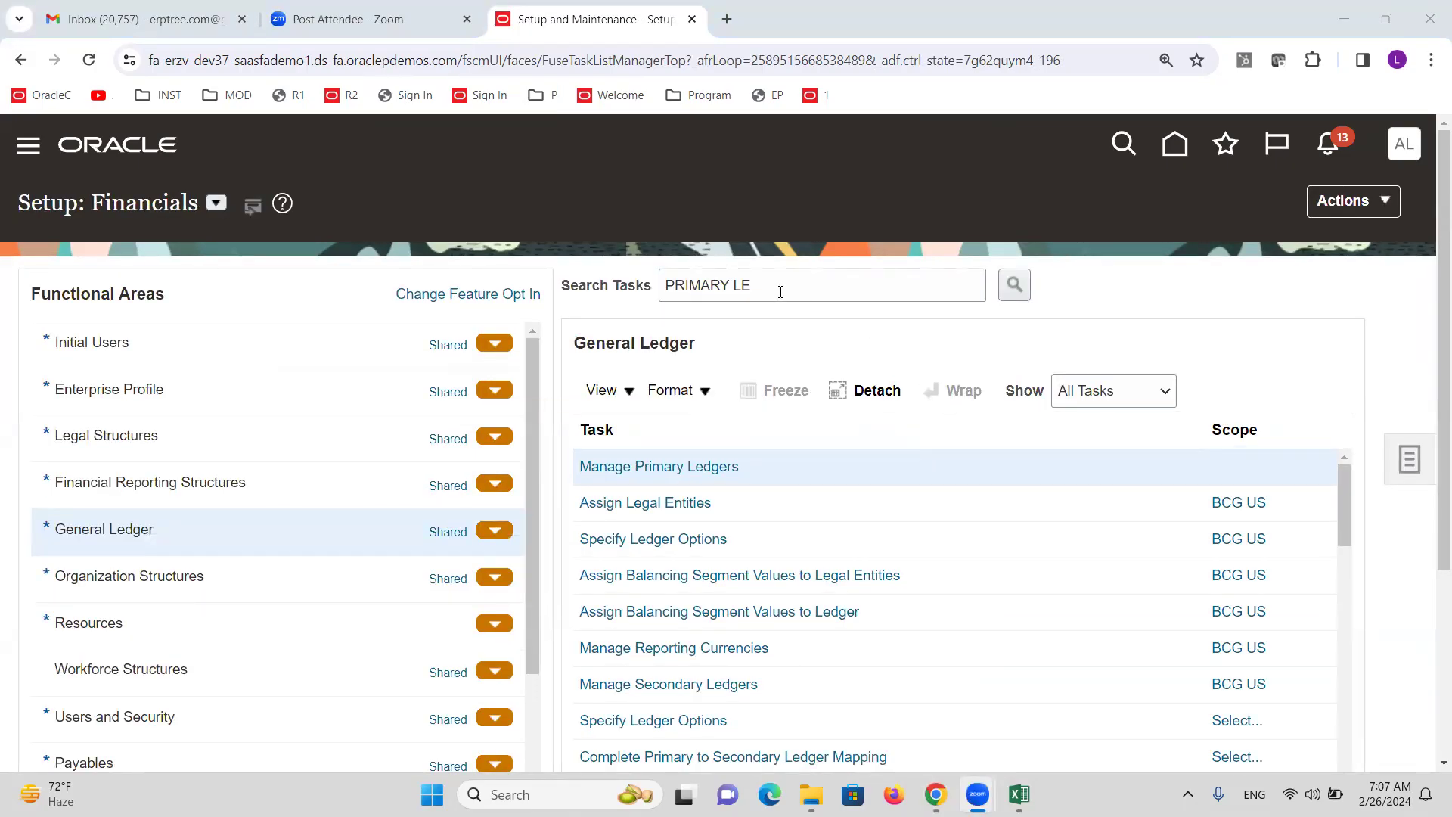
Add ALTINC AE Primary Ledger as the scope of the Specify Ledger Options task.
{"action": "left_click", "coordinate": [650, 540]}
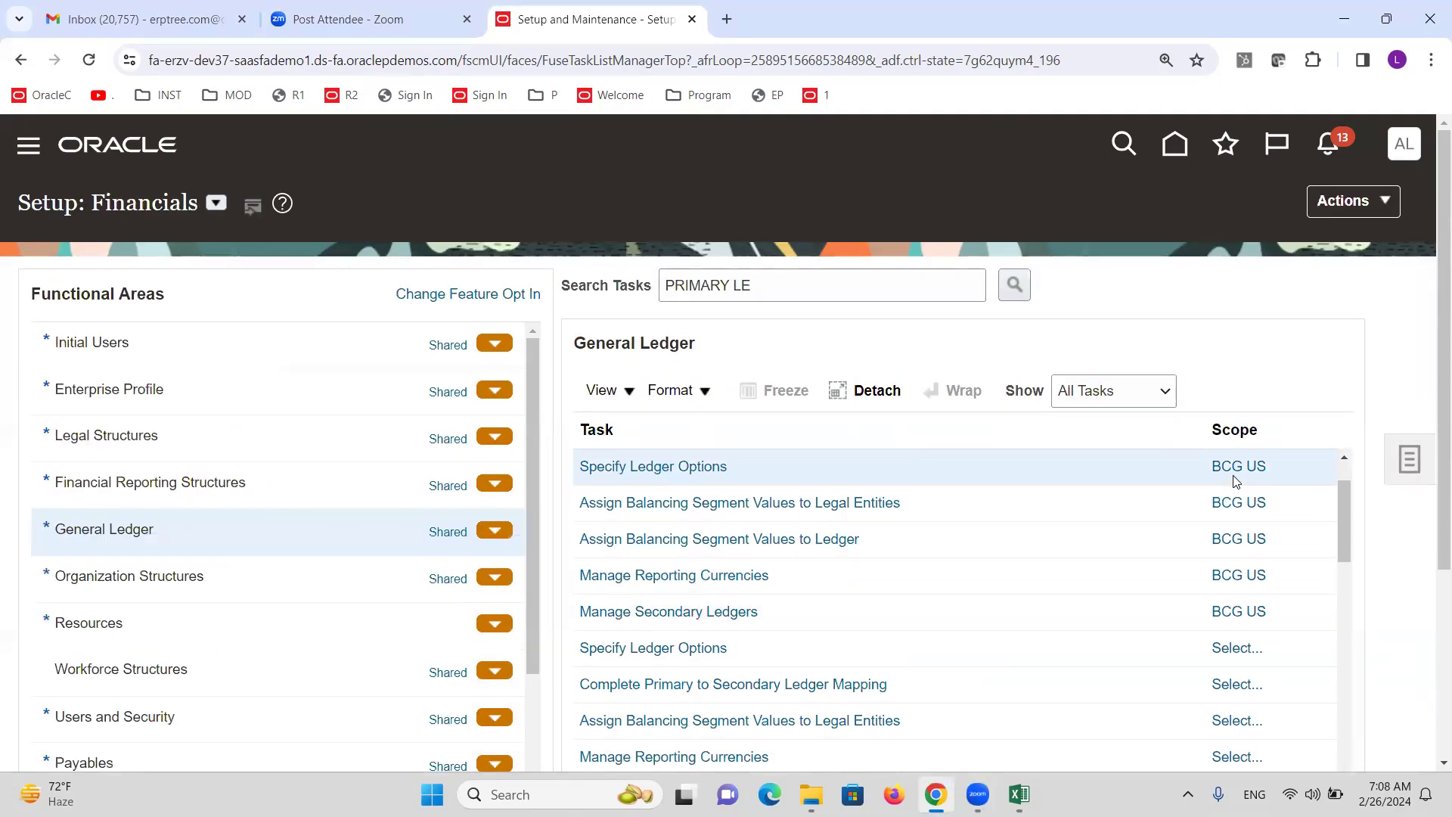
{"action": "left_click", "coordinate": [1229, 469]}
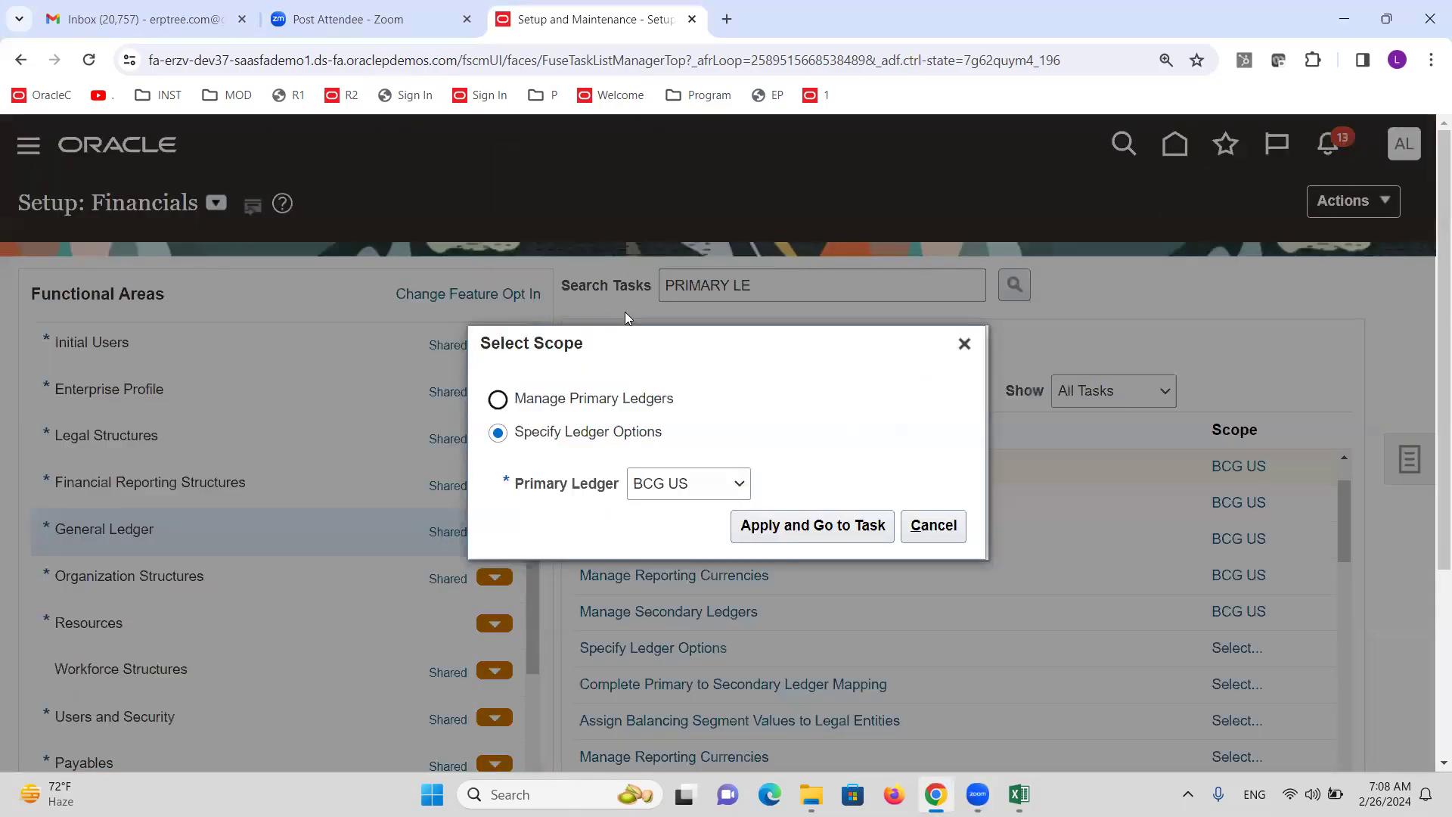
{"action": "left_click", "coordinate": [706, 479]}
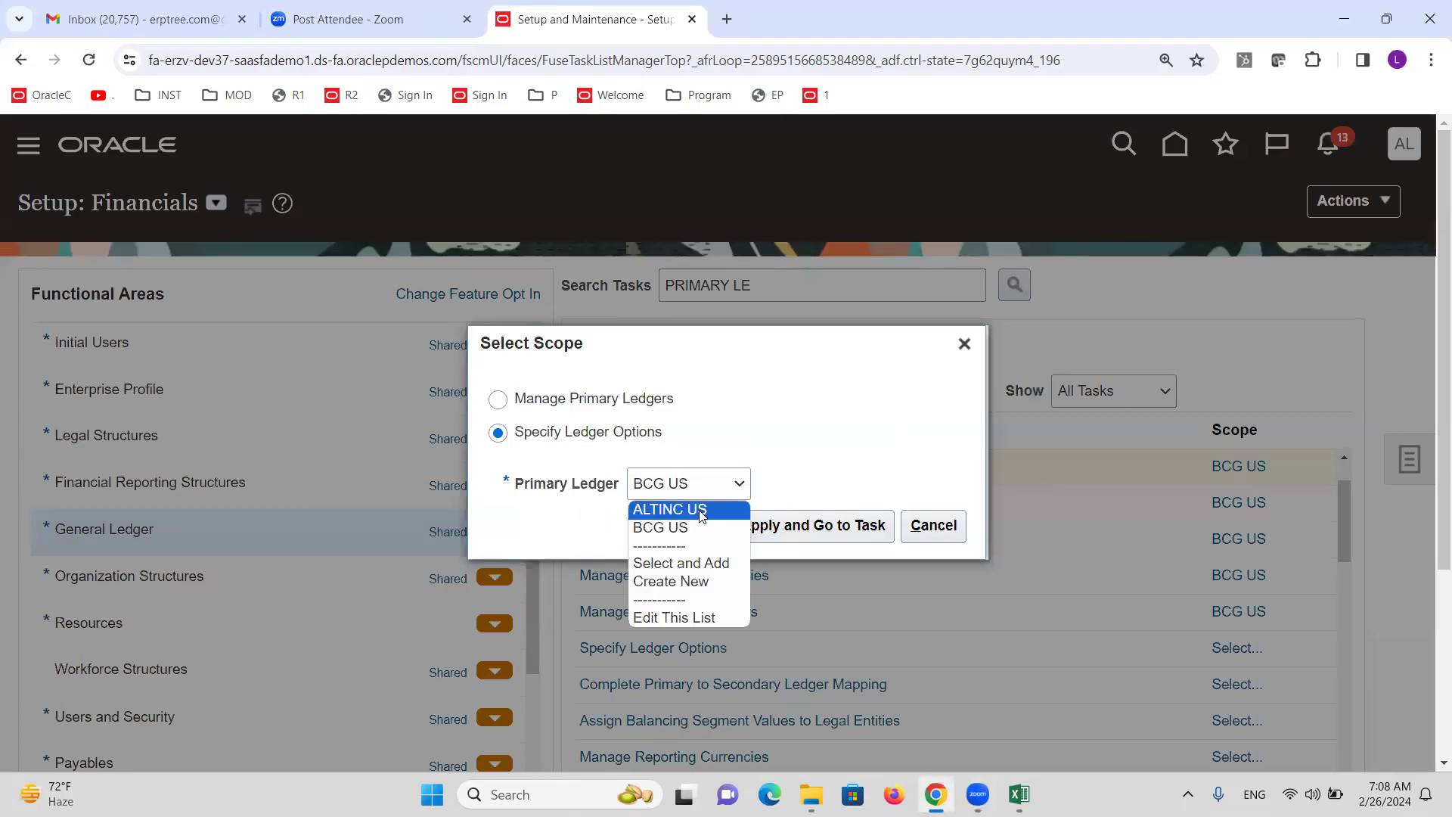
{"action": "left_click", "coordinate": [688, 566]}
{"action": "left_click", "coordinate": [764, 534]}
{"action": "left_click", "coordinate": [606, 327]}
{"action": "type", "text": "ALTIN"}
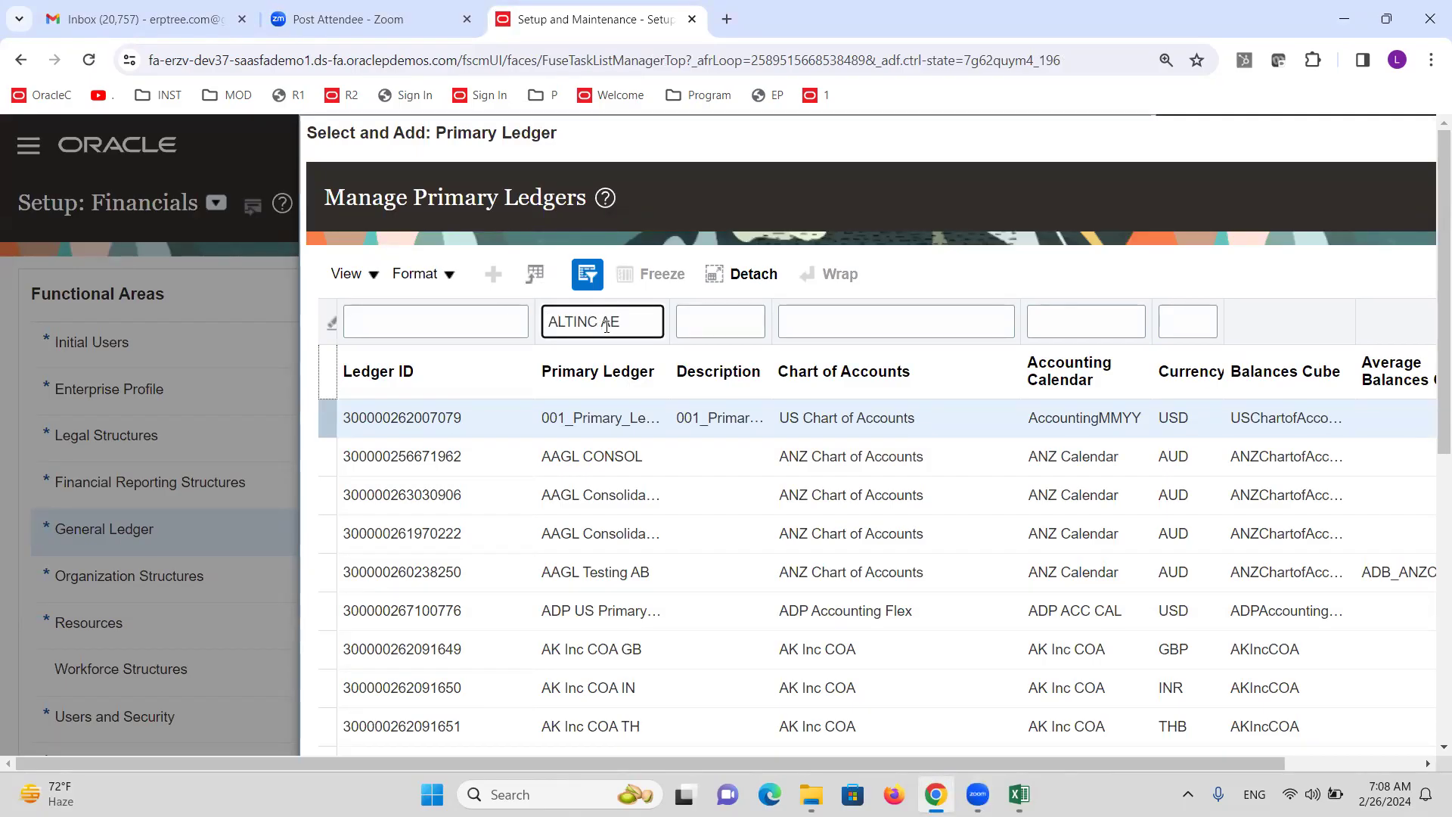
{"action": "type", "text": "C AE"}
{"action": "key", "text": "Return"}
{"action": "left_click", "coordinate": [694, 537]}
{"action": "left_click", "coordinate": [362, 615]}
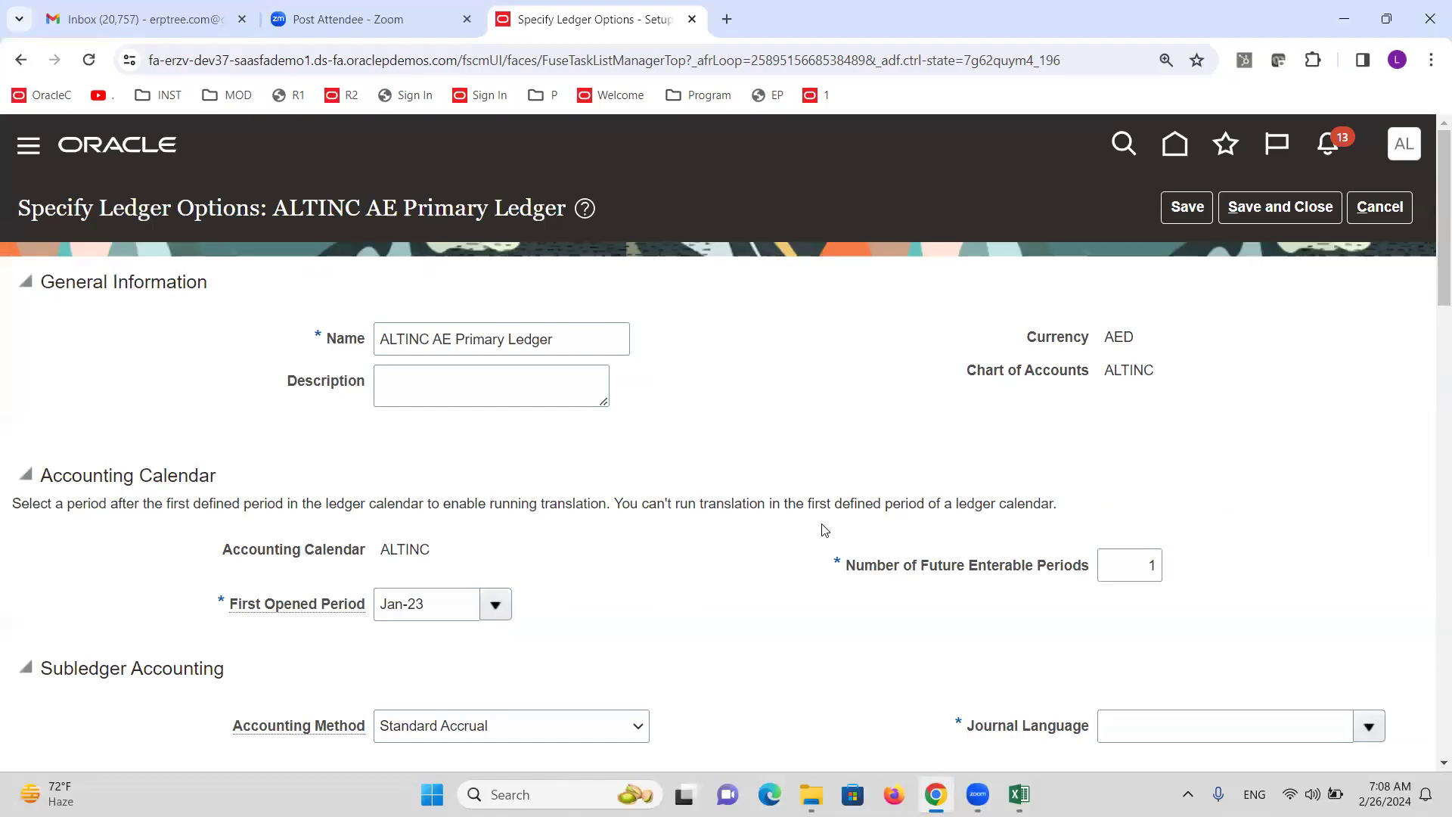
Set the ledger's journal language to American English.
{"action": "scroll", "coordinate": [824, 529], "scroll_direction": "down", "scroll_amount": 3}
{"action": "left_click", "coordinate": [1369, 538]}
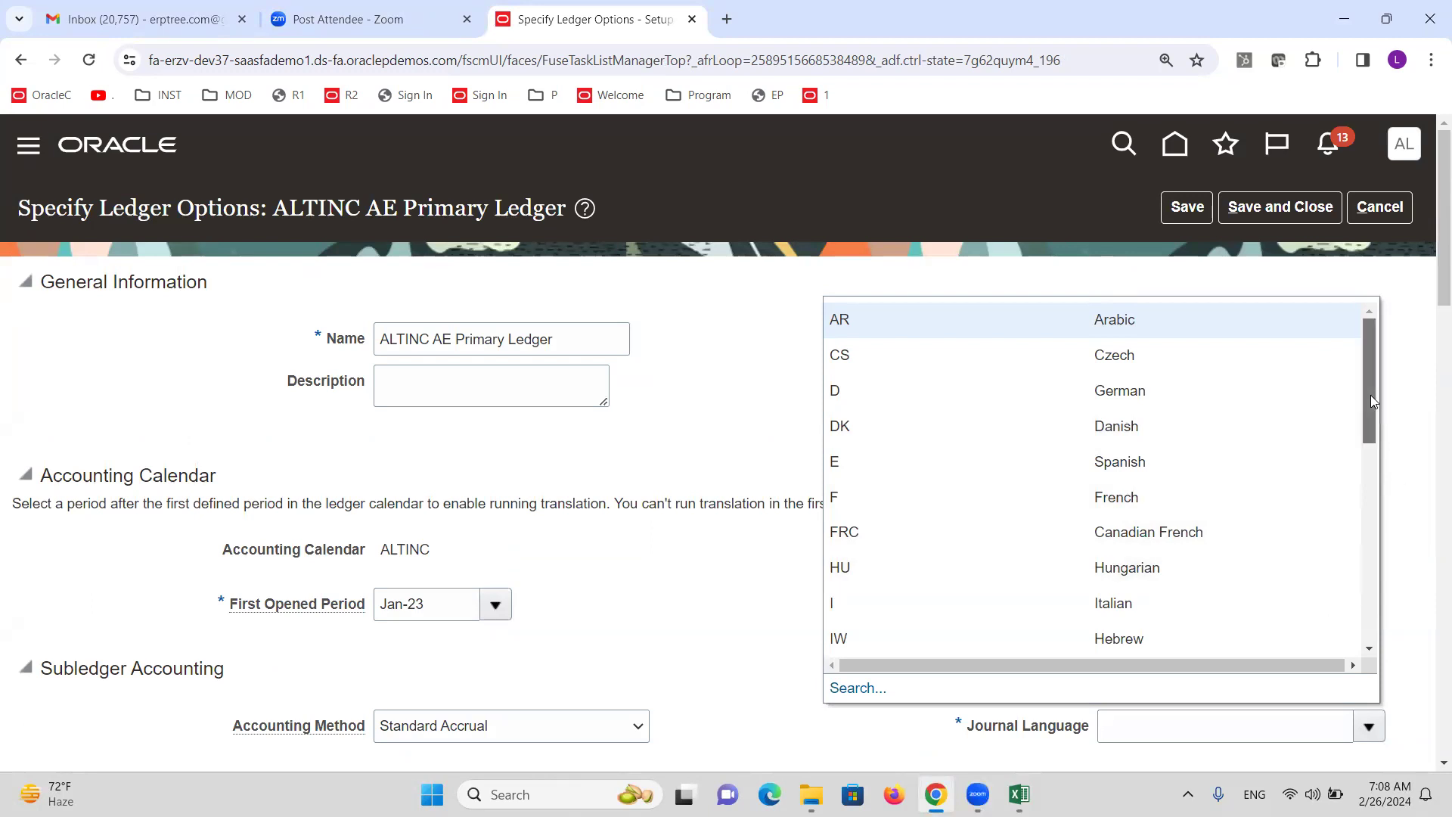
{"action": "left_click_drag", "start_coordinate": [1373, 401], "coordinate": [1373, 615]}
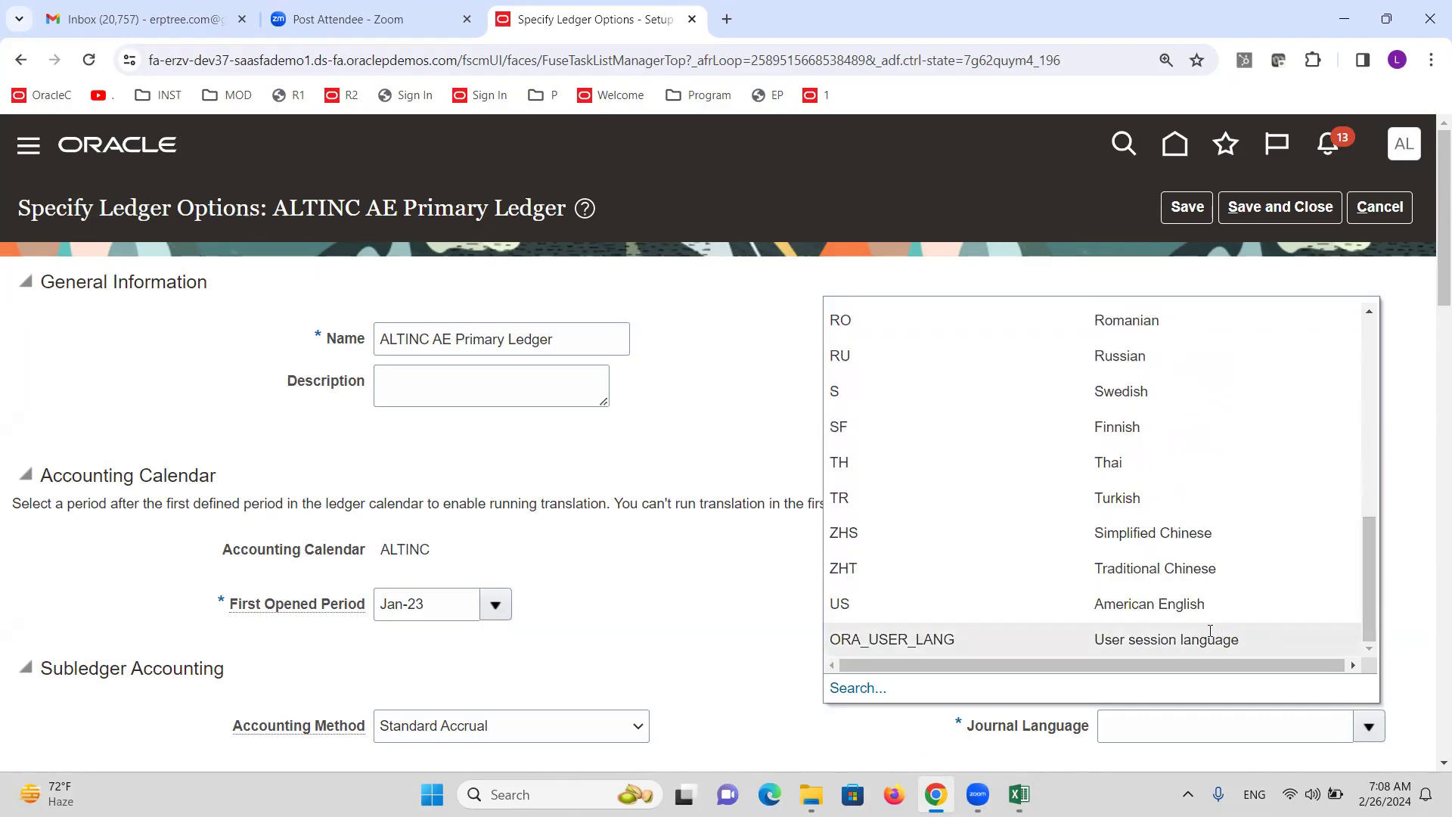
{"action": "left_click", "coordinate": [1192, 604]}
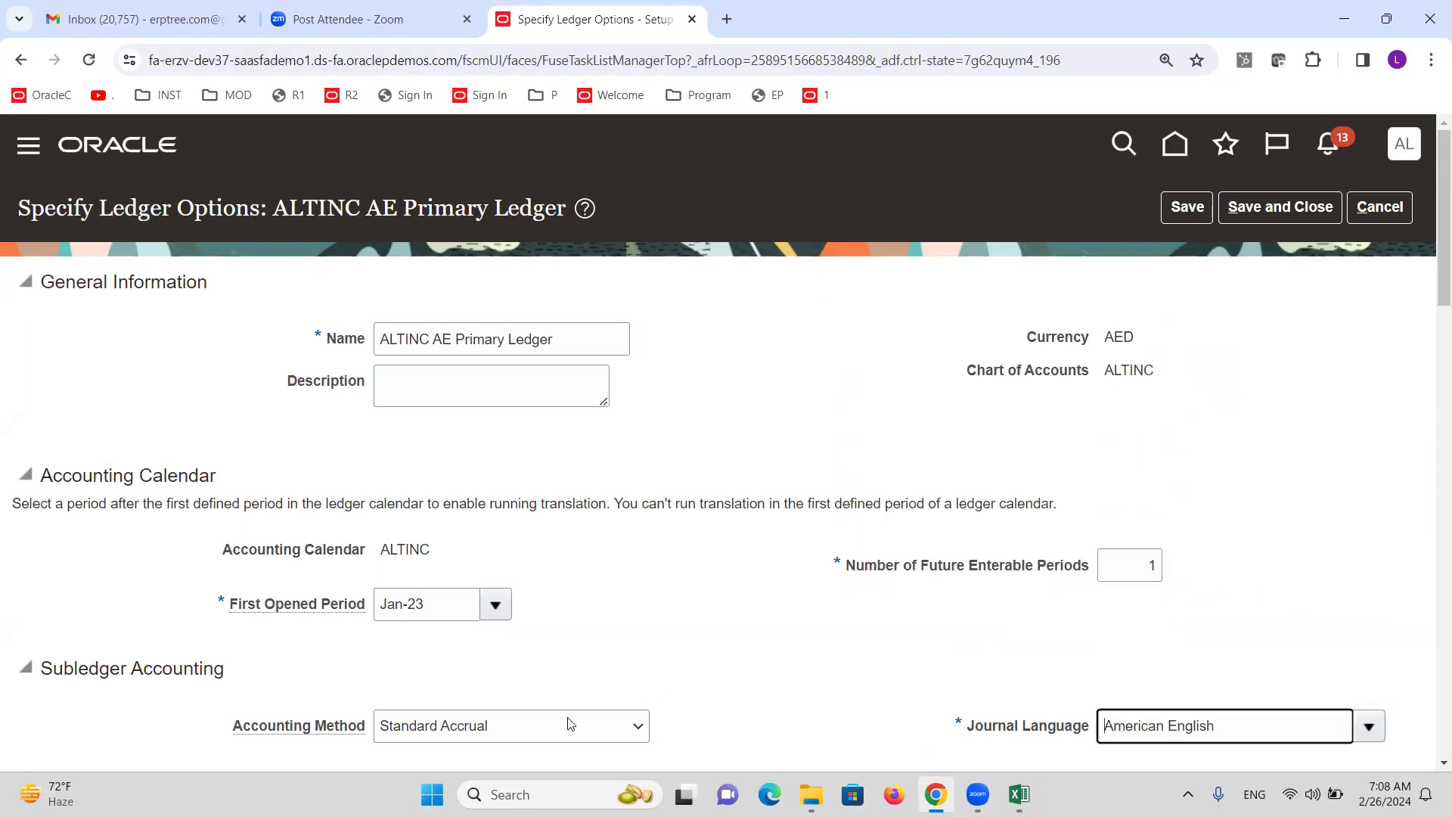
Search 'Retai' and choose account 31010 Retained Earnings for the retained earnings account.
{"action": "scroll", "coordinate": [650, 604], "scroll_direction": "down", "scroll_amount": 5}
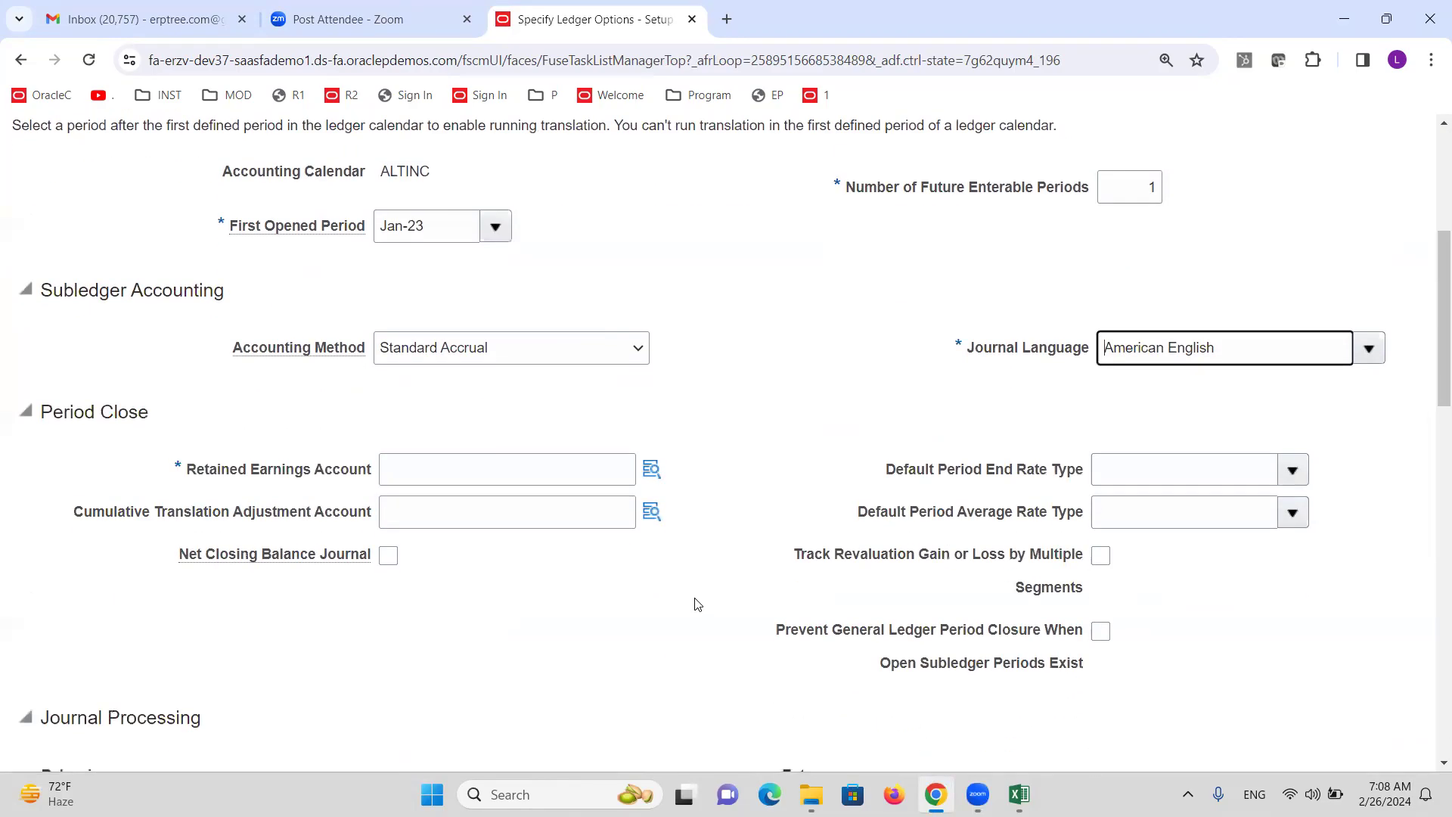
{"action": "left_click", "coordinate": [650, 469]}
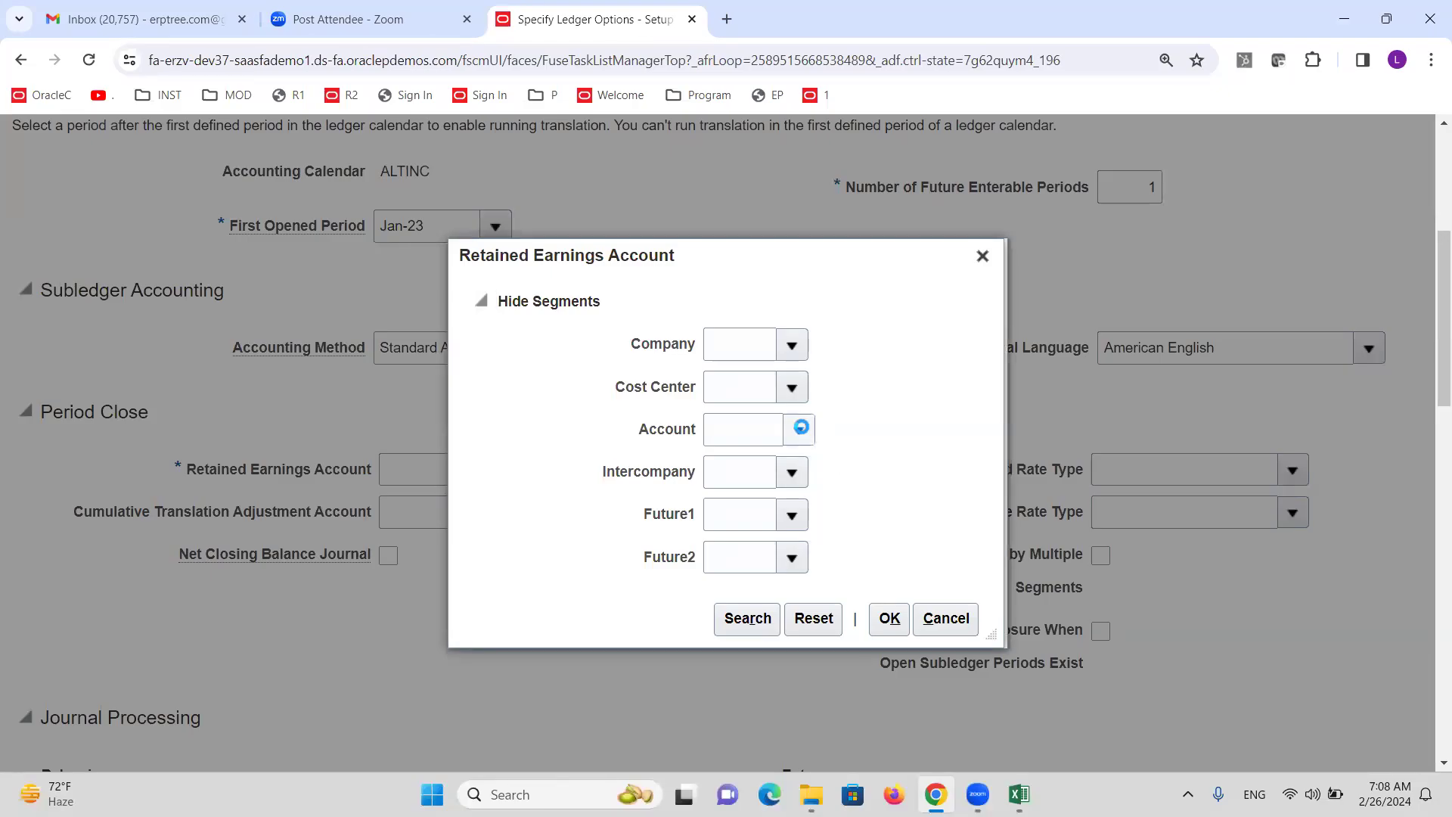
{"action": "left_click", "coordinate": [799, 428]}
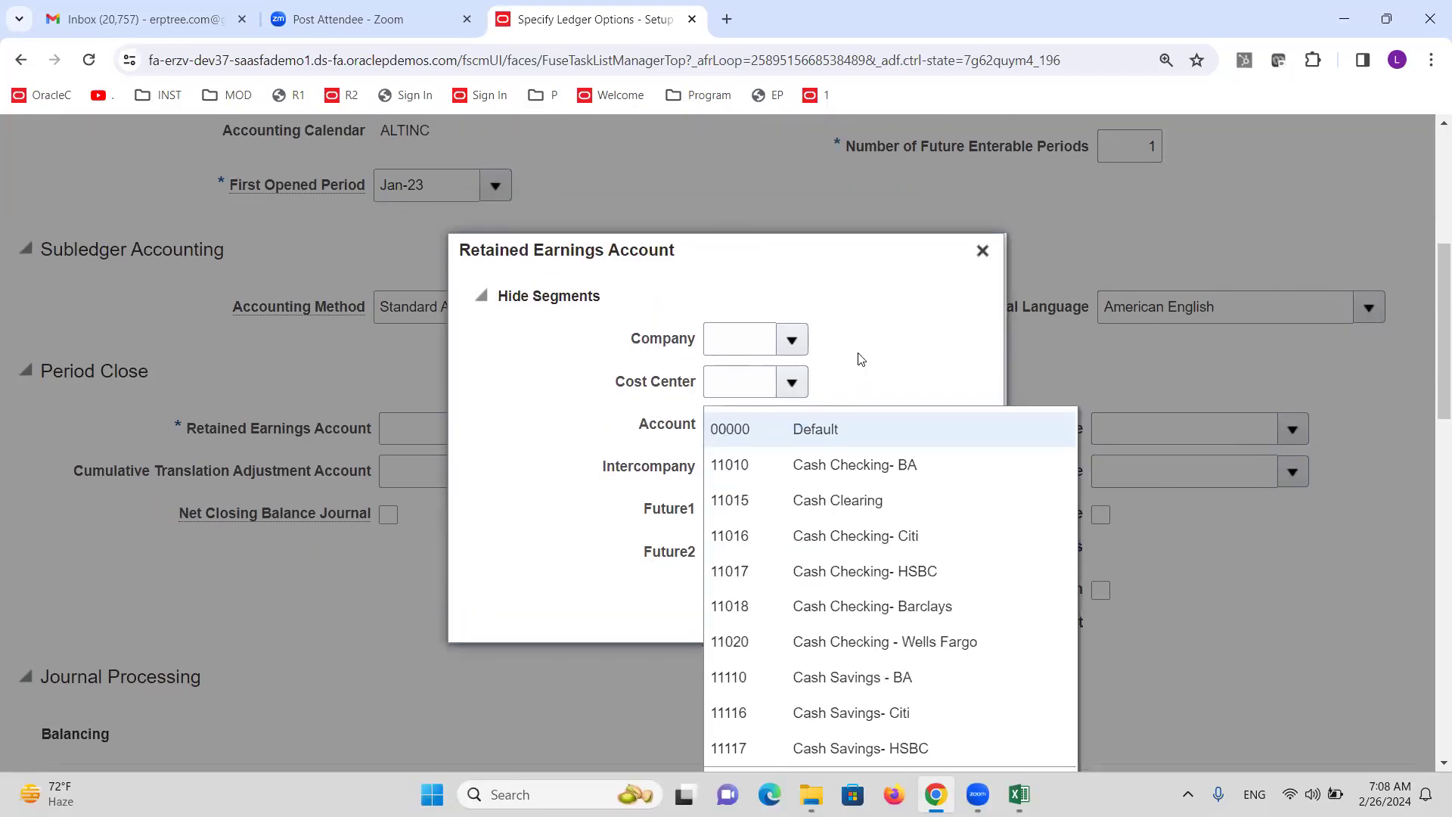
{"action": "scroll", "coordinate": [862, 409], "scroll_direction": "down", "scroll_amount": 5}
{"action": "left_click", "coordinate": [739, 409]}
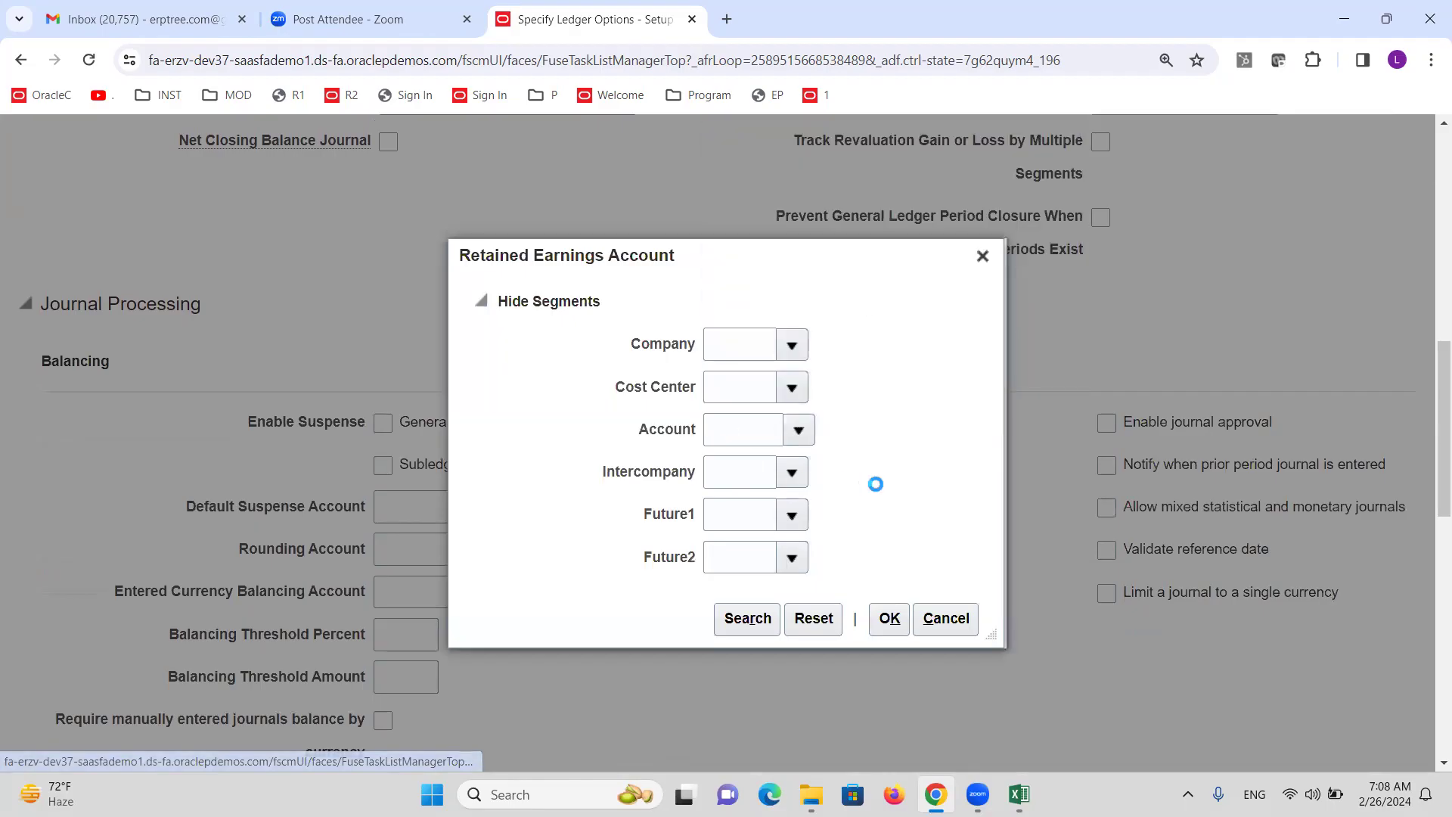
{"action": "left_click", "coordinate": [773, 447]}
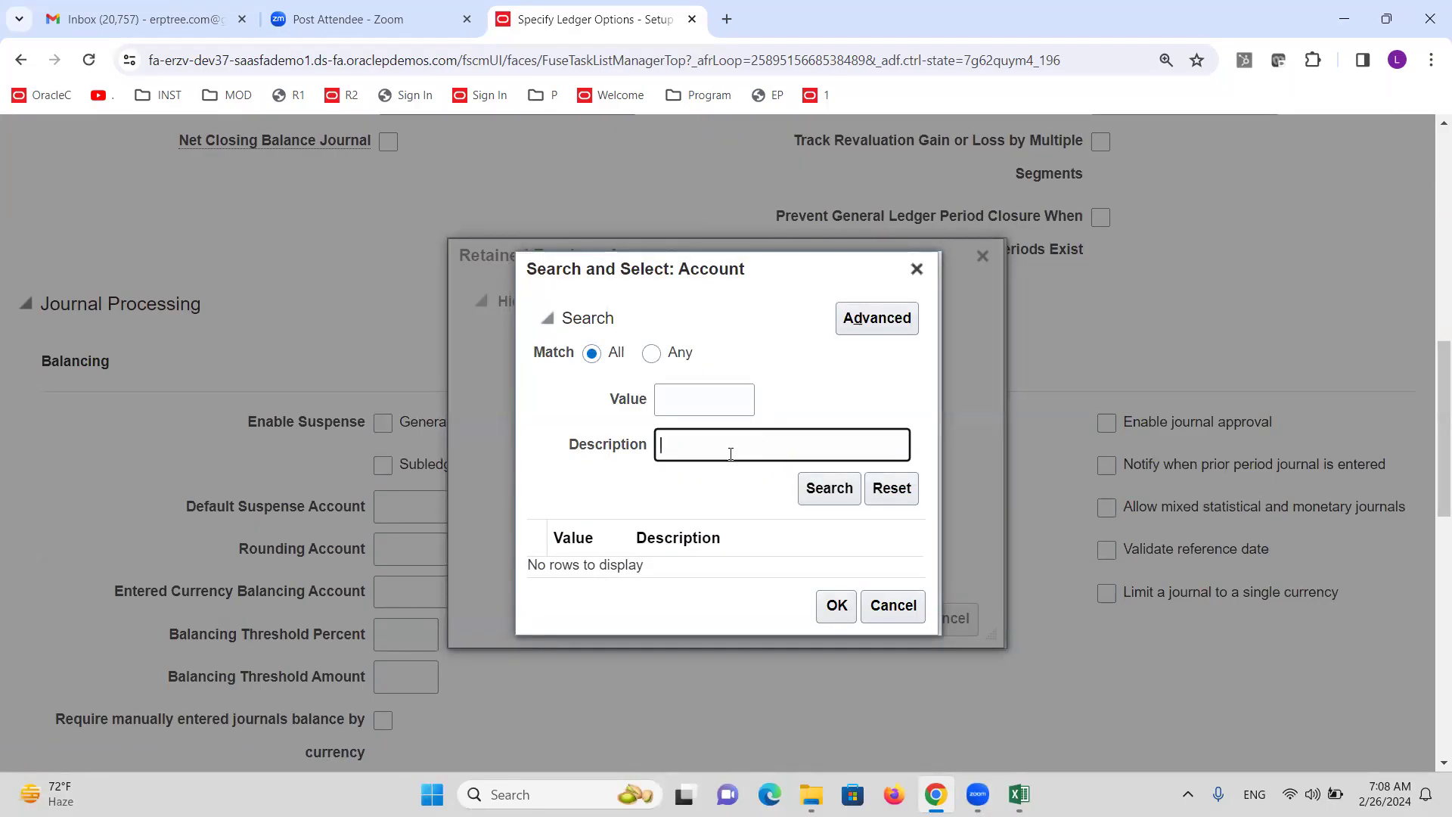
{"action": "type", "text": "Retai"}
{"action": "left_click", "coordinate": [830, 486]}
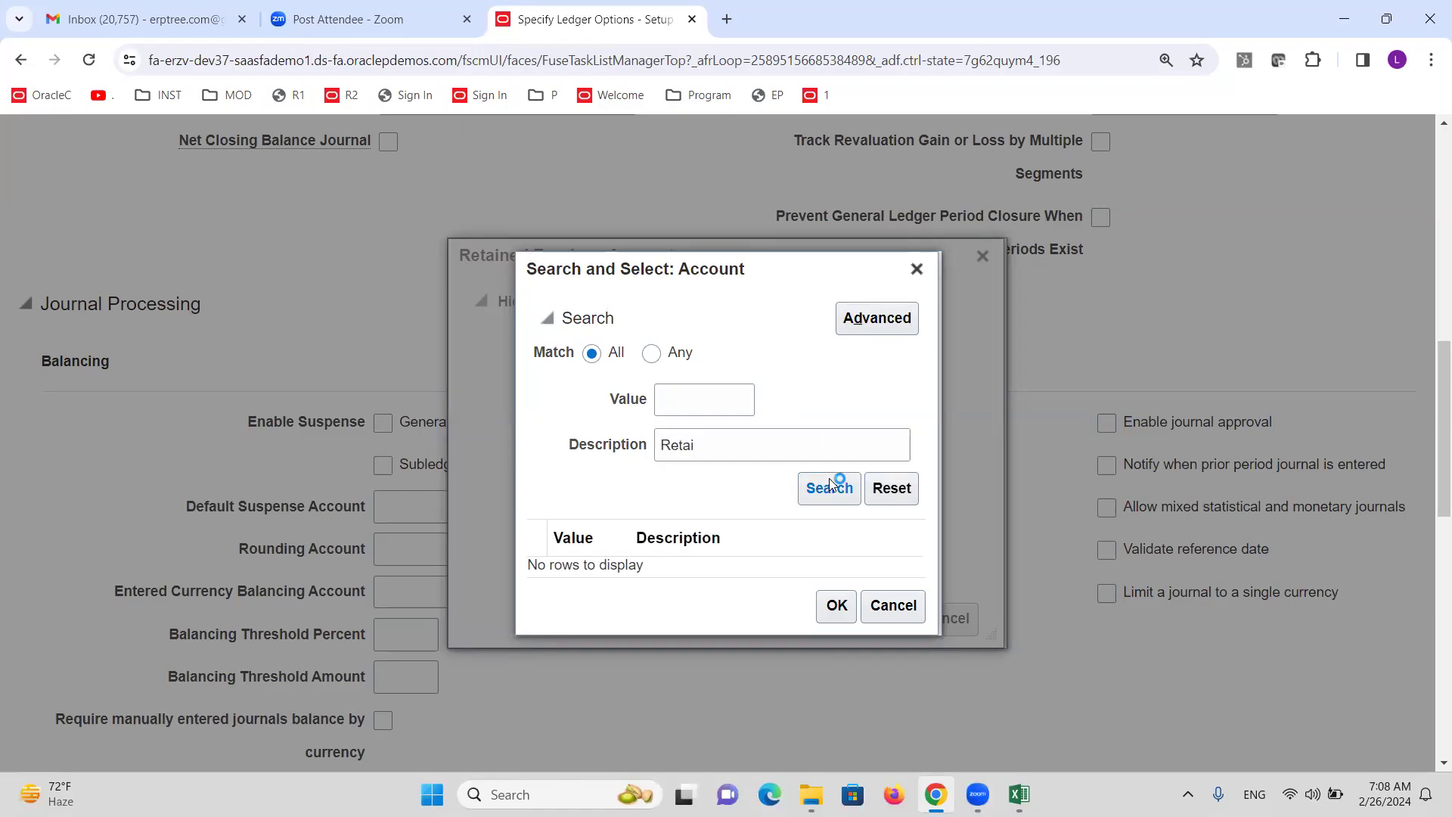
{"action": "left_click", "coordinate": [836, 565]}
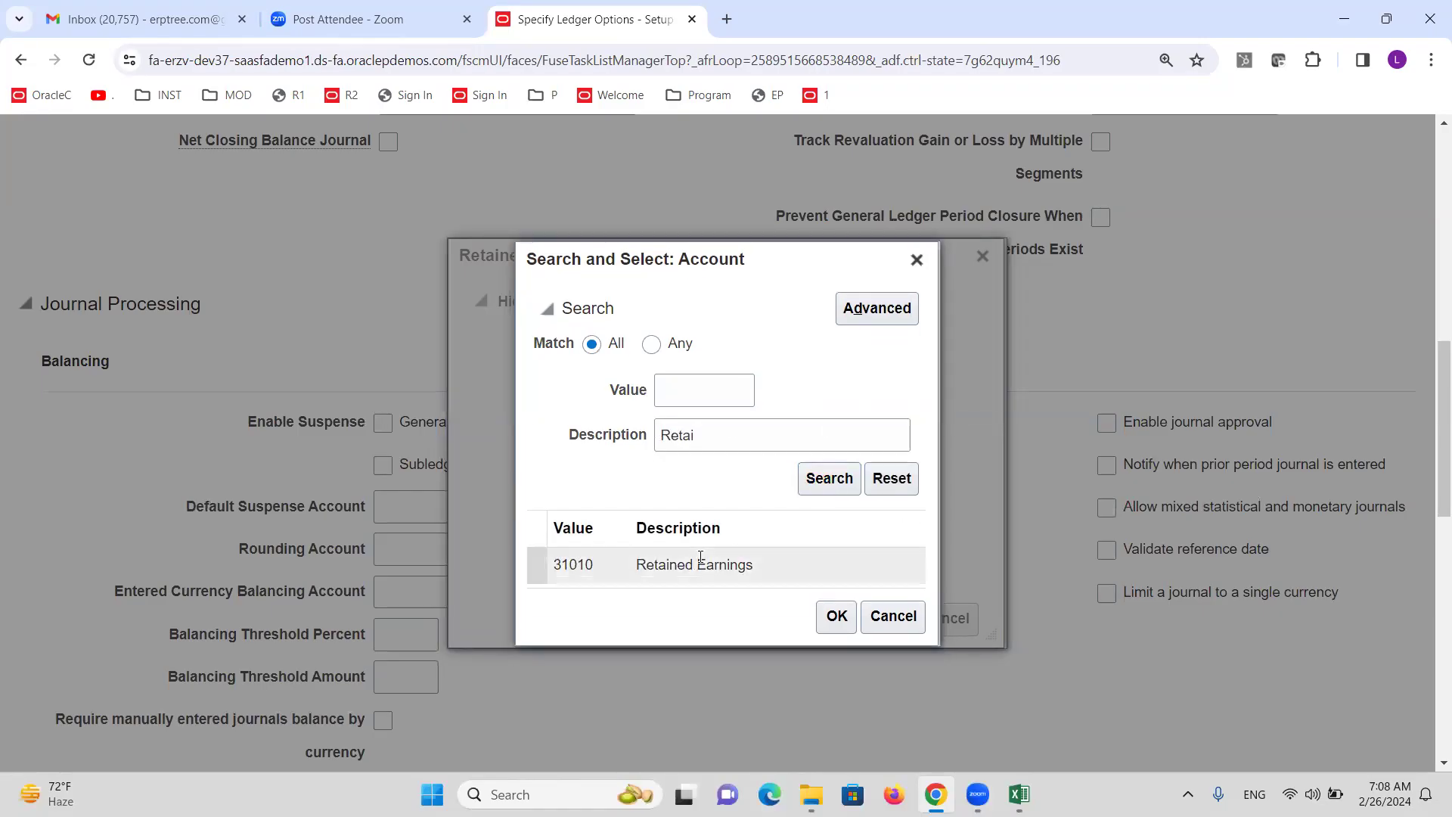
{"action": "left_click", "coordinate": [839, 628]}
Set Company 1000 in the account segments, then close the Retained Earnings Account window.
{"action": "left_click", "coordinate": [739, 621]}
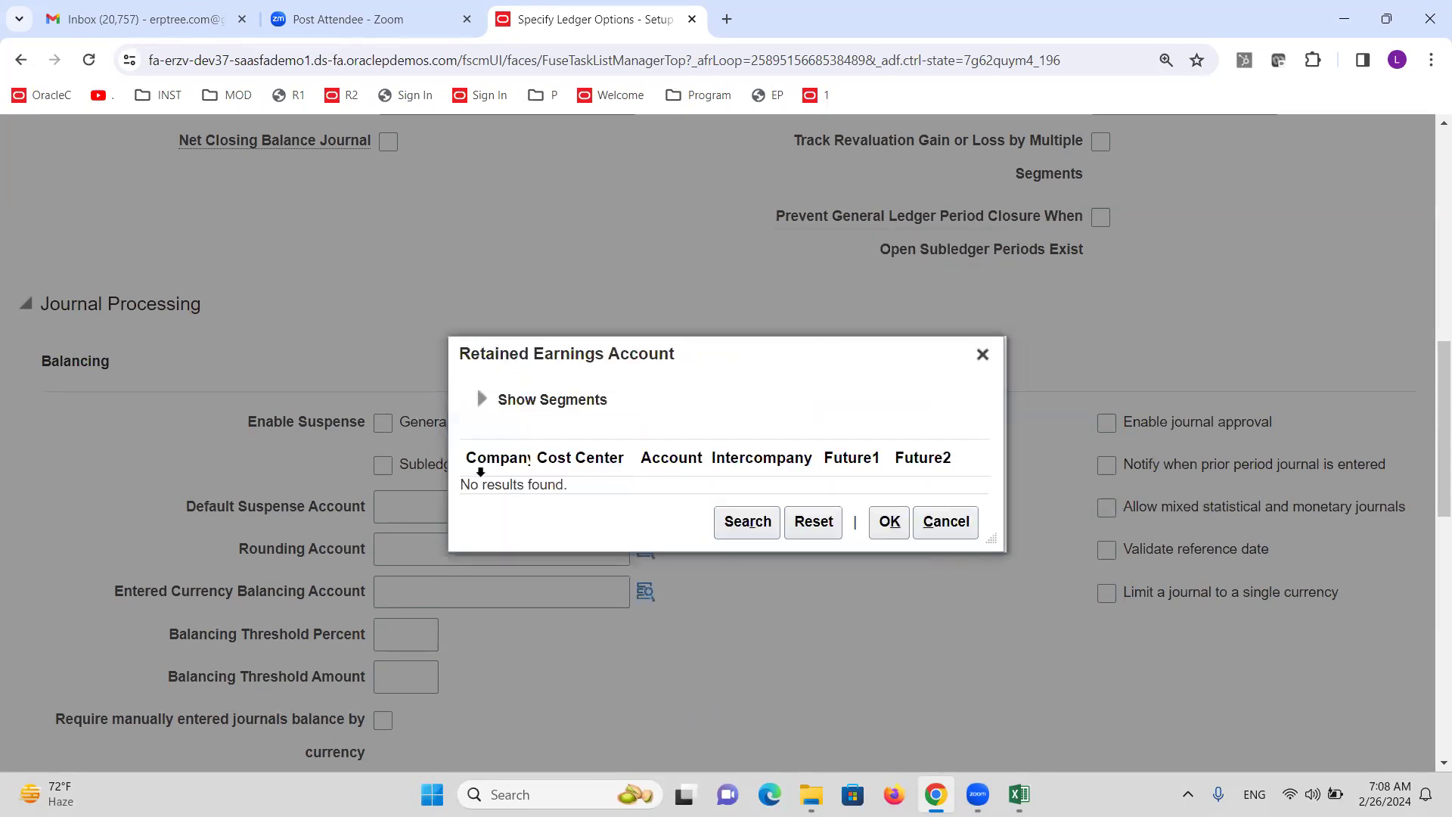
{"action": "left_click", "coordinate": [481, 399]}
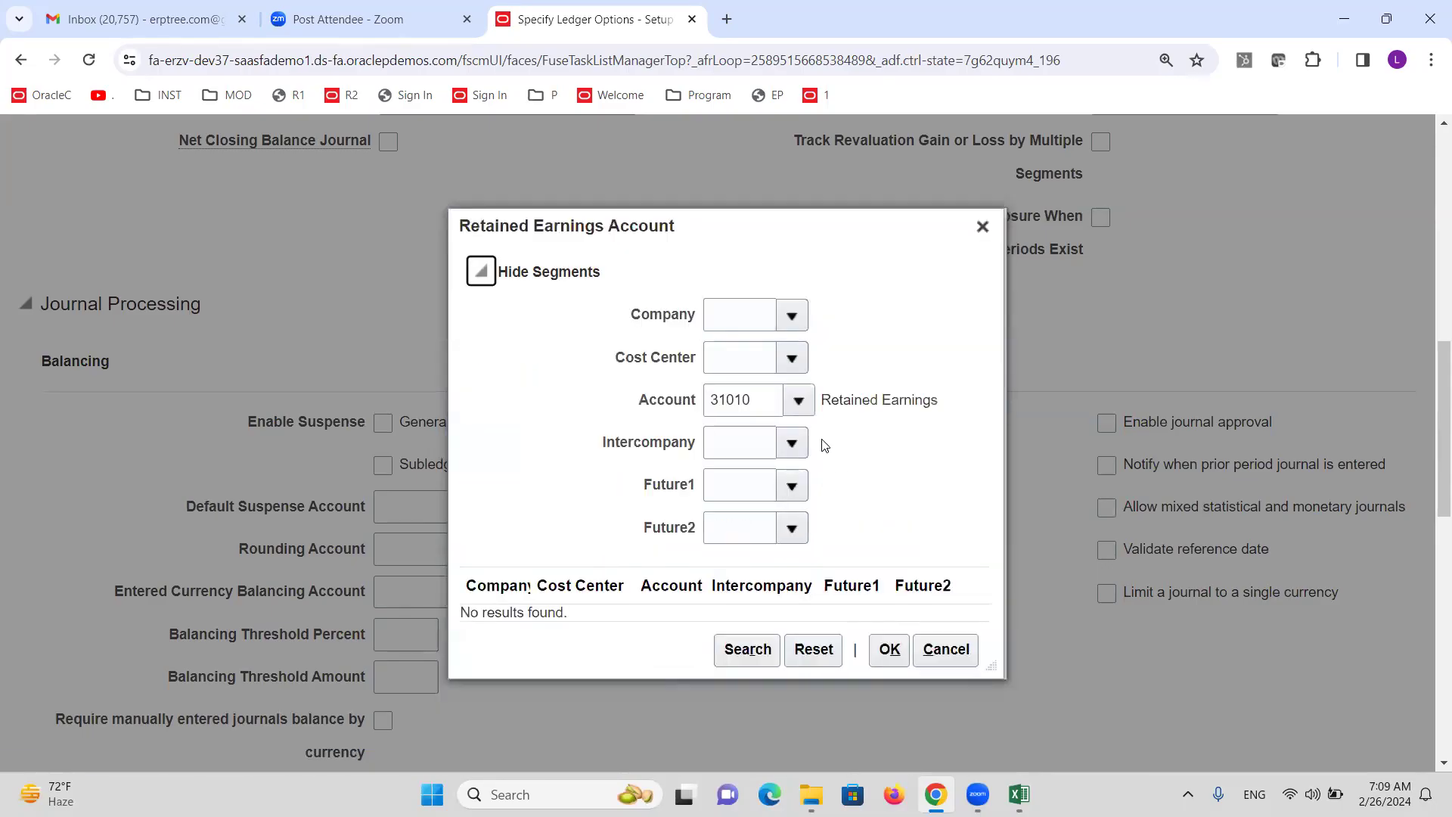
{"action": "left_click", "coordinate": [783, 312]}
{"action": "left_click", "coordinate": [792, 357]}
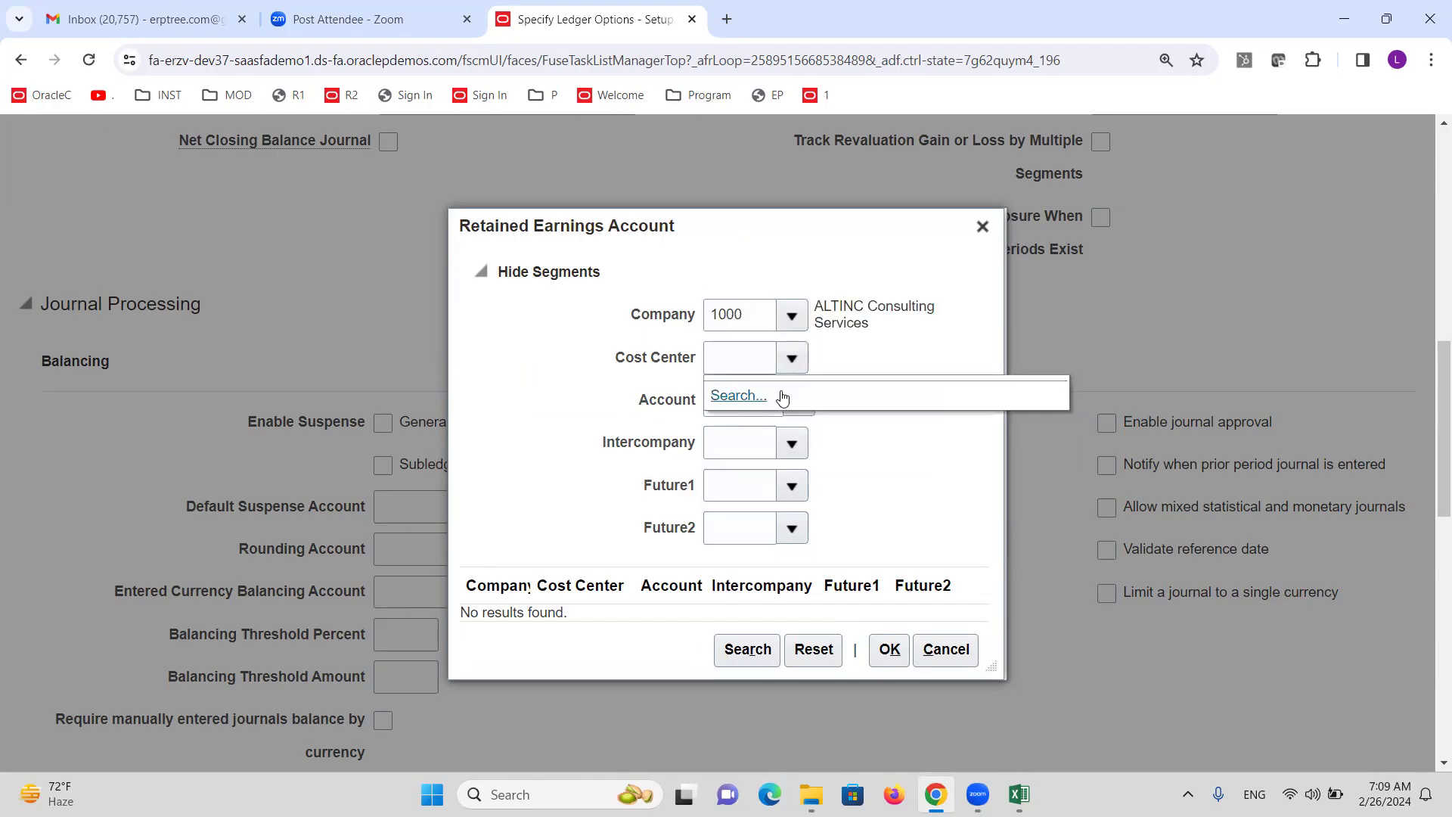
{"action": "left_click", "coordinate": [792, 355]}
{"action": "left_click", "coordinate": [792, 354]}
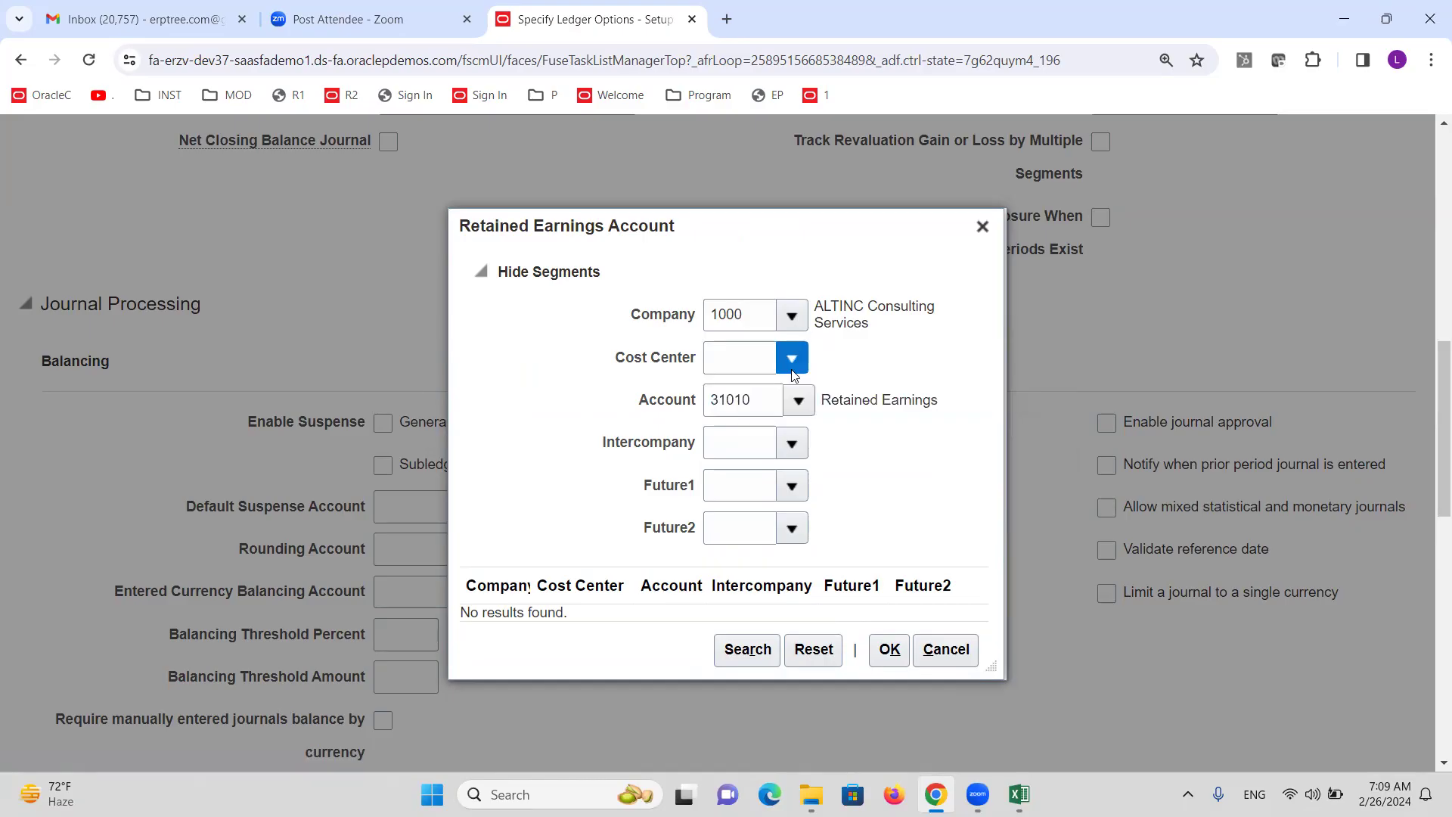
{"action": "left_click", "coordinate": [854, 333]}
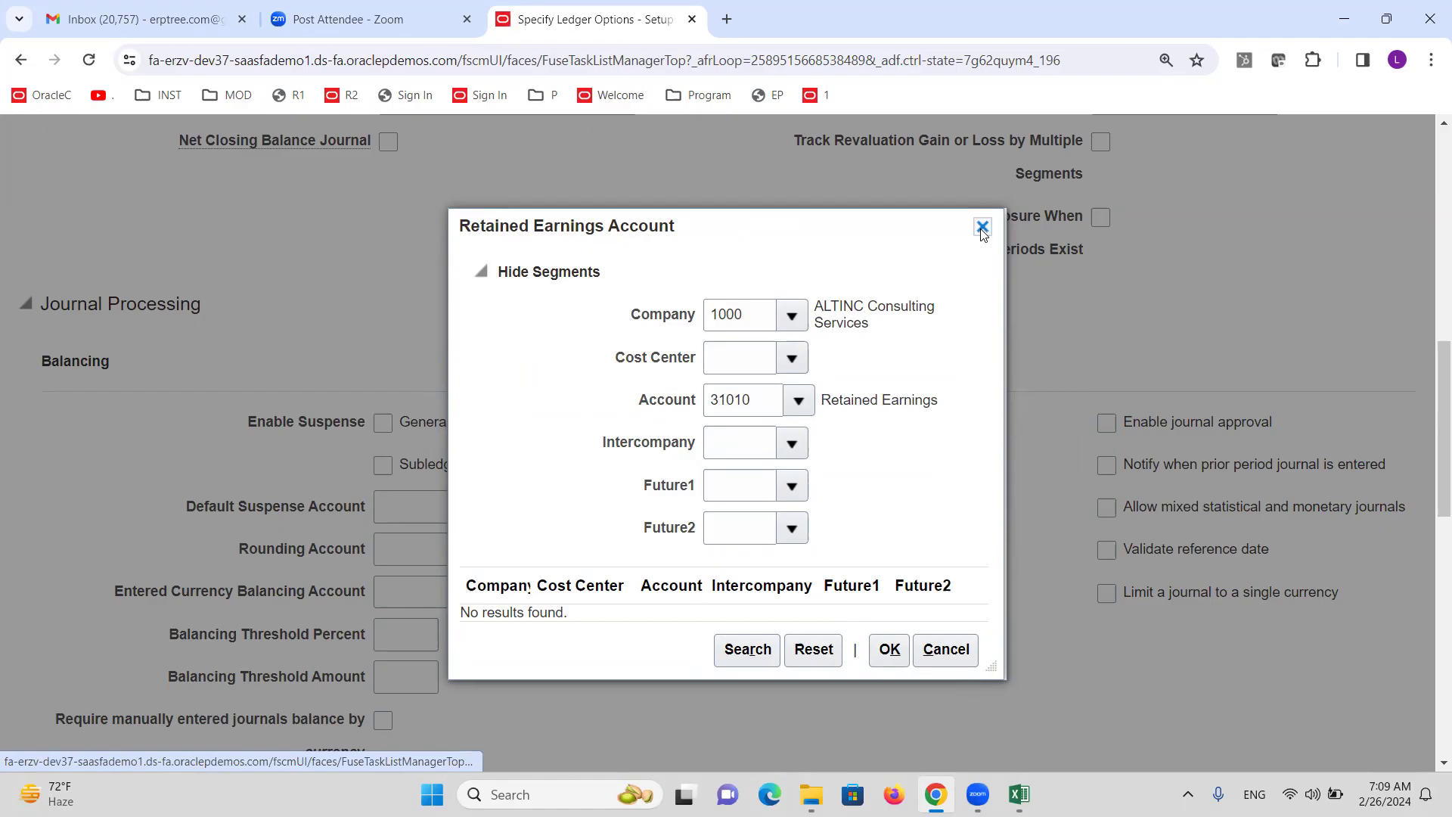
{"action": "left_click", "coordinate": [982, 228]}
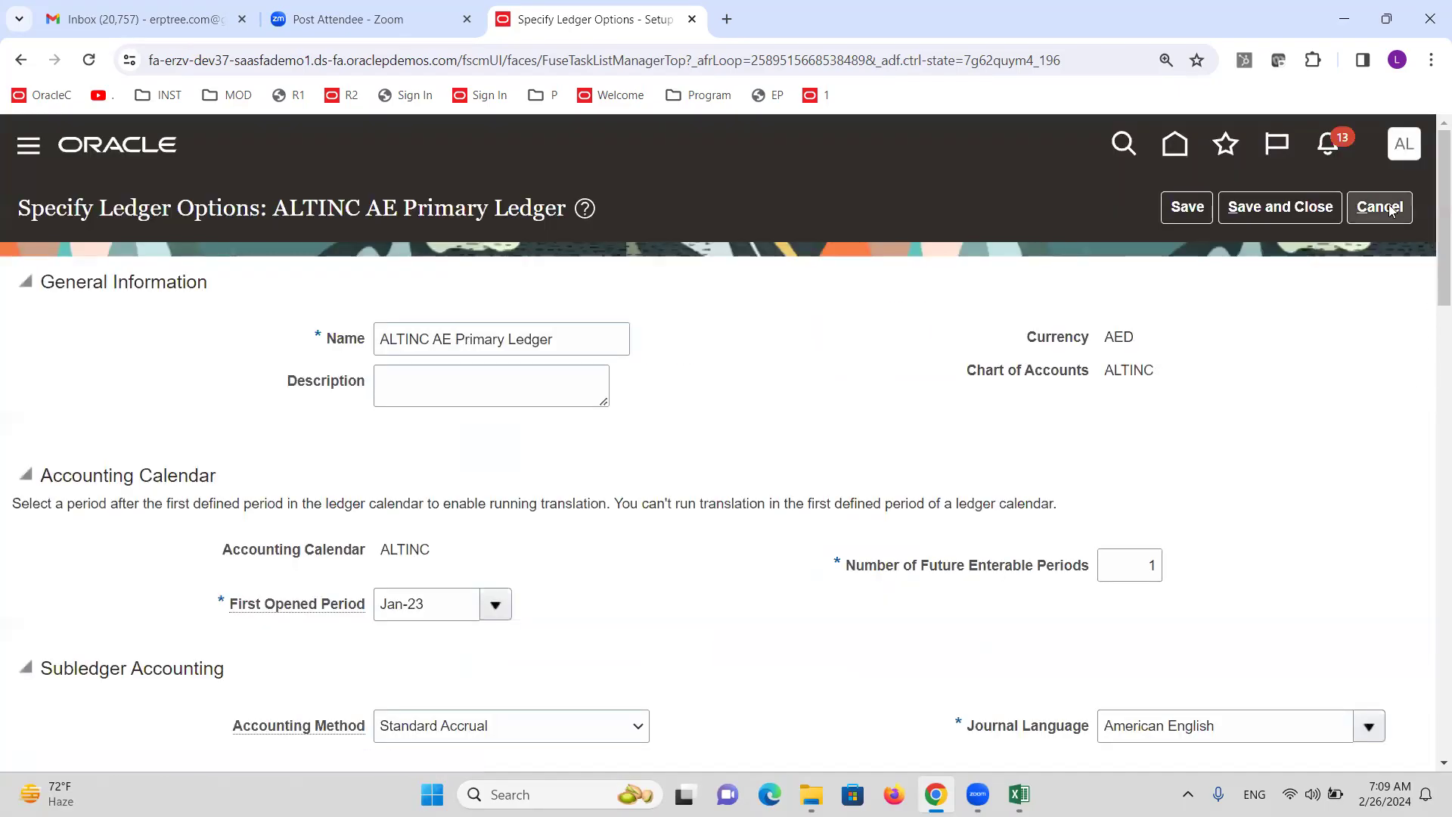
Cancel the Specify Ledger Options page without saving.
{"action": "scroll", "coordinate": [902, 512], "scroll_direction": "down", "scroll_amount": 5}
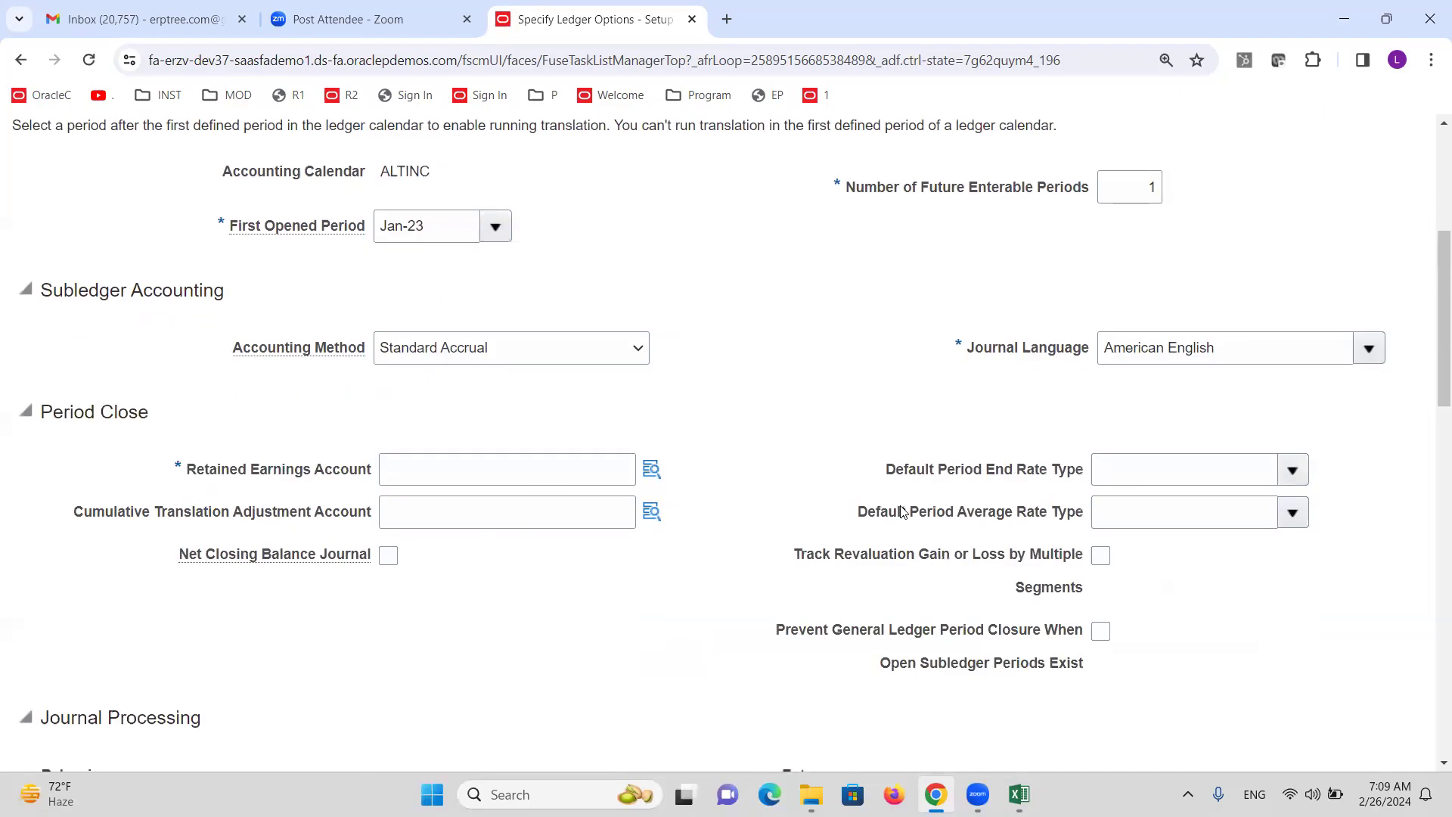
{"action": "scroll", "coordinate": [828, 492], "scroll_direction": "up", "scroll_amount": 5}
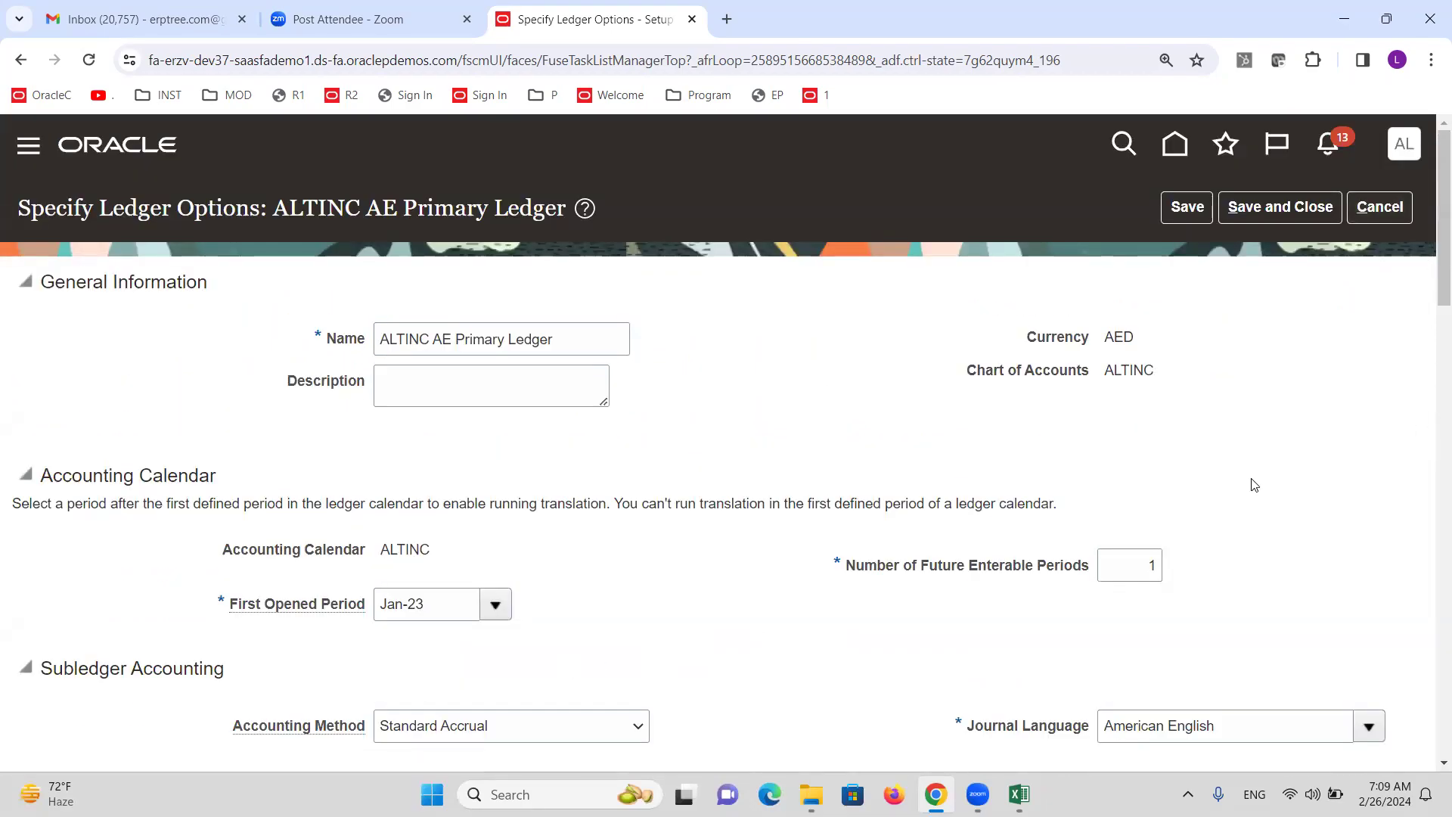
{"action": "left_click", "coordinate": [1382, 206]}
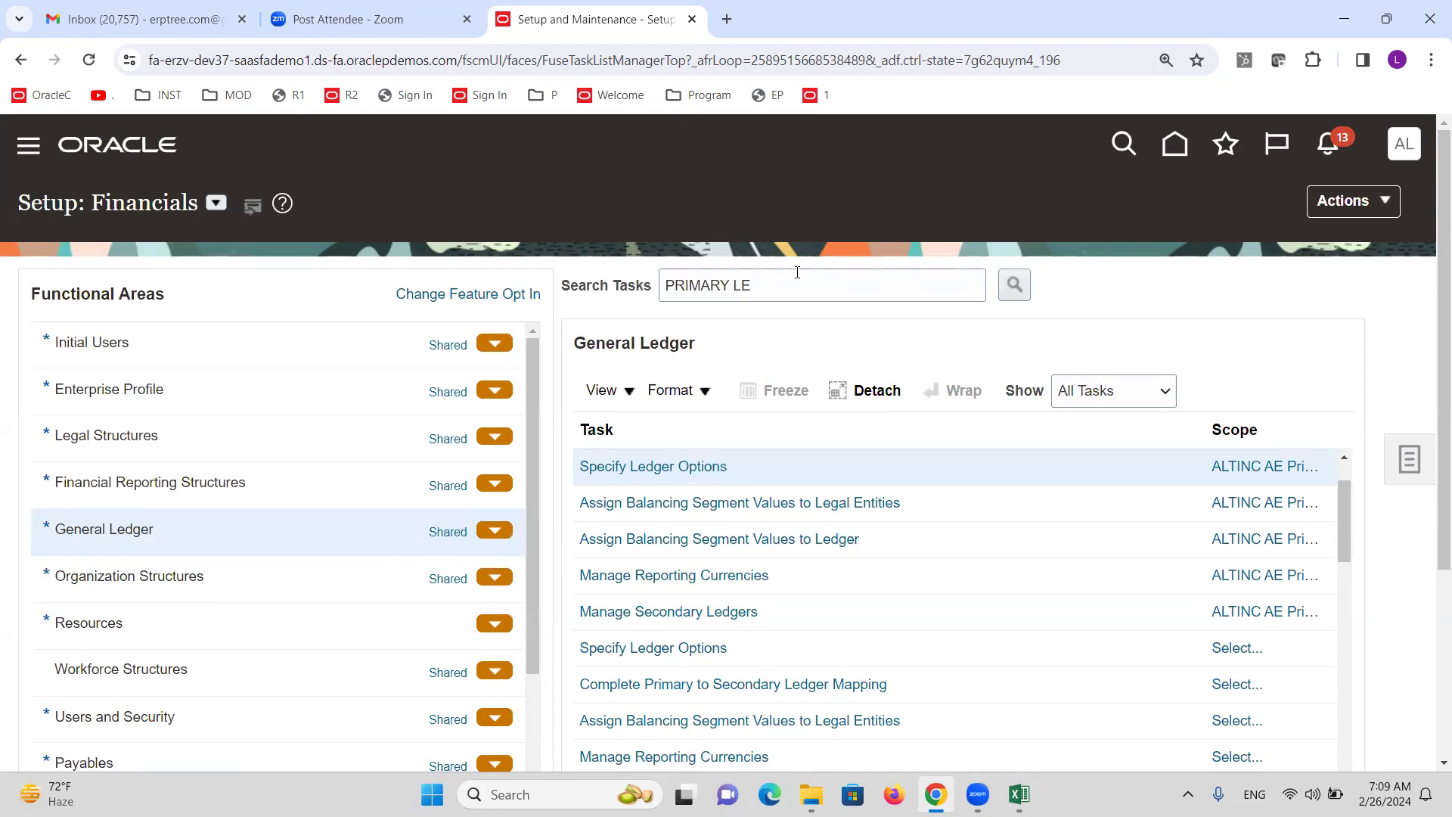
Search tasks for 'value set' and open Manage Chart of Accounts Value Sets.
{"action": "triple_click", "coordinate": [798, 283]}
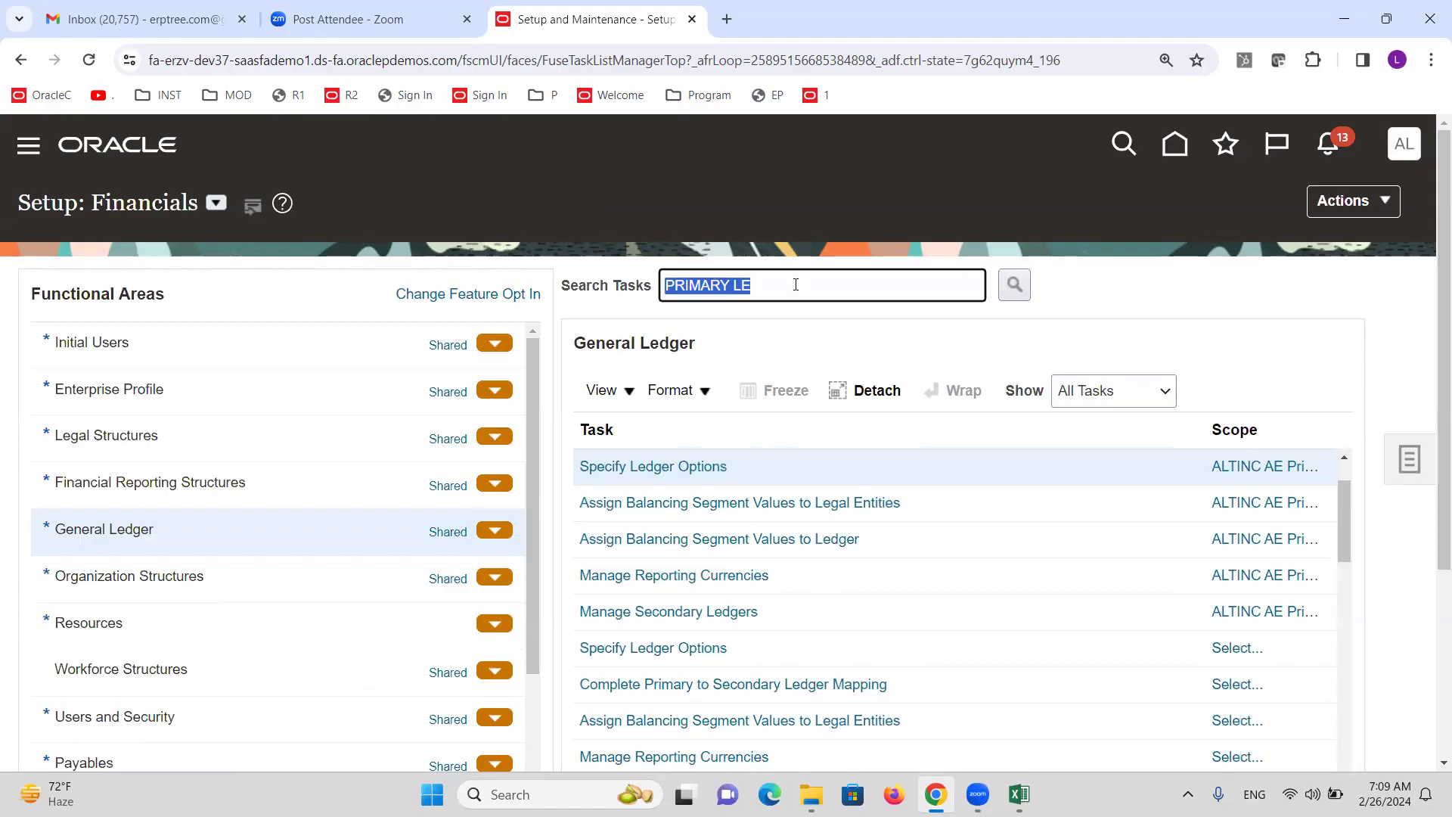
{"action": "type", "text": "value "}
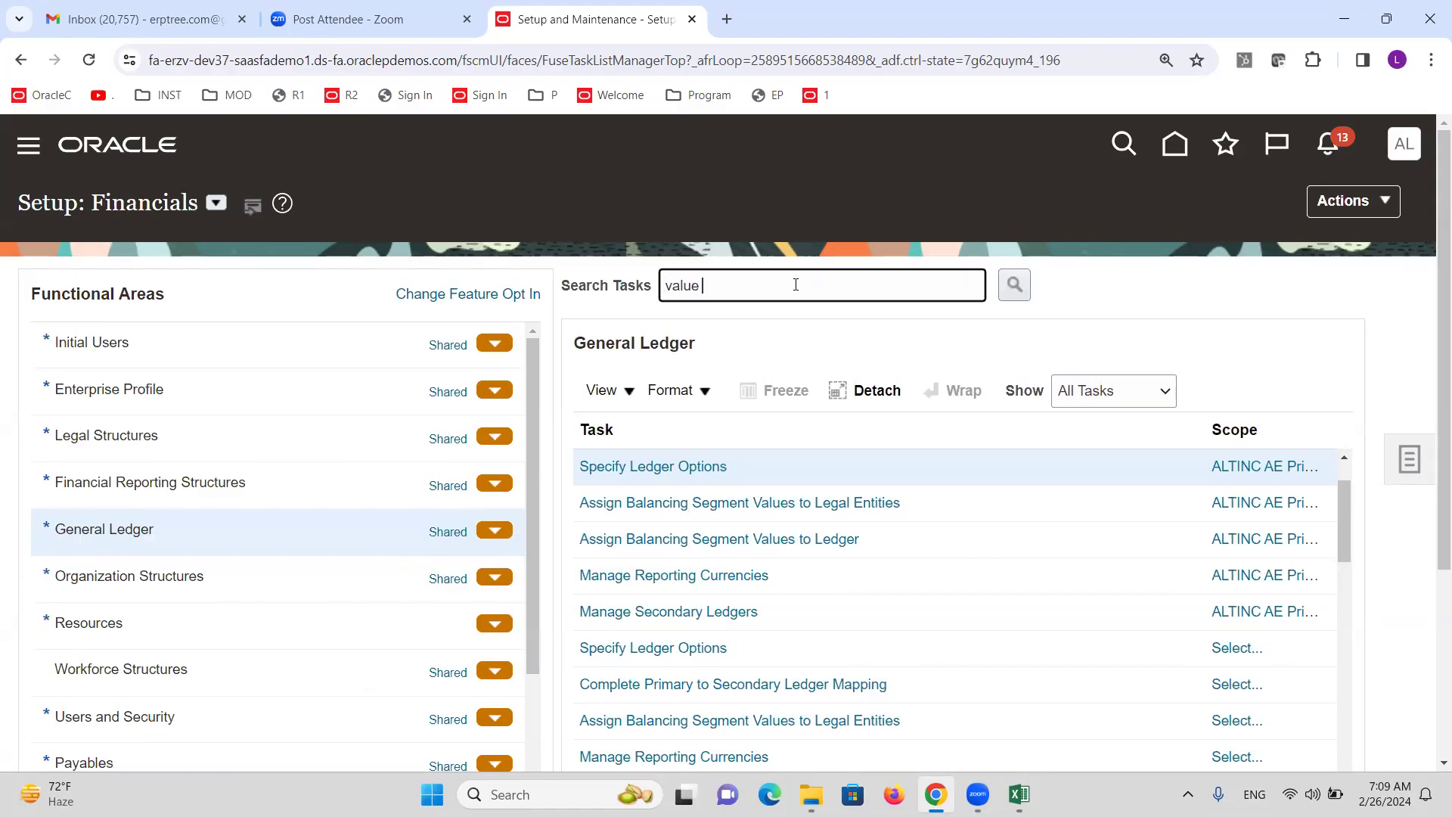
{"action": "type", "text": "set"}
{"action": "key", "text": "Return"}
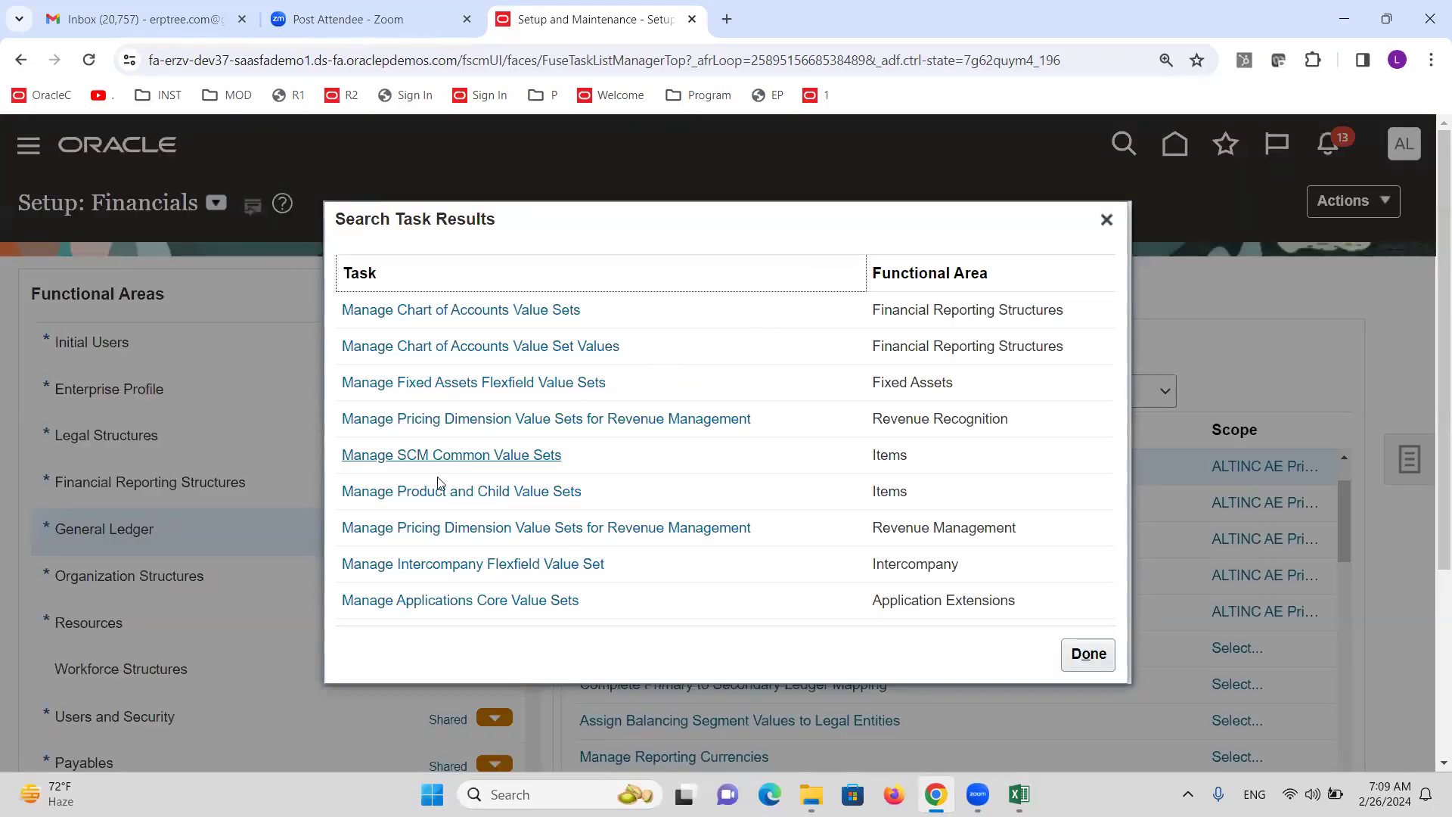
{"action": "left_click", "coordinate": [519, 309]}
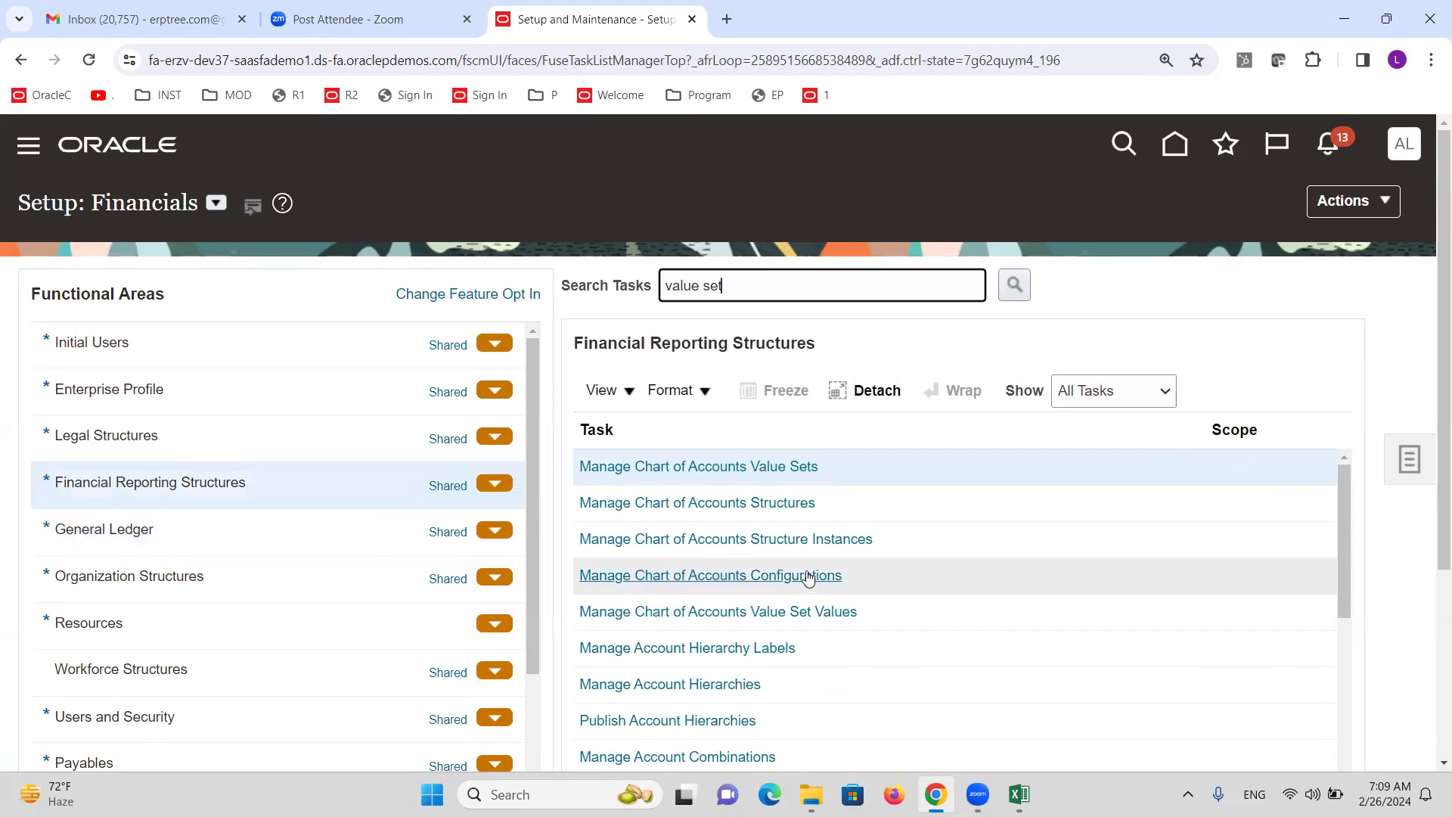
{"action": "left_click", "coordinate": [753, 467]}
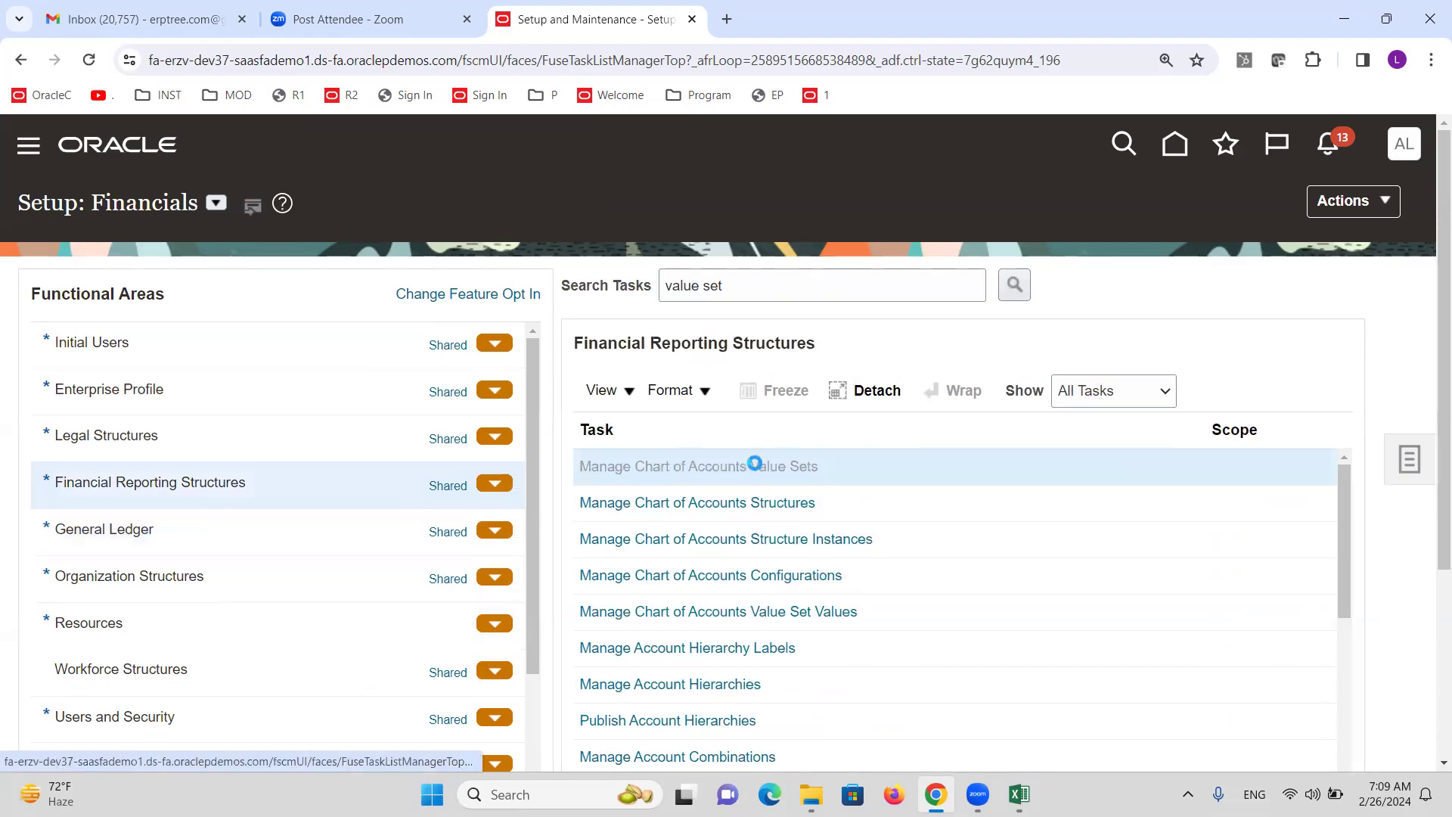
{"action": "left_click", "coordinate": [489, 310]}
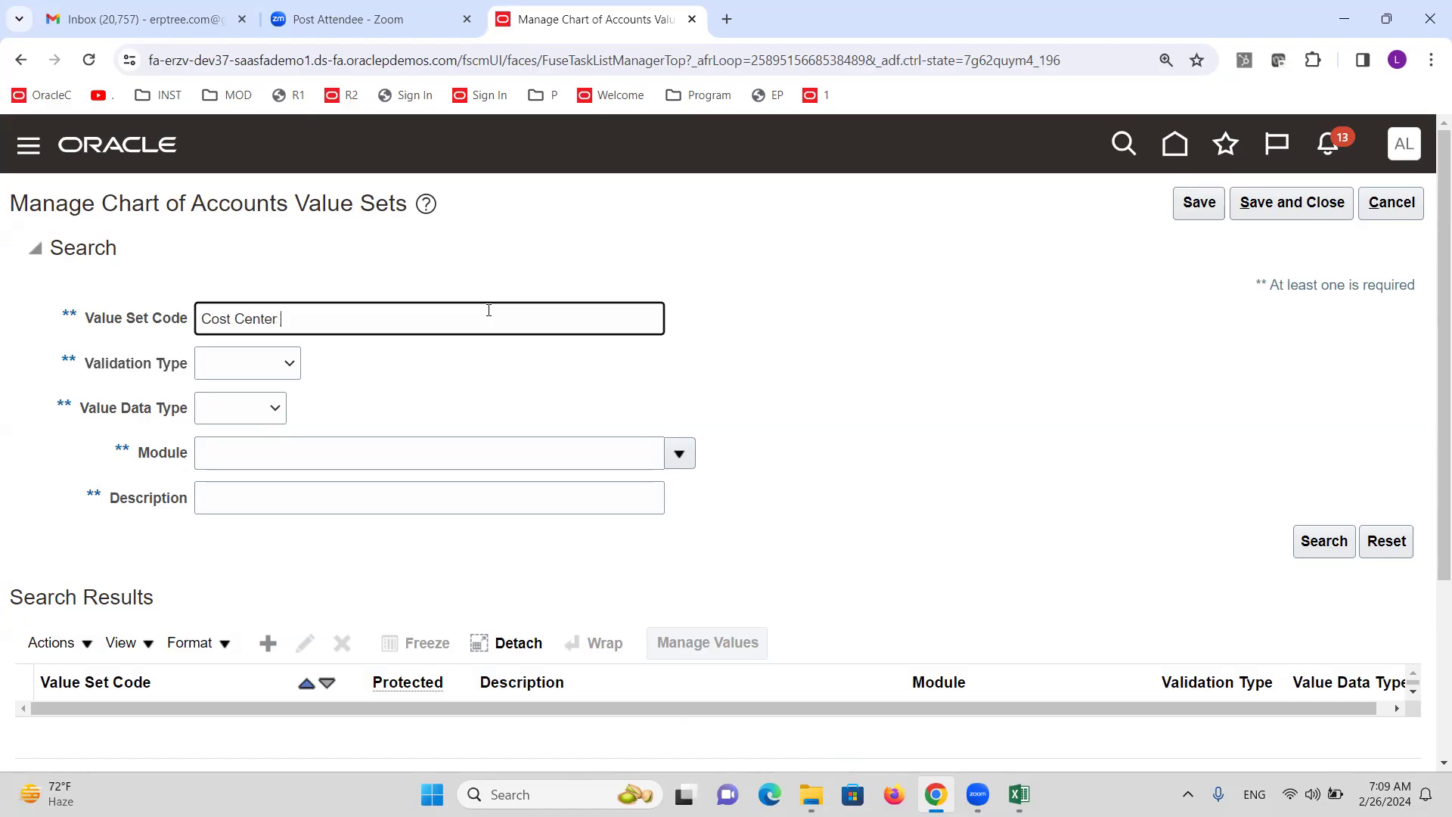
Find the Cost Center ALTINC value set, uncheck Security enabled, and save it.
{"action": "type", "text": "INC"}
{"action": "key", "text": "Return"}
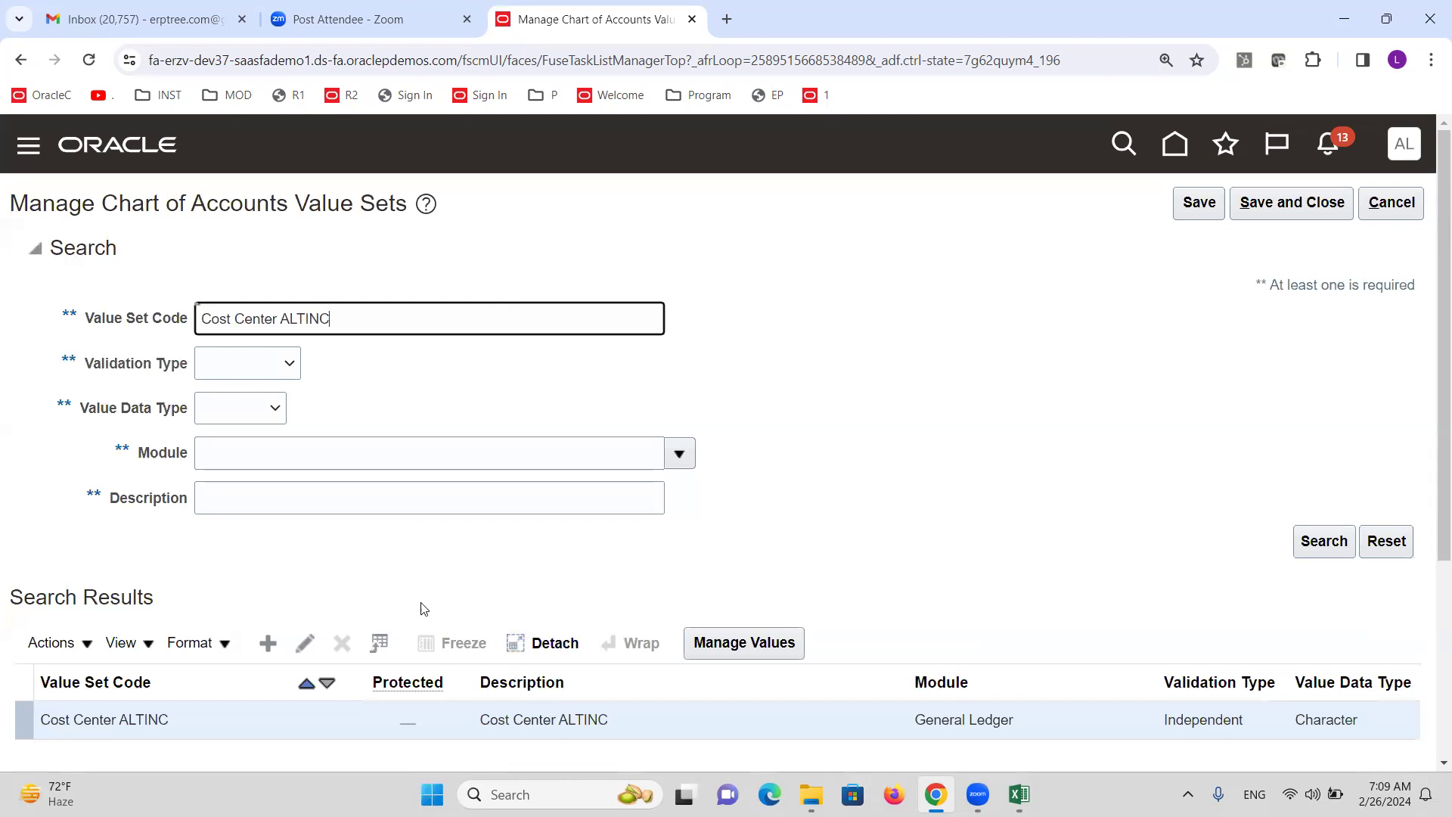
{"action": "left_click", "coordinate": [306, 643]}
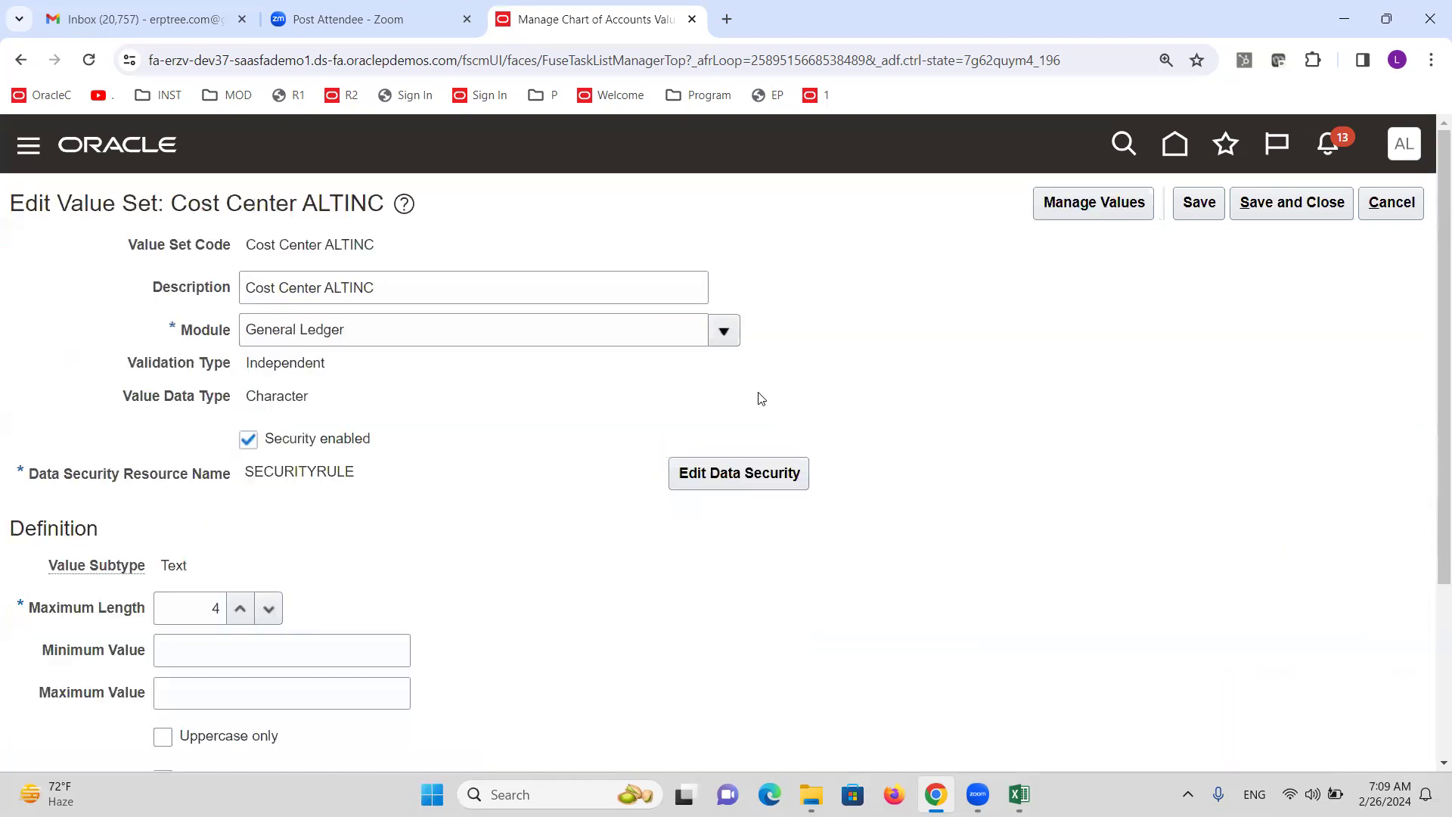
{"action": "left_click", "coordinate": [248, 439]}
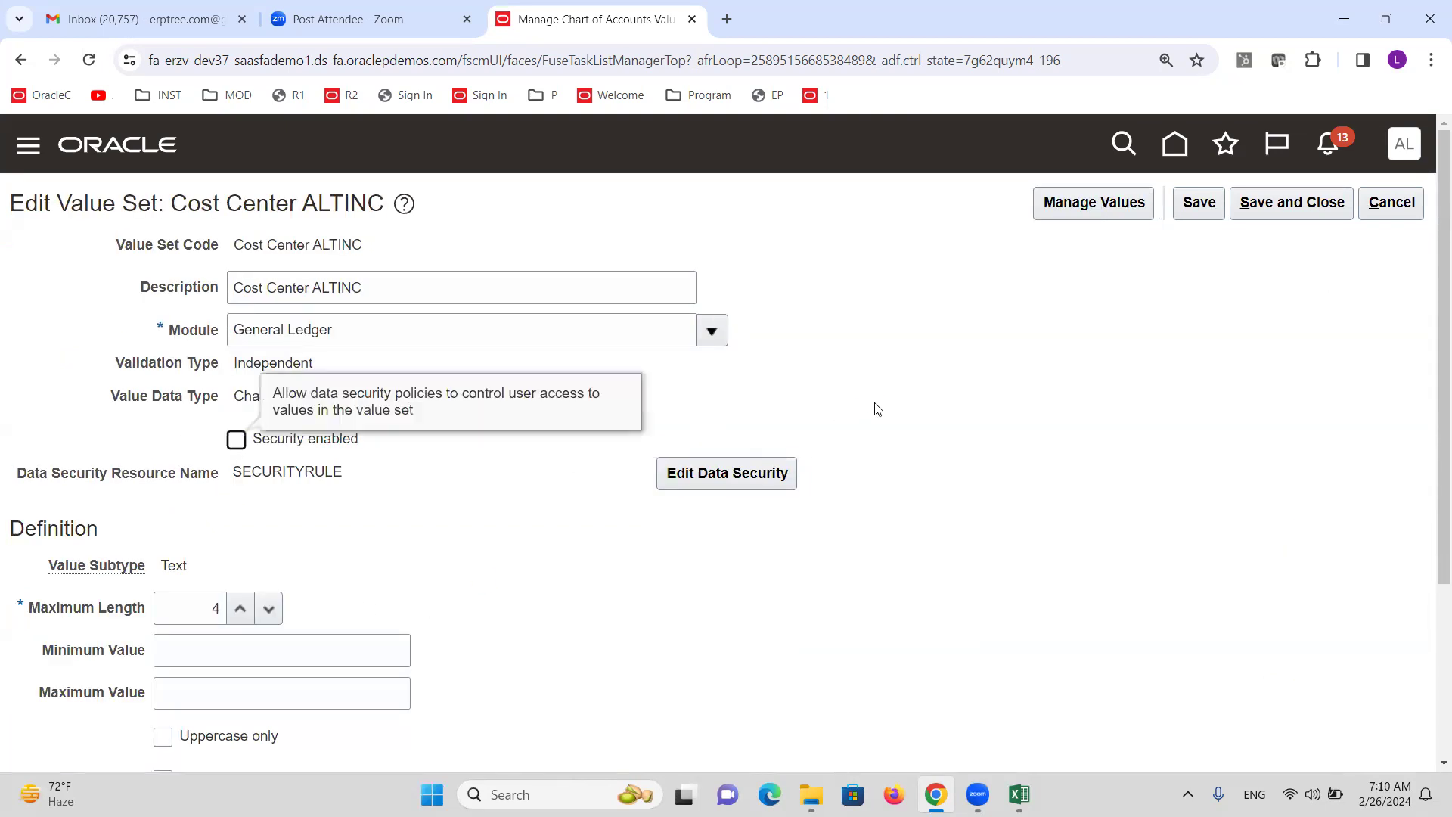
{"action": "left_click", "coordinate": [1259, 213]}
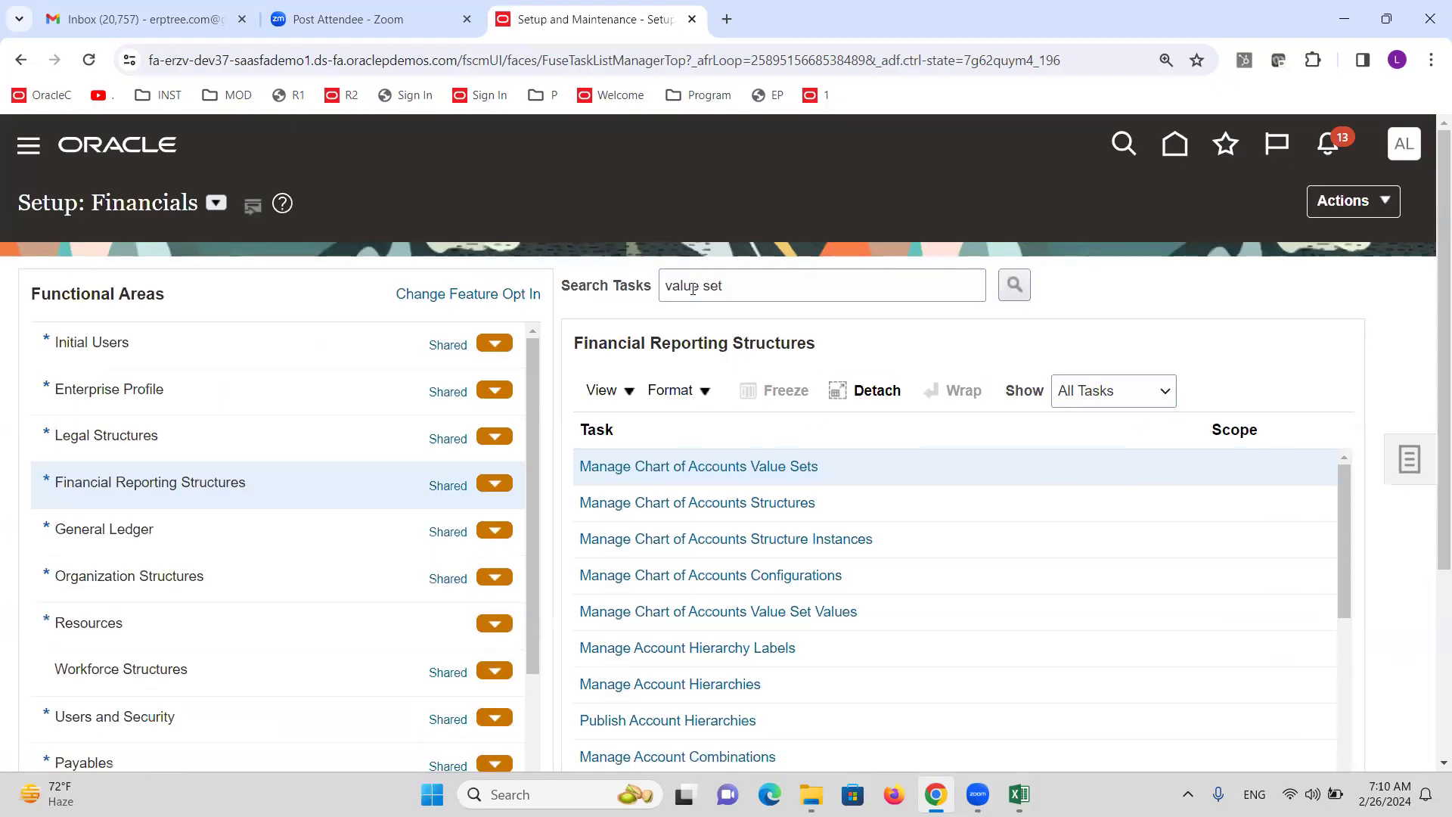
Open Manage Chart of Accounts Structures, then bring up the Excel training workbook.
{"action": "left_click", "coordinate": [755, 286]}
{"action": "key", "text": "ctrl+shift+Left"}
{"action": "key", "text": "ctrl+shift+Left"}
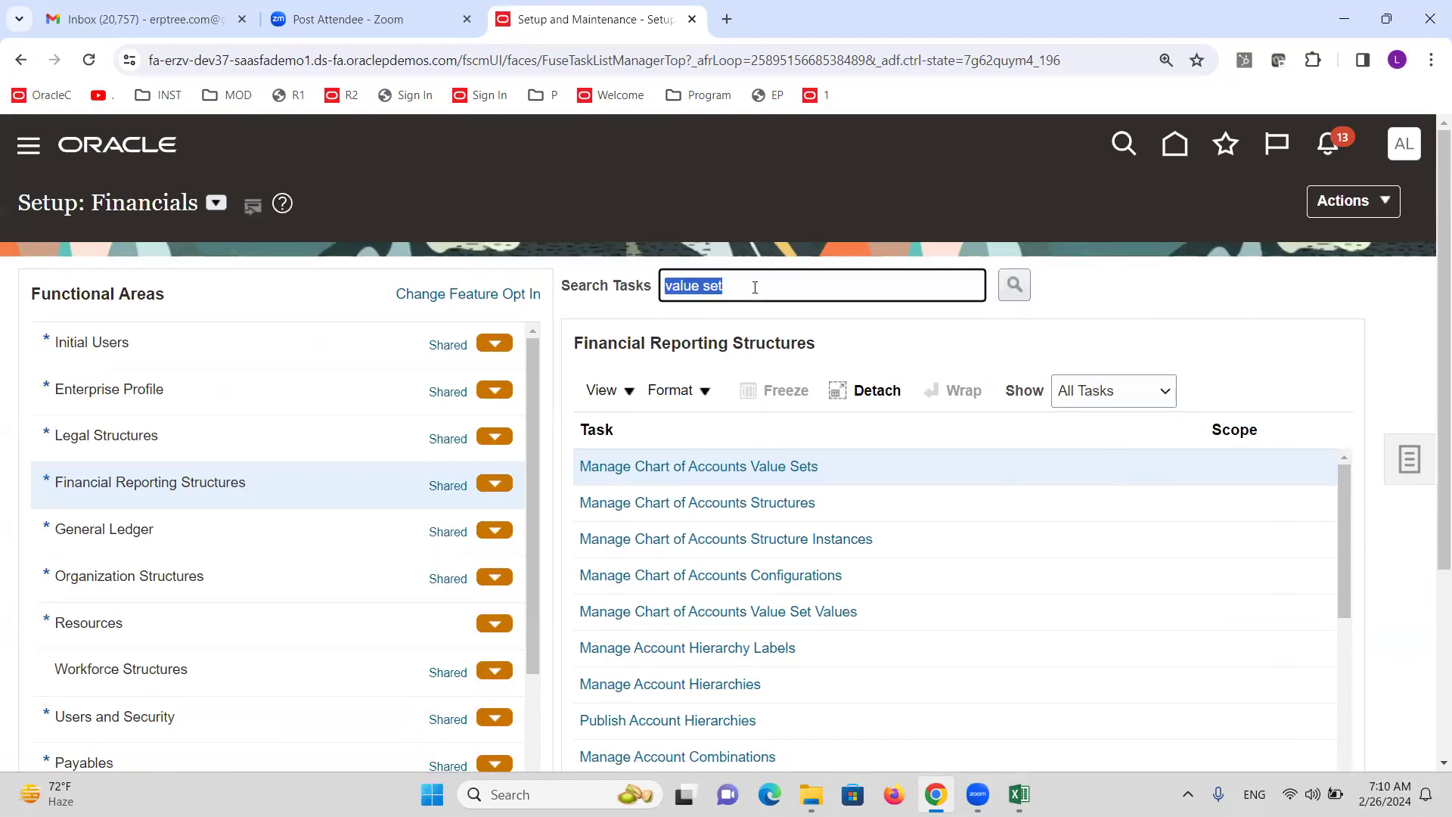
{"action": "left_click", "coordinate": [778, 506]}
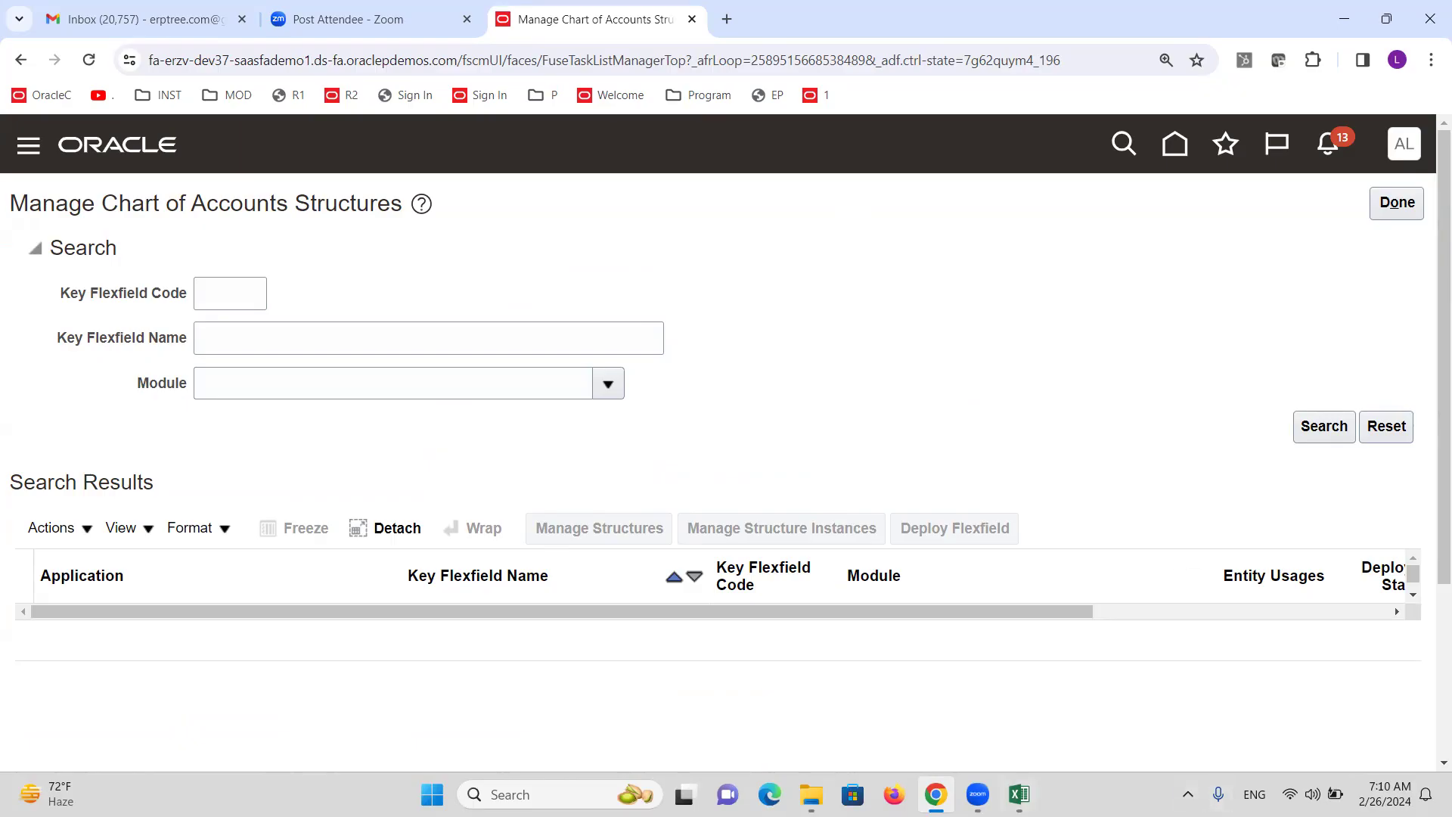
{"action": "left_click", "coordinate": [1018, 791]}
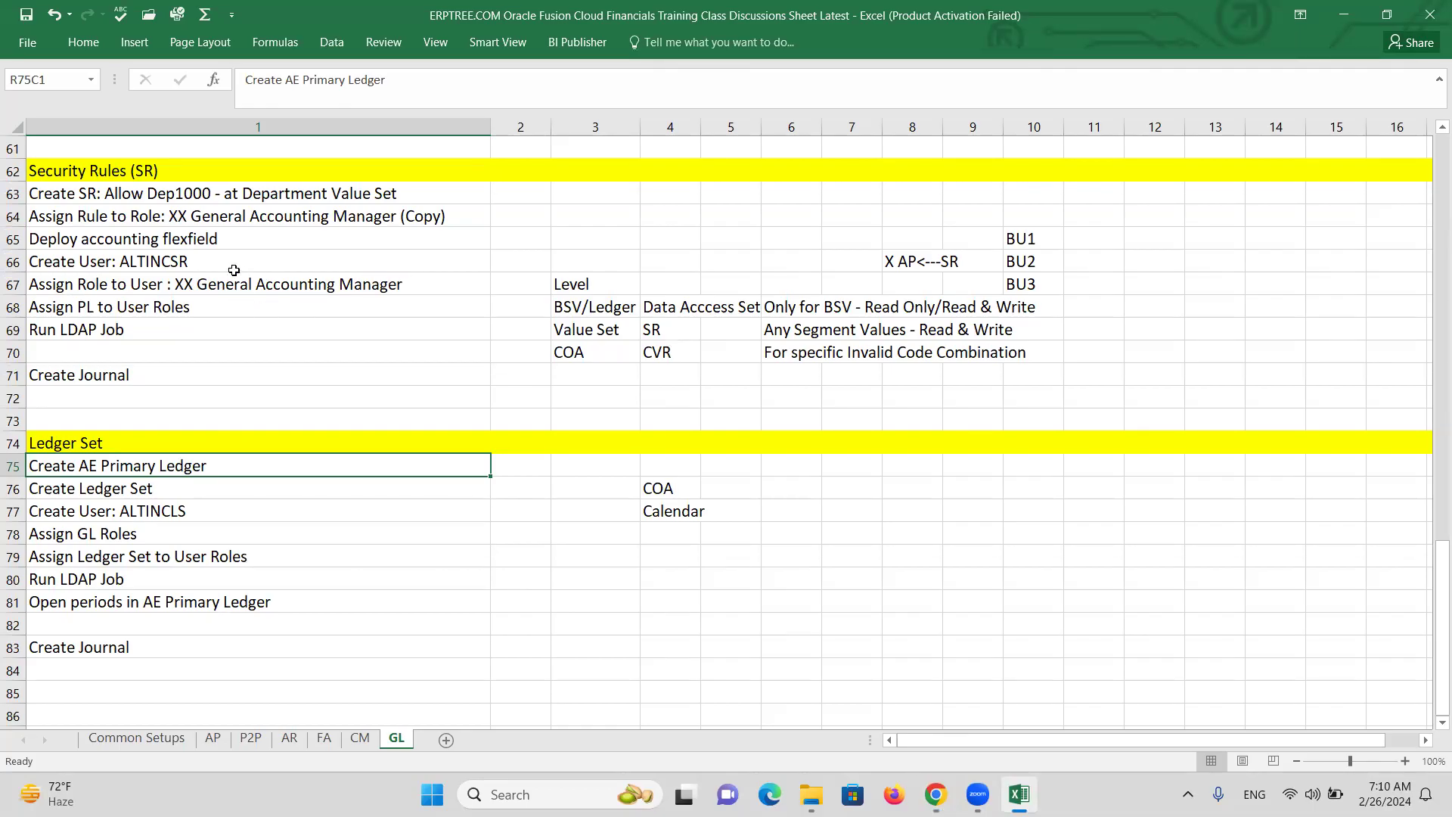
Highlight 'General Accounting Manager' in row 67's step text, then return to the Oracle structures page.
{"action": "double_click", "coordinate": [204, 283]}
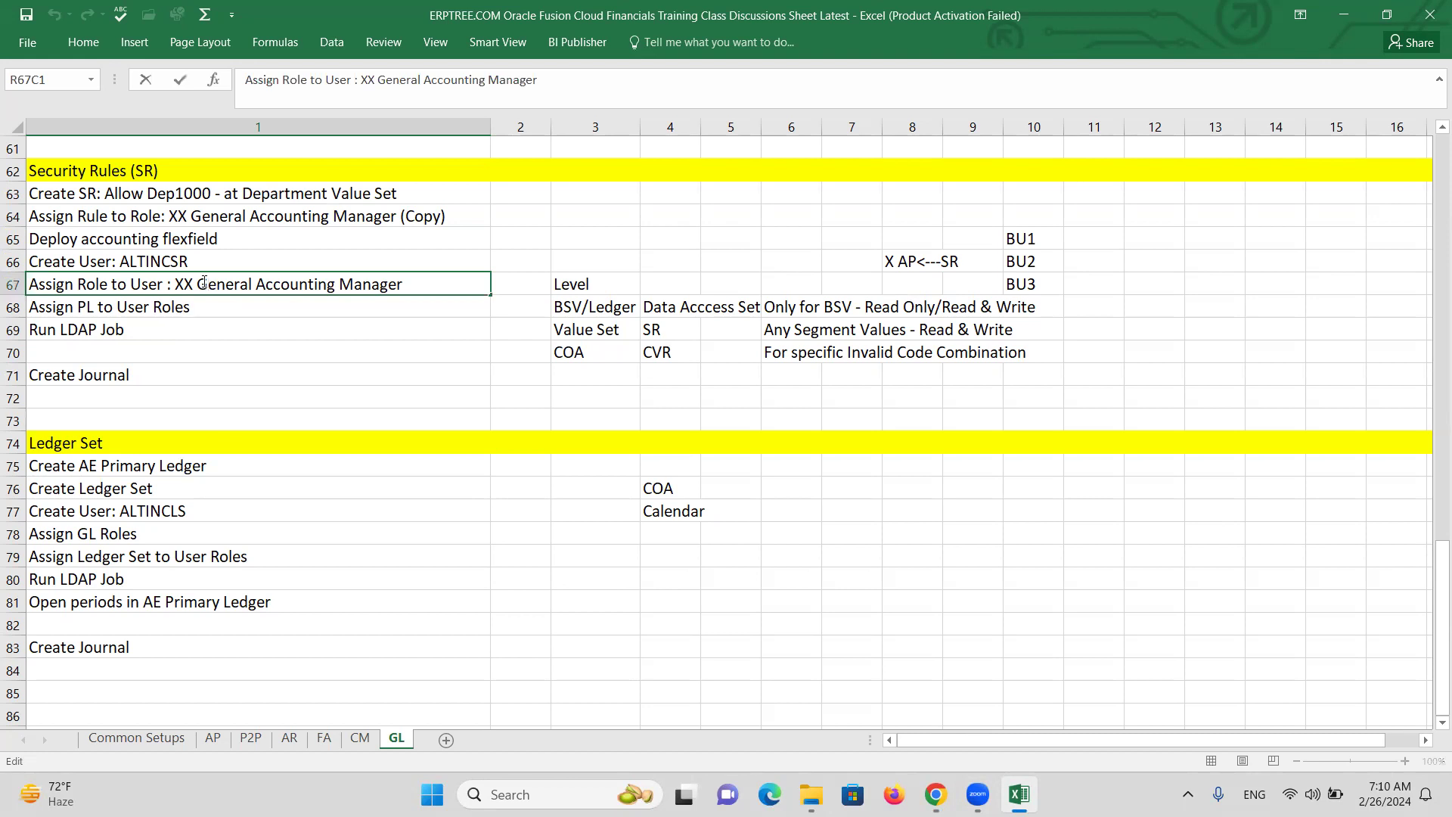
{"action": "left_click_drag", "start_coordinate": [203, 283], "coordinate": [408, 282]}
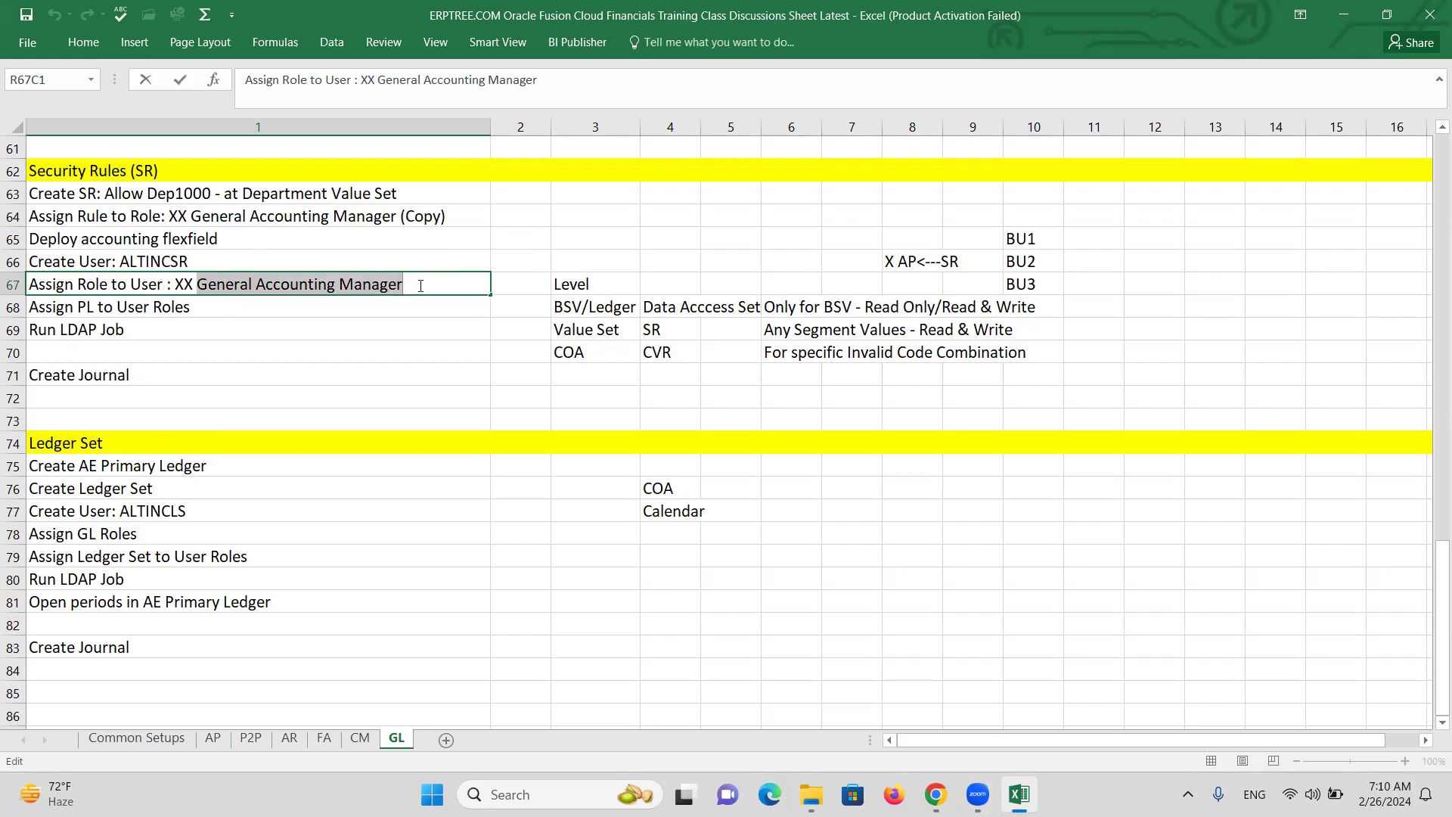
{"action": "double_click", "coordinate": [416, 286]}
{"action": "left_click_drag", "start_coordinate": [416, 286], "coordinate": [221, 285]}
{"action": "left_click", "coordinate": [1152, 327]}
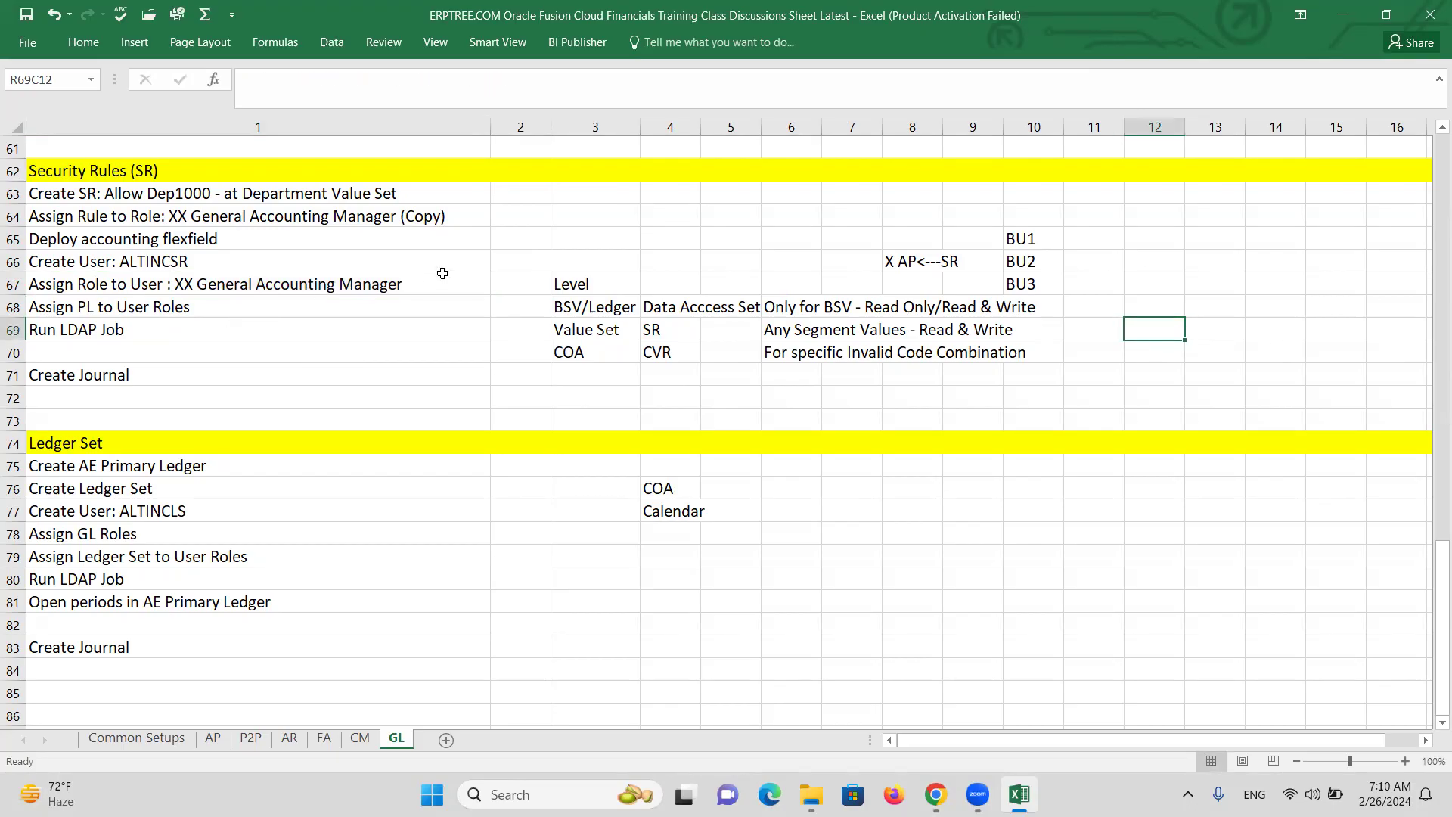
{"action": "left_click", "coordinate": [412, 291]}
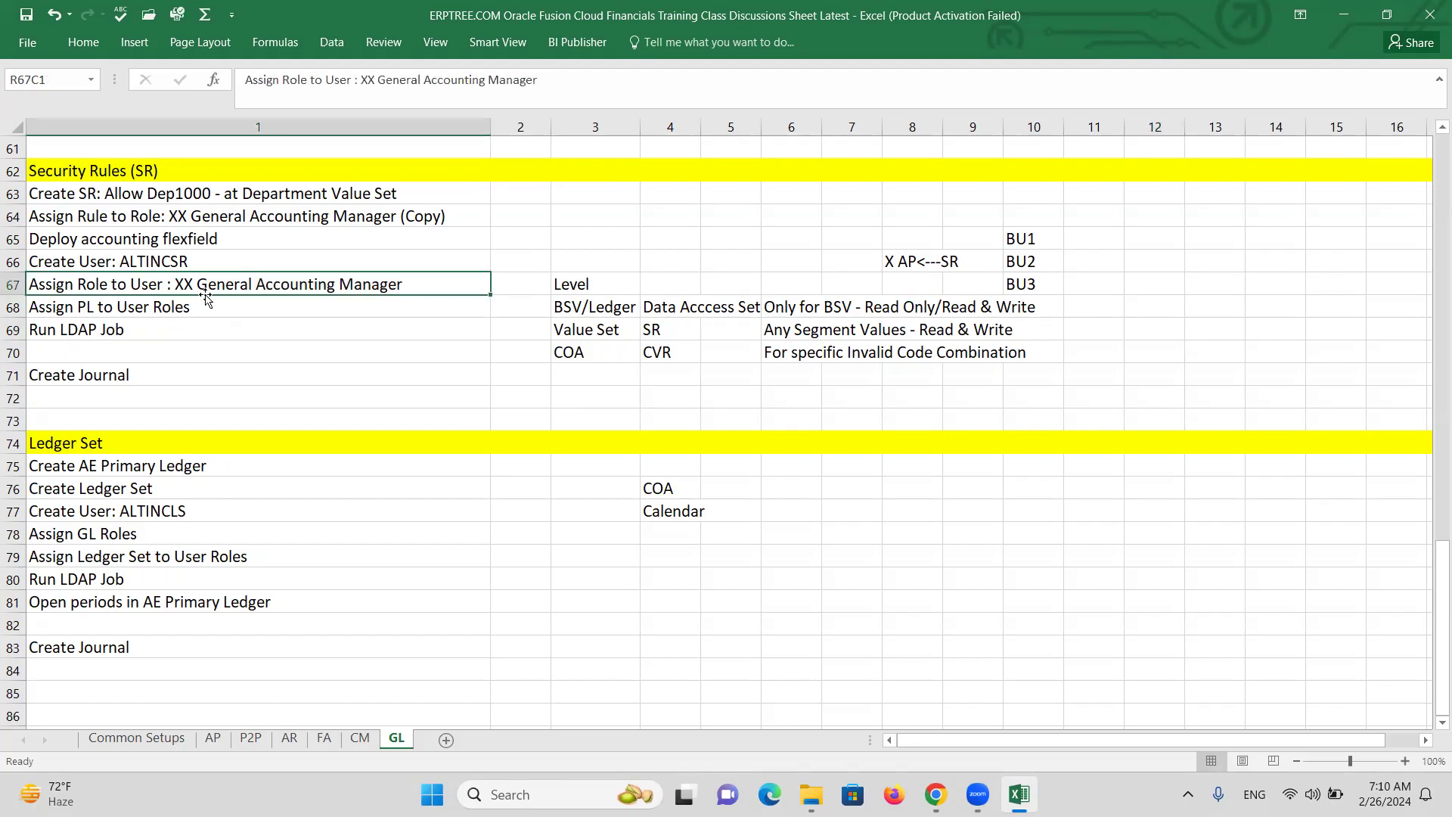
{"action": "double_click", "coordinate": [200, 288]}
{"action": "left_click_drag", "start_coordinate": [198, 286], "coordinate": [408, 284]}
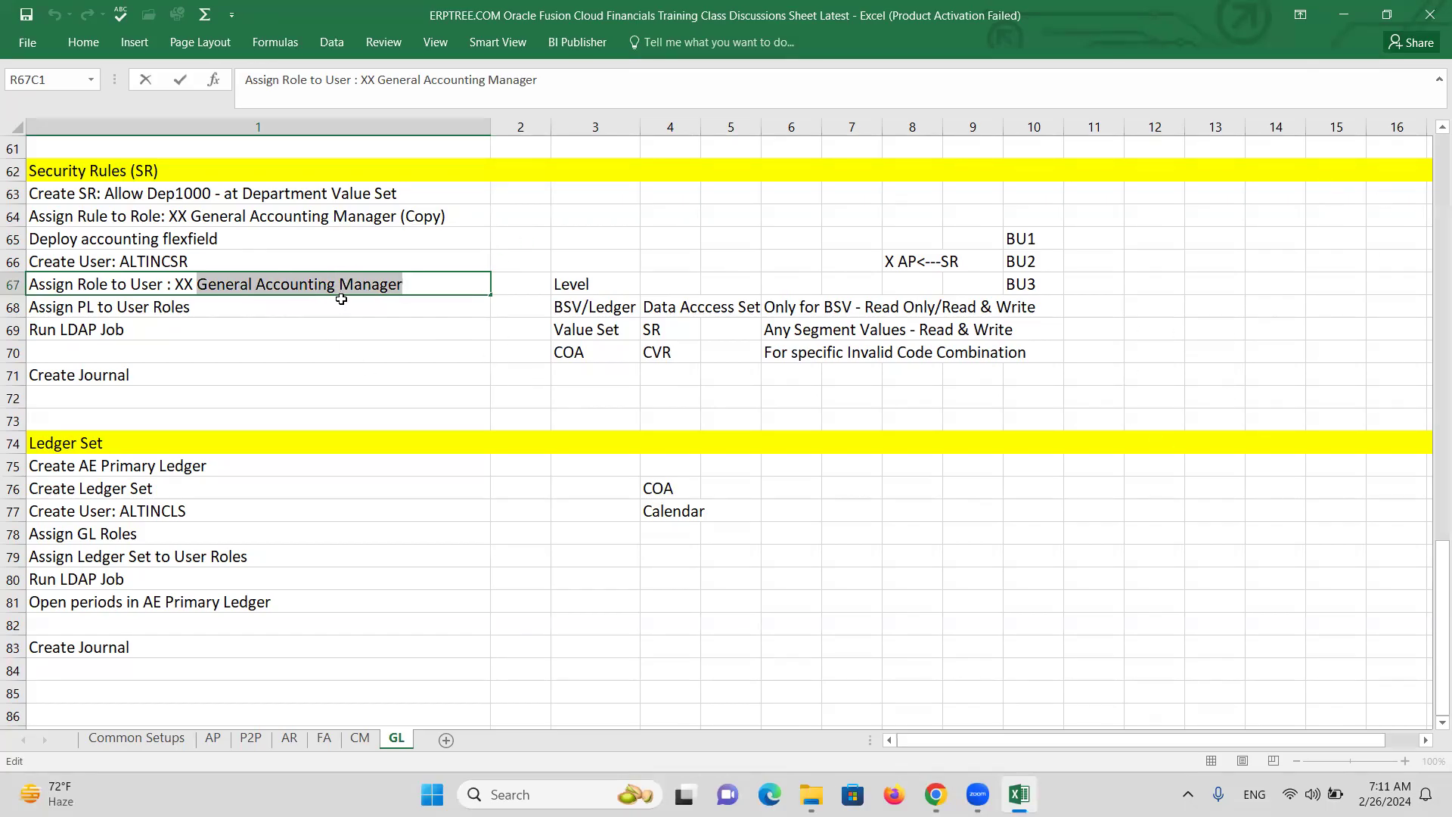
{"action": "key", "text": "Right"}
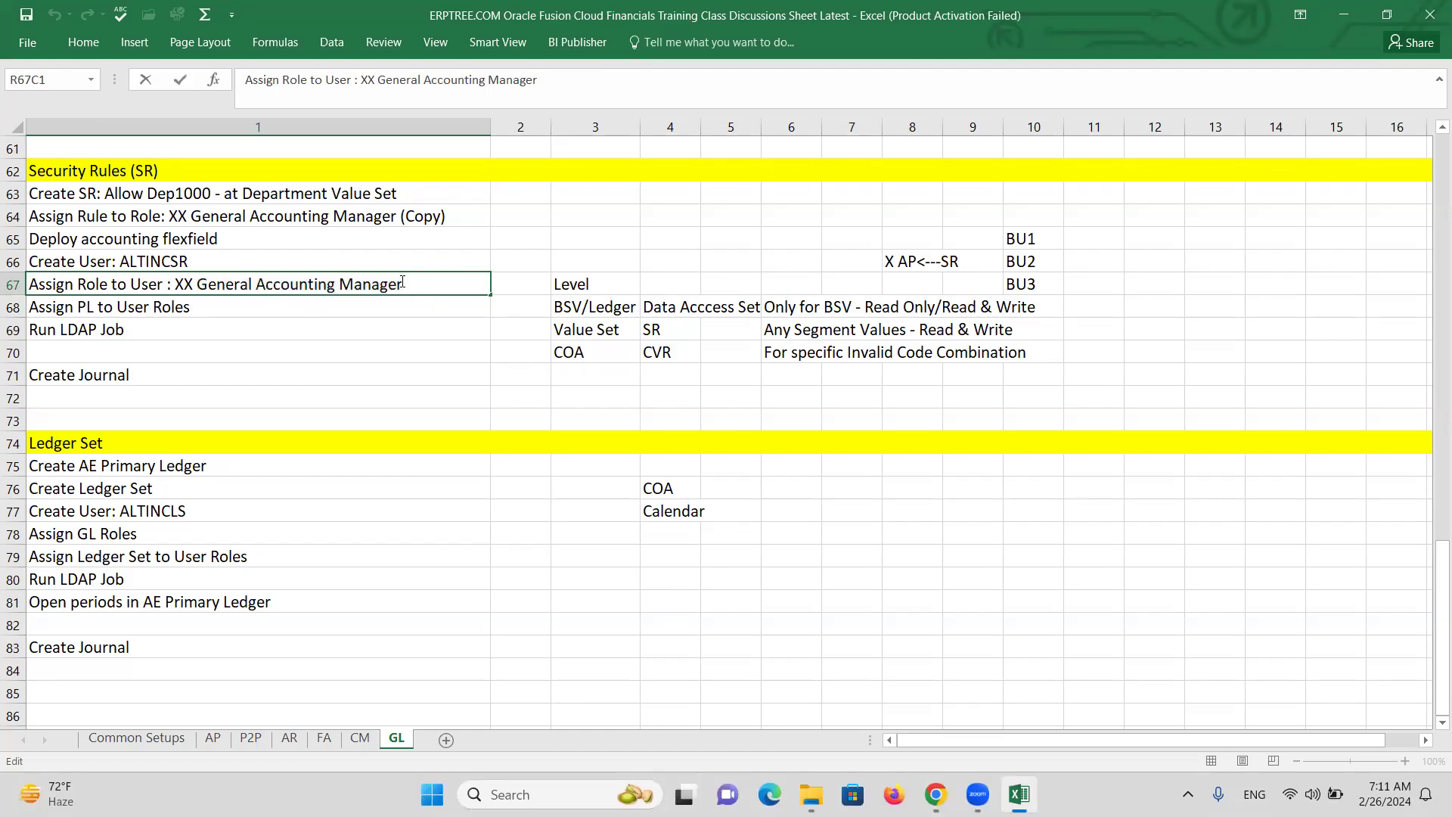
{"action": "key", "text": "alt+Tab"}
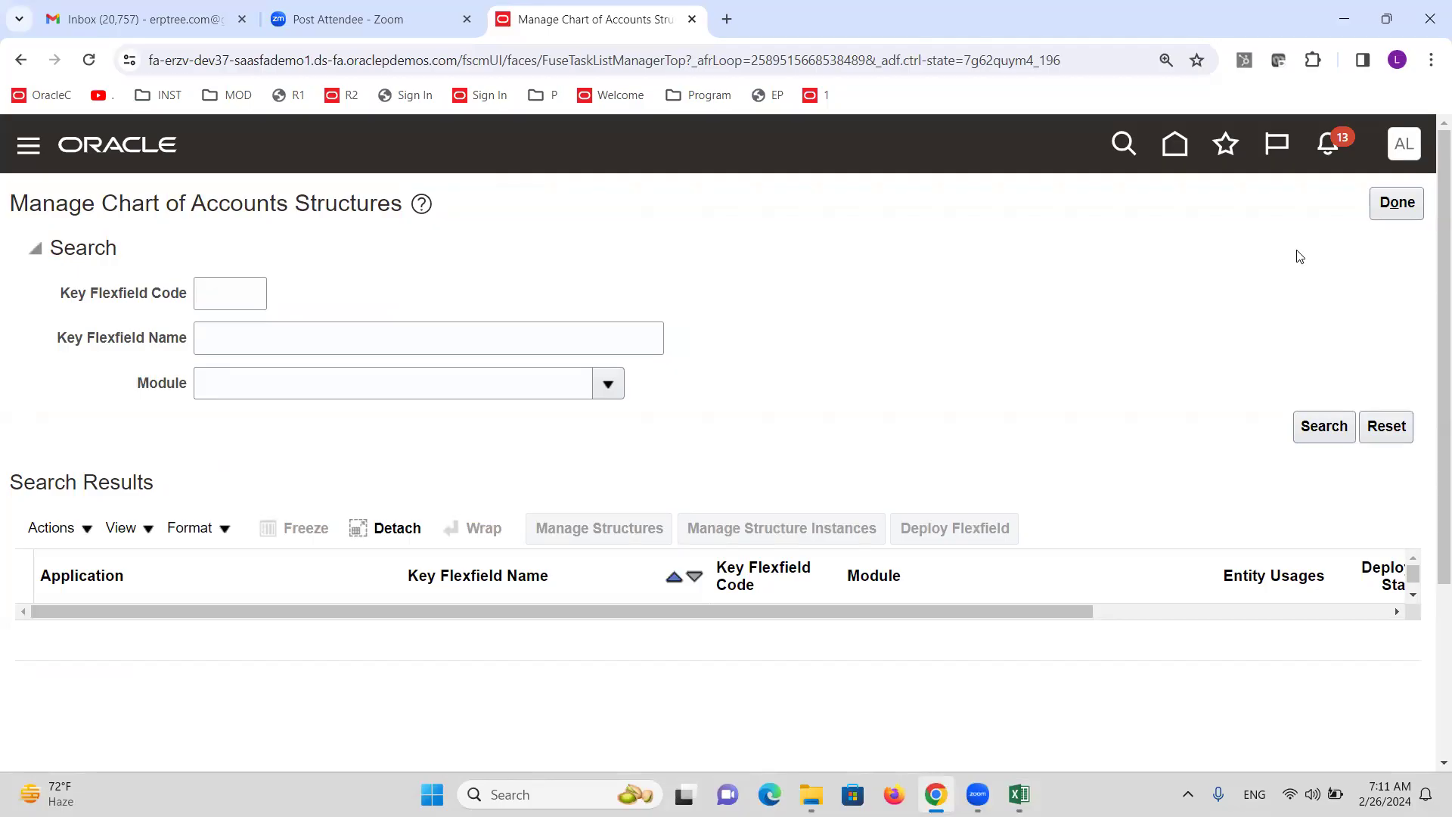
List the chart of accounts structures and deploy the GL# accounting flexfield.
{"action": "left_click", "coordinate": [1324, 427]}
{"action": "left_click", "coordinate": [947, 528]}
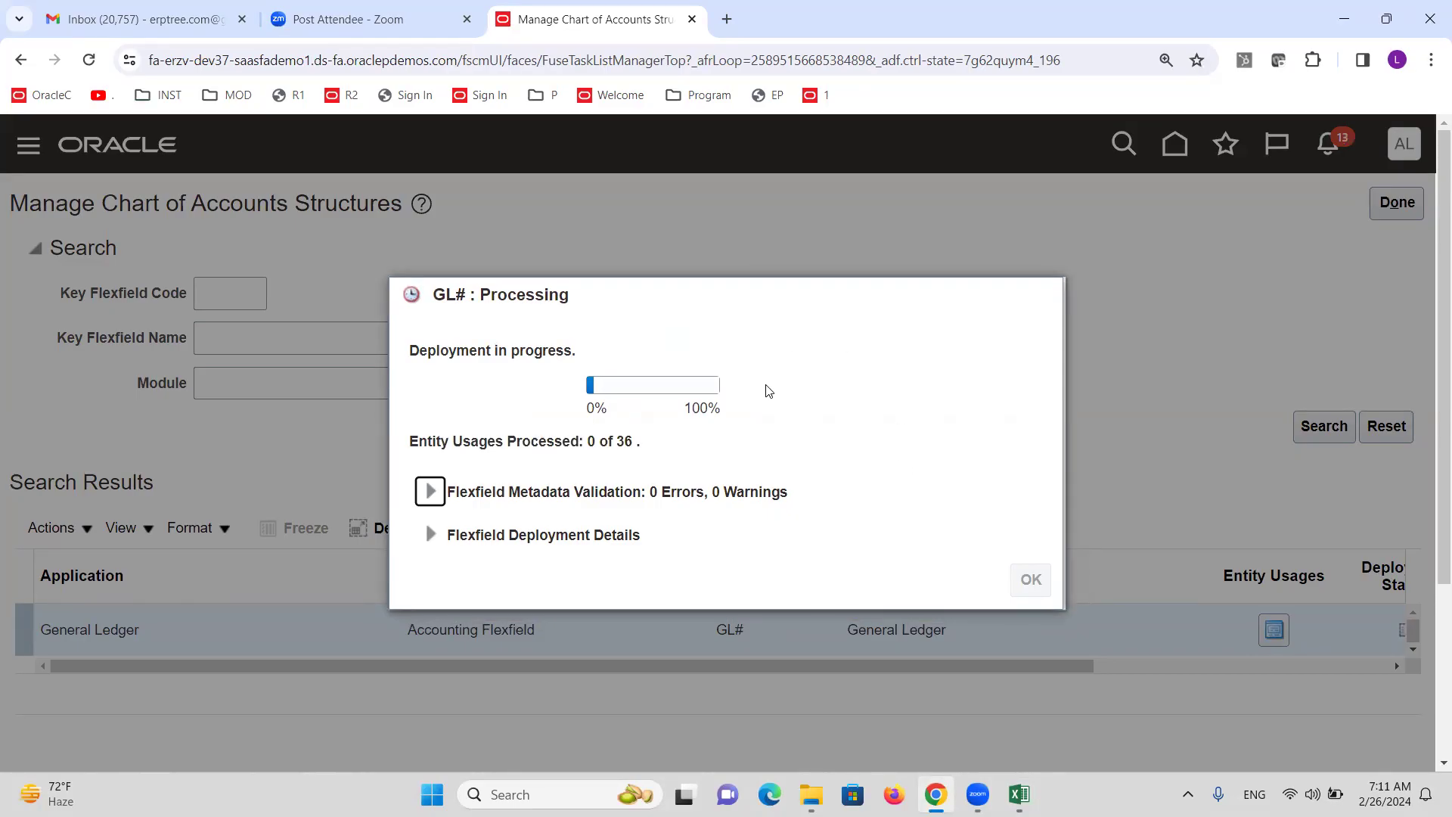
{"action": "key", "text": "alt+Tab"}
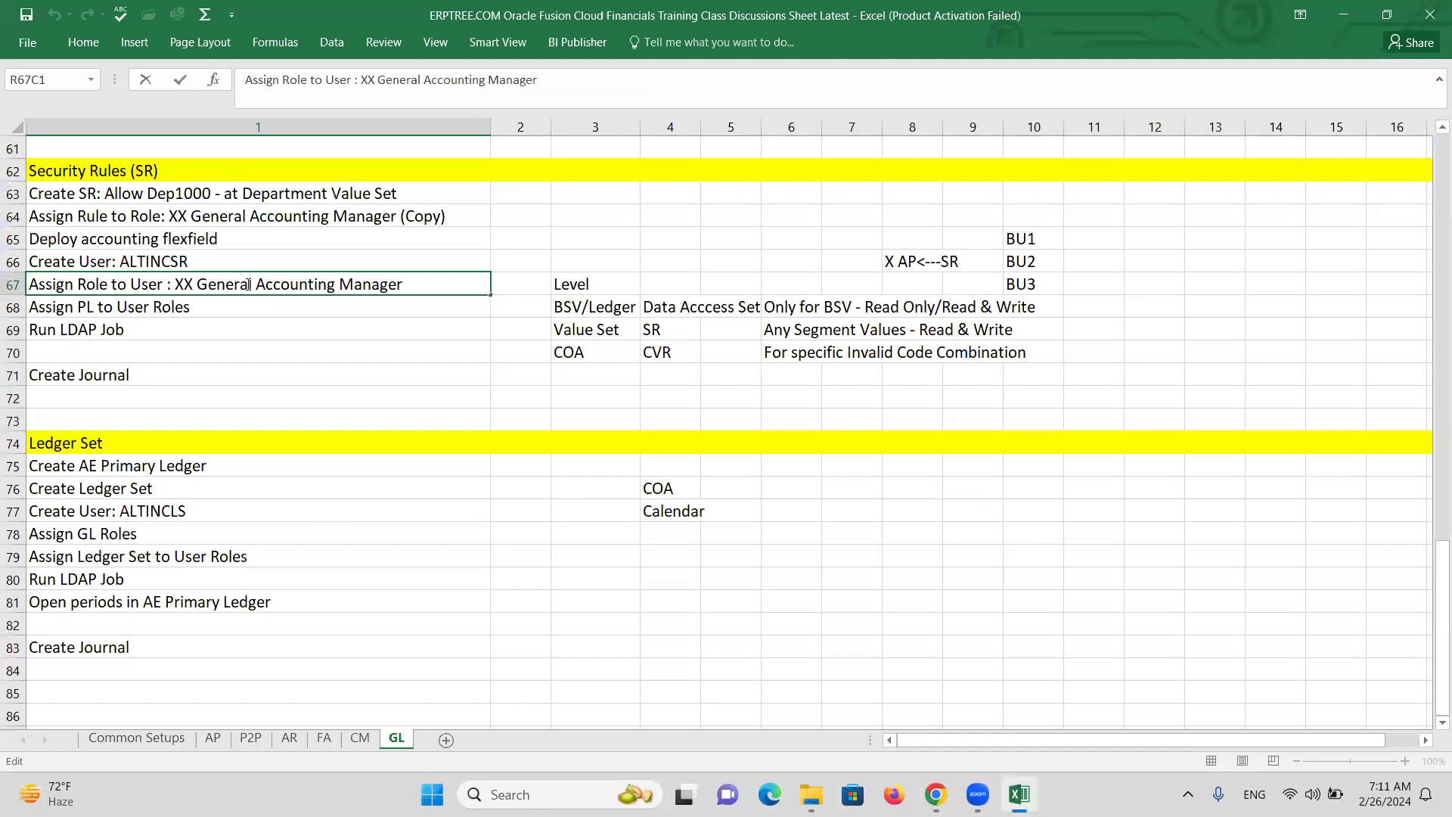
Step through the Ledger Set checklist rows from Create AE Primary Ledger to Assign GL Roles.
{"action": "left_click", "coordinate": [133, 468]}
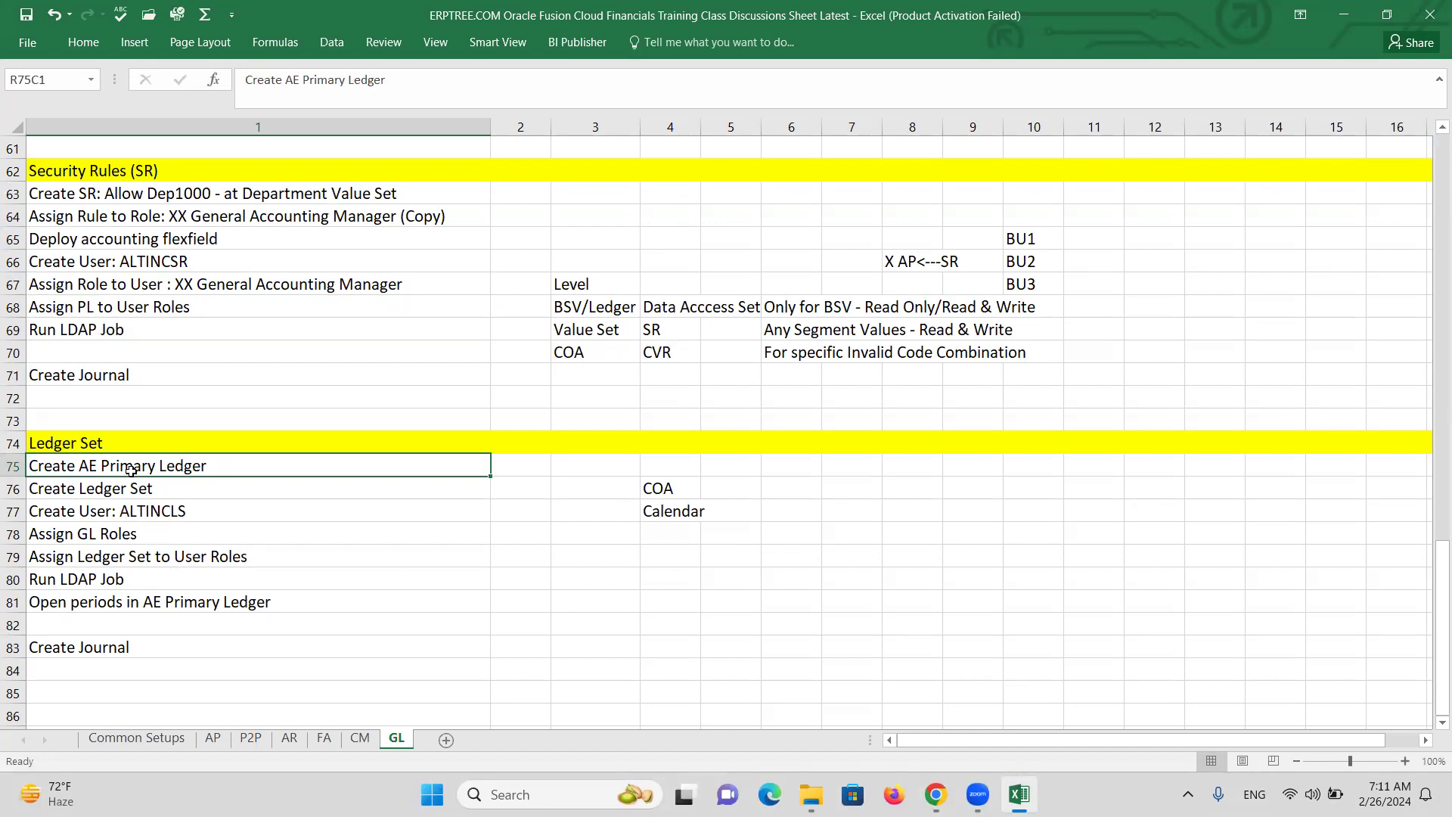
{"action": "left_click", "coordinate": [155, 492]}
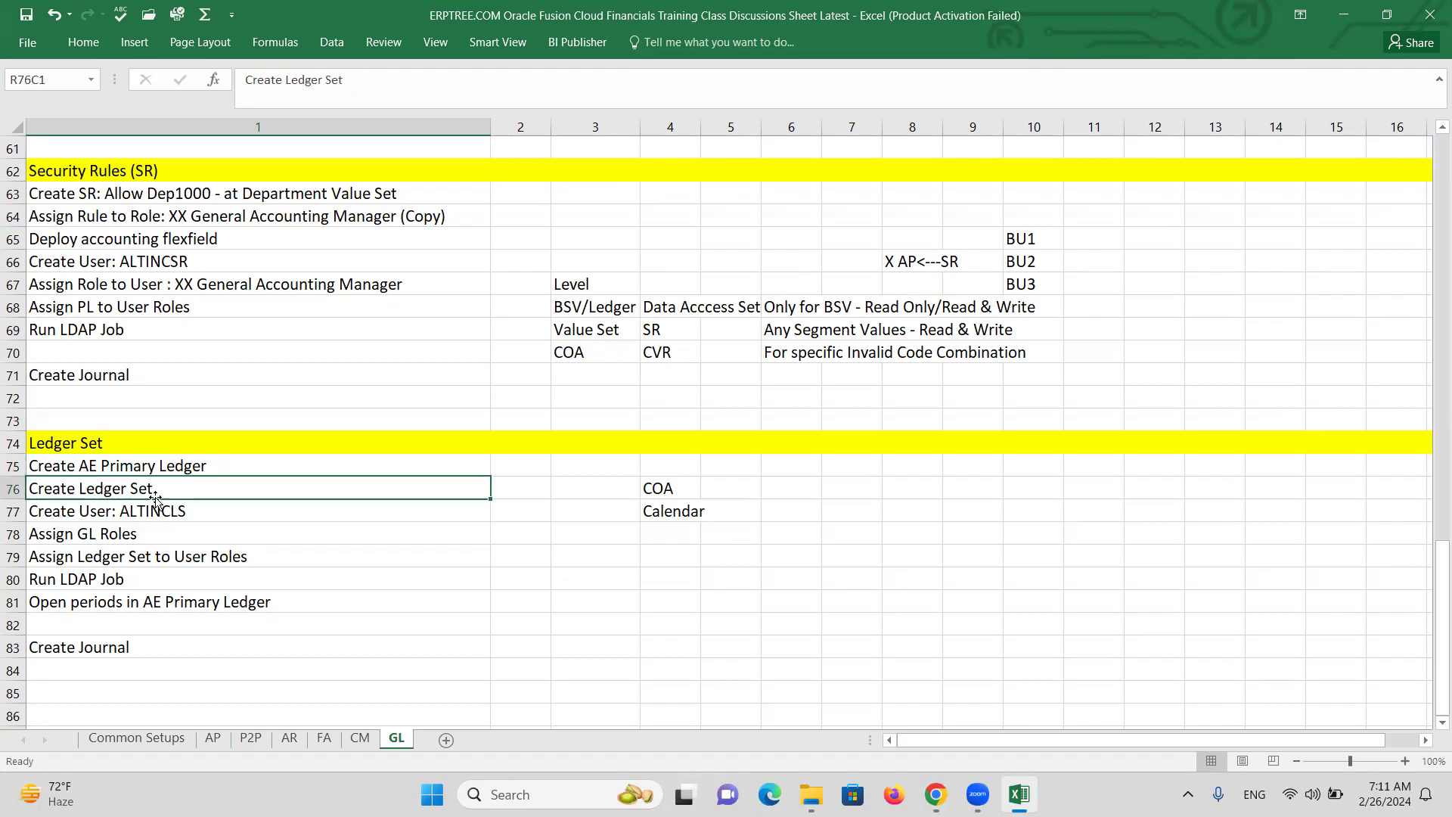
{"action": "left_click", "coordinate": [179, 517]}
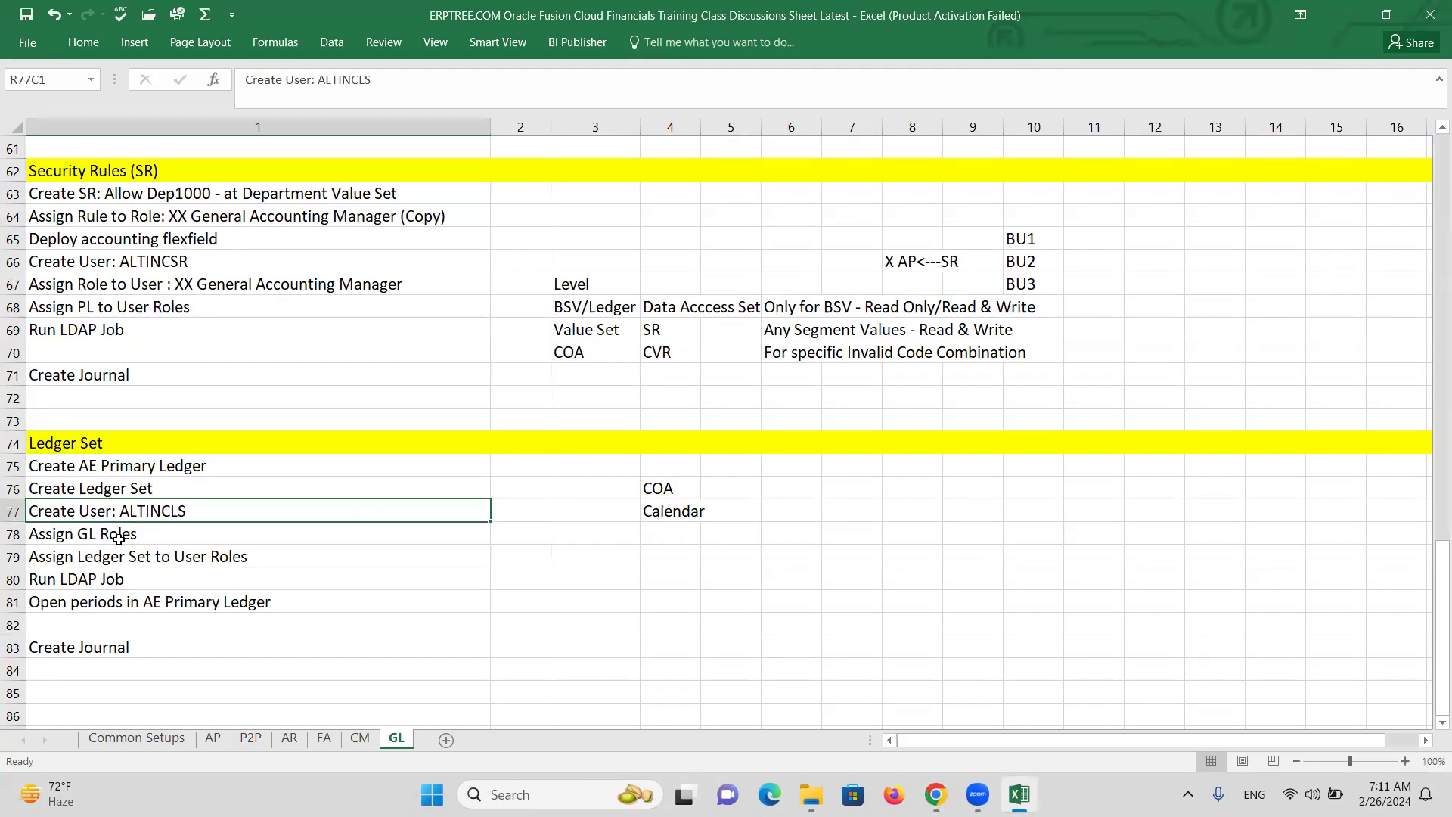
{"action": "left_click", "coordinate": [106, 539]}
{"action": "key", "text": "alt+Tab"}
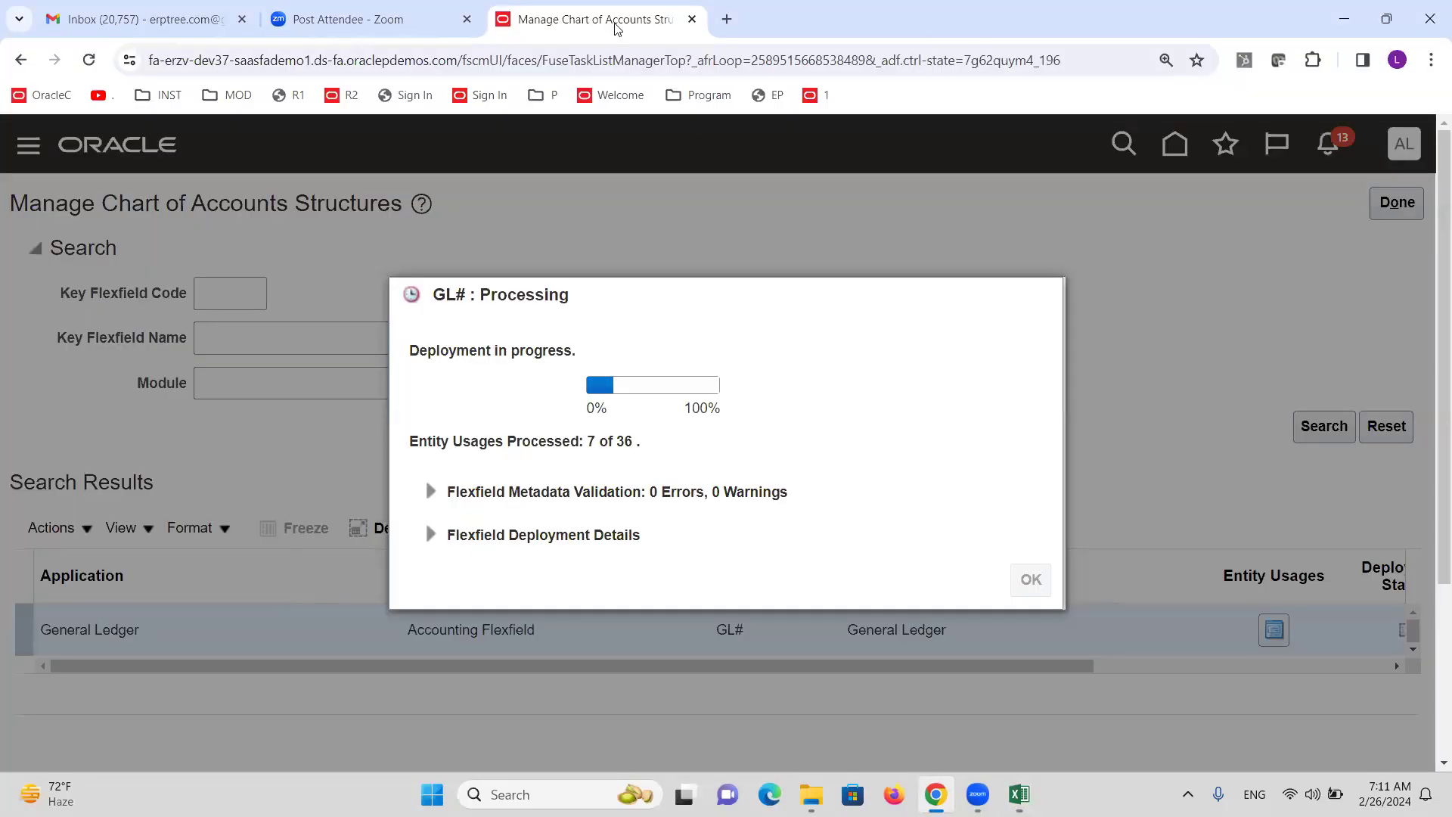
Duplicate the Oracle tab and move the checklist down to the Assign GL Roles step.
{"action": "right_click", "coordinate": [617, 25]}
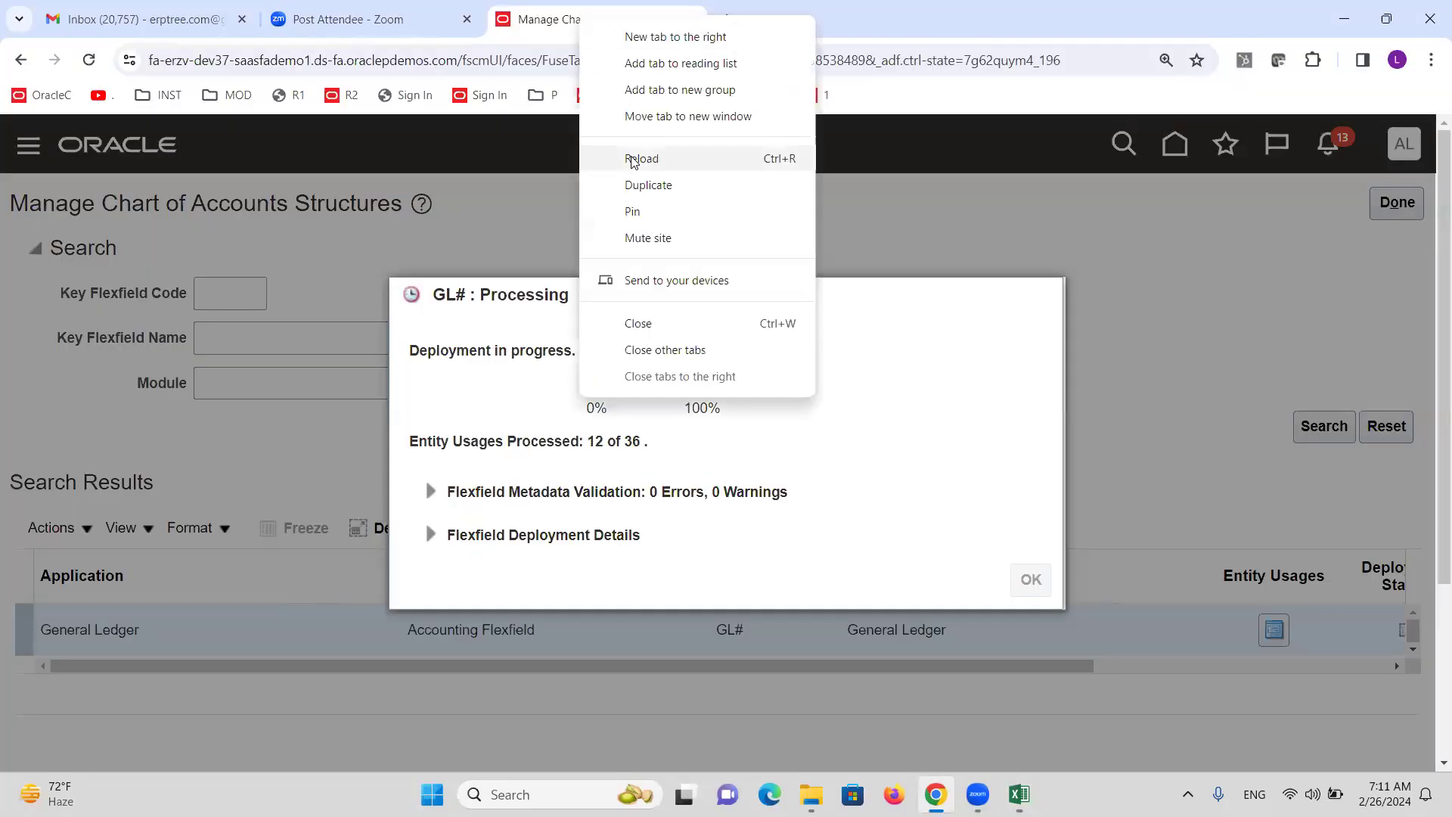
{"action": "left_click", "coordinate": [658, 189]}
{"action": "key", "text": "alt+Tab"}
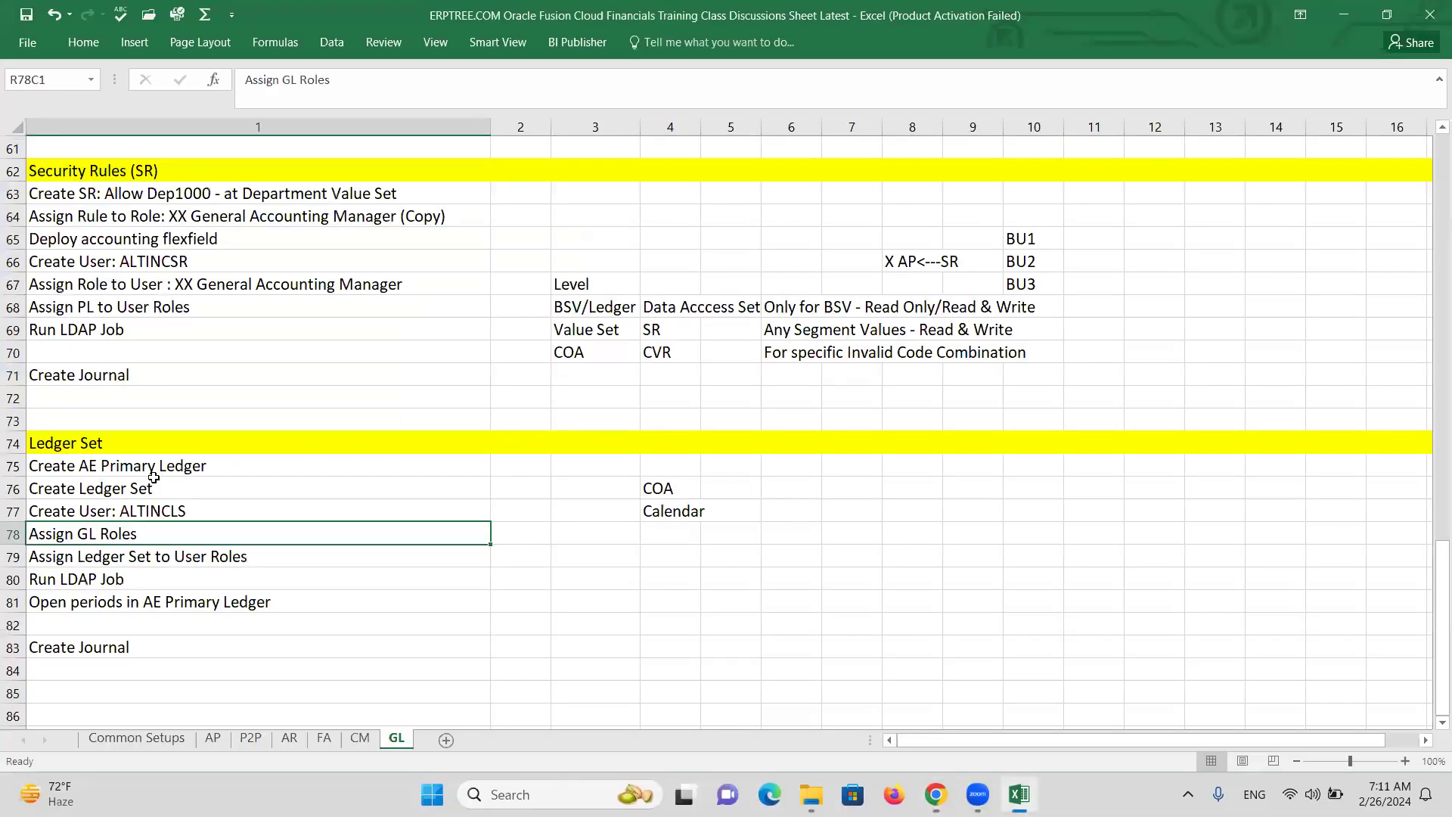
{"action": "left_click", "coordinate": [120, 517]}
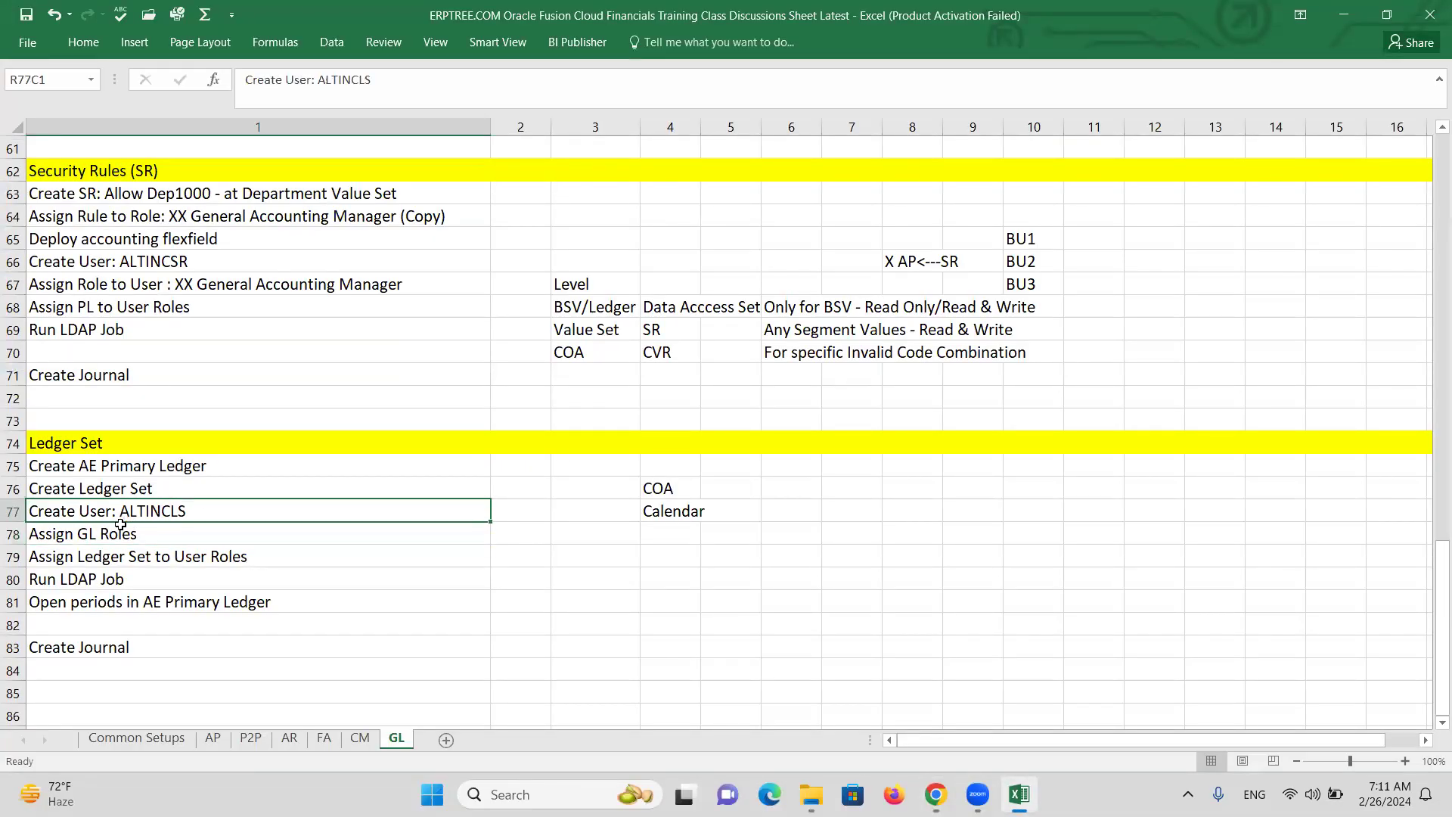
{"action": "key", "text": "Down"}
{"action": "key", "text": "alt+Tab"}
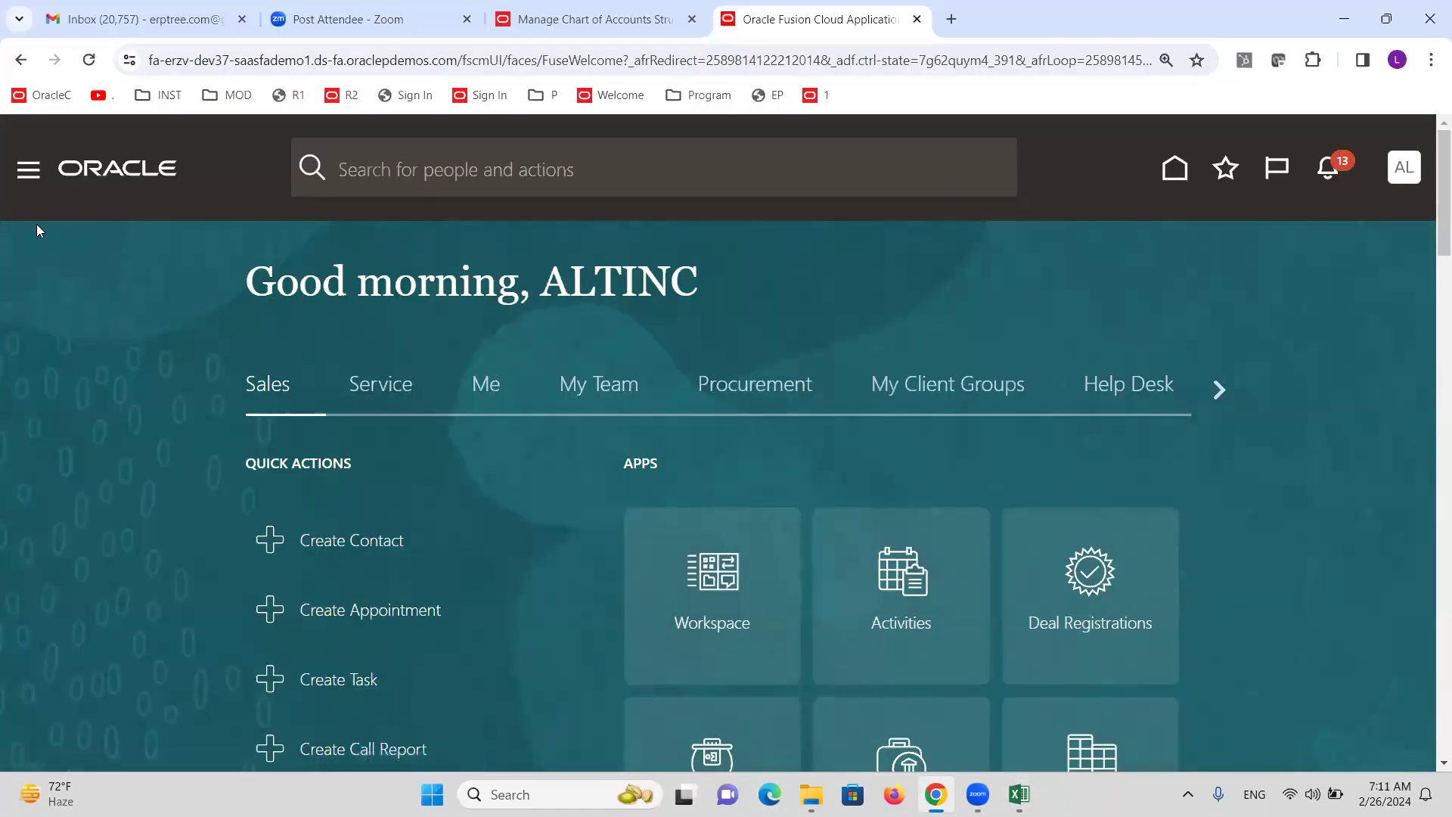
Go to the Security Console's Users list and start a new user account.
{"action": "left_click", "coordinate": [29, 174]}
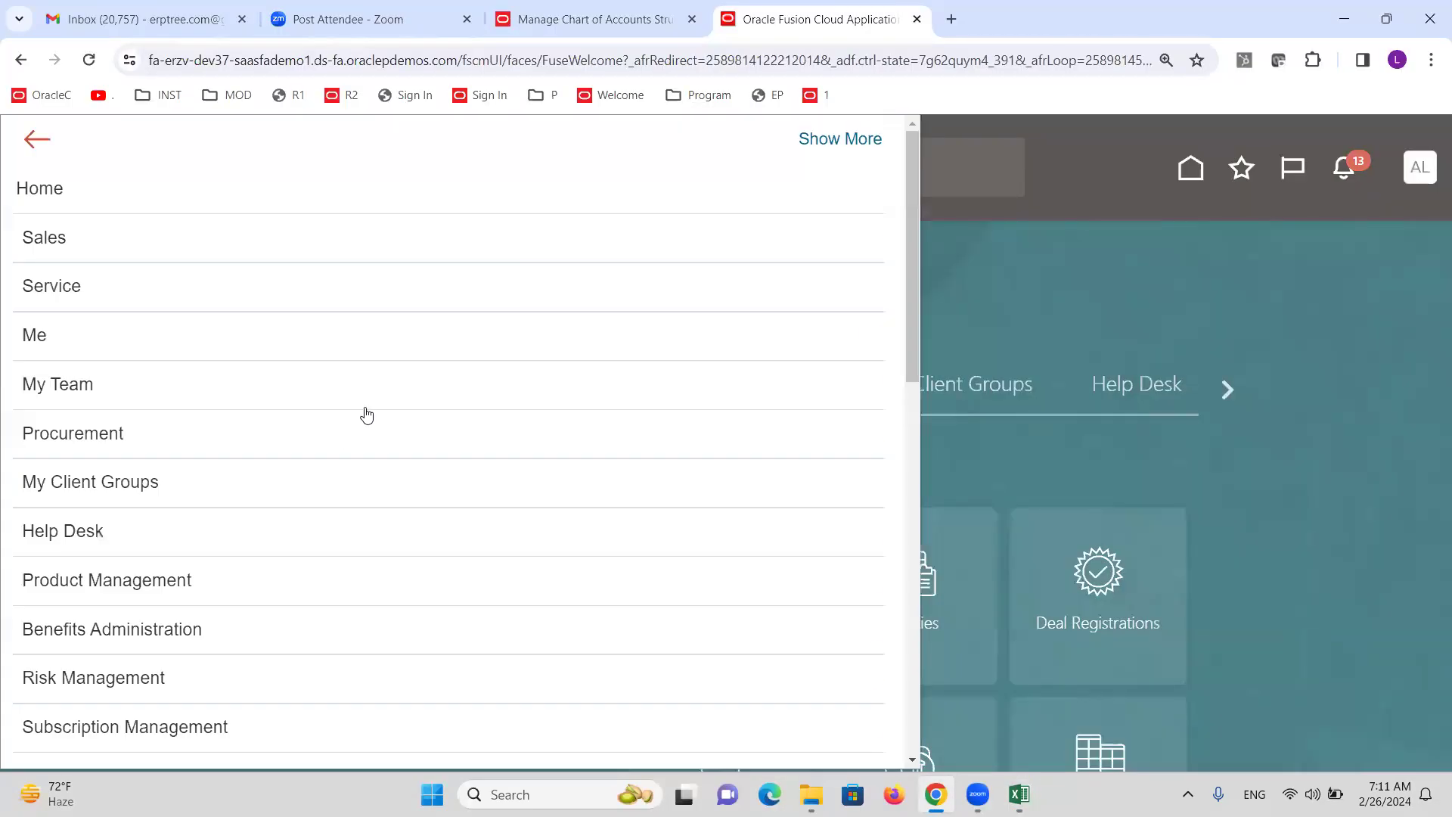
{"action": "scroll", "coordinate": [295, 473], "scroll_direction": "down", "scroll_amount": 10}
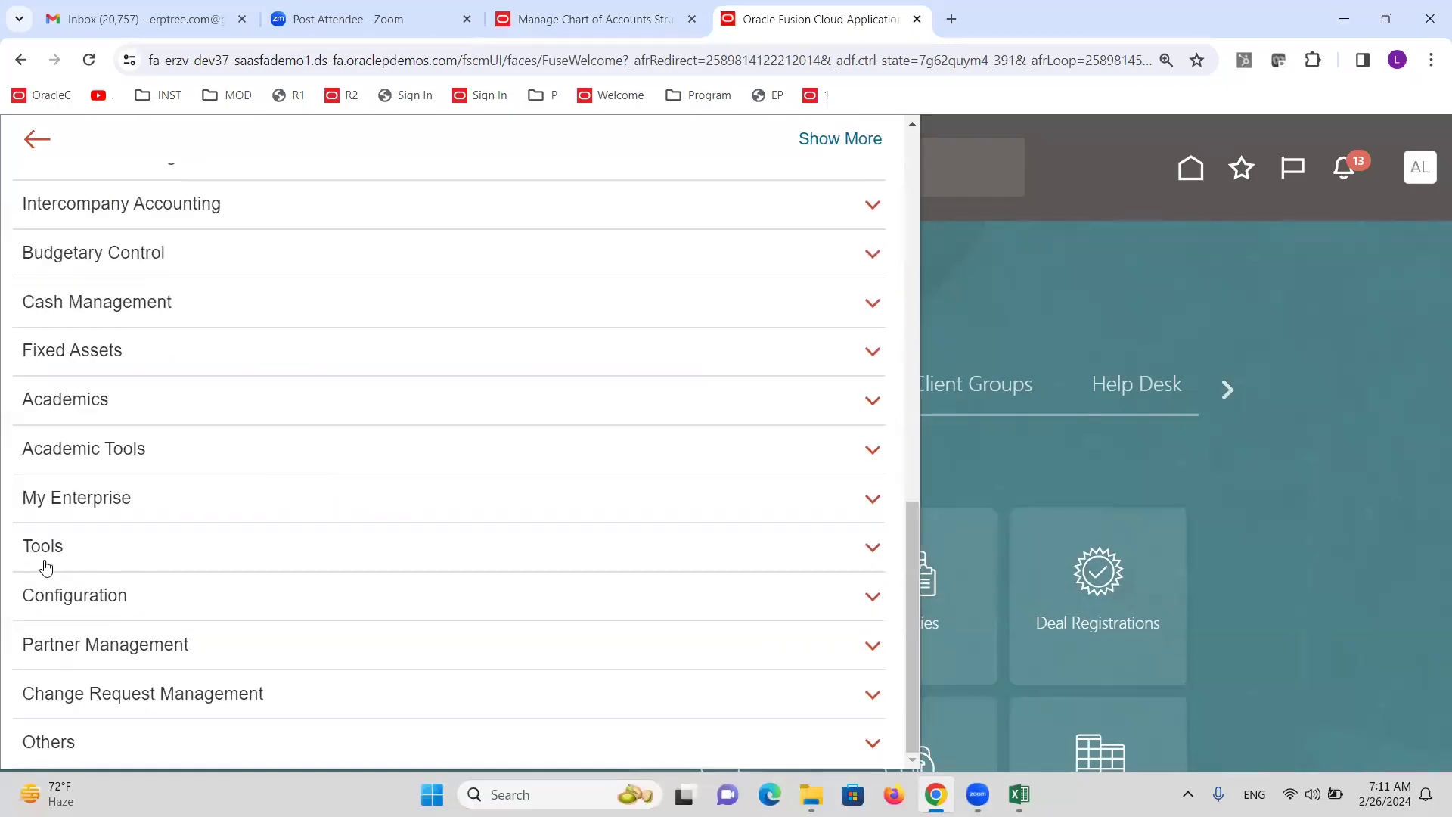
{"action": "left_click", "coordinate": [46, 566]}
{"action": "left_click", "coordinate": [428, 584]}
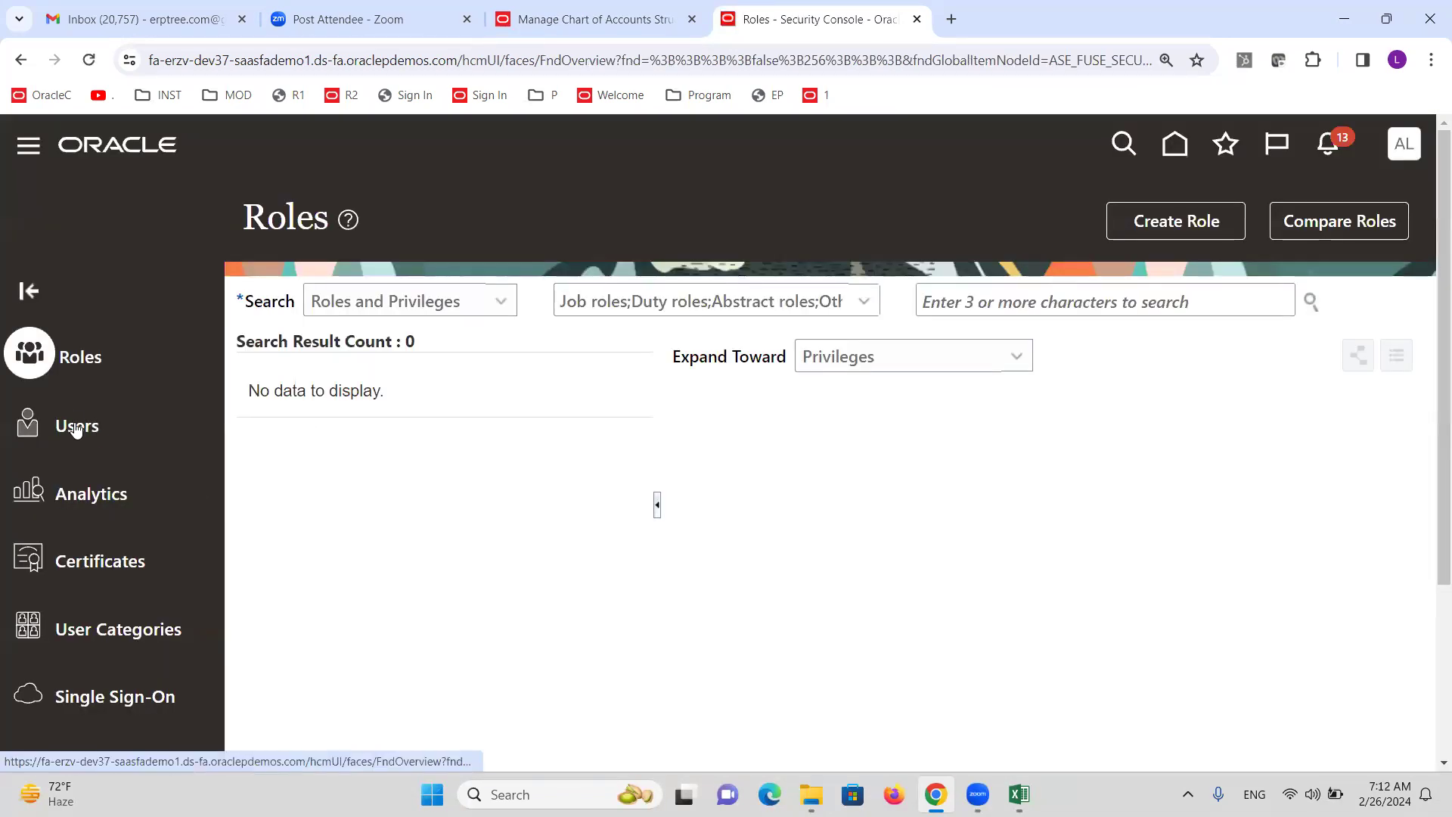
{"action": "left_click", "coordinate": [76, 428]}
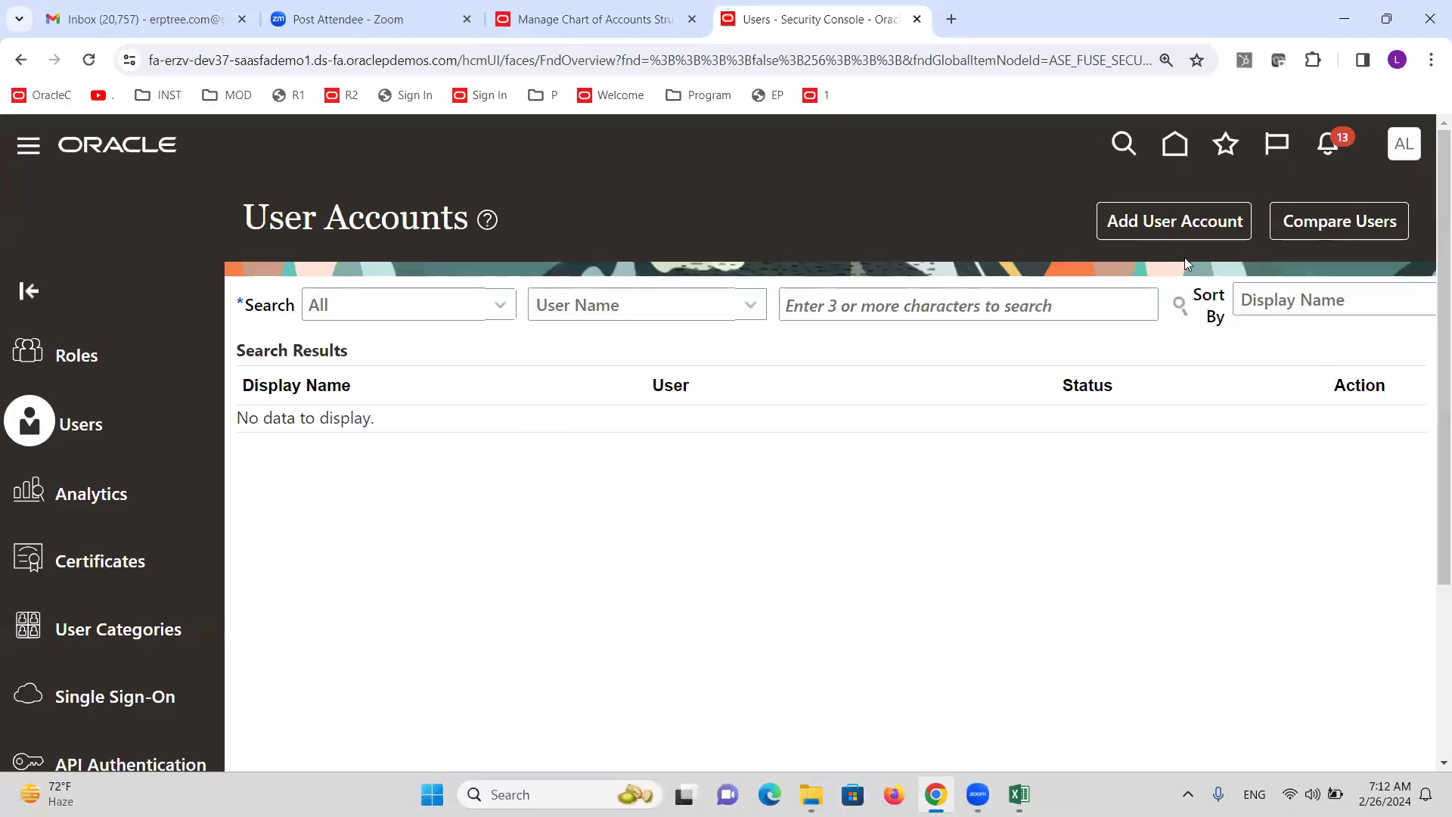
{"action": "left_click", "coordinate": [1166, 231]}
{"action": "left_click", "coordinate": [1024, 439]}
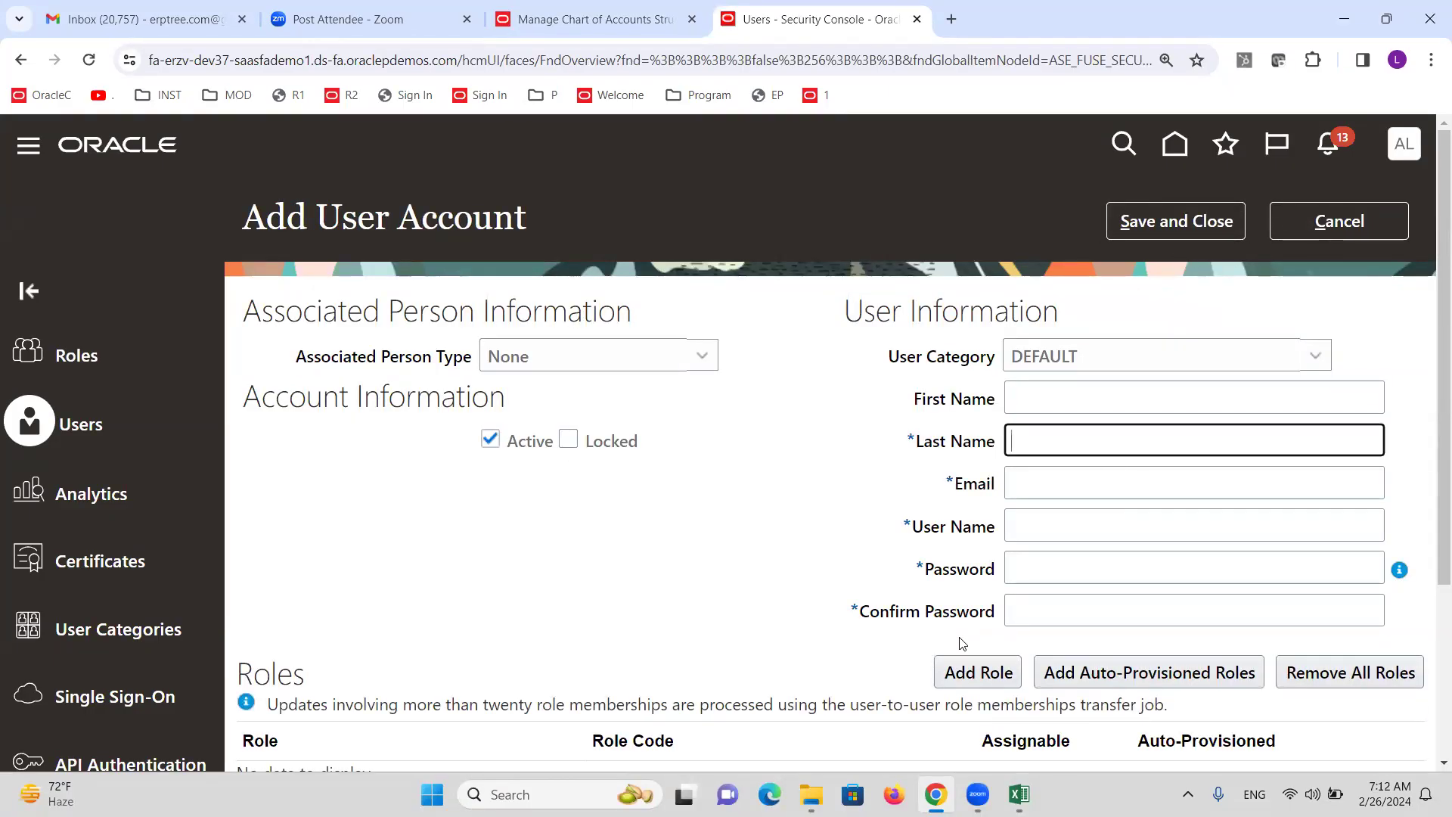
Enter the new user's last name and e-mail address.
{"action": "type", "text": "ALTINCLS"}
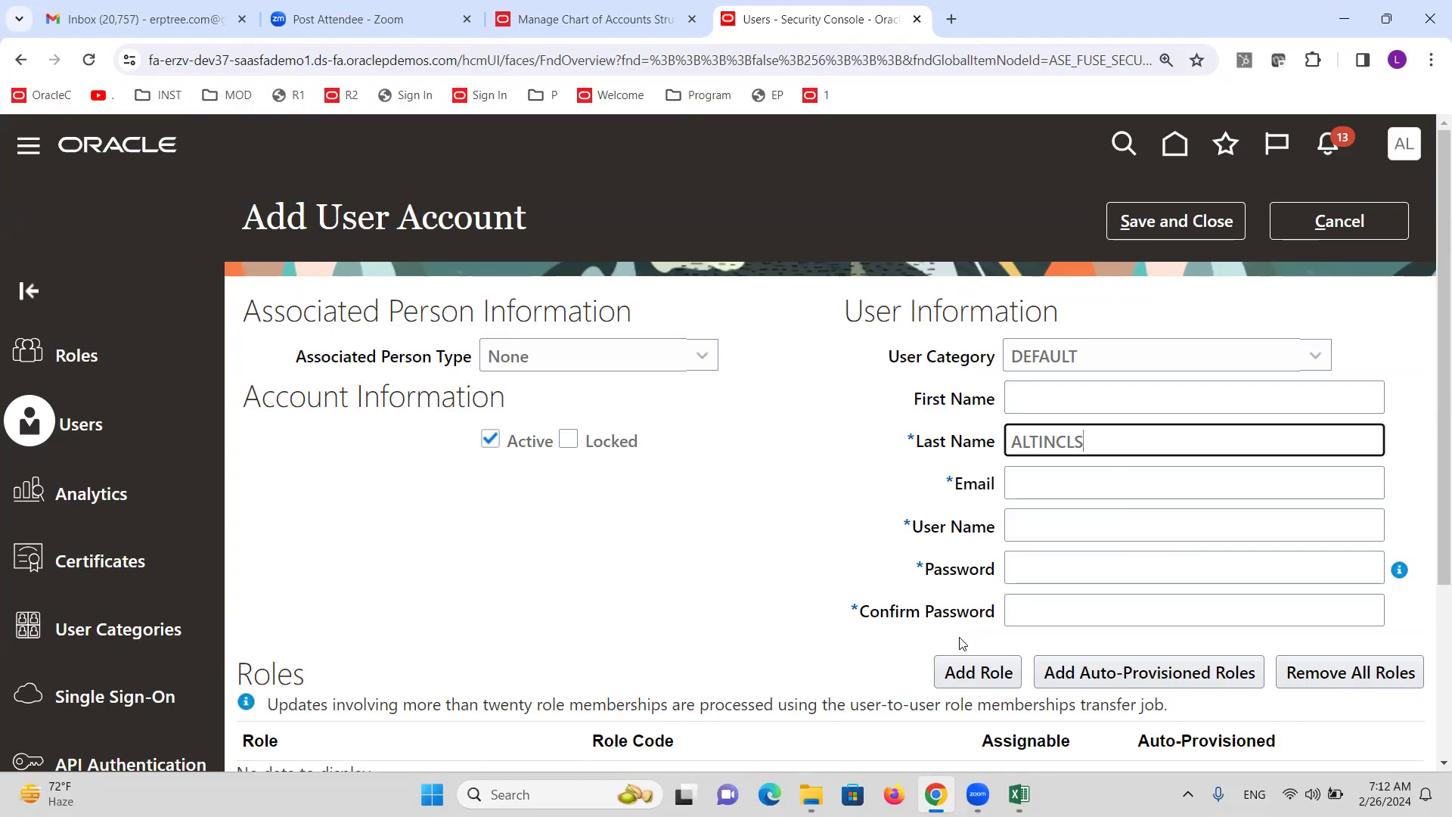
{"action": "key", "text": "Tab"}
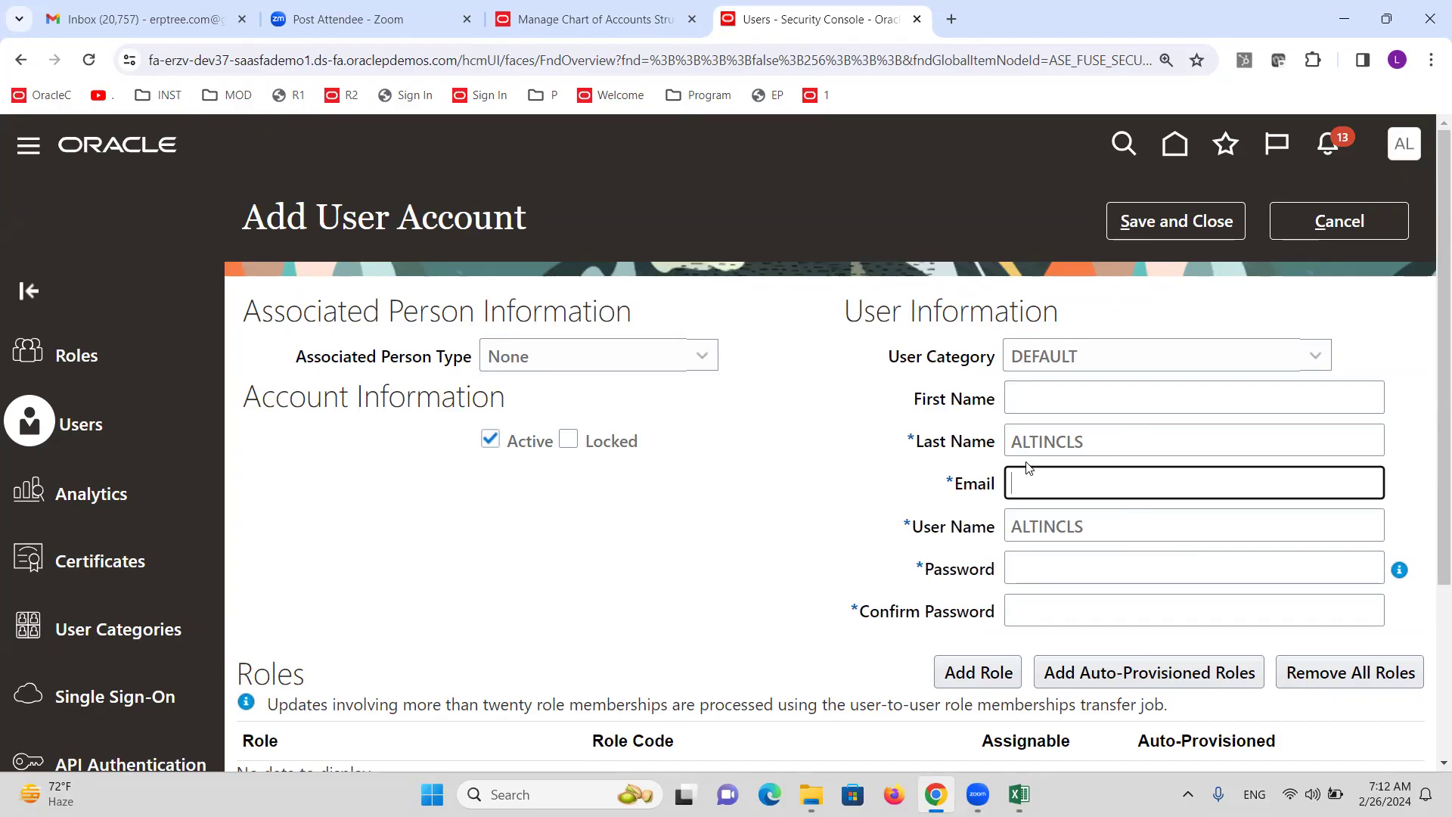
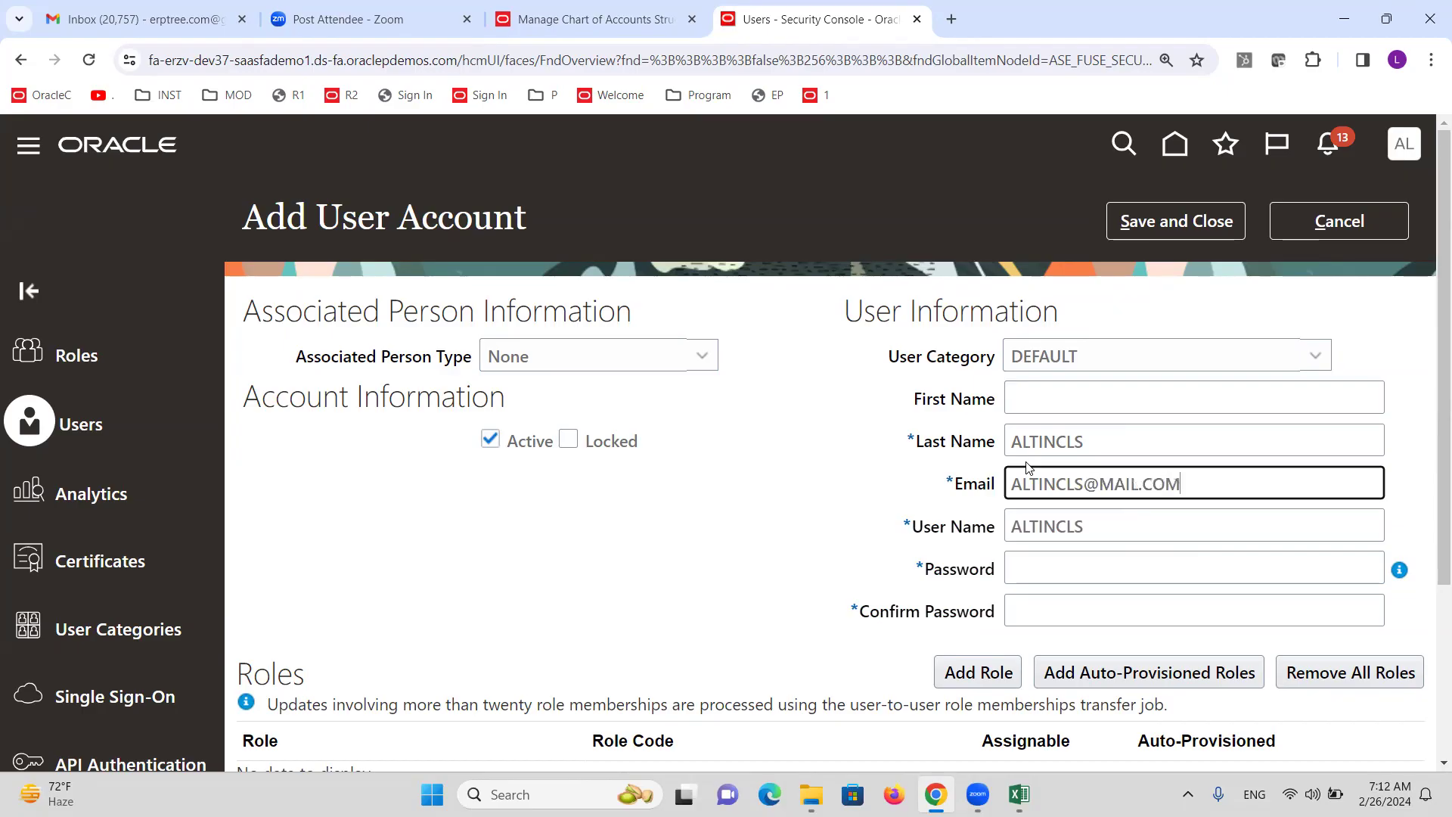
{"action": "left_click", "coordinate": [721, 230]}
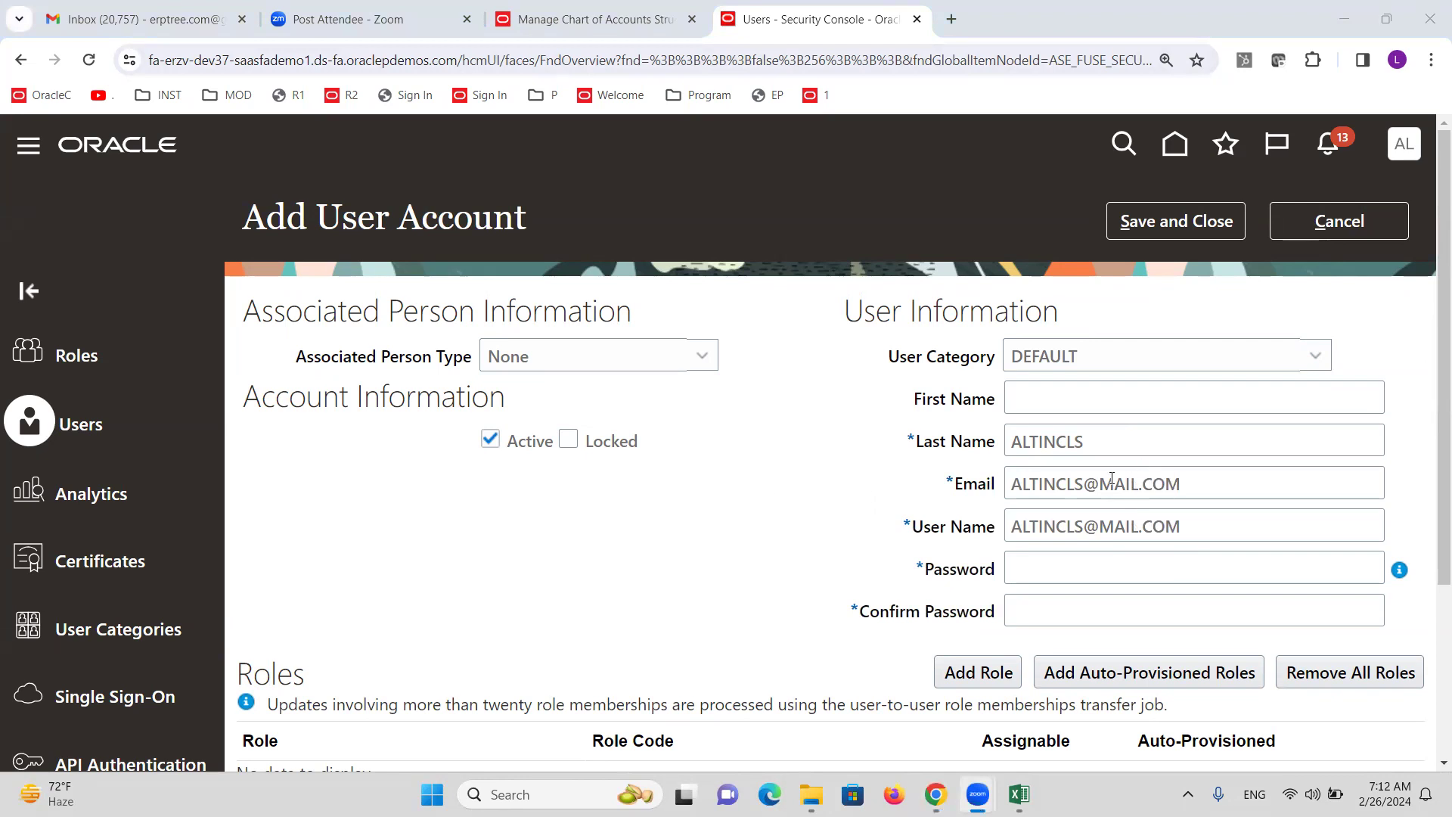
Replace the auto-filled user name with the last name and begin adding a role.
{"action": "left_click_drag", "start_coordinate": [1084, 447], "coordinate": [982, 450]}
{"action": "key", "text": "ctrl+c"}
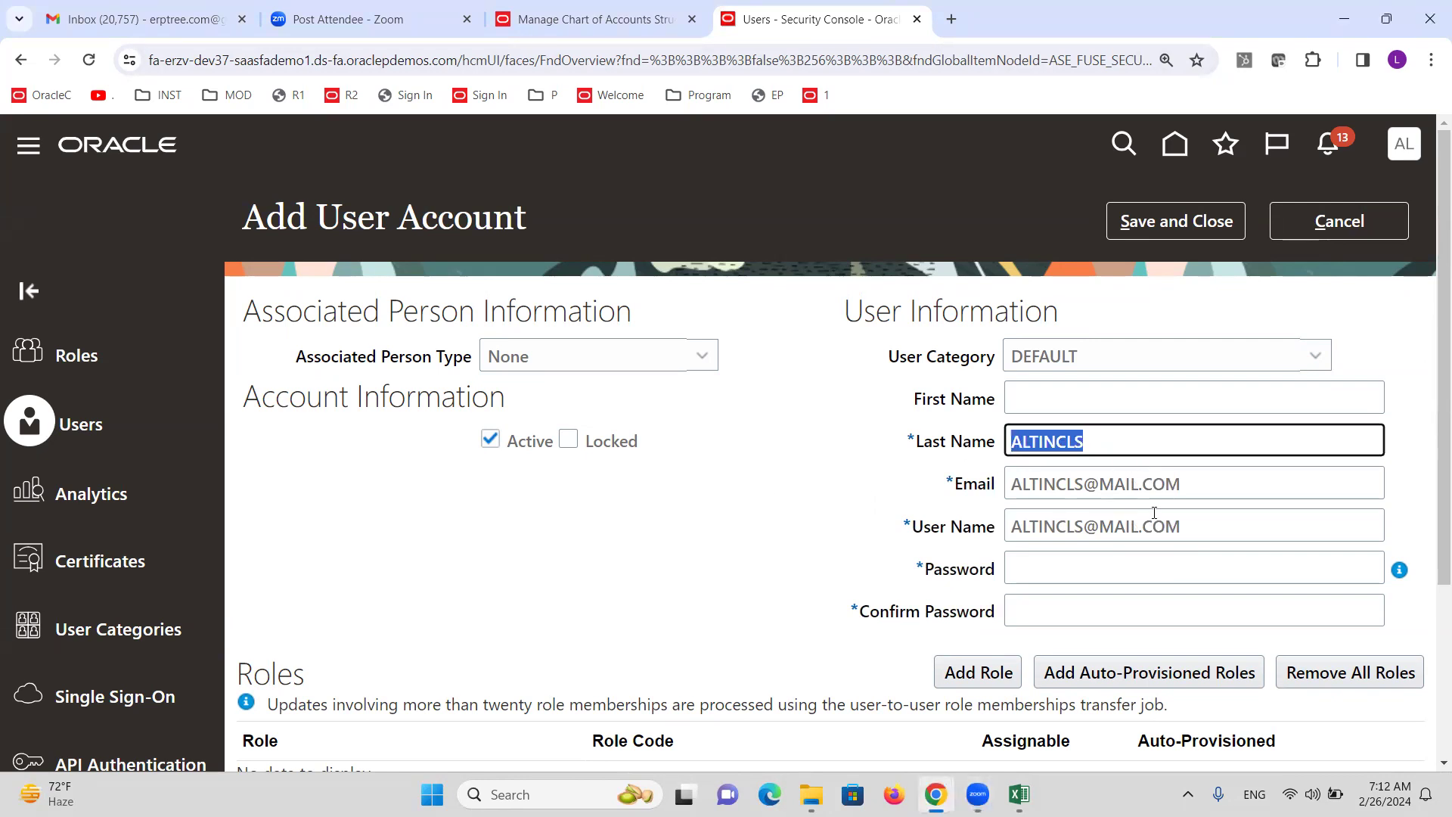
{"action": "left_click_drag", "start_coordinate": [1198, 532], "coordinate": [1006, 530]}
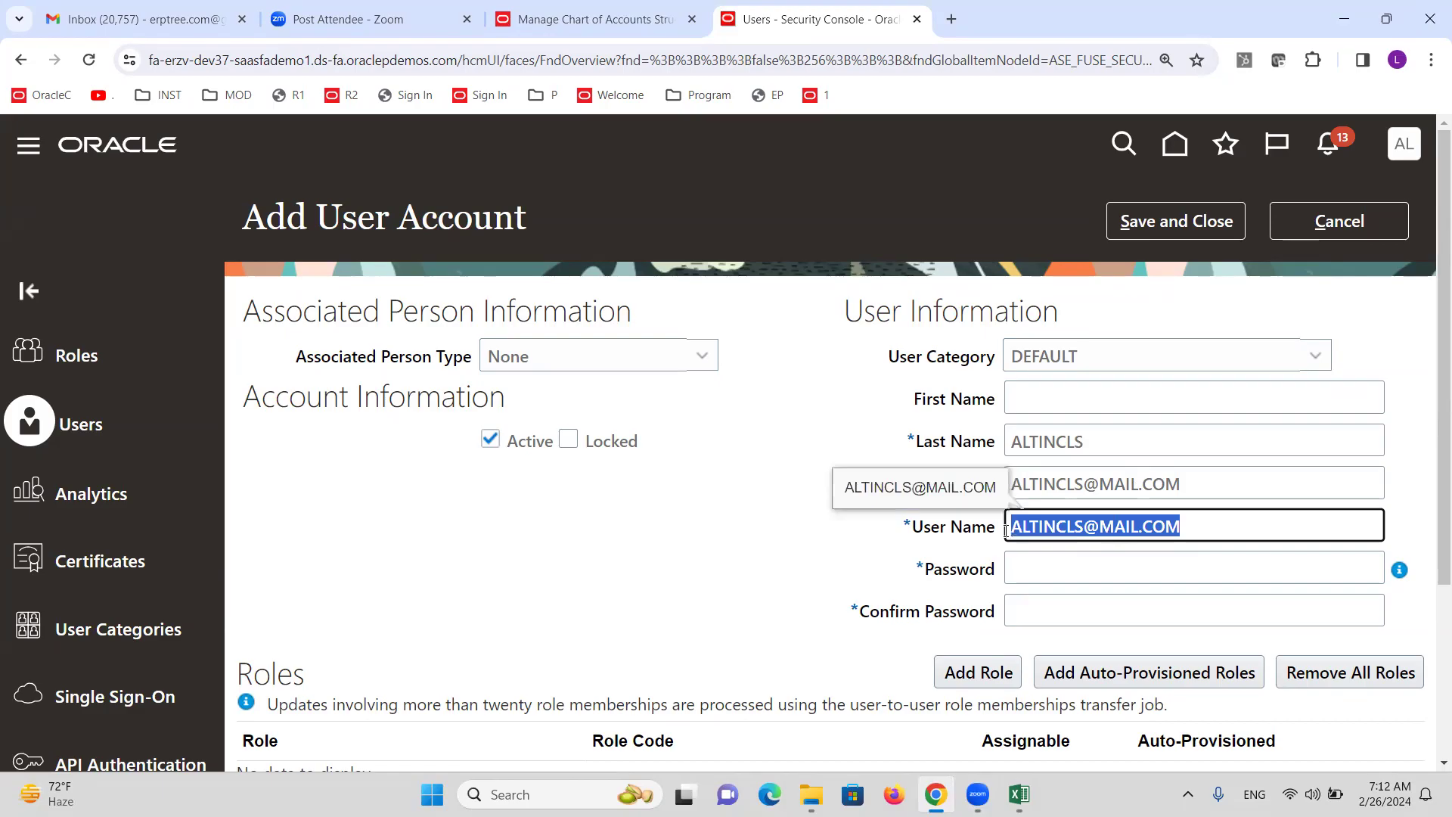
{"action": "key", "text": "ctrl+v"}
{"action": "left_click", "coordinate": [837, 514]}
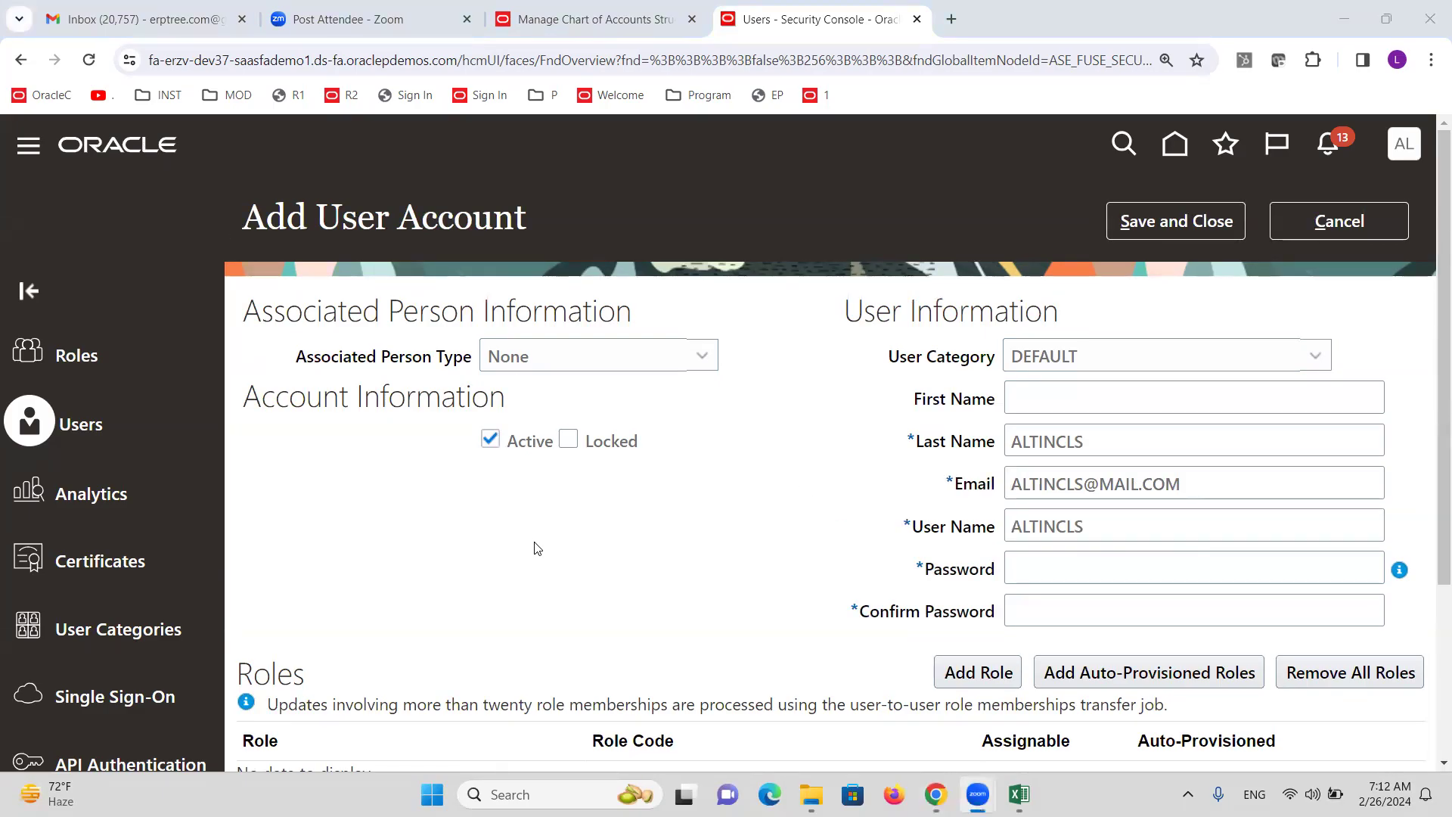
{"action": "scroll", "coordinate": [535, 550], "scroll_direction": "down", "scroll_amount": 3}
{"action": "left_click", "coordinate": [979, 483]}
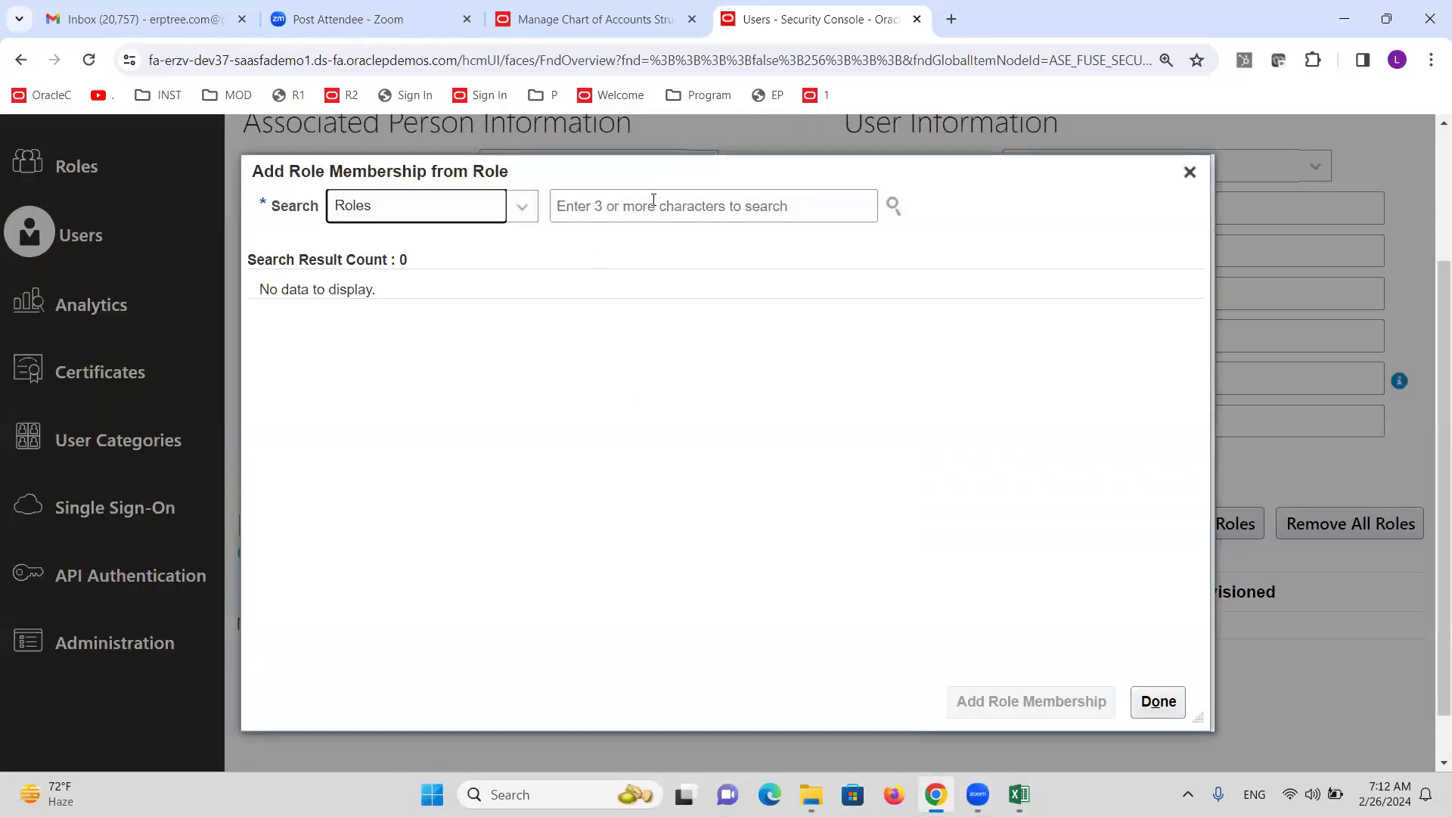
Find and add the General Accounting Manager role to the new user.
{"action": "left_click", "coordinate": [653, 200]}
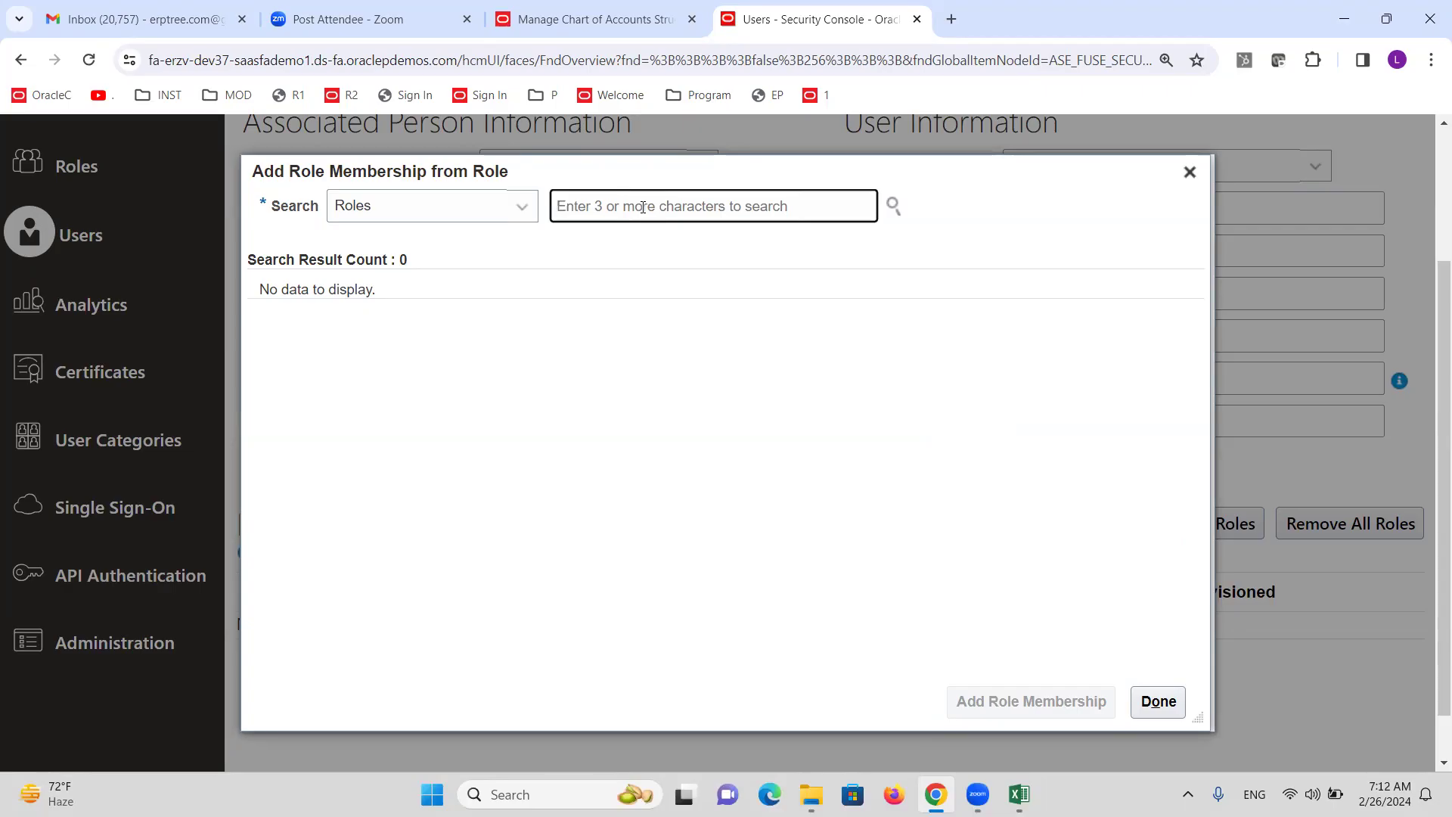
{"action": "type", "text": "General"}
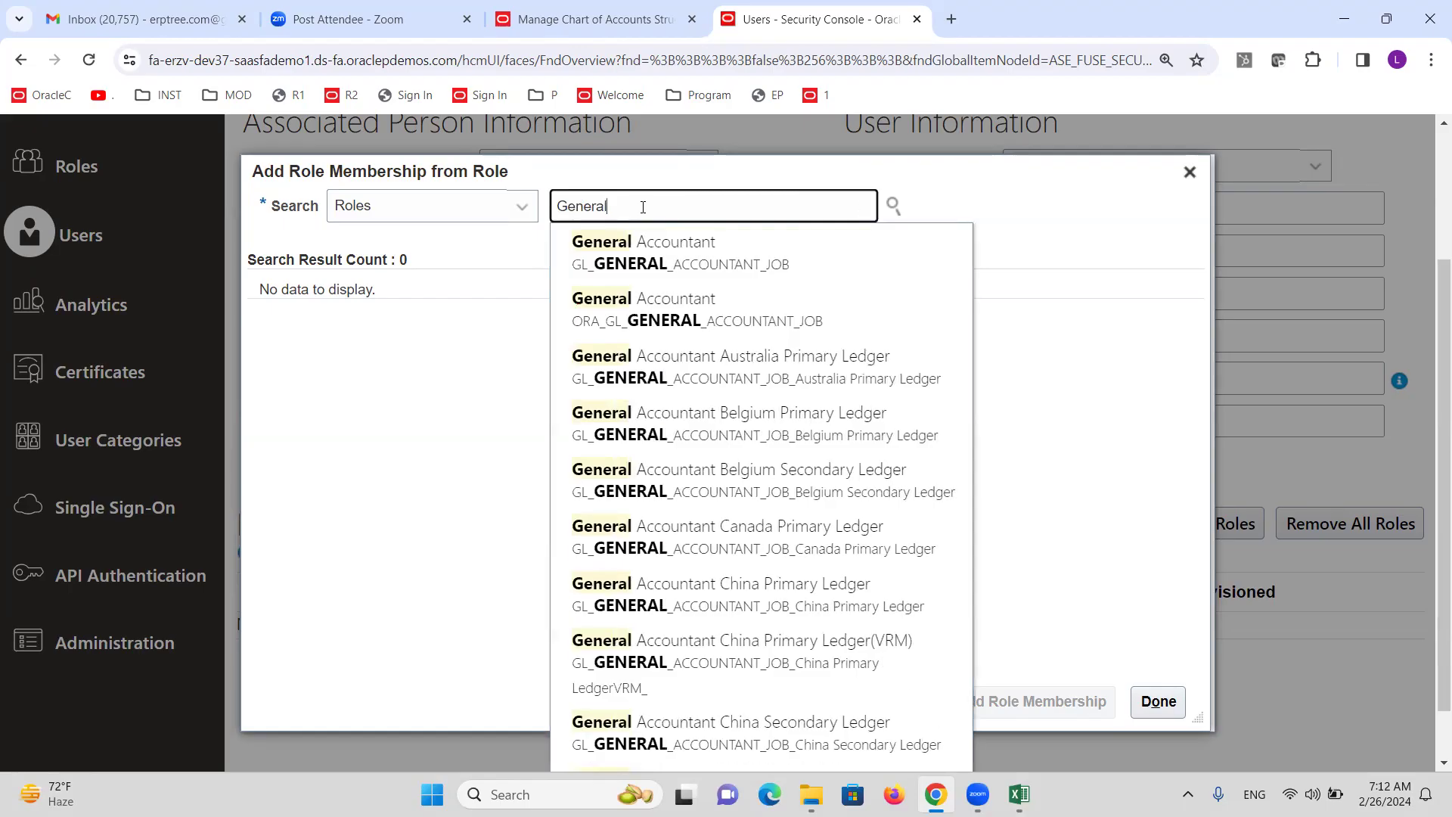
{"action": "type", "text": " Accounting"}
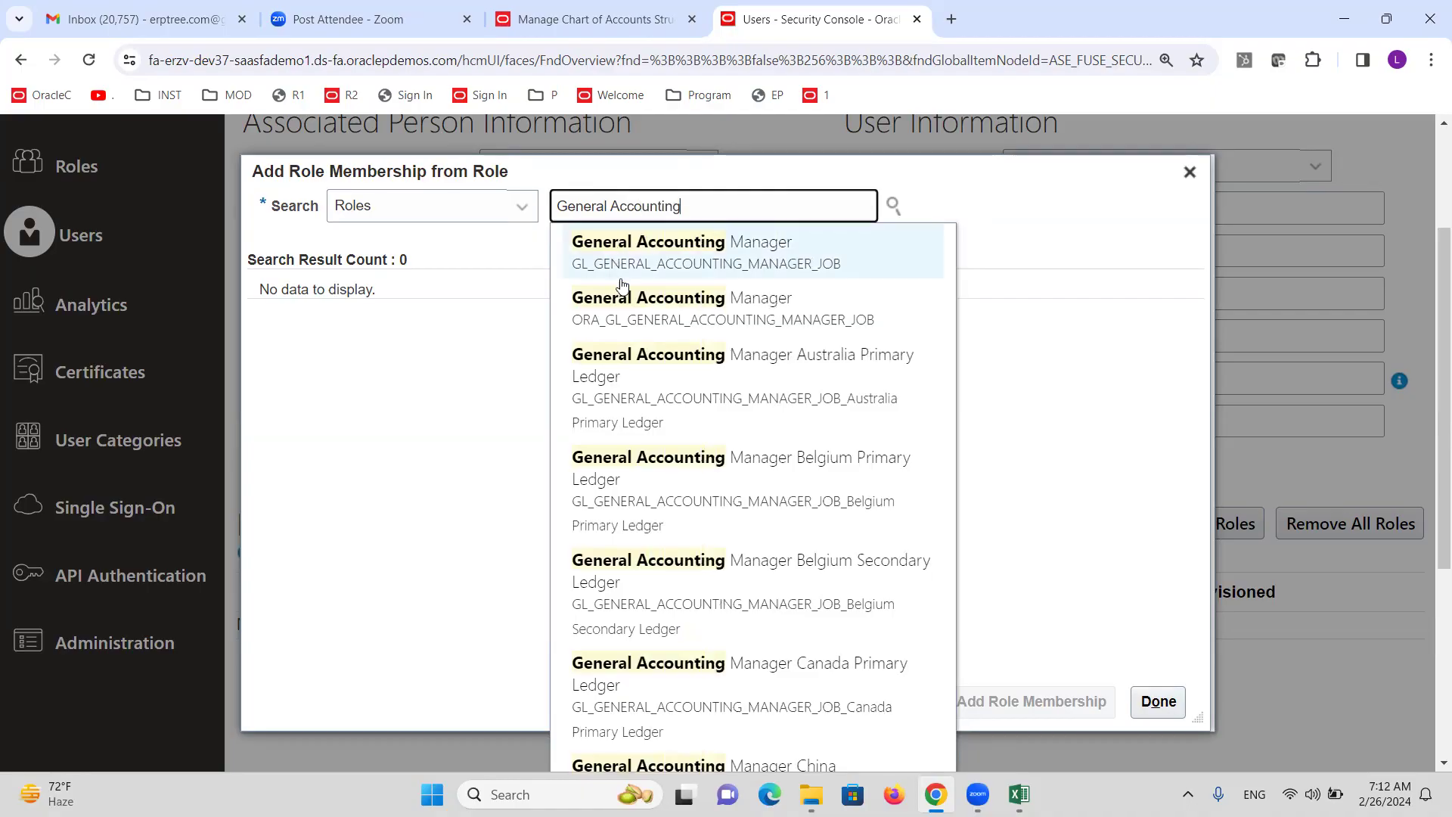
{"action": "left_click", "coordinate": [642, 304]}
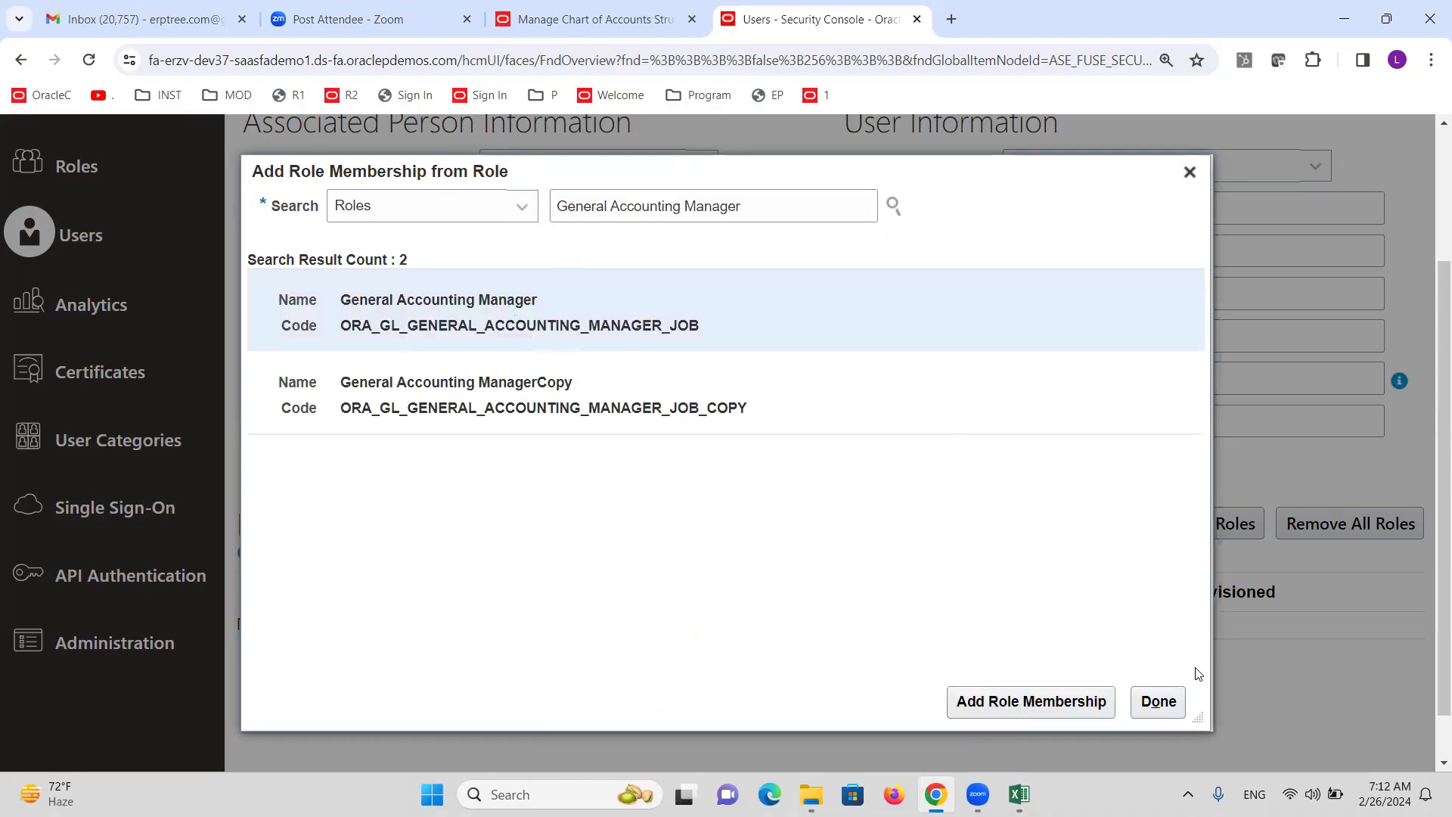
{"action": "left_click", "coordinate": [1087, 700]}
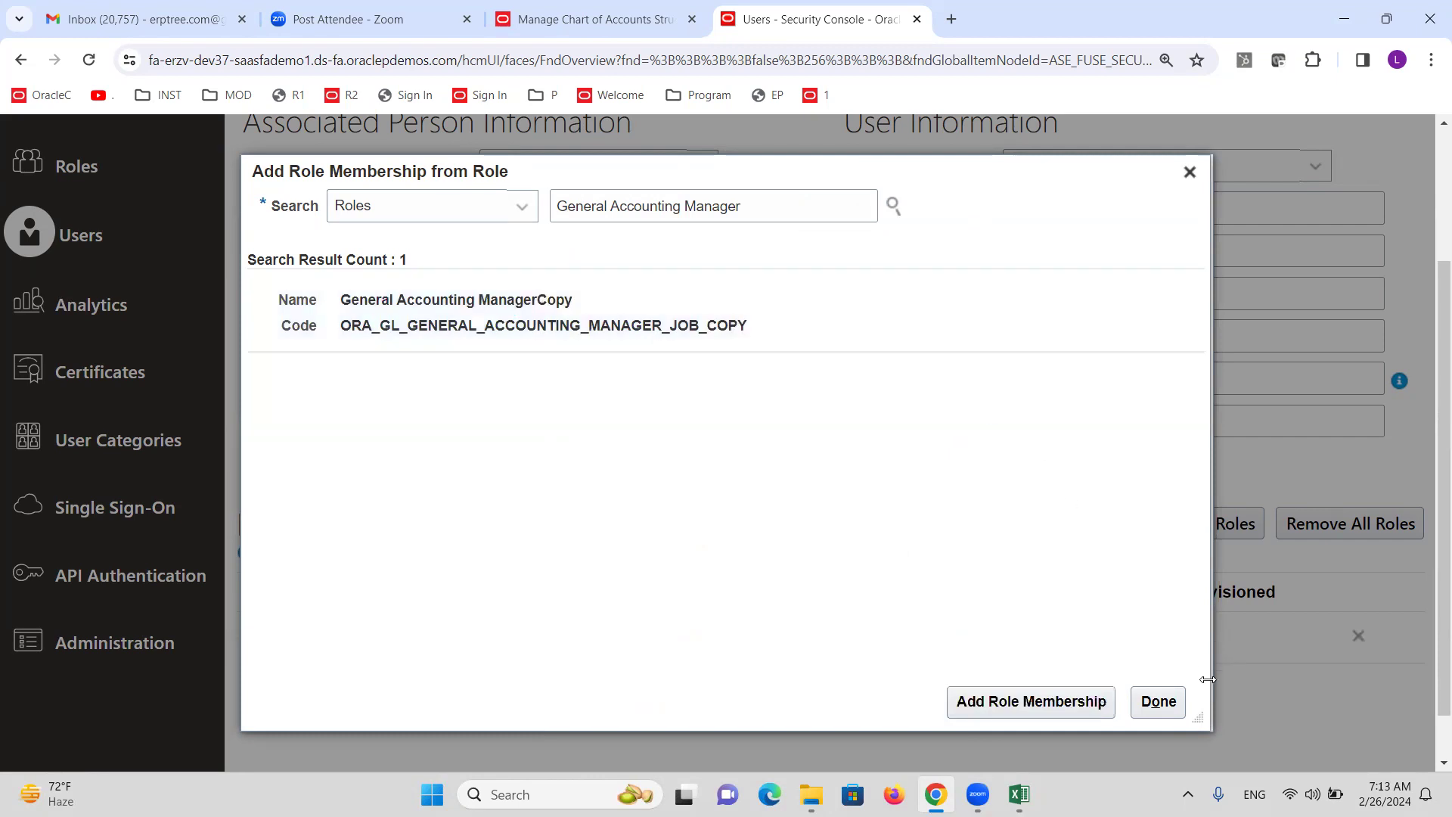
{"action": "left_click", "coordinate": [1159, 699]}
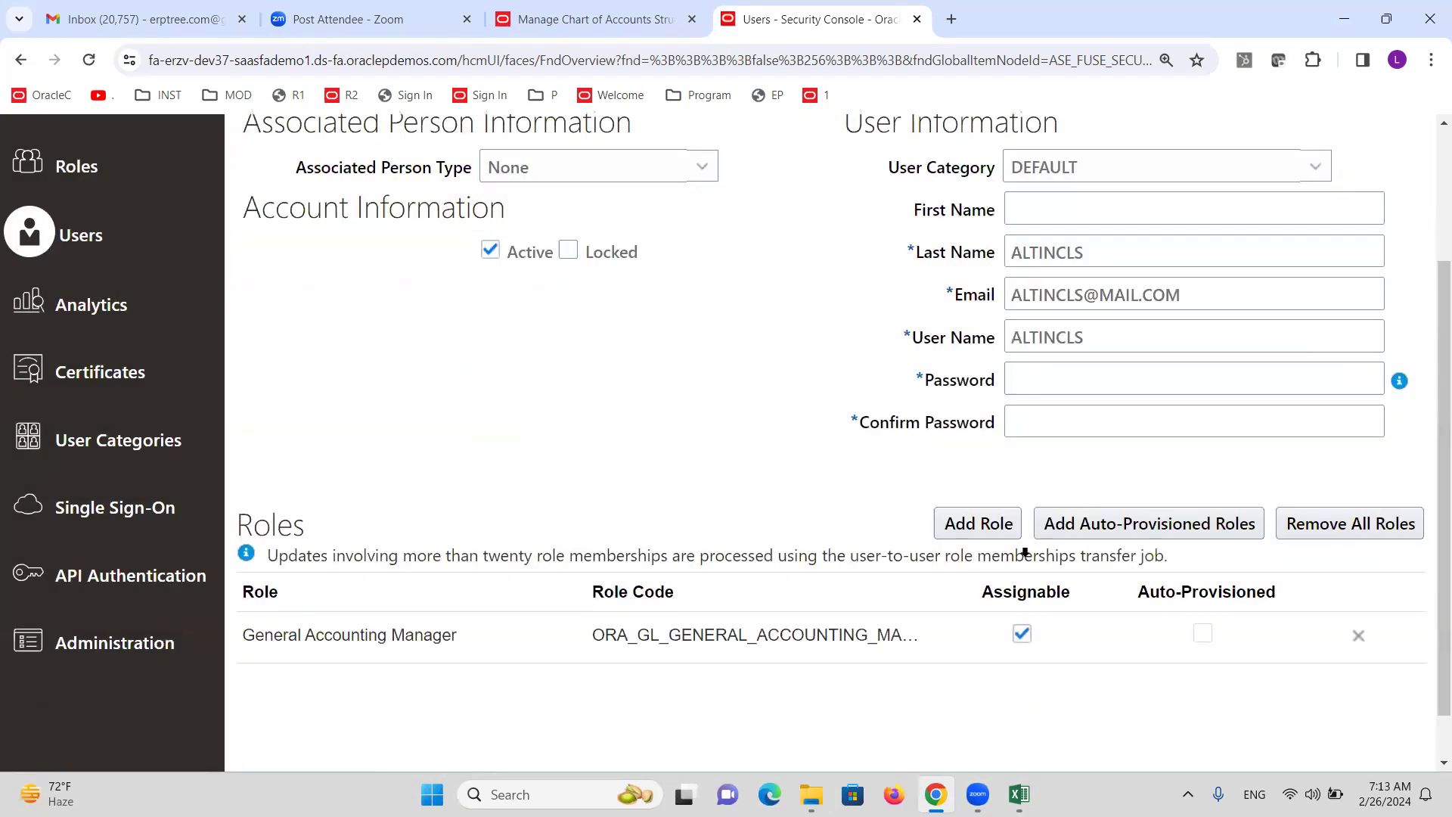
Enter and confirm the account password, then save the user.
{"action": "left_click", "coordinate": [1057, 383]}
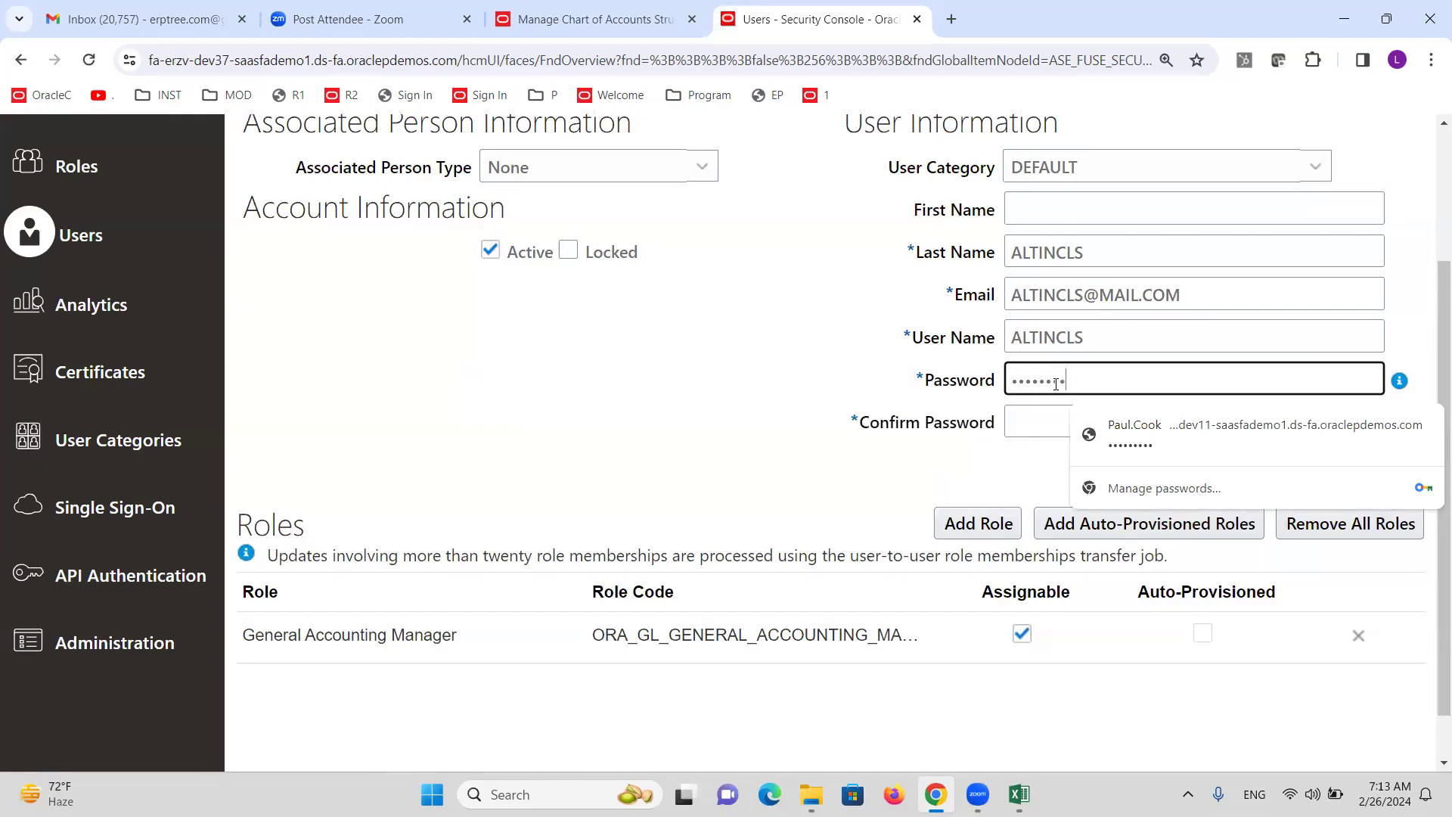
{"action": "key", "text": "Tab"}
{"action": "type", "text": "W"}
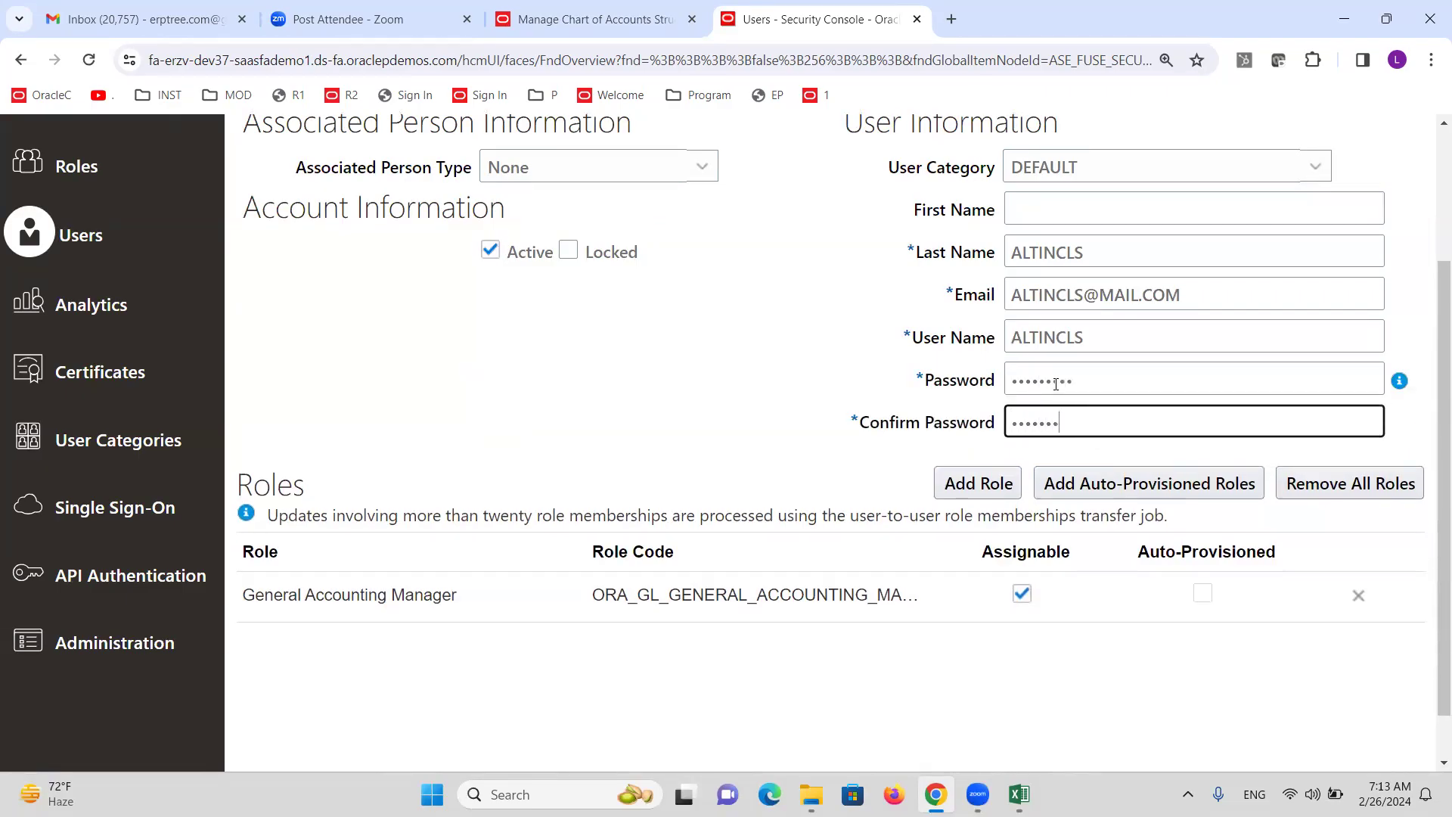
{"action": "scroll", "coordinate": [836, 386], "scroll_direction": "up", "scroll_amount": 3}
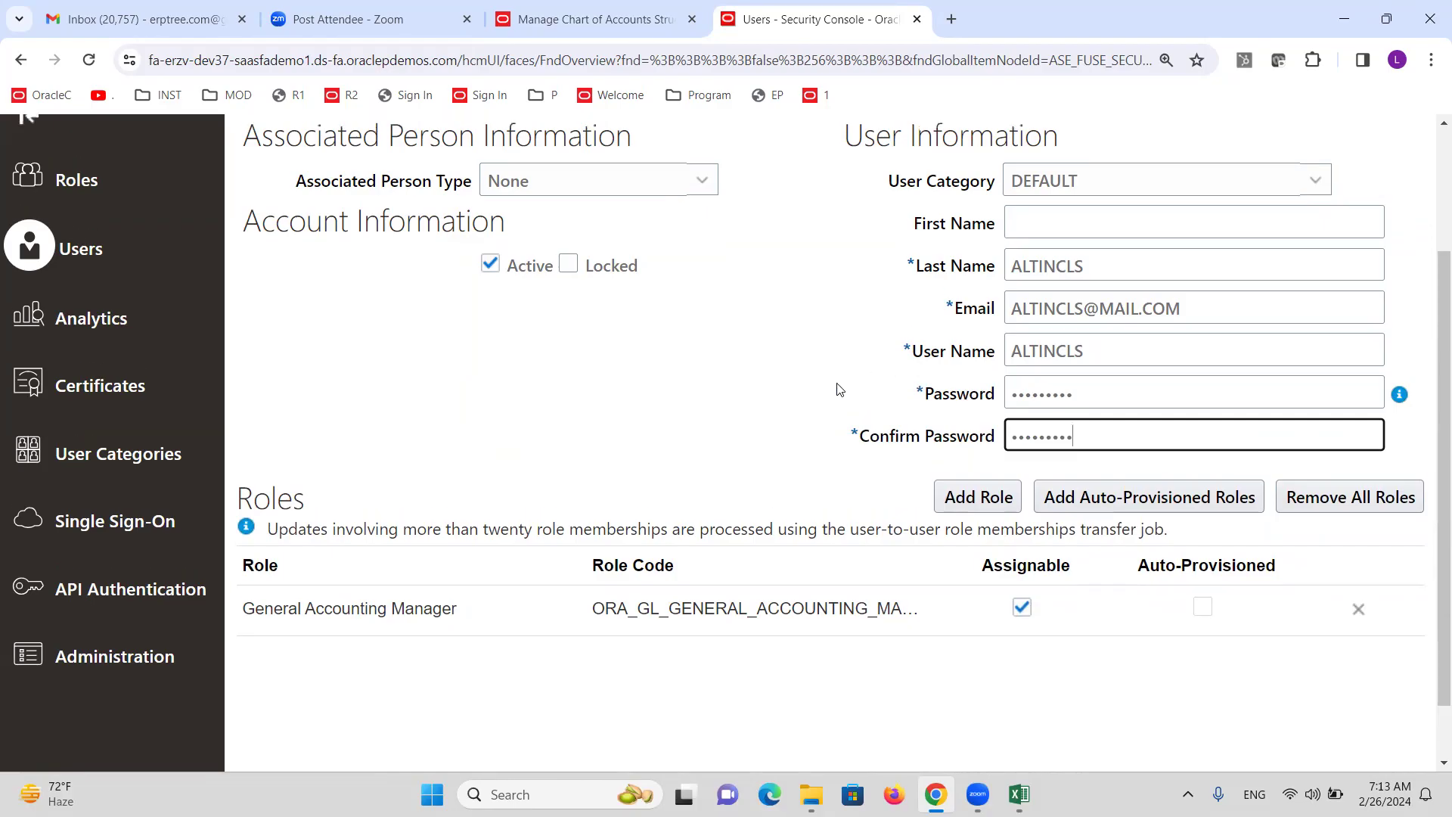
{"action": "left_click", "coordinate": [1188, 221]}
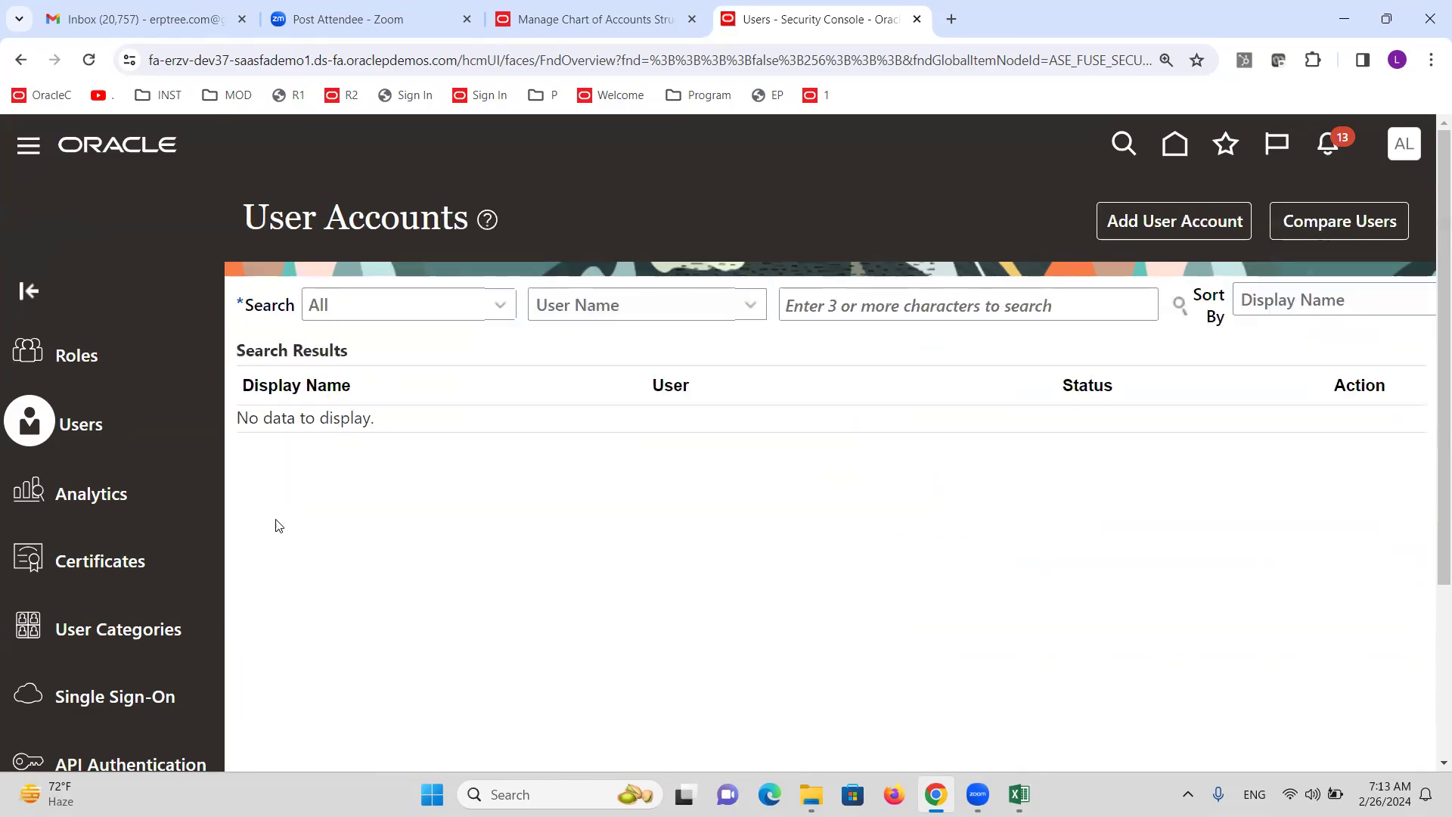
Acknowledge the finished GL# flexfield deployment and close the chart of accounts structures page.
{"action": "left_click", "coordinate": [537, 19]}
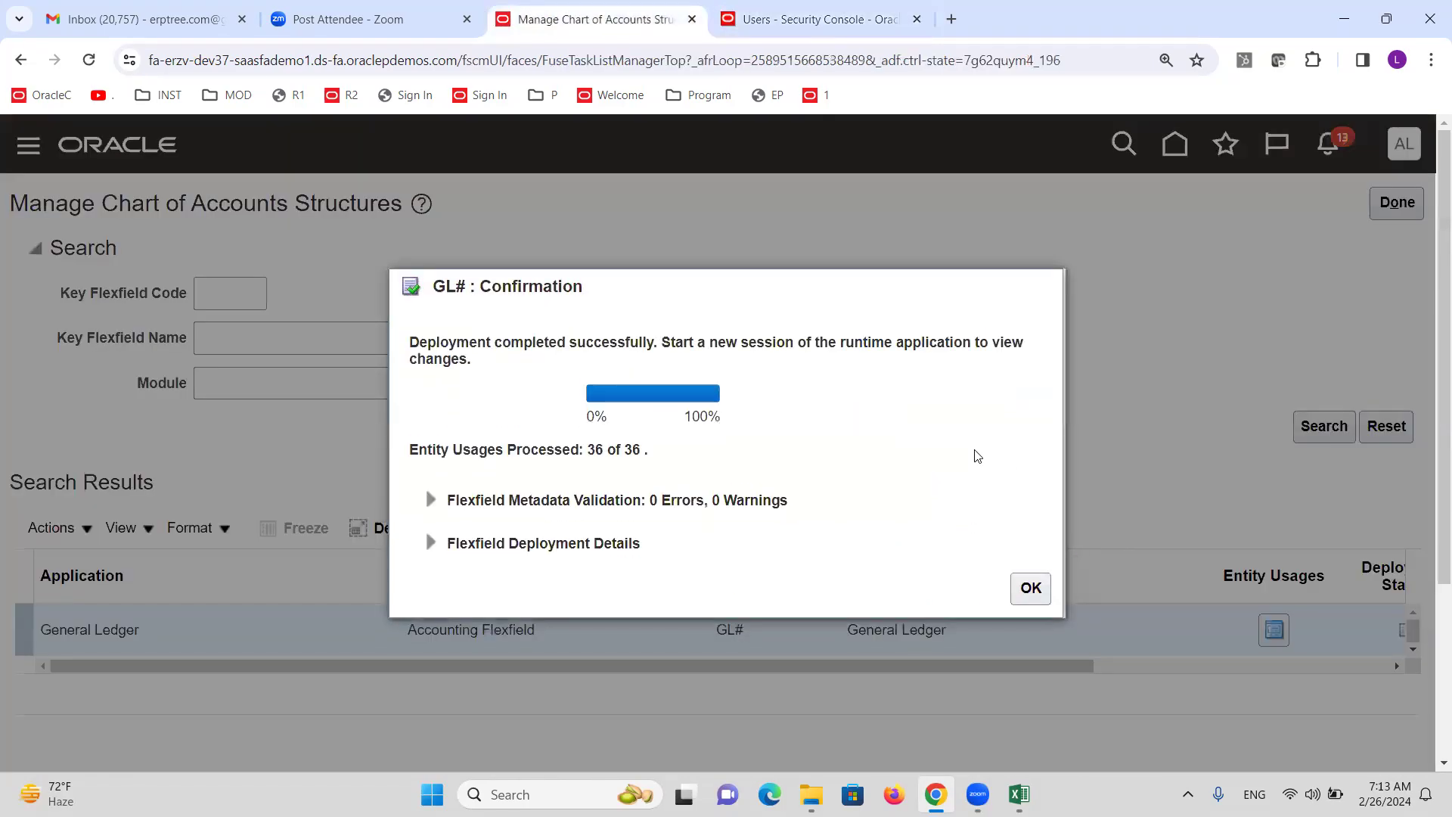
{"action": "left_click", "coordinate": [1038, 585]}
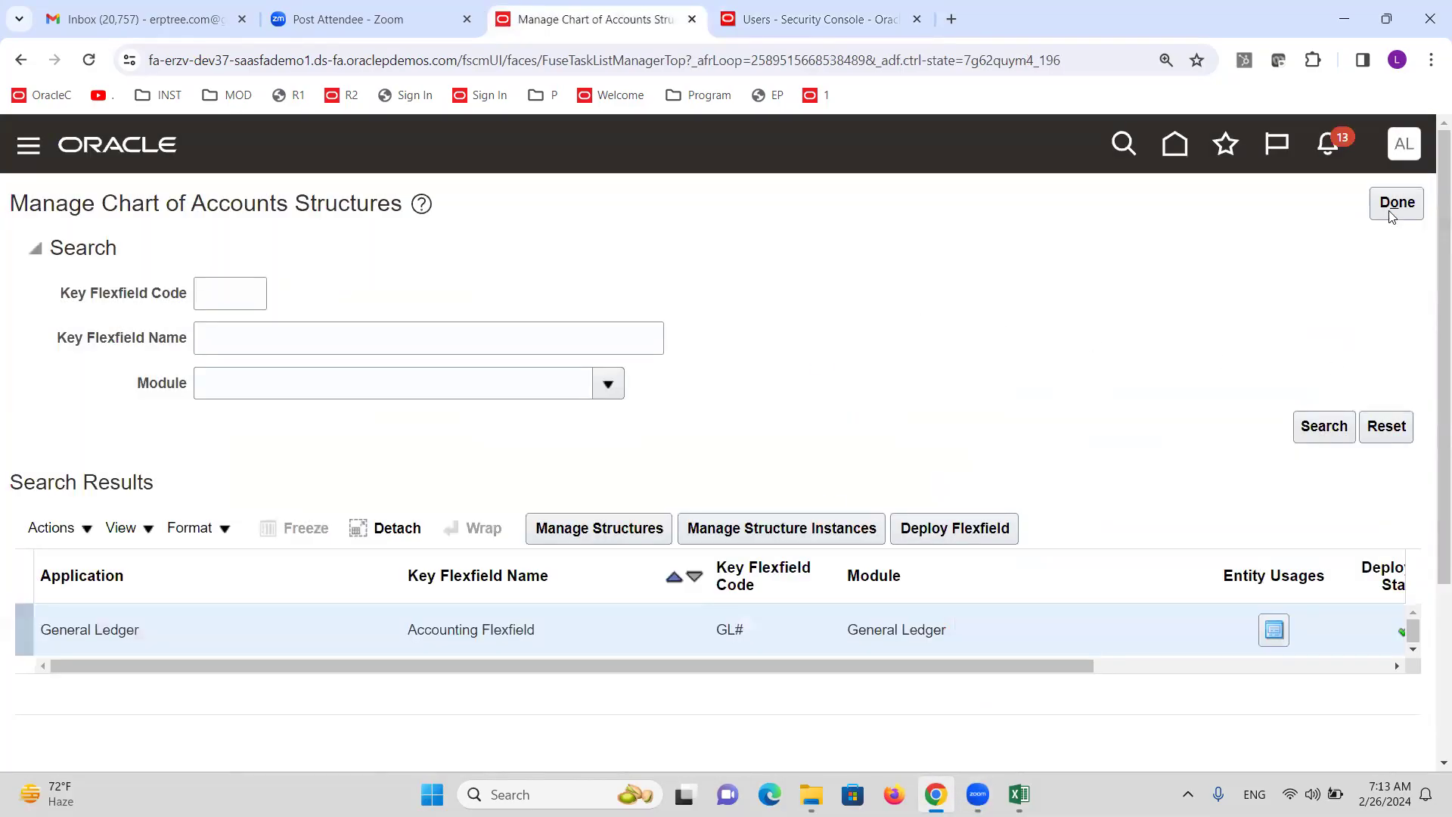
{"action": "left_click", "coordinate": [1392, 215]}
Check the Create AE Primary Ledger step in the notes and clear the old task search.
{"action": "key", "text": "alt+Tab"}
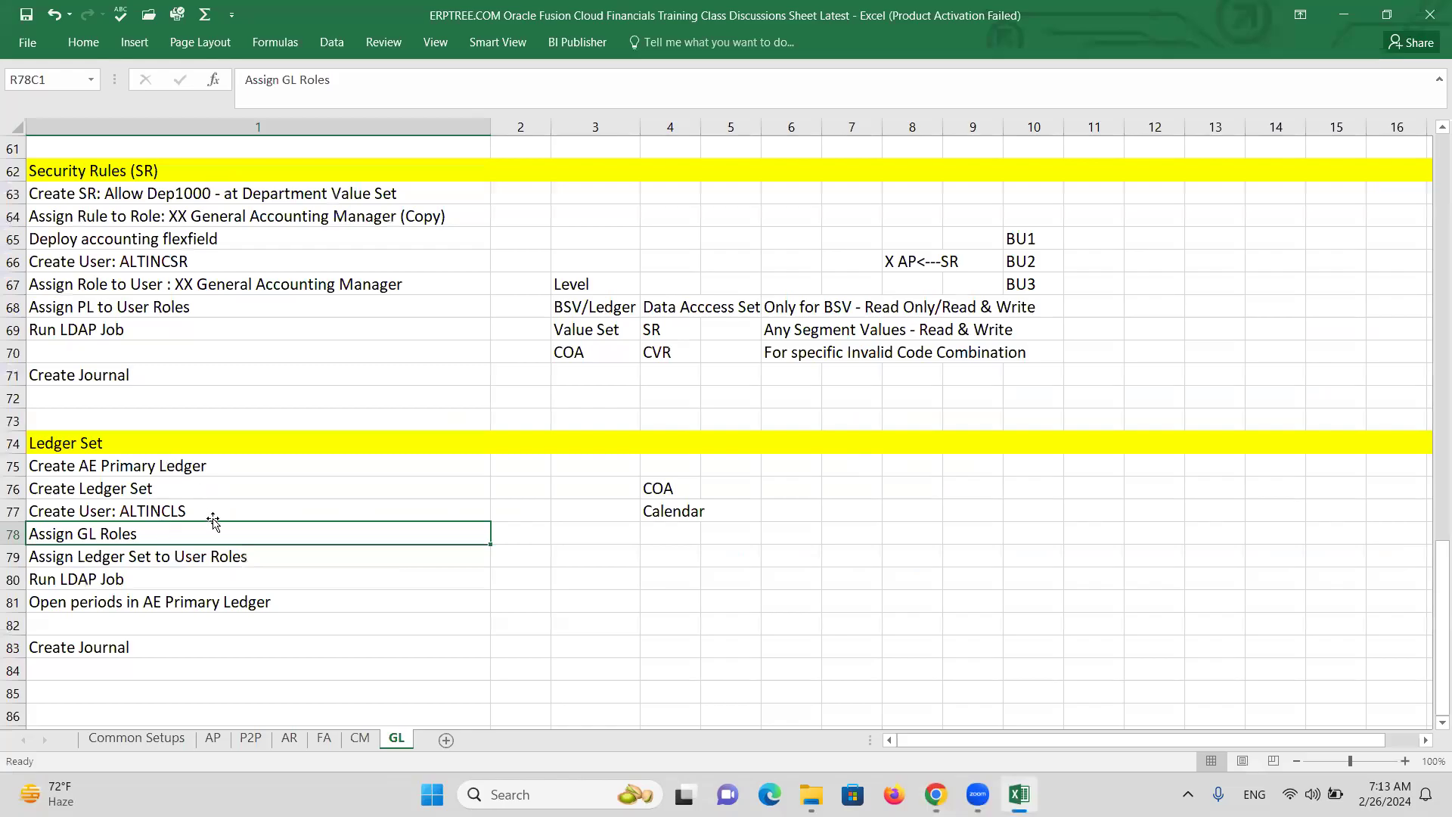
{"action": "left_click", "coordinate": [214, 468]}
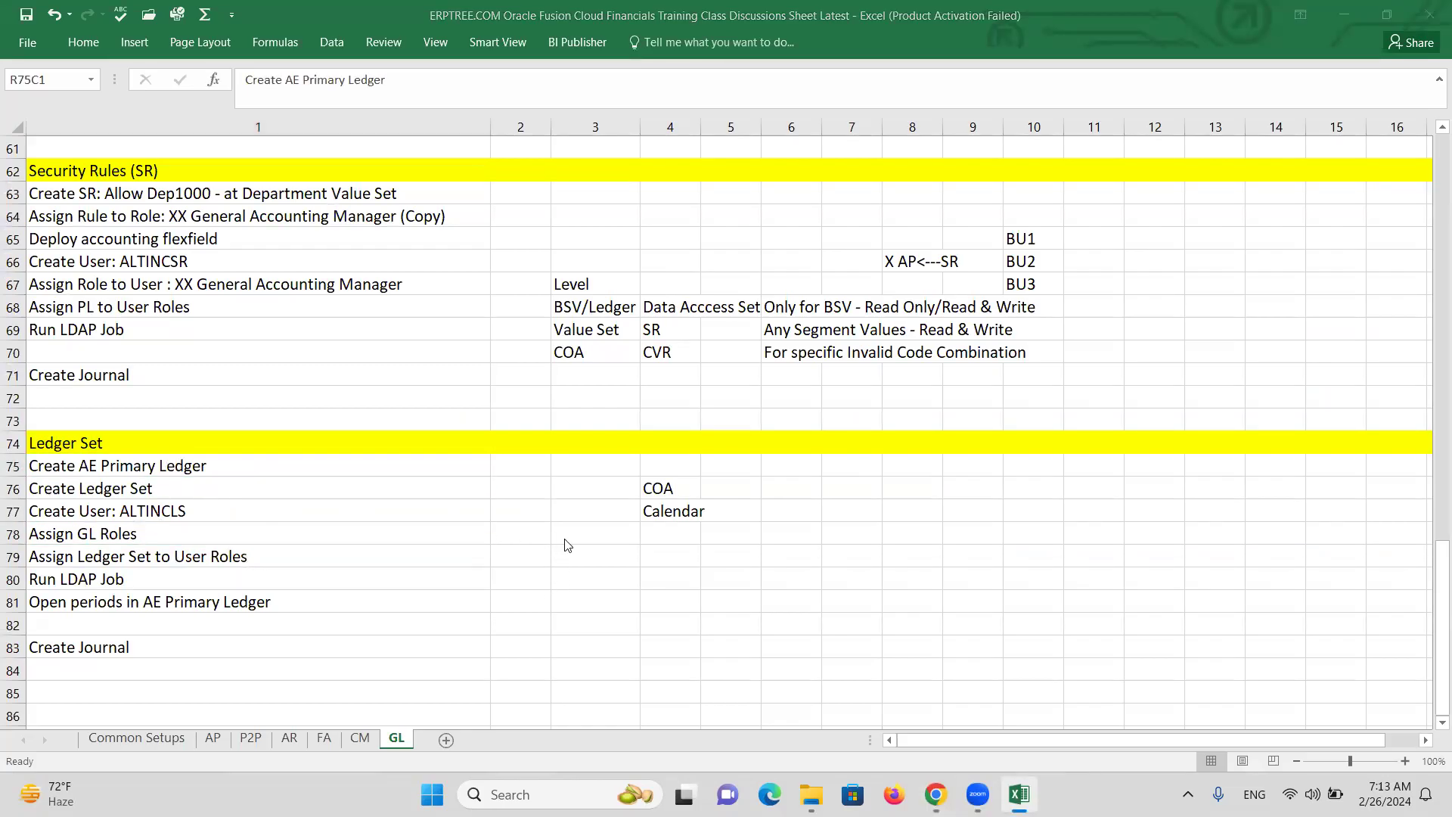
{"action": "key", "text": "alt+Tab"}
{"action": "triple_click", "coordinate": [756, 281]}
Search tasks for 'LEDGER OPTIONS' and open Specify Ledger Options for the AE ledger.
{"action": "type", "text": "LEDGER OPT"}
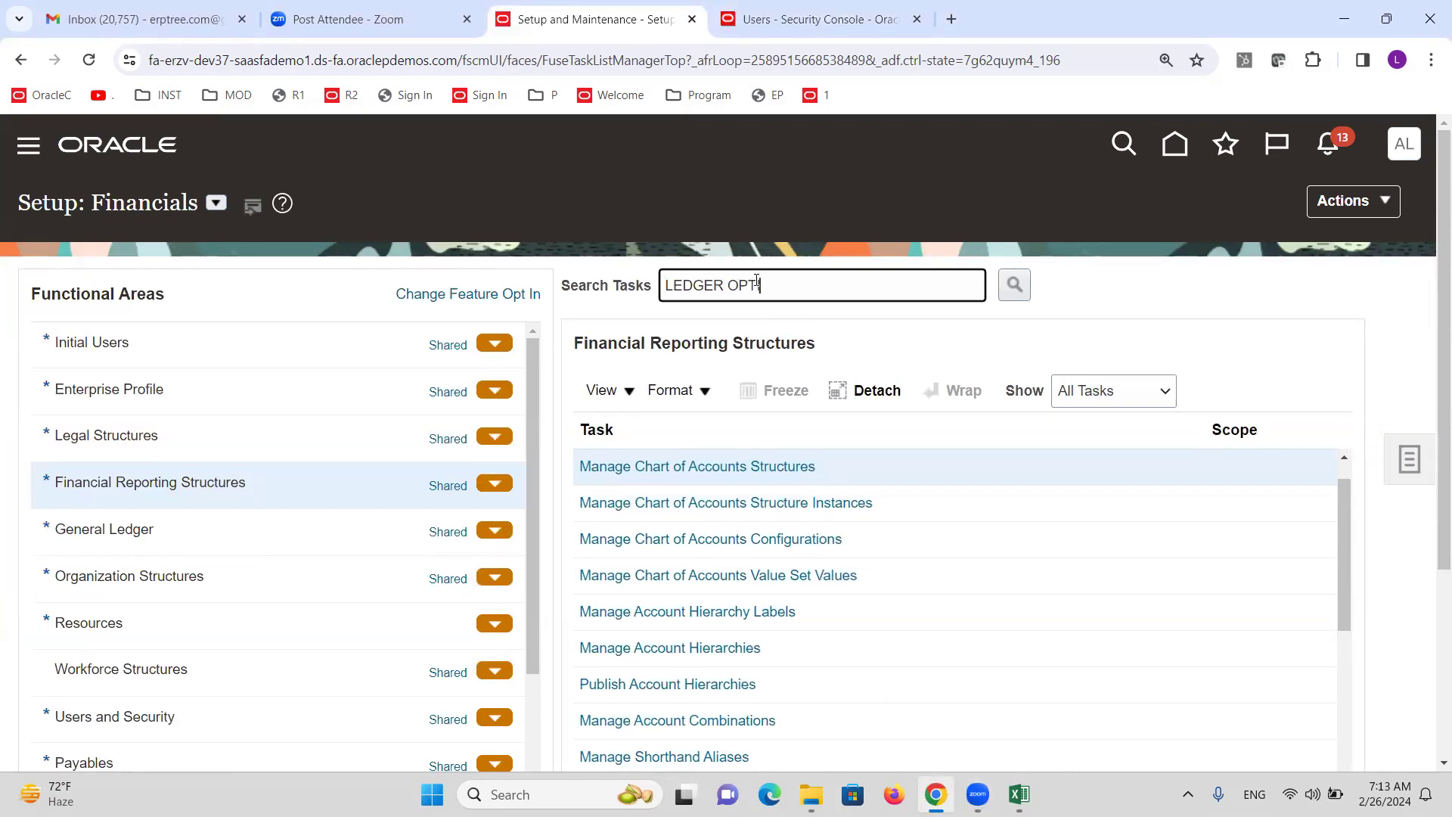
{"action": "type", "text": "IONS"}
{"action": "key", "text": "Return"}
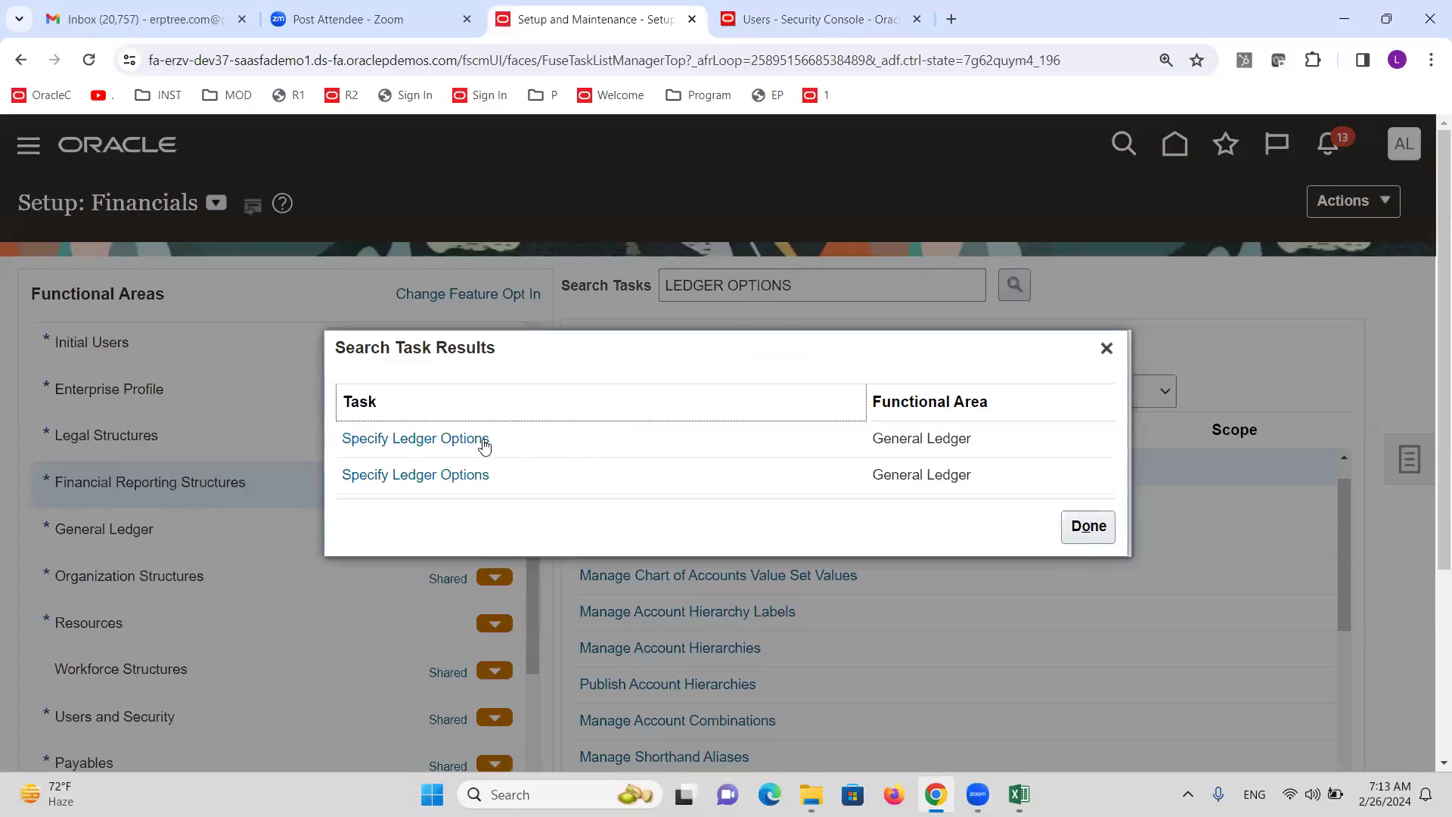
{"action": "left_click", "coordinate": [485, 446]}
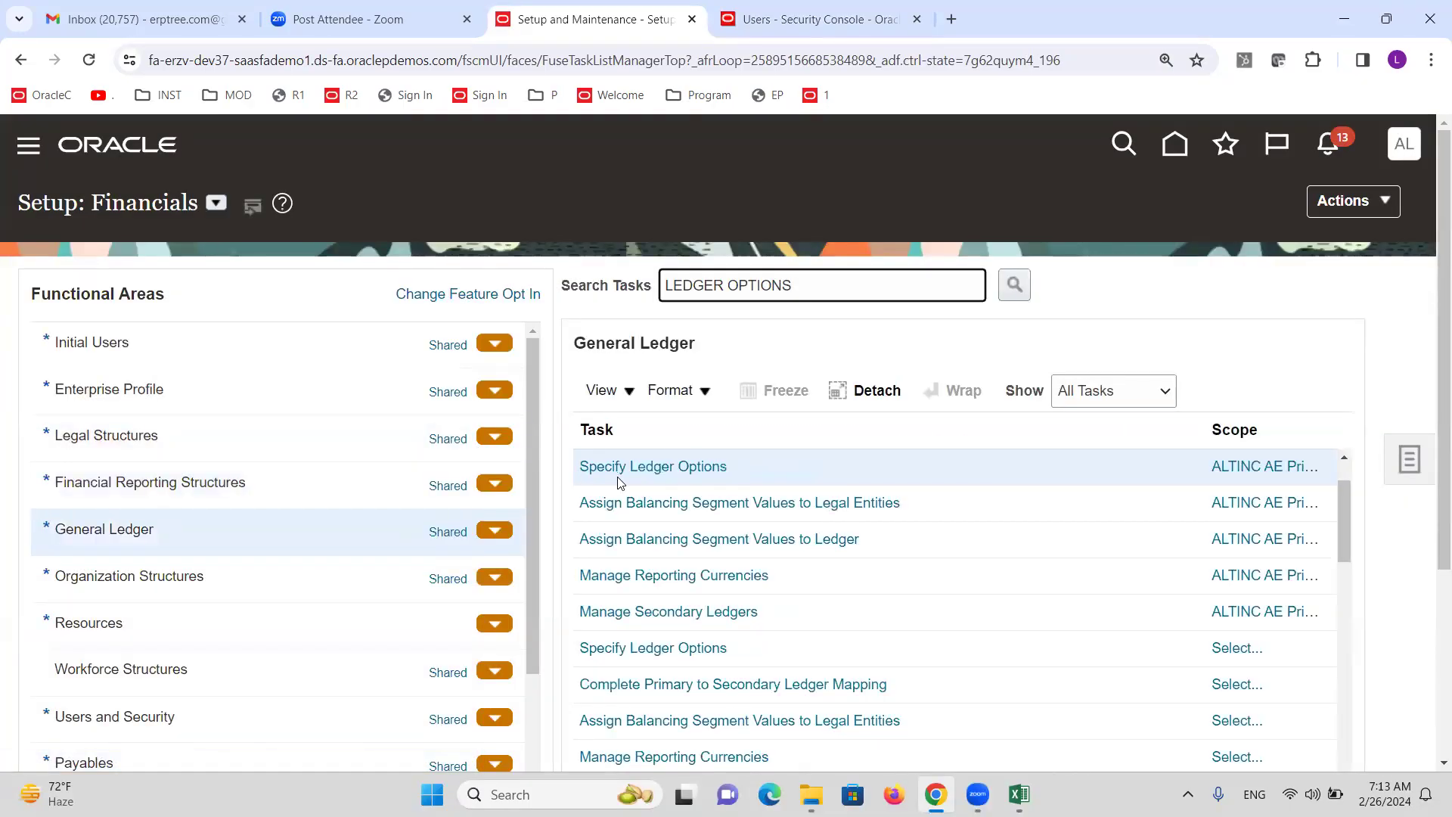
{"action": "left_click", "coordinate": [603, 465]}
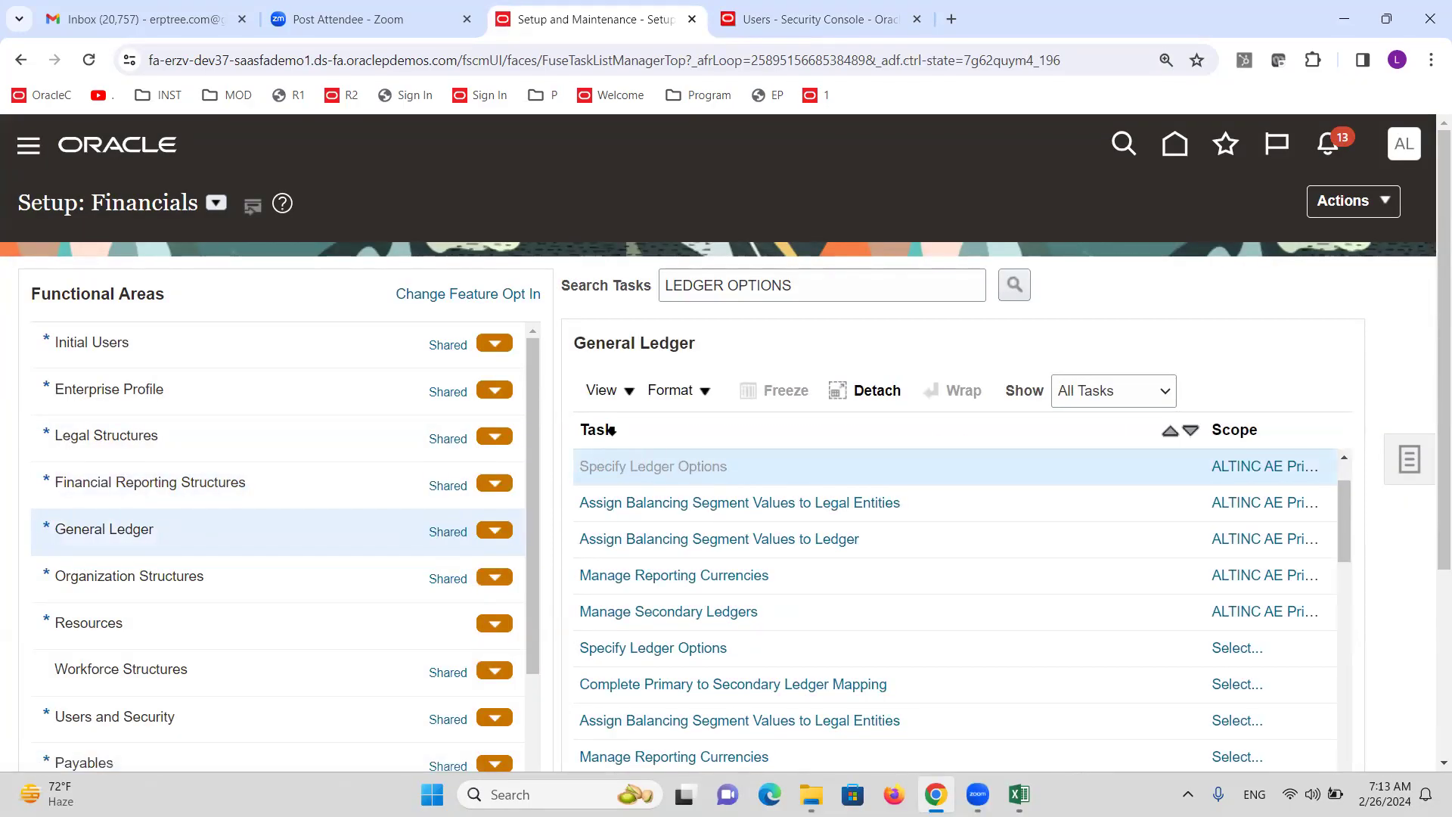
Set journal language to American English and pick account 31010 Retained Earnings.
{"action": "scroll", "coordinate": [590, 469], "scroll_direction": "down", "scroll_amount": 5}
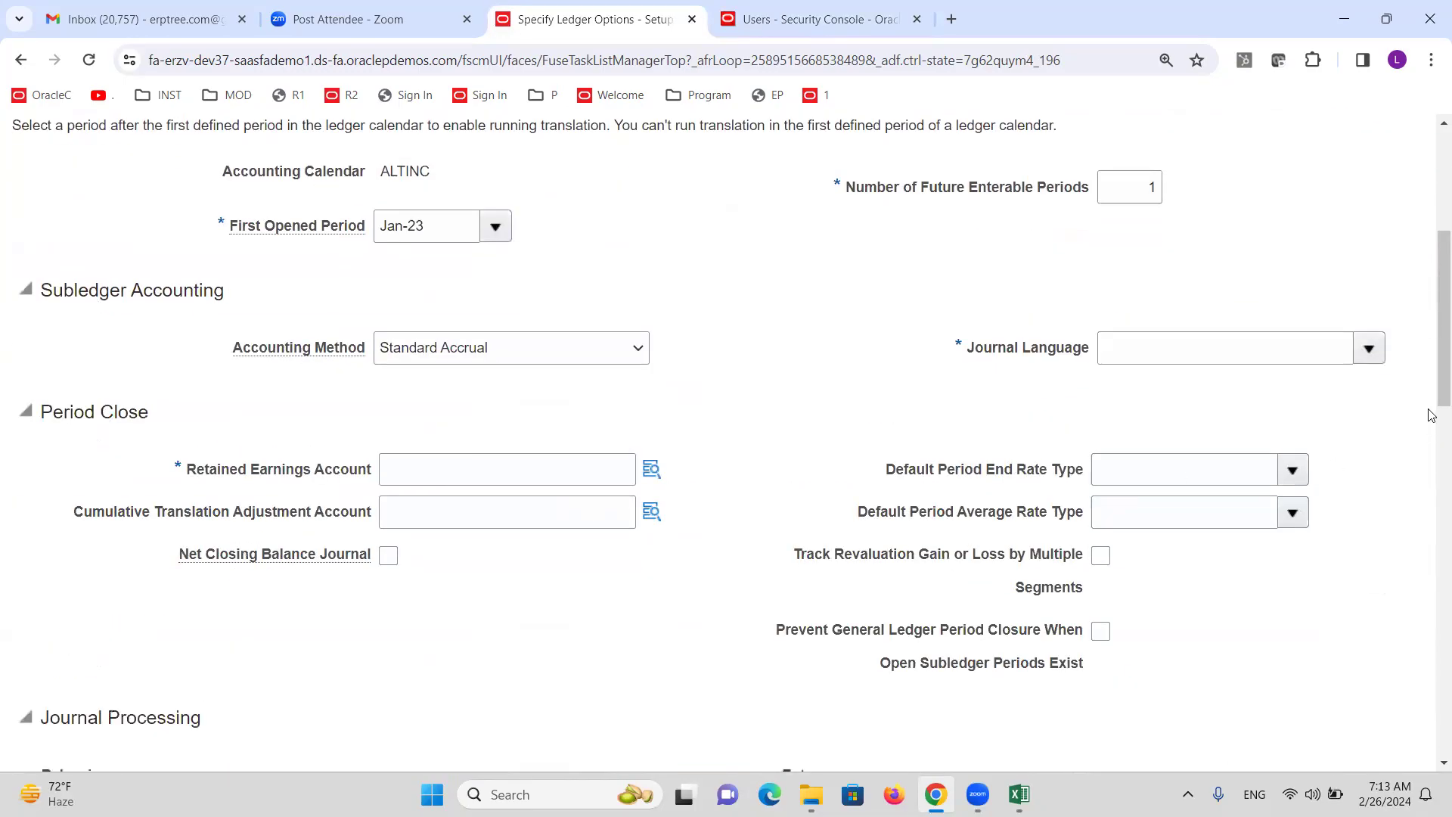
{"action": "scroll", "coordinate": [1120, 409], "scroll_direction": "down", "scroll_amount": 6}
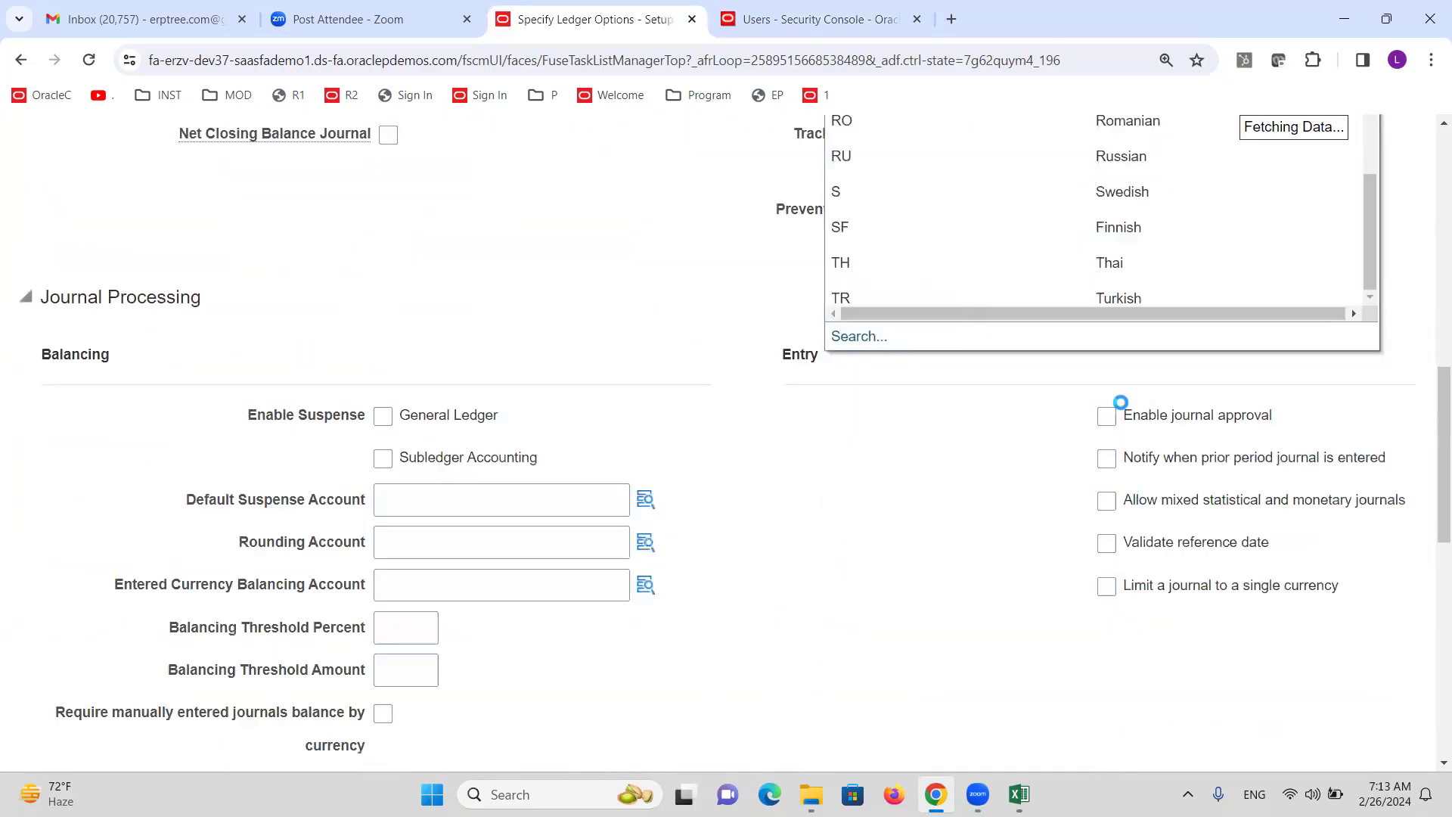
{"action": "scroll", "coordinate": [1242, 378], "scroll_direction": "up", "scroll_amount": 3}
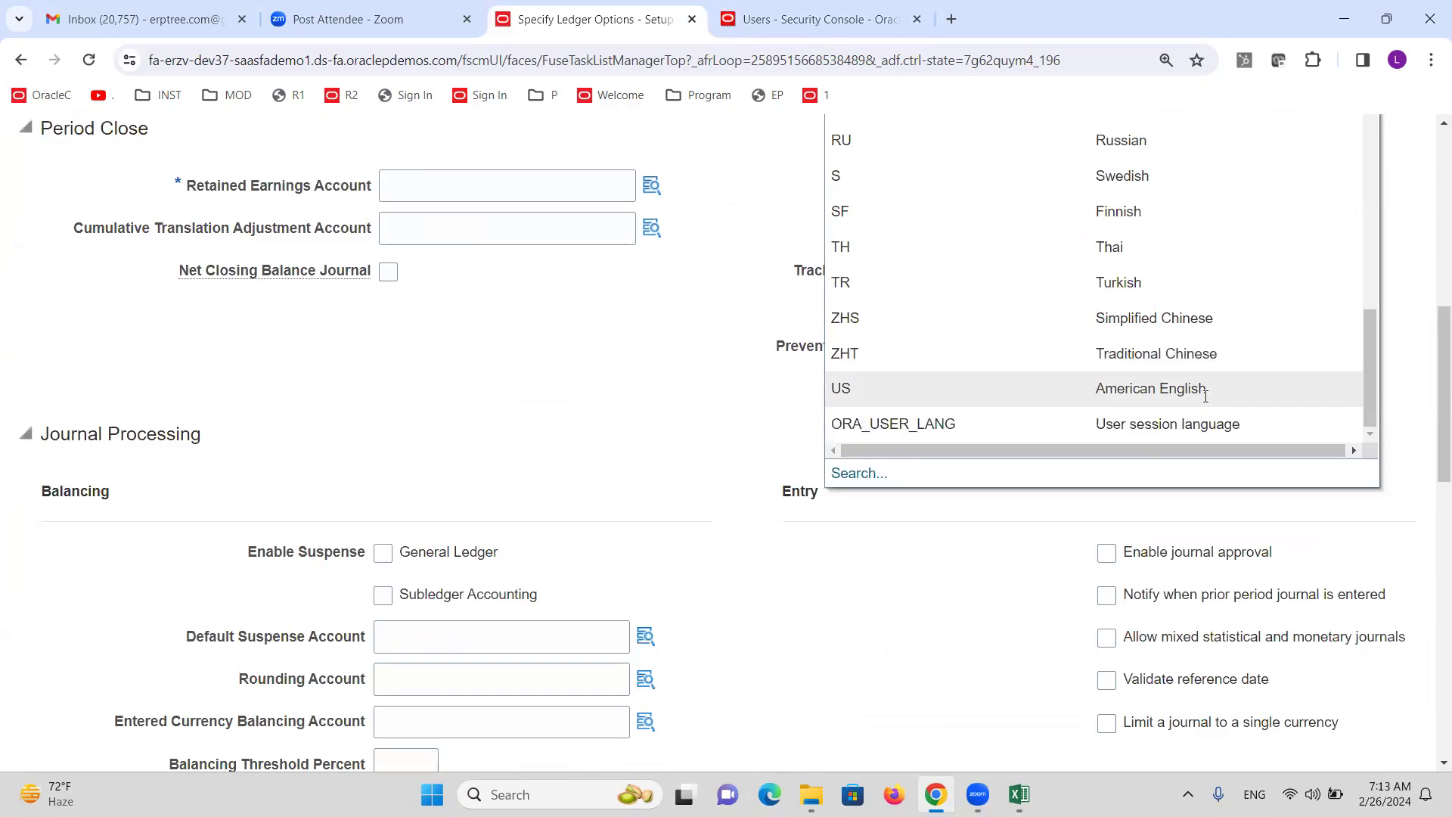
{"action": "left_click", "coordinate": [1206, 395]}
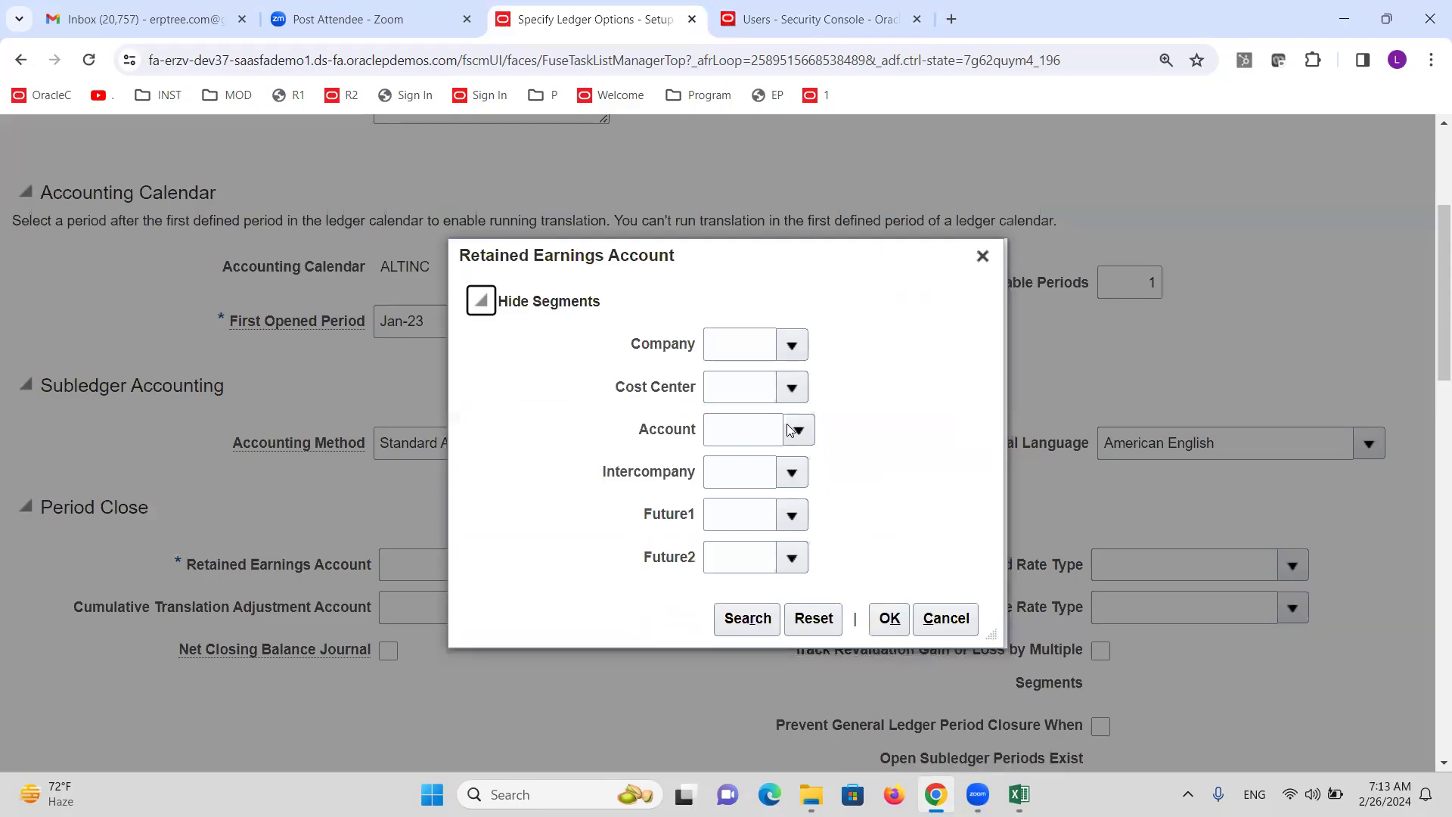
{"action": "left_click", "coordinate": [790, 430]}
{"action": "left_click", "coordinate": [788, 441]}
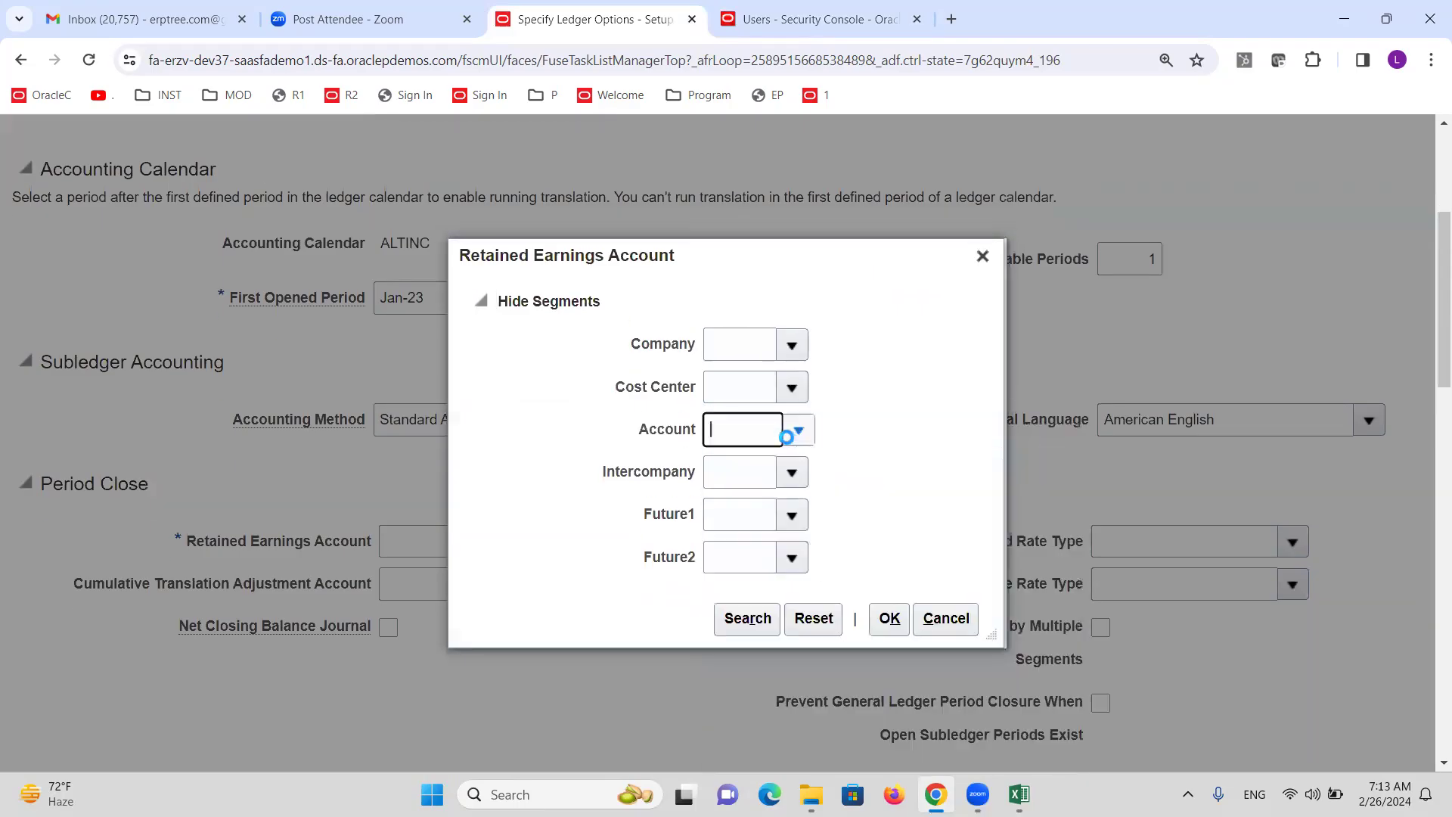
{"action": "left_click", "coordinate": [740, 619]}
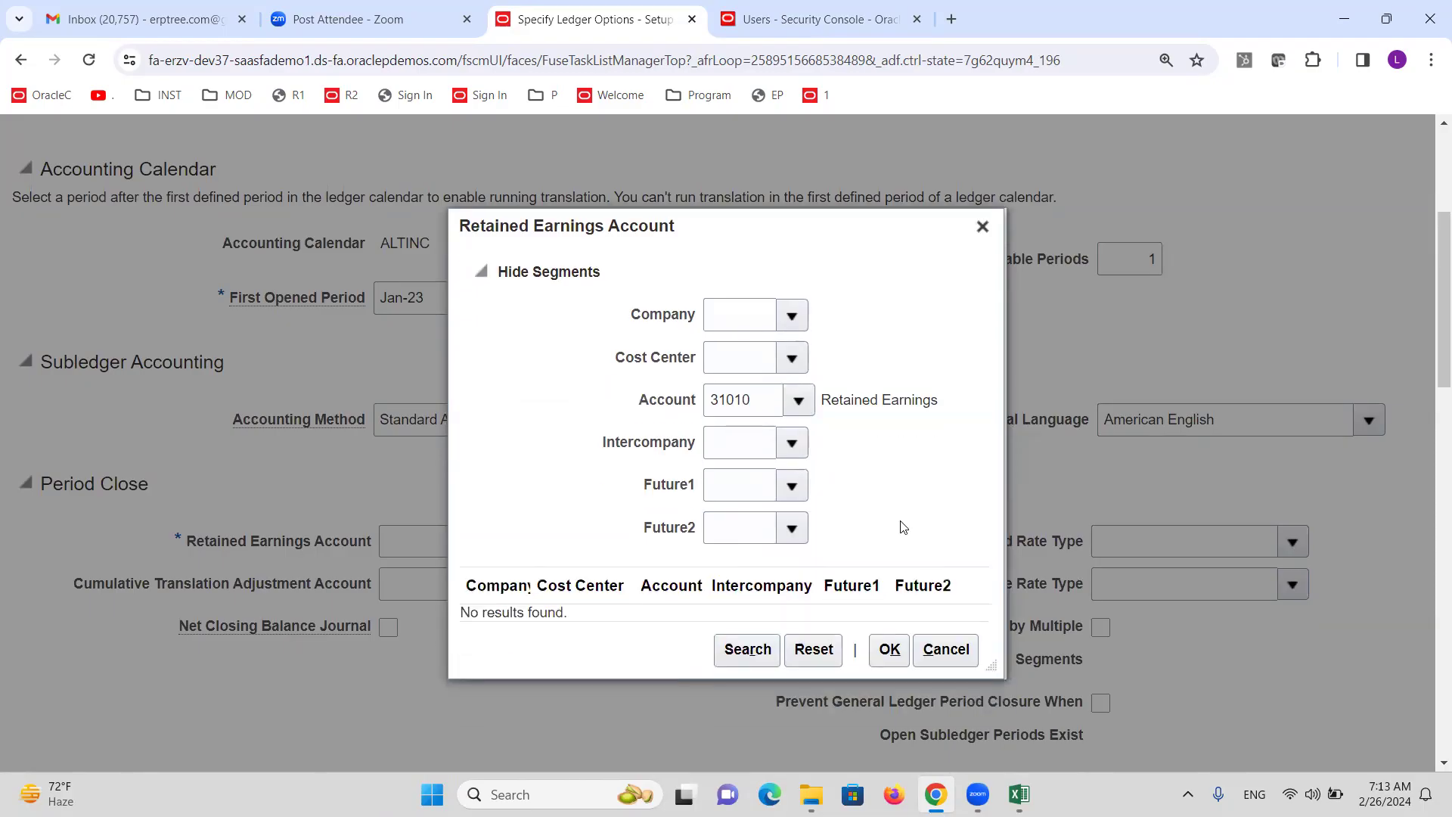
Browse company and cost center values, close the chooser, and cancel the ledger options.
{"action": "left_click", "coordinate": [792, 314]}
{"action": "left_click", "coordinate": [859, 261]}
{"action": "left_click", "coordinate": [789, 358]}
{"action": "left_click", "coordinate": [789, 355]}
{"action": "left_click", "coordinate": [982, 227]}
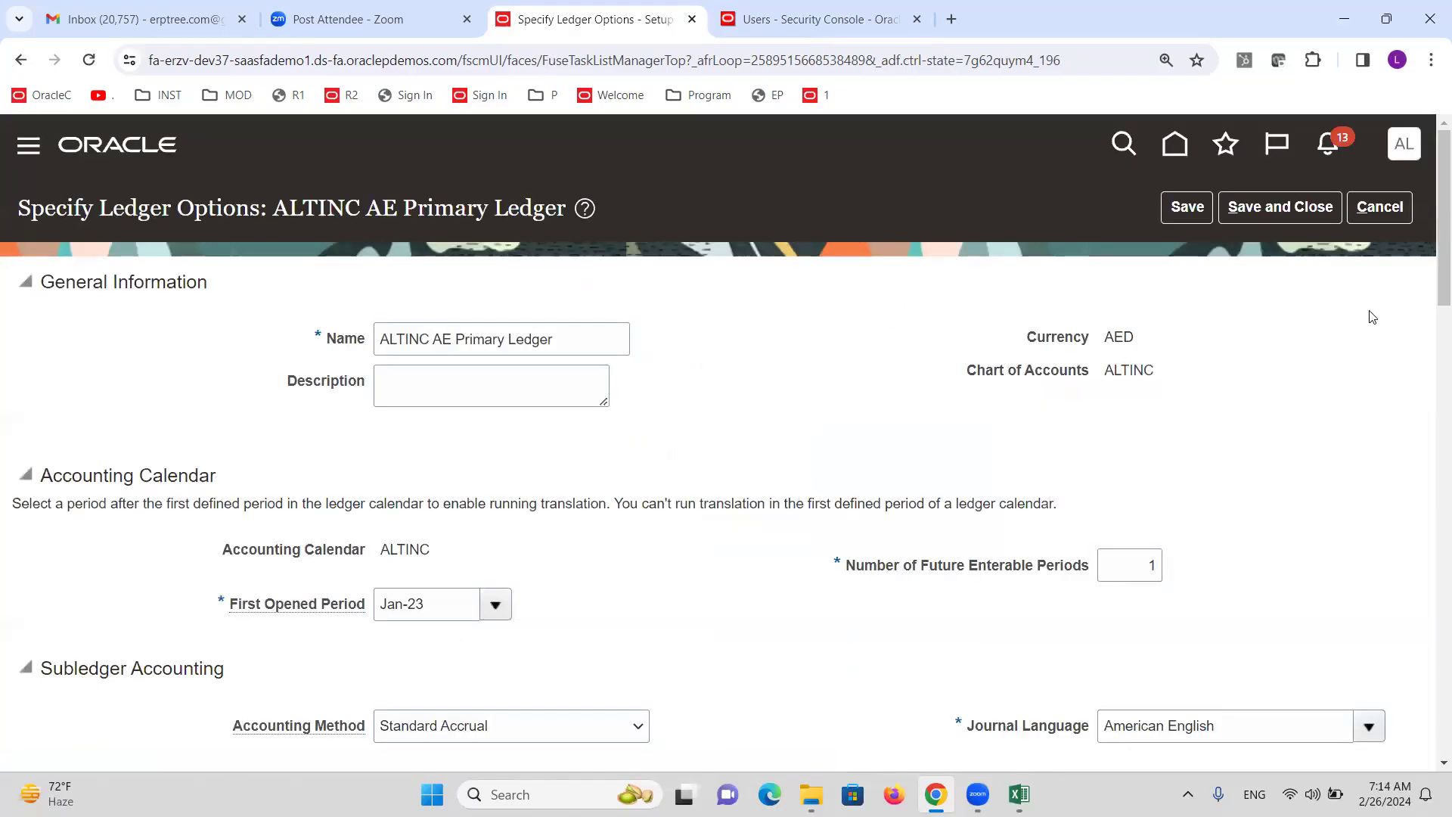
{"action": "left_click", "coordinate": [1401, 211]}
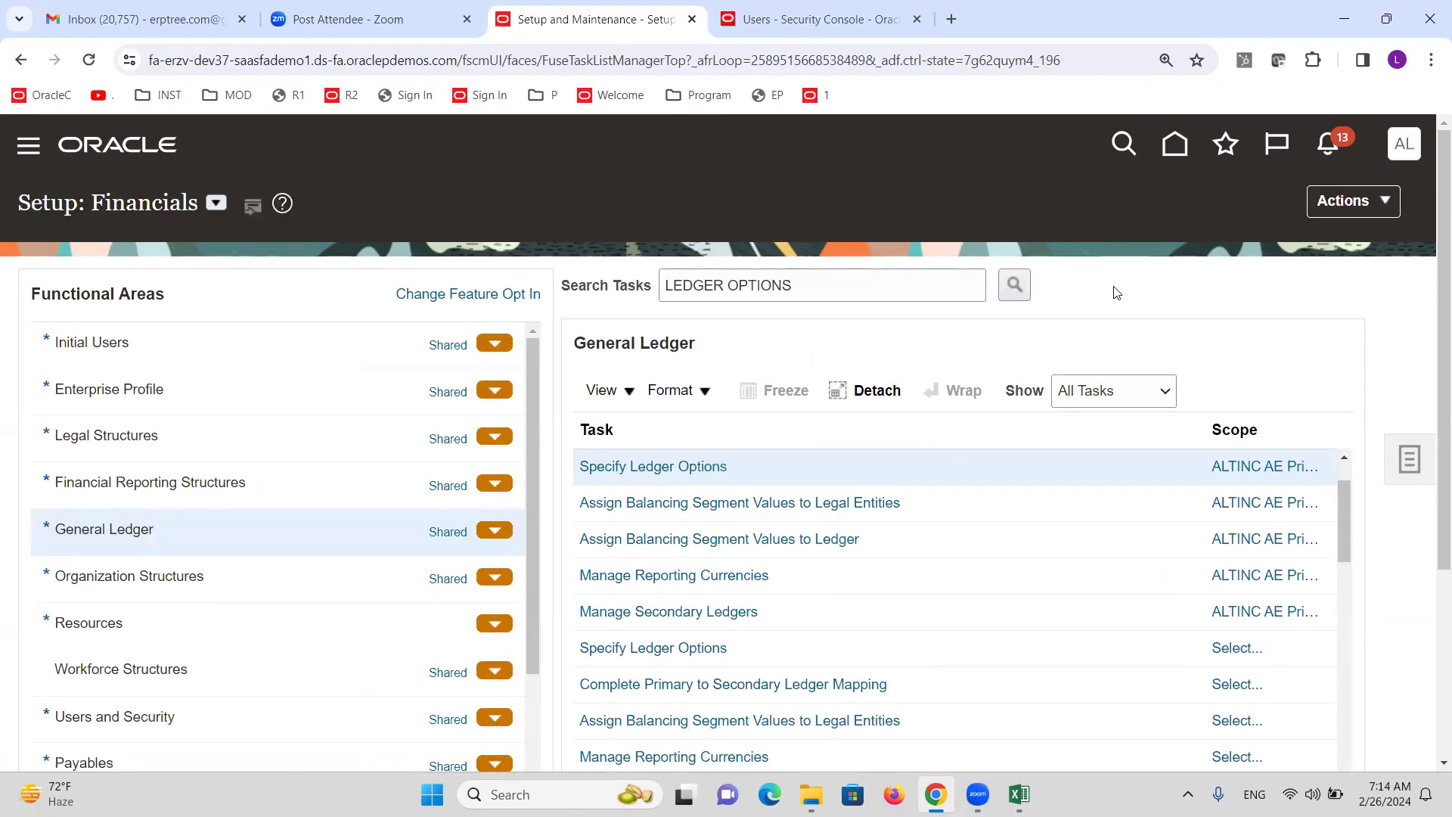
Close the Security Console tab and sign out from the user menu.
{"action": "left_click", "coordinate": [917, 18]}
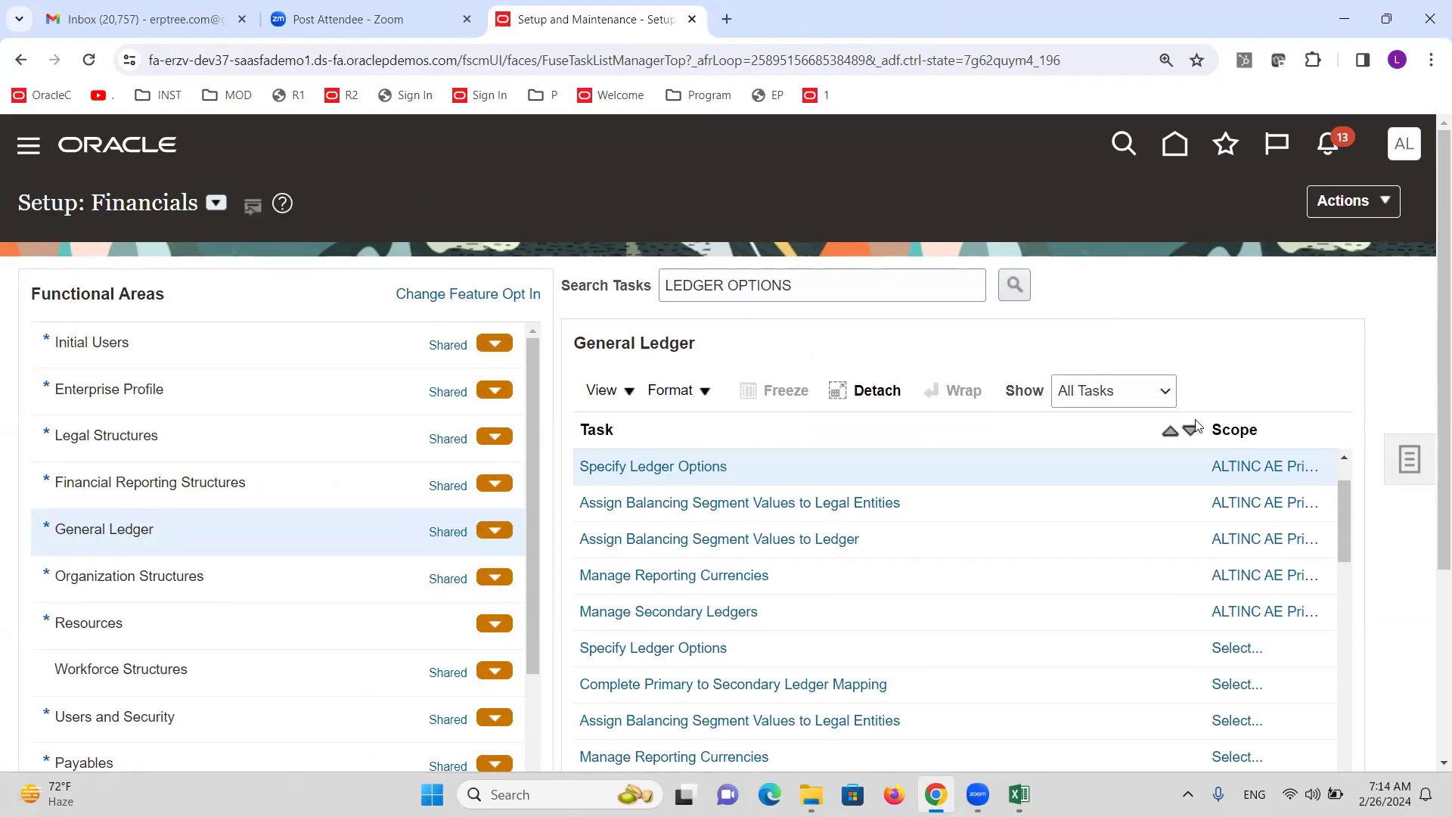
{"action": "left_click", "coordinate": [1405, 146]}
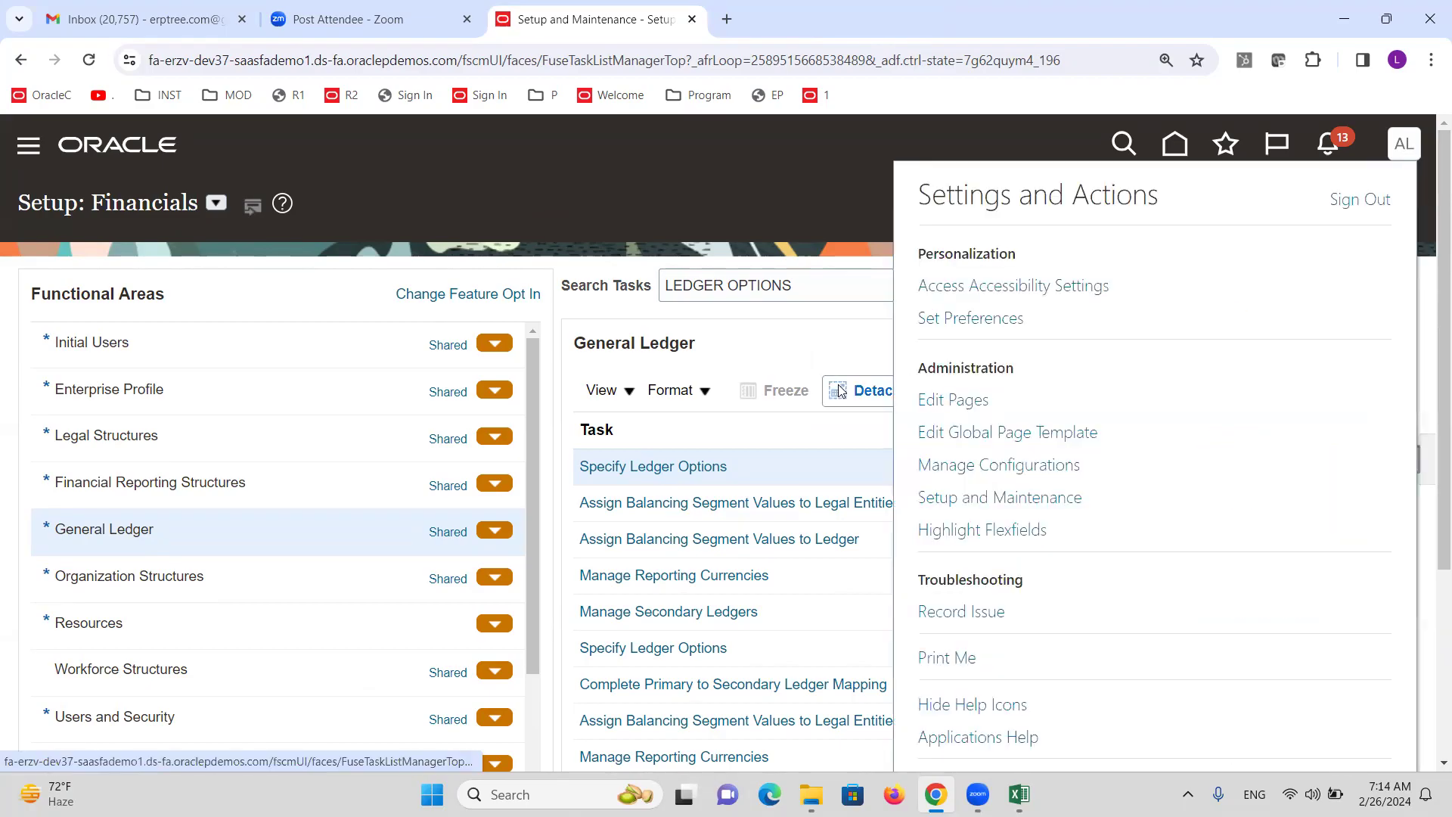
{"action": "left_click", "coordinate": [1349, 207]}
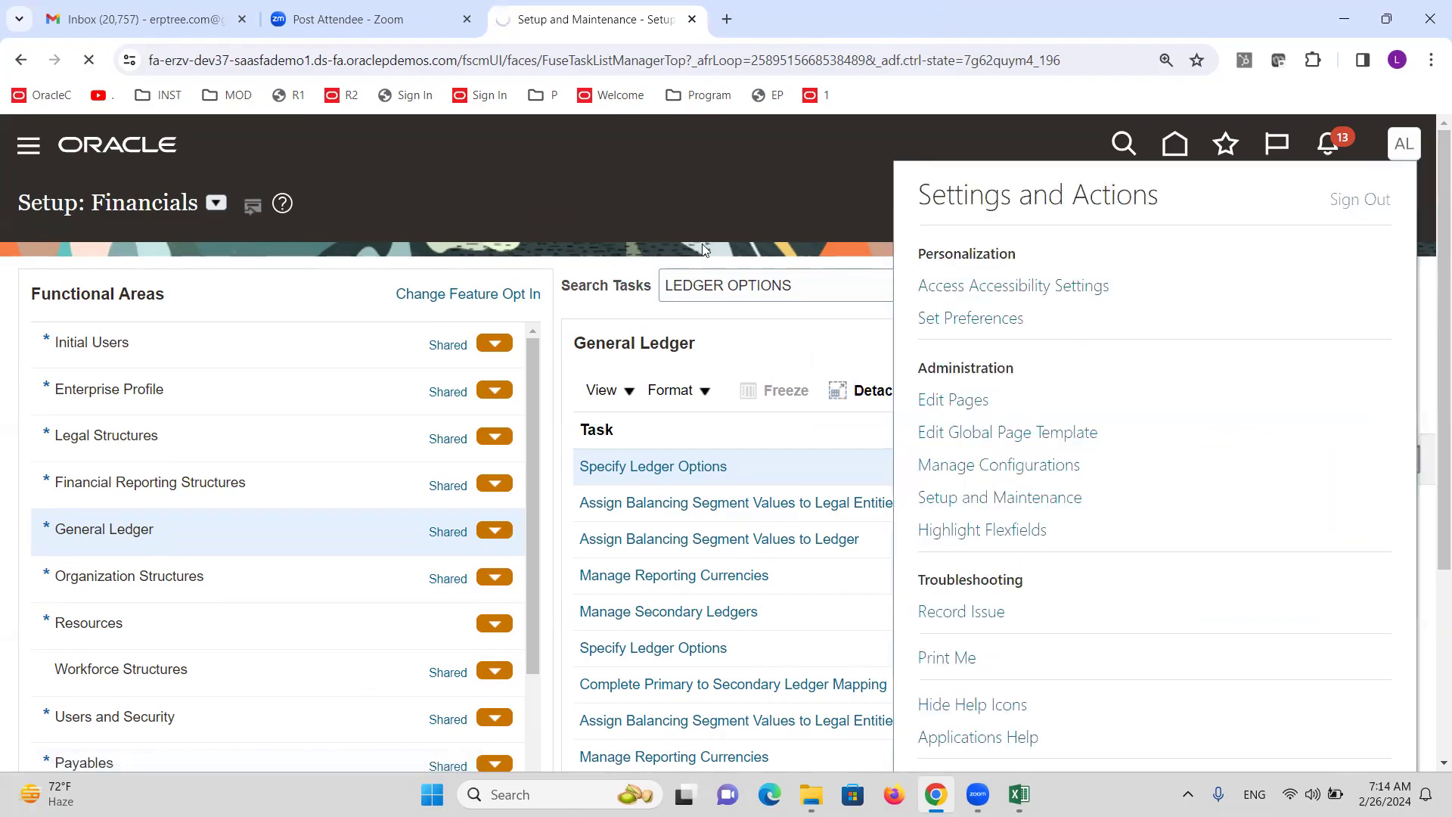
Confirm sign-out and sign back in with the training user ID and password.
{"action": "left_click", "coordinate": [695, 513]}
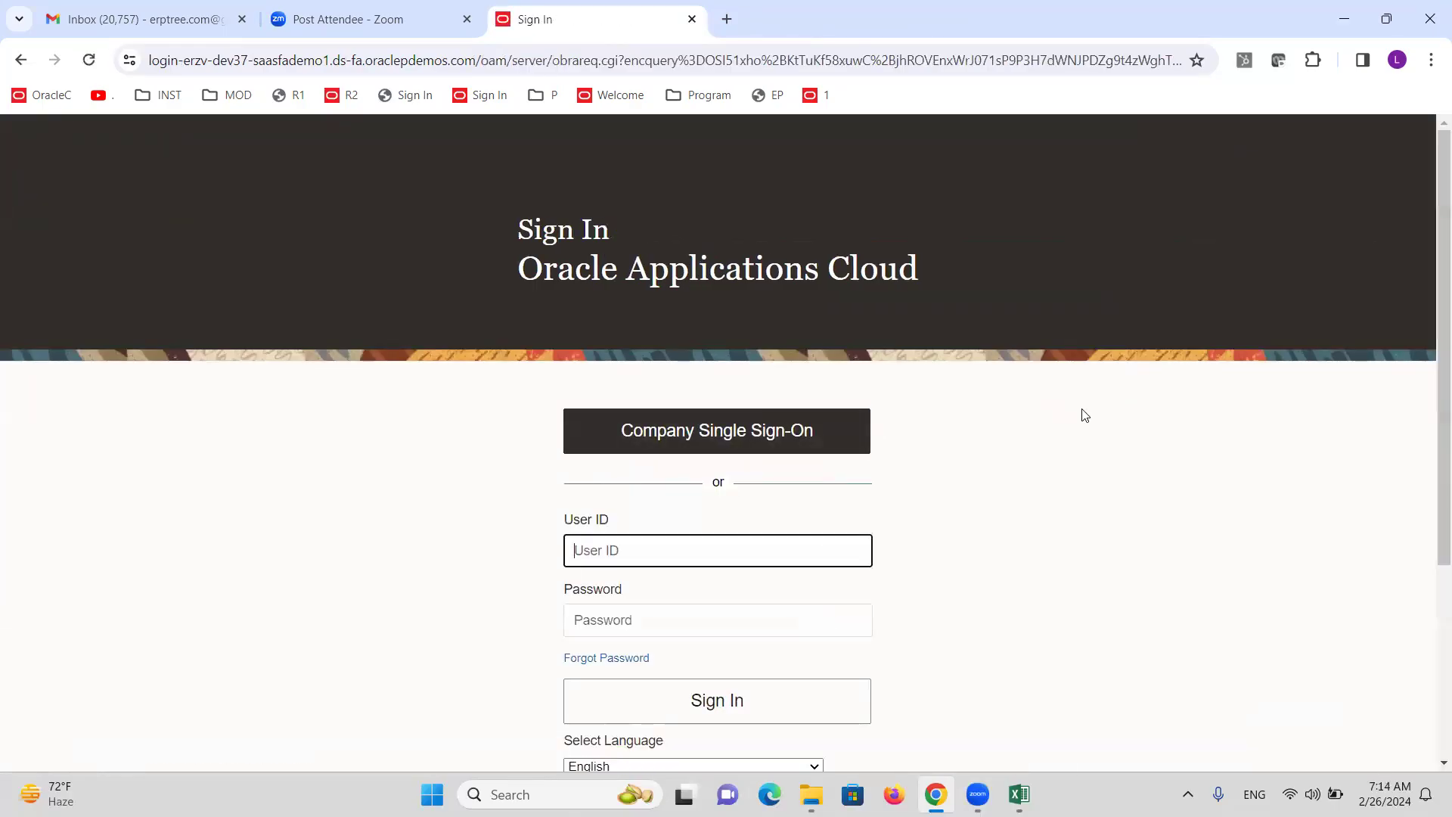
{"action": "type", "text": "ALTINC"}
{"action": "key", "text": "Tab"}
{"action": "type", "text": "•••"}
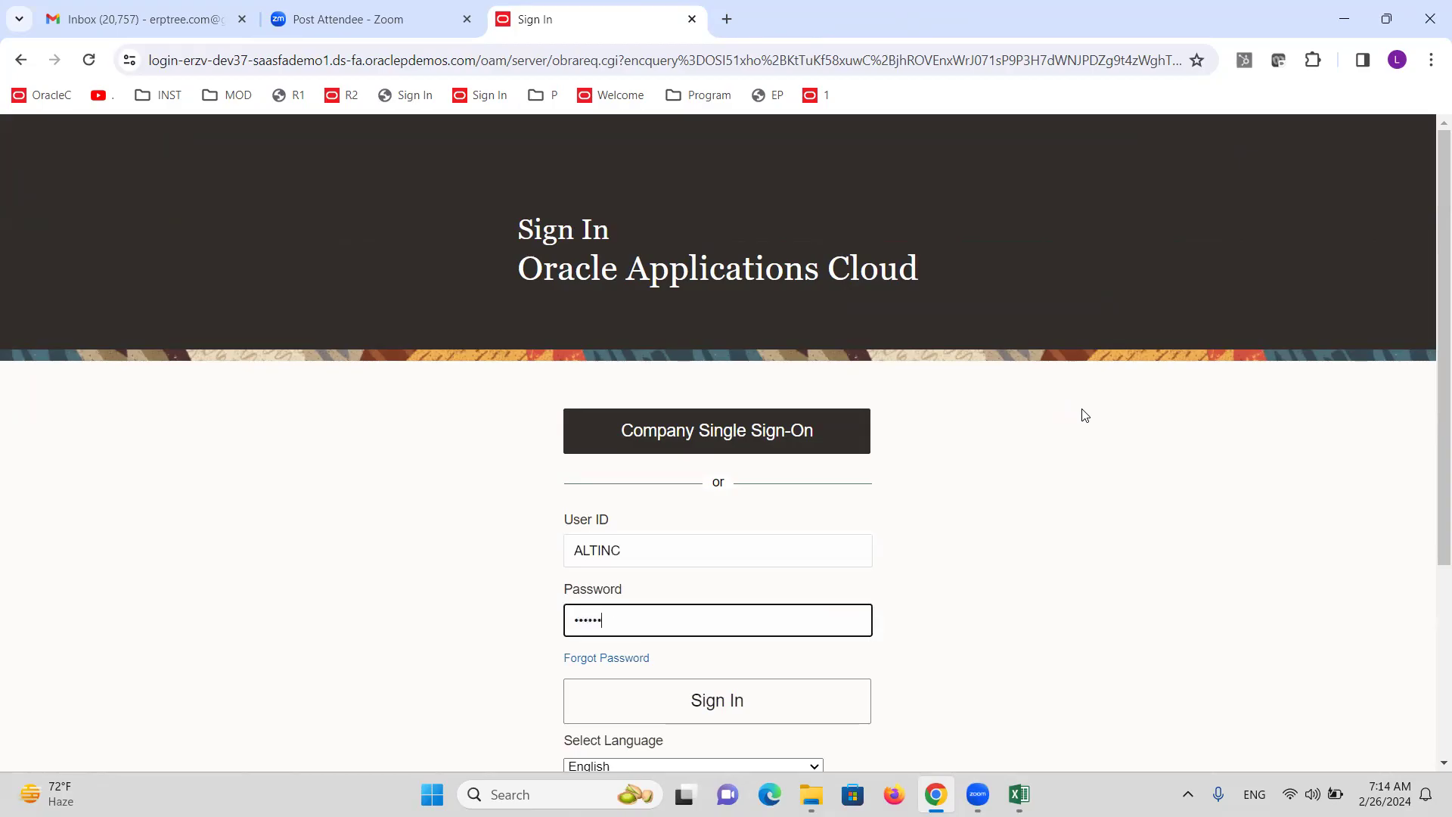
{"action": "type", "text": "••••••"}
{"action": "key", "text": "Return"}
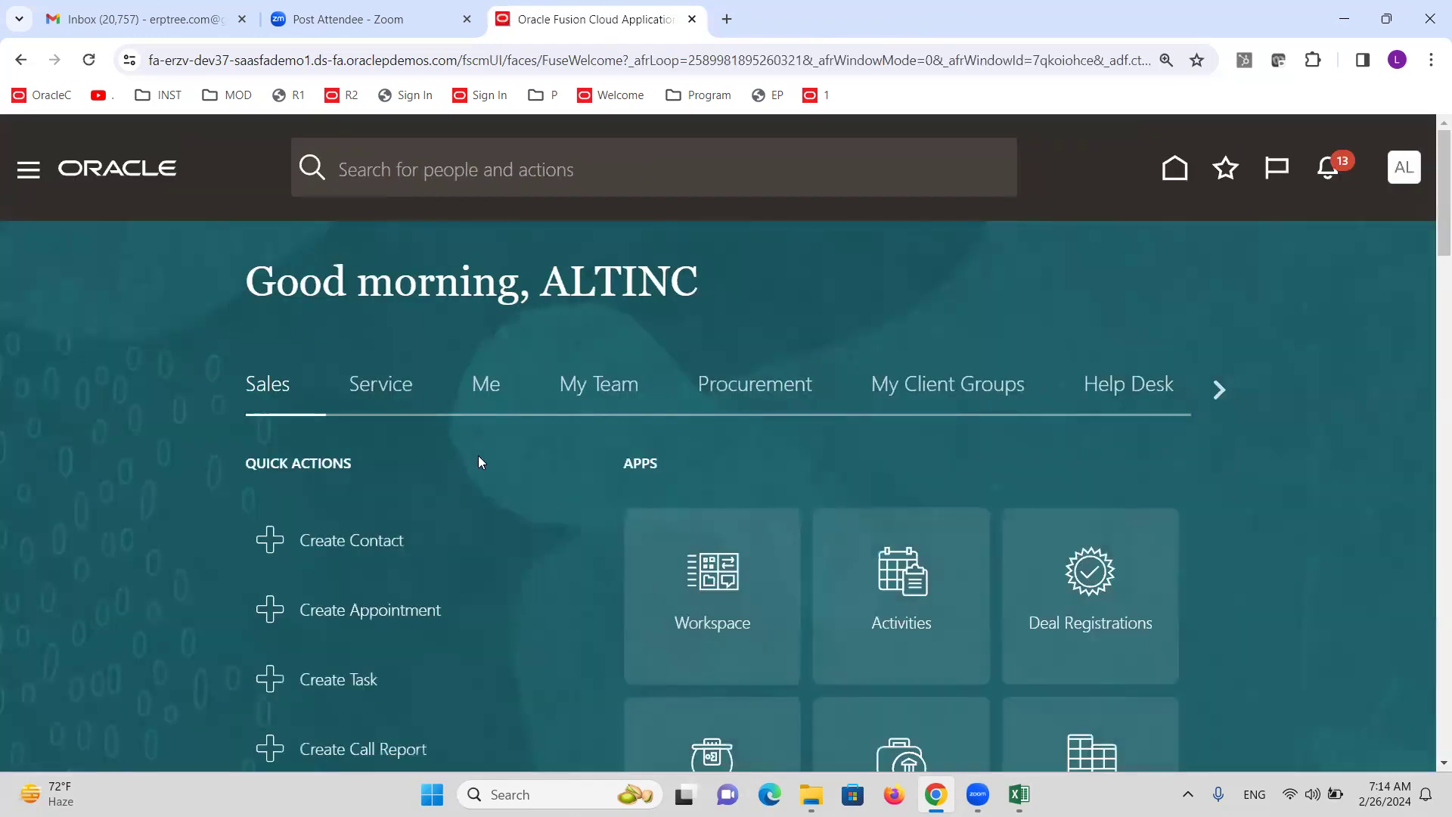
Open the Journals work area under General Accounting.
{"action": "left_click", "coordinate": [28, 170]}
{"action": "scroll", "coordinate": [374, 433], "scroll_direction": "down", "scroll_amount": 7}
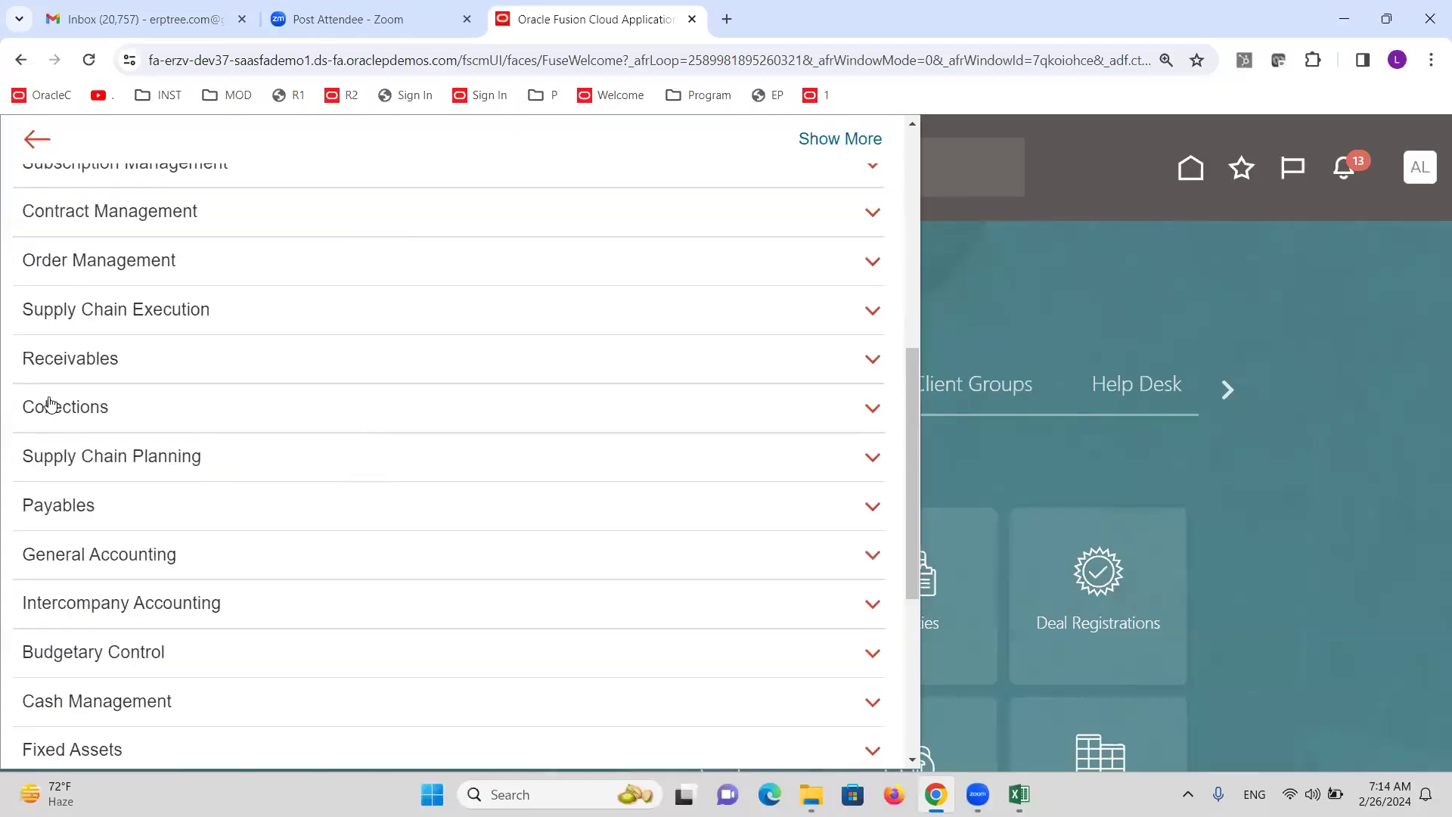
{"action": "scroll", "coordinate": [157, 517], "scroll_direction": "down", "scroll_amount": 2}
{"action": "left_click", "coordinate": [149, 376]}
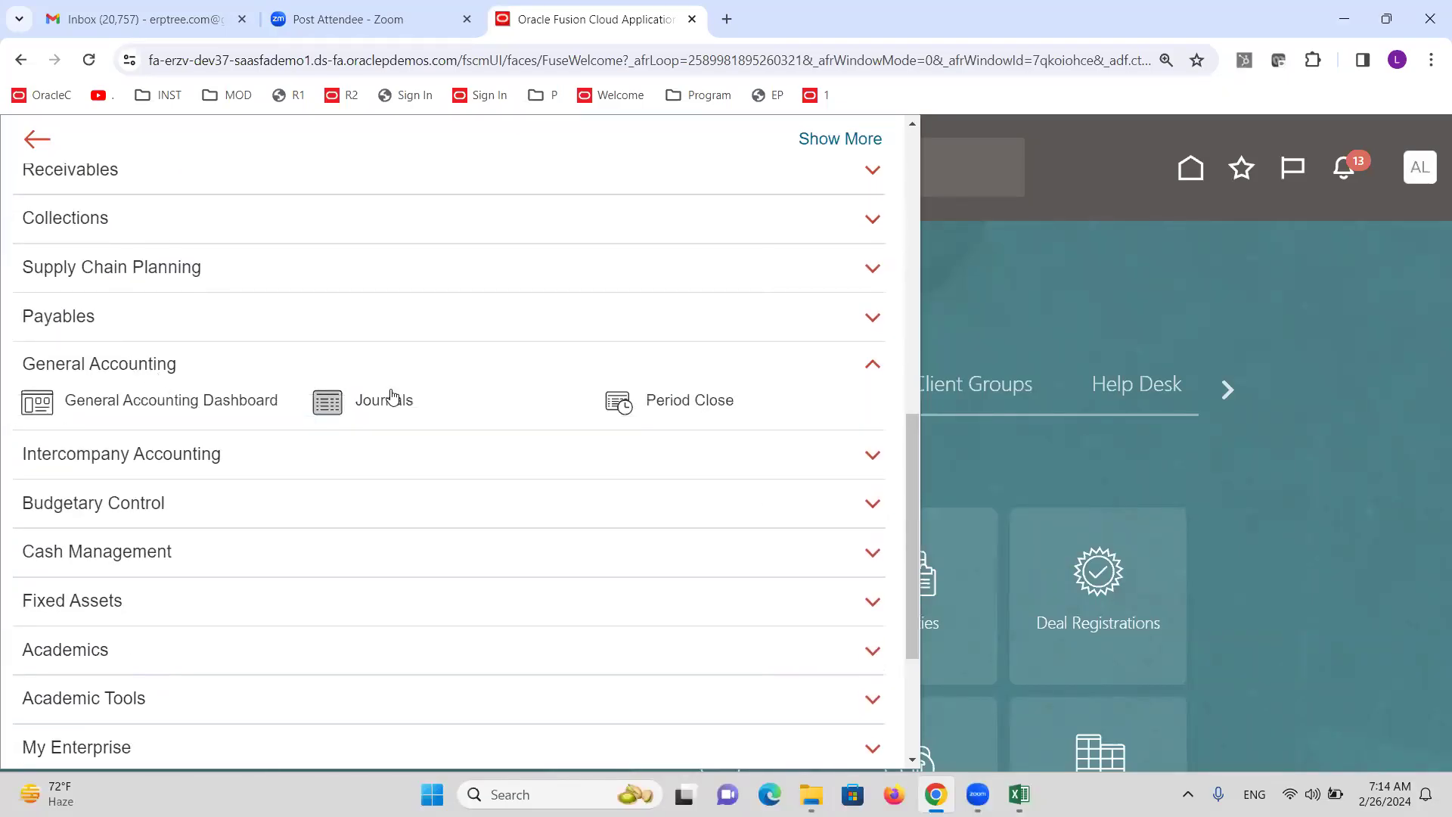
{"action": "left_click", "coordinate": [394, 399]}
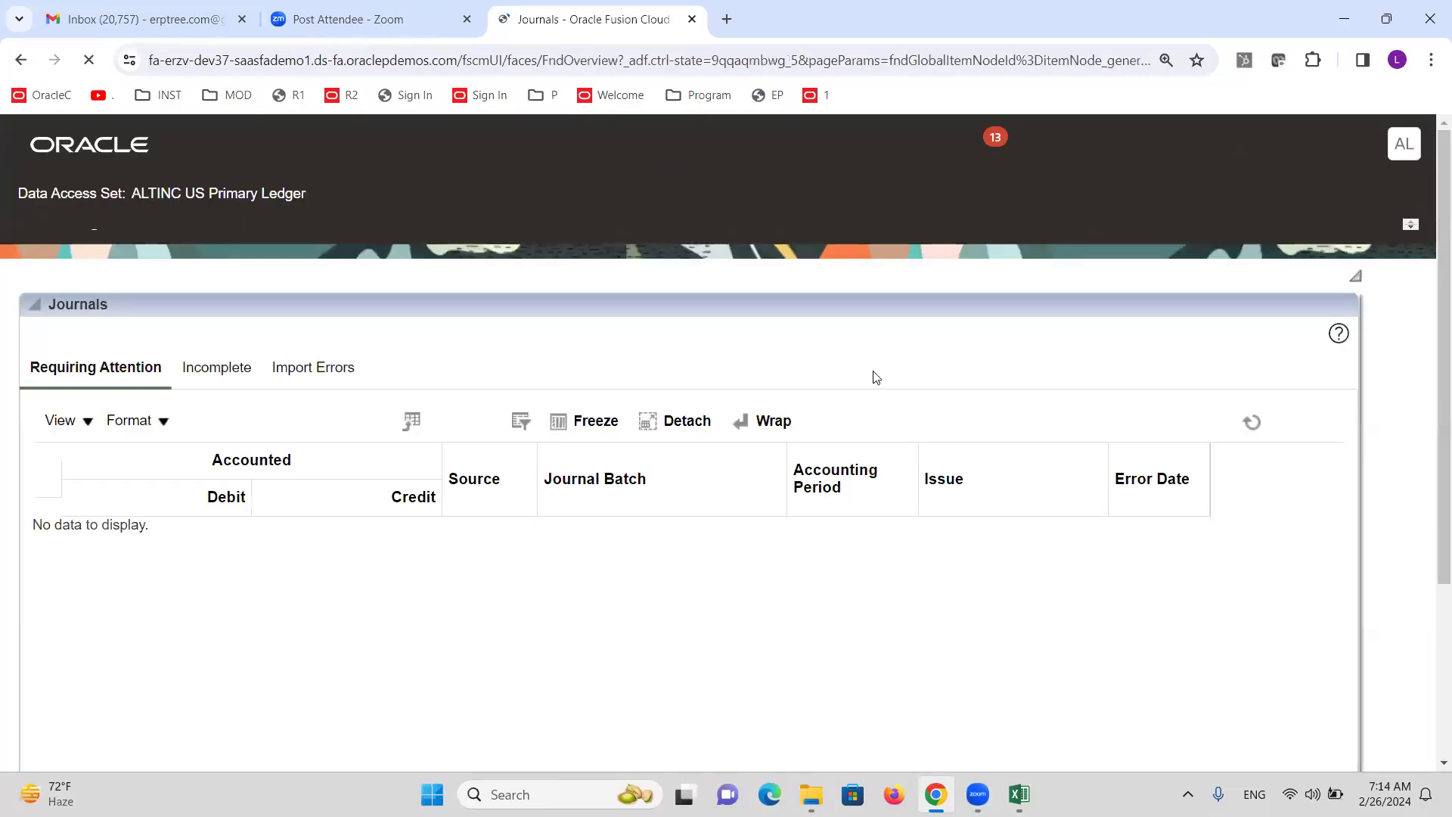
Start a new journal, inspect line 1's account chooser, then cancel the journal.
{"action": "left_click", "coordinate": [1410, 371]}
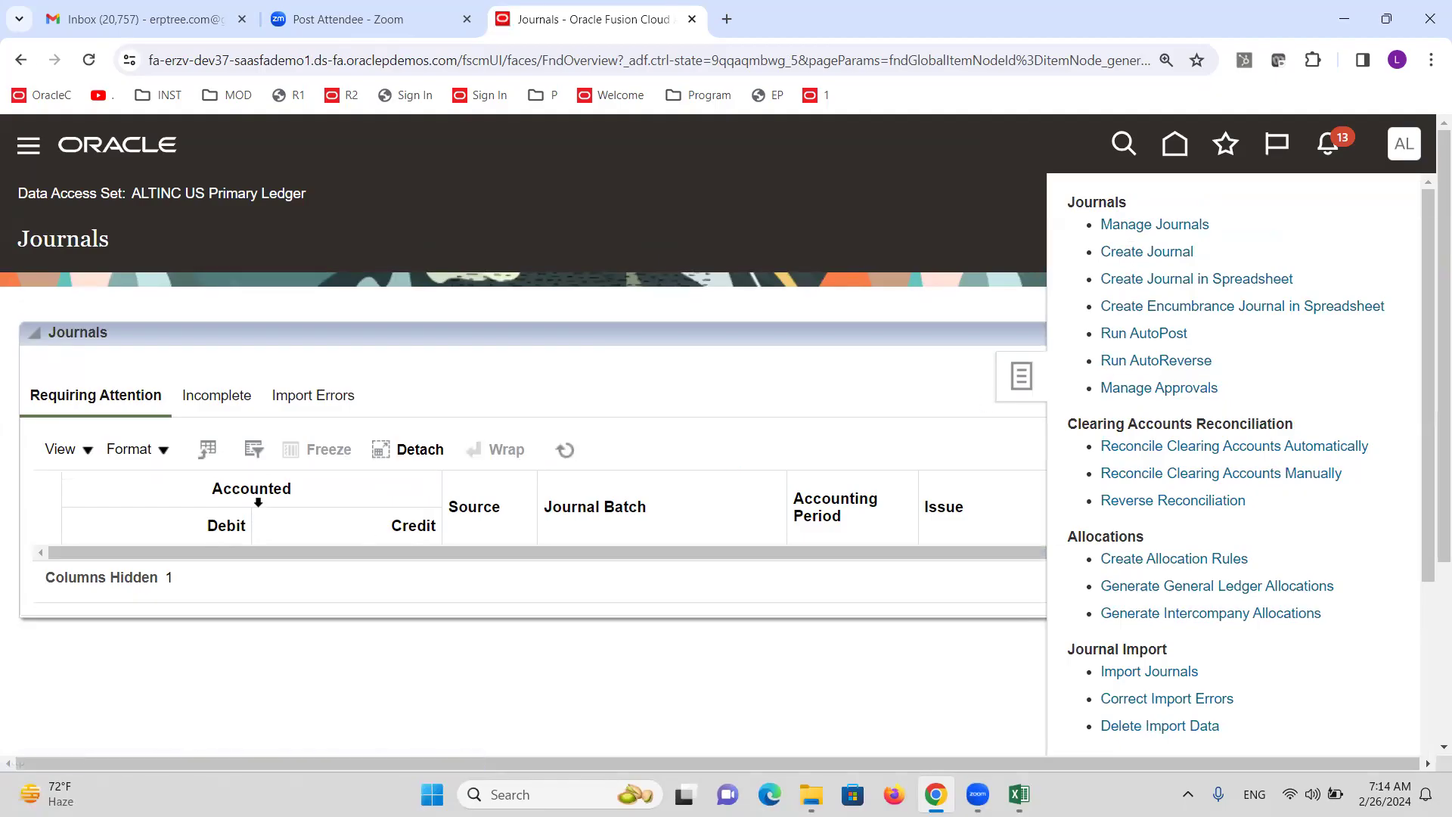
{"action": "scroll", "coordinate": [241, 452], "scroll_direction": "down", "scroll_amount": 5}
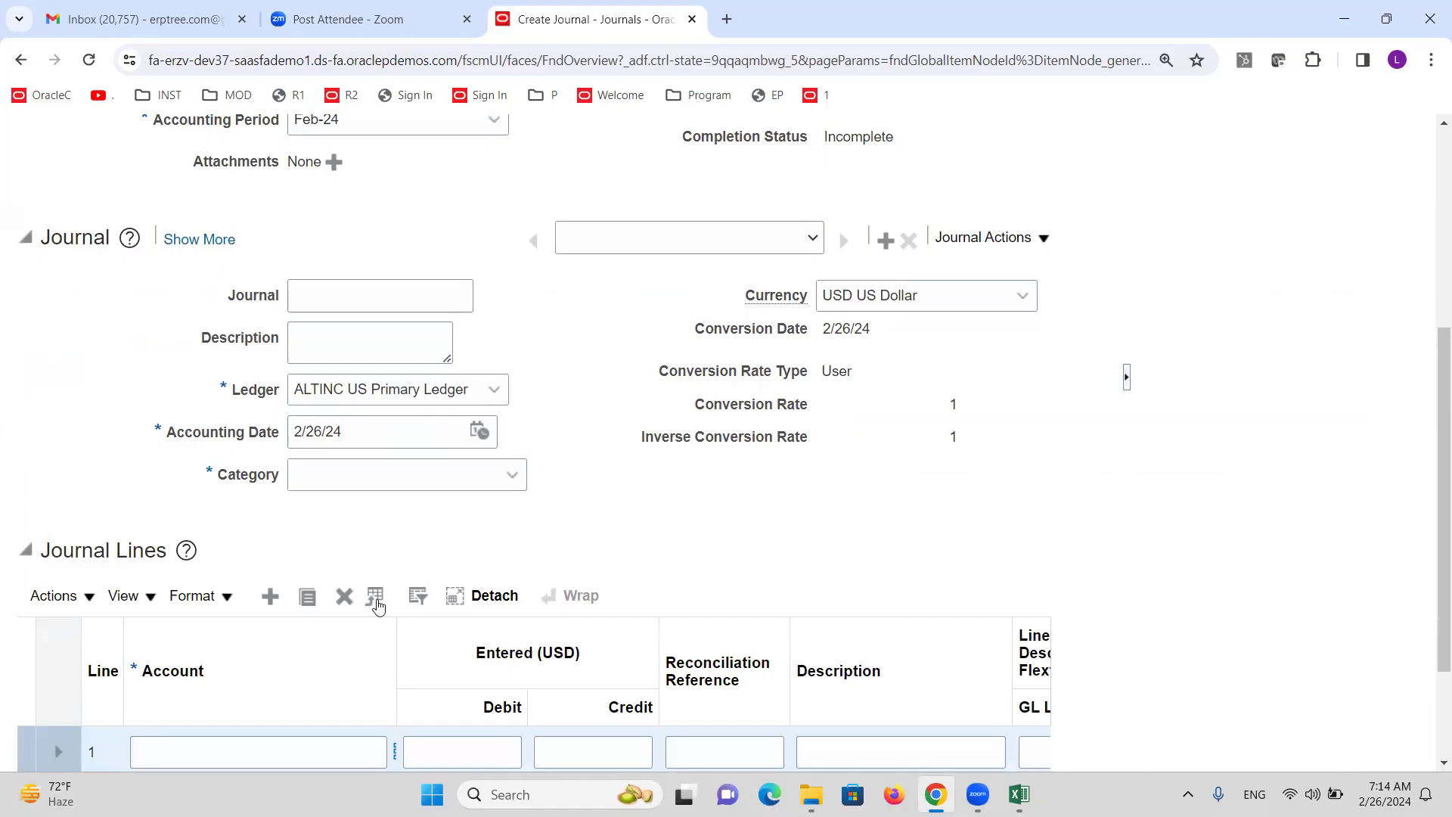
{"action": "scroll", "coordinate": [386, 602], "scroll_direction": "down", "scroll_amount": 2}
{"action": "left_click_drag", "start_coordinate": [397, 479], "coordinate": [463, 481]}
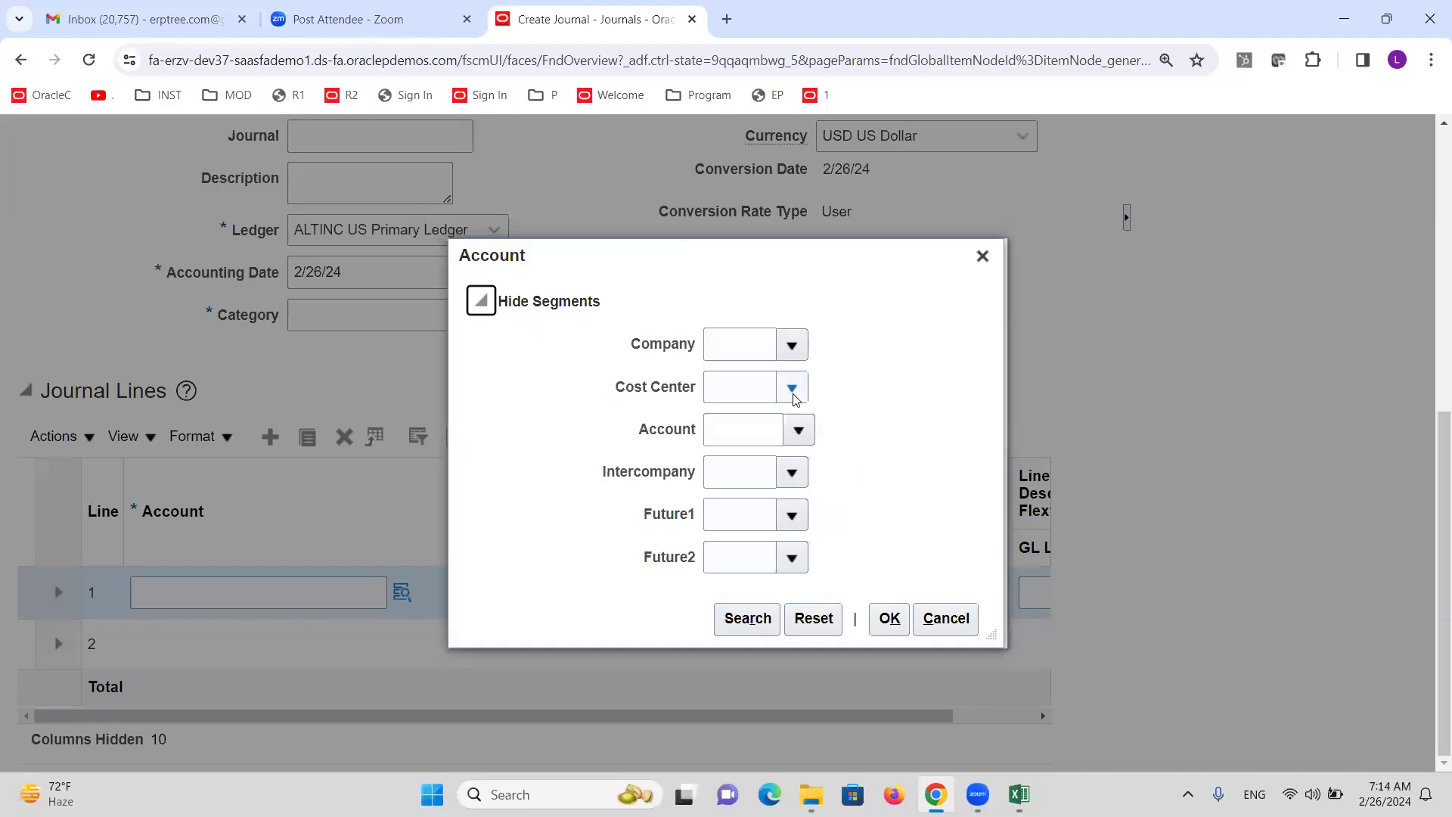
{"action": "left_click", "coordinate": [790, 388]}
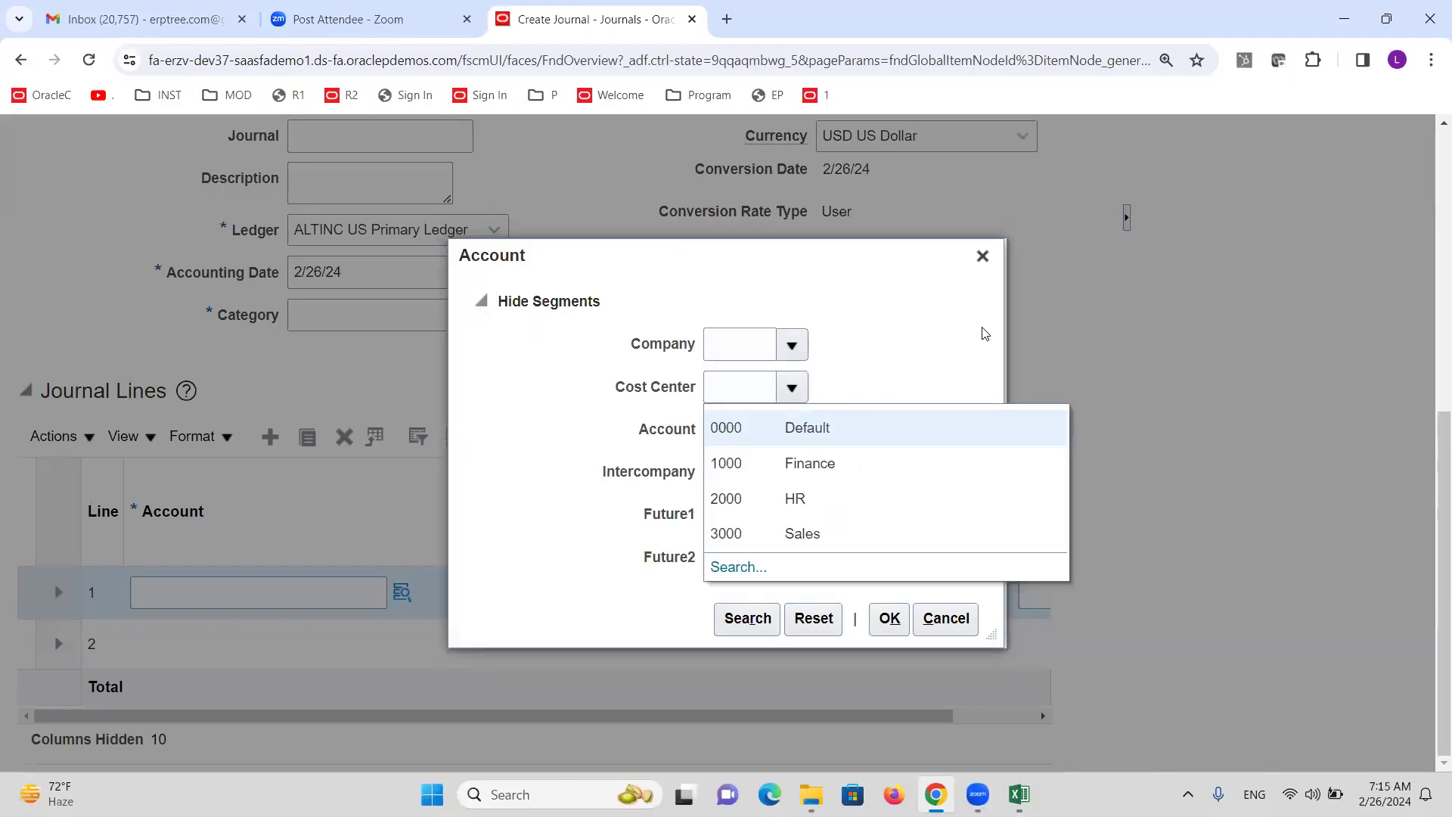
{"action": "left_click", "coordinate": [982, 257]}
{"action": "scroll", "coordinate": [748, 415], "scroll_direction": "up", "scroll_amount": 7}
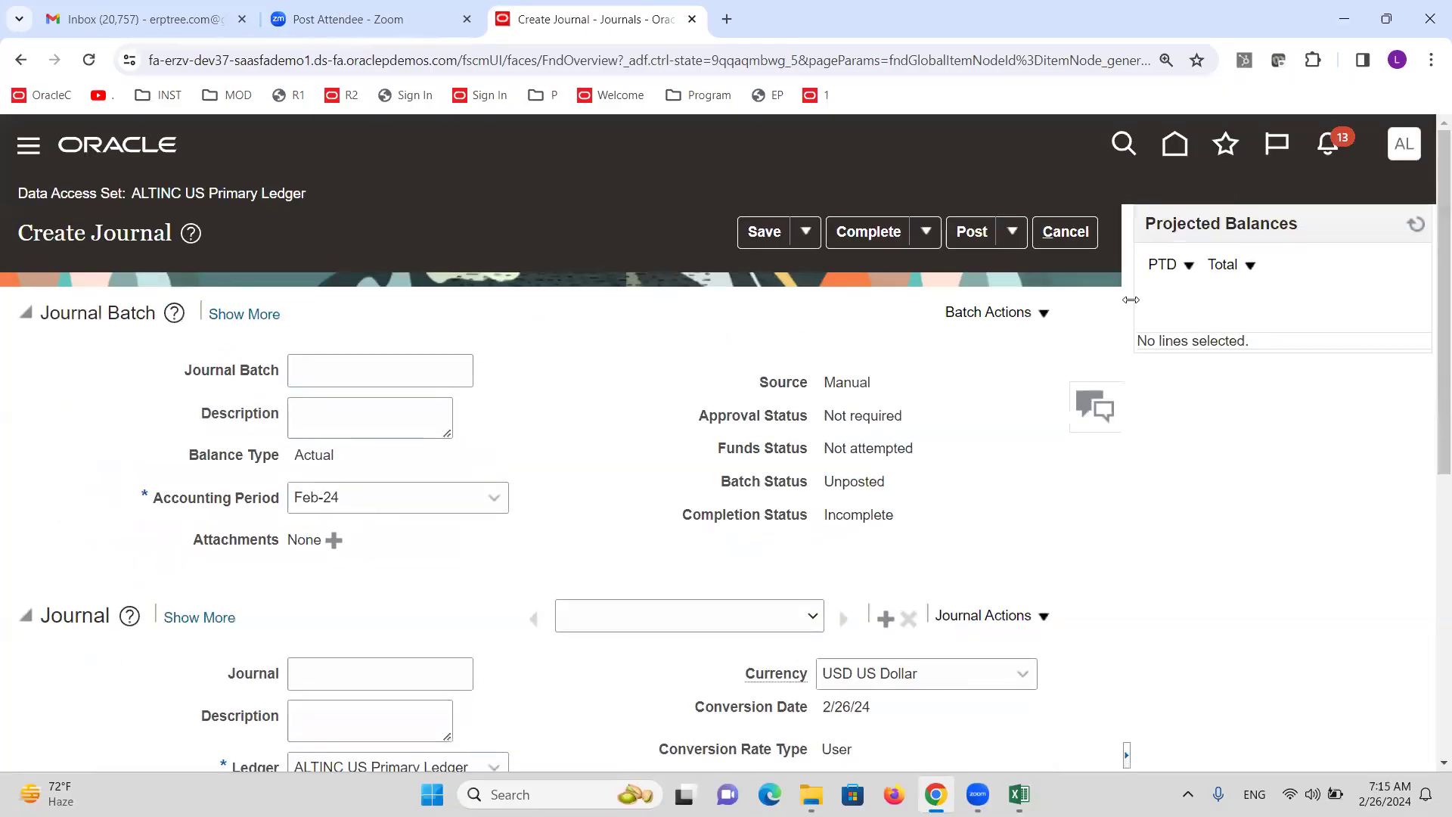
{"action": "left_click", "coordinate": [1087, 241]}
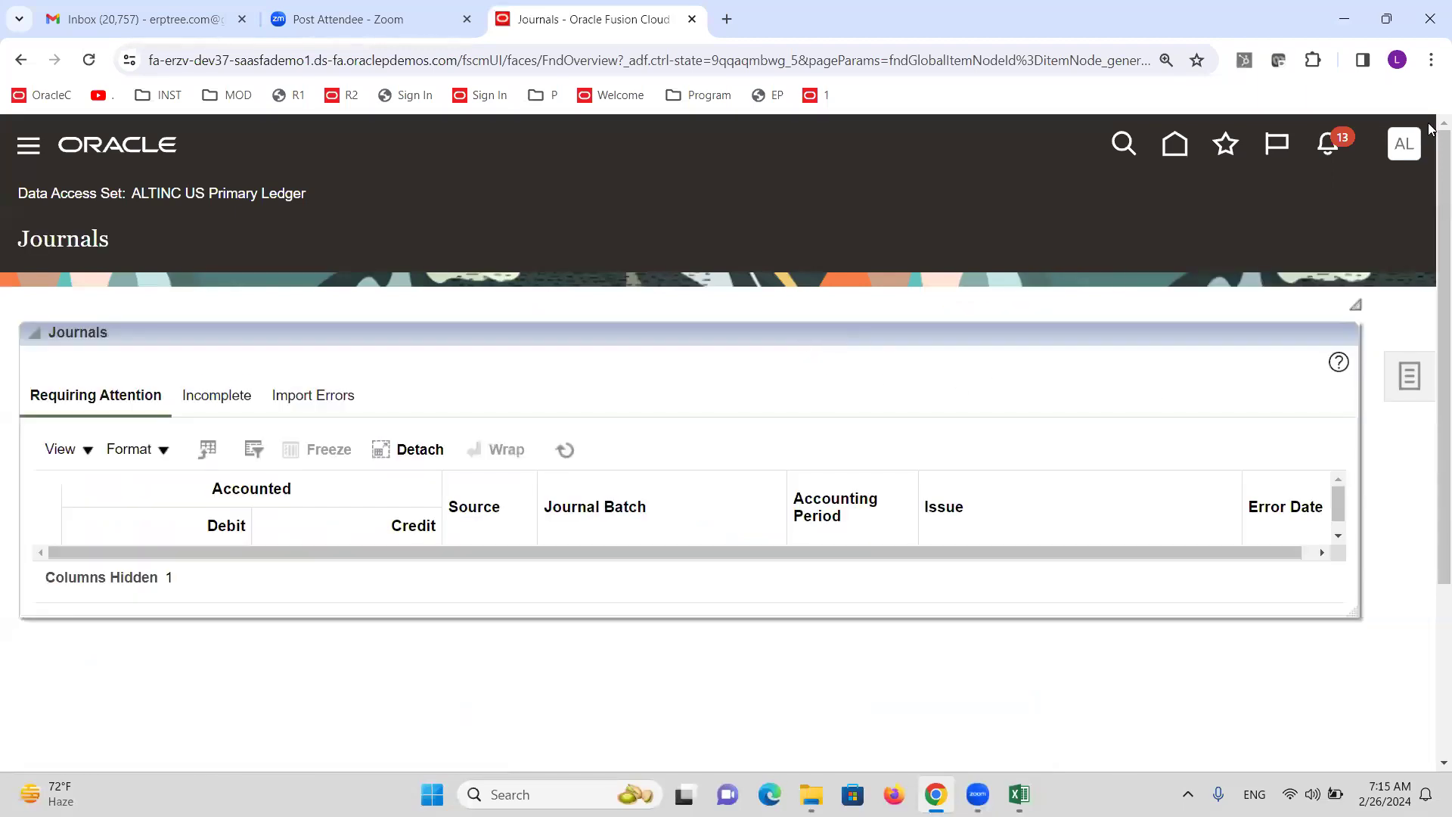
Go to Setup and Maintenance, search tasks for 'Ledger', and open Specify Ledger Options.
{"action": "left_click", "coordinate": [1419, 149]}
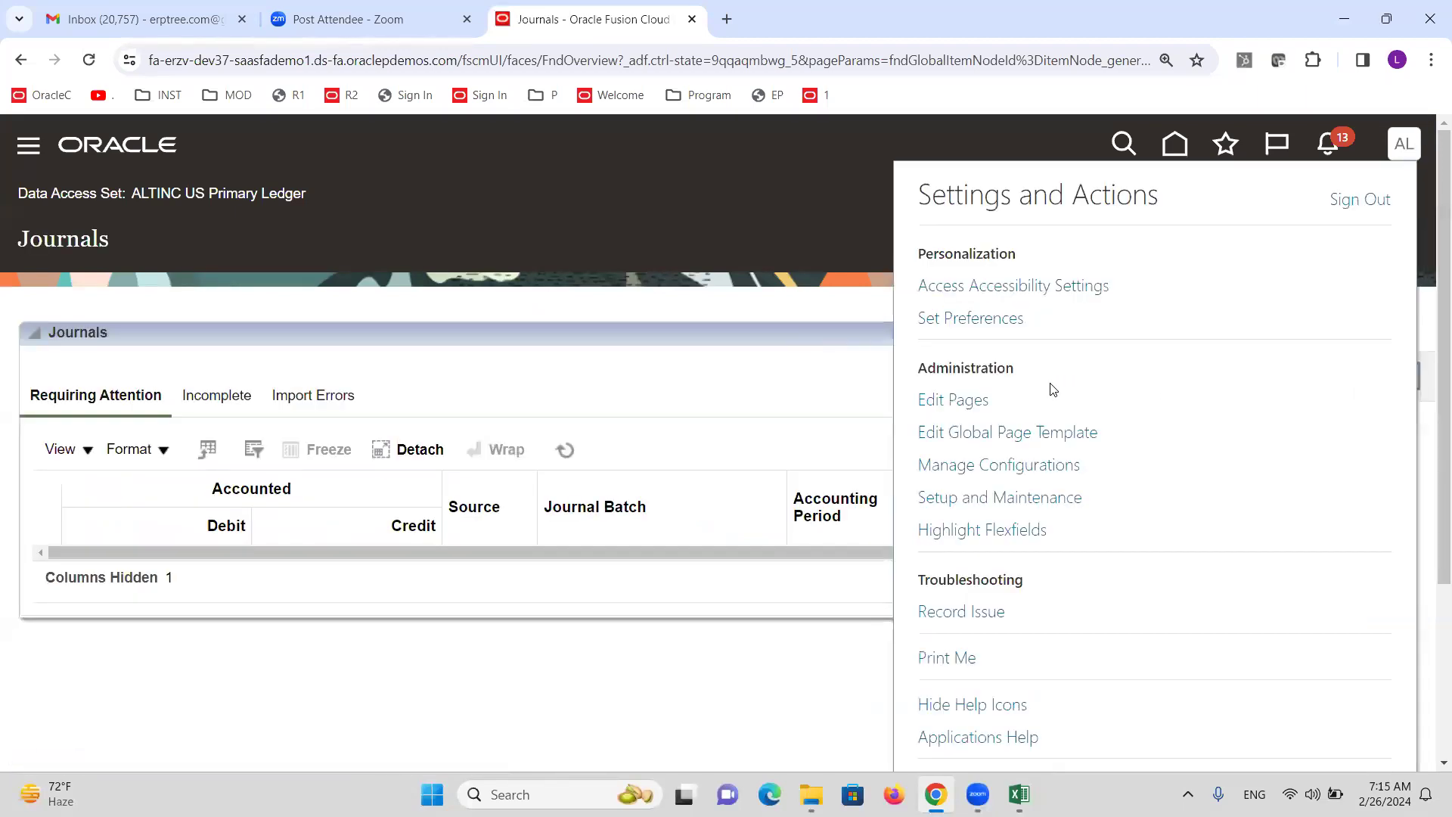
{"action": "left_click", "coordinate": [1030, 498]}
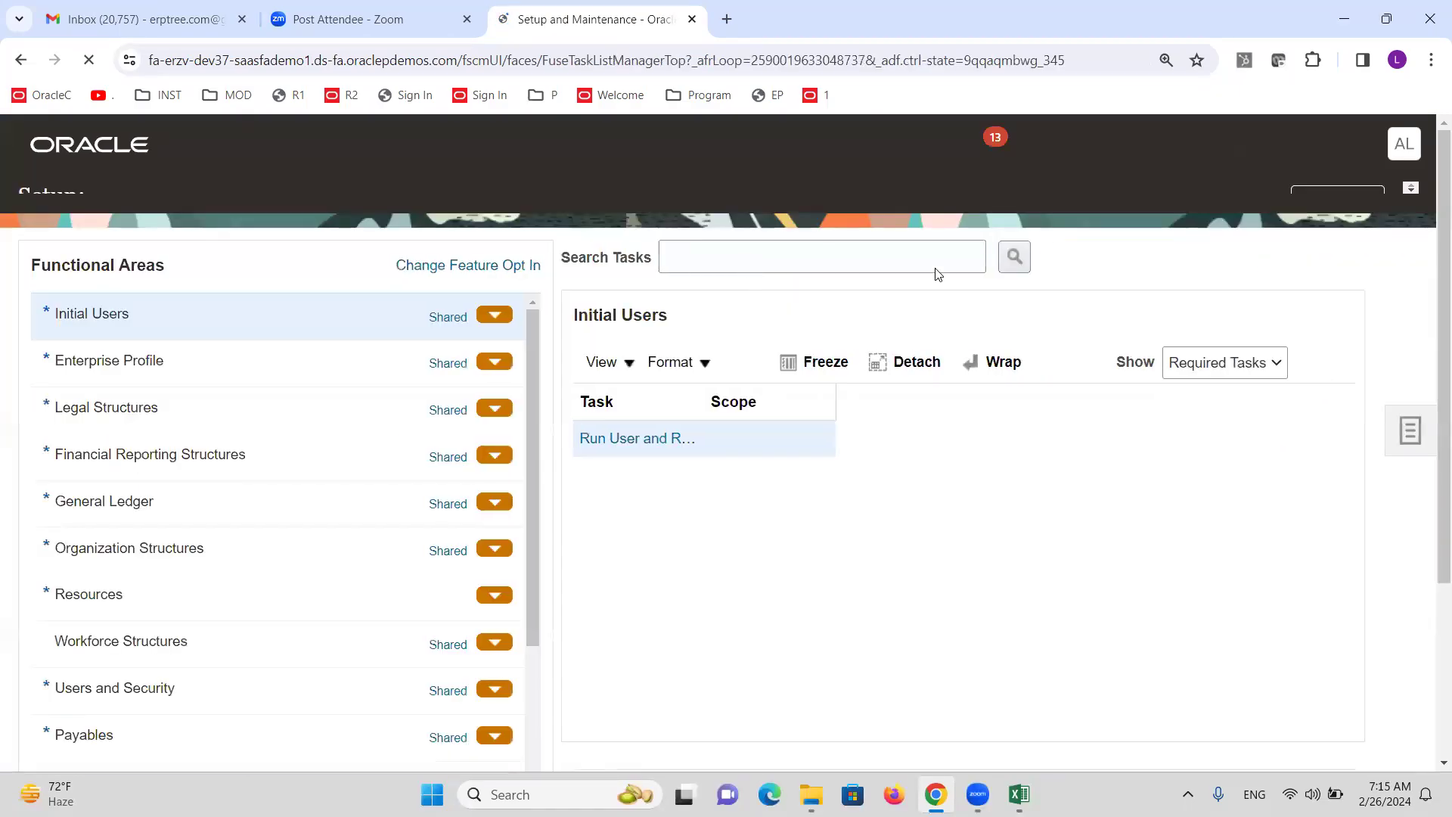
{"action": "left_click", "coordinate": [830, 276]}
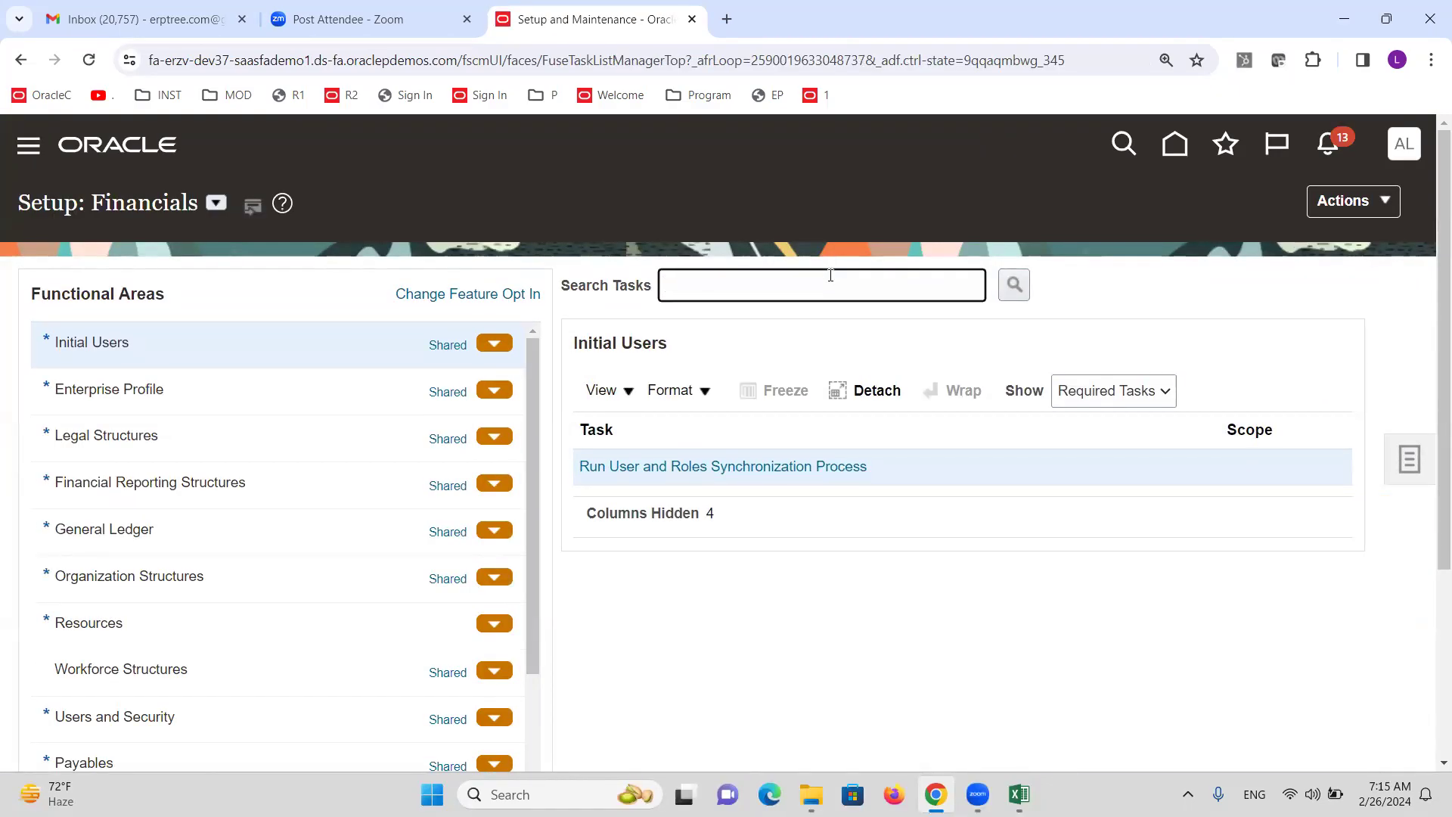
{"action": "type", "text": "Ledger options"}
{"action": "key", "text": "Return"}
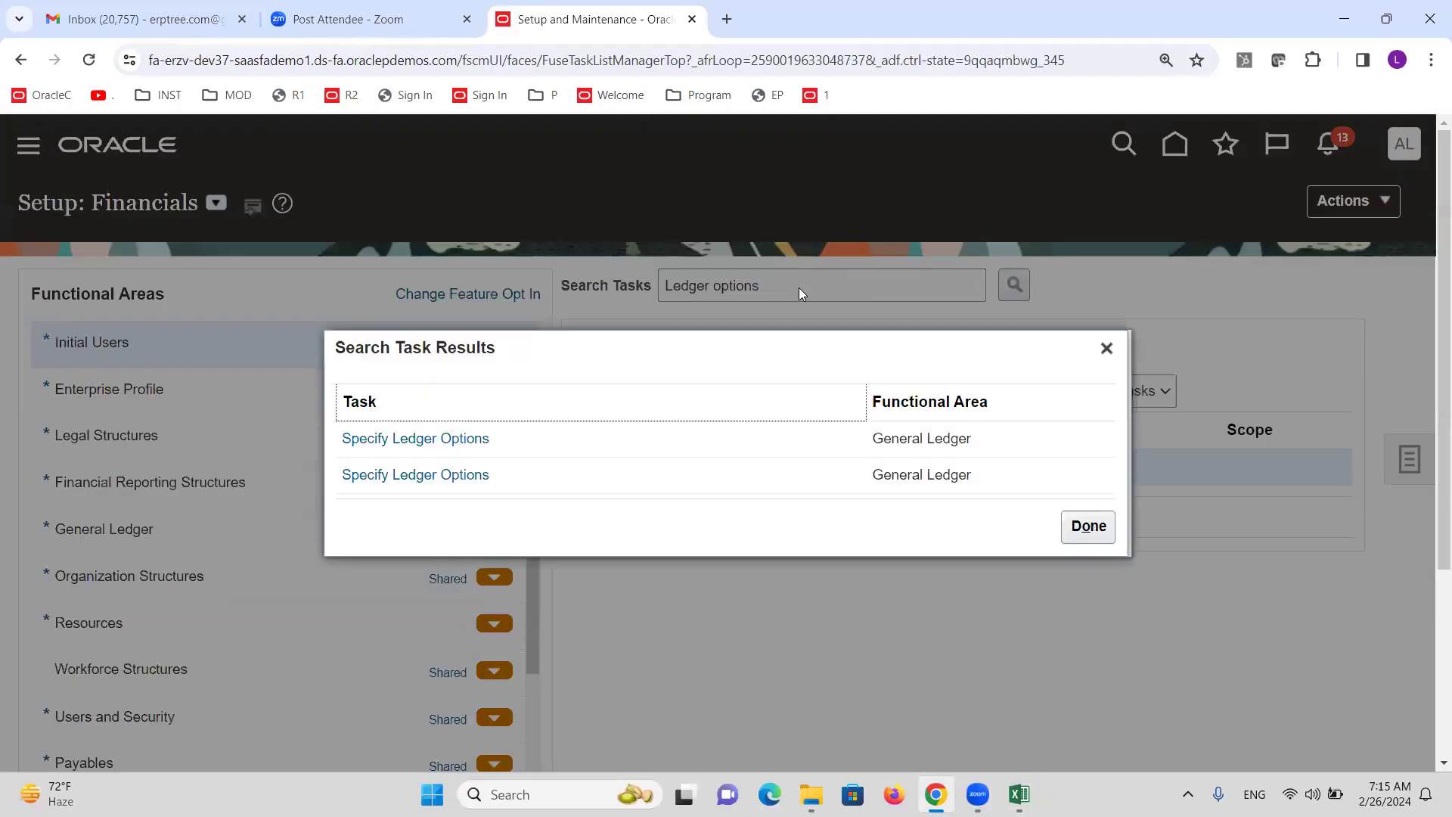
{"action": "left_click", "coordinate": [374, 440]}
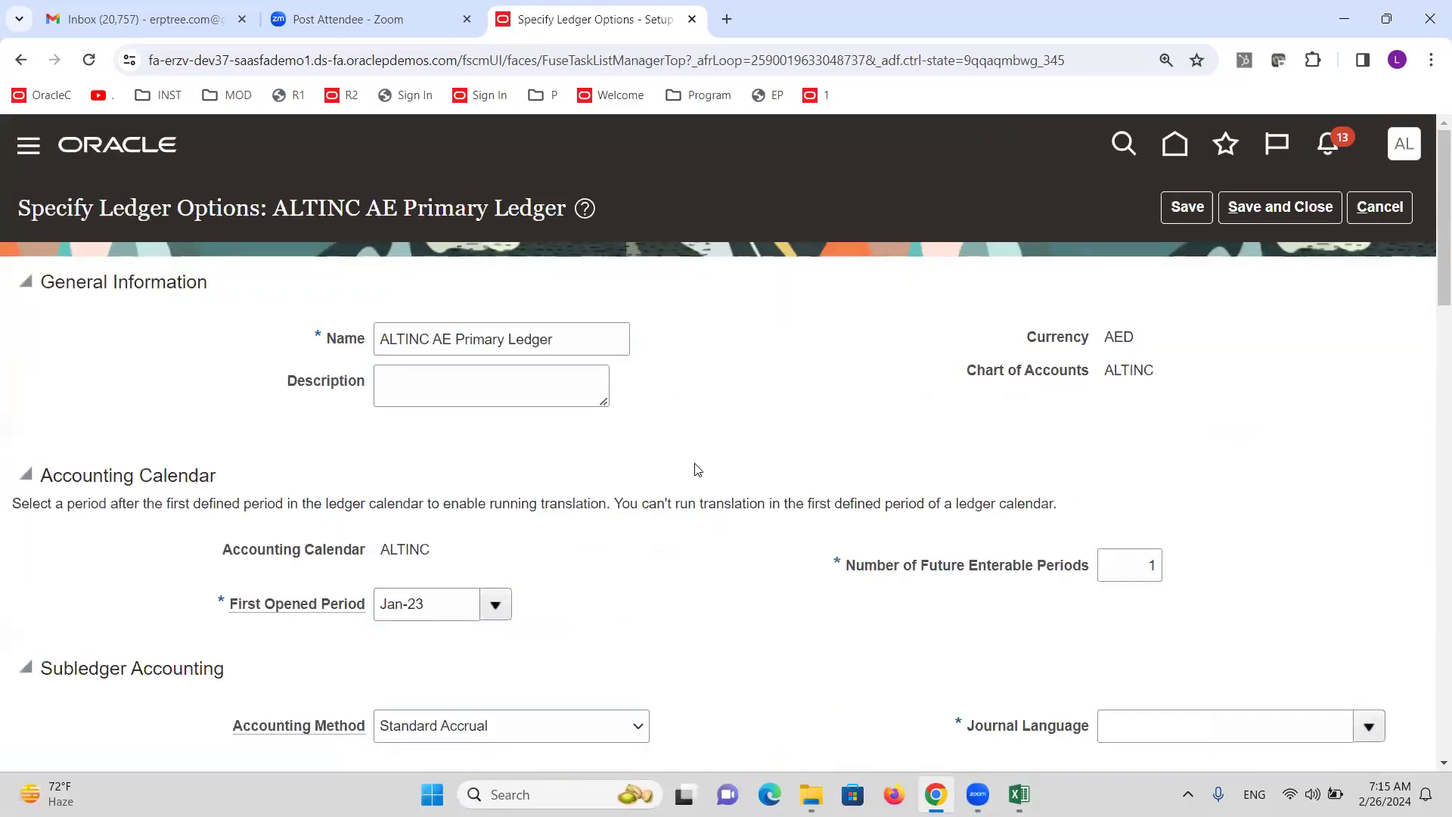
Open the retained earnings account lookup and browse cost center and natural account values.
{"action": "scroll", "coordinate": [697, 470], "scroll_direction": "down", "scroll_amount": 5}
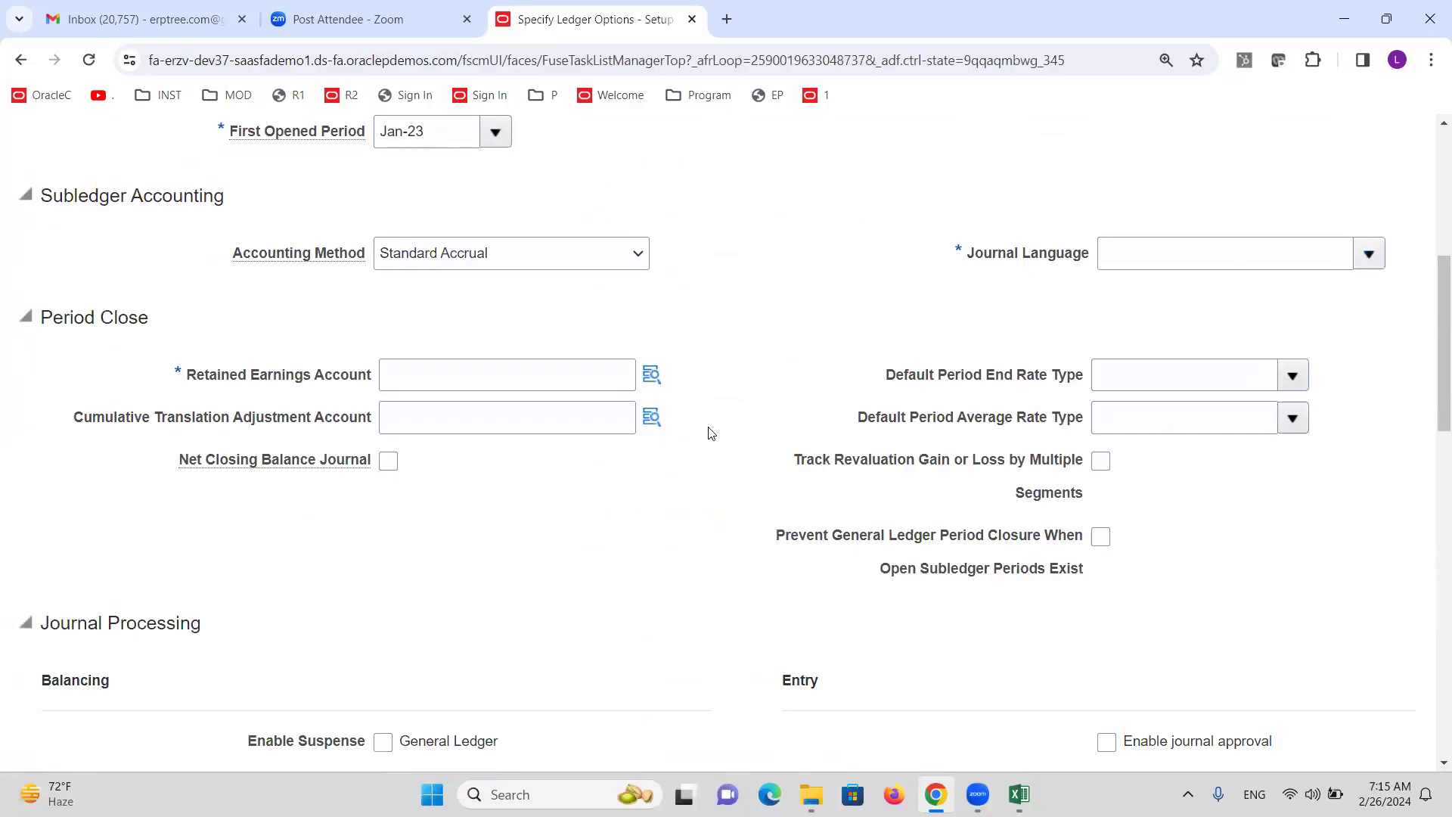
{"action": "left_click", "coordinate": [652, 374]}
{"action": "left_click", "coordinate": [791, 387]}
{"action": "left_click", "coordinate": [792, 345]}
{"action": "left_click", "coordinate": [798, 429]}
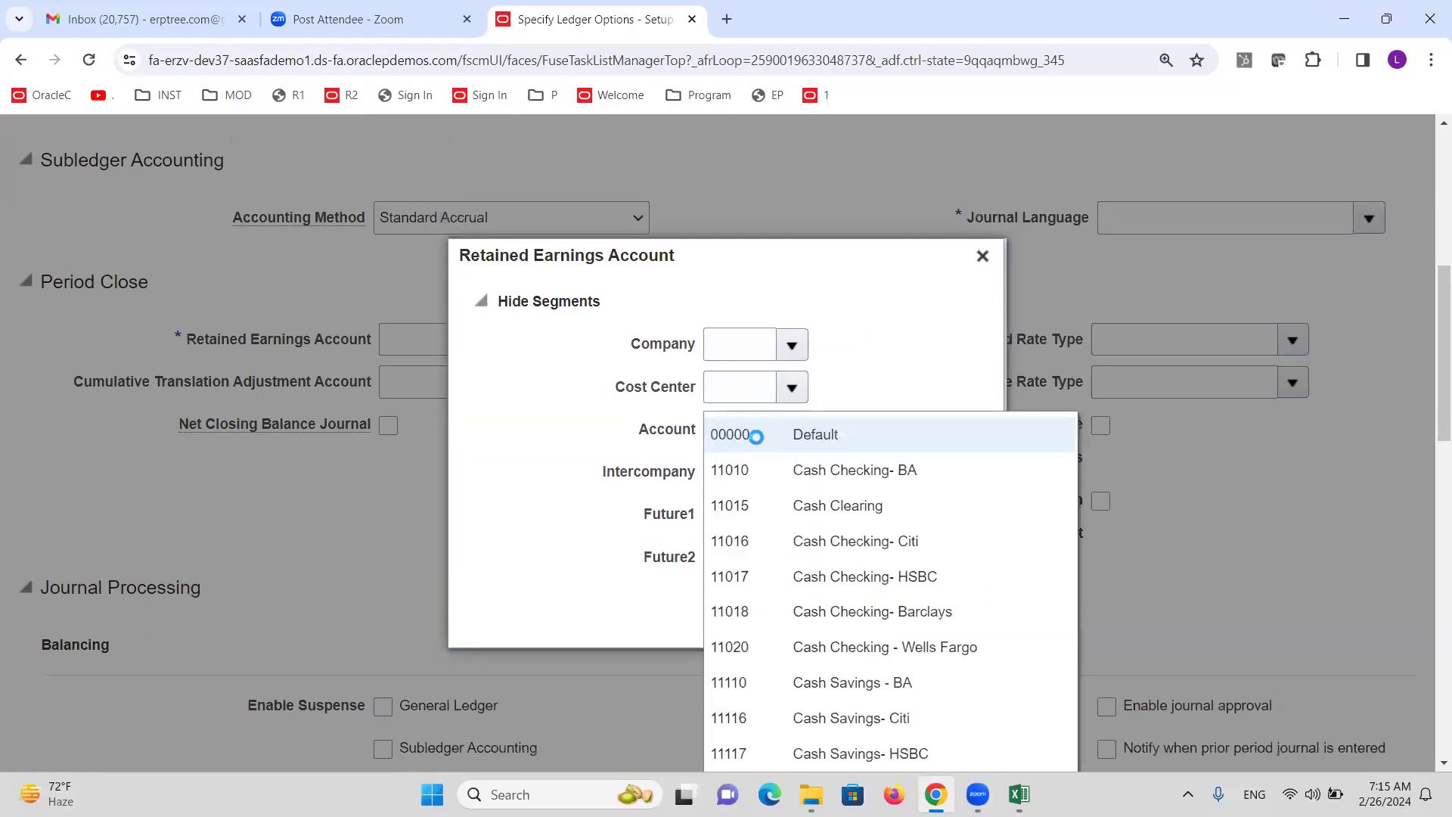
{"action": "scroll", "coordinate": [940, 440], "scroll_direction": "down", "scroll_amount": 5}
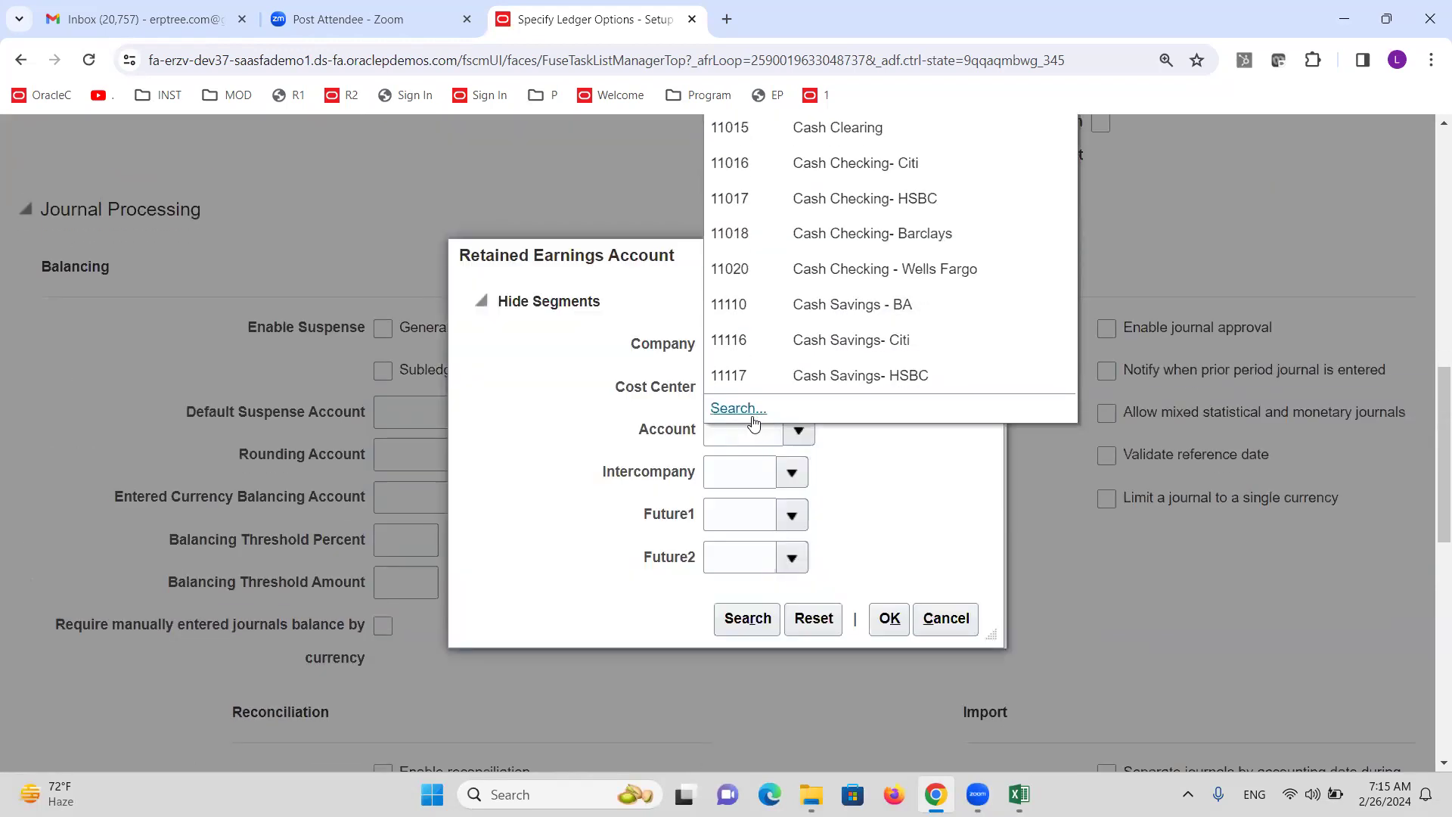
{"action": "left_click", "coordinate": [752, 417]}
{"action": "left_click", "coordinate": [779, 445]}
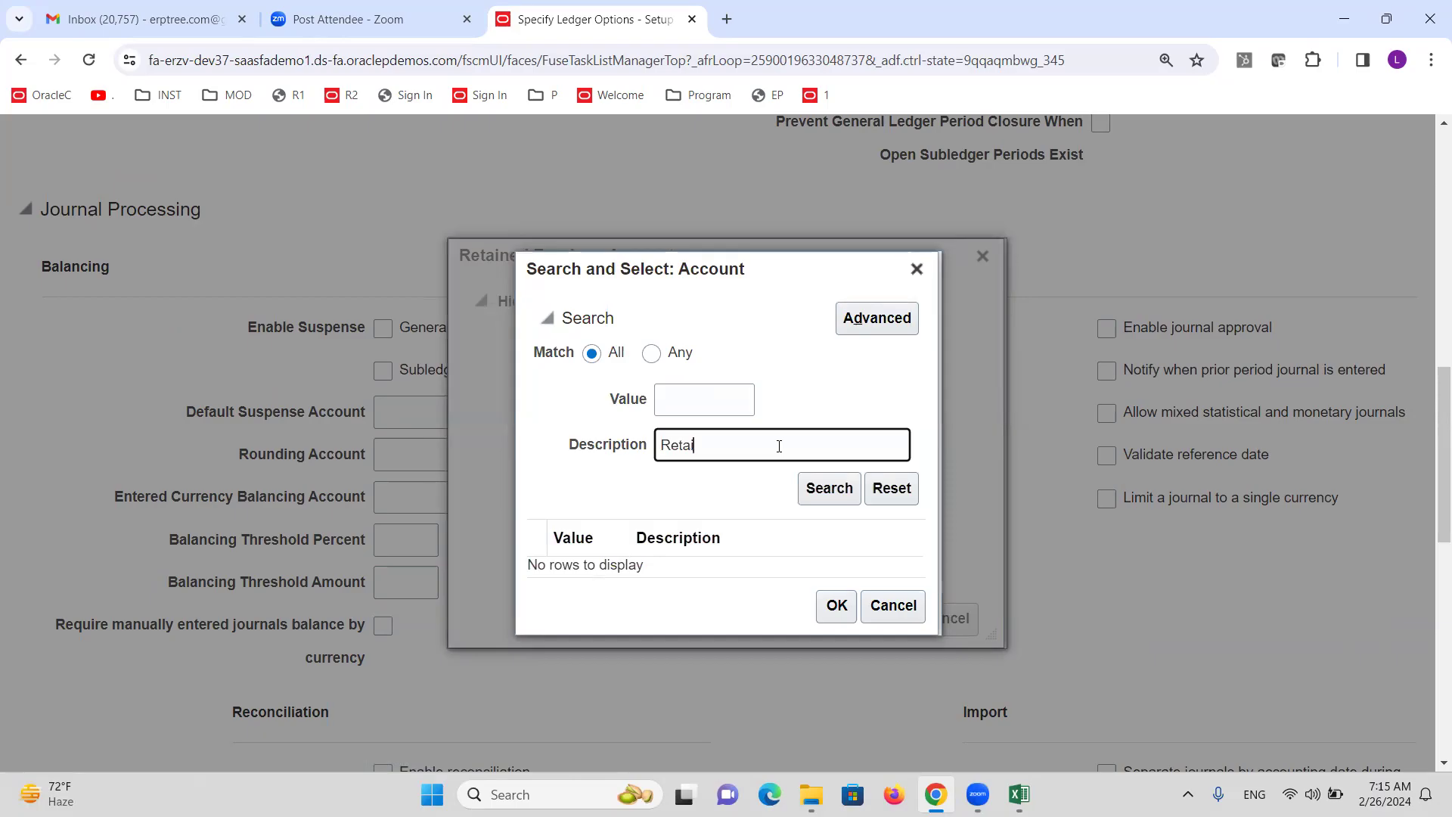
{"action": "left_click", "coordinate": [829, 488]}
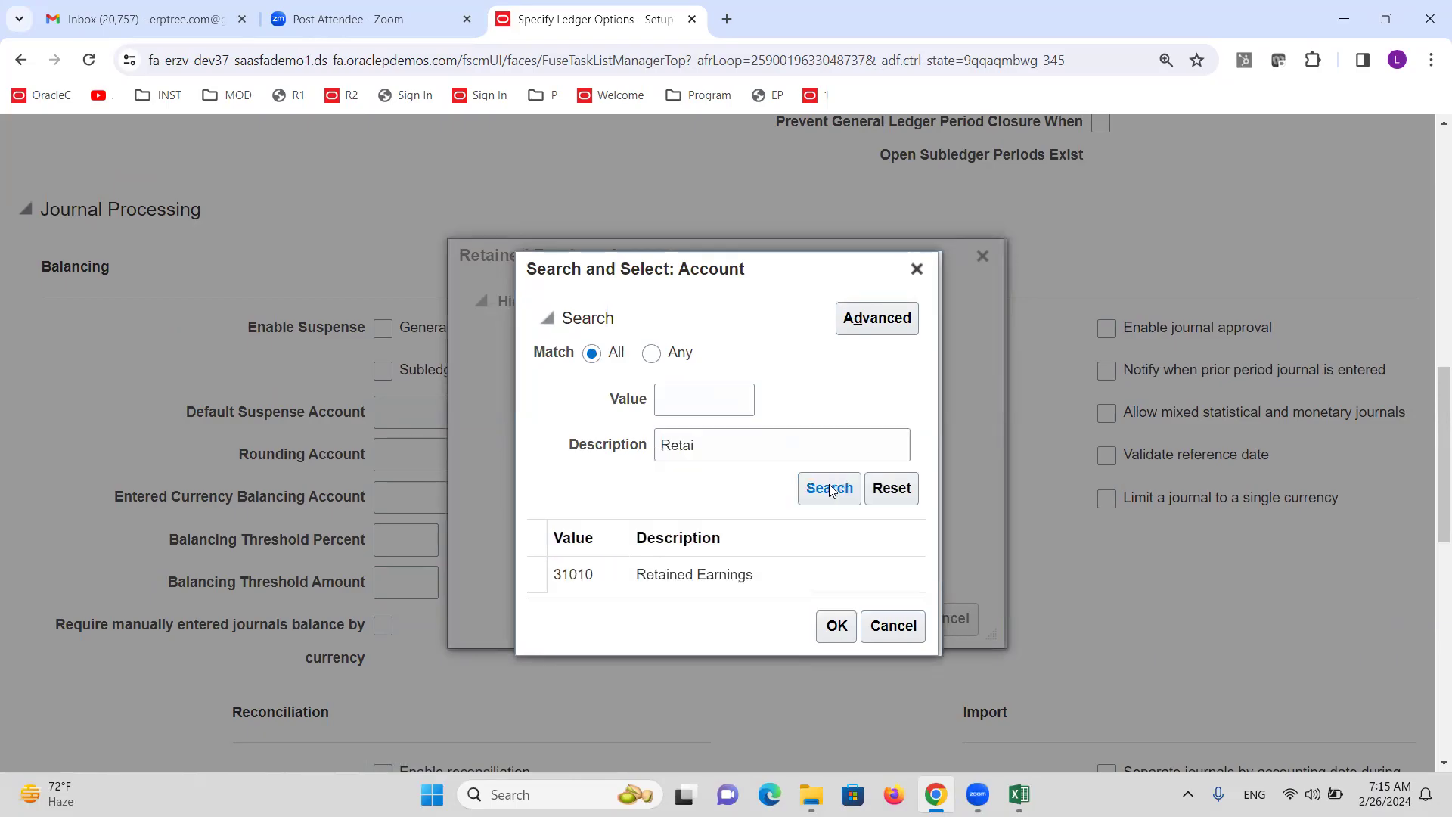
{"action": "left_click", "coordinate": [836, 616]}
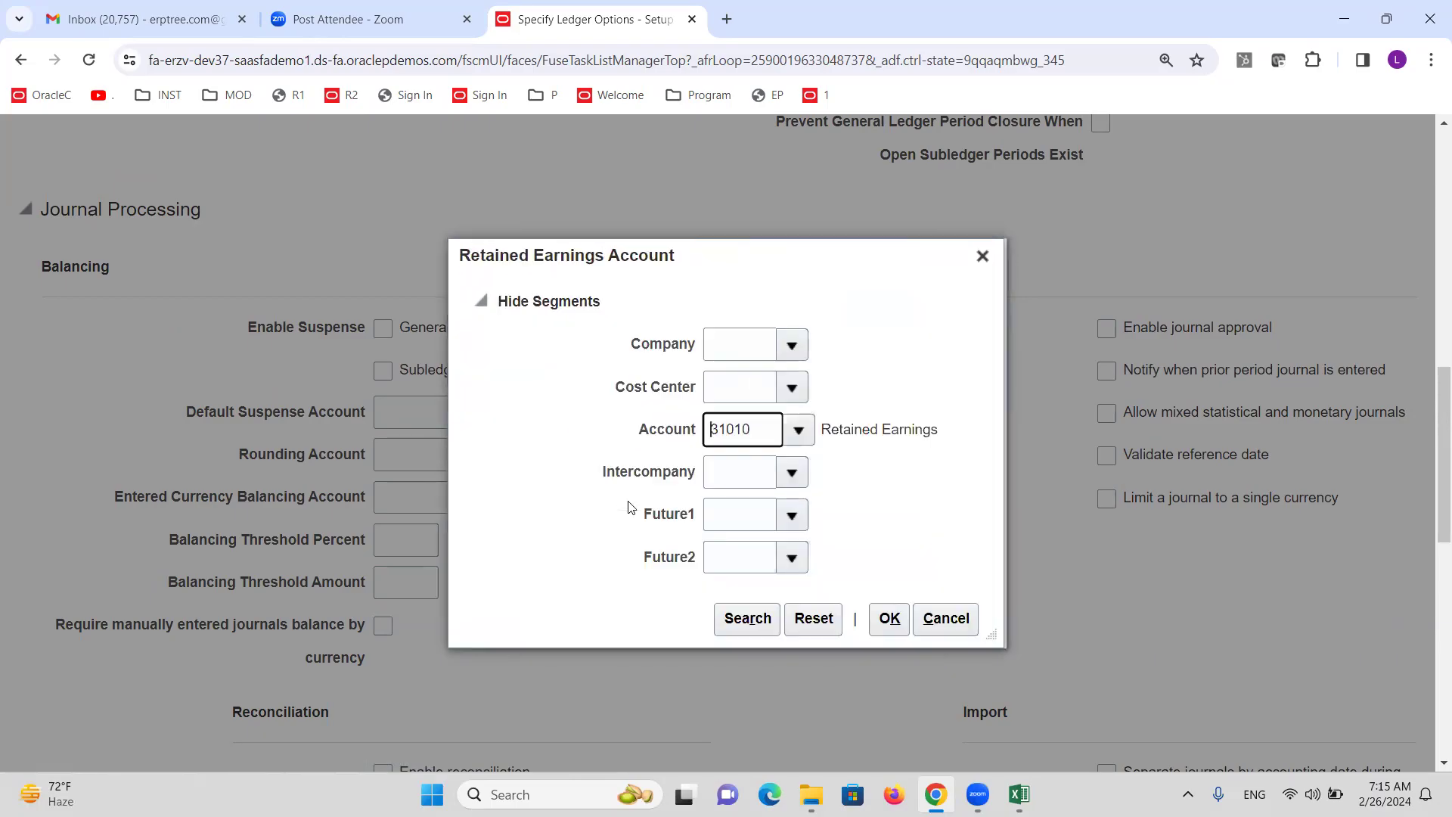
{"action": "left_click", "coordinate": [746, 617]}
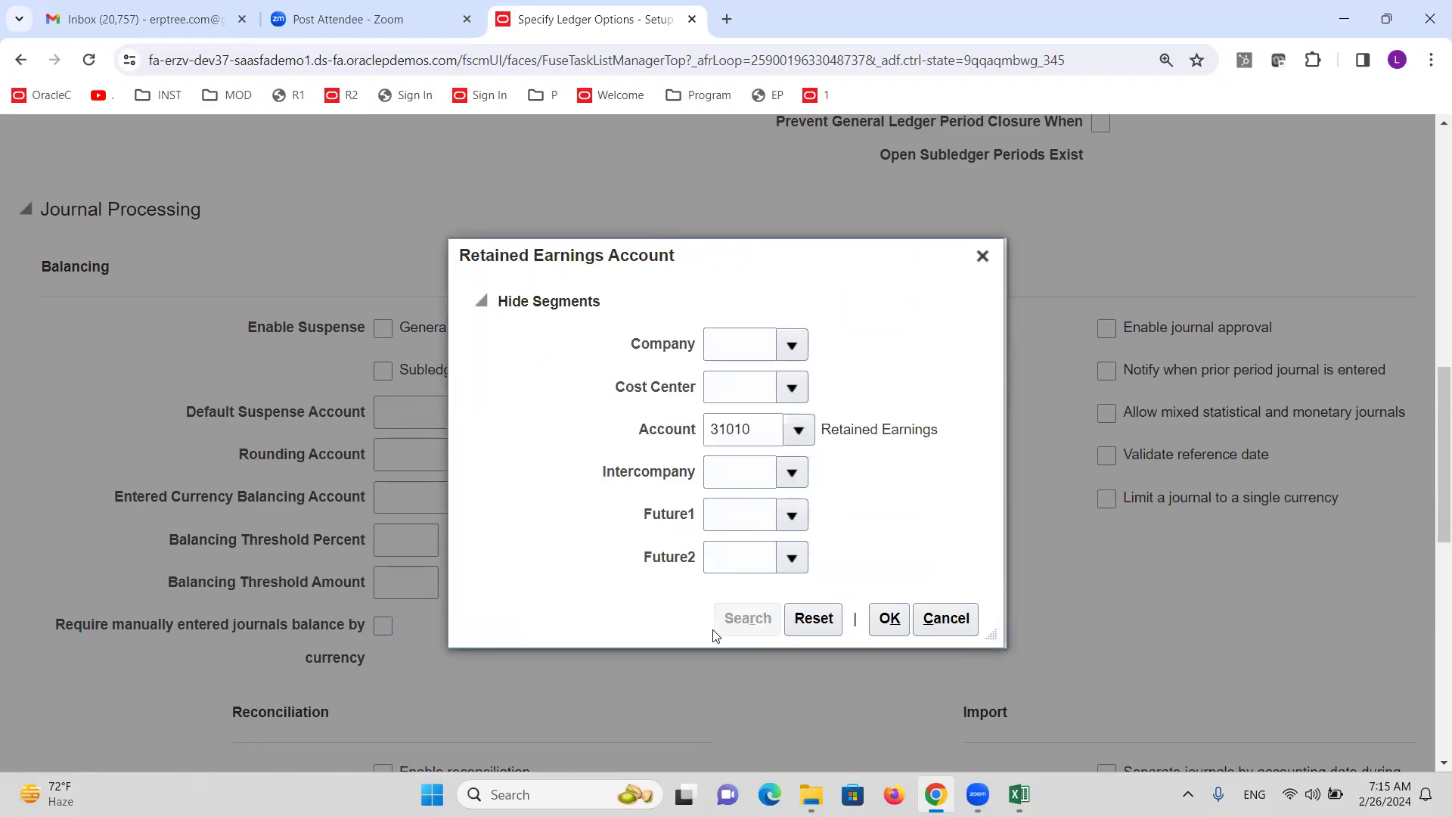
{"action": "left_click", "coordinate": [574, 488]}
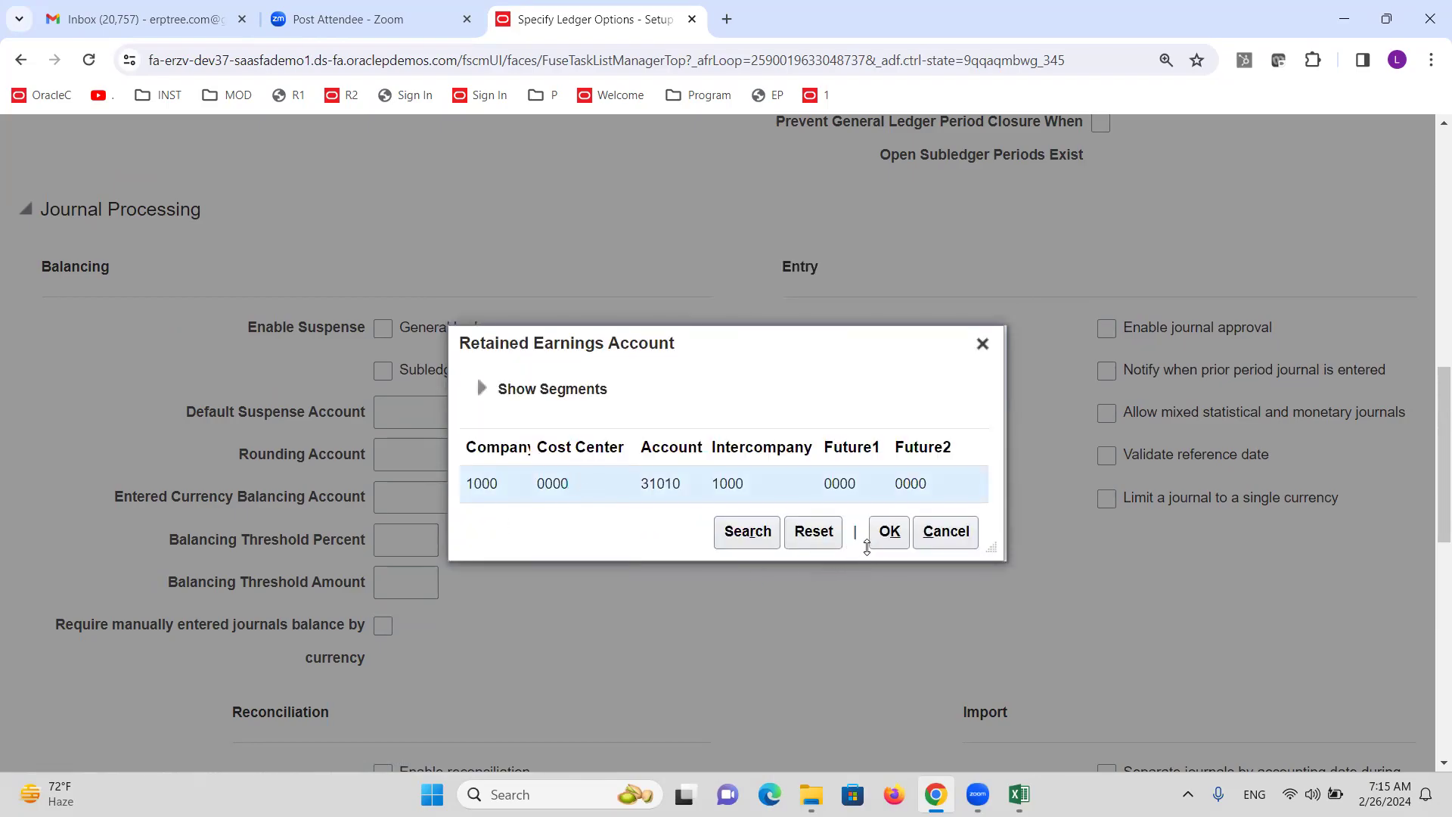
{"action": "left_click", "coordinate": [883, 534]}
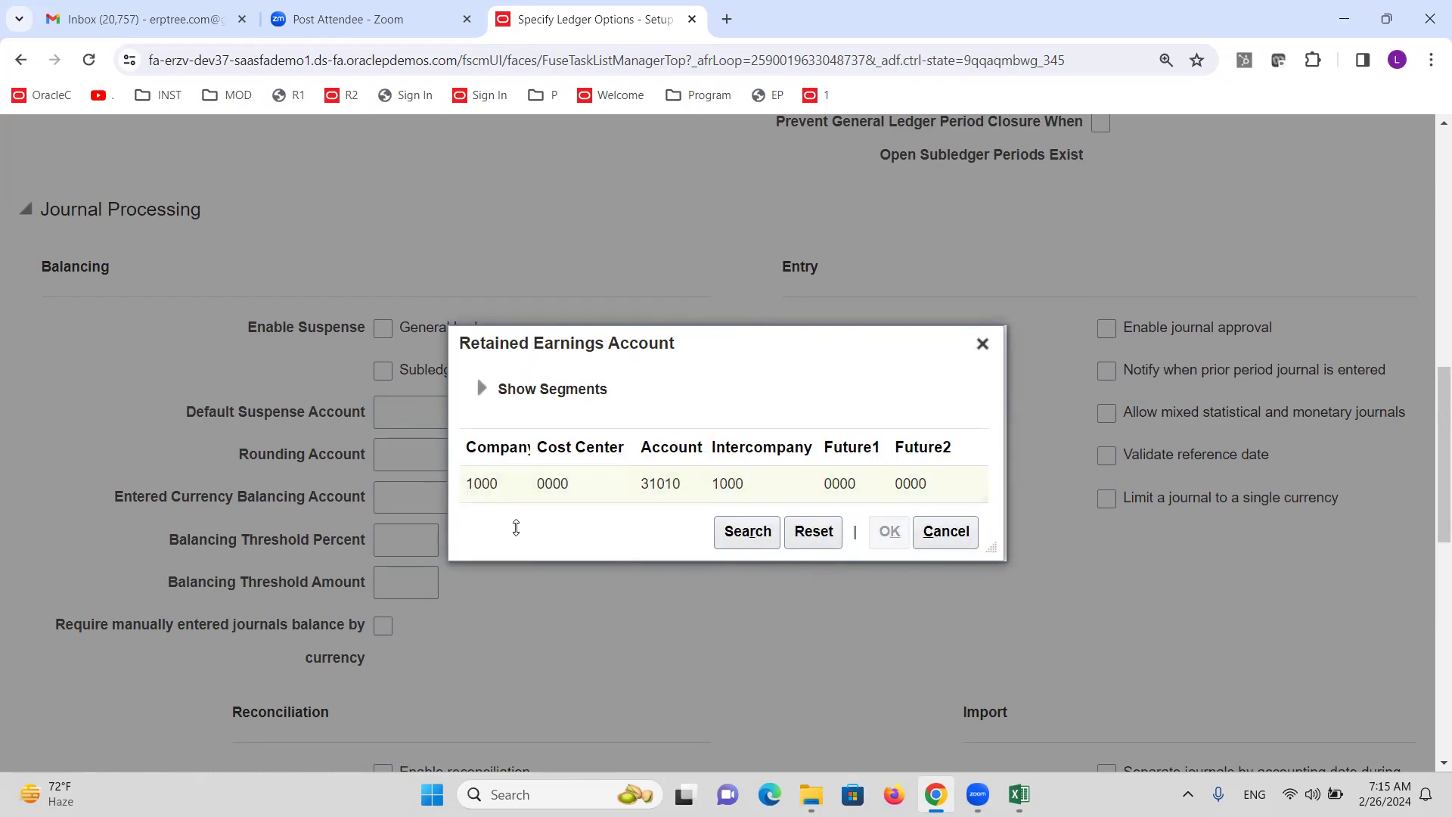
Set journal language to American English and save the ledger options.
{"action": "scroll", "coordinate": [735, 400], "scroll_direction": "up", "scroll_amount": 3}
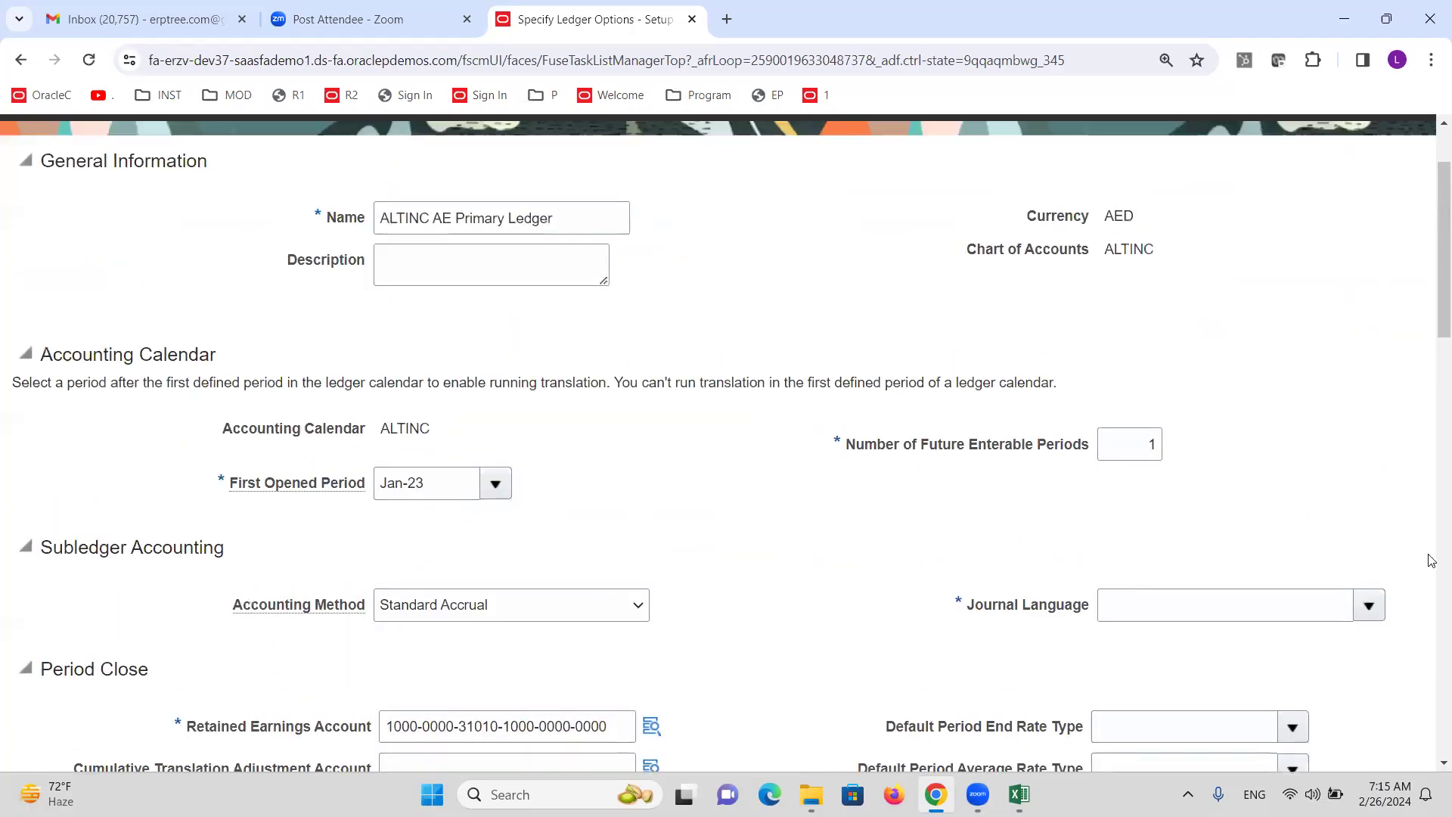
{"action": "left_click", "coordinate": [1369, 606]}
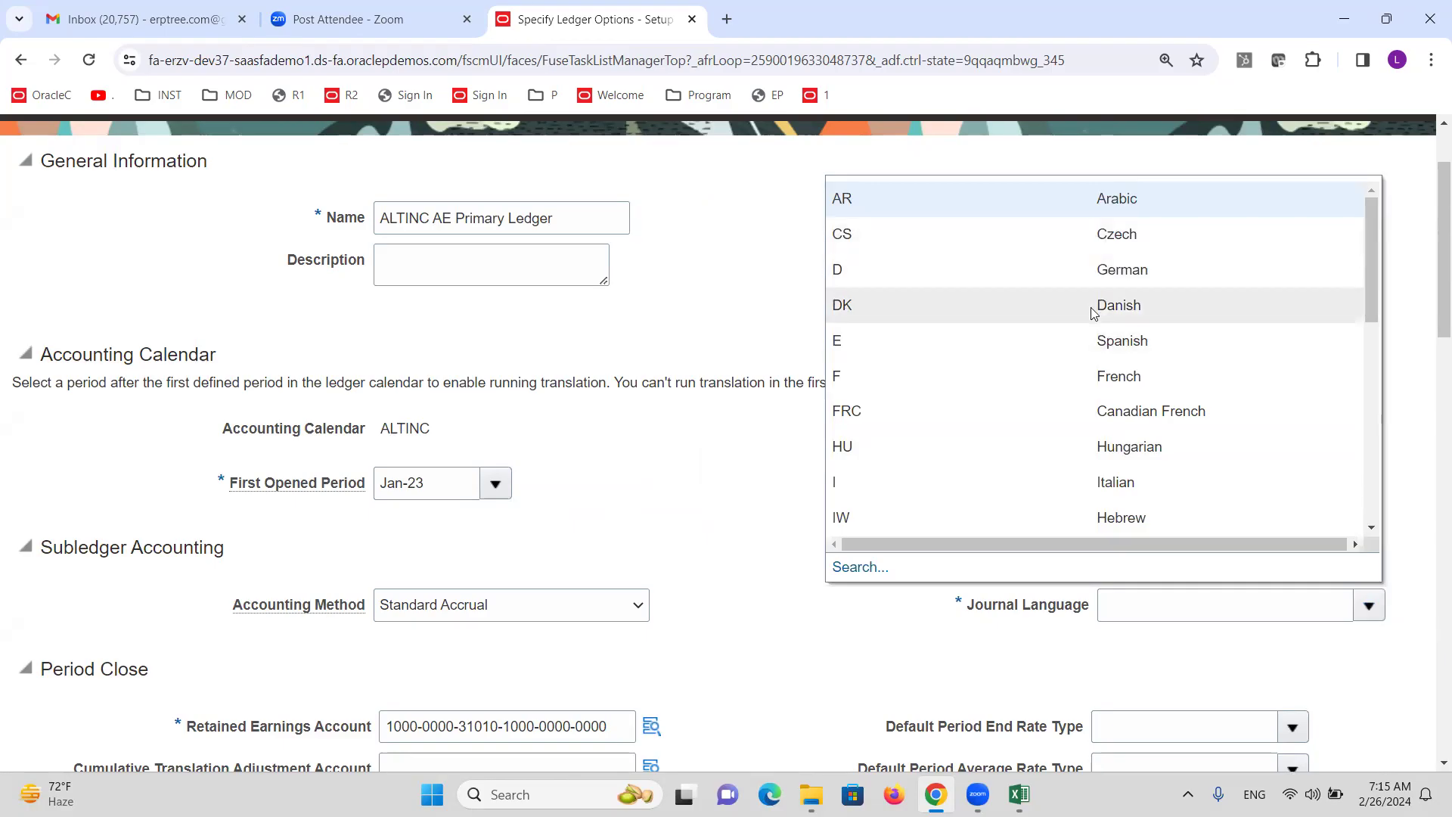
{"action": "scroll", "coordinate": [1099, 317], "scroll_direction": "down", "scroll_amount": 10}
{"action": "scroll", "coordinate": [1049, 484], "scroll_direction": "down", "scroll_amount": 5}
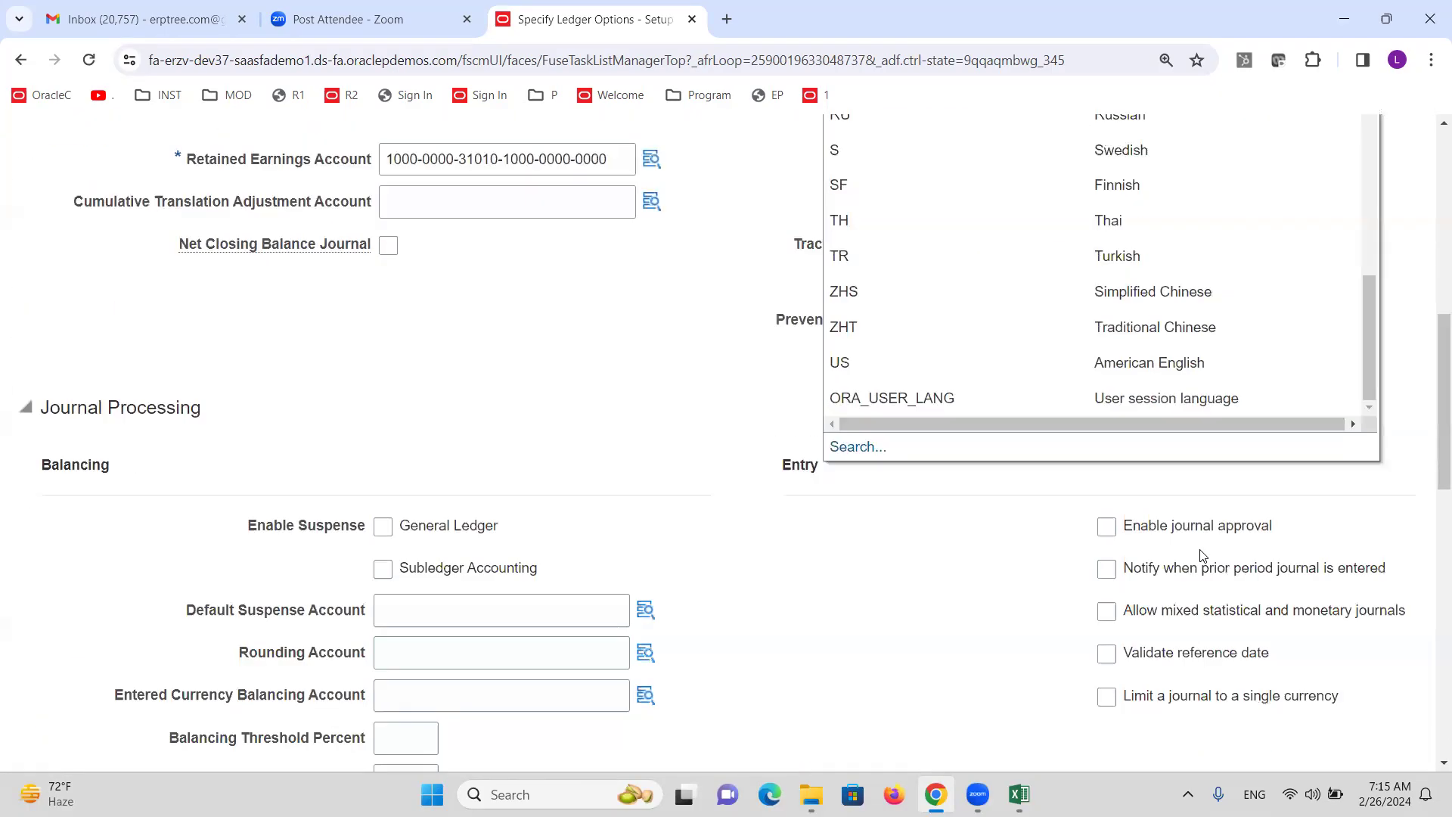
{"action": "left_click", "coordinate": [1174, 363]}
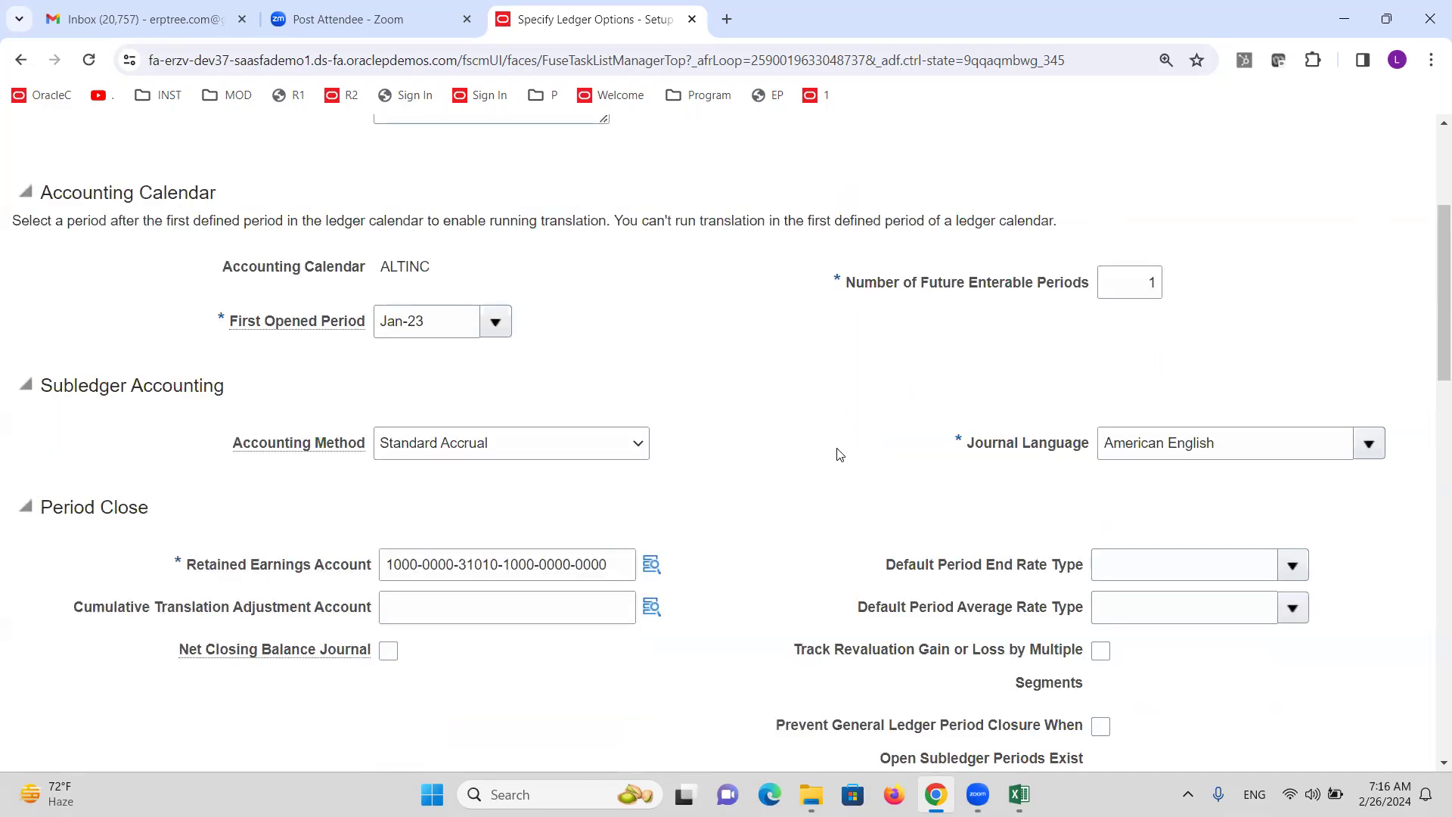
{"action": "scroll", "coordinate": [837, 452], "scroll_direction": "up", "scroll_amount": 4}
{"action": "left_click", "coordinate": [1282, 219]}
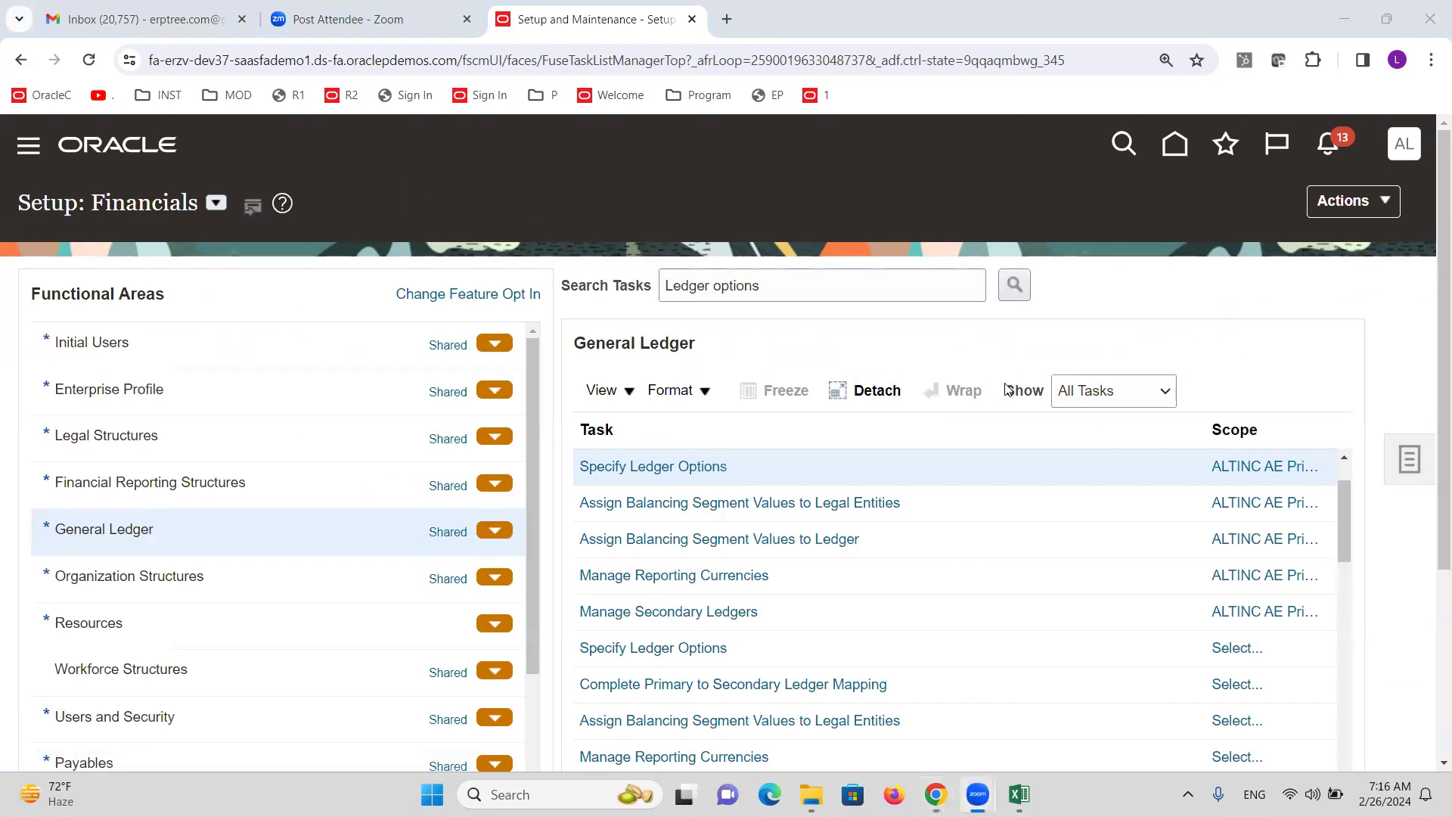
{"action": "key", "text": "alt+Tab"}
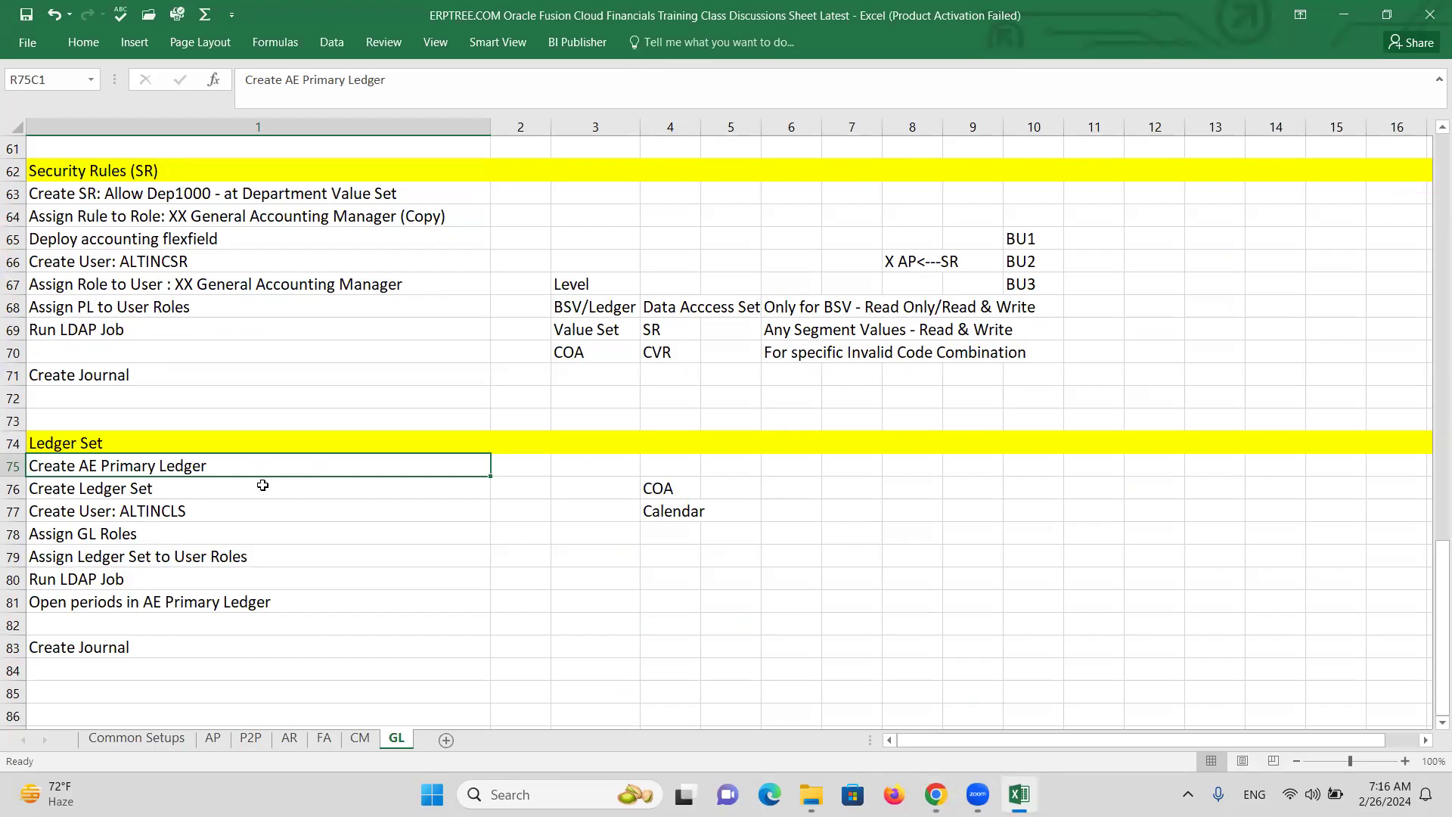
Search tasks for 'rev', open Review and Submit Accounting Configuration, and submit it.
{"action": "key", "text": "alt+Tab"}
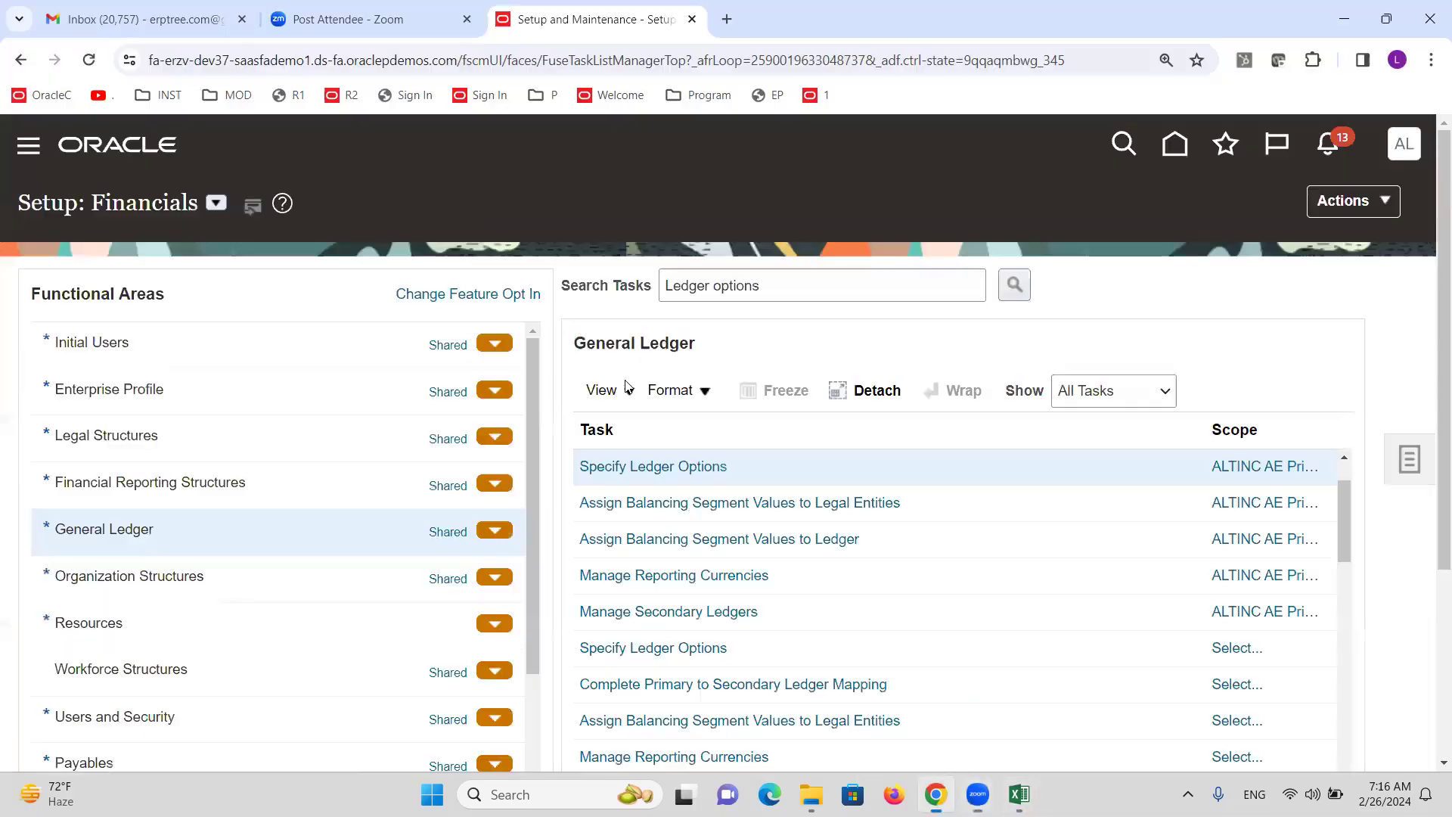
{"action": "scroll", "coordinate": [915, 356], "scroll_direction": "down", "scroll_amount": 3}
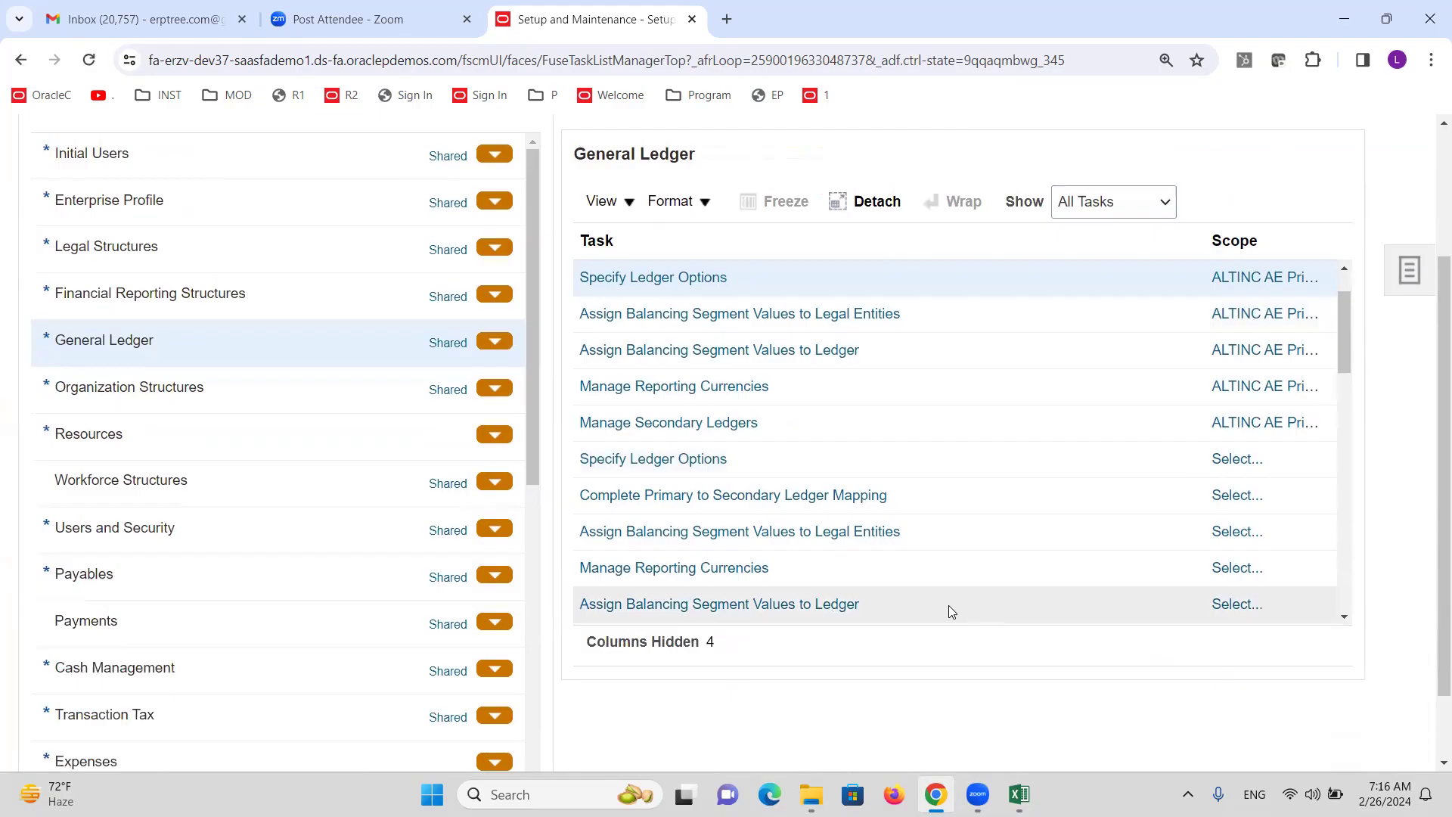
{"action": "scroll", "coordinate": [849, 558], "scroll_direction": "up", "scroll_amount": 3}
{"action": "left_click", "coordinate": [771, 289]}
{"action": "triple_click", "coordinate": [771, 289]}
{"action": "type", "text": "review and s"}
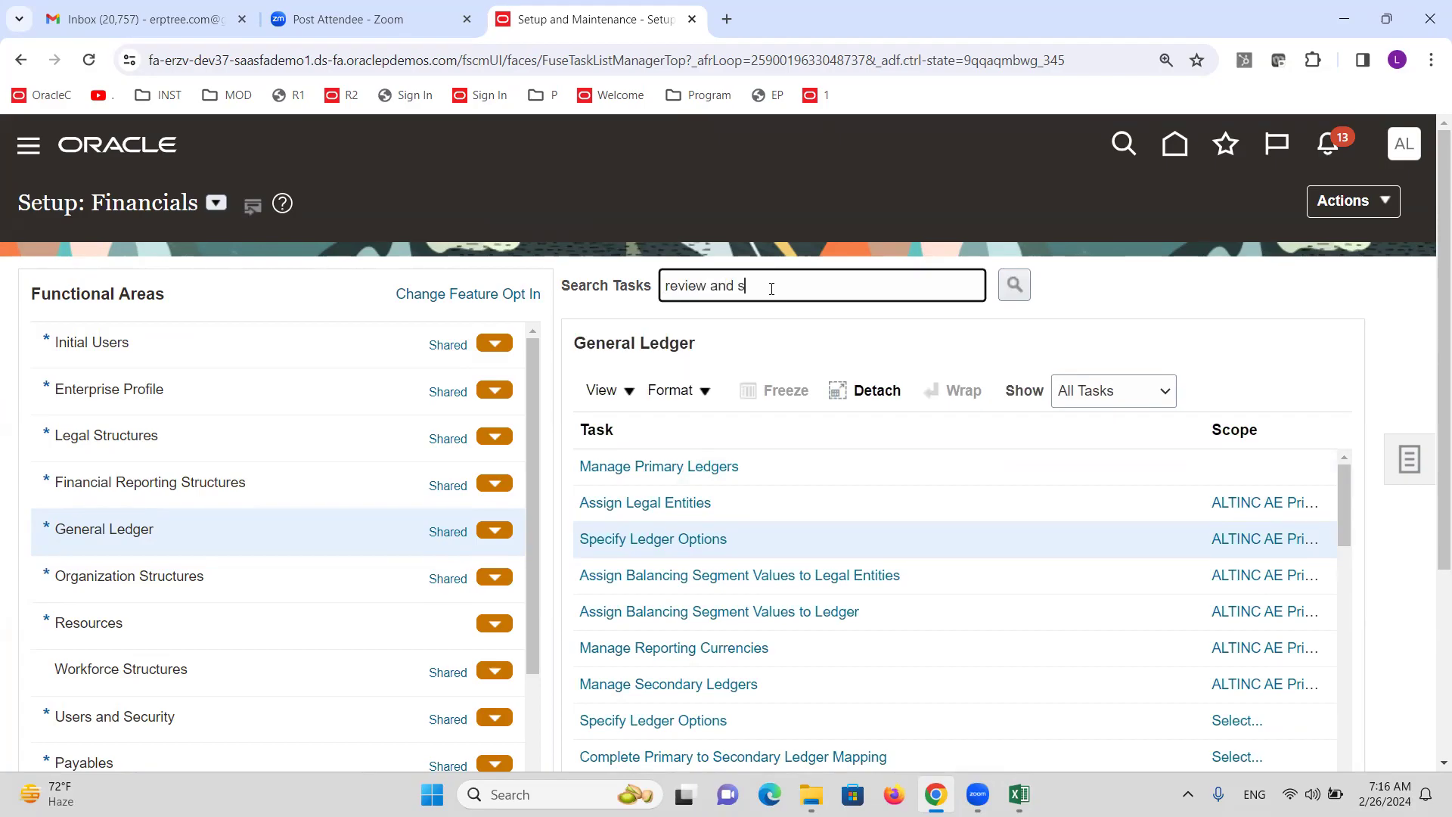
{"action": "key", "text": "Return"}
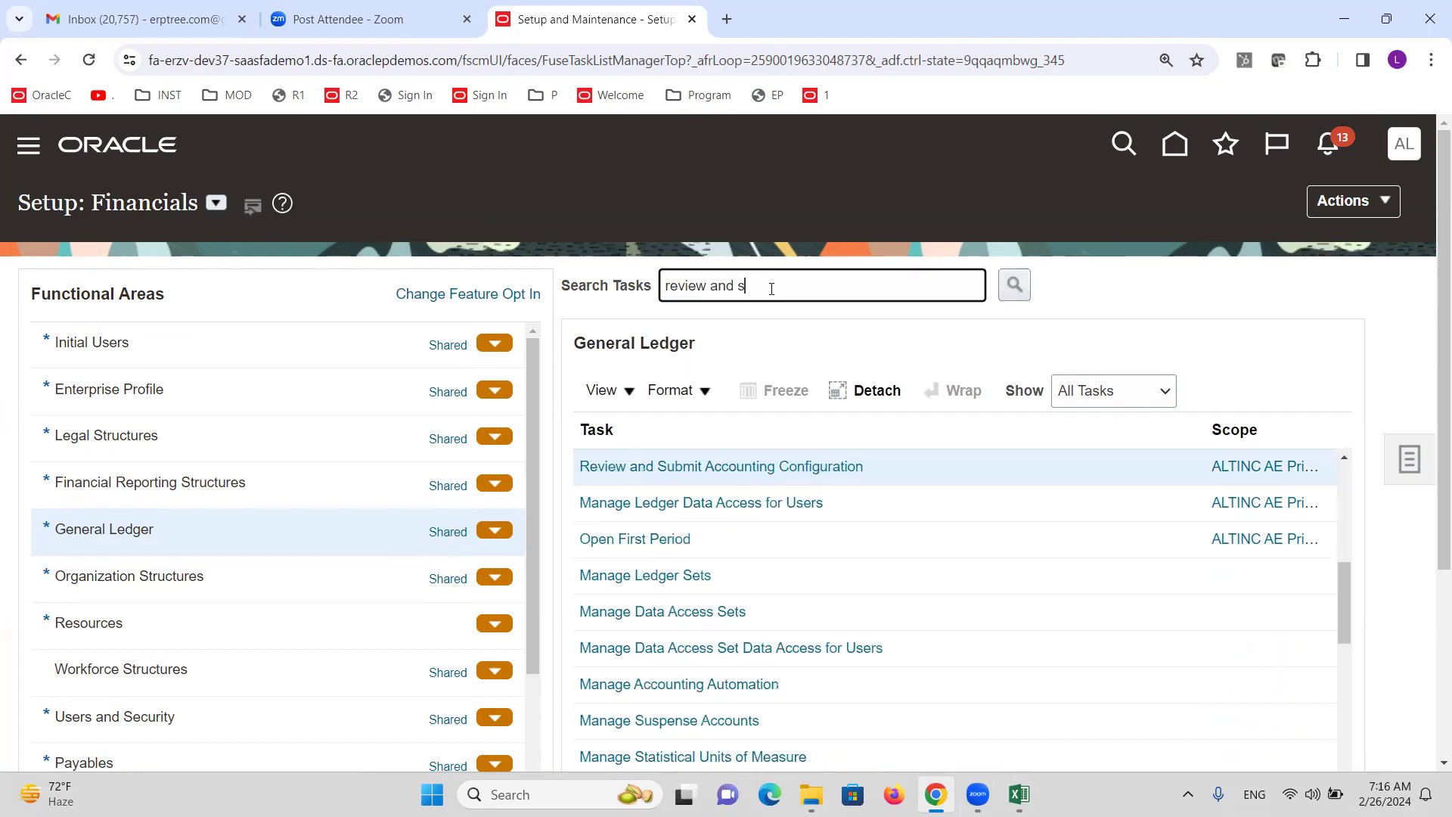
{"action": "left_click", "coordinate": [806, 467]}
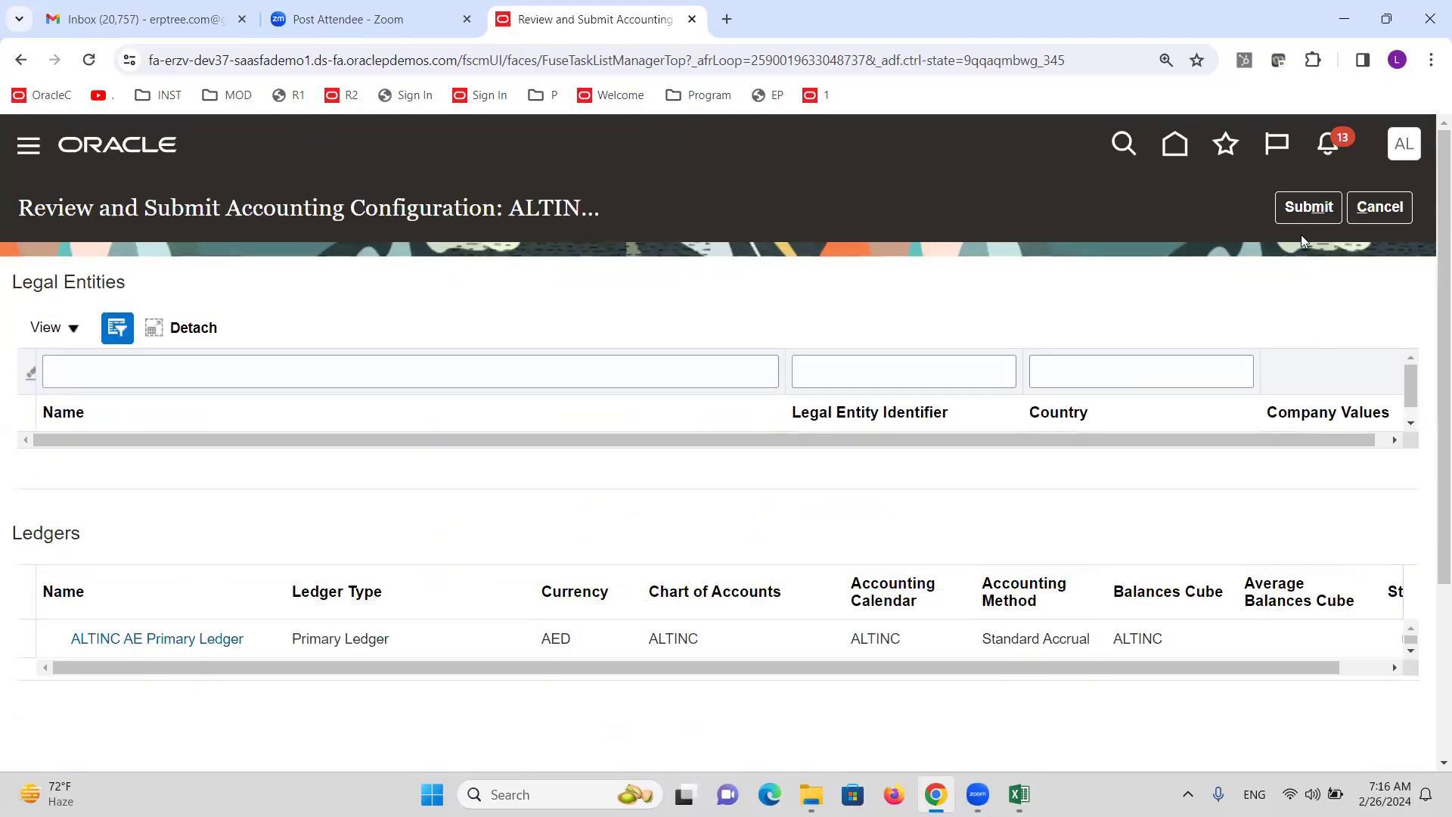
{"action": "left_click", "coordinate": [1304, 209]}
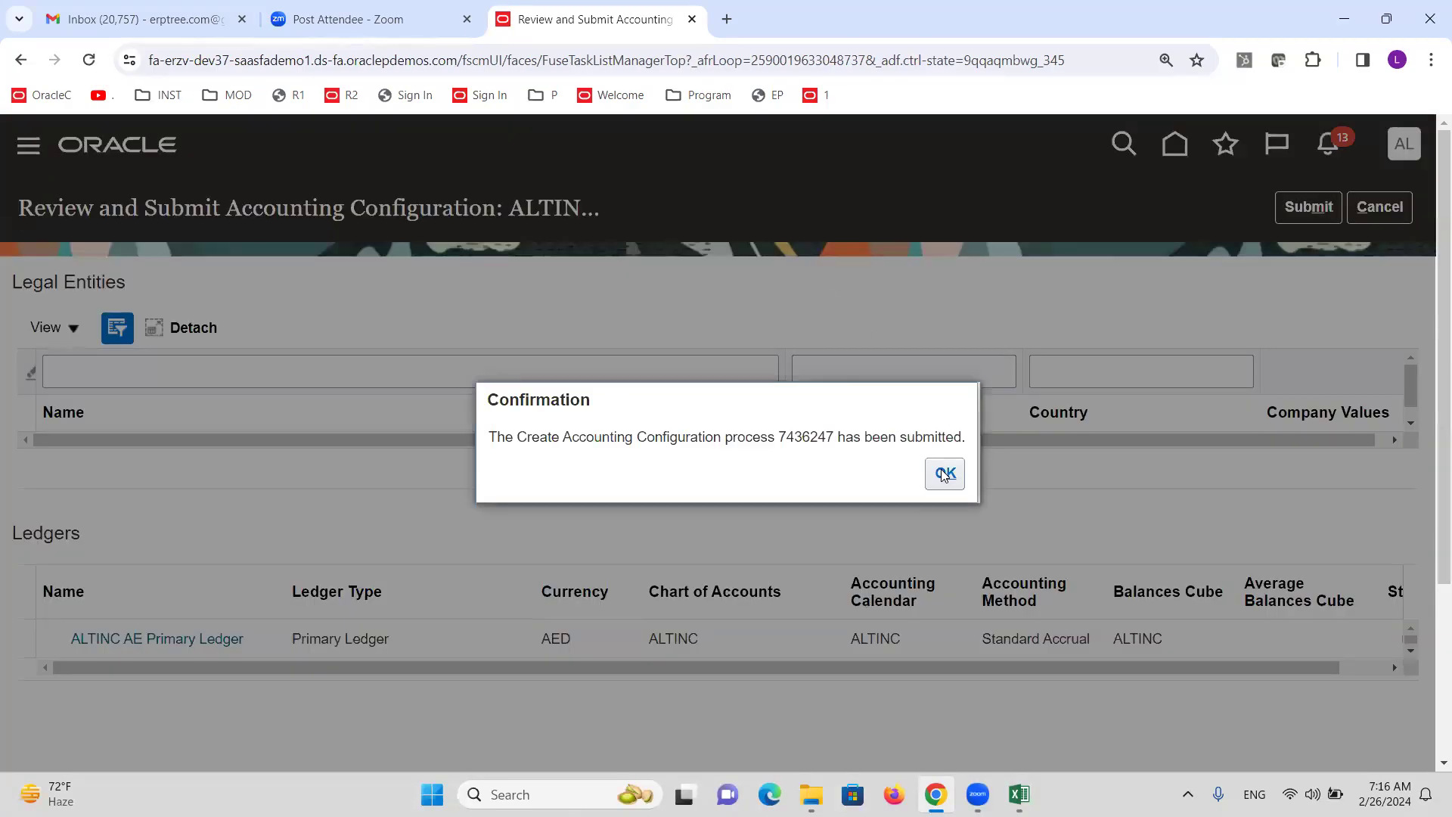
{"action": "left_click", "coordinate": [943, 475]}
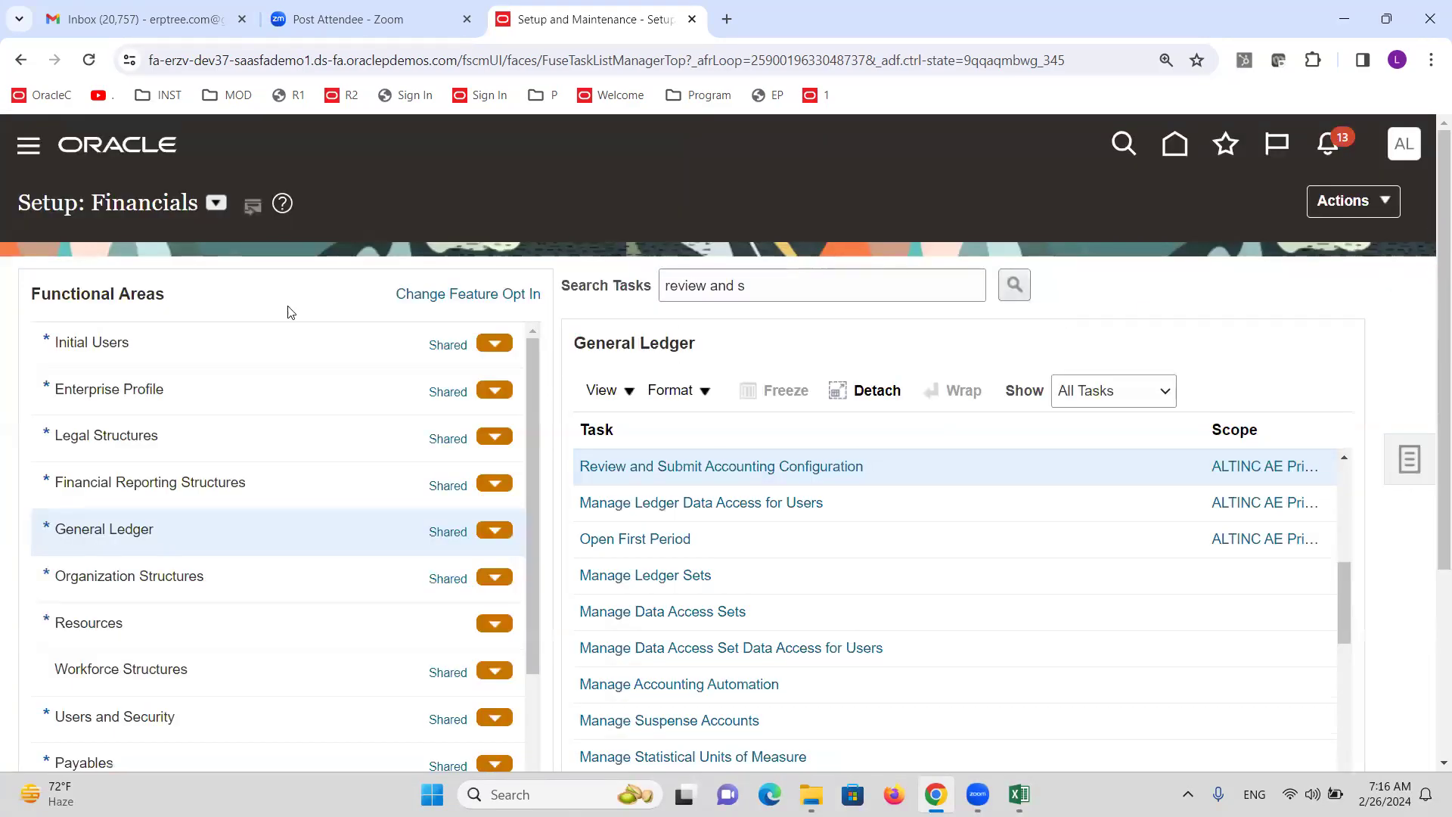
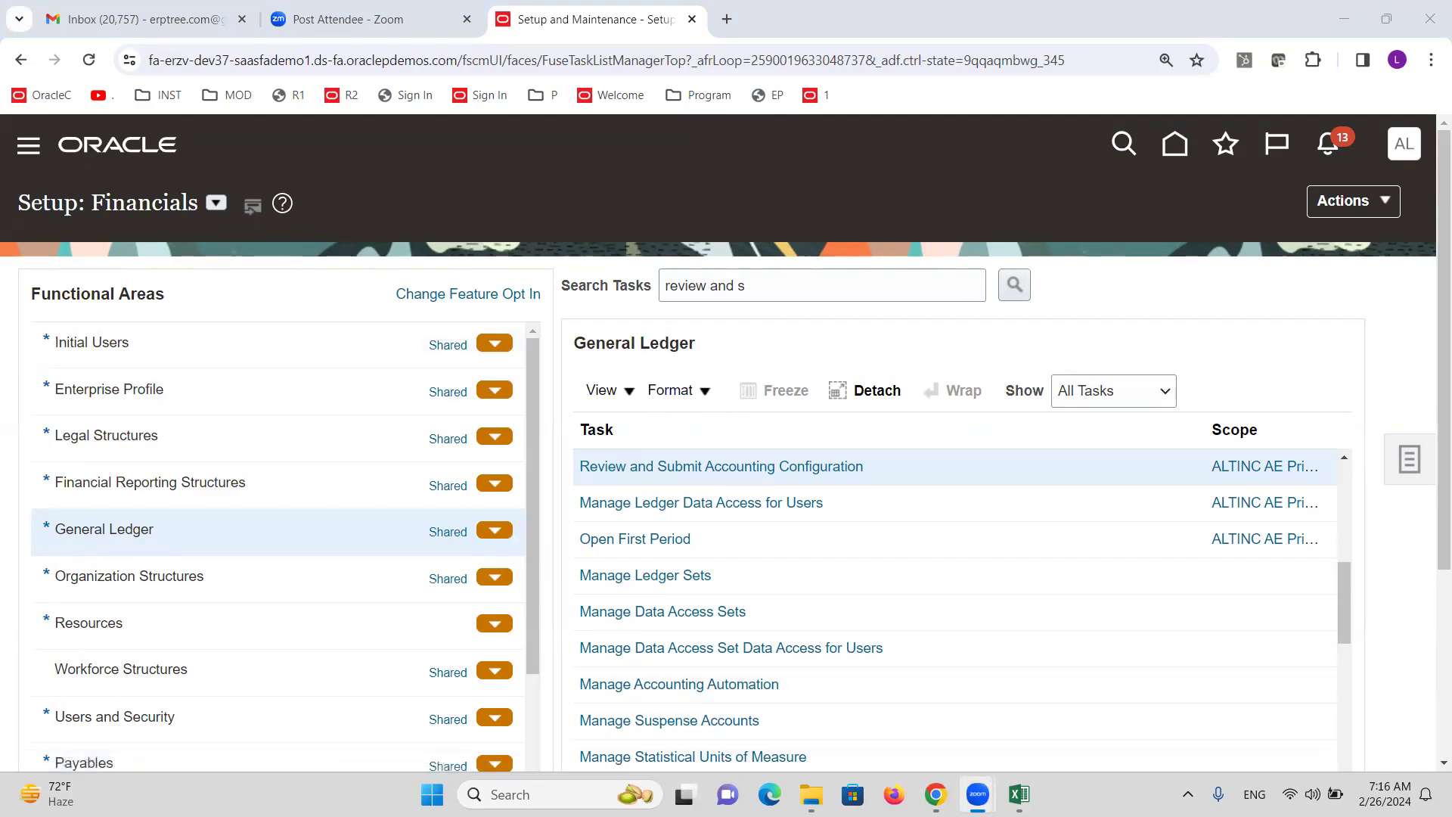
Review the checklist's Create Ledger Set notes on COA and calendar requirements.
{"action": "left_click", "coordinate": [1019, 794]}
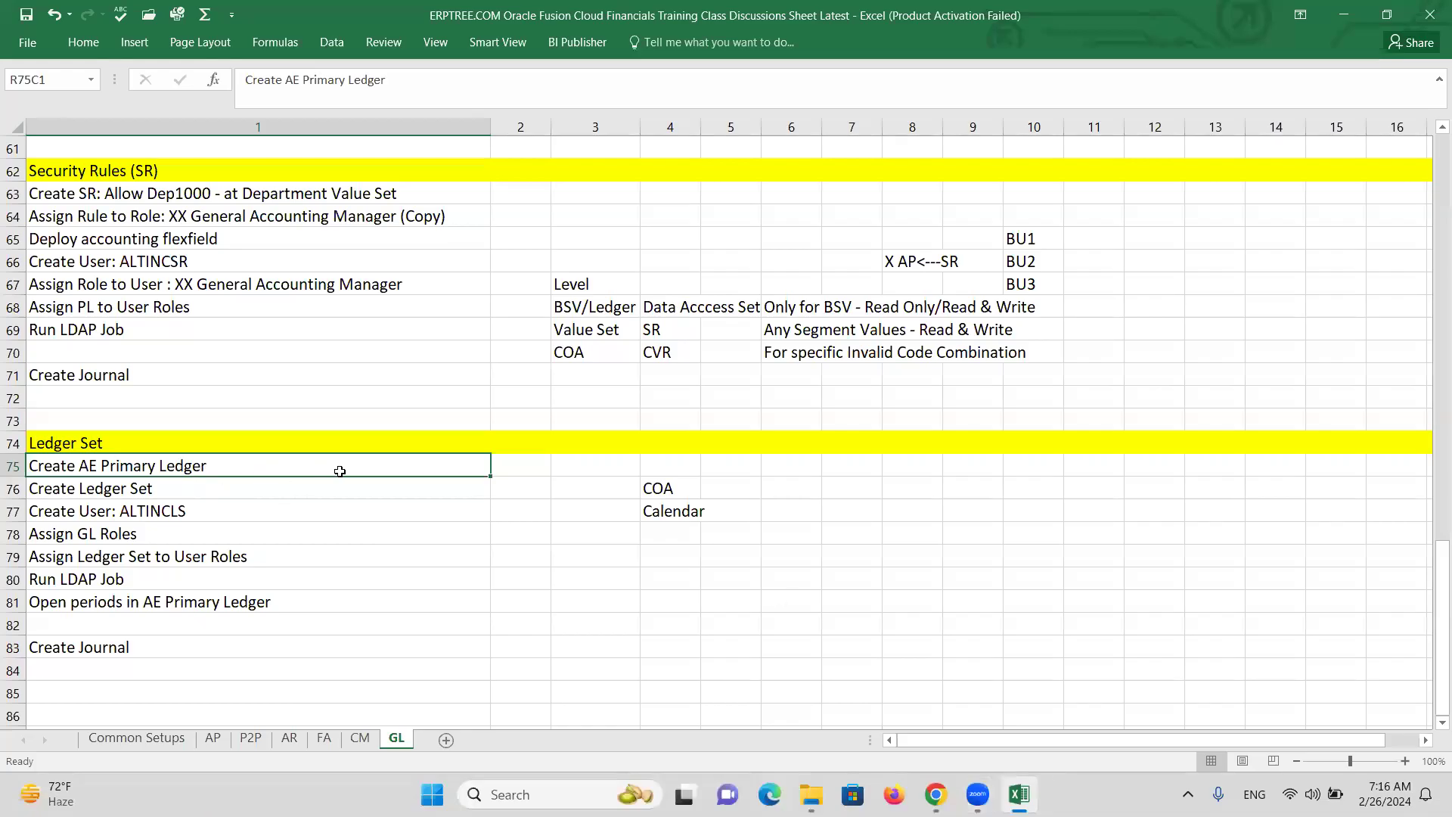
{"action": "left_click", "coordinate": [130, 490]}
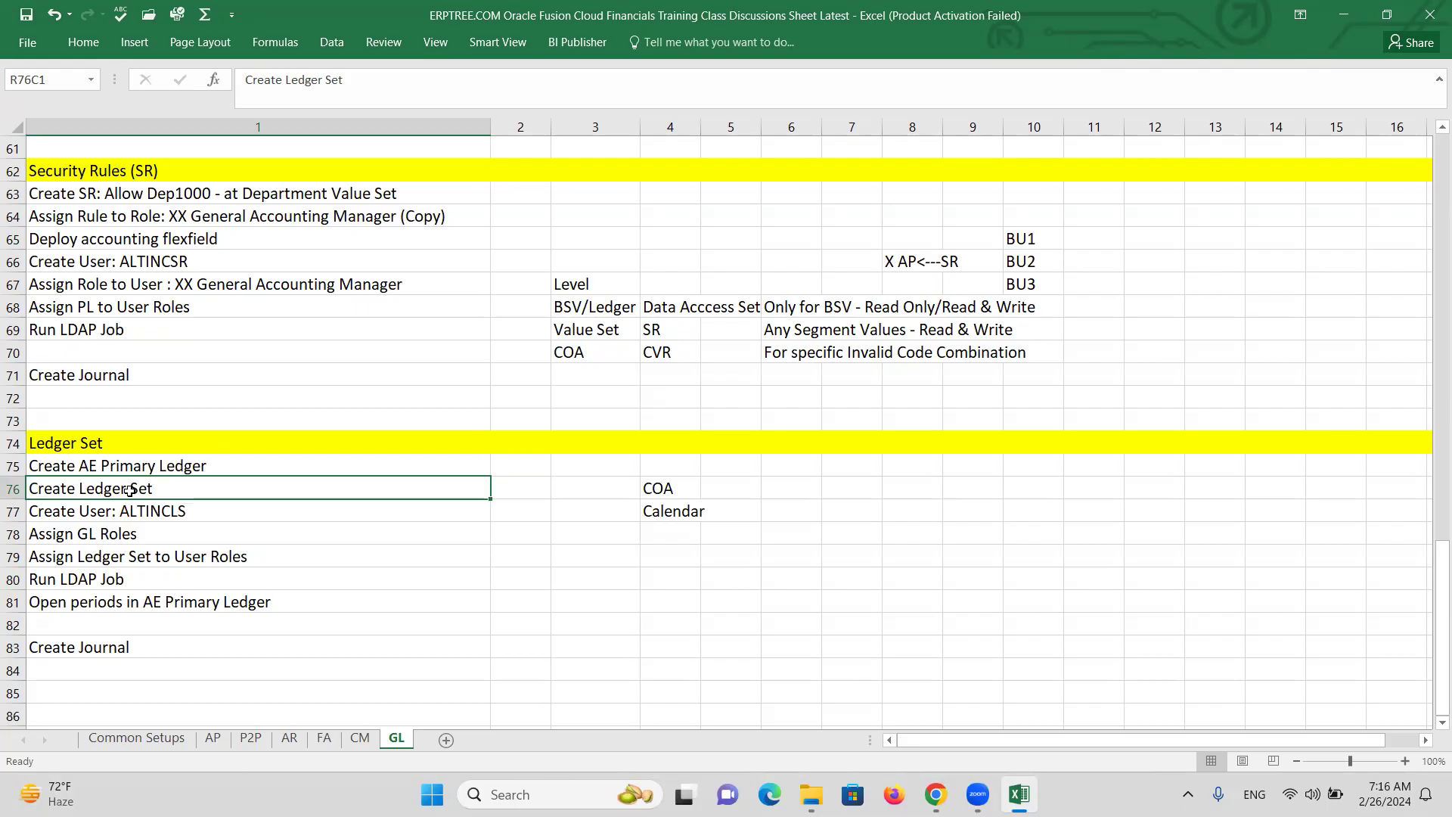
{"action": "left_click", "coordinate": [178, 507]}
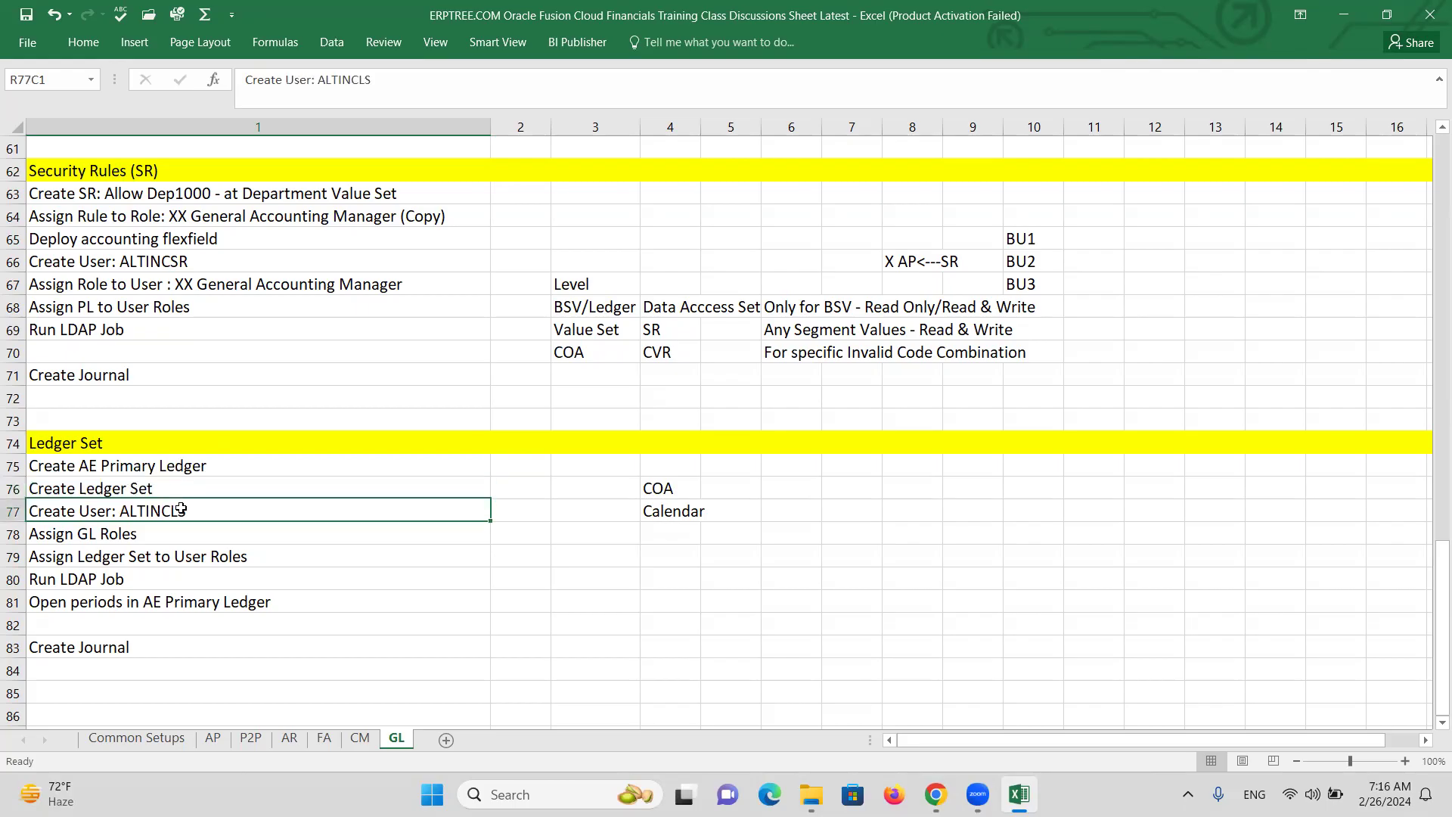
{"action": "left_click", "coordinate": [119, 537]}
{"action": "left_click", "coordinate": [115, 492]}
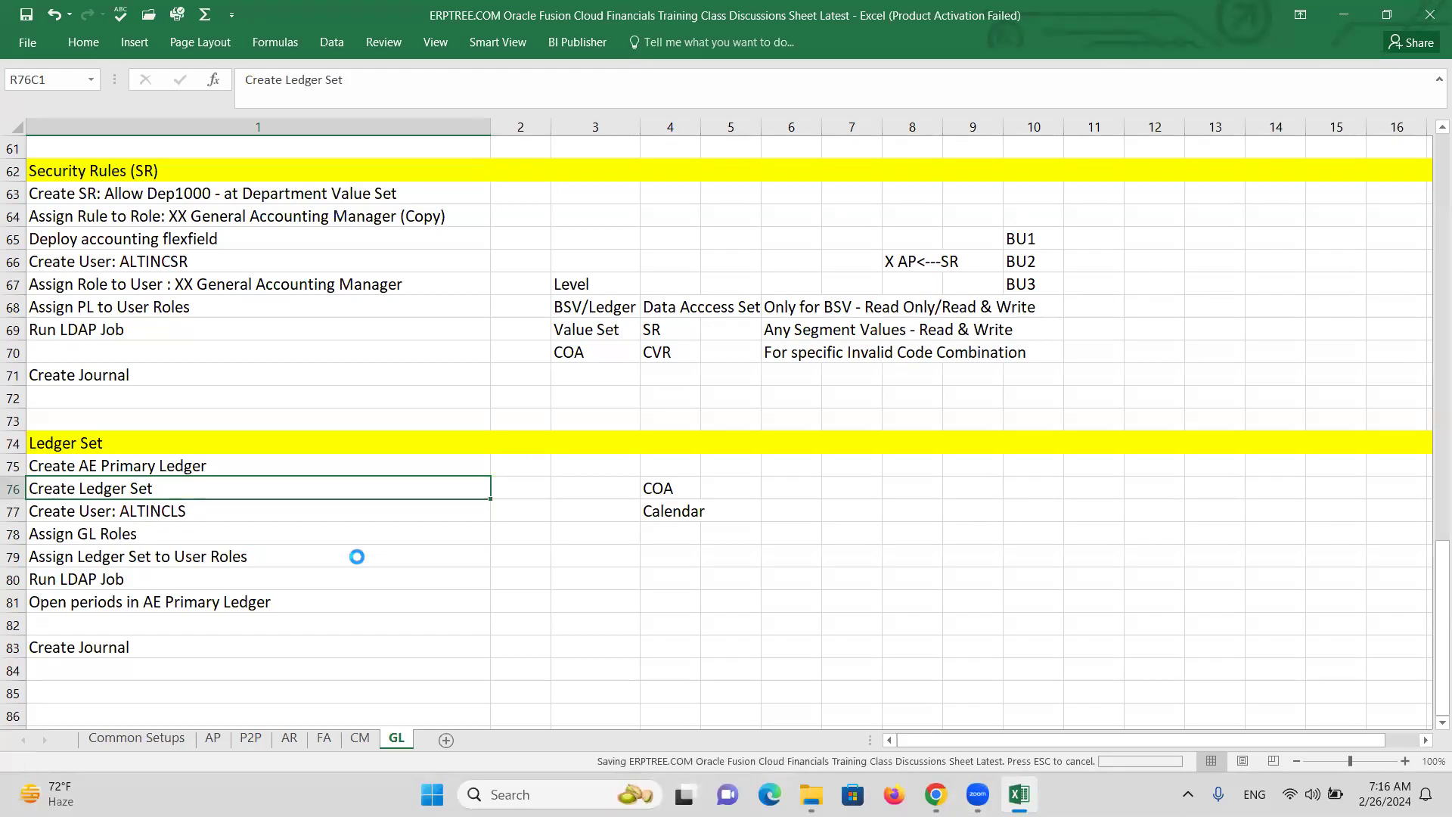
{"action": "left_click", "coordinate": [666, 488]}
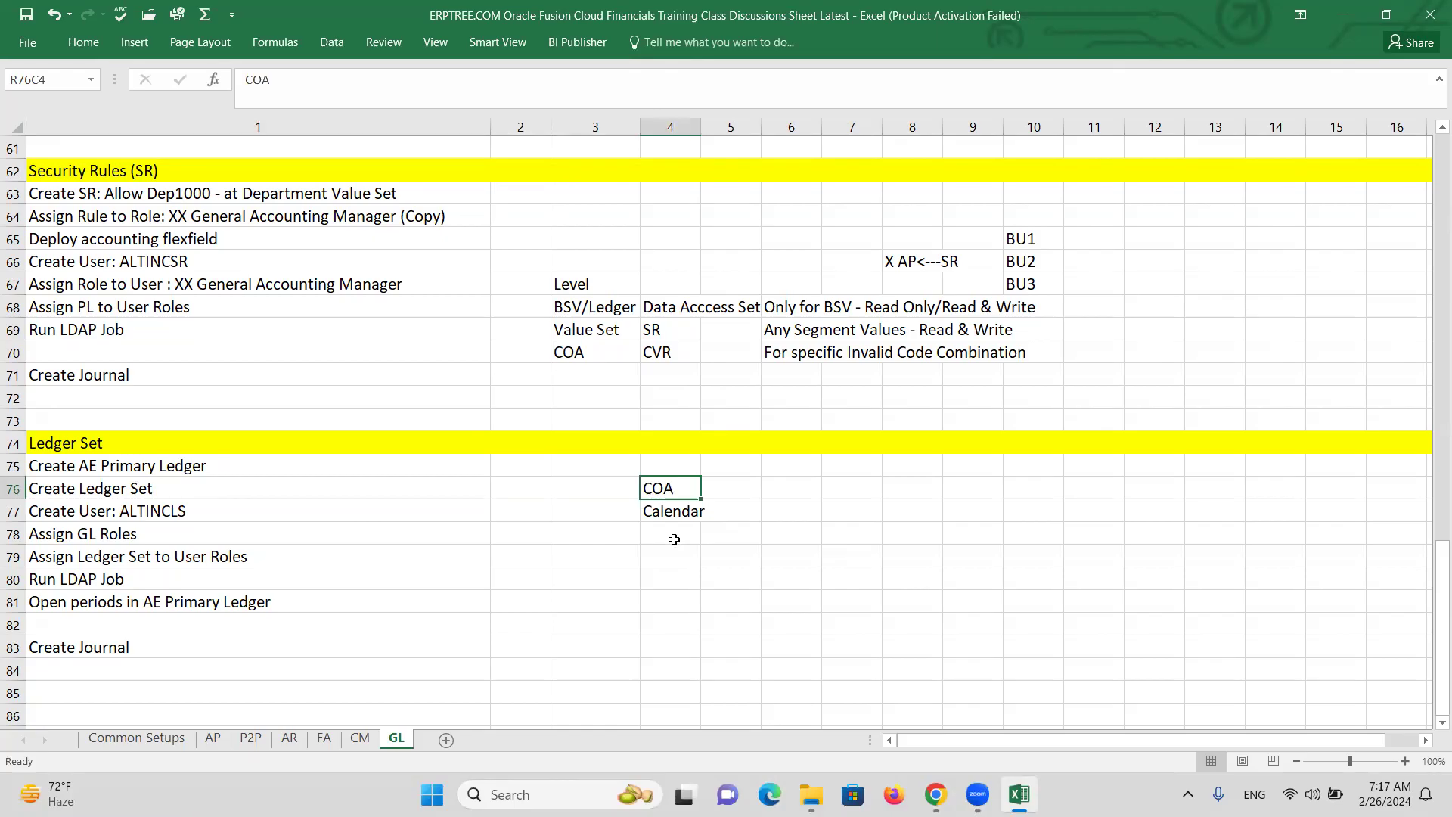
{"action": "left_click", "coordinate": [669, 512]}
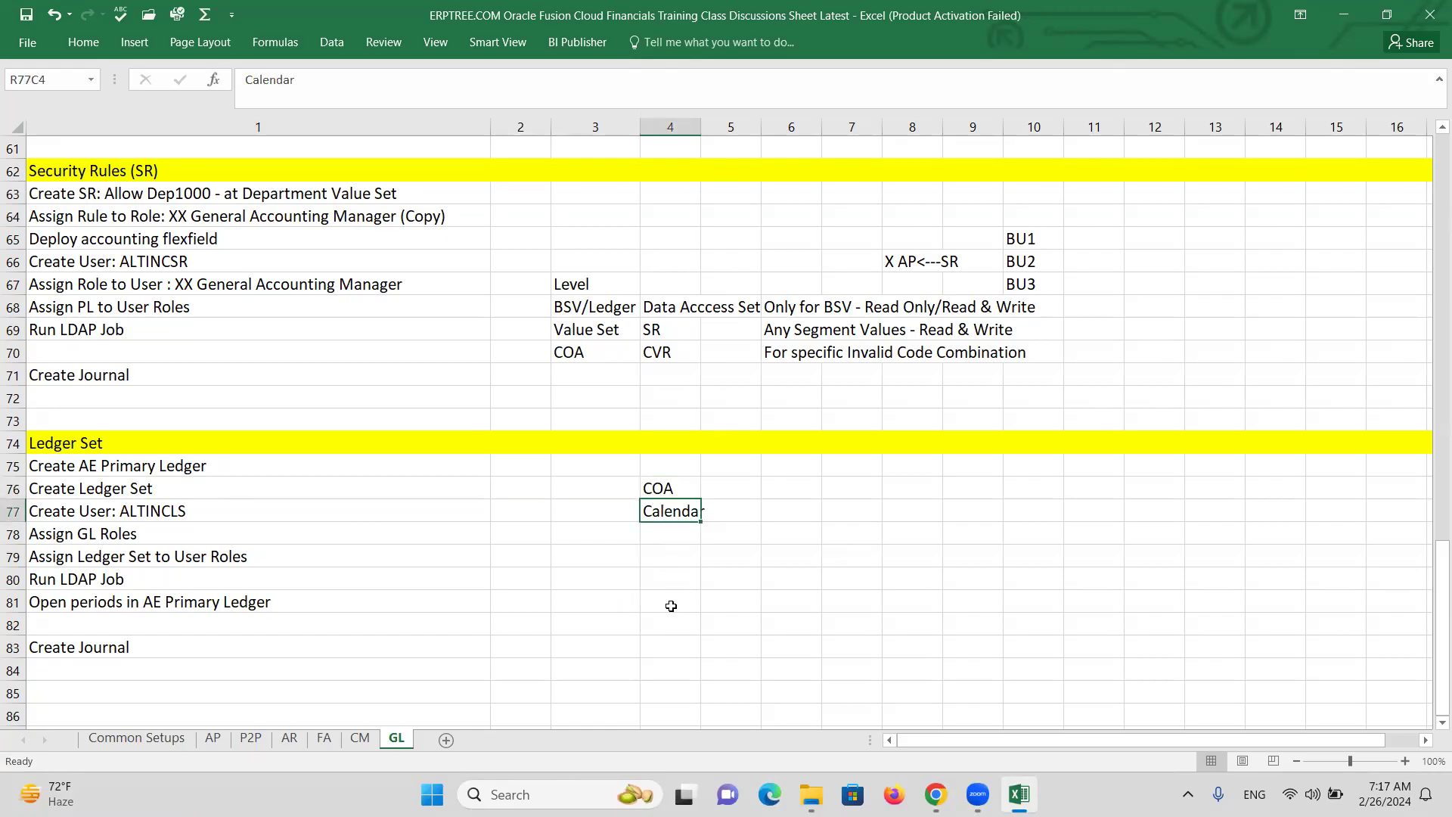
{"action": "key", "text": "alt+Tab"}
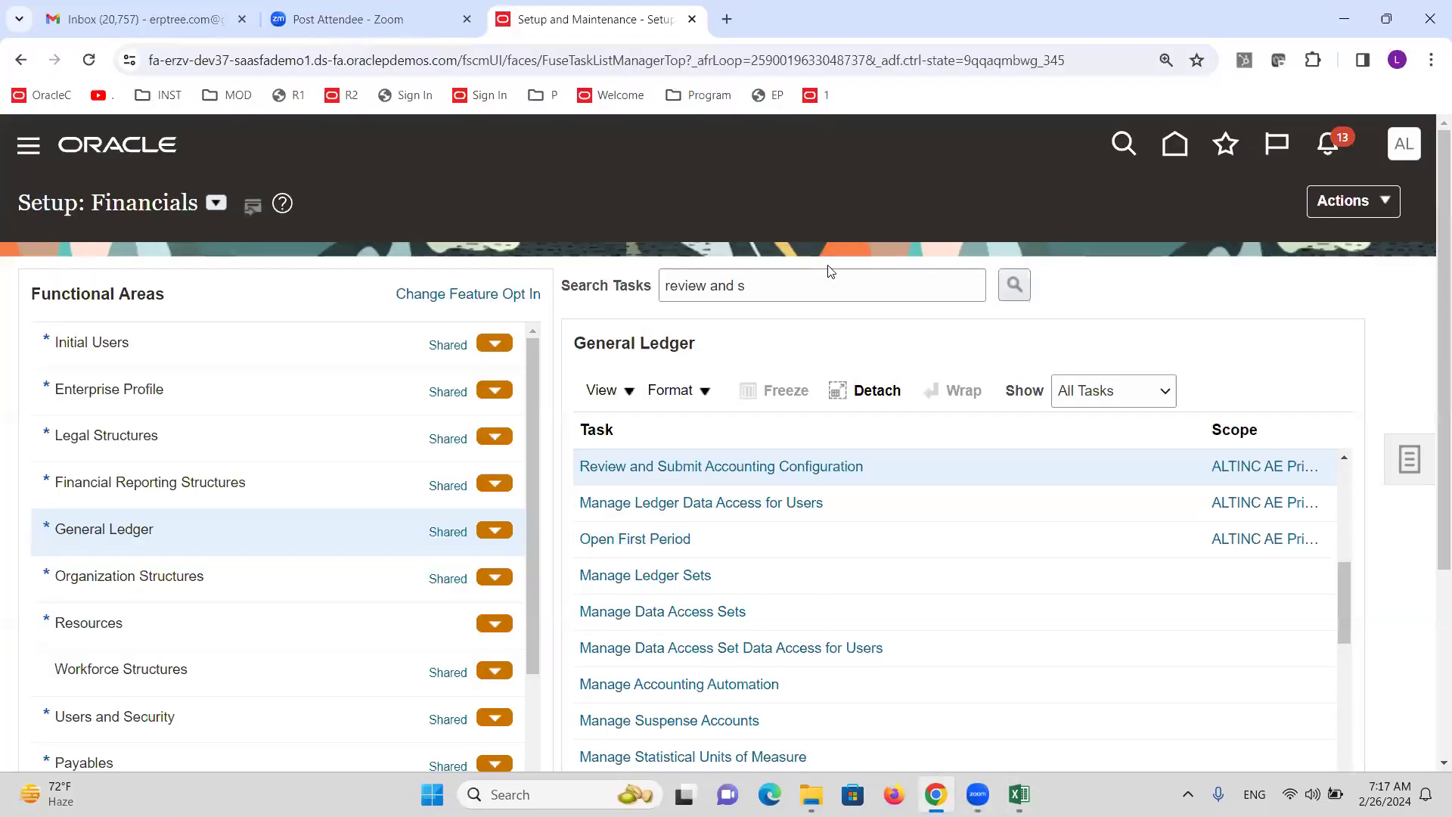
Search tasks for 'le' and open Manage Ledger Sets.
{"action": "left_click", "coordinate": [824, 277]}
{"action": "key", "text": "ctrl+a"}
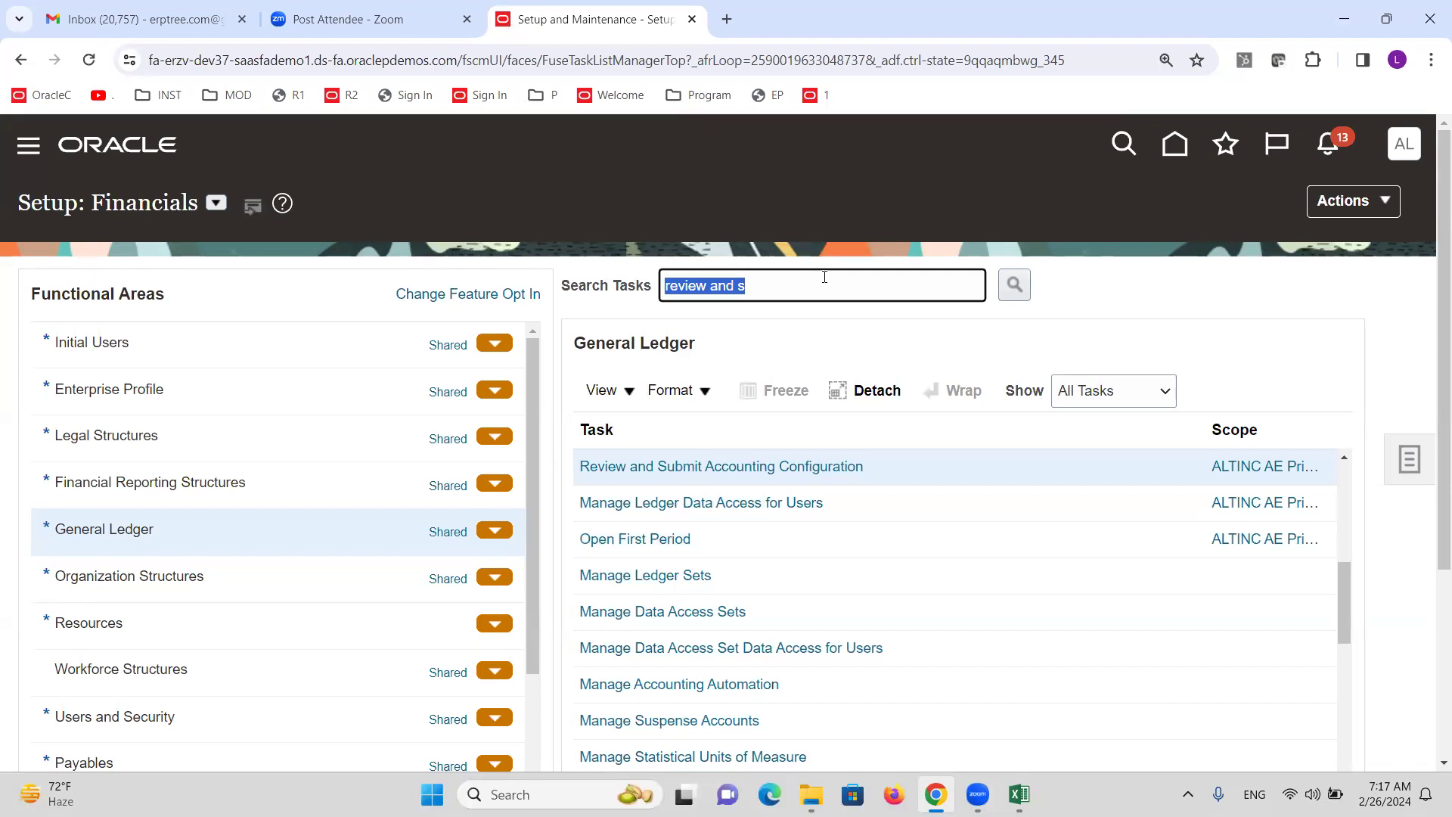
{"action": "type", "text": "ledger sets"}
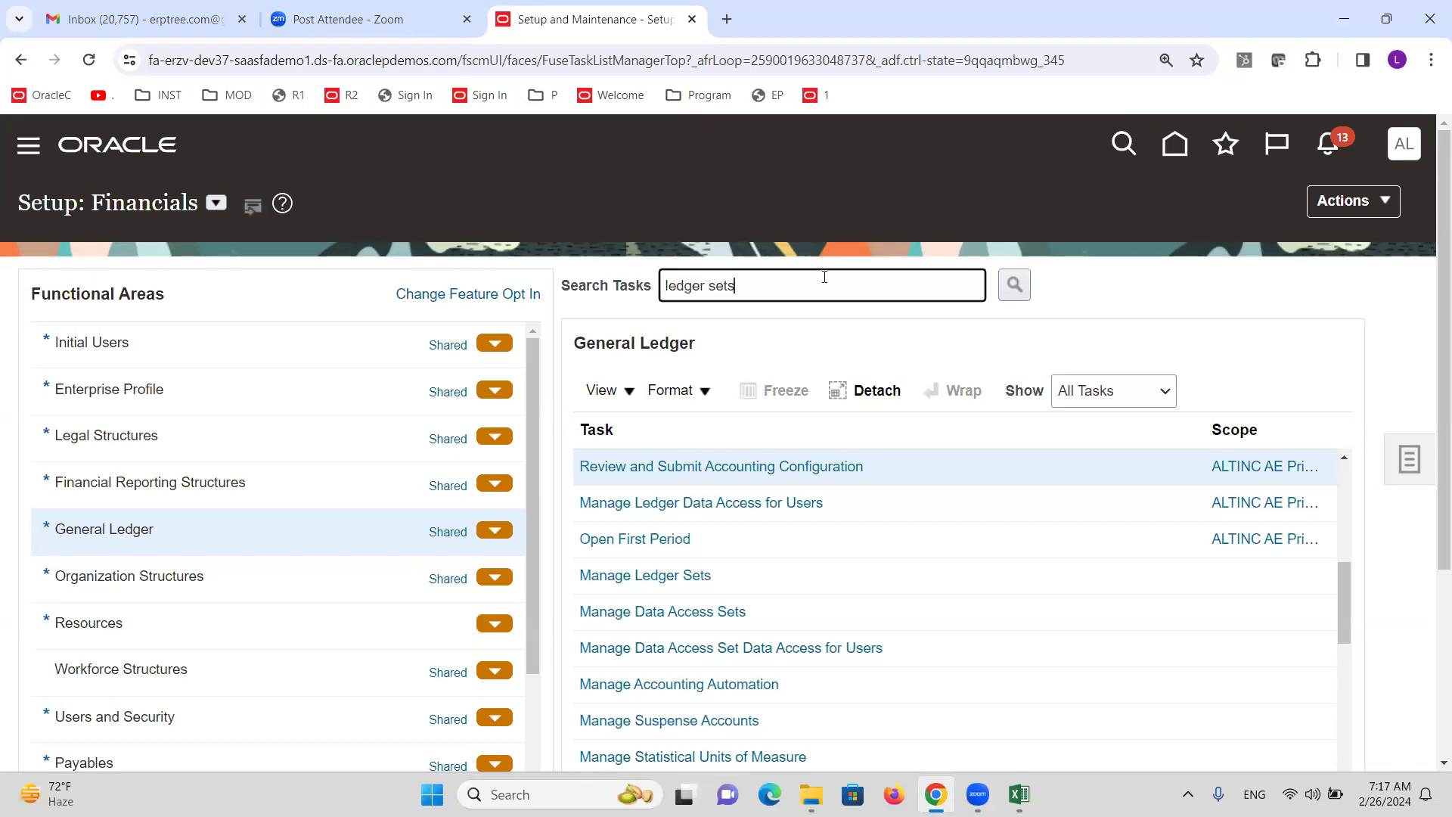
{"action": "key", "text": "Return"}
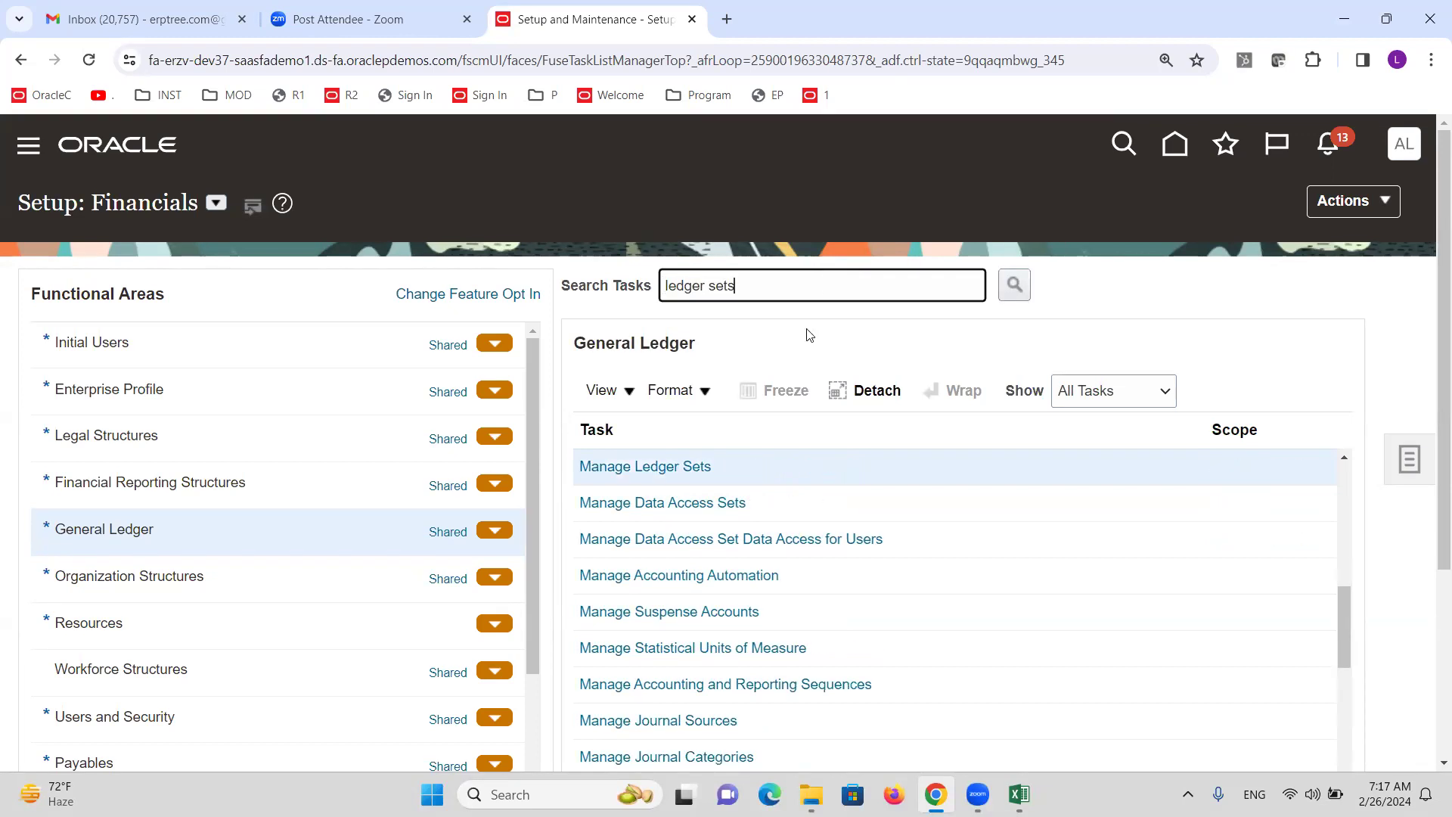
{"action": "left_click", "coordinate": [684, 469]}
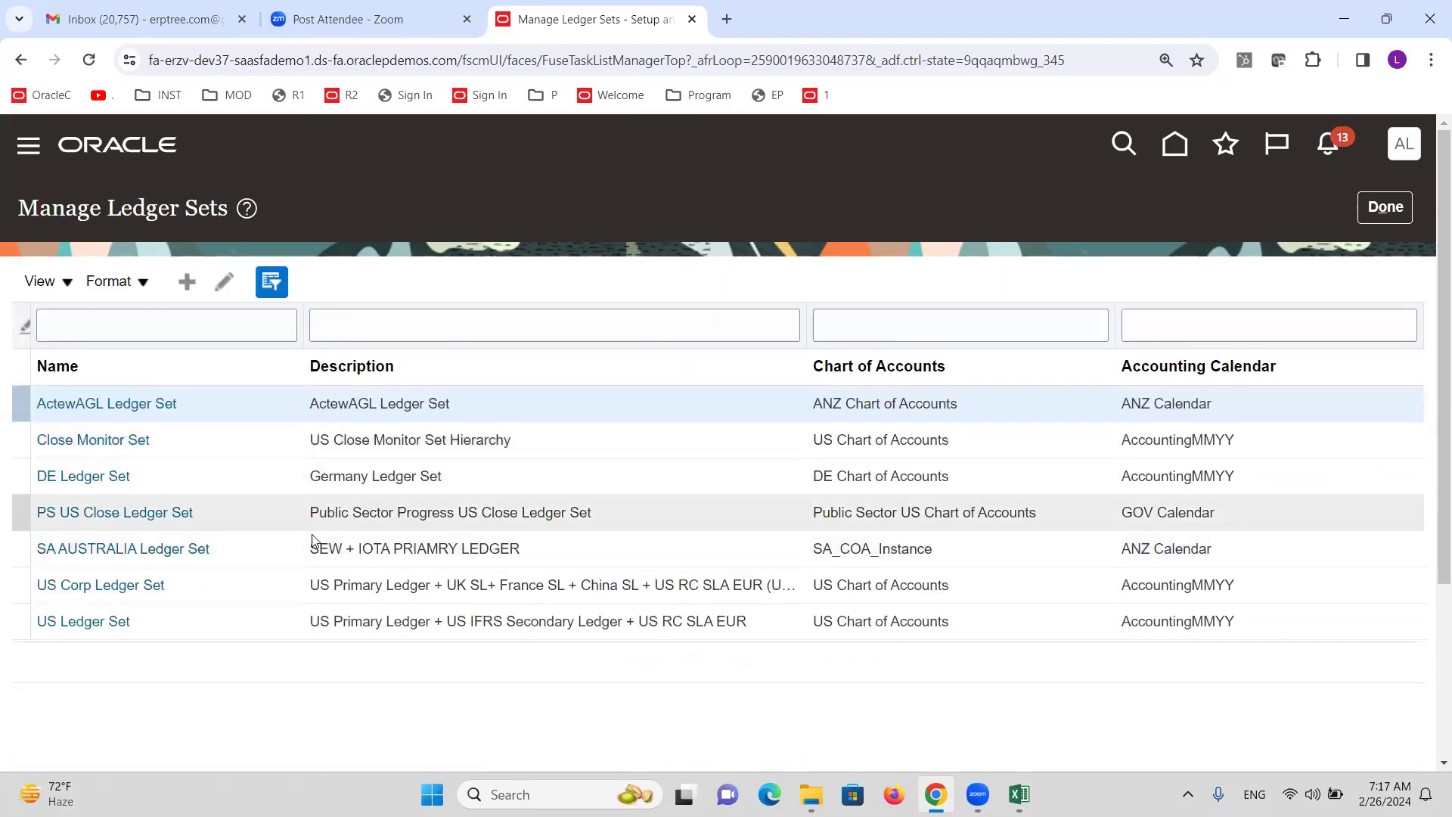
Create the ALTINC Ledger Set using the ALTINC chart of accounts and ALTINC calendar.
{"action": "left_click", "coordinate": [188, 281]}
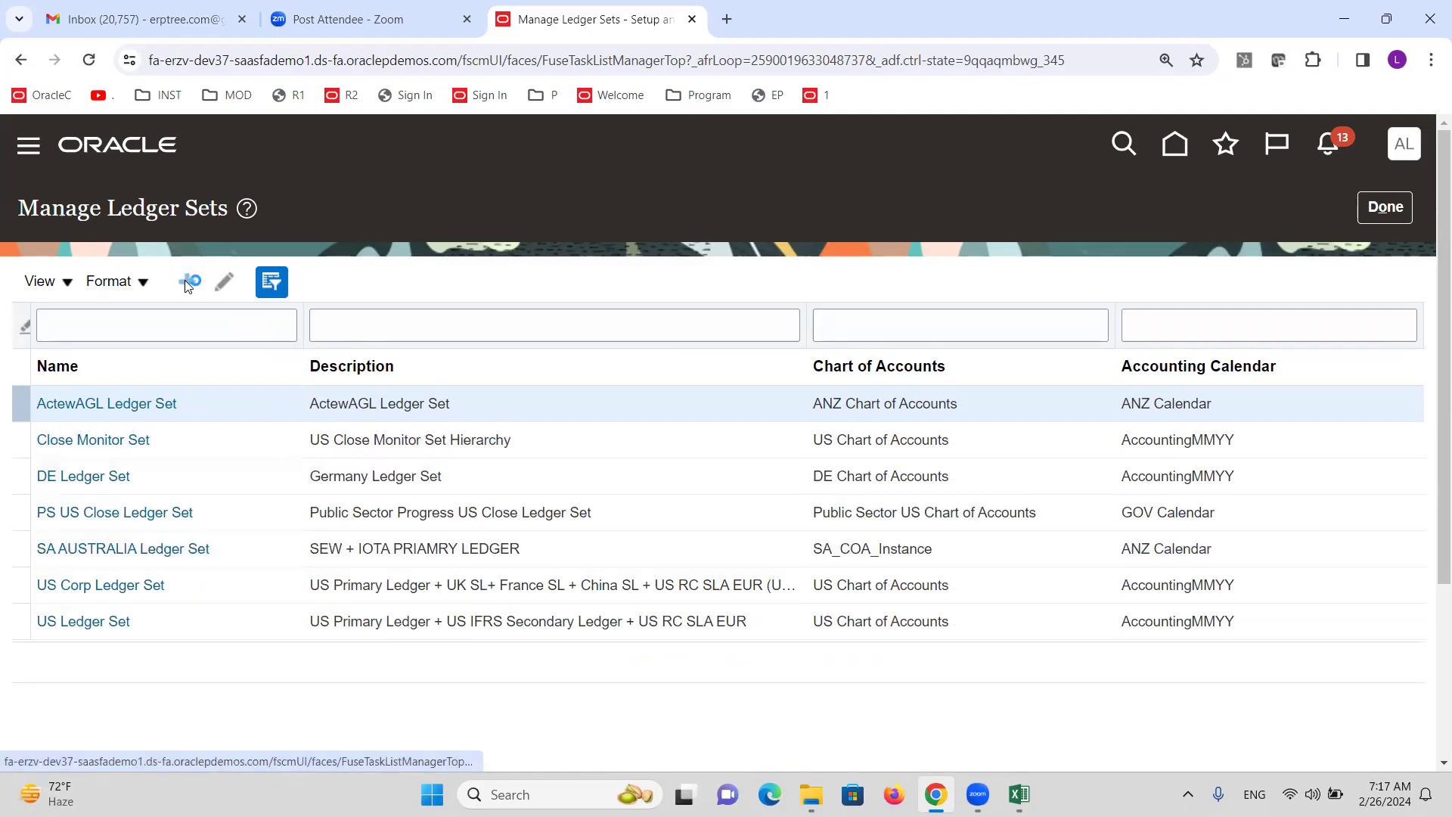
{"action": "left_click", "coordinate": [487, 285]}
{"action": "type", "text": "ALTINC Ledger Set"}
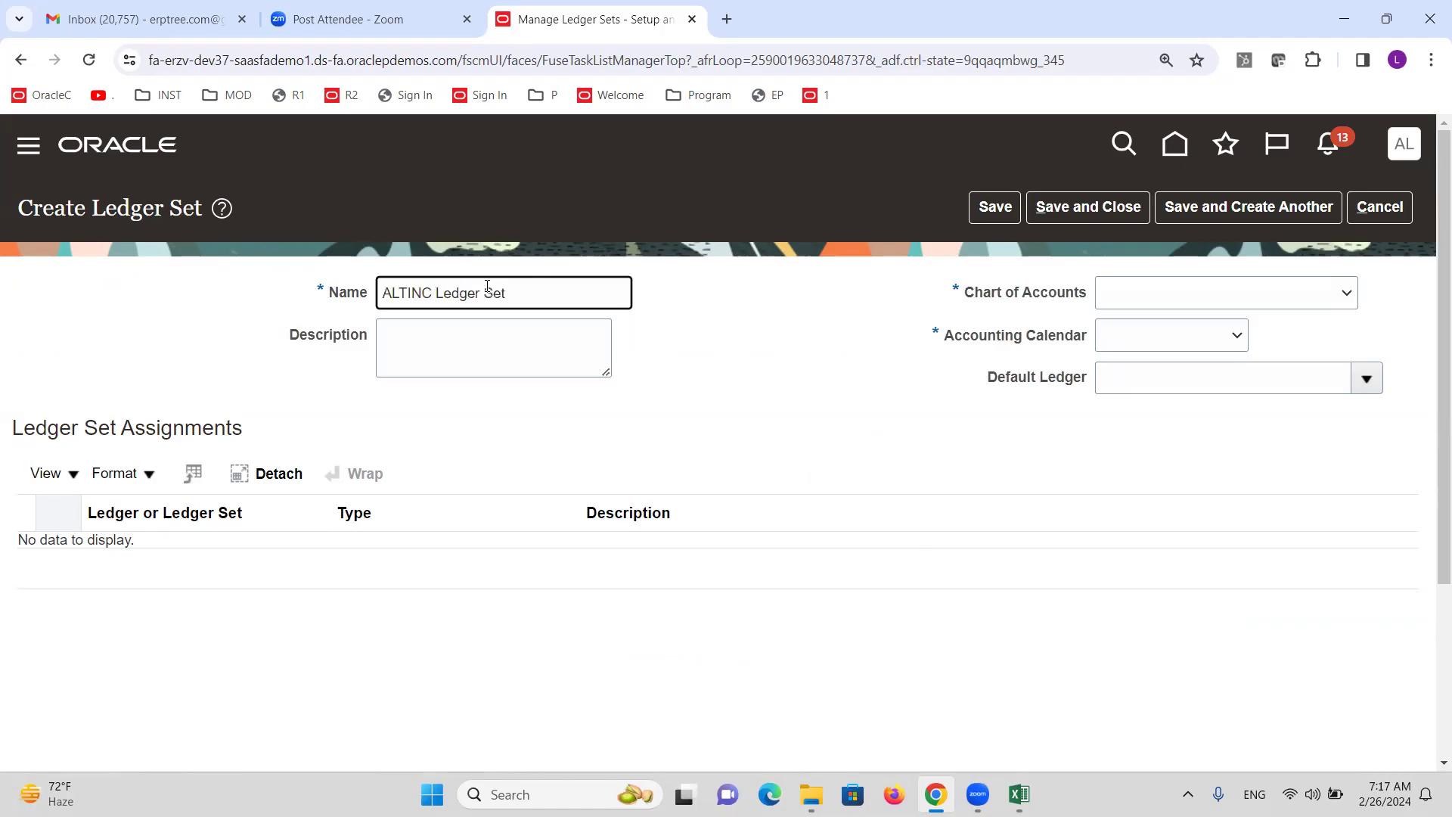
{"action": "key", "text": "Tab"}
{"action": "left_click", "coordinate": [1220, 290]}
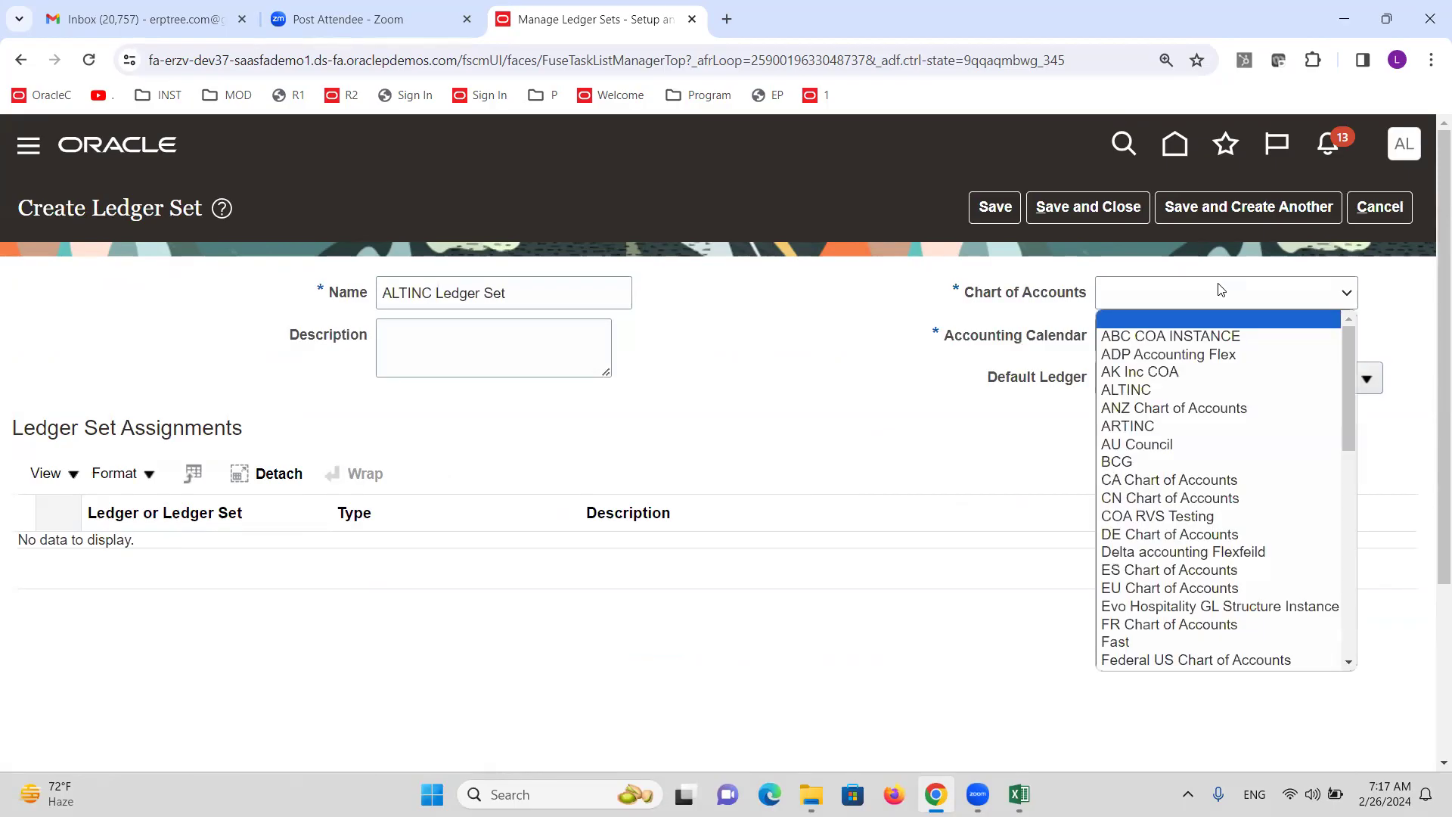
{"action": "left_click", "coordinate": [1184, 386]}
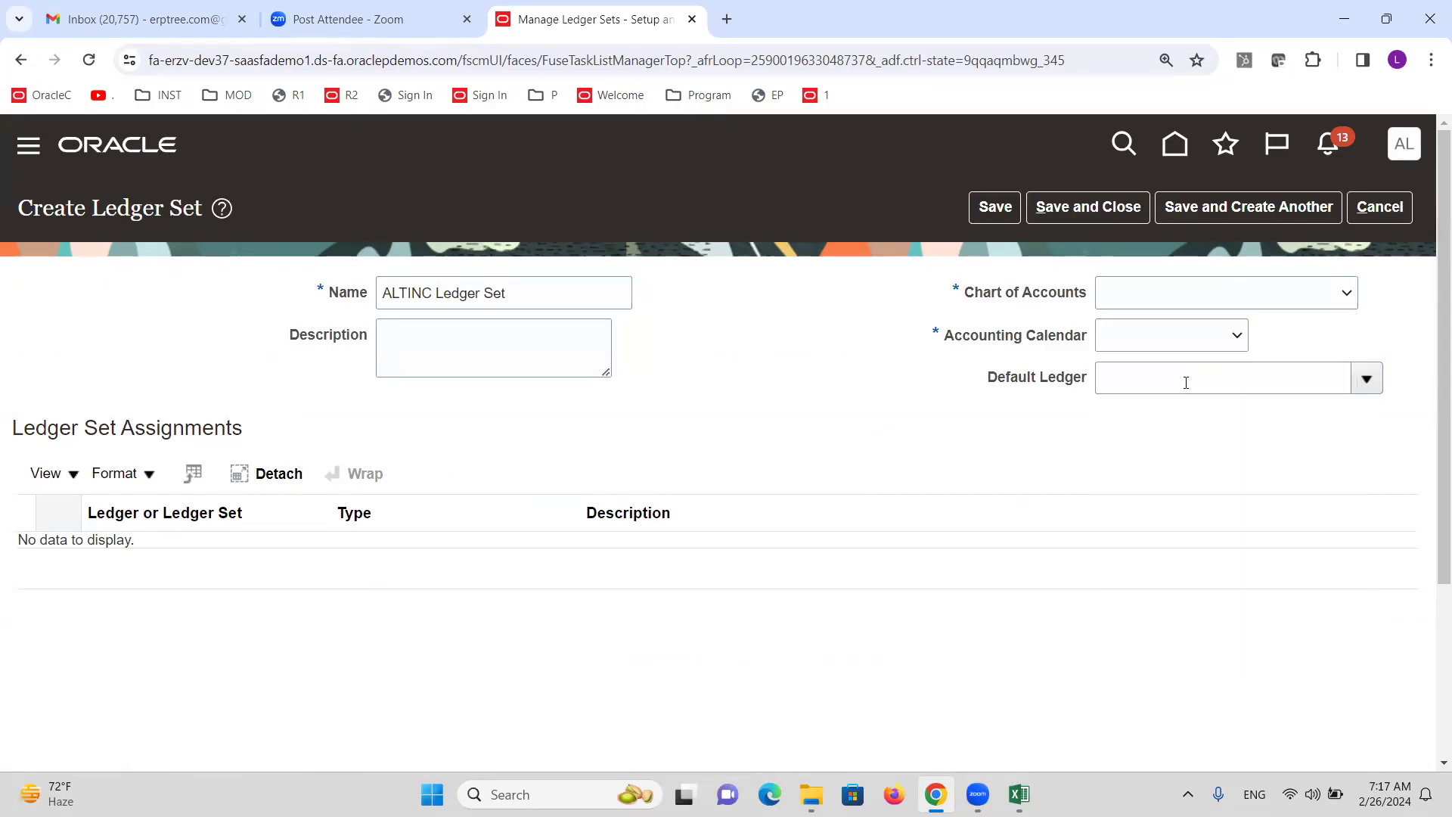
{"action": "left_click", "coordinate": [1162, 344]}
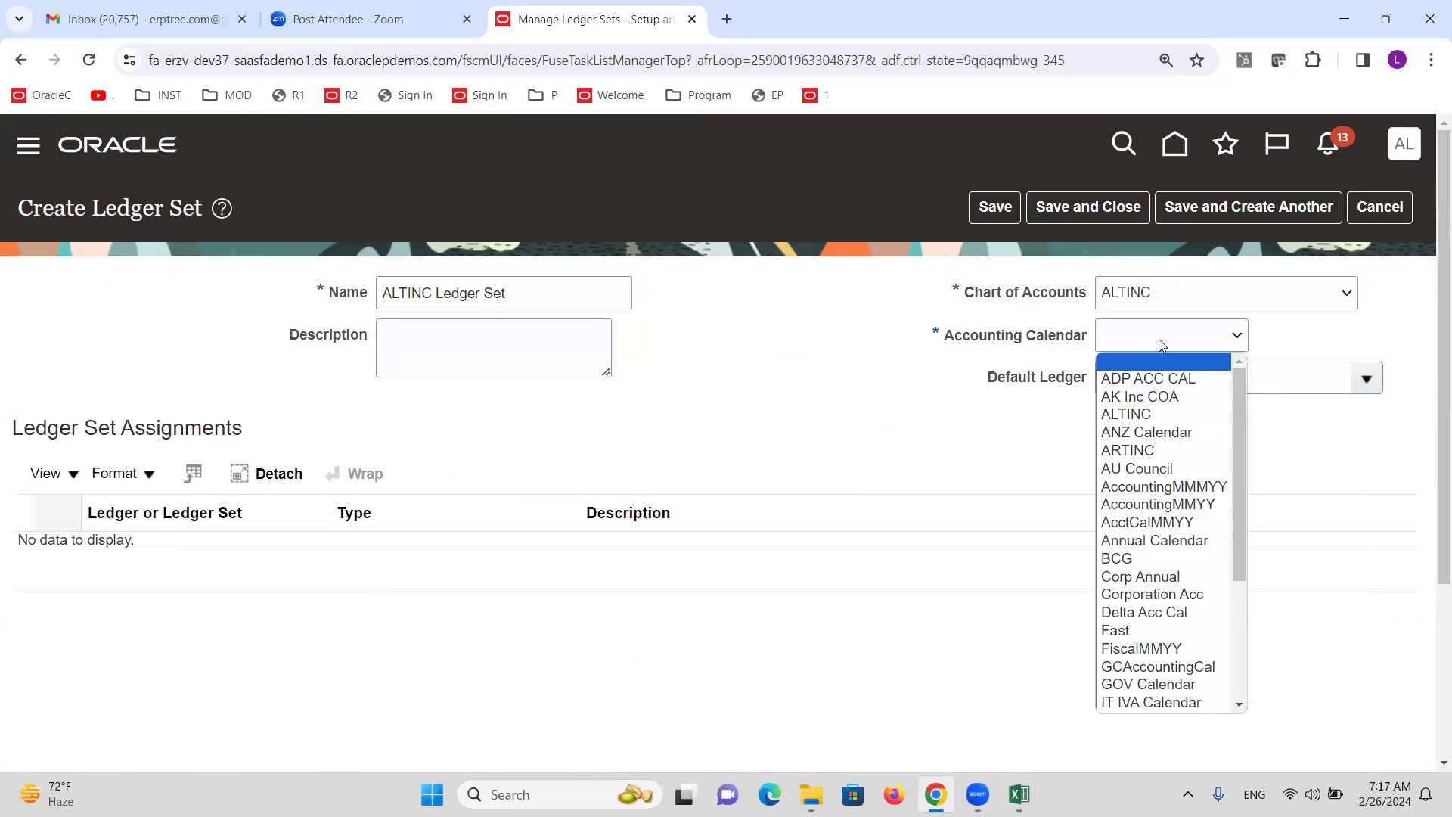
{"action": "left_click", "coordinate": [1148, 415]}
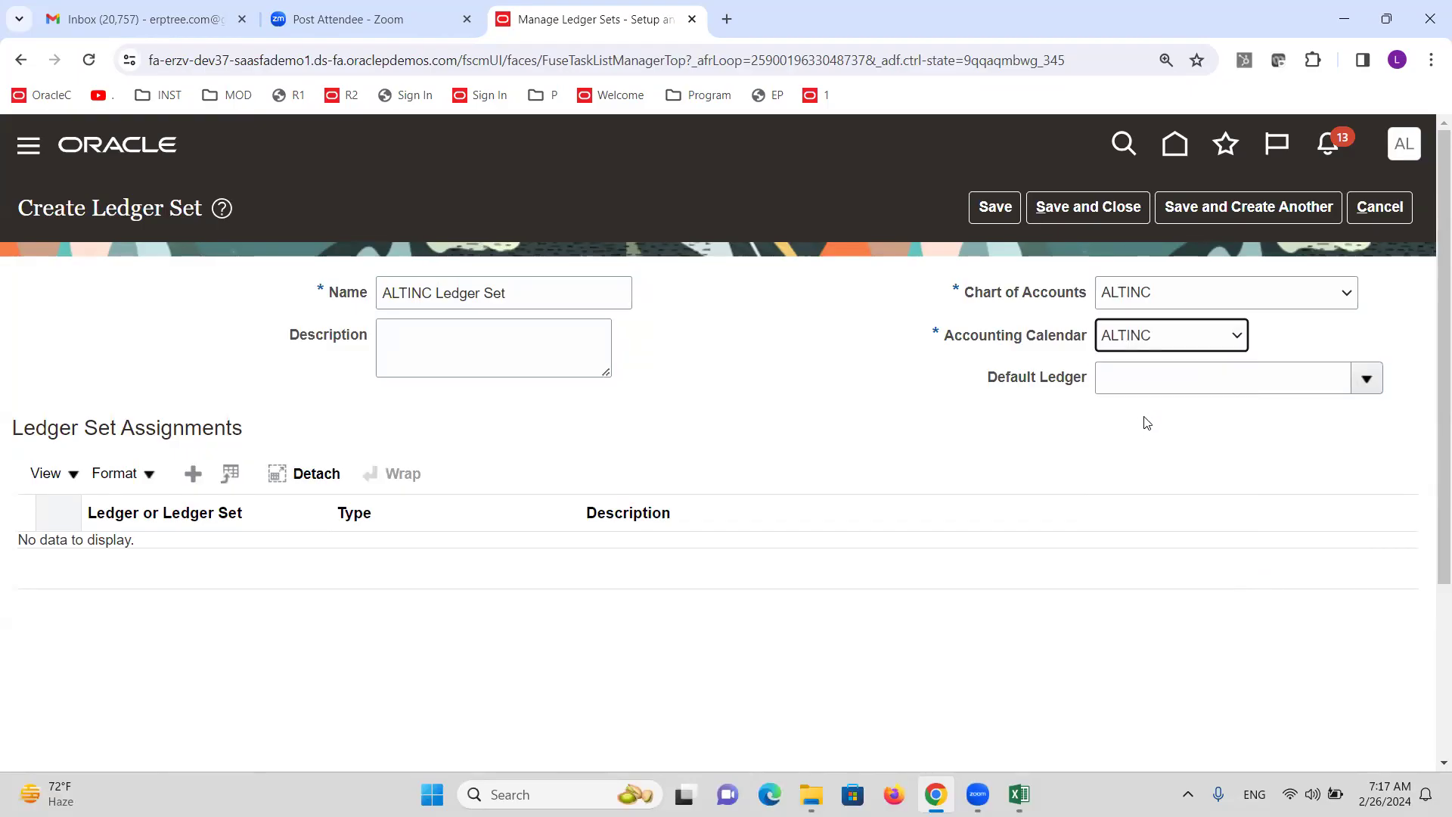
Add ALTINC AE Primary Ledger and ALTINC US Primary Ledger to the ledger set.
{"action": "left_click", "coordinate": [192, 473]}
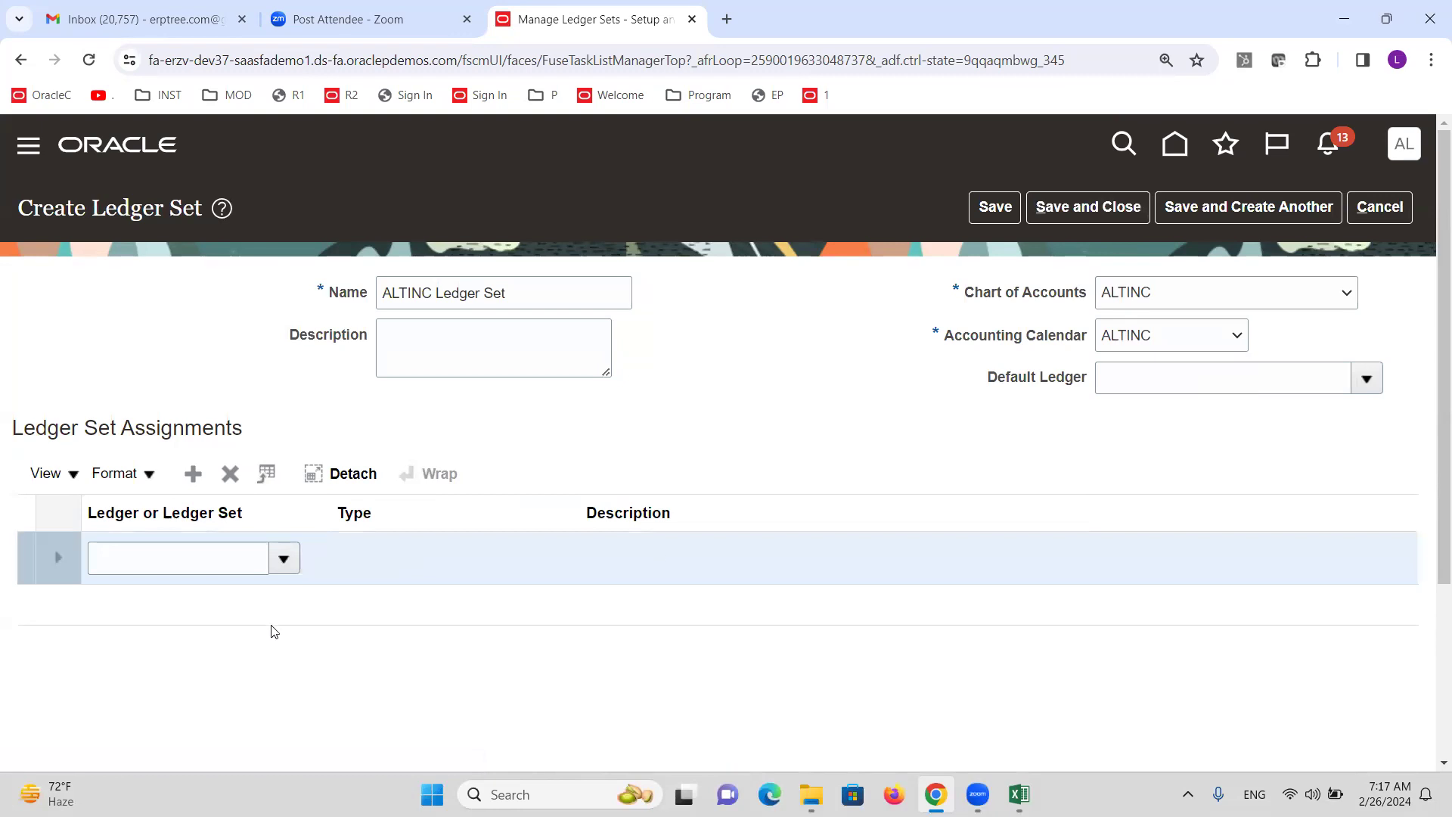
{"action": "left_click", "coordinate": [286, 561]}
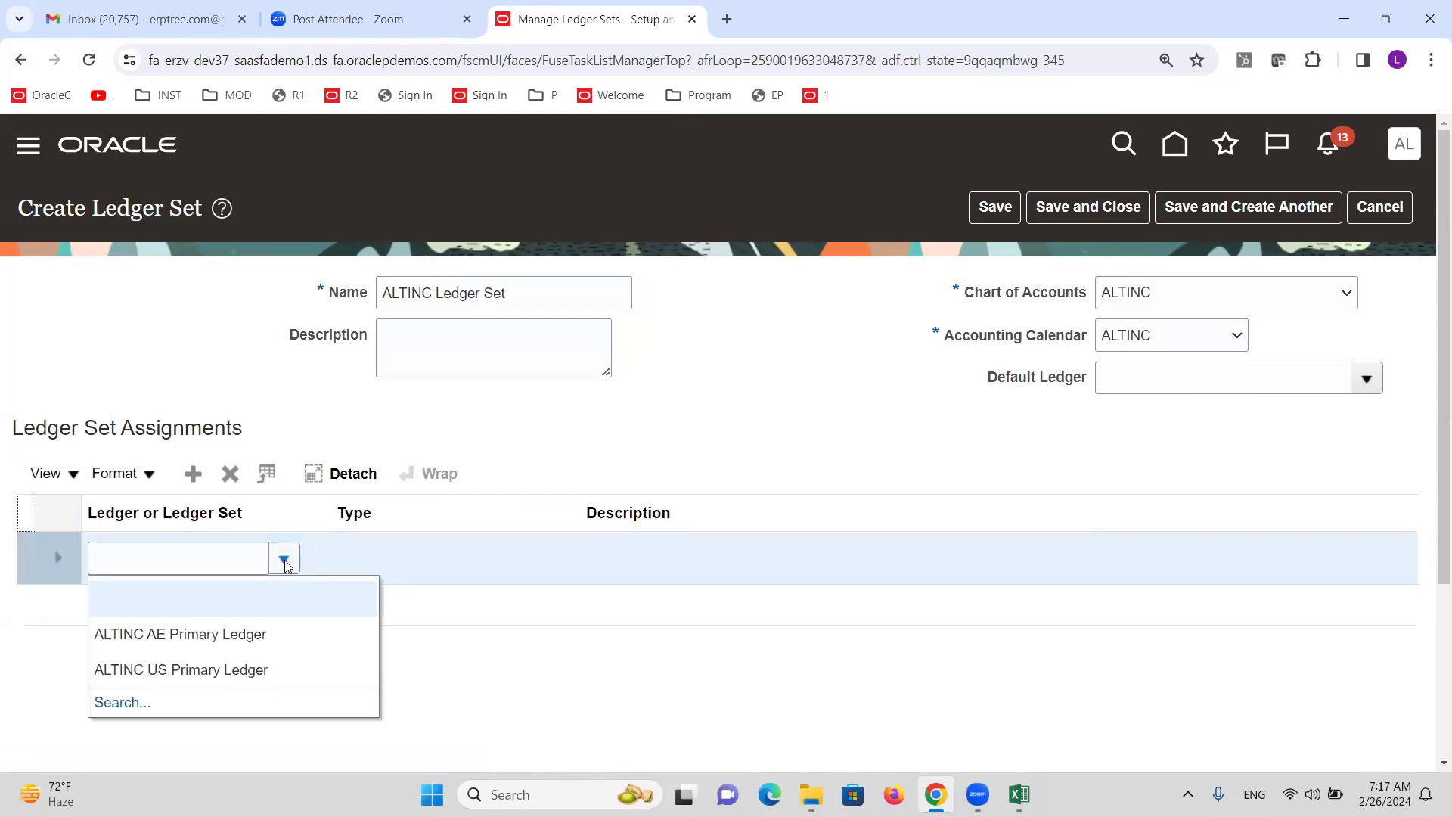
{"action": "left_click", "coordinate": [276, 632]}
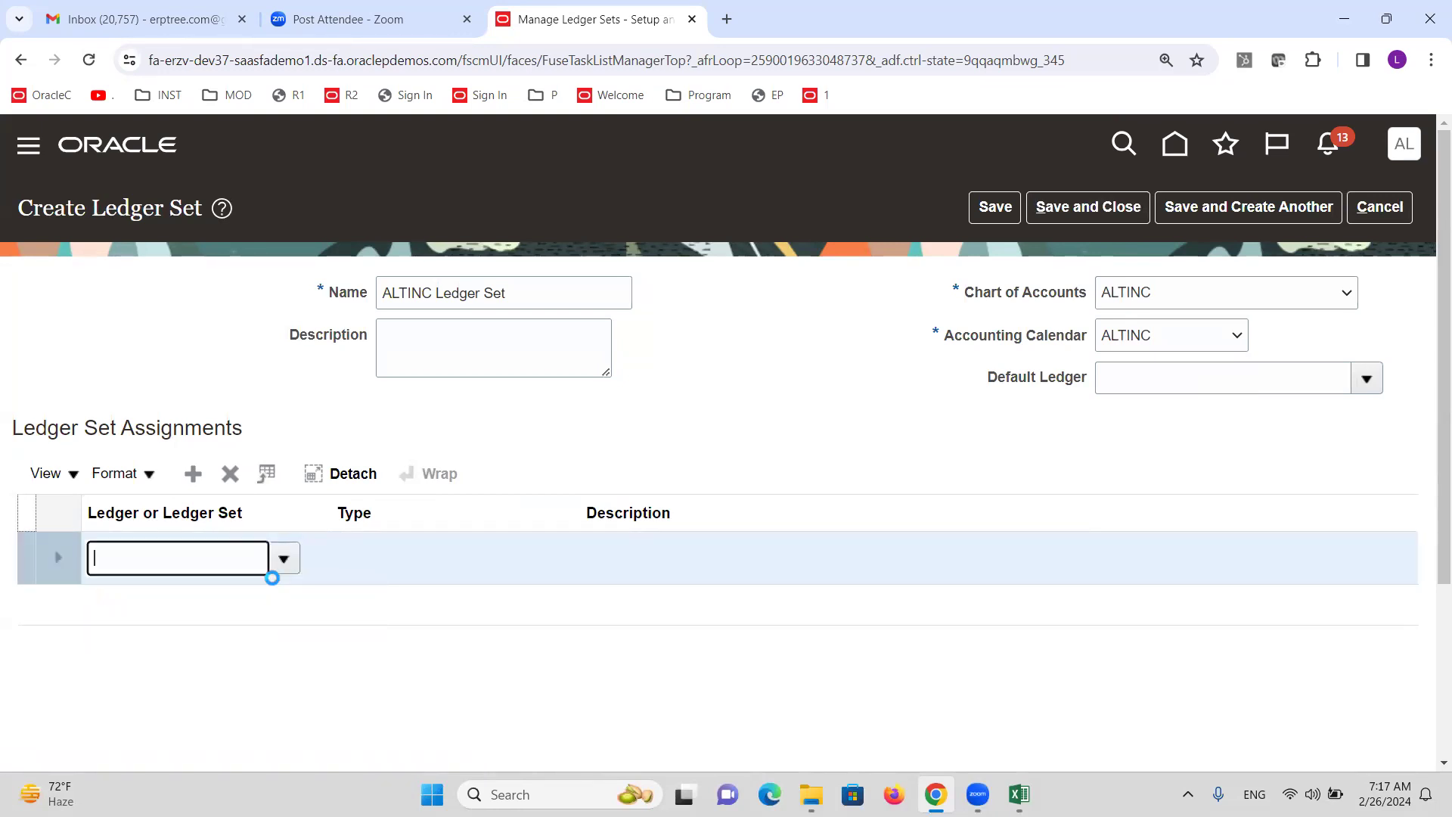
{"action": "left_click", "coordinate": [284, 558]}
{"action": "left_click", "coordinate": [610, 398]}
{"action": "left_click", "coordinate": [193, 473]}
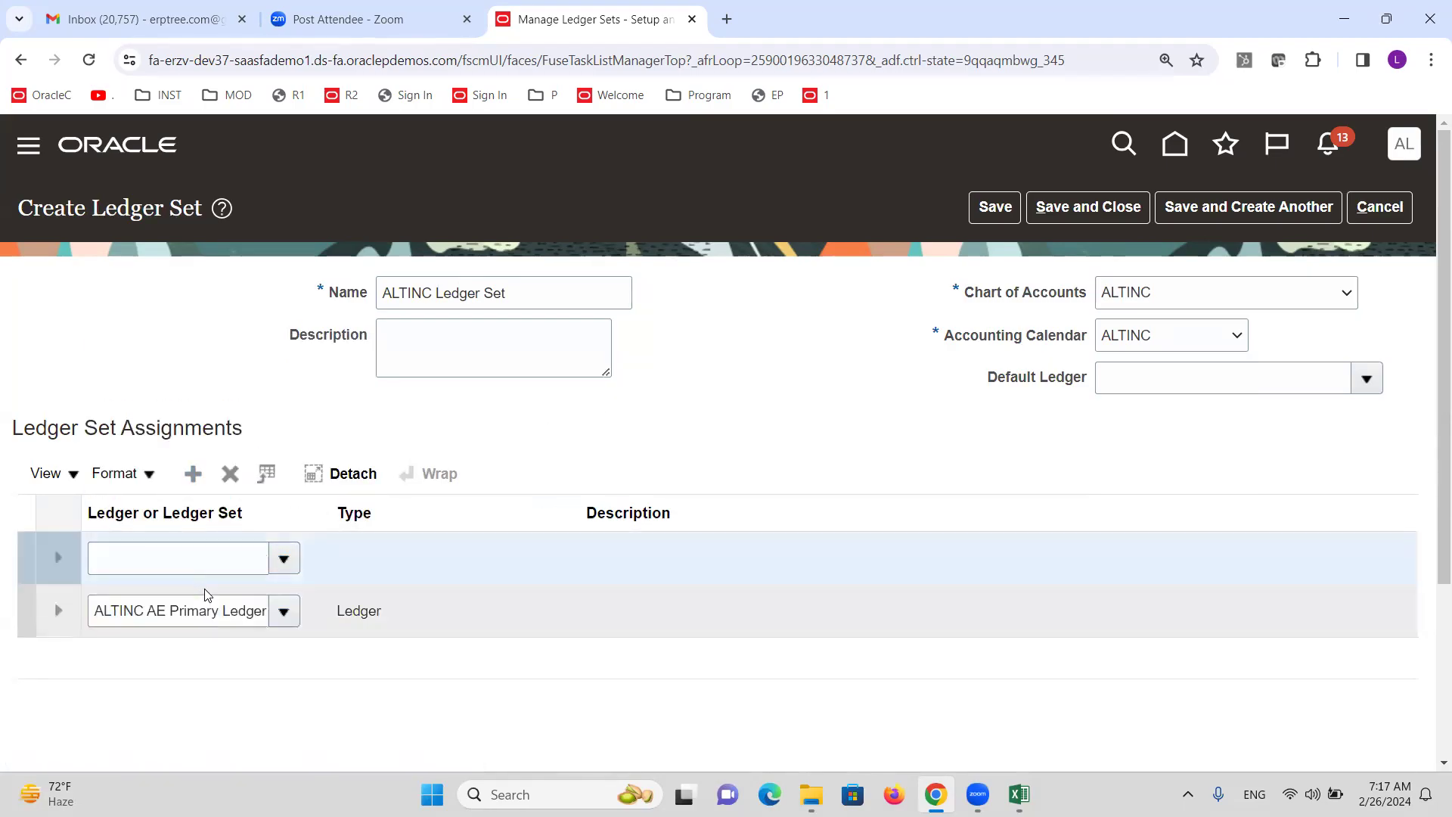
{"action": "left_click", "coordinate": [283, 558]}
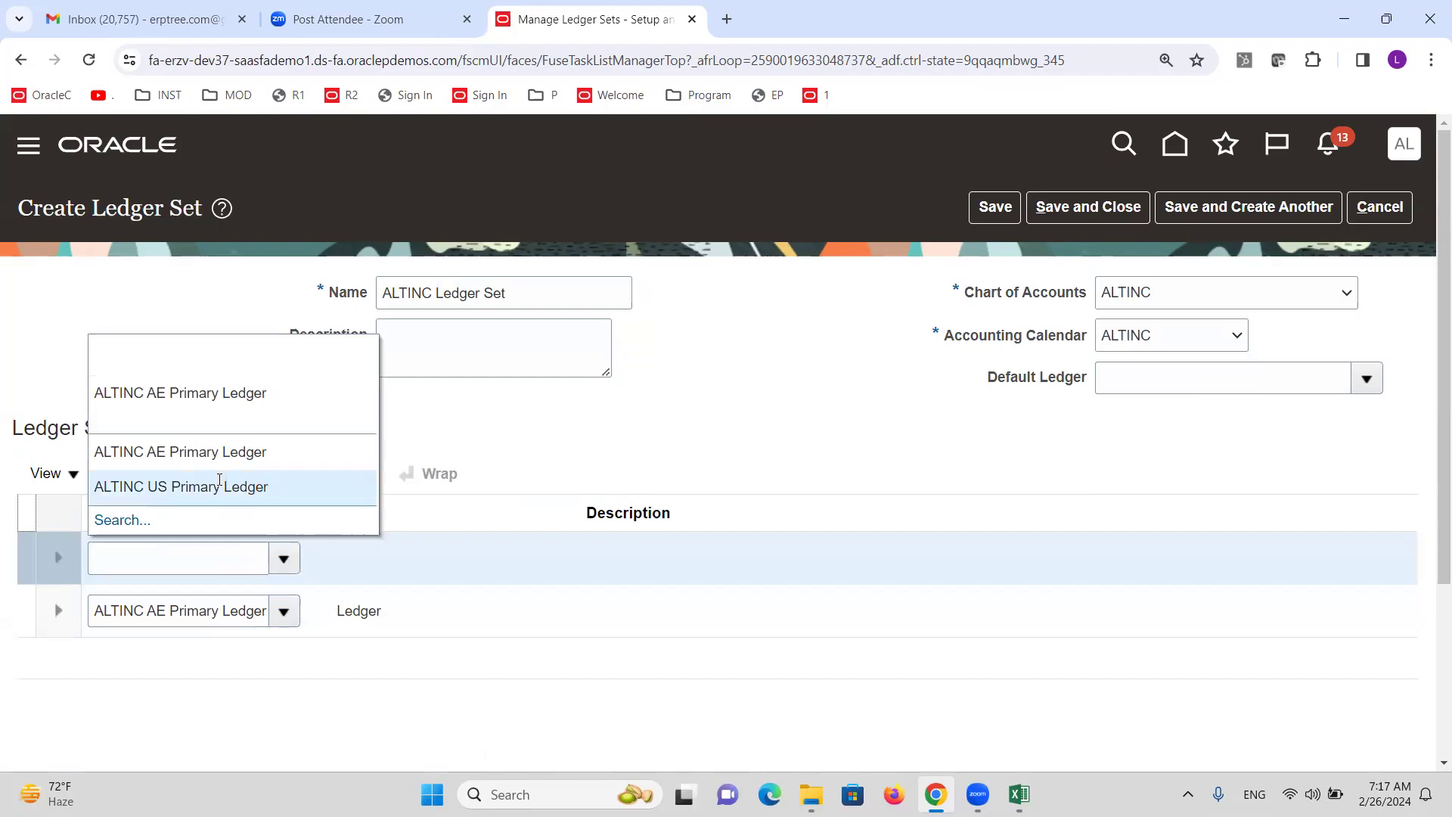
{"action": "left_click", "coordinate": [220, 486]}
Make ALTINC US Primary Ledger the default, then save and submit the ledger set.
{"action": "left_click_drag", "start_coordinate": [531, 294], "coordinate": [255, 331]}
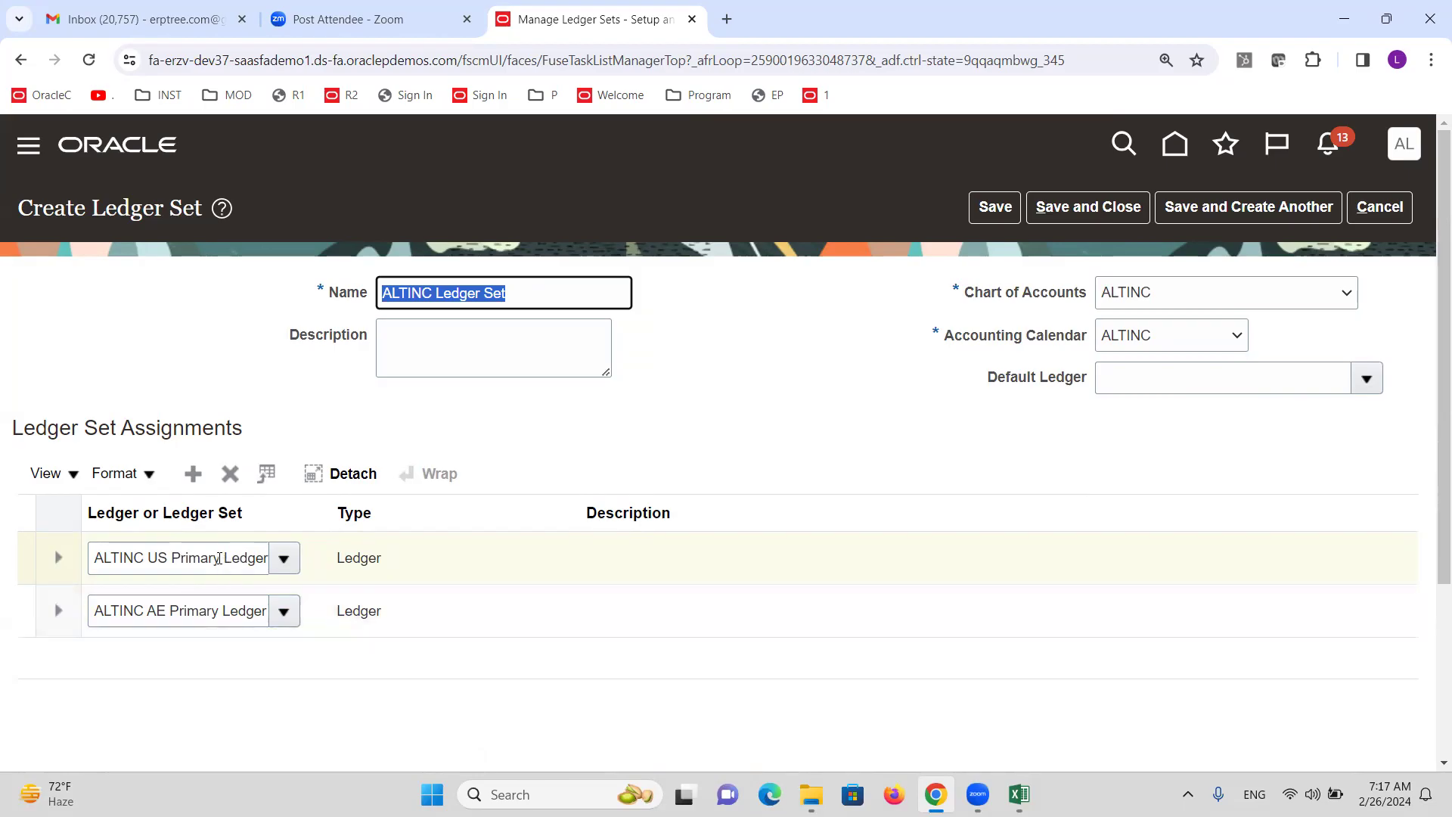
{"action": "left_click", "coordinate": [1356, 377]}
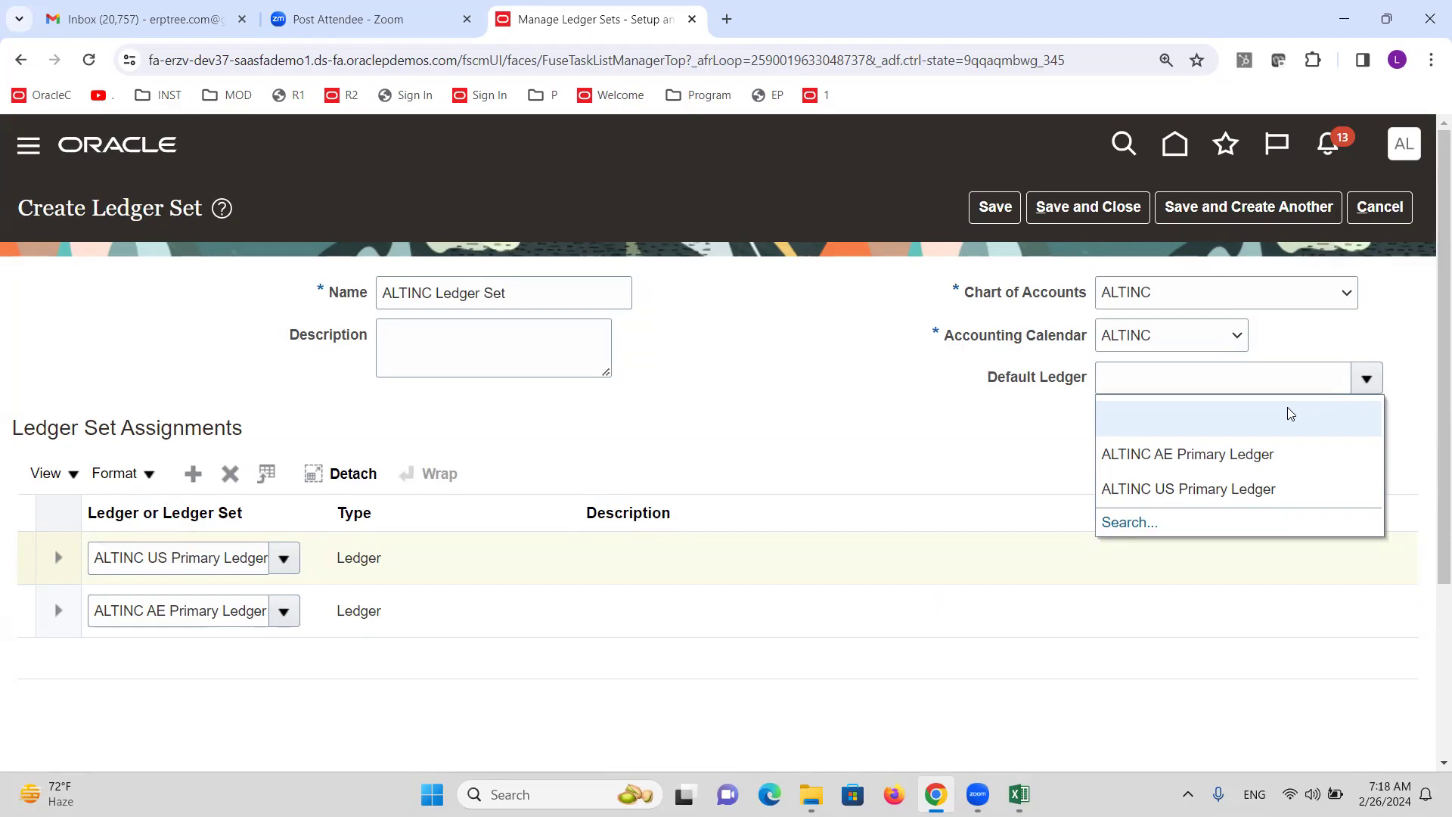
{"action": "left_click", "coordinate": [1188, 489]}
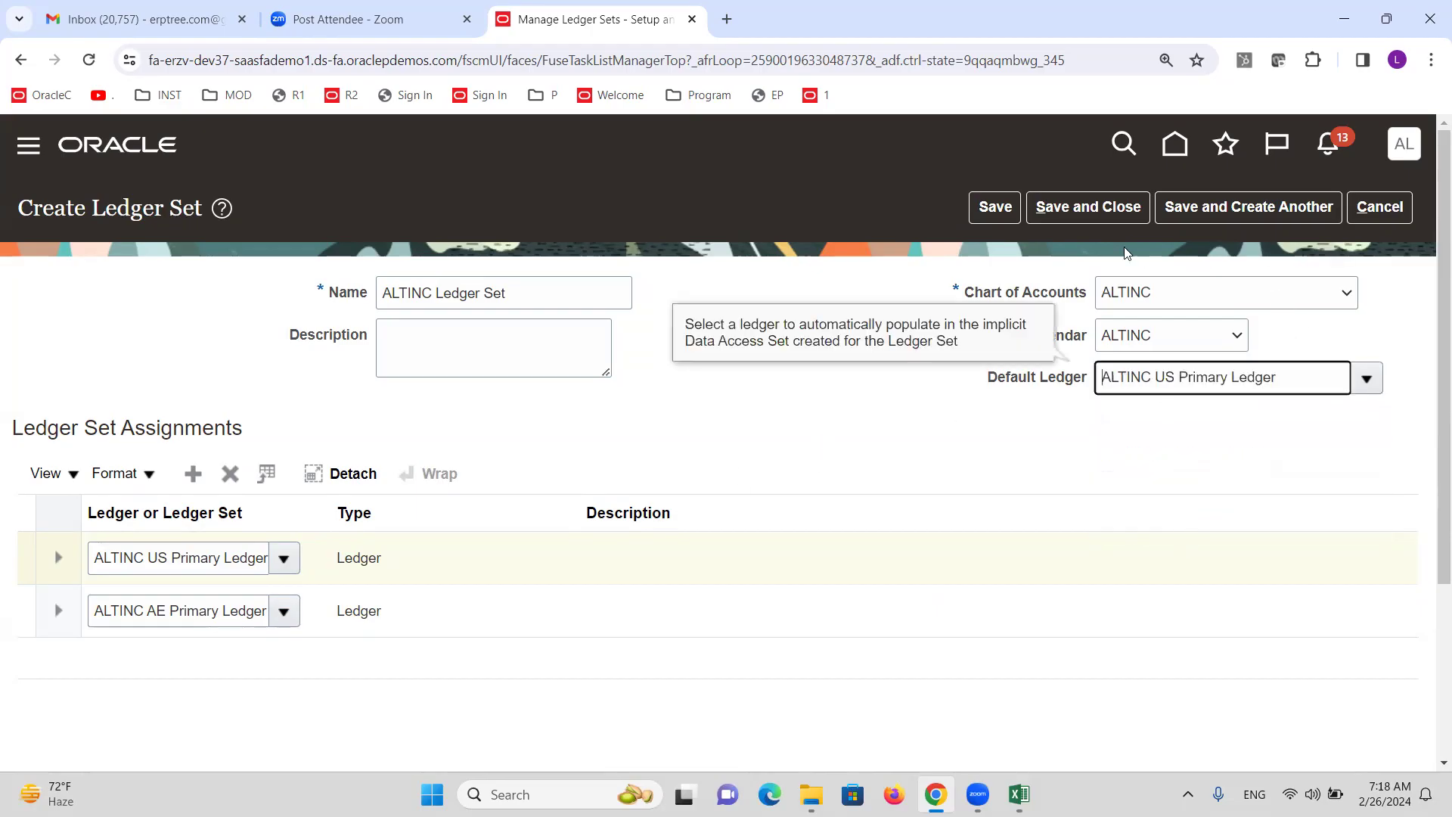
{"action": "left_click", "coordinate": [1089, 206]}
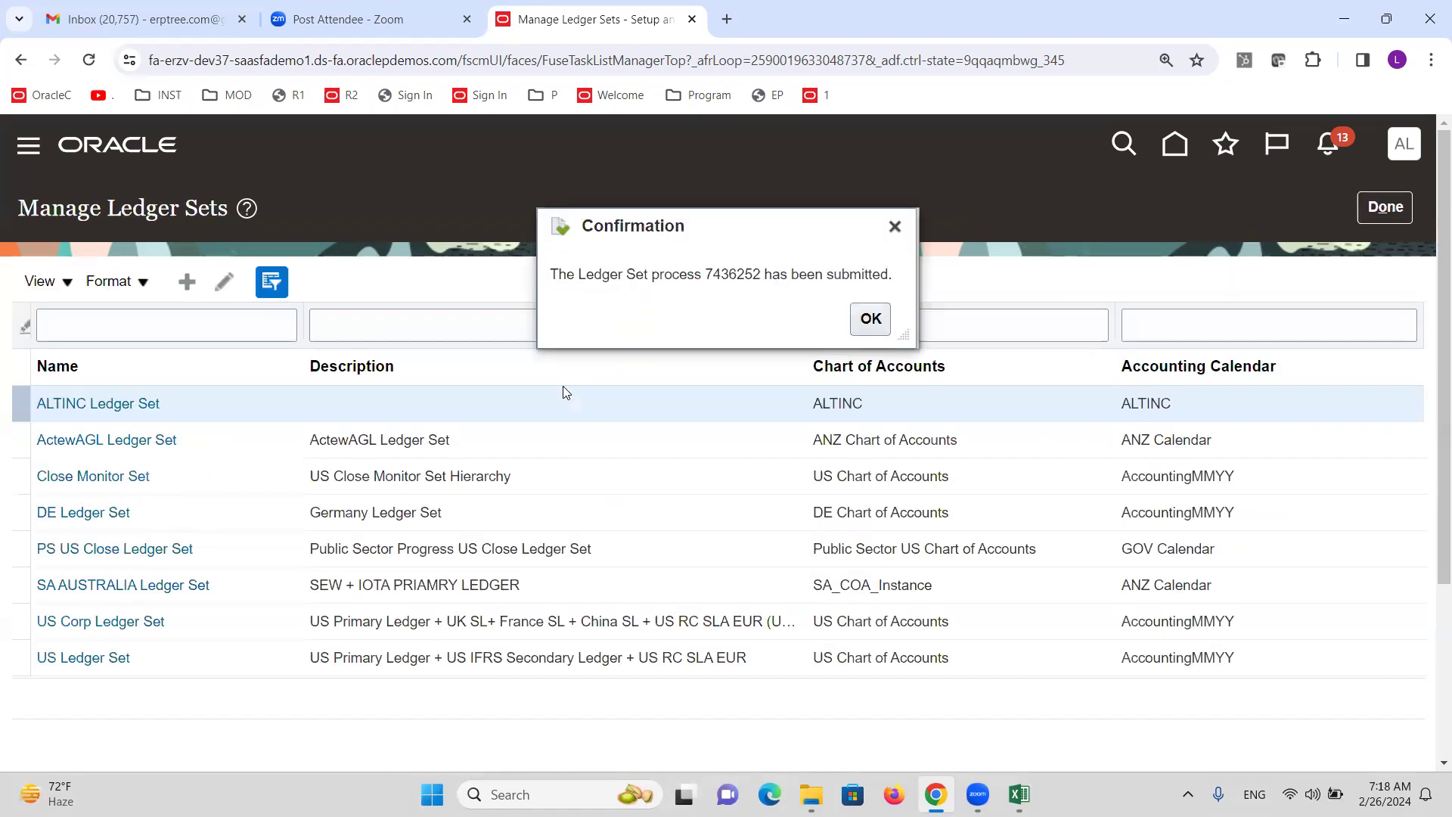
{"action": "left_click", "coordinate": [866, 318]}
{"action": "left_click", "coordinate": [1395, 205]}
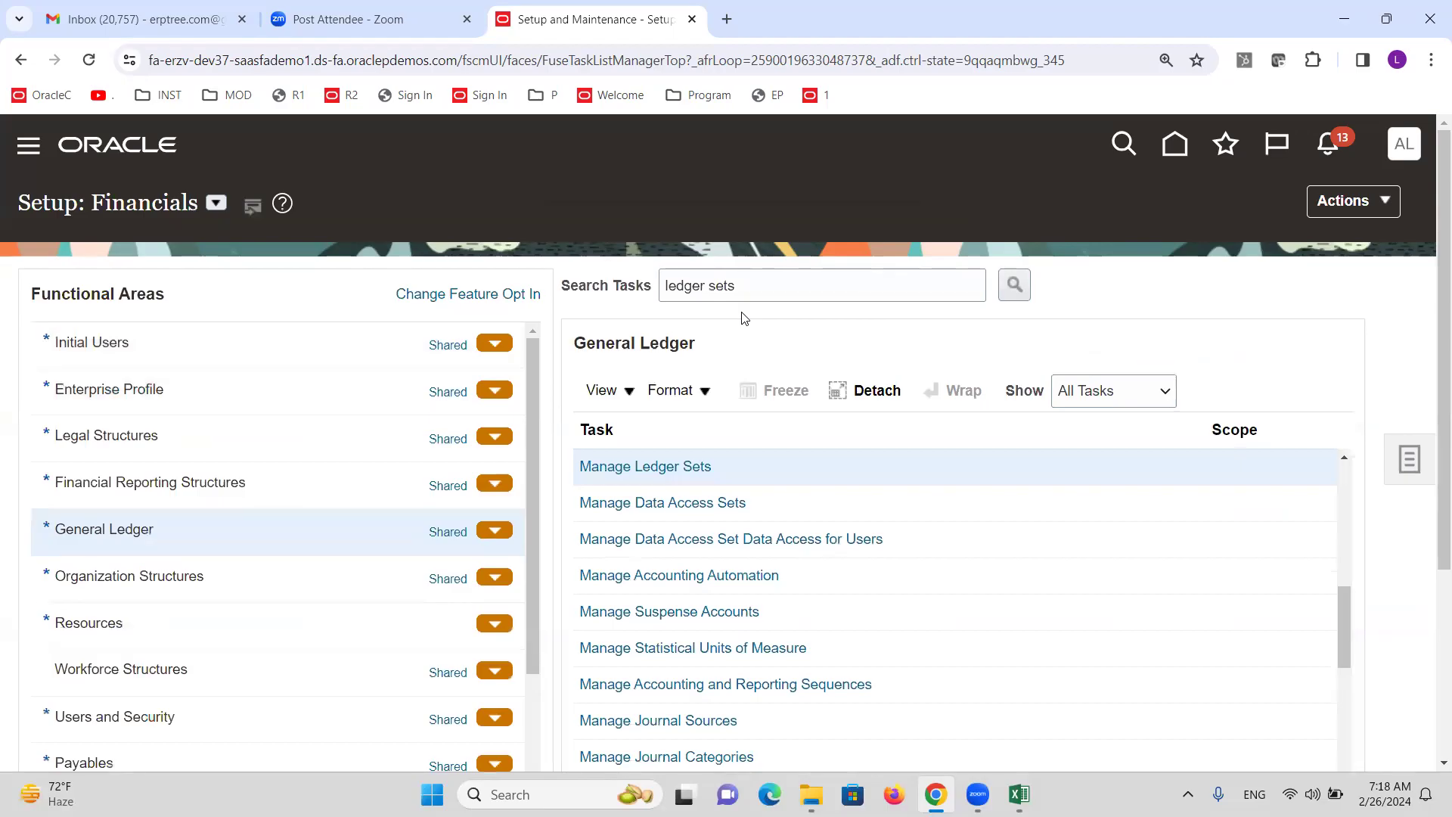
Find the Assign Ledger Set to User Roles checklist step, then select the Oracle task search text.
{"action": "key", "text": "alt+Tab"}
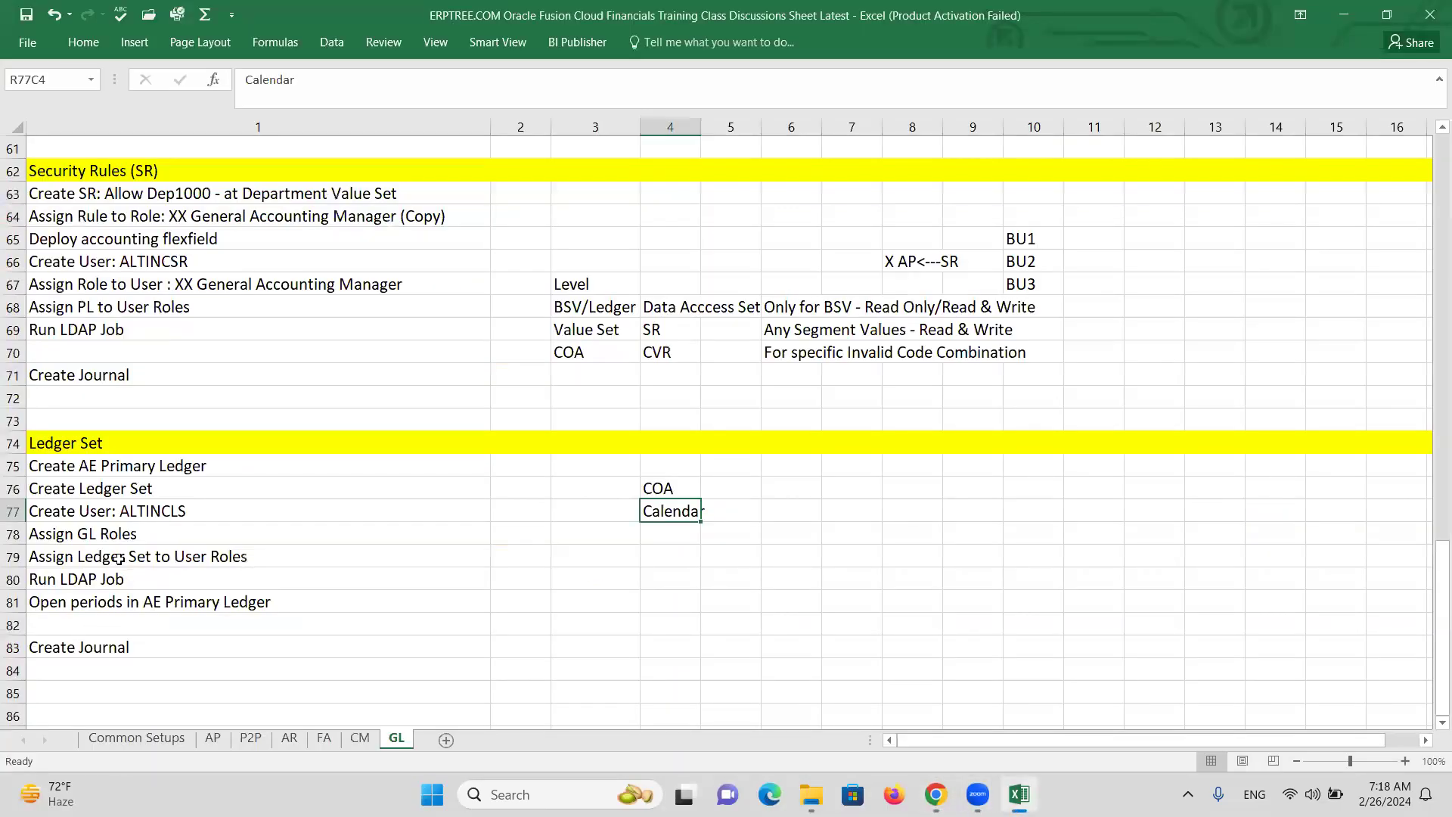
{"action": "left_click", "coordinate": [86, 505]}
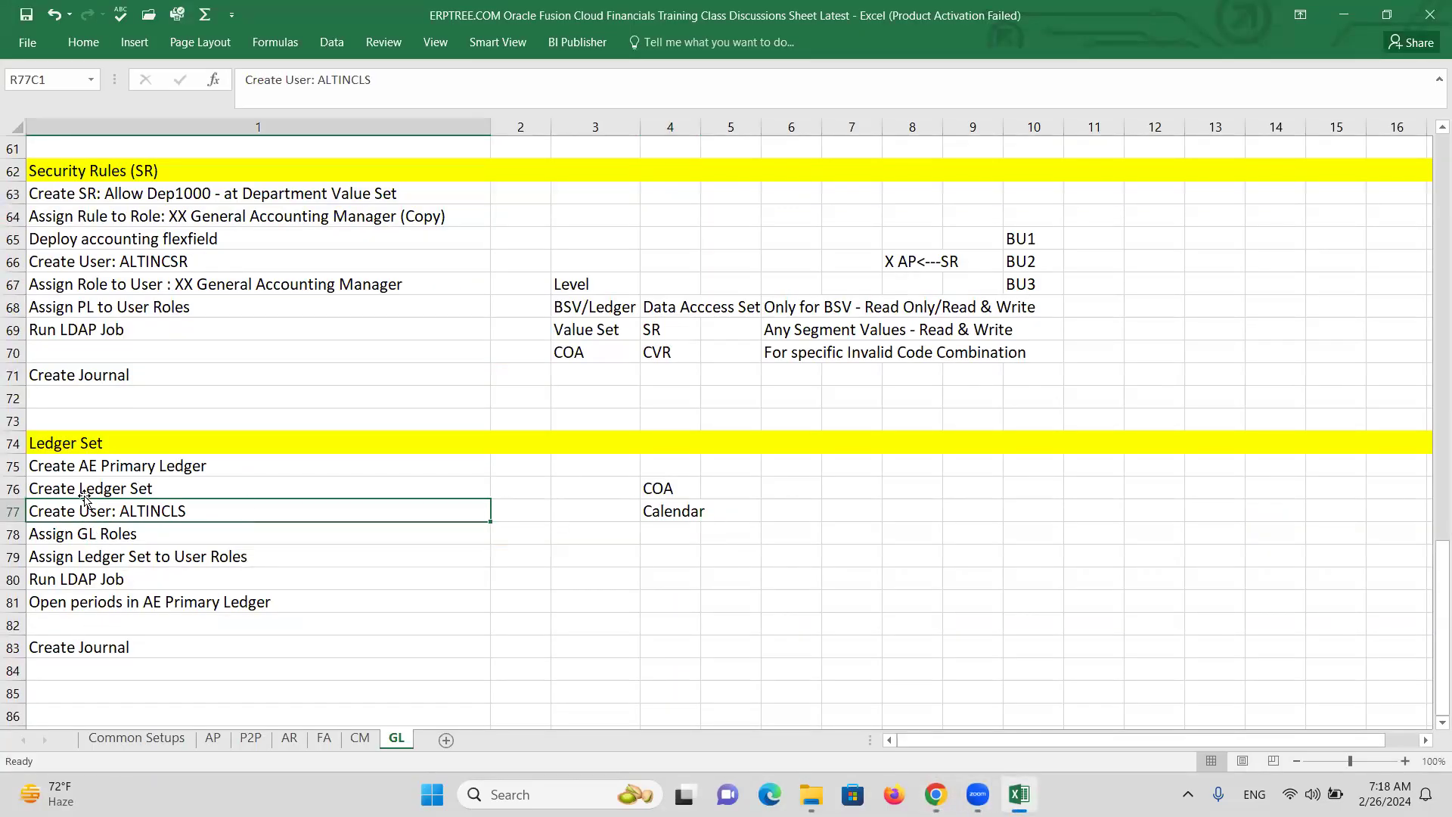
{"action": "left_click", "coordinate": [86, 491]}
{"action": "left_click", "coordinate": [152, 557]}
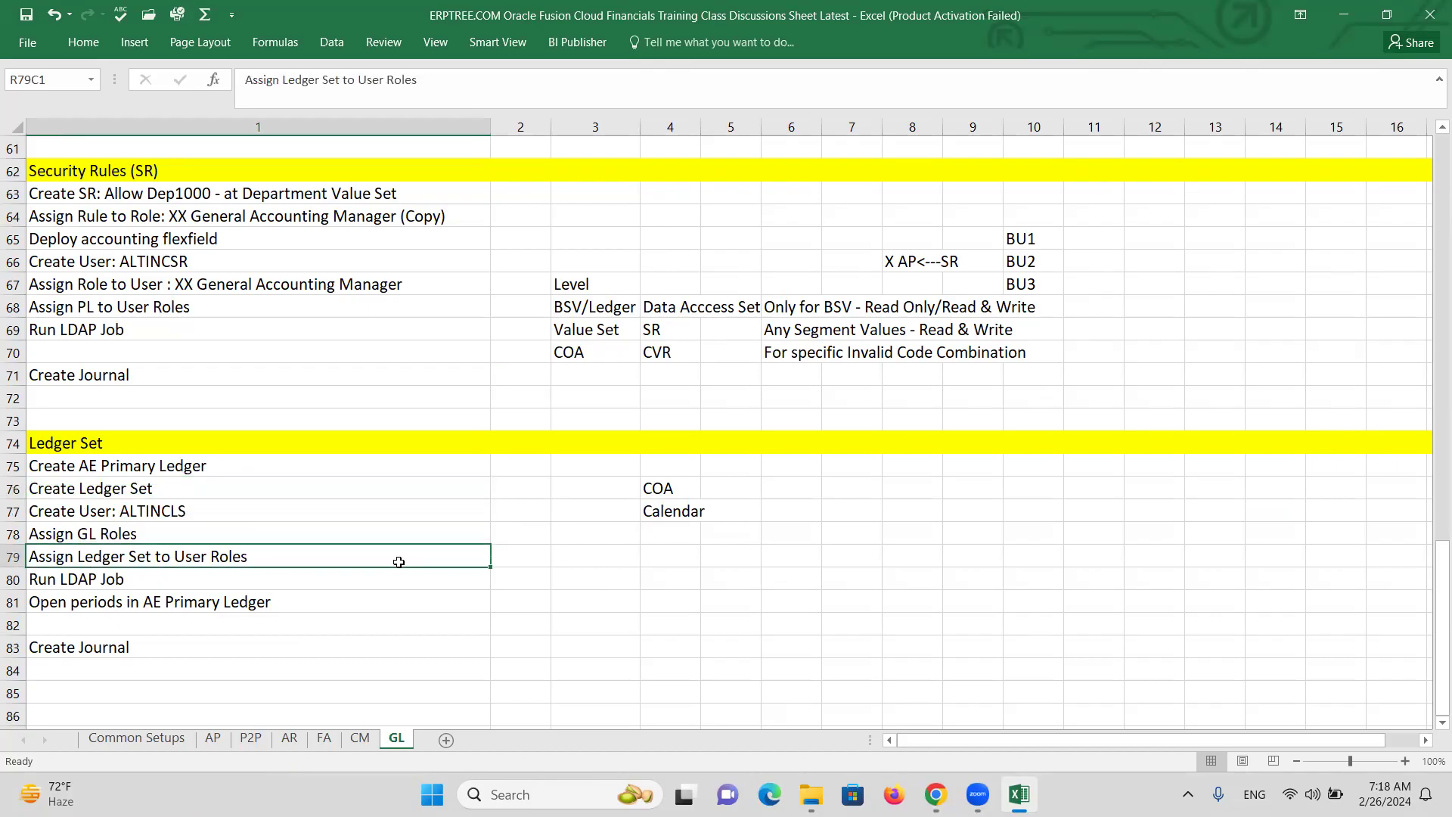
{"action": "key", "text": "alt+Tab"}
{"action": "key", "text": "ctrl+shift+Left"}
{"action": "key", "text": "ctrl+shift+Left"}
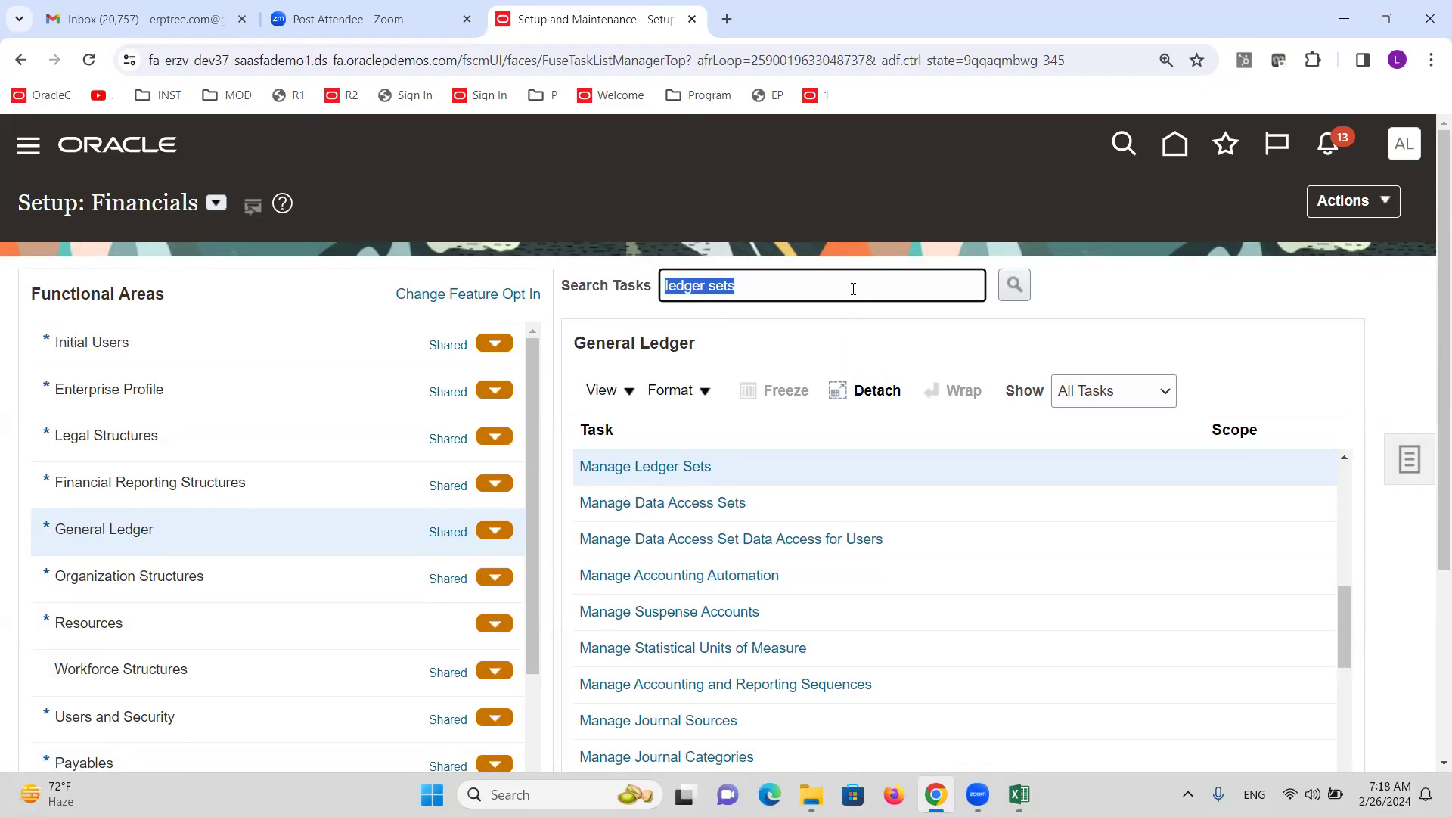
Search tasks for 'dat' and open Manage Data Access for Users.
{"action": "type", "text": "data access for users"}
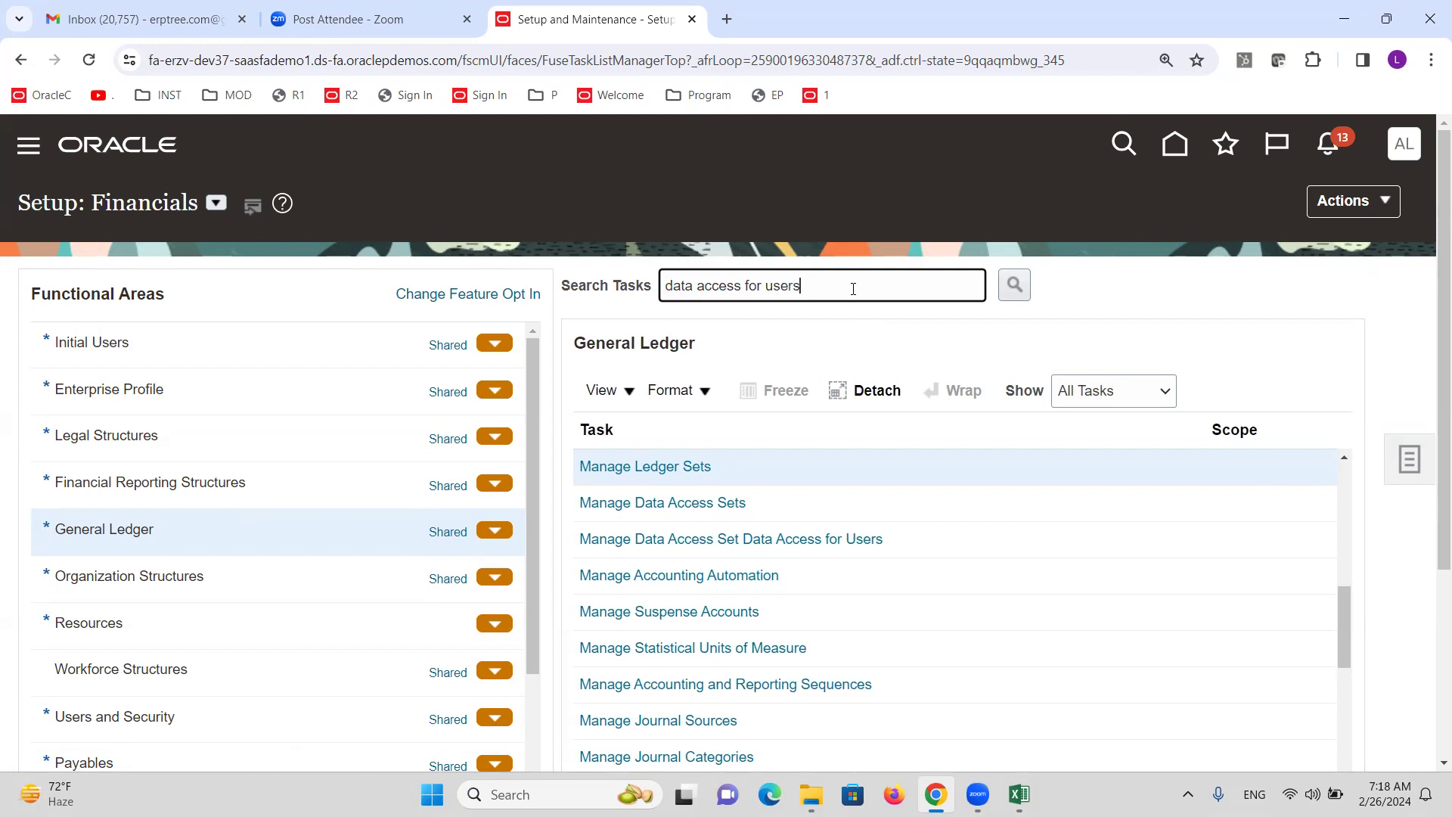
{"action": "key", "text": "Return"}
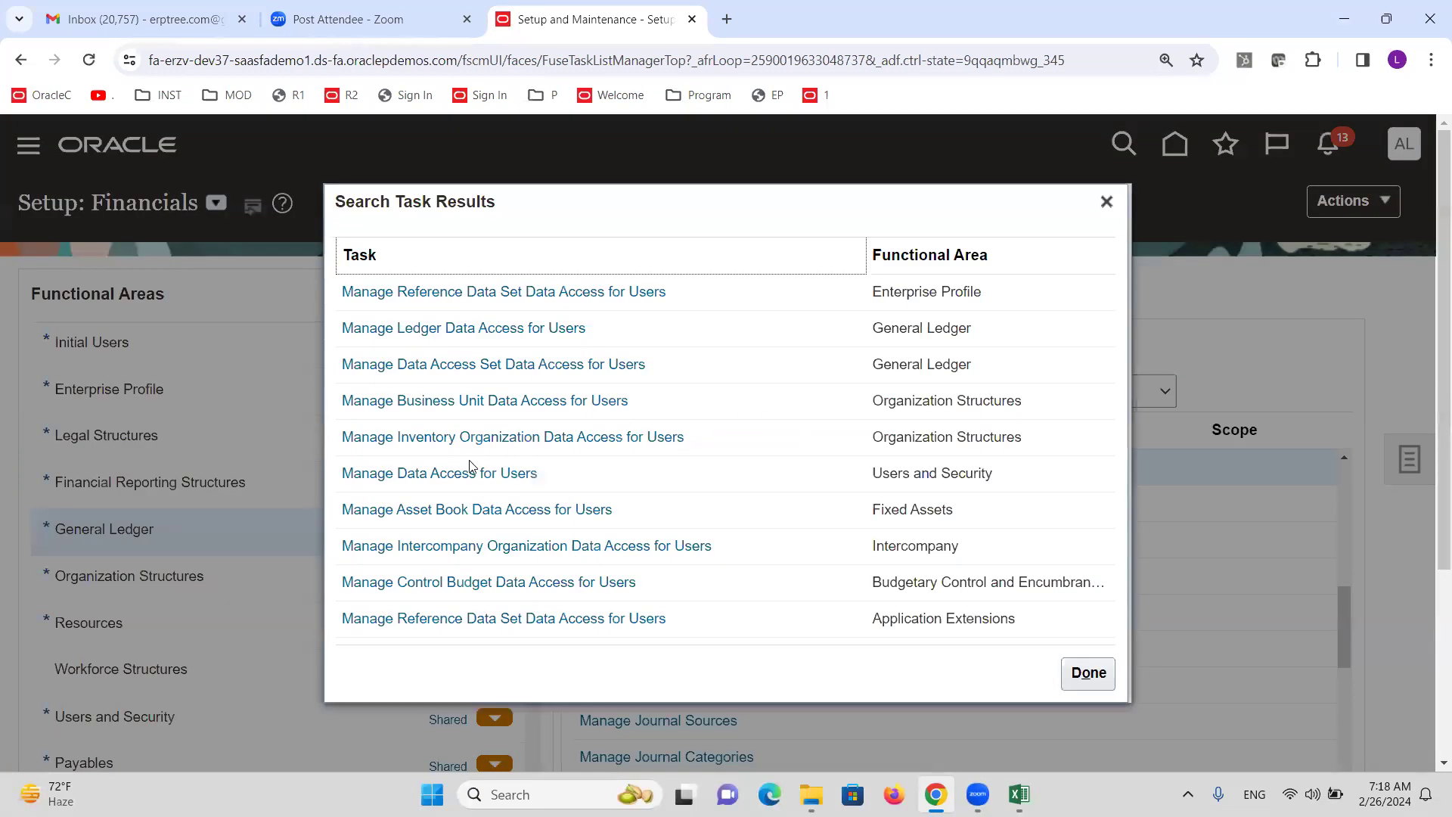
{"action": "left_click", "coordinate": [470, 472]}
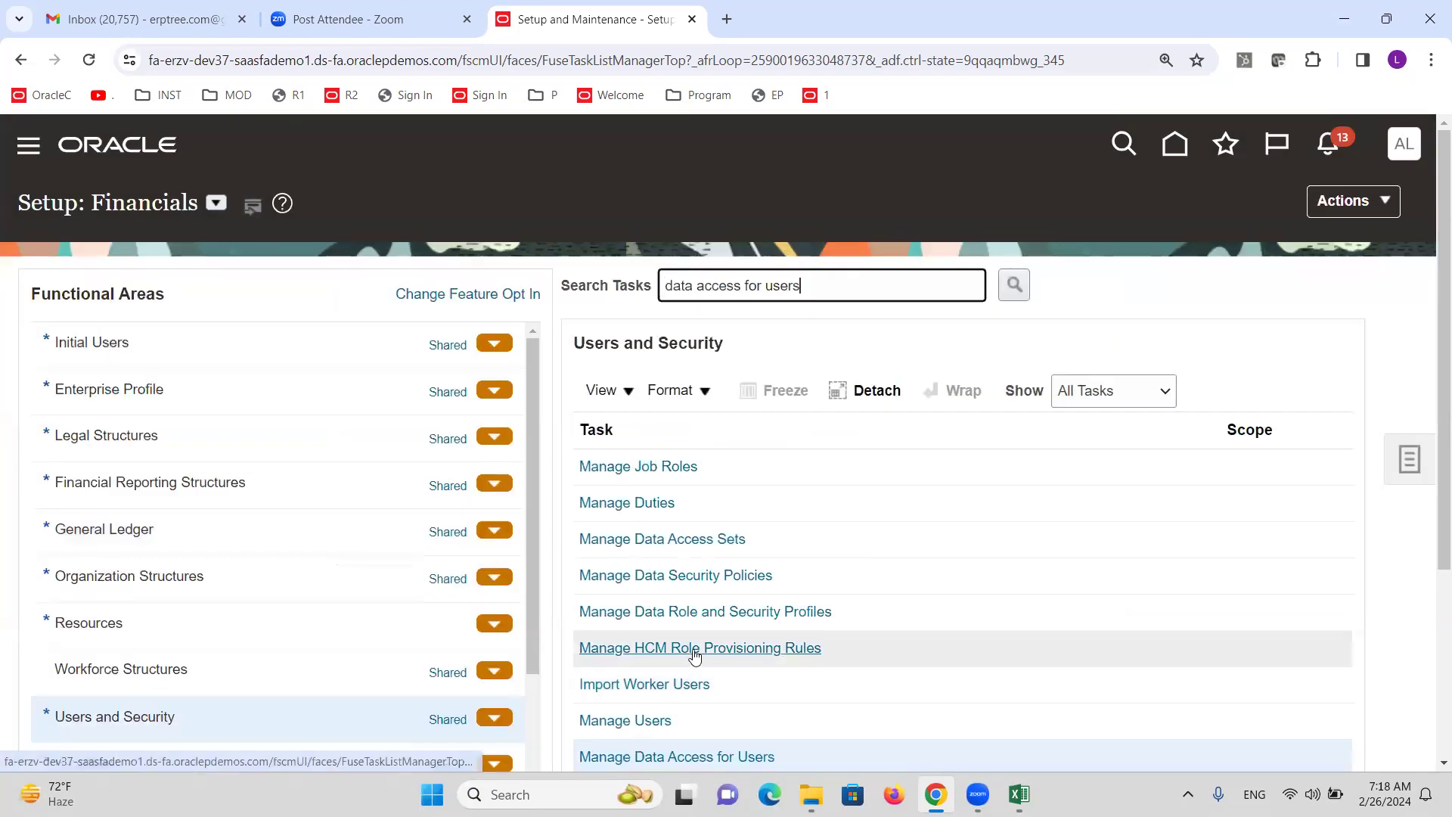
{"action": "scroll", "coordinate": [816, 684], "scroll_direction": "down", "scroll_amount": 3}
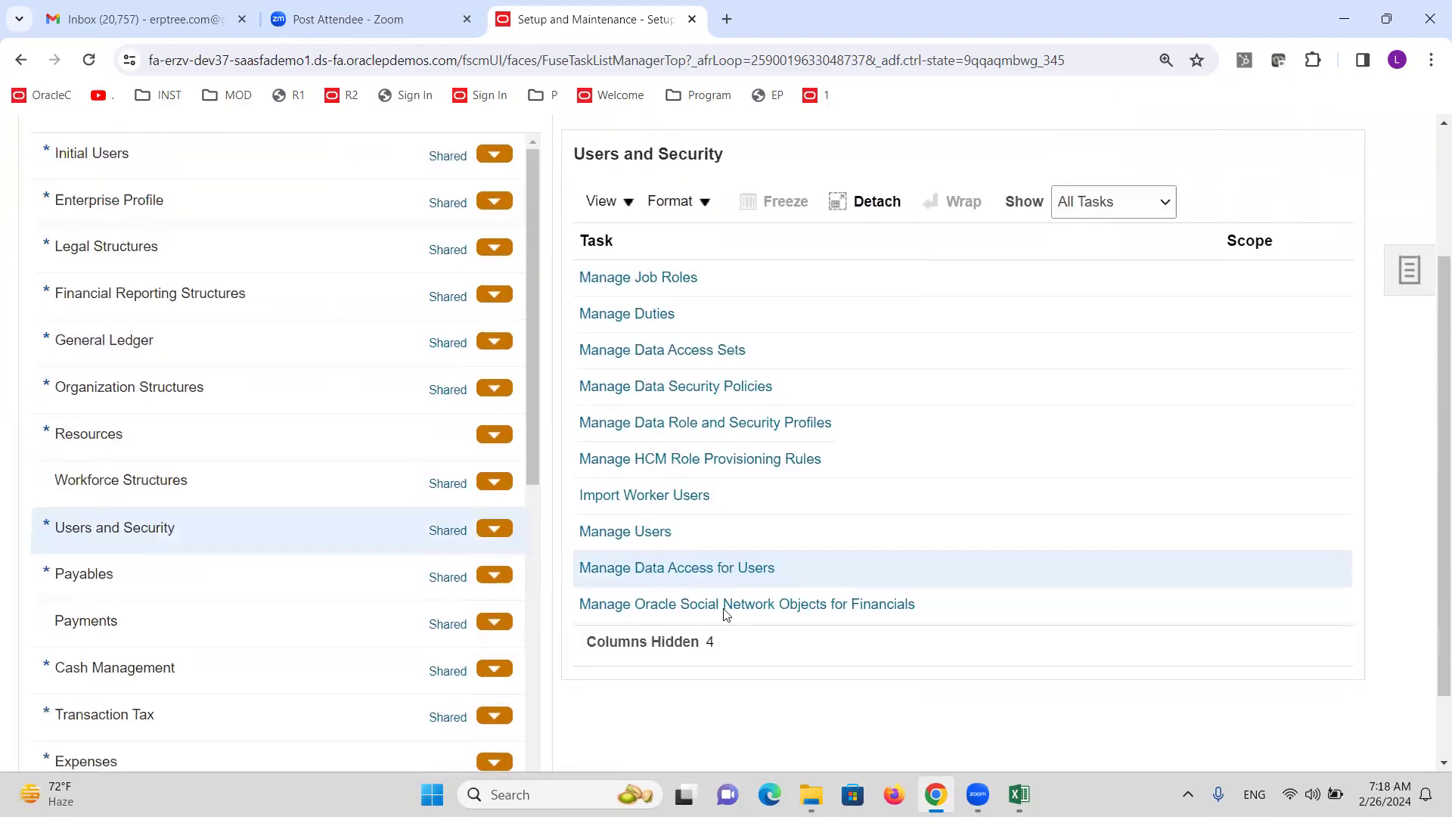
{"action": "left_click", "coordinate": [719, 569]}
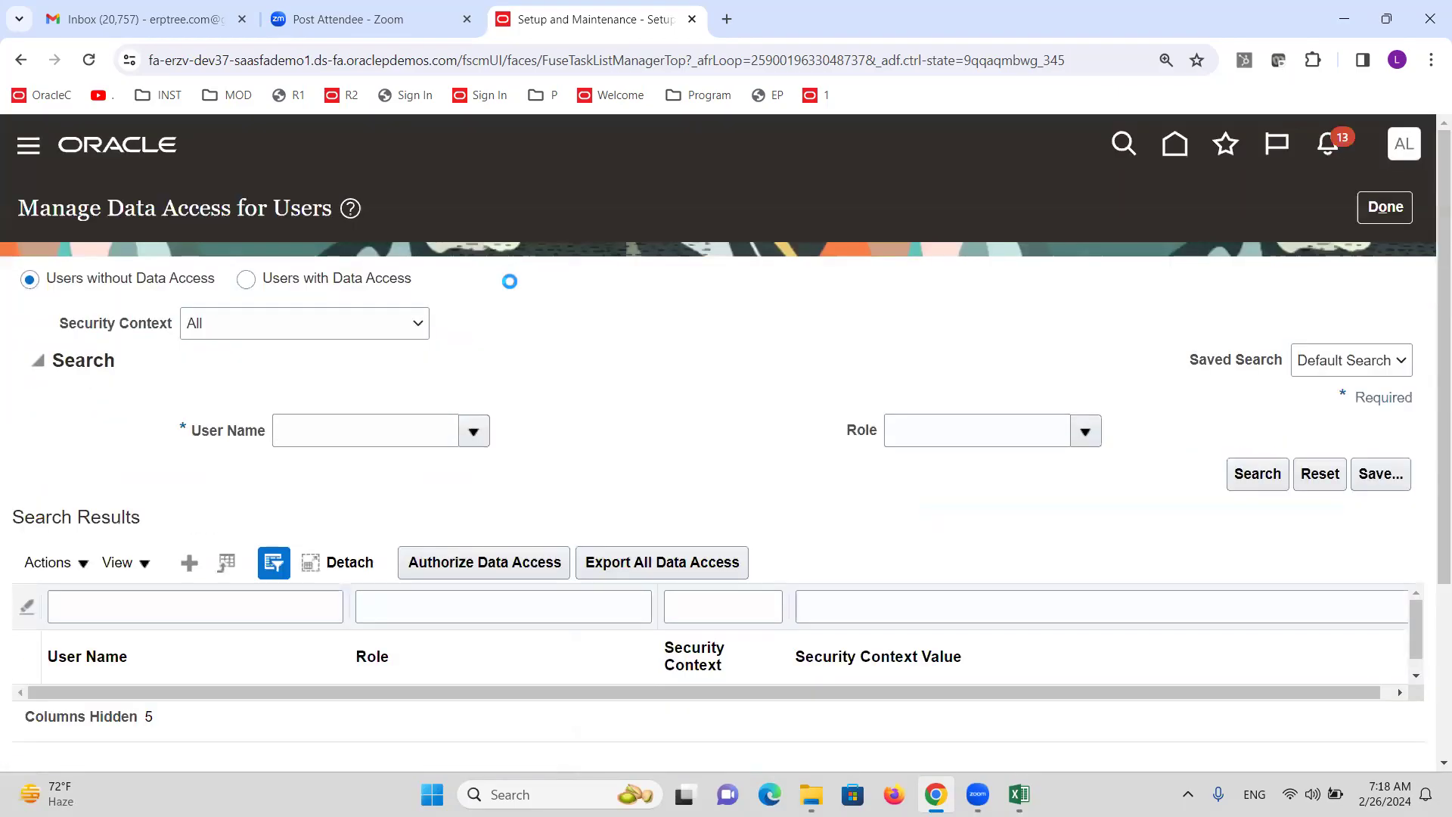
Give the ledger set user General Accounting Manager access to Data access set ALTINC Ledger Set, and save.
{"action": "left_click", "coordinate": [193, 567]}
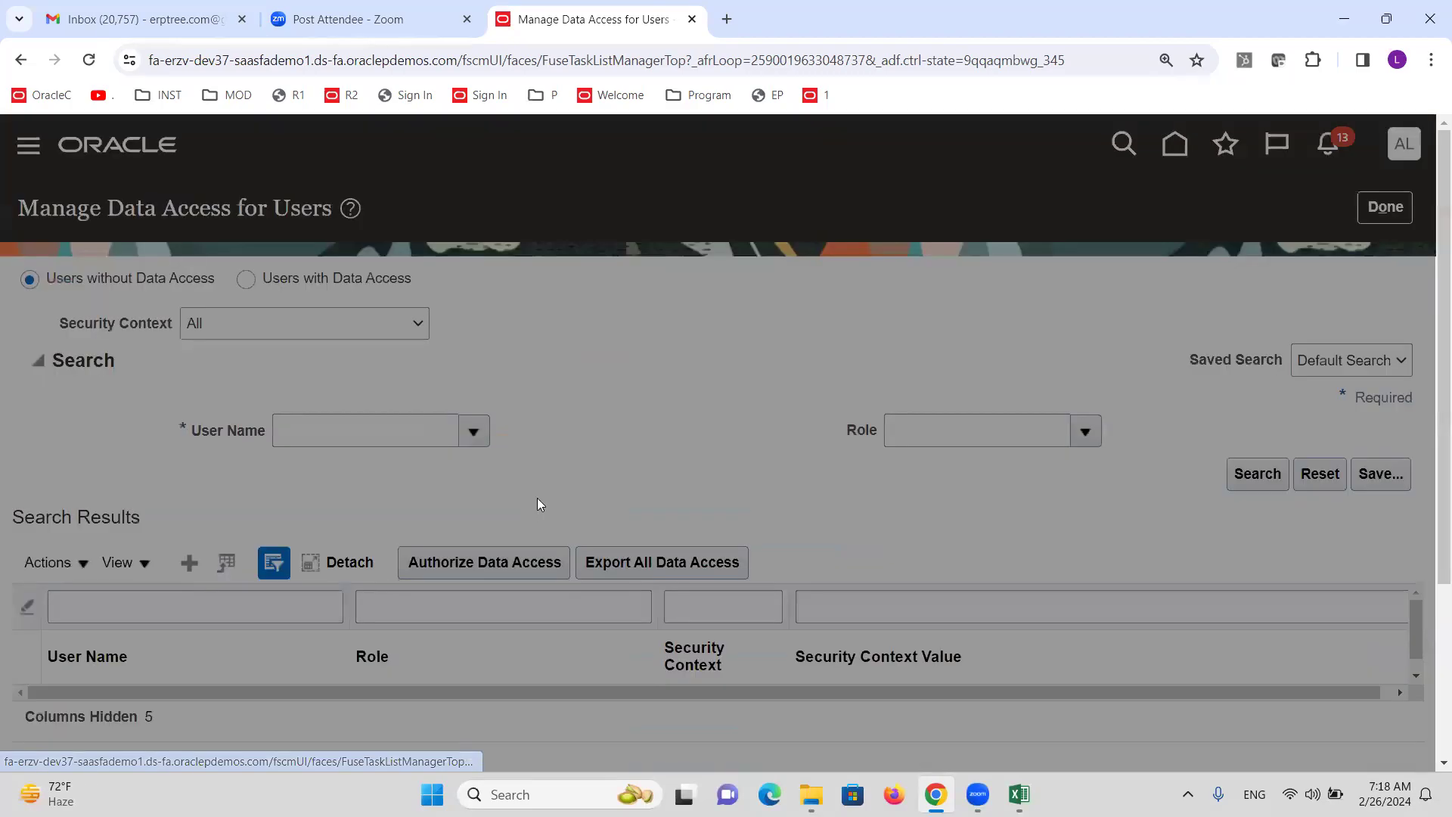
{"action": "left_click", "coordinate": [312, 478]}
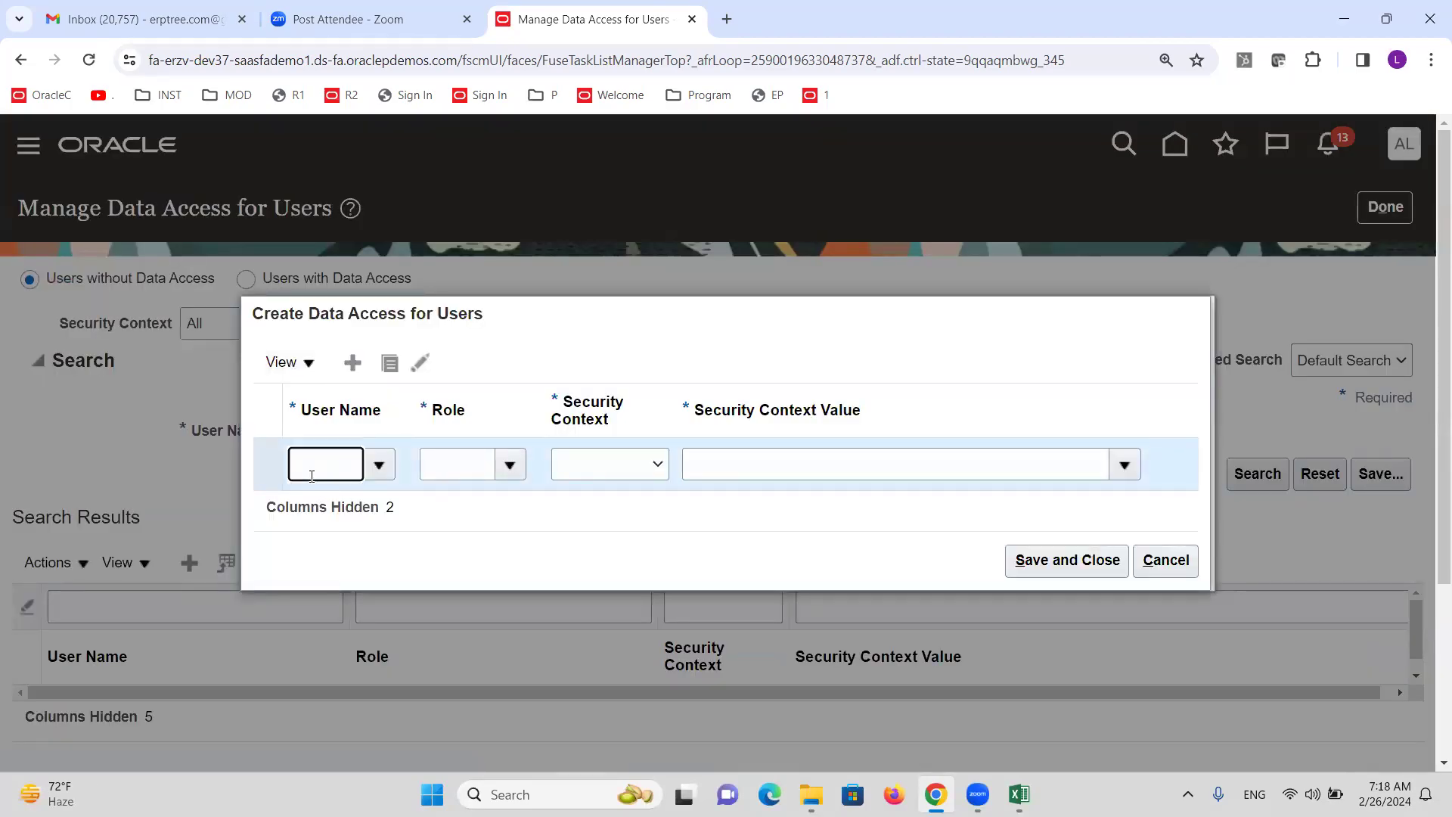
{"action": "type", "text": "ALTINCL"}
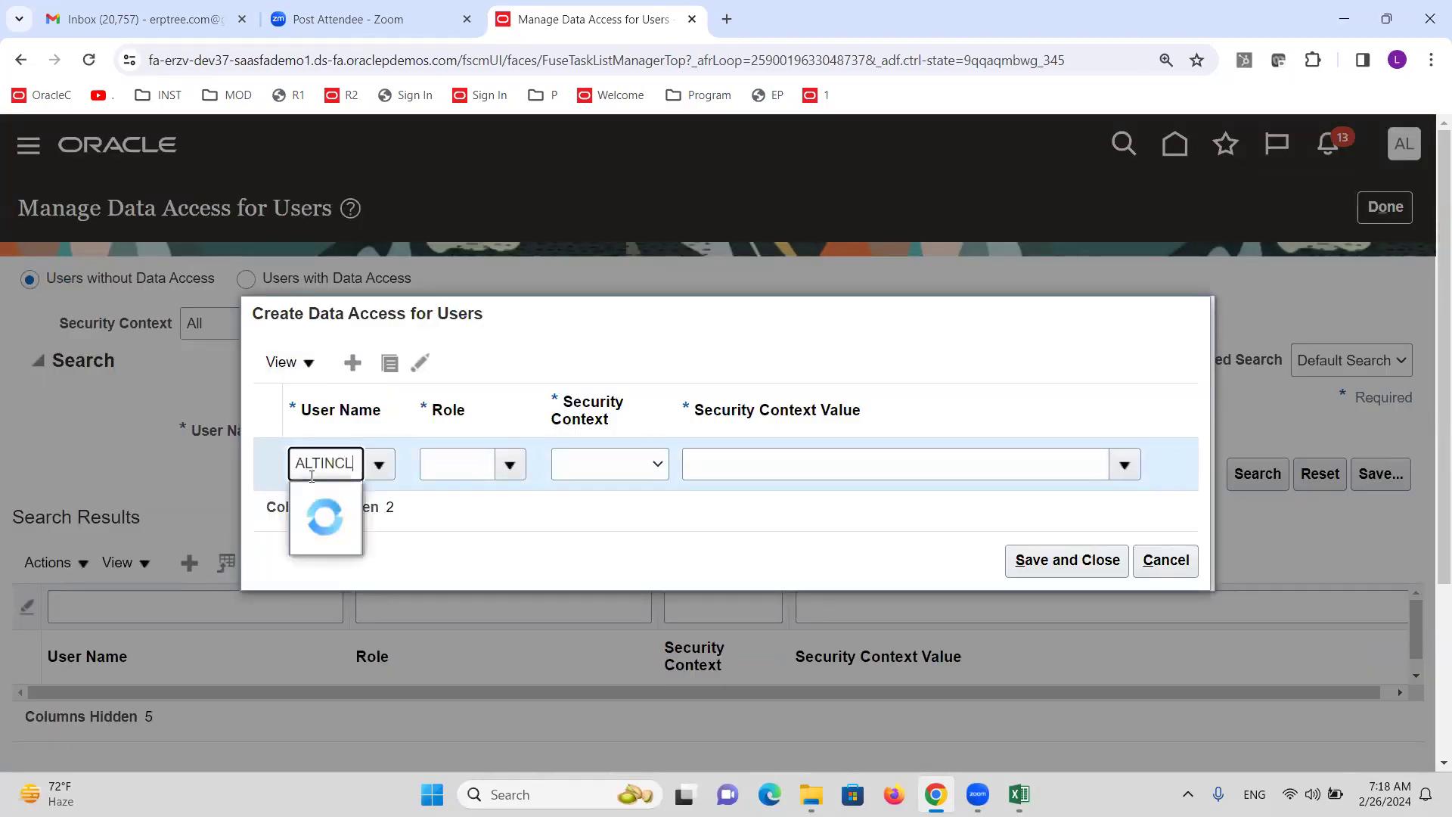
{"action": "left_click", "coordinate": [323, 501]}
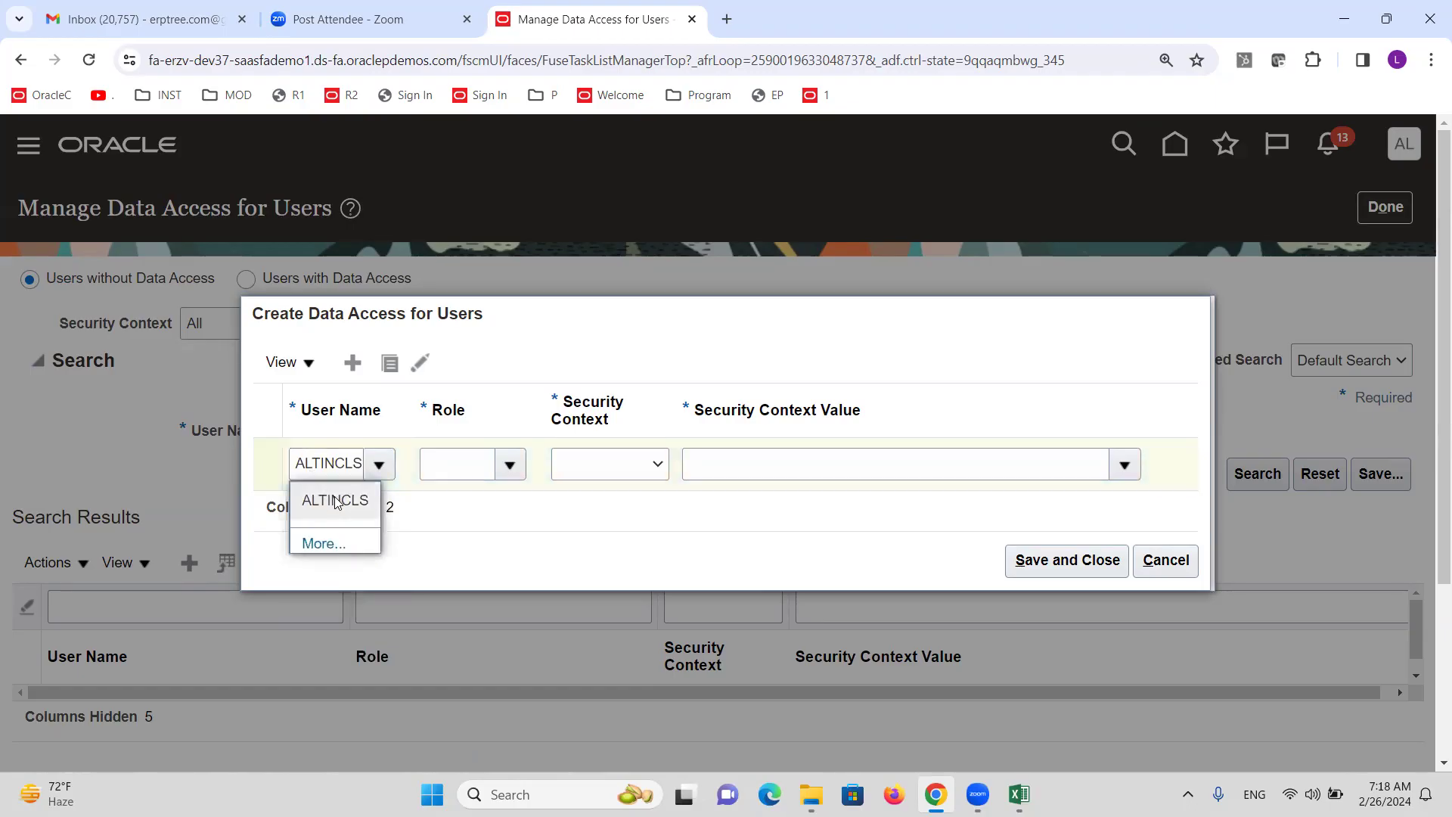
{"action": "left_click", "coordinate": [511, 467]}
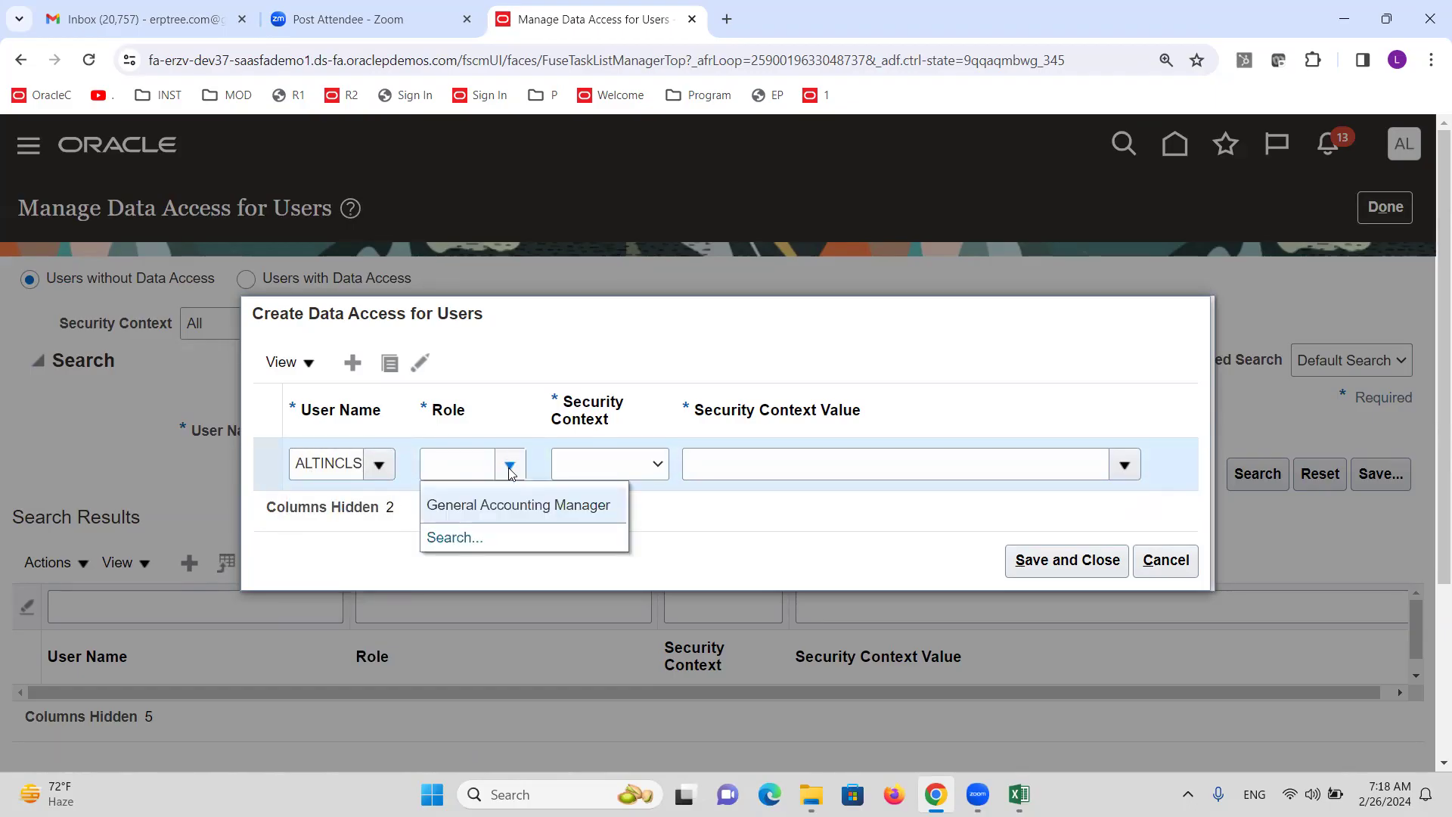
{"action": "left_click", "coordinate": [512, 503]}
{"action": "left_click", "coordinate": [650, 470]}
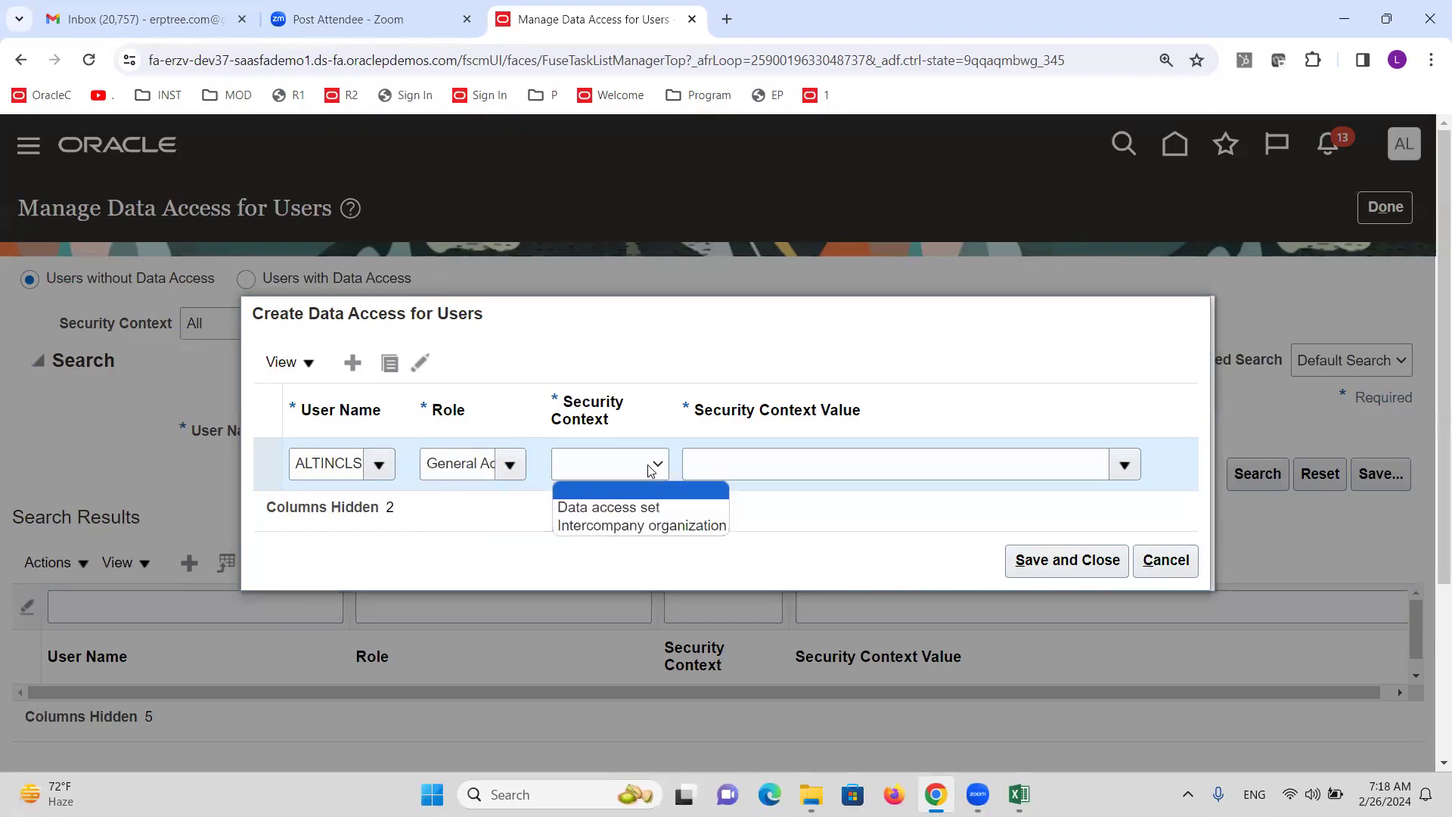
{"action": "left_click", "coordinate": [644, 507]}
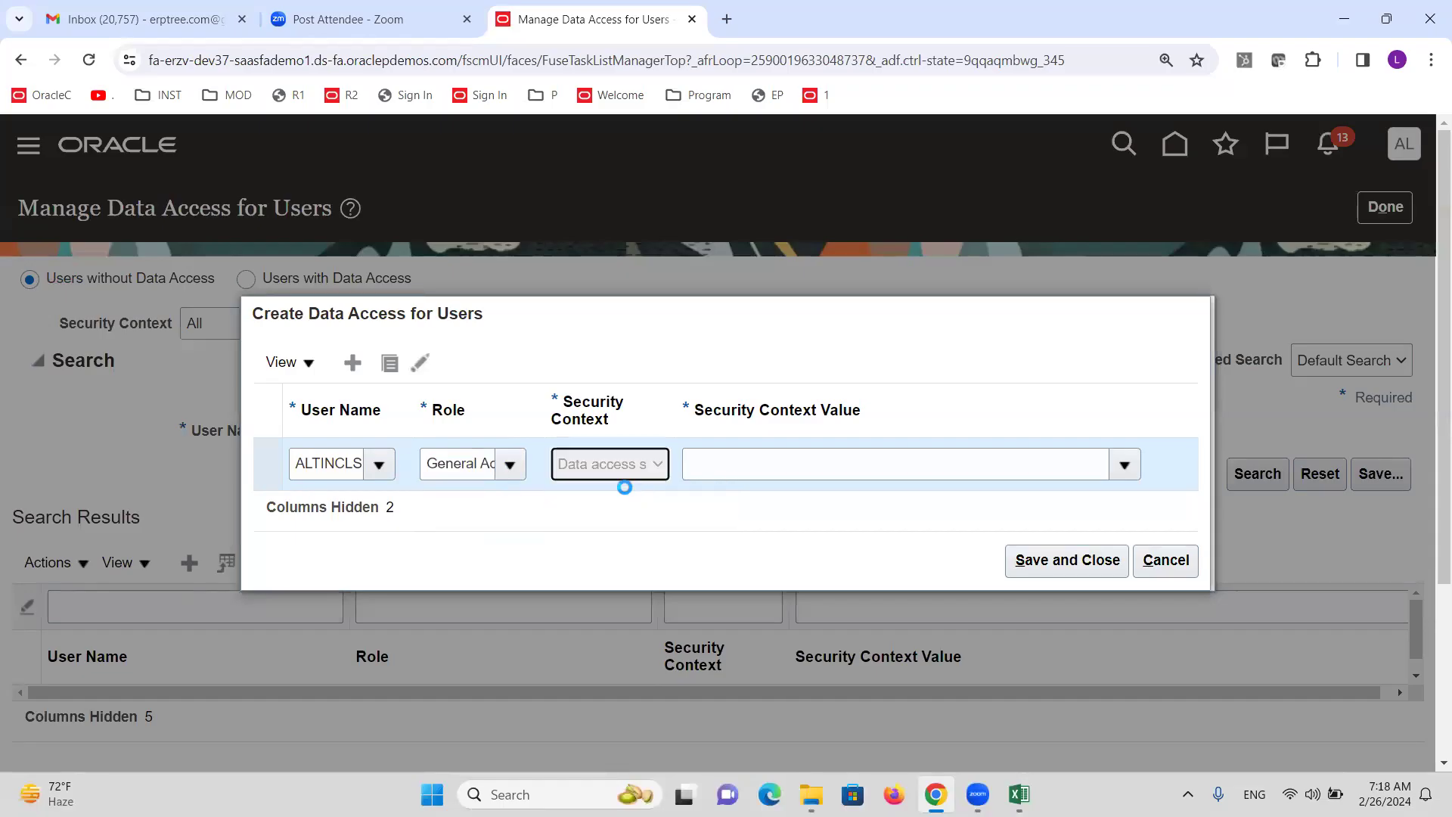
{"action": "left_click", "coordinate": [746, 458]}
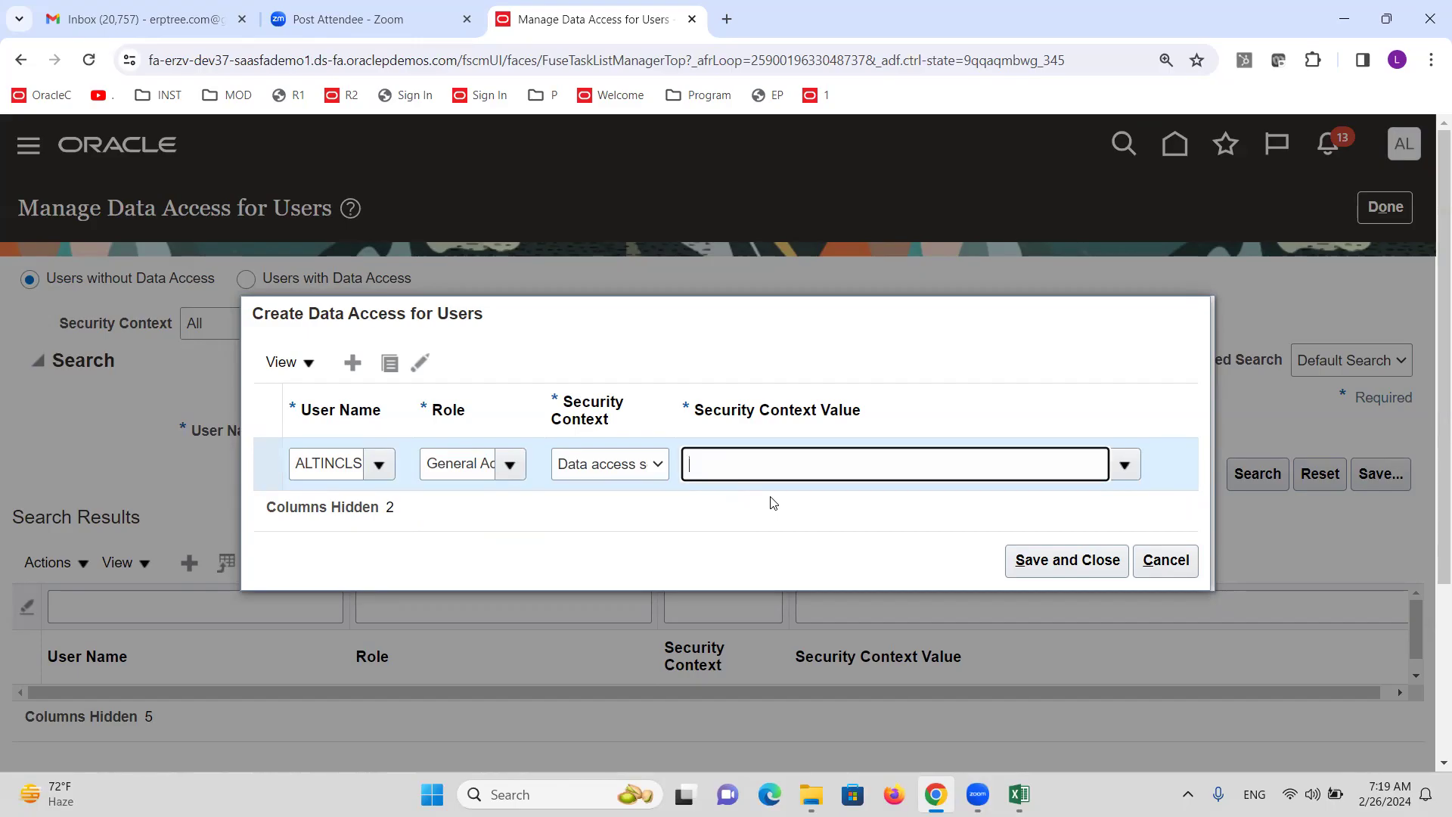
{"action": "type", "text": "ALTINC"}
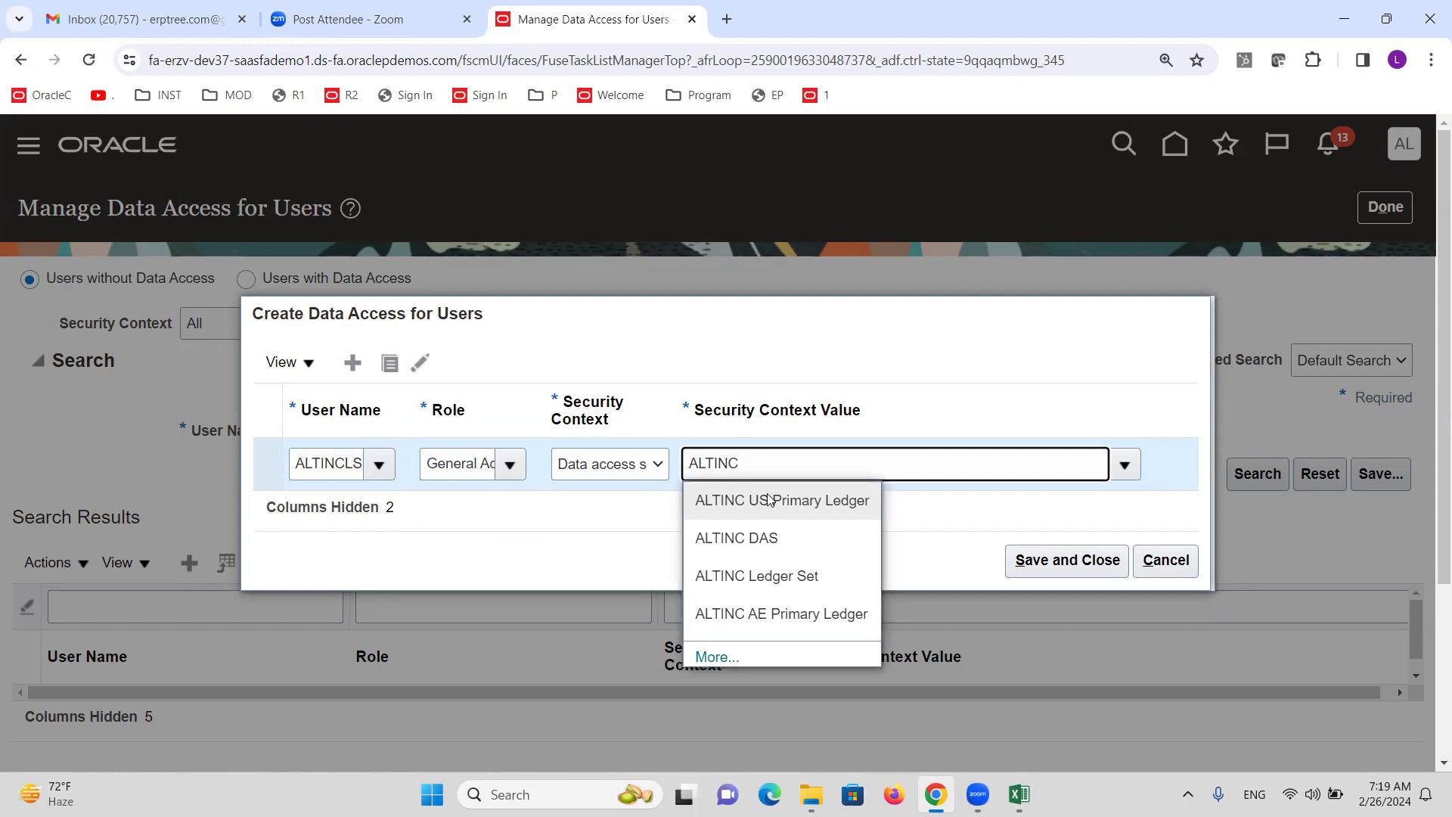
{"action": "left_click", "coordinate": [787, 583]}
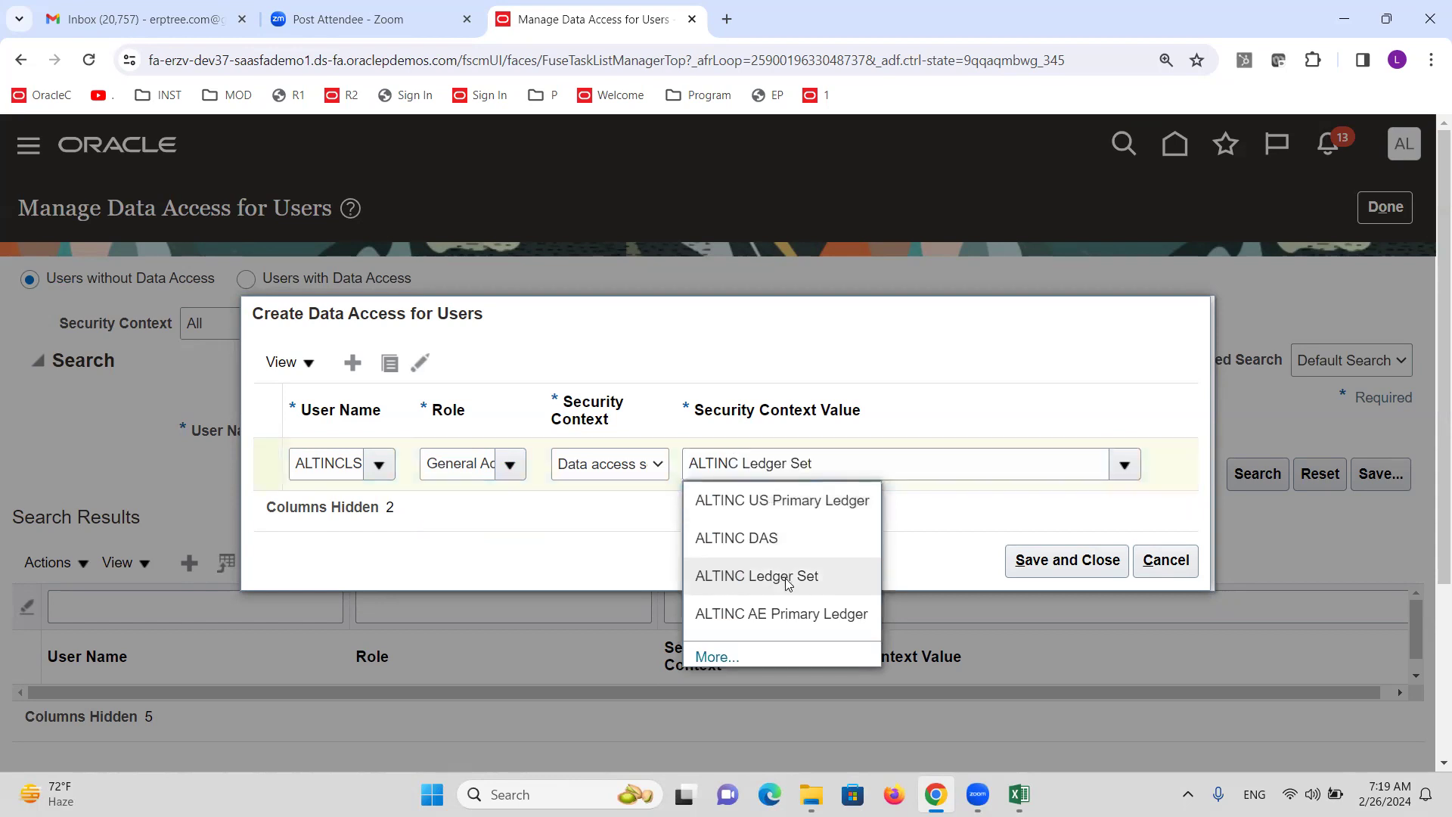
{"action": "left_click", "coordinate": [1036, 569]}
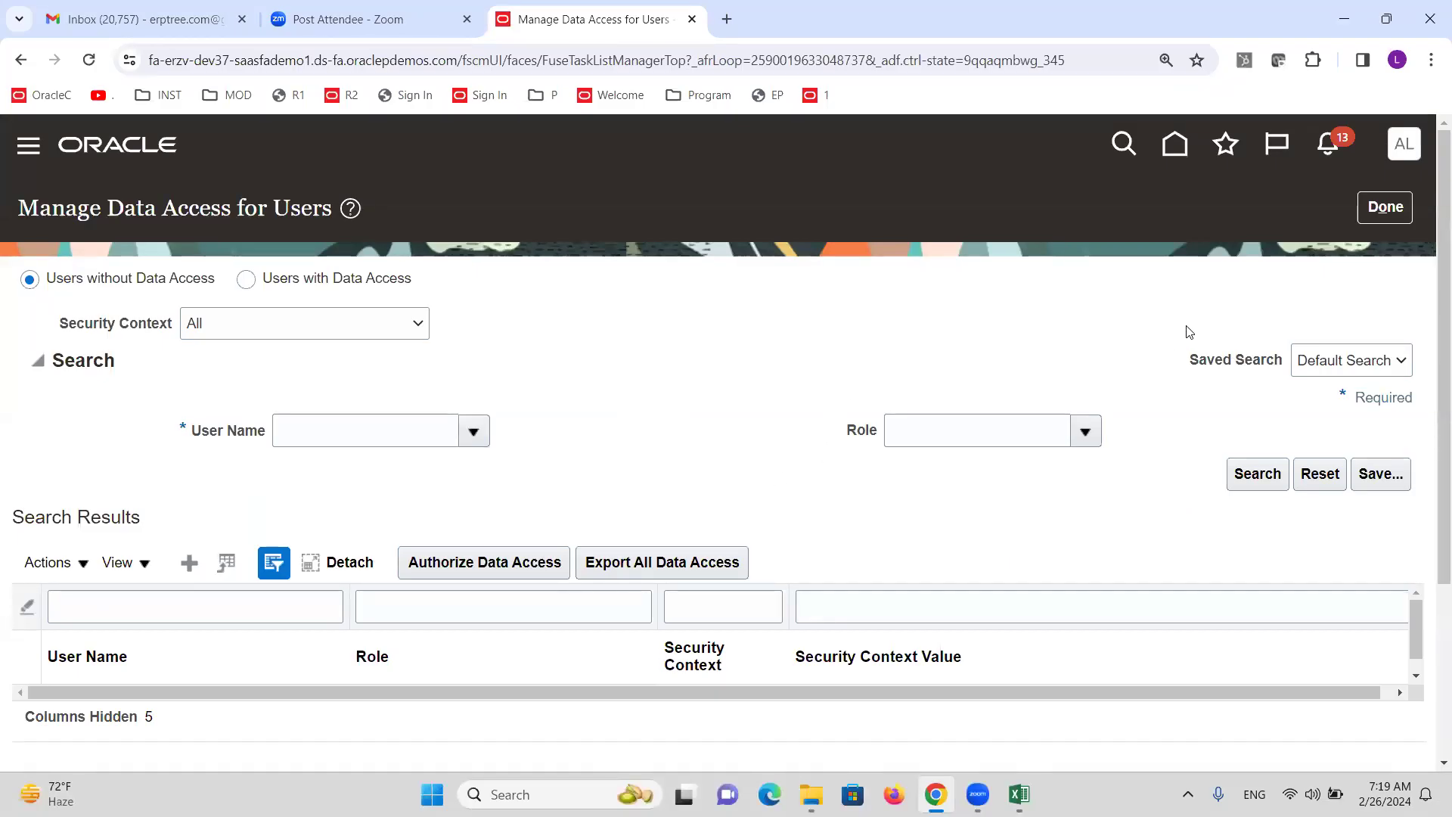
{"action": "left_click", "coordinate": [1386, 207]}
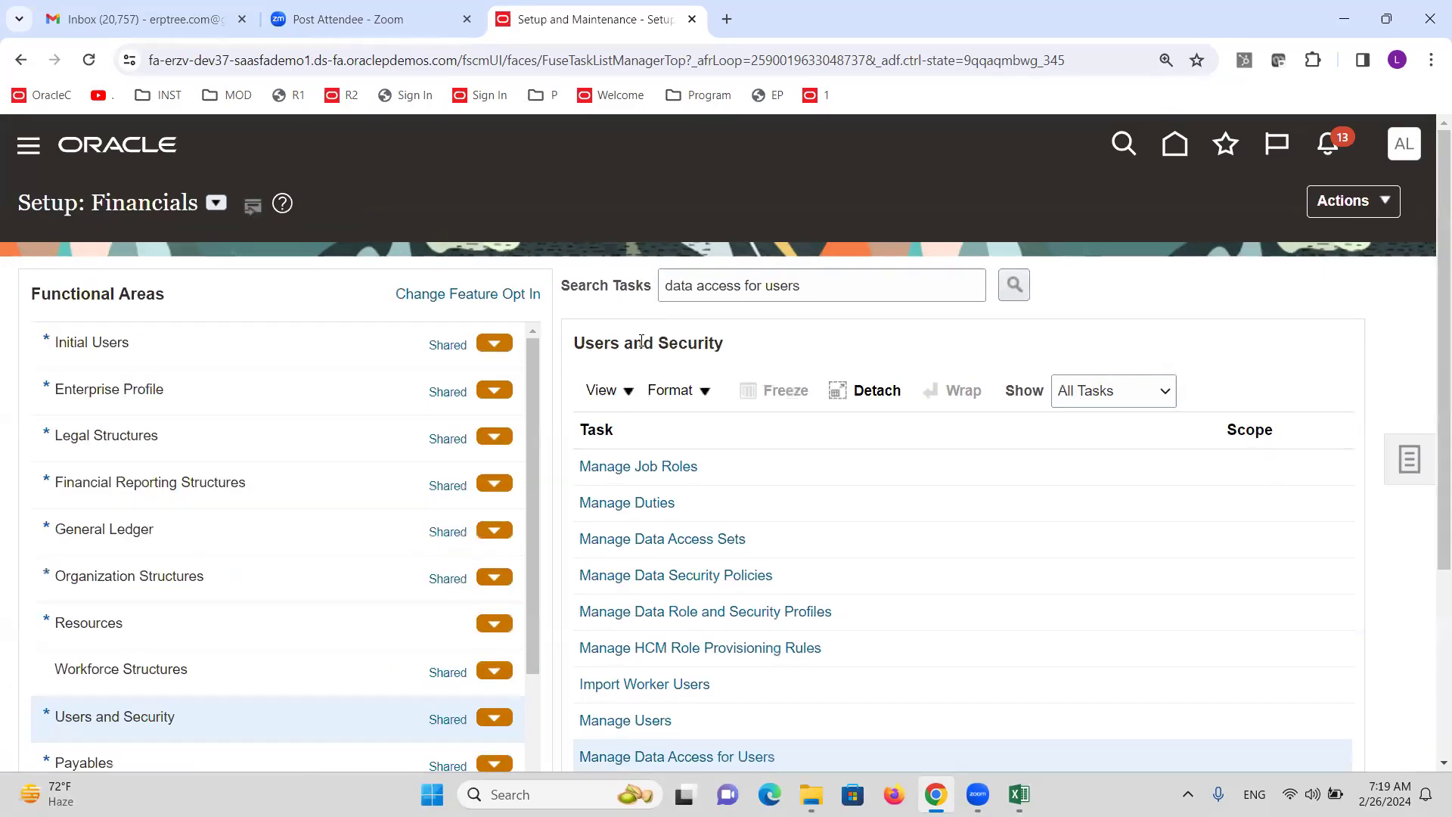
Submit the Retrieve Latest LDAP Changes user and roles synchronization process from Initial Users.
{"action": "left_click", "coordinate": [132, 340]}
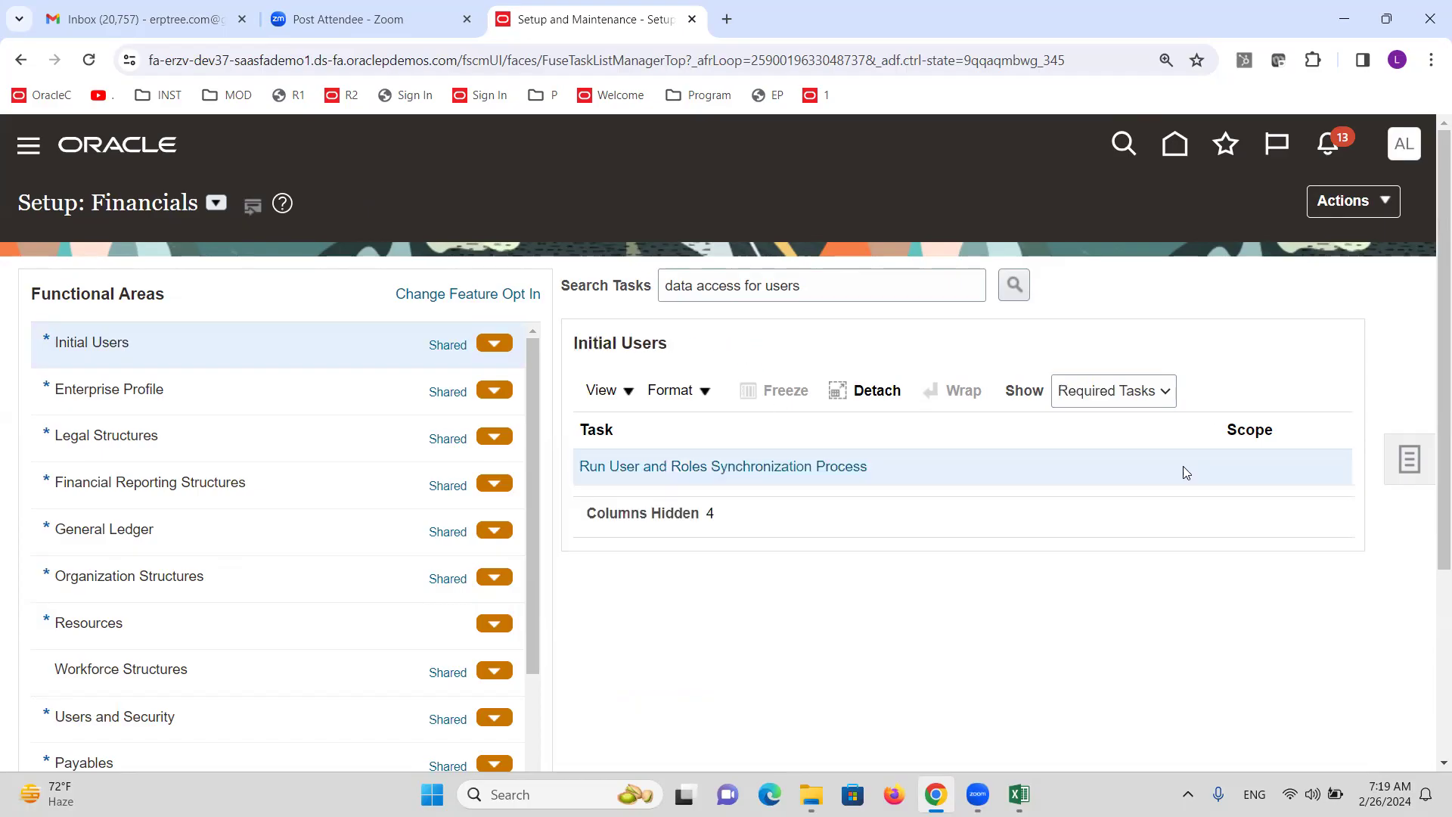
{"action": "left_click", "coordinate": [826, 467]}
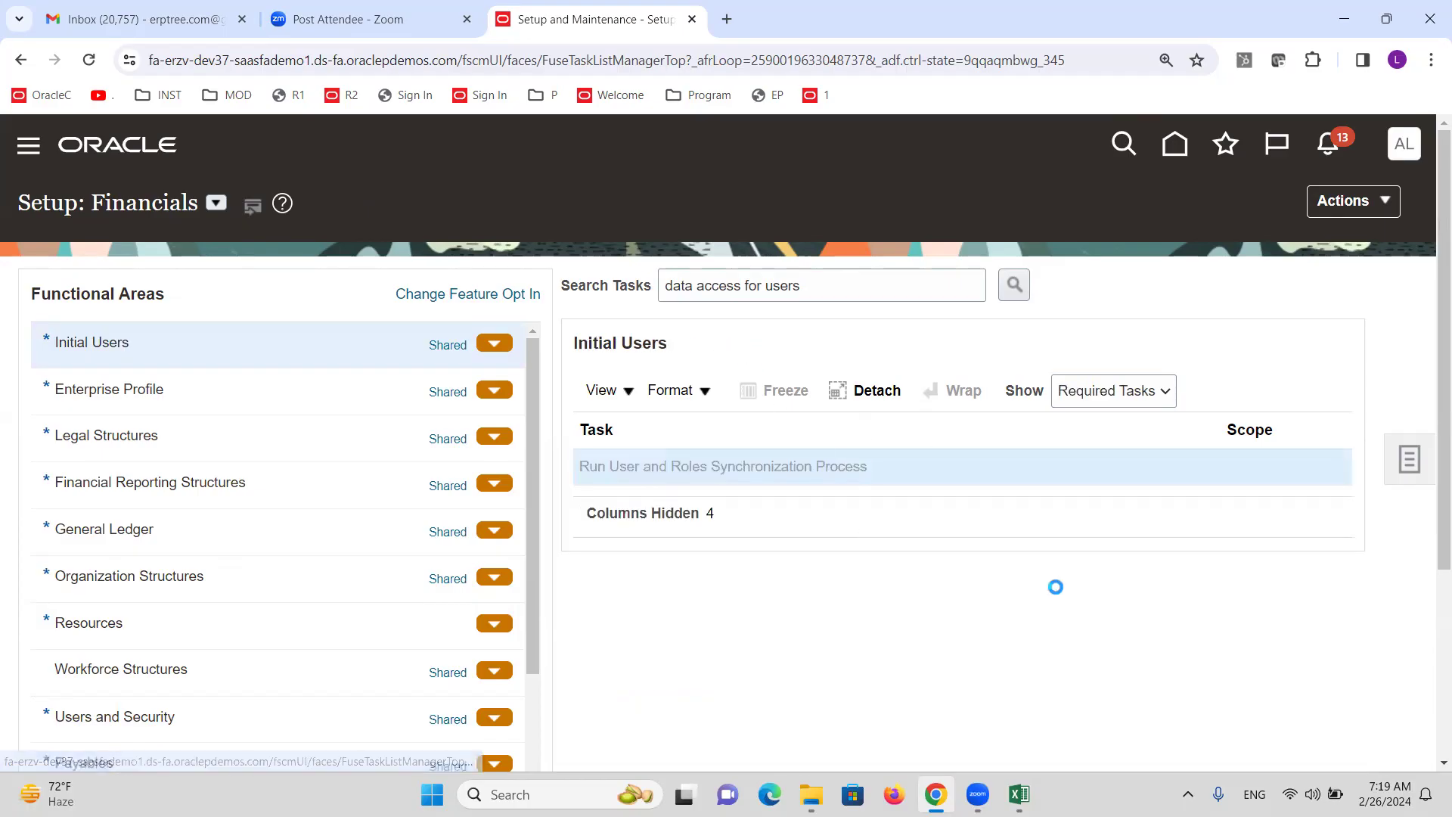
{"action": "left_click", "coordinate": [1285, 227]}
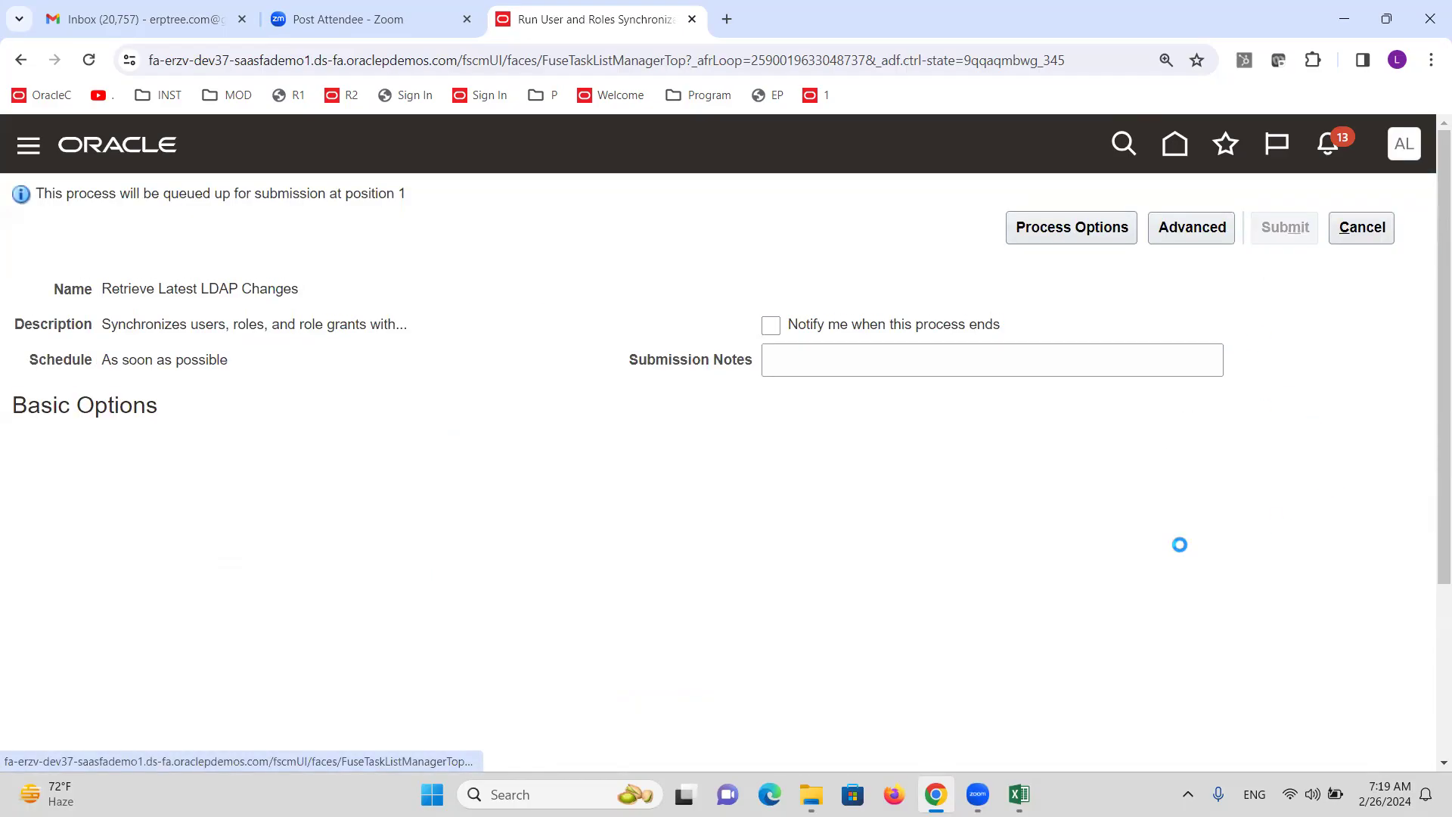
{"action": "left_click", "coordinate": [1283, 401]}
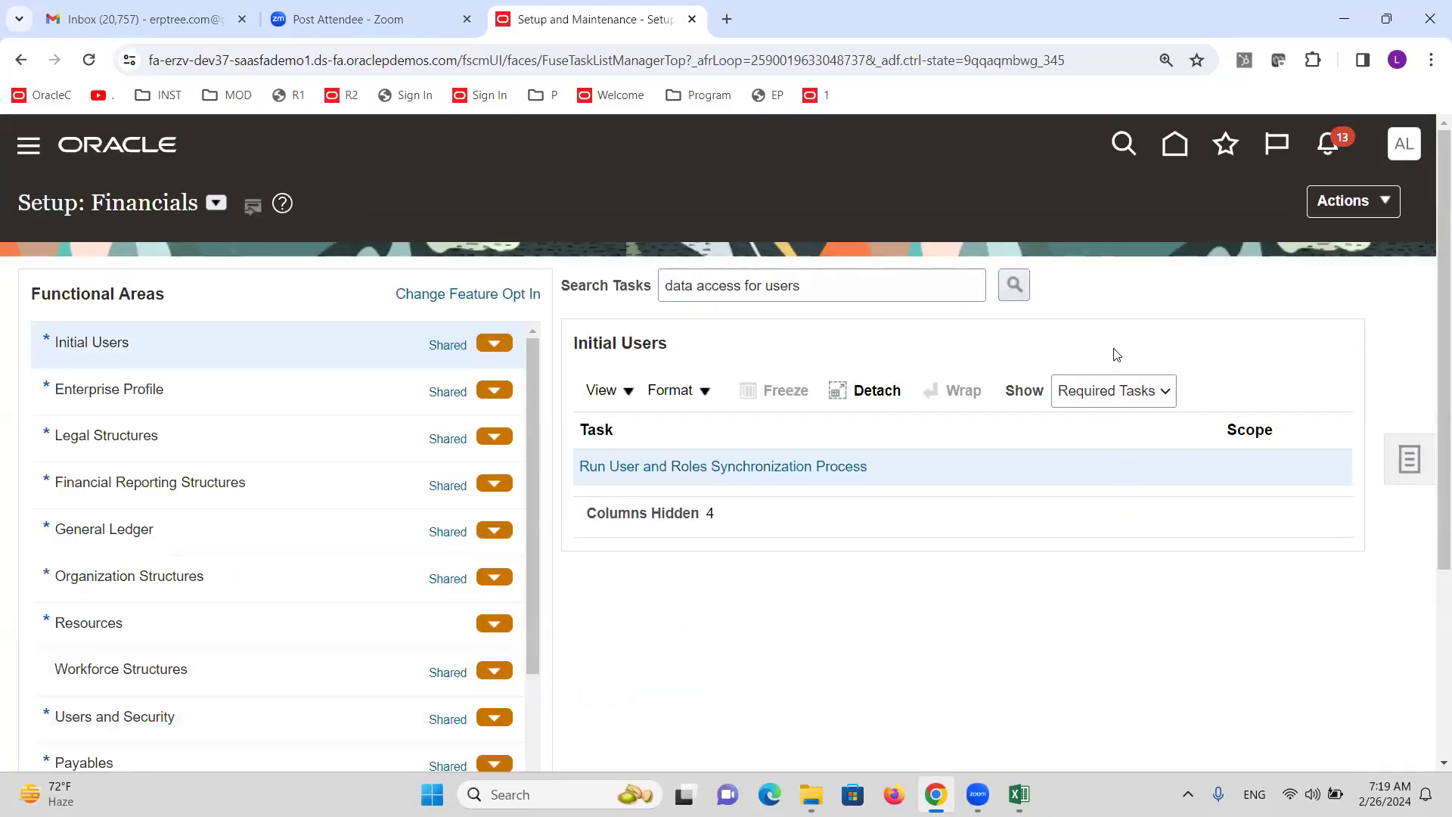
Find the Open periods in AE Primary Ledger step in the Excel checklist.
{"action": "left_click", "coordinate": [1019, 794]}
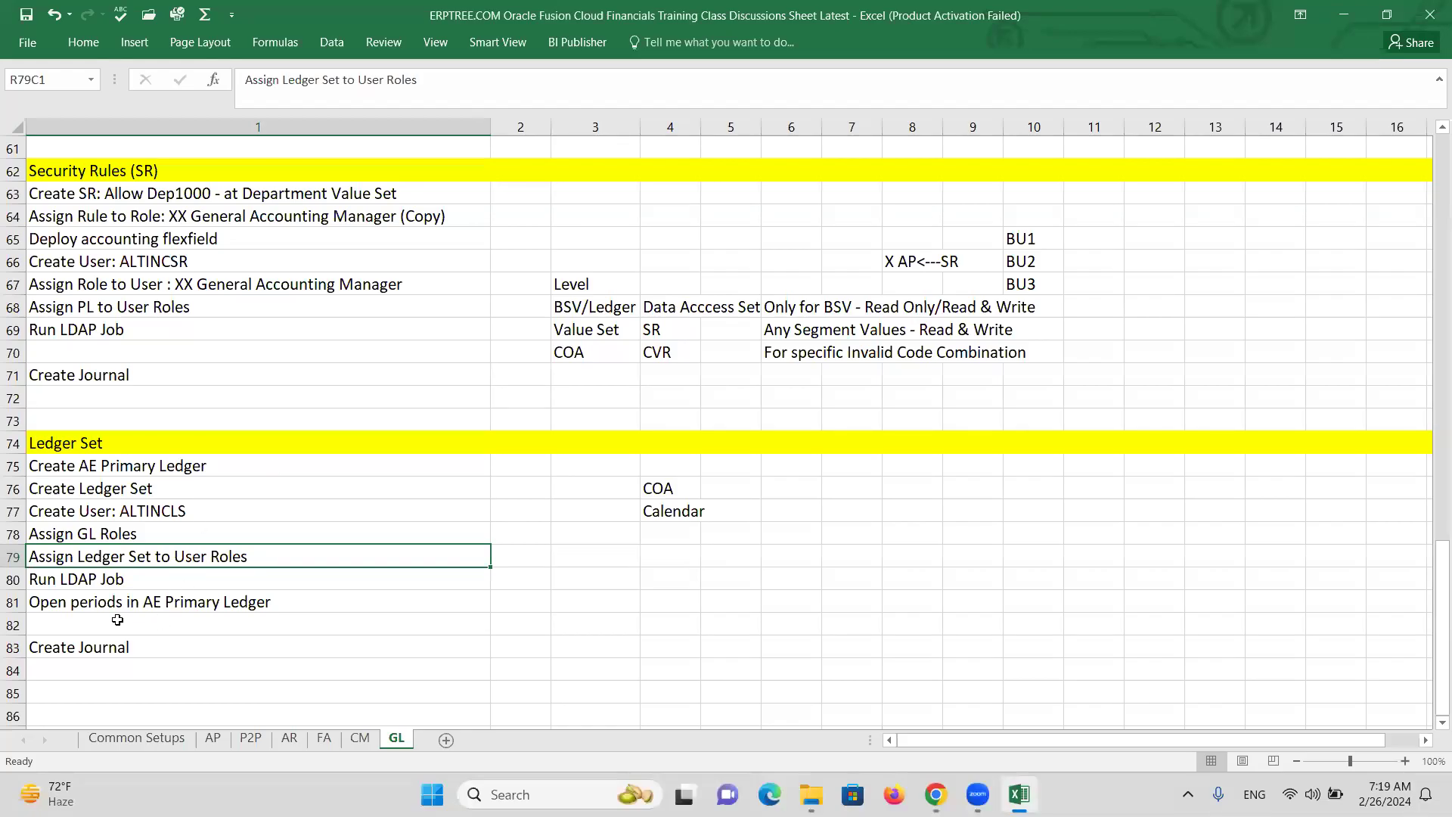
{"action": "left_click", "coordinate": [89, 581]}
{"action": "left_click", "coordinate": [119, 603]}
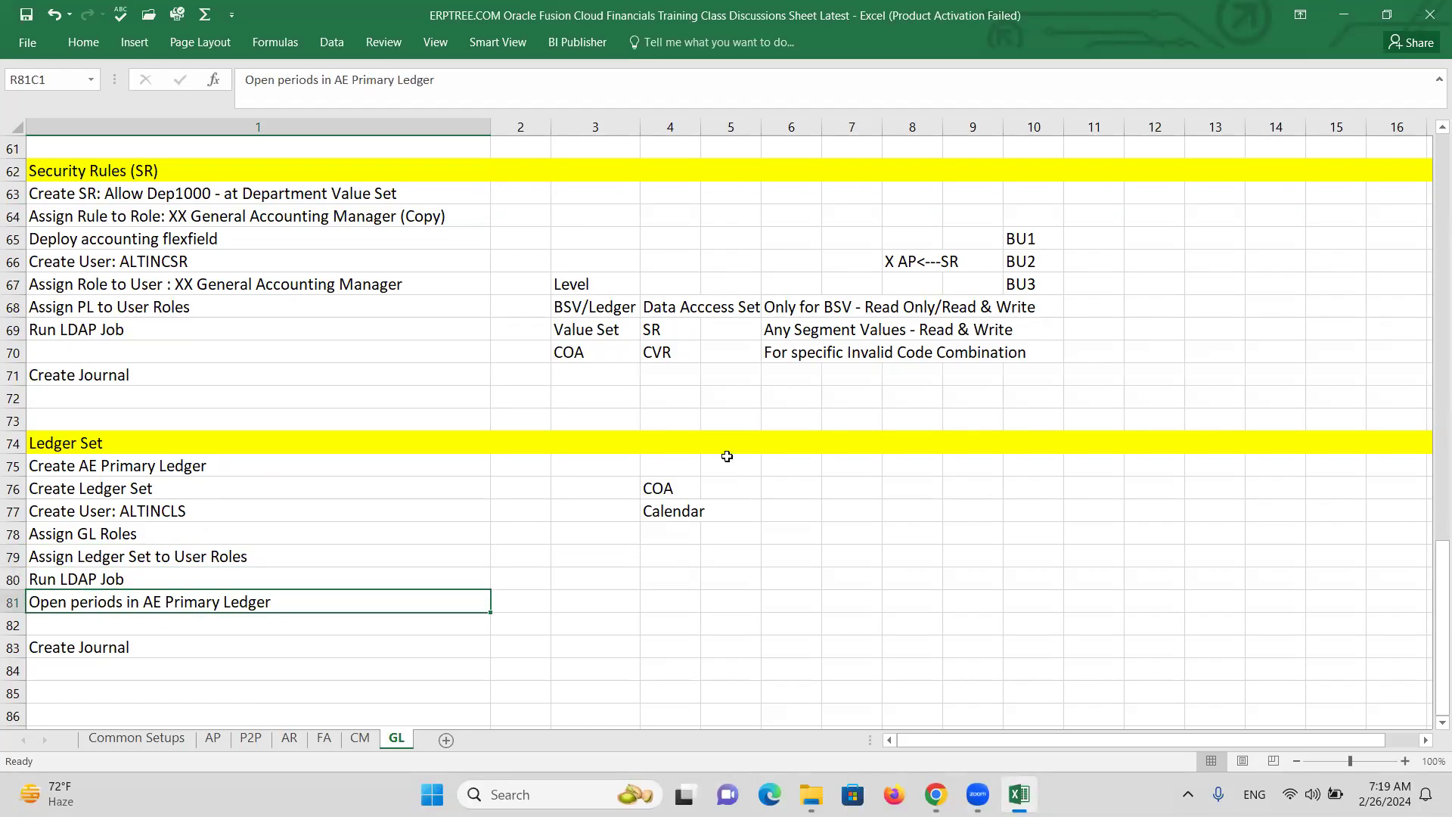
{"action": "key", "text": "alt+Tab"}
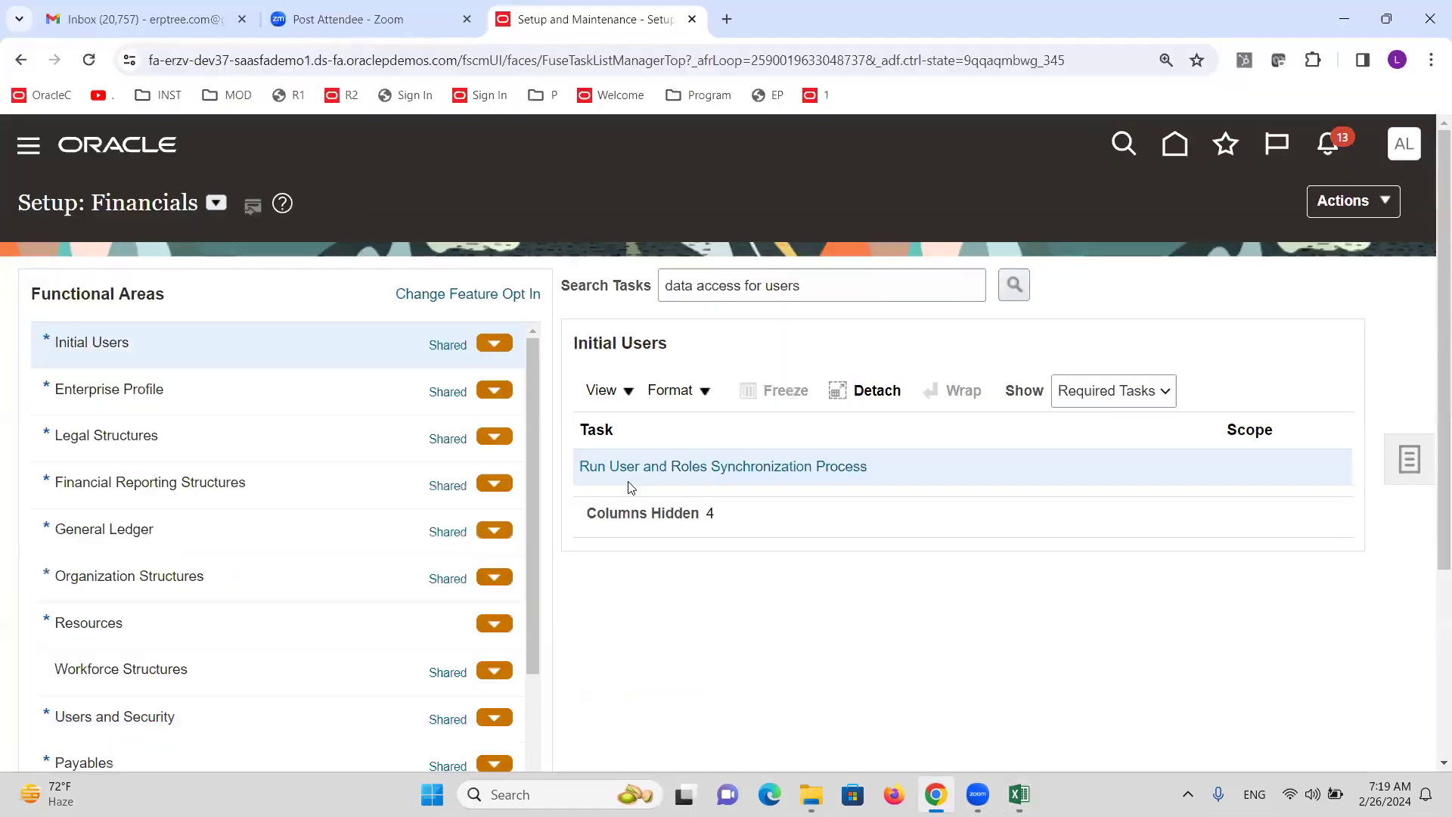
Sign out, sign back in as the ledger set user, and open the Period Close work area.
{"action": "left_click", "coordinate": [1404, 151]}
{"action": "left_click", "coordinate": [1361, 200]}
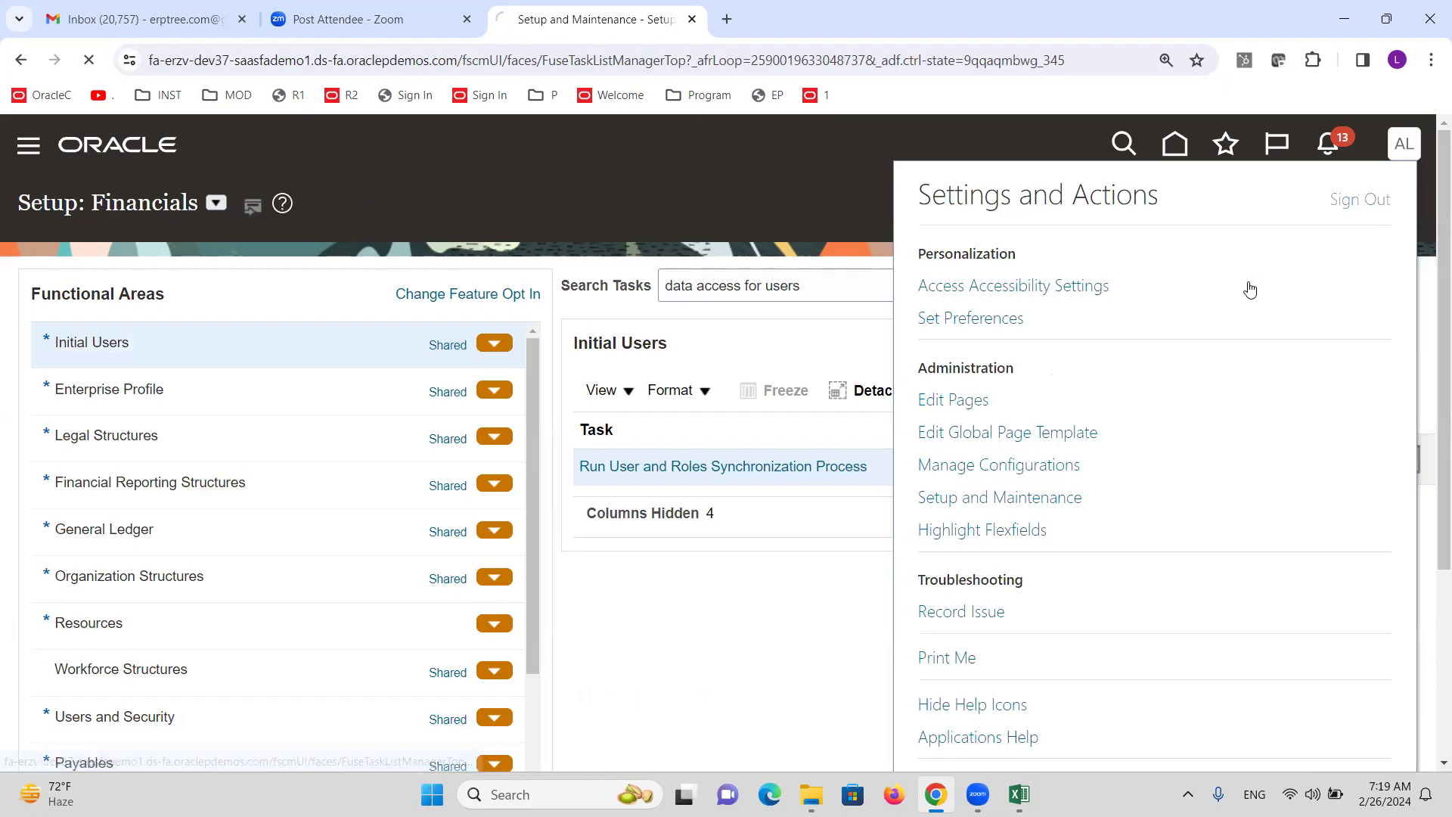
{"action": "left_click", "coordinate": [683, 509]}
{"action": "type", "text": "ALTINCLS"}
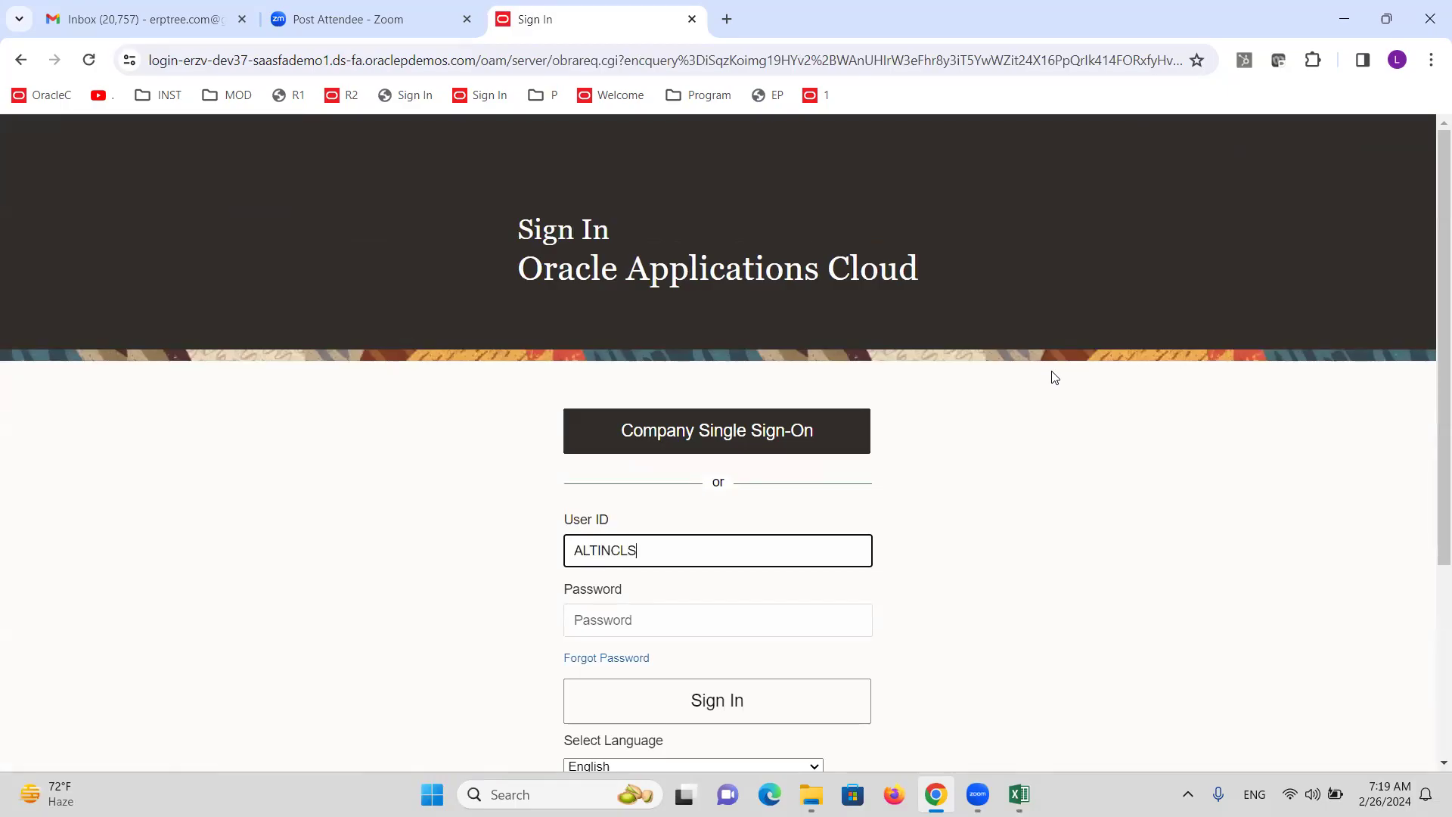
{"action": "key", "text": "Tab"}
{"action": "type", "text": "••"}
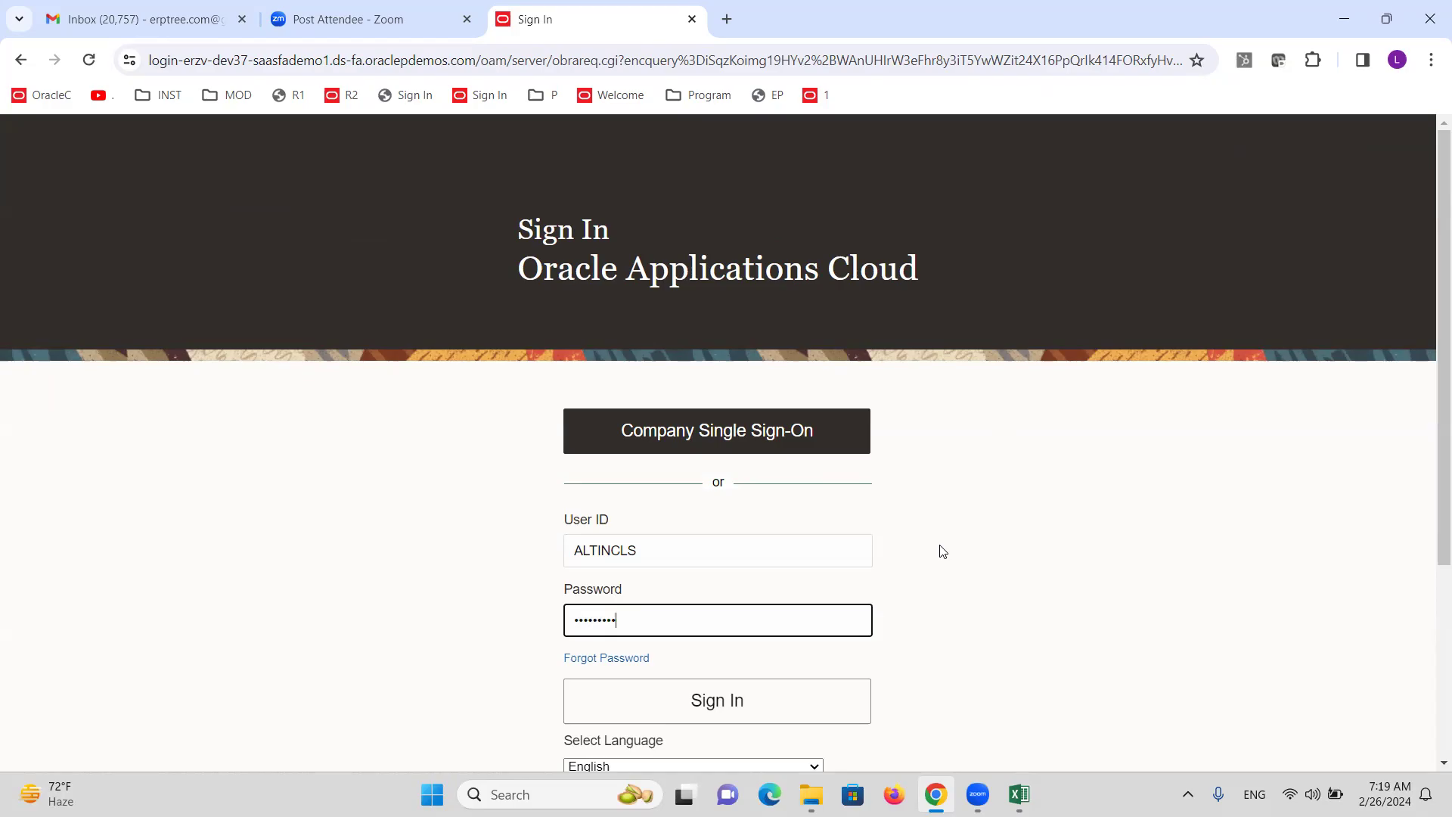
{"action": "left_click", "coordinate": [779, 682]}
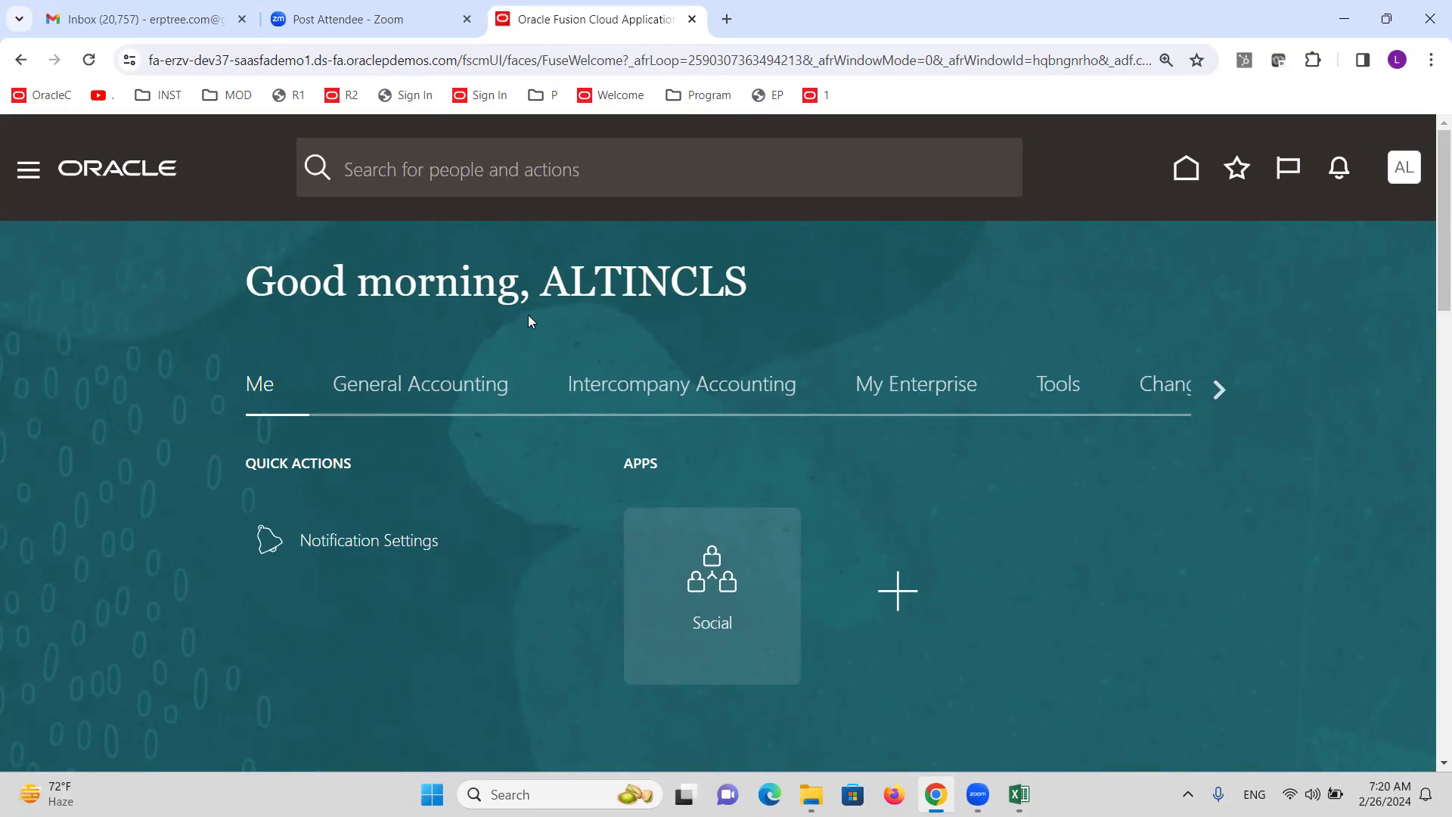
{"action": "left_click", "coordinate": [394, 394]}
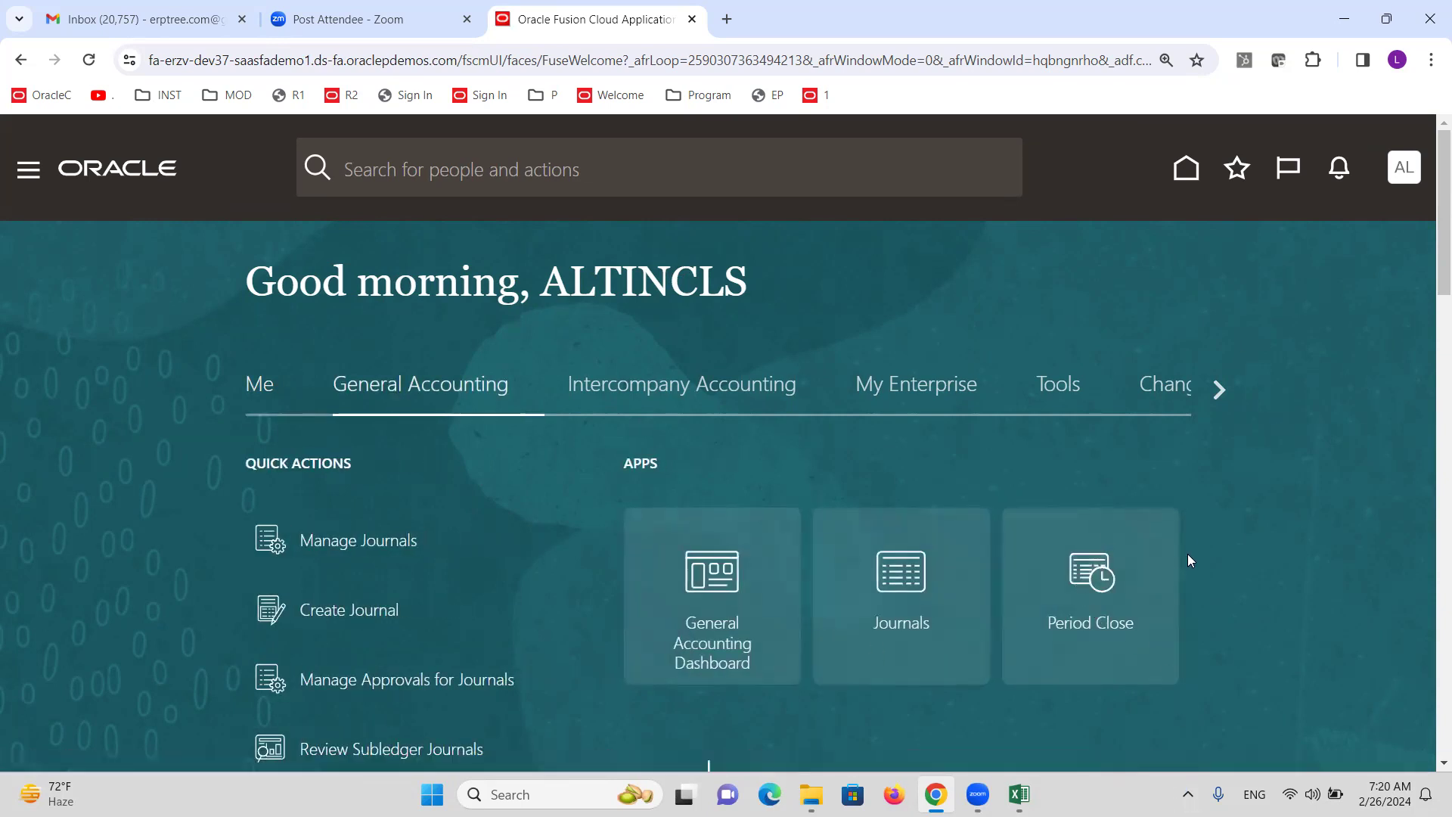
{"action": "left_click", "coordinate": [1084, 573]}
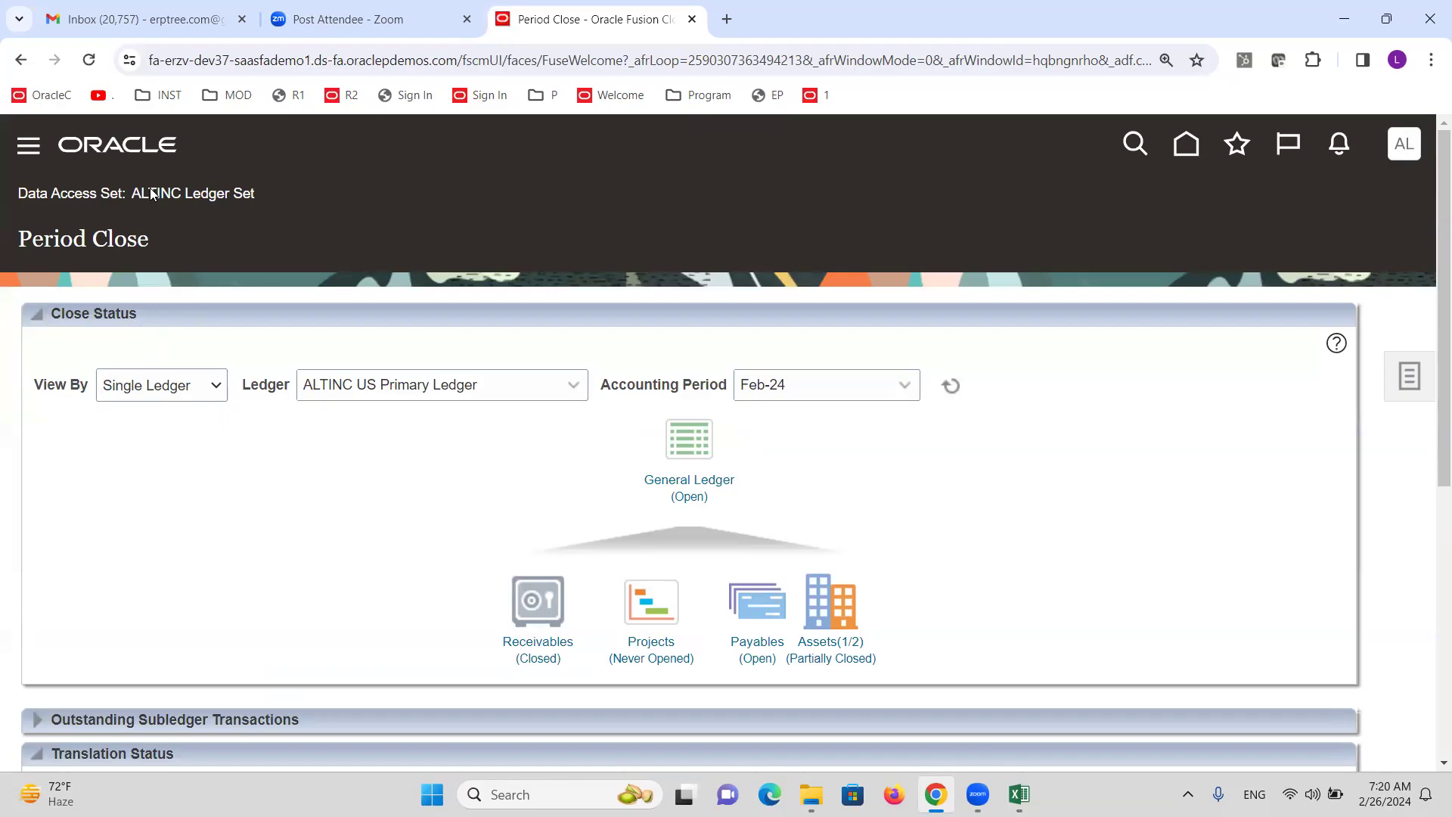
View close status by ALTINC Ledger Set, comparing the US and AE primary ledger rows.
{"action": "left_click_drag", "start_coordinate": [183, 194], "coordinate": [255, 194]}
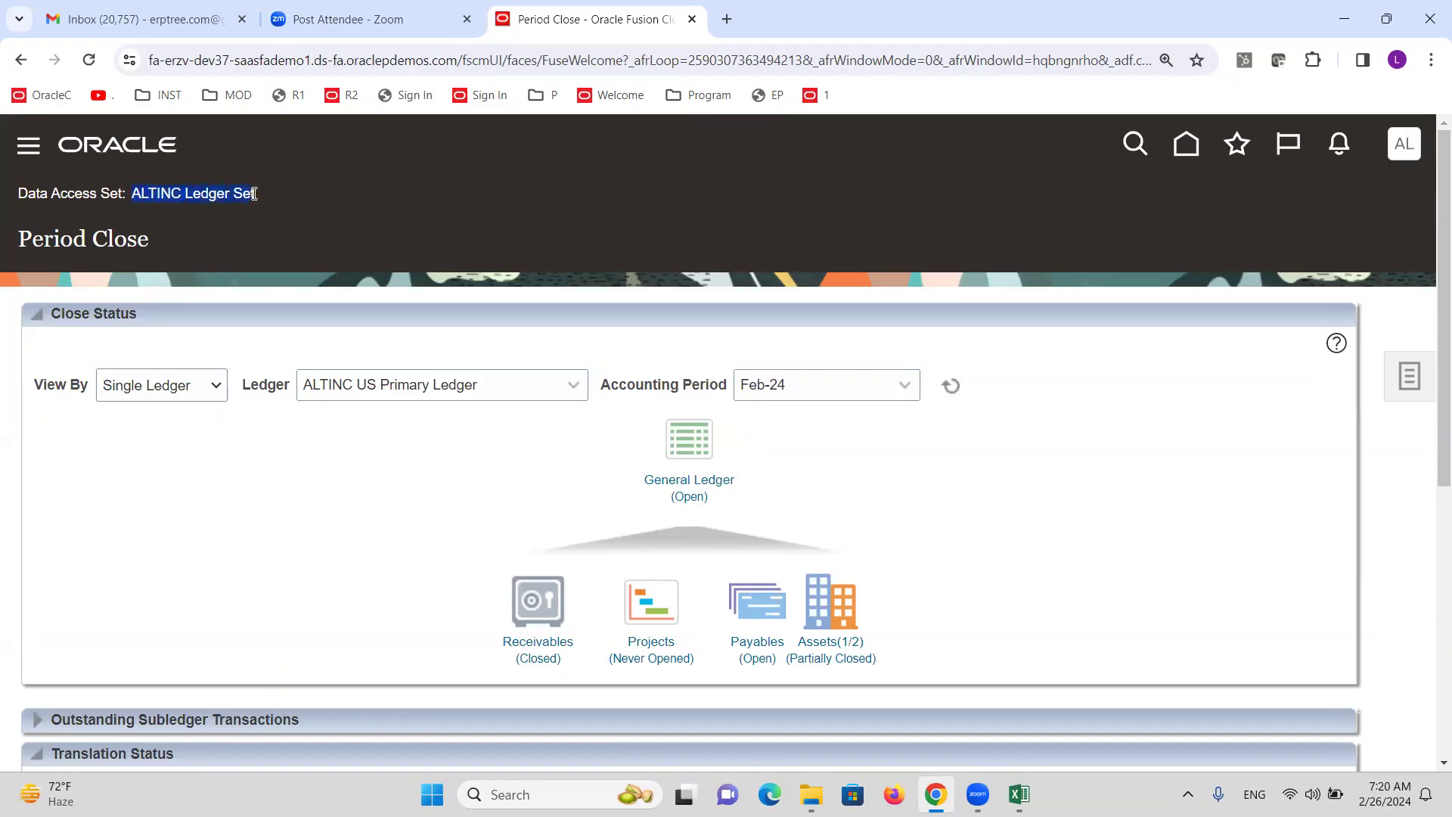
{"action": "left_click", "coordinate": [206, 387]}
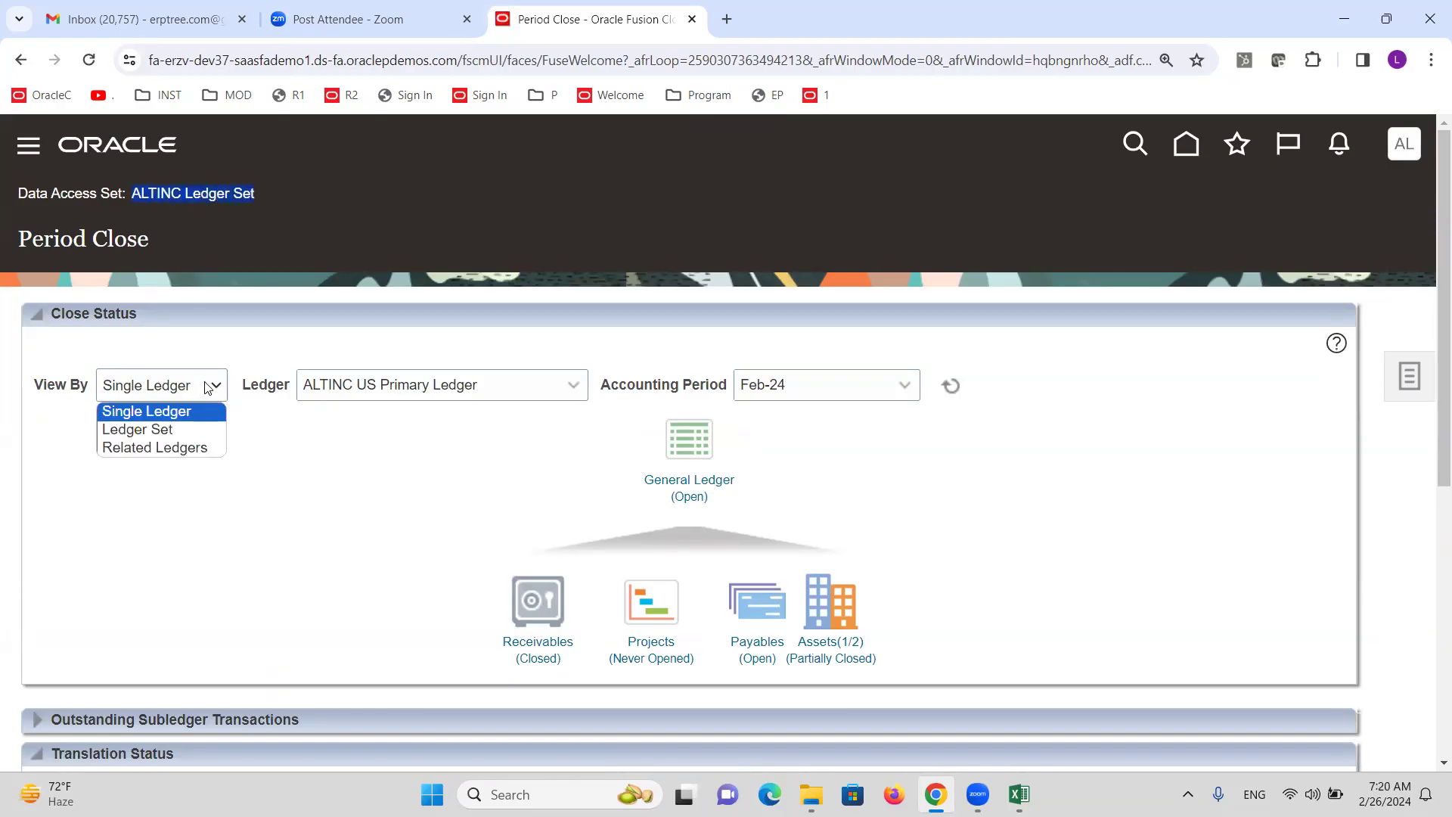
{"action": "left_click", "coordinate": [193, 429]}
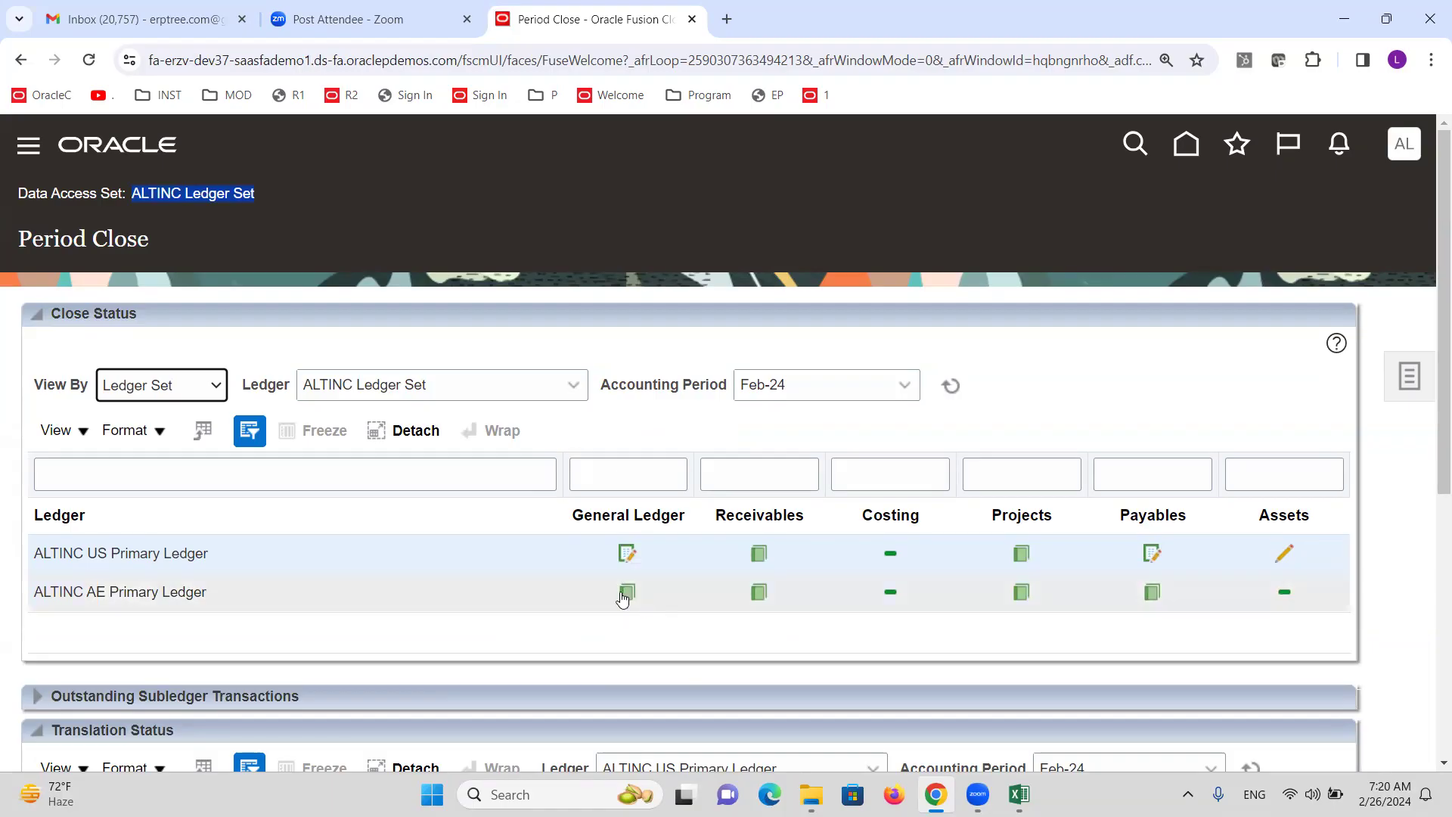
{"action": "left_click", "coordinate": [235, 551]}
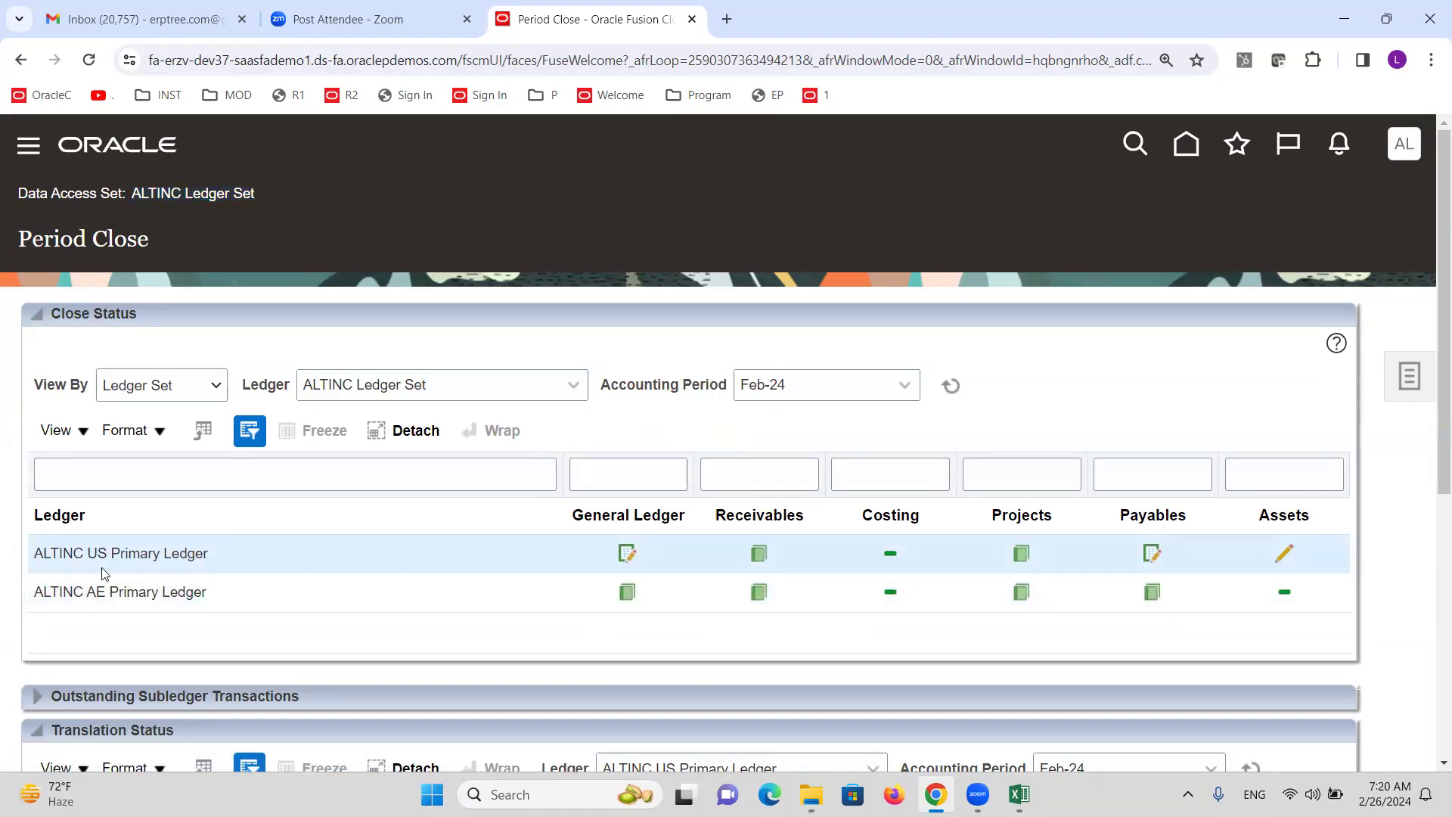
{"action": "left_click", "coordinate": [172, 596]}
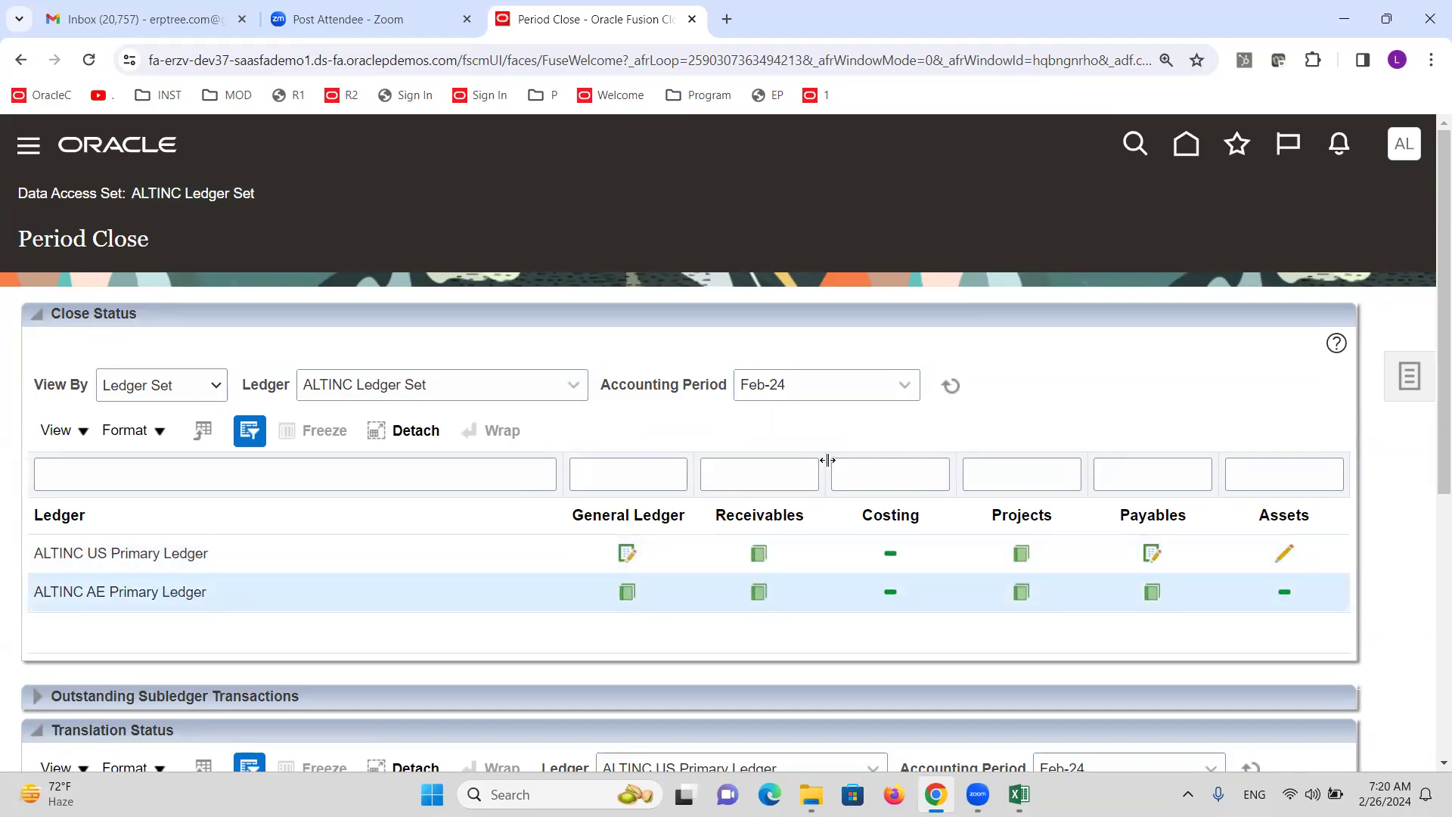
{"action": "scroll", "coordinate": [860, 464], "scroll_direction": "down", "scroll_amount": 4}
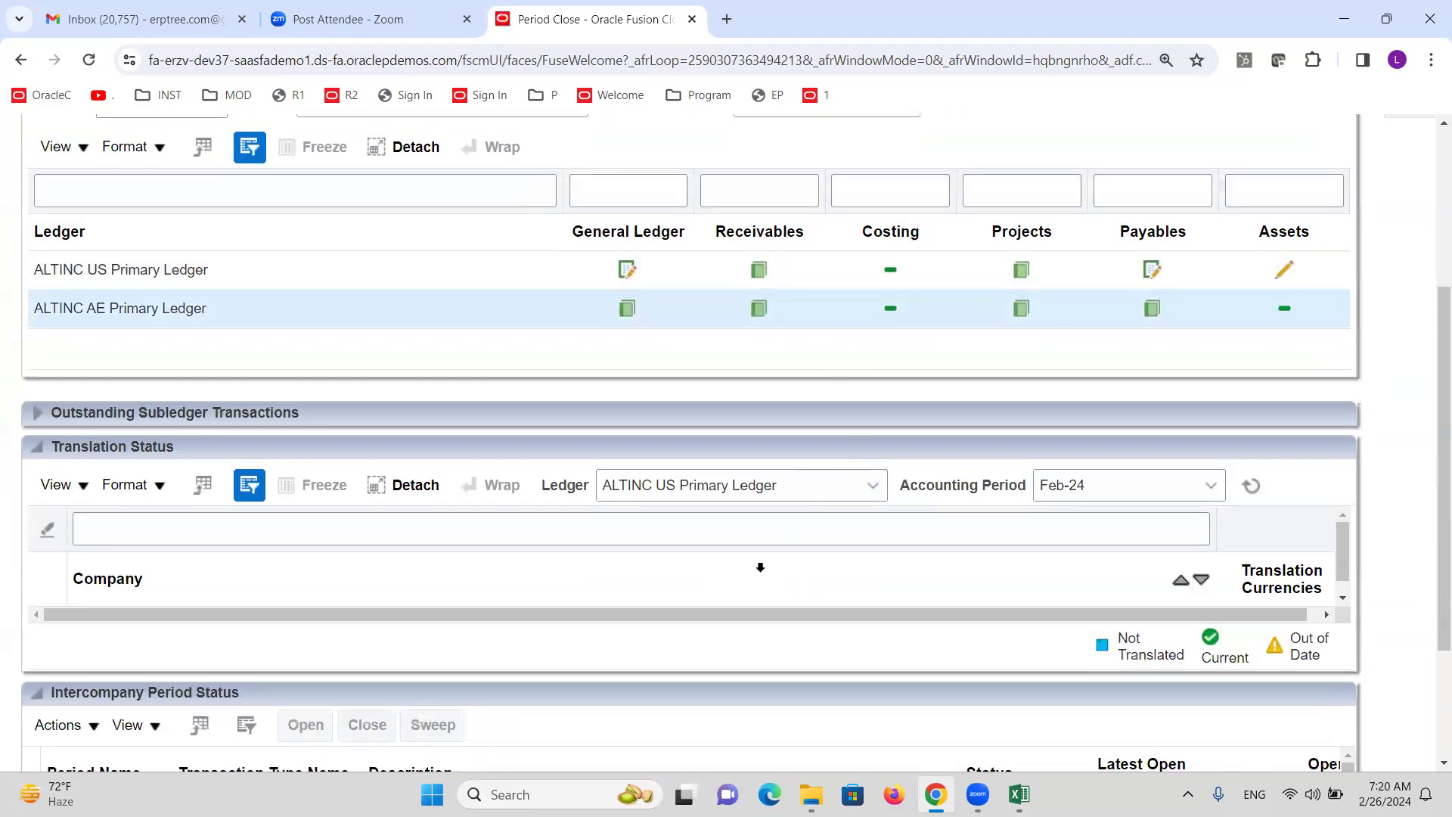
{"action": "scroll", "coordinate": [759, 565], "scroll_direction": "up", "scroll_amount": 4}
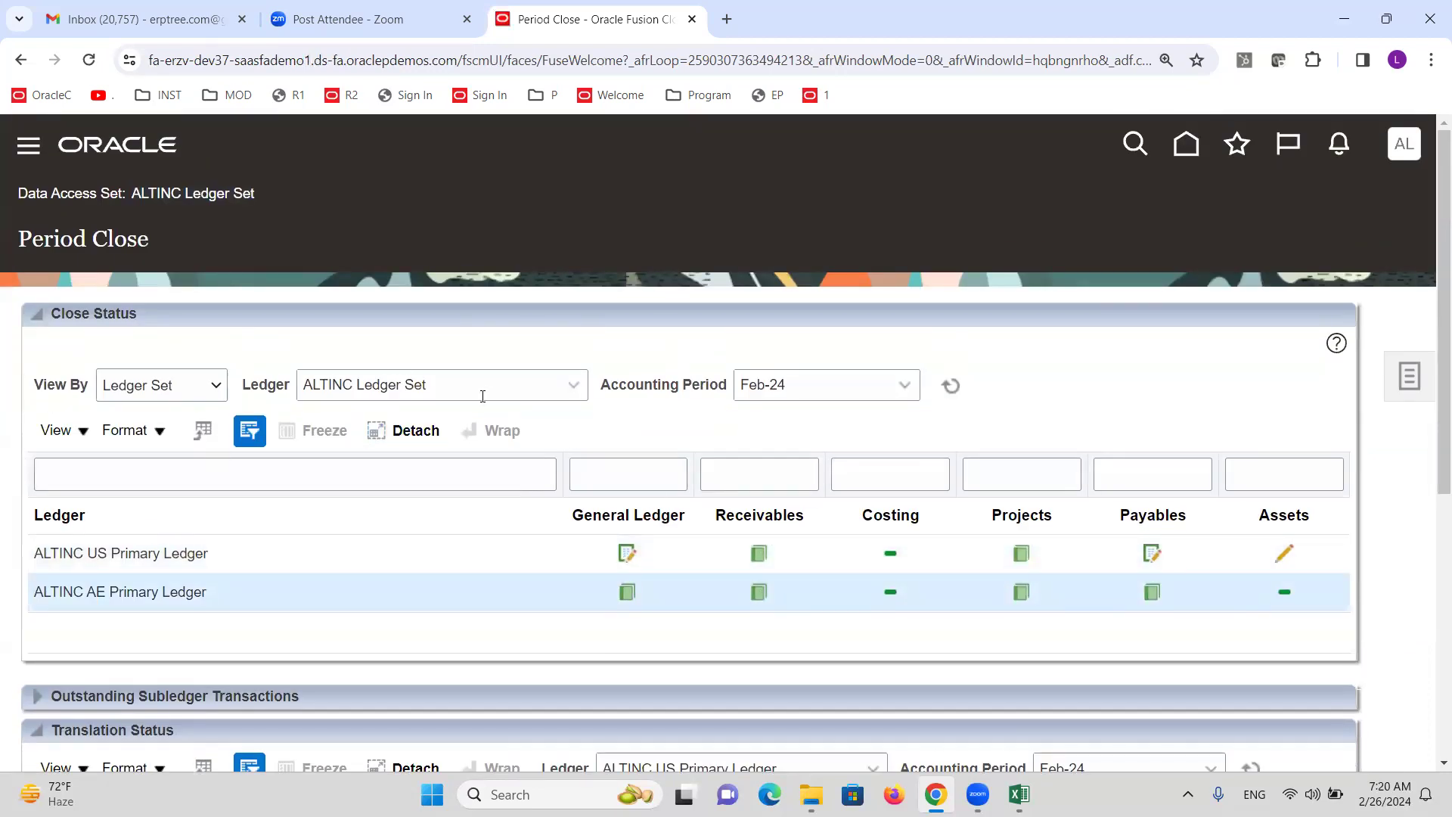
{"action": "left_click", "coordinate": [529, 383]}
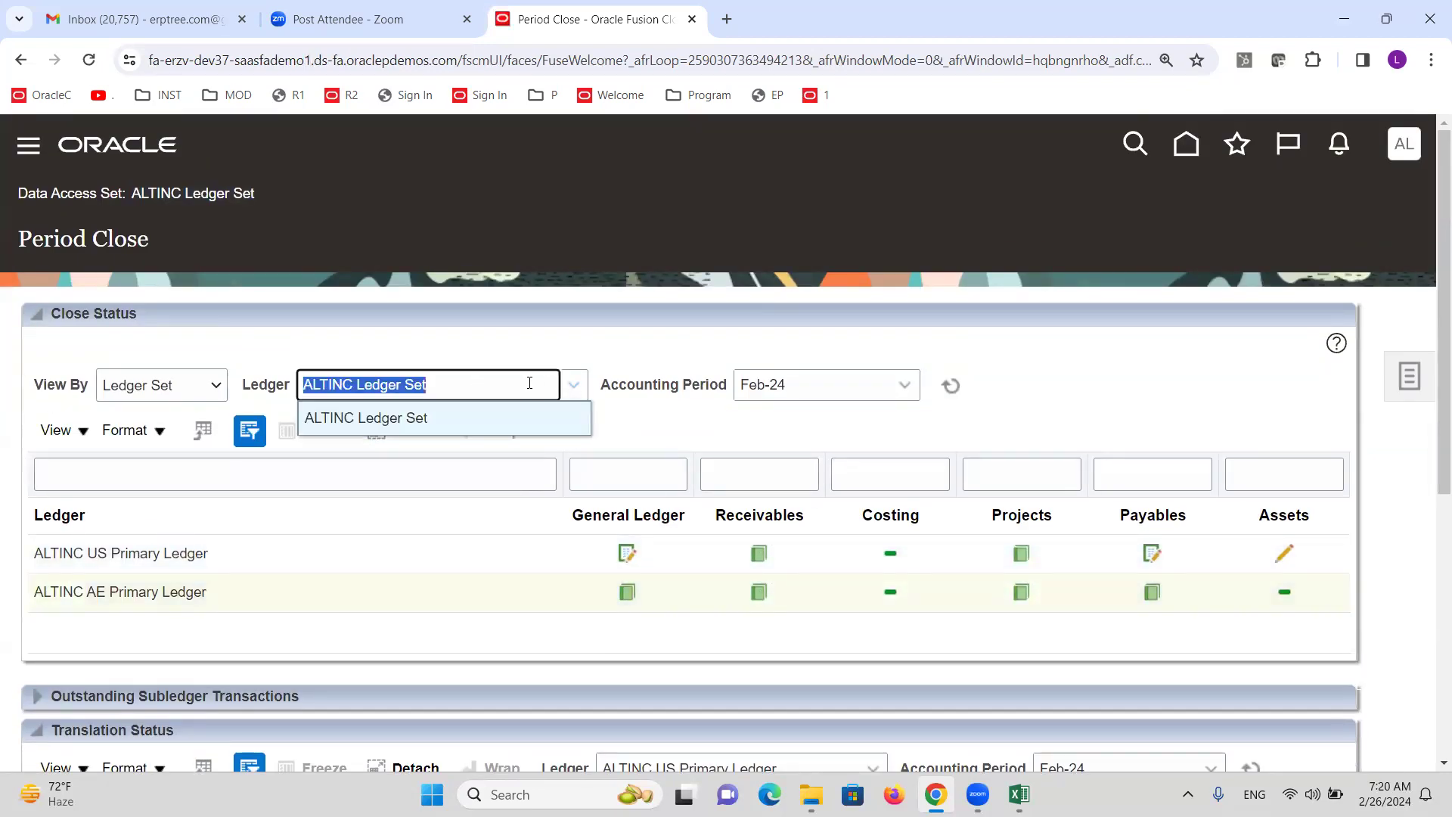
{"action": "left_click", "coordinate": [470, 420]}
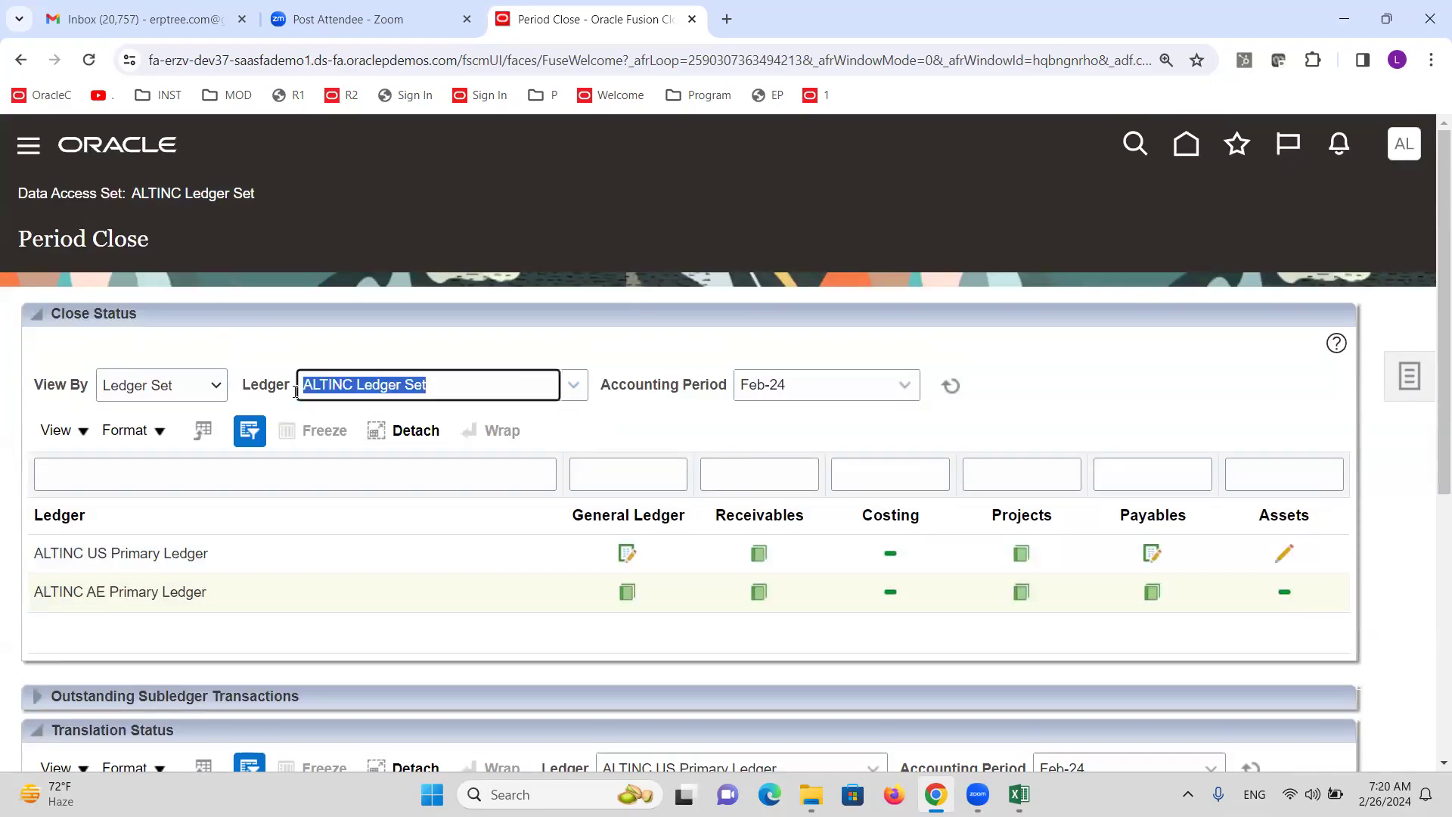
Switch to single ledger ALTINC AE Primary Ledger and open its General Ledger period statuses.
{"action": "left_click", "coordinate": [213, 384]}
{"action": "left_click", "coordinate": [180, 410]}
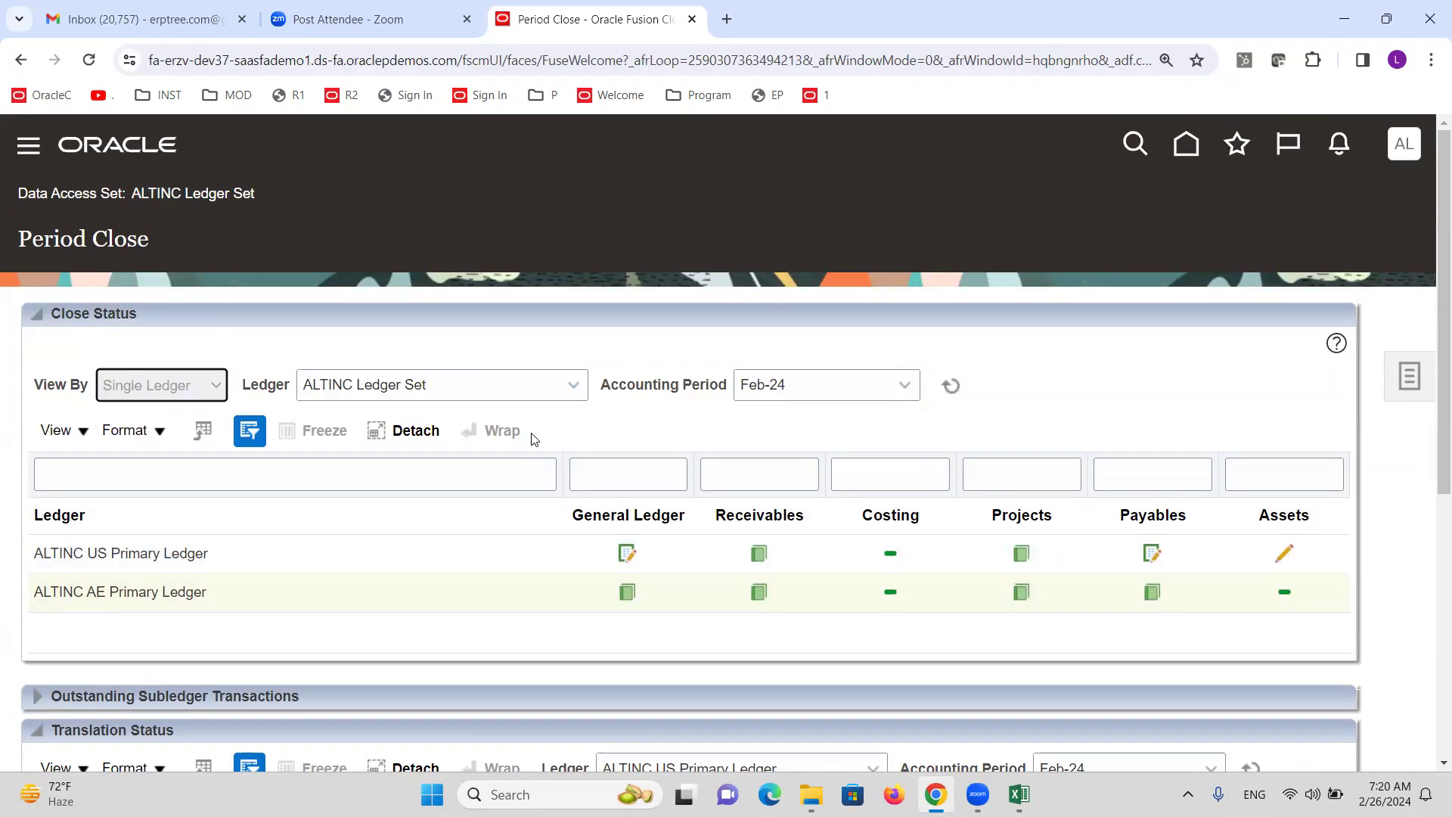
{"action": "left_click", "coordinate": [571, 387]}
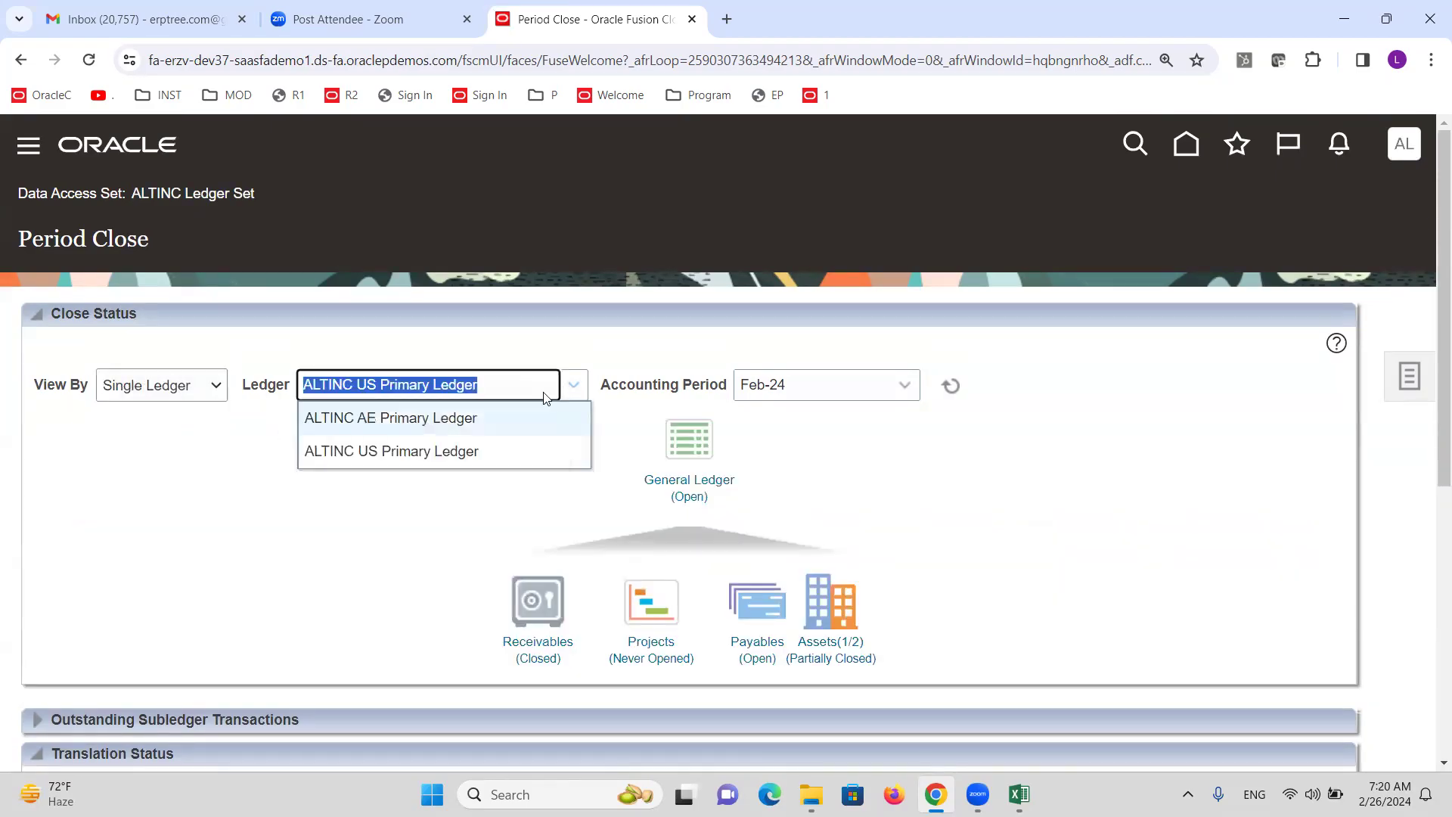
{"action": "left_click", "coordinate": [455, 420]}
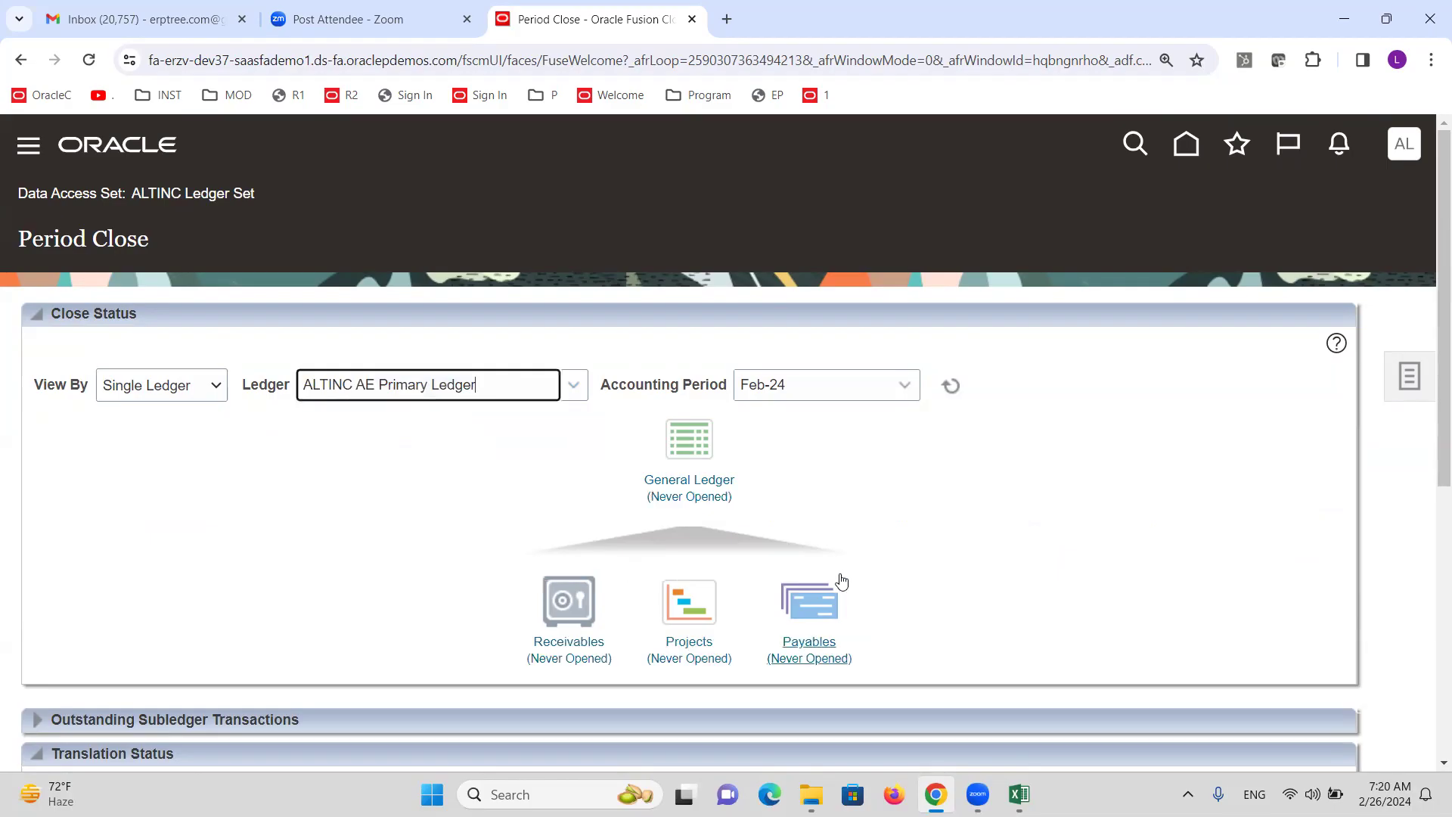
{"action": "left_click", "coordinate": [703, 496]}
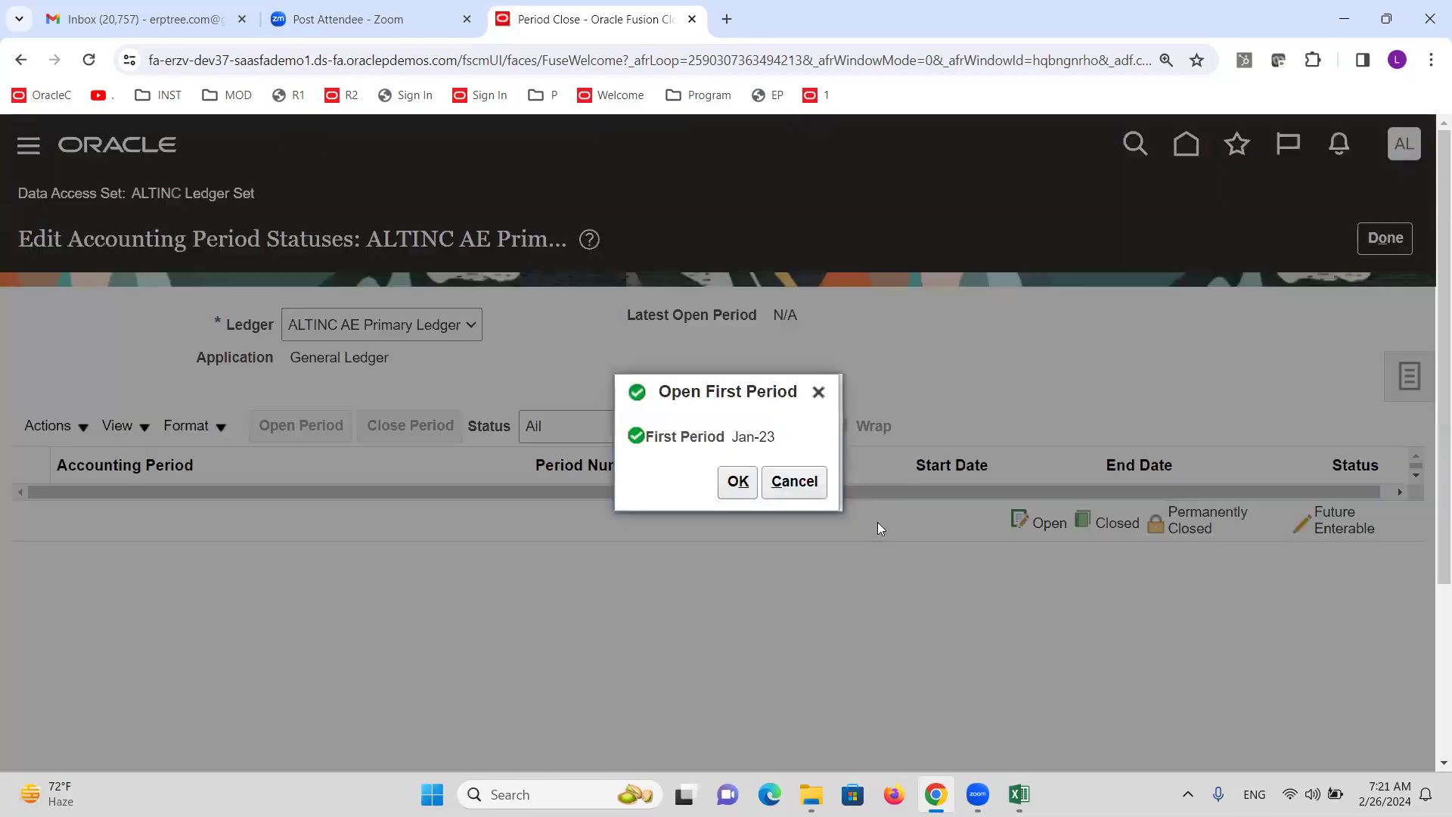
Open Jan-23 as the first period, then open all periods through target period Feb-24.
{"action": "left_click", "coordinate": [738, 487]}
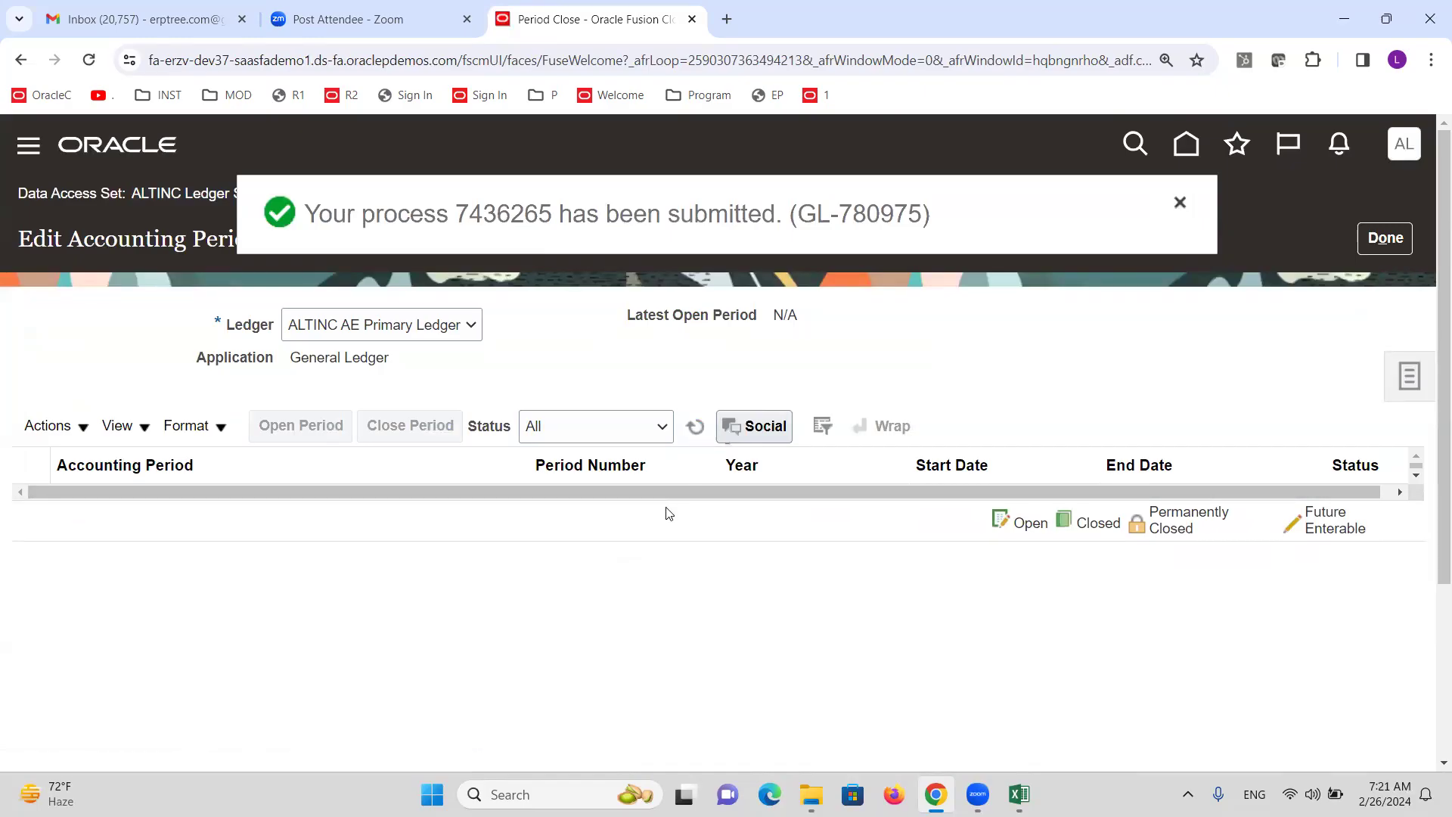
{"action": "left_click", "coordinate": [693, 428]}
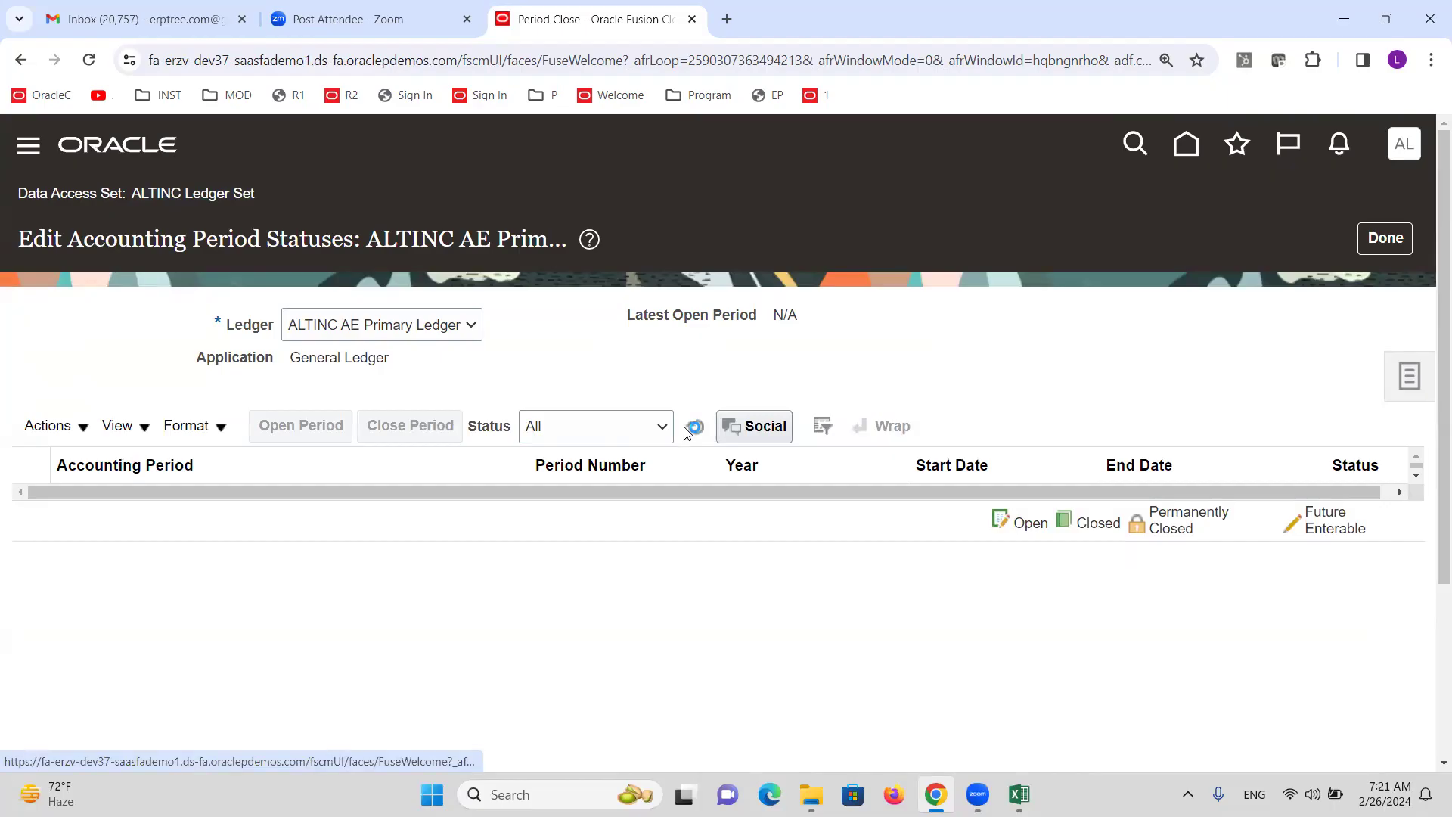
{"action": "left_click", "coordinate": [696, 427]}
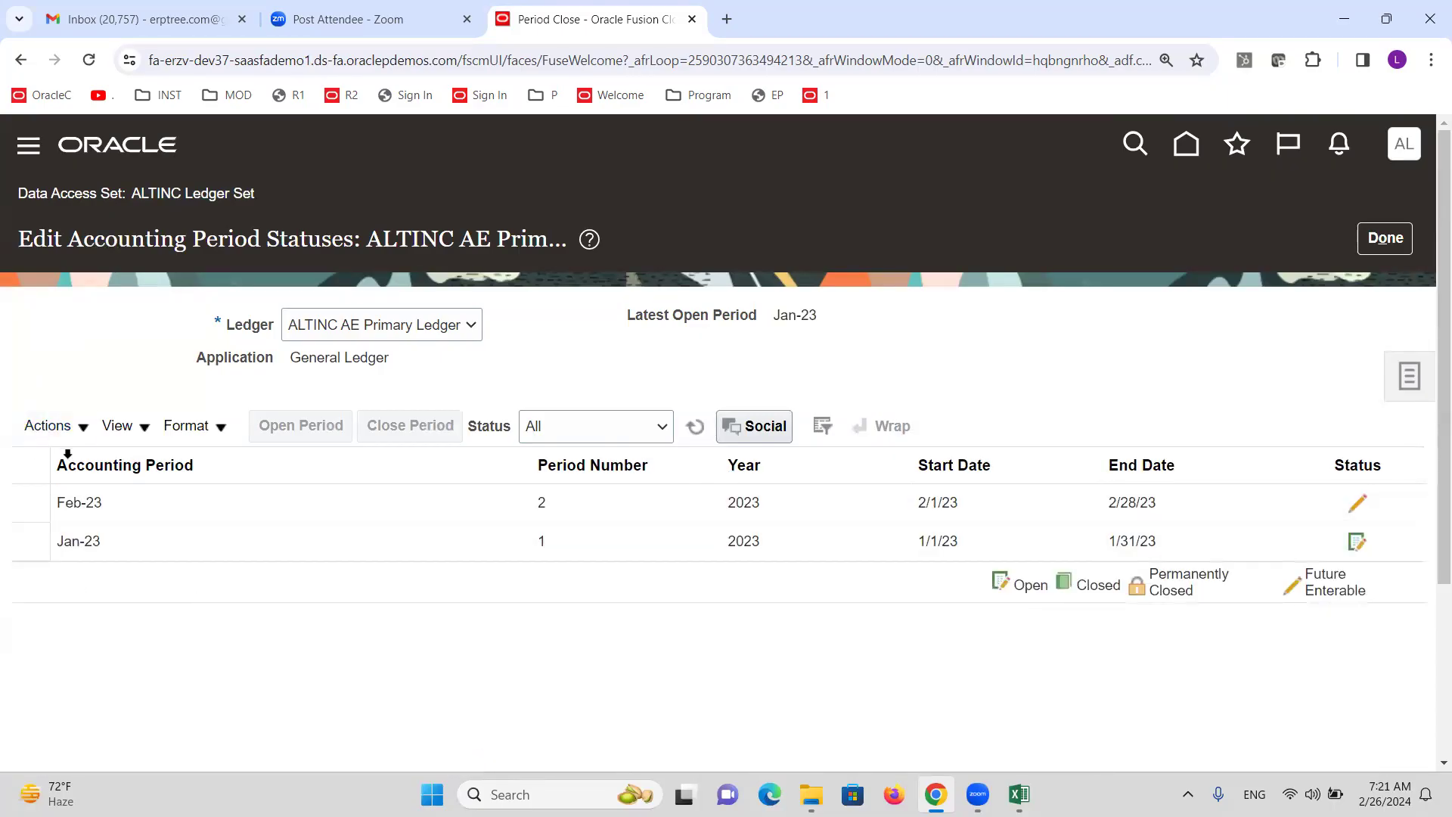
{"action": "left_click", "coordinate": [83, 429]}
{"action": "left_click", "coordinate": [113, 533]}
{"action": "left_click", "coordinate": [777, 430]}
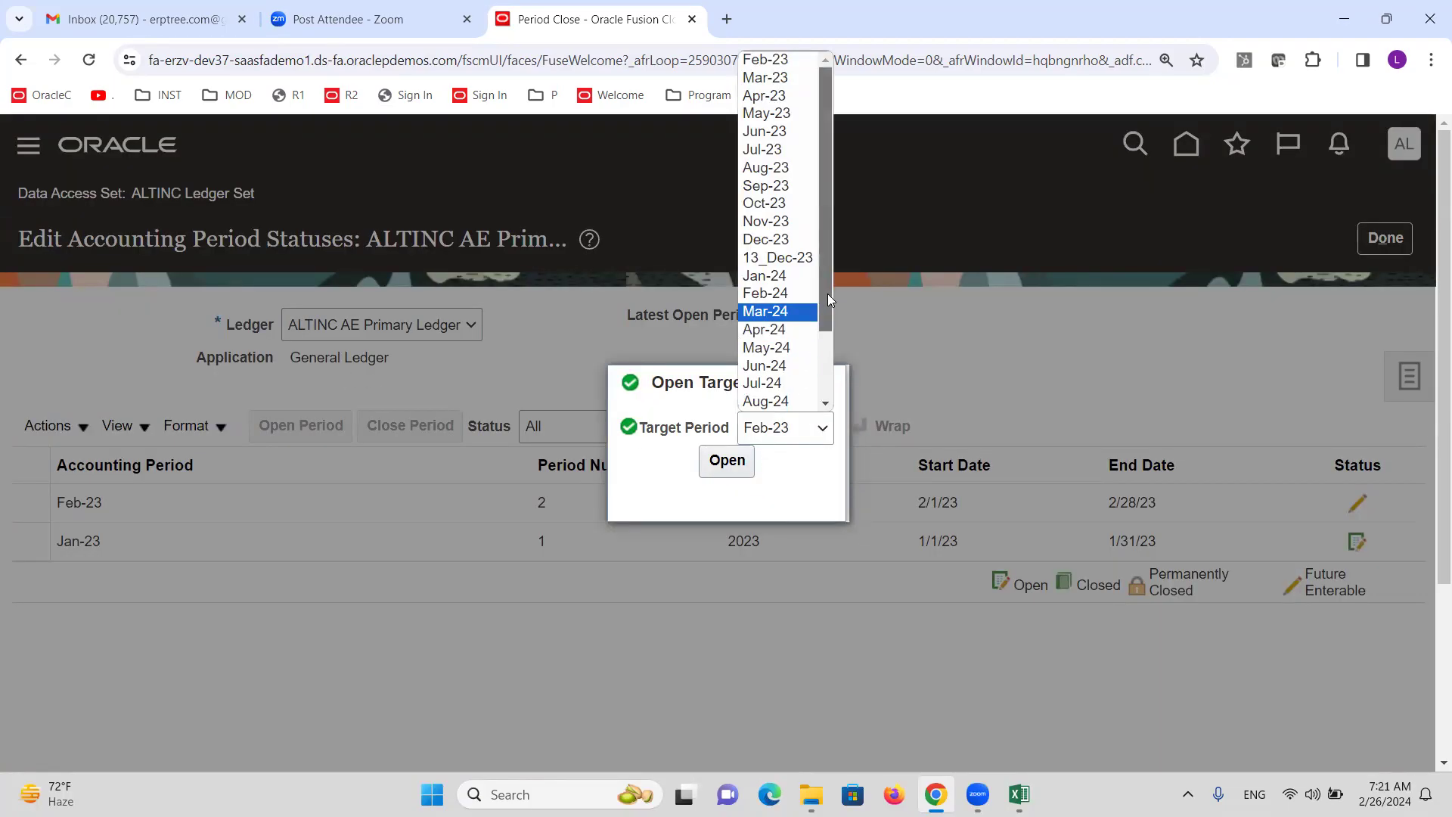
{"action": "left_click", "coordinate": [780, 294]}
{"action": "left_click", "coordinate": [726, 461]}
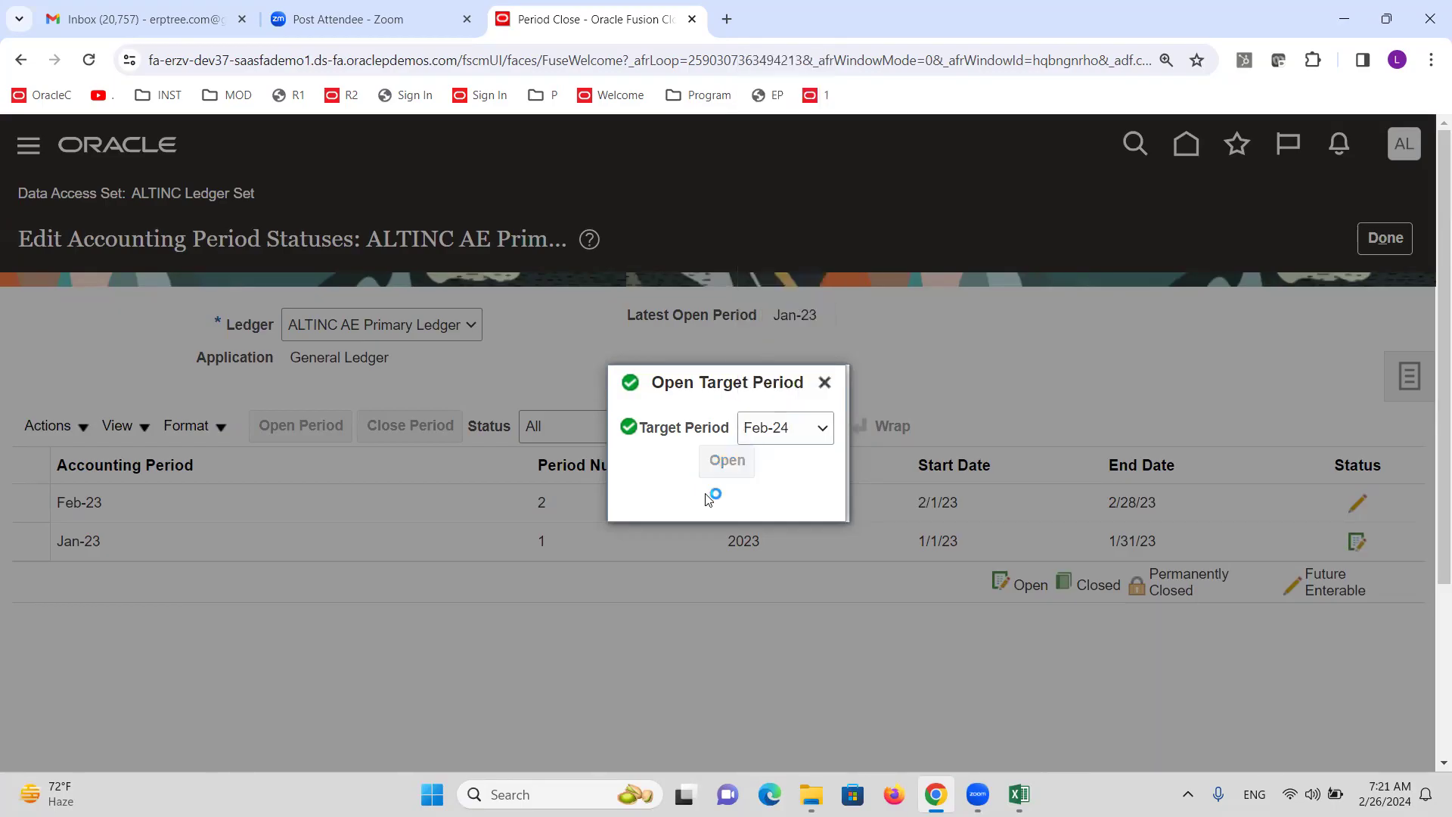
{"action": "left_click", "coordinate": [1153, 477]}
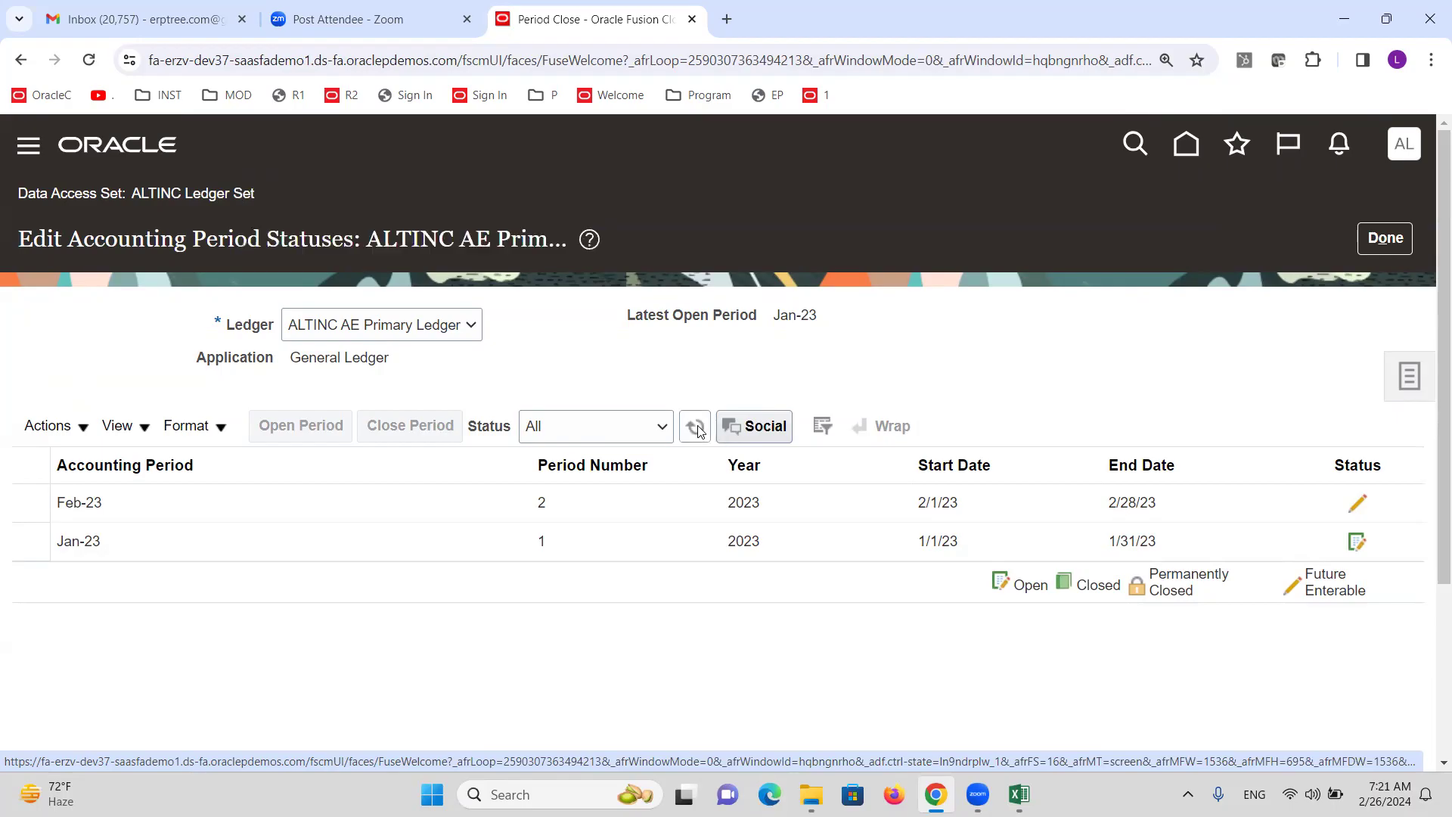
Refresh to confirm periods open through Feb-24, then return to Period Close and check Excel.
{"action": "left_click", "coordinate": [741, 428]}
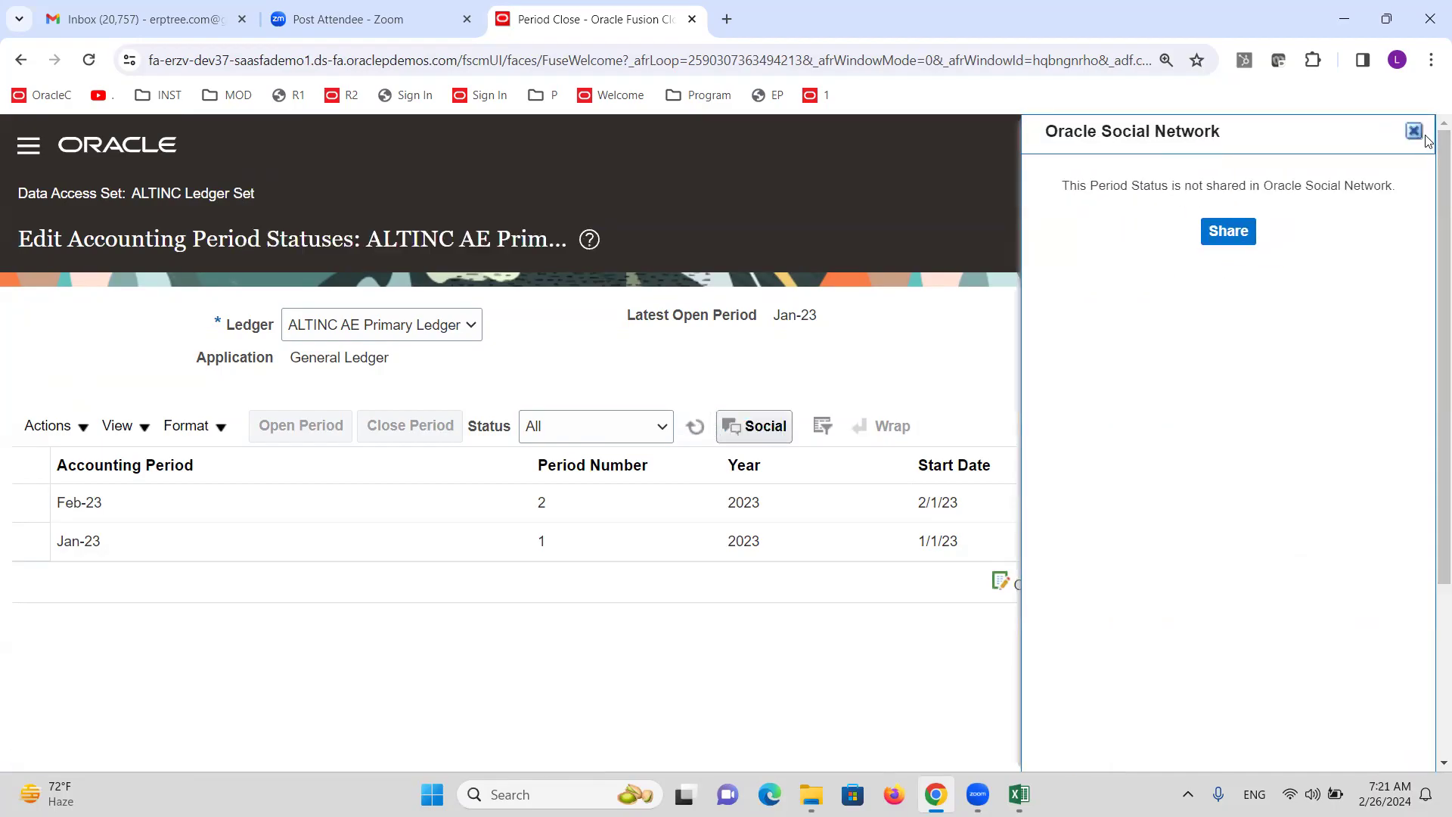
{"action": "left_click", "coordinate": [1414, 133]}
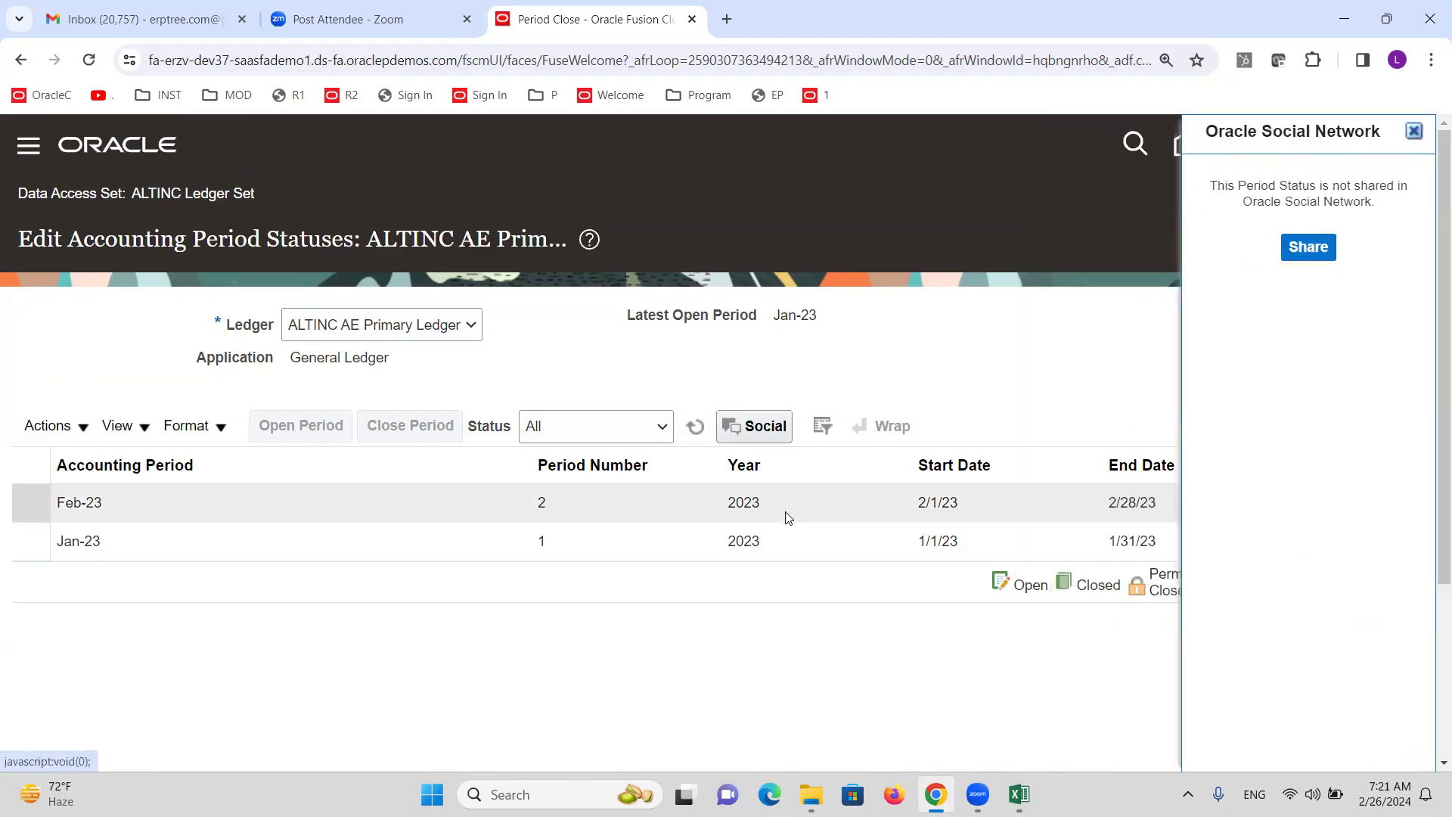
{"action": "left_click", "coordinate": [691, 429]}
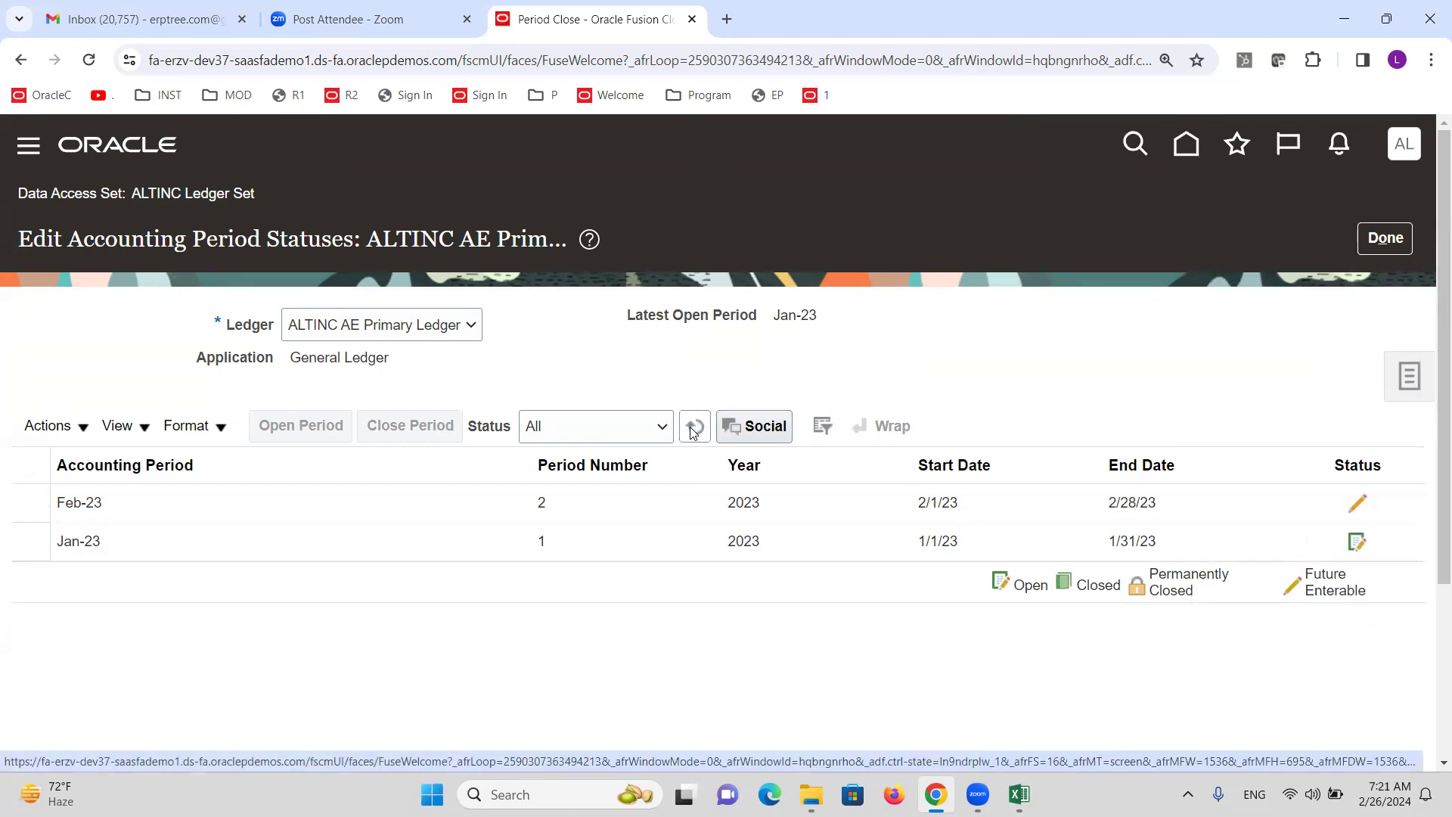
{"action": "left_click", "coordinate": [691, 430]}
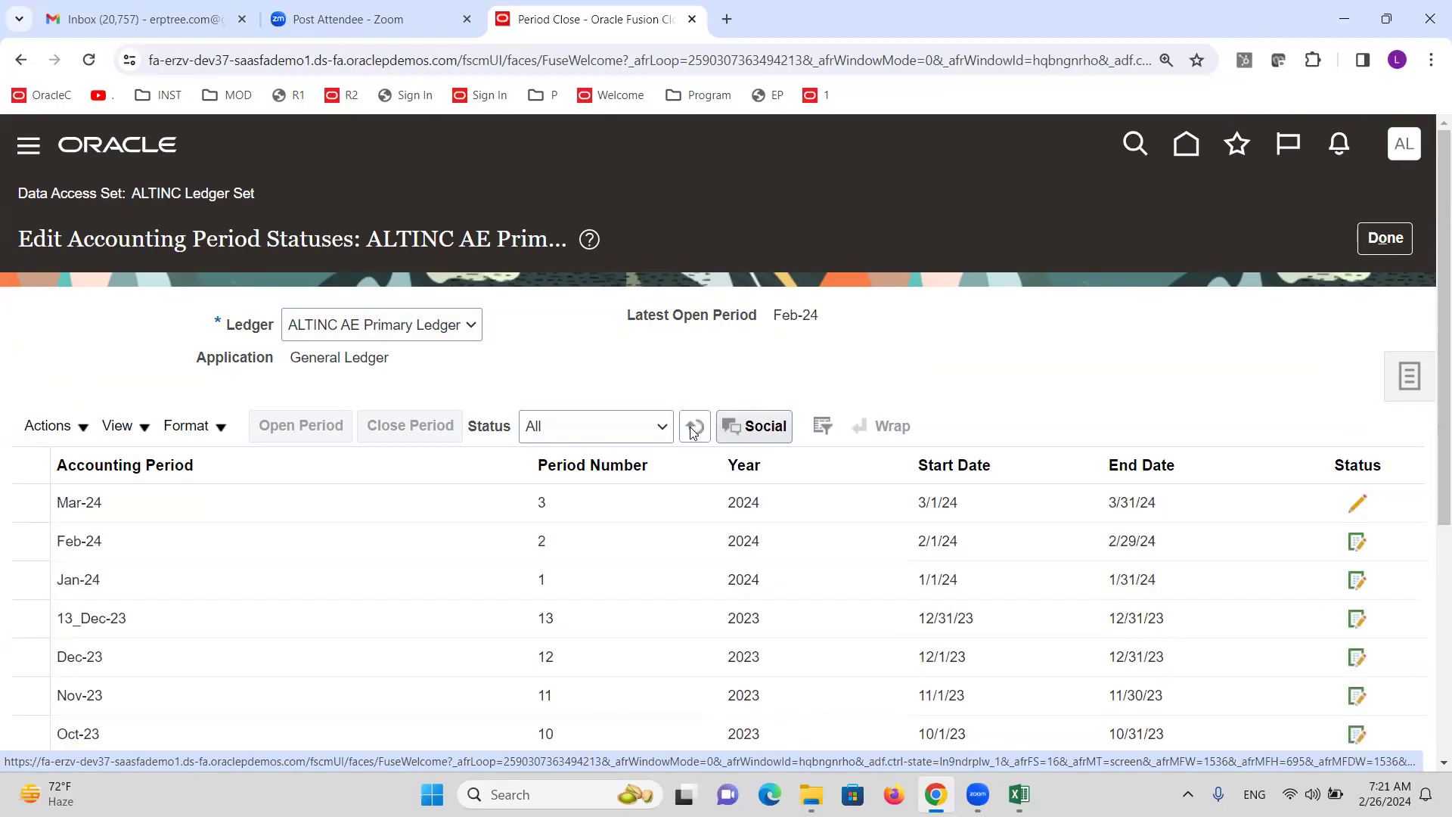
{"action": "left_click", "coordinate": [1385, 238]}
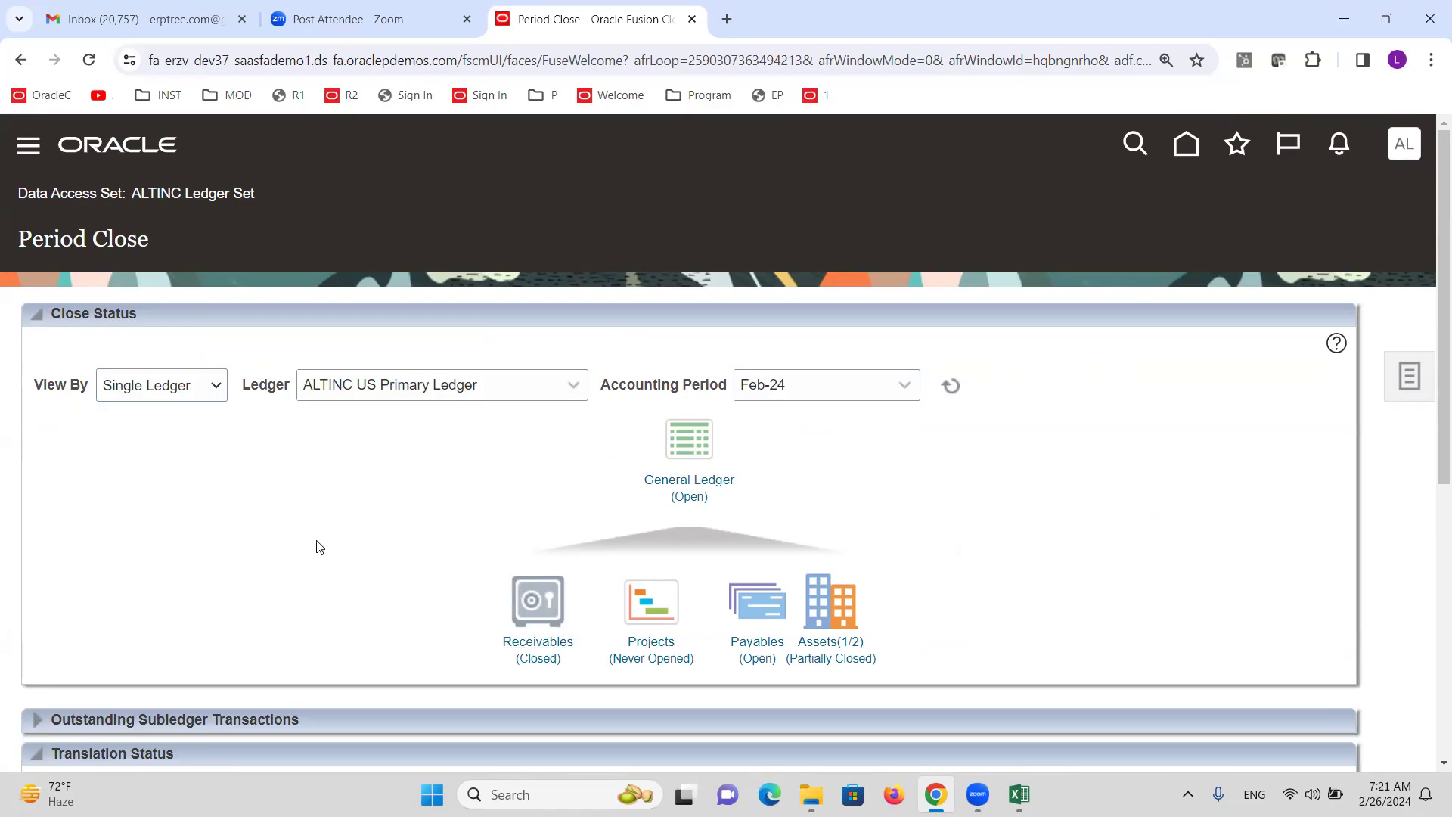
{"action": "key", "text": "alt+Tab"}
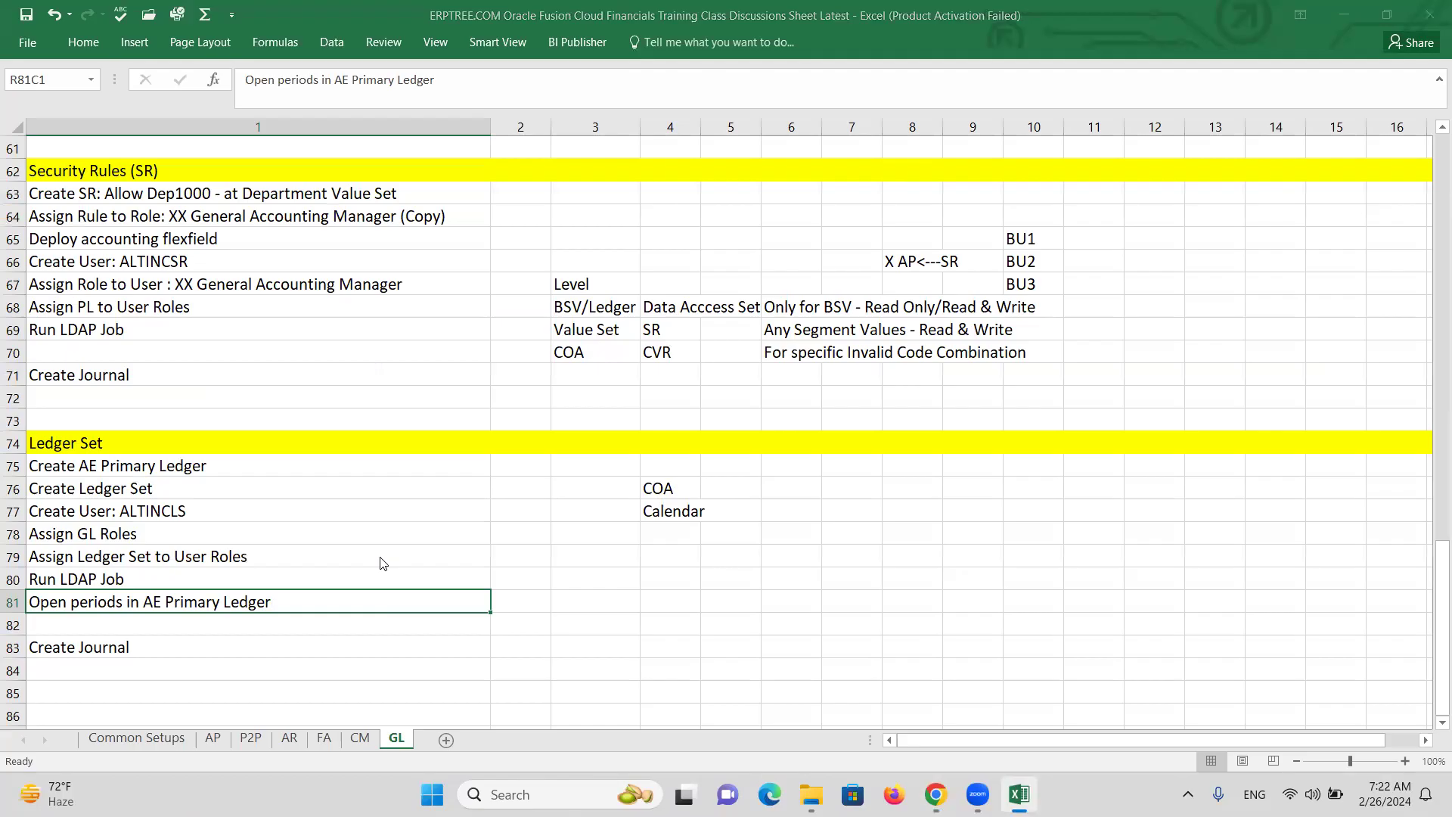
{"action": "key", "text": "alt+Tab"}
Go to General Accounting Journals and start a new journal.
{"action": "left_click", "coordinate": [28, 147]}
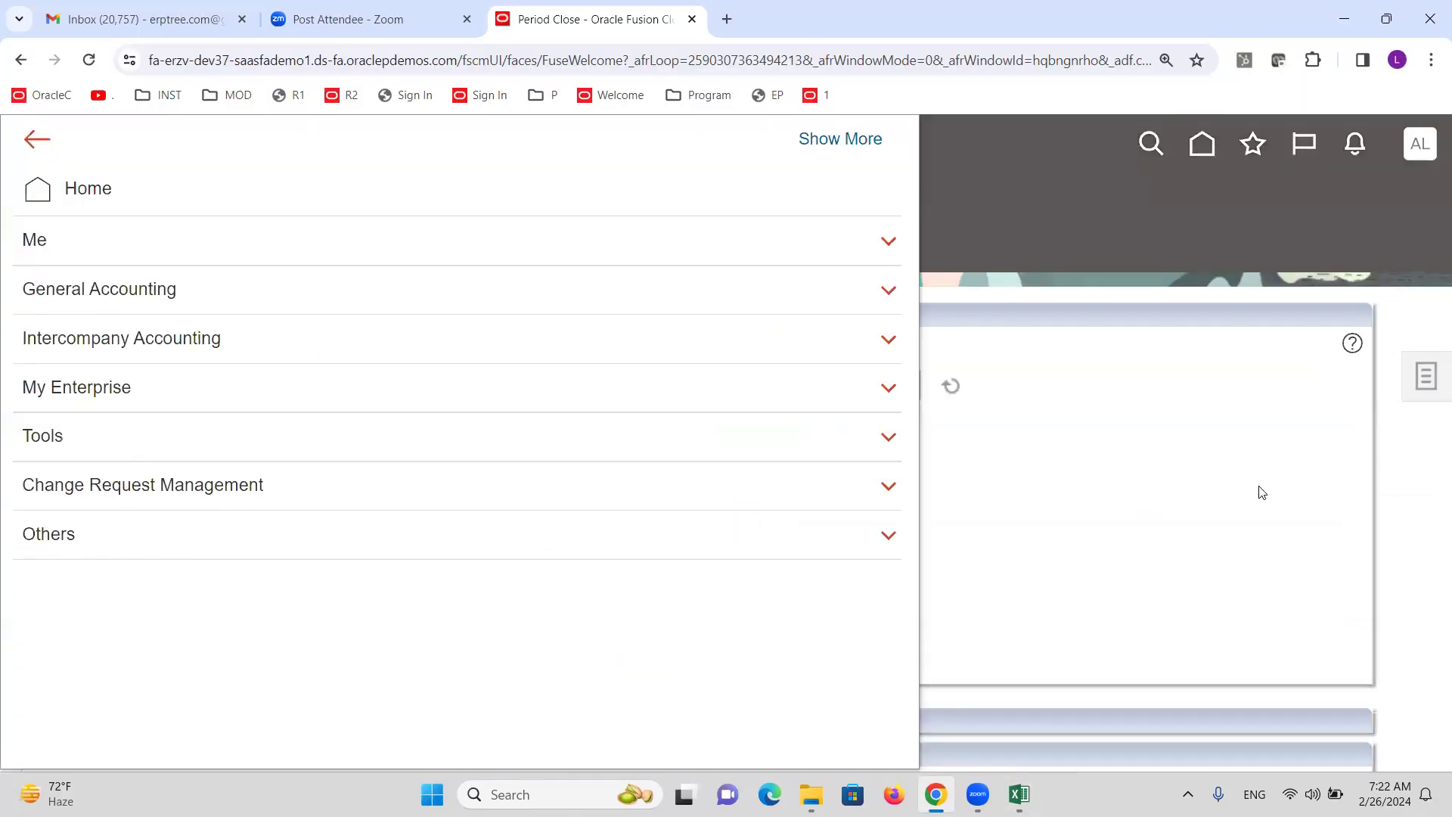
{"action": "left_click", "coordinate": [1223, 446]}
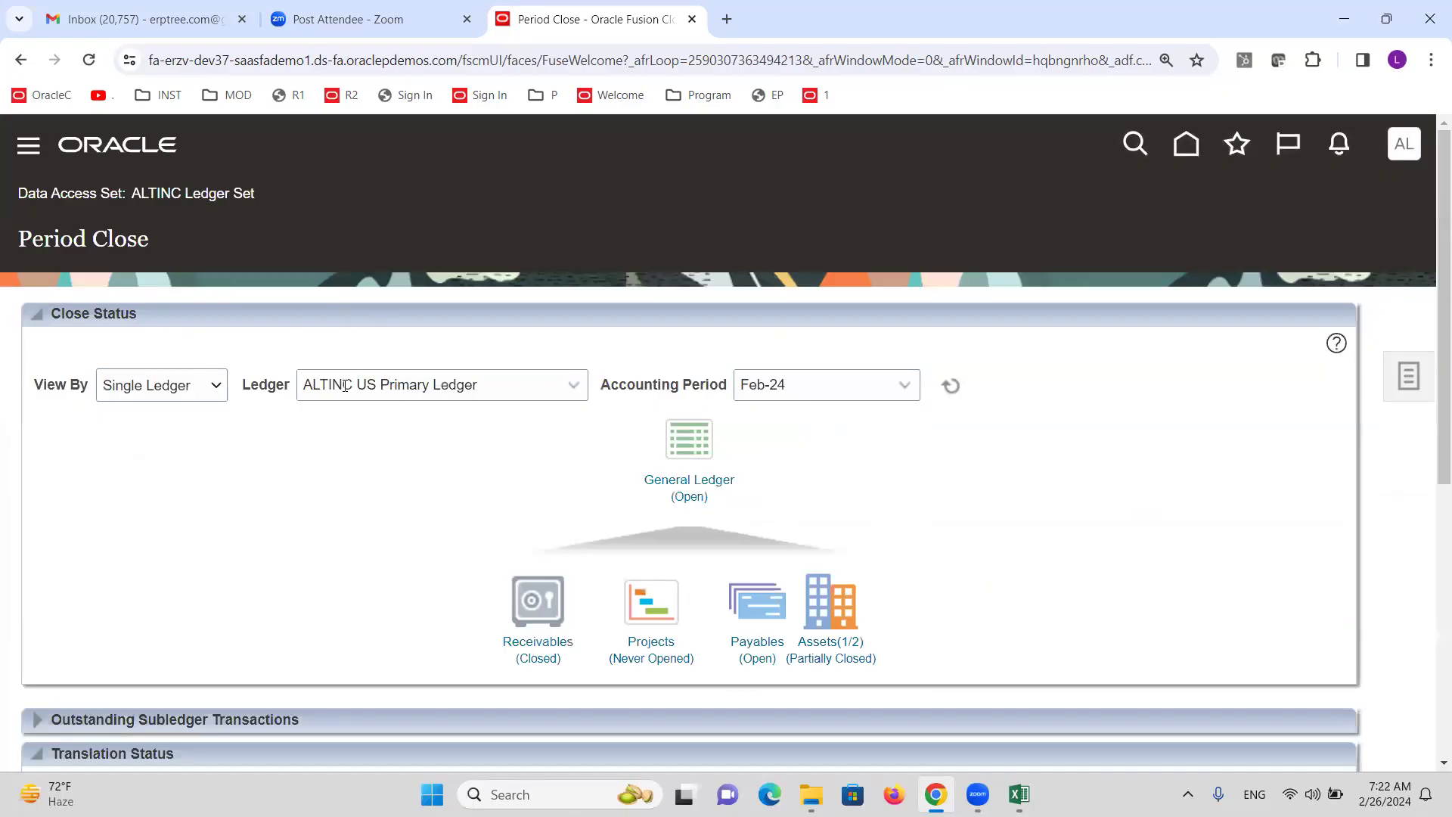
{"action": "left_click", "coordinate": [28, 147]}
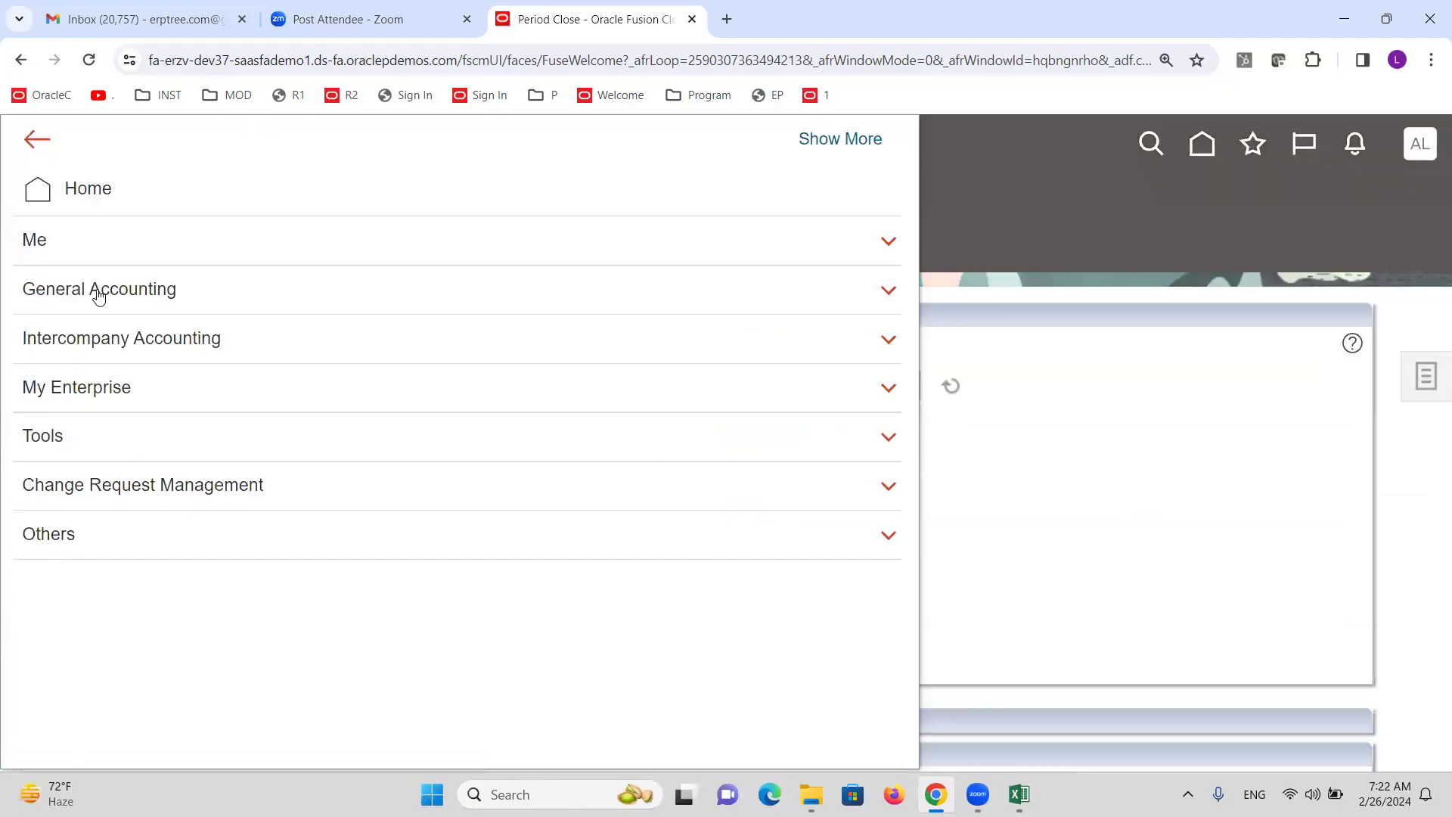
{"action": "left_click", "coordinate": [99, 295]}
{"action": "left_click", "coordinate": [406, 324]}
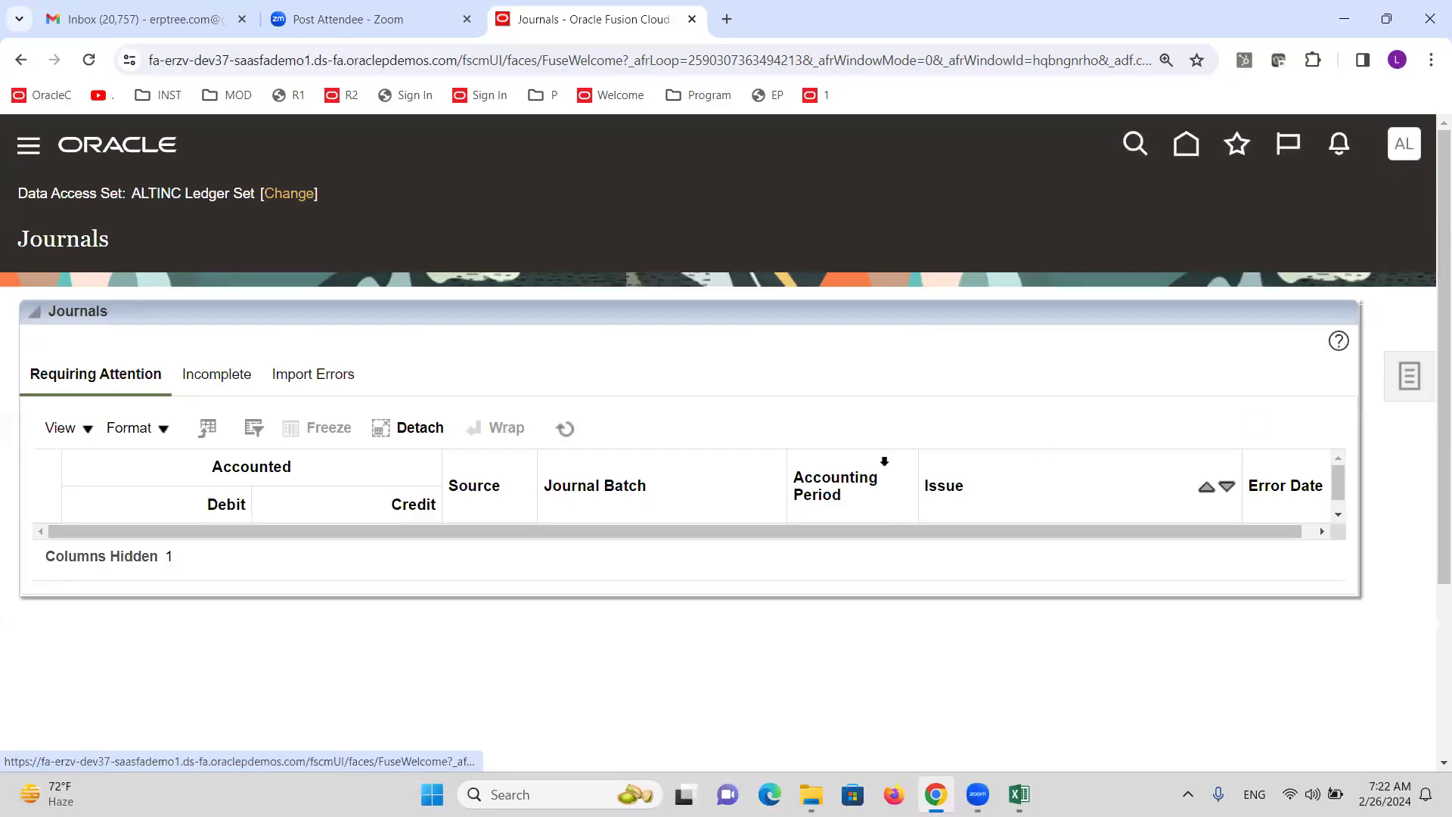
{"action": "left_click", "coordinate": [1411, 366]}
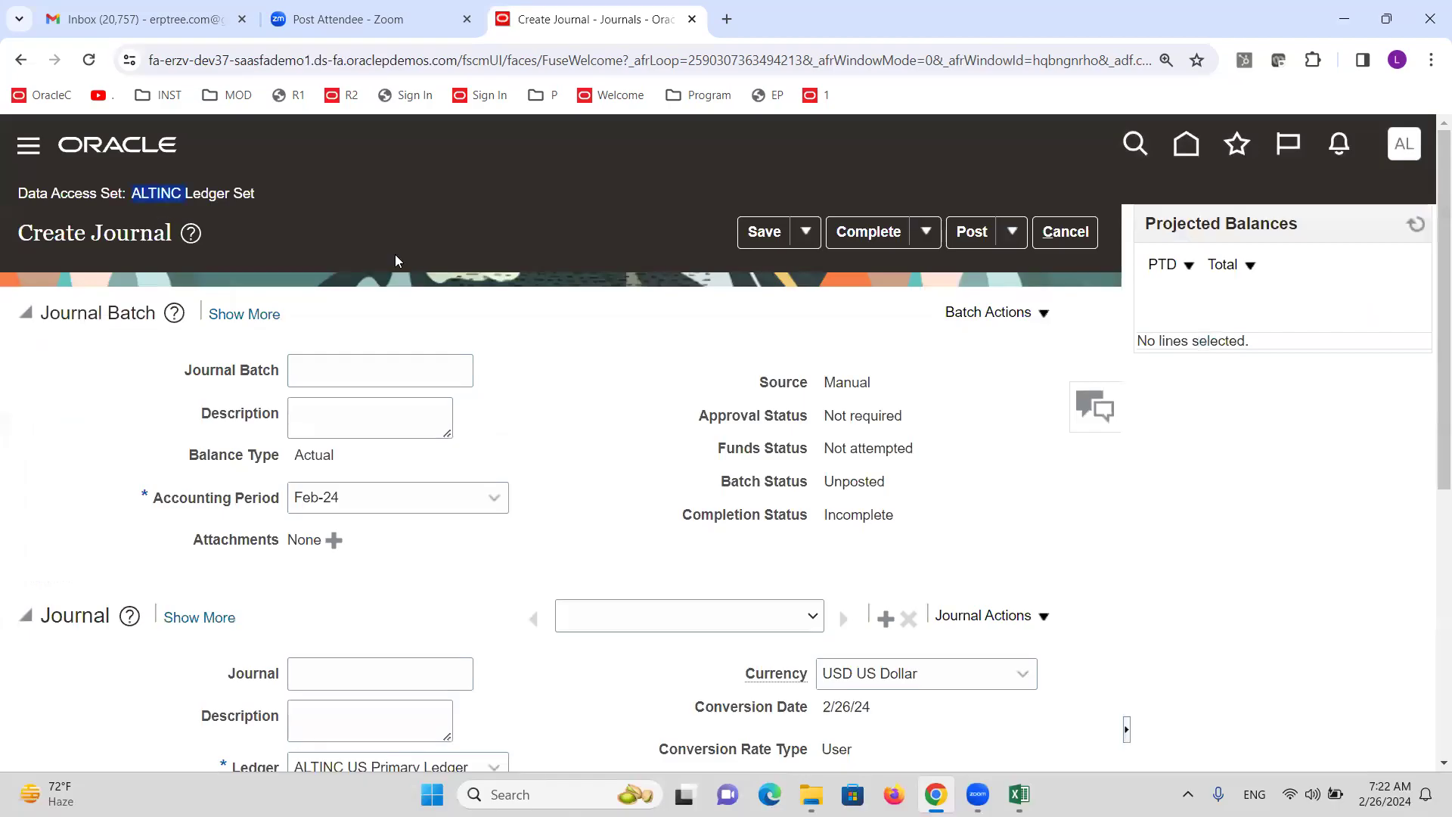
Set the journal ledger to ALTINC AE Primary Ledger, note AED currency, then cancel it.
{"action": "scroll", "coordinate": [489, 288], "scroll_direction": "down", "scroll_amount": 4}
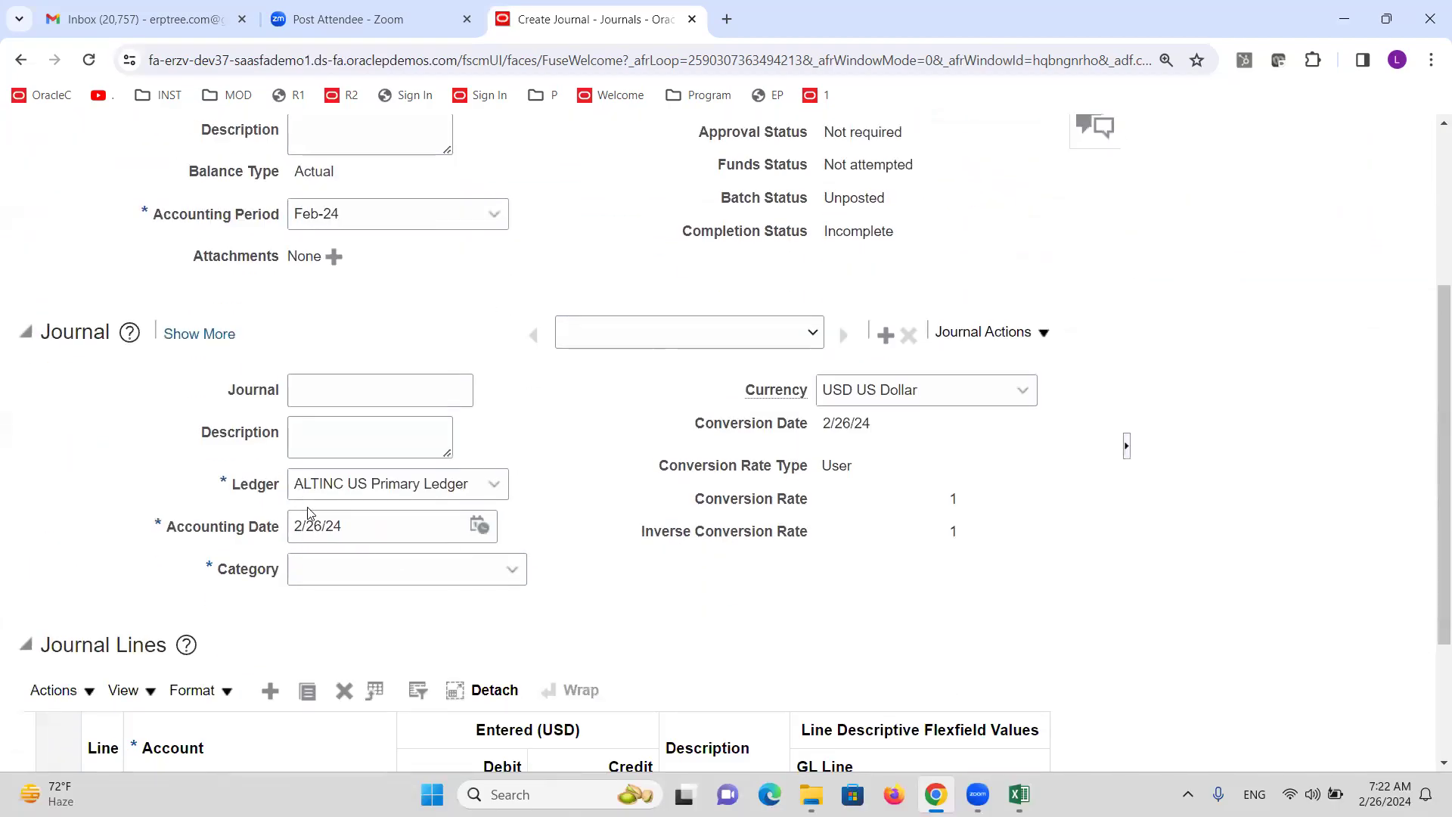
{"action": "left_click", "coordinate": [496, 487]}
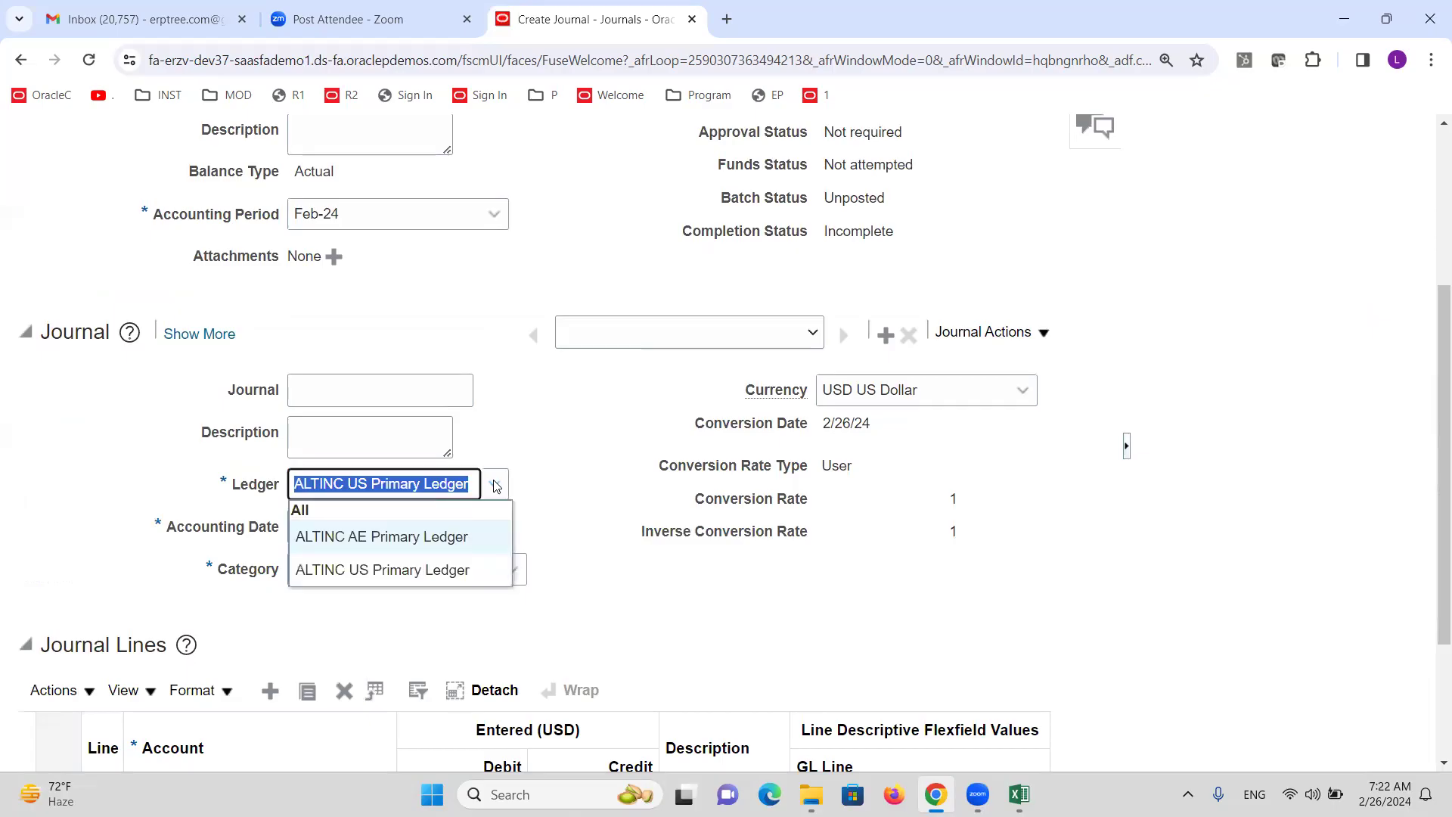
{"action": "left_click", "coordinate": [401, 542]}
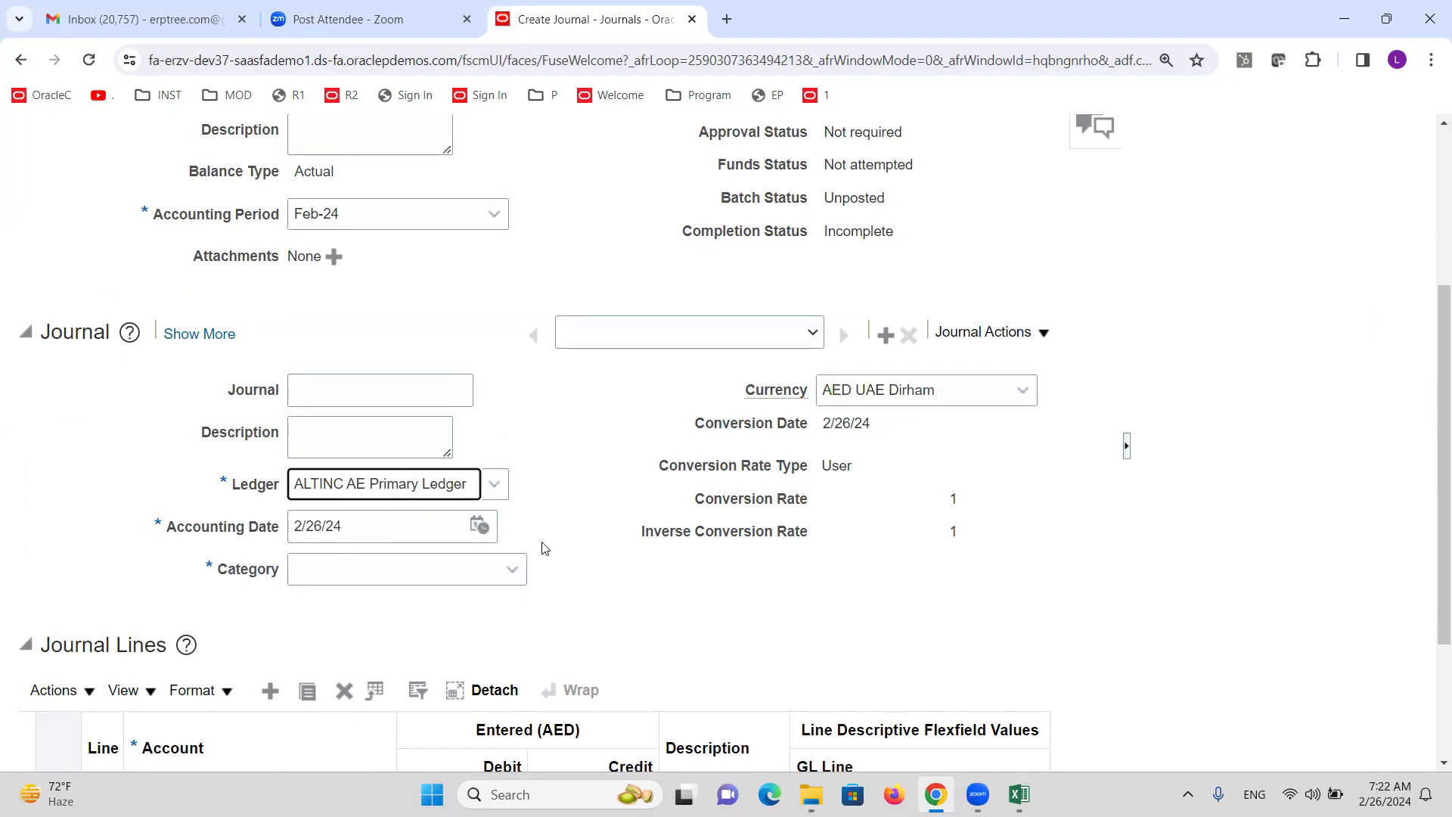
{"action": "scroll", "coordinate": [545, 547], "scroll_direction": "down", "scroll_amount": 3}
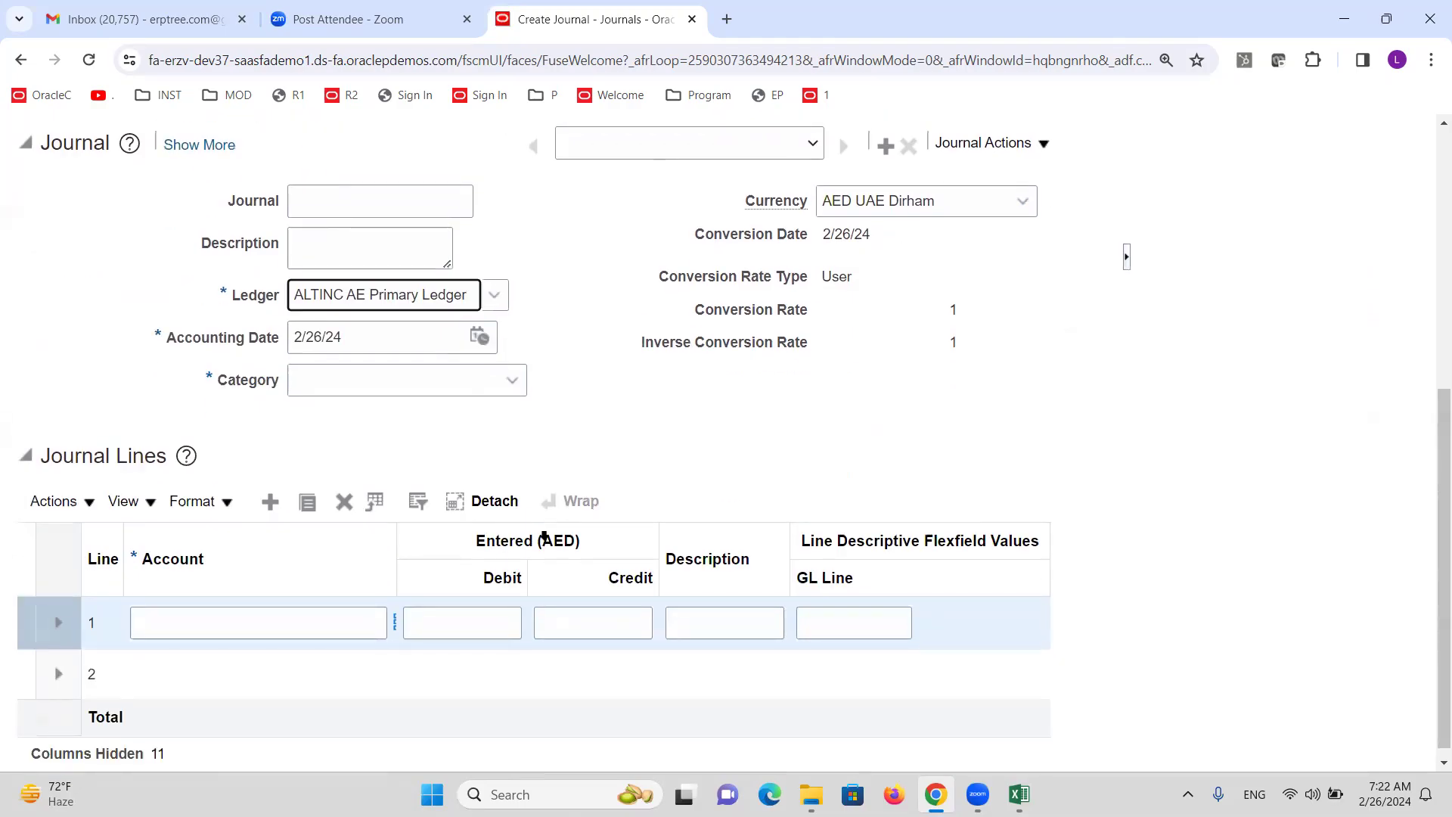
{"action": "scroll", "coordinate": [546, 522], "scroll_direction": "up", "scroll_amount": 6}
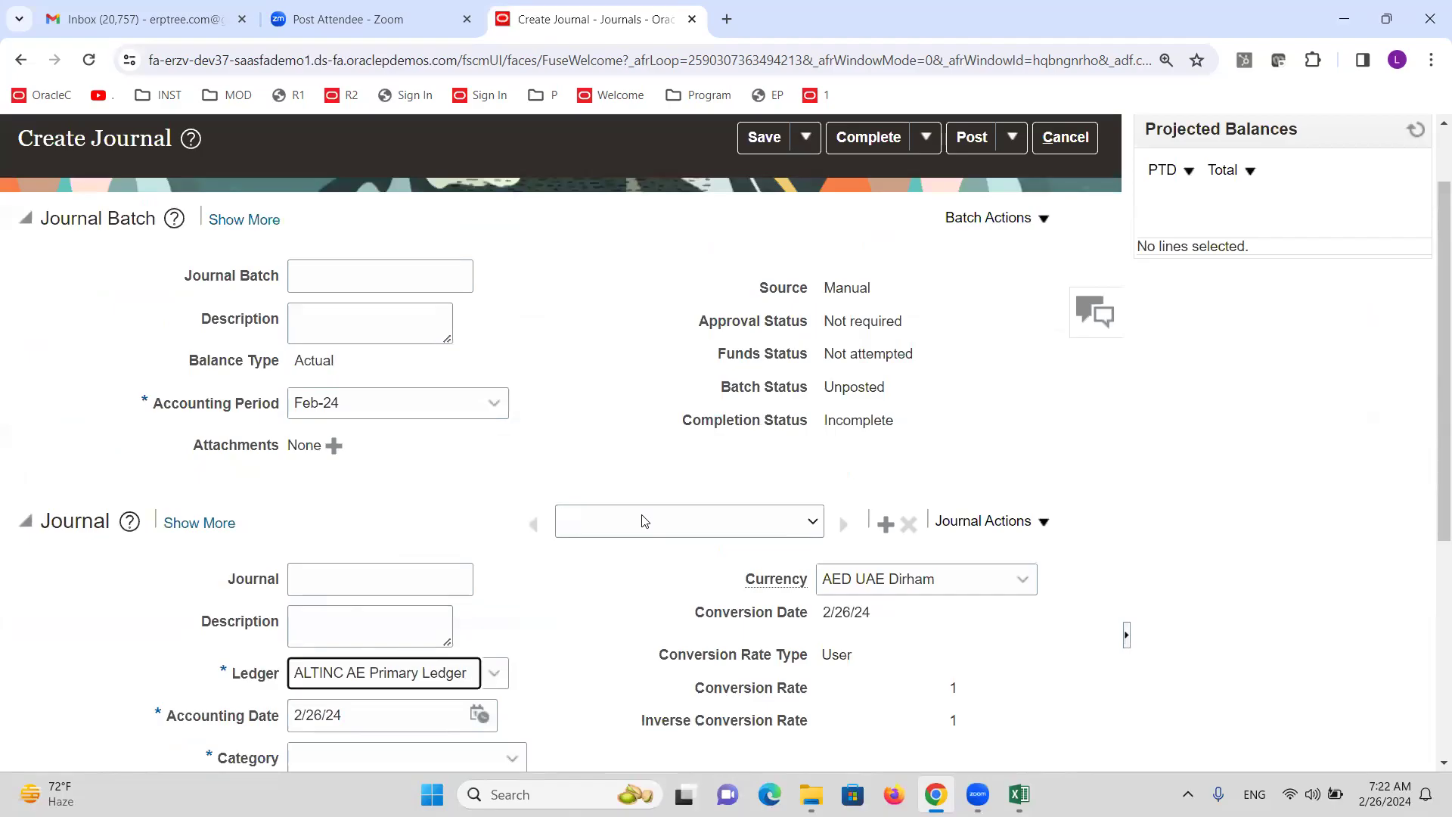
{"action": "left_click", "coordinate": [1067, 238]}
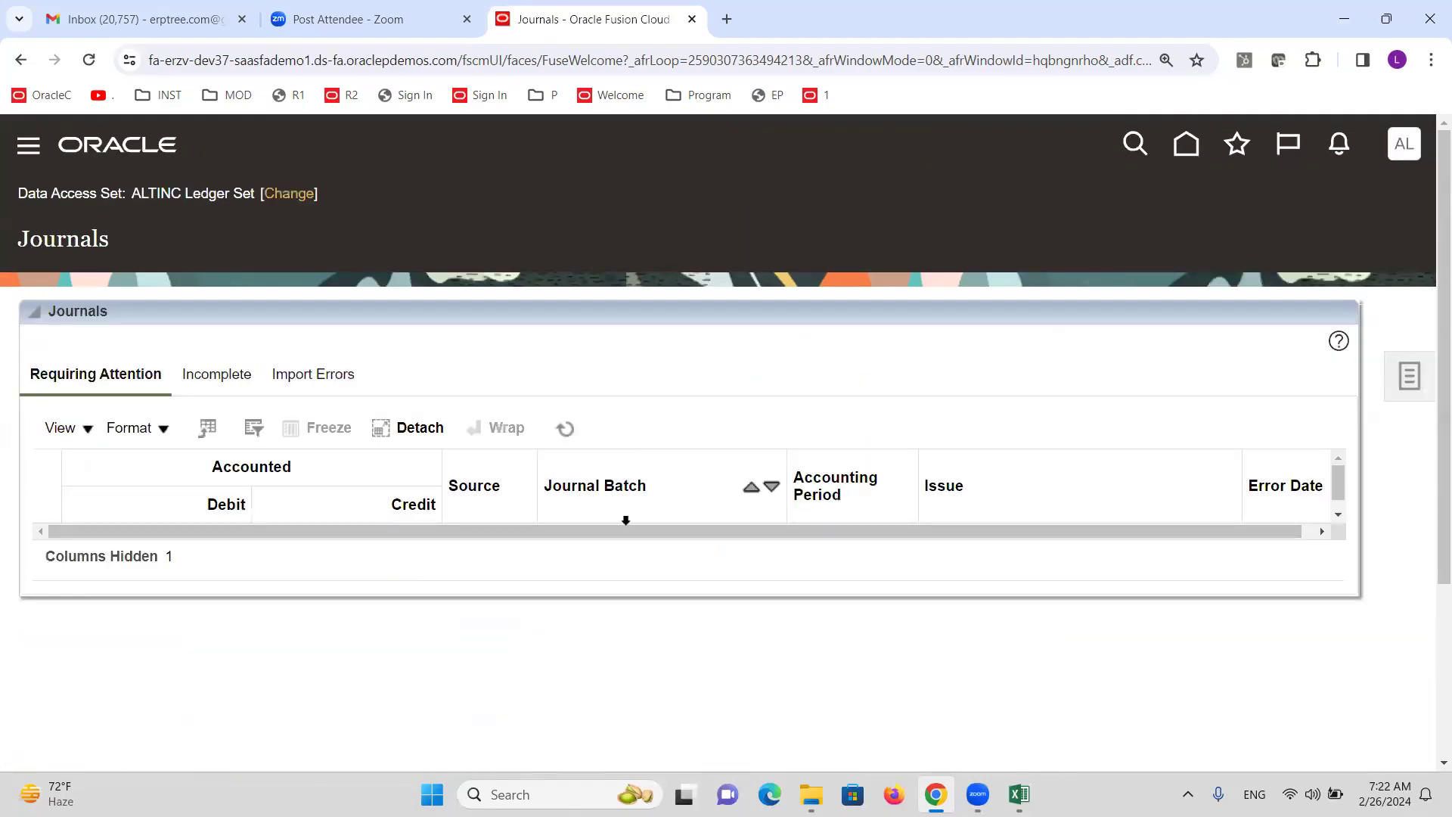
Bring up the Excel training workbook's GL sheet from the taskbar.
{"action": "left_click", "coordinate": [1019, 794]}
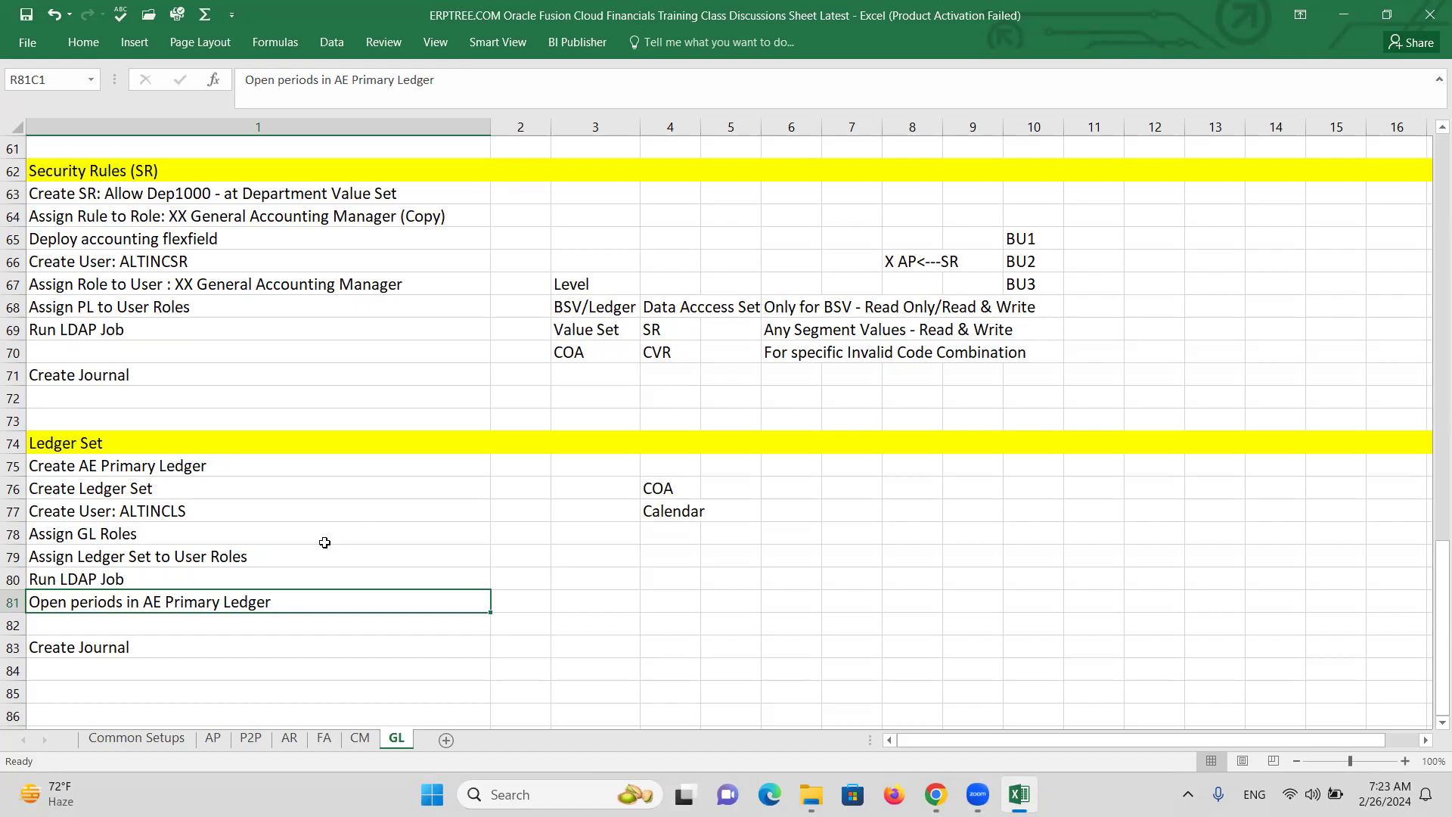
Look over the COA and Calendar notes and the Security Rules and Create Ledger Set topics.
{"action": "left_click_drag", "start_coordinate": [658, 488], "coordinate": [684, 505]}
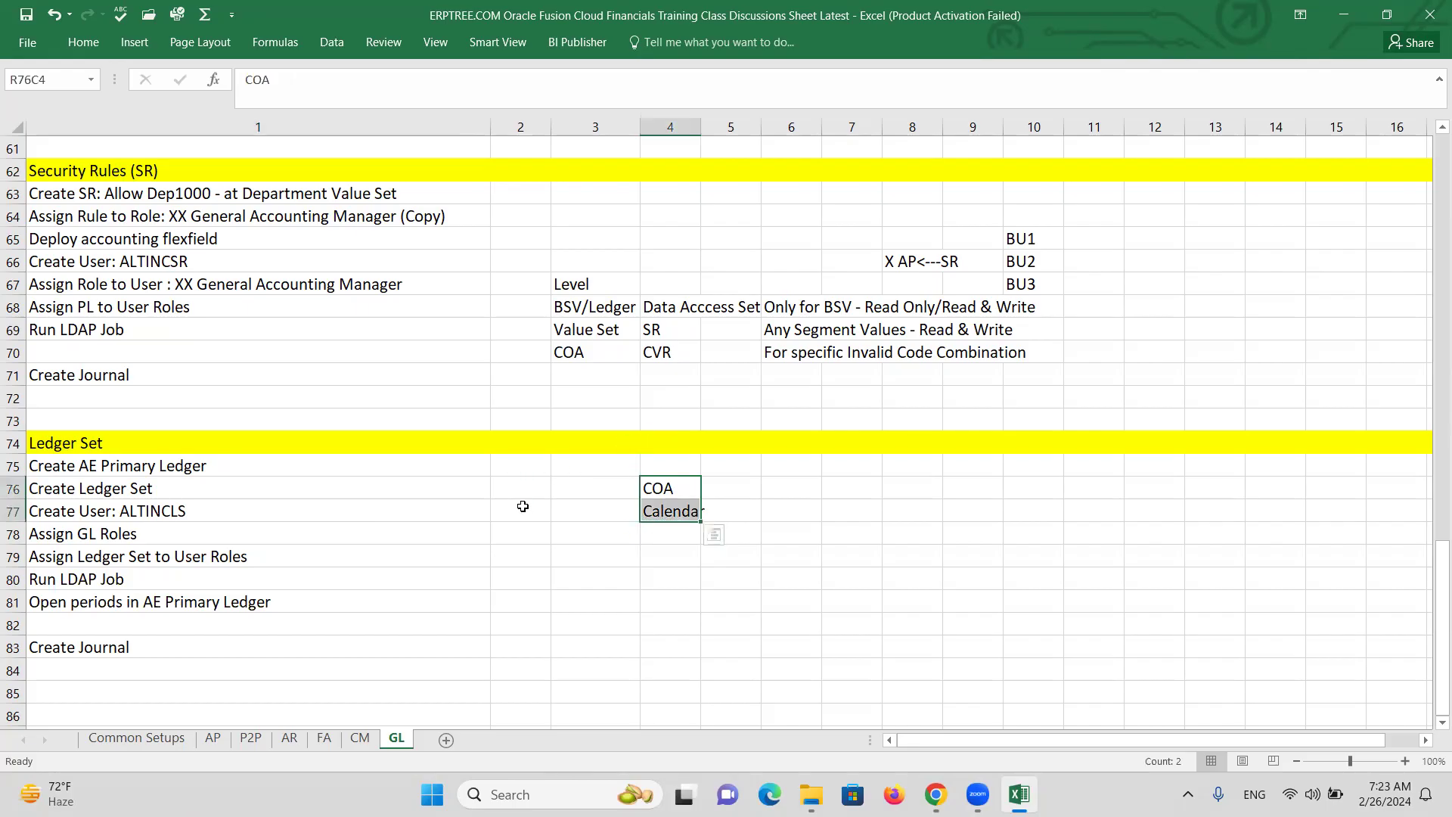
{"action": "left_click", "coordinate": [520, 506]}
{"action": "scroll", "coordinate": [314, 518], "scroll_direction": "up", "scroll_amount": 15}
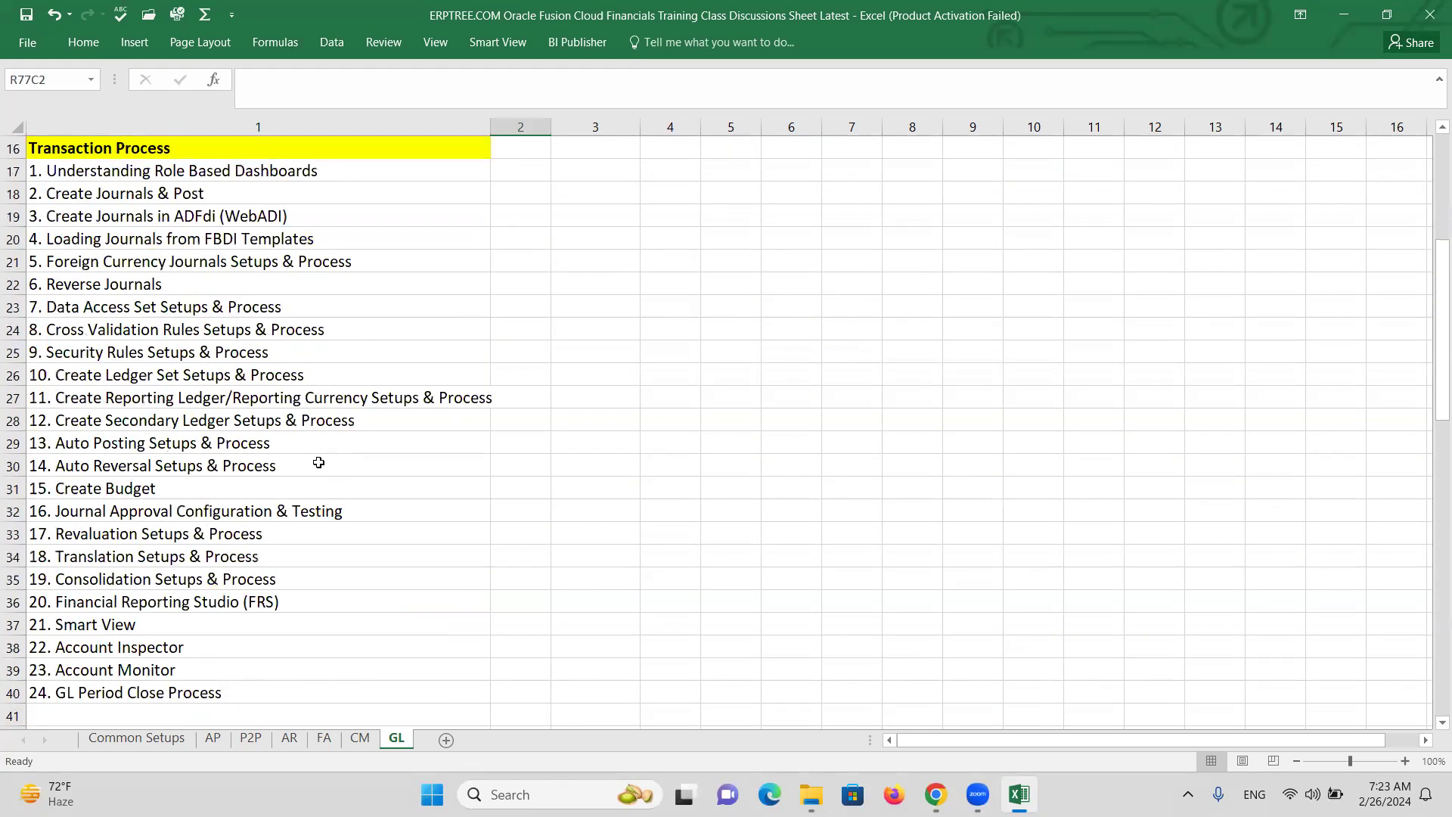
{"action": "scroll", "coordinate": [320, 462], "scroll_direction": "down", "scroll_amount": 1}
{"action": "left_click", "coordinate": [112, 285]}
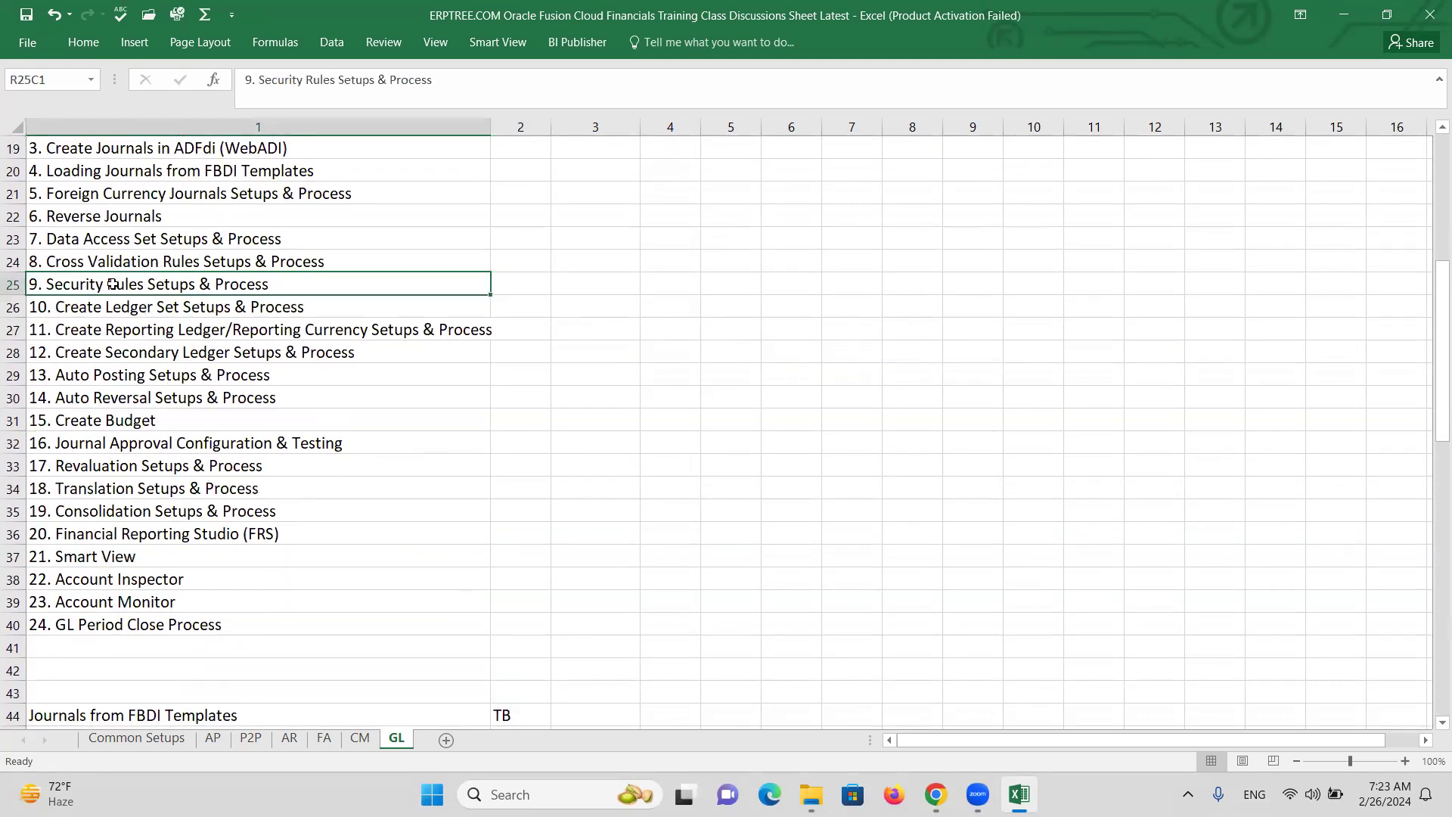
{"action": "left_click", "coordinate": [170, 308]}
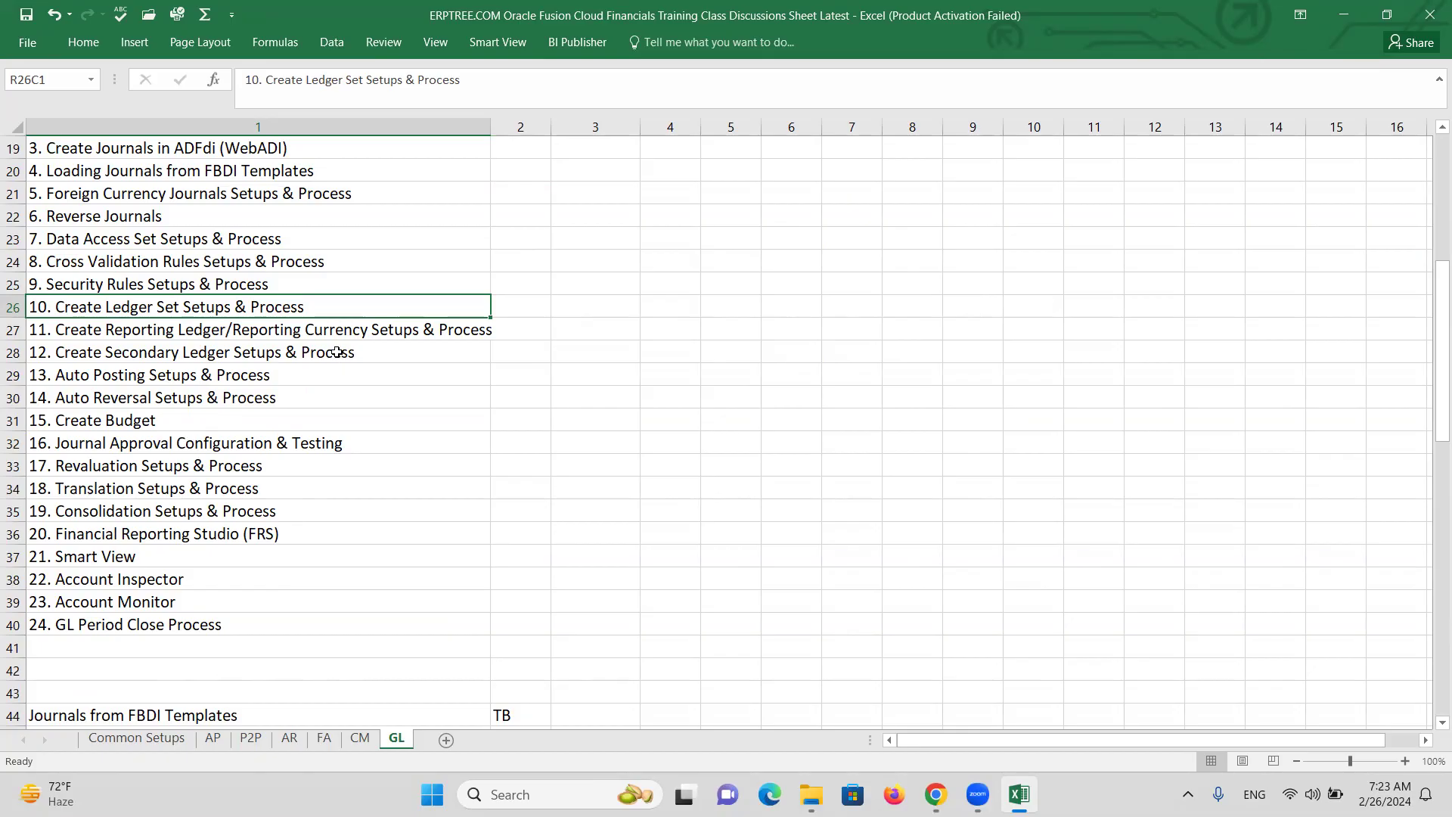
{"action": "key", "text": "alt+Tab"}
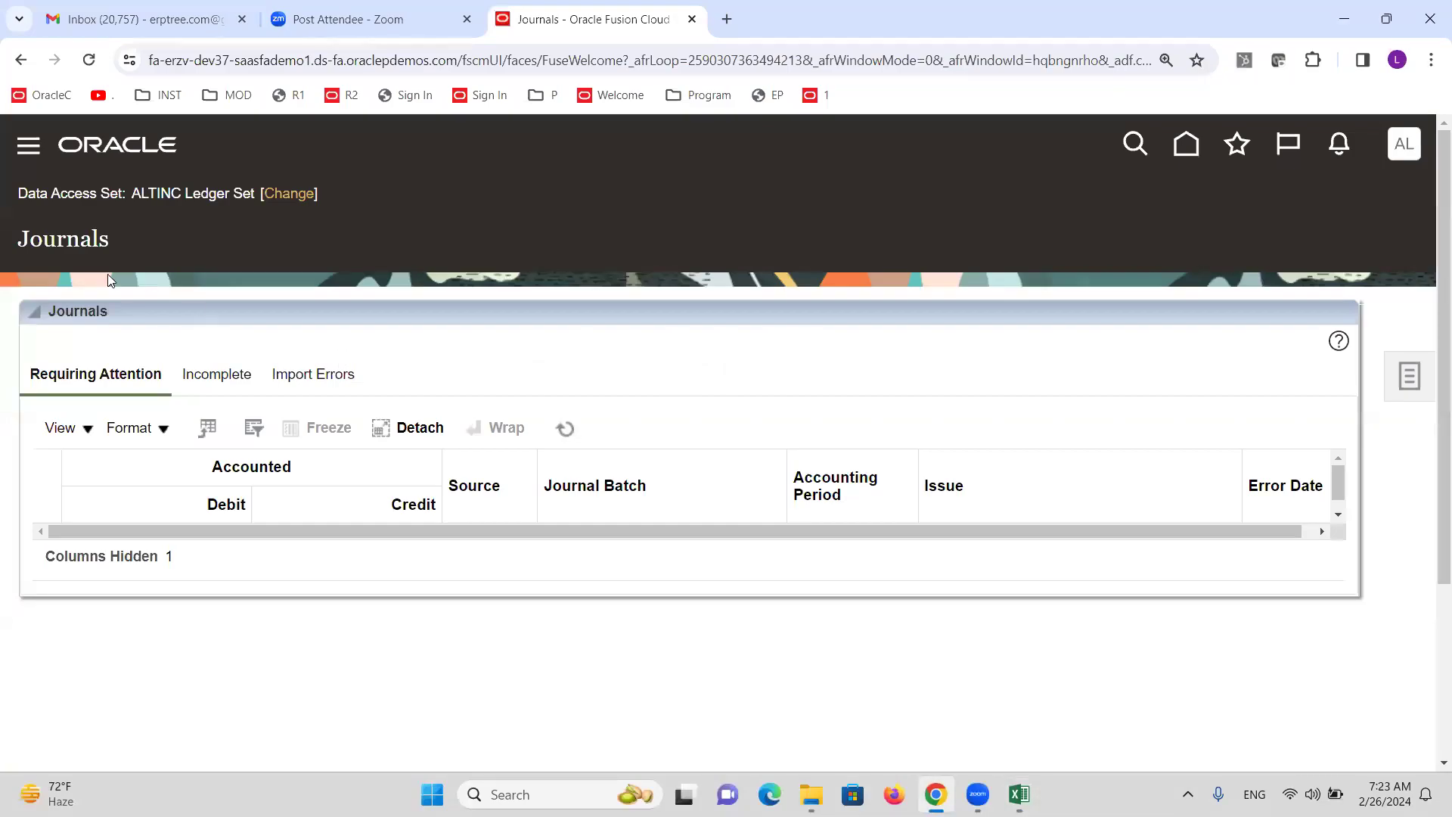
Start a new journal and view the ledgers offered in its Ledger list.
{"action": "left_click_drag", "start_coordinate": [134, 191], "coordinate": [252, 184]}
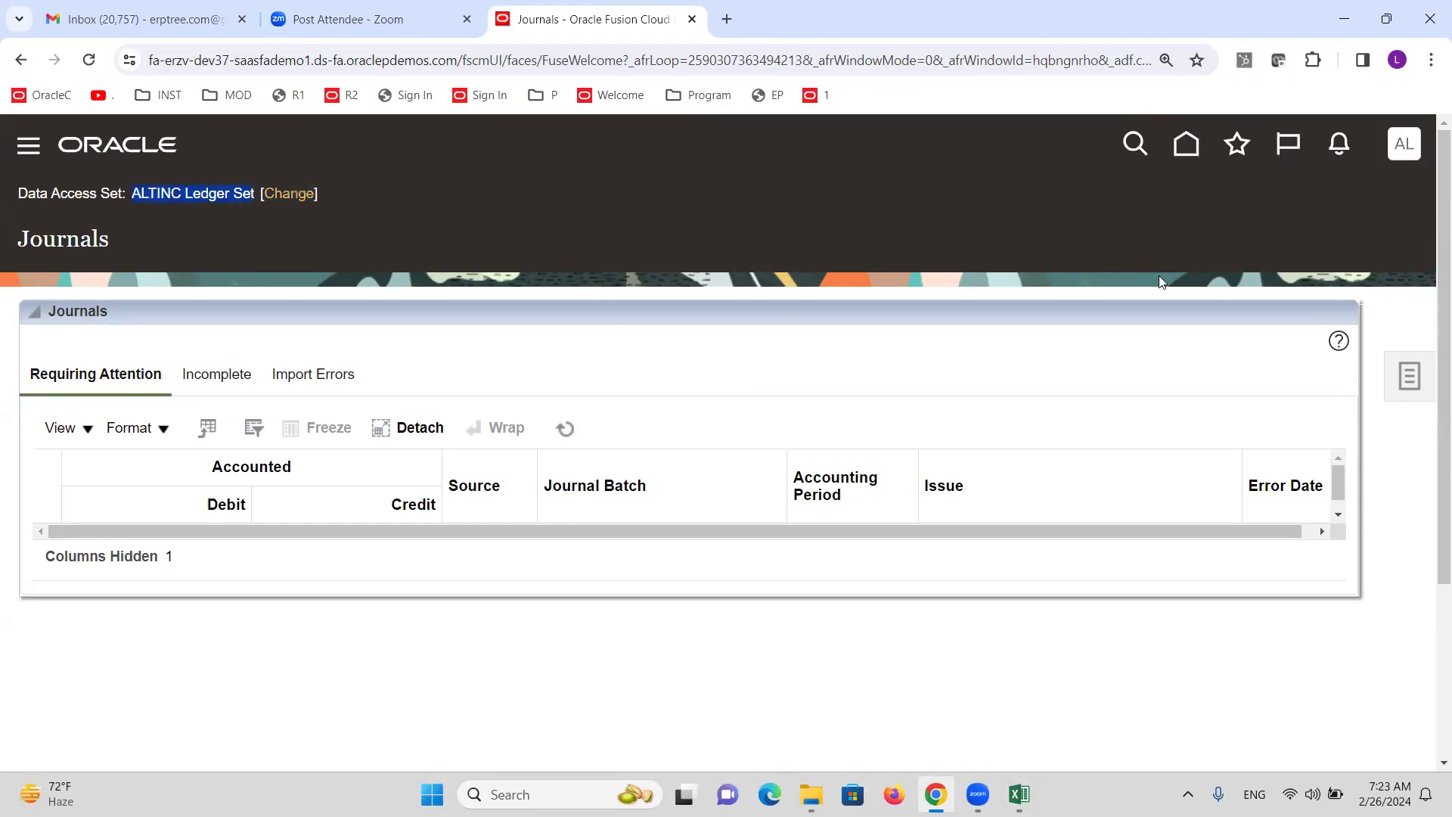
{"action": "left_click", "coordinate": [1407, 376]}
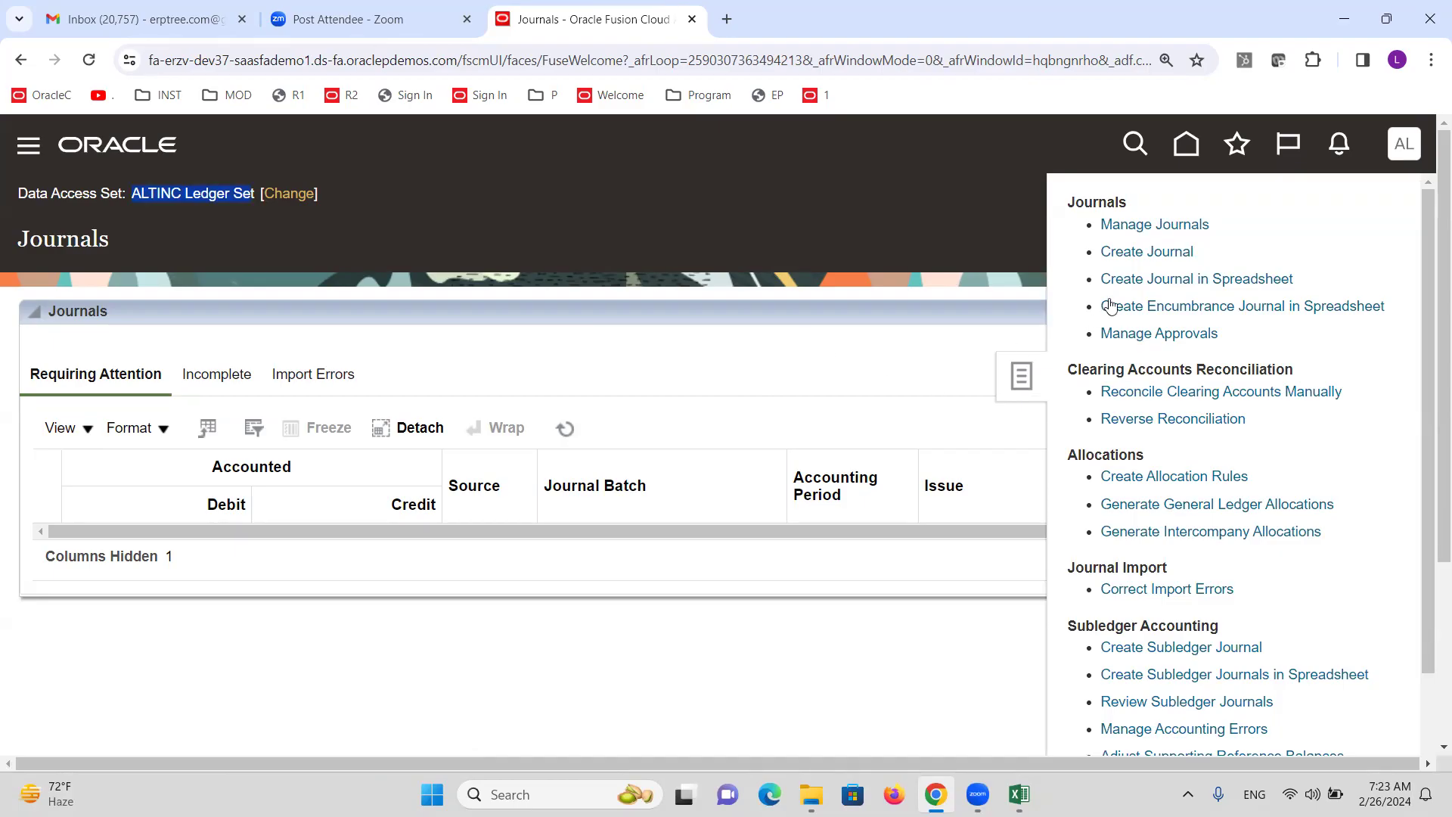
{"action": "left_click", "coordinate": [1142, 251]}
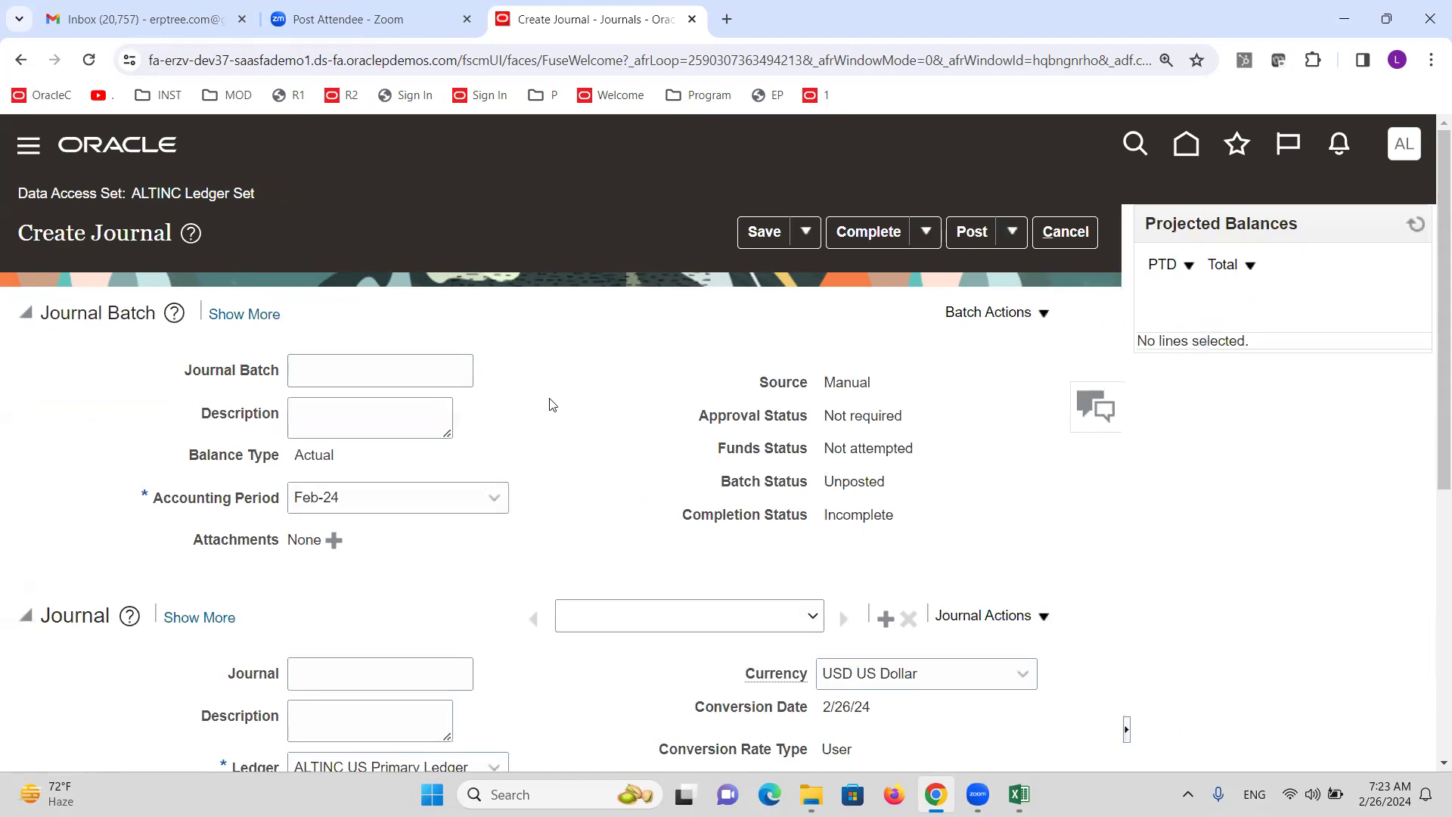
{"action": "scroll", "coordinate": [541, 401], "scroll_direction": "down", "scroll_amount": 3}
{"action": "left_click", "coordinate": [495, 484]}
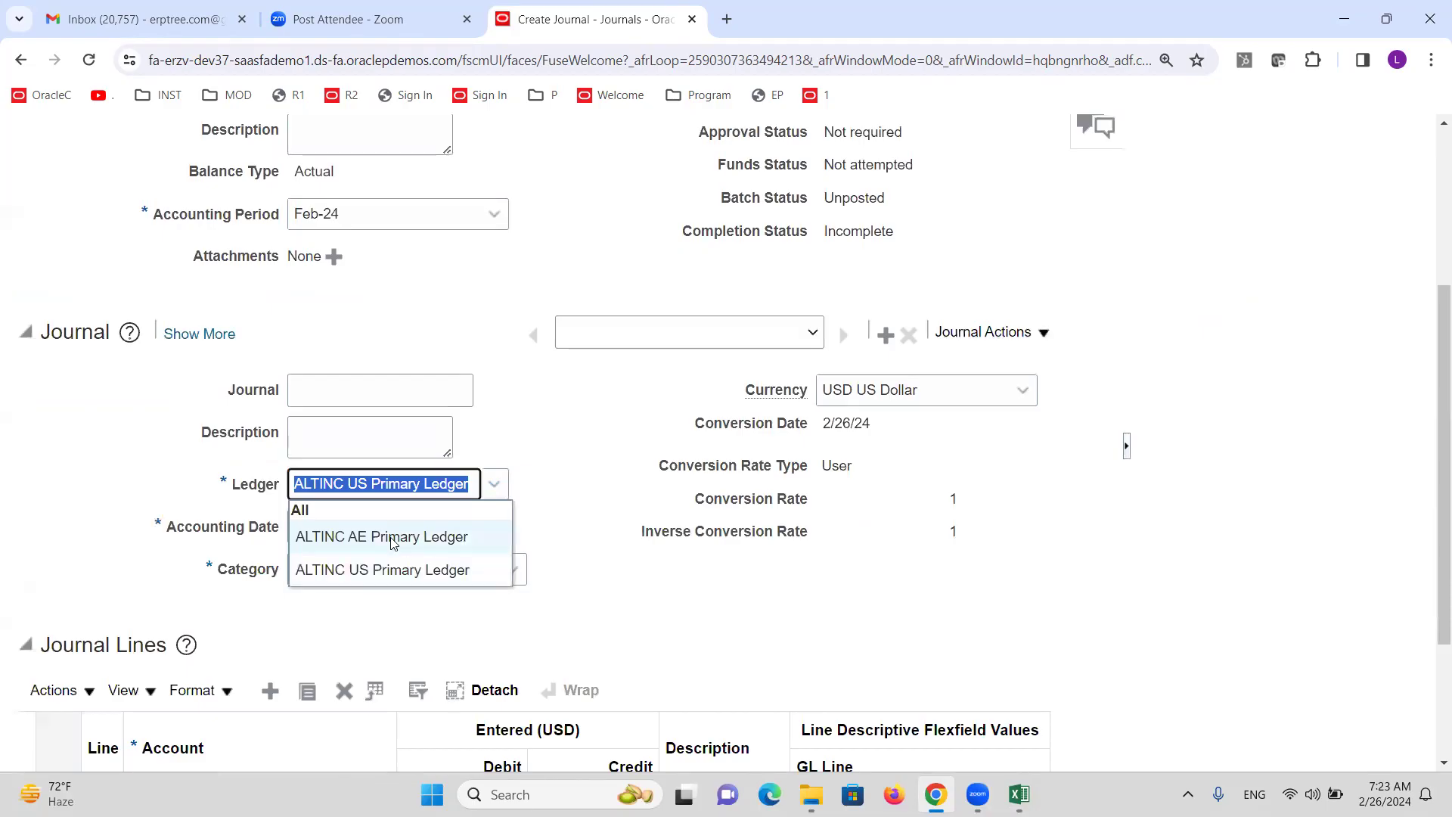
Cancel the unchanged journal and open the Change Data Access Set dialog.
{"action": "scroll", "coordinate": [587, 469], "scroll_direction": "up", "scroll_amount": 3}
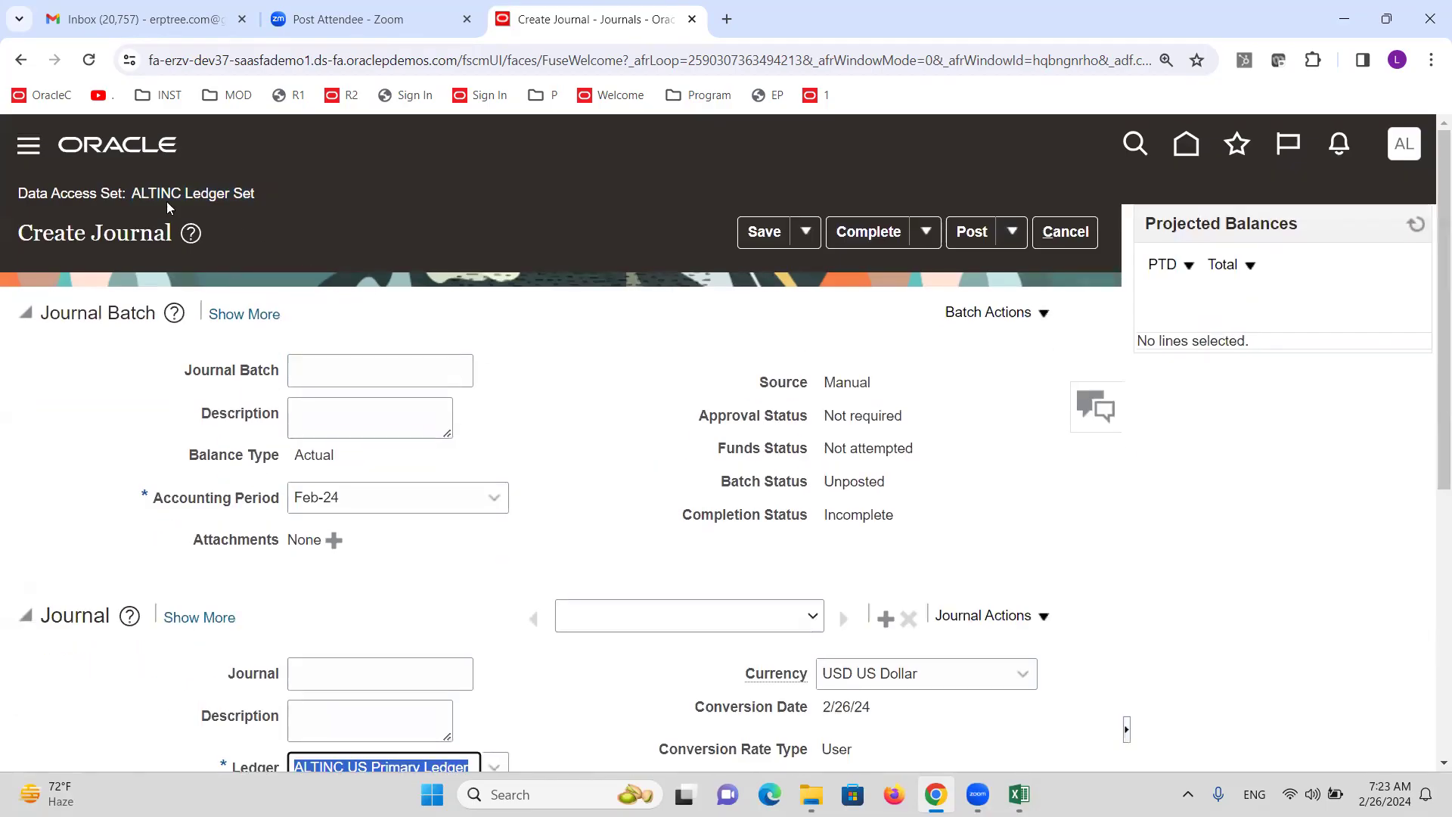
{"action": "left_click", "coordinate": [205, 196]}
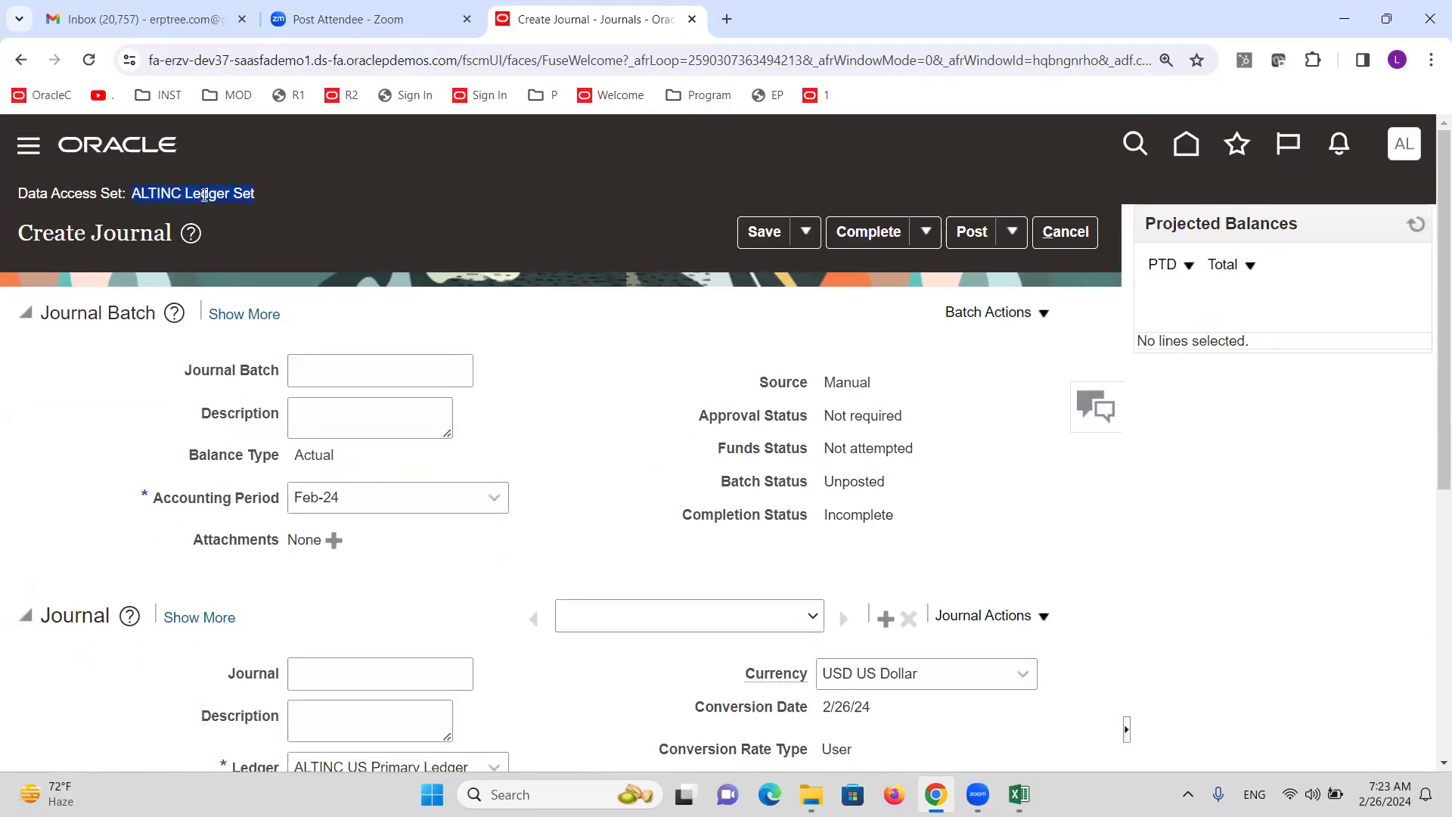
{"action": "left_click", "coordinate": [1065, 231]}
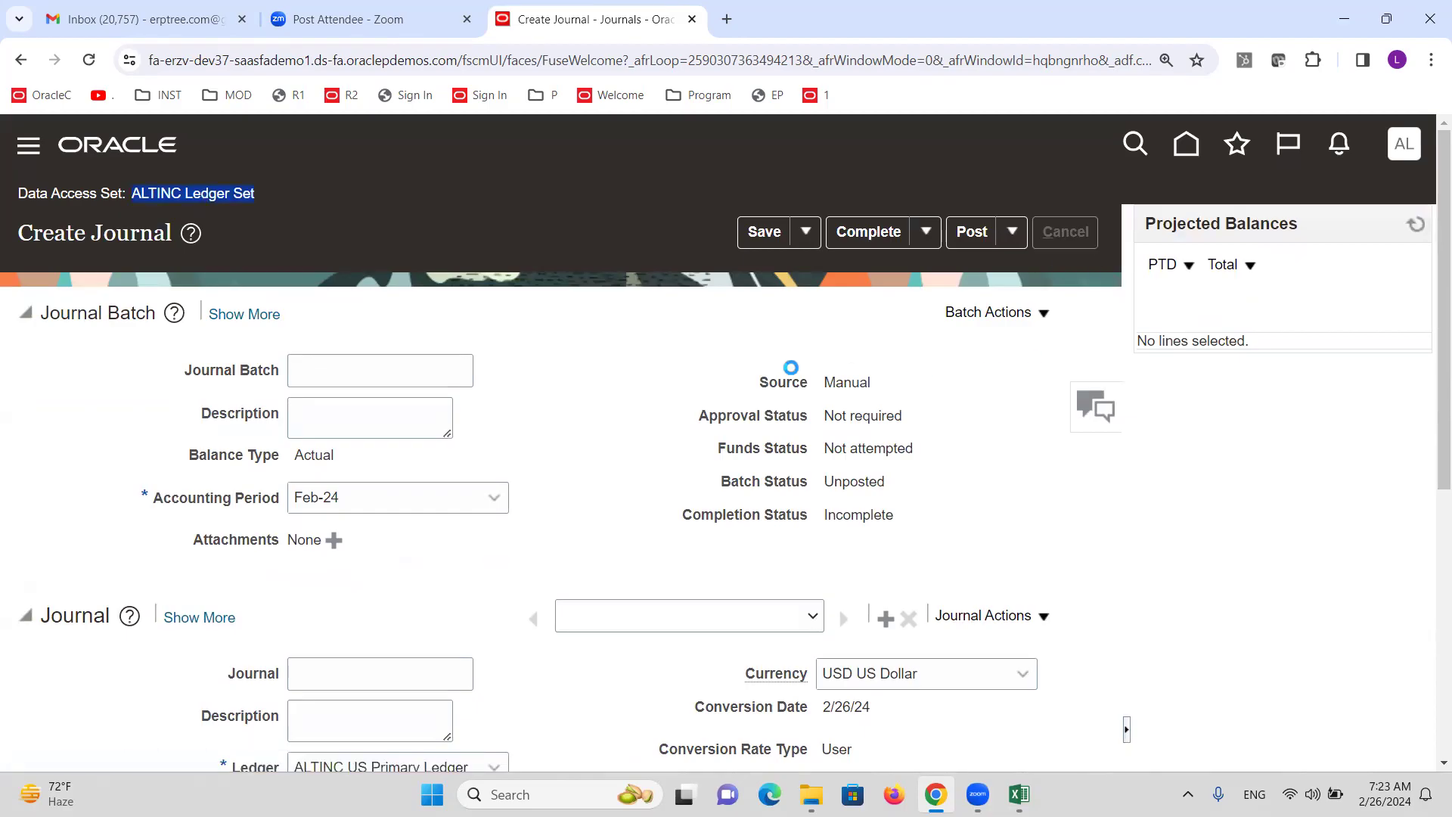
{"action": "left_click", "coordinate": [289, 195]}
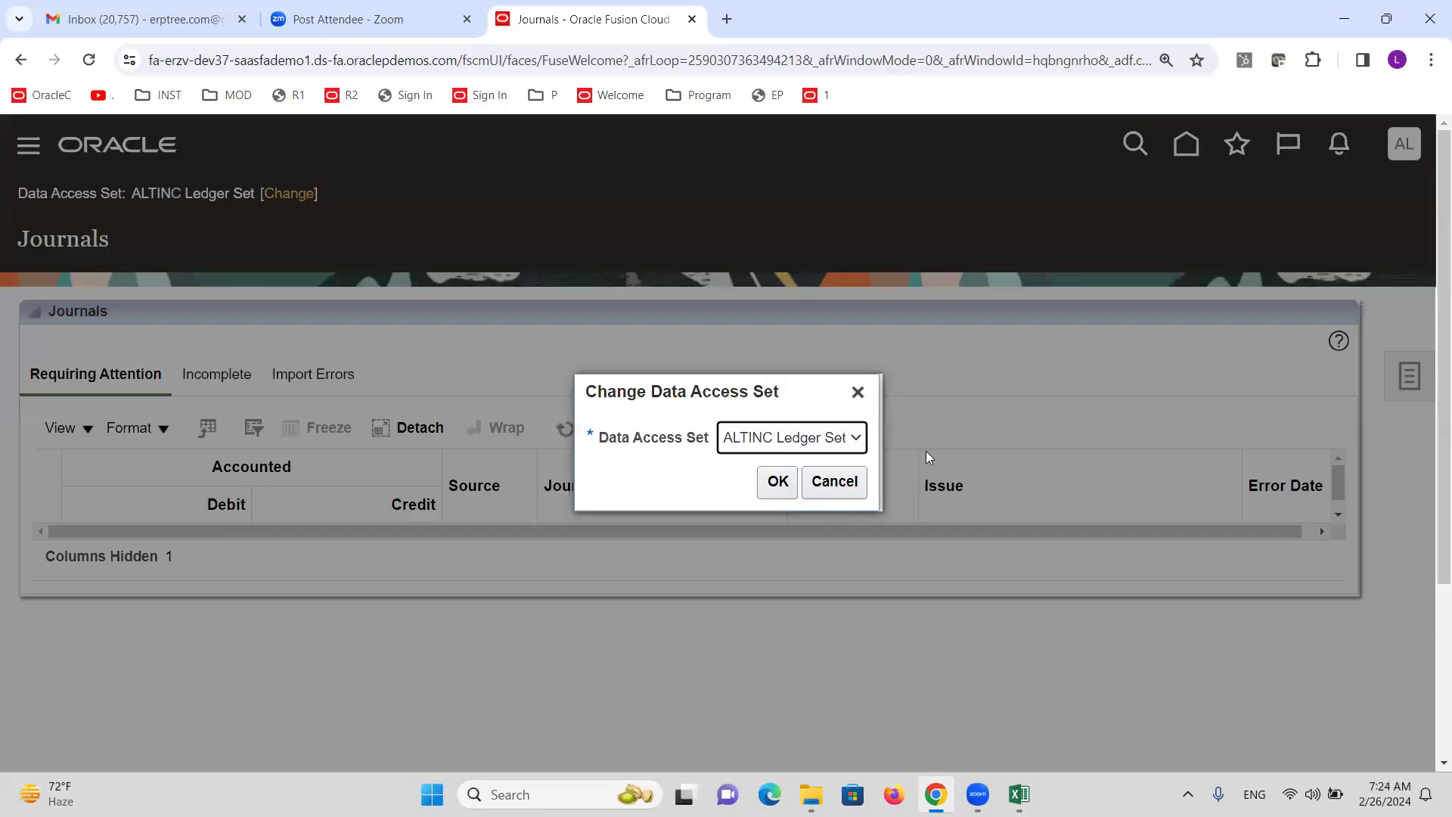
Close the data access set dialog unchanged, then scroll through another new journal's ledger fields.
{"action": "left_click", "coordinate": [858, 393]}
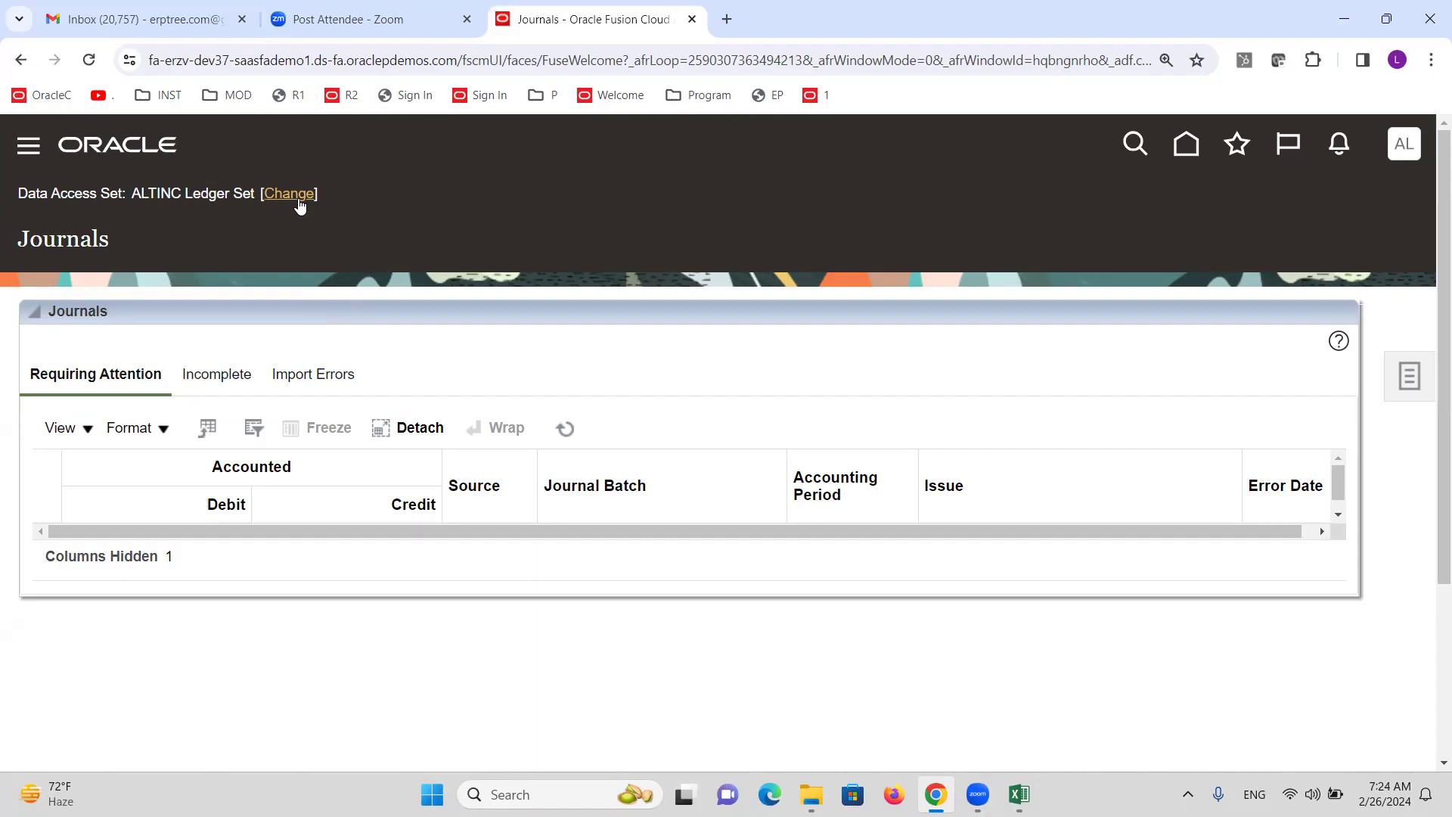
{"action": "left_click", "coordinate": [1409, 376]}
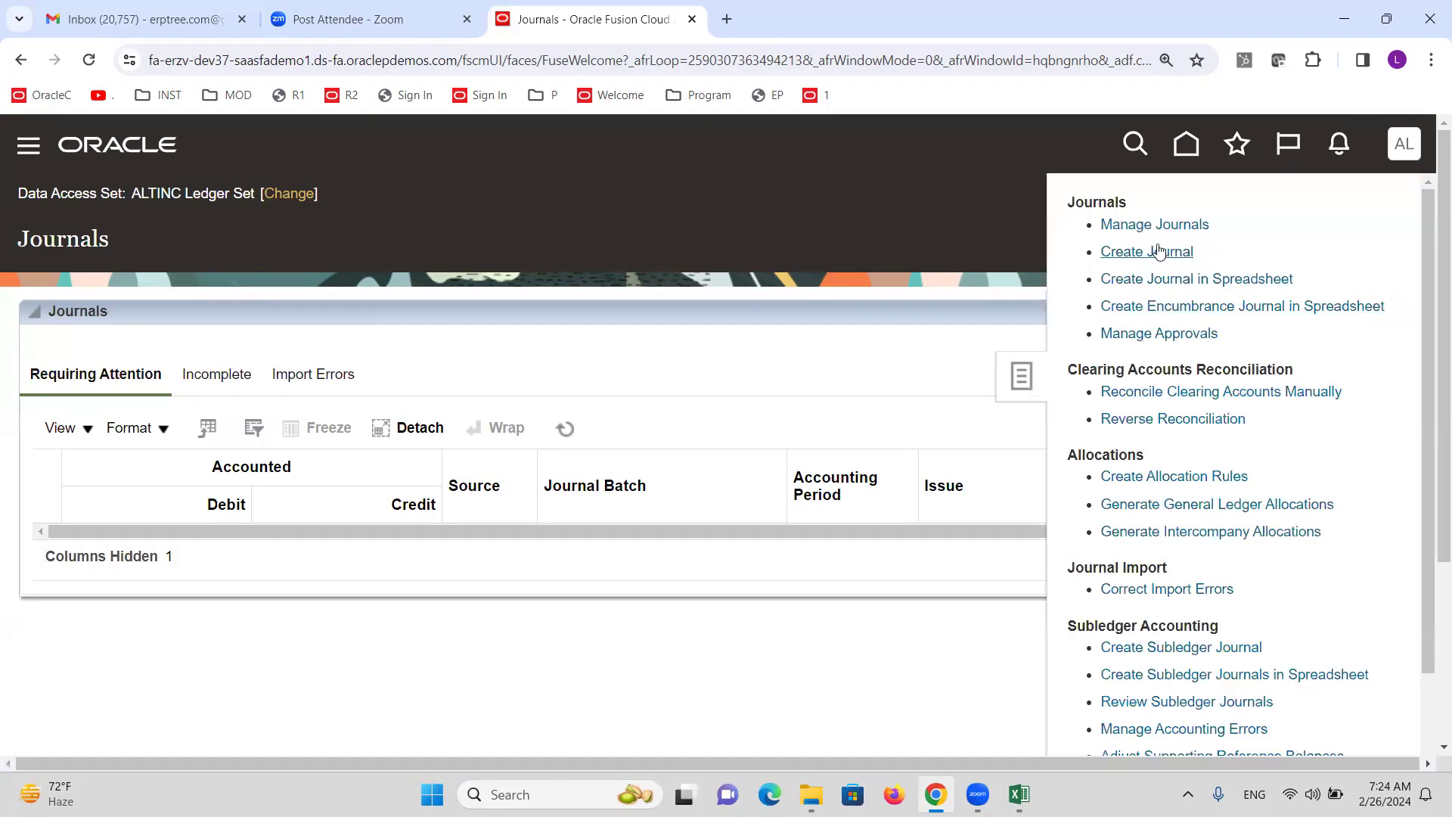
{"action": "left_click", "coordinate": [1154, 252]}
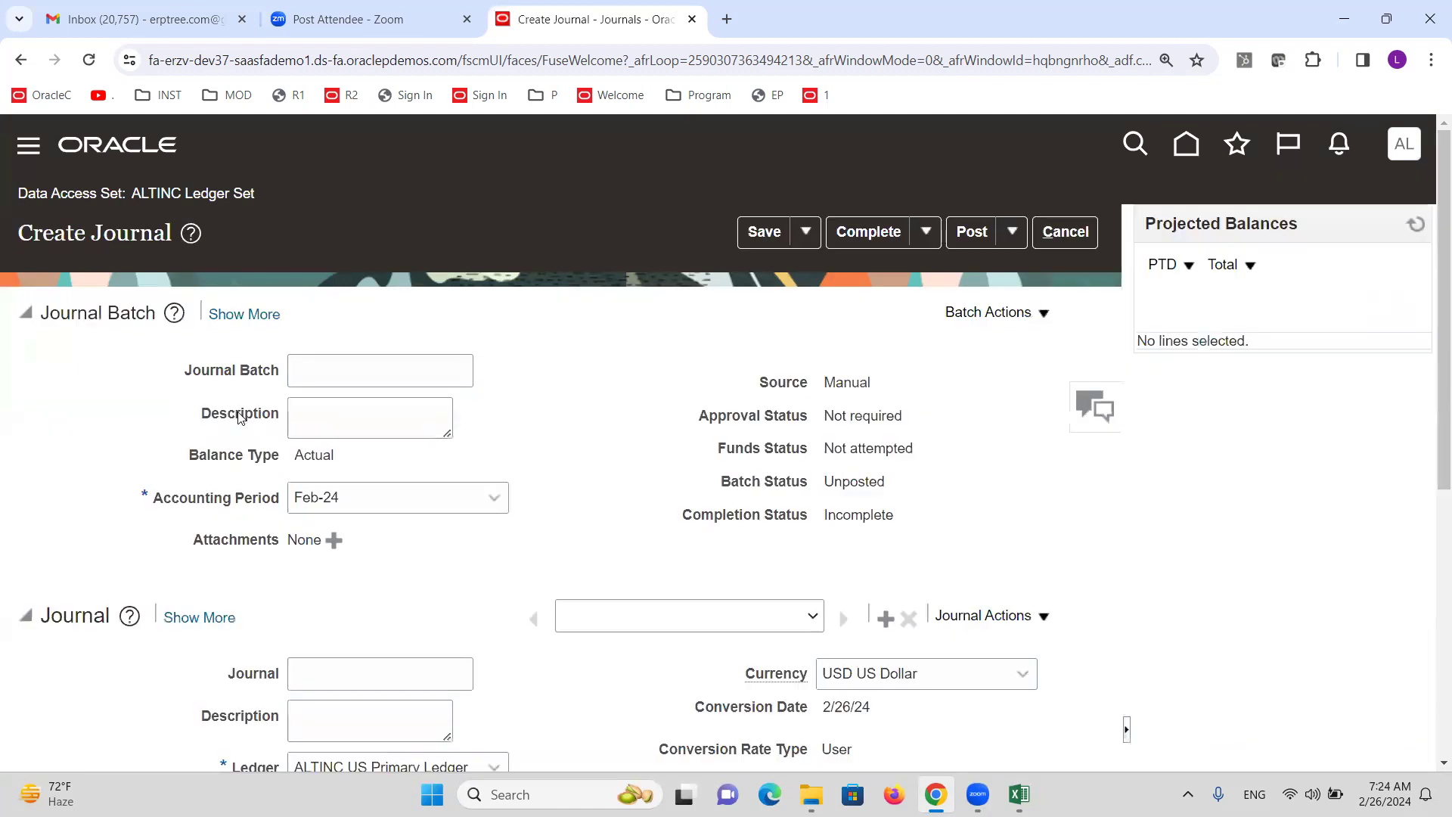
{"action": "scroll", "coordinate": [238, 416], "scroll_direction": "down", "scroll_amount": 4}
{"action": "scroll", "coordinate": [186, 739], "scroll_direction": "down", "scroll_amount": 2}
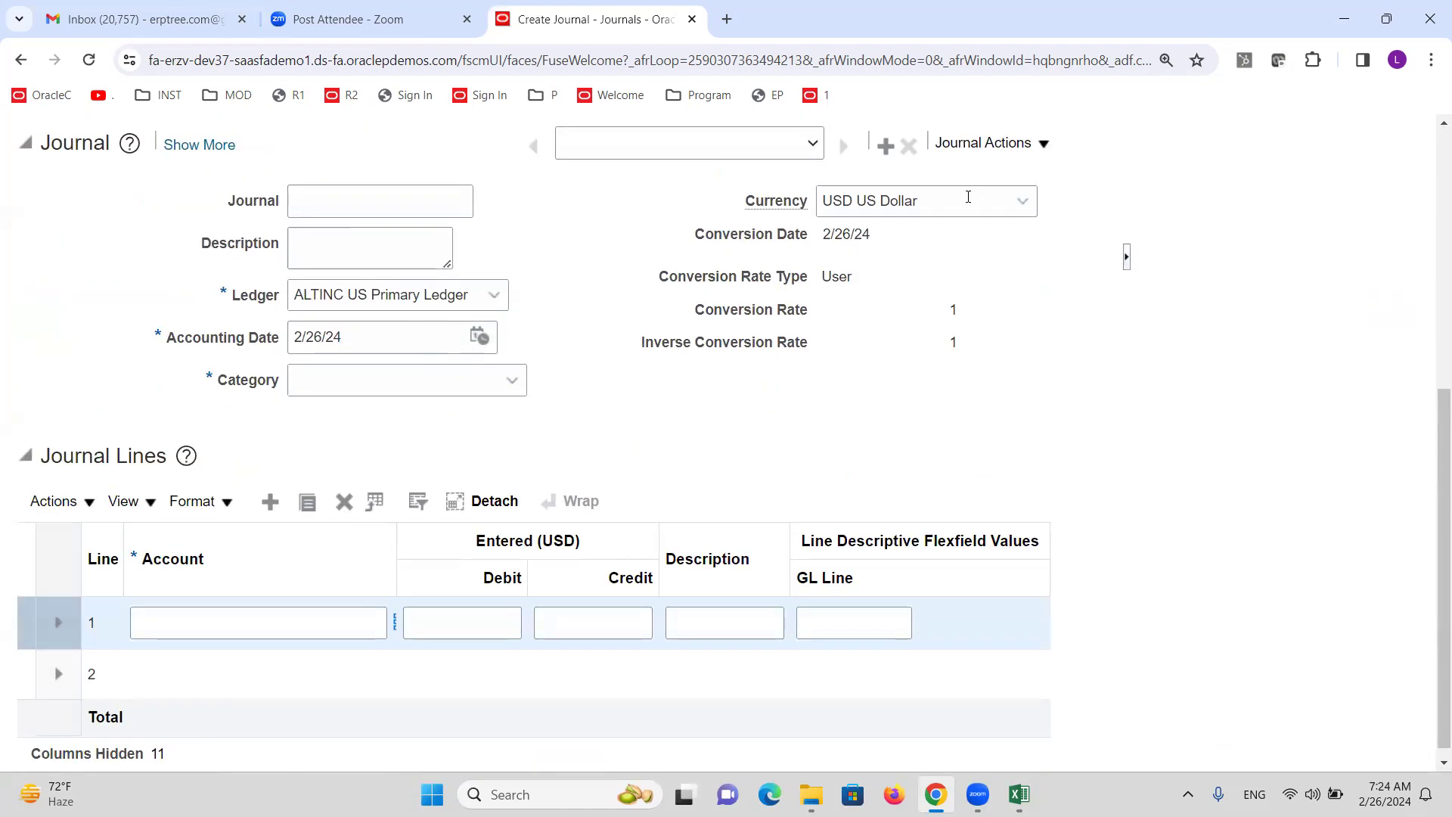
{"action": "scroll", "coordinate": [282, 568], "scroll_direction": "up", "scroll_amount": 6}
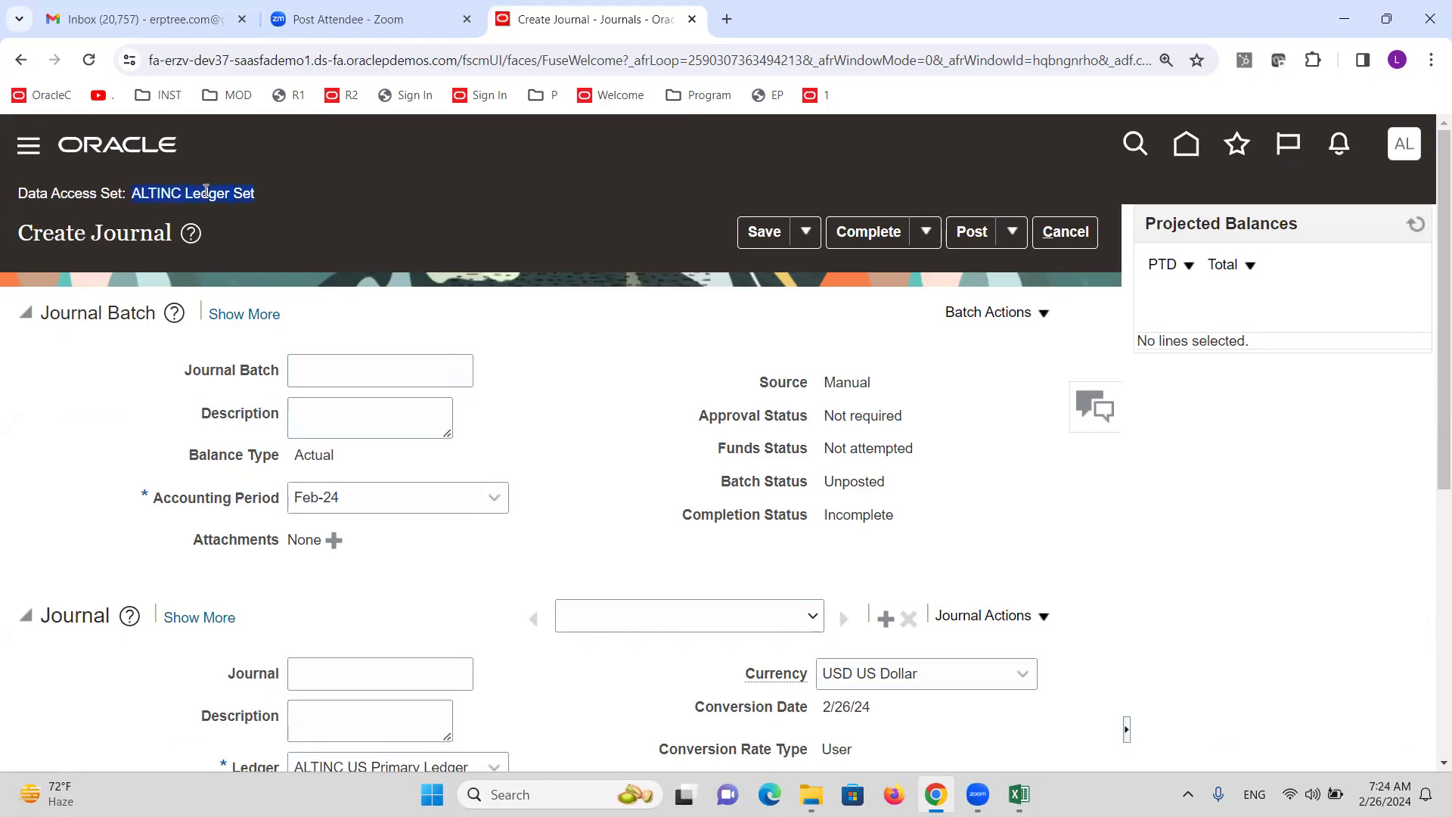
{"action": "scroll", "coordinate": [367, 337], "scroll_direction": "down", "scroll_amount": 3}
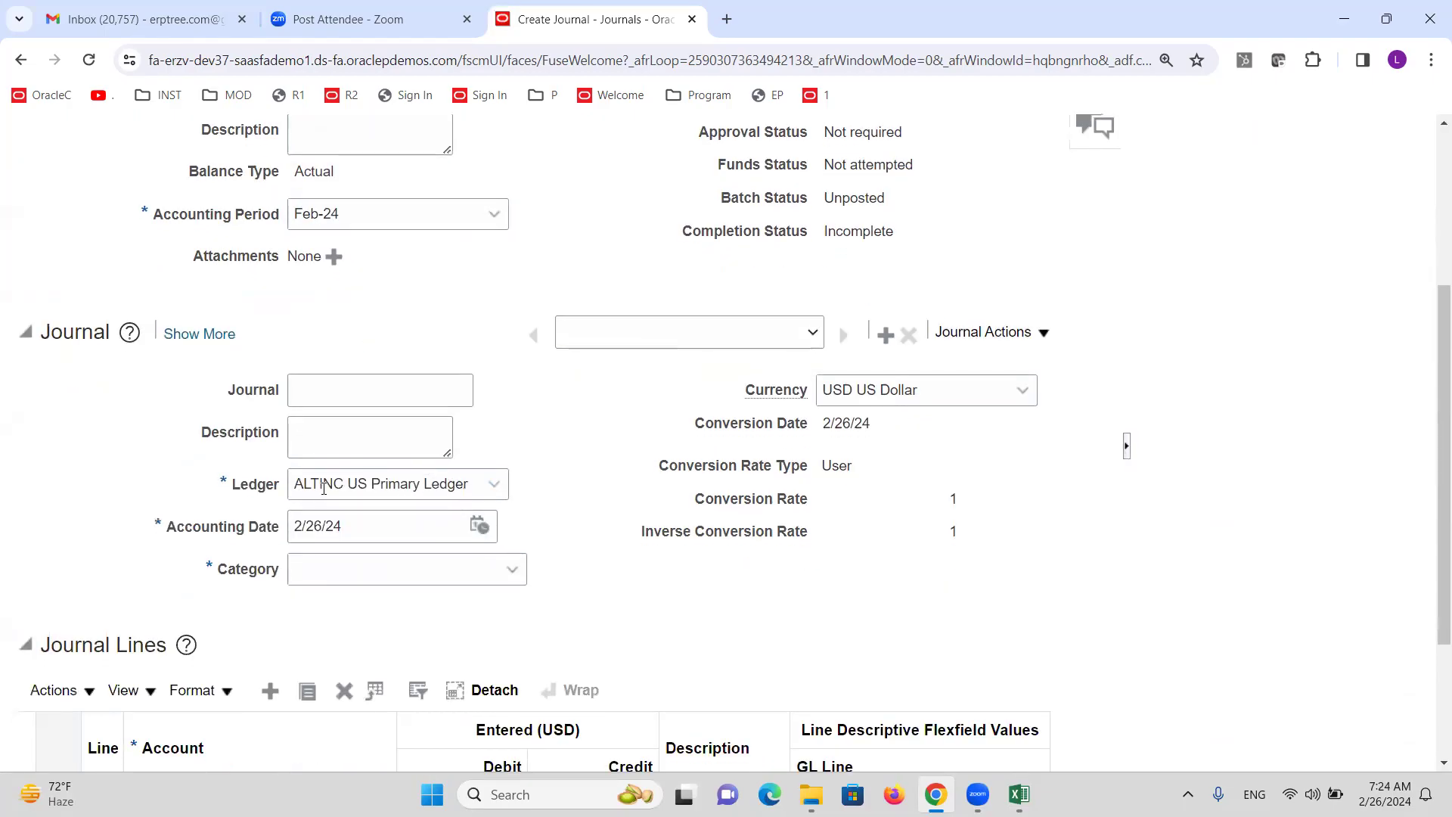
{"action": "scroll", "coordinate": [490, 512], "scroll_direction": "up", "scroll_amount": 3}
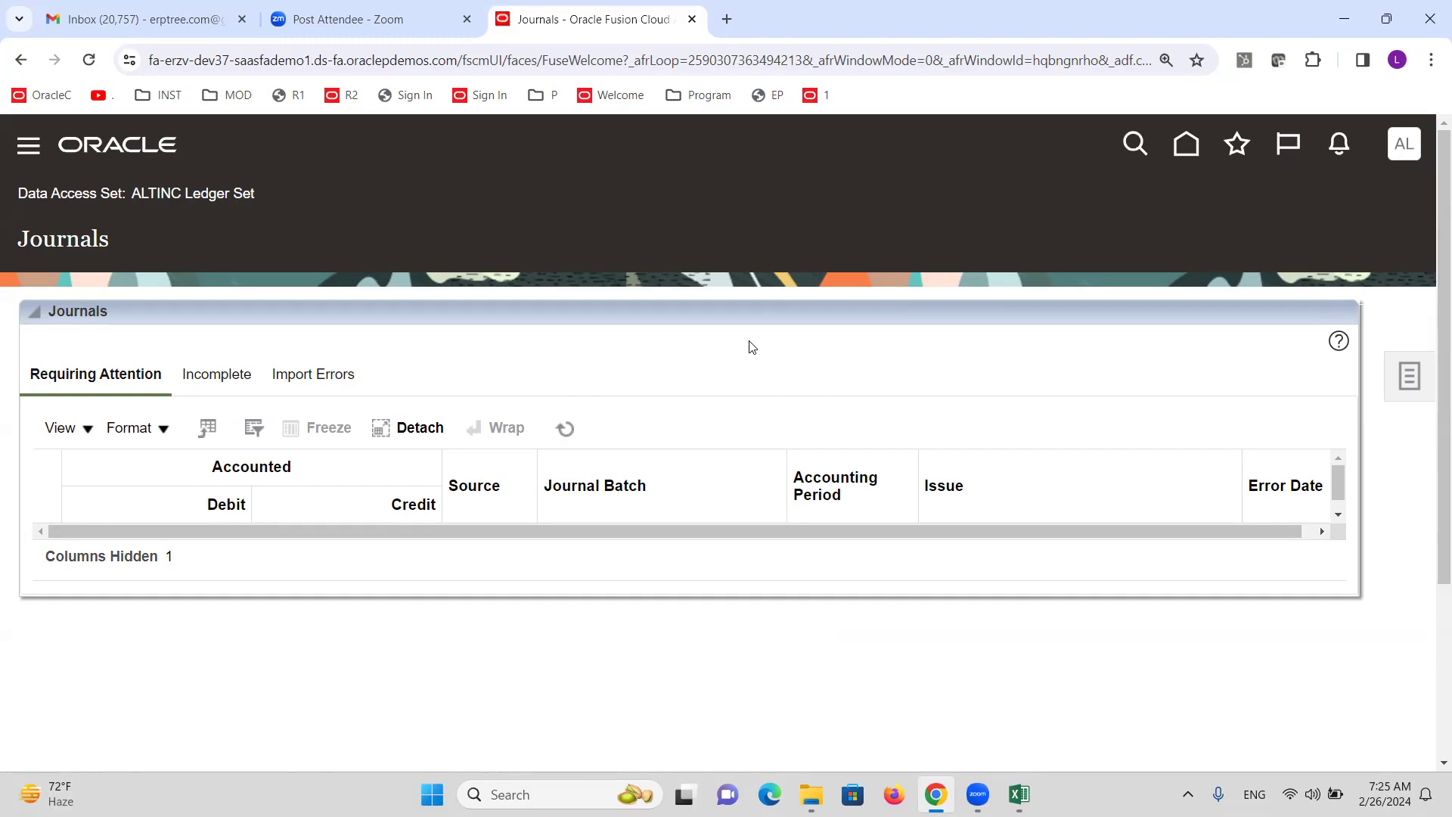
Refresh the Journals list under the ALTINC Ledger Set data access set.
{"action": "left_click", "coordinate": [478, 134]}
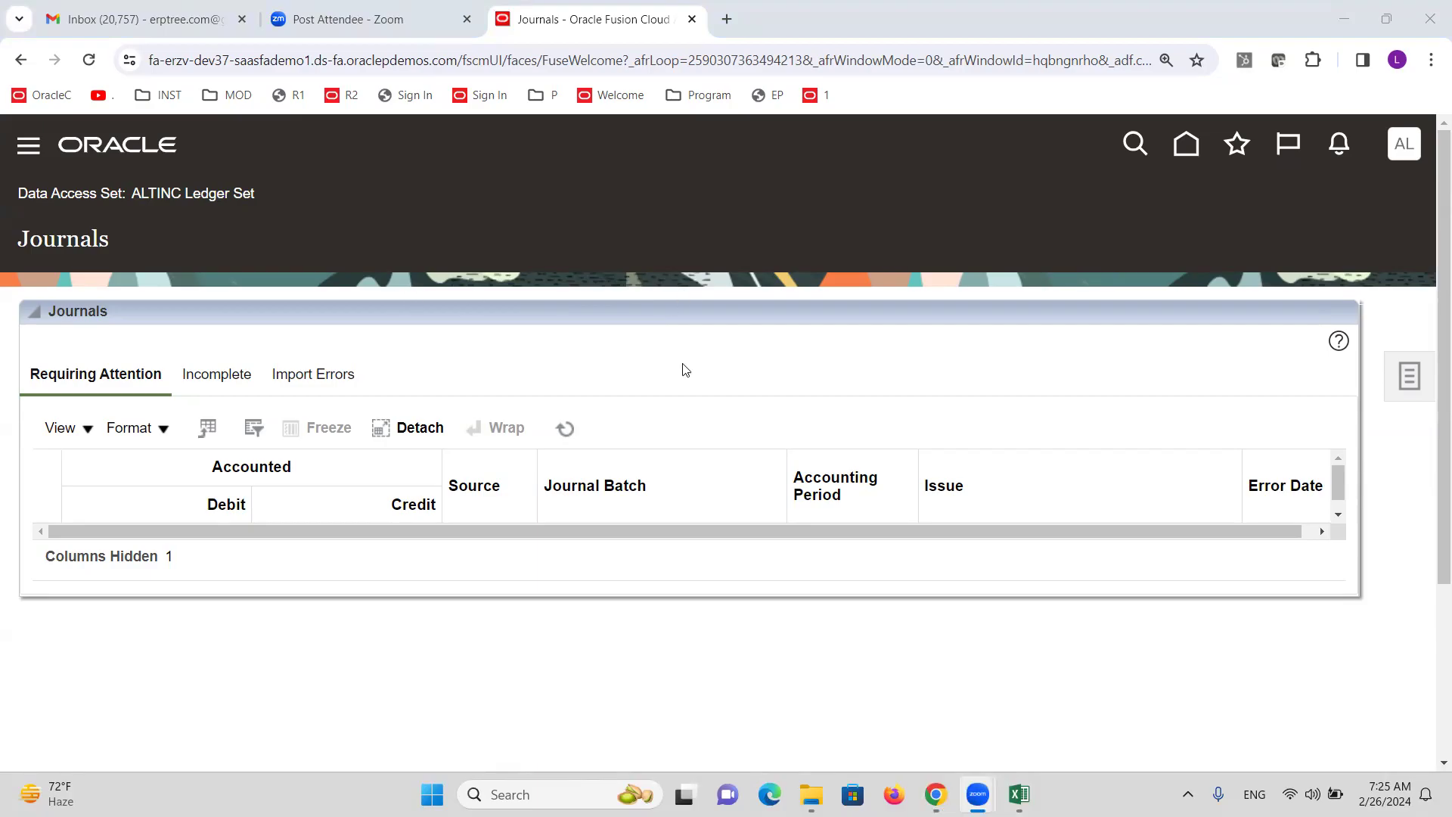
{"action": "left_click", "coordinate": [567, 428]}
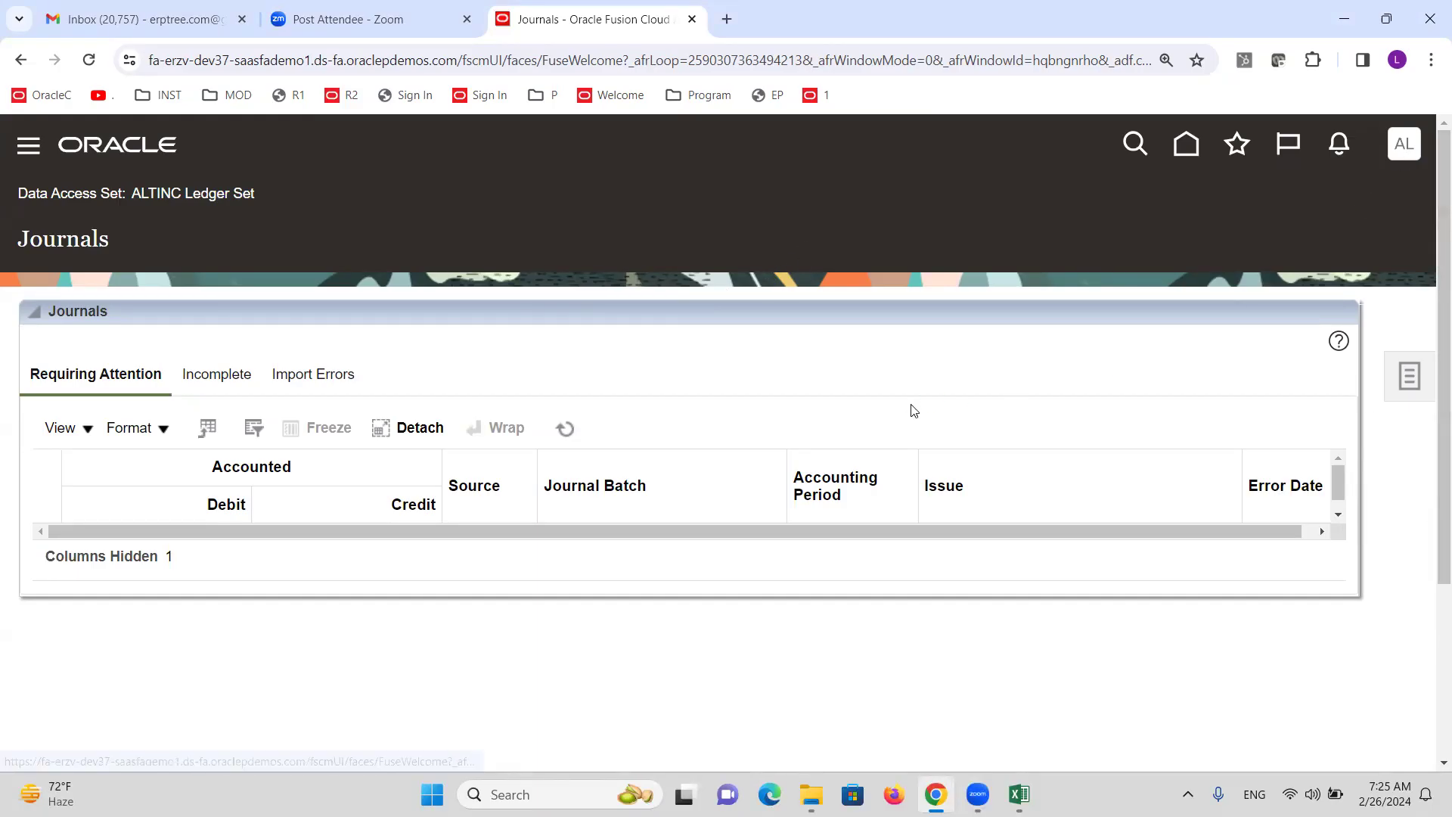
Sign out, sign back in with a different user's credentials, and go to Setup and Maintenance.
{"action": "left_click", "coordinate": [1360, 198]}
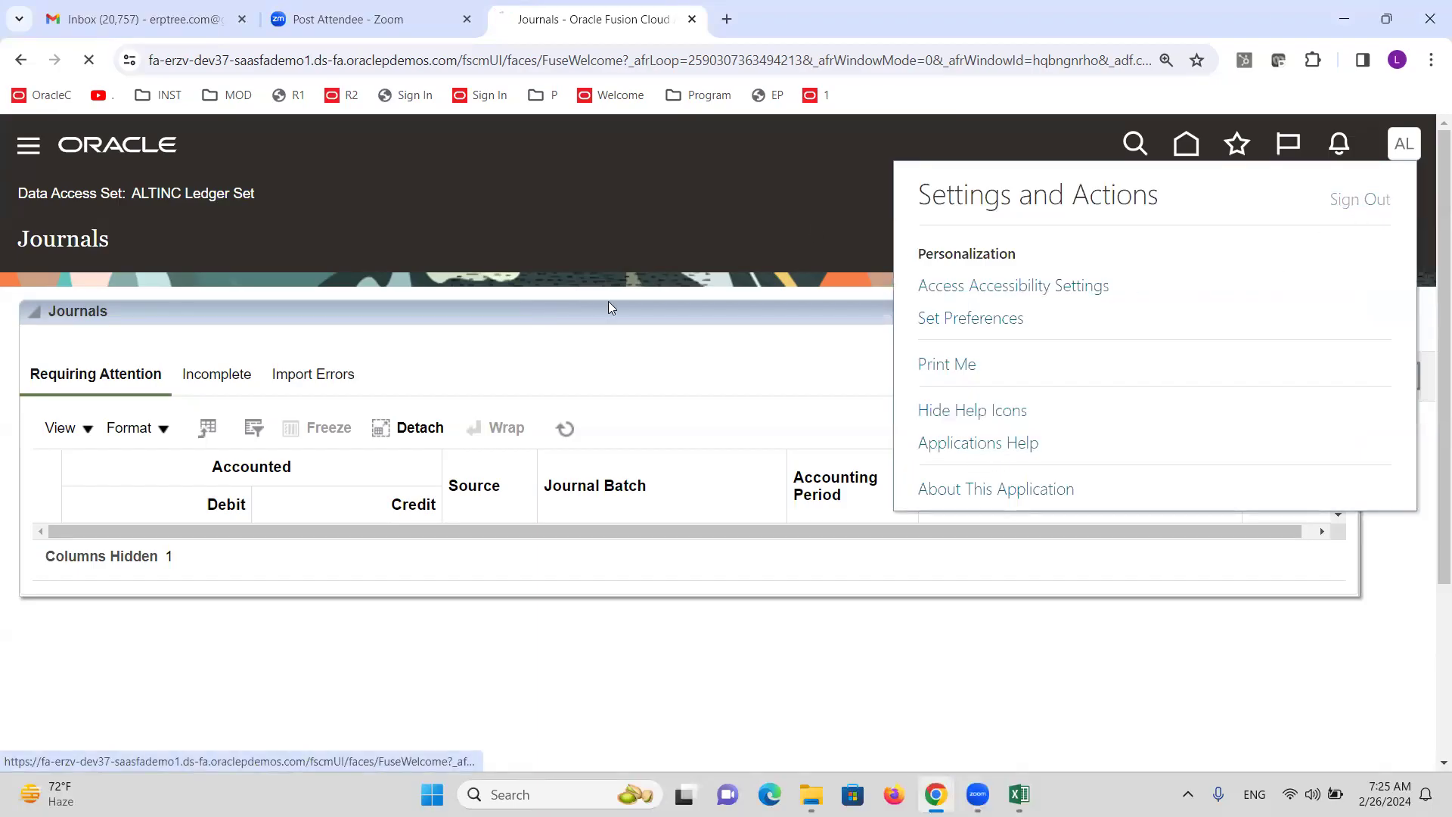
{"action": "left_click", "coordinate": [688, 503]}
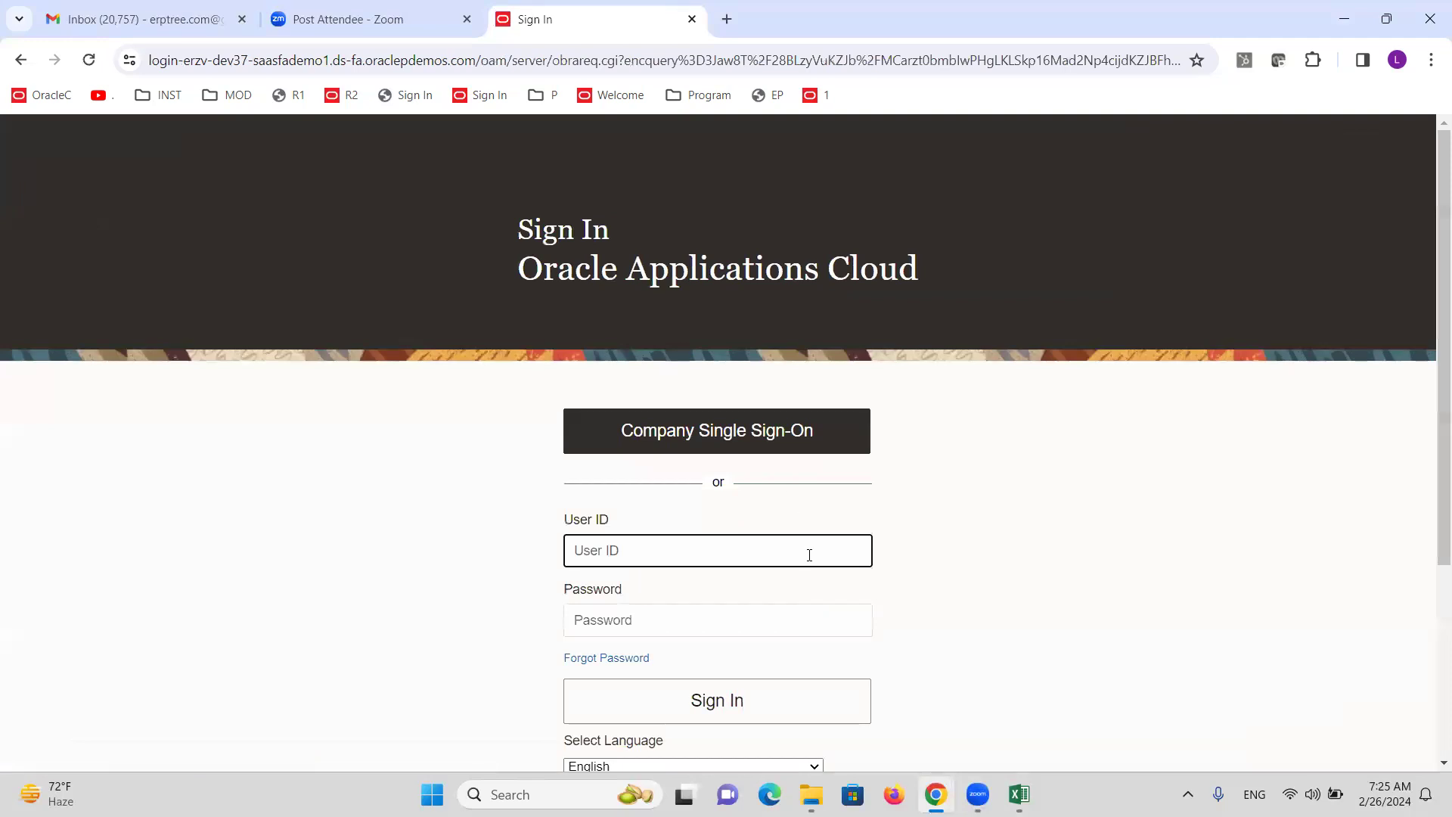
{"action": "type", "text": "ALTI"}
{"action": "type", "text": "NC"}
{"action": "key", "text": "Tab"}
{"action": "type", "text": "*"}
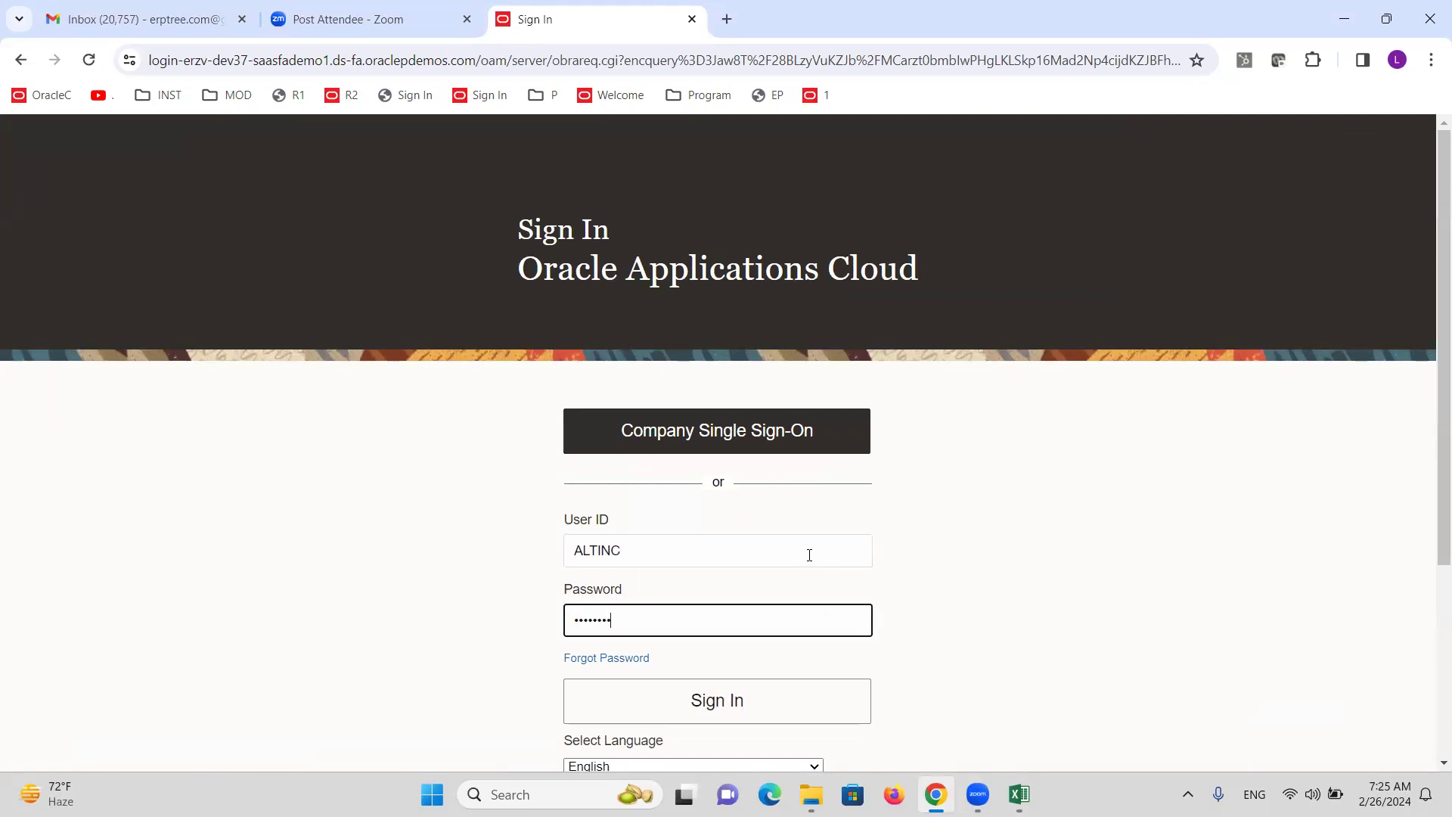
{"action": "key", "text": "Return"}
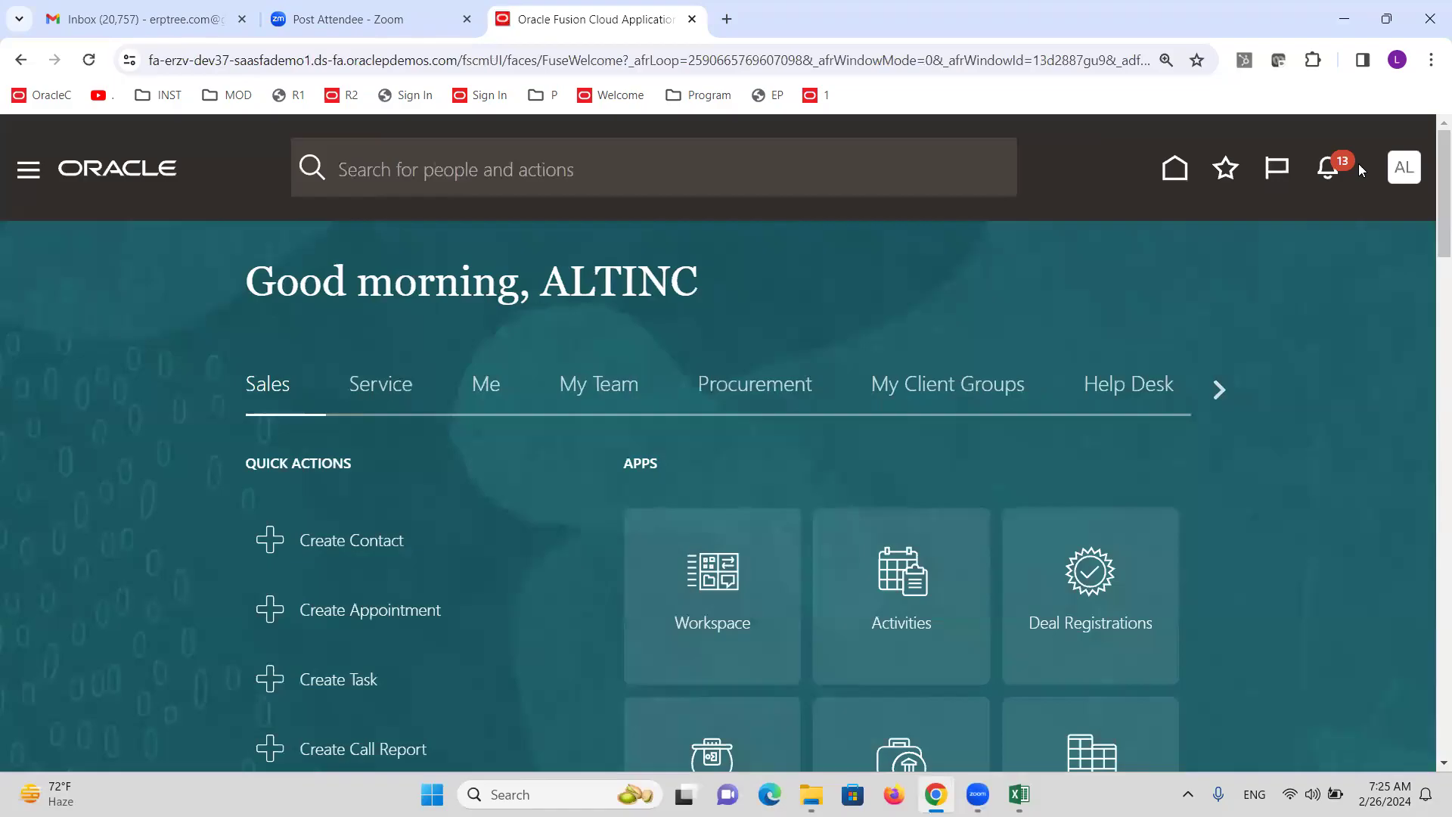
{"action": "left_click", "coordinate": [1404, 167]}
{"action": "left_click", "coordinate": [1004, 520]}
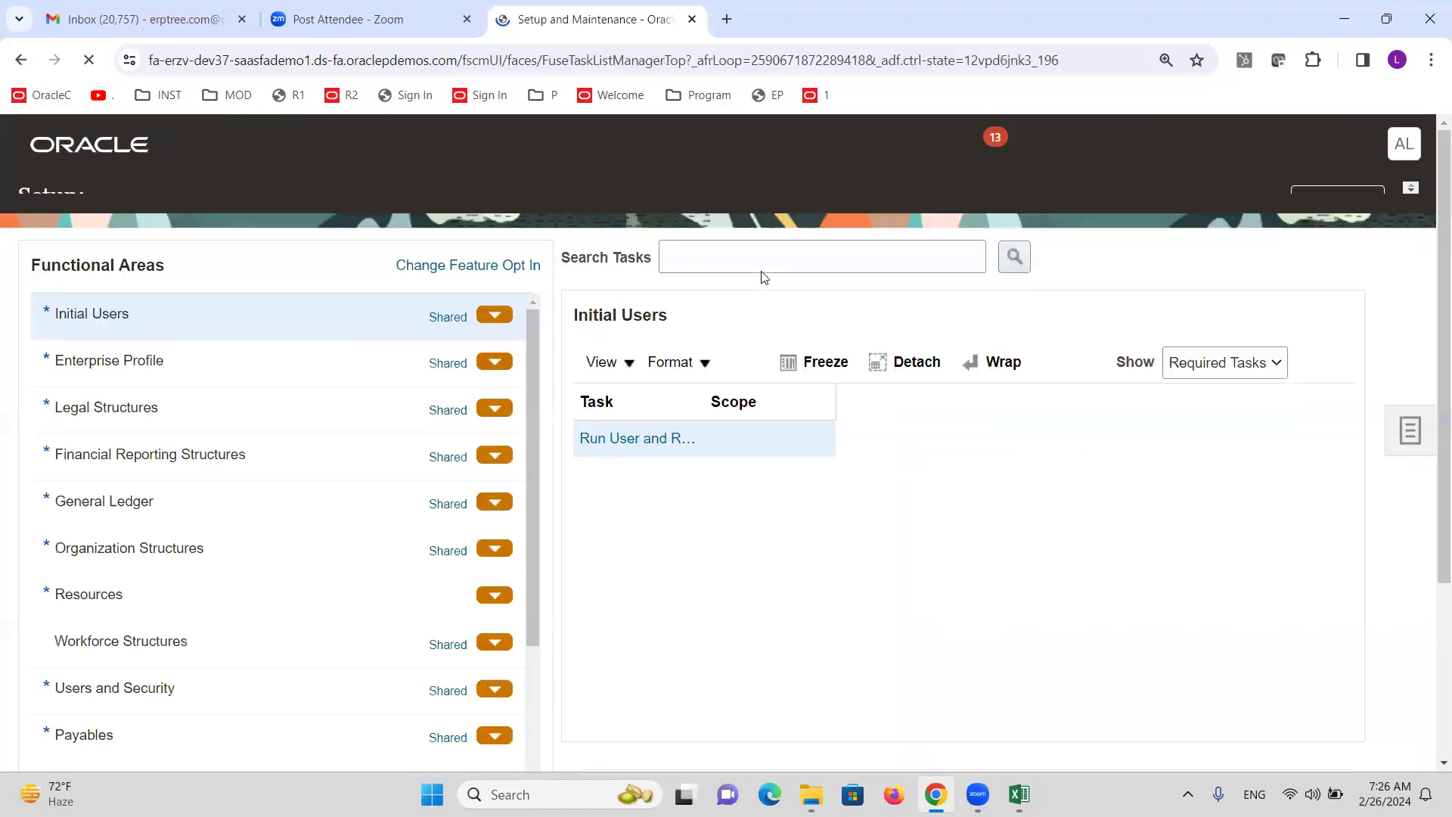
Search setup tasks for OPEN and set Open First Period's scope to look up a ledger.
{"action": "left_click", "coordinate": [749, 283]}
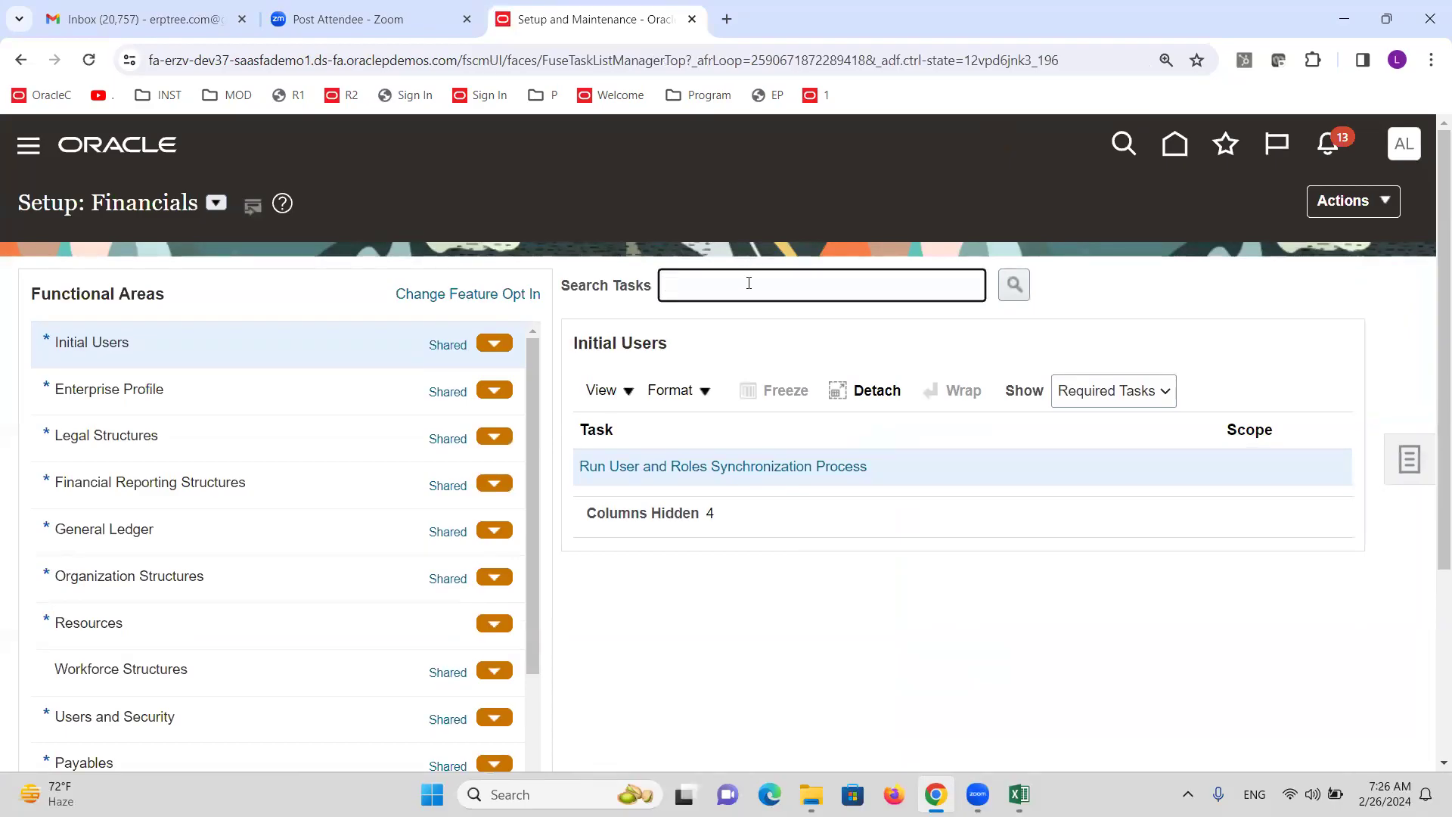
{"action": "type", "text": "OPEN"}
{"action": "key", "text": "Return"}
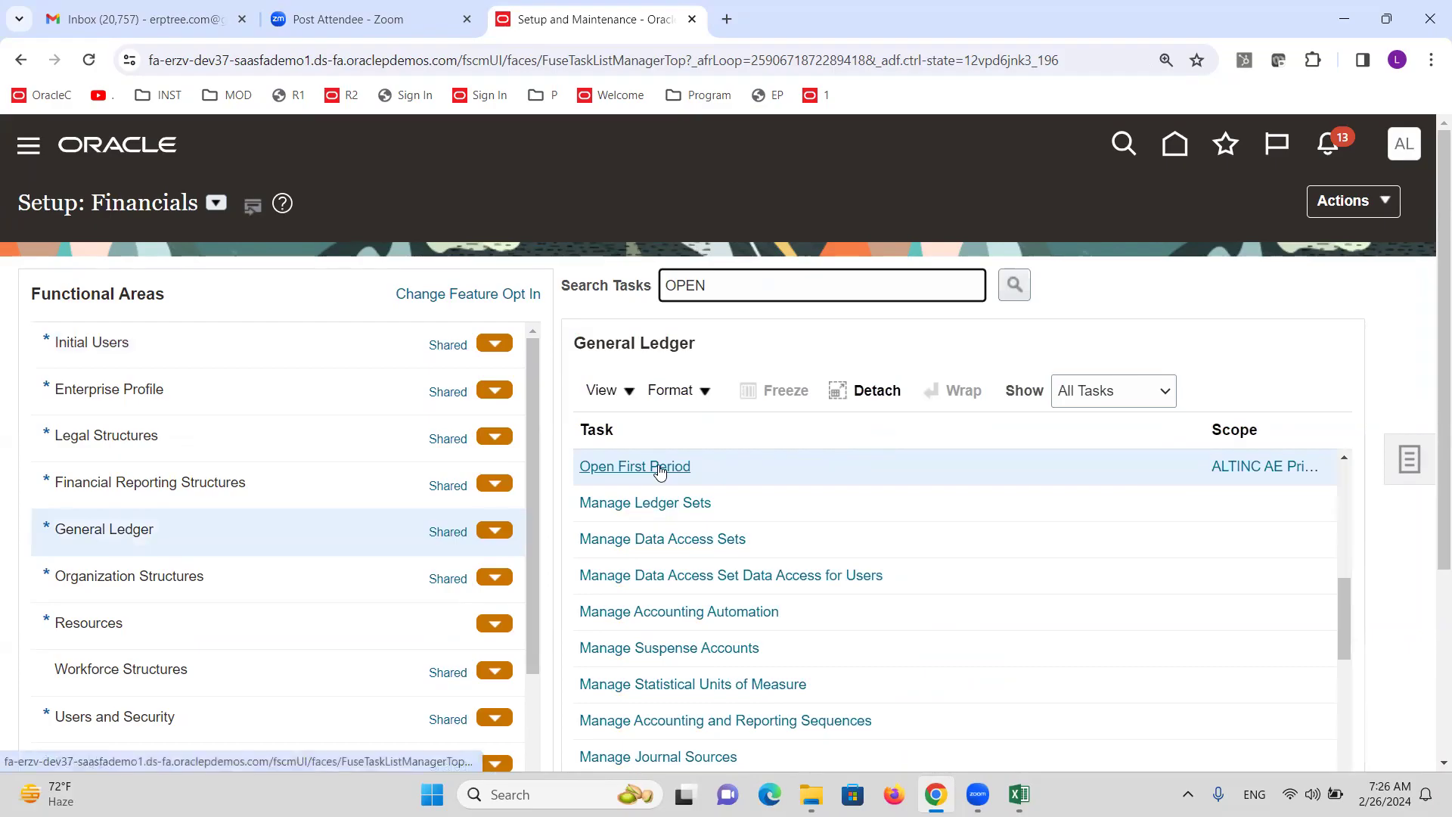
{"action": "left_click", "coordinate": [1226, 467]}
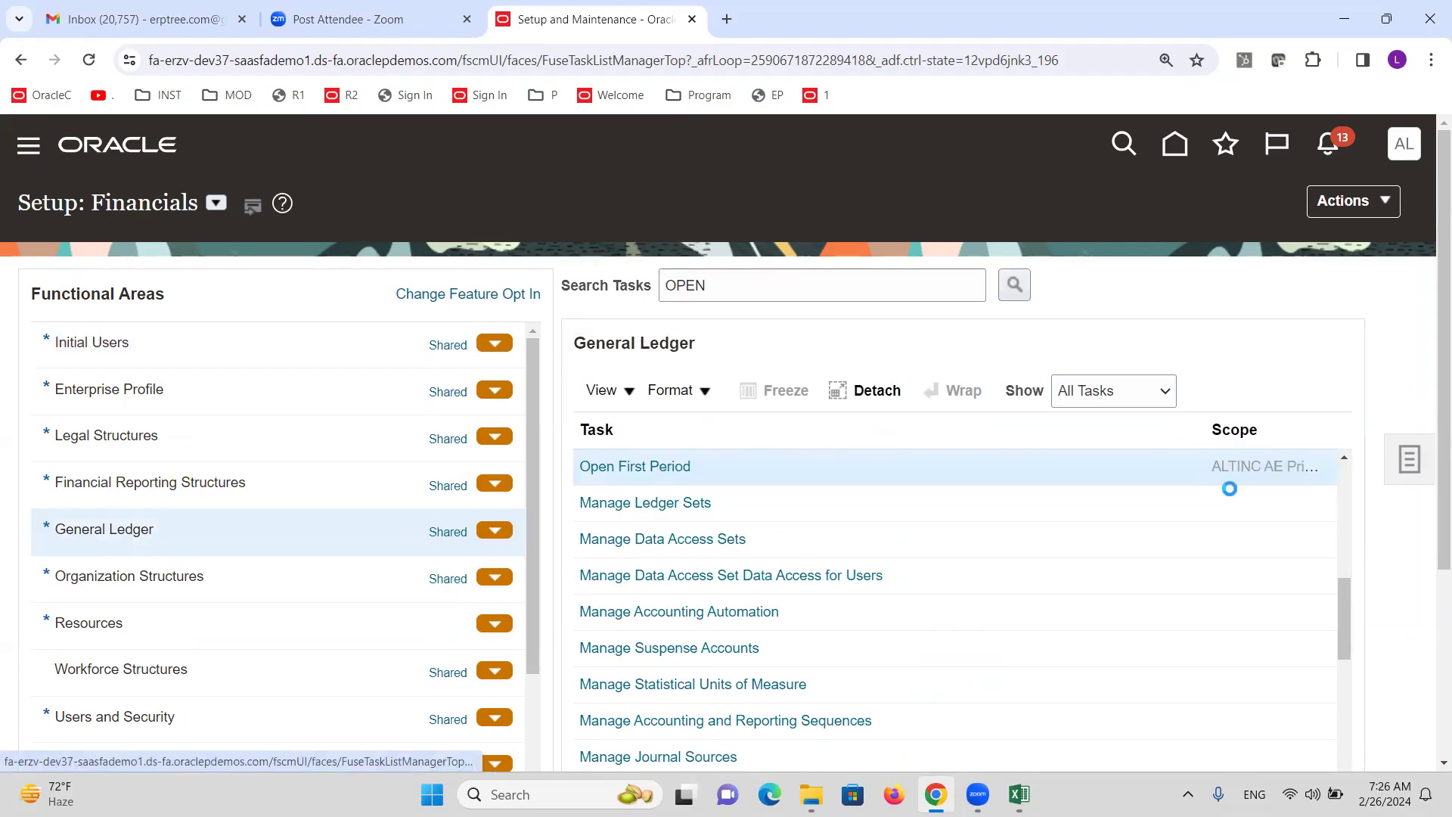
{"action": "left_click", "coordinate": [810, 485]}
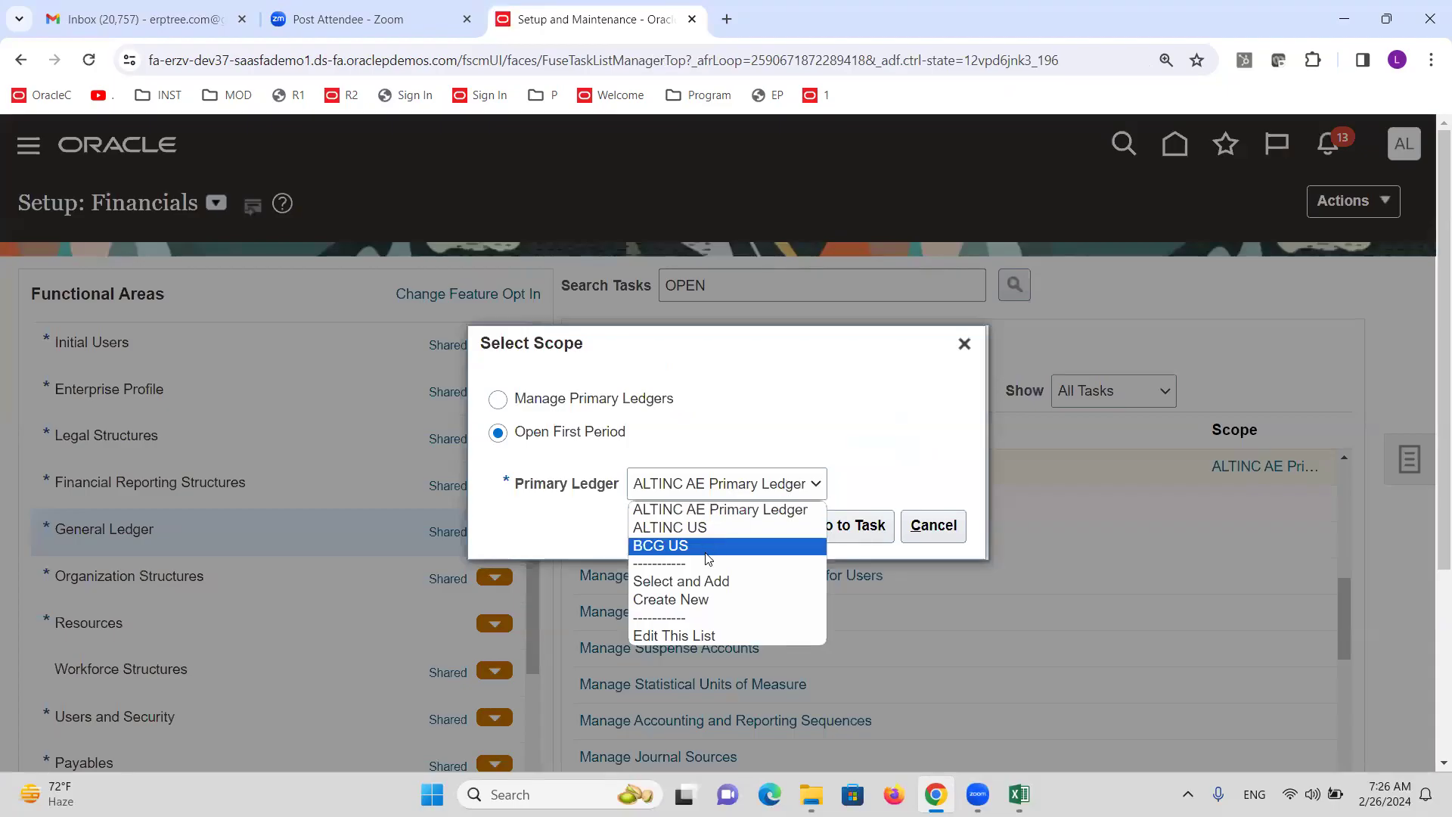
{"action": "left_click", "coordinate": [708, 579]}
{"action": "left_click", "coordinate": [746, 517]}
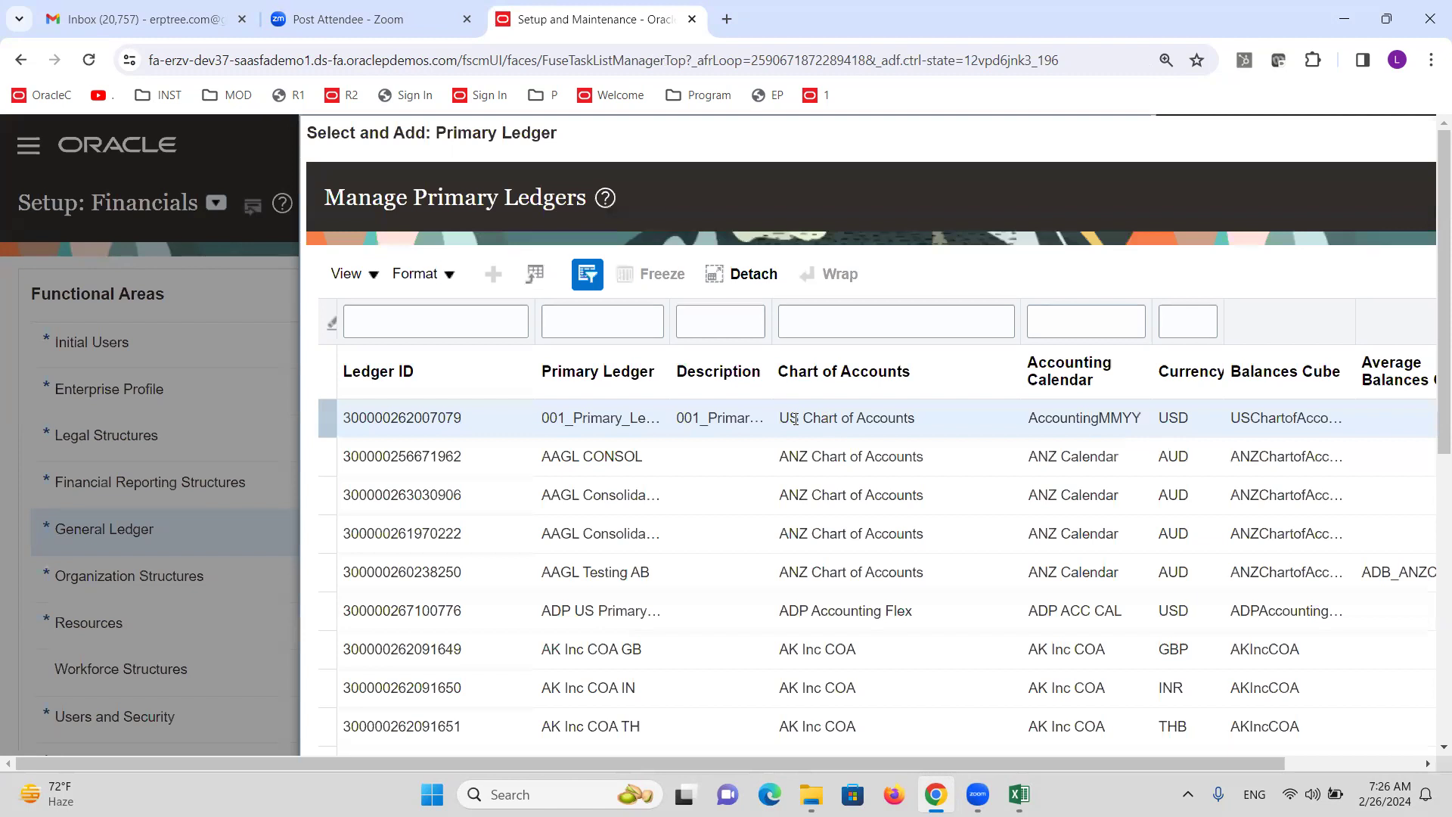
Filter primary ledgers by ALT, choose ALTINC US Primary Ledger, and save to open the task.
{"action": "left_click", "coordinate": [572, 325]}
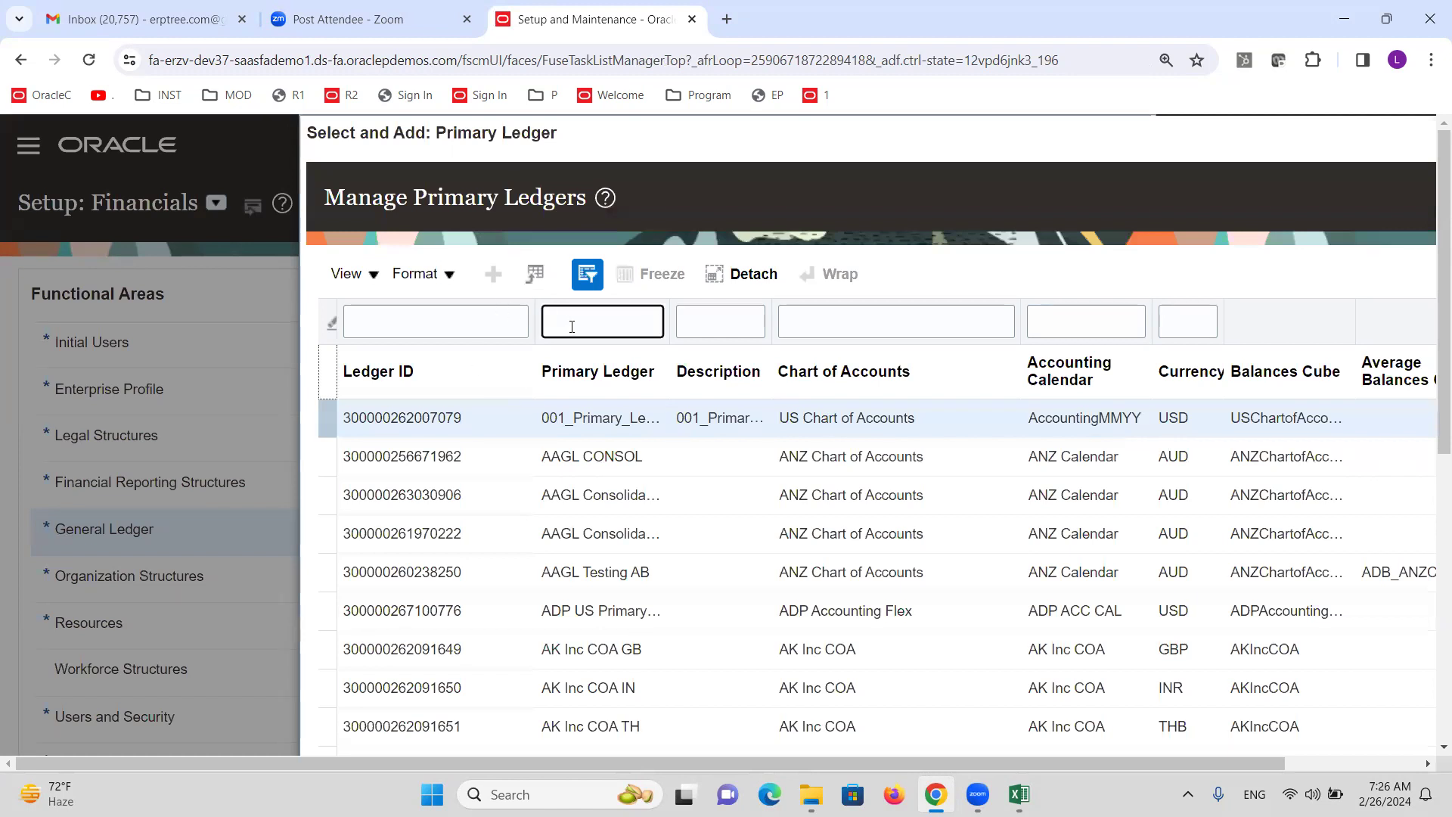
{"action": "type", "text": "a"}
{"action": "key", "text": "BackSpace"}
{"action": "type", "text": "ALT"}
{"action": "key", "text": "Return"}
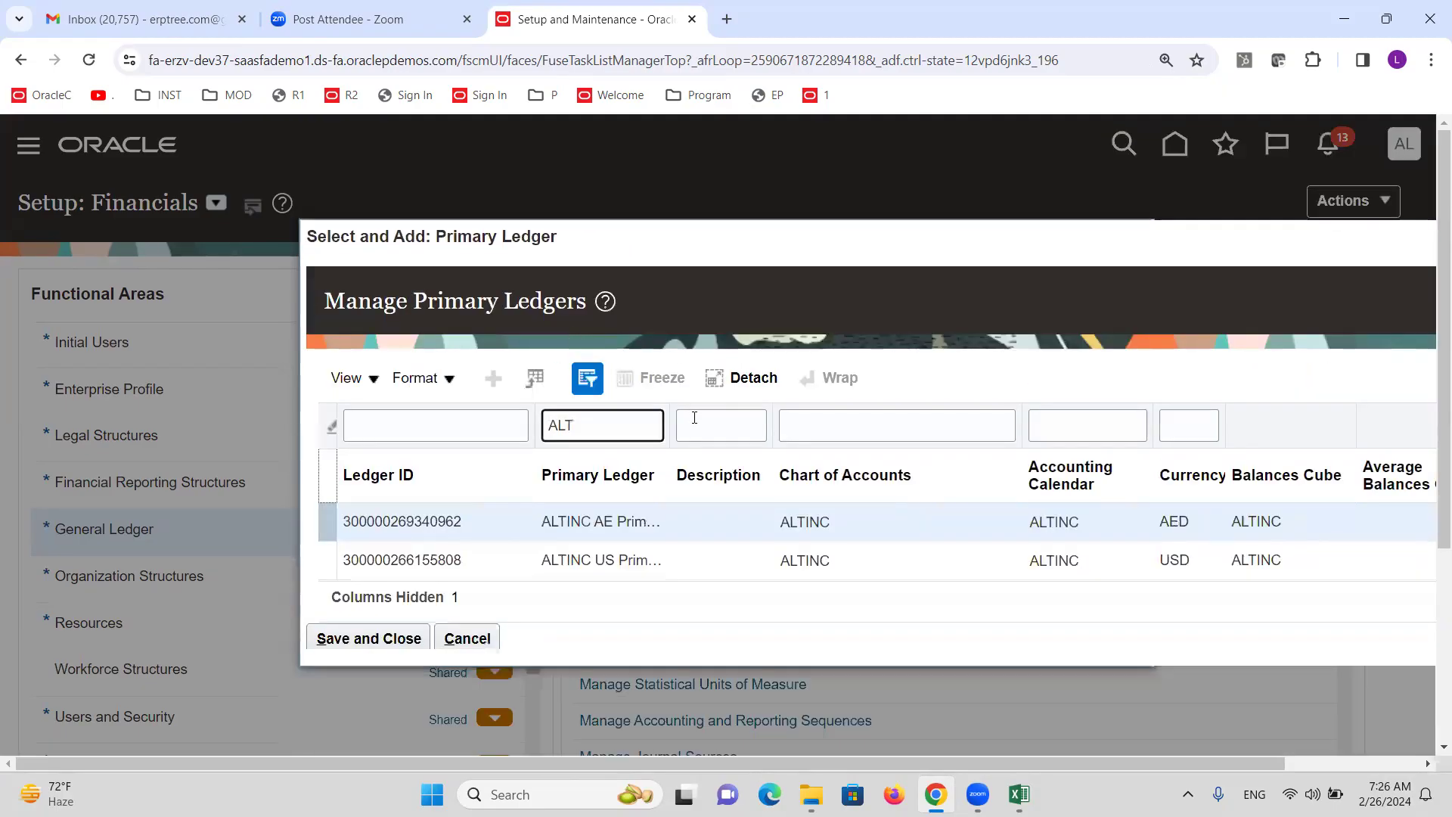
{"action": "left_click", "coordinate": [572, 521]}
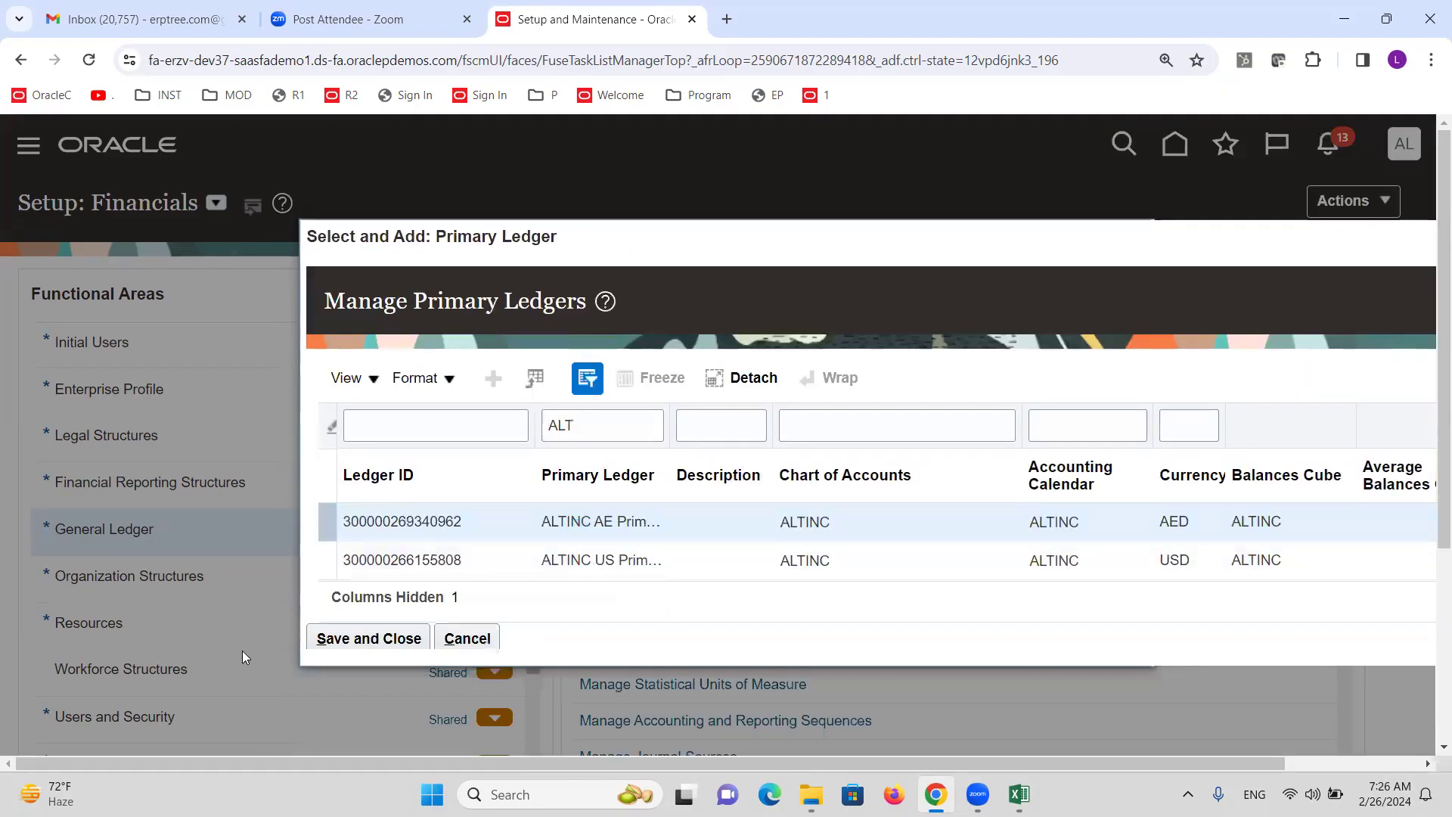
{"action": "left_click", "coordinate": [330, 638]}
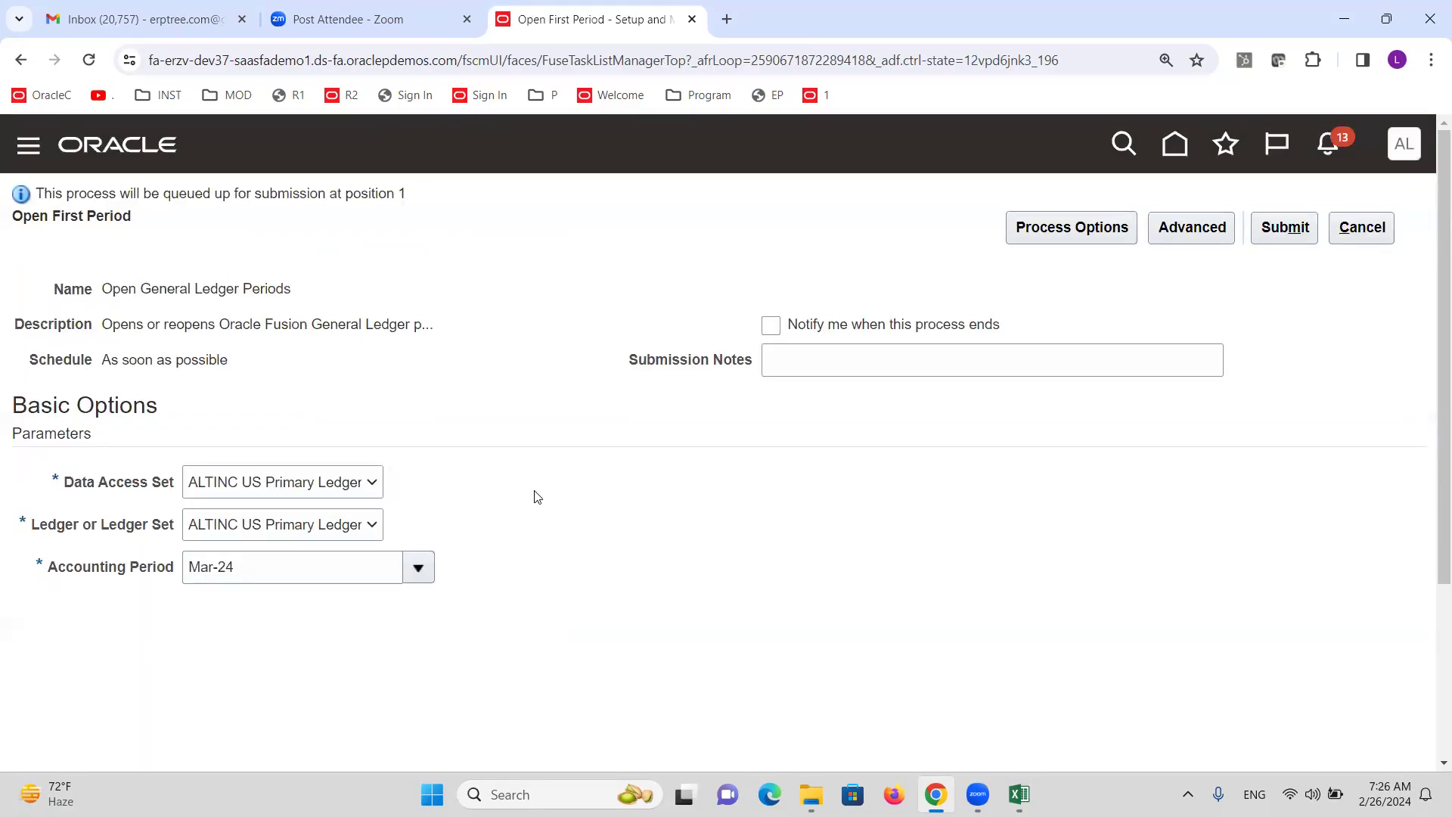
Review the Data Access Set and Ledger options, keeping ALTINC US Primary Ledger, then cancel without submitting.
{"action": "left_click", "coordinate": [337, 484]}
{"action": "left_click", "coordinate": [370, 526]}
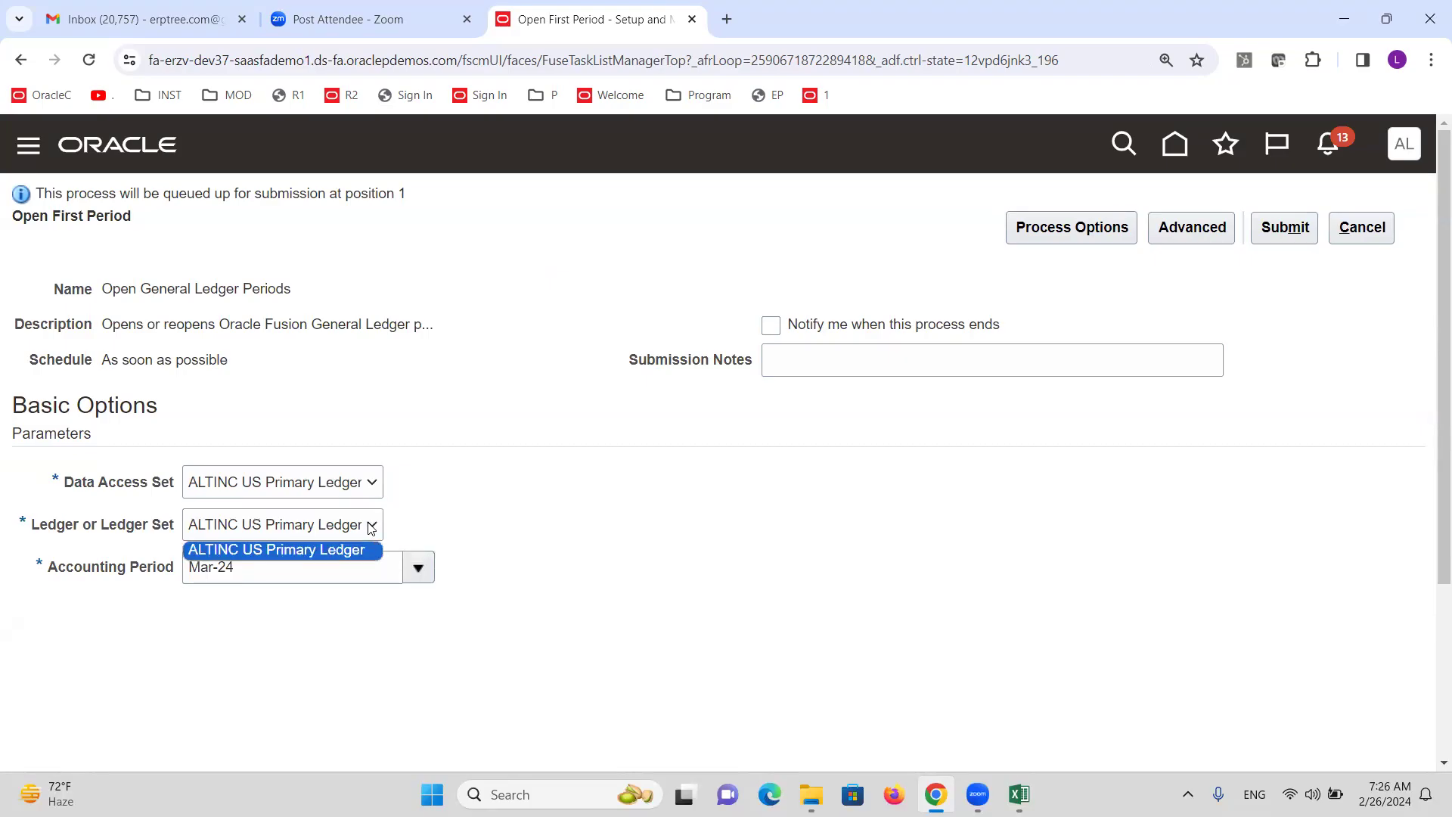
{"action": "left_click", "coordinate": [321, 552]}
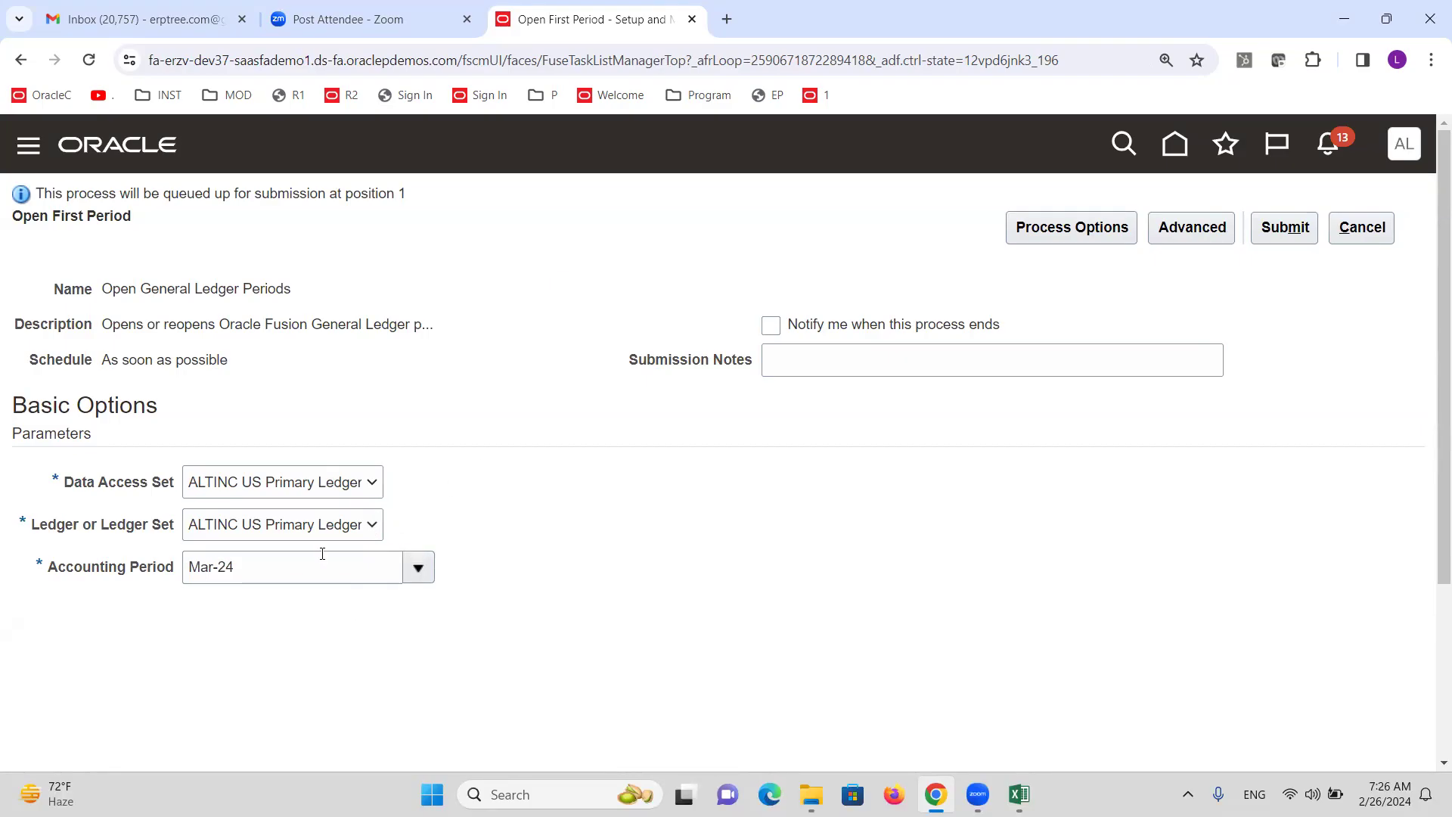
{"action": "left_click_drag", "start_coordinate": [103, 531], "coordinate": [174, 534]}
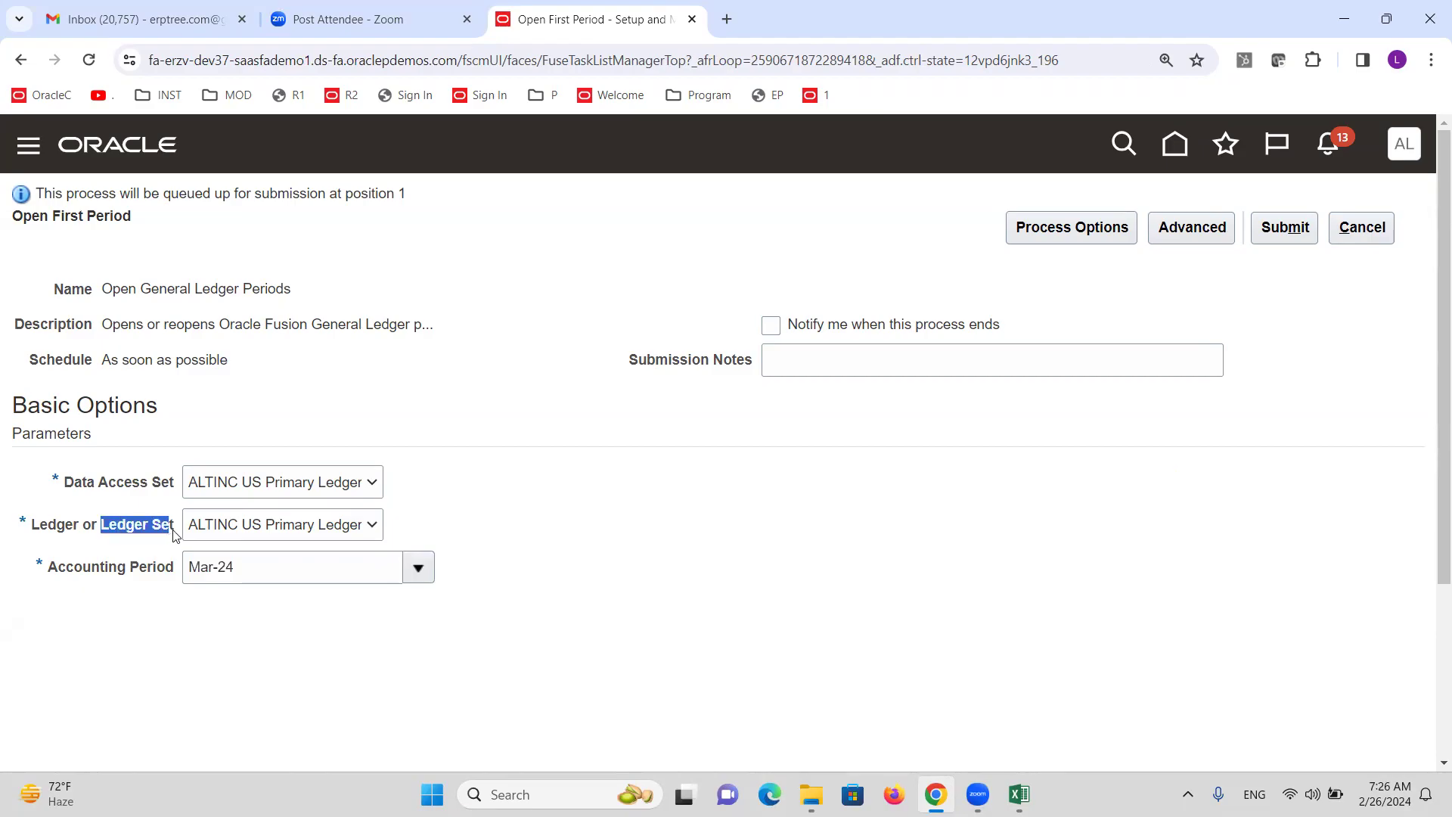
{"action": "left_click", "coordinate": [584, 501]}
{"action": "left_click", "coordinate": [303, 536]}
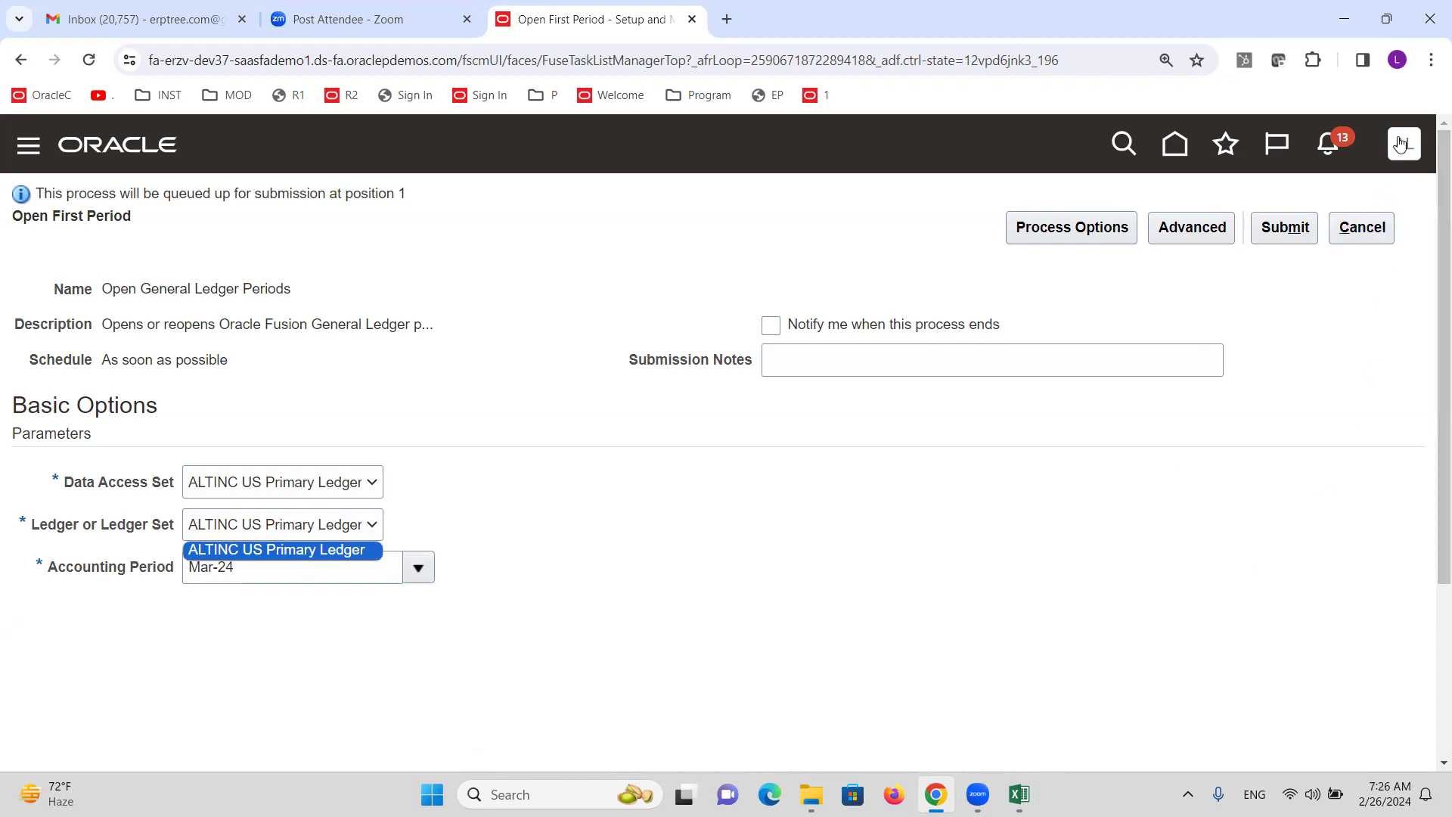
{"action": "left_click", "coordinate": [601, 534]}
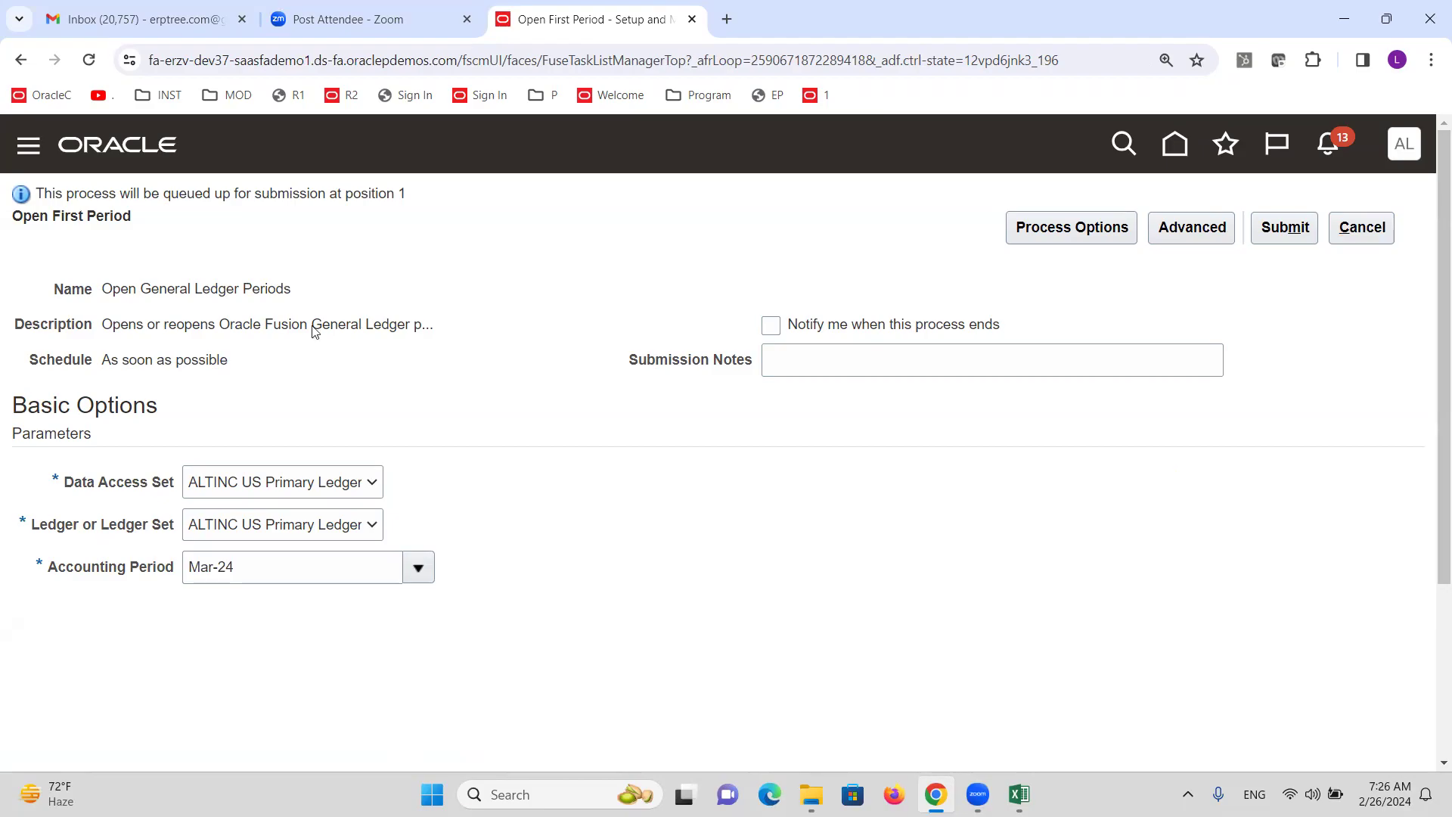
{"action": "left_click", "coordinate": [255, 486]}
{"action": "left_click", "coordinate": [461, 434]}
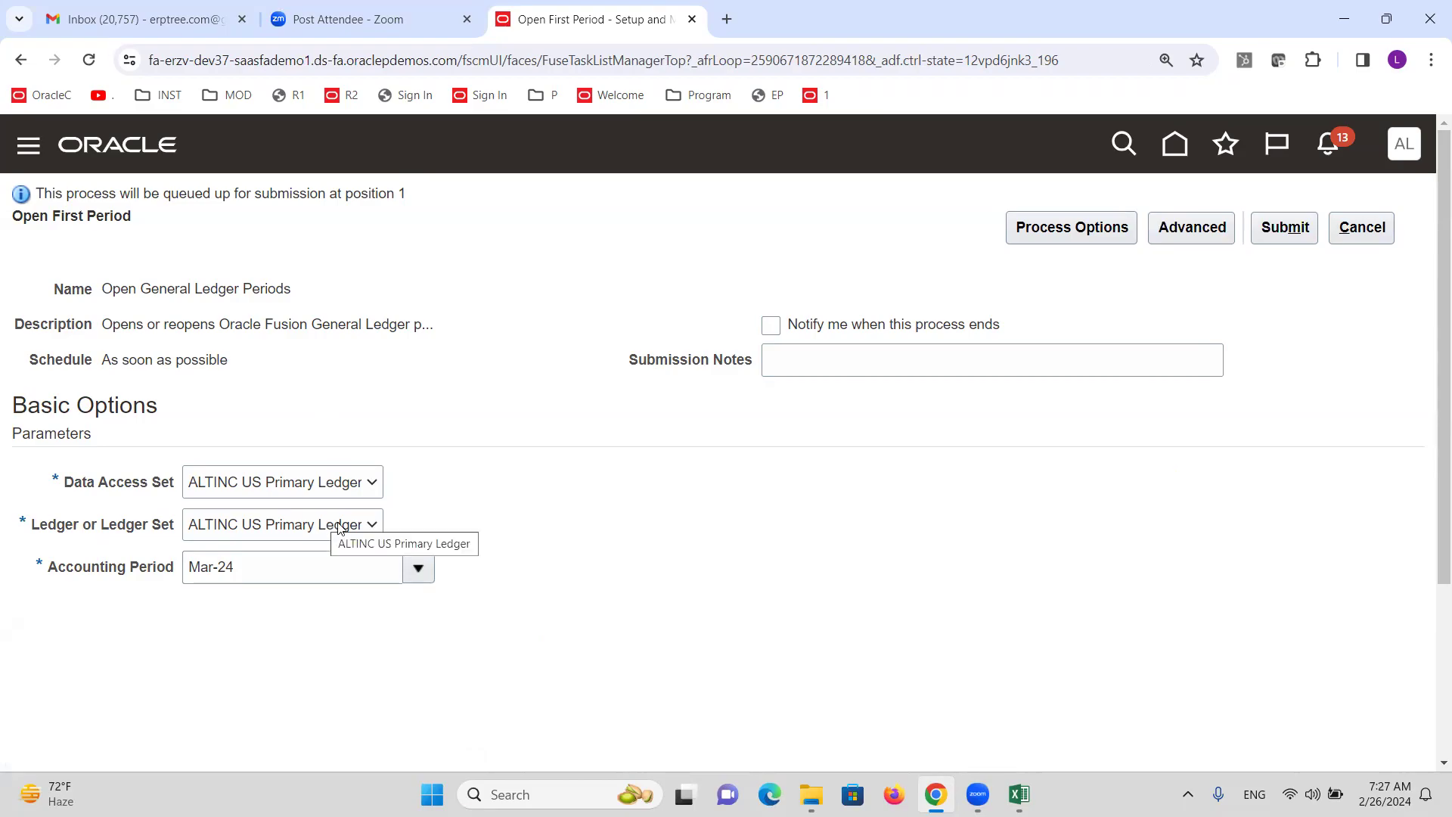
{"action": "left_click", "coordinate": [1361, 227]}
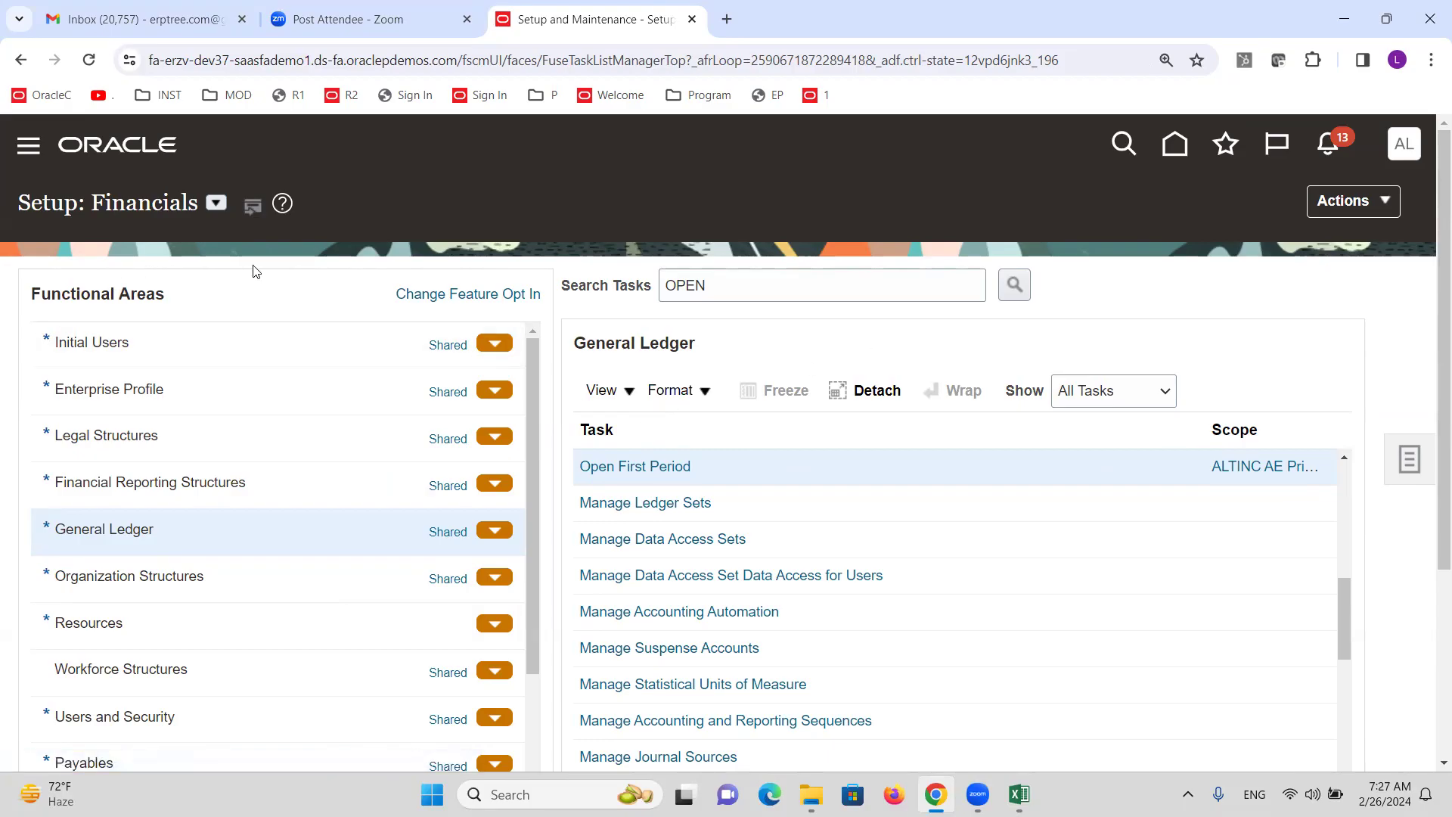
Copy 'Reporting Ledger' from row 27 and paste it into row 85 of the GL sheet.
{"action": "left_click", "coordinate": [1019, 795]}
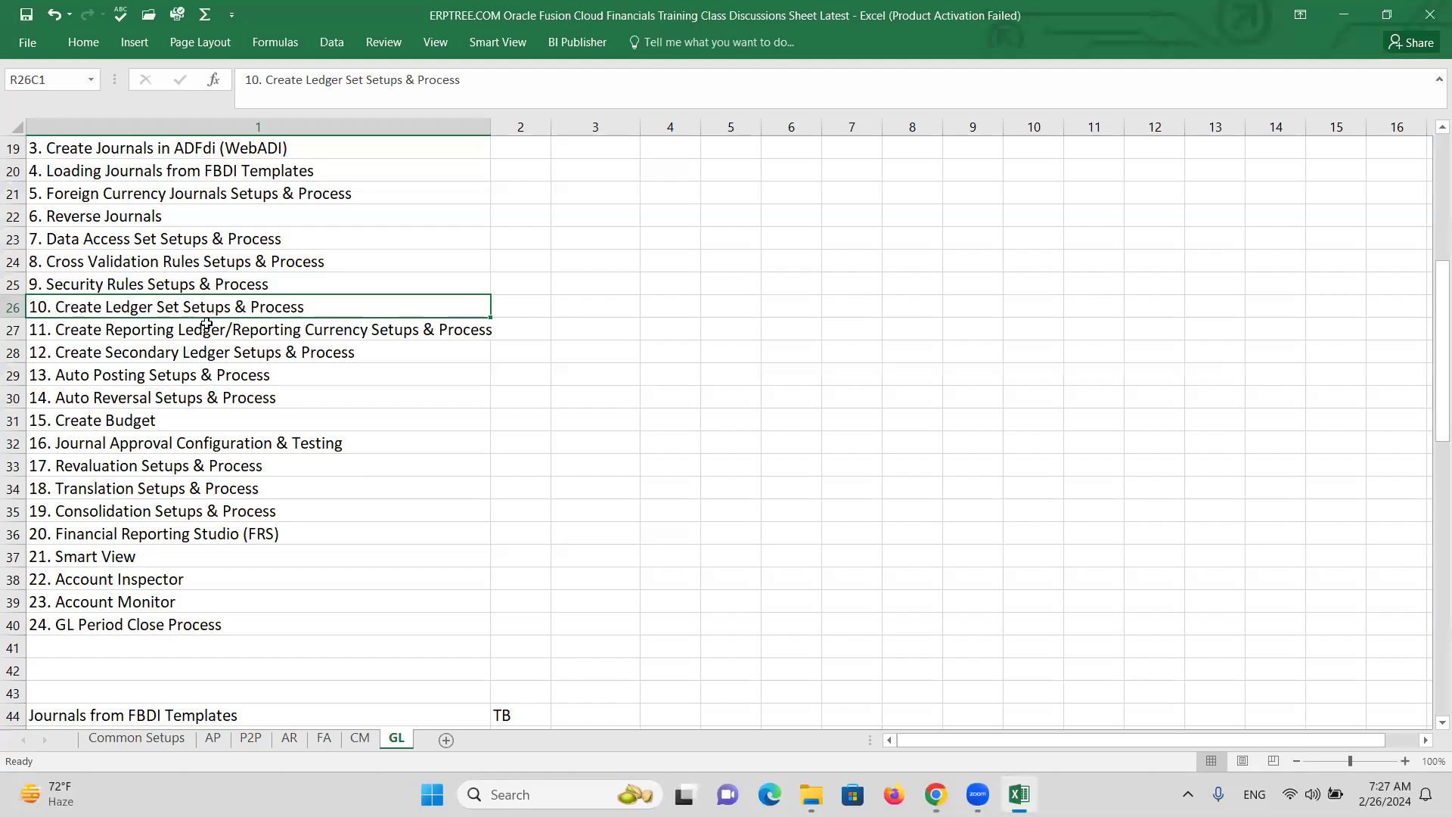
{"action": "double_click", "coordinate": [208, 329]}
{"action": "left_click_drag", "start_coordinate": [227, 331], "coordinate": [102, 328]}
{"action": "key", "text": "ctrl+c"}
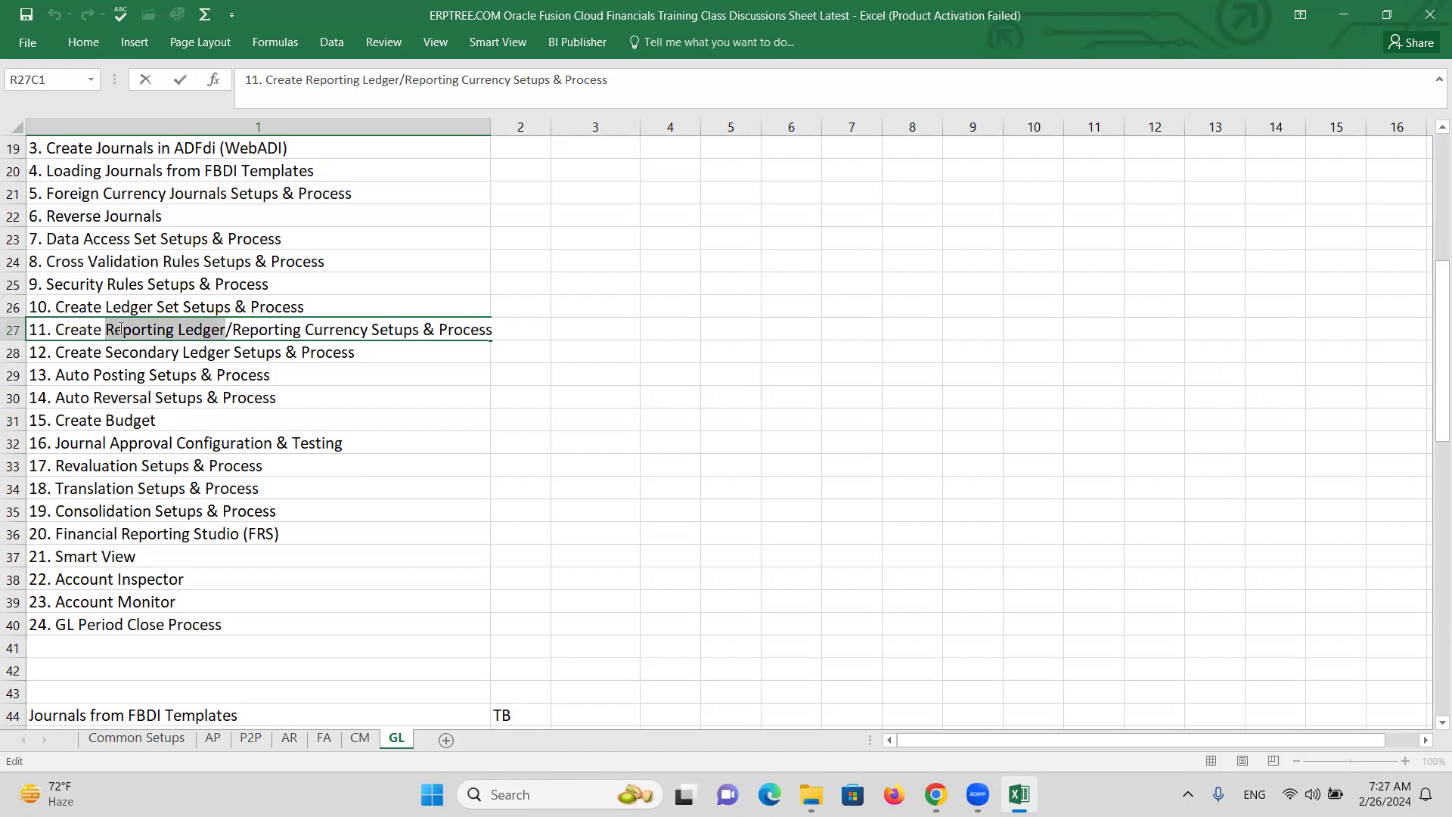
{"action": "scroll", "coordinate": [303, 424], "scroll_direction": "down", "scroll_amount": 8}
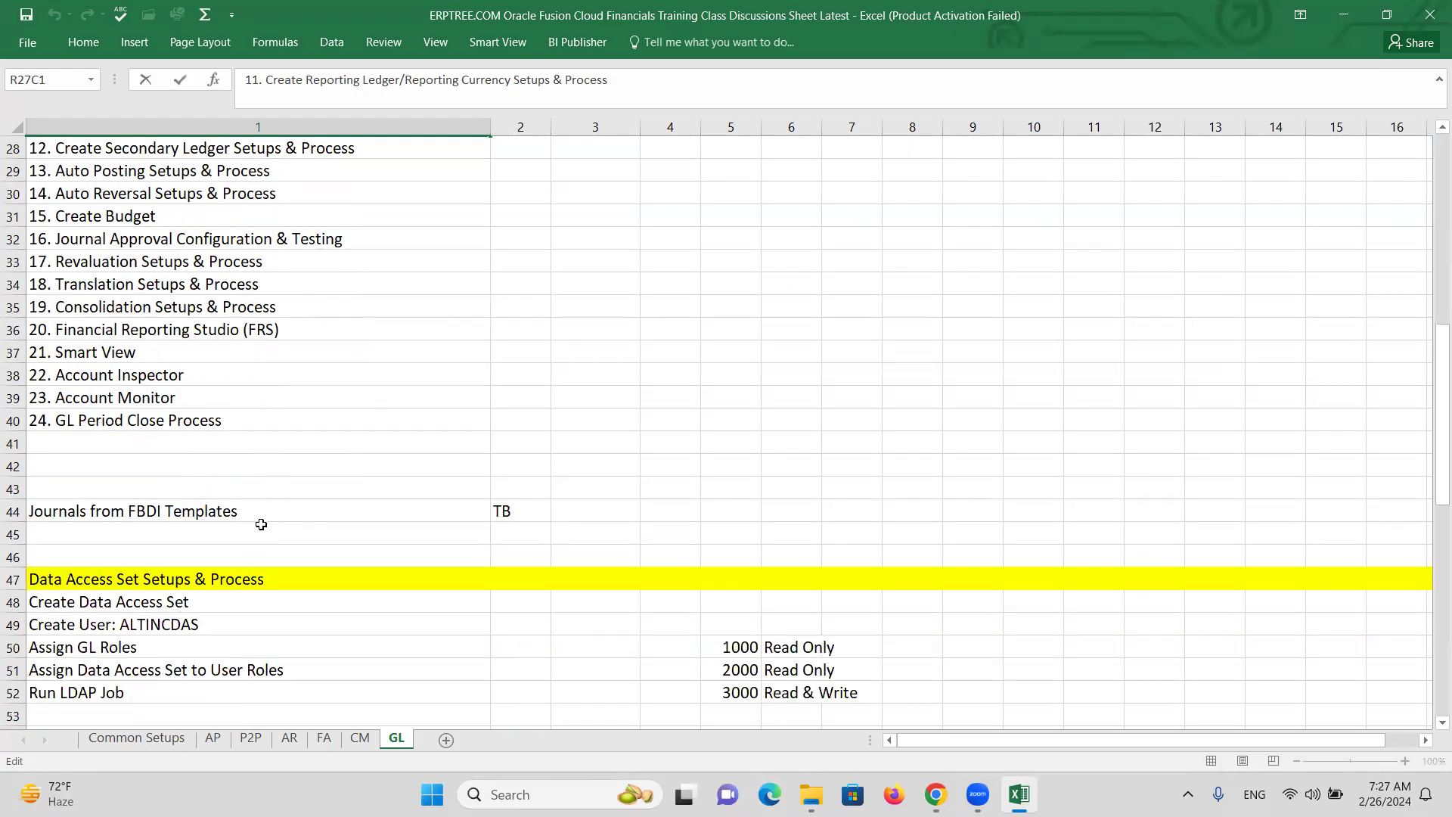
{"action": "scroll", "coordinate": [247, 515], "scroll_direction": "down", "scroll_amount": 10}
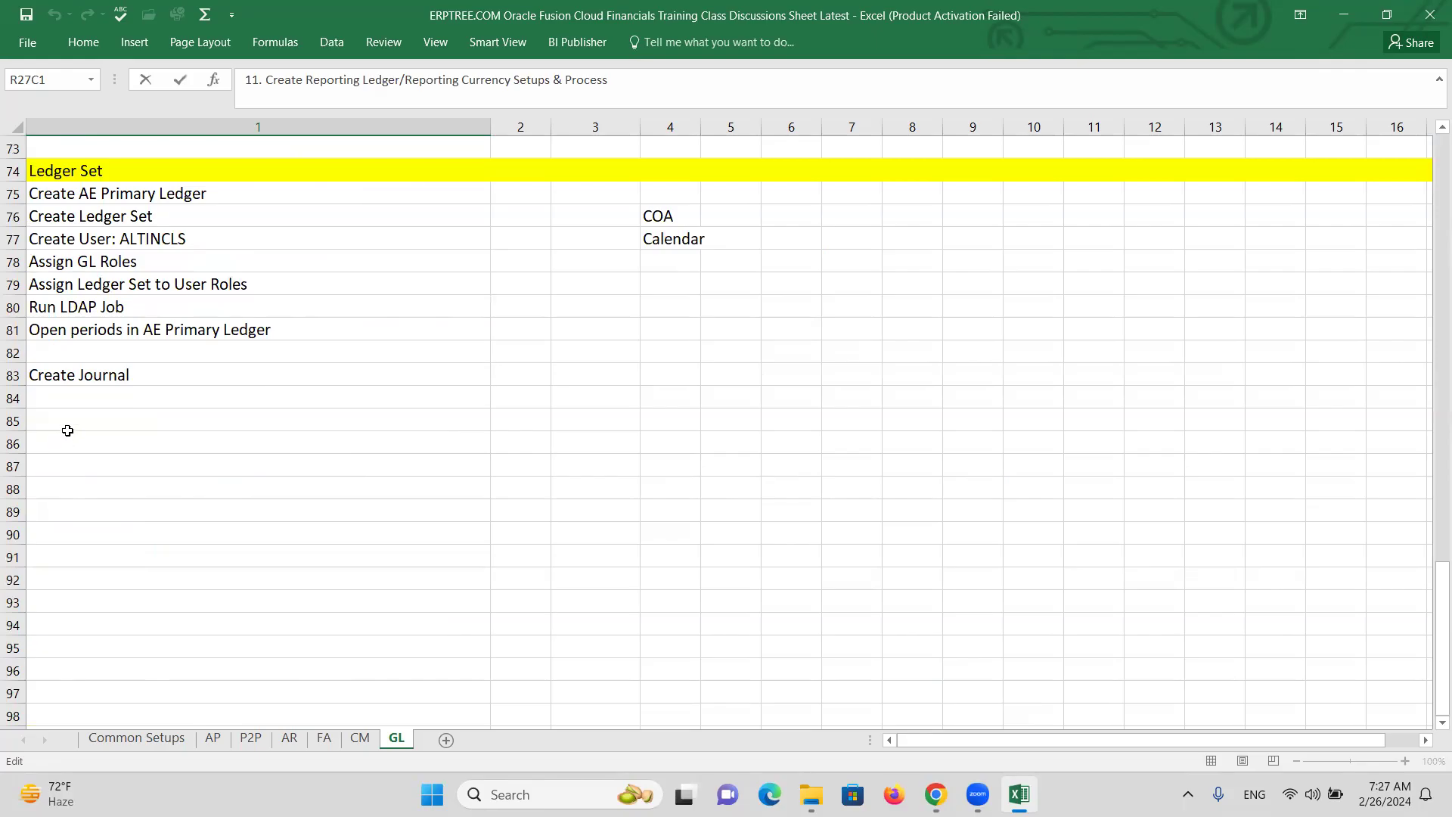
{"action": "left_click", "coordinate": [62, 423]}
{"action": "key", "text": "ctrl+v"}
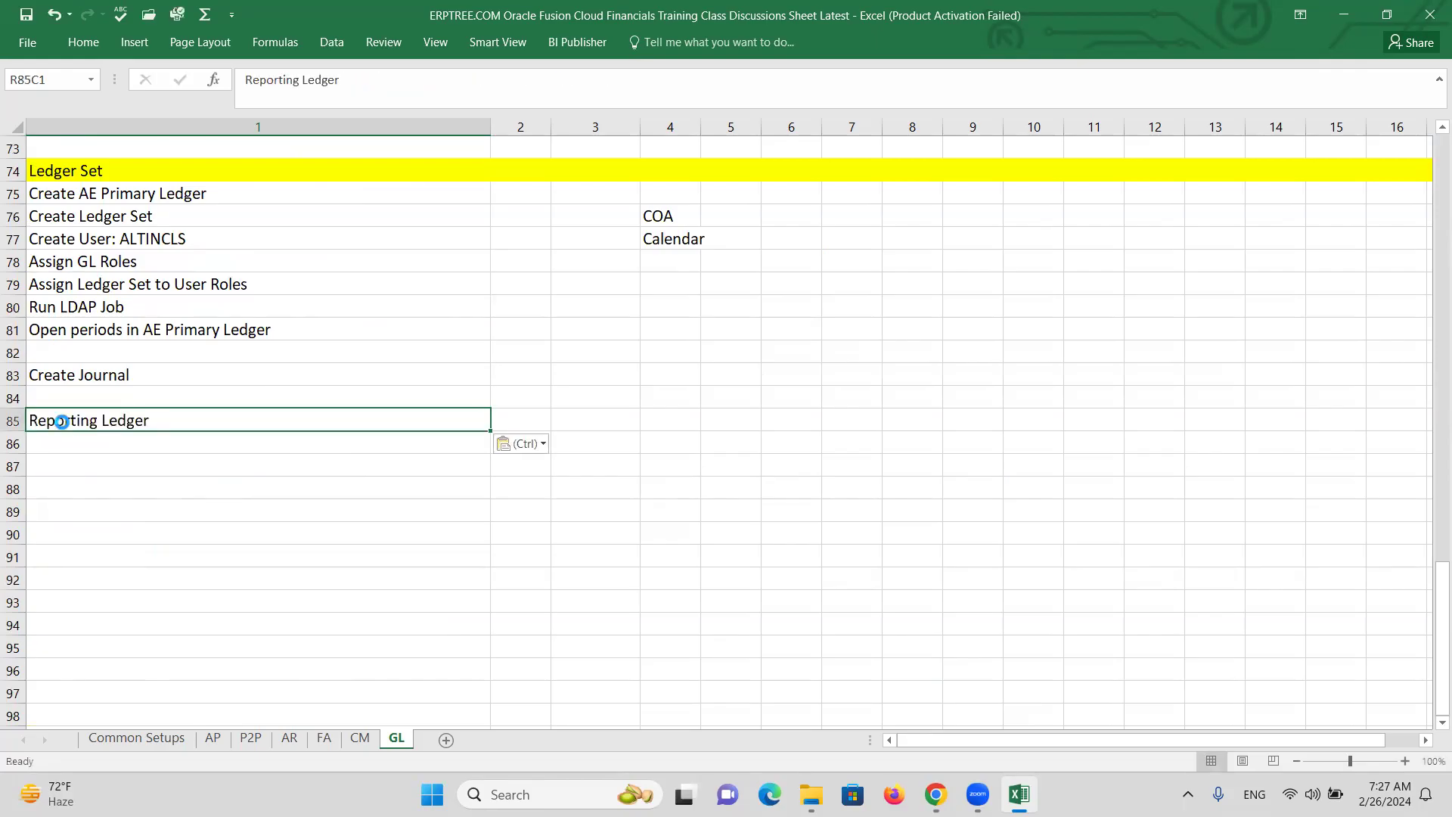
Fill the whole of row 85 with yellow.
{"action": "left_click", "coordinate": [11, 422]}
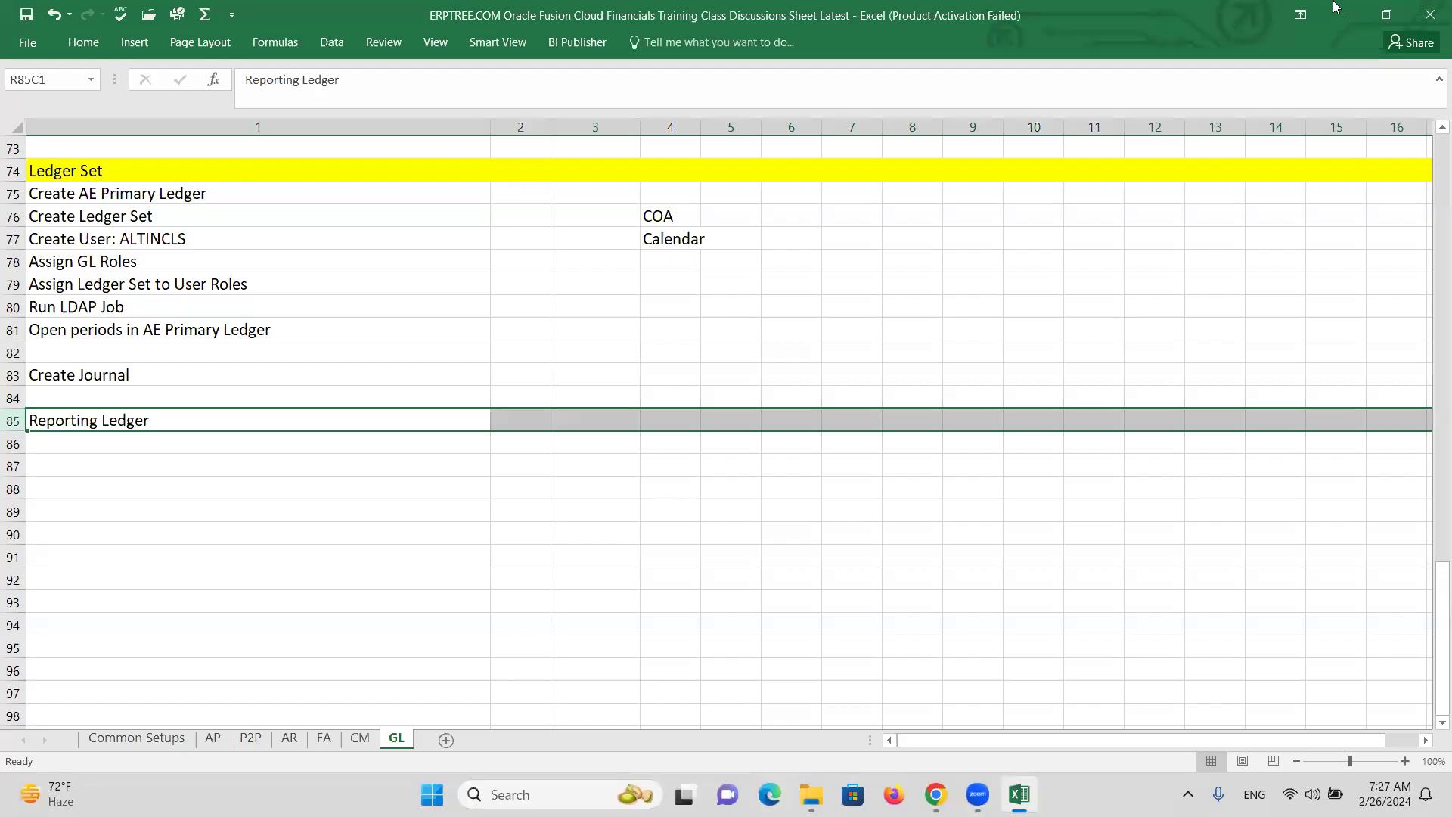
{"action": "left_click", "coordinate": [79, 46]}
{"action": "left_click", "coordinate": [267, 101]}
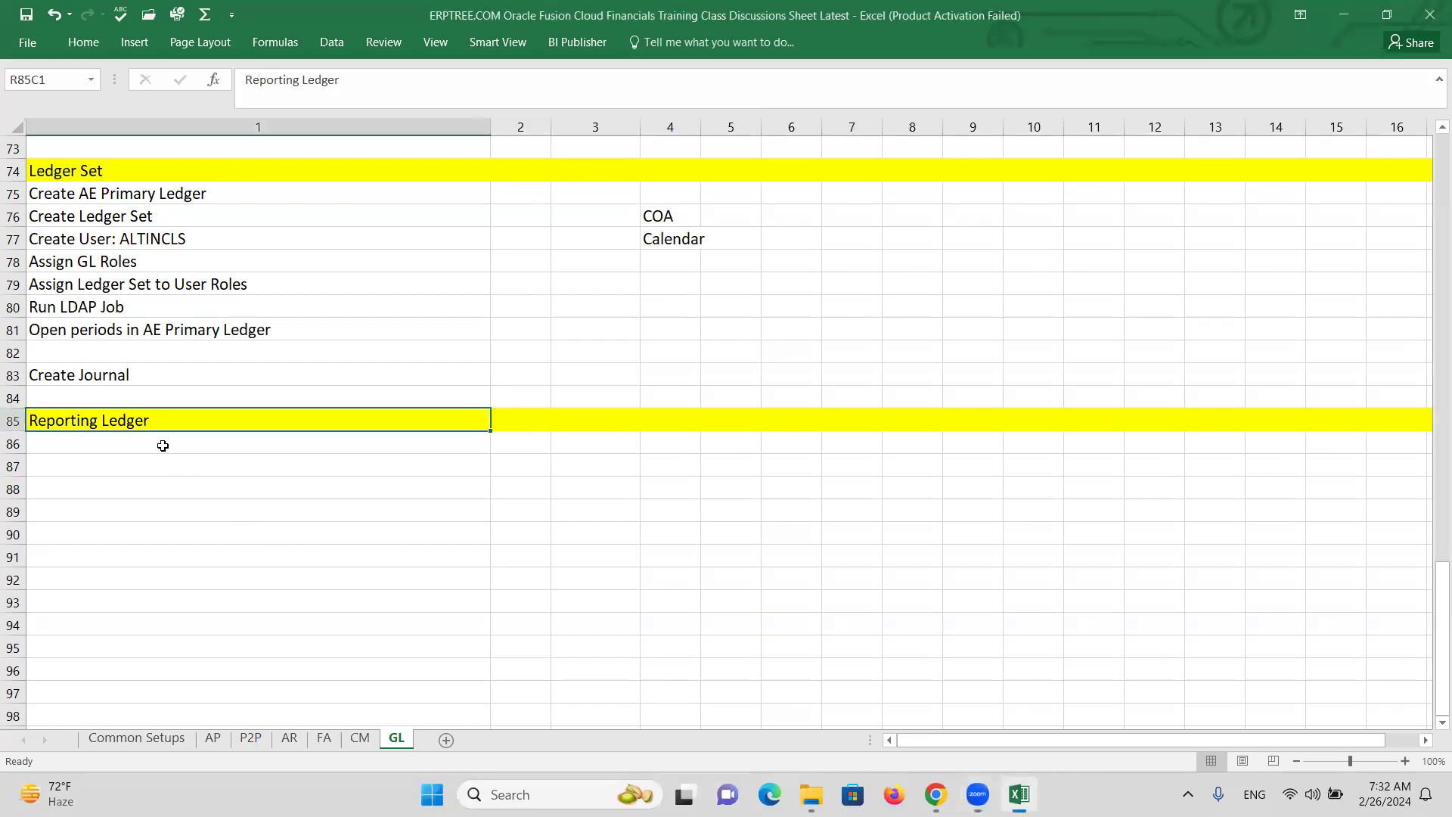
{"action": "left_click", "coordinate": [162, 445]}
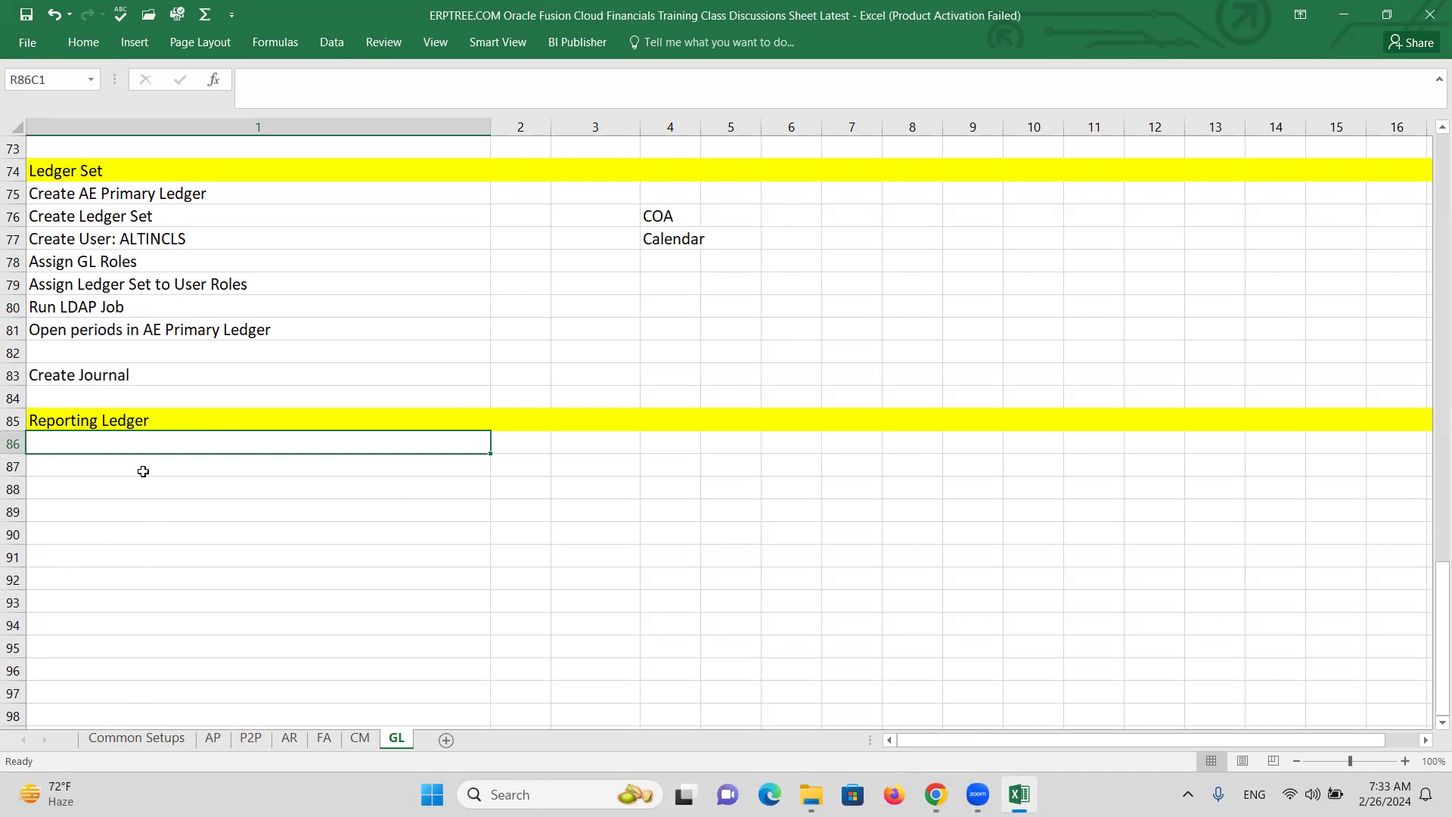
Enter 'Create Reporting Ledger in INR', 'Create User: ALTINCINR' and 'Assign GL Roles to User' as steps.
{"action": "type", "text": "c"}
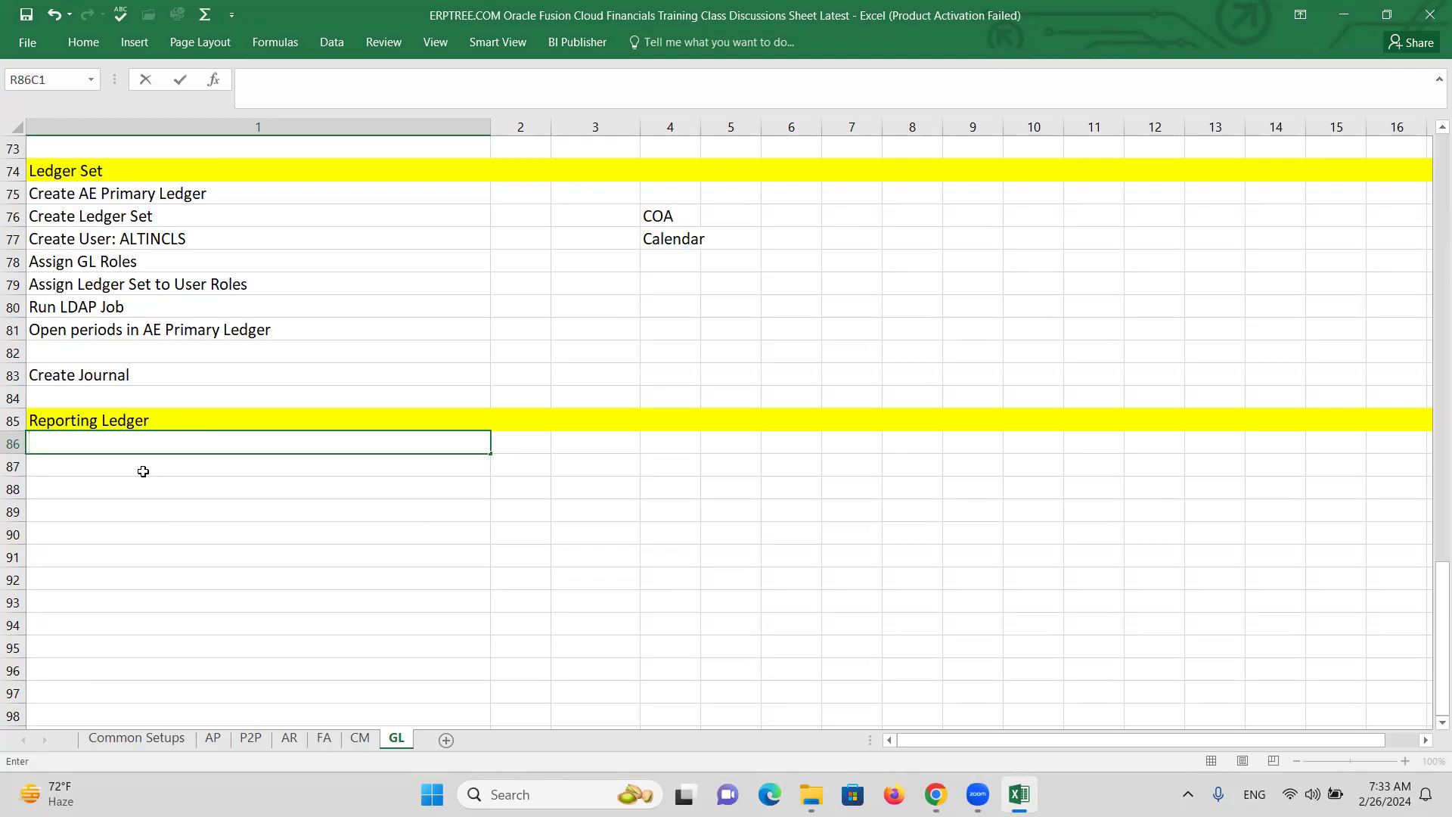
{"action": "type", "text": "Create Reporting L"}
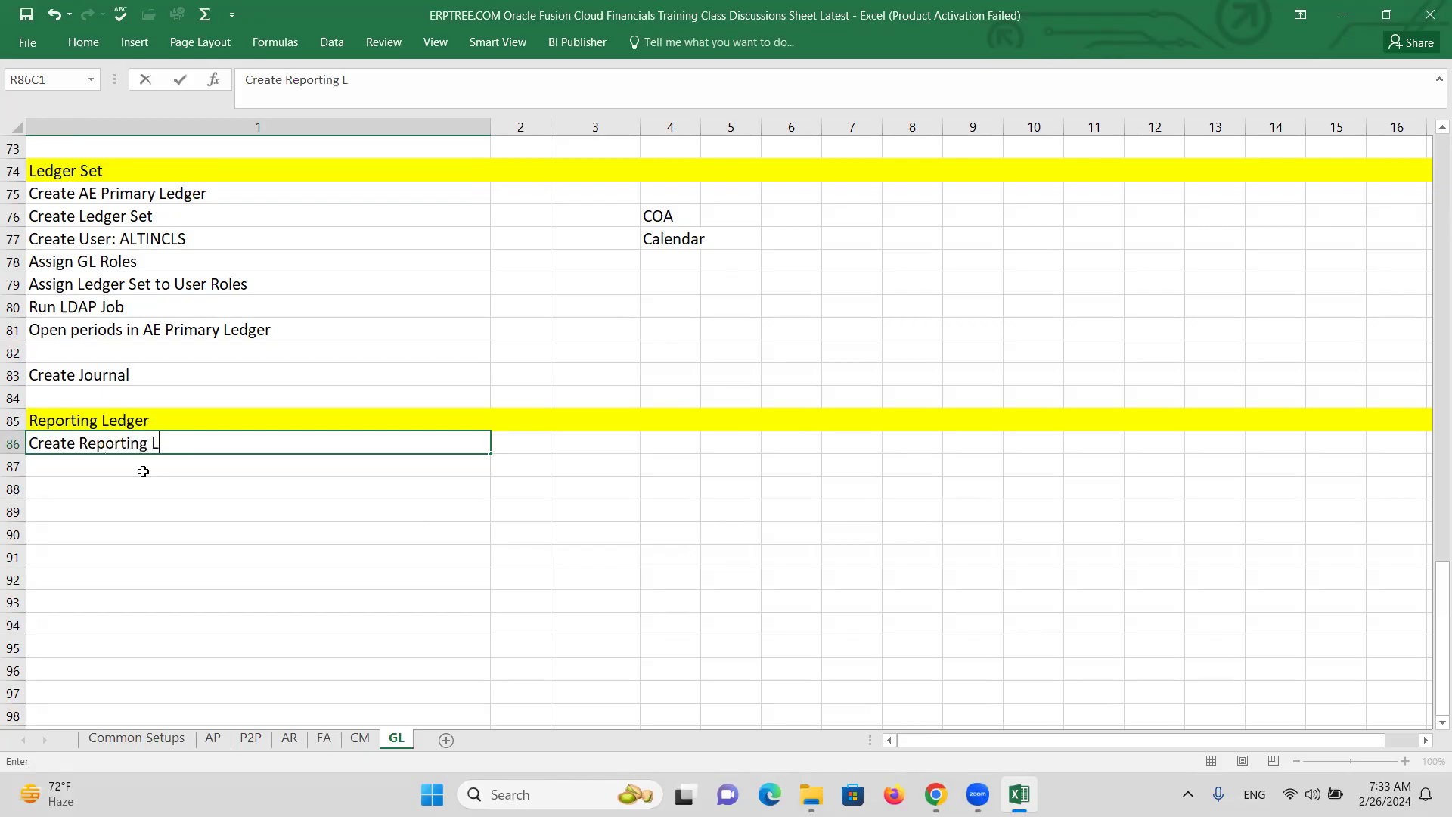
{"action": "type", "text": "edger in INR"}
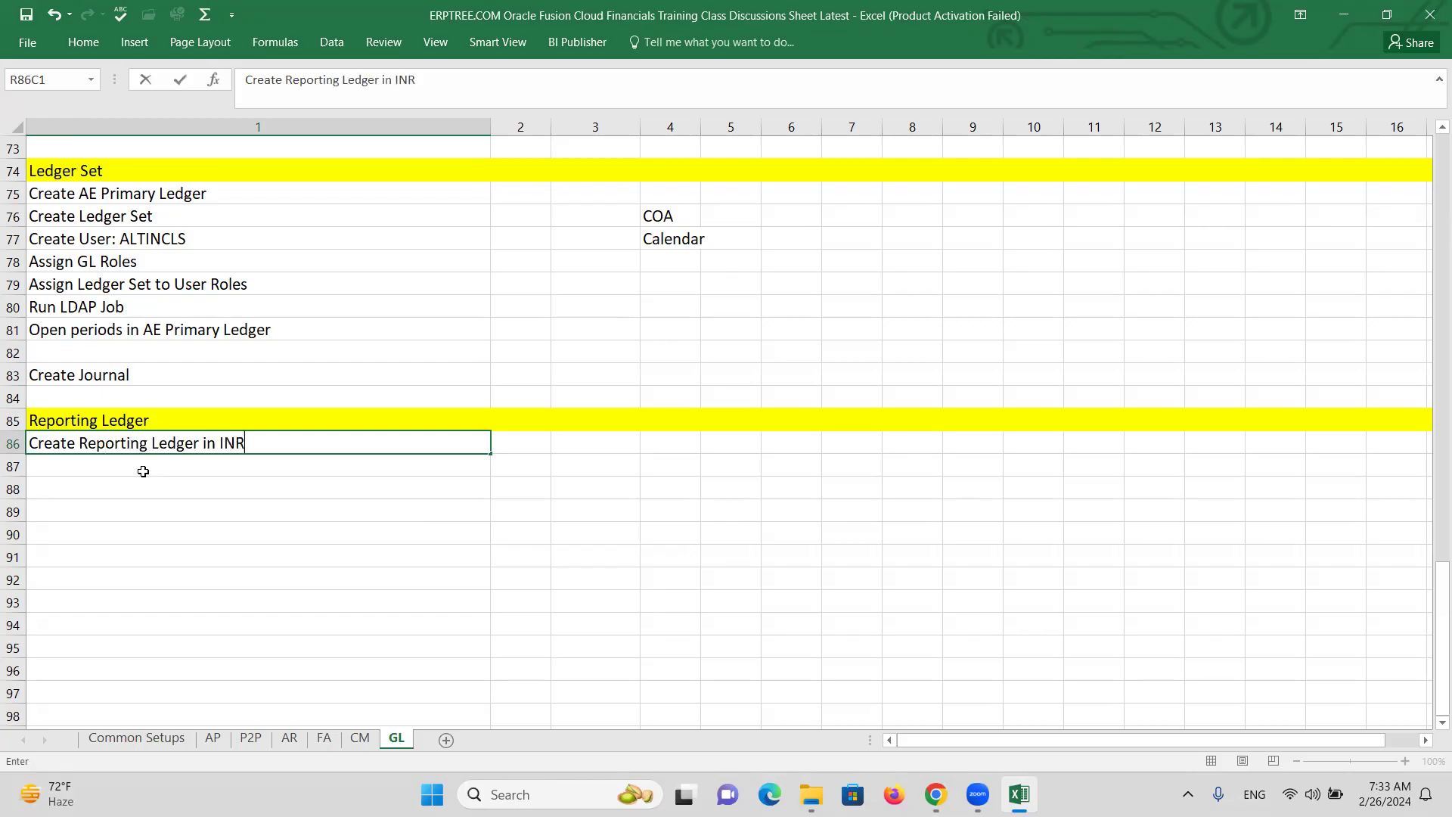
{"action": "key", "text": "Return"}
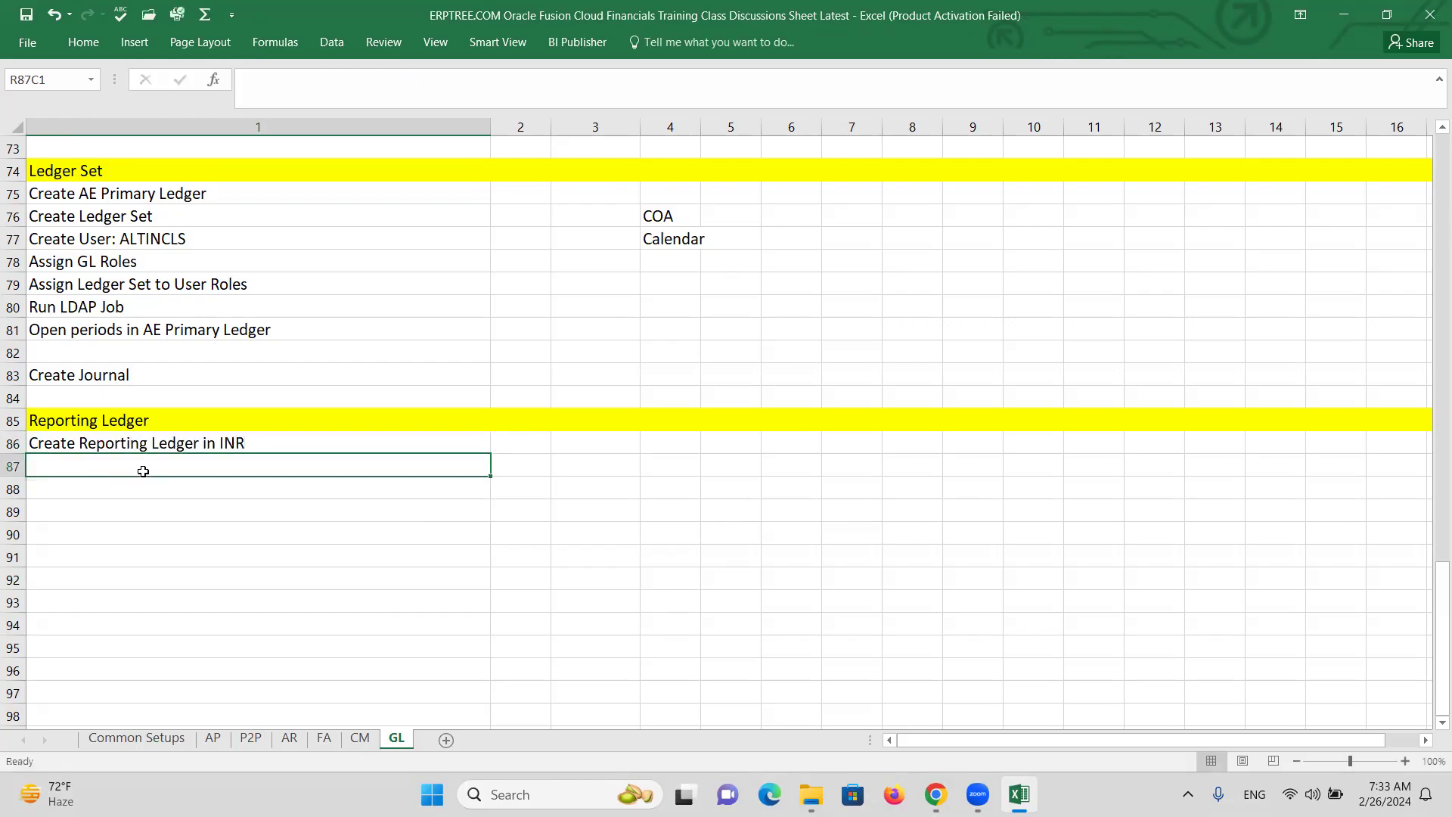
{"action": "type", "text": "Create "}
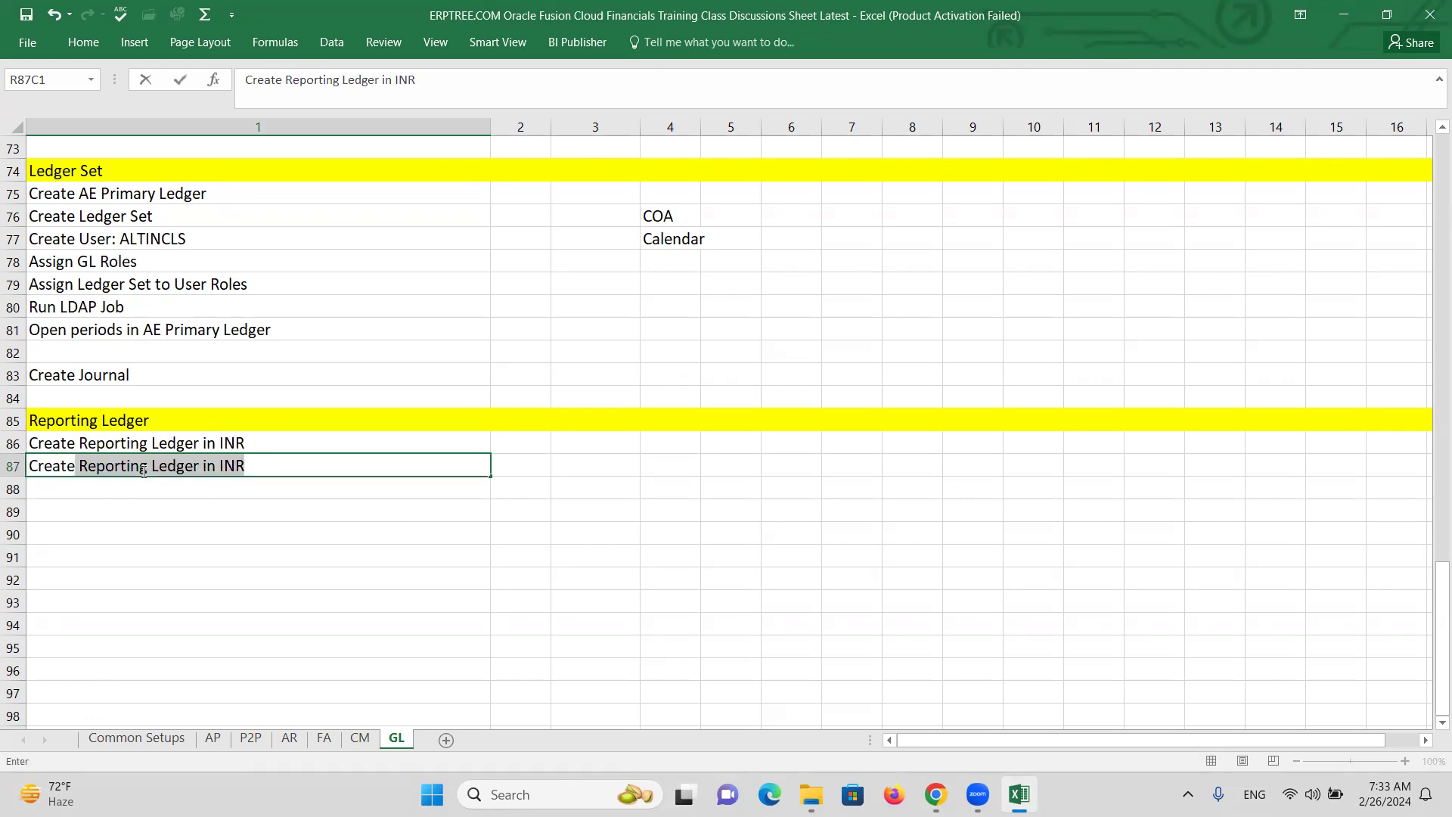
{"action": "type", "text": "User: ALTINCINR"}
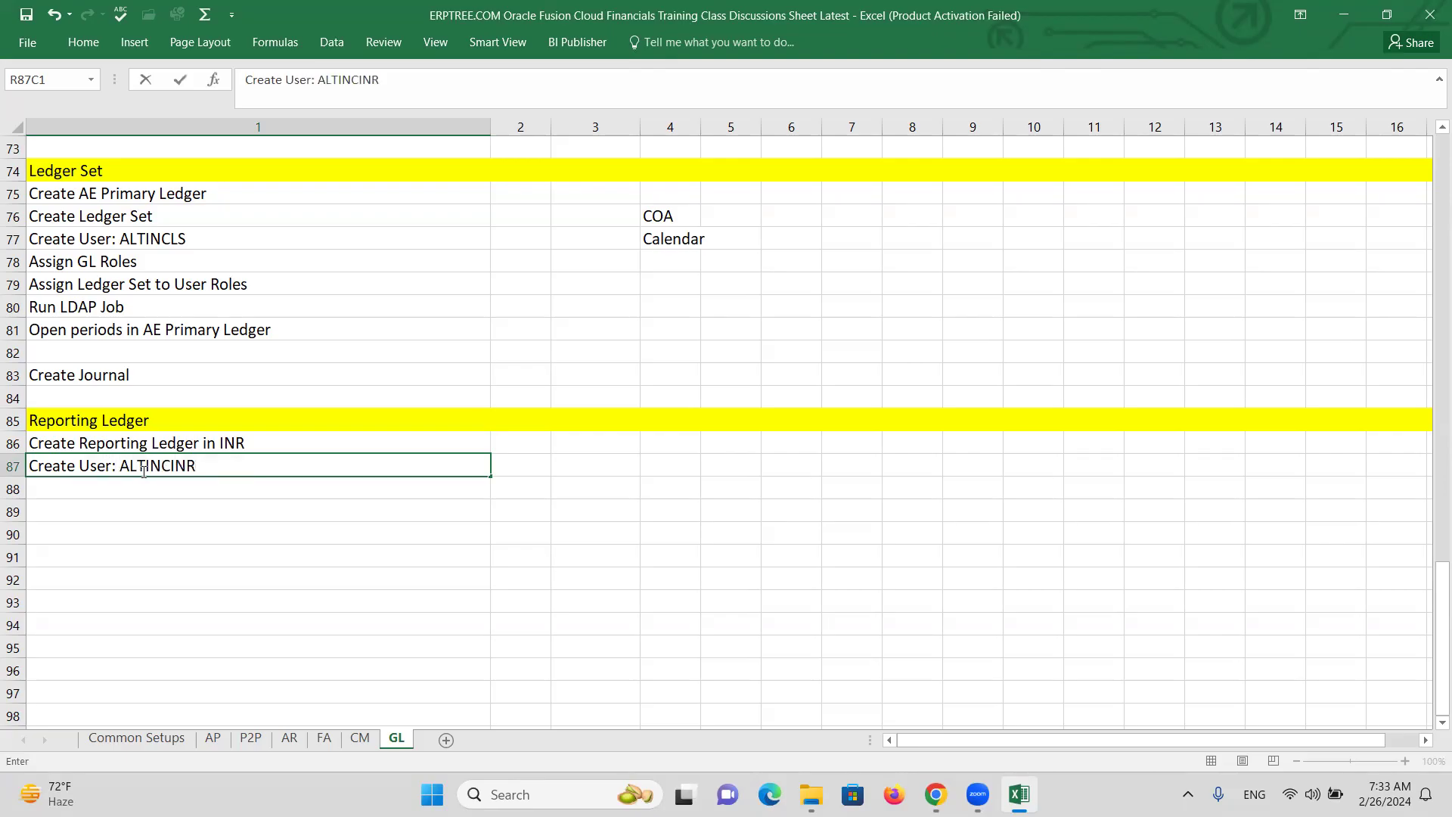
{"action": "key", "text": "Return"}
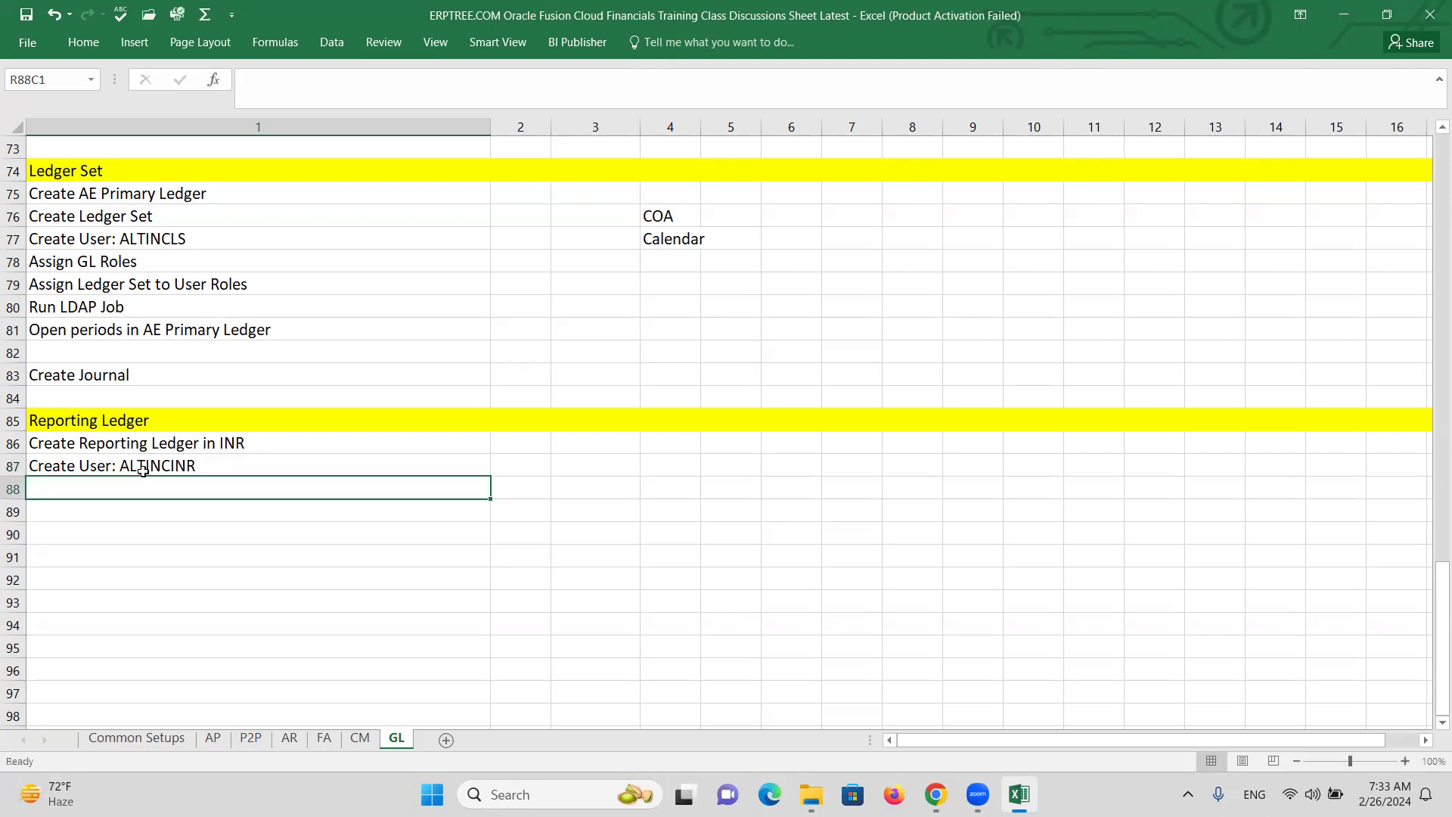
{"action": "type", "text": "A"}
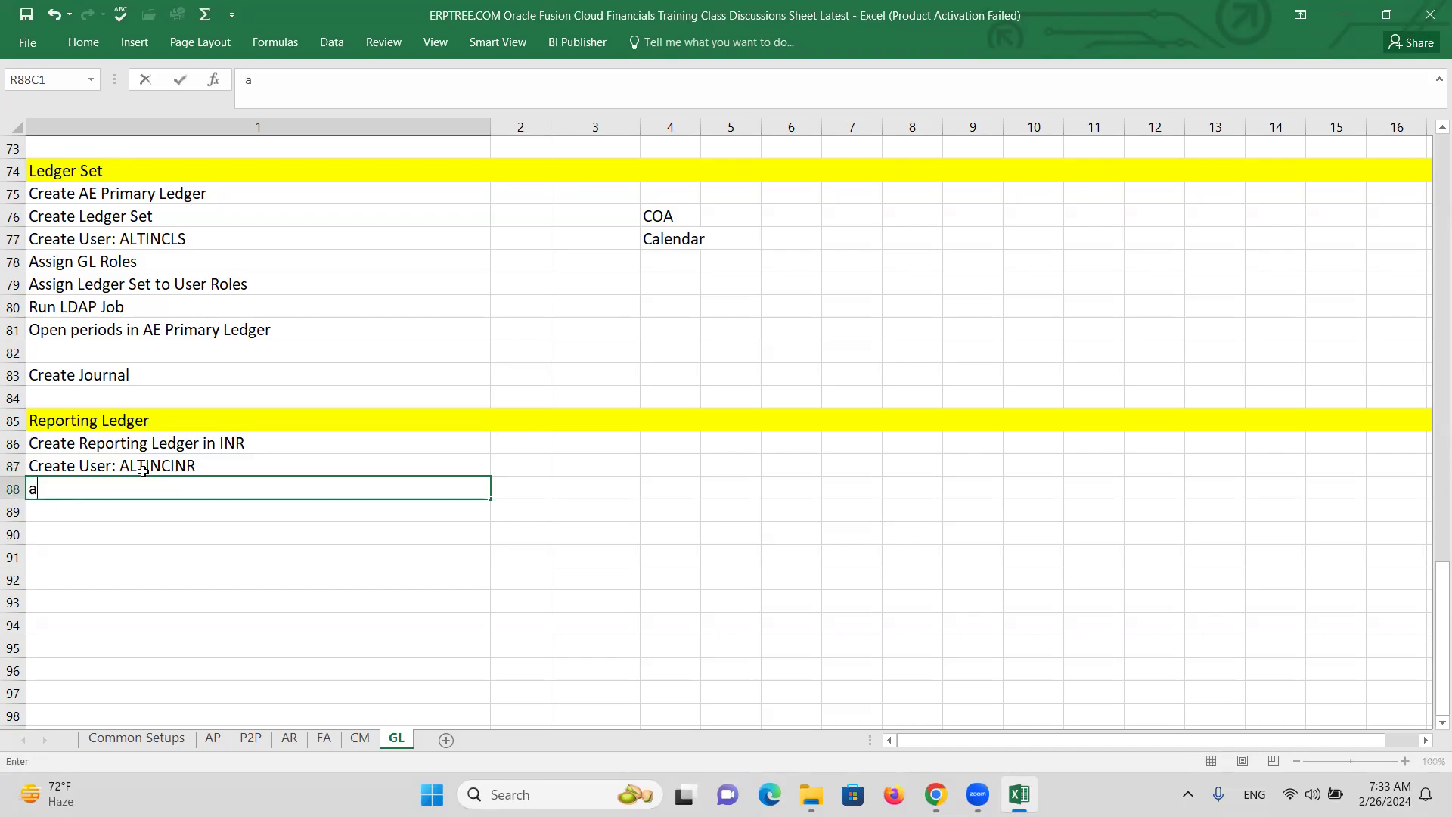
{"action": "type", "text": "ssign GL Roles to User"}
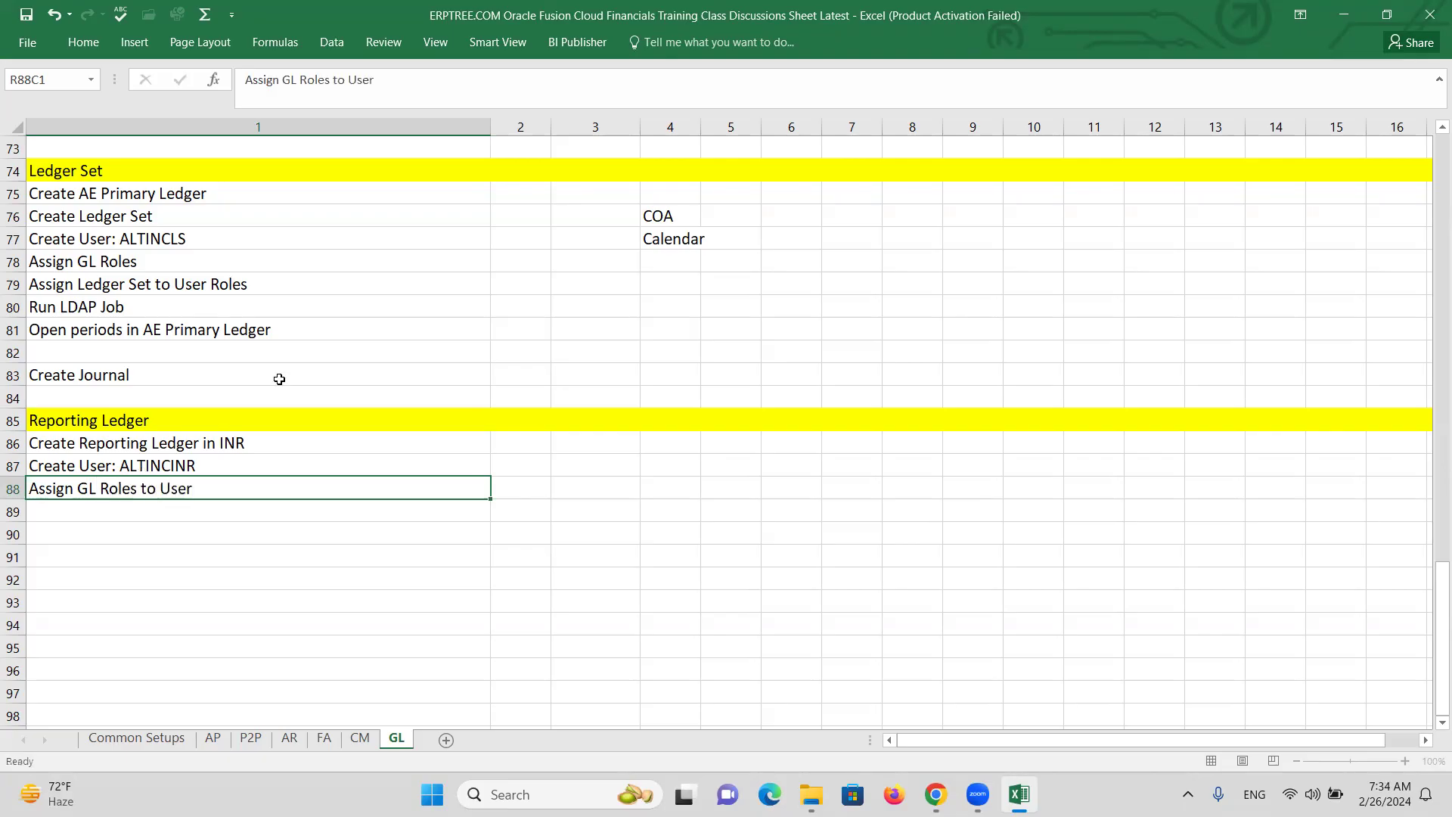
{"action": "key", "text": "Return"}
Add 'Assign Reporting Ledger to User Role', 'Run LDAP' and 'Open periods in RL' below them.
{"action": "type", "text": "Assing"}
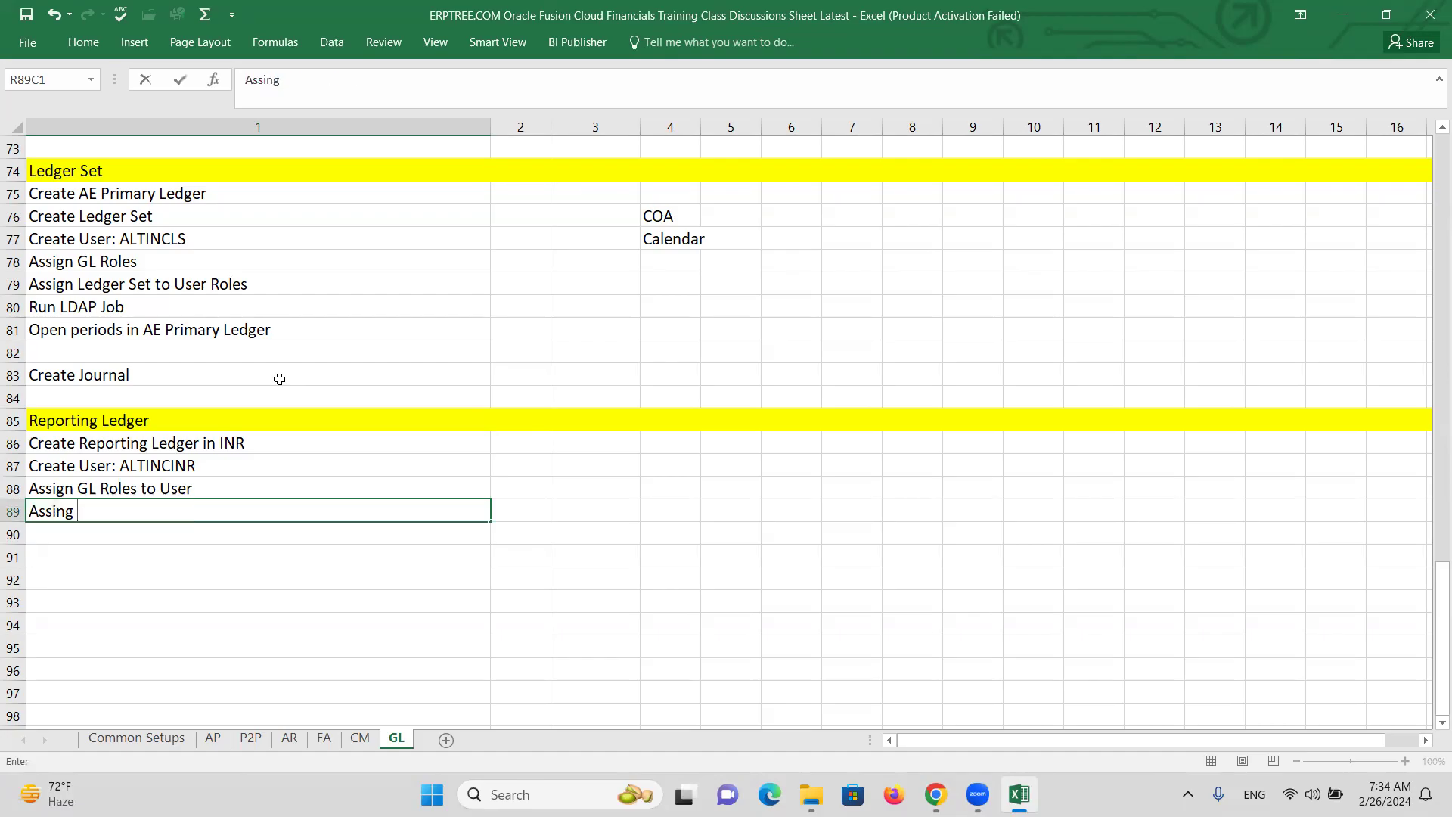
{"action": "key", "text": "BackSpace"}
{"action": "key", "text": "BackSpace"}
{"action": "key", "text": "BackSpace"}
{"action": "type", "text": "g"}
{"action": "key", "text": "BackSpace"}
{"action": "key", "text": "BackSpace"}
{"action": "type", "text": "gn "}
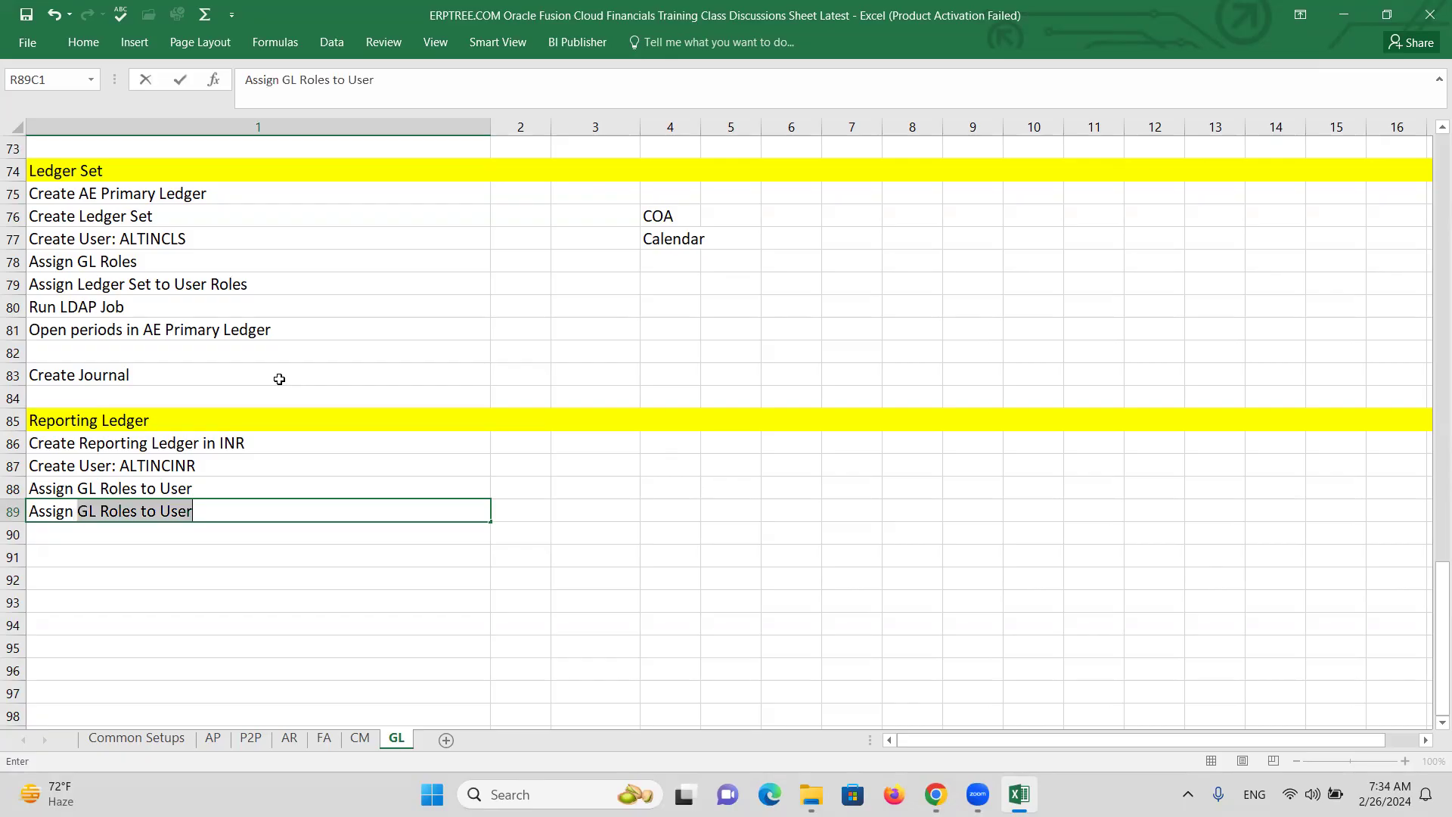
{"action": "type", "text": "Reporting Ledger to User"}
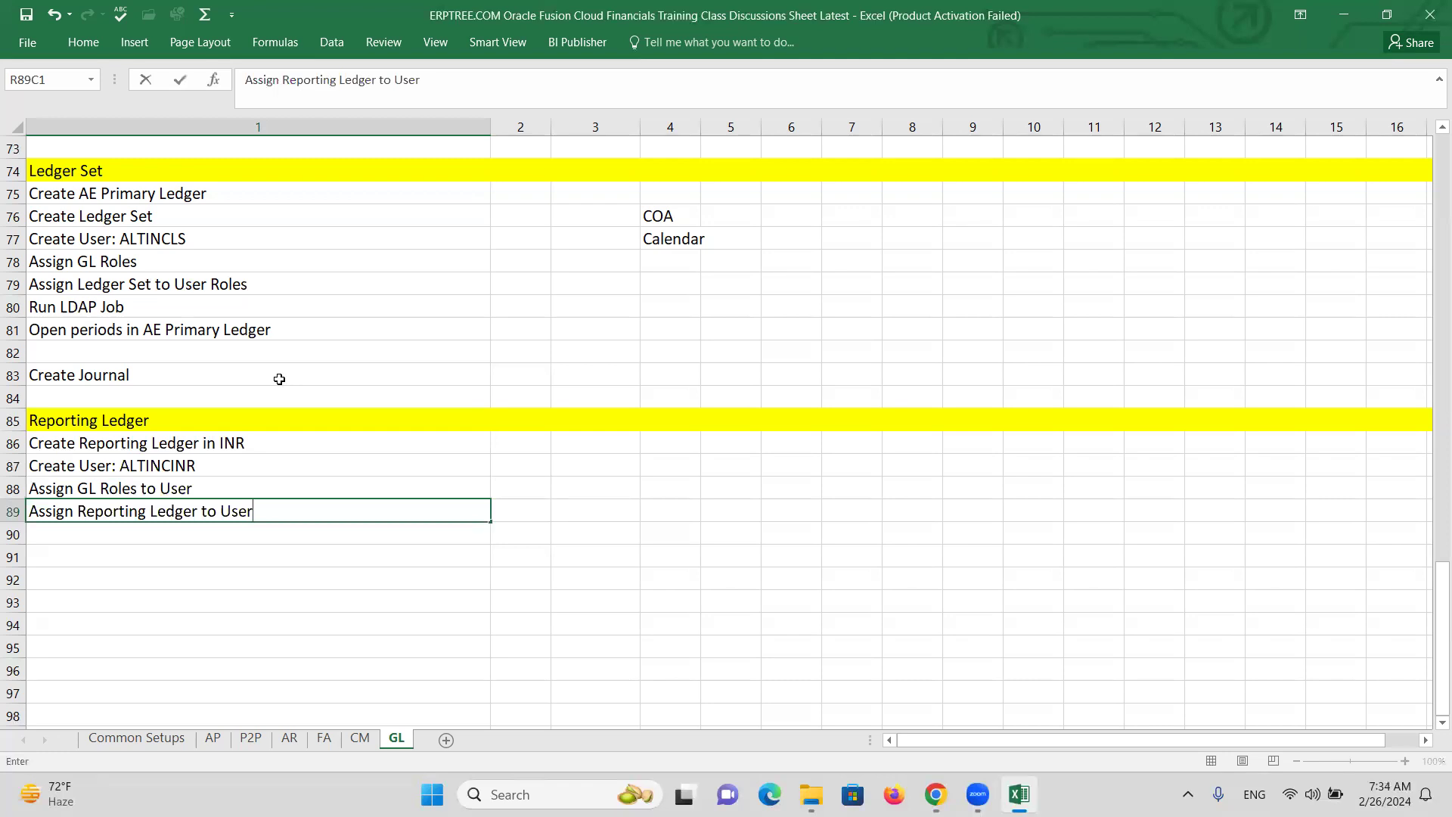
{"action": "type", "text": "Roles"}
{"action": "key", "text": "Return"}
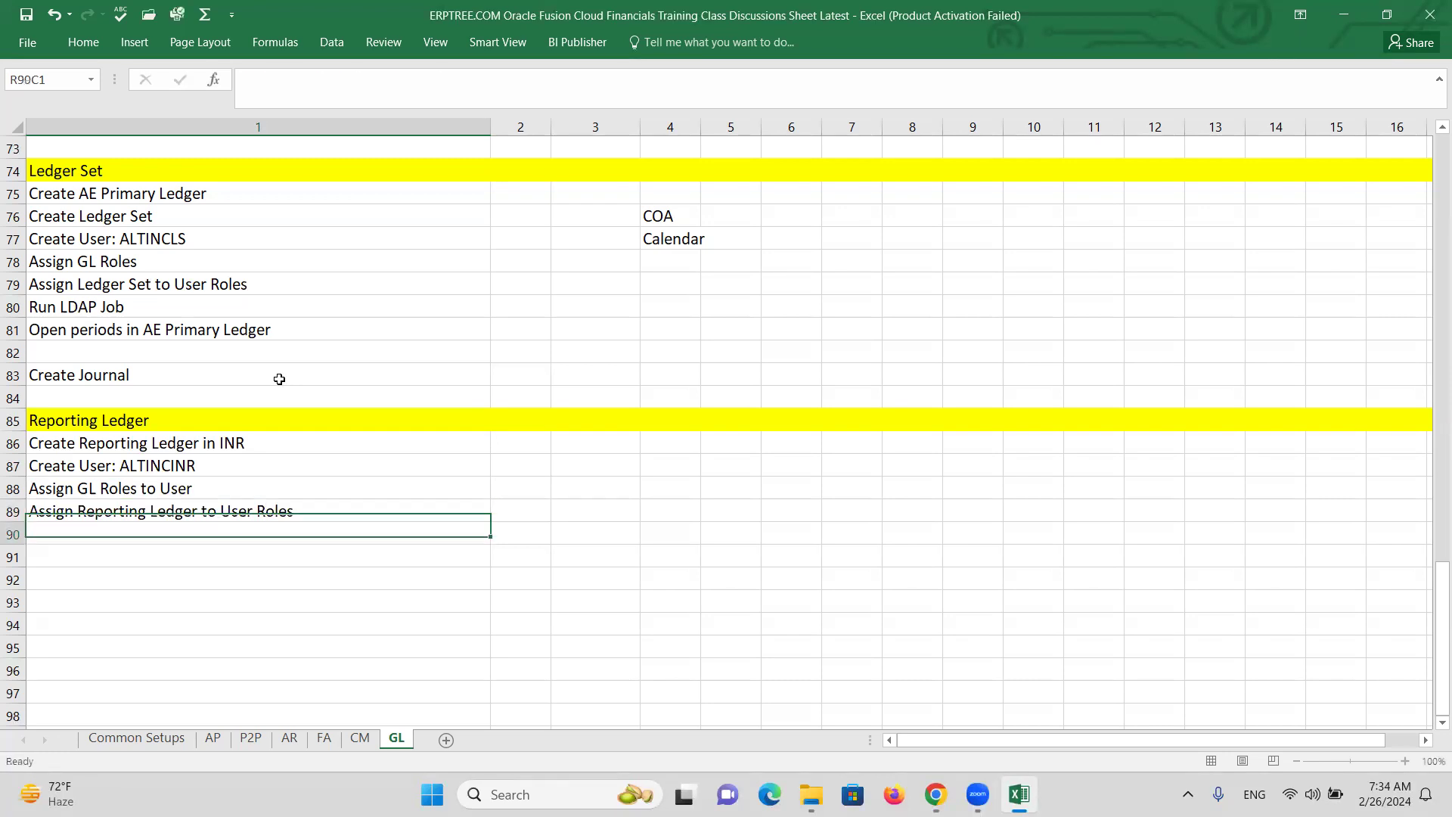
{"action": "type", "text": "Run LDAP"}
{"action": "key", "text": "Return"}
{"action": "type", "text": "Open pe"}
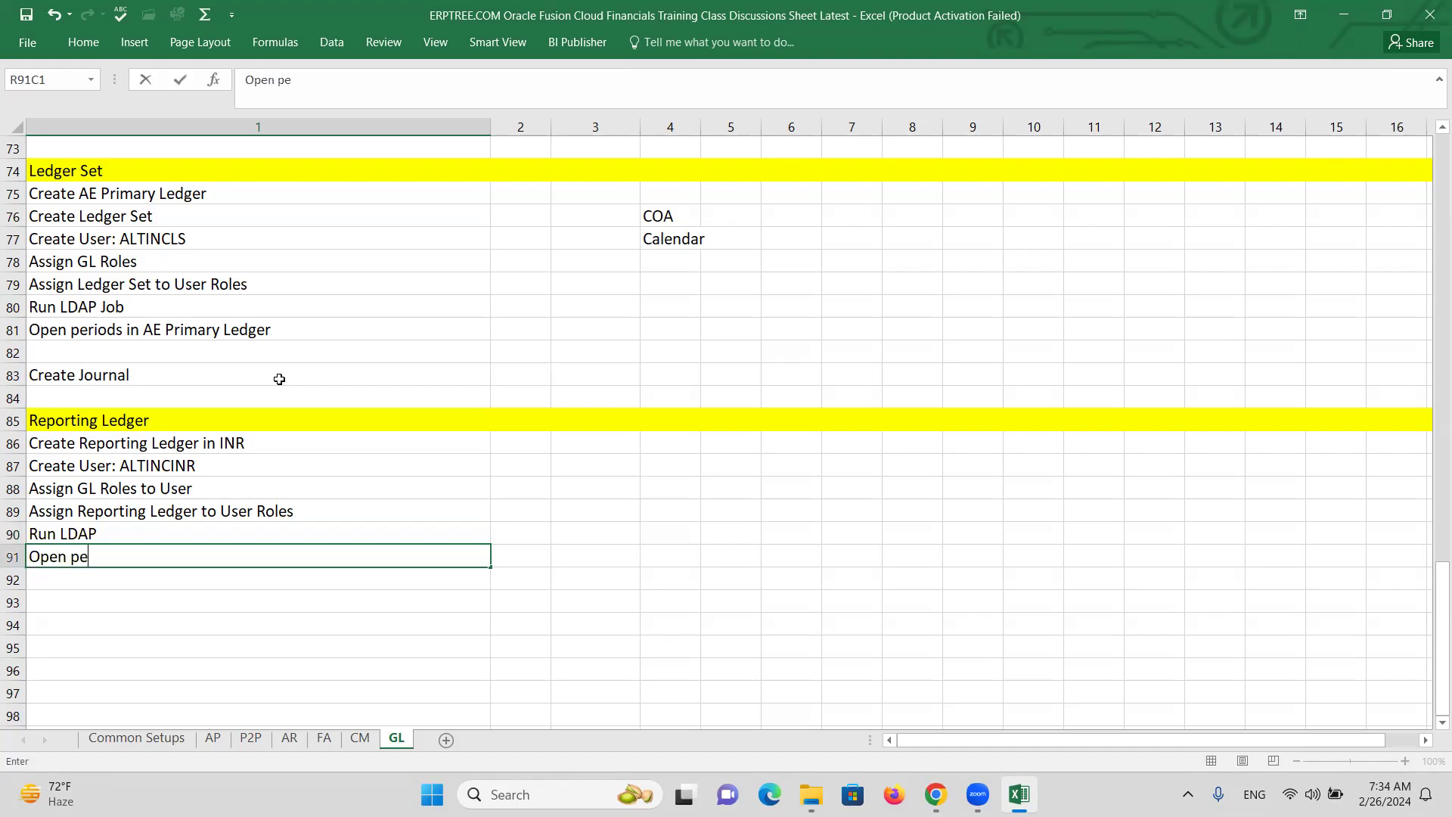
{"action": "type", "text": "riods in RL"}
{"action": "key", "text": "Return"}
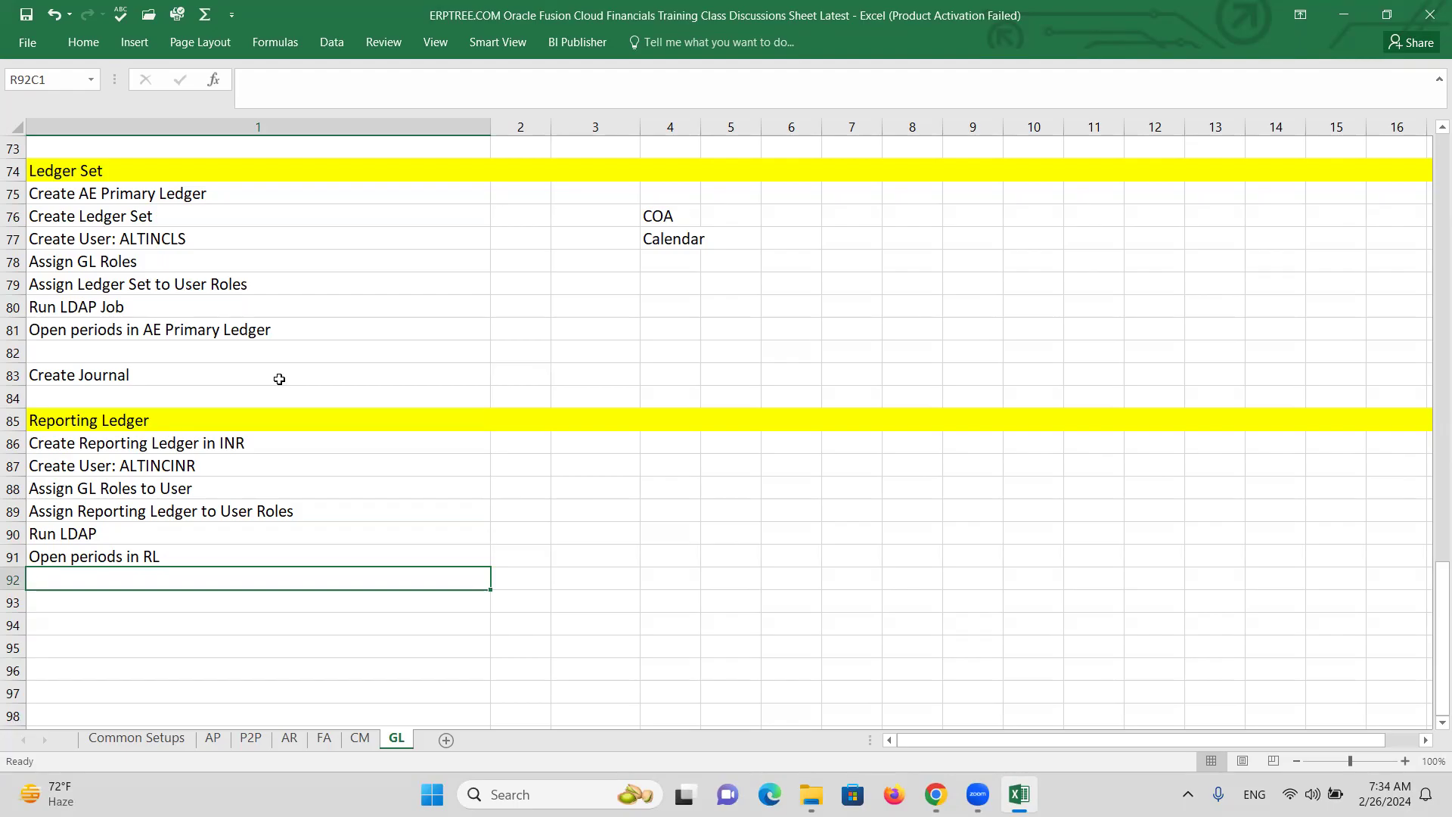
Add 'Set Daily Rates', a blank row, 'Create Journal & Post in US PL' and 'Review Journal in IN PL'.
{"action": "type", "text": "S"}
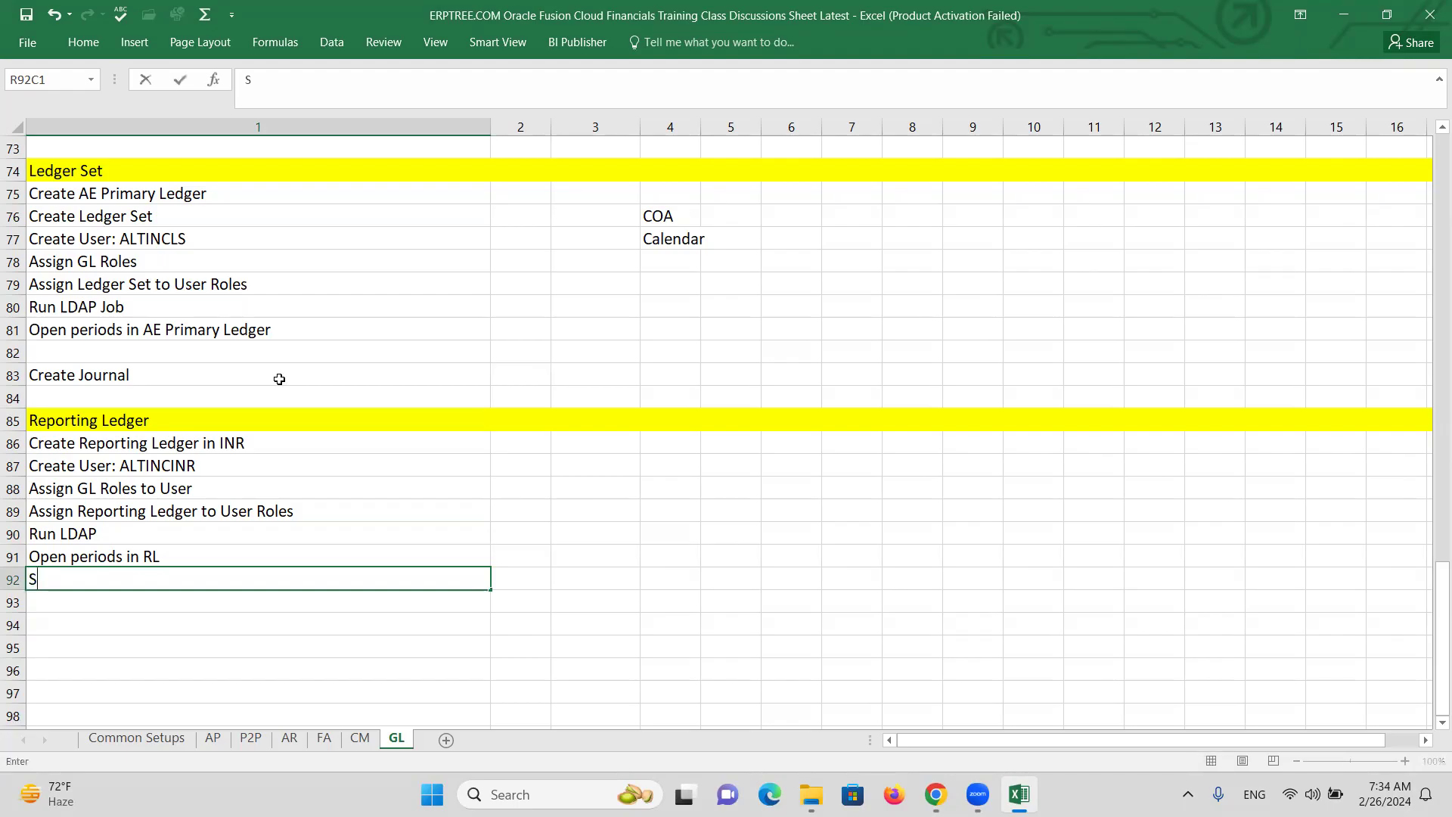
{"action": "type", "text": "et Daily Rates"}
{"action": "key", "text": "Return"}
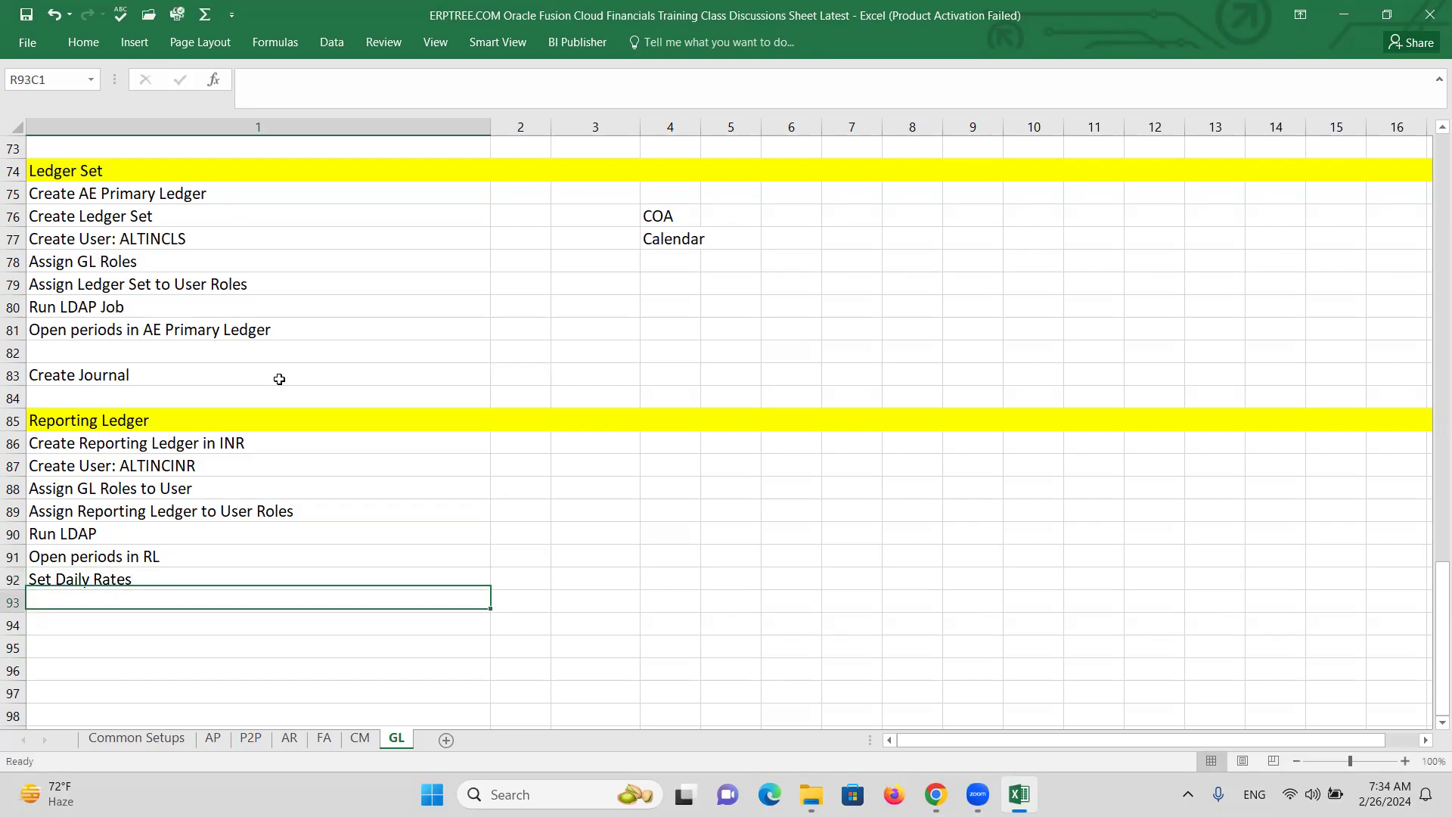
{"action": "key", "text": "Return"}
{"action": "type", "text": "Create"}
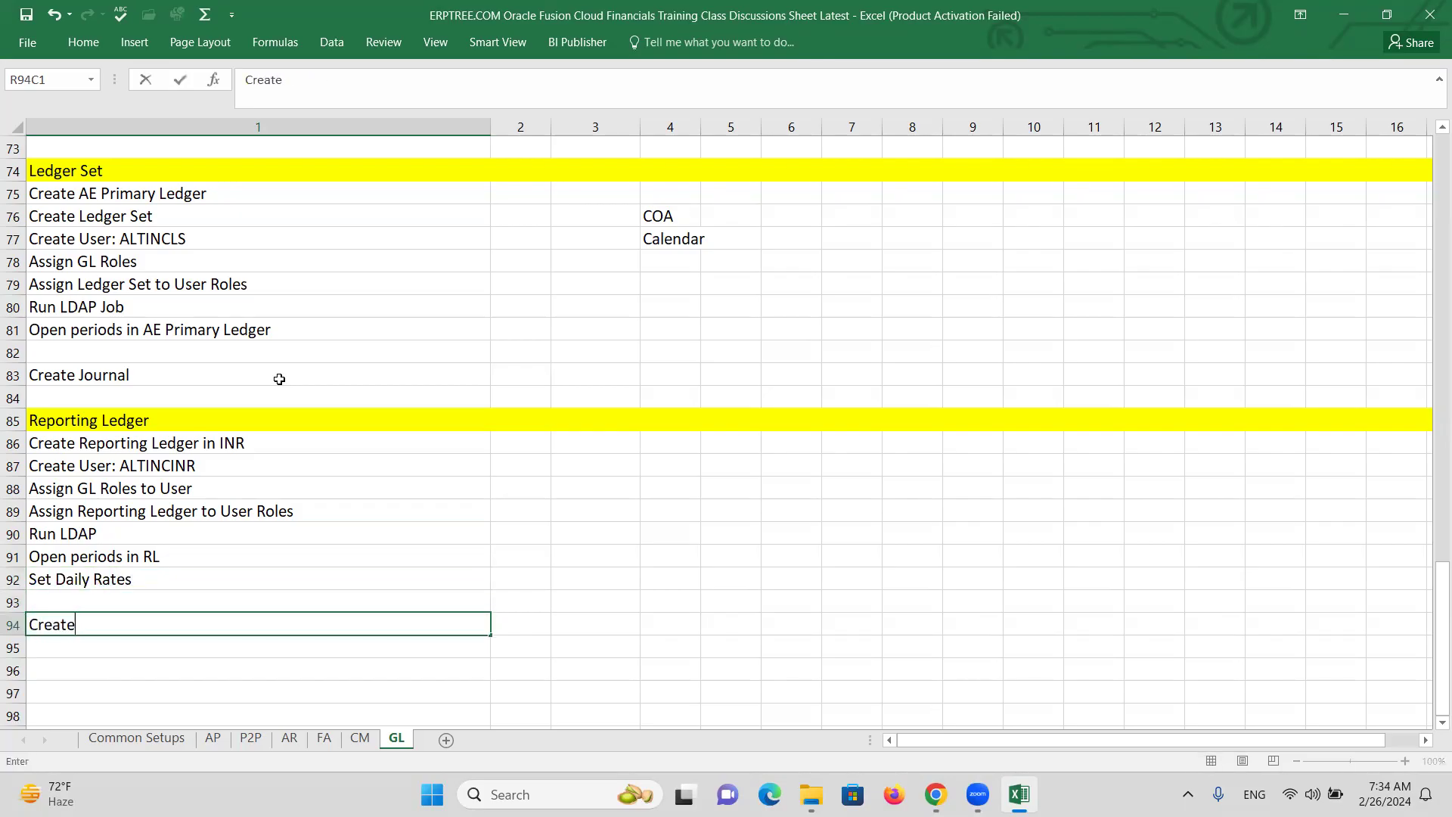
{"action": "type", "text": " Journal & Pos"}
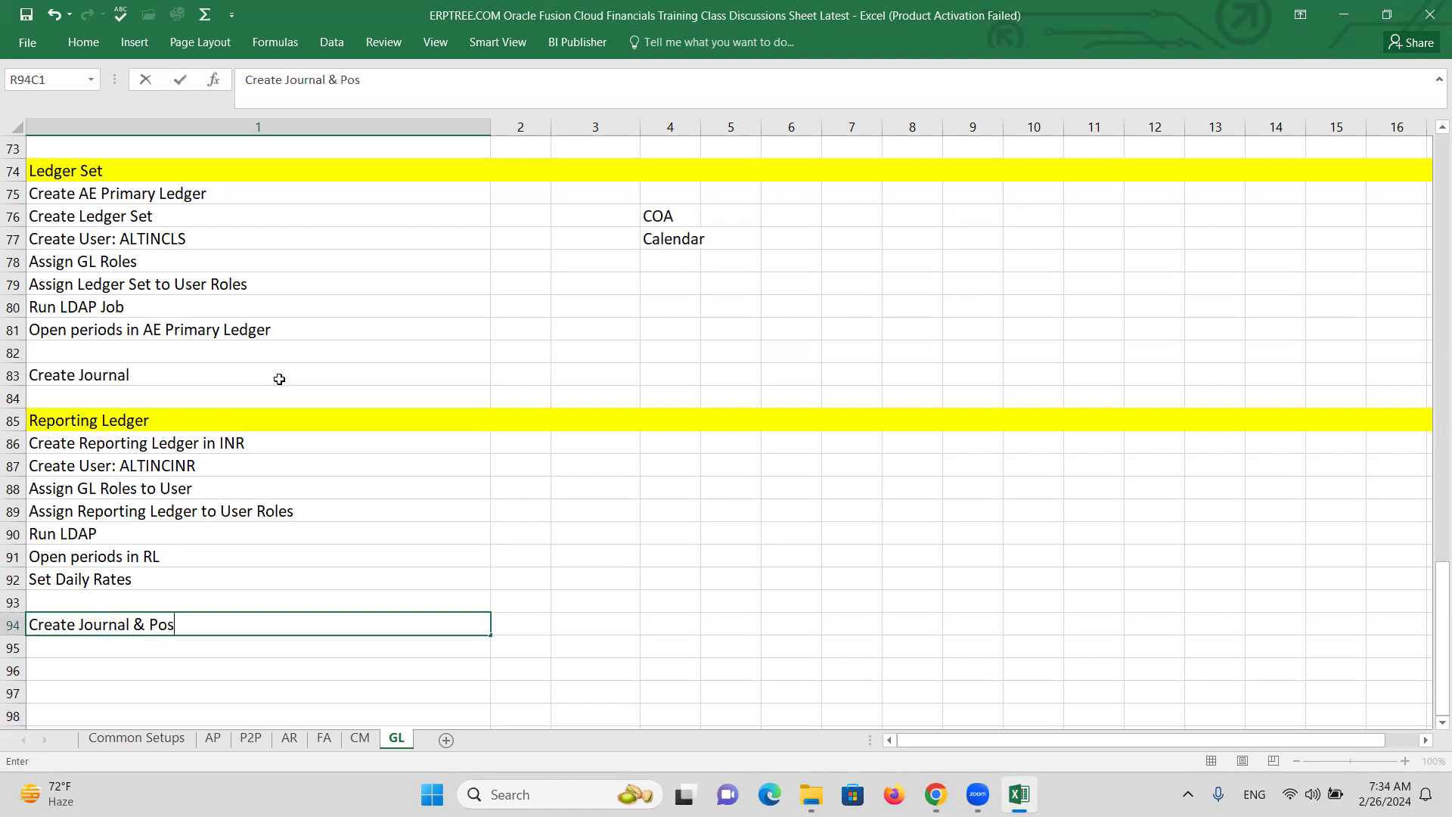
{"action": "type", "text": "t in US PL"}
{"action": "key", "text": "Return"}
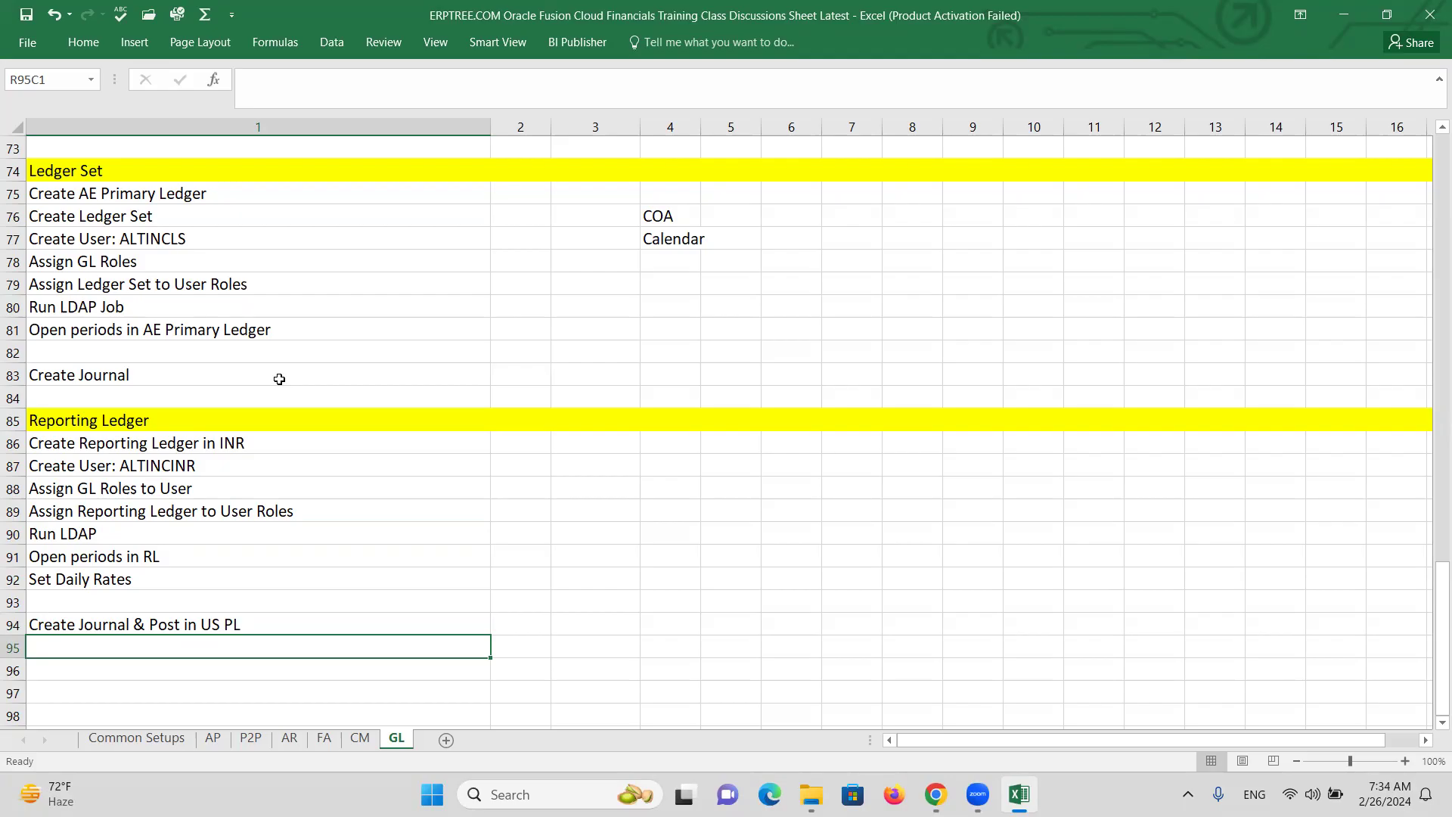
{"action": "type", "text": "Revei"}
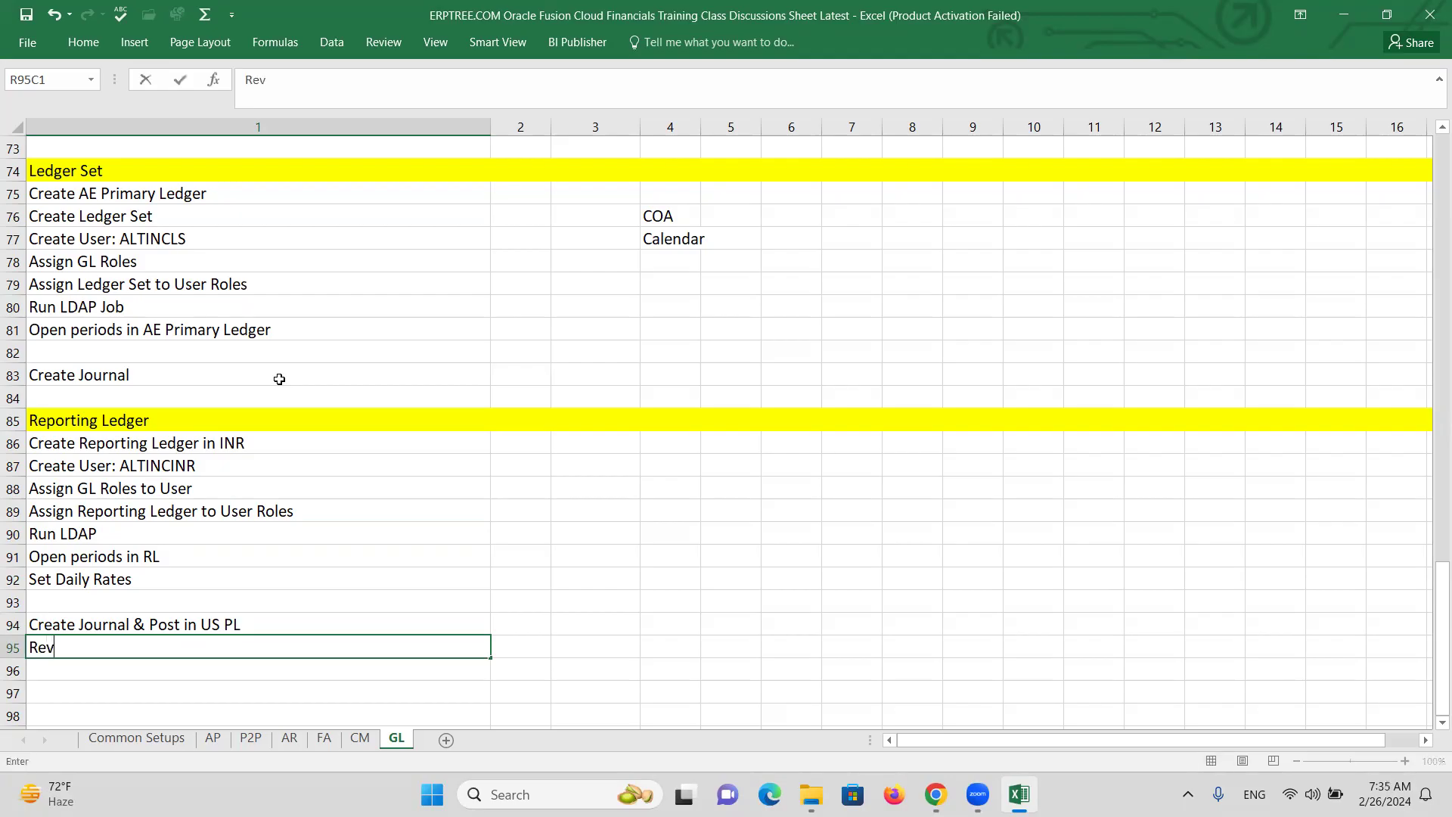
{"action": "key", "text": "BackSpace"}
{"action": "key", "text": "BackSpace"}
{"action": "type", "text": "iew Journal in IN P"}
{"action": "key", "text": "Return"}
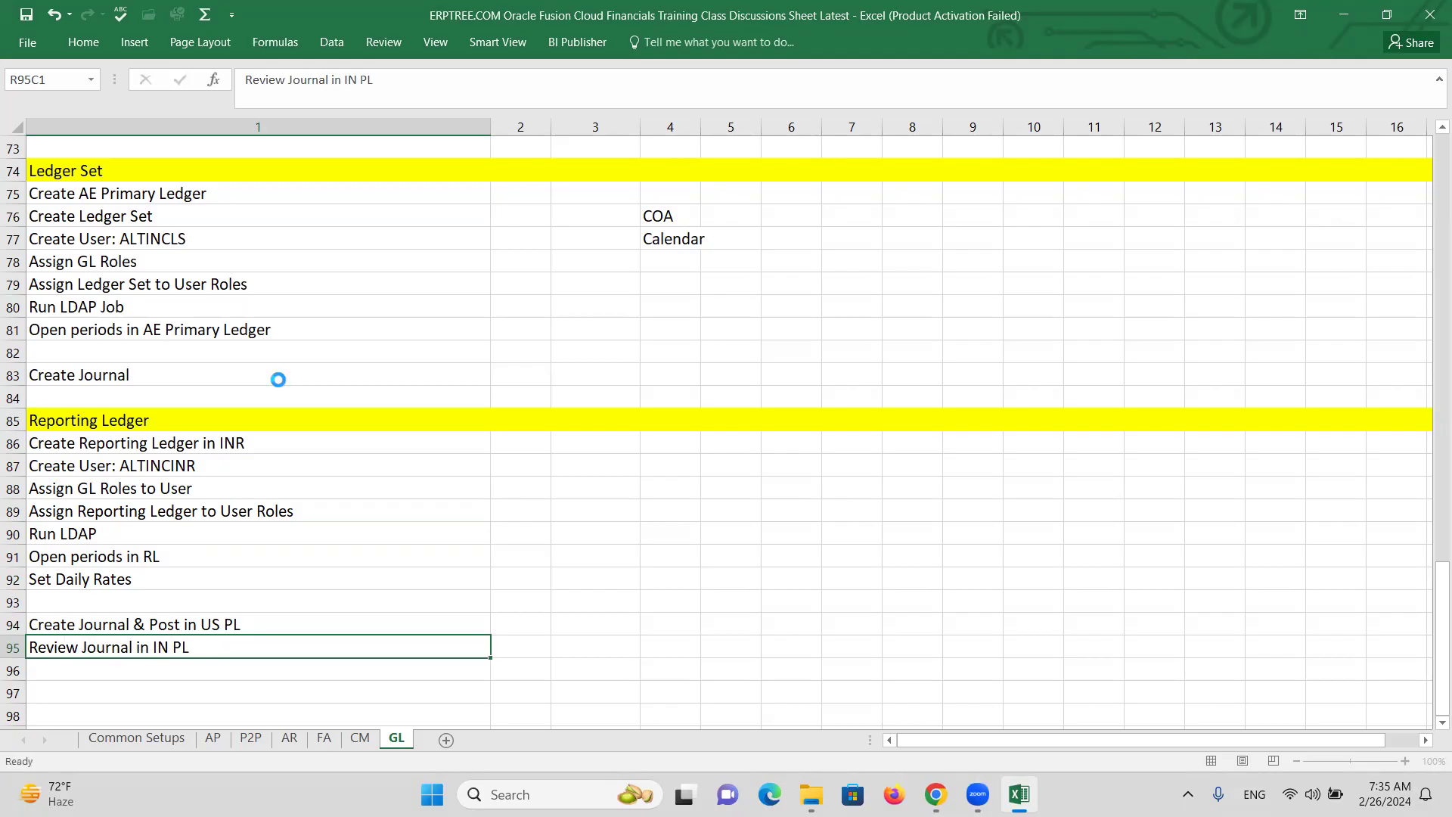
Correct the last entry to read 'Review Journal in INR Reporting Ledger'.
{"action": "double_click", "coordinate": [169, 645]}
{"action": "left_click_drag", "start_coordinate": [189, 645], "coordinate": [153, 645]}
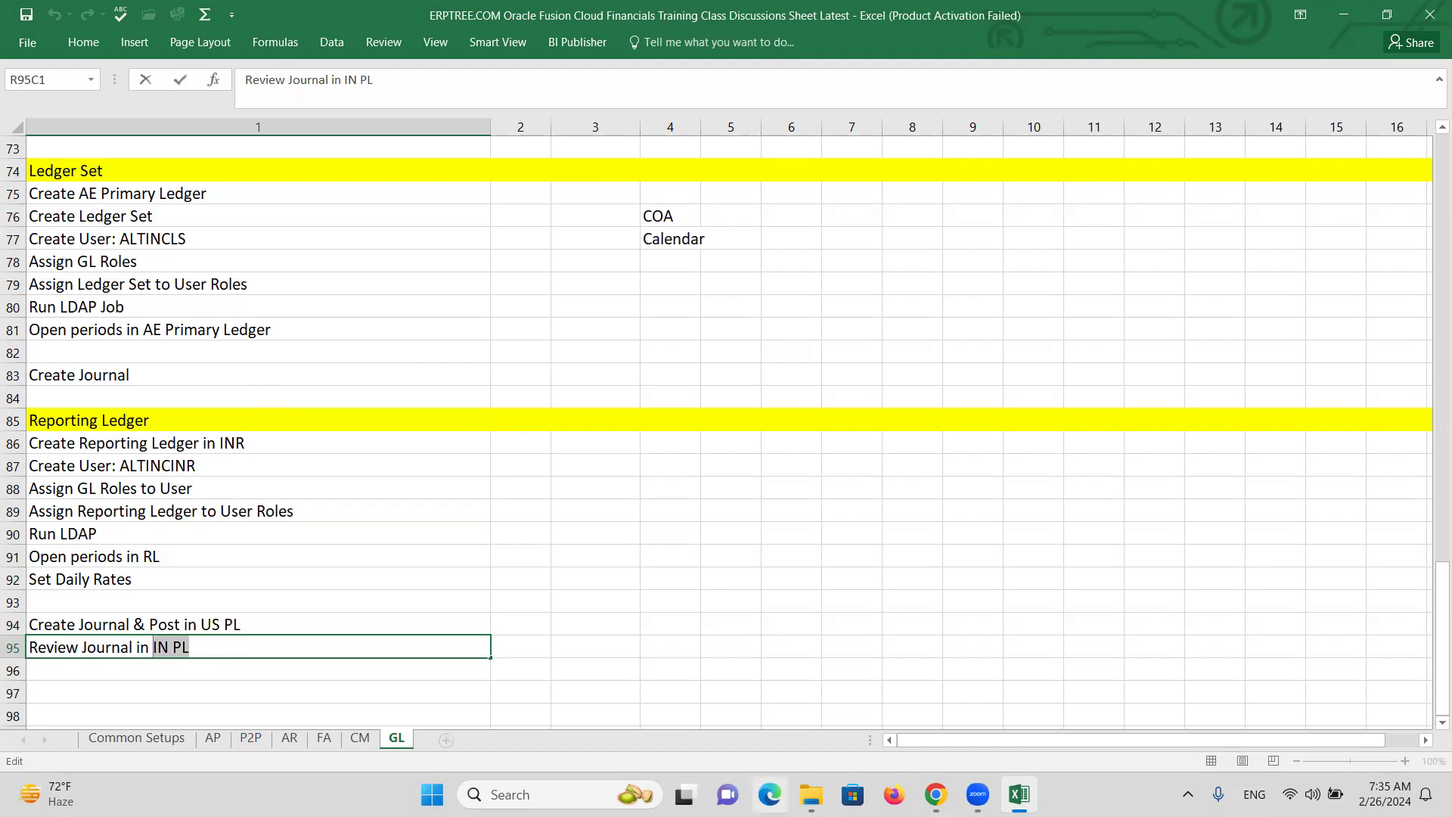
{"action": "type", "text": "INR Reporting Ledger"}
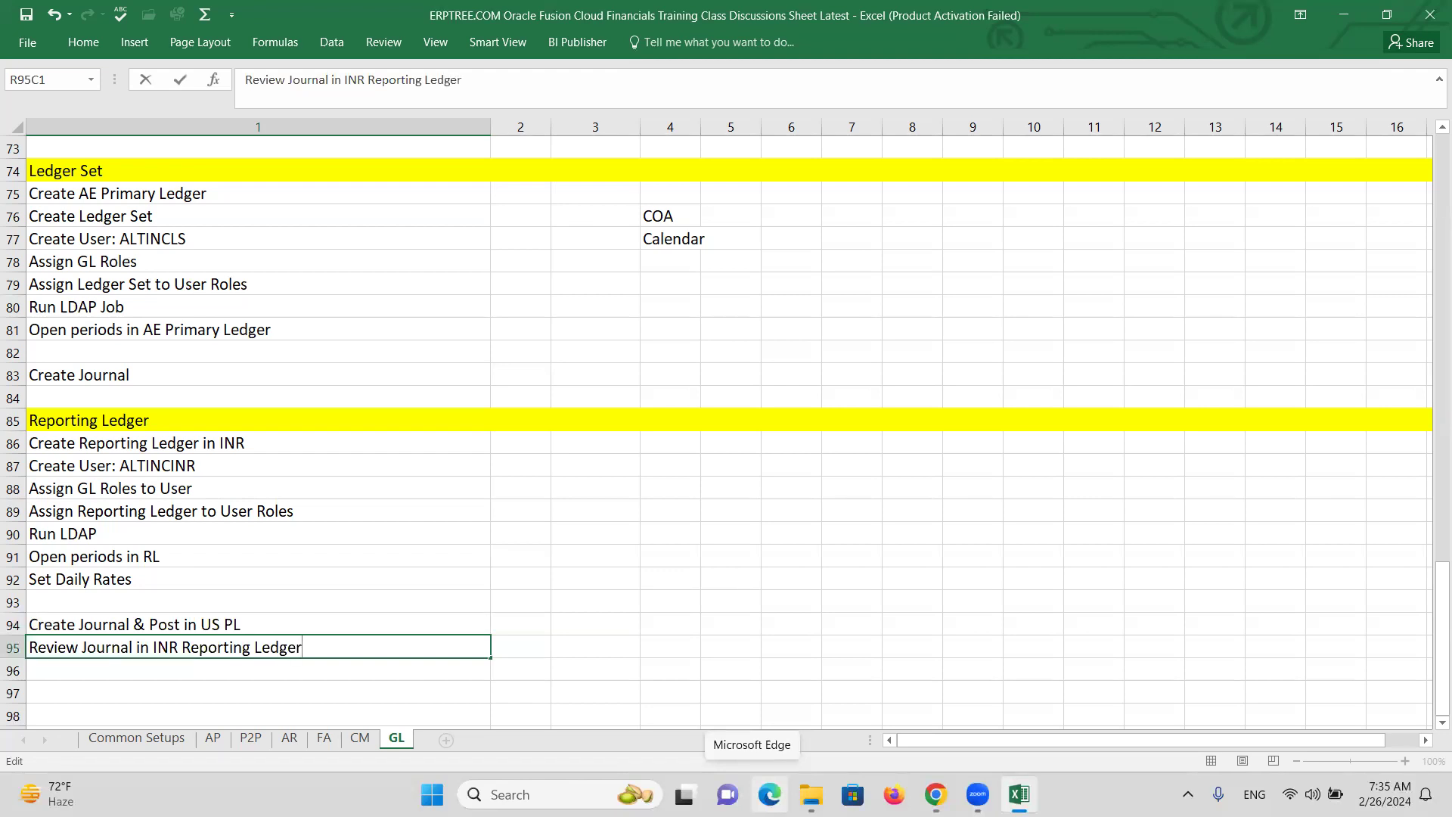
{"action": "key", "text": "ctrl+Return"}
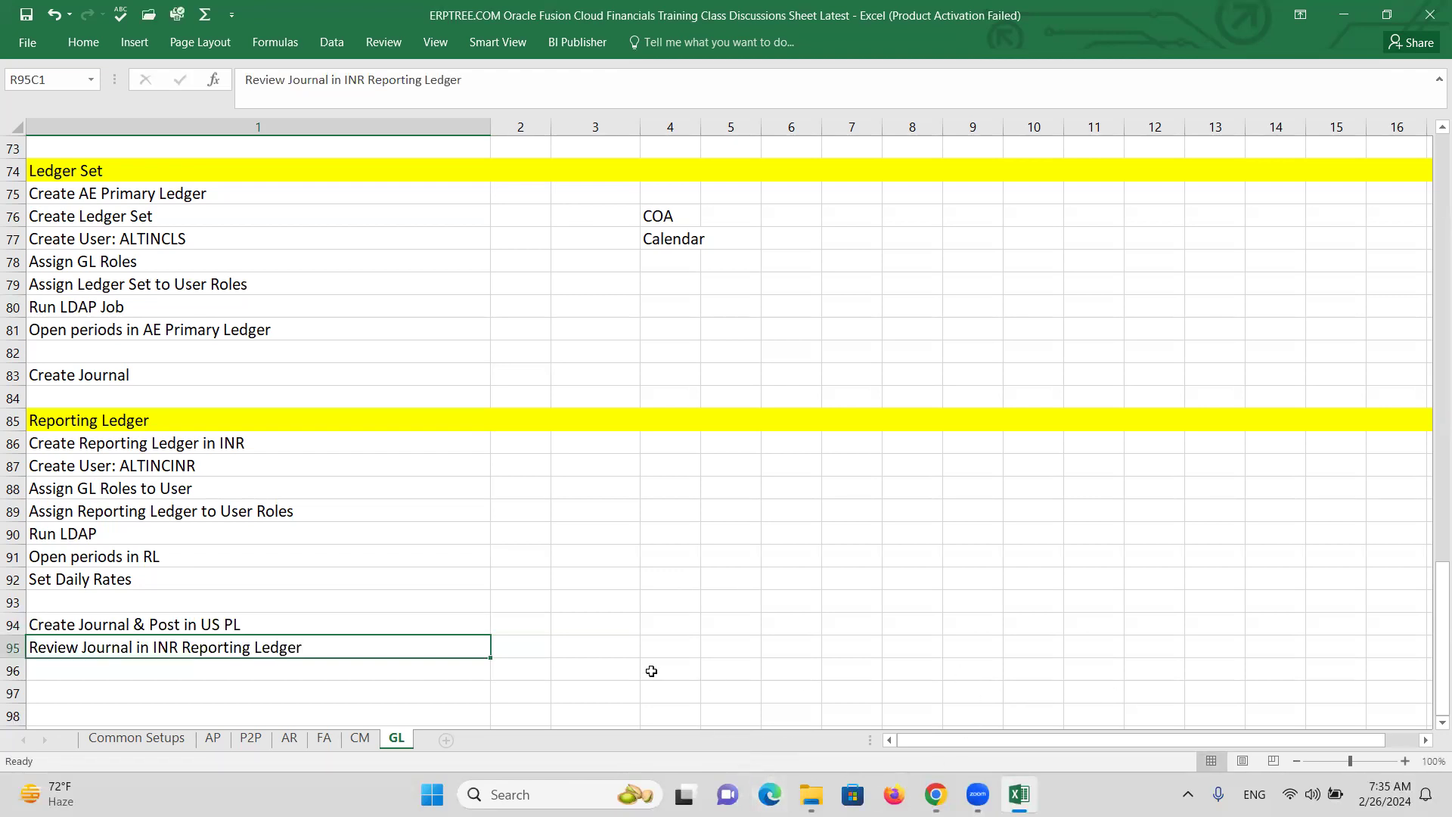
{"action": "left_click", "coordinate": [237, 444]}
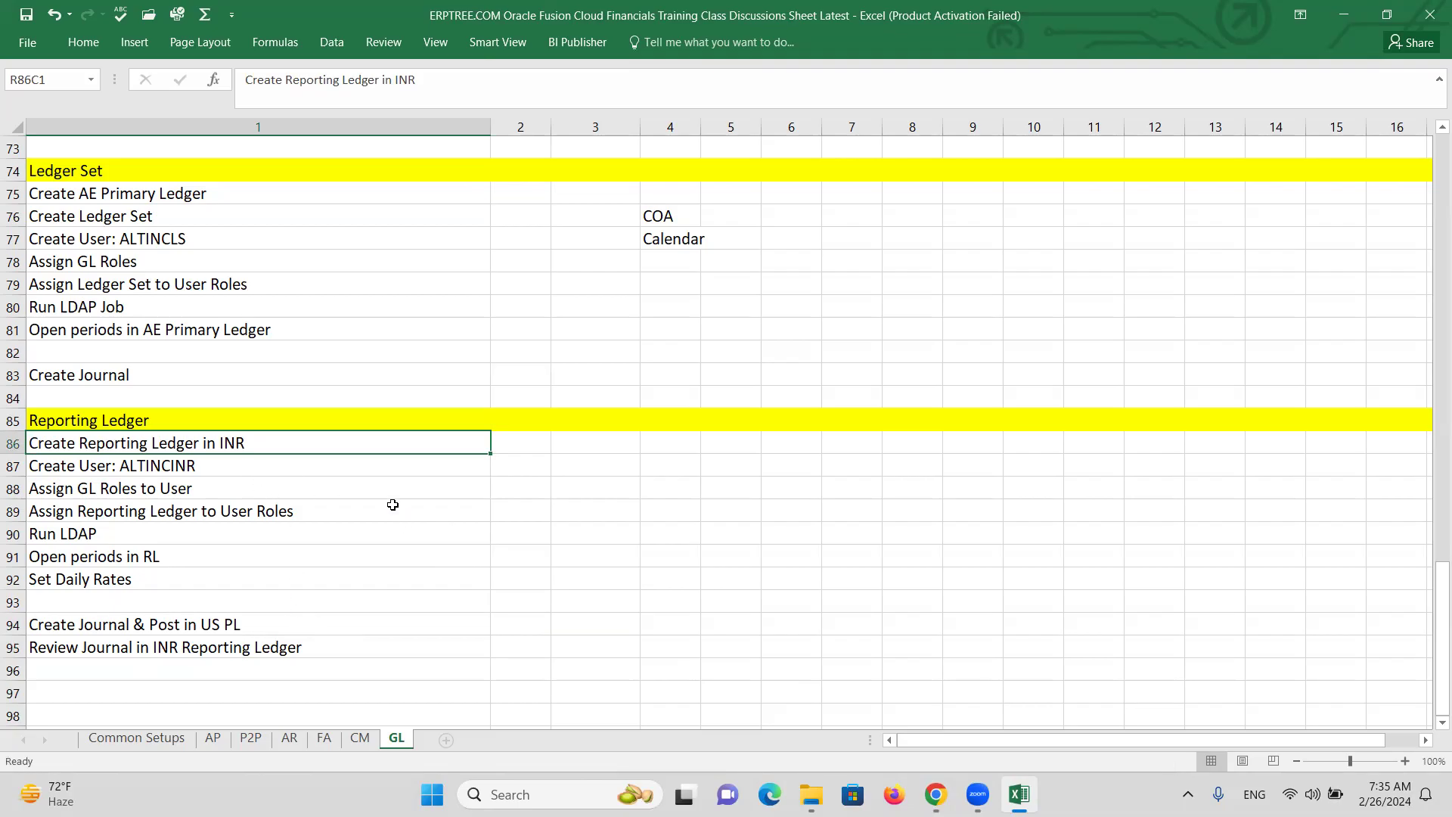
Search setup tasks for 'reporting' and widen Scope to show Manage Reporting Currencies for ALTINC AE Primary Ledger.
{"action": "key", "text": "alt+Tab"}
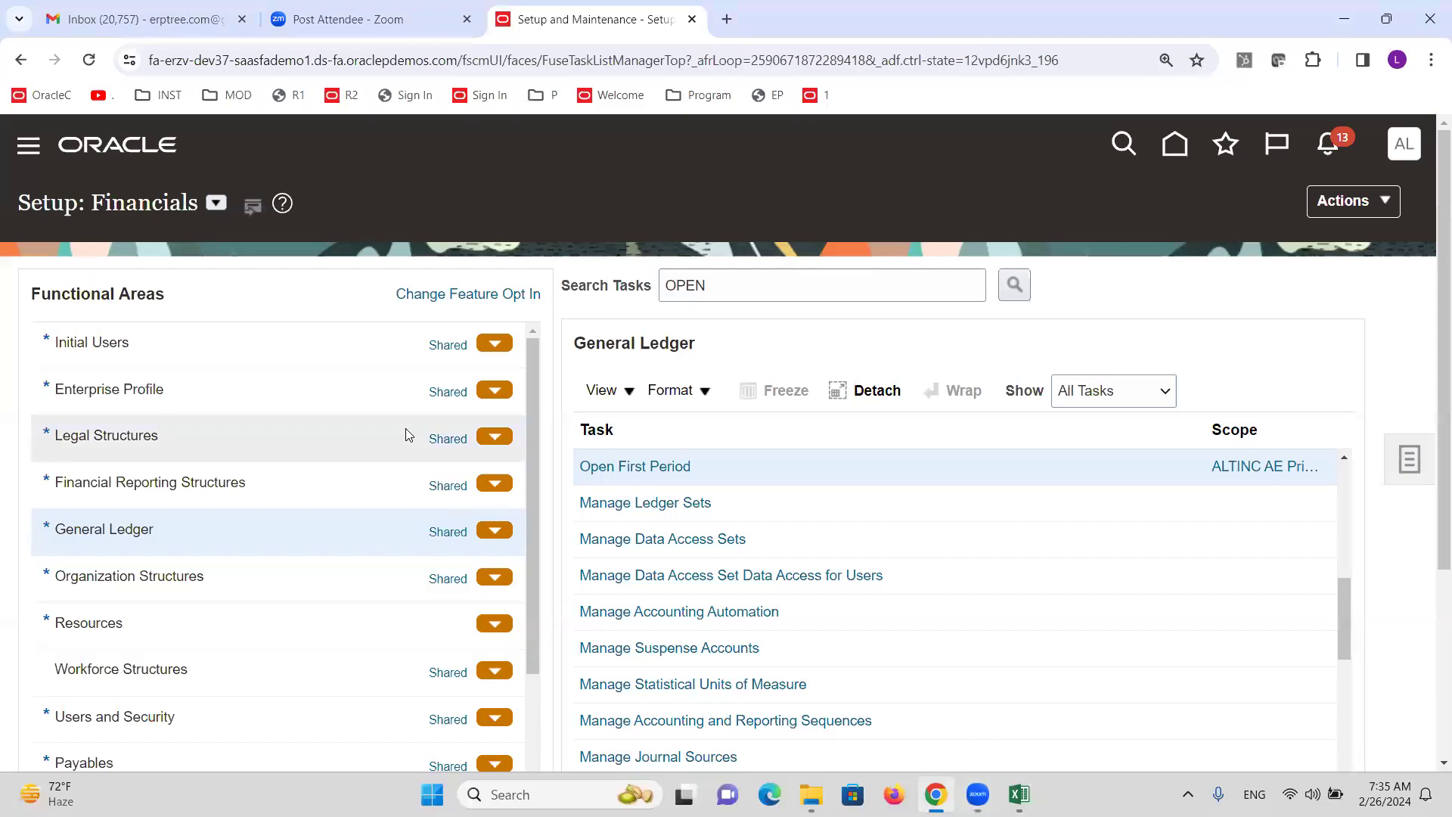
{"action": "double_click", "coordinate": [715, 291]}
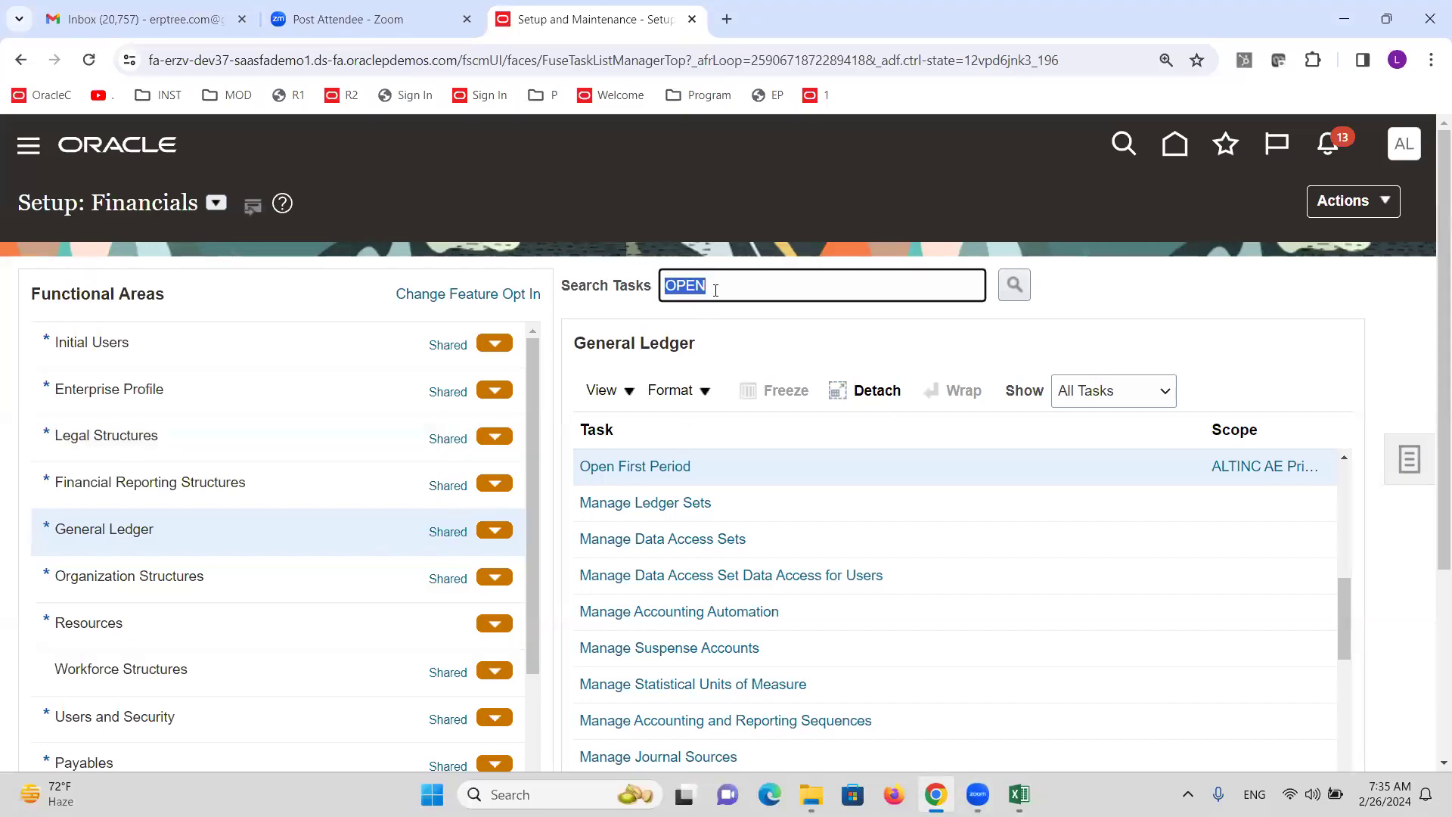
{"action": "type", "text": "reporting"}
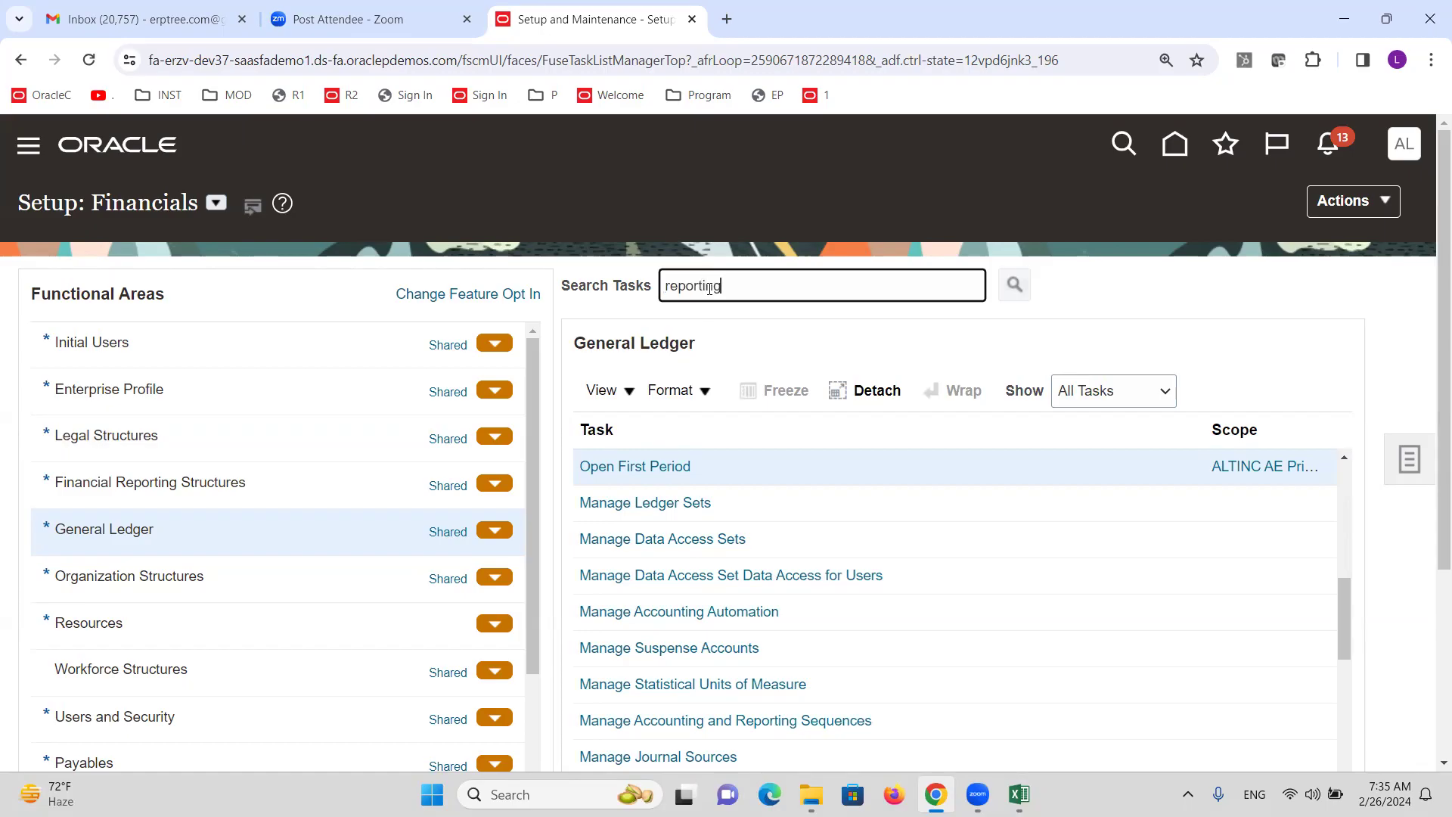
{"action": "key", "text": "Return"}
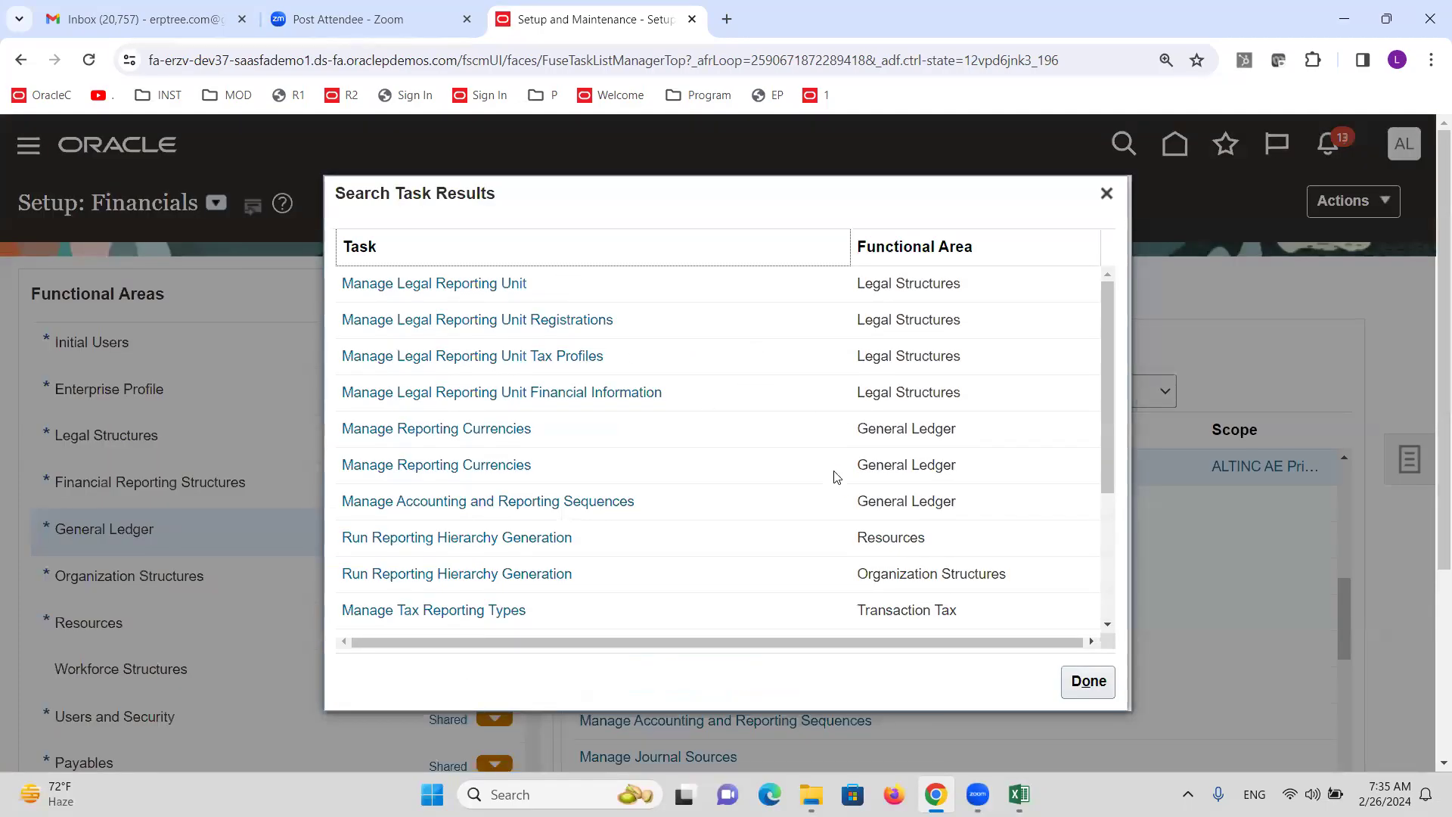
{"action": "left_click", "coordinate": [475, 437]}
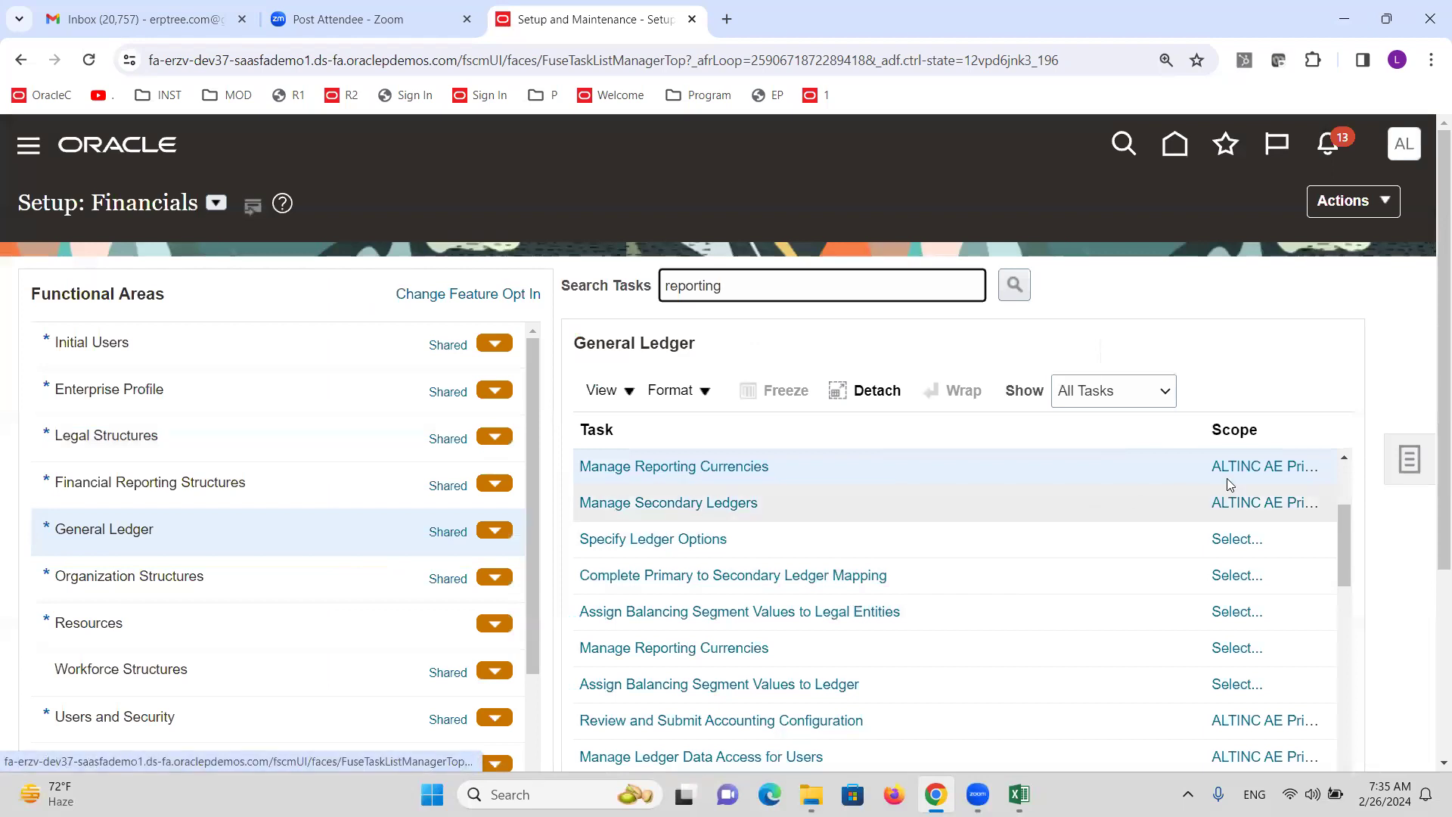
{"action": "left_click_drag", "start_coordinate": [1205, 428], "coordinate": [1097, 429]}
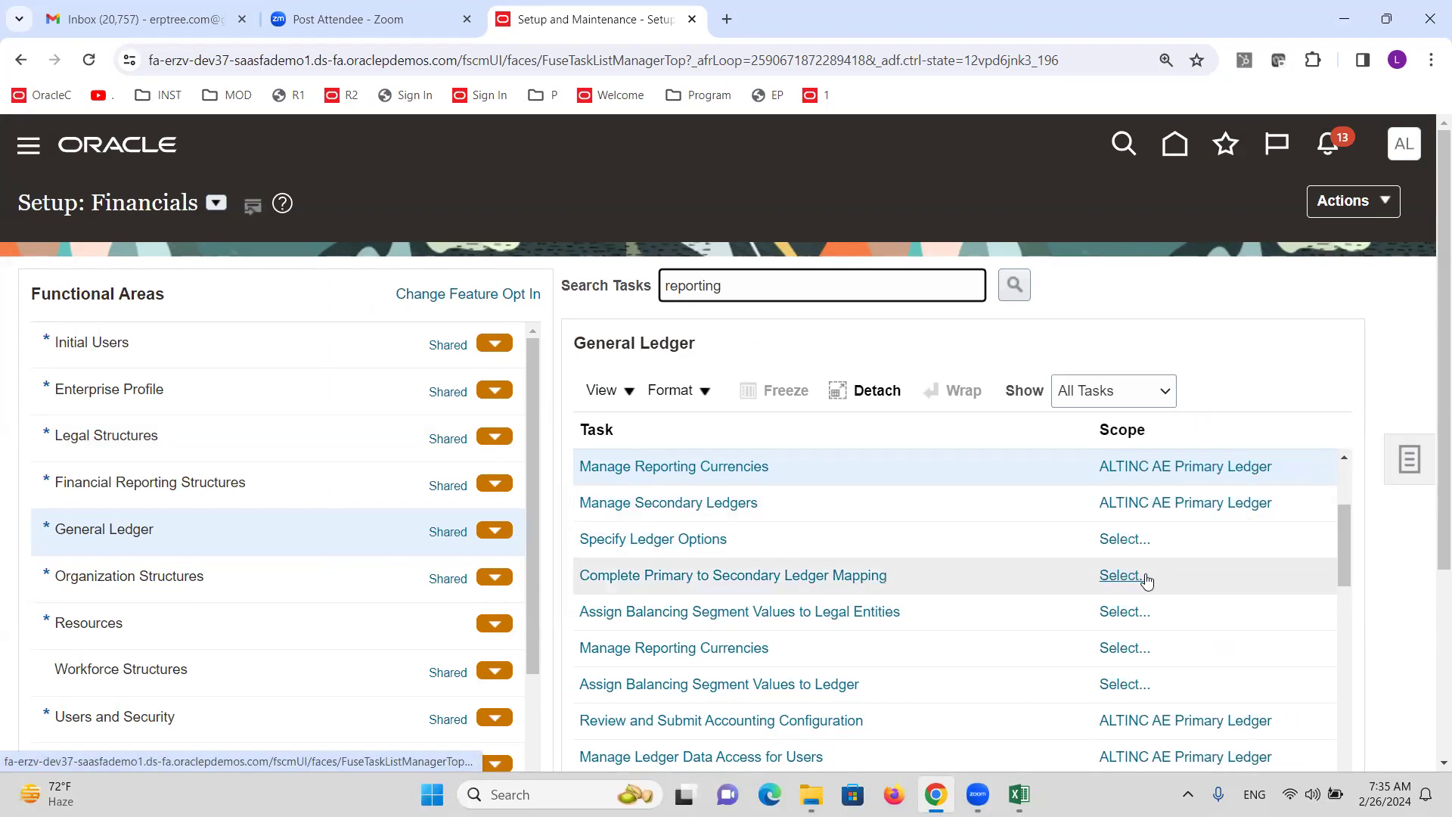
Scope Manage Reporting Currencies to the ALTINC US primary ledger, then cancel back to the task list.
{"action": "mouse_move", "coordinate": [1183, 483]}
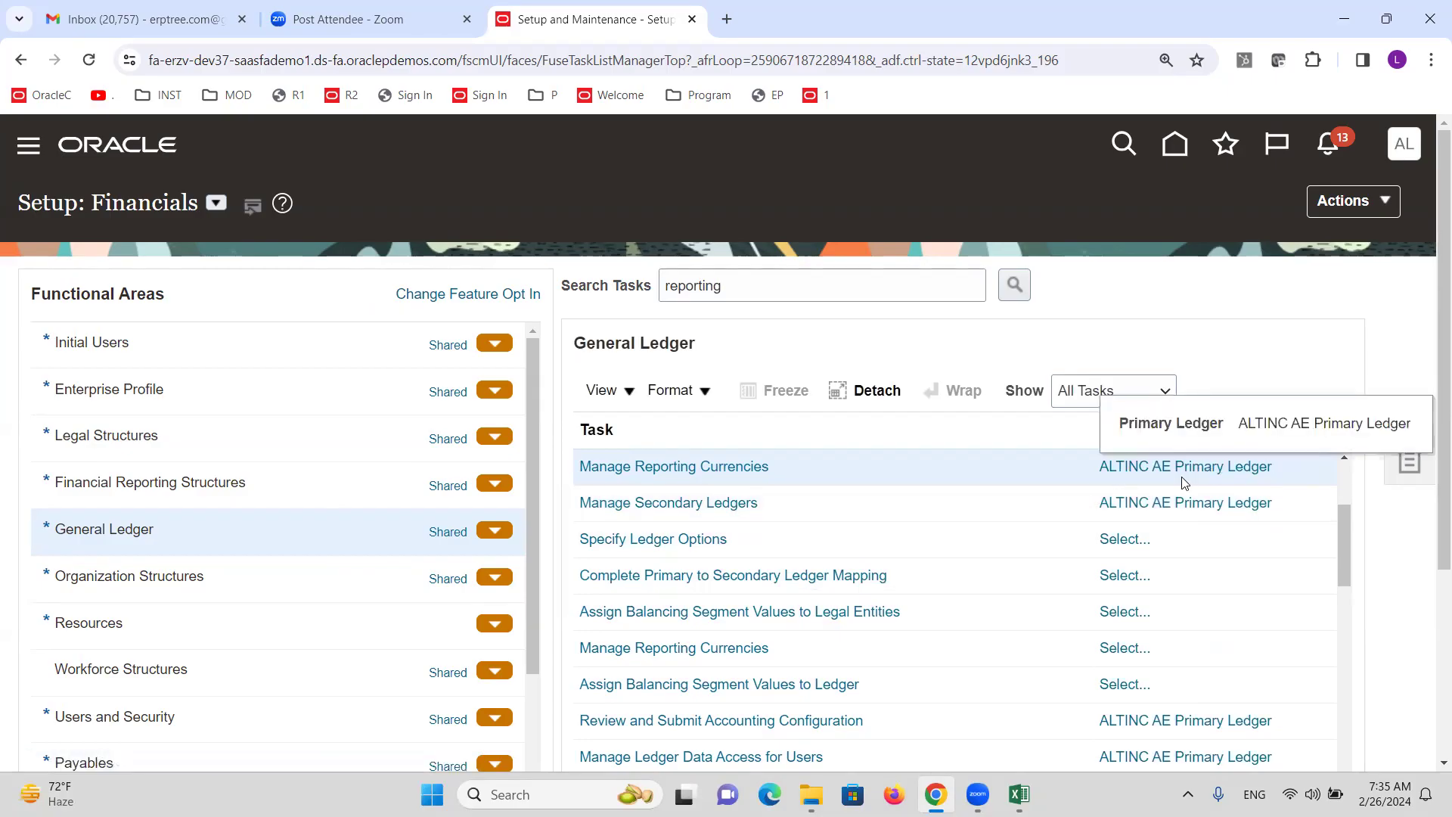
{"action": "left_click", "coordinate": [1187, 467]}
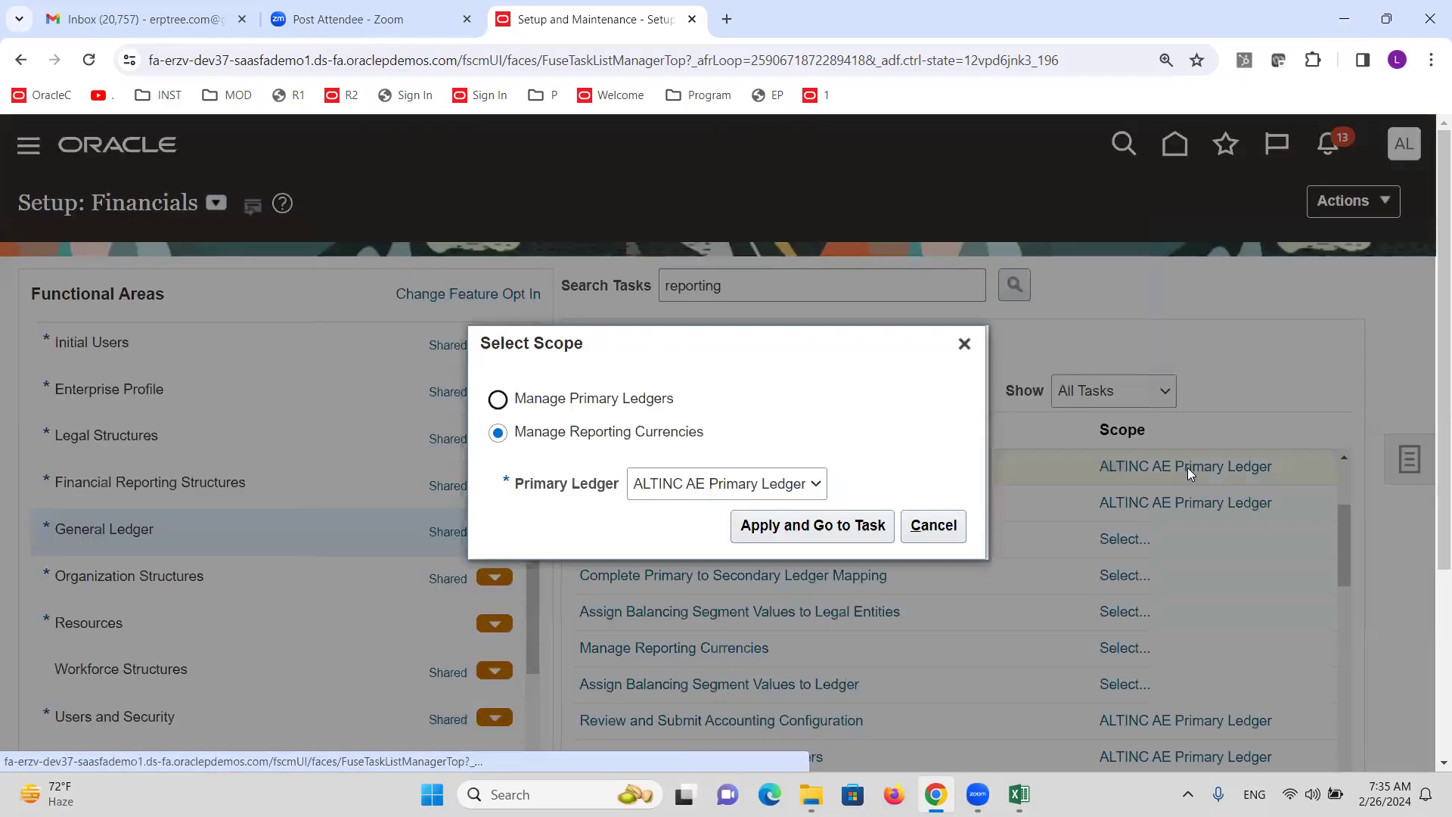
{"action": "left_click", "coordinate": [731, 496]}
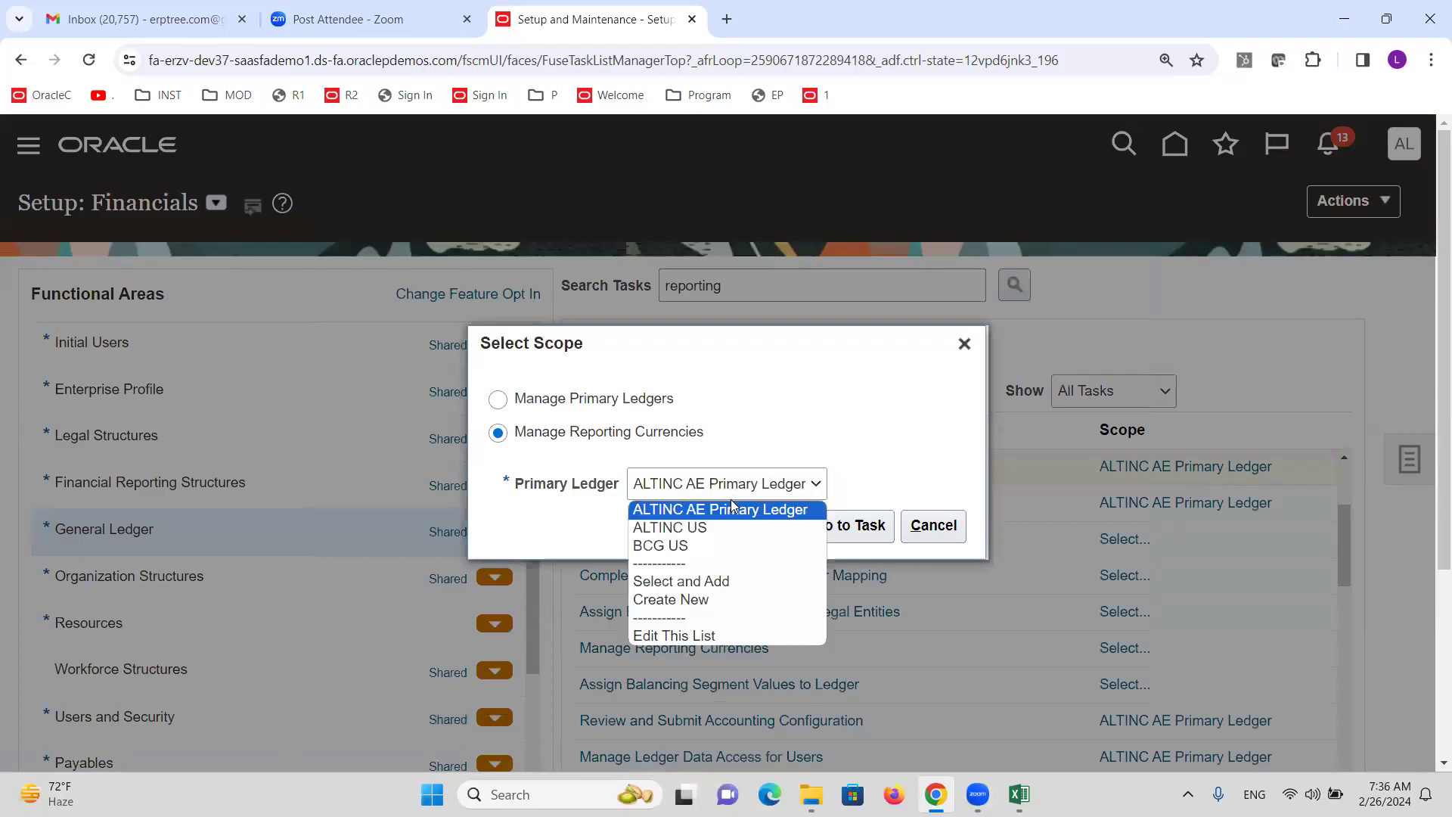
{"action": "left_click", "coordinate": [725, 522]}
{"action": "left_click", "coordinate": [826, 534]}
{"action": "left_click", "coordinate": [1380, 208]}
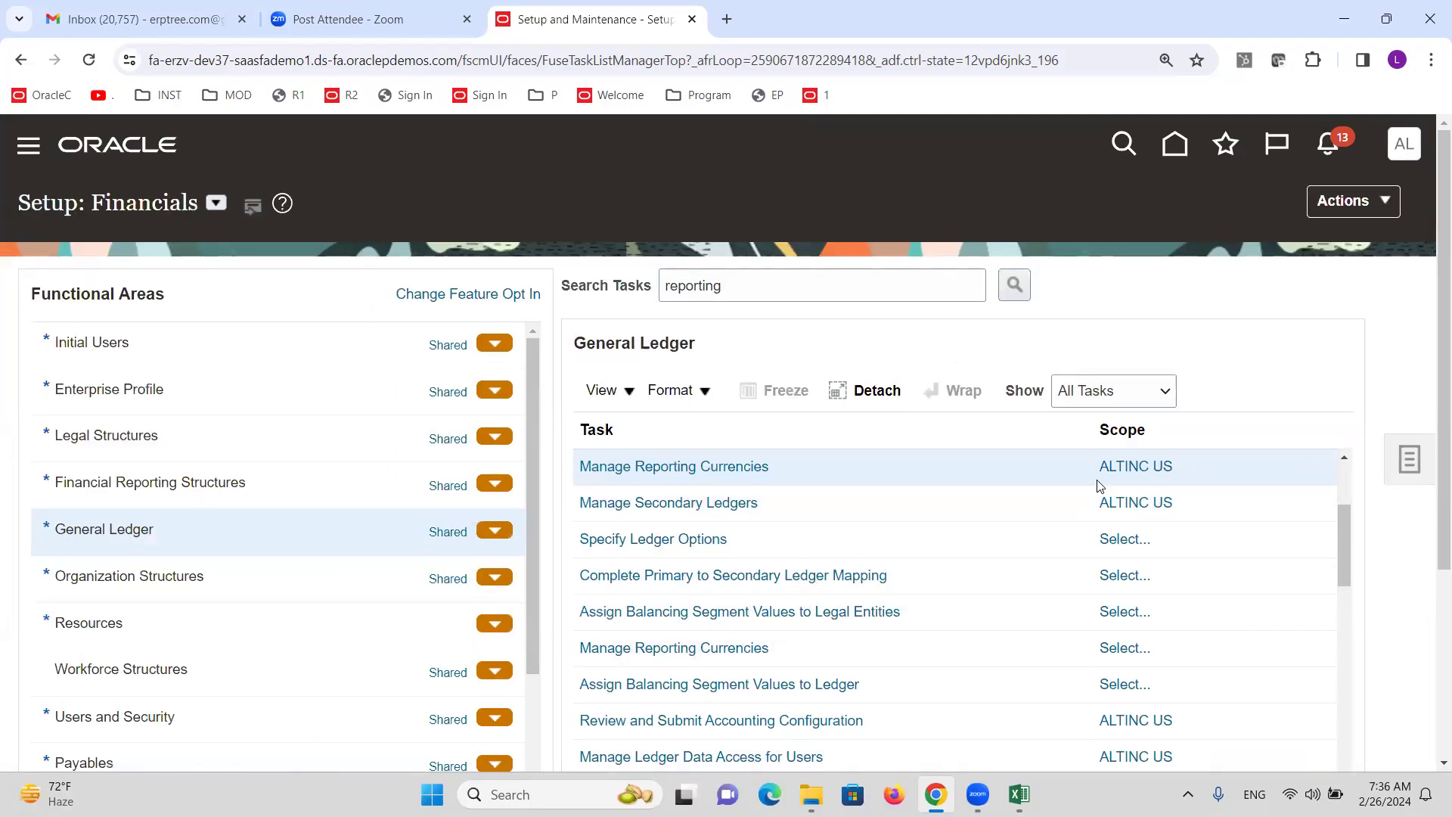
{"action": "mouse_move", "coordinate": [1169, 478]}
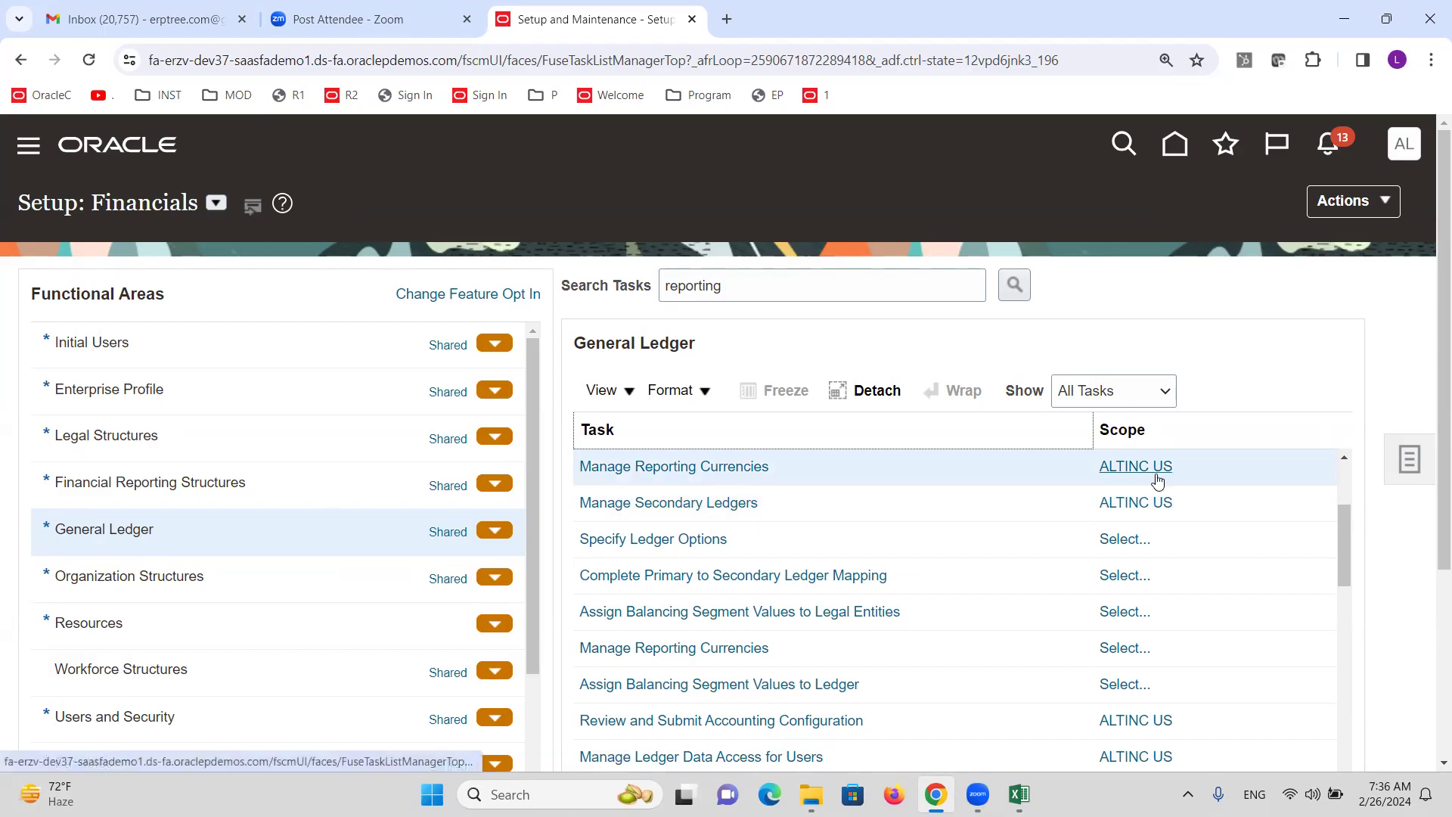
Open ALTINC US reporting currencies, review its USD, Standard Accrual source ledger details, and start a new one.
{"action": "left_click", "coordinate": [704, 468]}
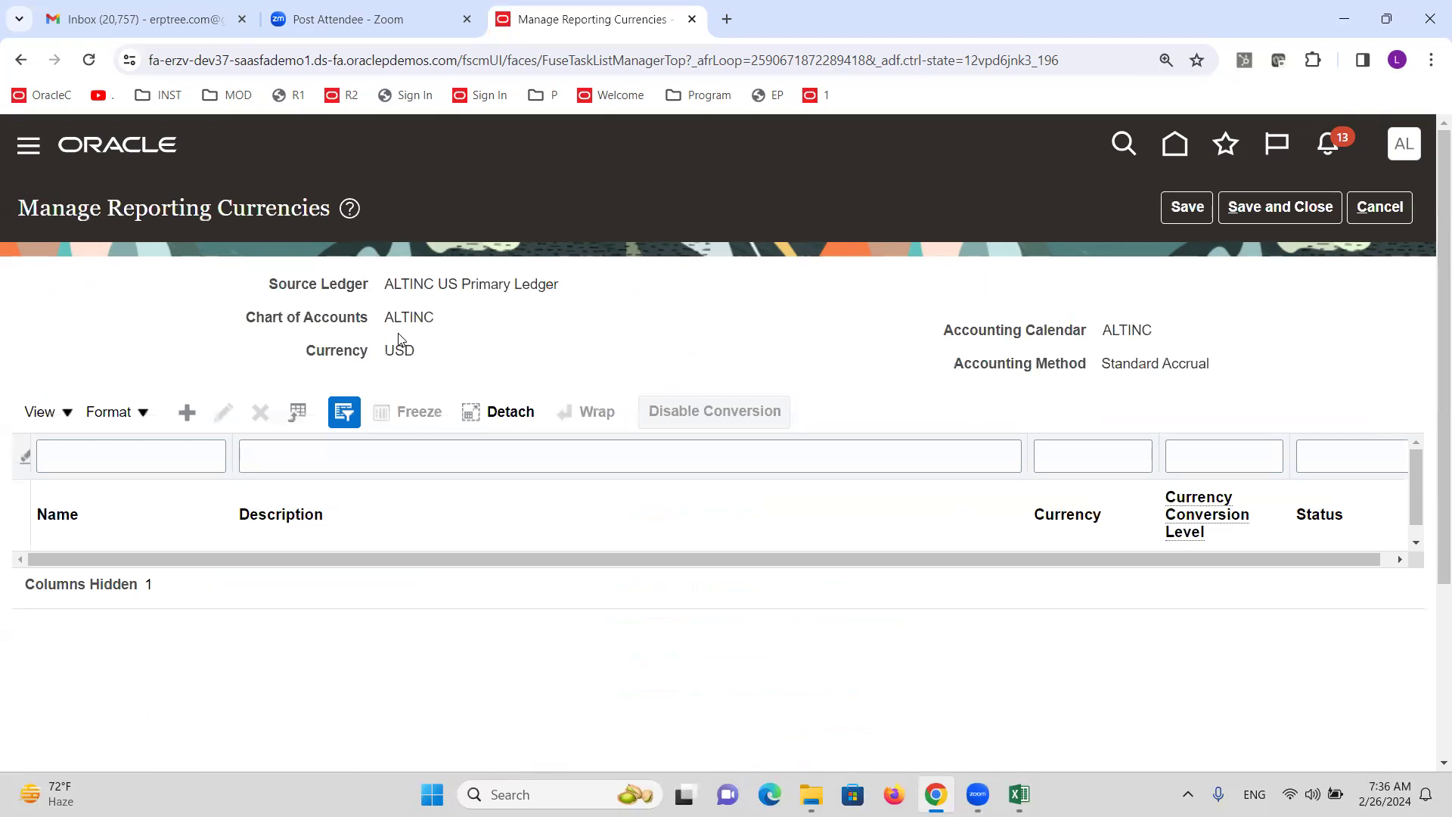
{"action": "triple_click", "coordinate": [413, 286]}
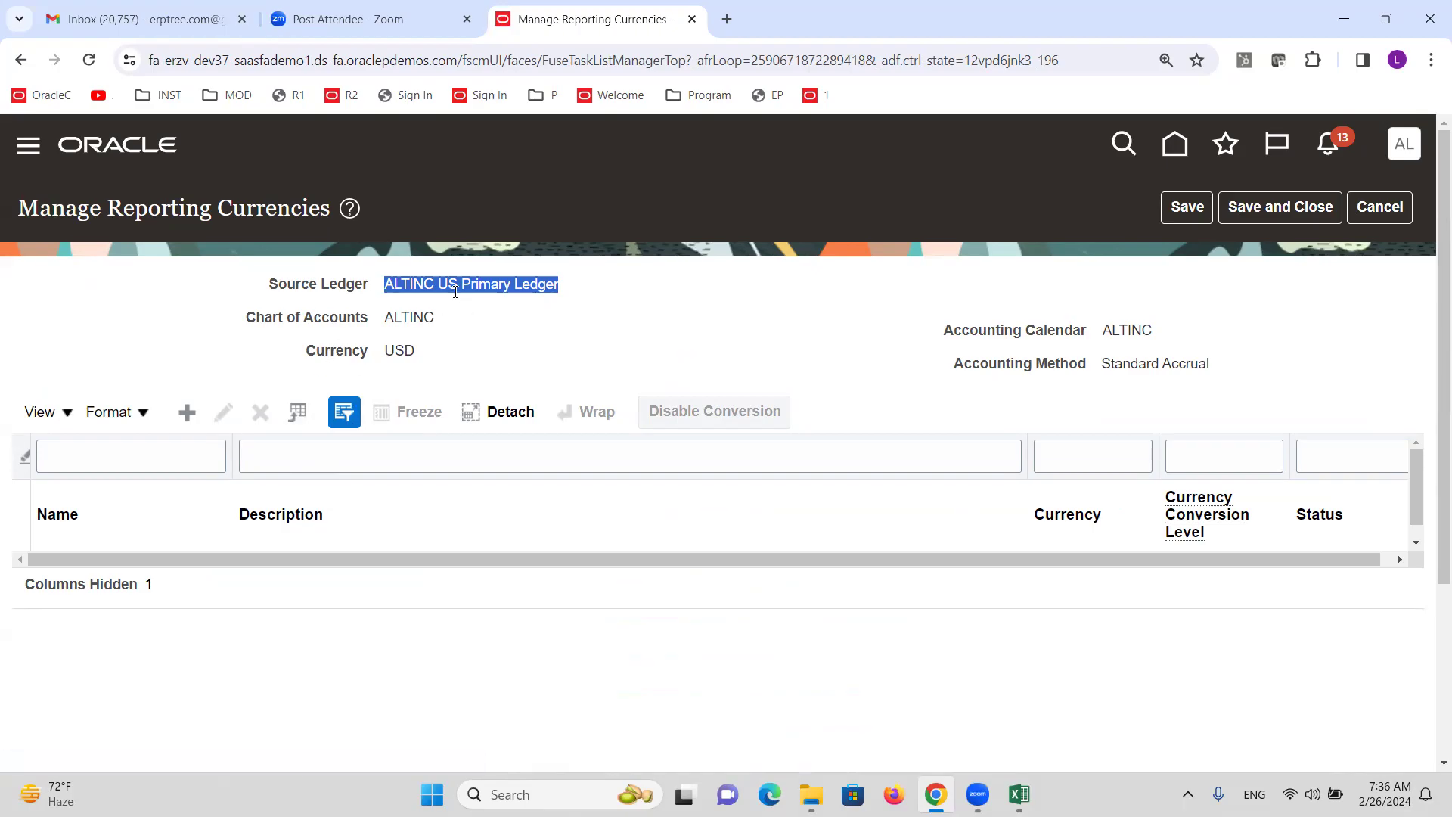
{"action": "double_click", "coordinate": [420, 312]}
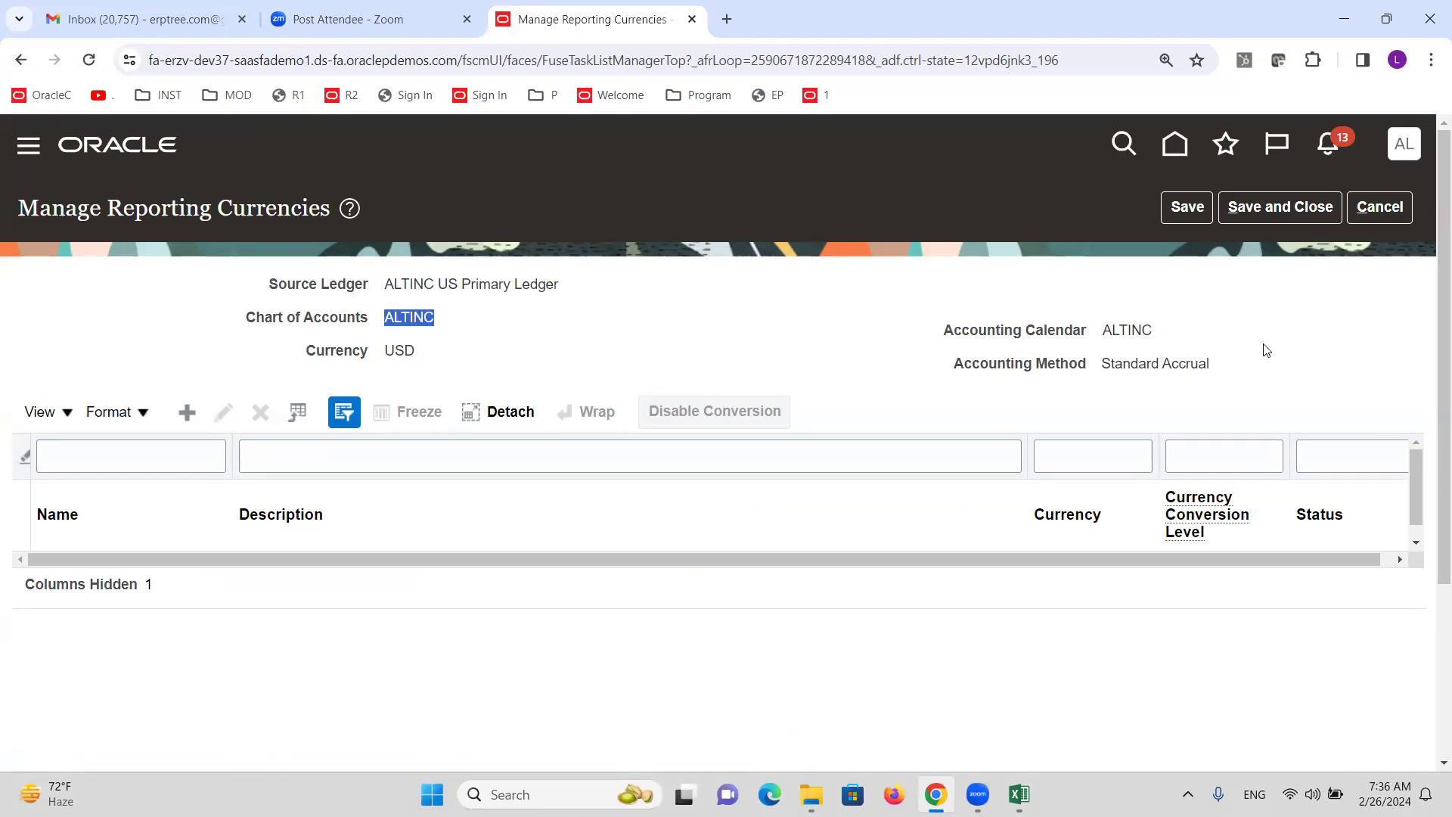
{"action": "double_click", "coordinate": [1127, 331]}
{"action": "left_click", "coordinate": [1147, 368]}
{"action": "triple_click", "coordinate": [1147, 368]}
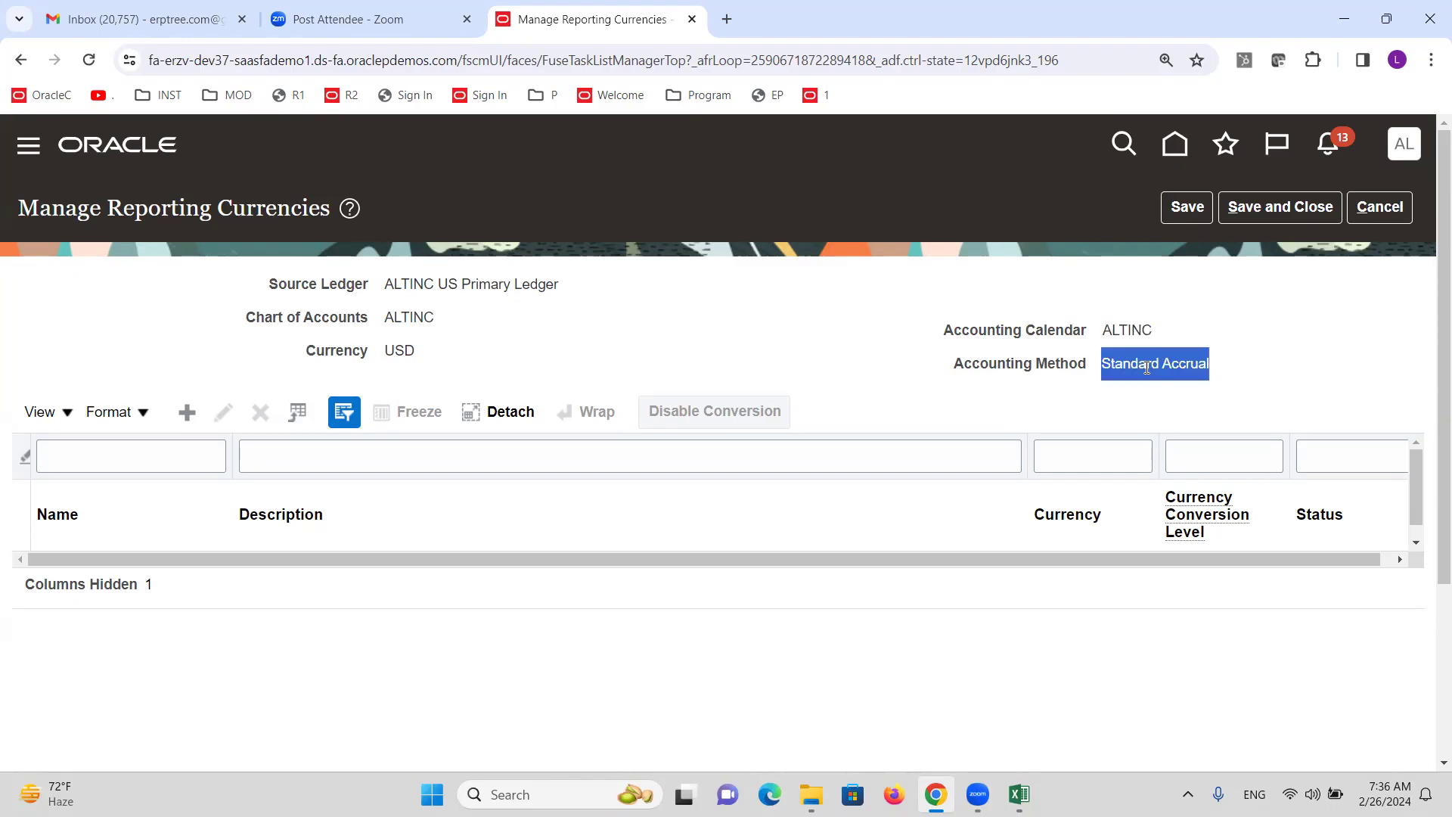
{"action": "double_click", "coordinate": [400, 352]}
{"action": "left_click", "coordinate": [187, 413]}
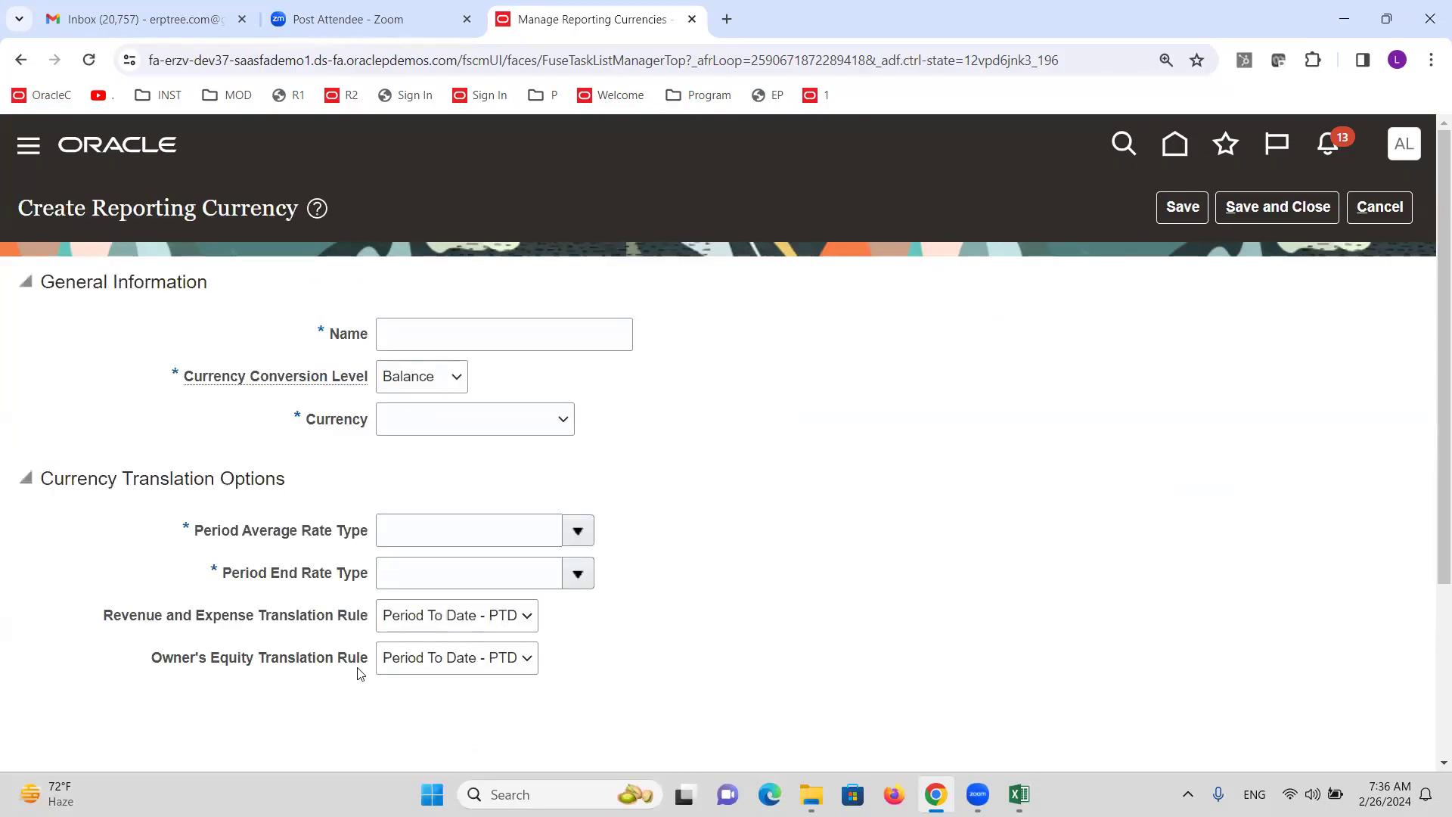
Name the reporting currency 'ALTINC INR Reporting Ledger' with Journal conversion level and INR - Indian Rupee.
{"action": "left_click", "coordinate": [458, 345]}
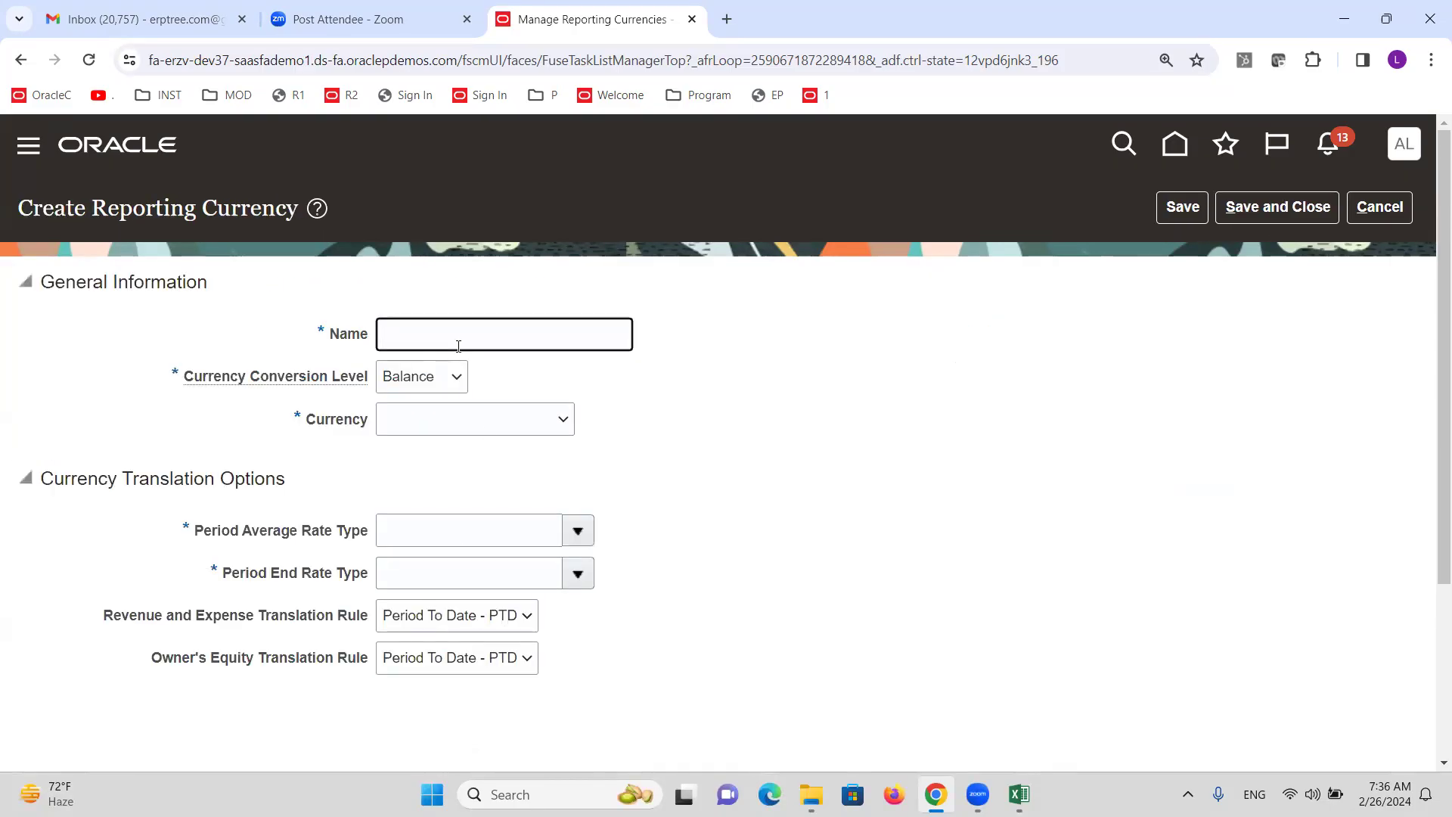
{"action": "type", "text": "ALTINC INR Reporting Ledger"}
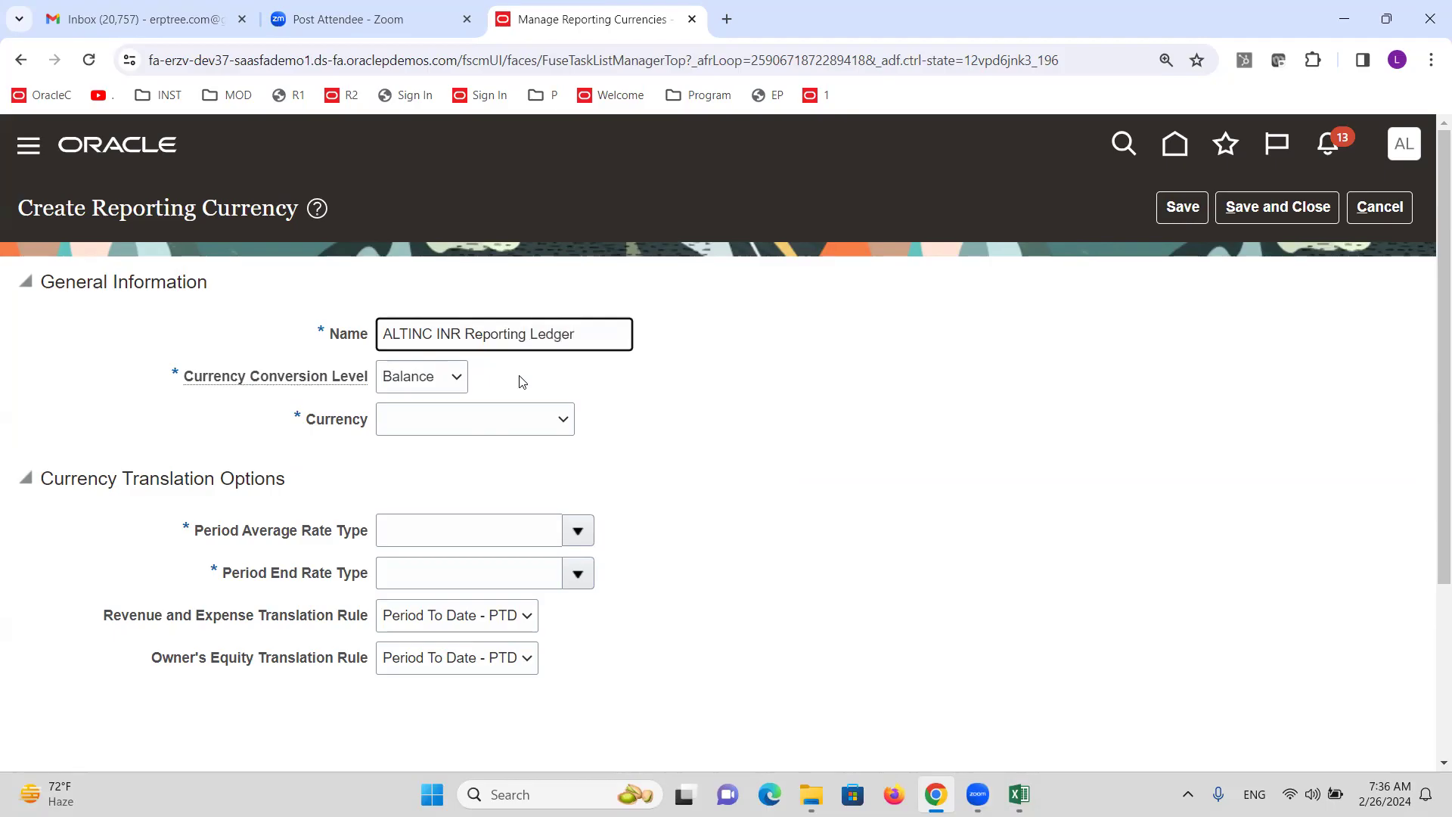
{"action": "left_click", "coordinate": [430, 381]}
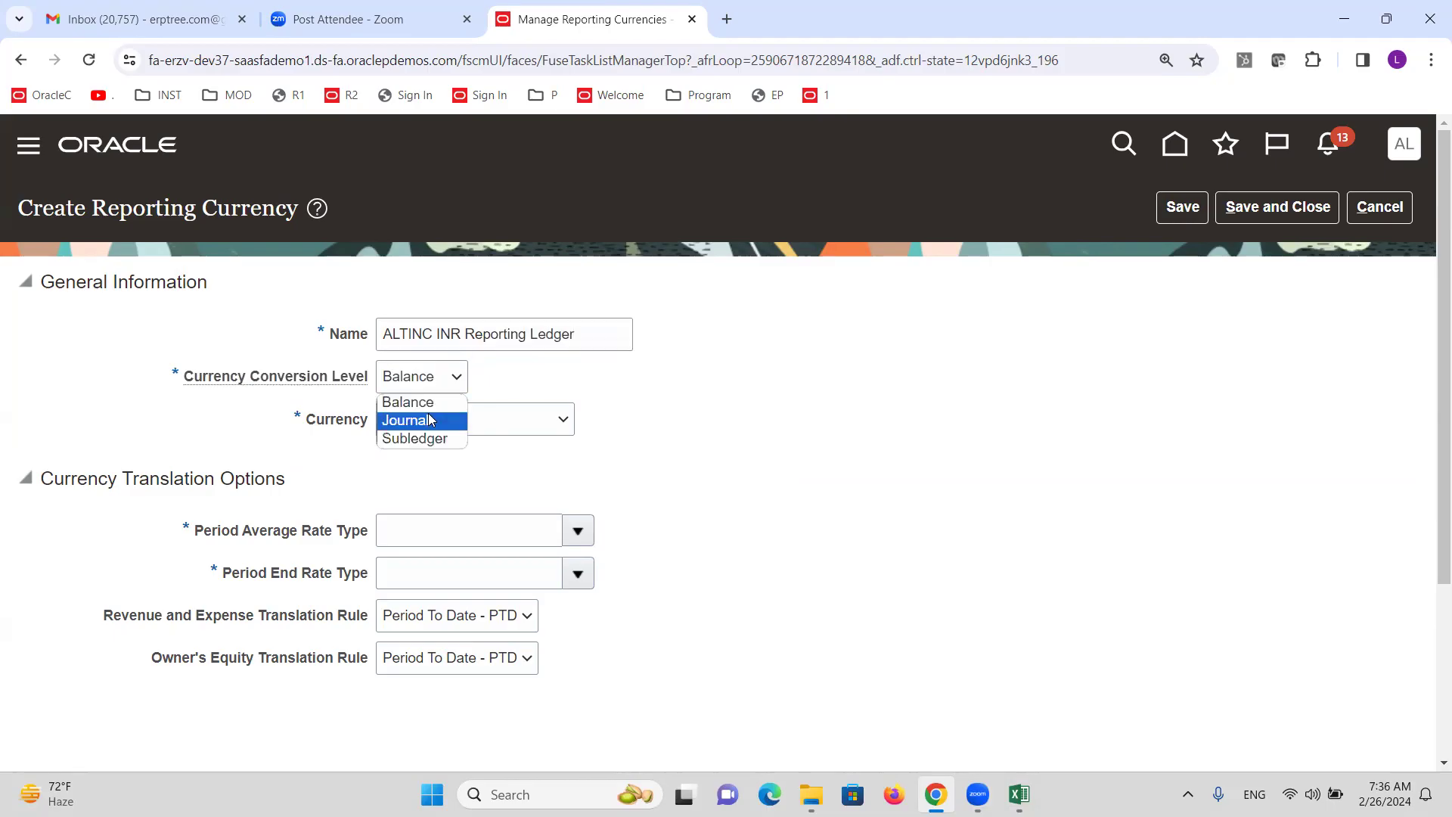
{"action": "left_click", "coordinate": [431, 412]}
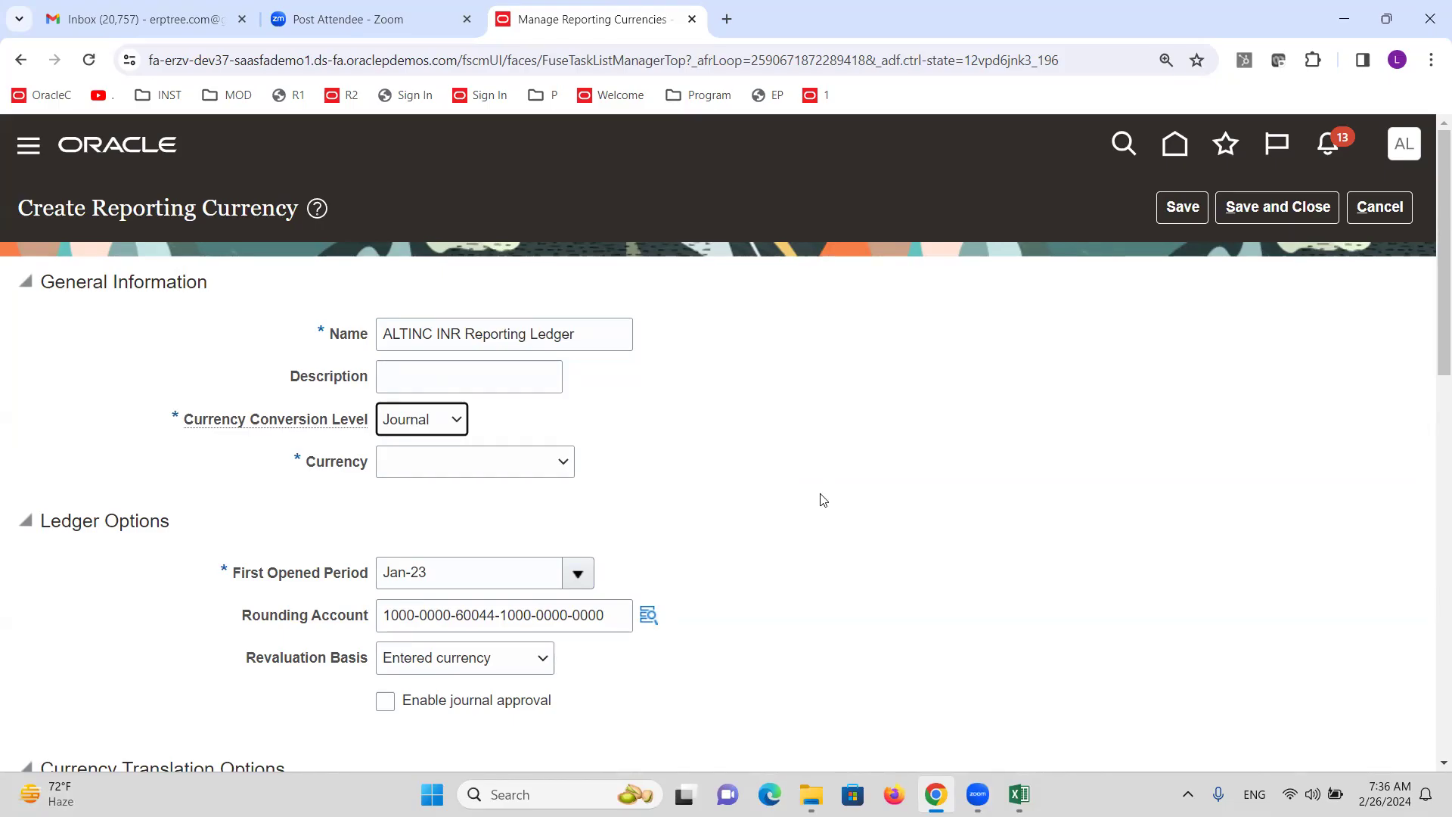
{"action": "left_click", "coordinate": [484, 474]}
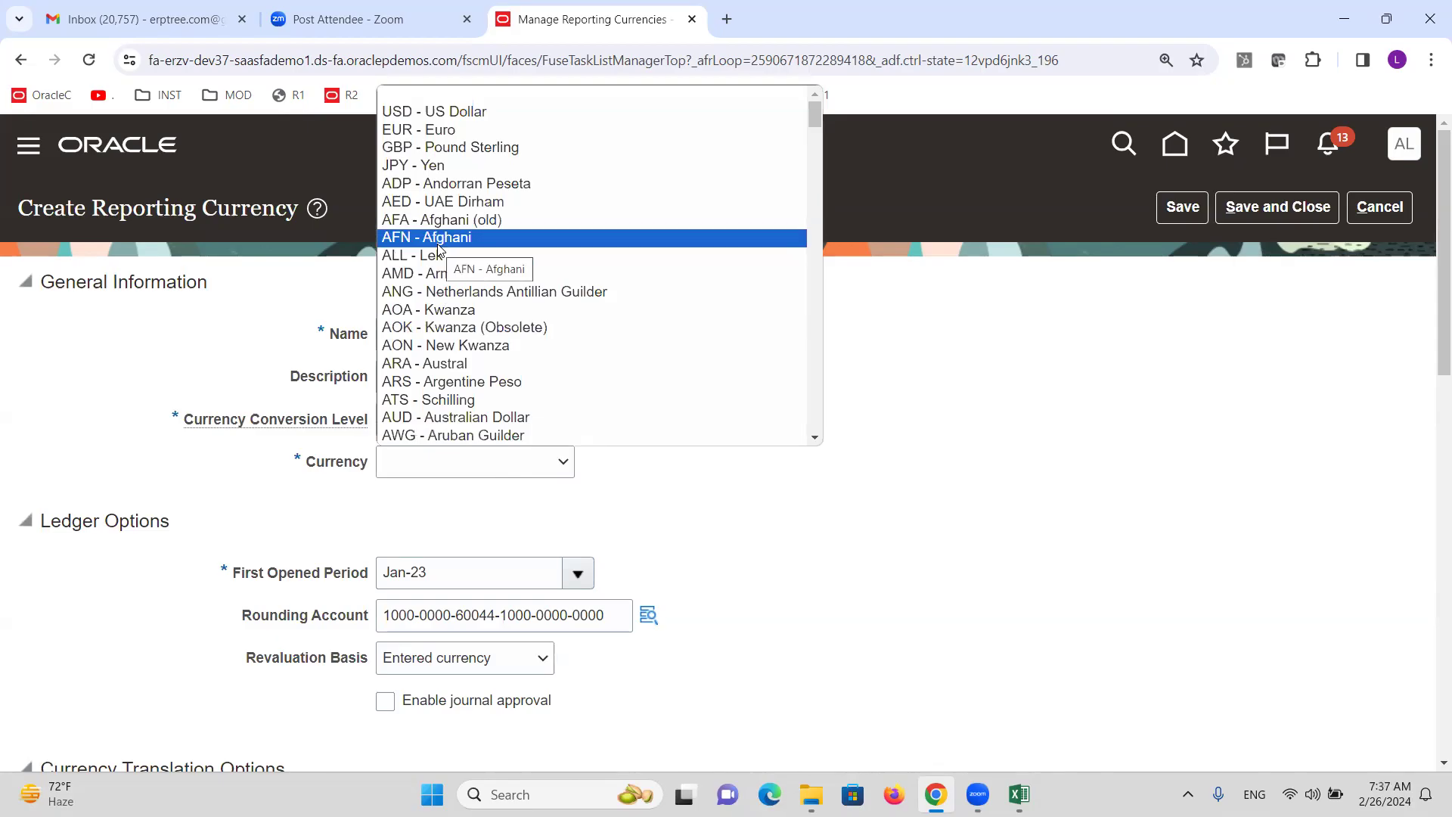
{"action": "key", "text": "i"}
{"action": "key", "text": "i"}
{"action": "key", "text": "i"}
{"action": "key", "text": "i"}
{"action": "key", "text": "i"}
{"action": "key", "text": "i"}
{"action": "key", "text": "i"}
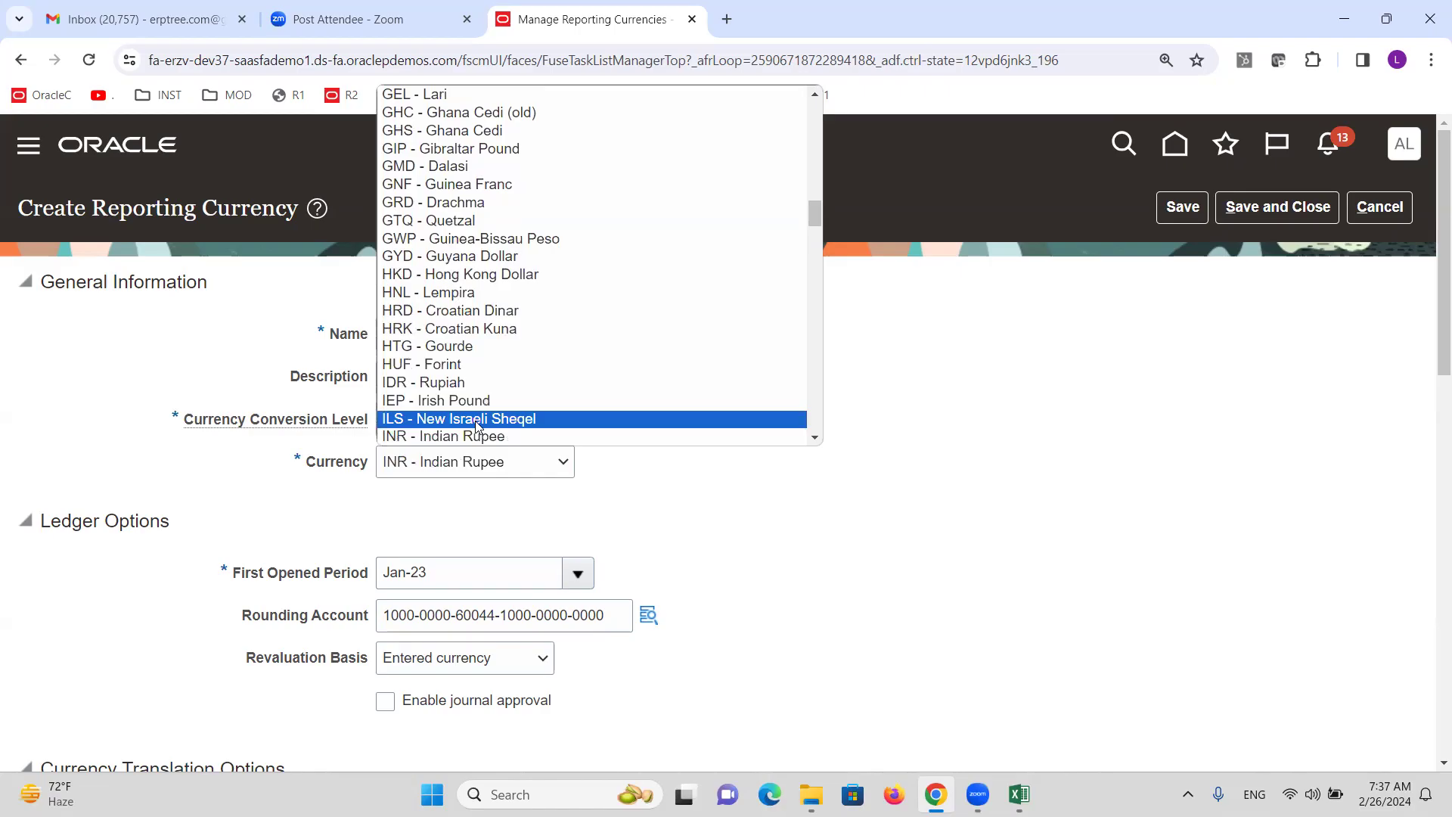
{"action": "left_click", "coordinate": [479, 436]}
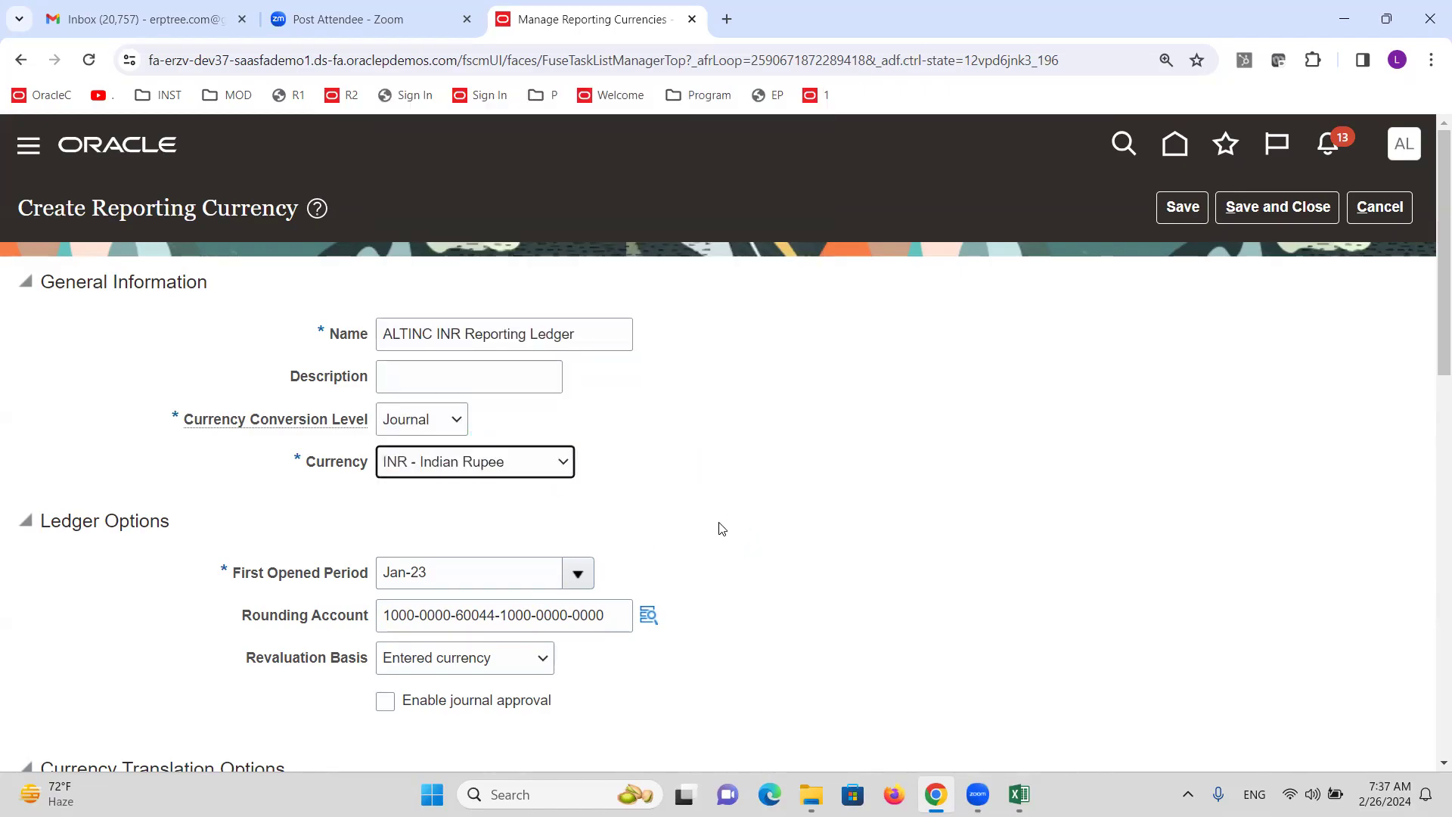
Set the default conversion rate type to Corporate and save the reporting currency.
{"action": "scroll", "coordinate": [684, 484], "scroll_direction": "down", "scroll_amount": 3}
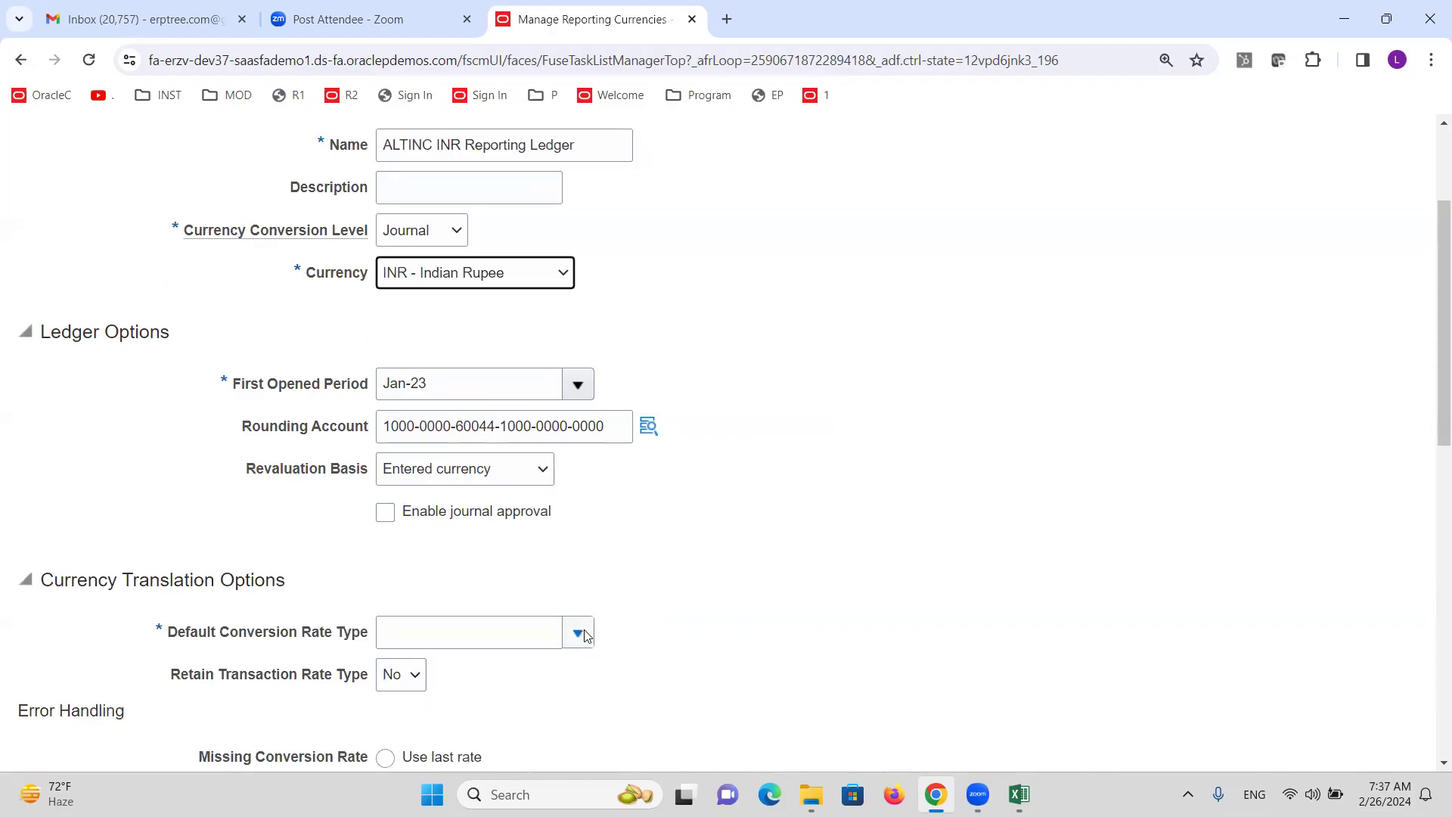
{"action": "left_click", "coordinate": [580, 634]}
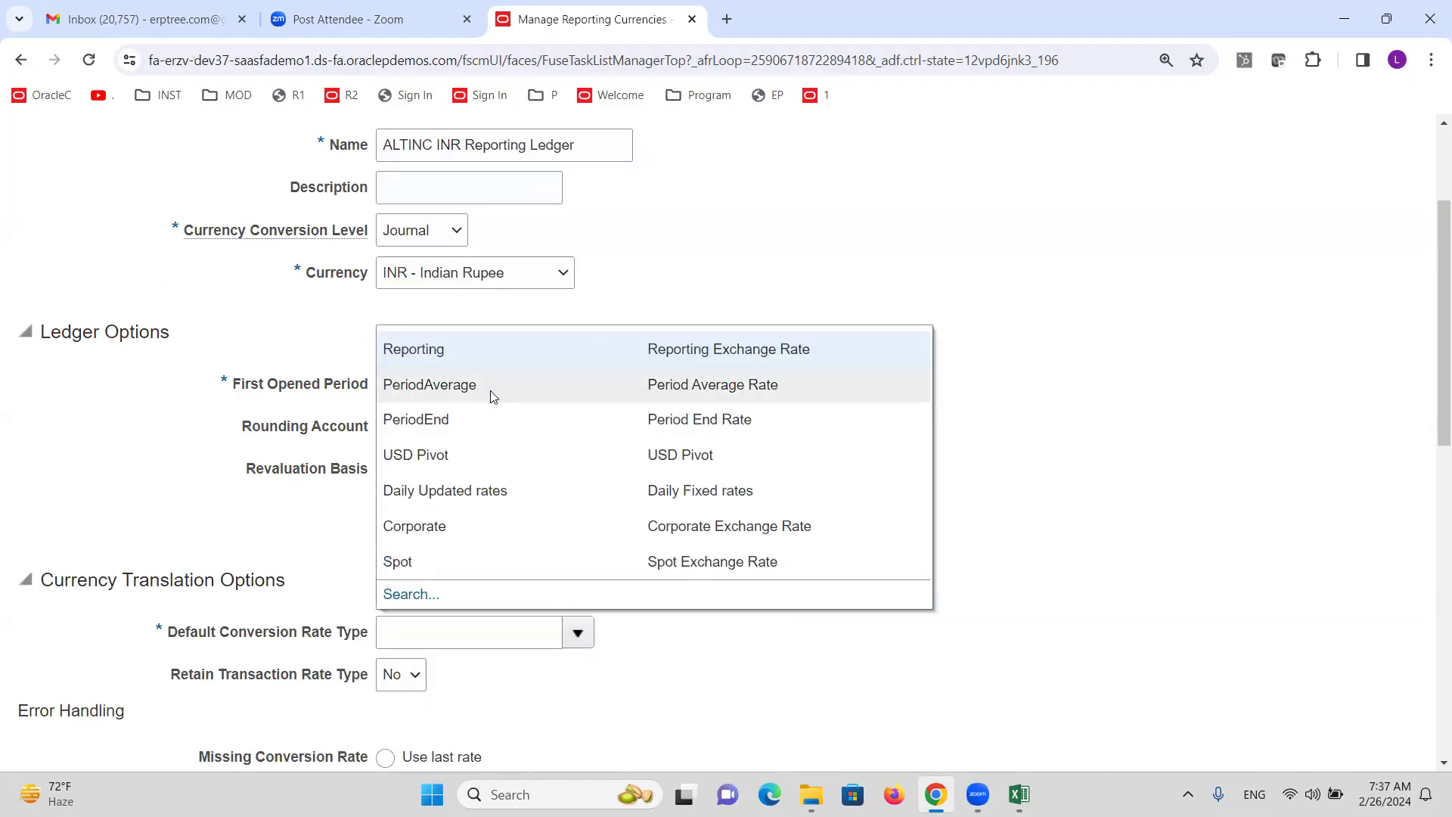
{"action": "left_click", "coordinate": [415, 526]}
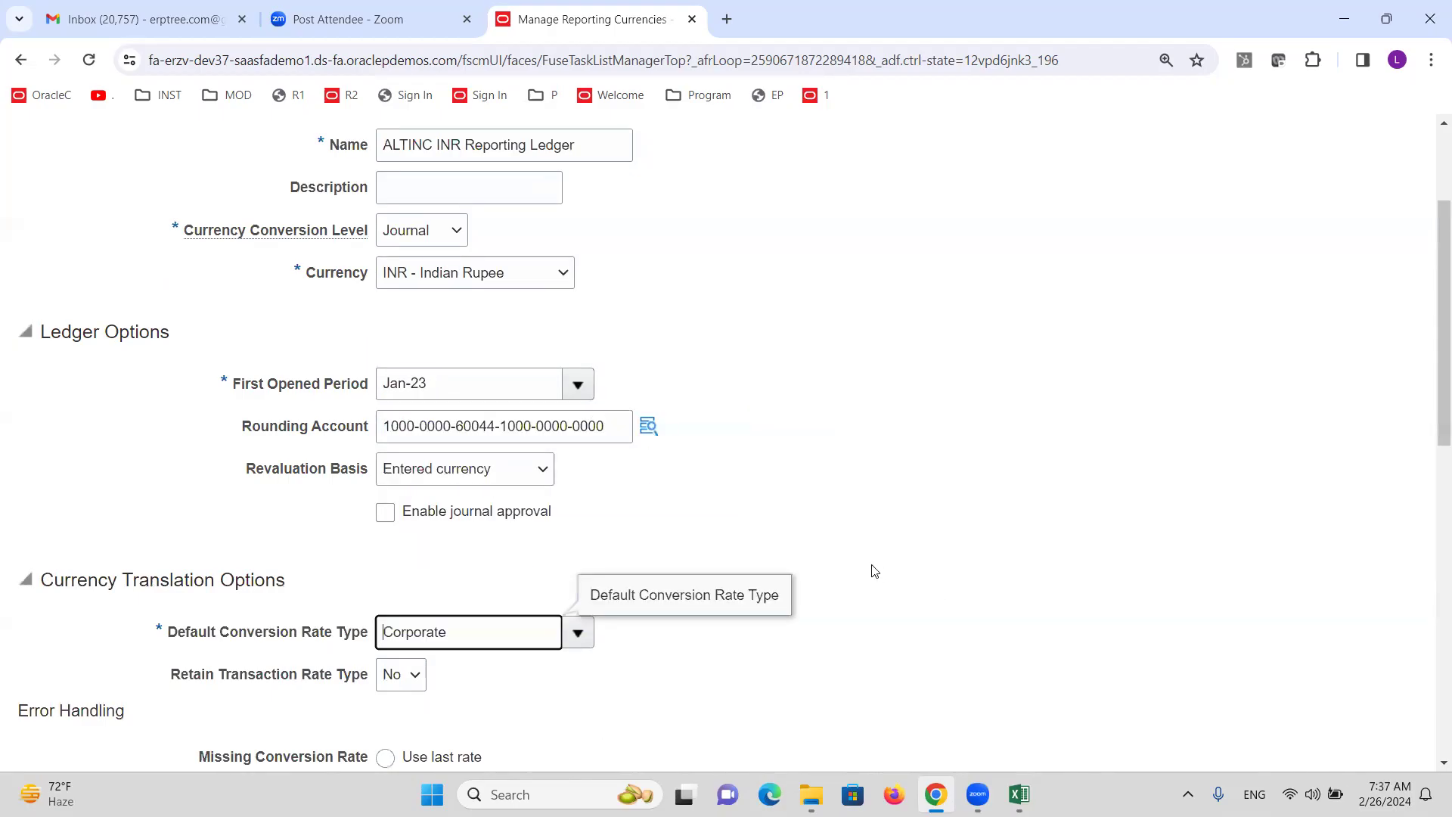
{"action": "scroll", "coordinate": [870, 568], "scroll_direction": "down", "scroll_amount": 5}
{"action": "scroll", "coordinate": [855, 527], "scroll_direction": "down", "scroll_amount": 3}
{"action": "scroll", "coordinate": [855, 500], "scroll_direction": "up", "scroll_amount": 10}
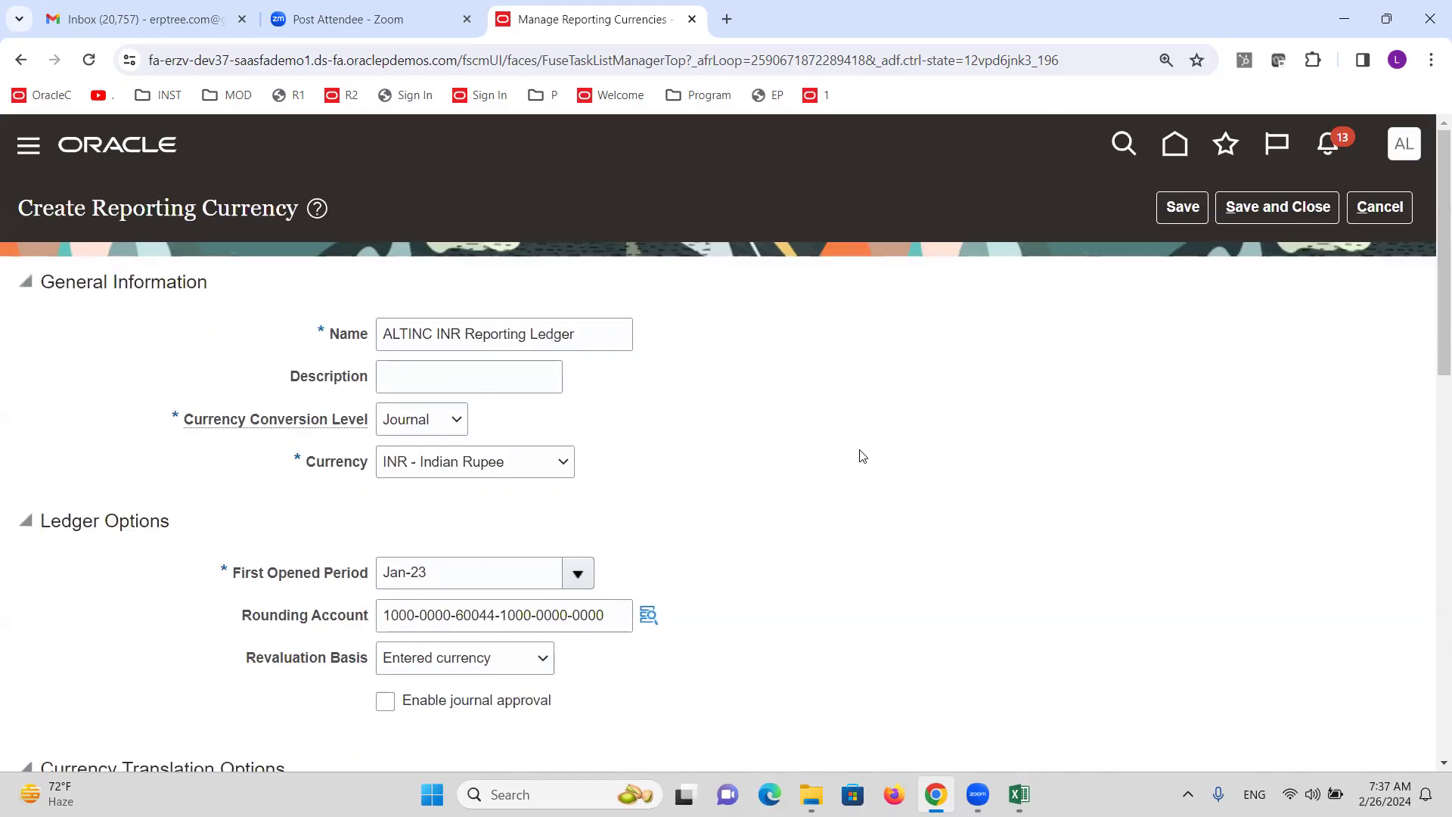
{"action": "left_click", "coordinate": [1296, 214]}
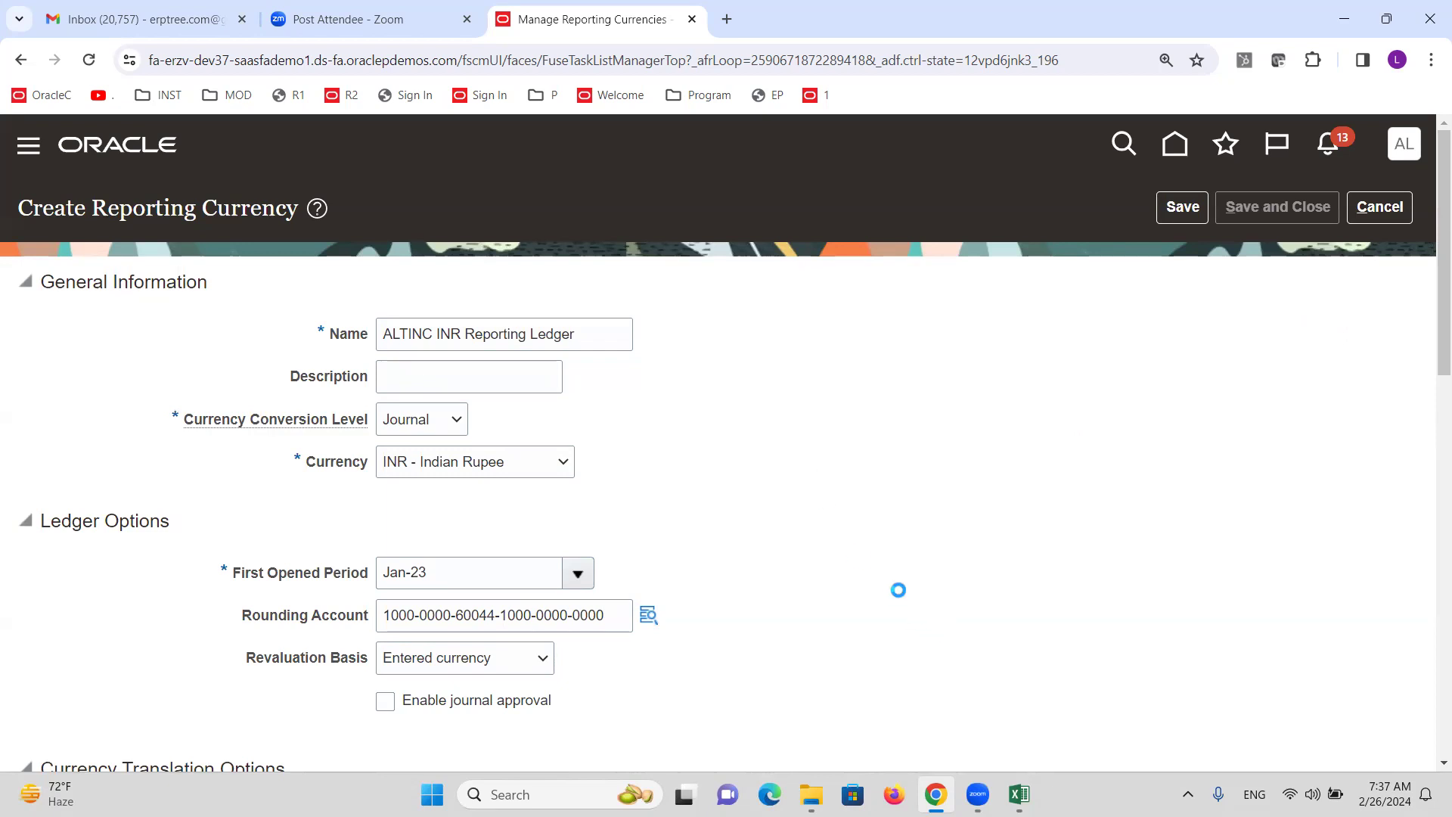
Check the ALTINC INR Reporting Ledger row against the Excel checklist, then save and close the page.
{"action": "key", "text": "alt+Tab"}
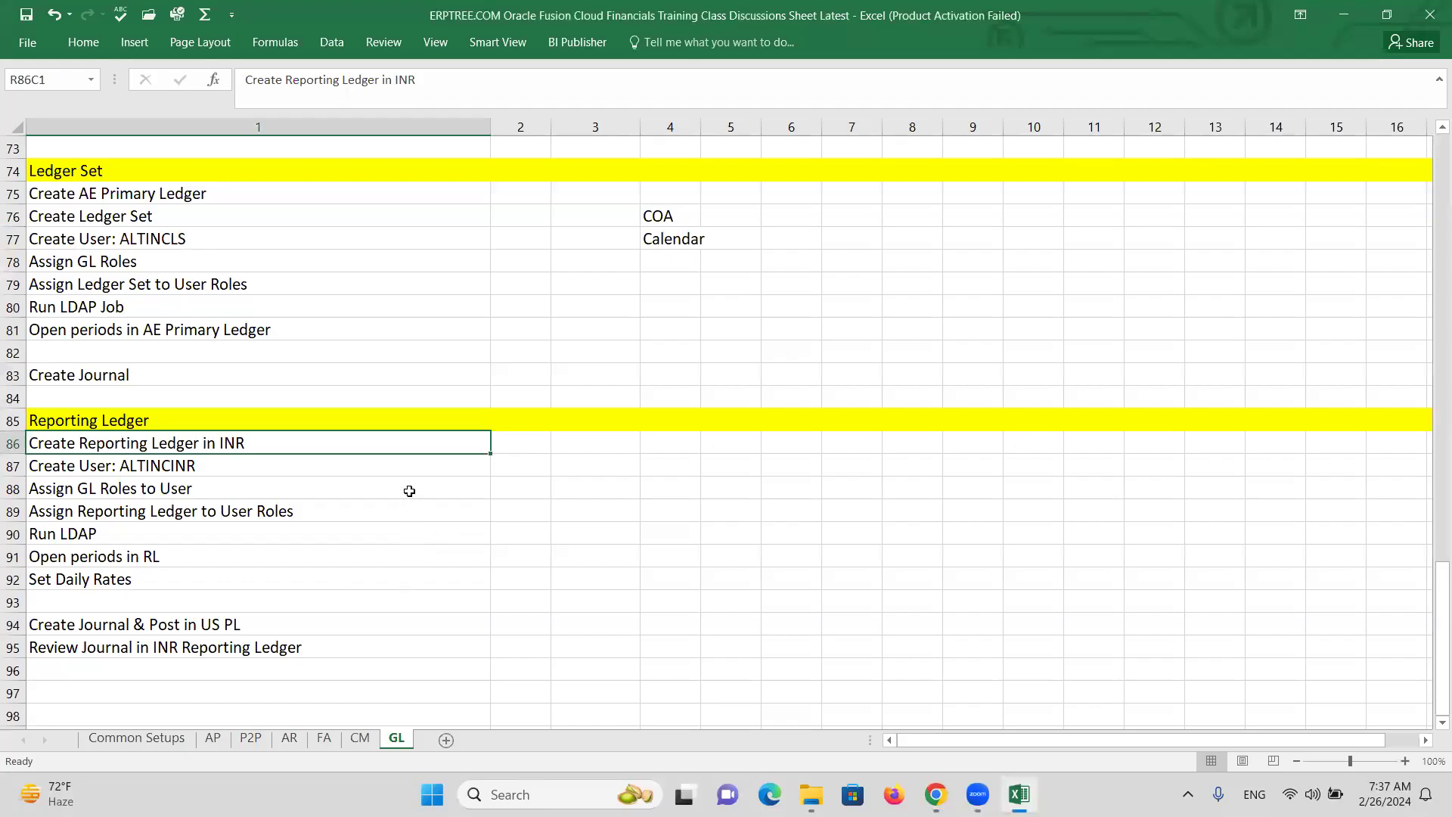
{"action": "key", "text": "alt+Tab"}
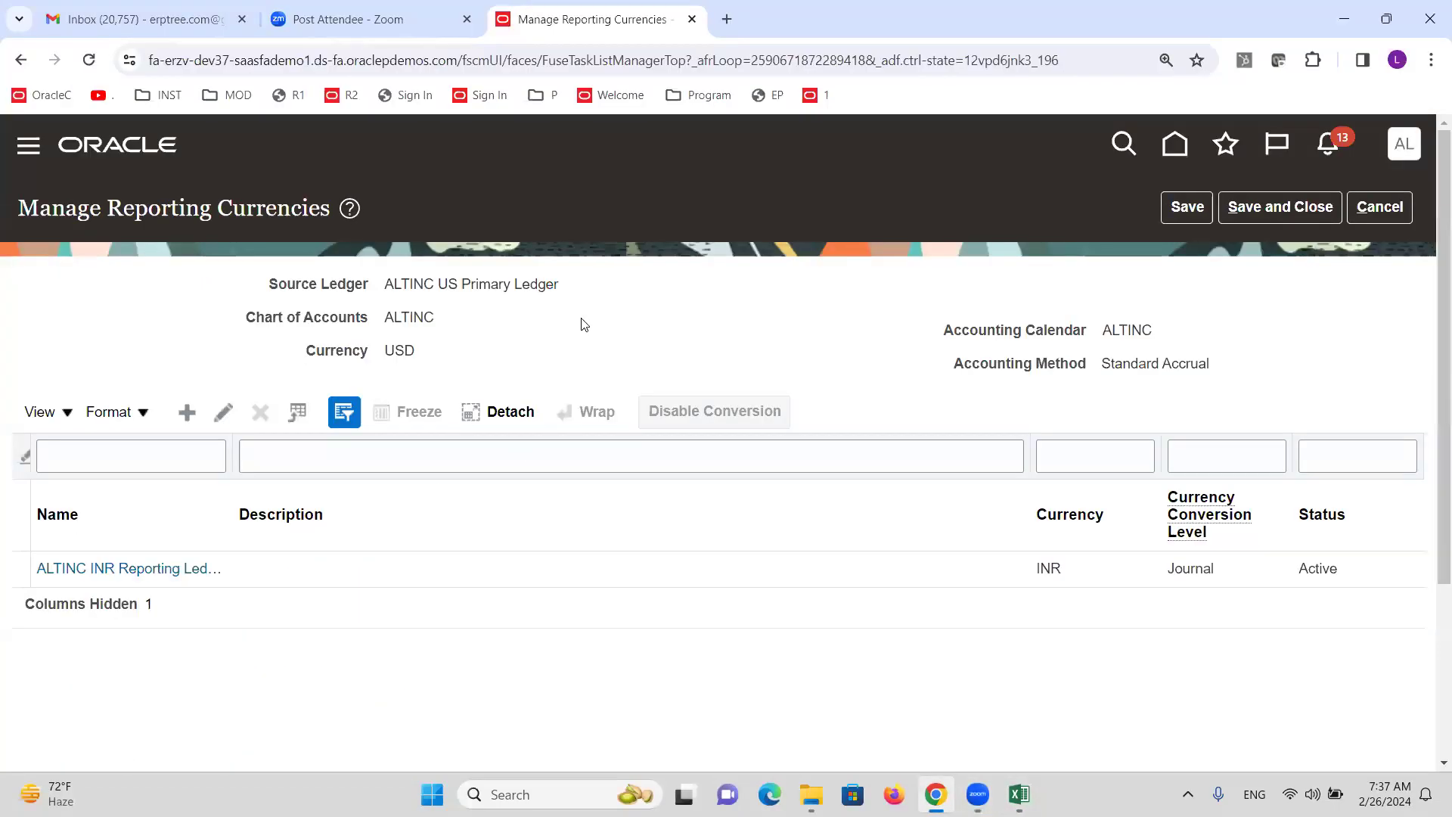
{"action": "double_click", "coordinate": [418, 313]}
{"action": "double_click", "coordinate": [1124, 331]}
{"action": "double_click", "coordinate": [1155, 364]}
{"action": "left_click_drag", "start_coordinate": [1155, 365], "coordinate": [1186, 358]}
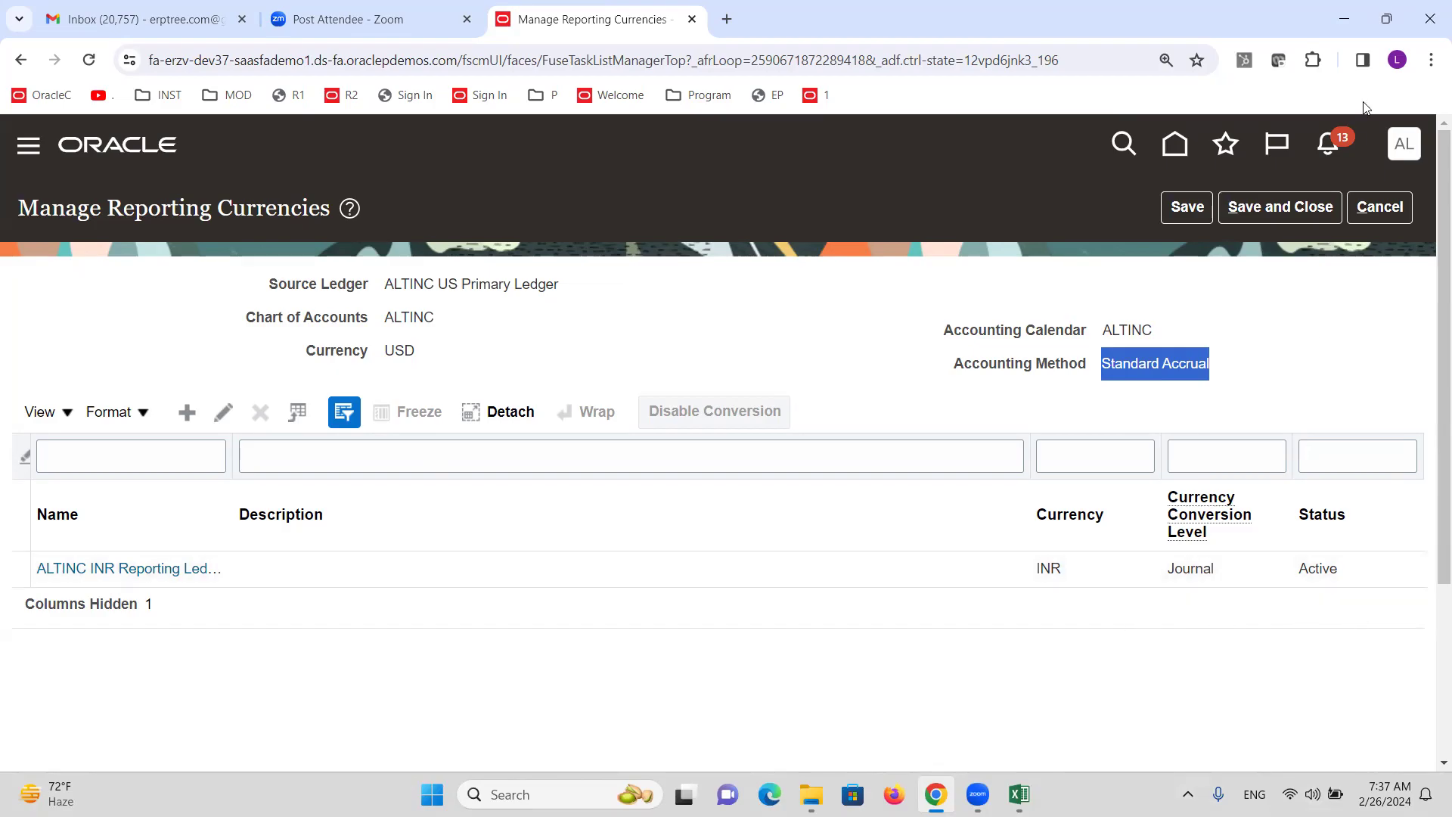
{"action": "left_click", "coordinate": [1289, 210]}
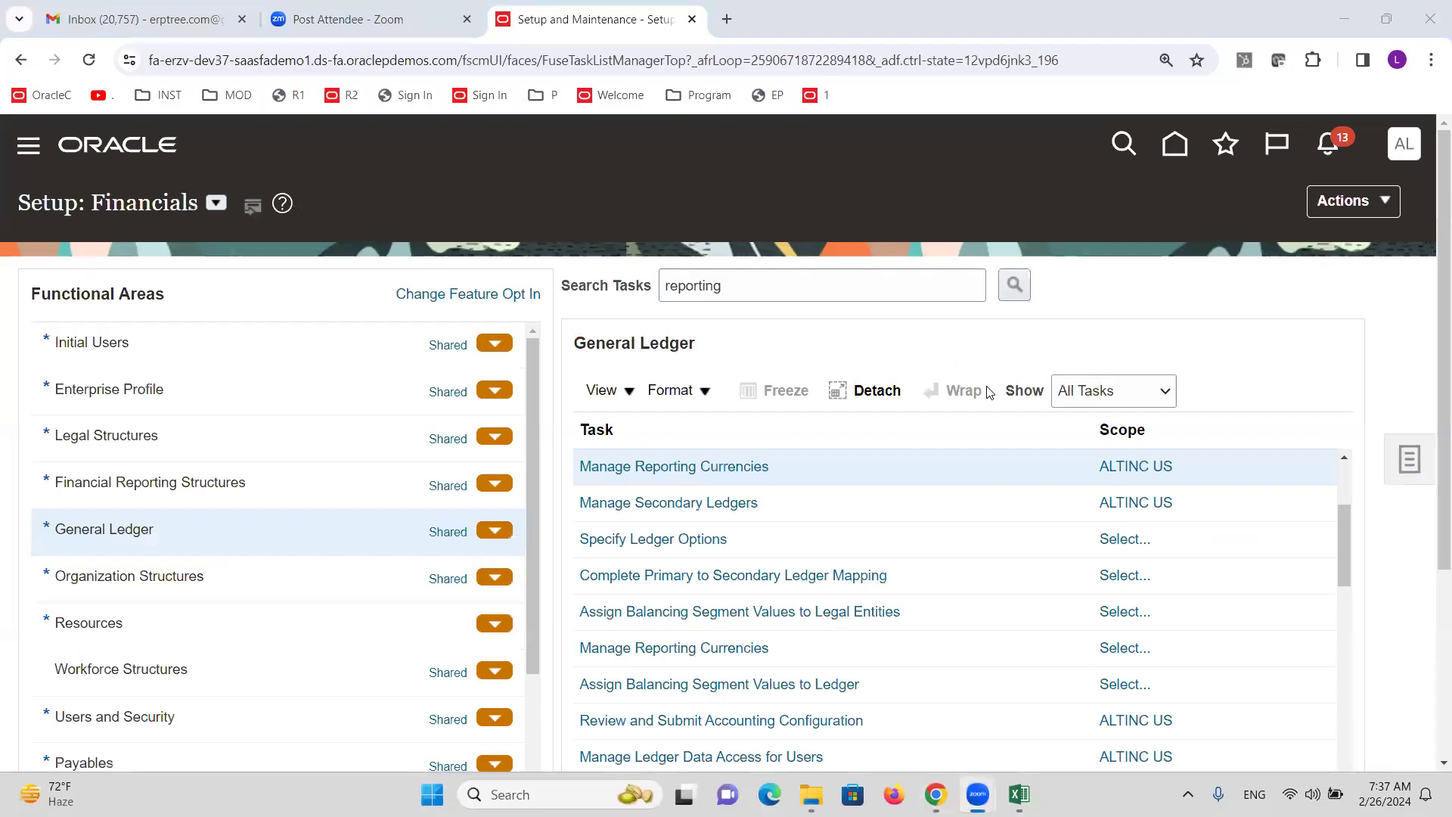
{"action": "key", "text": "alt+Tab"}
{"action": "key", "text": "Down"}
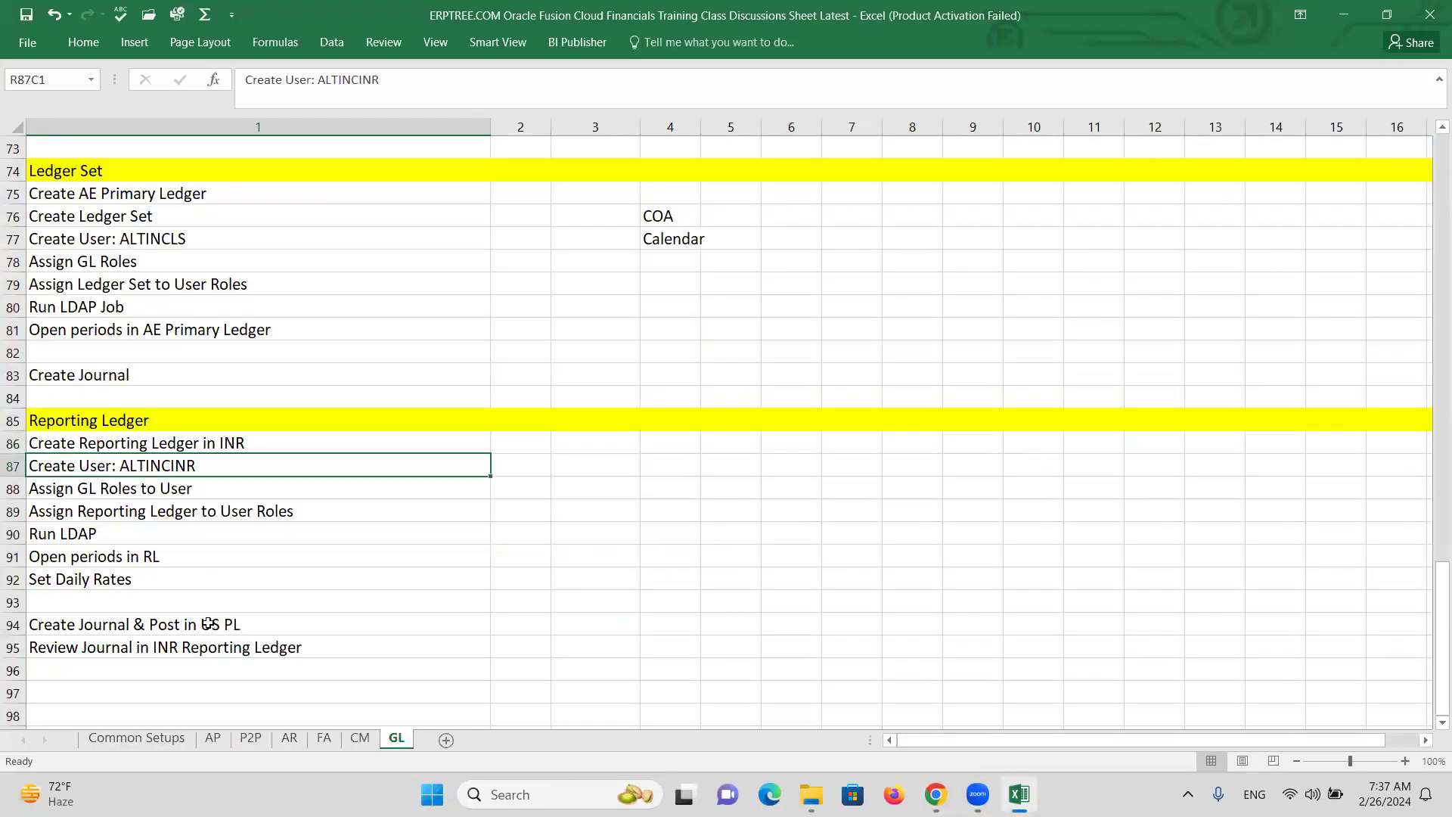
{"action": "key", "text": "alt+Tab"}
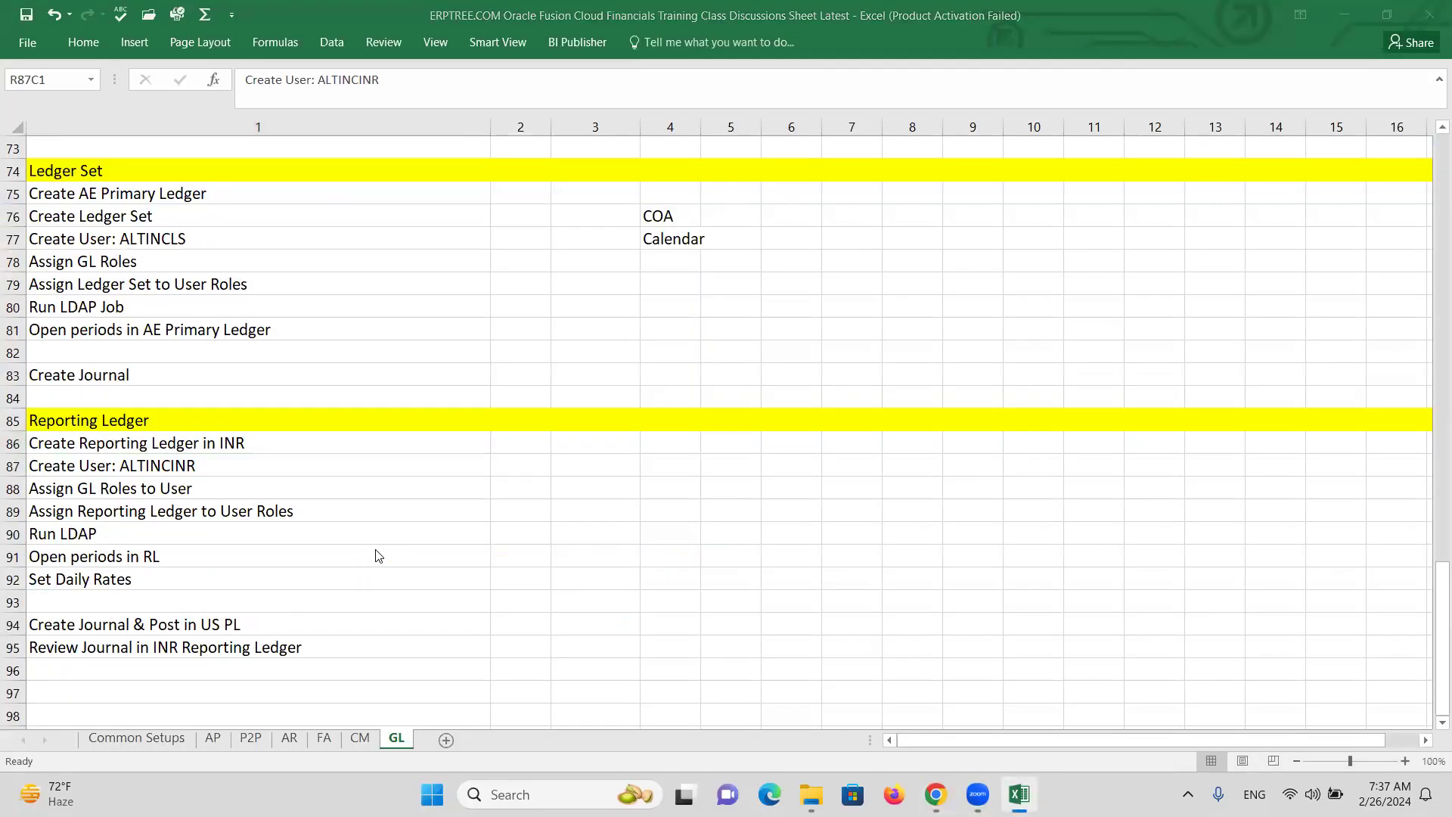
{"action": "key", "text": "alt+Tab"}
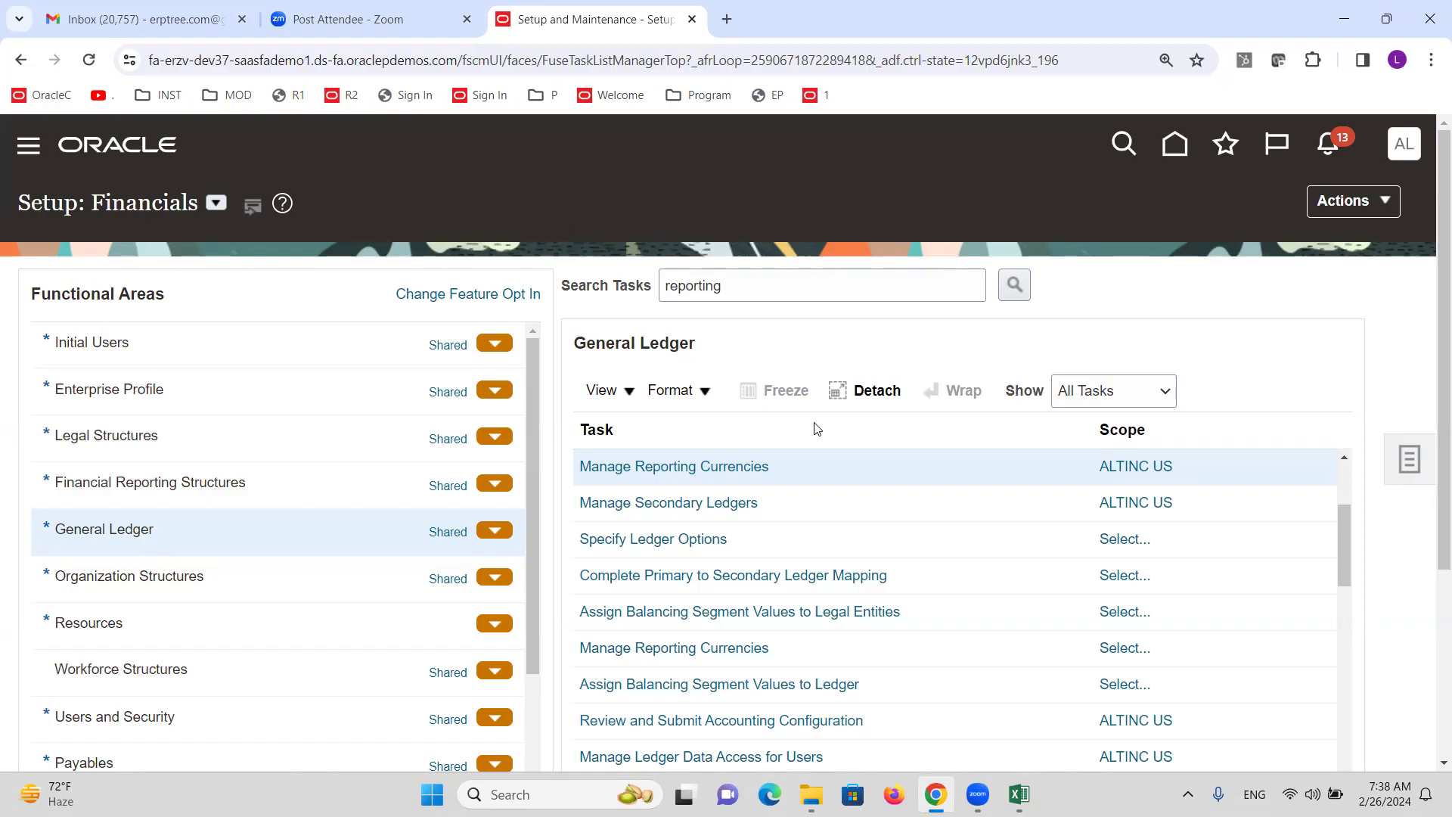
Reopen ALTINC US reporting currencies to review source ledger details, then cancel and go to Excel.
{"action": "left_click", "coordinate": [725, 464]}
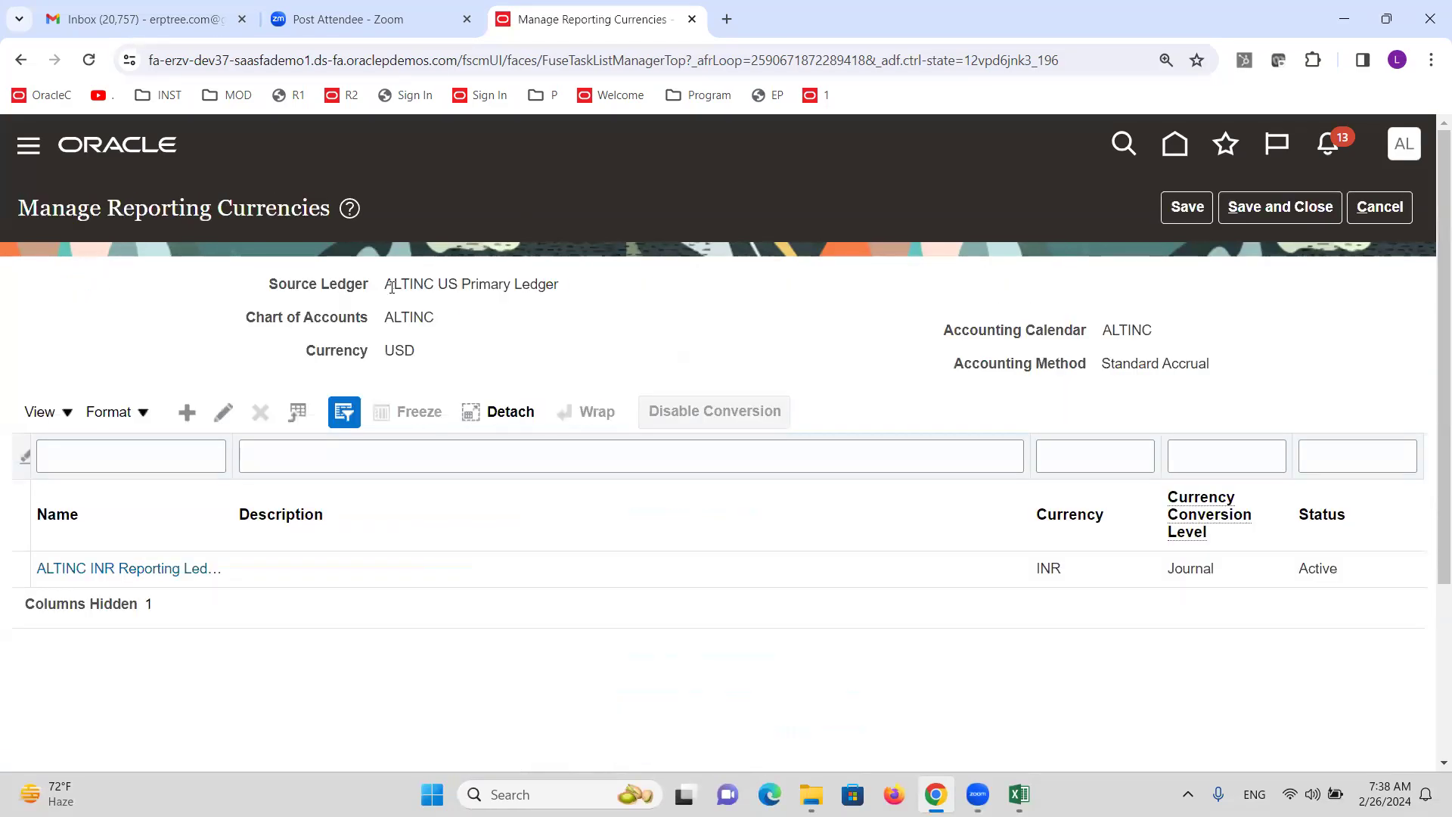
{"action": "left_click_drag", "start_coordinate": [394, 283], "coordinate": [583, 348]}
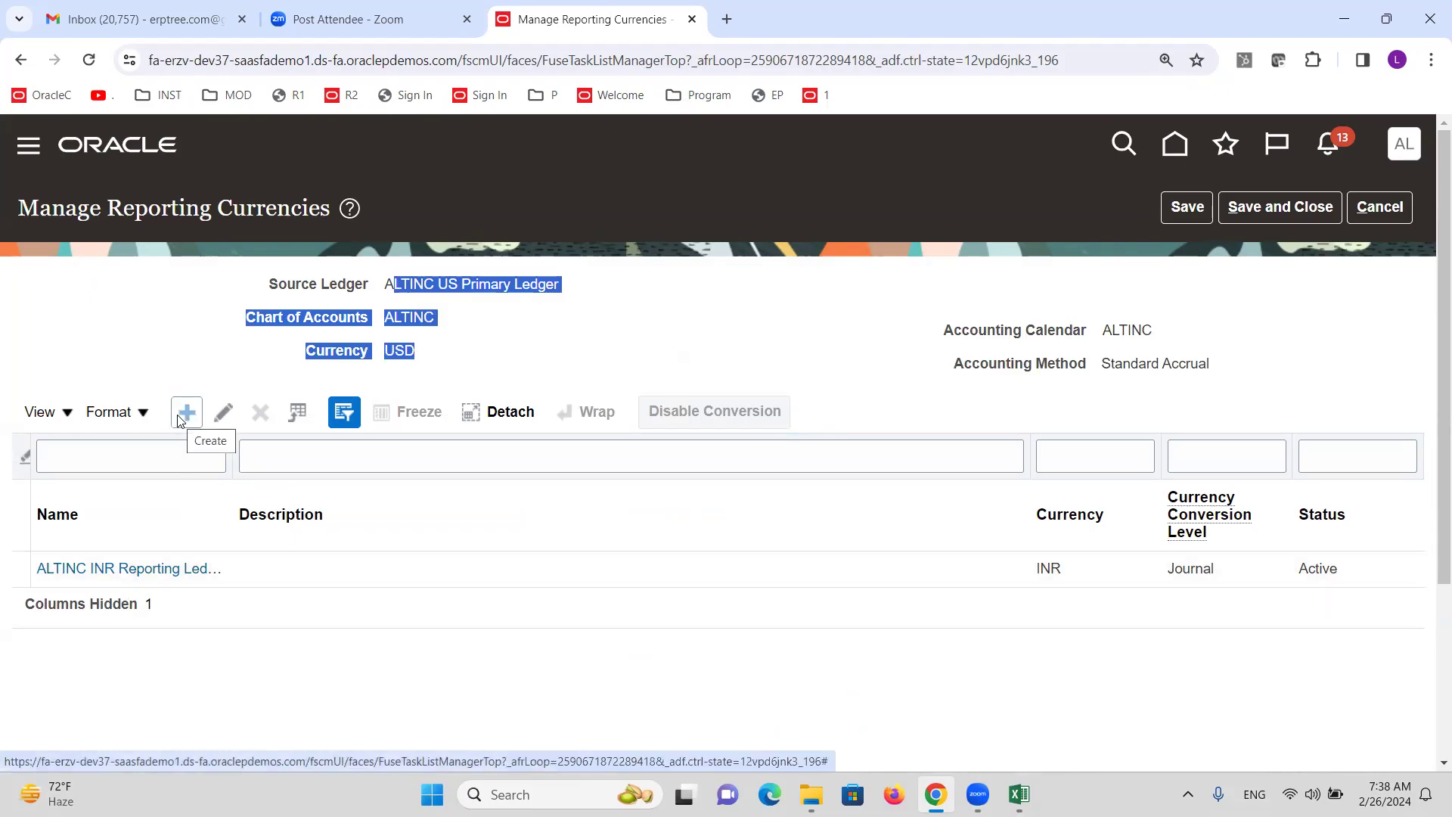
{"action": "left_click", "coordinate": [1380, 206]}
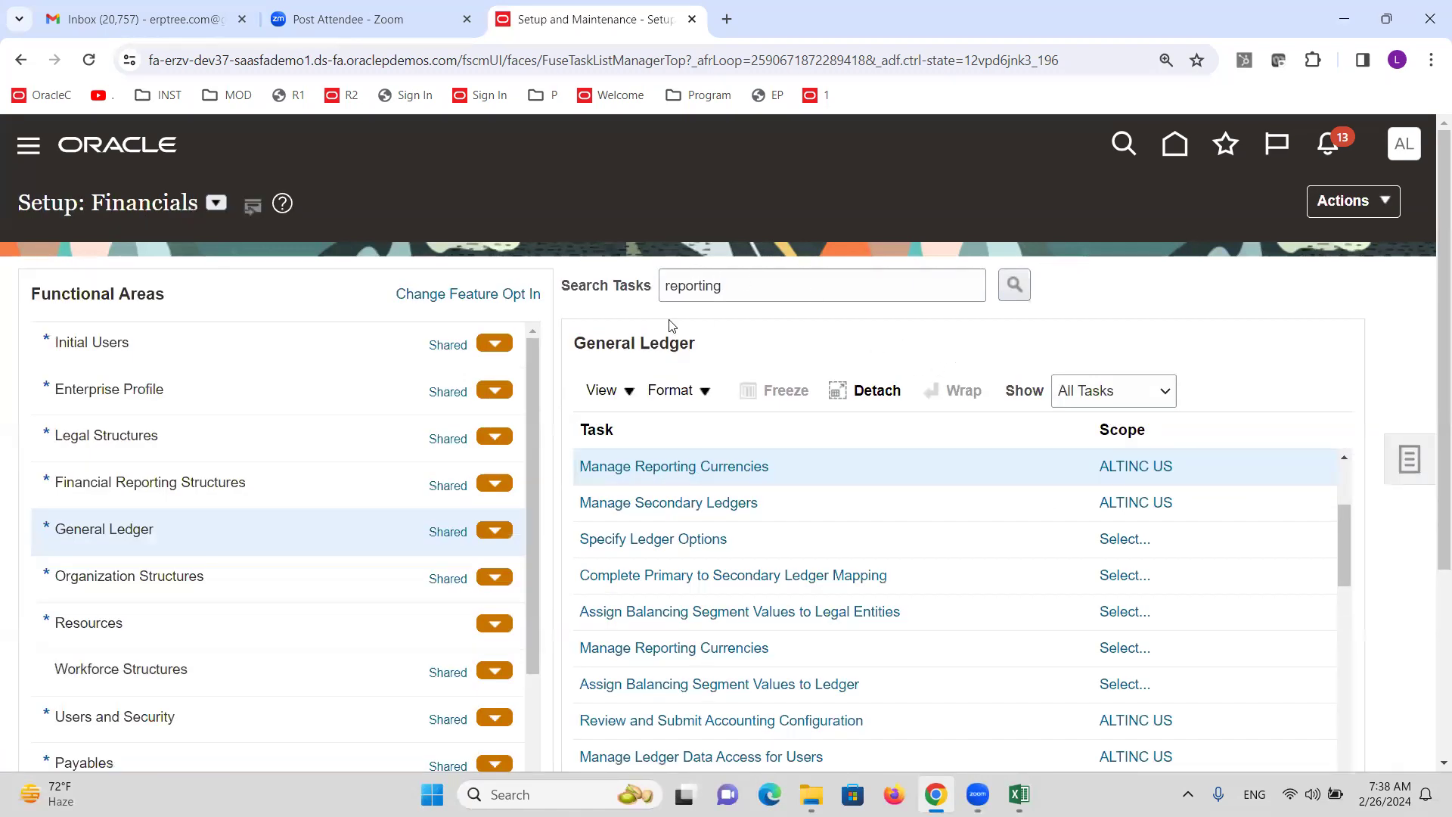
{"action": "key", "text": "alt+Tab"}
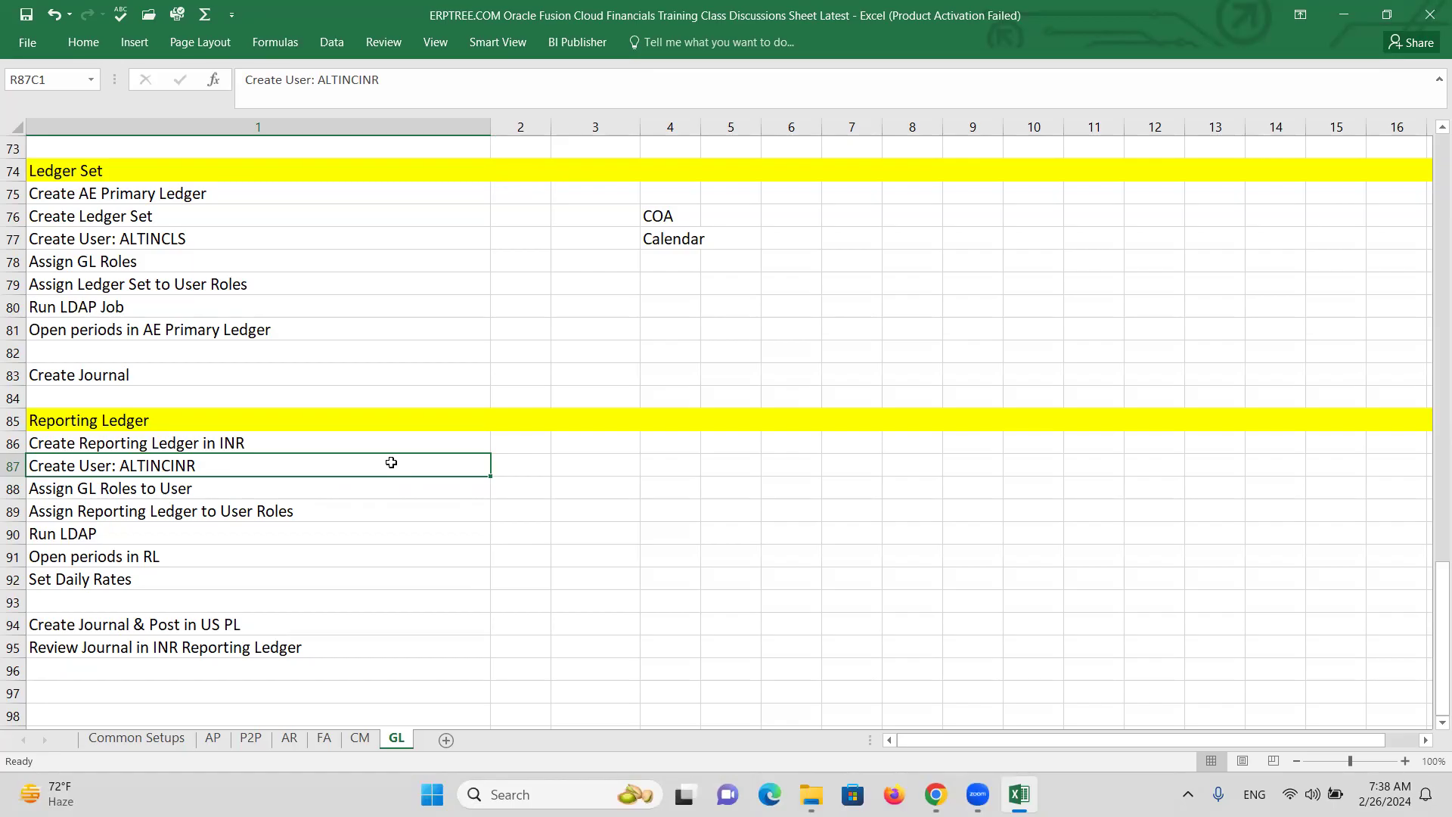
Check the Reporting Ledger steps at cell R87C3 on the GL sheet, then return to Oracle.
{"action": "left_click", "coordinate": [584, 468]}
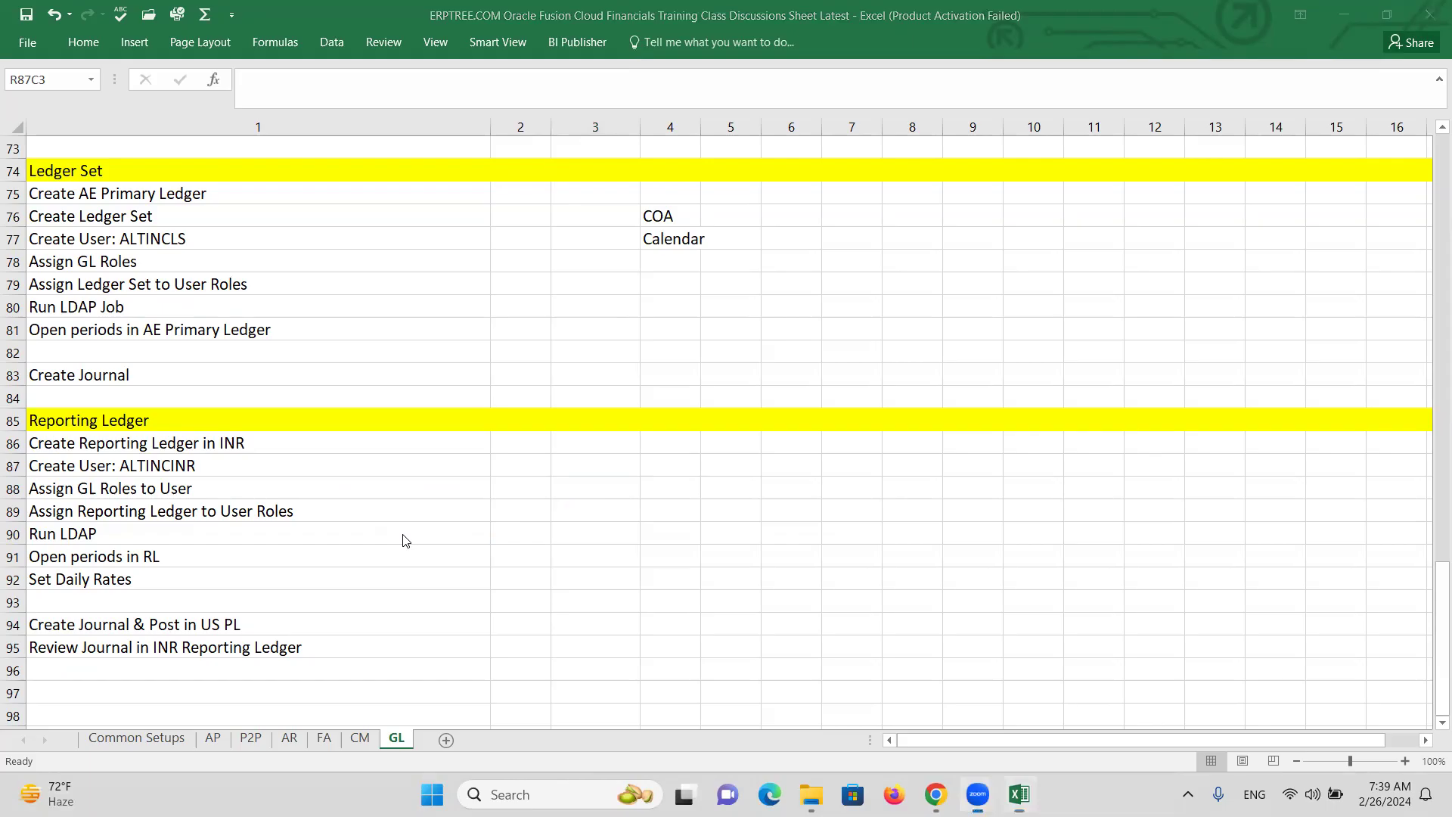
{"action": "key", "text": "alt+Tab"}
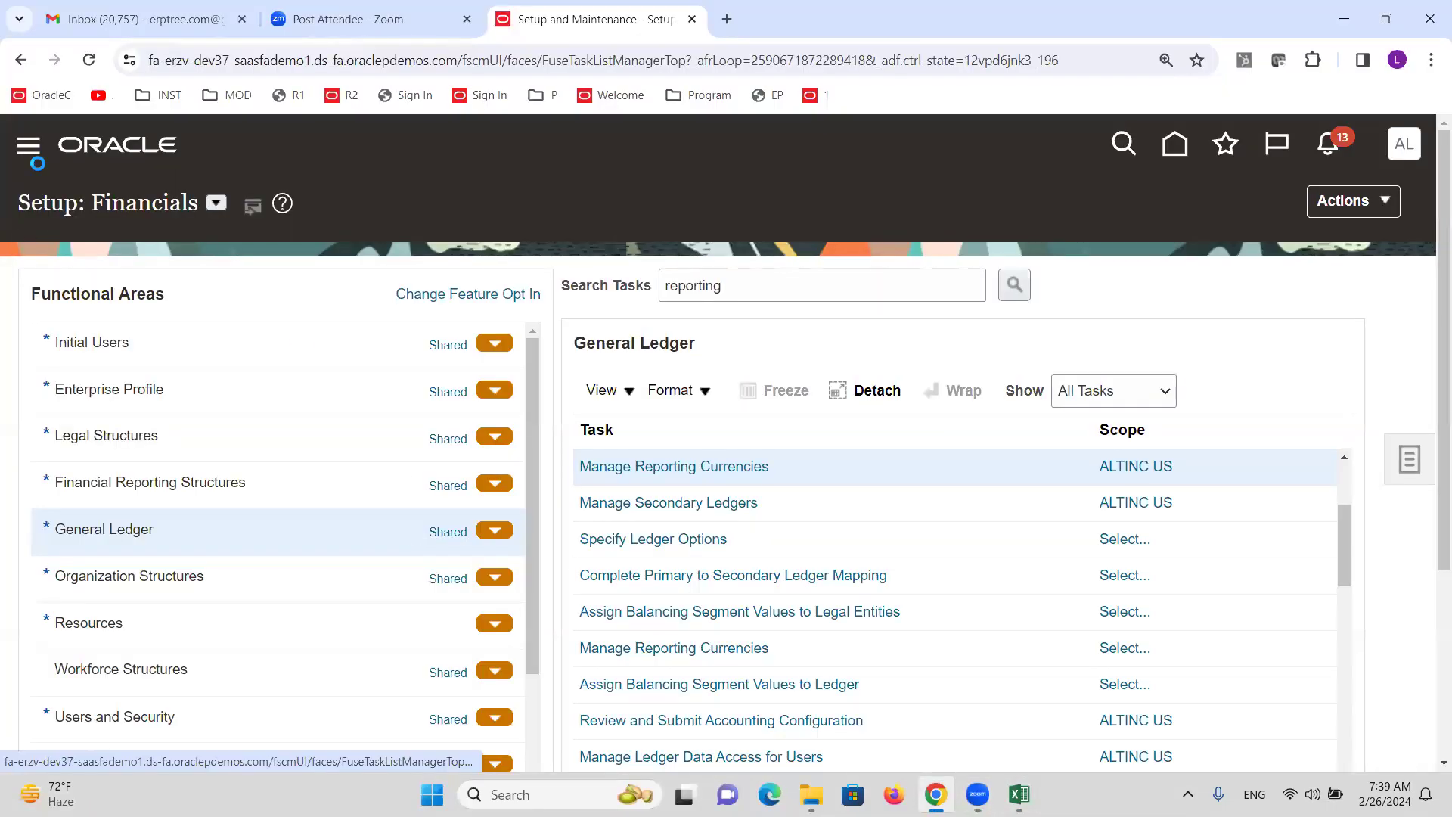
{"action": "scroll", "coordinate": [250, 488], "scroll_direction": "down", "scroll_amount": 10}
{"action": "scroll", "coordinate": [252, 487], "scroll_direction": "down", "scroll_amount": 3}
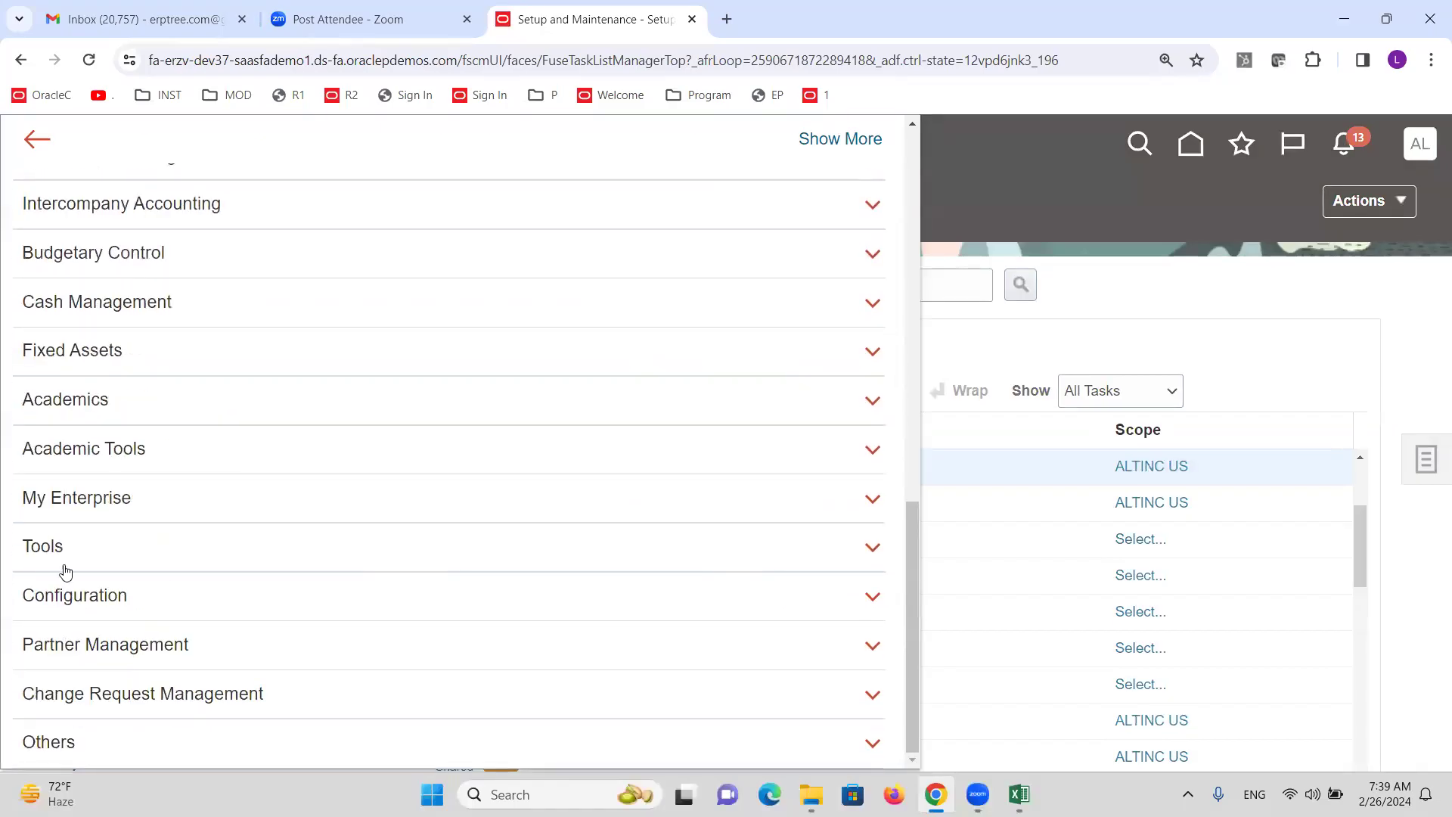
{"action": "left_click", "coordinate": [32, 551]}
{"action": "left_click", "coordinate": [399, 579]}
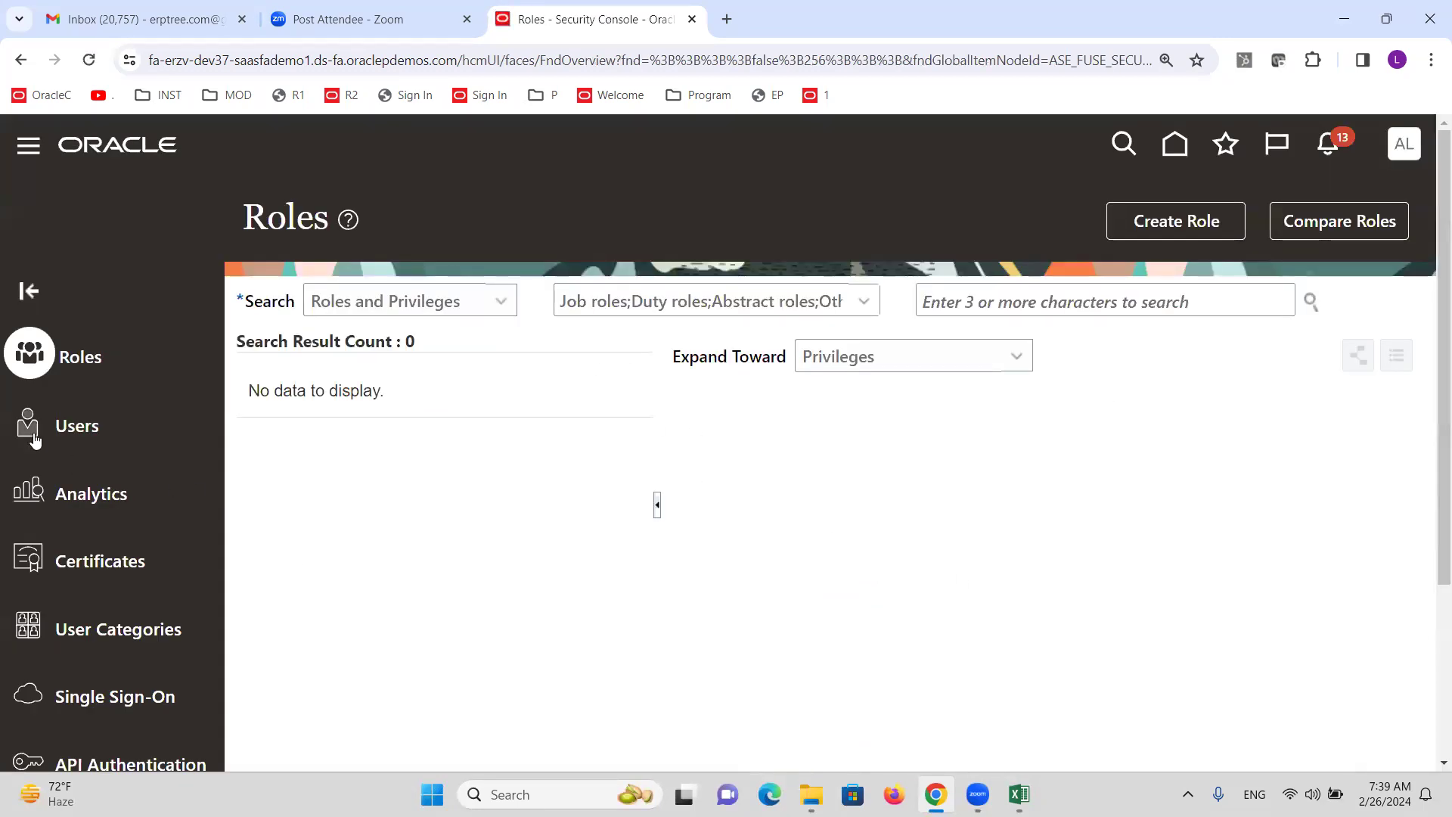
{"action": "left_click", "coordinate": [60, 428]}
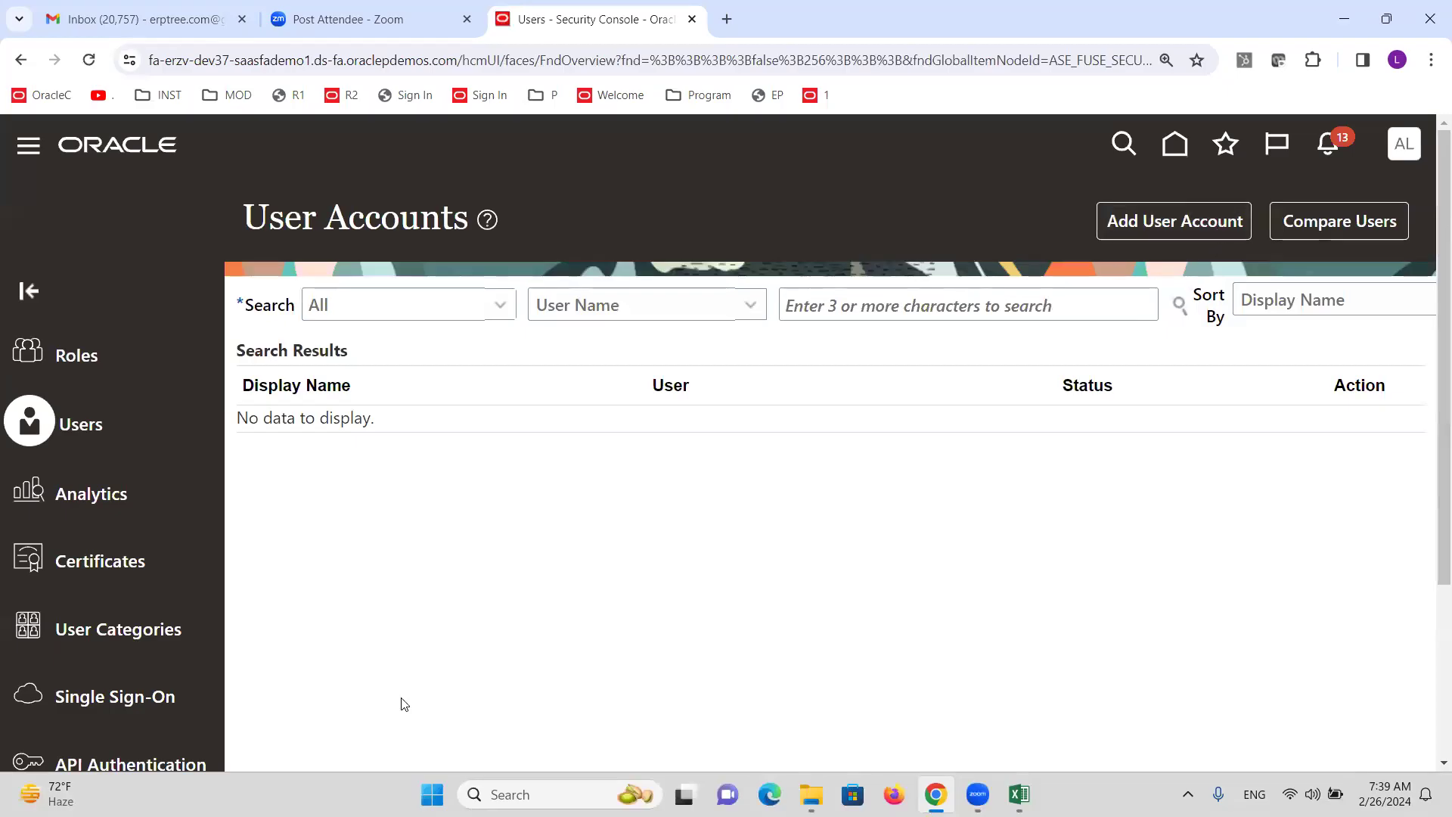
{"action": "left_click", "coordinate": [1164, 225]}
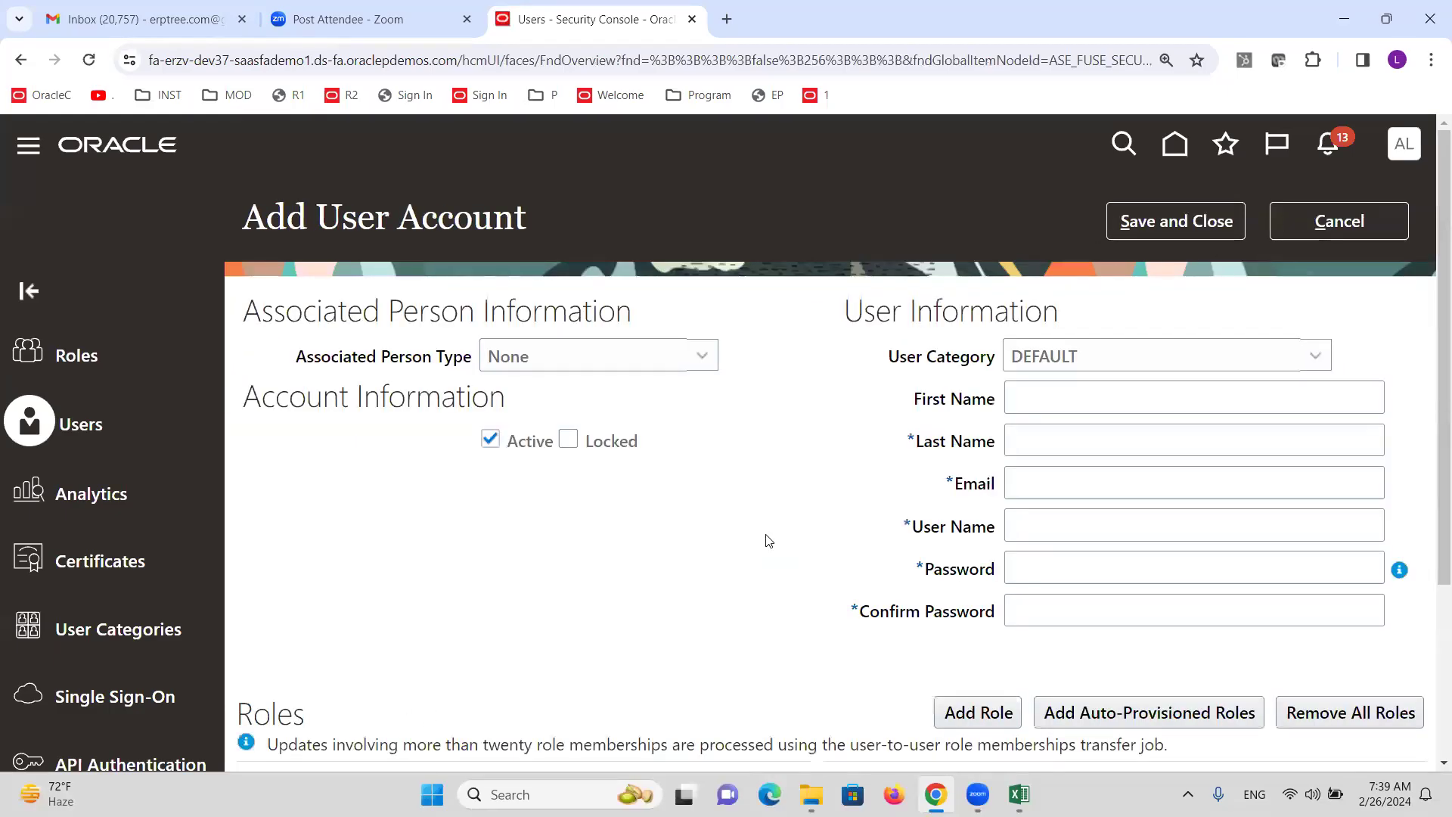
{"action": "left_click", "coordinate": [1086, 440]}
{"action": "type", "text": "A"}
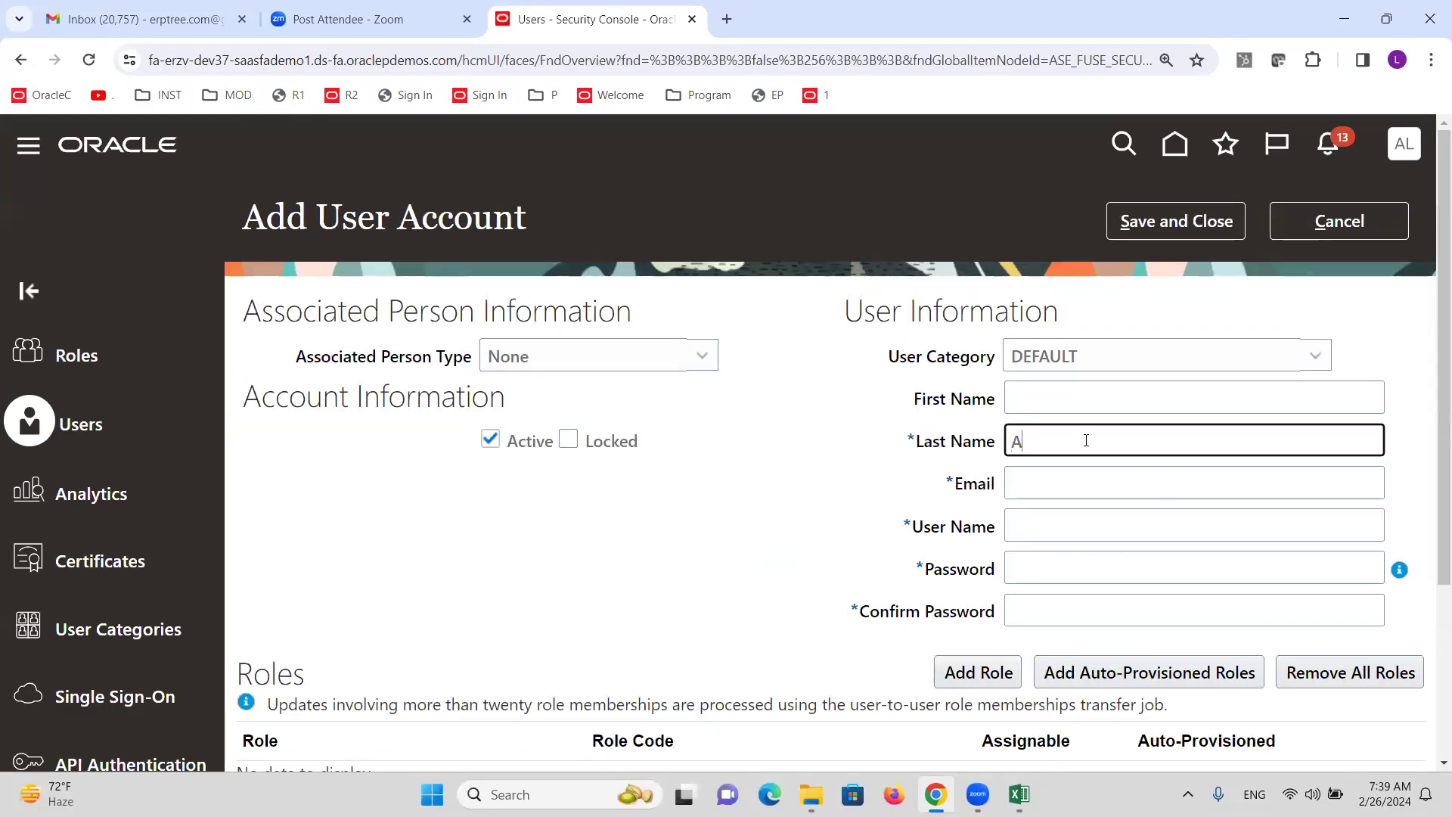
{"action": "type", "text": "LTINCINR"}
{"action": "key", "text": "Tab"}
Give the new user the General Accounting Manager role.
{"action": "left_click", "coordinate": [979, 673]}
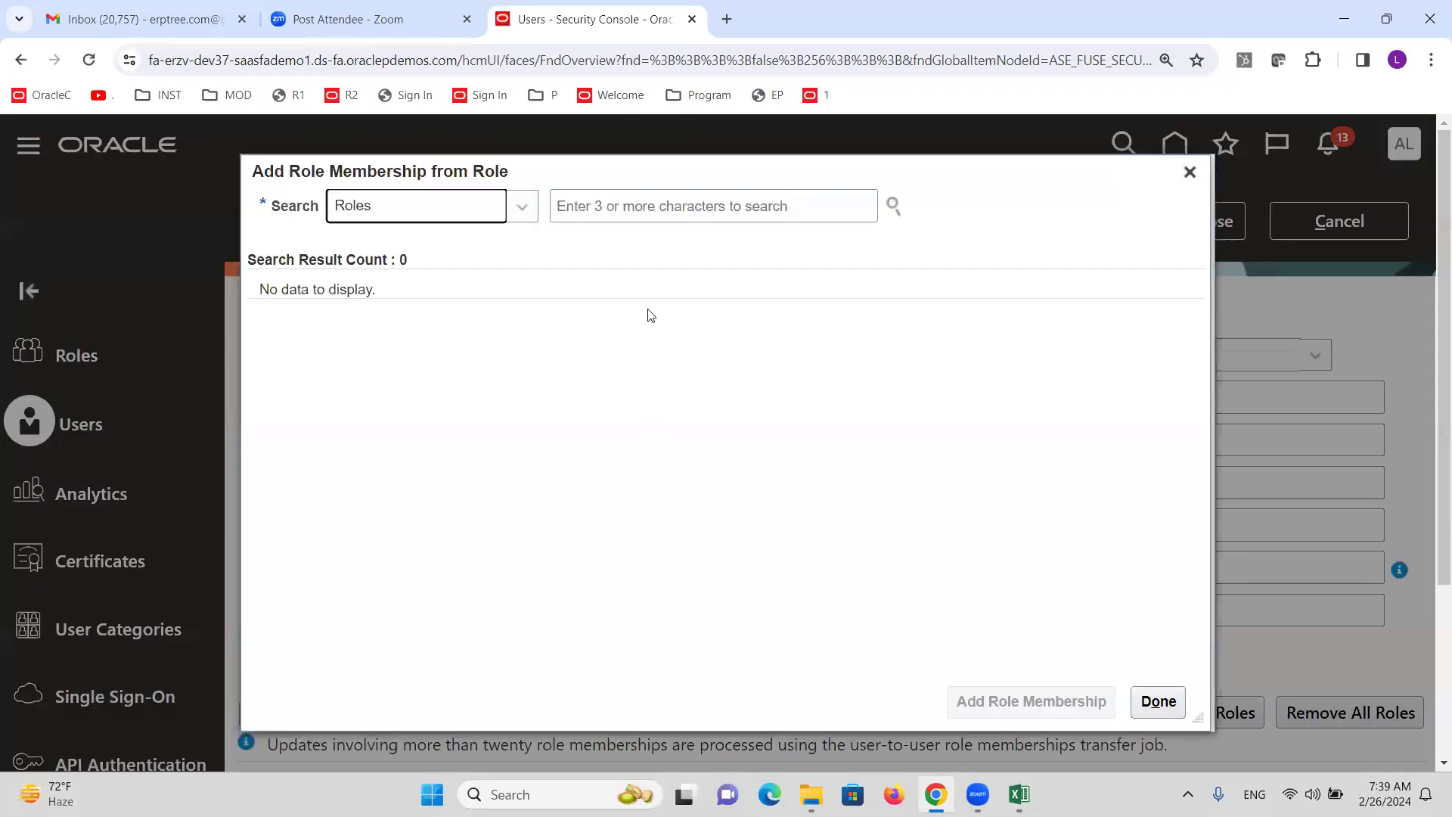
{"action": "left_click", "coordinate": [625, 214]}
{"action": "type", "text": "G"}
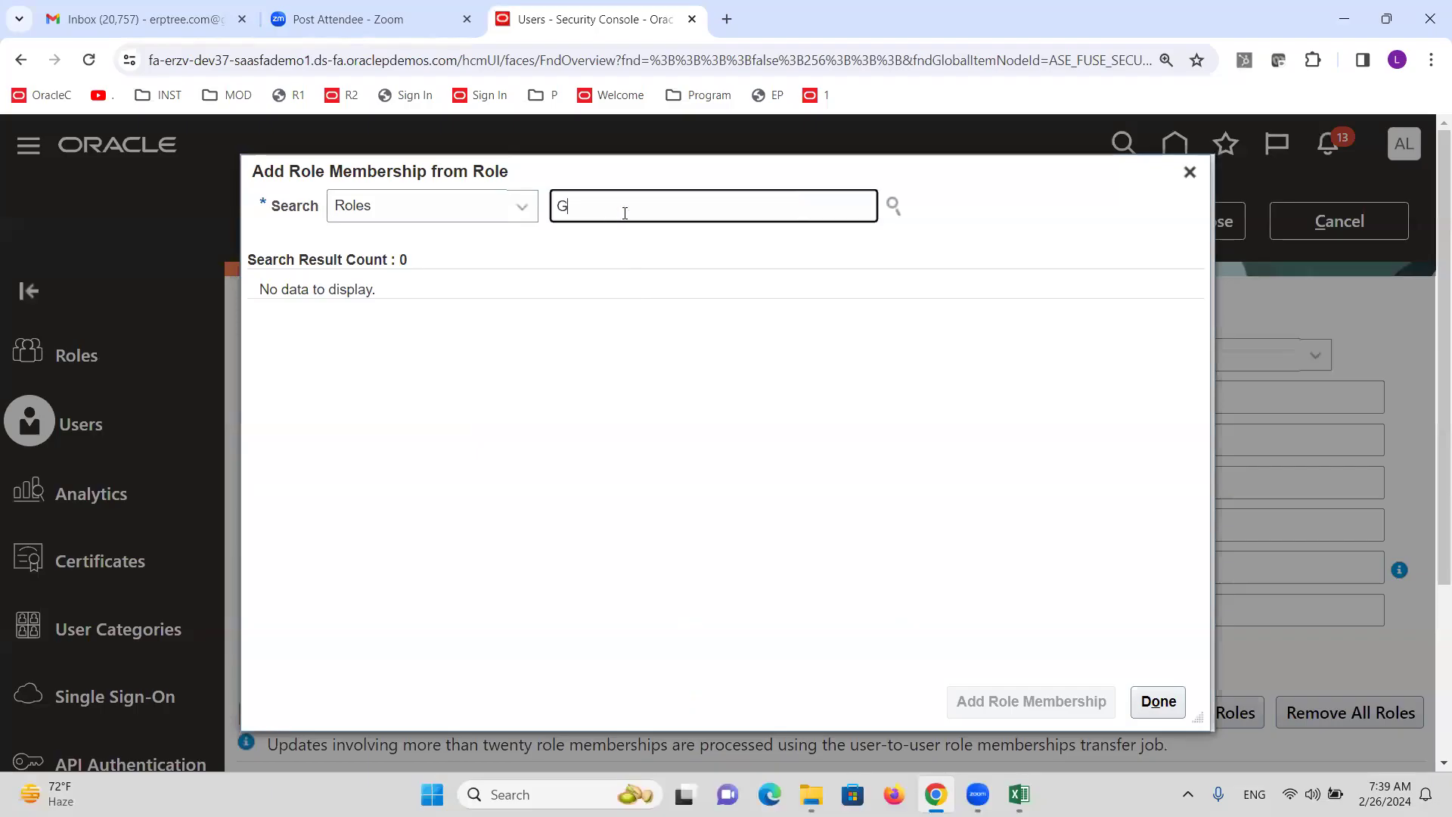
{"action": "type", "text": "eneral A"}
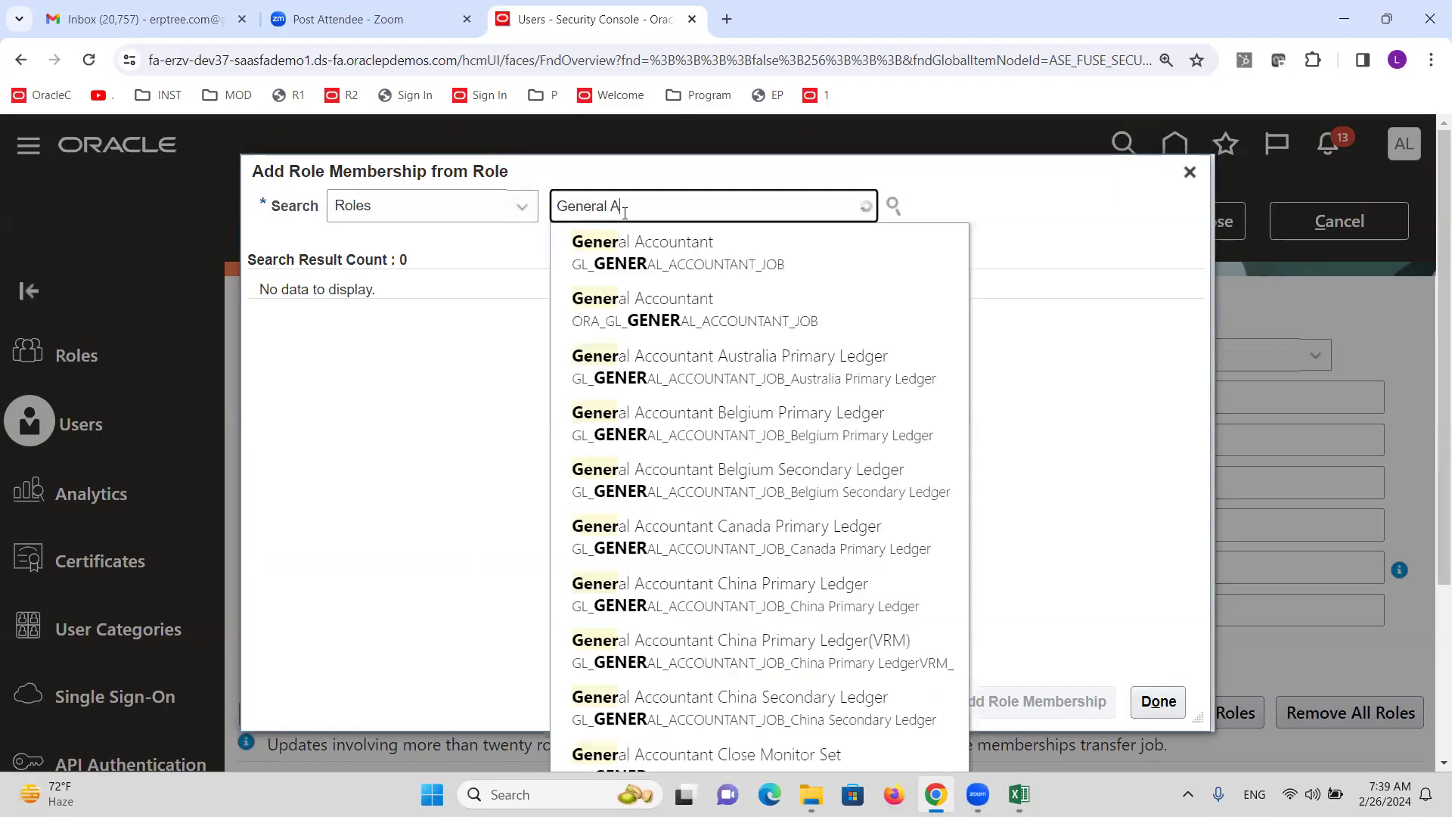
{"action": "type", "text": "ccounting"}
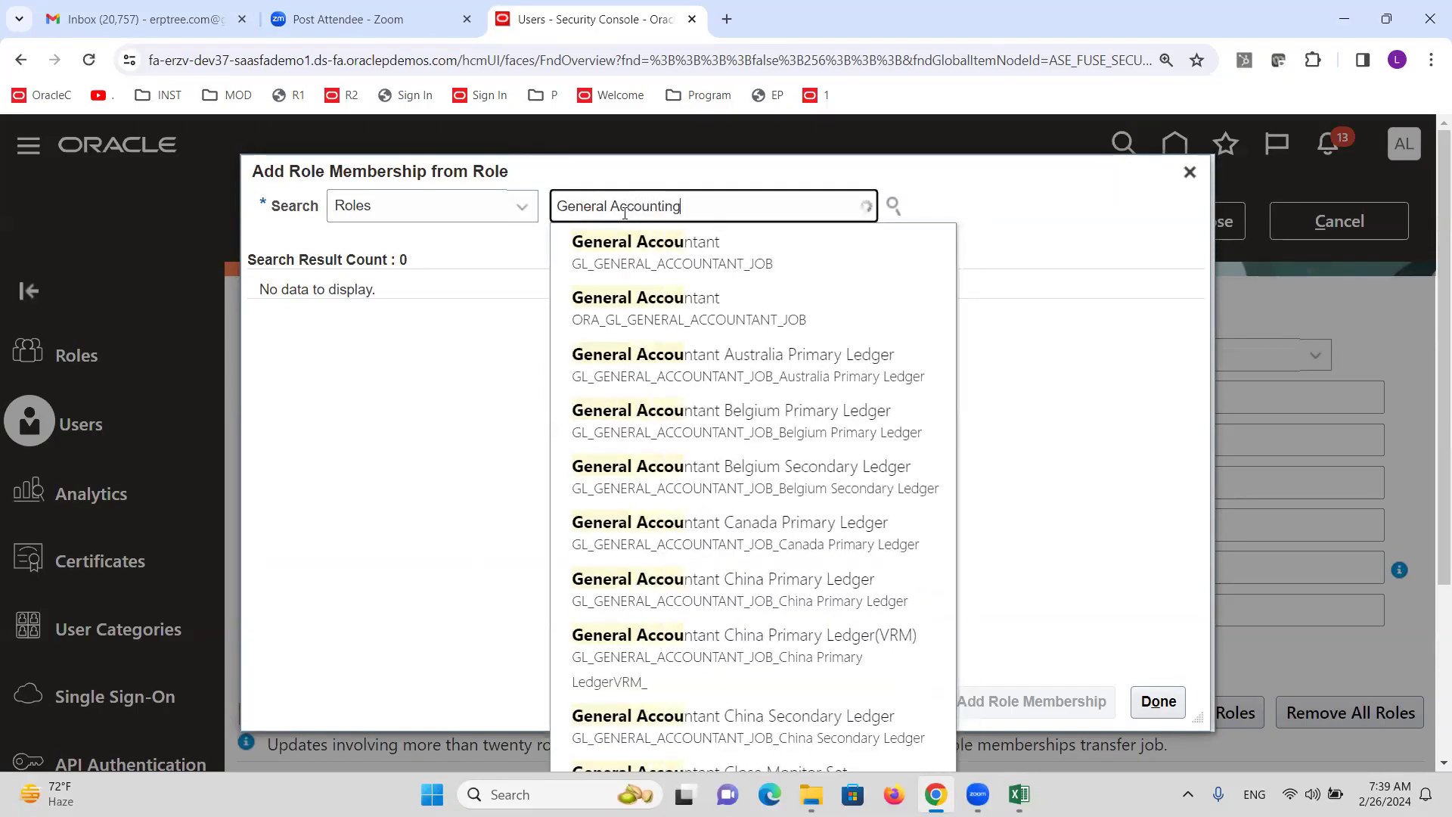
{"action": "type", "text": " mn"}
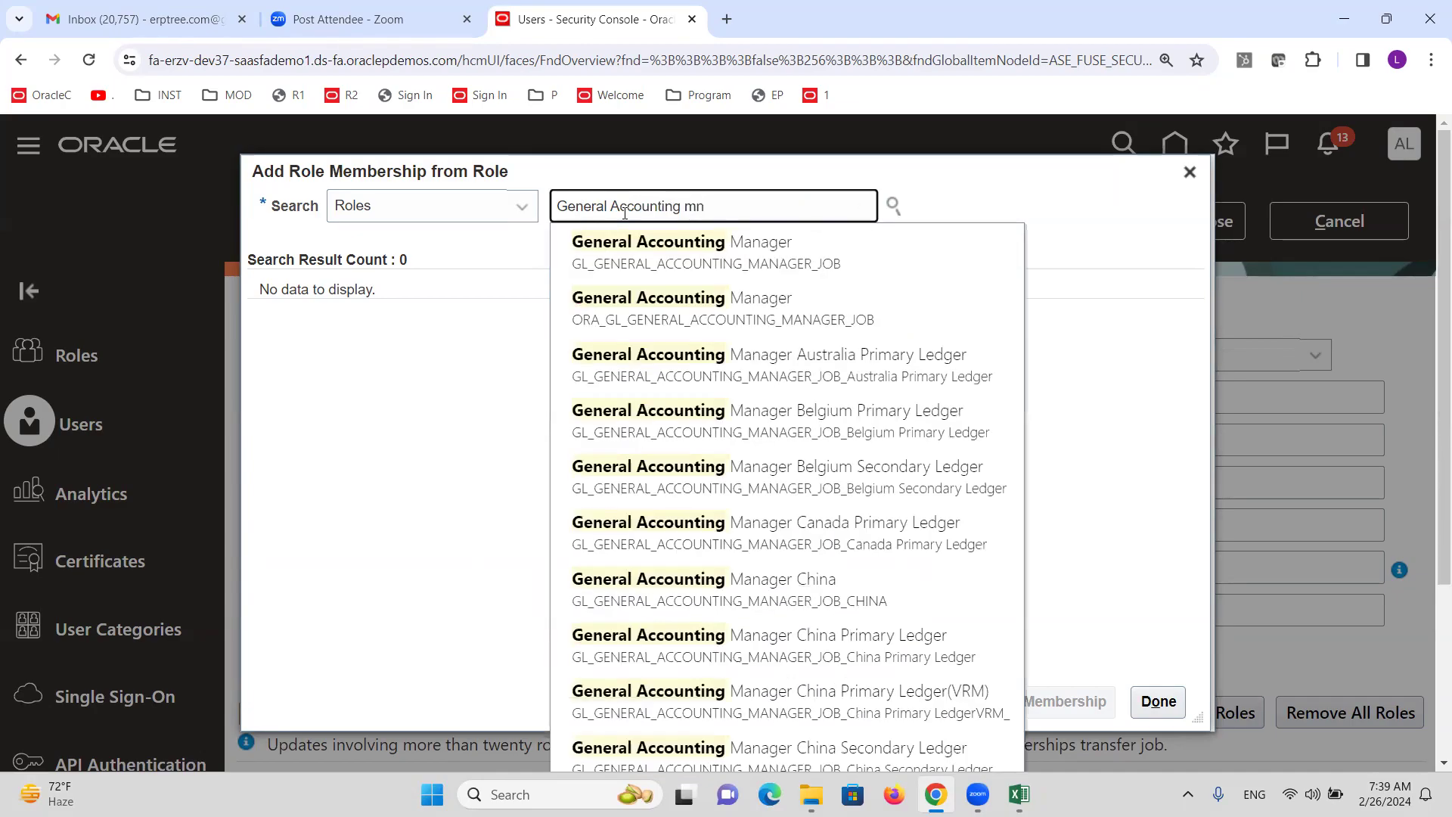
{"action": "key", "text": "BackSpace"}
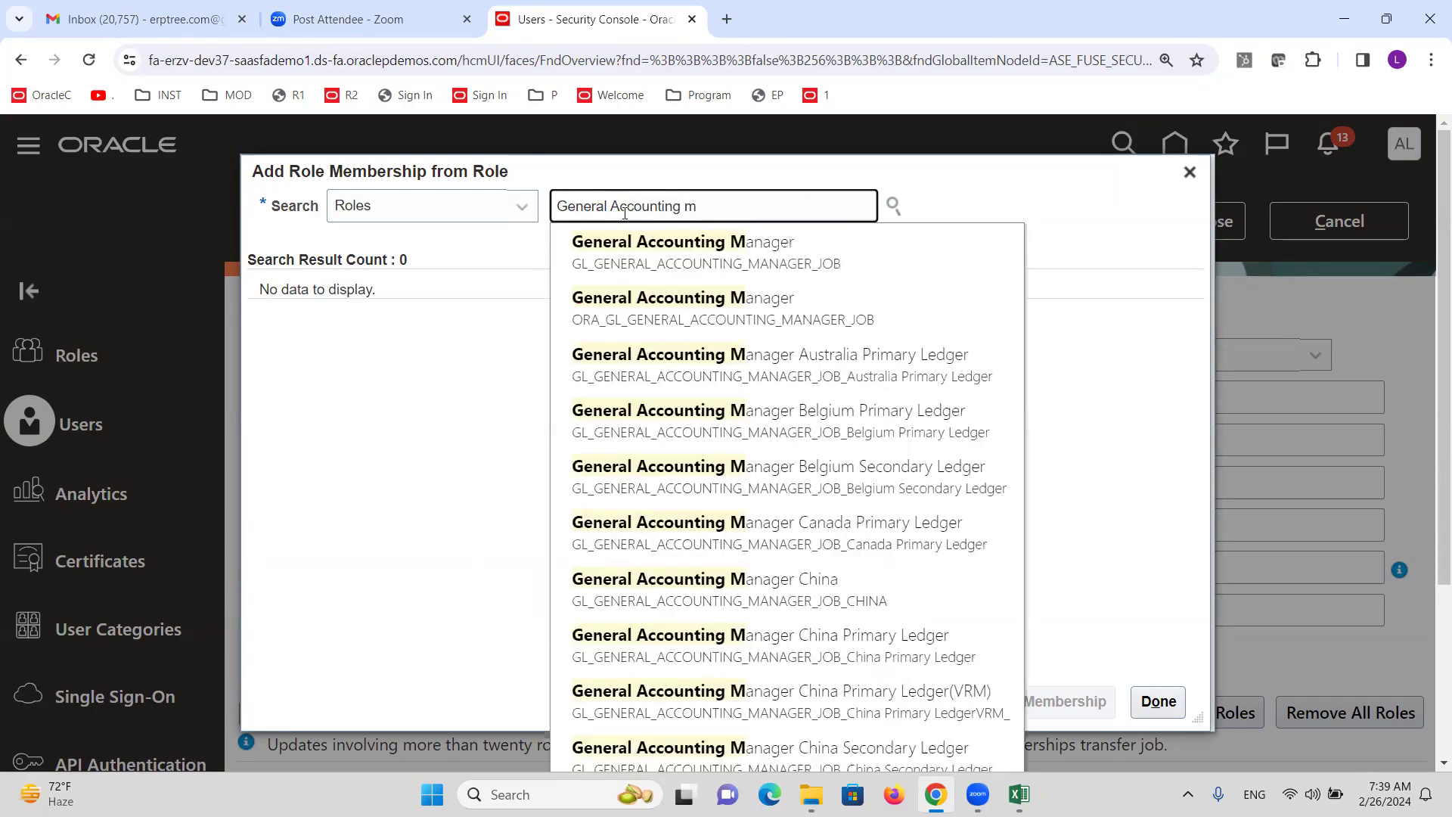
{"action": "left_click", "coordinate": [613, 307]}
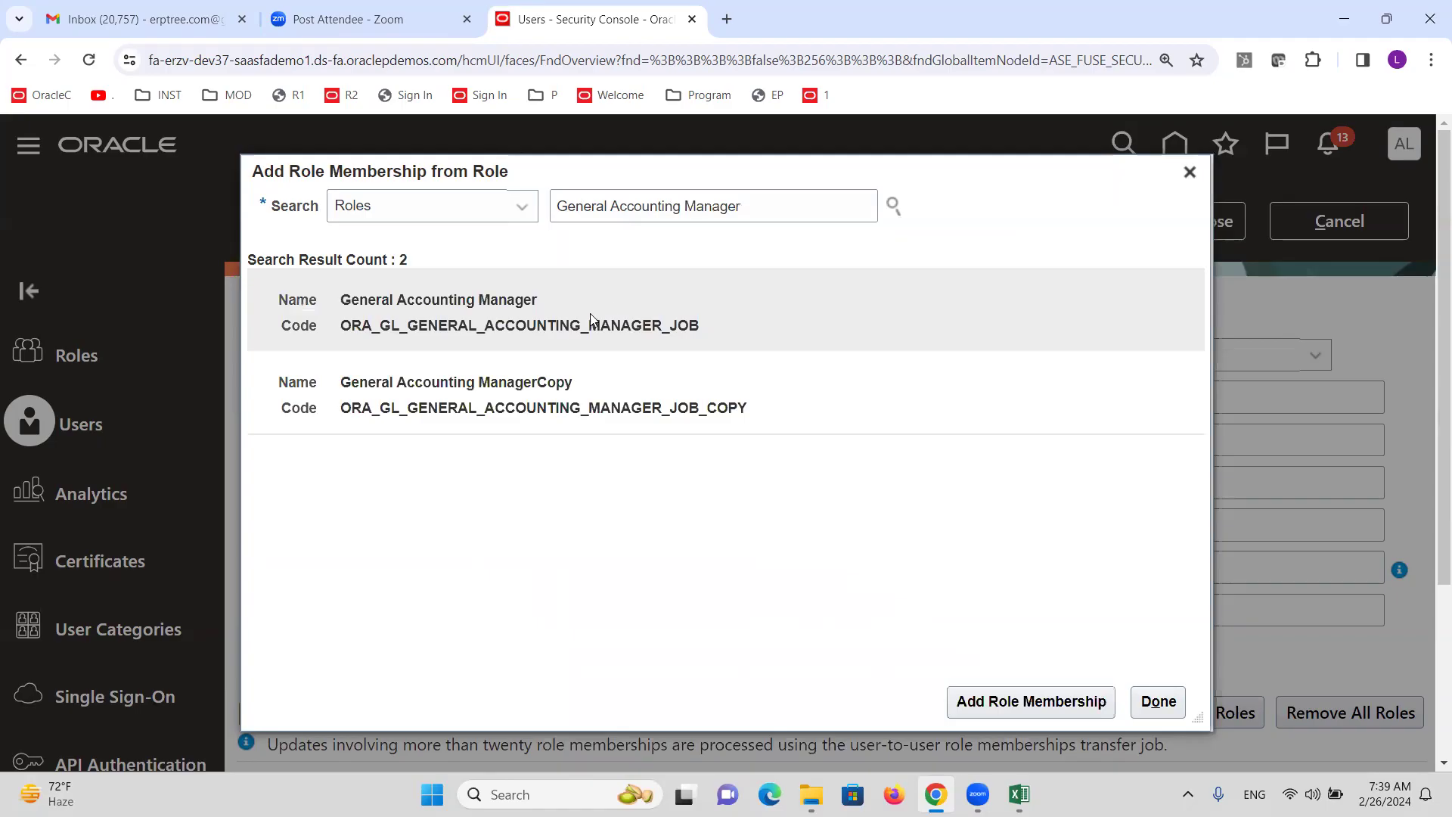
{"action": "left_click", "coordinate": [1062, 703]}
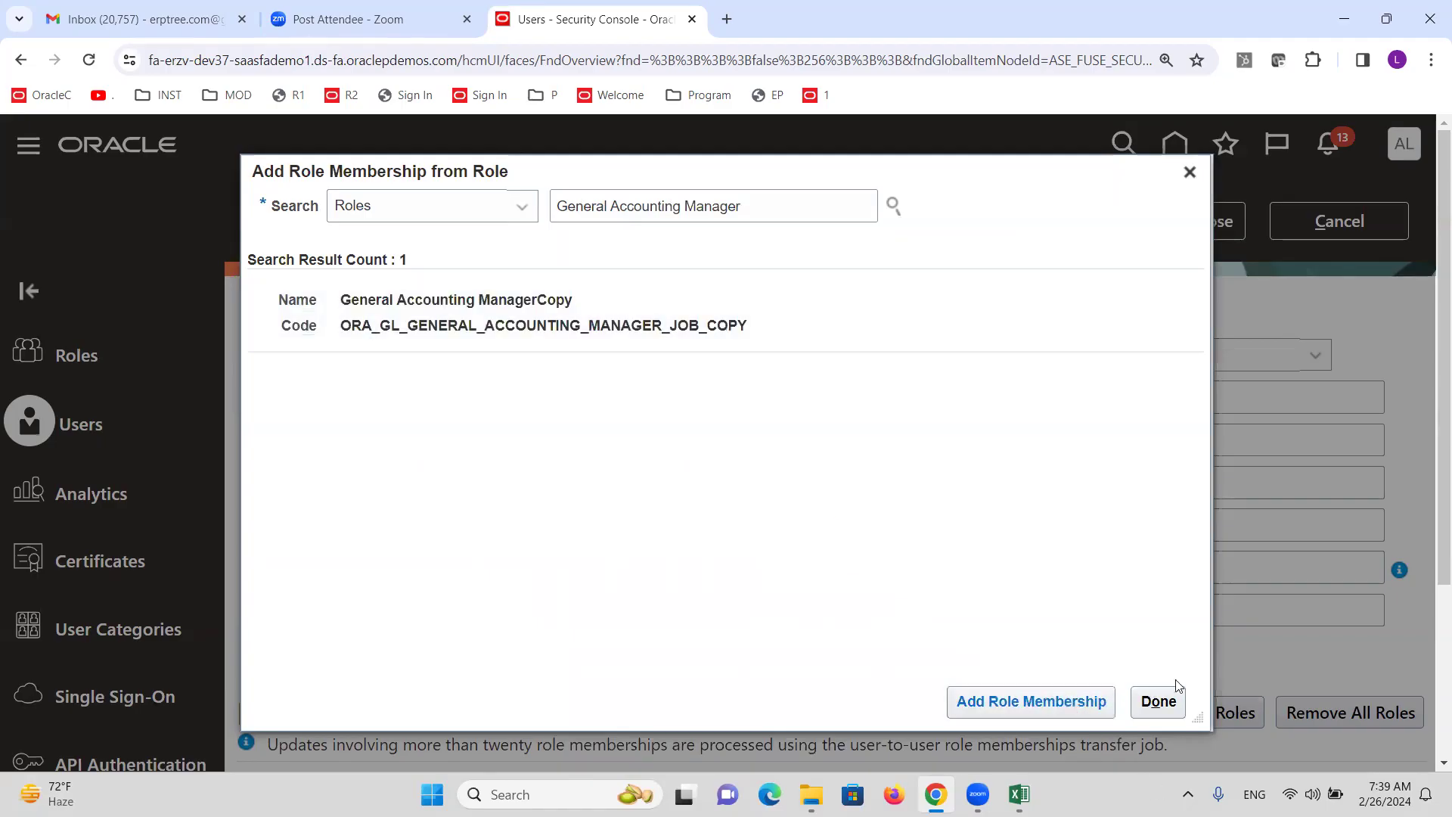
{"action": "left_click", "coordinate": [1163, 709]}
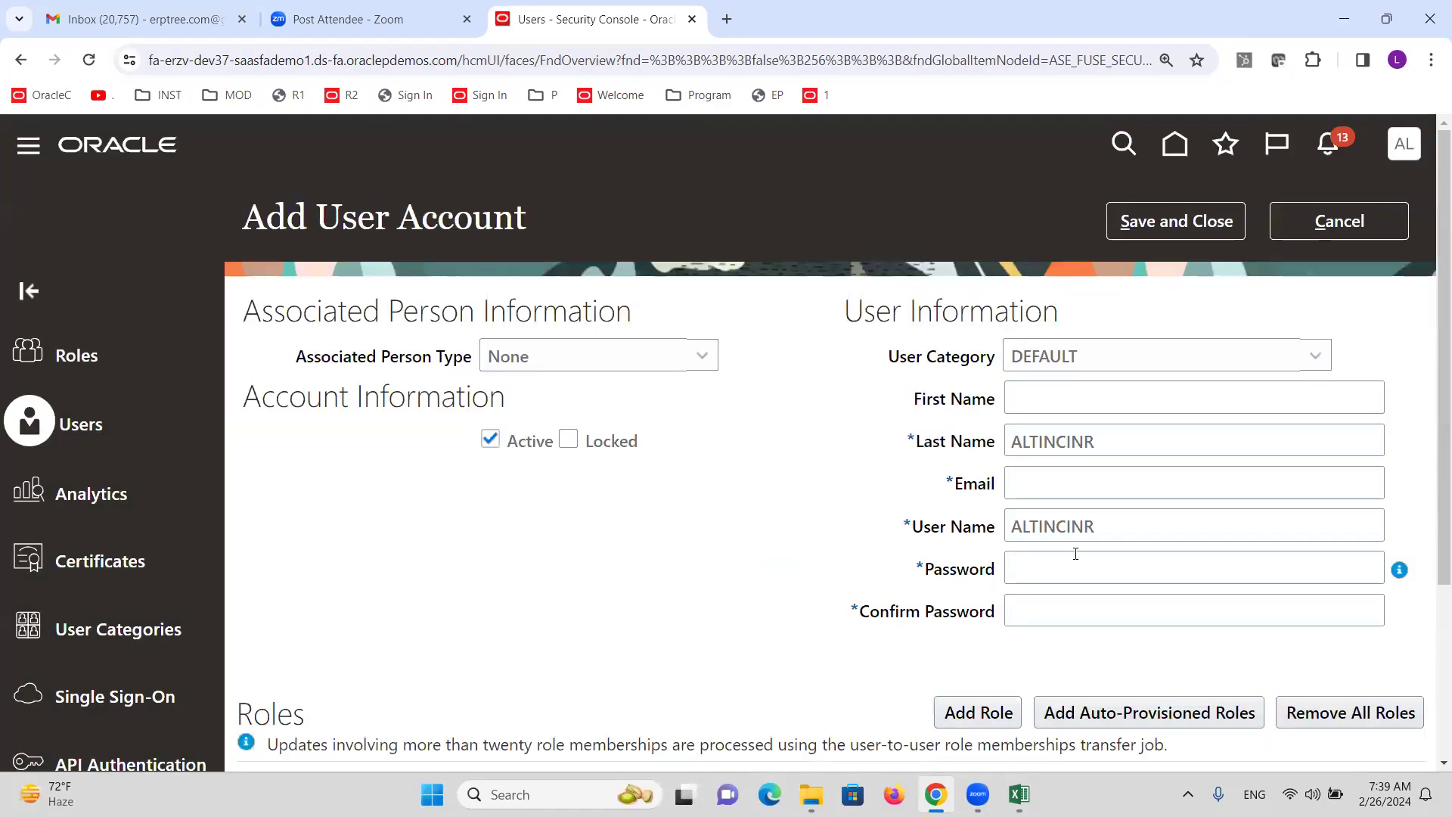
Enter and confirm the account password.
{"action": "left_click", "coordinate": [1074, 558]}
{"action": "type", "text": "•••••••••"}
{"action": "key", "text": "Tab"}
{"action": "type", "text": "••••"}
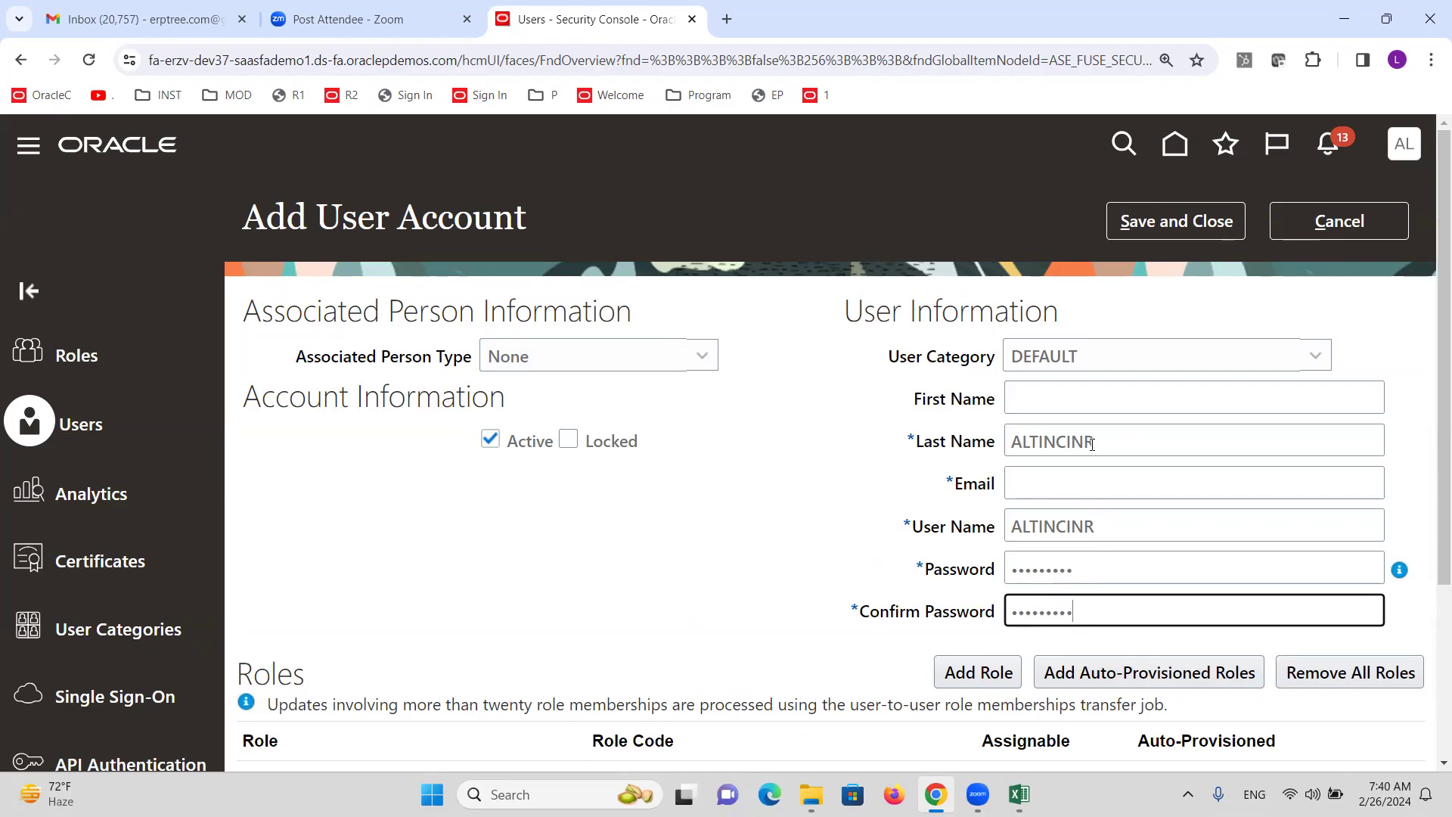
Fill in the user's Gmail e-mail address and user name, and save the account.
{"action": "double_click", "coordinate": [1096, 436]}
{"action": "key", "text": "ctrl+c"}
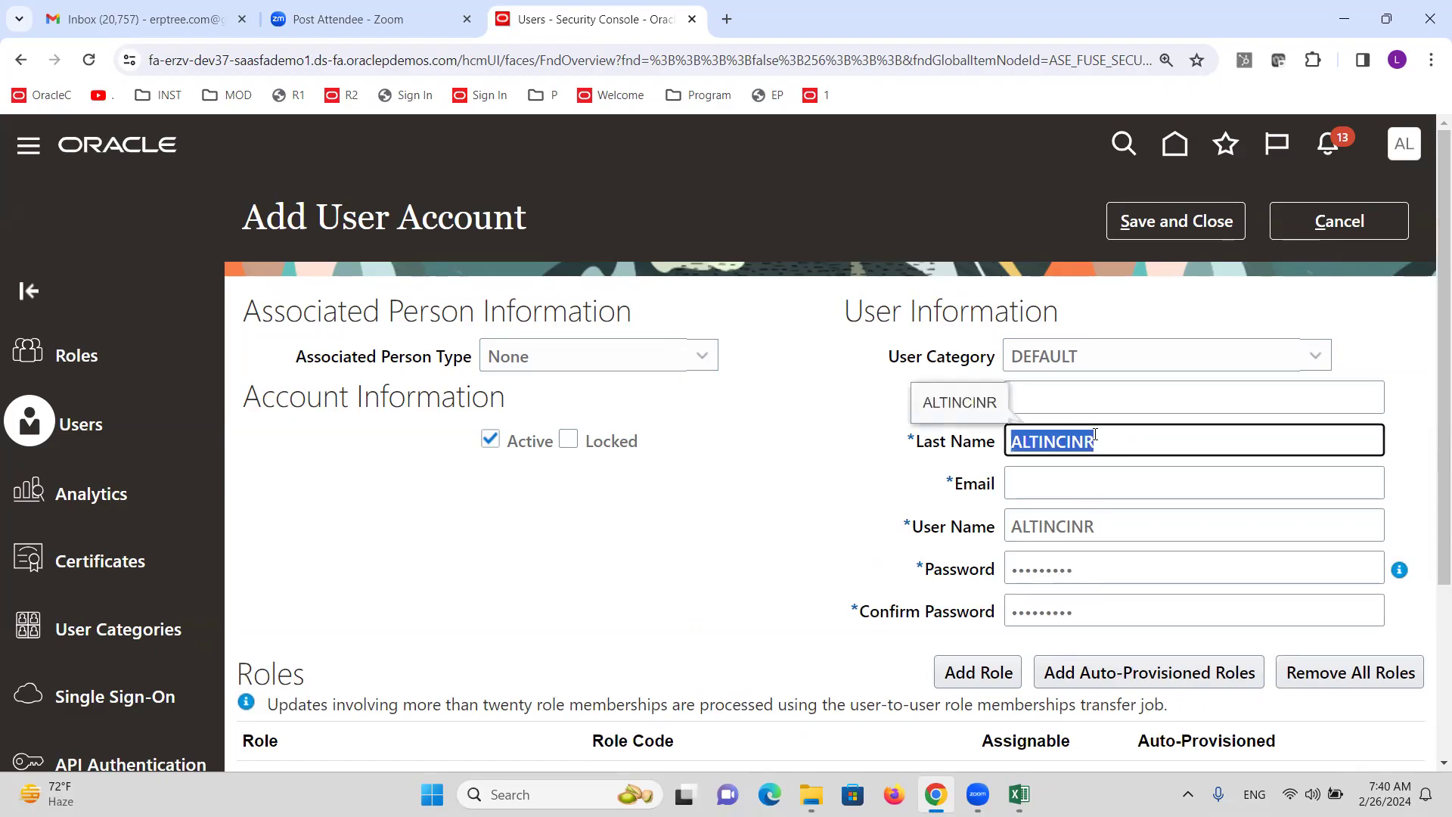
{"action": "left_click", "coordinate": [1068, 492]}
{"action": "key", "text": "ctrl+v"}
{"action": "key", "text": "BackSpace"}
{"action": "key", "text": "BackSpace"}
{"action": "key", "text": "BackSpace"}
{"action": "key", "text": "BackSpace"}
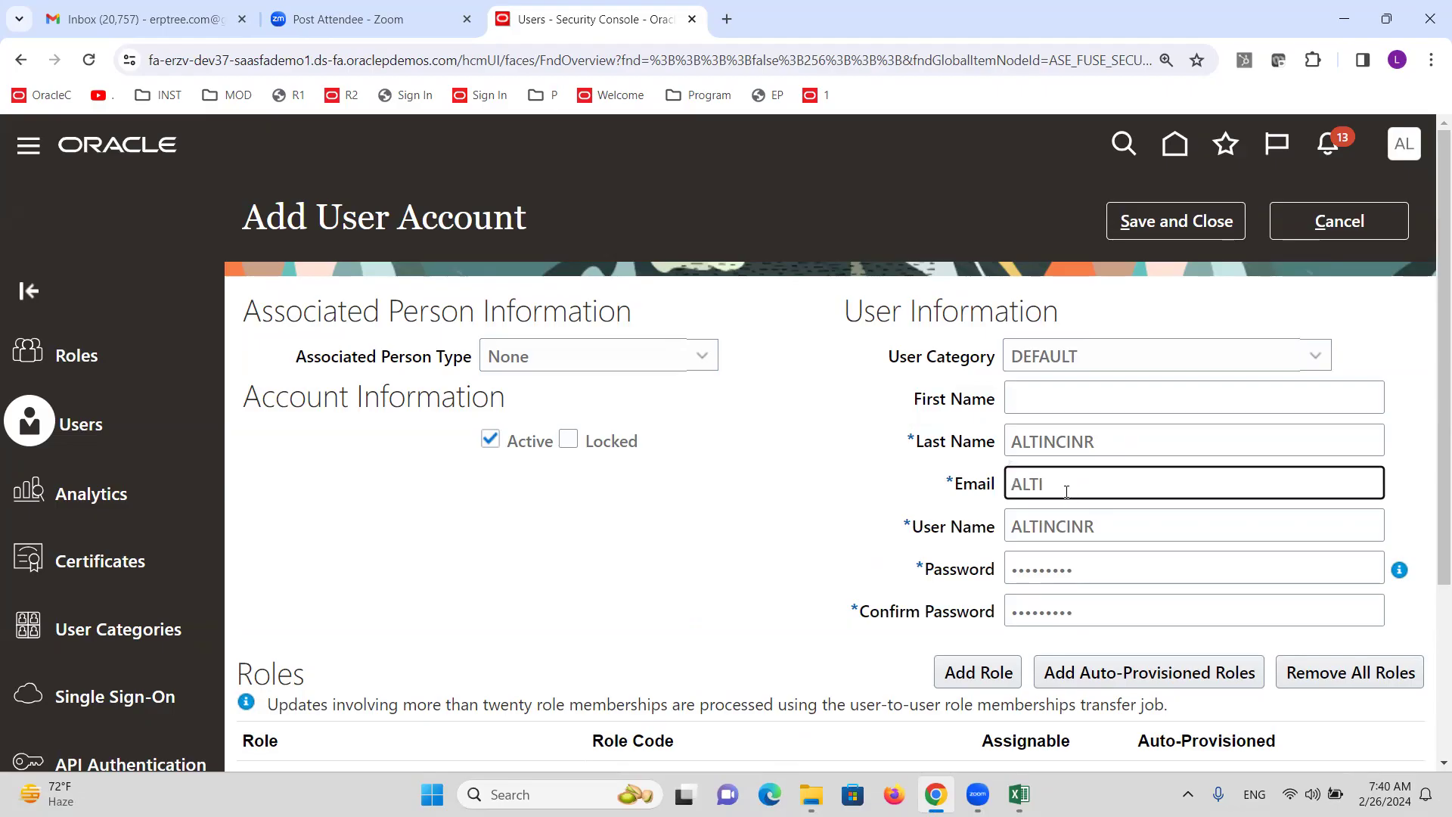
{"action": "type", "text": "@GMAIL.COM"}
{"action": "key", "text": "Tab"}
{"action": "key", "text": "ctrl+a"}
{"action": "key", "text": "ctrl+v"}
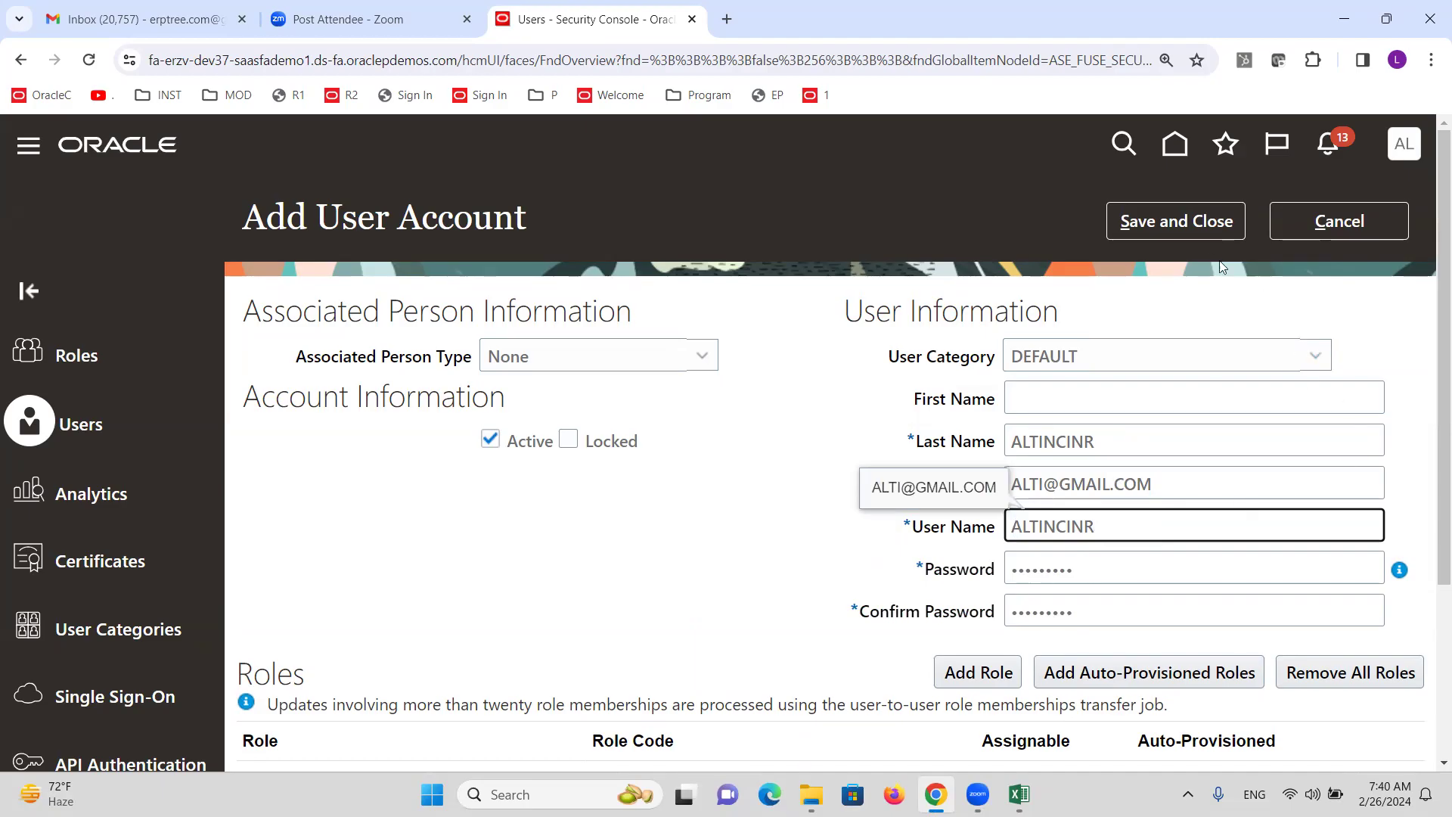
{"action": "left_click", "coordinate": [1189, 224]}
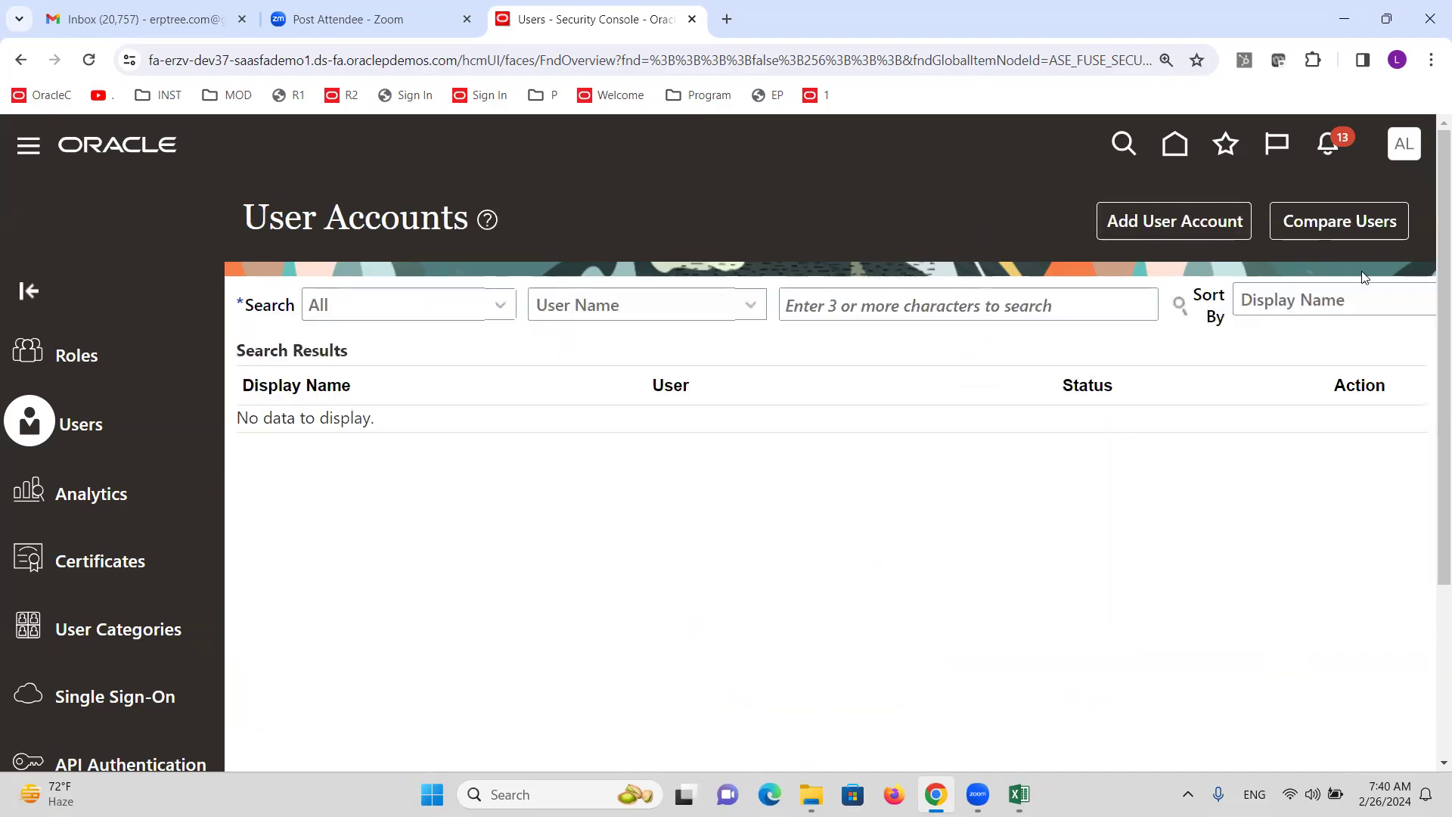
{"action": "left_click", "coordinate": [1405, 144]}
Find and open the Manage Data Access for Users task in Setup and Maintenance.
{"action": "left_click", "coordinate": [1048, 499]}
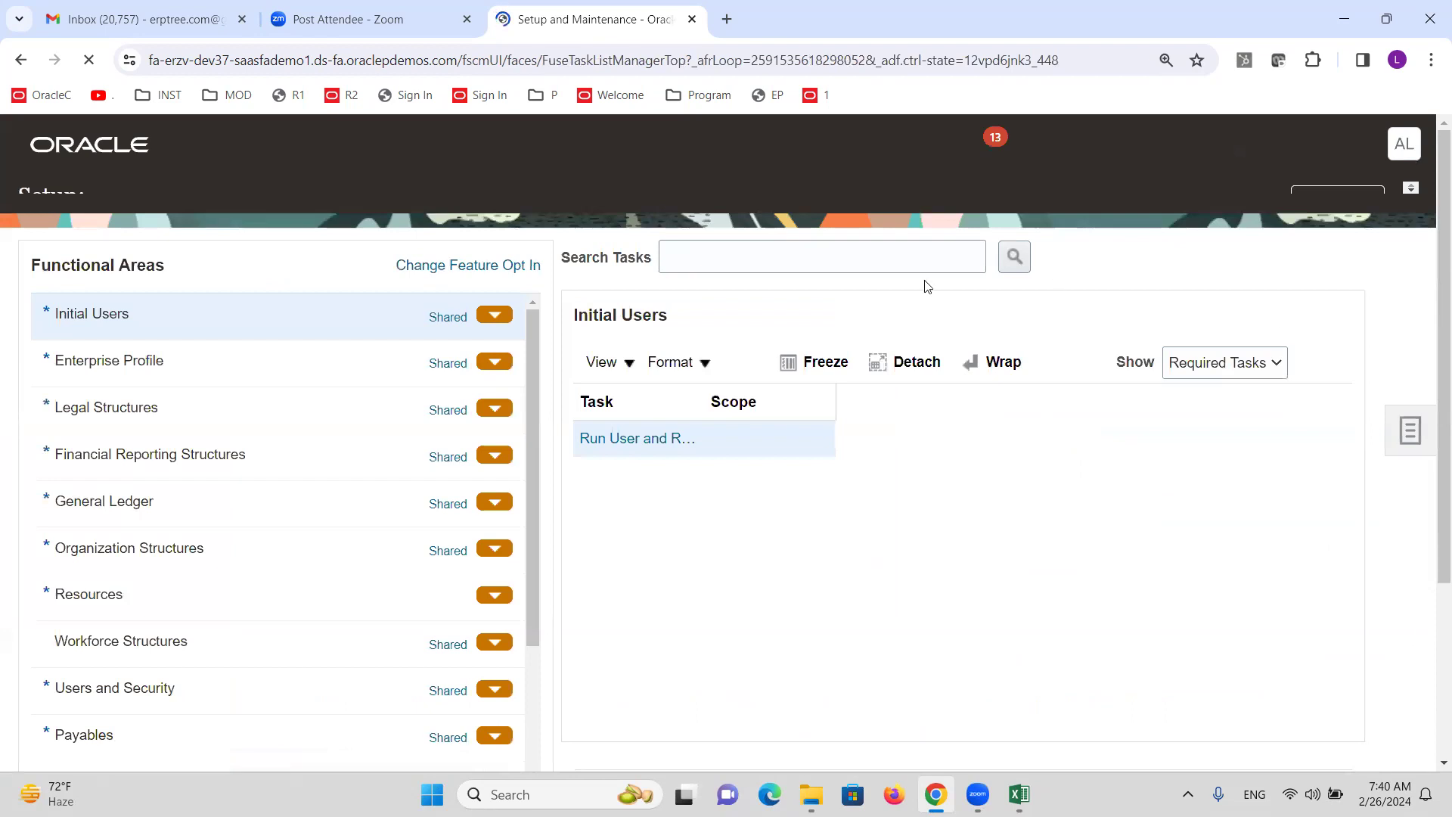
{"action": "left_click", "coordinate": [800, 283]}
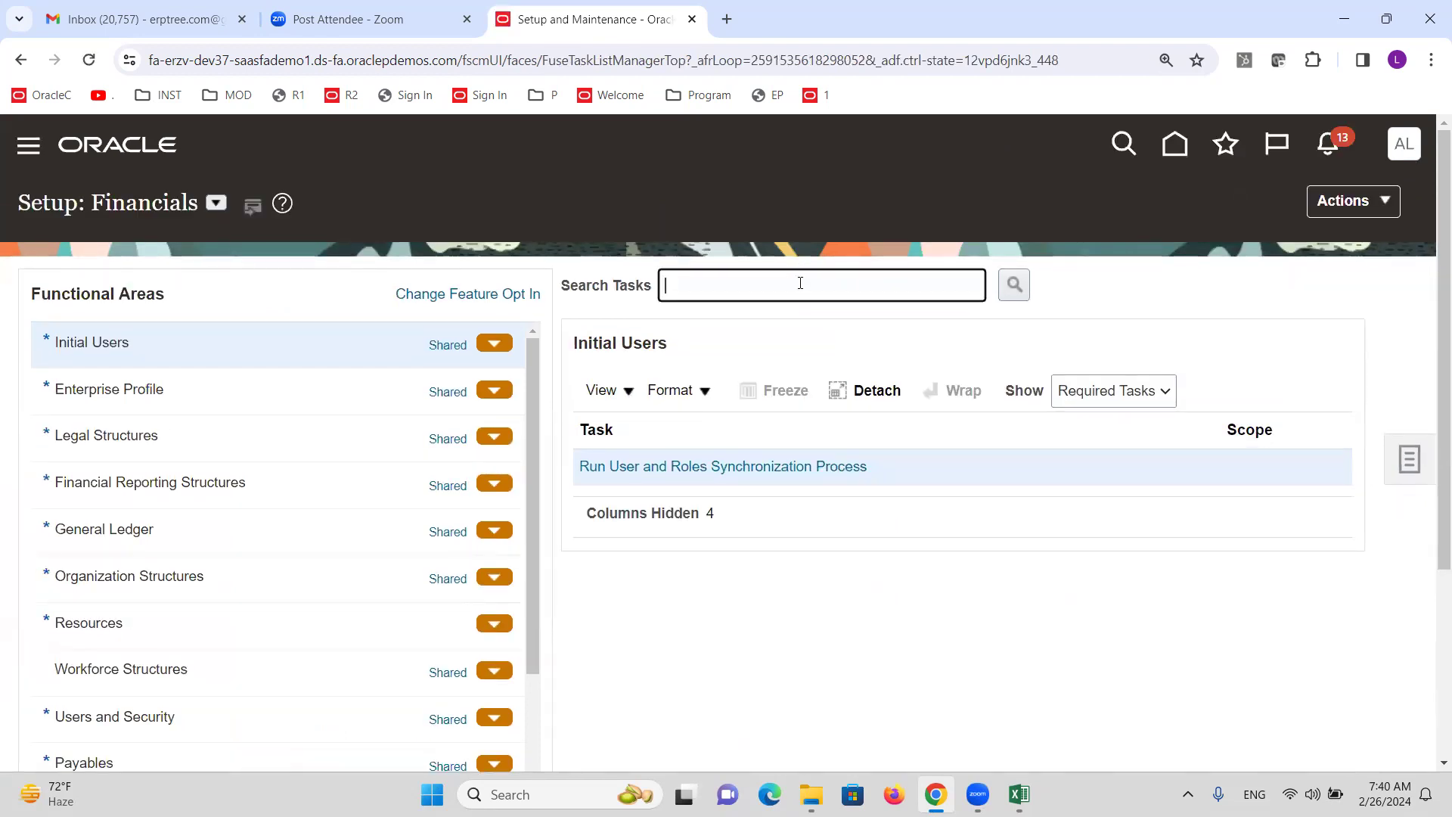
{"action": "type", "text": "DATA ACCESS FOR USERS"}
{"action": "key", "text": "Return"}
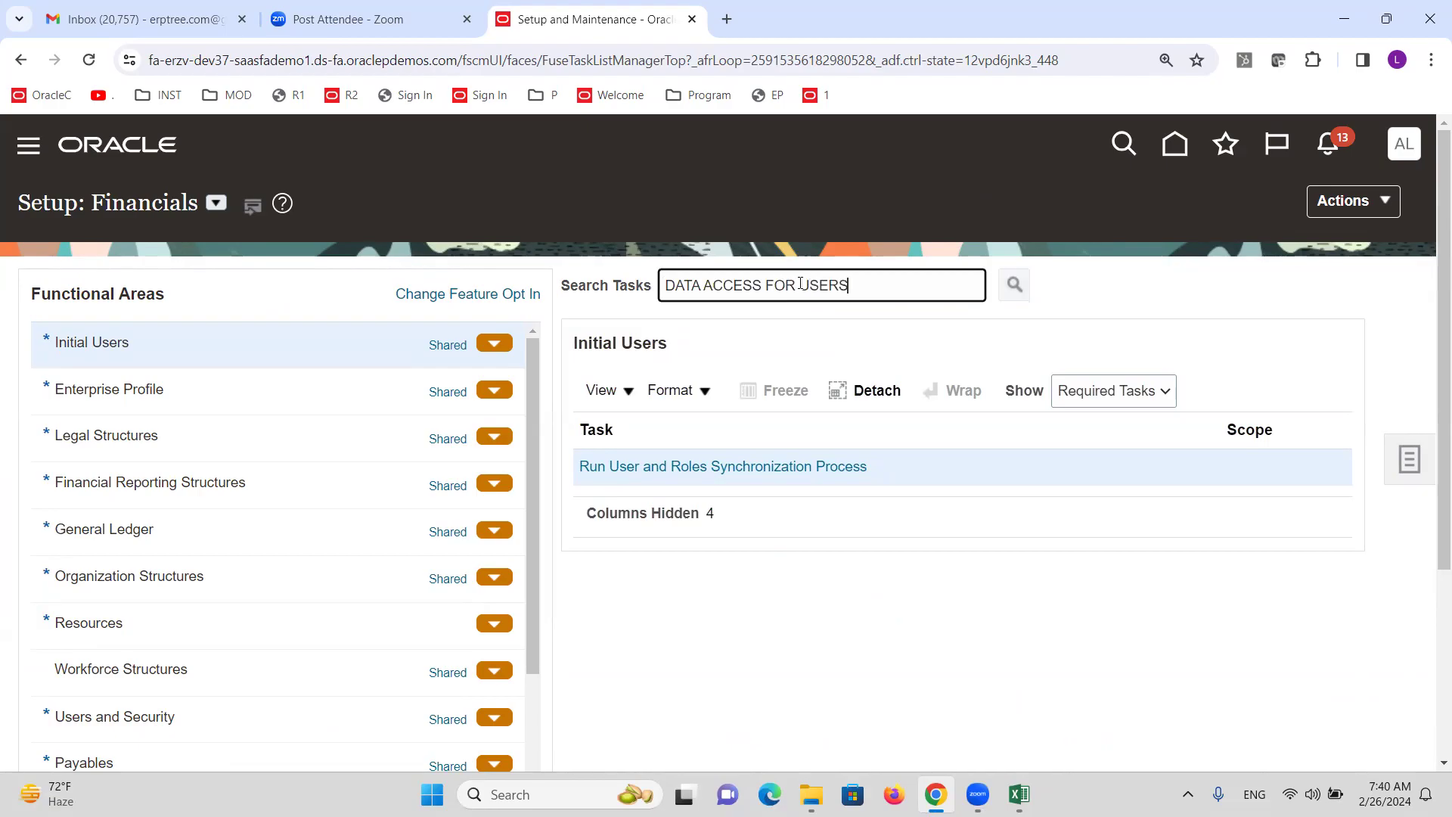
{"action": "left_click", "coordinate": [490, 473]}
{"action": "left_click", "coordinate": [738, 755]}
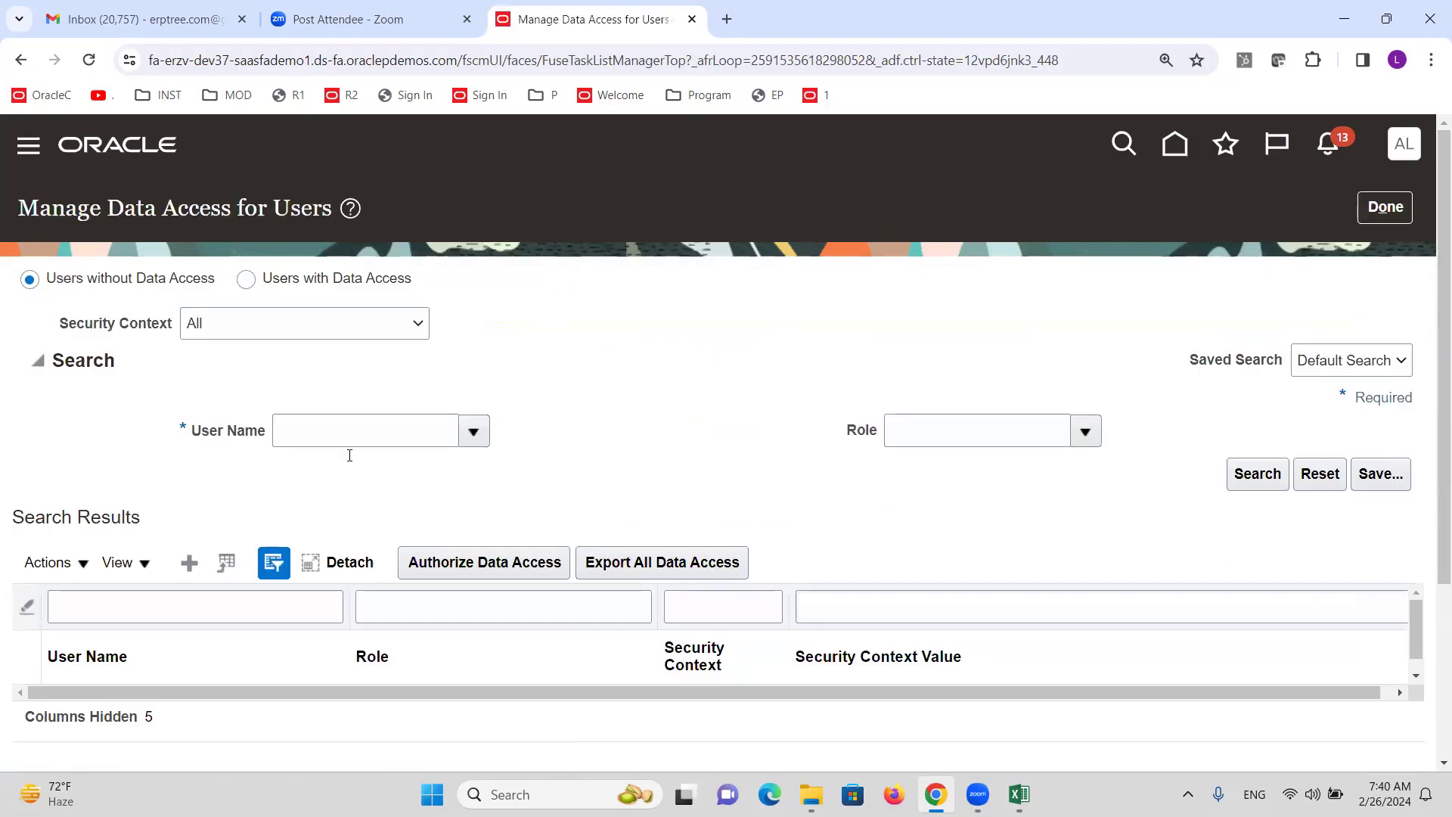
{"action": "left_click", "coordinate": [189, 564]}
{"action": "left_click", "coordinate": [361, 456]}
{"action": "type", "text": "ALT"}
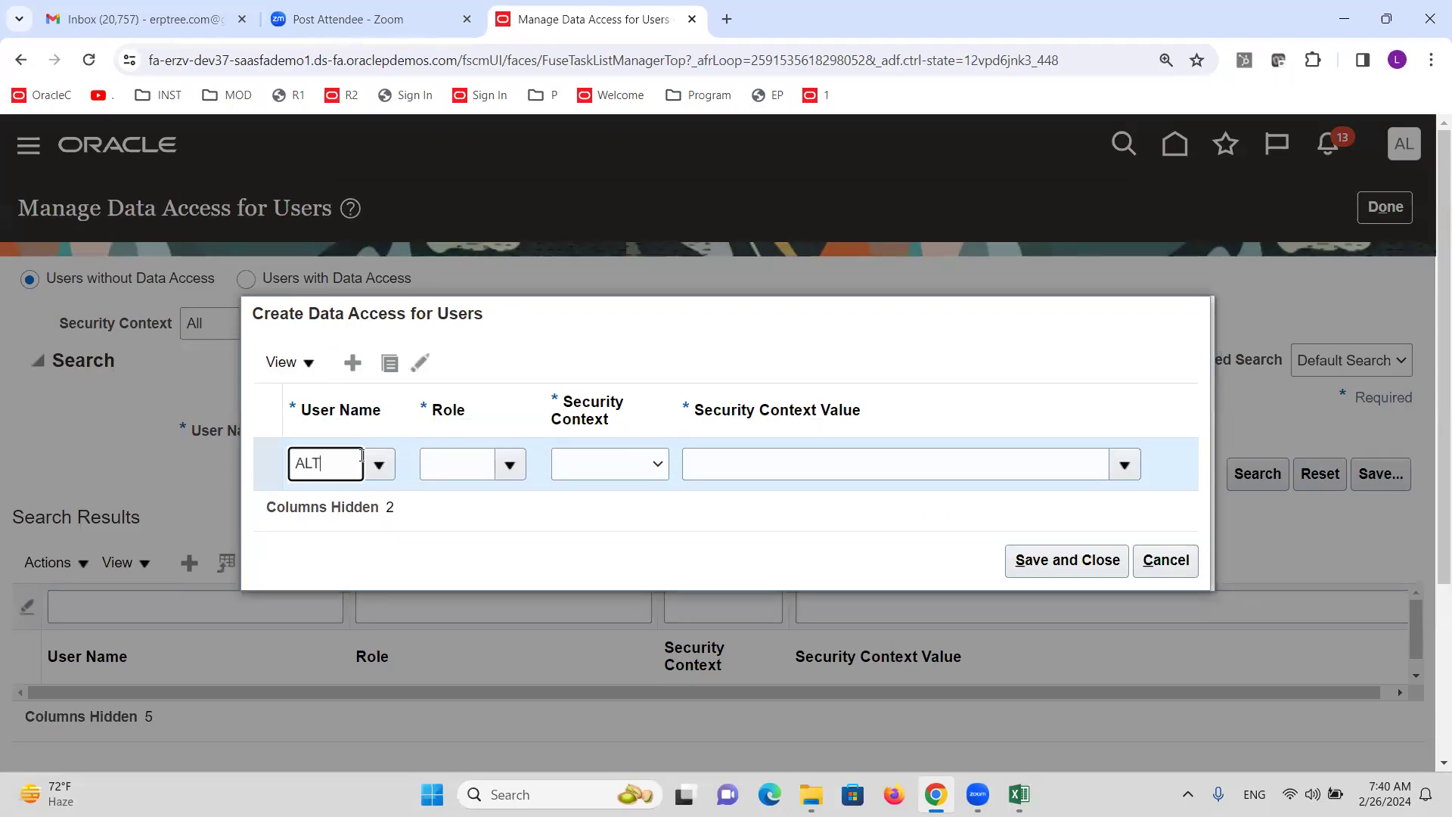
{"action": "type", "text": "INCINR"}
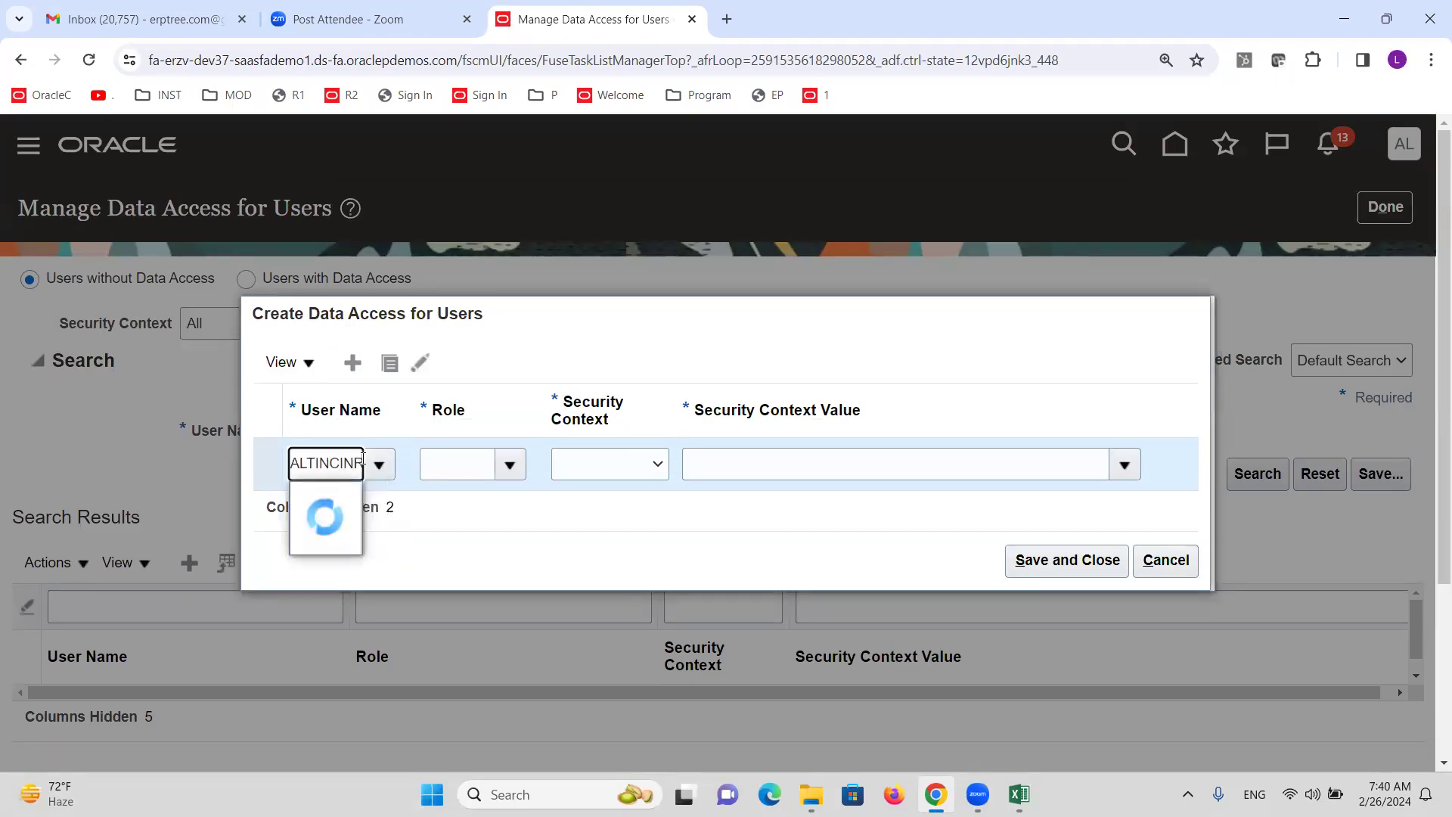
{"action": "left_click", "coordinate": [360, 501]}
{"action": "left_click", "coordinate": [510, 464]}
{"action": "left_click", "coordinate": [530, 505]}
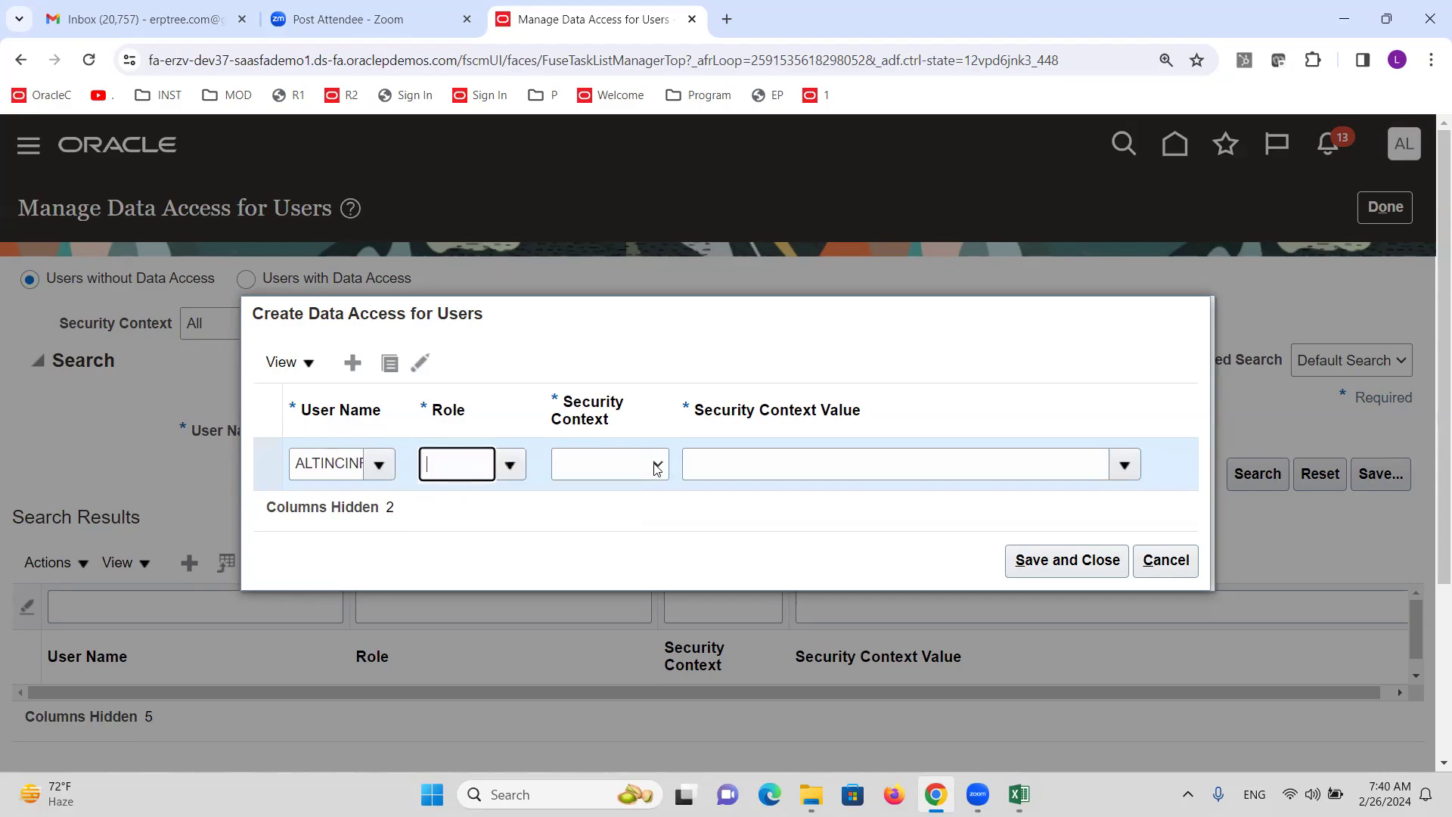
Set the Data access set context to ALTINC INR Reporting Ledger and save the assignment.
{"action": "left_click", "coordinate": [656, 463]}
{"action": "left_click", "coordinate": [657, 505]}
{"action": "left_click", "coordinate": [735, 457]}
{"action": "type", "text": "ALTINC"}
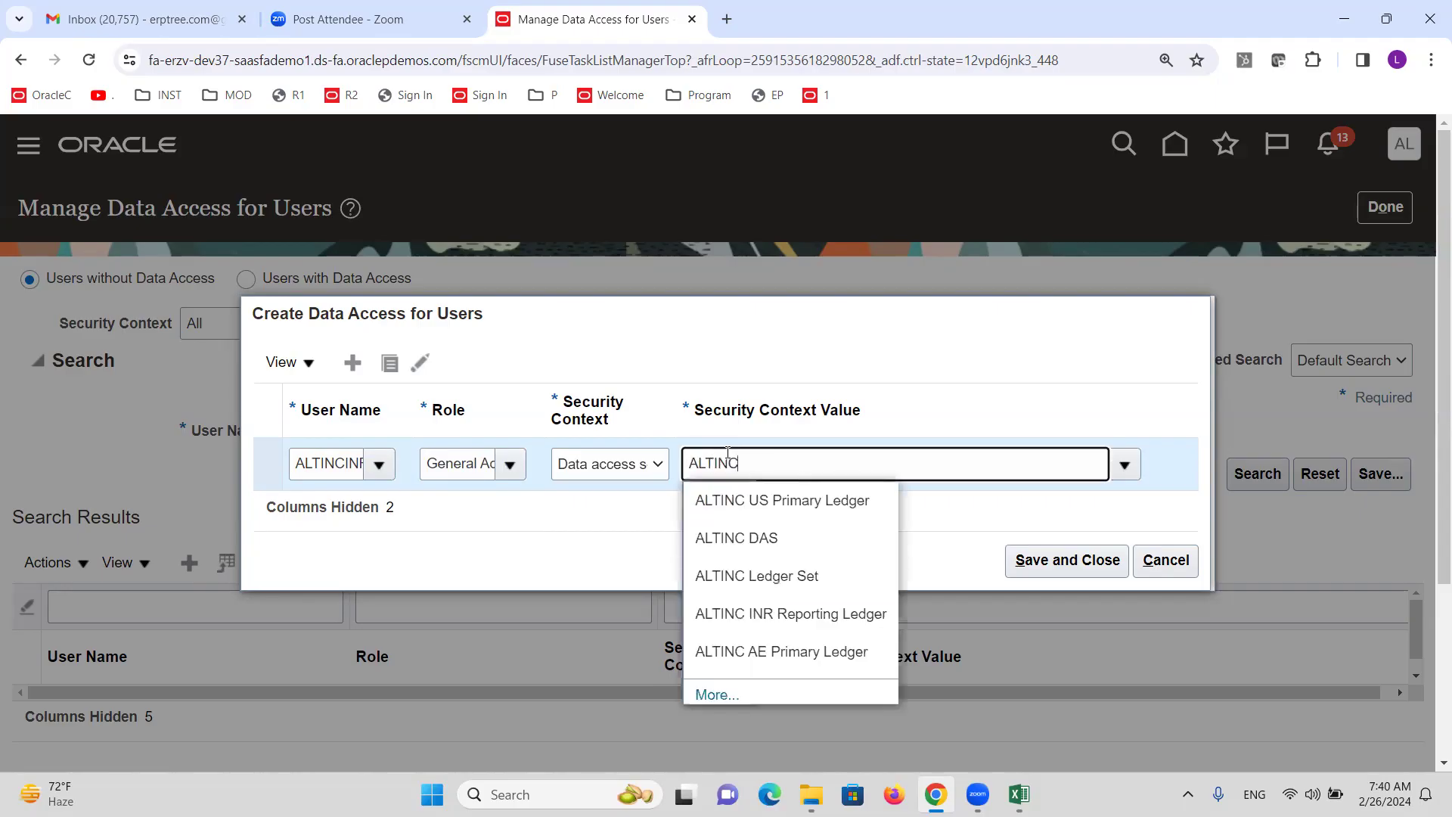
{"action": "left_click", "coordinate": [797, 613]}
{"action": "left_click", "coordinate": [1087, 558]}
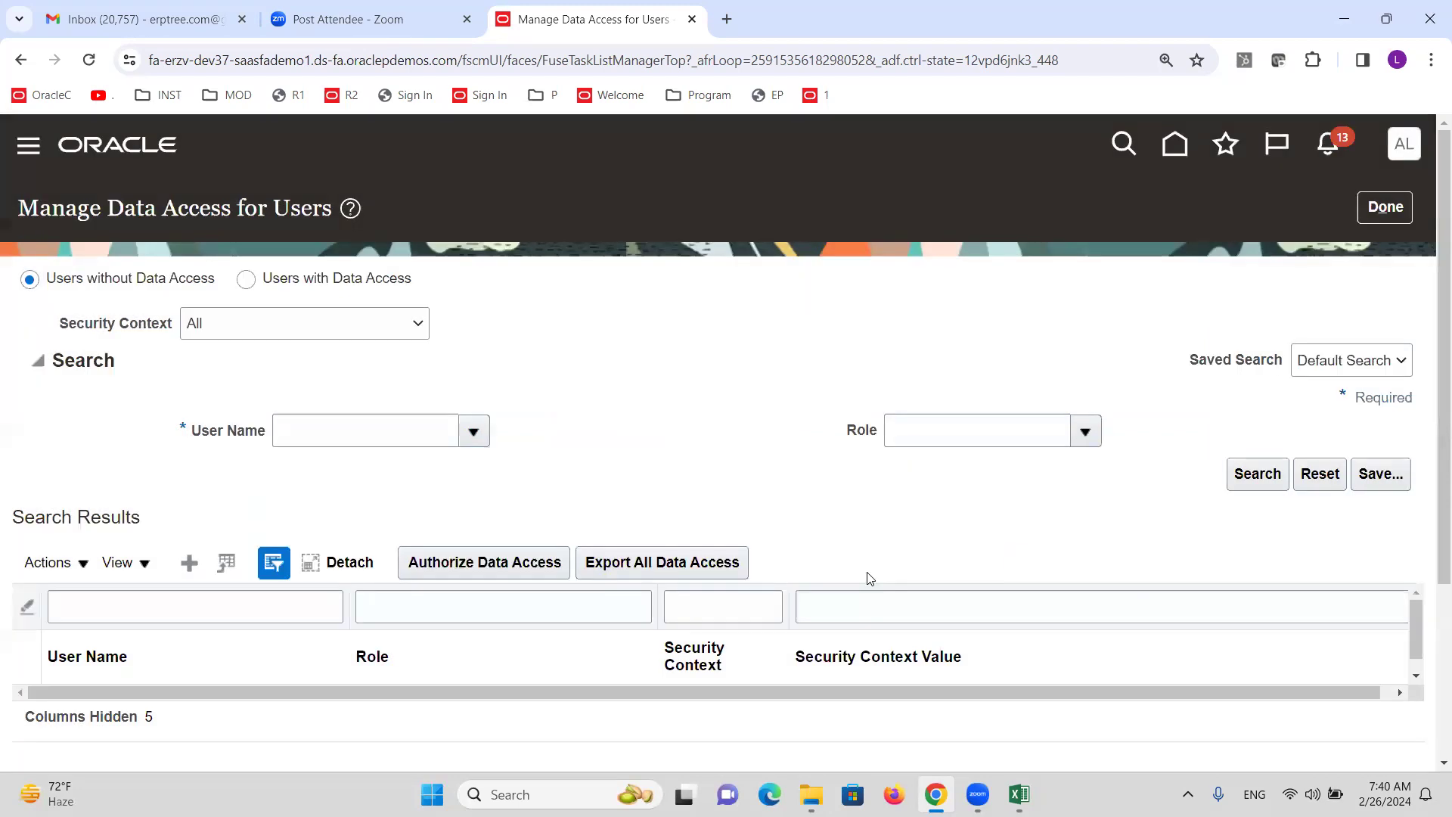
{"action": "left_click", "coordinate": [1394, 216]}
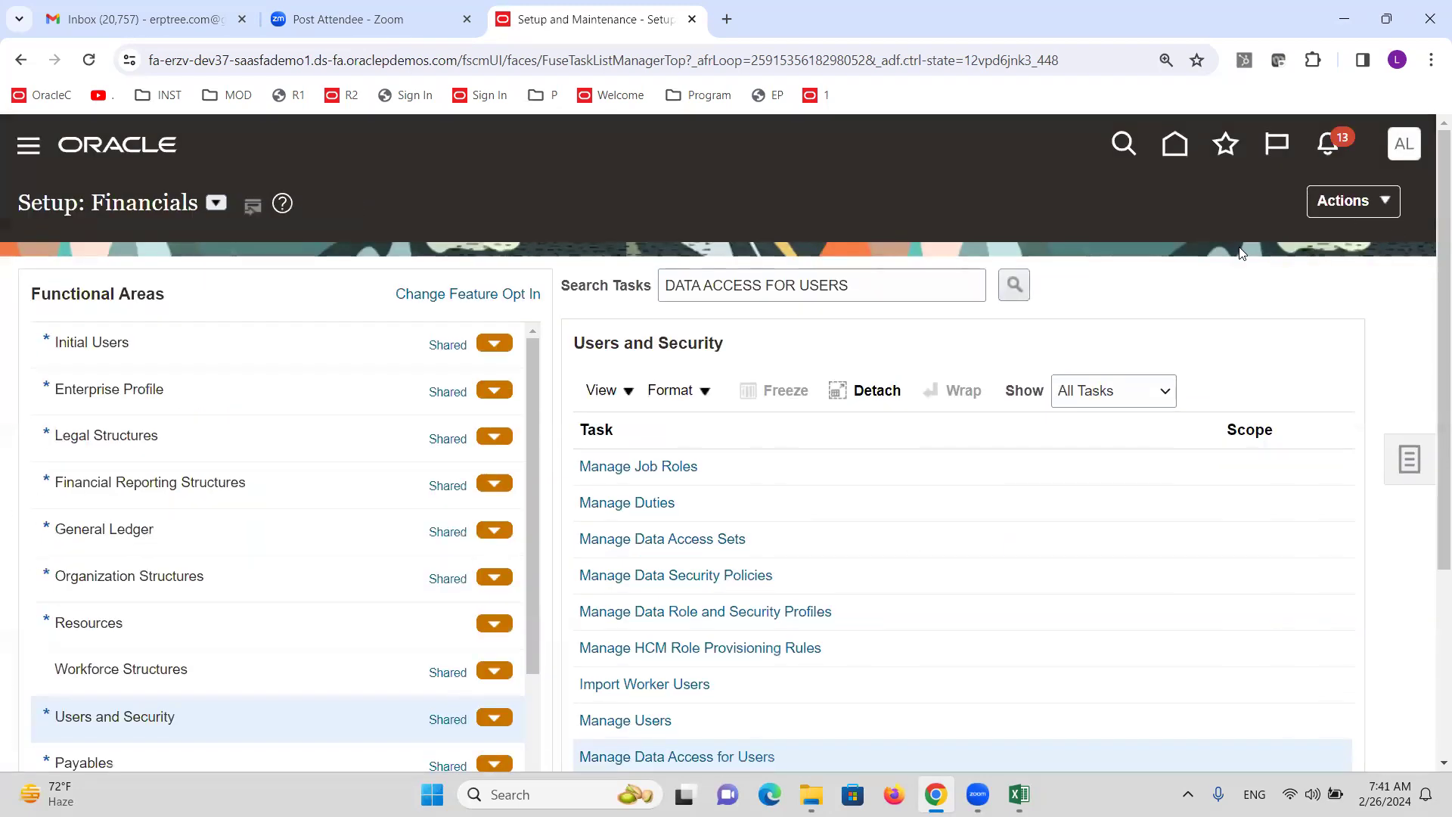
Submit Run User and Roles Synchronization Process from Initial Users and acknowledge the confirmation.
{"action": "left_click", "coordinate": [162, 342]}
{"action": "left_click", "coordinate": [709, 469]}
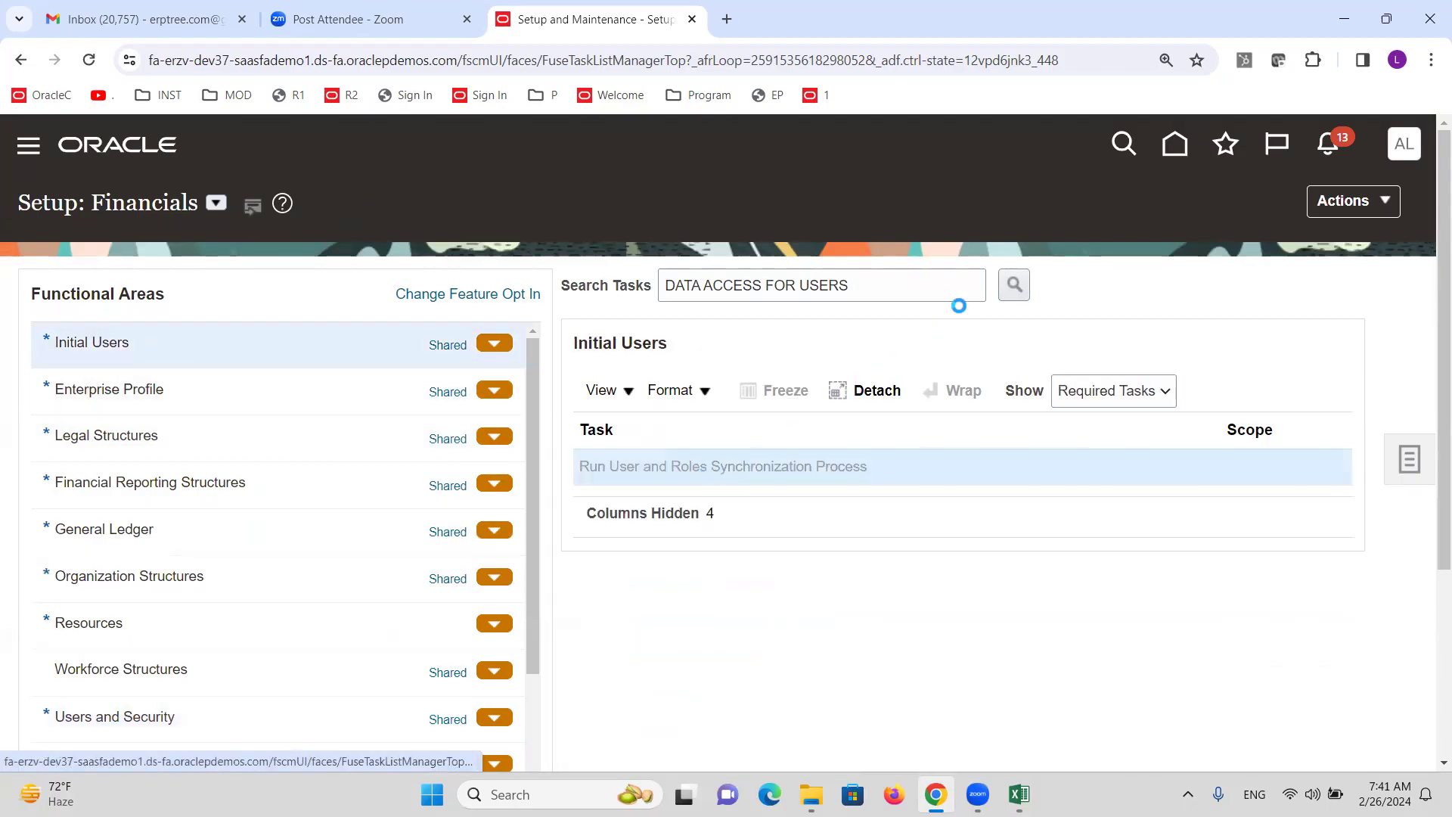
{"action": "left_click", "coordinate": [1286, 228]}
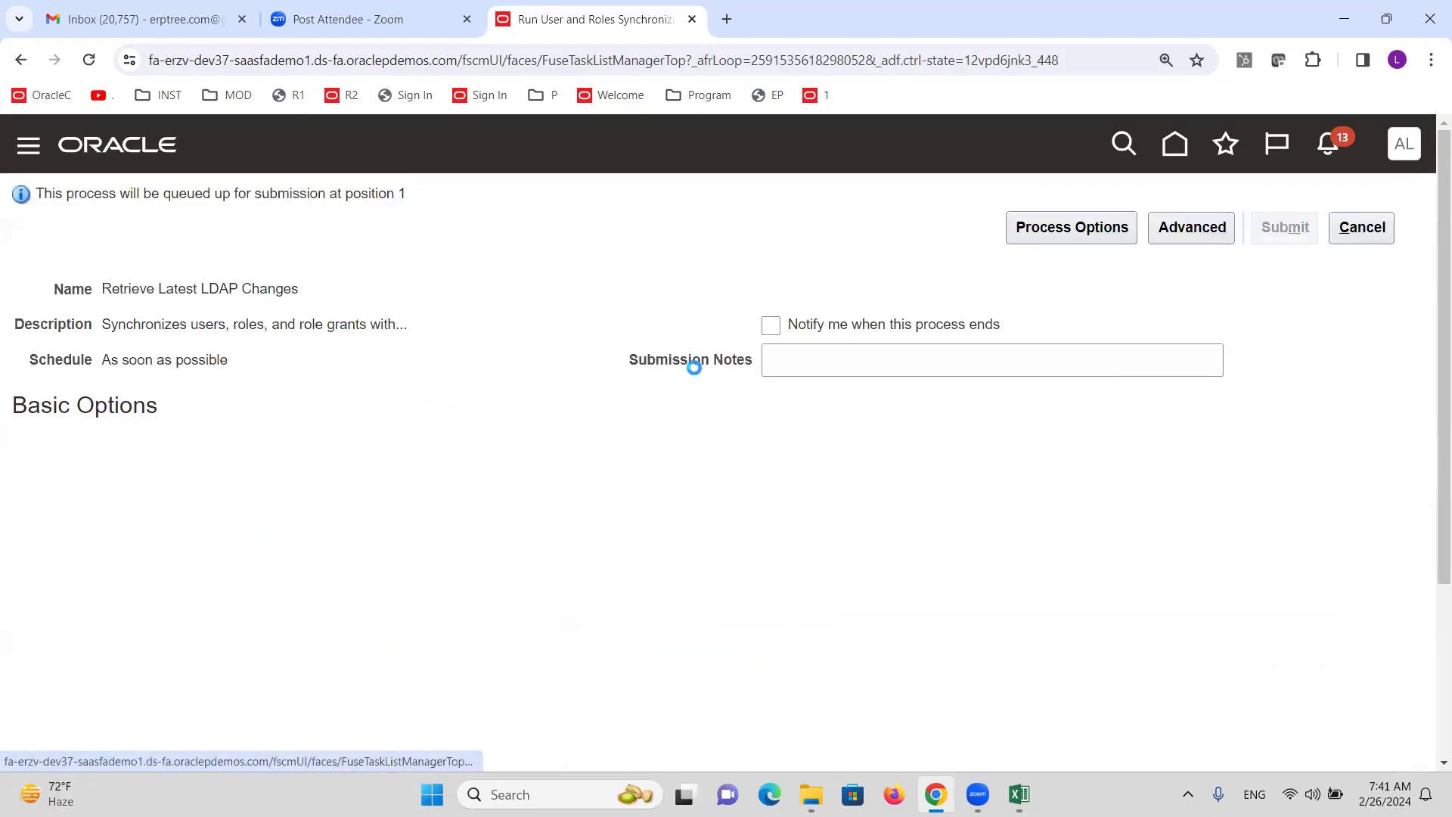
{"action": "left_click", "coordinate": [1278, 388]}
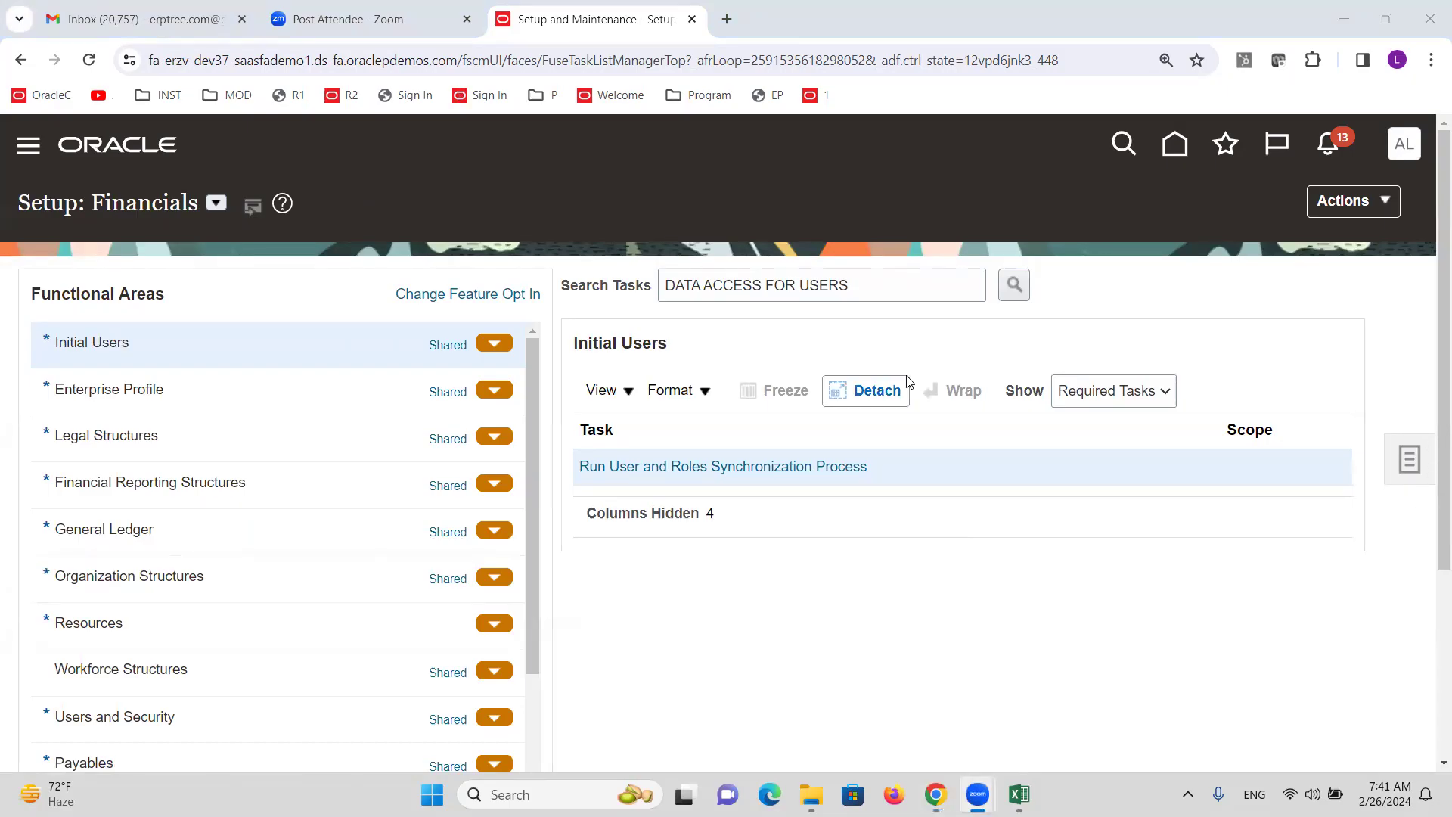
Search the setup tasks and open Manage Daily Rates.
{"action": "triple_click", "coordinate": [864, 292]}
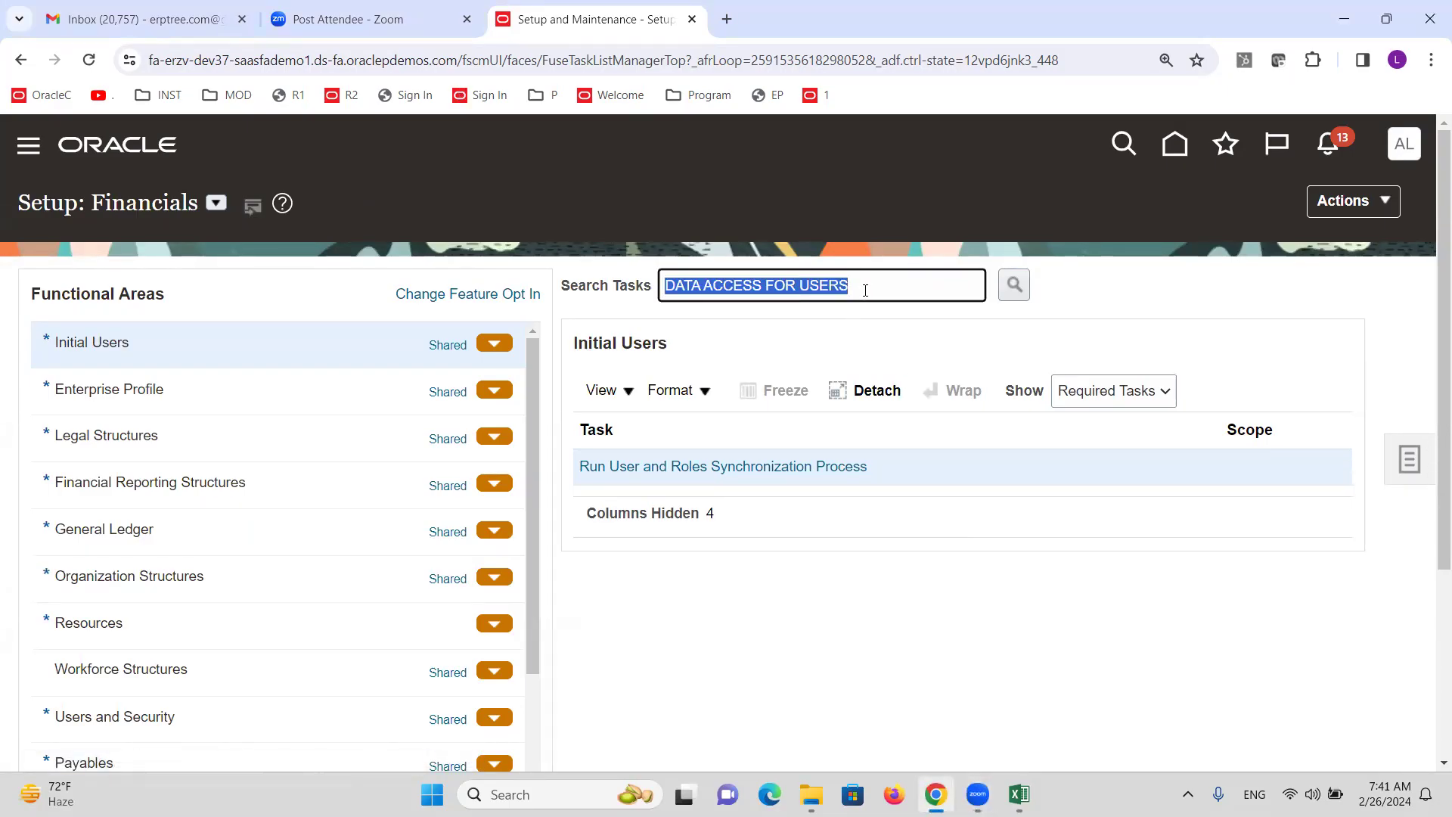
{"action": "type", "text": "FS"}
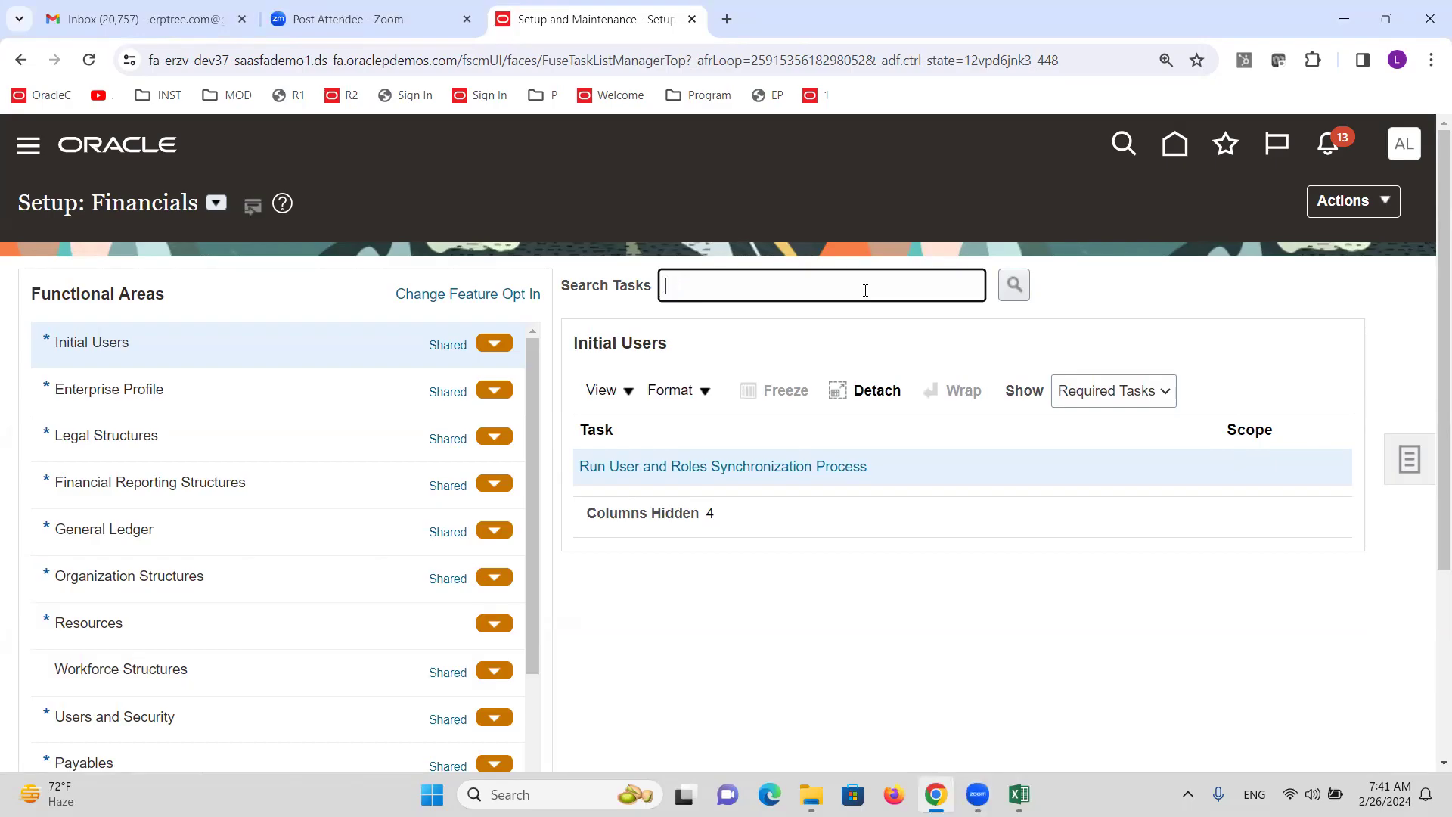
{"action": "key", "text": "Return"}
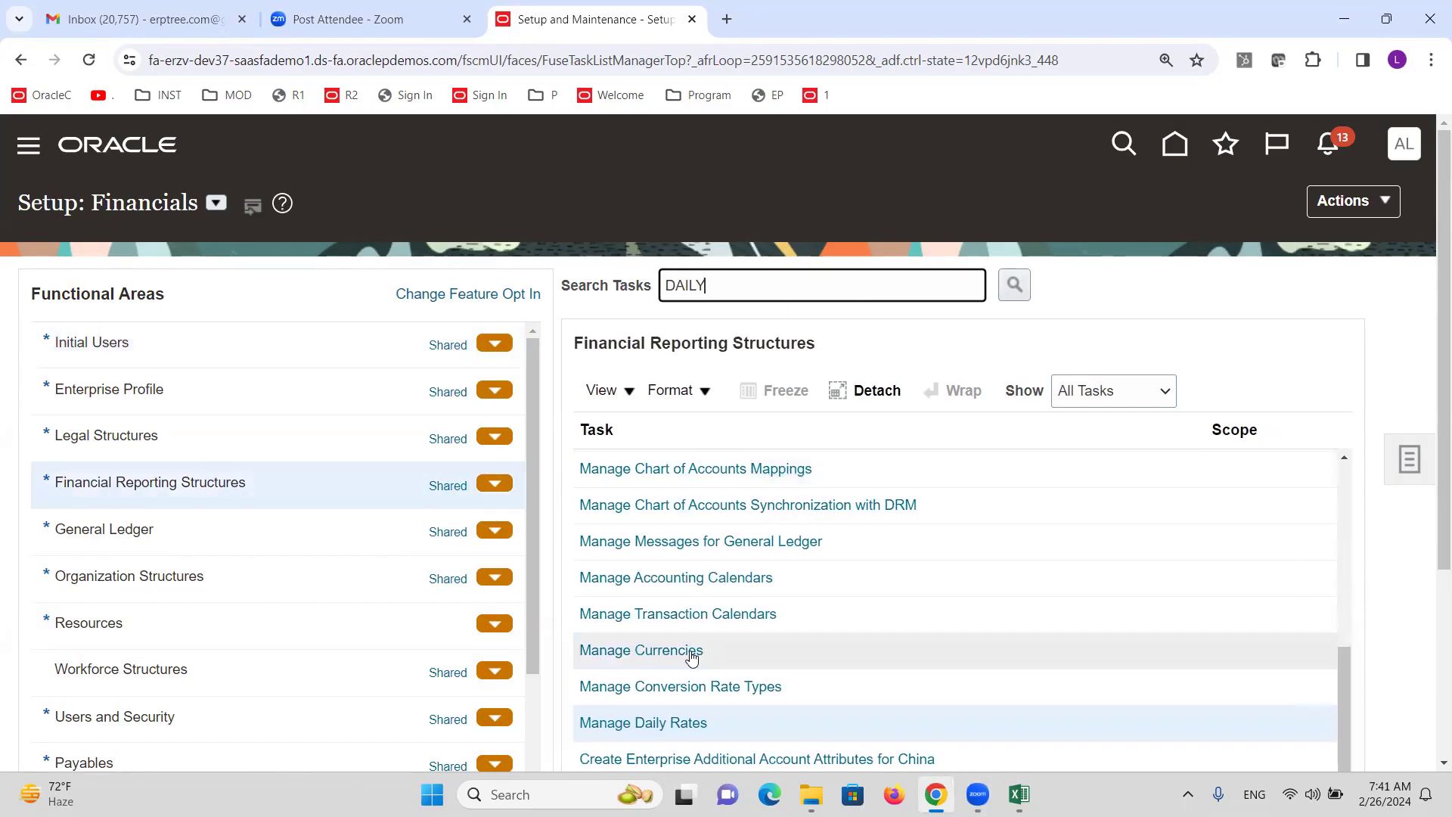
{"action": "left_click", "coordinate": [686, 724]}
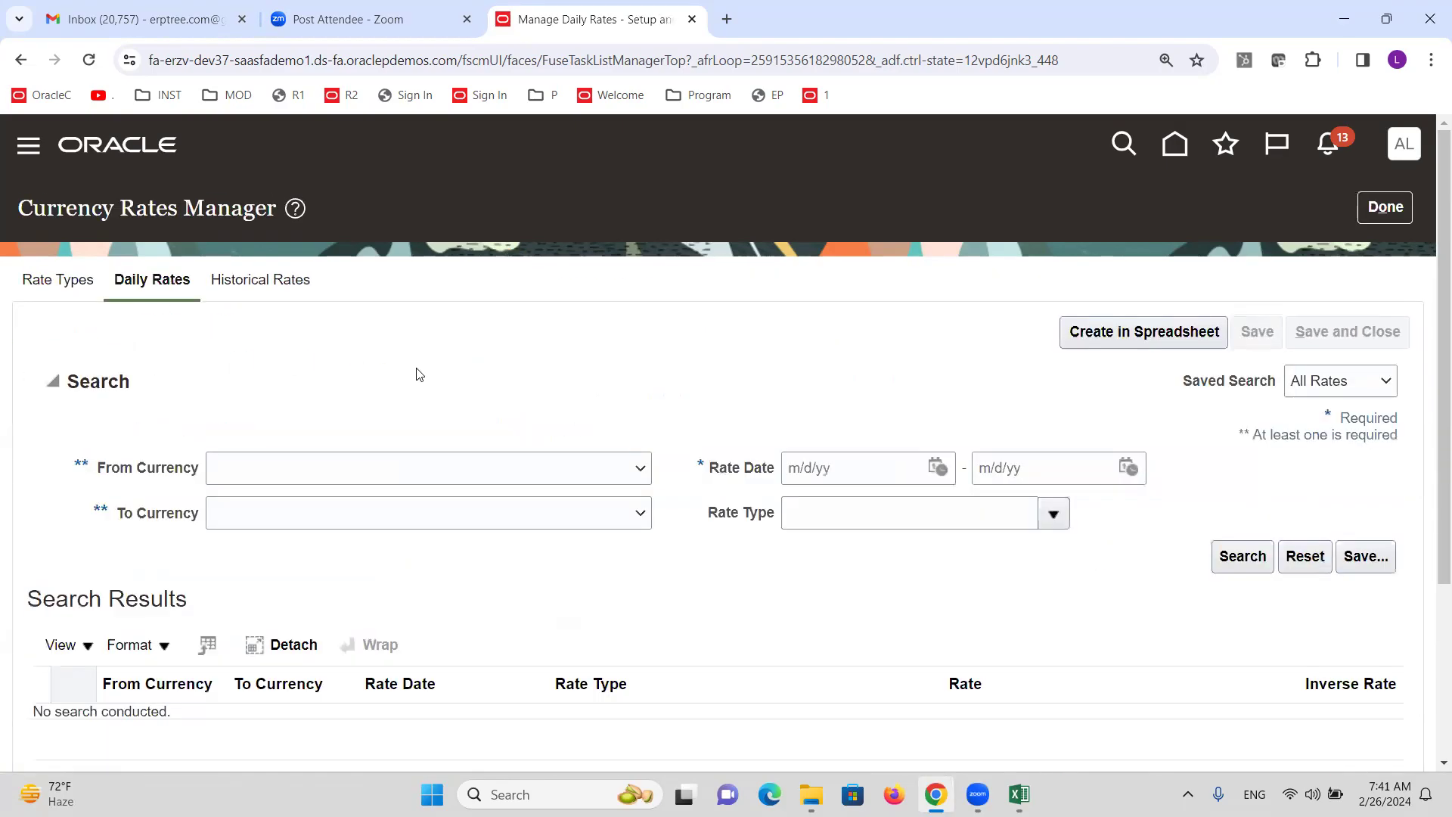
Set the daily rates search from USD - US Dollar to INR - Indian Rupee.
{"action": "left_click", "coordinate": [641, 468]}
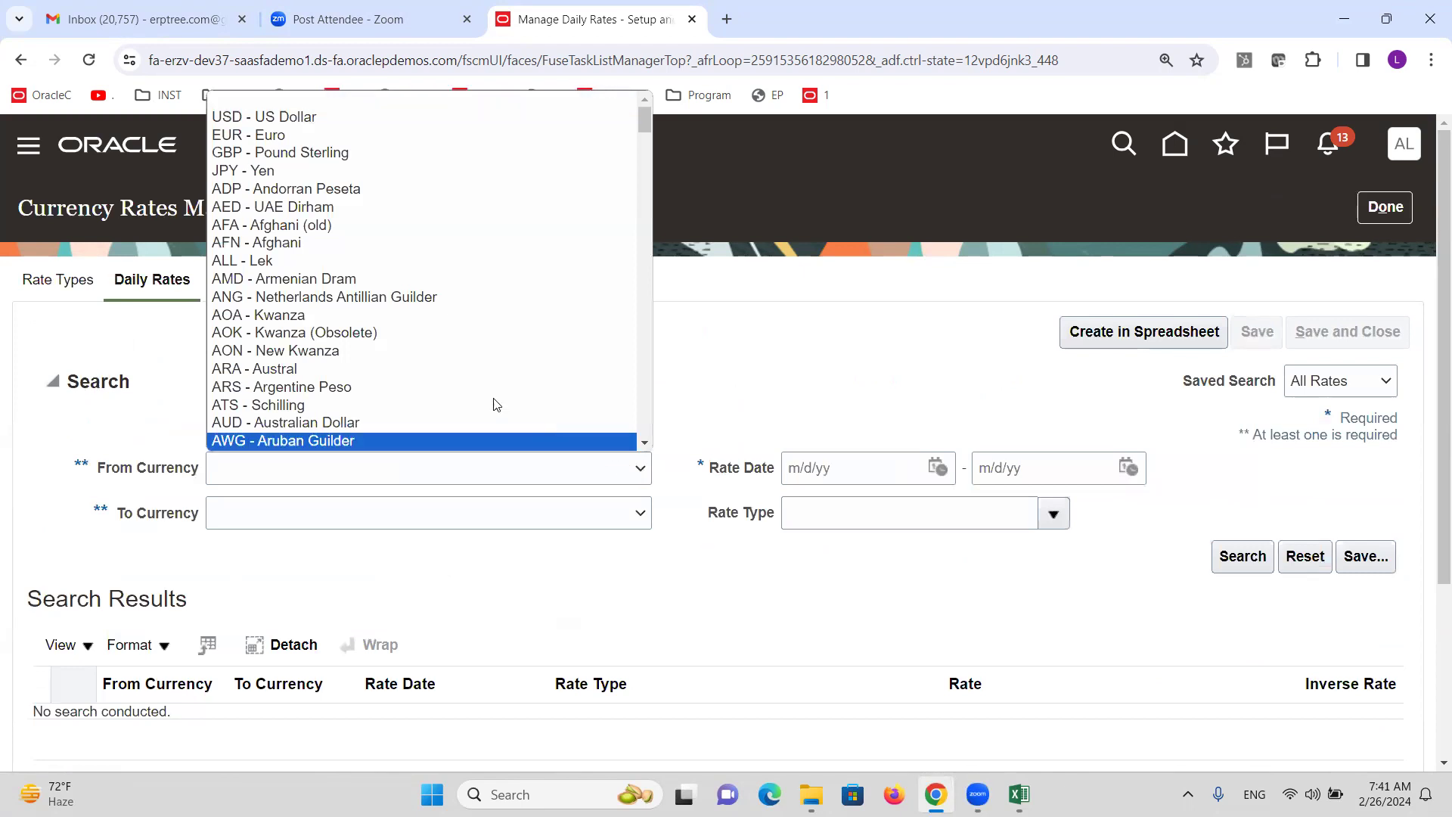
{"action": "left_click", "coordinate": [324, 121]}
{"action": "left_click", "coordinate": [577, 513]}
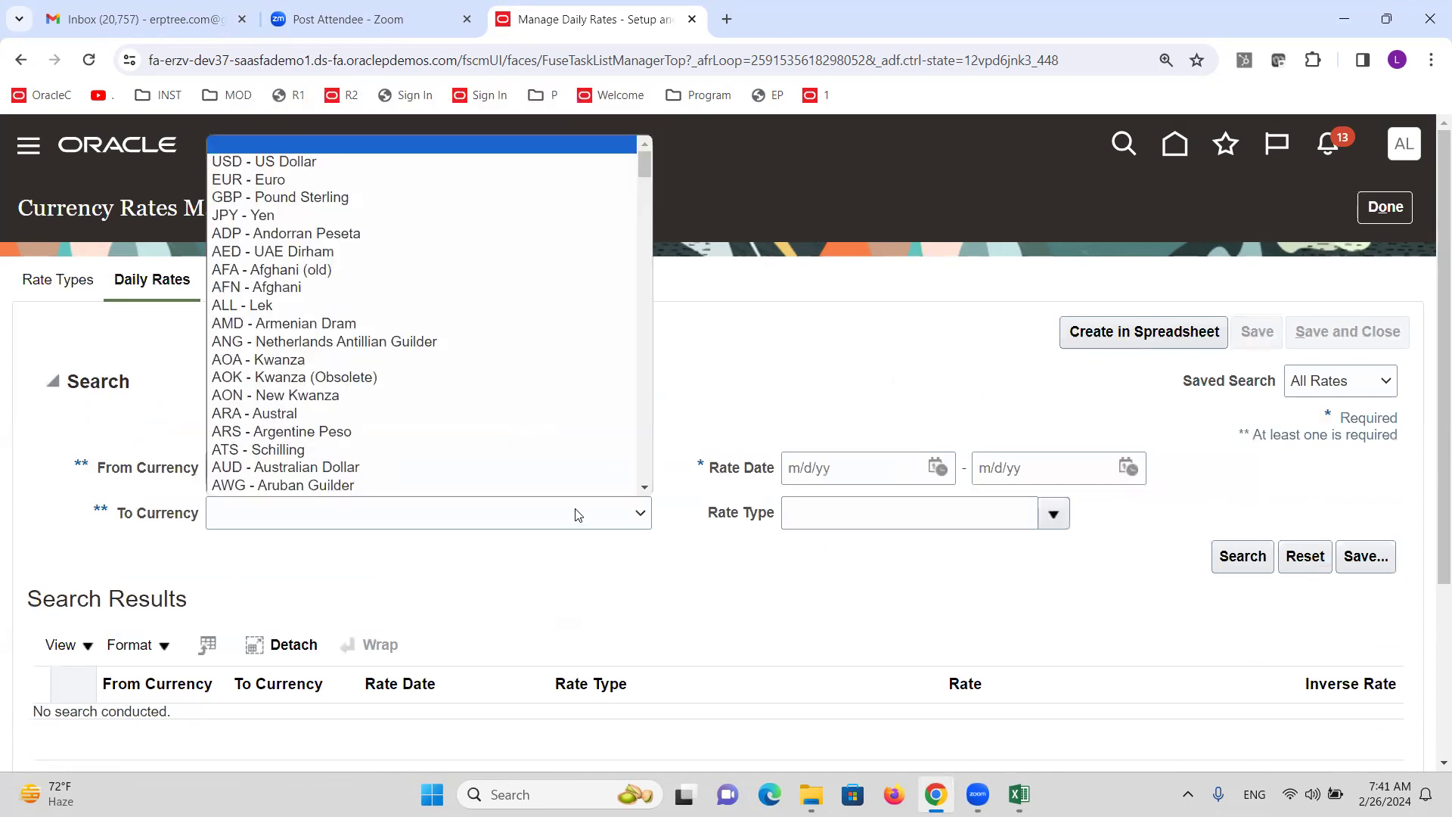
{"action": "key", "text": "i"}
{"action": "key", "text": "i"}
{"action": "key", "text": "i"}
{"action": "key", "text": "i"}
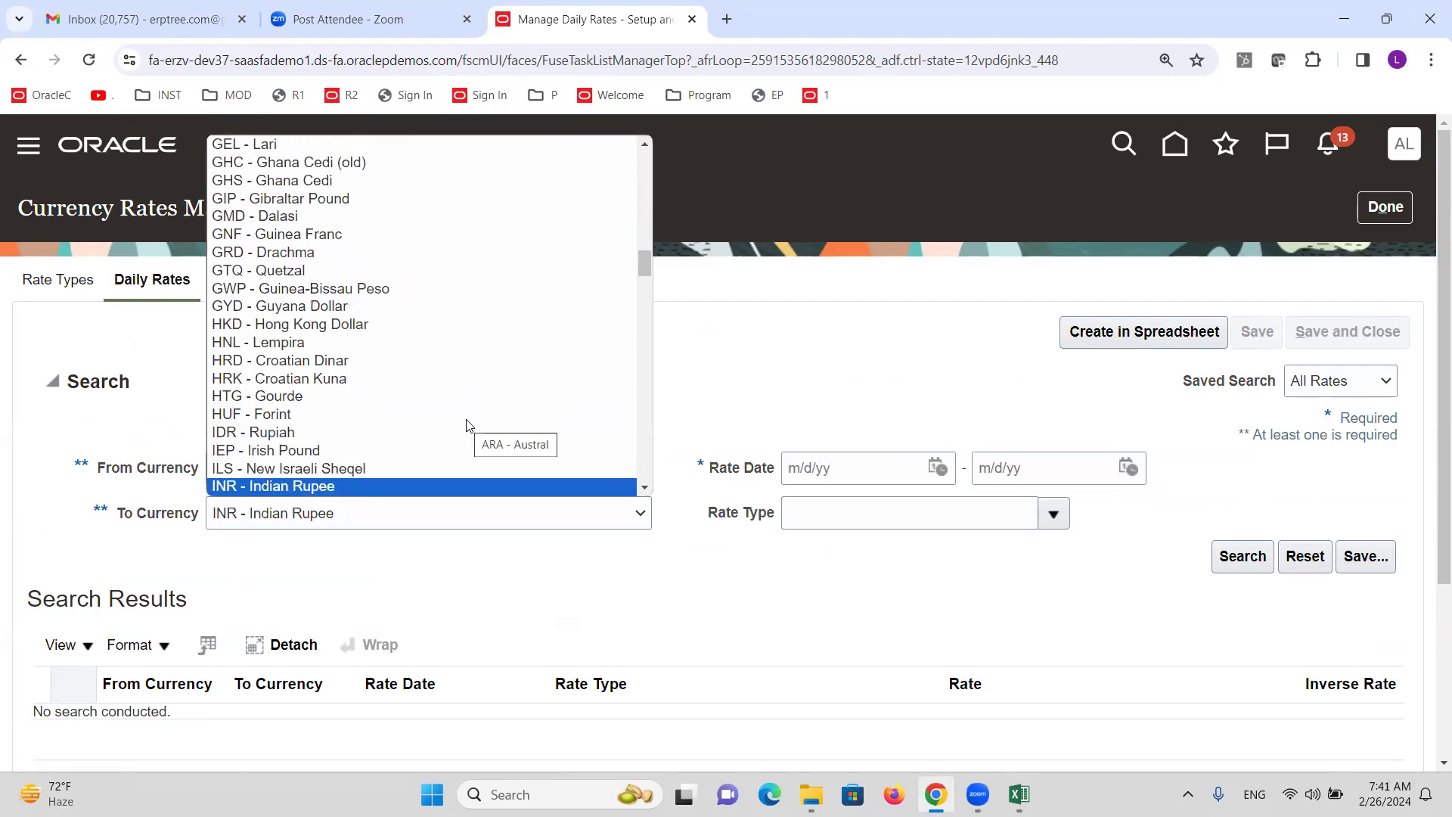
{"action": "left_click", "coordinate": [403, 486]}
Limit the search to 2/26/24 through 2/26/24 with Corporate rate type, and download the creation spreadsheet.
{"action": "left_click", "coordinate": [940, 474]}
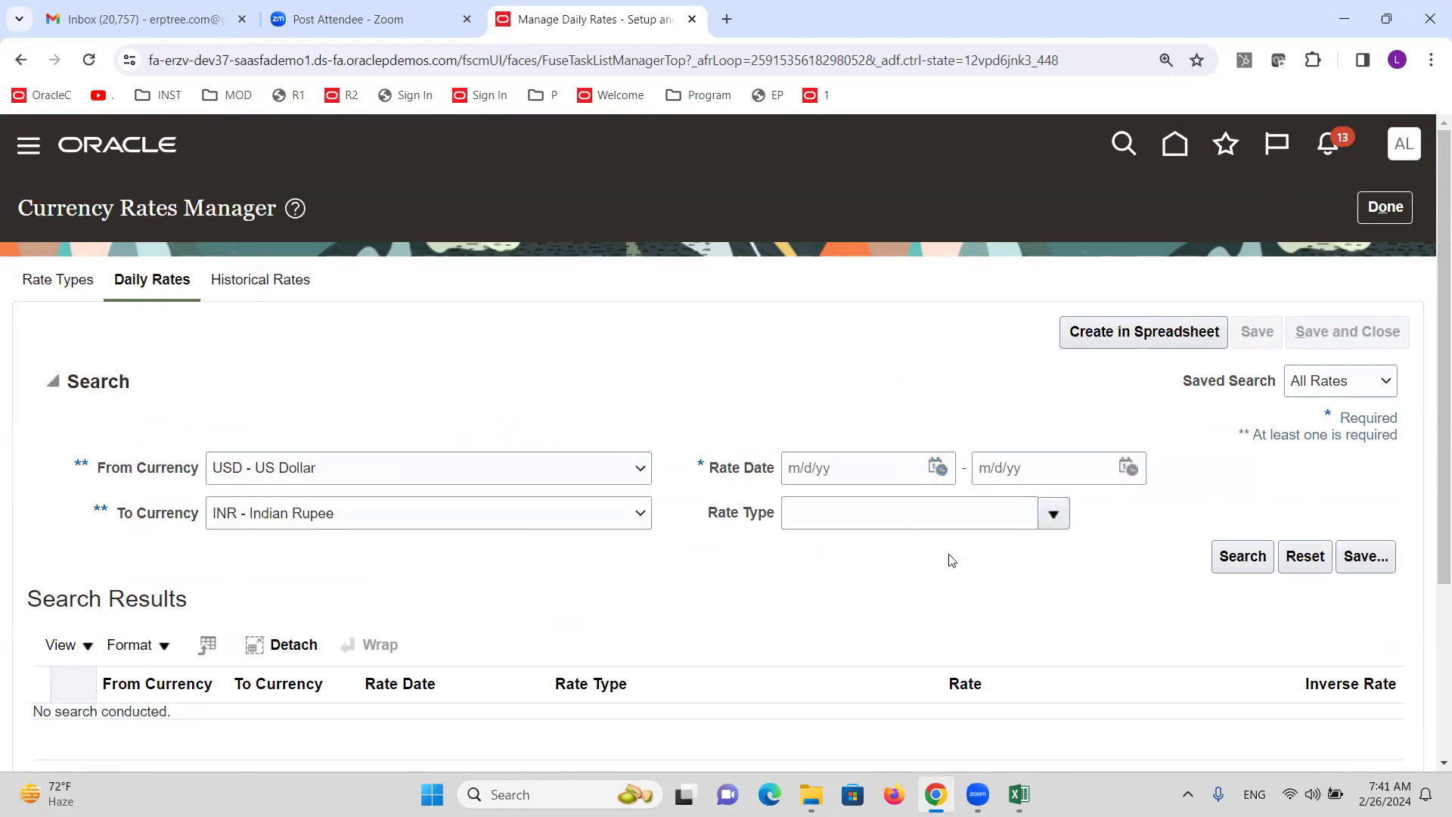
{"action": "left_click", "coordinate": [1010, 711]}
{"action": "left_click", "coordinate": [1130, 473]}
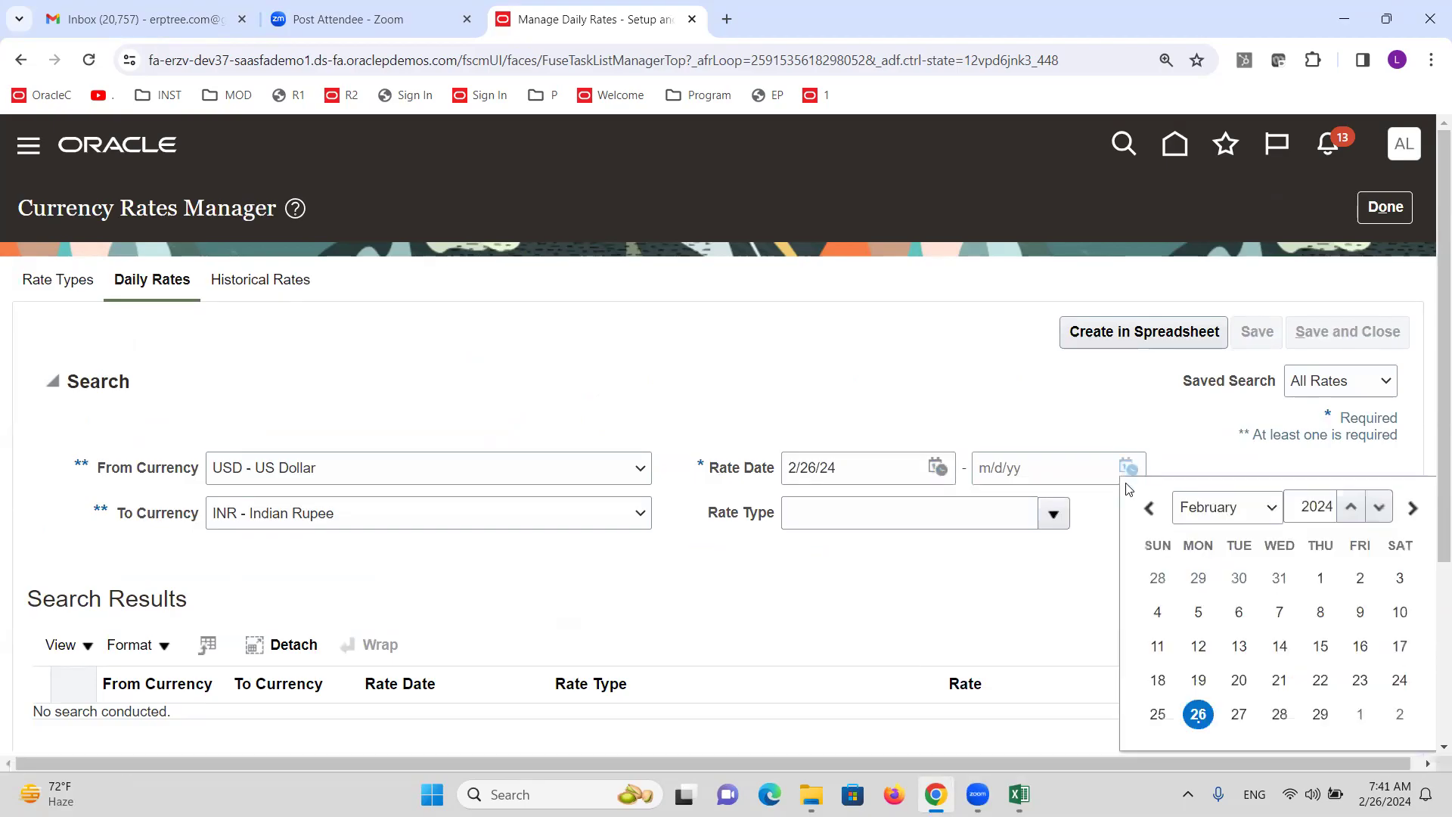
{"action": "left_click", "coordinate": [1196, 717]}
{"action": "left_click", "coordinate": [1054, 515]}
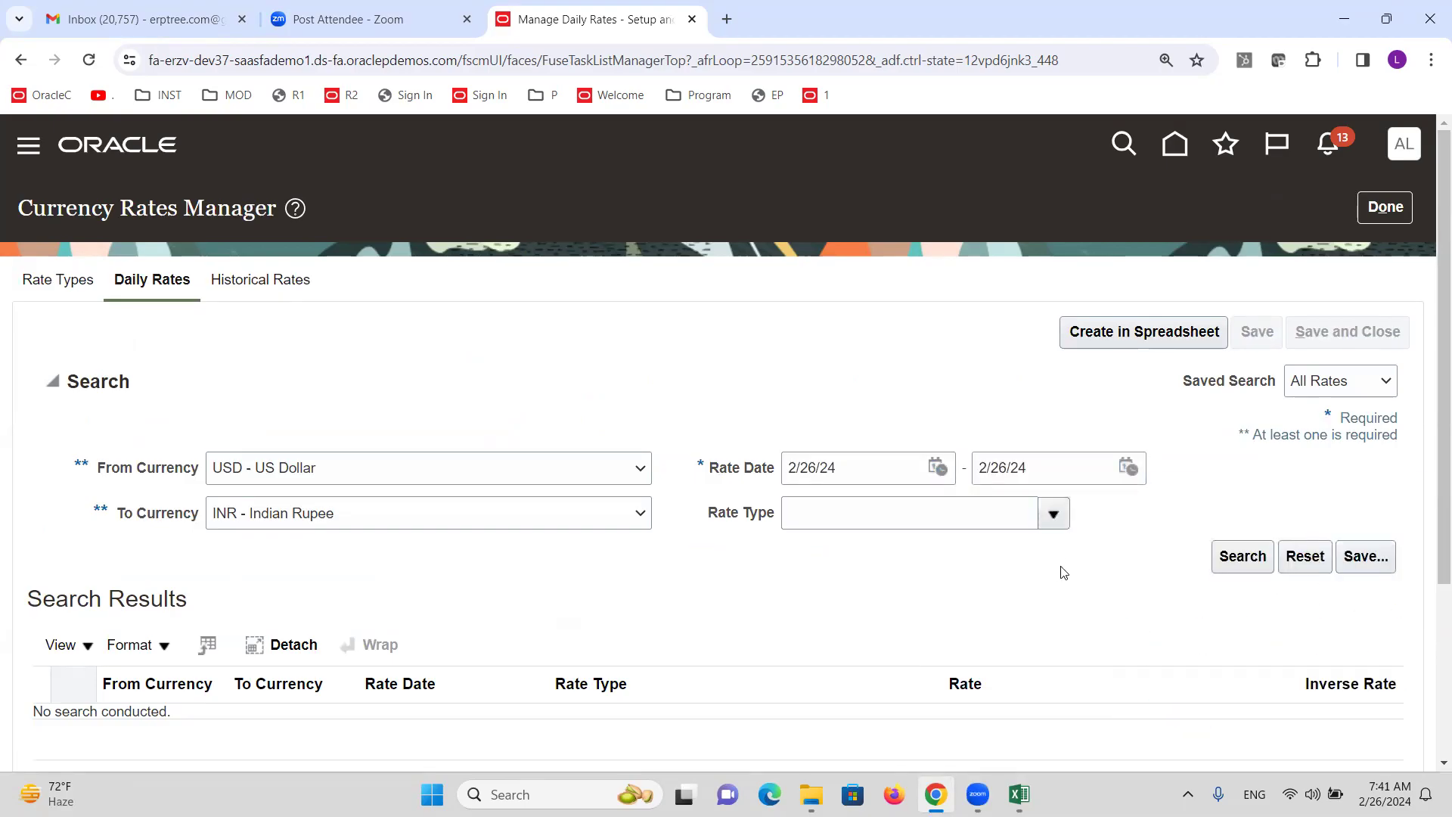
{"action": "left_click", "coordinate": [820, 230]}
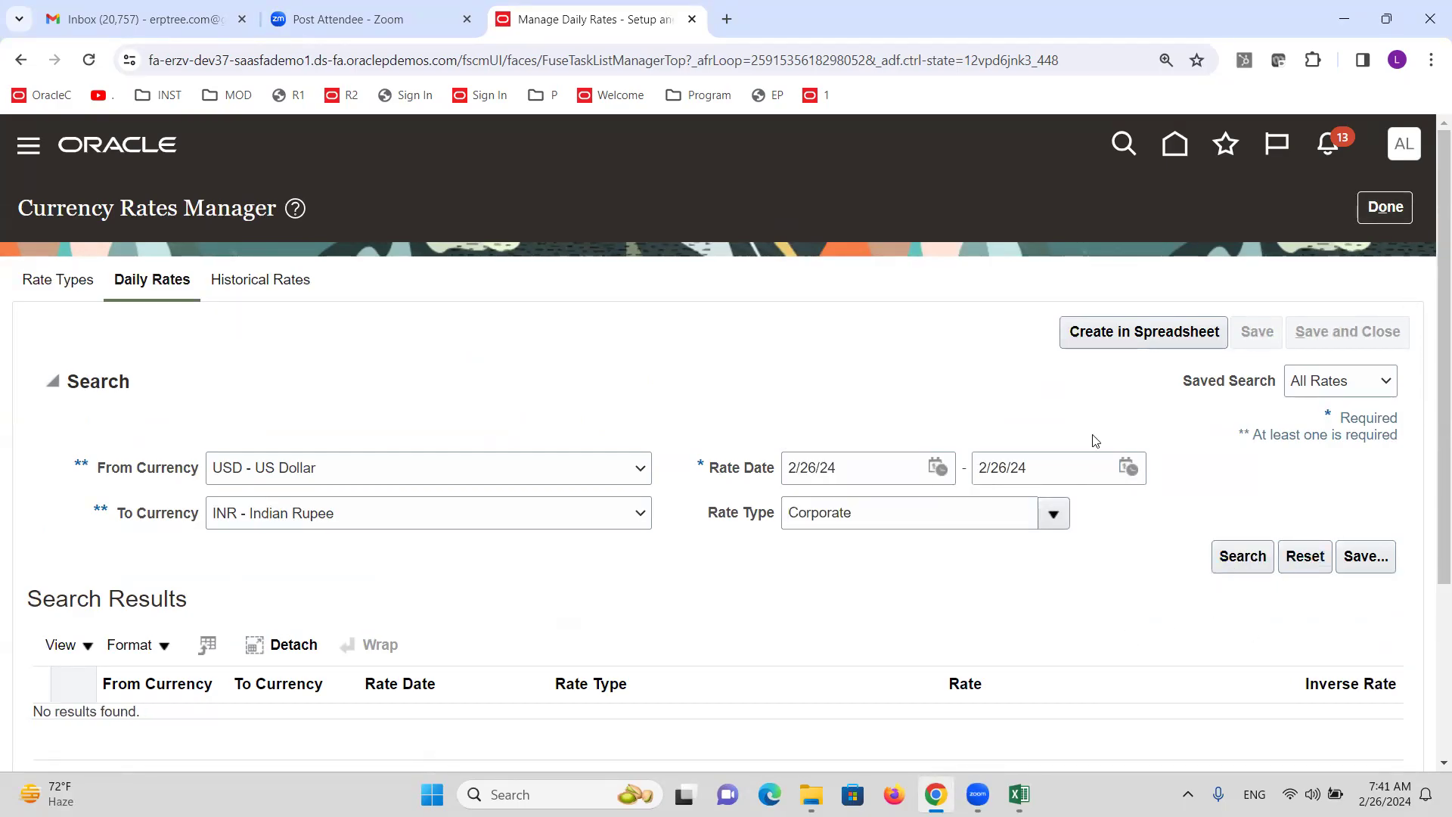
{"action": "left_click", "coordinate": [1102, 332]}
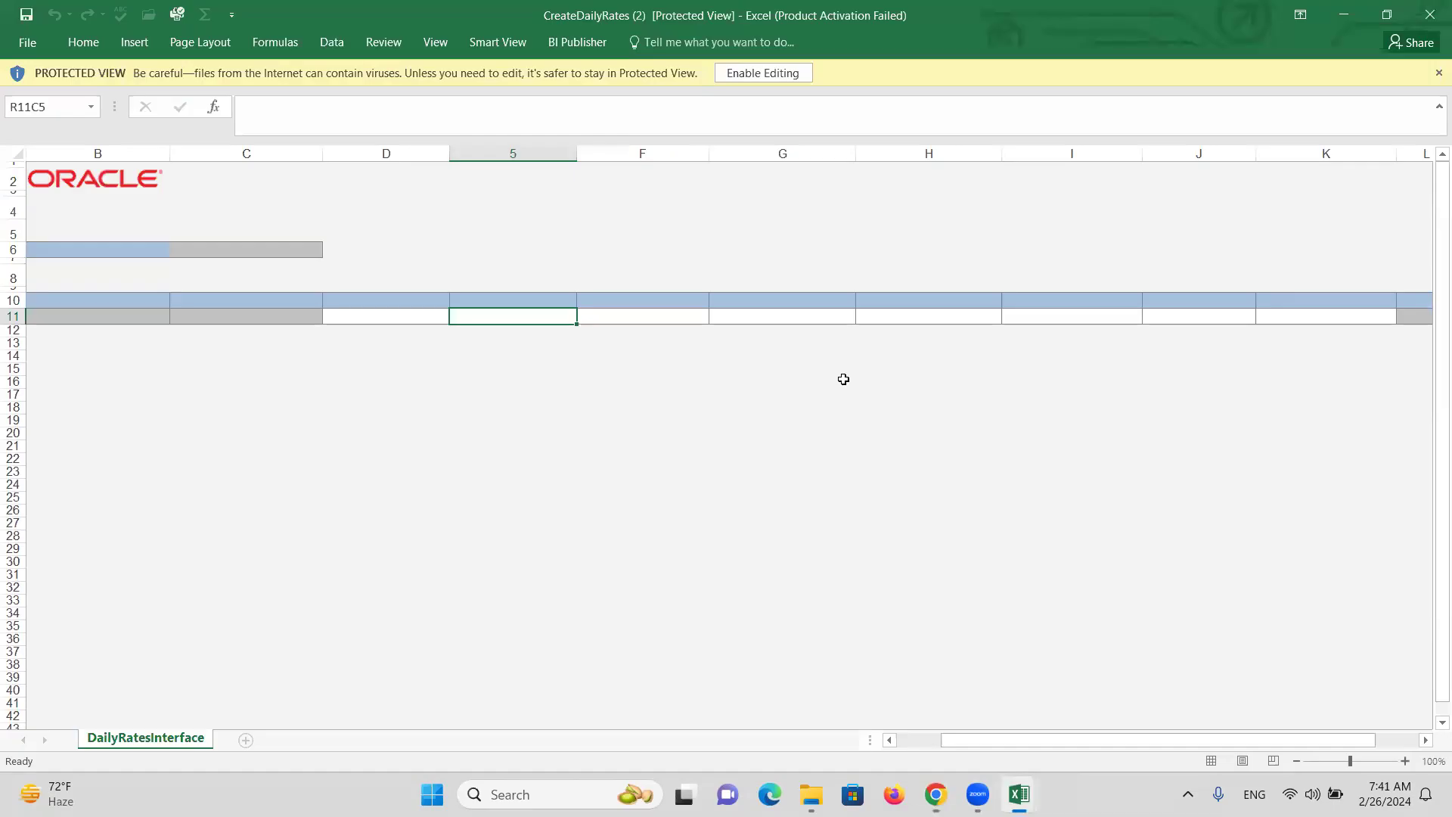
Enable editing, connect the workbook to Oracle, sign in, and skip the add-in update.
{"action": "left_click", "coordinate": [735, 76]}
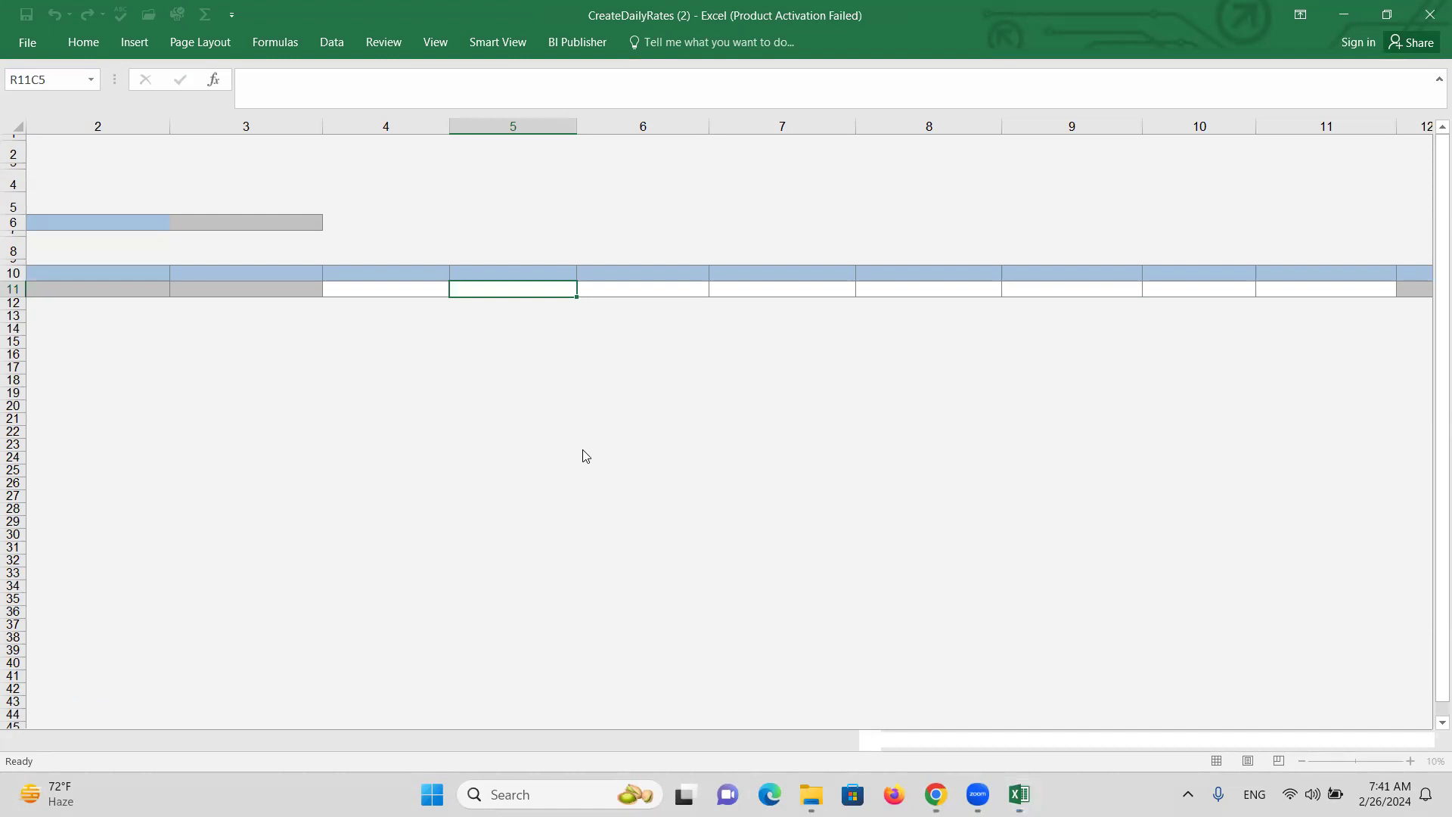
{"action": "left_click", "coordinate": [814, 495]}
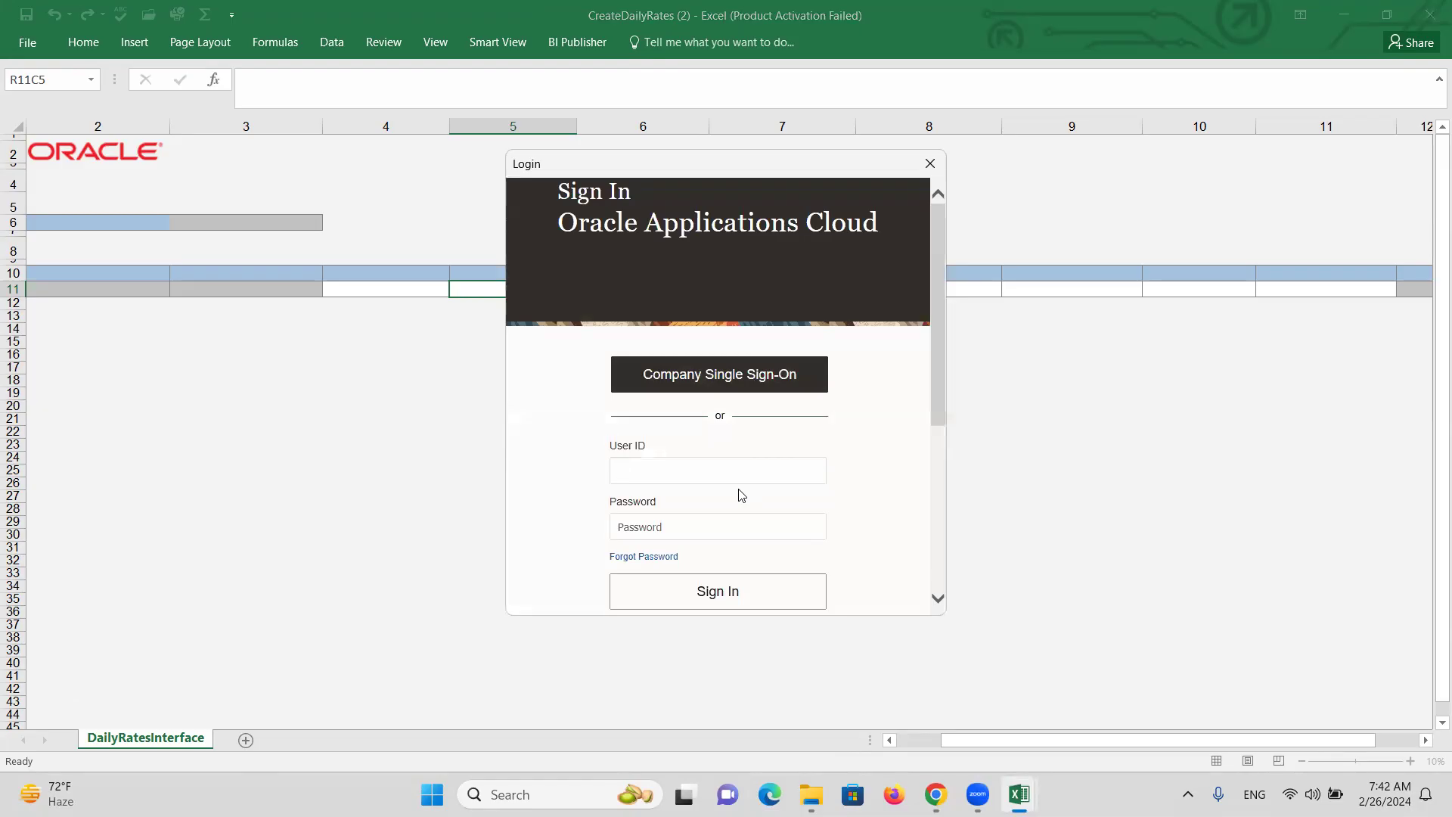
{"action": "type", "text": "ALTINC"}
{"action": "key", "text": "Tab"}
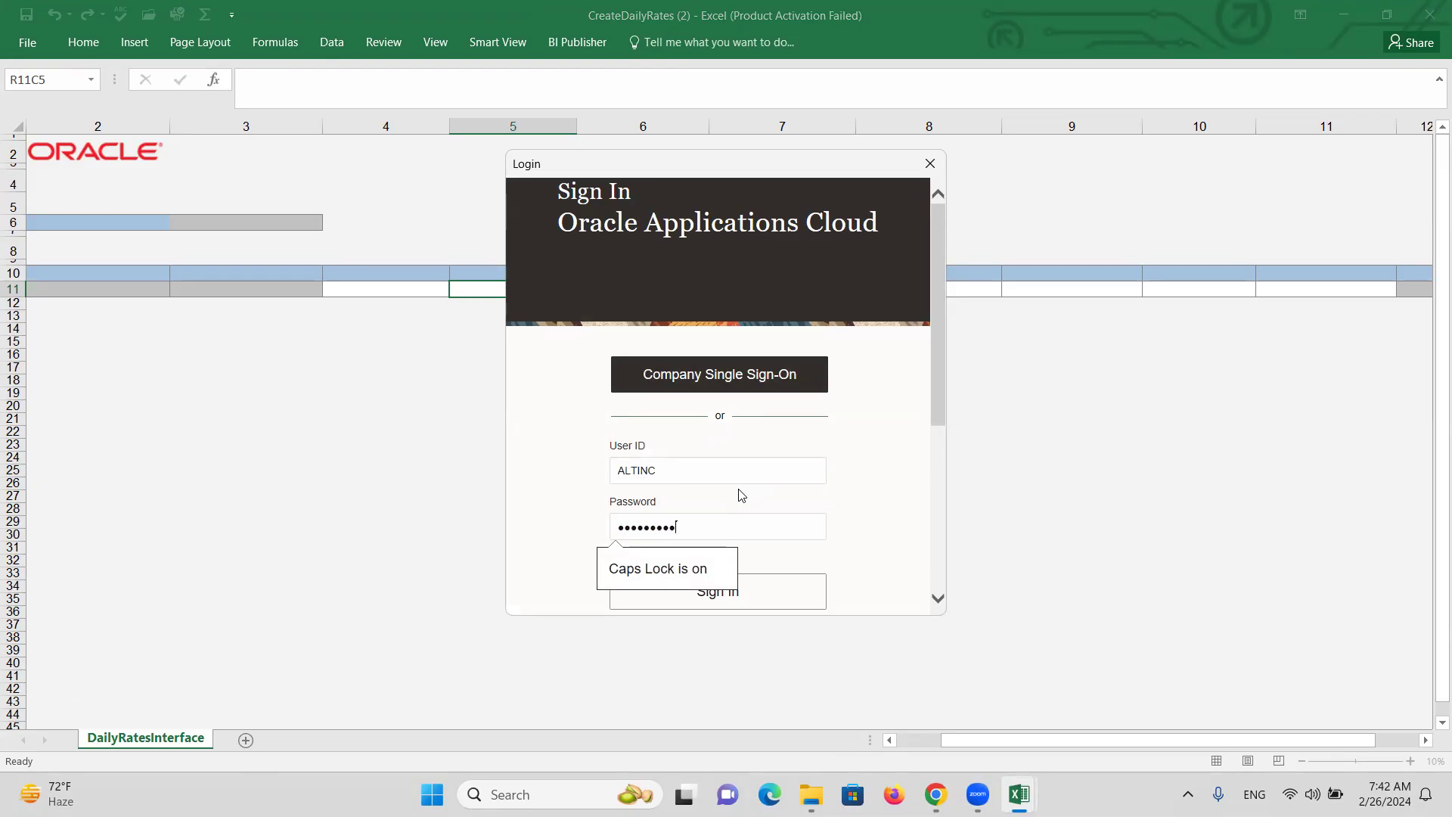
{"action": "left_click", "coordinate": [791, 601]}
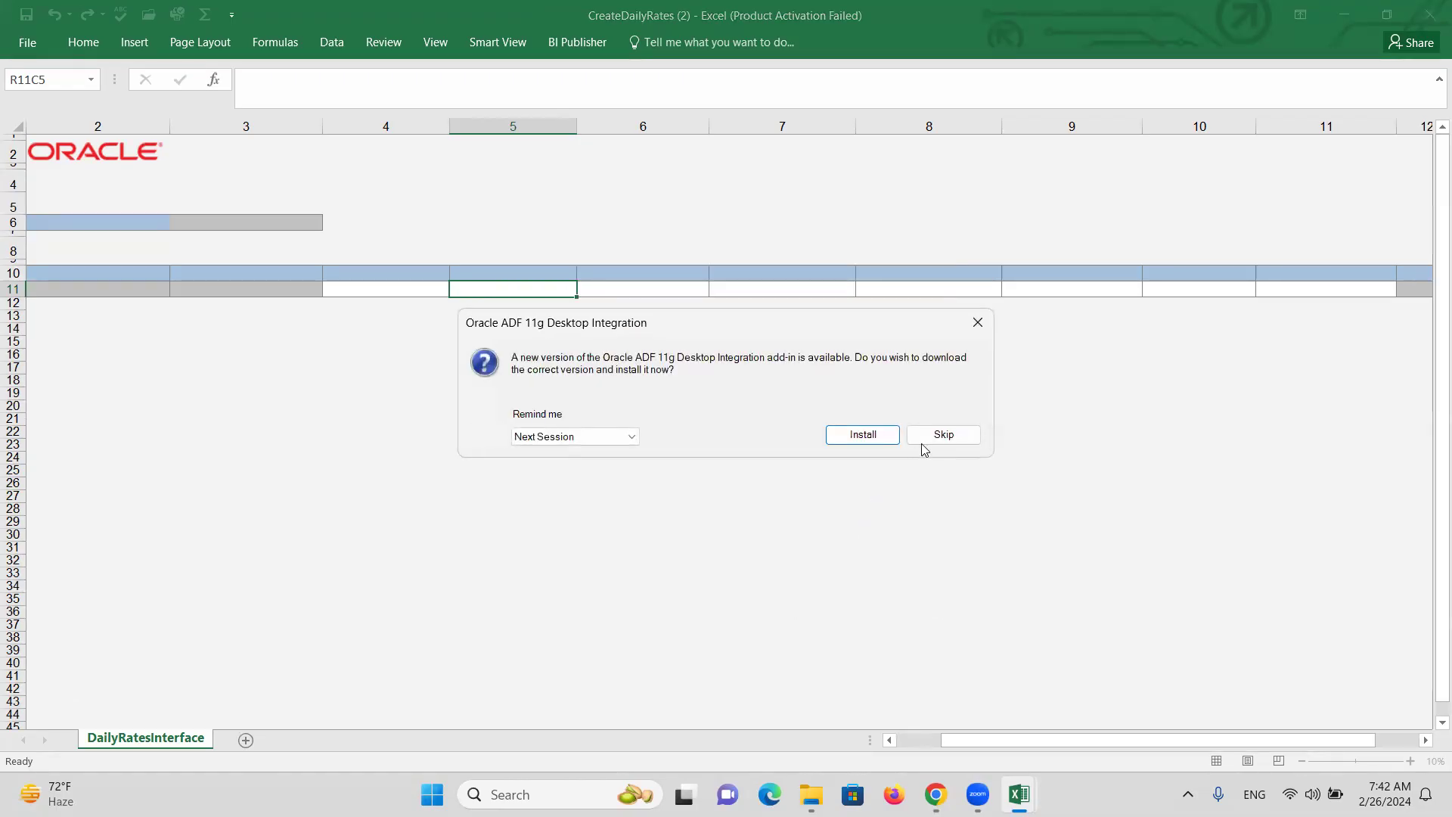
{"action": "left_click", "coordinate": [941, 437]}
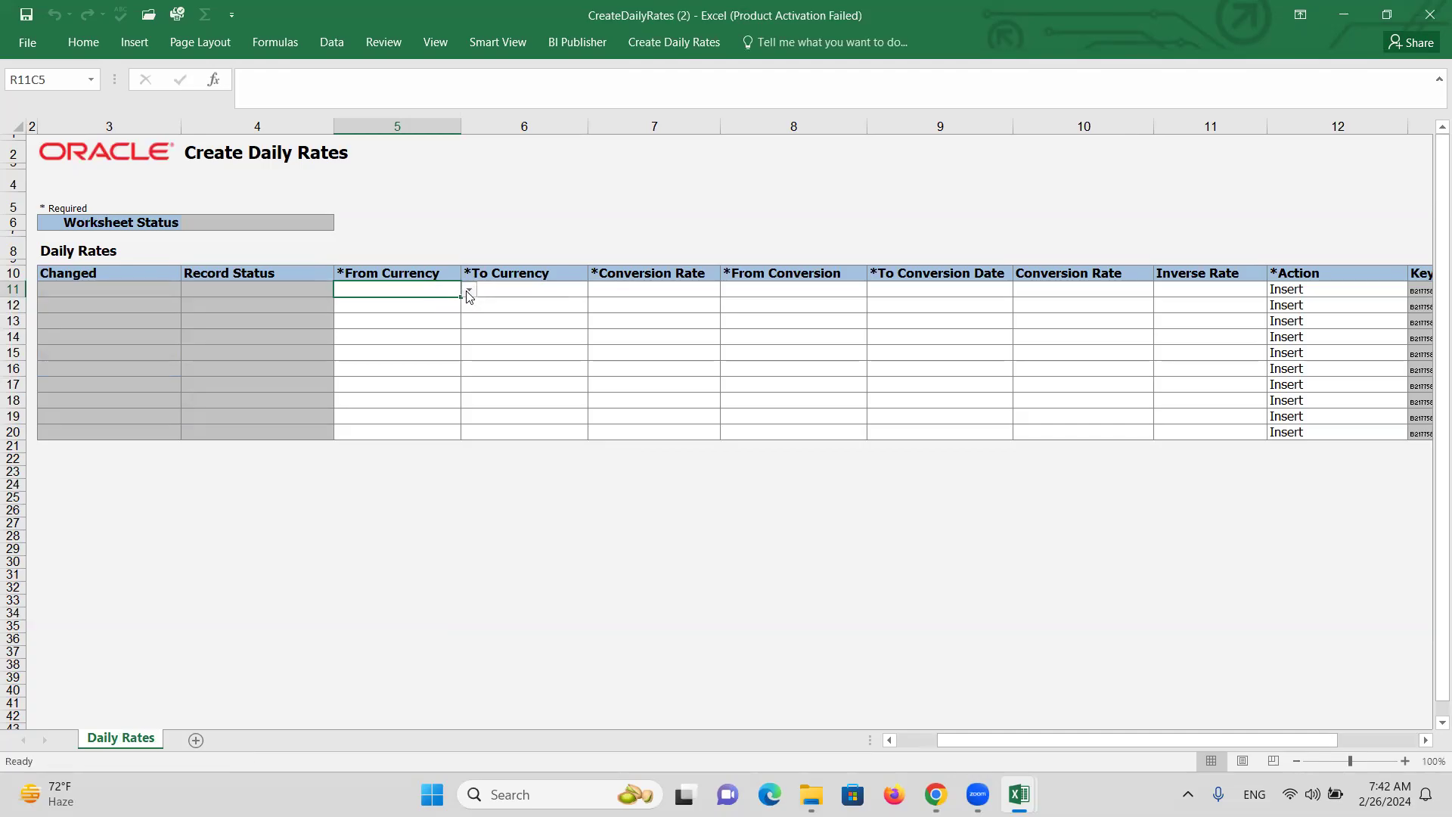
Set row 11's From Currency to USD and To Currency to INR.
{"action": "left_click", "coordinate": [469, 289]}
{"action": "left_click", "coordinate": [424, 312]}
{"action": "left_click", "coordinate": [527, 293]}
{"action": "left_click", "coordinate": [596, 289]}
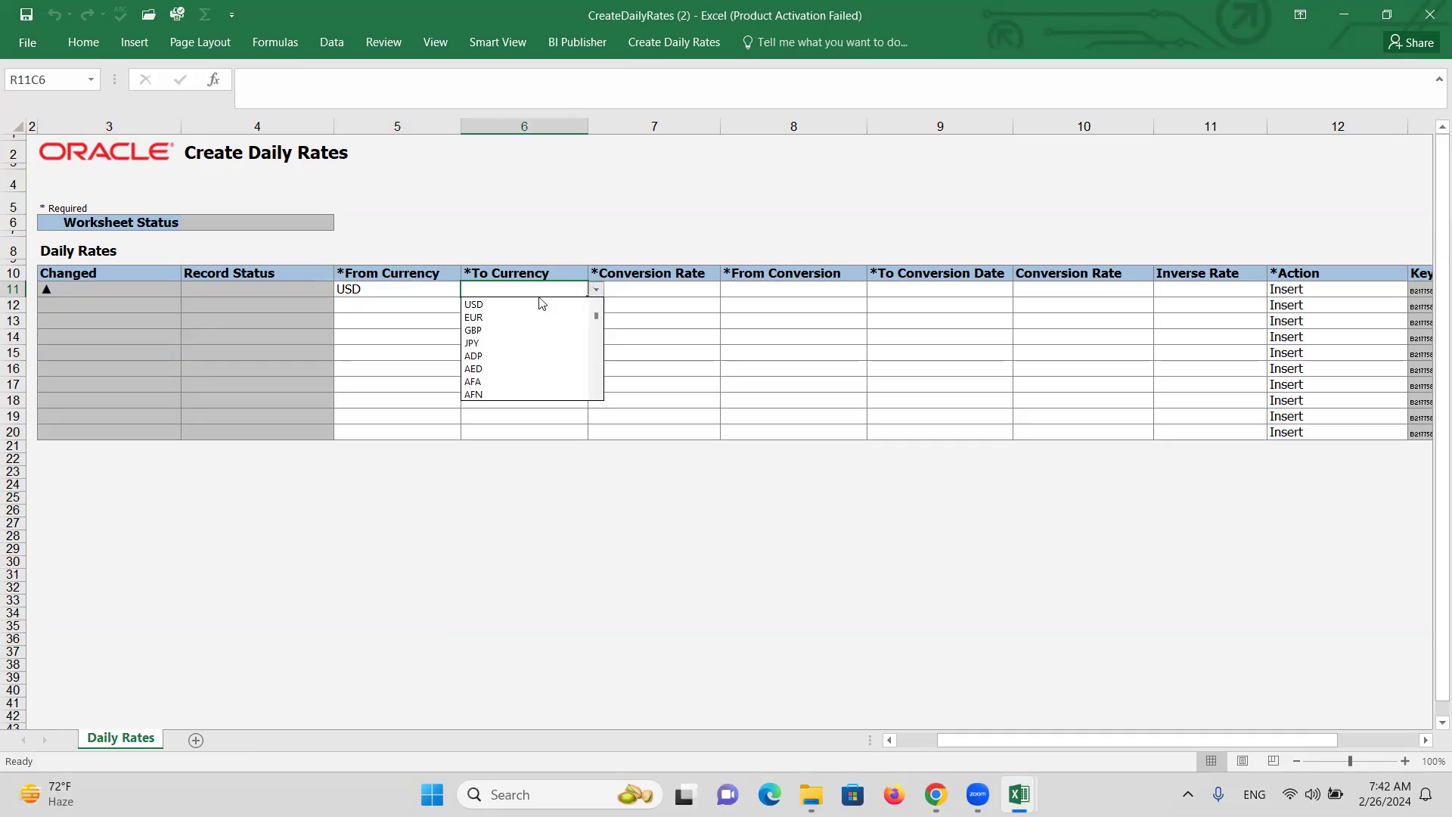
{"action": "left_click", "coordinate": [508, 289]}
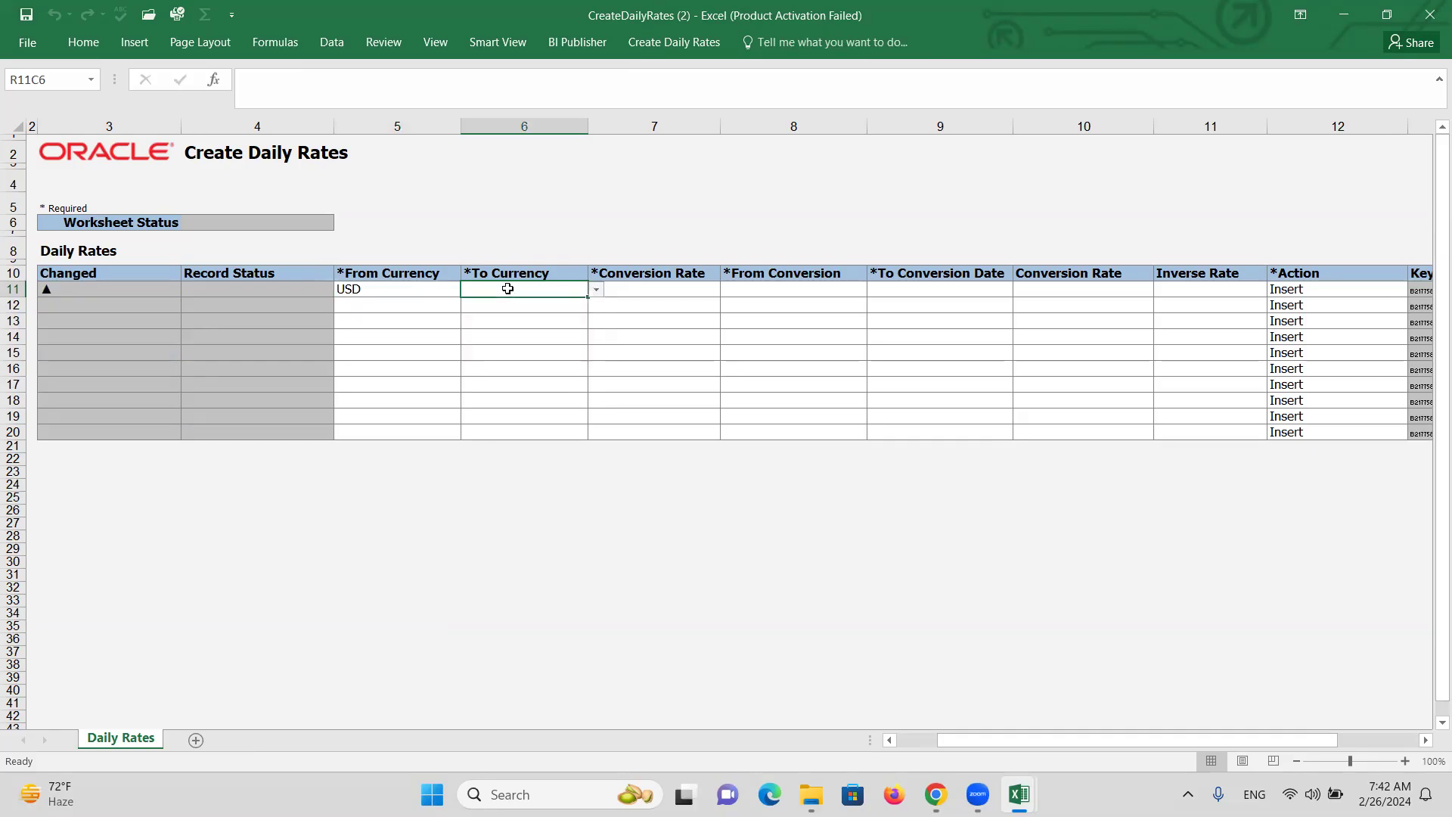
{"action": "type", "text": "INR"}
{"action": "key", "text": "Tab"}
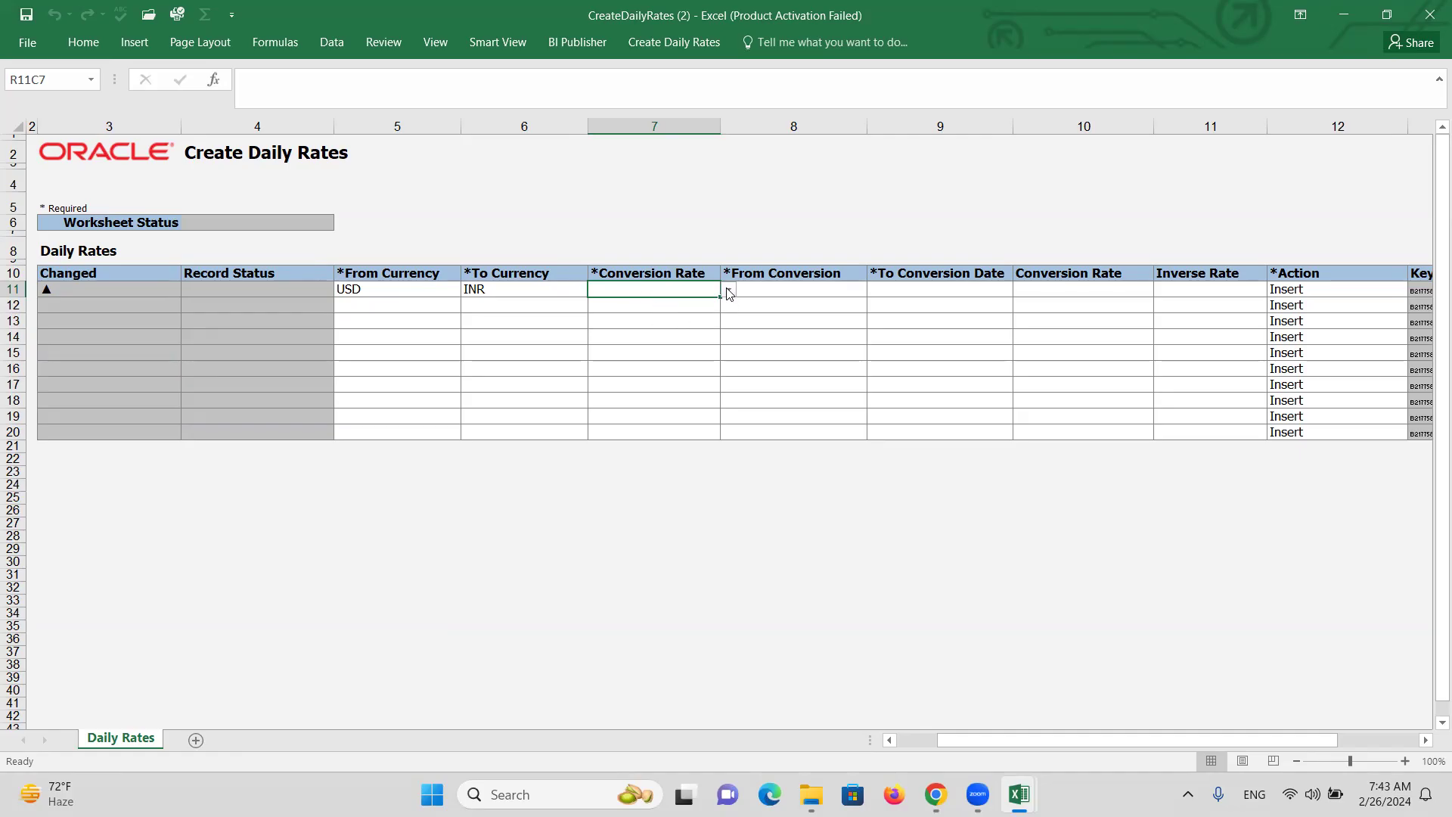
Fill row 11 with rate type Corporate, From and To Conversion Date 2/26/24, and Conversion Rate 80.
{"action": "left_click", "coordinate": [728, 294]}
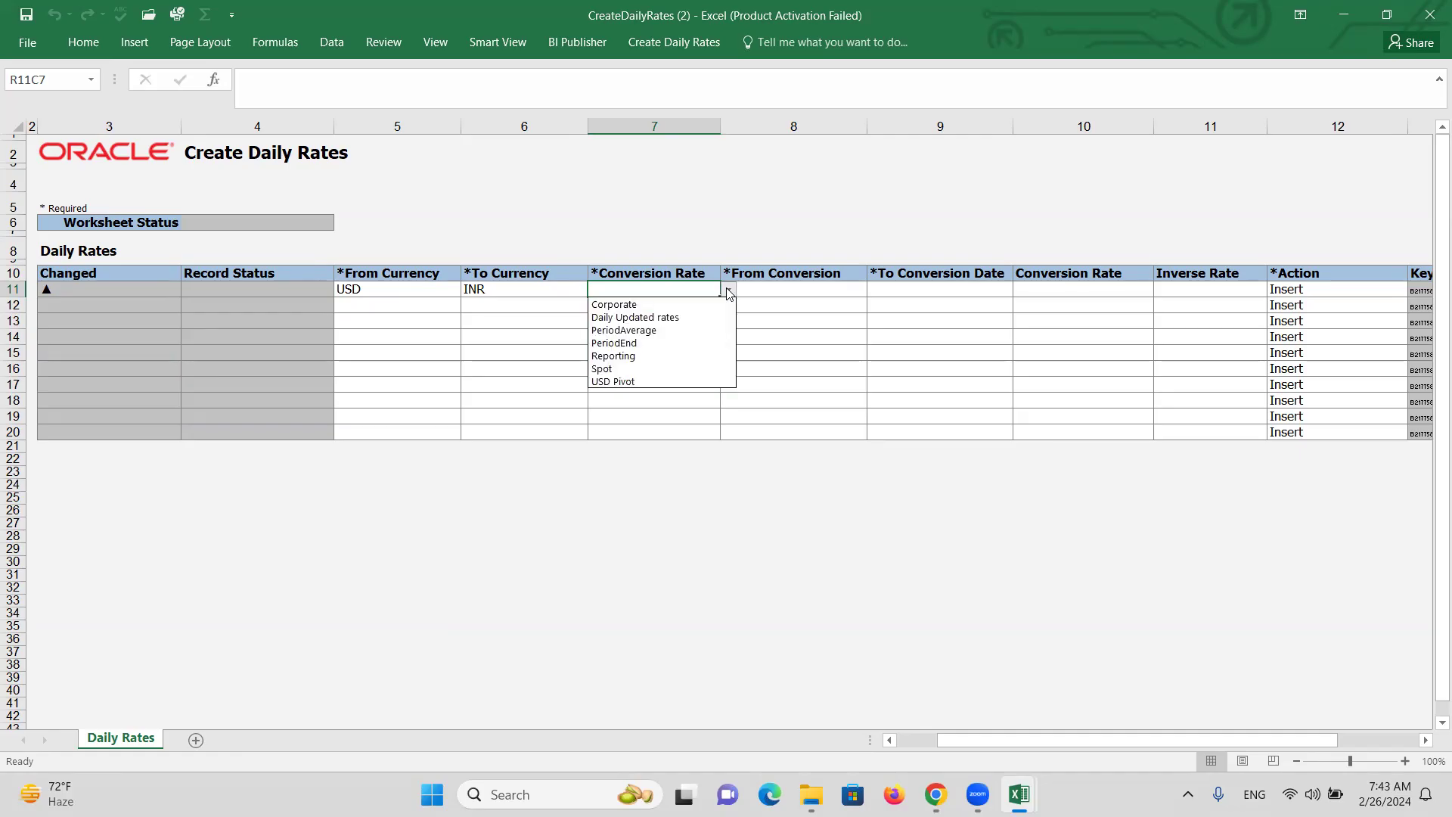
{"action": "left_click", "coordinate": [649, 305]}
{"action": "left_click", "coordinate": [801, 291]}
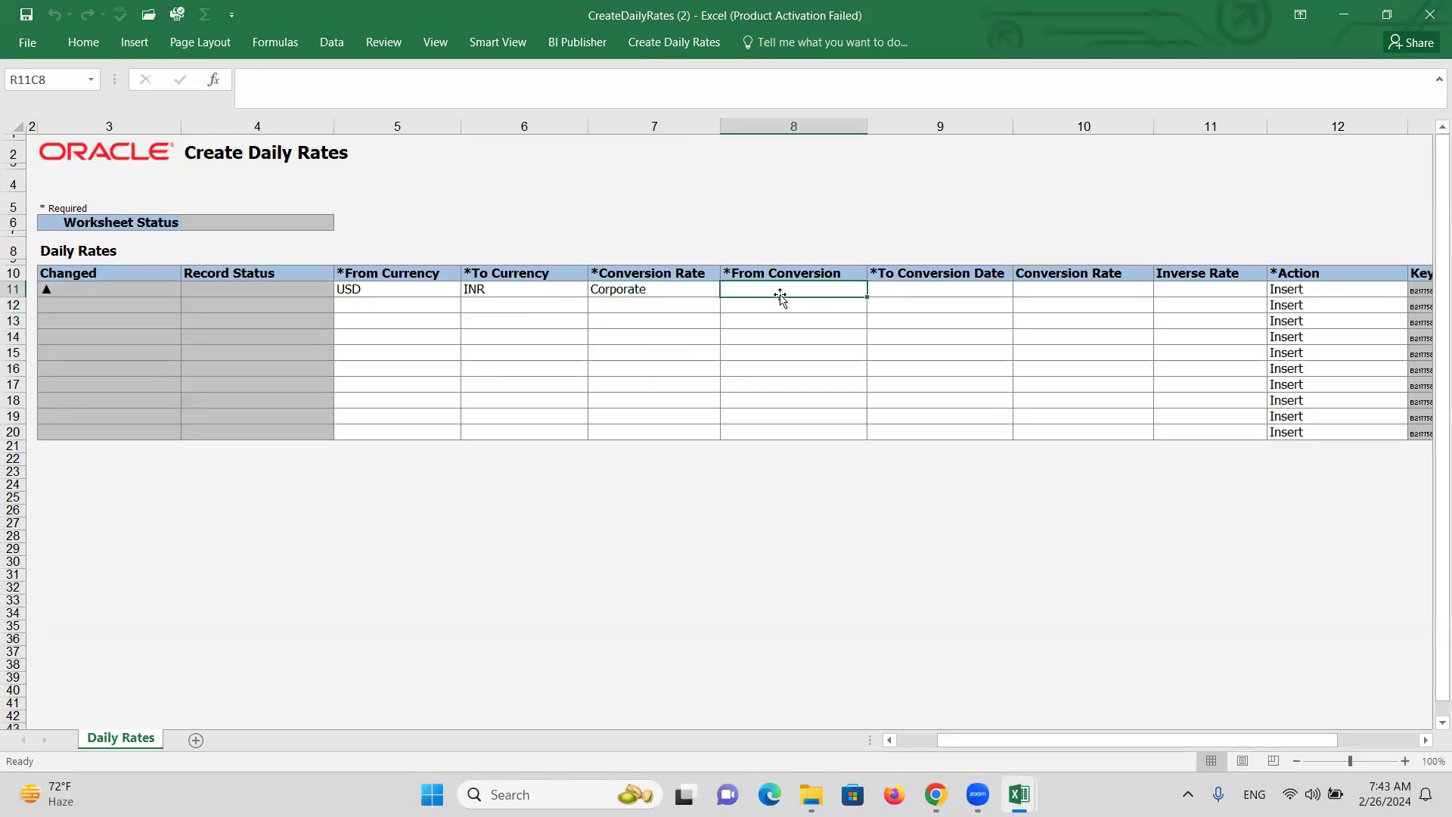
{"action": "type", "text": "2/26/"}
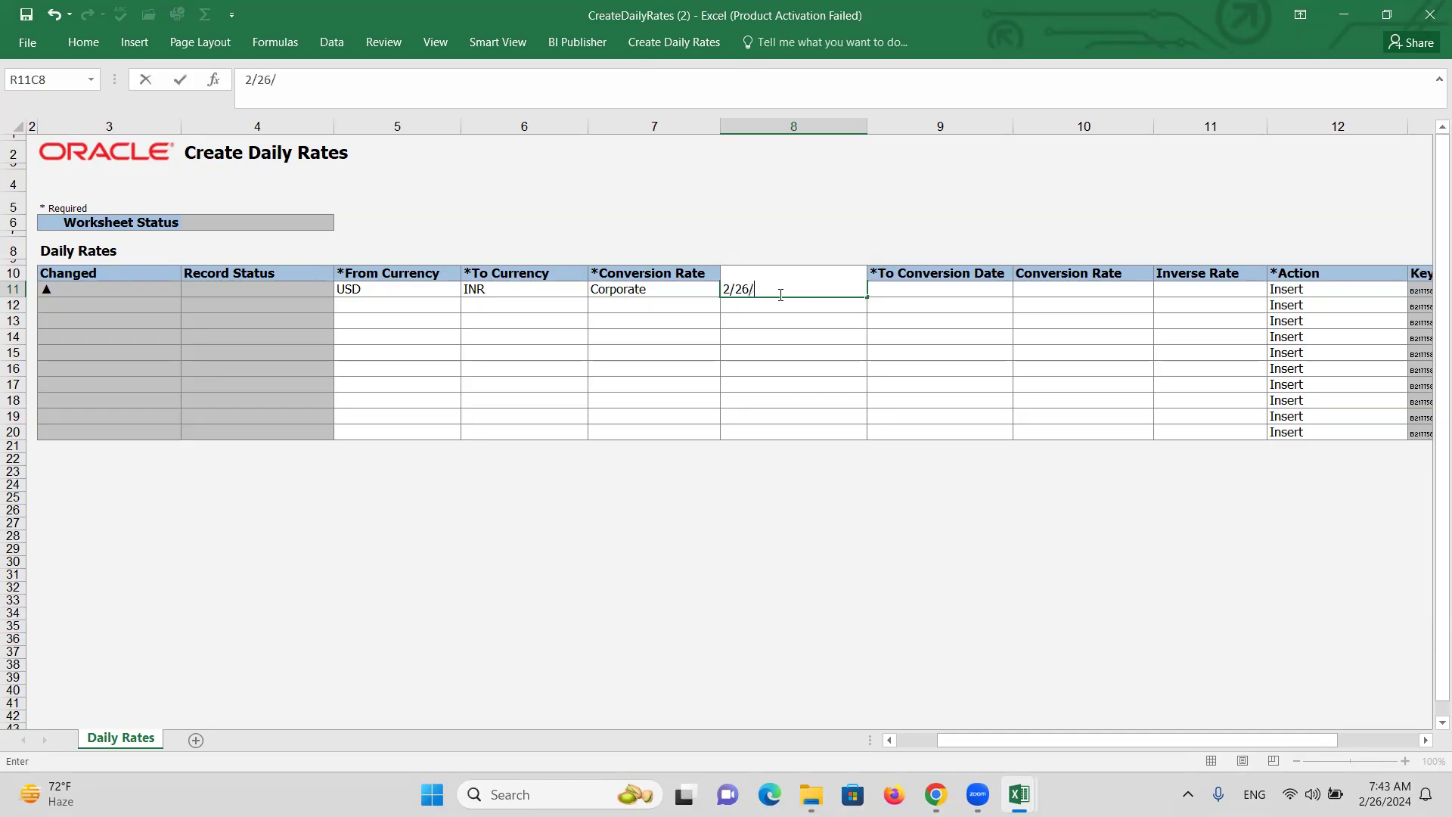
{"action": "type", "text": "24"}
{"action": "key", "text": "Return"}
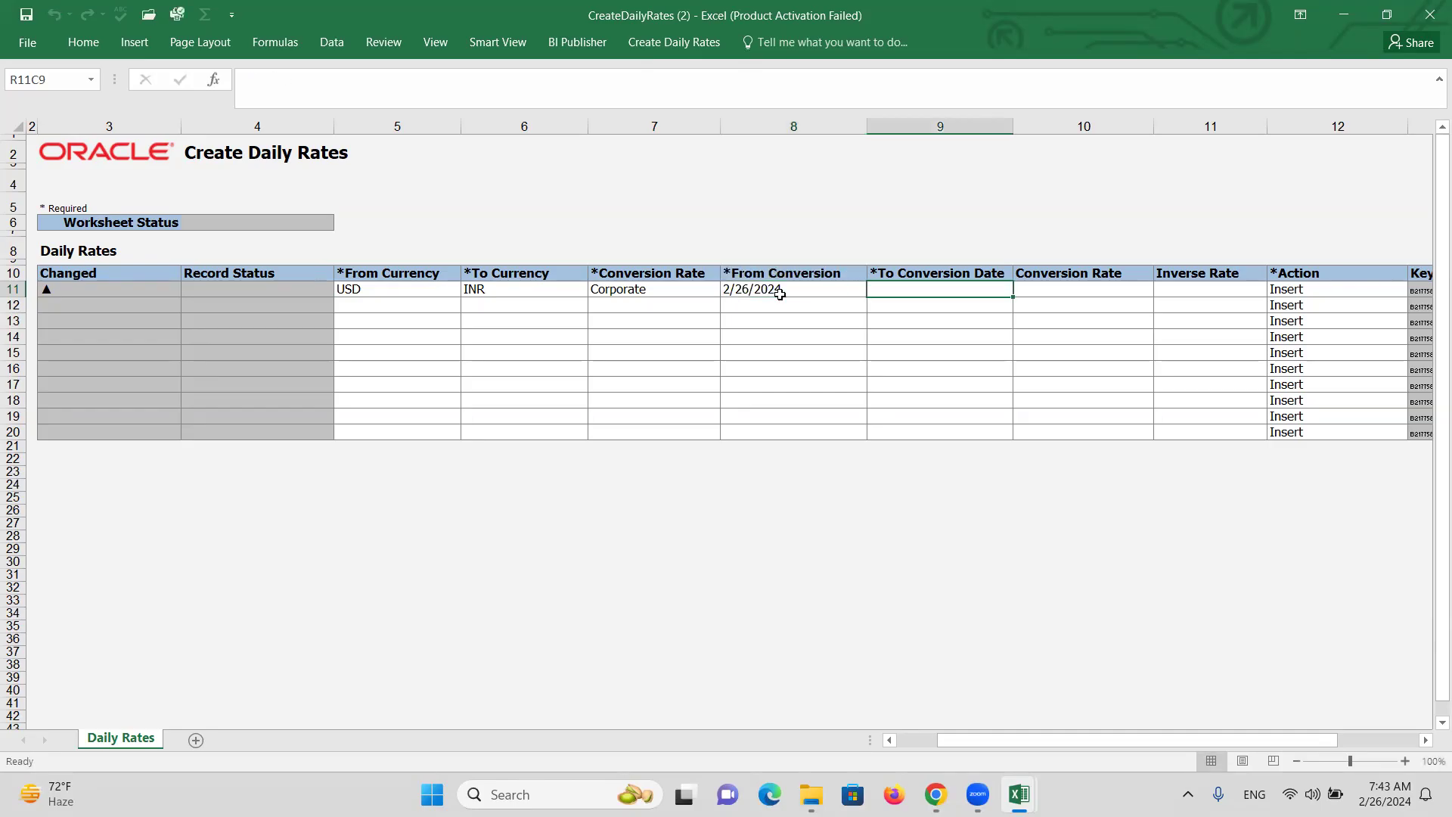
{"action": "key", "text": "ctrl+c"}
{"action": "key", "text": "Right"}
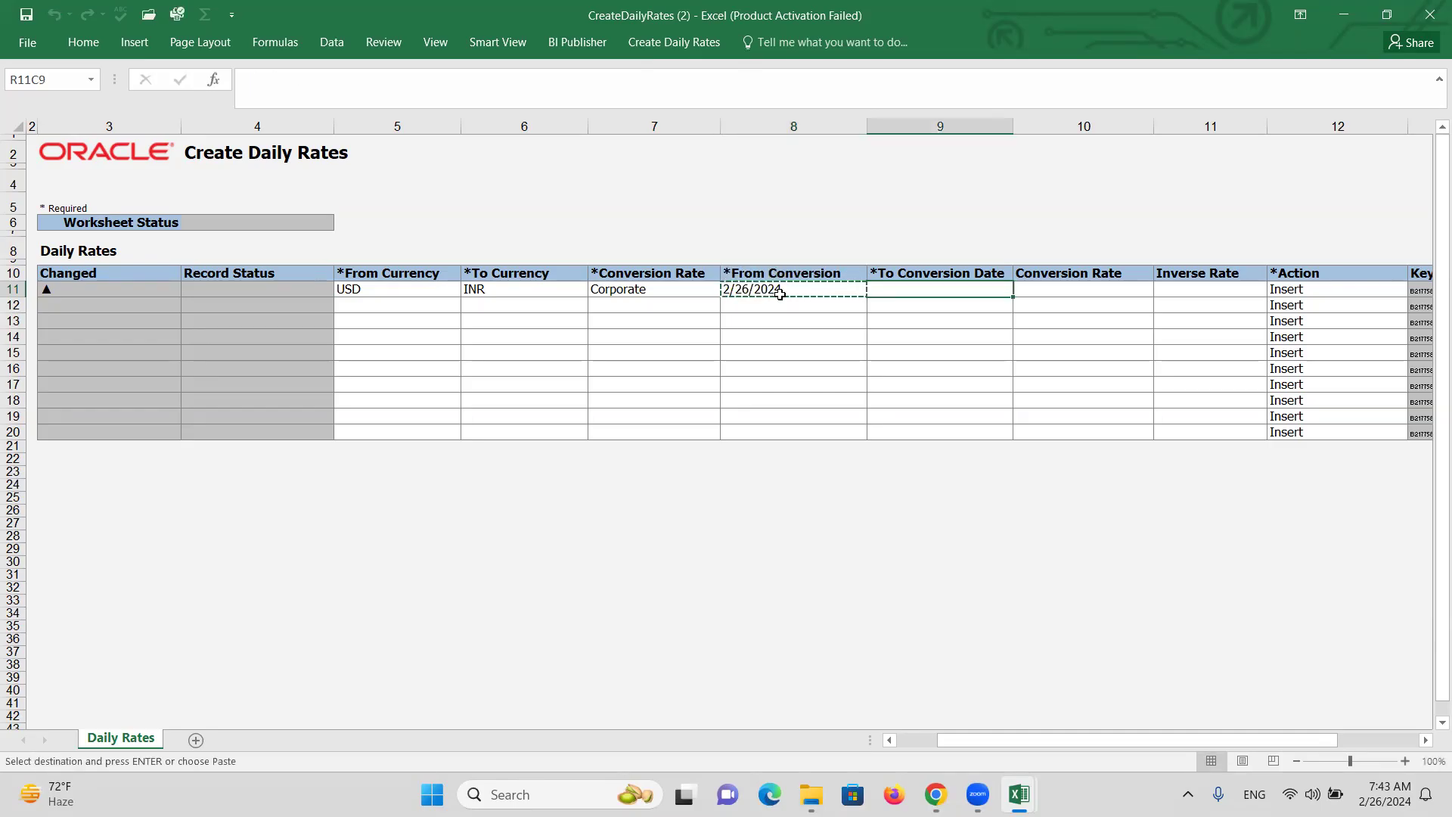
{"action": "key", "text": "Return"}
{"action": "key", "text": "Right"}
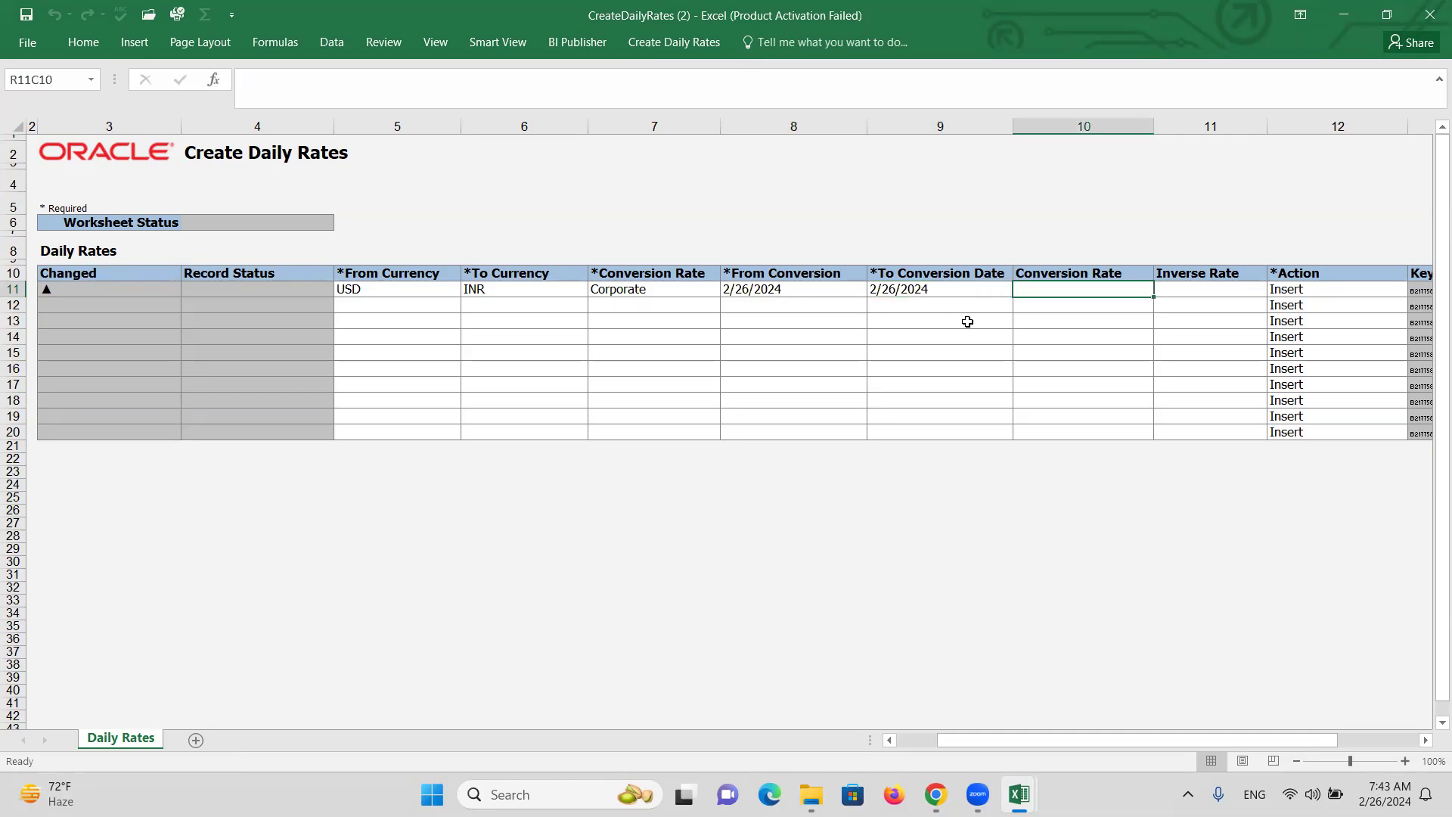
{"action": "type", "text": "80"}
{"action": "key", "text": "Tab"}
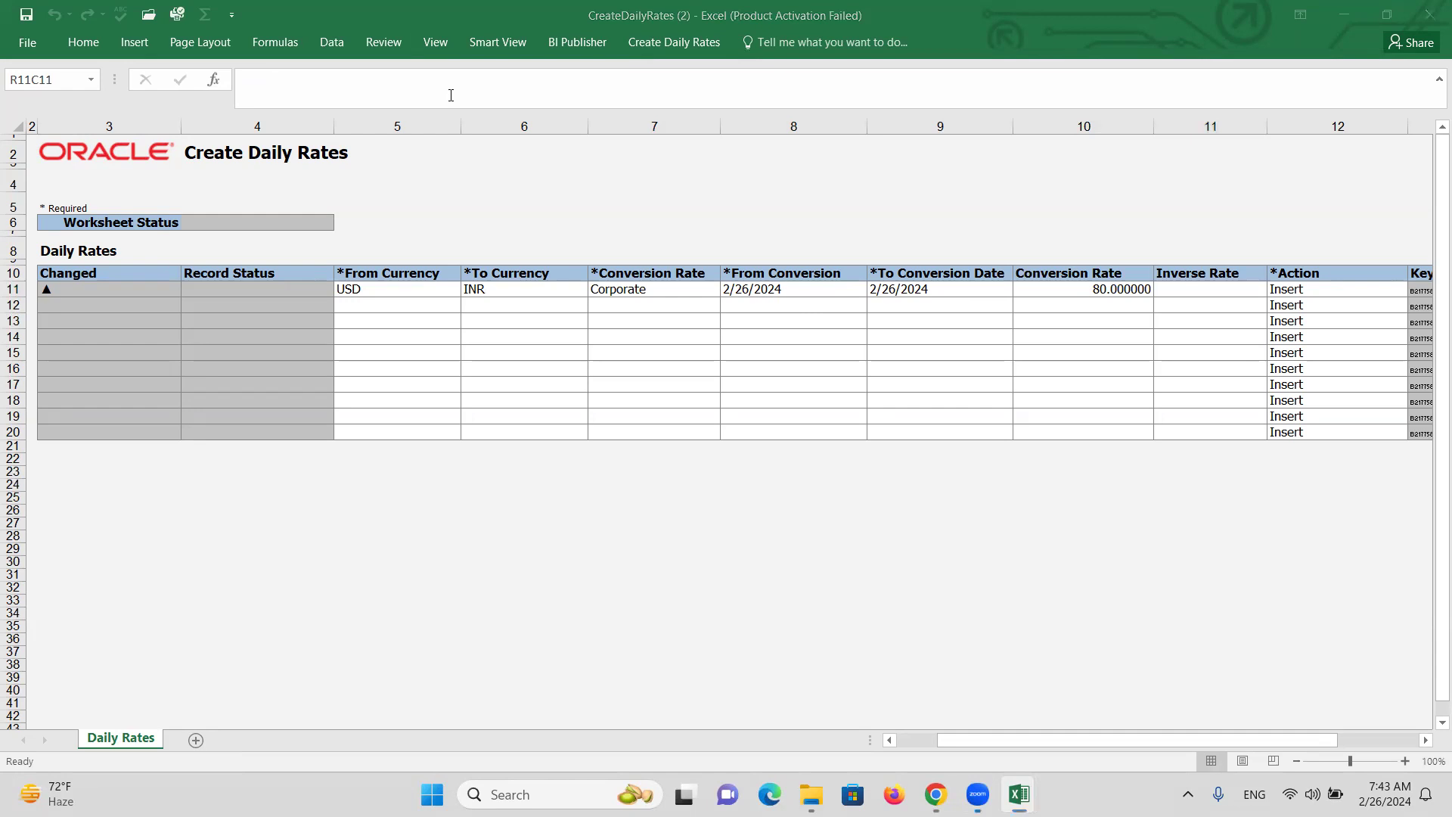
Submit the daily rates upload with auto-submit on, dismissing script errors, until the rows insert.
{"action": "left_click", "coordinate": [674, 42]}
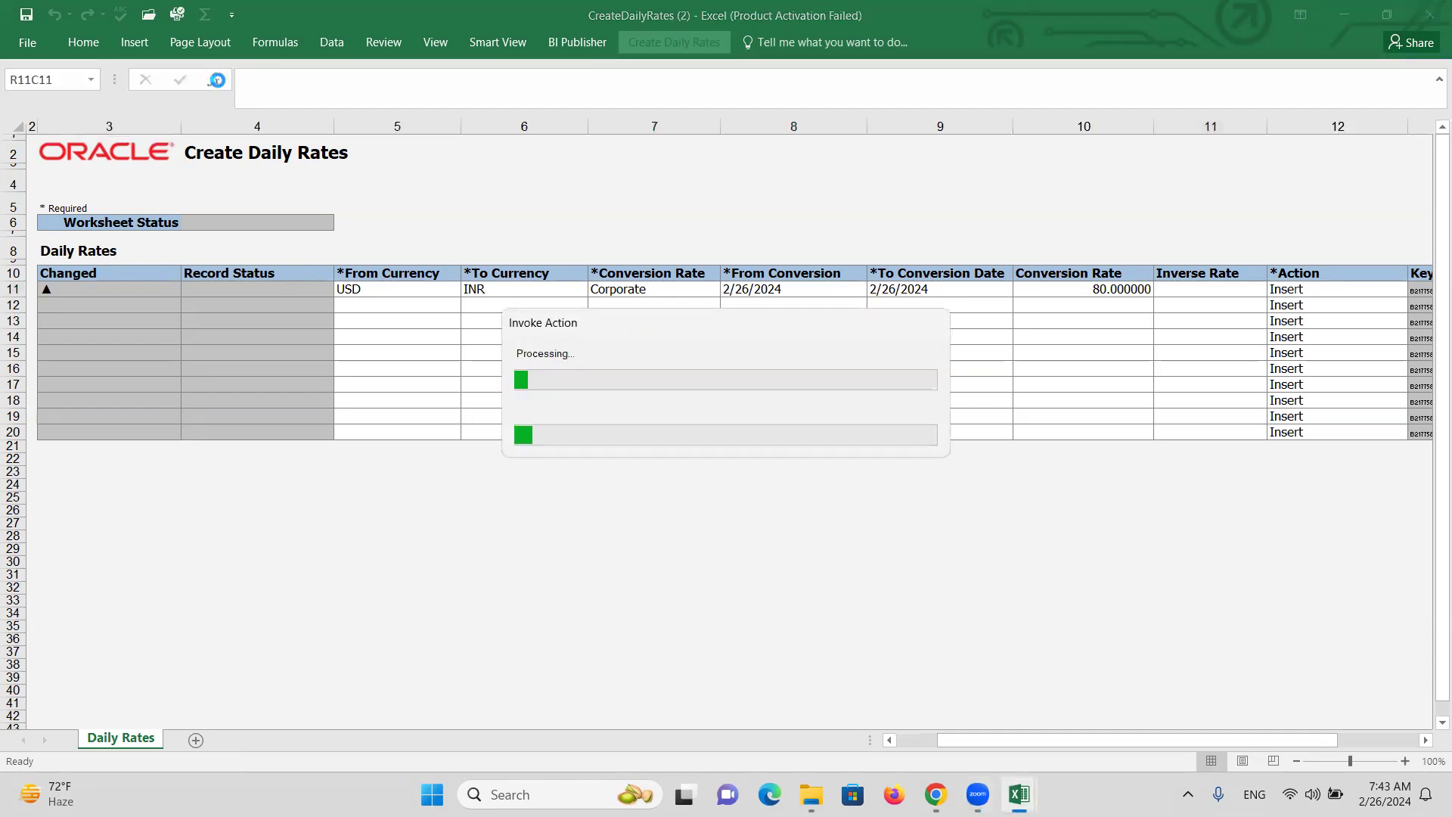
{"action": "left_click", "coordinate": [706, 507]}
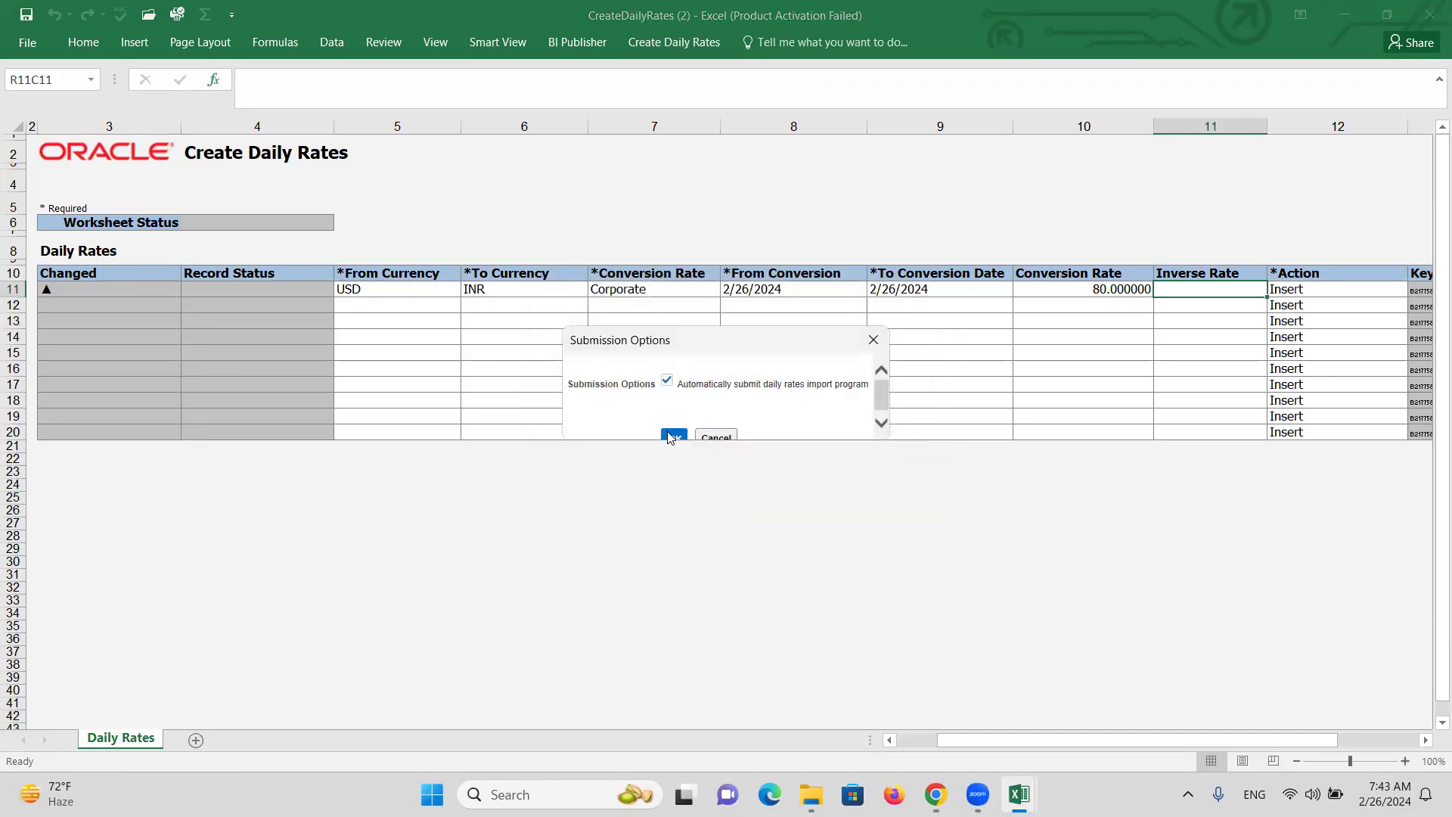
{"action": "left_click", "coordinate": [673, 431]}
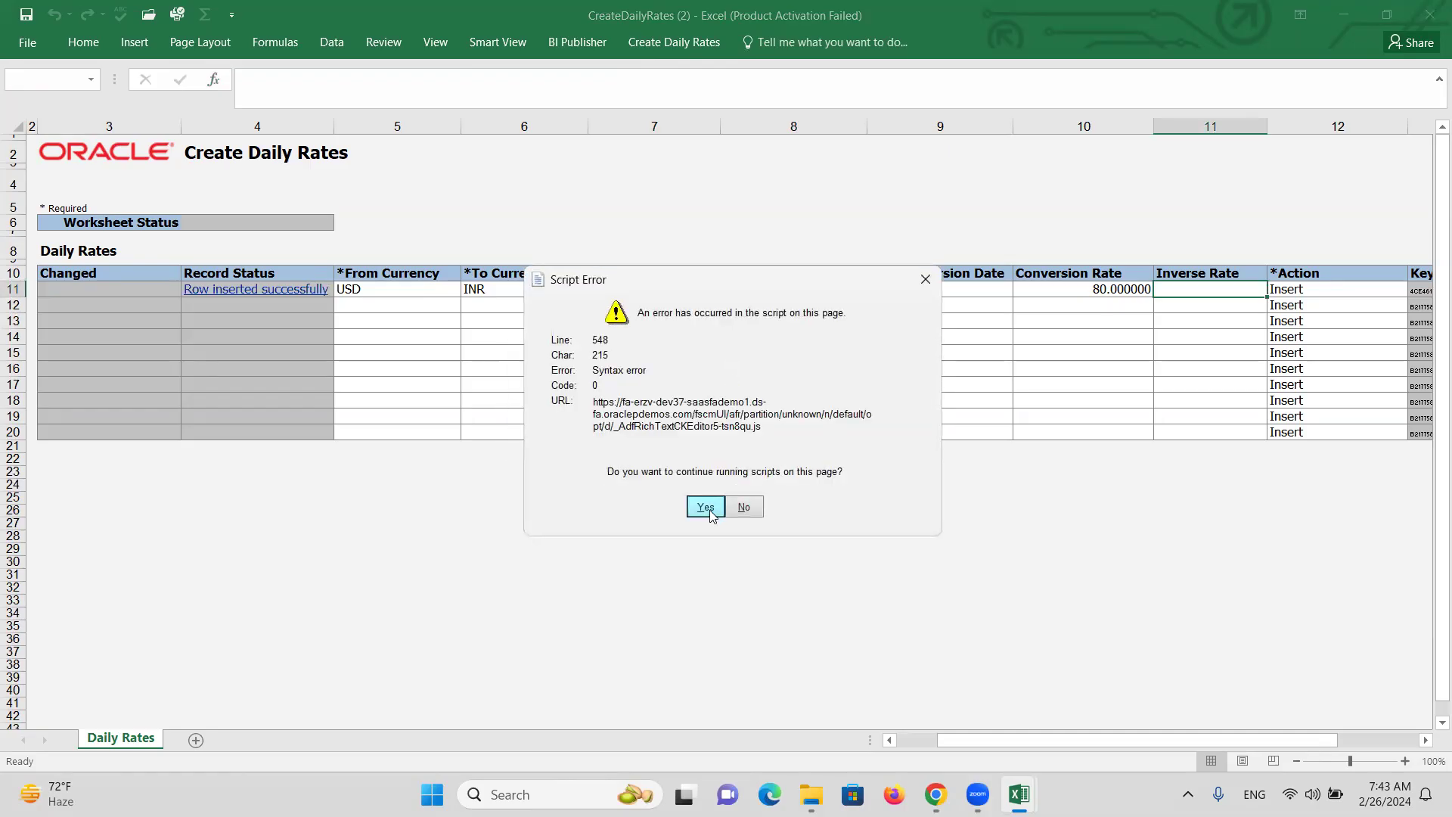
{"action": "left_click", "coordinate": [708, 508]}
{"action": "left_click", "coordinate": [581, 445]}
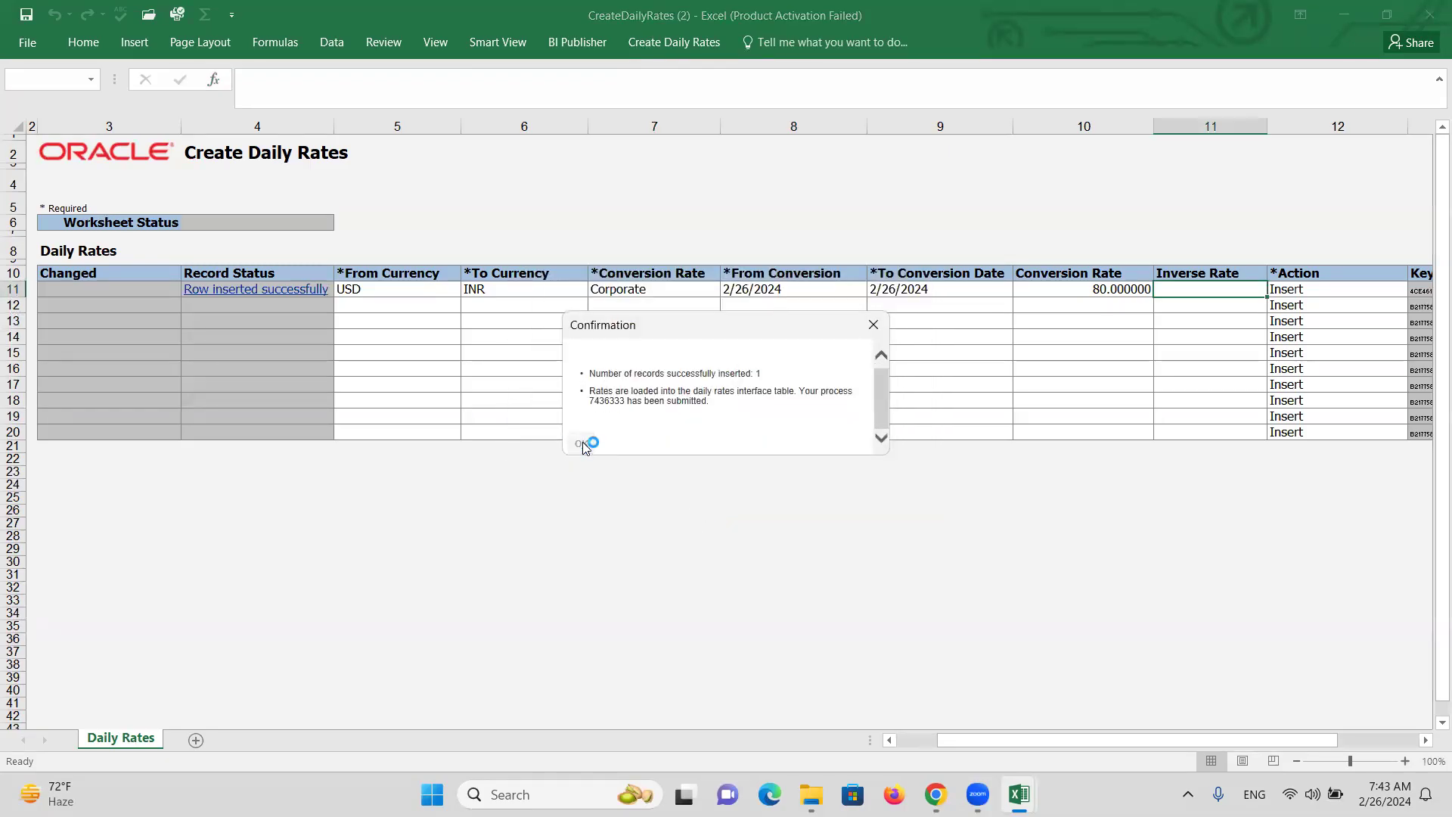
{"action": "left_click", "coordinate": [702, 507]}
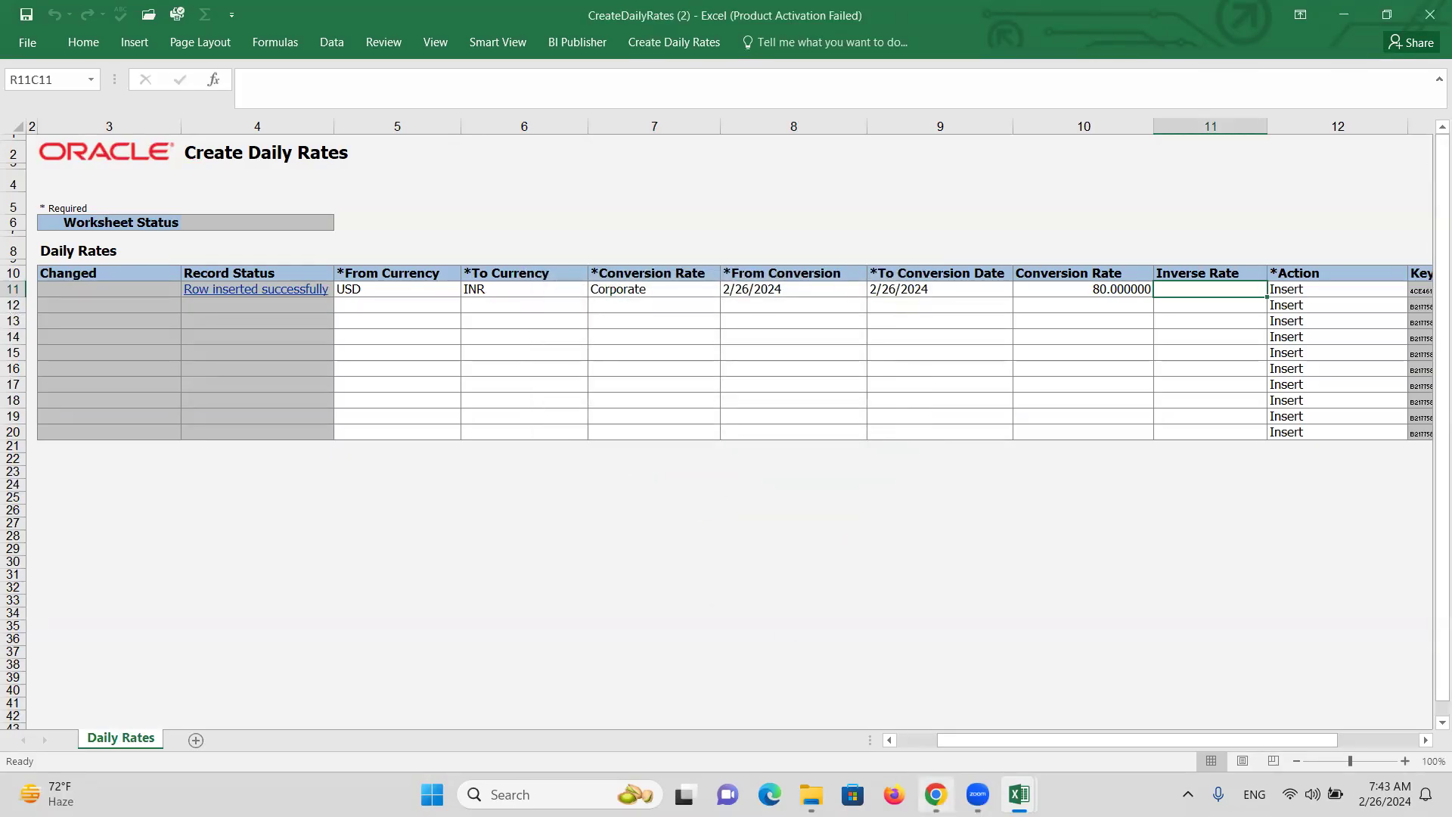
Check the uploaded USD-to-INR rate in Currency Rates Manager, then return to the rates workbook.
{"action": "left_click", "coordinate": [936, 794]}
{"action": "left_click", "coordinate": [1243, 556]}
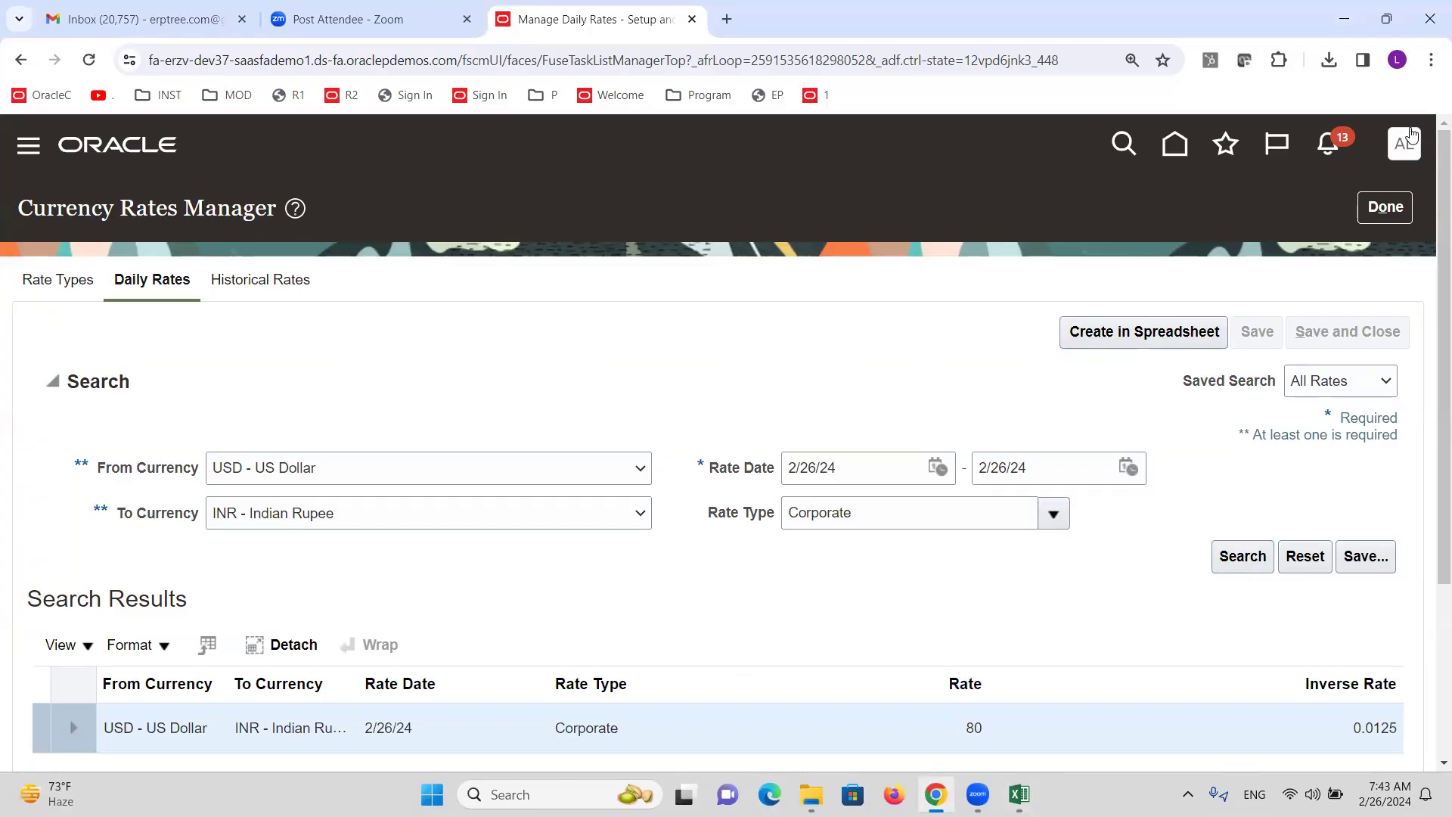
{"action": "left_click", "coordinate": [1385, 207]}
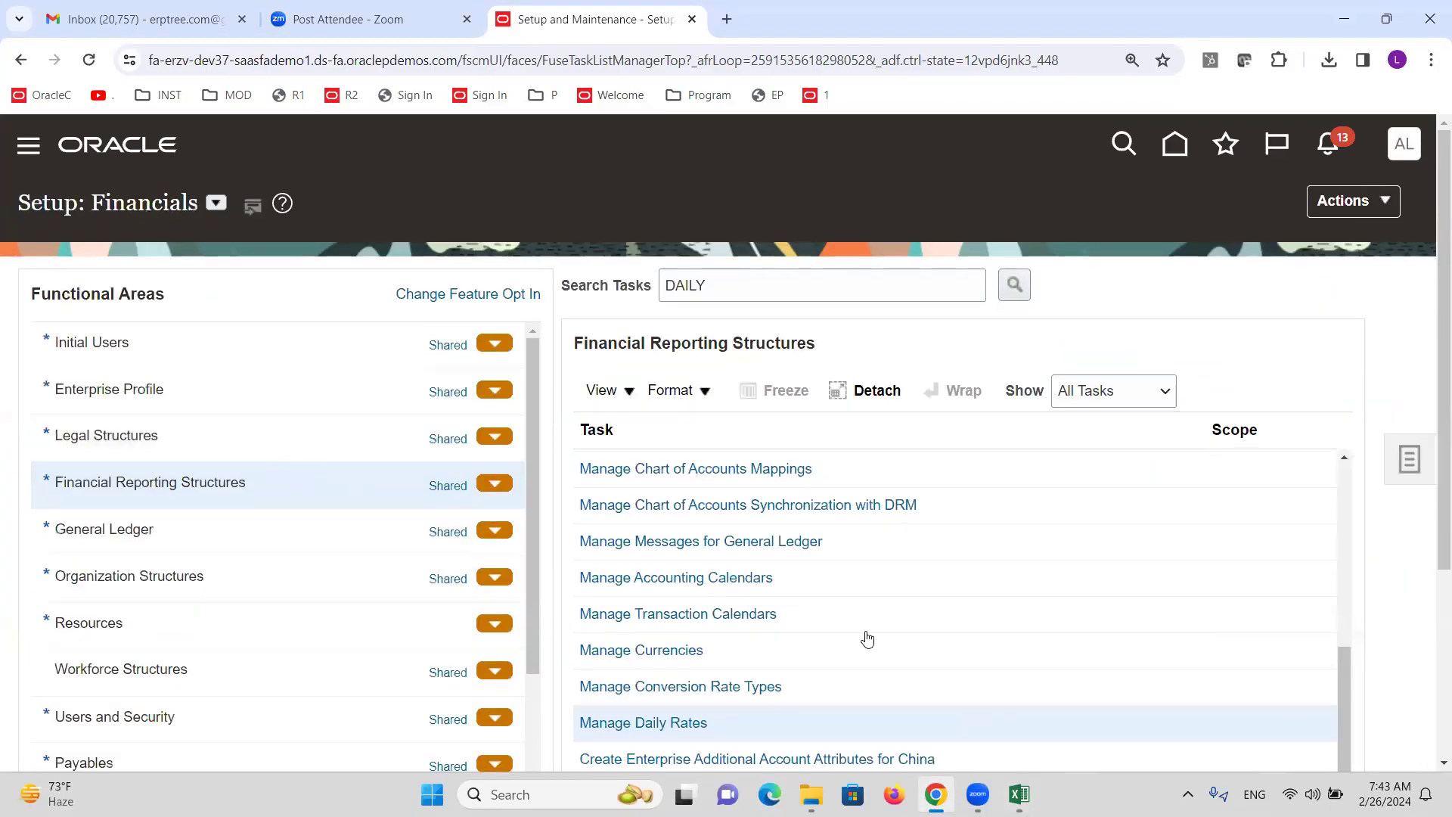
{"action": "key", "text": "alt+Tab"}
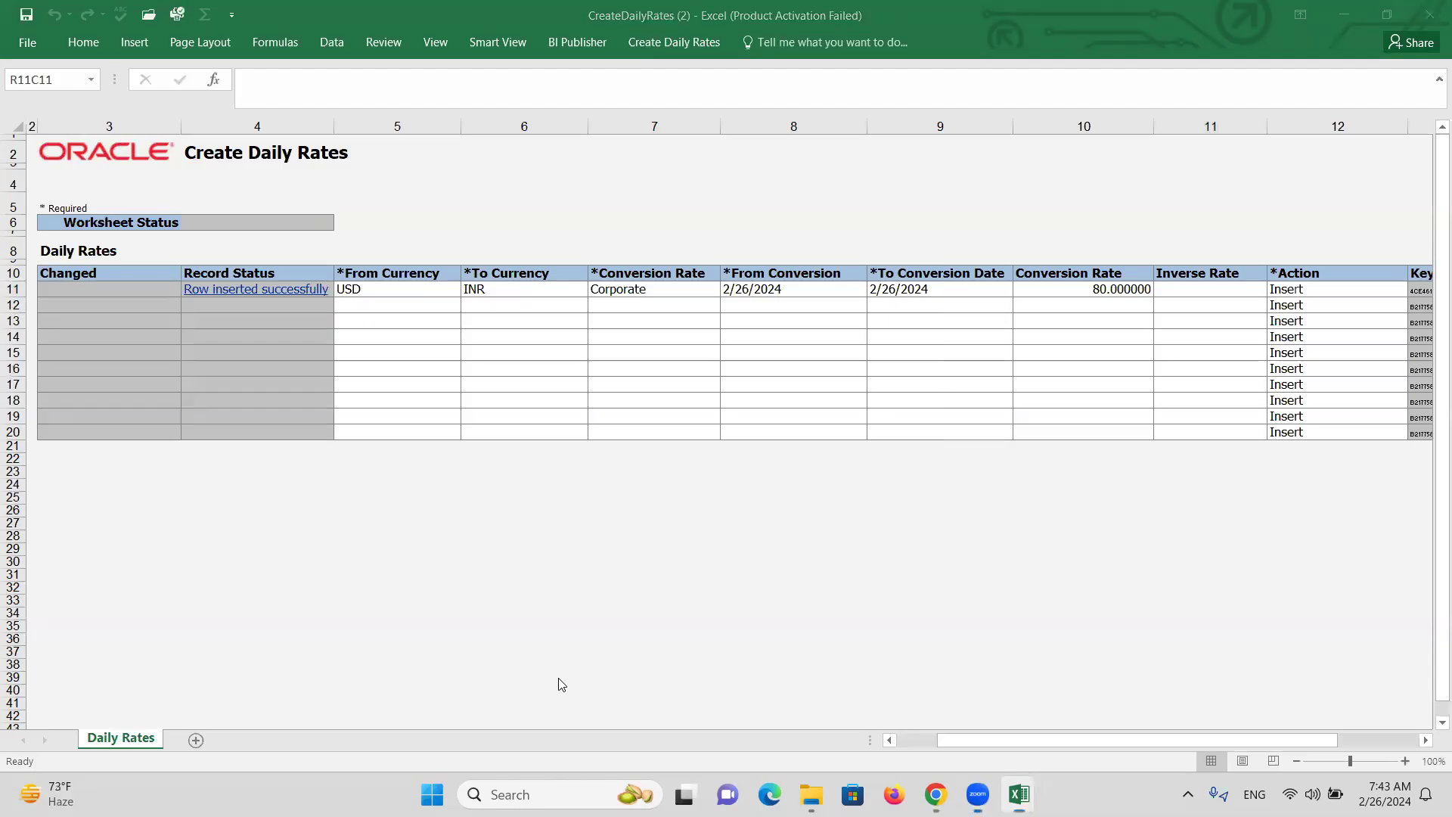
Go through the Reporting Ledger steps in the training checklist, ending at Open periods in RL, and save it.
{"action": "key", "text": "alt+Tab"}
{"action": "key", "text": "alt+Tab"}
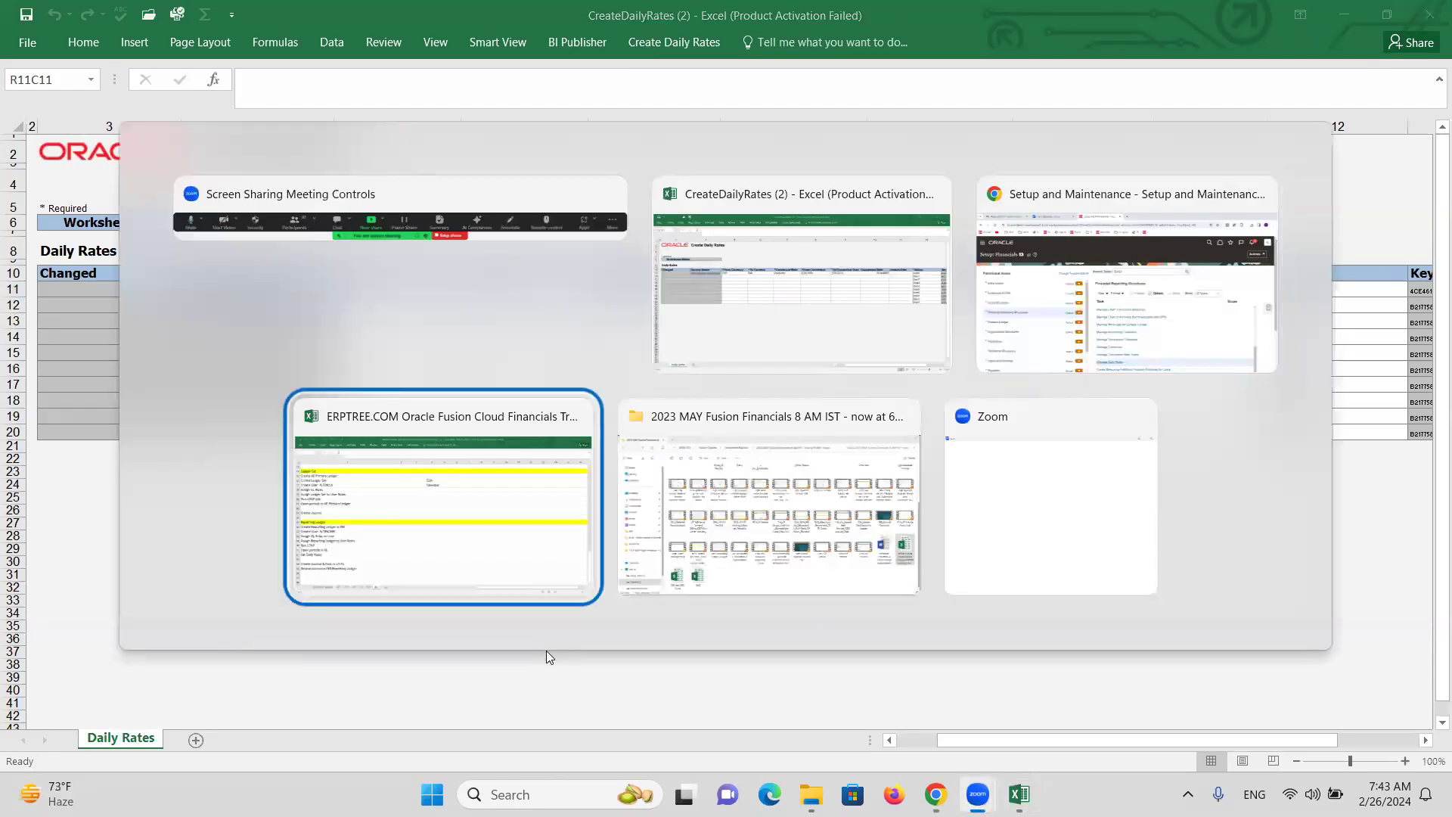
{"action": "left_click", "coordinate": [115, 468]}
{"action": "left_click", "coordinate": [127, 489]}
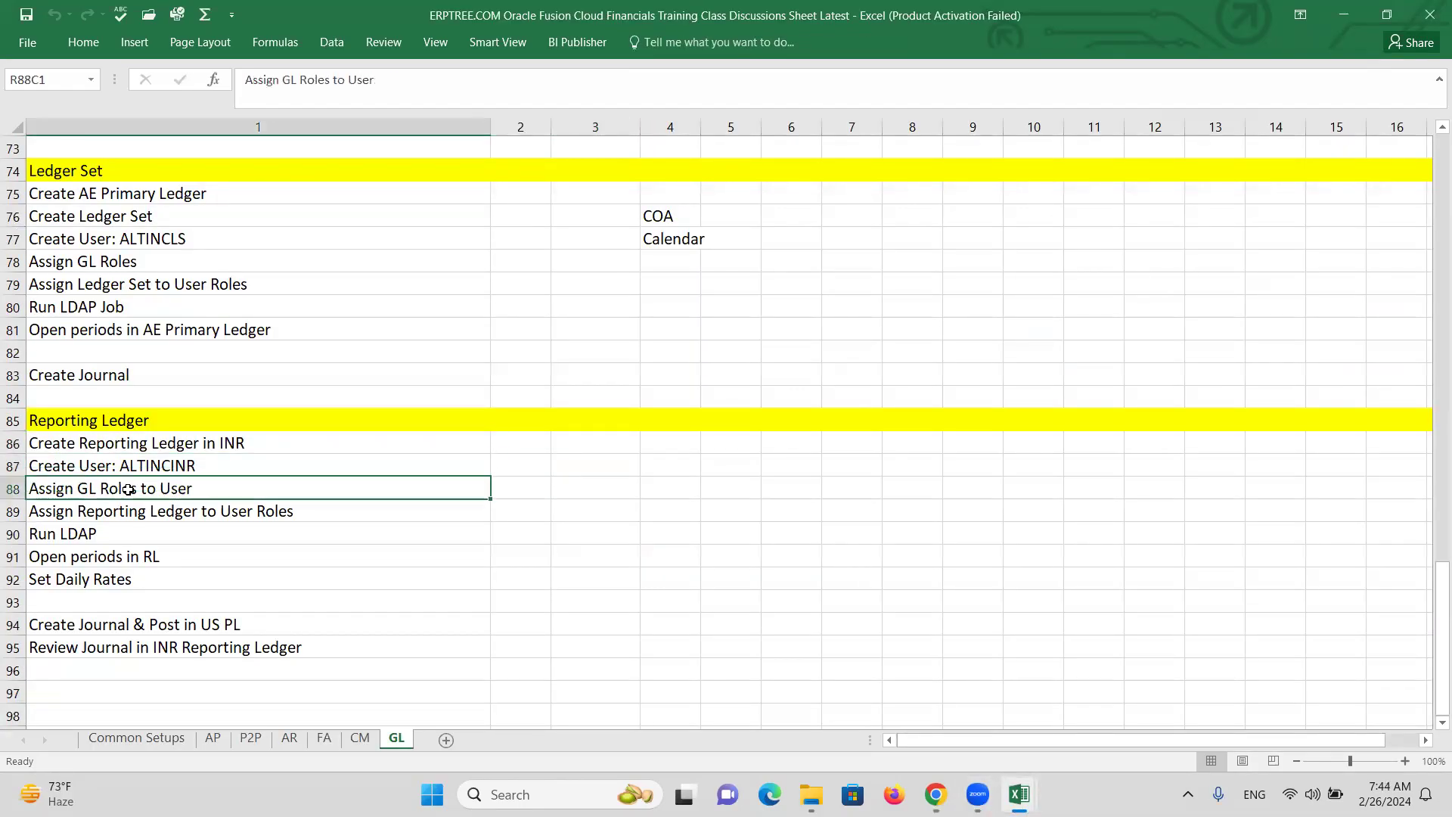
{"action": "left_click", "coordinate": [133, 512]}
{"action": "left_click", "coordinate": [98, 533]}
{"action": "left_click", "coordinate": [131, 556]}
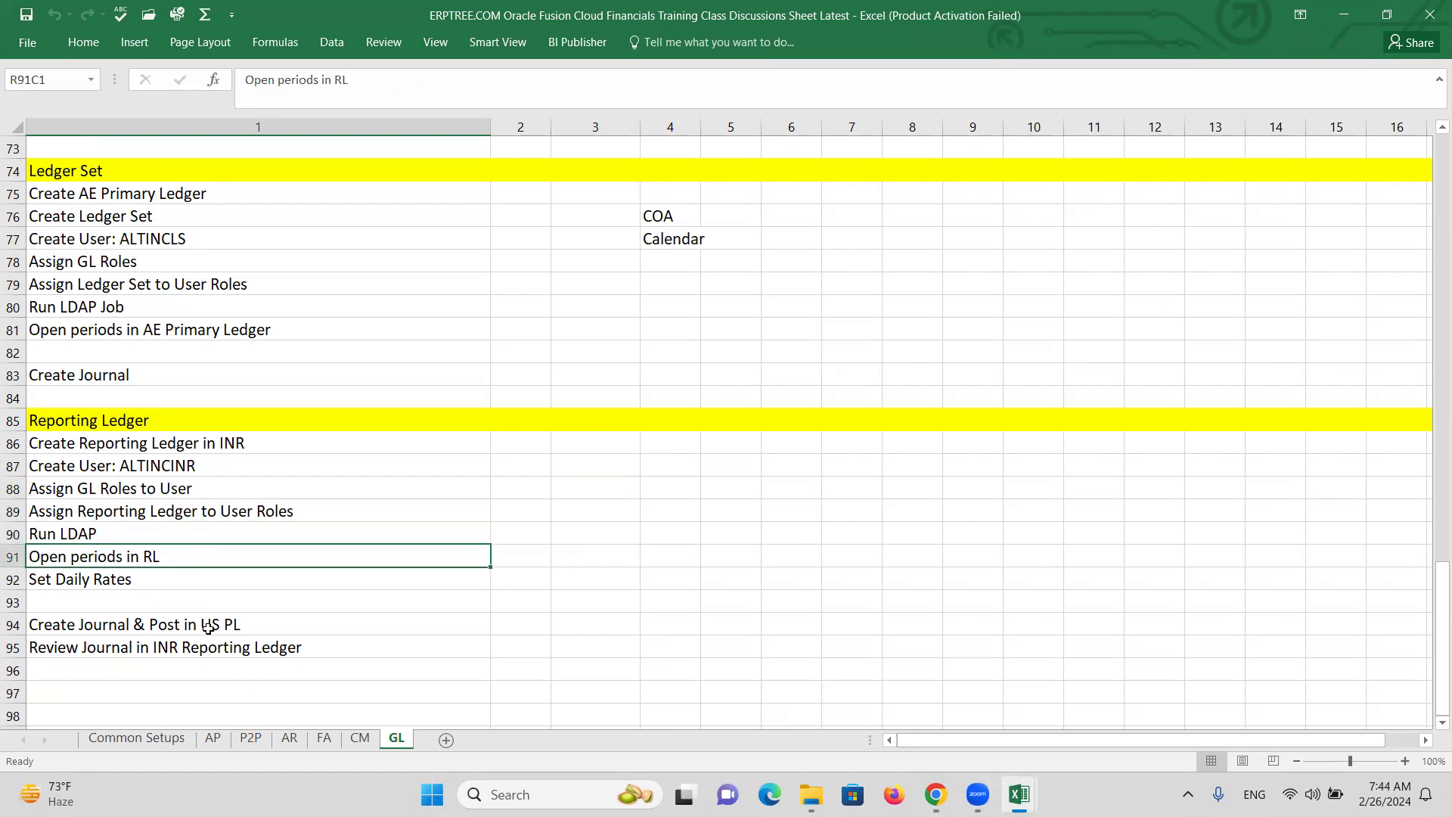
{"action": "key", "text": "ctrl+s"}
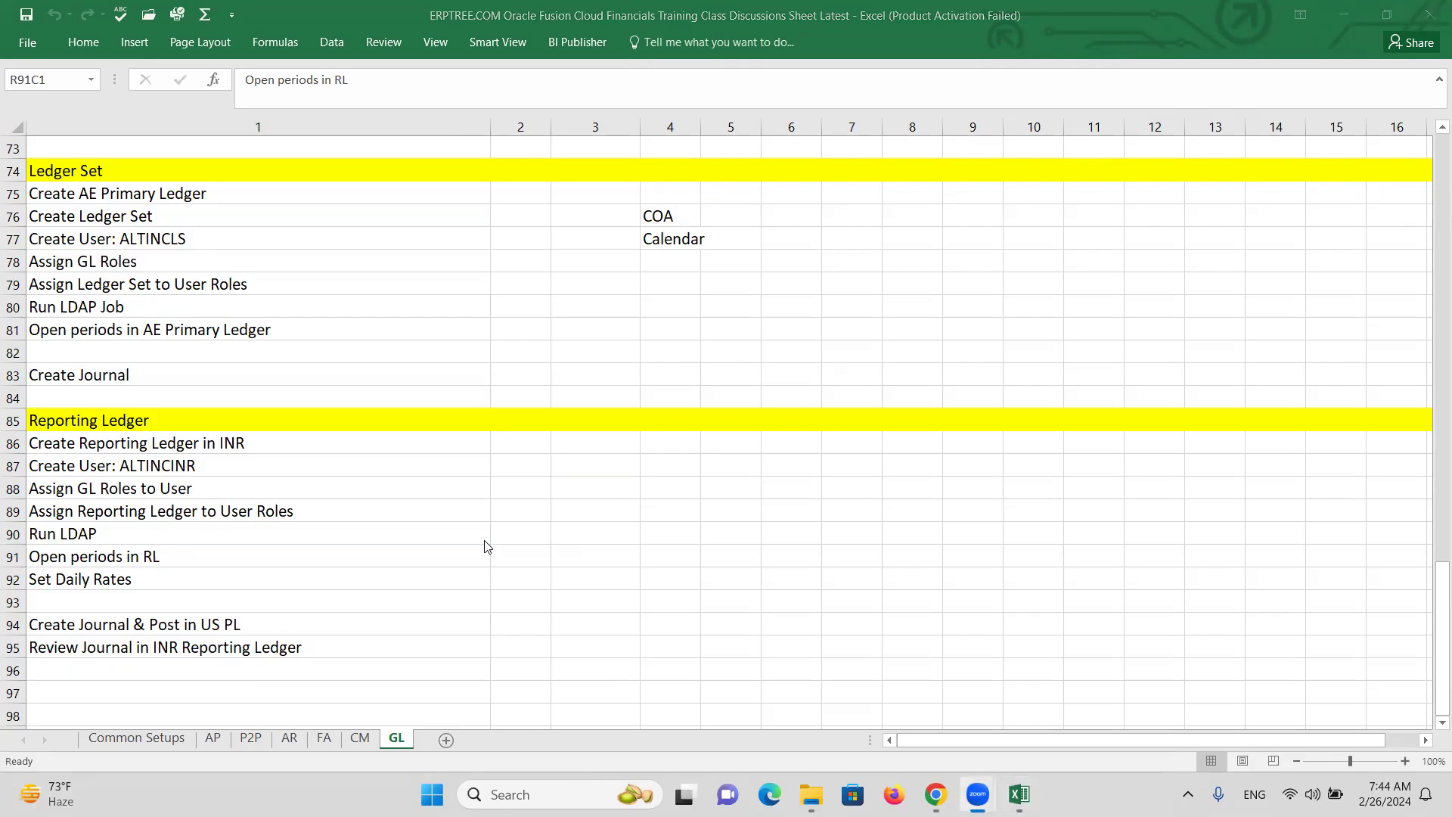
Go back to the Oracle Setup: Financials page in the browser.
{"action": "key", "text": "alt+Tab"}
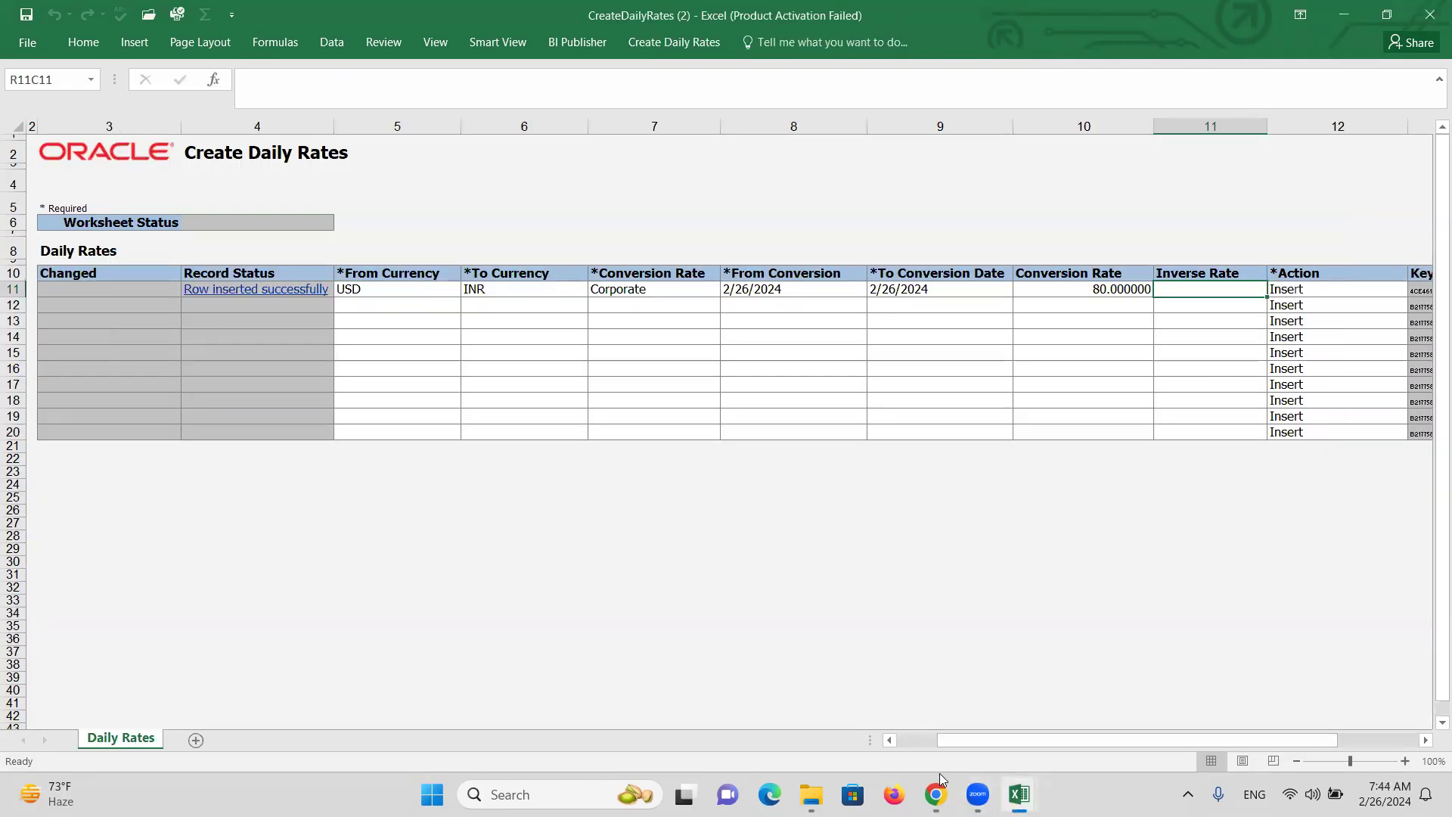
{"action": "left_click", "coordinate": [936, 794]}
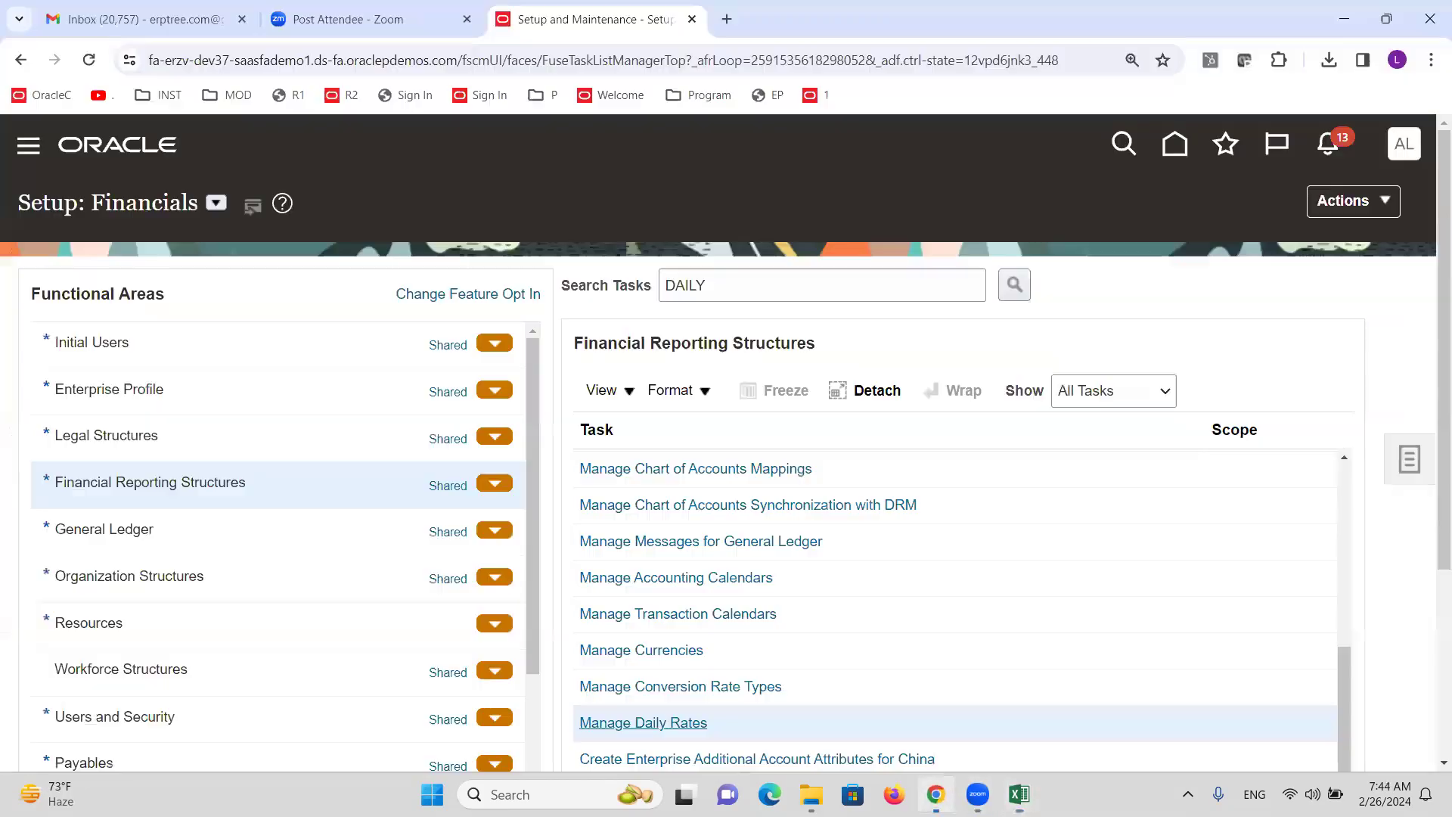
{"action": "left_click", "coordinate": [1401, 143]}
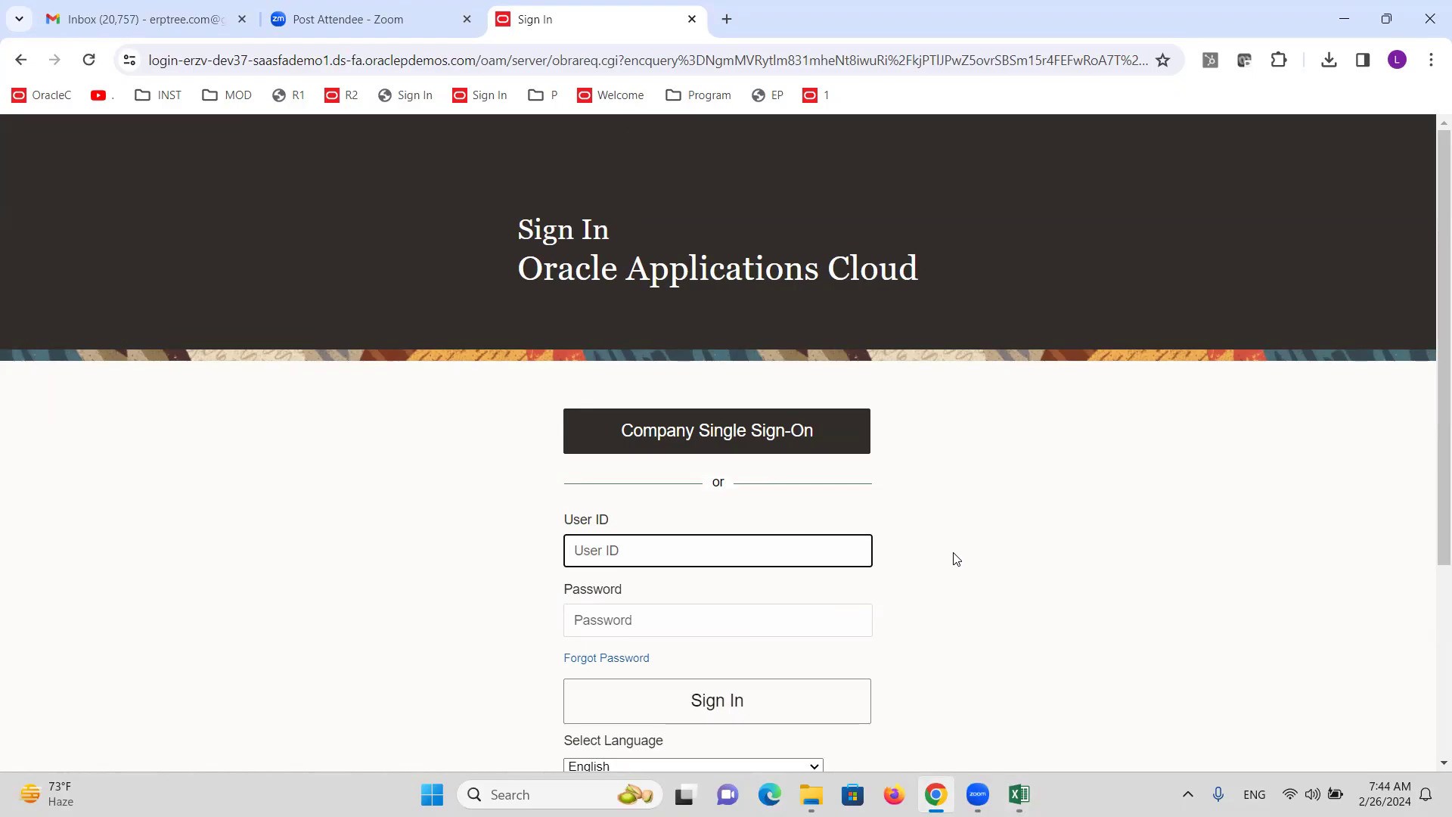
Sign in to Oracle with the INR reporting-ledger user ID and password.
{"action": "type", "text": "ALTINCINR"}
{"action": "key", "text": "Tab"}
{"action": "type", "text": "***"}
{"action": "key", "text": "Return"}
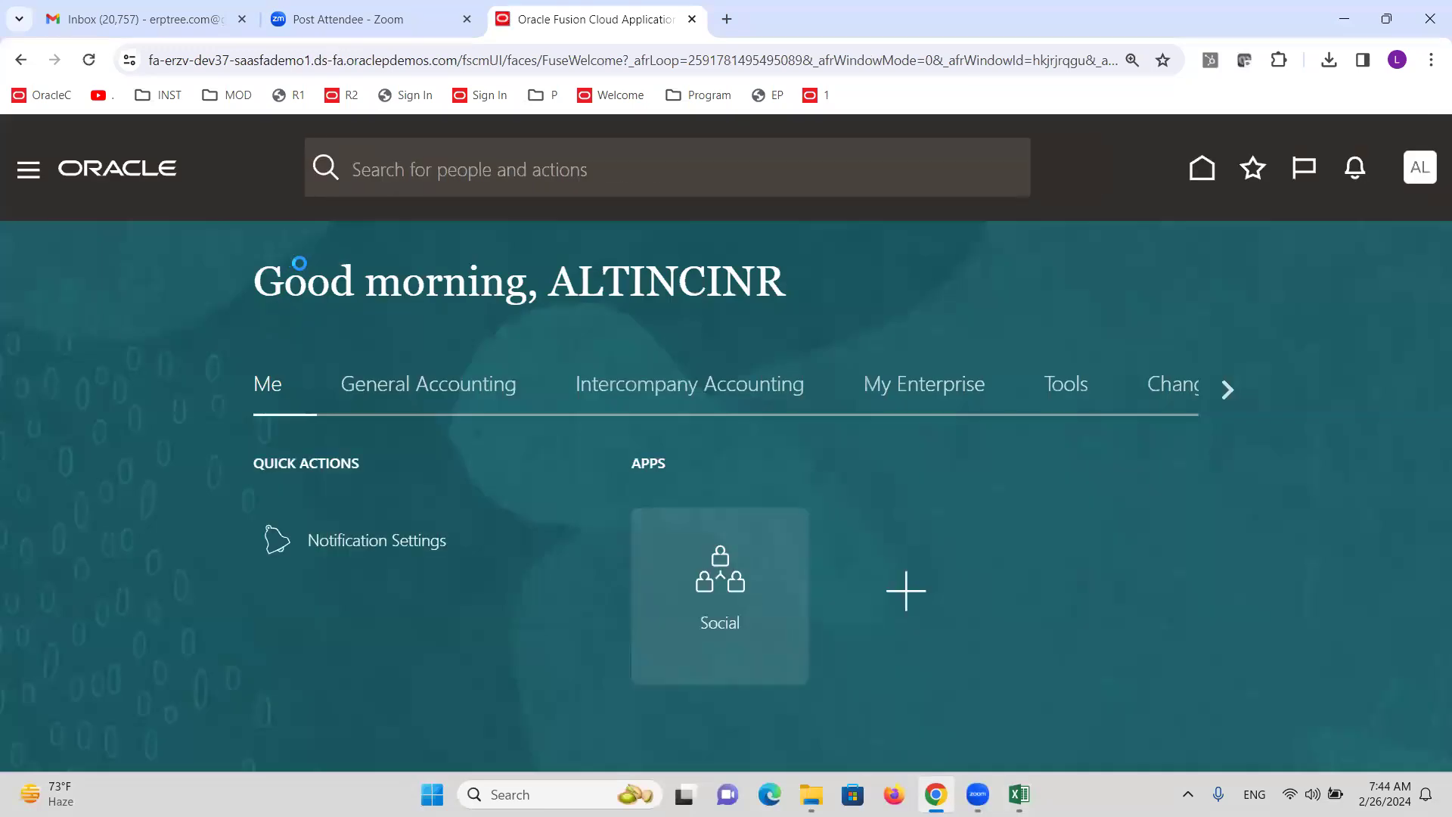
Open Period Close under General Accounting in the Navigator.
{"action": "left_click", "coordinate": [28, 180]}
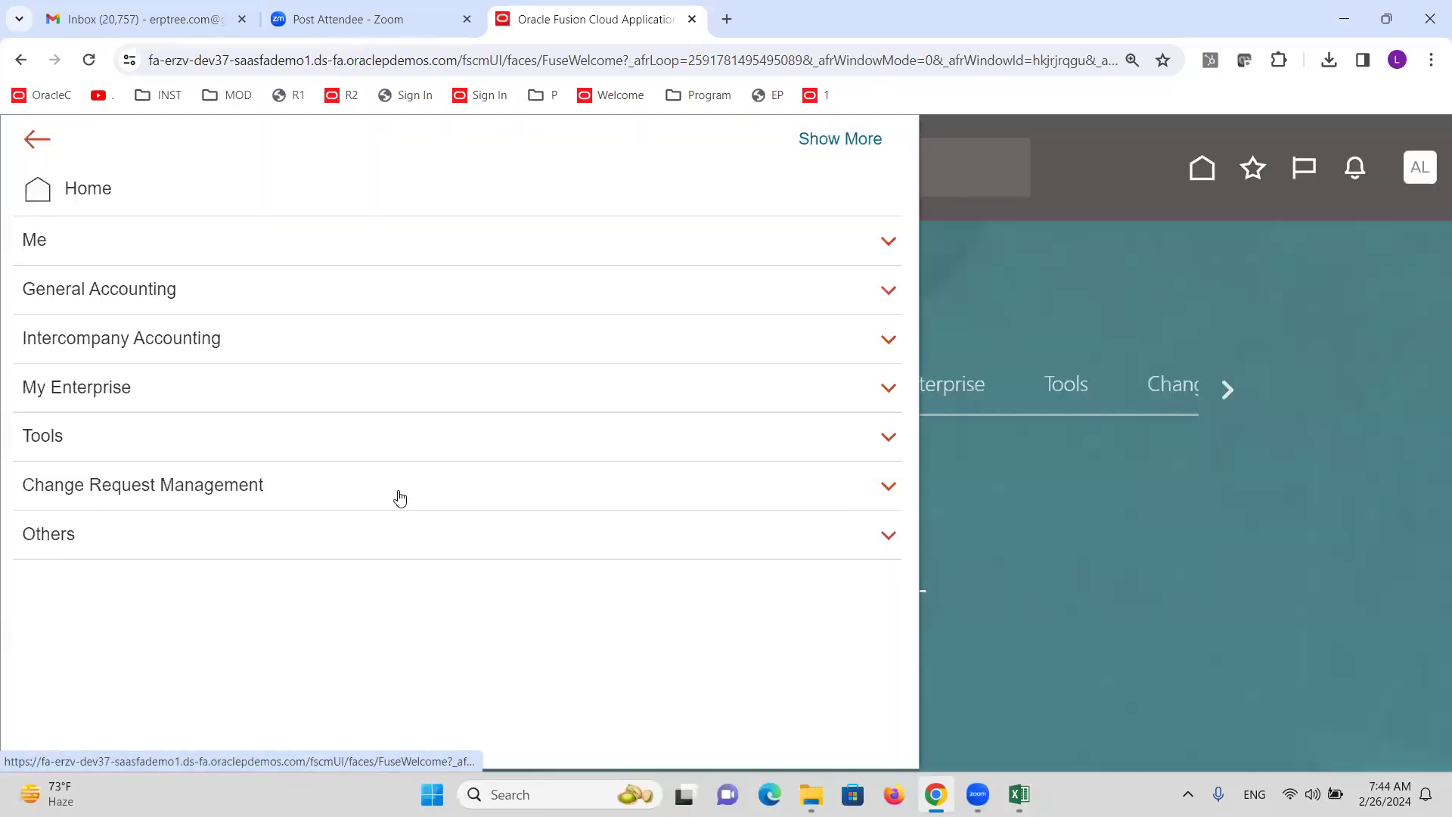
{"action": "left_click", "coordinate": [58, 431]}
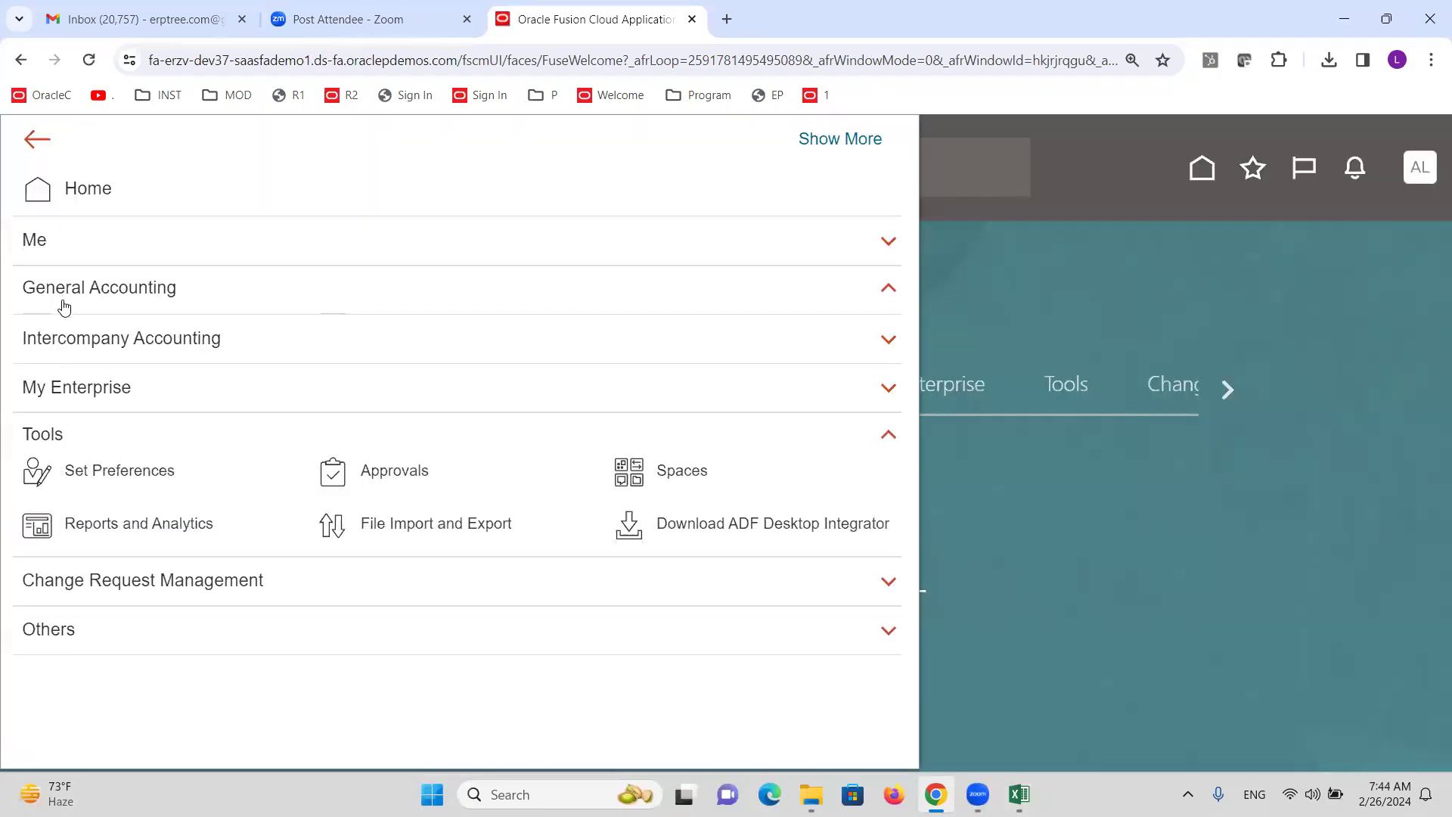
{"action": "left_click", "coordinate": [58, 303]}
{"action": "left_click", "coordinate": [718, 327]}
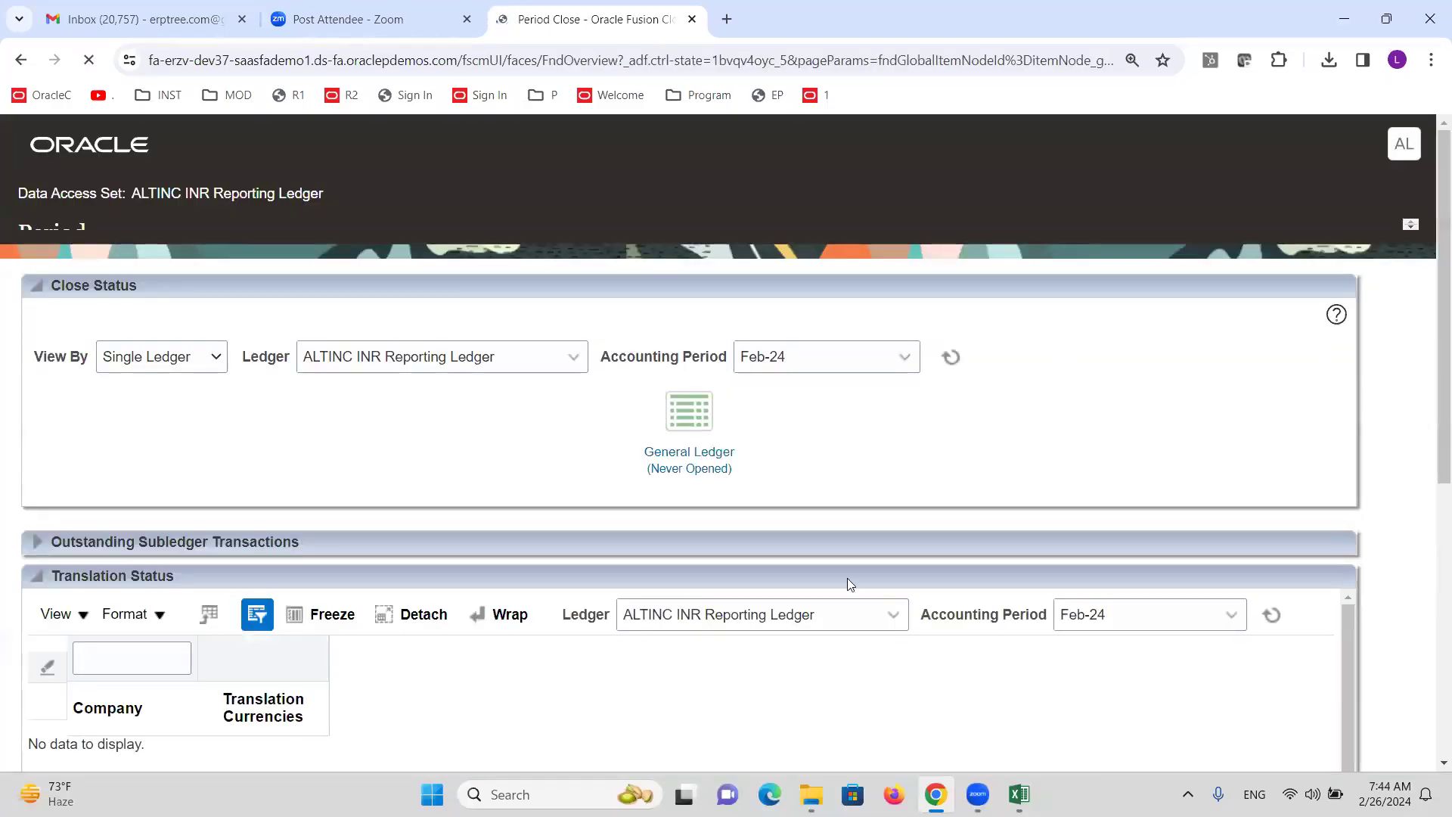
Open the INR Reporting Ledger's first period, Jan-23, and refresh the period statuses until it updates.
{"action": "left_click", "coordinate": [678, 469]}
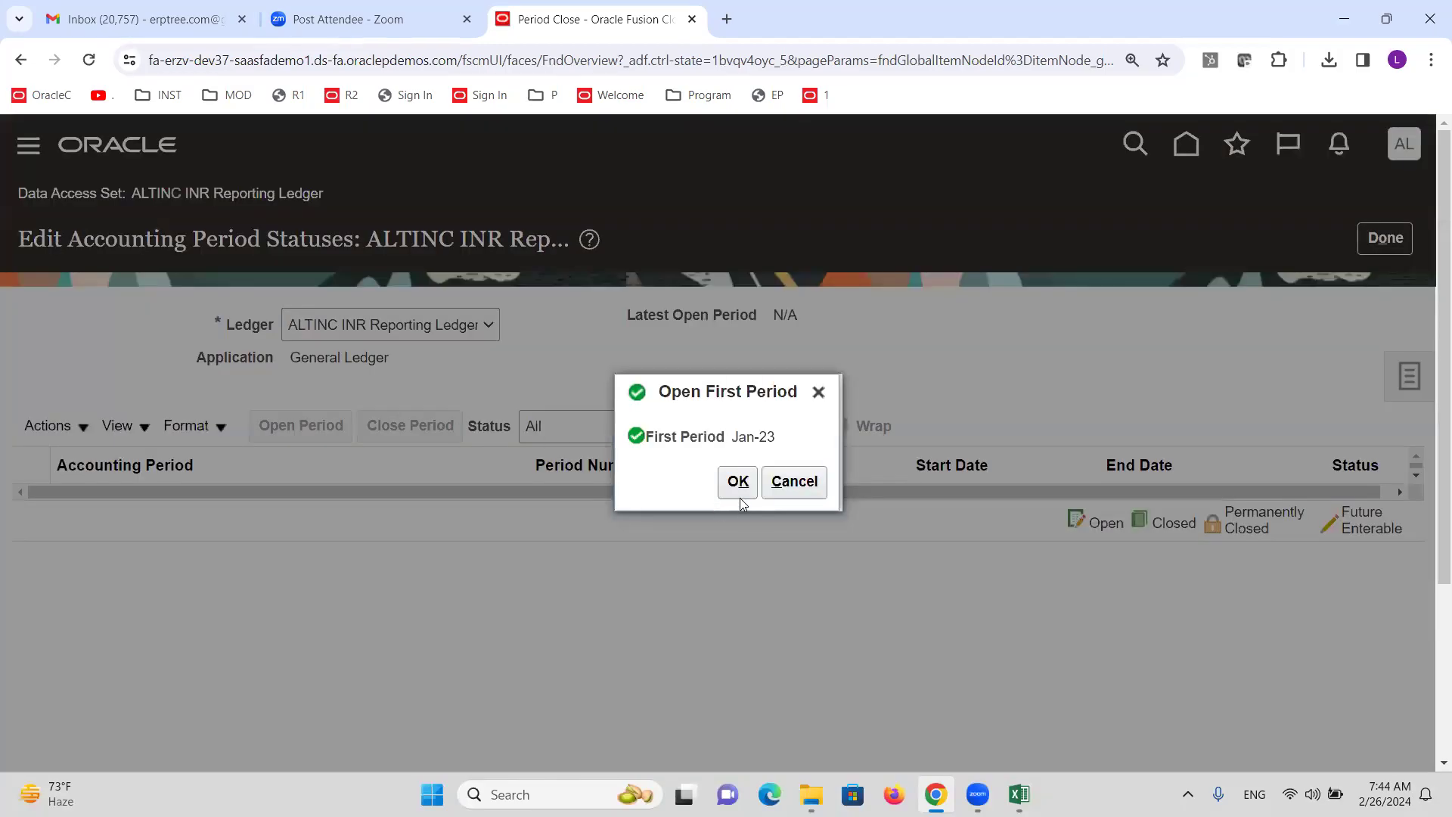
{"action": "left_click", "coordinate": [737, 484]}
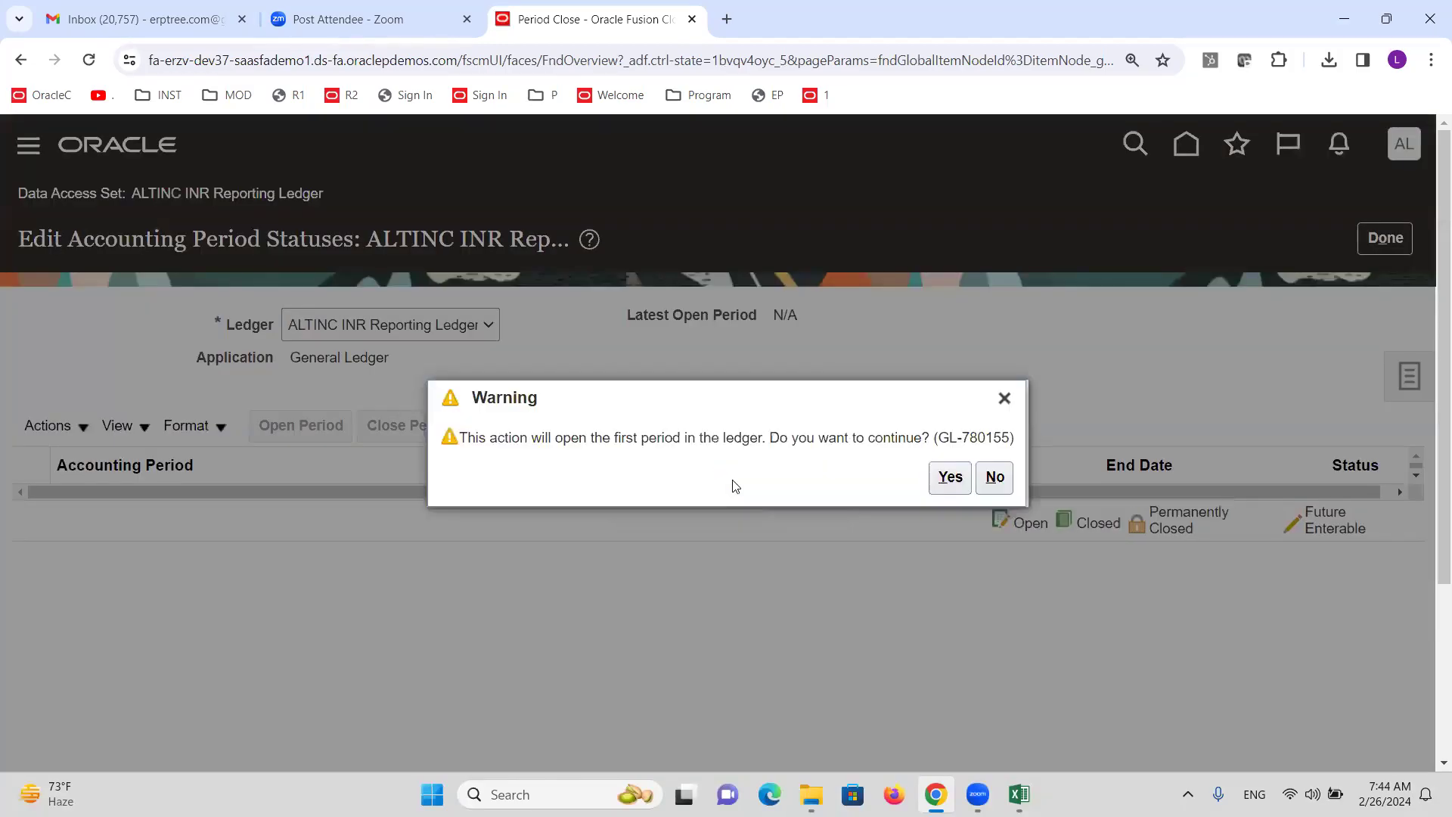
{"action": "left_click", "coordinate": [950, 477]}
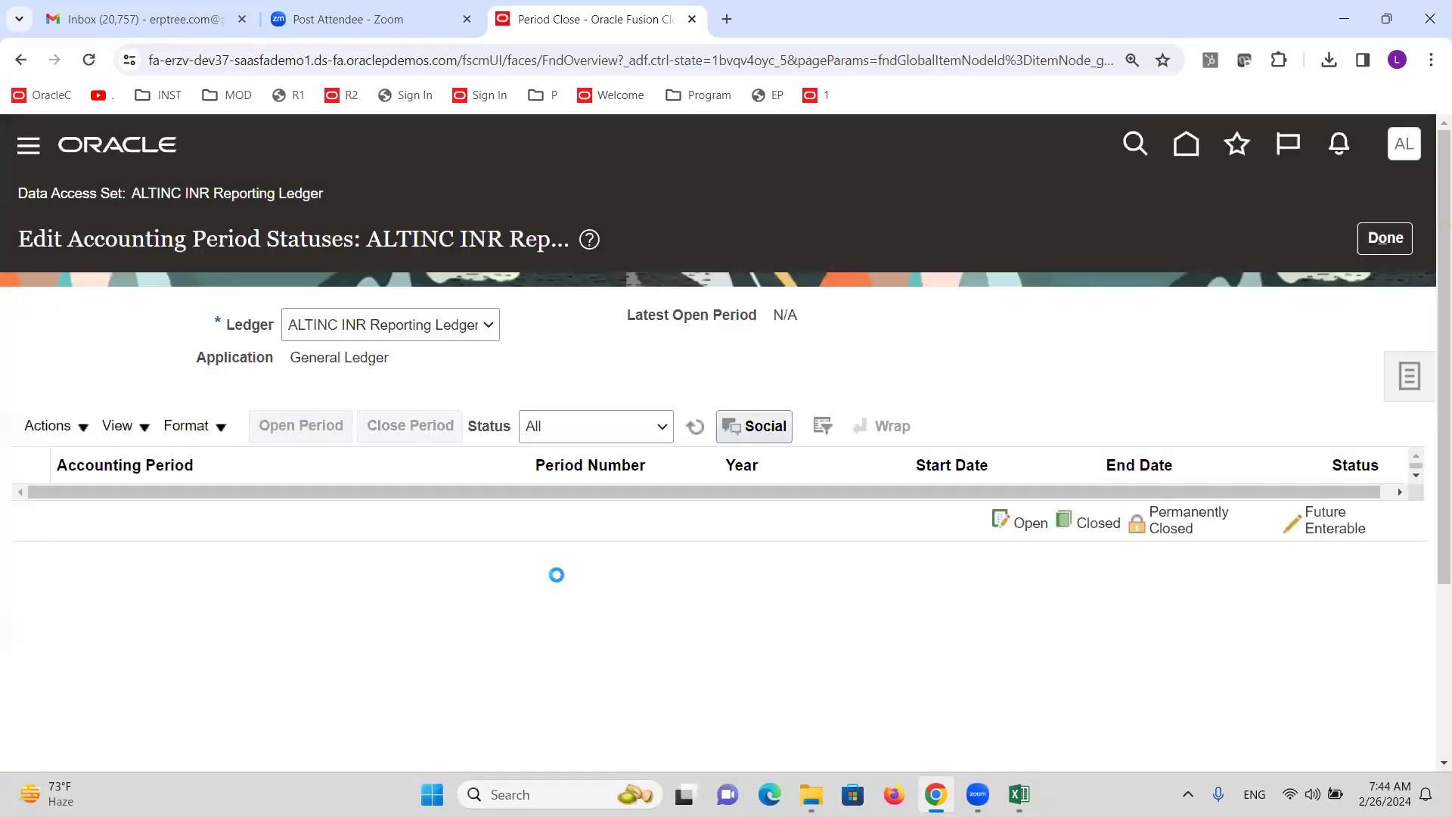
{"action": "left_click", "coordinate": [690, 435]}
{"action": "left_click", "coordinate": [689, 437]}
{"action": "left_click", "coordinate": [690, 436]}
{"action": "left_click", "coordinate": [693, 435]}
{"action": "left_click", "coordinate": [693, 436]}
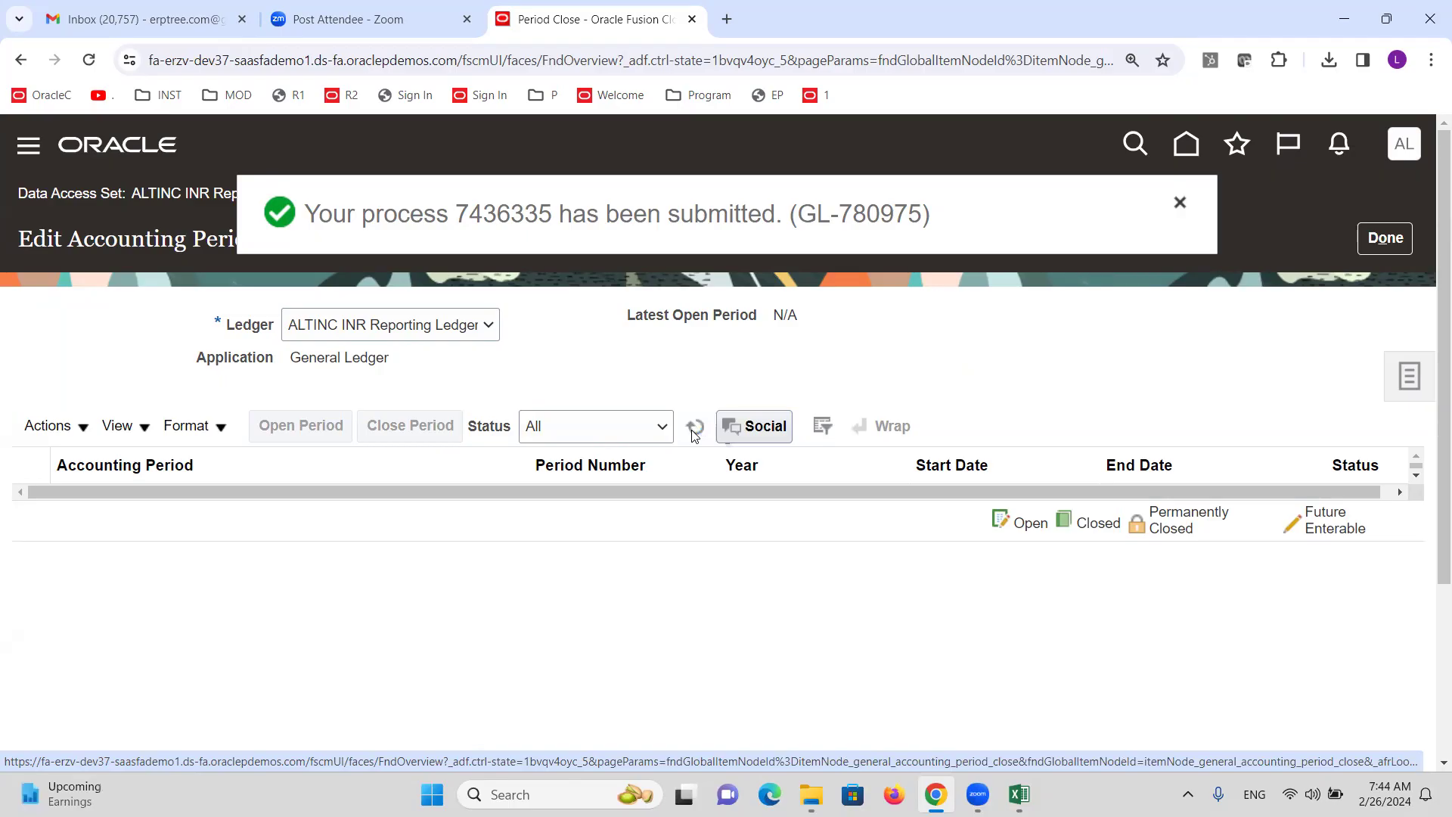
{"action": "left_click", "coordinate": [690, 435]}
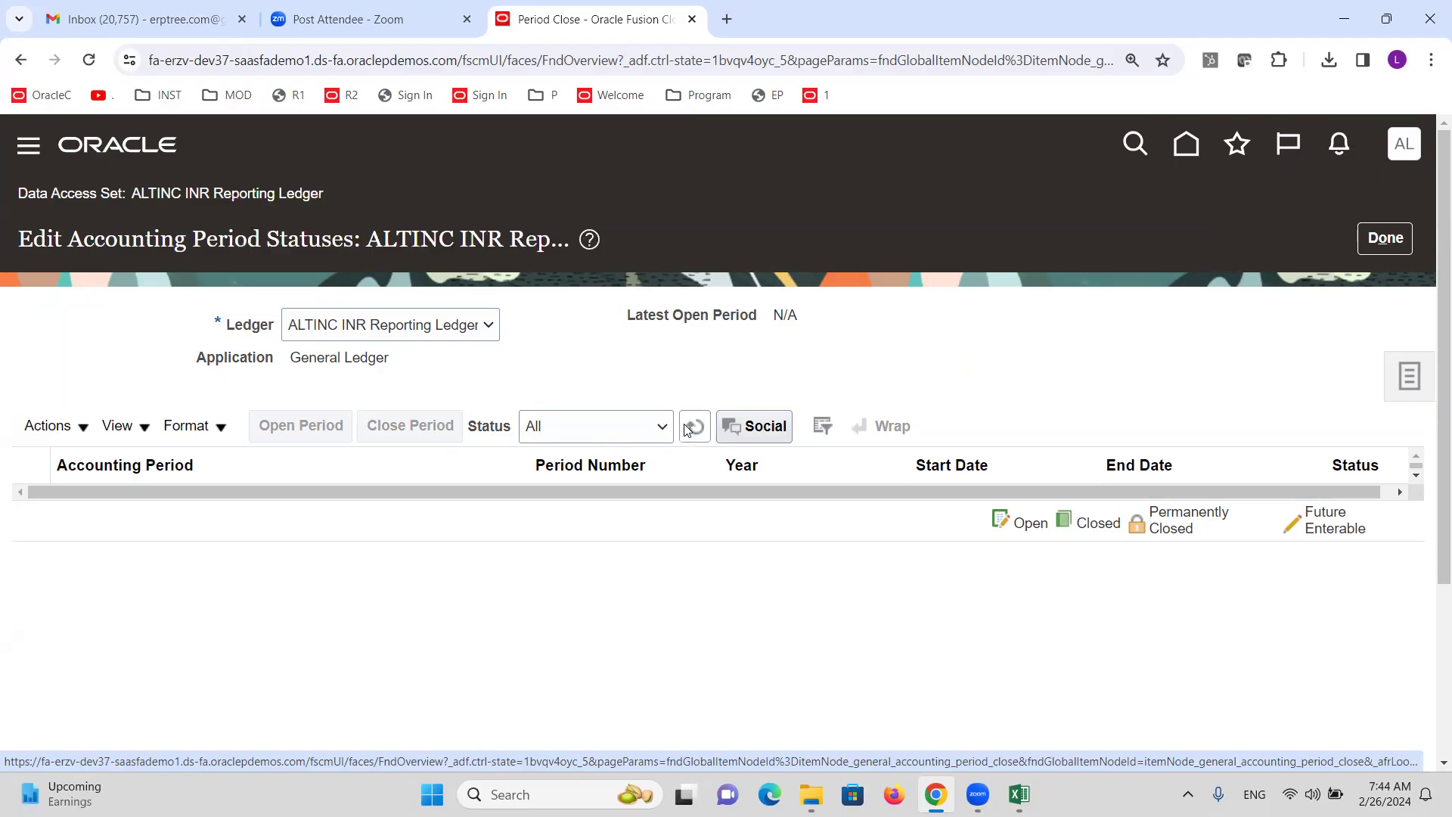
{"action": "left_click", "coordinate": [690, 427]}
{"action": "left_click", "coordinate": [693, 429]}
{"action": "left_click", "coordinate": [694, 429]}
{"action": "left_click", "coordinate": [695, 429]}
Return to Period Close and reopen the General Ledger period statuses, refreshed.
{"action": "left_click", "coordinate": [1385, 238]}
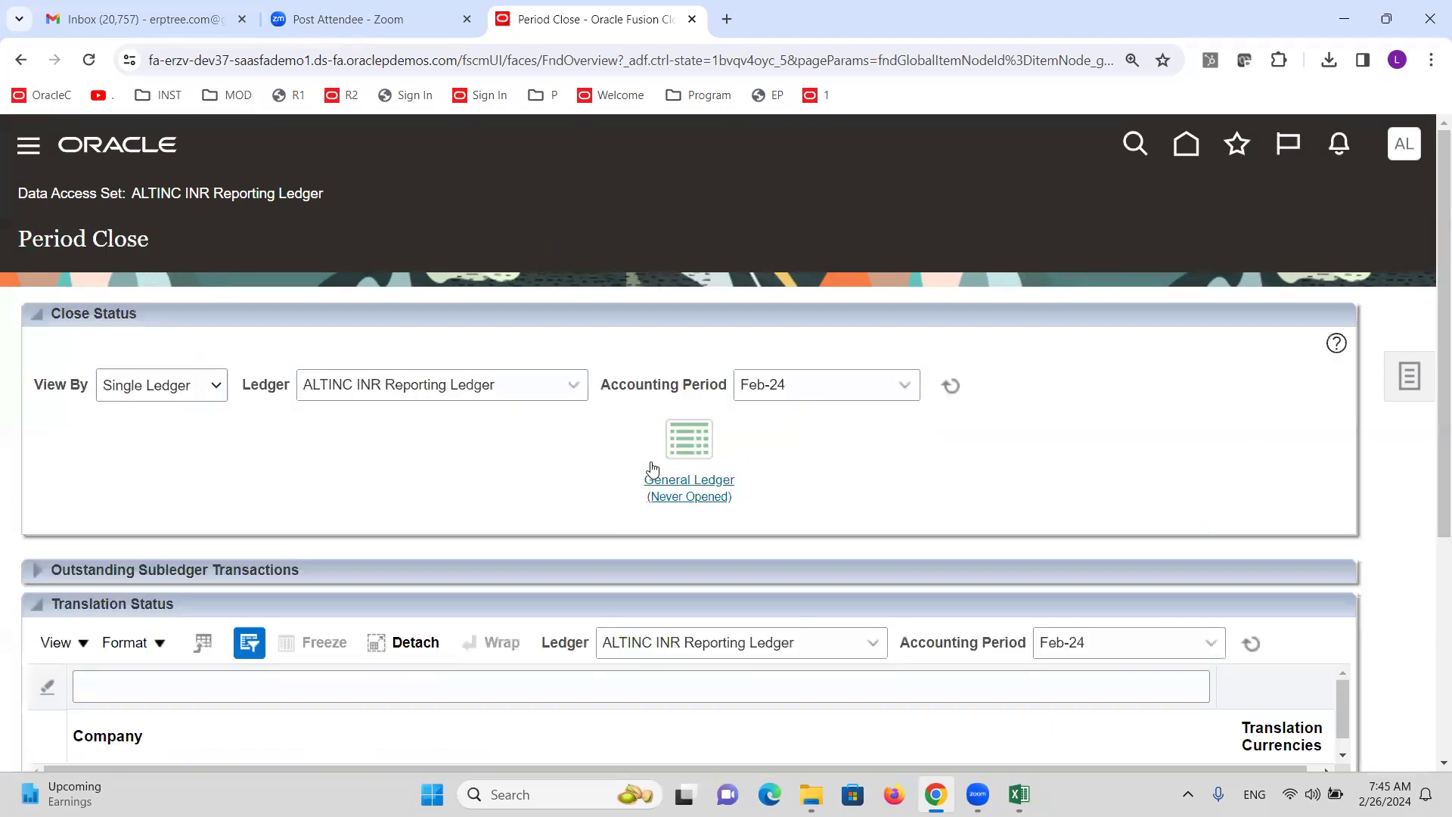
{"action": "left_click", "coordinate": [700, 488]}
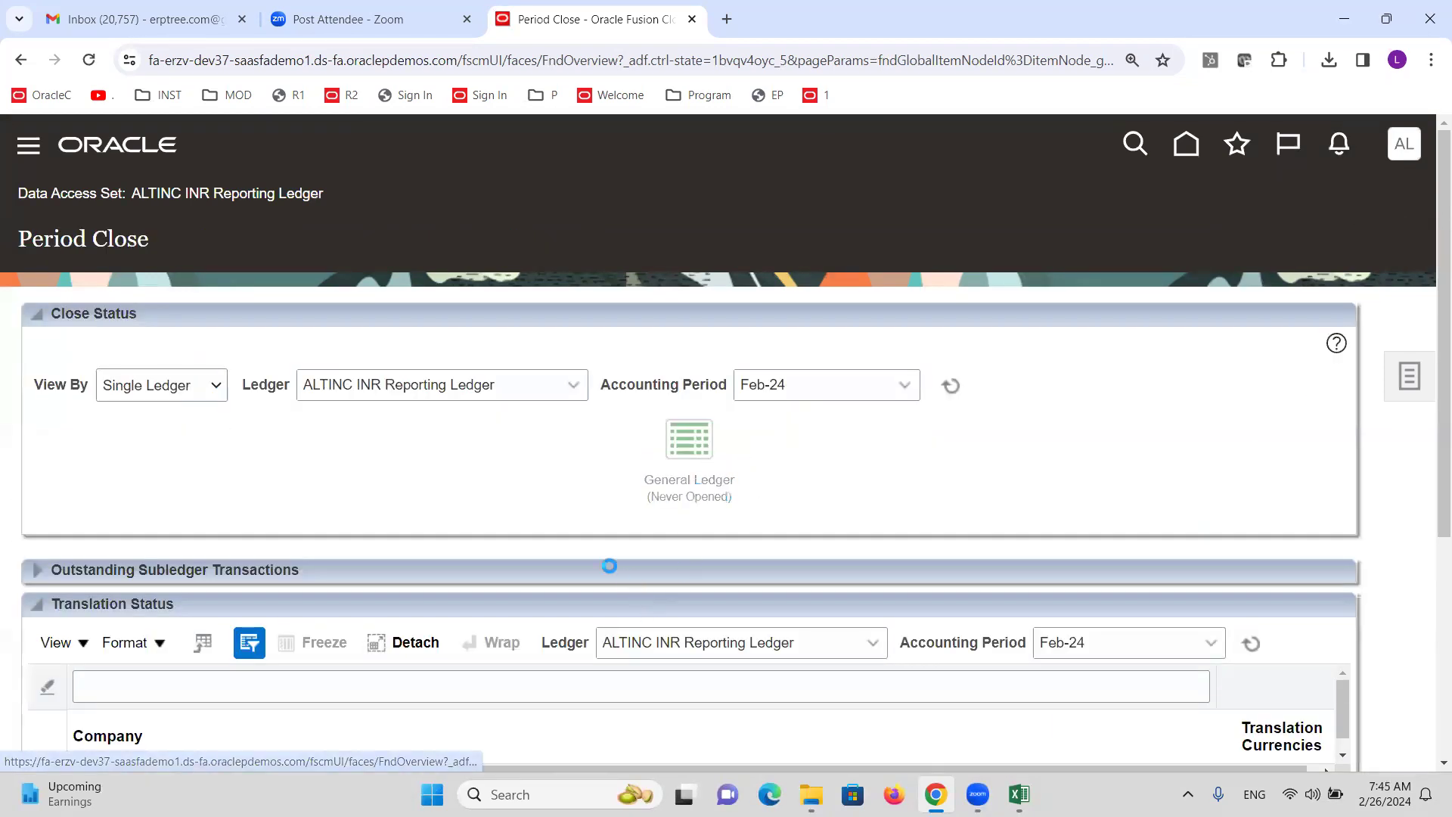
{"action": "left_click", "coordinate": [696, 427]}
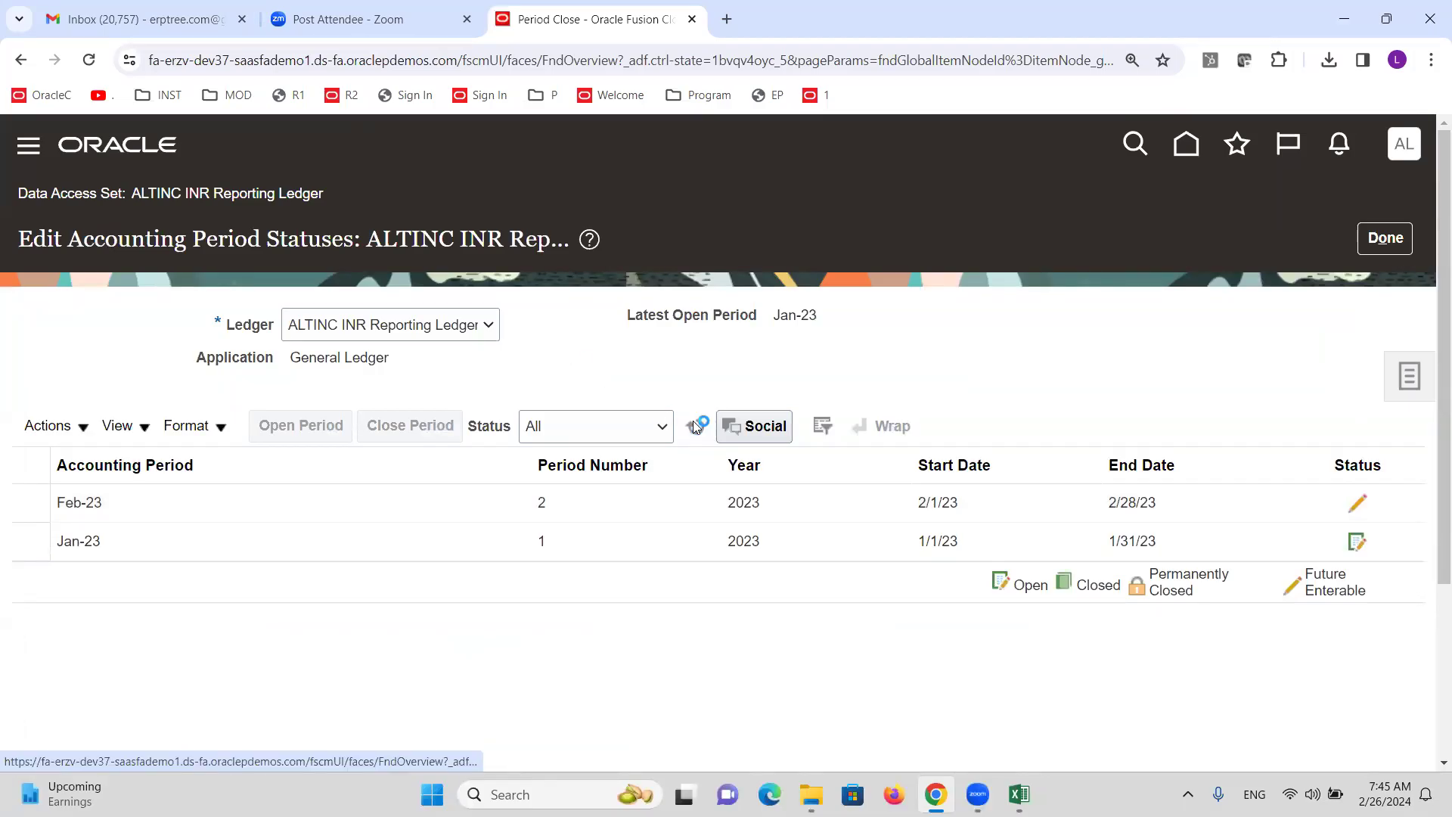
Use Open Target Period to open all periods through Feb-24, confirming with Yes.
{"action": "left_click", "coordinate": [83, 427]}
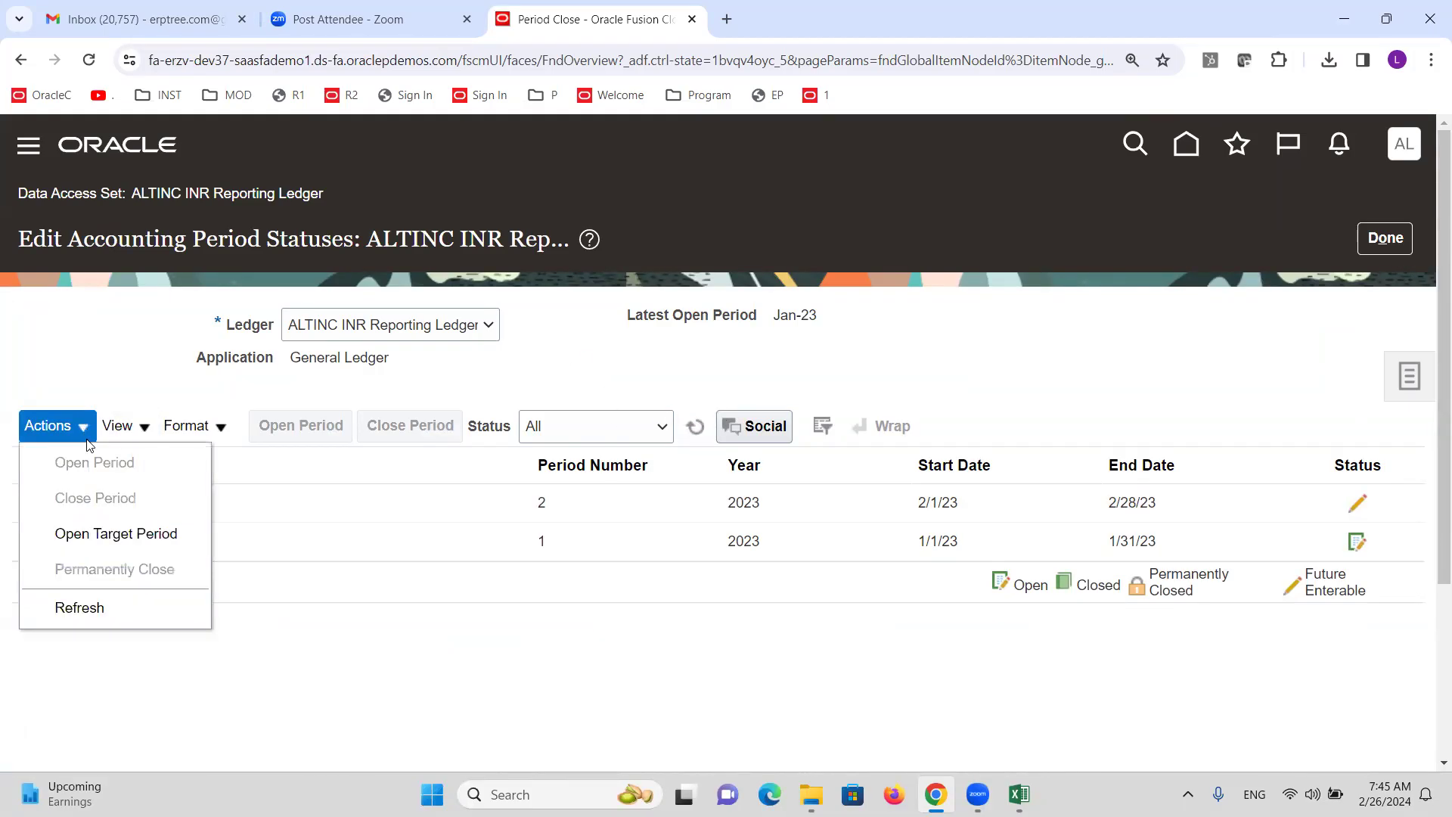
{"action": "left_click", "coordinate": [116, 534]}
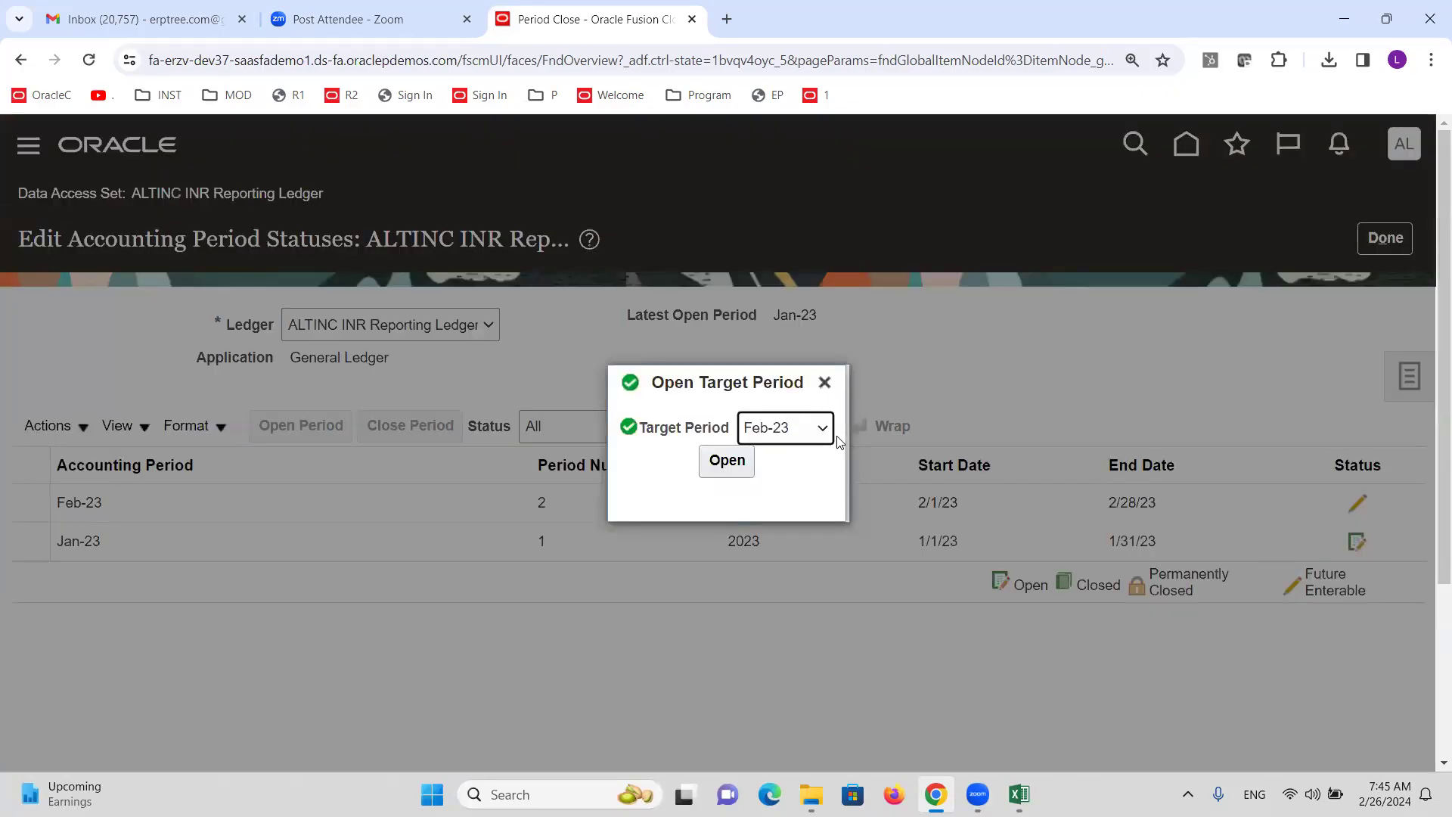
{"action": "left_click", "coordinate": [821, 432]}
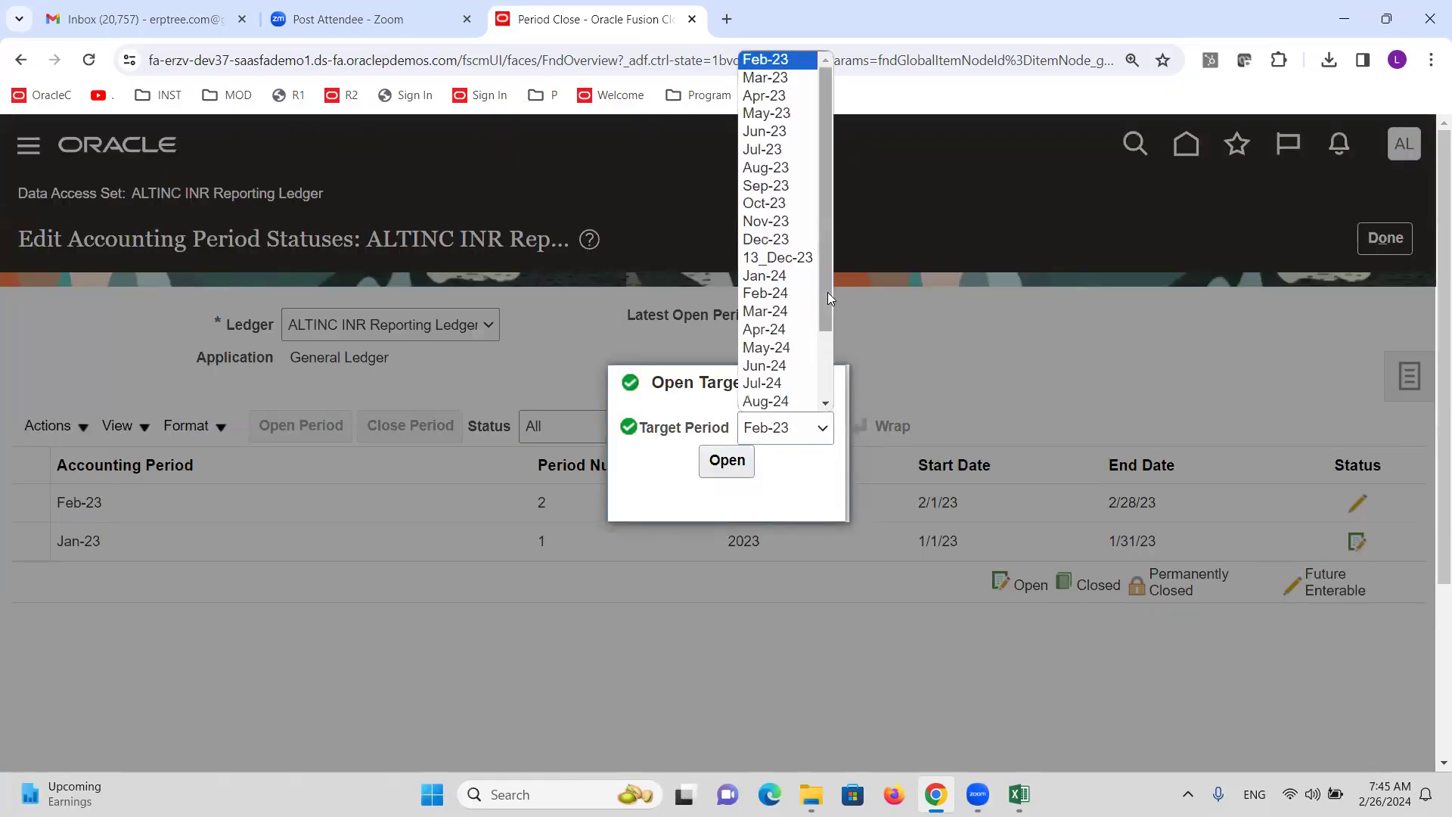
{"action": "left_click_drag", "start_coordinate": [823, 206], "coordinate": [832, 290]}
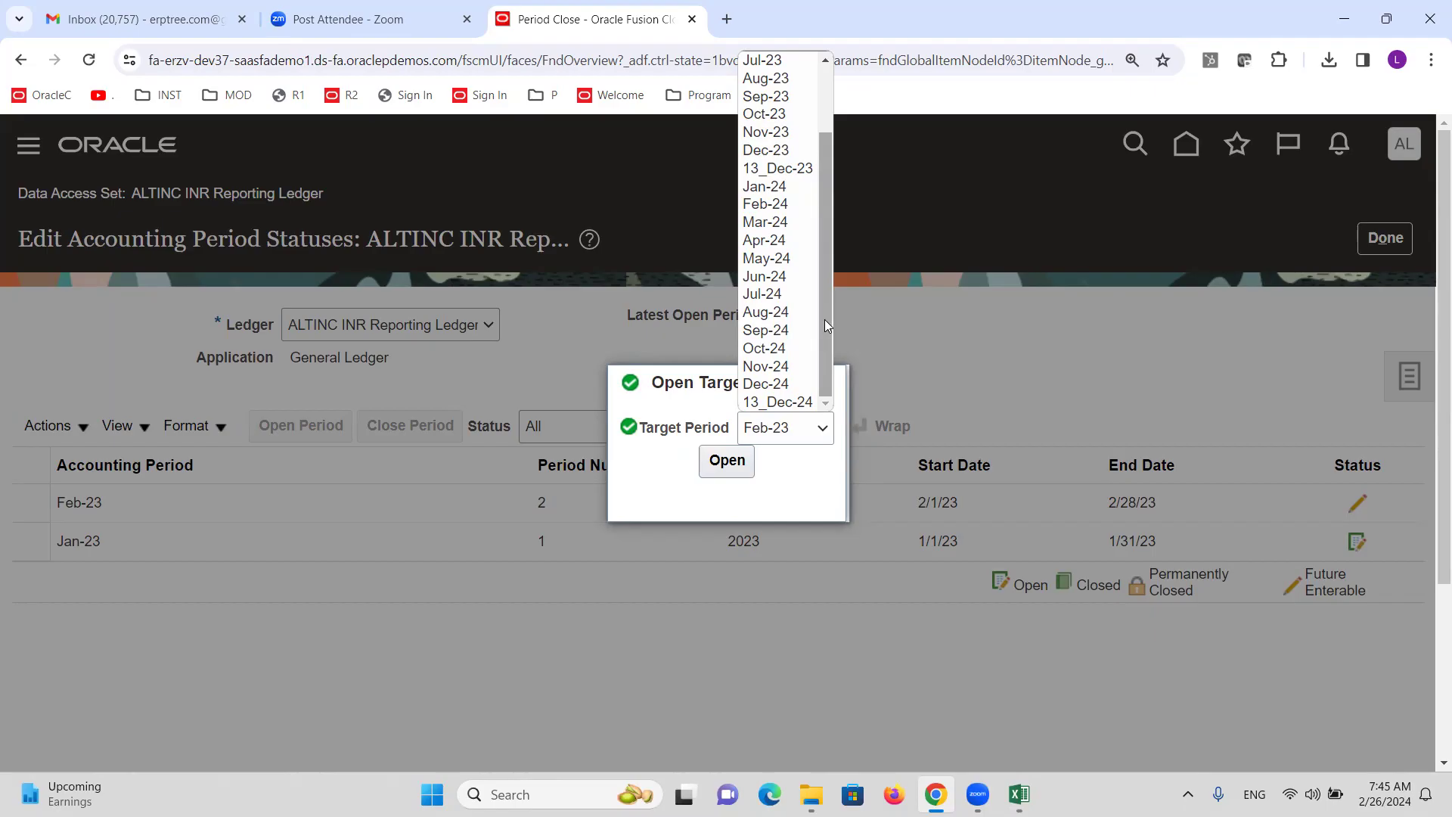
{"action": "left_click", "coordinate": [770, 203]}
{"action": "left_click", "coordinate": [727, 458]}
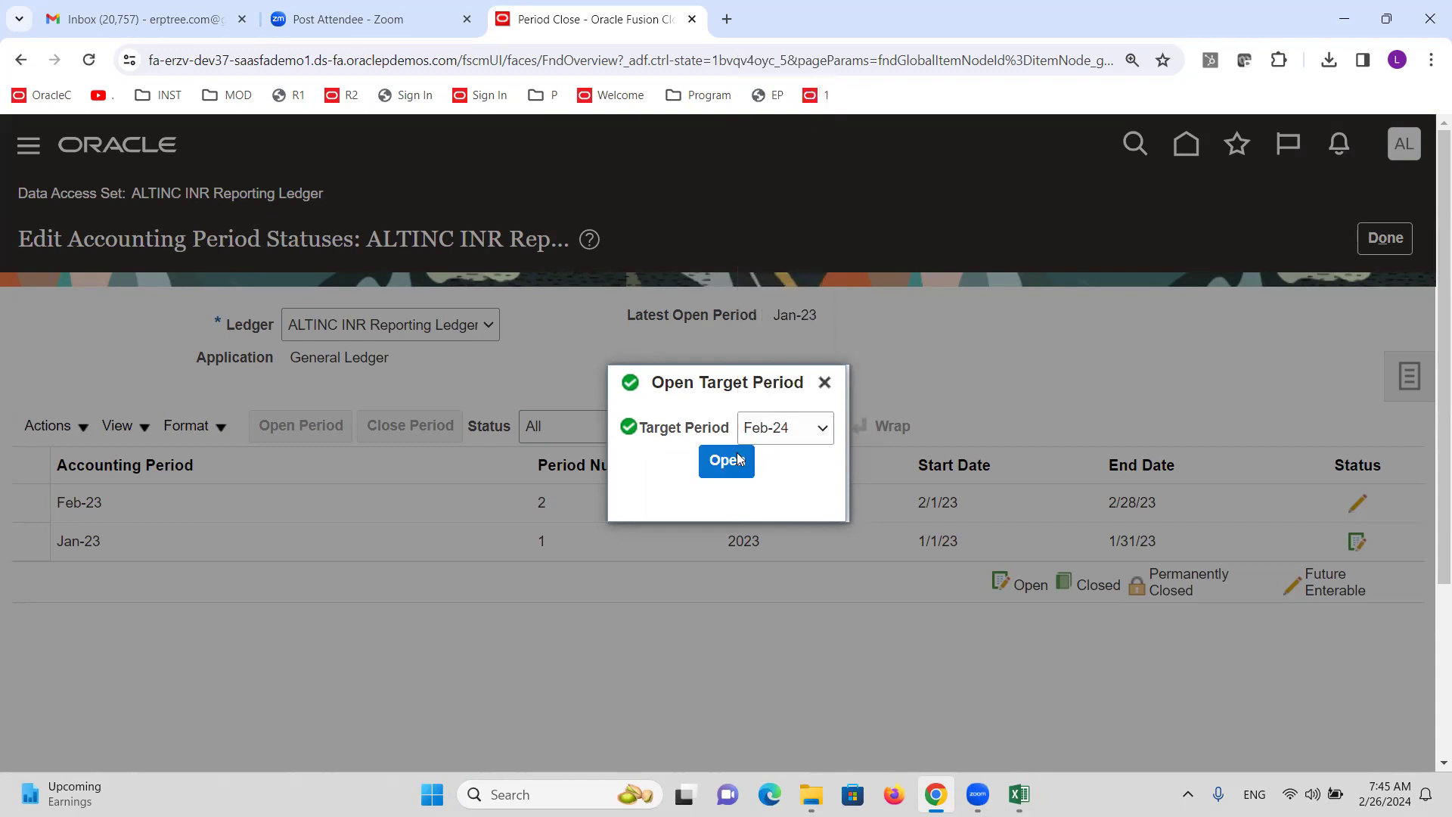
{"action": "left_click", "coordinate": [1156, 476]}
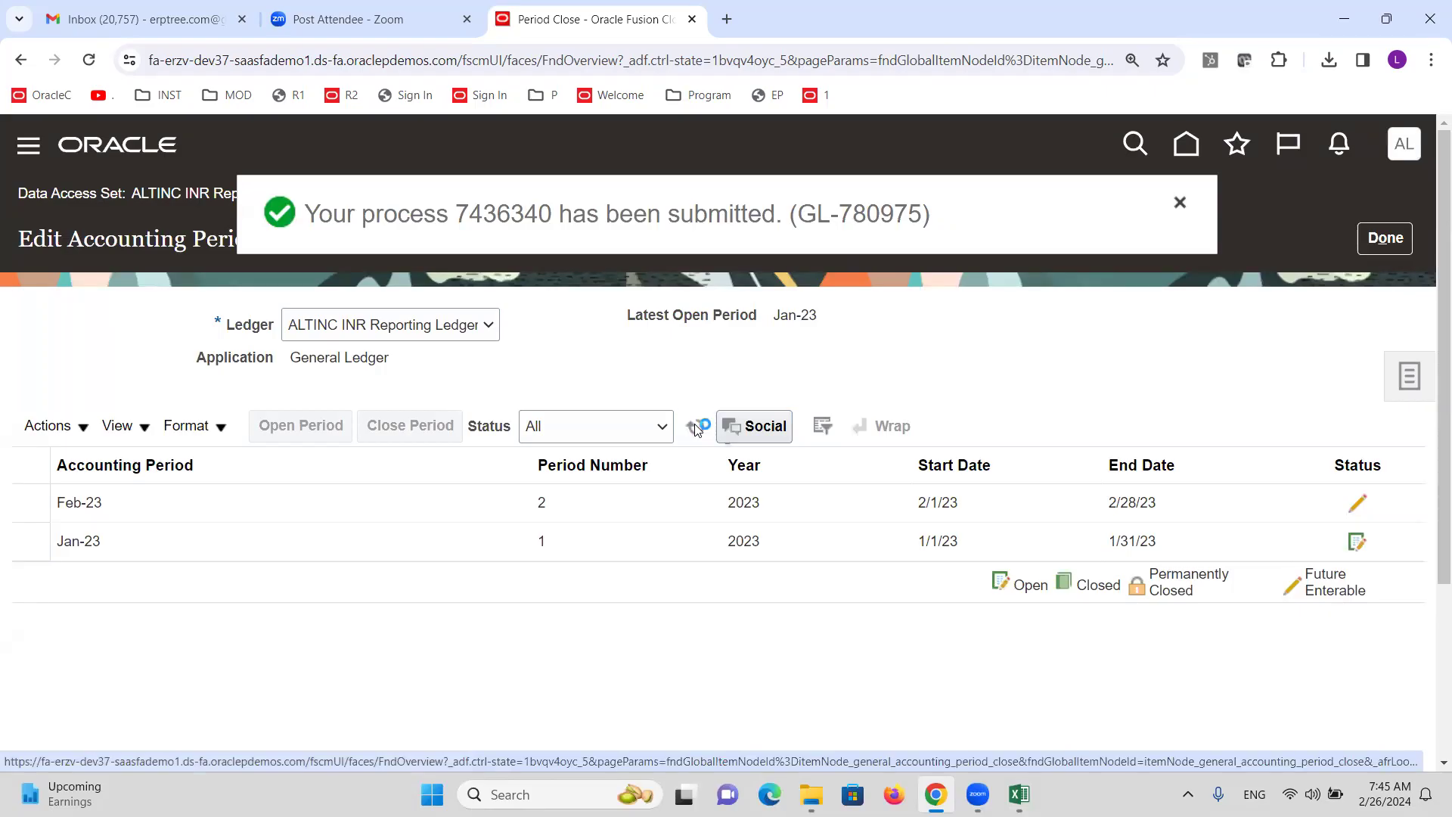
Refresh until the newly opened periods appear, then return to Period Close.
{"action": "left_click", "coordinate": [695, 425]}
{"action": "left_click", "coordinate": [695, 425]}
{"action": "left_click", "coordinate": [694, 424]}
{"action": "left_click", "coordinate": [691, 422]}
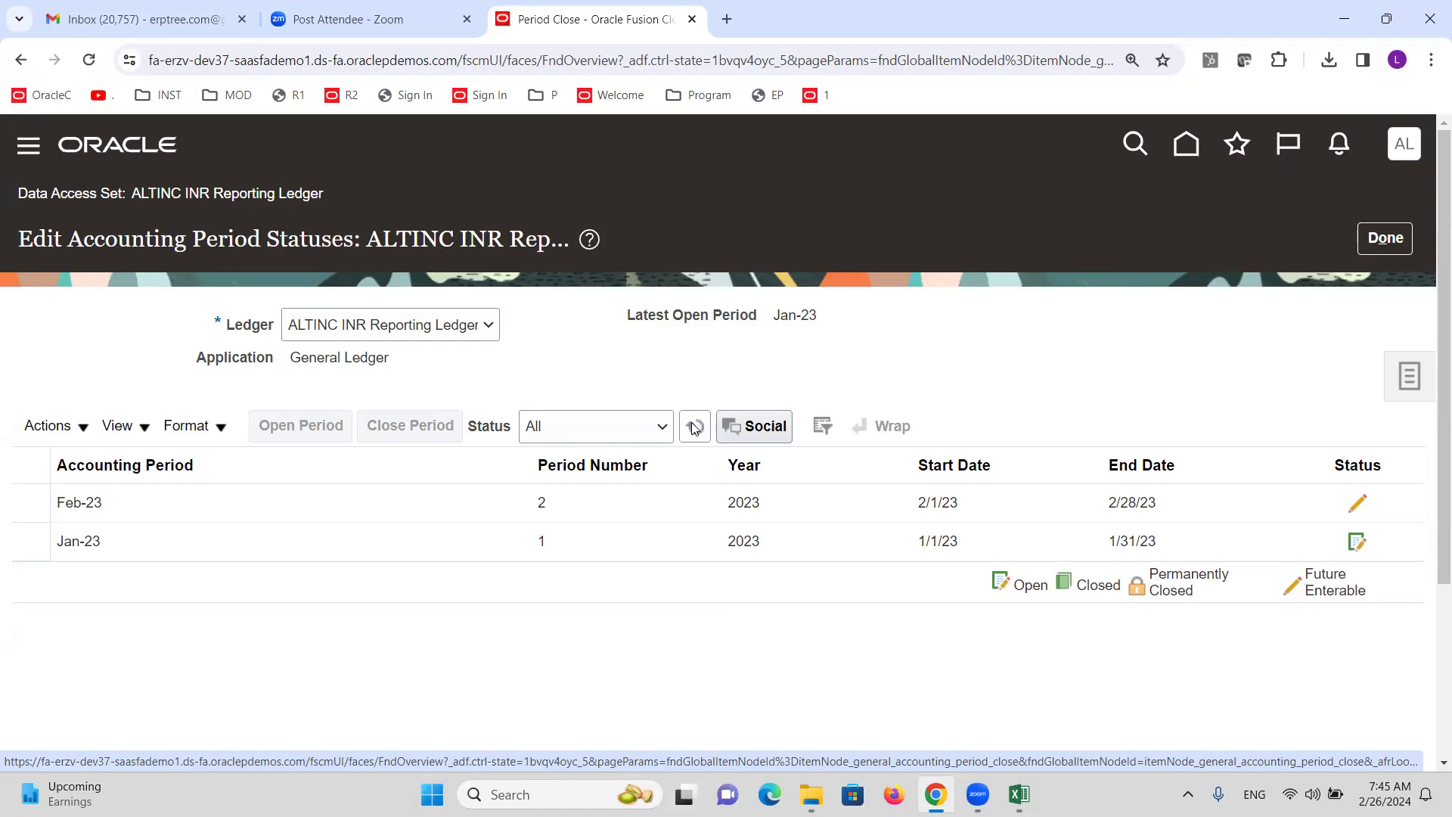
{"action": "left_click", "coordinate": [691, 424]}
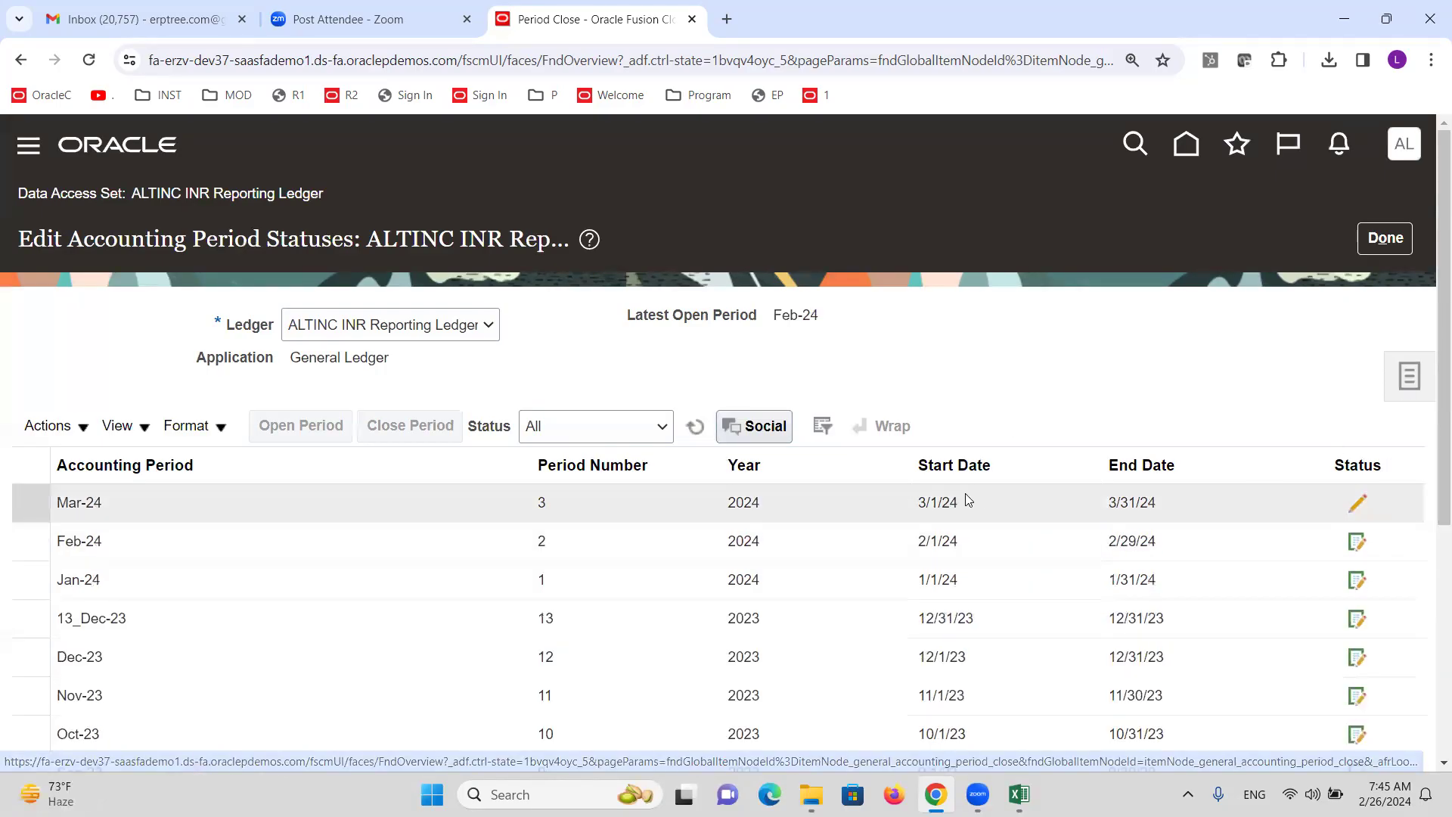
{"action": "left_click", "coordinate": [1406, 240]}
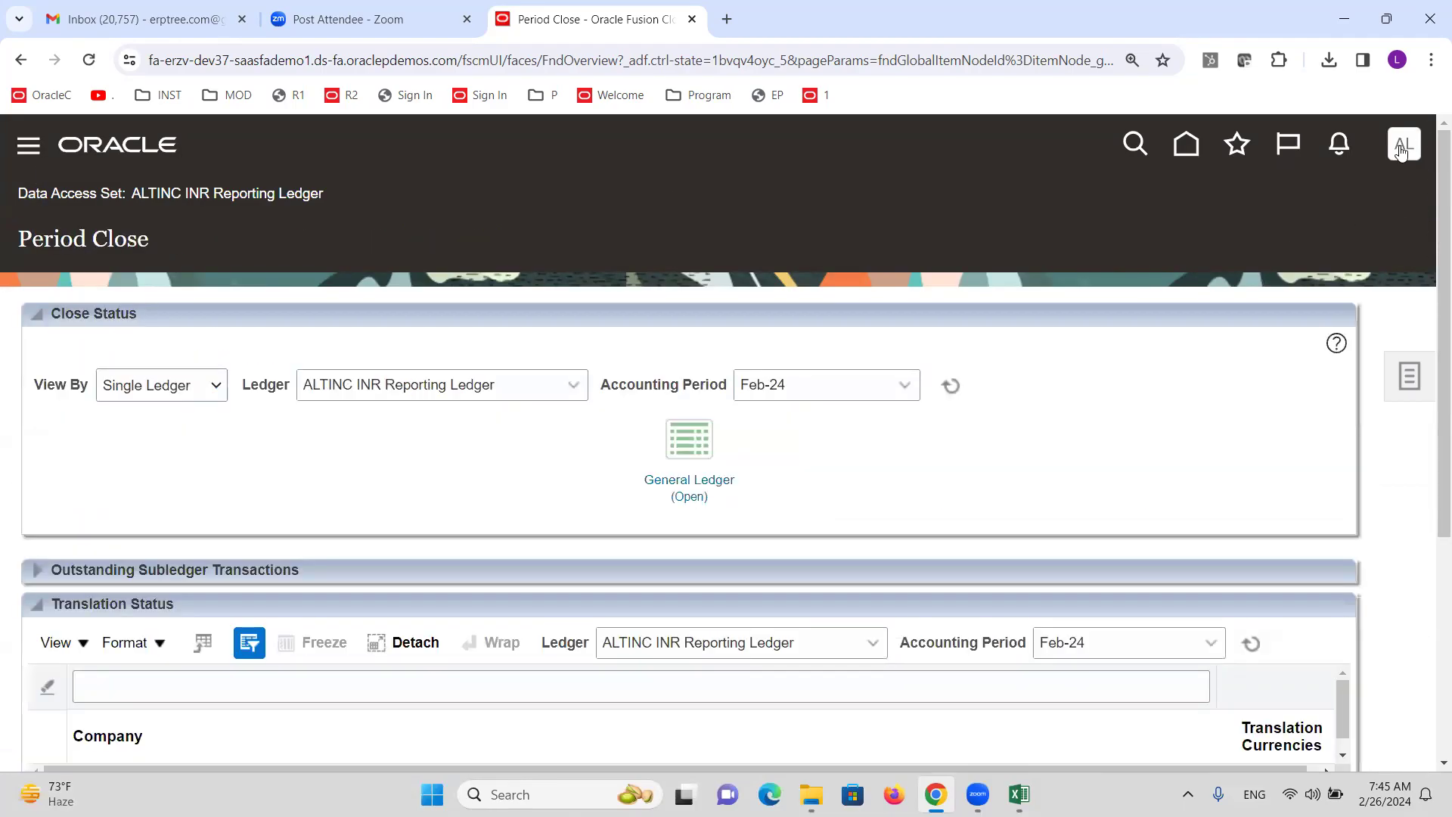
Sign out through the user menu and sign back in with the ALTINC user ID and password.
{"action": "left_click", "coordinate": [1404, 145]}
{"action": "left_click", "coordinate": [1365, 201]}
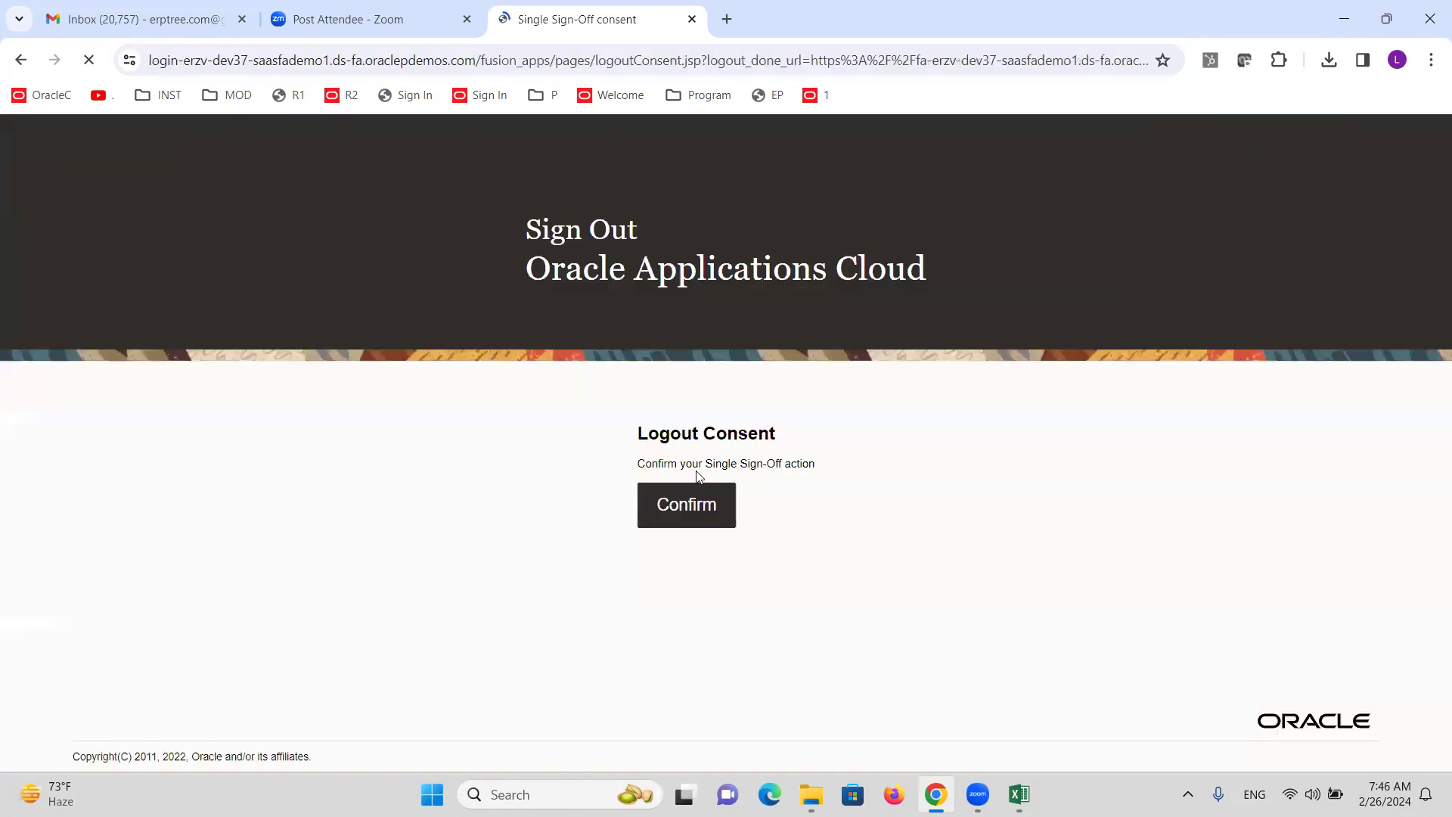
{"action": "left_click", "coordinate": [677, 502]}
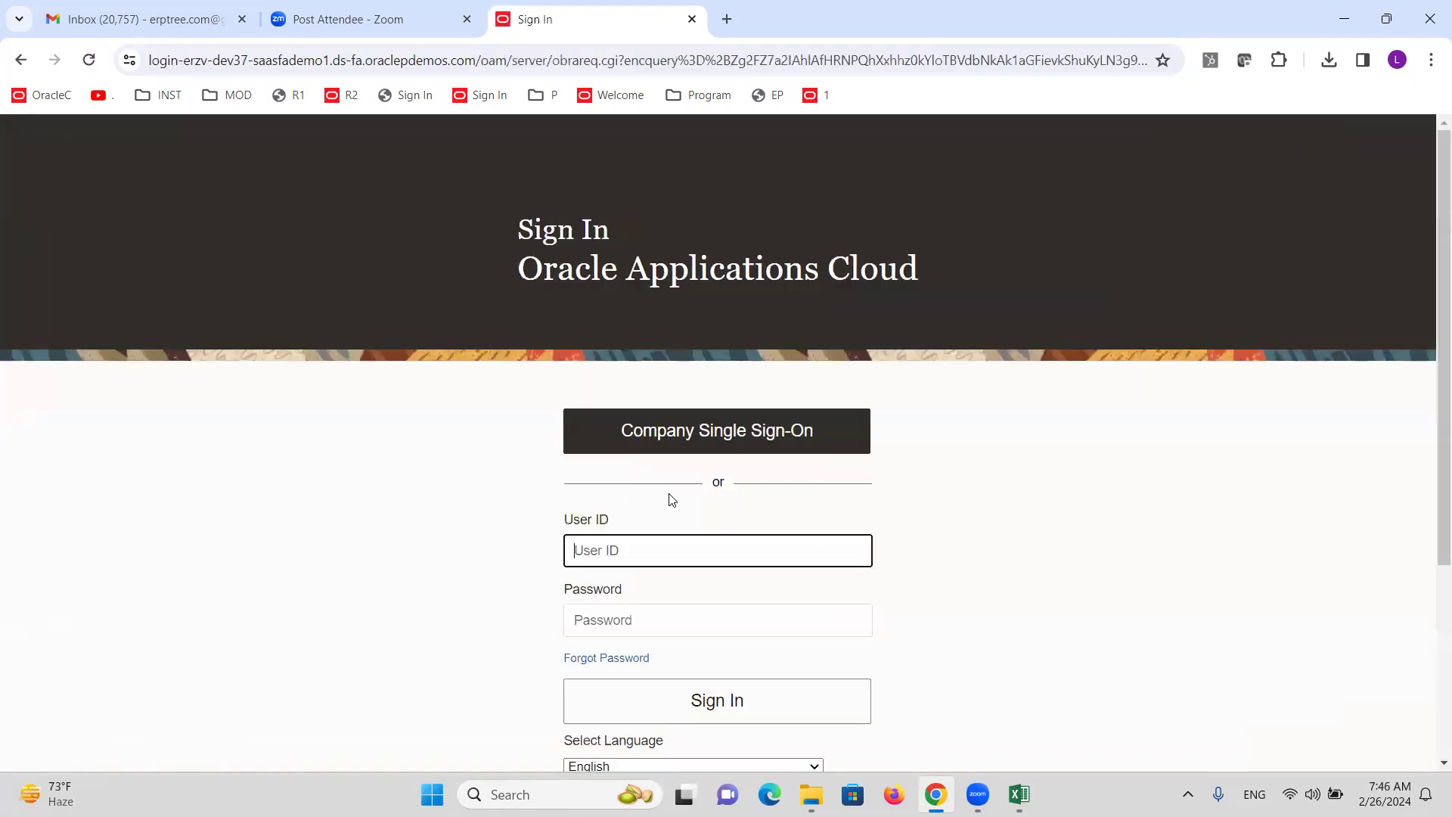
{"action": "type", "text": "ALTINC"}
{"action": "key", "text": "Tab"}
{"action": "type", "text": "•••••••••"}
{"action": "key", "text": "Return"}
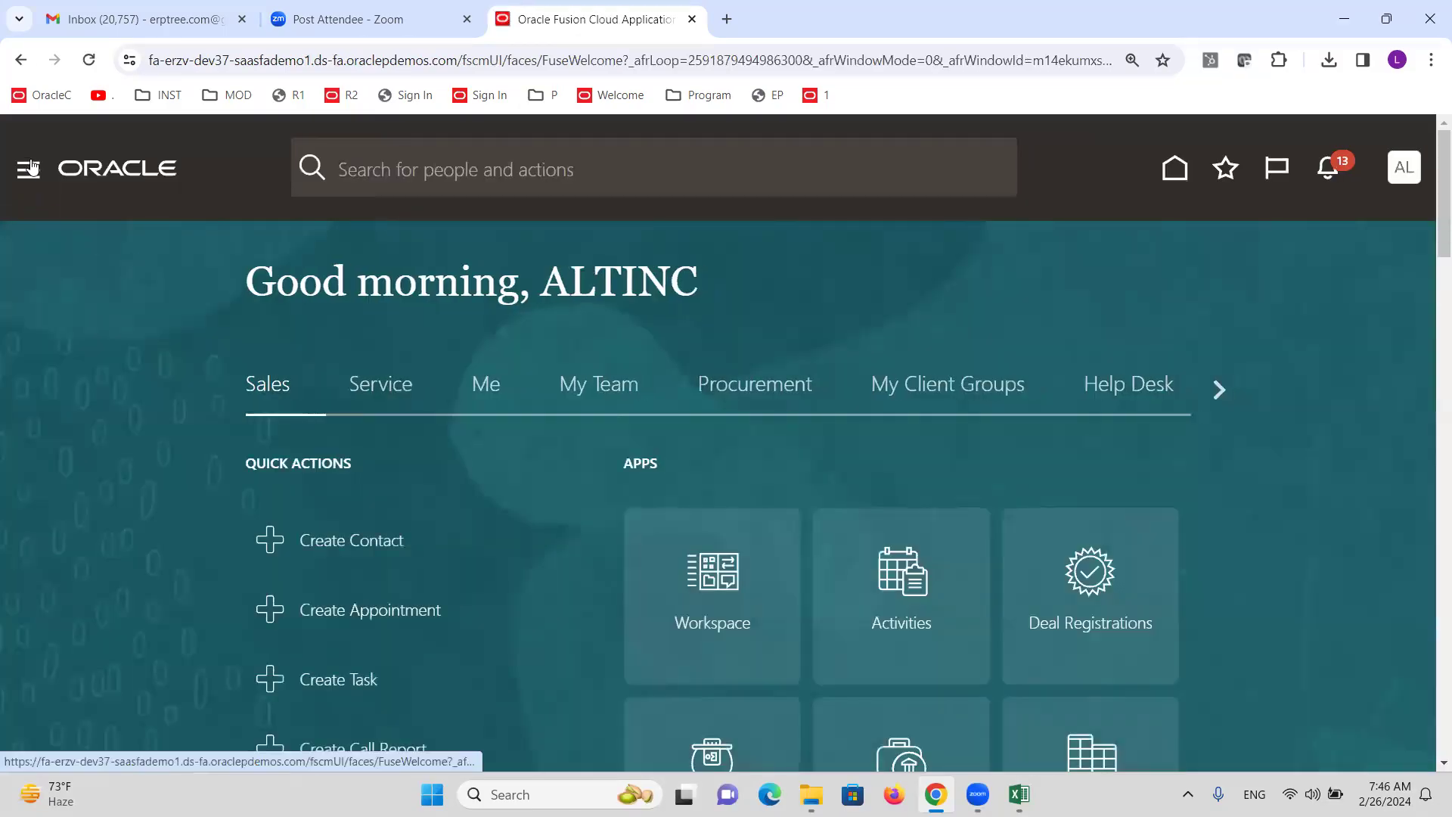
{"action": "left_click", "coordinate": [28, 168]}
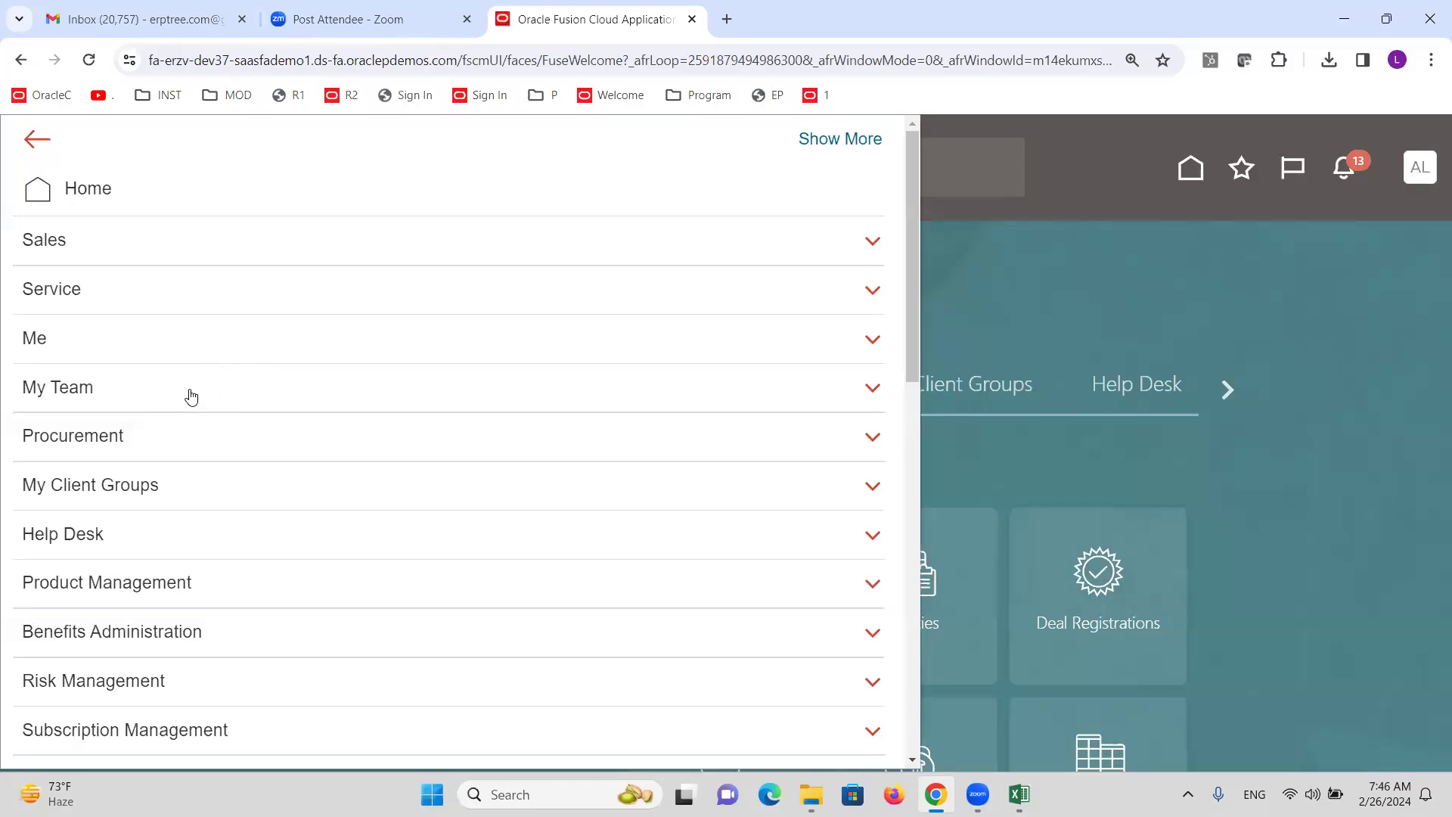
Open Journals from the Navigator's General Accounting section.
{"action": "scroll", "coordinate": [188, 395], "scroll_direction": "down", "scroll_amount": 5}
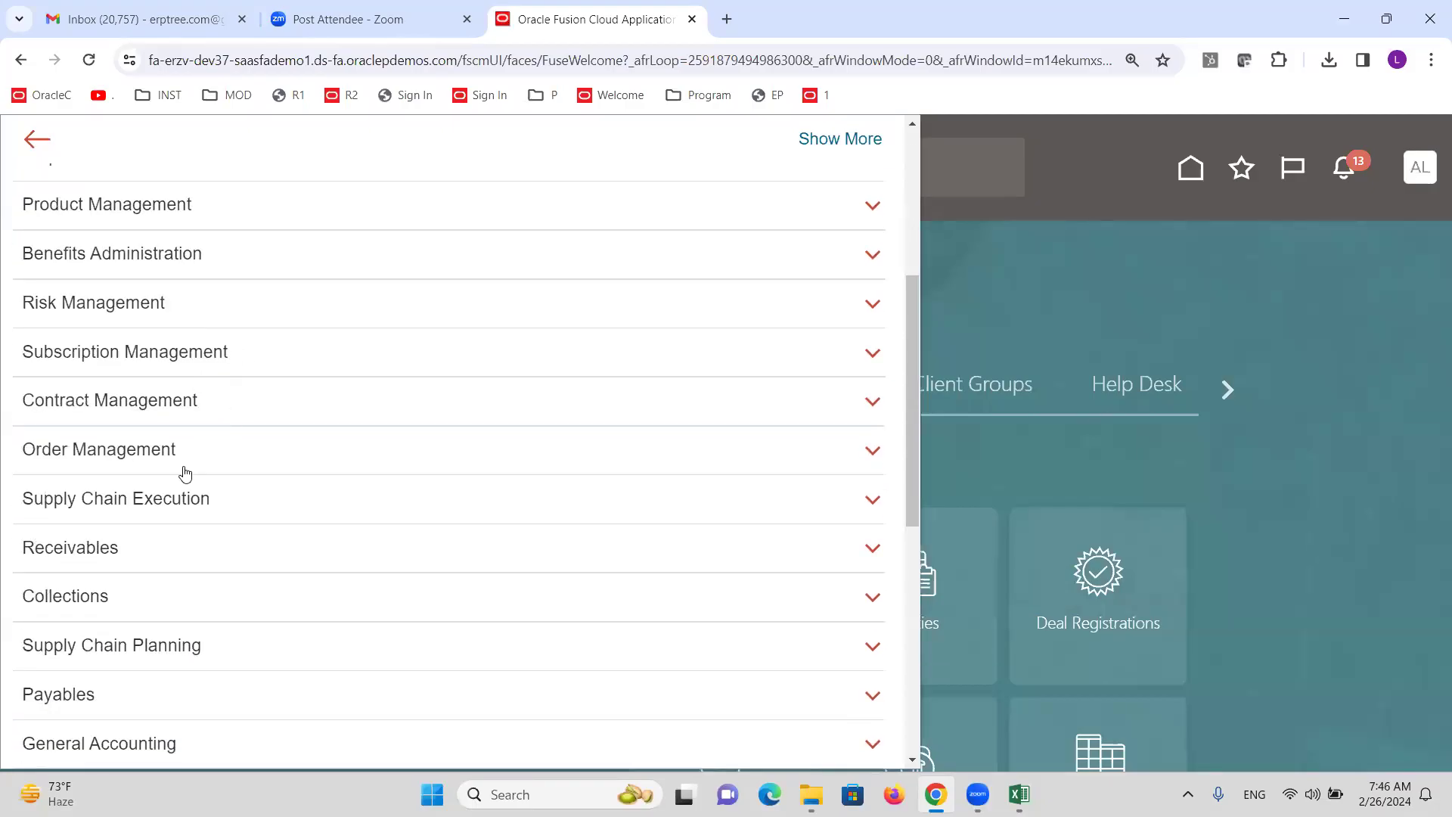
{"action": "scroll", "coordinate": [185, 475], "scroll_direction": "down", "scroll_amount": 3}
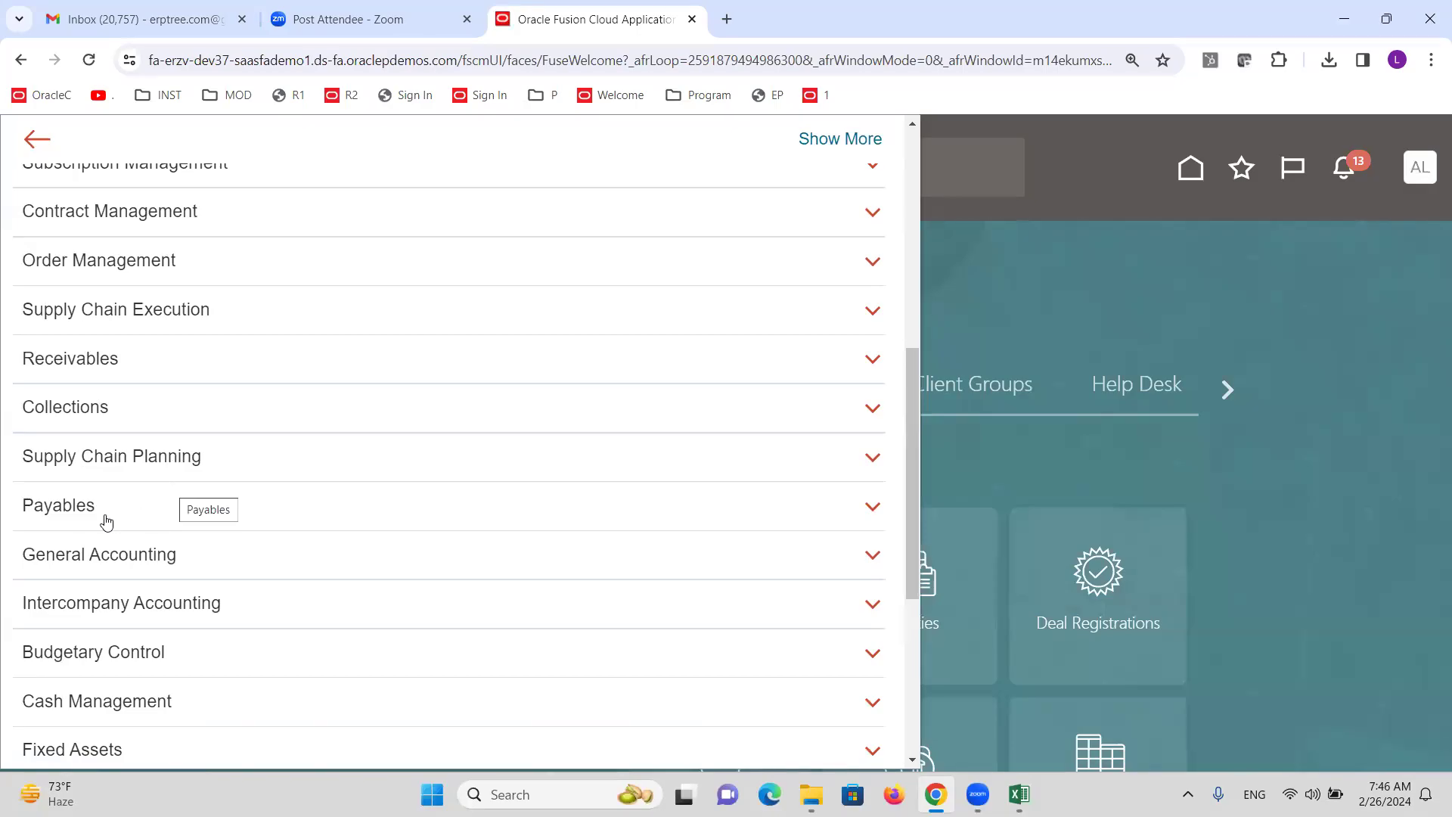
{"action": "left_click", "coordinate": [93, 559]}
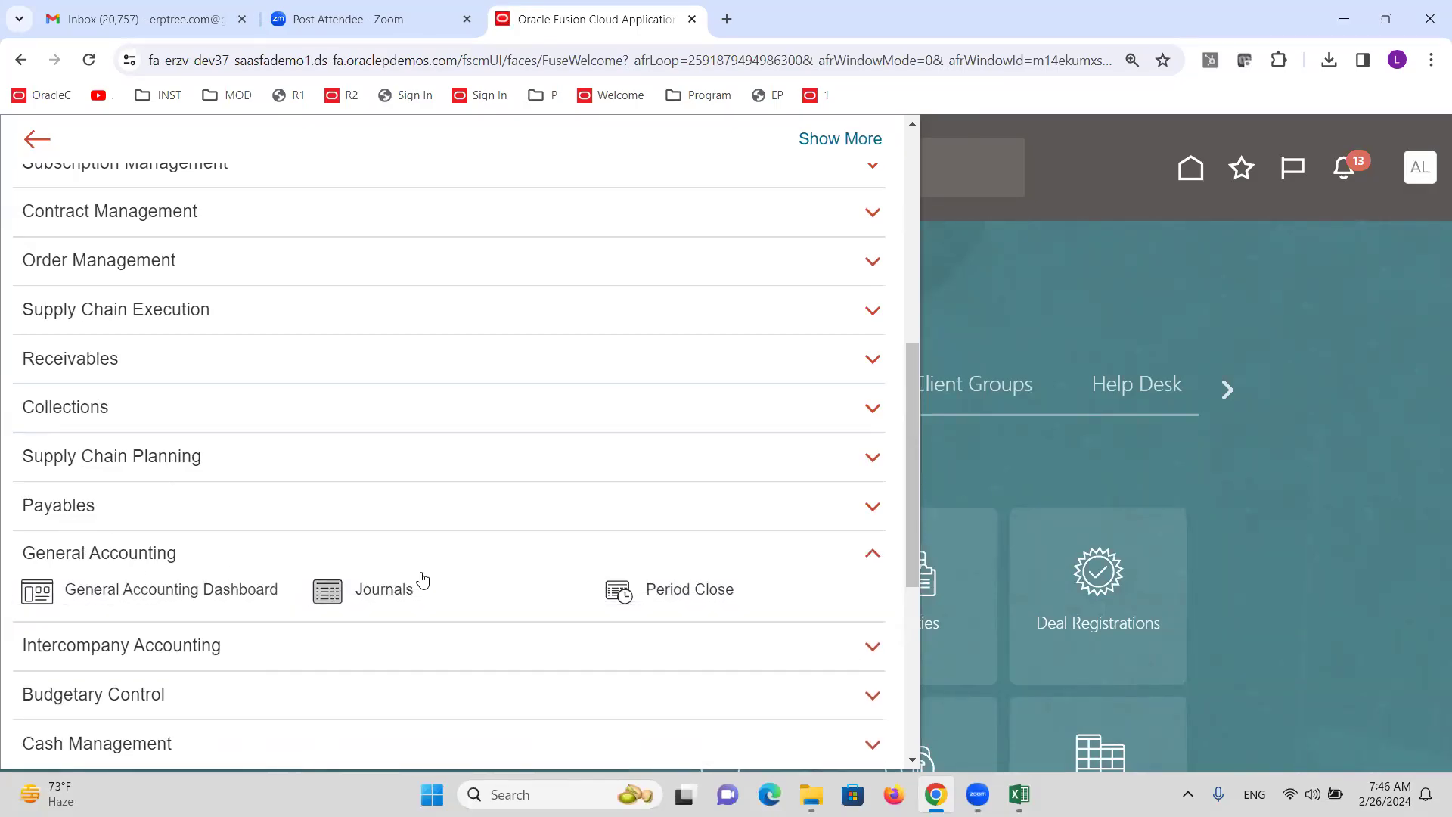
{"action": "left_click", "coordinate": [382, 599]}
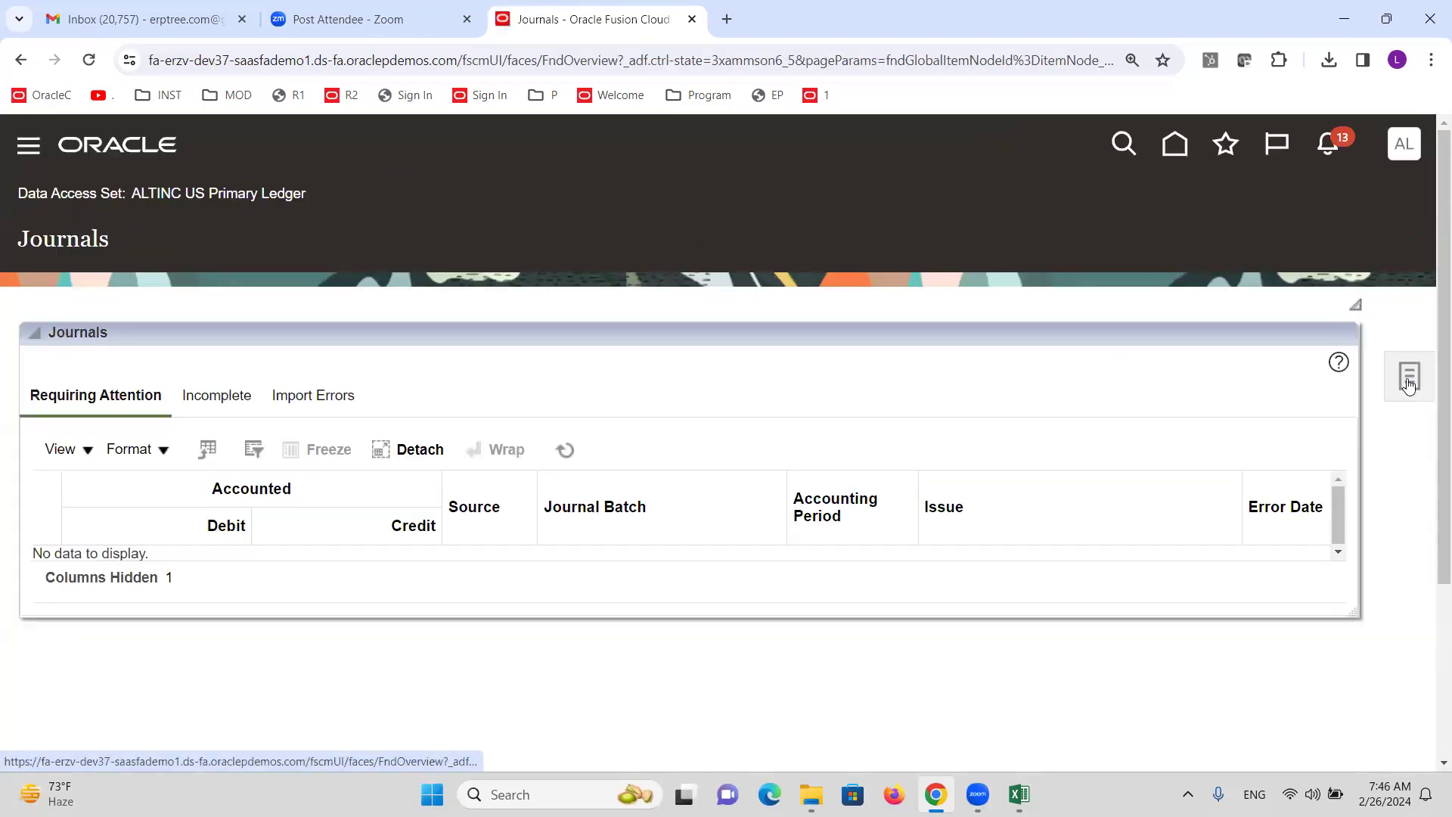
Start a new journal via Create Journal, set Category to Adjustment, and widen the Account column.
{"action": "left_click", "coordinate": [1411, 383]}
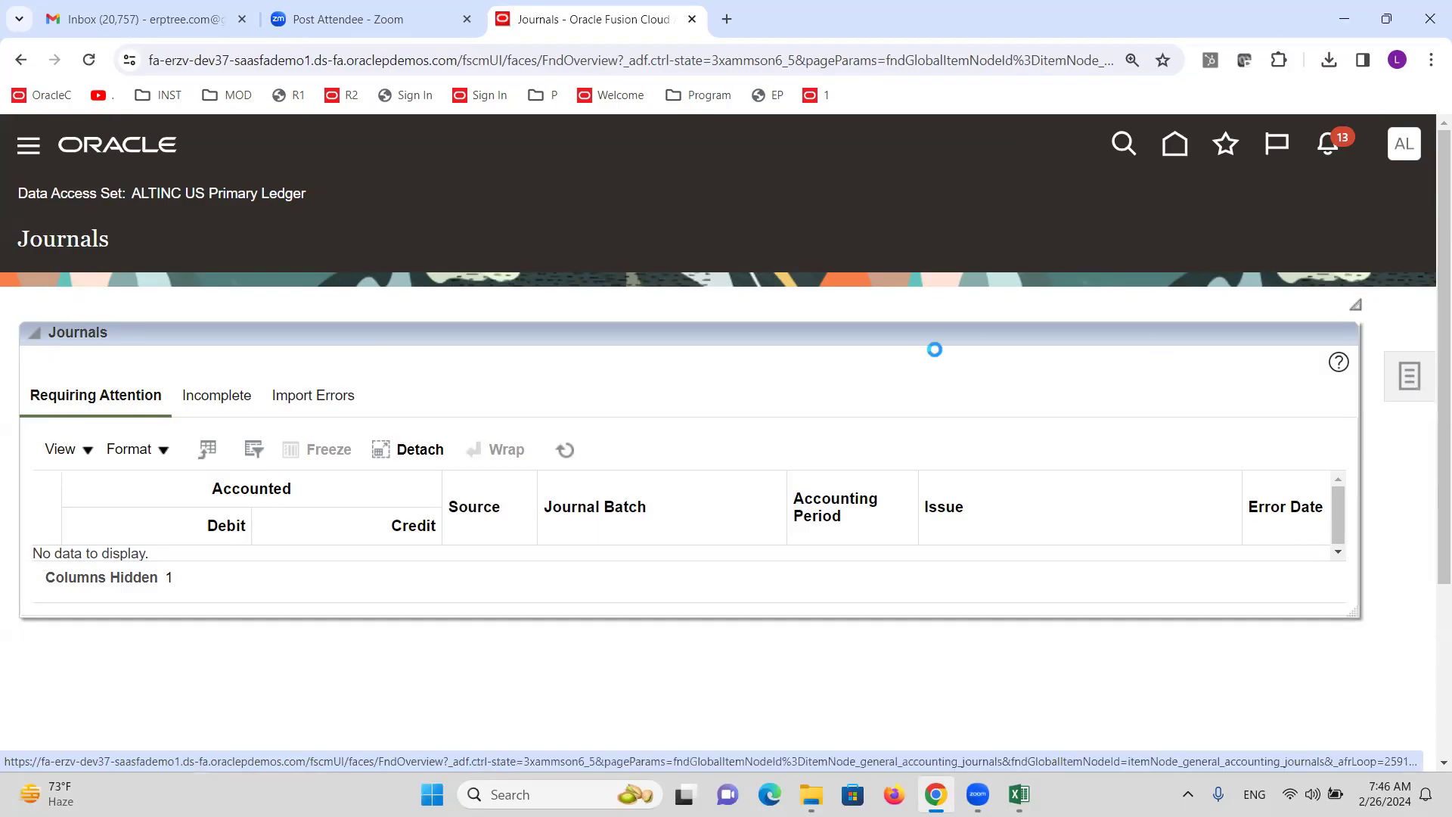
{"action": "left_click", "coordinate": [1160, 265]}
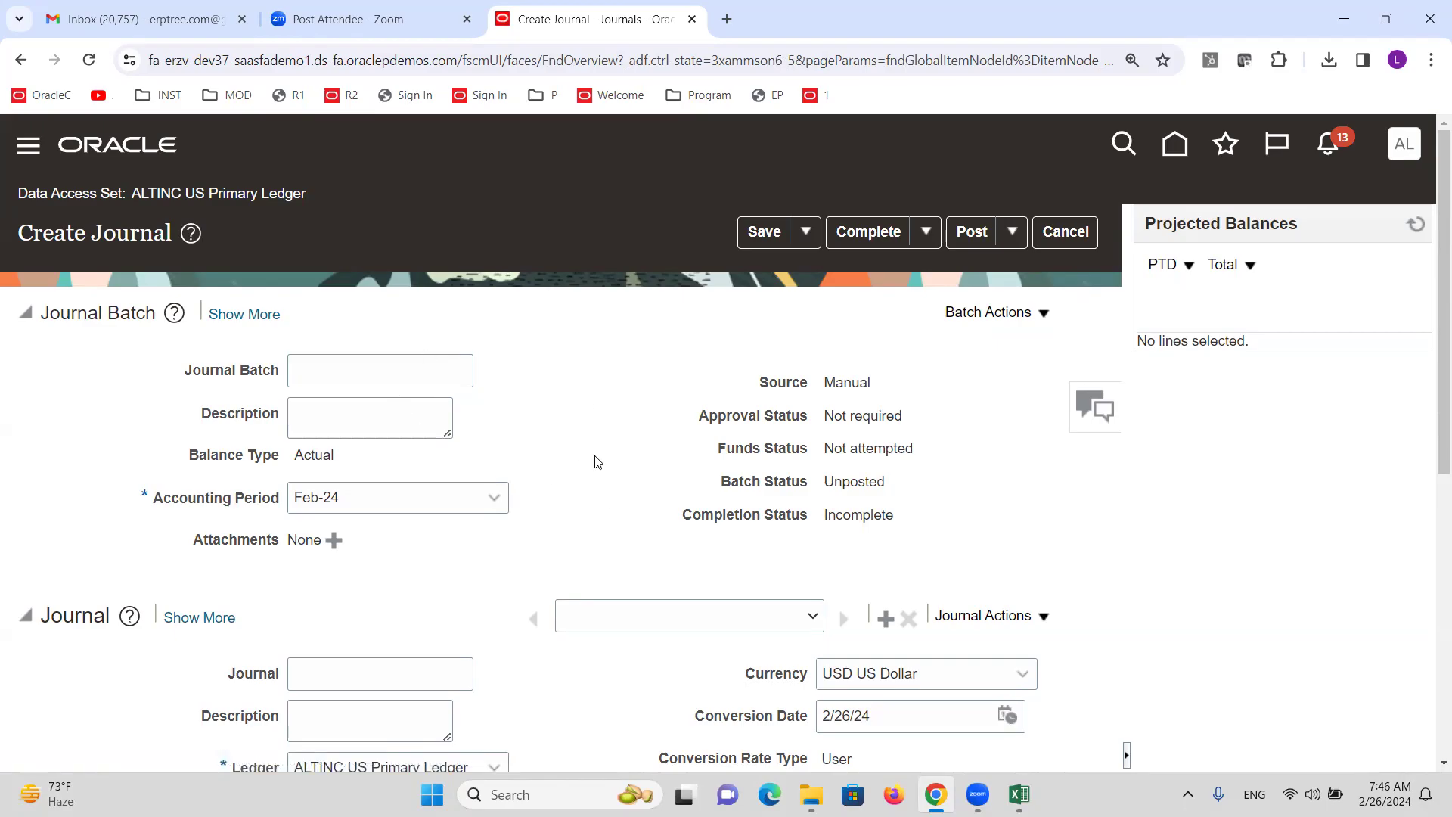
{"action": "scroll", "coordinate": [597, 460], "scroll_direction": "down", "scroll_amount": 2}
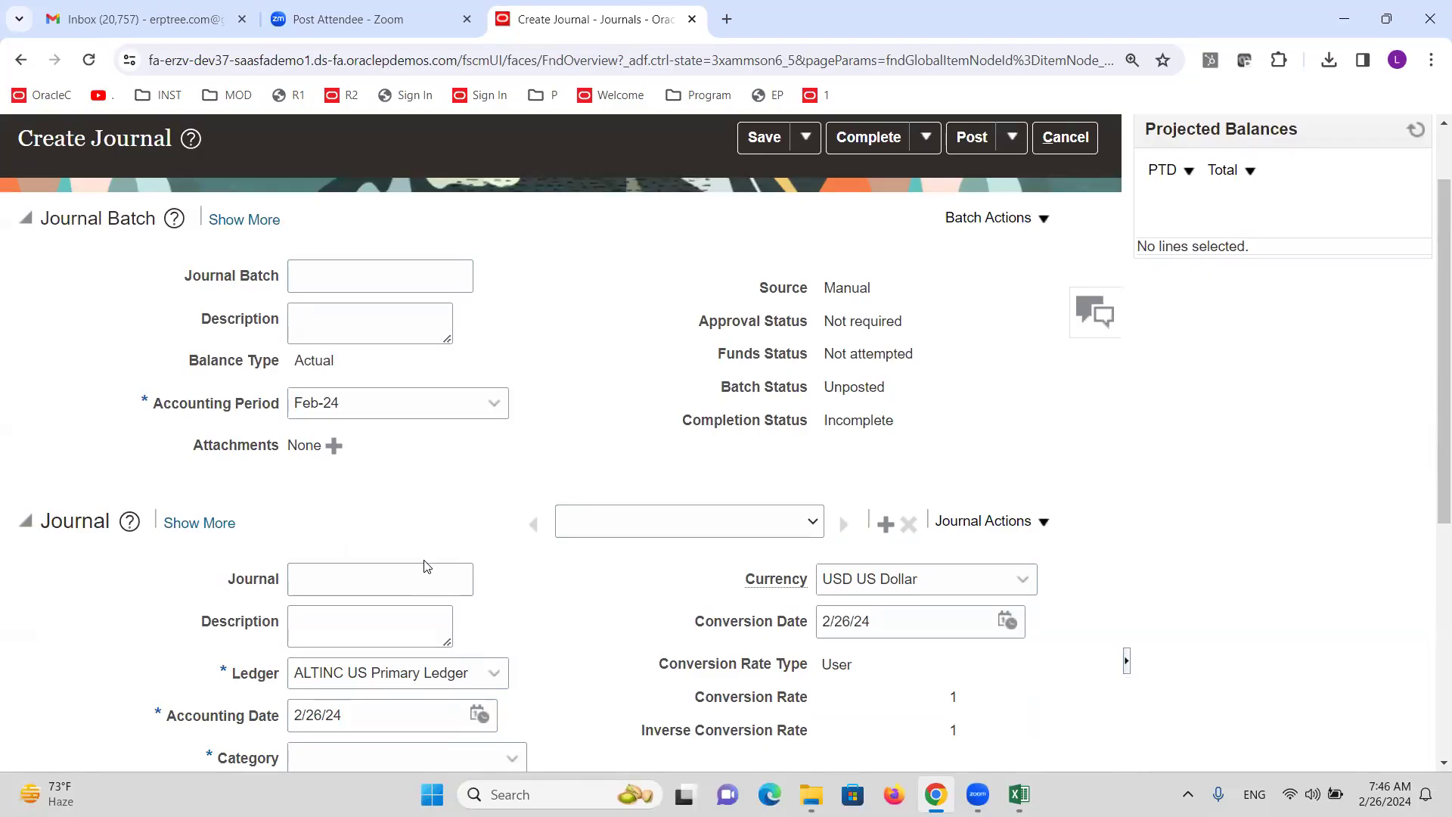
{"action": "scroll", "coordinate": [426, 566], "scroll_direction": "down", "scroll_amount": 5}
{"action": "left_click", "coordinate": [402, 379]}
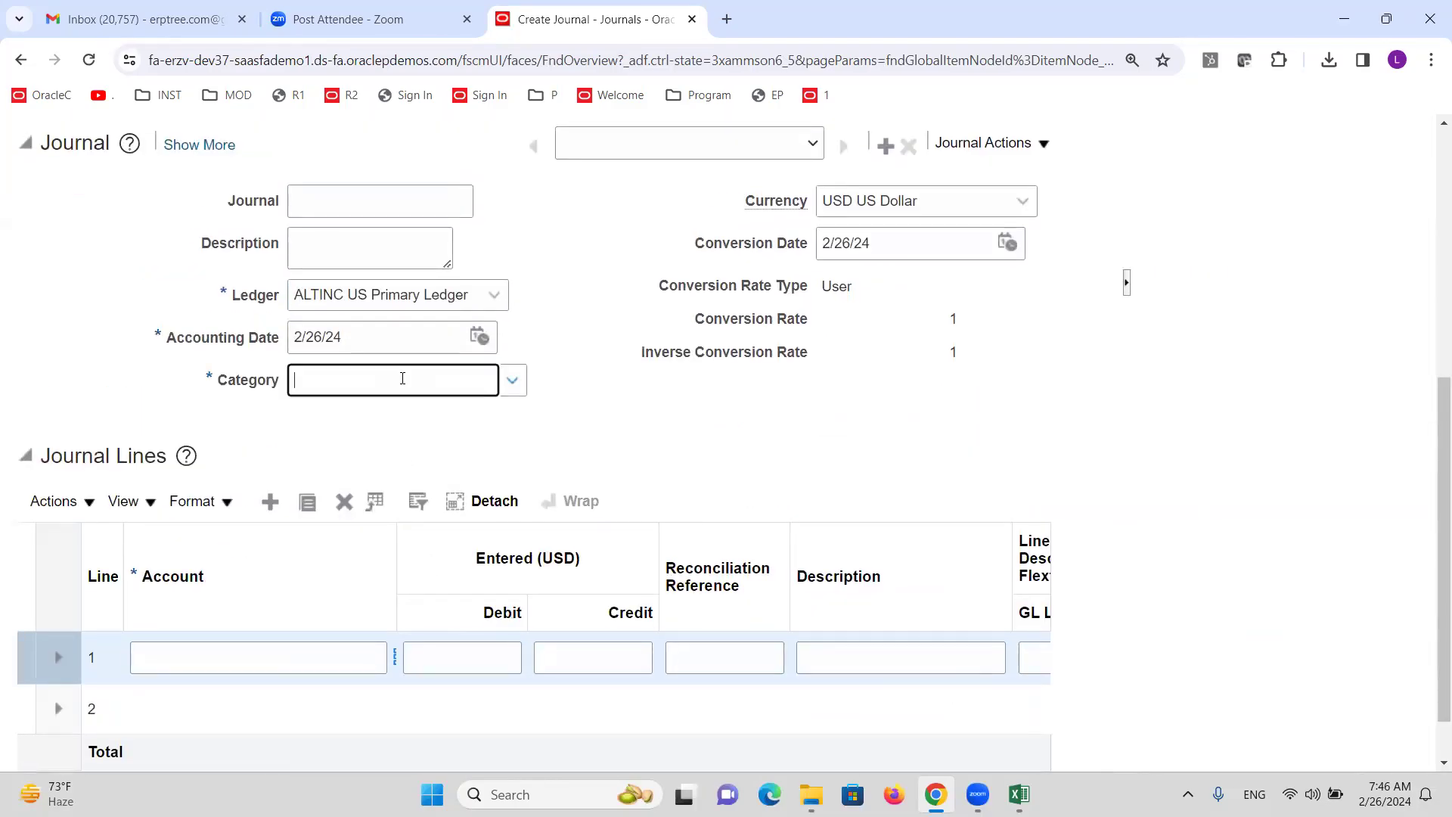
{"action": "type", "text": "AD"}
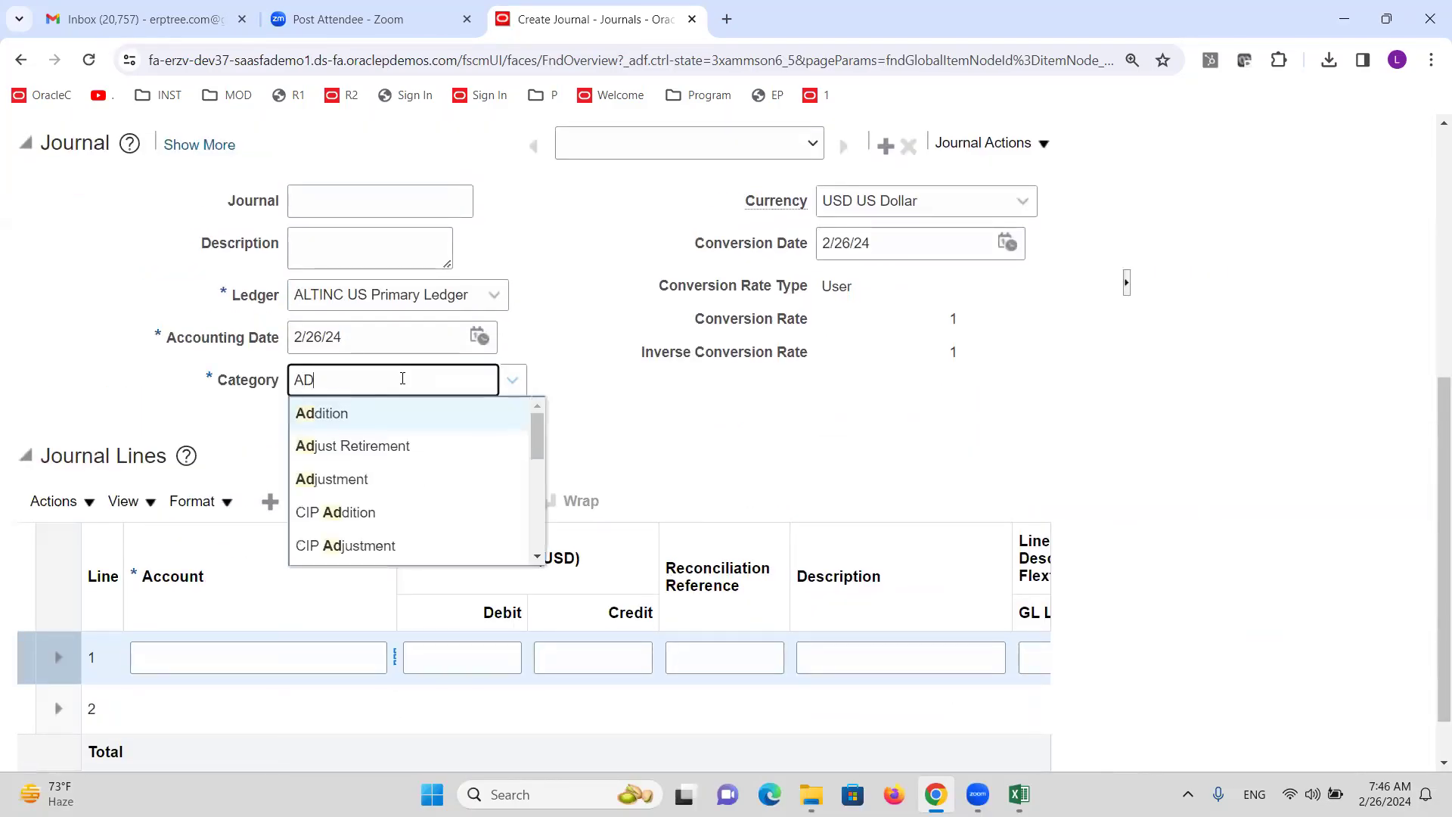
{"action": "left_click", "coordinate": [320, 484]}
{"action": "left_click_drag", "start_coordinate": [395, 542], "coordinate": [472, 541]}
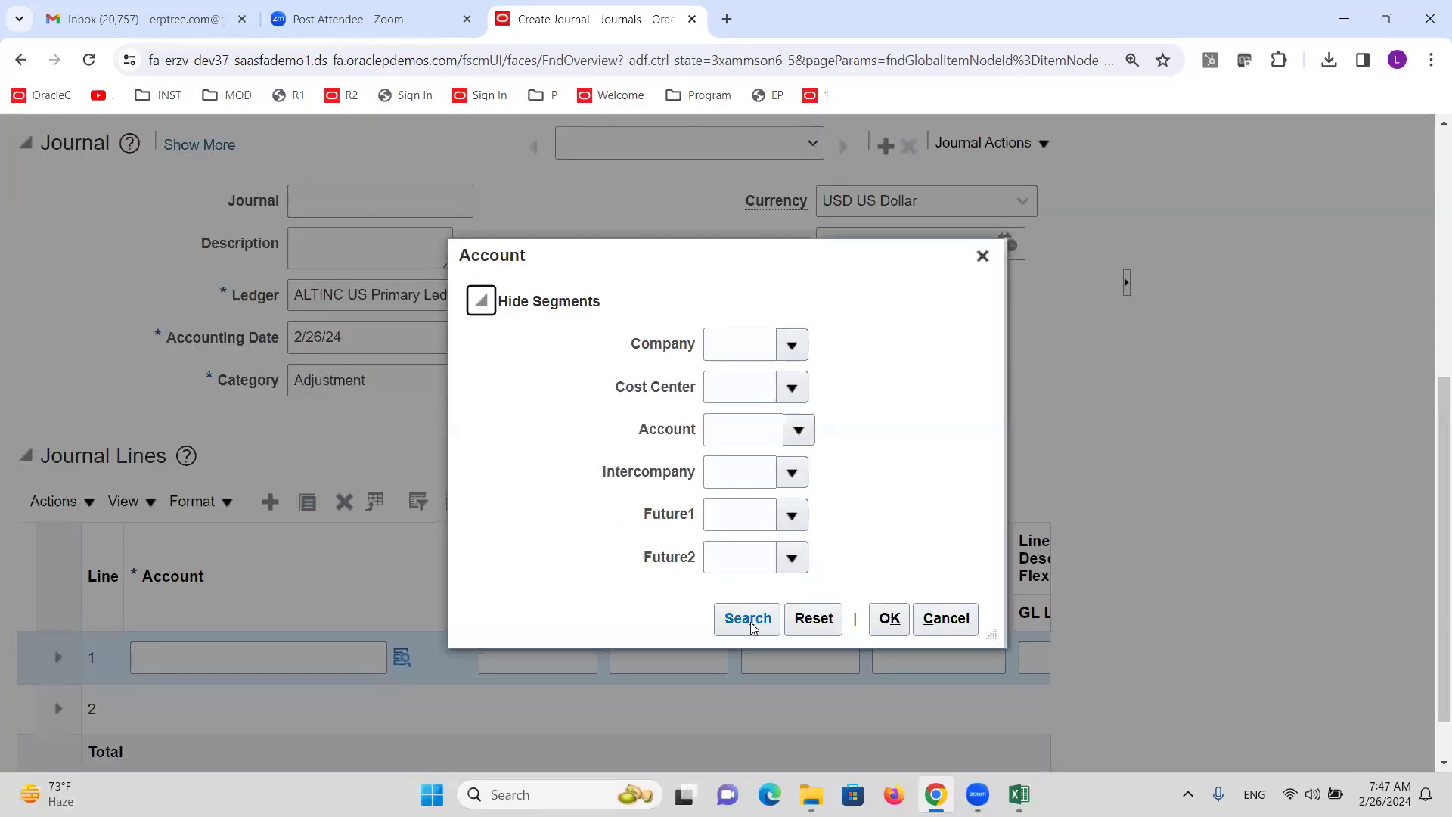
{"action": "left_click", "coordinate": [751, 623]}
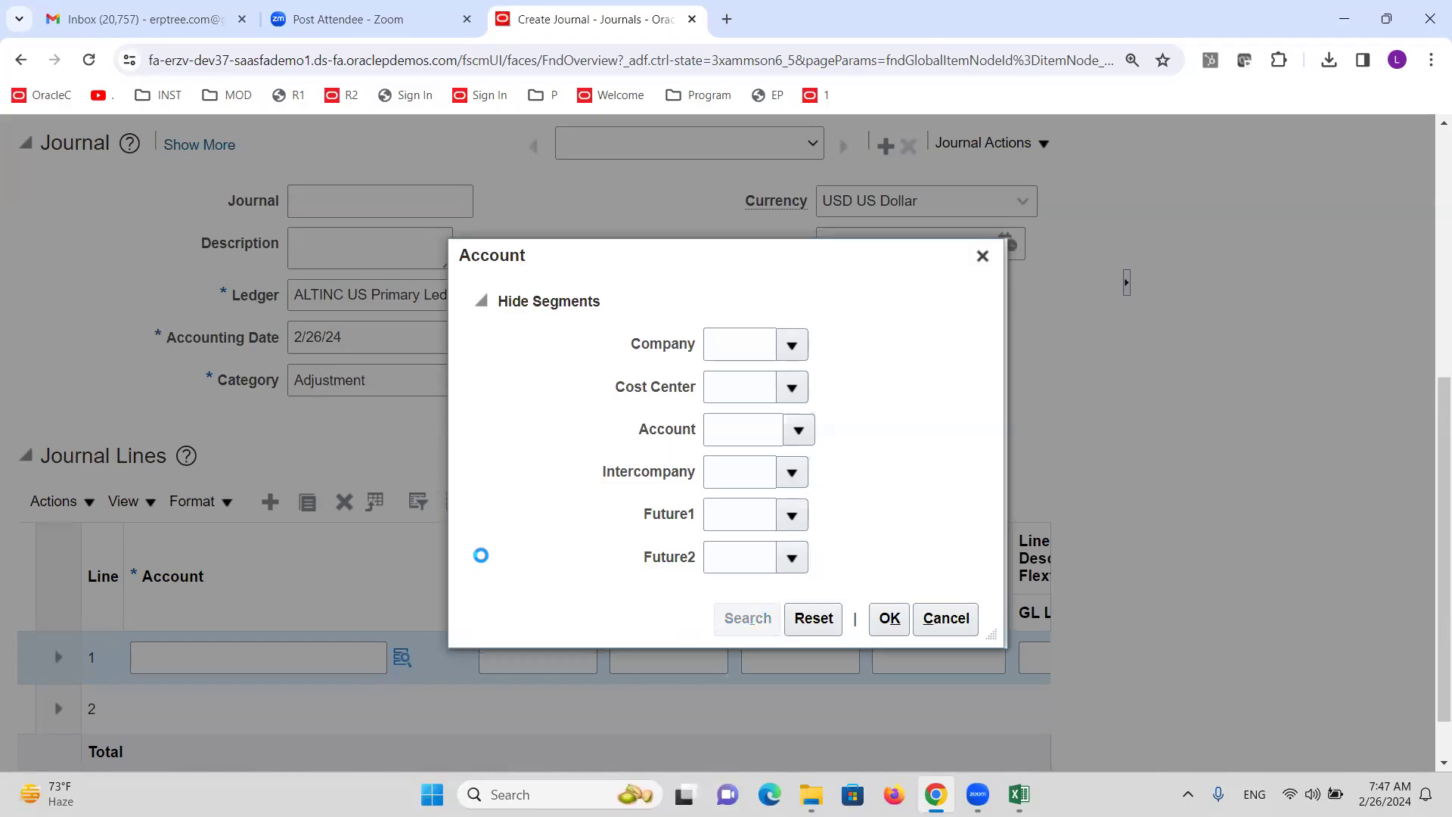
{"action": "left_click", "coordinate": [617, 416]}
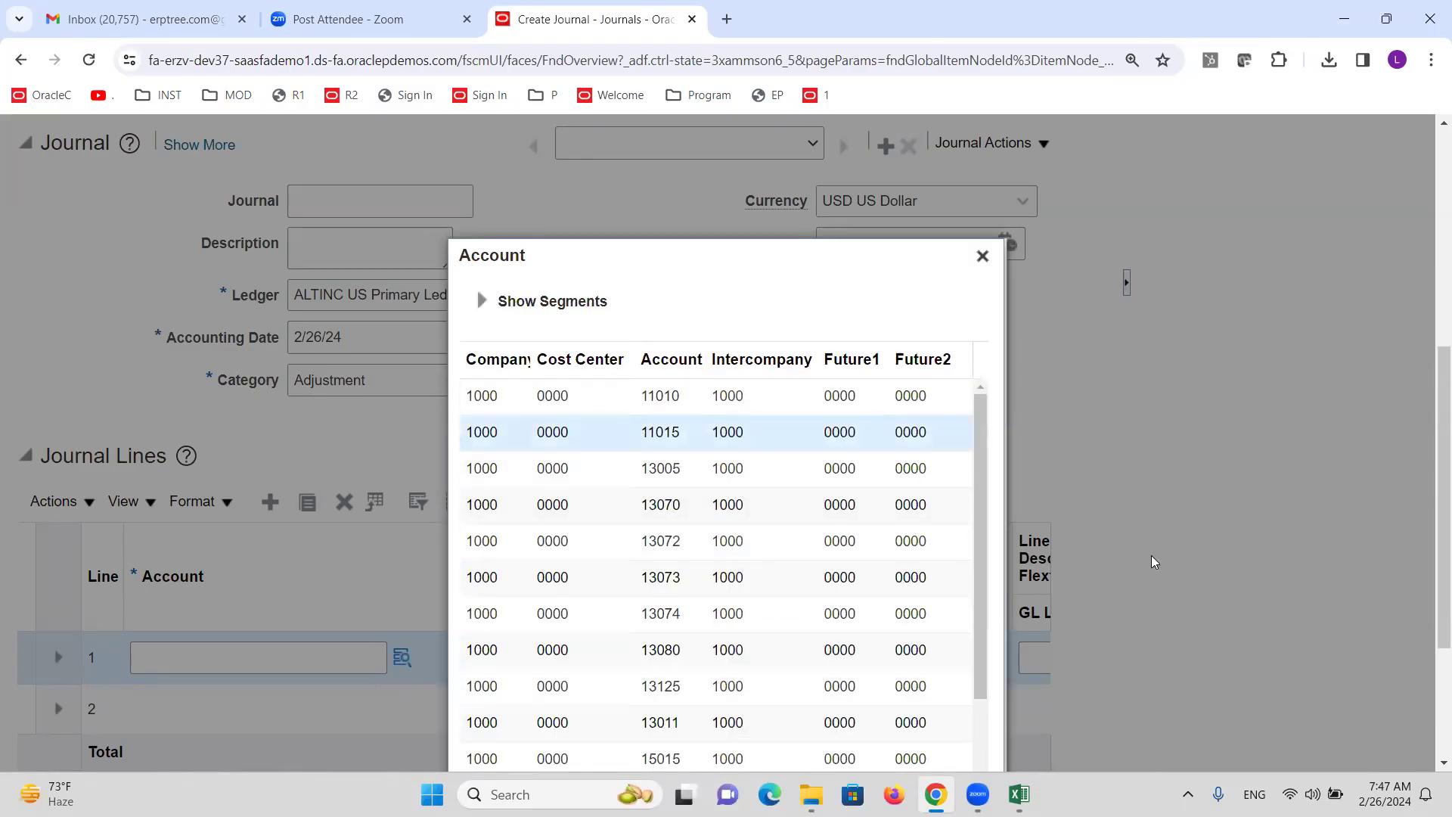
{"action": "scroll", "coordinate": [1152, 561], "scroll_direction": "down", "scroll_amount": 2}
{"action": "left_click", "coordinate": [885, 739]}
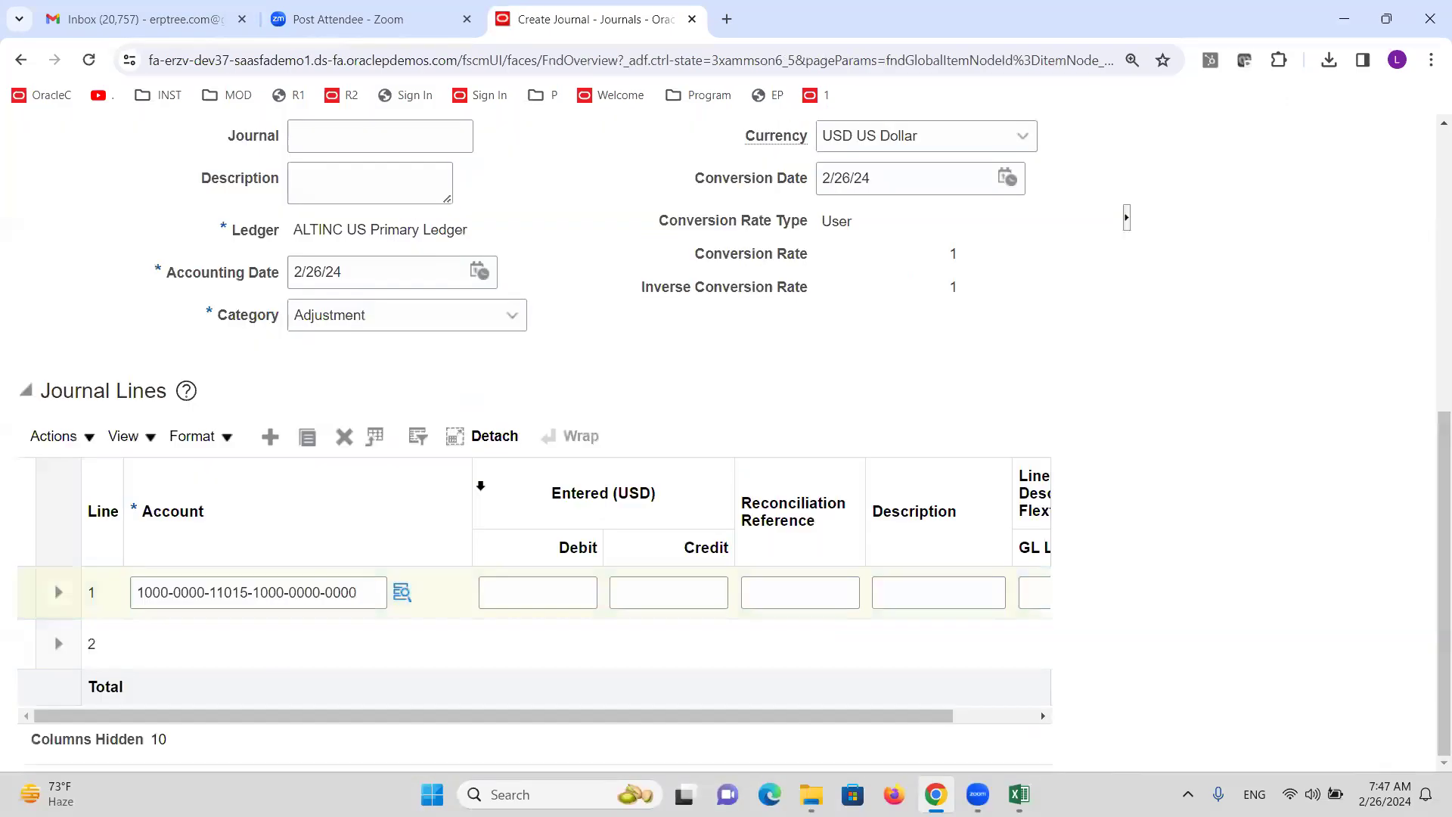
{"action": "left_click", "coordinate": [525, 600]}
{"action": "type", "text": "100"}
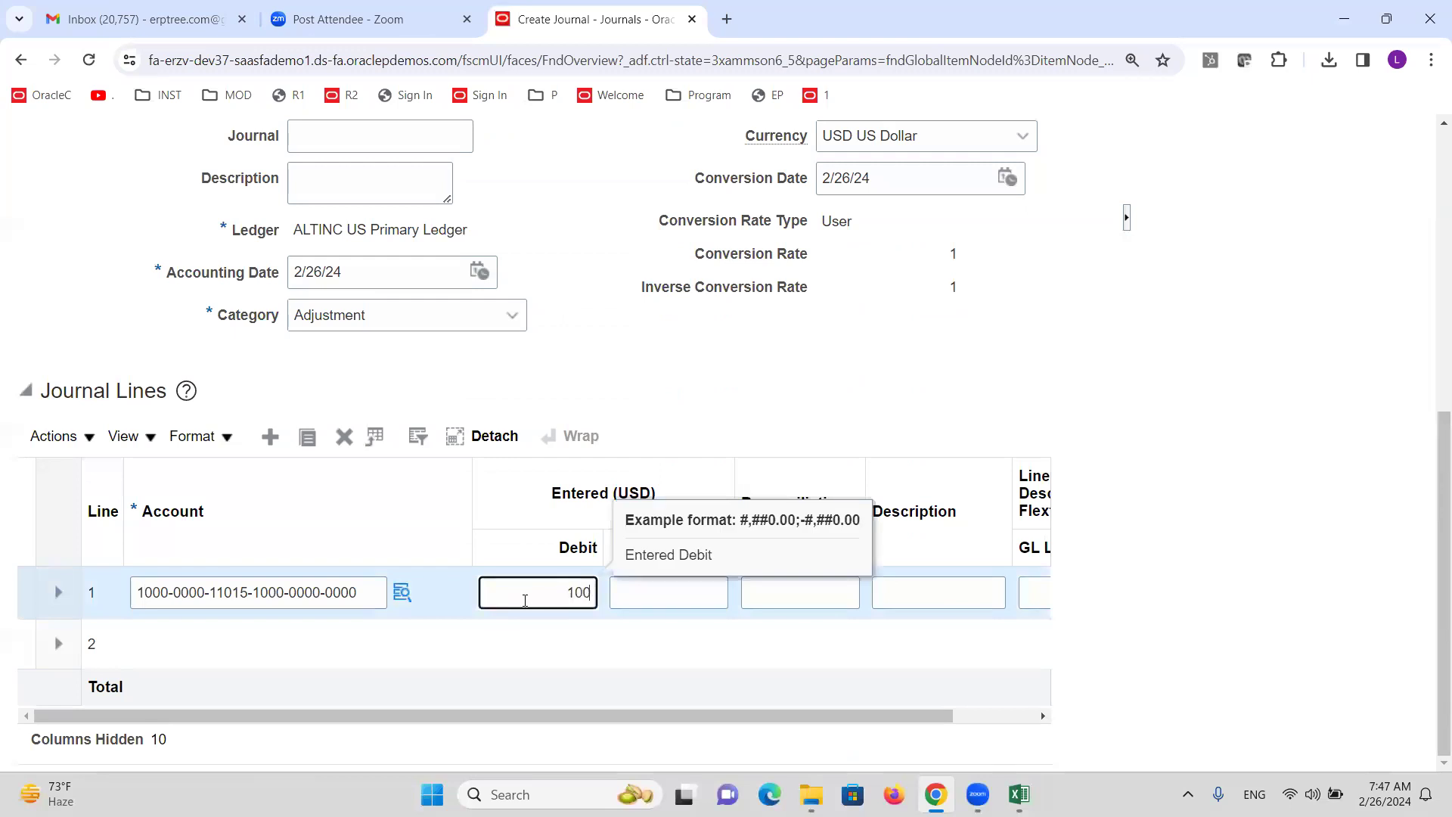
{"action": "left_click", "coordinate": [301, 646]}
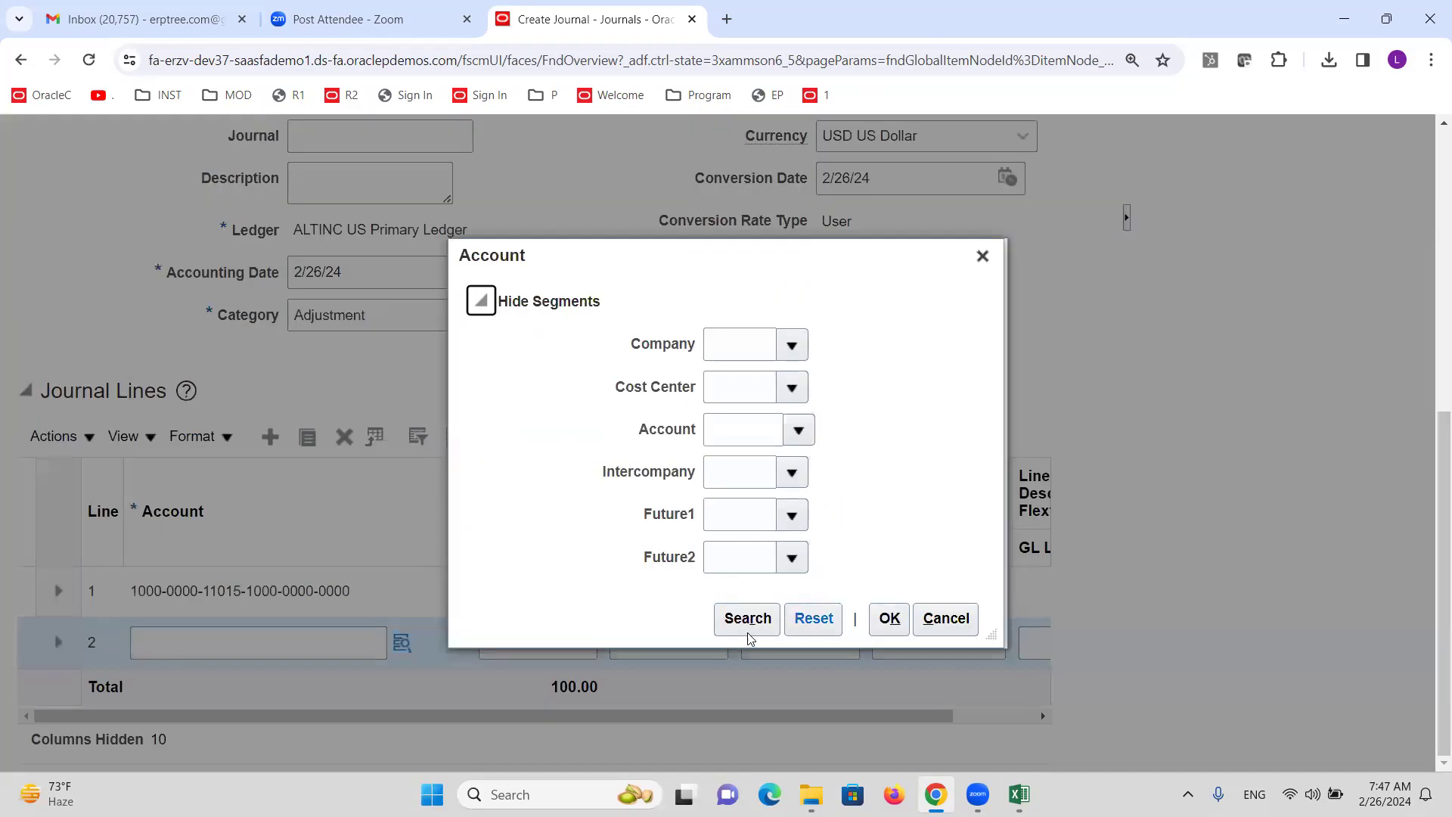
{"action": "left_click", "coordinate": [746, 623]}
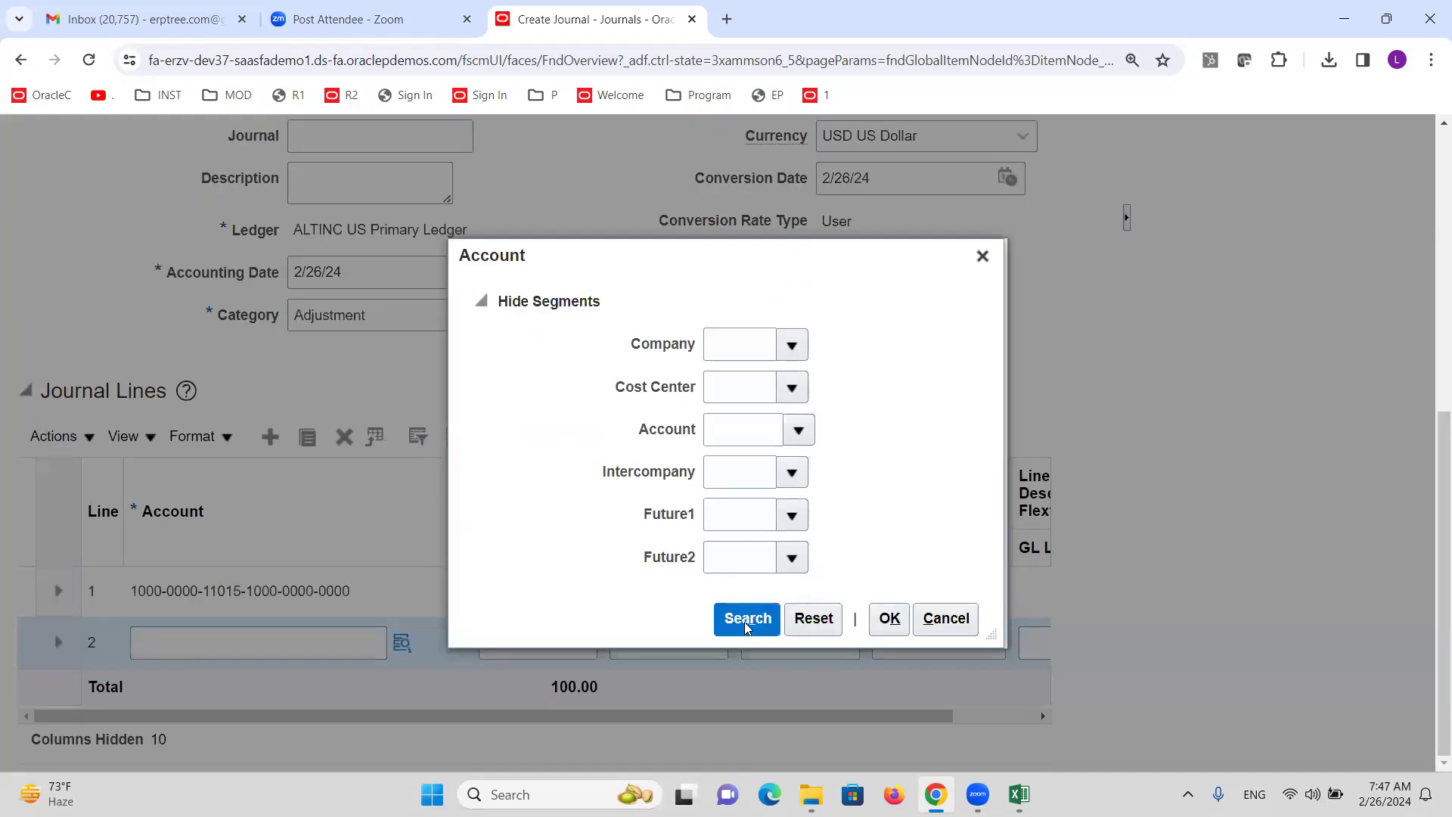
{"action": "left_click", "coordinate": [701, 651]}
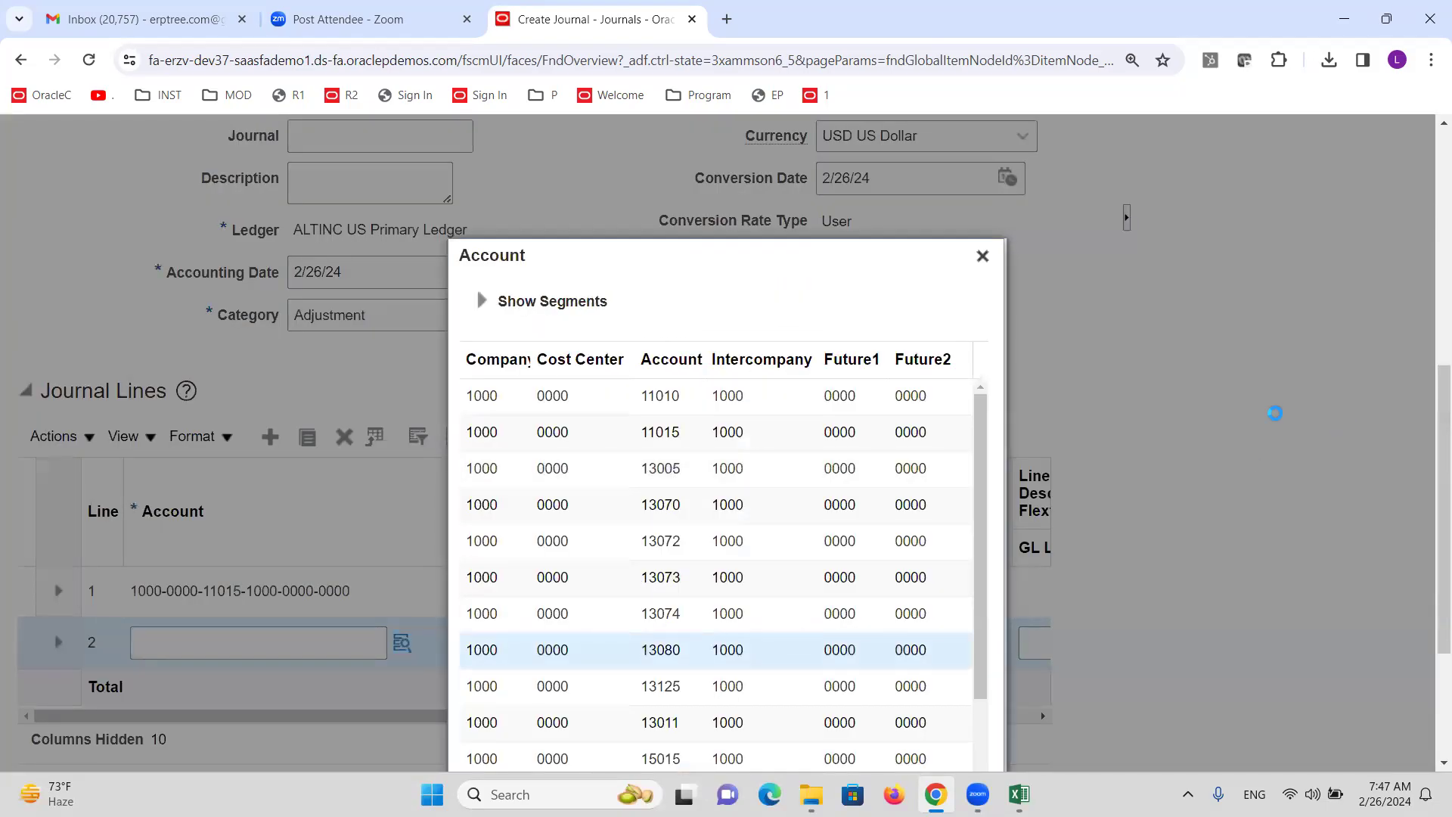
{"action": "scroll", "coordinate": [1276, 413], "scroll_direction": "down", "scroll_amount": 3}
{"action": "left_click", "coordinate": [882, 739]}
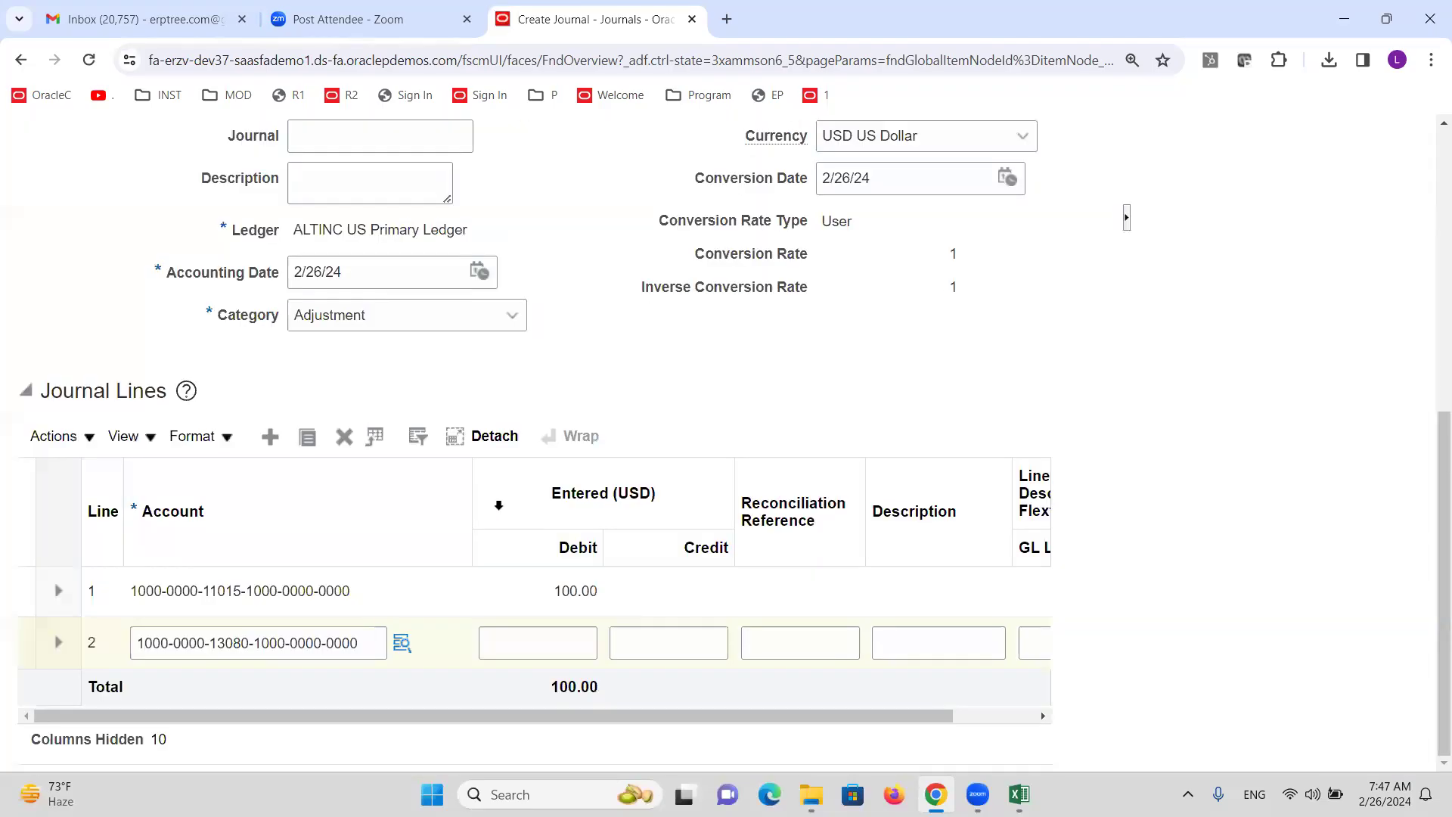
{"action": "left_click", "coordinate": [664, 652]}
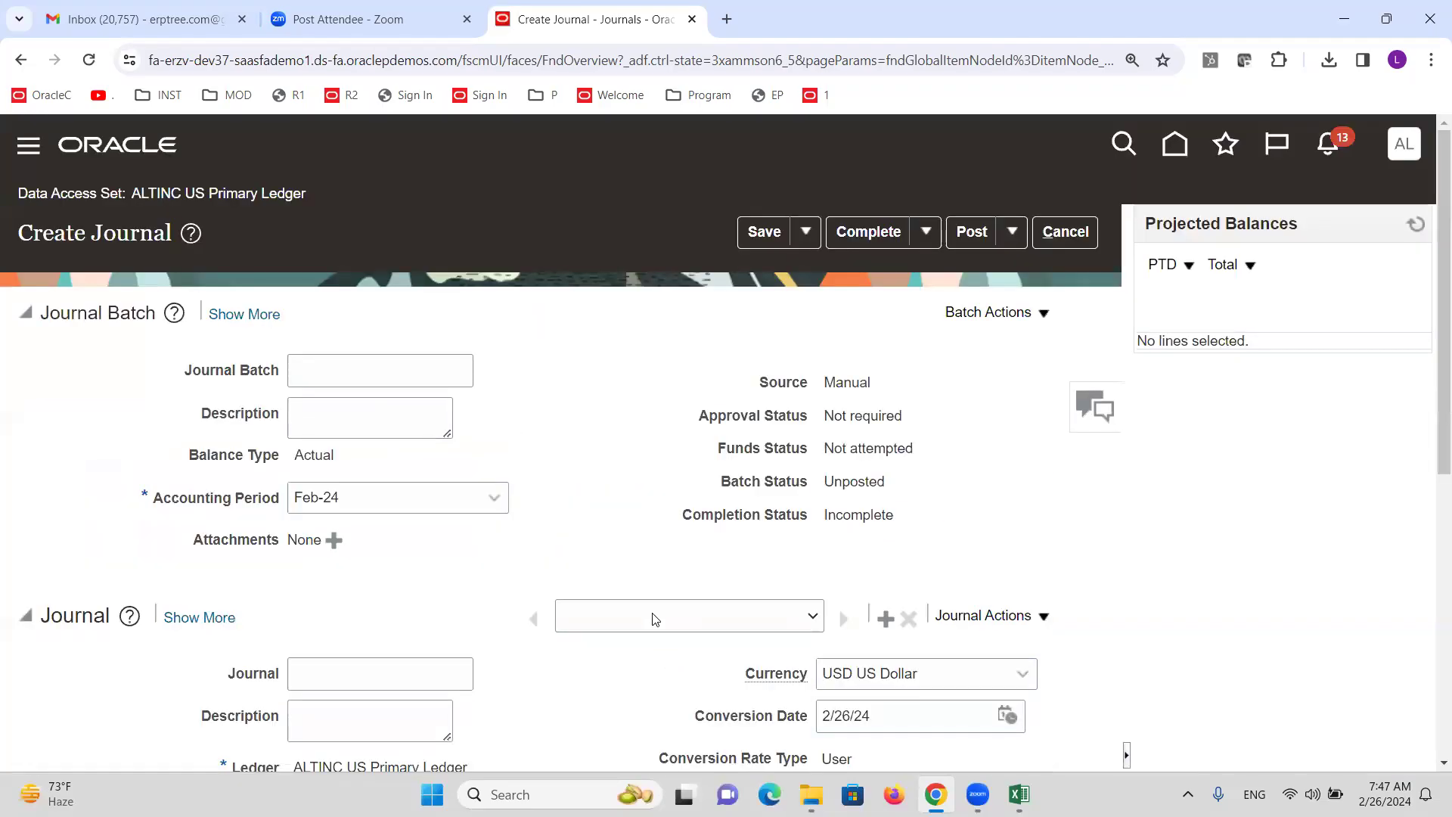
{"action": "type", "text": "100"}
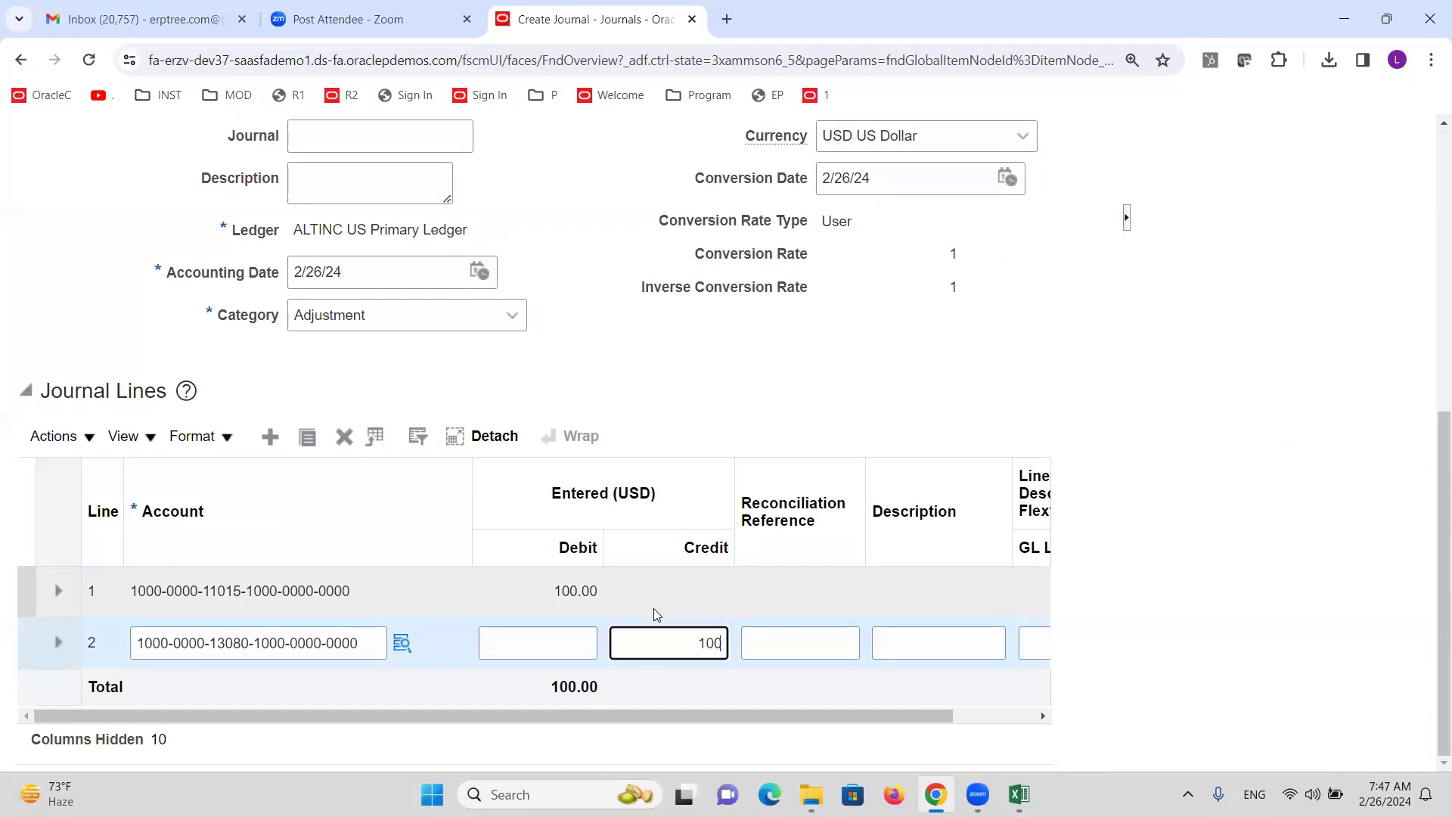
{"action": "left_click", "coordinate": [979, 362]}
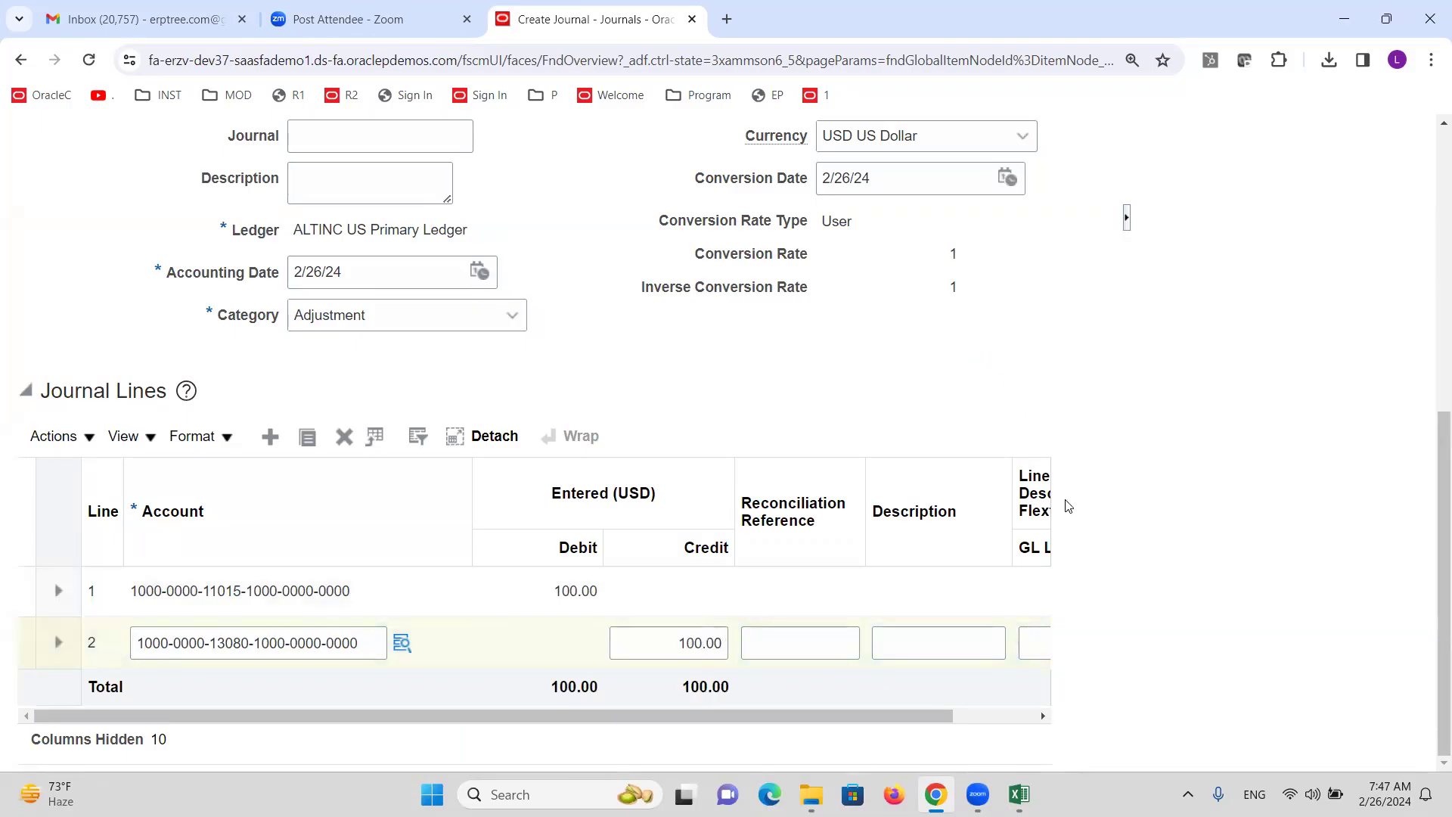
Save, complete and post the Manual 1703311 USD journal, refresh projected balances, then exit to Journals.
{"action": "left_click", "coordinate": [781, 170]}
{"action": "left_click", "coordinate": [869, 168]}
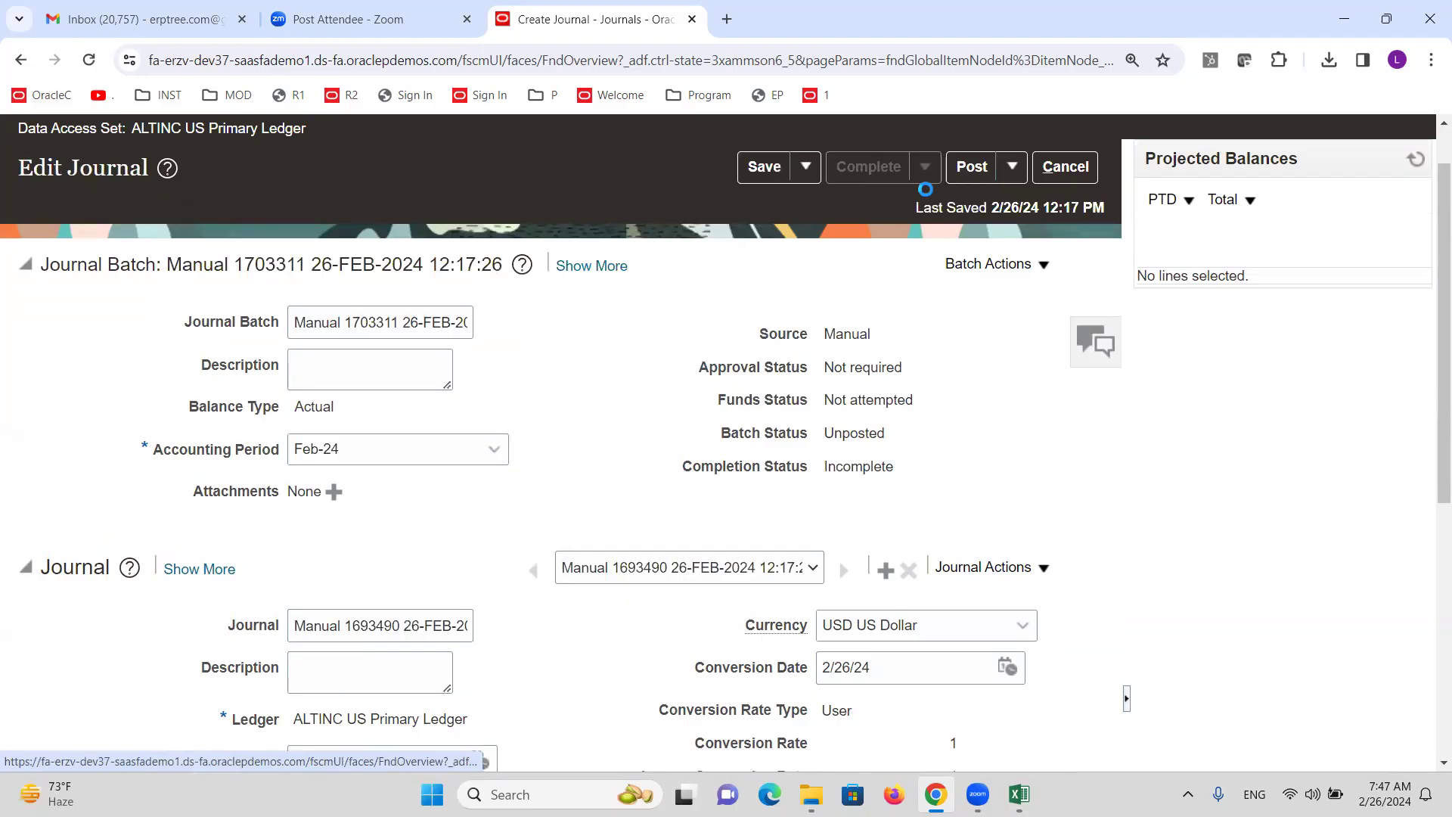
{"action": "left_click", "coordinate": [972, 168]}
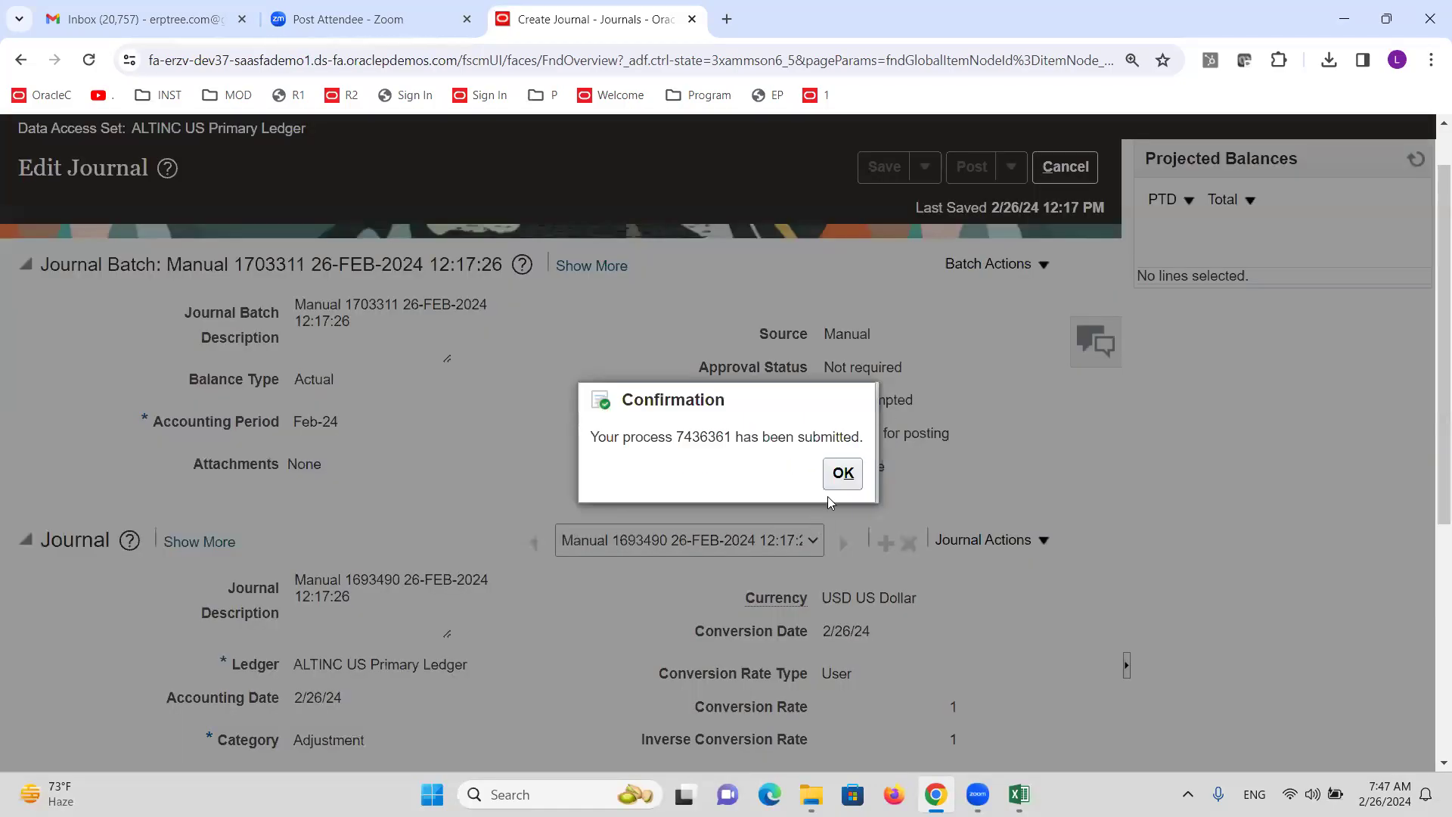
{"action": "left_click", "coordinate": [842, 474]}
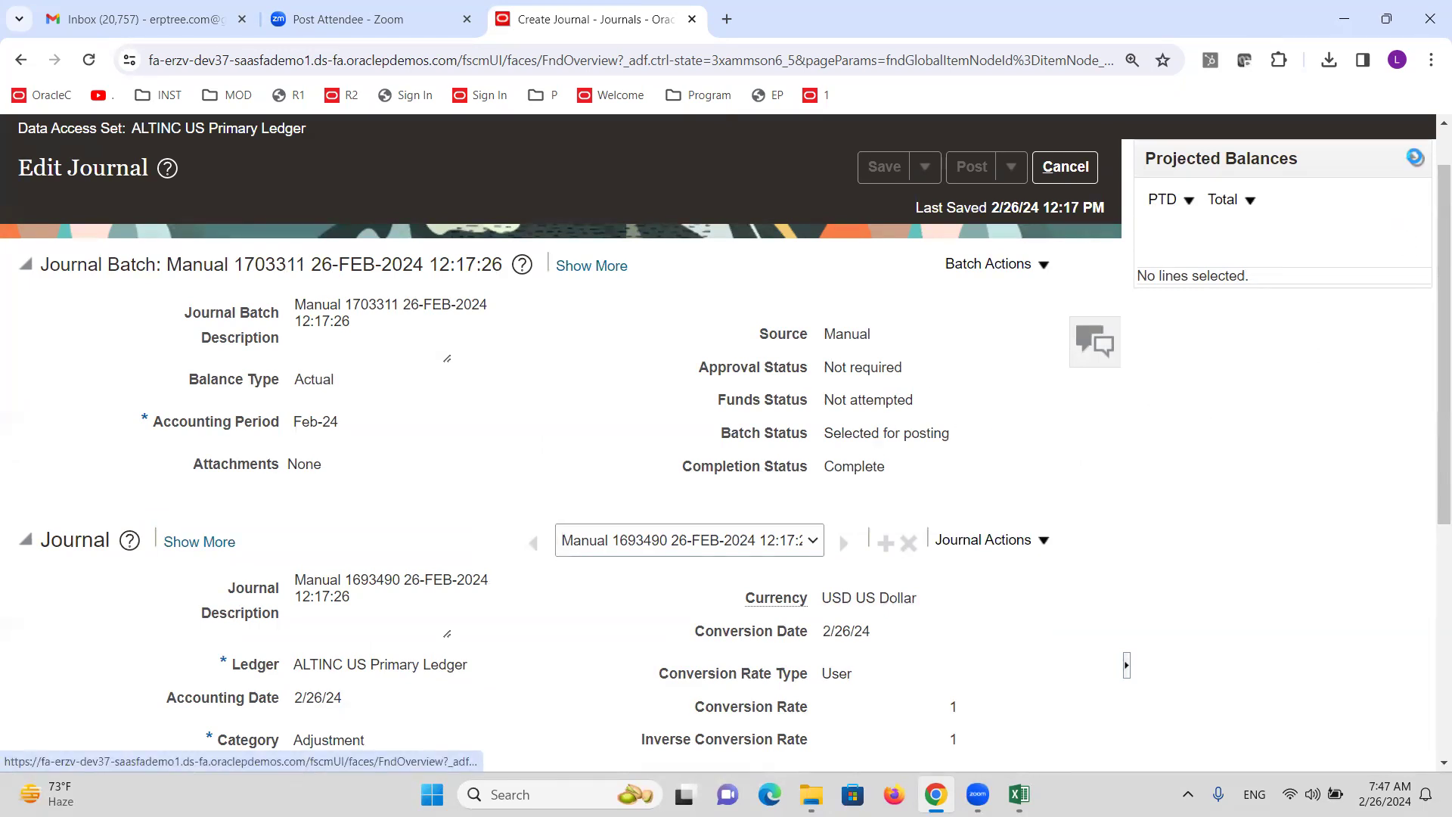
{"action": "left_click", "coordinate": [1415, 158]}
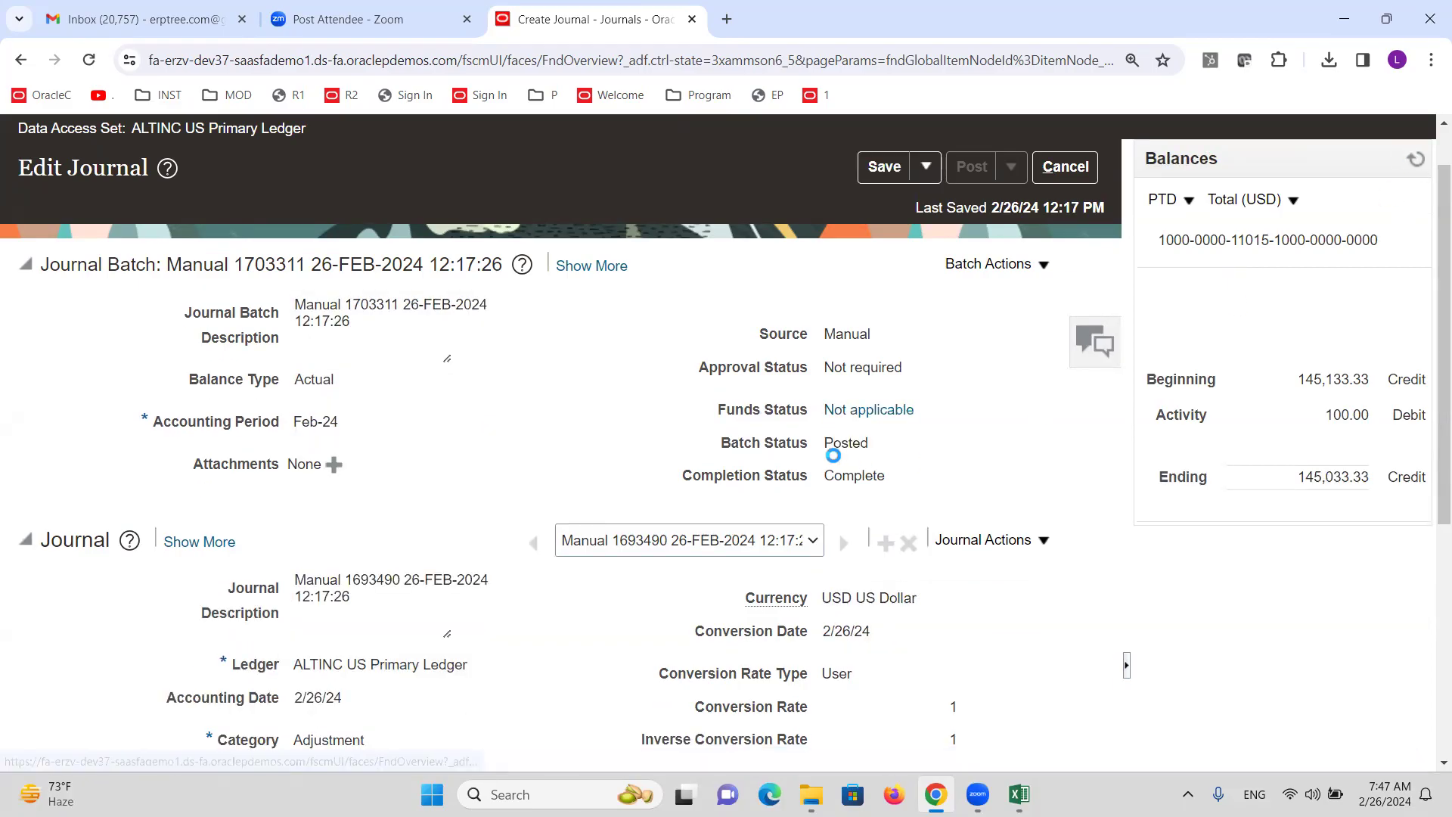
{"action": "left_click", "coordinate": [1065, 166]}
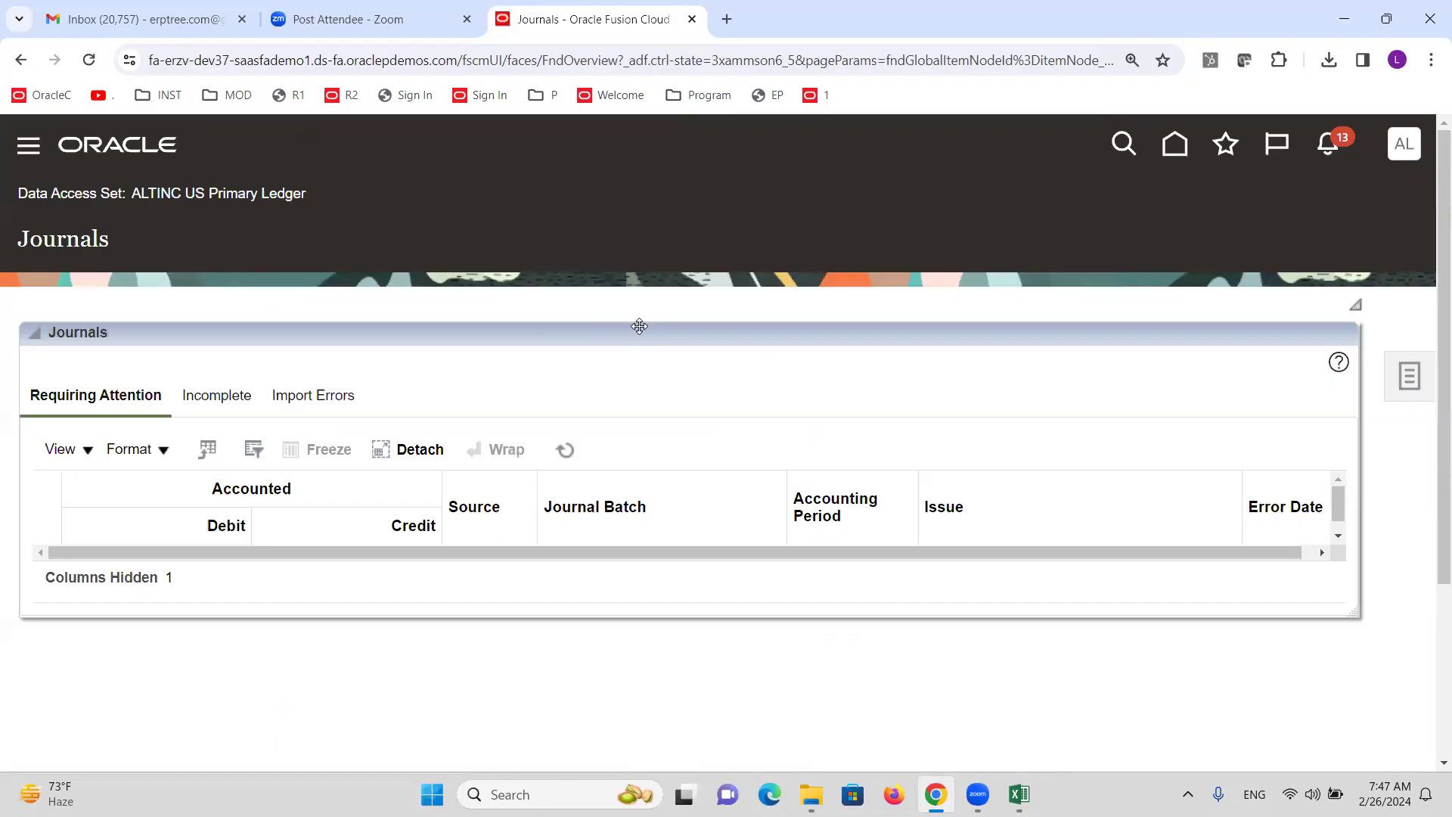
Sign out of the current US Primary Ledger user session.
{"action": "left_click", "coordinate": [1403, 145]}
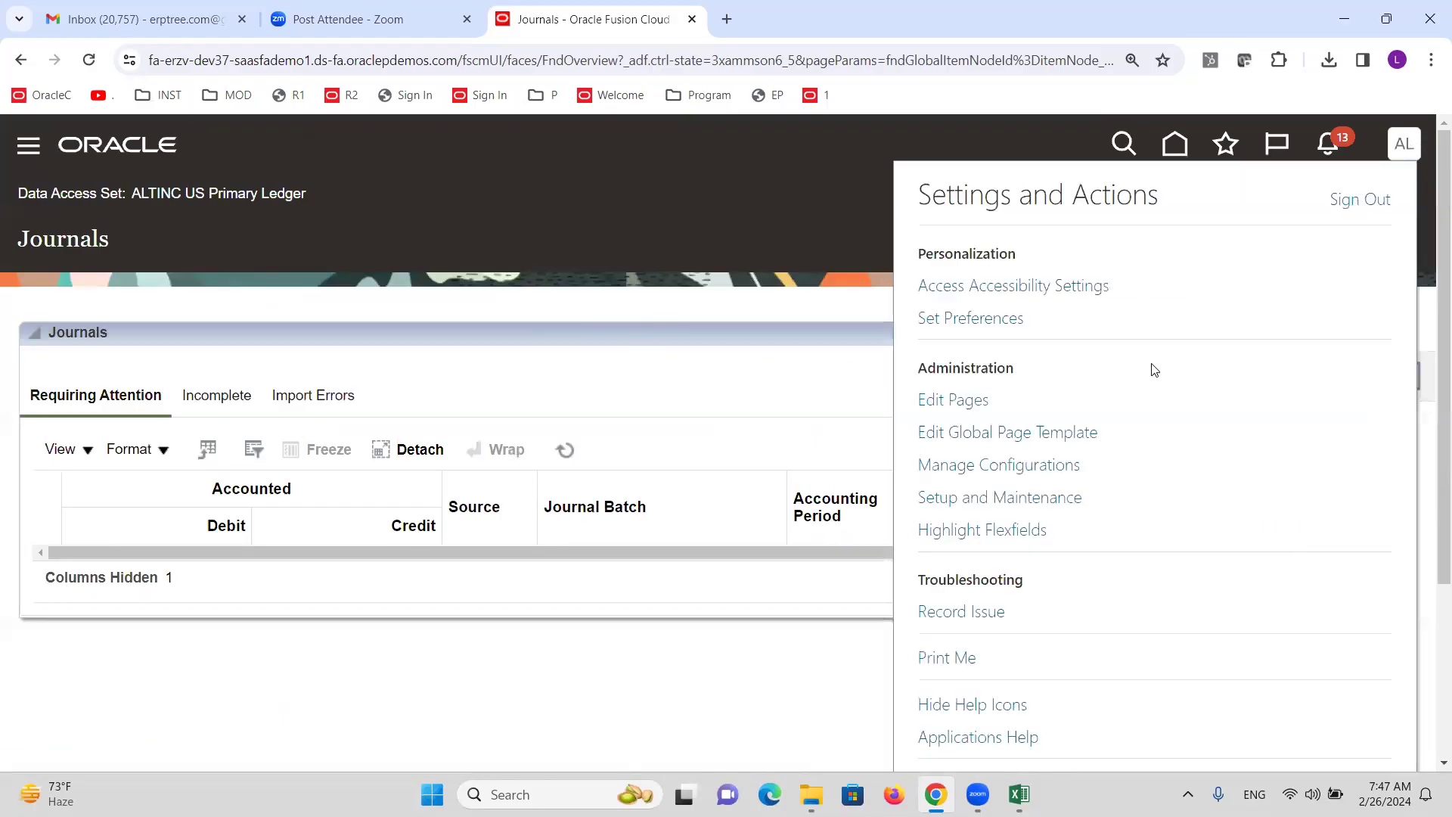
{"action": "left_click", "coordinate": [1337, 206]}
{"action": "left_click", "coordinate": [725, 514]}
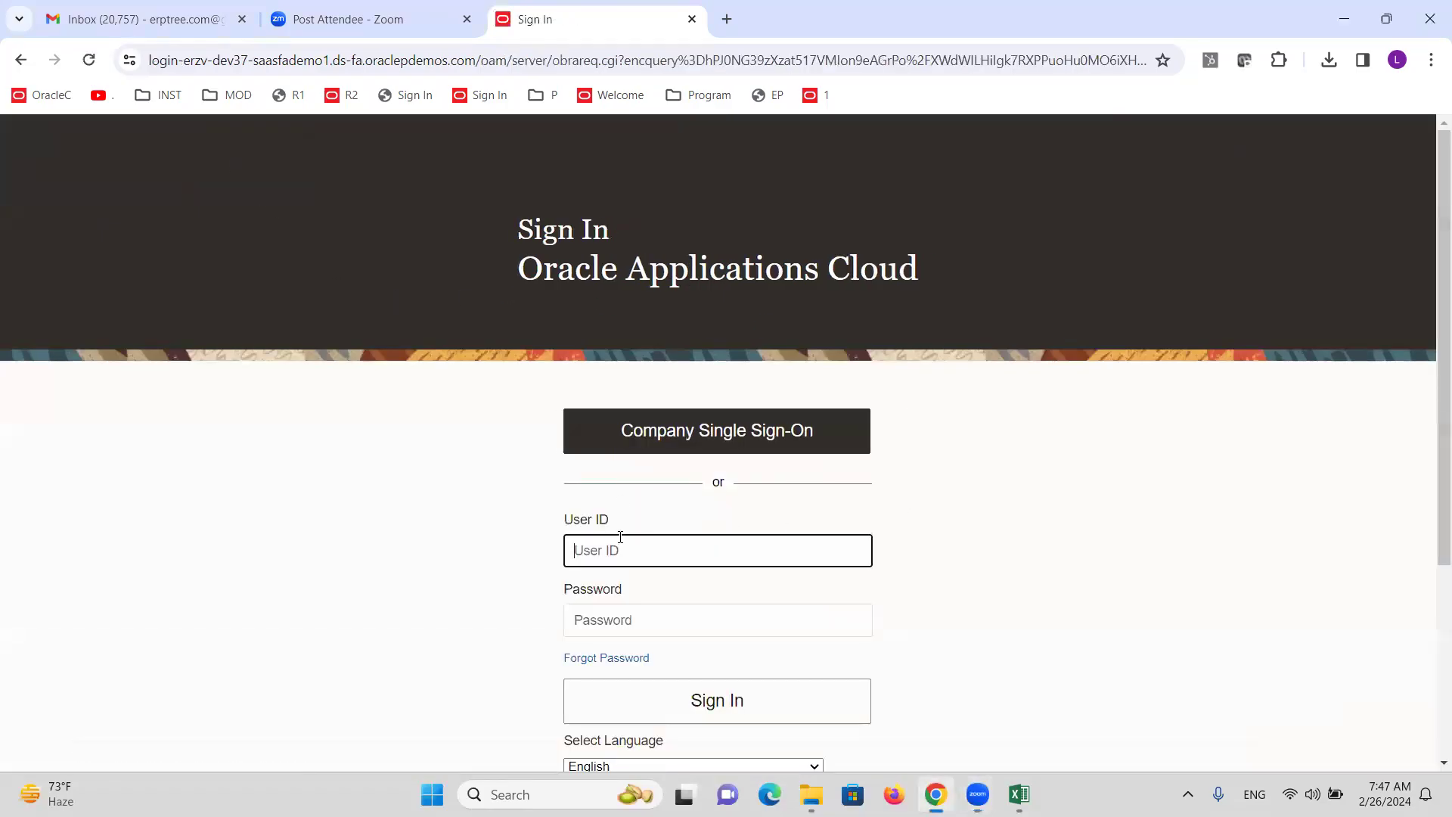
Sign in as the INR reporting-ledger user with its password and go to General Accounting.
{"action": "type", "text": "A"}
{"action": "key", "text": "BackSpace"}
{"action": "type", "text": "ALTINCINR"}
{"action": "key", "text": "Tab"}
{"action": "type", "text": "***"}
{"action": "key", "text": "Return"}
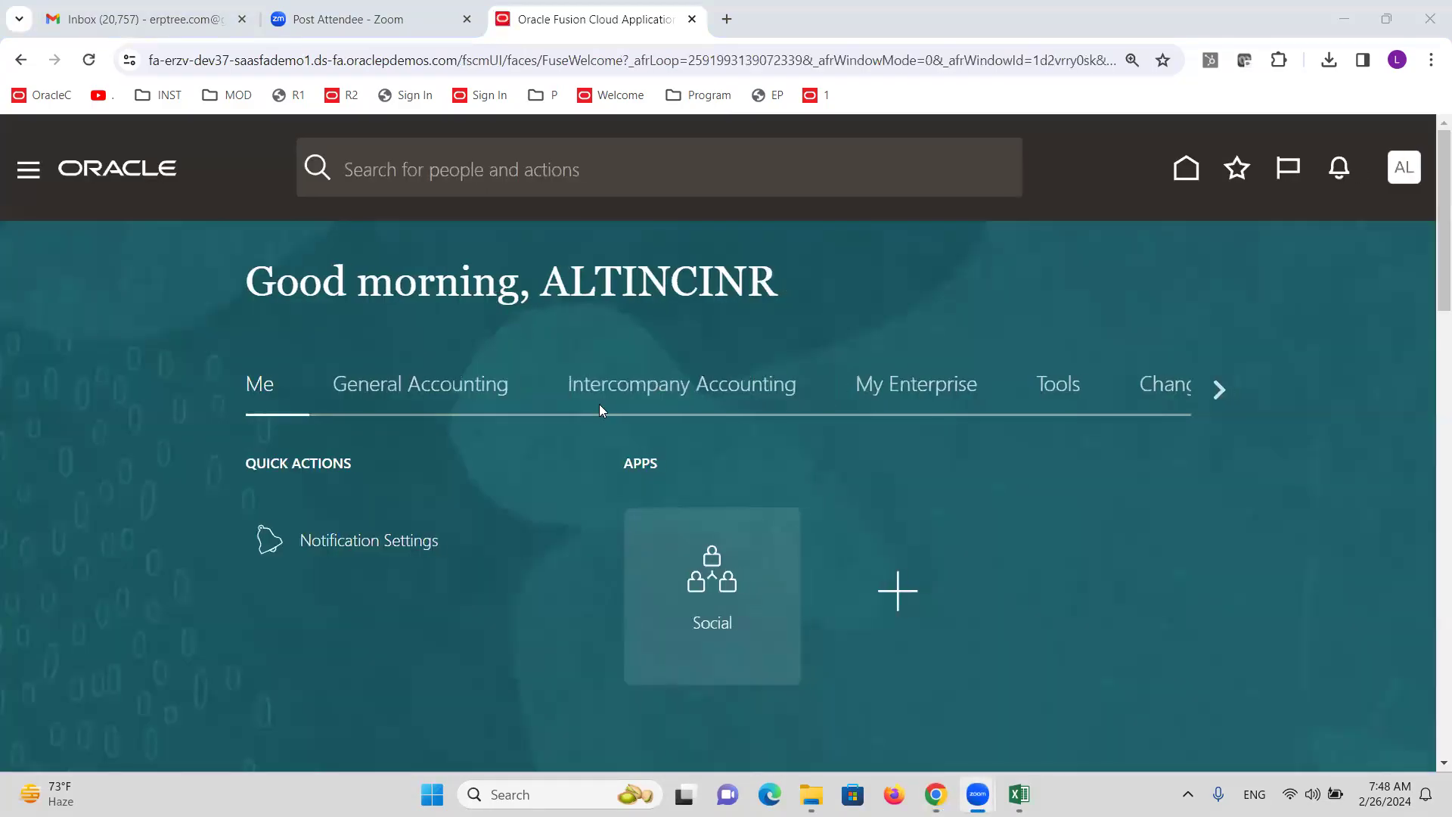
{"action": "left_click", "coordinate": [415, 392]}
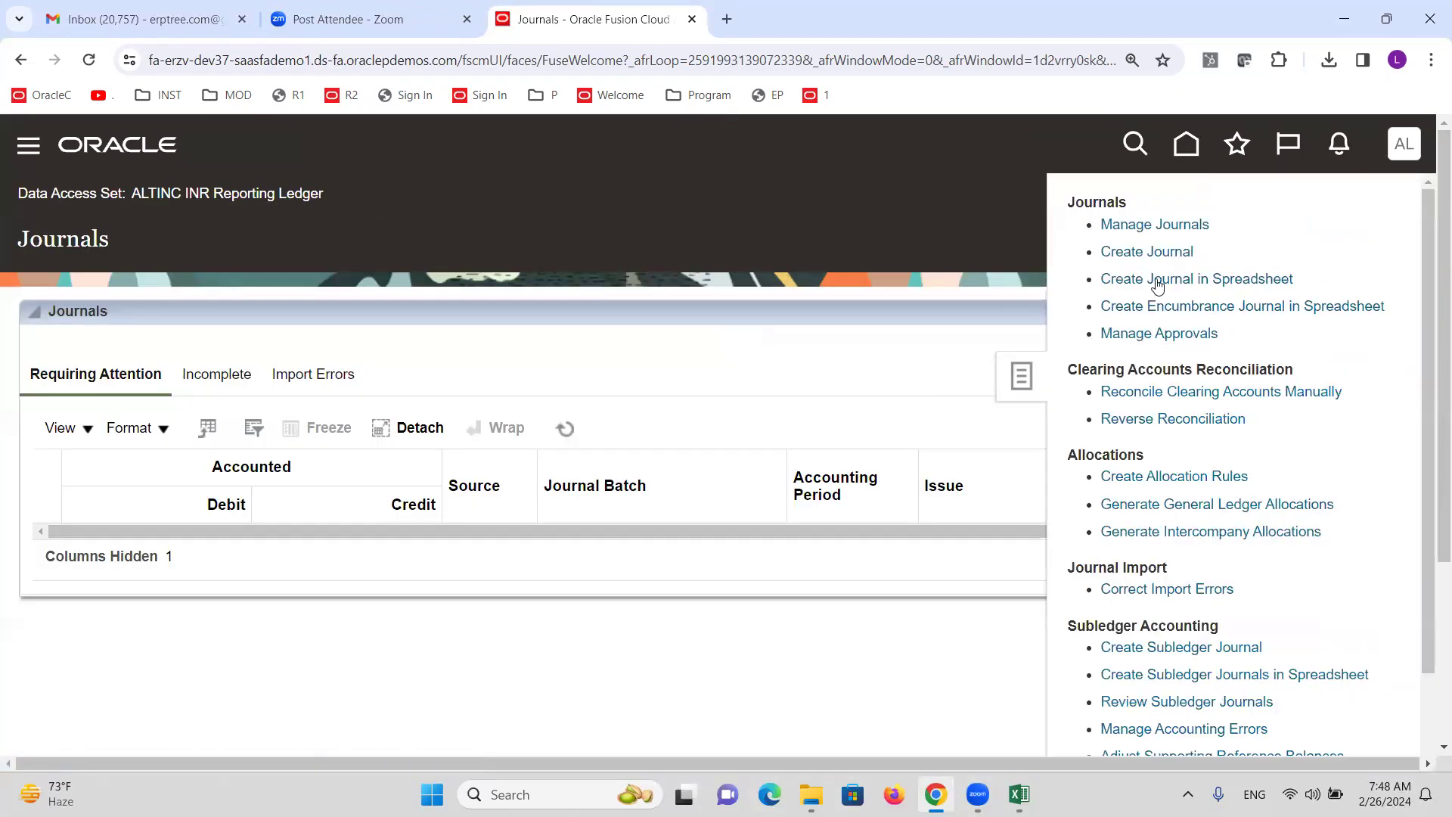
{"action": "left_click", "coordinate": [1141, 225]}
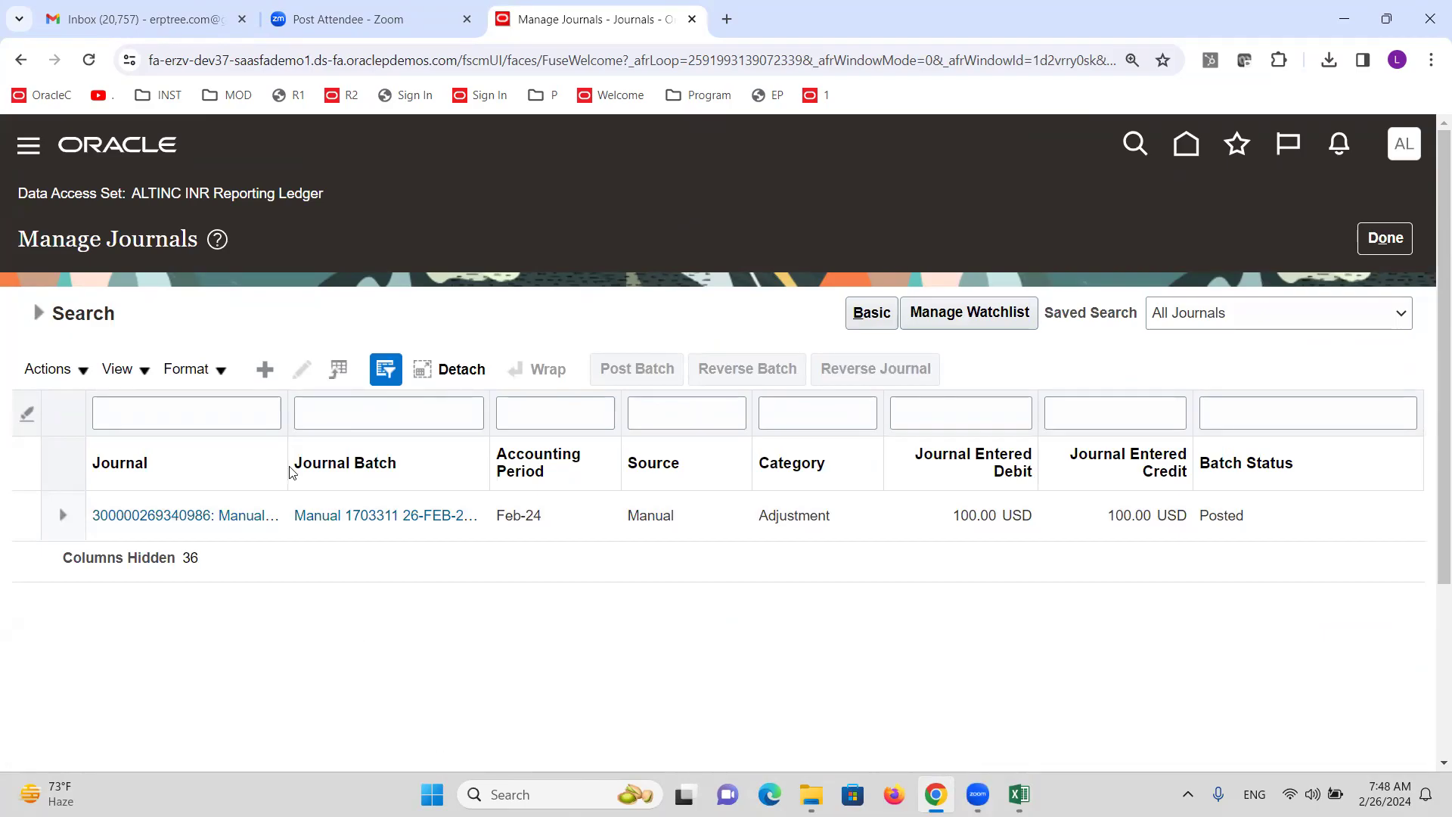
{"action": "left_click_drag", "start_coordinate": [133, 196], "coordinate": [253, 198]}
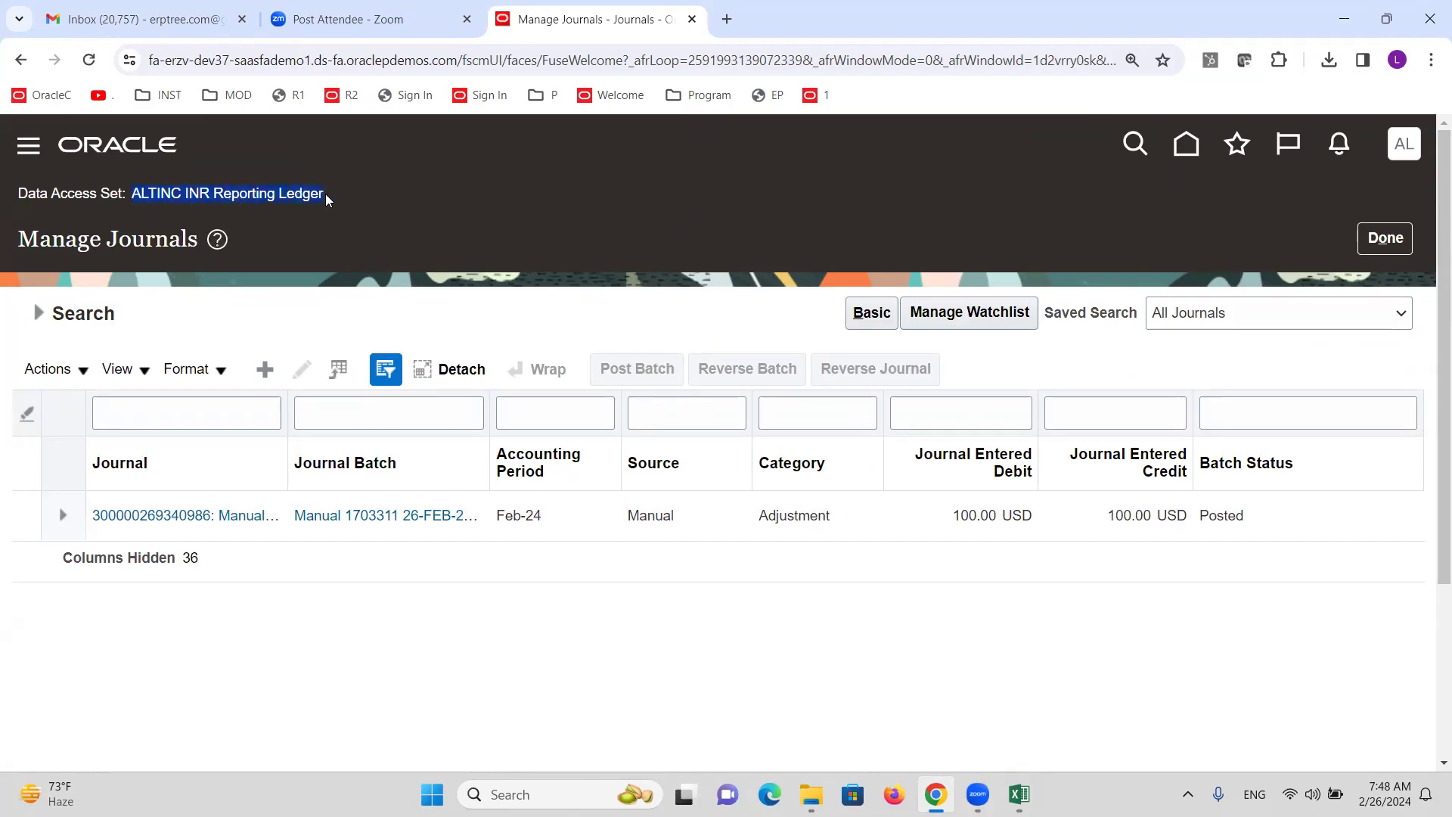
{"action": "left_click", "coordinate": [202, 520]}
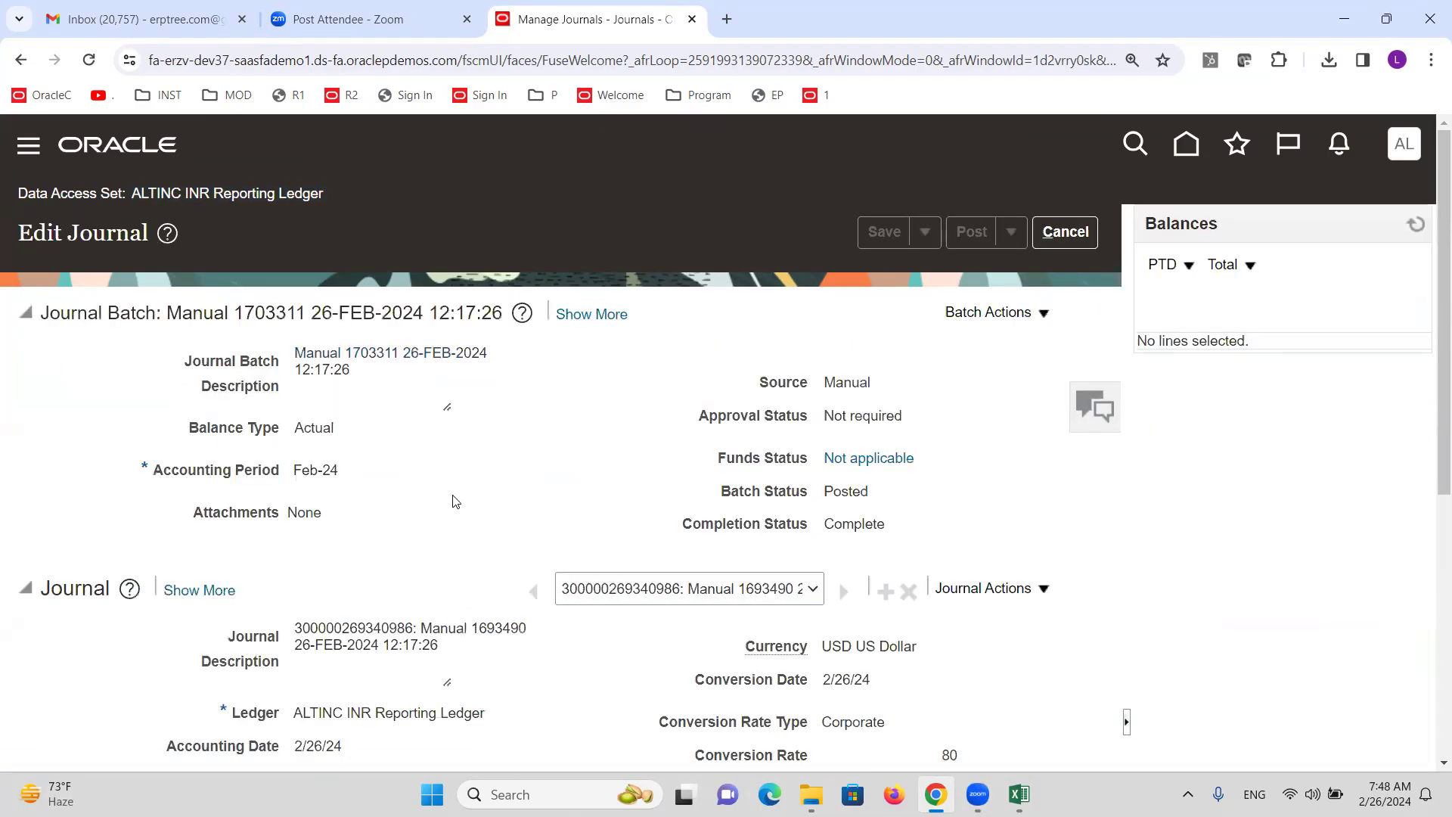
{"action": "scroll", "coordinate": [451, 494], "scroll_direction": "down", "scroll_amount": 6}
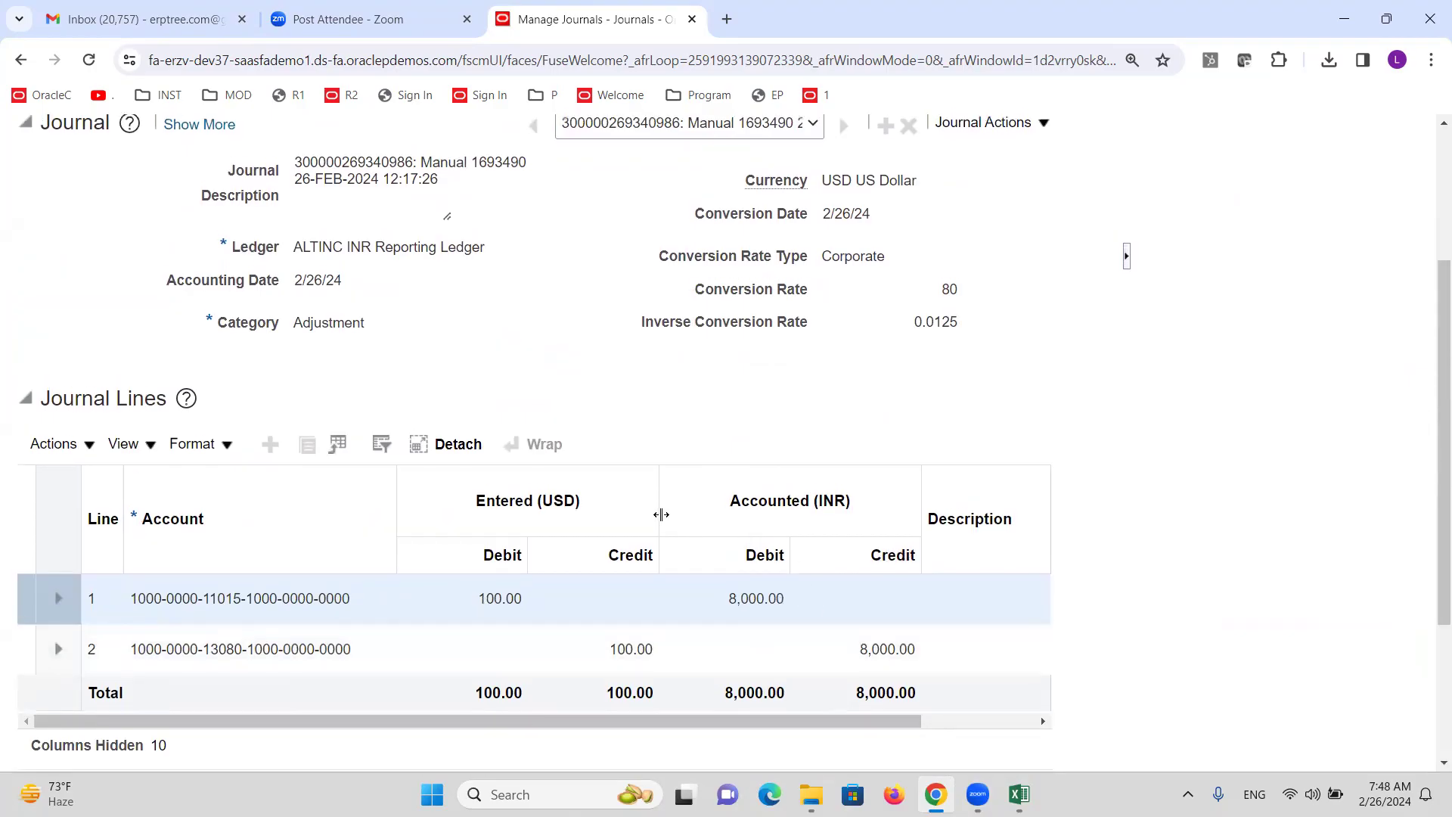
{"action": "scroll", "coordinate": [658, 512], "scroll_direction": "up", "scroll_amount": 5}
{"action": "double_click", "coordinate": [950, 663]}
{"action": "scroll", "coordinate": [681, 522], "scroll_direction": "up", "scroll_amount": 1}
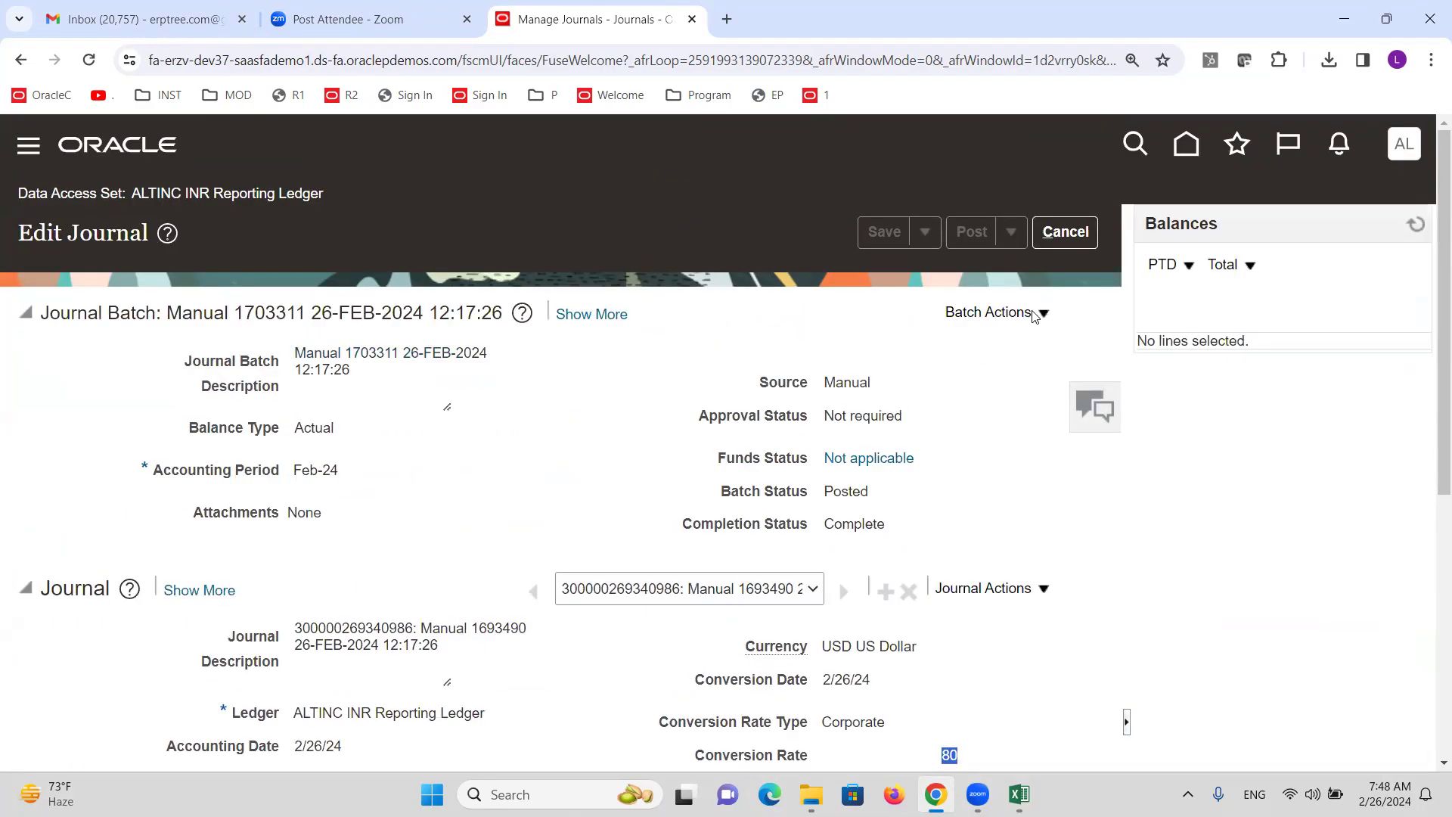
{"action": "left_click", "coordinate": [1065, 231]}
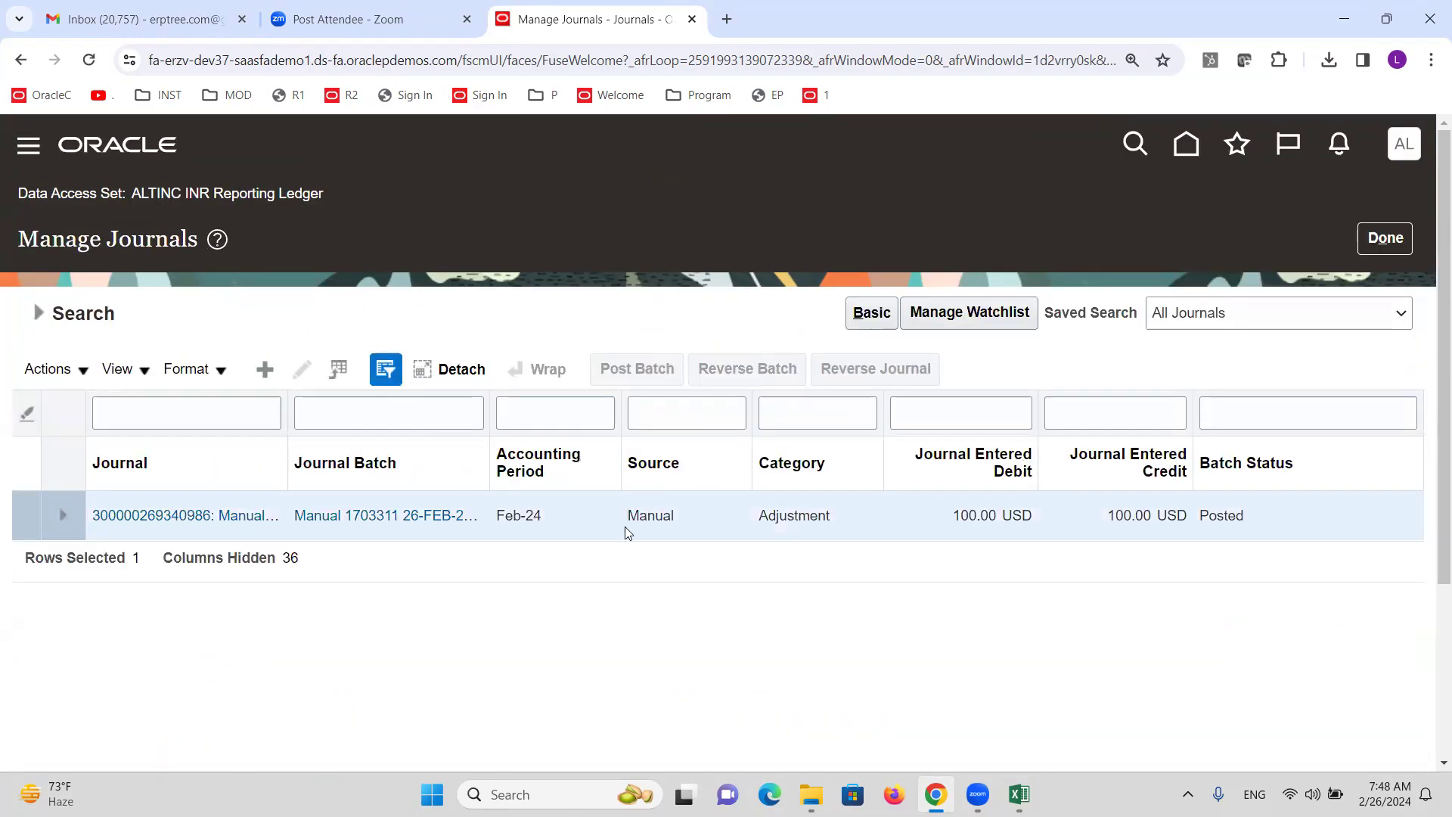
{"action": "left_click", "coordinate": [1385, 238]}
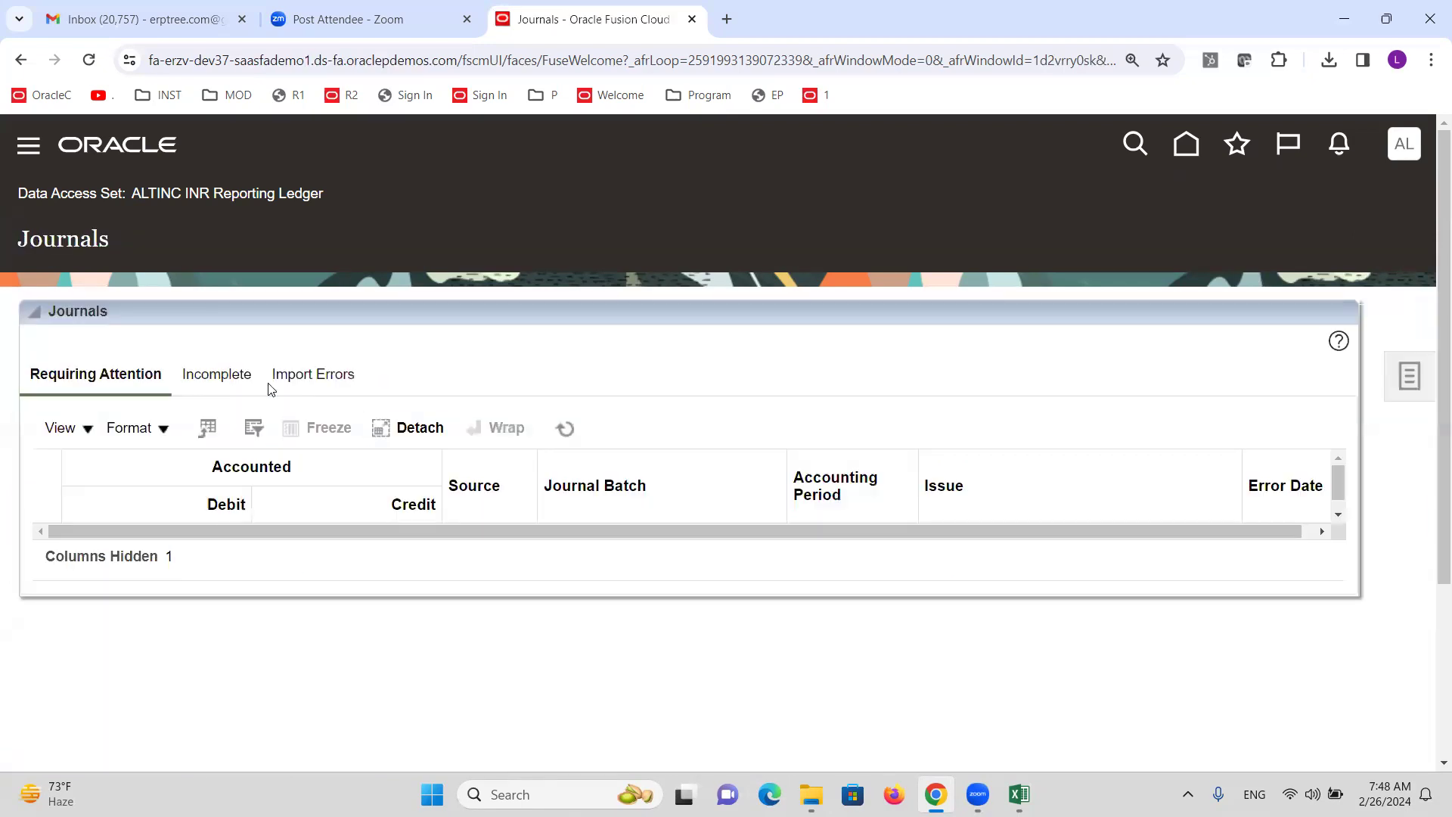
{"action": "left_click", "coordinate": [1408, 389]}
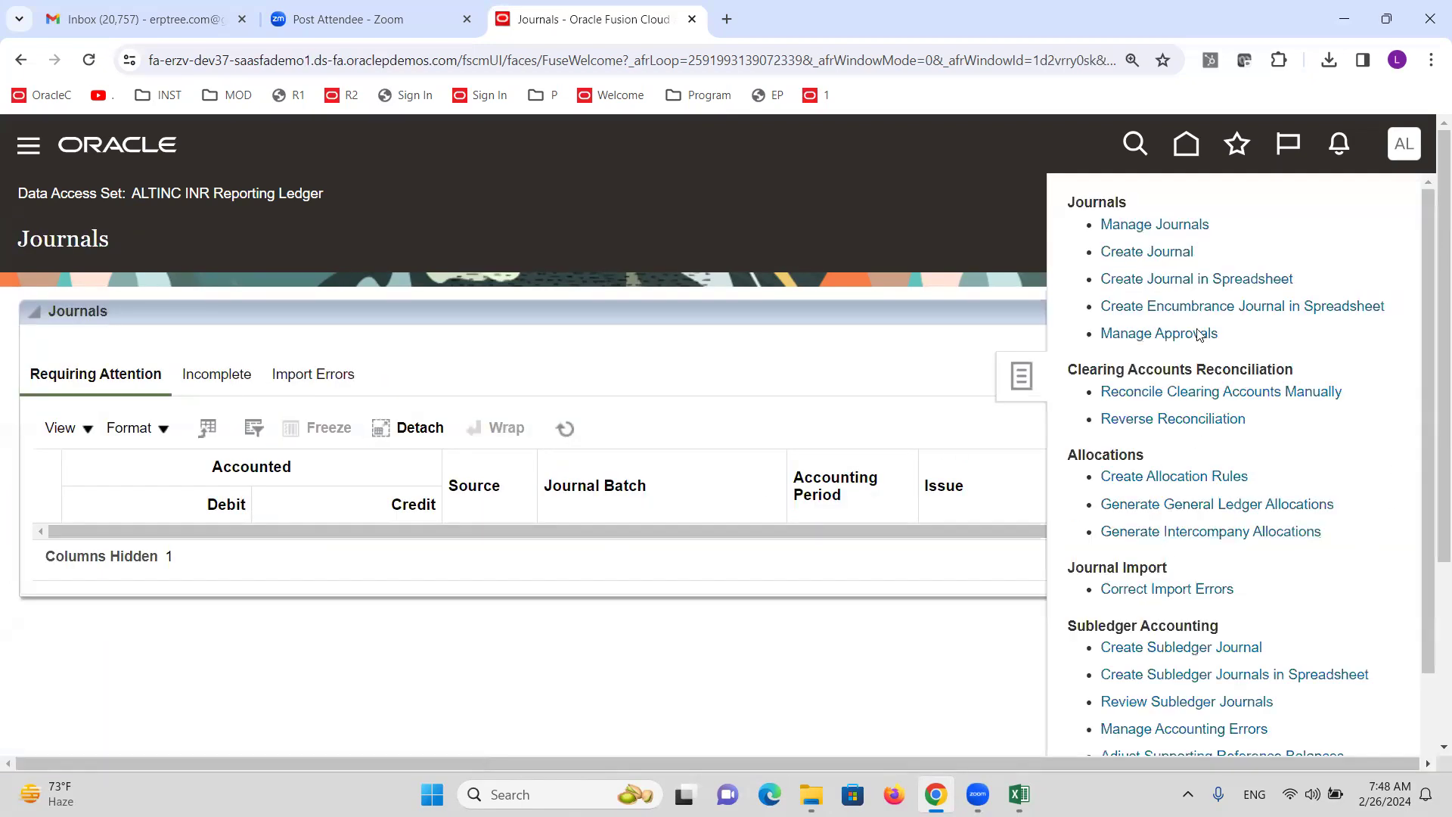
{"action": "left_click", "coordinate": [1148, 255]}
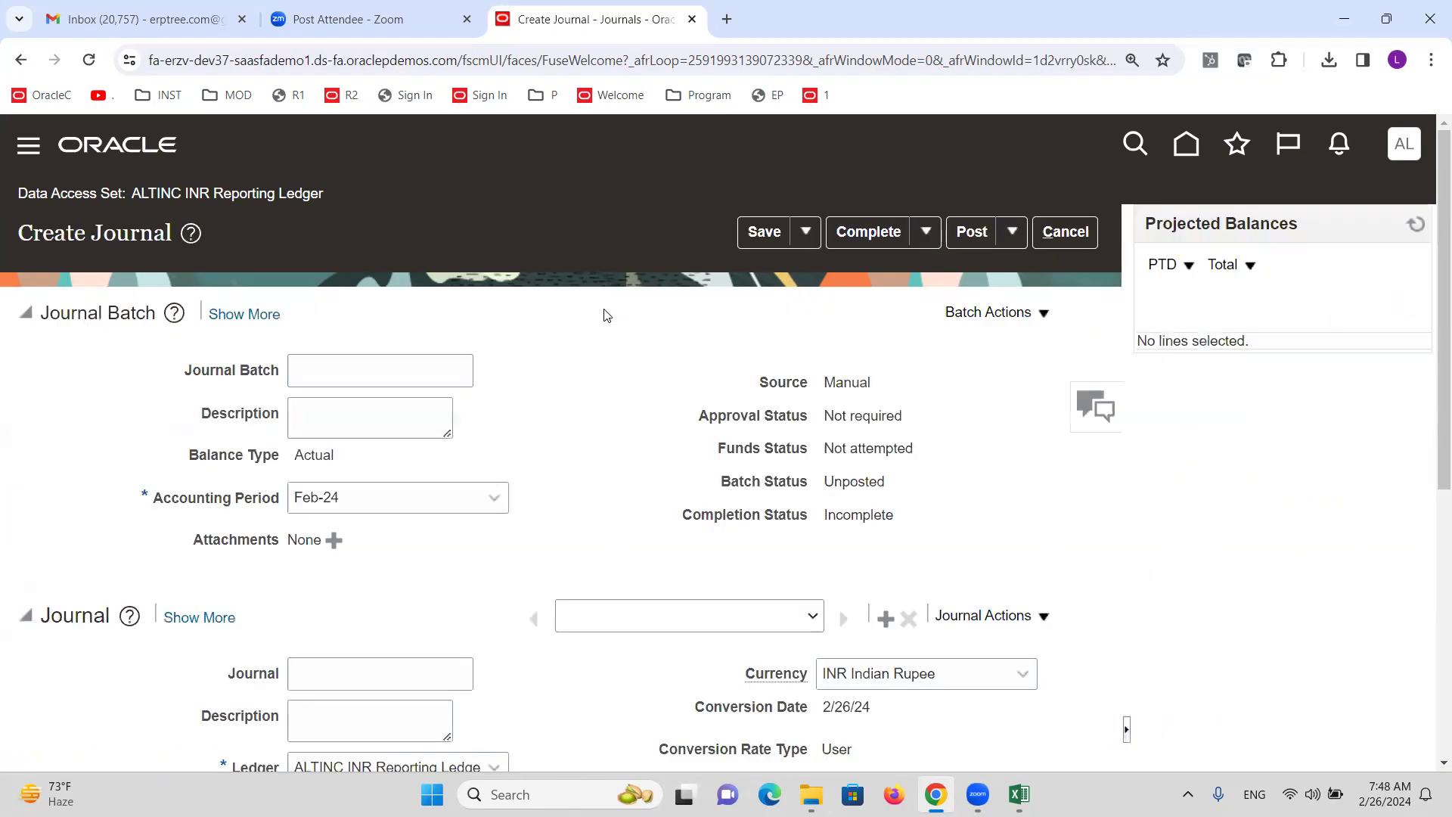
{"action": "scroll", "coordinate": [348, 464], "scroll_direction": "down", "scroll_amount": 5}
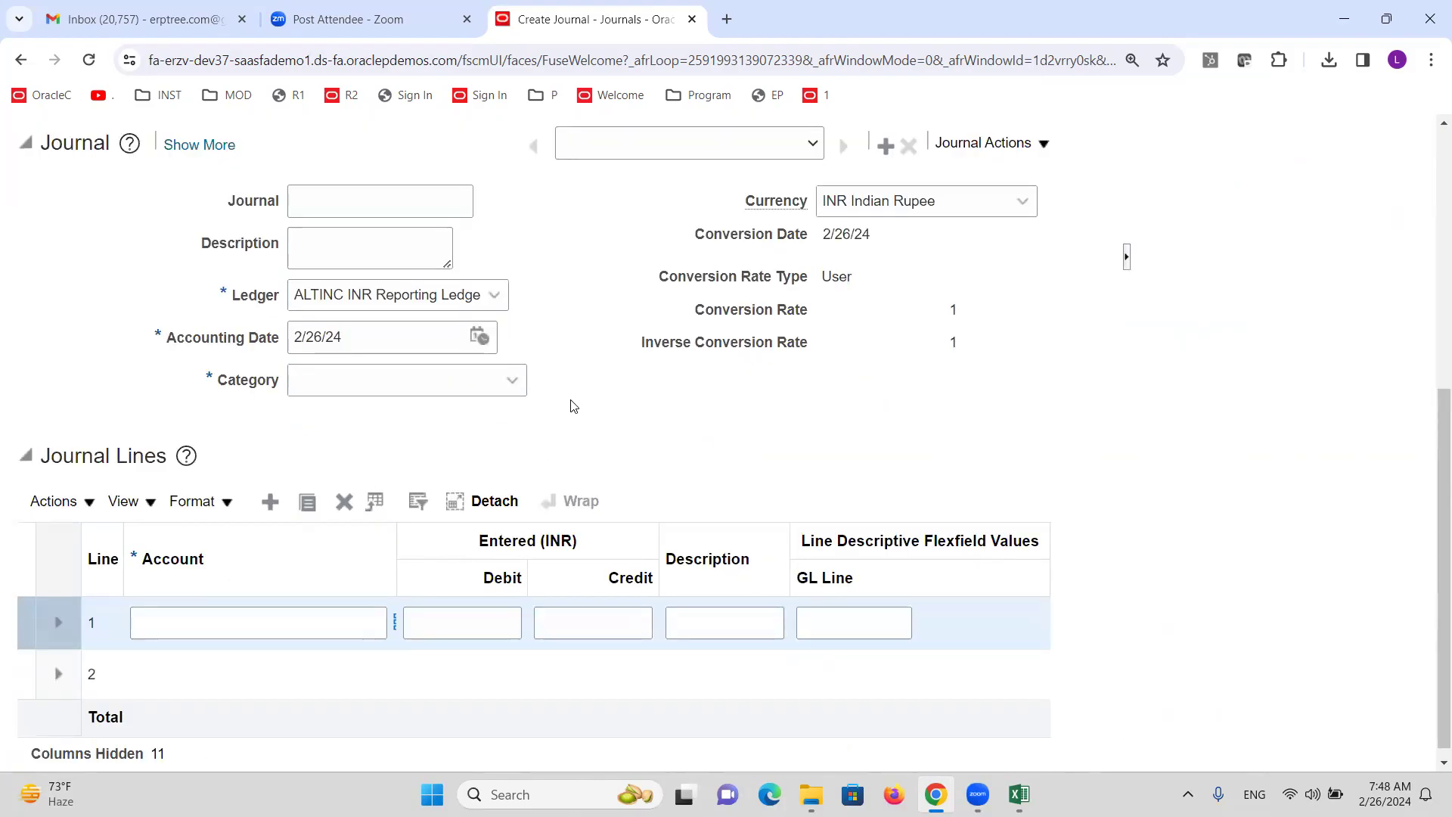
{"action": "scroll", "coordinate": [616, 382], "scroll_direction": "up", "scroll_amount": 5}
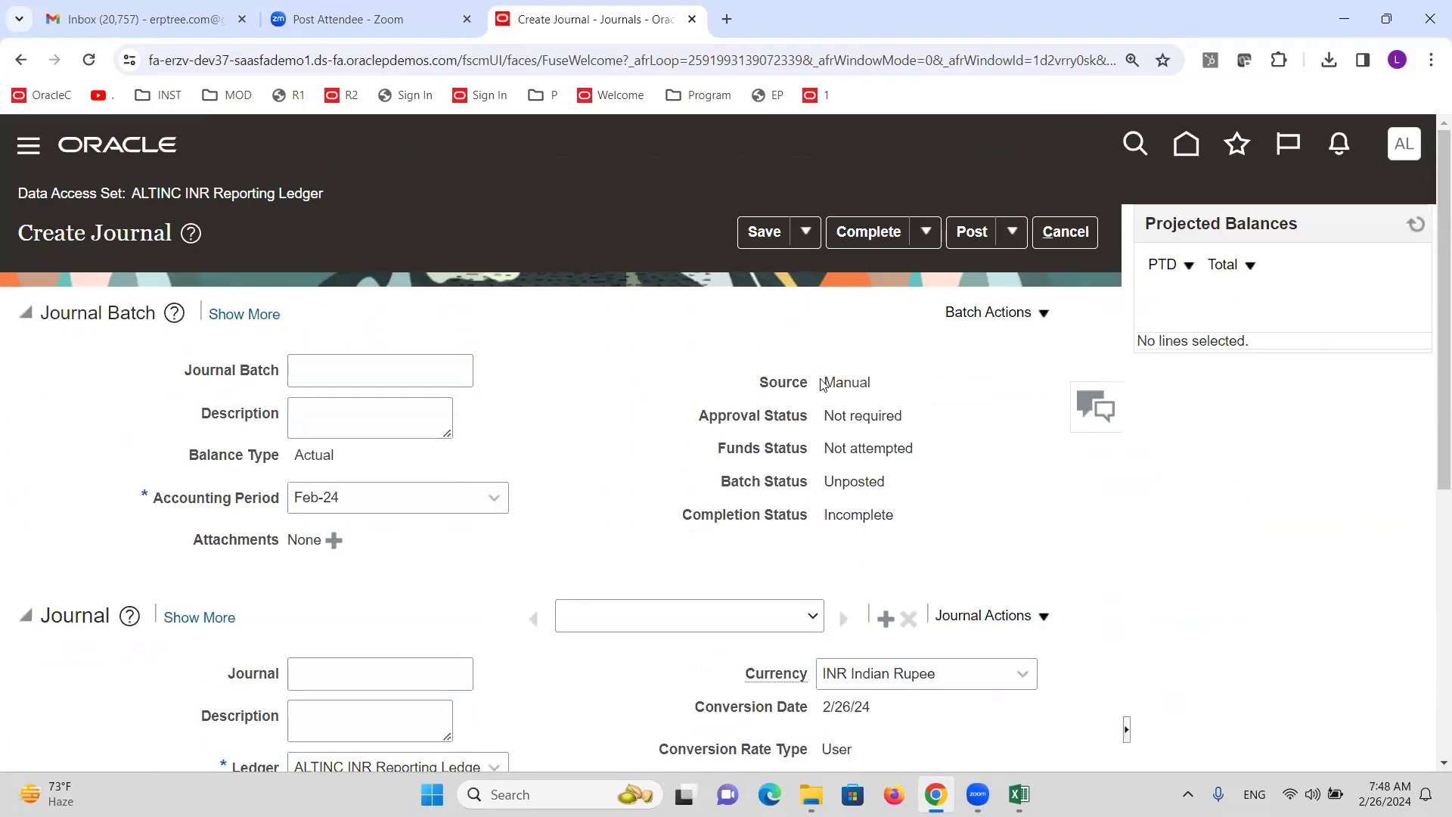
{"action": "left_click", "coordinate": [1079, 237]}
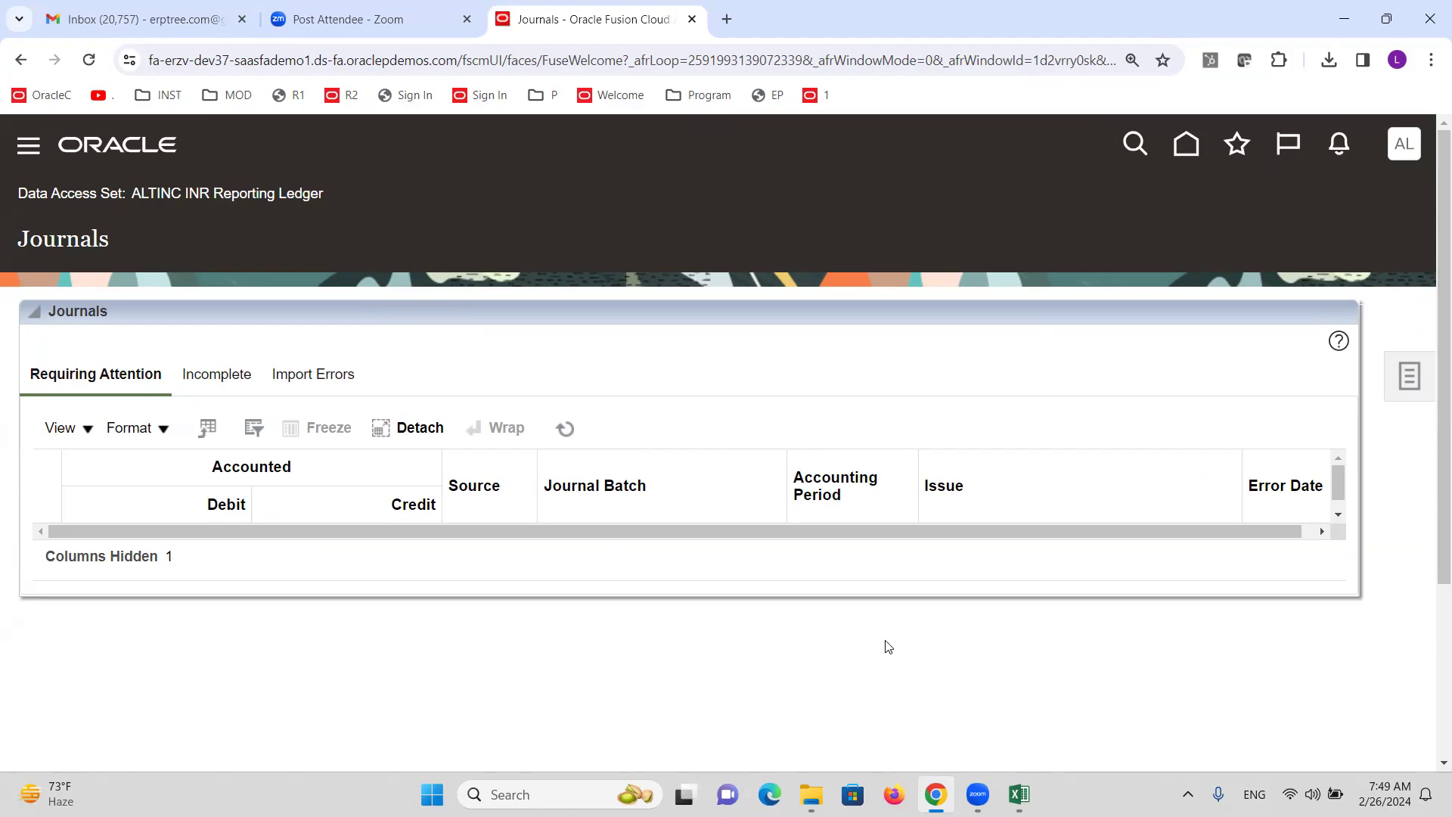
{"action": "mouse_move", "coordinate": [1019, 794]}
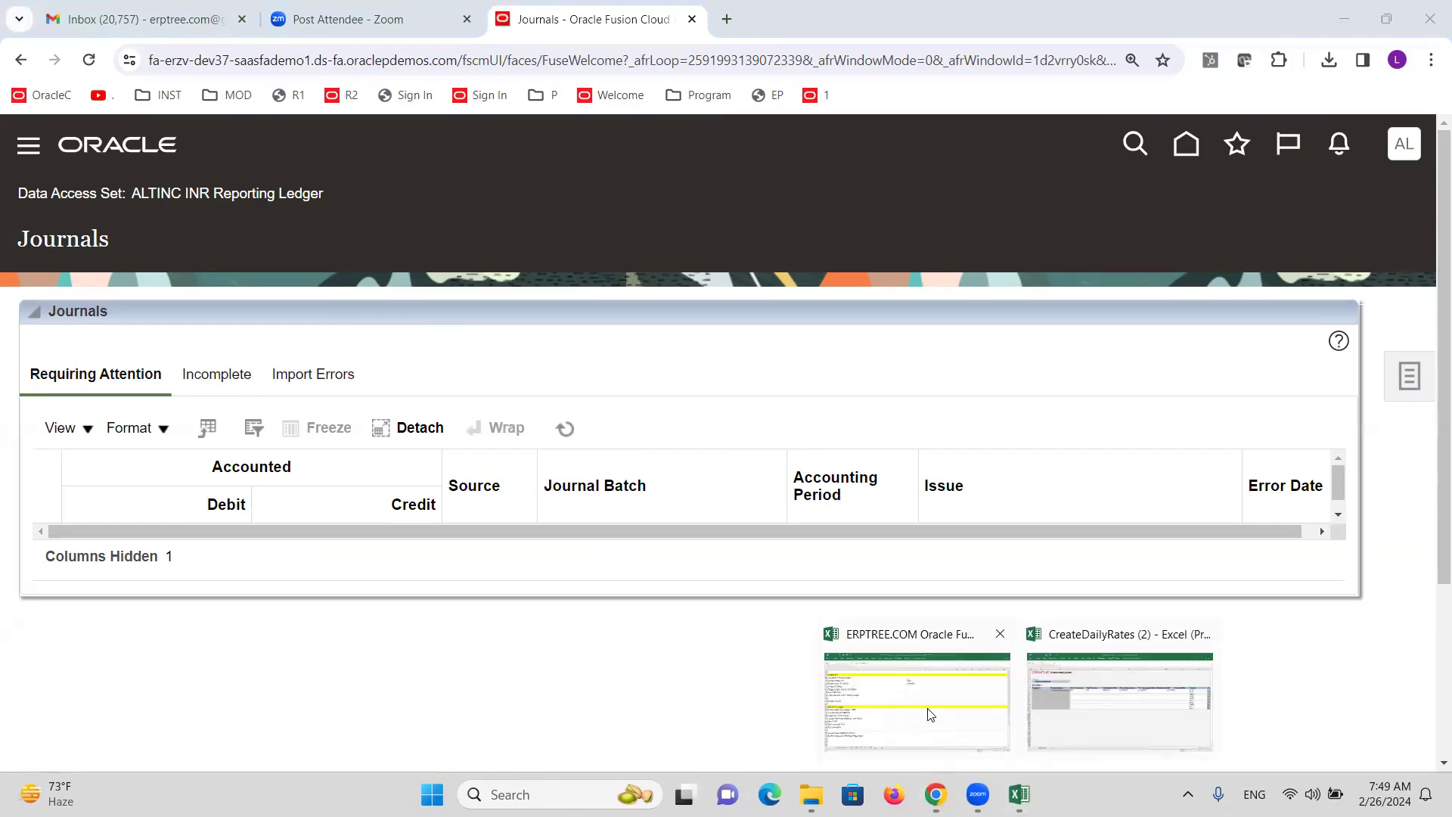
{"action": "left_click", "coordinate": [986, 706]}
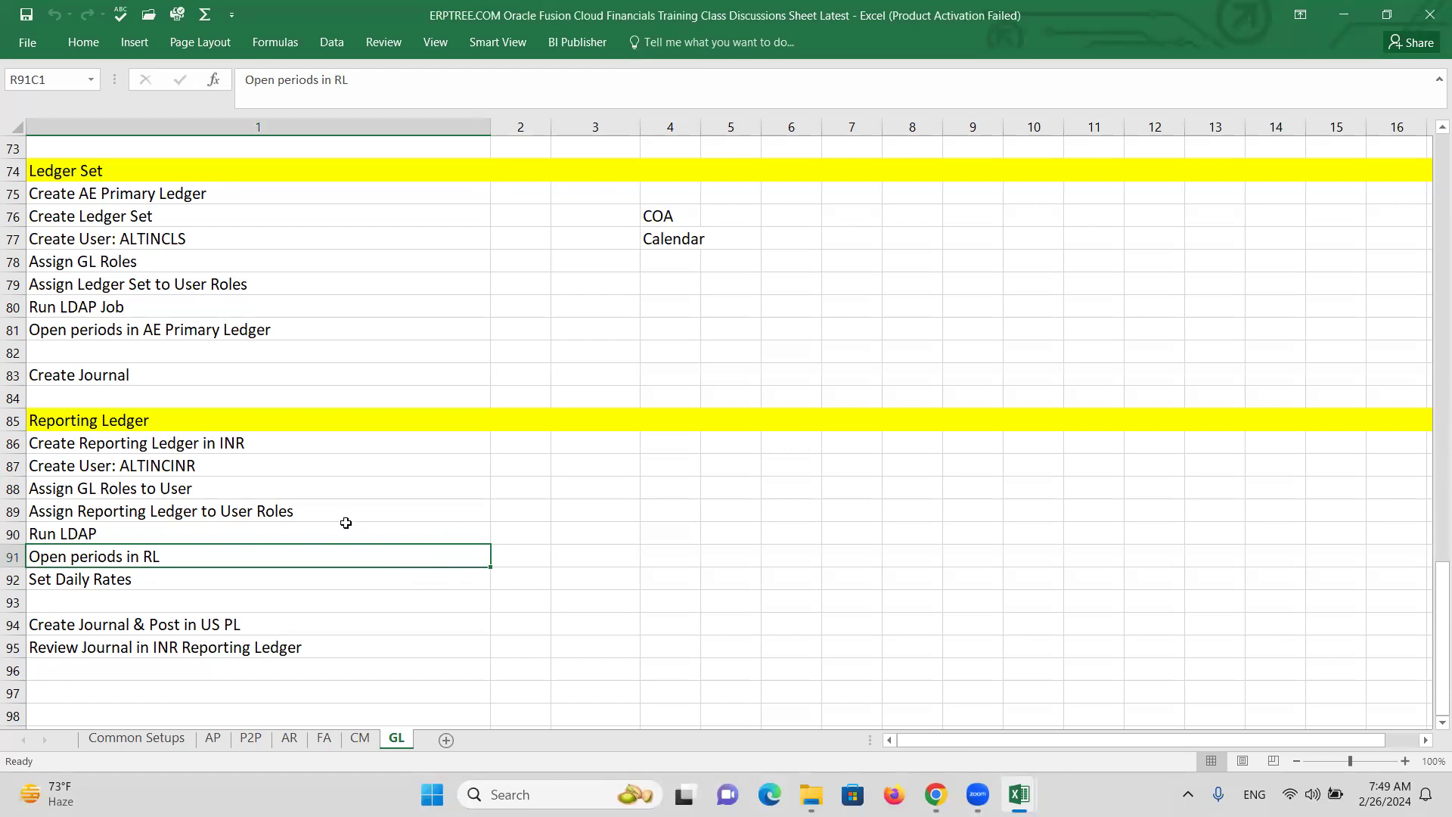
{"action": "key", "text": "alt+Tab"}
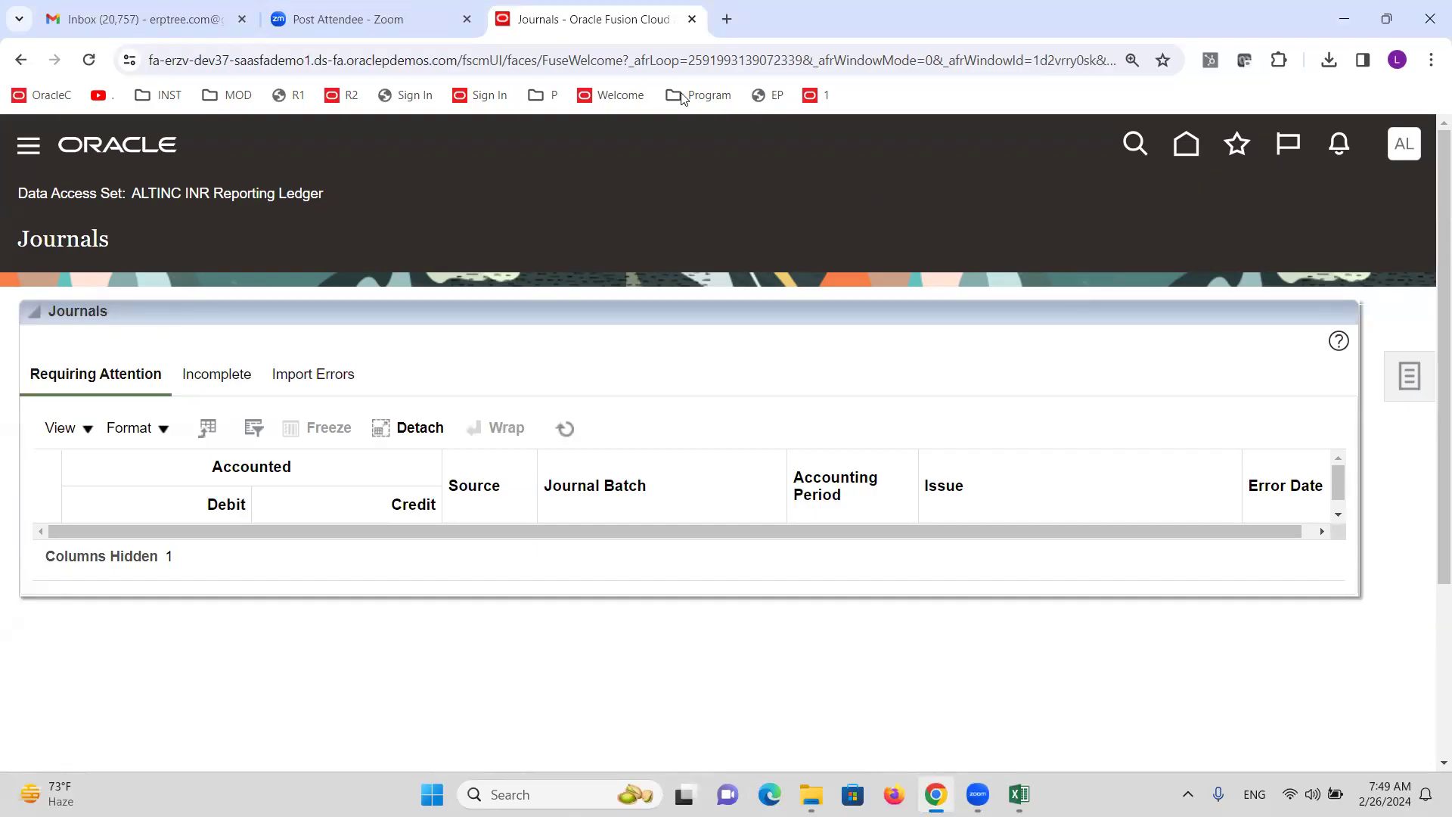
{"action": "left_click", "coordinate": [1283, 123]}
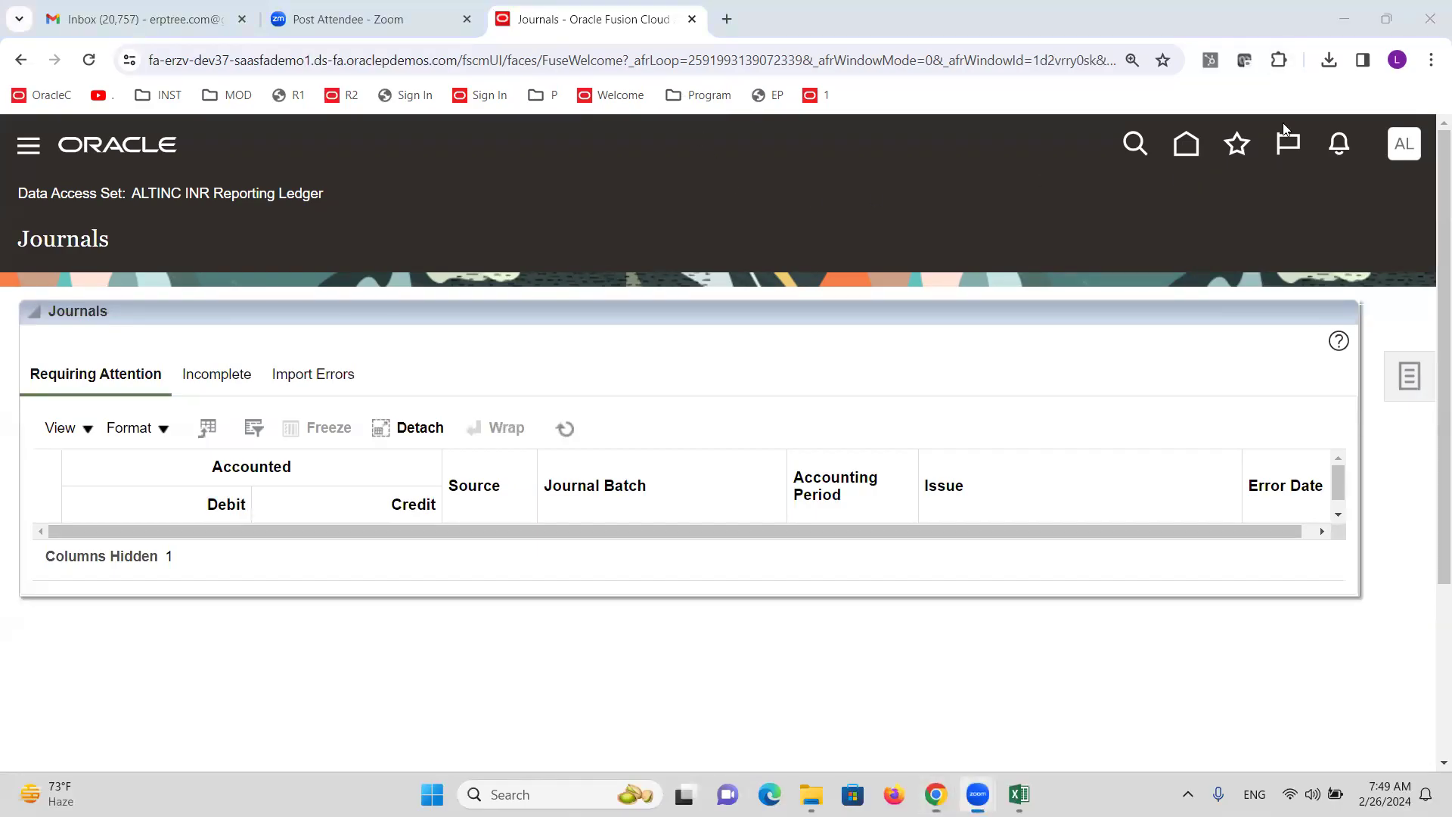